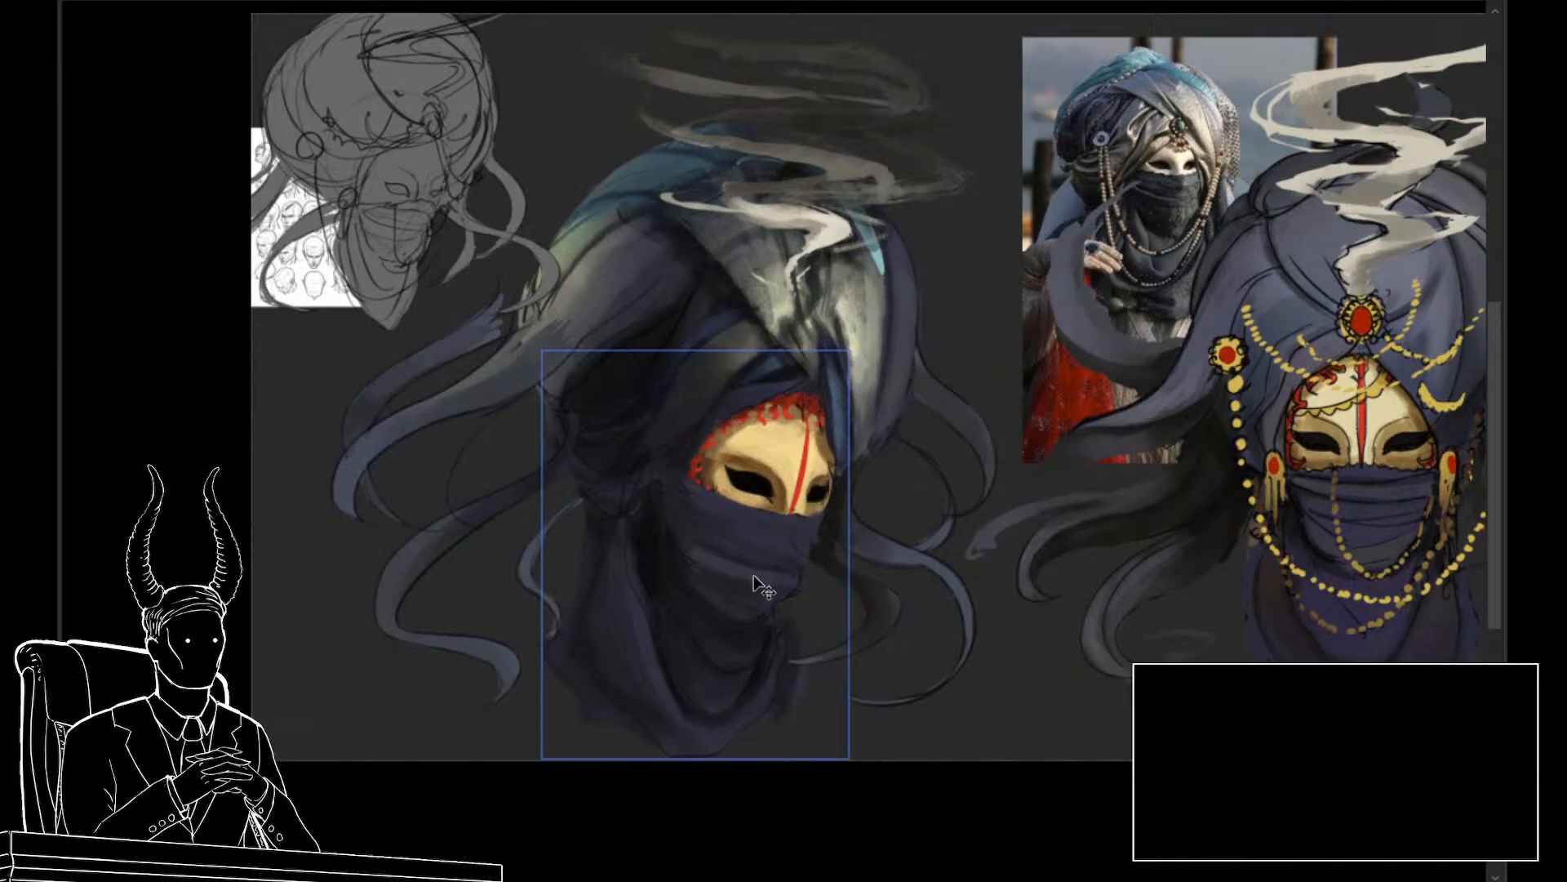
Try to warp the masked face and veil layer around the veil's jaw edge
left_click(753, 575, "ctrl")
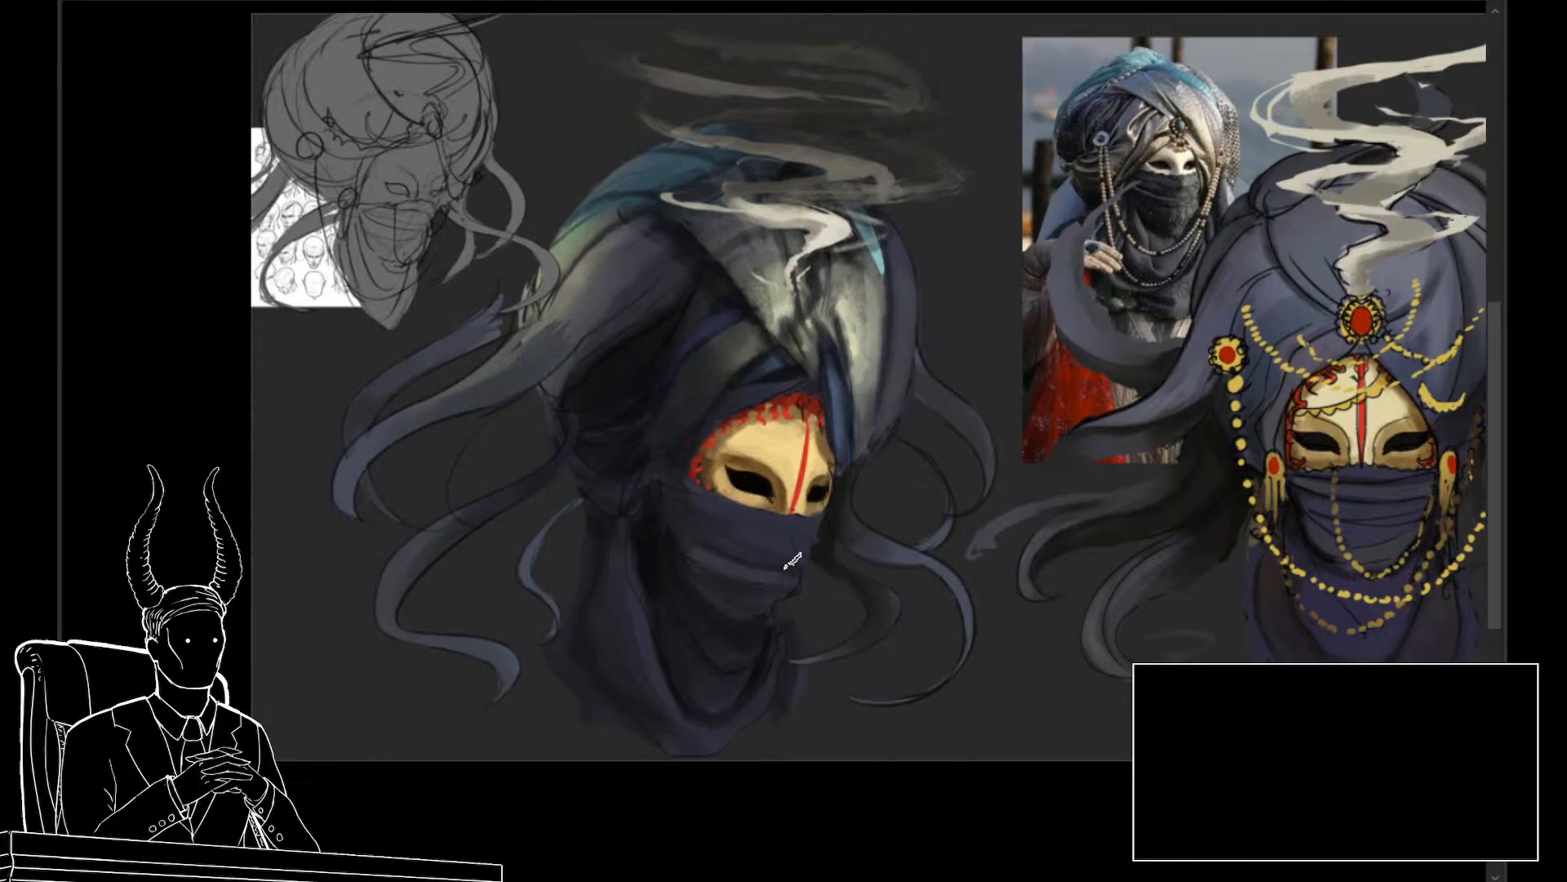
key("ctrl+t")
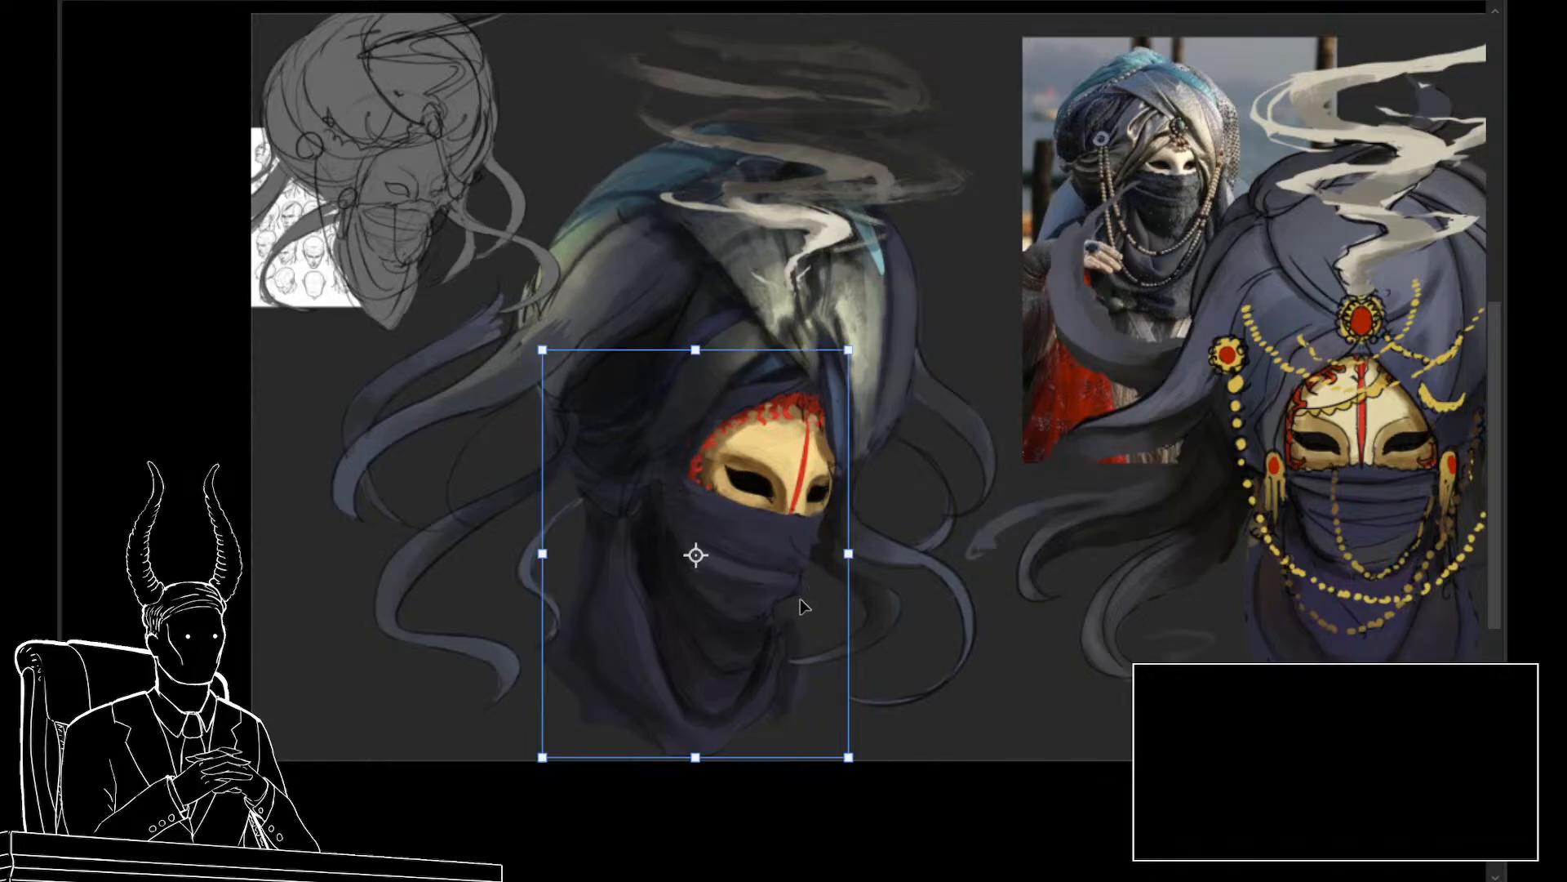
left_click(833, 298)
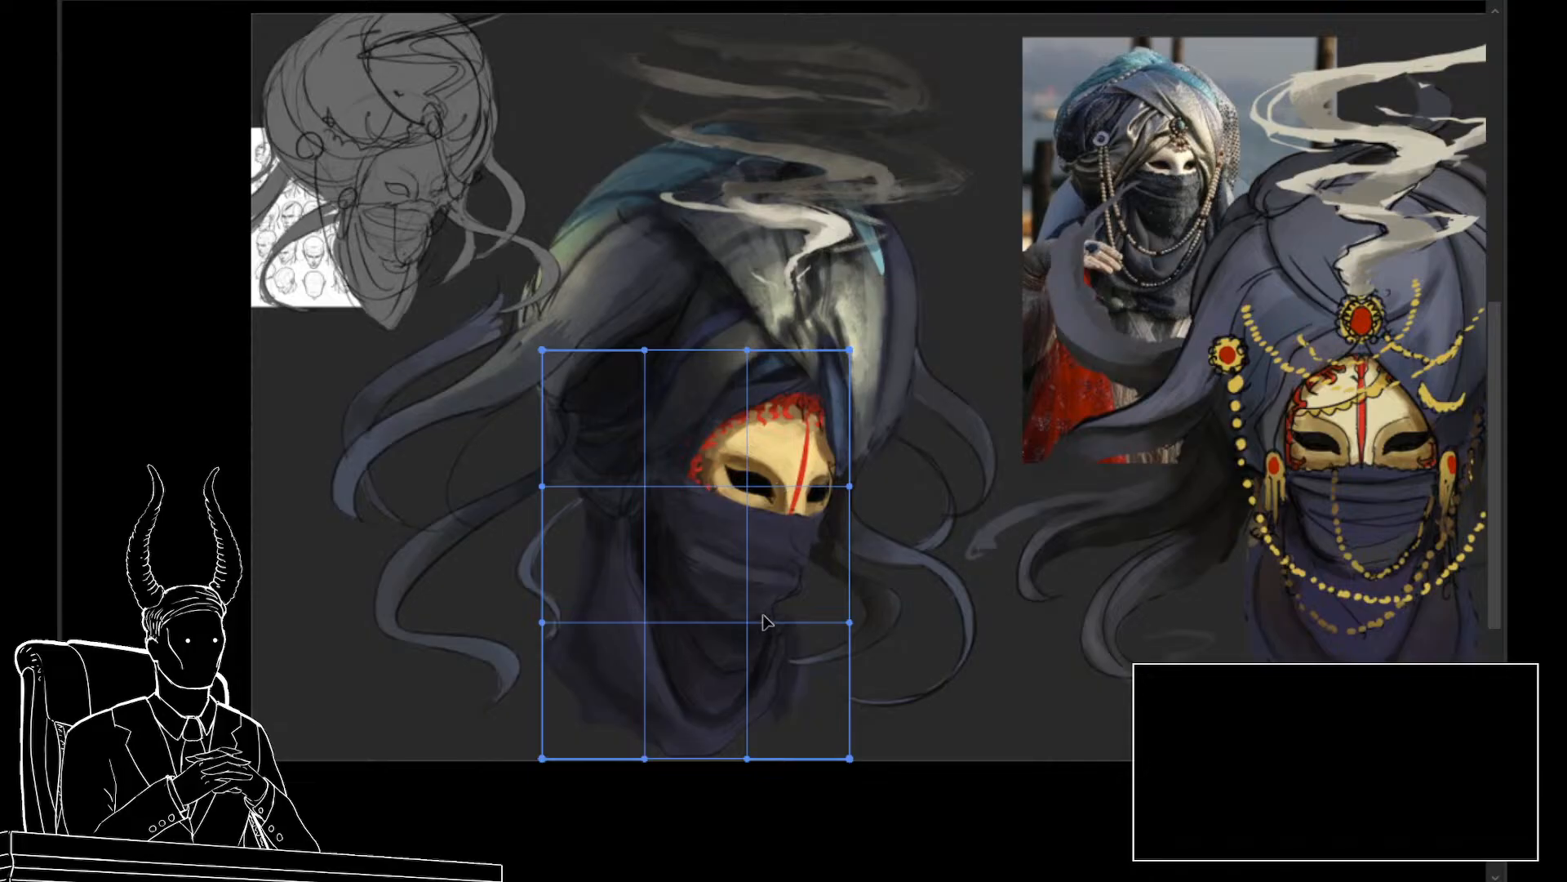
left_click_drag(762, 614, 776, 619)
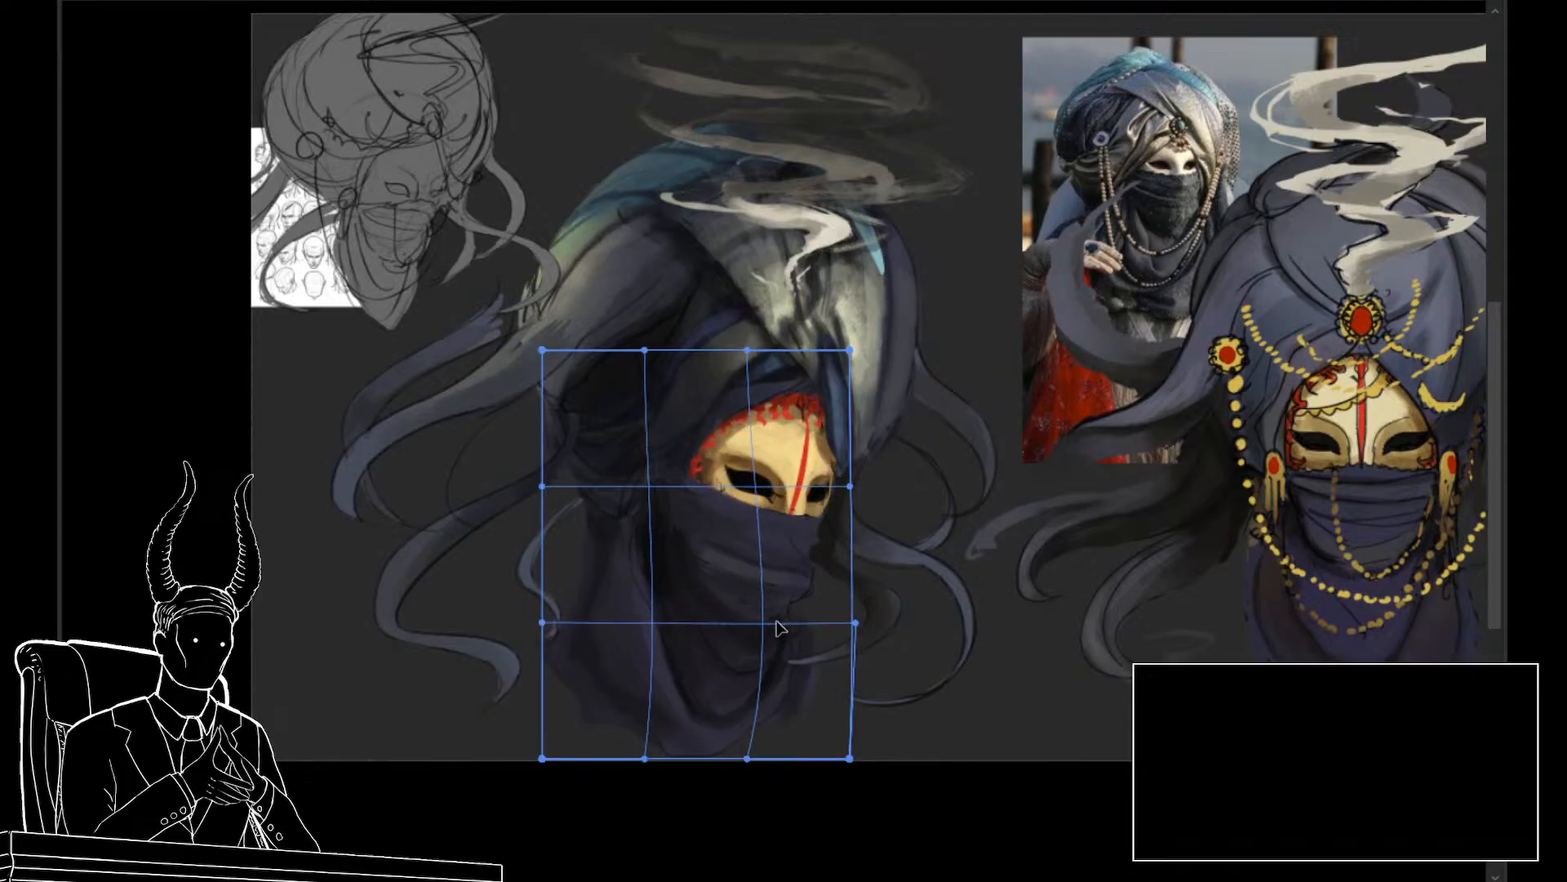
left_click_drag(840, 518, 838, 545)
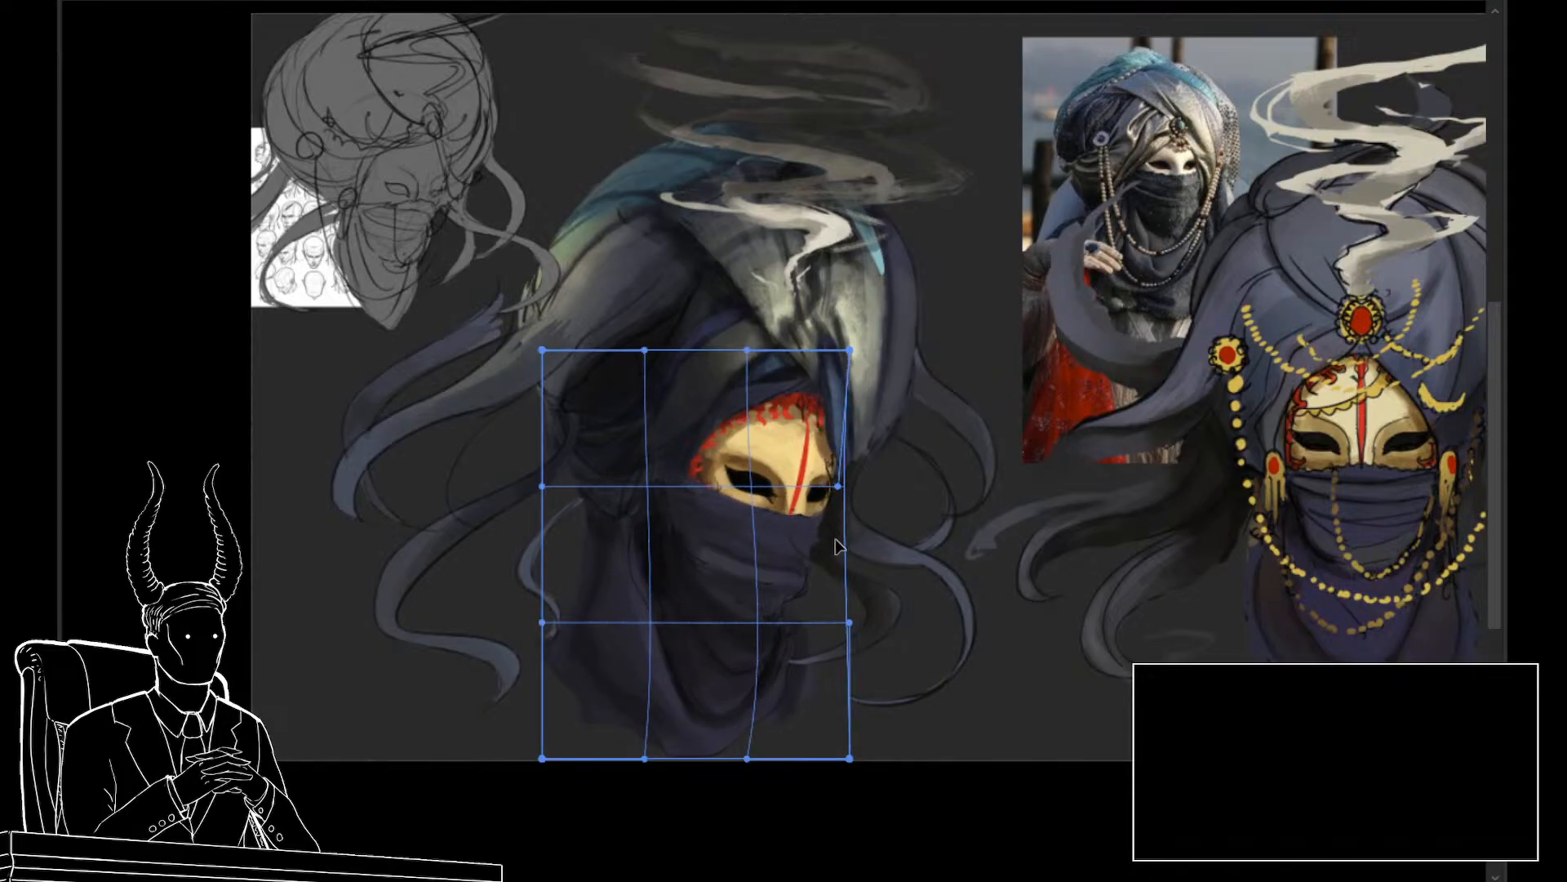
key("ctrl+z")
key("ctrl+z")
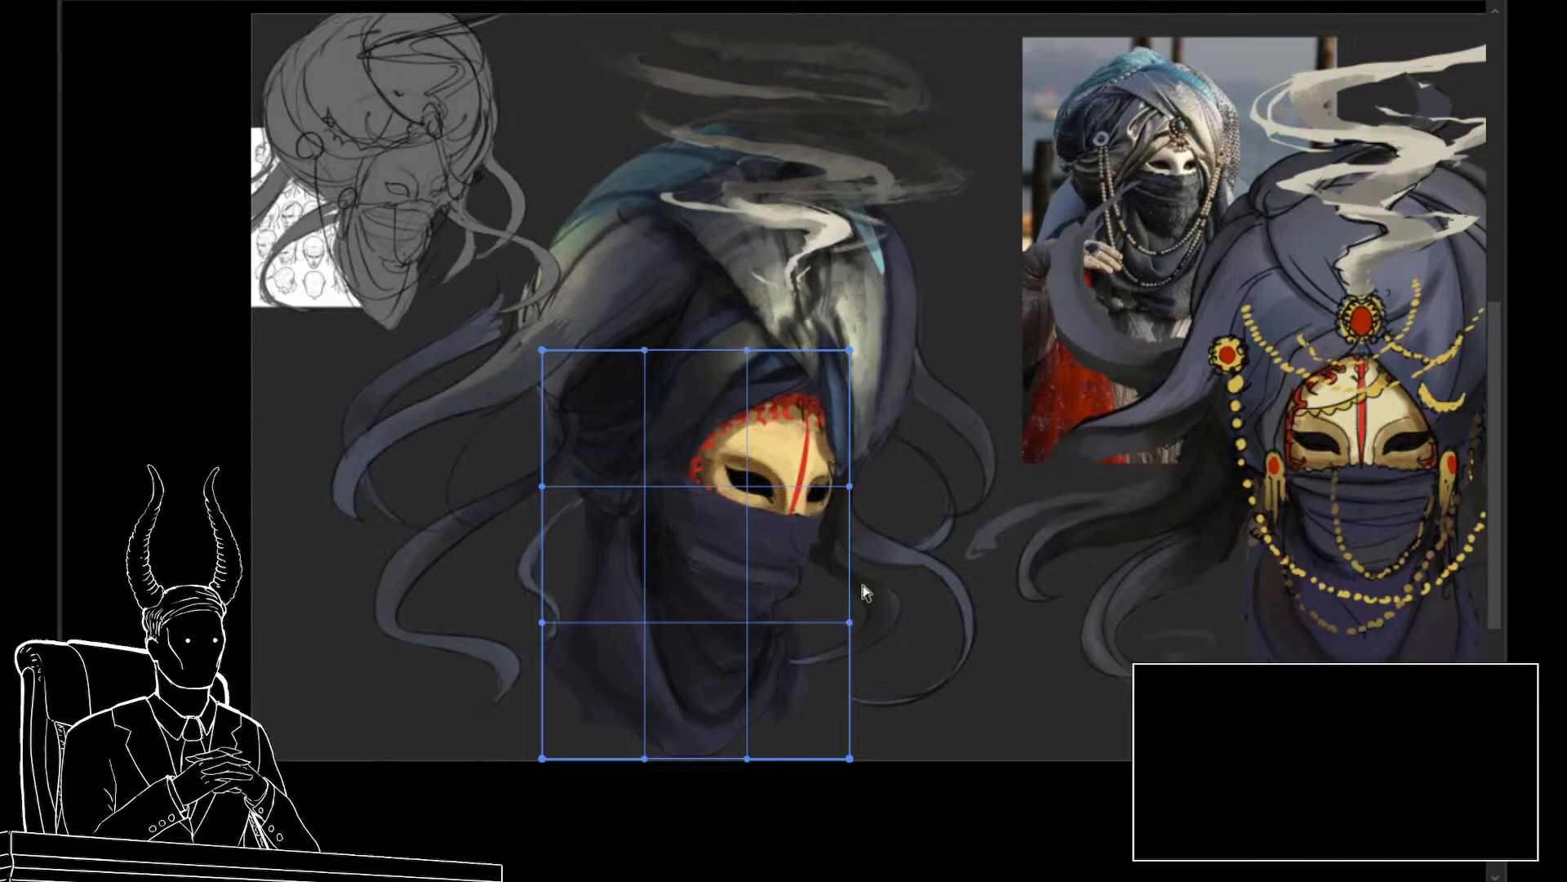
key("Return")
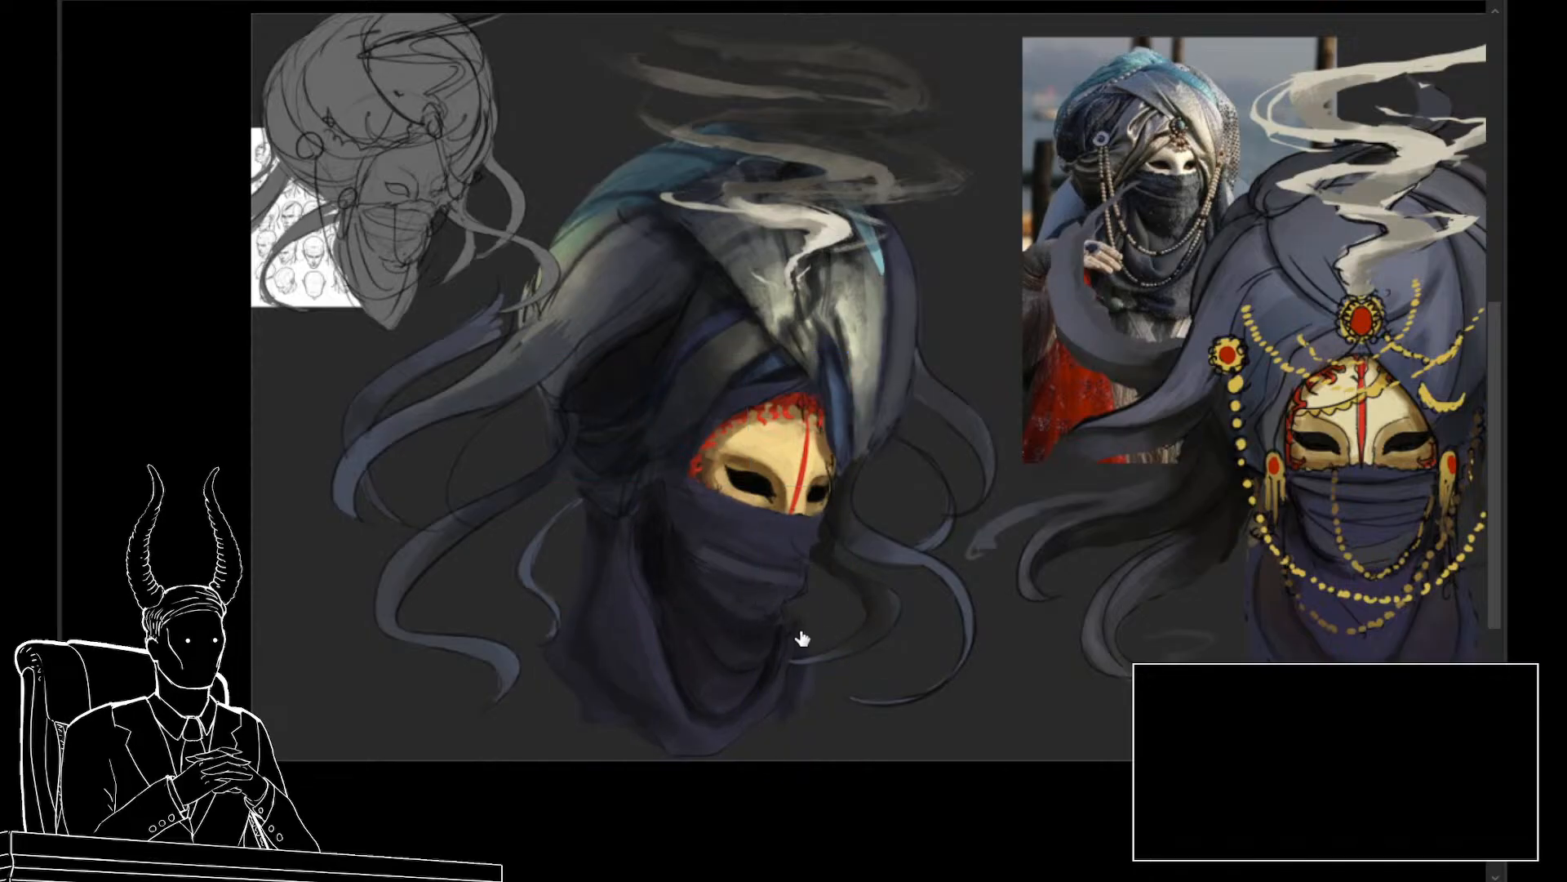
Lasso the thin sliver along the veil's jaw edge, sample the neighbouring veil colour, and clear the selection
scroll(798, 640, "down", 1)
mouse_move(787, 600)
left_mouse_down()
mouse_move(818, 512)
mouse_move(796, 575)
left_mouse_up()
key("ctrl+z")
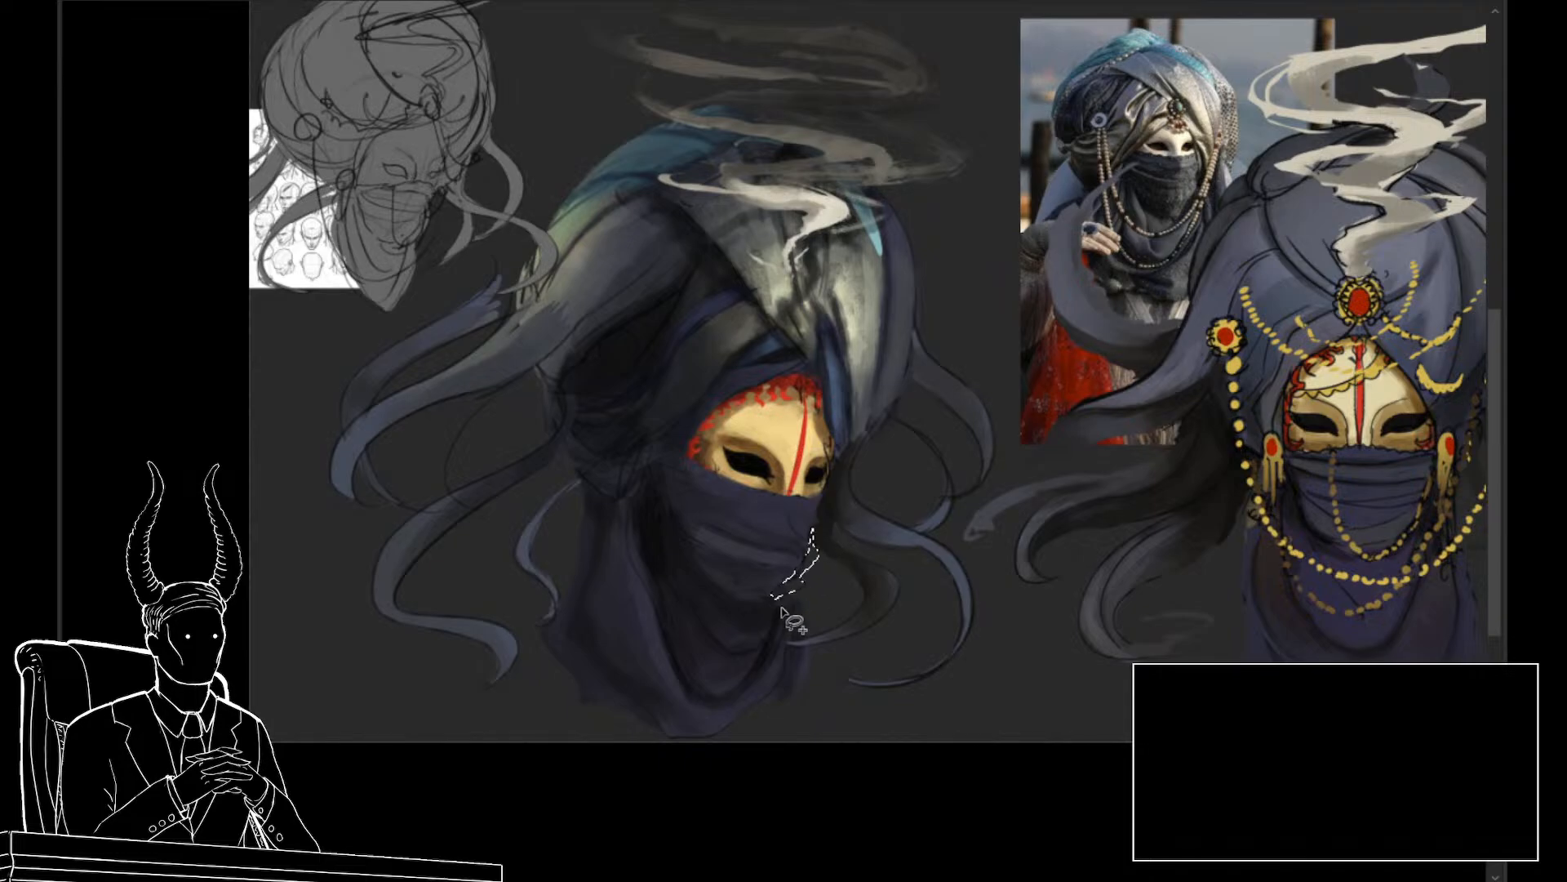
key("ctrl+z")
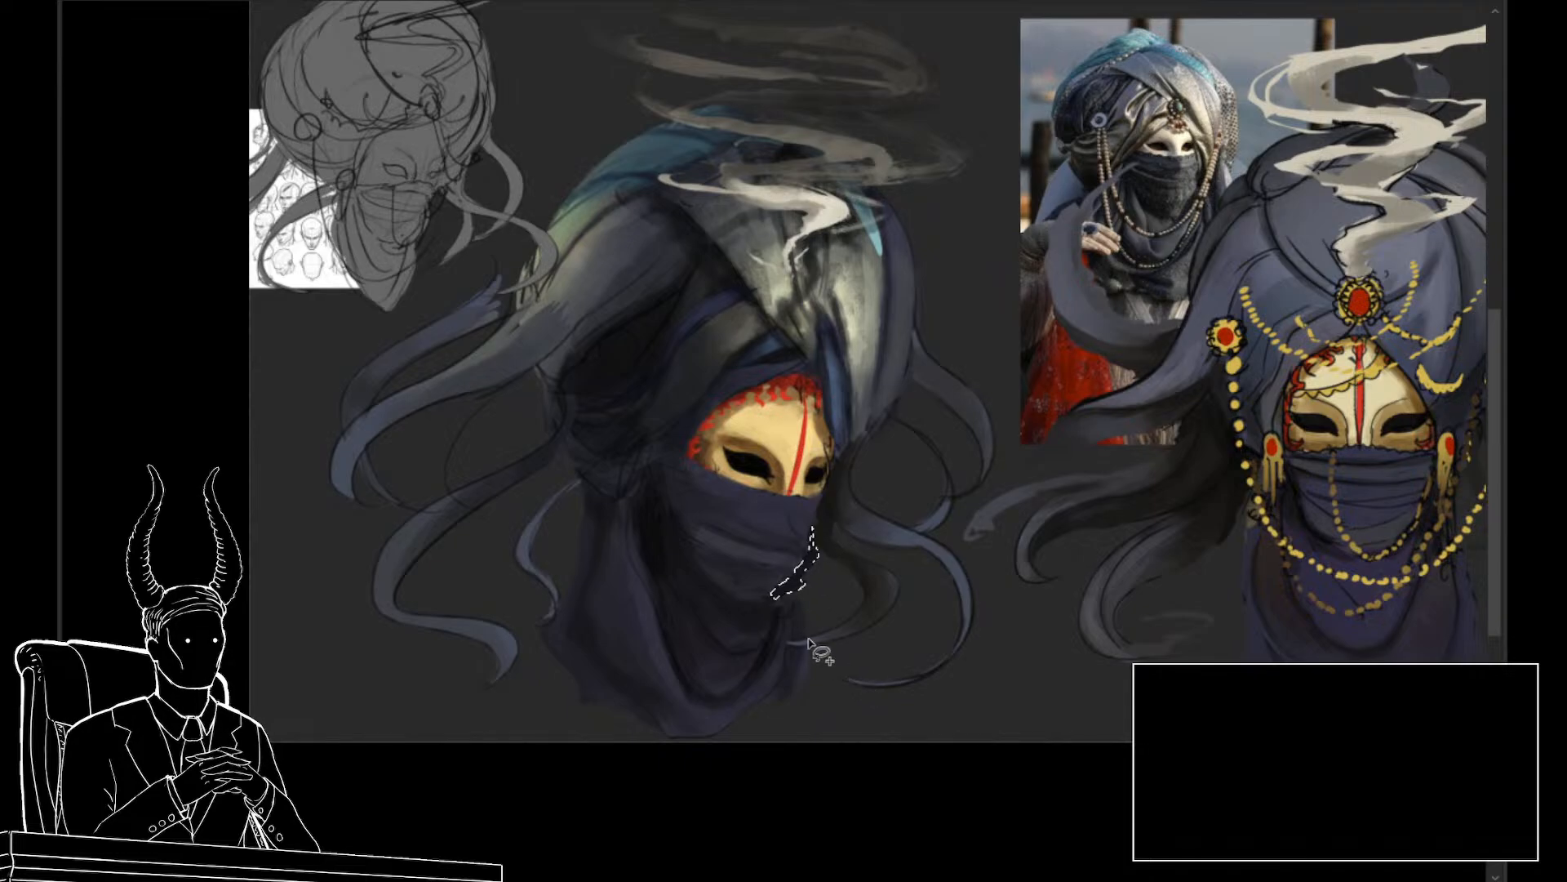
left_click(767, 583, "alt")
key("ctrl+d")
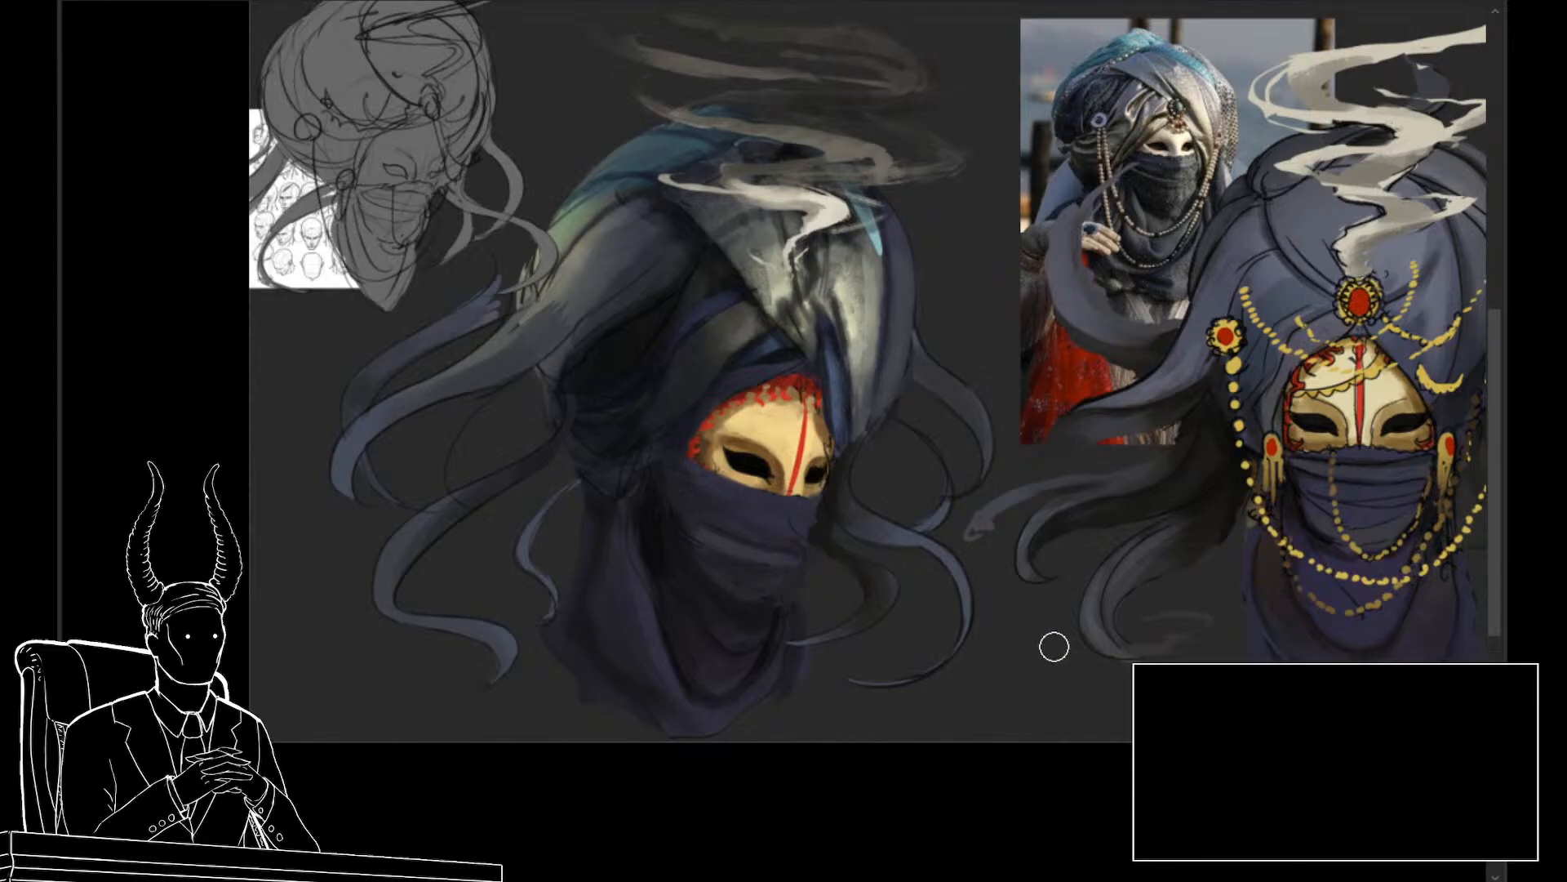
Compare the left head with and without its flowing hair strands
left_click_drag(849, 631, 865, 631)
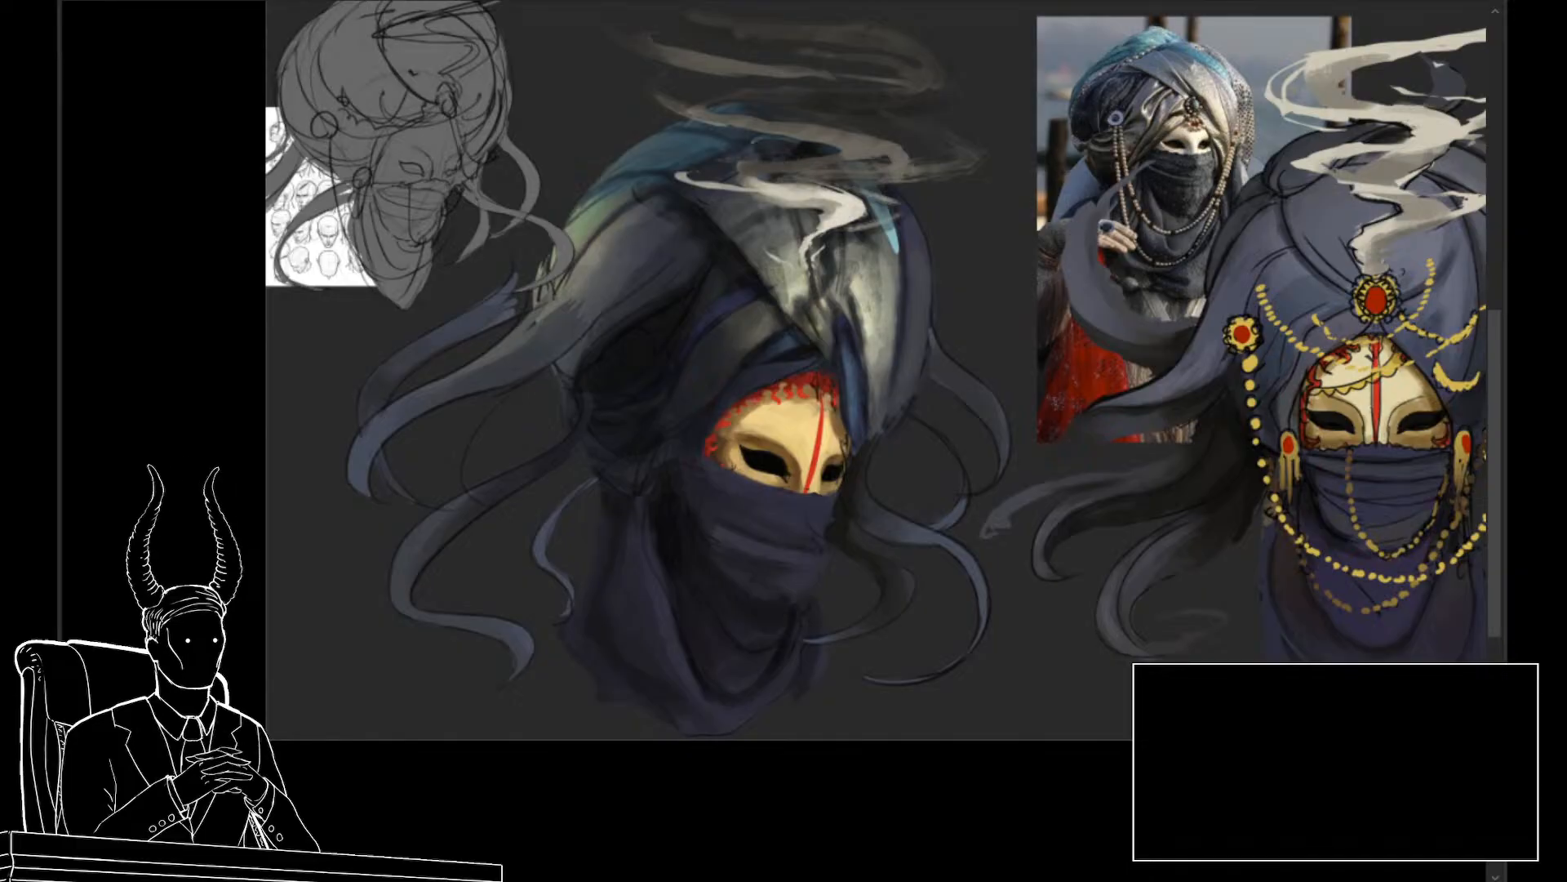
key("ctrl+z")
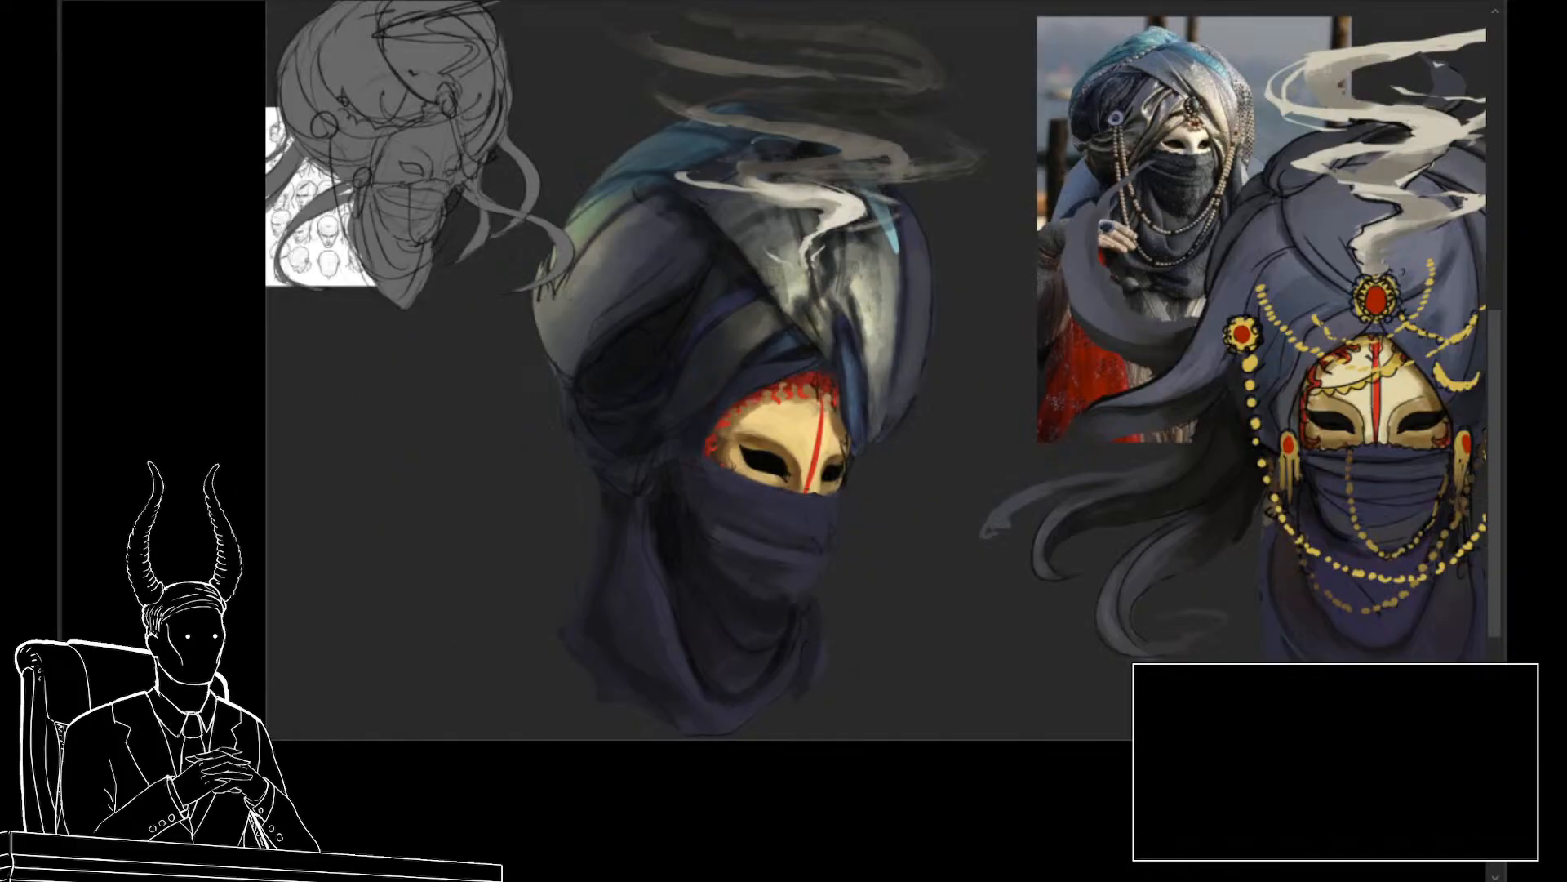
key("ctrl+z")
key("ctrl+z")
key("ctrl+y")
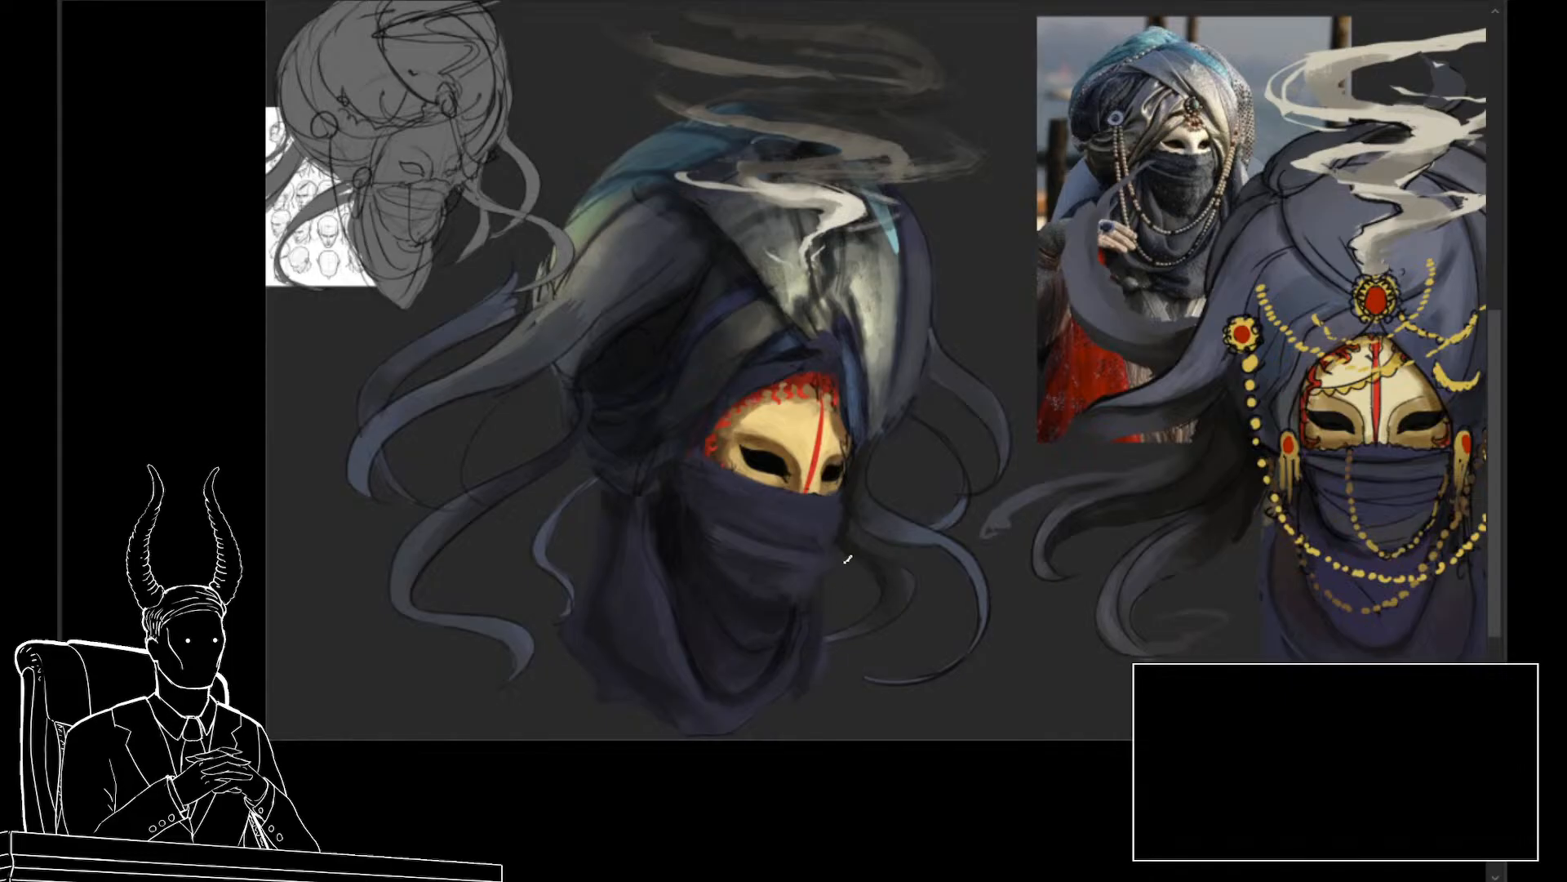
Lasso the veil below the mask's eyes and warp its outer edge inward to follow the jaw
mouse_move(854, 546)
left_mouse_down()
mouse_move(862, 522)
mouse_move(783, 452)
mouse_move(684, 511)
mouse_move(755, 620)
mouse_move(854, 563)
left_mouse_up()
key("ctrl+t")
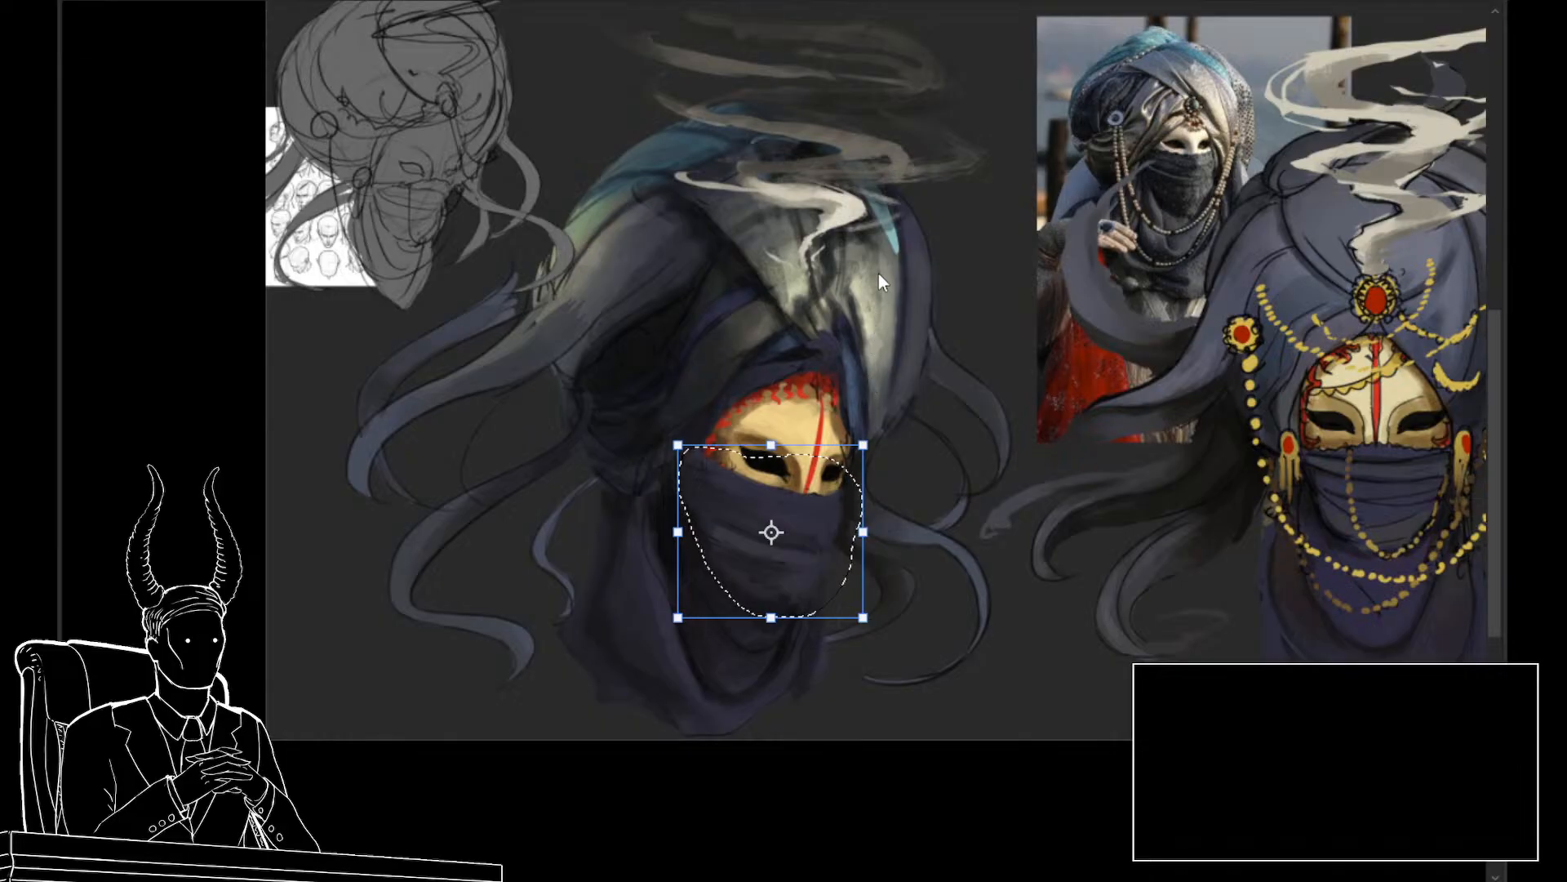
left_click_drag(776, 609, 849, 506)
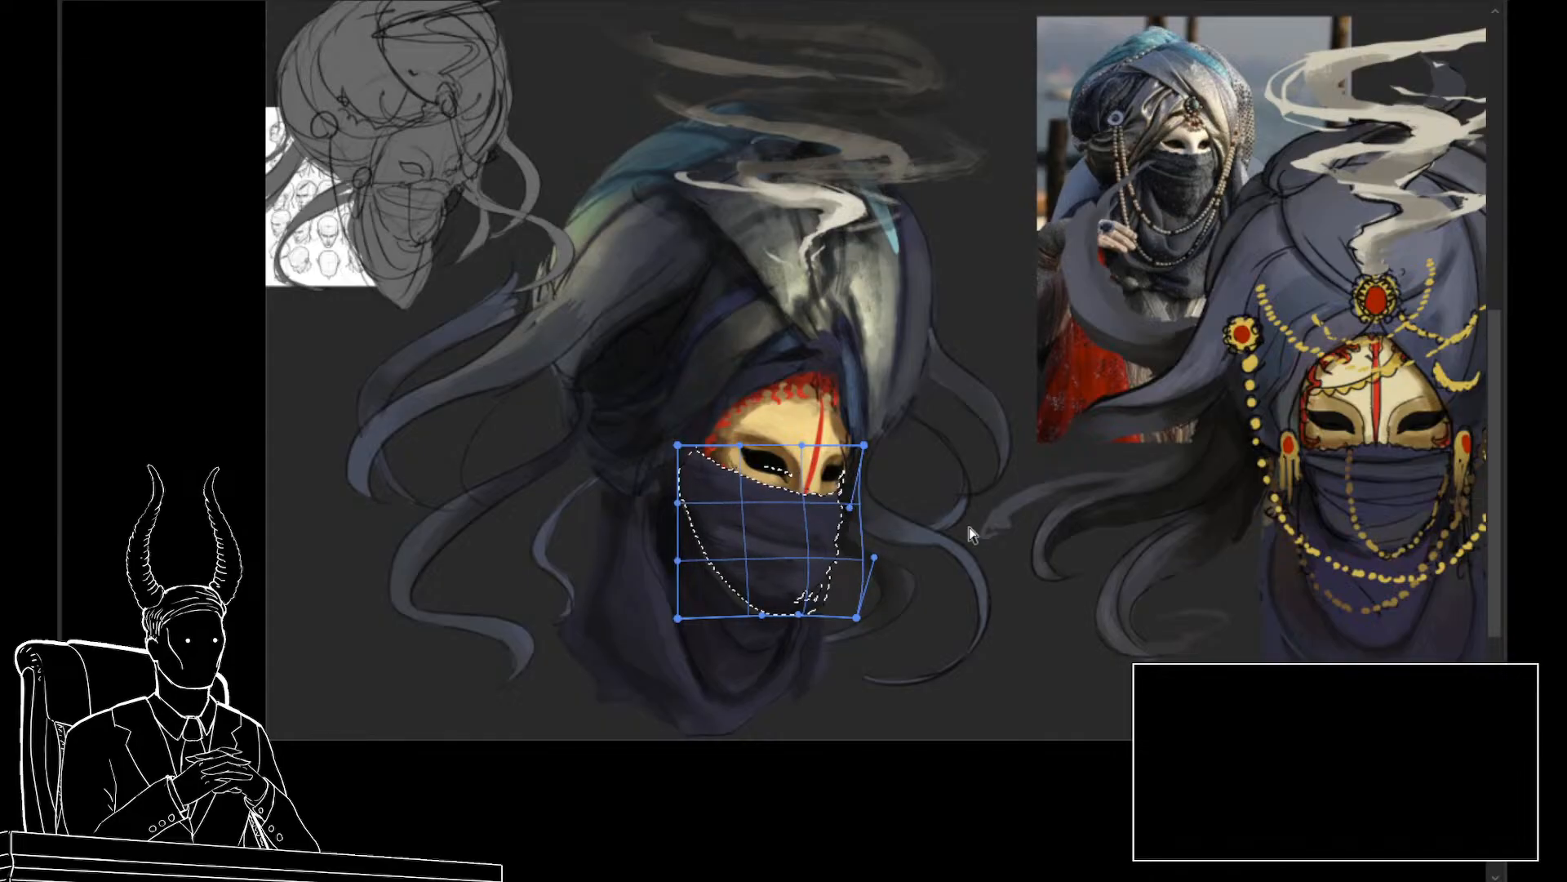
key("Return")
key("ctrl+d")
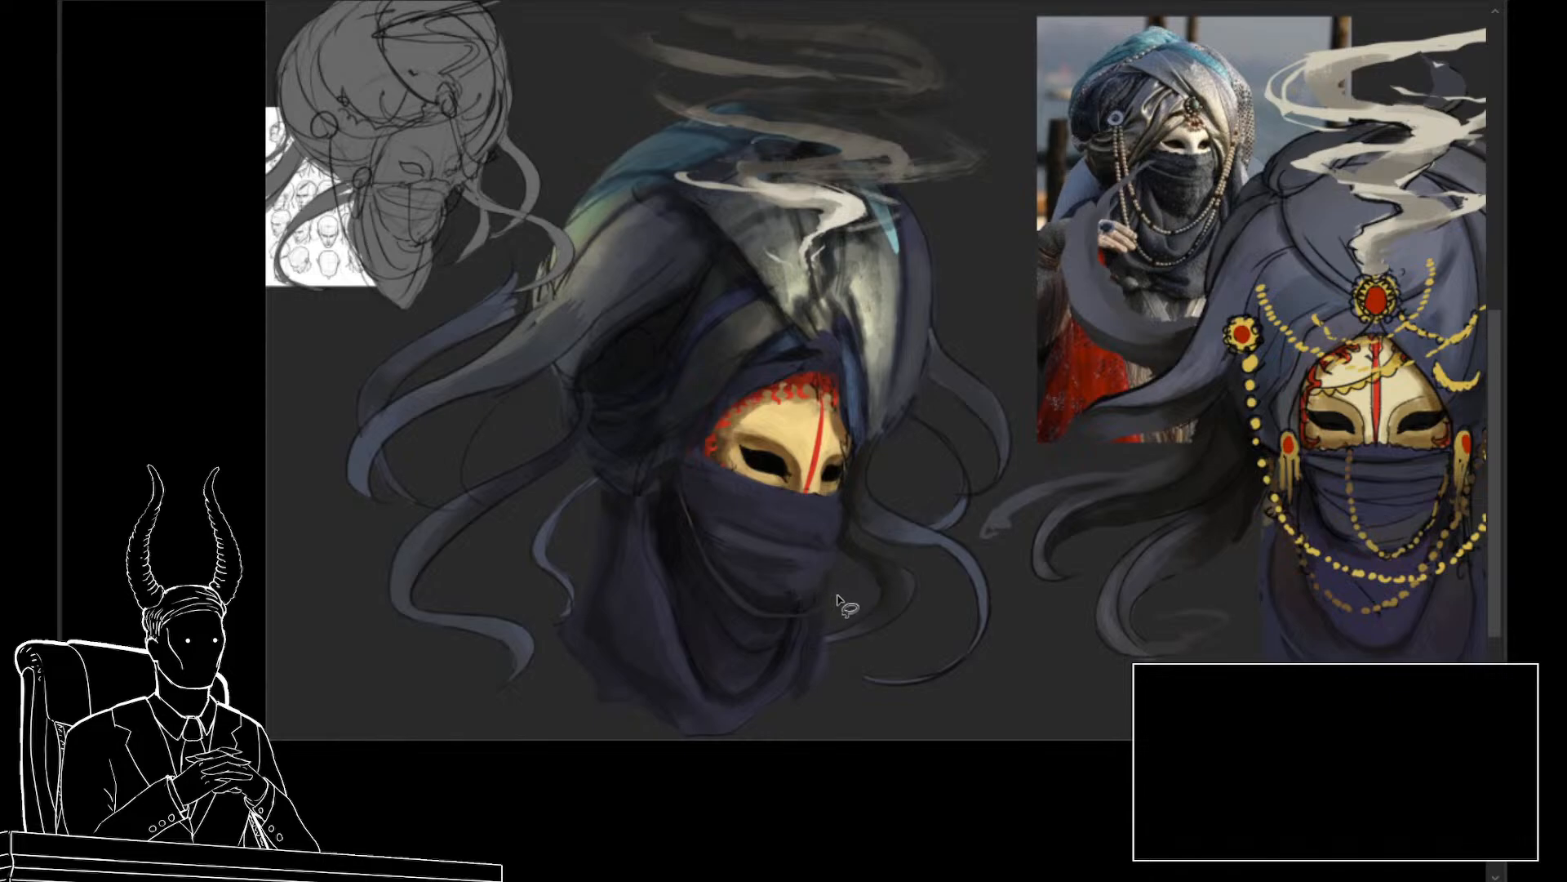
Lasso the draped scarf below the veil and warp its upper folds slightly to meet the face covering
mouse_move(839, 603)
left_mouse_down()
mouse_move(756, 608)
mouse_move(682, 519)
mouse_move(545, 653)
mouse_move(897, 704)
left_mouse_up()
key("ctrl+t")
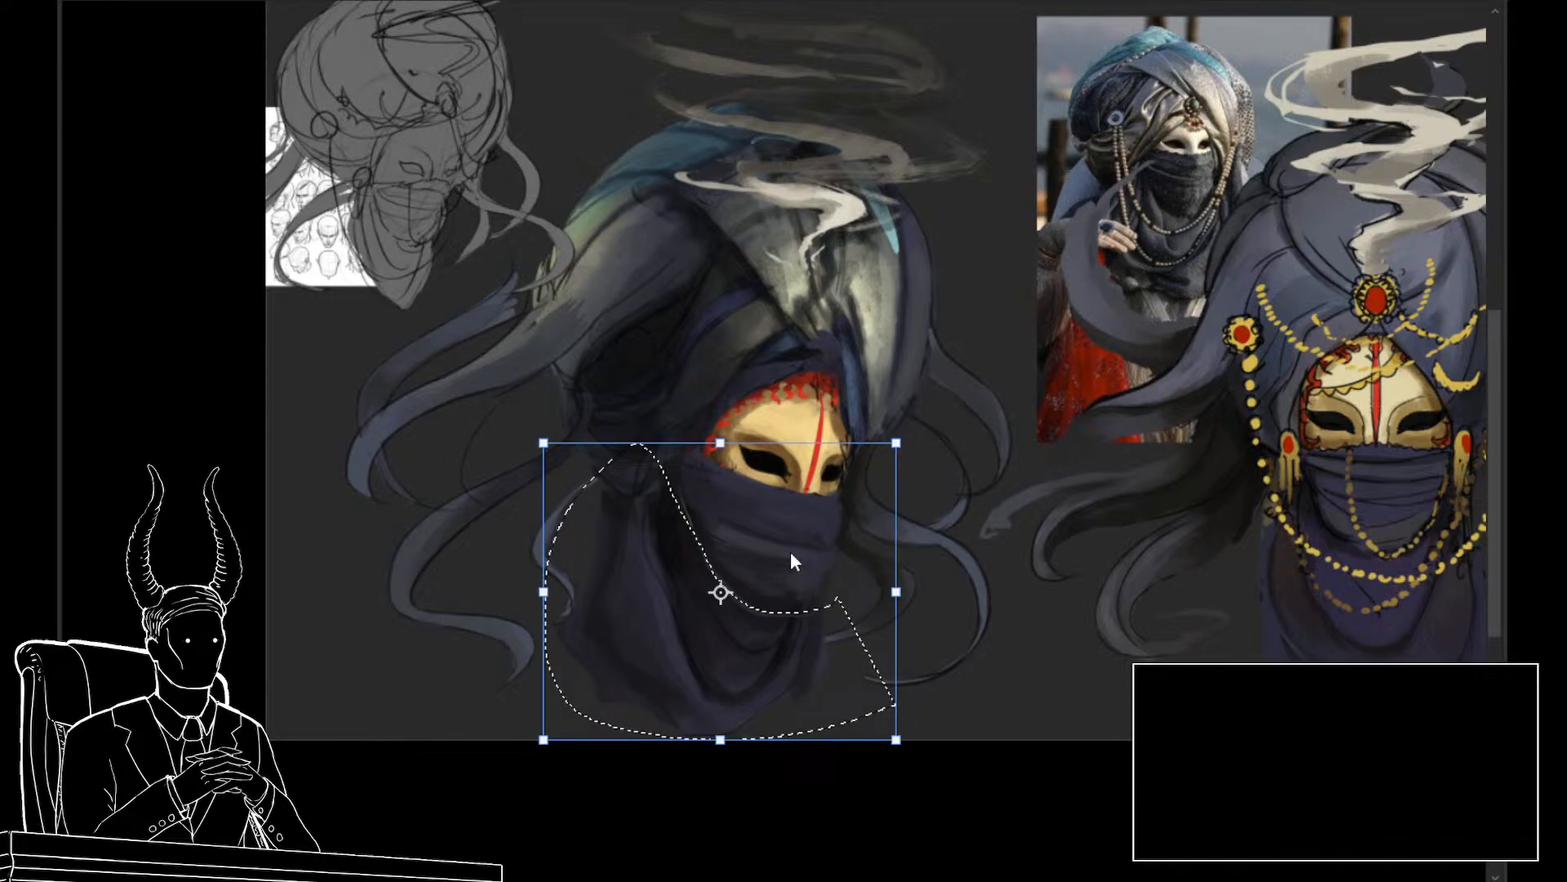
left_click(830, 369)
left_click_drag(724, 582, 729, 574)
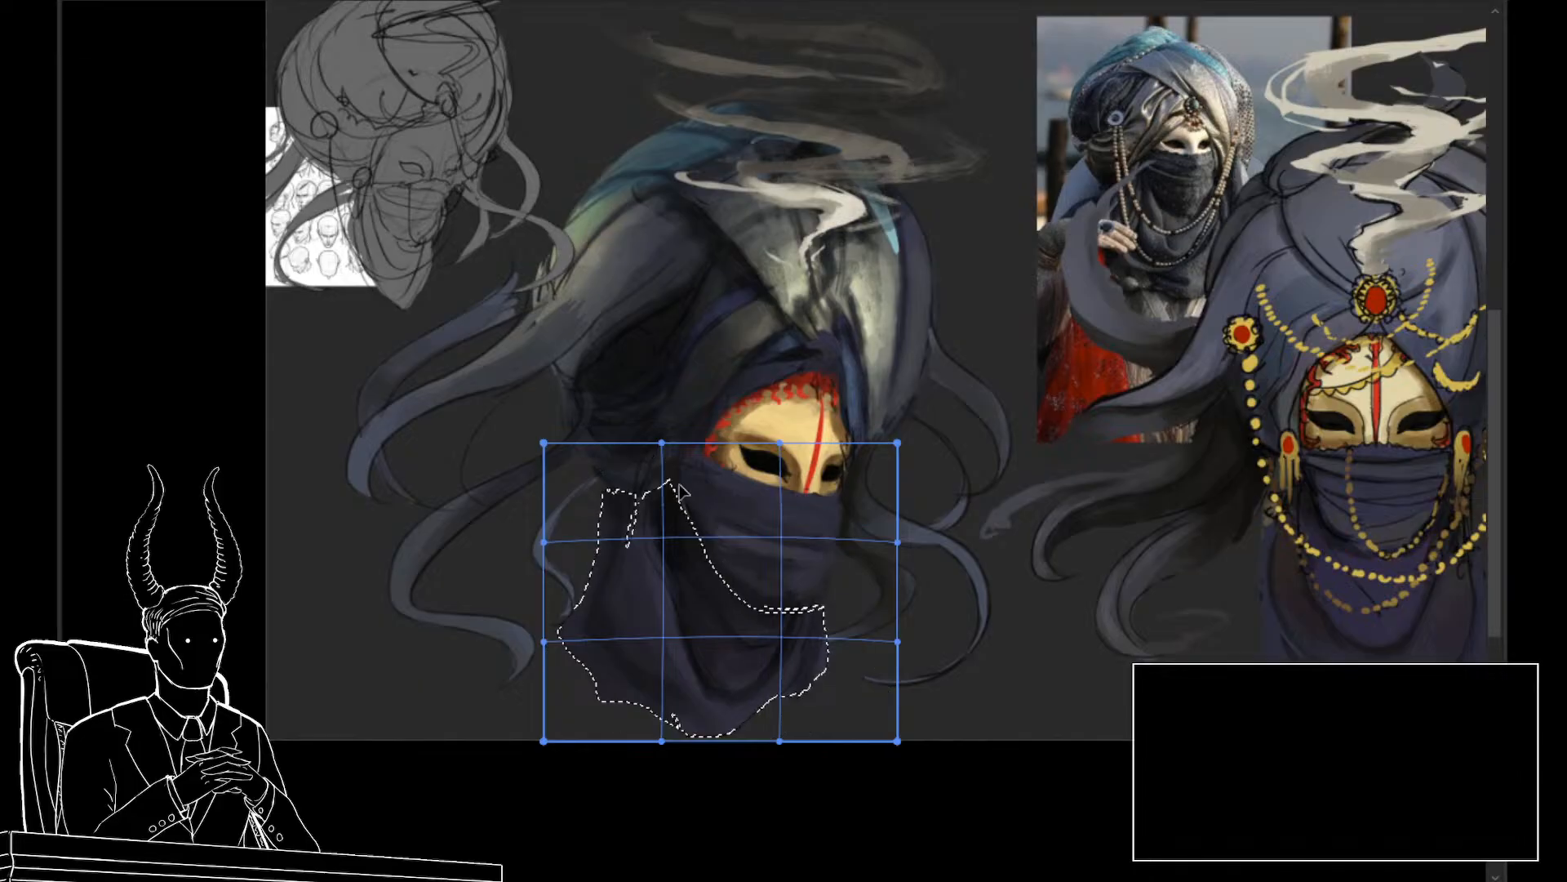
left_click_drag(680, 490, 689, 489)
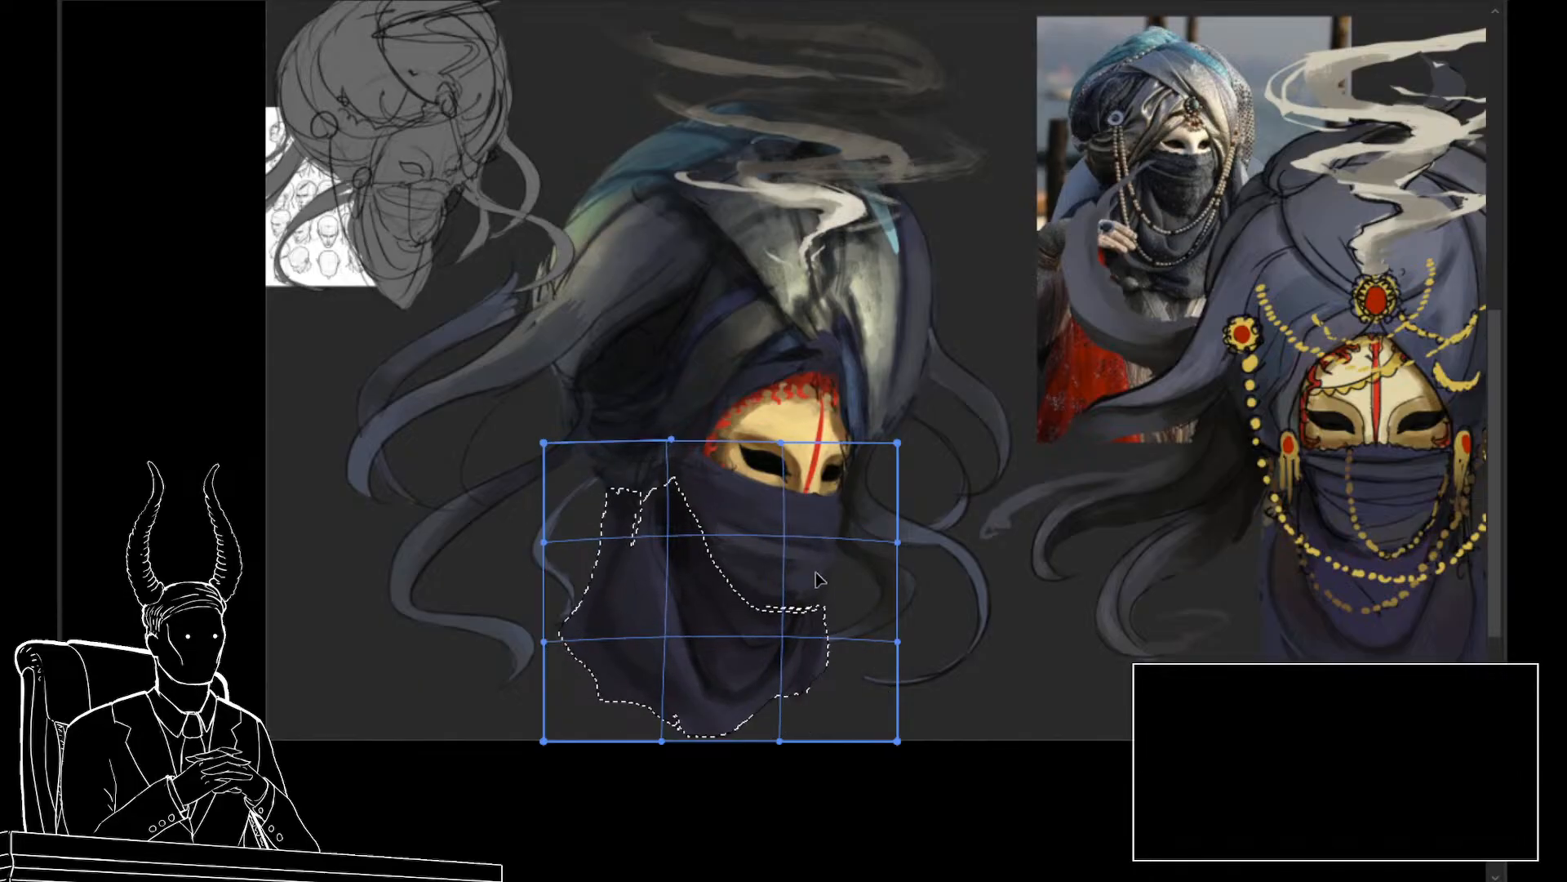
key("Return")
key("ctrl+d")
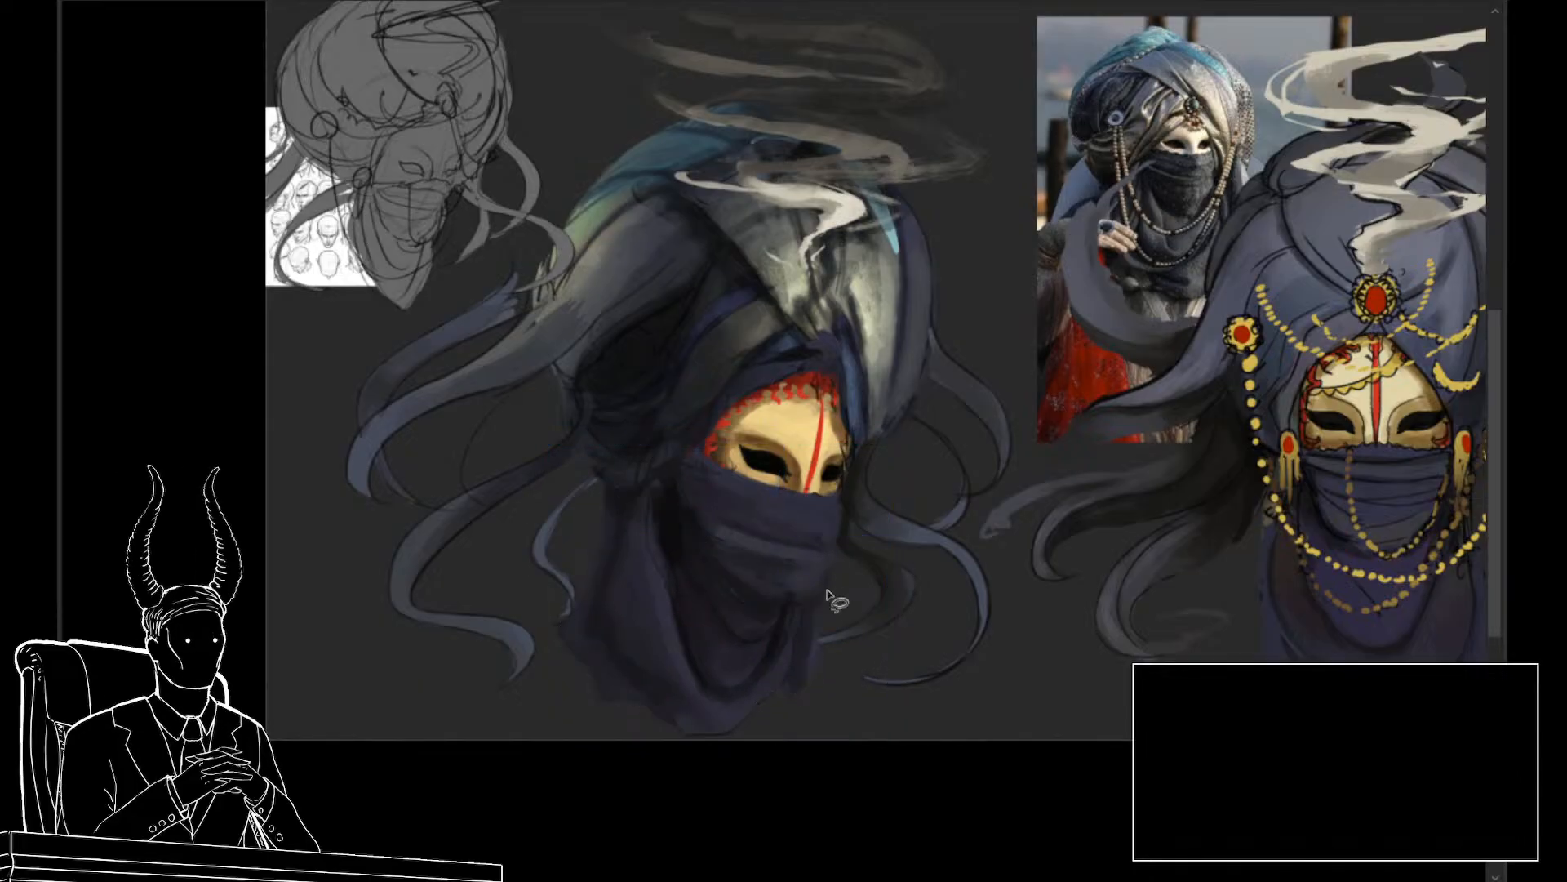
Refine the veil's jaw edge where it meets the scarf with a smaller brush
mouse_move(905, 653)
left_mouse_down()
mouse_move(828, 654)
mouse_move(869, 667)
mouse_move(836, 678)
mouse_move(829, 630)
left_mouse_up()
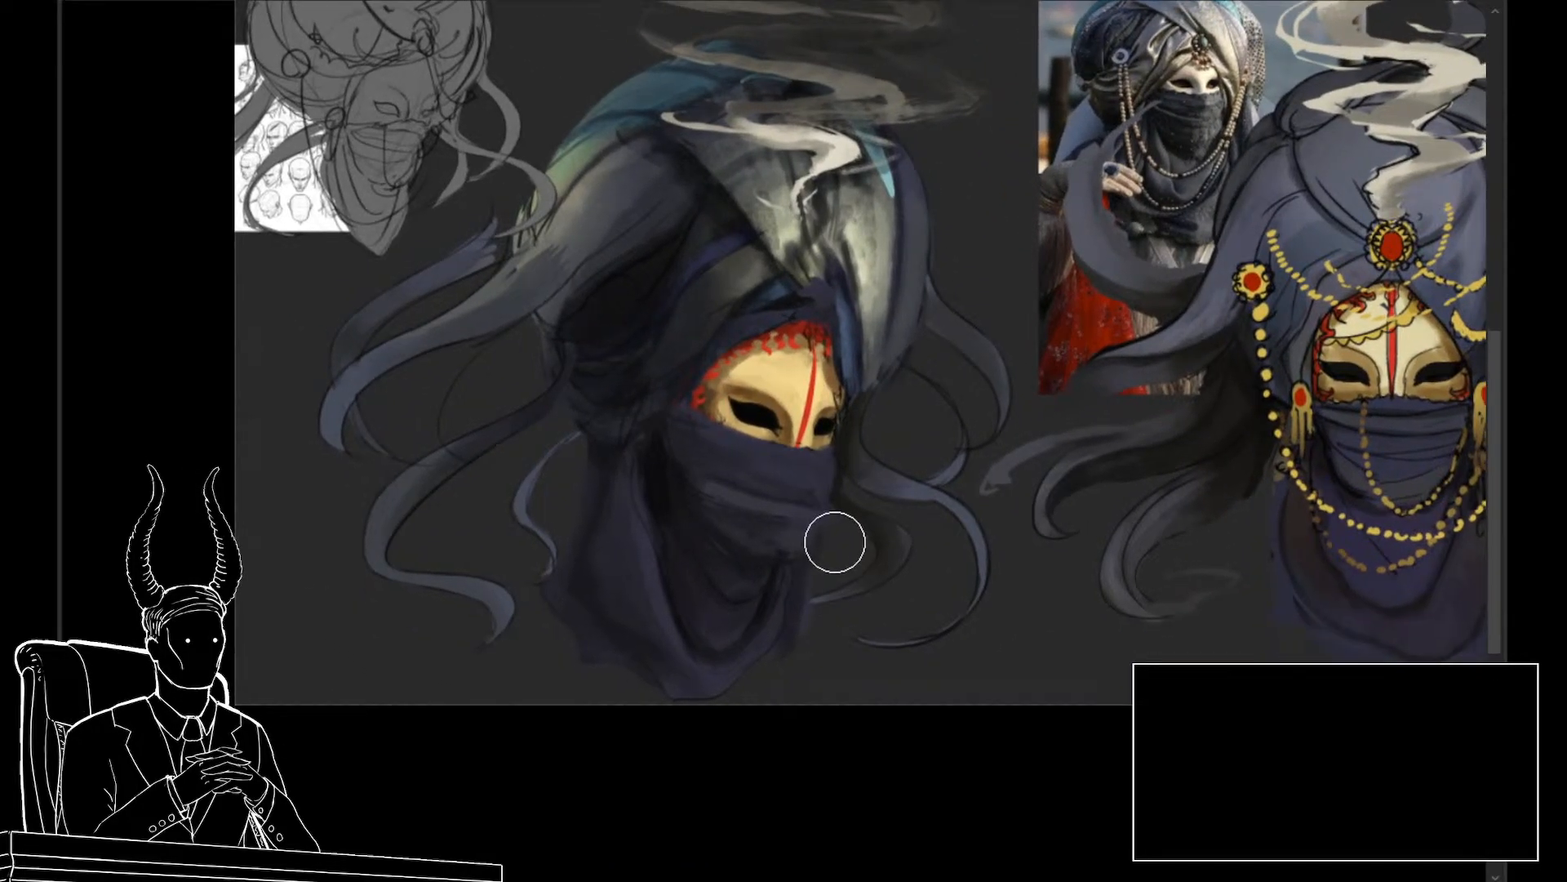
key("bracketleft")
key("bracketleft")
key("bracketleft")
key("bracketleft")
key("bracketleft")
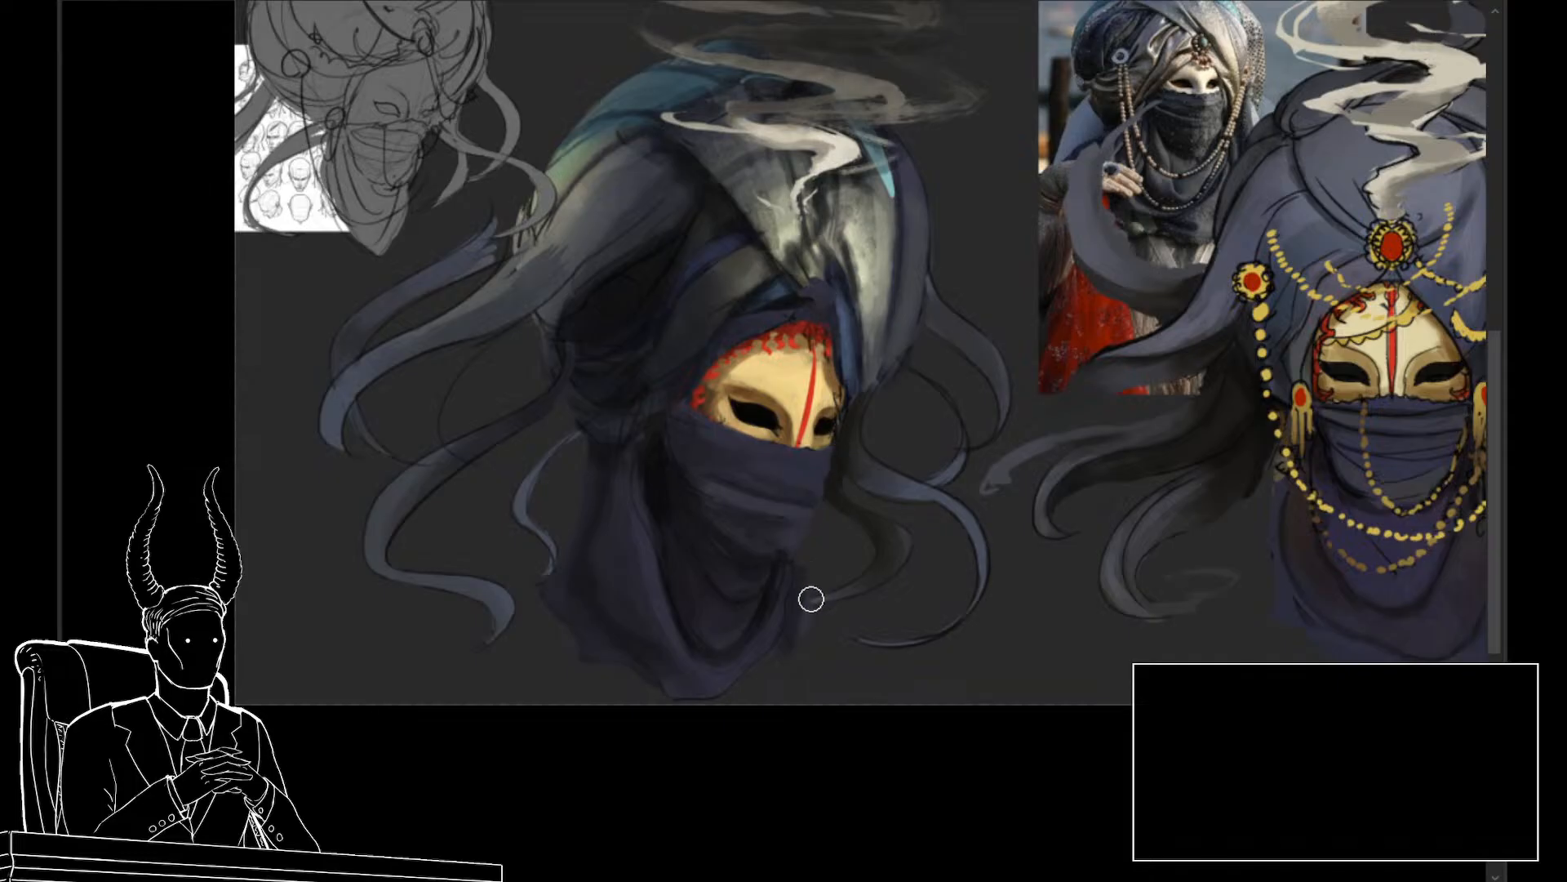
left_click_drag(909, 615, 870, 647)
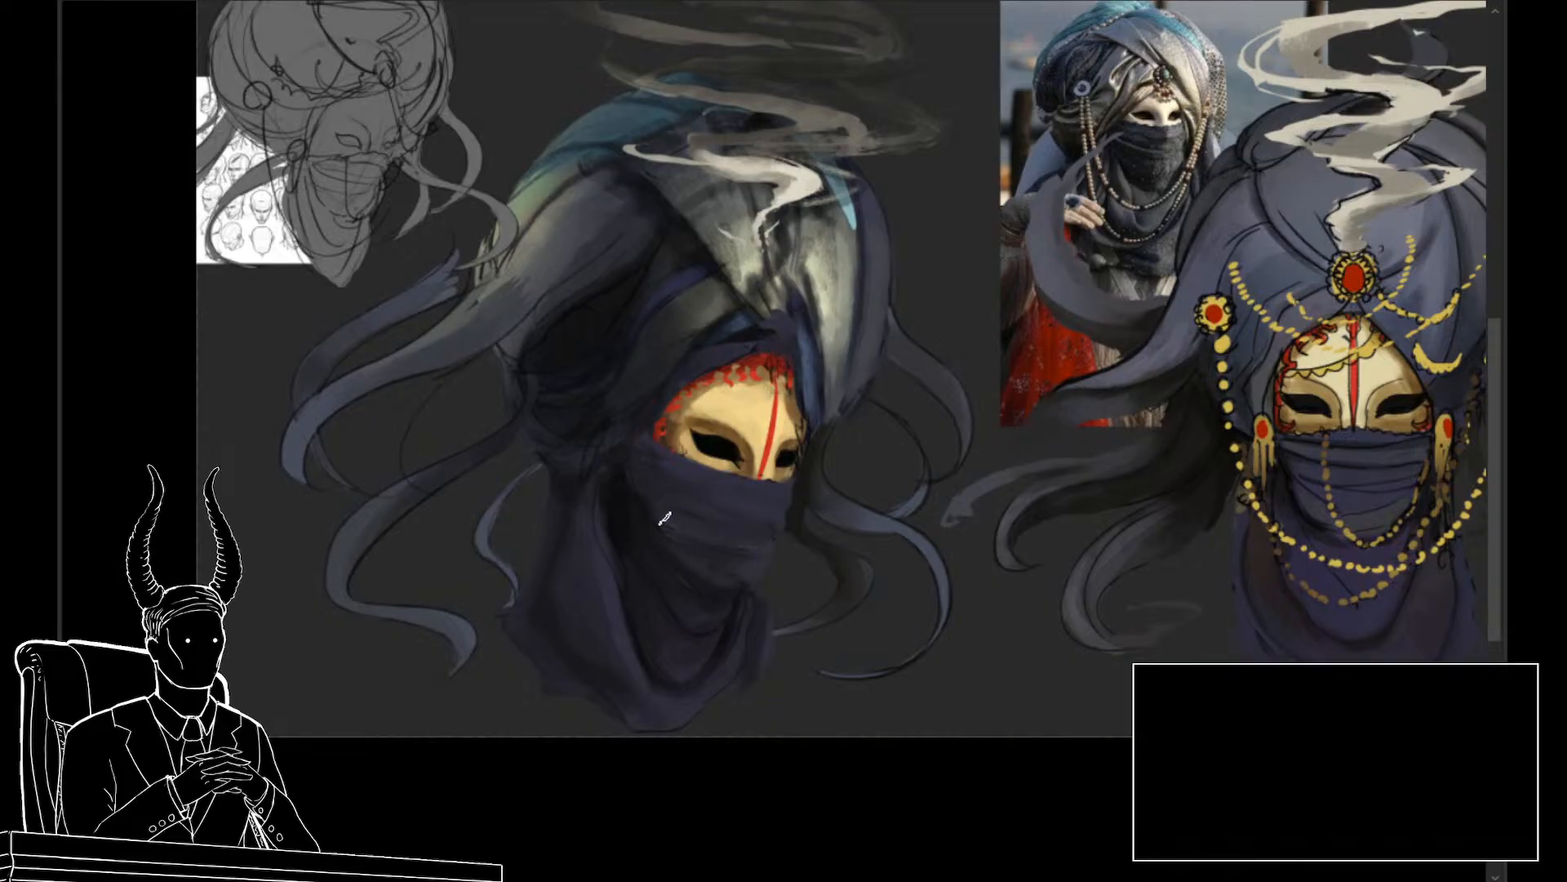
Paint the veil's fabric folds across the cheek and chin with colours sampled from the cloth
left_click(718, 546)
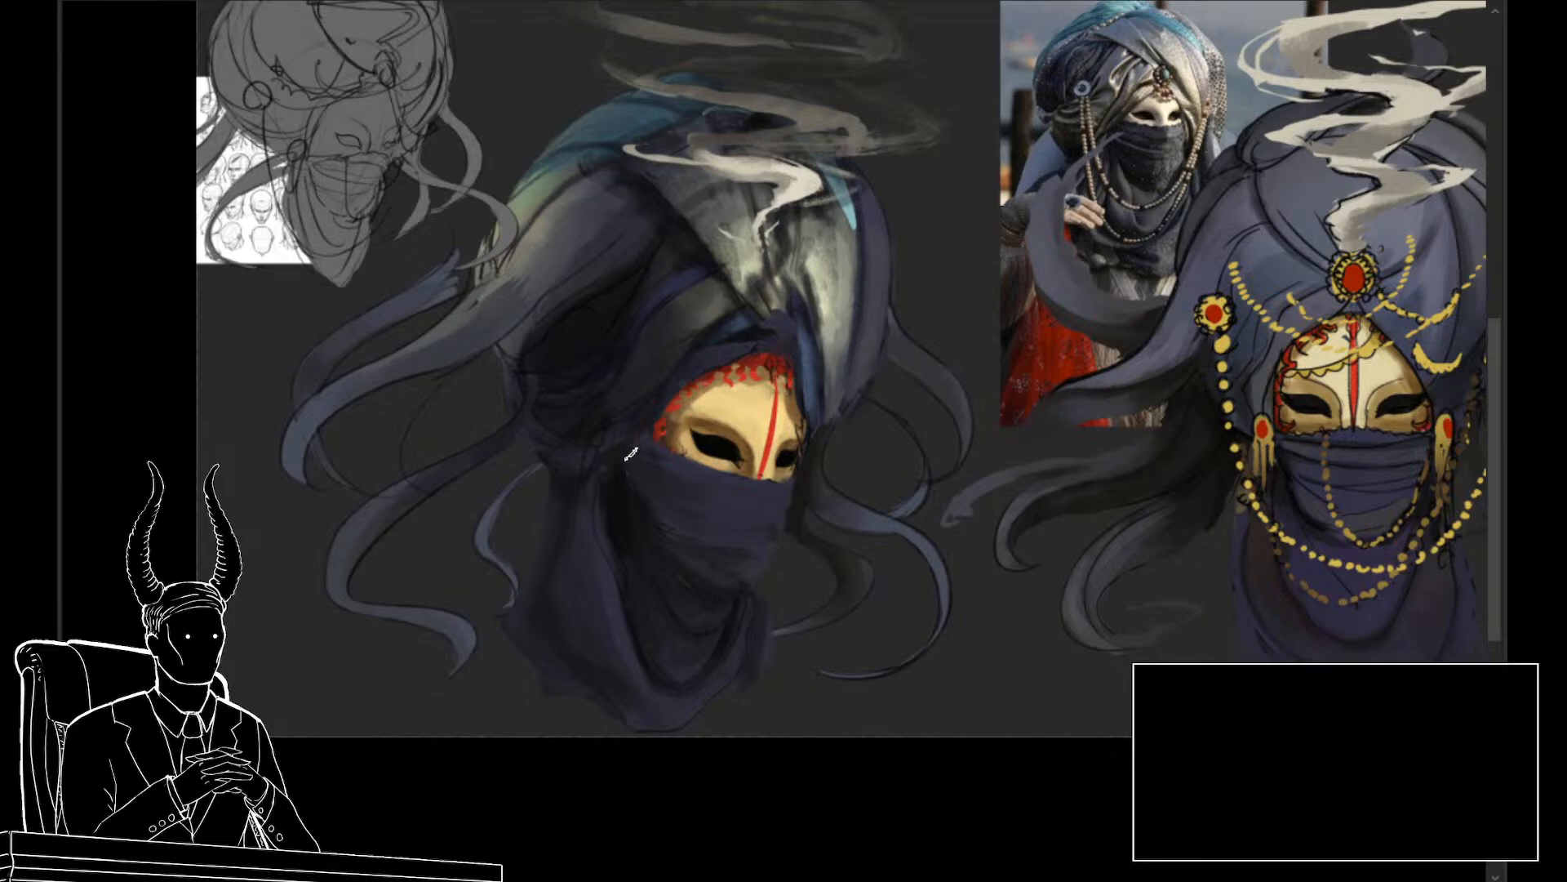
left_click(658, 542)
left_click_drag(680, 500, 696, 556)
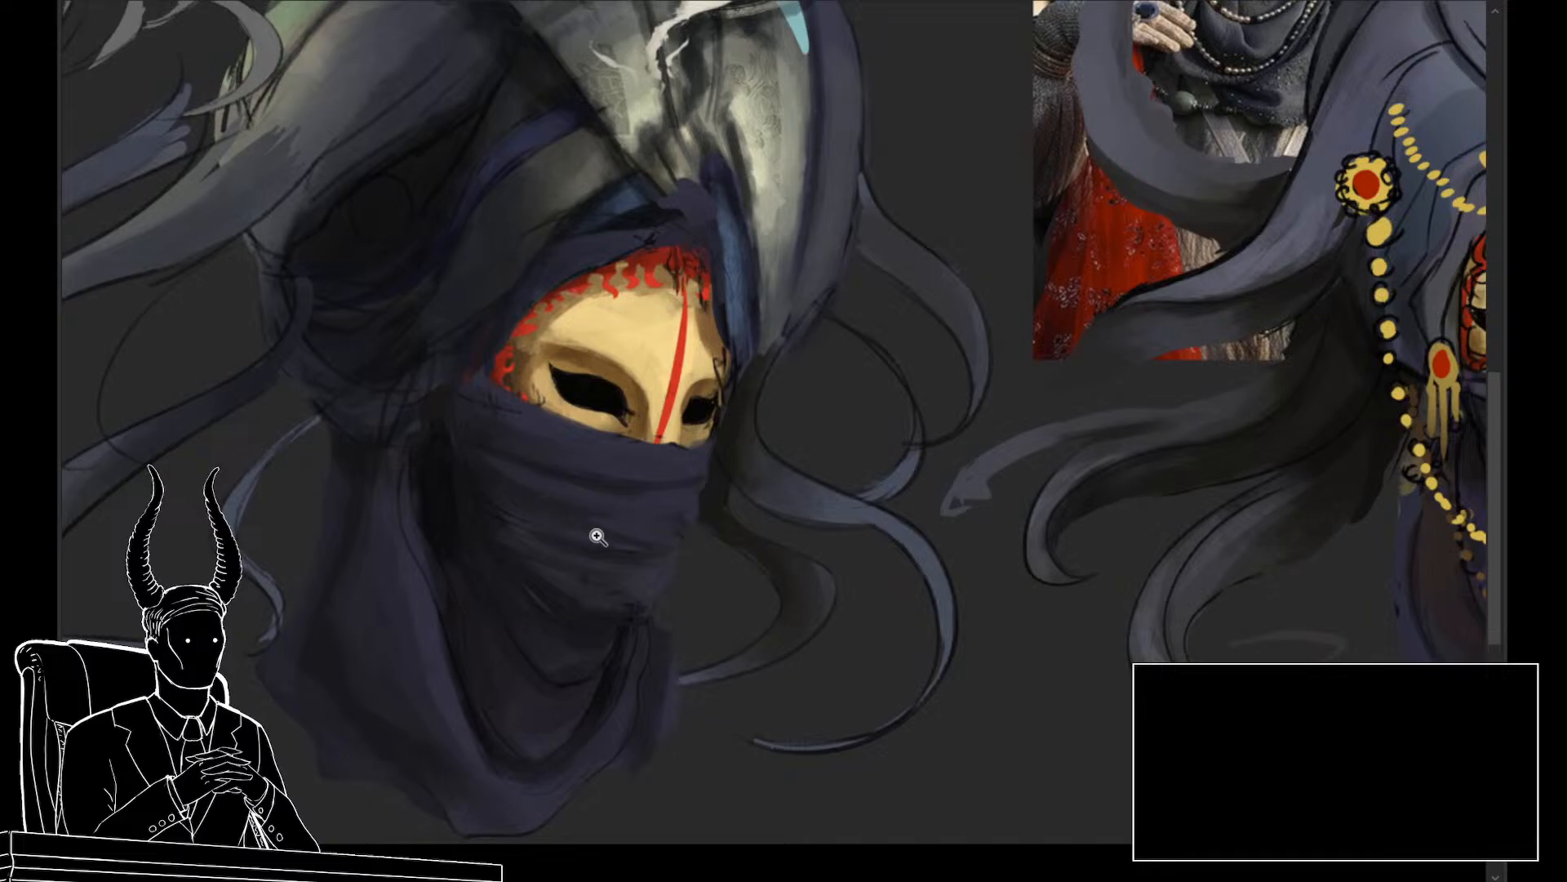
left_click_drag(597, 535, 573, 540)
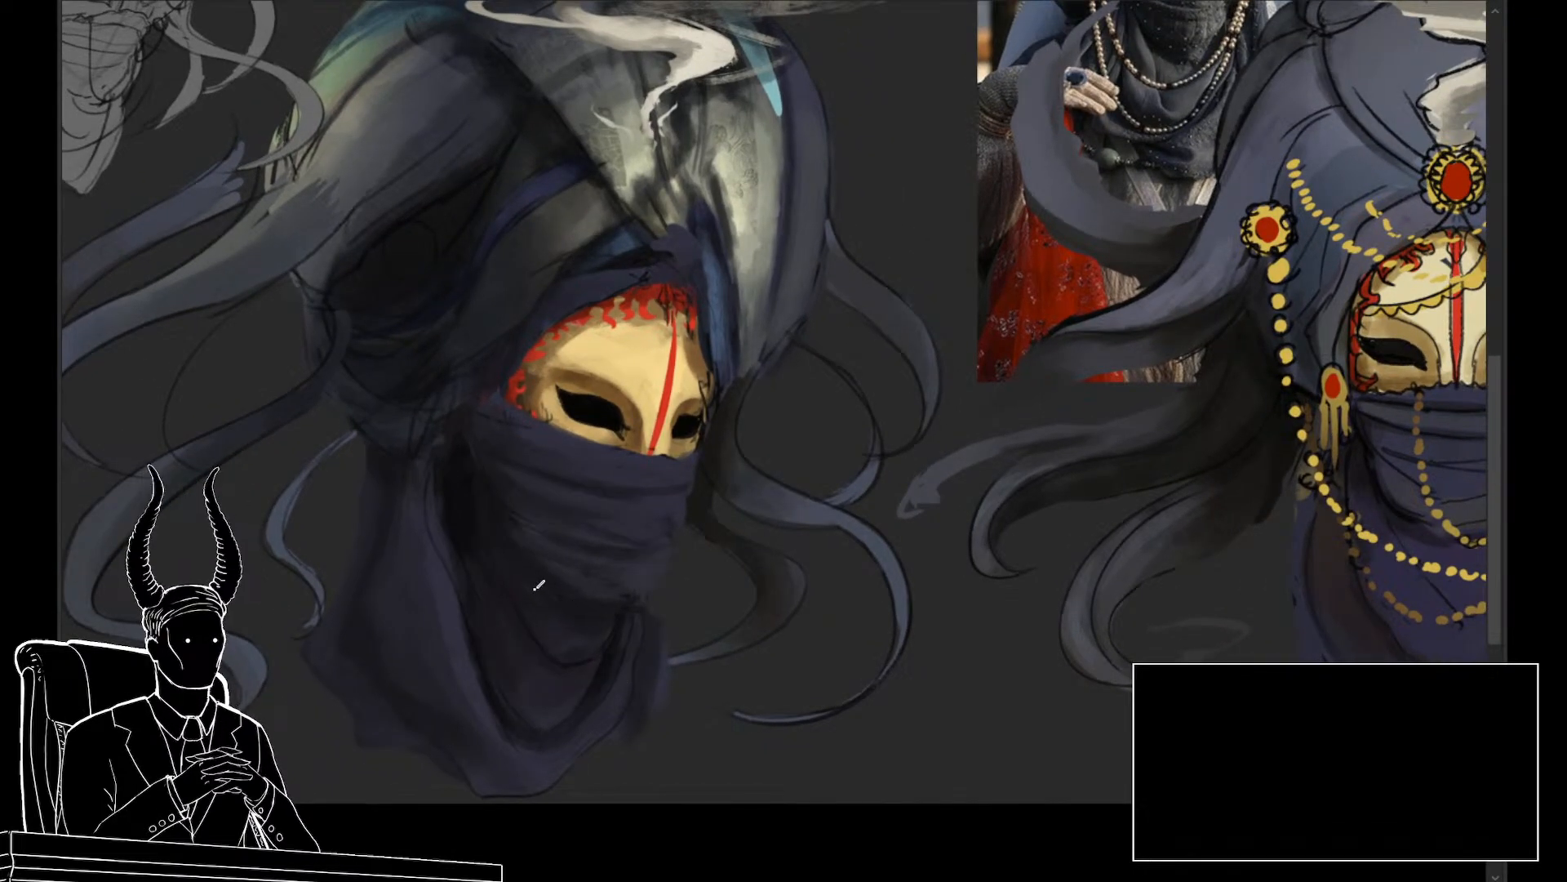
left_click_drag(645, 643, 609, 647)
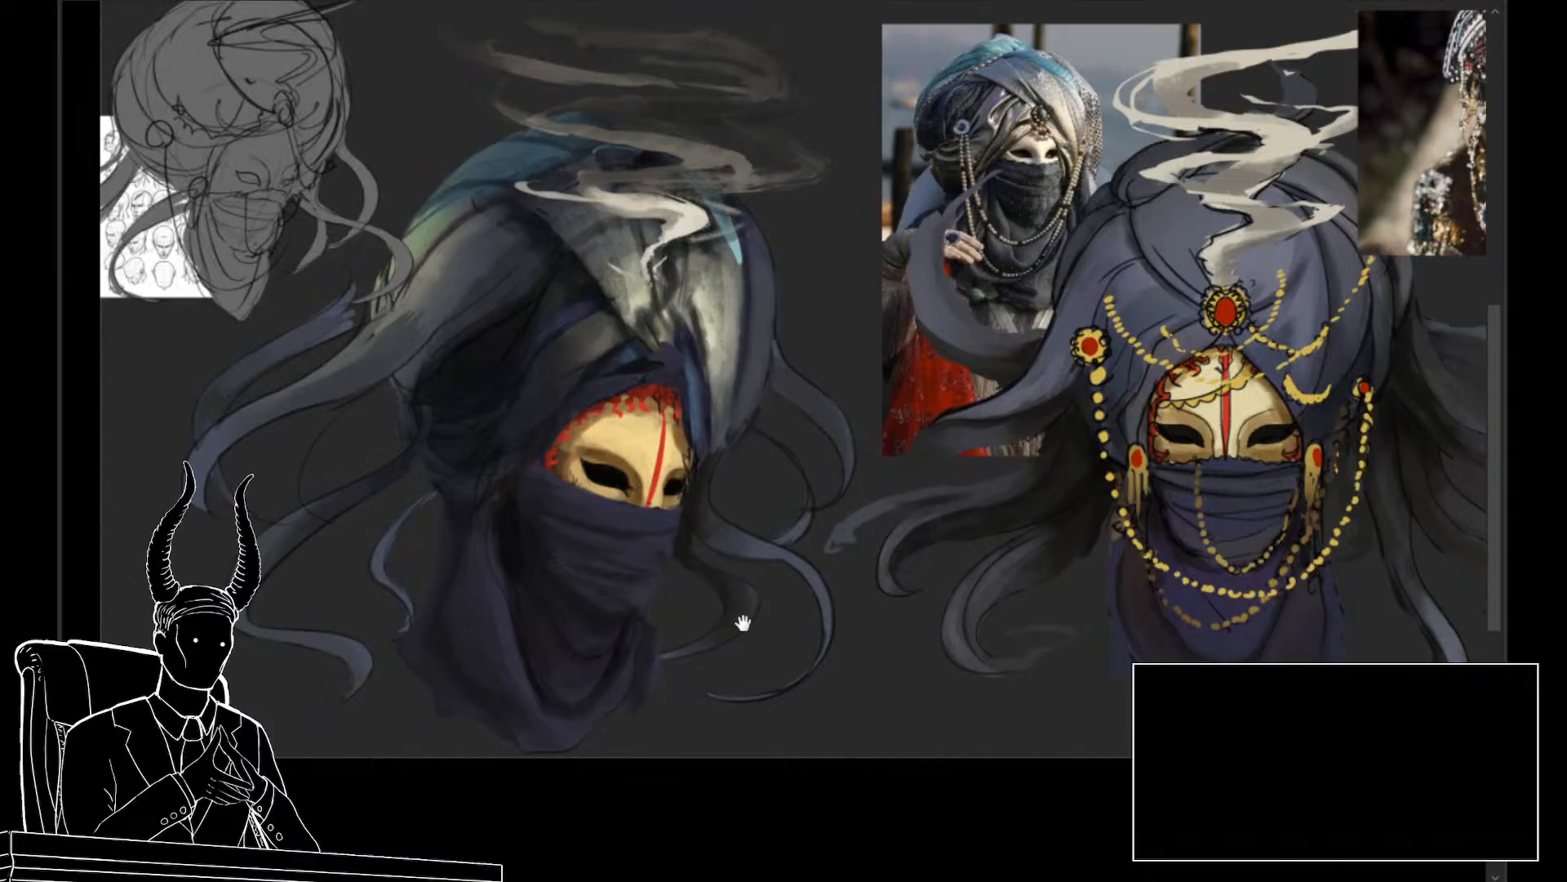
Examine the beaded lace veil and its folds up close in the reference photo
left_click_drag(758, 619, 703, 638)
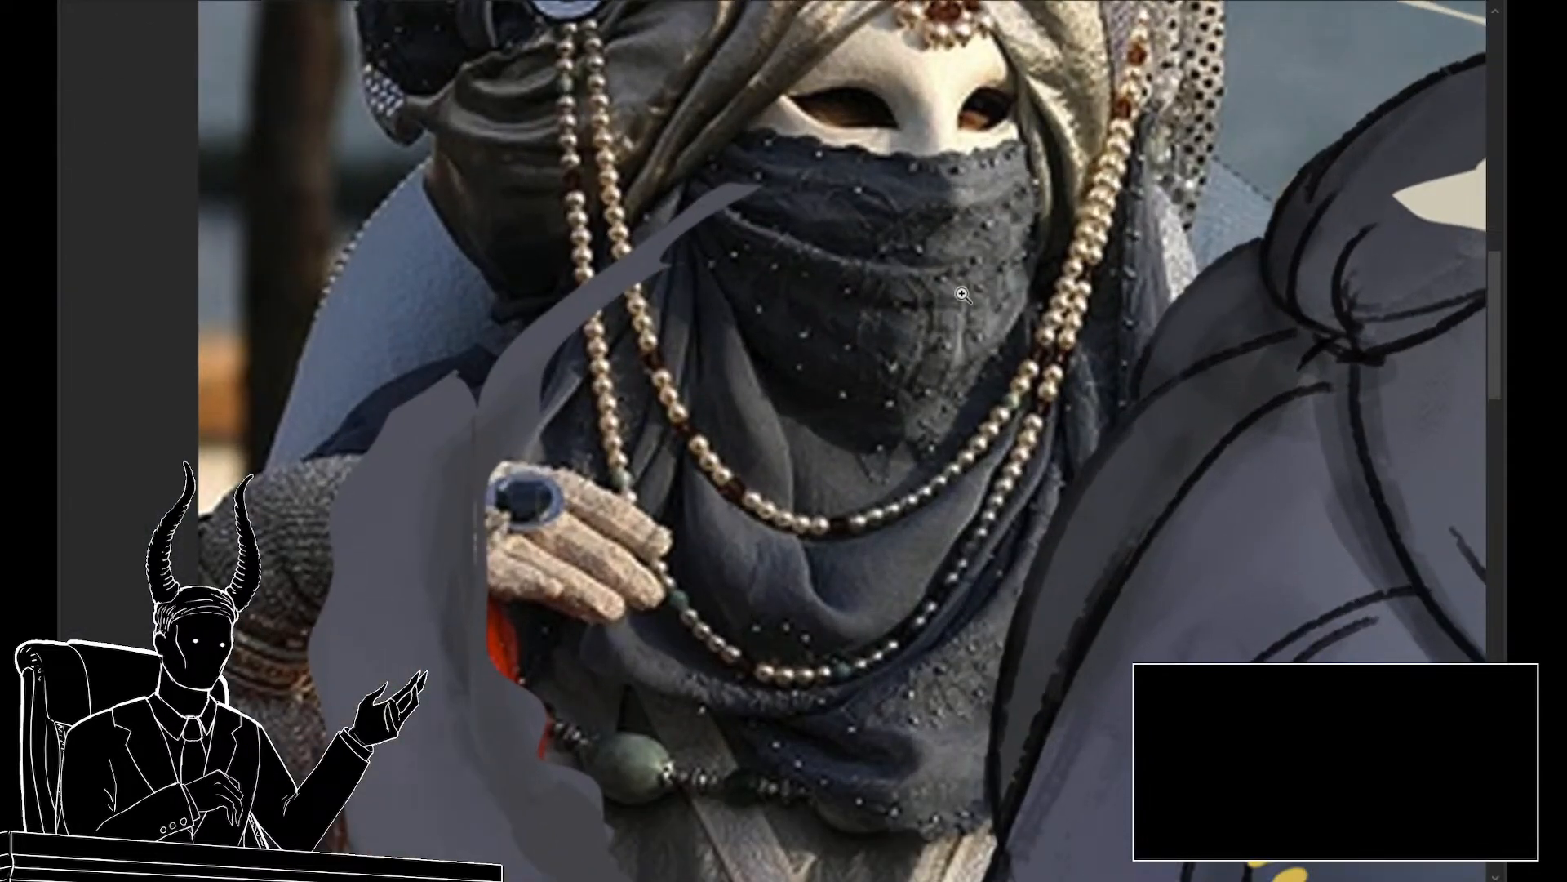
left_click(914, 212)
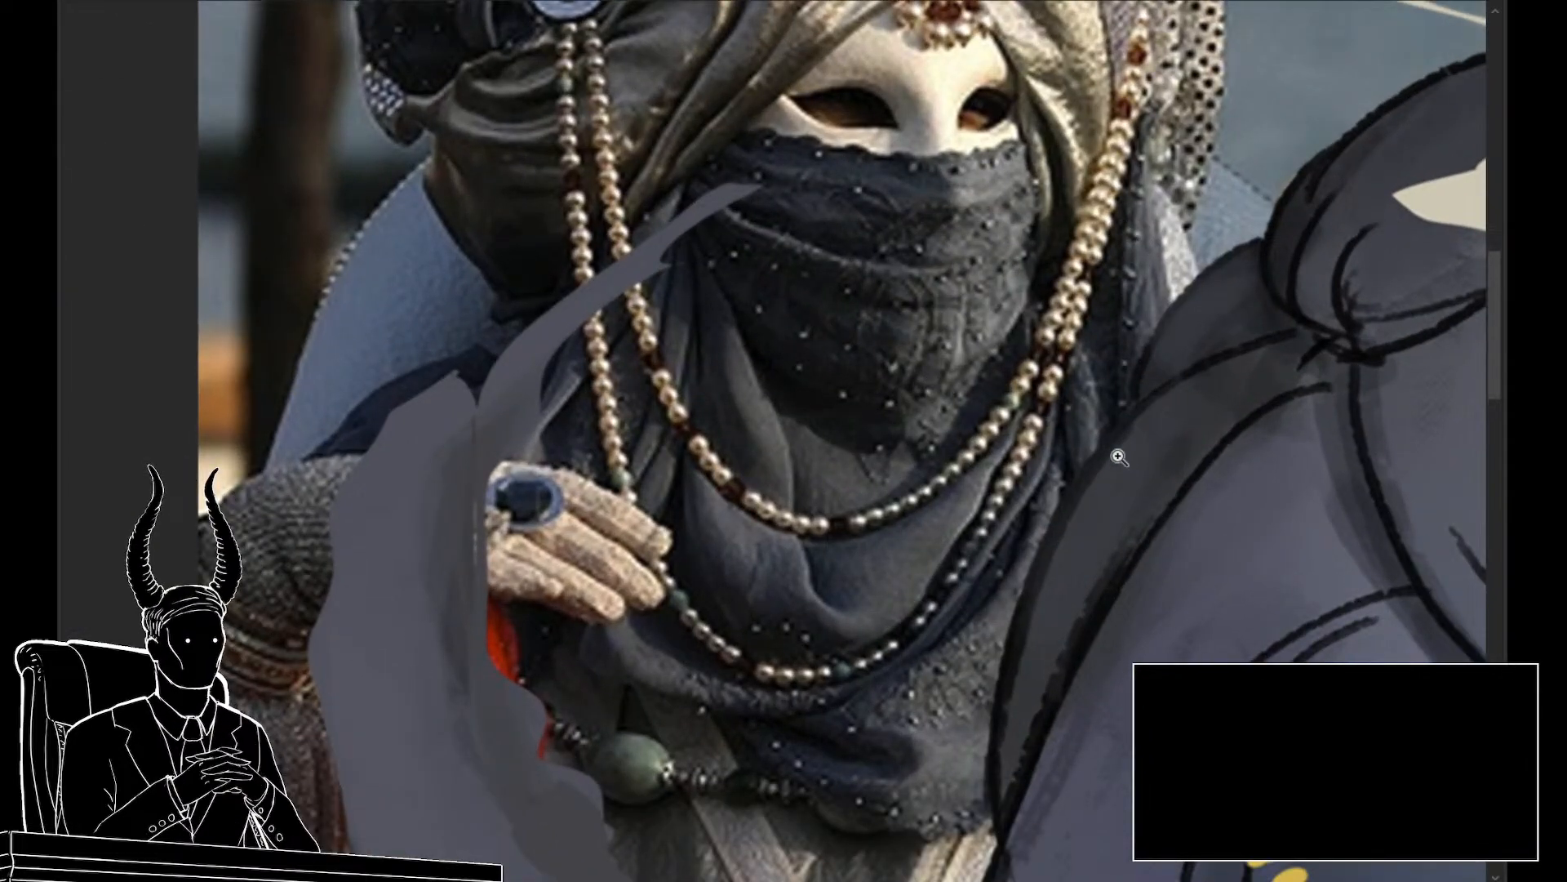
left_click_drag(1116, 455, 1013, 457)
left_click_drag(780, 624, 957, 390)
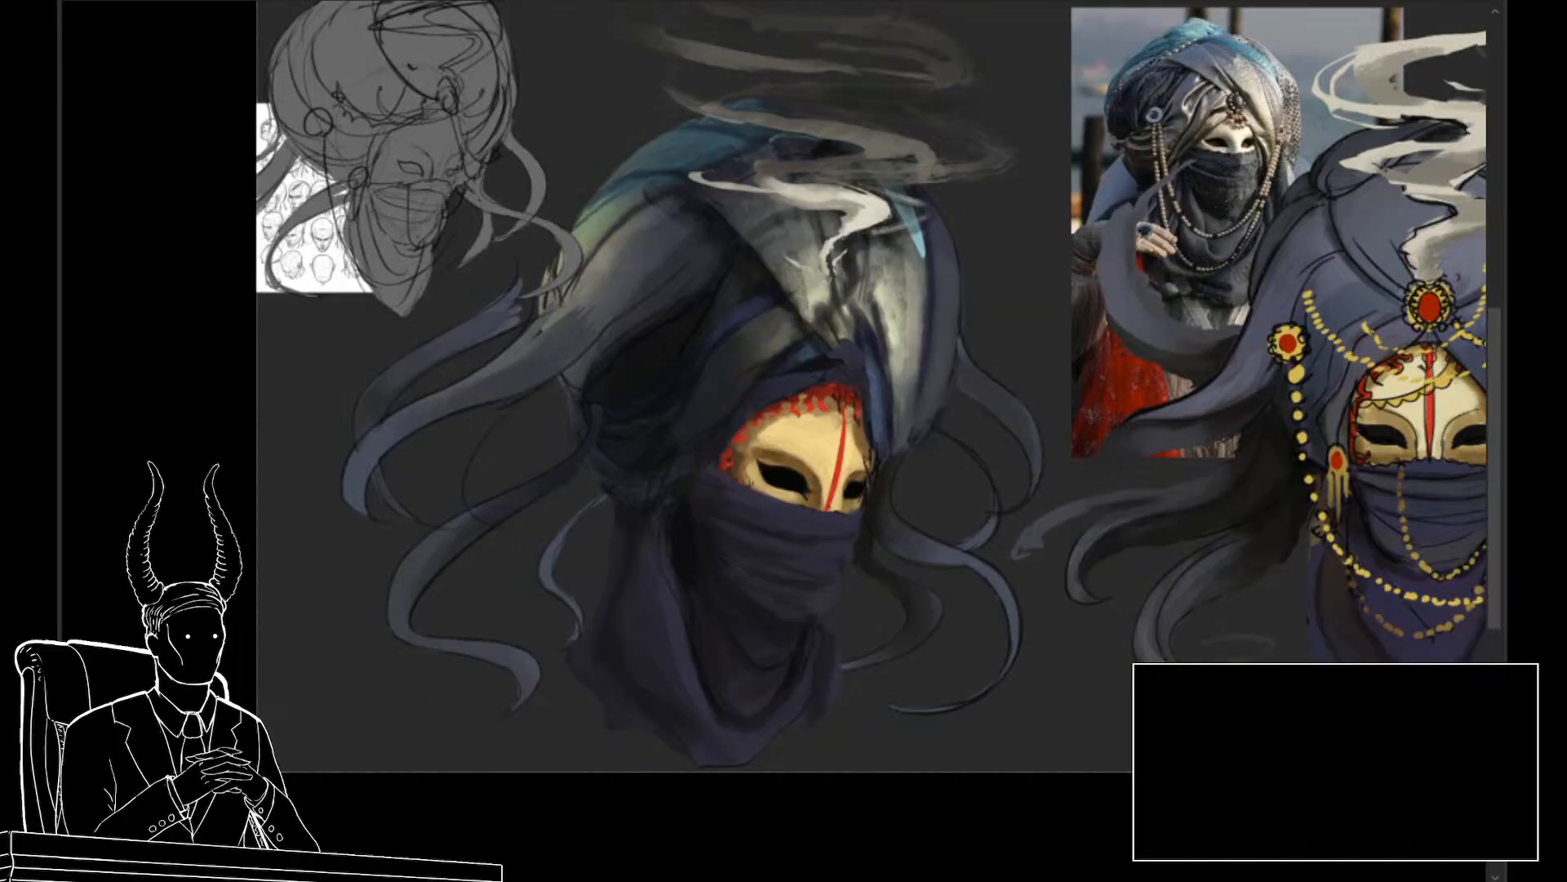
Paste the white lace pattern between the two heads and blend it as a dark overlay on the artwork
key("ctrl+v")
left_click_drag(933, 549, 1064, 511)
key("ctrl+t")
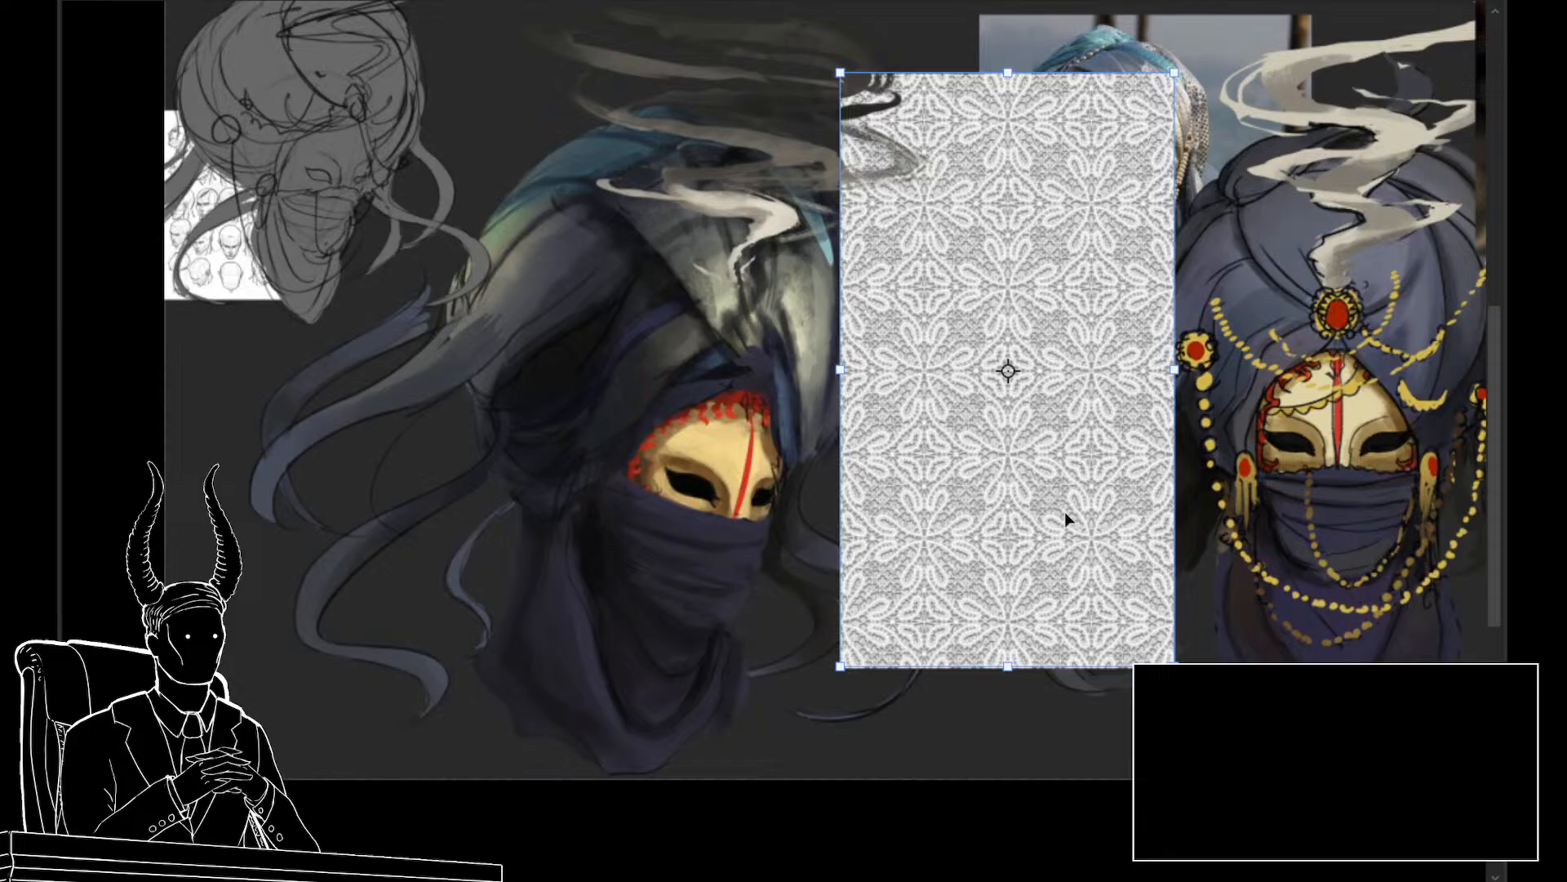
key("Return")
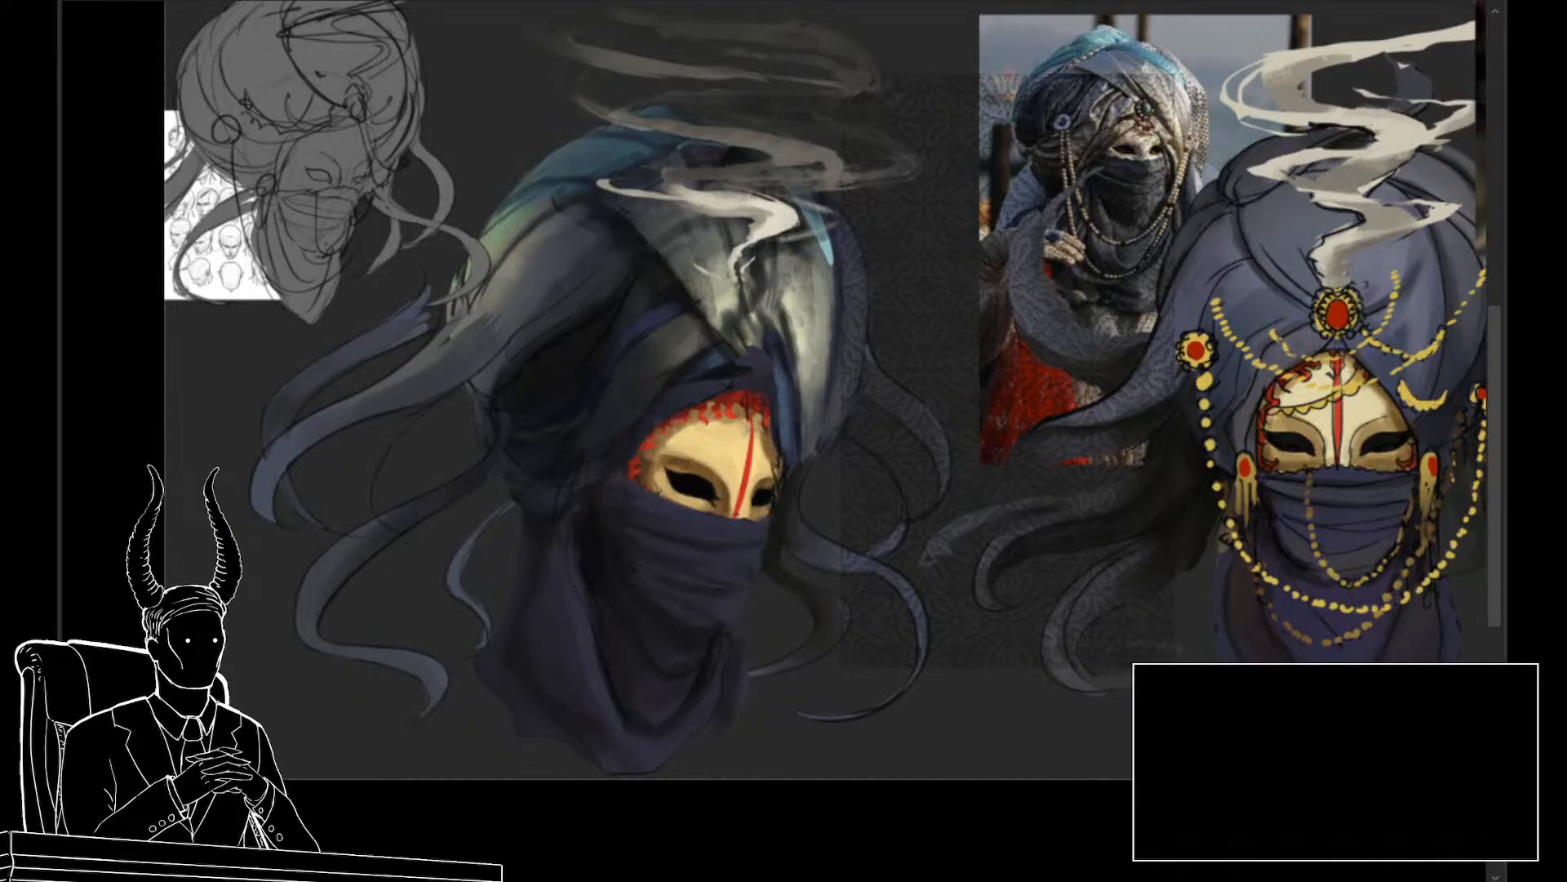
Try to move, flatten and rotate the lace pattern to fit over the left head's veil
scroll(1285, 735, "up", 1)
key("ctrl+t")
left_click_drag(1023, 543, 693, 608)
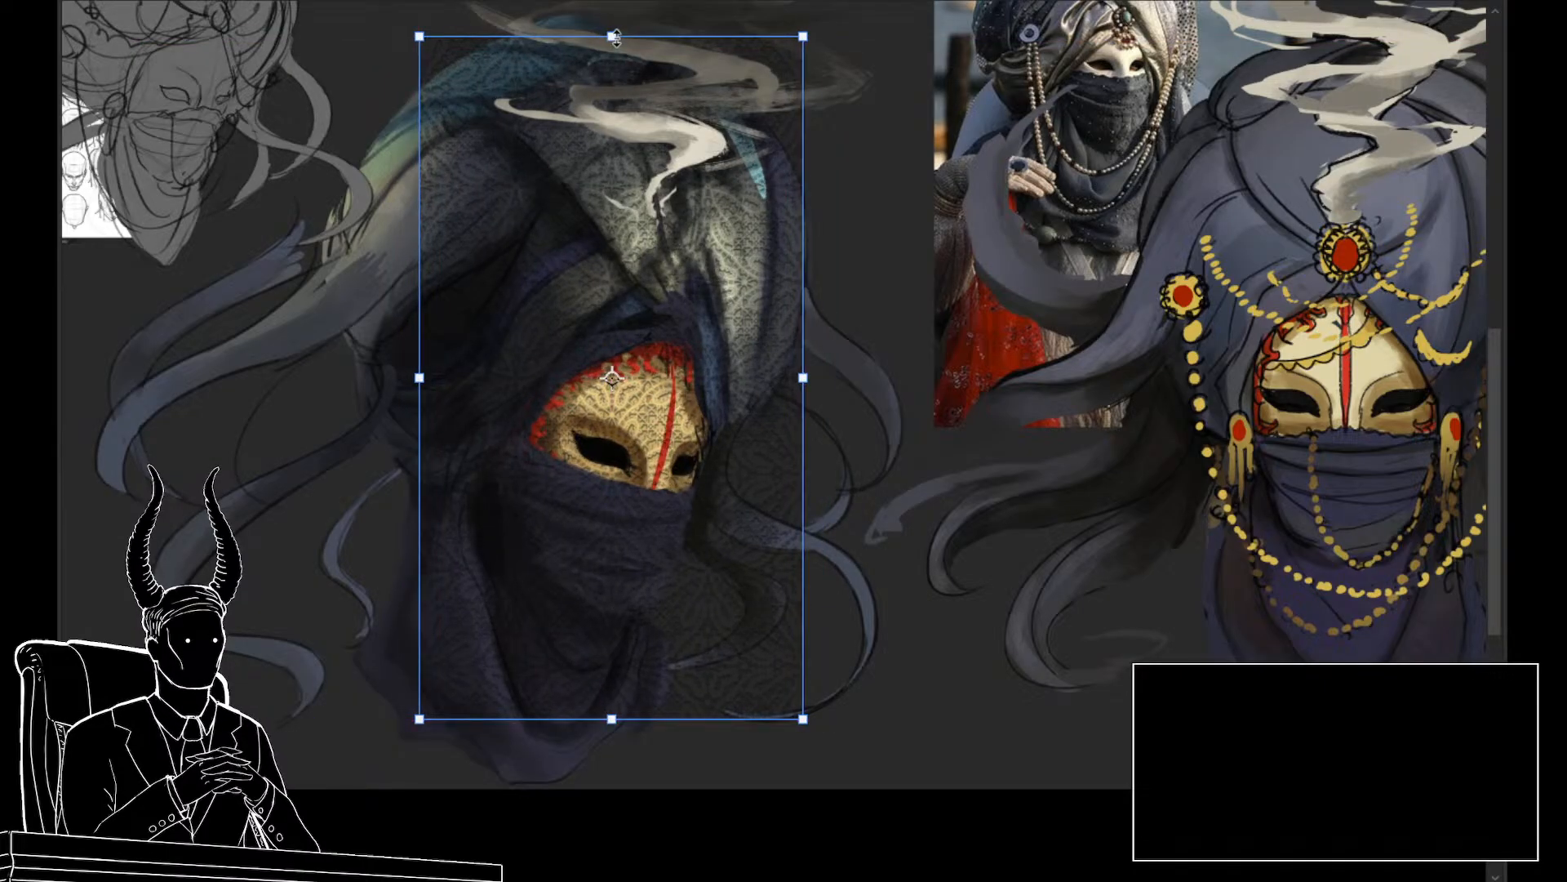
left_click_drag(618, 38, 549, 383)
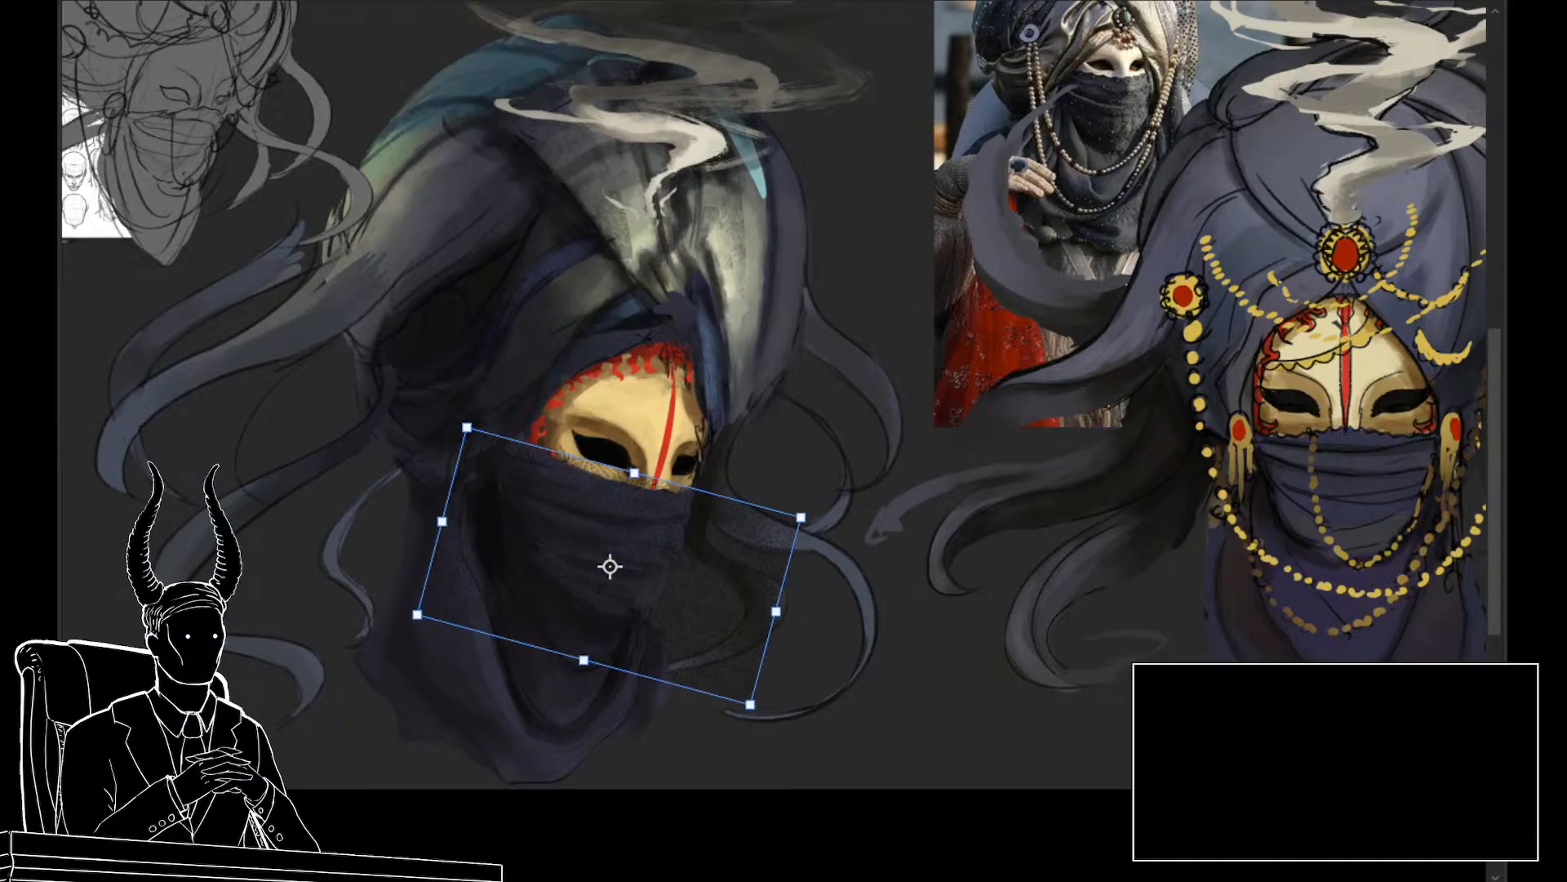
key("Return")
key("ctrl+z")
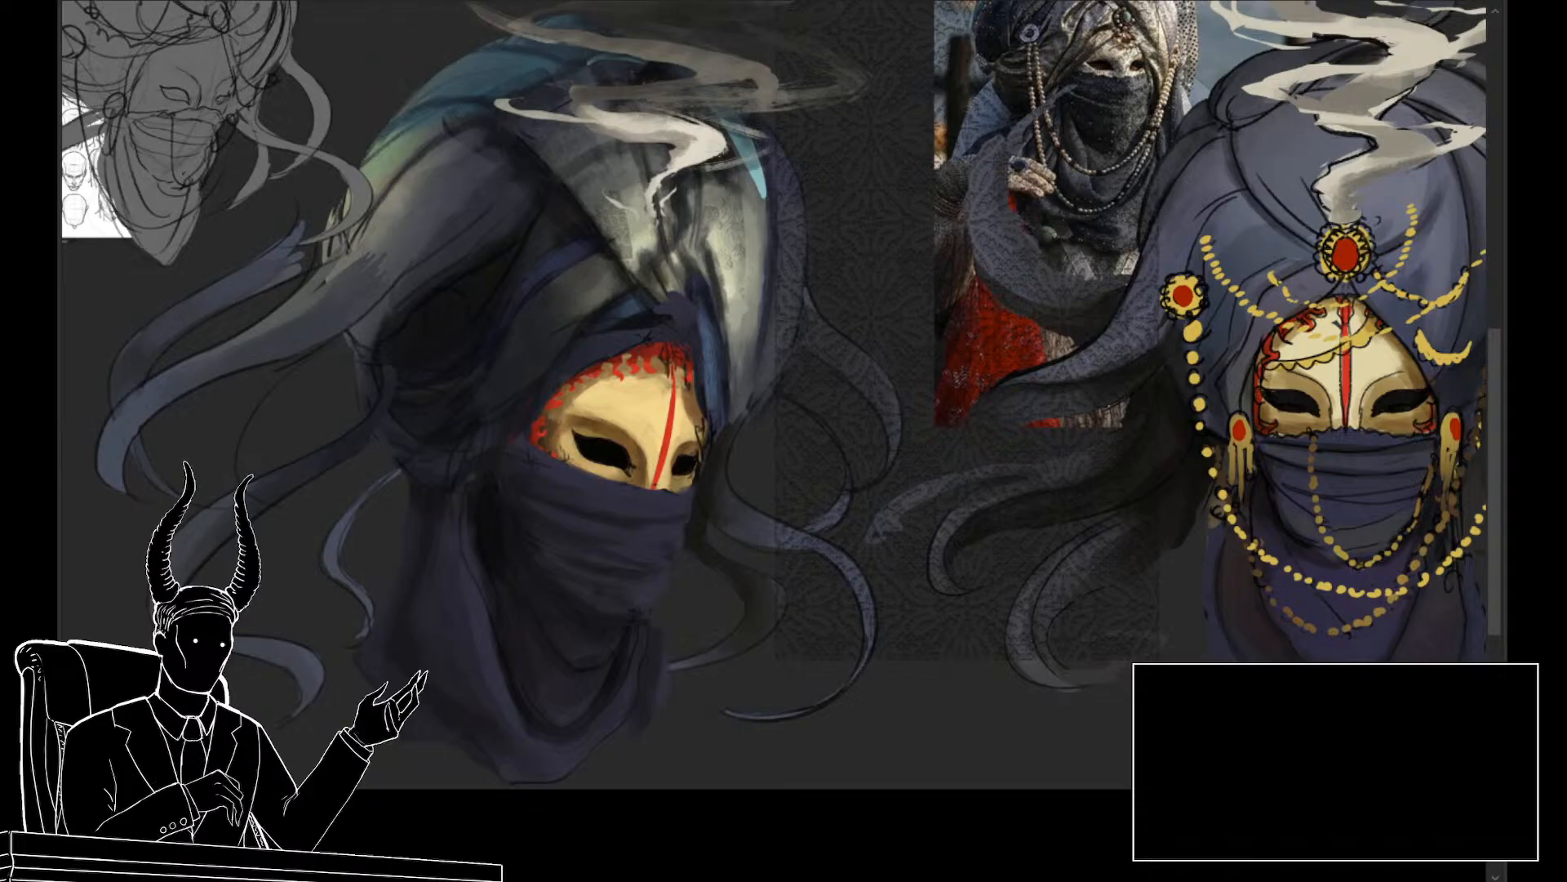
Move the lace pattern over the left head's veil, scale it down and tilt it to follow the face
key("ctrl+t")
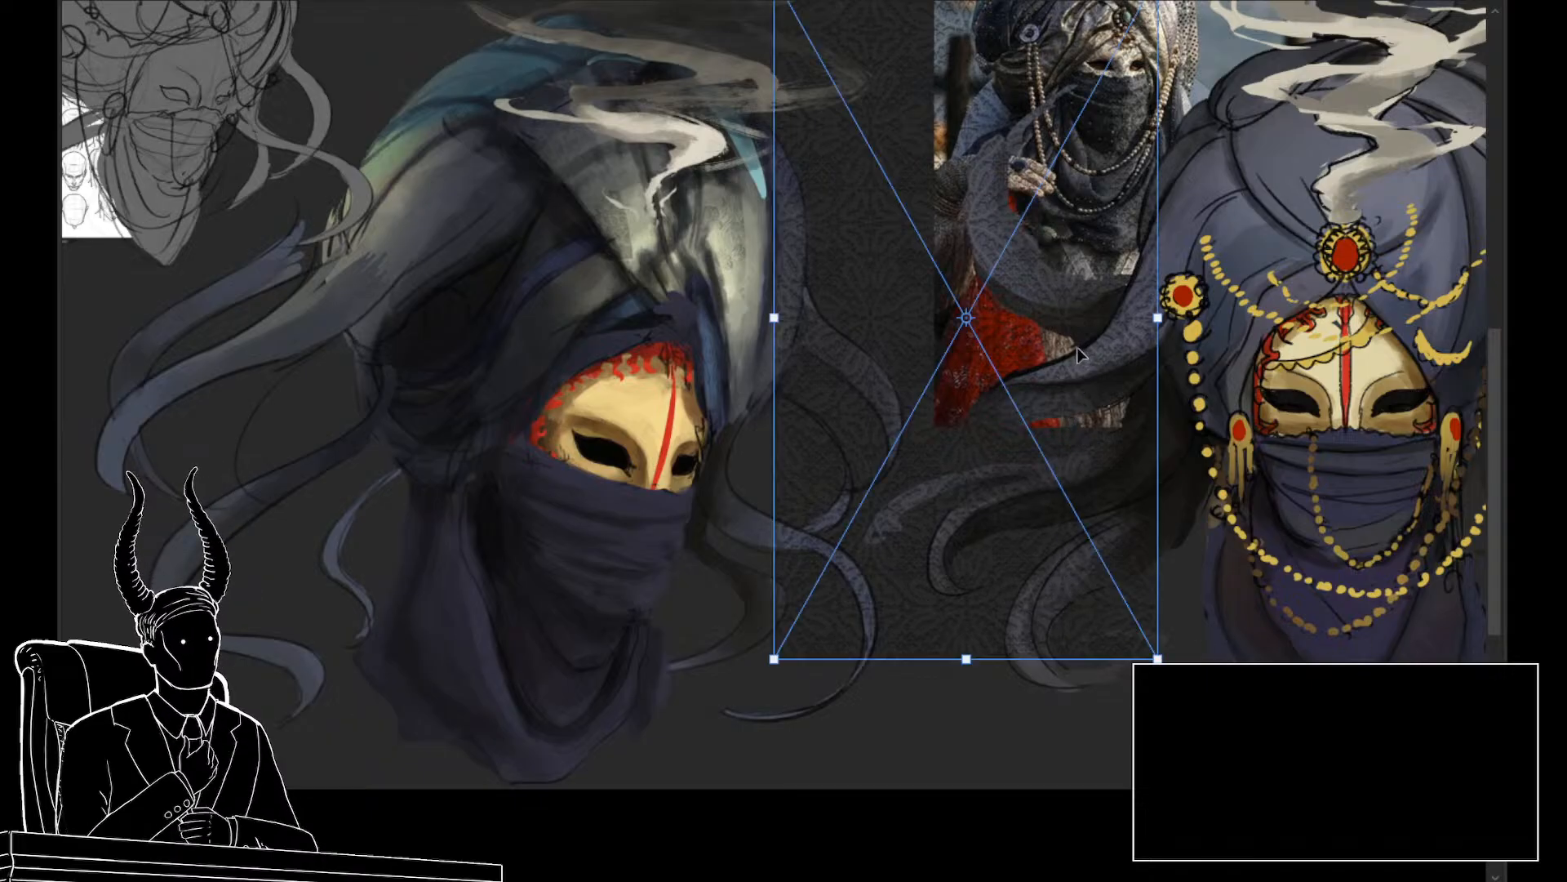
left_click_drag(1076, 346, 688, 383)
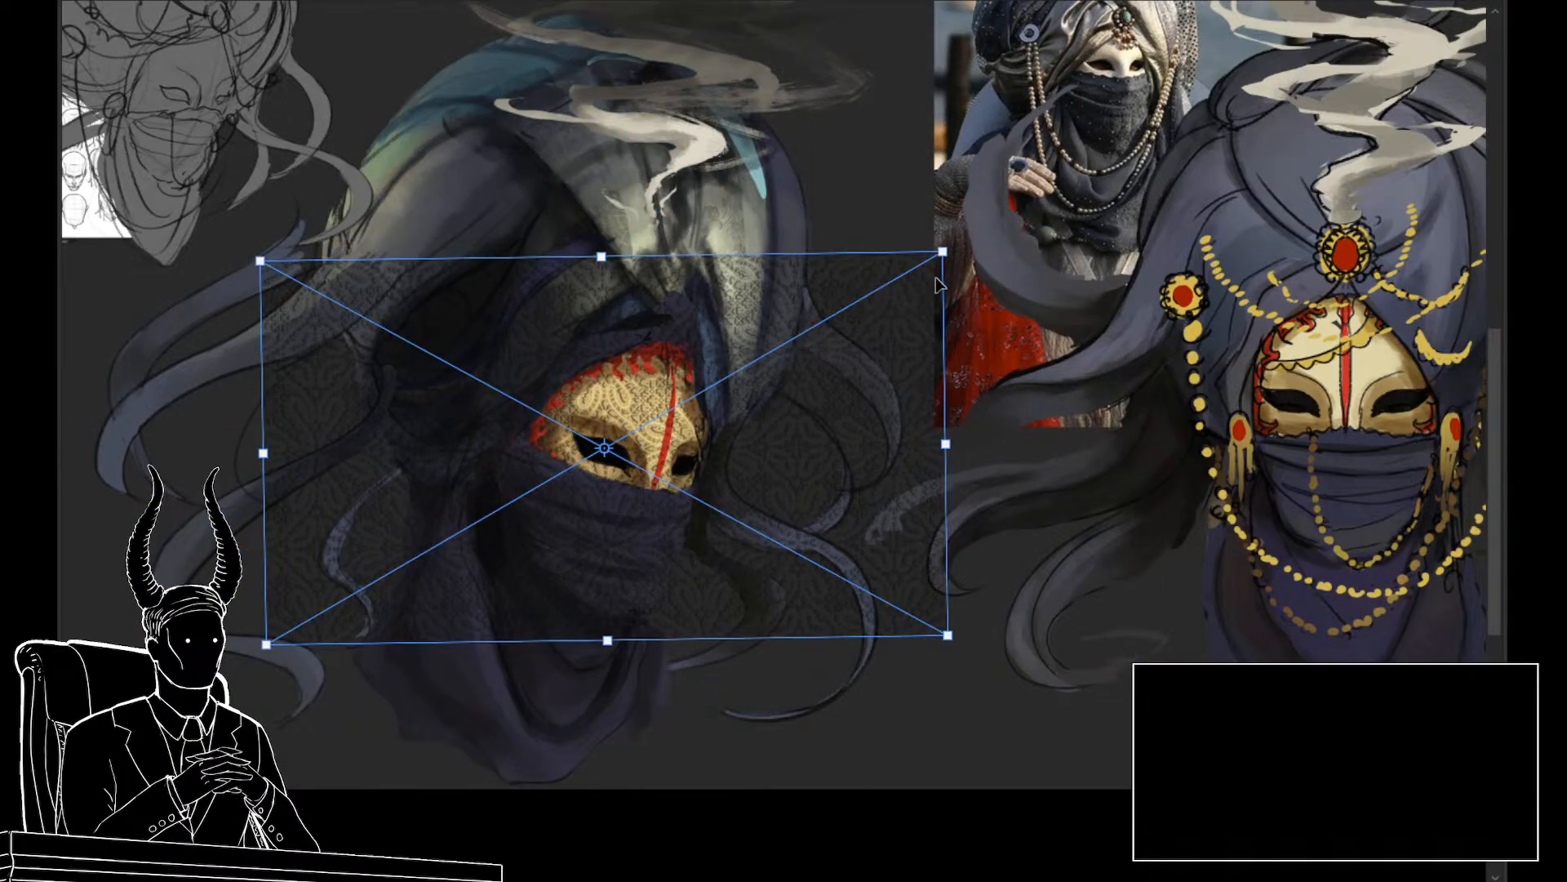
left_click_drag(942, 253, 840, 311)
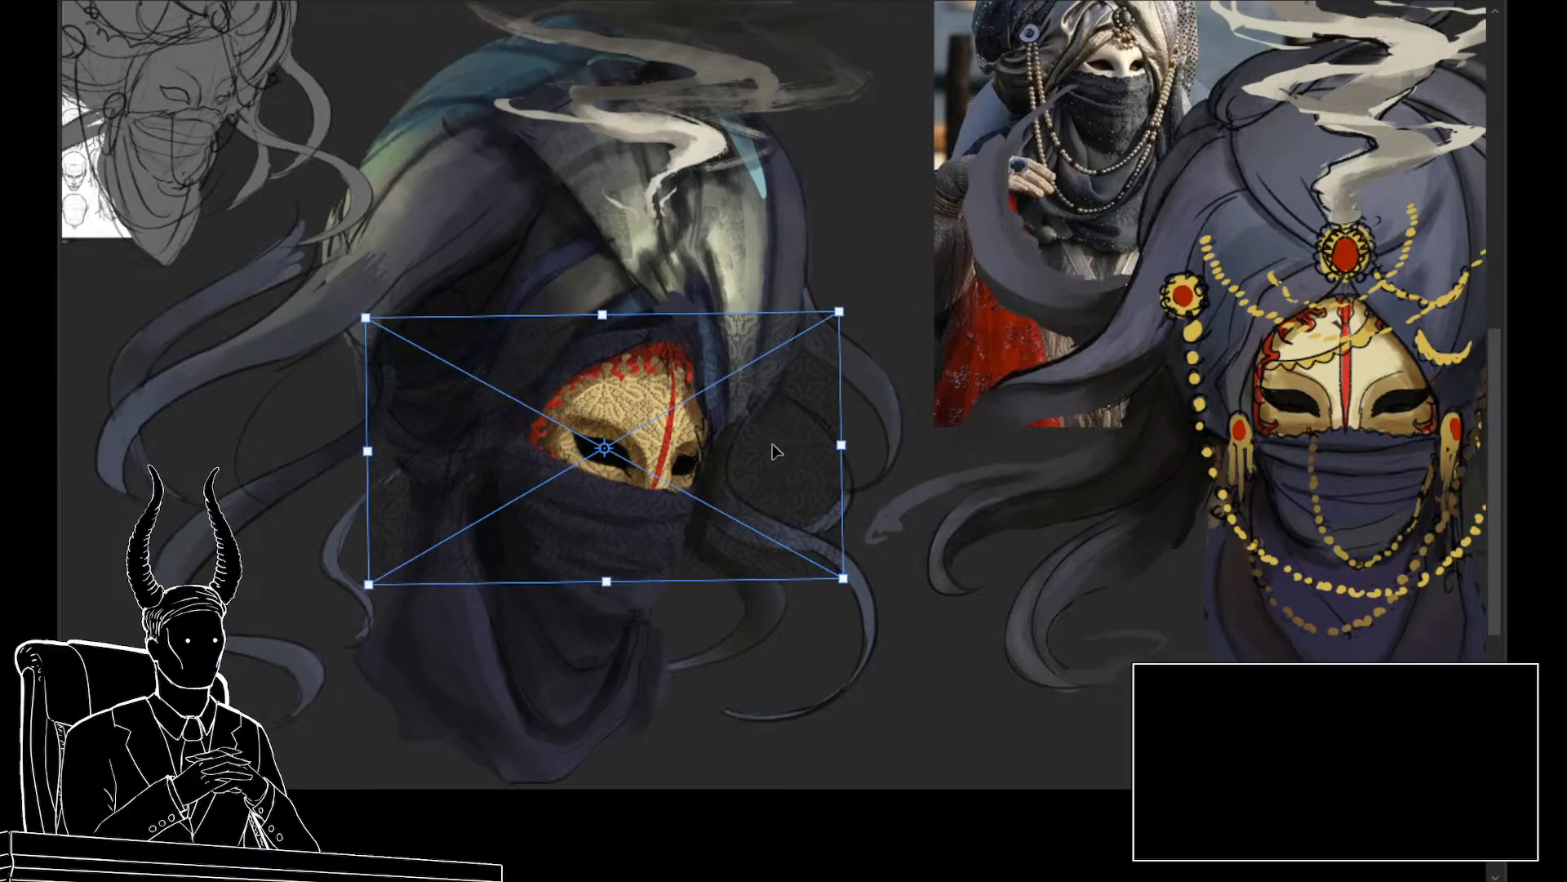
left_click_drag(775, 451, 751, 542)
left_click_drag(857, 571, 855, 620)
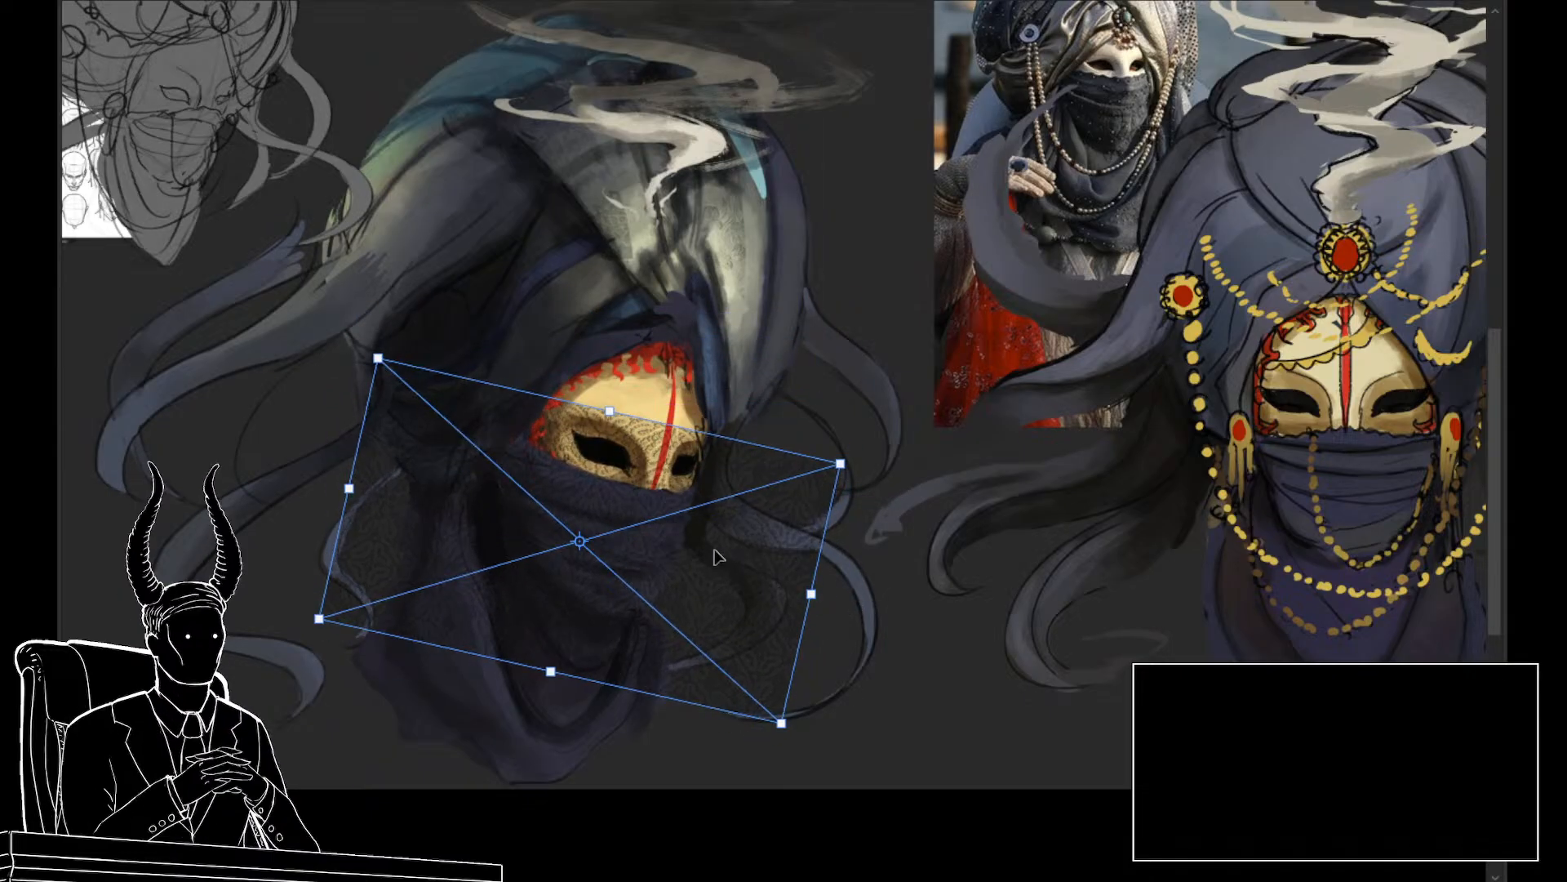
left_click_drag(715, 557, 705, 596)
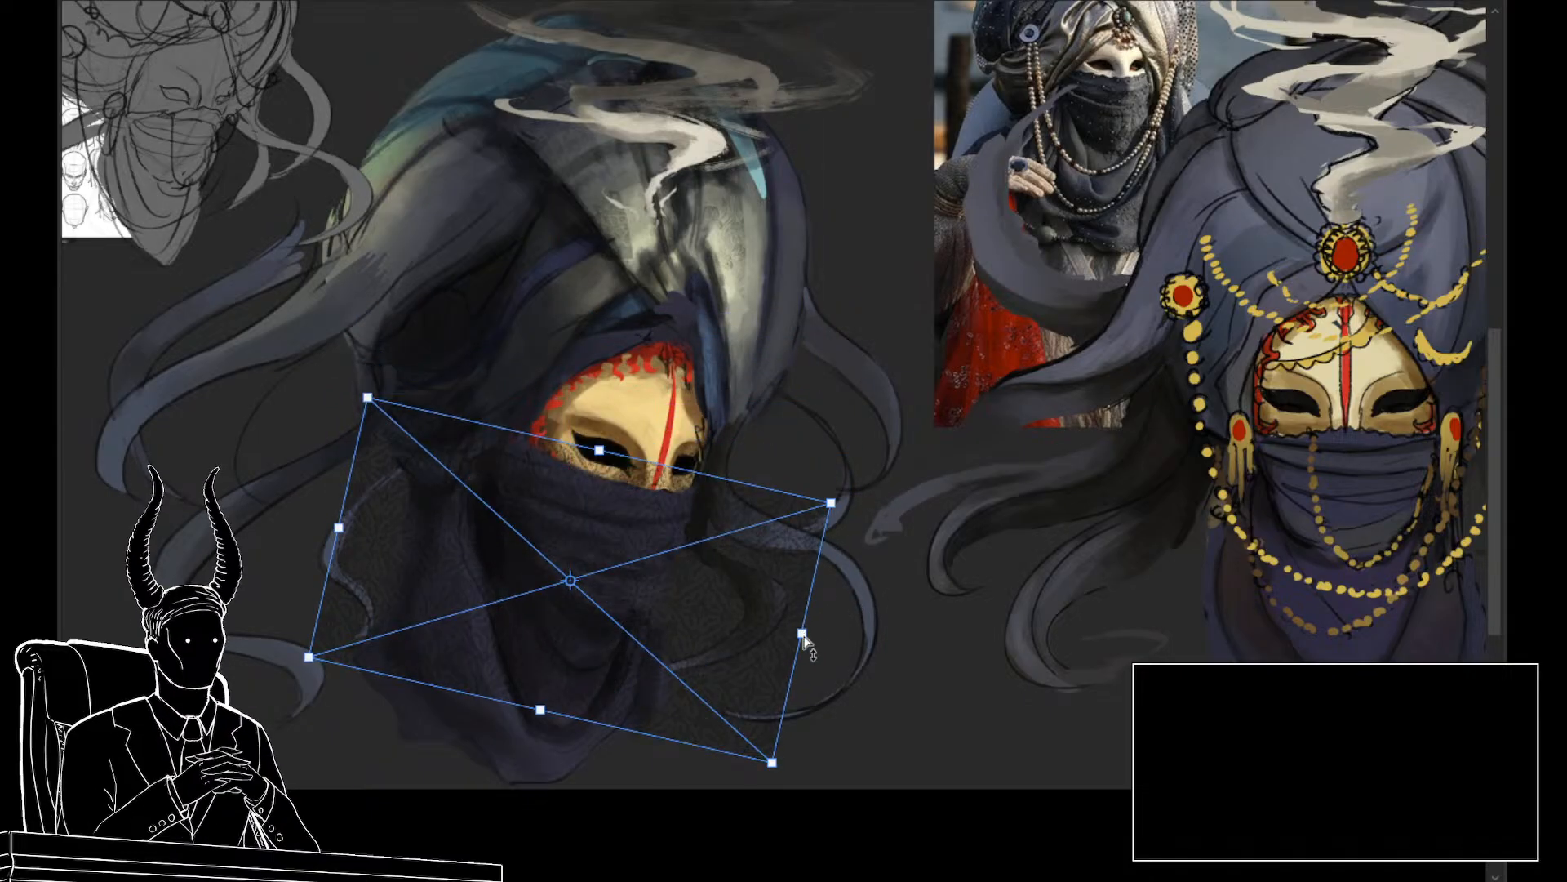
Try to narrow the lace pattern from both sides to the width of the veil
left_click_drag(804, 641, 690, 624)
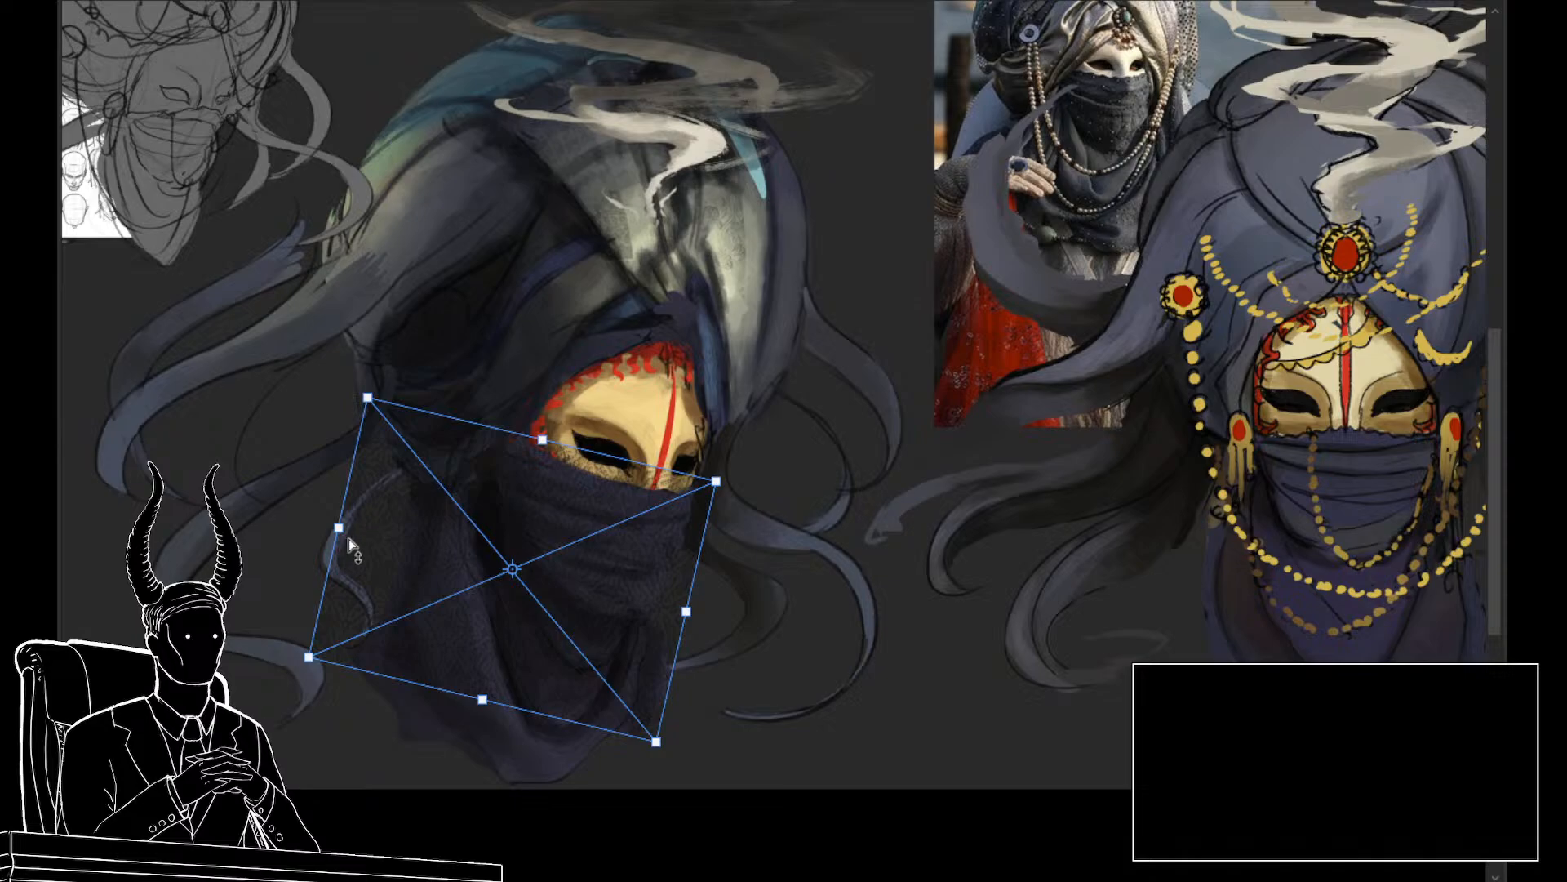
left_click_drag(339, 529, 445, 557)
key("ctrl+z")
key("ctrl+z")
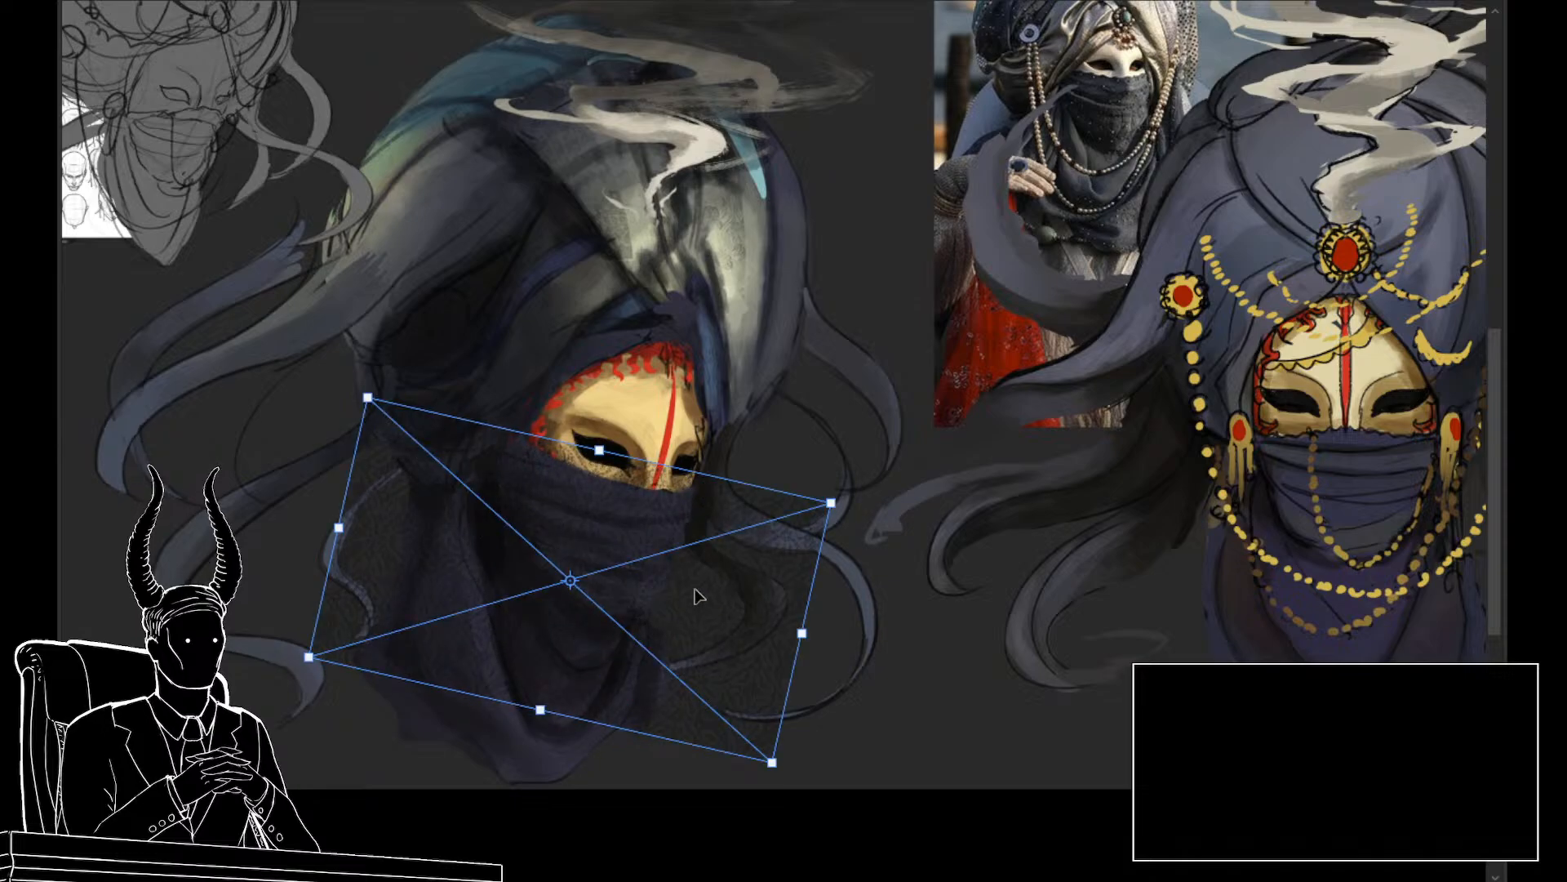
Warp the lace pattern so its upper edge follows the mask and its far side follows the veil's cheek and chin contour
key("w")
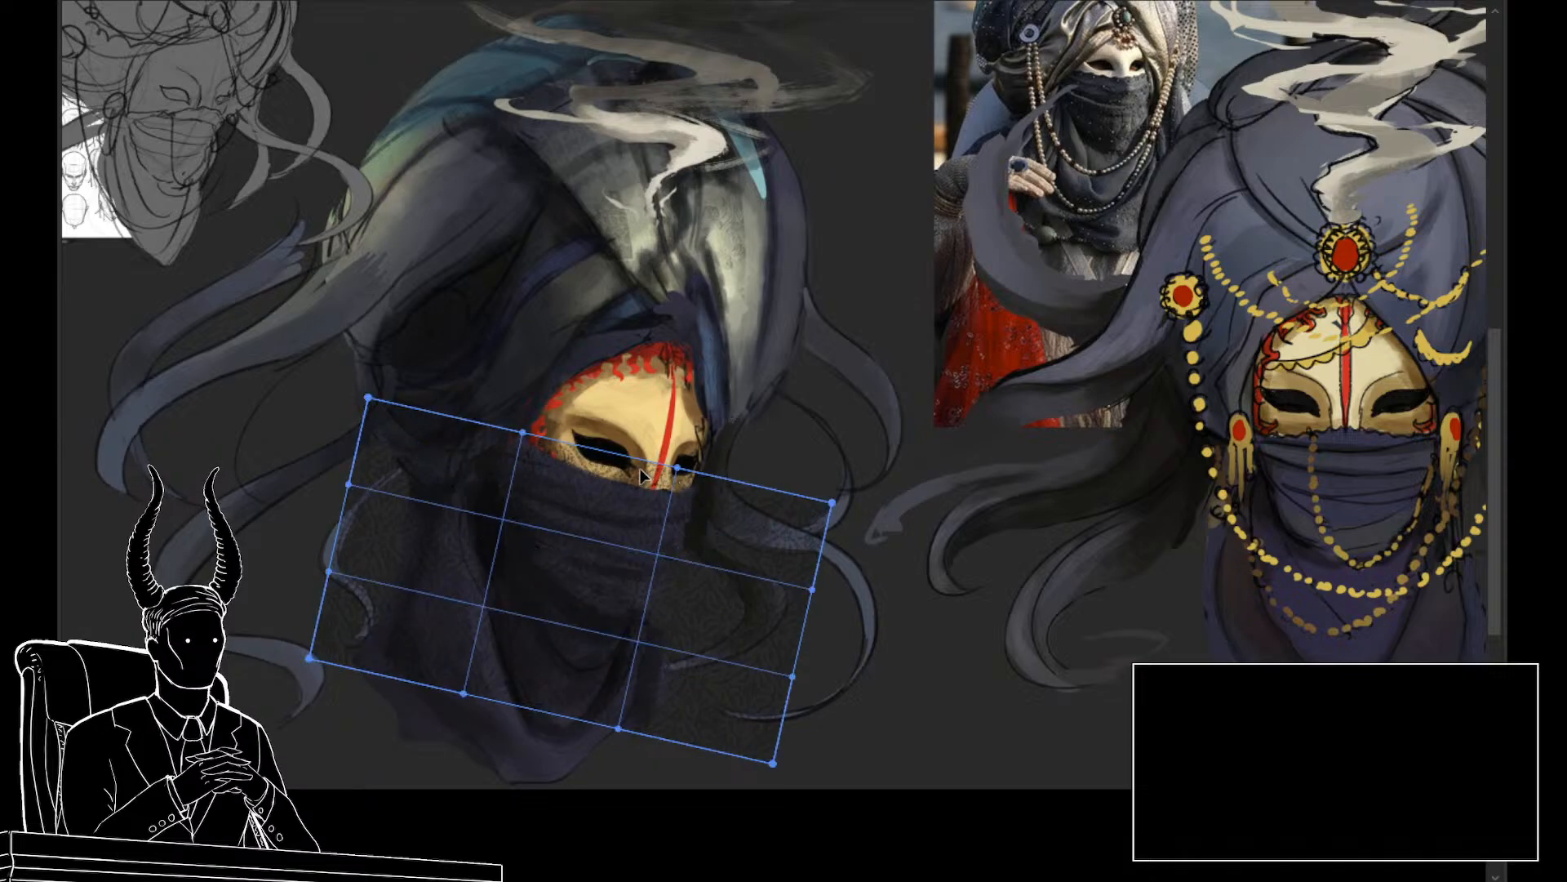
left_click_drag(641, 463, 702, 507)
left_click_drag(831, 503, 700, 491)
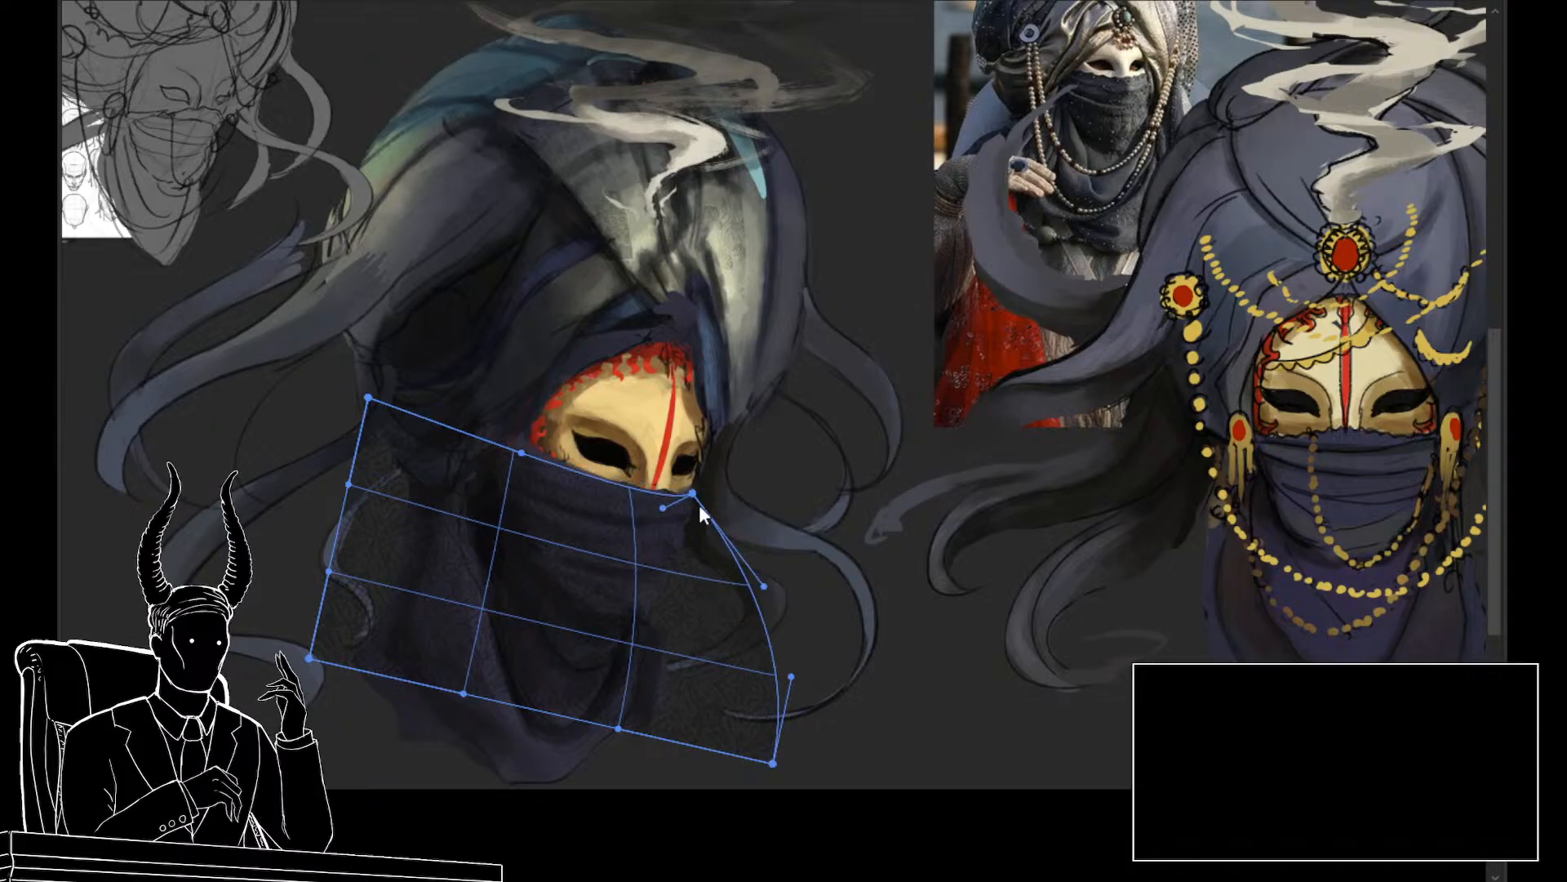
left_click_drag(762, 674, 671, 632)
left_click_drag(772, 763, 699, 738)
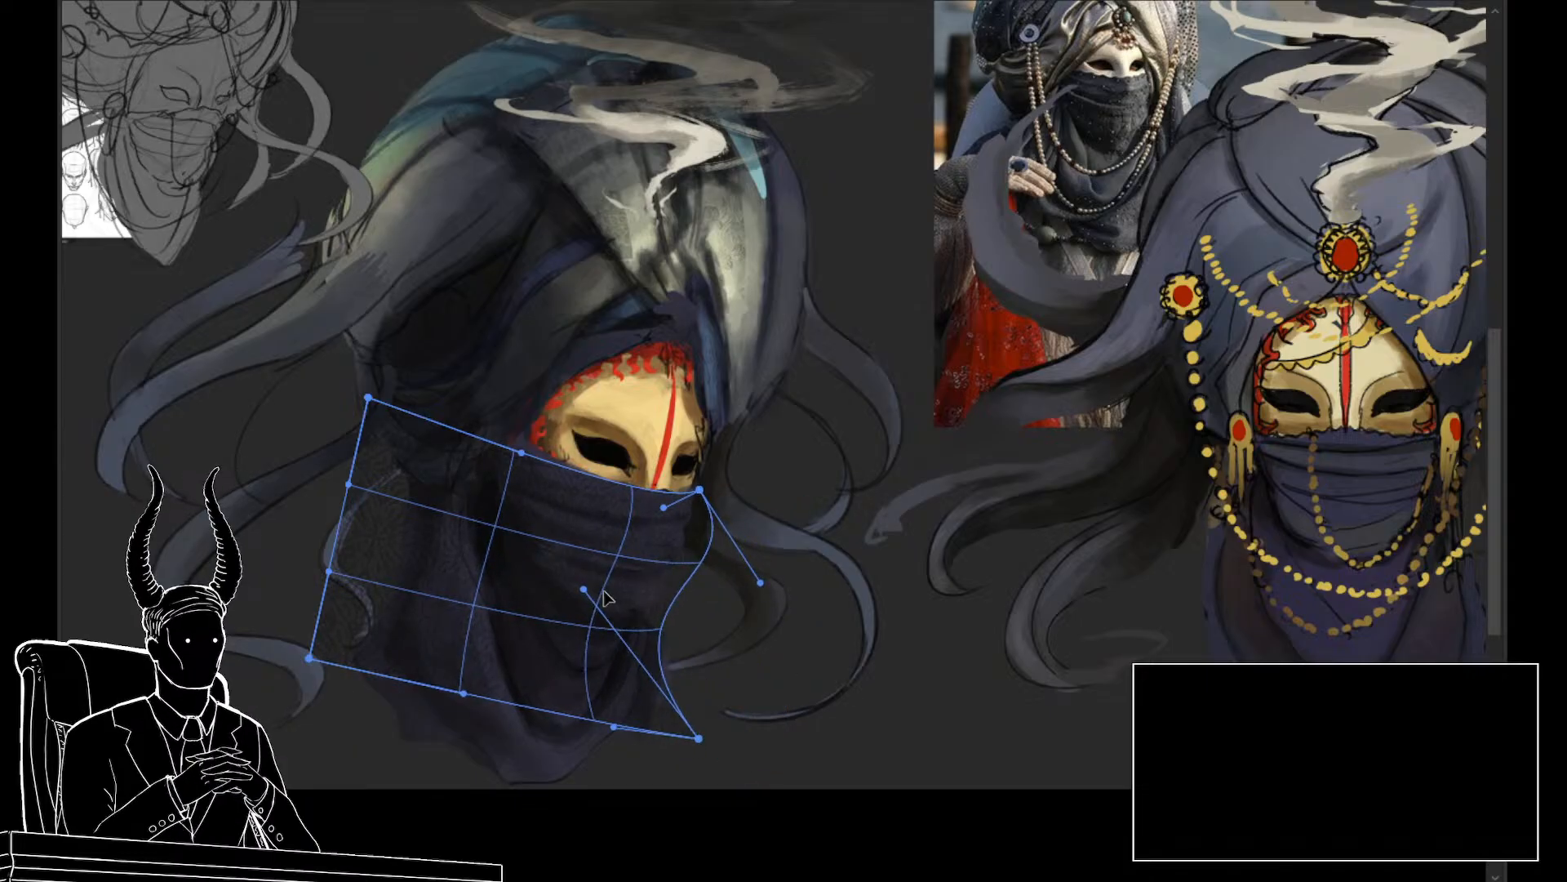
left_click_drag(609, 600, 666, 580)
left_click_drag(721, 623, 654, 609)
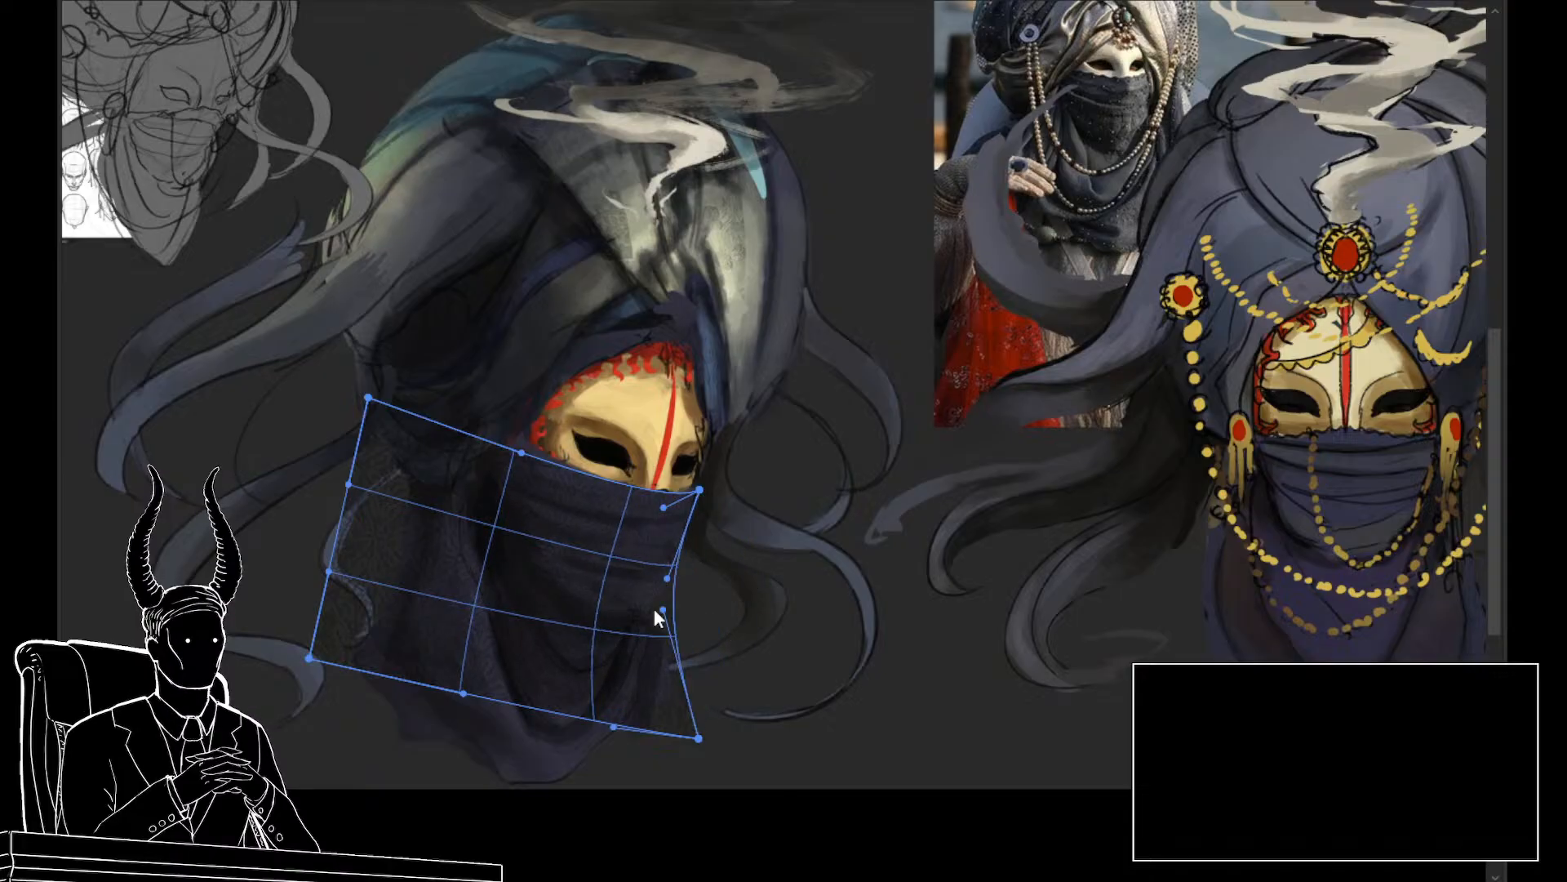
left_click_drag(699, 738, 639, 688)
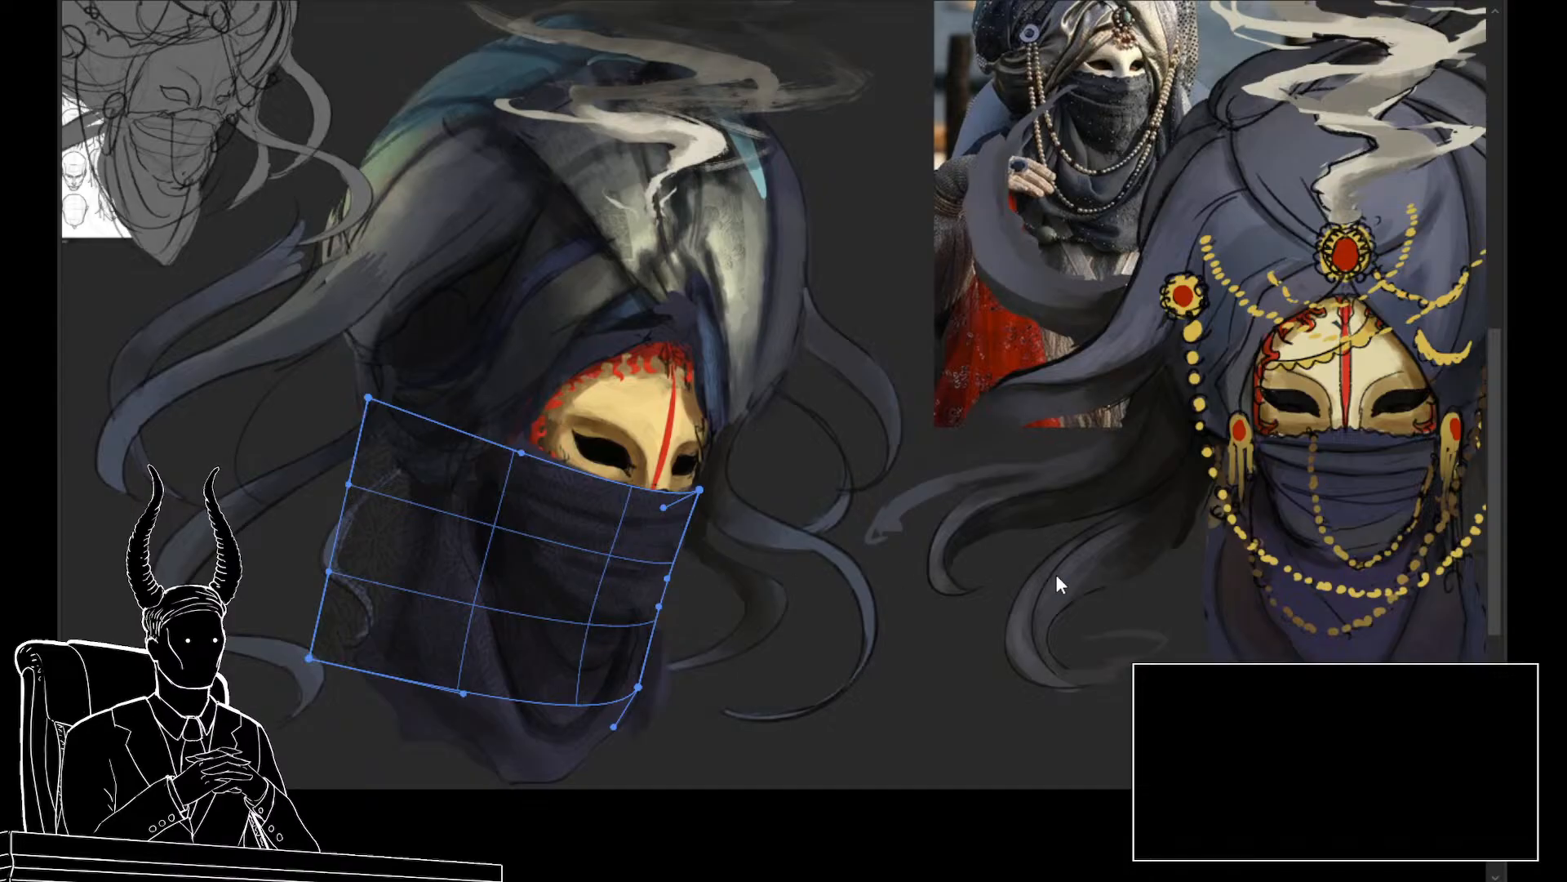
key("Return")
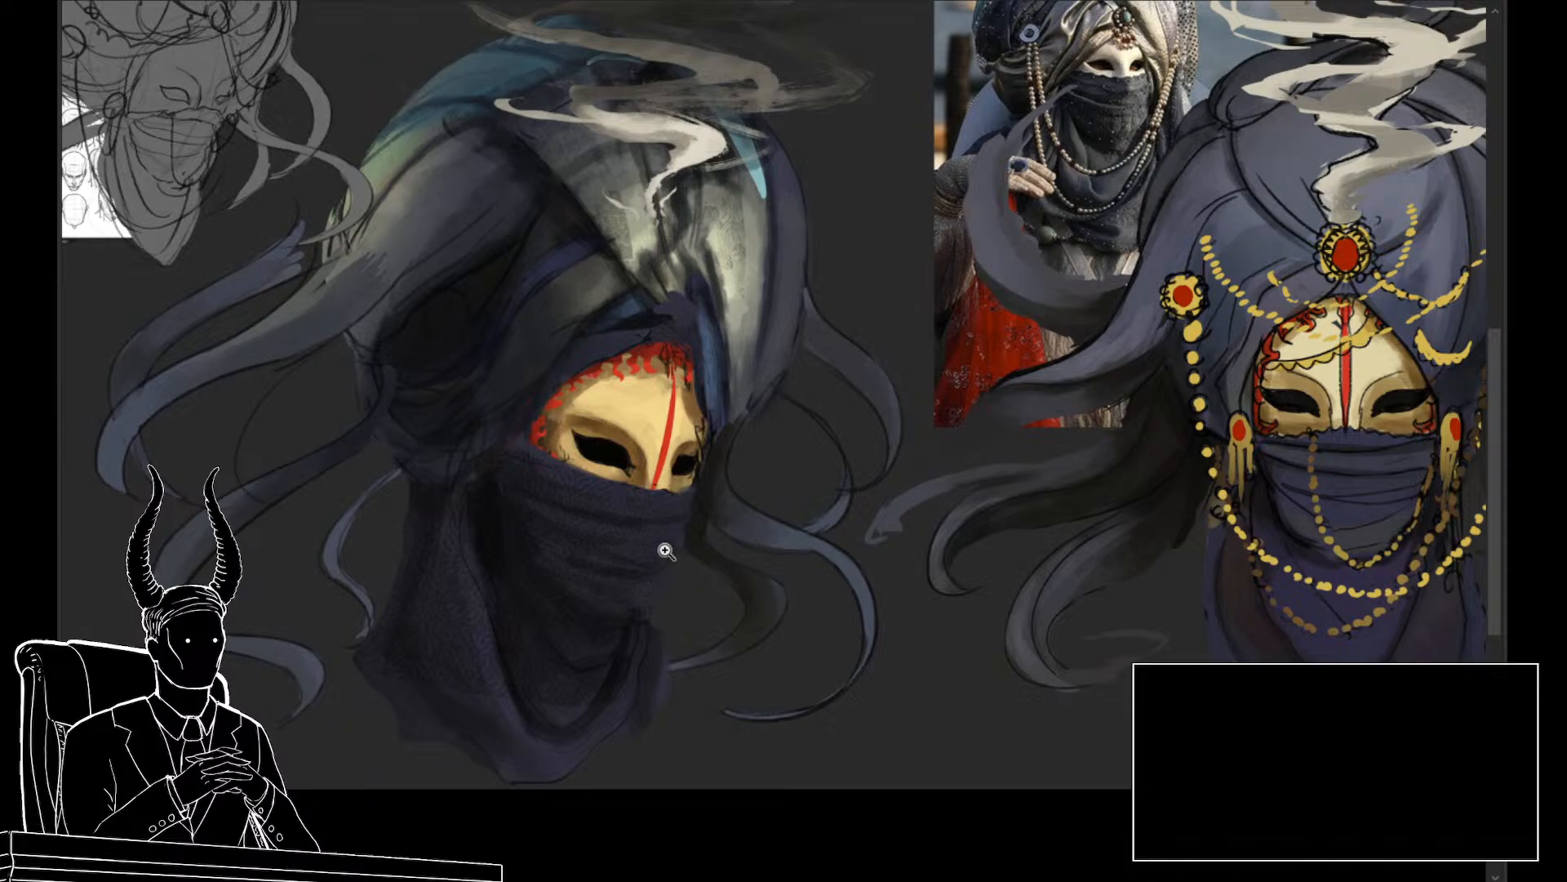
Limit the lace texture to the wrapped face veil below the mask and invert its colours
mouse_move(694, 490)
left_mouse_down()
mouse_move(694, 592)
mouse_move(641, 630)
mouse_move(549, 595)
mouse_move(535, 408)
left_mouse_up()
key("ctrl+d")
key("ctrl+i")
mouse_move(688, 618)
left_mouse_down()
mouse_move(739, 629)
mouse_move(626, 588)
mouse_move(748, 640)
left_mouse_up()
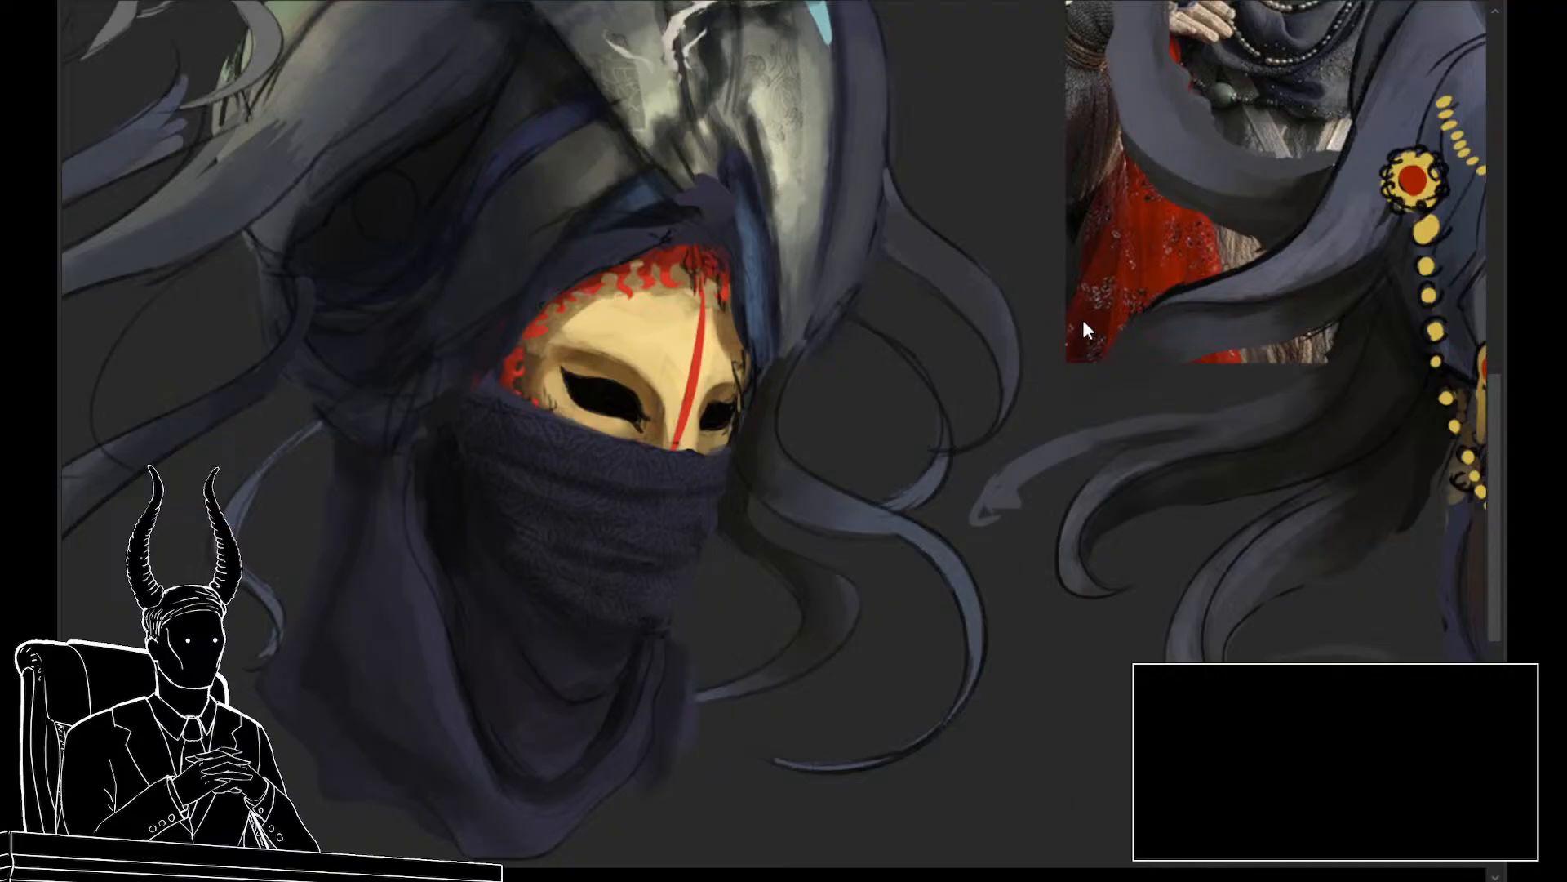
left_click_drag(1099, 488, 992, 670)
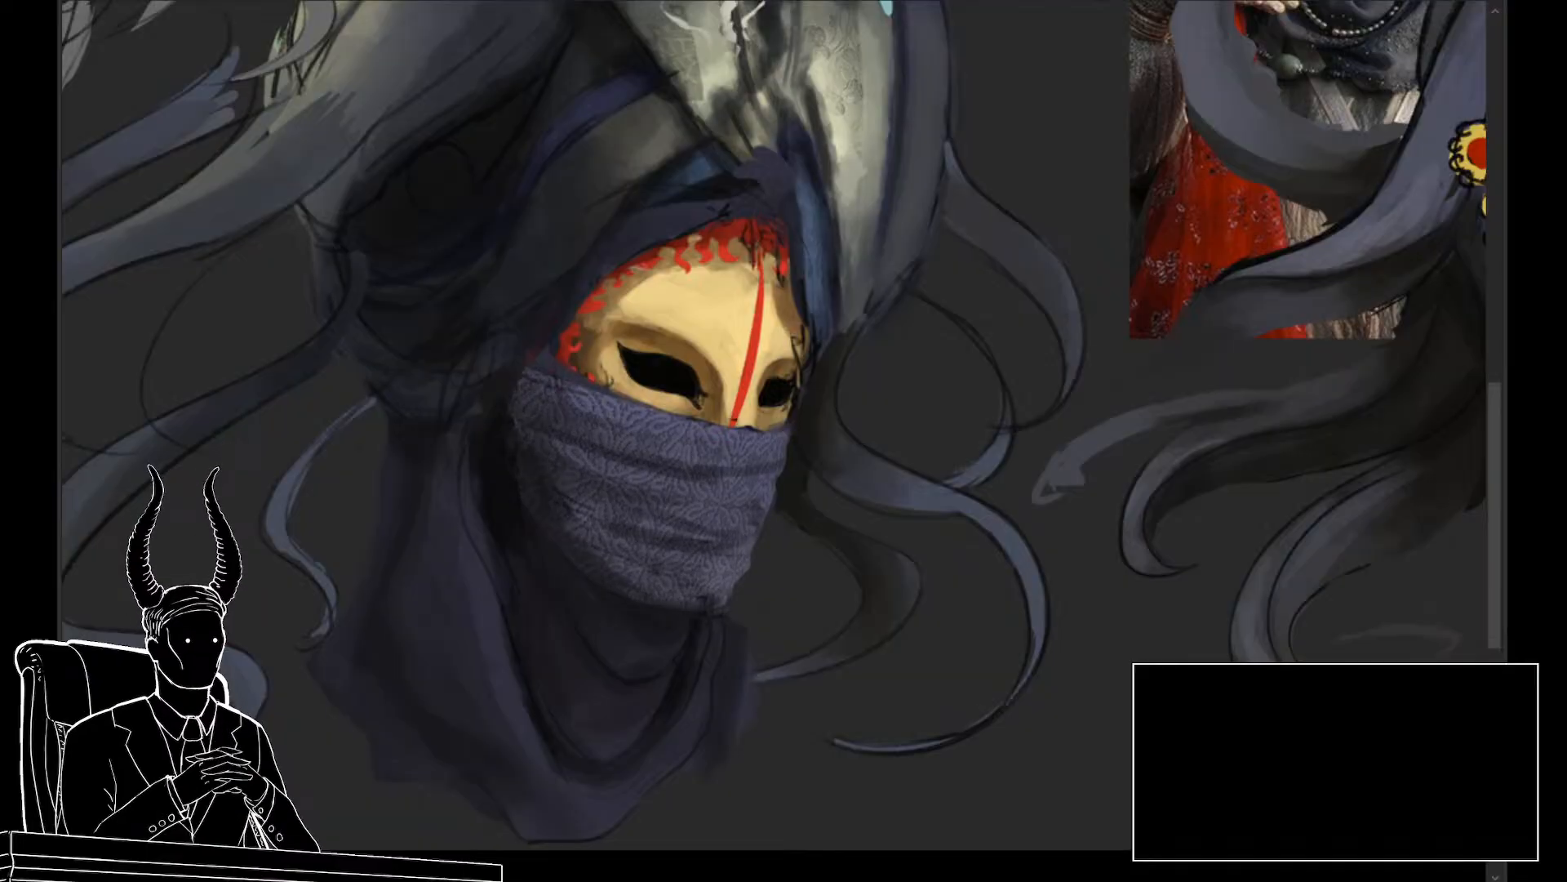
Try to darken the inverted lace texture with a Levels adjustment
key("ctrl+l")
left_click_drag(1087, 309, 963, 312)
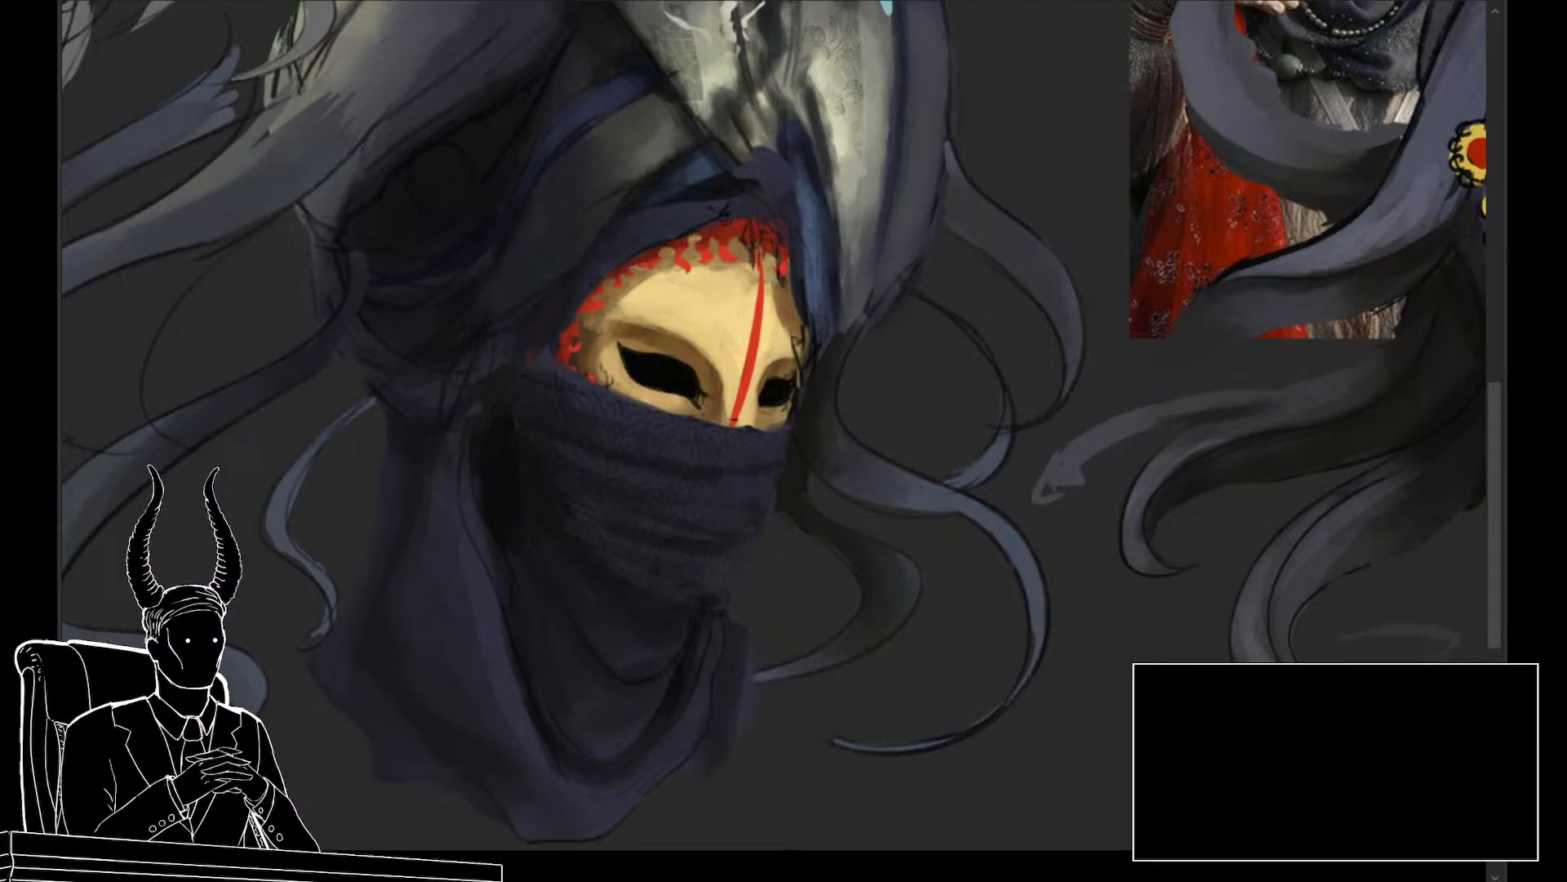
key("ctrl+z")
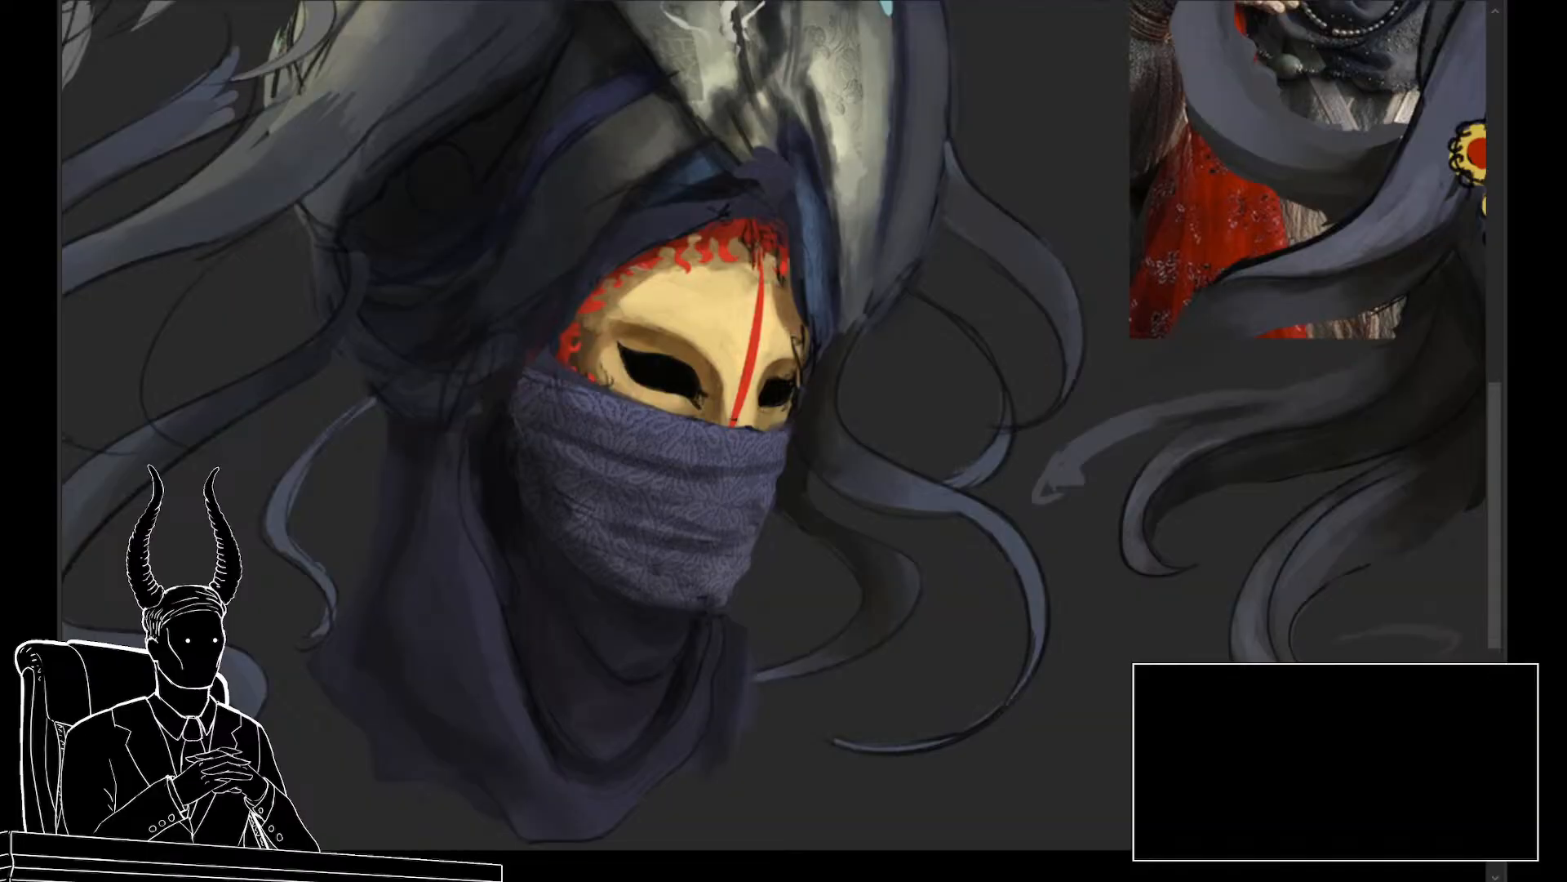
Change the lace texture's blending mode to one that turns it into a faint dark weave on the veil
key("Down")
key("Down")
key("Down")
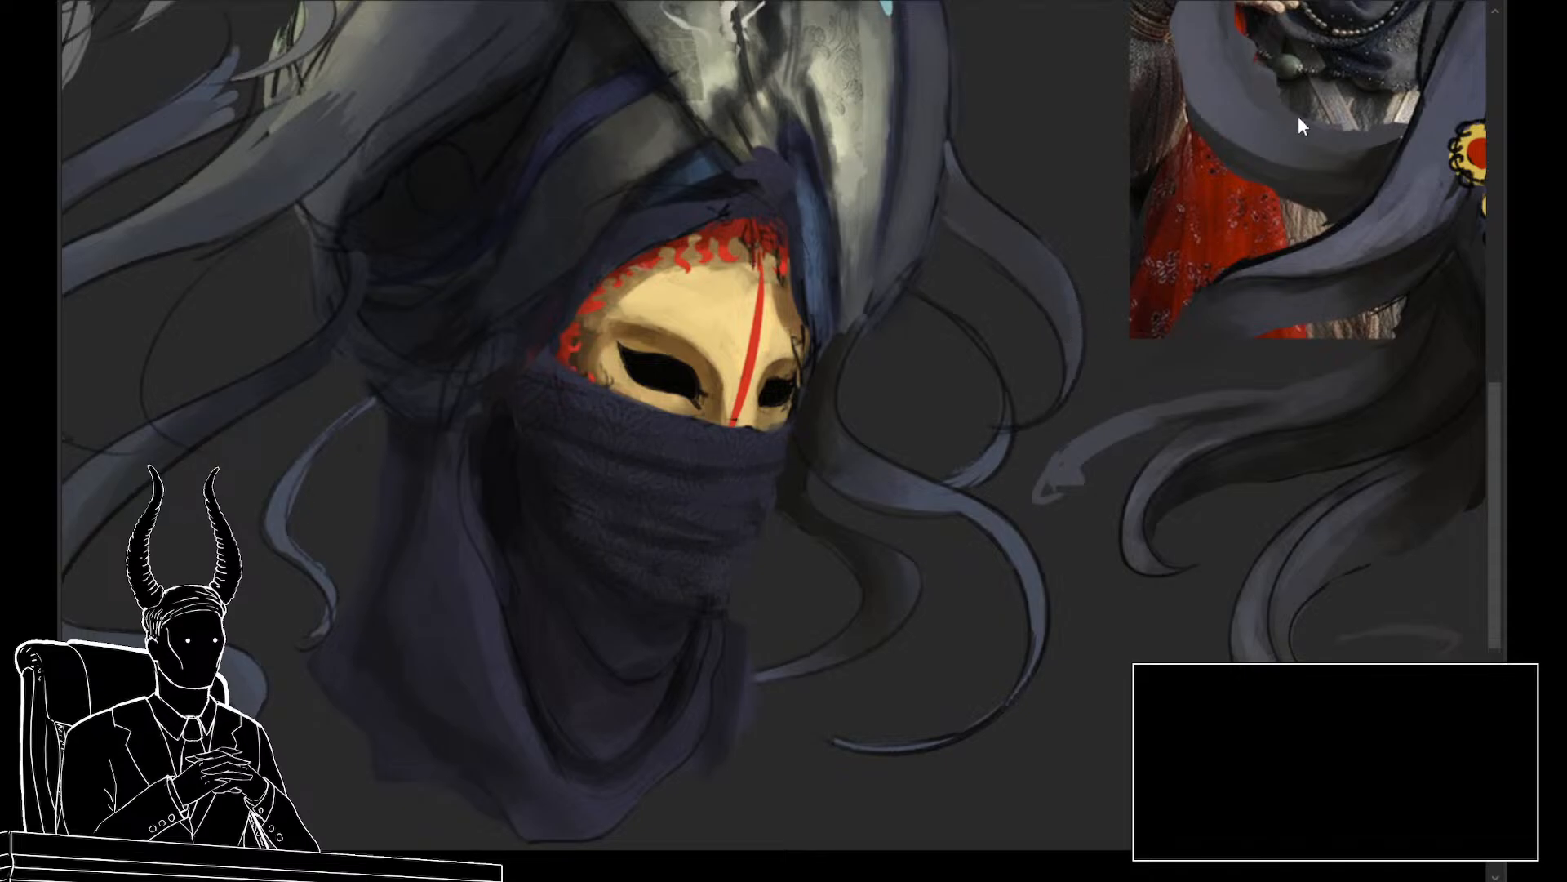
scroll(1123, 571, "up", 2)
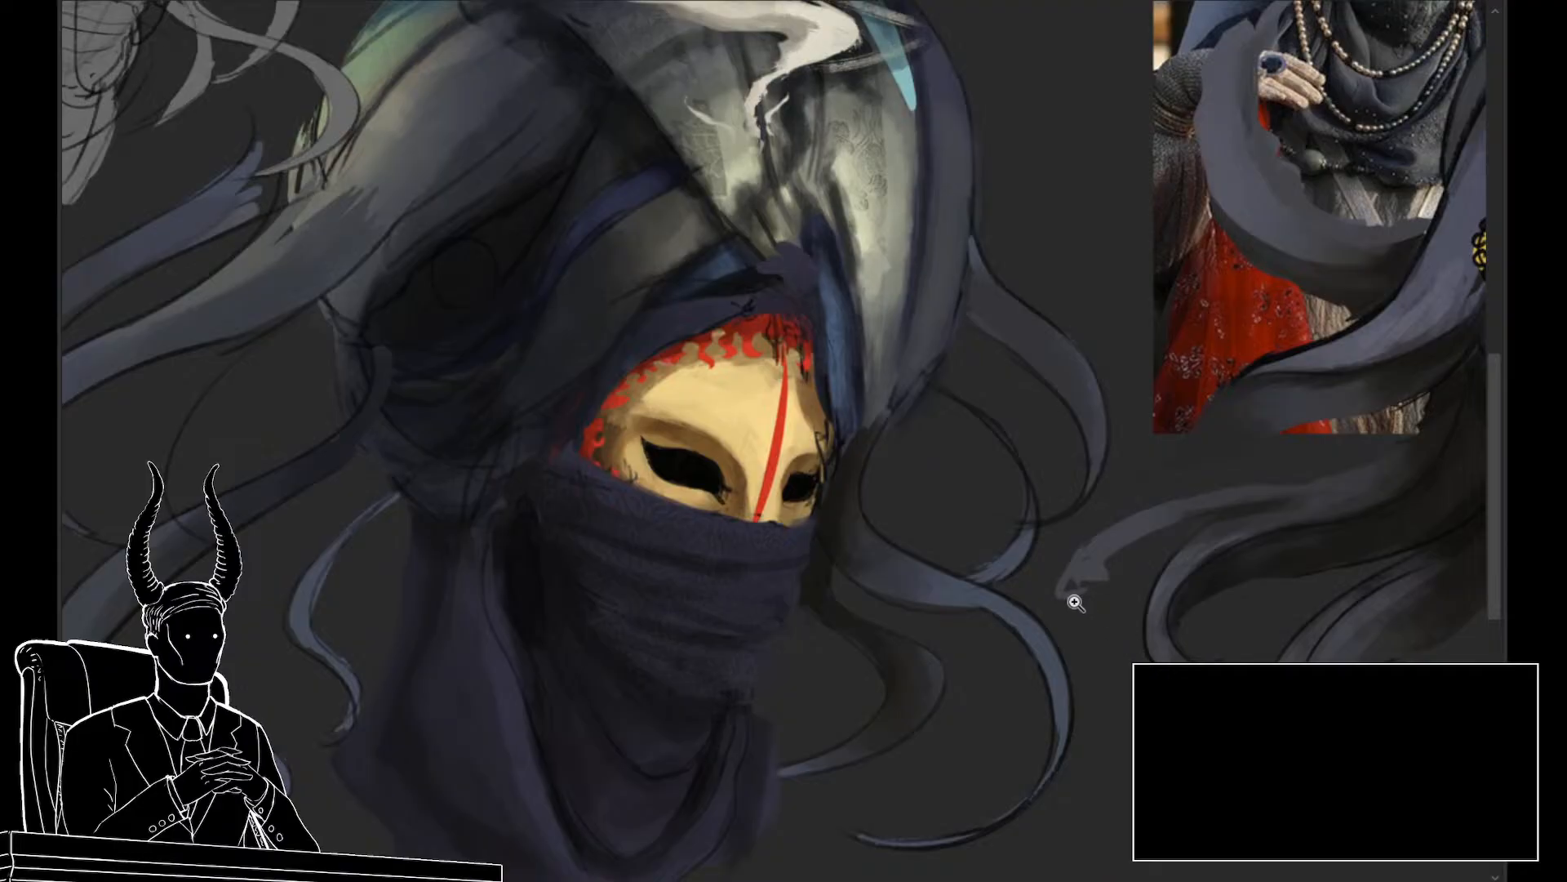
mouse_move(1019, 602)
left_mouse_down()
mouse_move(909, 577)
mouse_move(1007, 640)
mouse_move(969, 619)
mouse_move(1046, 640)
left_mouse_up()
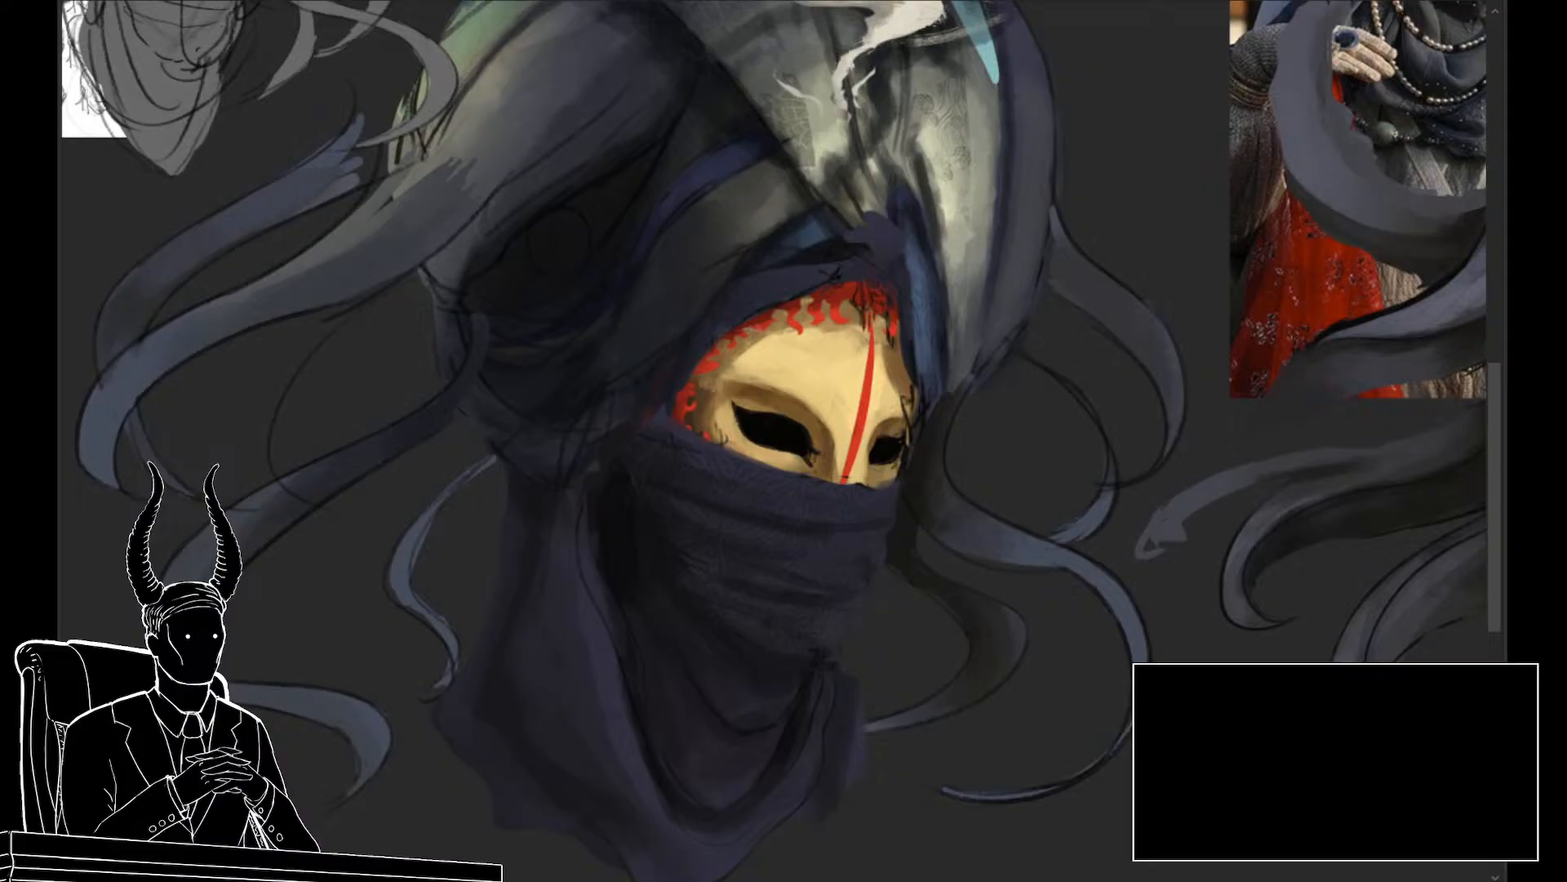
key("ctrl+t")
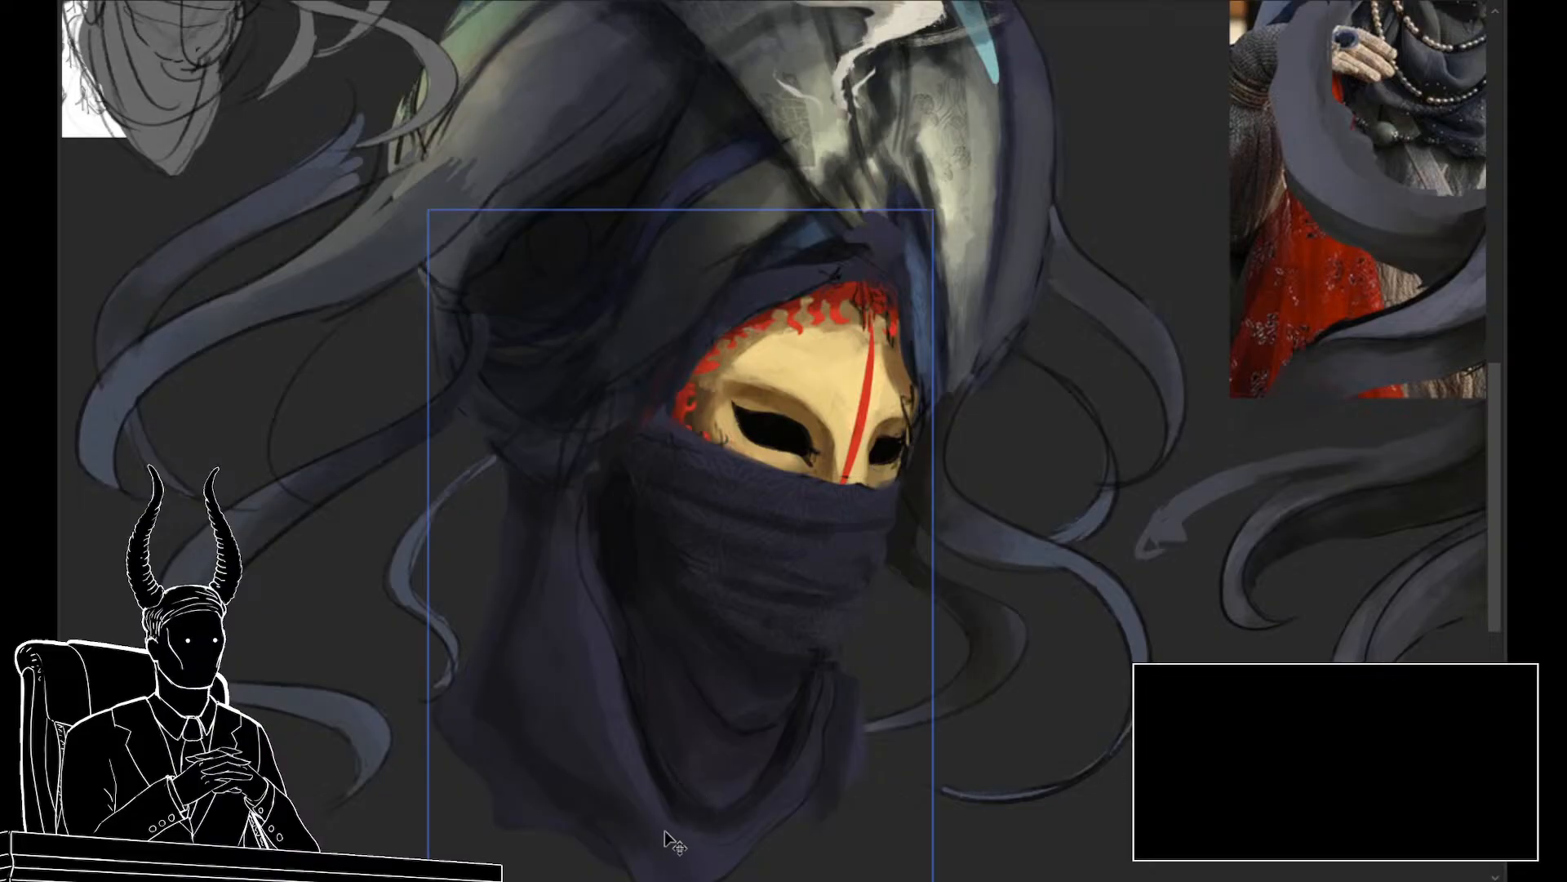
scroll(692, 713, "down", 3)
scroll(644, 707, "up", 4)
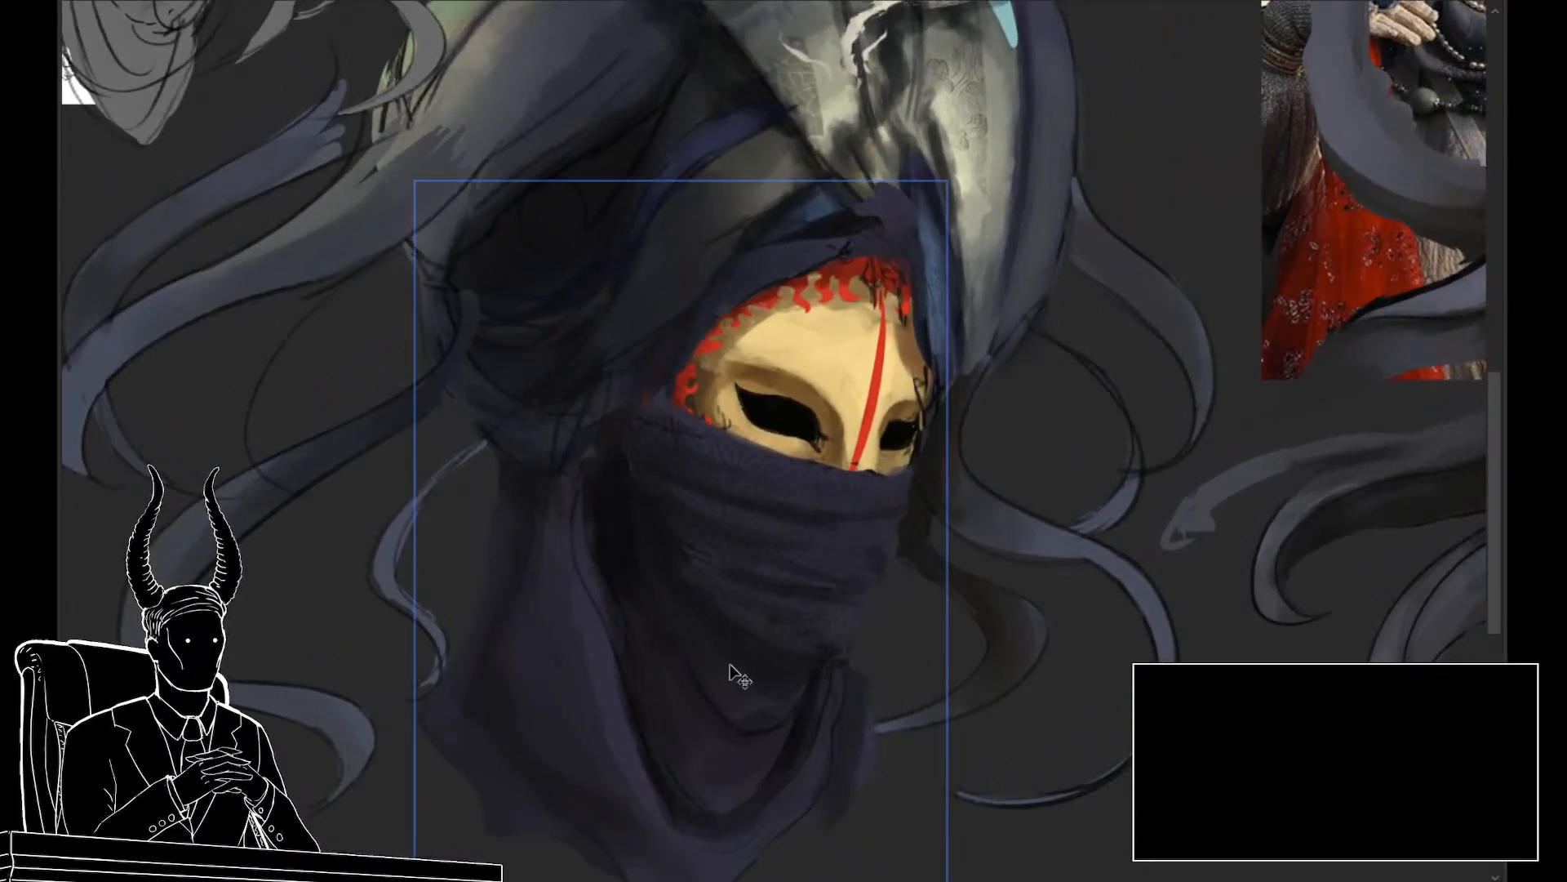
key("Return")
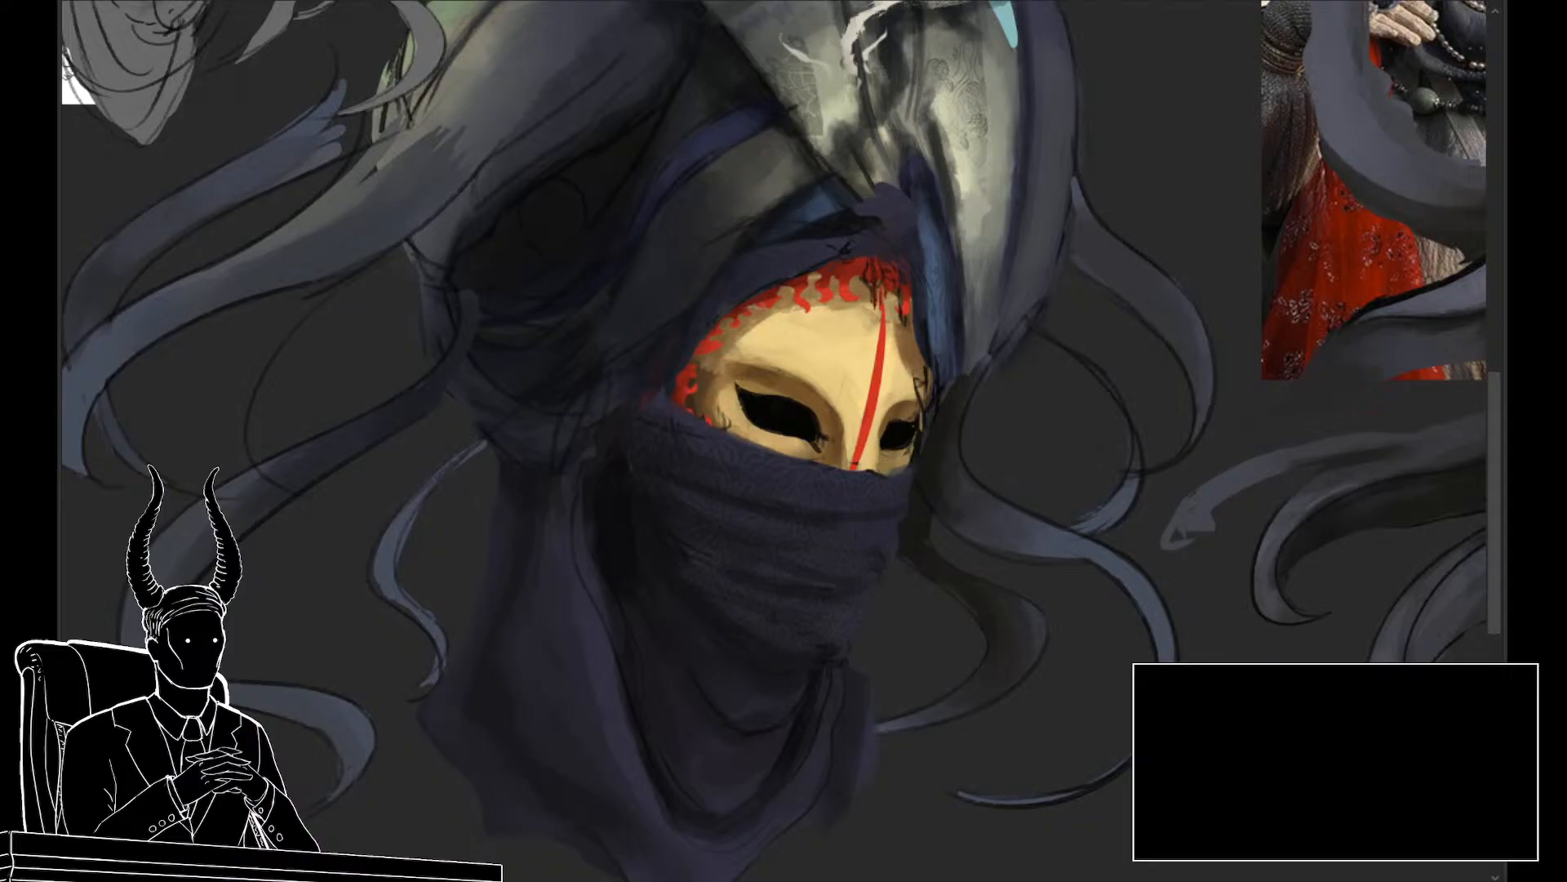
Try brightening the veil's upper edge and the hanging drape with brush strokes
left_click_drag(822, 484, 890, 488)
key("ctrl+z")
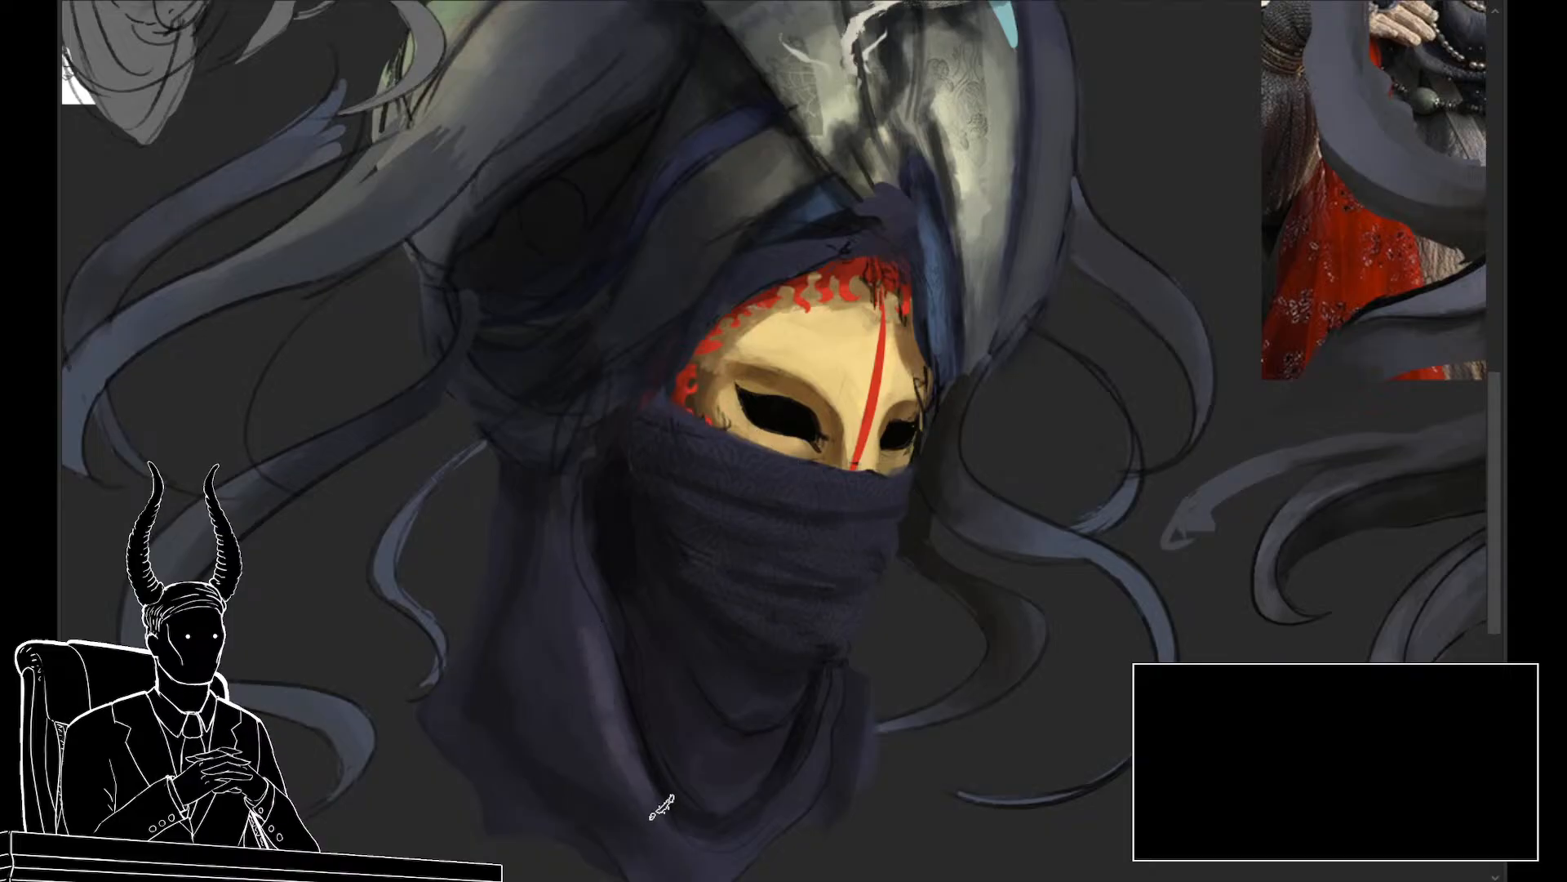
key("ctrl+z")
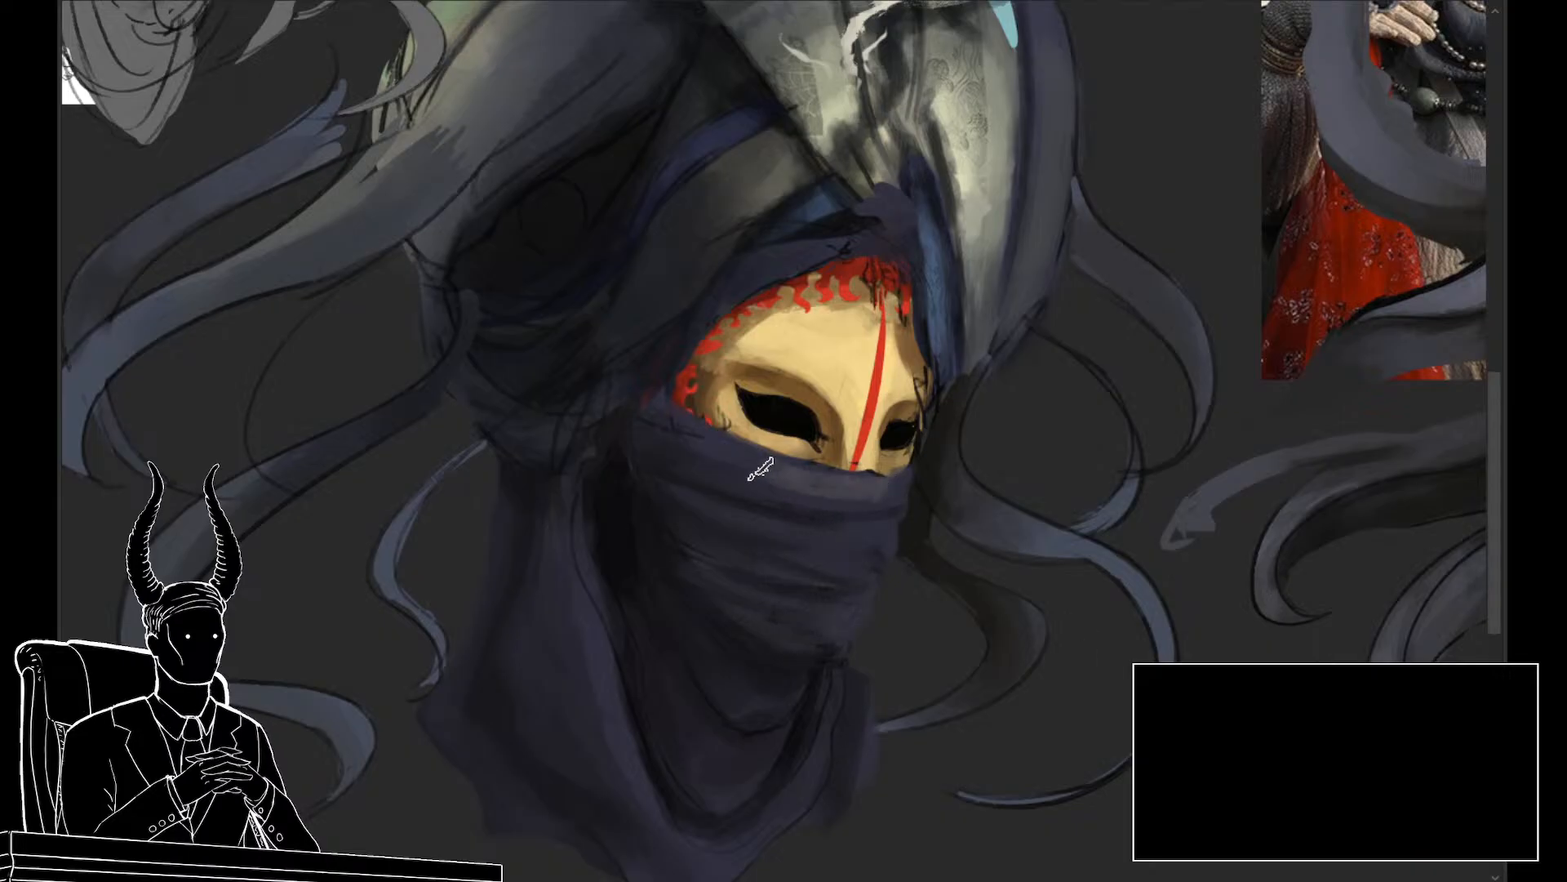
Paint pale grey highlights across the folds on the front of the left head's veil
left_click_drag(910, 522, 647, 757)
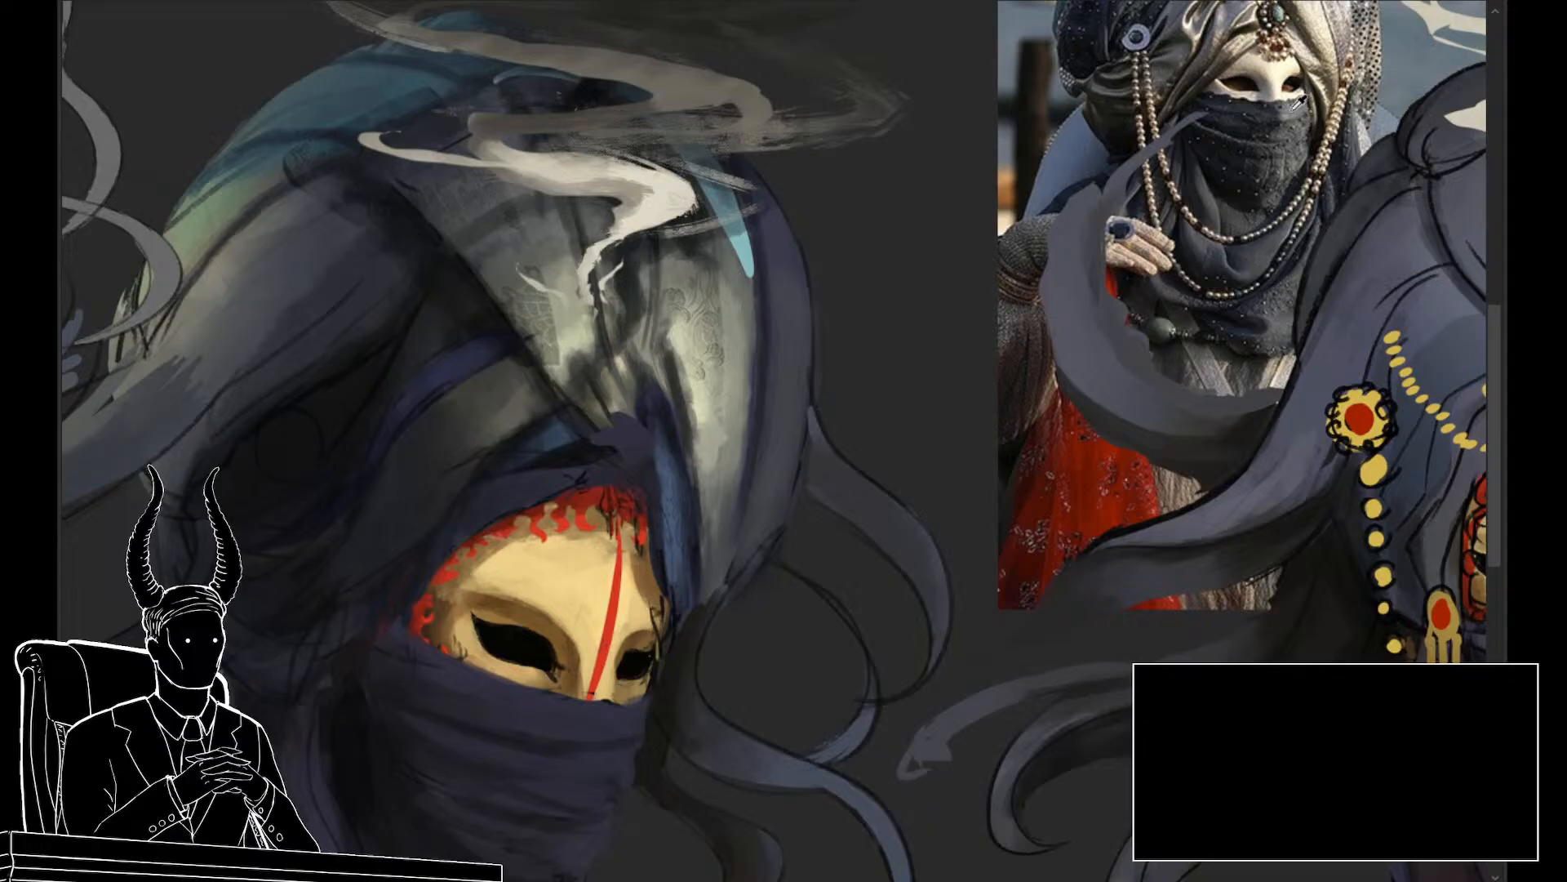
left_click_drag(808, 654, 948, 556)
left_click_drag(676, 608, 772, 629)
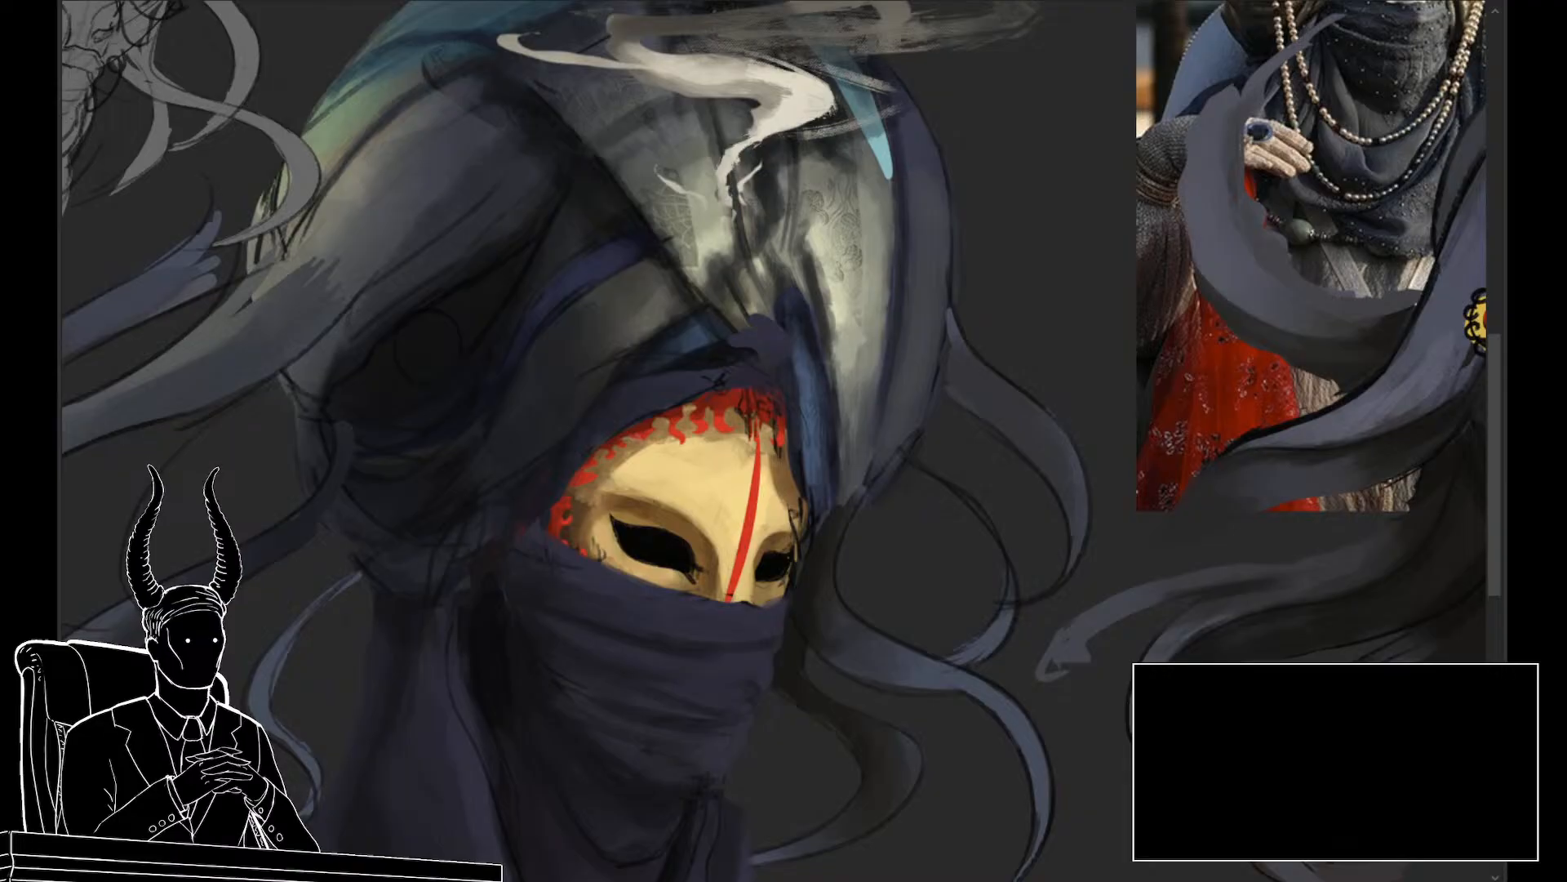
mouse_move(757, 637)
left_mouse_down()
mouse_move(628, 611)
mouse_move(742, 632)
mouse_move(696, 664)
mouse_move(661, 663)
mouse_move(749, 707)
mouse_move(744, 671)
mouse_move(677, 665)
mouse_move(715, 672)
mouse_move(741, 707)
mouse_move(654, 750)
mouse_move(717, 745)
mouse_move(710, 647)
mouse_move(682, 647)
mouse_move(689, 666)
left_mouse_up()
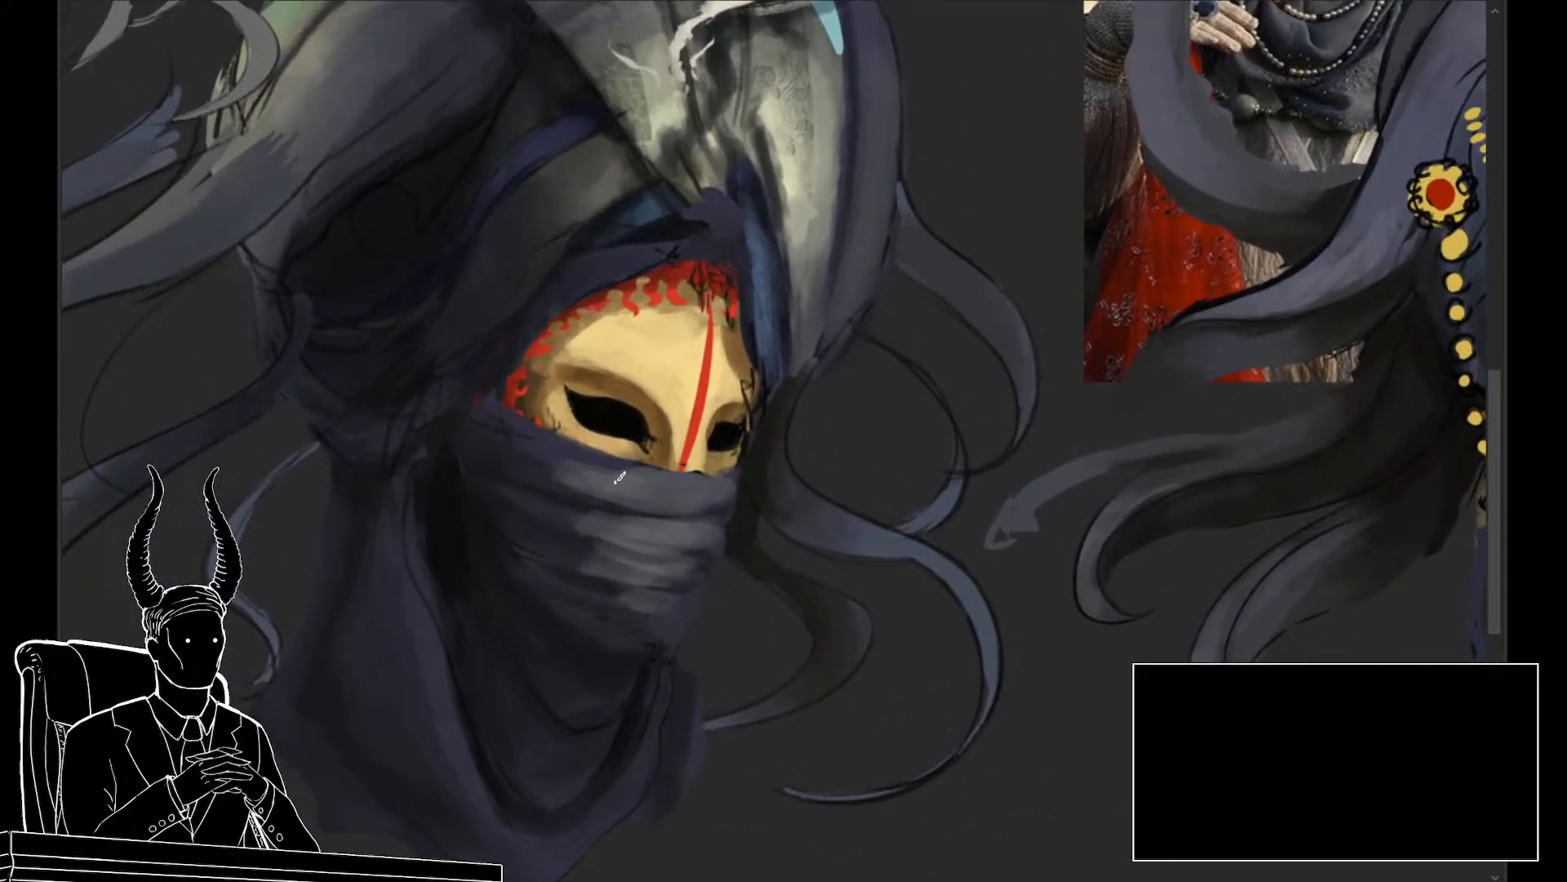
mouse_move(740, 480)
left_mouse_down()
mouse_move(627, 483)
mouse_move(606, 499)
mouse_move(690, 516)
left_mouse_up()
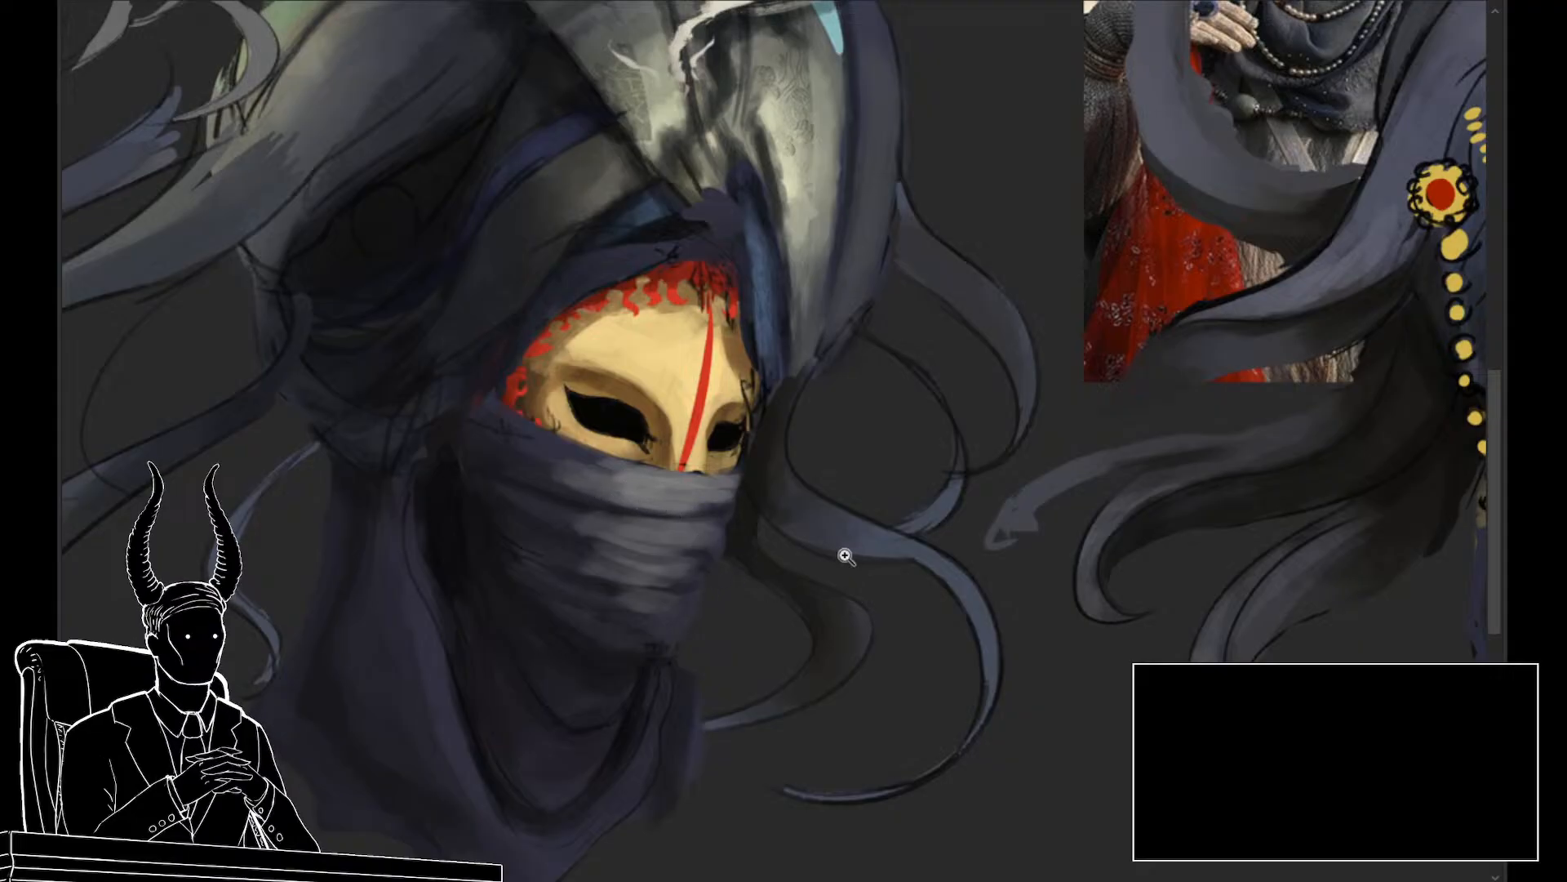
Extend the pale highlight along the veil's upper edge just beneath the mask
scroll(844, 549, "down", 3)
scroll(805, 550, "up", 2)
scroll(752, 550, "down", 2)
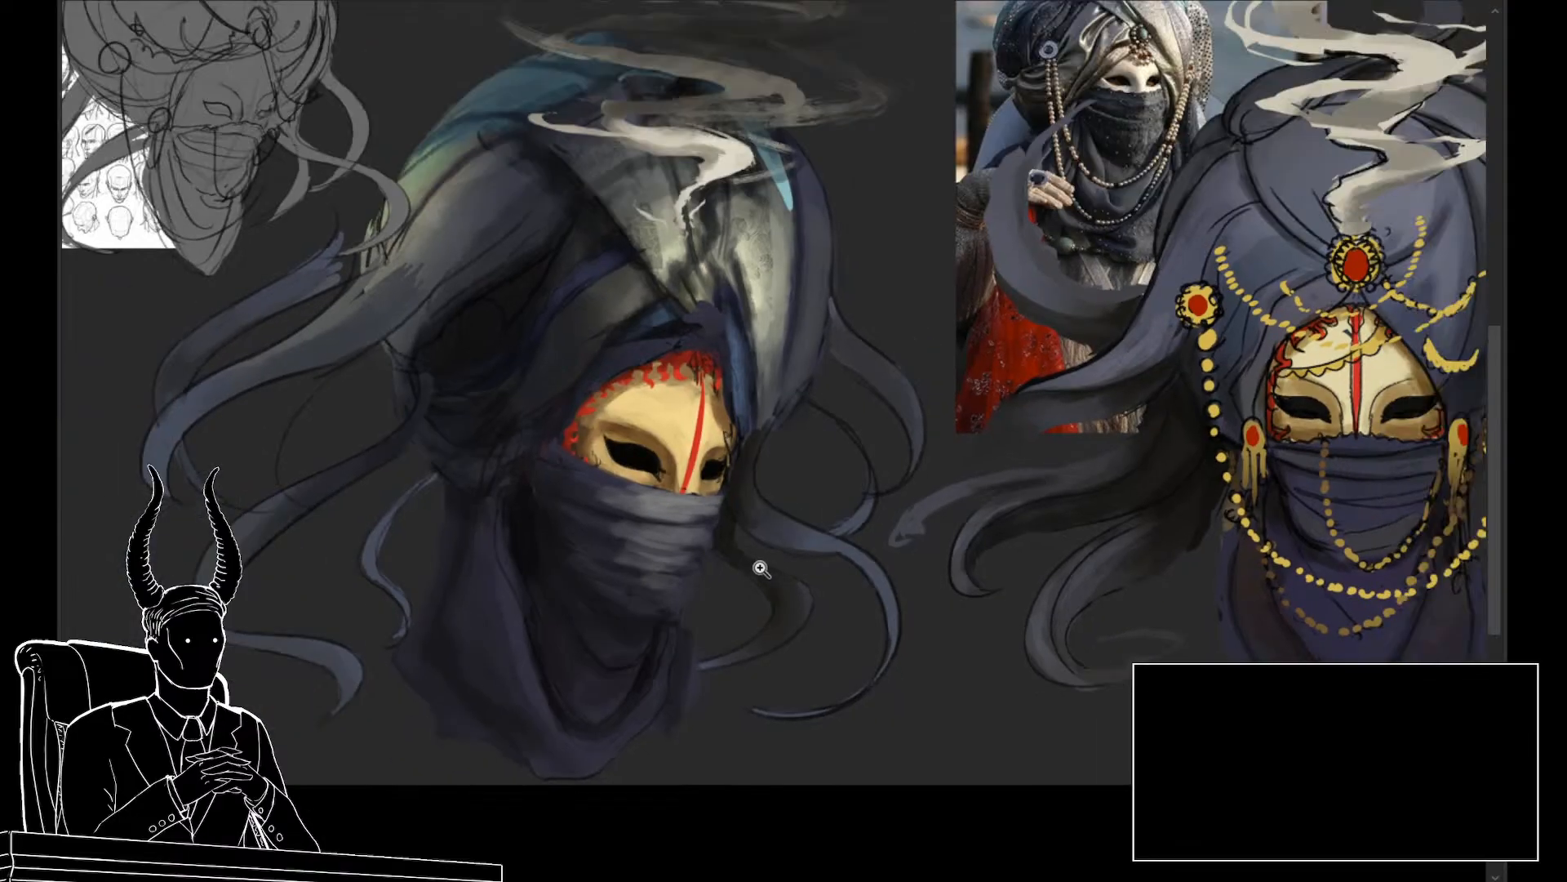
scroll(680, 569, "up", 2)
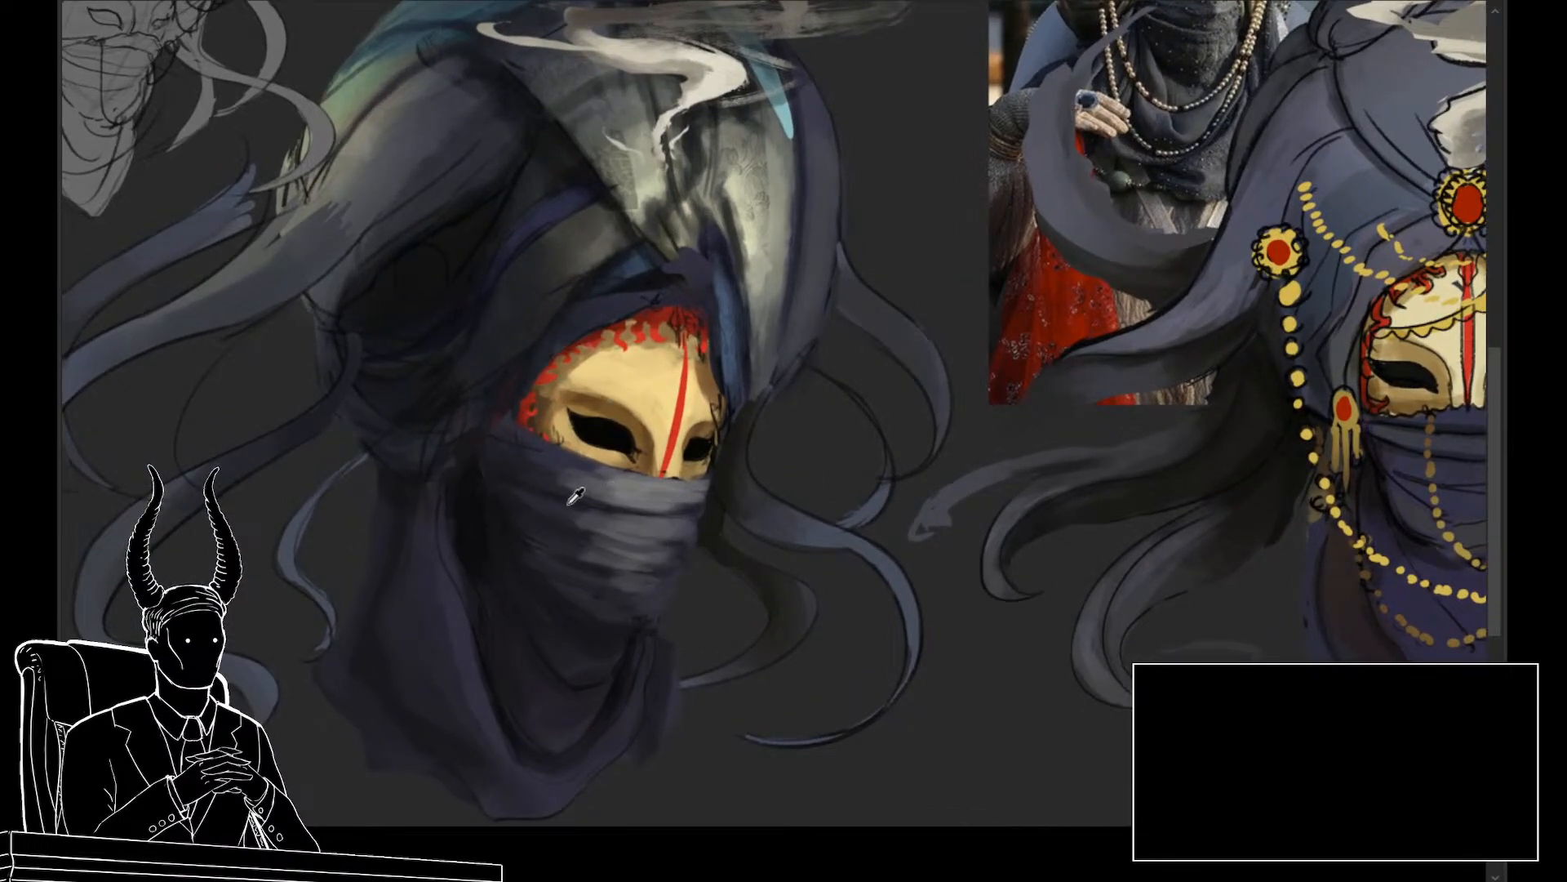
left_click_drag(577, 496, 641, 485)
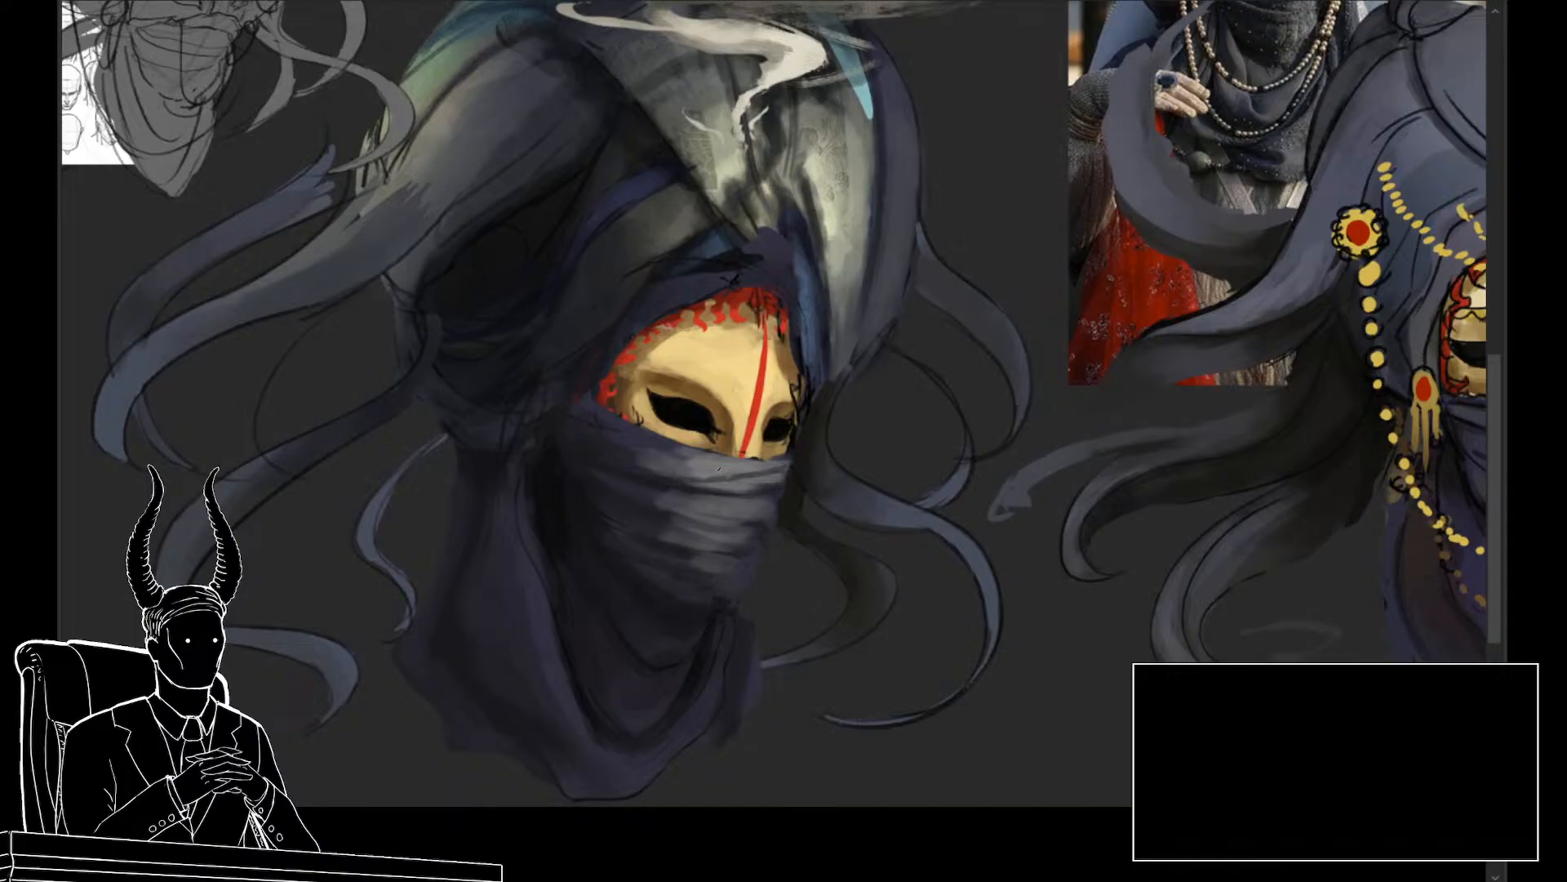
Refine the highlights and dark creases between the veil's folds, and check them against the whole painting
left_click_drag(797, 528, 542, 543)
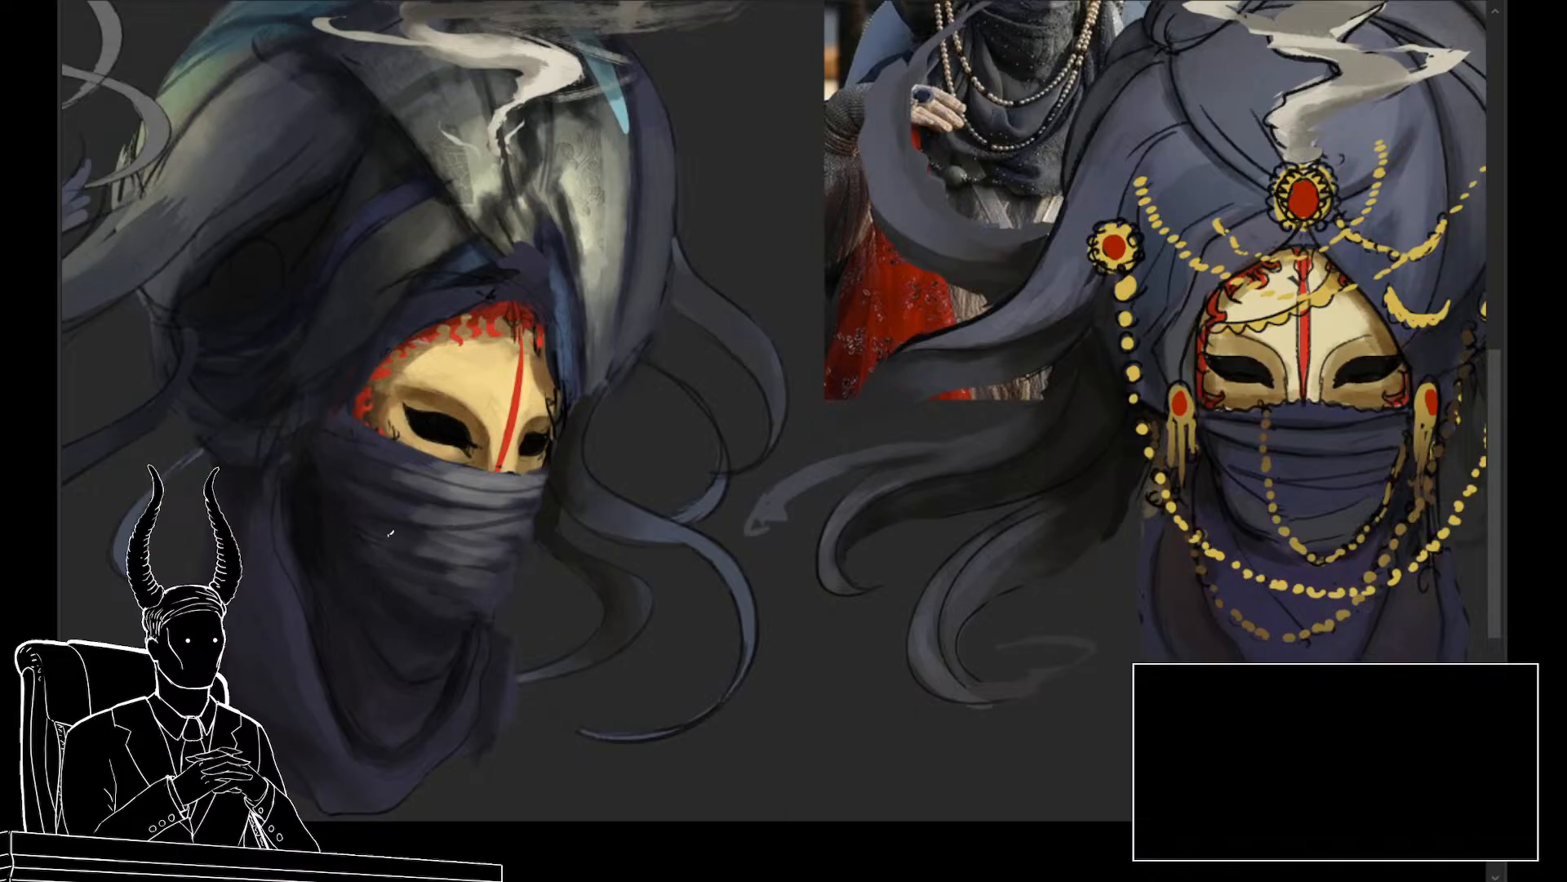
mouse_move(432, 546)
left_mouse_down()
mouse_move(512, 557)
mouse_move(438, 552)
mouse_move(511, 548)
mouse_move(516, 526)
left_mouse_up()
key("ctrl+z")
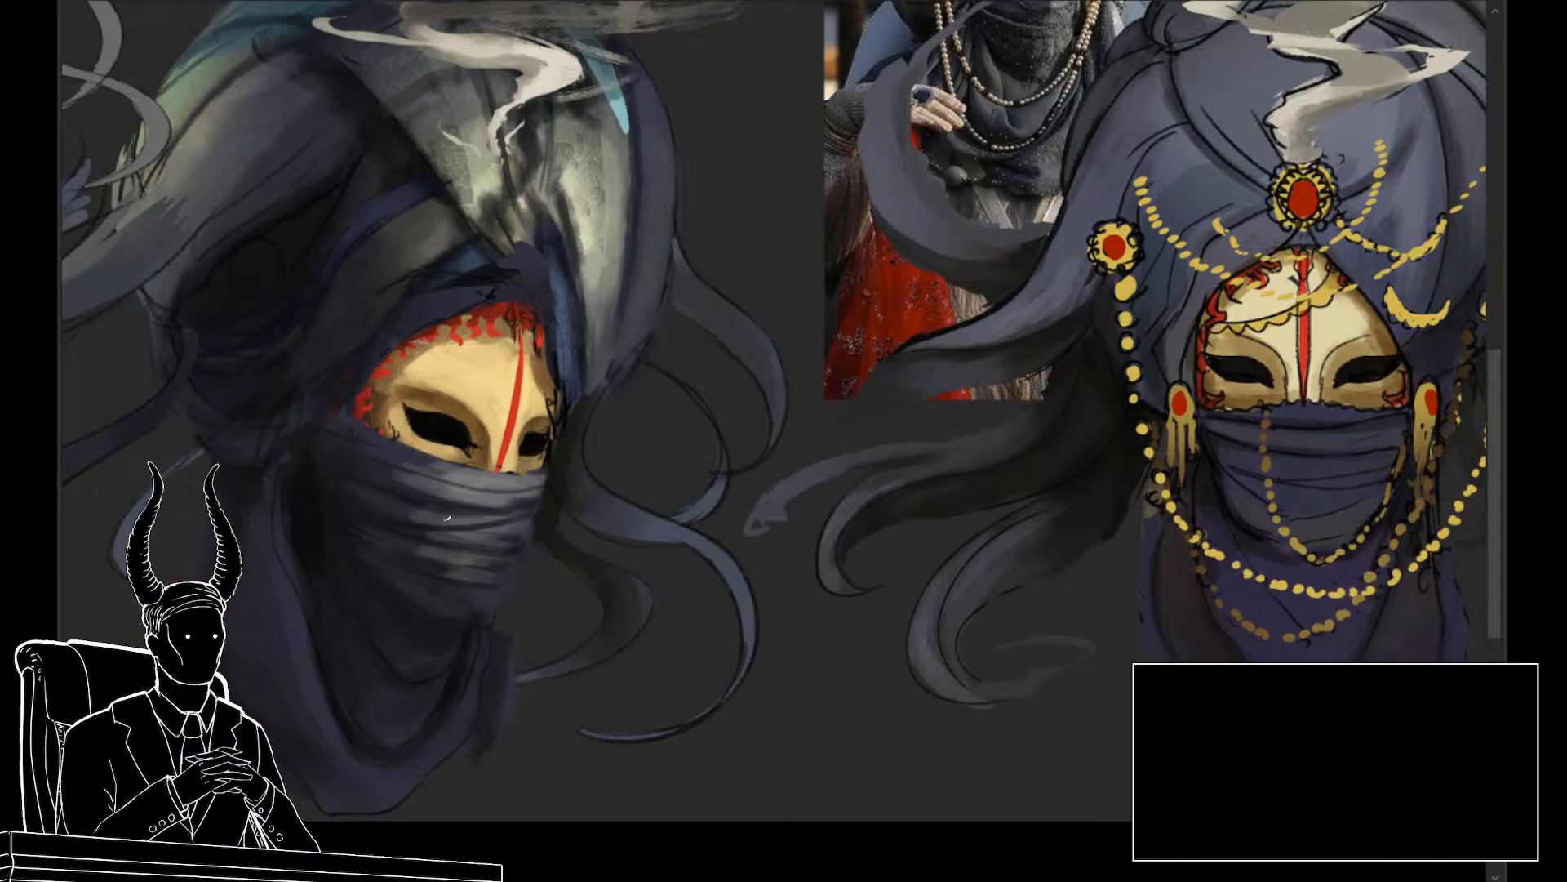
scroll(526, 594, "down", 5)
scroll(506, 612, "up", 6)
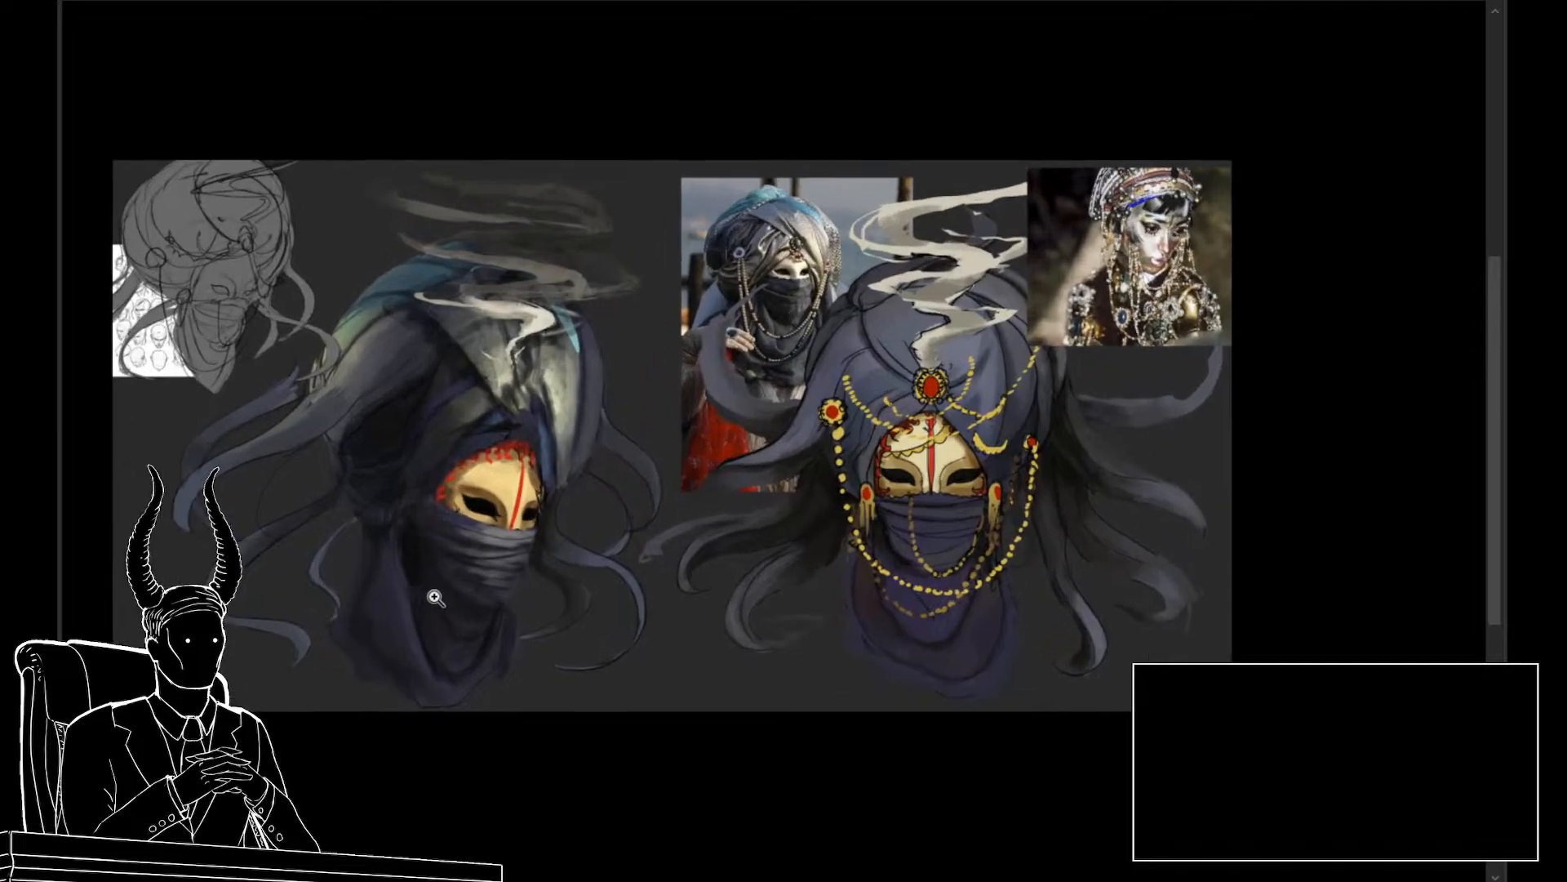
Brighten the upper folds of the left head's veil just beneath the mask with pale grey strokes
scroll(493, 628, "down", 5)
scroll(482, 620, "up", 6)
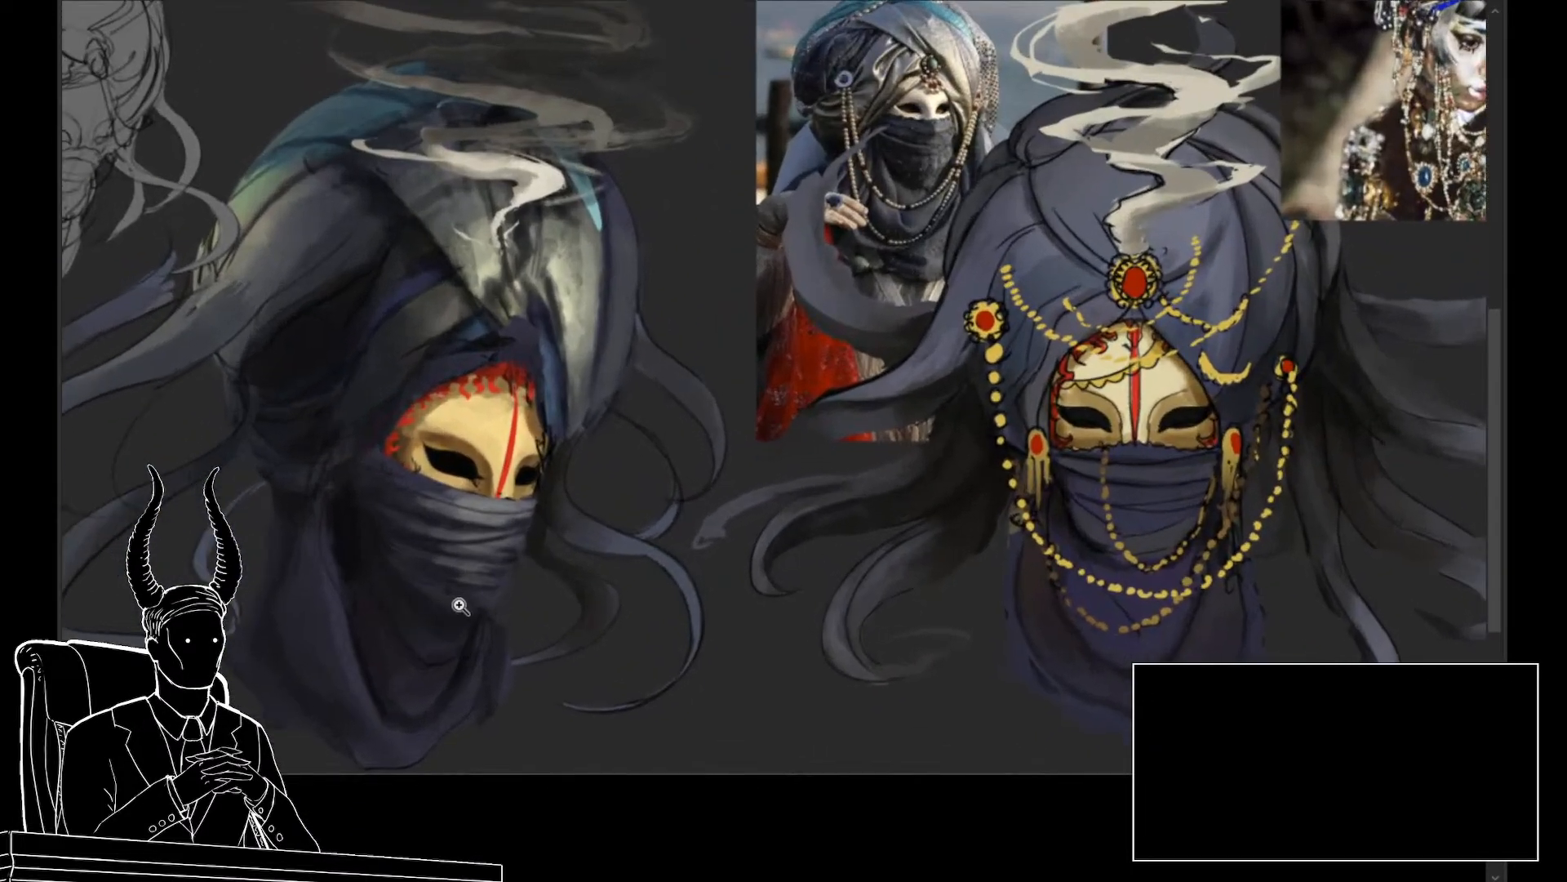
left_click_drag(473, 616, 600, 633)
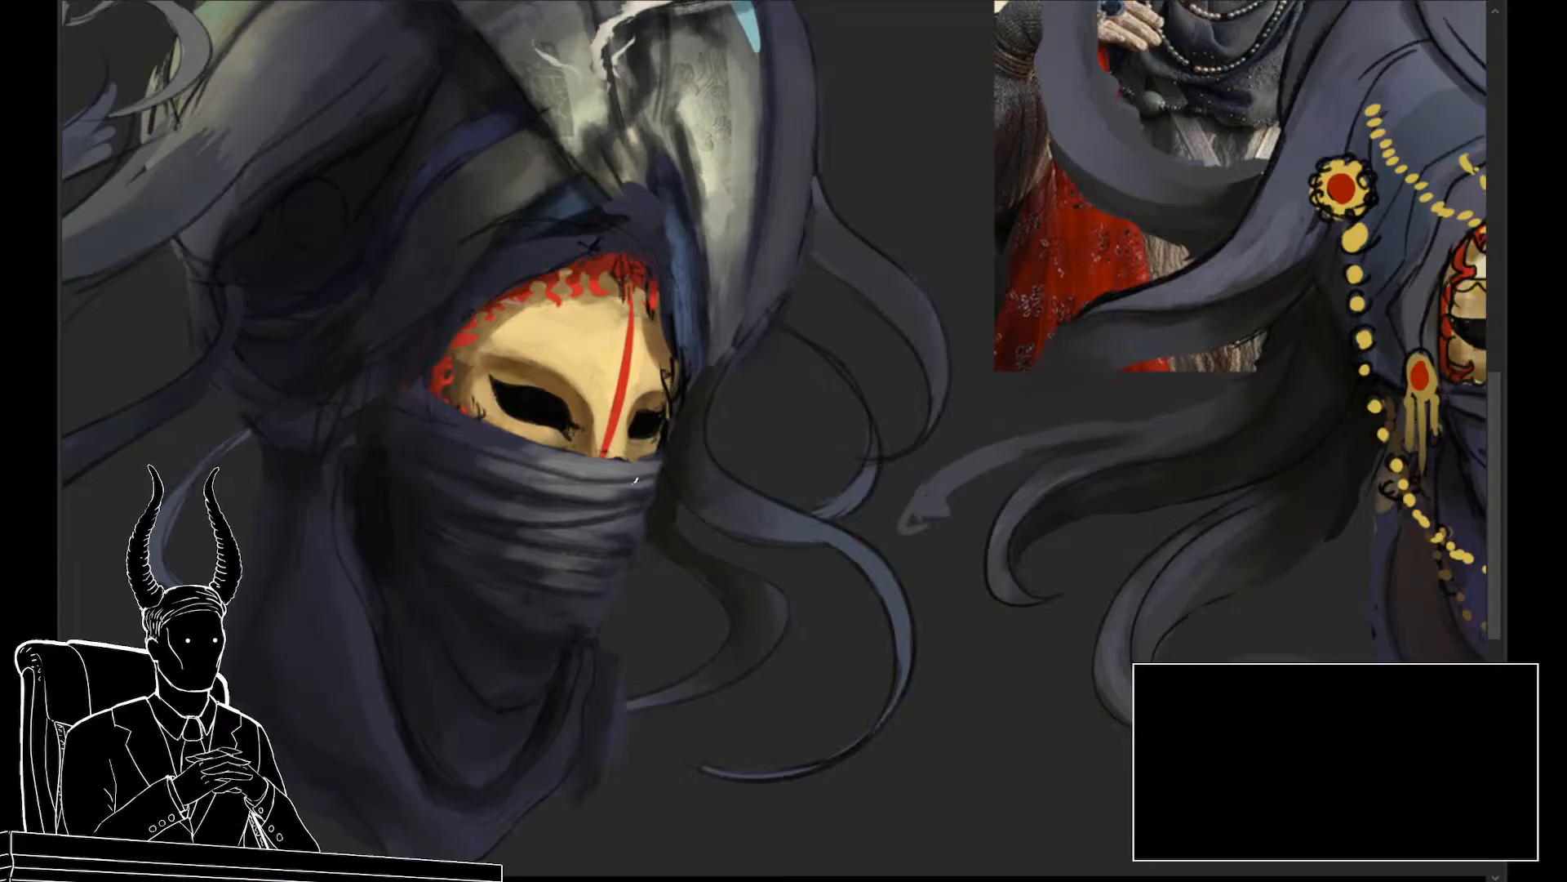
left_click_drag(553, 453, 646, 465)
left_click_drag(574, 471, 631, 472)
left_click_drag(651, 472, 604, 478)
left_click_drag(507, 553, 532, 504)
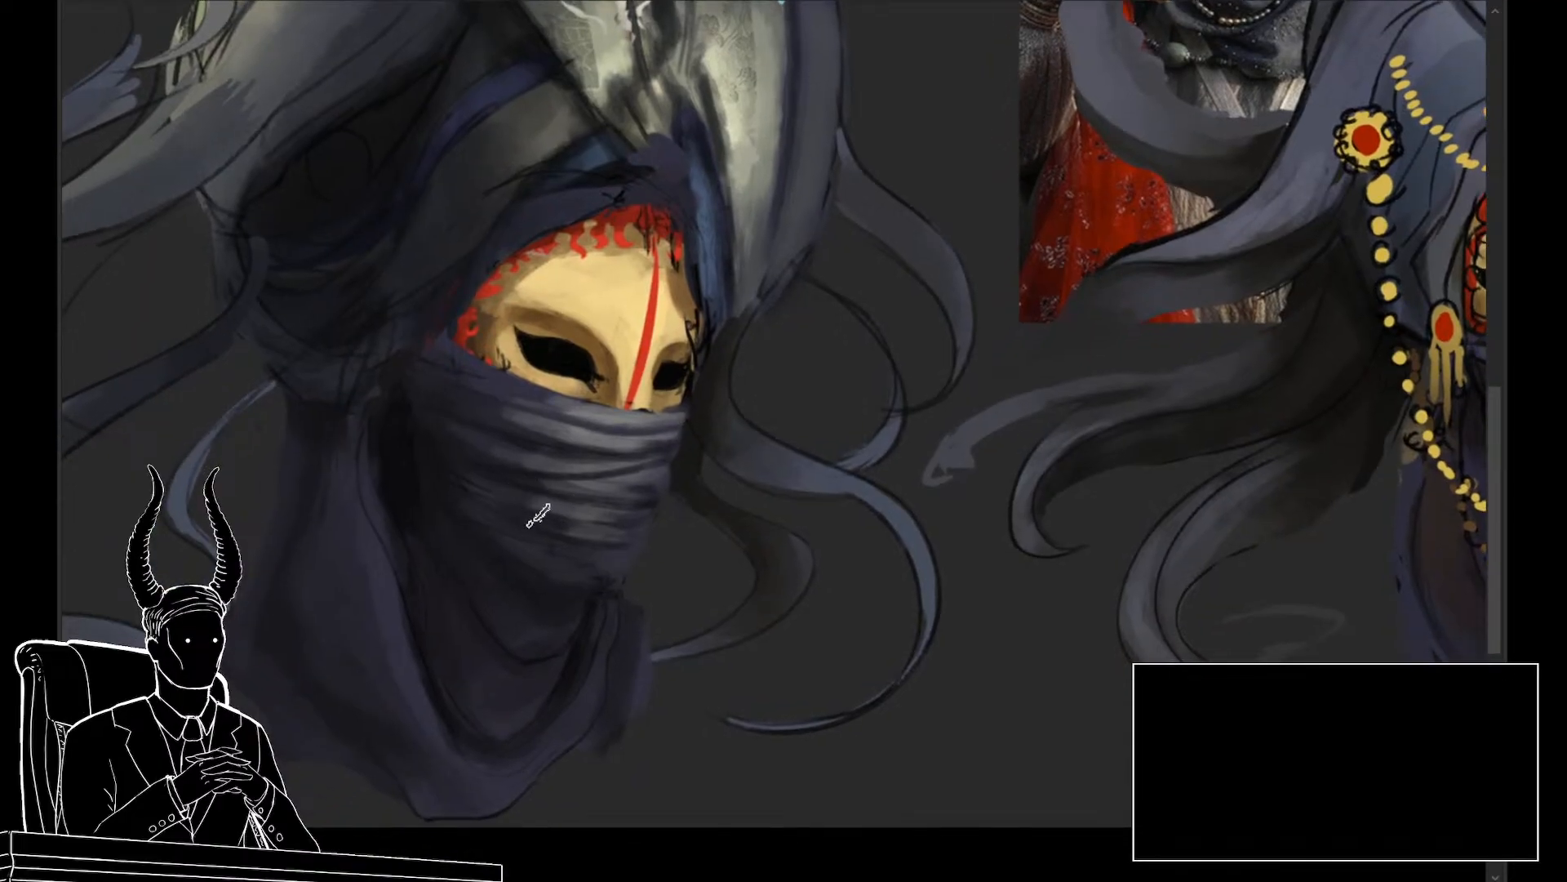
mouse_move(596, 496)
left_mouse_down()
mouse_move(646, 485)
mouse_move(625, 499)
left_mouse_up()
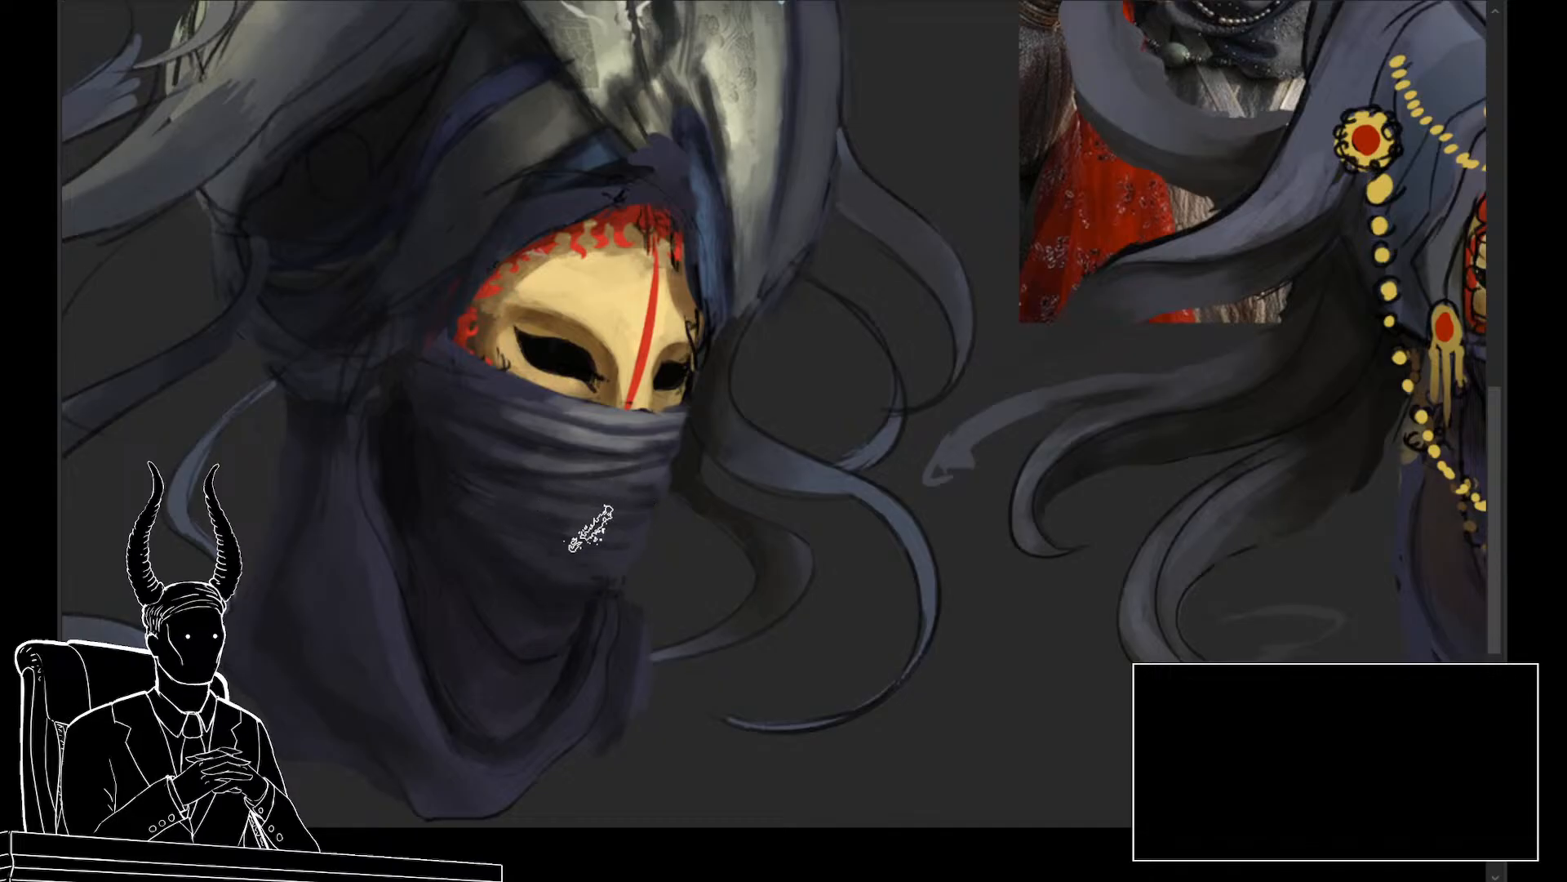
Rework the light and dark folds across the middle and lower part of the veil, sampling its existing tones
left_click_drag(597, 634, 525, 620)
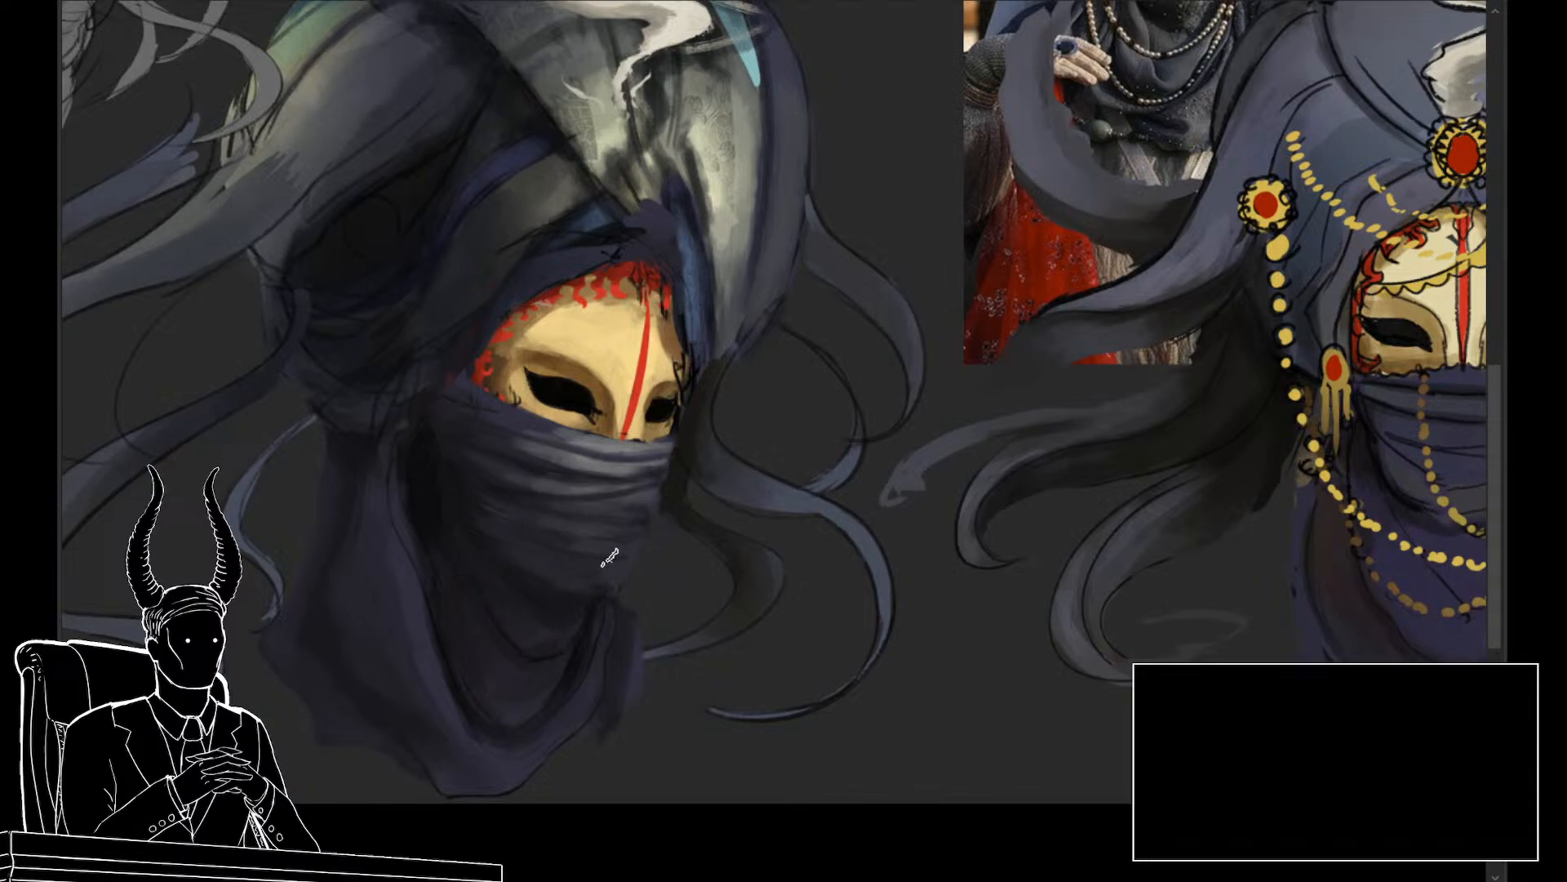
mouse_move(584, 559)
left_mouse_down()
mouse_move(527, 598)
mouse_move(475, 591)
left_mouse_up()
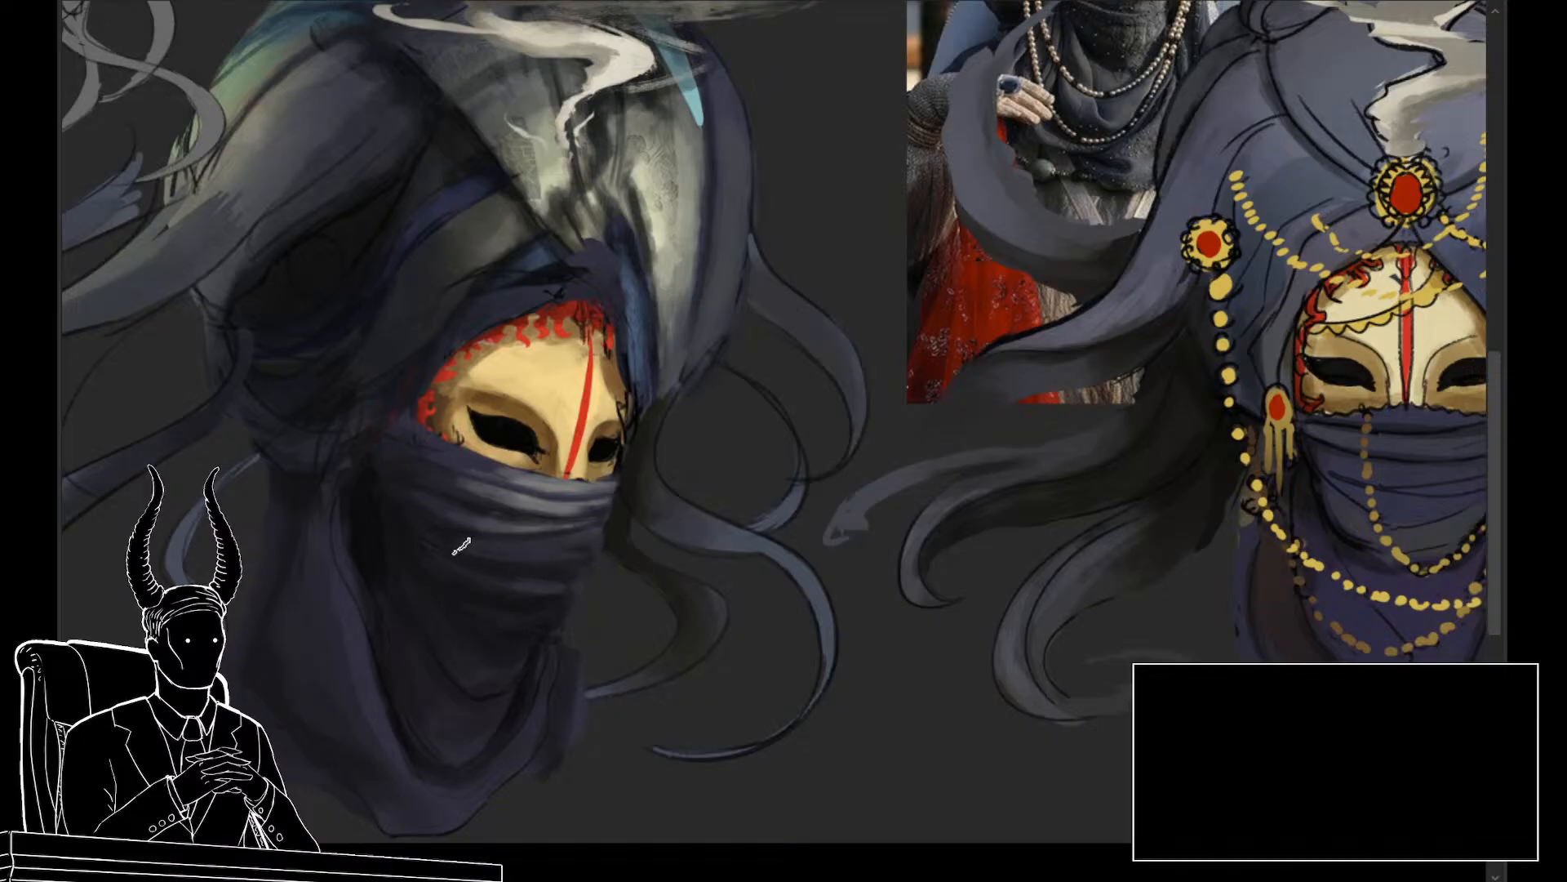
mouse_move(593, 636)
left_mouse_down()
mouse_move(479, 635)
mouse_move(580, 651)
mouse_move(498, 645)
mouse_move(554, 644)
mouse_move(527, 640)
mouse_move(597, 555)
left_mouse_up()
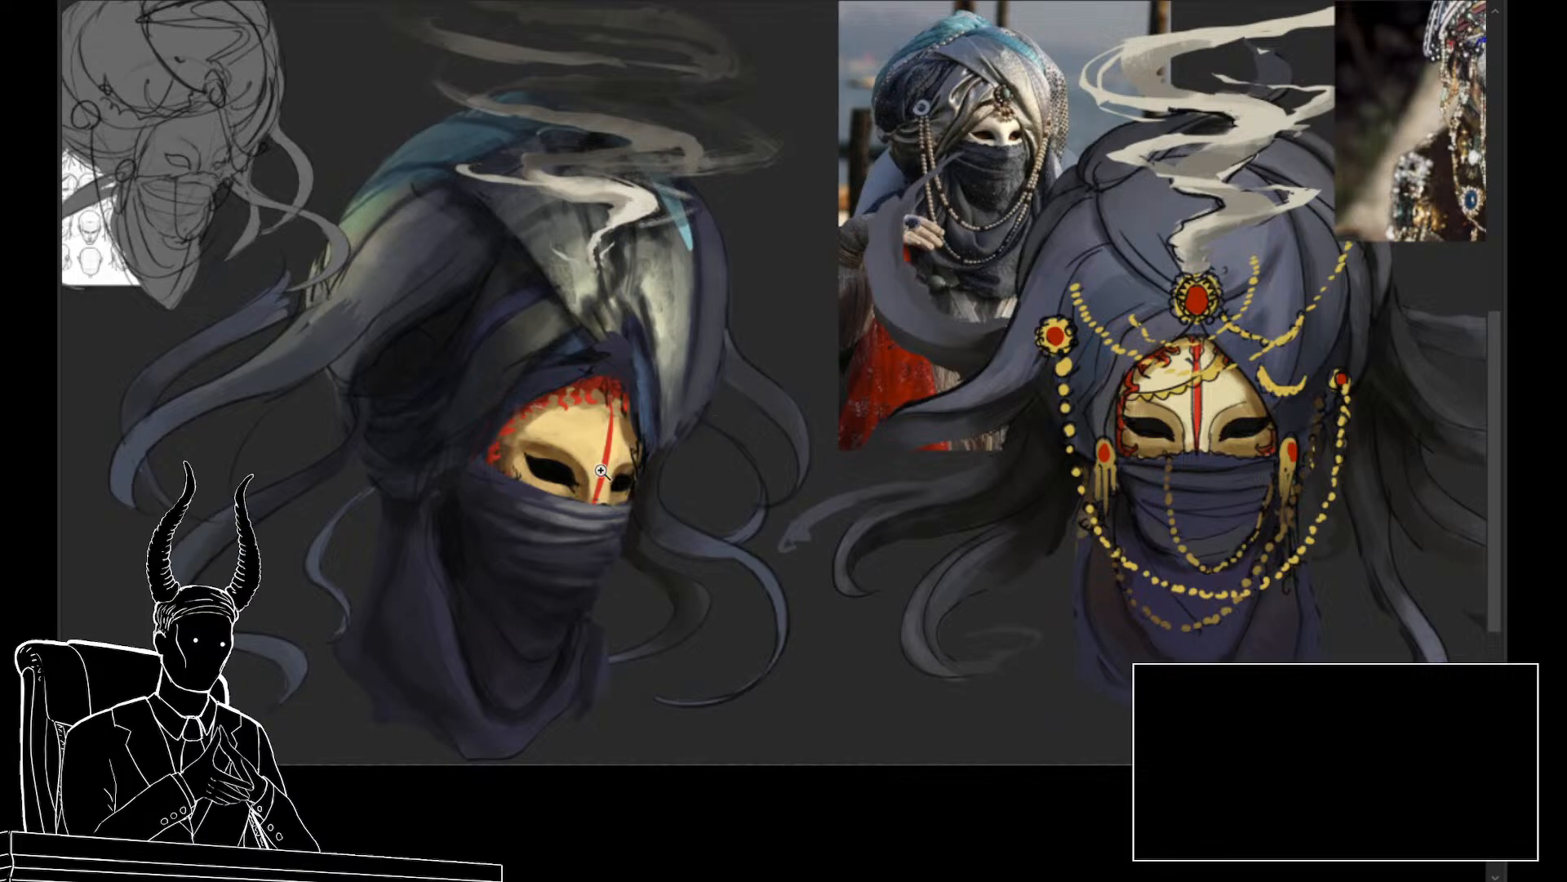
left_click(636, 542)
left_click_drag(675, 533, 533, 507)
left_click(631, 516)
mouse_move(729, 548)
left_mouse_down()
mouse_move(647, 575)
mouse_move(647, 602)
mouse_move(595, 588)
mouse_move(635, 609)
mouse_move(621, 574)
left_mouse_up()
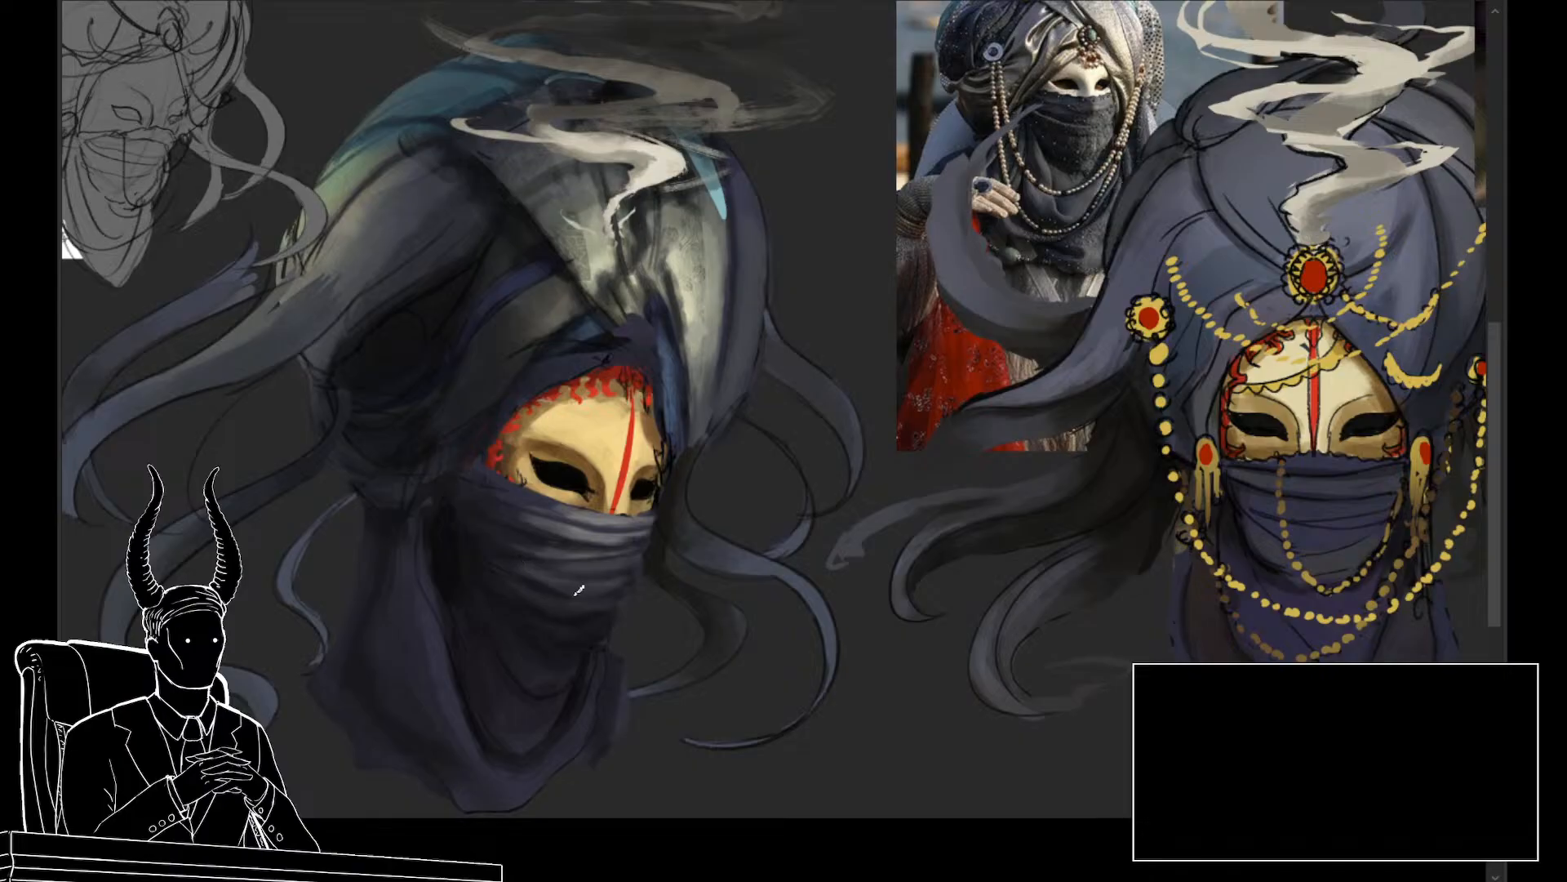
left_click(513, 557, "alt")
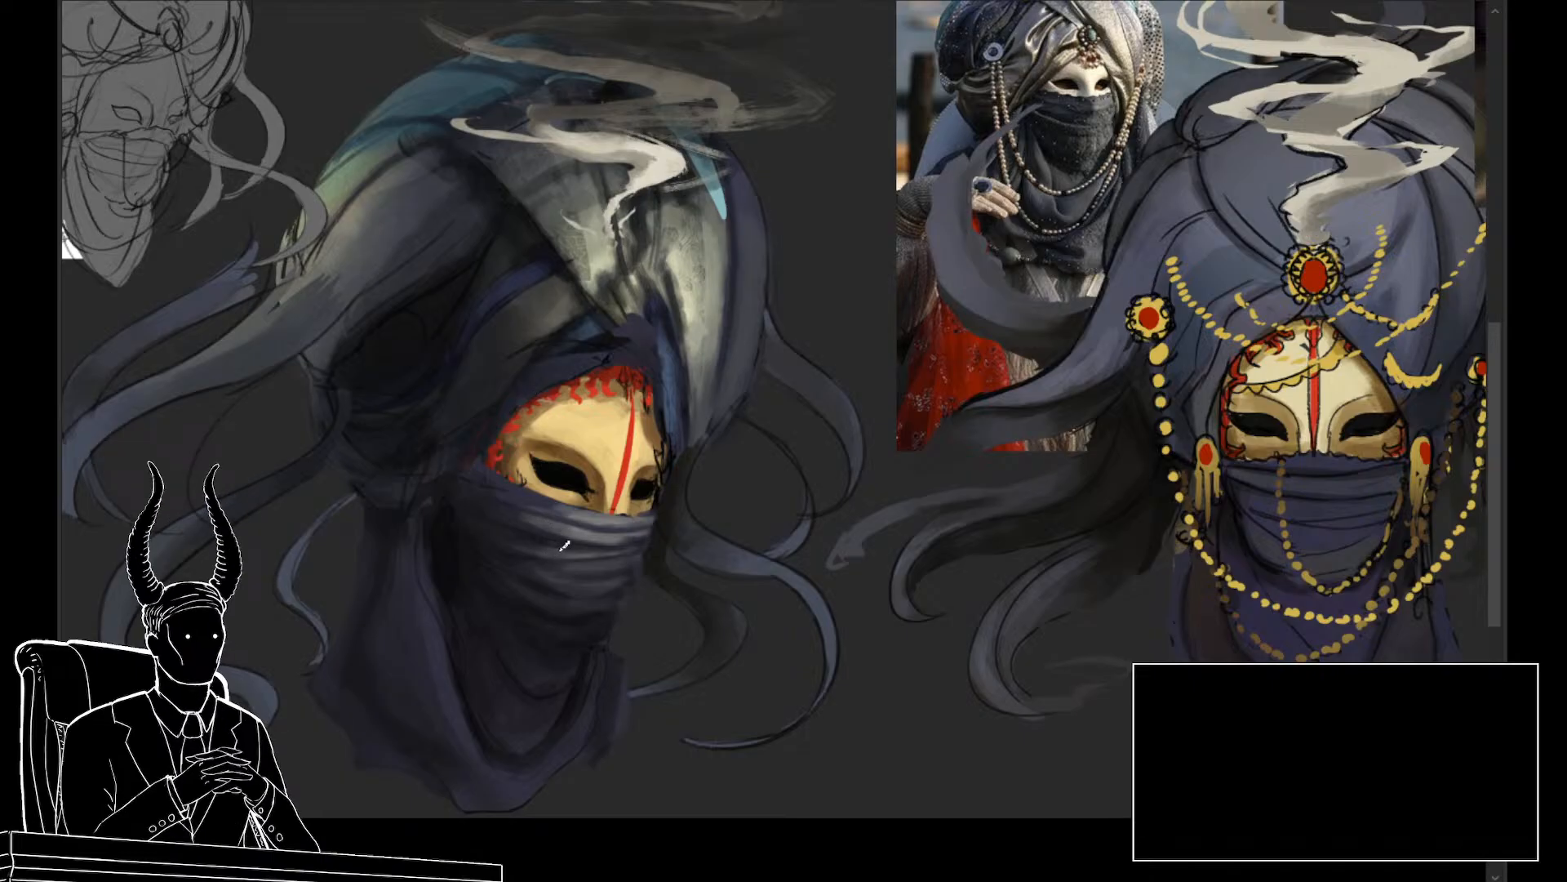
left_click_drag(615, 603, 564, 592)
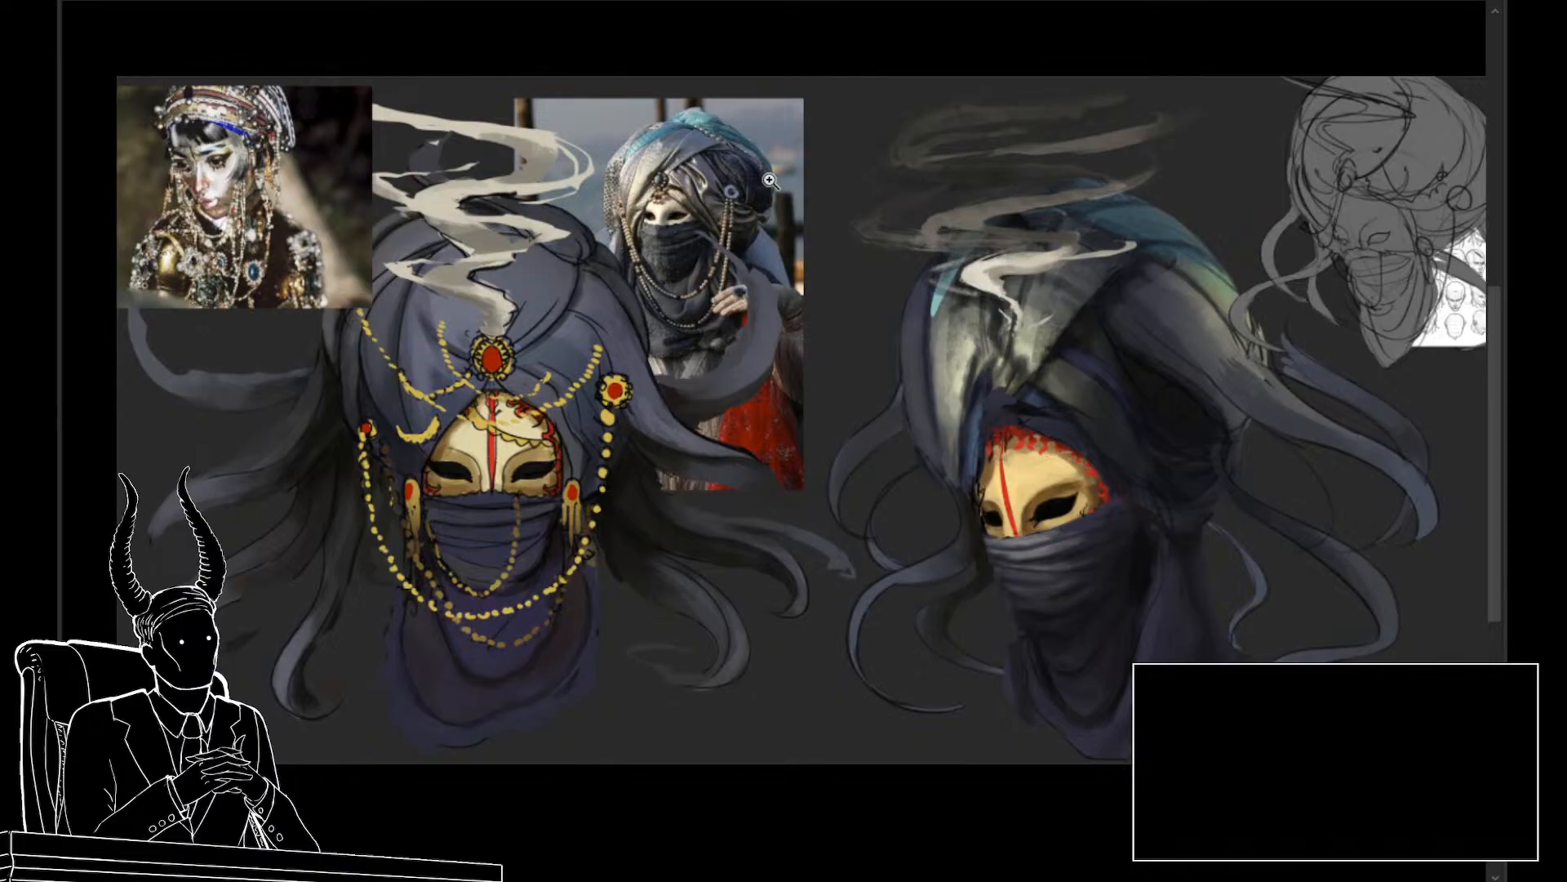
On the mirrored canvas, extend the red trim down the mask's outer edge and clean up the veil's border against it
left_click_drag(867, 561, 801, 547)
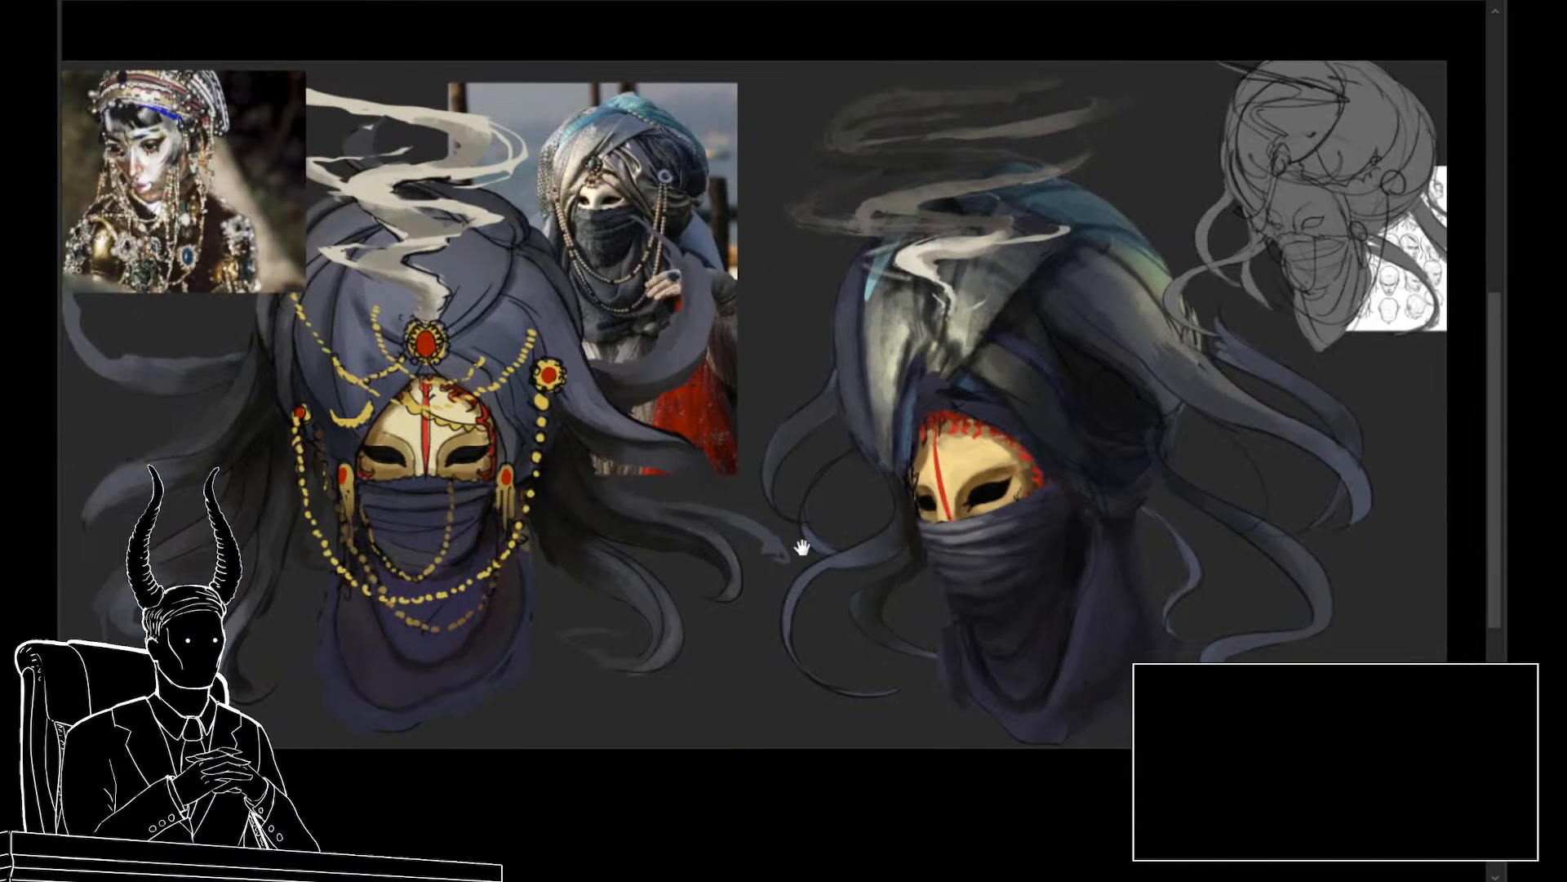
left_click_drag(975, 562, 1024, 580)
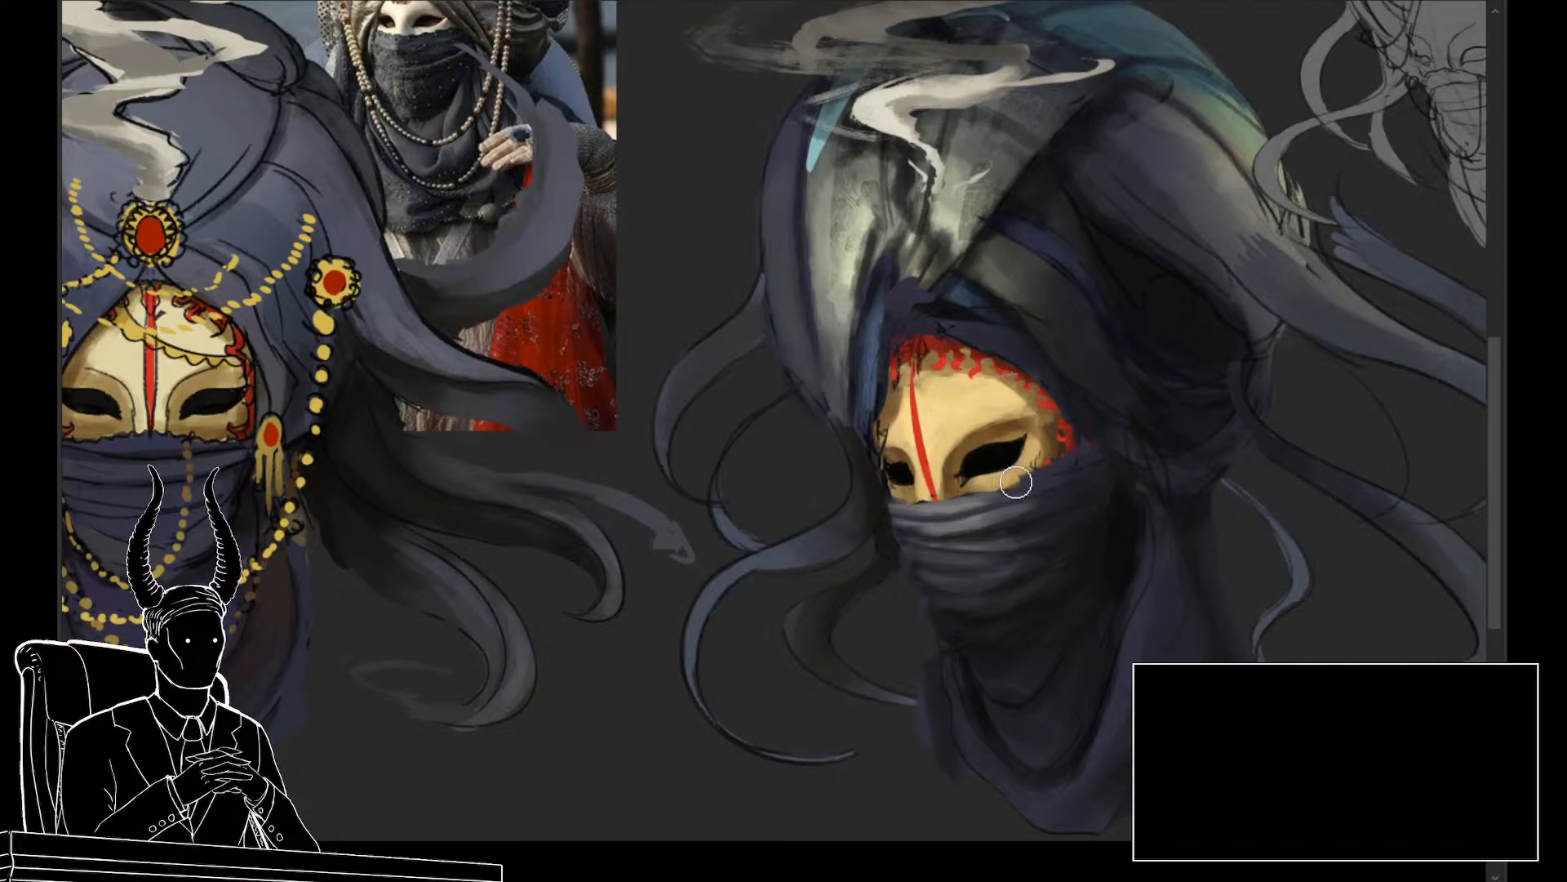
mouse_move(1016, 477)
left_mouse_down()
mouse_move(1099, 448)
mouse_move(1085, 462)
left_mouse_up()
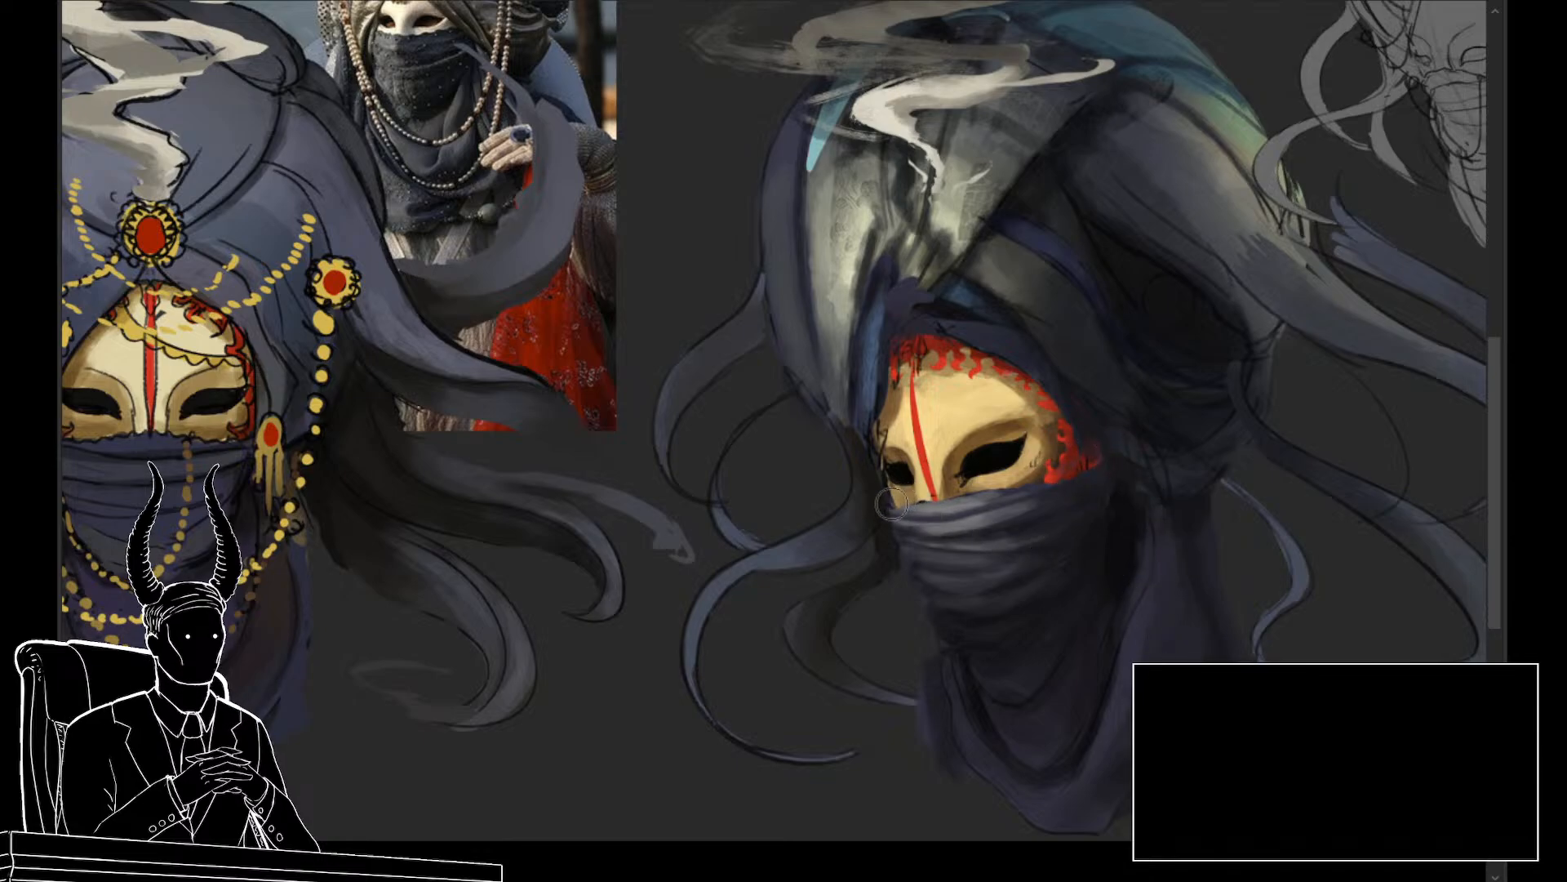
left_click_drag(885, 689, 839, 745)
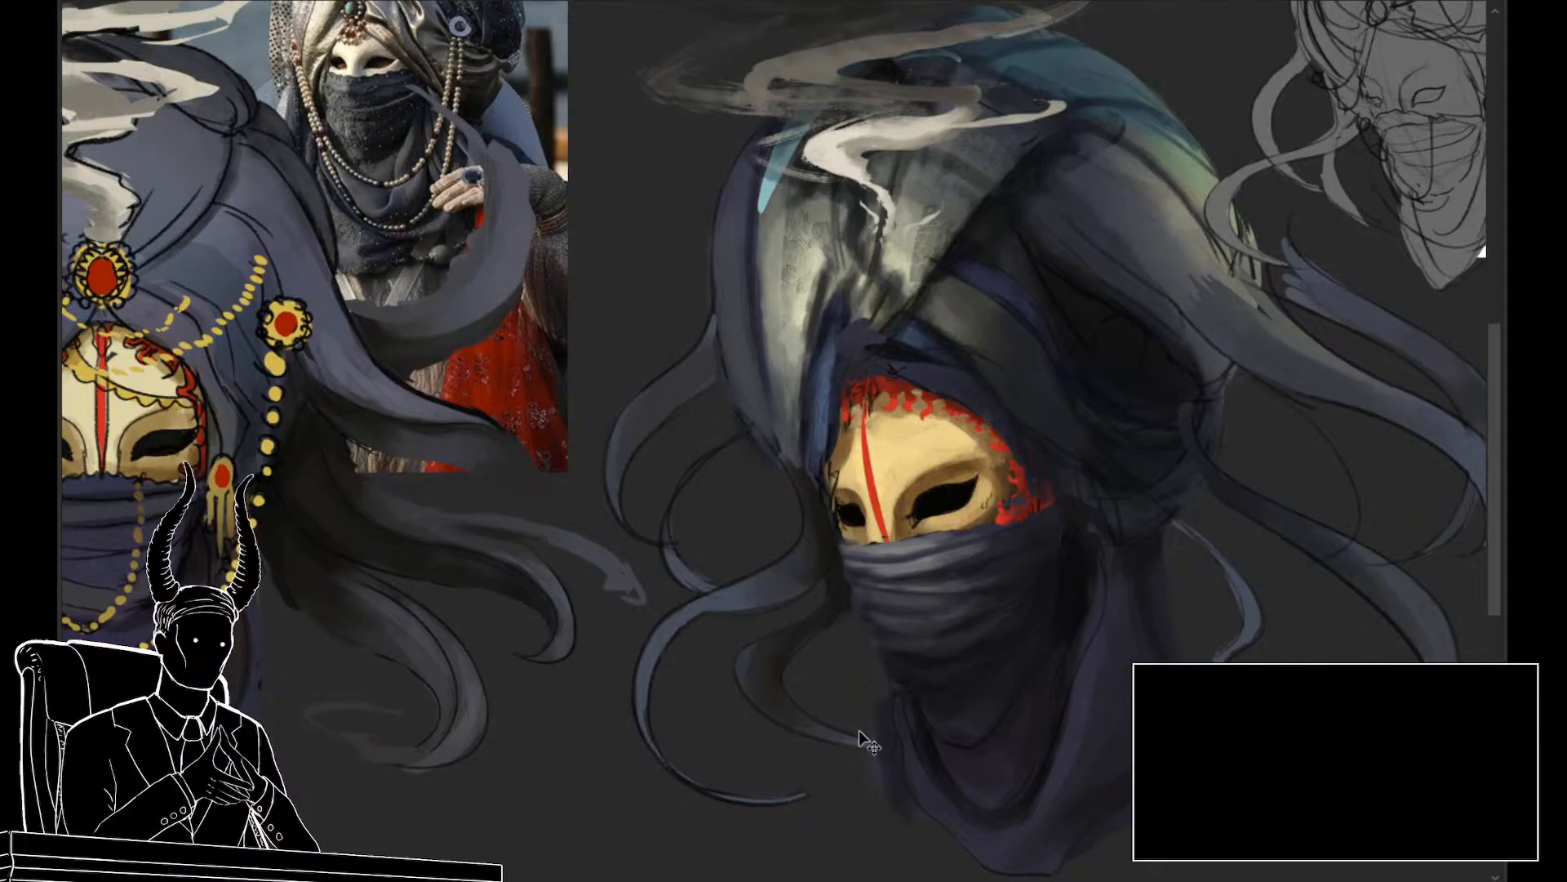
key("ctrl+z")
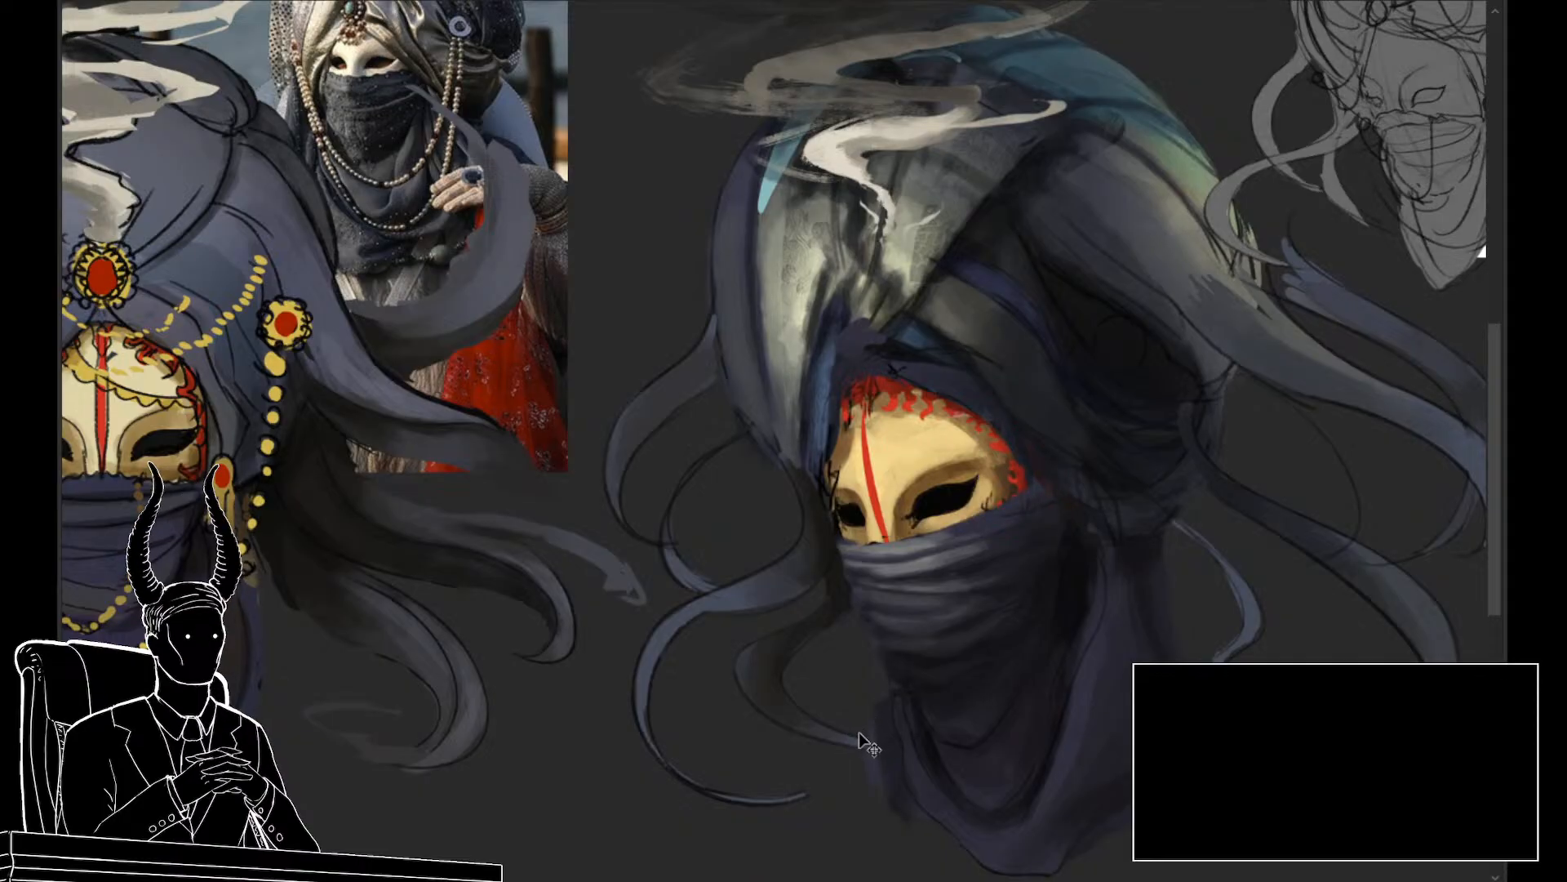
key("ctrl+y")
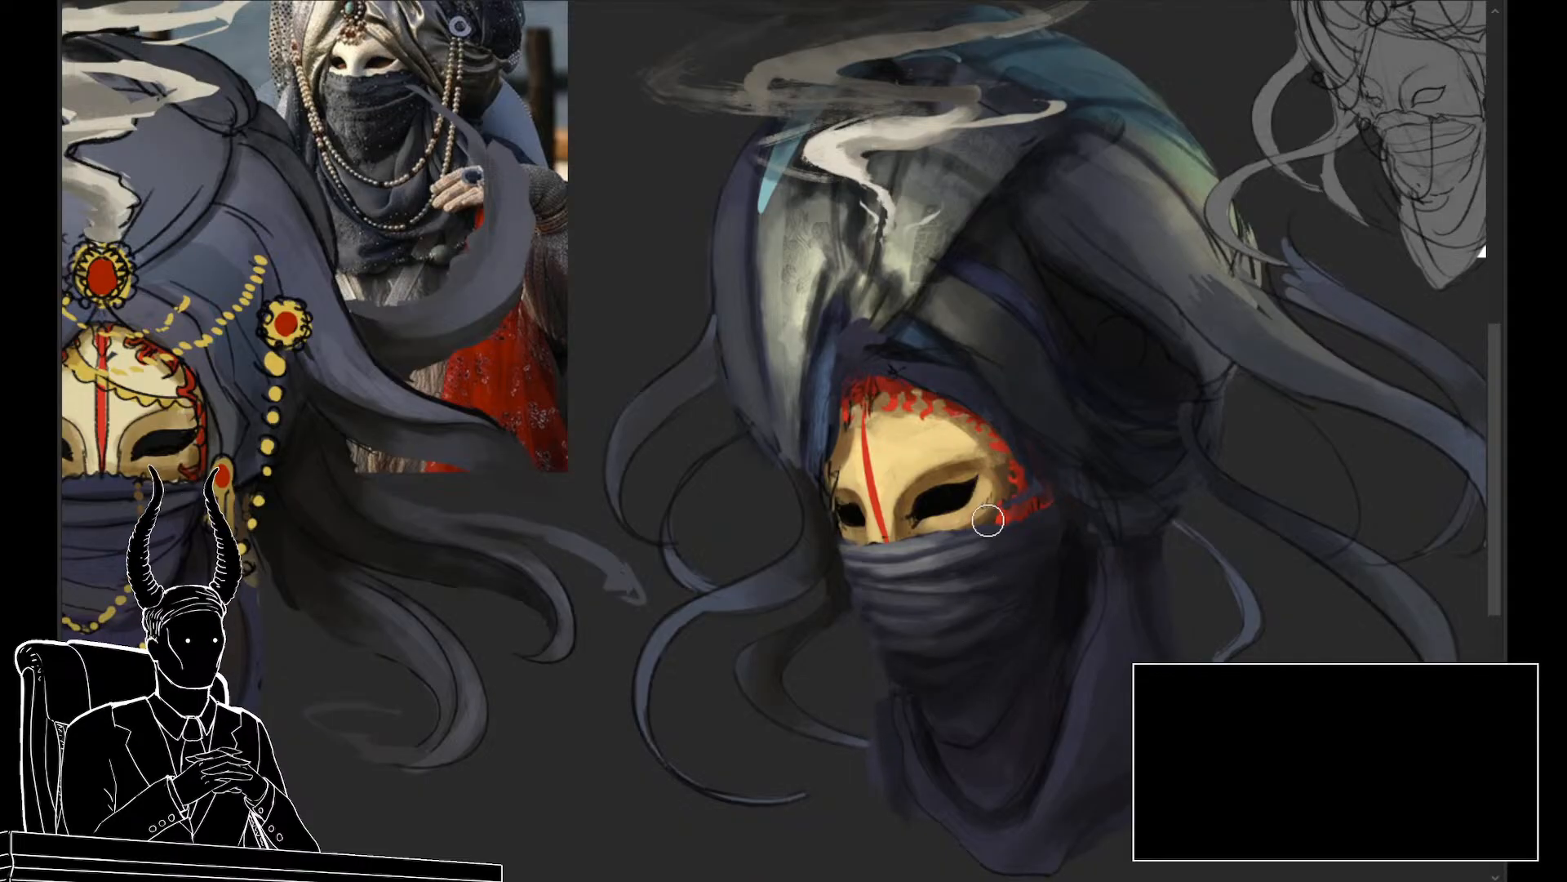
left_click_drag(1000, 498, 1041, 511)
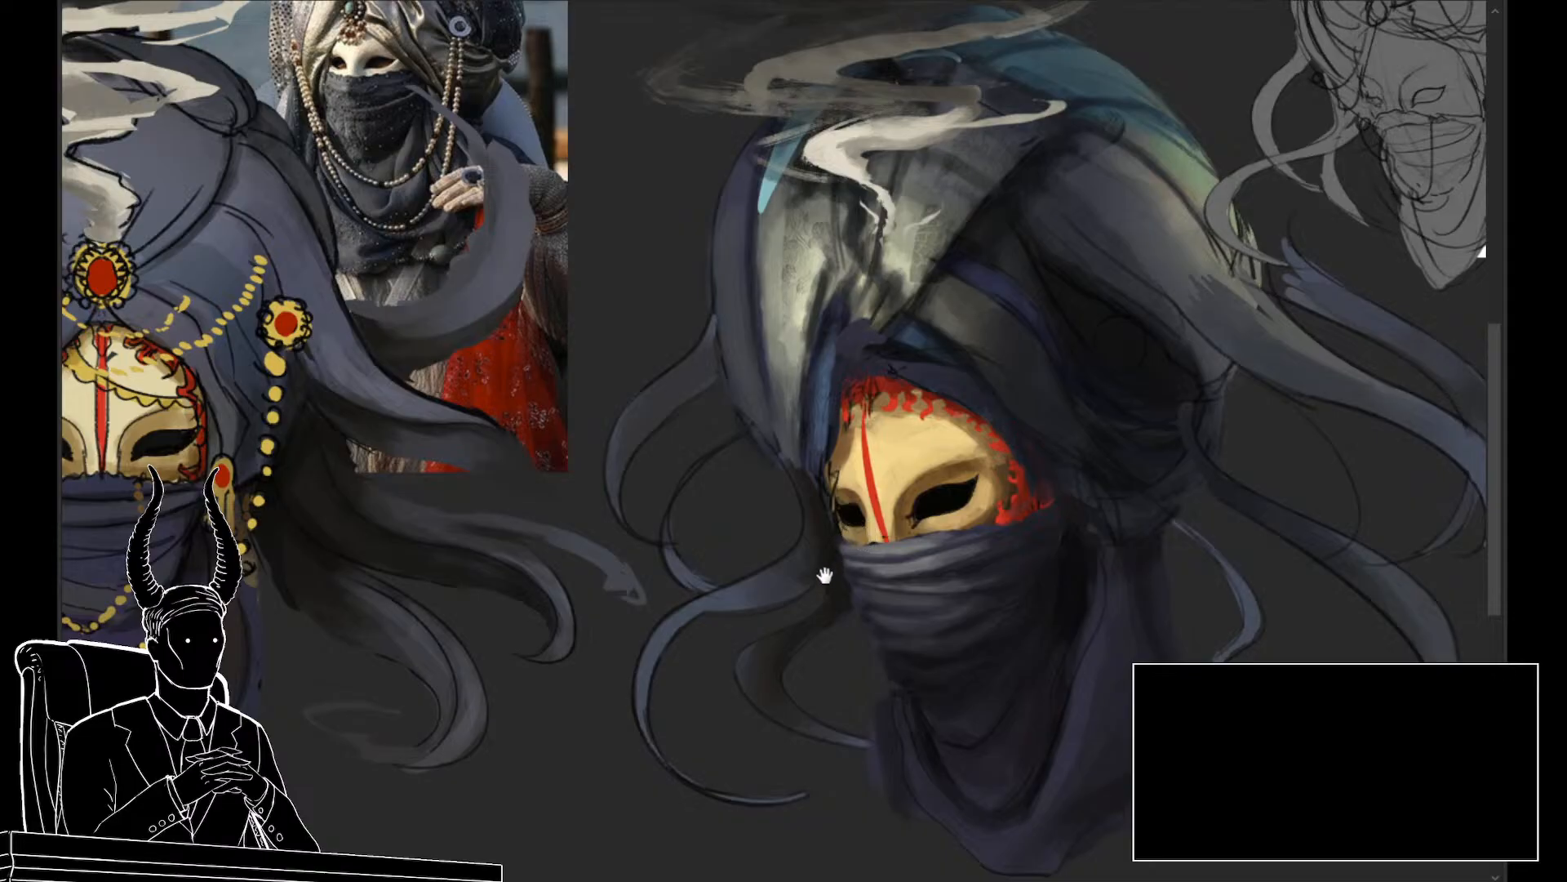
scroll(825, 576, "up", 1)
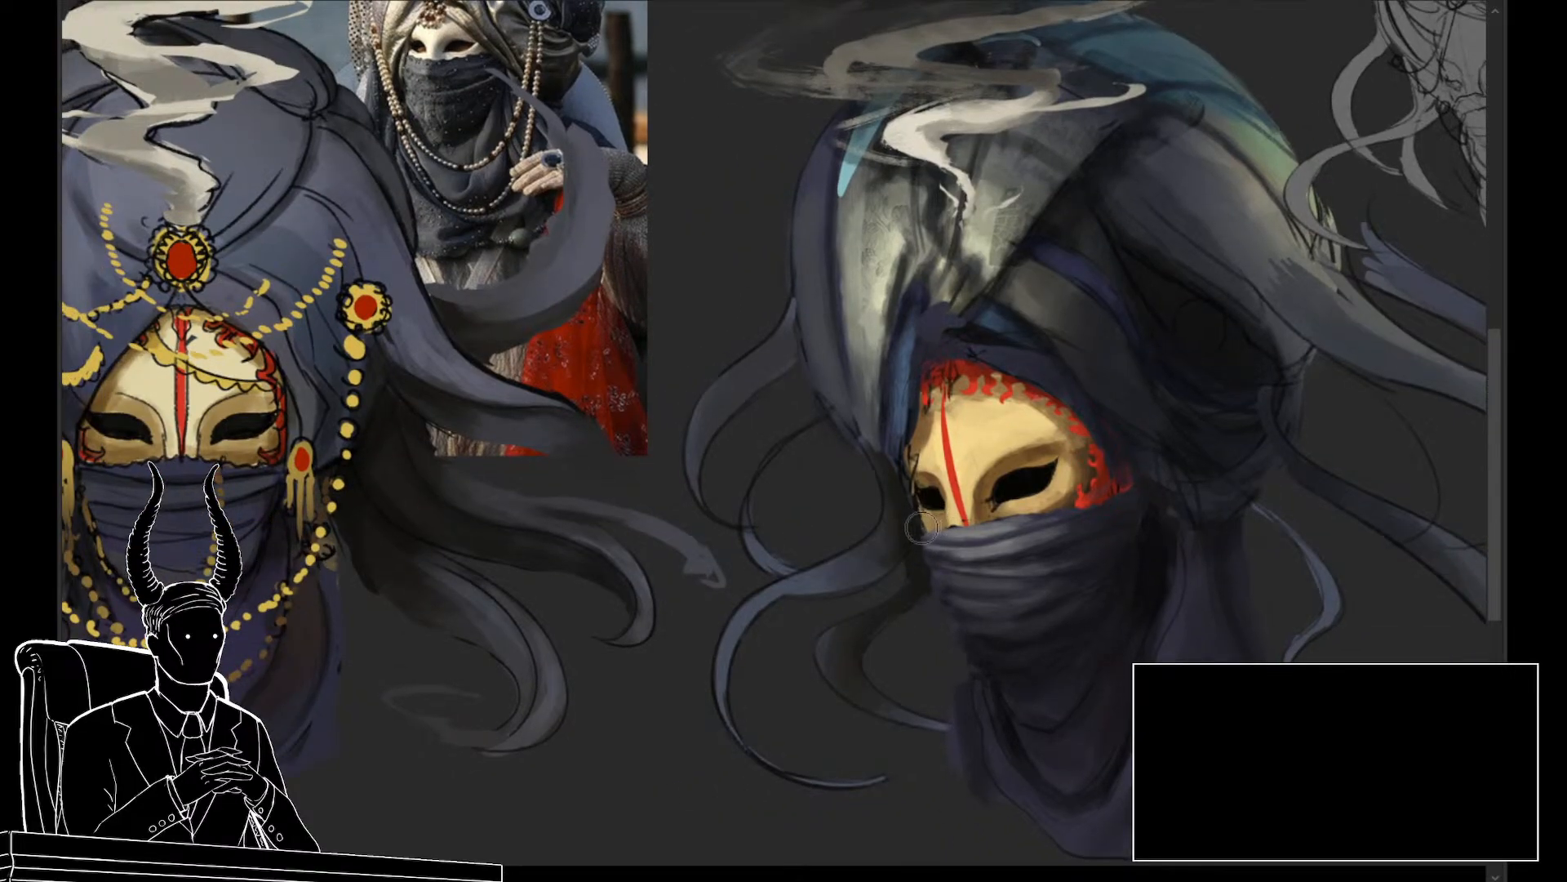
left_click_drag(915, 539, 1091, 496)
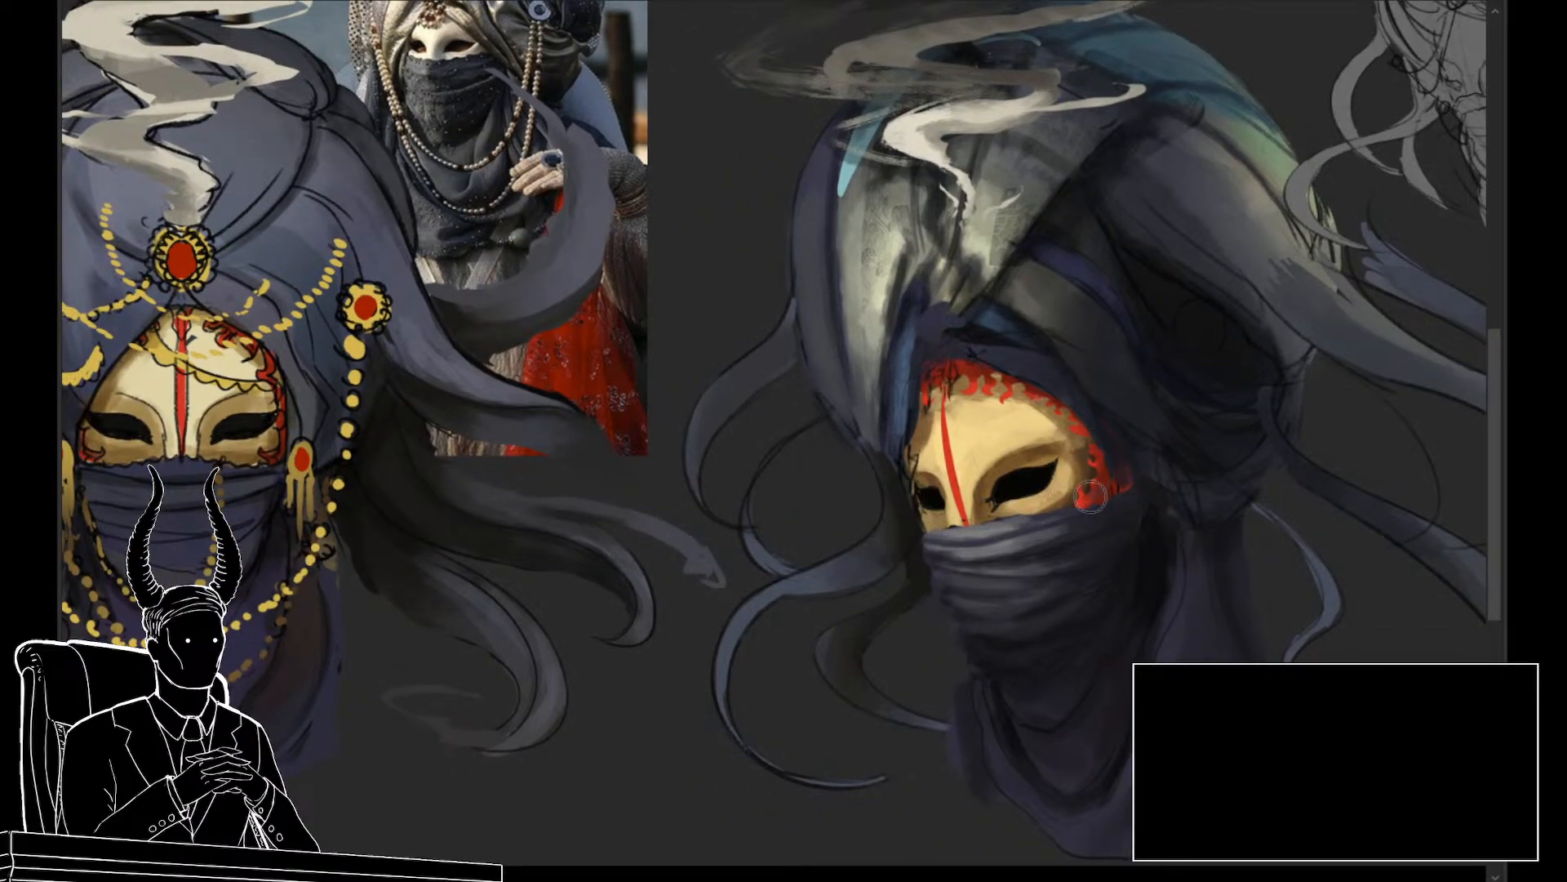
left_click_drag(1200, 613, 1147, 653)
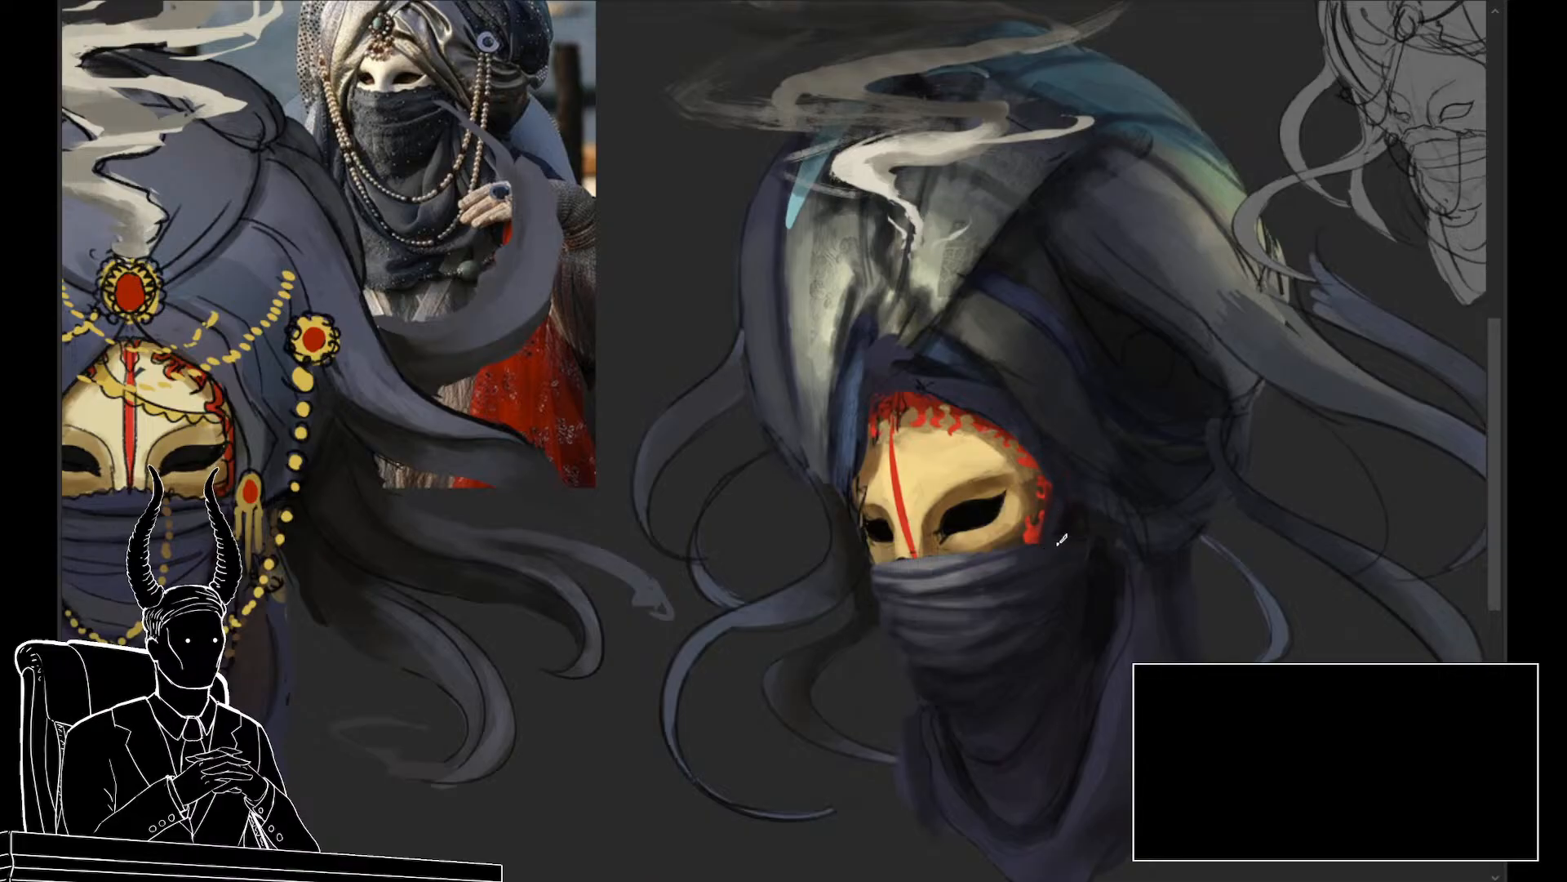
Sample a veil tone, deepen the shading beside the mask's lower outer corner, and compare it with the whole painting
left_click(1105, 597, "alt")
scroll(1084, 647, "down", 5)
scroll(1067, 664, "up", 6)
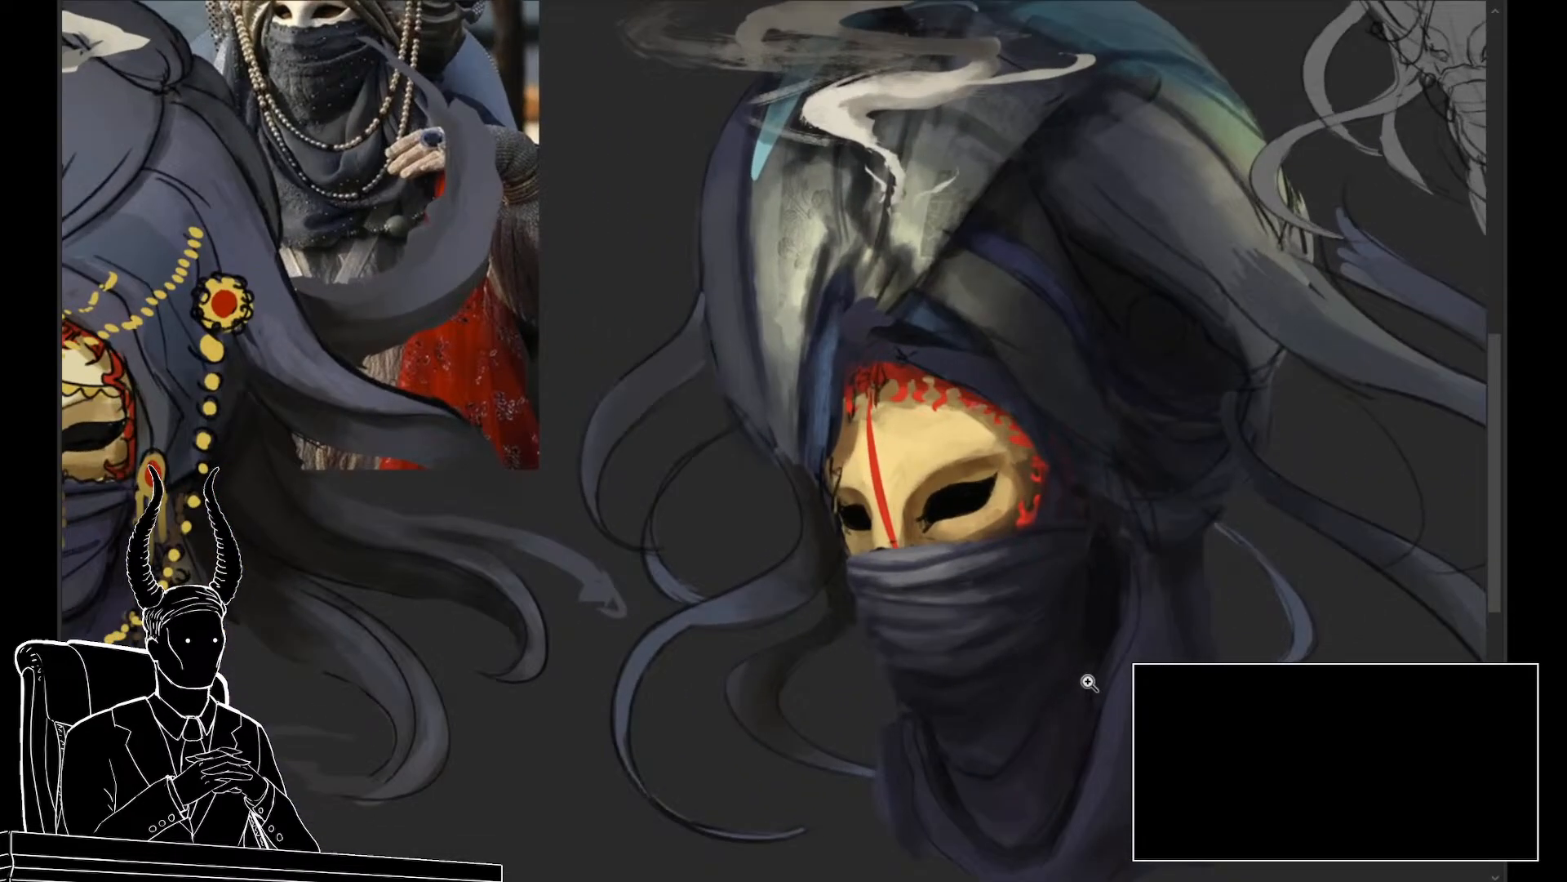
scroll(1089, 683, "down", 3)
scroll(1050, 689, "up", 1)
scroll(1113, 665, "down", 2)
scroll(1069, 694, "up", 2)
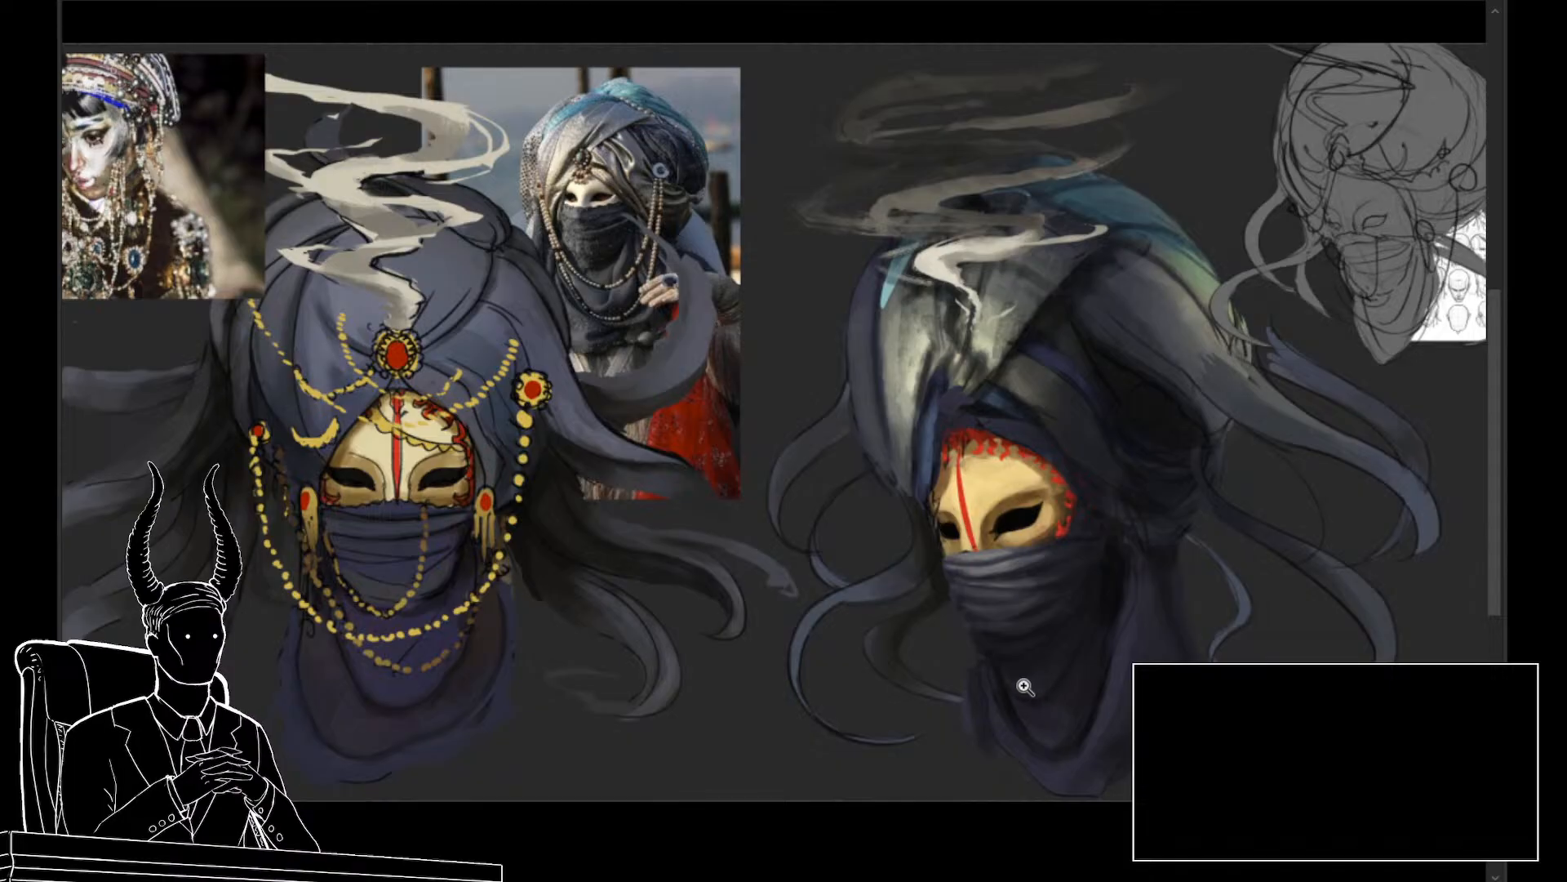
scroll(1035, 682, "up", 1)
scroll(1040, 679, "up", 1)
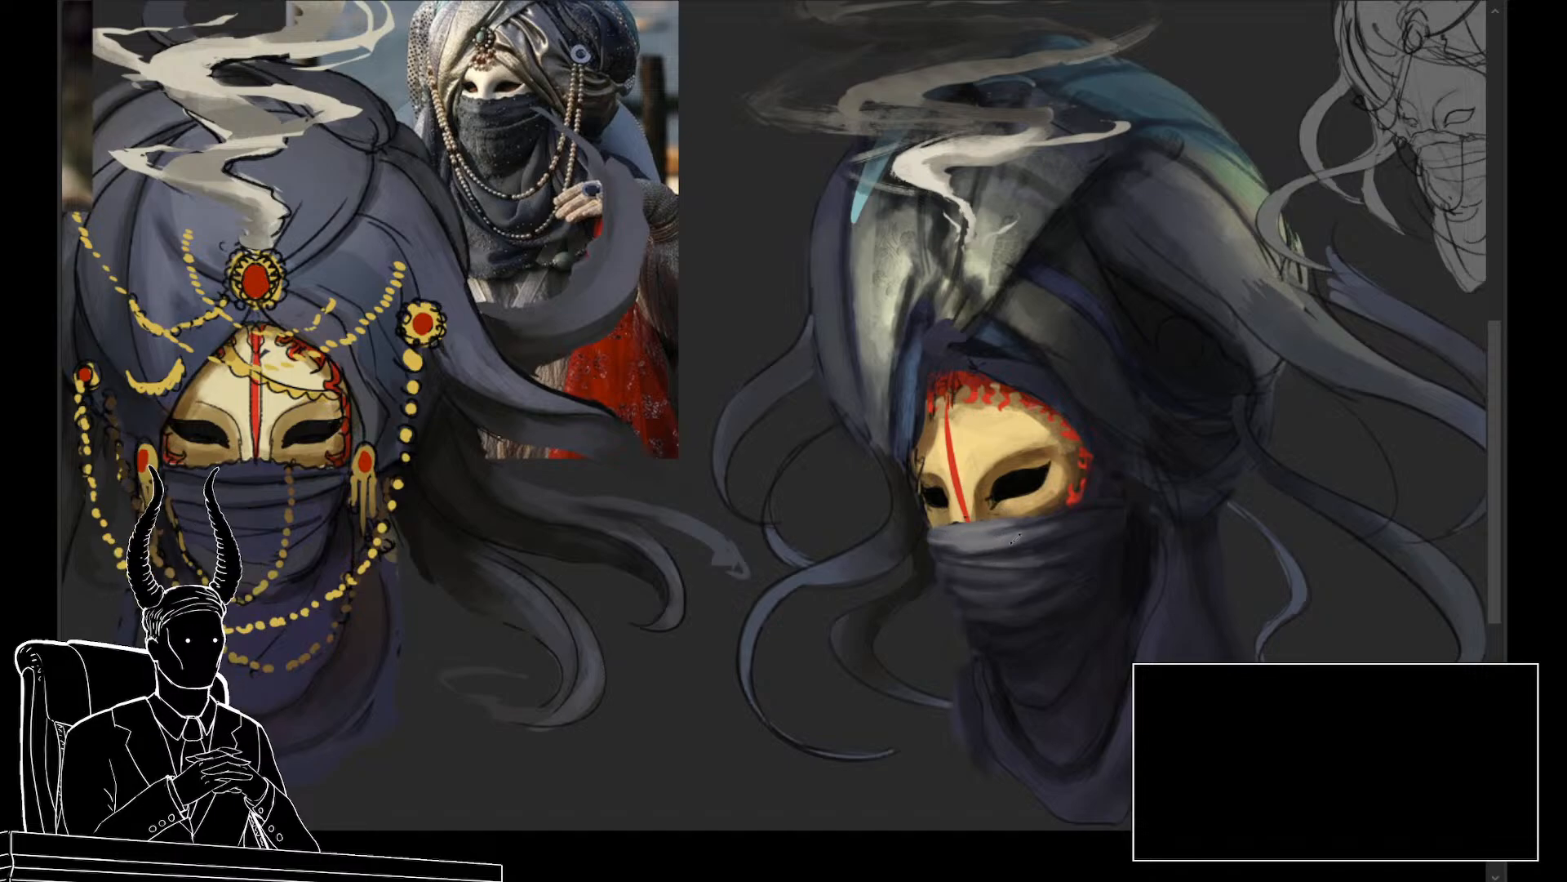
Smooth the veil into fewer, broader folds using grey tones sampled from its front
left_click(1003, 575, "alt")
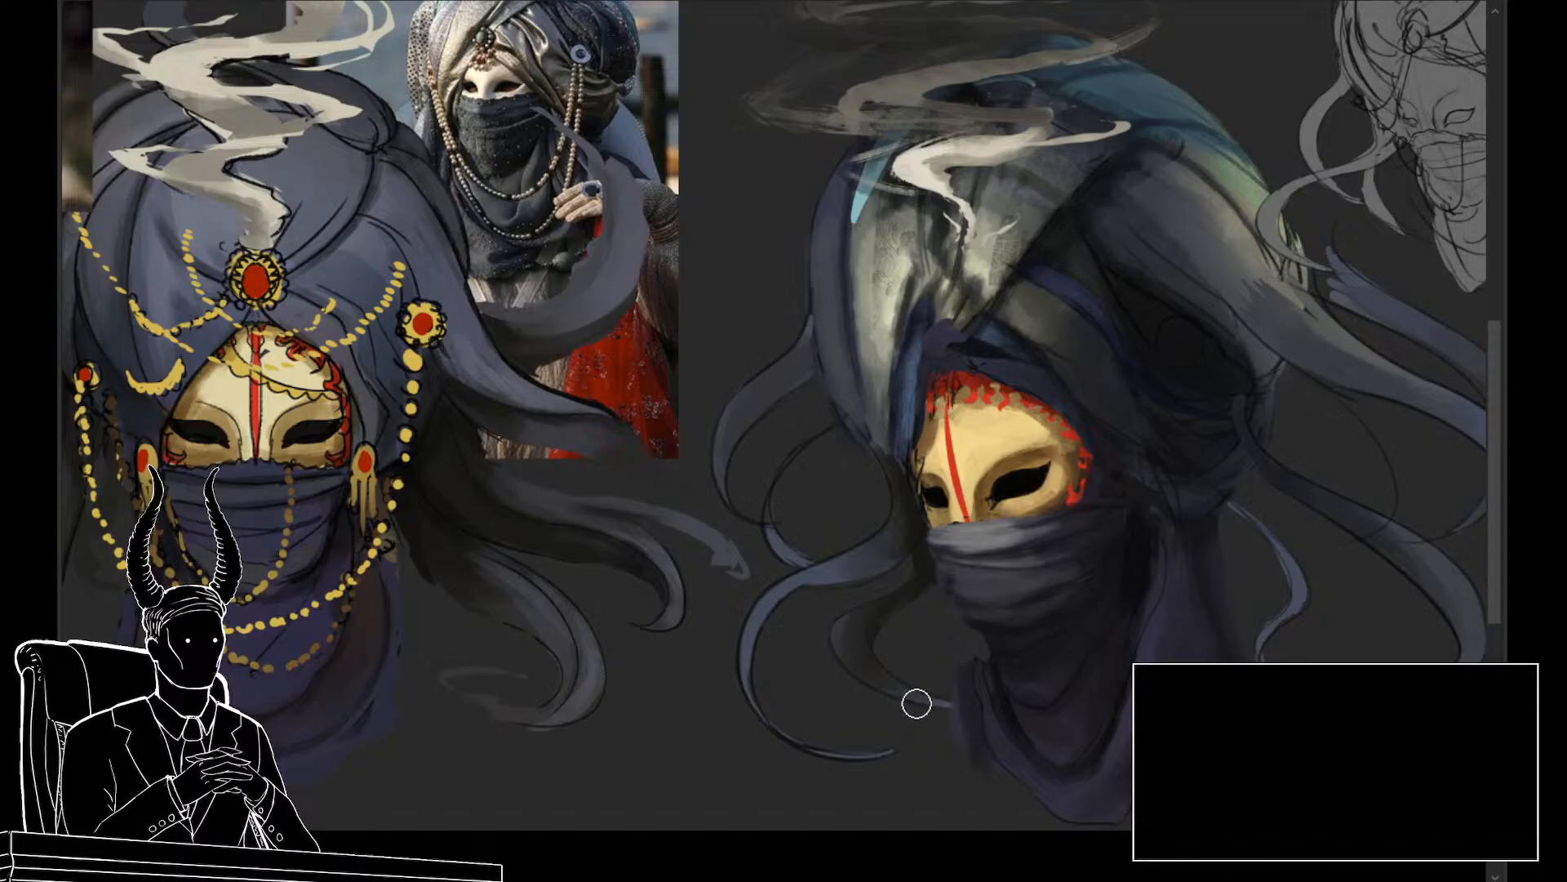
left_click_drag(919, 699, 878, 664)
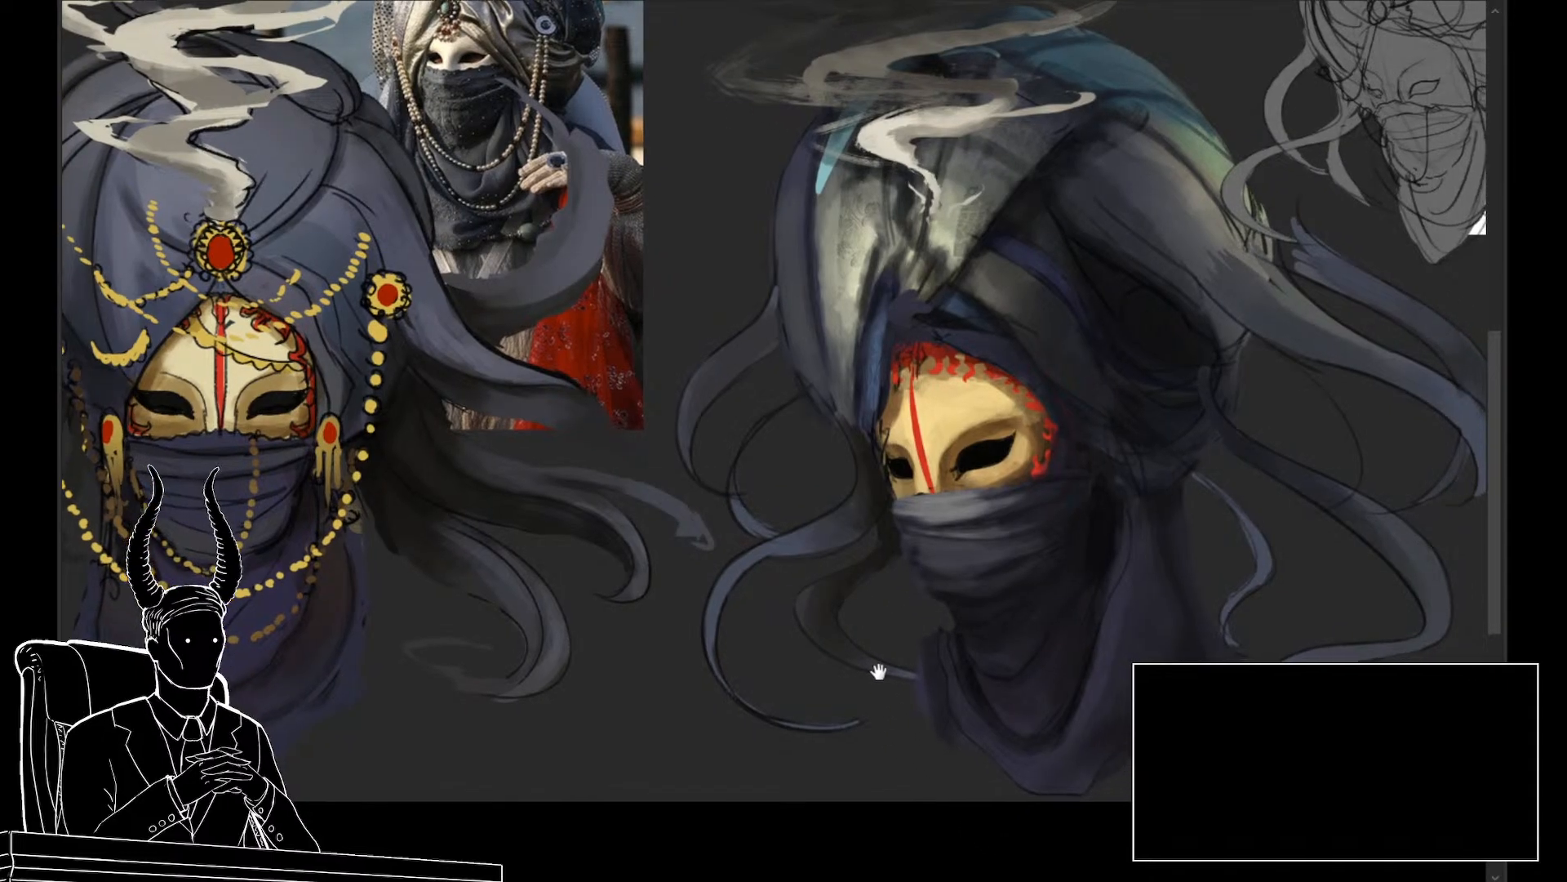
left_click(982, 582, "alt")
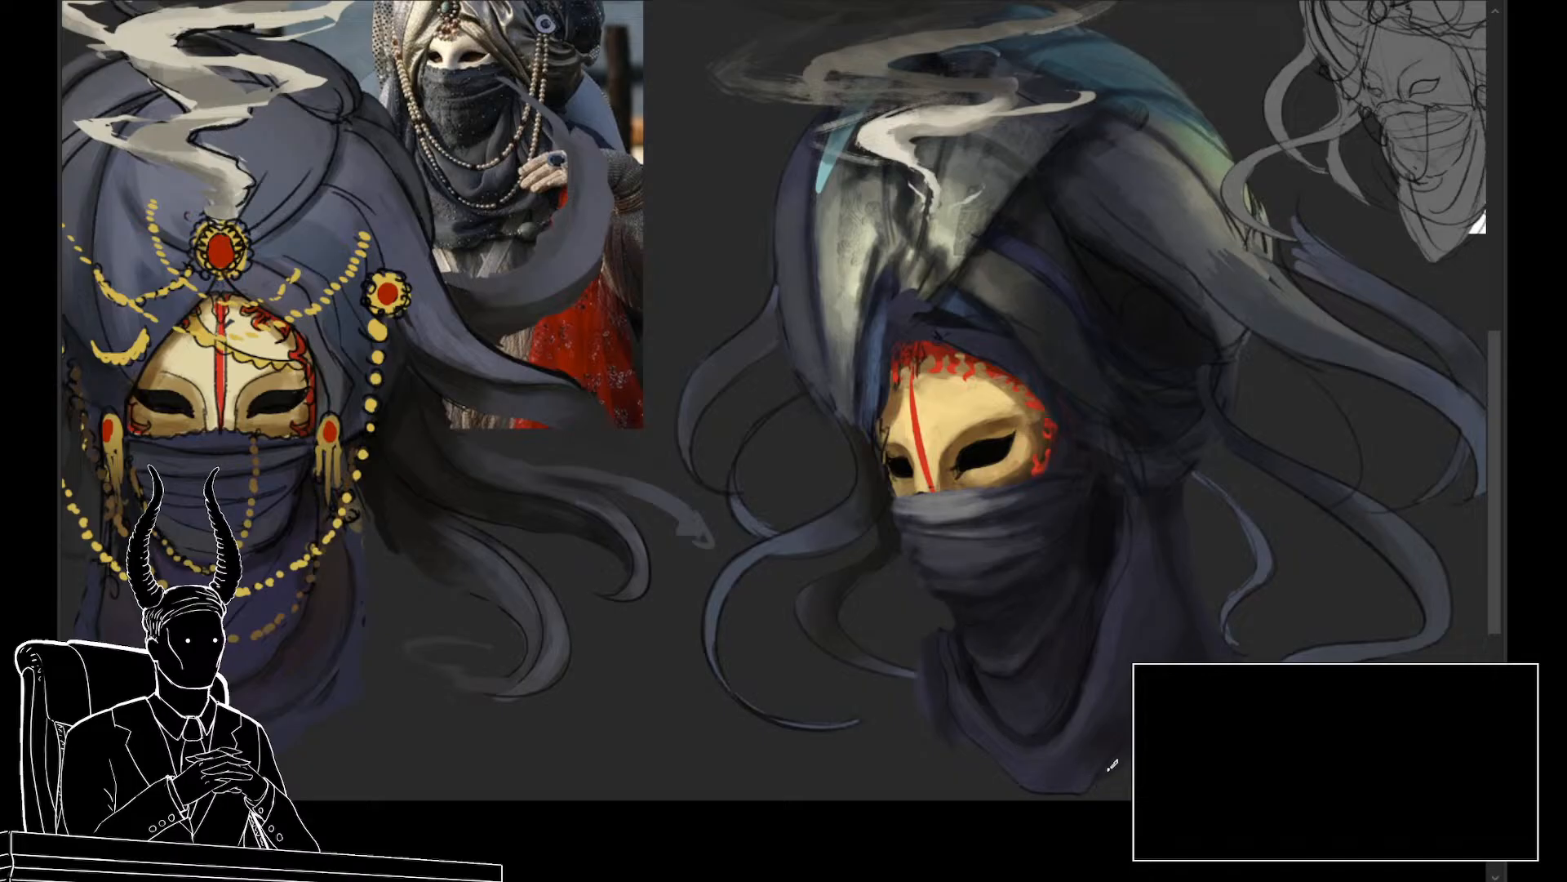
Repaint the hanging drape below the veil as a broader dark scarf wrapping the neck and shoulder
left_click_drag(1049, 725, 1000, 734)
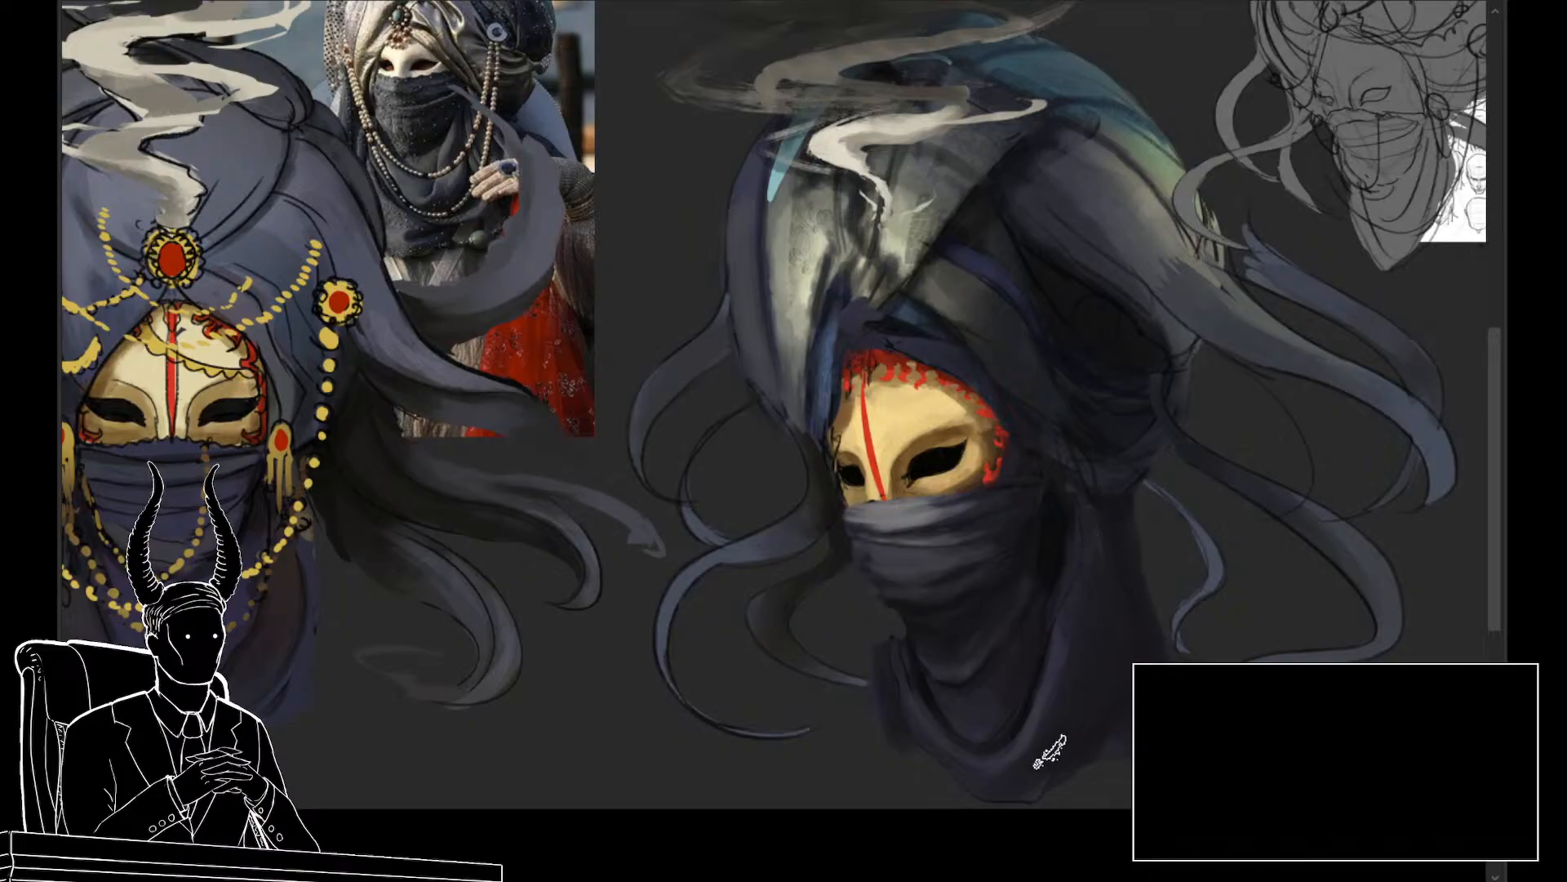
left_click_drag(1108, 743, 1200, 669)
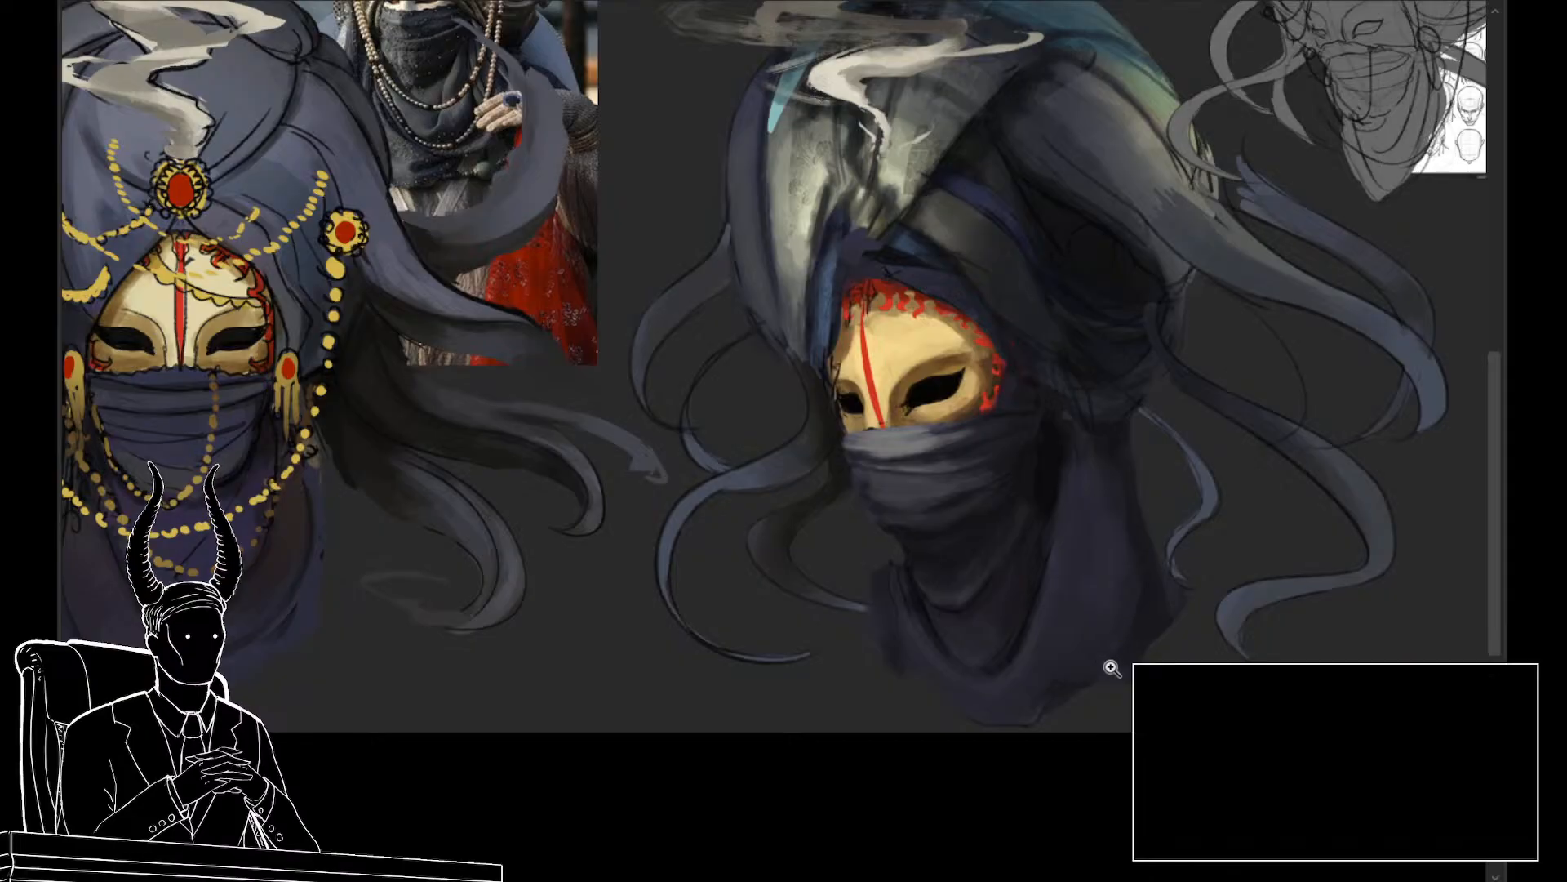
mouse_move(1116, 660)
left_mouse_down()
mouse_move(1042, 659)
mouse_move(1141, 659)
left_mouse_up()
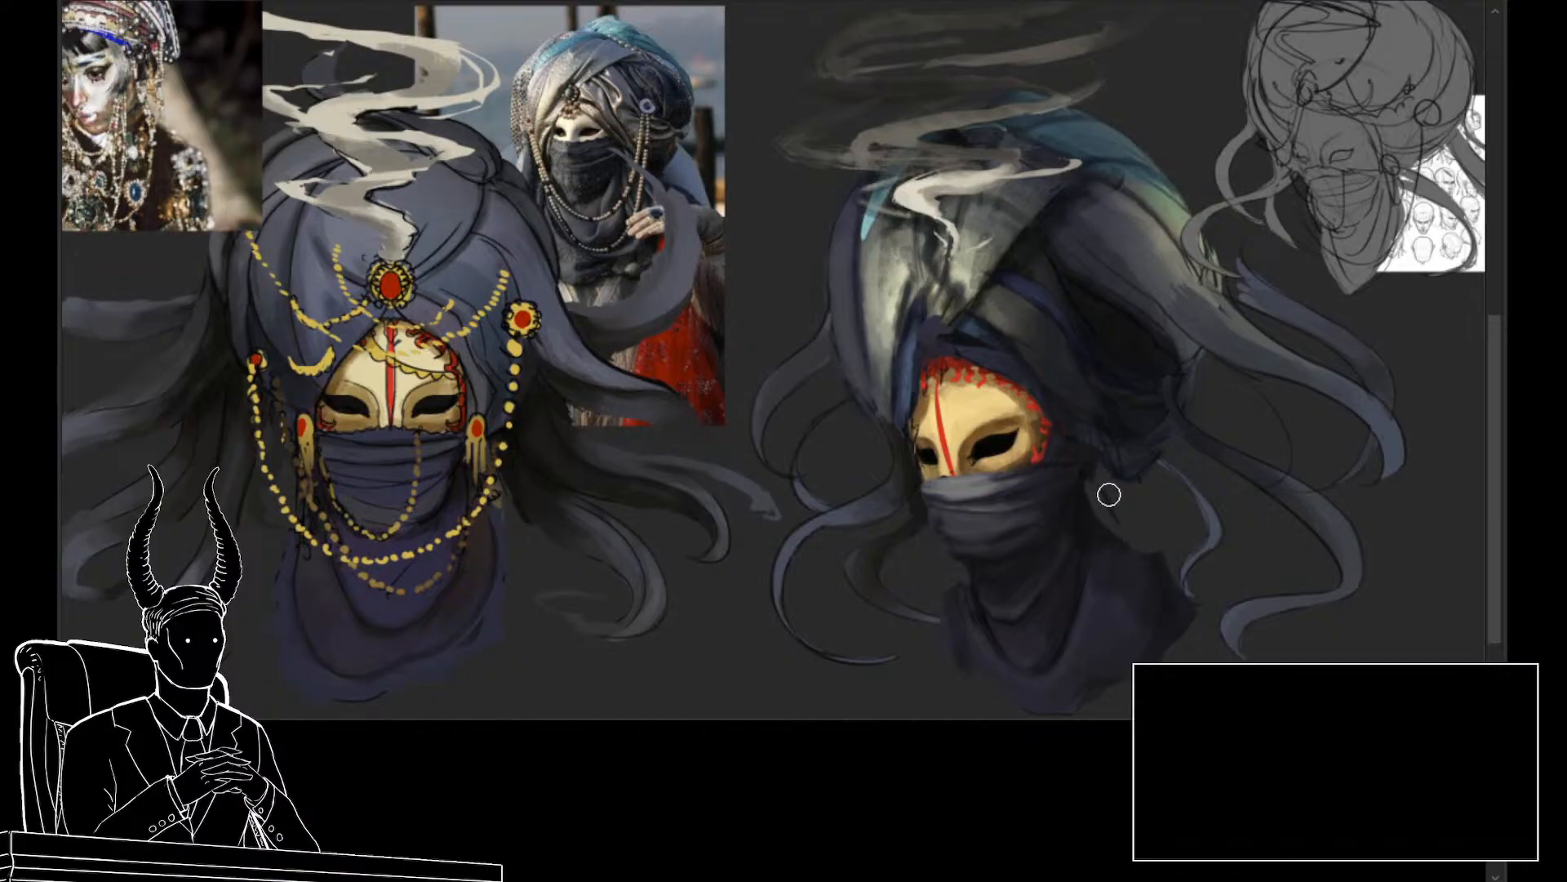
left_click_drag(979, 457, 972, 484)
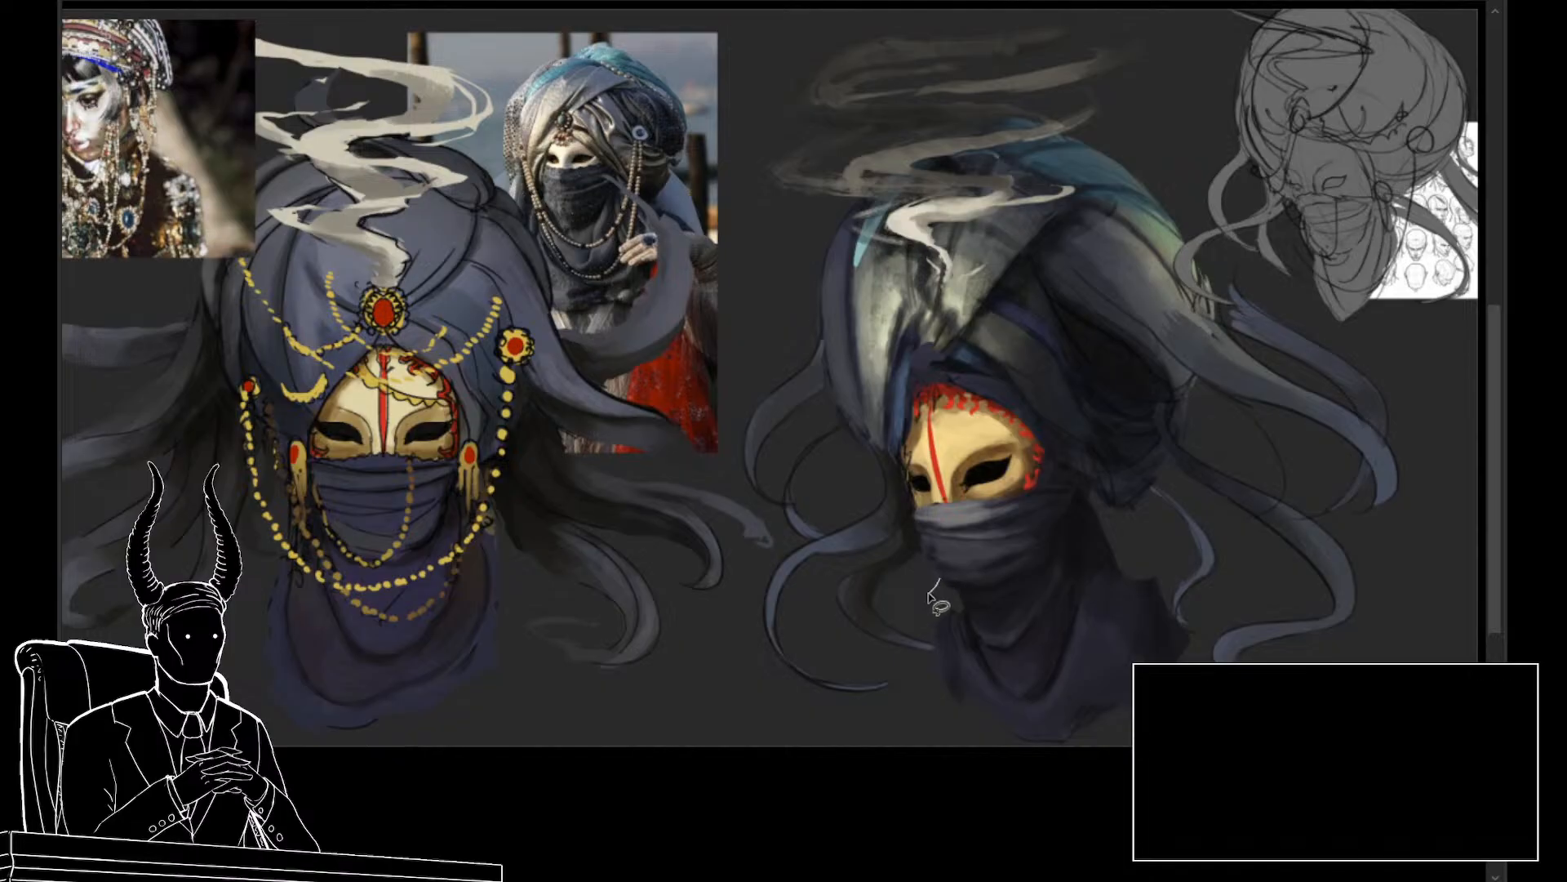
Select the outer parts of the neck scarf freehand, fill them with flat dark purple, and clear the selection
mouse_move(929, 594)
left_mouse_down()
mouse_move(939, 682)
mouse_move(1044, 712)
left_mouse_up()
mouse_move(1217, 660)
left_mouse_down()
mouse_move(1106, 502)
mouse_move(1087, 522)
mouse_move(1098, 630)
mouse_move(1021, 706)
mouse_move(935, 594)
left_mouse_up()
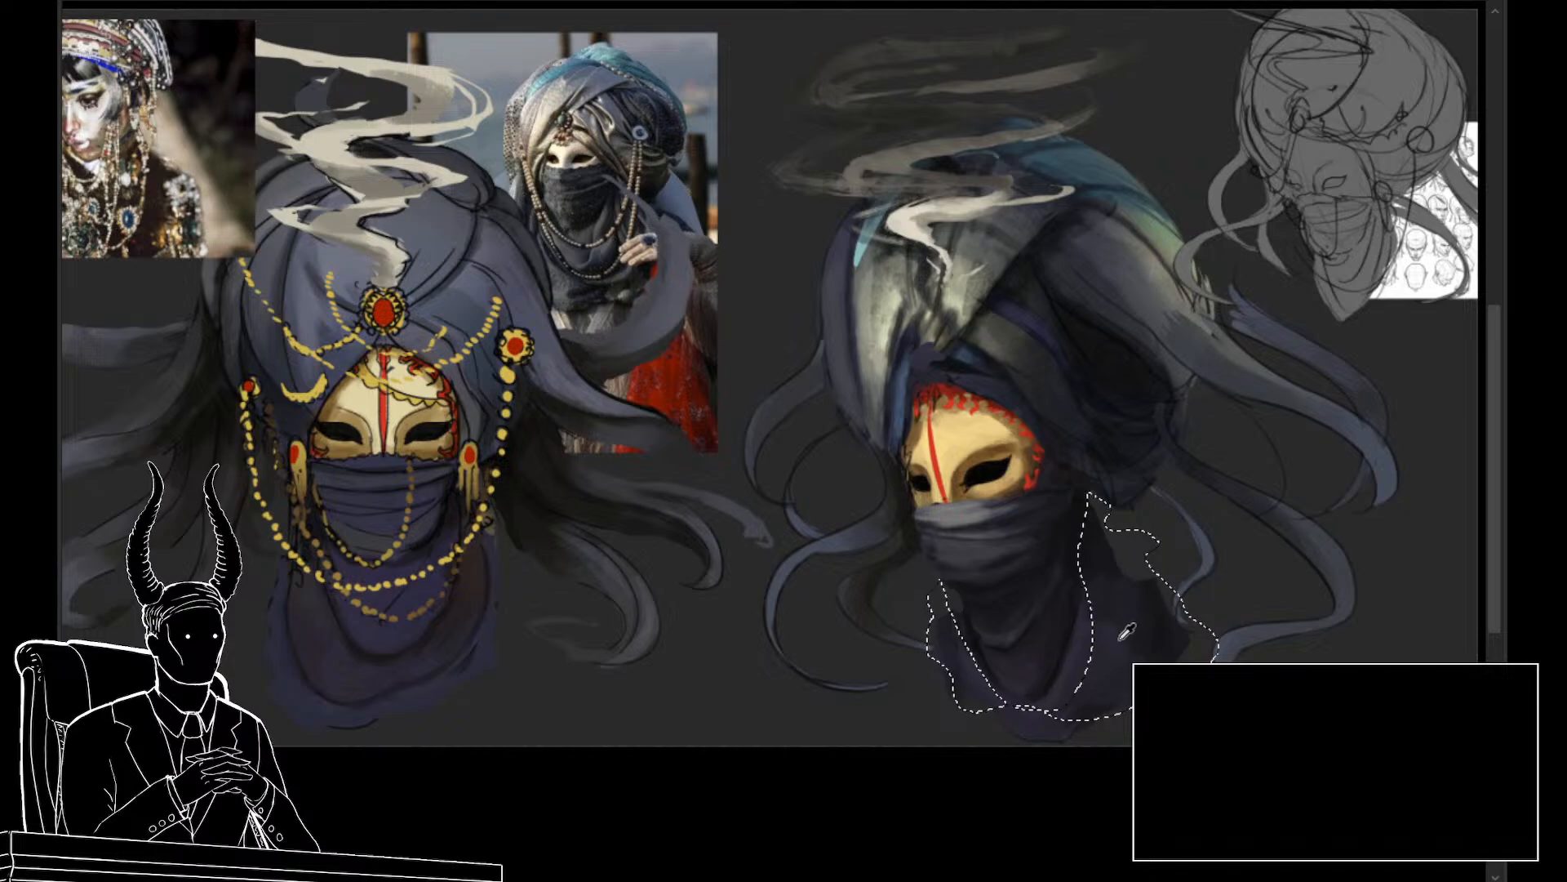
key("alt+BackSpace")
key("ctrl+d")
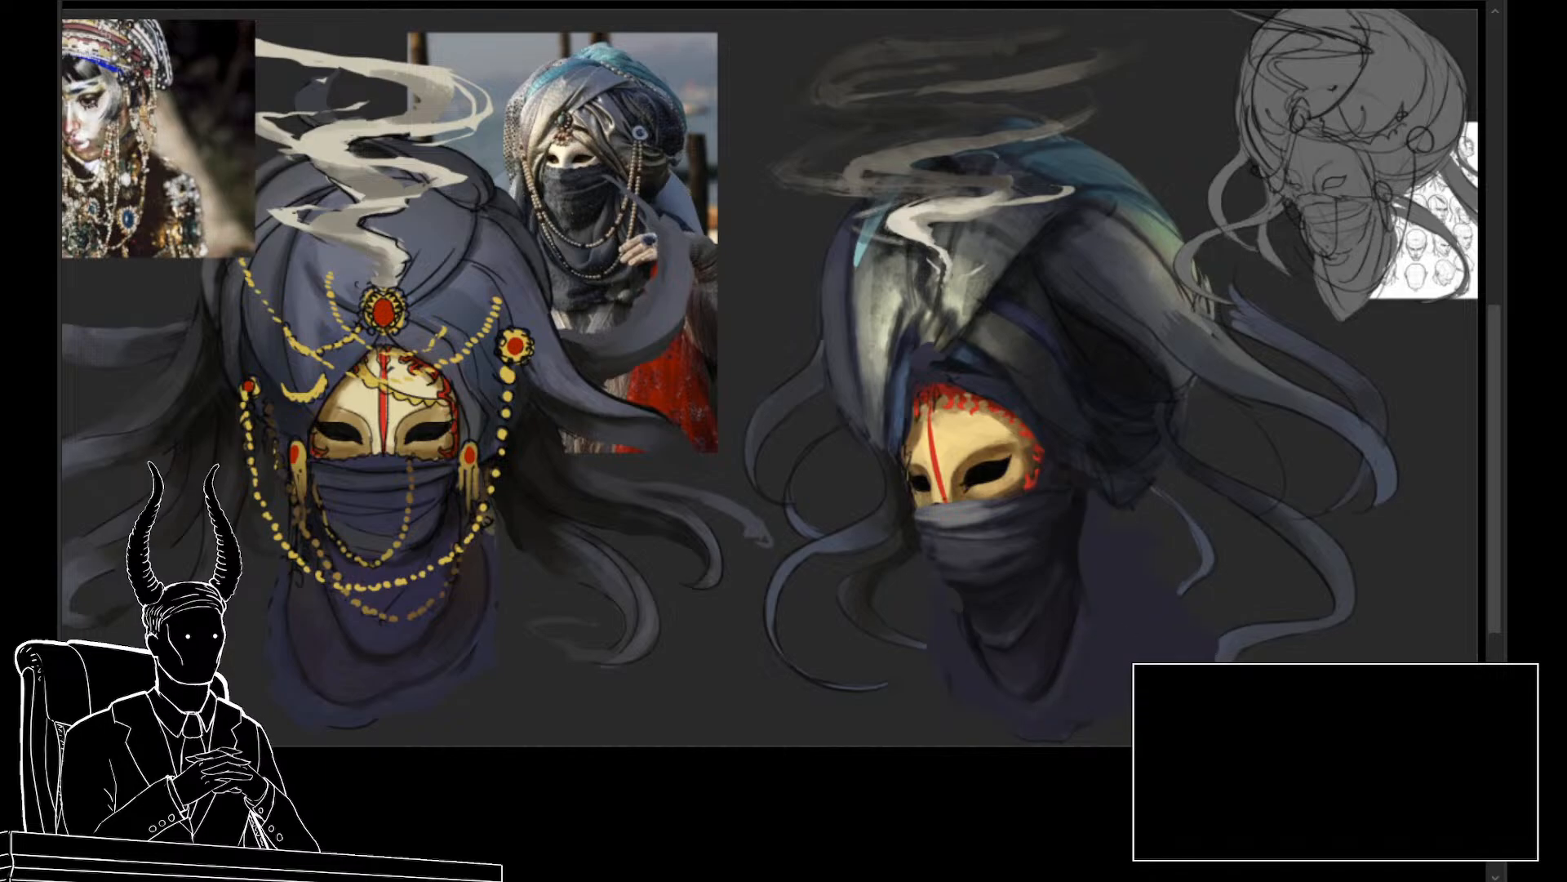
Paint over the scarf's inner folds with dark purple tones and blend them into the veil's lower edge
left_click_drag(1086, 504, 951, 653)
left_click_drag(1135, 563, 1012, 670)
key("ctrl+d")
scroll(1172, 649, "down", 1)
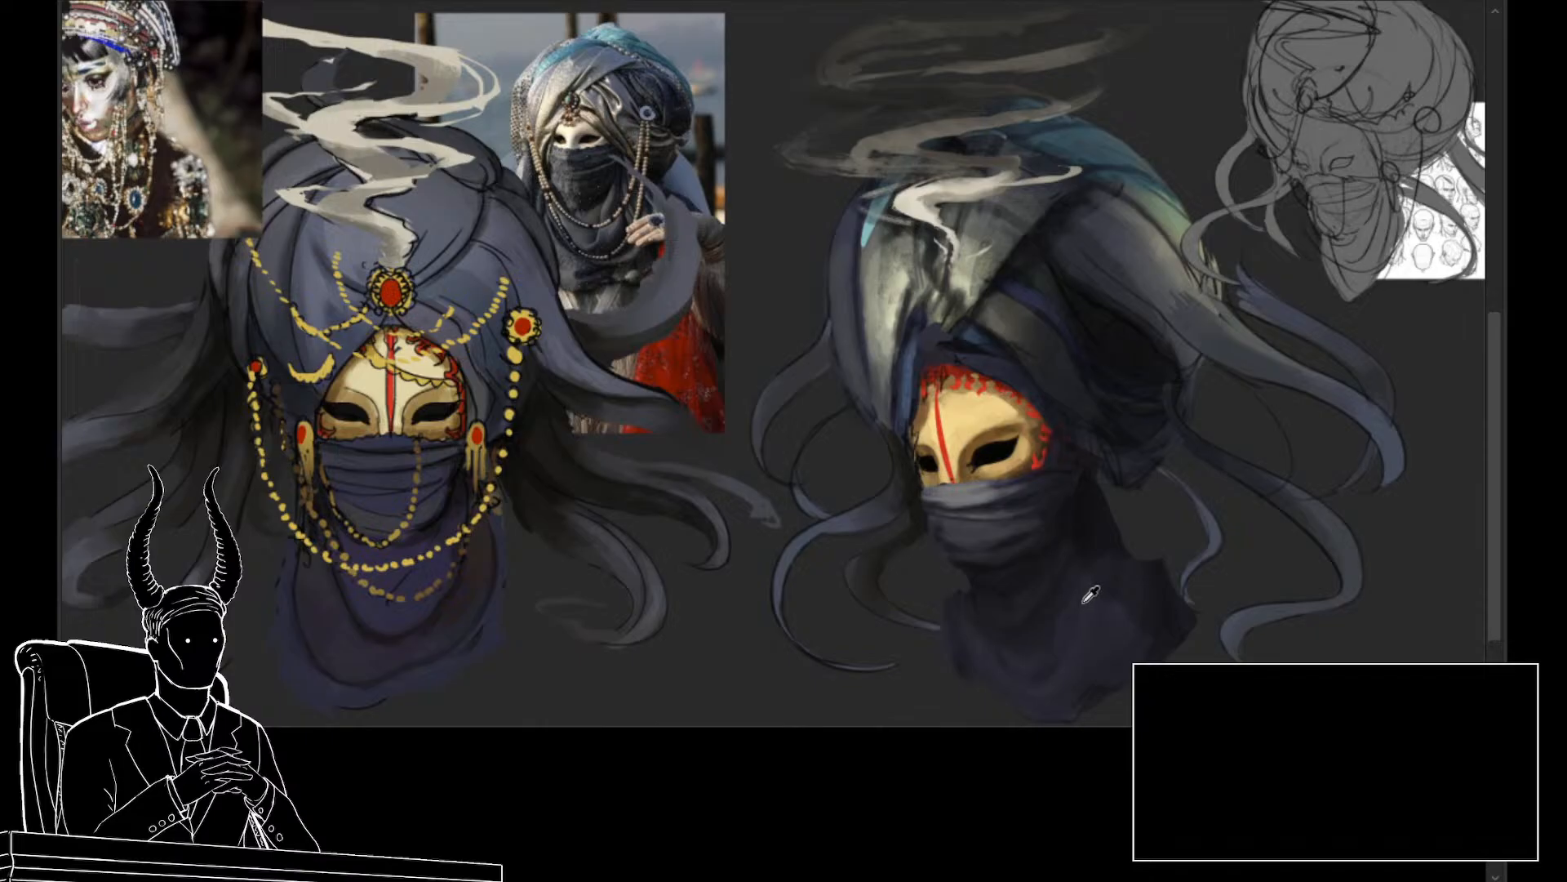
left_click(999, 559)
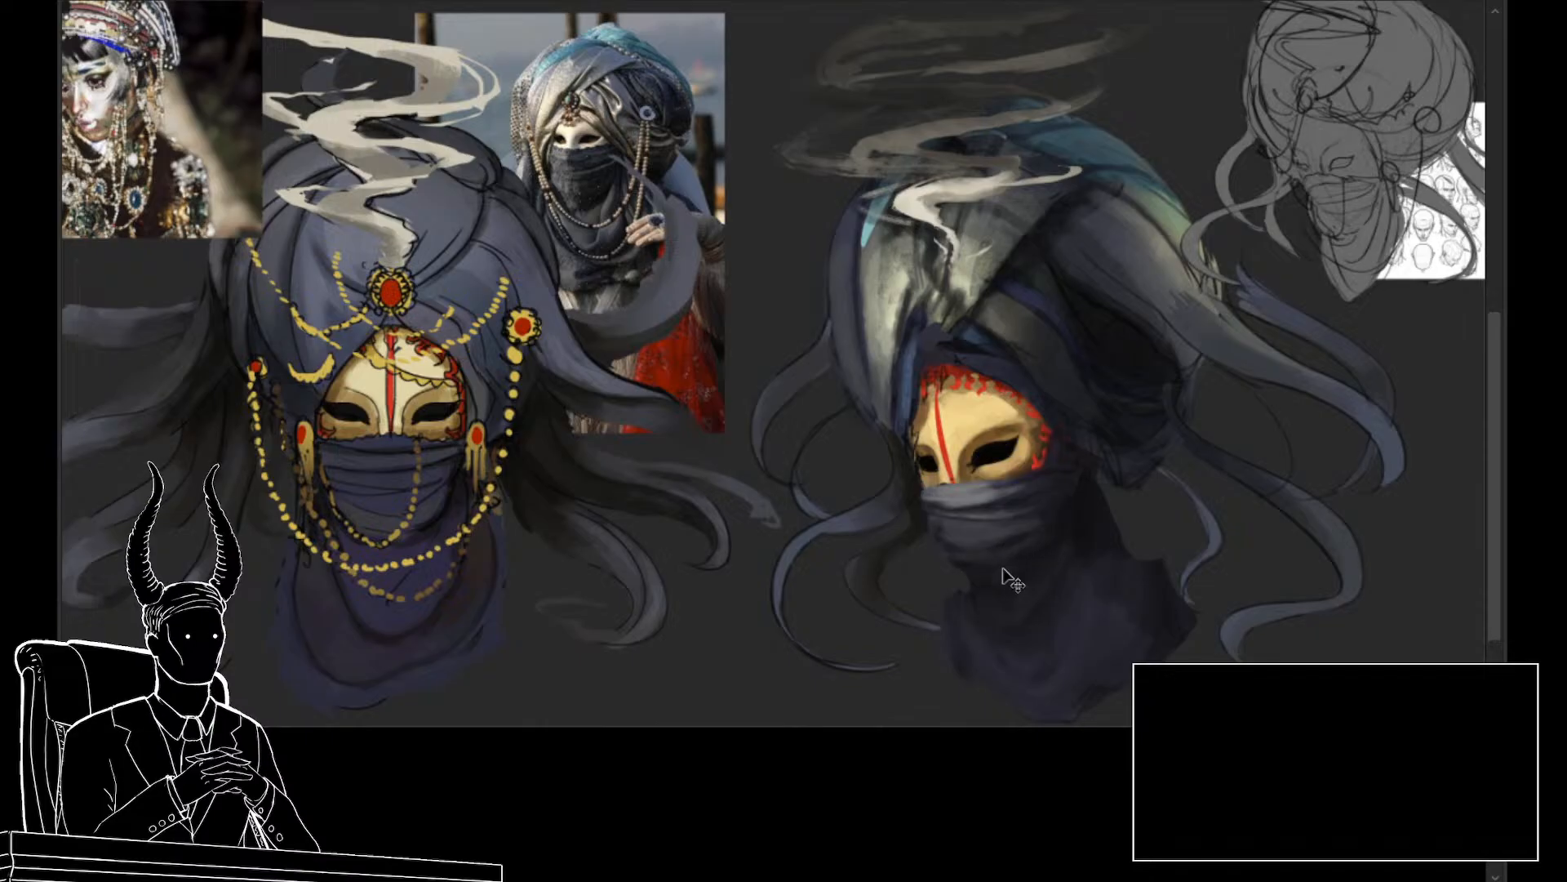
left_click(990, 552)
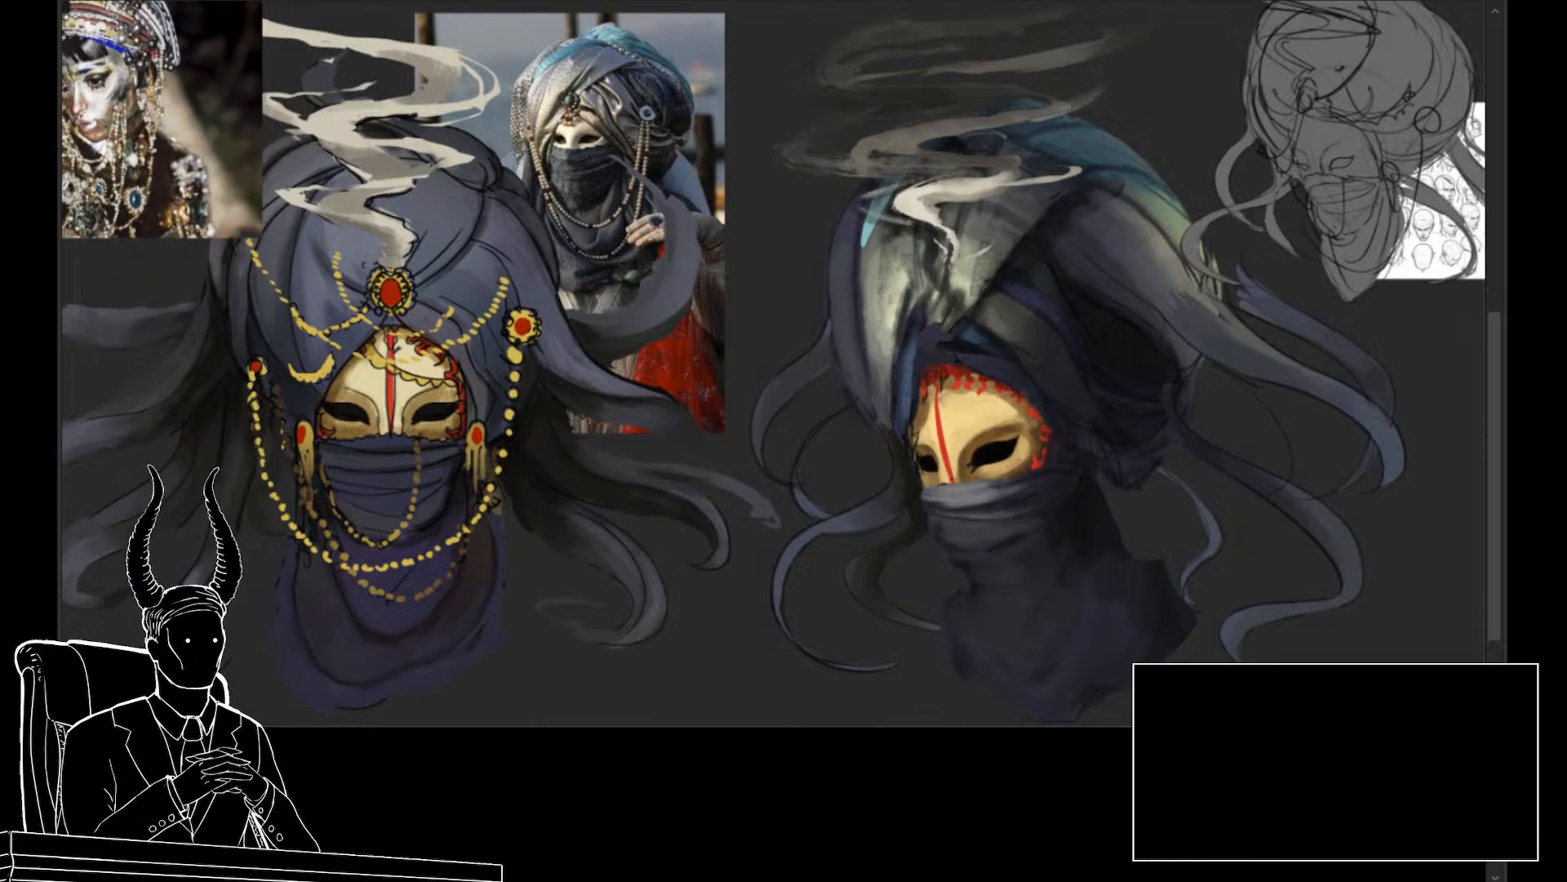
Select the neck scarf freehand along the veil's lower edge, isolate it from the painting, and check it by hiding and showing it
key("ctrl+0")
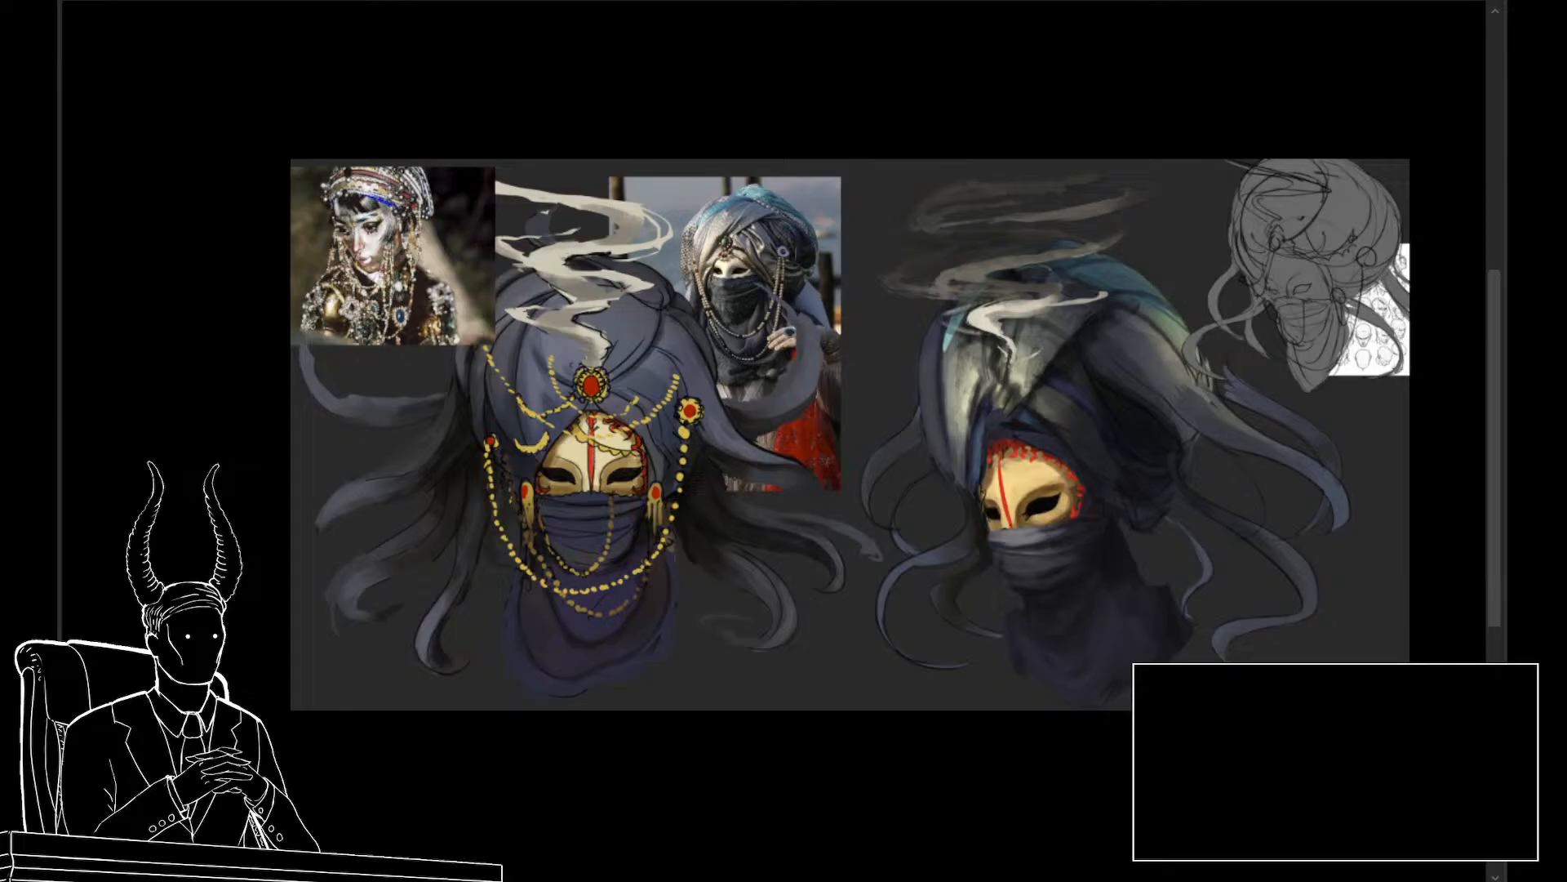
scroll(1151, 653, "up", 3)
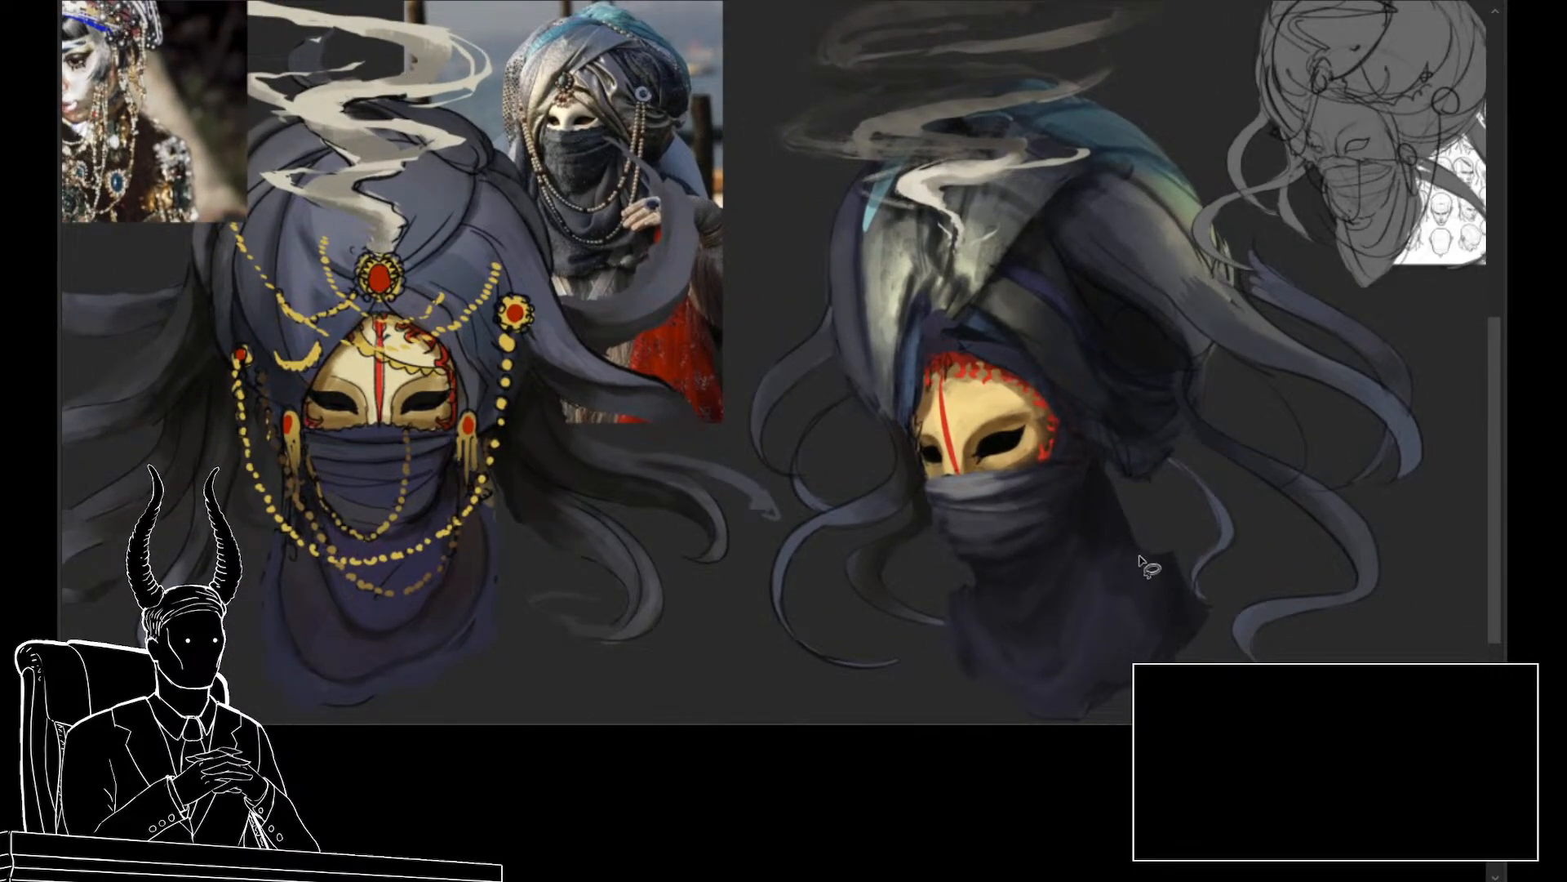
mouse_move(1134, 506)
left_mouse_down()
mouse_move(1102, 469)
mouse_move(1082, 543)
mouse_move(943, 608)
mouse_move(1123, 734)
mouse_move(1209, 604)
mouse_move(1143, 523)
left_mouse_up()
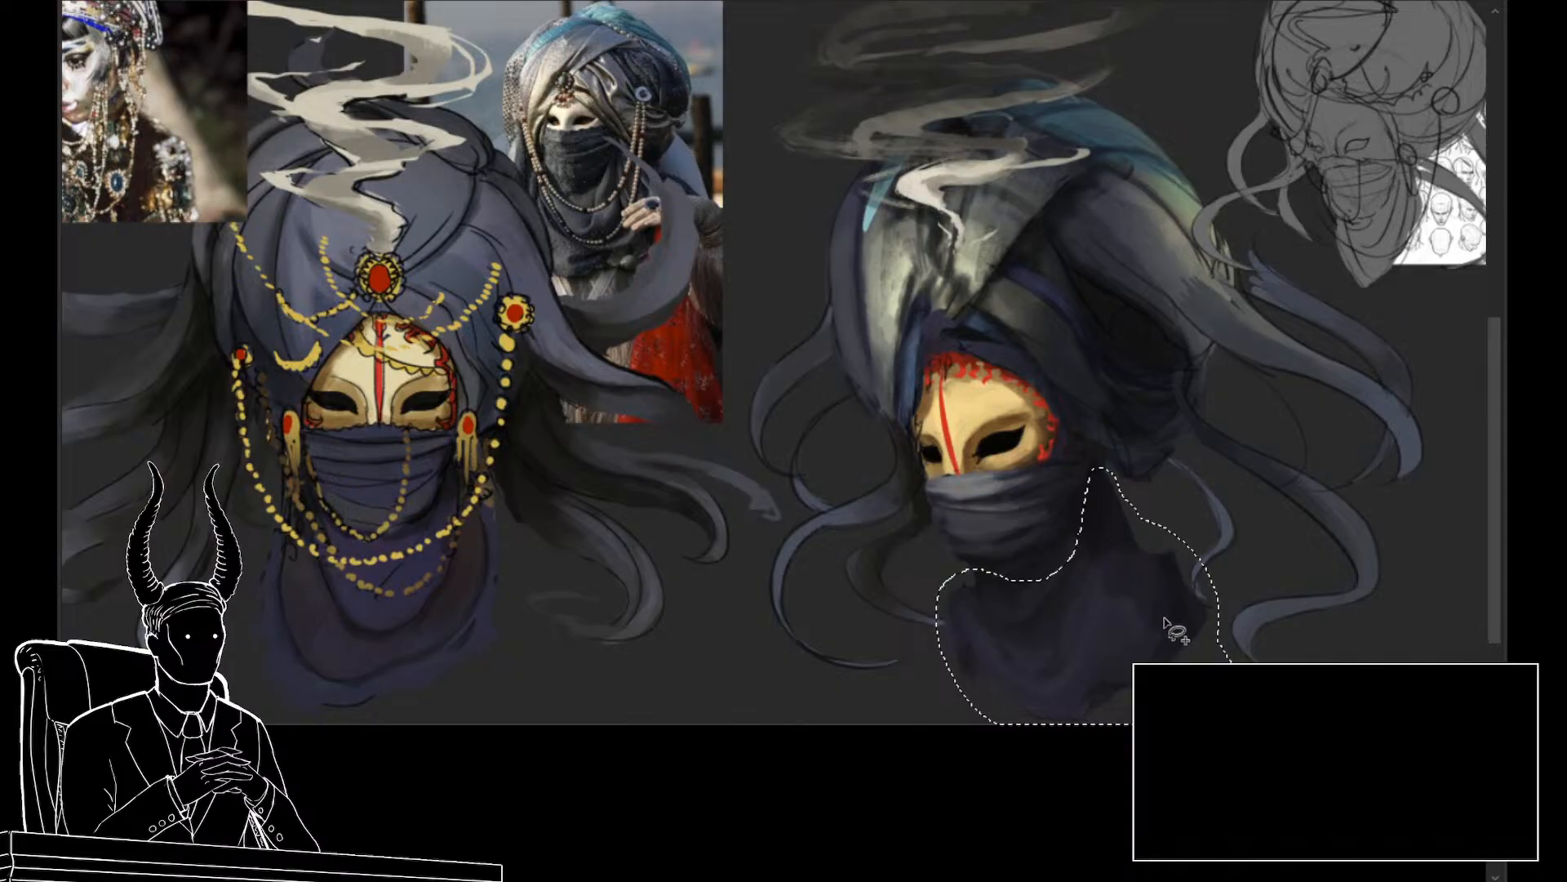
key("ctrl+d")
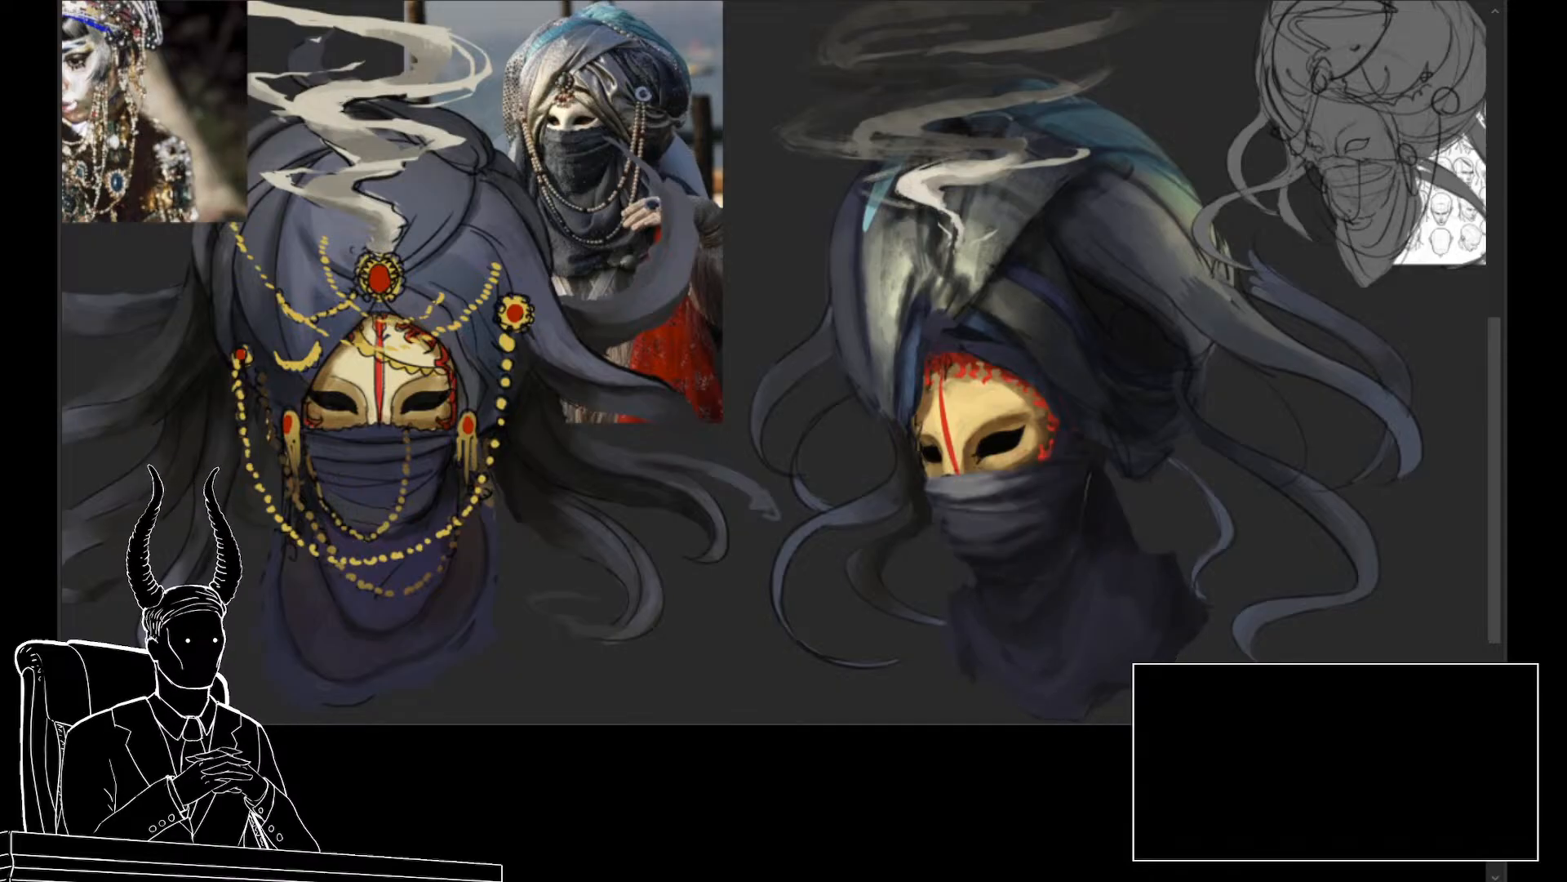
key("Delete")
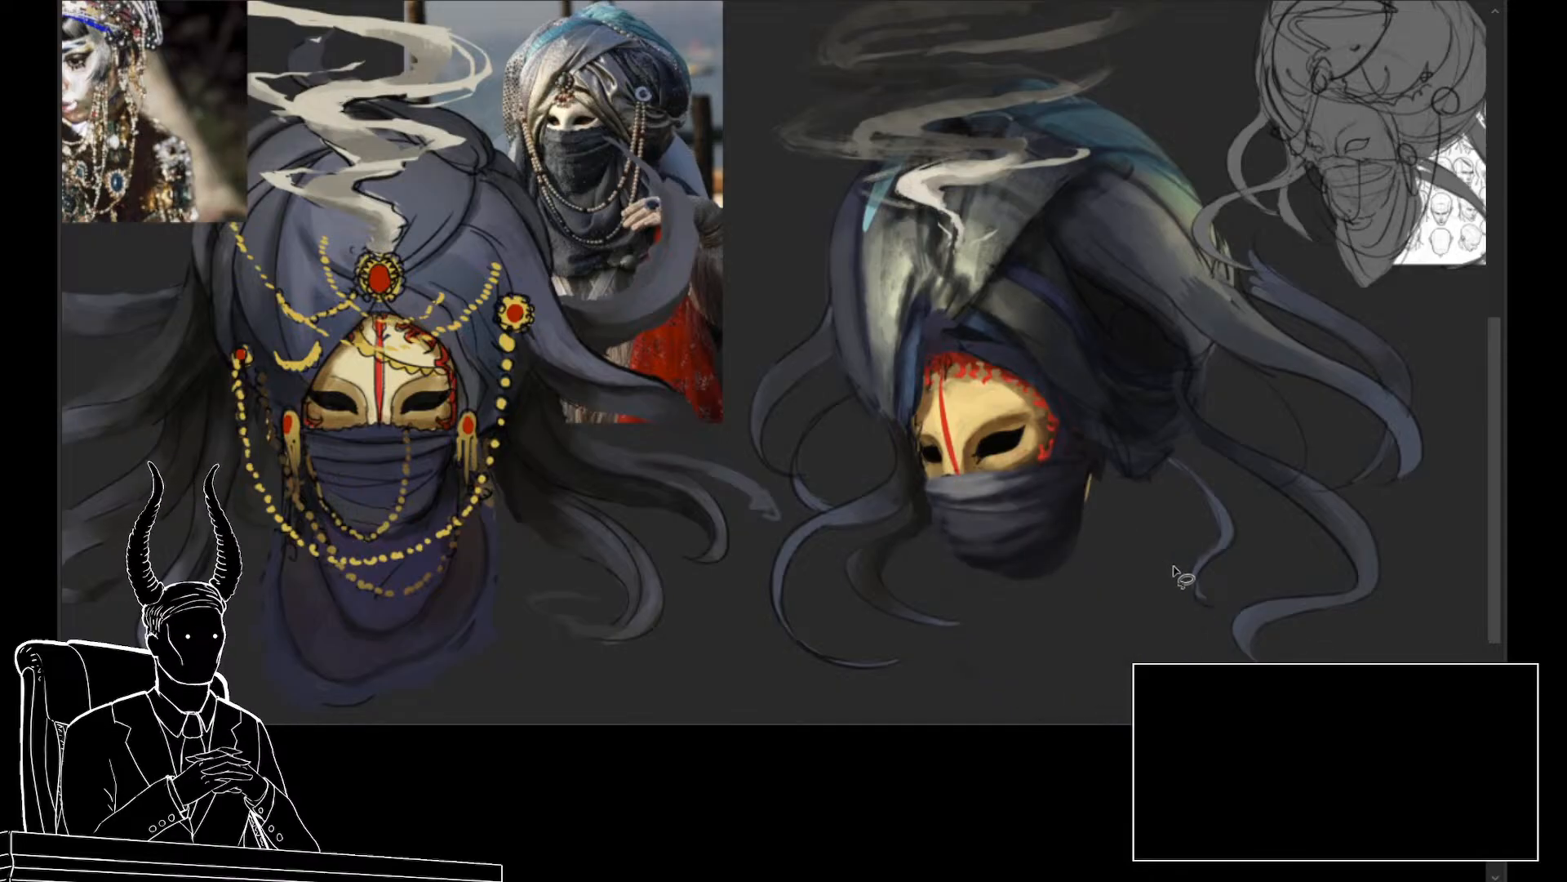
mouse_move(1225, 534)
left_mouse_down()
mouse_move(1119, 500)
mouse_move(988, 645)
mouse_move(931, 572)
left_mouse_up()
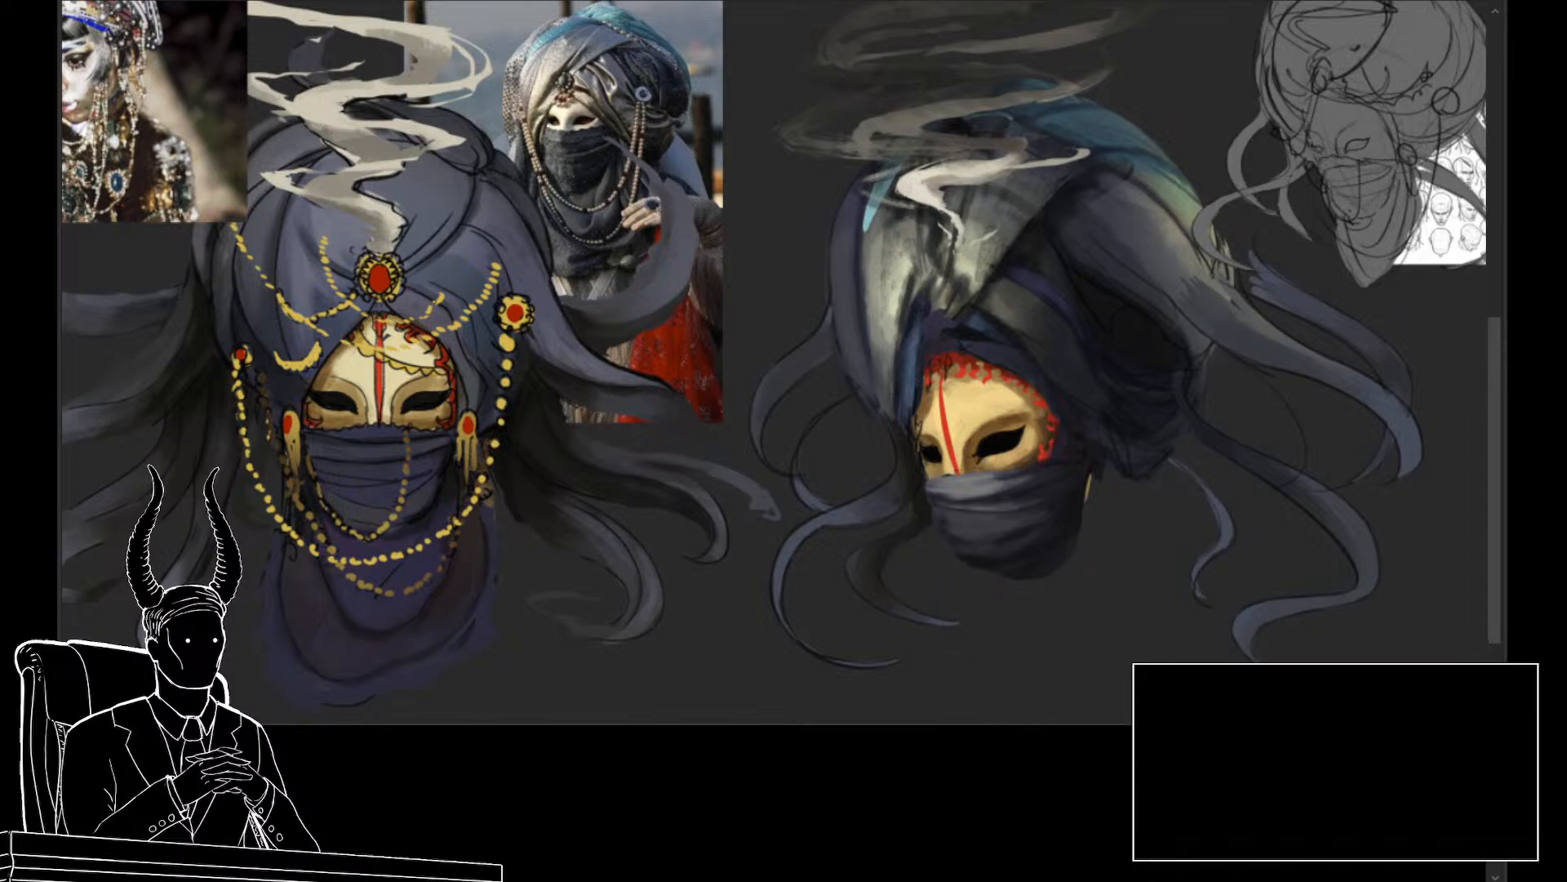
key("alt+BackSpace")
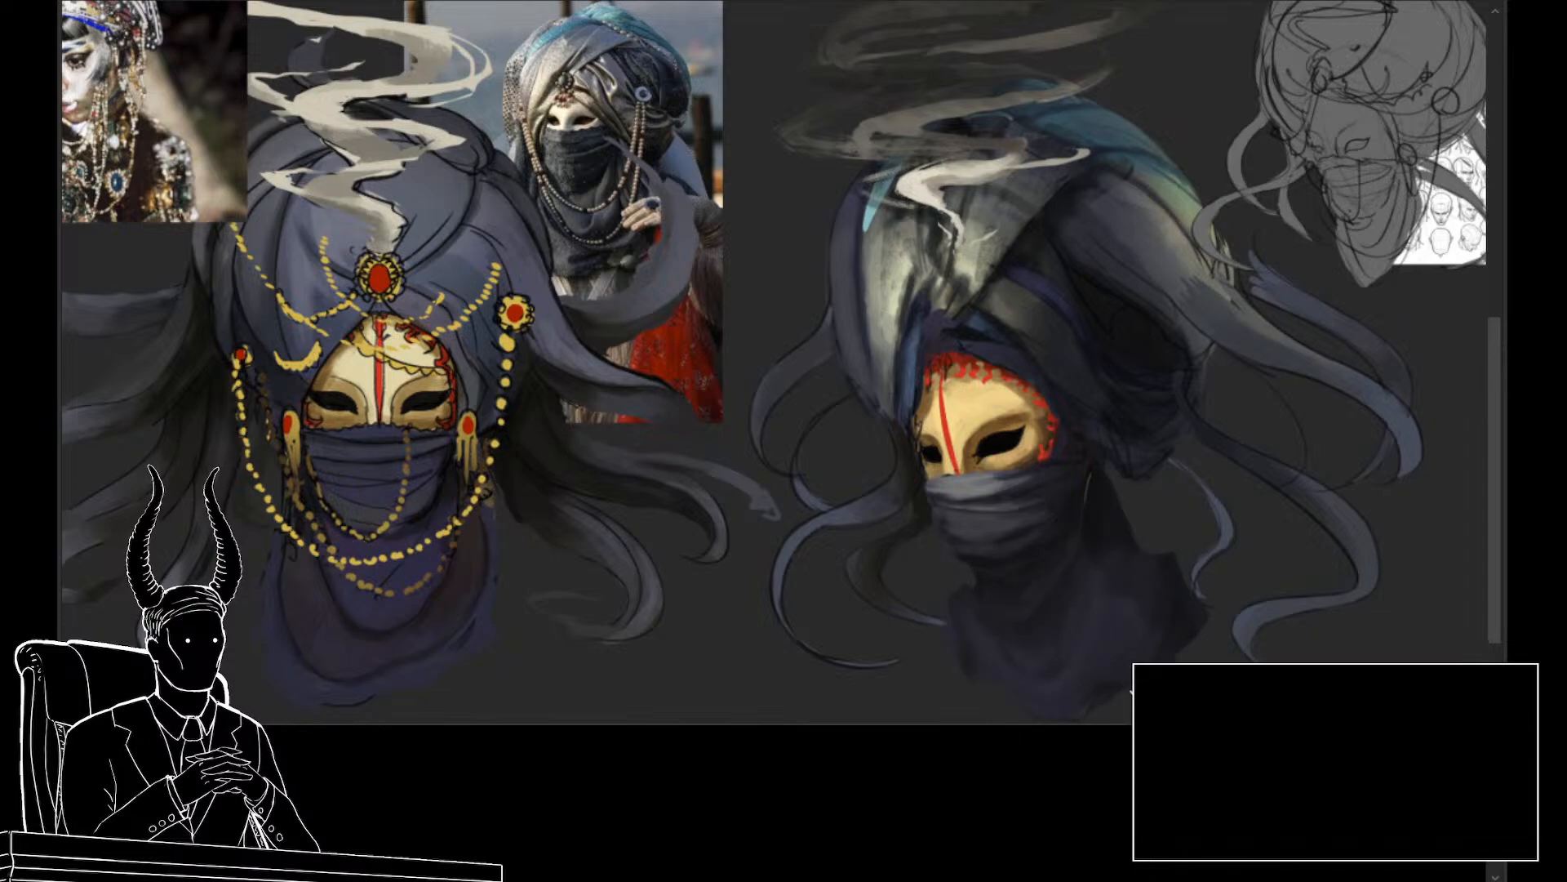
scroll(782, 362, "down", 1)
key("ctrl+z")
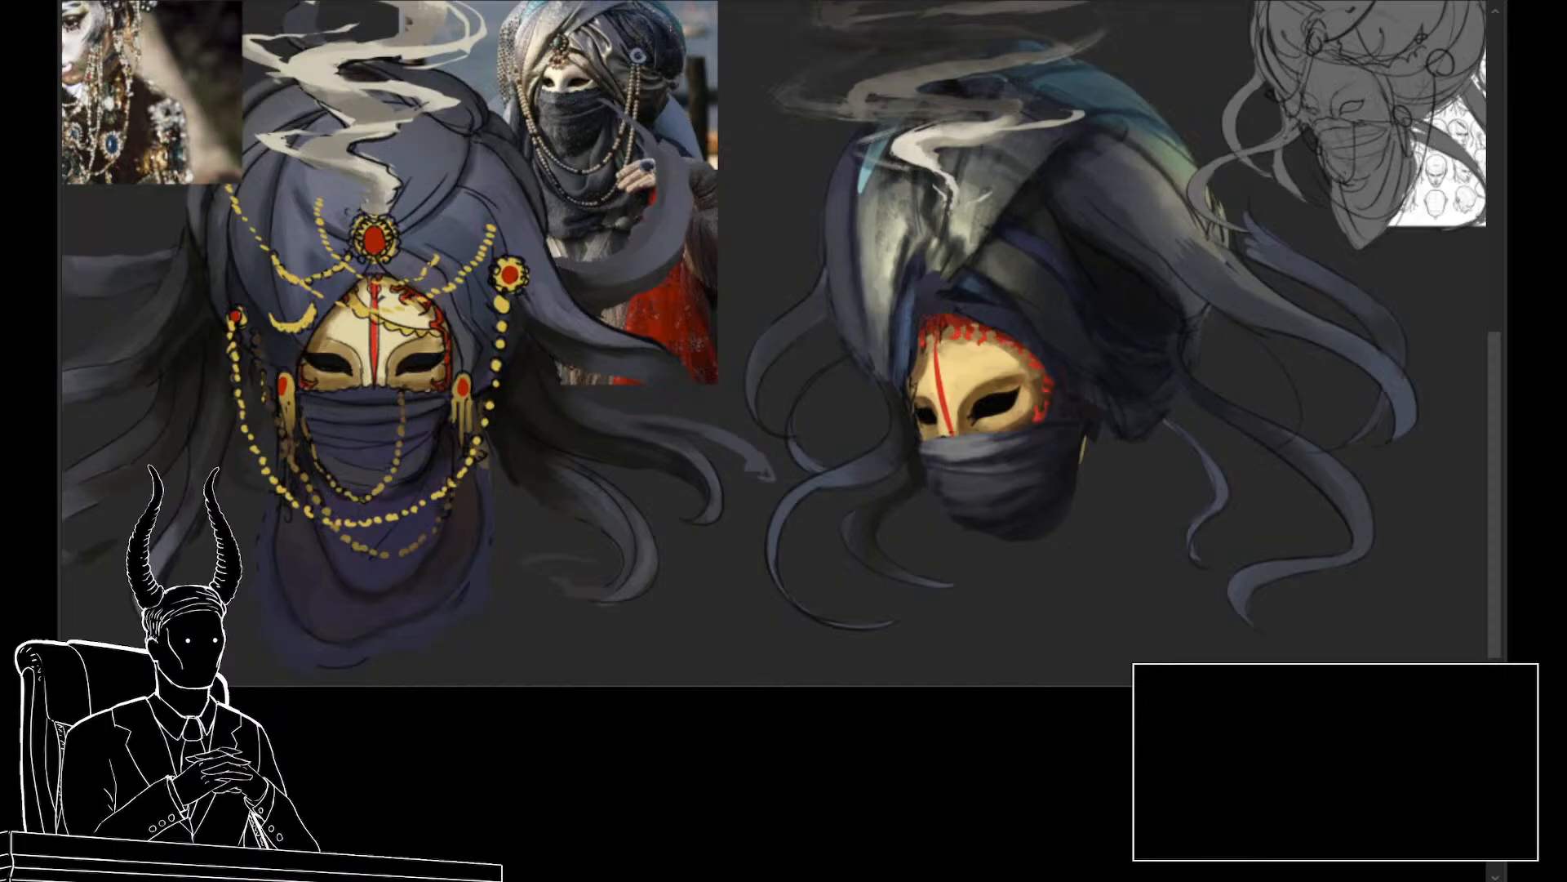
key("ctrl+shift+z")
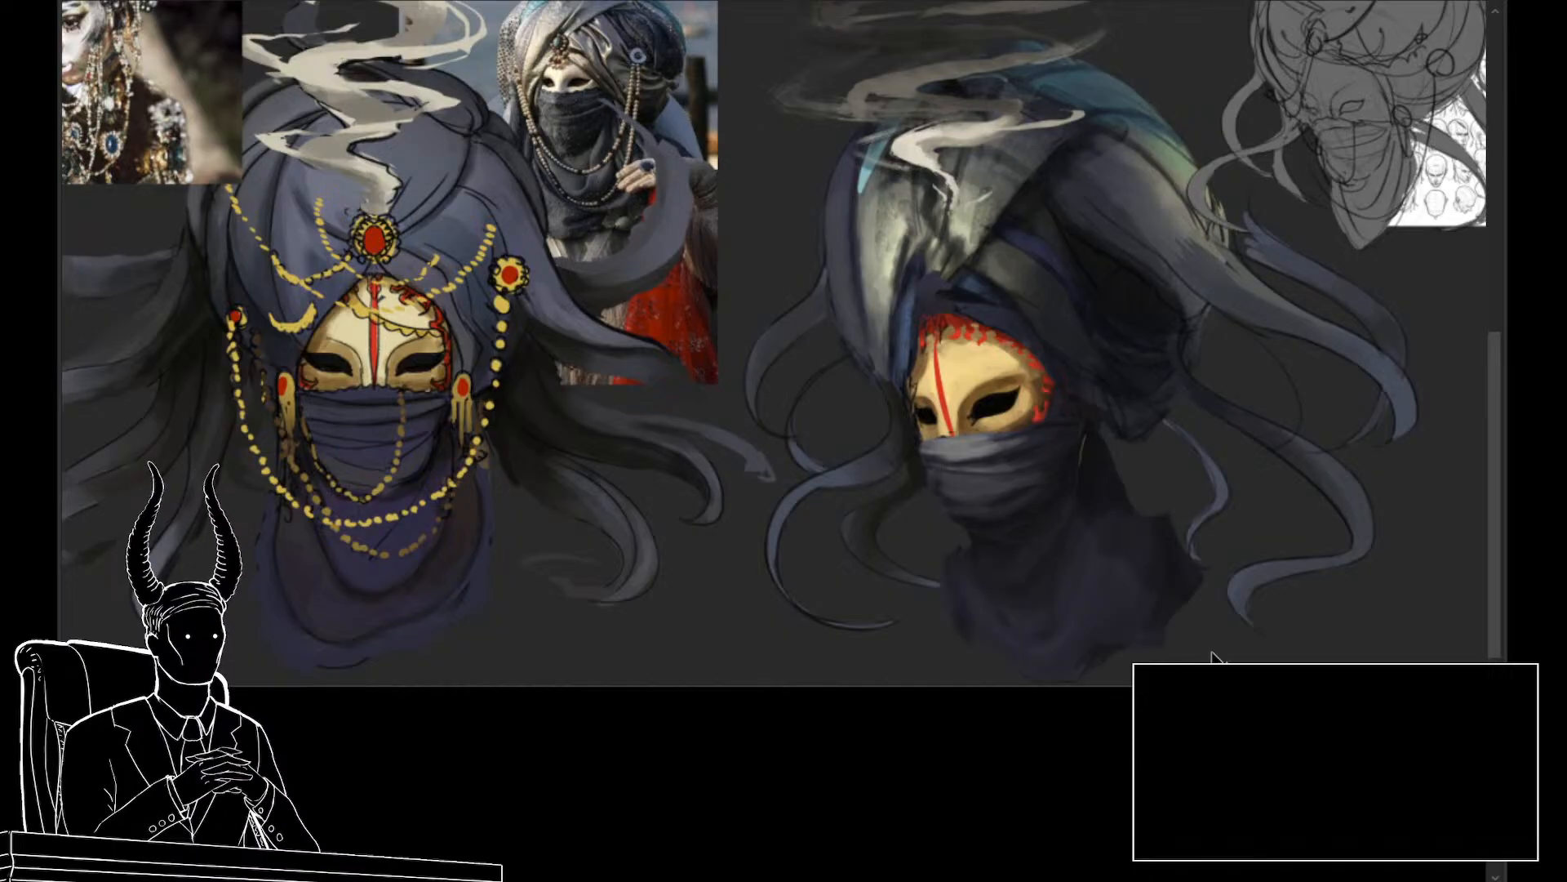
Warp the isolated neck scarf so both sides bulge outward and its top curves up under the turban, then apply the warp
key("ctrl+t")
left_click(985, 314)
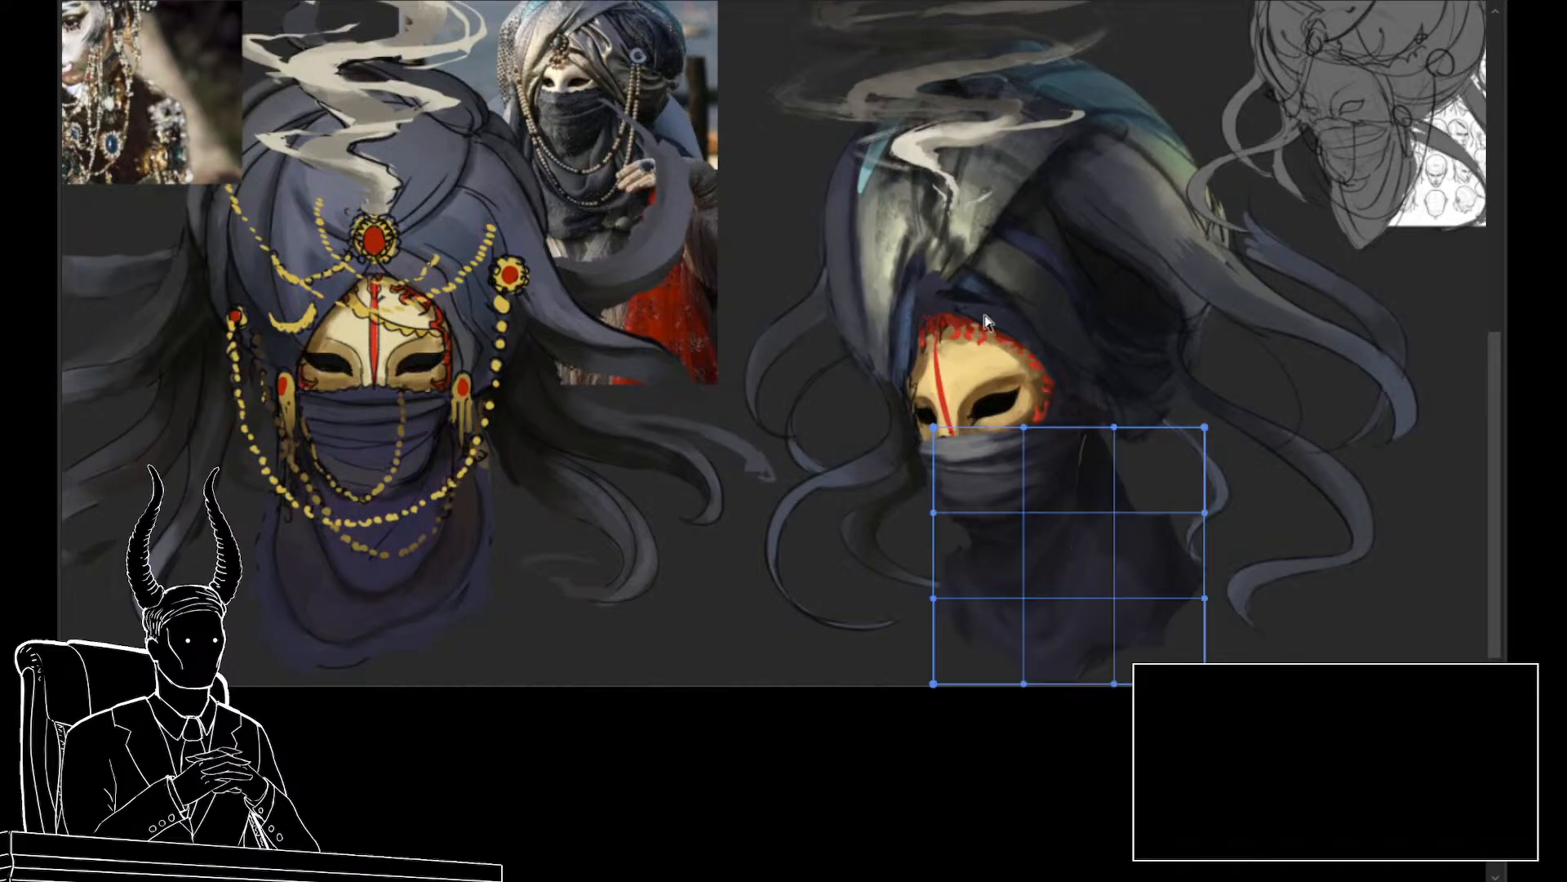
left_click_drag(942, 545, 923, 498)
left_click_drag(960, 574, 937, 628)
left_click_drag(927, 479, 924, 518)
left_click_drag(933, 572, 916, 565)
left_click_drag(1110, 497, 1089, 429)
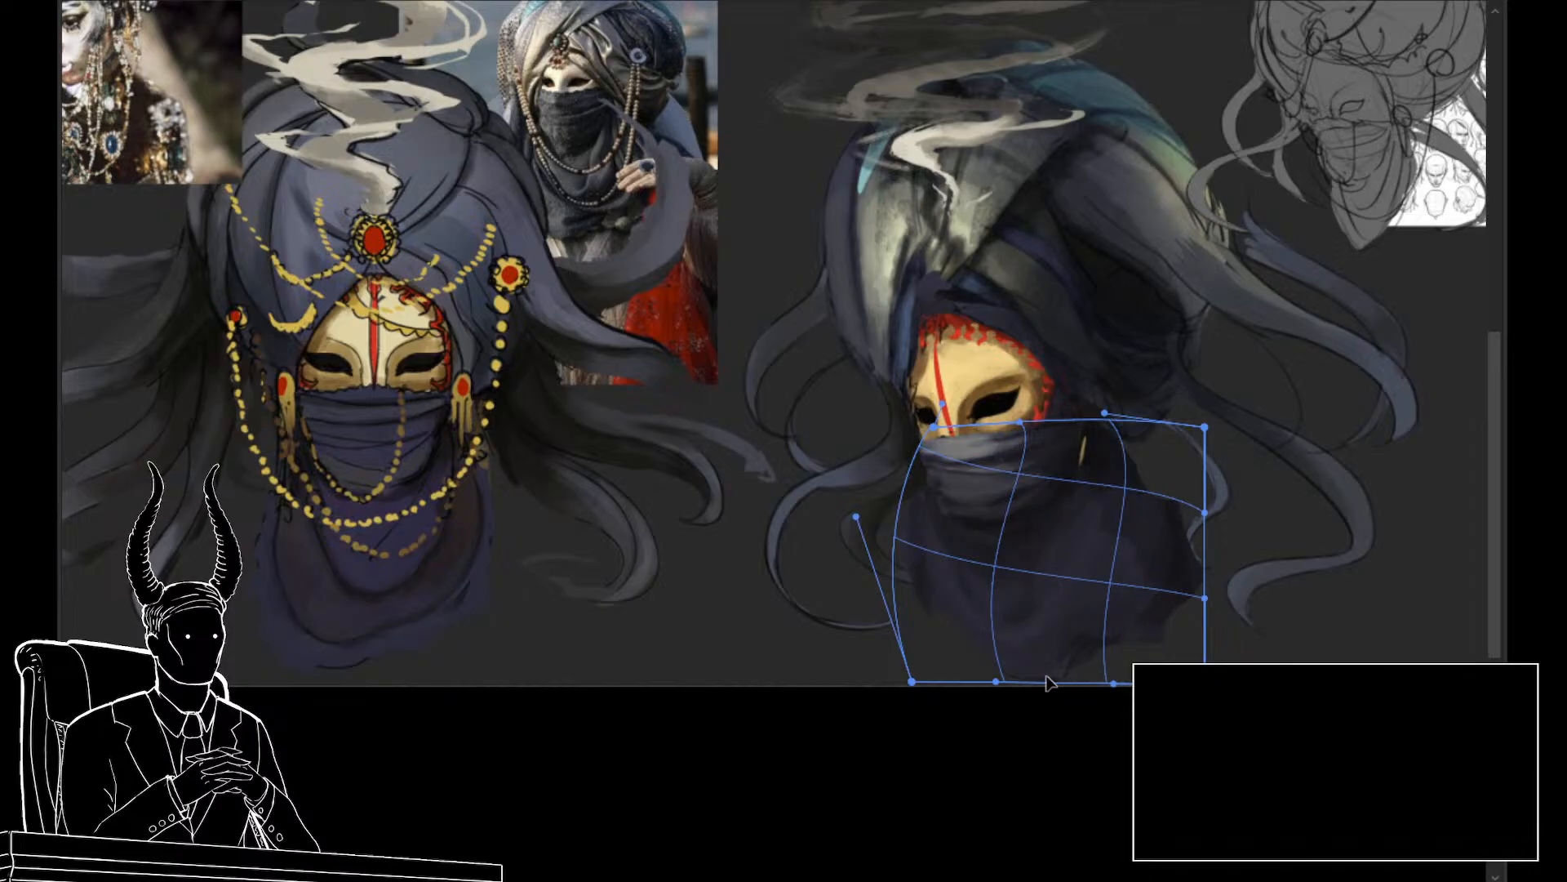
left_click_drag(1041, 677, 1073, 665)
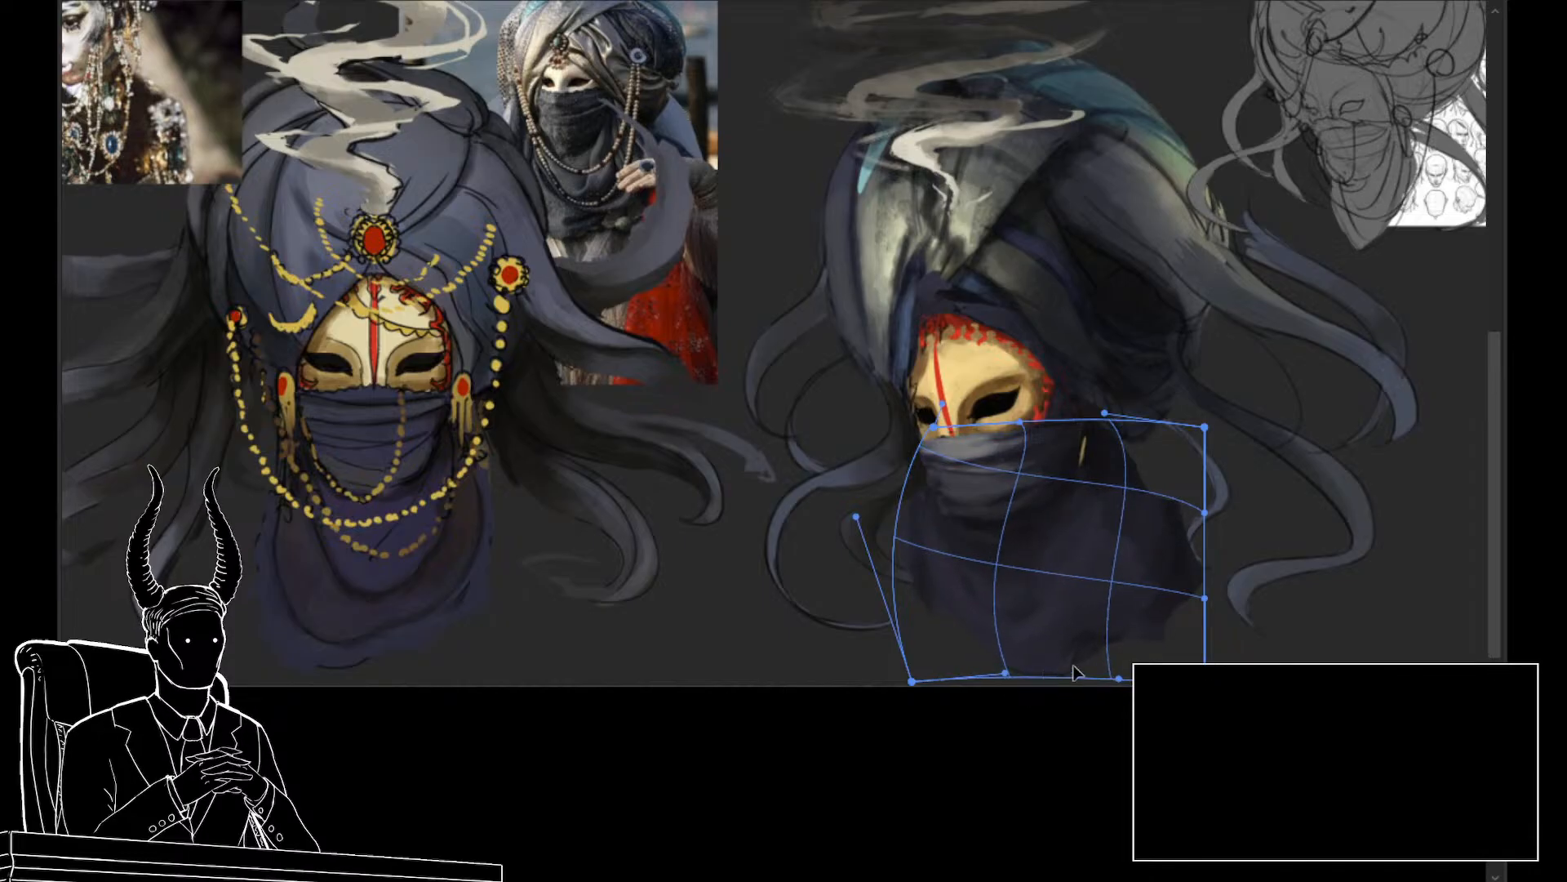
left_click_drag(1212, 554, 1233, 549)
left_click_drag(1104, 413, 1084, 405)
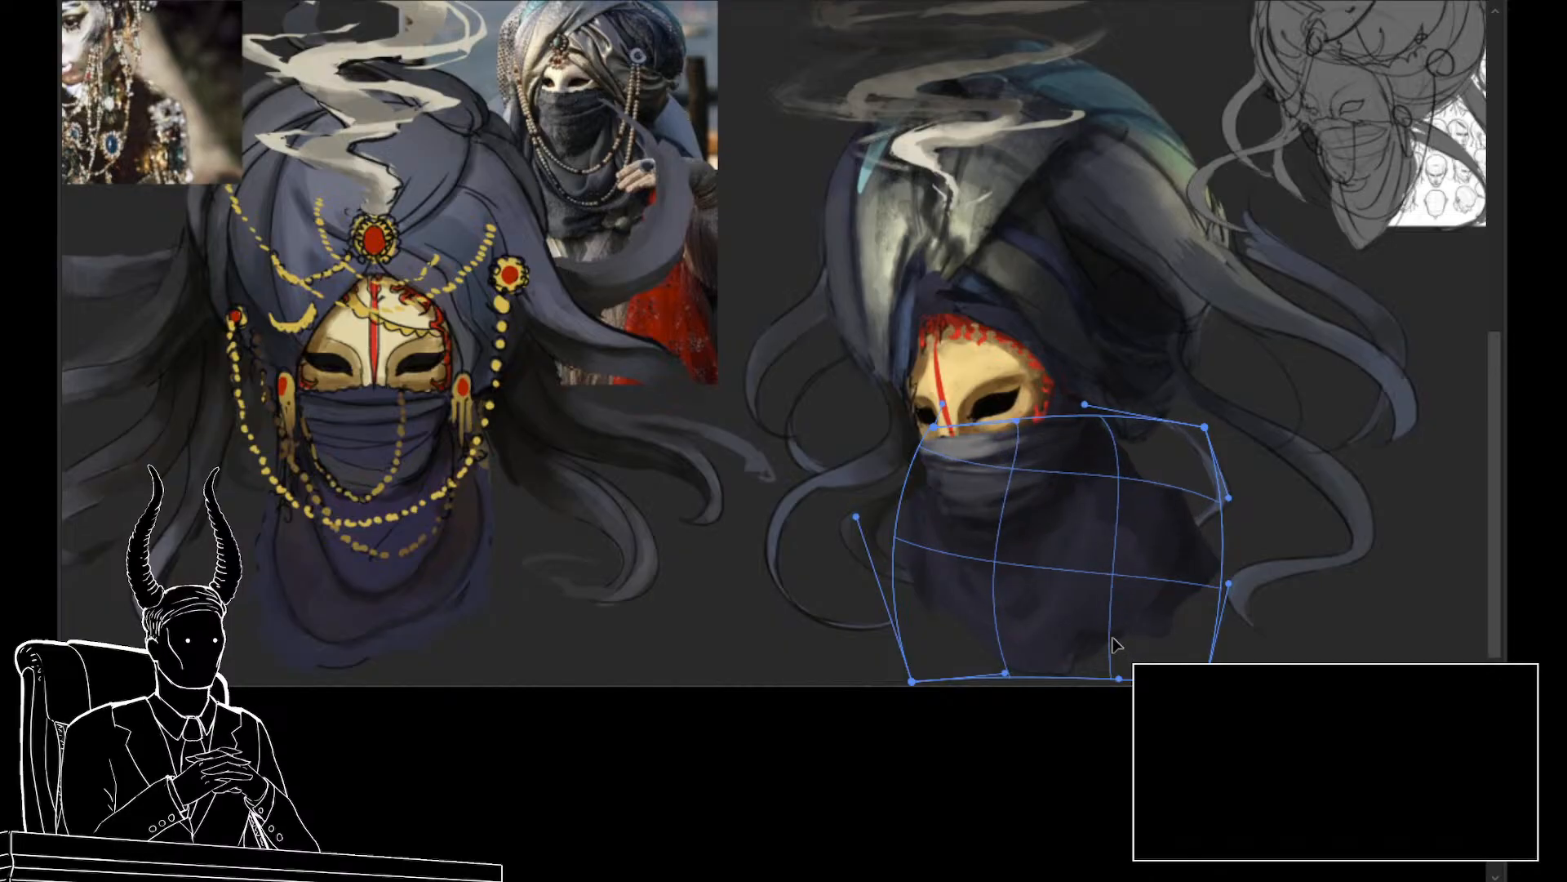
key("Return")
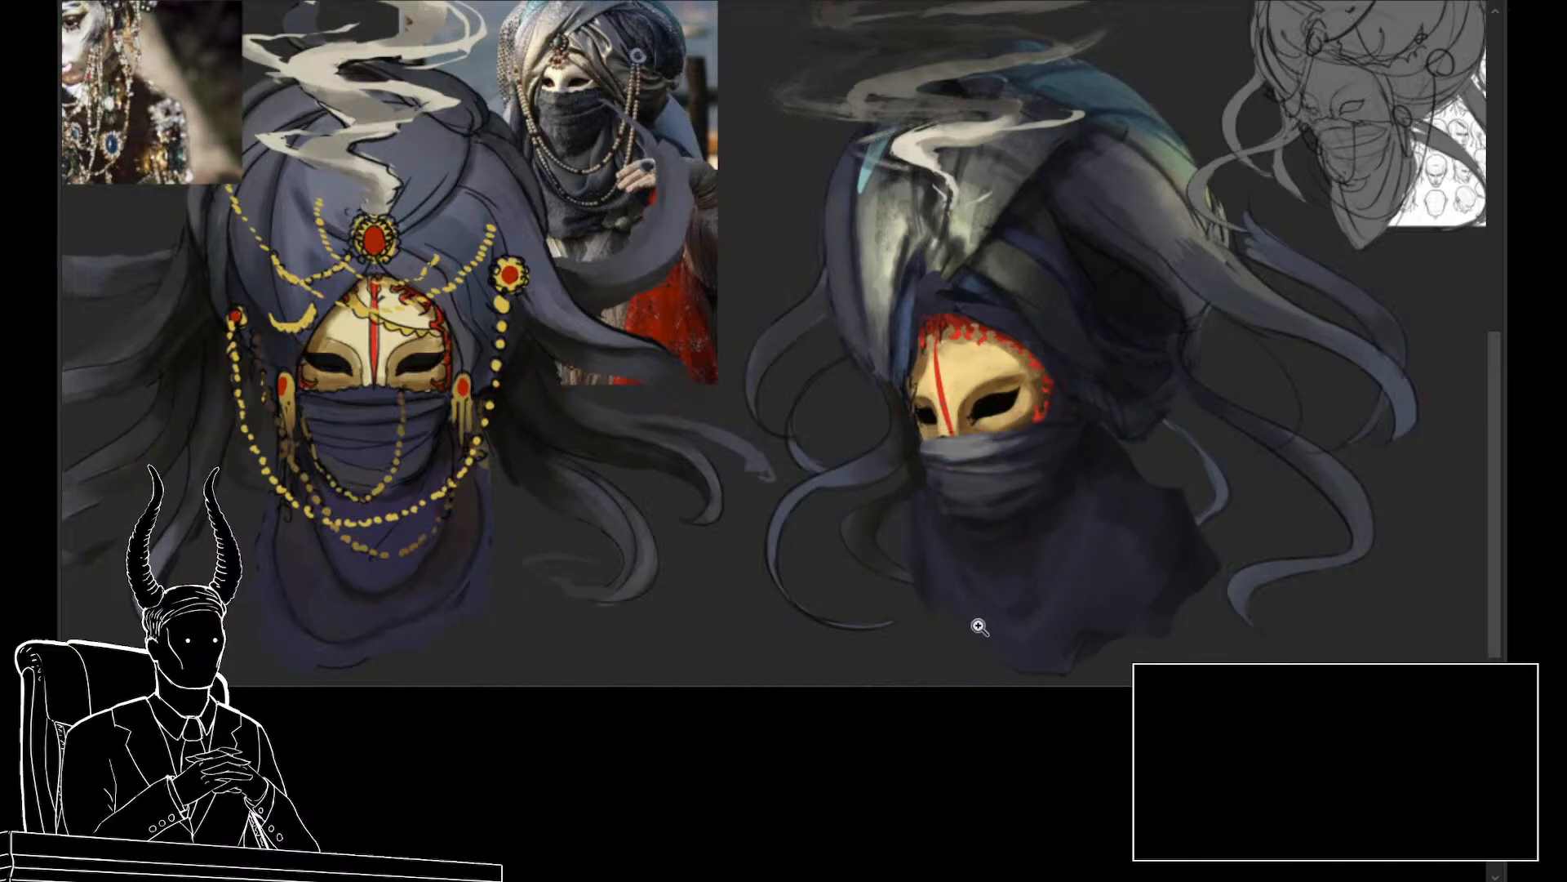
Warp the neck scarf again, pulling its rear edge inward and shifting its lower edge slightly toward the front
mouse_move(980, 626)
left_mouse_down()
mouse_move(881, 634)
mouse_move(969, 653)
left_mouse_up()
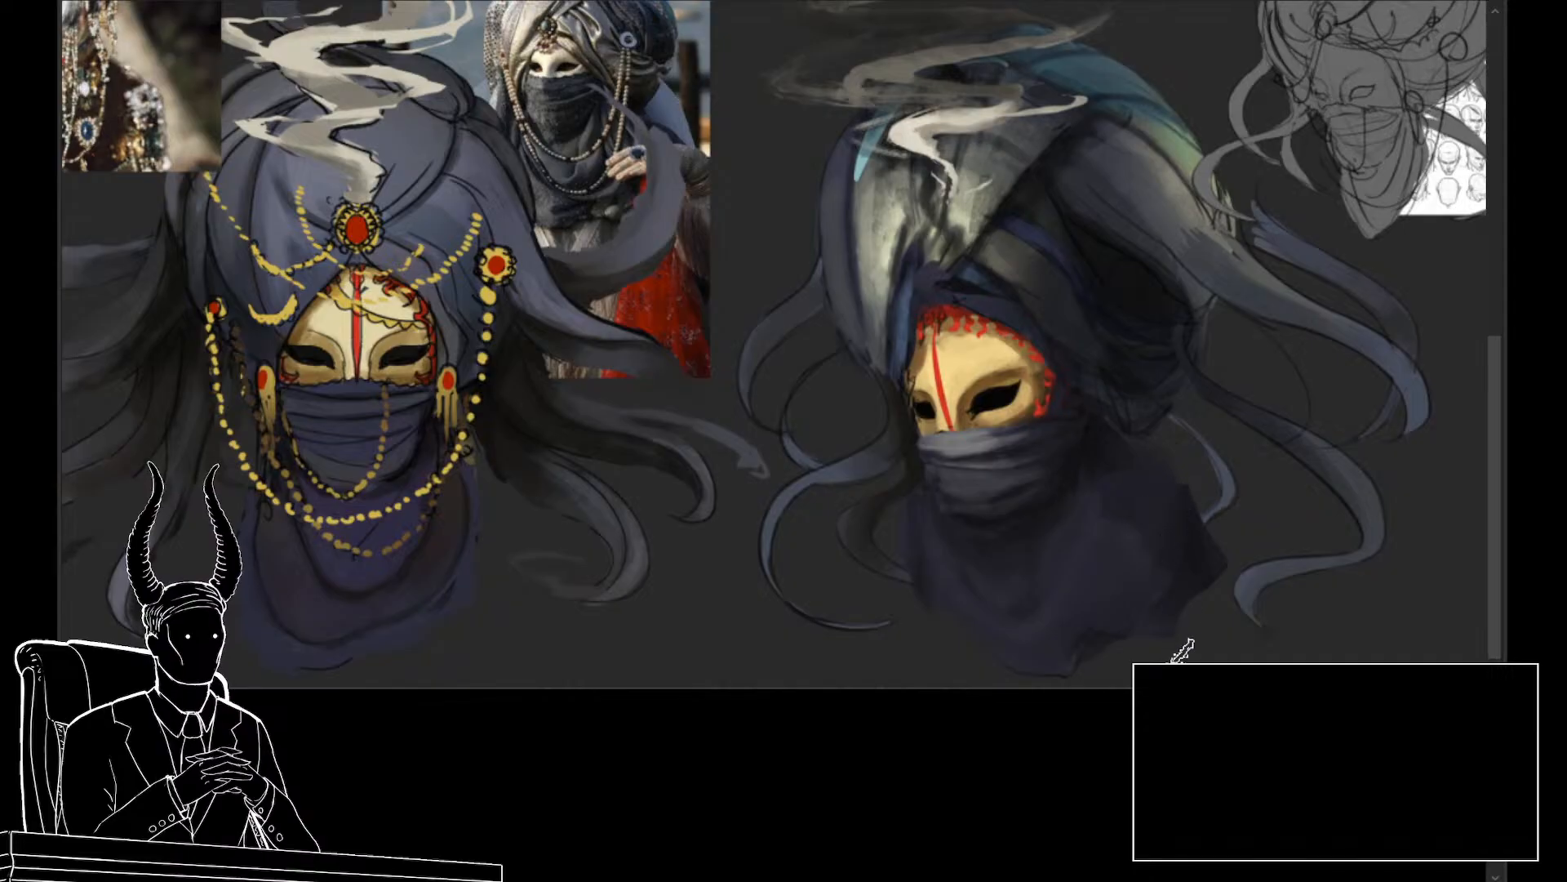
left_click_drag(1178, 740, 1119, 752)
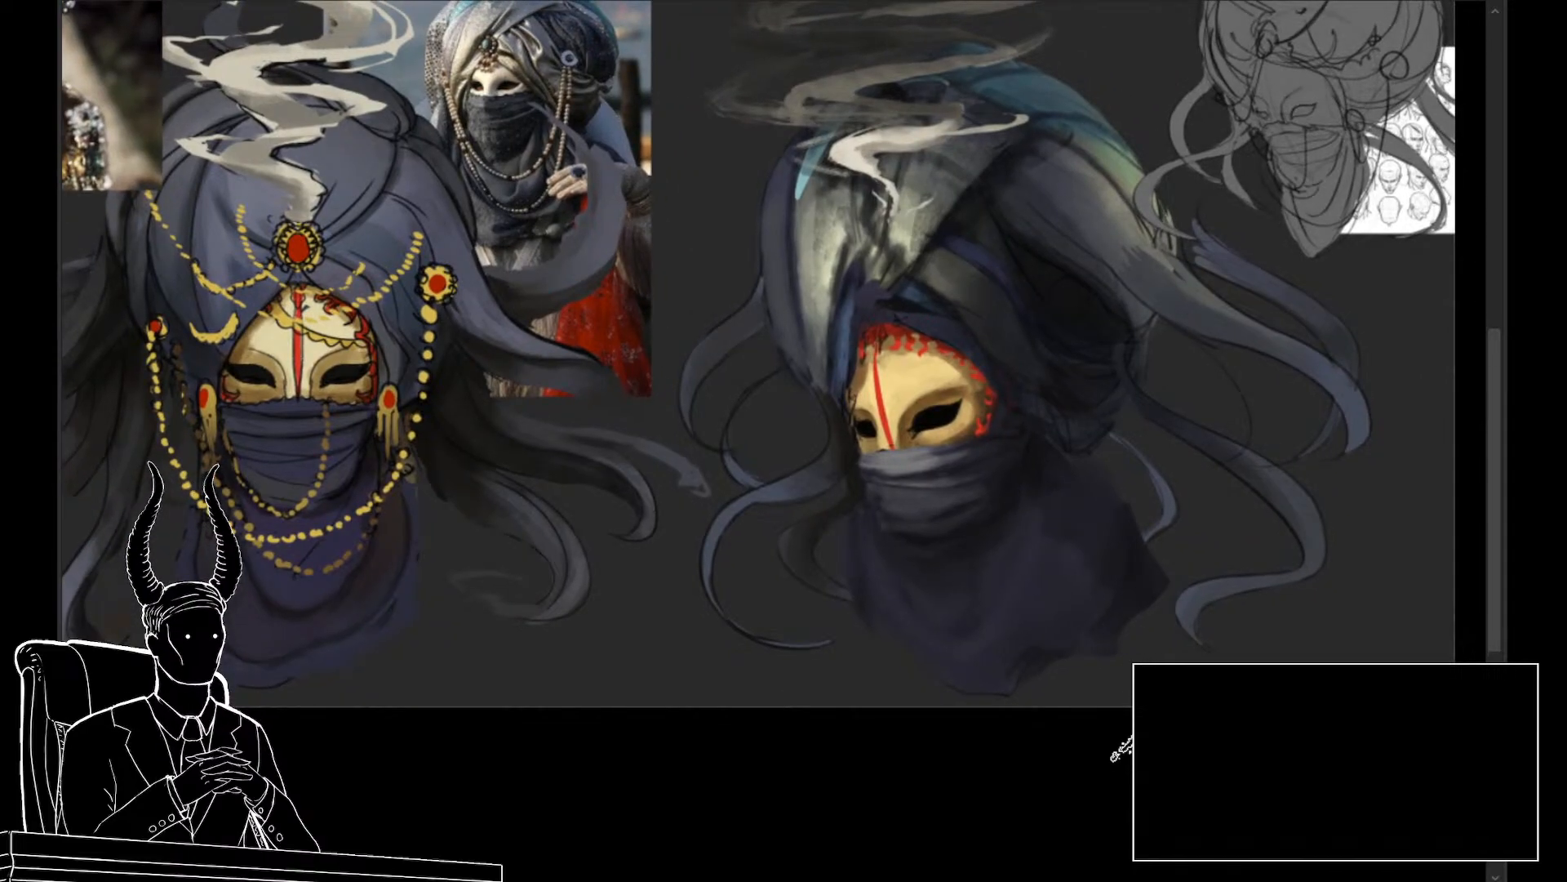
key("ctrl+t")
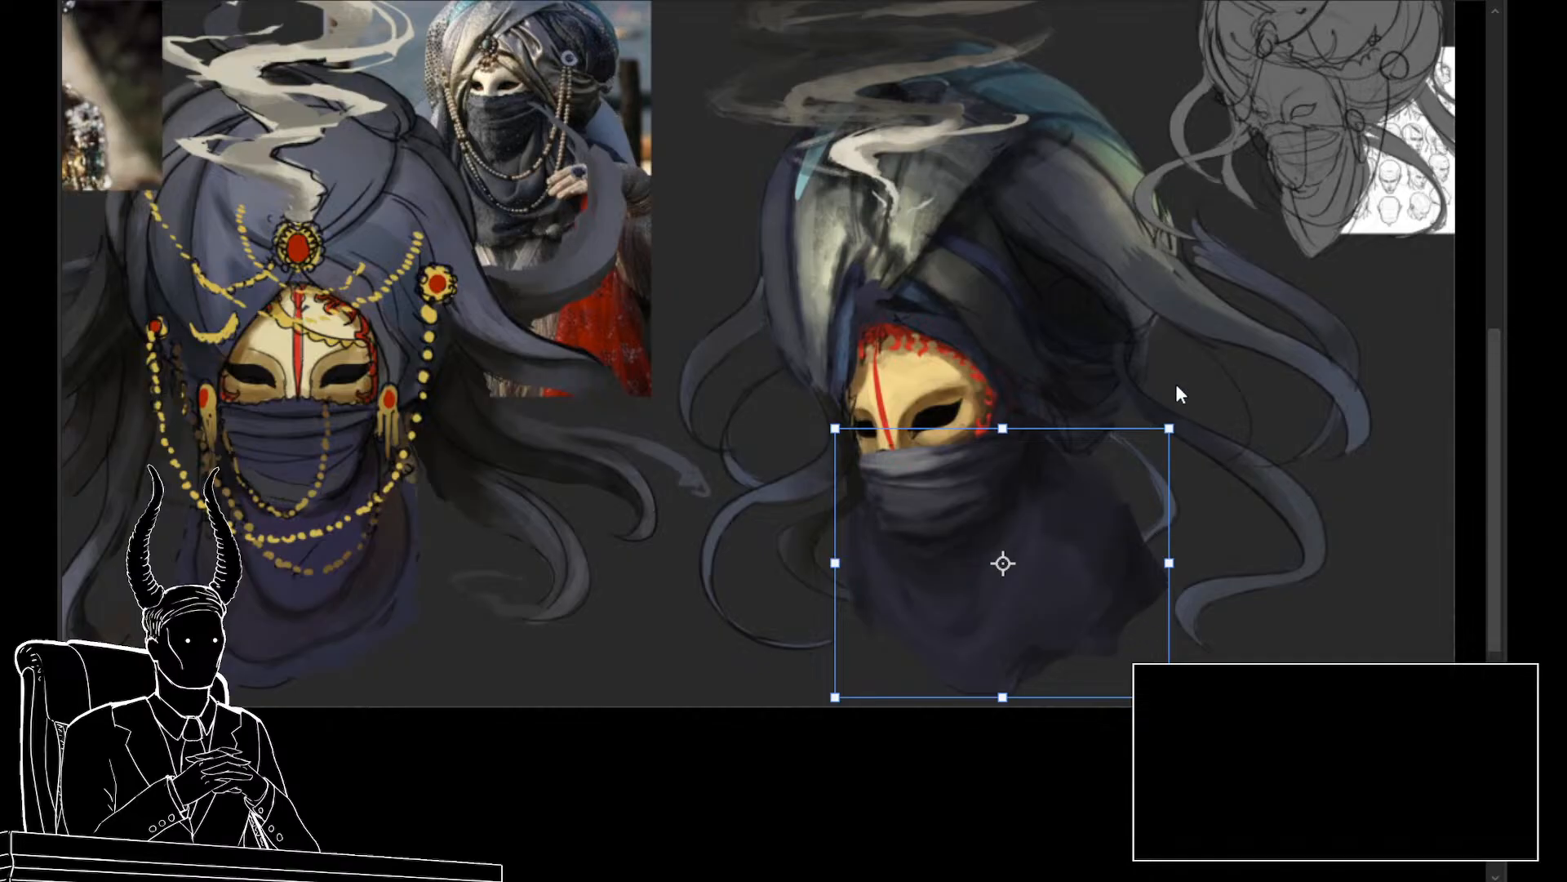
left_click(1174, 315)
left_click_drag(1154, 595, 1108, 611)
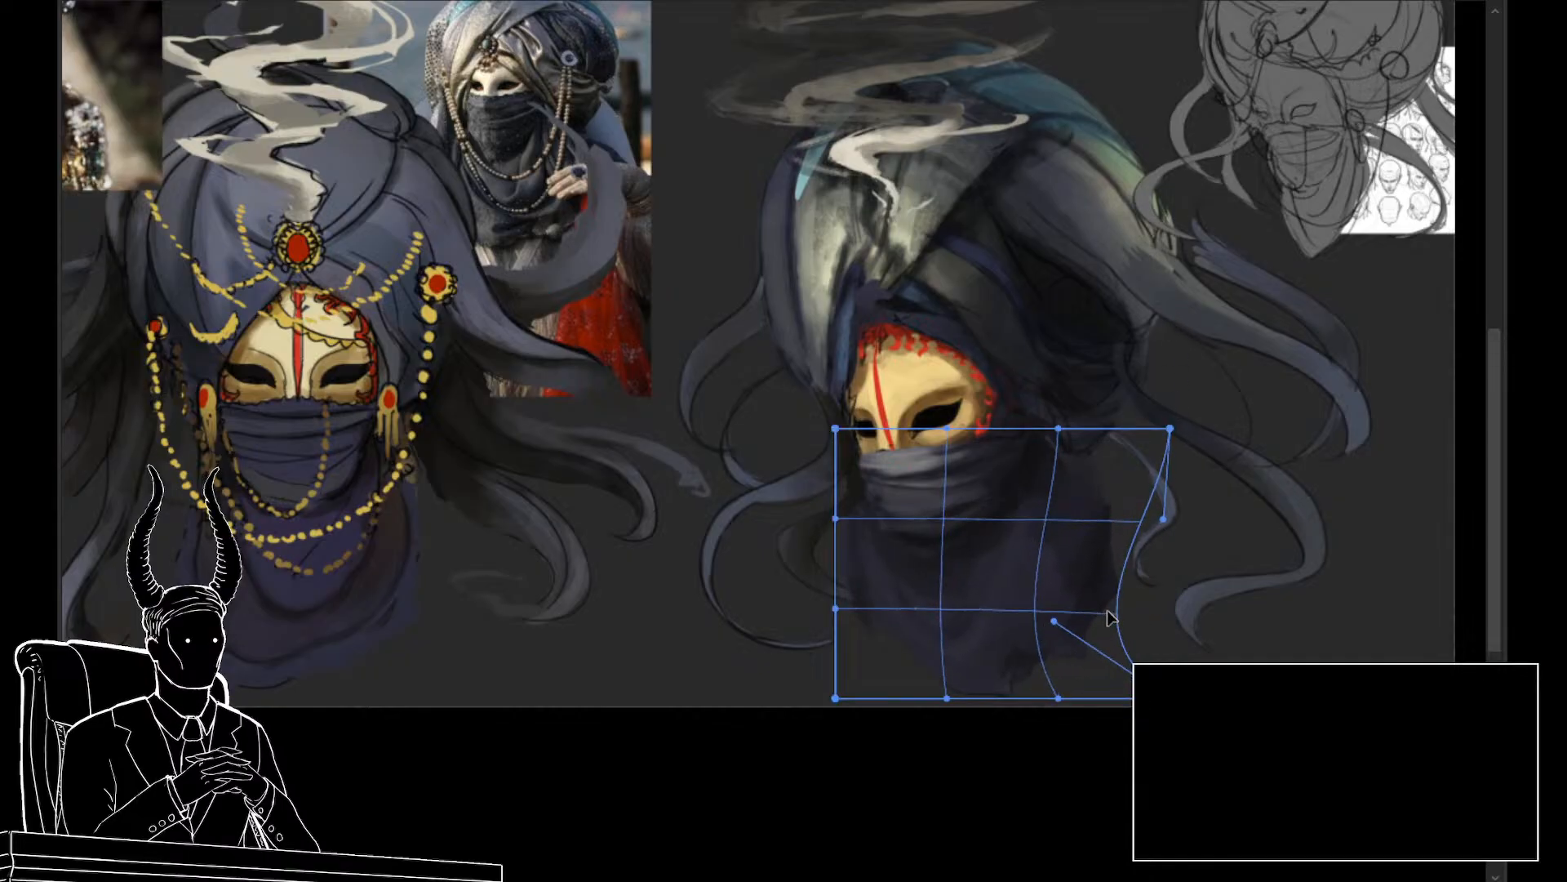
mouse_move(992, 696)
left_mouse_down()
mouse_move(938, 687)
mouse_move(974, 695)
left_mouse_up()
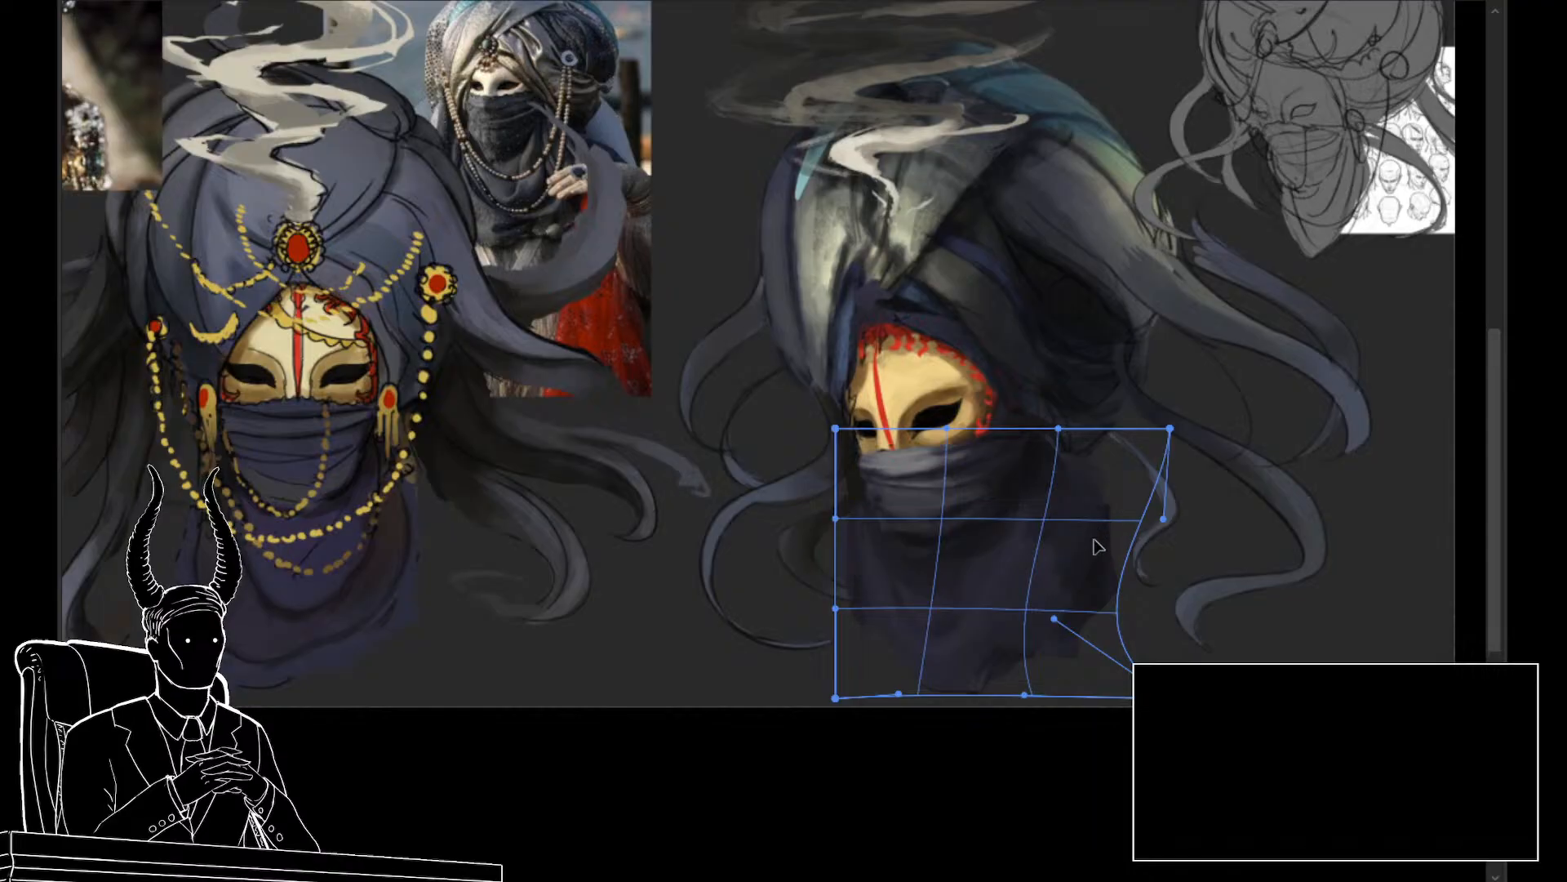
key("Return")
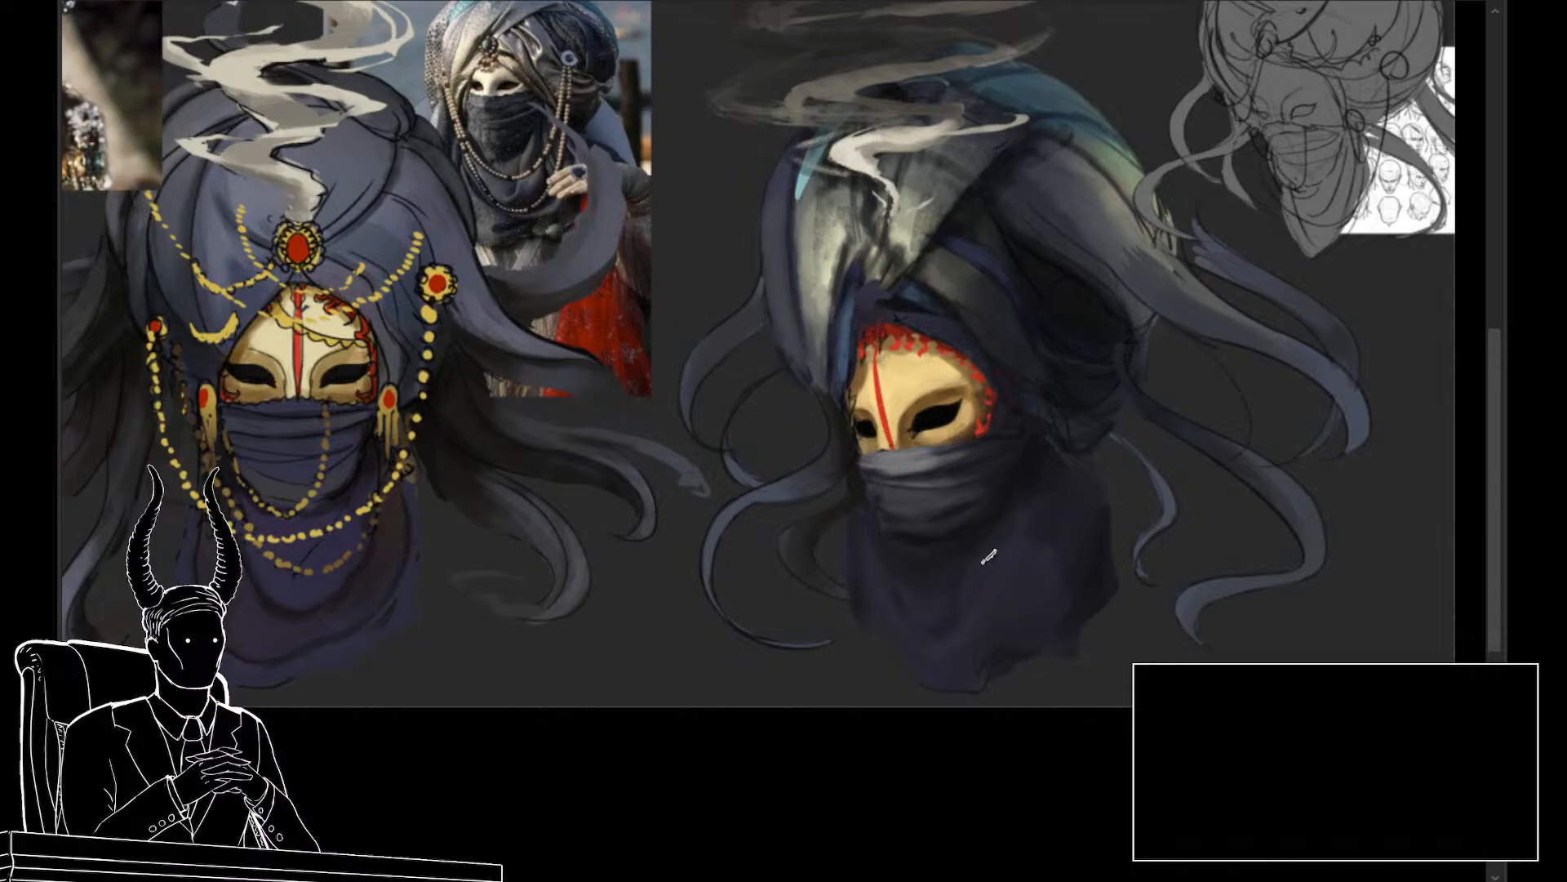
Try to paint lighter grey V-shaped folds across the neck scarf with a tone sampled from the veil
left_click_drag(1059, 676, 1060, 687)
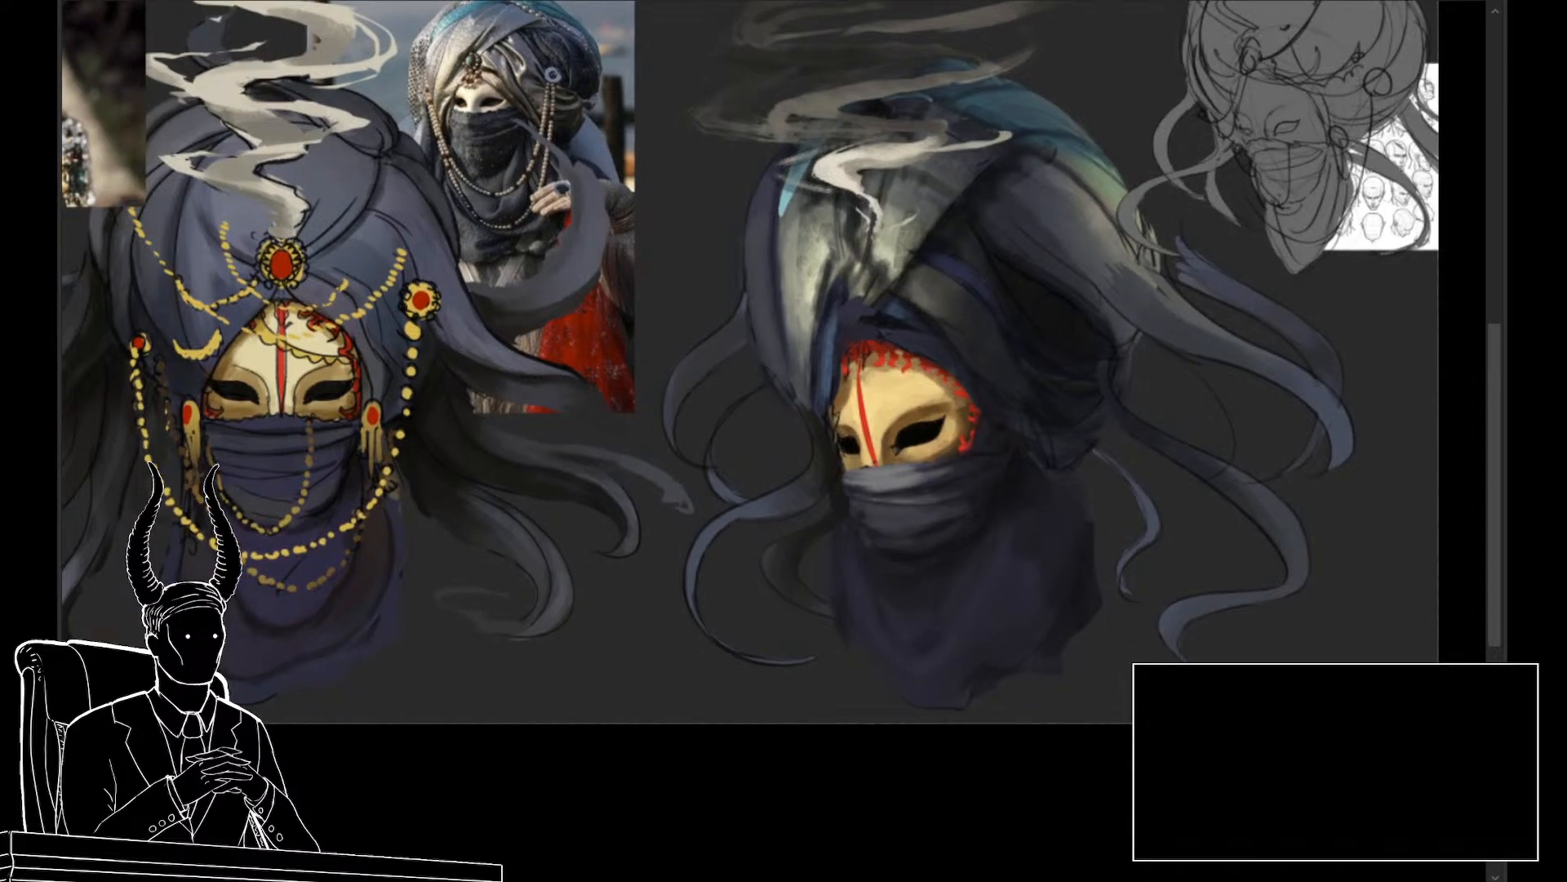
left_click(889, 480, "alt")
left_click_drag(990, 556, 937, 649)
mouse_move(990, 584)
left_mouse_down()
mouse_move(960, 651)
mouse_move(905, 654)
left_mouse_up()
key("ctrl+z")
mouse_move(981, 562)
left_mouse_down()
mouse_move(969, 631)
mouse_move(893, 645)
mouse_move(854, 582)
left_mouse_up()
mouse_move(987, 562)
left_mouse_down()
mouse_move(1004, 640)
mouse_move(952, 666)
left_mouse_up()
key("ctrl+z")
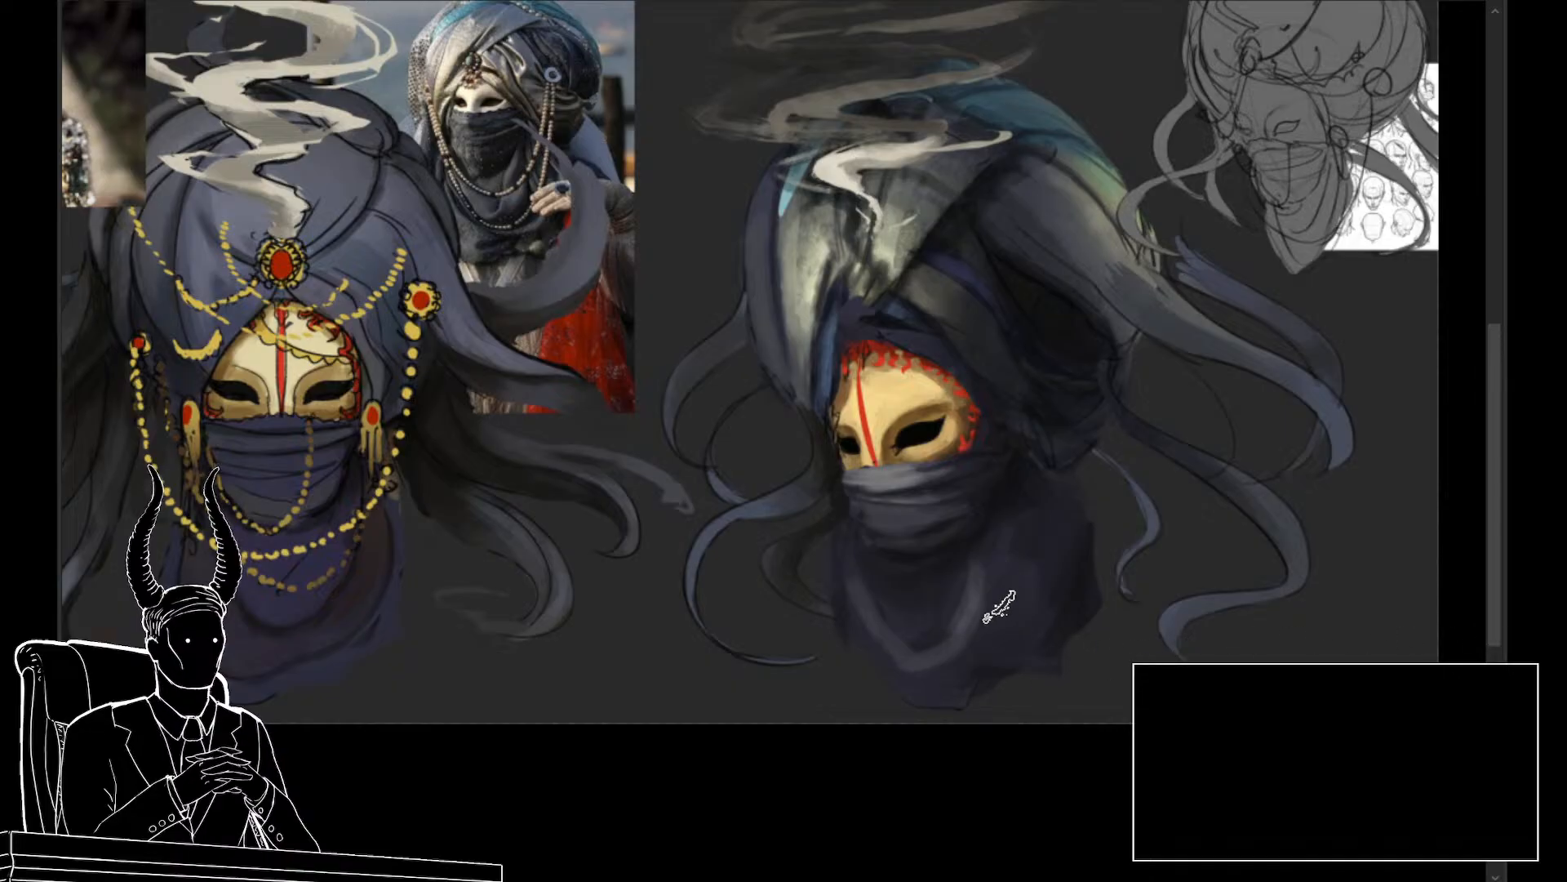
mouse_move(1000, 605)
left_mouse_down()
mouse_move(1001, 636)
mouse_move(969, 651)
mouse_move(952, 689)
left_mouse_up()
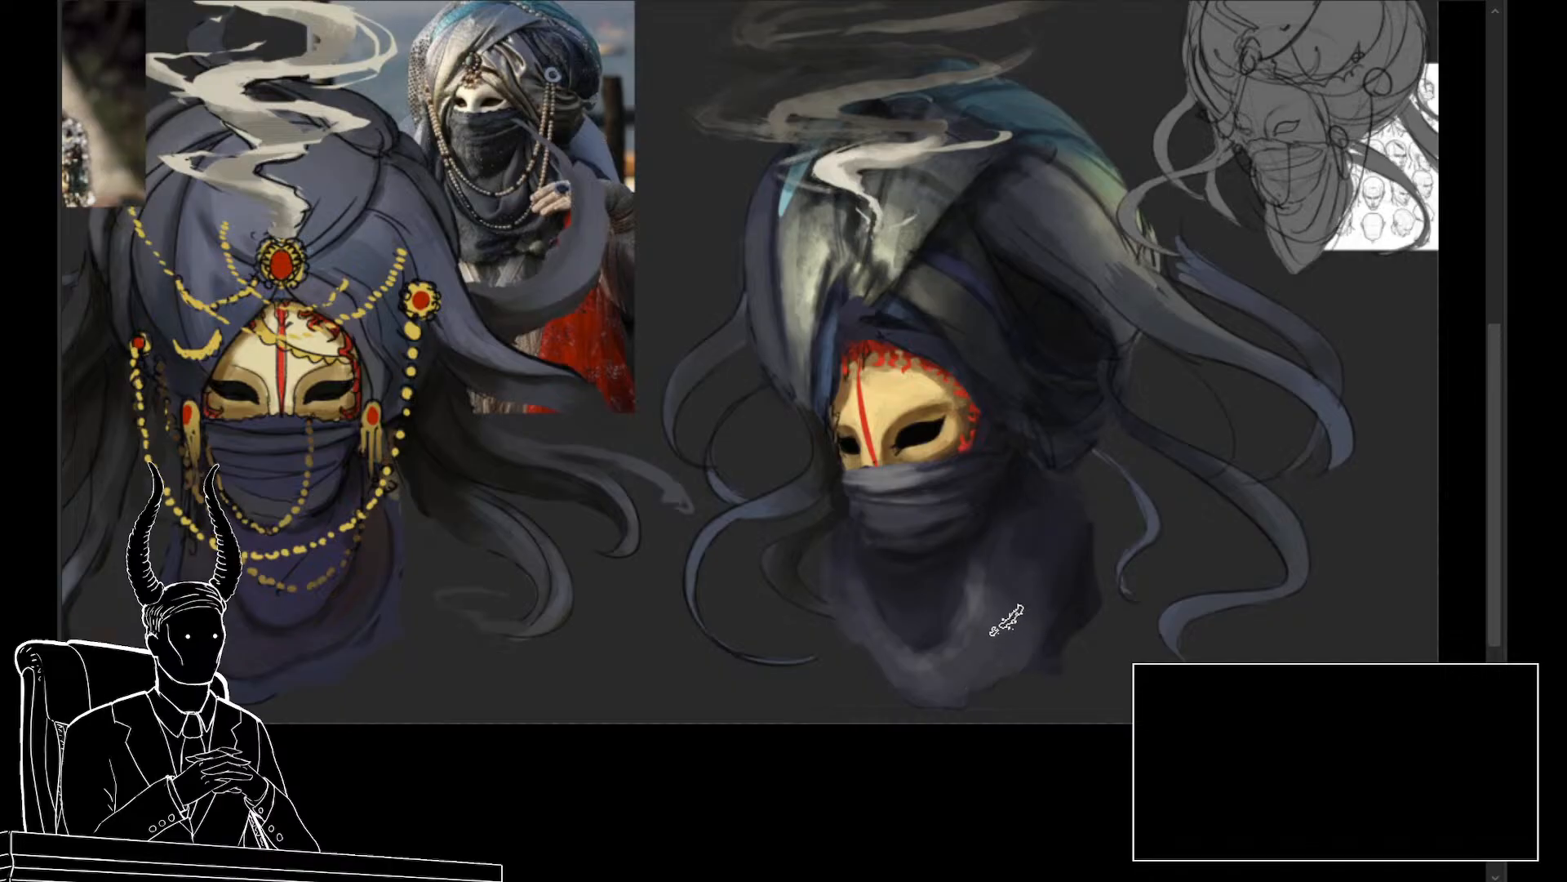
Undo the light grey fold strokes on the neck scarf
left_click_drag(1015, 690, 996, 724)
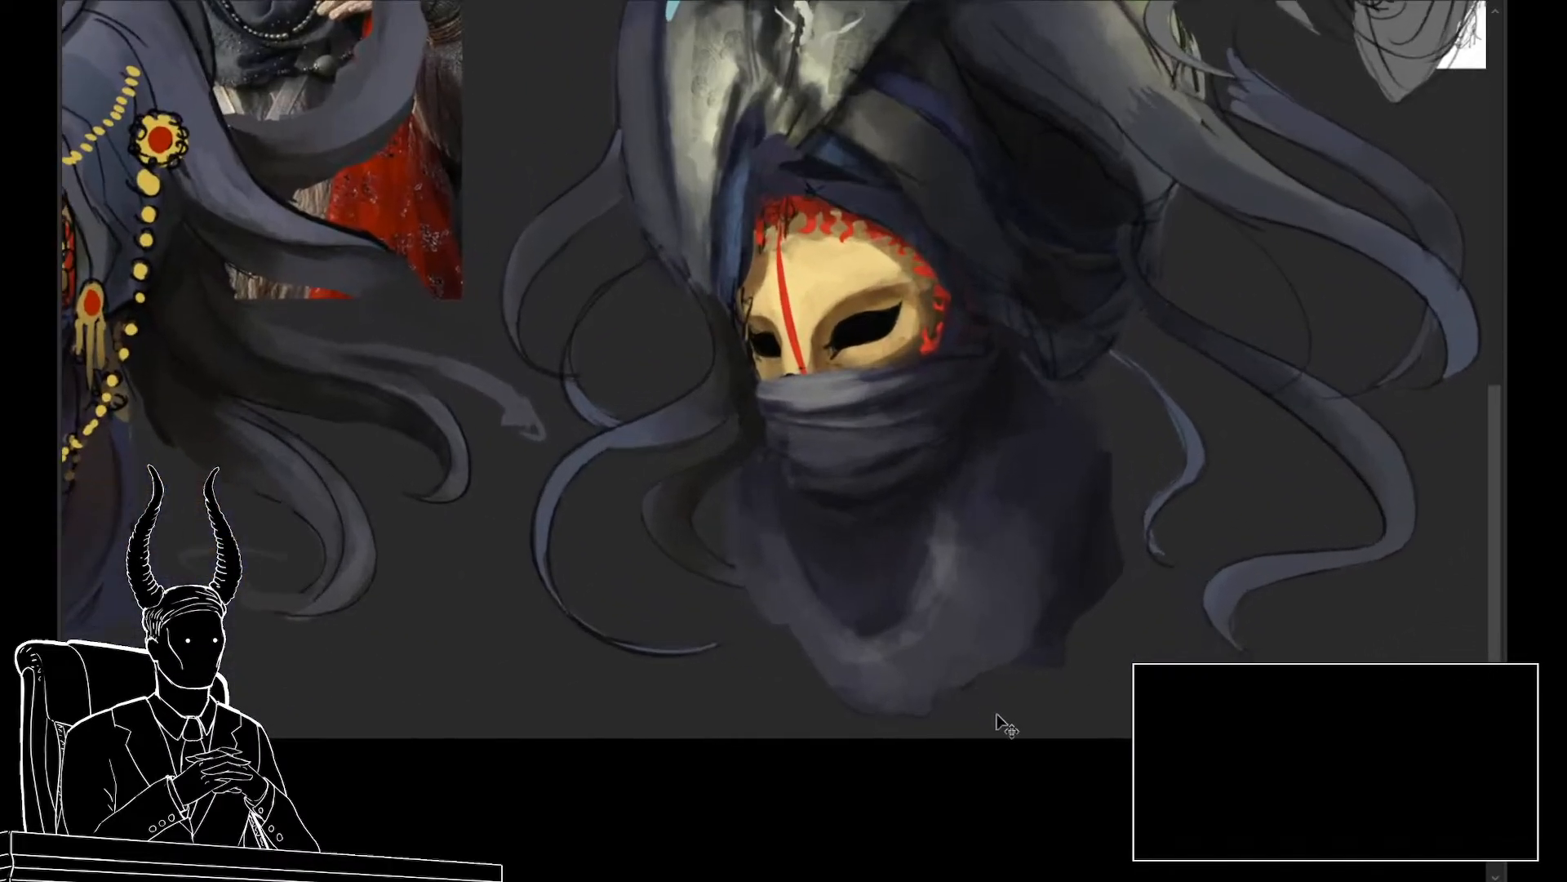
key("ctrl+z")
key("ctrl+z")
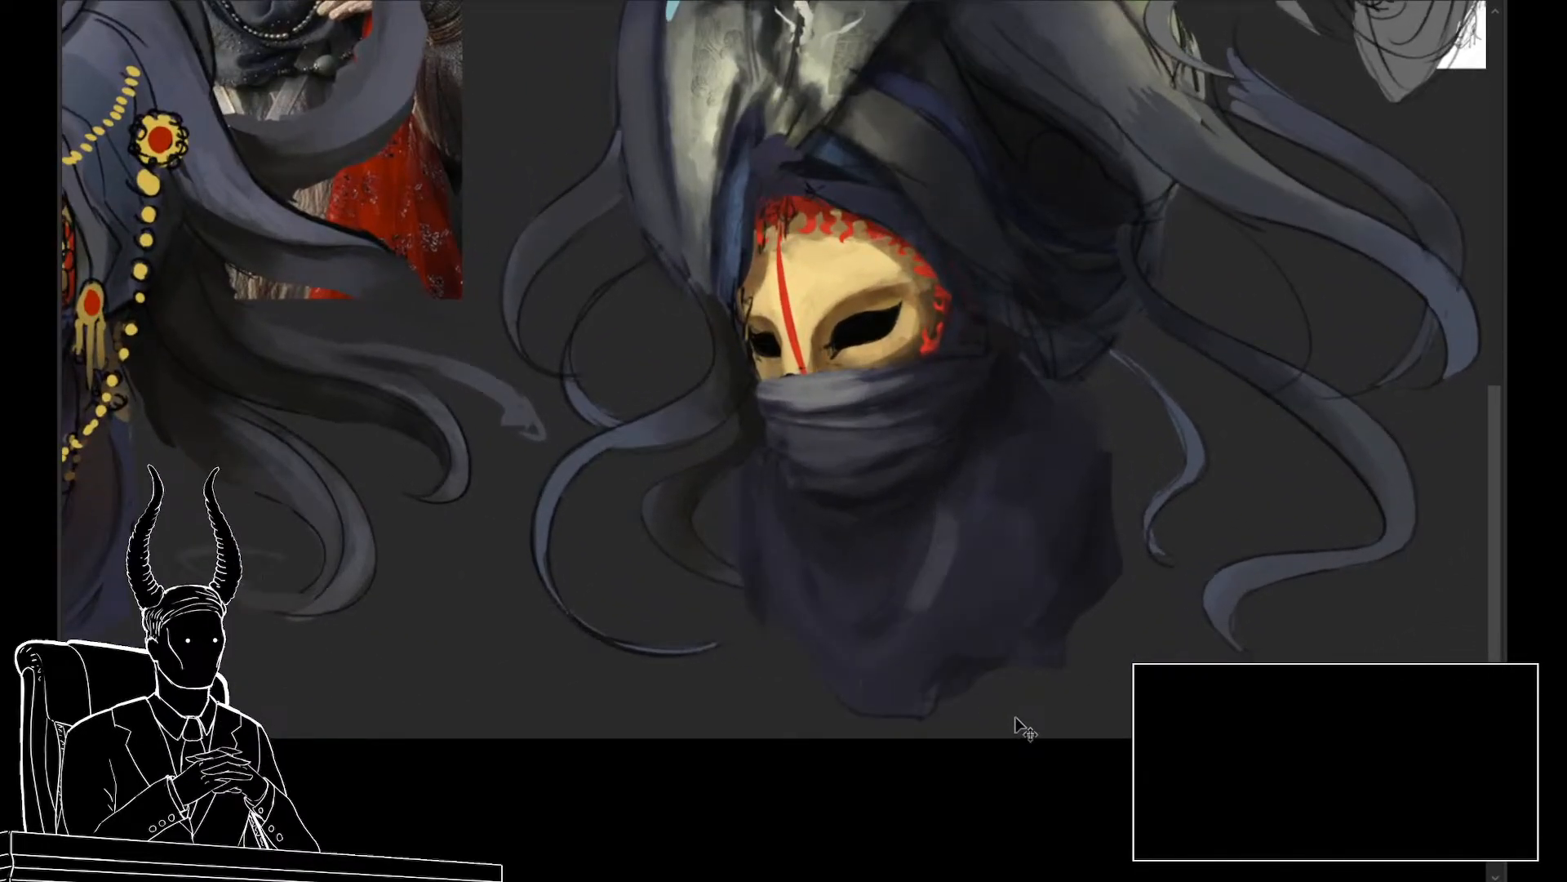
mouse_move(1037, 641)
left_mouse_down()
mouse_move(939, 653)
mouse_move(1050, 659)
left_mouse_up()
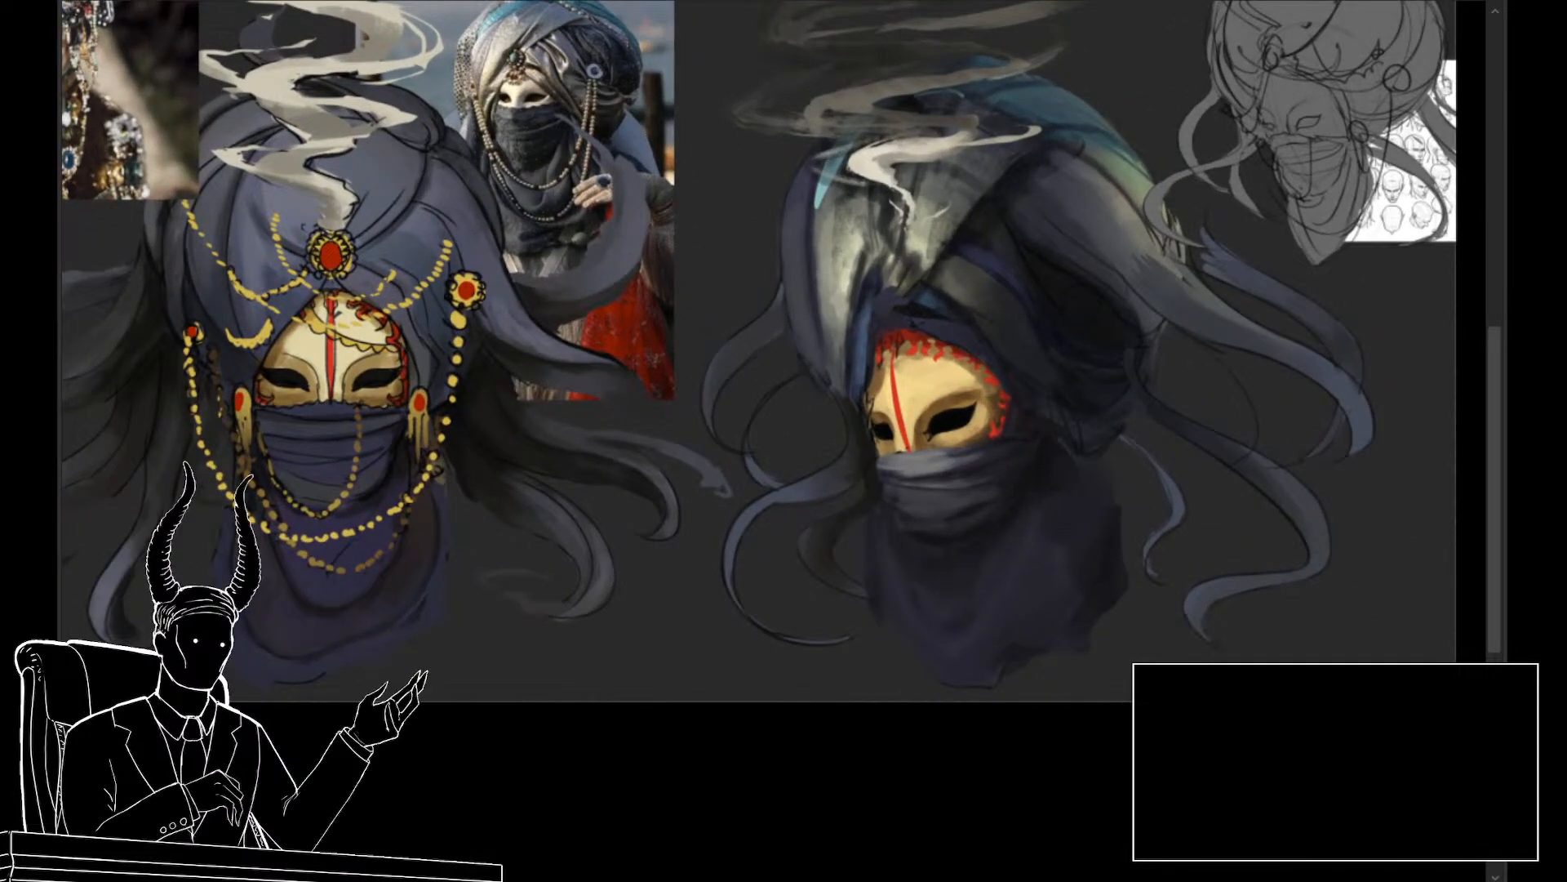
Compare the reworked veil and neck scarf with their earlier version by switching back and forth between the two states
key("ctrl+z")
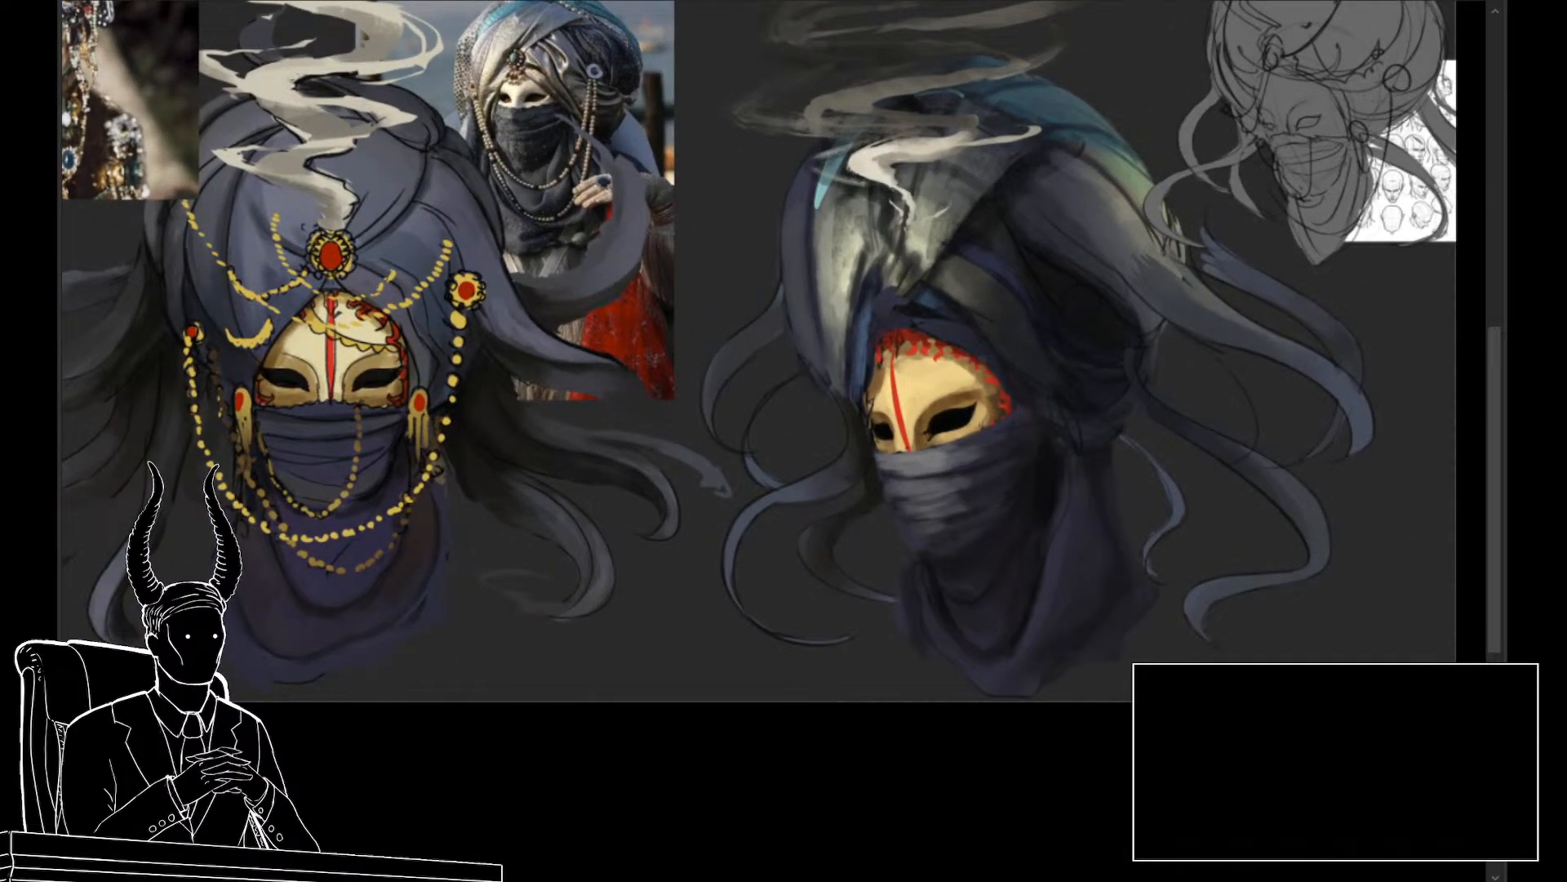
key("ctrl+z")
key("ctrl+z")
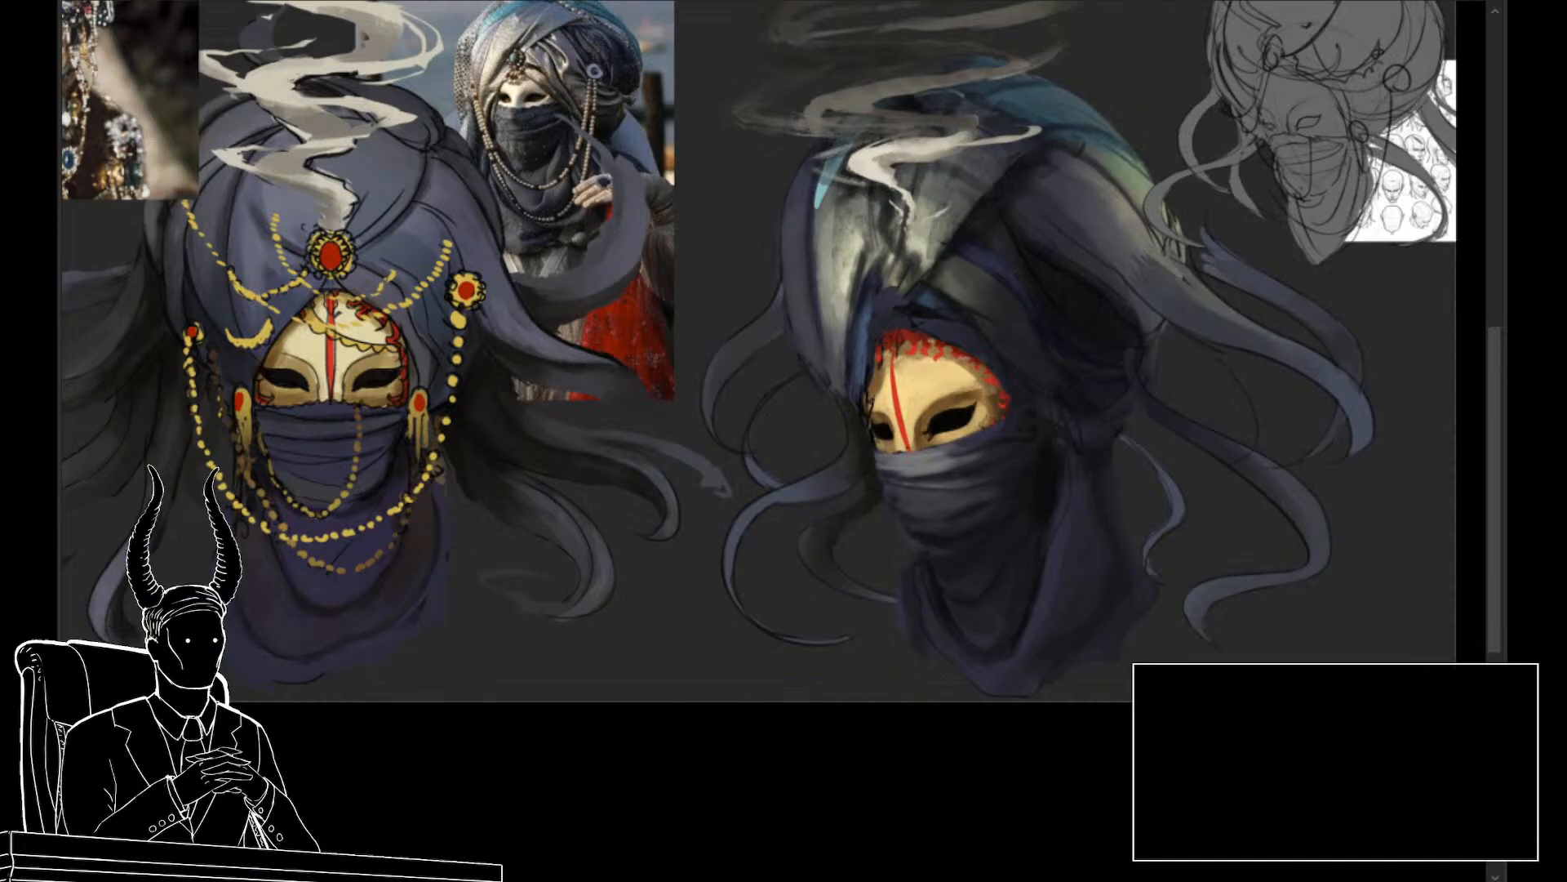
key("ctrl+z")
key("ctrl+z")
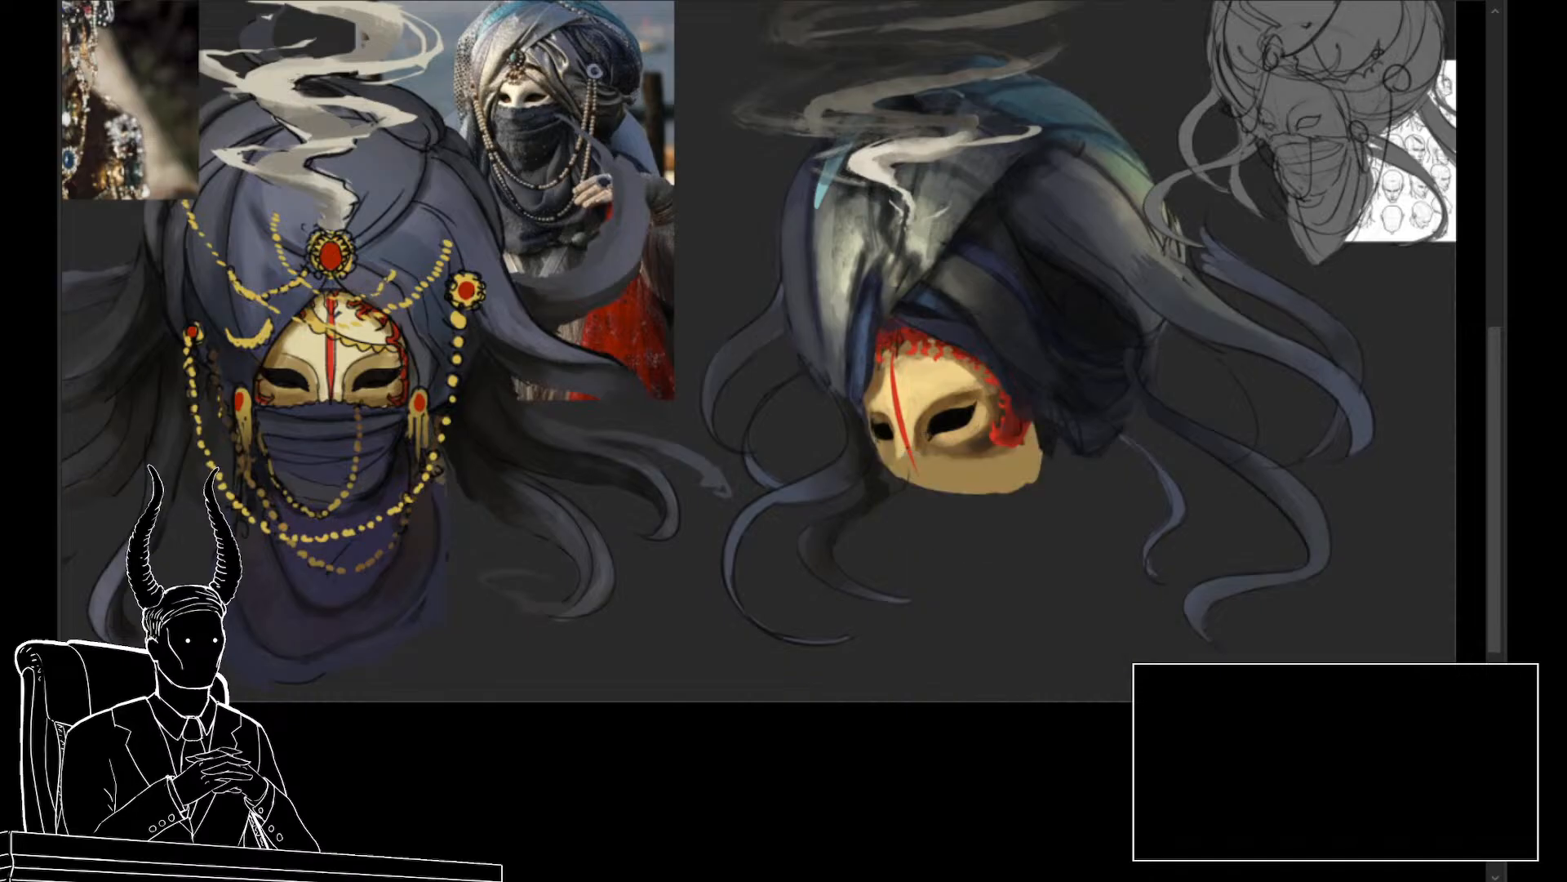
key("ctrl+y")
key("ctrl+y")
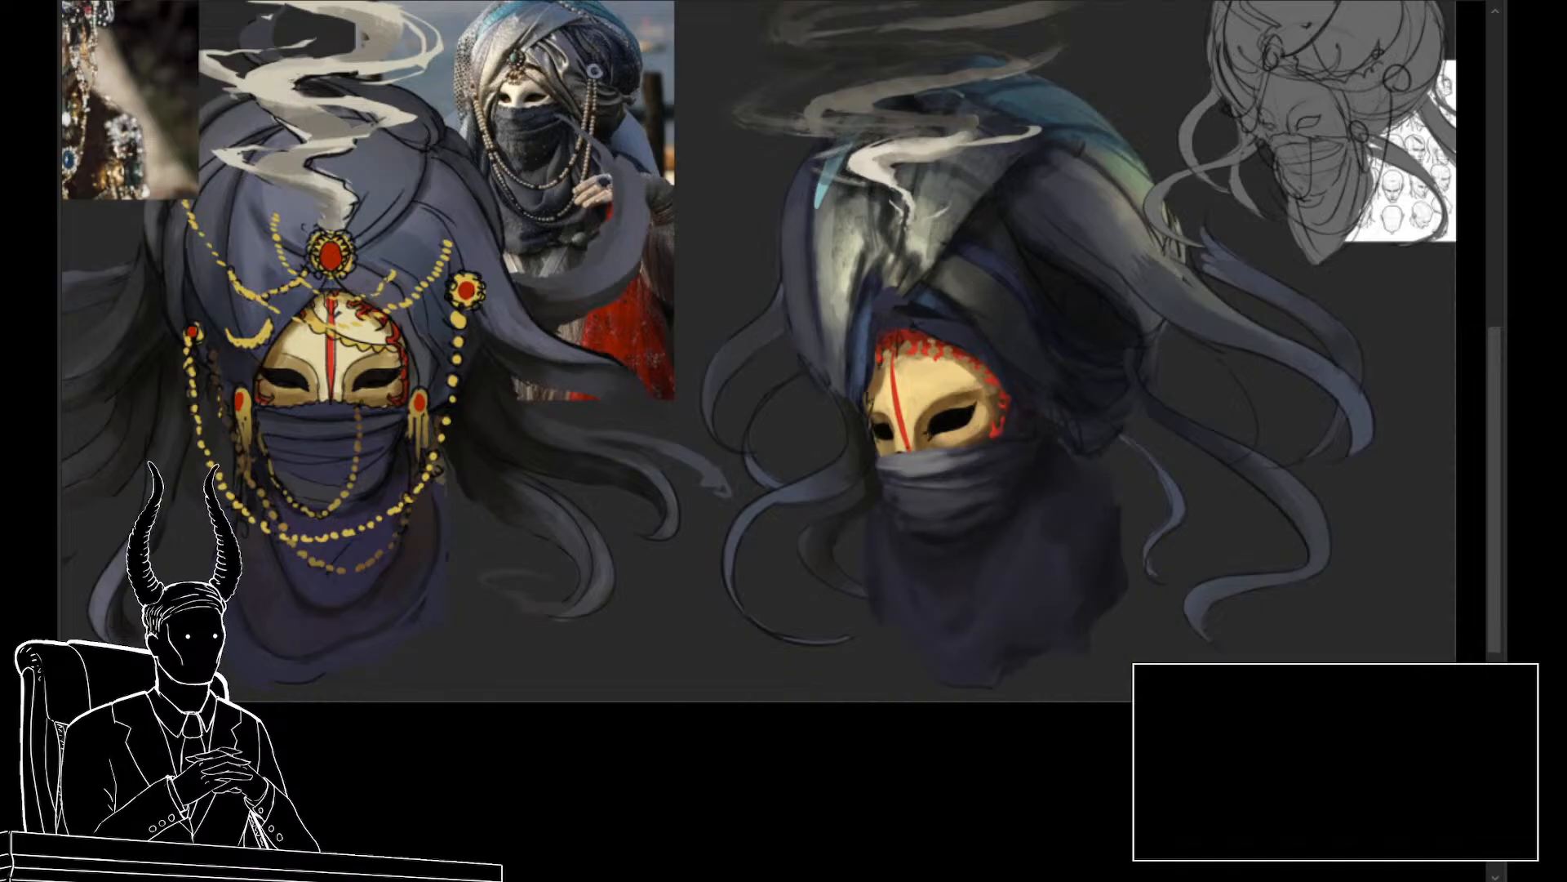
key("ctrl+z")
key("ctrl+z")
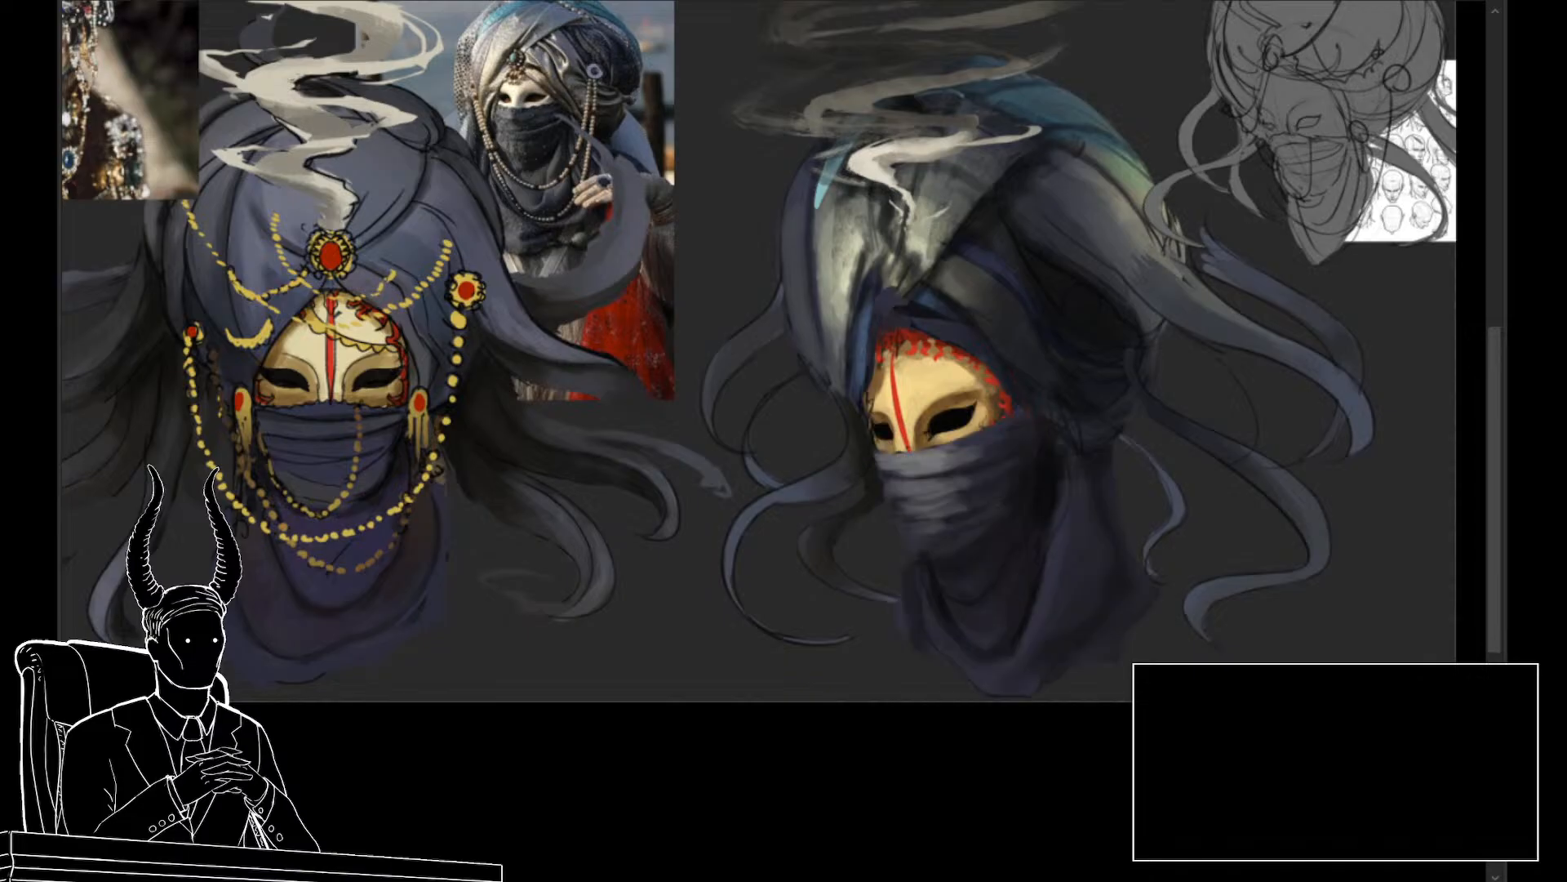
key("ctrl+y")
key("ctrl+y")
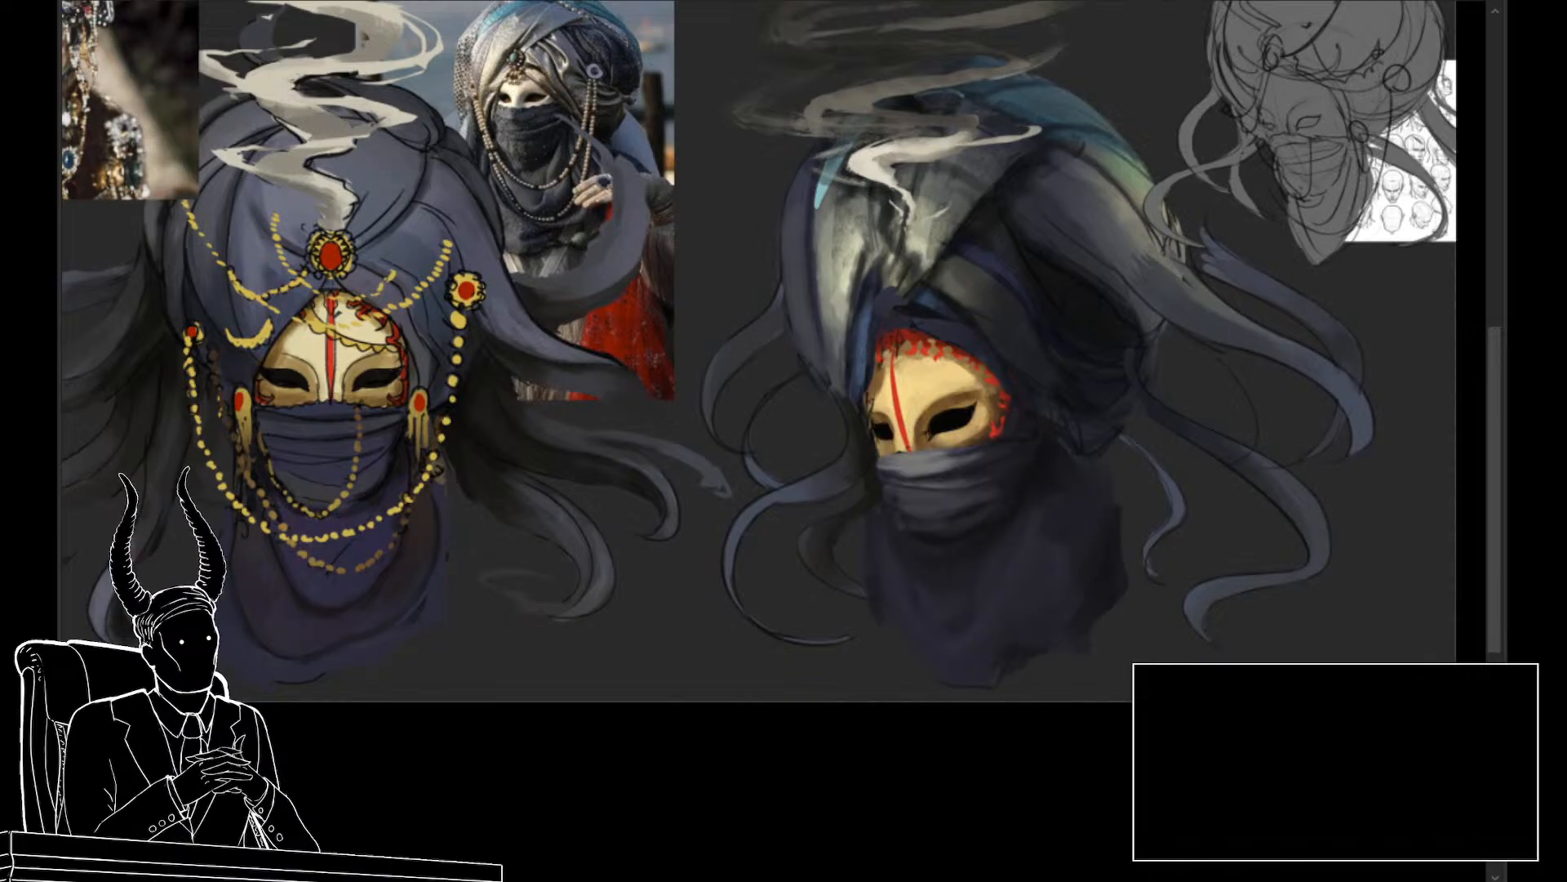
left_click_drag(1140, 684, 1137, 731)
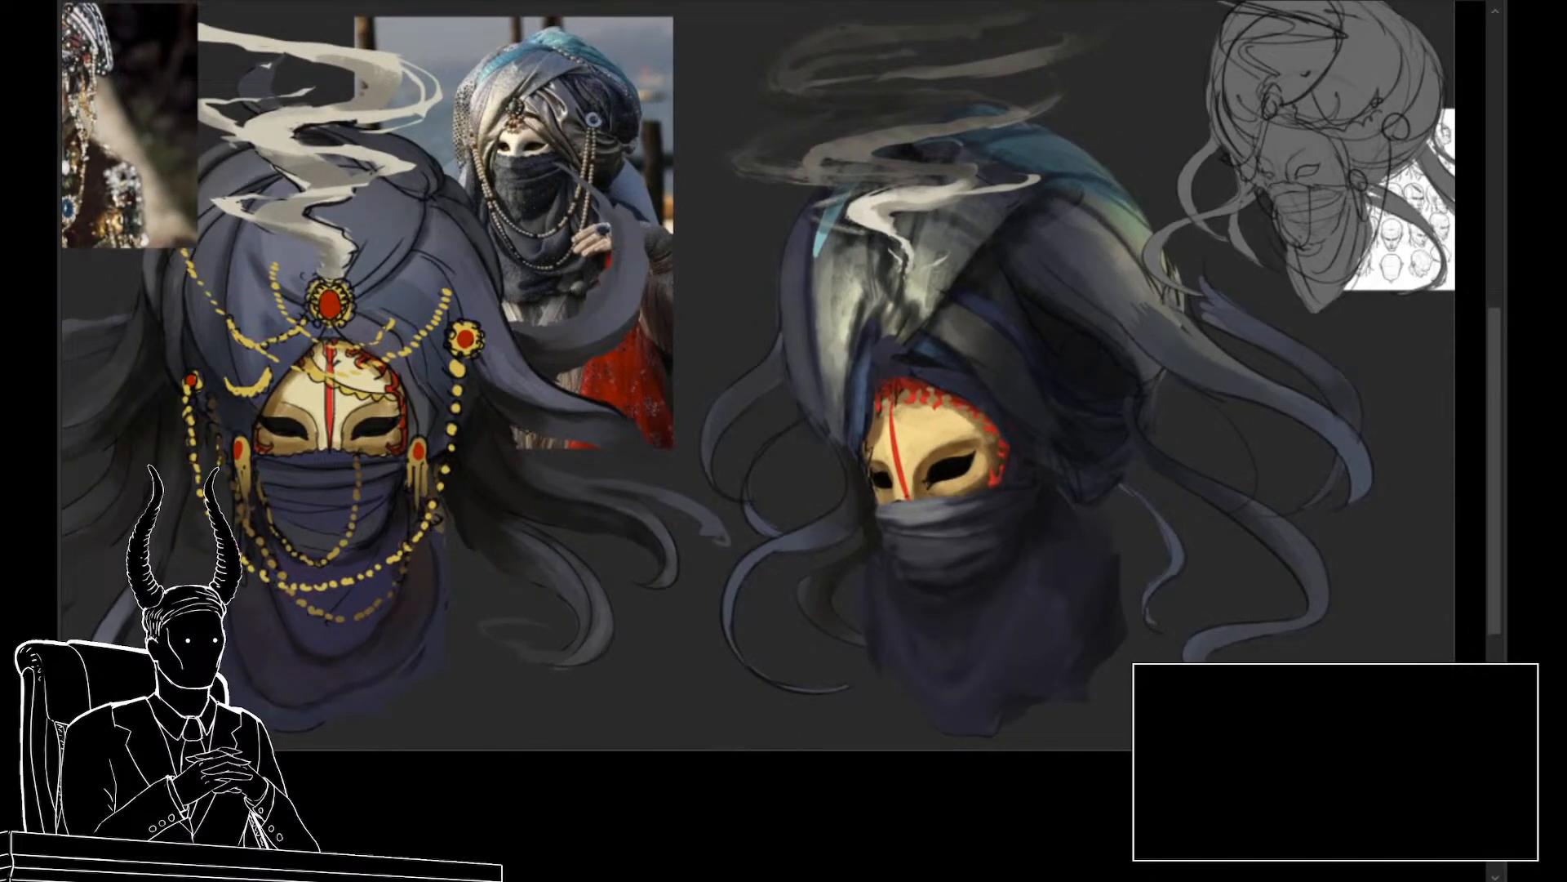
key("ctrl+z")
key("ctrl+z")
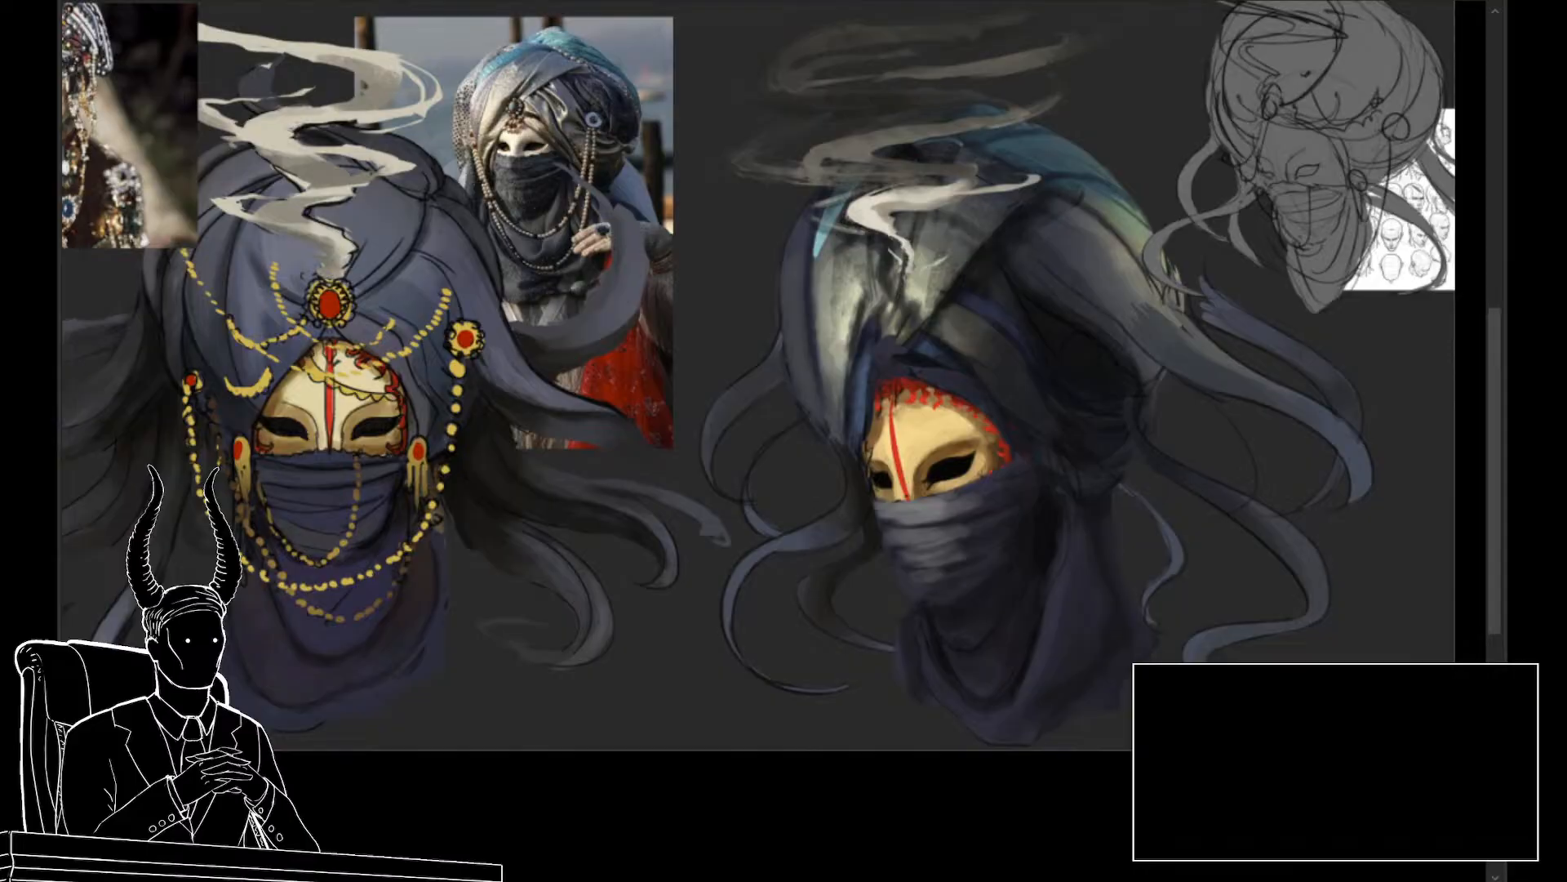
key("ctrl+y")
key("ctrl+y")
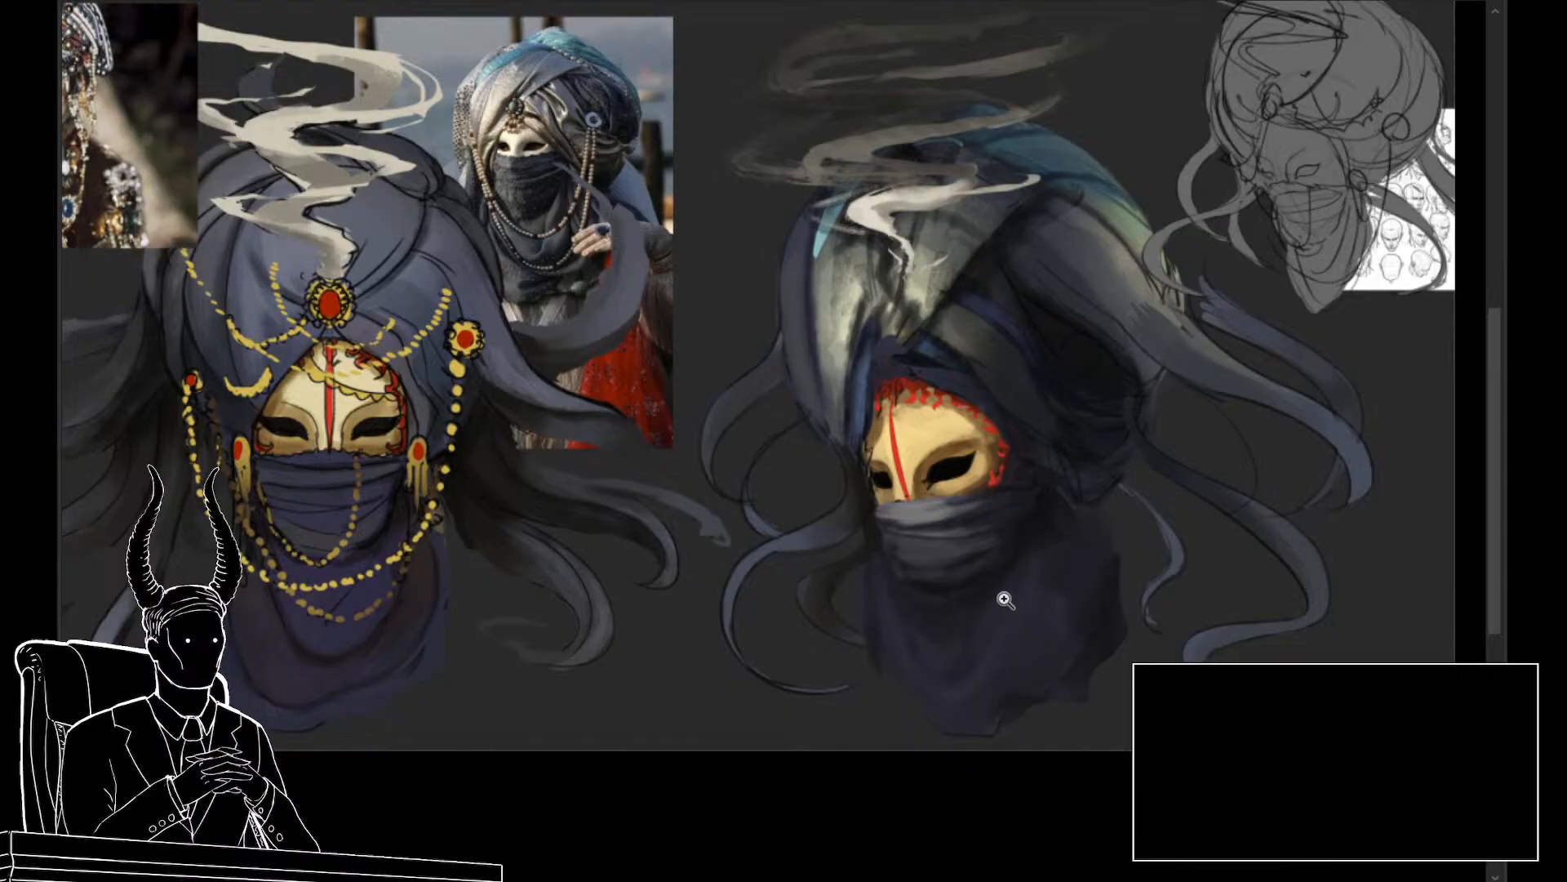
Select the grey face veil and warp it, raising its rear upper corner and stretching its lower edge downward
key("ctrl+t")
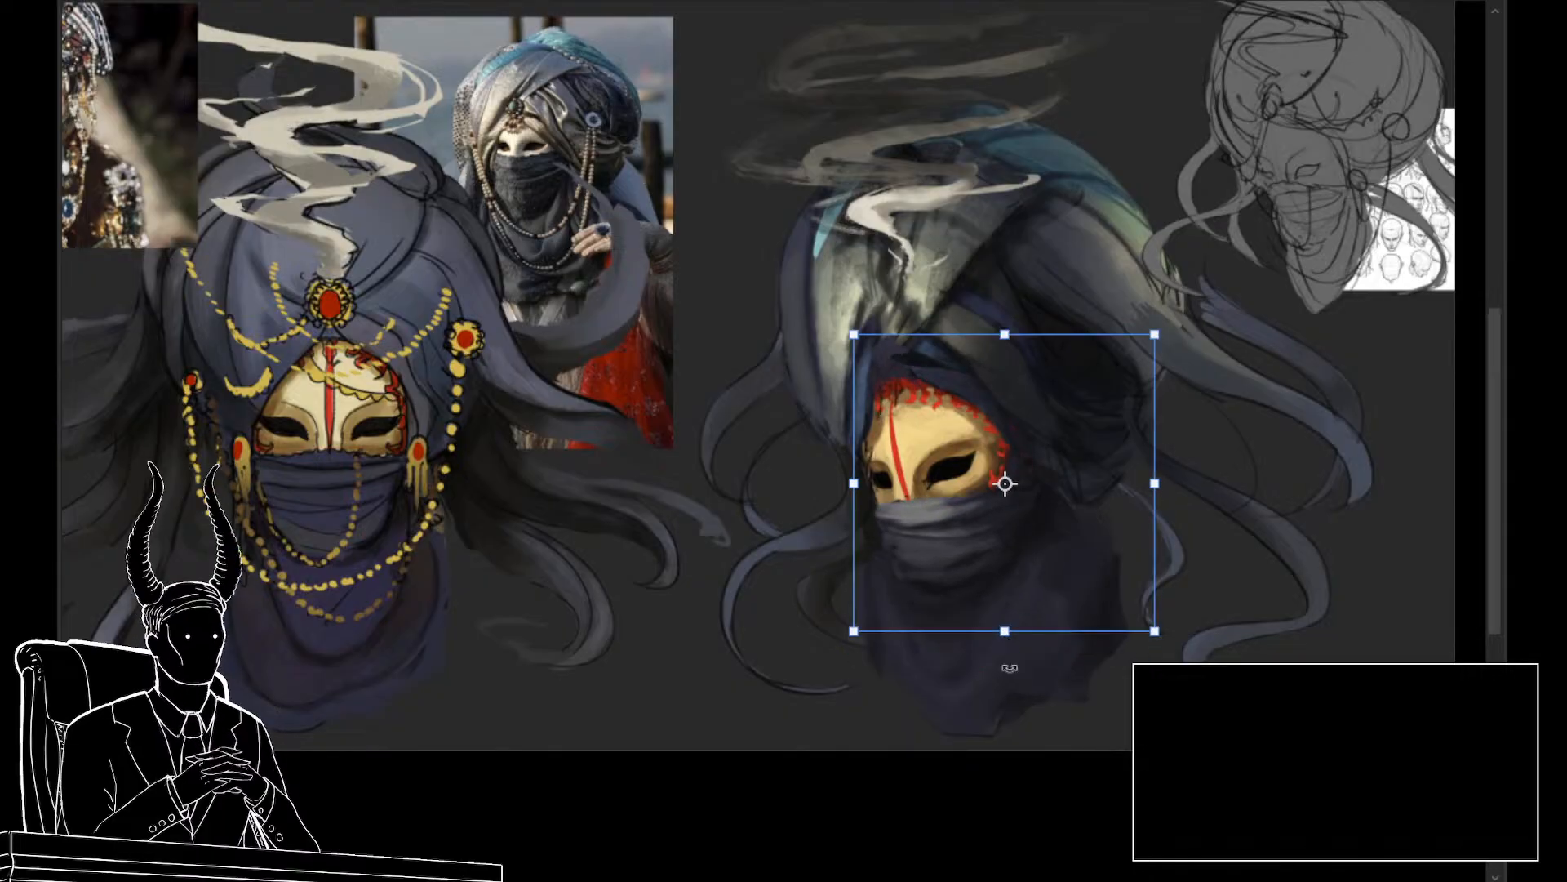
key("Escape")
mouse_move(1040, 571)
left_mouse_down()
mouse_move(1066, 530)
mouse_move(1008, 475)
mouse_move(894, 475)
mouse_move(1020, 638)
mouse_move(972, 671)
left_mouse_up()
key("ctrl+t")
key("Return")
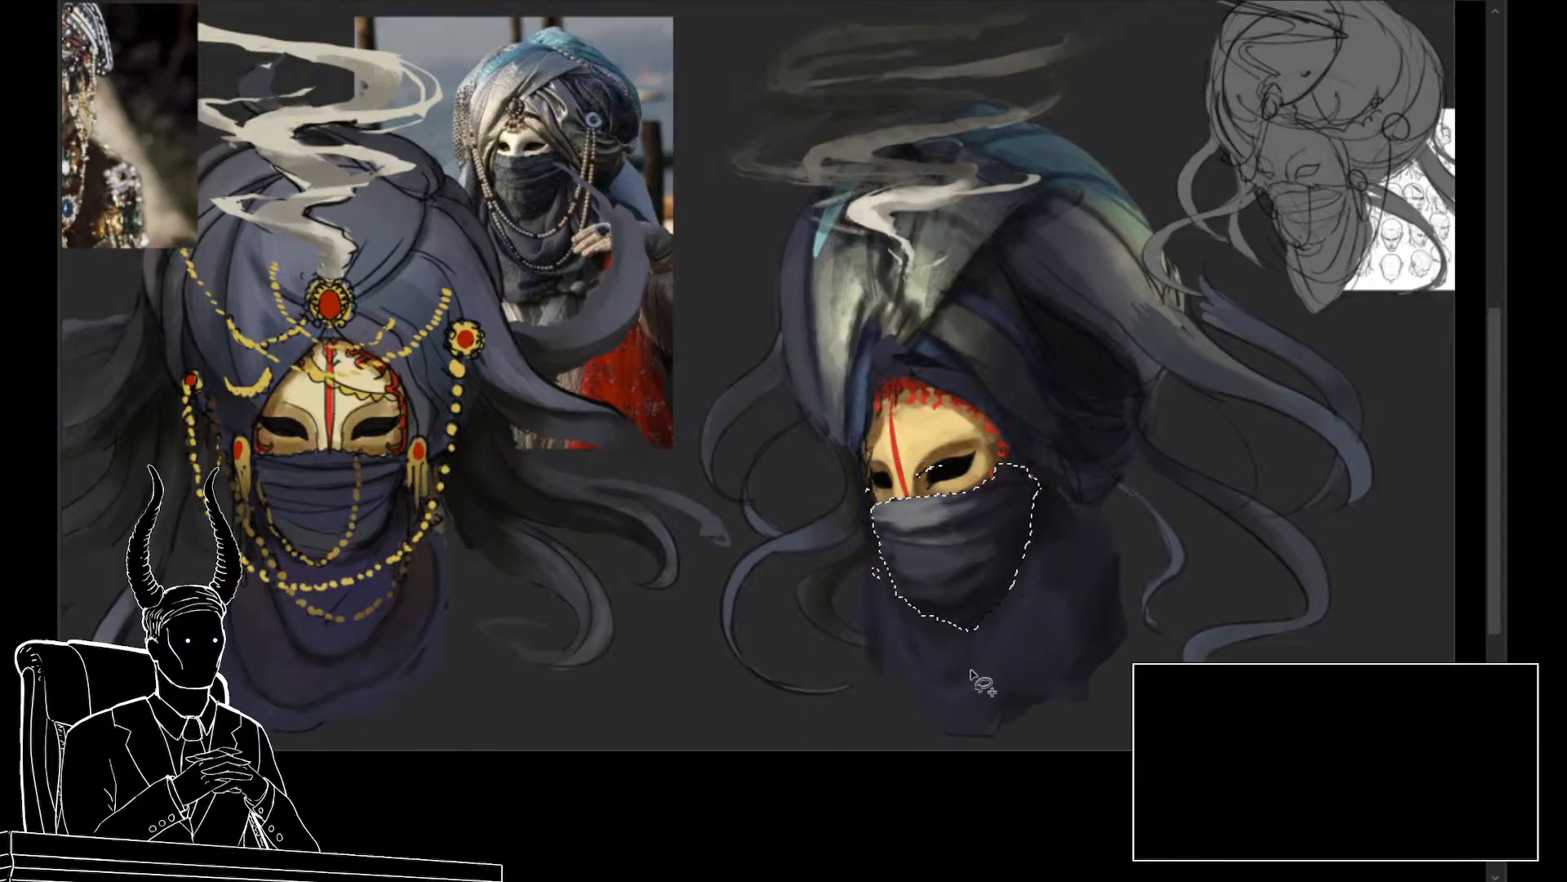
key("ctrl+z")
key("ctrl+t")
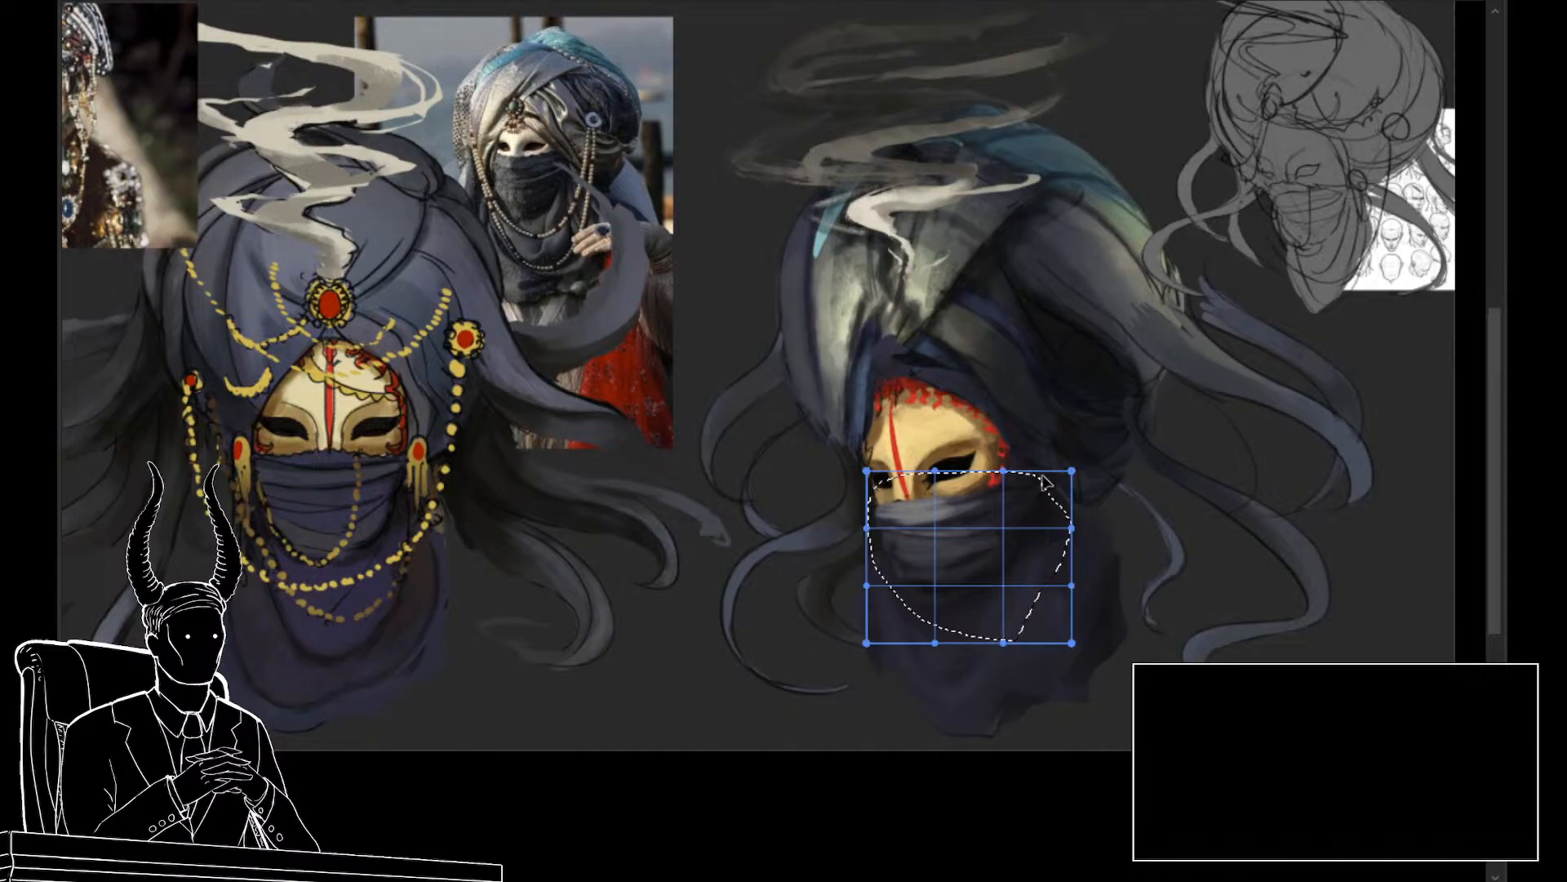
left_click_drag(1052, 494, 1036, 463)
key("ctrl+z")
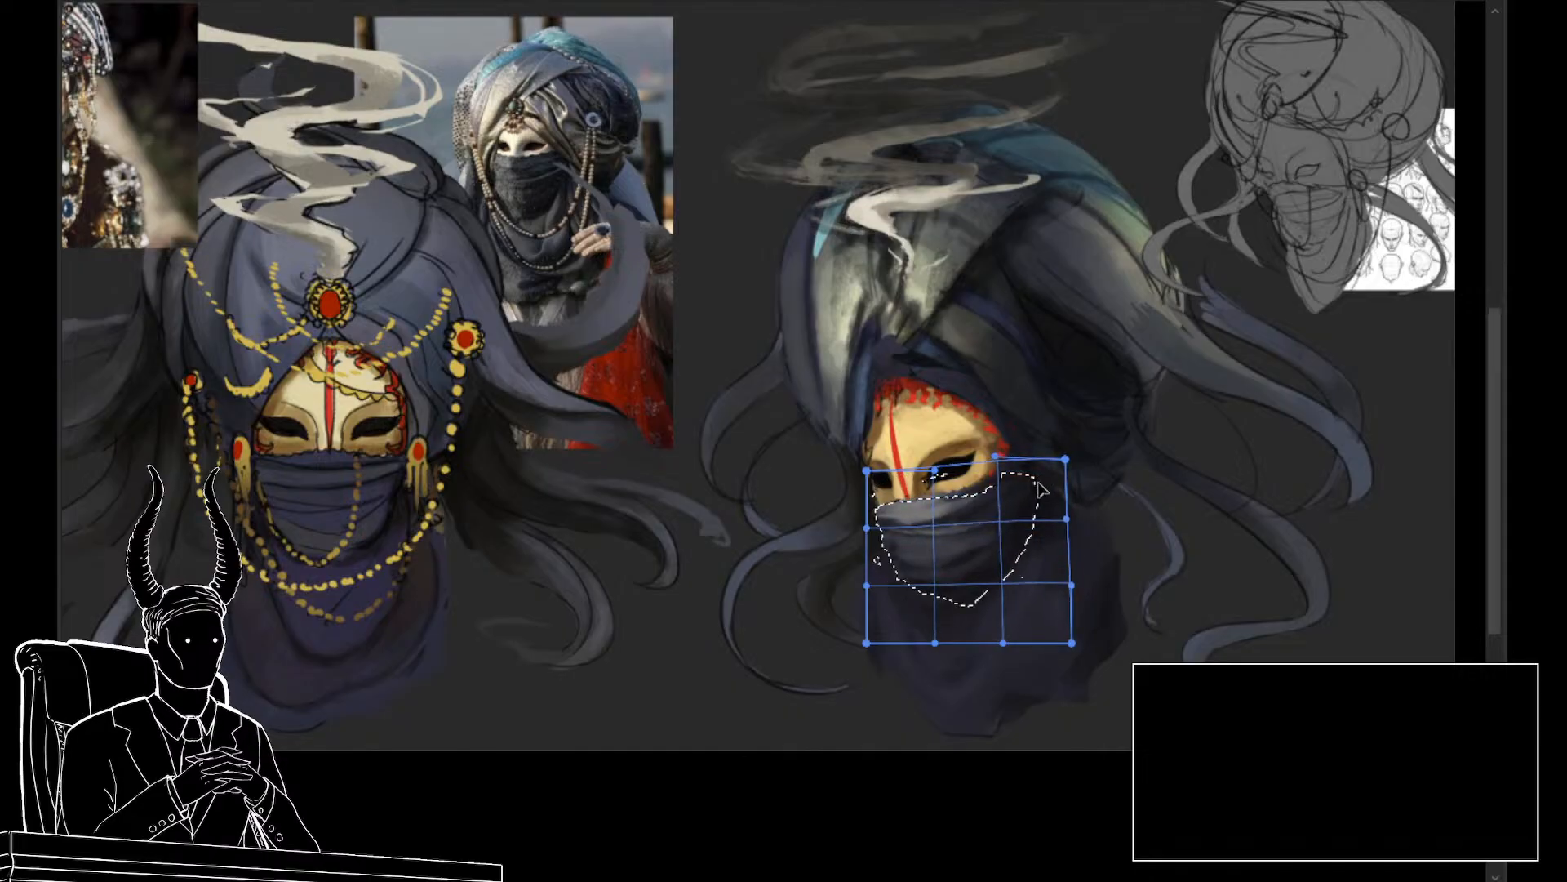
left_click_drag(952, 624, 952, 643)
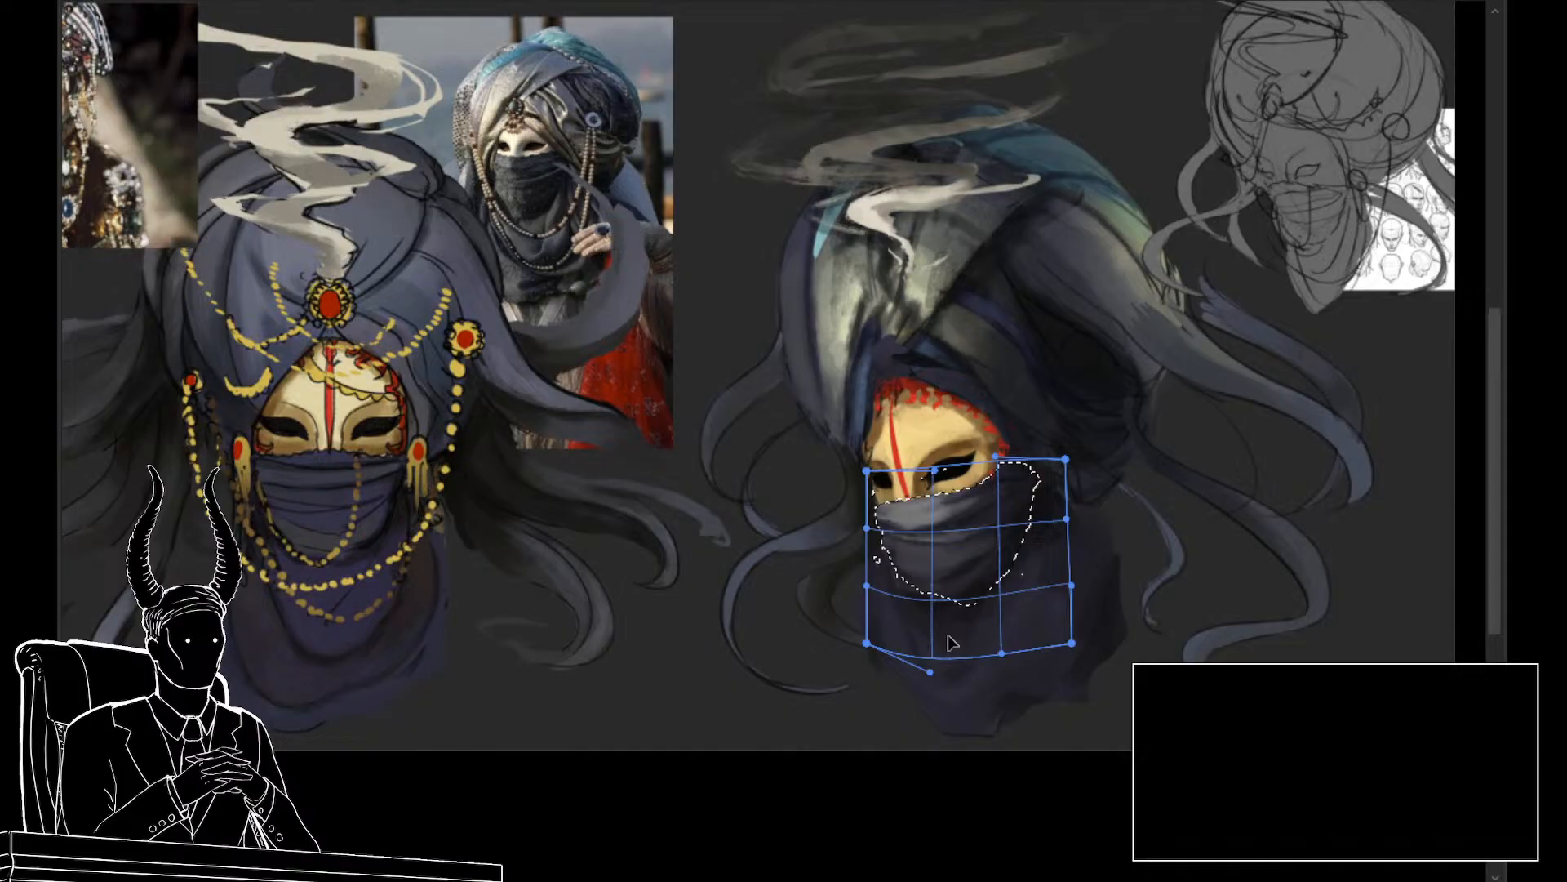
left_click_drag(938, 507, 934, 512)
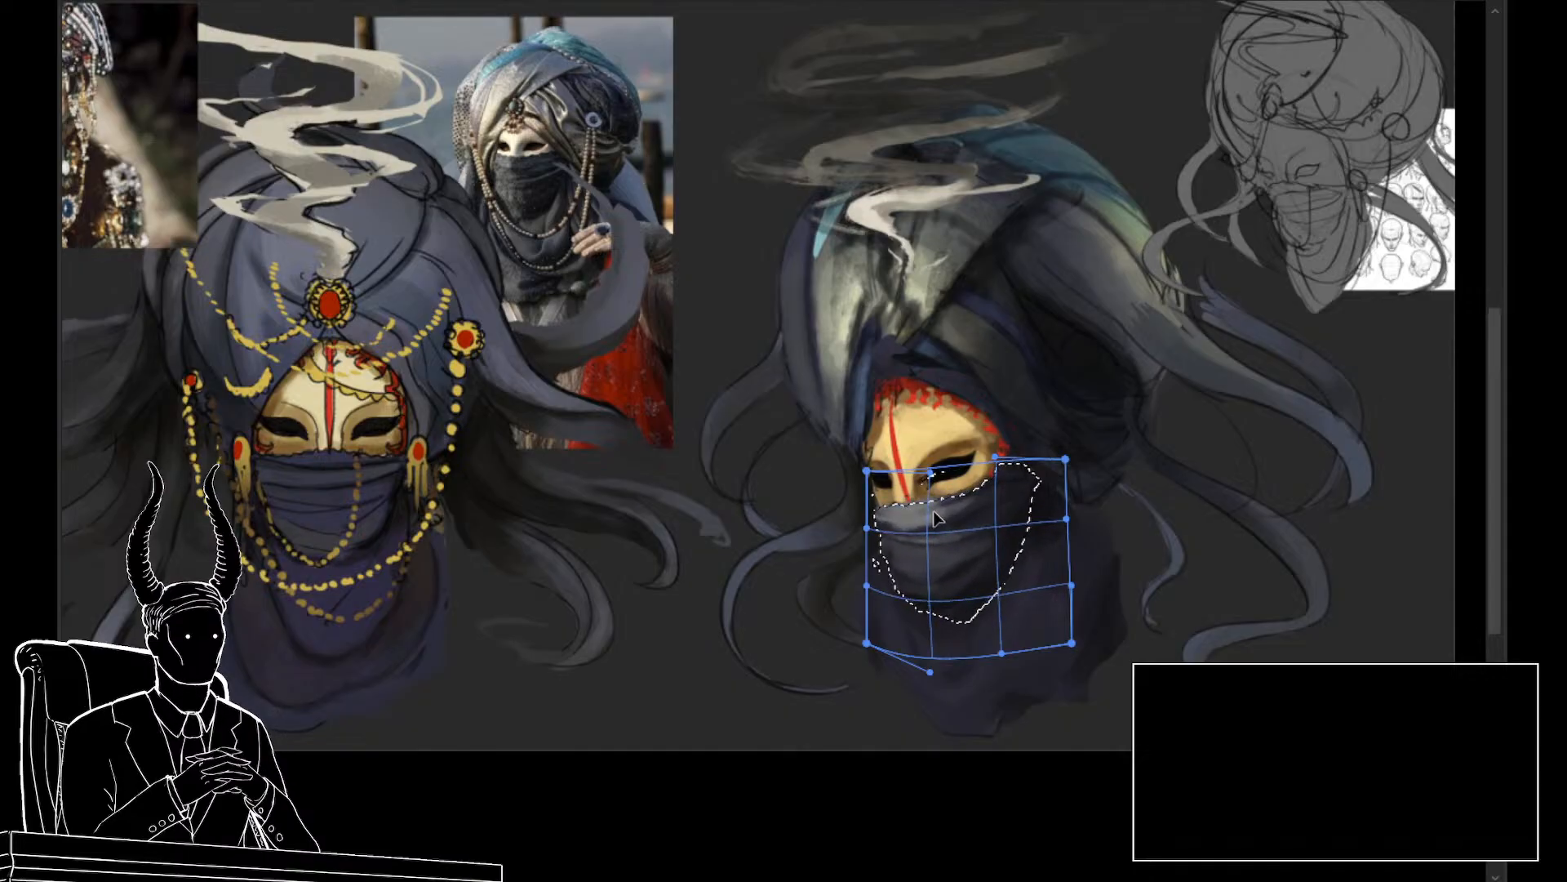
key("Return")
key("ctrl+d")
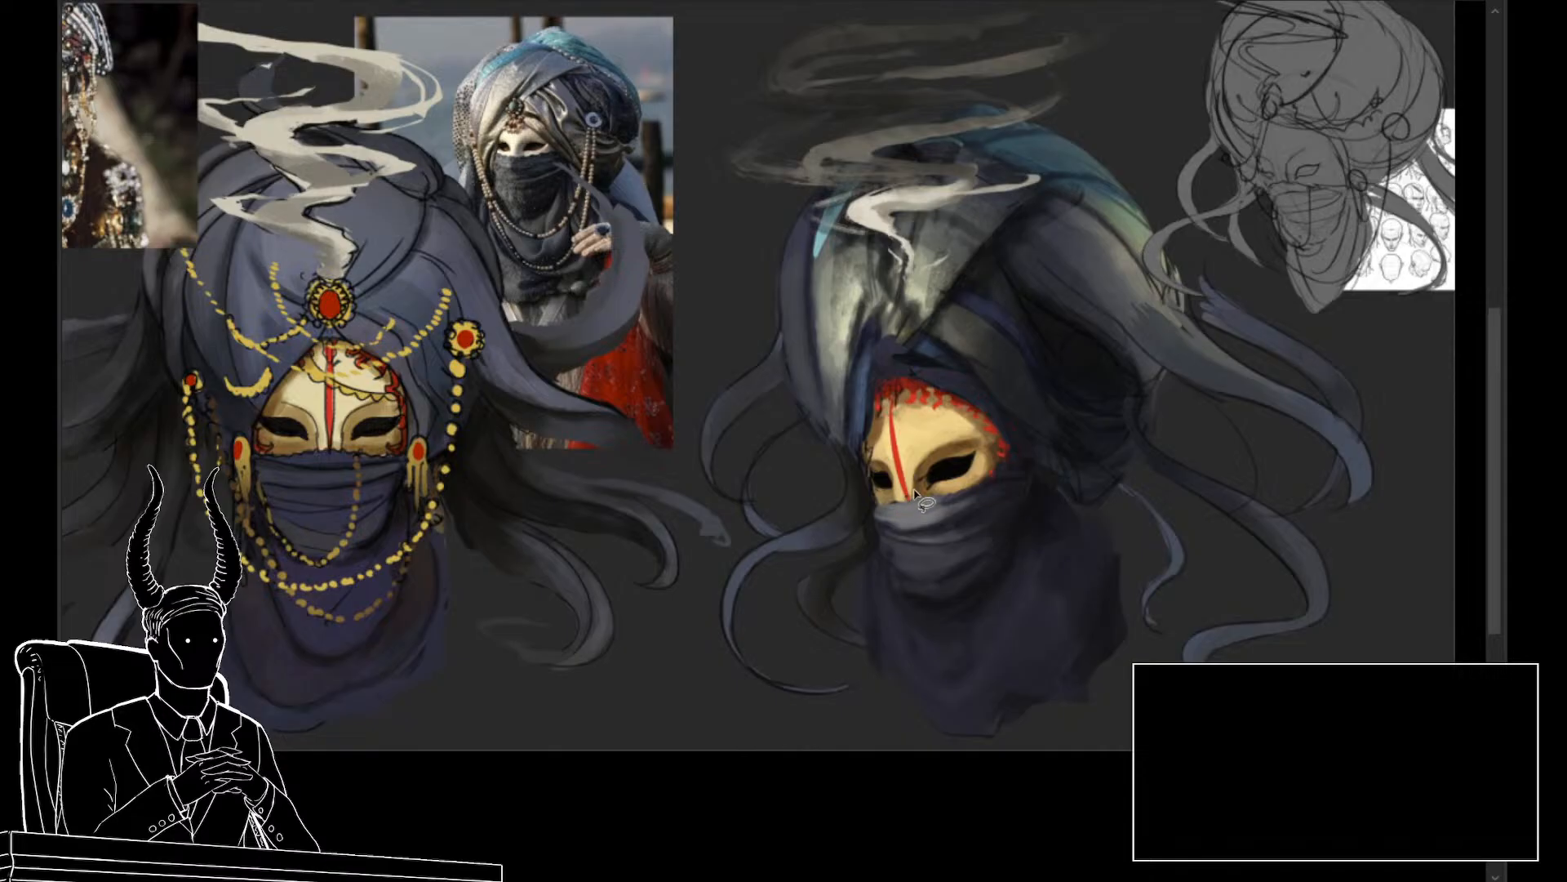
Select the red stripe down the centre of the mask and rotate it slightly clockwise so it stands more upright
key("b")
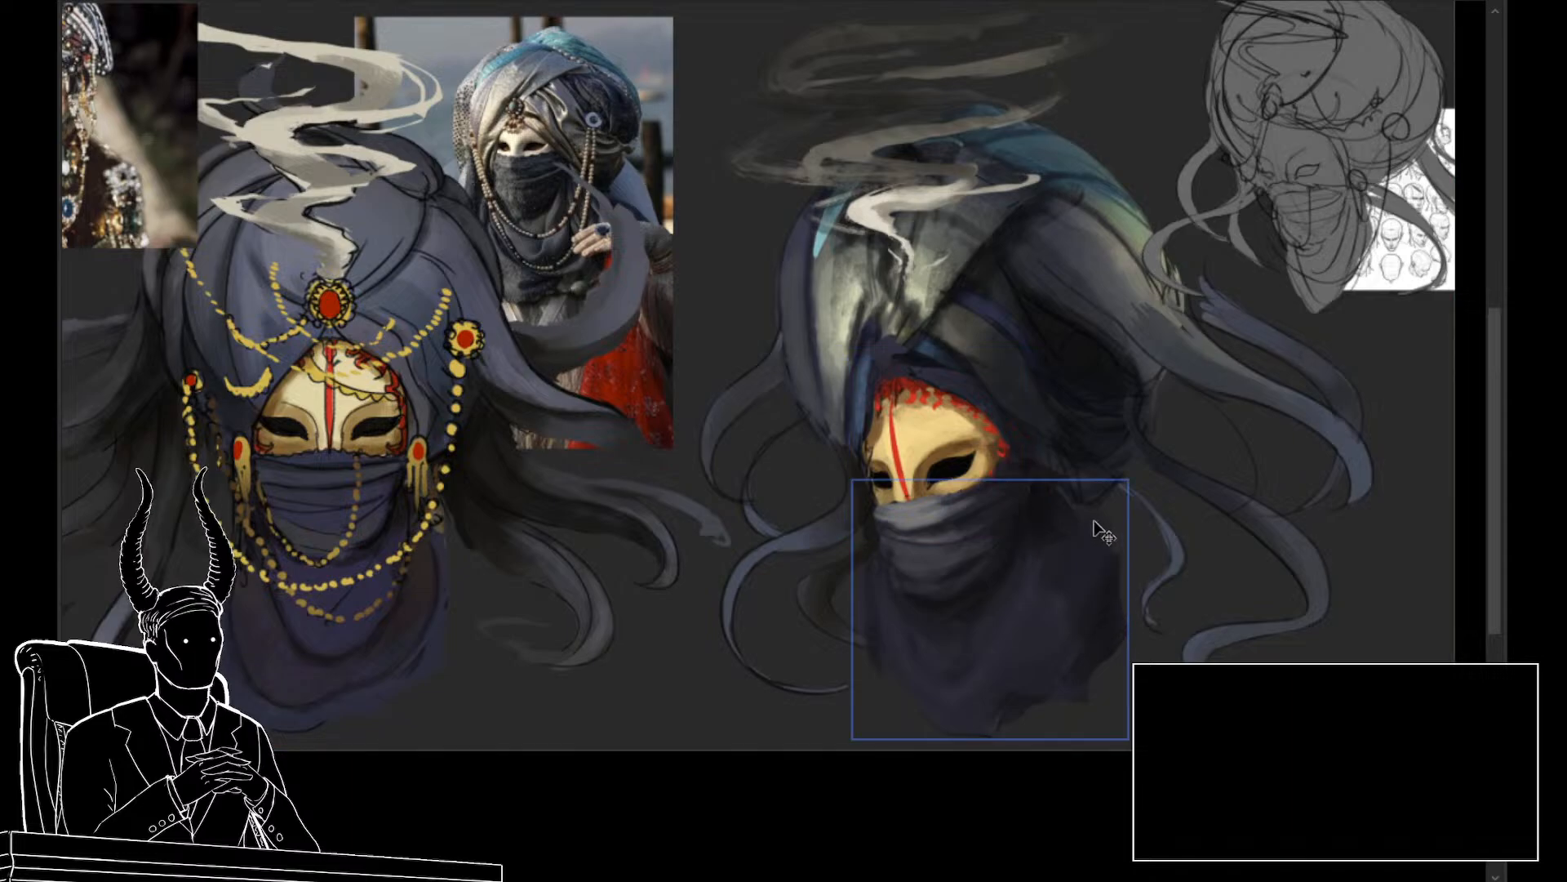
key("l")
mouse_move(890, 405)
left_mouse_down()
mouse_move(891, 506)
mouse_move(939, 535)
mouse_move(918, 445)
left_mouse_up()
key("ctrl+t")
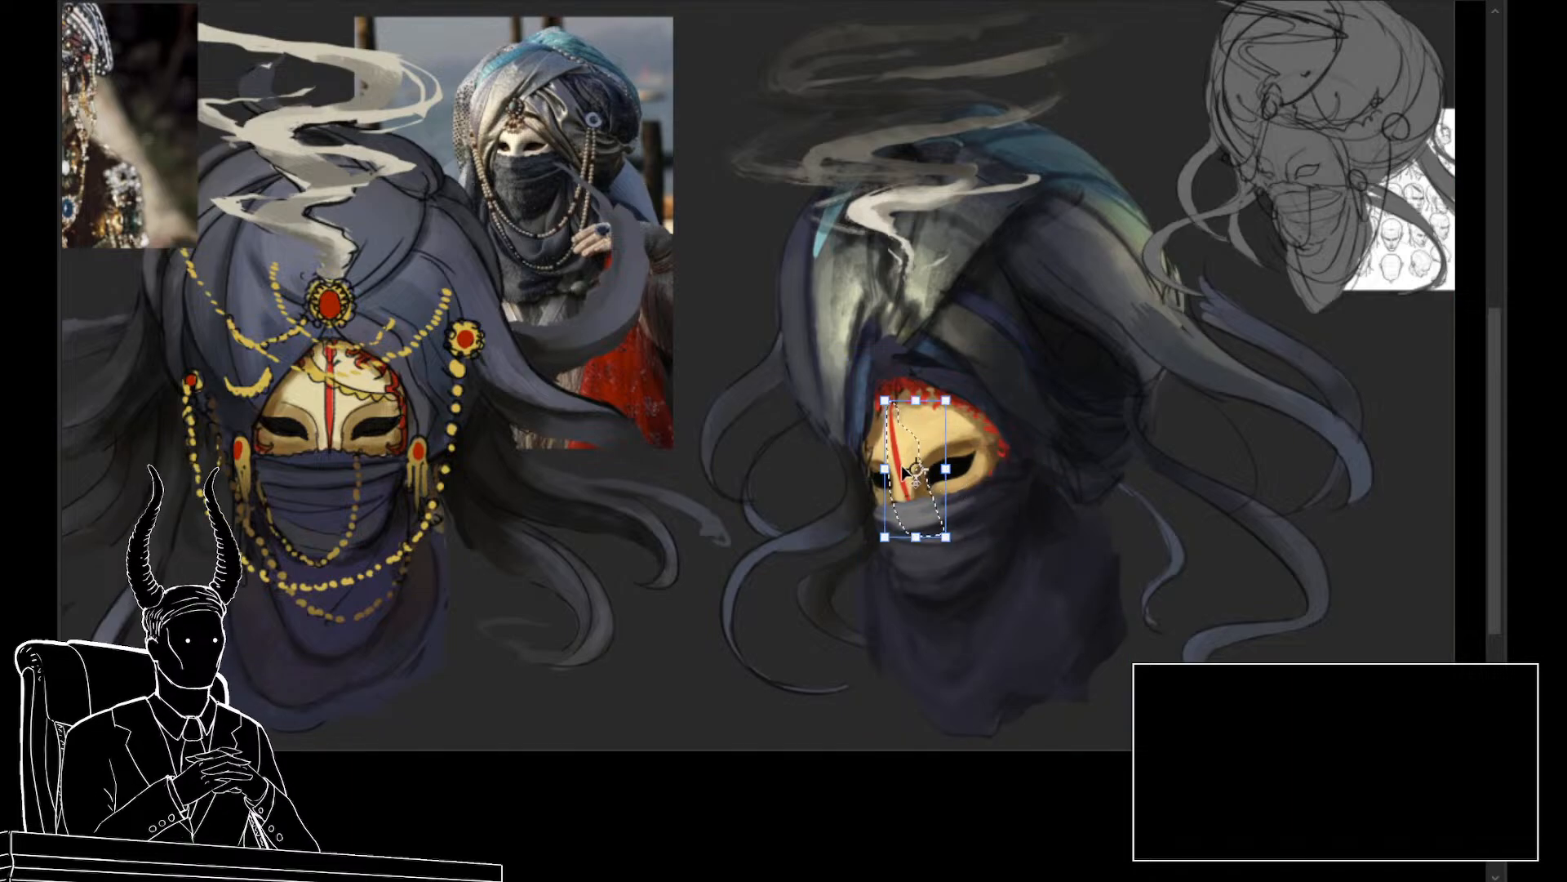
left_click_drag(1012, 405, 1014, 417)
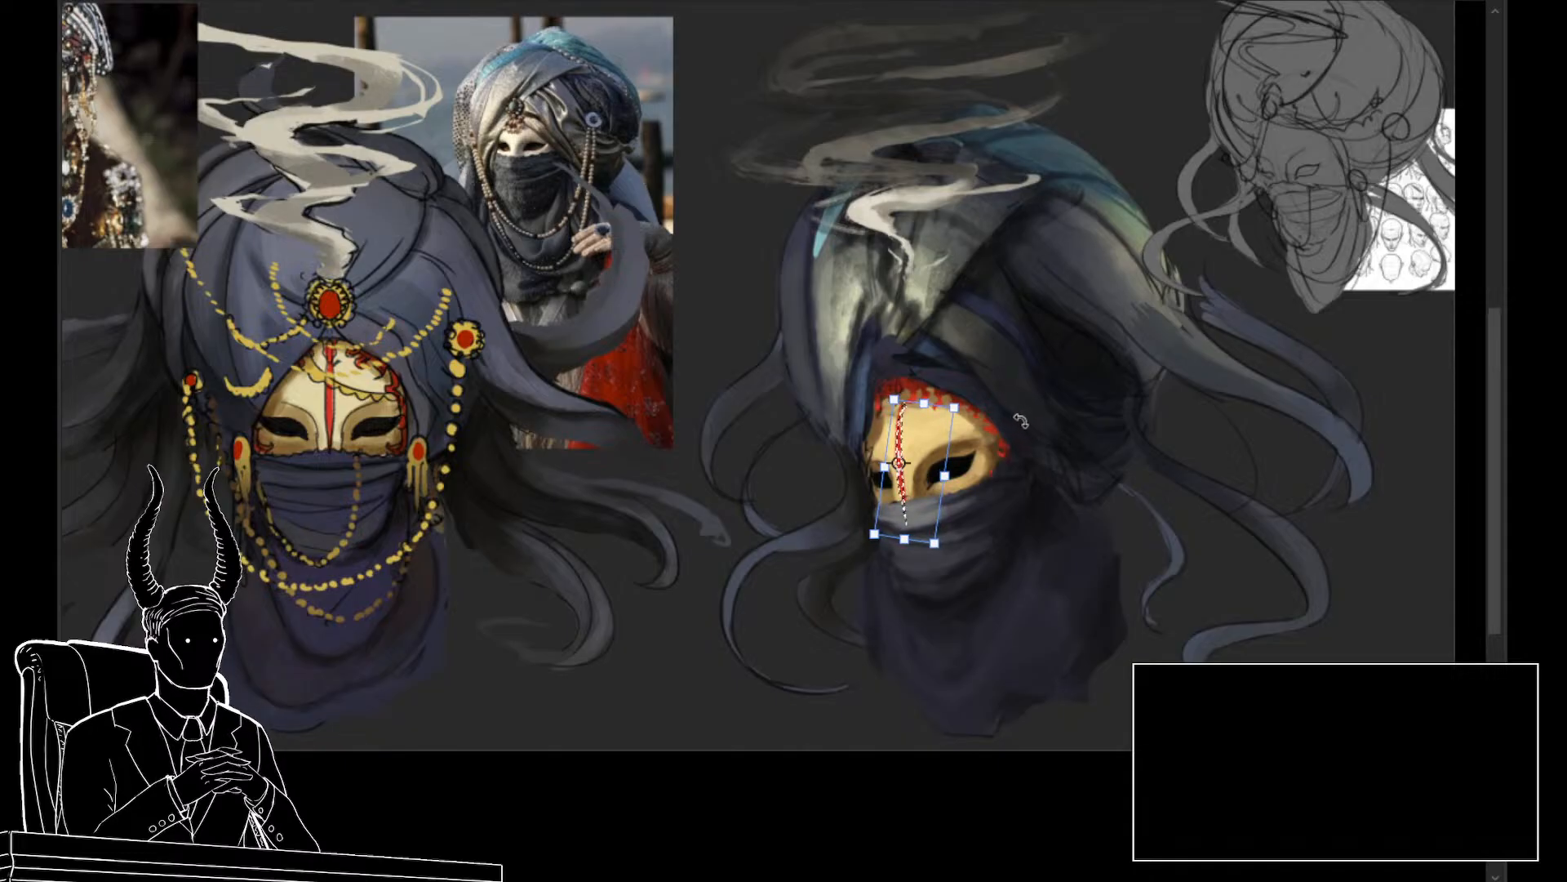
key("Return")
key("ctrl+d")
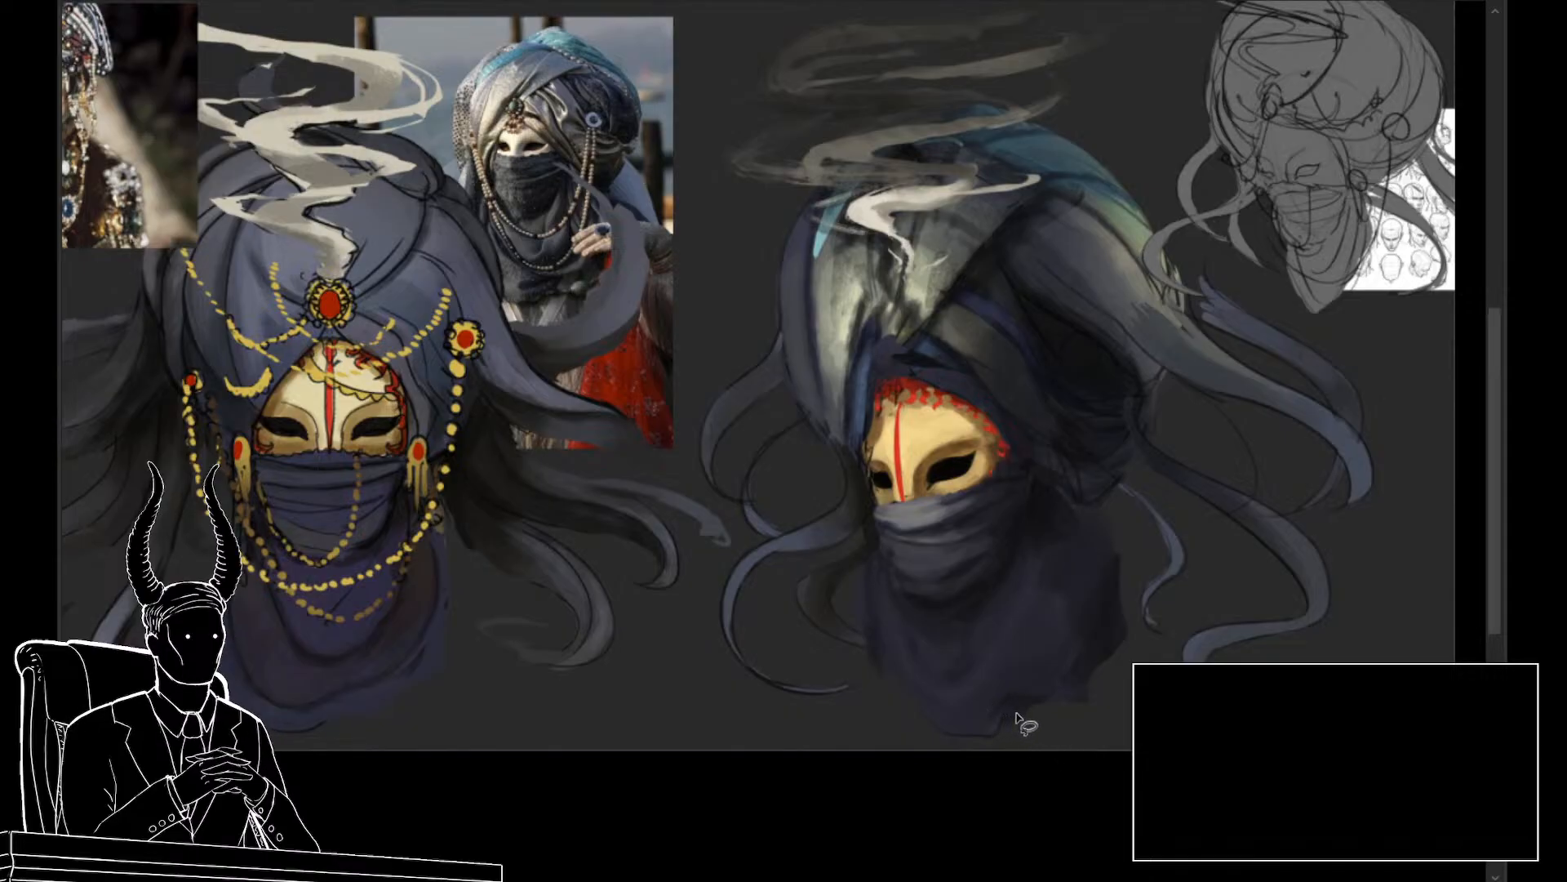
Warp the face veil layer, bulging its front edge outward, drawing in its lower front corner and stretching its rear edge outward
mouse_move(1022, 724)
left_mouse_down()
mouse_move(1050, 721)
mouse_move(1033, 718)
left_mouse_up()
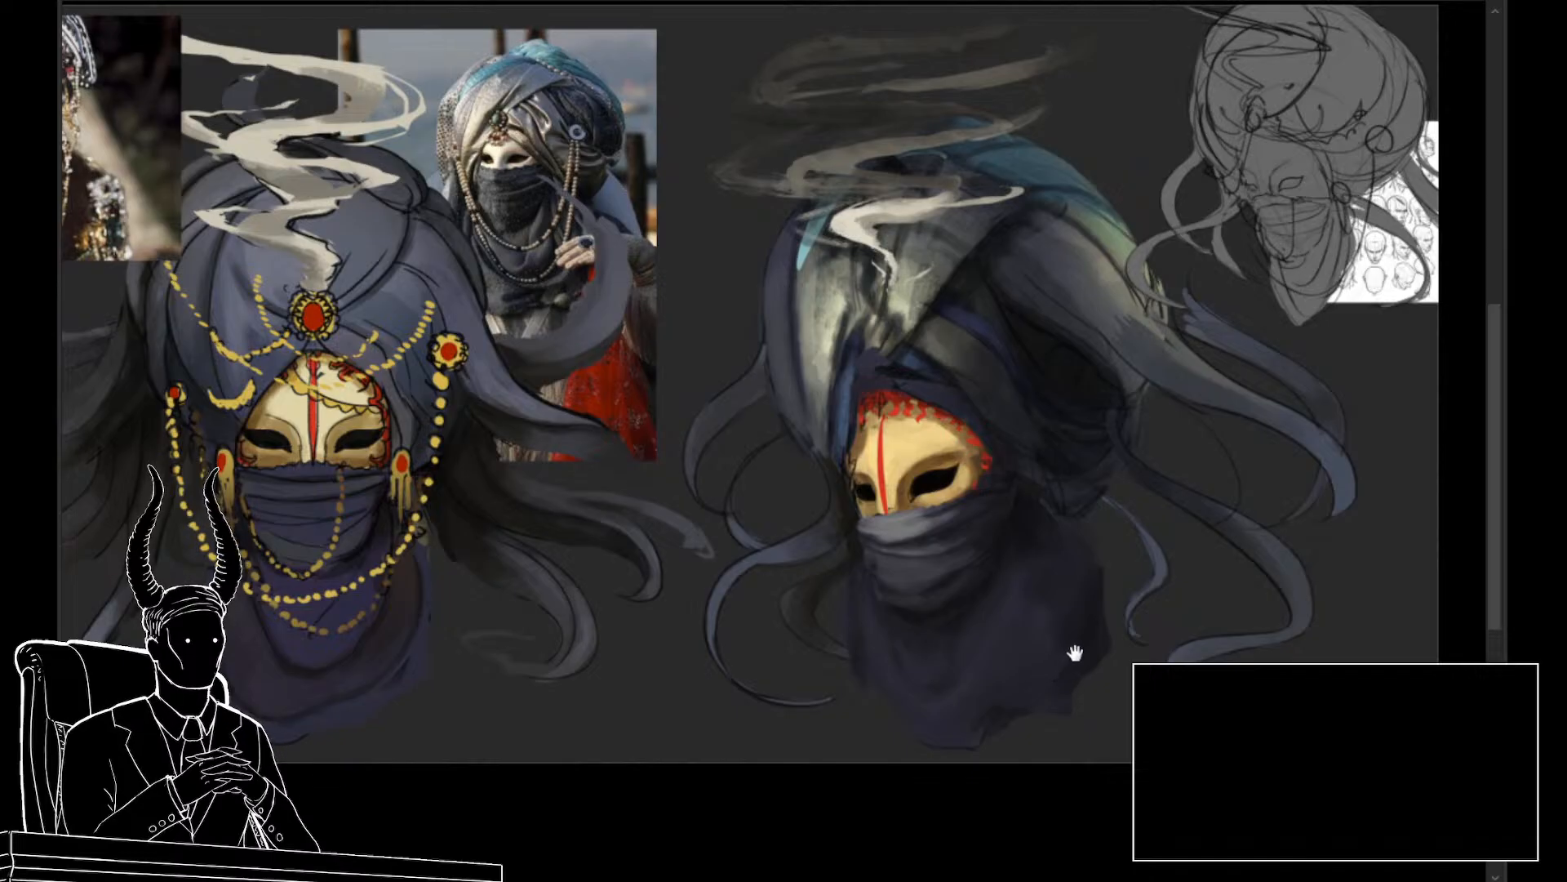
left_click_drag(1074, 653, 1040, 658)
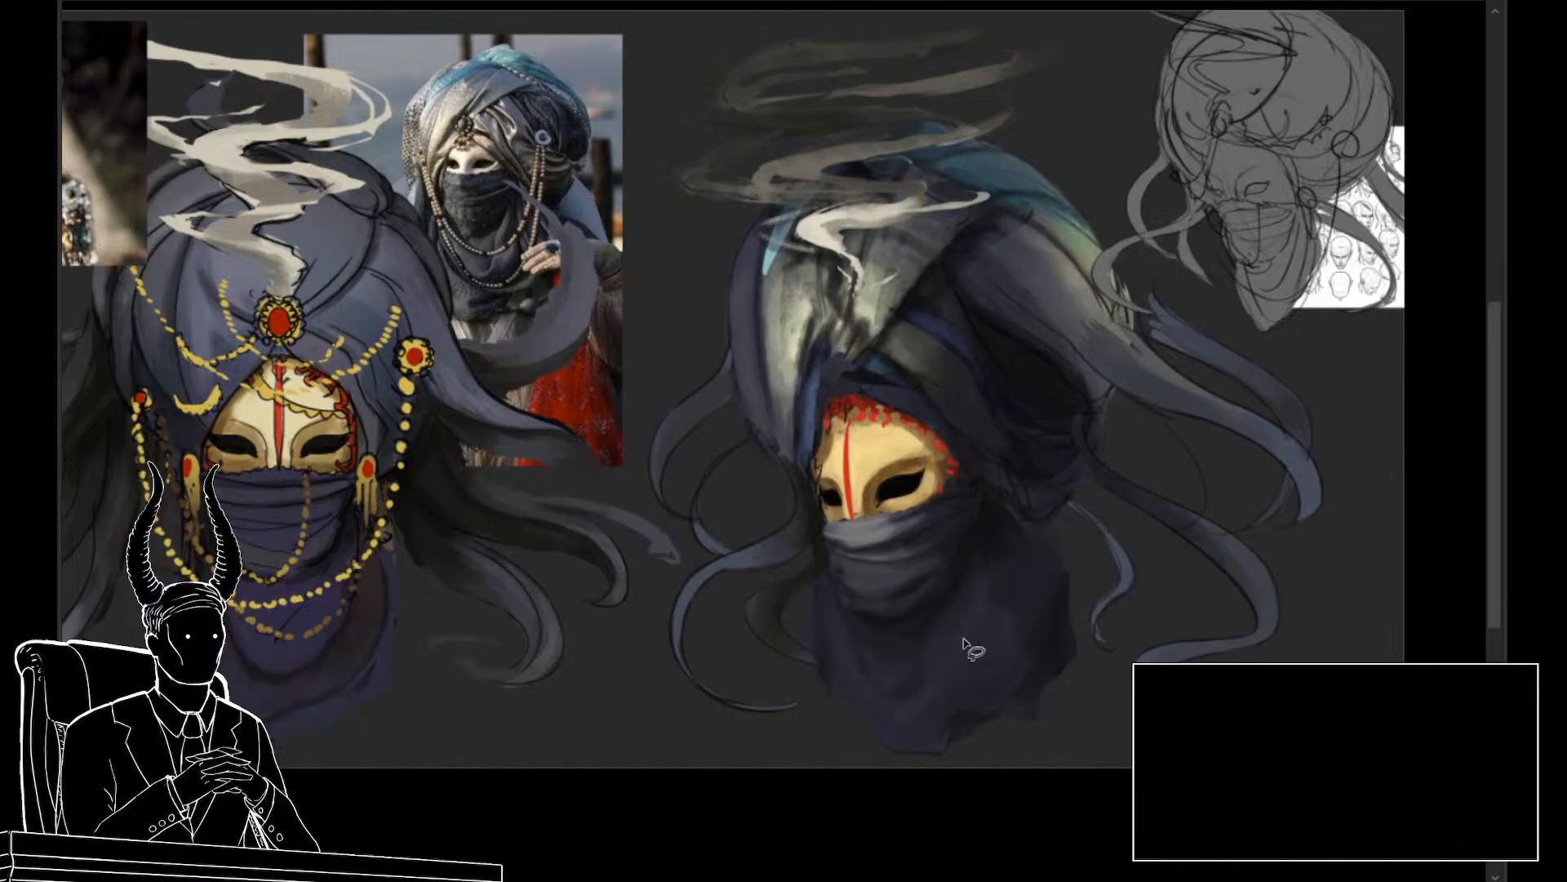
key("ctrl+t")
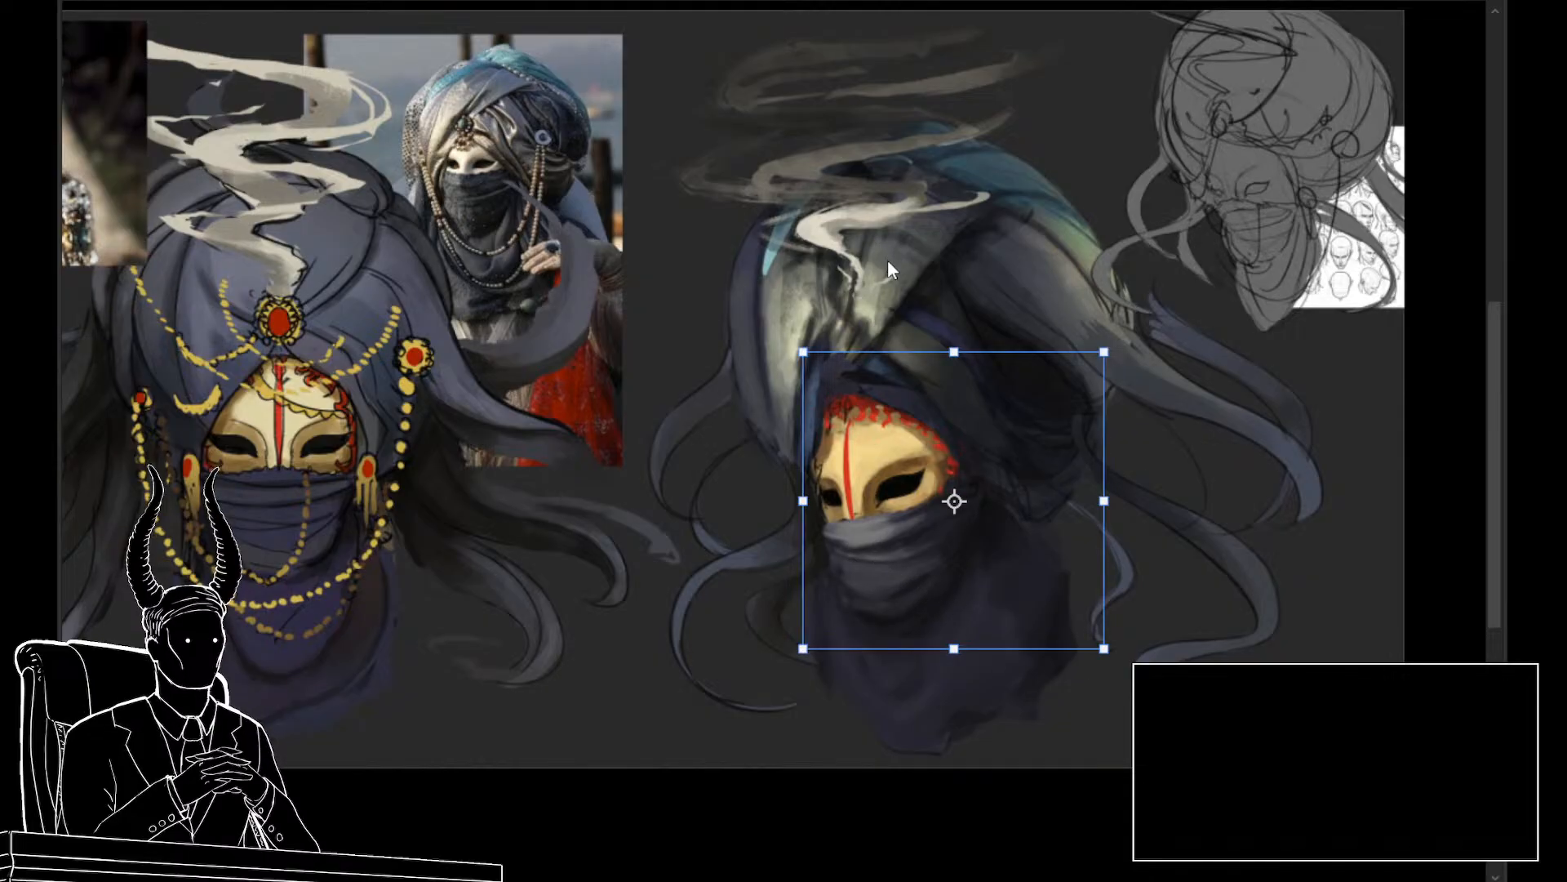
key("ctrl+alt+w")
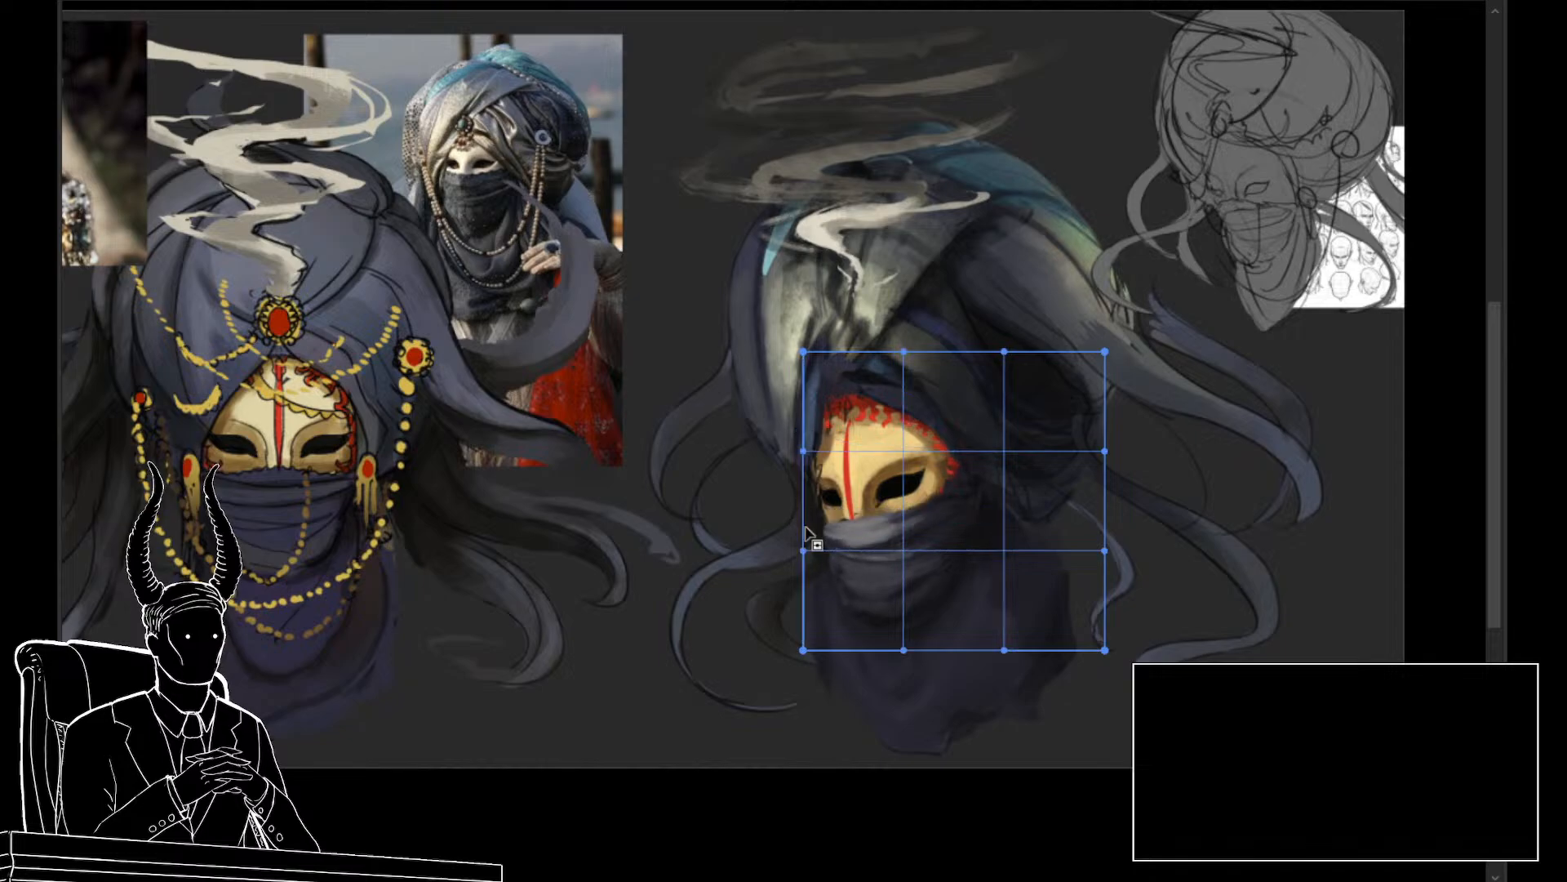
left_click_drag(805, 555, 787, 516)
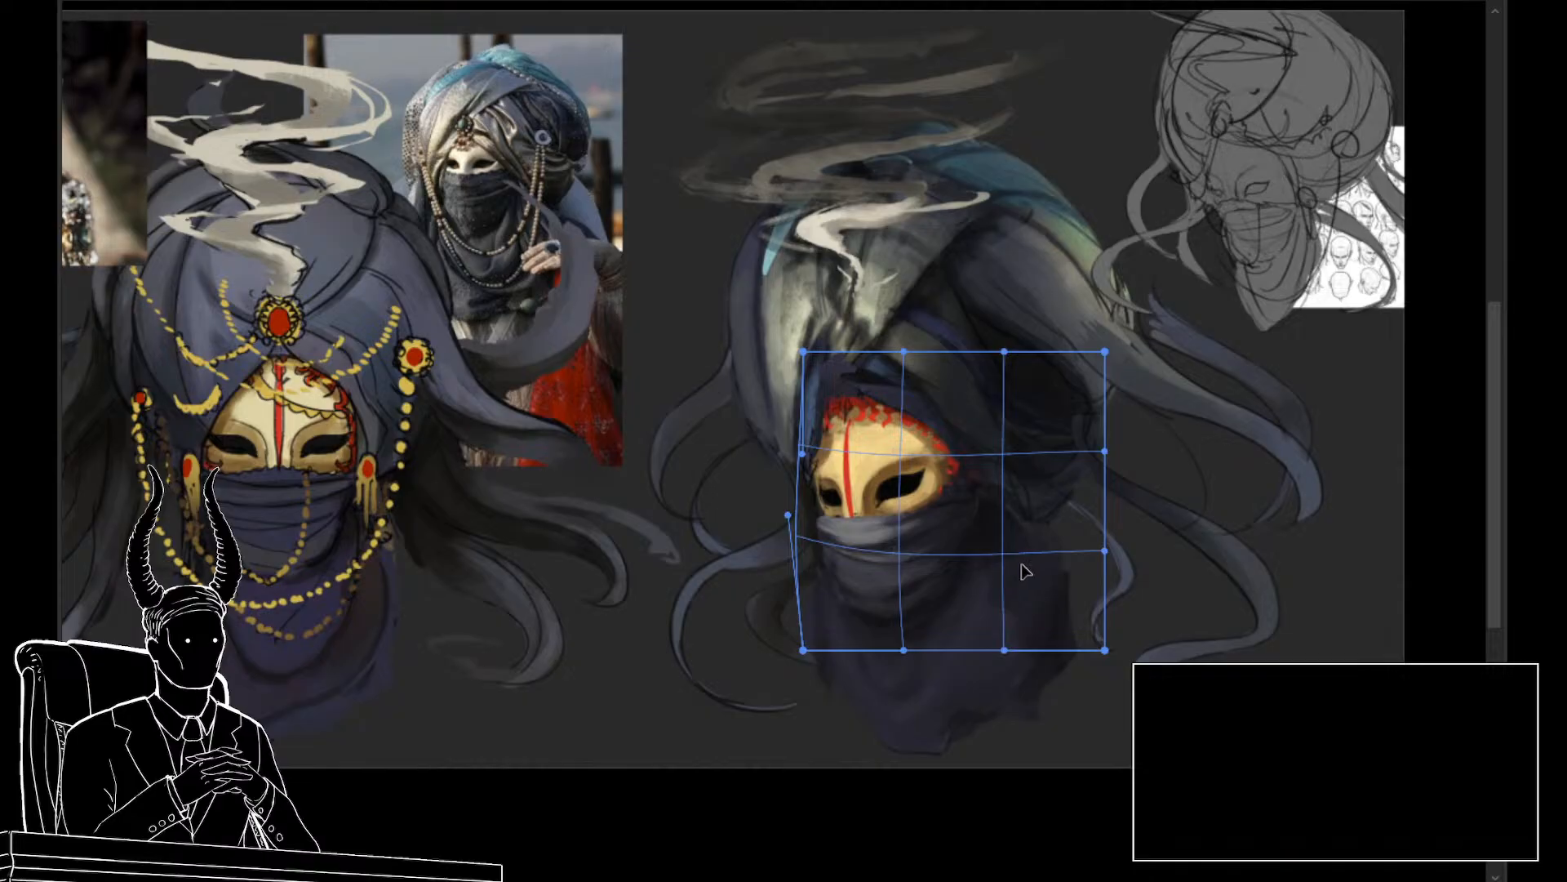
left_click_drag(804, 649, 842, 650)
left_click_drag(844, 544, 831, 536)
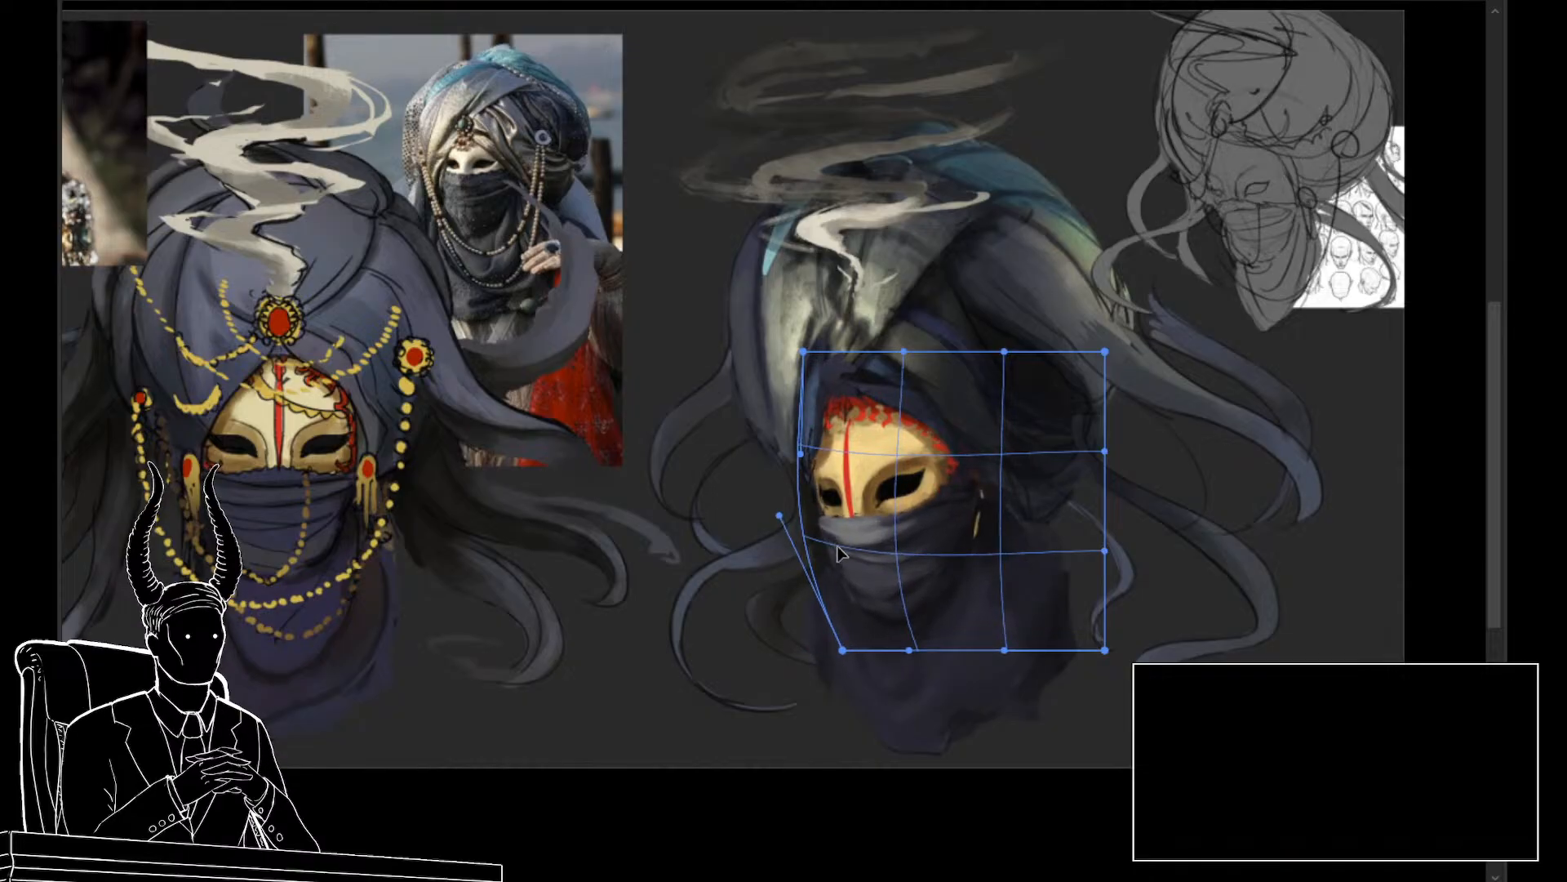
left_click_drag(1103, 549, 1164, 538)
key("Return")
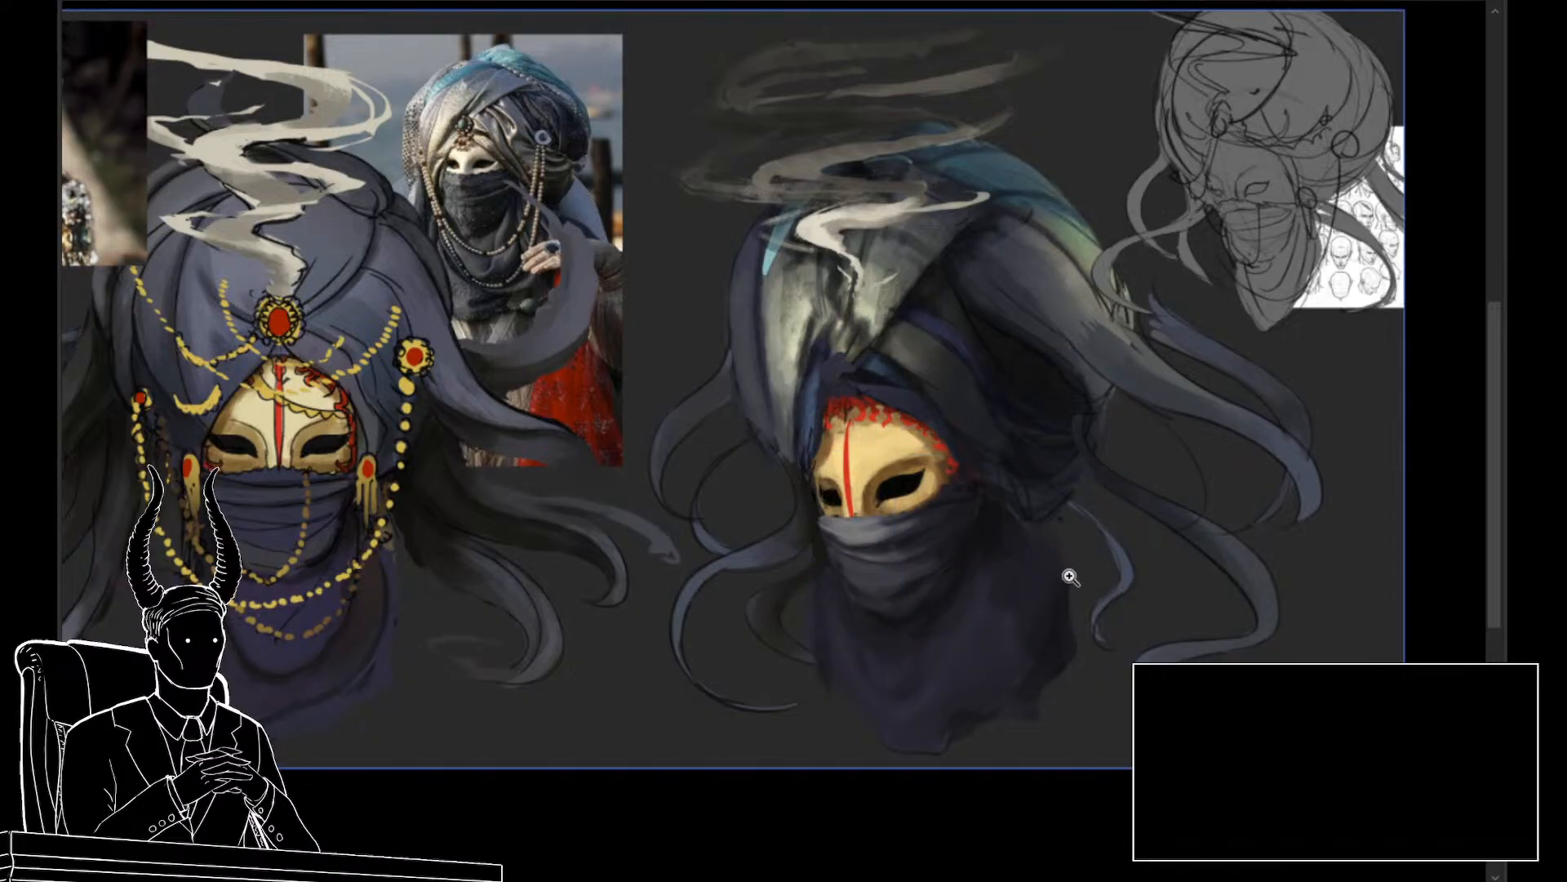
Skew the neck scarf so its lower edge shifts up and rearward, pulling in the upper rear corner and extending the lower rear one
left_click_drag(1068, 576, 1102, 660)
key("ctrl+t")
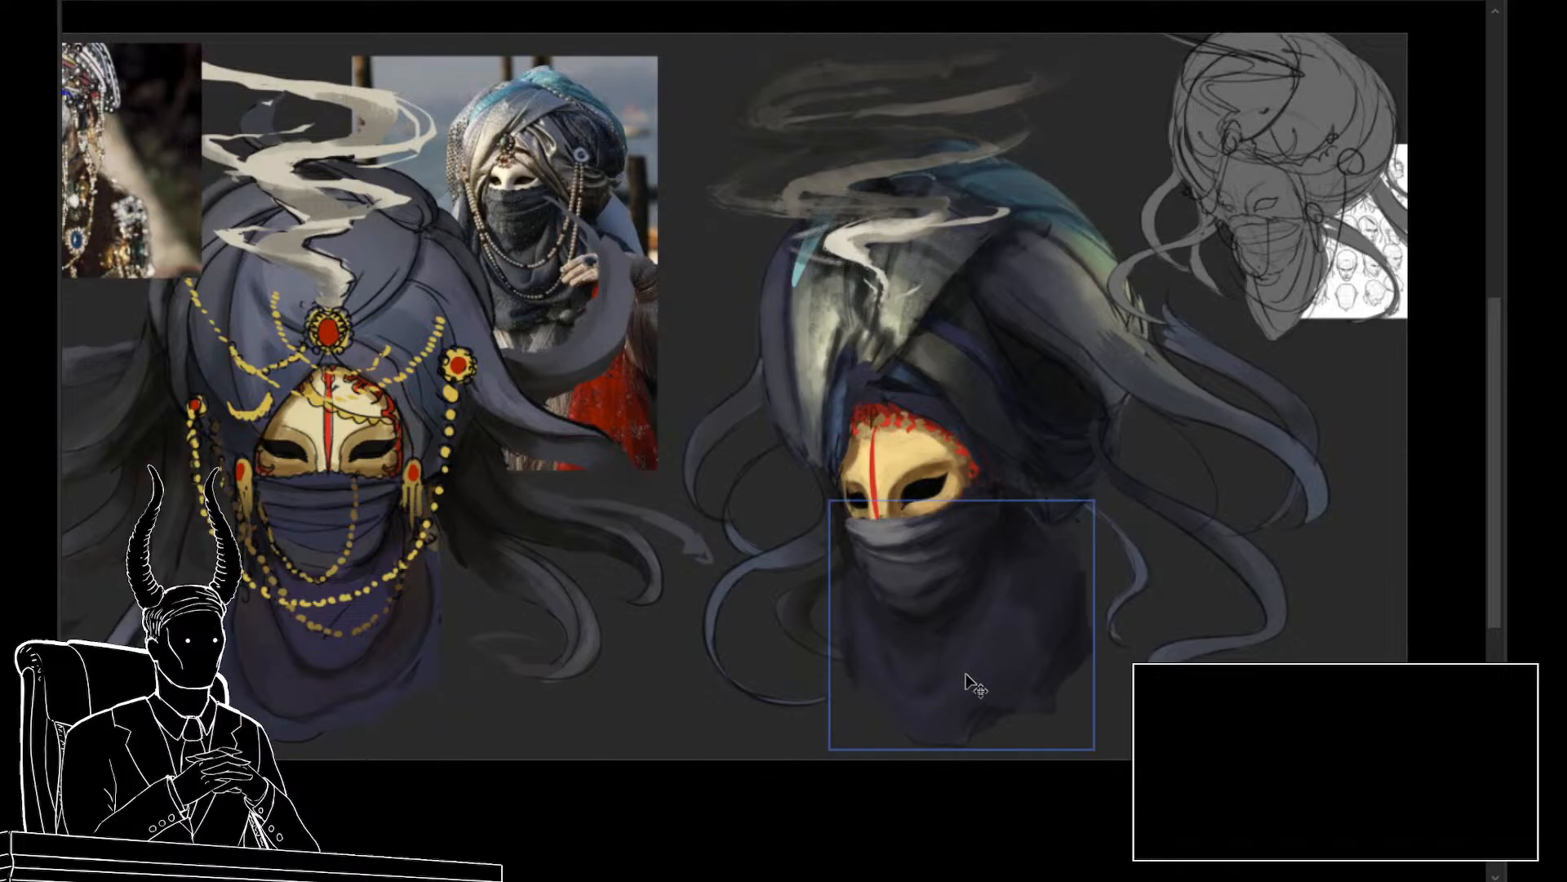
mouse_move(962, 748)
left_mouse_down()
mouse_move(989, 739)
mouse_move(965, 743)
left_mouse_up()
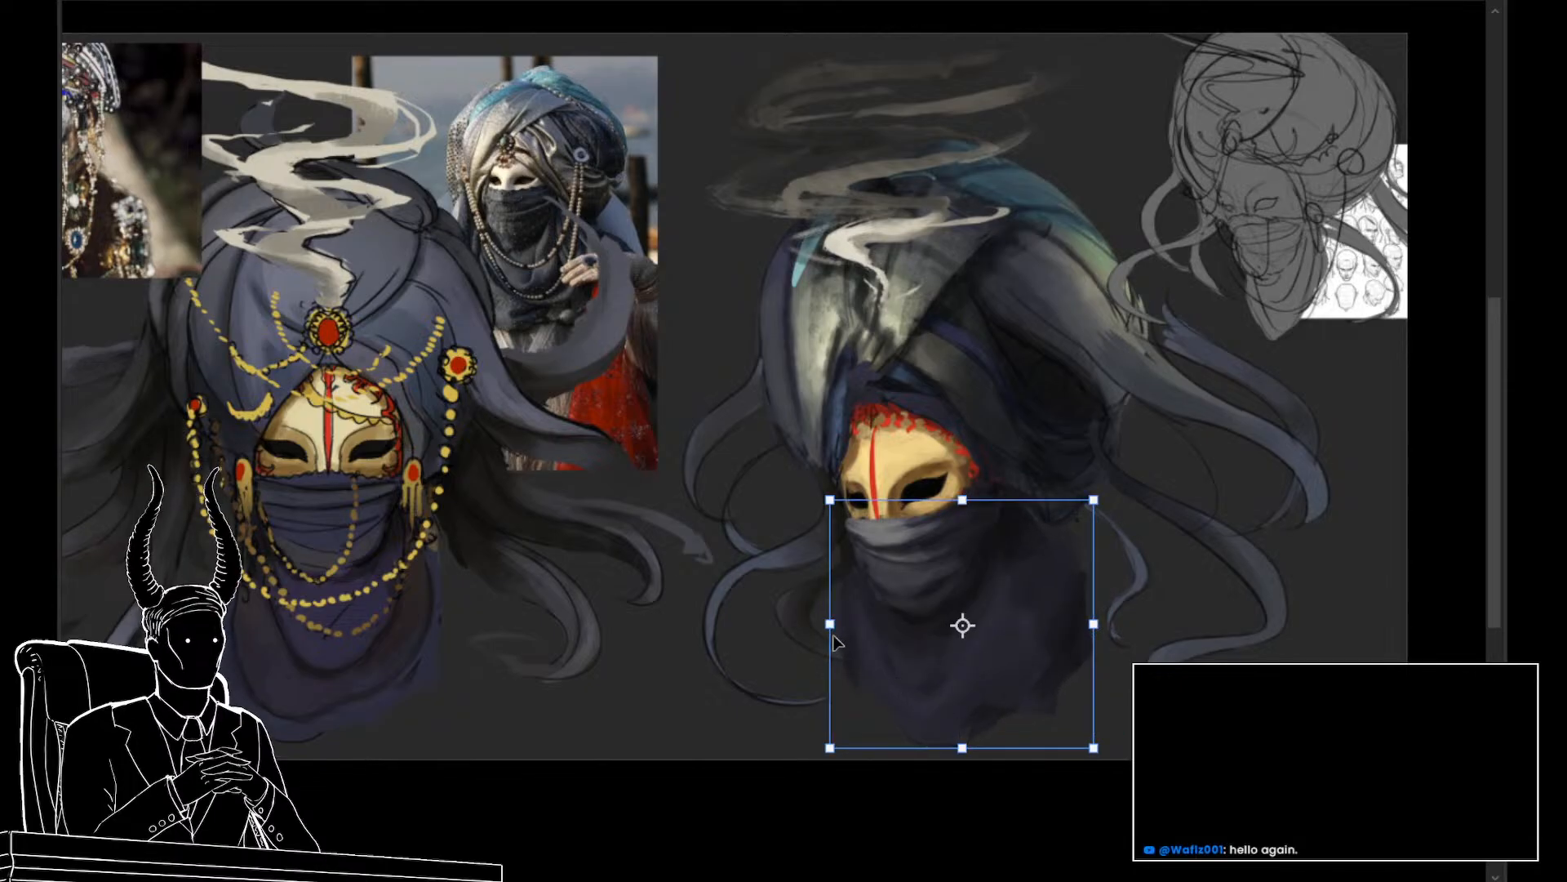
left_click_drag(833, 633, 833, 745)
left_click_drag(966, 748, 993, 725)
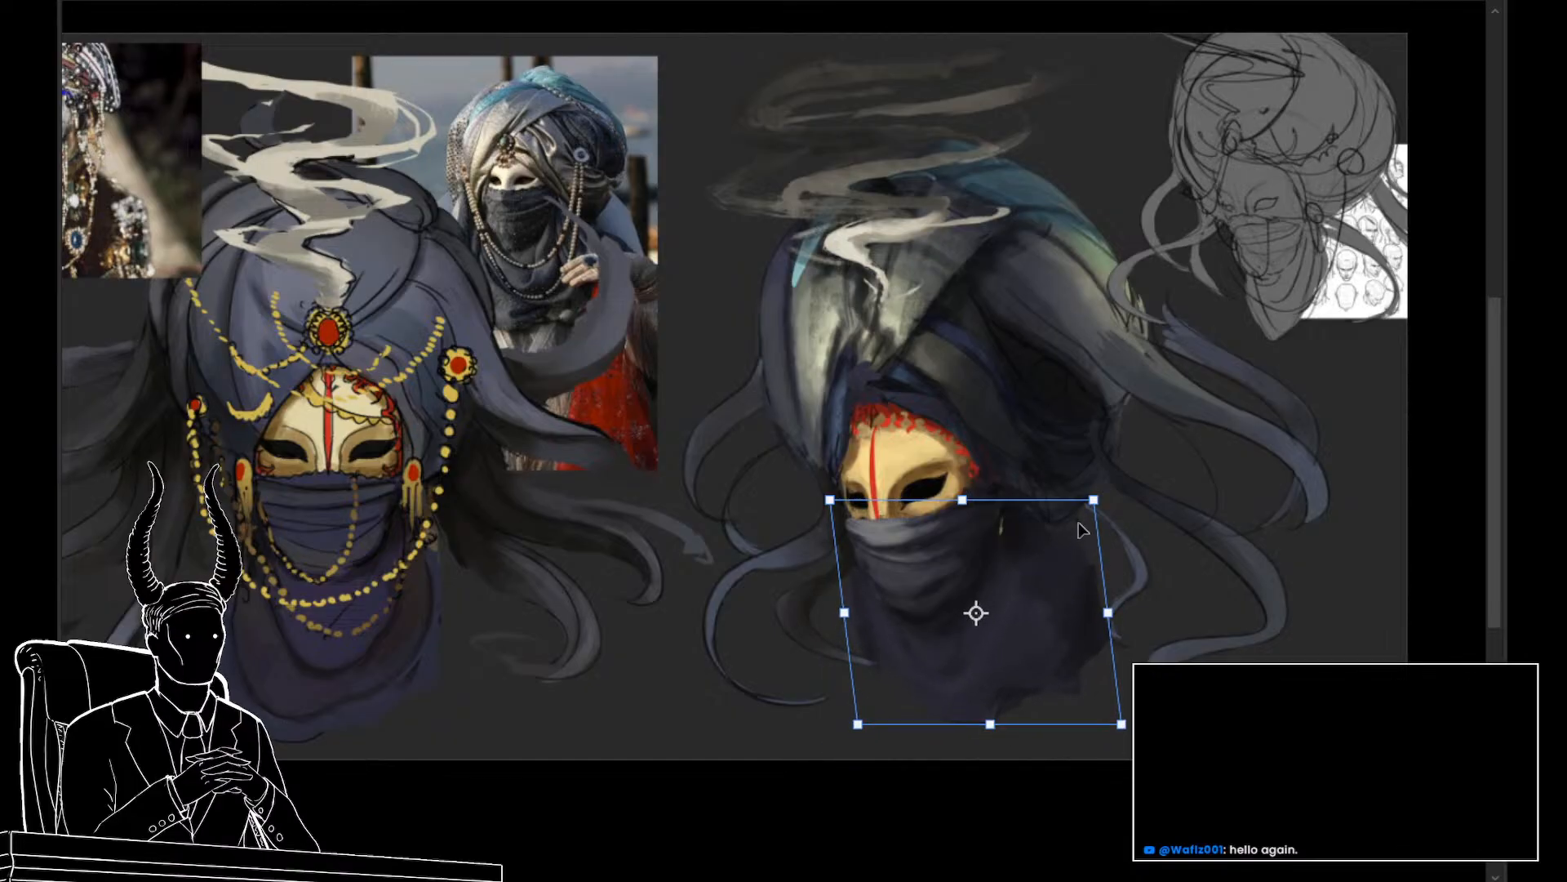
left_click_drag(1094, 499, 1084, 502)
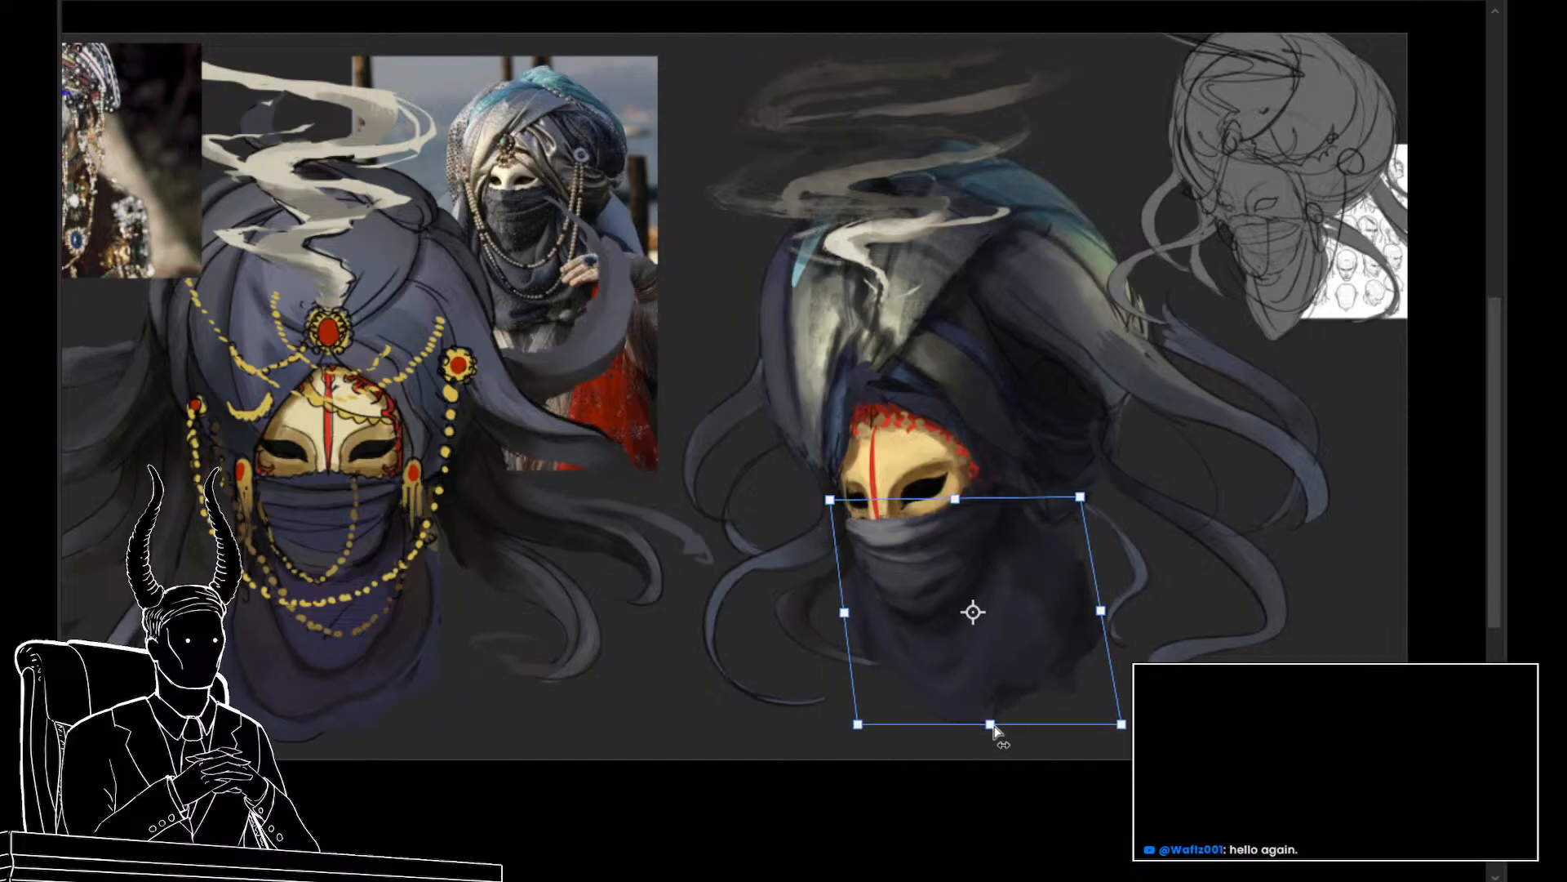
left_click_drag(994, 730, 1000, 736)
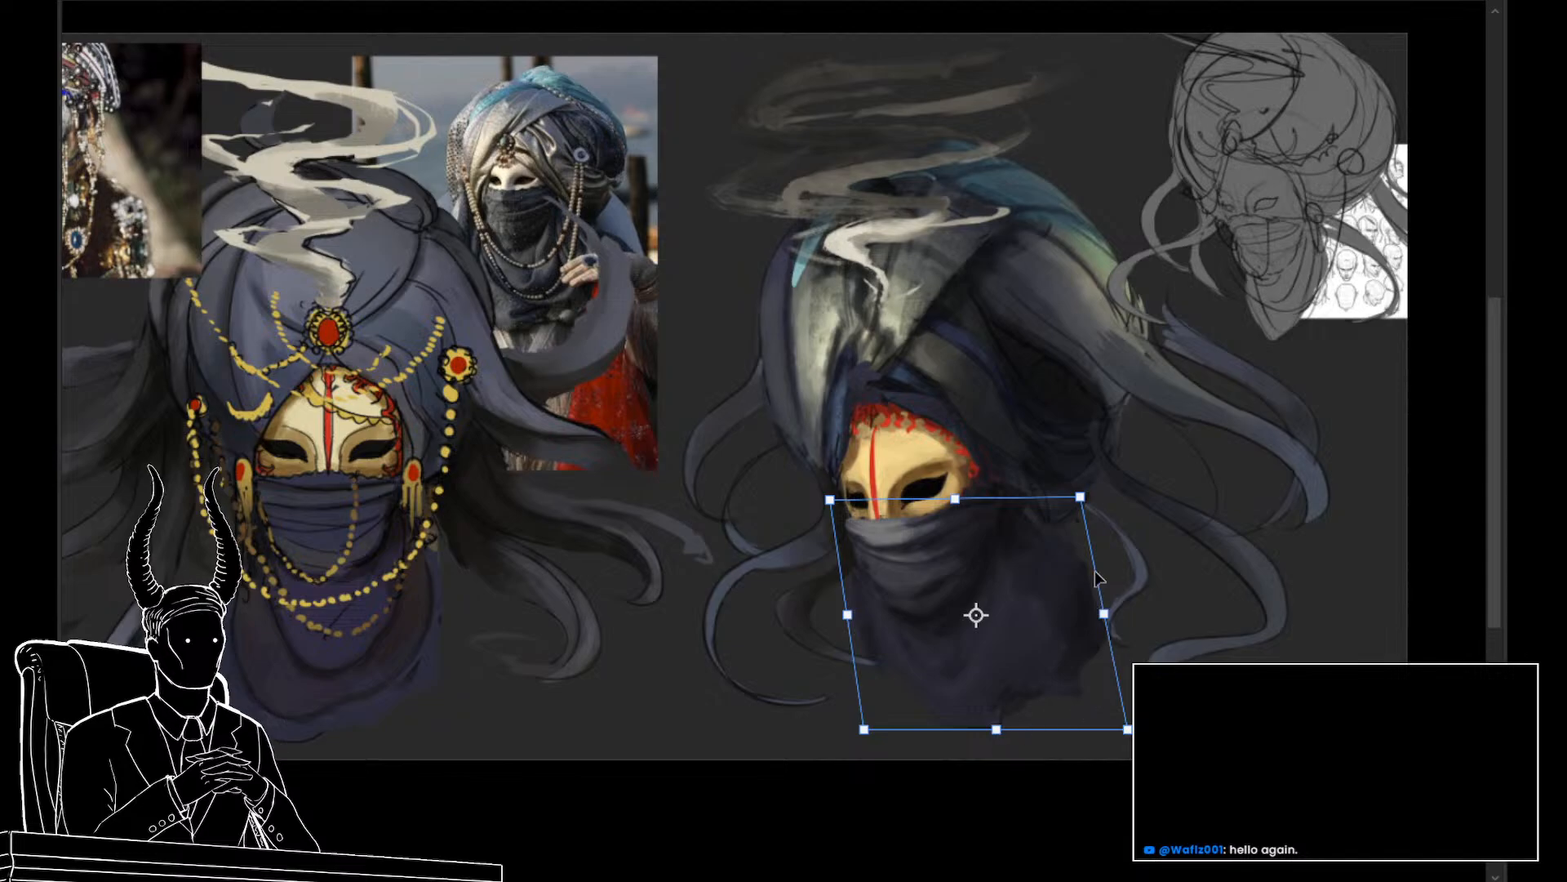
left_click_drag(1083, 500, 1082, 493)
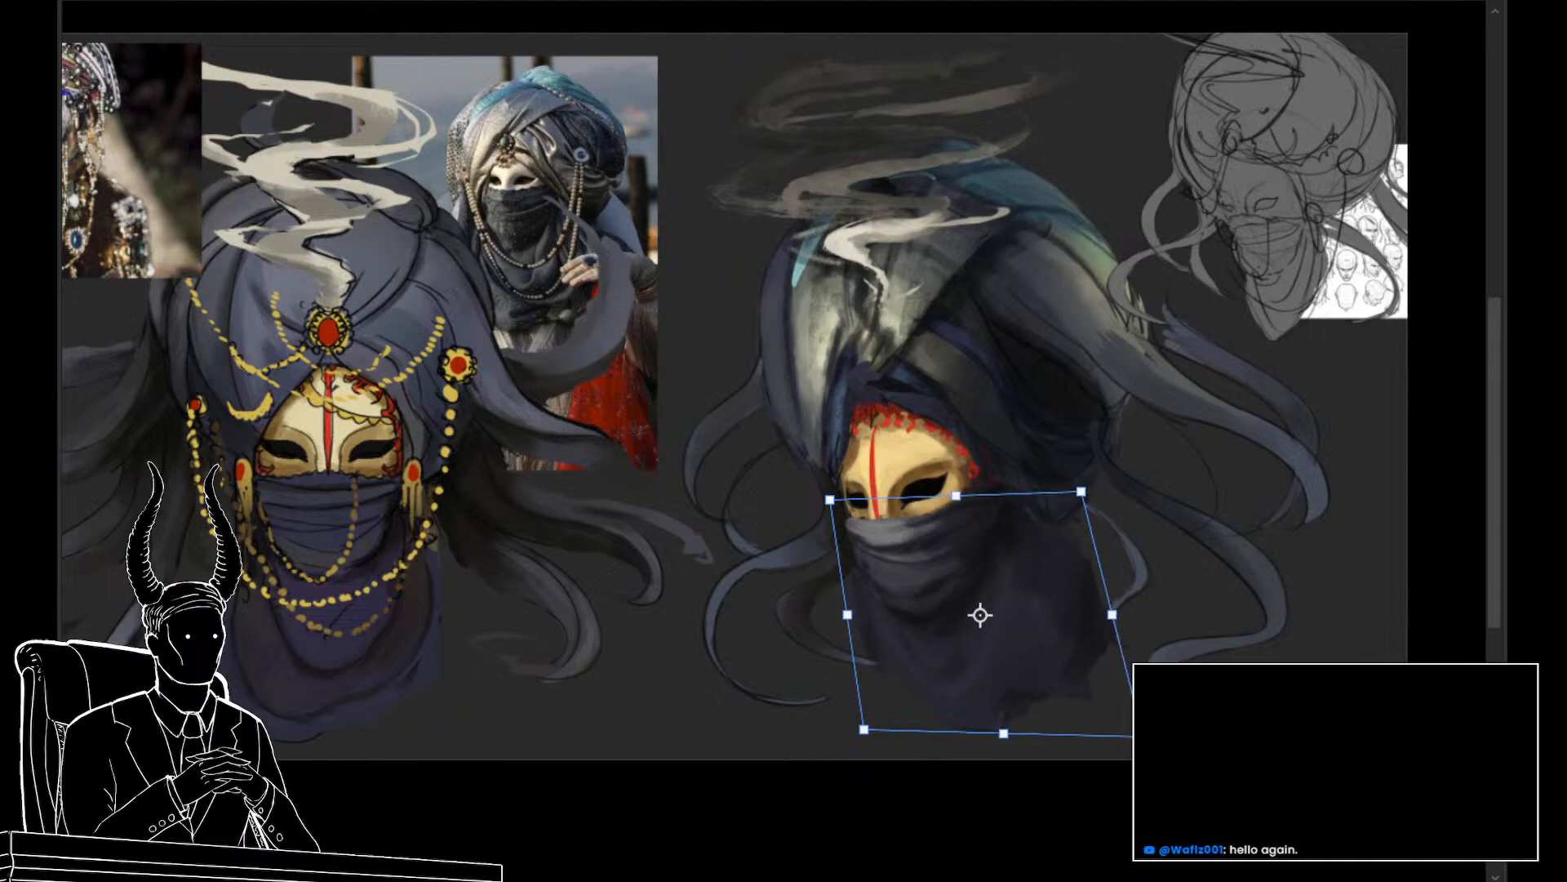
left_click_drag(1128, 729, 1139, 736)
key("Return")
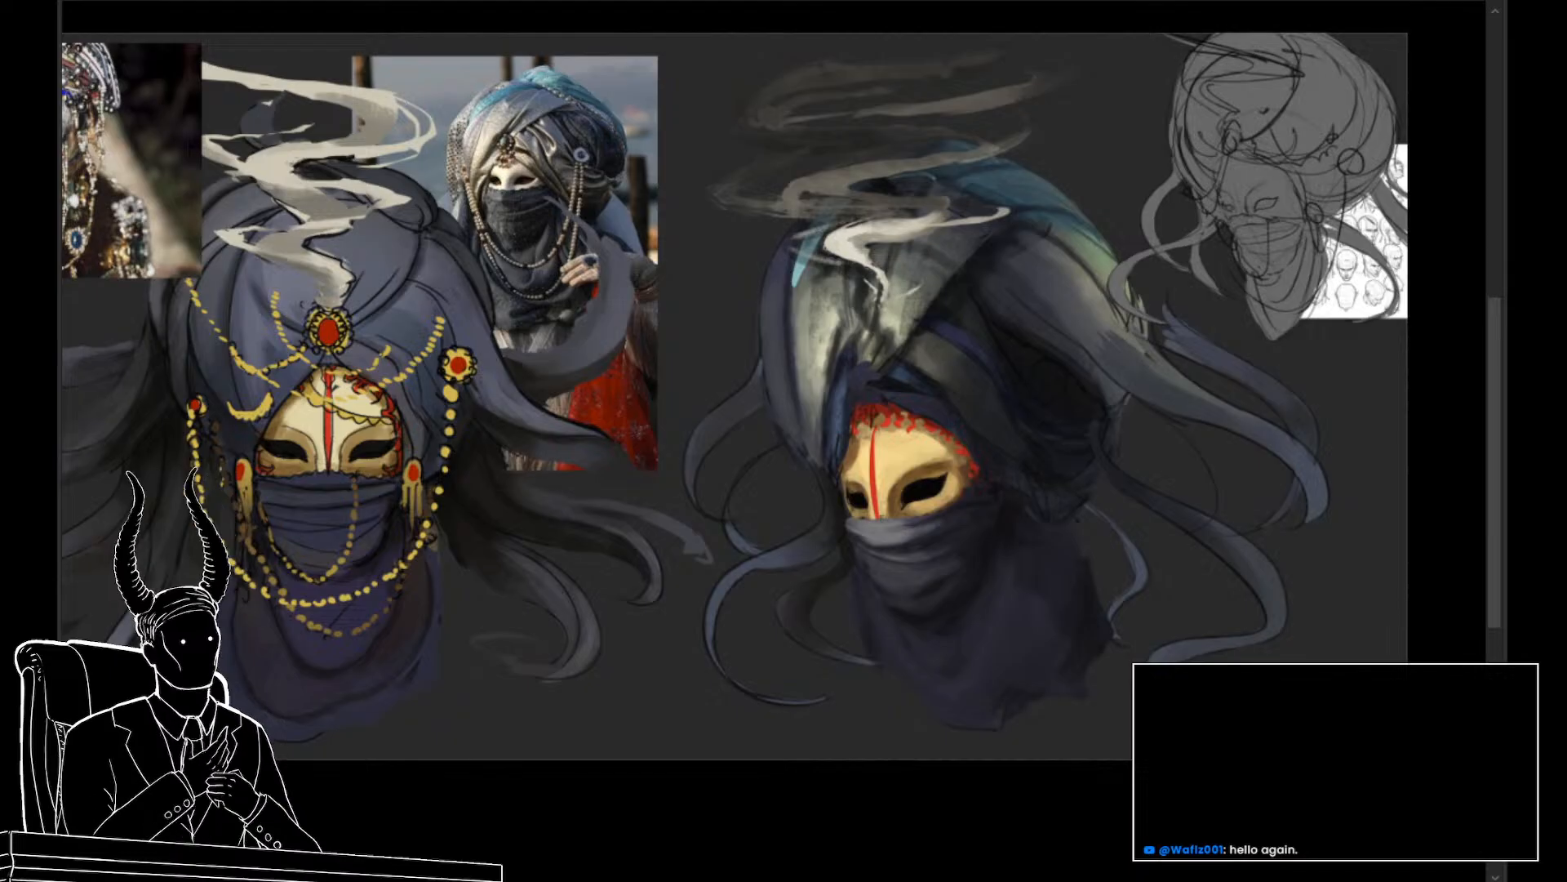
left_click_drag(843, 493, 1112, 734)
left_click_drag(1075, 650, 1094, 723)
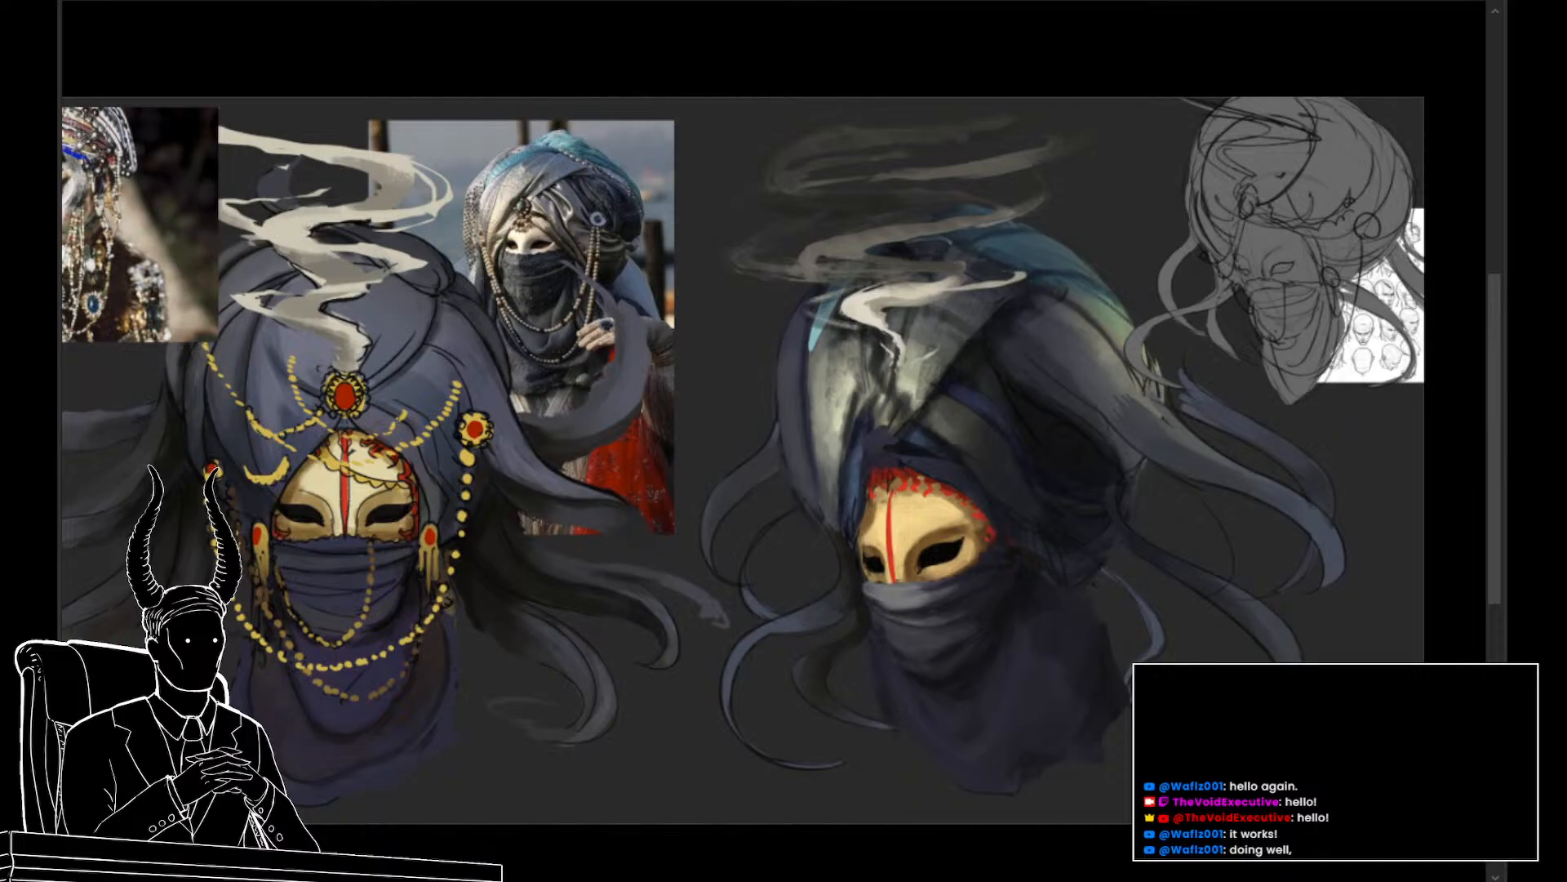
left_click(949, 616)
left_click(1009, 661)
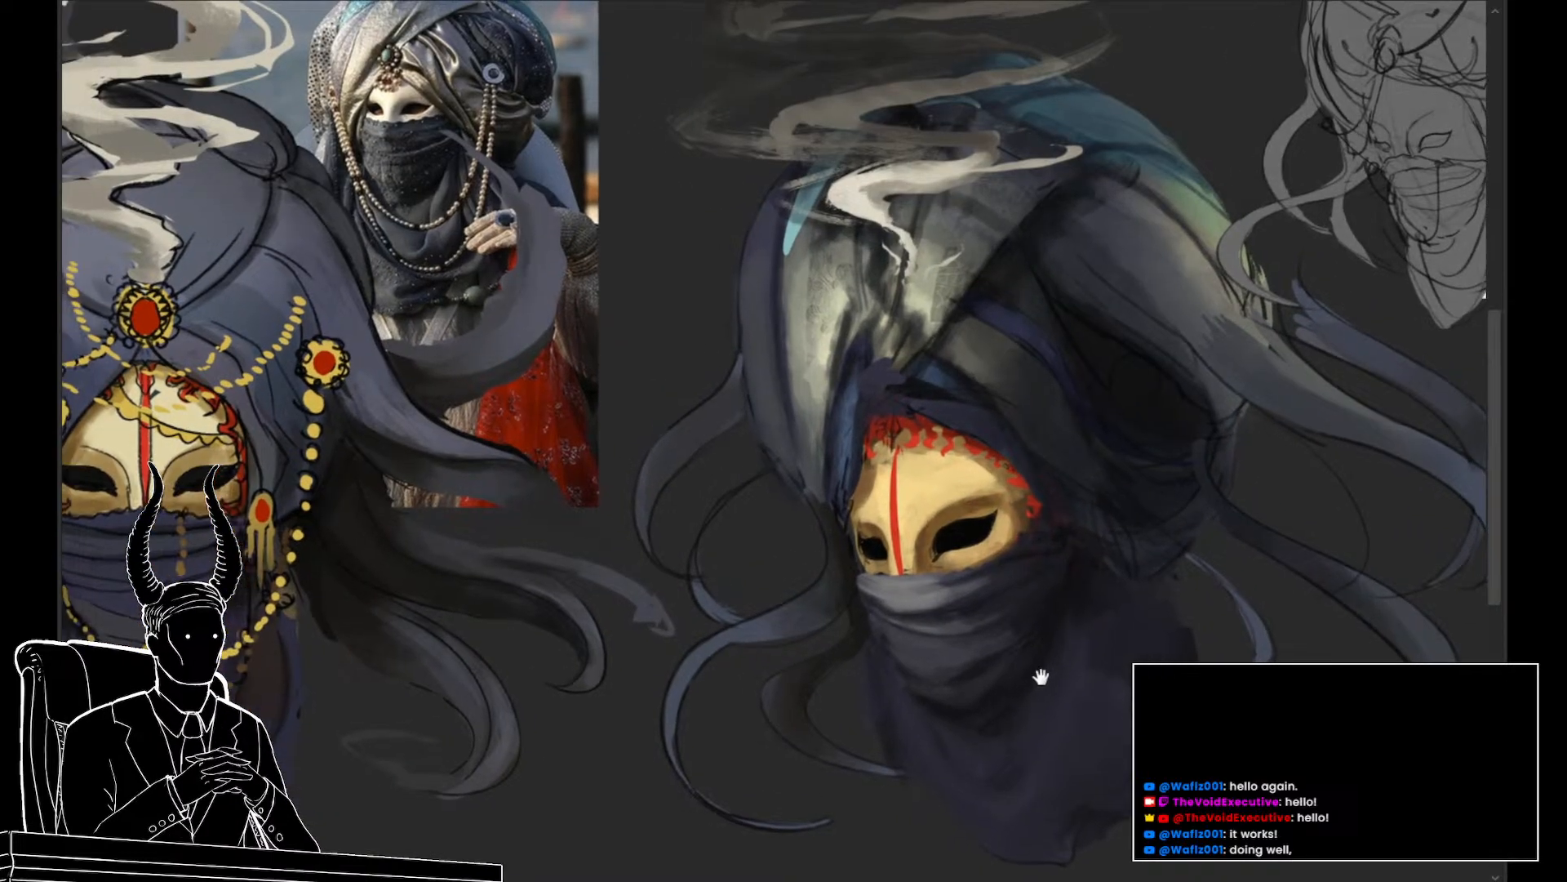
left_click(1012, 670, "alt")
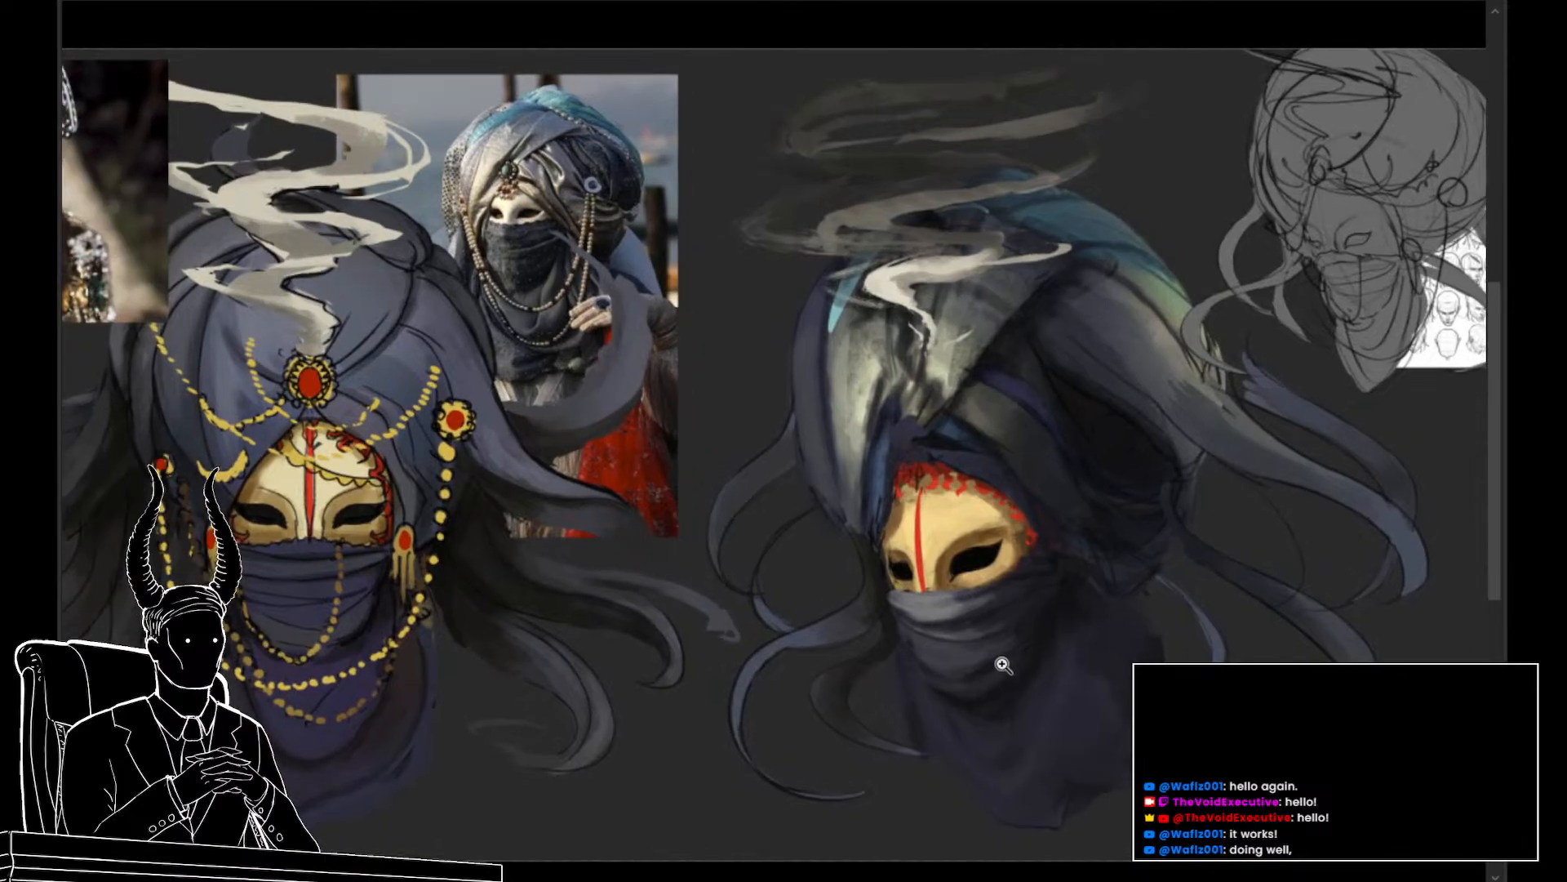
left_click(1012, 663)
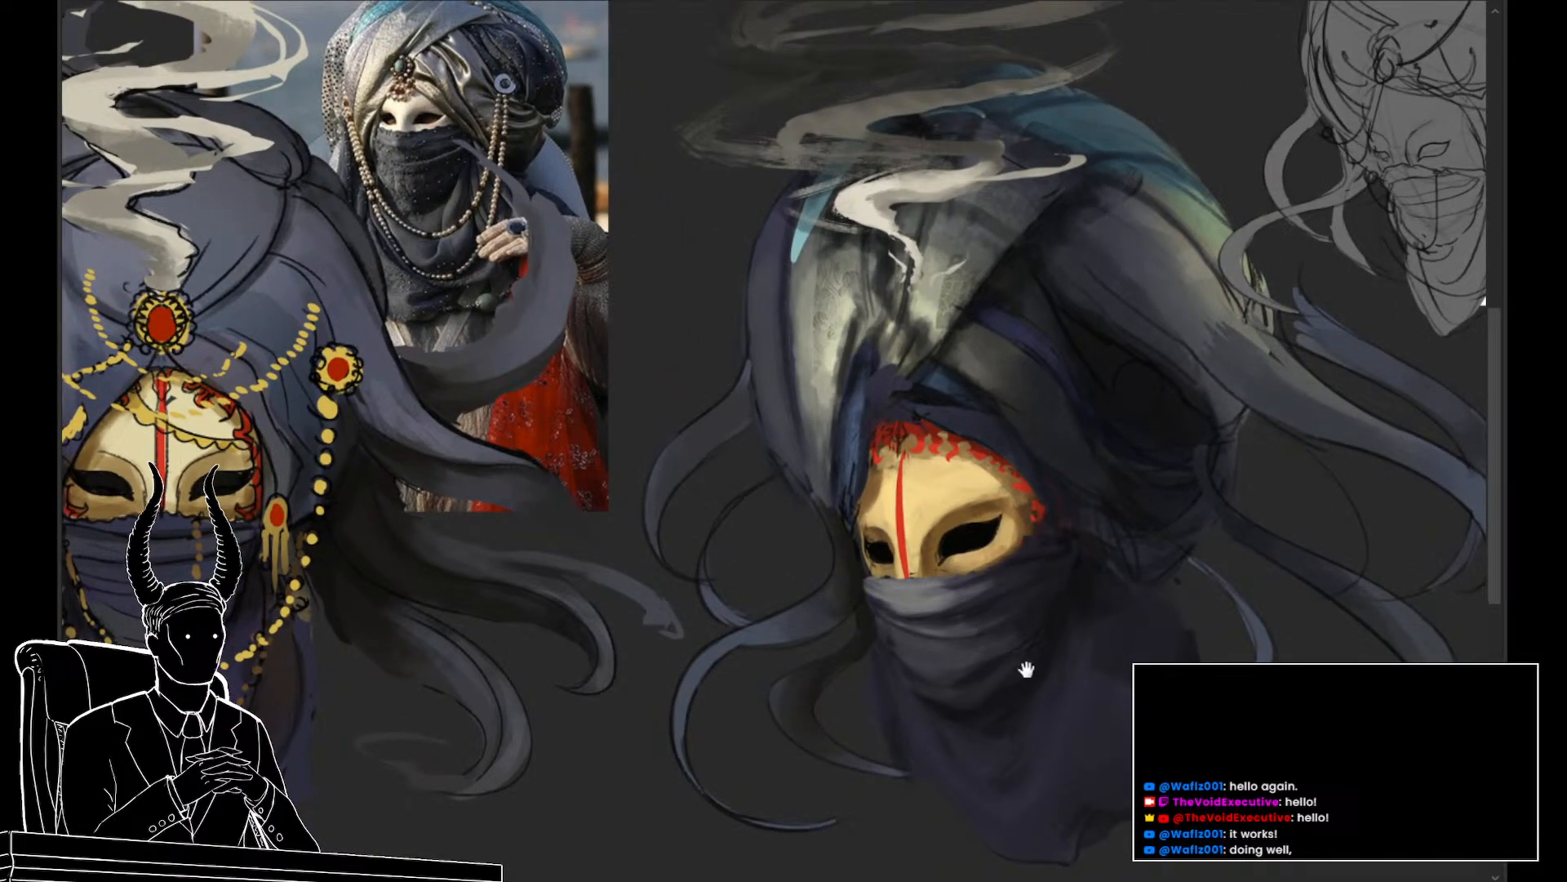
left_click_drag(1029, 670, 1039, 721)
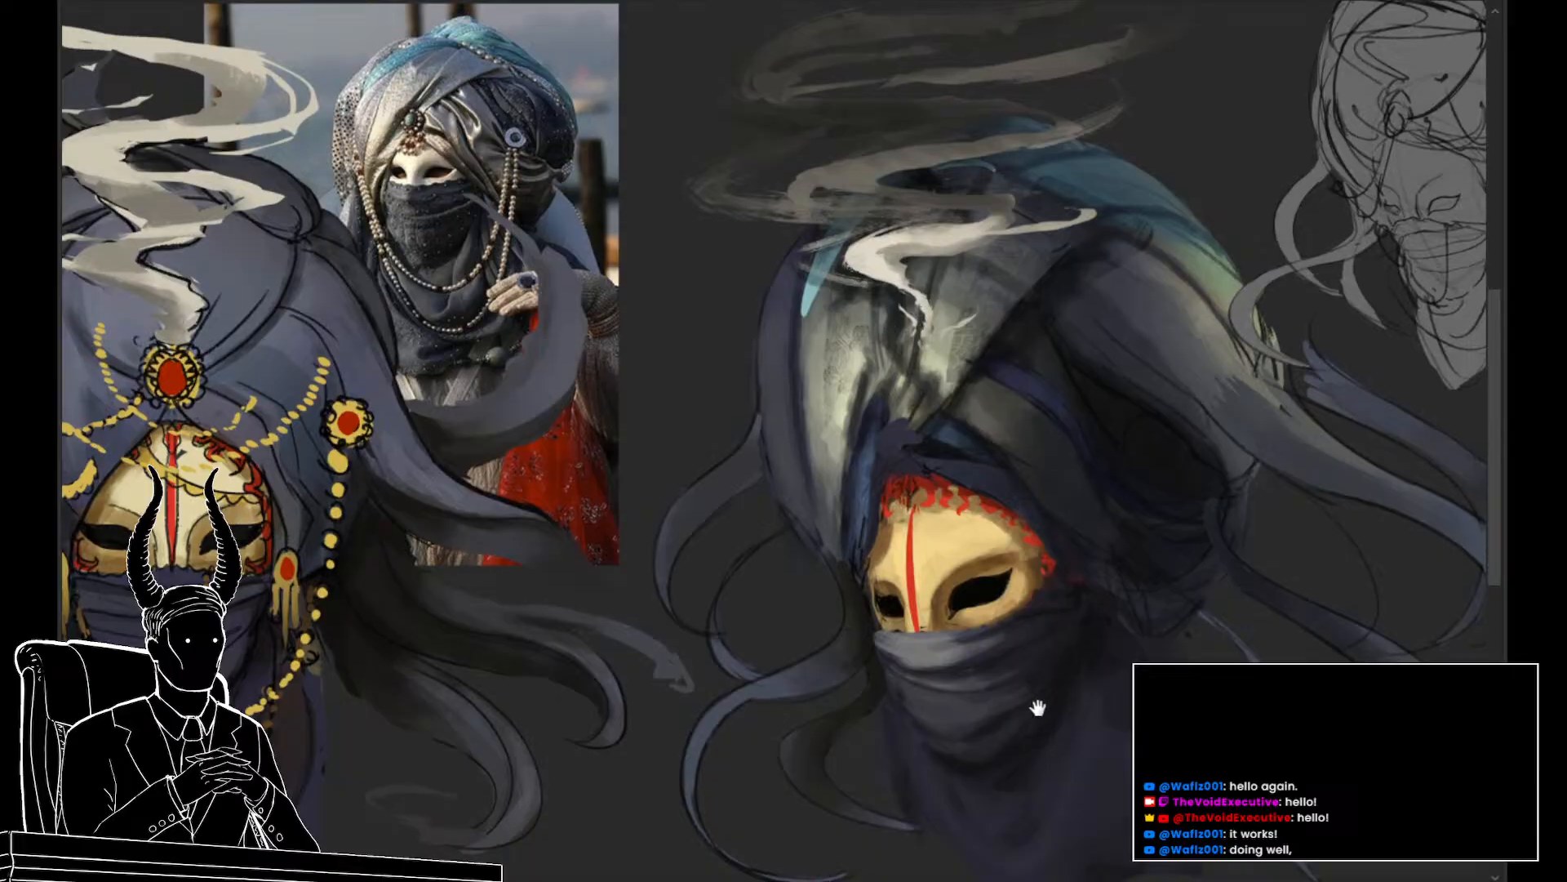
Transform the turban layer, nudging the teal cloth at the upper rear slightly
key("v")
mouse_move(637, 458)
left_mouse_down()
mouse_move(1094, 465)
mouse_move(1076, 478)
left_mouse_up()
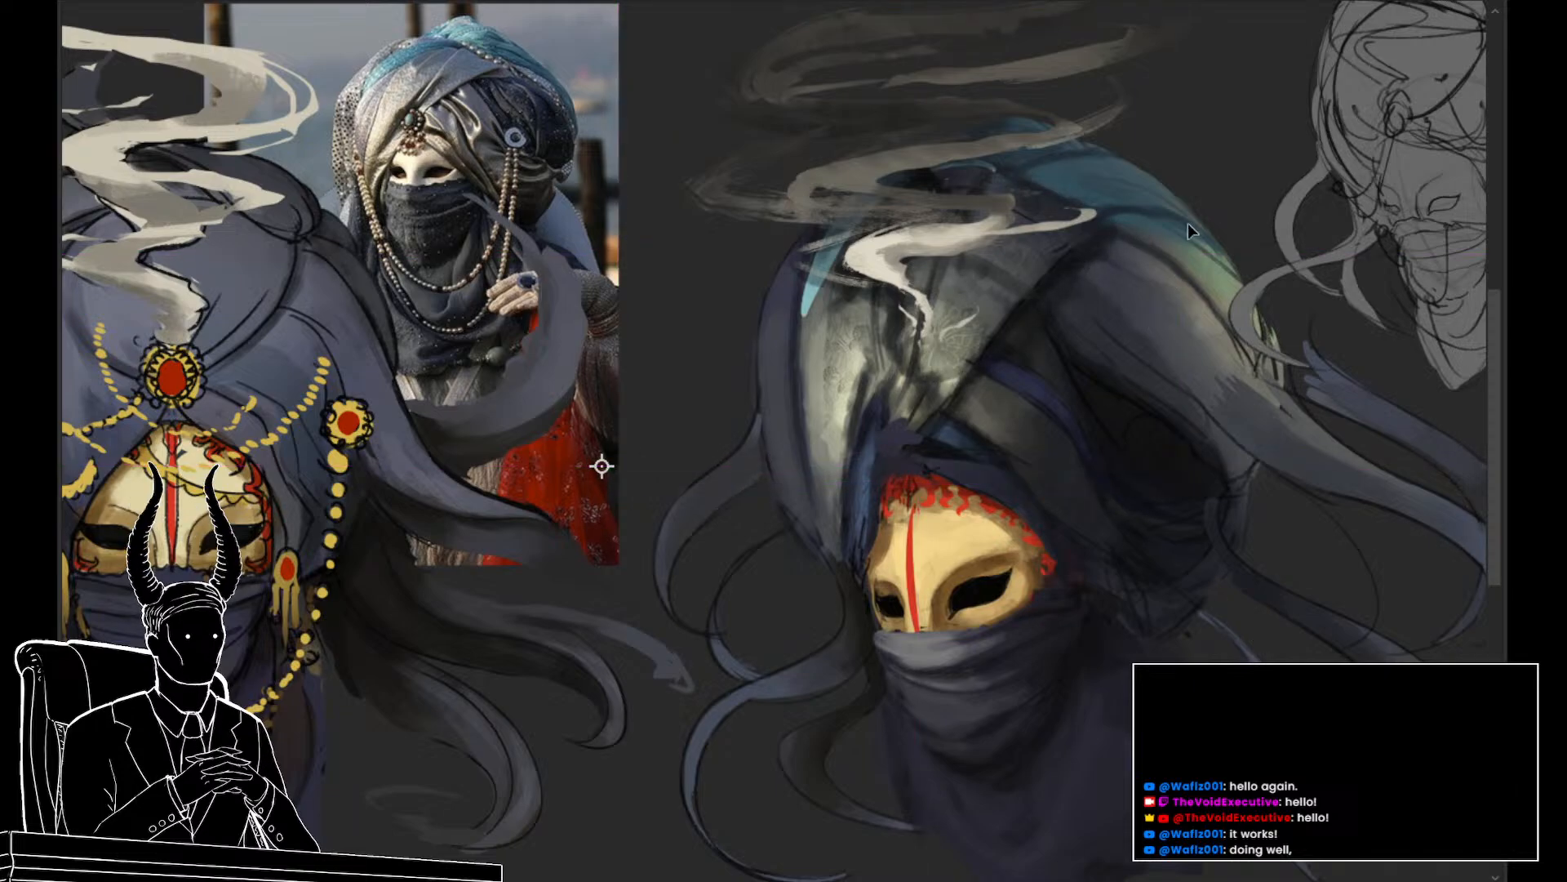
left_click_drag(1136, 164, 1145, 164)
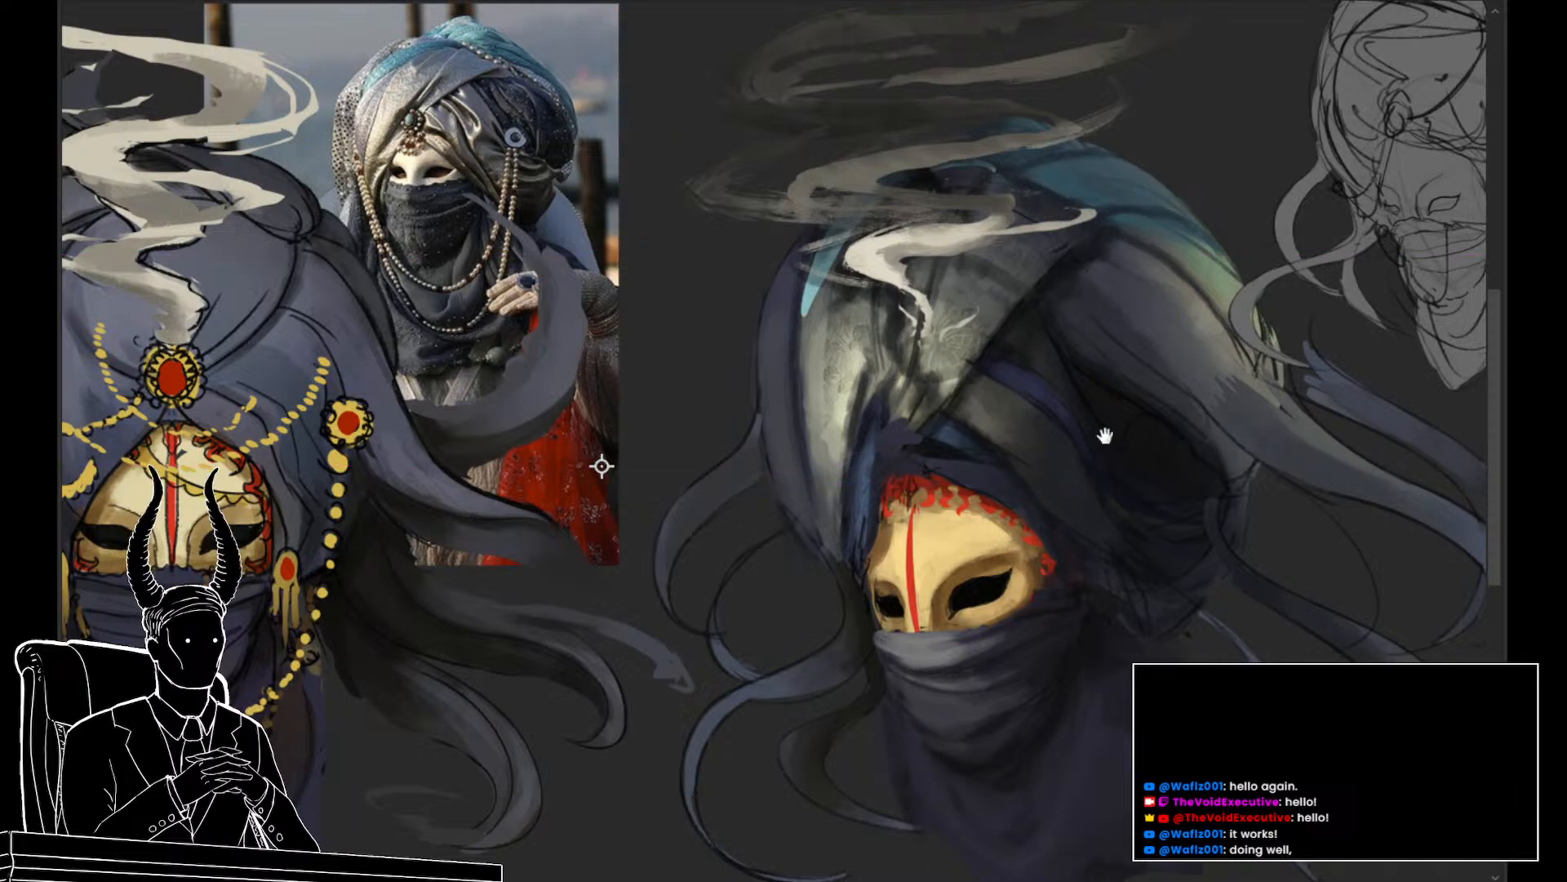
left_click_drag(1105, 436, 1062, 603)
left_click_drag(1004, 97, 989, 93)
key("Return")
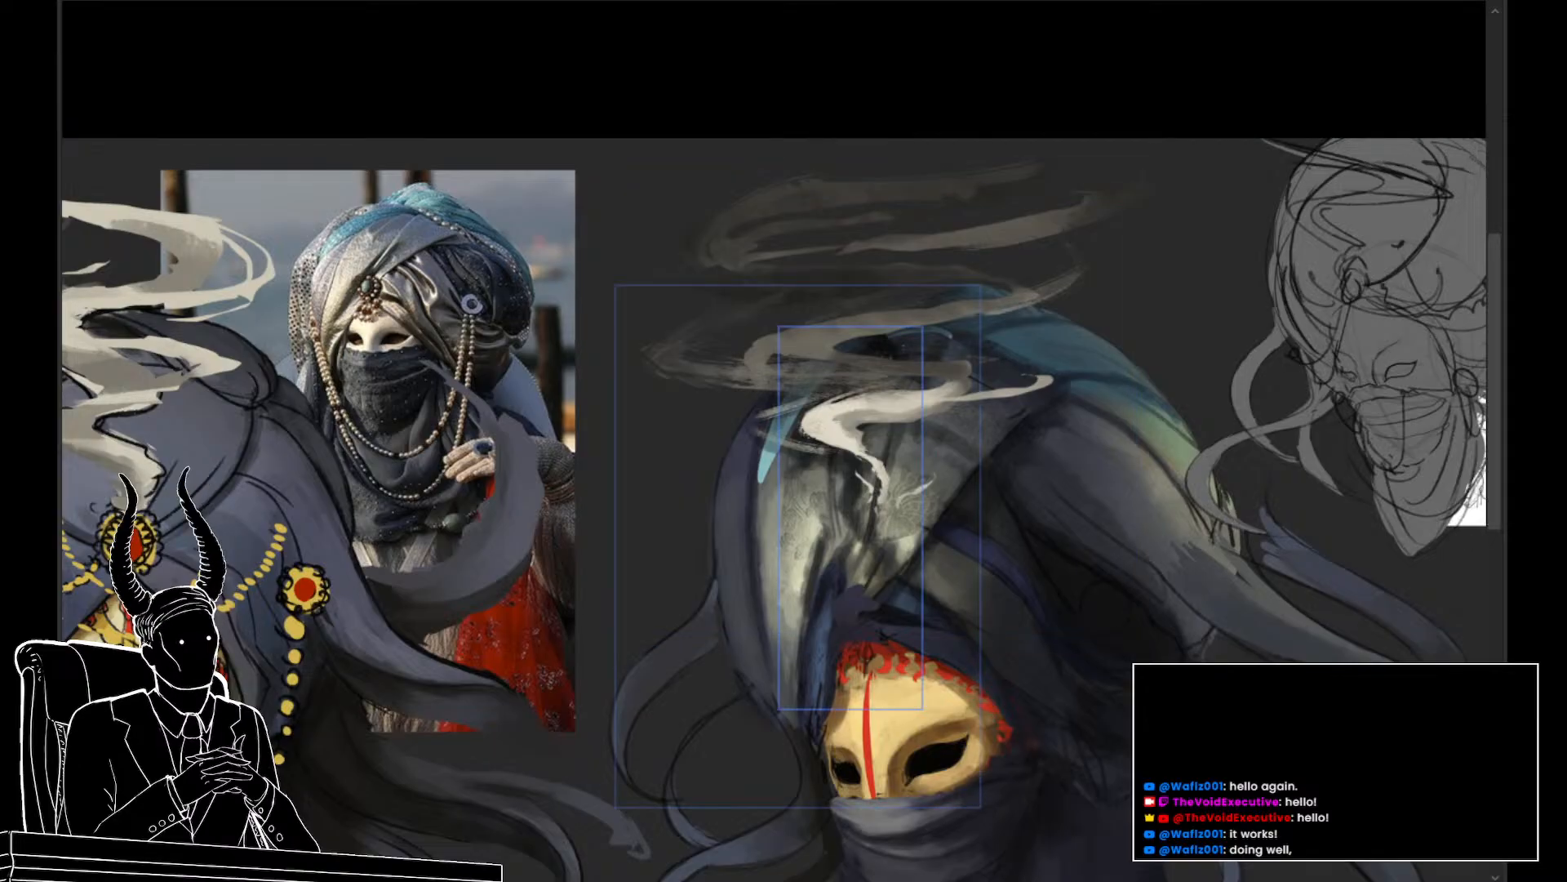
Move the narrow painted detail on the turban's front, above the mask, slightly toward the front edge
key("ctrl+t")
left_click_drag(863, 634, 839, 633)
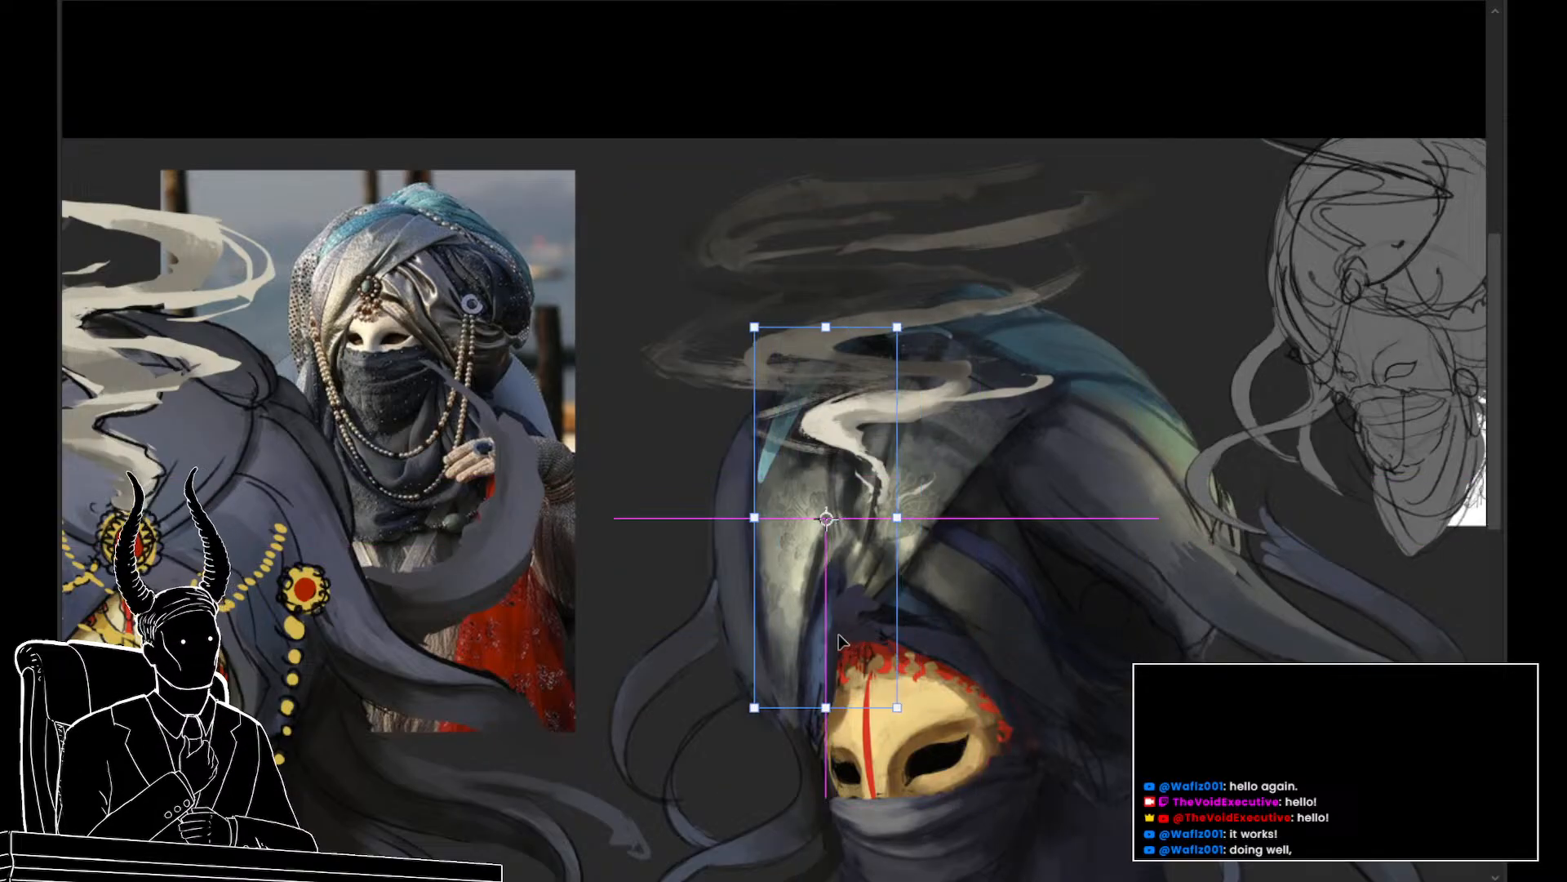
left_click_drag(941, 382, 943, 379)
key("Return")
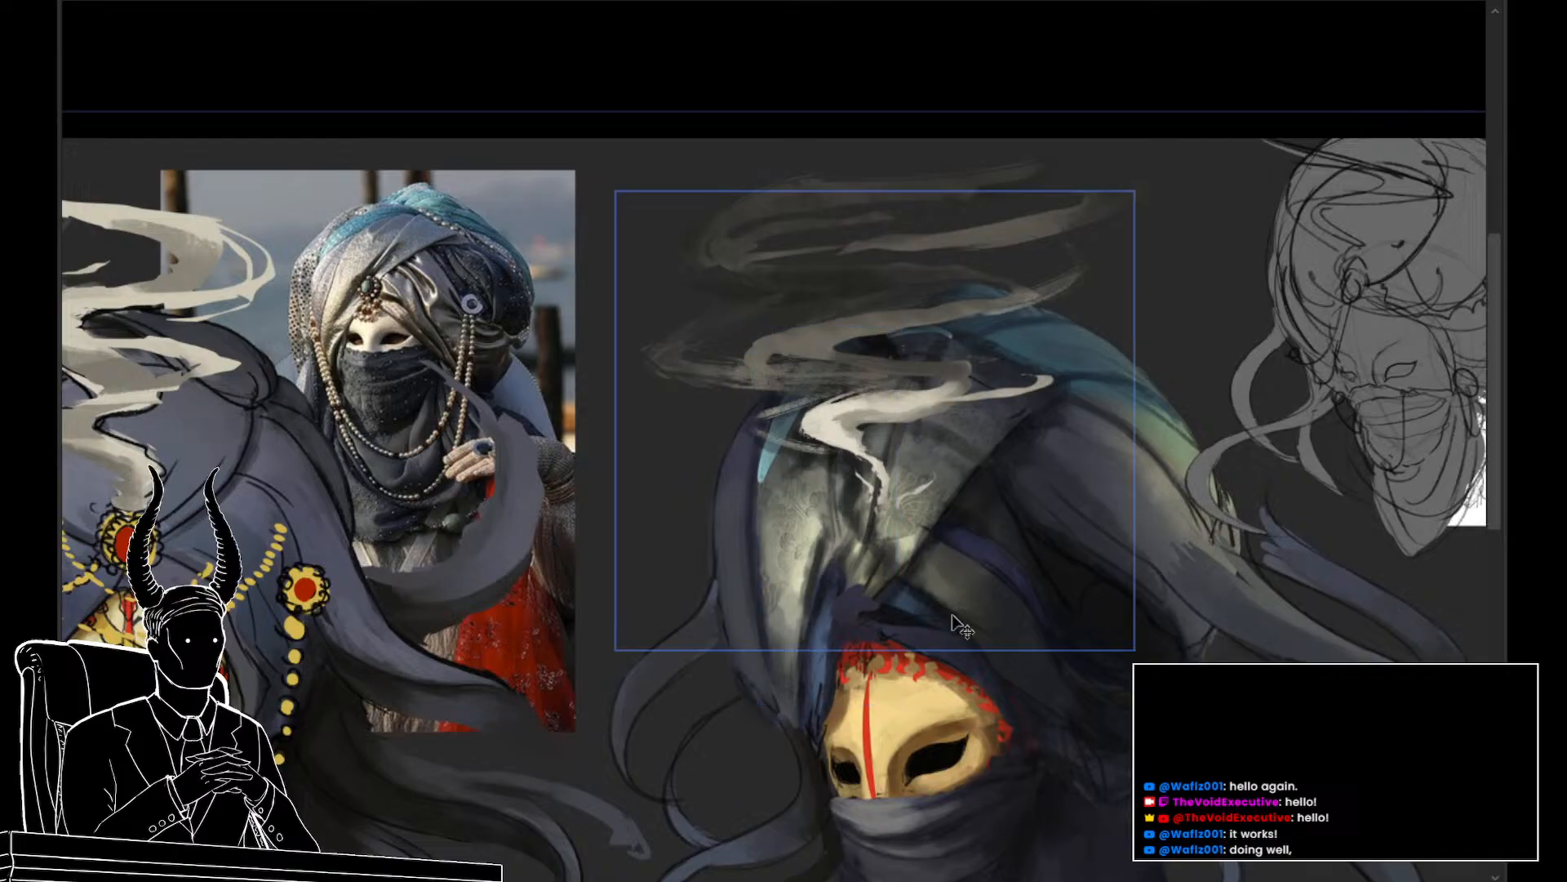
Compare the head with and without the turban by toggling the turban layer's visibility
scroll(971, 602, "down", 5)
scroll(972, 601, "up", 2)
scroll(971, 602, "up", 1)
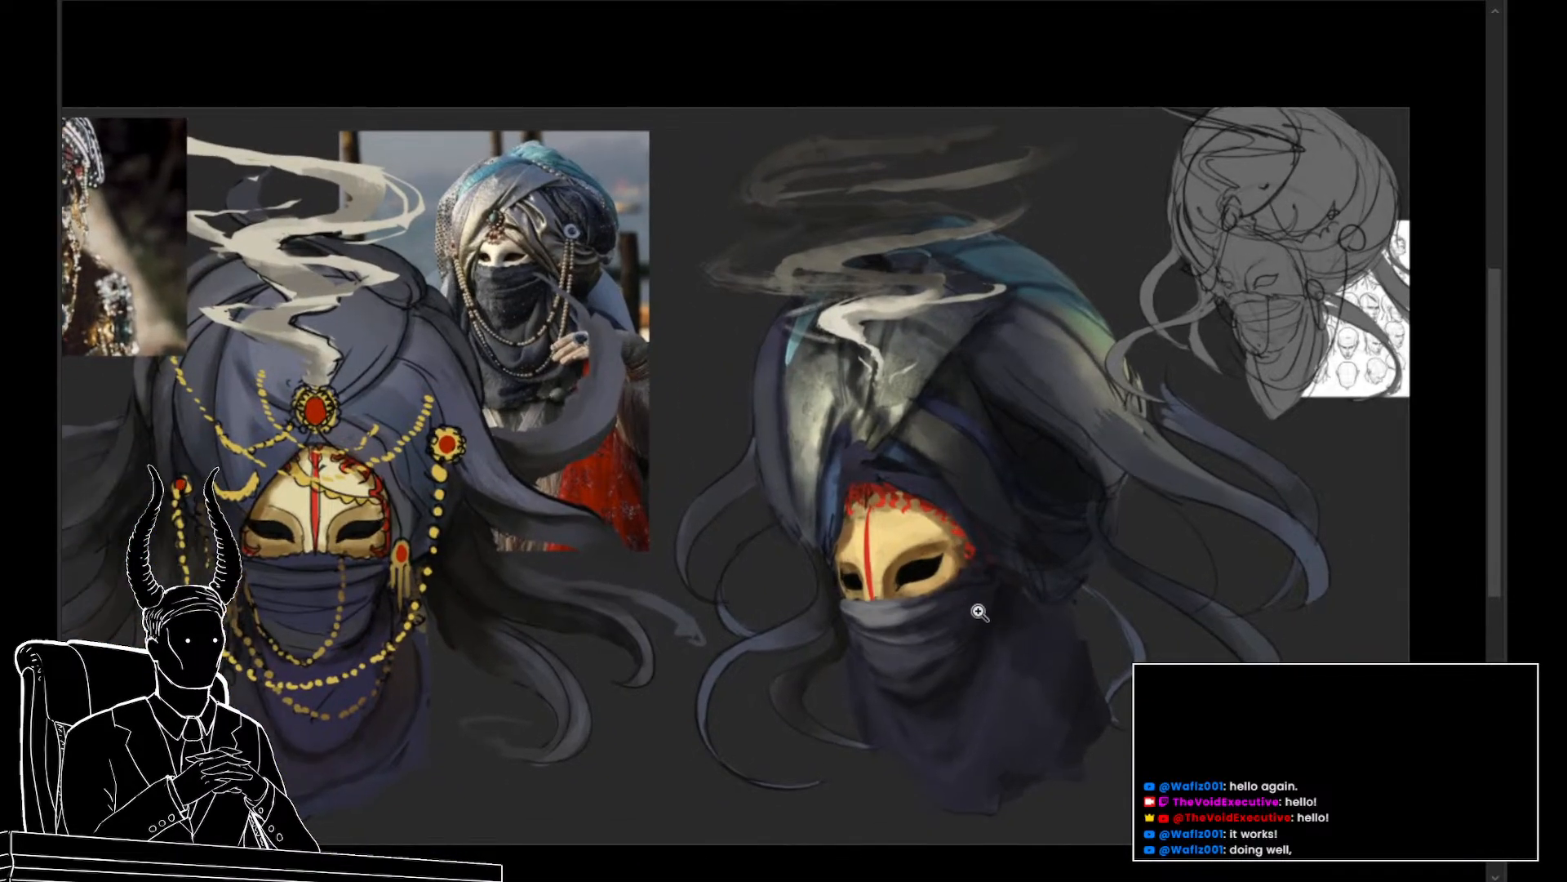
scroll(962, 629, "up", 1)
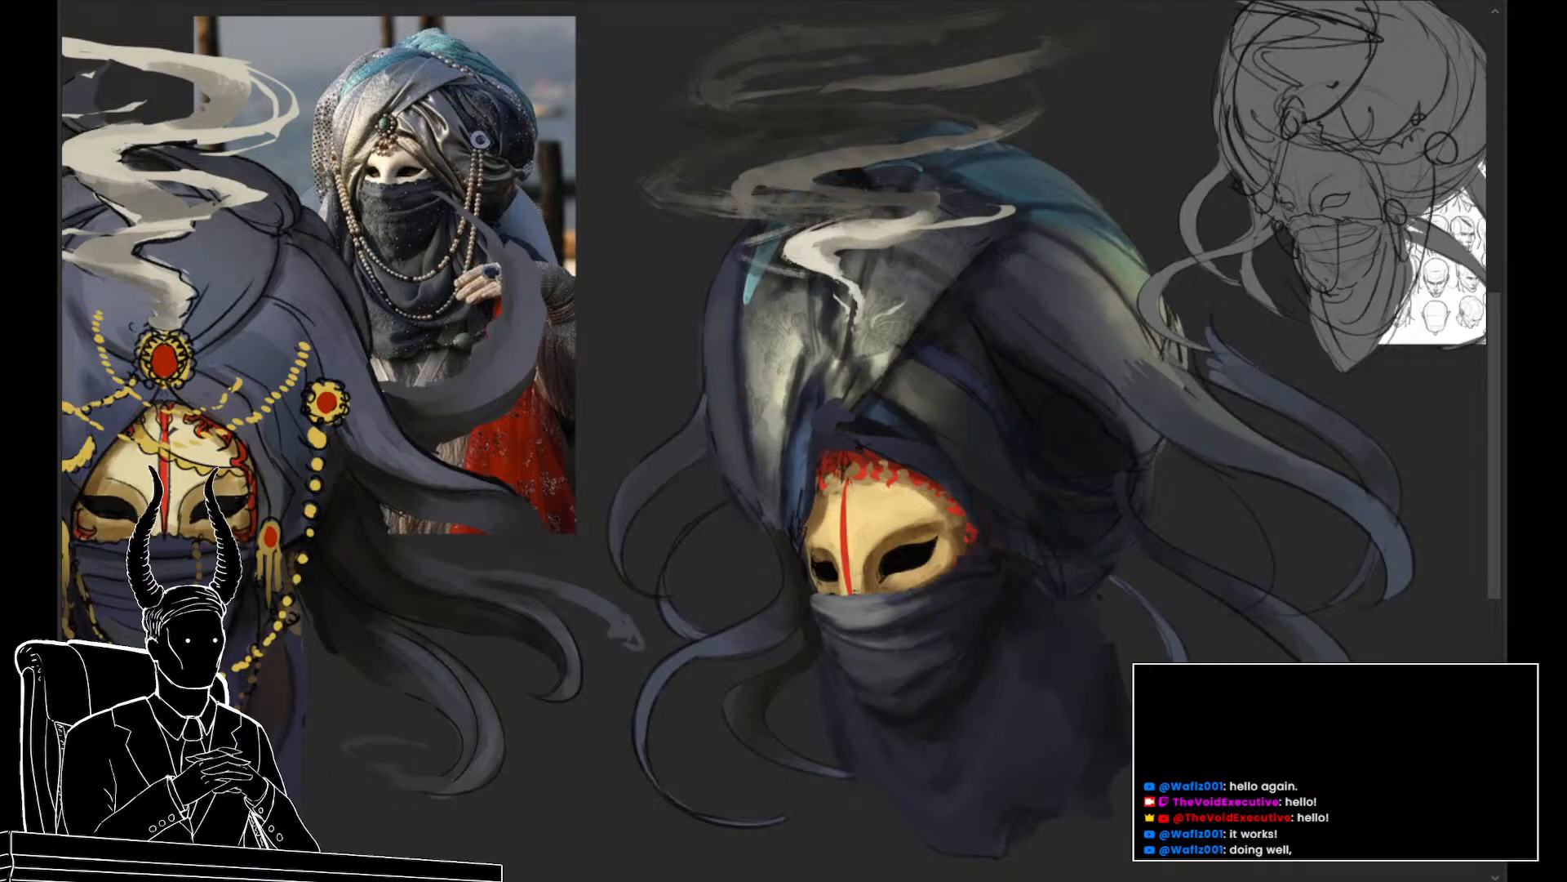
left_click_drag(1108, 761, 1084, 709)
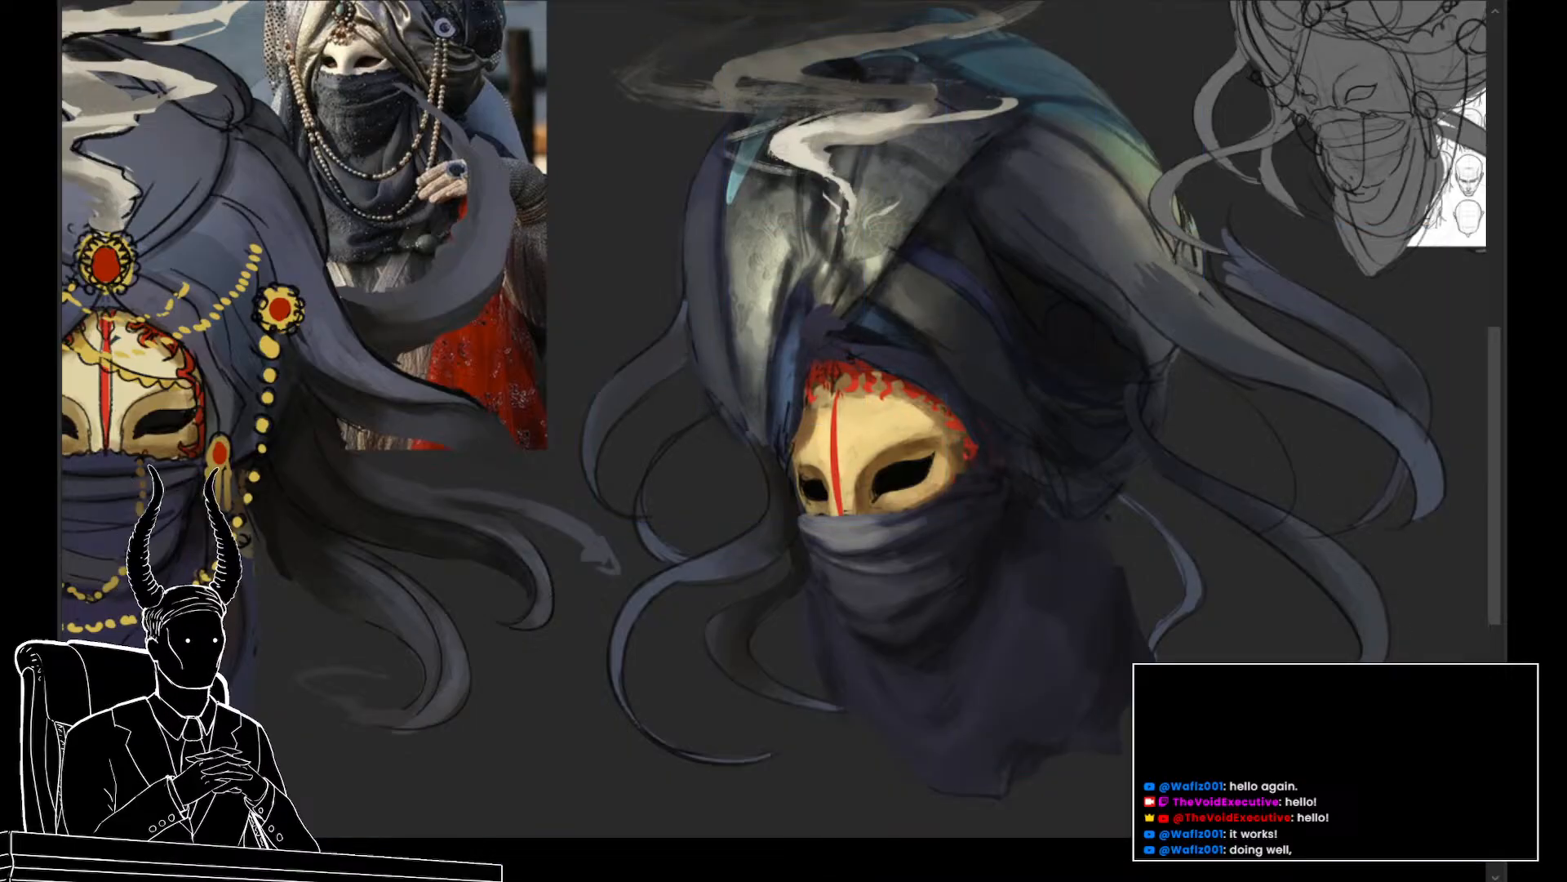
key("ctrl+comma")
key("ctrl+comma")
key("ctrl+comma")
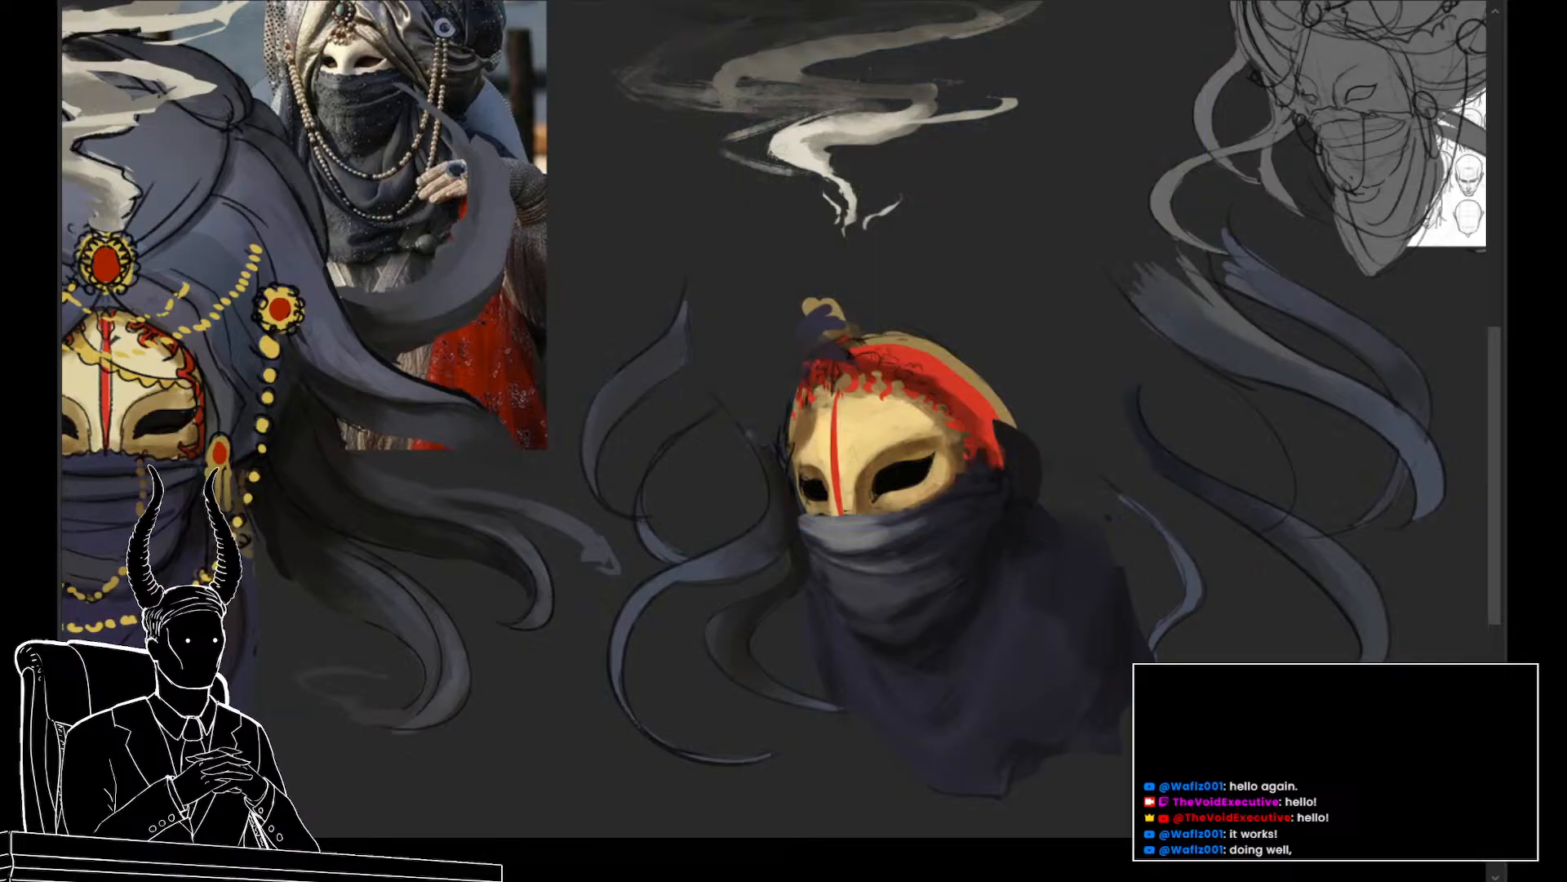
key("ctrl+comma")
key("ctrl+comma")
key("ctrl+comma")
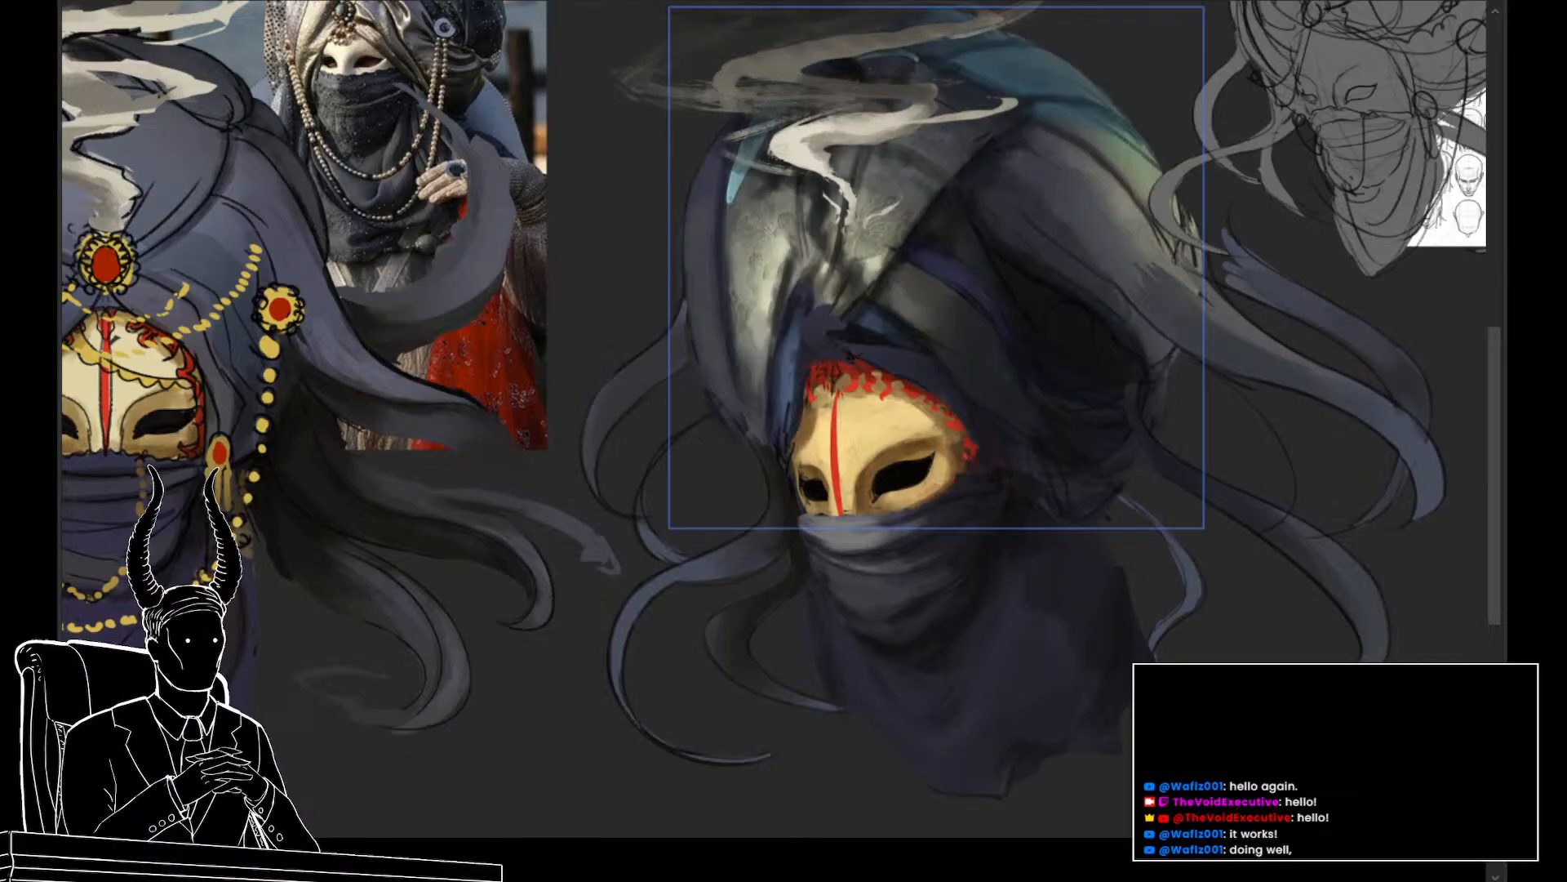
Paint dark shading over the sketch lines in the turban's rear hollow with a smaller brush
left_click_drag(1290, 614, 1193, 773)
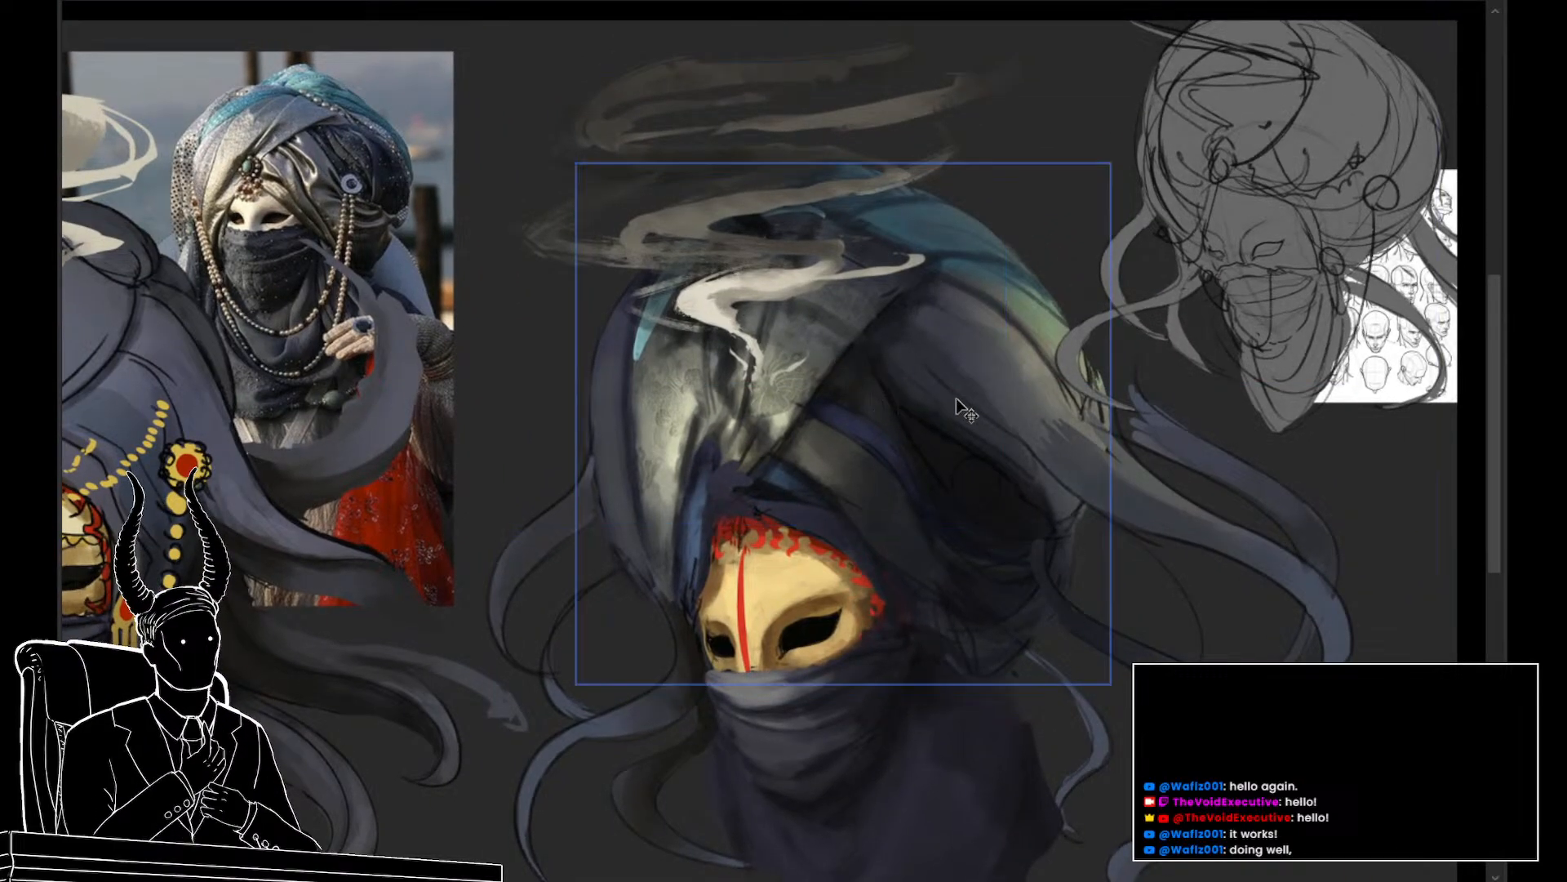
key("b")
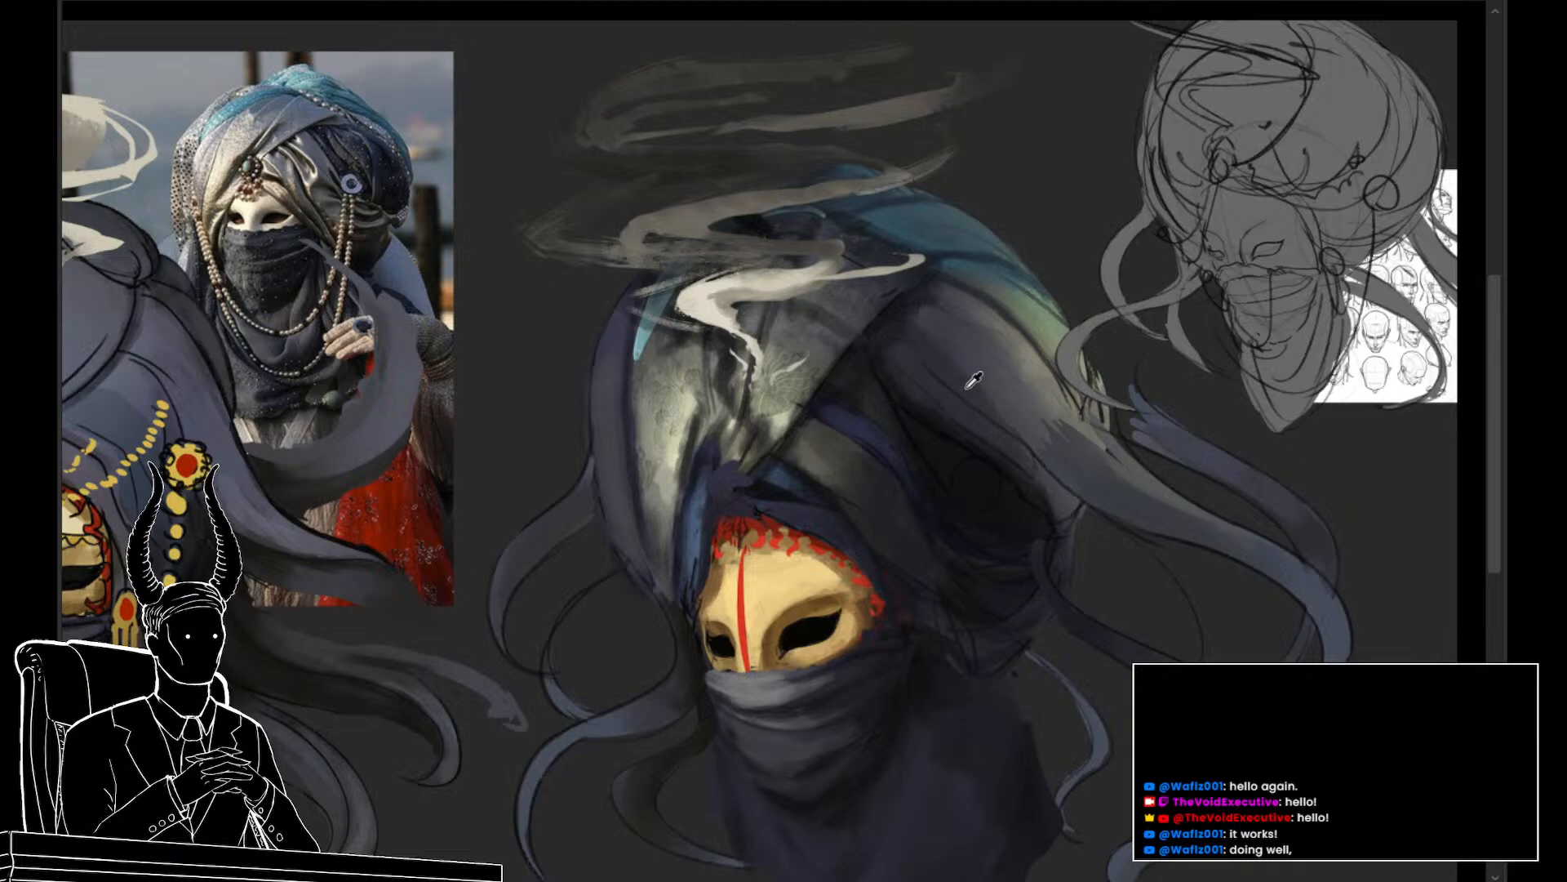
key("bracketleft")
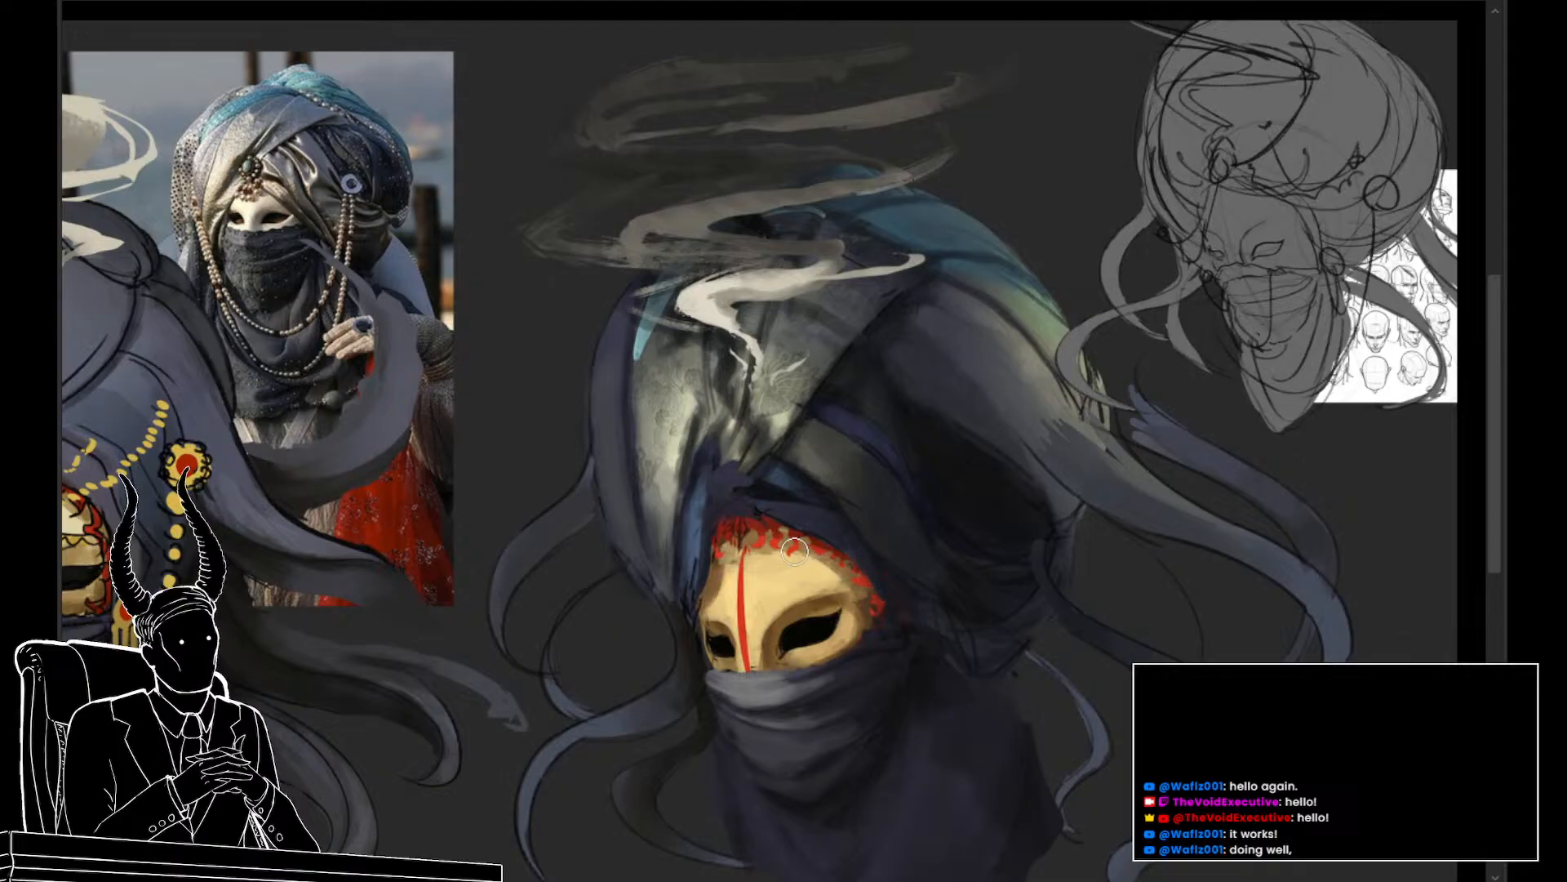
left_click_drag(773, 614, 775, 547)
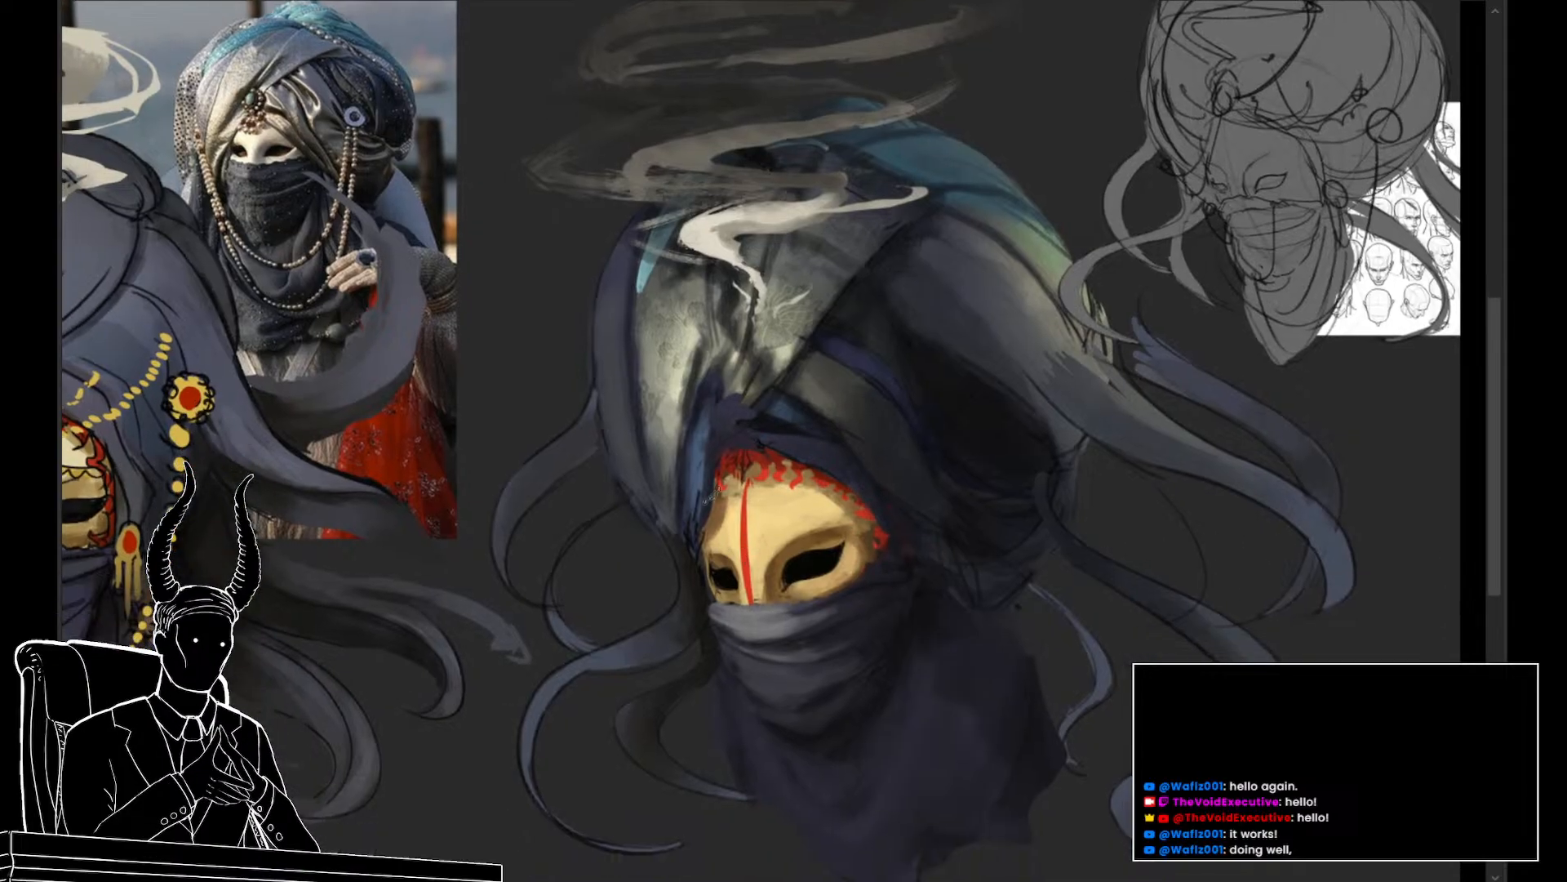
Clean up the front fold above the mask and remove the purple knot detail there using a lasso selection
left_click(707, 449, "alt")
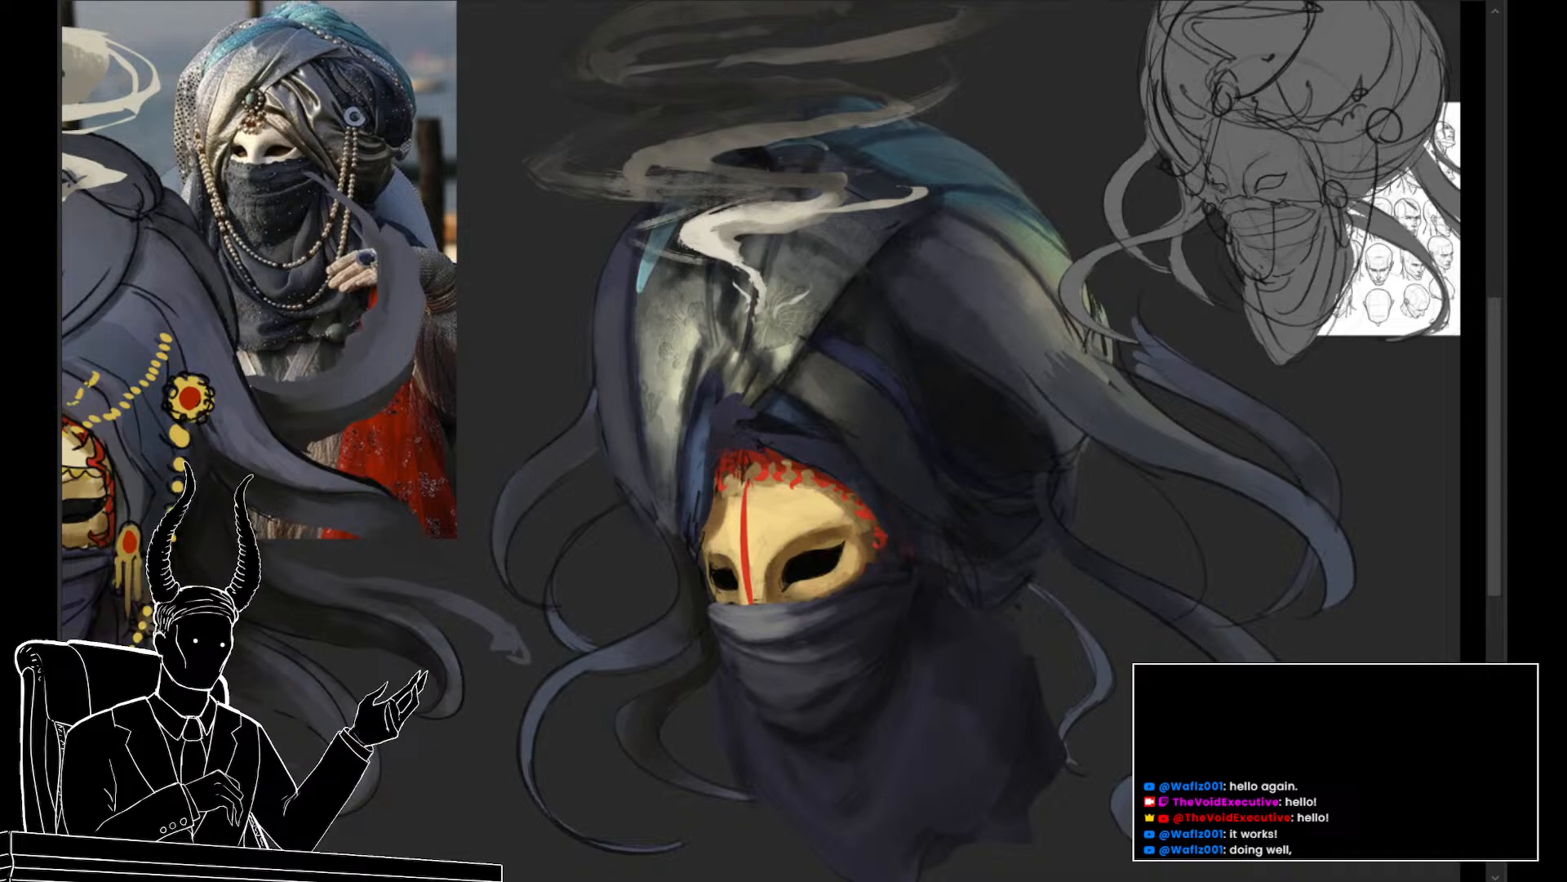
key("ctrl+comma")
key("ctrl+comma")
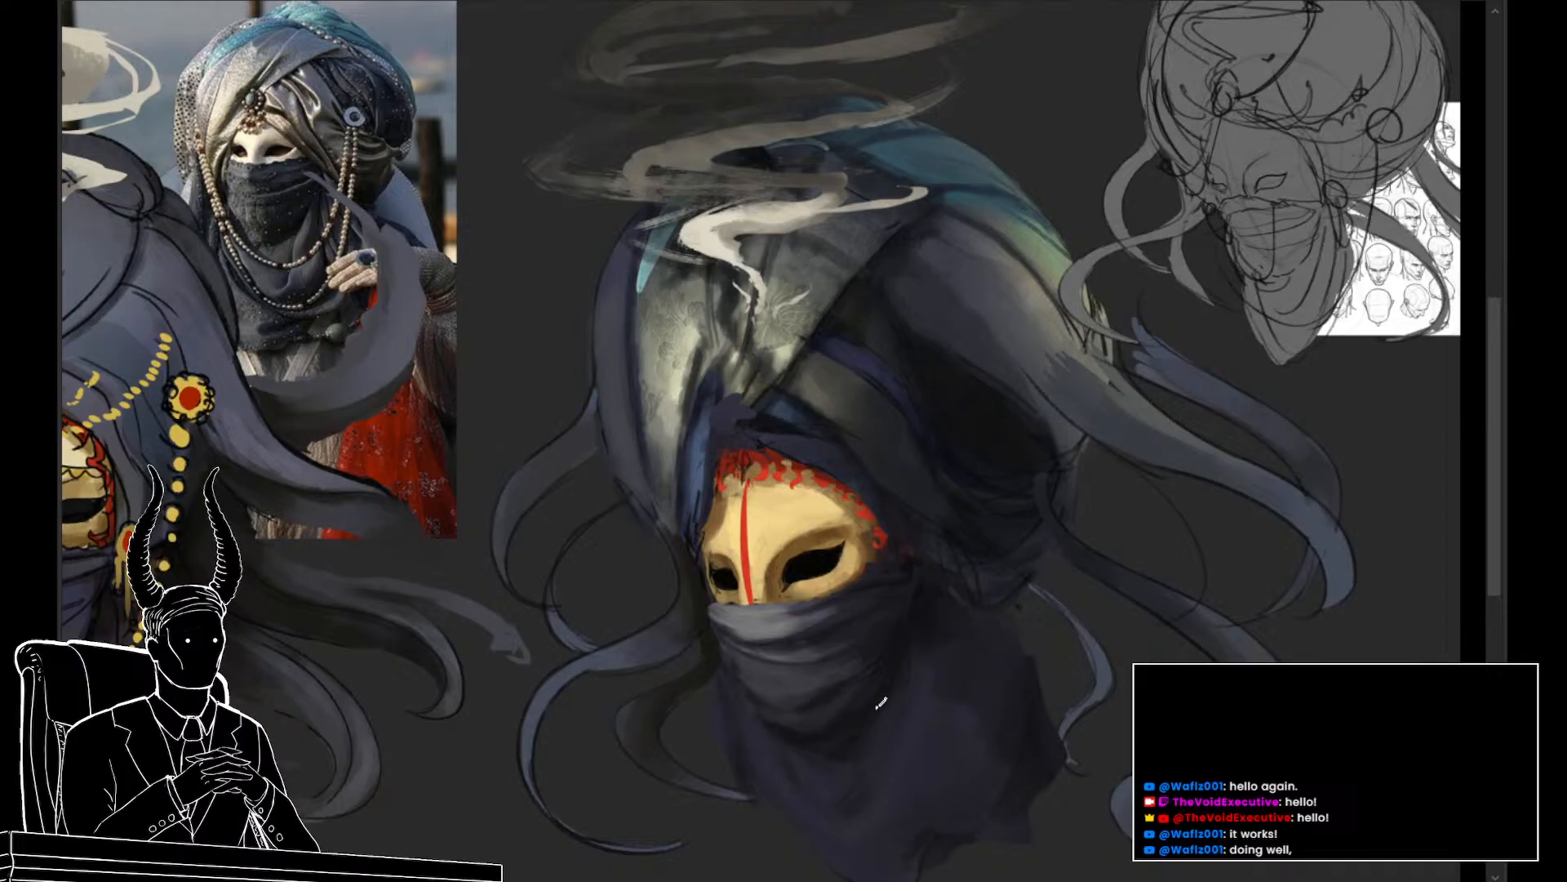
key("ctrl+t")
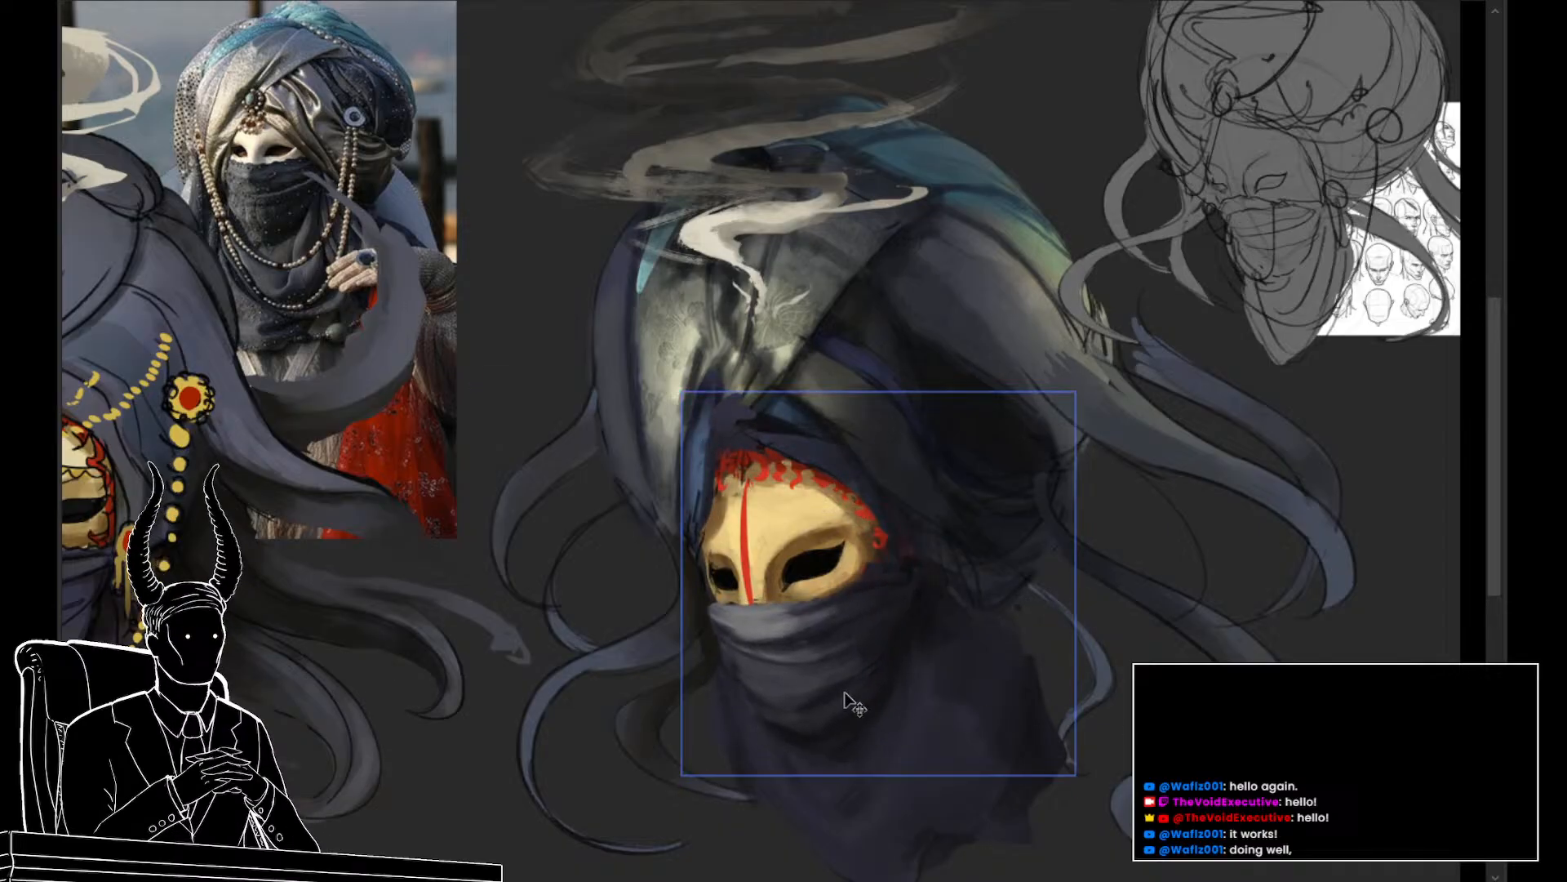
key("Return")
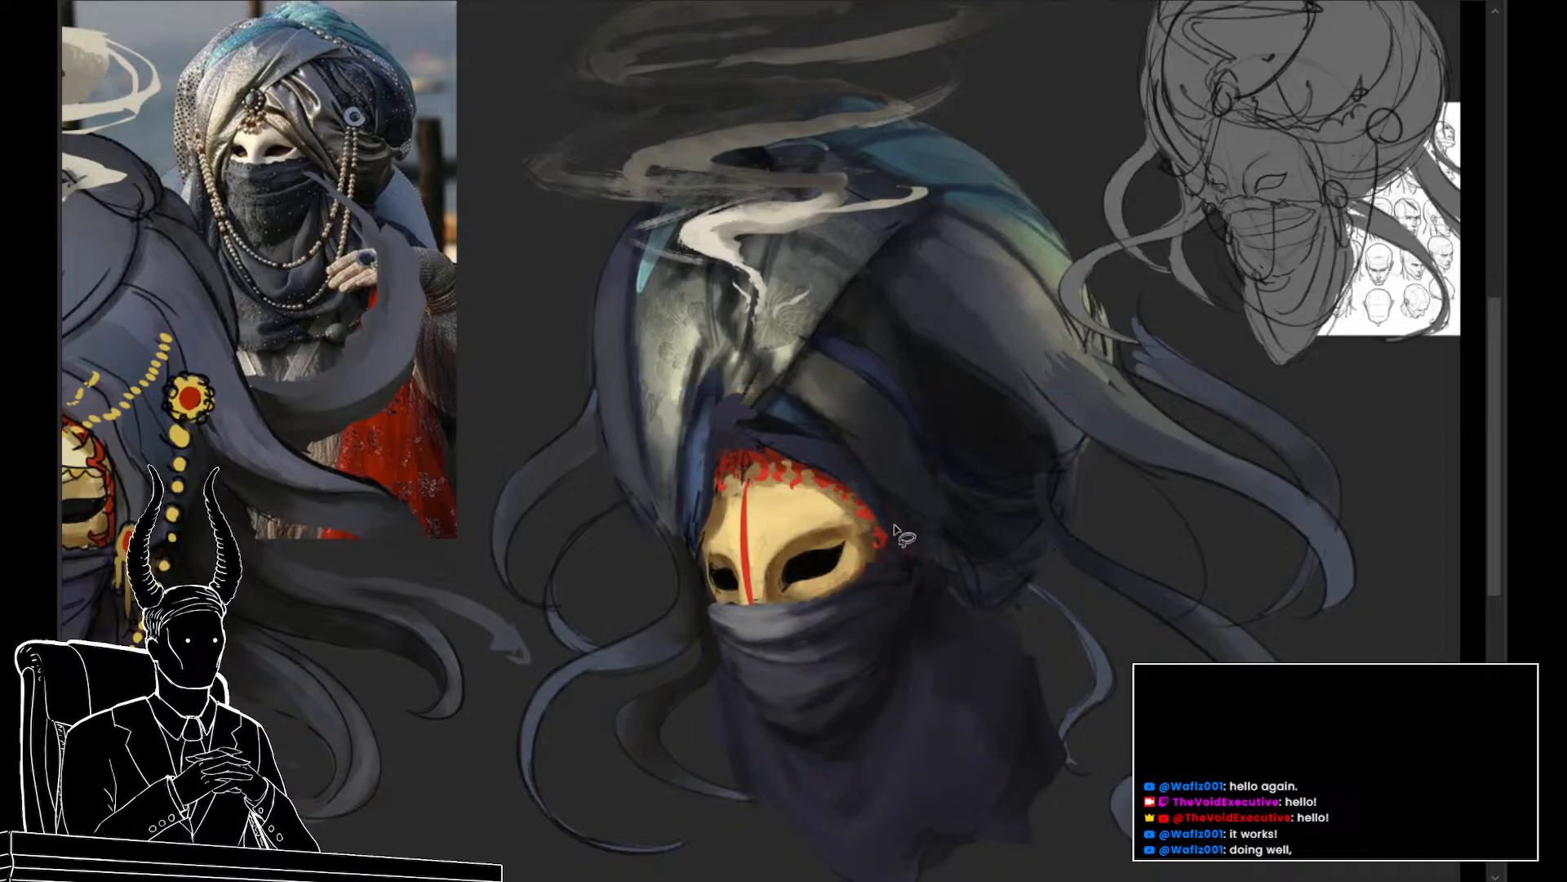
key("l")
mouse_move(930, 488)
left_mouse_down()
mouse_move(805, 526)
mouse_move(709, 441)
left_mouse_up()
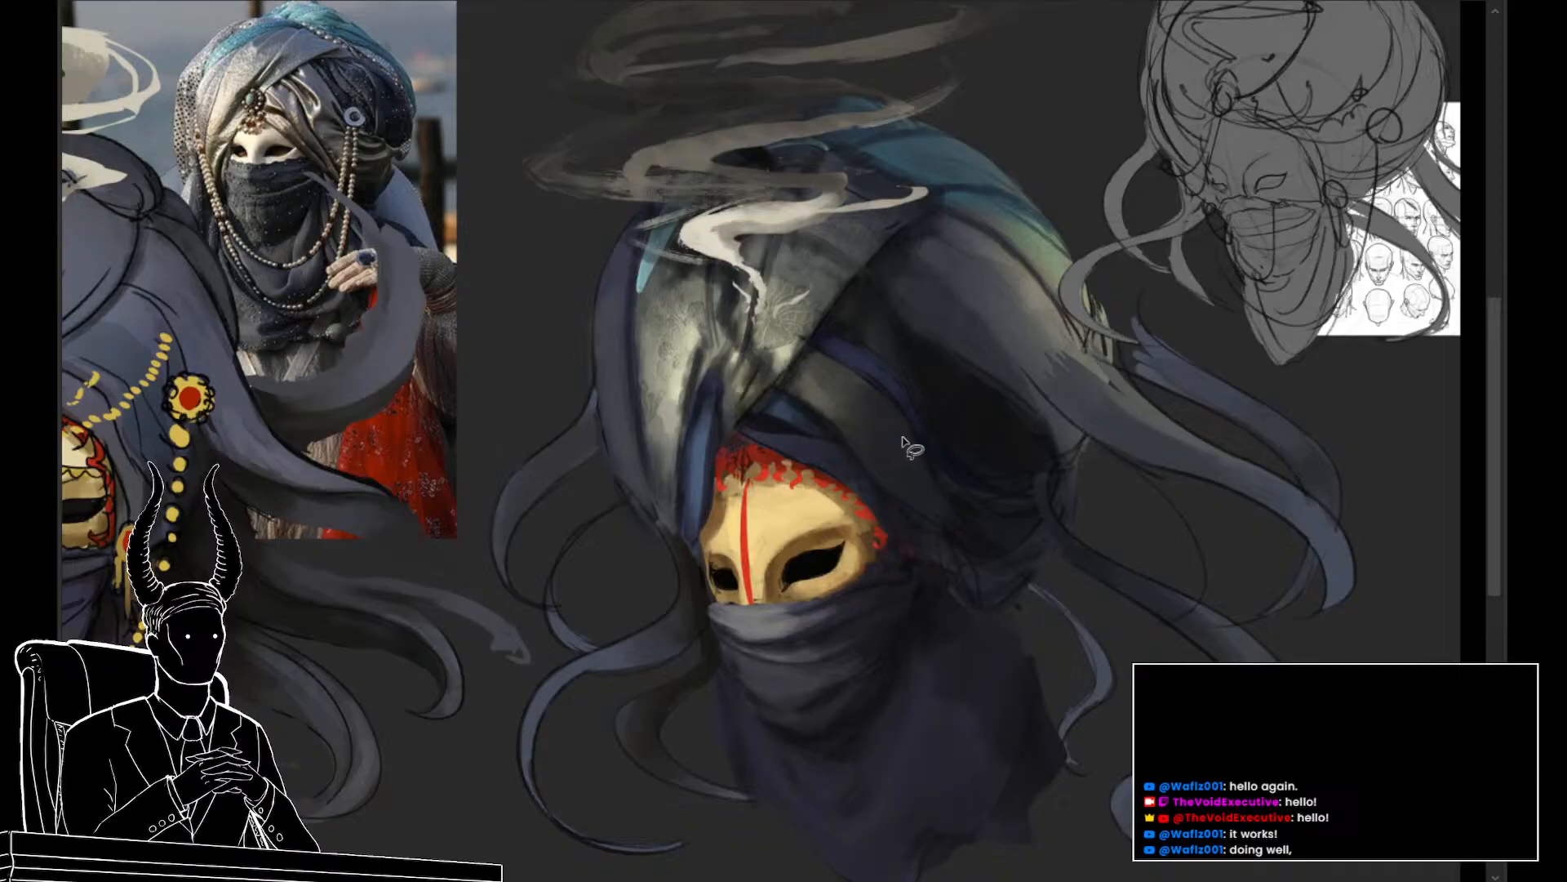
Paint the crossing wraps above the mask on the turban layer with a sampled dark blue, blending them toward the rear hollow
key("ctrl+t")
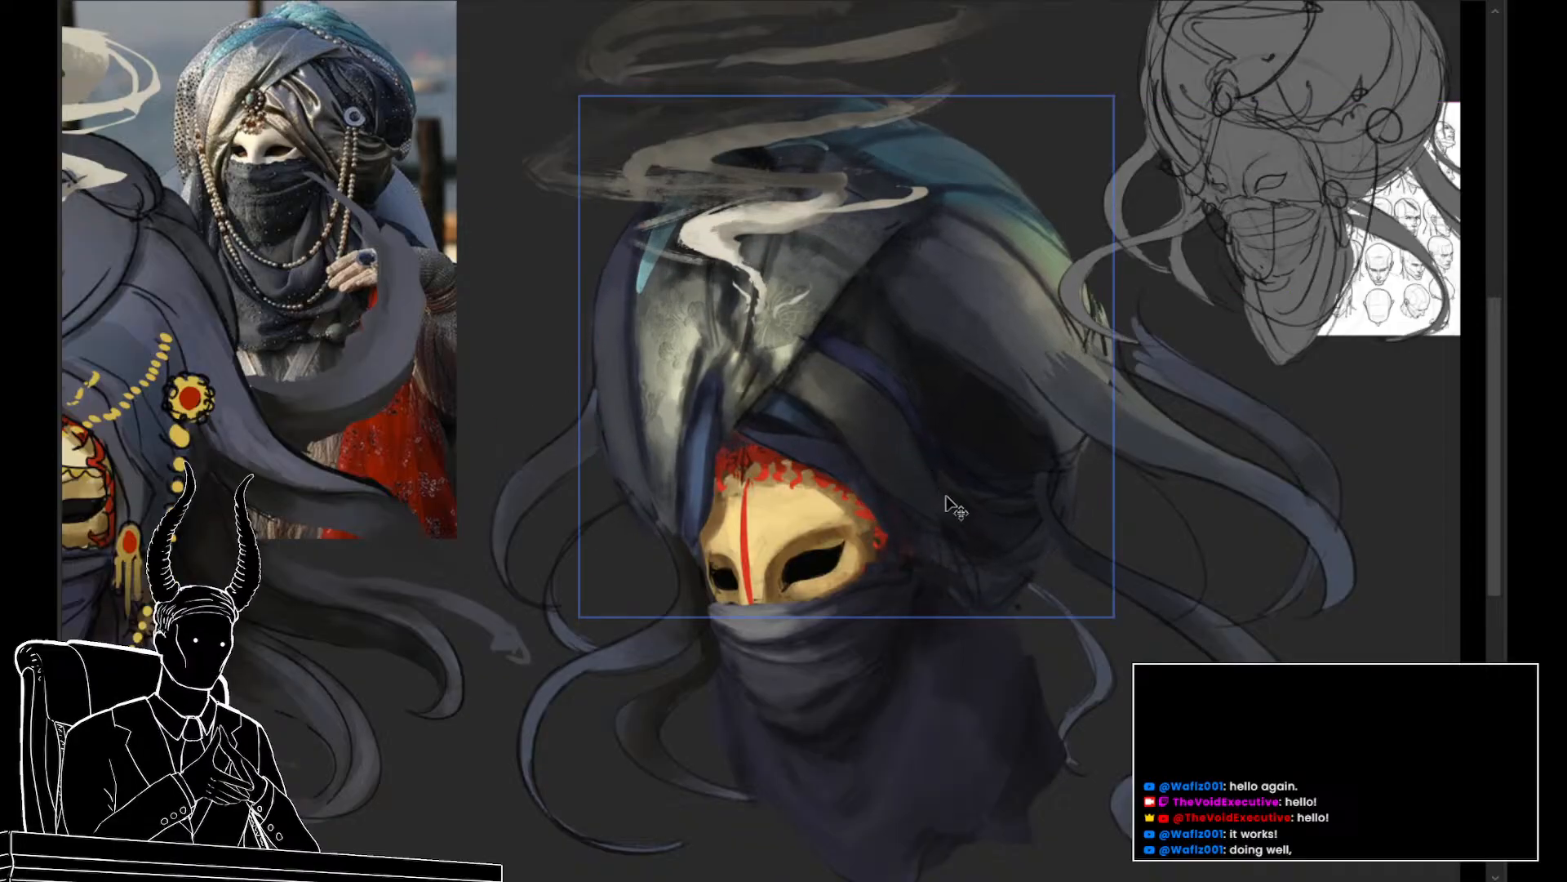
key("Return")
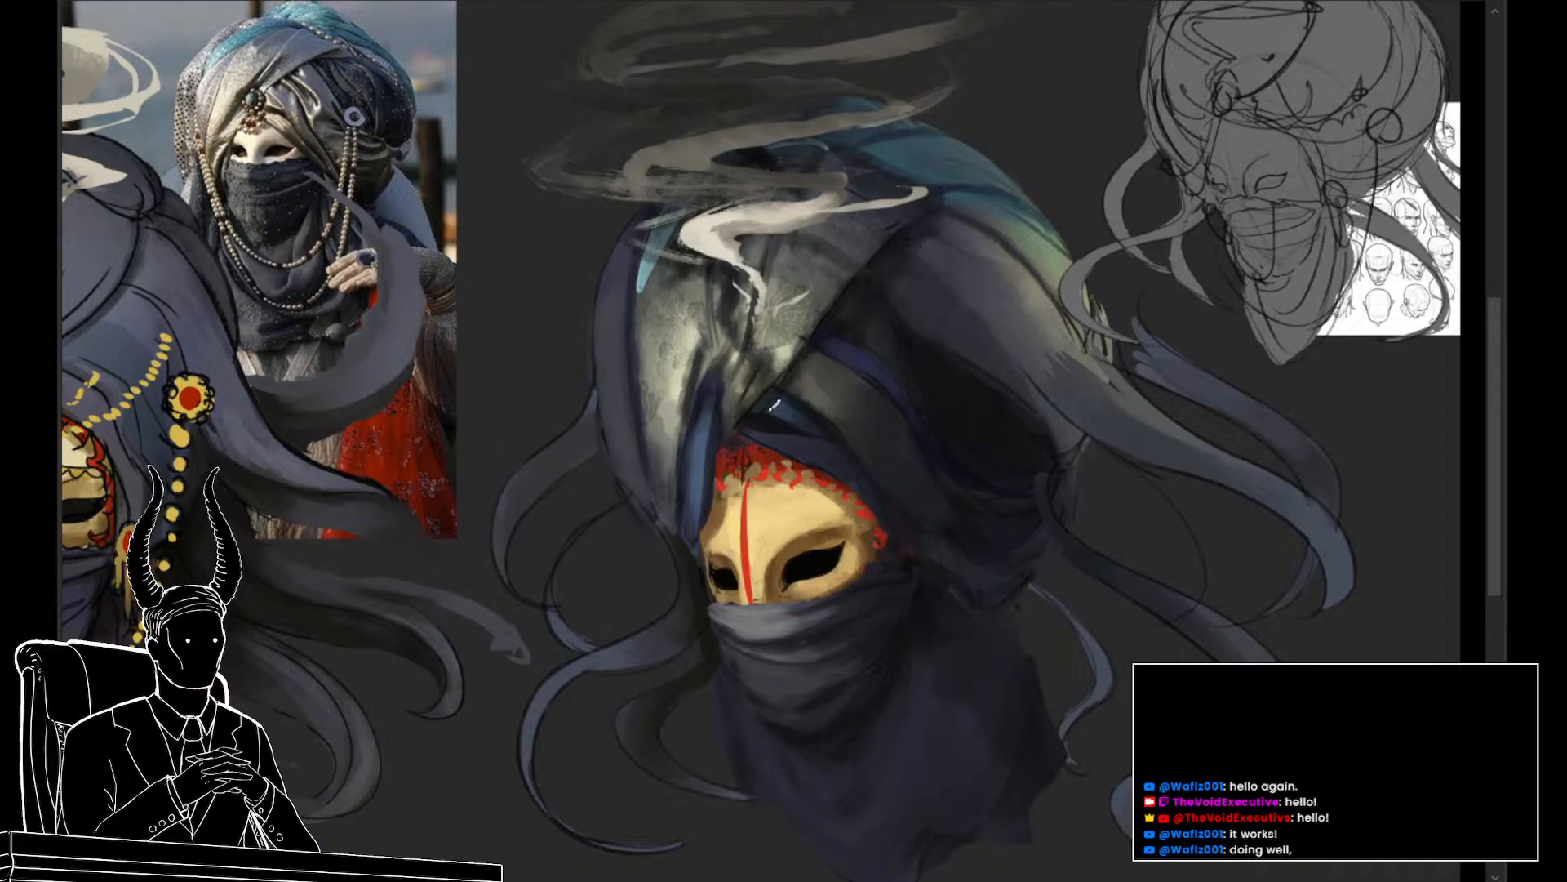
left_click(815, 442, "alt")
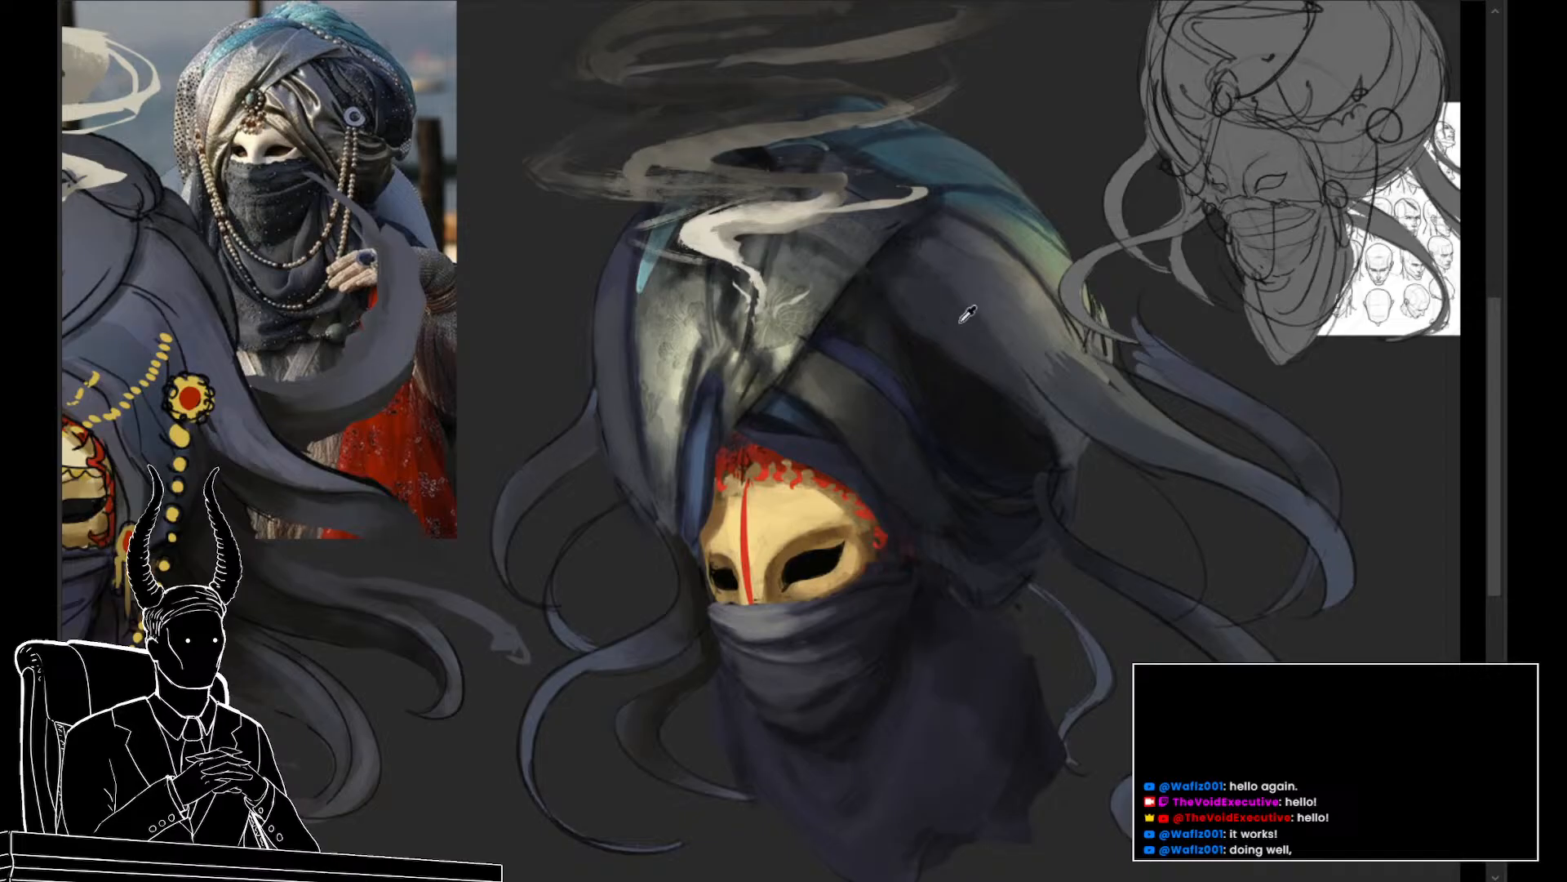
left_click_drag(917, 457, 933, 551)
left_click_drag(878, 372, 870, 363)
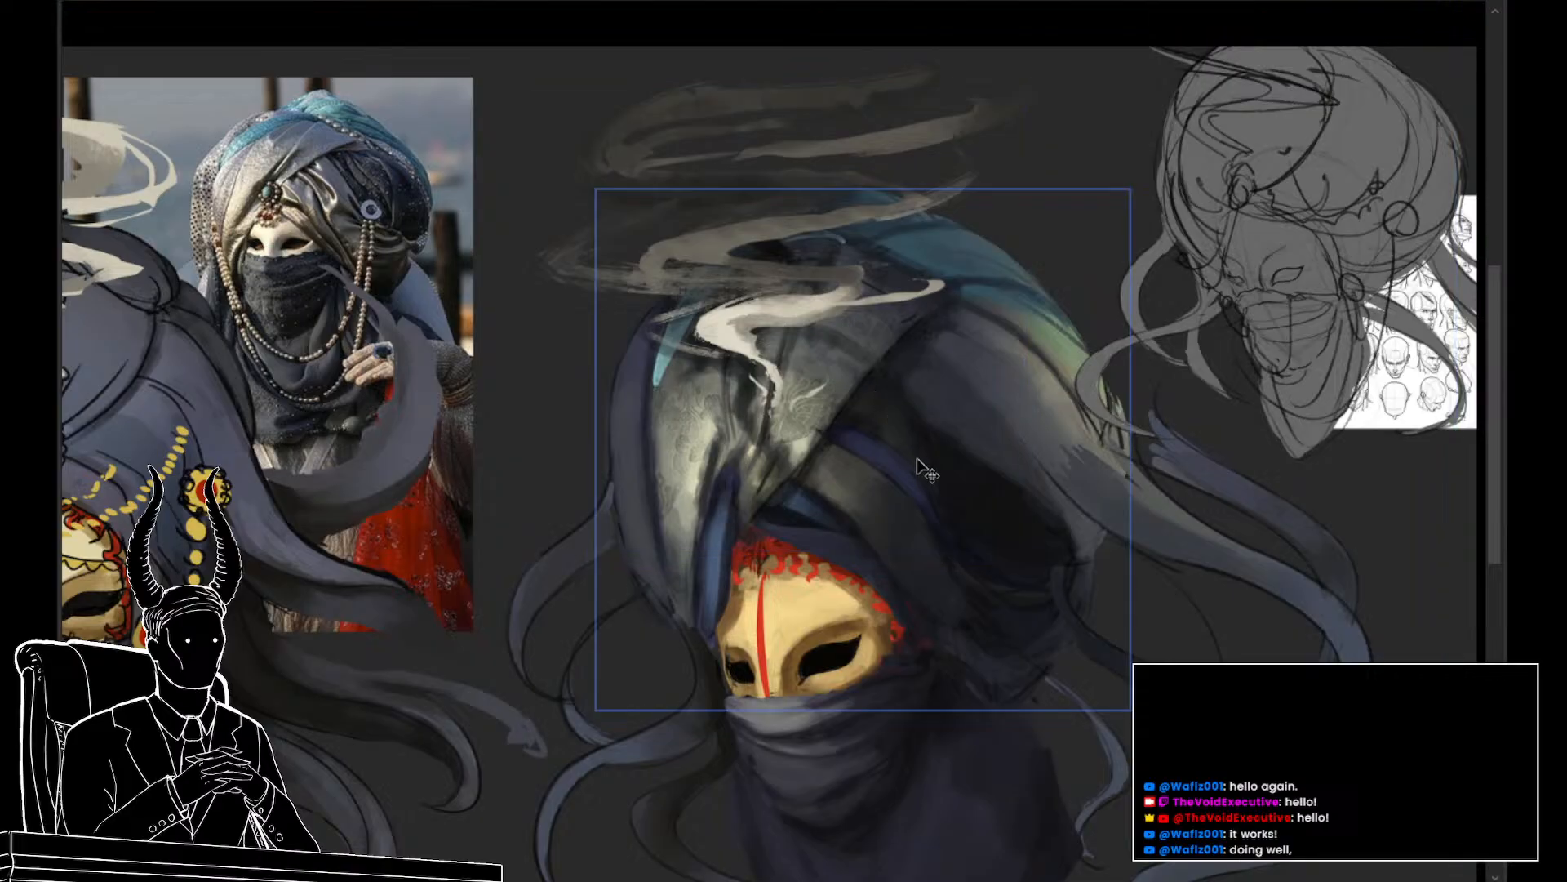
Soften the turban's upper rear cloth with sampled colour and move the grey head sketch away from the turban
key("b")
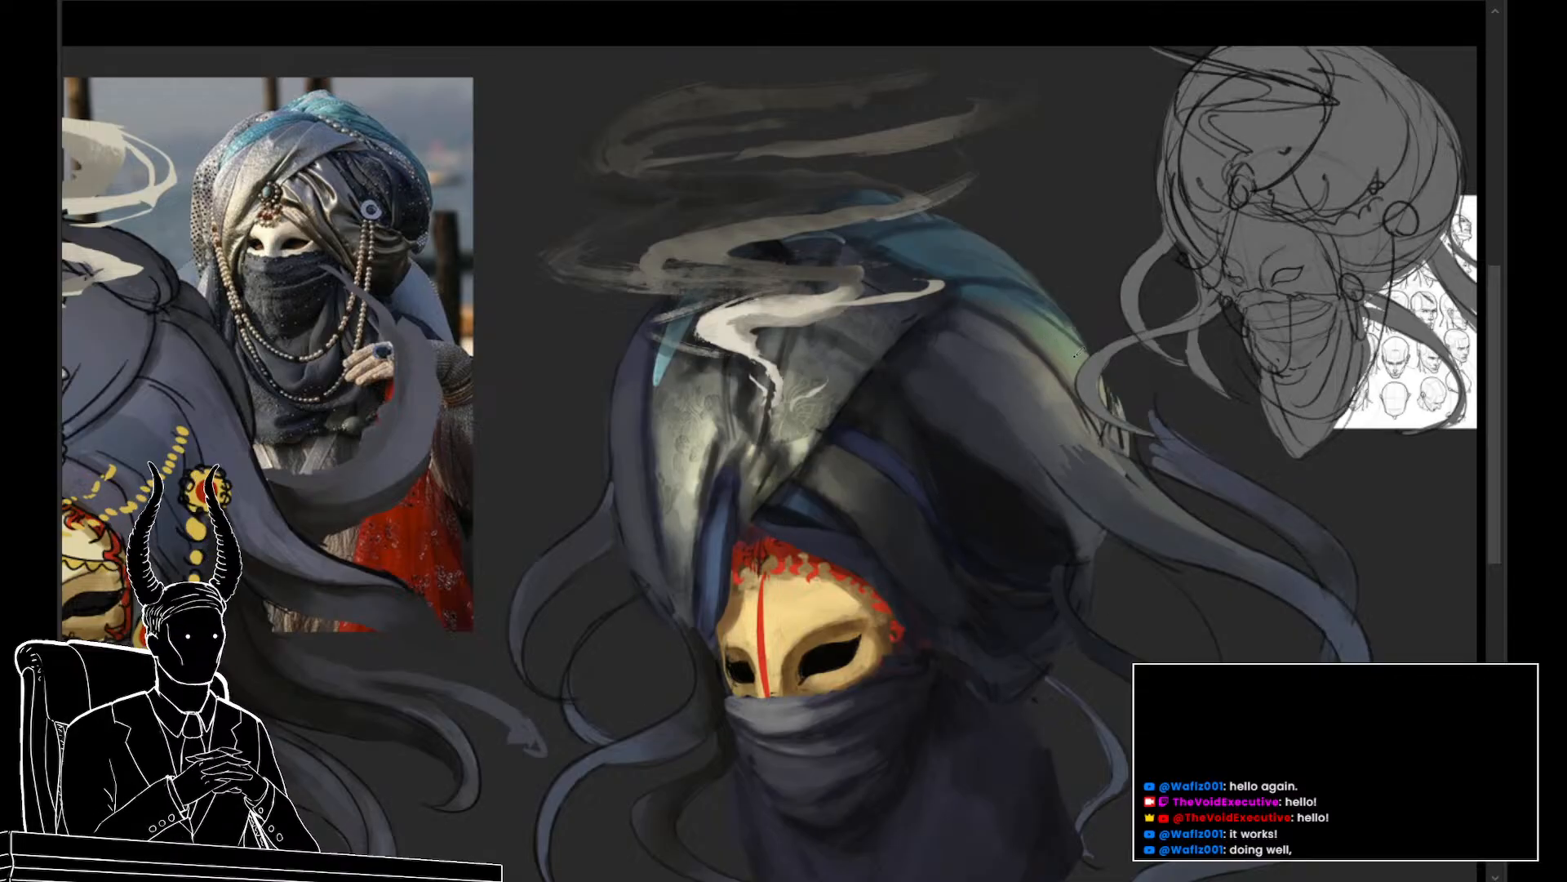
left_click(1016, 301, "alt")
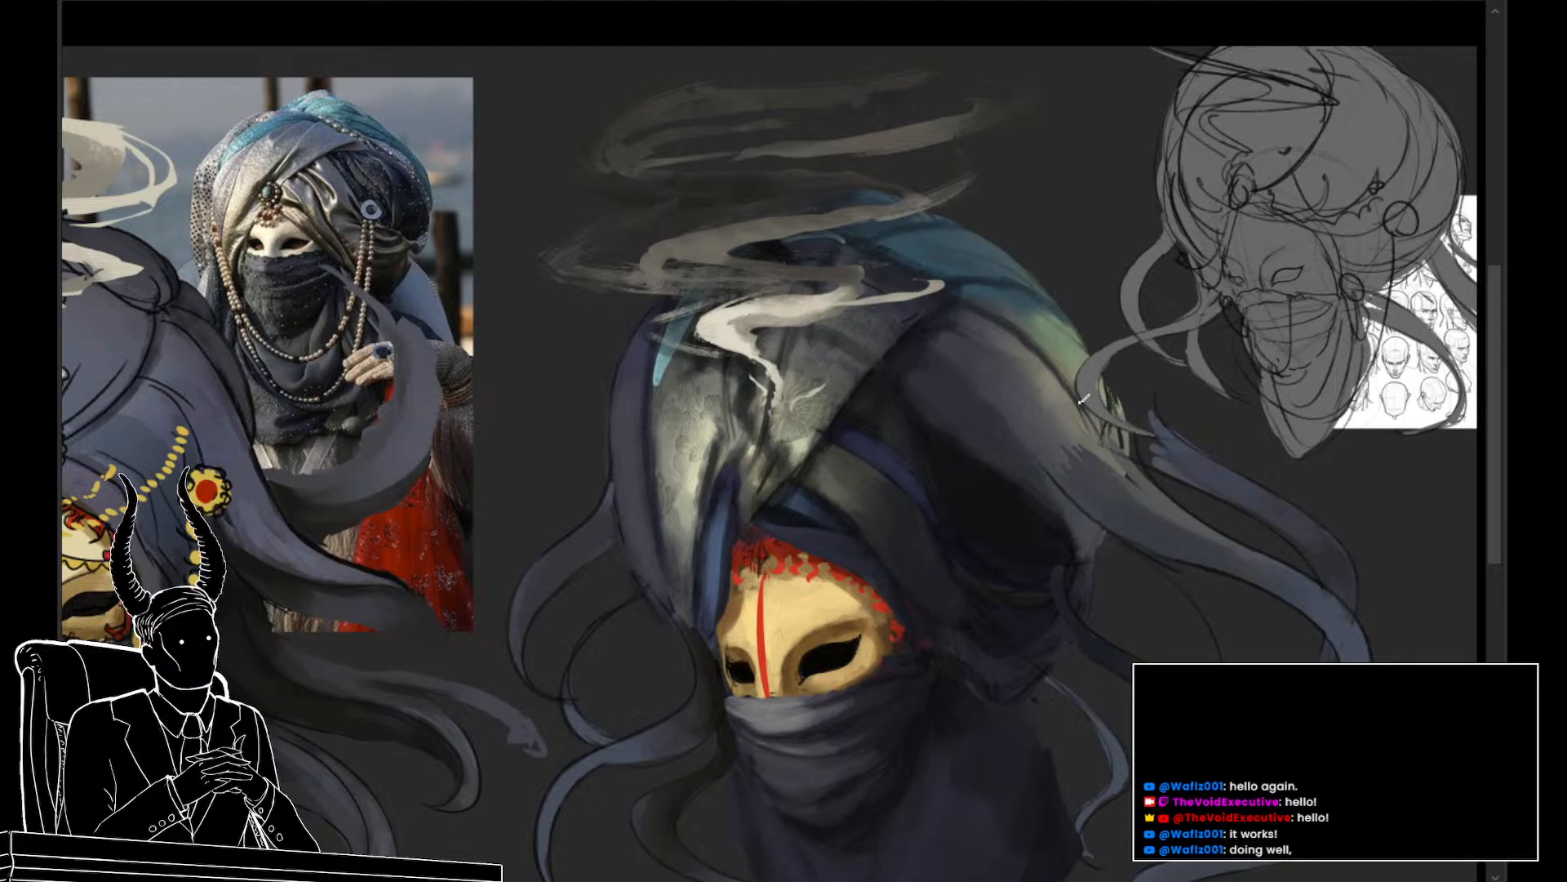
left_click_drag(1091, 495, 998, 535)
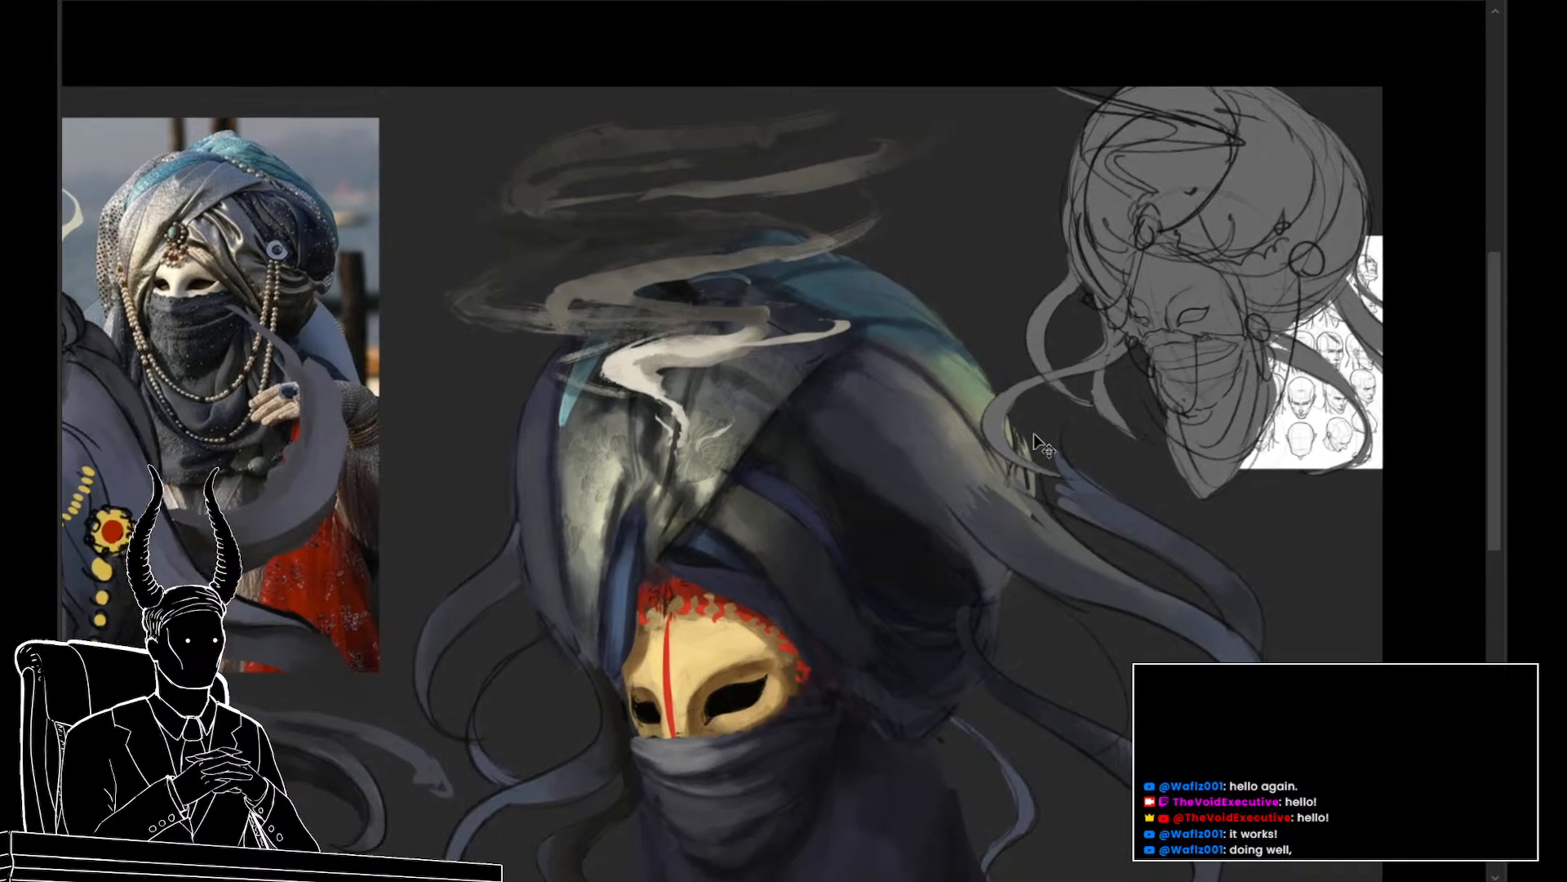
left_click_drag(996, 416, 1053, 381)
Paint pale green and teal cloth over the sketch lines along the turban's rear edge using sampled colours
key("b")
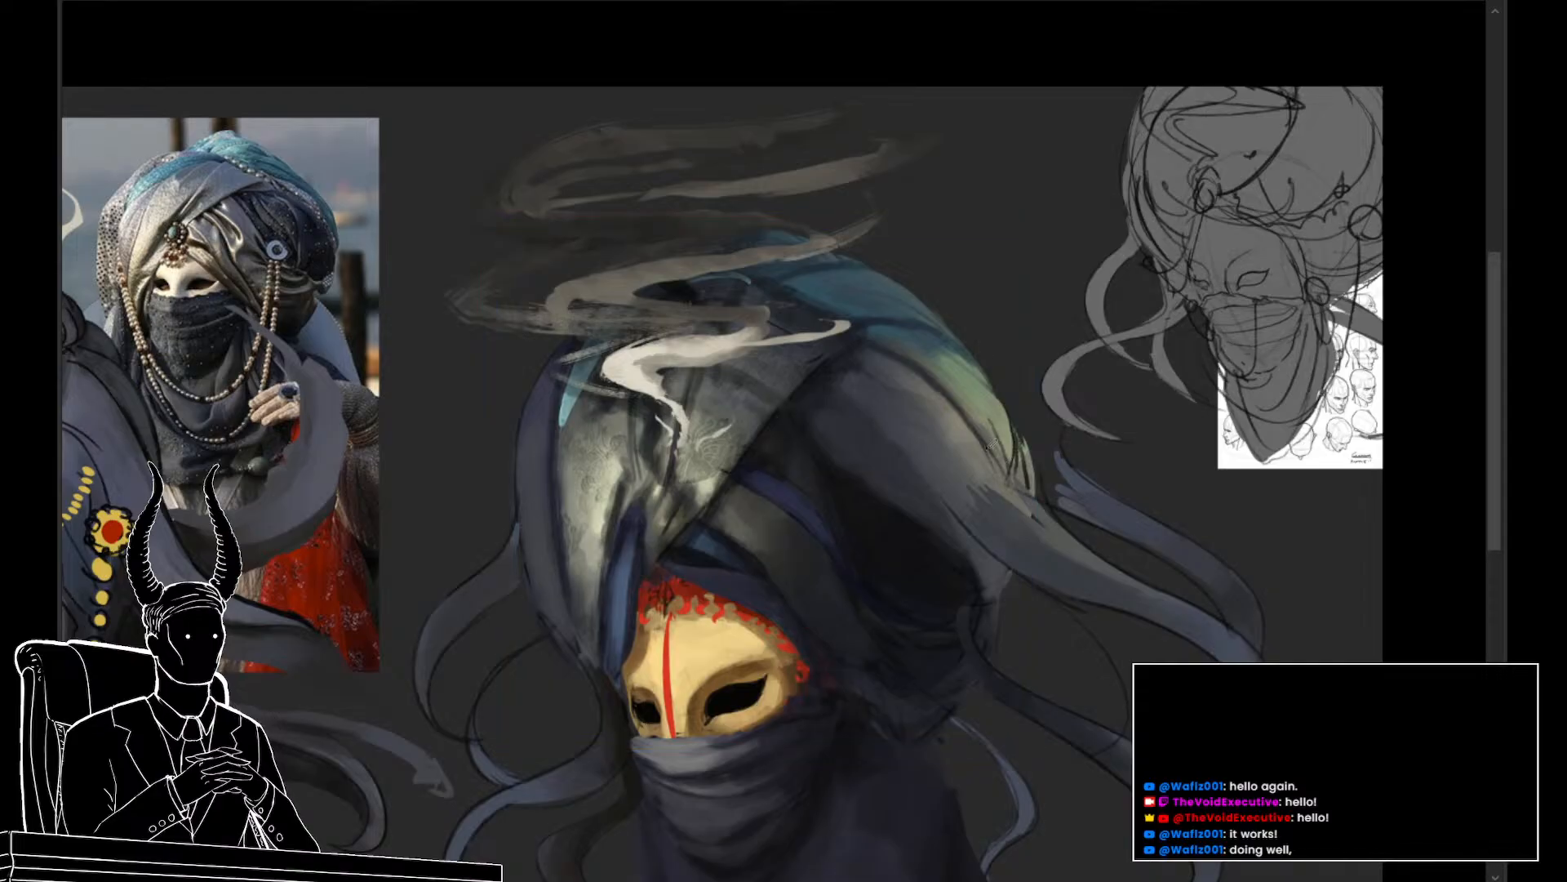
left_click(937, 333, "alt")
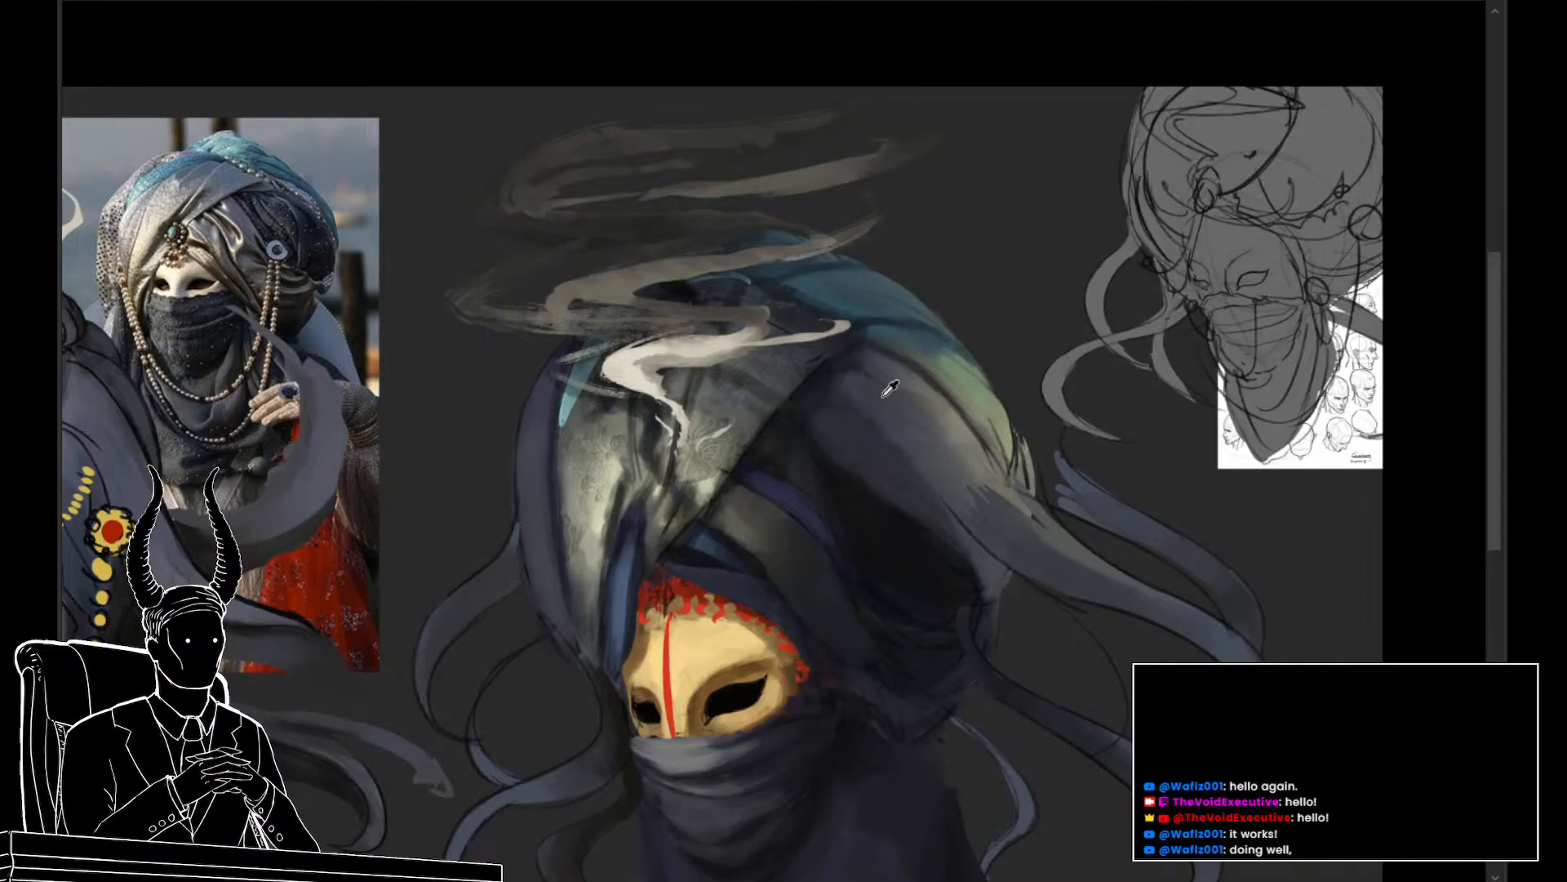
left_click(872, 432, "alt")
left_click(947, 334, "alt")
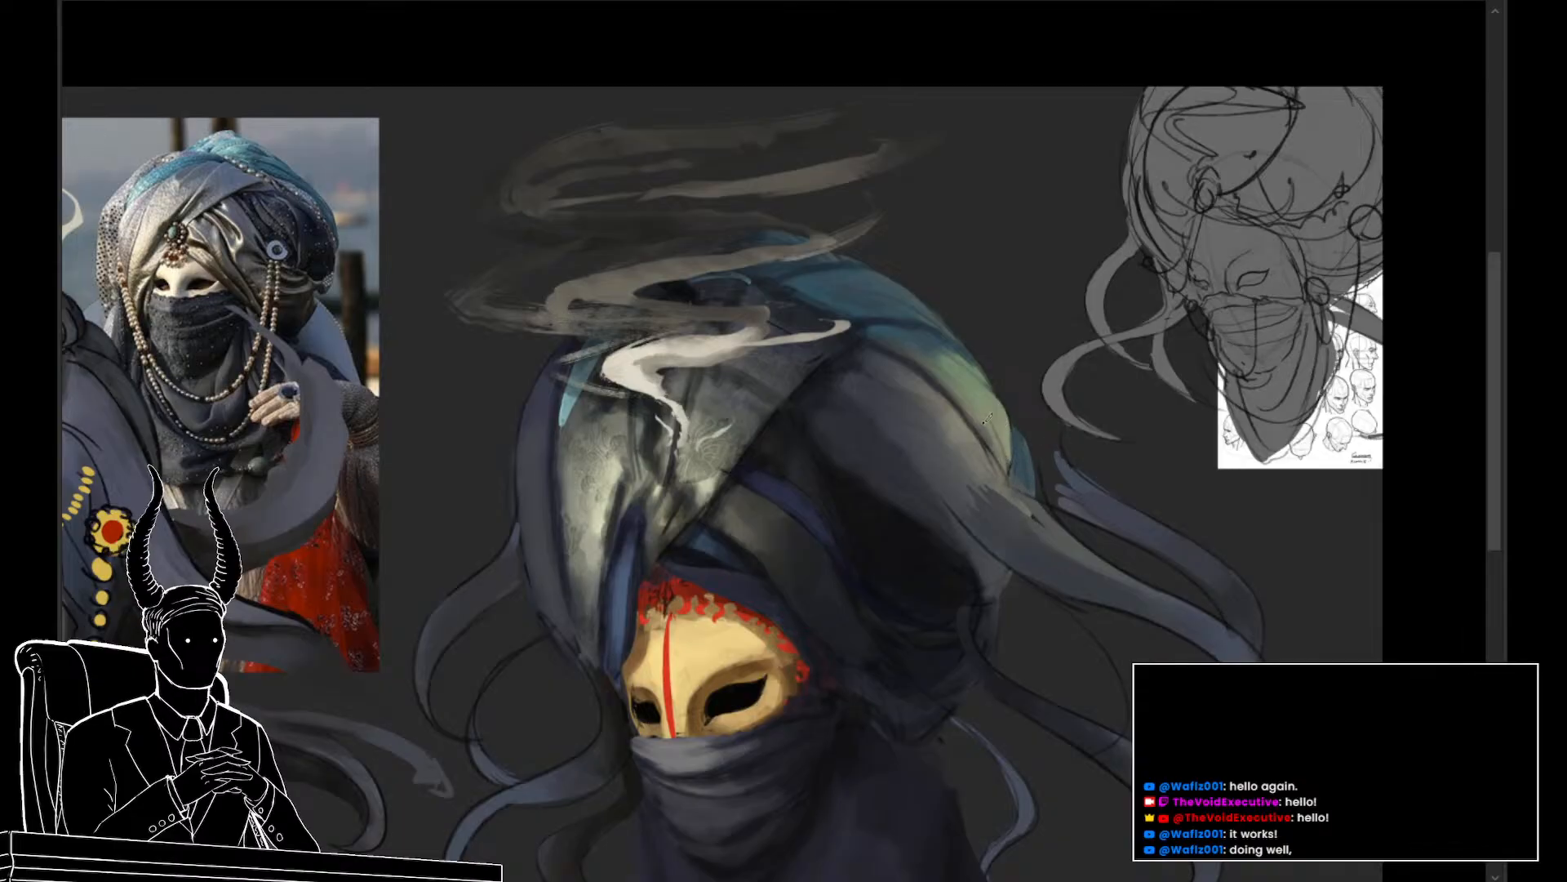
Paint the root of the upper rear tentacle so it joins the turban's rear edge
left_click_drag(1001, 580, 947, 580)
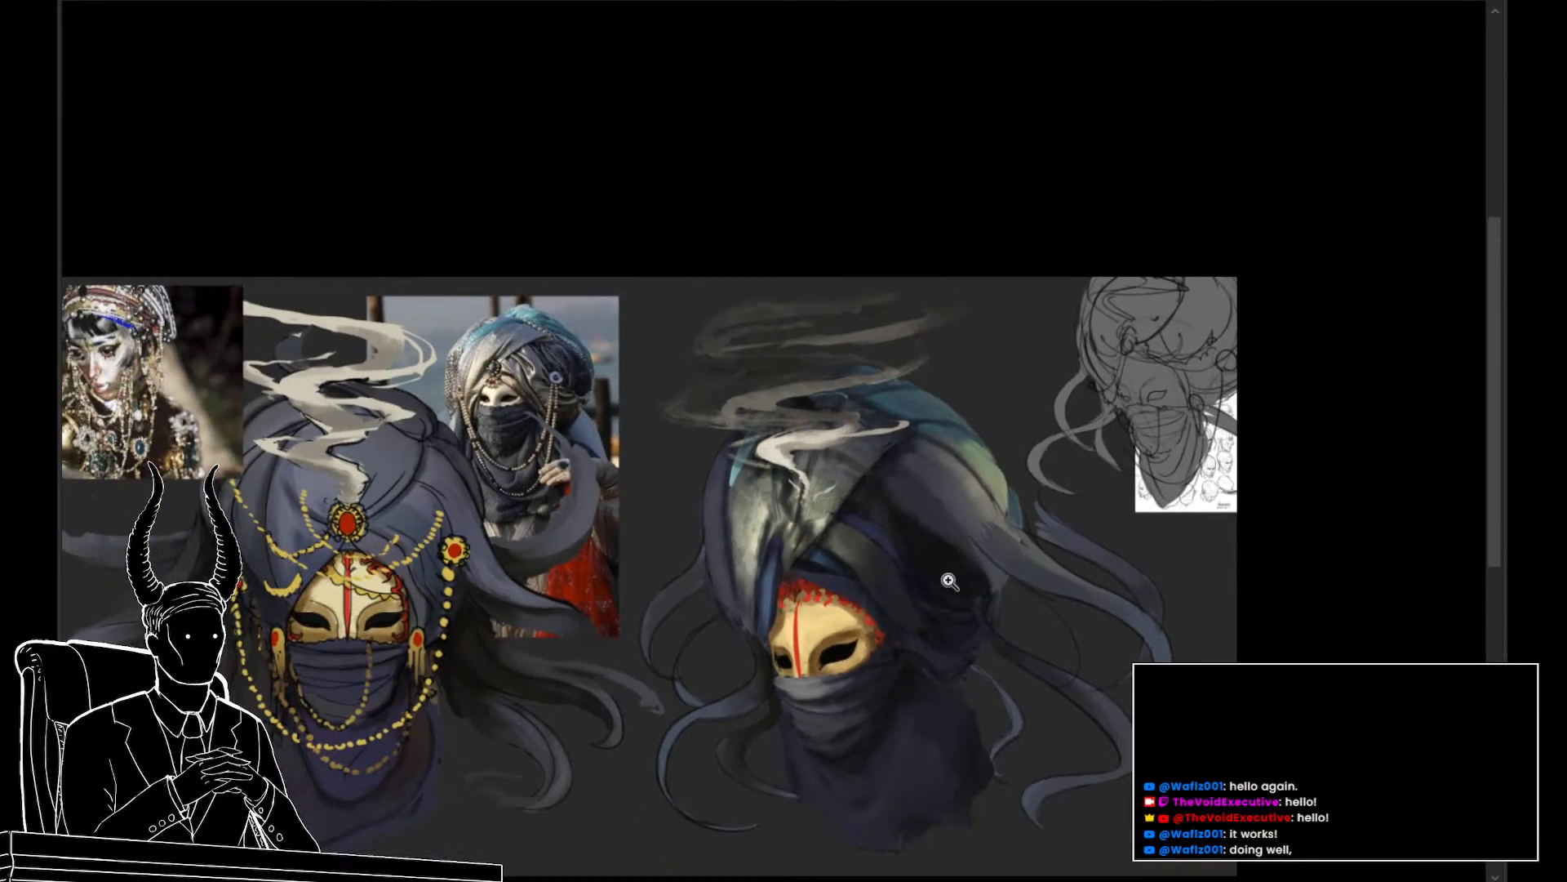
mouse_move(1012, 660)
left_mouse_down()
mouse_move(983, 613)
mouse_move(995, 618)
left_mouse_up()
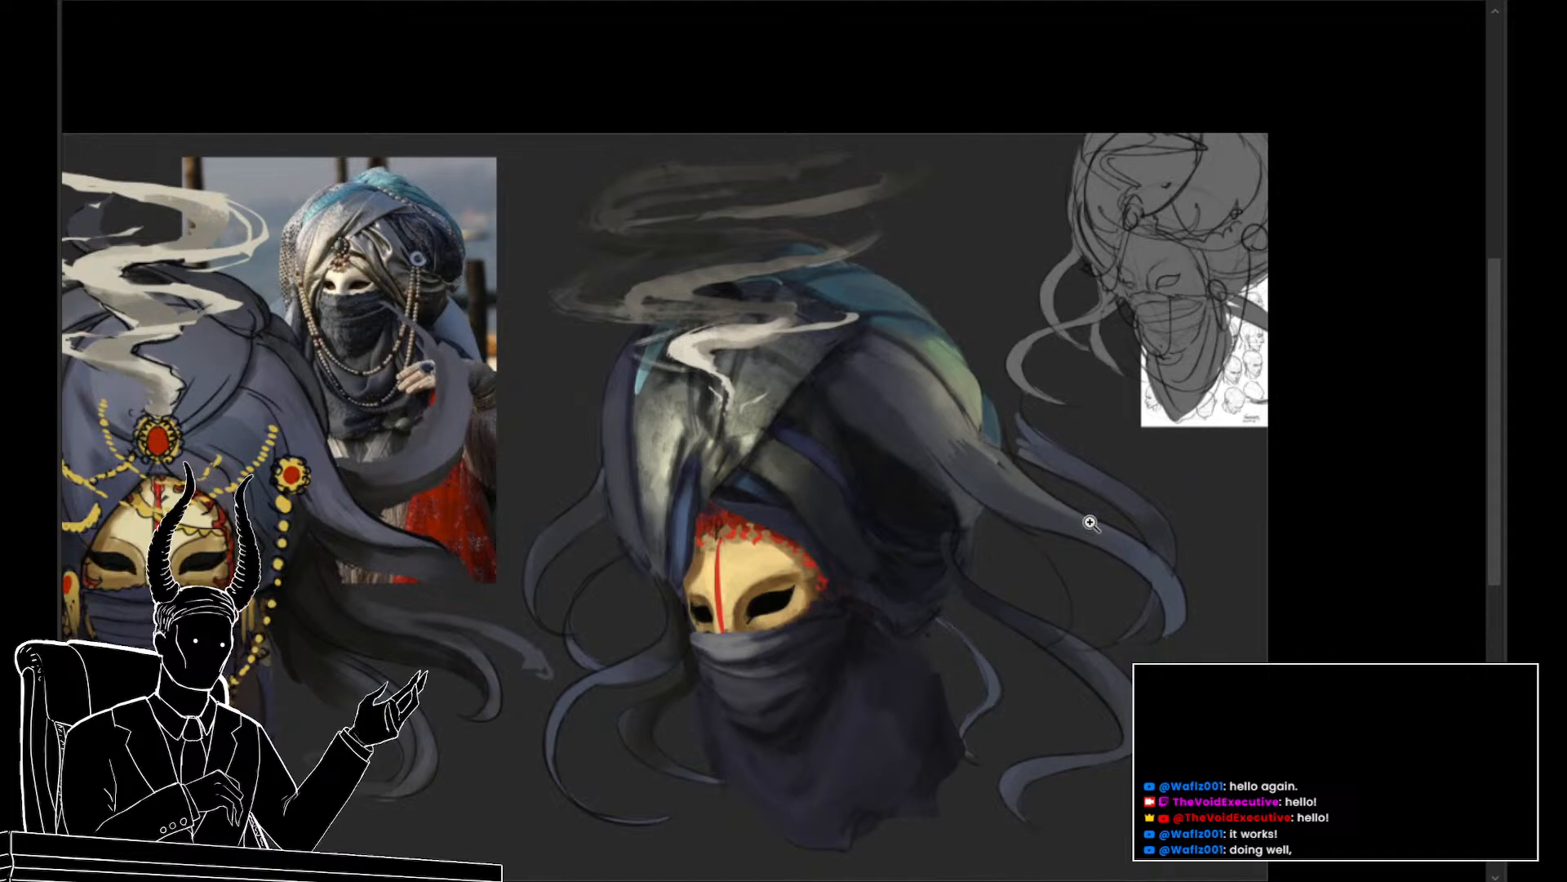
left_click(1110, 547, "ctrl")
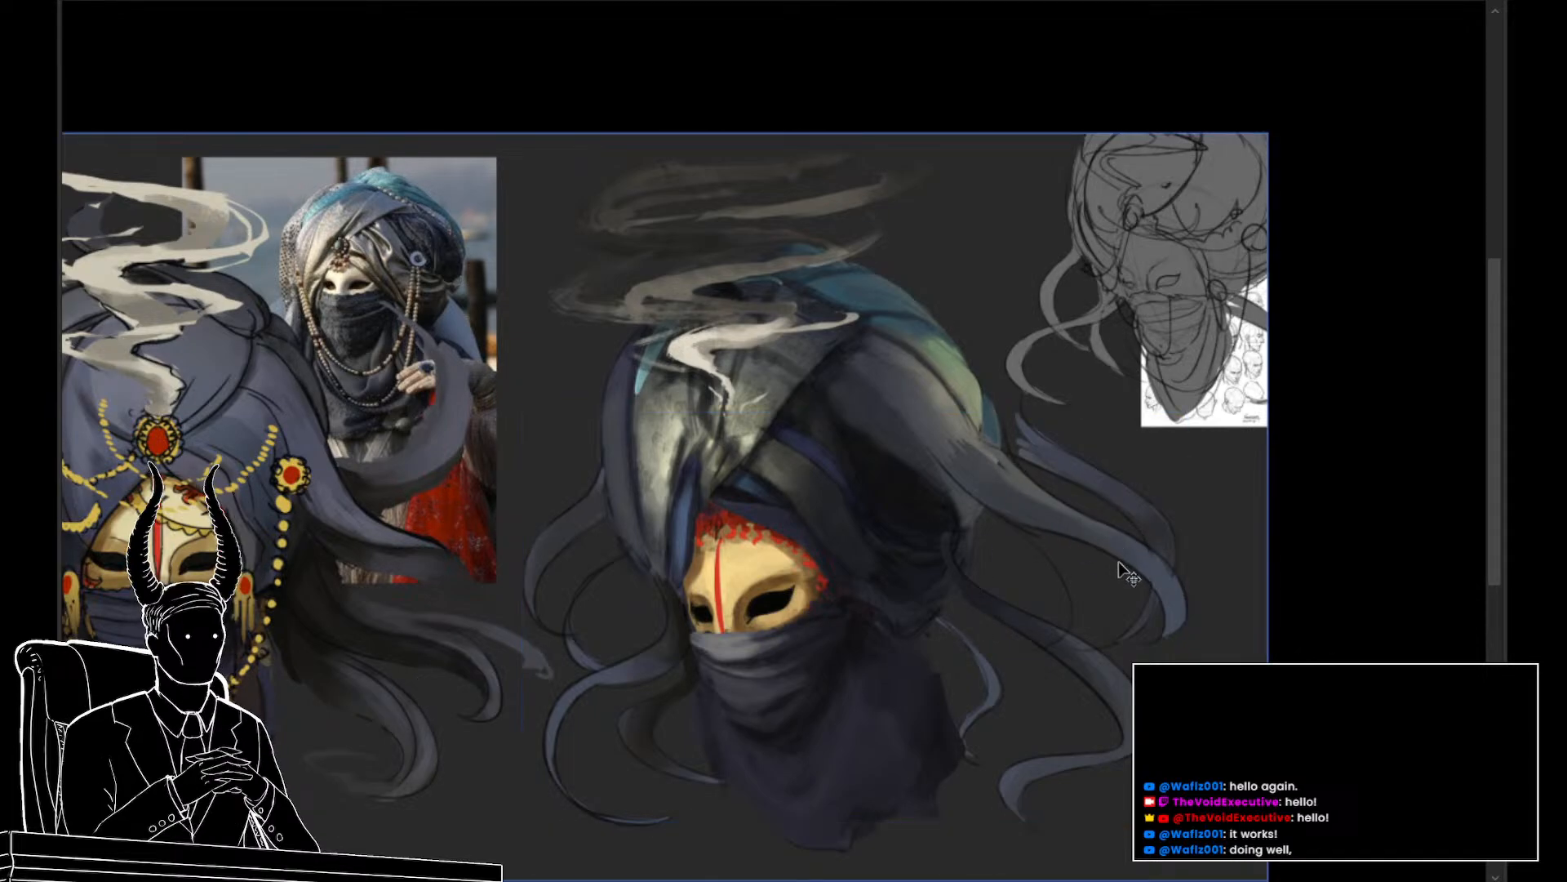
key("Delete")
key("ctrl+z")
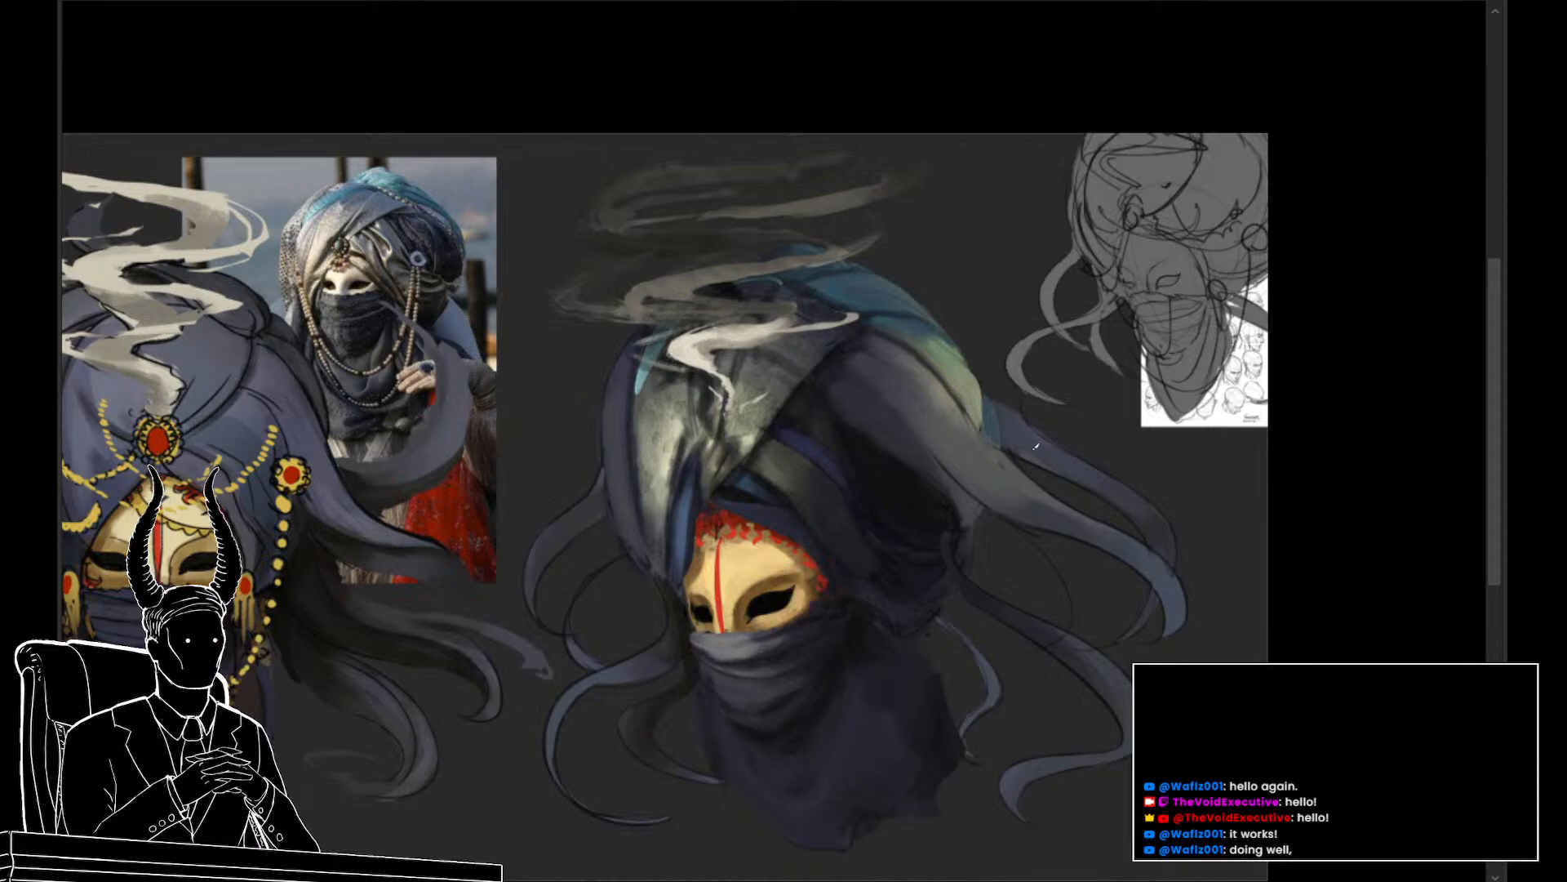
Paint out the thin sketch lines around the rear tentacles and darken the small one beside the neck scarf
scroll(1094, 604, "down", 2)
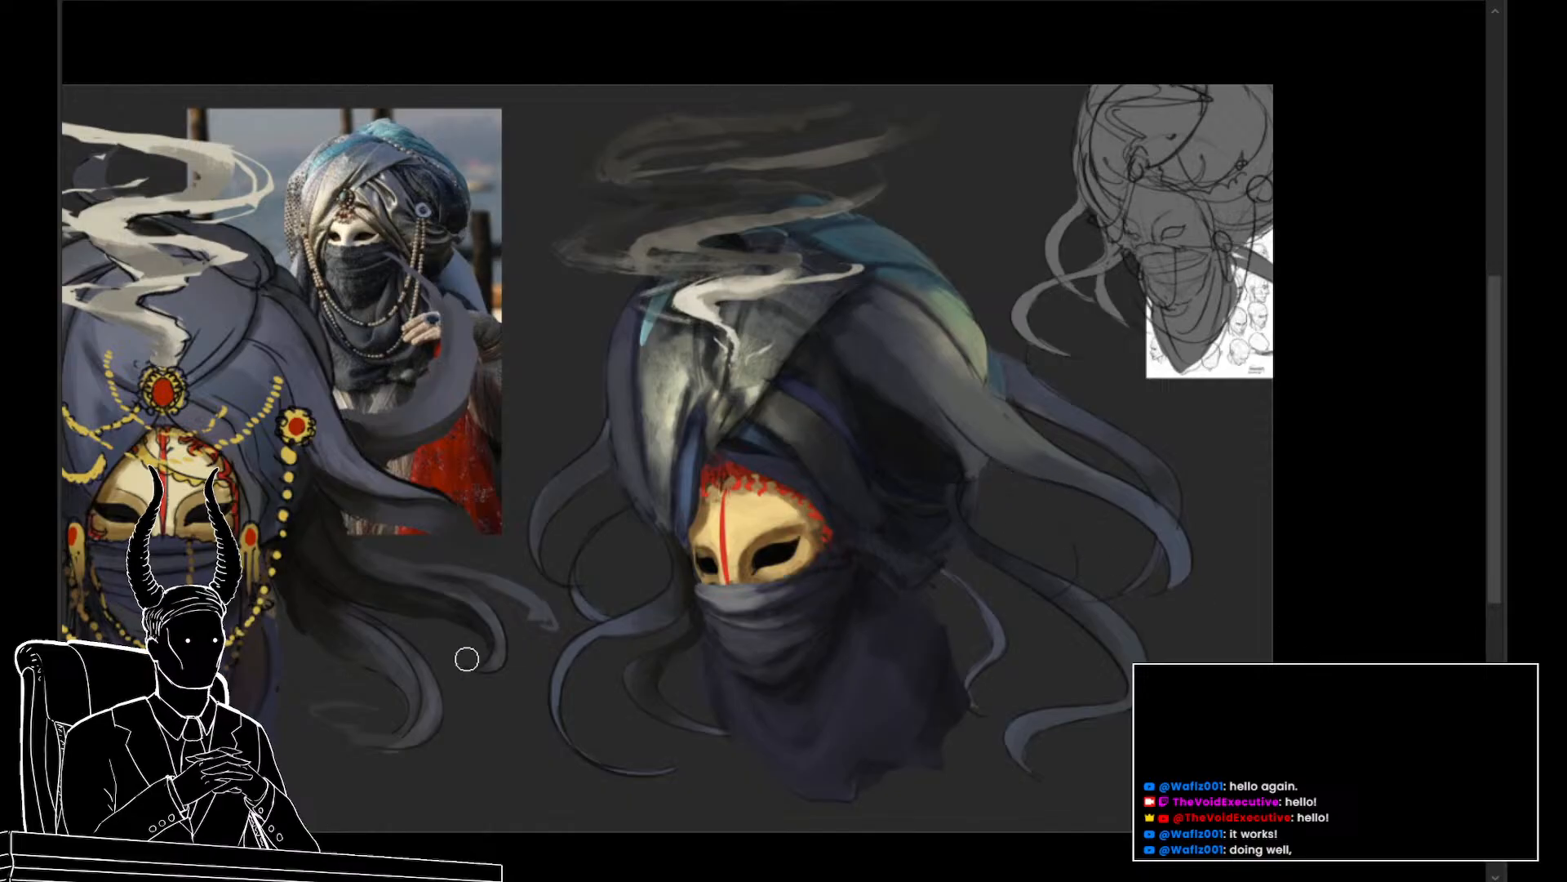
scroll(676, 735, "left", 5)
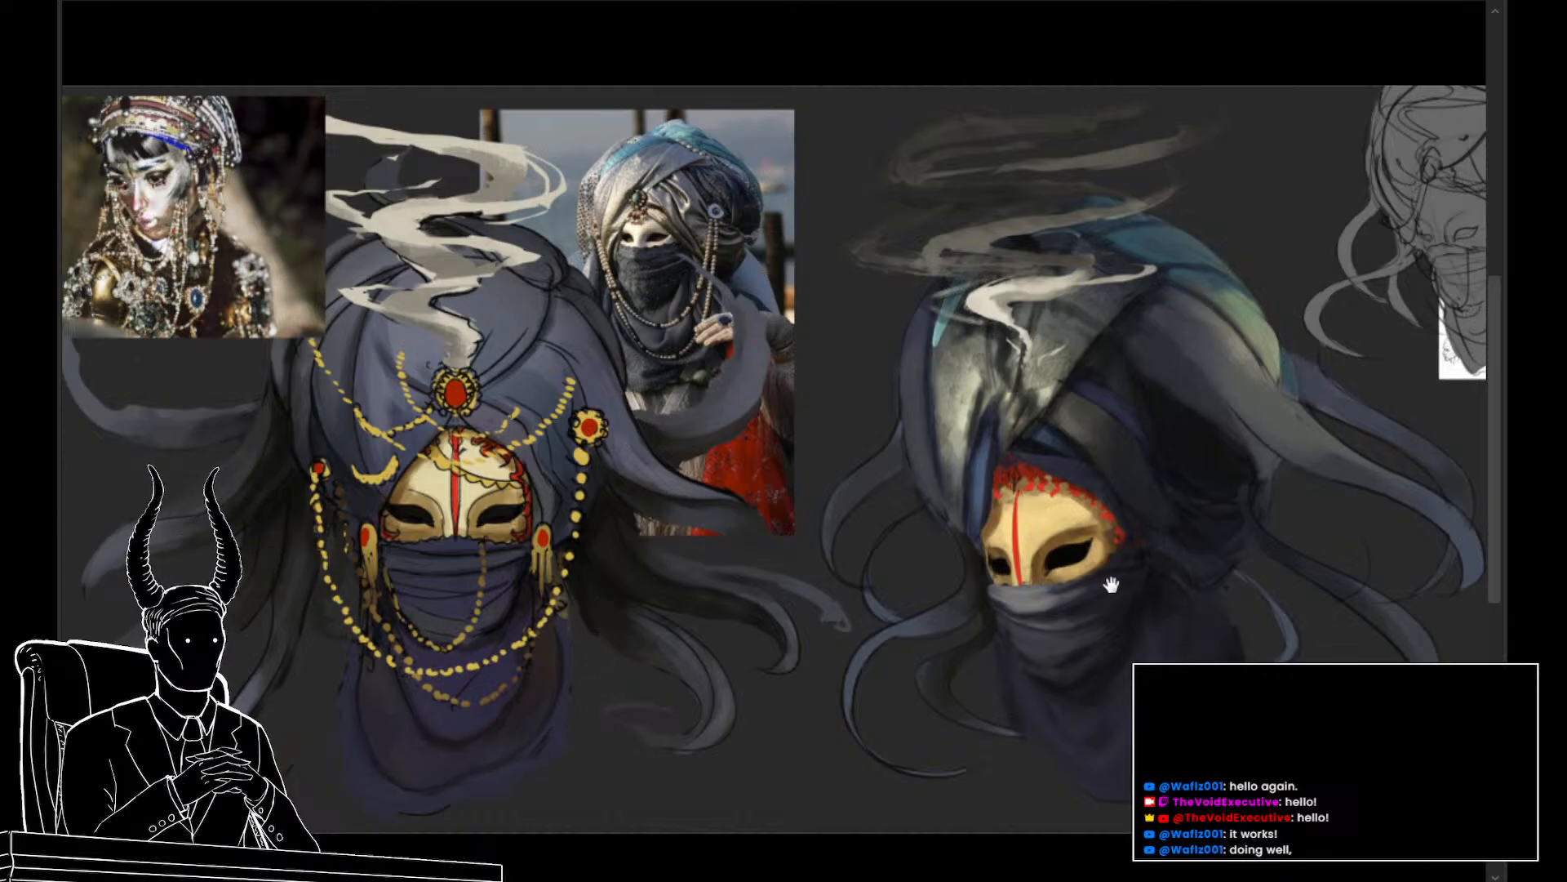
scroll(1217, 542, "right", 2)
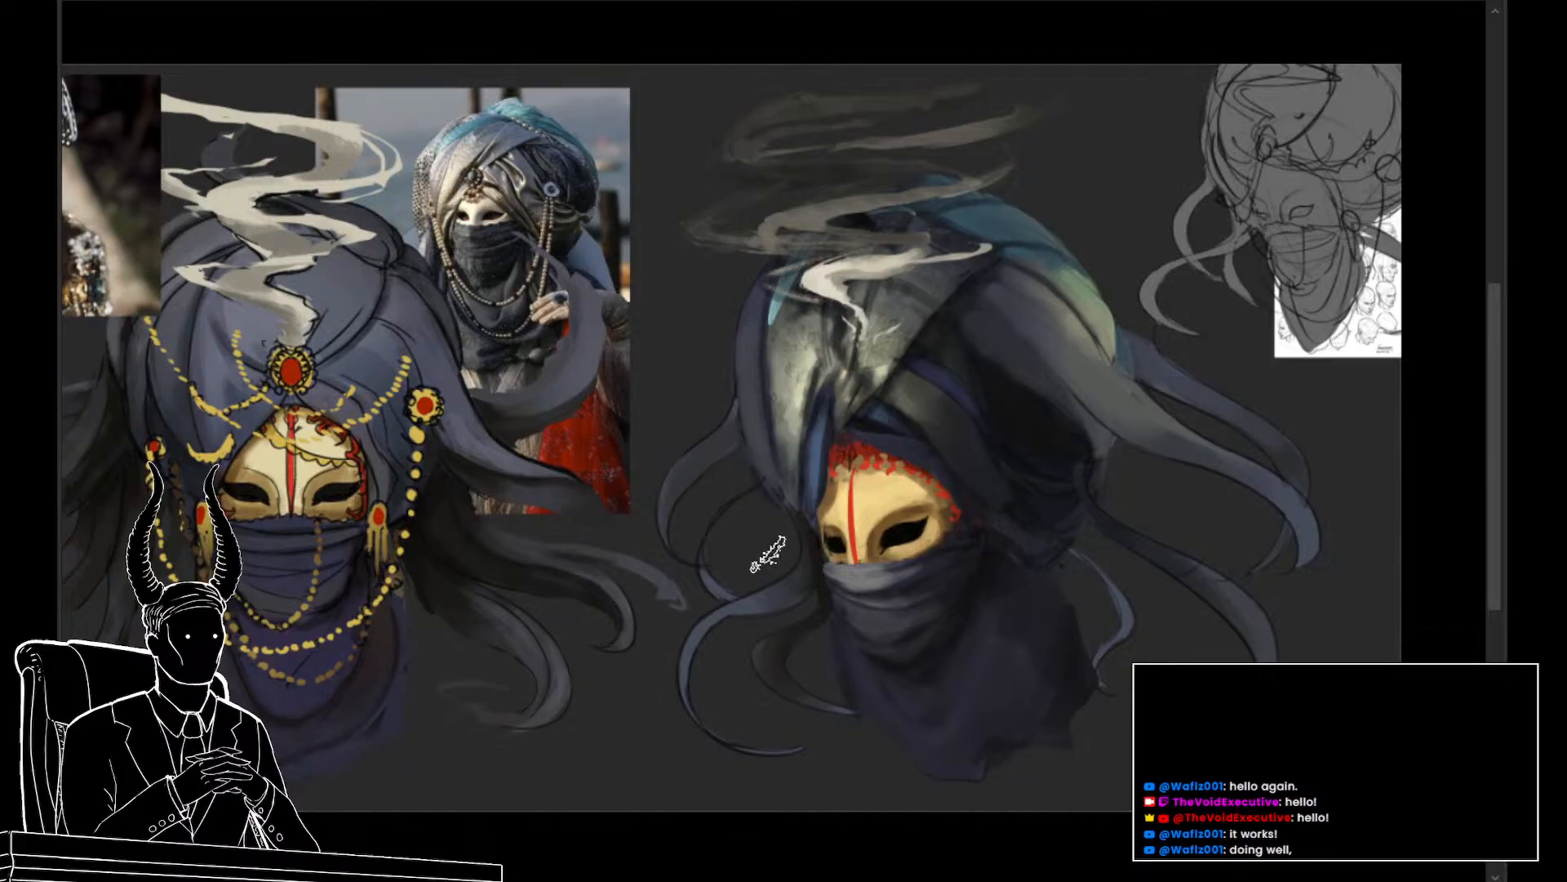
scroll(1061, 563, "up", 1)
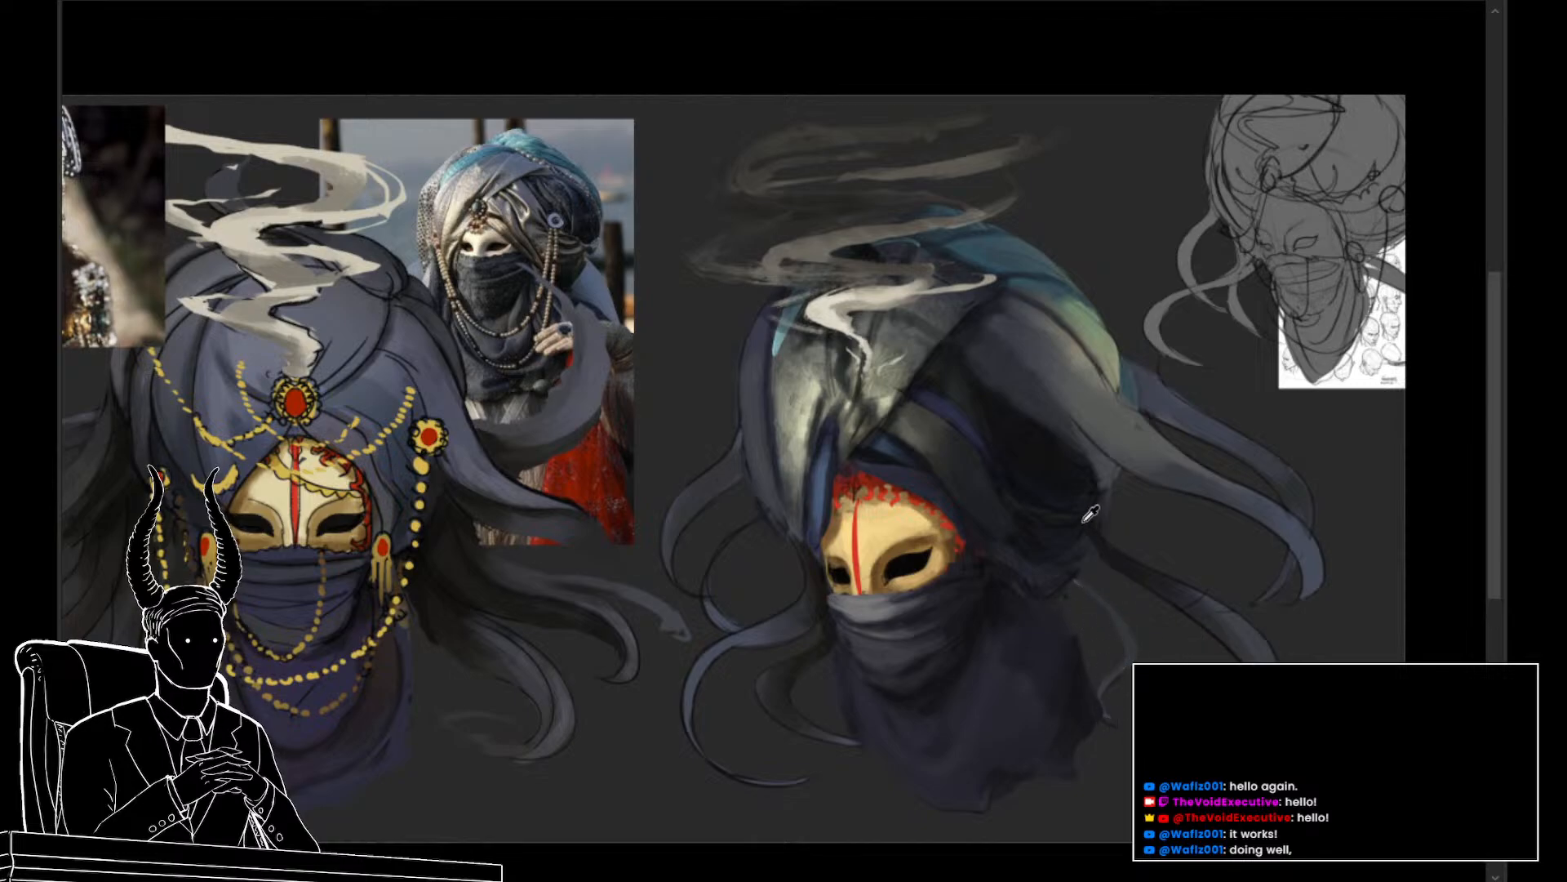
Darken the tentacles beside and in front of the veil, softening their outlines into the grey background
left_click(1071, 480, "ctrl")
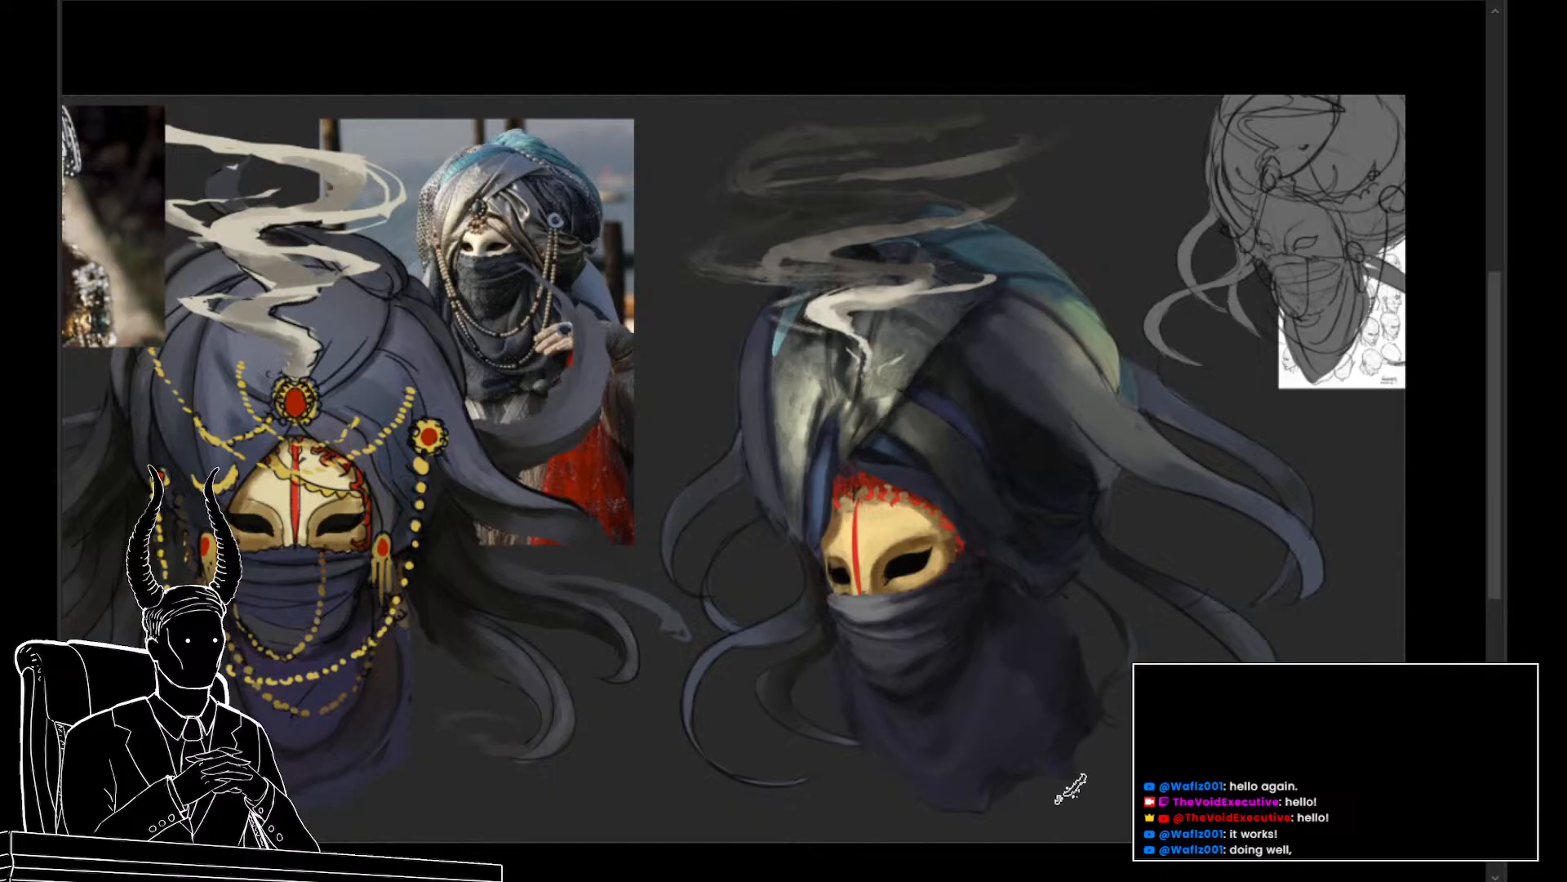
left_click(1215, 596, "ctrl")
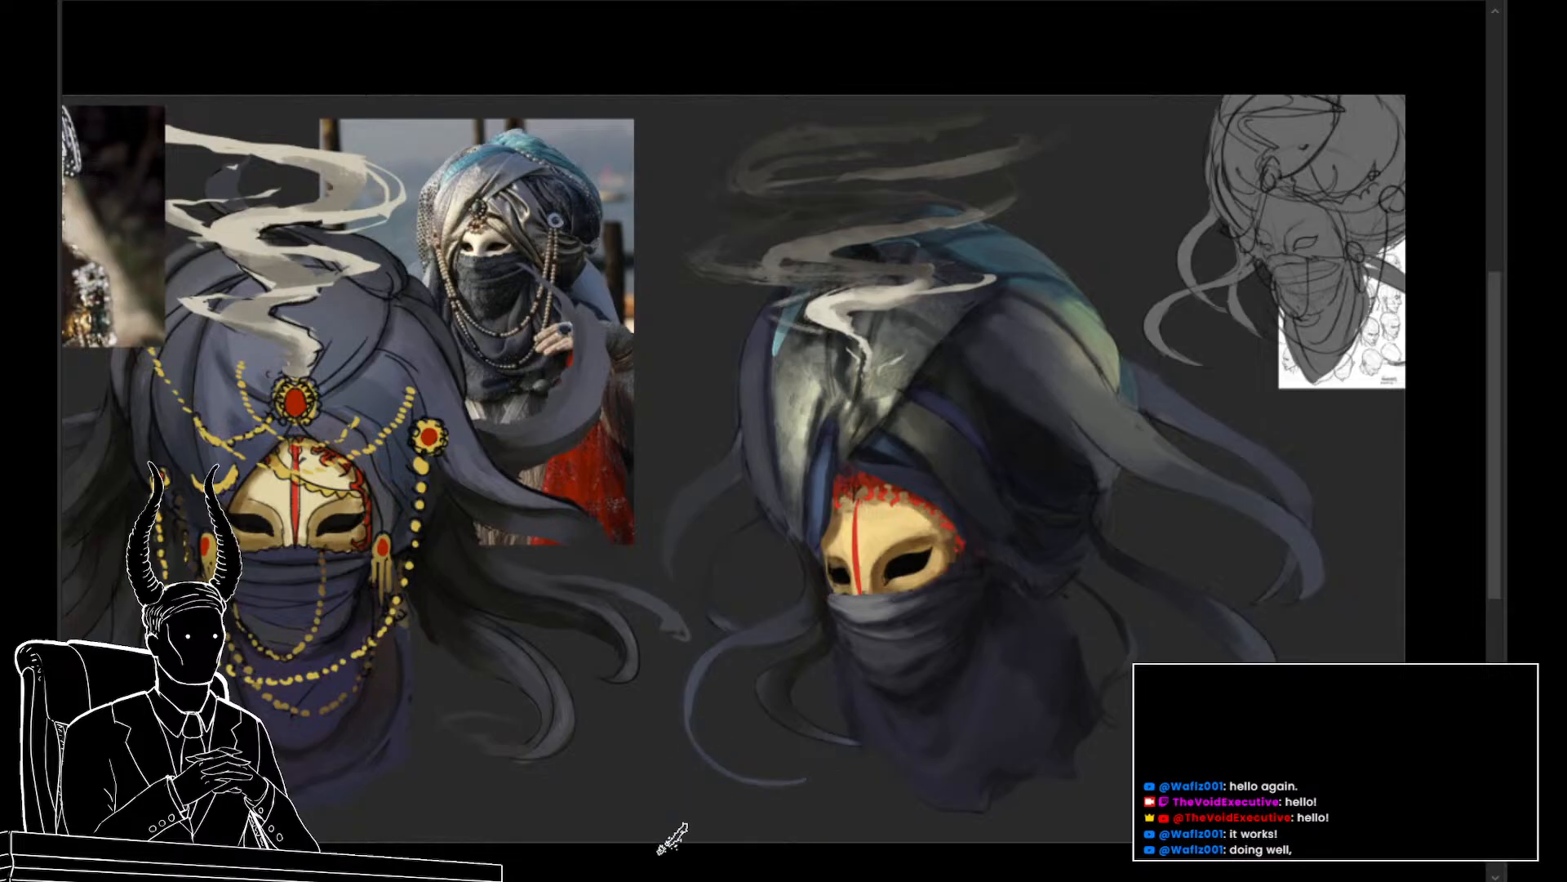
left_click_drag(711, 812, 688, 786)
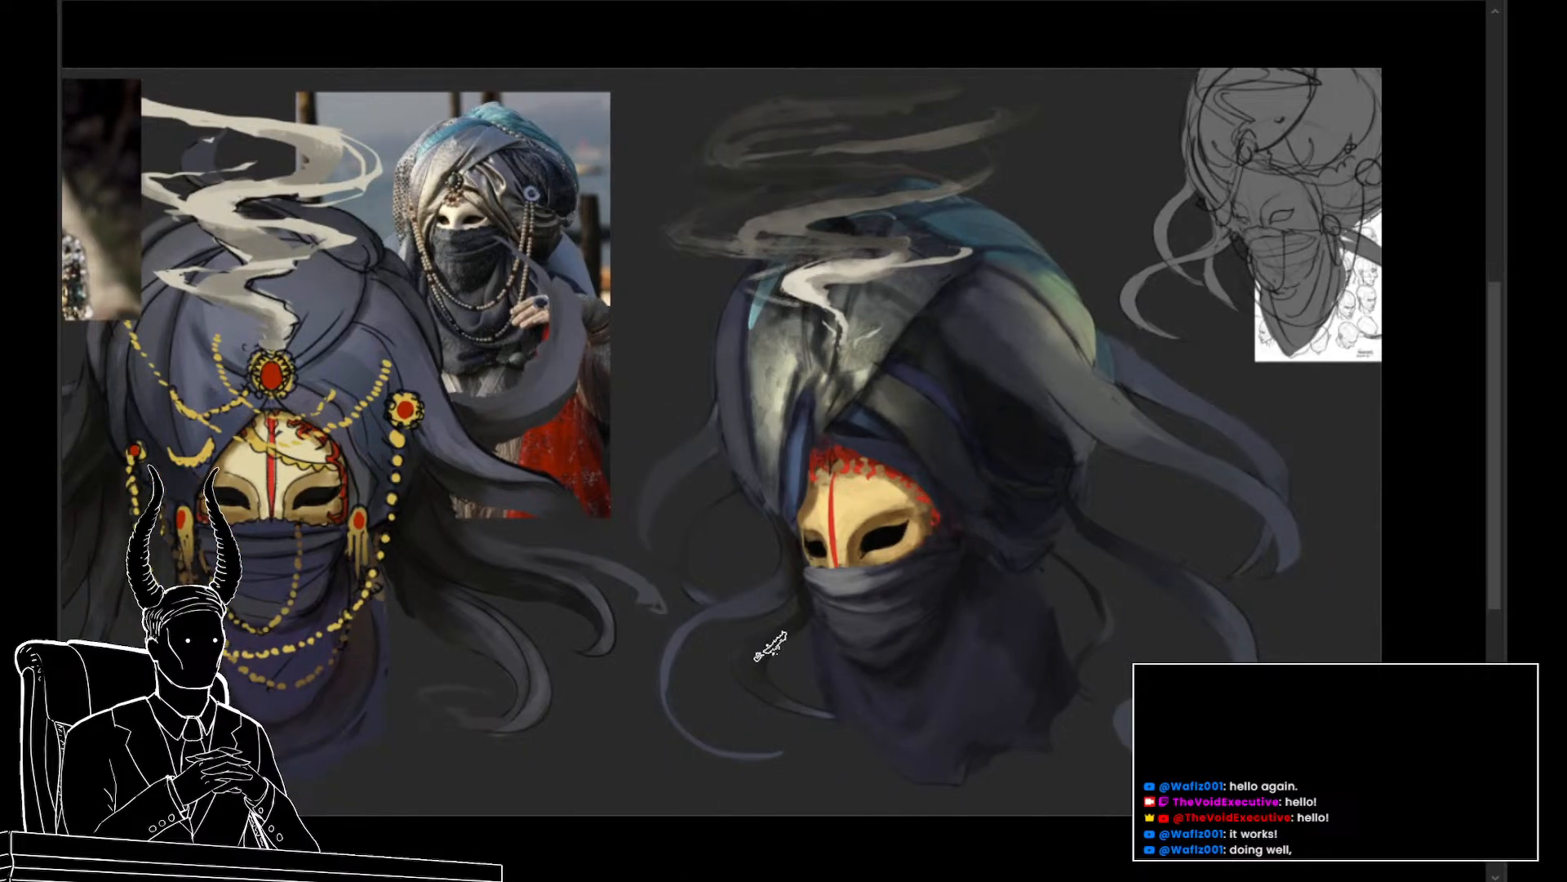
Repaint the small tentacle beside the veil and fade the lower rear tentacle into the grey background with a sampled colour
left_click_drag(738, 683, 791, 624)
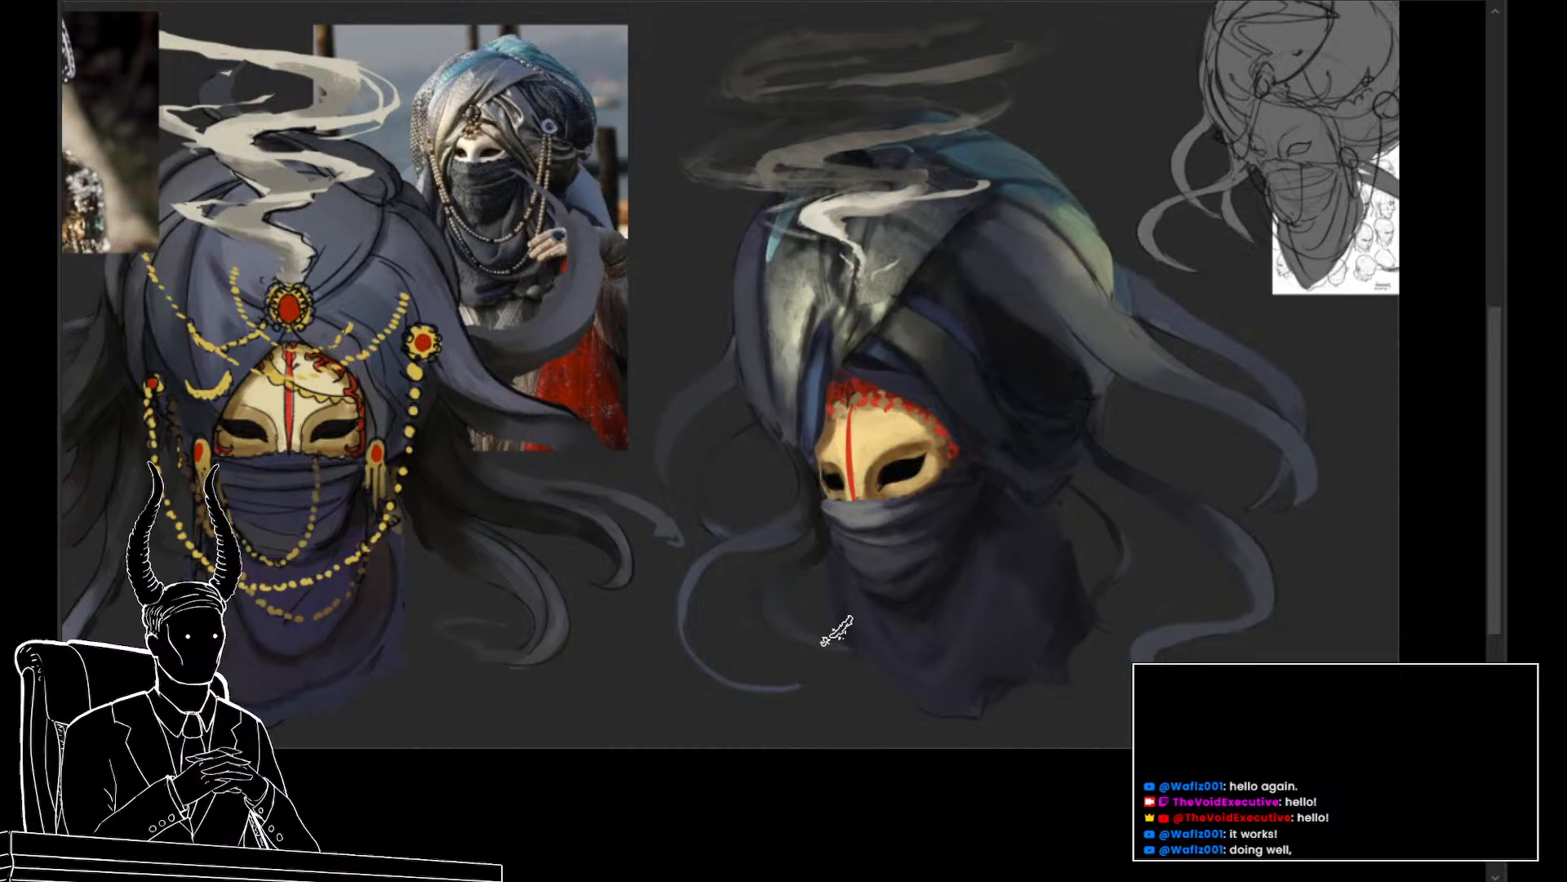
left_click_drag(902, 670, 914, 706)
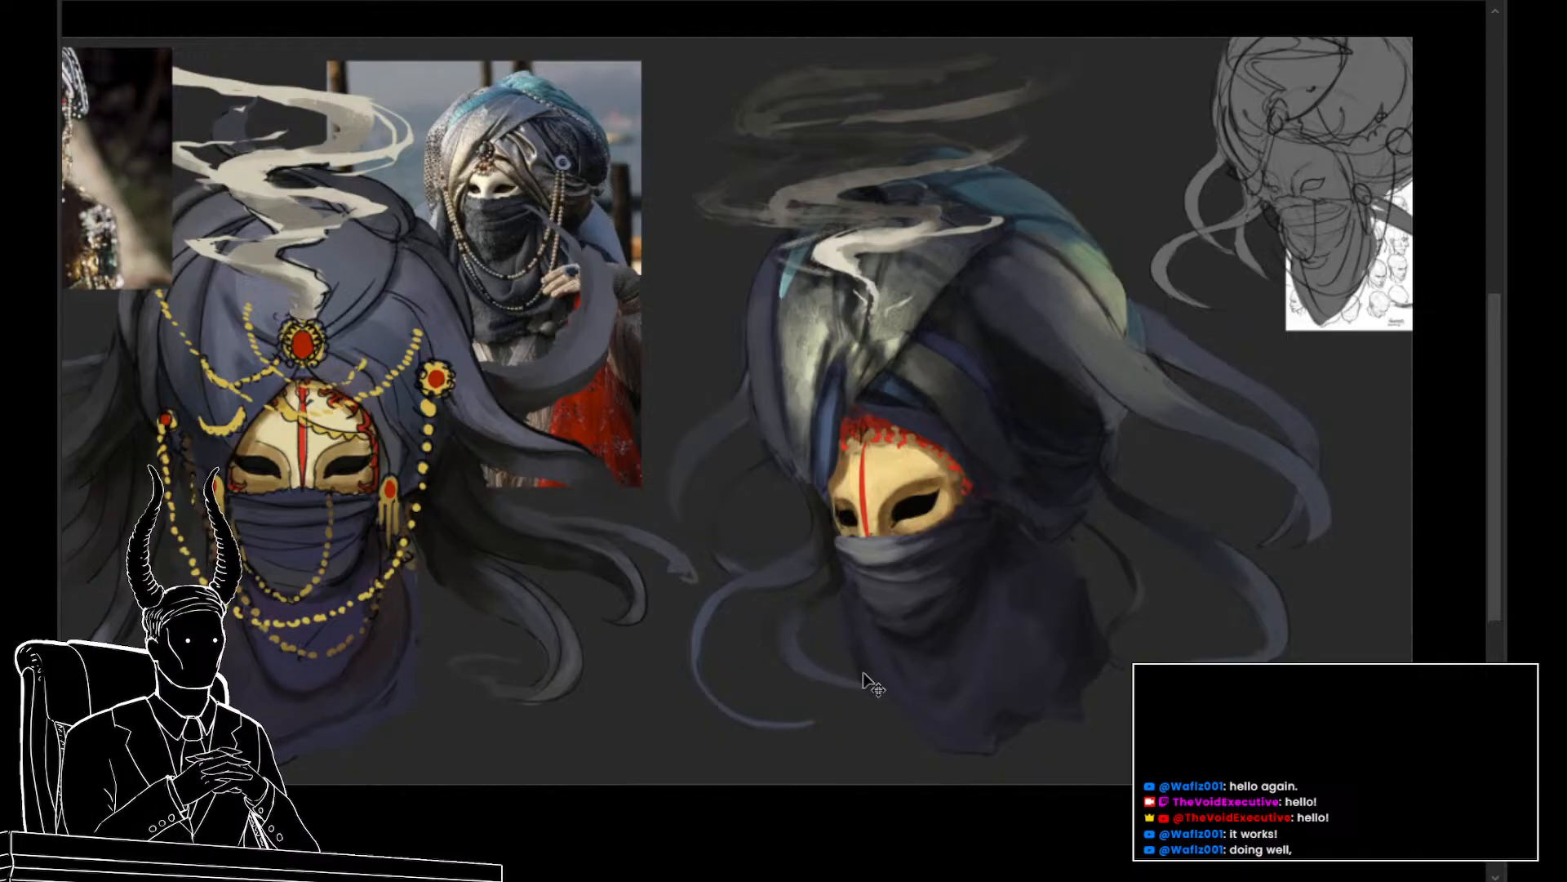
left_click(817, 593, "alt")
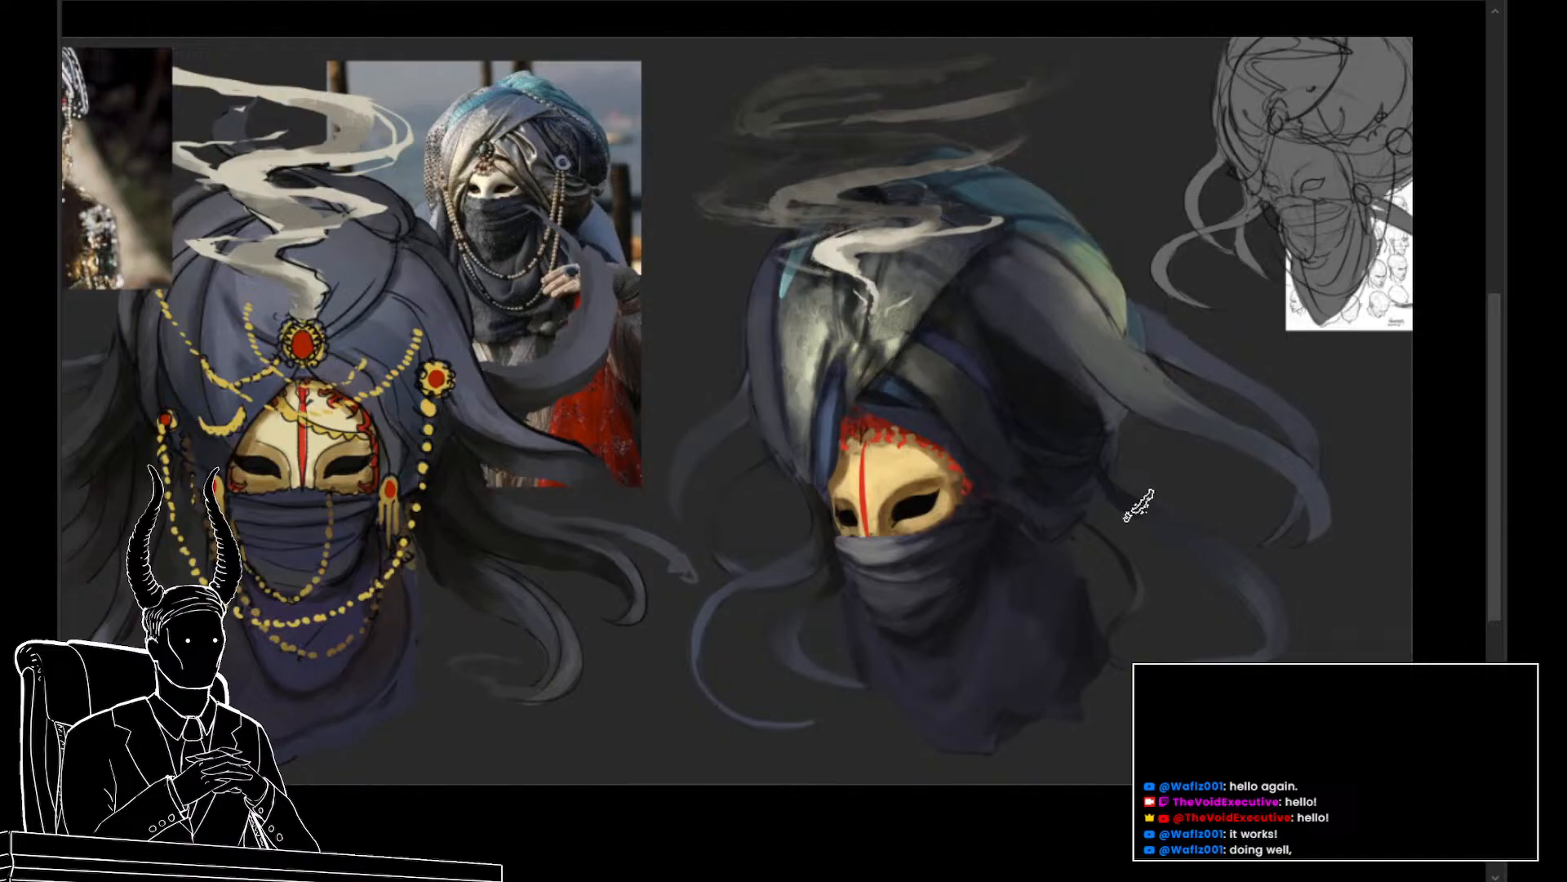
scroll(1245, 576, "up", 2)
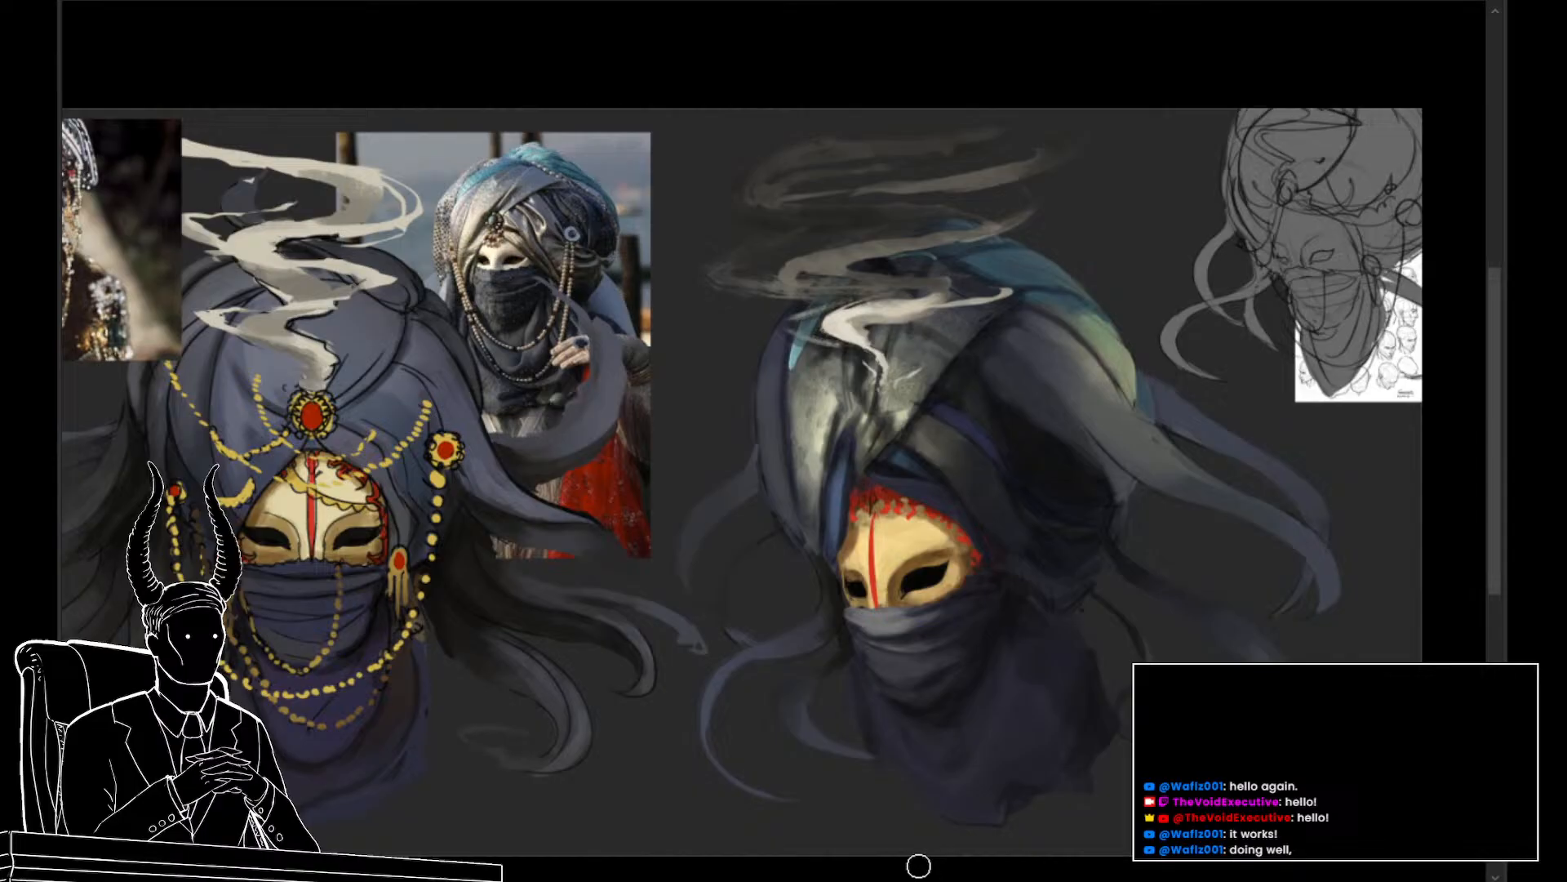
Touch up the dark turban folds around the mask and their lower rear edge, undoing a stray change and sampling nearby cloth colours
left_click_drag(885, 805, 815, 797)
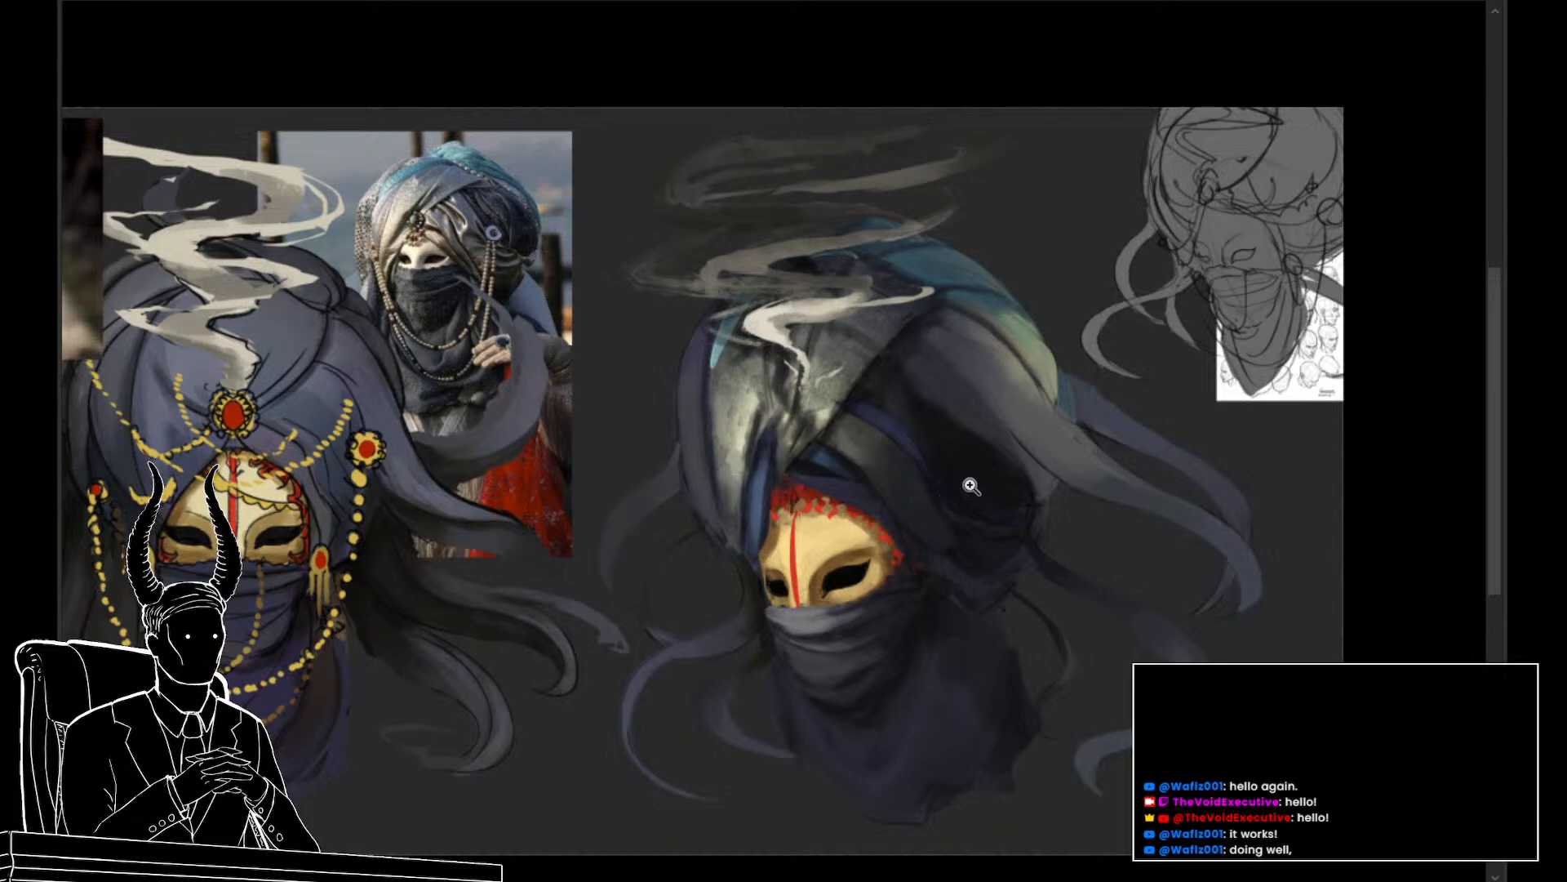
left_click_drag(1070, 458, 1088, 466)
key("ctrl+z")
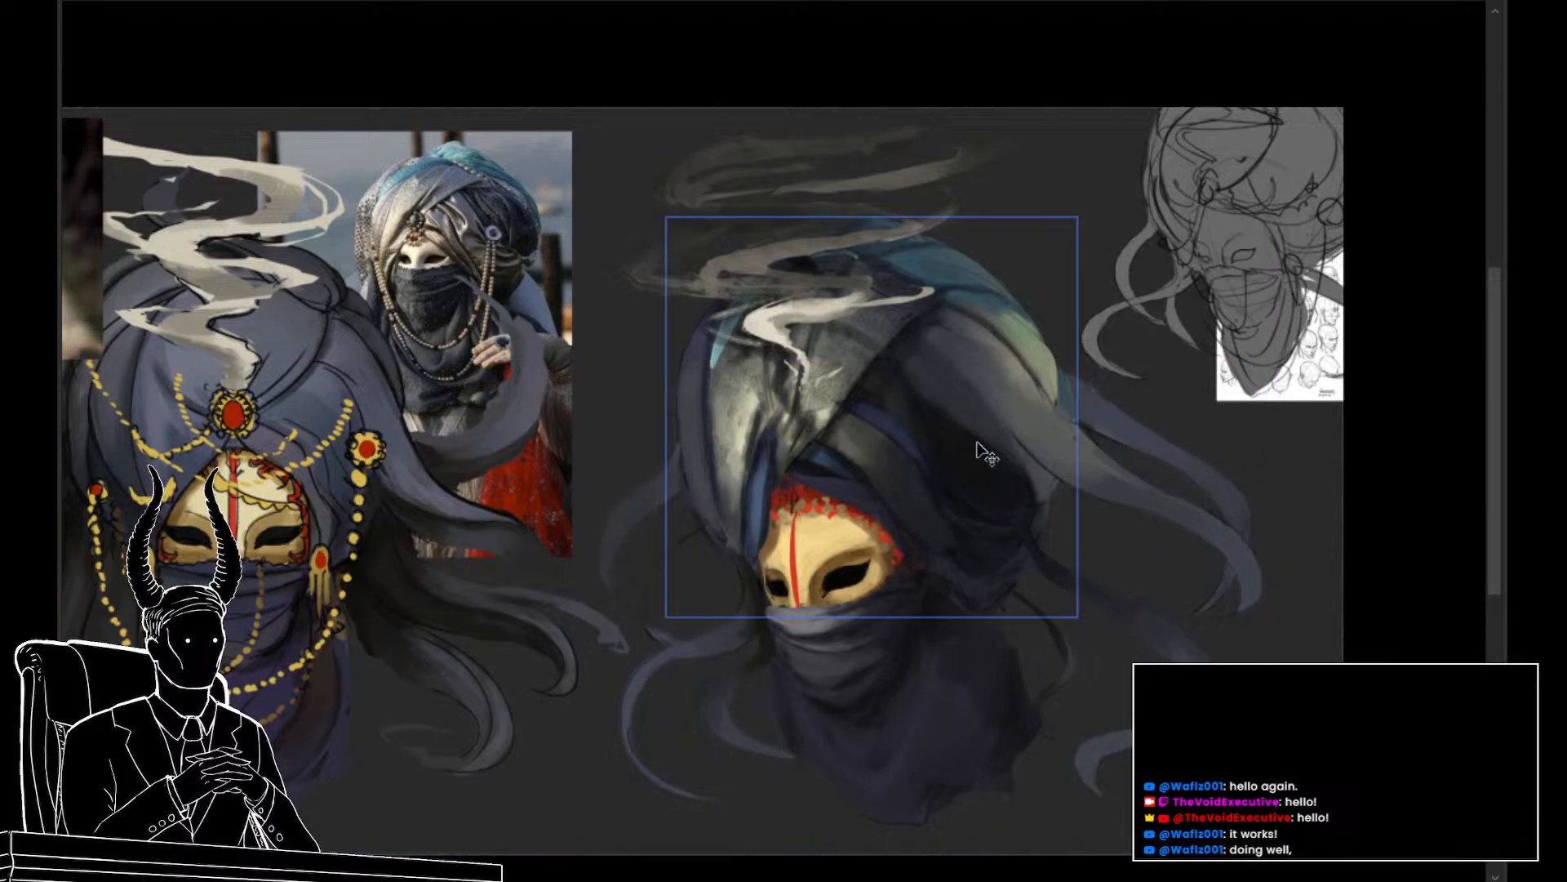
key("alt")
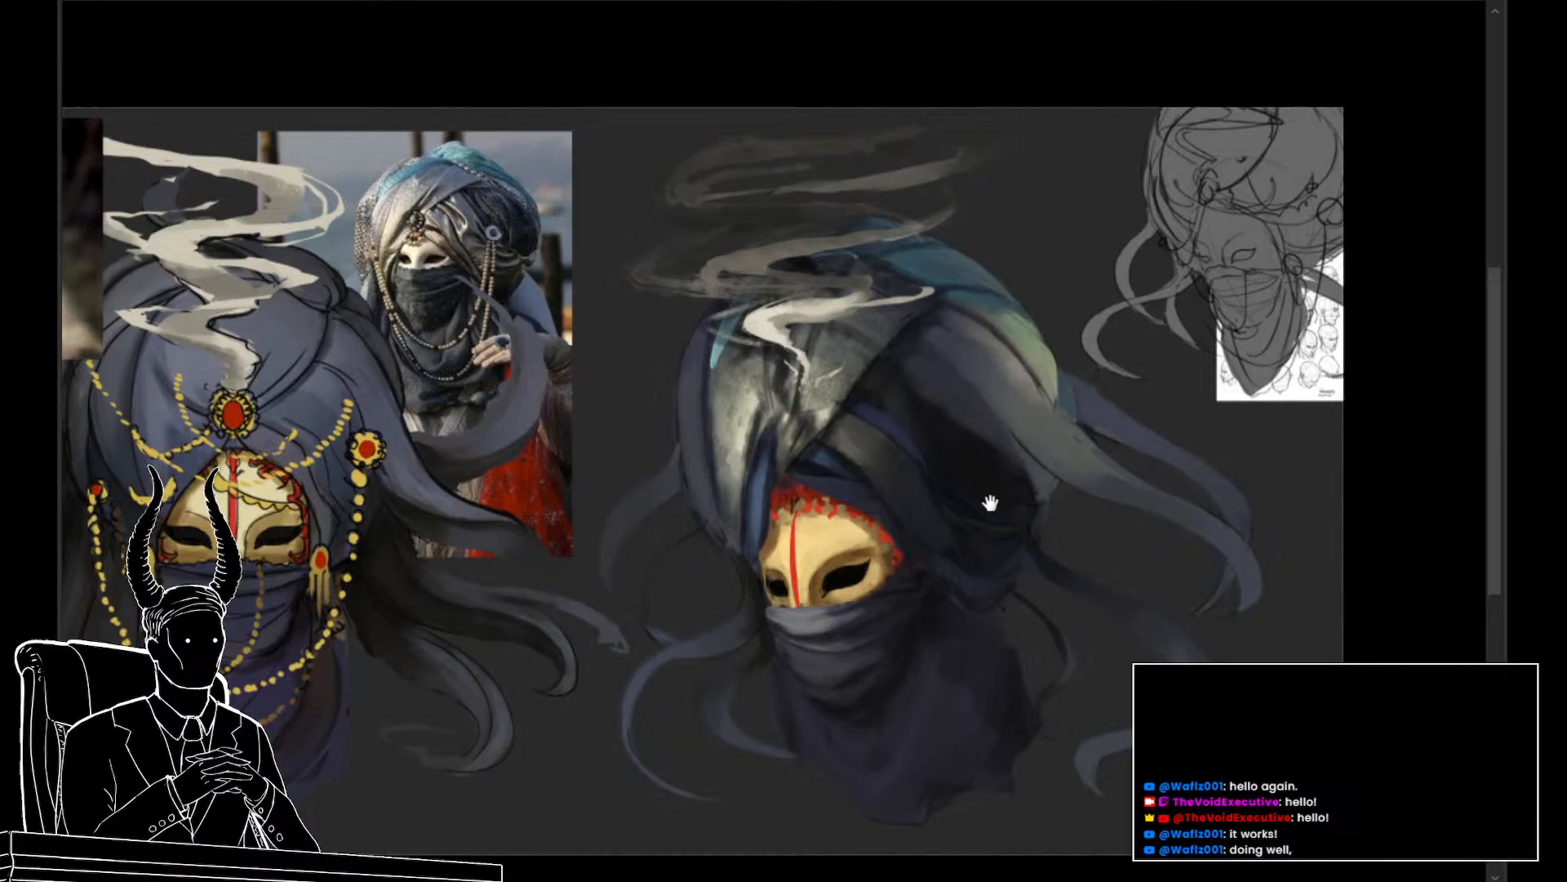
left_click_drag(990, 503, 978, 546)
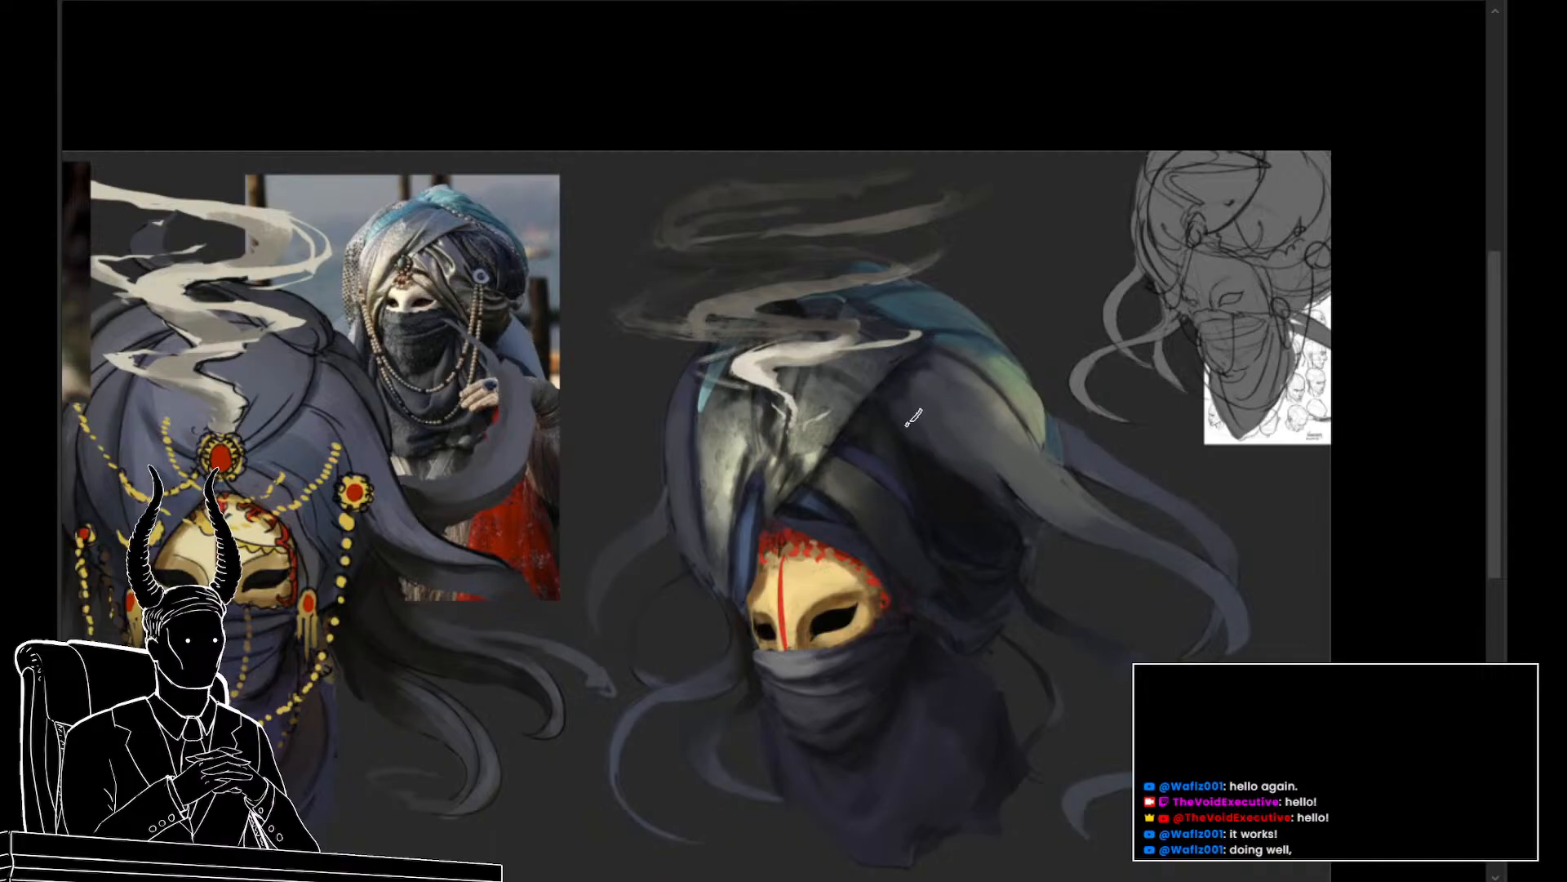
scroll(1053, 583, "down", 1)
scroll(1005, 589, "up", 2)
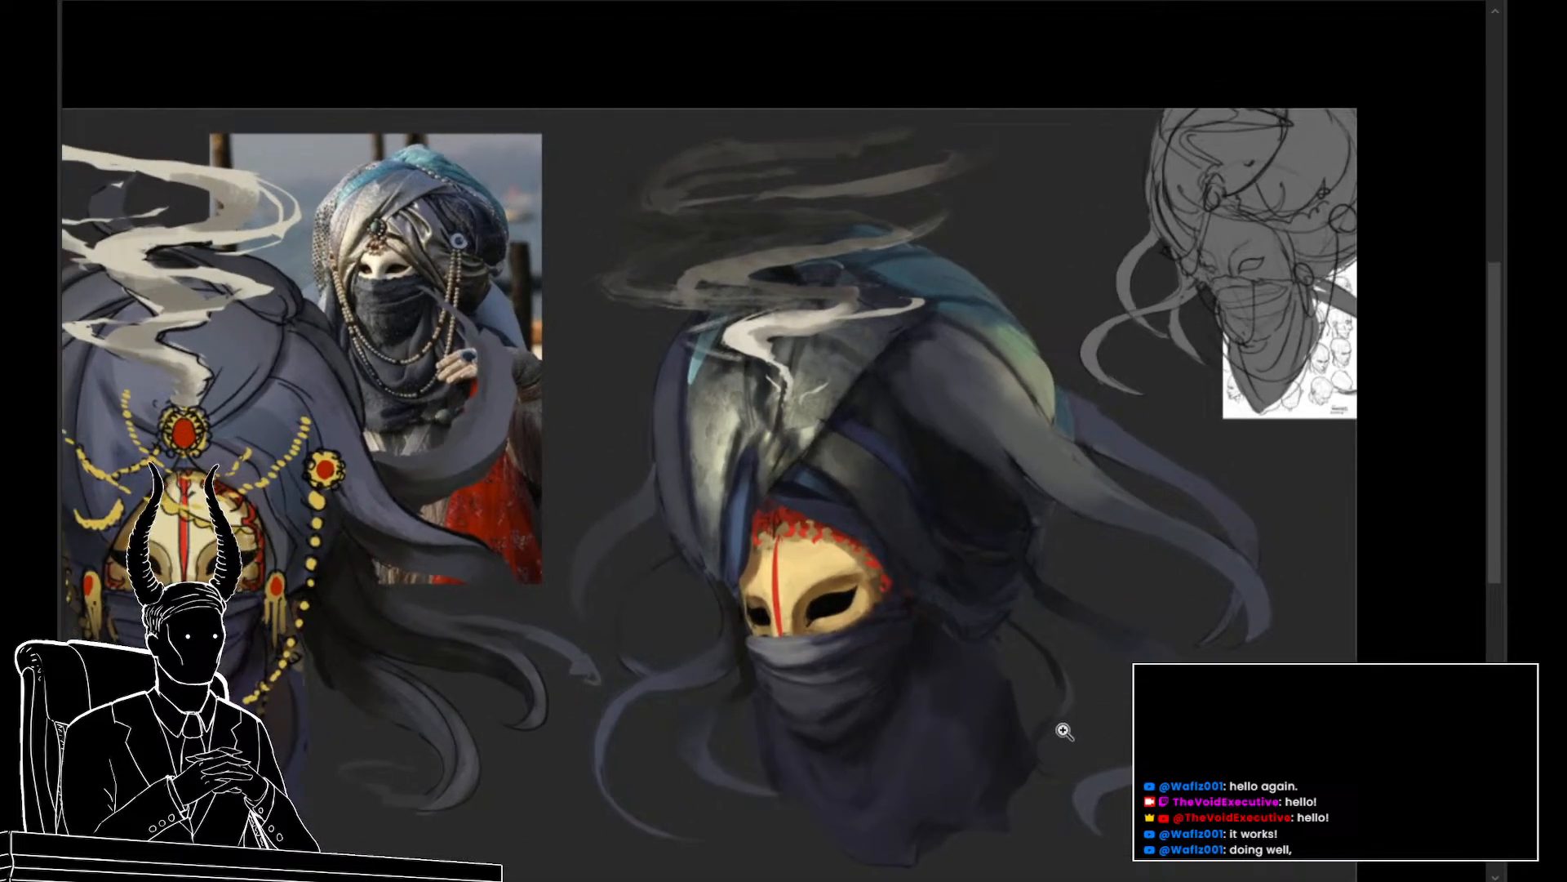
left_click_drag(992, 709, 1037, 745)
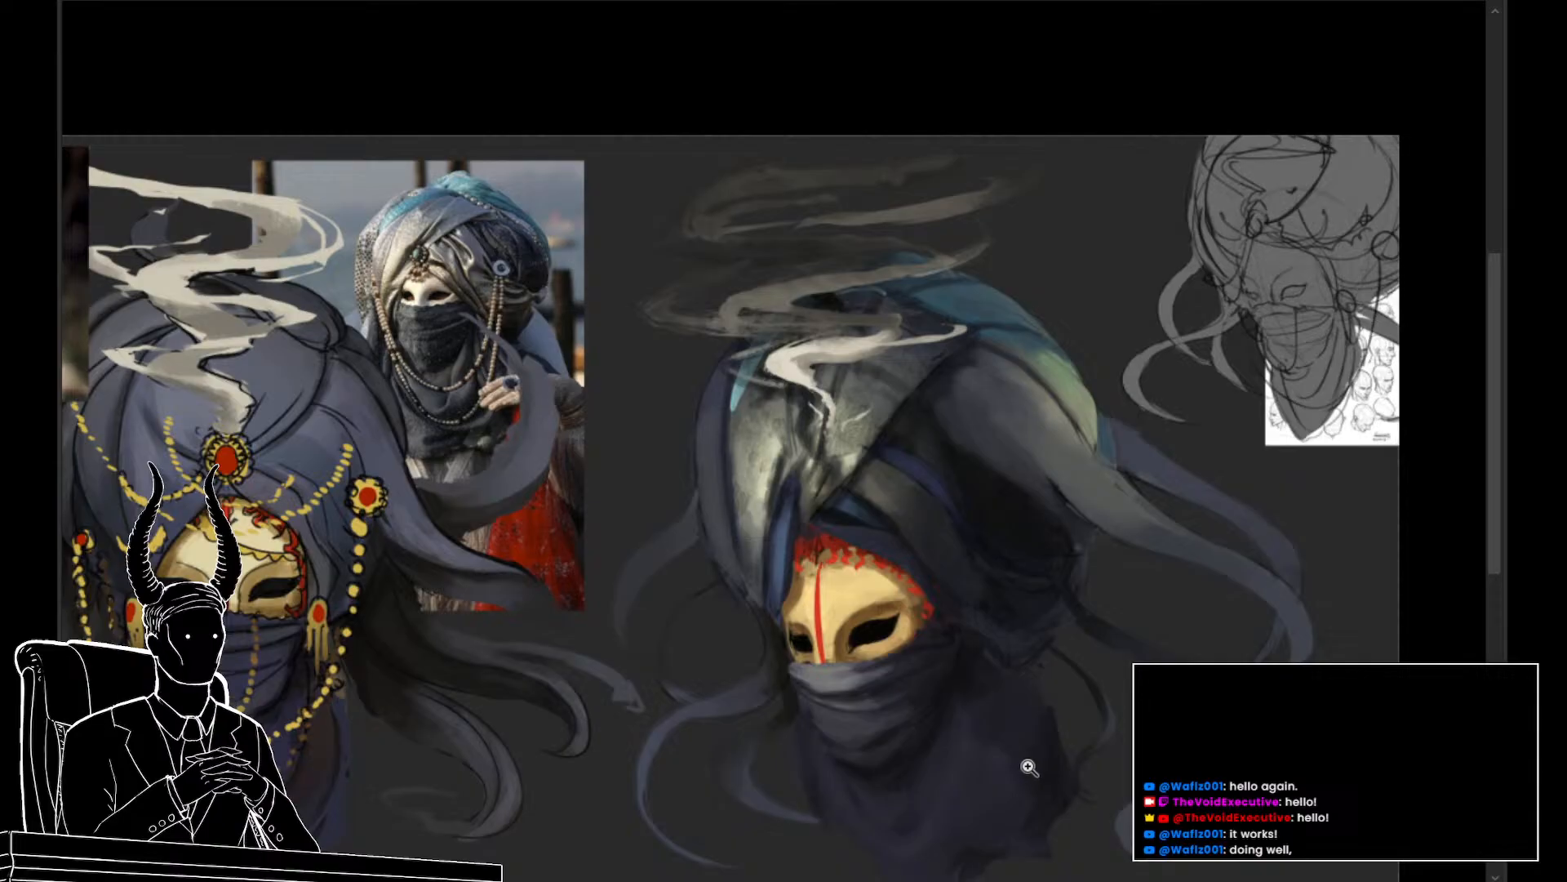
left_click(863, 512)
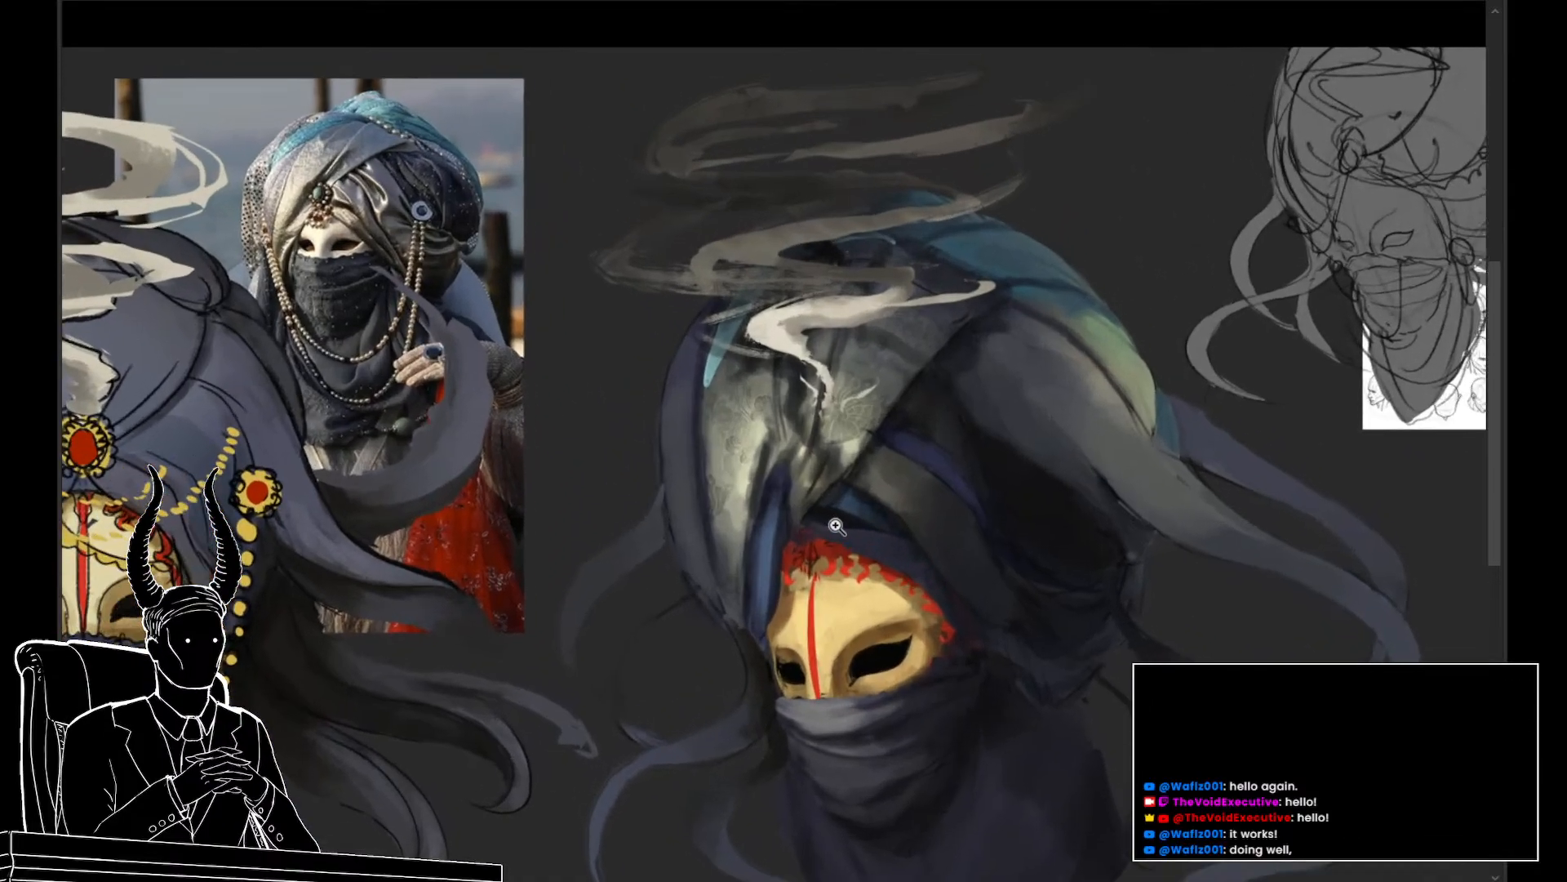
left_click(849, 526, "alt")
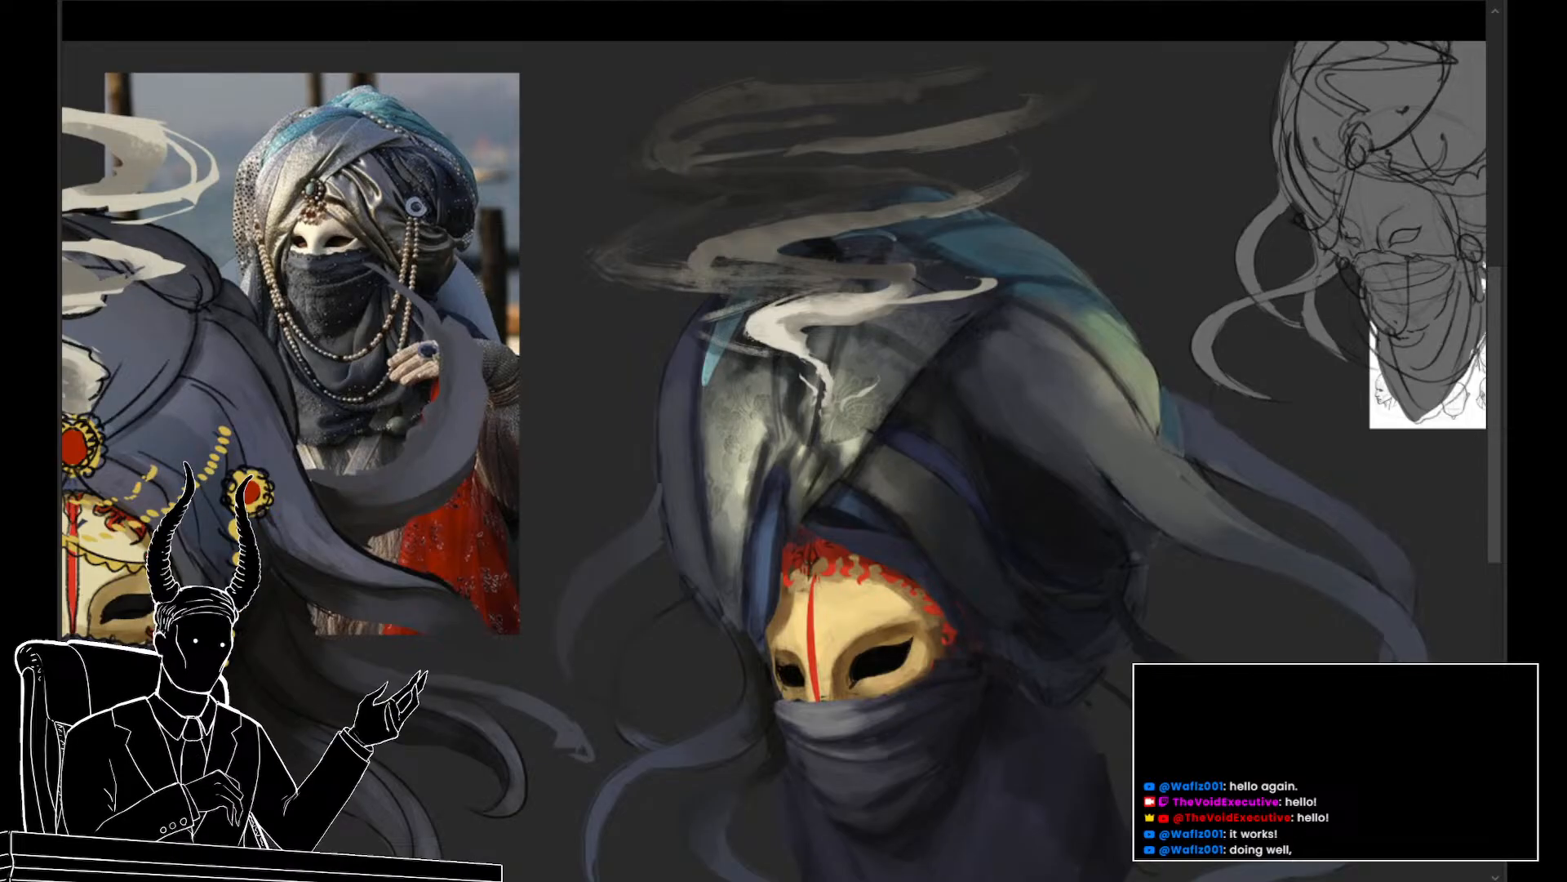
Show the gold jewellery over the turban and veil, and switch the canvas to a grayscale view to judge the values
key("ctrl+comma")
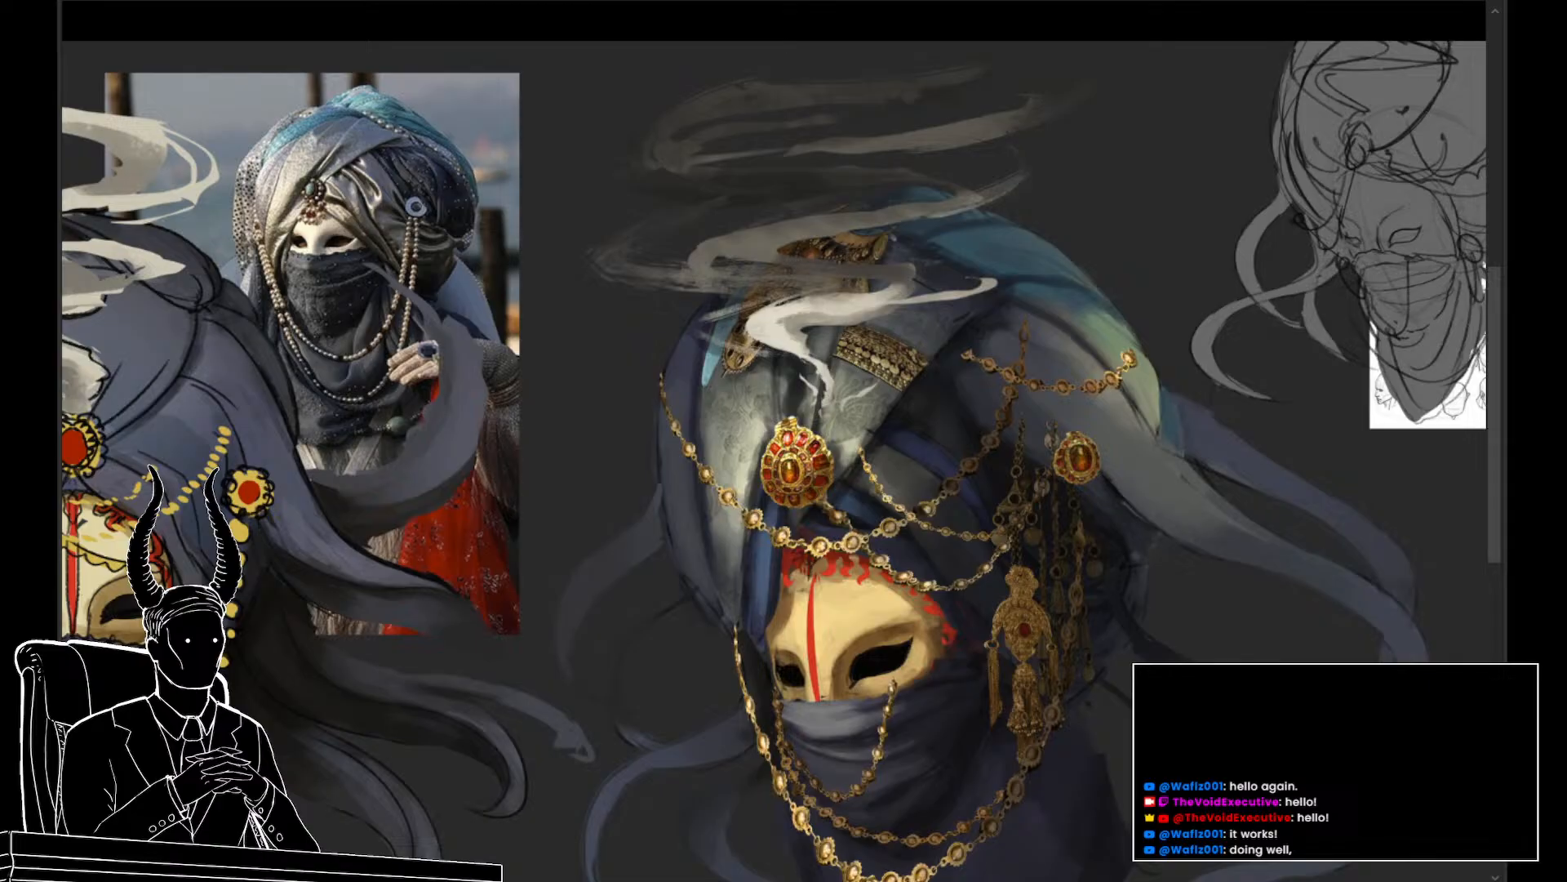
left_click_drag(1188, 683, 1129, 667)
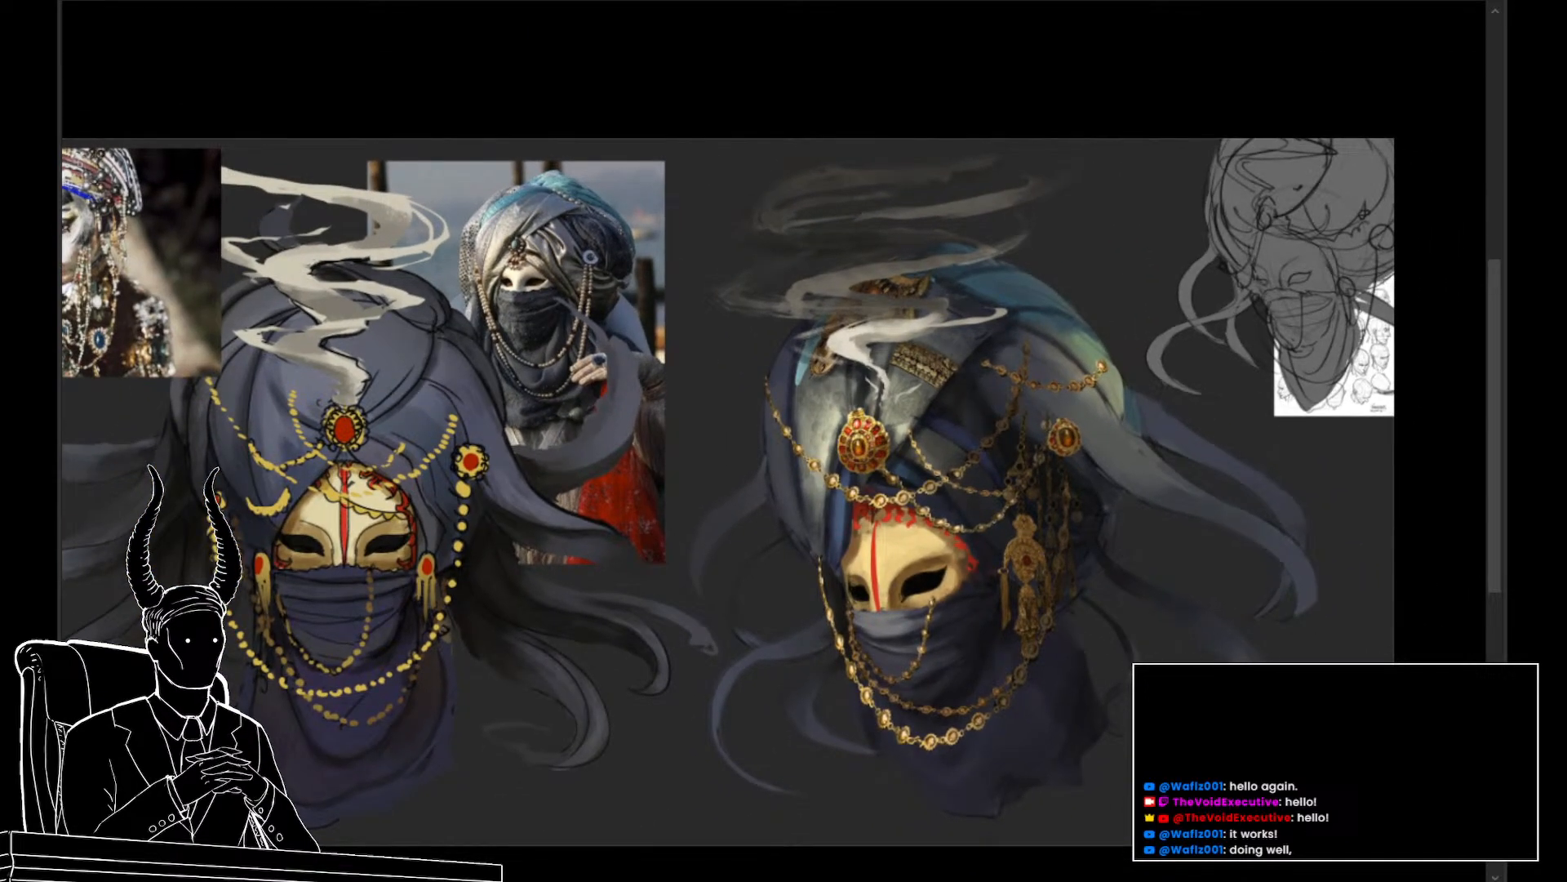
key("ctrl+y")
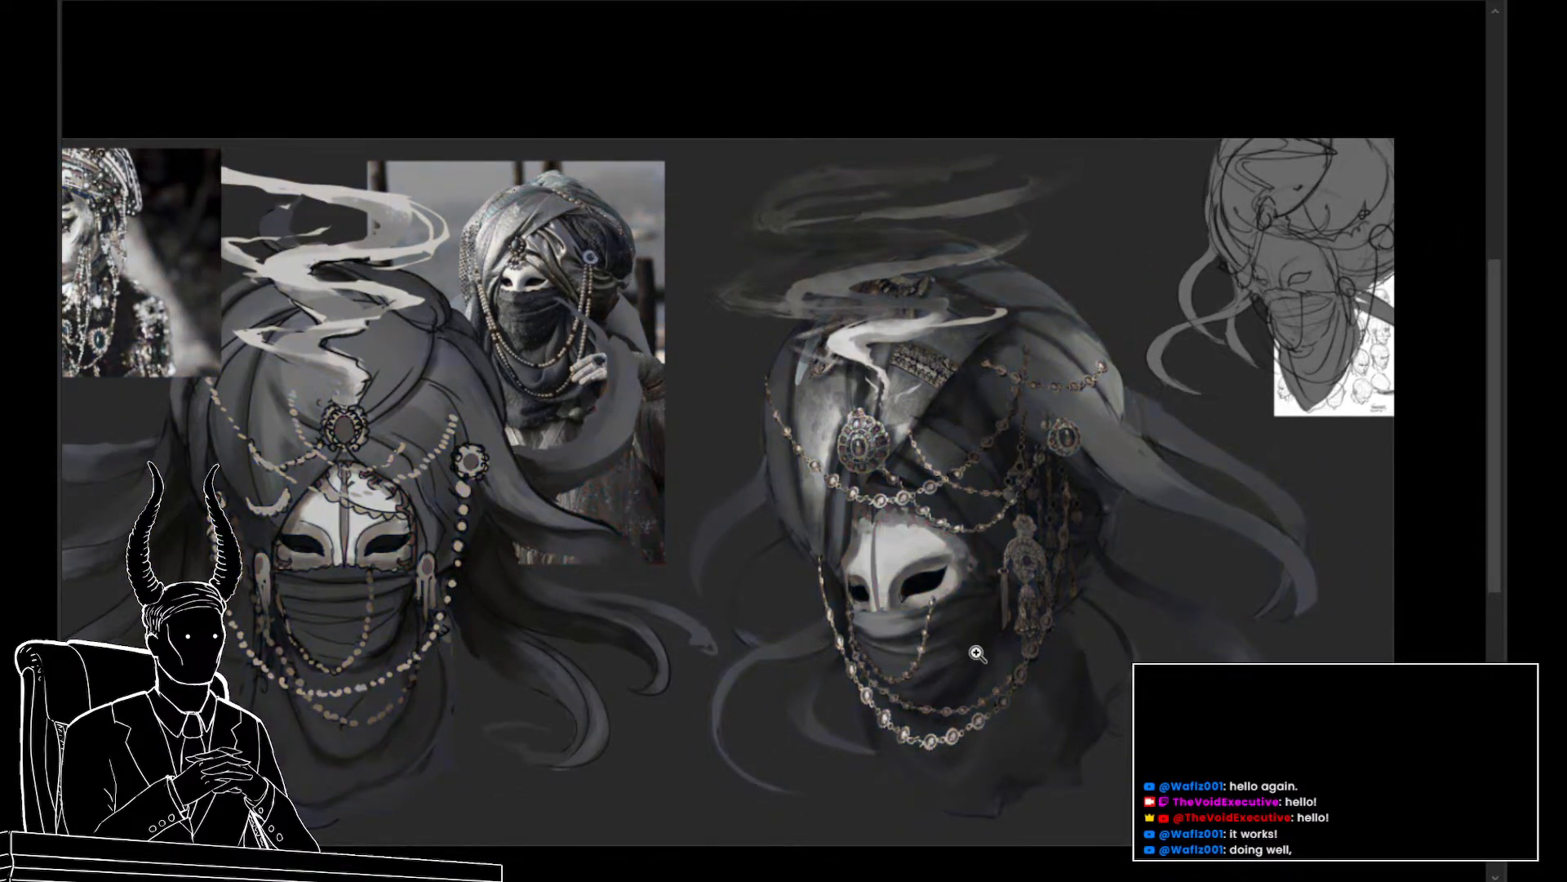
left_click_drag(976, 650, 1031, 728)
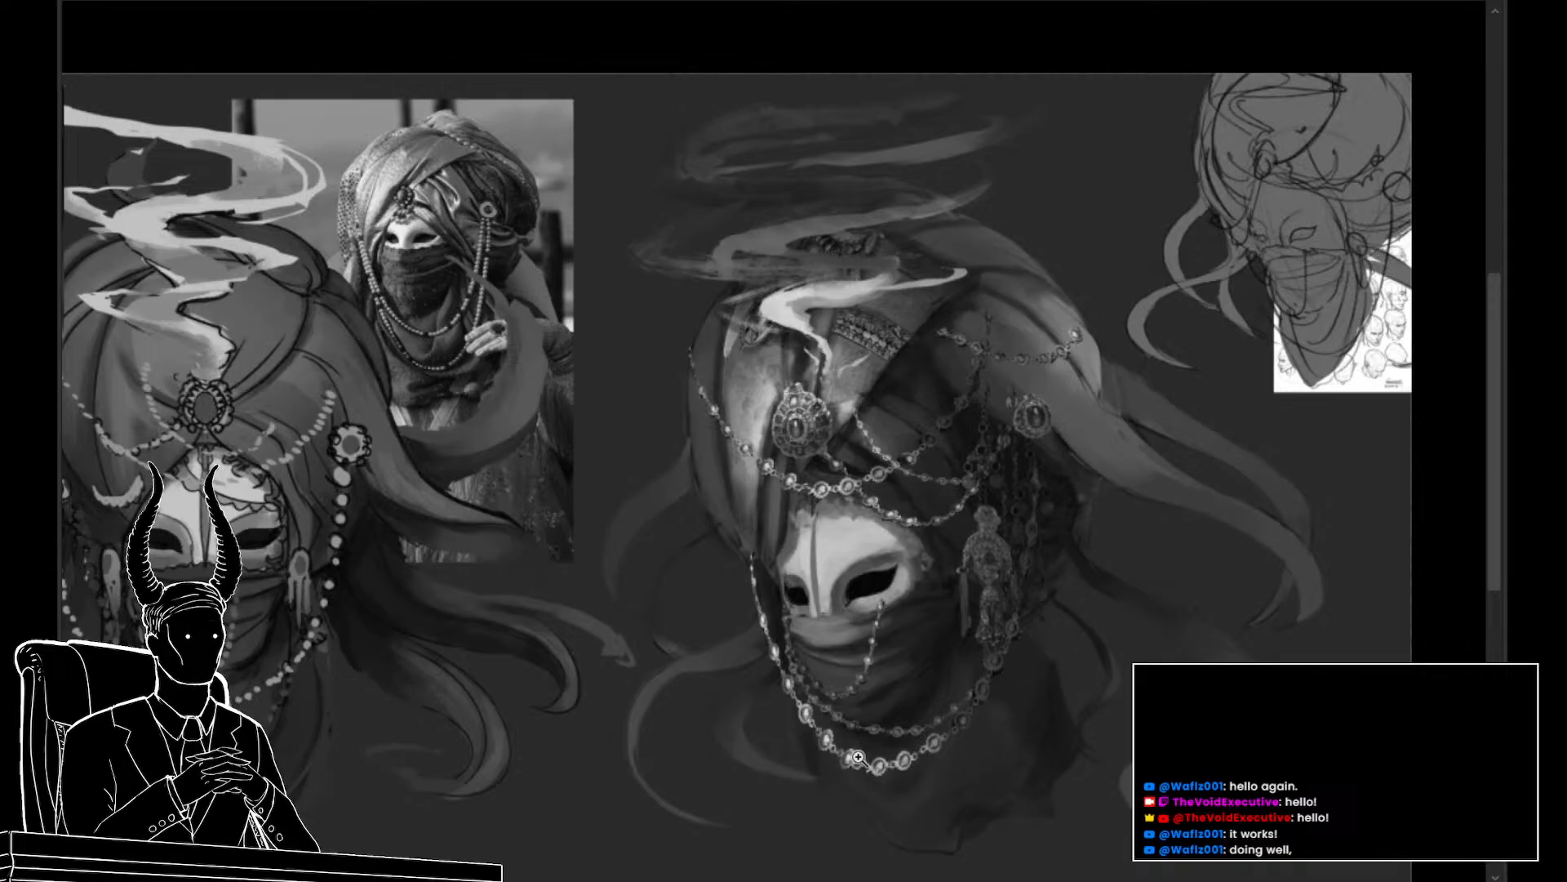
Select the veil layer and paint soft shading around the chains and the hanging ornaments beside the mask
key("v")
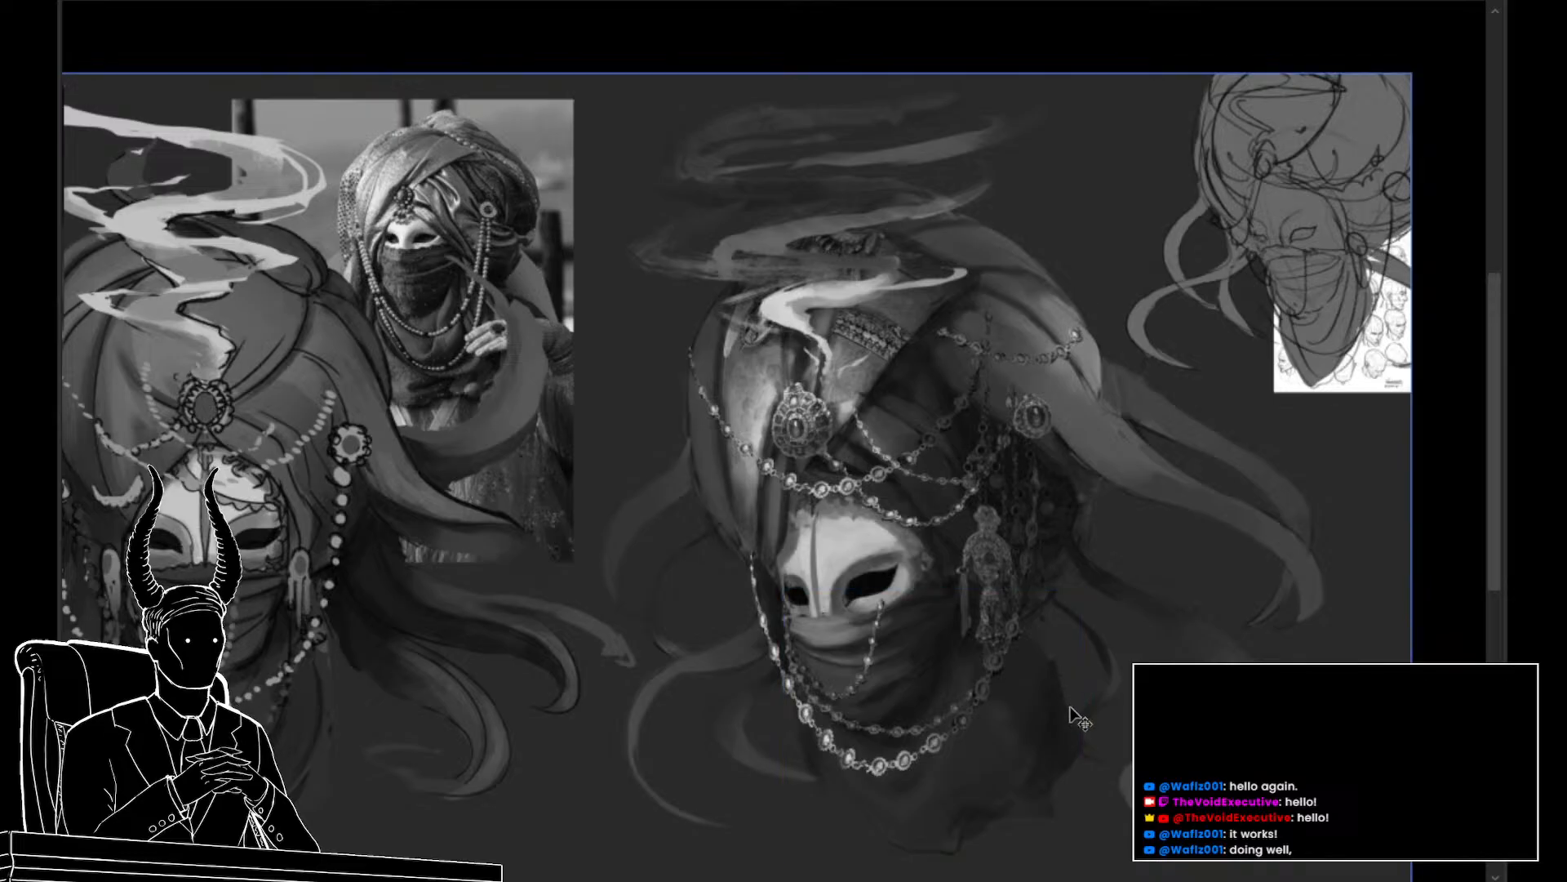
key("b")
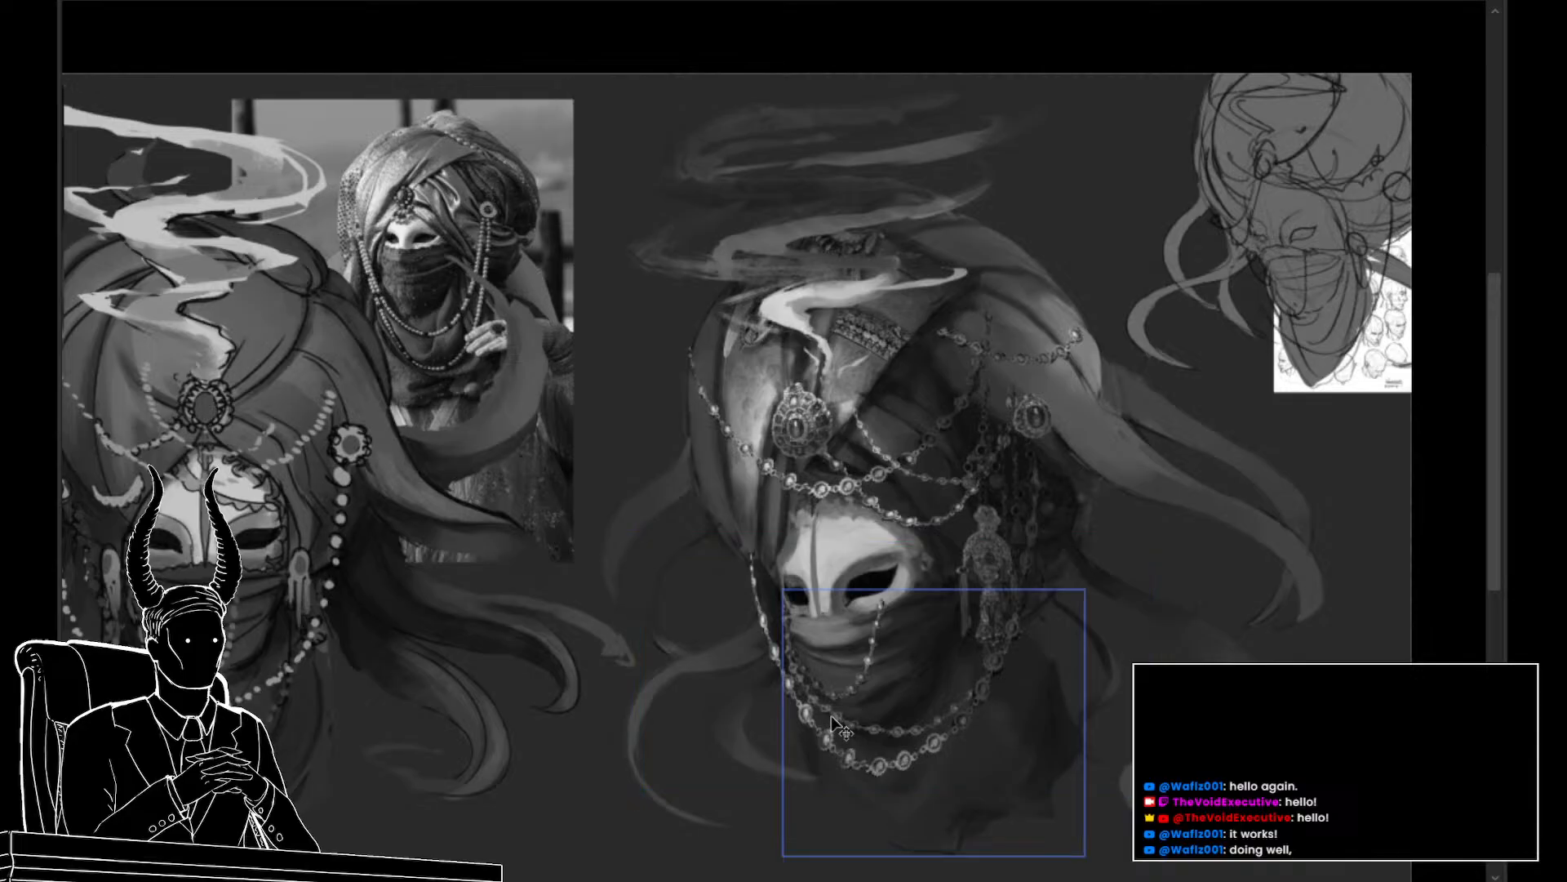
key("i")
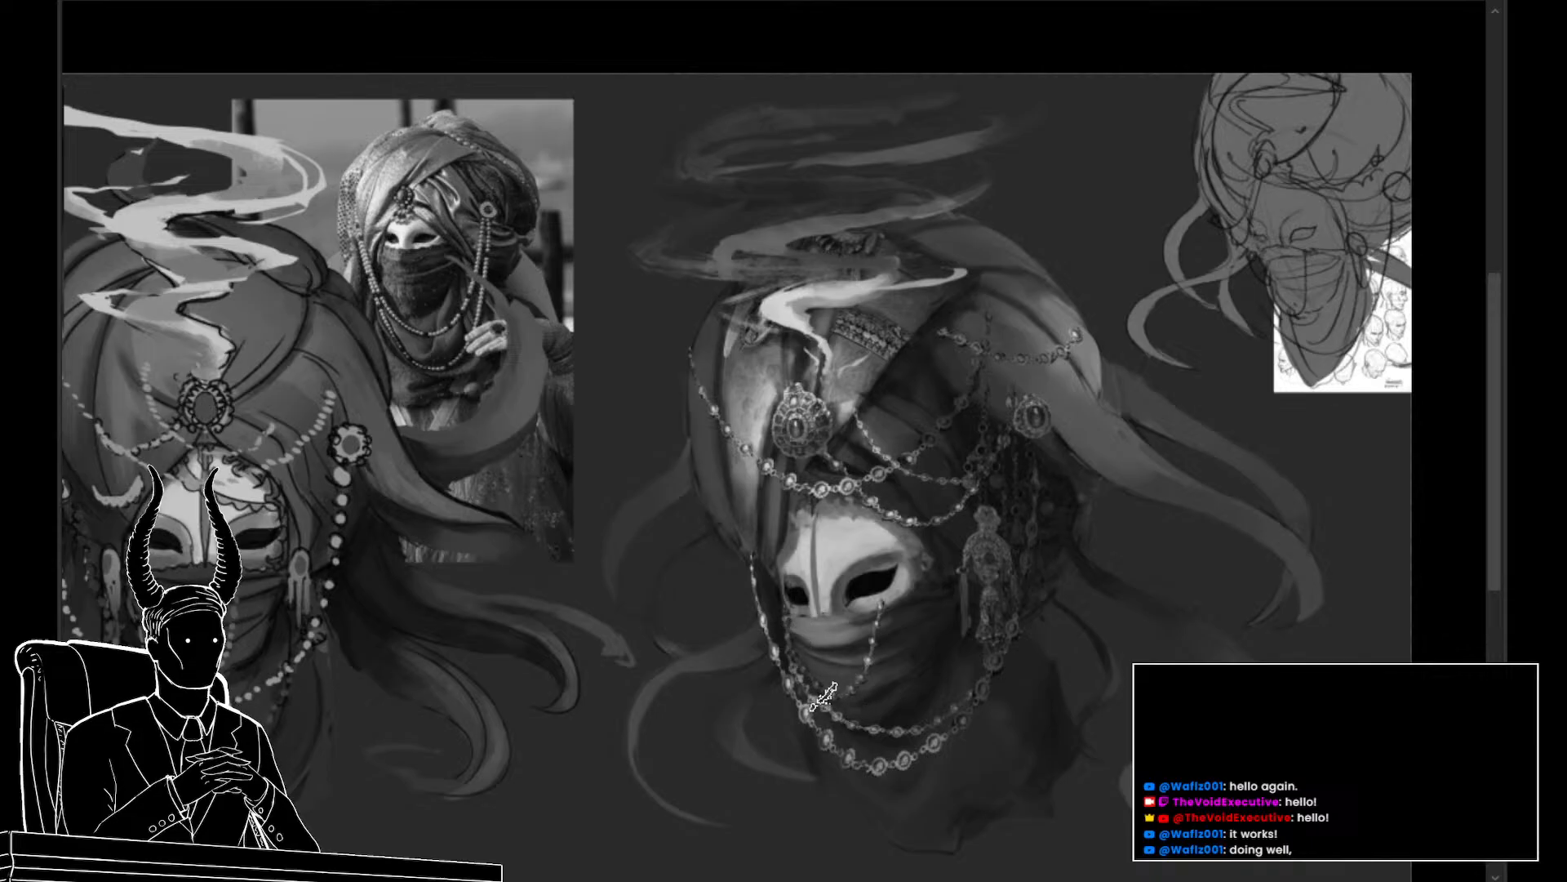
key("ctrl")
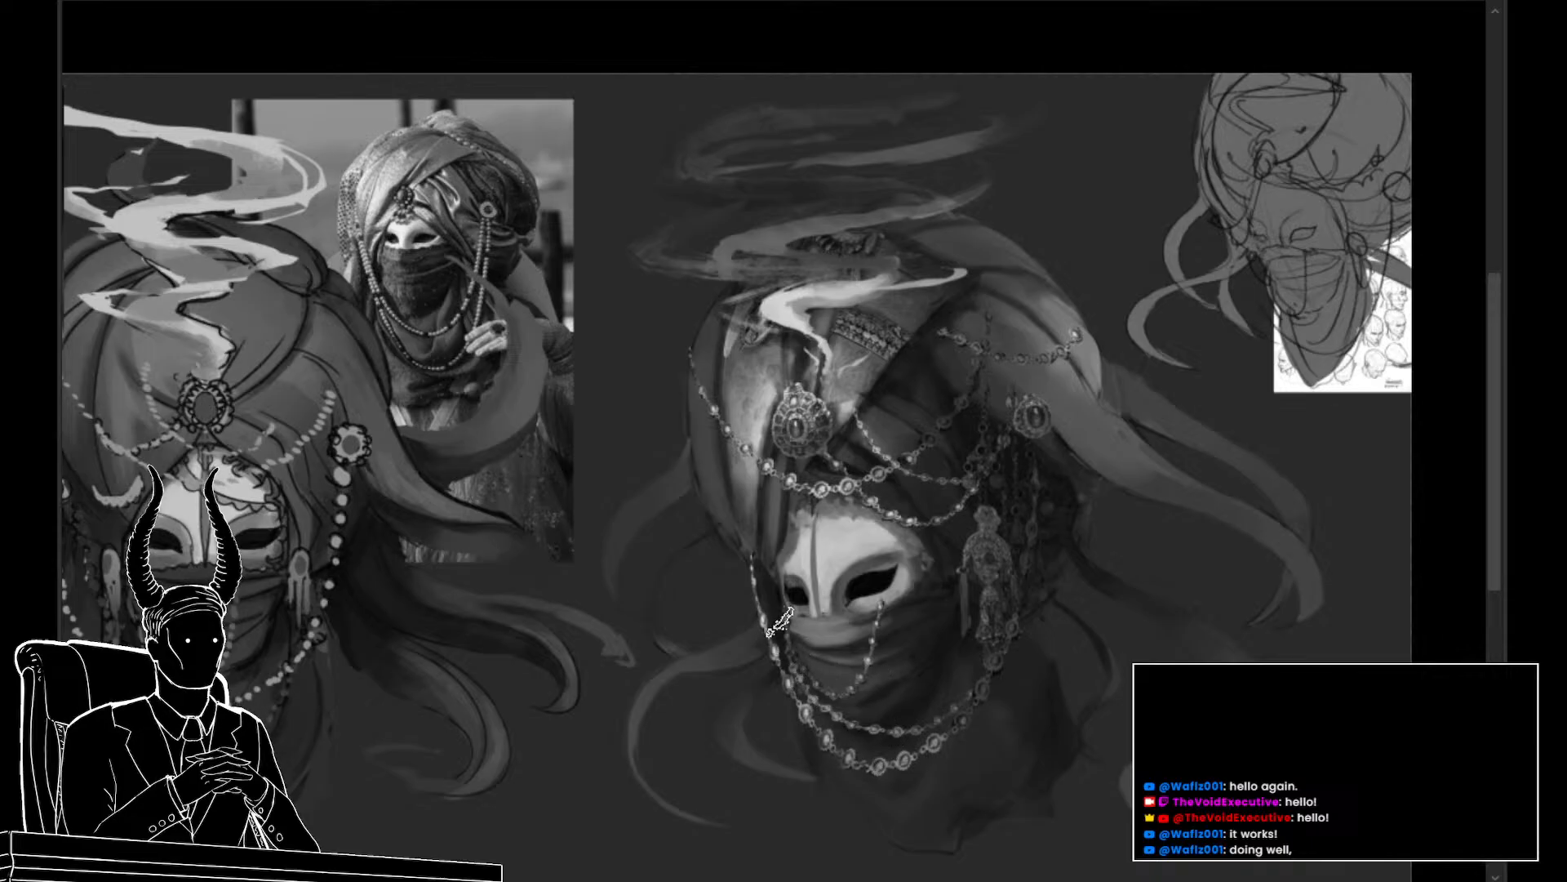
left_click_drag(869, 696, 879, 721)
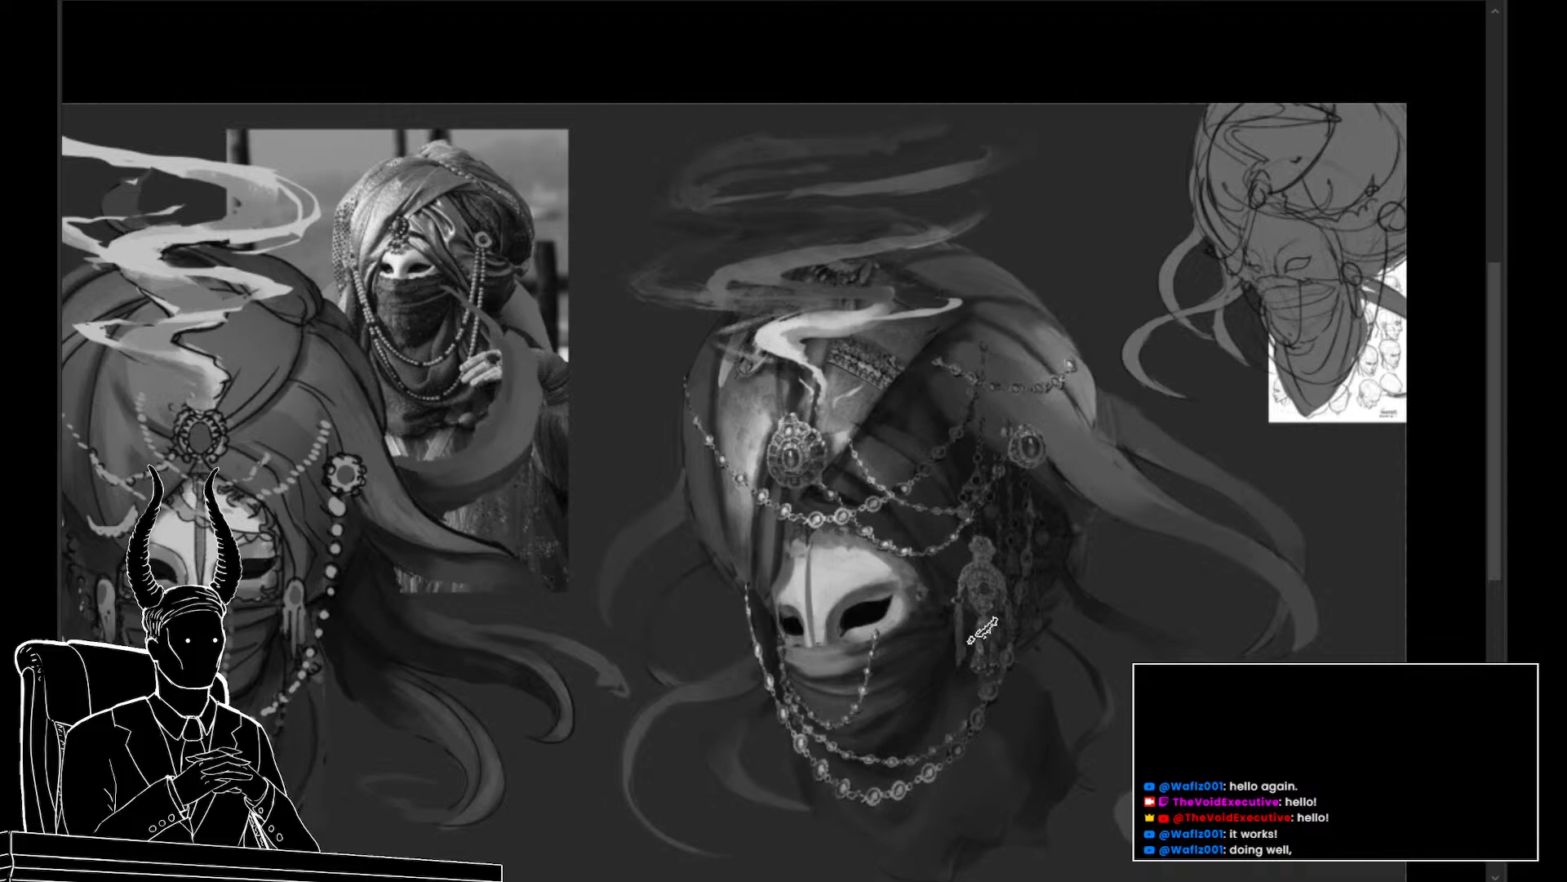
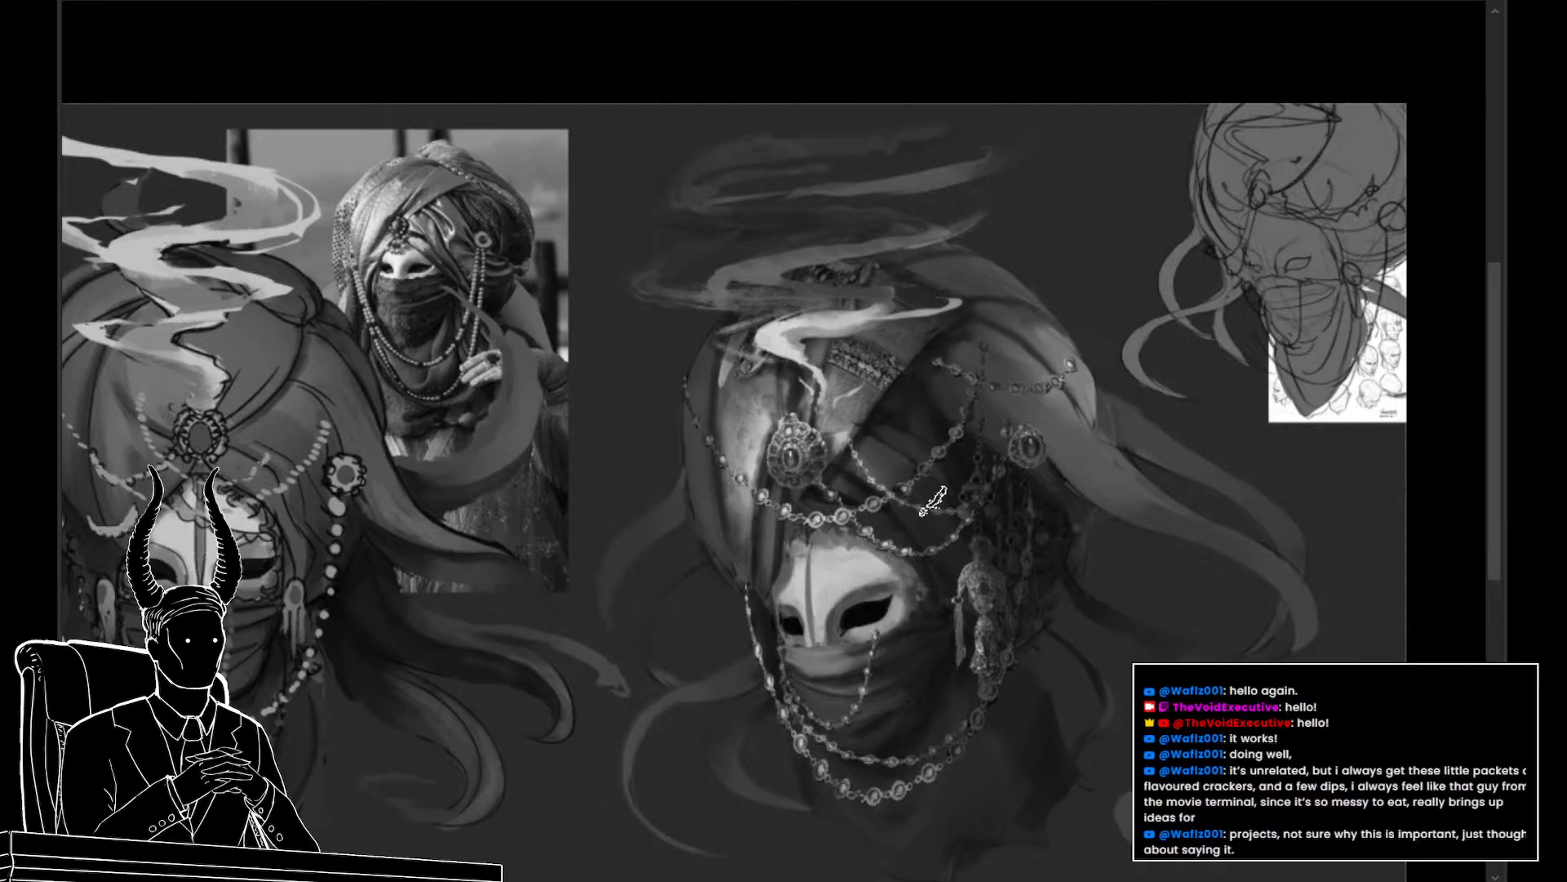
Select the rear turban fold and shade the cloth beneath the jewelled chain, undoing the unwanted stroke
left_click_drag(978, 613, 1020, 647)
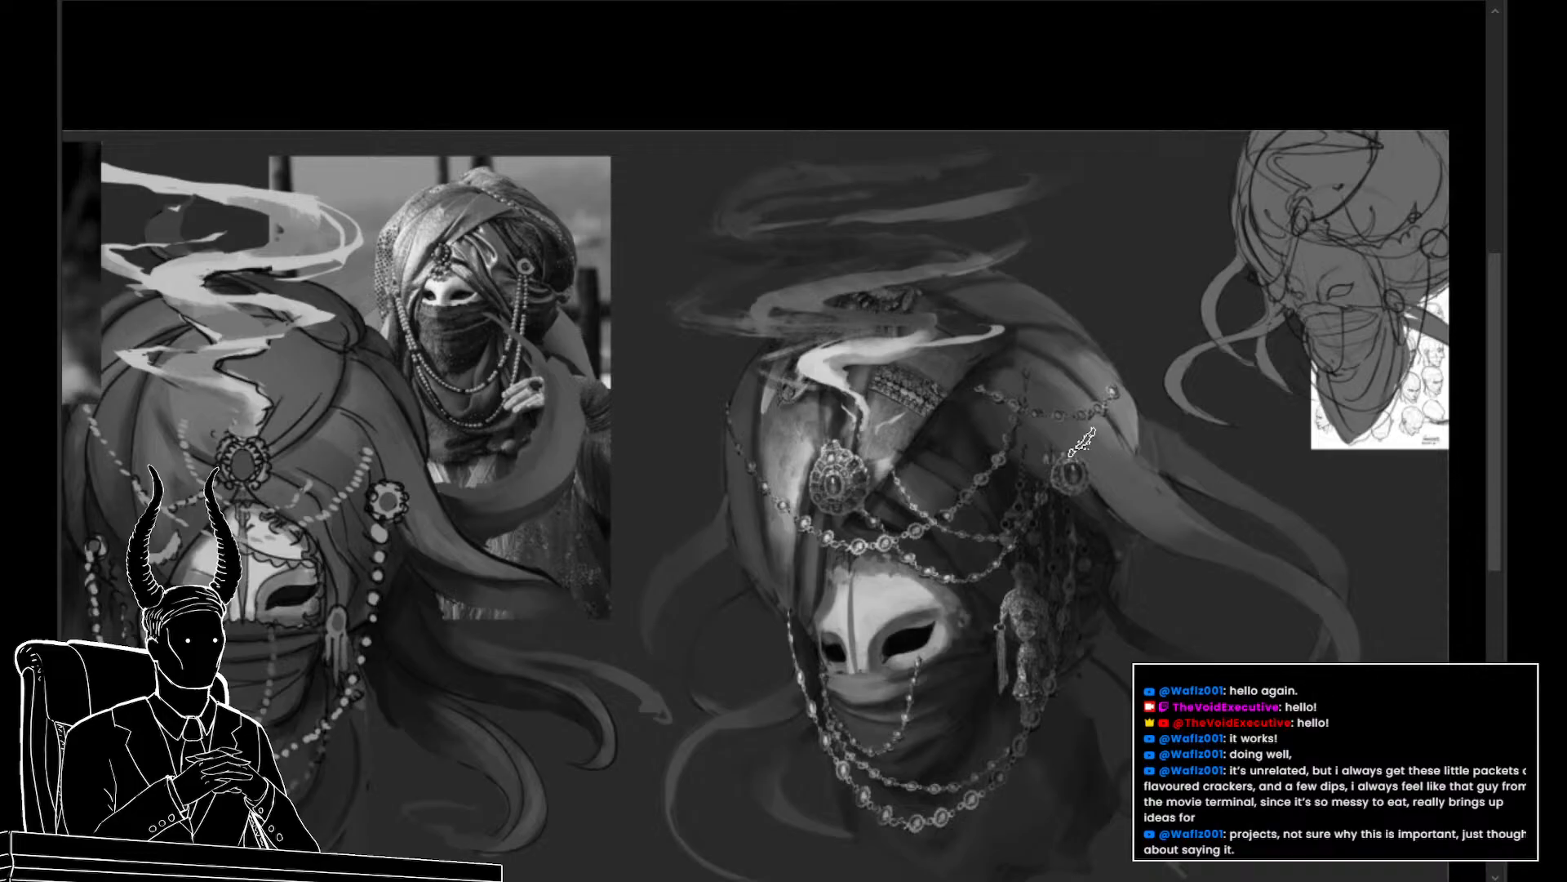
key("v")
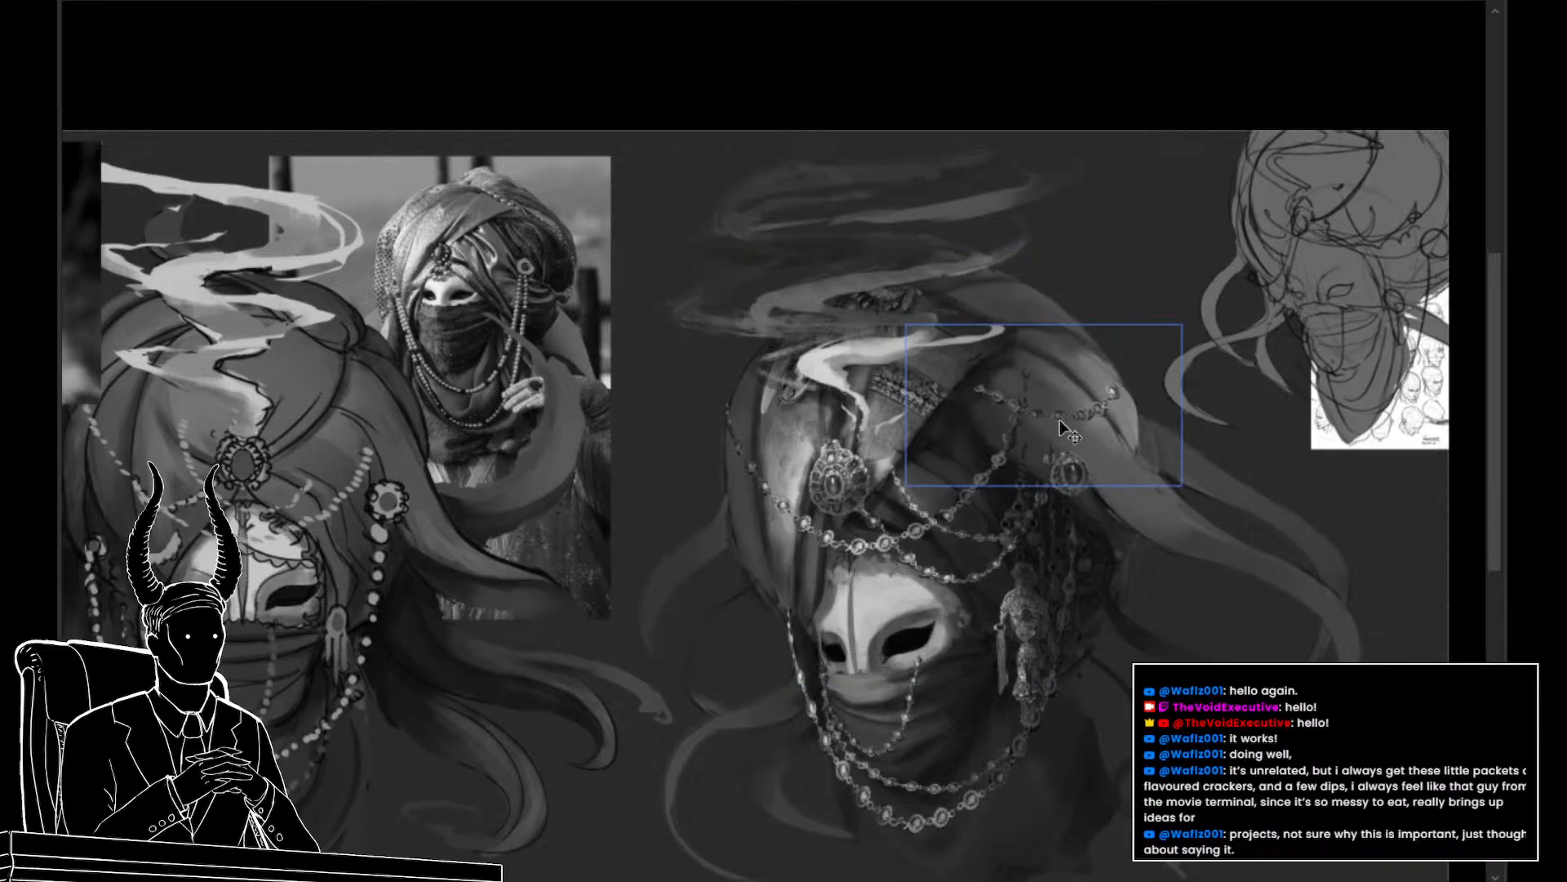
key("b")
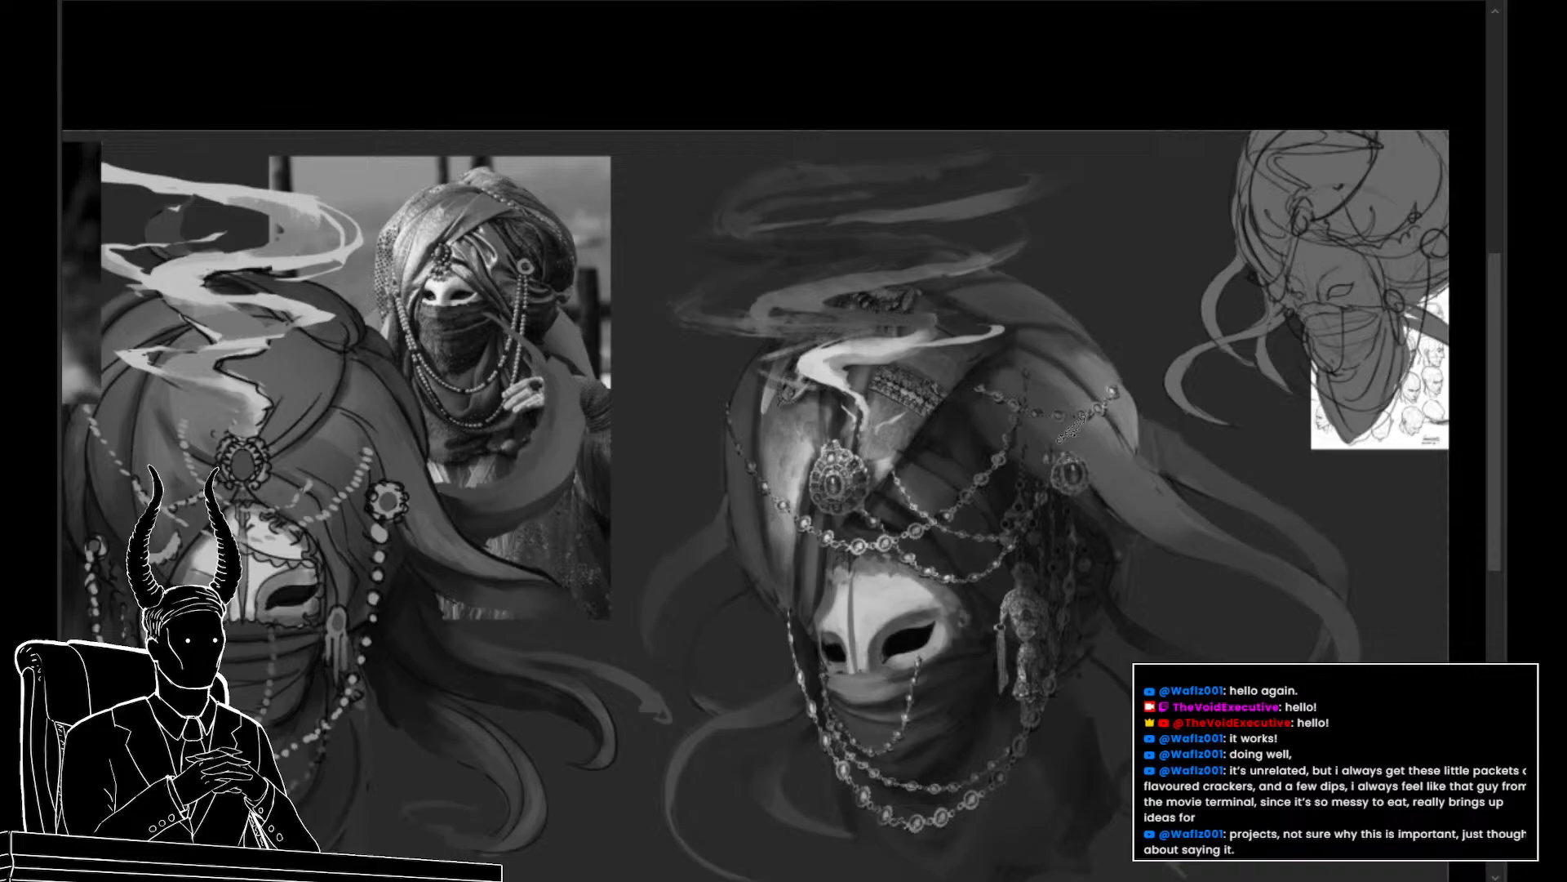
key("ctrl+z")
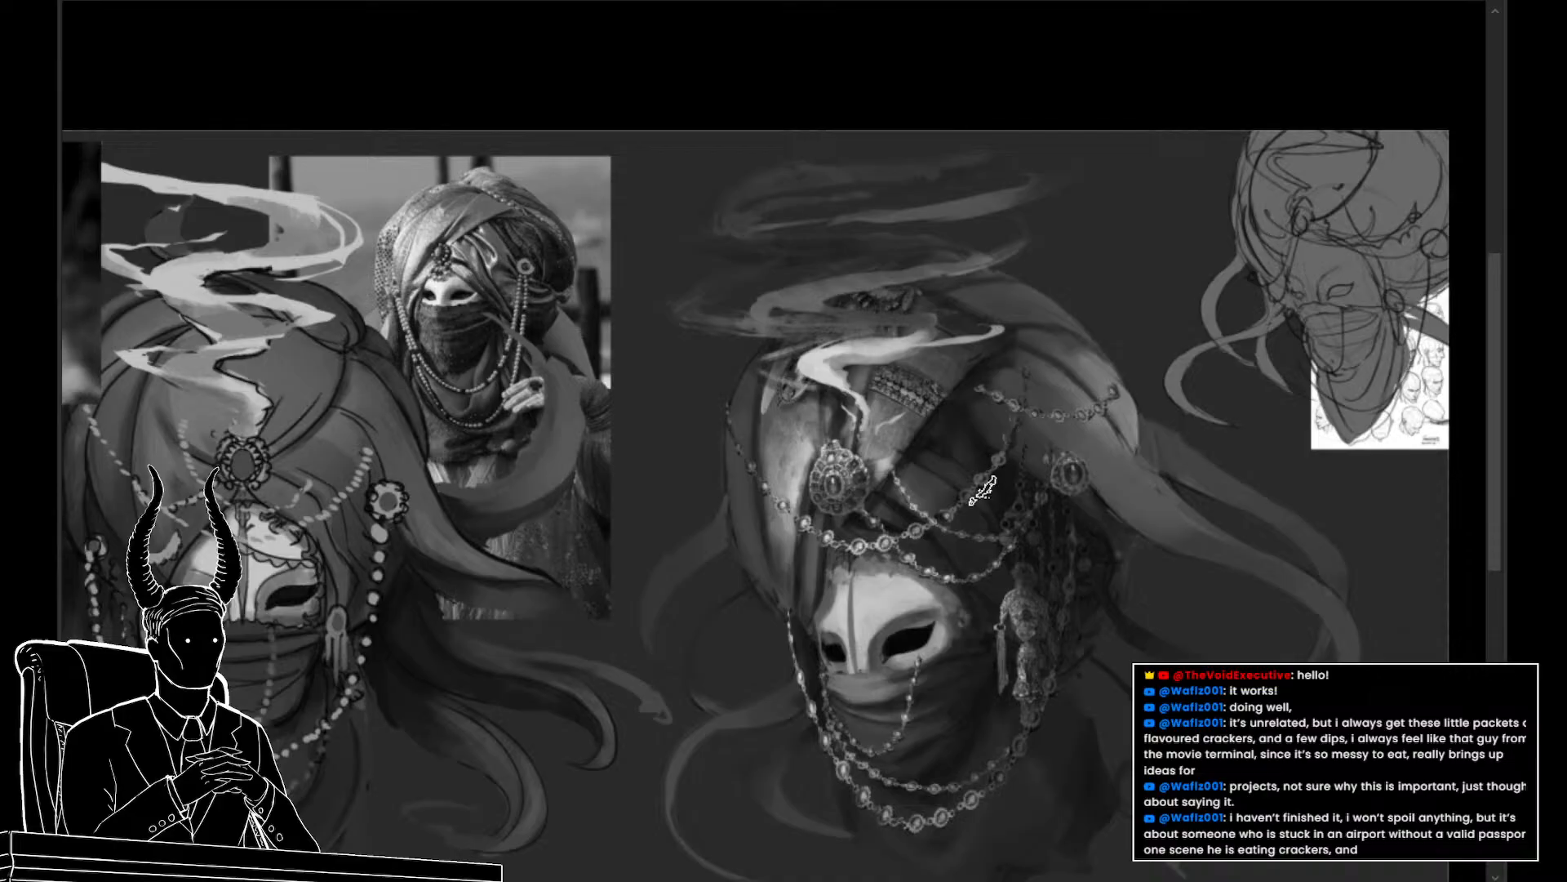
left_click_drag(975, 496, 944, 474)
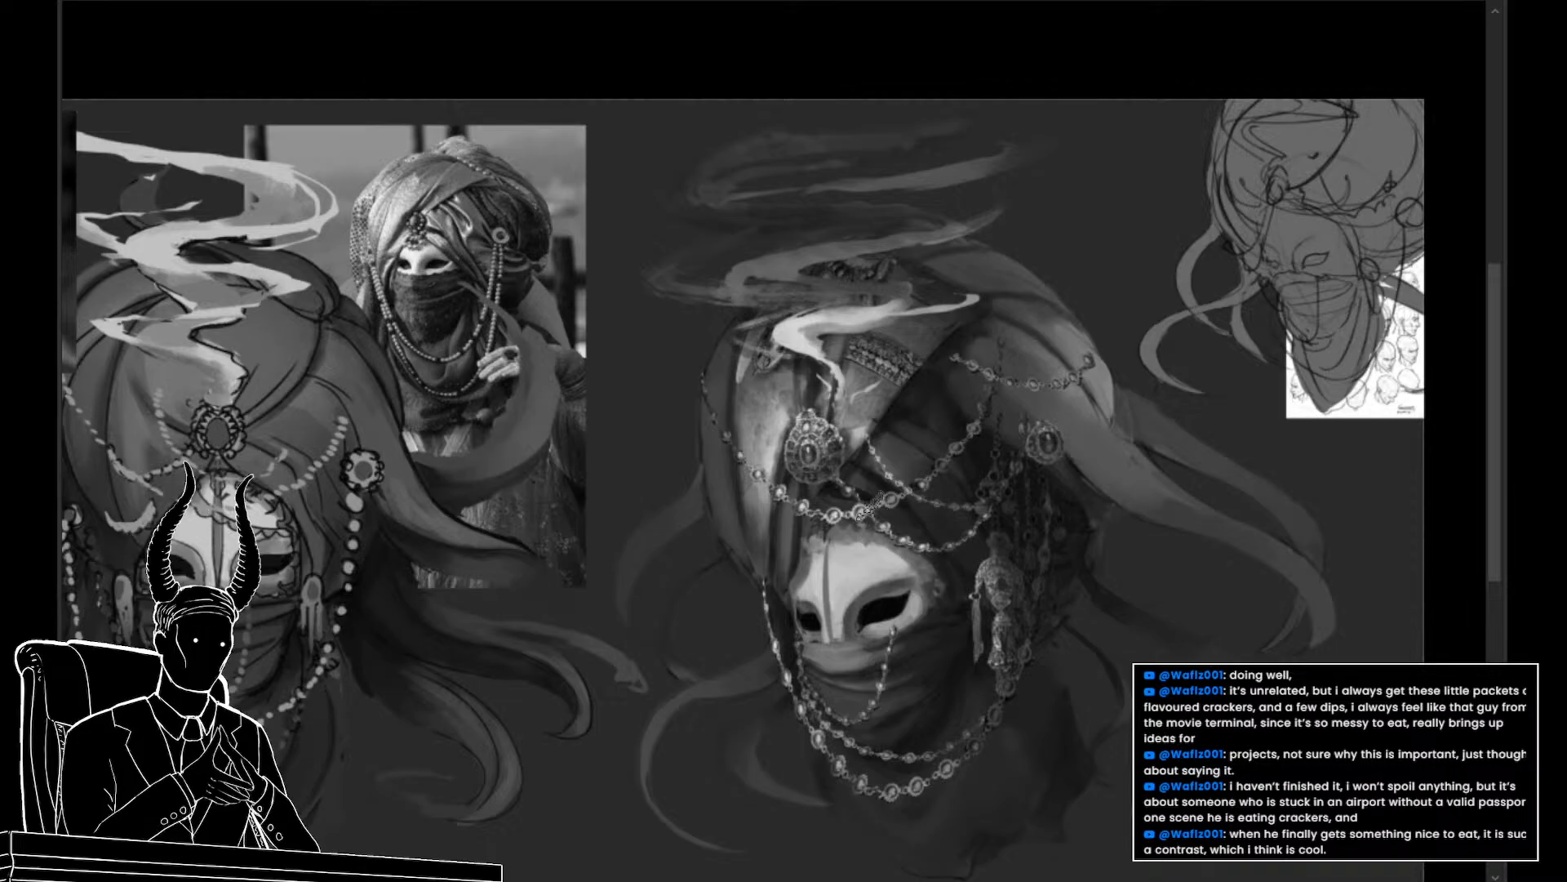
left_click_drag(873, 522, 916, 537)
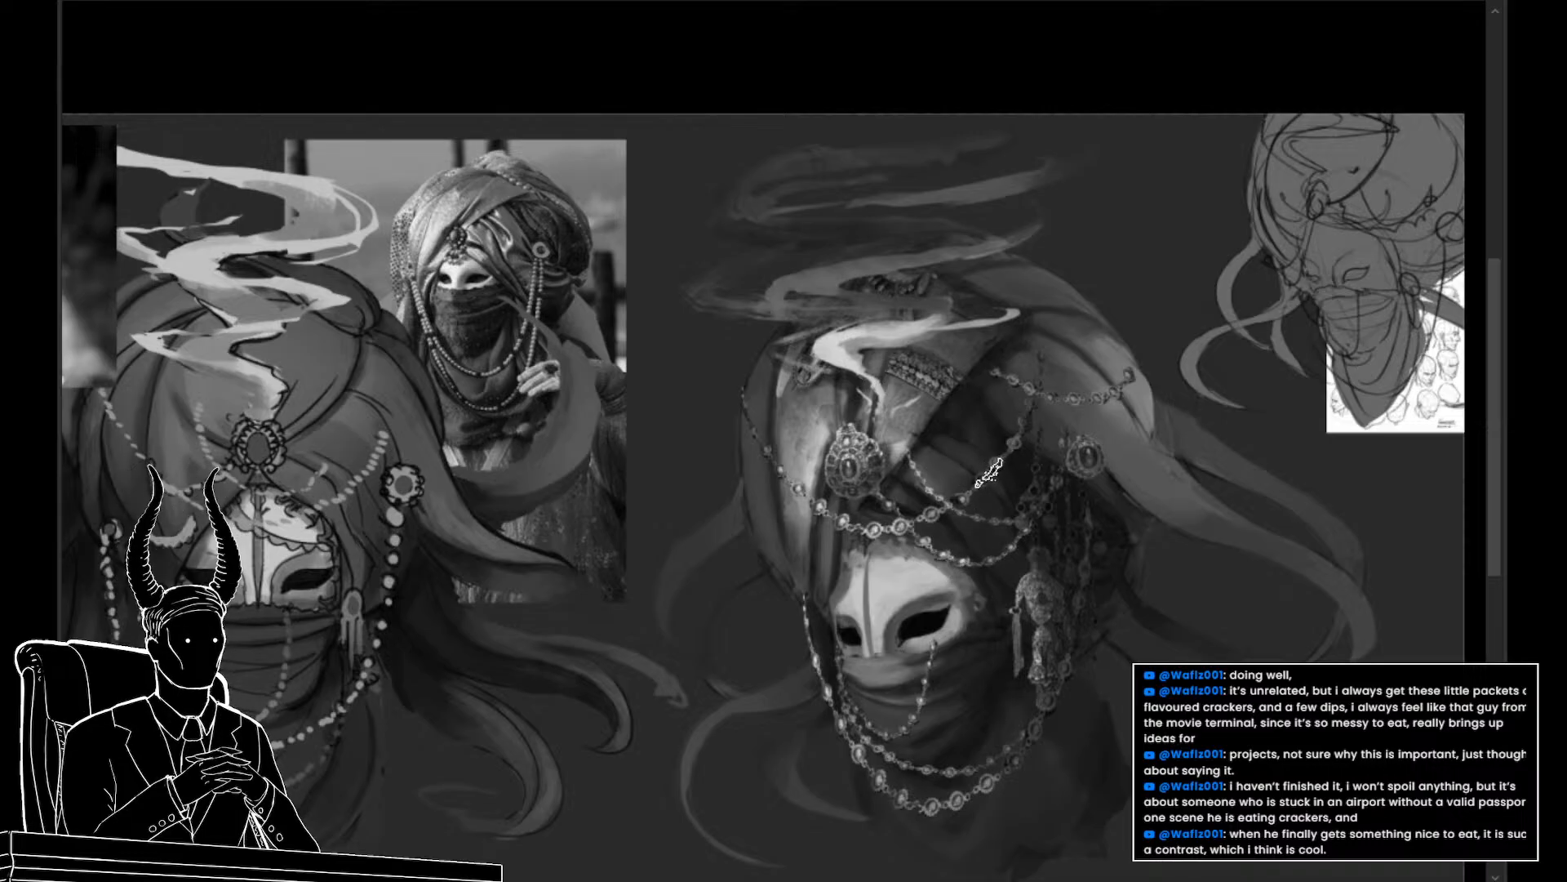
Select the main turban layer and paint shadows under the chains draped across the front folds and around the central brooch
key("v")
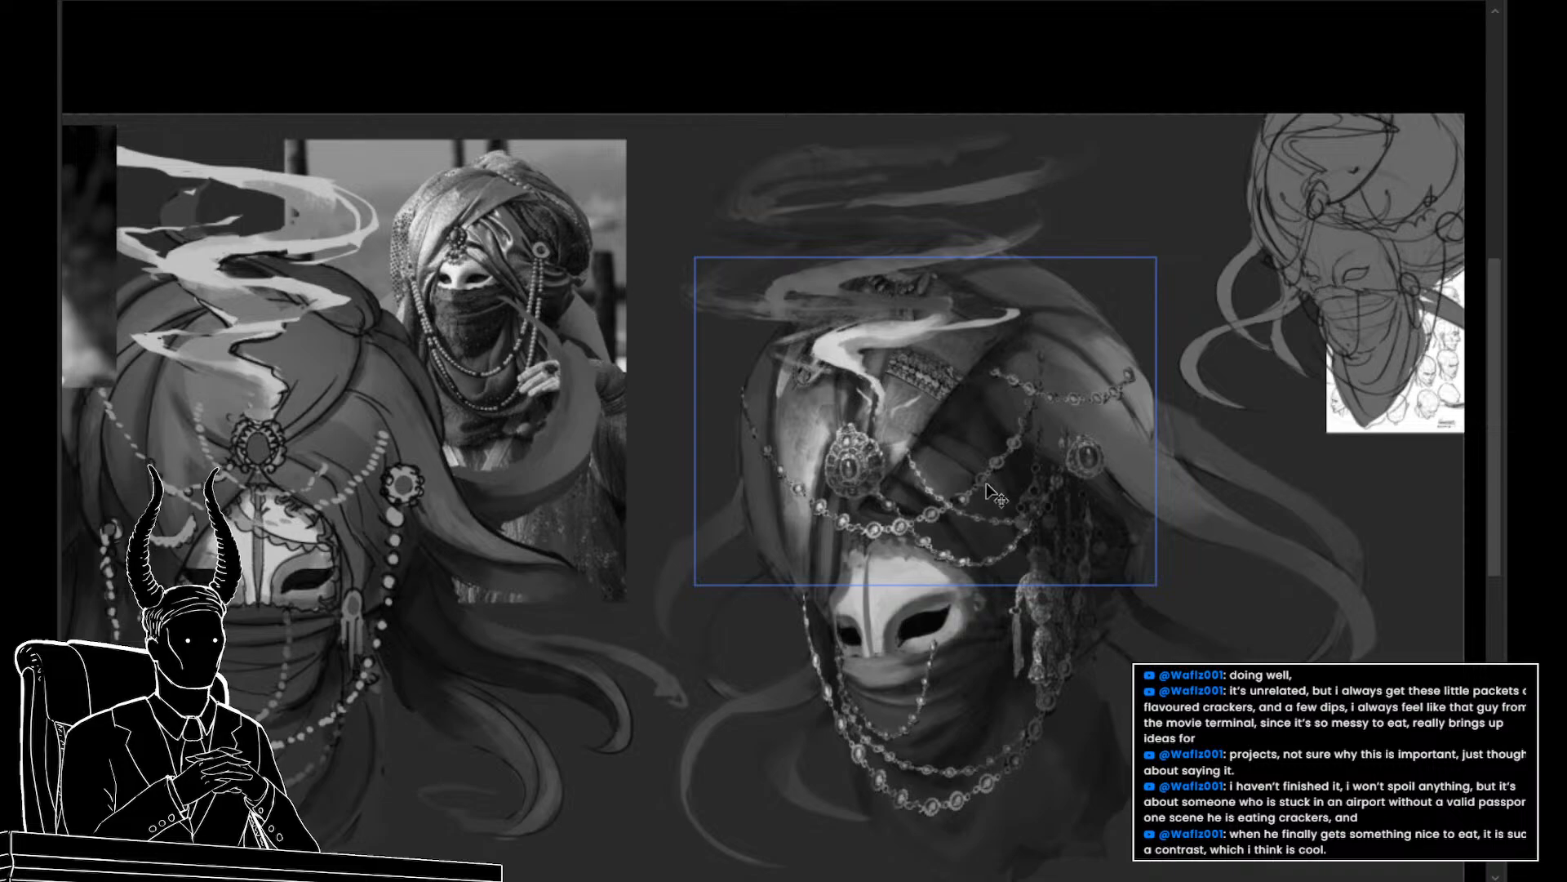
key("b")
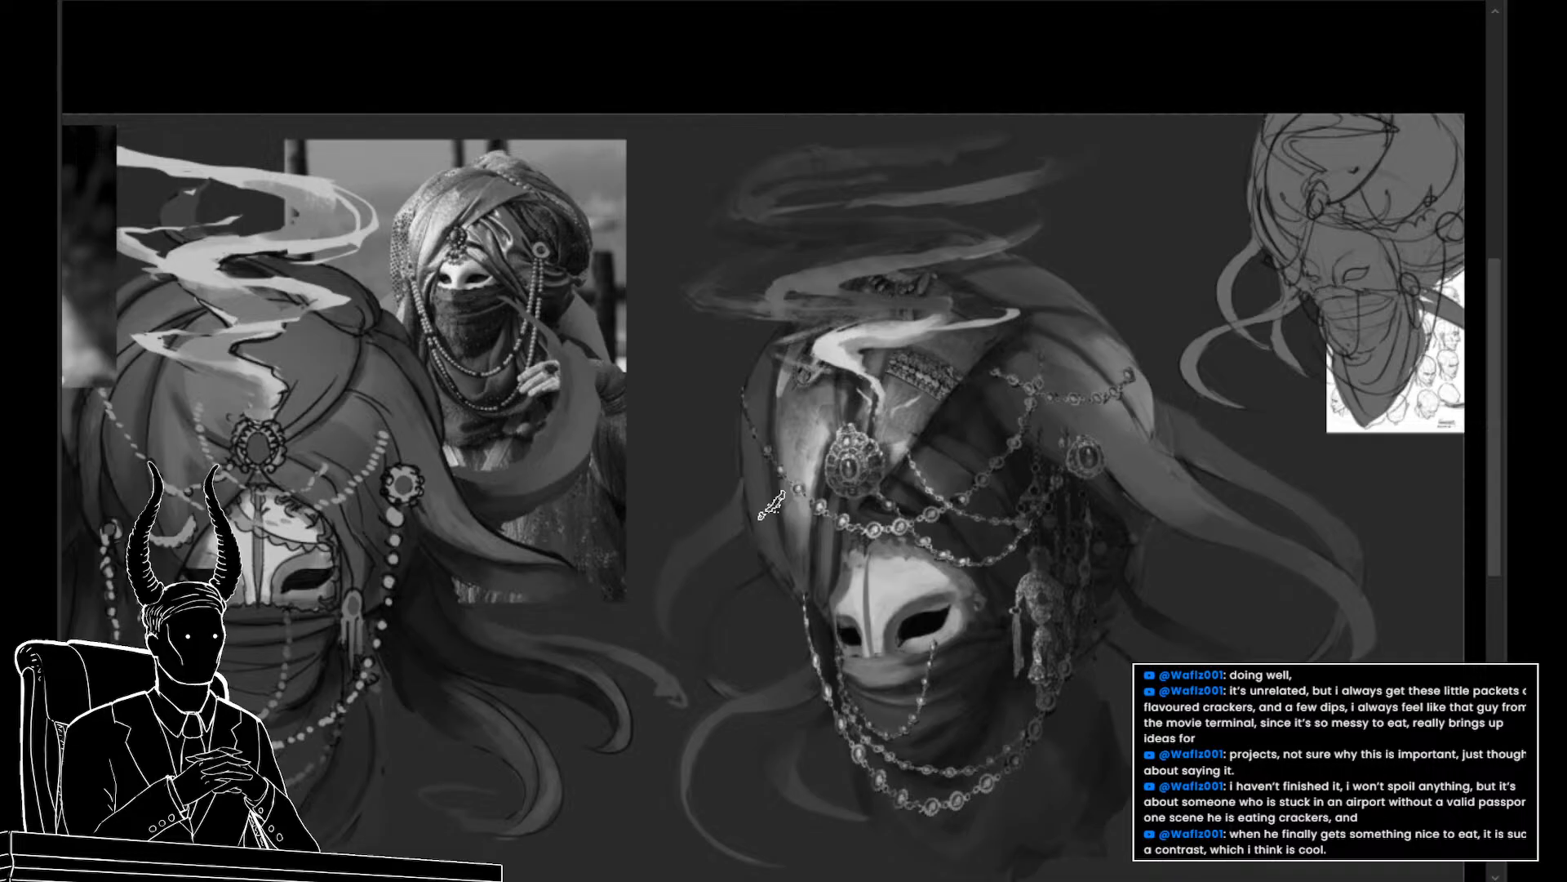
key("v")
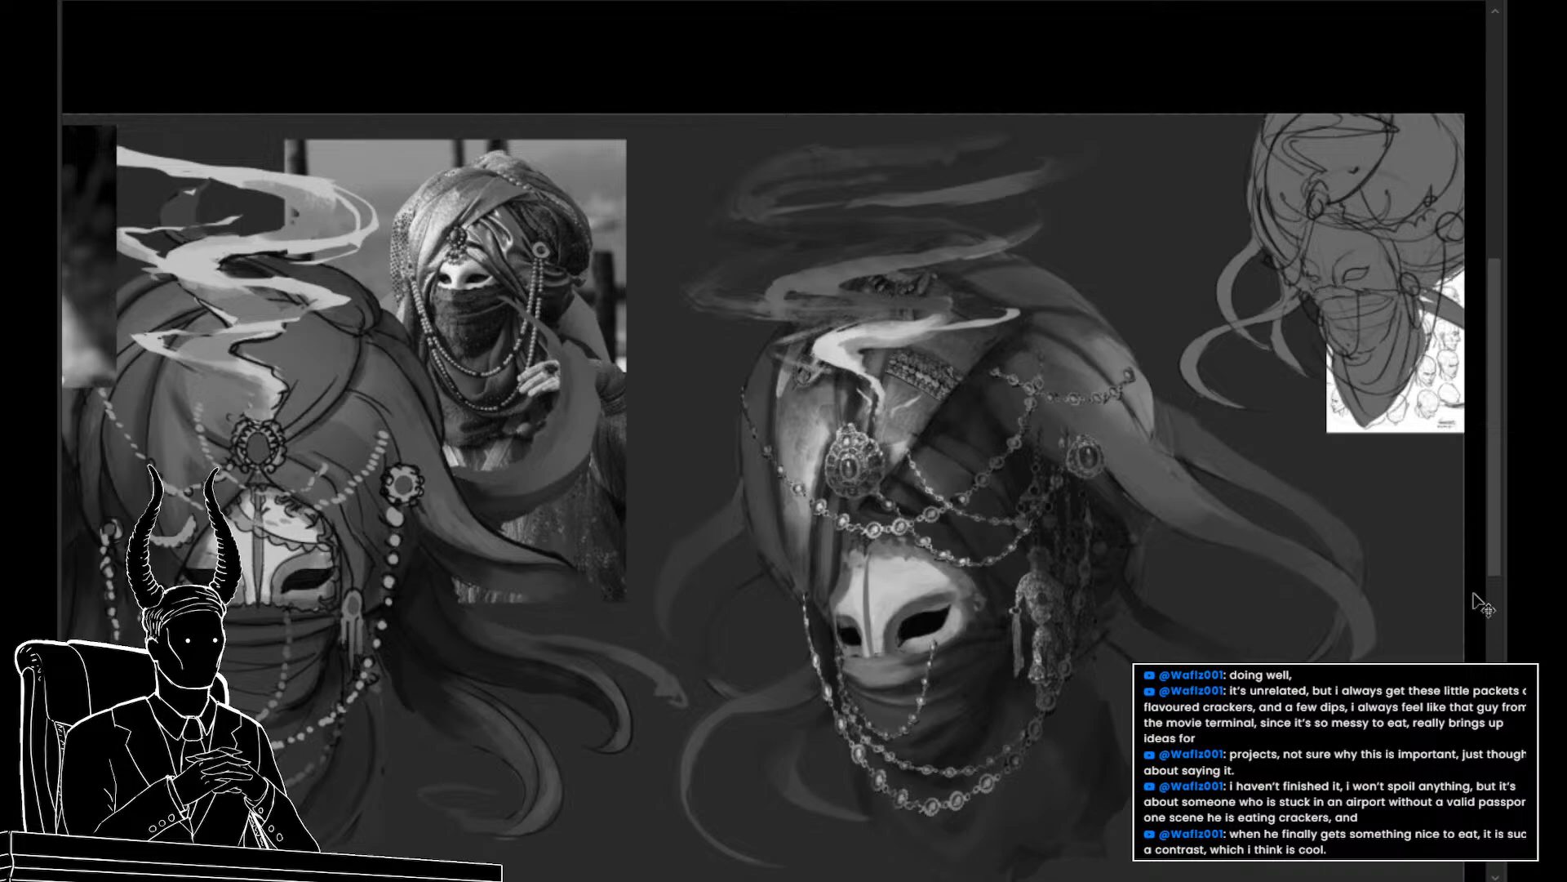
left_click_drag(1062, 572, 1021, 564)
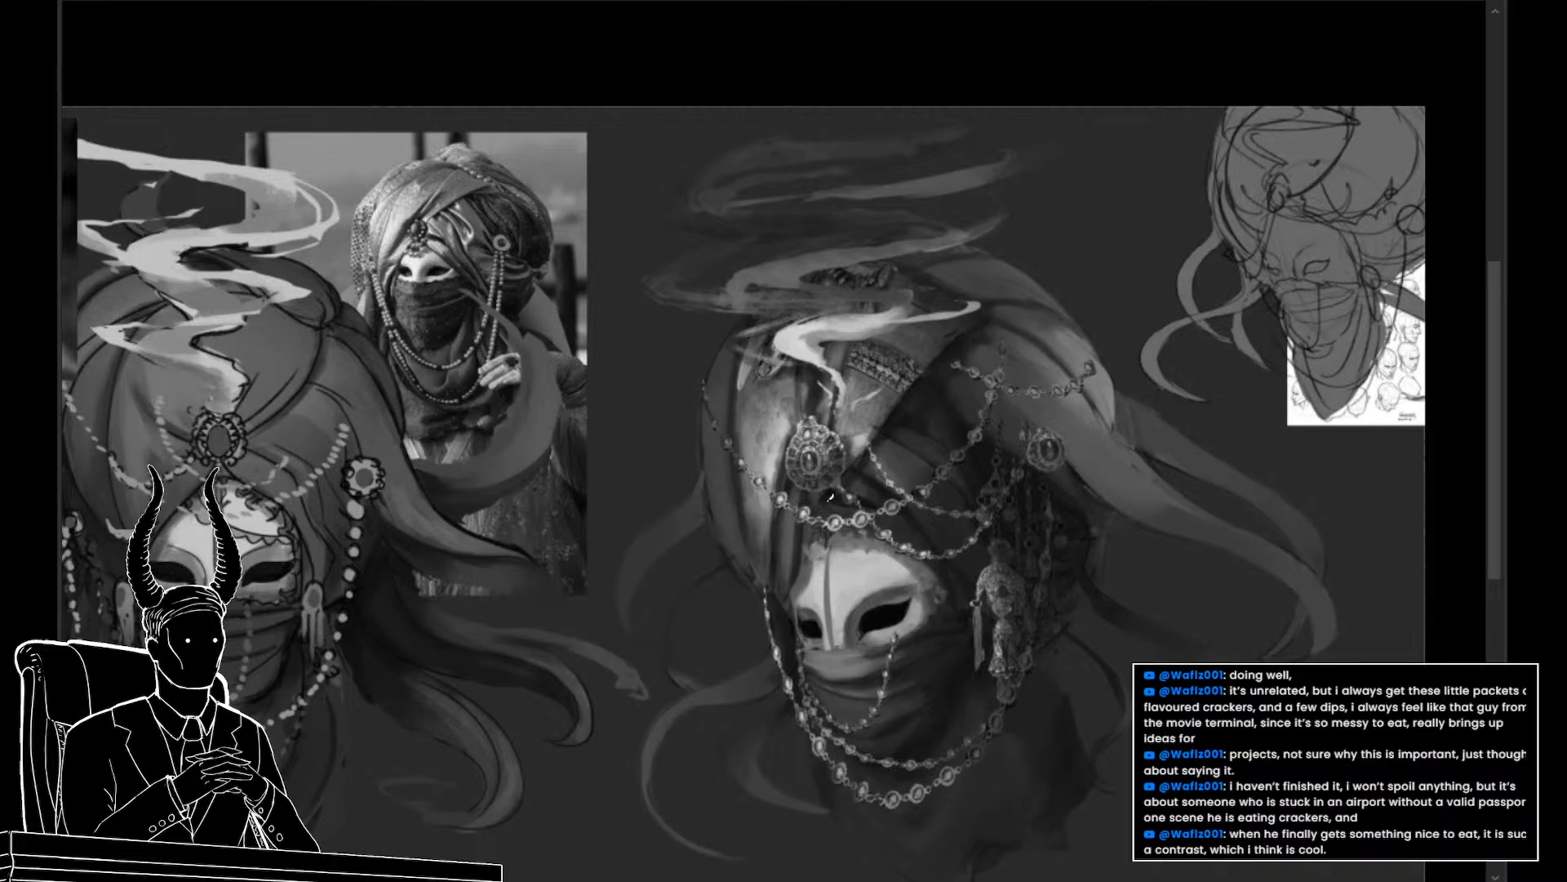
left_click_drag(825, 498, 854, 531)
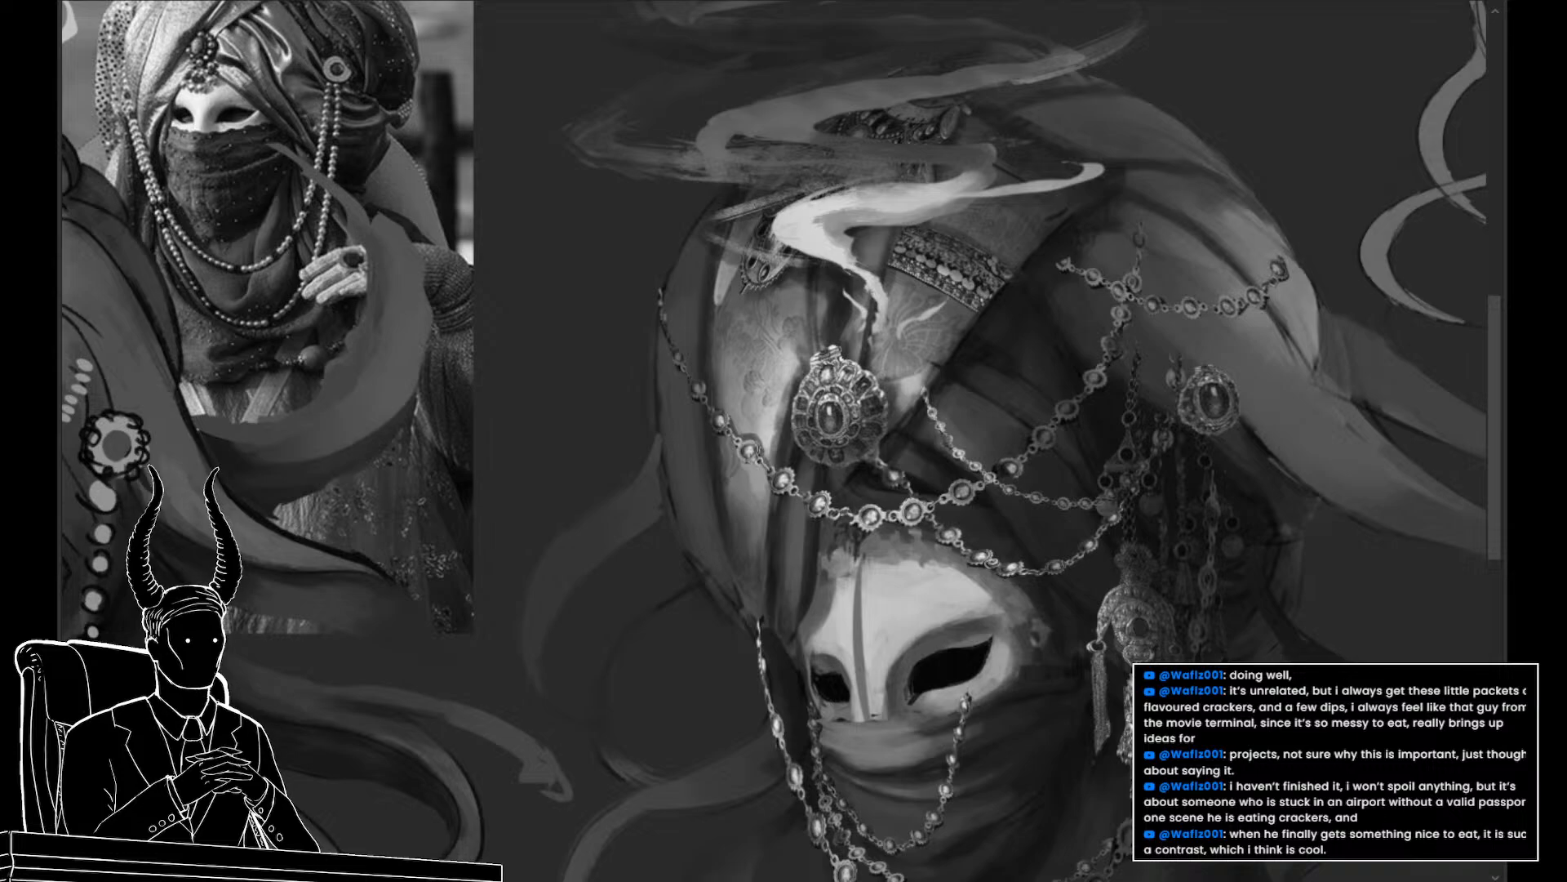
Return the canvas to full colour and view the turban, jewellery and mask up close
key("ctrl+y")
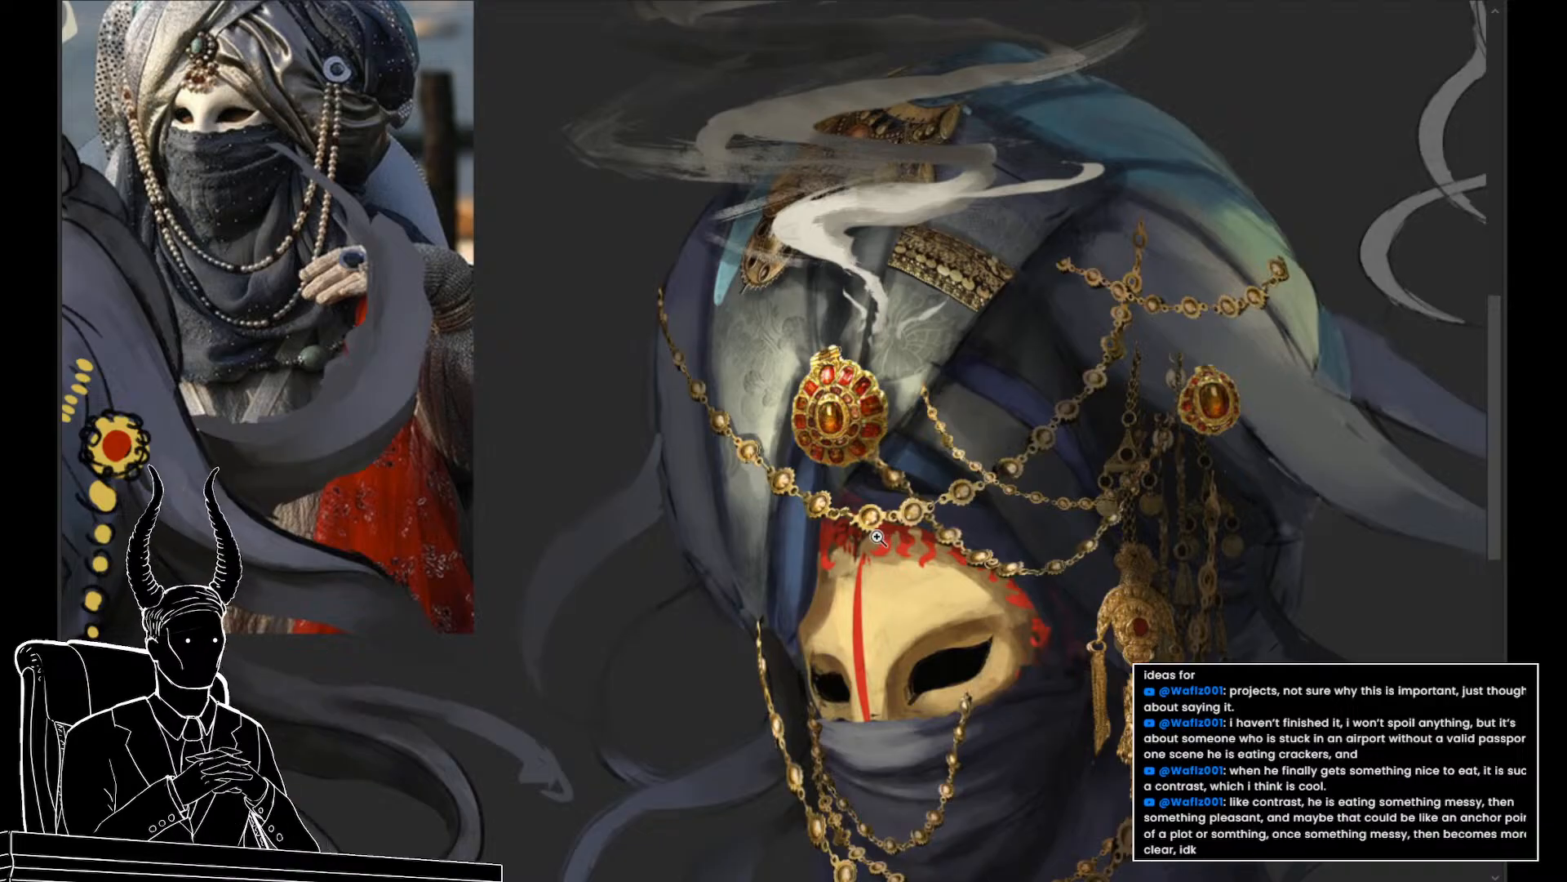
scroll(849, 543, "down", 2)
scroll(849, 543, "up", 2)
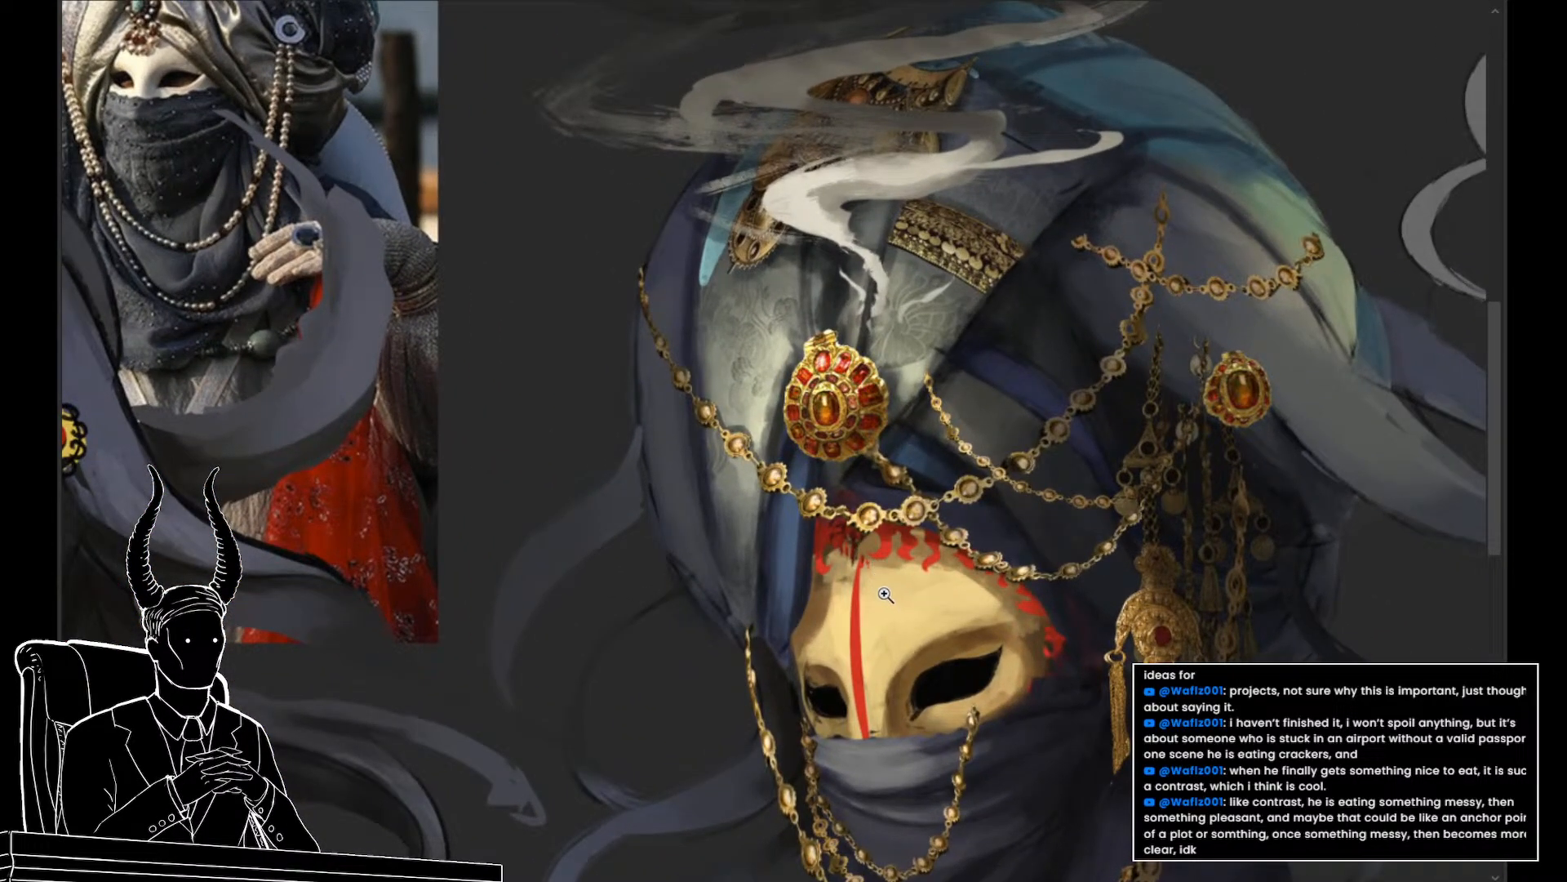
Touch up the shading beneath the chain on the front turban fold while checking the painting's values in greyscale
scroll(886, 594, "down", 3)
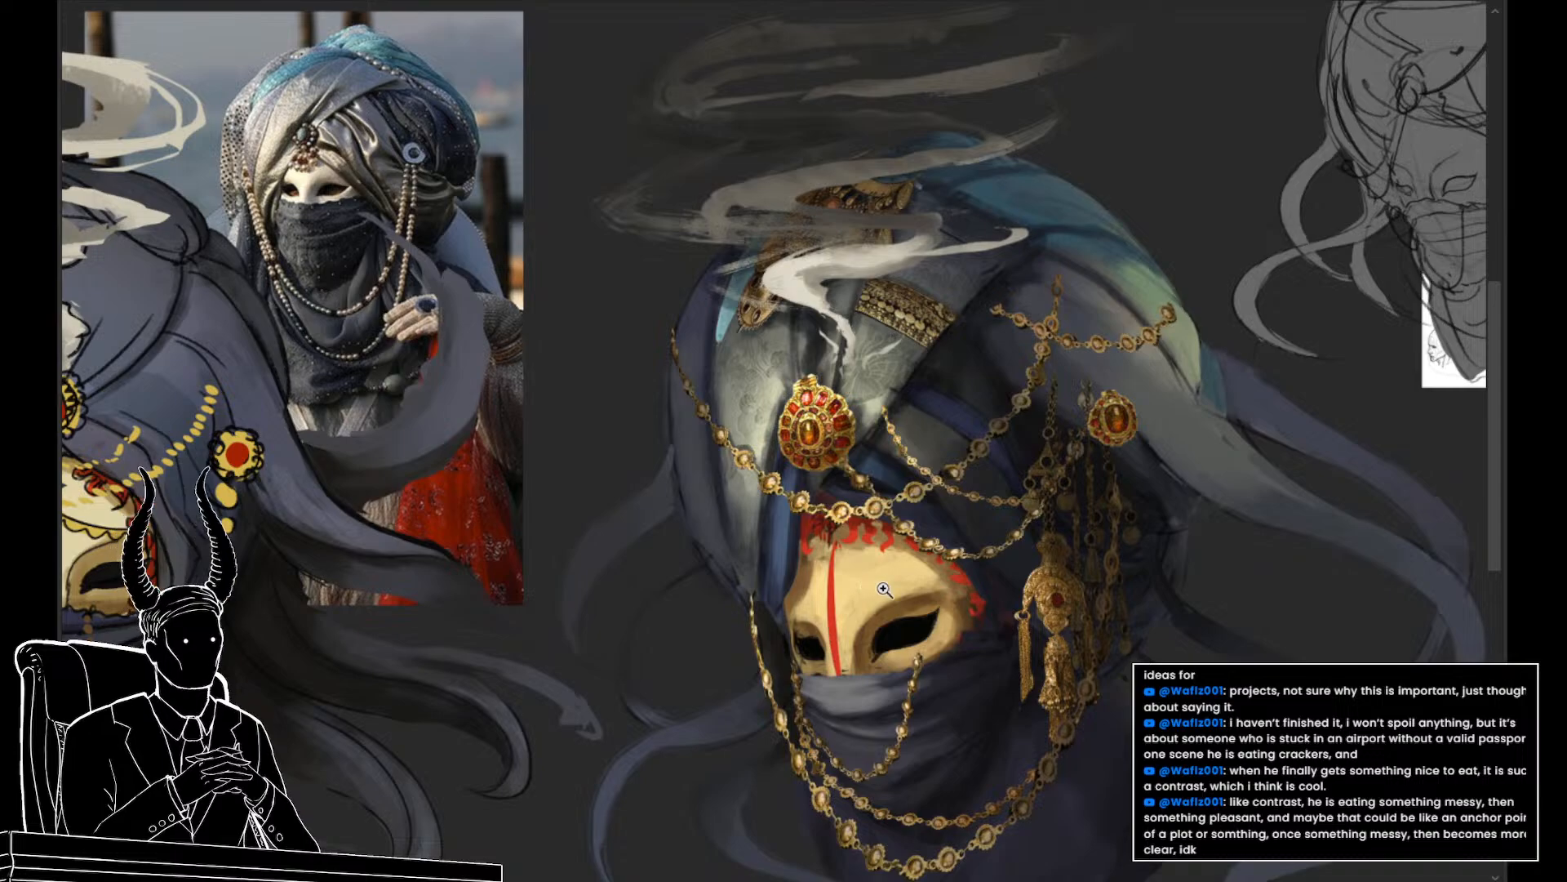
scroll(884, 588, "up", 1)
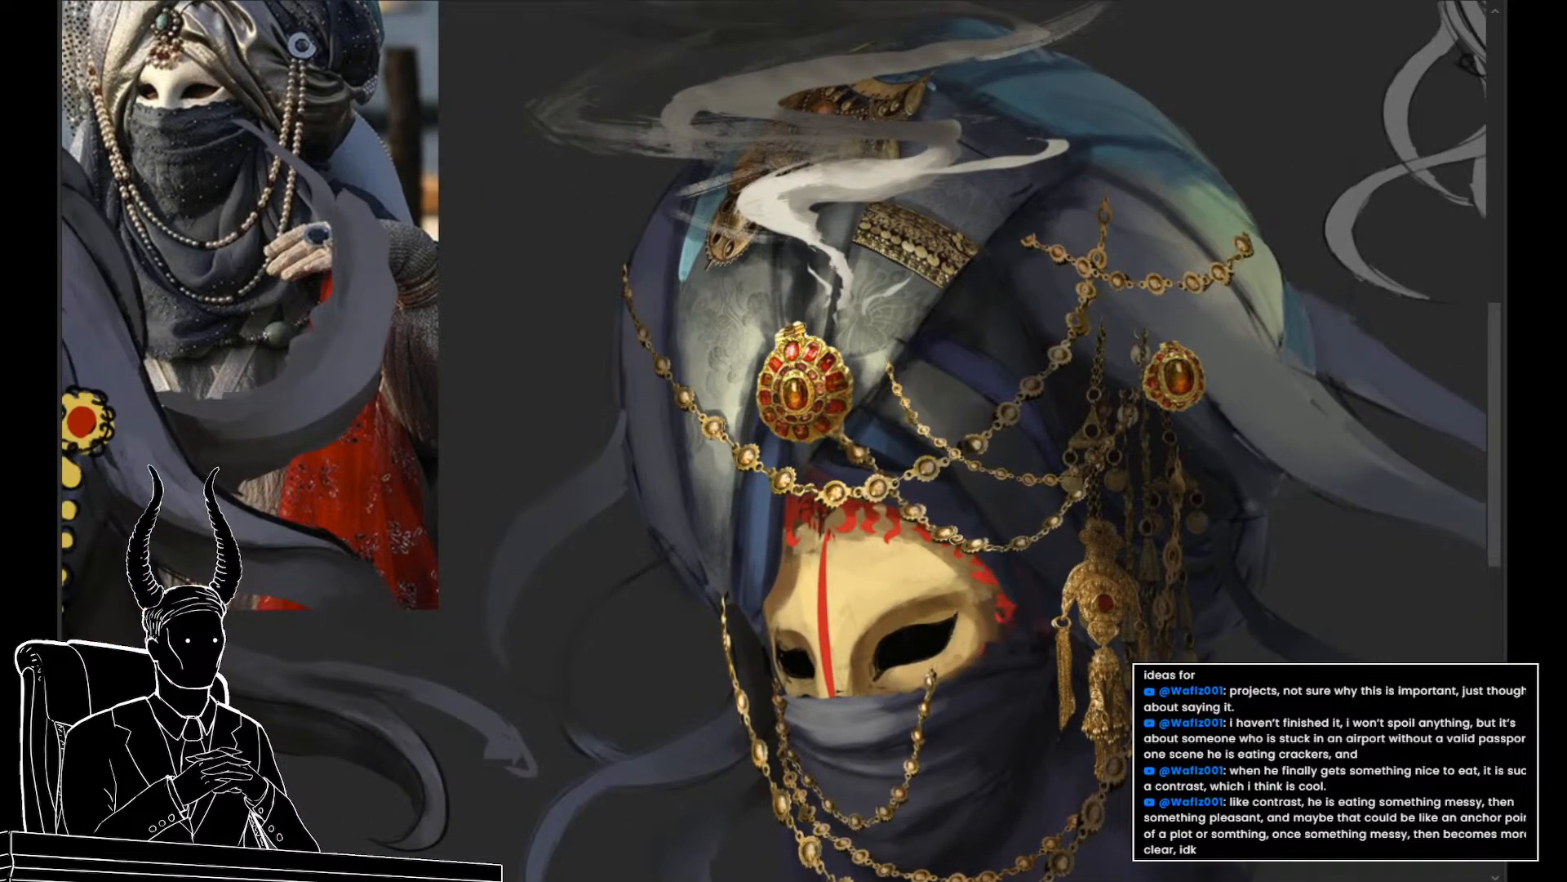
scroll(963, 635, "down", 2)
key("ctrl+y")
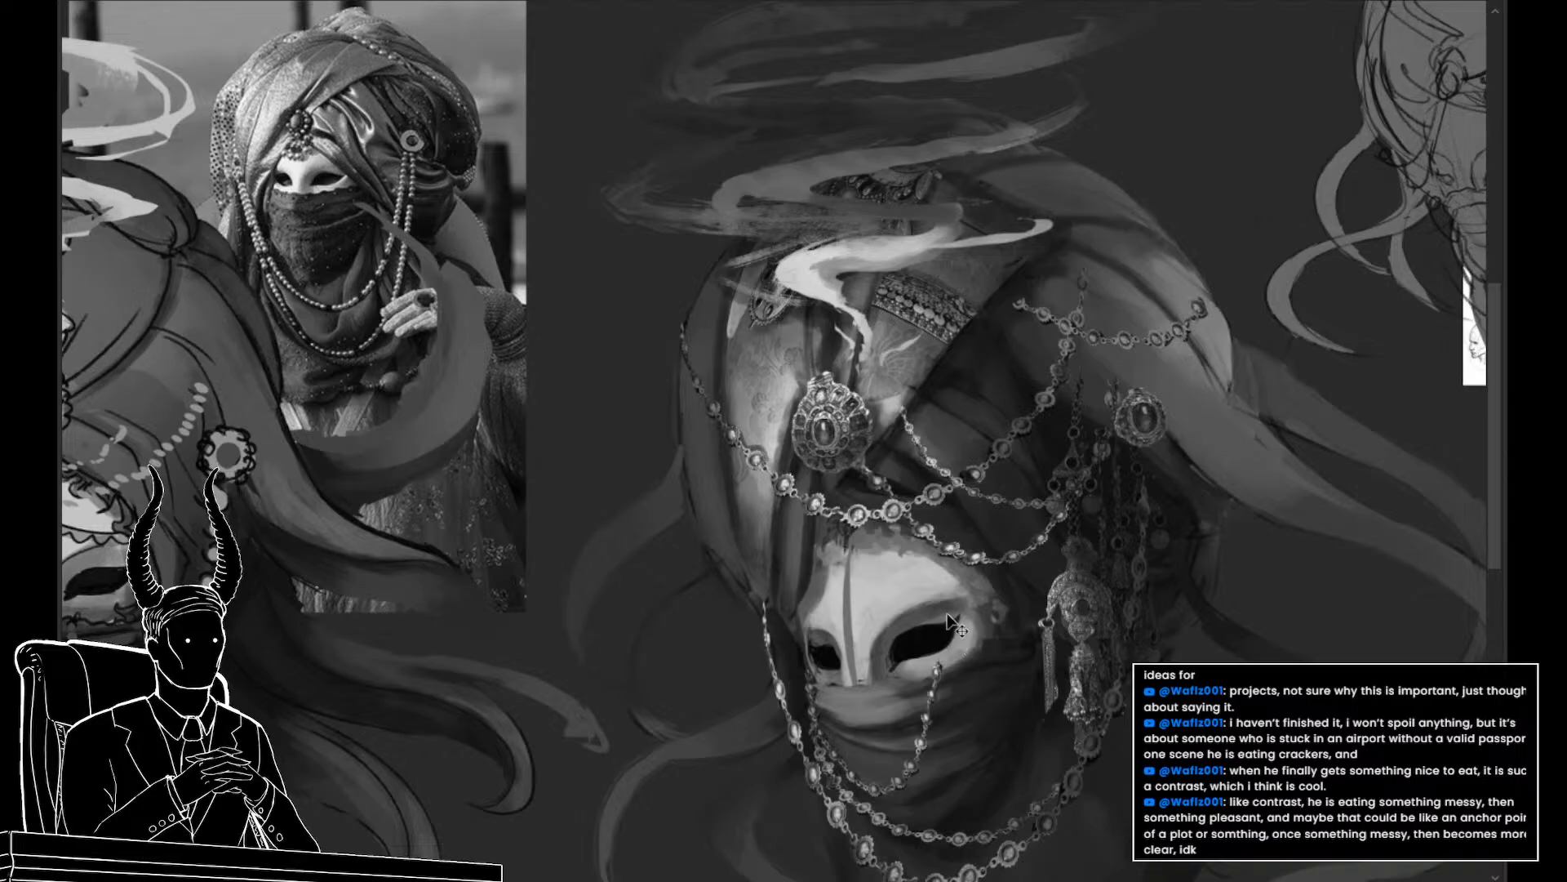
scroll(931, 552, "up", 1)
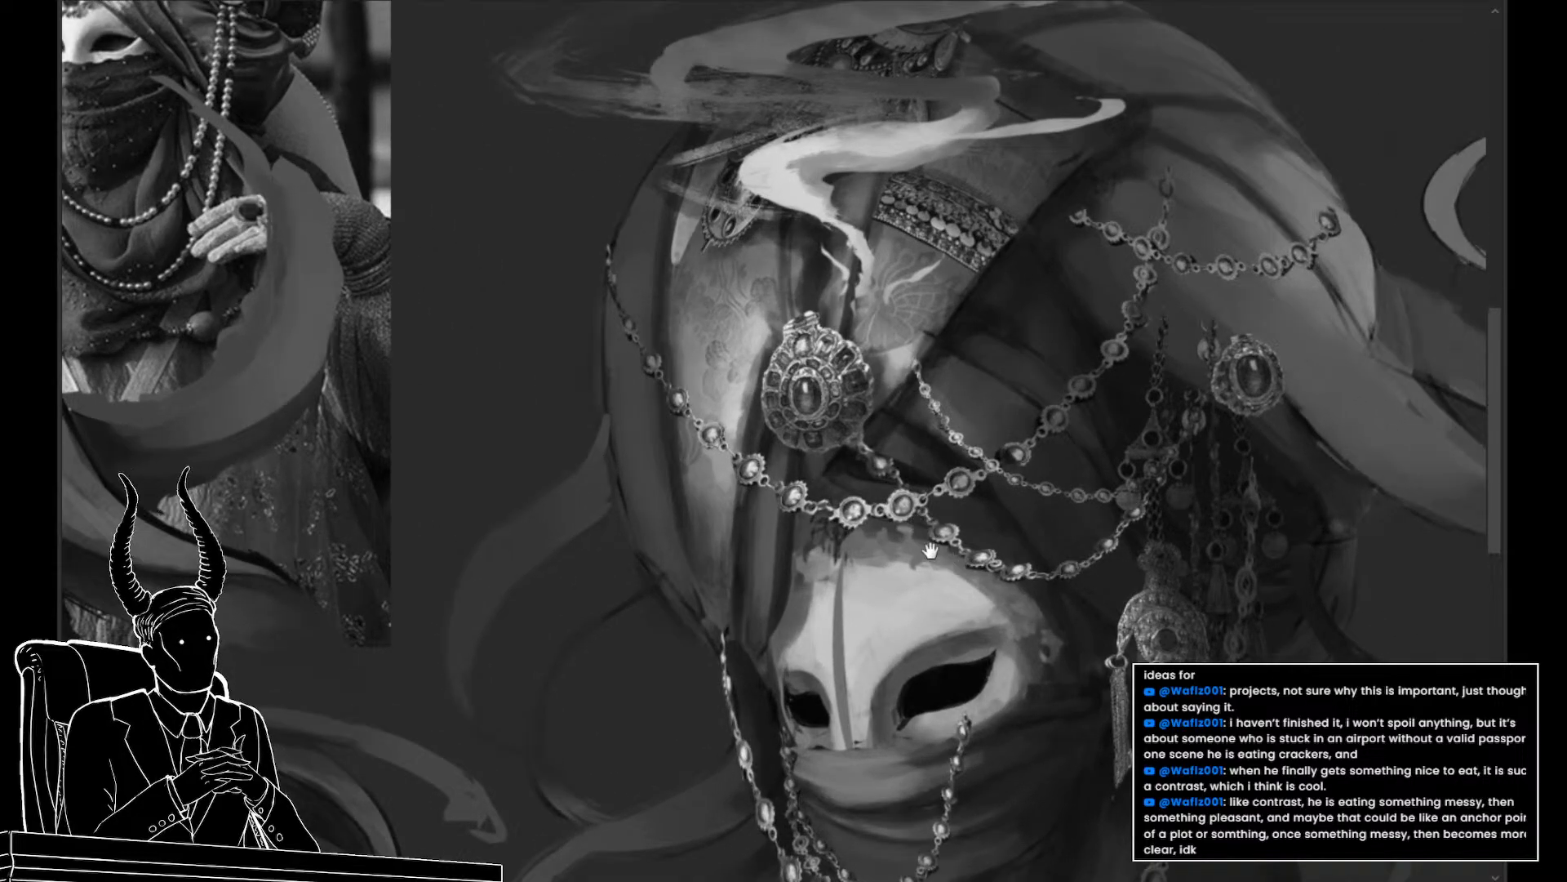
left_click_drag(931, 552, 844, 564)
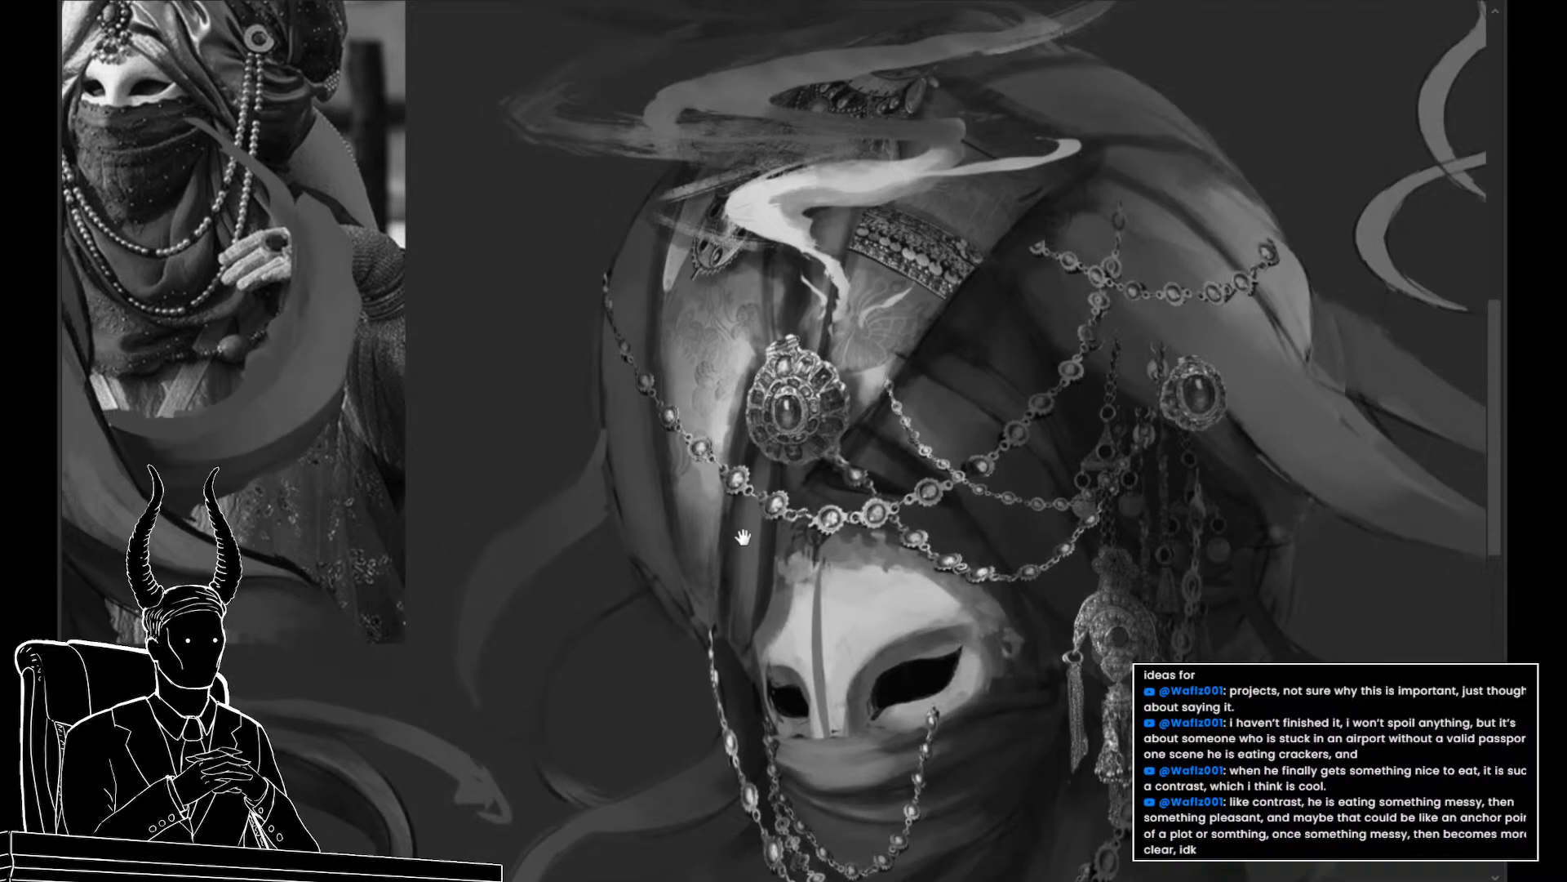
left_click_drag(686, 470, 720, 478)
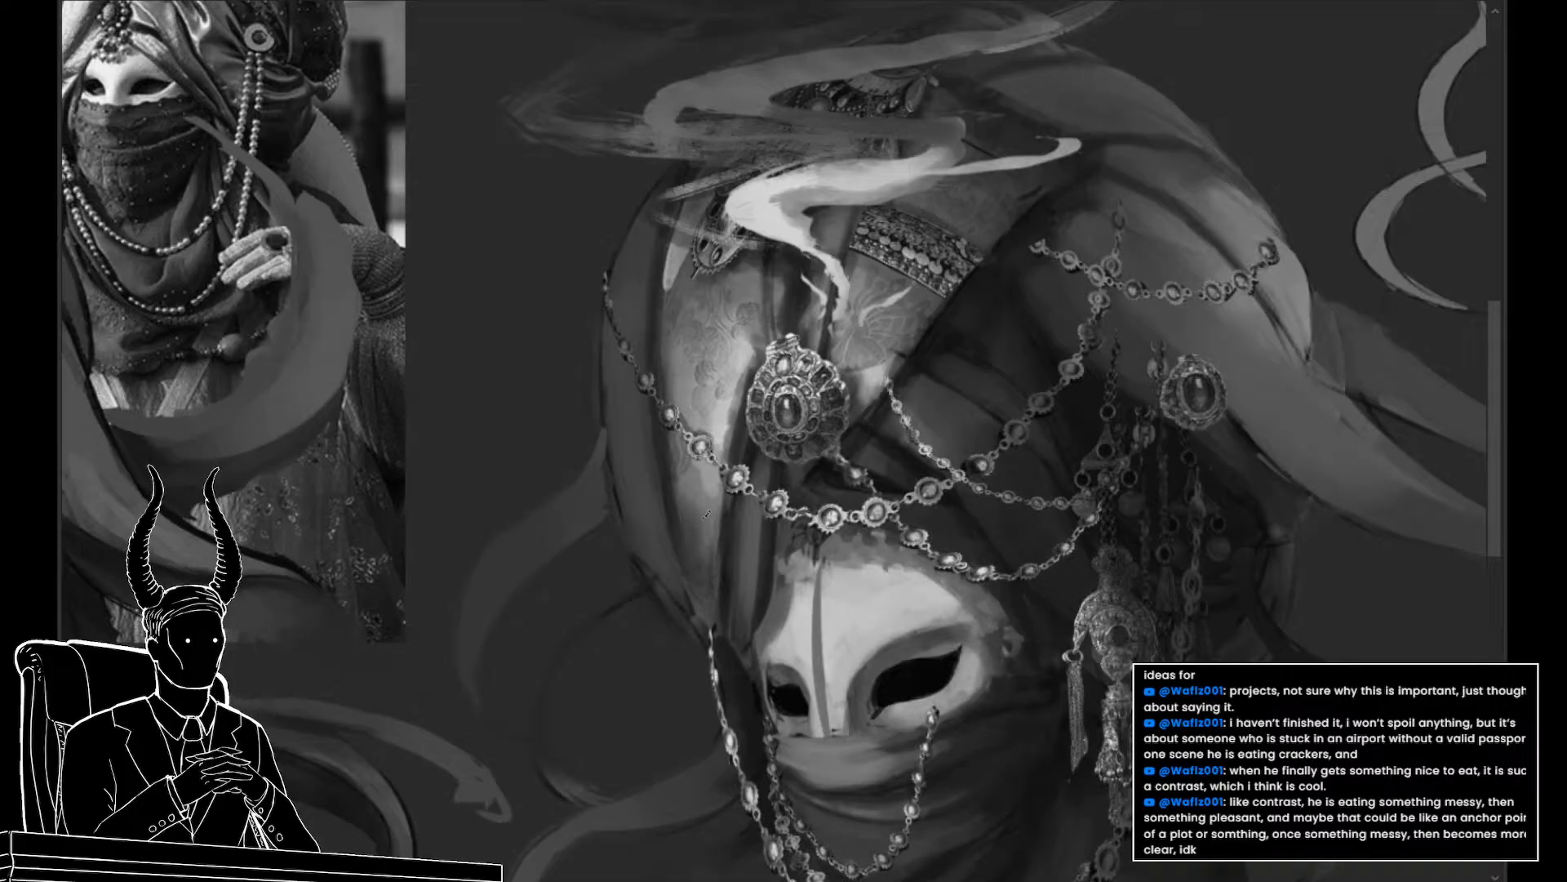
left_click_drag(770, 529, 721, 520)
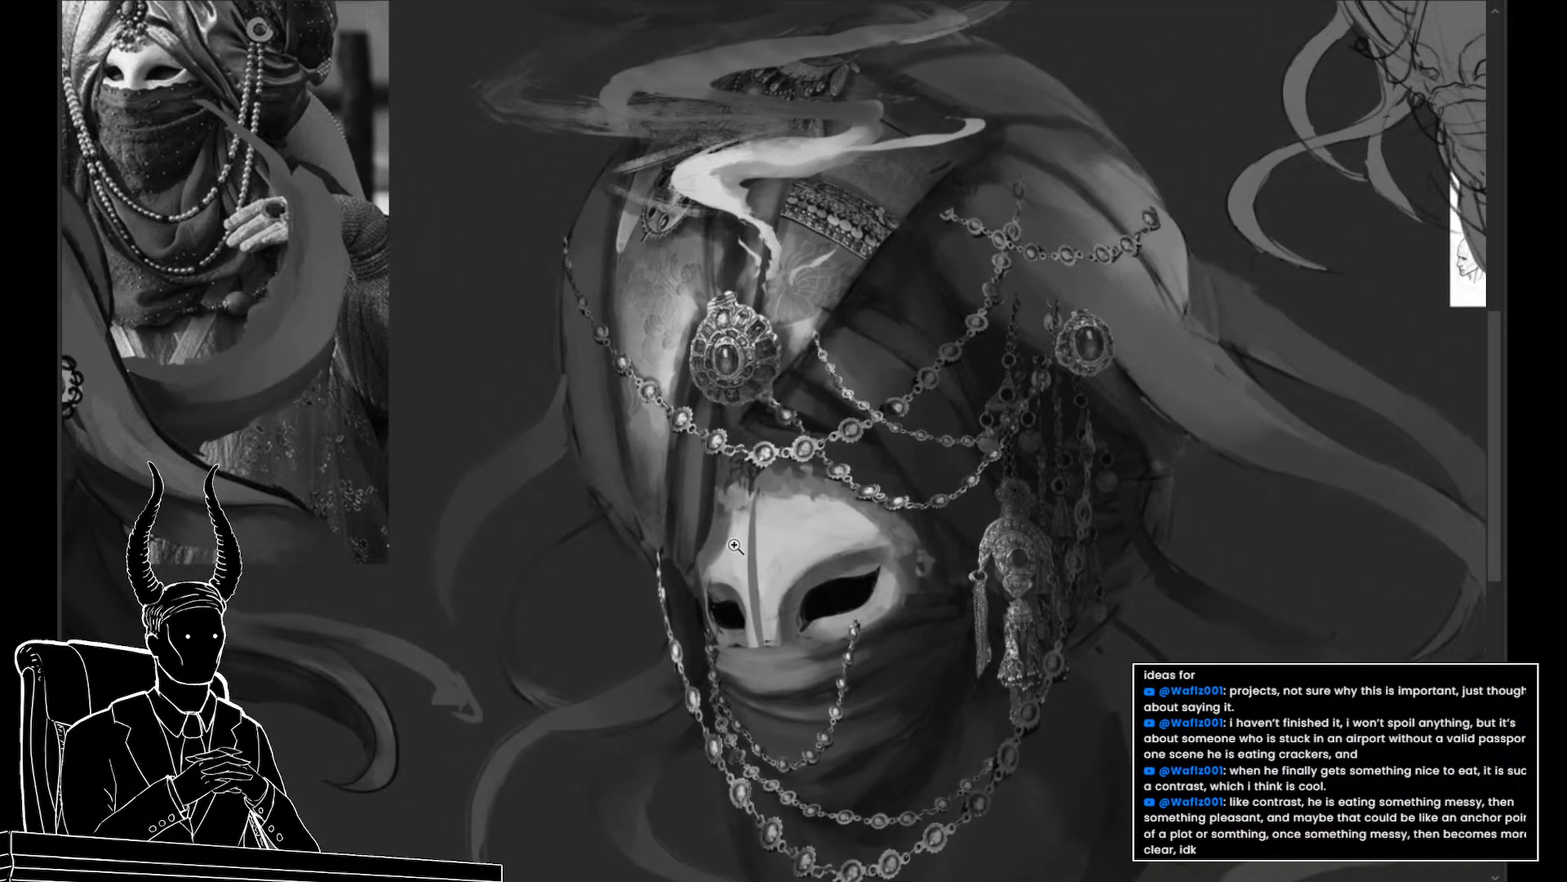
left_click_drag(752, 547, 950, 552)
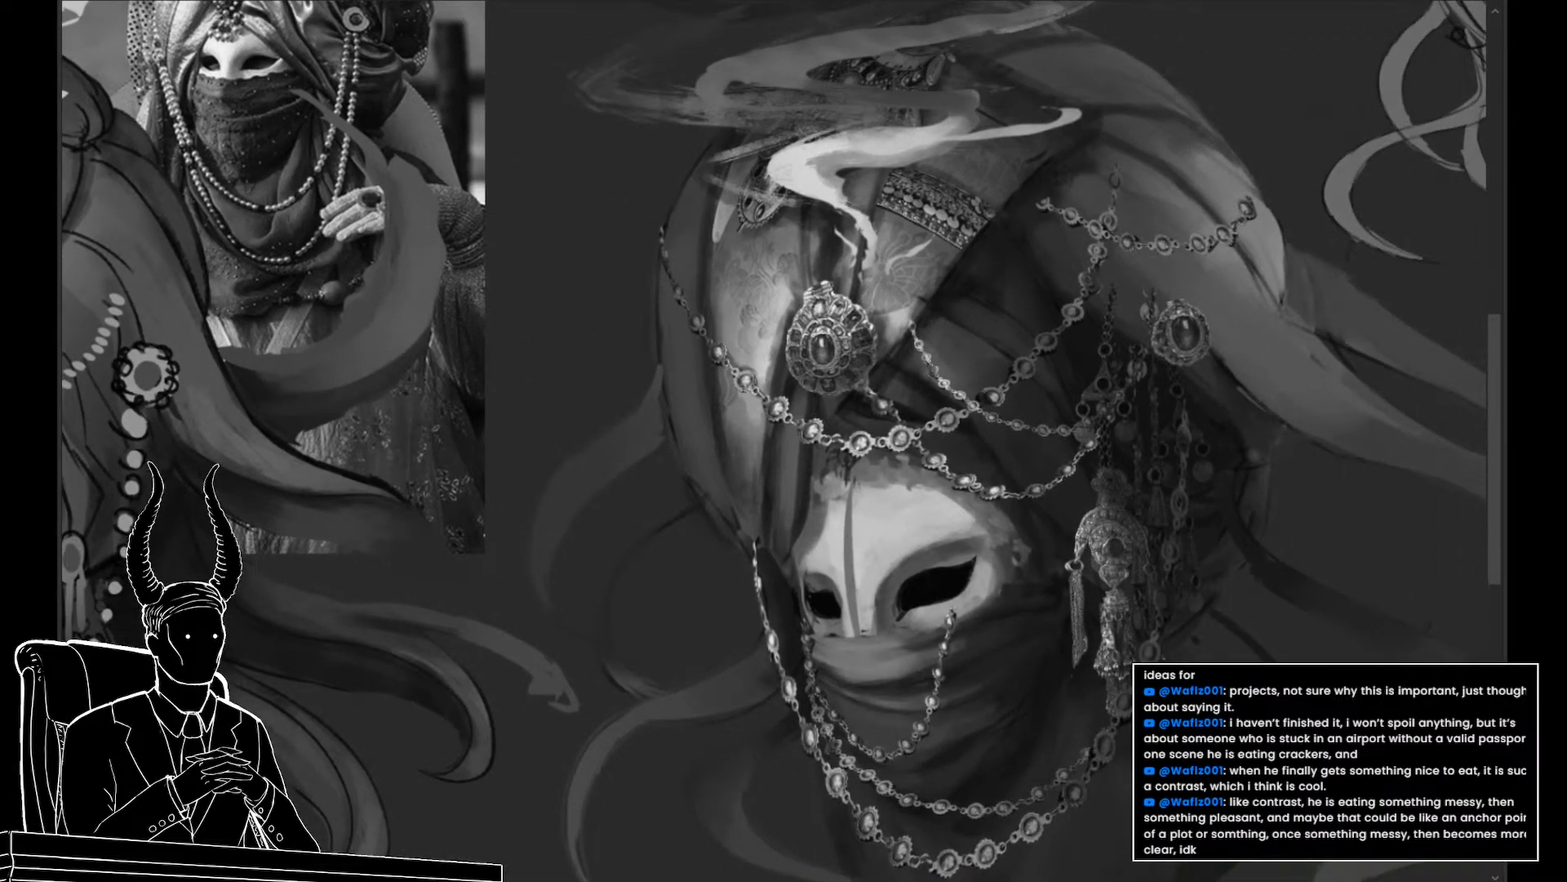
key("ctrl+y")
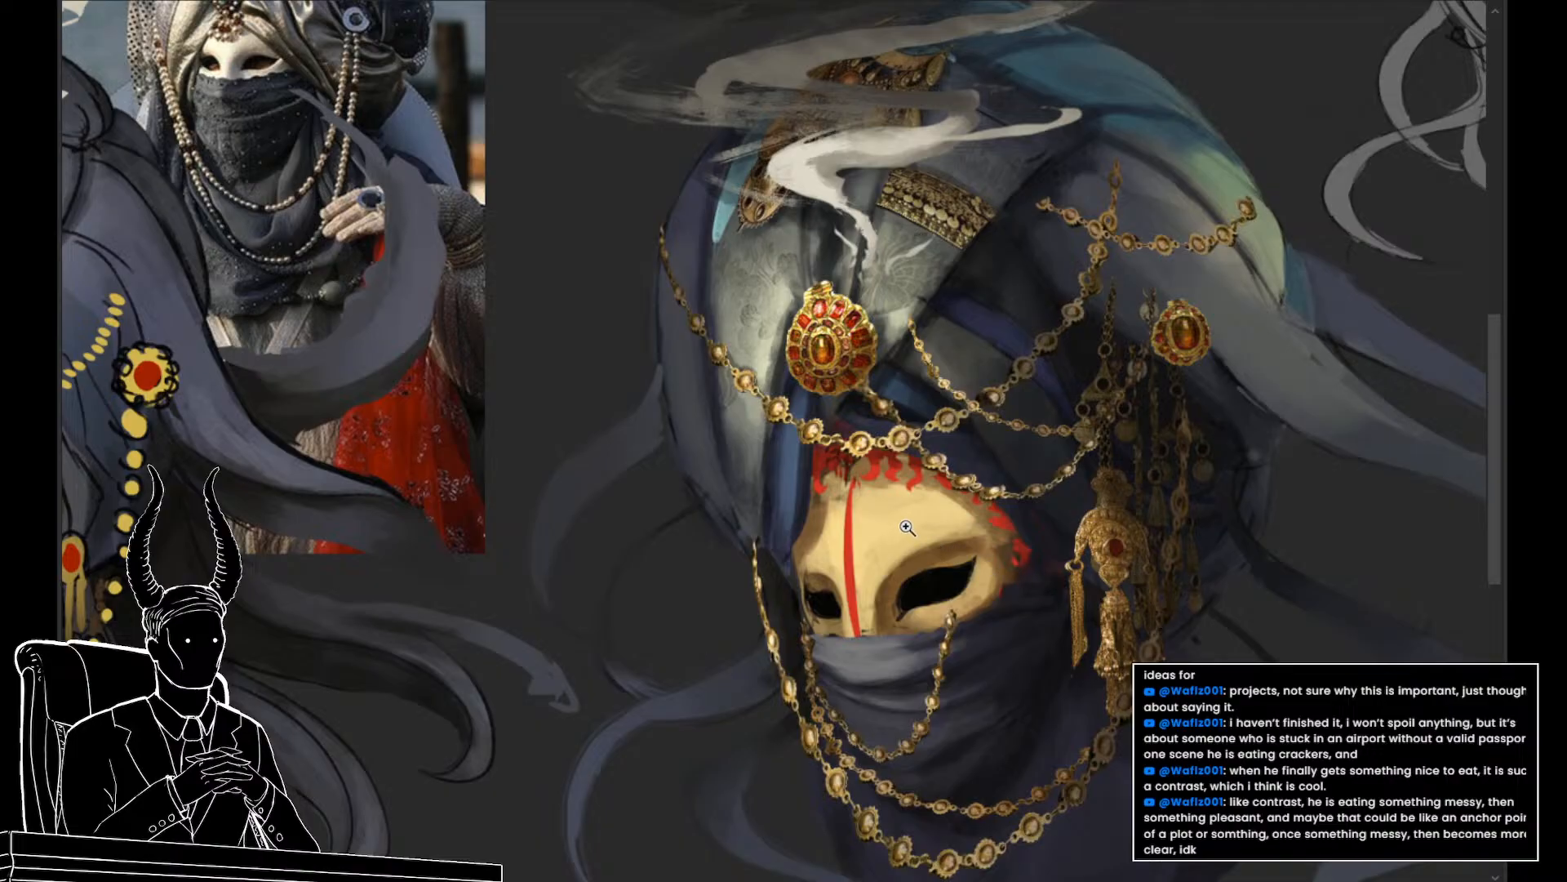
Select the mask layer and paint soft shading over the forehead and red fringe beneath the chains
key("v")
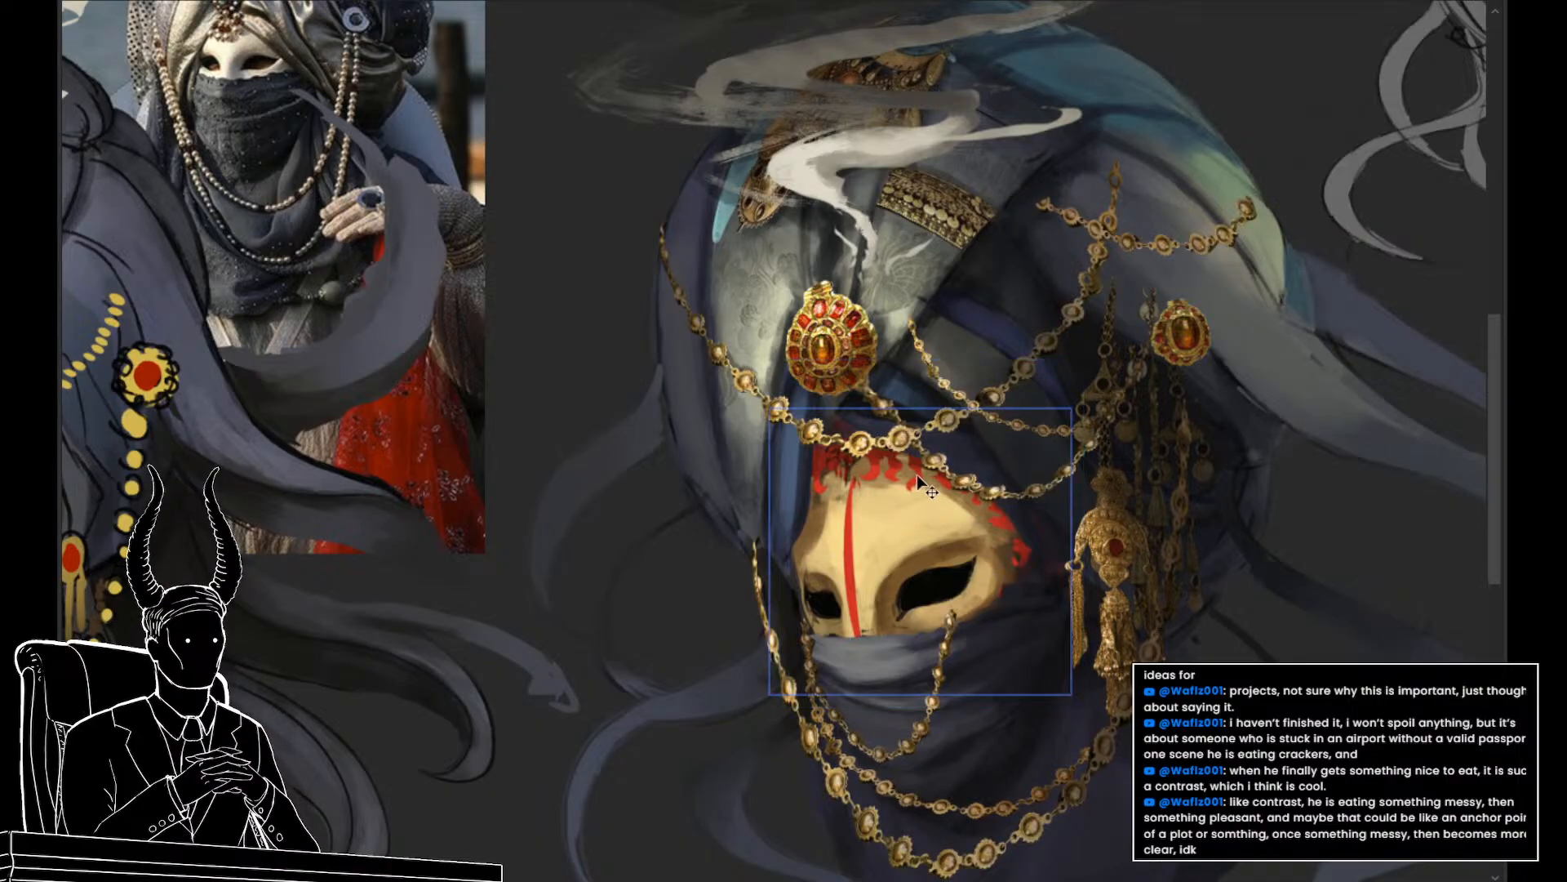
scroll(922, 489, "down", 4)
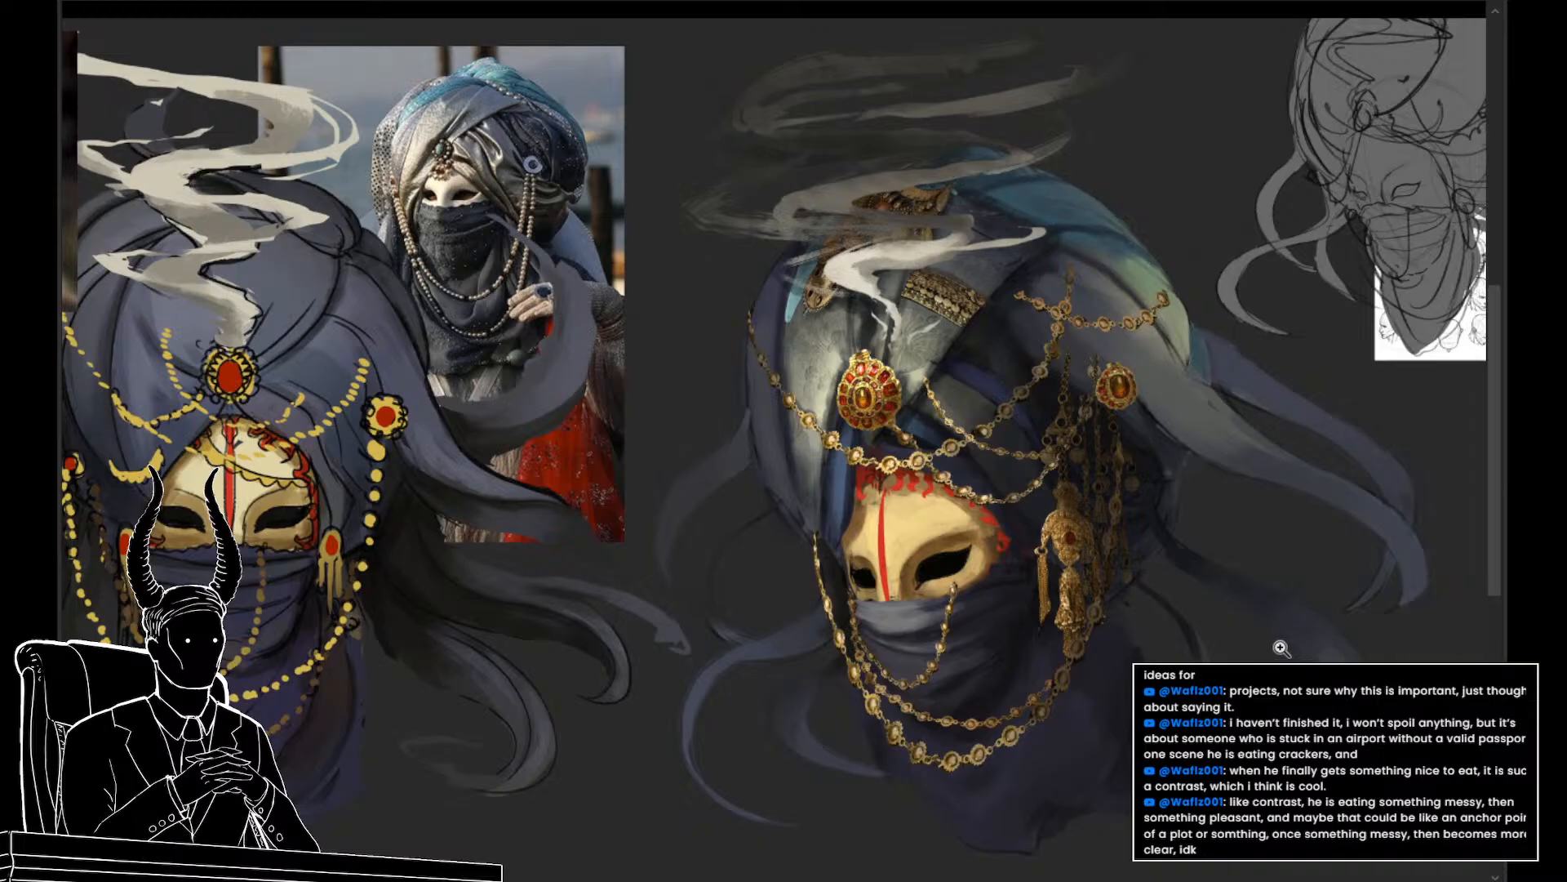
left_click(931, 488, "alt")
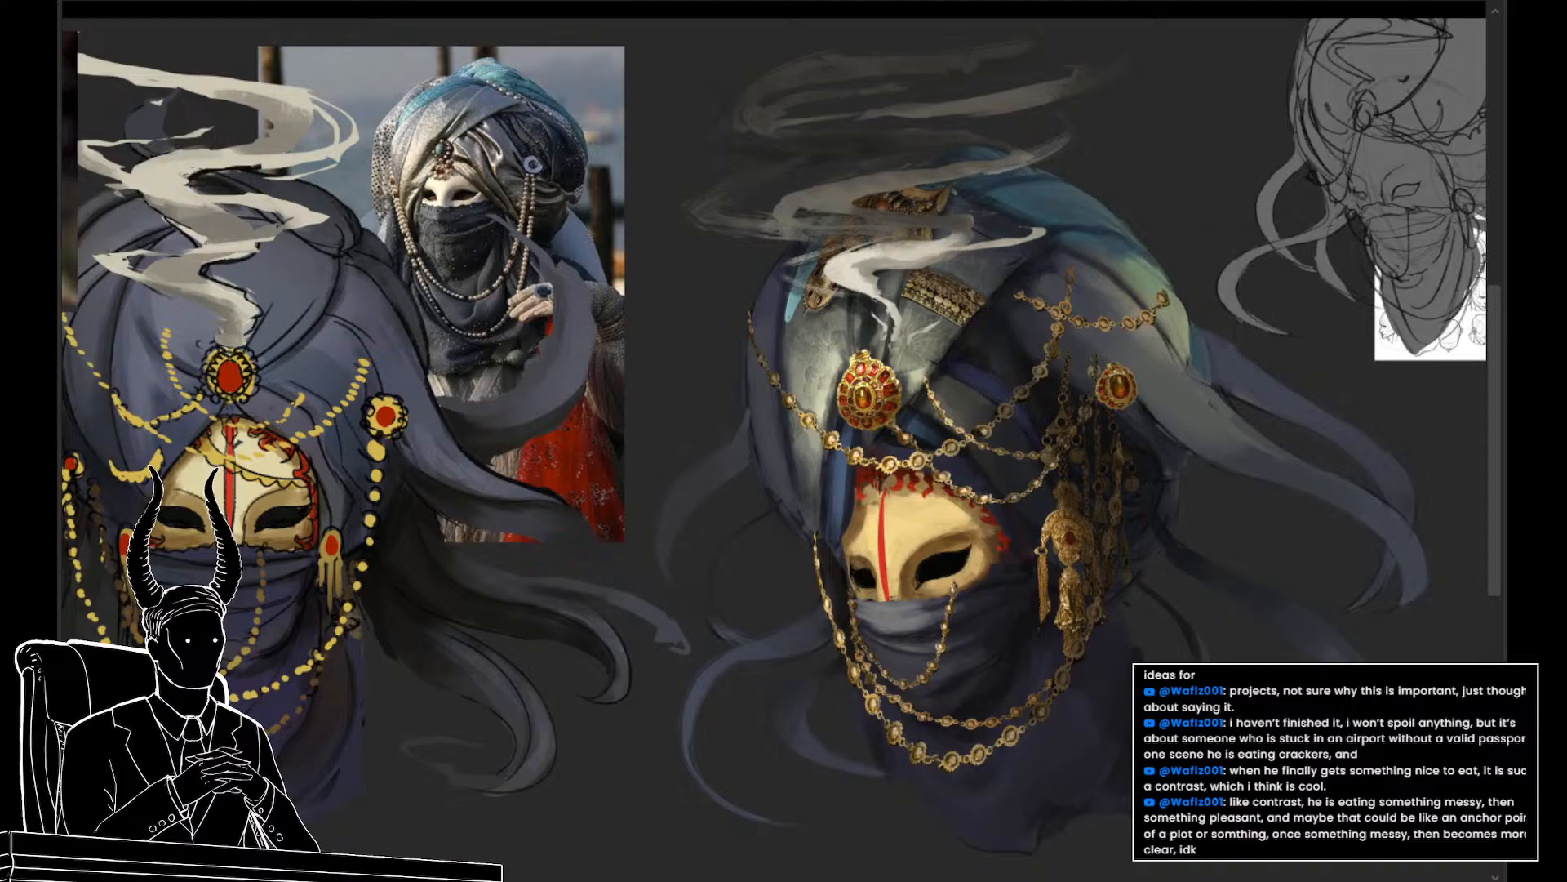
Examine the mask, veil and jewellery values in greyscale and return the canvas to full colour
key("ctrl+y")
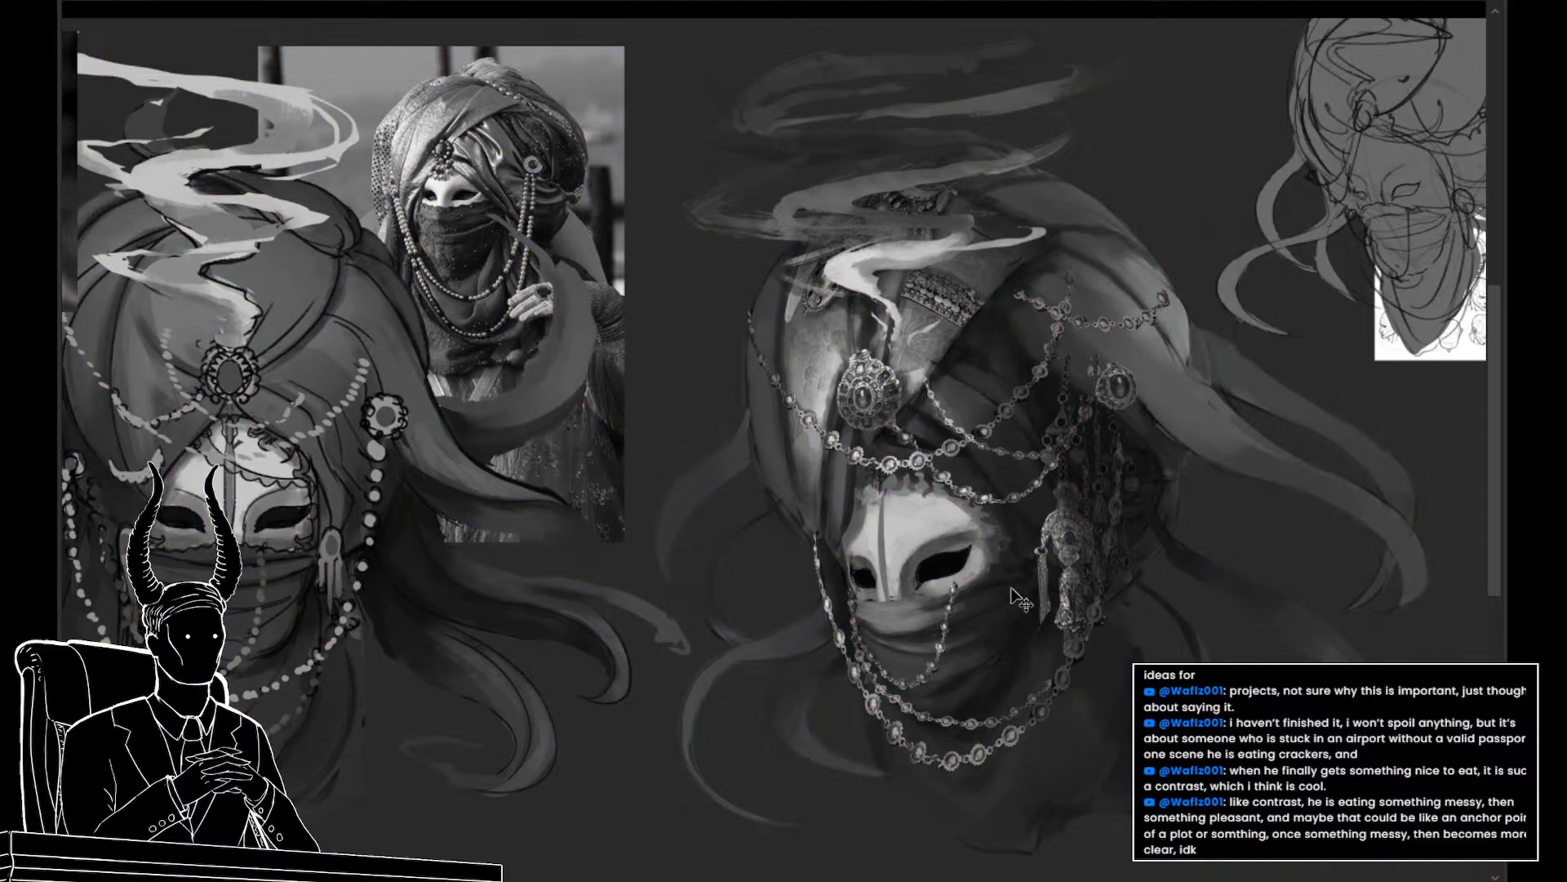
scroll(1013, 596, "up", 4)
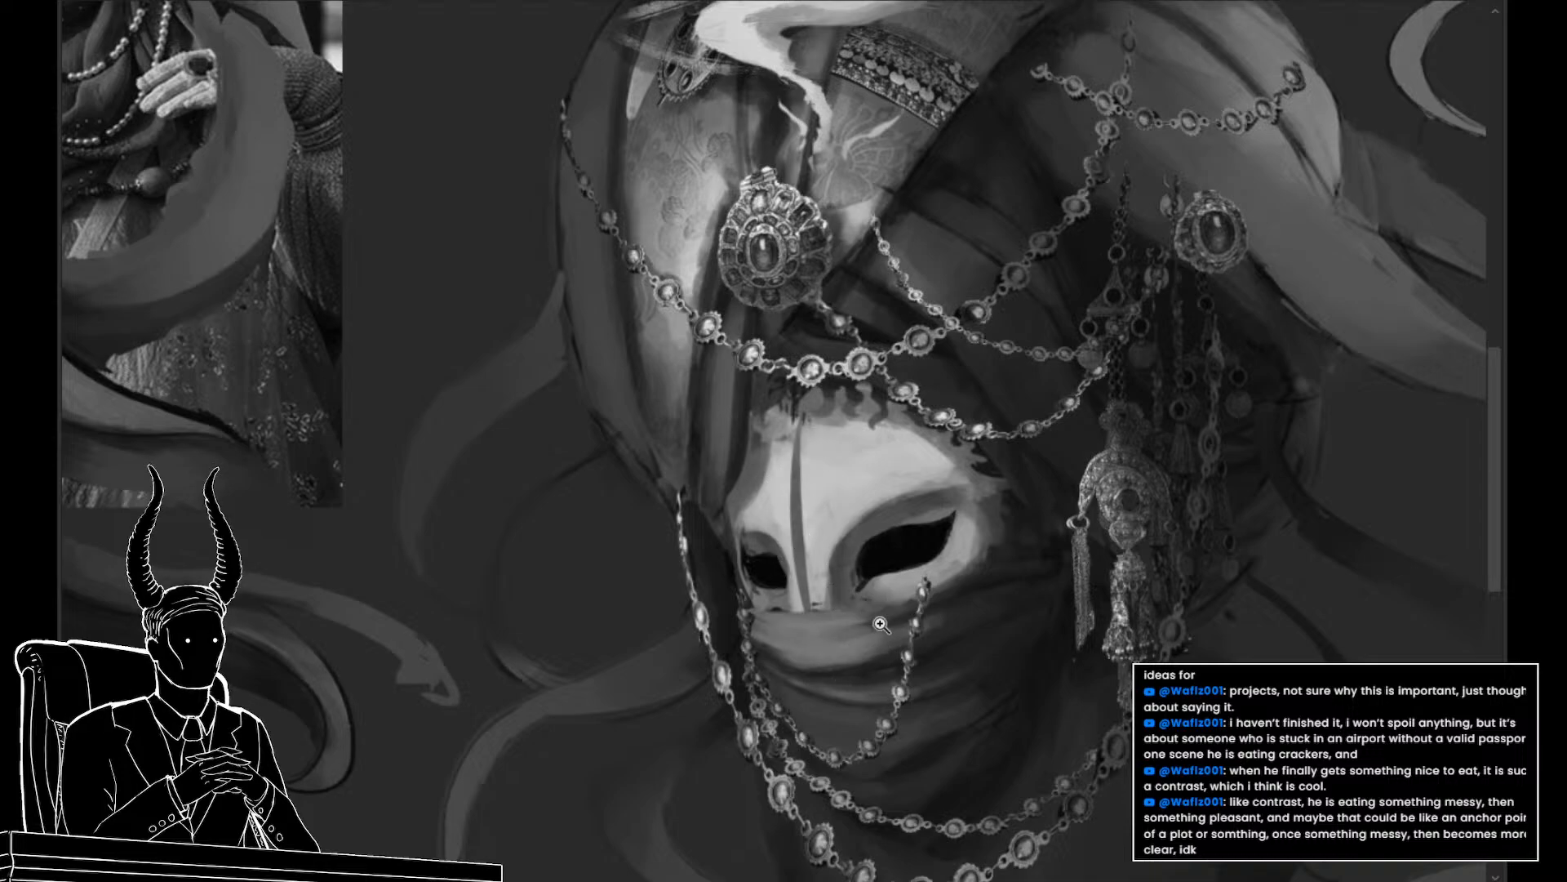
scroll(825, 611, "down", 2)
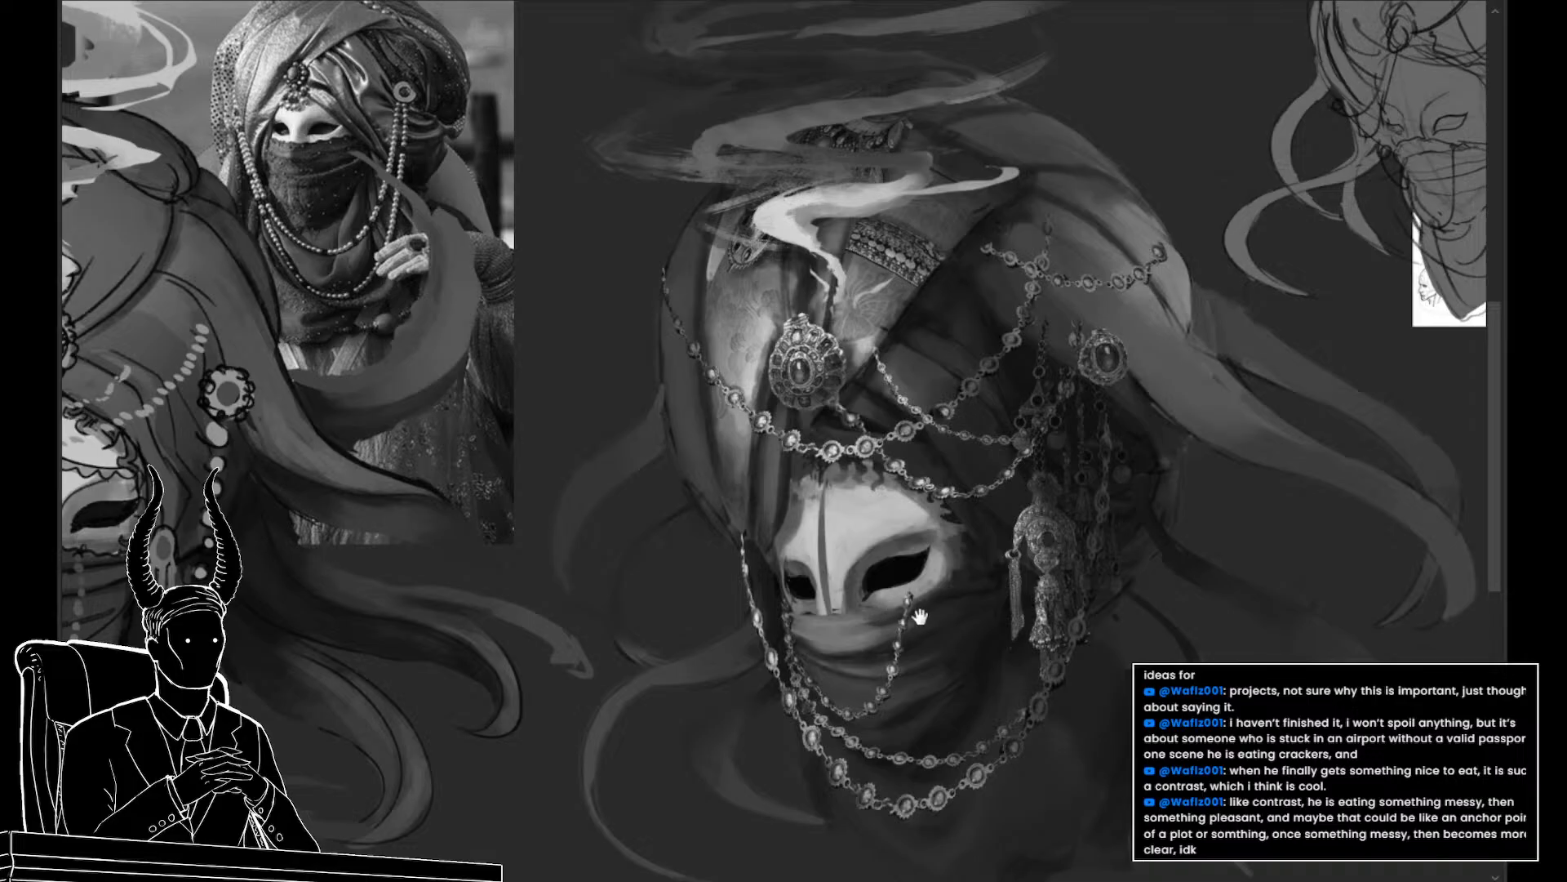
left_click_drag(918, 616, 882, 650)
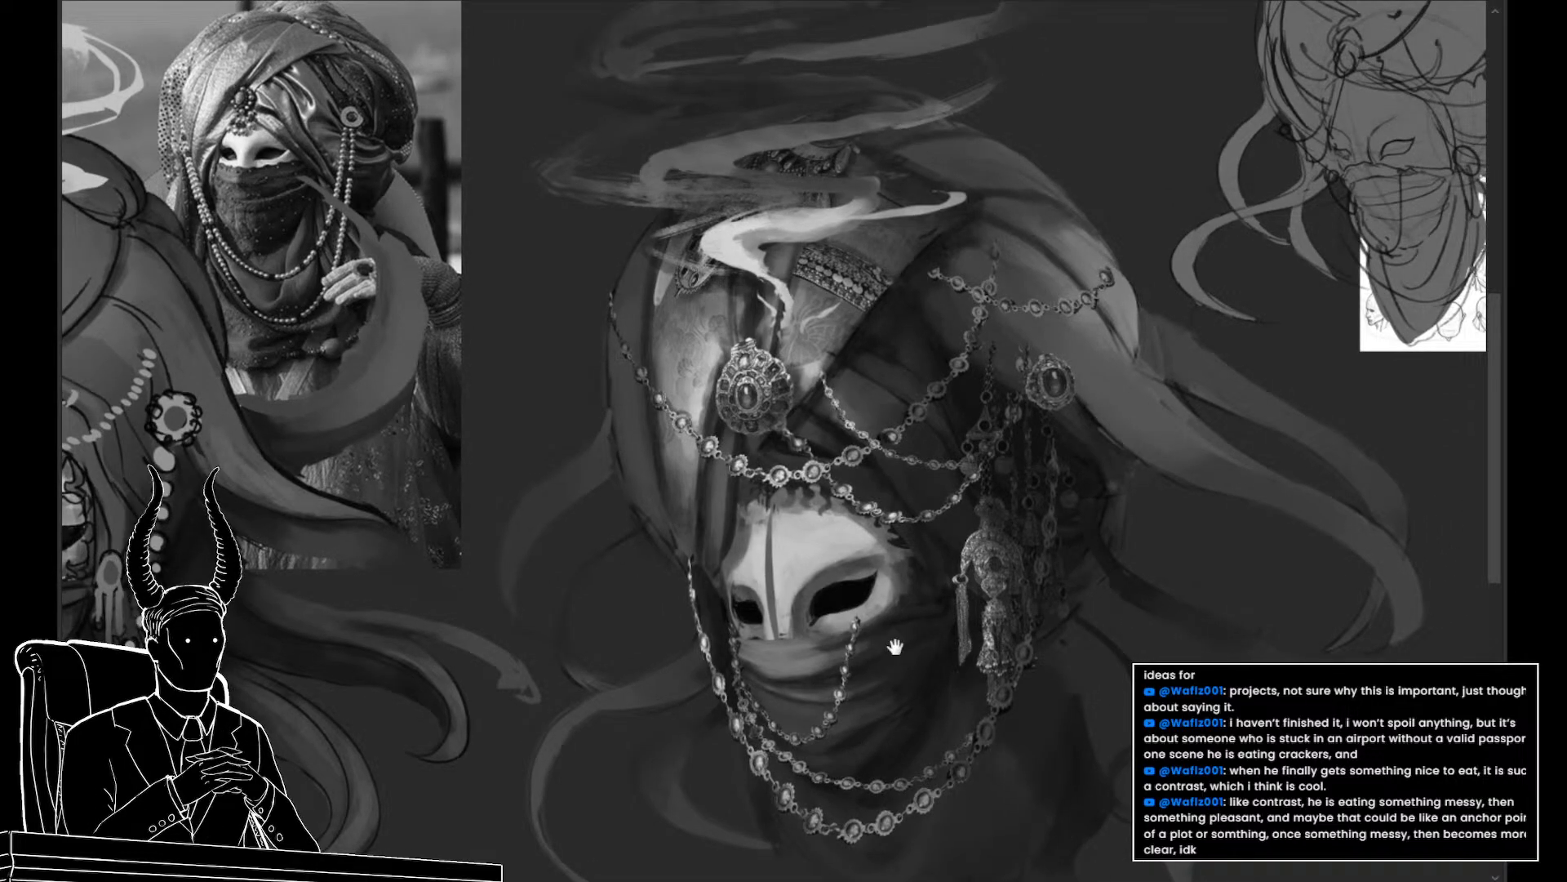
left_click_drag(939, 612, 924, 666)
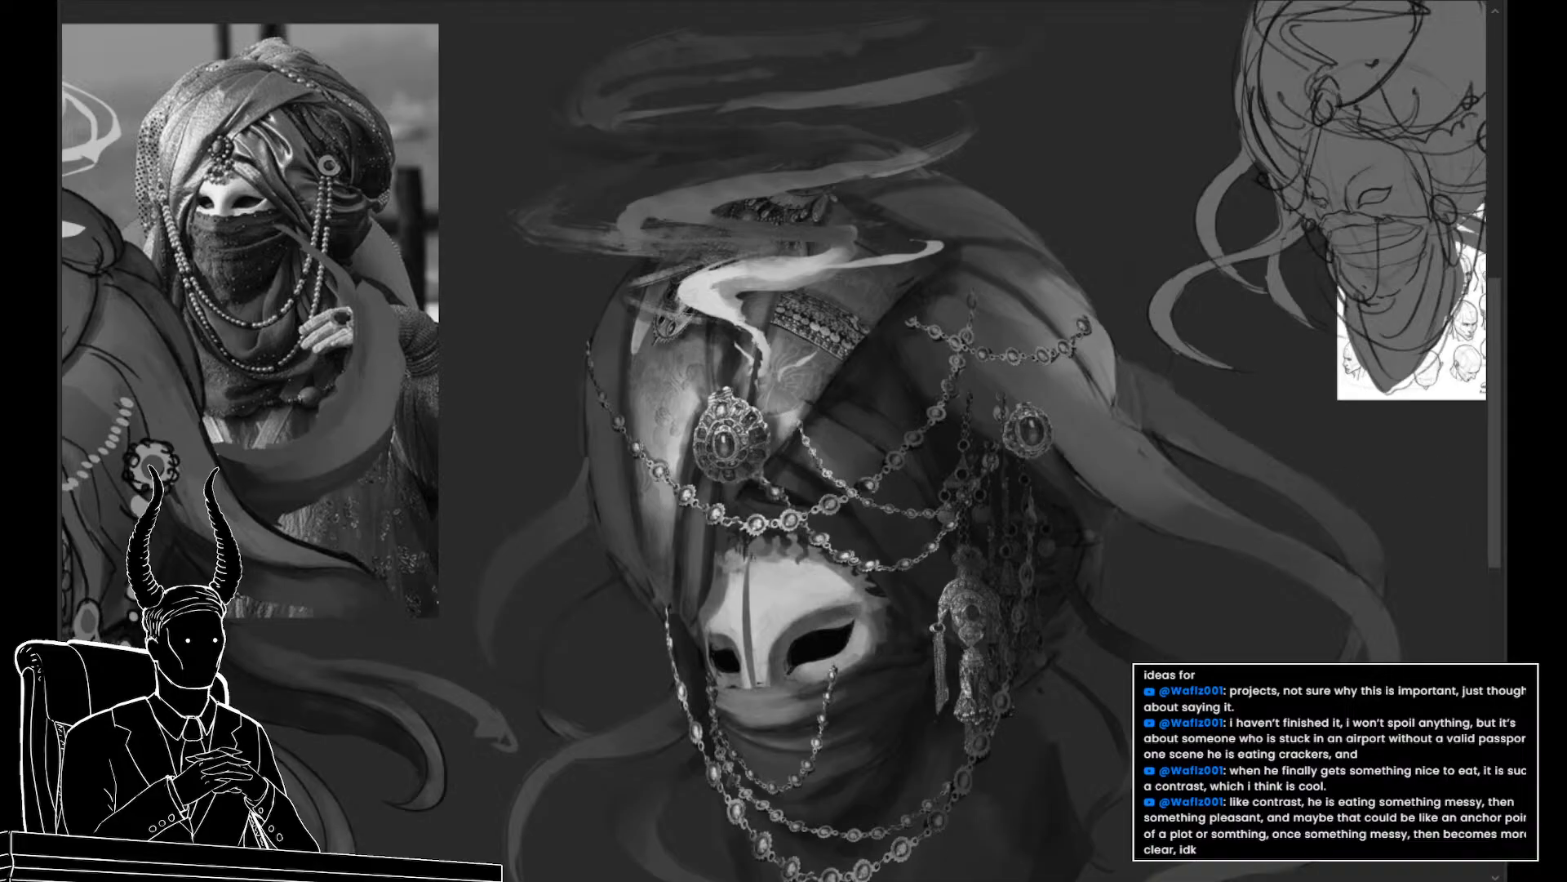
key("ctrl+y")
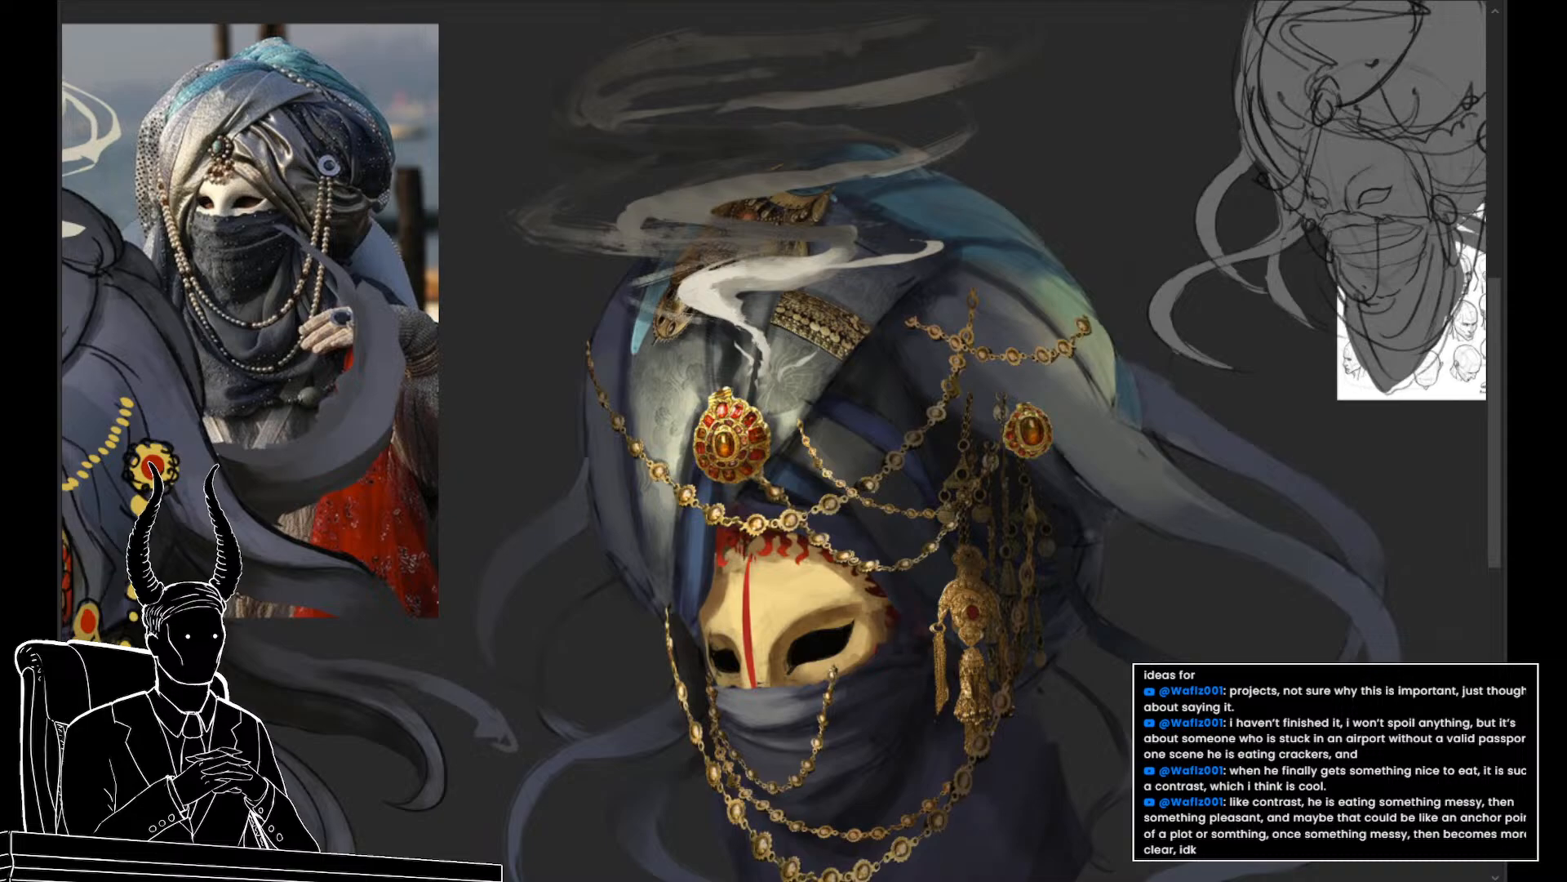
Identify the turban and smoke layers and examine the whole character from near and far
left_click(786, 419, "alt")
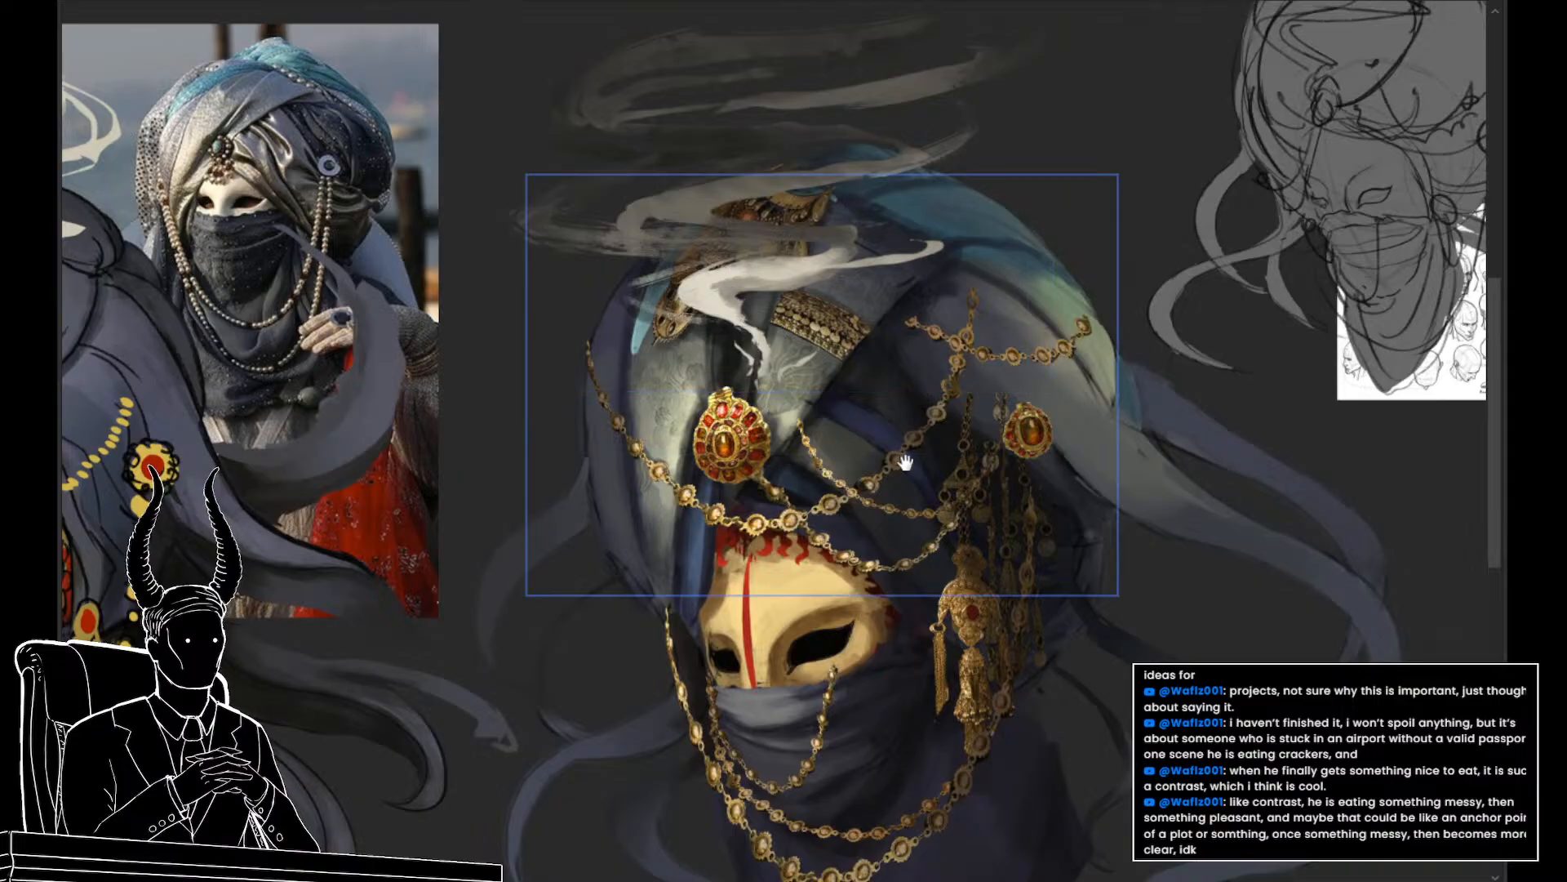
left_click_drag(723, 282, 742, 384)
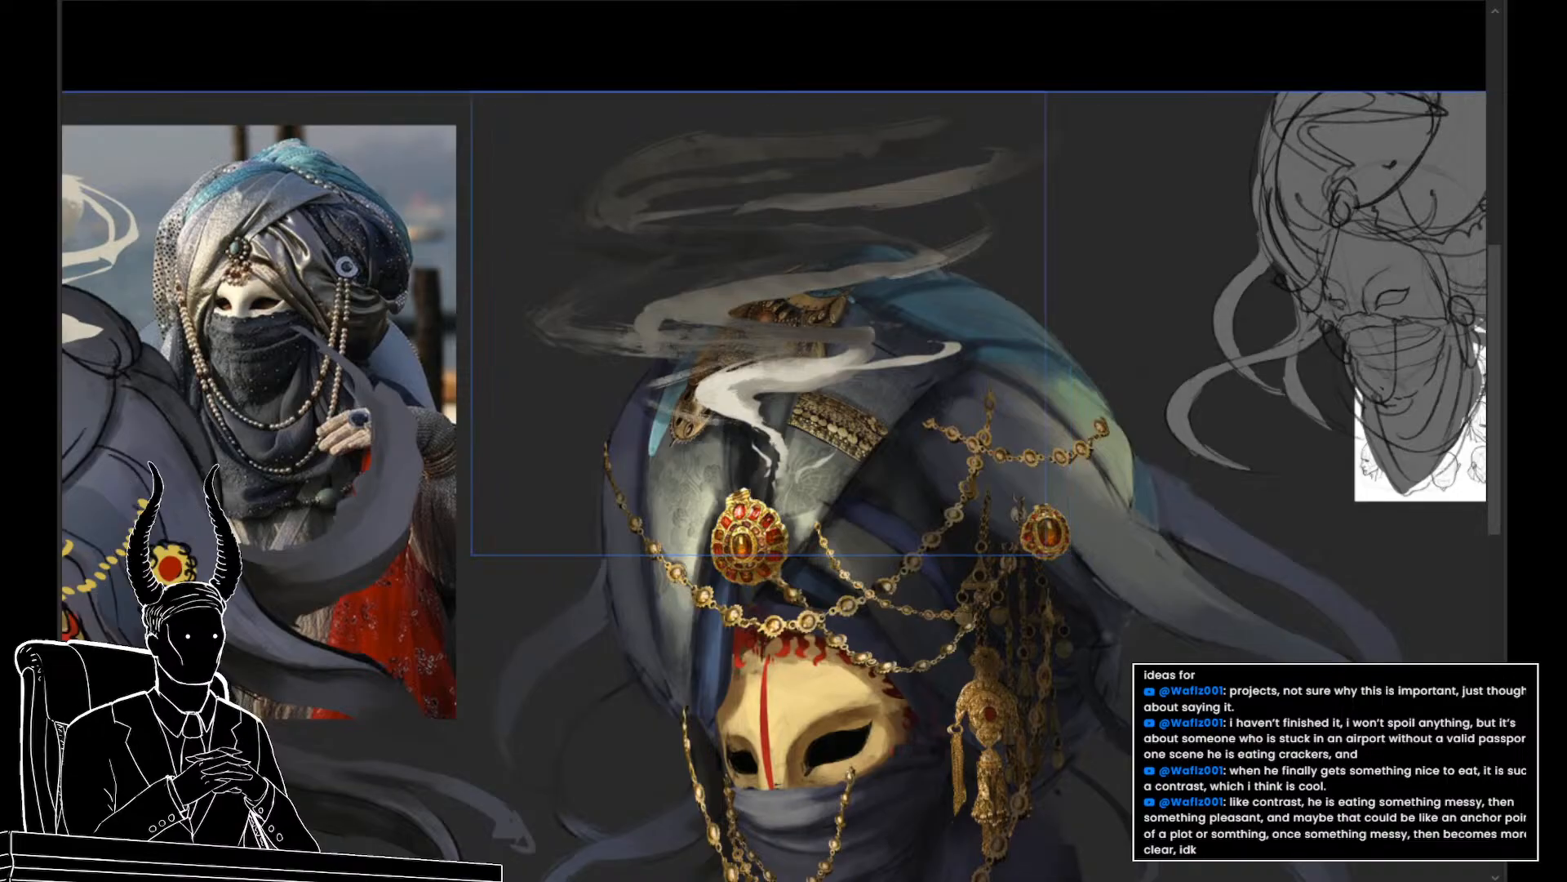
left_click(893, 523)
mouse_move(886, 488)
left_mouse_down()
mouse_move(854, 487)
mouse_move(852, 501)
left_mouse_up()
scroll(811, 545, "down", 4)
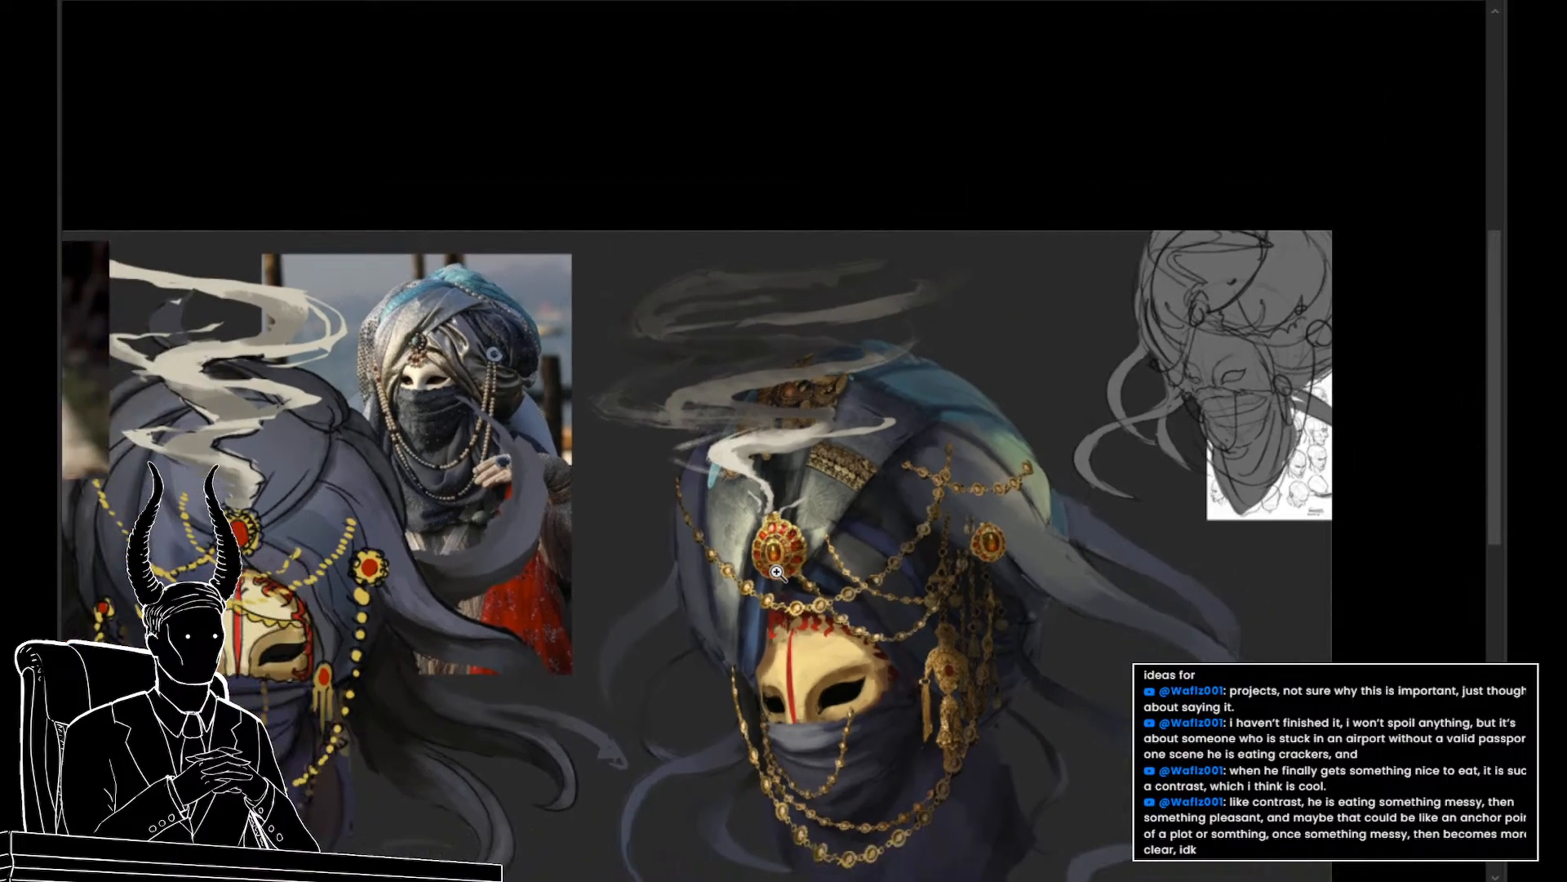
scroll(844, 608, "up", 5)
scroll(844, 608, "down", 4)
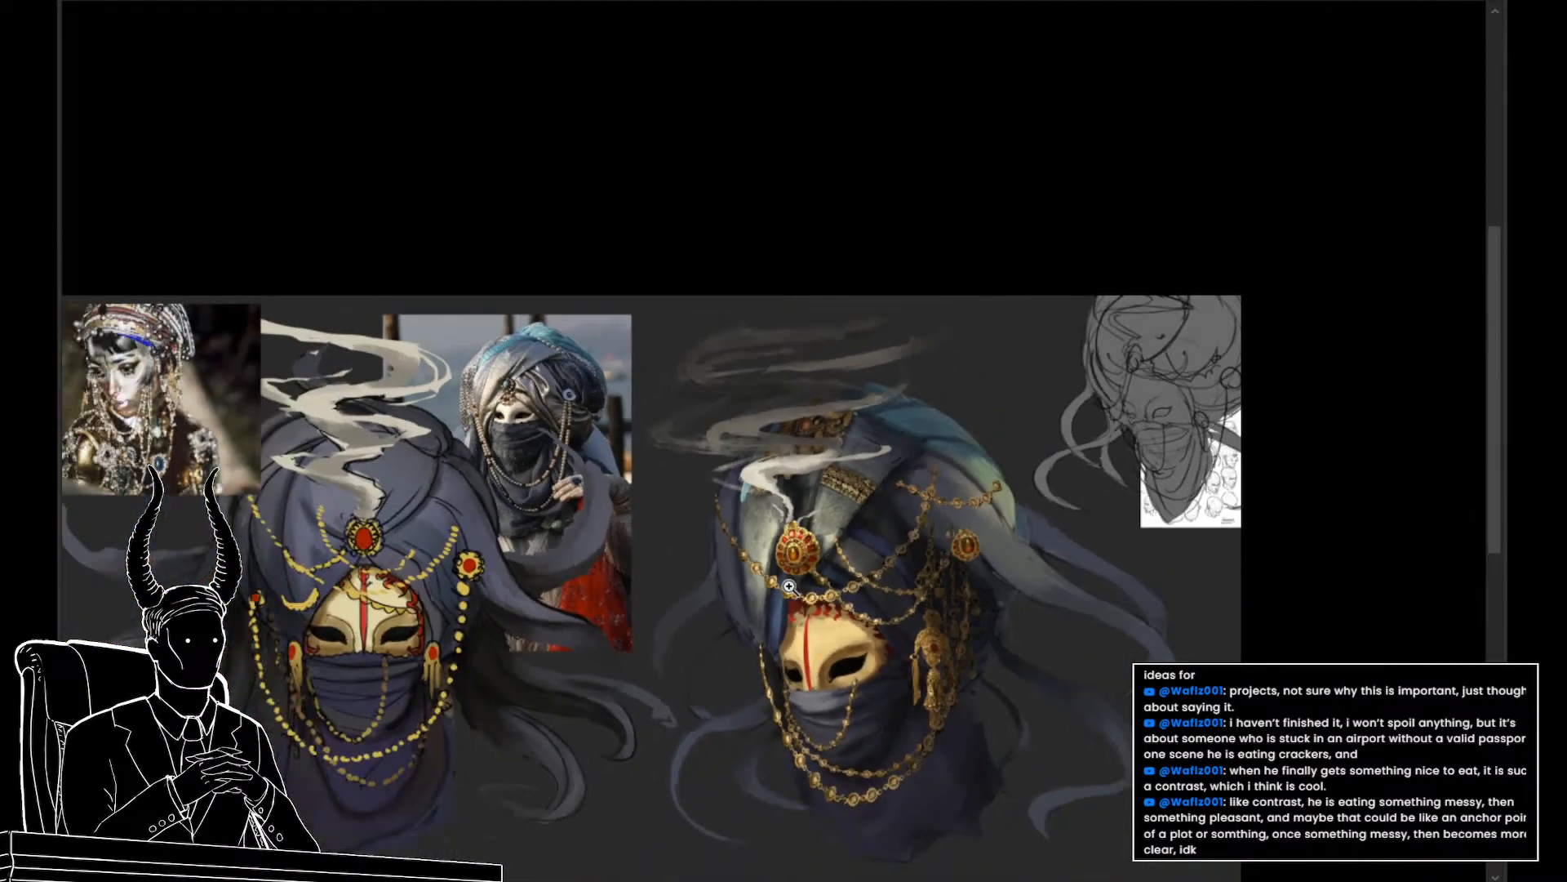
scroll(832, 605, "up", 3)
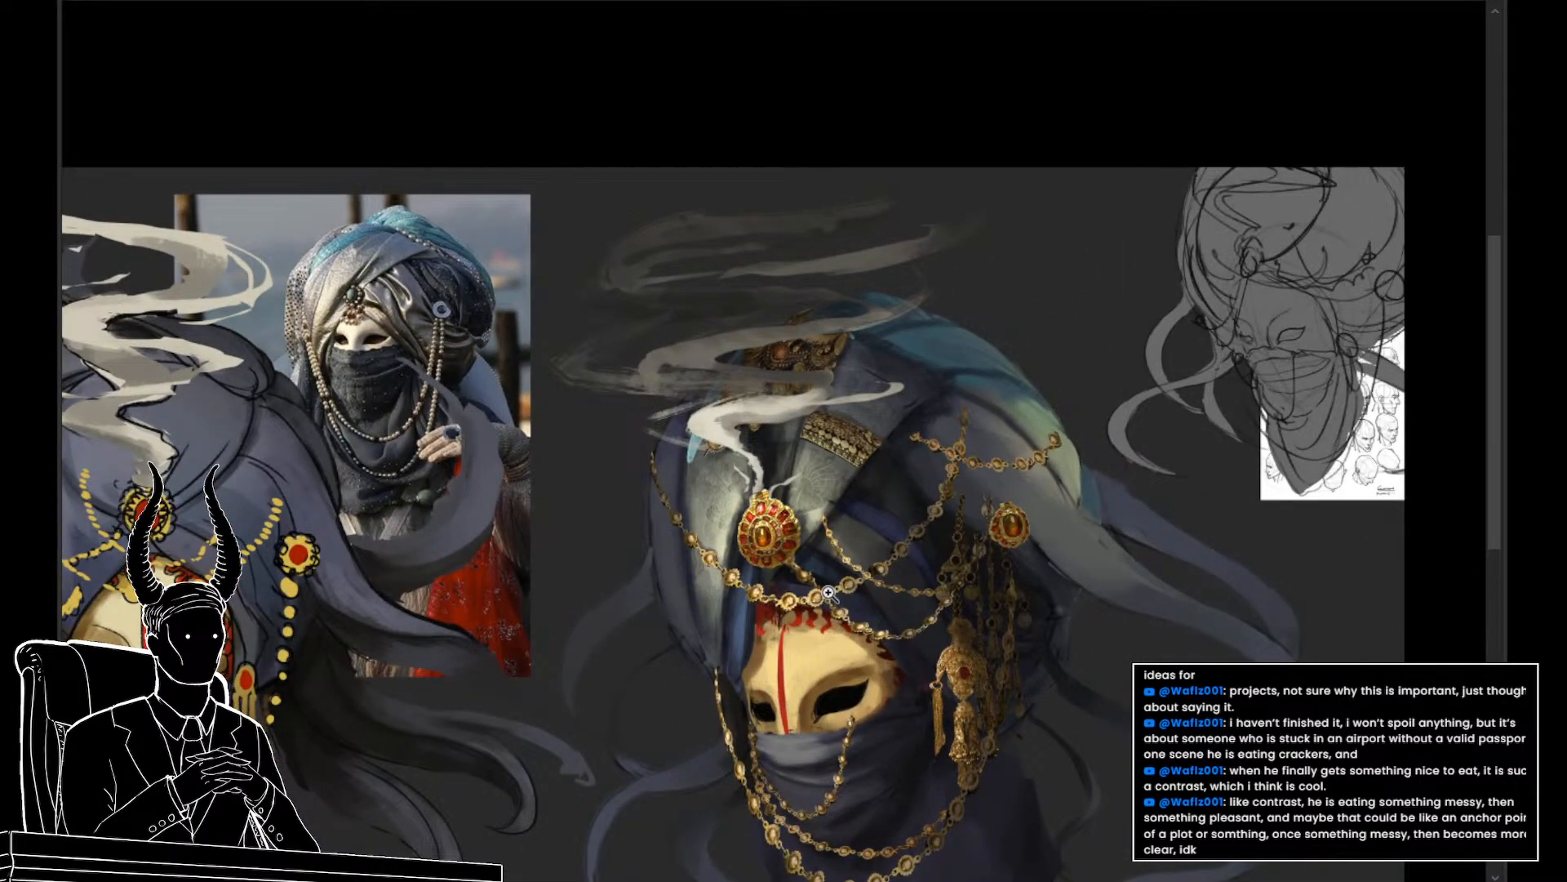
scroll(832, 608, "down", 4)
scroll(797, 598, "up", 3)
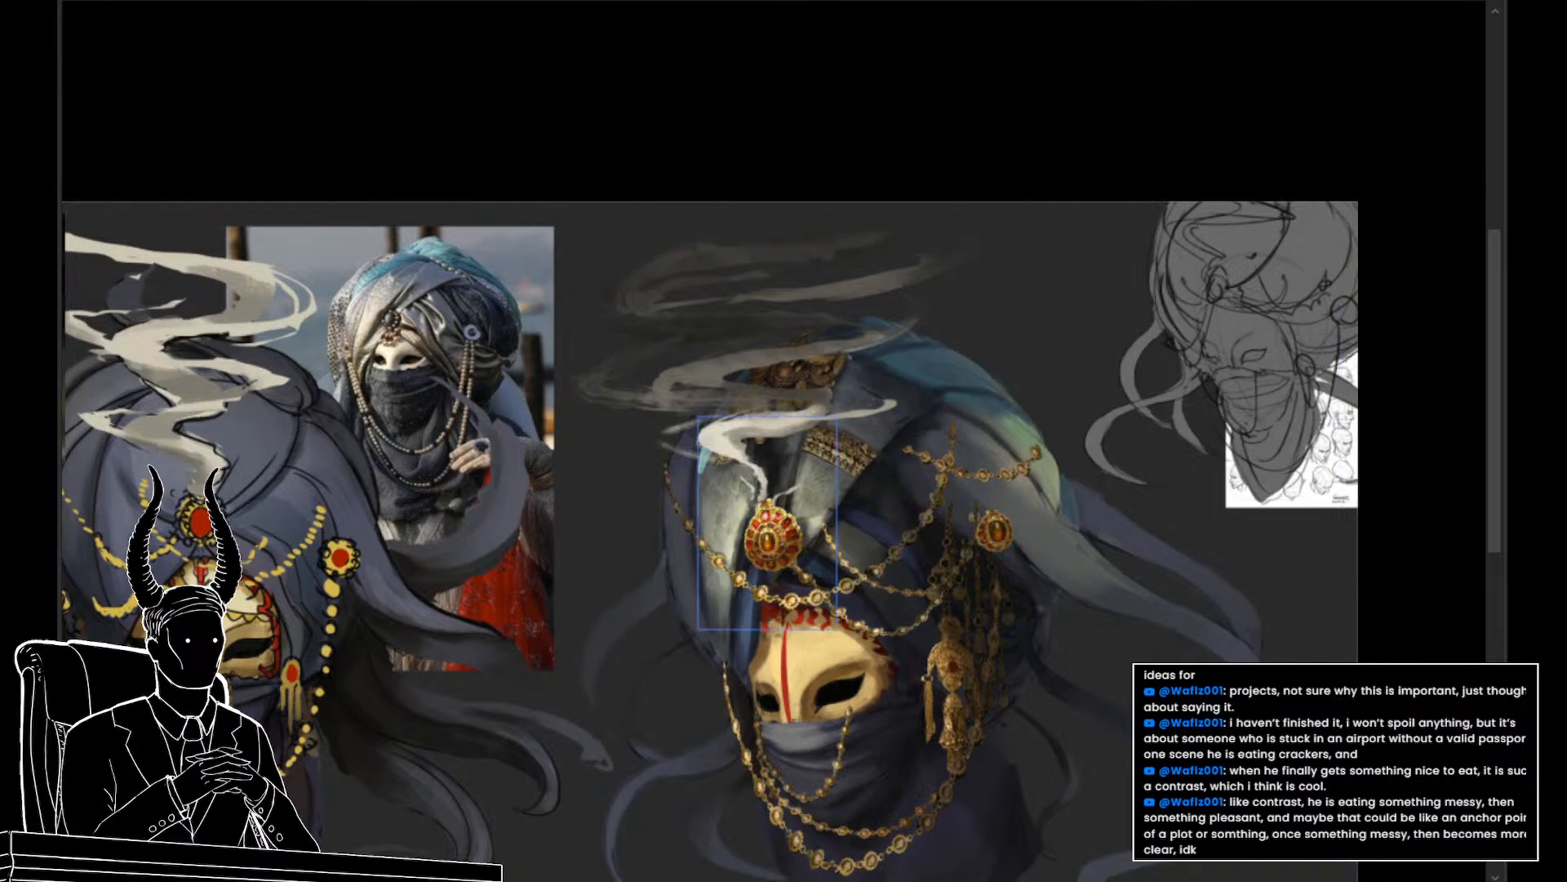
Enlarge the textured brush and try dark shading over the turban's outer edges, hanging ornaments and tentacles
scroll(1059, 626, "up", 3)
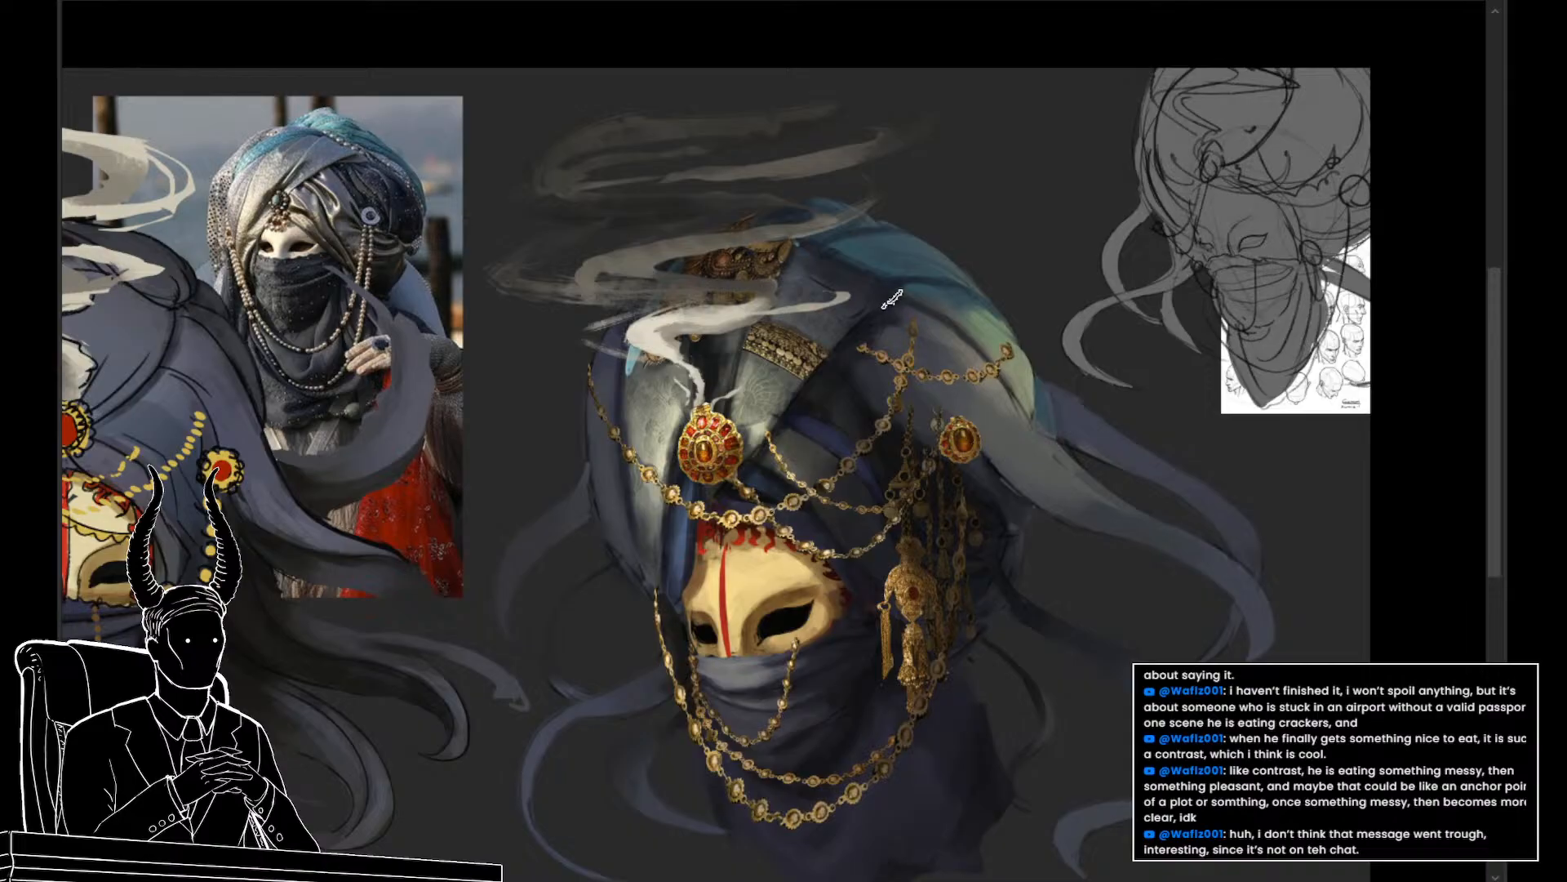
key("]")
key("]")
key("]")
key("]")
key("]")
key("]")
key("]")
key("]")
key("[")
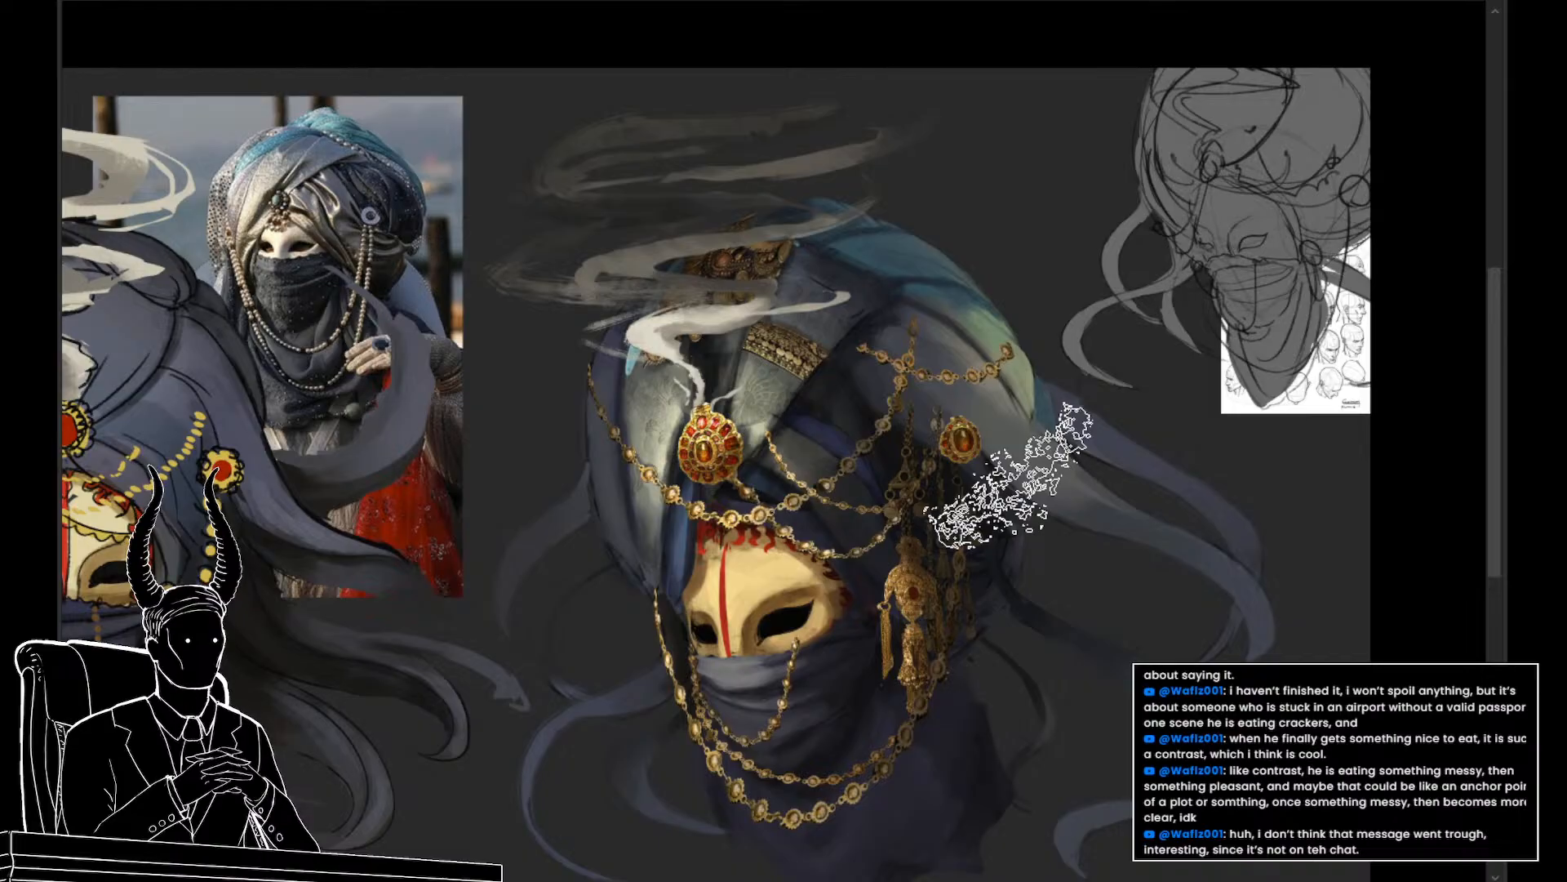
left_click_drag(1010, 476, 1046, 498)
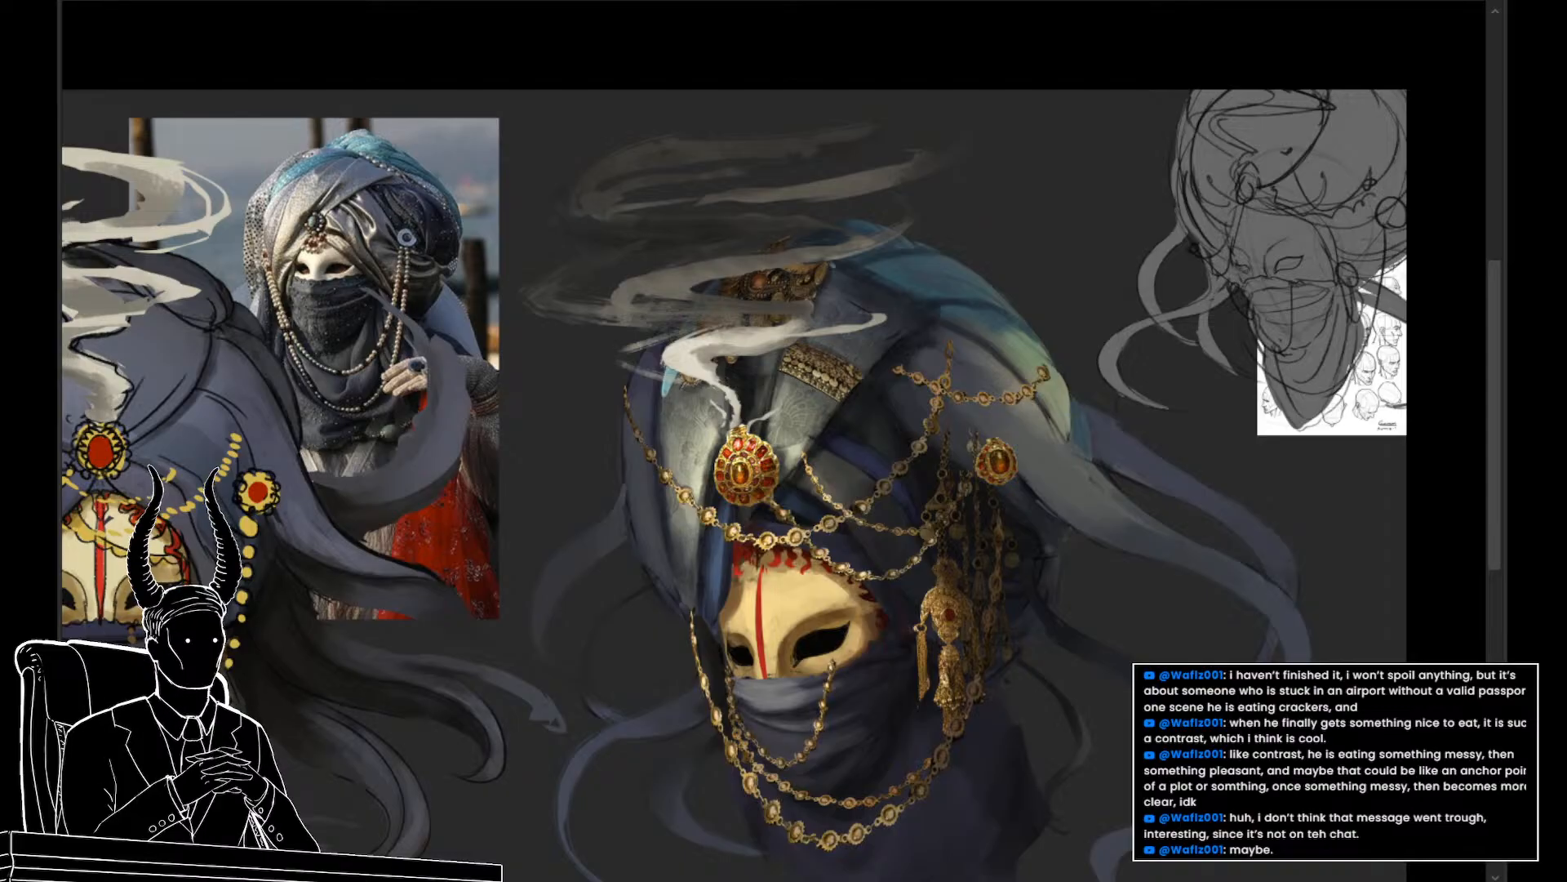
Switch the edge darkening on and off to compare the character with and without it
key("ctrl+z")
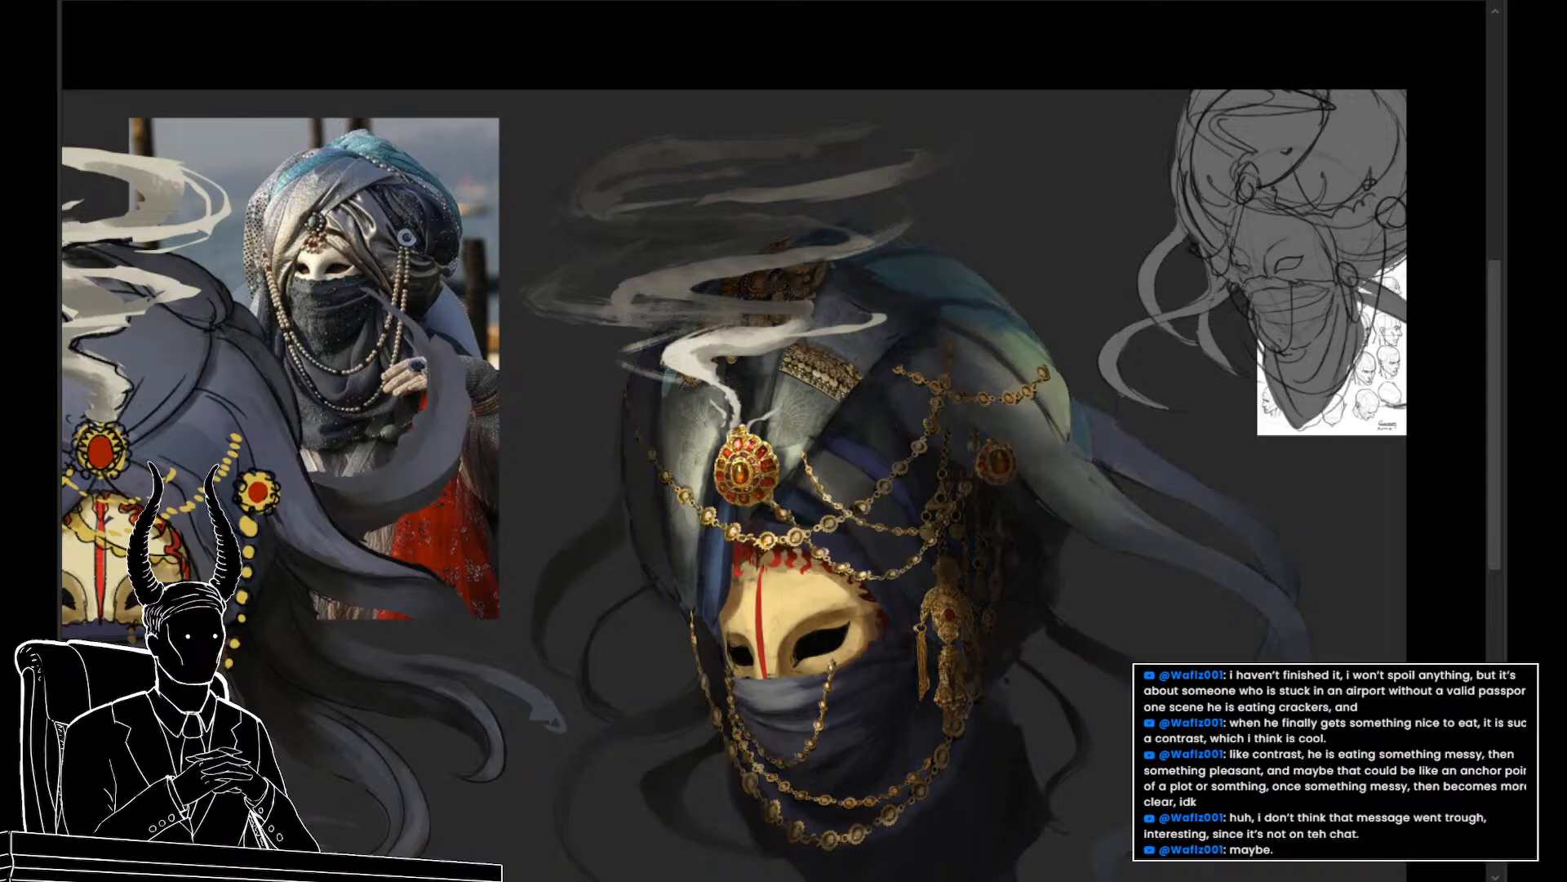
key("ctrl+z")
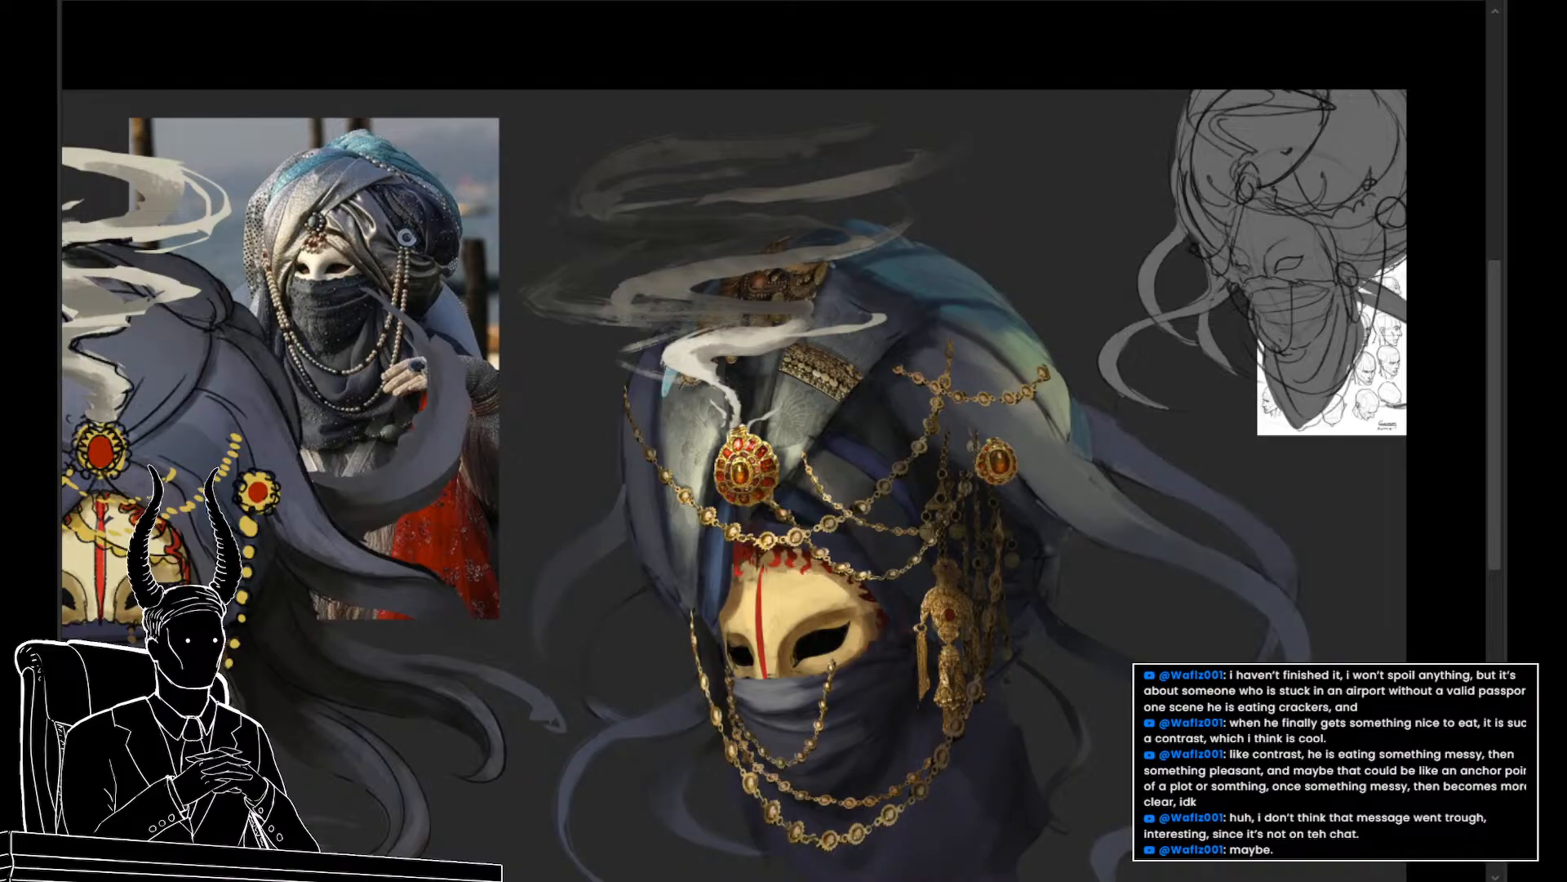
key("ctrl+z")
key("ctrl+z")
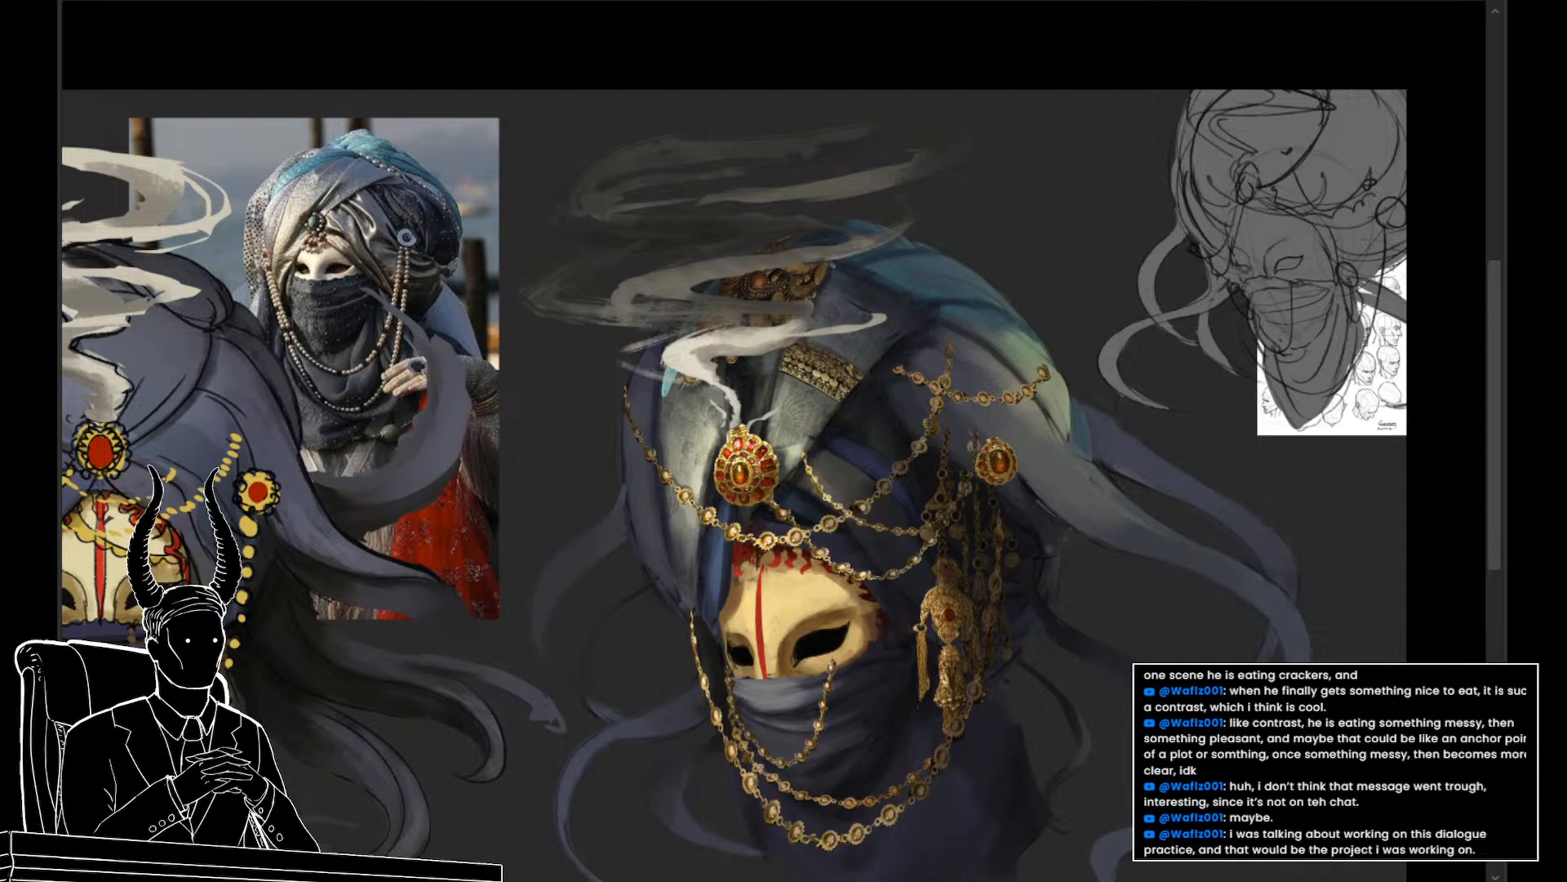
Try a stronger overall darkening of the character beneath the bright smoke, view the whole figure and undo the darkening
key("ctrl+z")
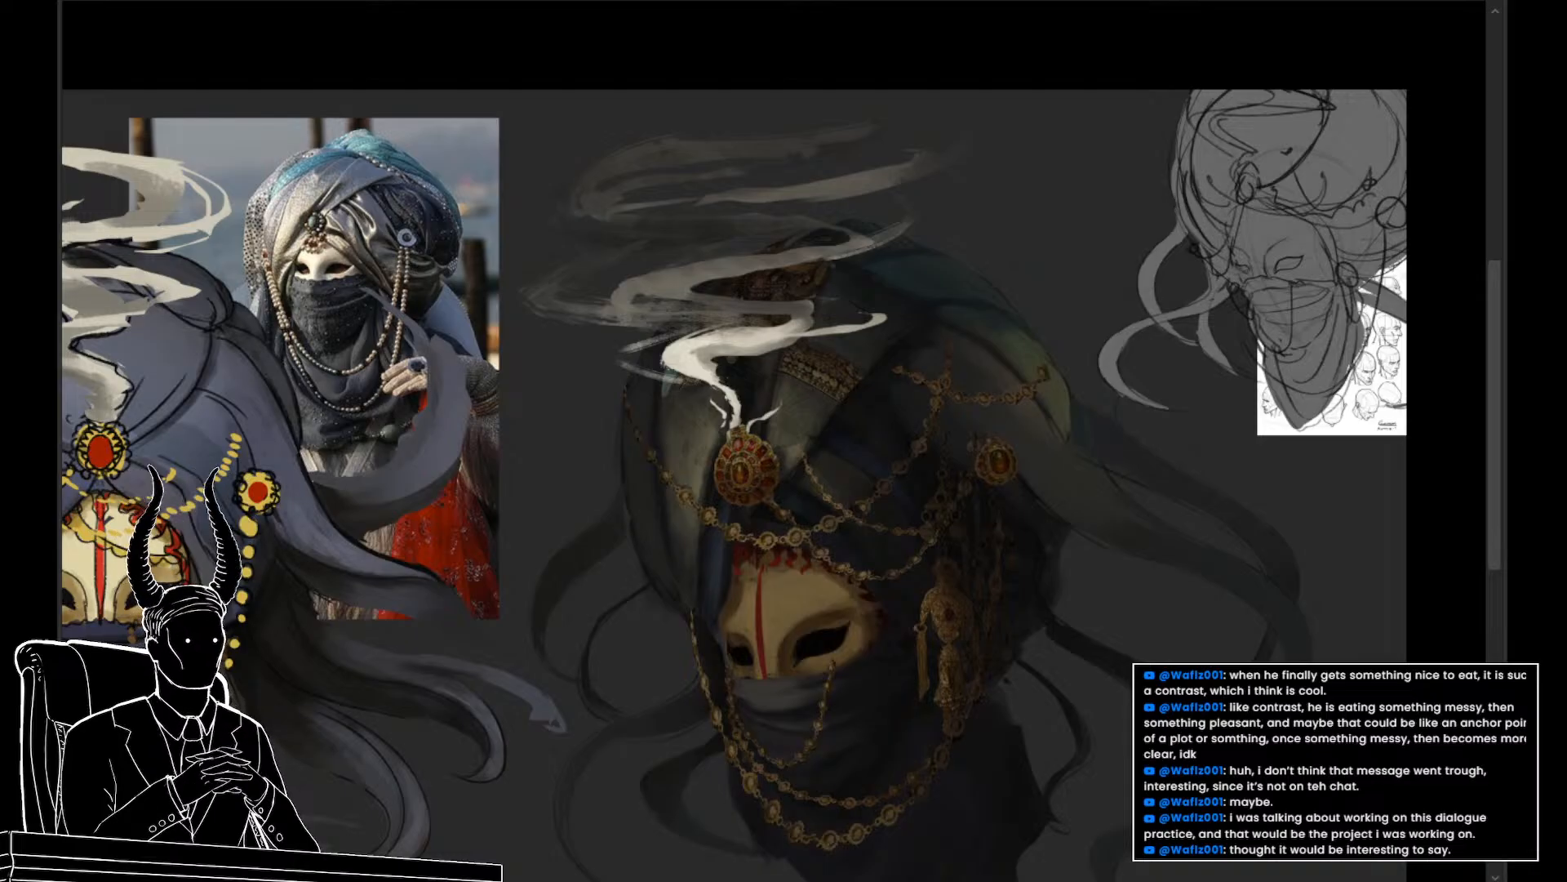
key("z")
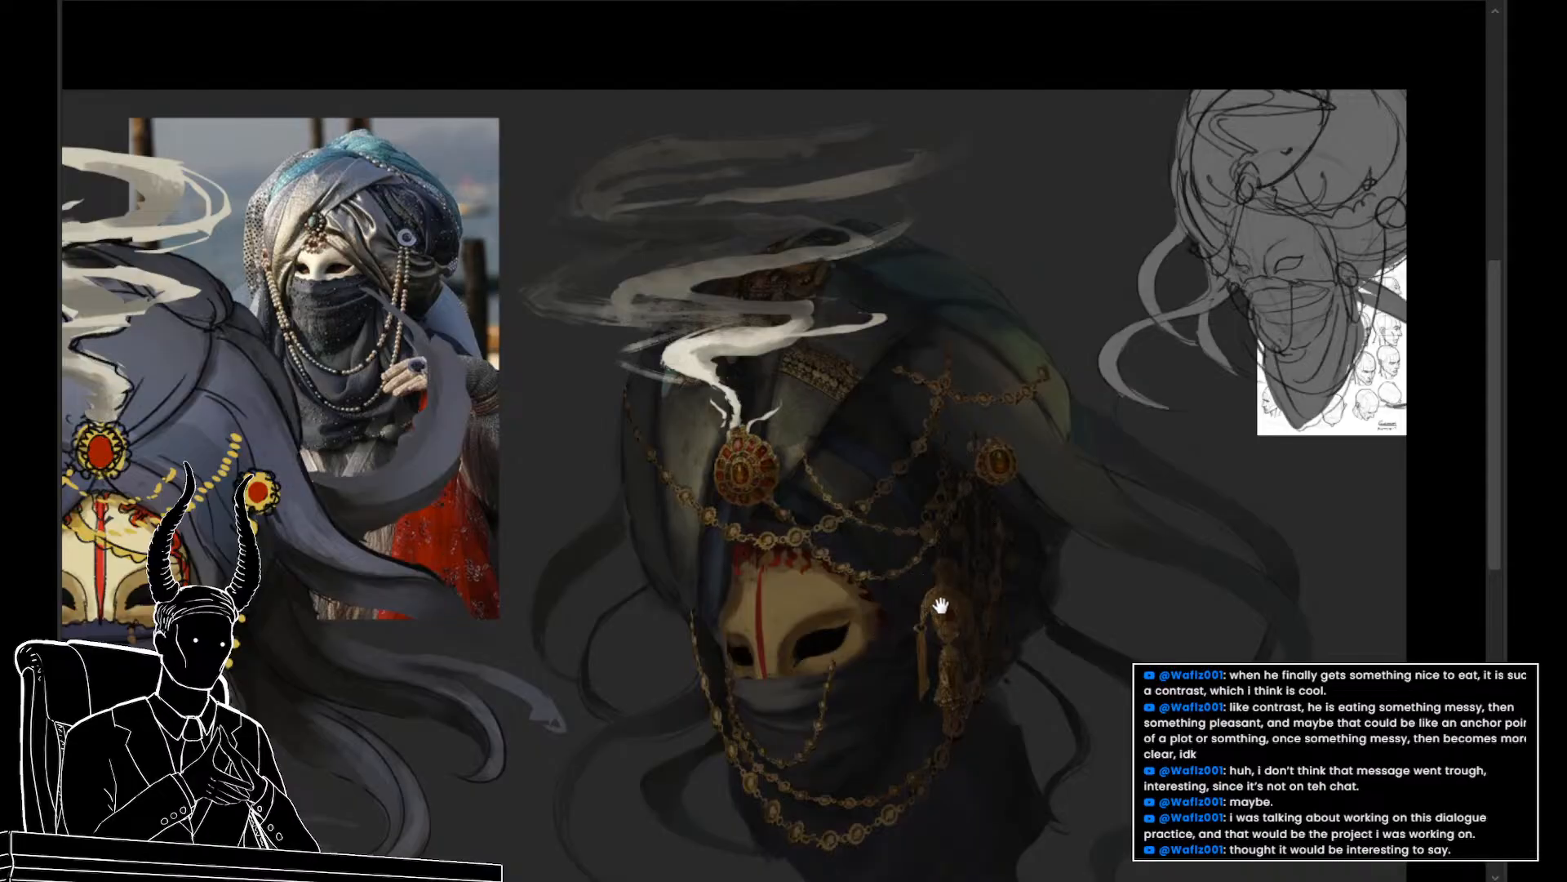
left_click_drag(941, 606, 923, 559)
mouse_move(924, 560)
left_mouse_down()
mouse_move(871, 567)
mouse_move(868, 584)
mouse_move(827, 564)
mouse_move(873, 566)
left_mouse_up()
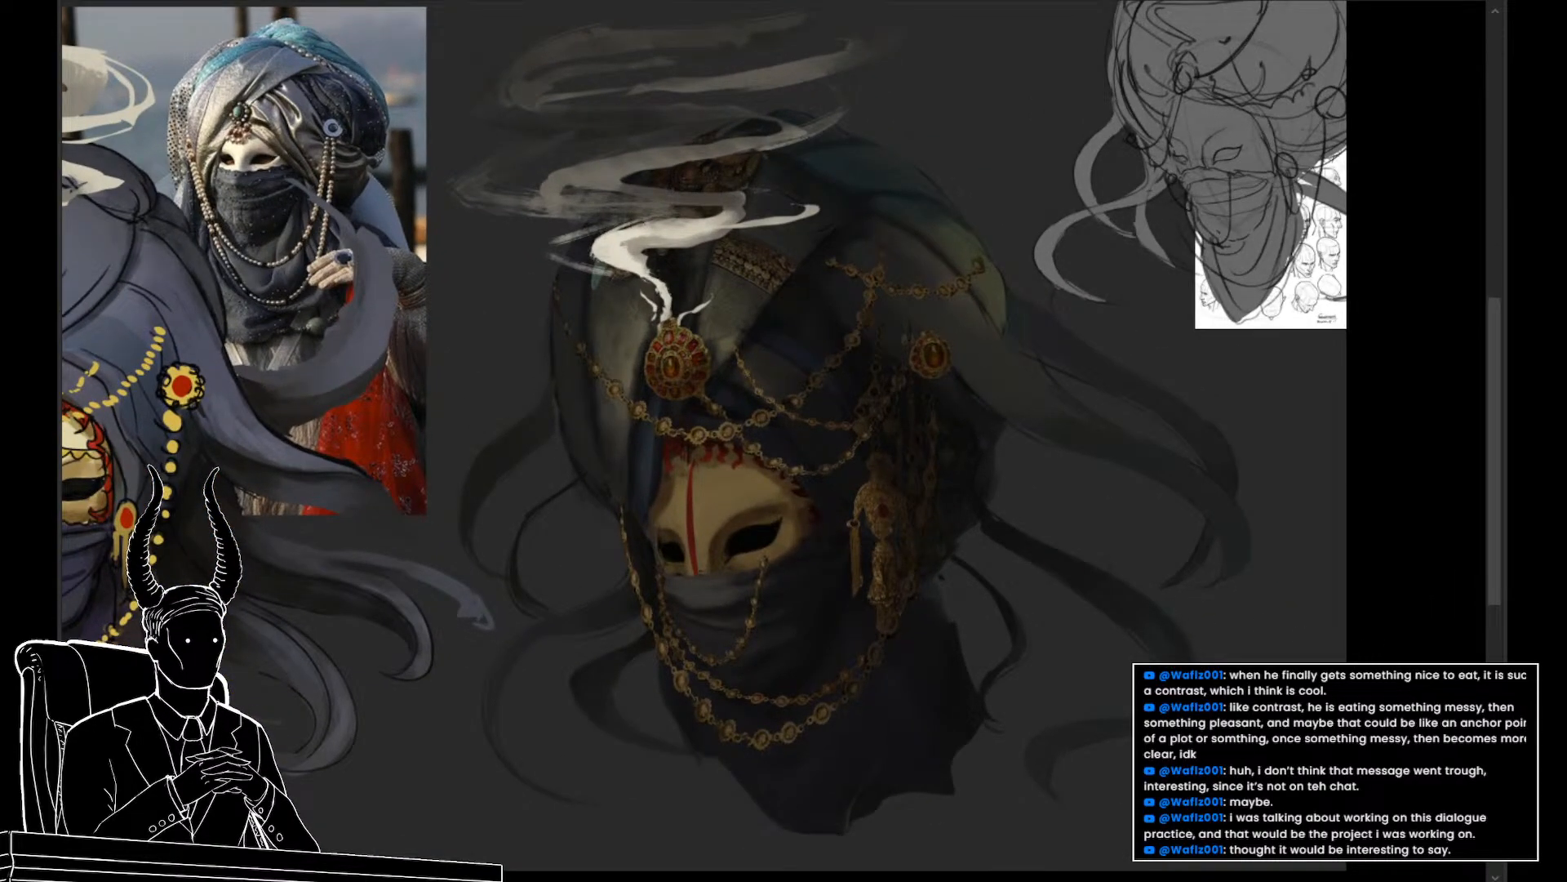
left_click_drag(1154, 605, 1130, 673)
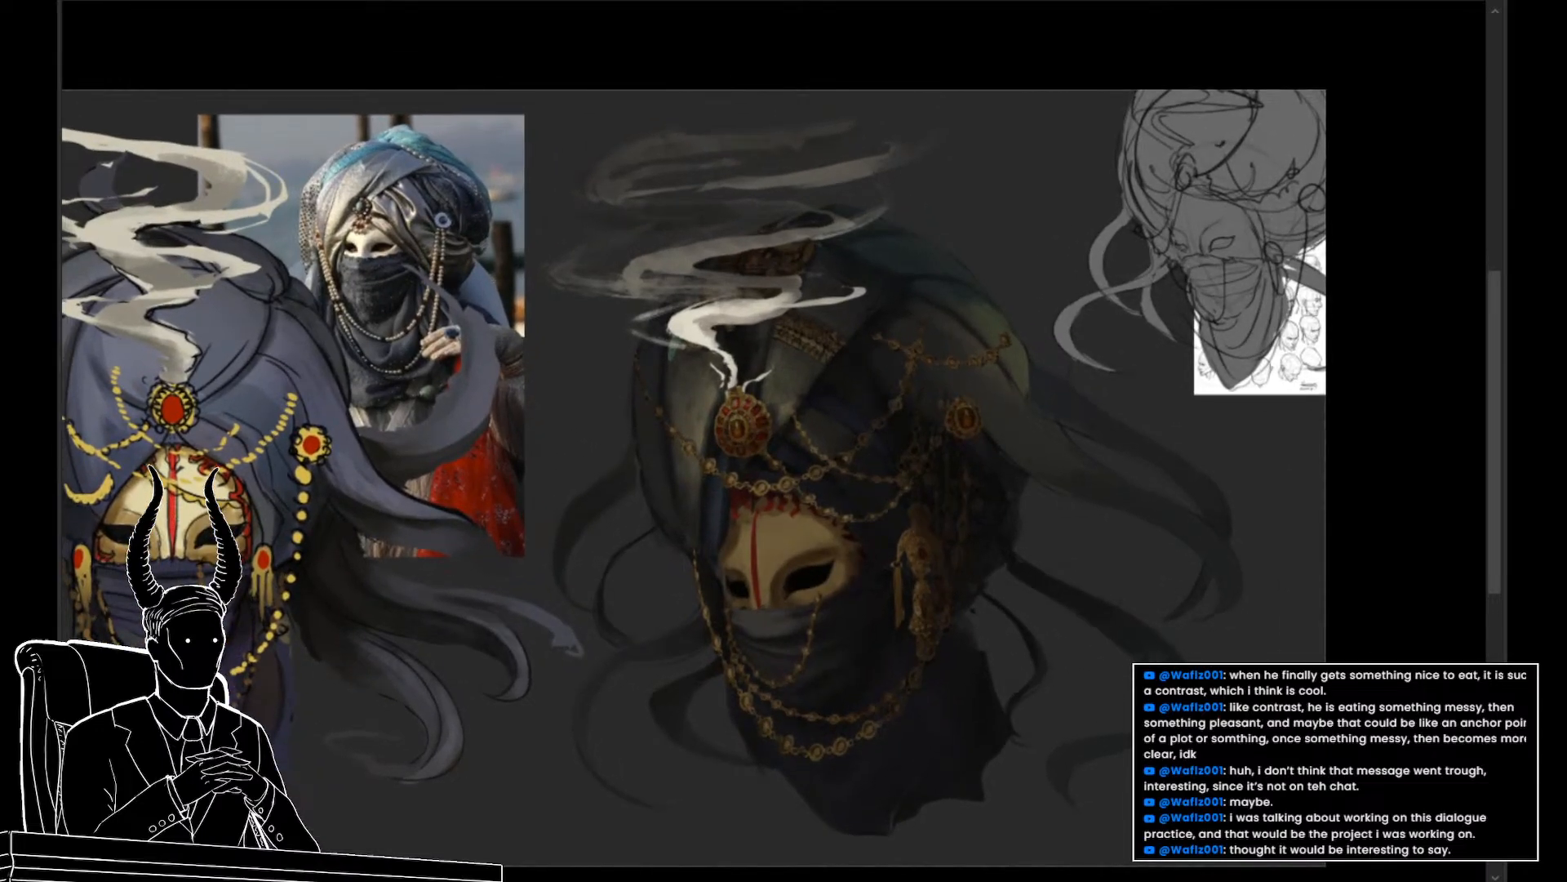
key("ctrl+z")
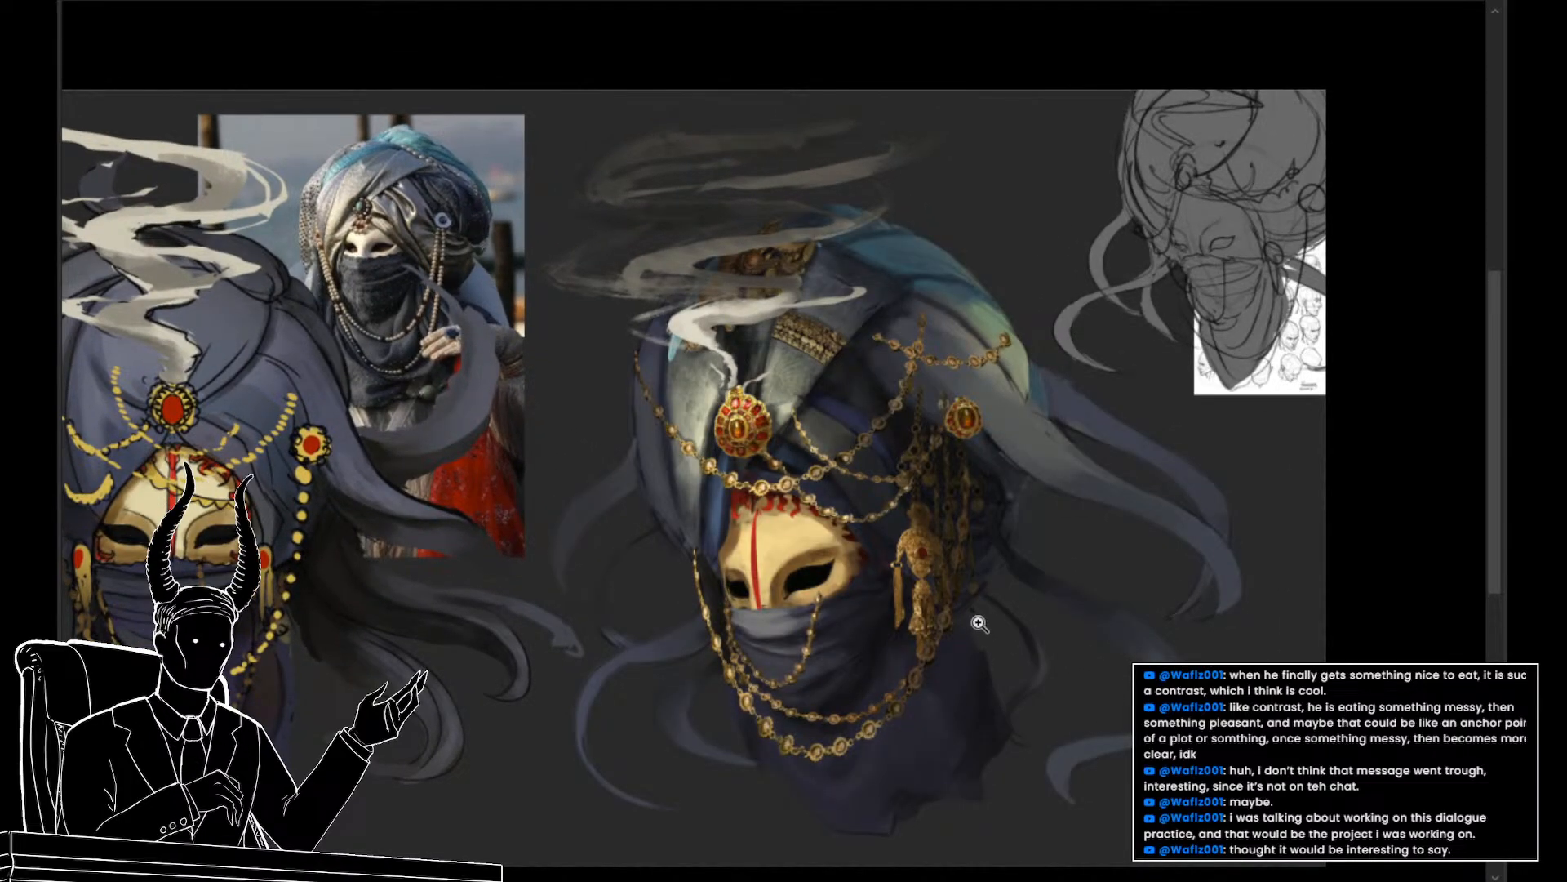
Darken the turban folds behind the crossing gold chains above the mask with the textured brush
scroll(1004, 635, "down", 2)
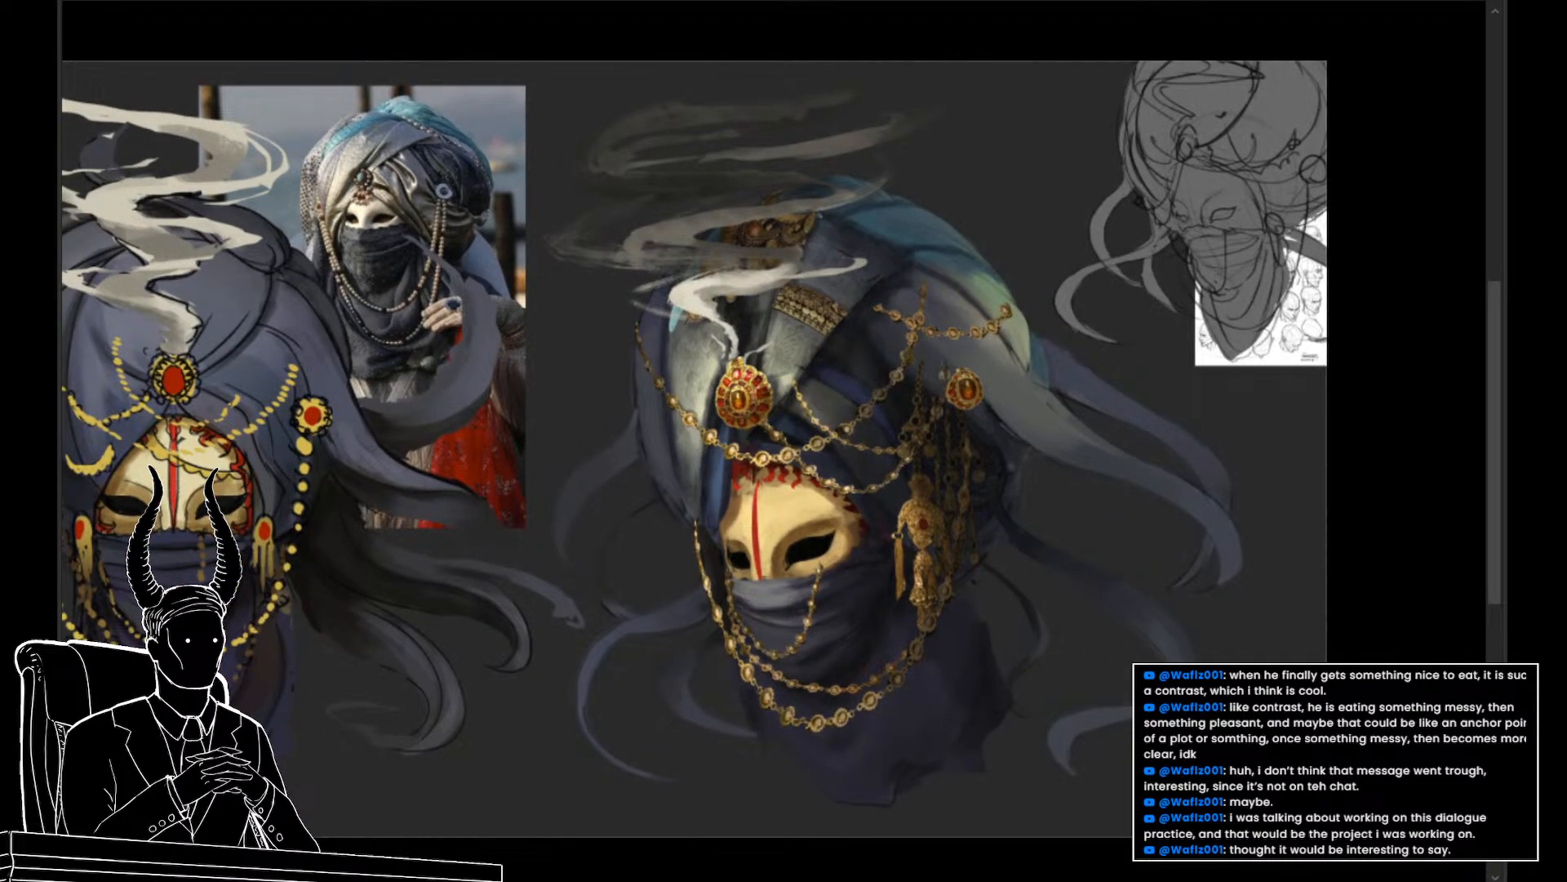
key("b")
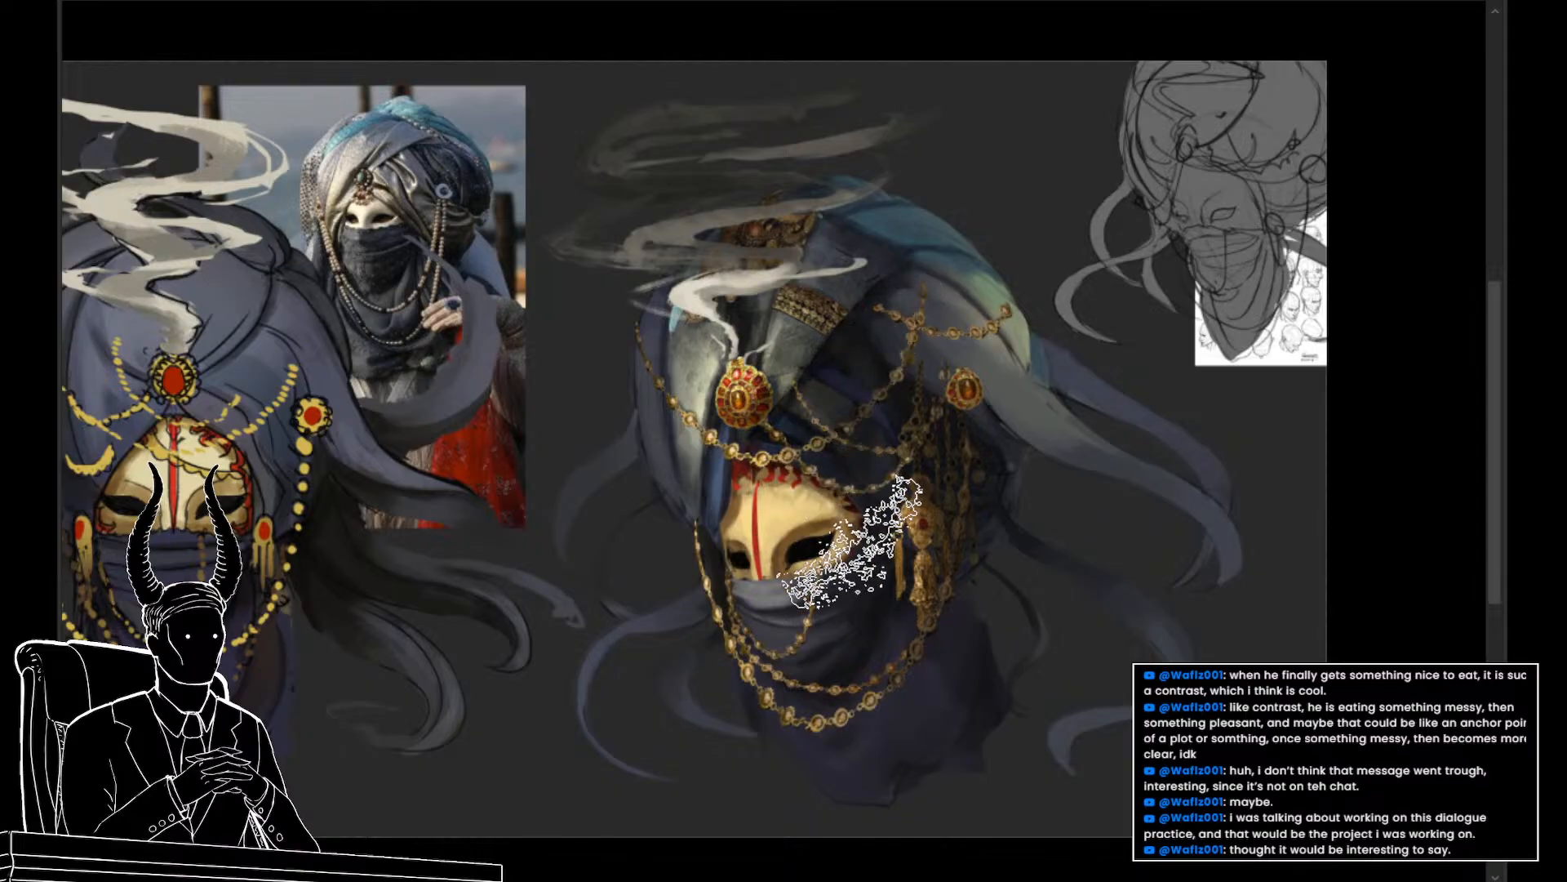
left_click_drag(887, 433, 875, 448)
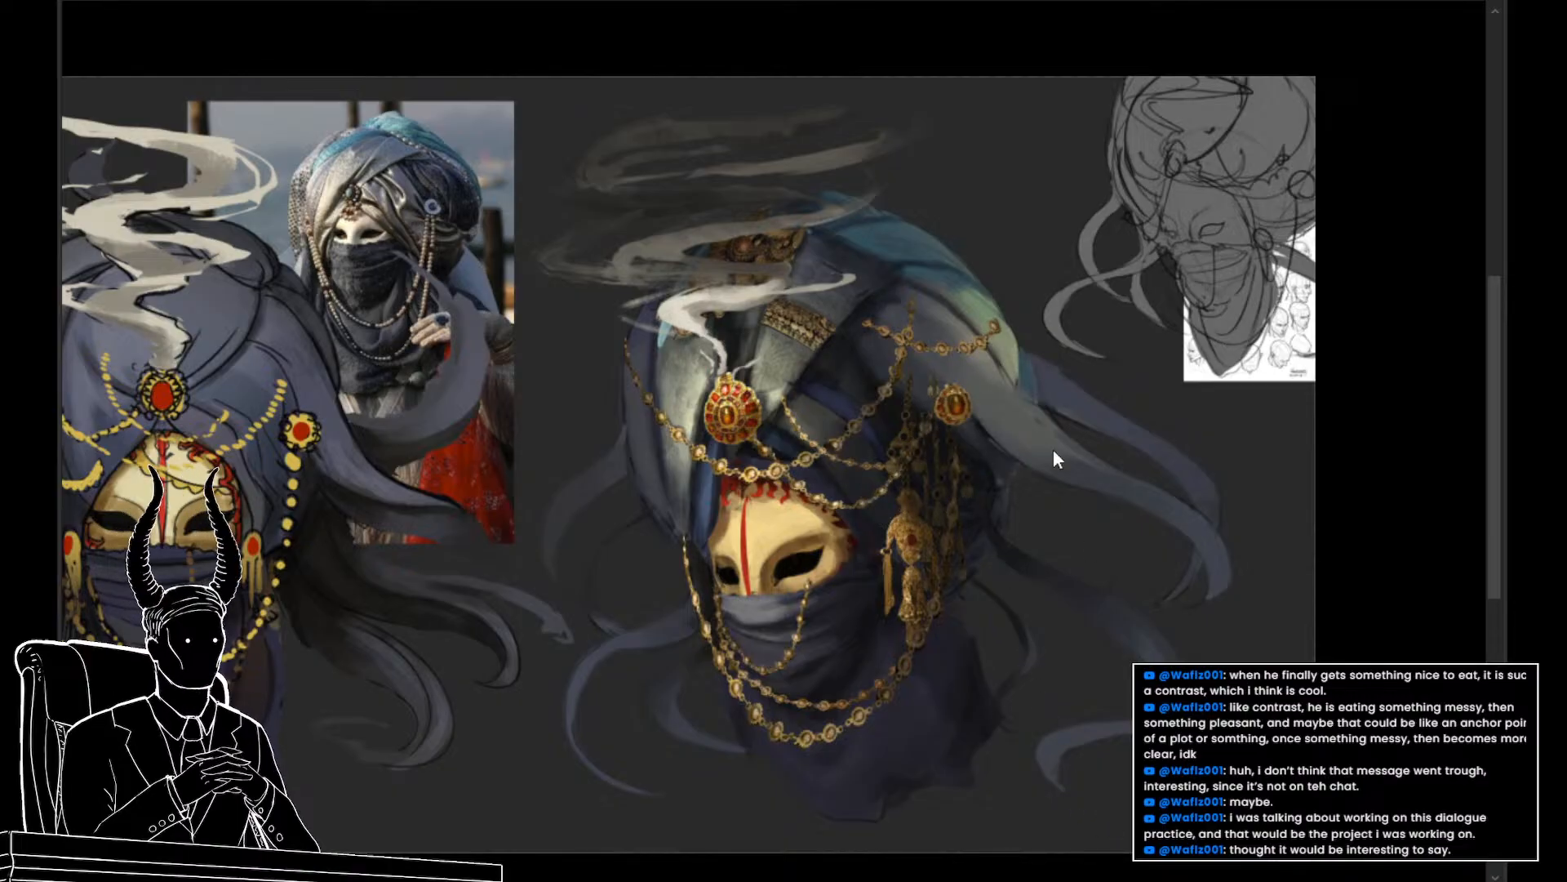
Enlarge the round brush and darken the turban's crown and upper folds beneath the smoke
left_click_drag(1034, 308, 1011, 318)
key("]")
key("]")
key("]")
key("]")
key("]")
key("]")
key("]")
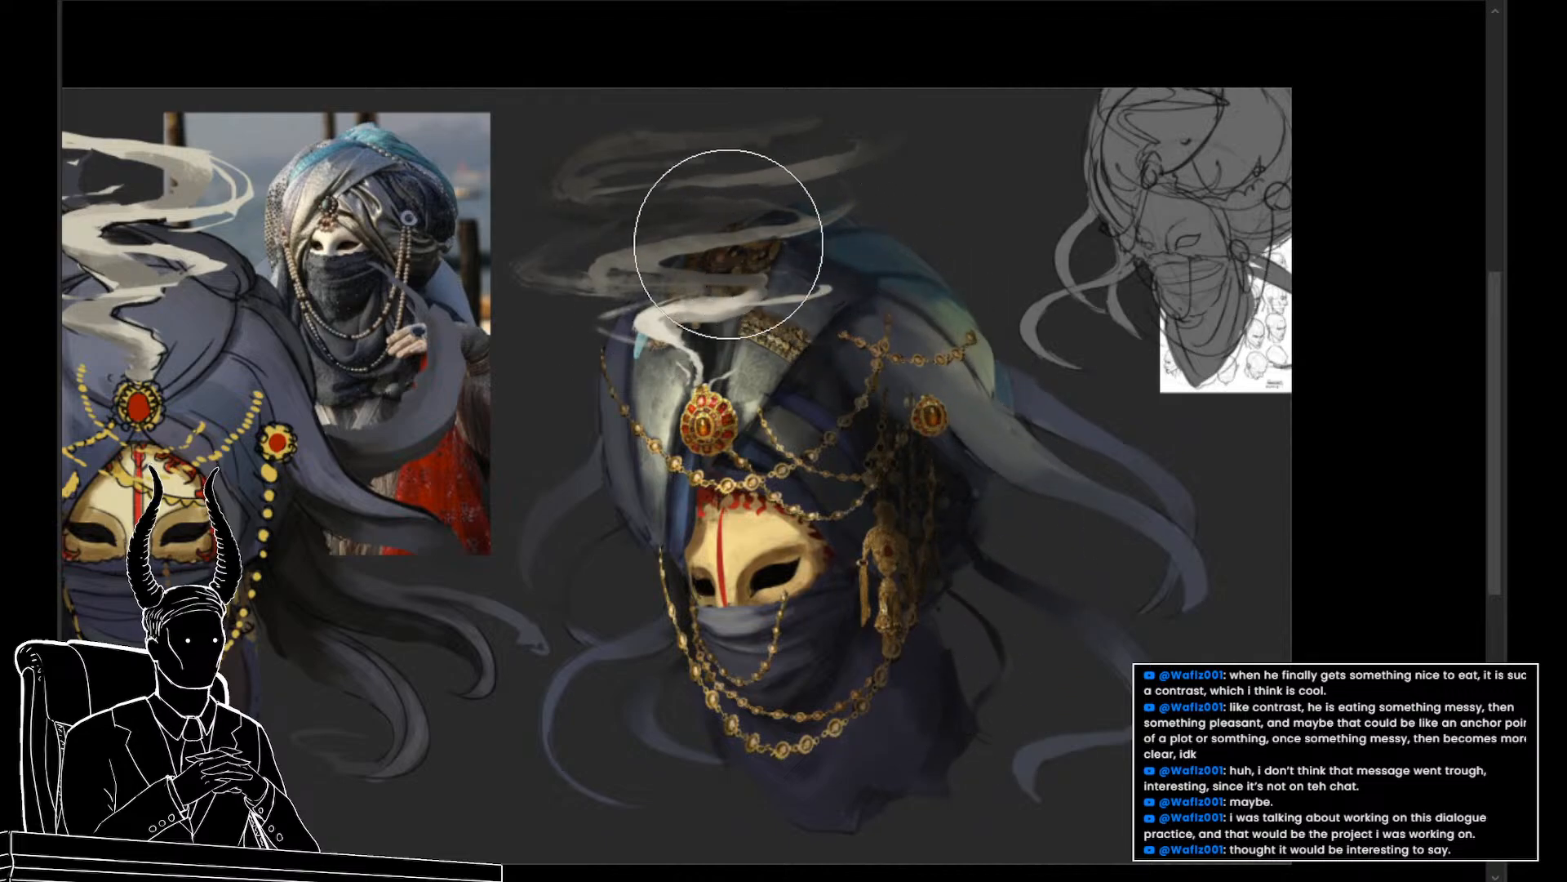
Reduce the brush and deepen the shadow on the turban's crown, outer edge and the chain draped over it
key("bracketleft")
key("bracketleft")
key("bracketleft")
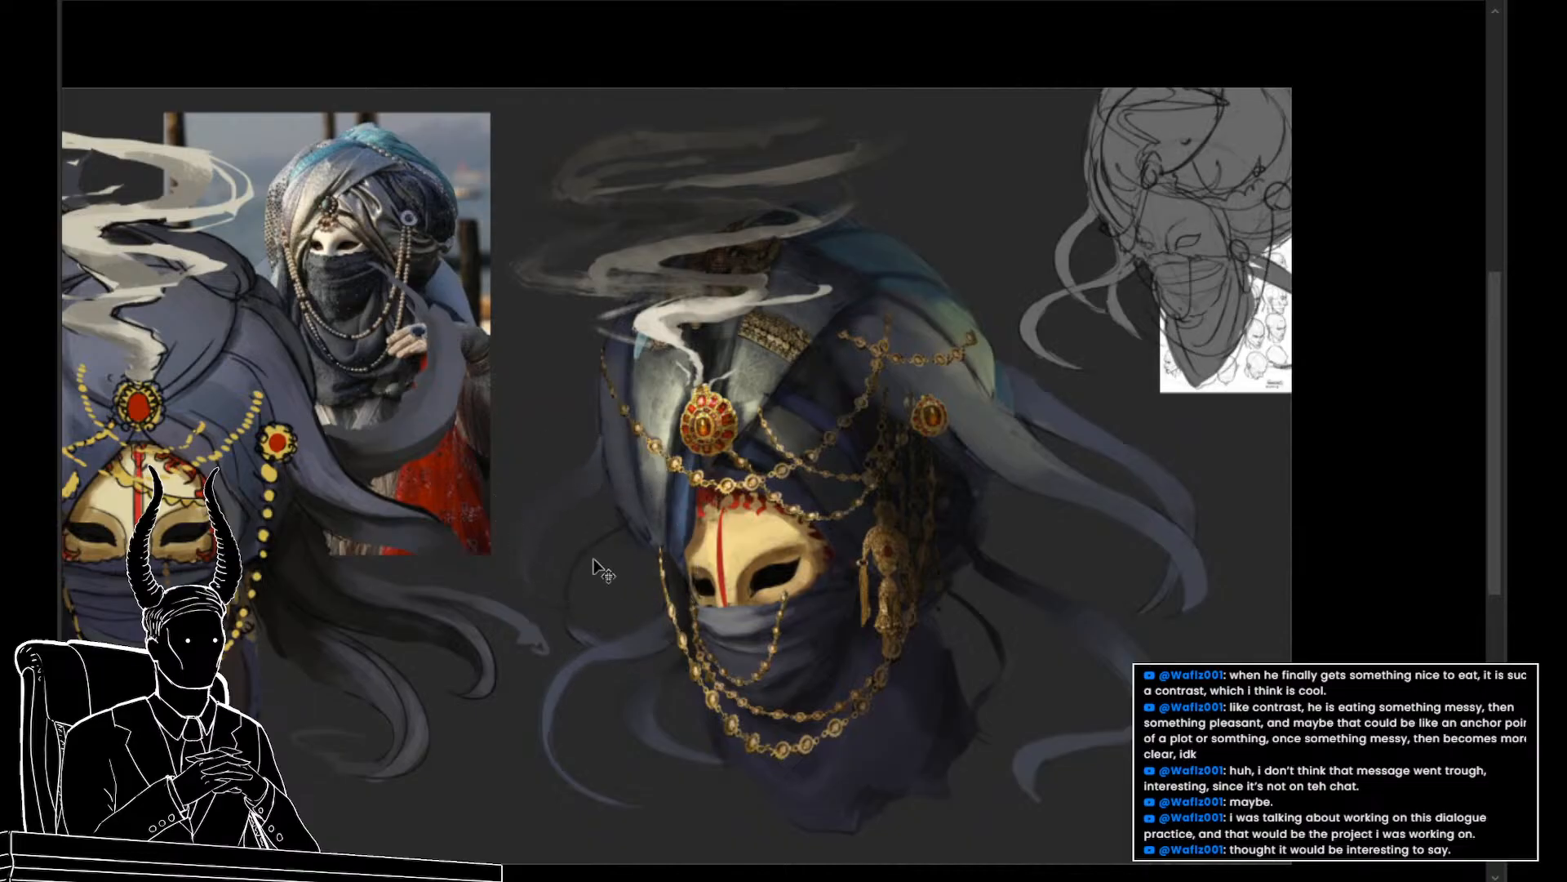
key("bracketleft")
key("bracketleft")
key("bracketleft")
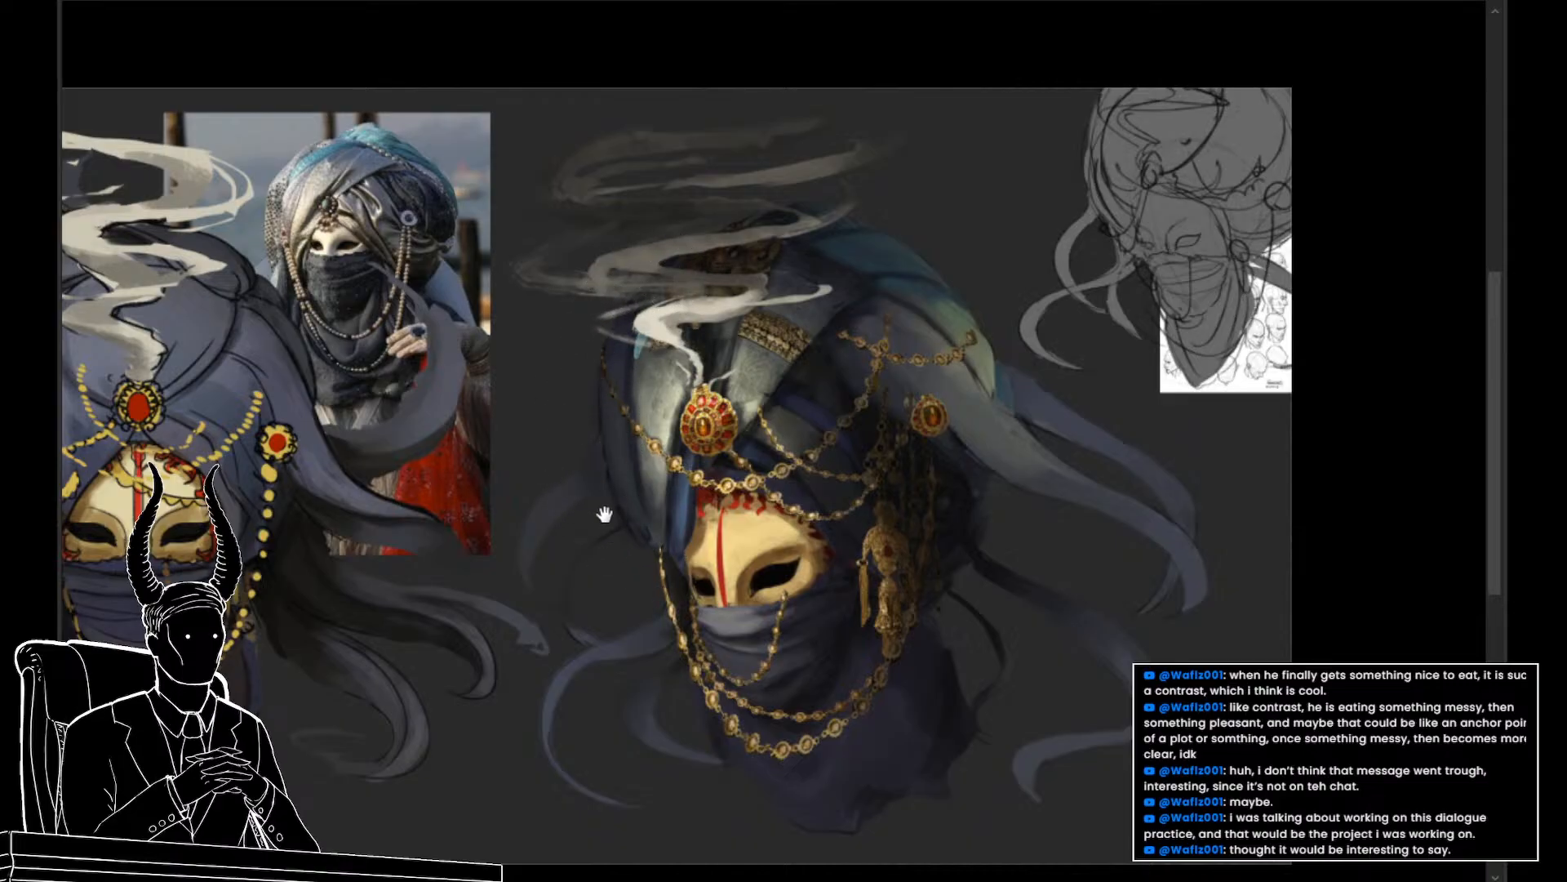
scroll(871, 557, "down", 2)
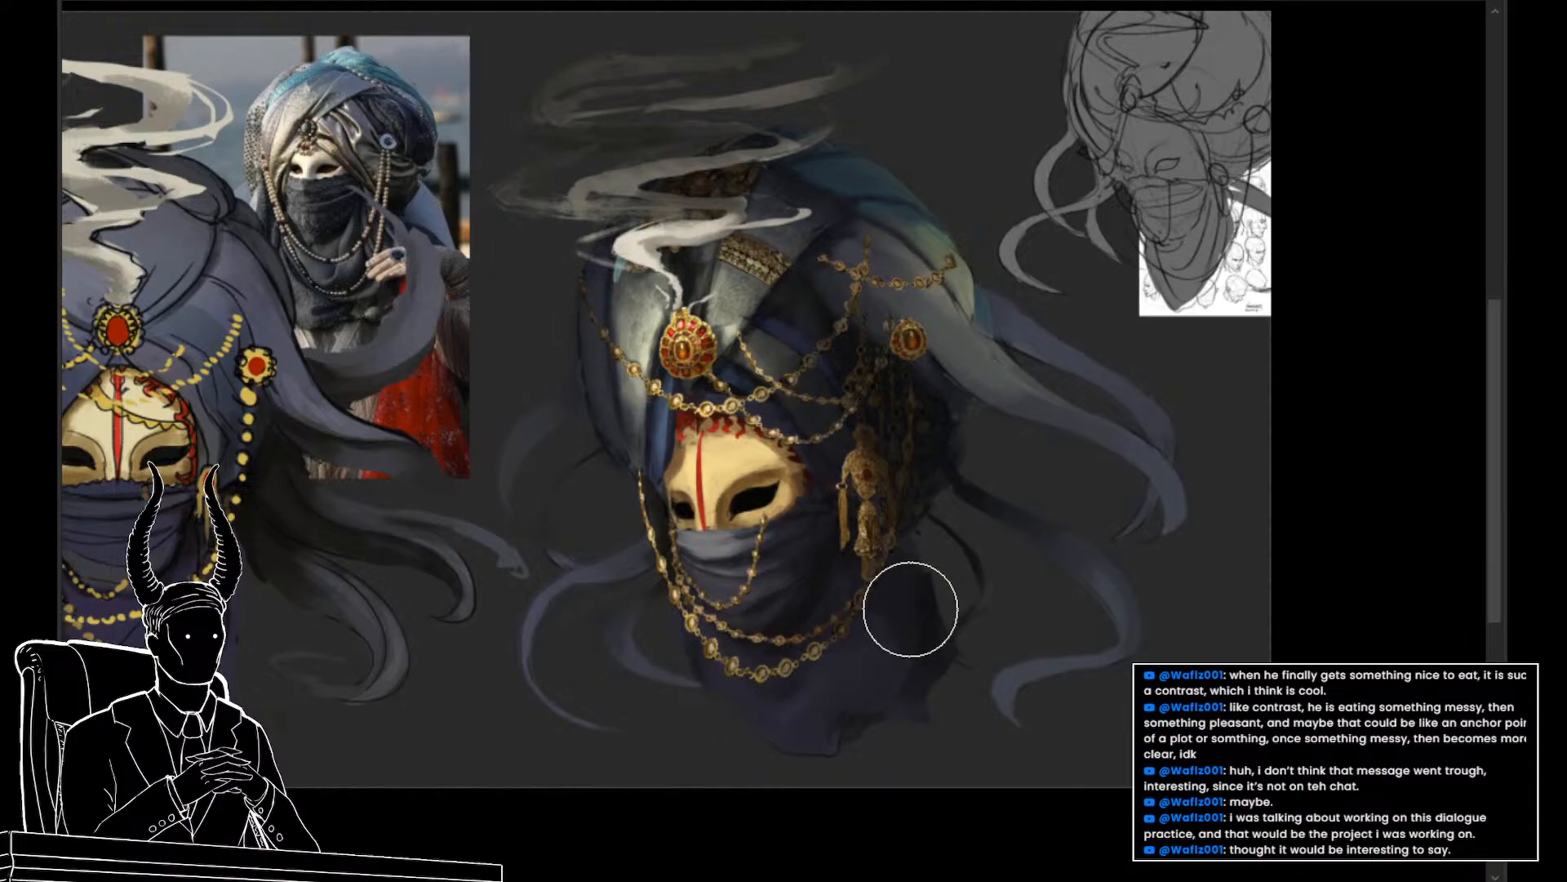
scroll(805, 777, "up", 2)
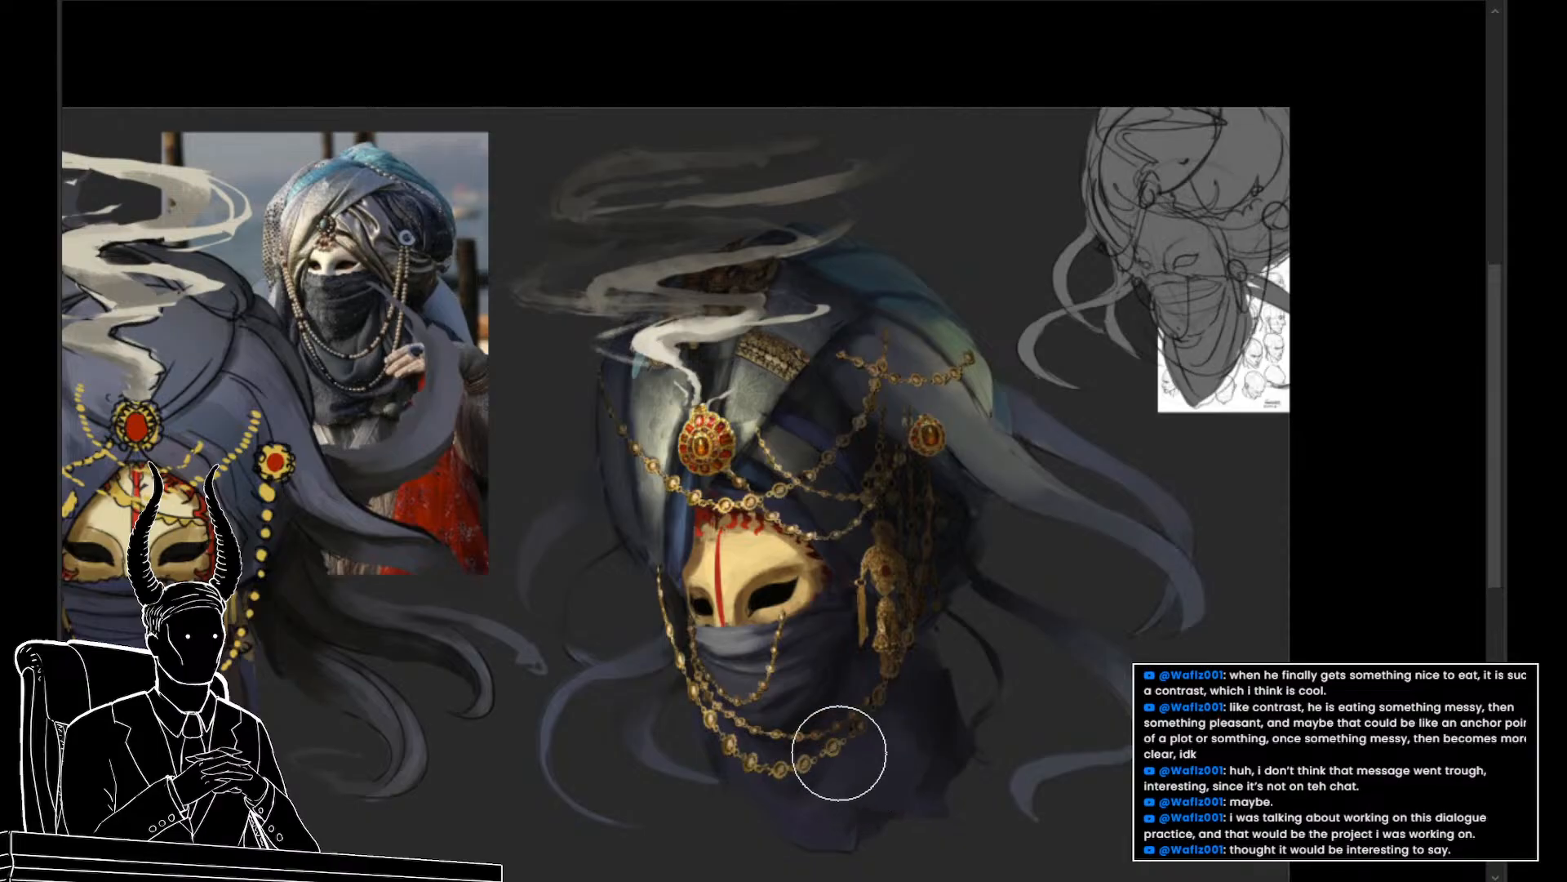
Examine the whole character from near and far and compare it without and with the last shading stroke
left_click_drag(850, 738, 768, 576)
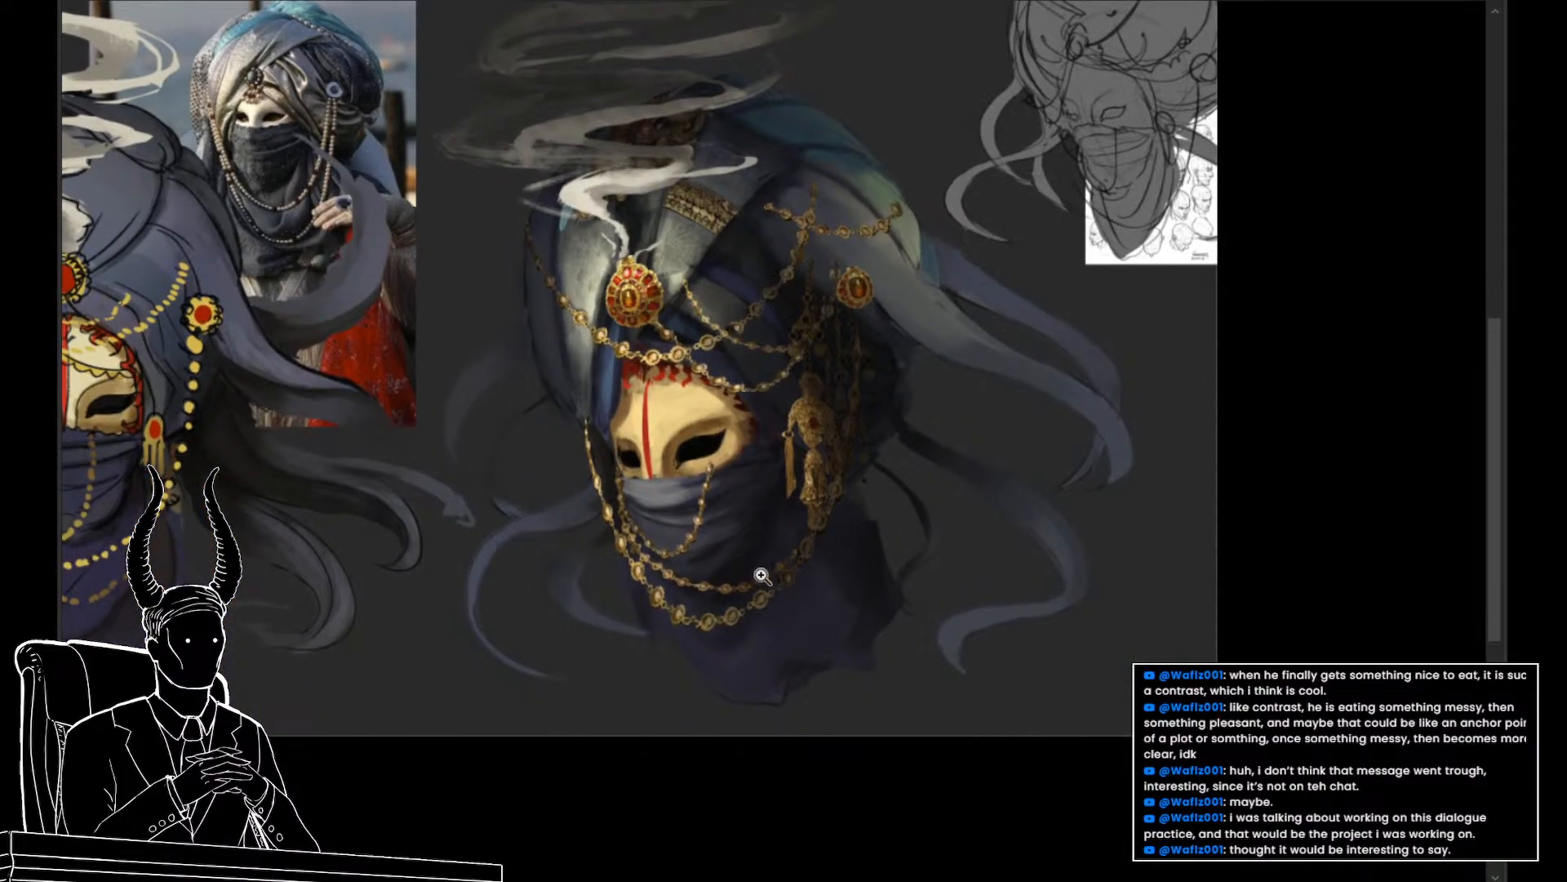
scroll(762, 576, "down", 1)
scroll(791, 623, "up", 2)
scroll(767, 657, "up", 1)
scroll(732, 671, "down", 1)
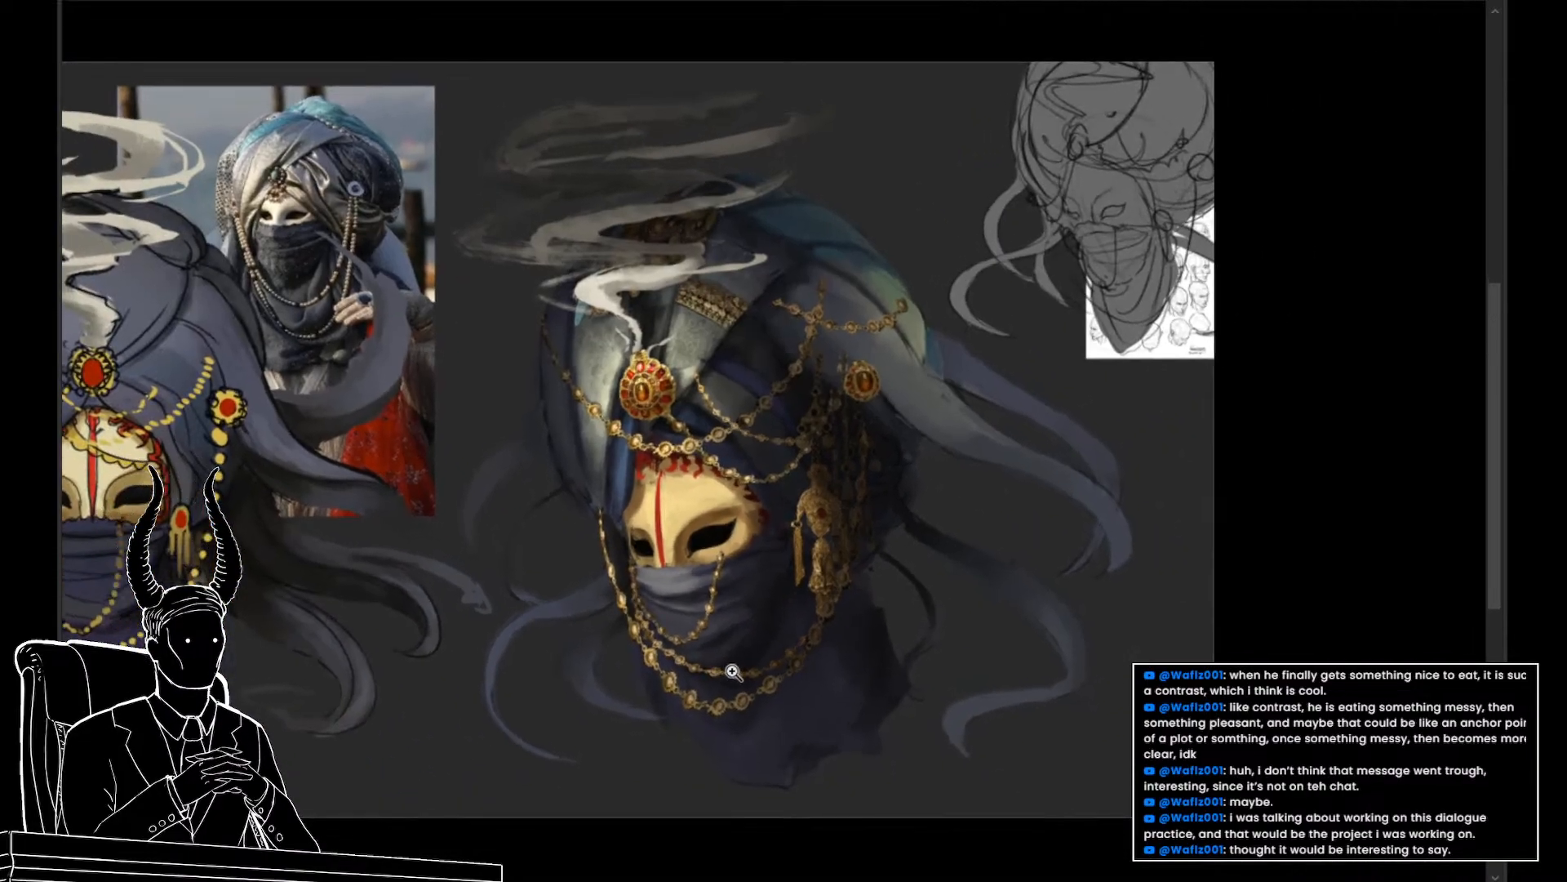
scroll(732, 671, "up", 2)
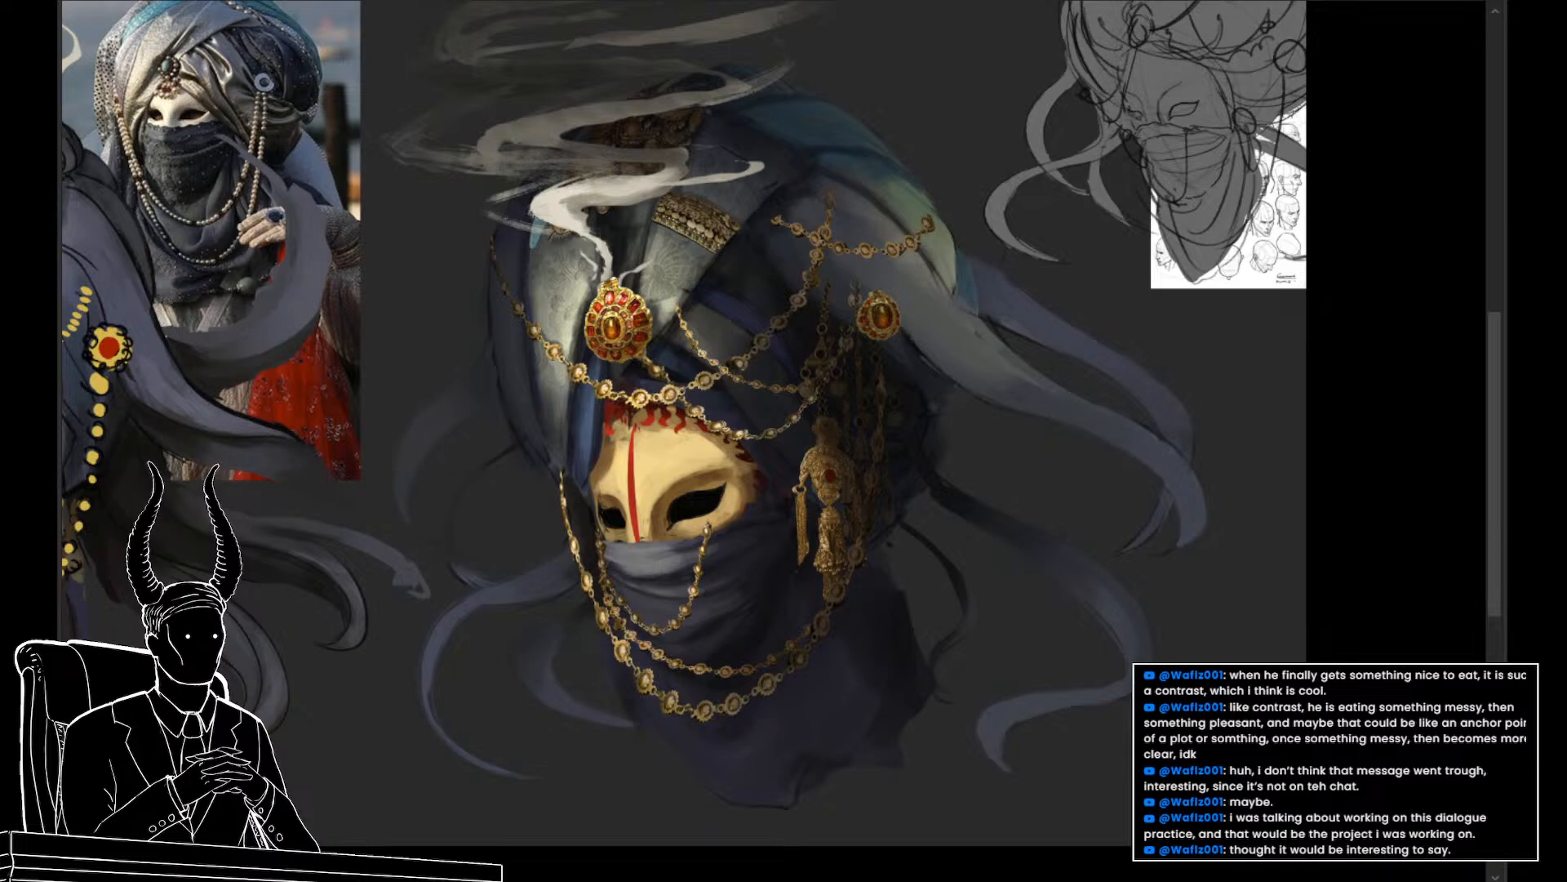
key("ctrl+z")
key("ctrl+shift+z")
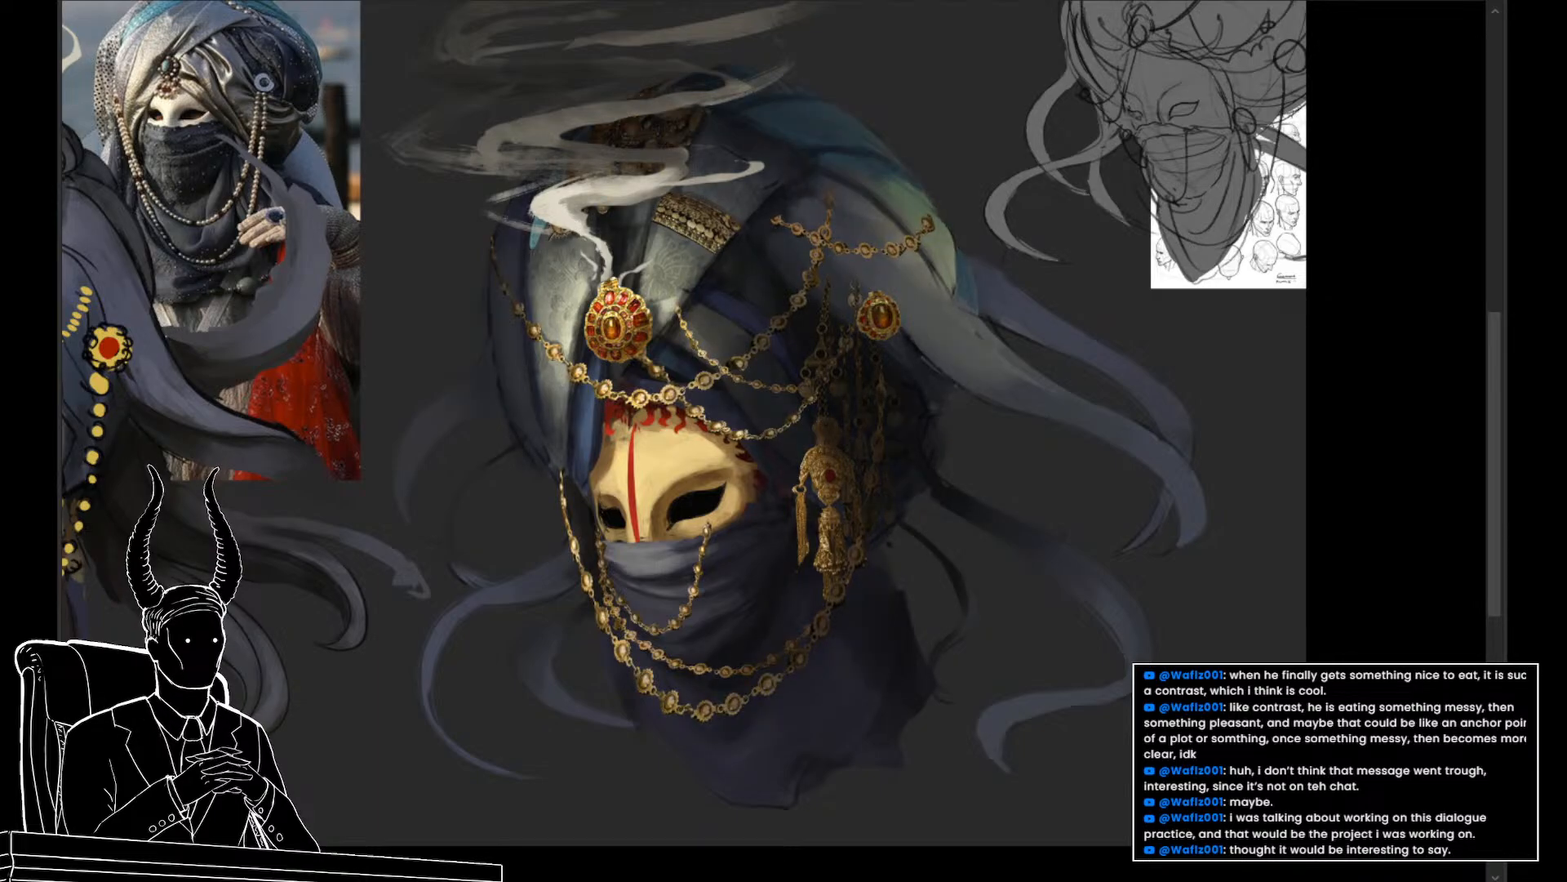
Darken the hanging chains beside the mask and bring light back onto the front tassel with a smaller brush
mouse_move(893, 385)
left_mouse_down()
mouse_move(871, 405)
mouse_move(899, 505)
left_mouse_up()
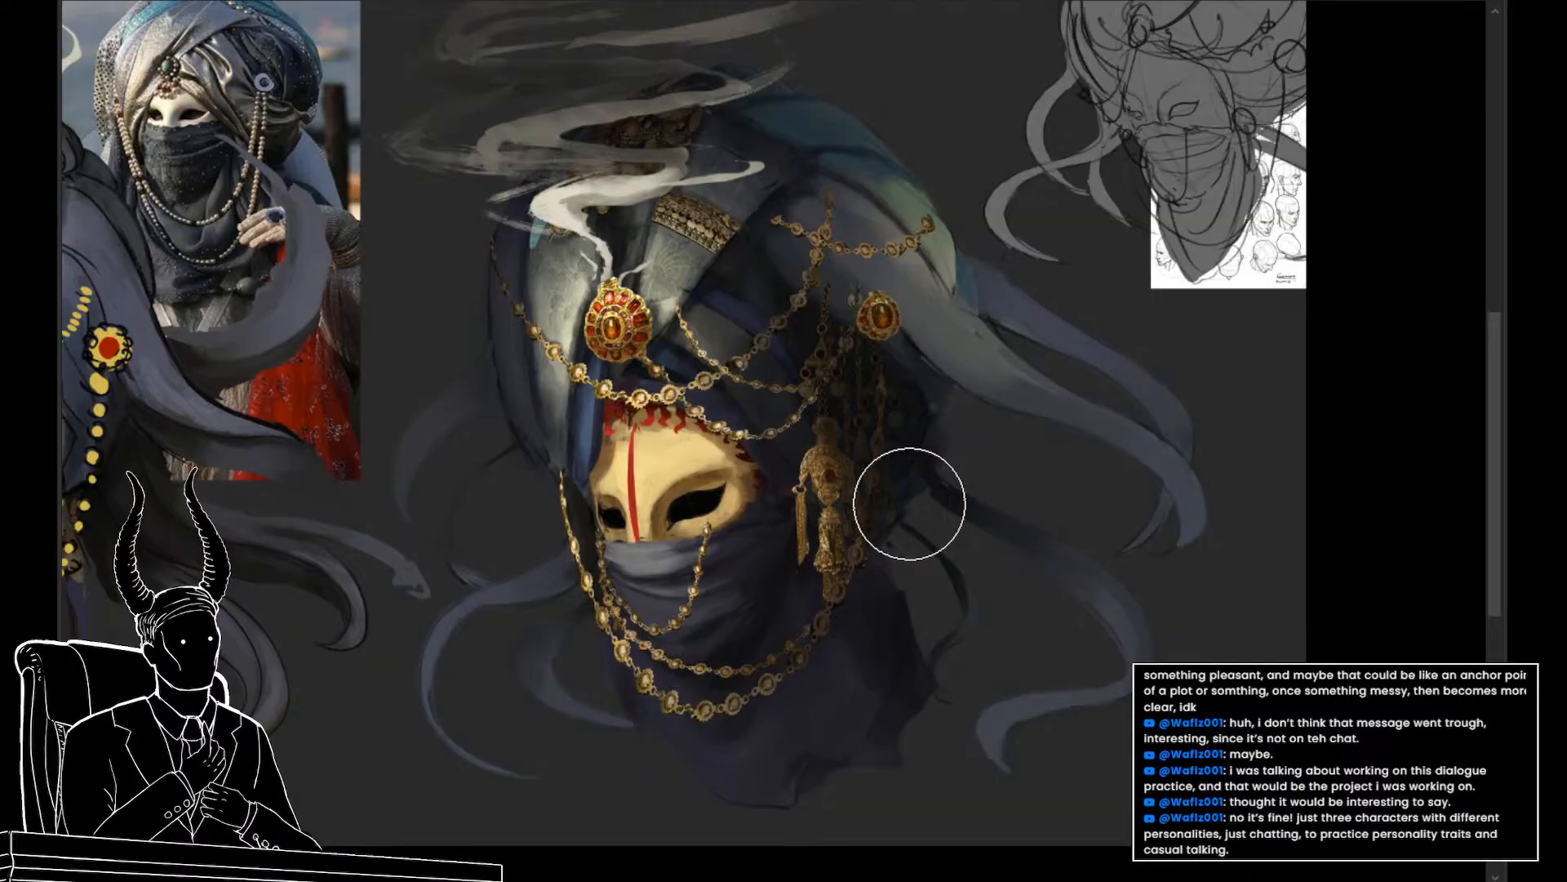
left_click_drag(906, 506, 924, 572)
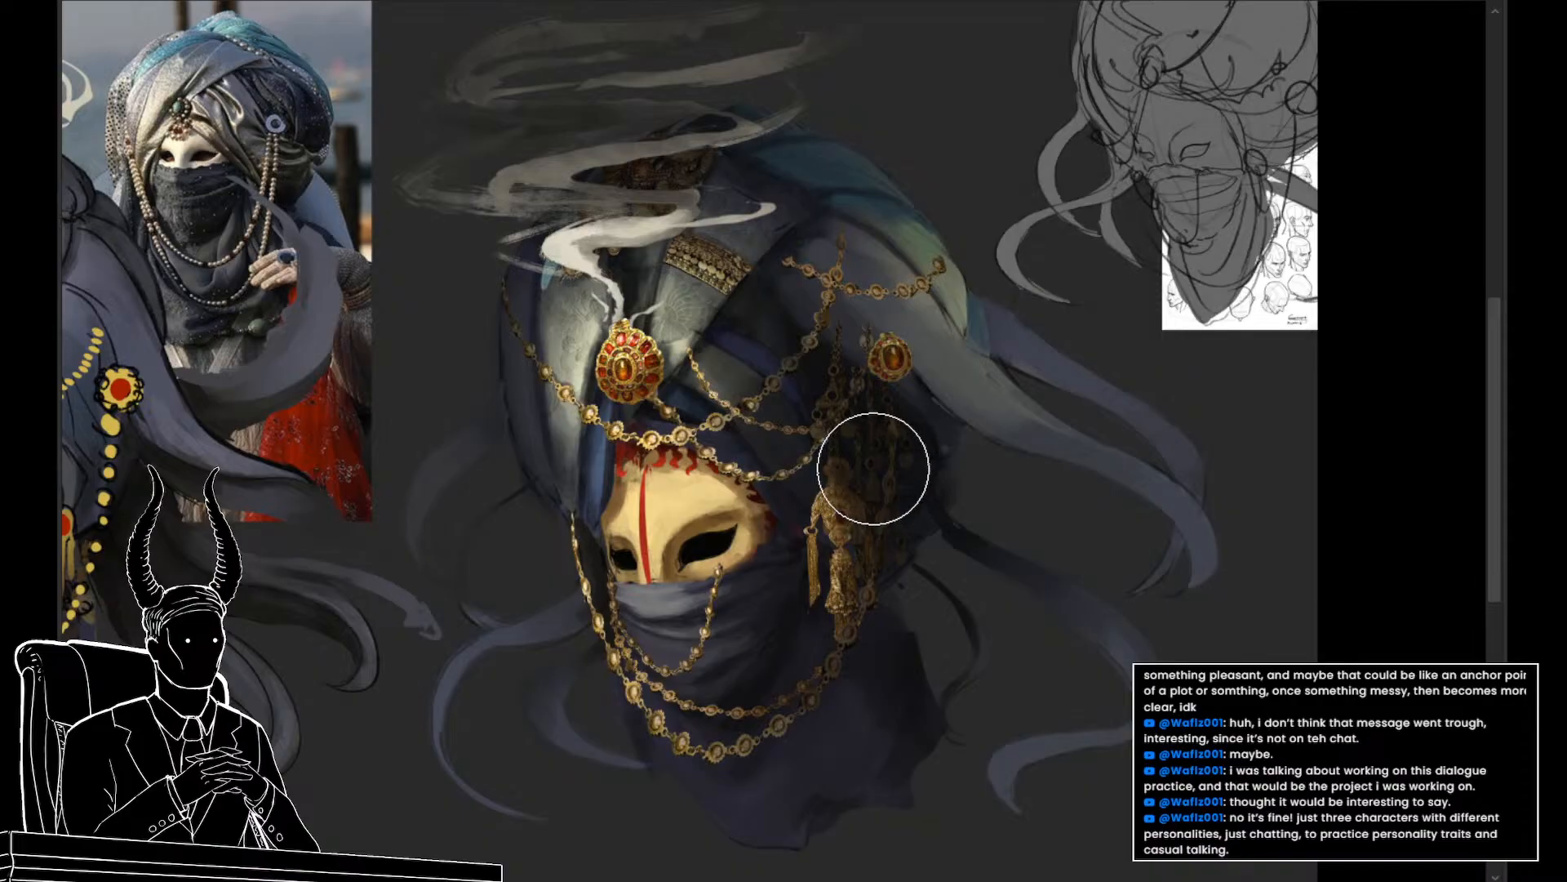
key("bracketleft")
key("bracketleft")
key("bracketleft")
key("bracketleft")
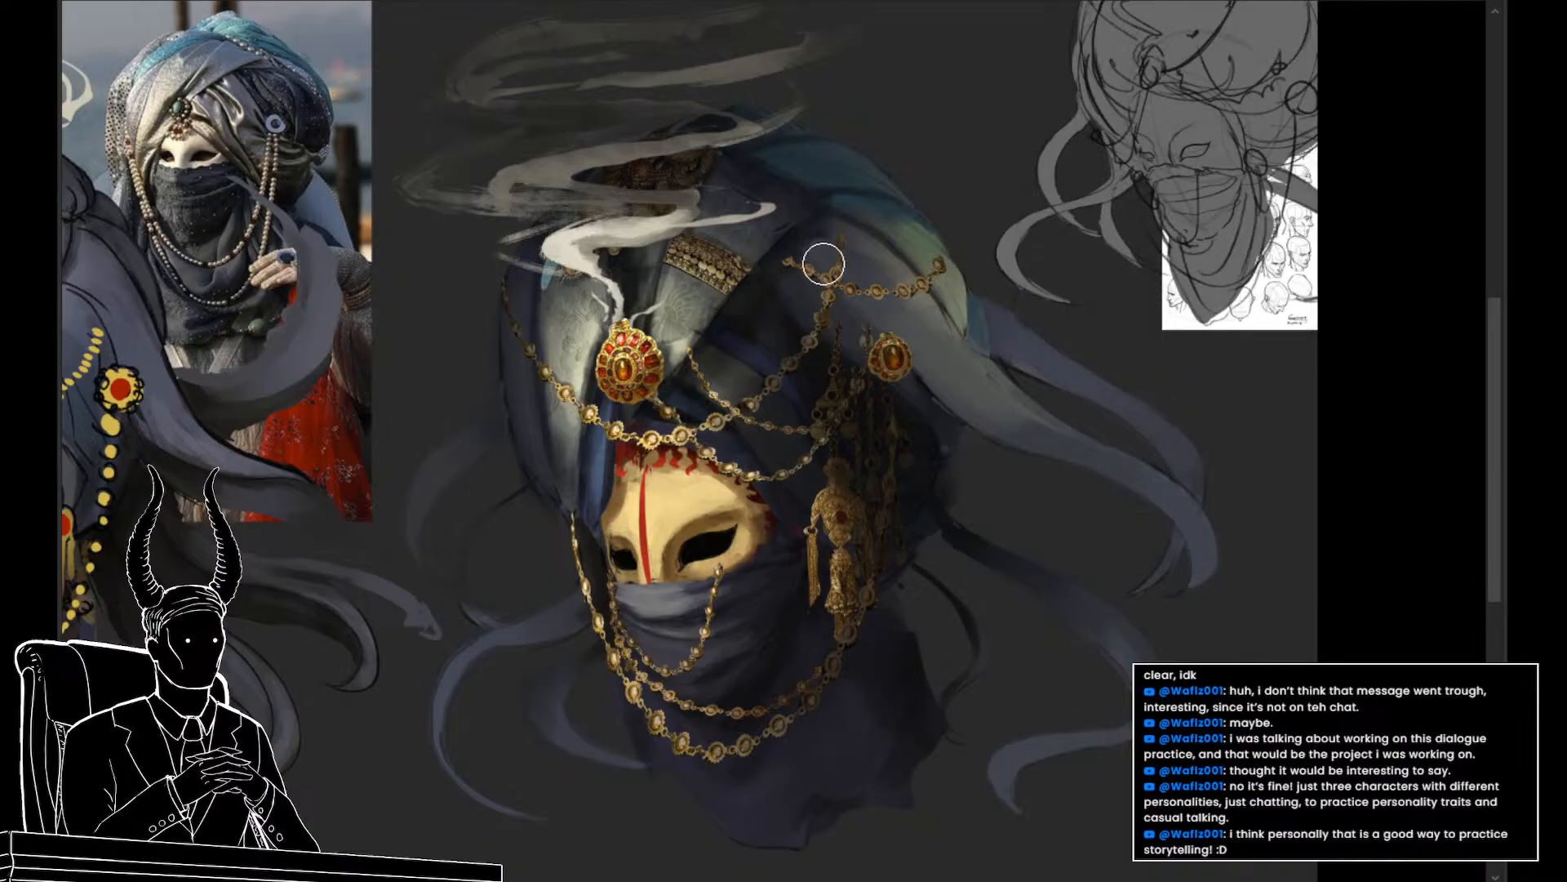
left_click_drag(939, 470, 969, 561)
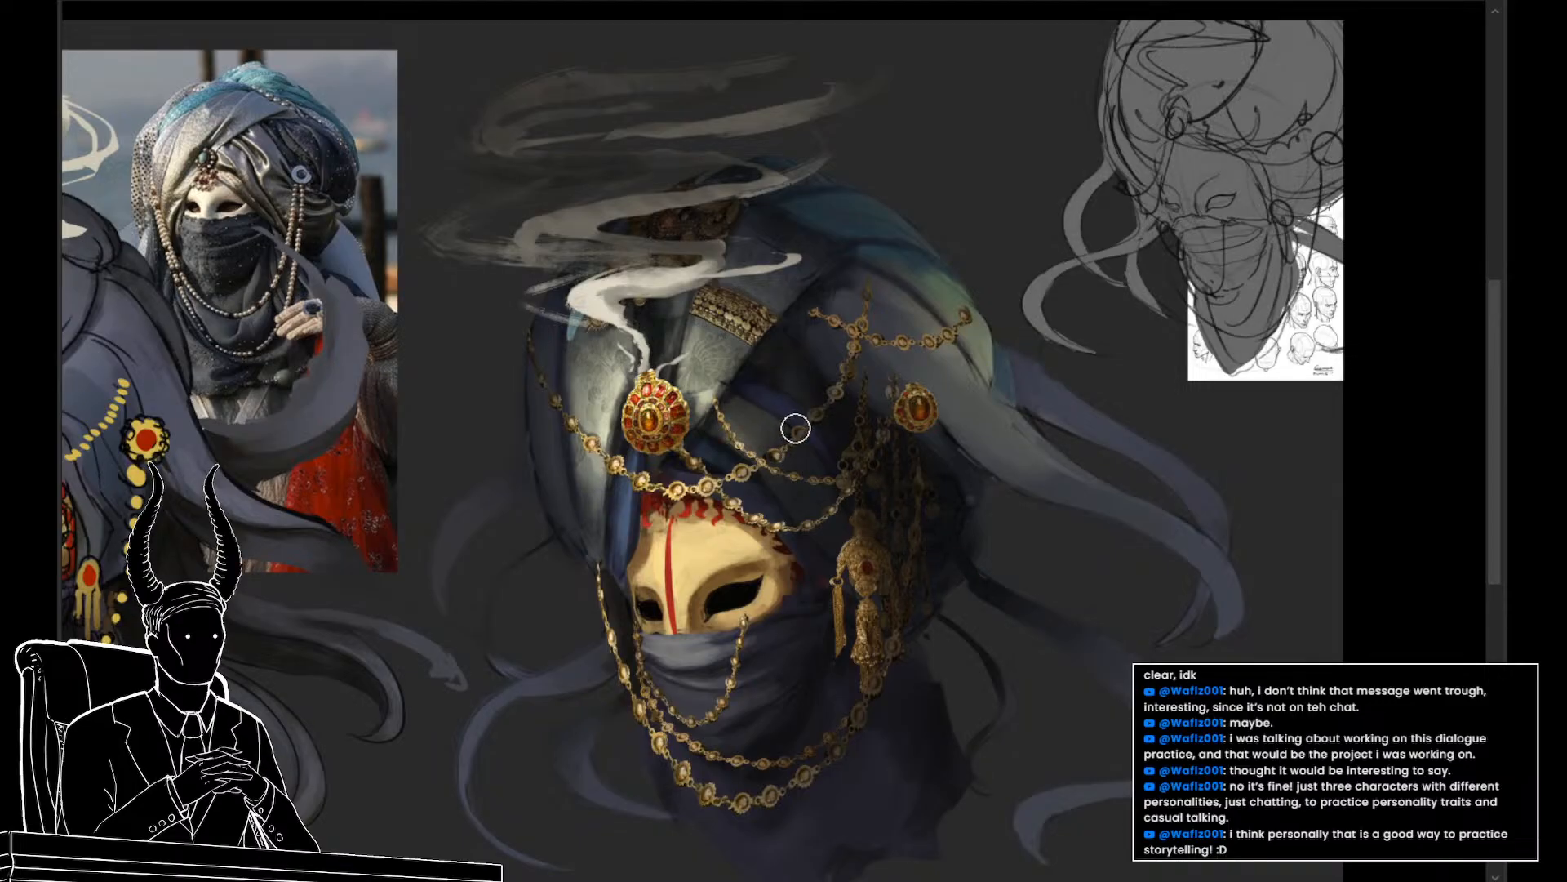
Enlarge the brush and deepen the shading between the mask's far edge and the hanging ornaments
key("bracketright")
key("bracketright")
key("bracketright")
key("bracketright")
key("bracketright")
left_click_drag(896, 706, 846, 654)
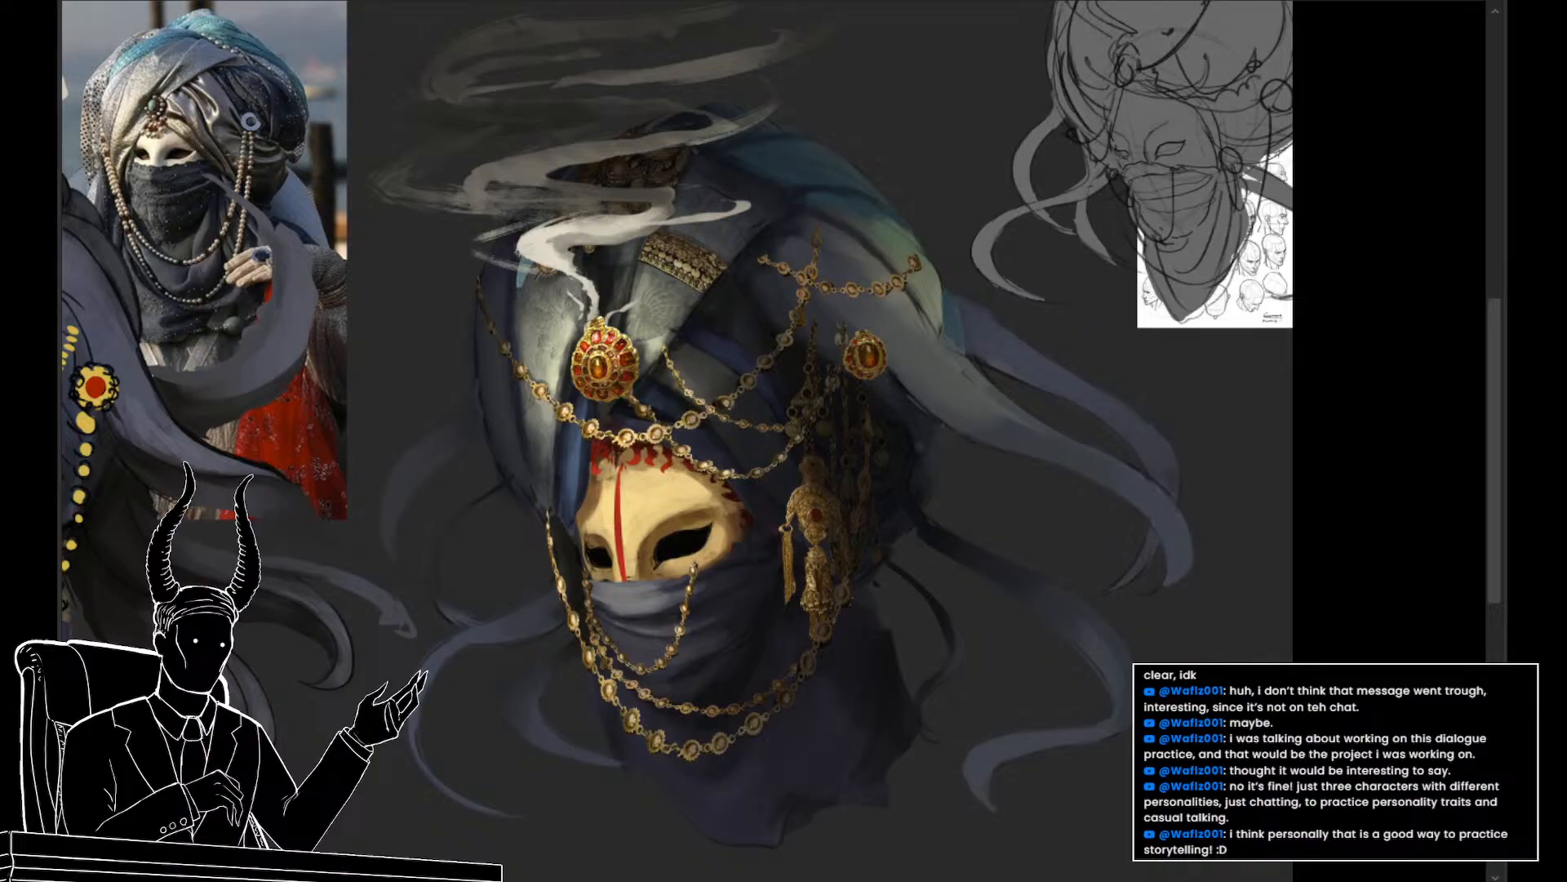
left_click_drag(674, 548, 628, 523)
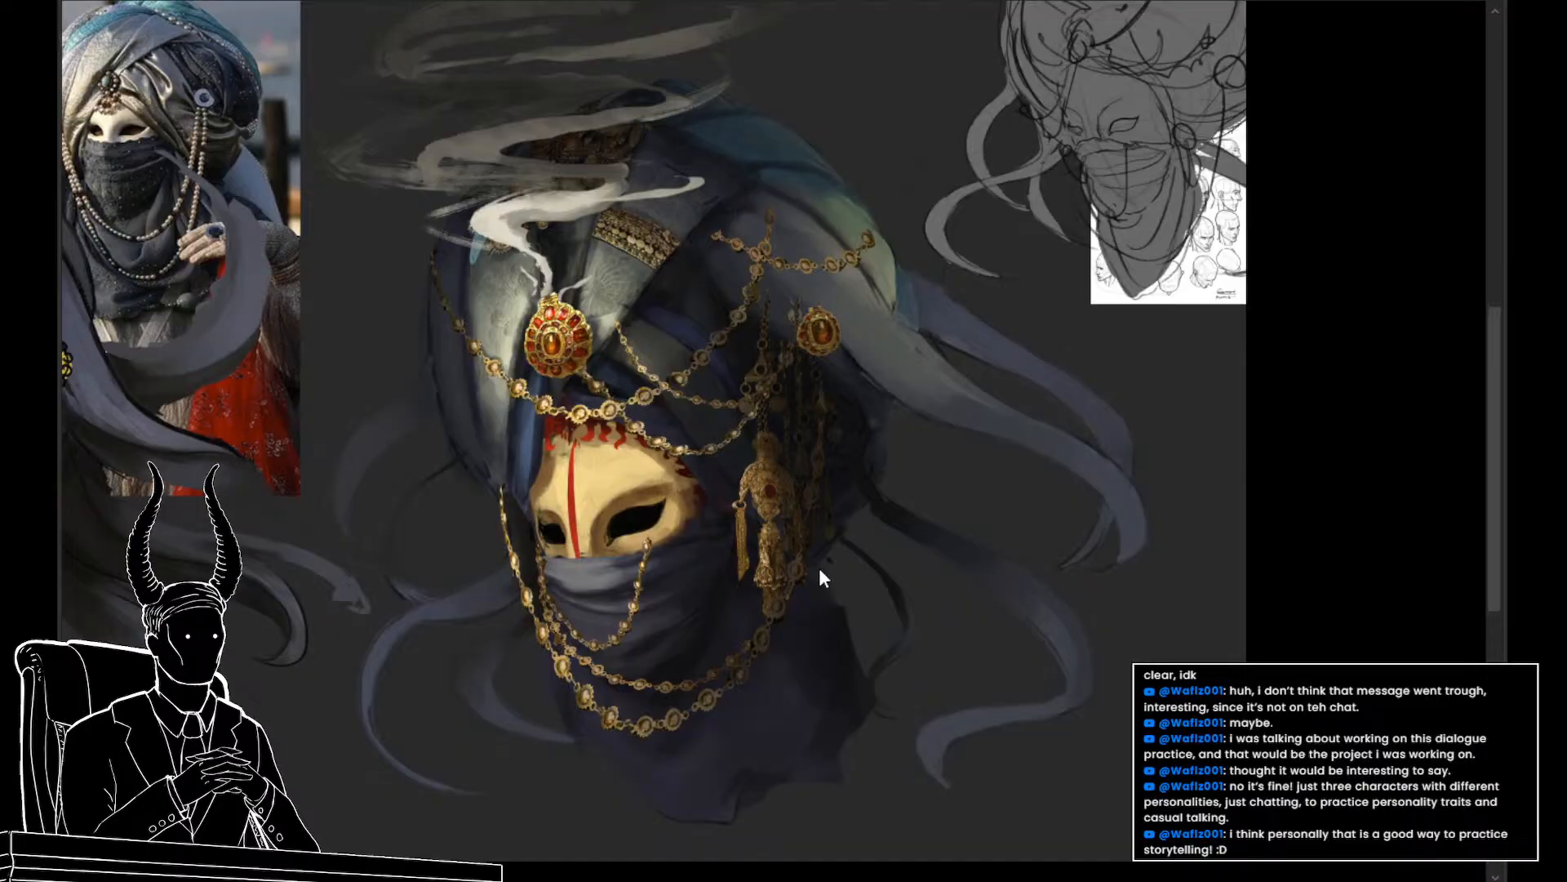
left_click_drag(761, 425, 732, 414)
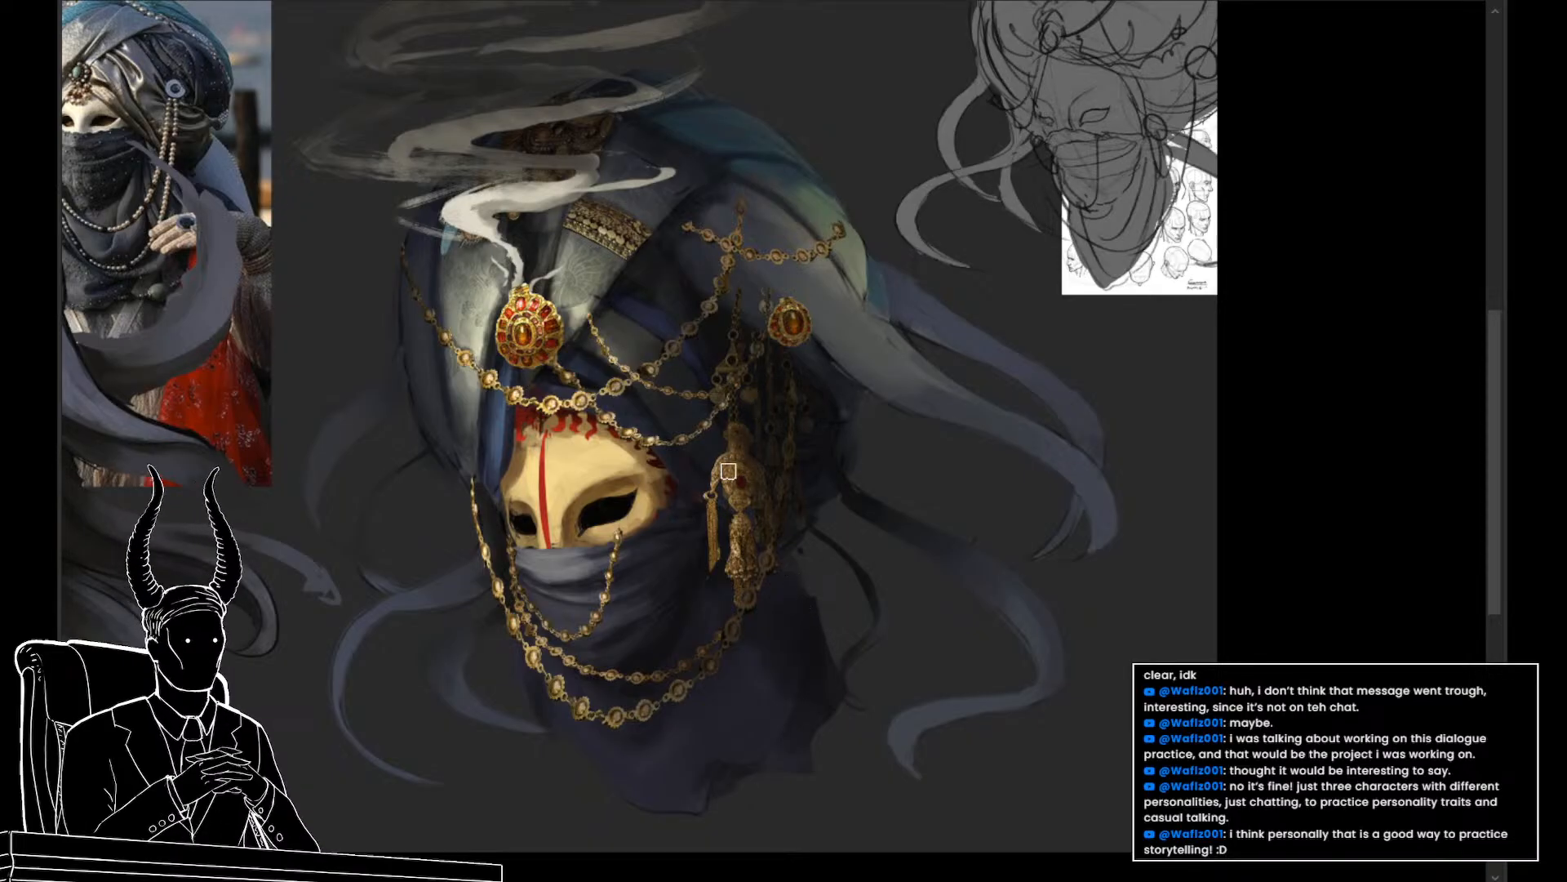
left_click_drag(755, 475, 727, 453)
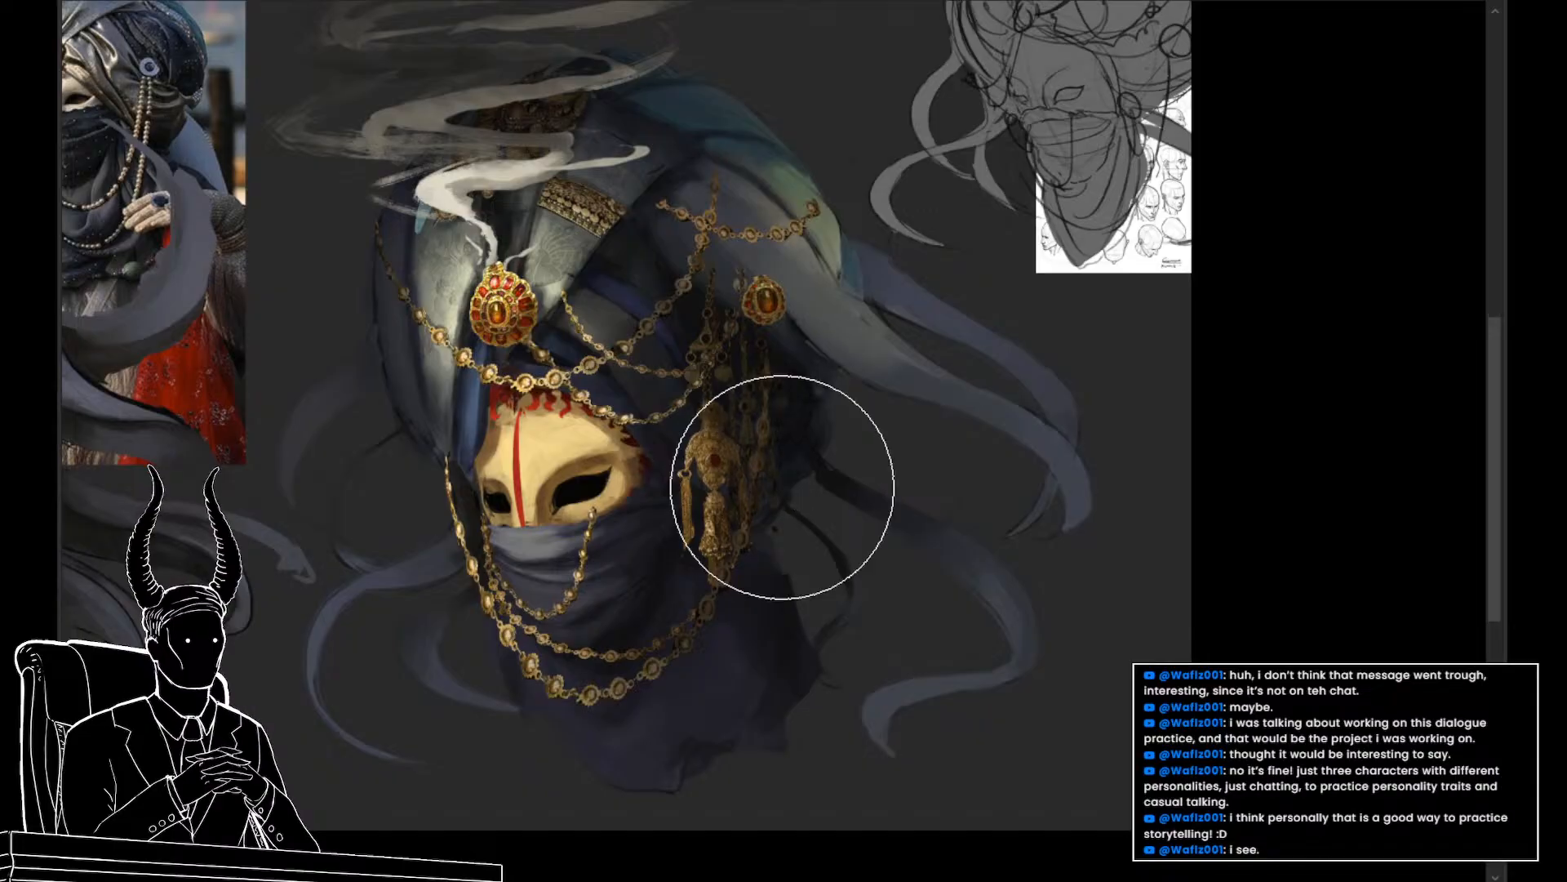
Shade the rear hanging chains behind the front tassel, reducing the brush for the finer areas
left_click_drag(782, 487, 766, 448)
key("bracketleft")
key("bracketleft")
key("bracketleft")
key("bracketleft")
key("bracketleft")
key("bracketleft")
key("bracketleft")
key("bracketleft")
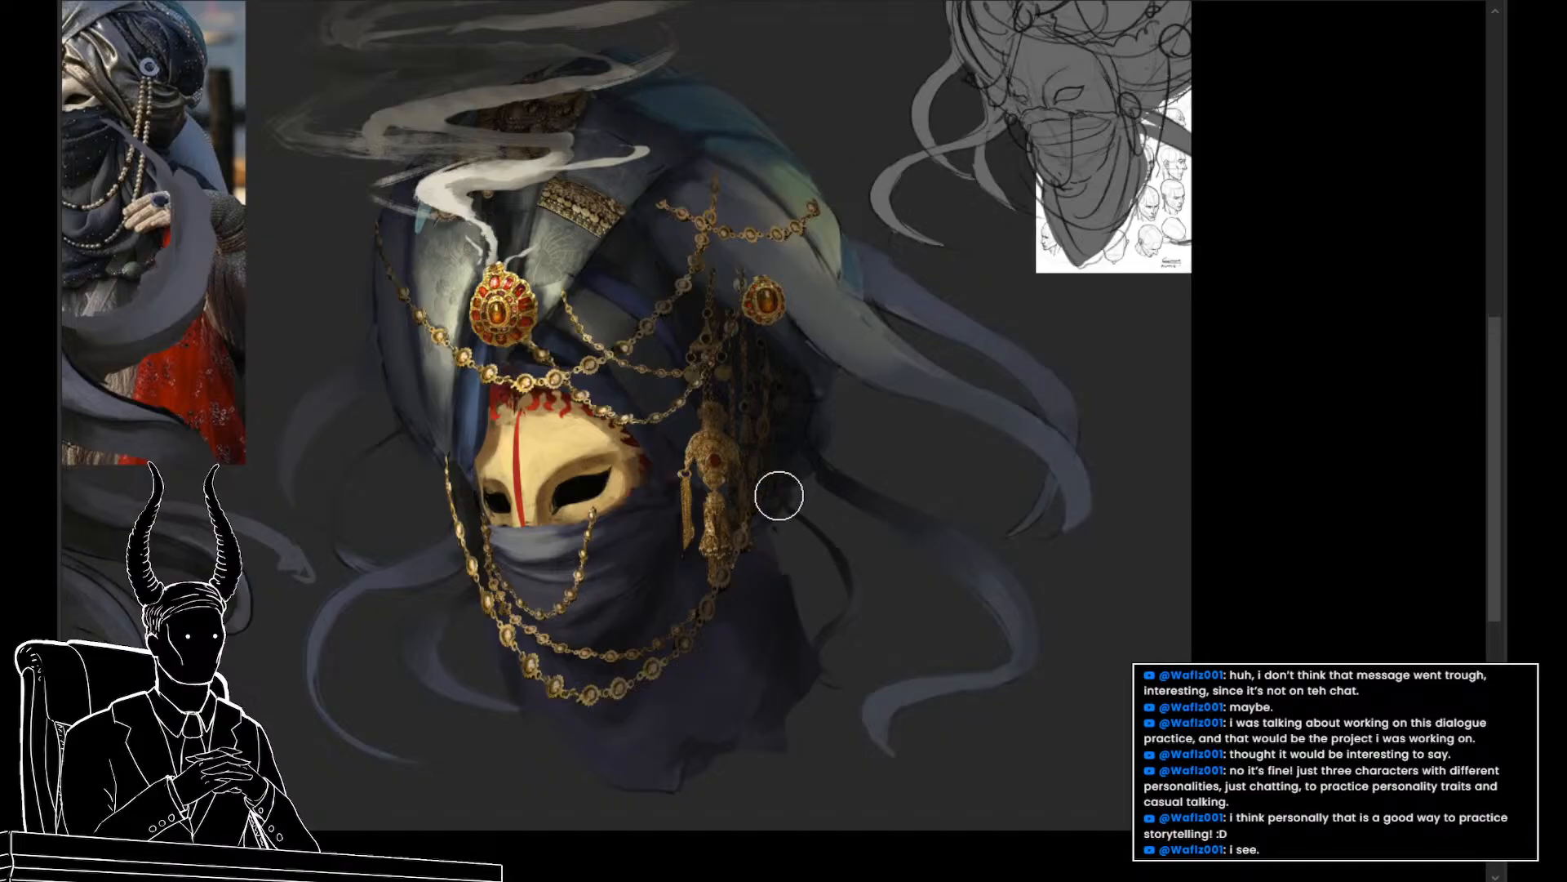
left_click_drag(787, 527, 850, 584)
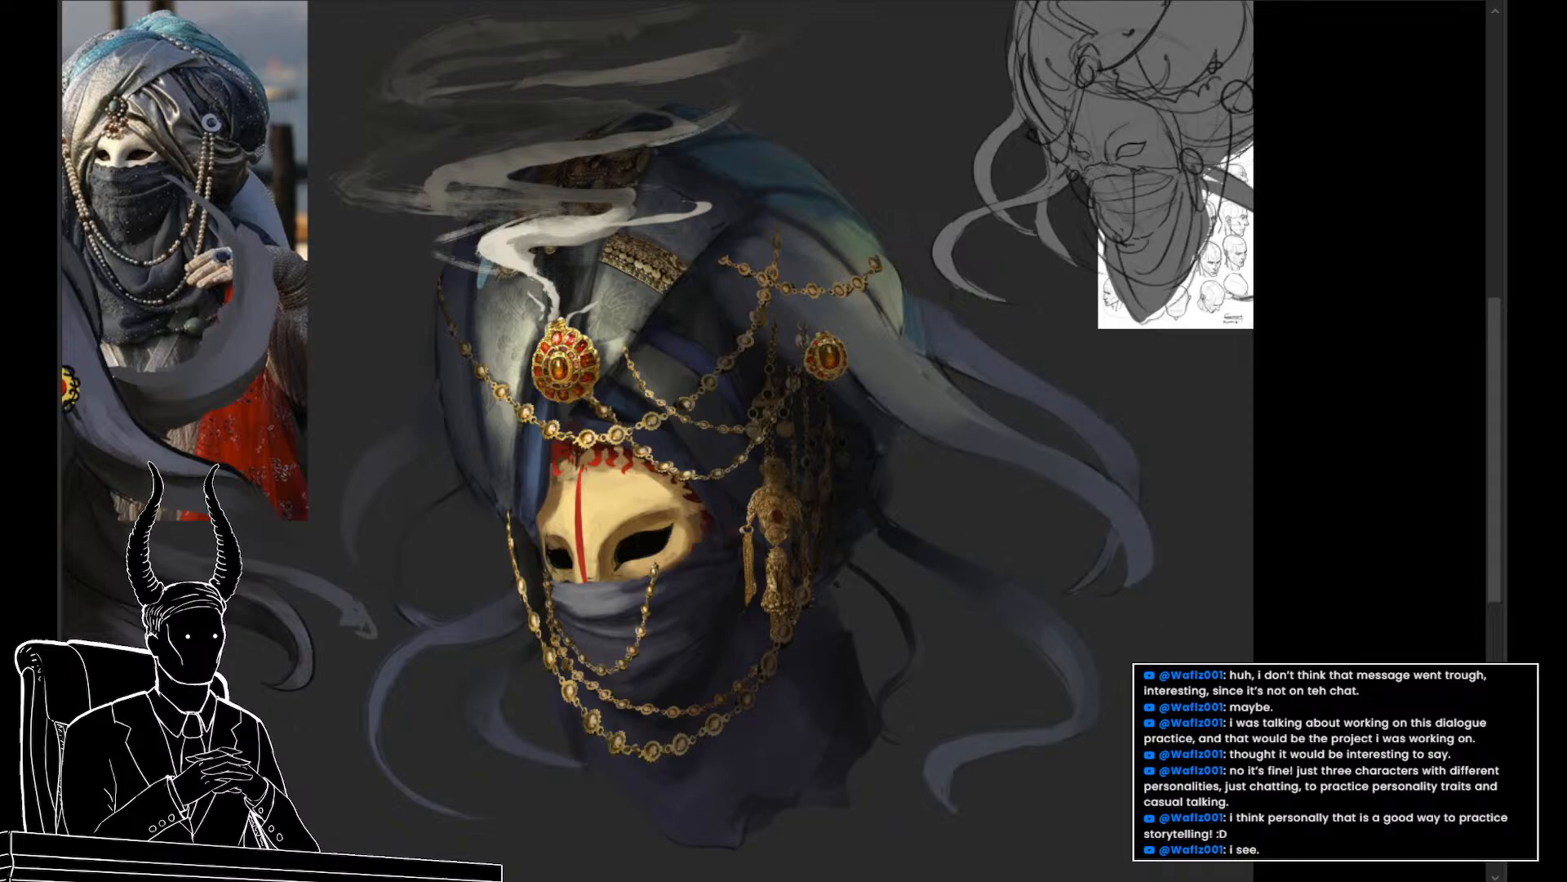
Hide the dark shading over the turban and pick out the hanging ornaments, undoing a change and clearing the selection
key("ctrl+comma")
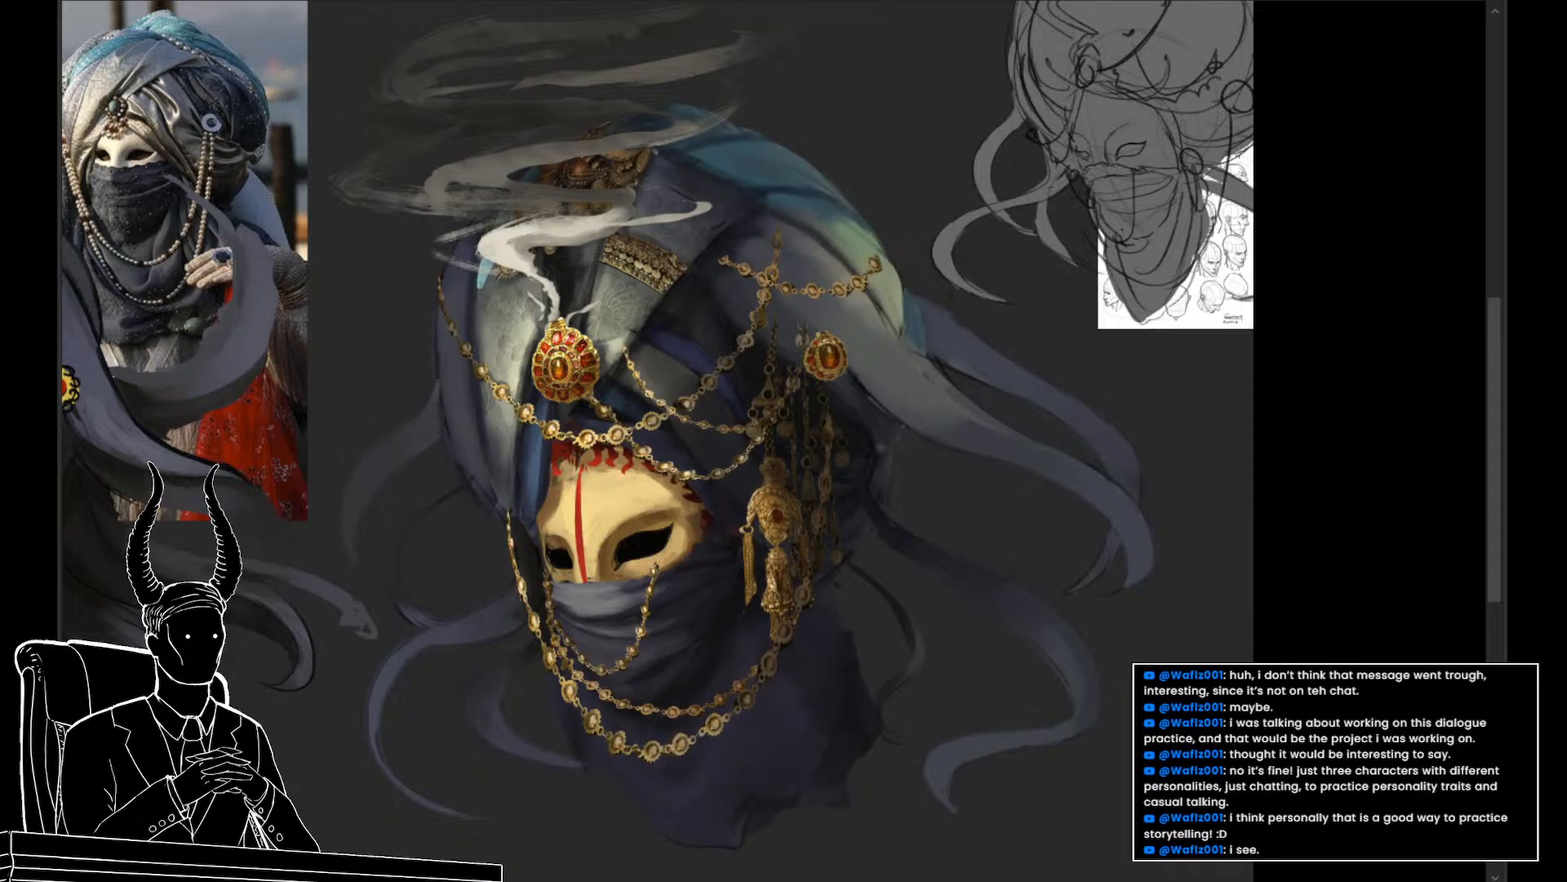
left_click(773, 523, "ctrl")
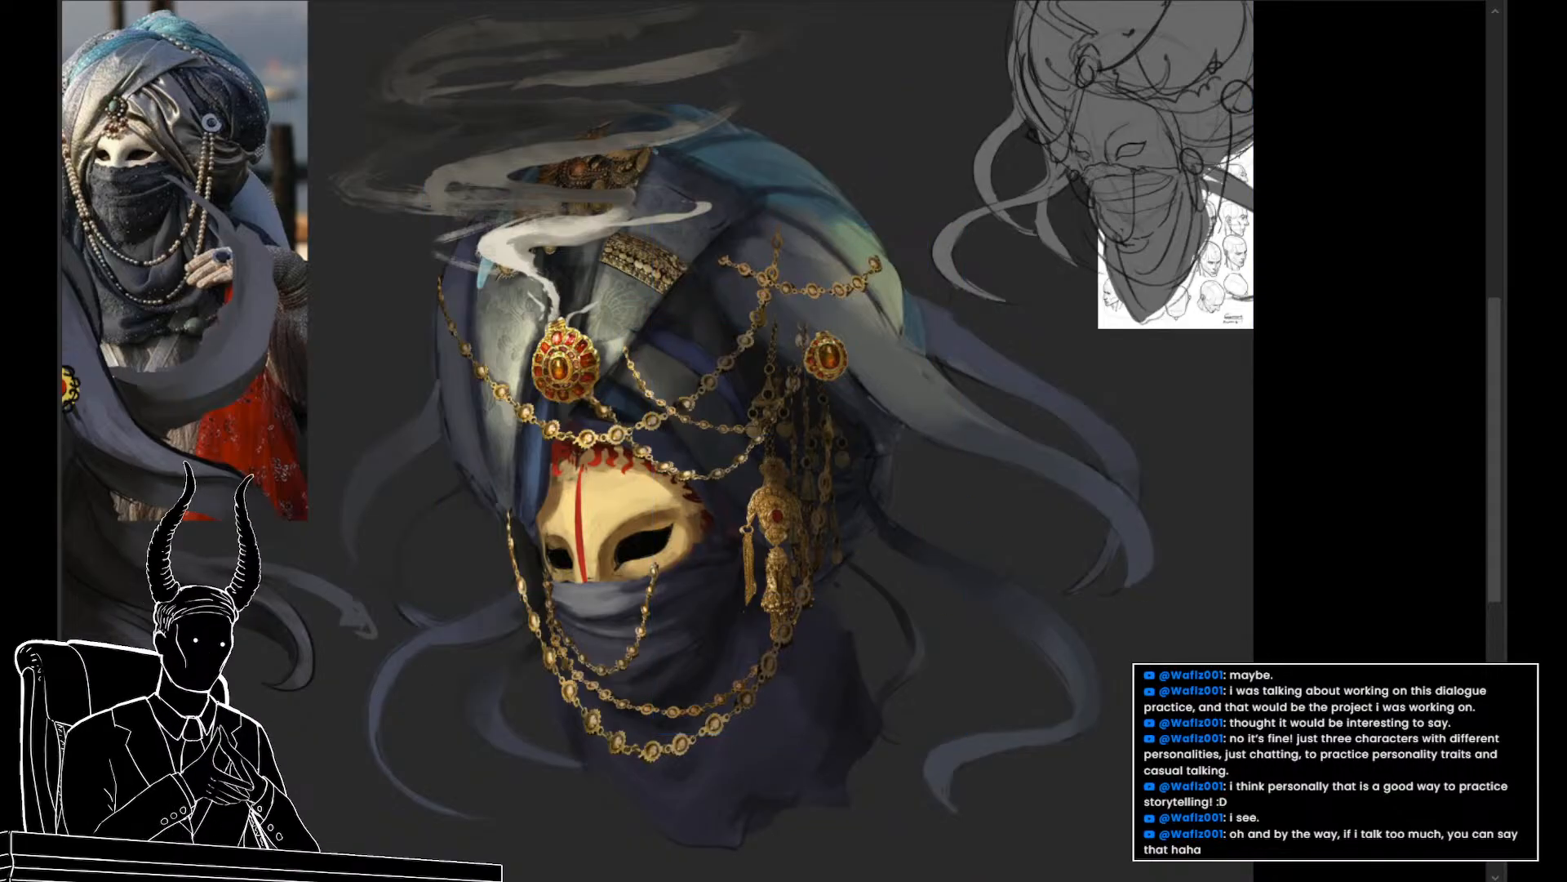
key("ctrl+z")
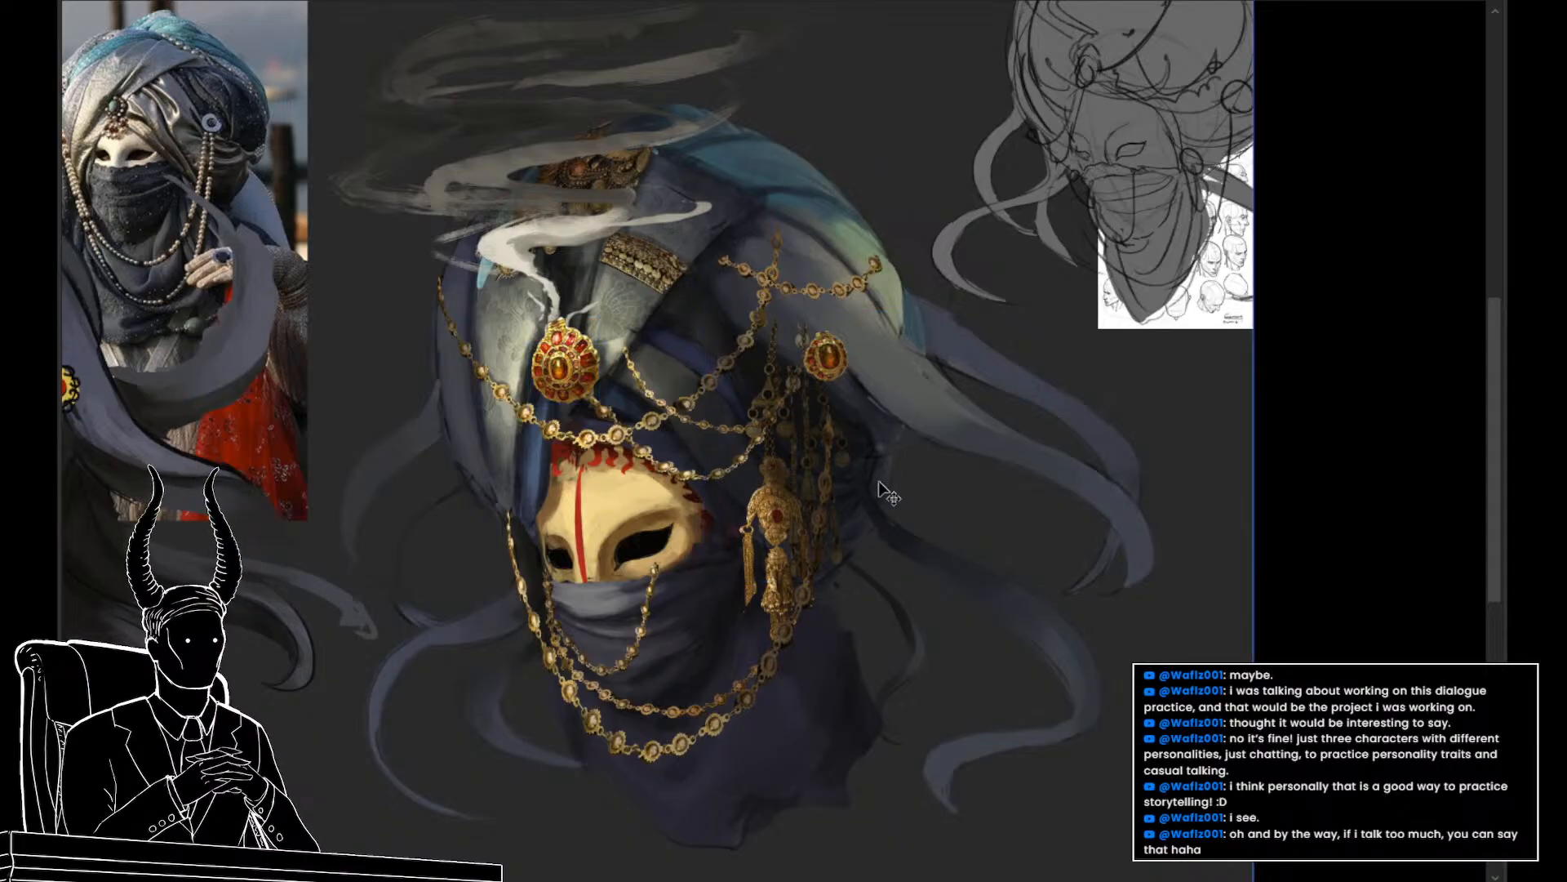
mouse_move(835, 394)
left_mouse_down()
mouse_move(763, 310)
mouse_move(838, 395)
left_mouse_up()
key("ctrl+d")
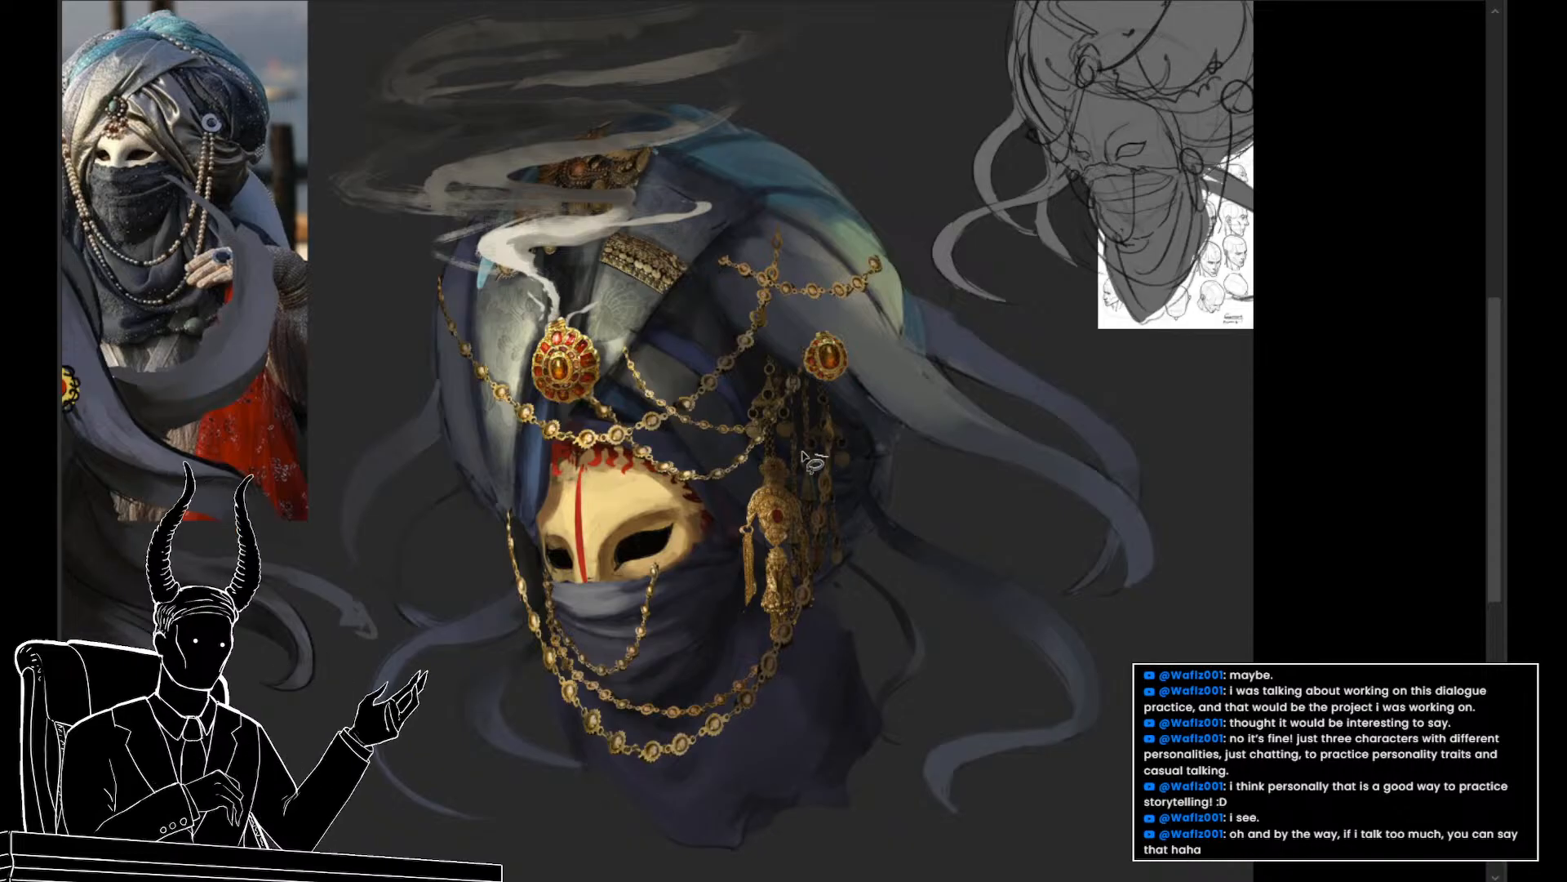
Move the round side brooch slightly inward so it sits above the hanging chains
left_click_drag(808, 511, 774, 519)
mouse_move(804, 582)
left_mouse_down()
mouse_move(849, 553)
mouse_move(872, 575)
mouse_move(802, 593)
mouse_move(850, 598)
mouse_move(854, 568)
mouse_move(874, 566)
left_mouse_up()
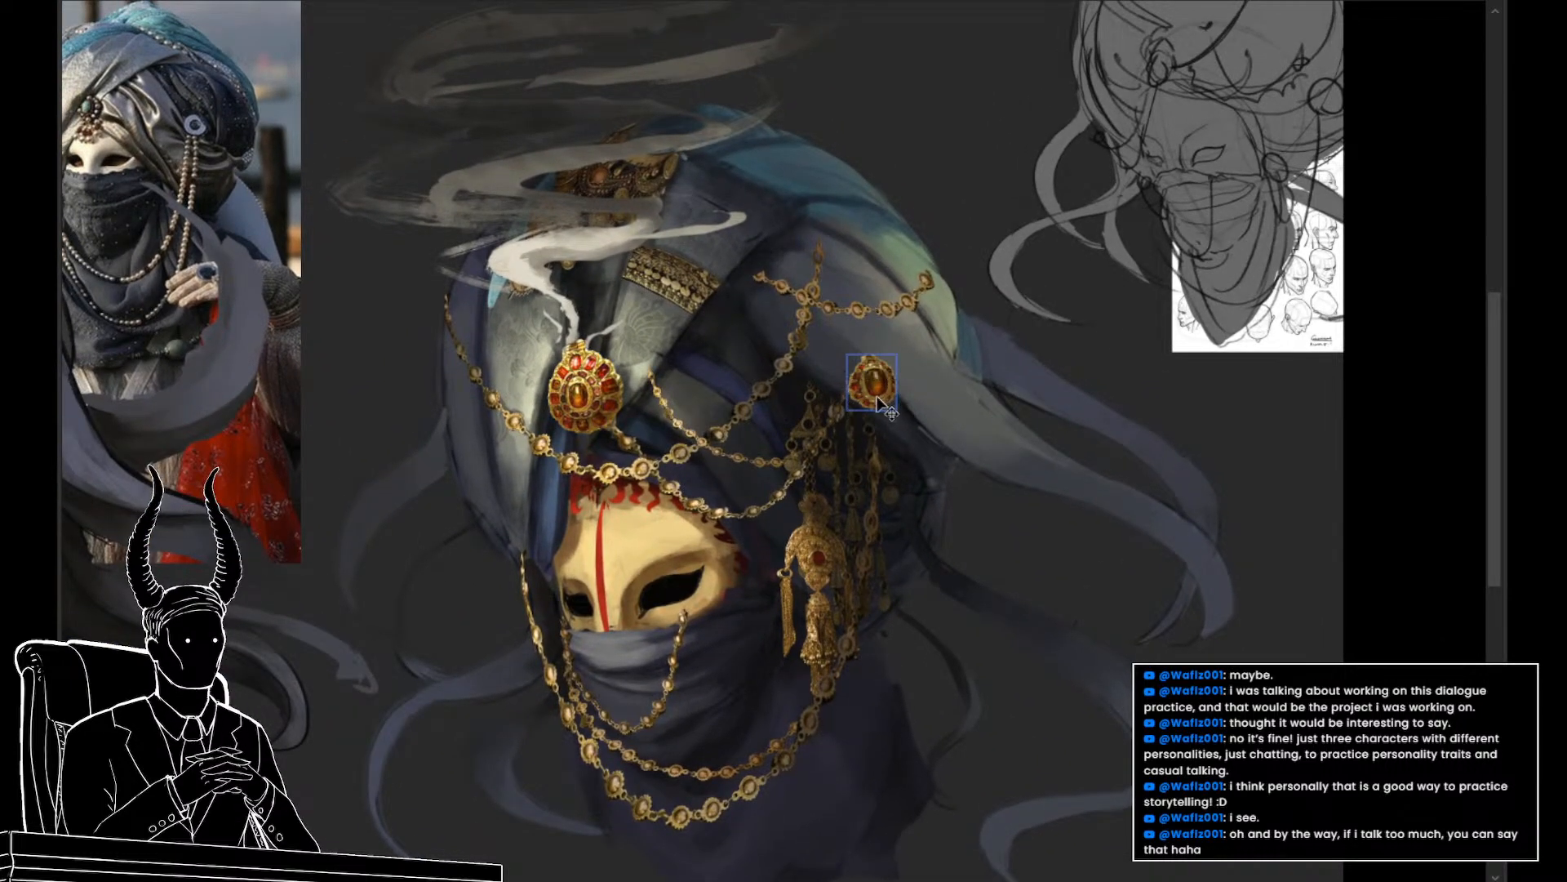
left_click_drag(881, 404, 858, 398)
key("b")
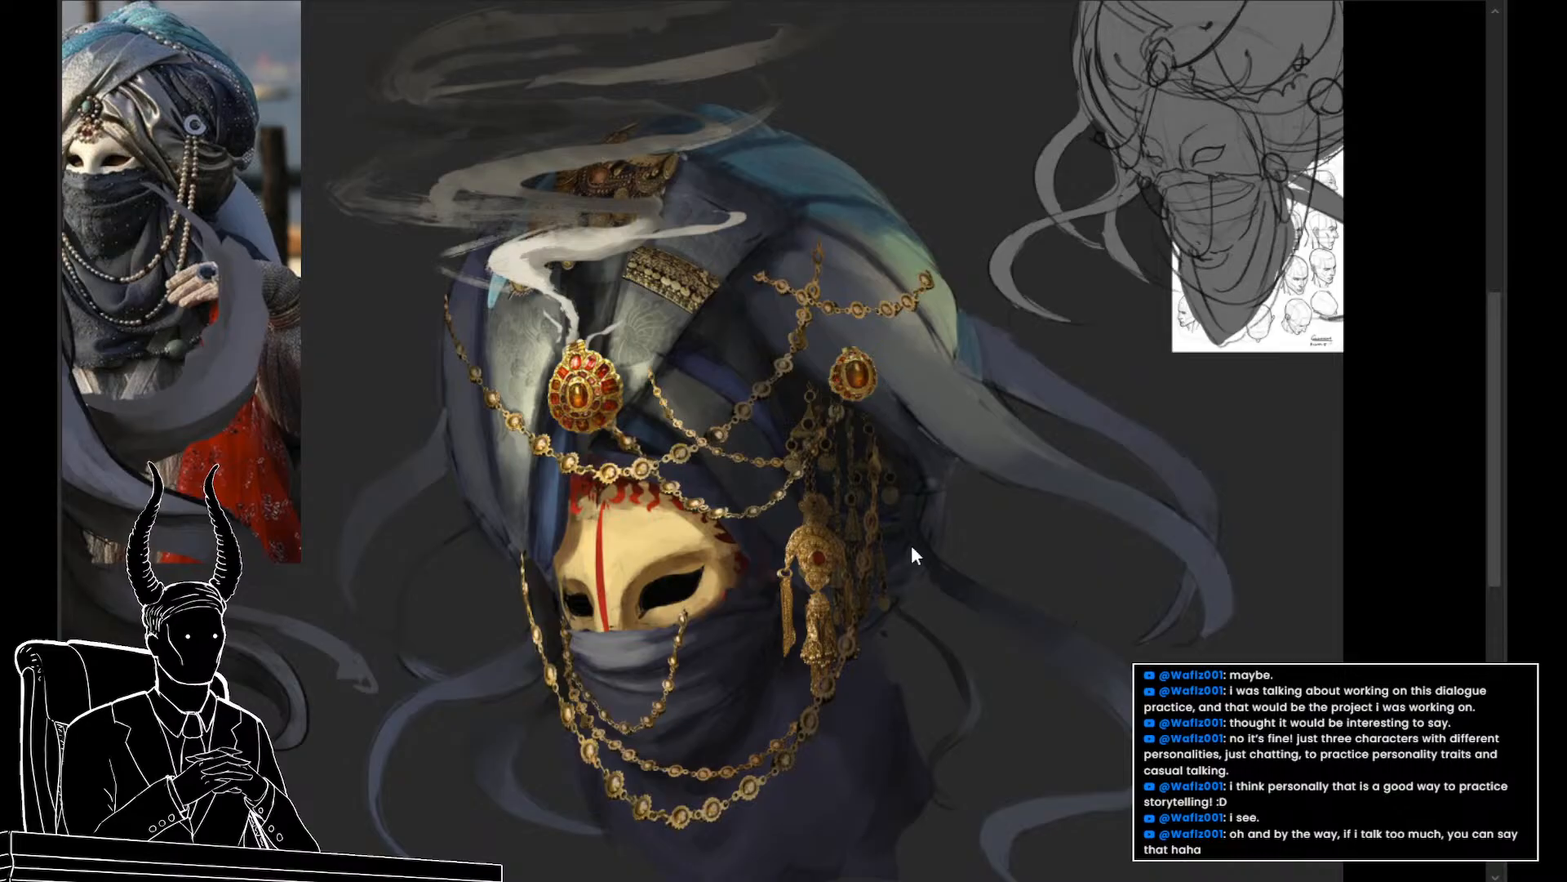
Sample a dark colour near the hanging chains and shade the round side brooch with a slightly larger brush
left_click_drag(788, 528, 761, 525)
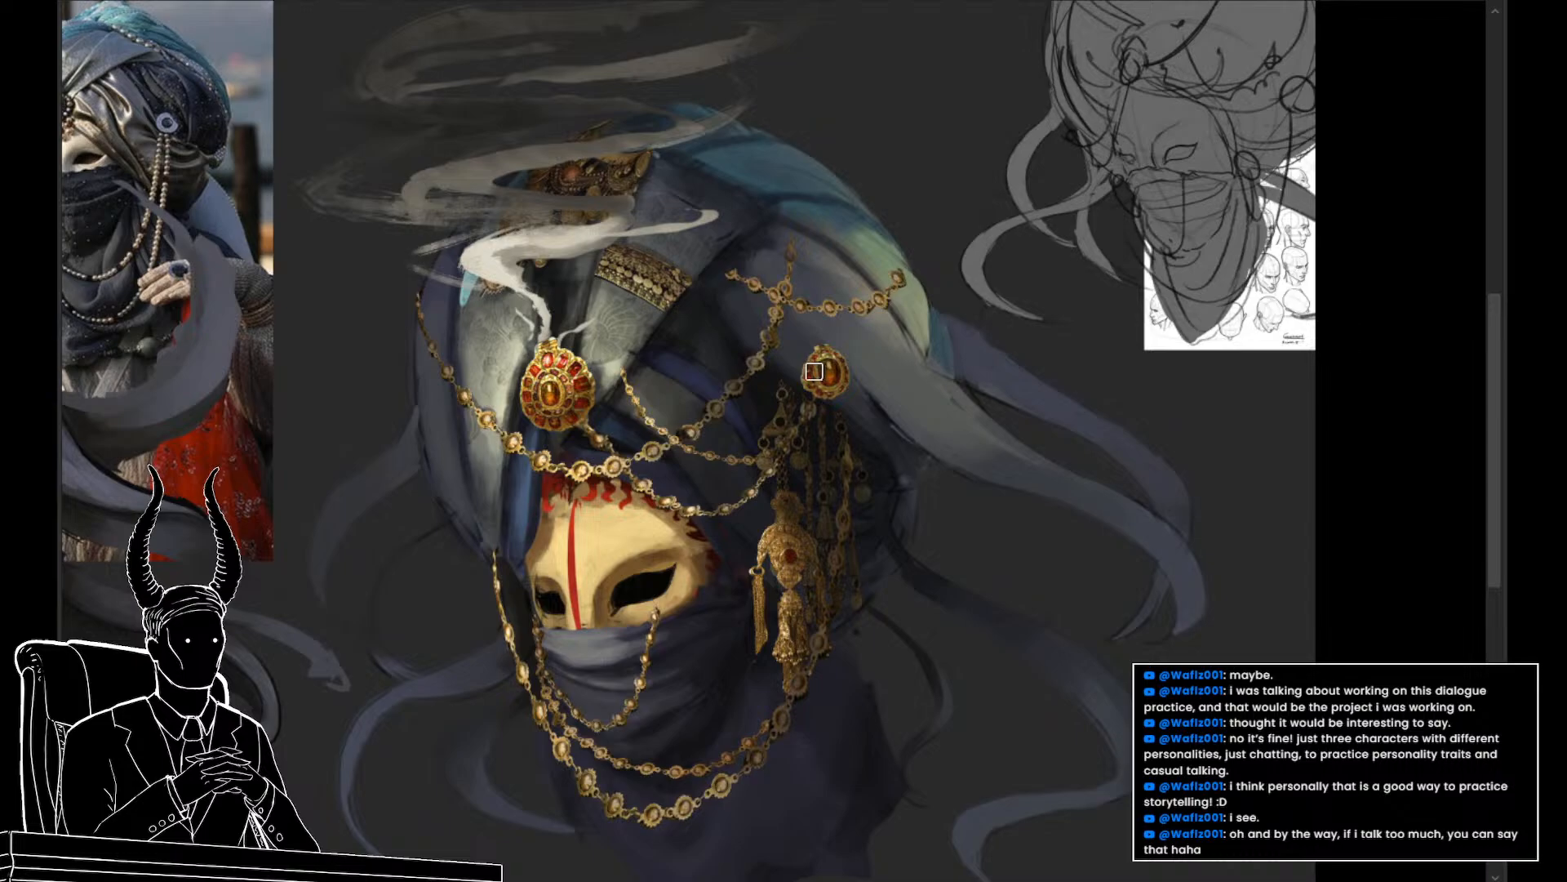
key("bracketright")
left_click(805, 475, "alt")
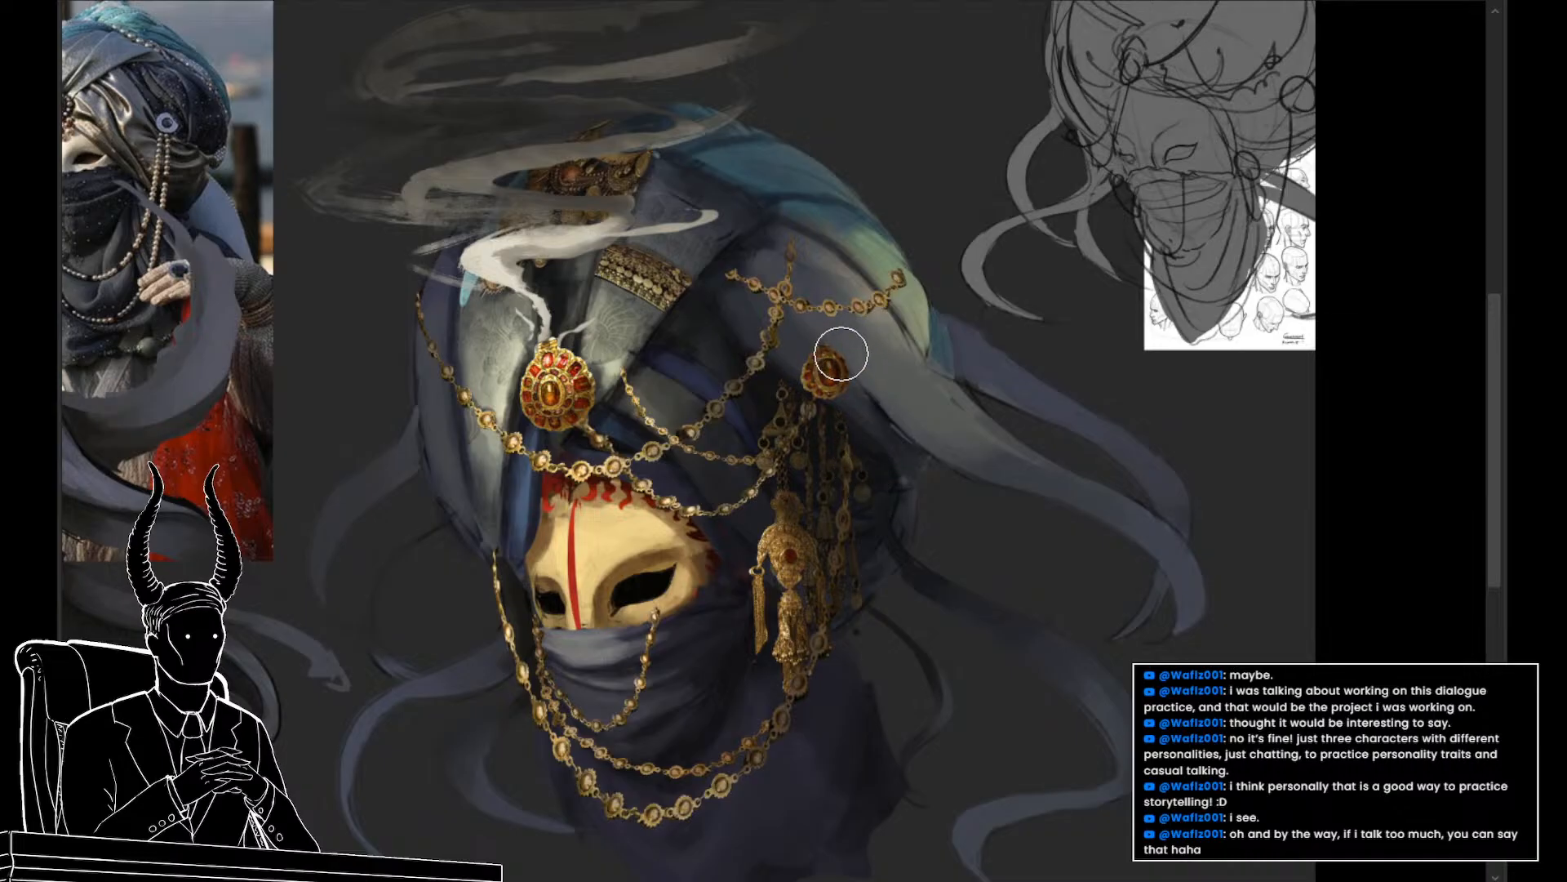
Try curving the lower forehead chain up into the hanging ornaments, check it up close and undo the change
key("v")
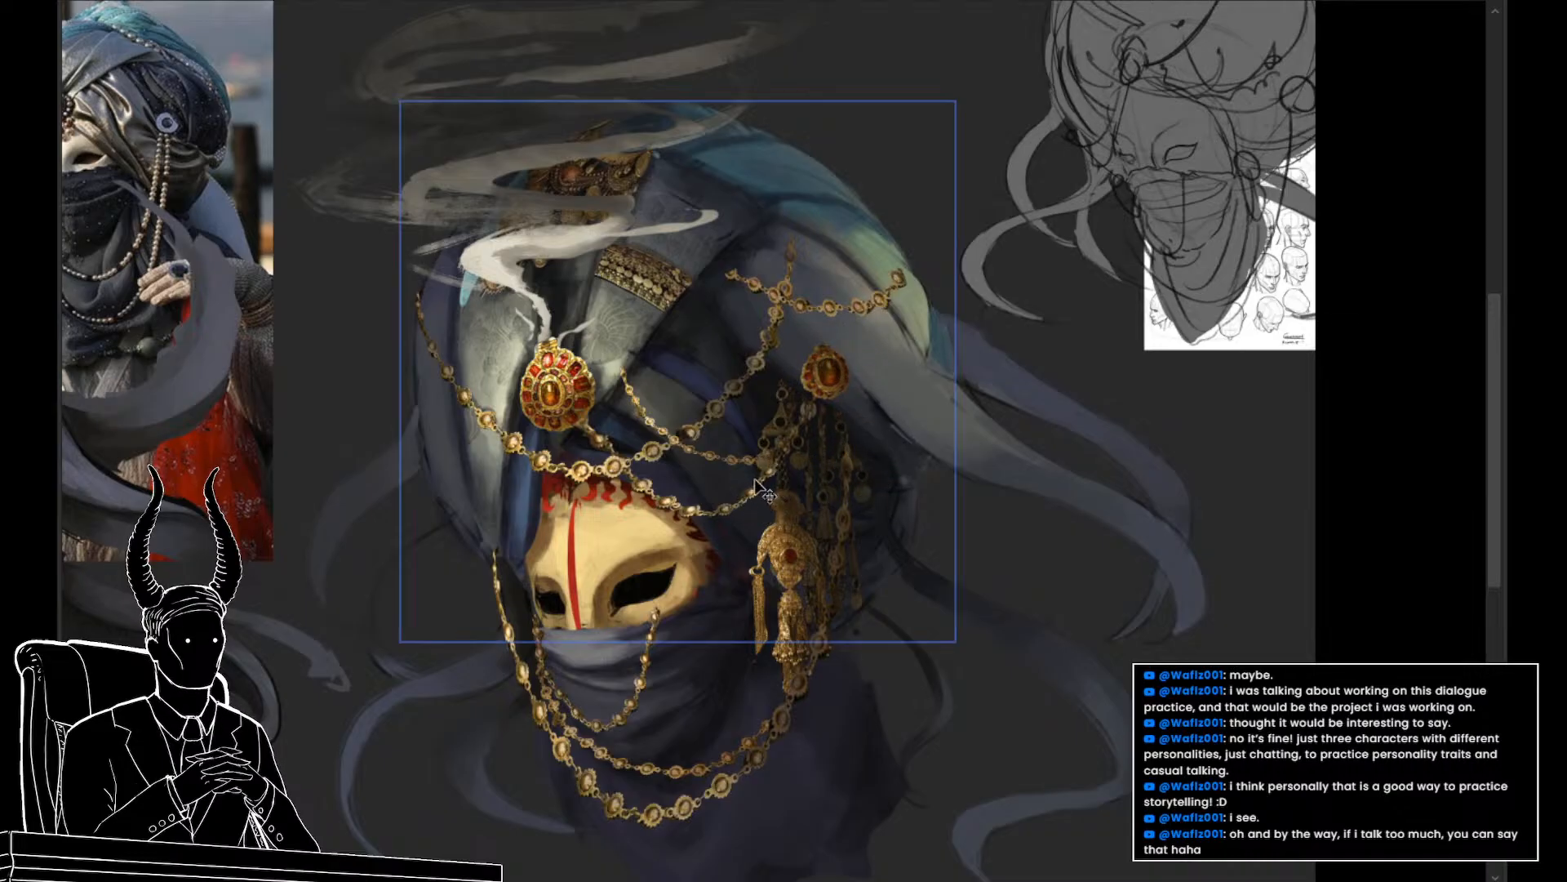
key("b")
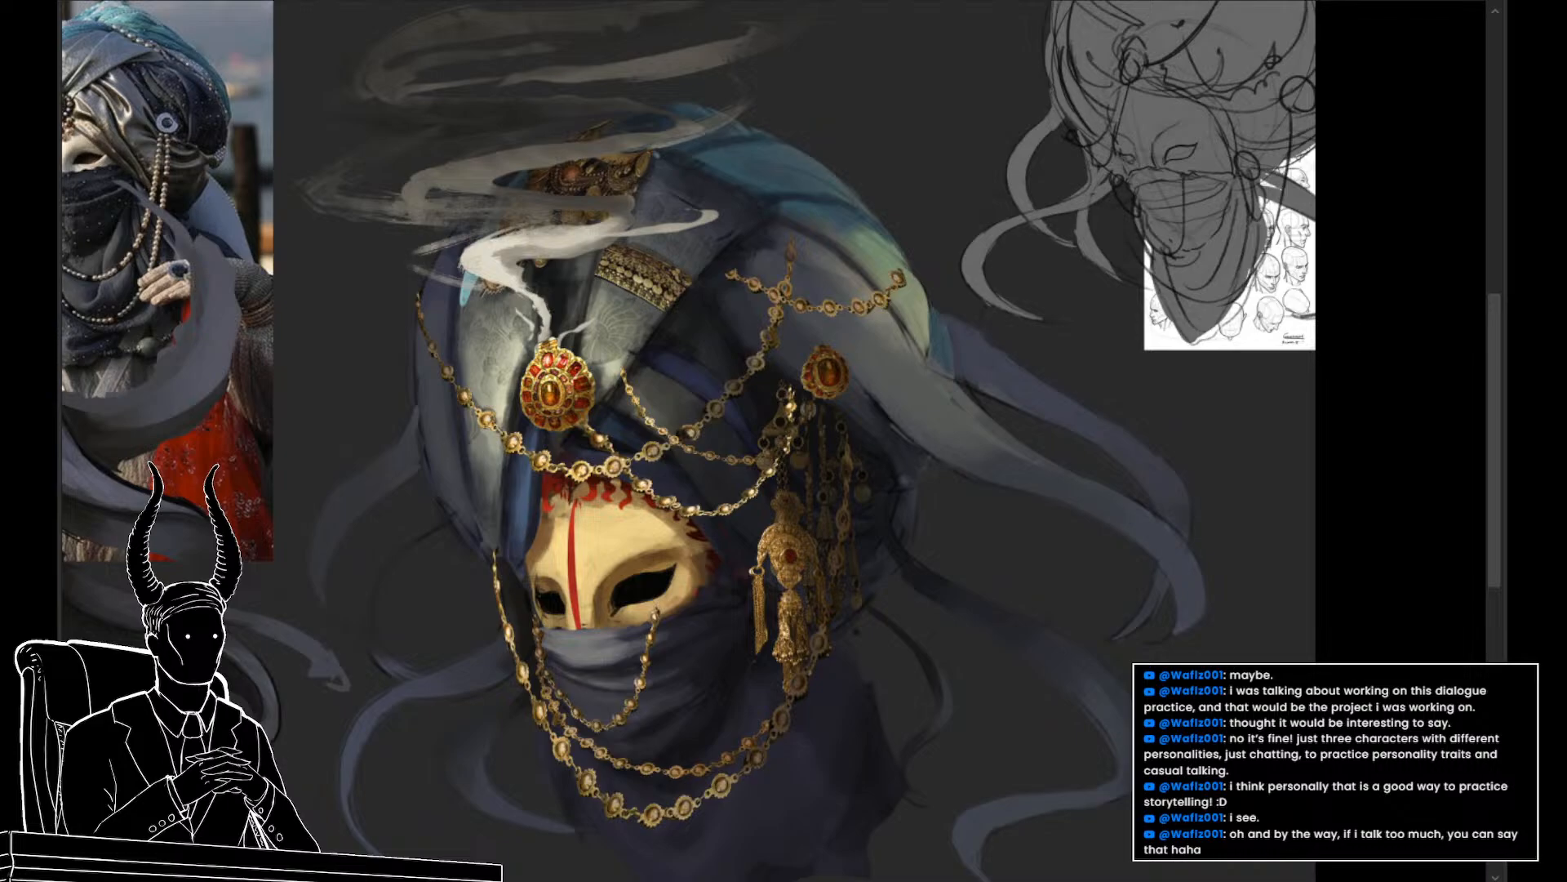
left_click_drag(702, 507, 776, 458)
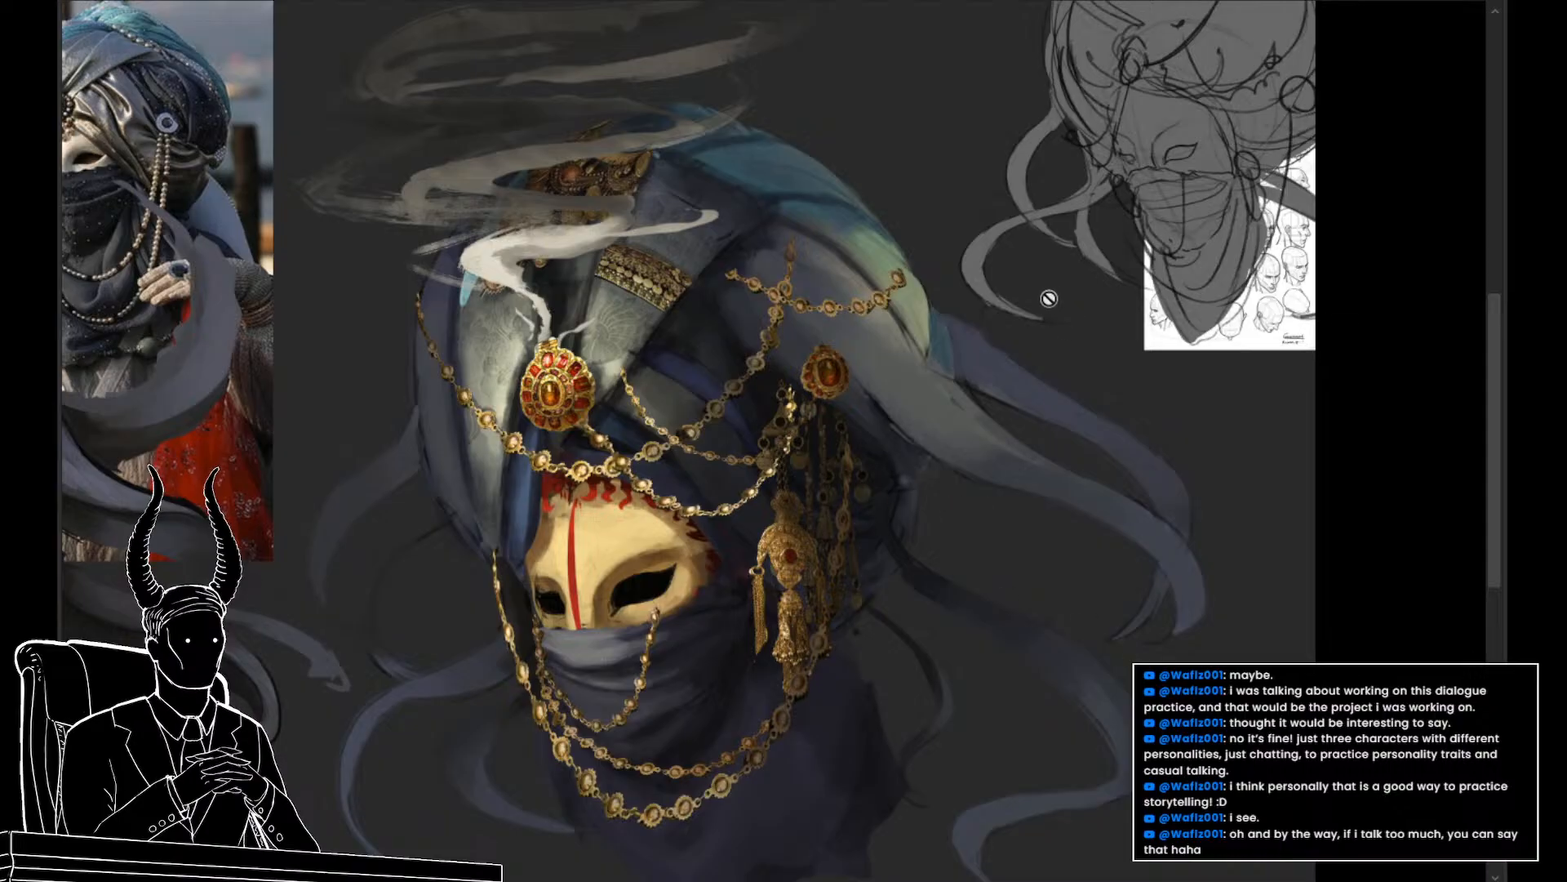
scroll(893, 449, "up", 5)
scroll(937, 455, "down", 3)
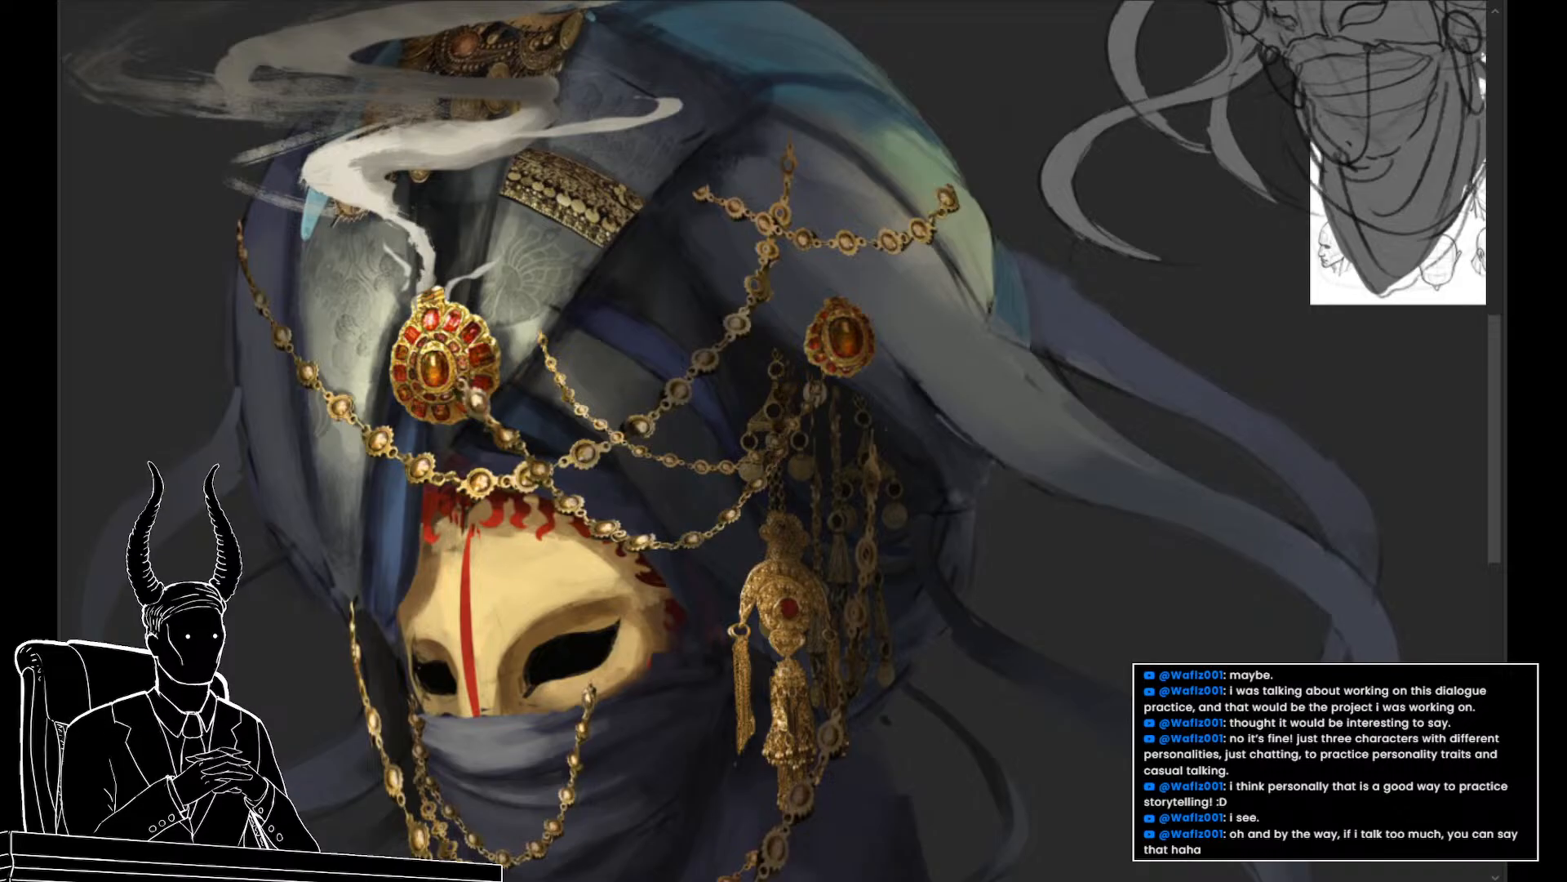
key("ctrl+z")
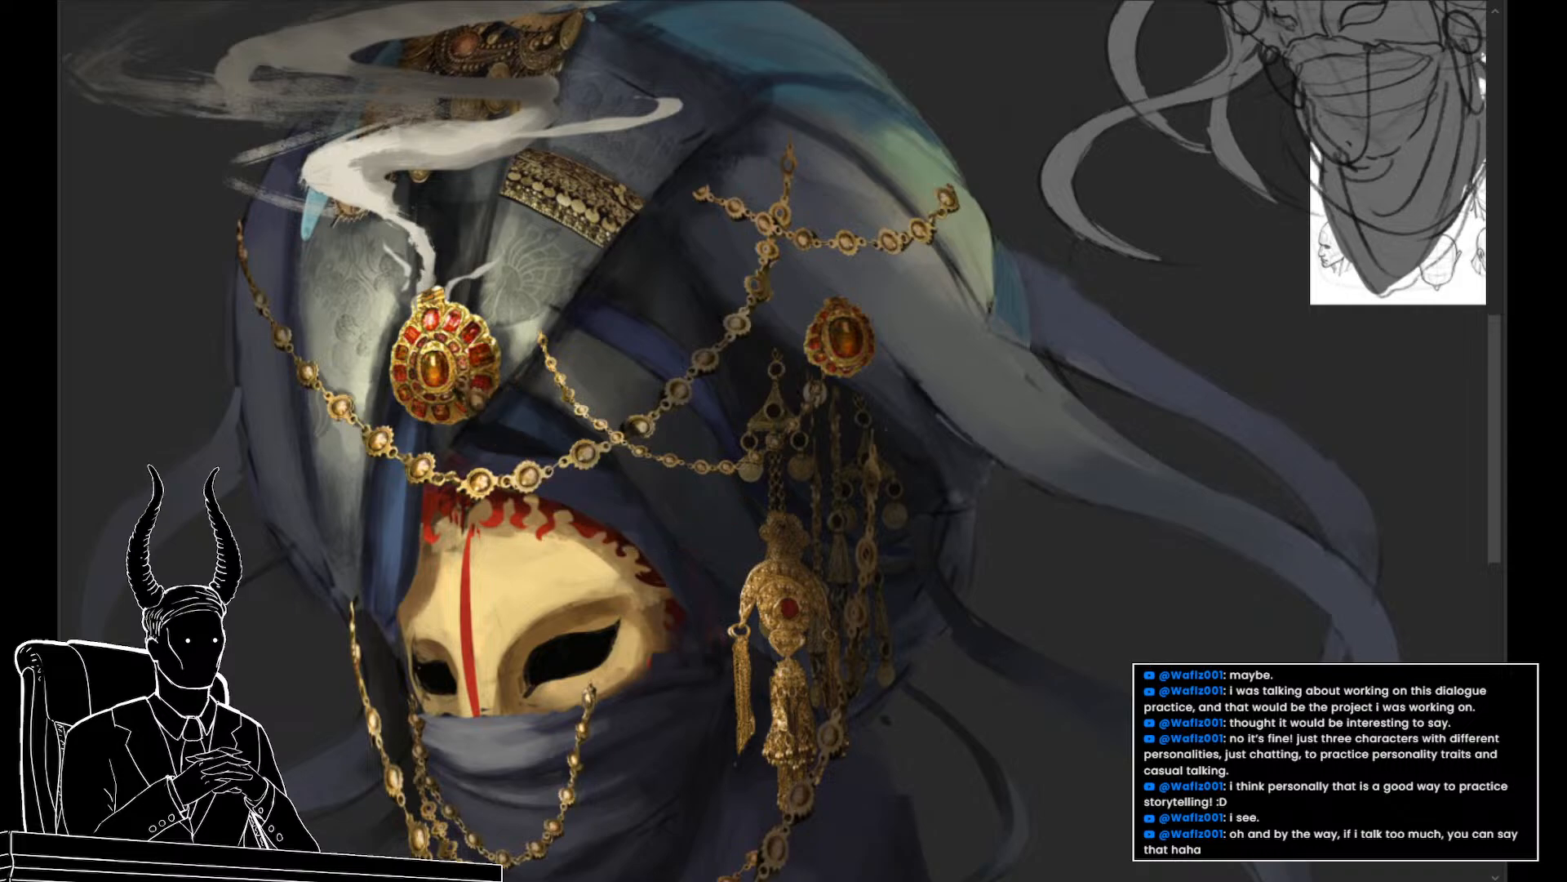
Restore the curved lower forehead chain and continue it up in front of the hanging ornaments, checking it against the whole painting
key("ctrl+shift+z")
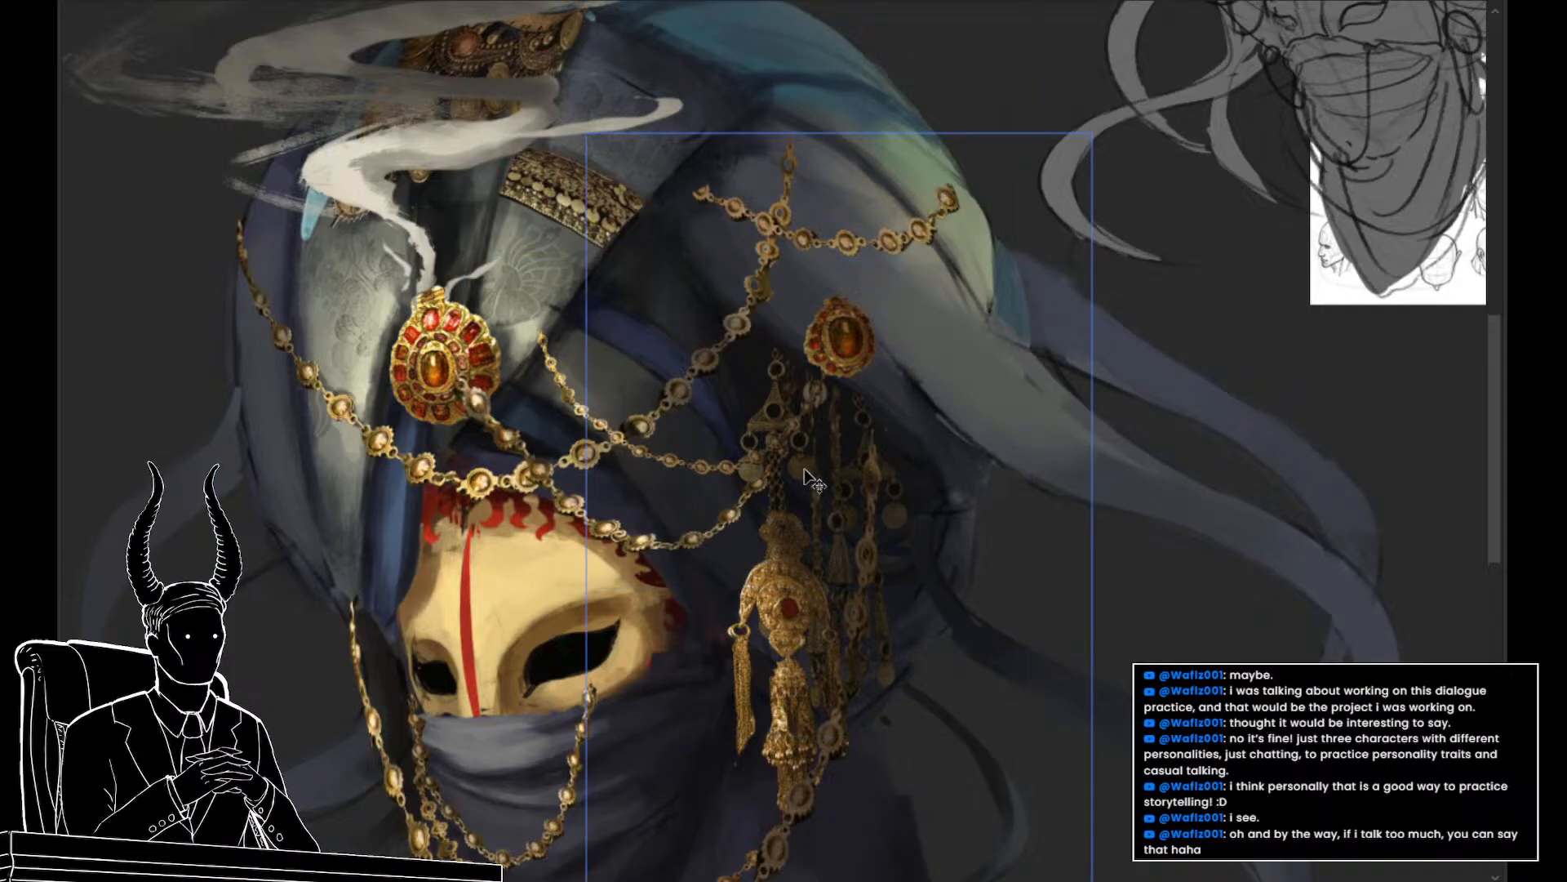
mouse_move(804, 476)
left_mouse_down()
mouse_move(821, 487)
mouse_move(806, 477)
left_mouse_up()
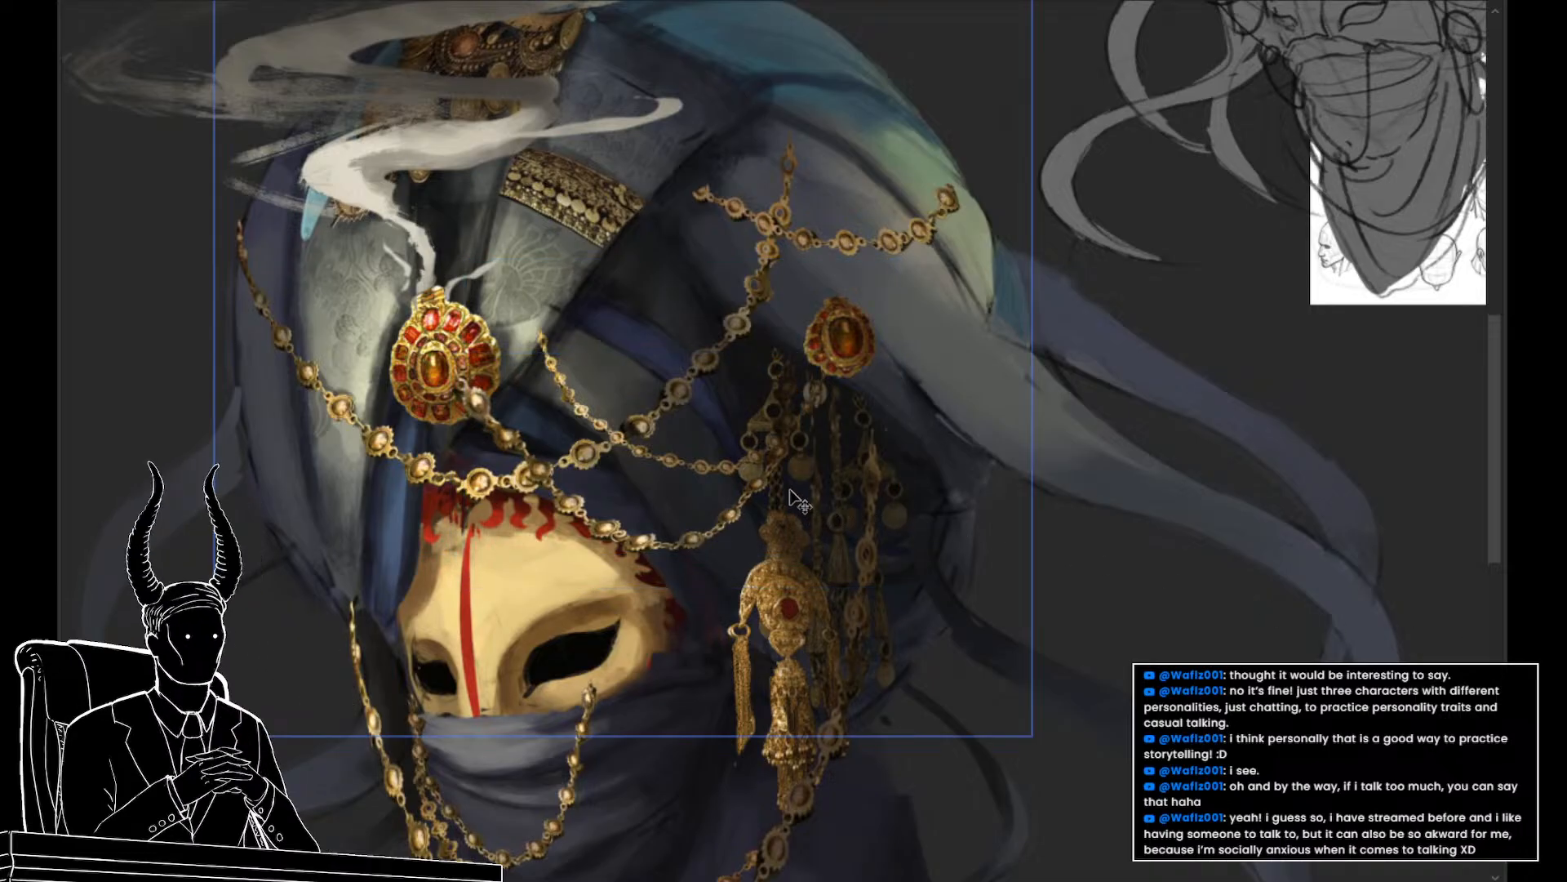
key("b")
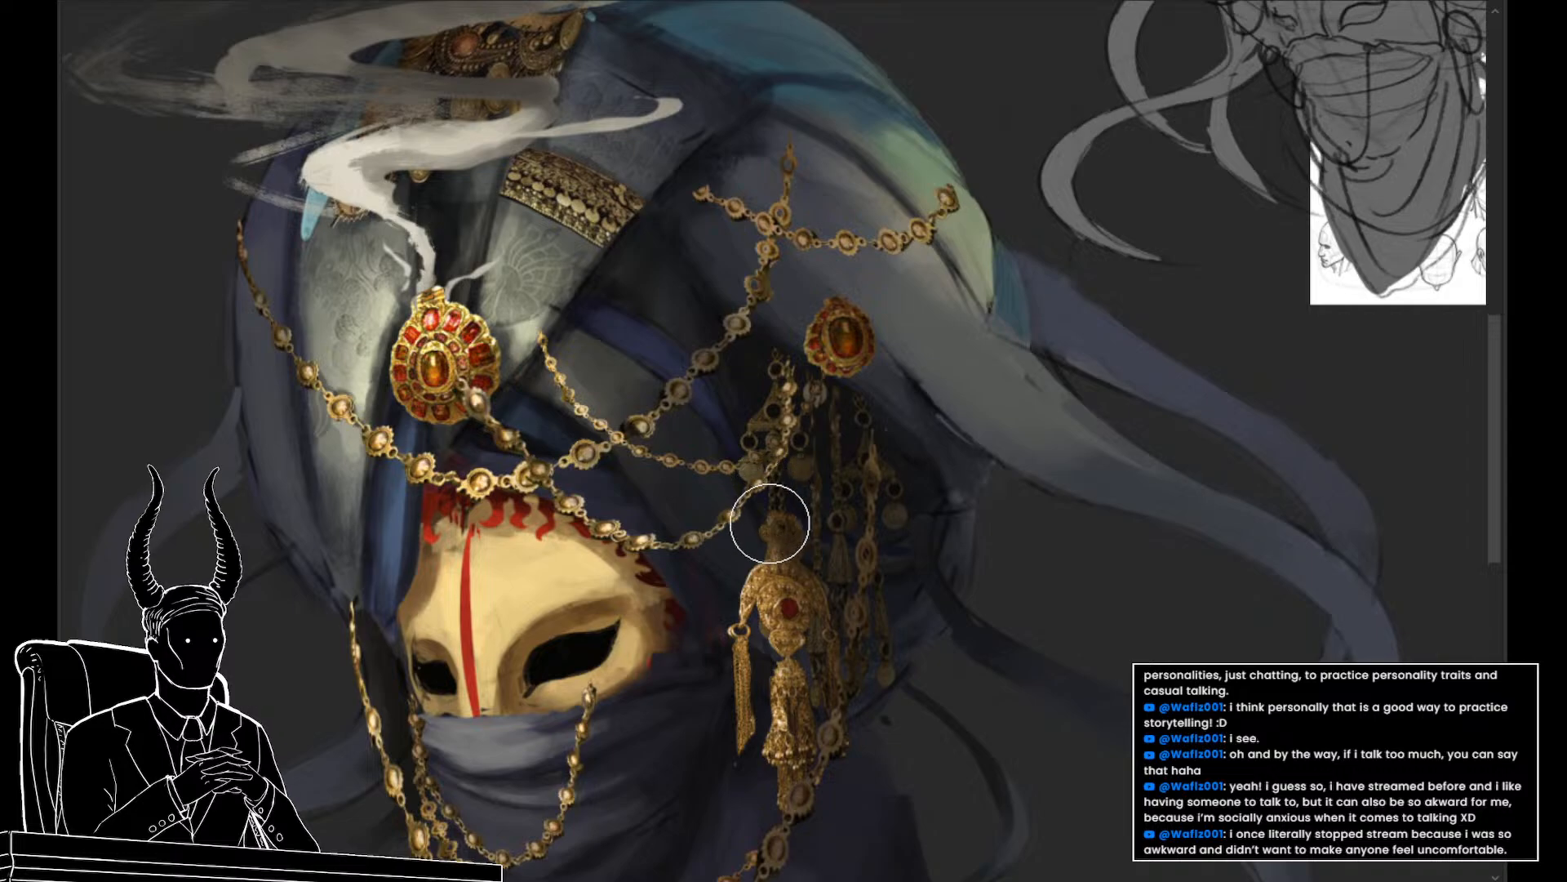
left_click_drag(1215, 564, 977, 590)
left_click_drag(872, 579, 986, 574)
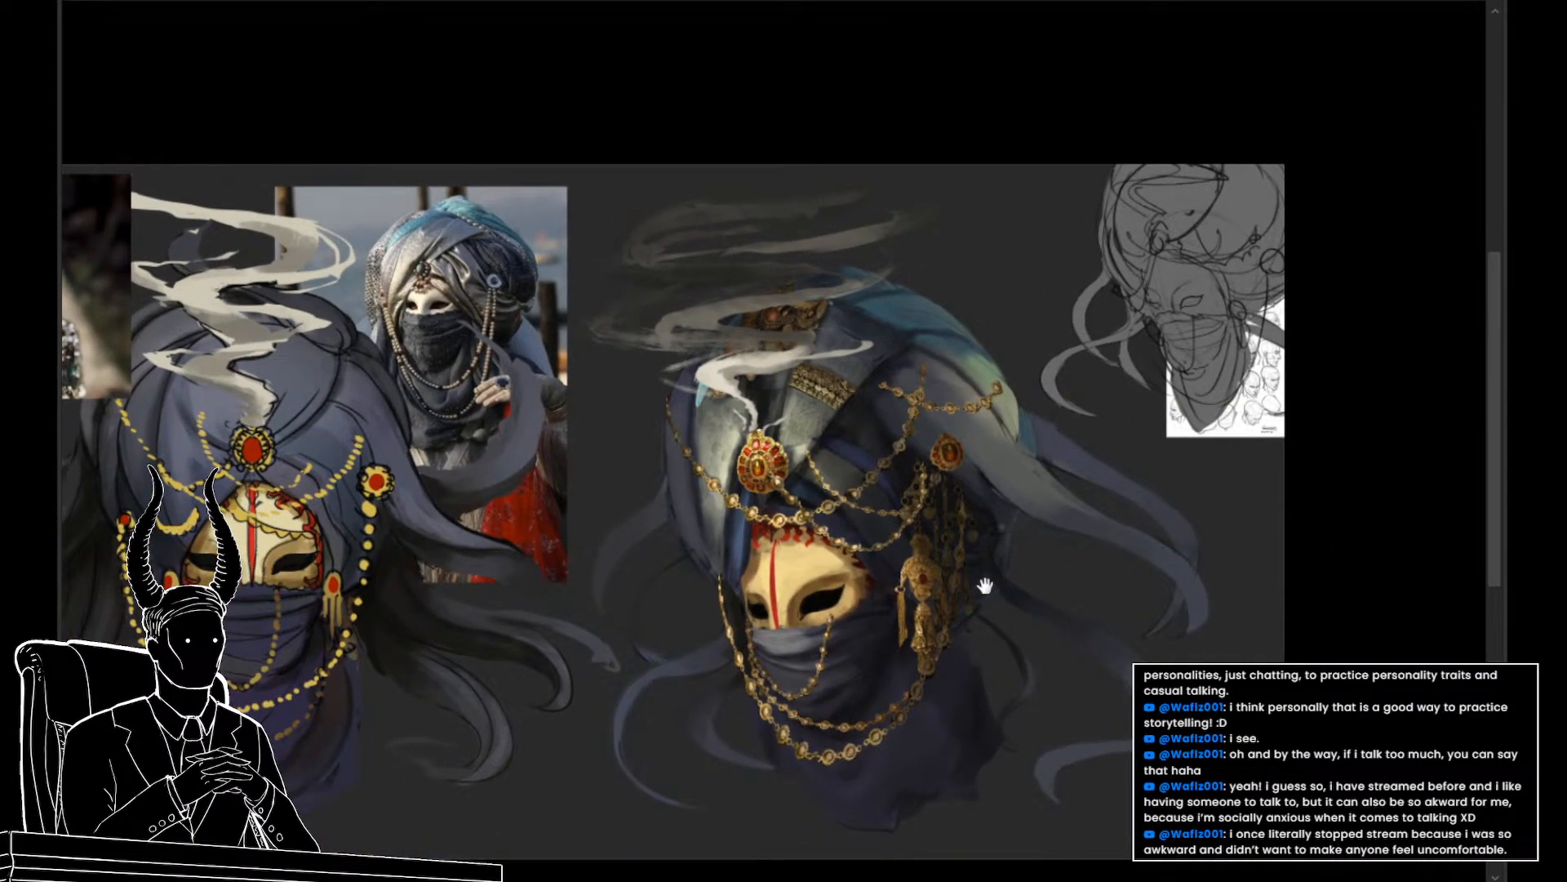
left_click_drag(933, 545, 975, 558)
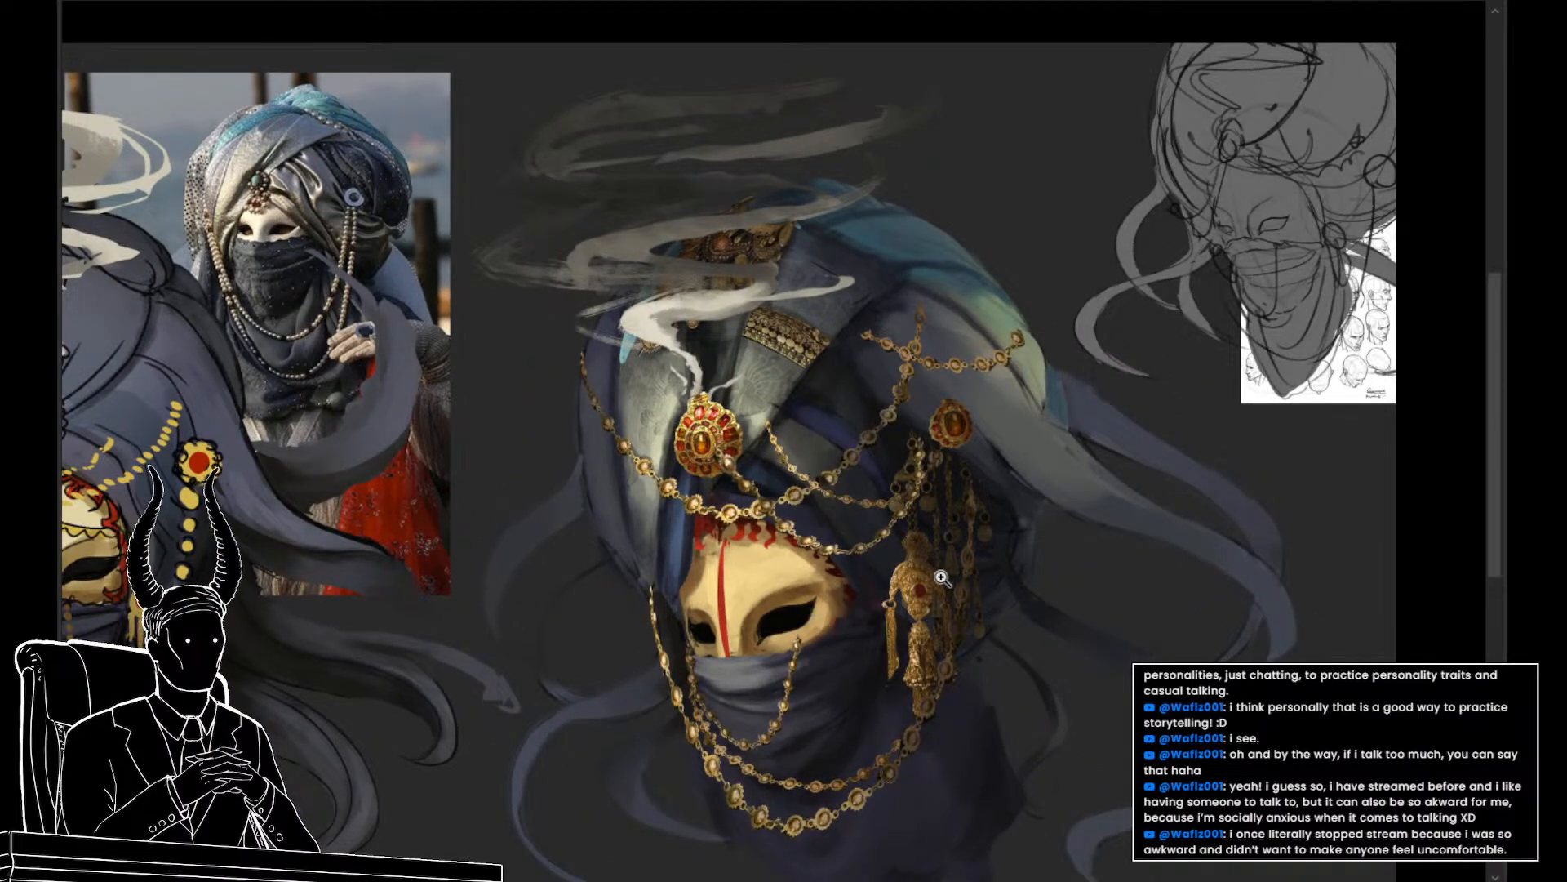
left_click_drag(945, 578, 1011, 602)
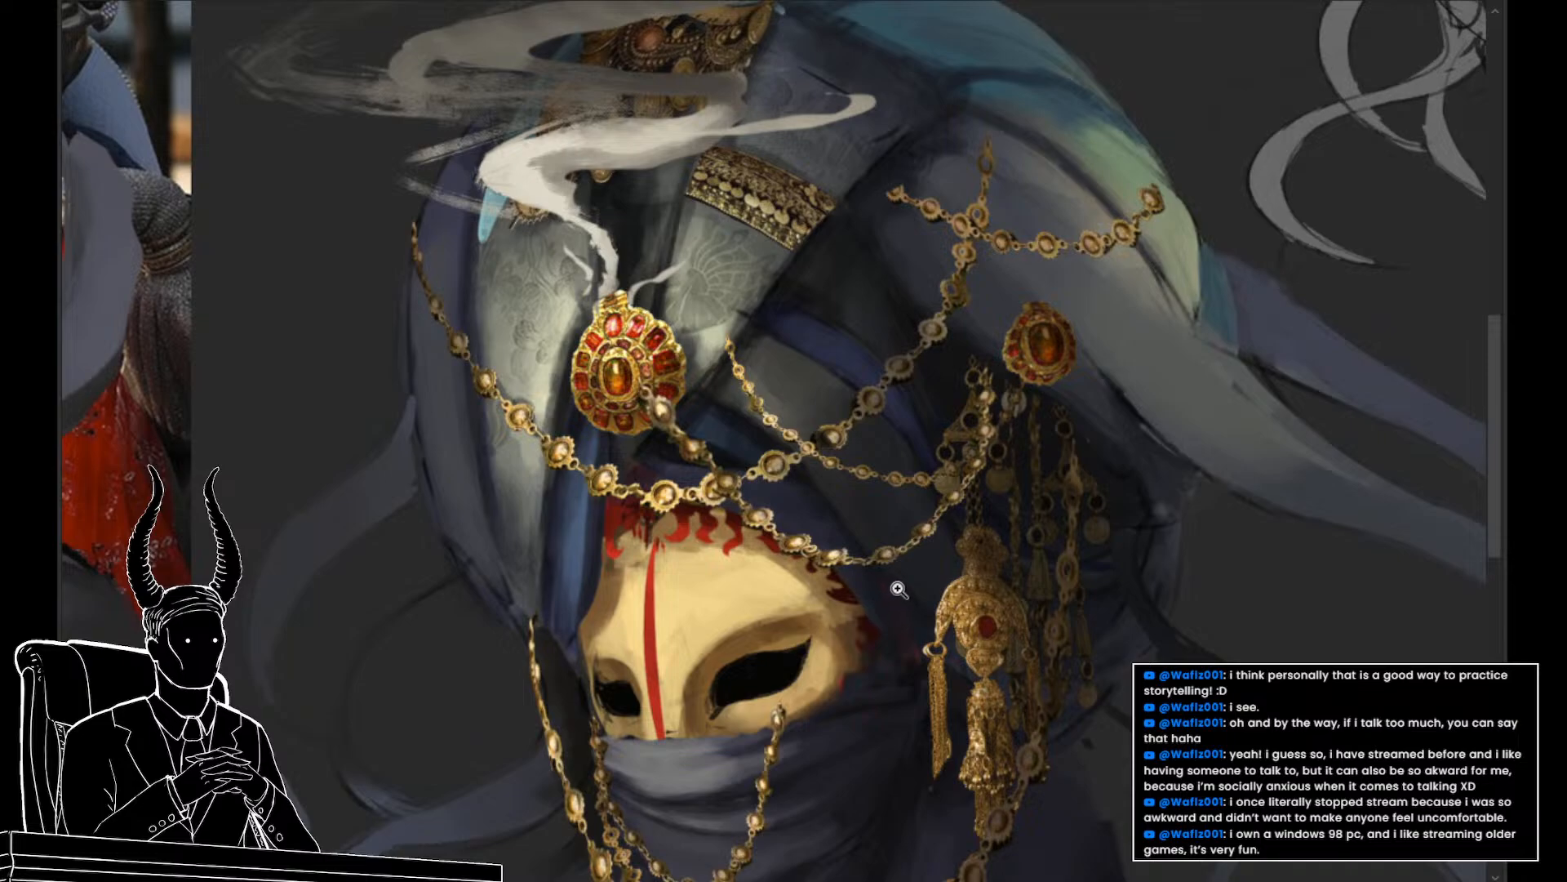
Bring the round red forehead brooch in front of the chain end that overlaps it
mouse_move(888, 587)
left_mouse_down()
mouse_move(841, 587)
mouse_move(880, 587)
left_mouse_up()
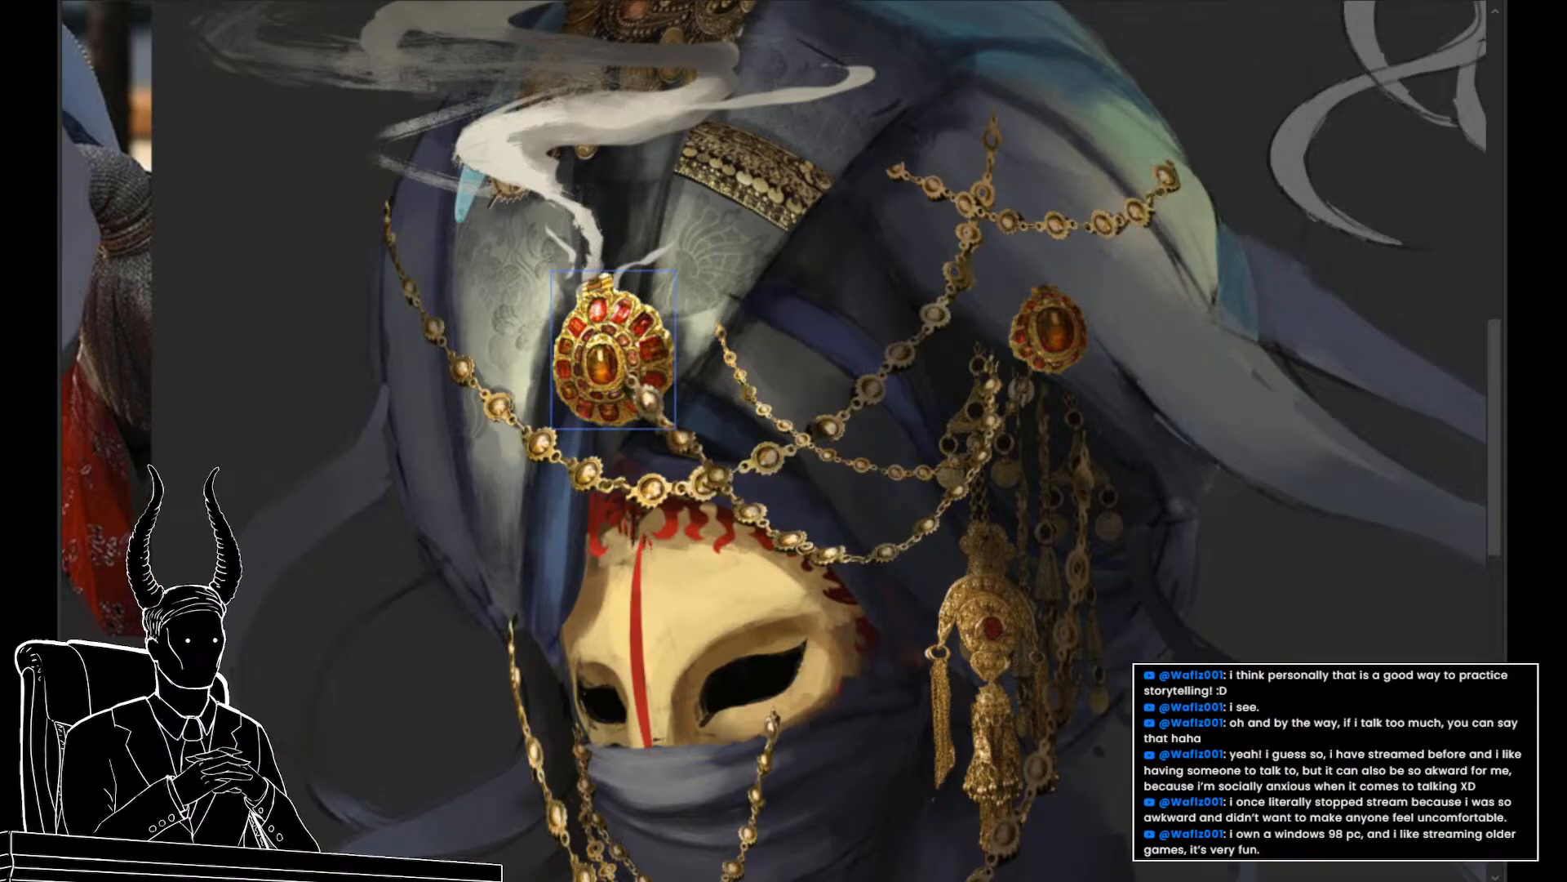
key("ctrl+]")
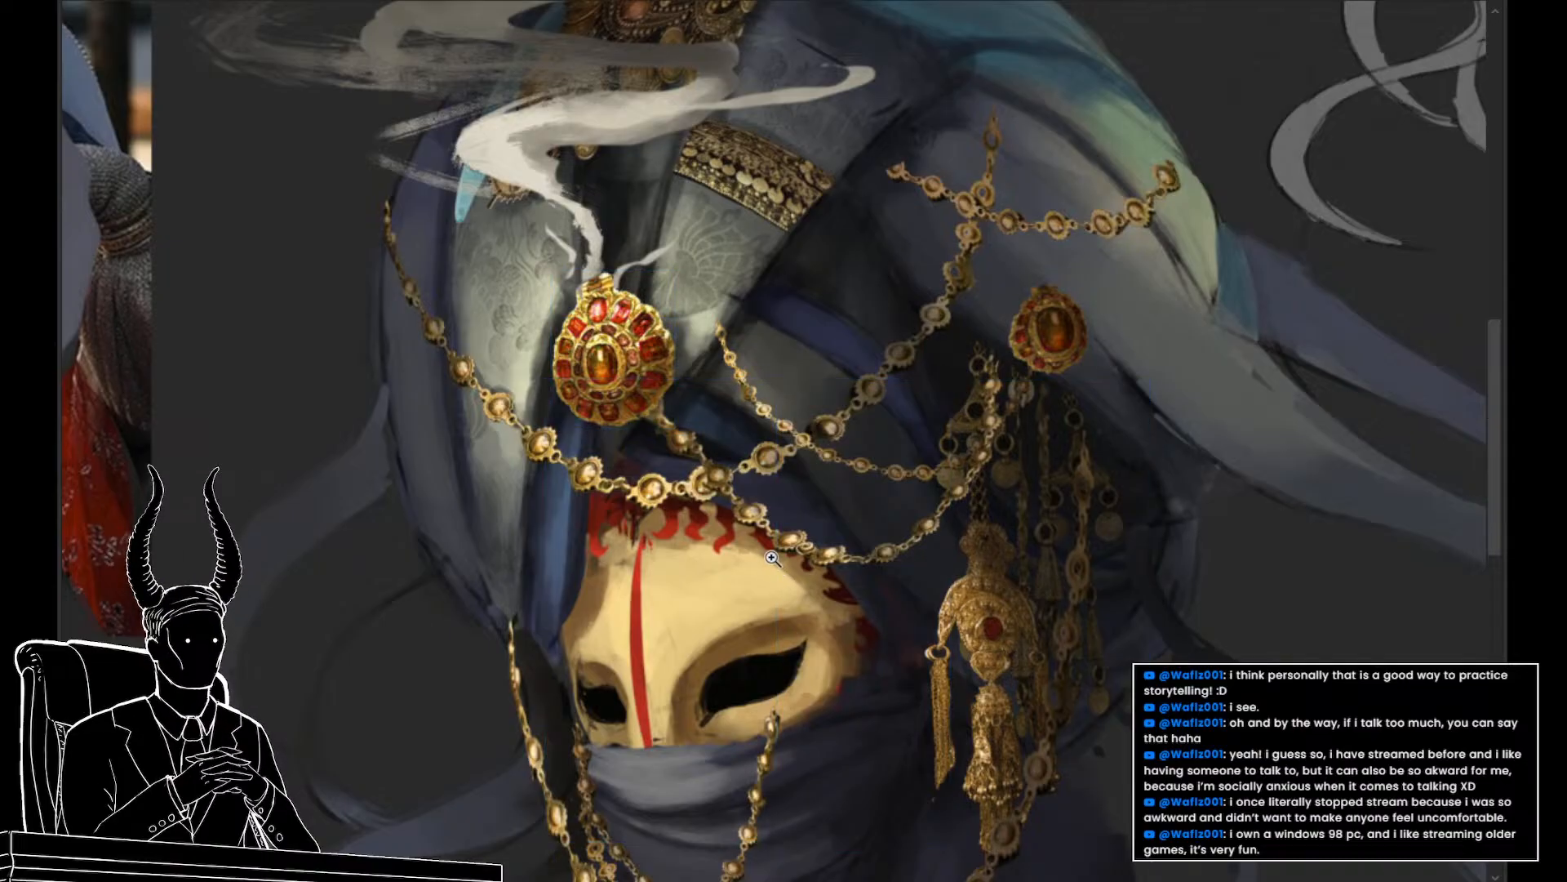
left_click_drag(772, 558, 741, 549)
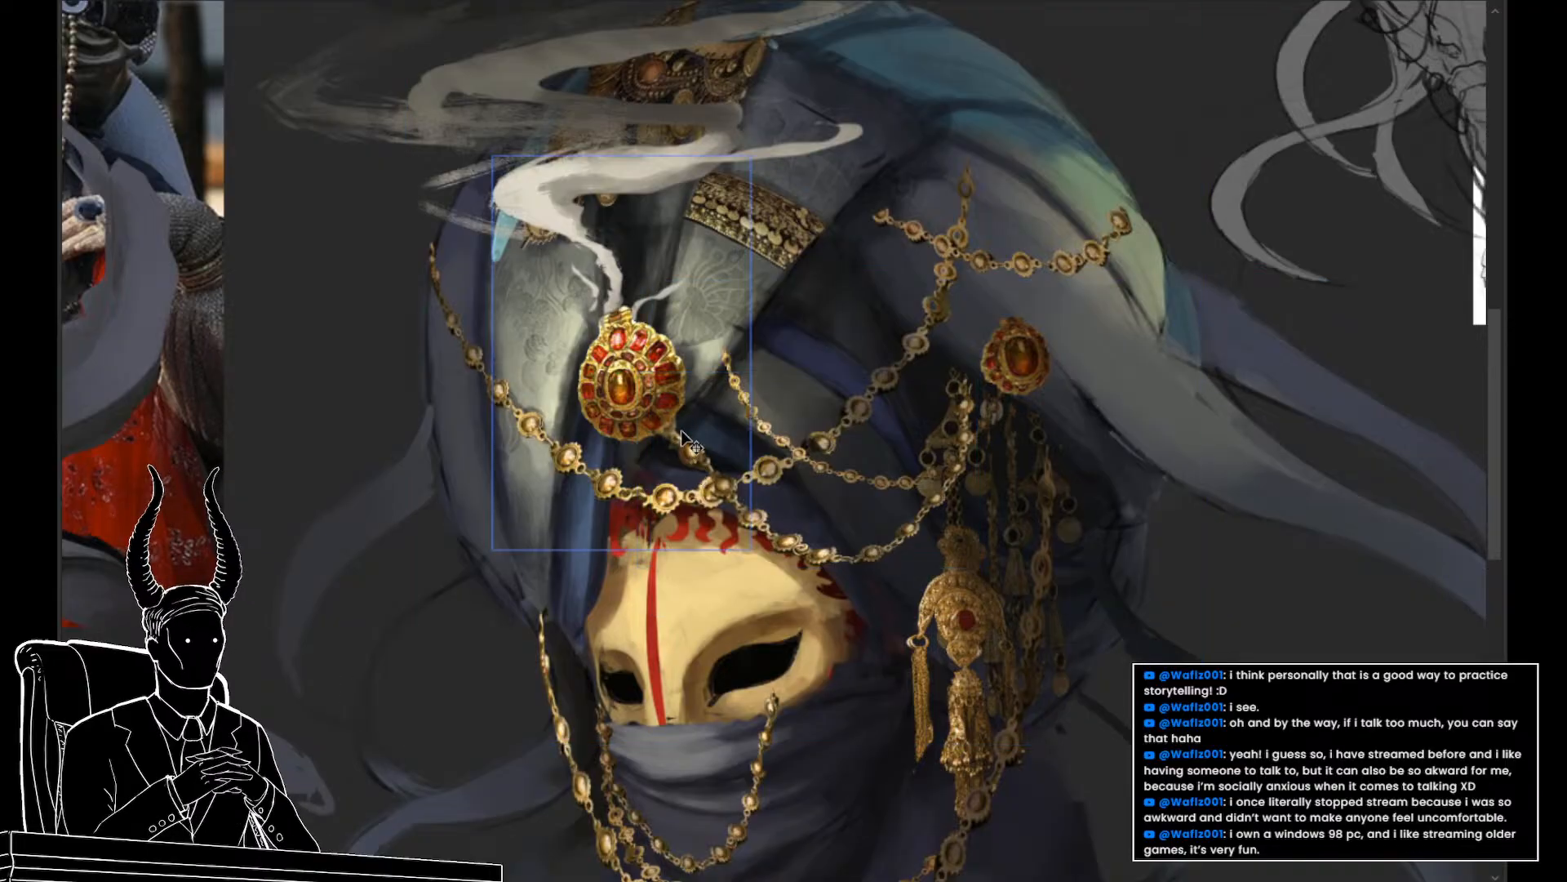
Lasso the chain section just below the forehead brooch and warp it into a smoother downward curve
key("b")
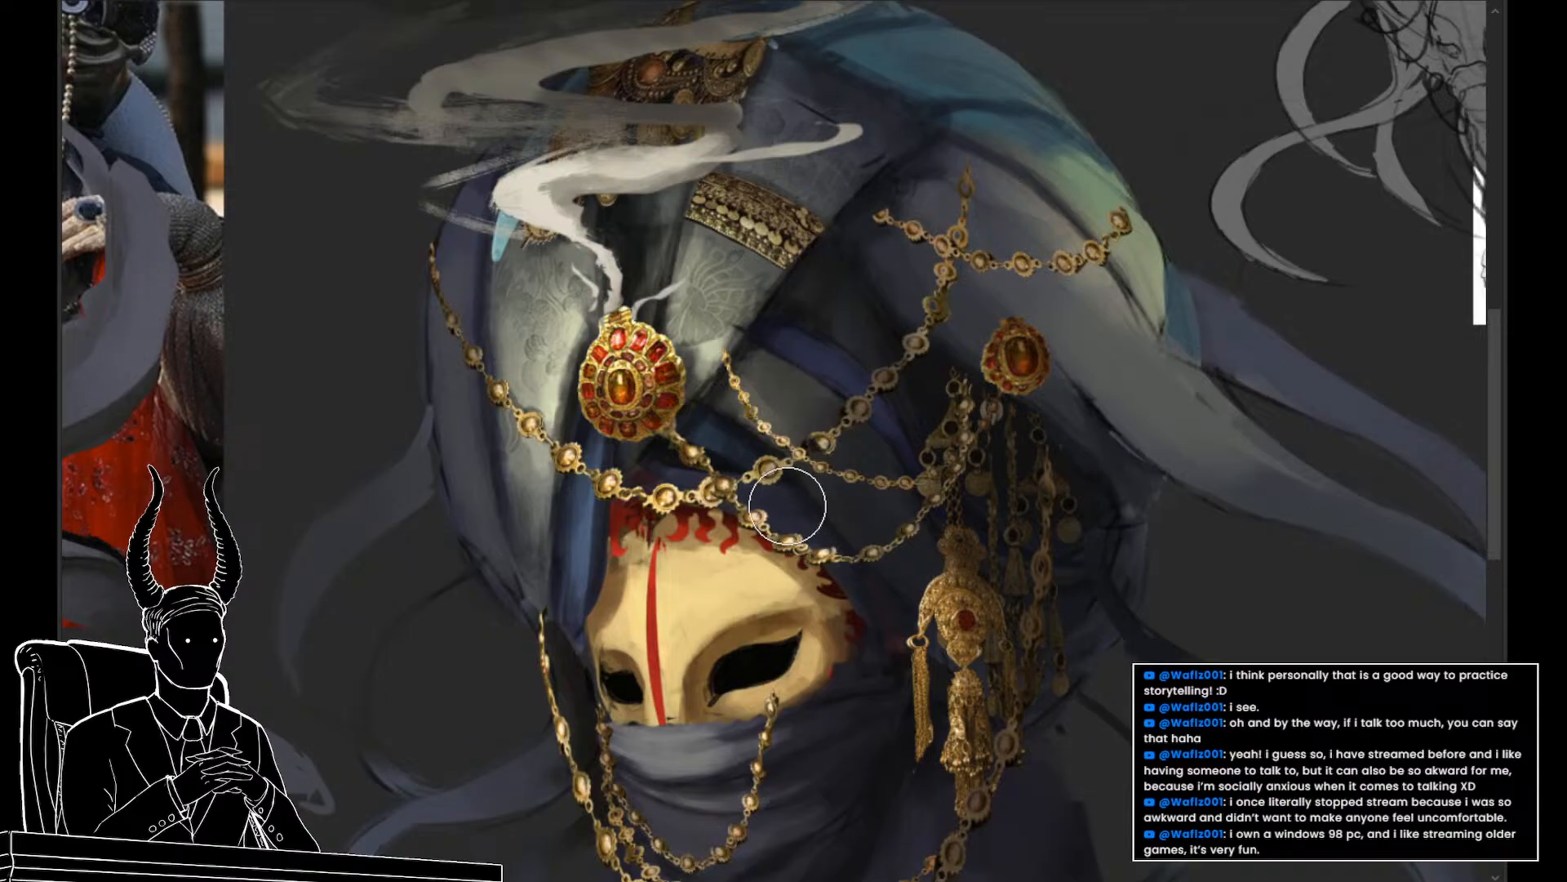
left_click_drag(784, 509, 710, 529)
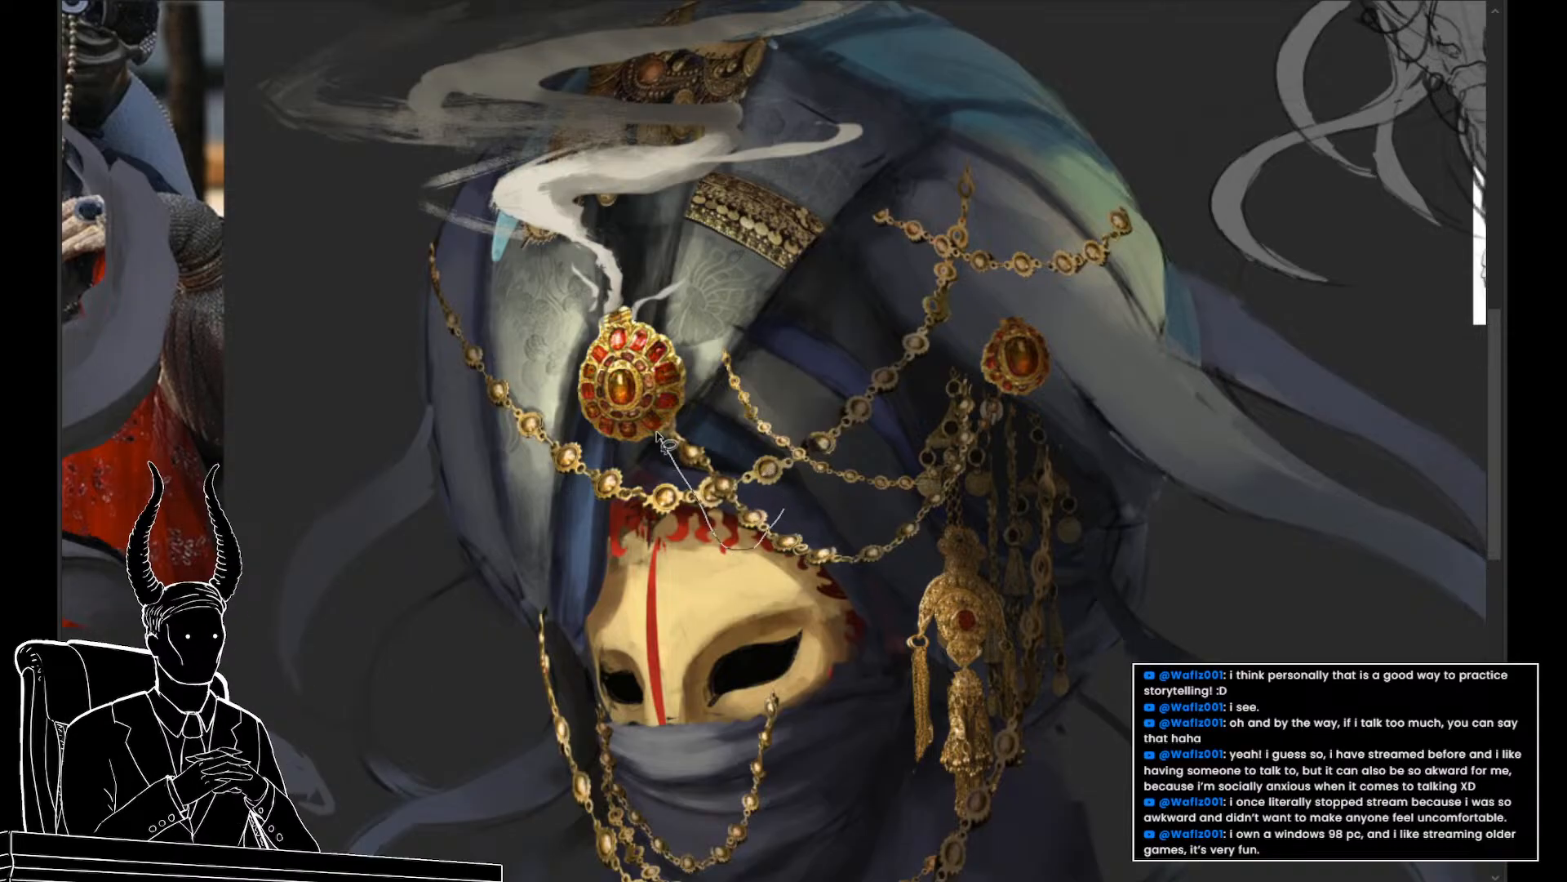
left_click_drag(657, 432, 754, 478)
key("ctrl+t")
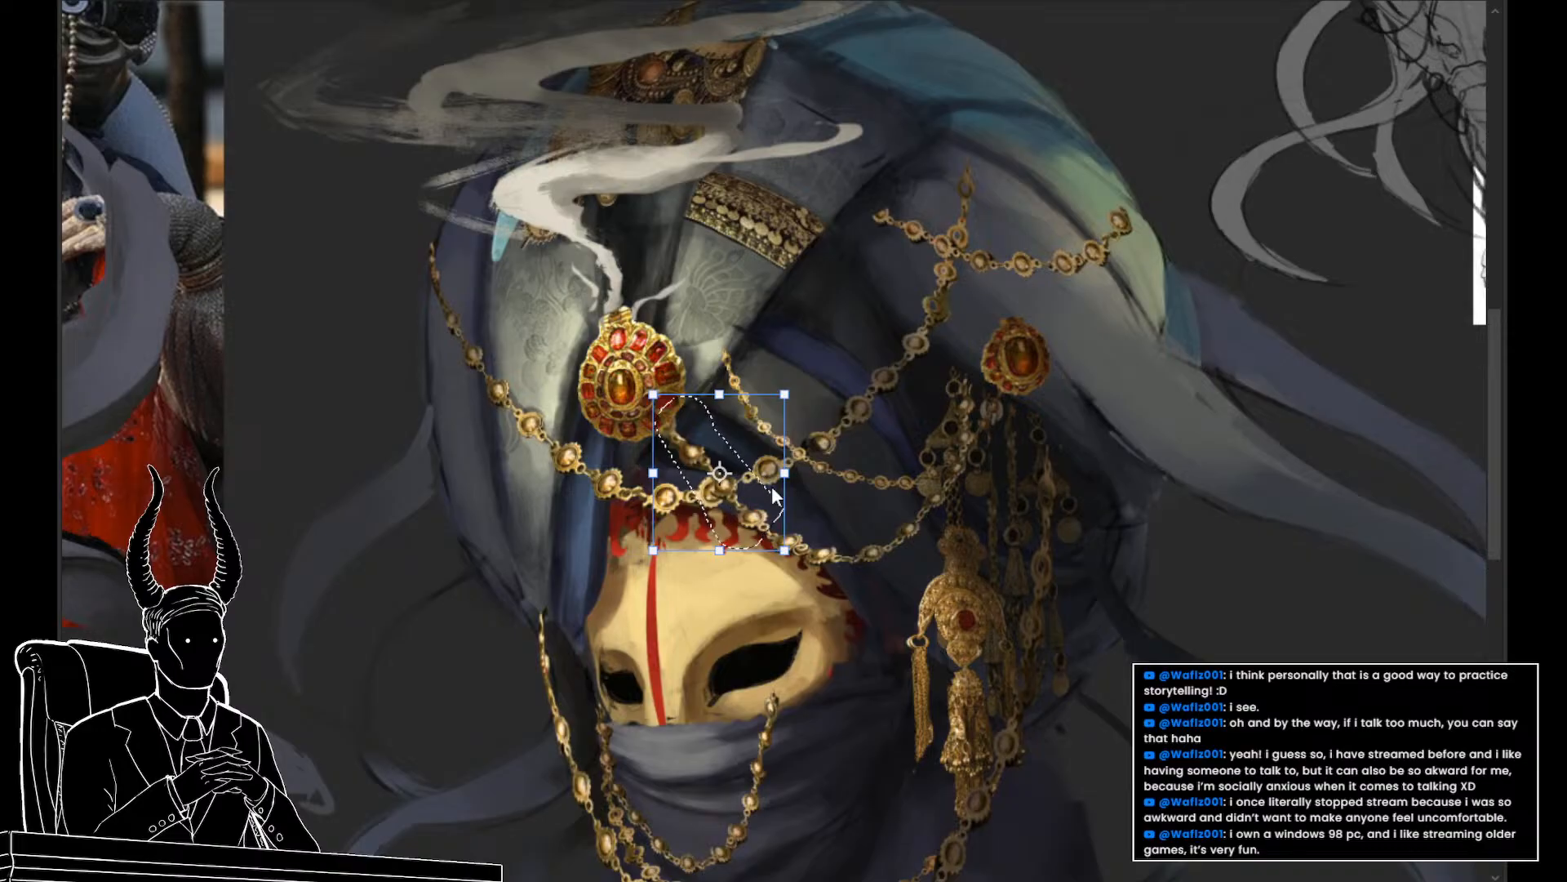
left_click(788, 658)
mouse_move(701, 482)
left_mouse_down()
mouse_move(685, 478)
mouse_move(693, 495)
left_mouse_up()
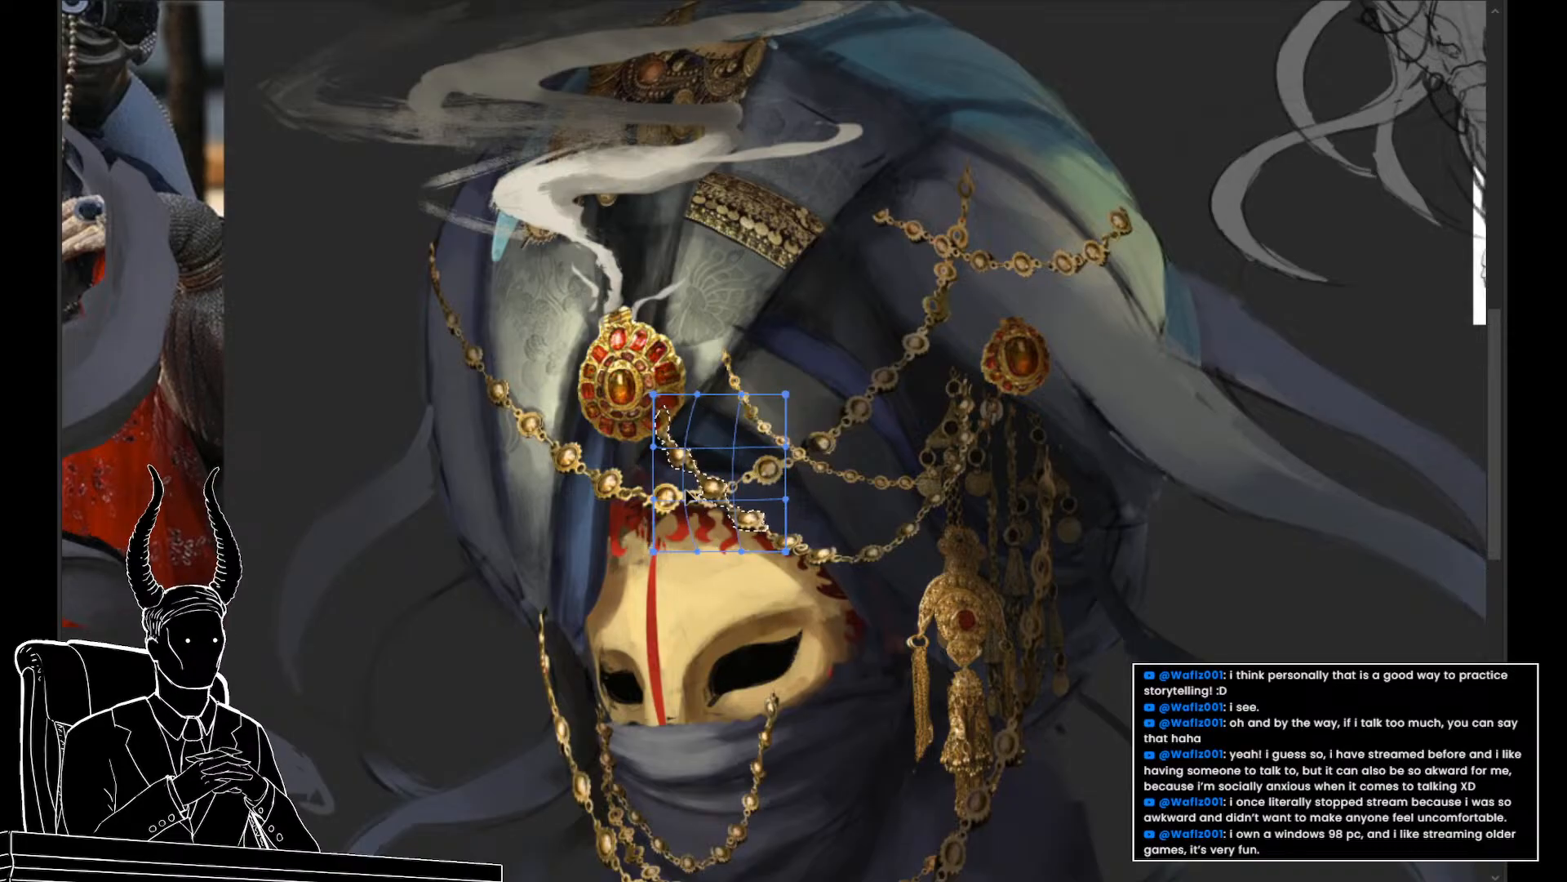
key("Return")
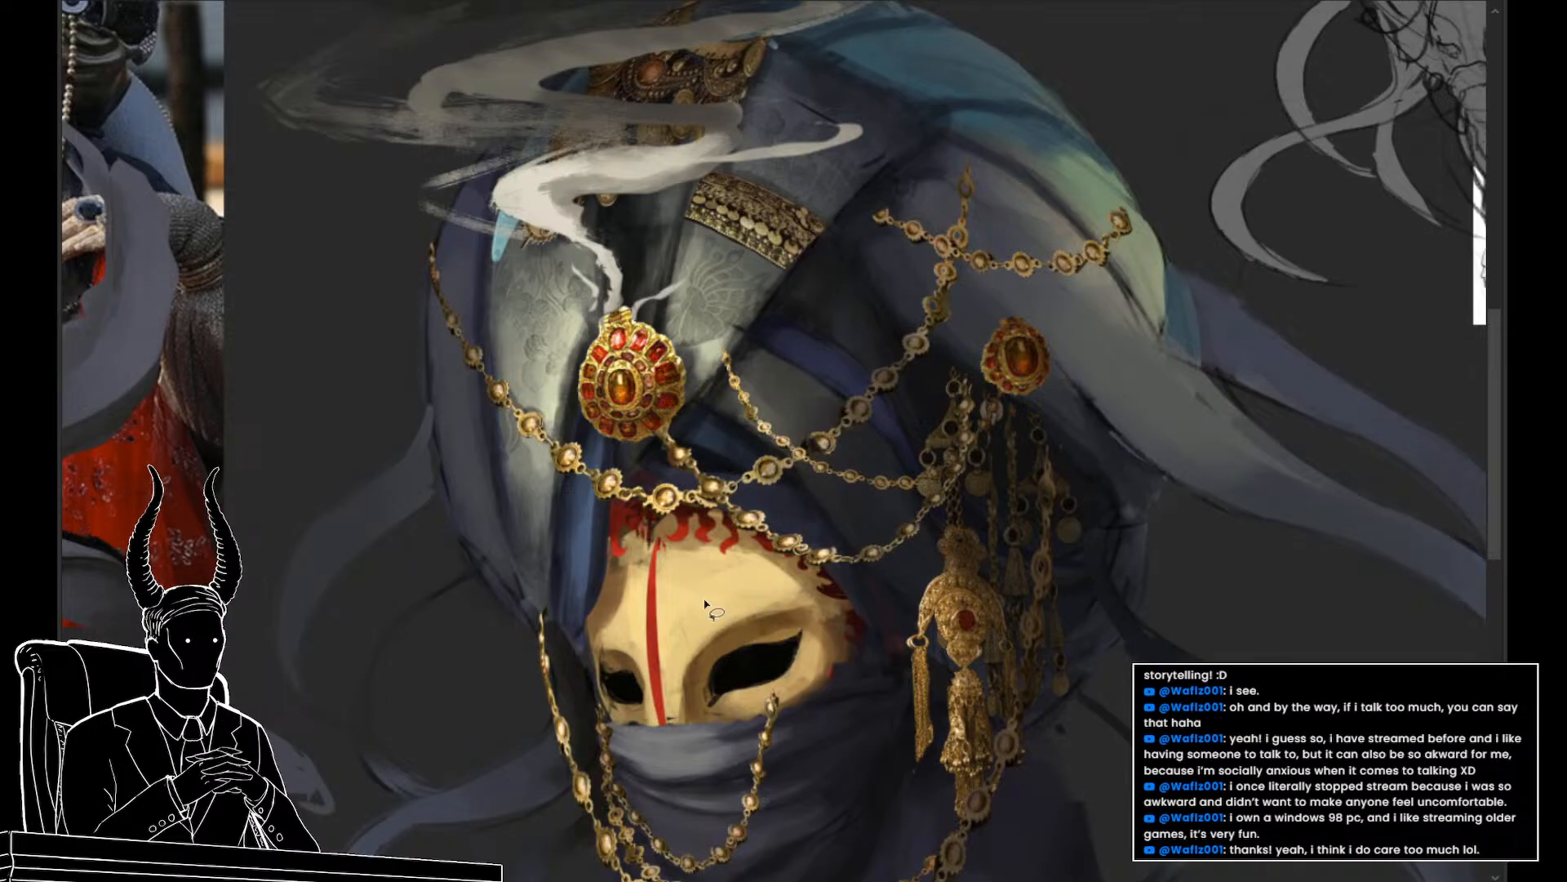
Lasso the chain links above the mask's right-hand eye and warp them into an even sag
left_click_drag(894, 613, 850, 612)
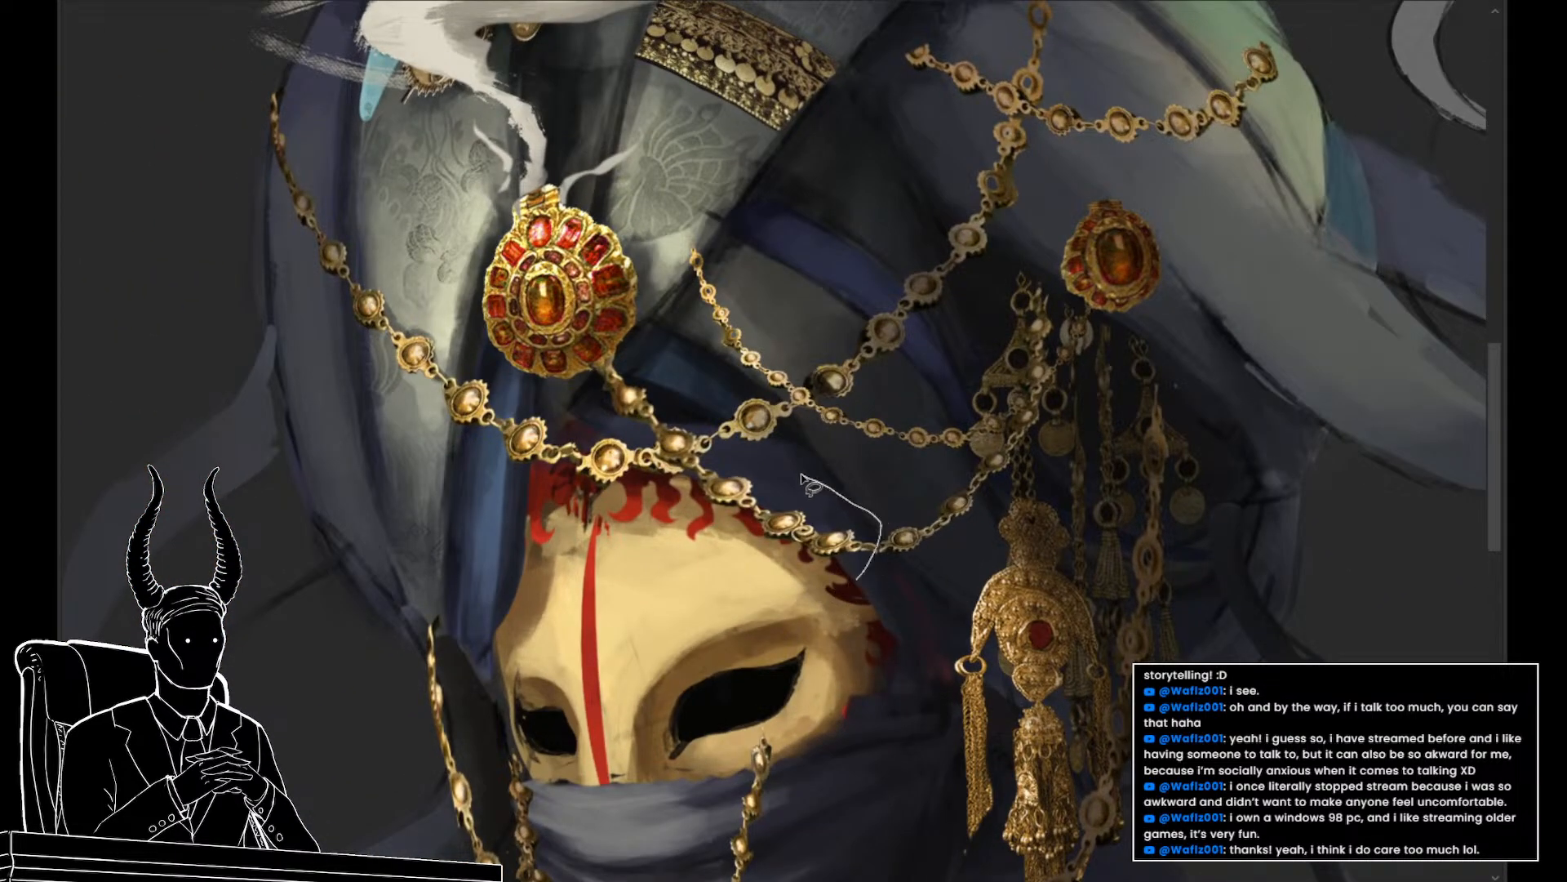
mouse_move(768, 496)
left_mouse_down()
mouse_move(739, 555)
mouse_move(849, 578)
left_mouse_up()
key("ctrl+t")
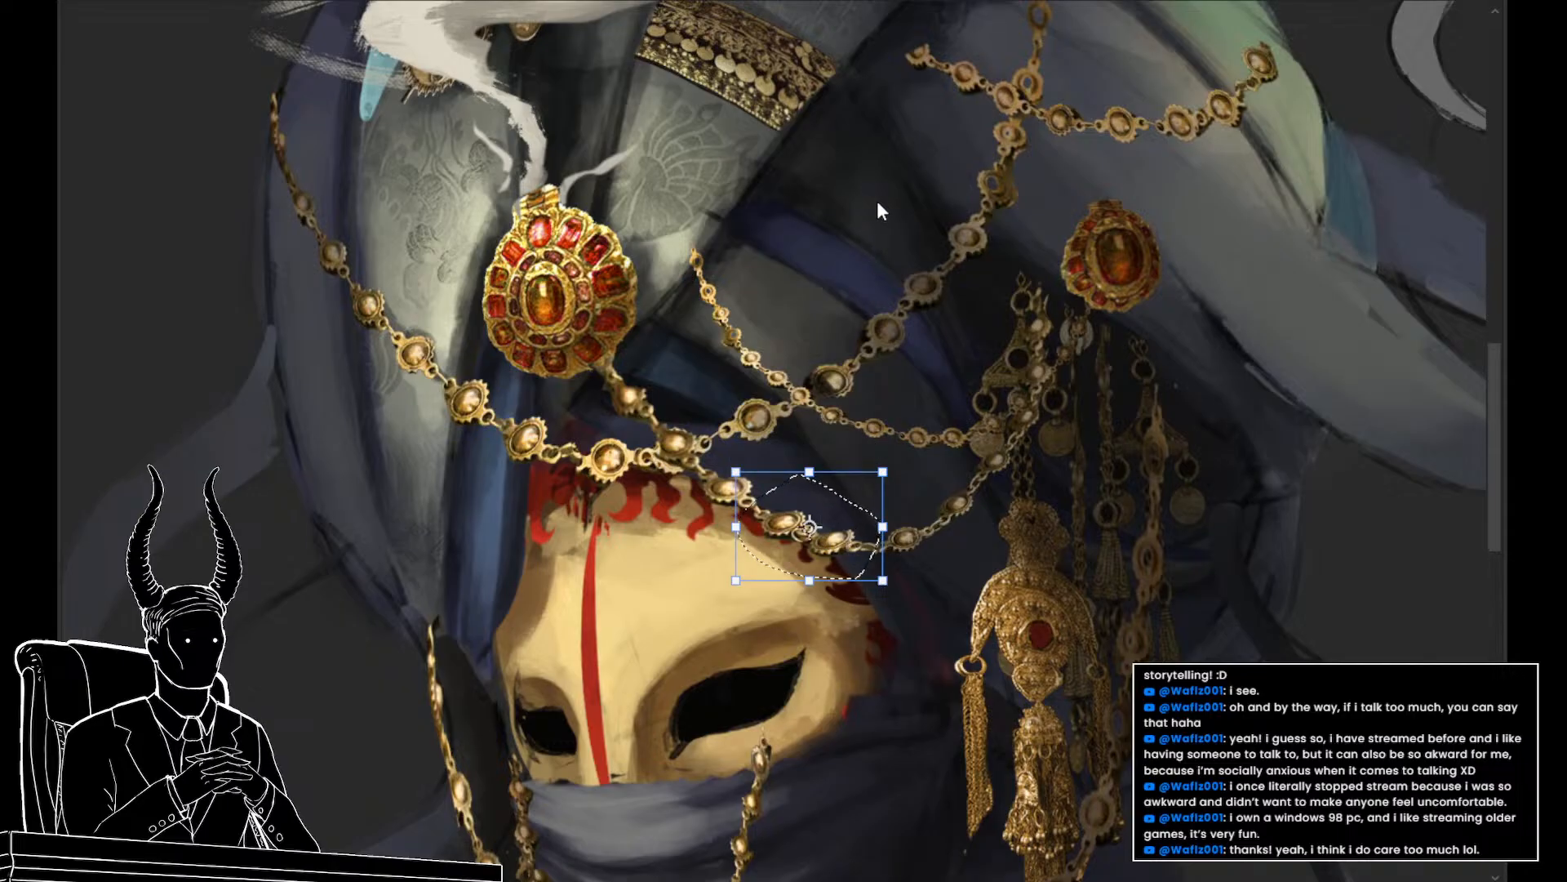
right_click(808, 527)
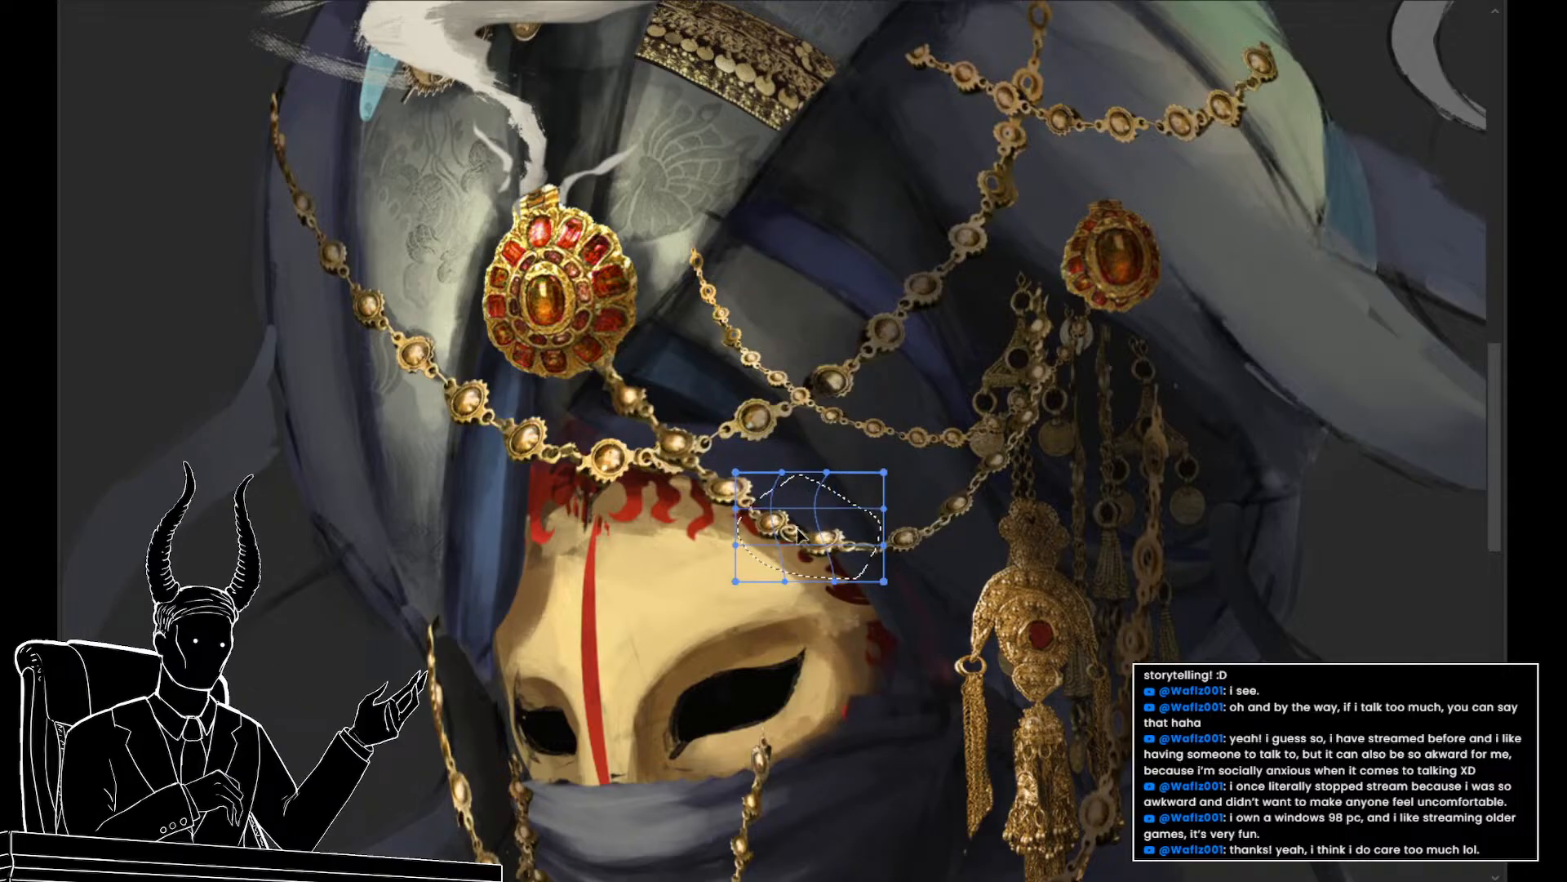
left_click_drag(796, 535, 802, 555)
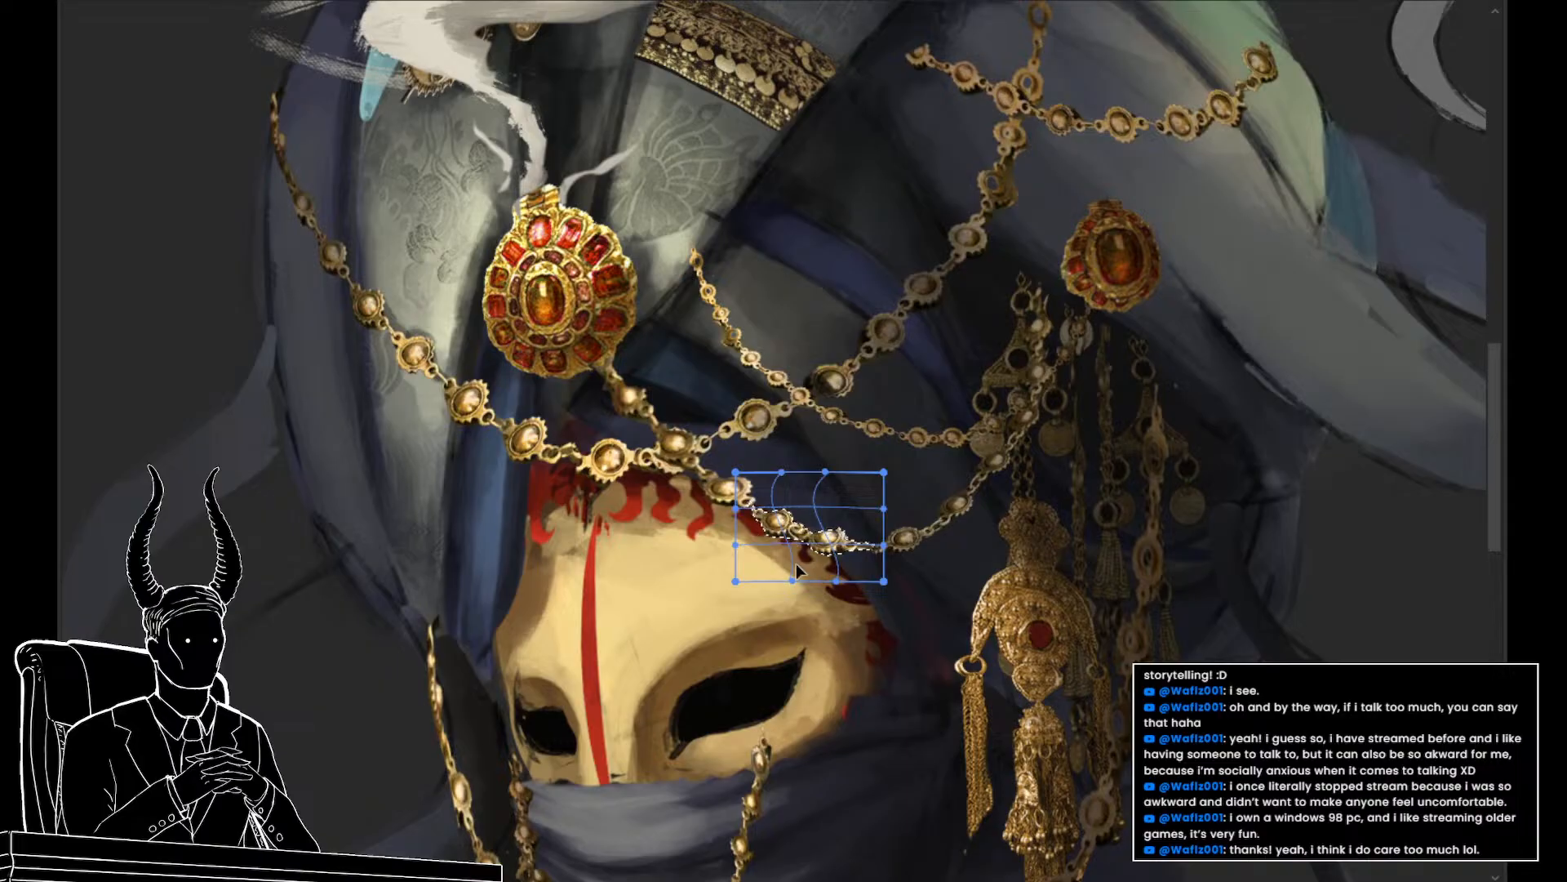
key("Return")
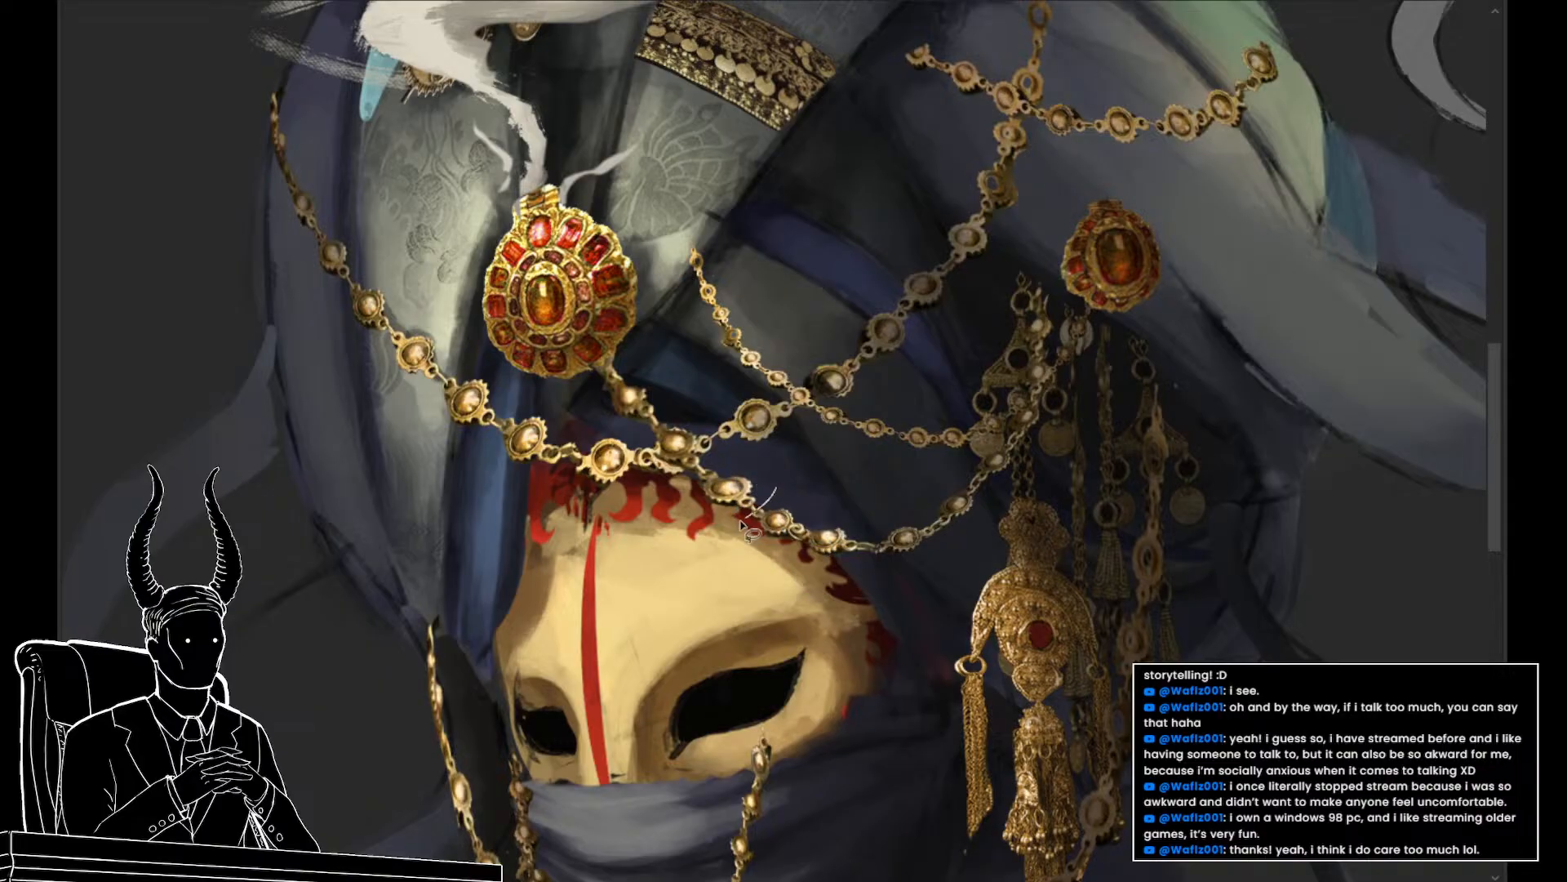
Lasso the links where the chains cross above the mask and warp them slightly to smooth the curve
mouse_move(745, 529)
left_mouse_down()
mouse_move(641, 454)
mouse_move(780, 481)
mouse_move(786, 500)
mouse_move(749, 471)
mouse_move(733, 515)
mouse_move(724, 474)
mouse_move(753, 464)
left_mouse_up()
key("ctrl+t")
right_click(786, 499)
left_click(785, 609)
key("Return")
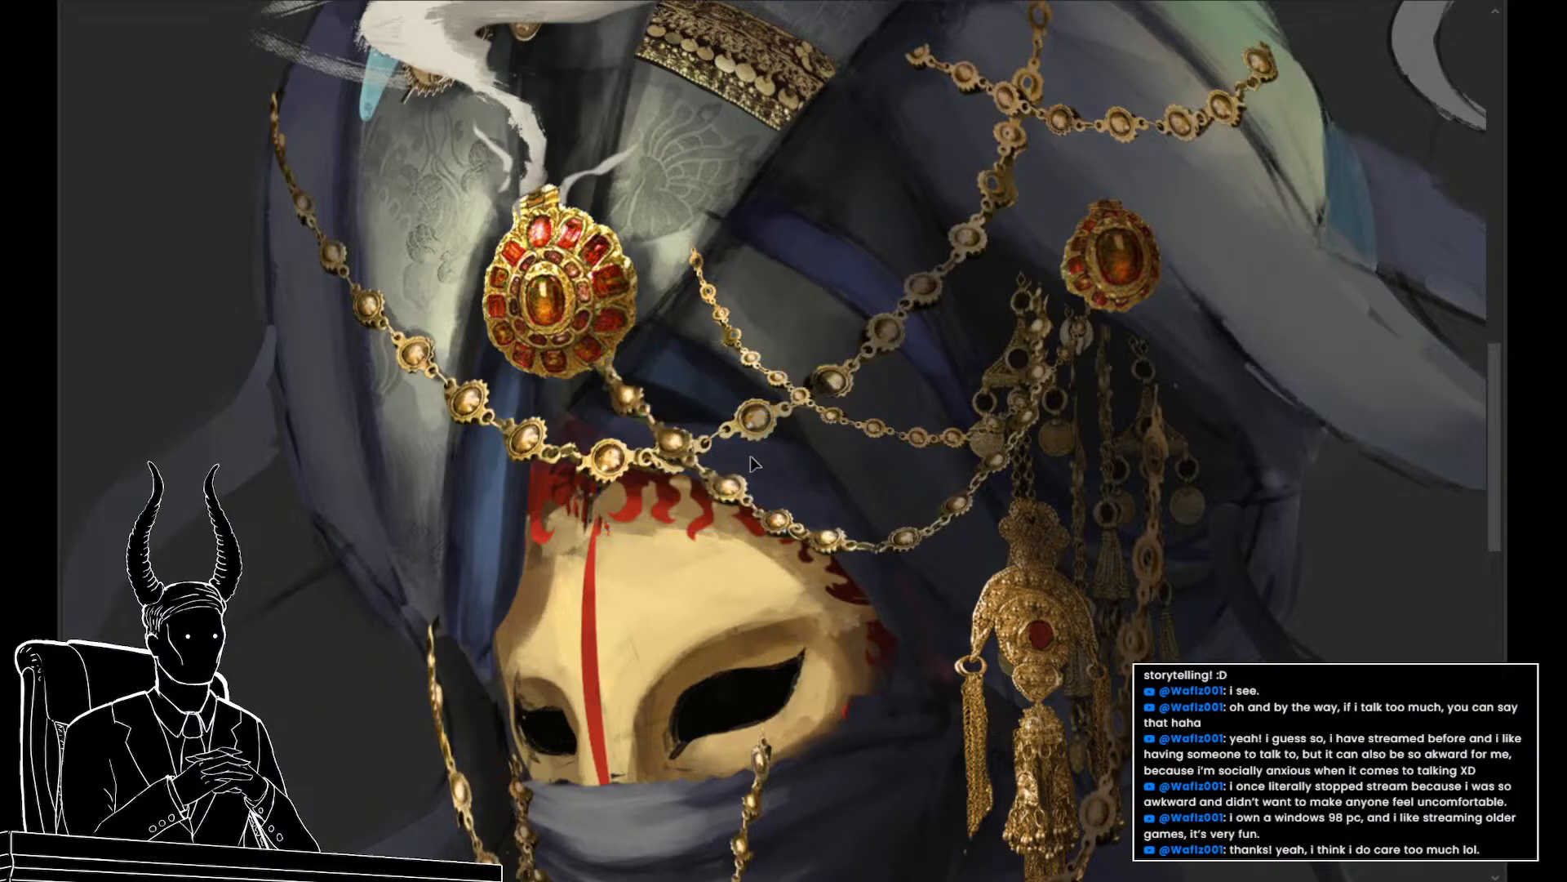
Try duplicating the long chain draped across the turban to brighten it, and undo the duplicate
scroll(755, 490, "down", 5)
scroll(765, 543, "up", 4)
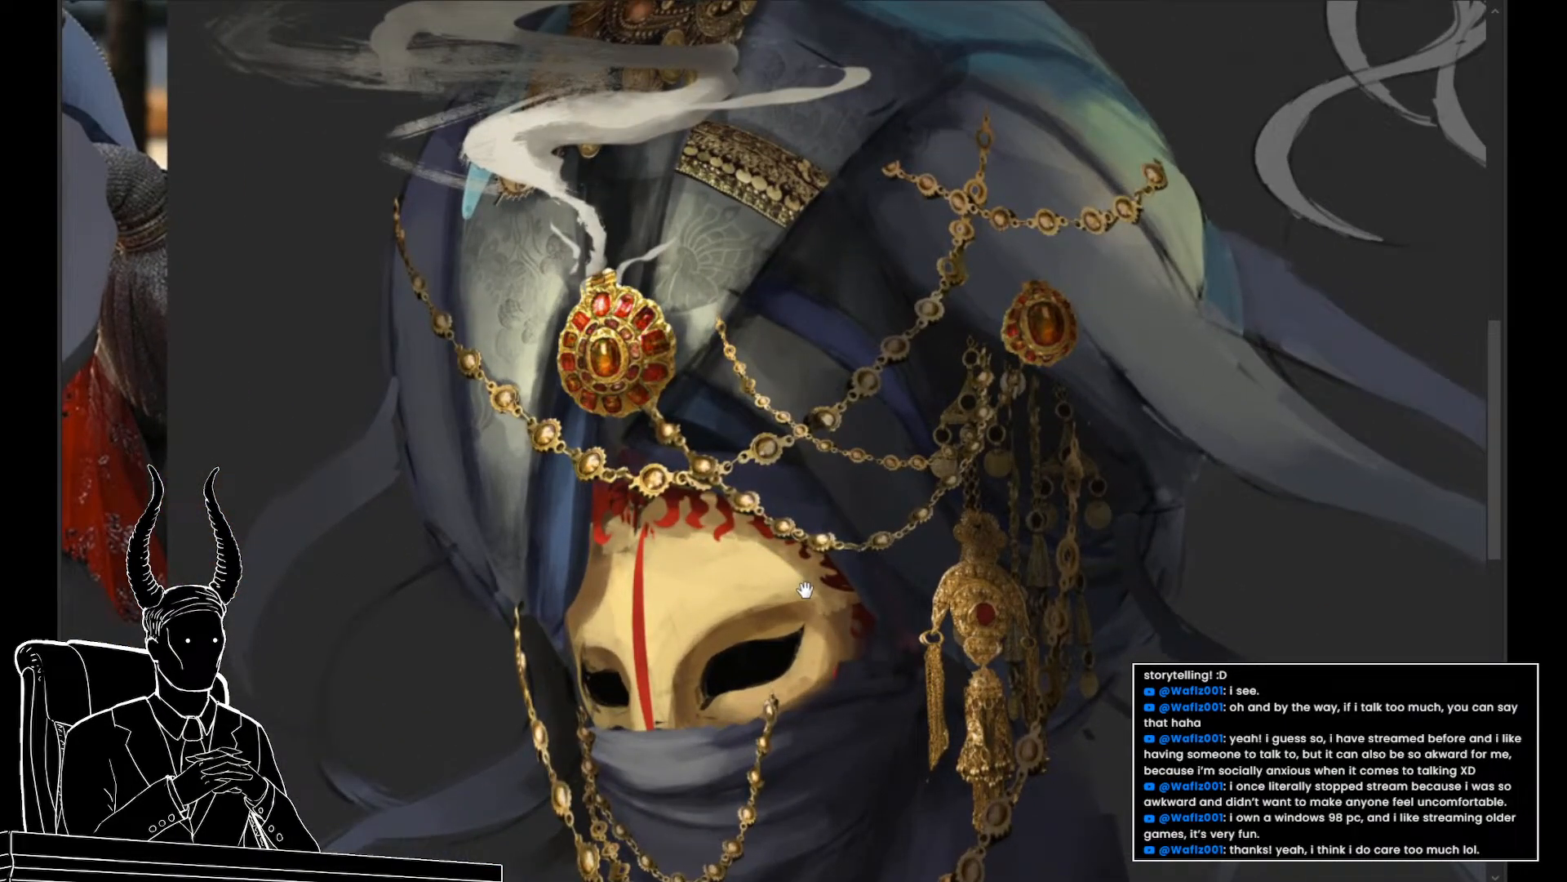
scroll(712, 563, "up", 1)
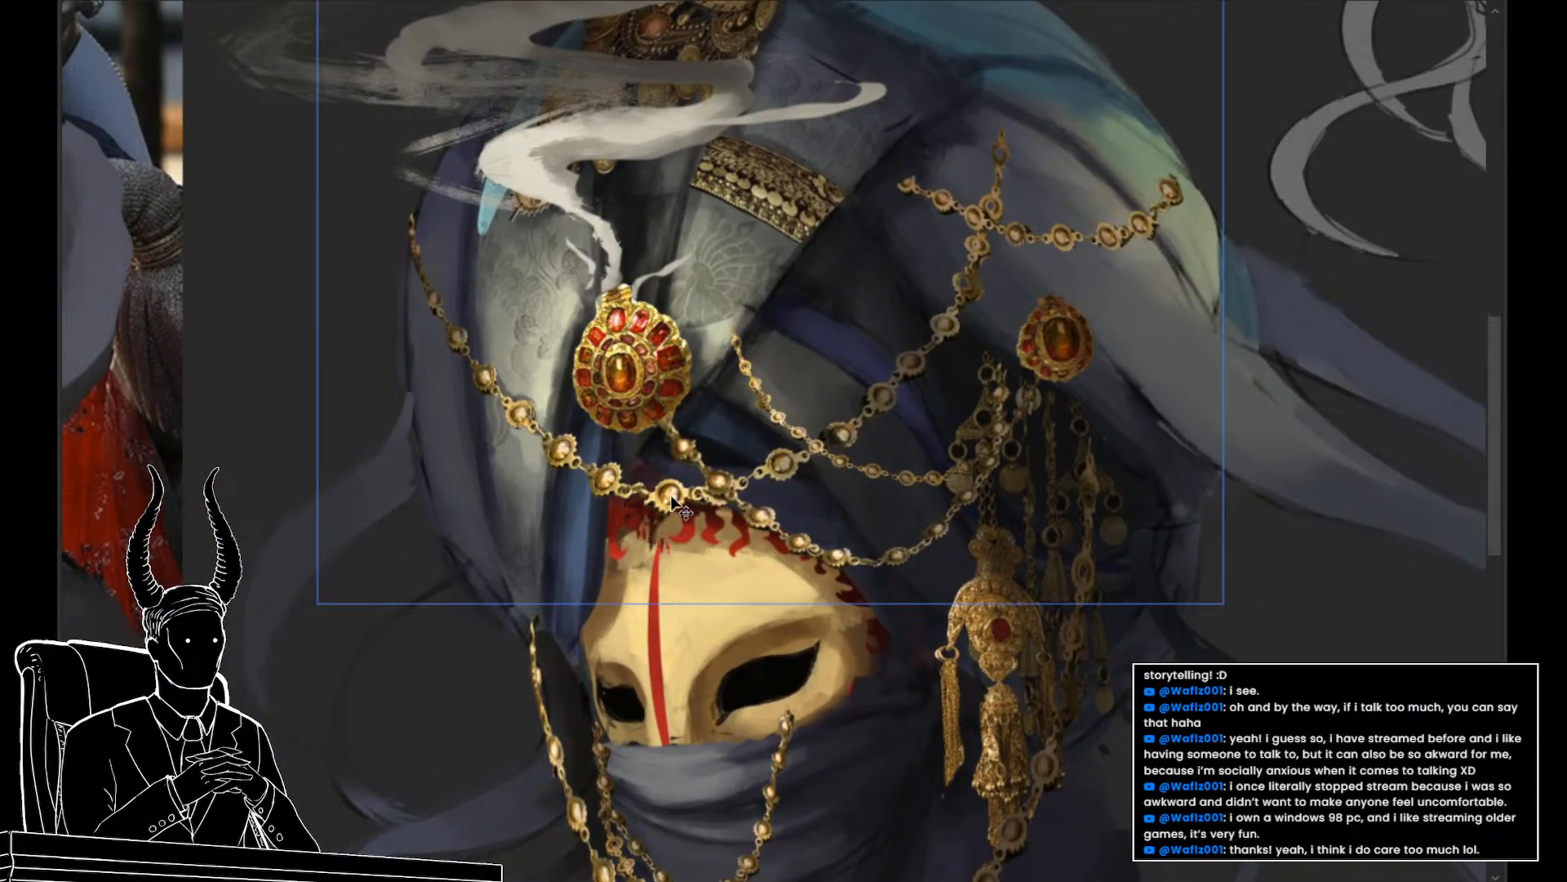
key("ctrl+j")
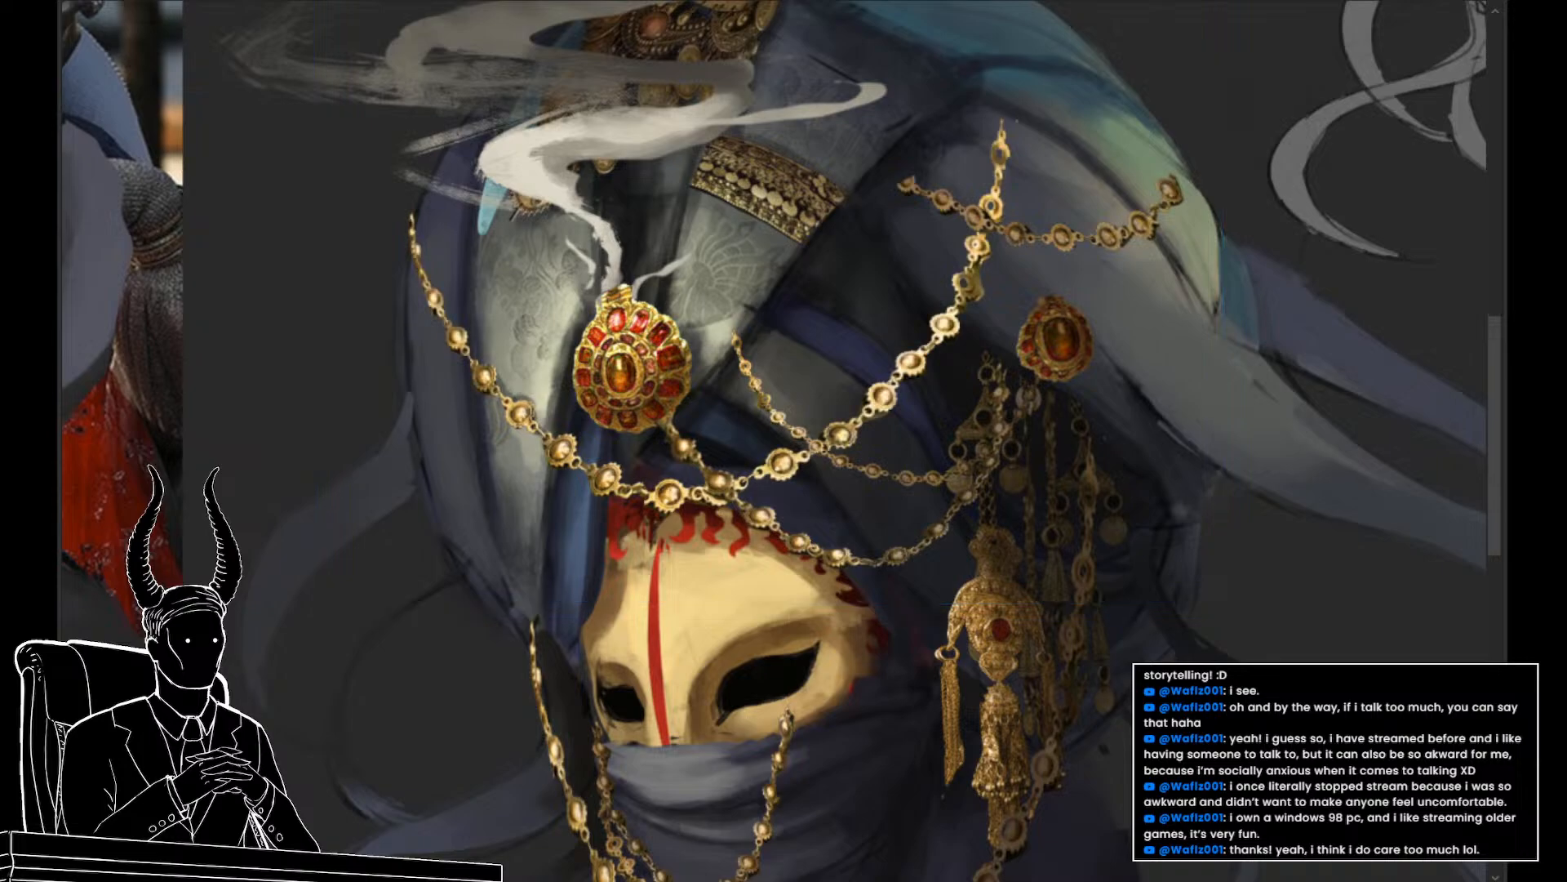
key("ctrl+z")
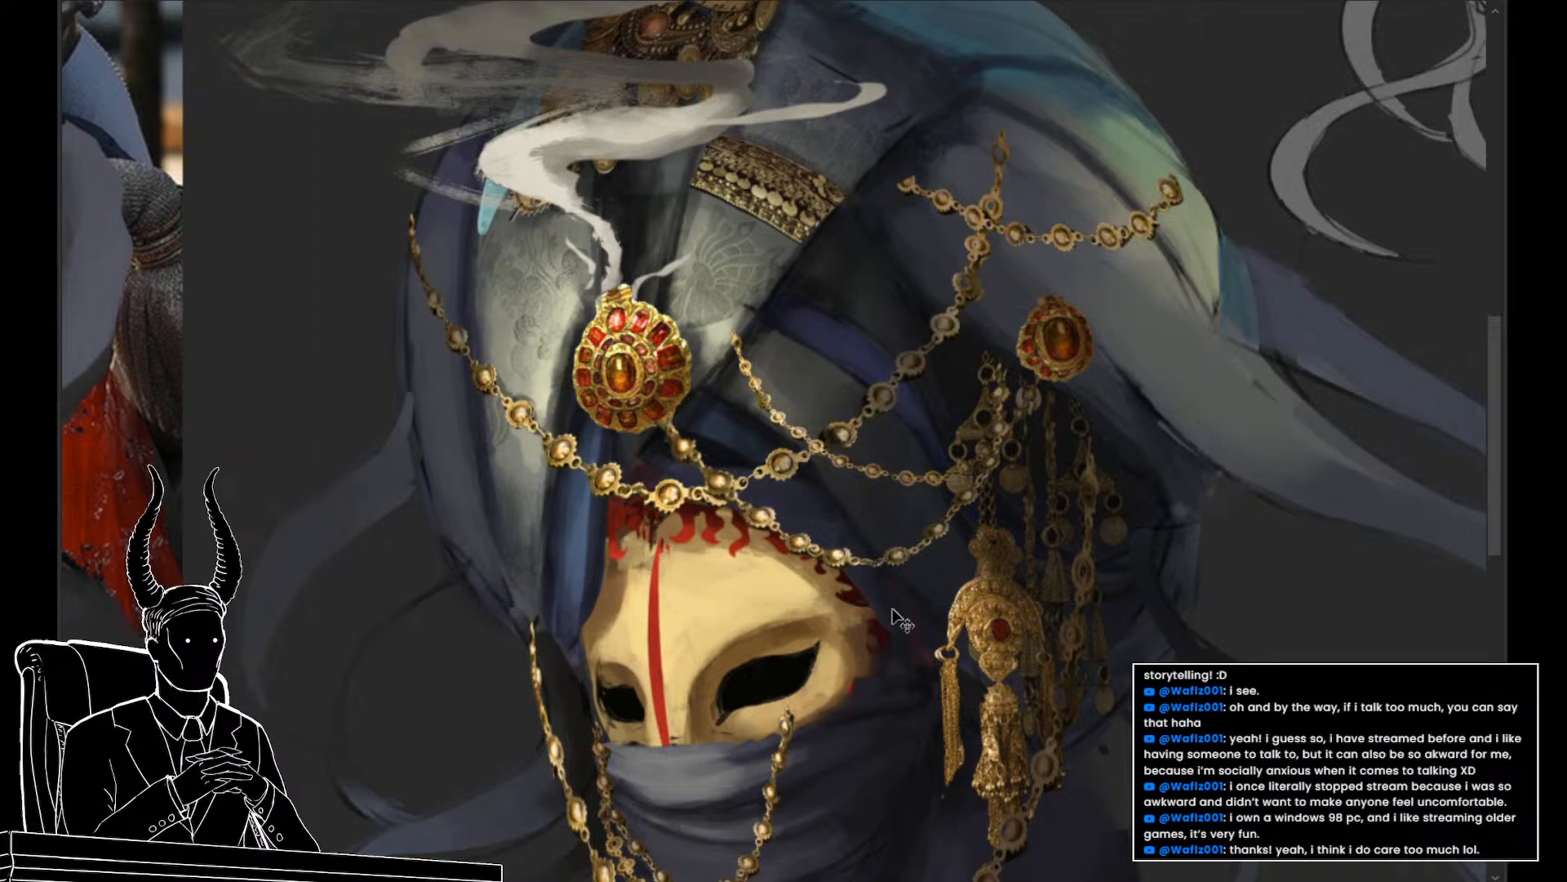
Stretch and skew the upper turban chain so its inner end reaches toward the gold coin band
left_click_drag(759, 563, 714, 490)
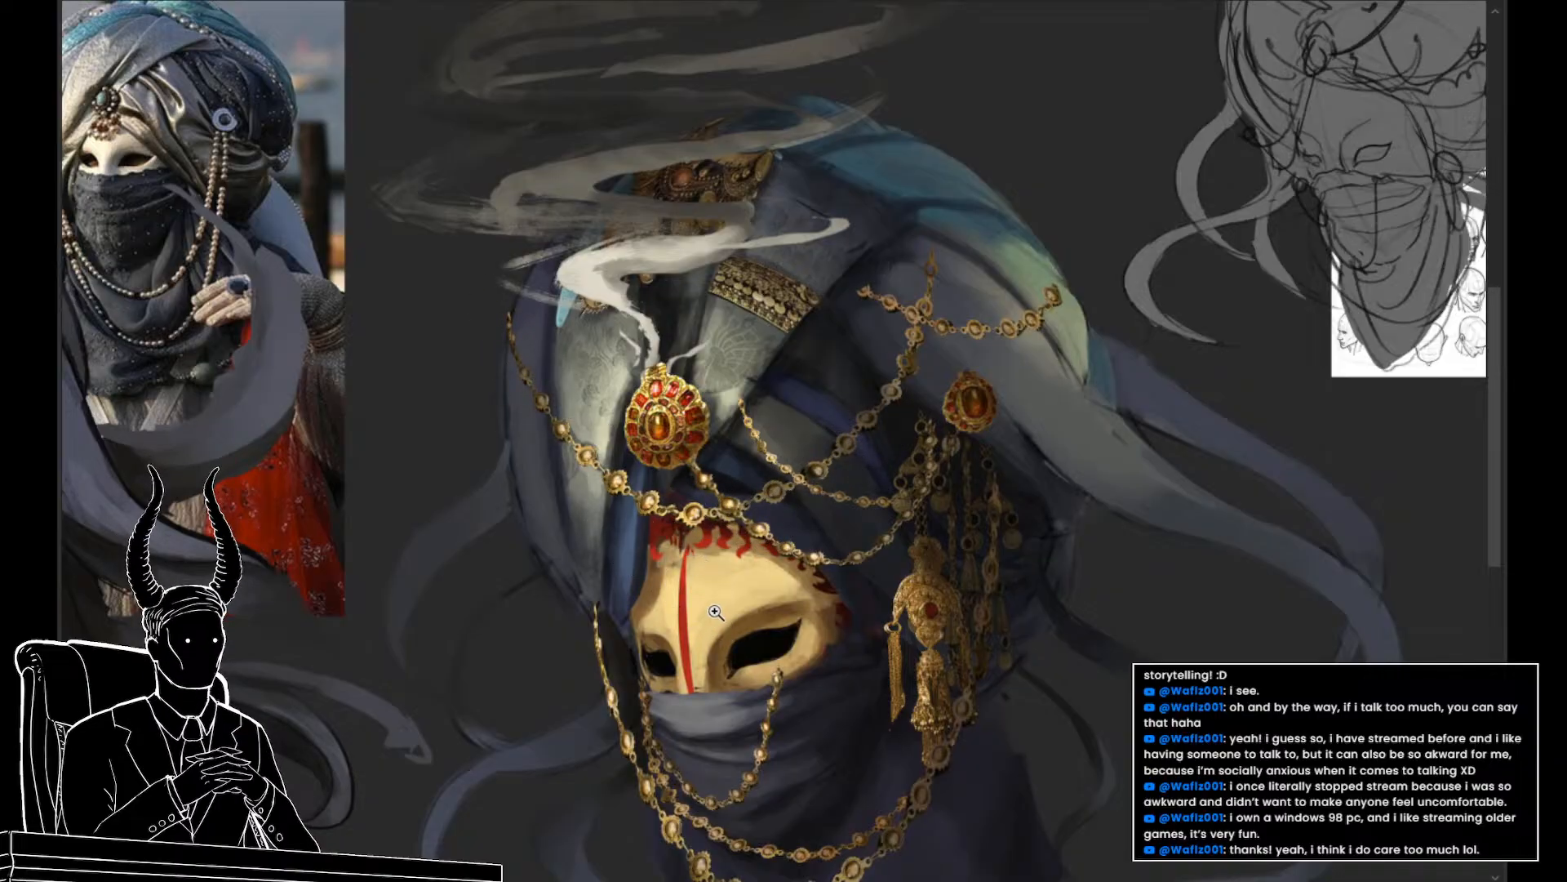
mouse_move(716, 612)
left_mouse_down()
mouse_move(623, 613)
mouse_move(710, 623)
mouse_move(700, 600)
left_mouse_up()
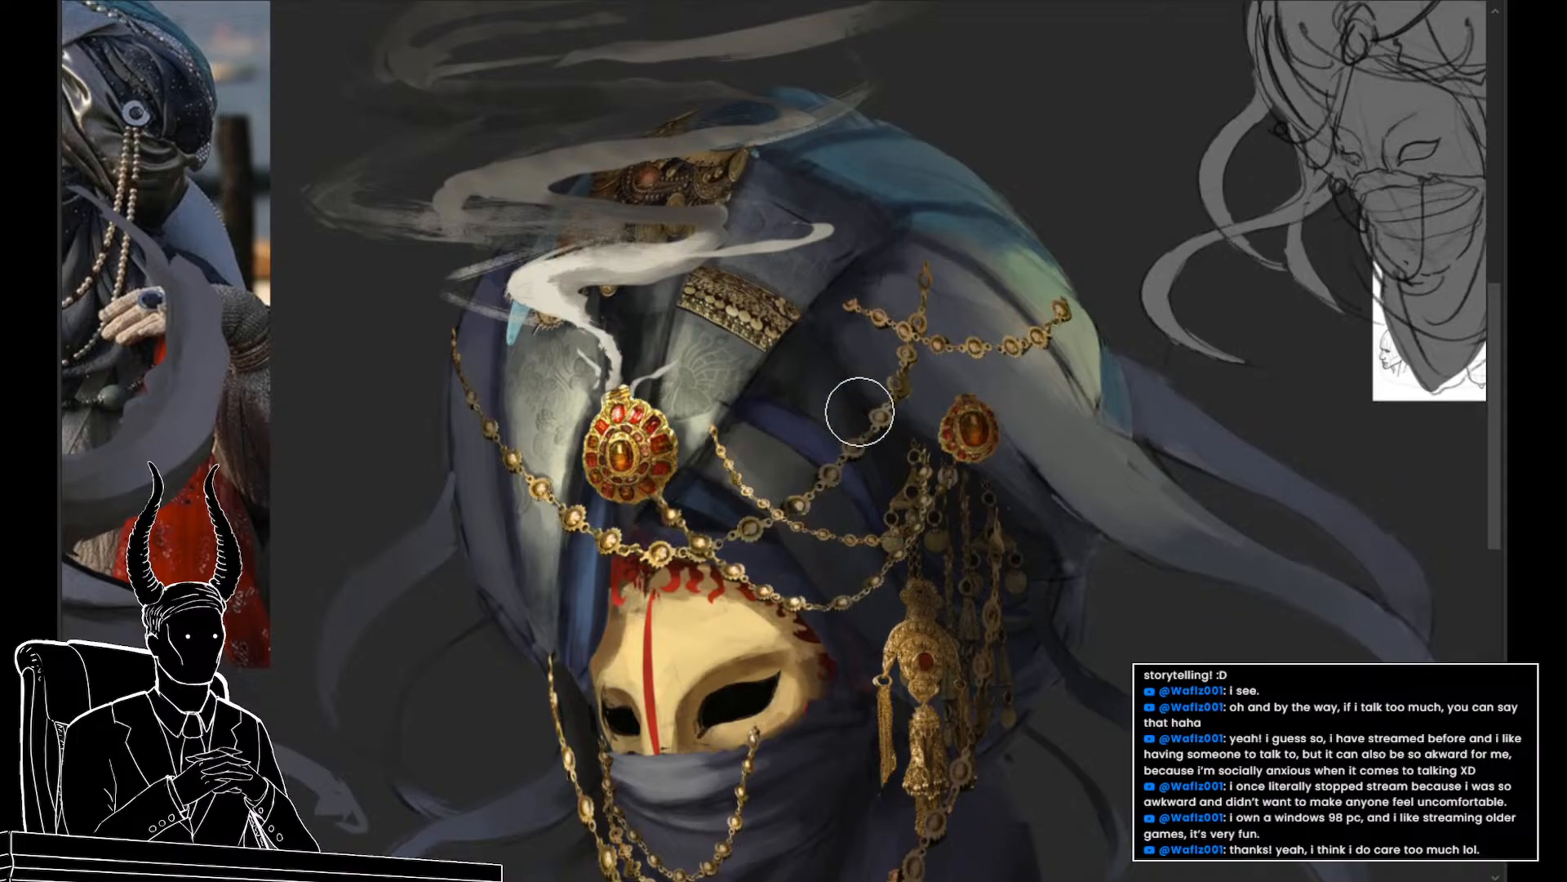
key("v")
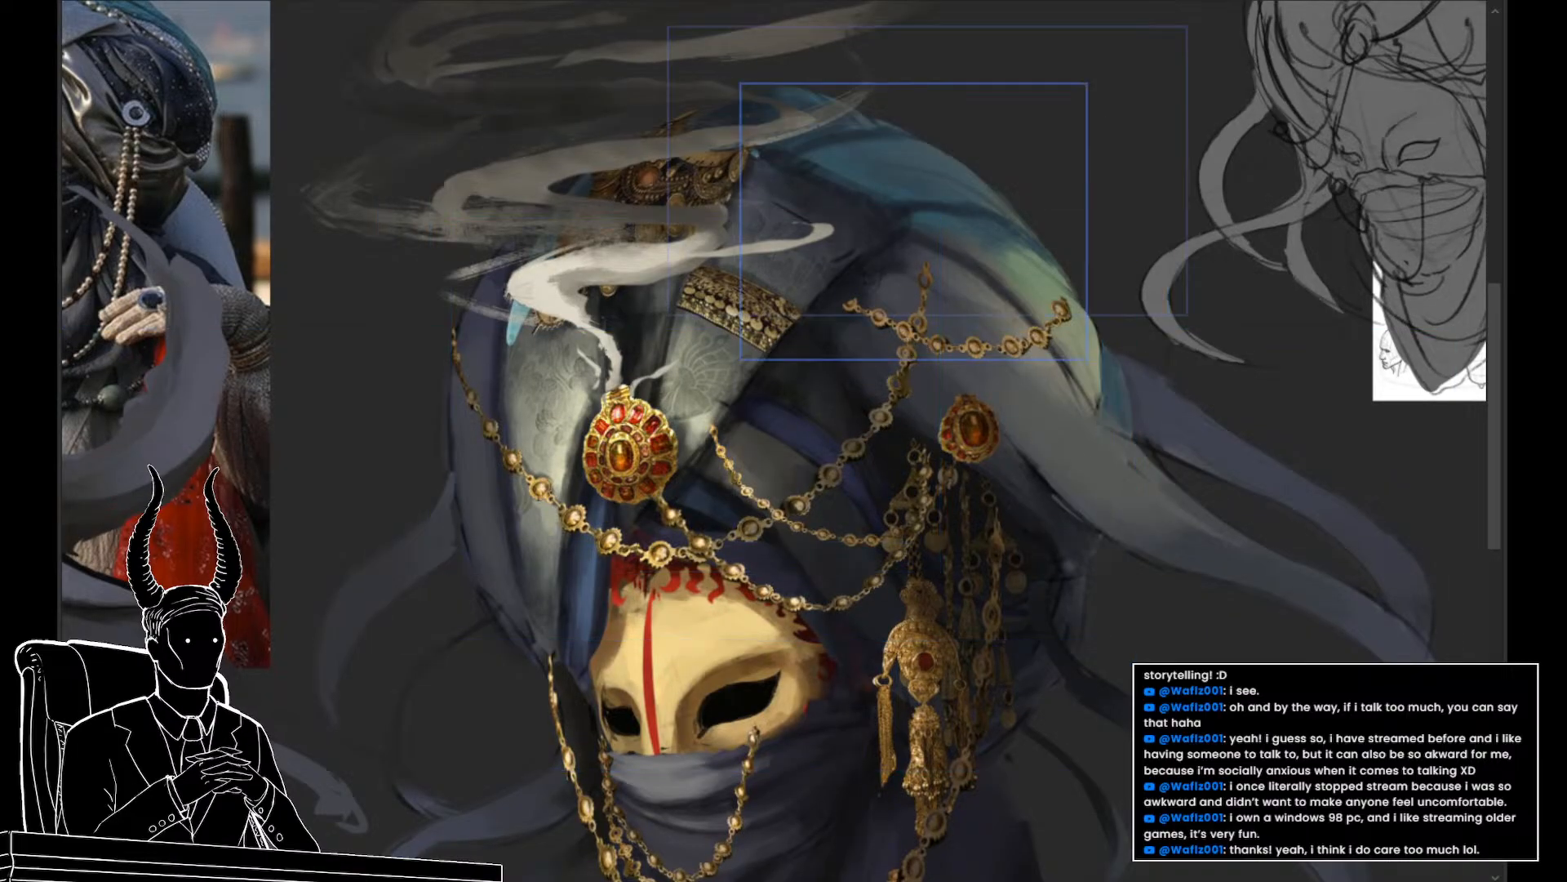
left_click_drag(796, 353, 796, 353)
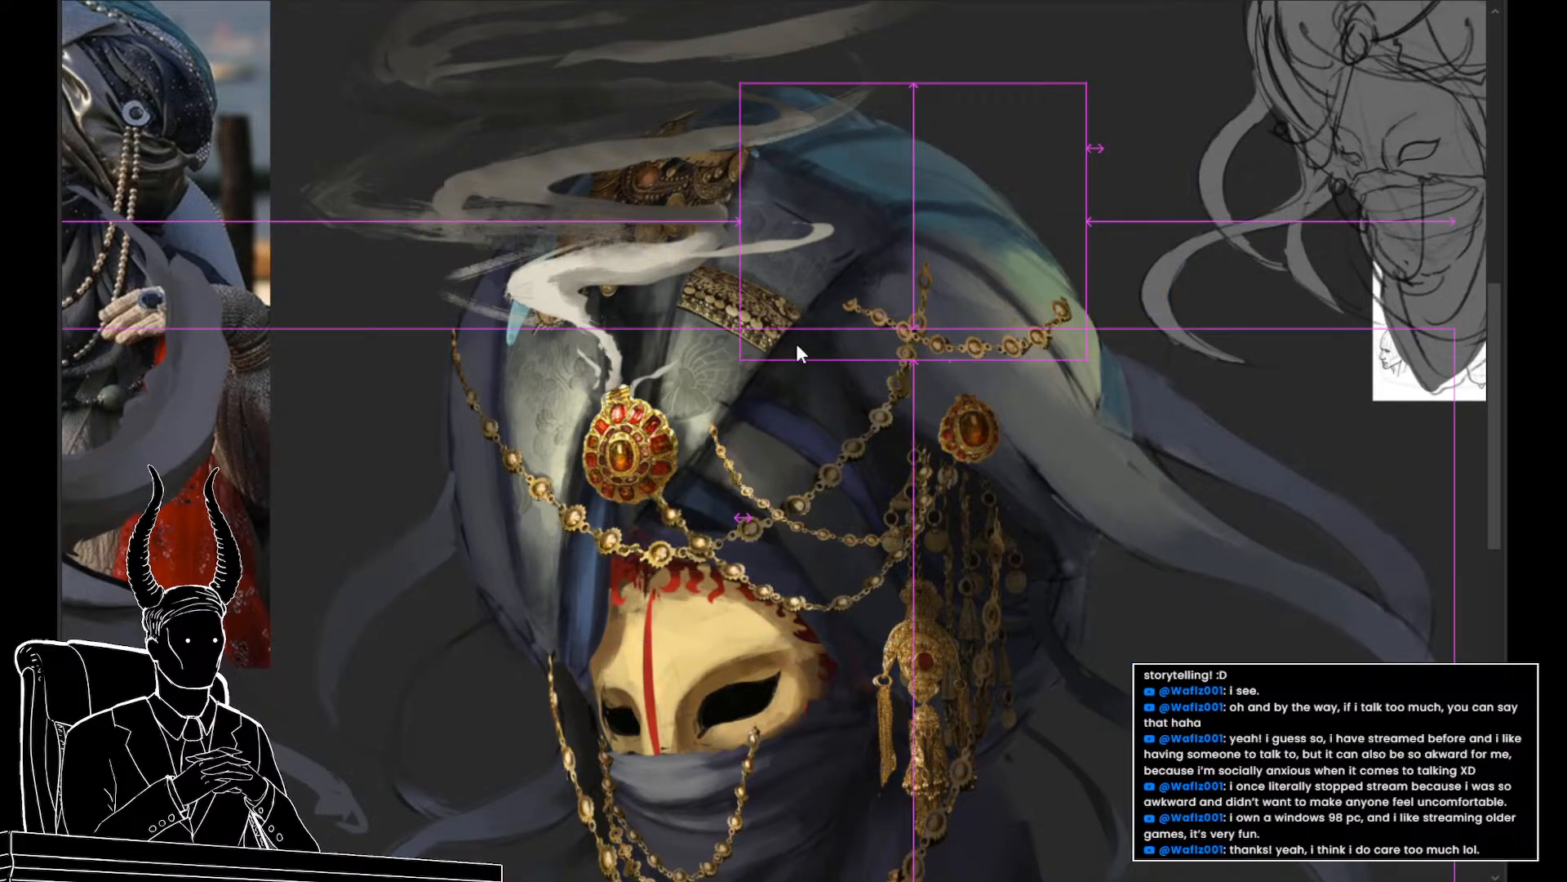
left_click_drag(1084, 319, 1082, 318)
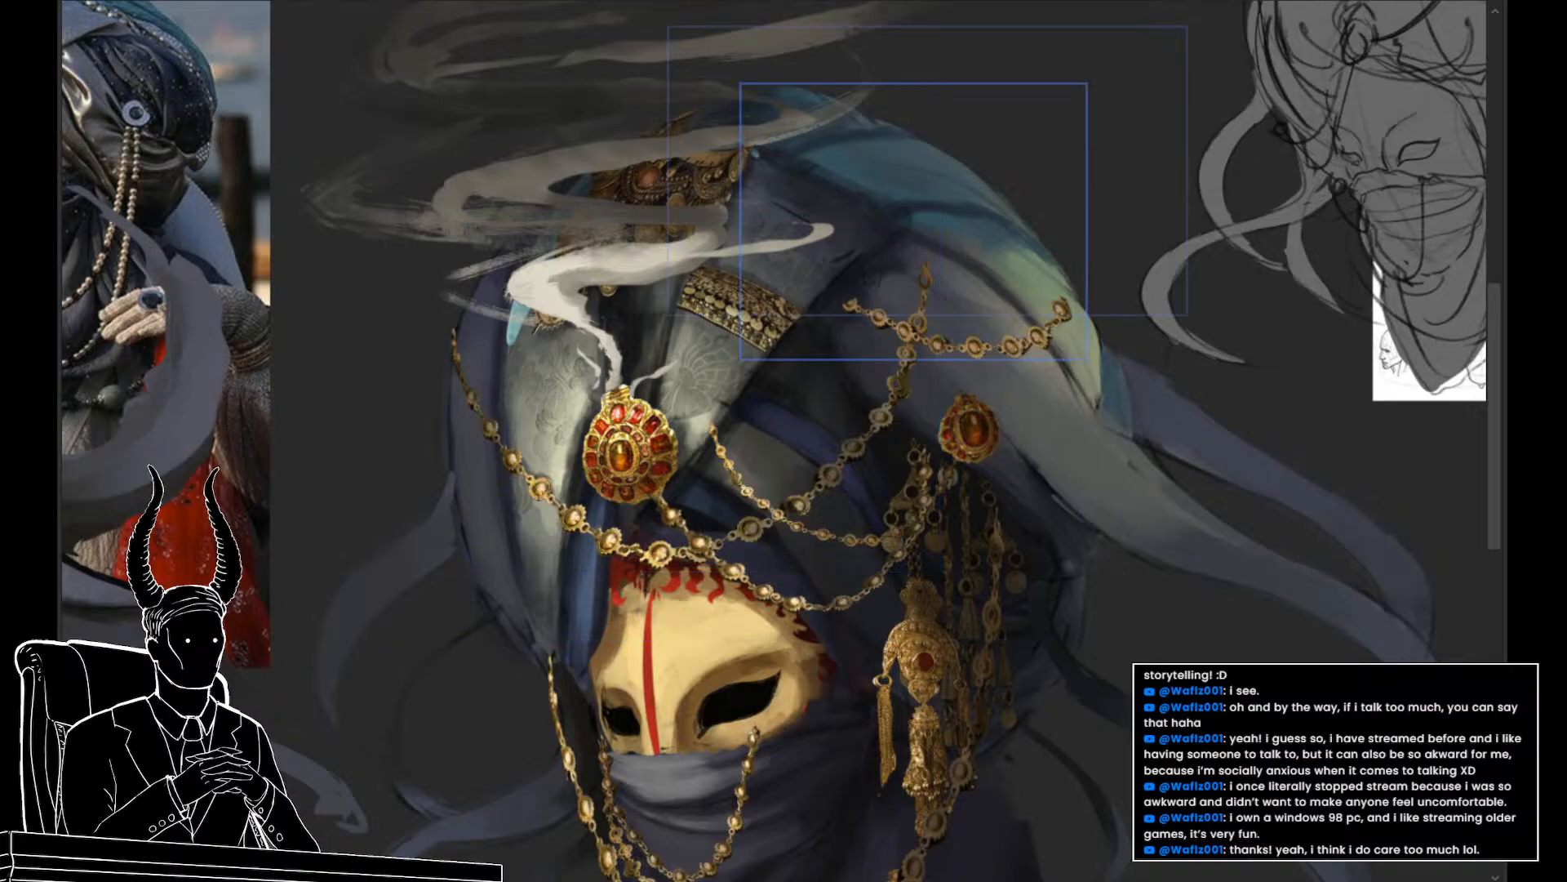
left_click(714, 213)
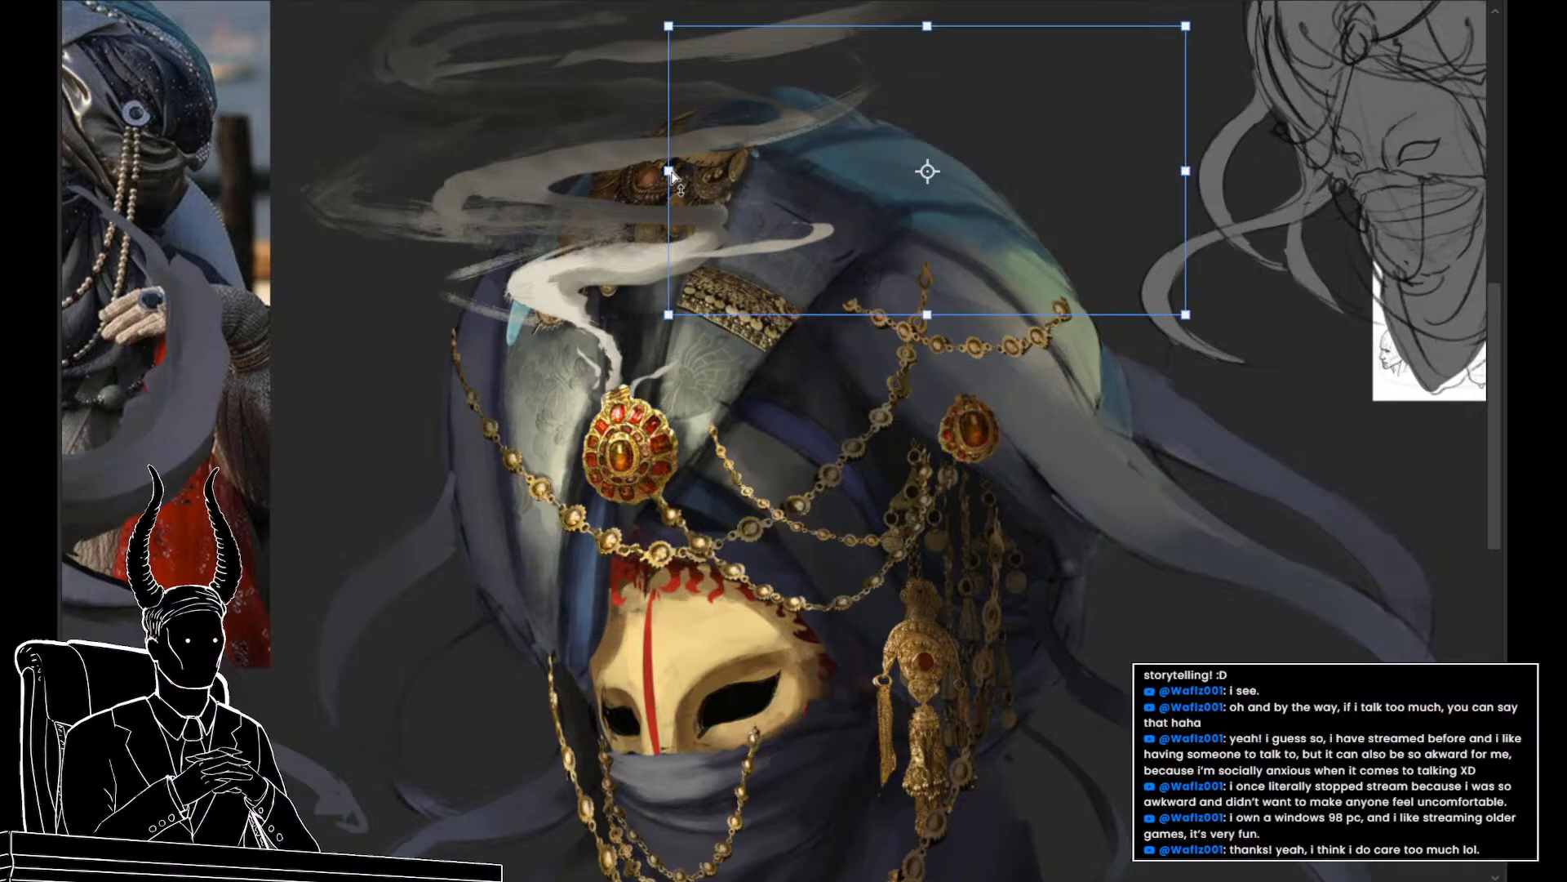
left_click_drag(671, 175, 638, 173)
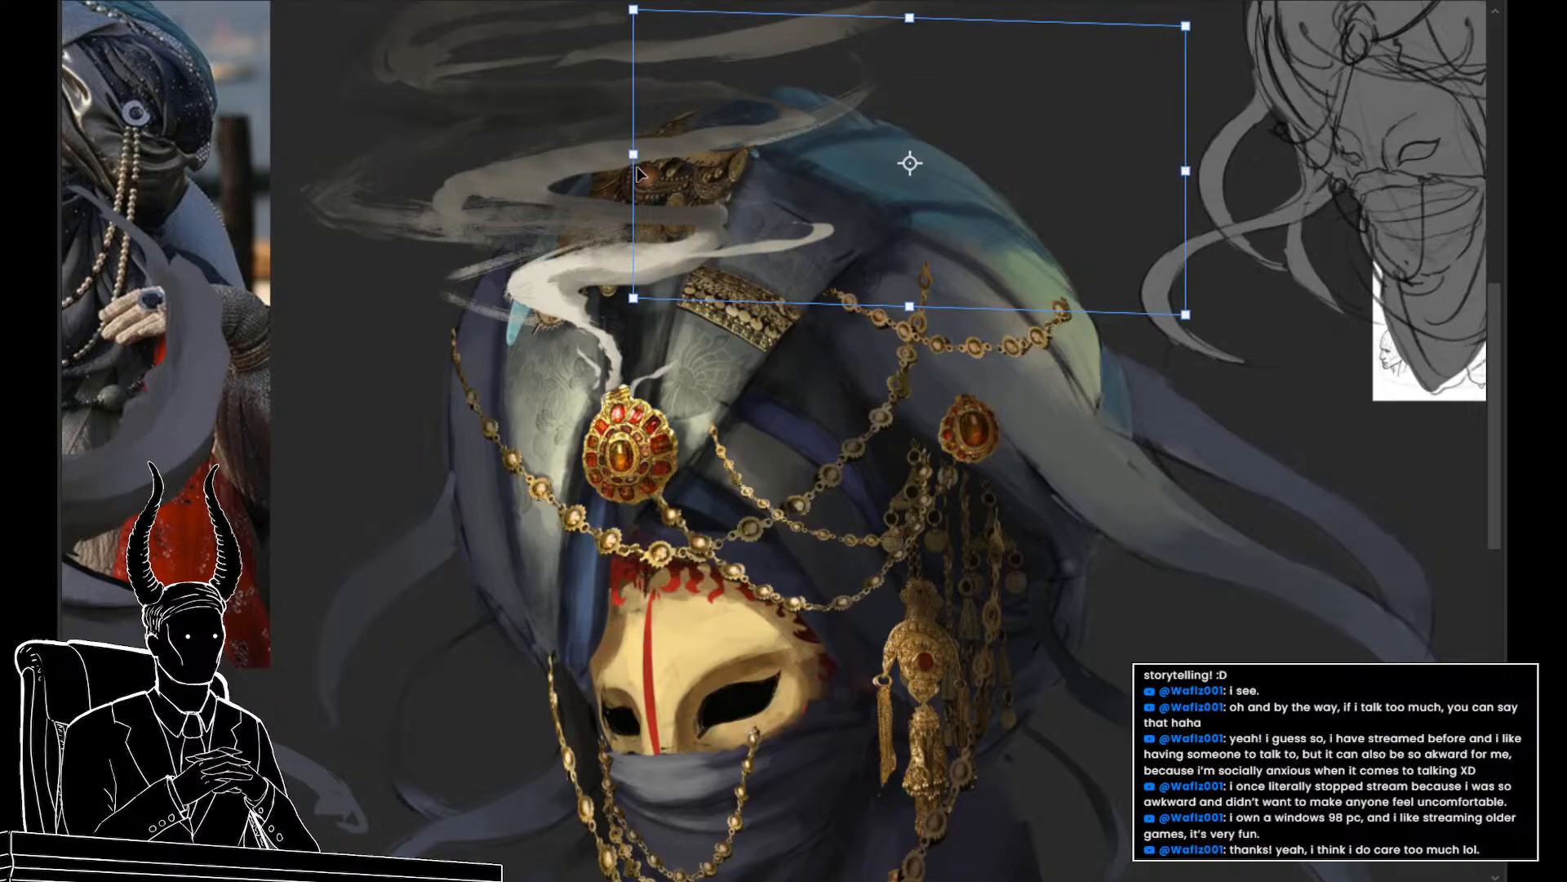
key("Return")
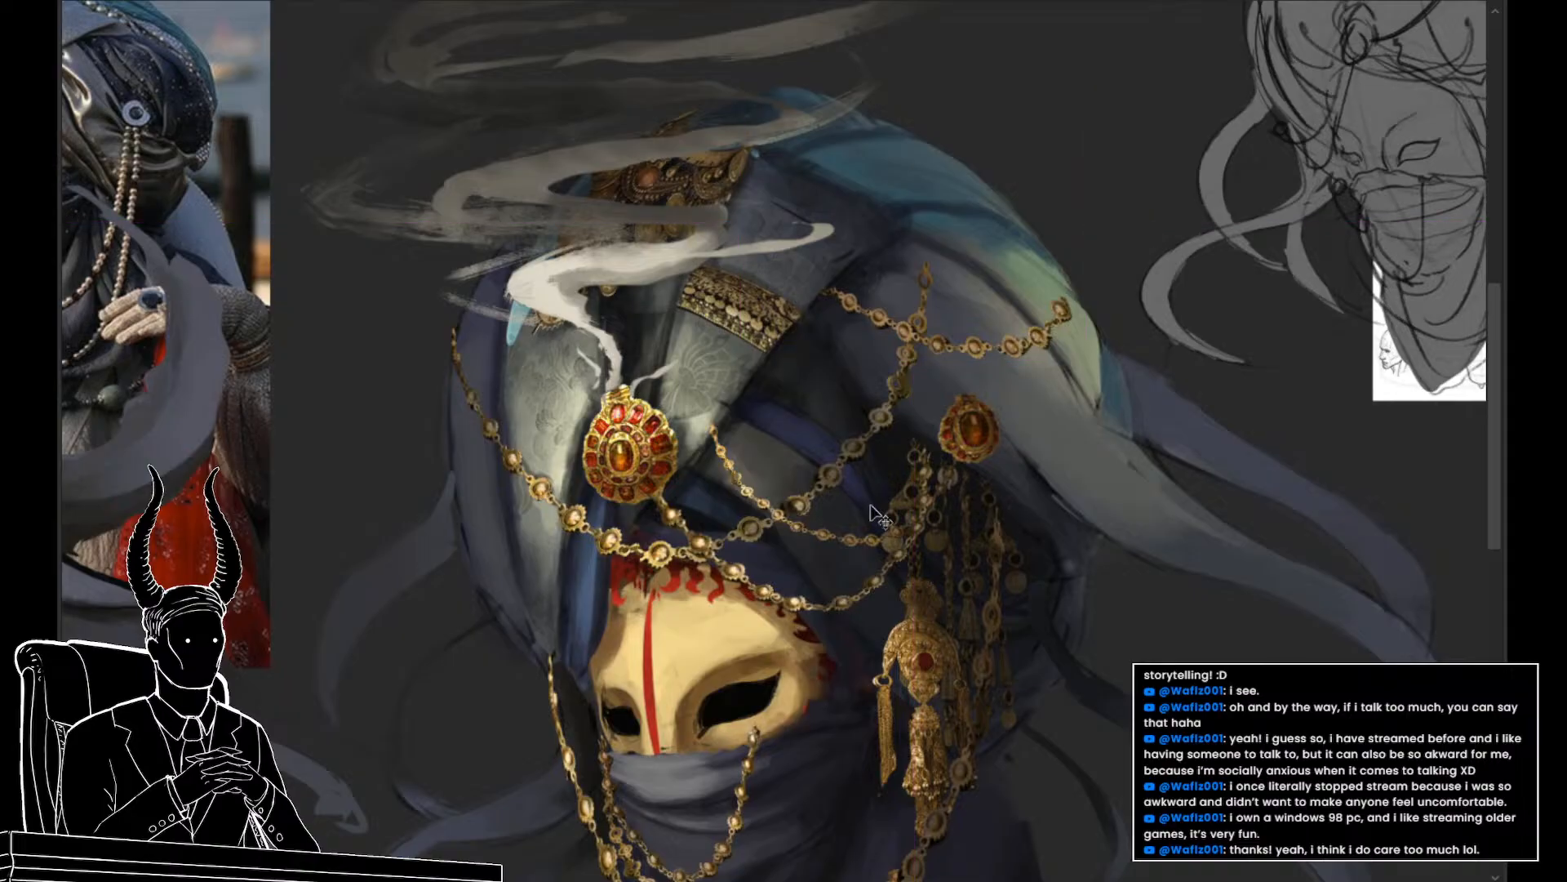
Review the whole painting beside the earlier sketch and examine the reference photo of the jewelled headdress up close
left_click_drag(875, 515, 775, 528)
left_click(806, 594)
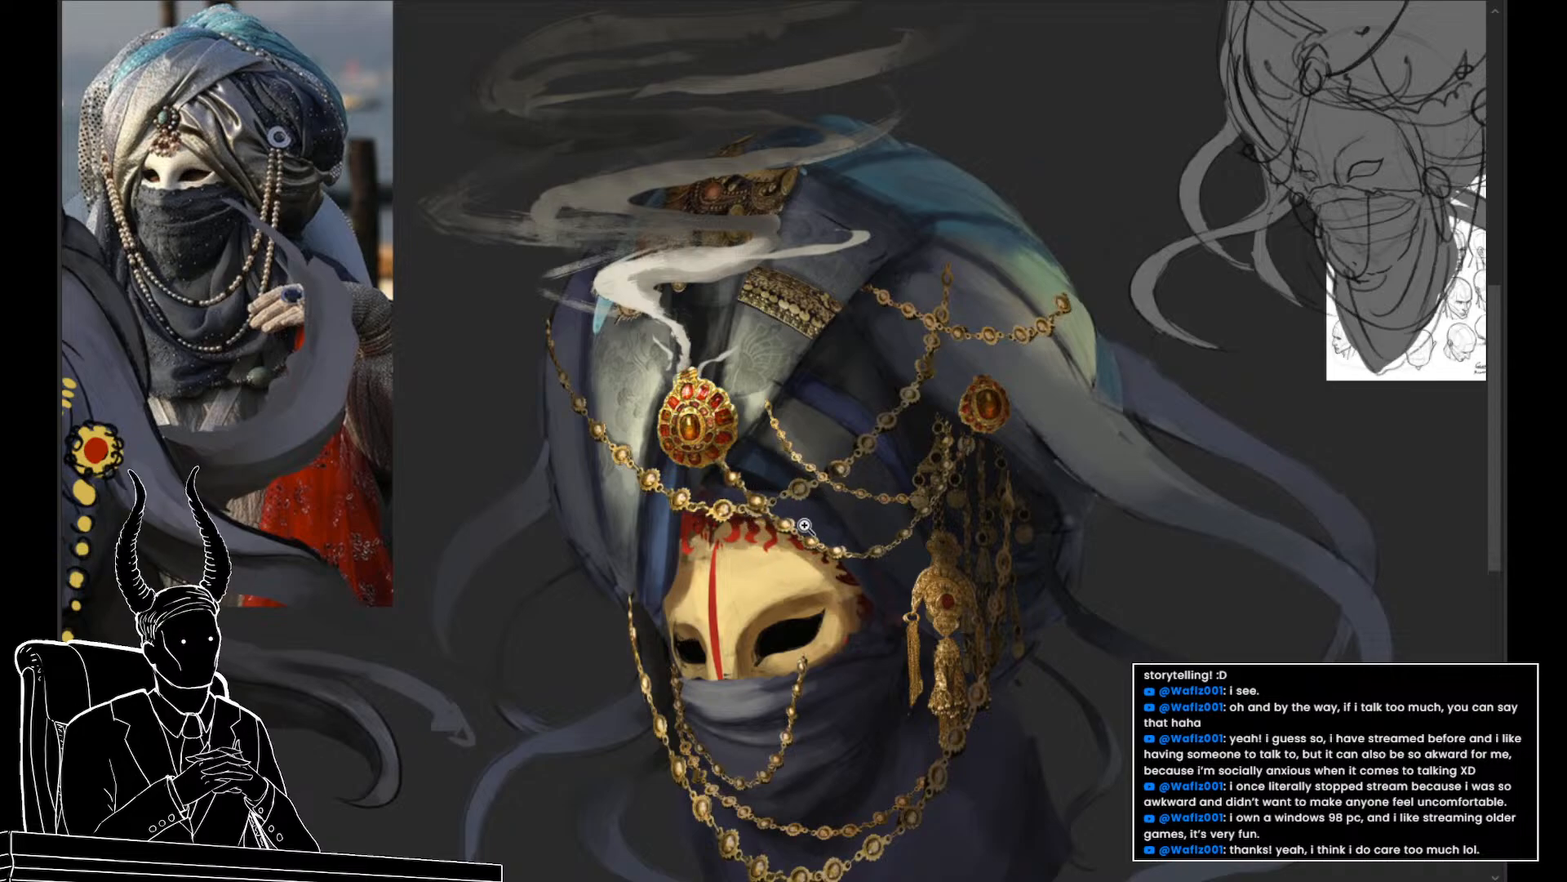
left_click_drag(794, 536, 752, 560)
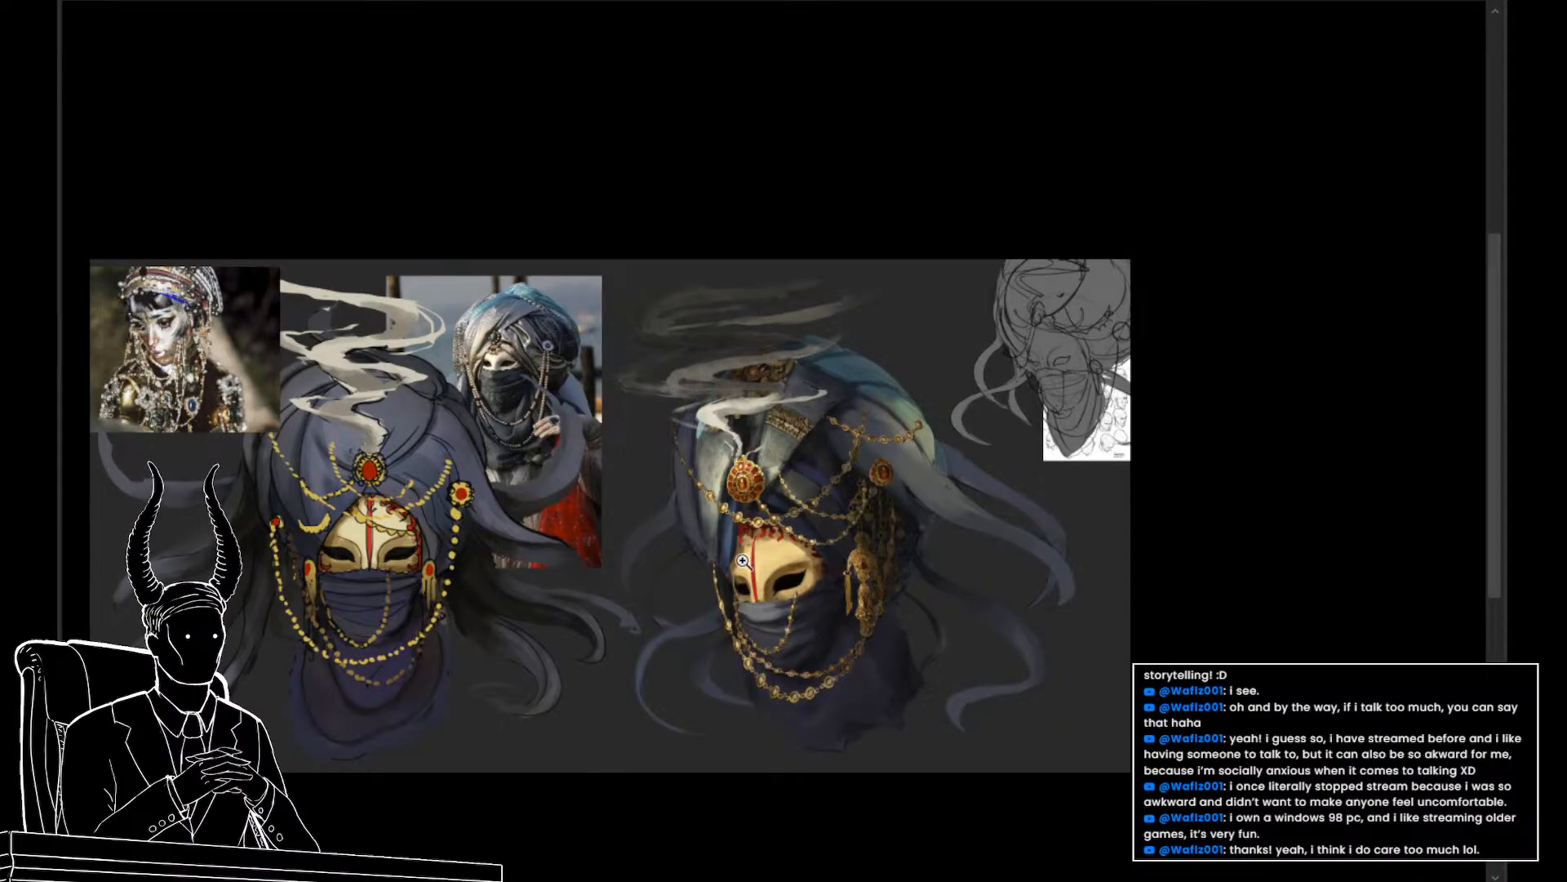
left_click_drag(90, 349, 220, 387)
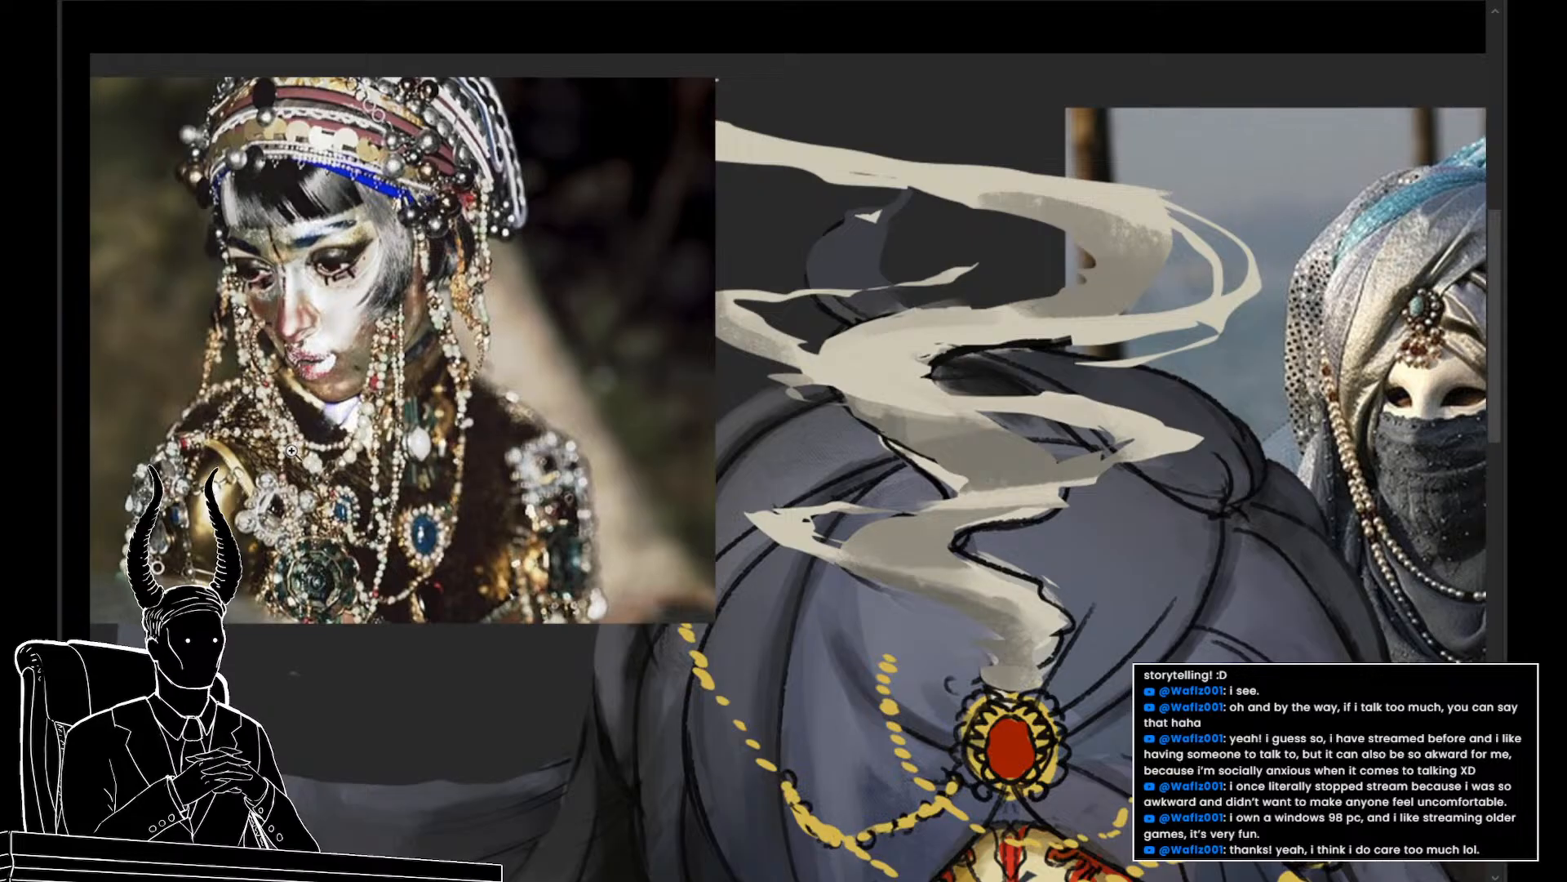
Skew the chain swag draped just above the mask so its lower edge shifts slightly toward the central brooch
left_click_drag(294, 450, 226, 463)
mouse_move(898, 610)
left_mouse_down()
mouse_move(798, 566)
mouse_move(338, 460)
mouse_move(911, 597)
mouse_move(838, 603)
left_mouse_up()
mouse_move(978, 600)
left_mouse_down()
mouse_move(808, 603)
mouse_move(865, 623)
left_mouse_up()
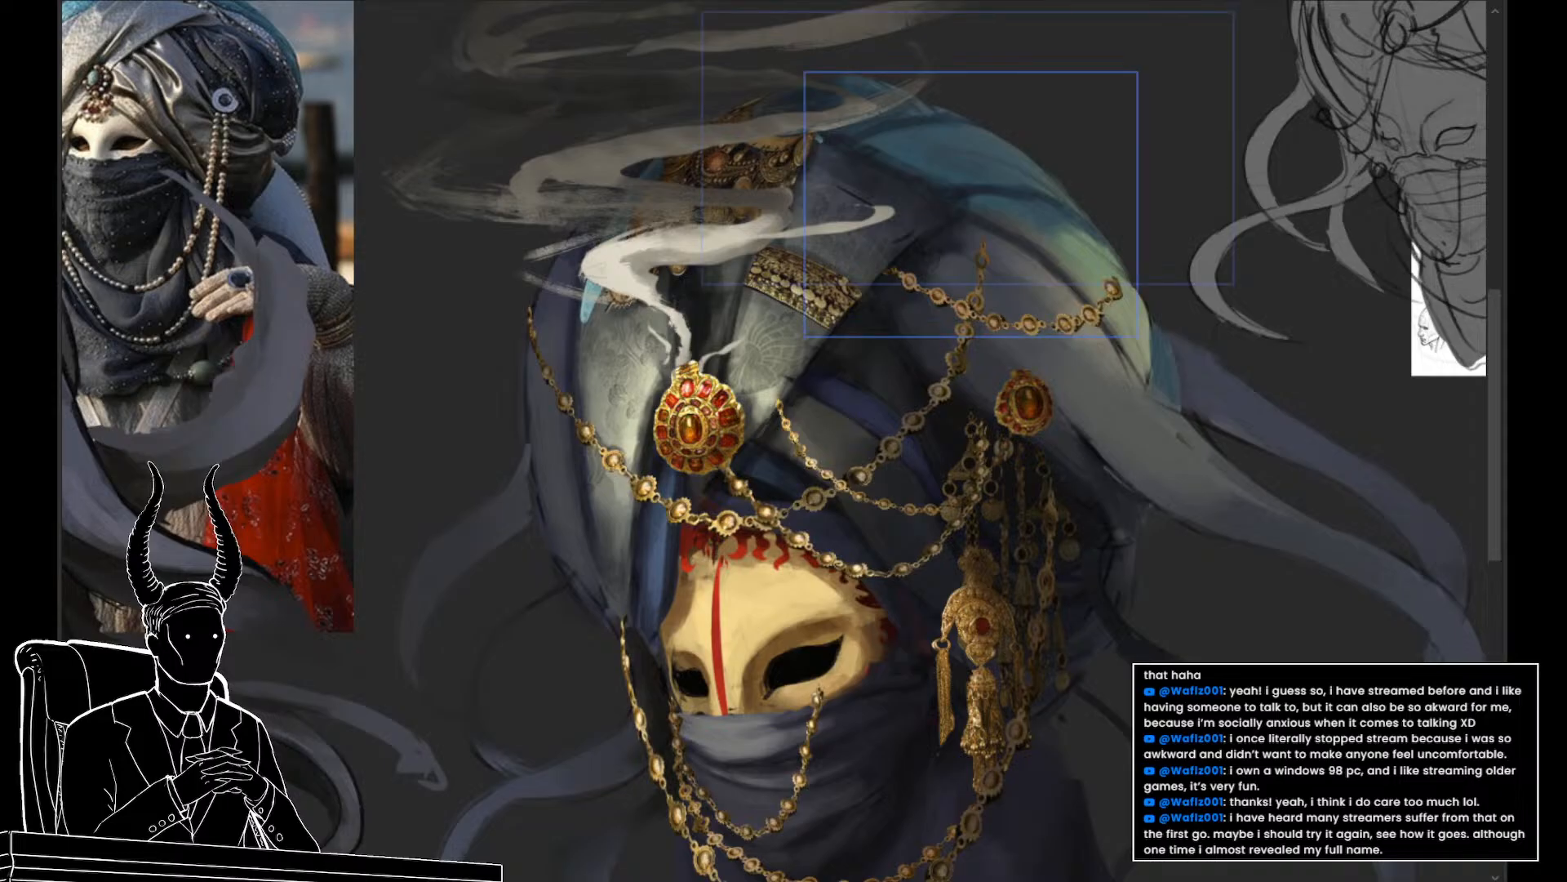
key("ctrl+z")
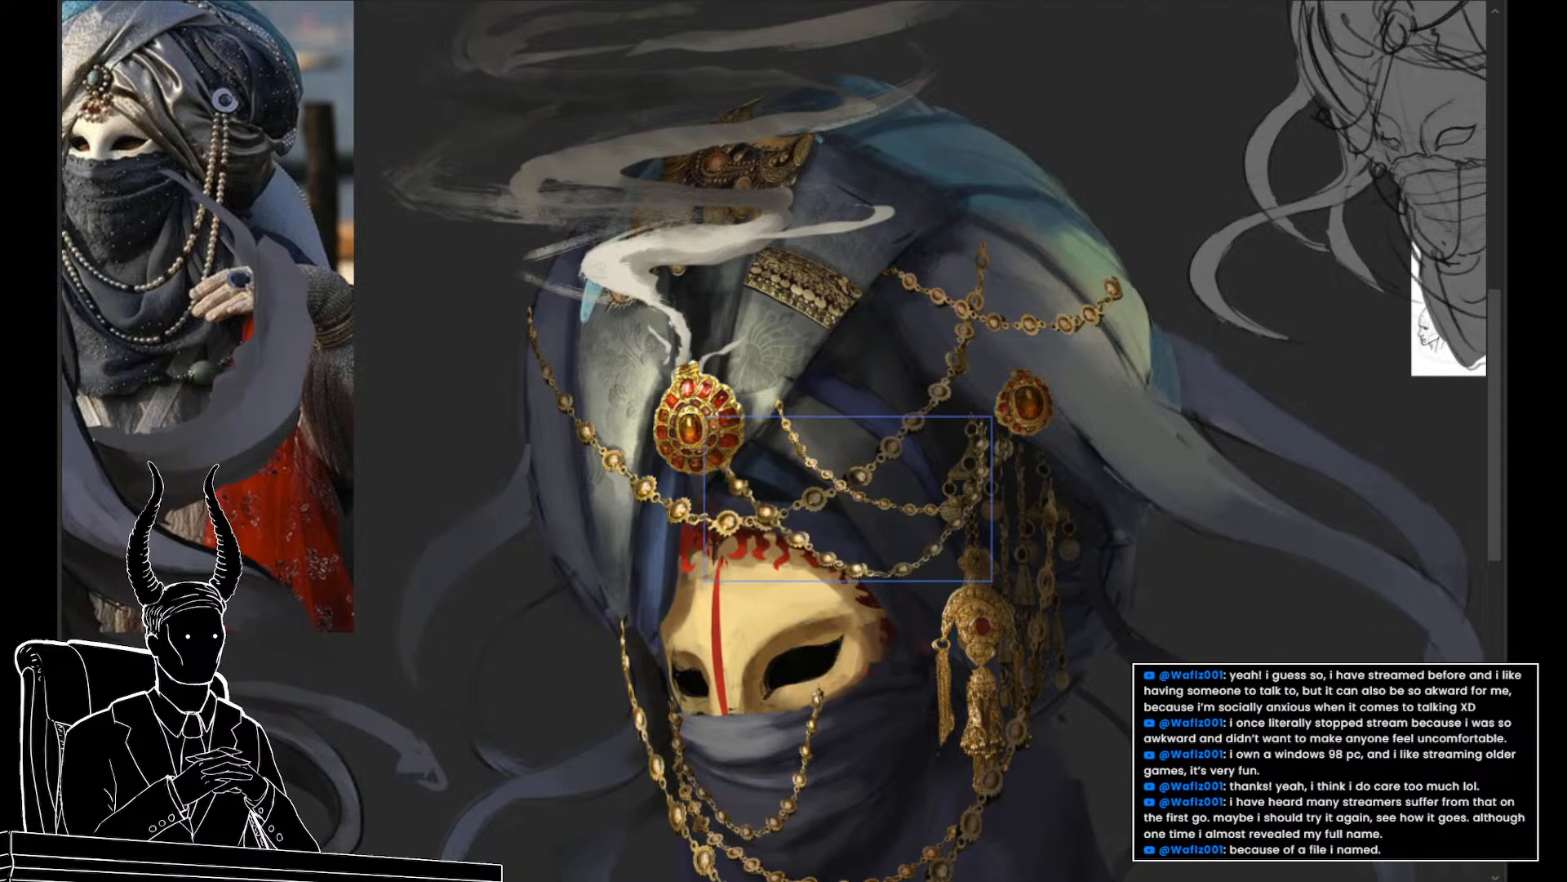
key("ctrl+t")
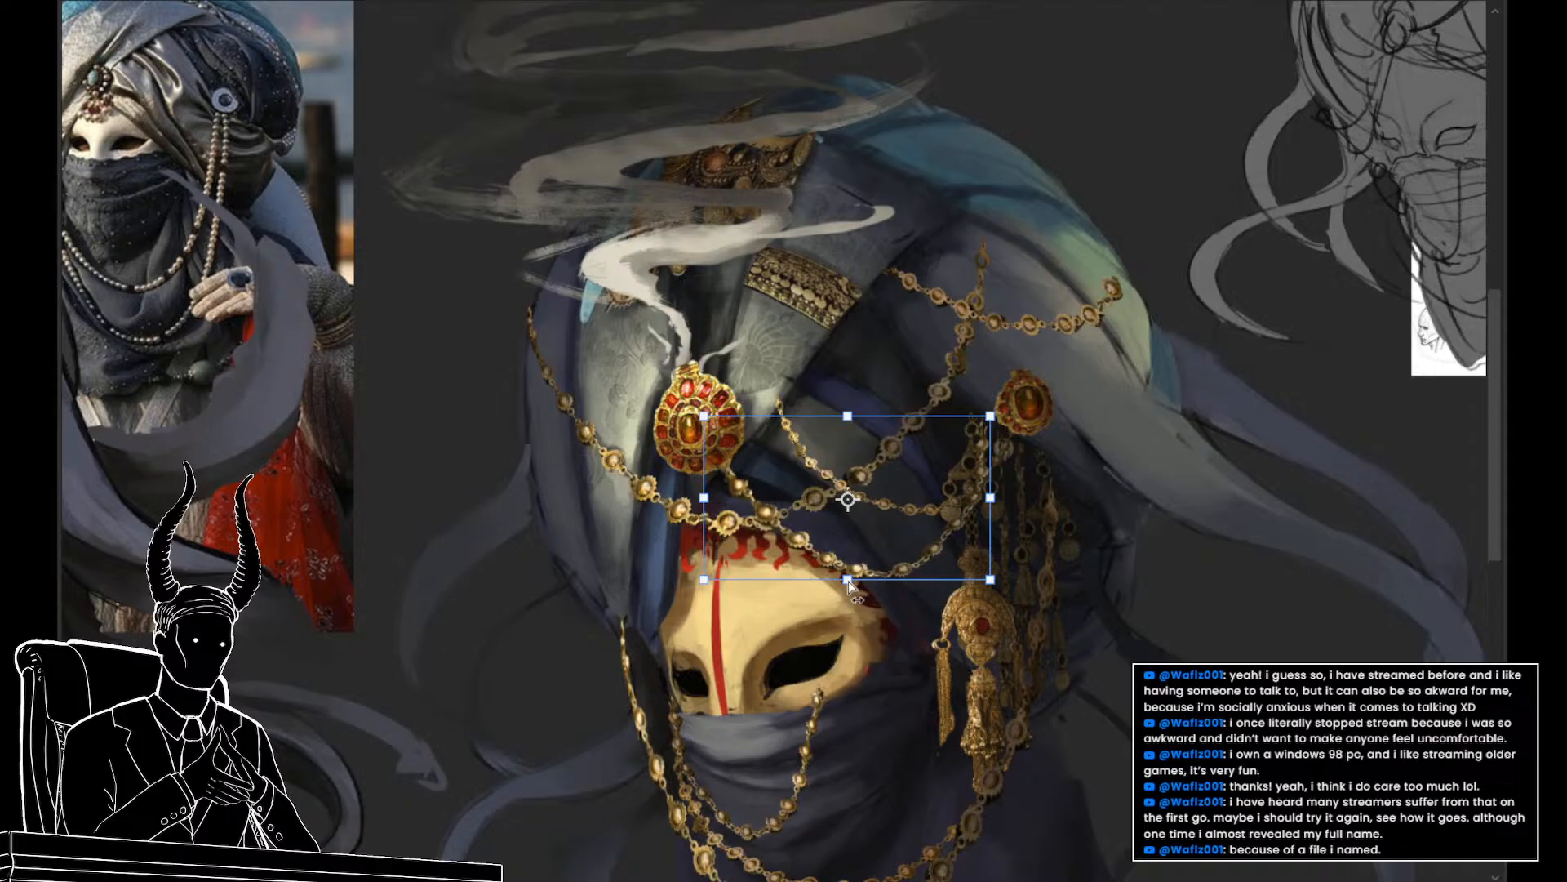
left_click_drag(848, 580, 831, 584)
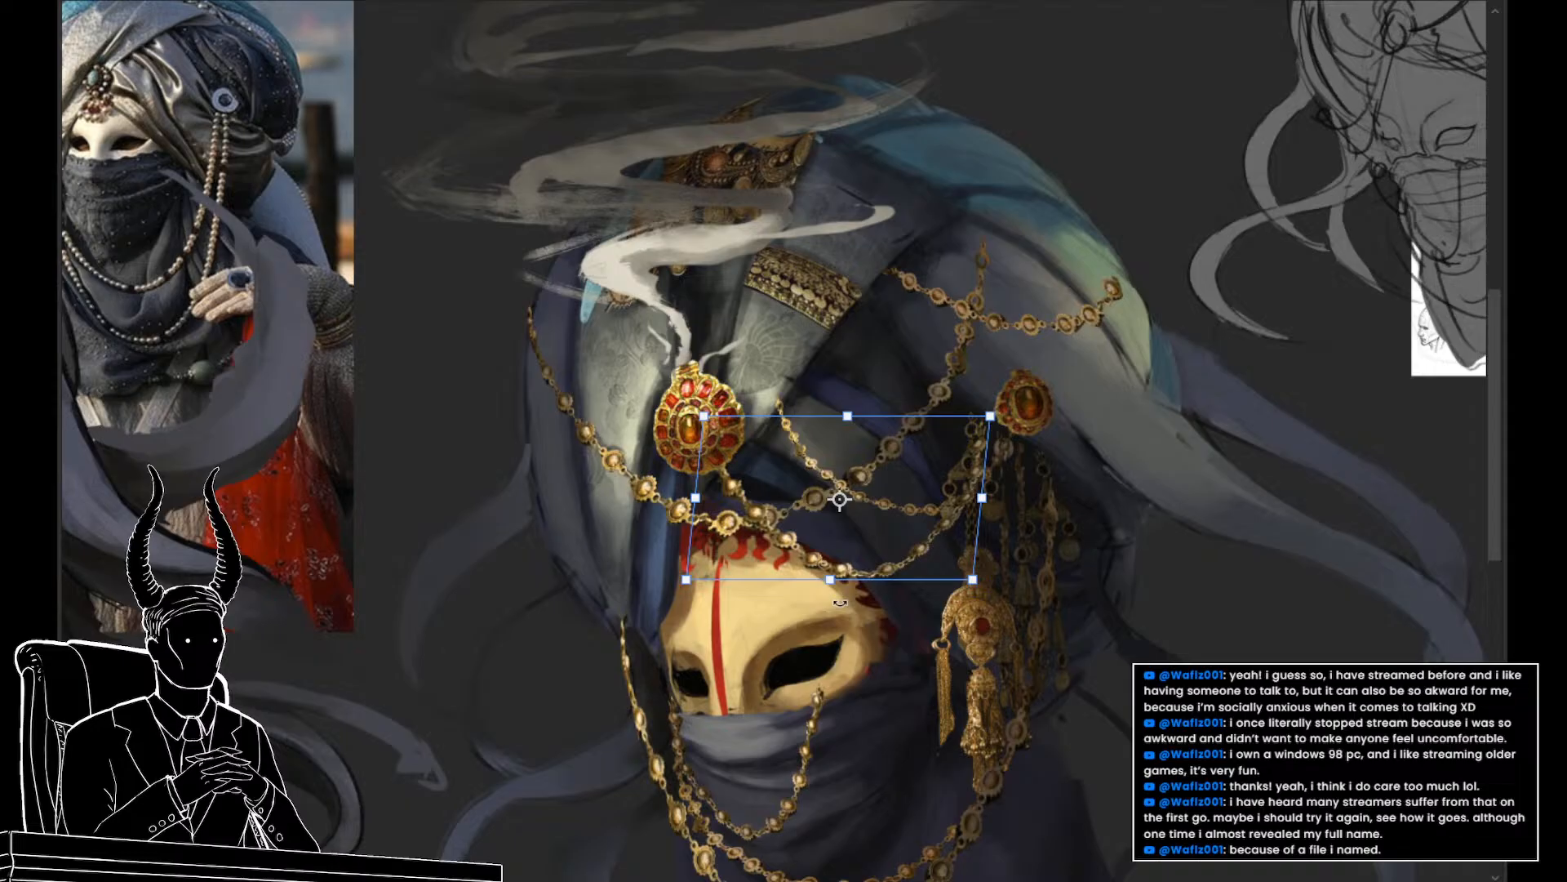
key("Return")
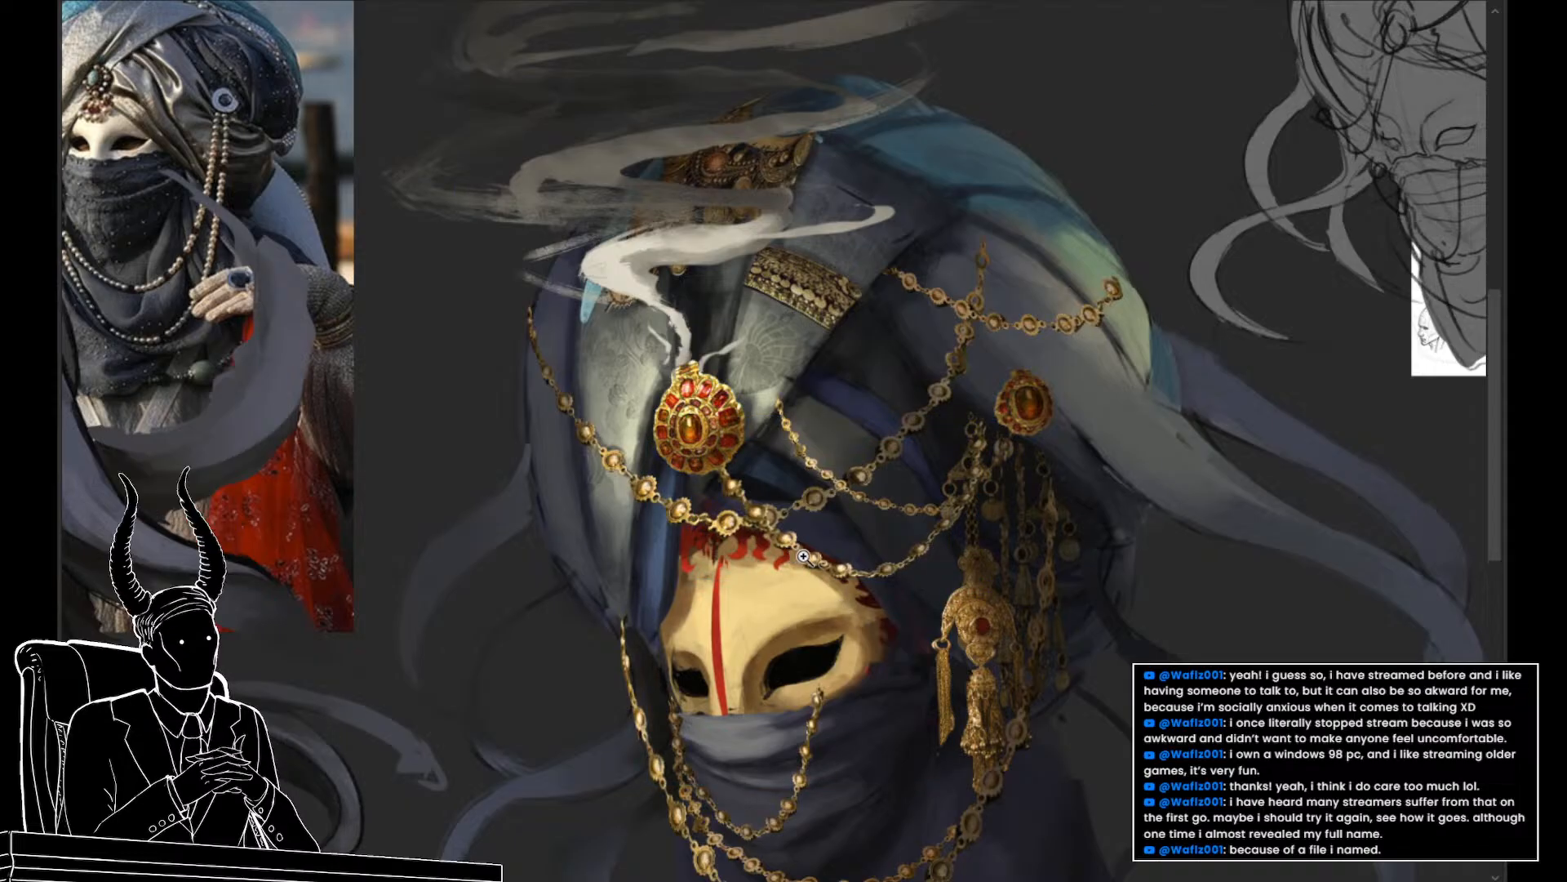
Select the small amber brooch above the hanging tassels and put it into free transform
scroll(803, 556, "down", 2)
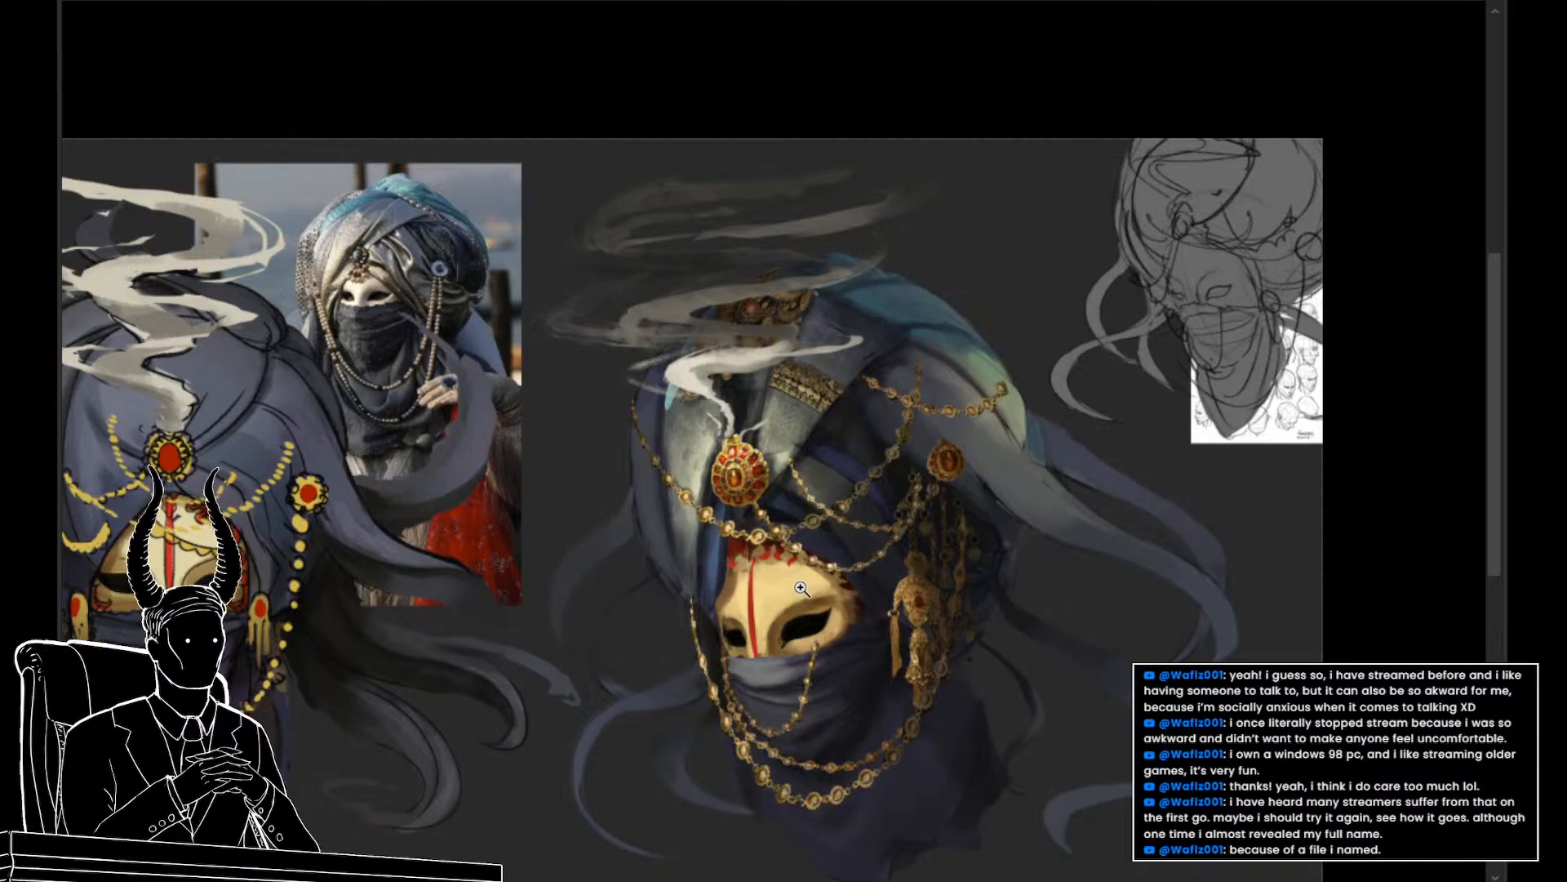
left_click_drag(832, 563, 899, 574)
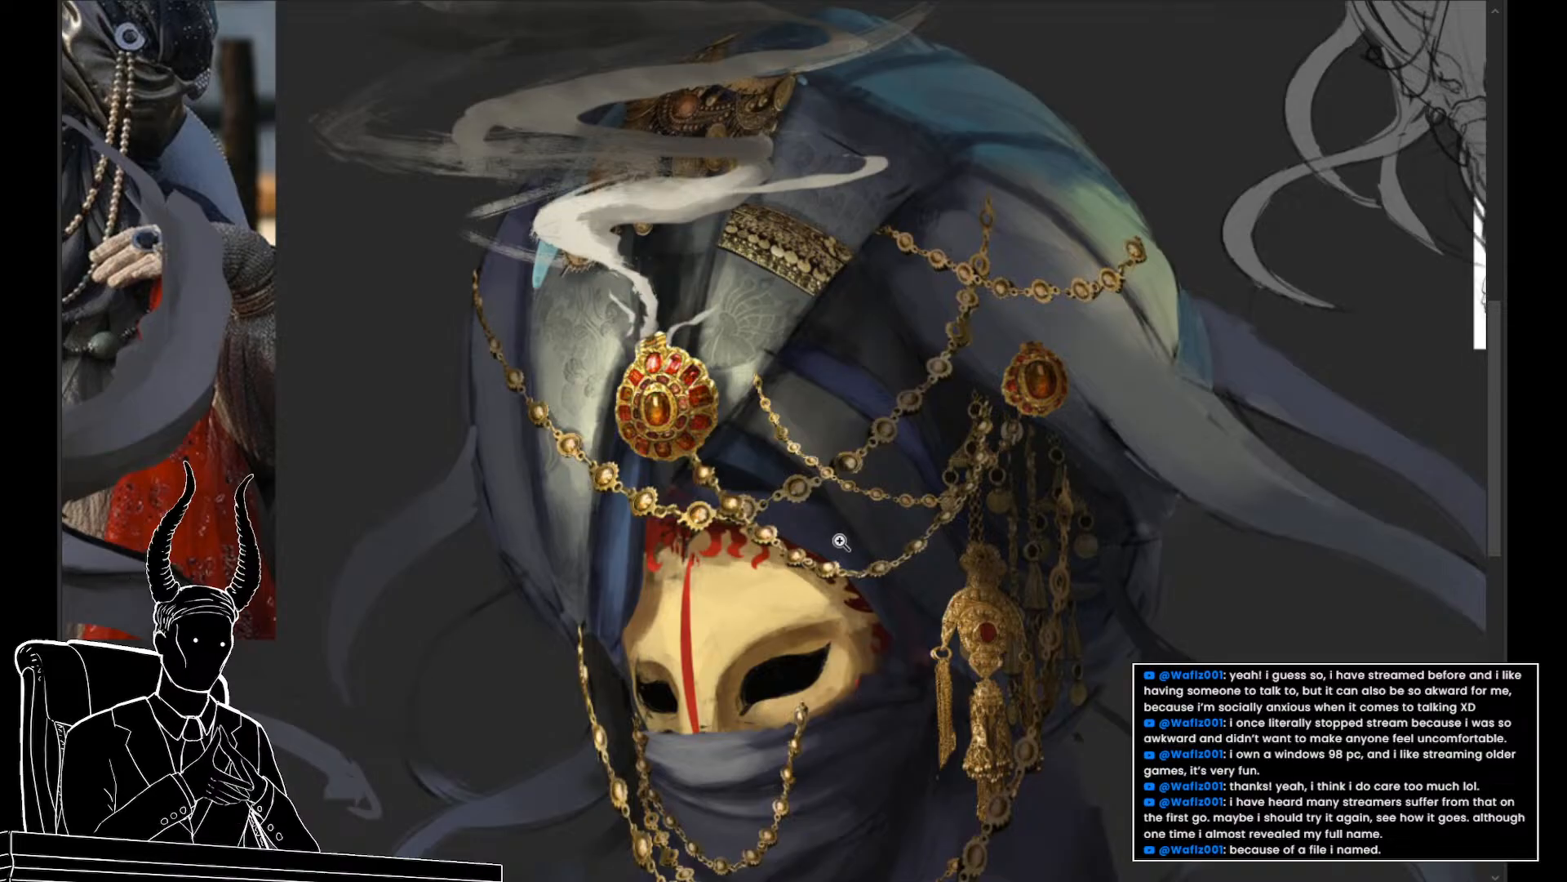
left_click_drag(892, 505, 834, 546)
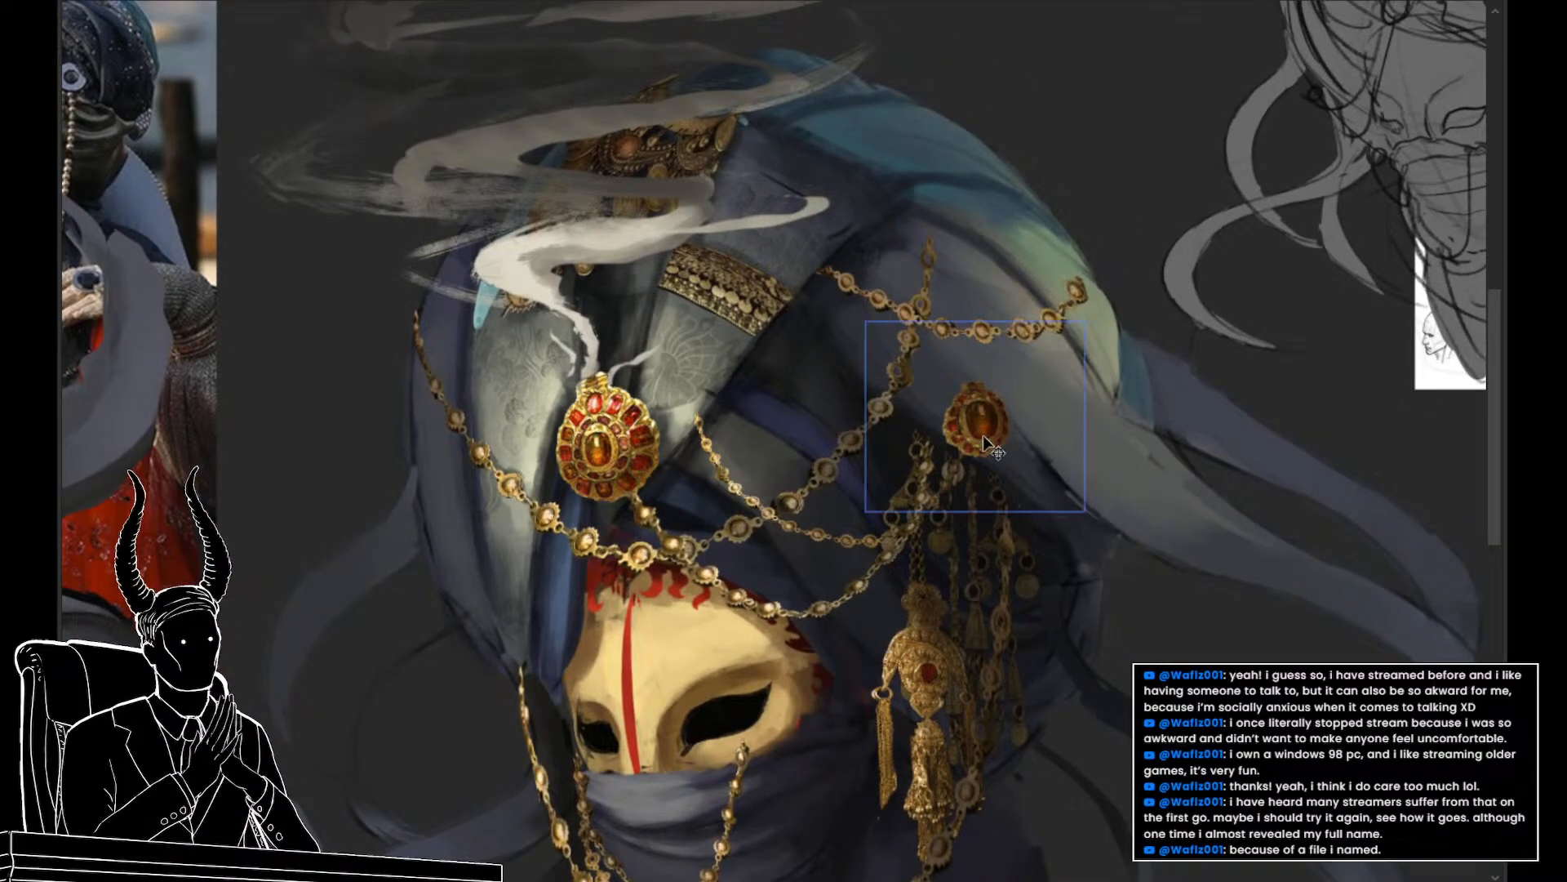
mouse_move(983, 435)
left_mouse_down()
mouse_move(976, 421)
mouse_move(982, 436)
left_mouse_up()
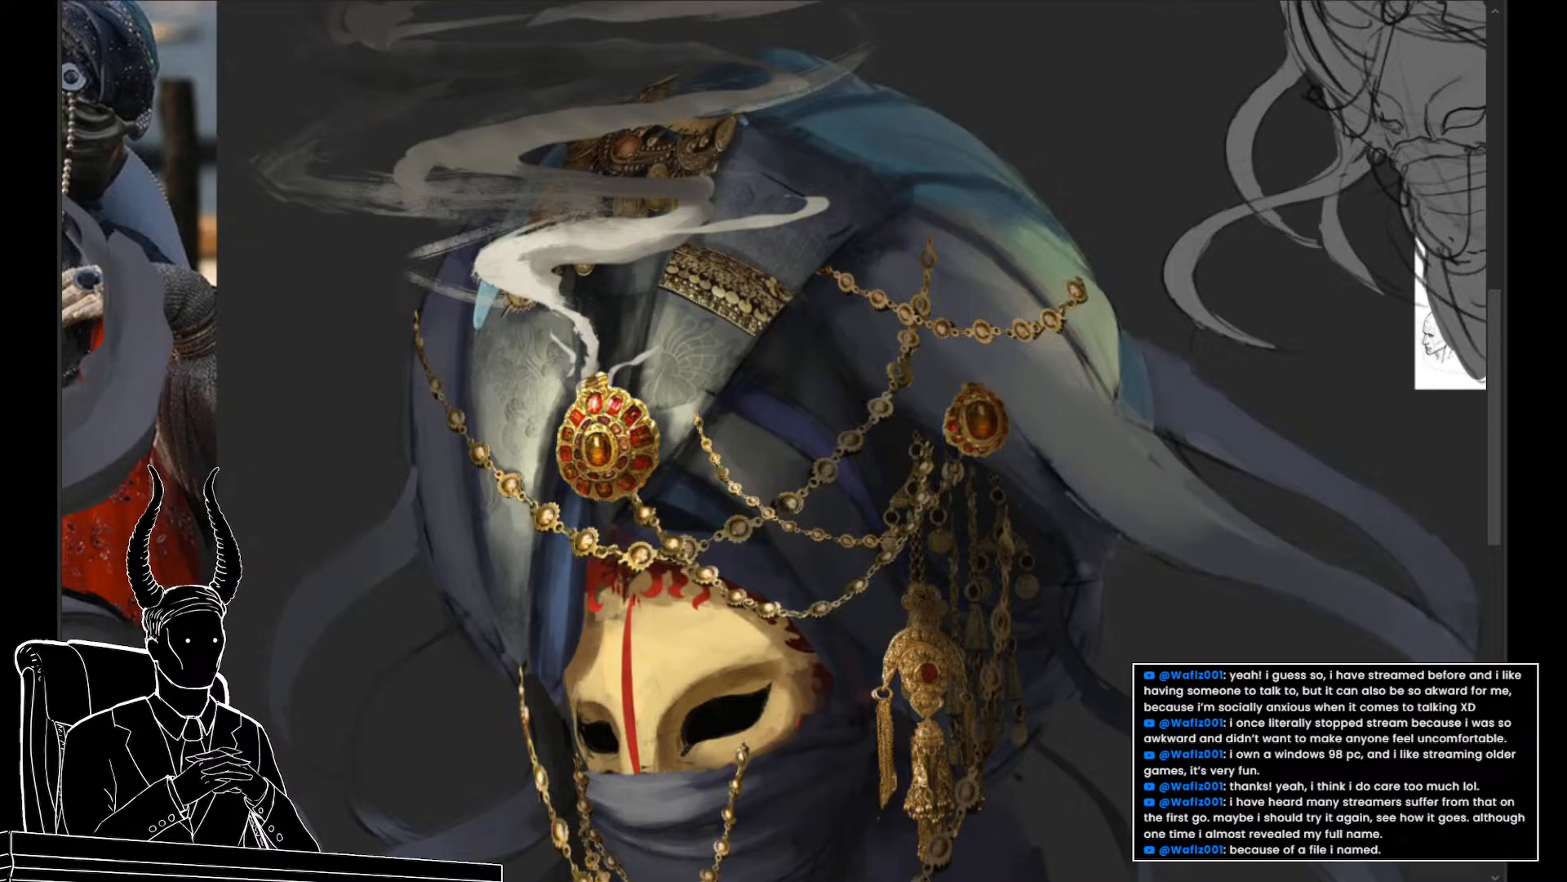
left_click(1027, 471)
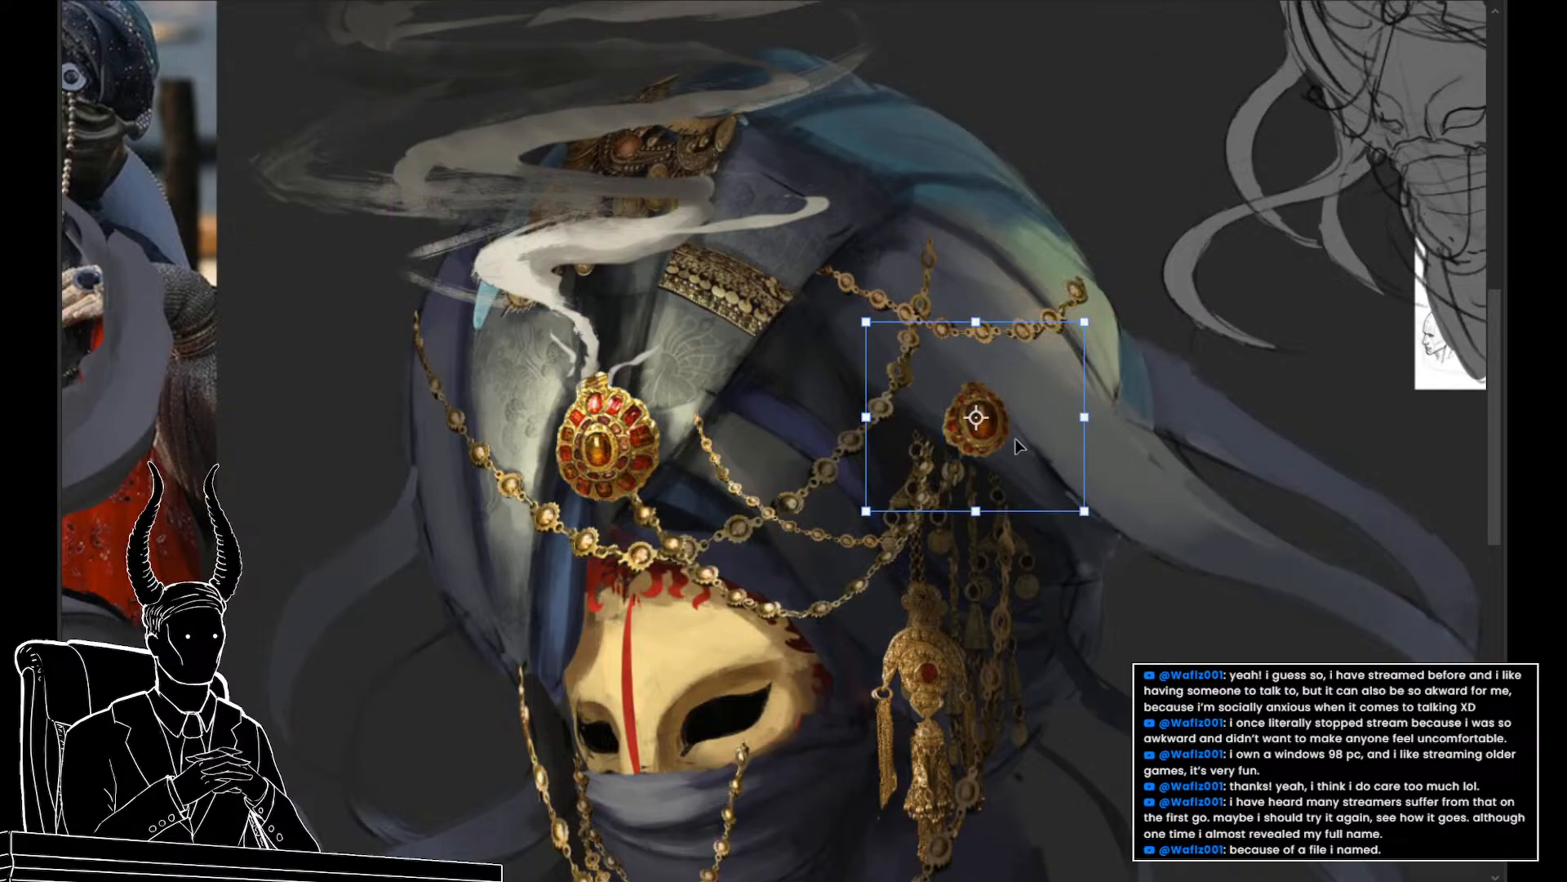
Commit the transform of the amber brooch on the side of the turban and compare the jewelry with the reference photo
mouse_move(1021, 469)
left_mouse_down()
mouse_move(988, 462)
mouse_move(1042, 472)
left_mouse_up()
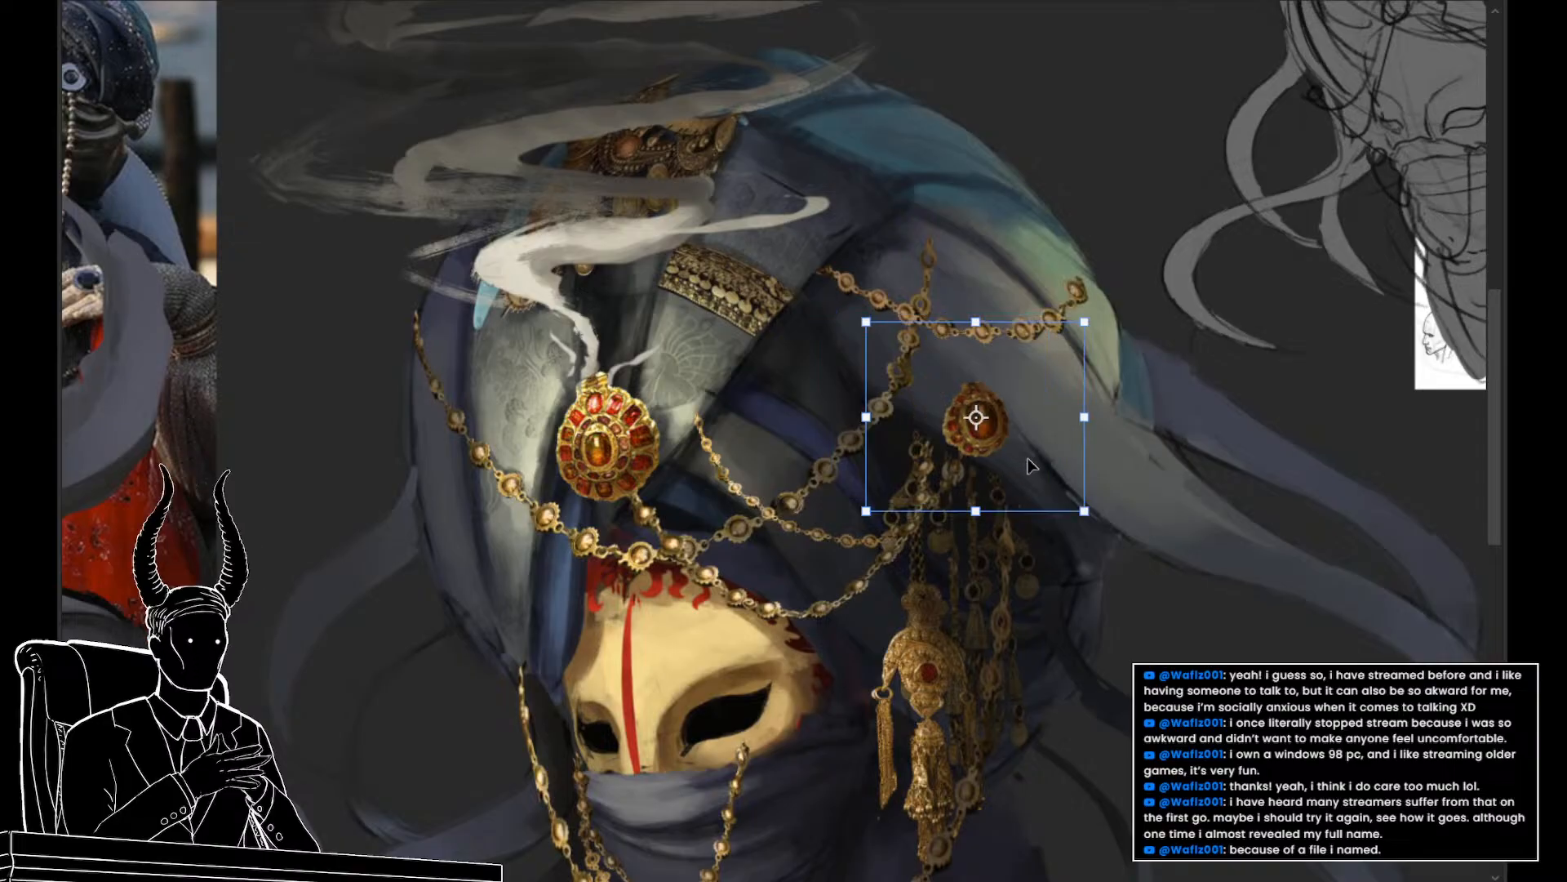
left_click(1178, 419)
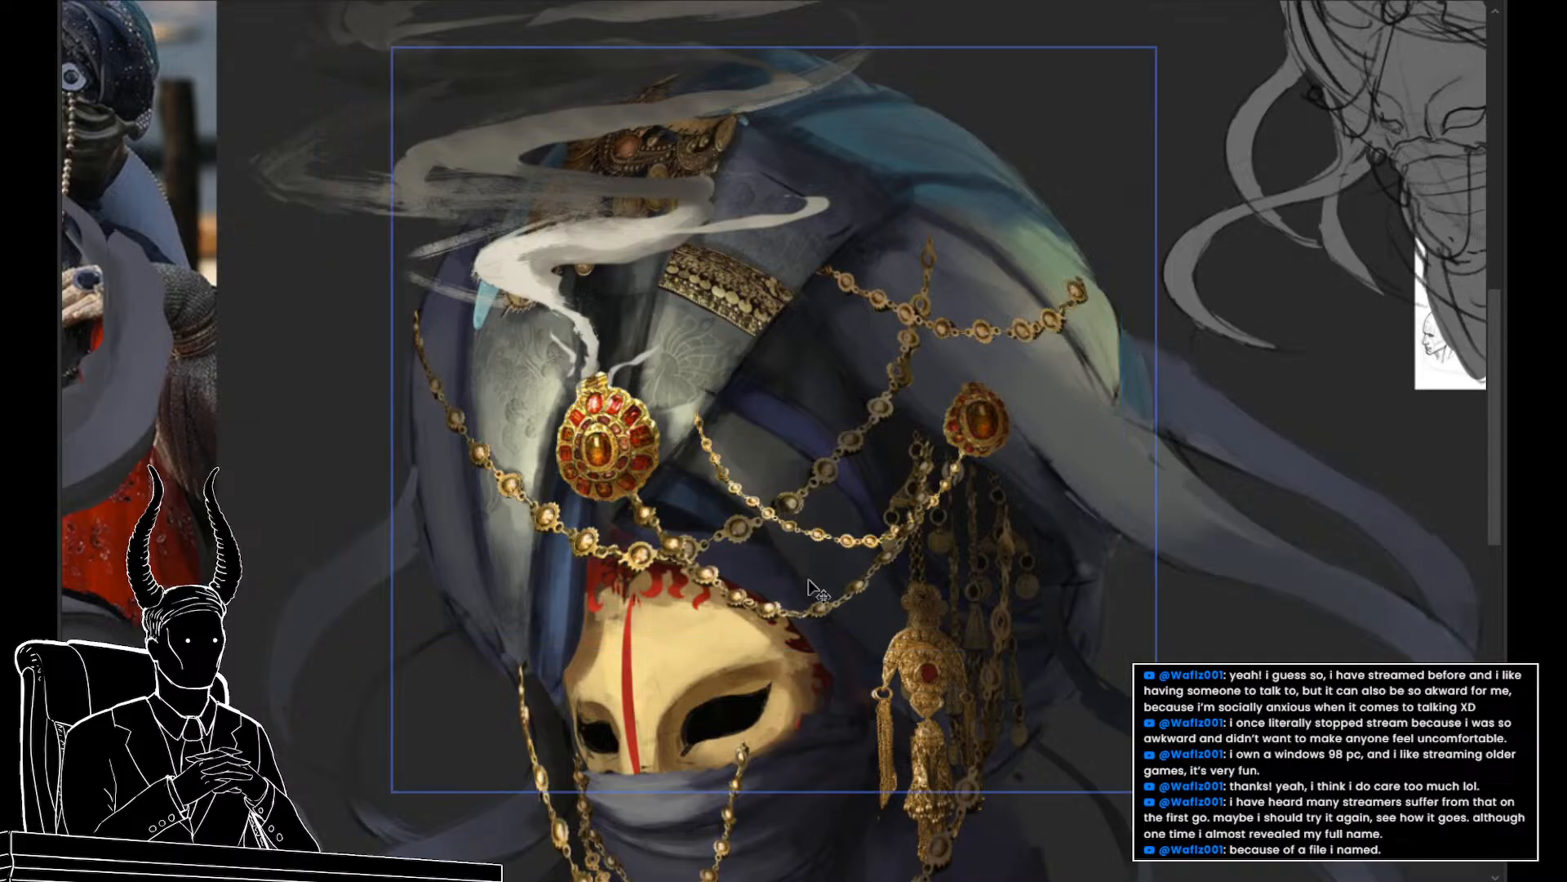
left_click_drag(831, 616, 1350, 751)
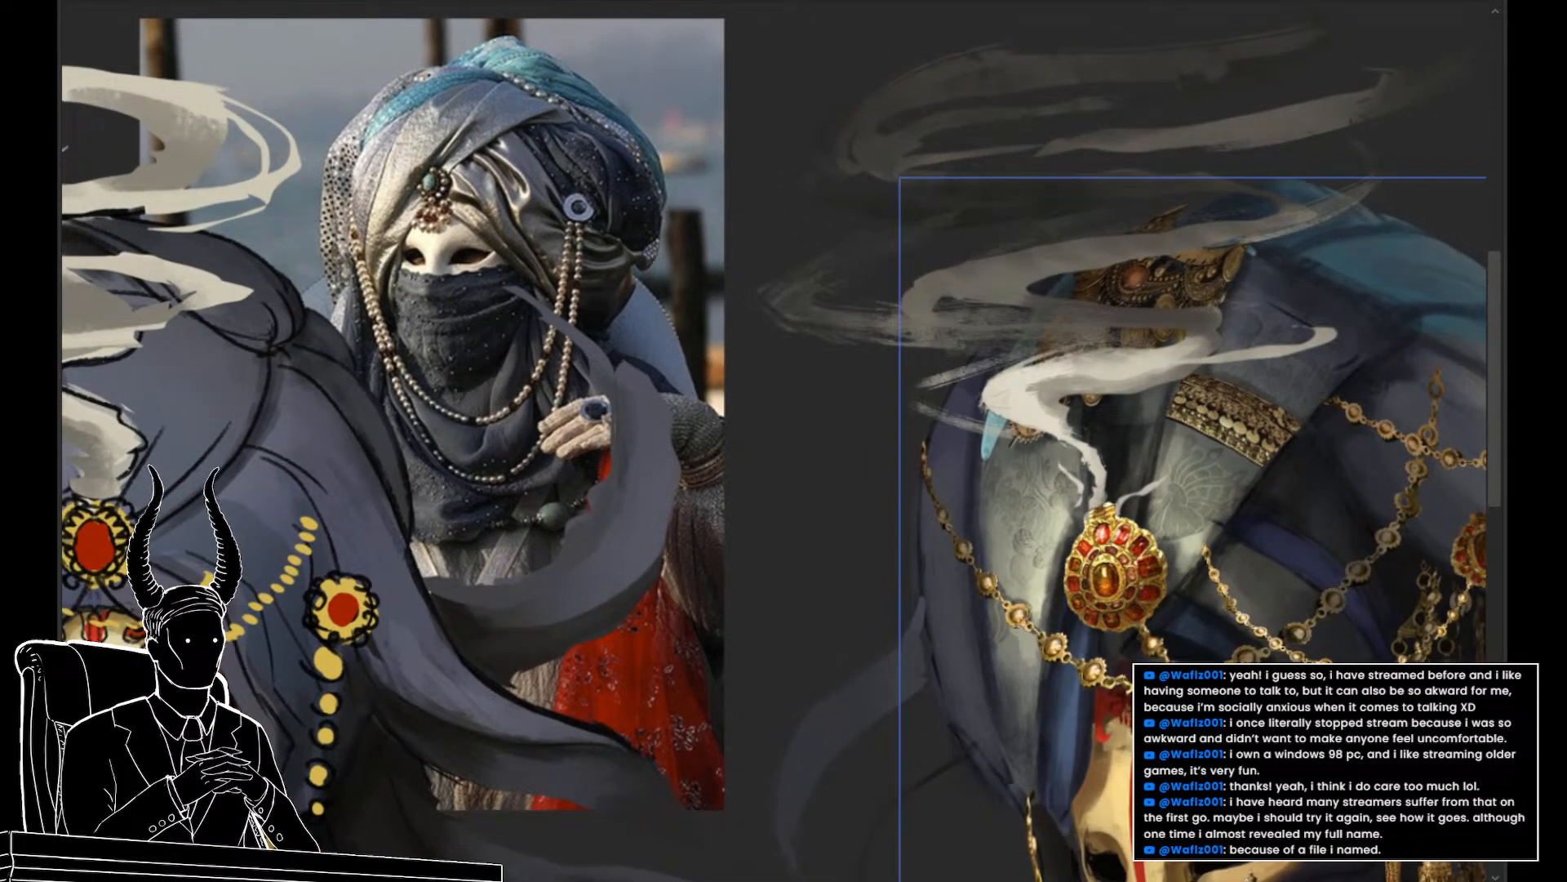
left_click_drag(1306, 631, 835, 490)
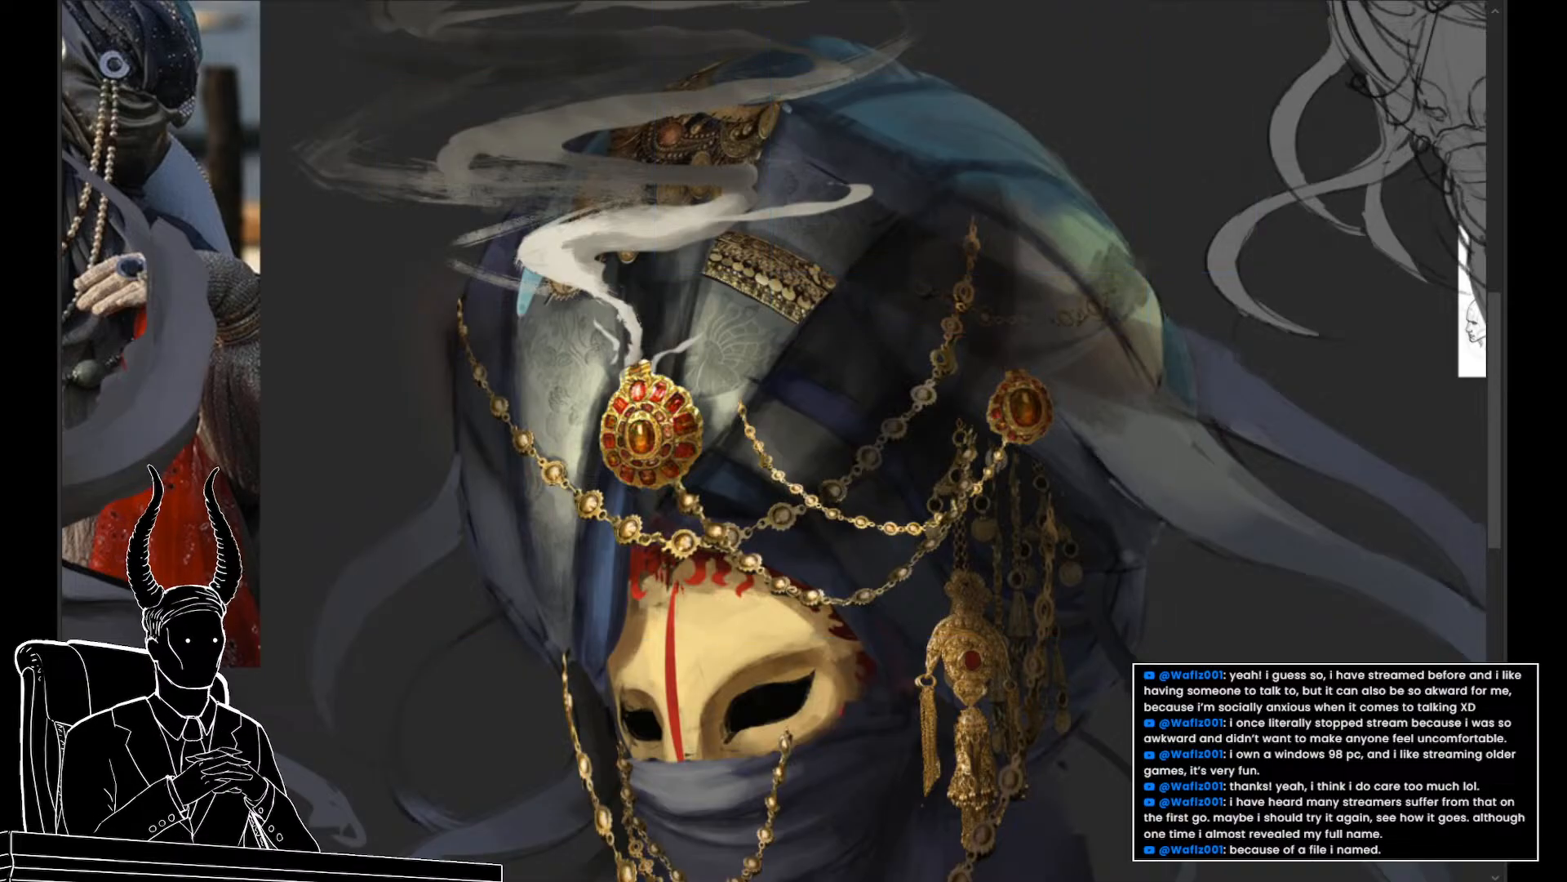
Undo the dark shading over the turban's side chains and toggle the selected layer's visibility to compare
key("ctrl+z")
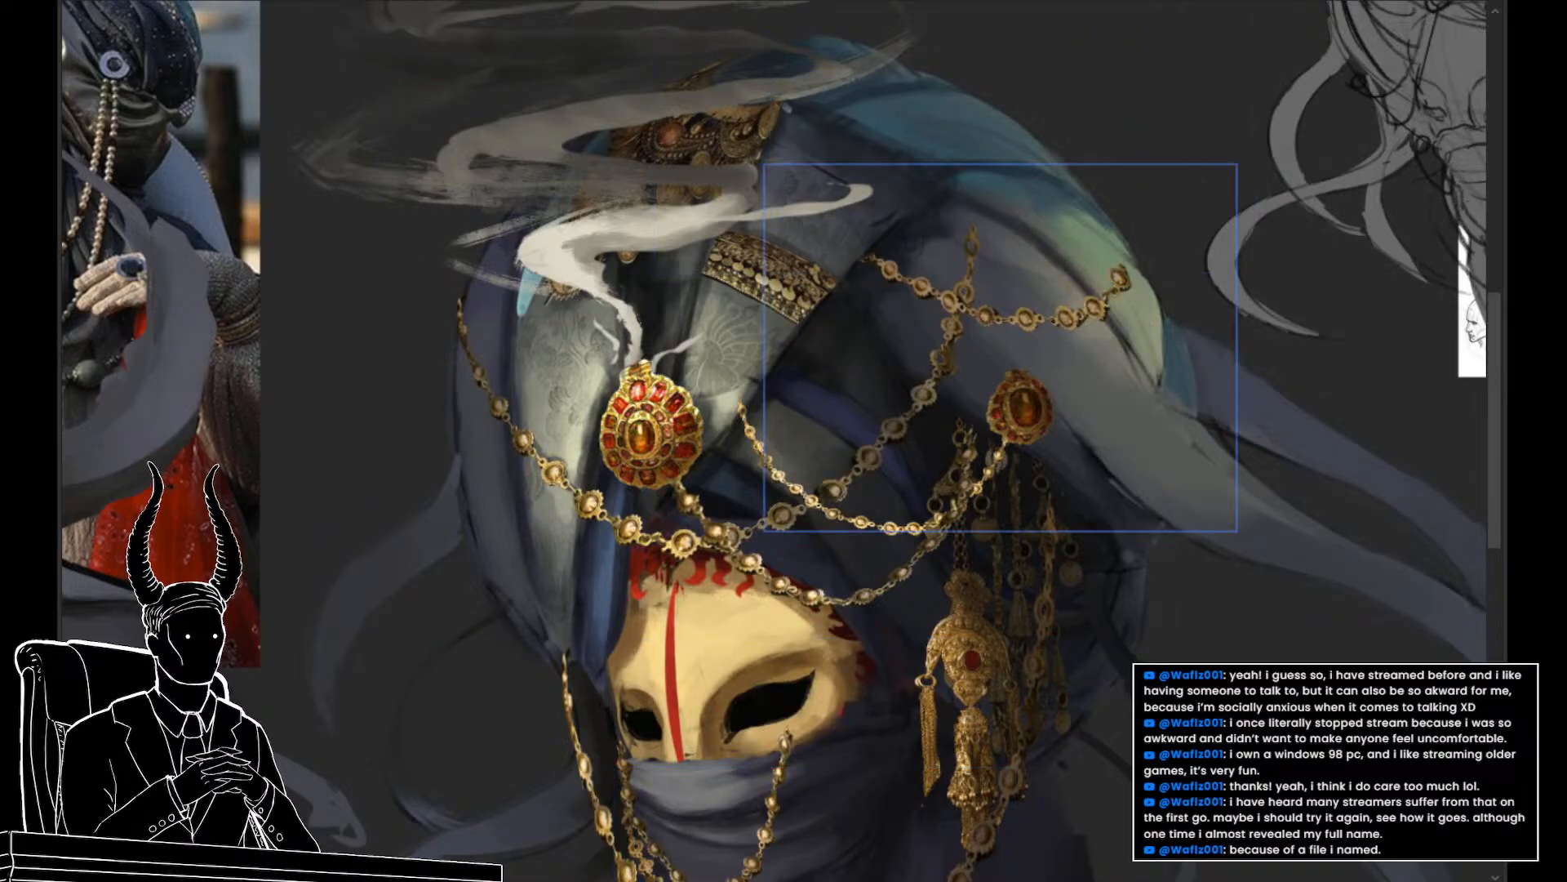
key("ctrl+comma")
key("ctrl+comma")
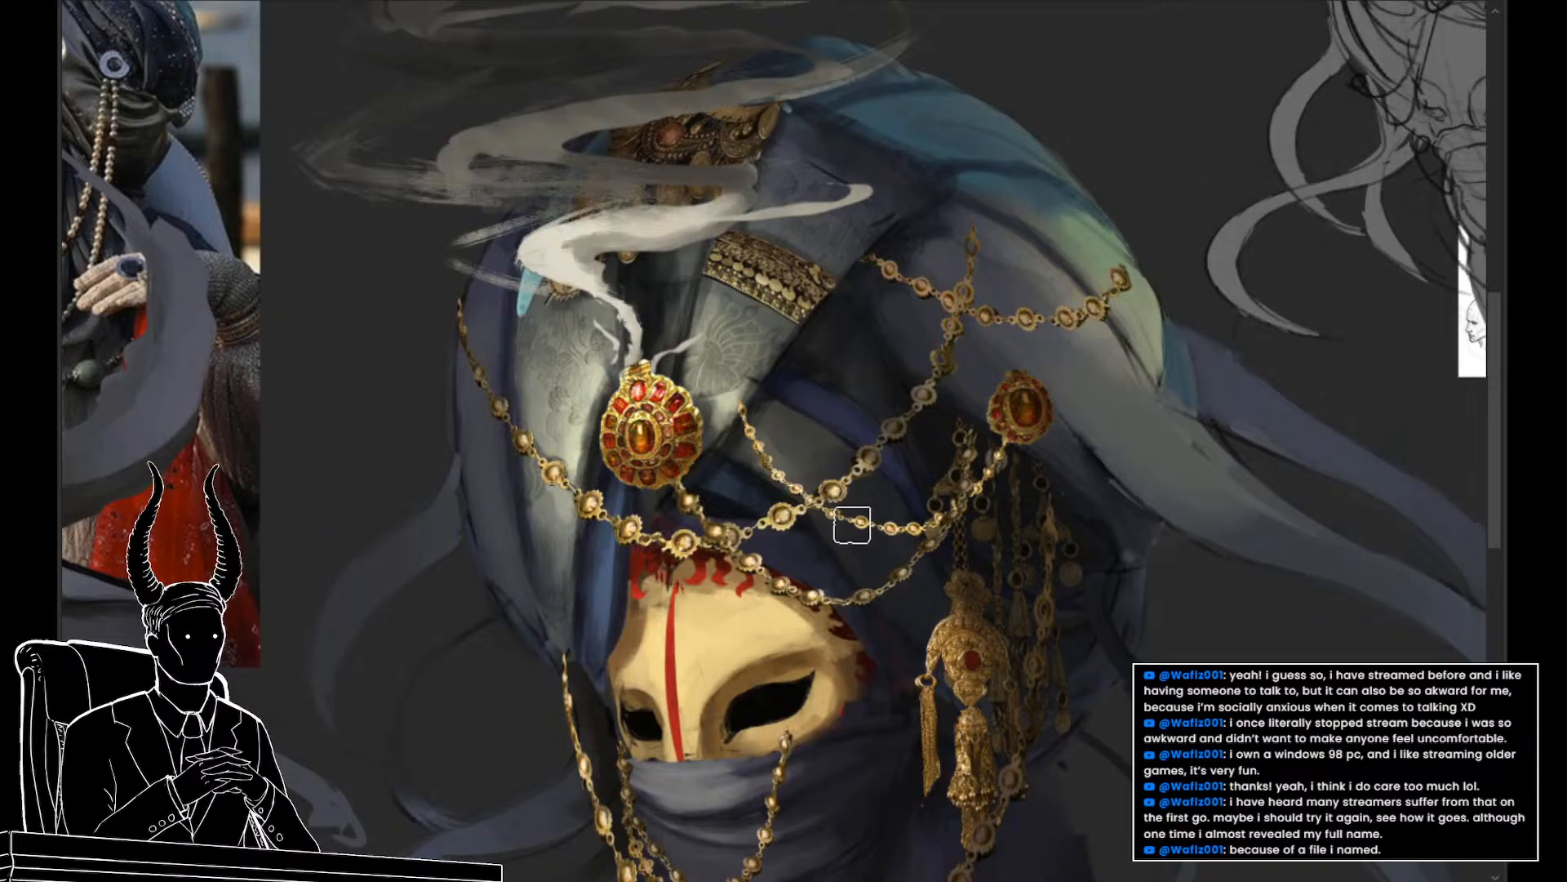
Enlarge the round brush and shade the area around the lower gold chain beside the mask
key("v")
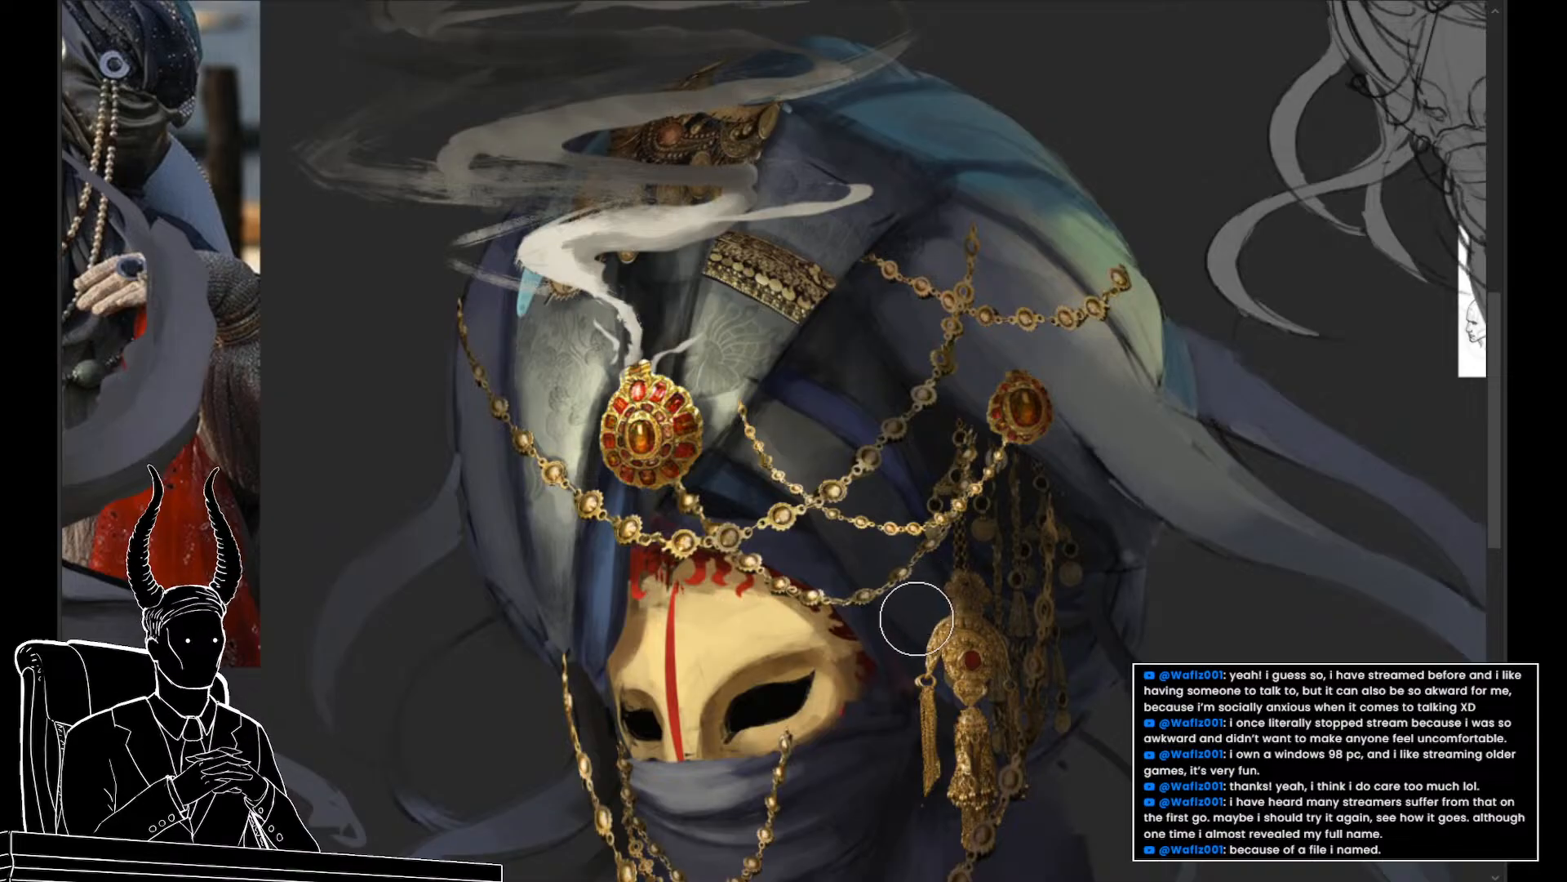
key("bracketright")
key("bracketright")
key("bracketright")
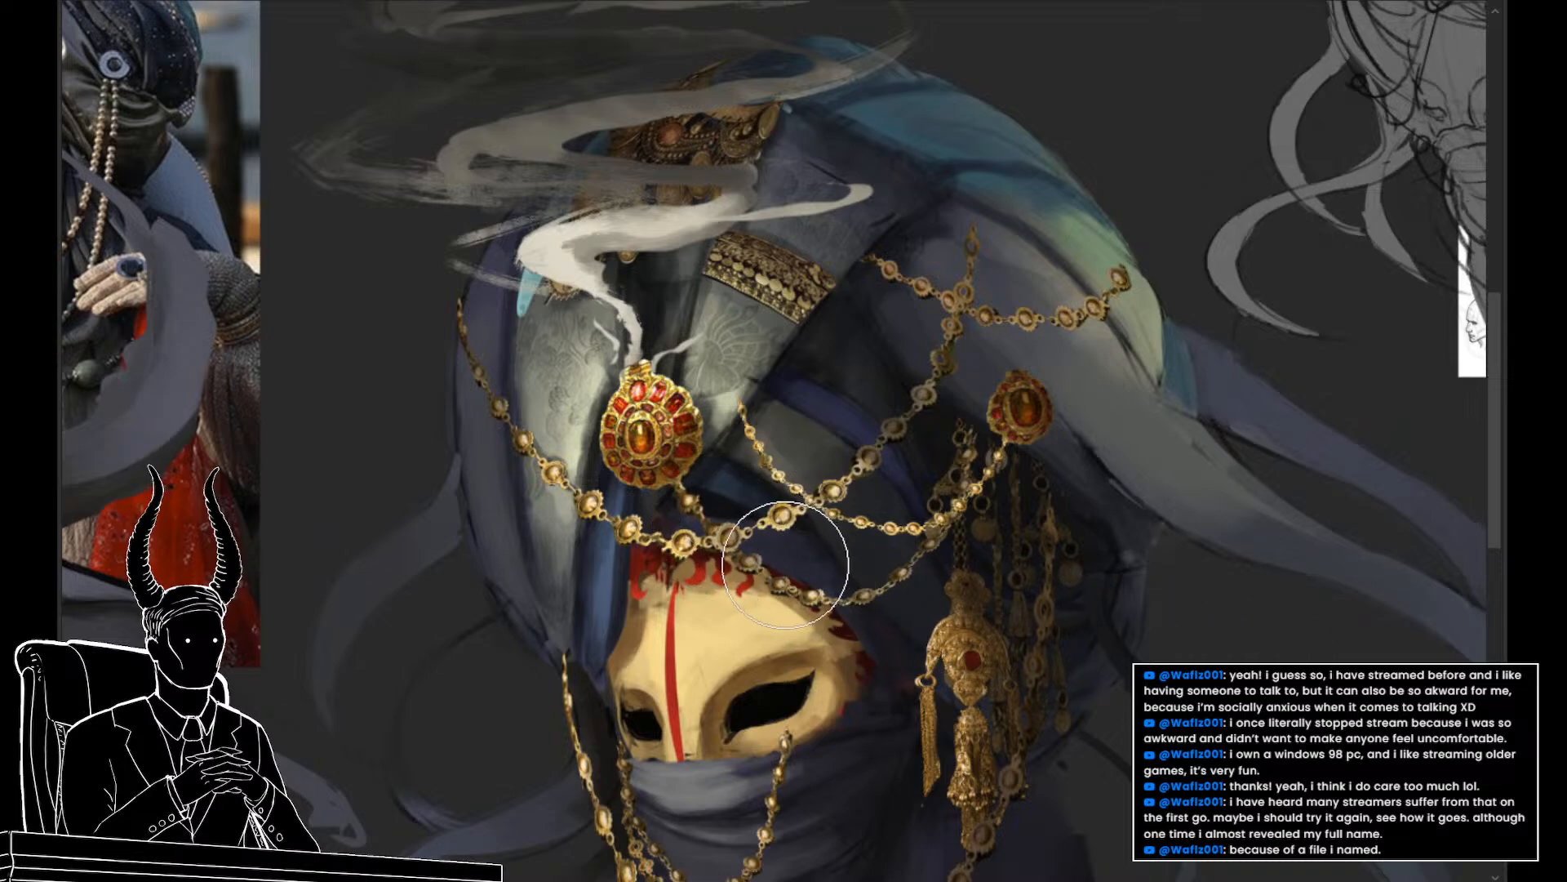
mouse_move(906, 615)
left_mouse_down()
mouse_move(772, 614)
mouse_move(886, 630)
mouse_move(847, 648)
mouse_move(895, 661)
mouse_move(816, 658)
mouse_move(854, 659)
left_mouse_up()
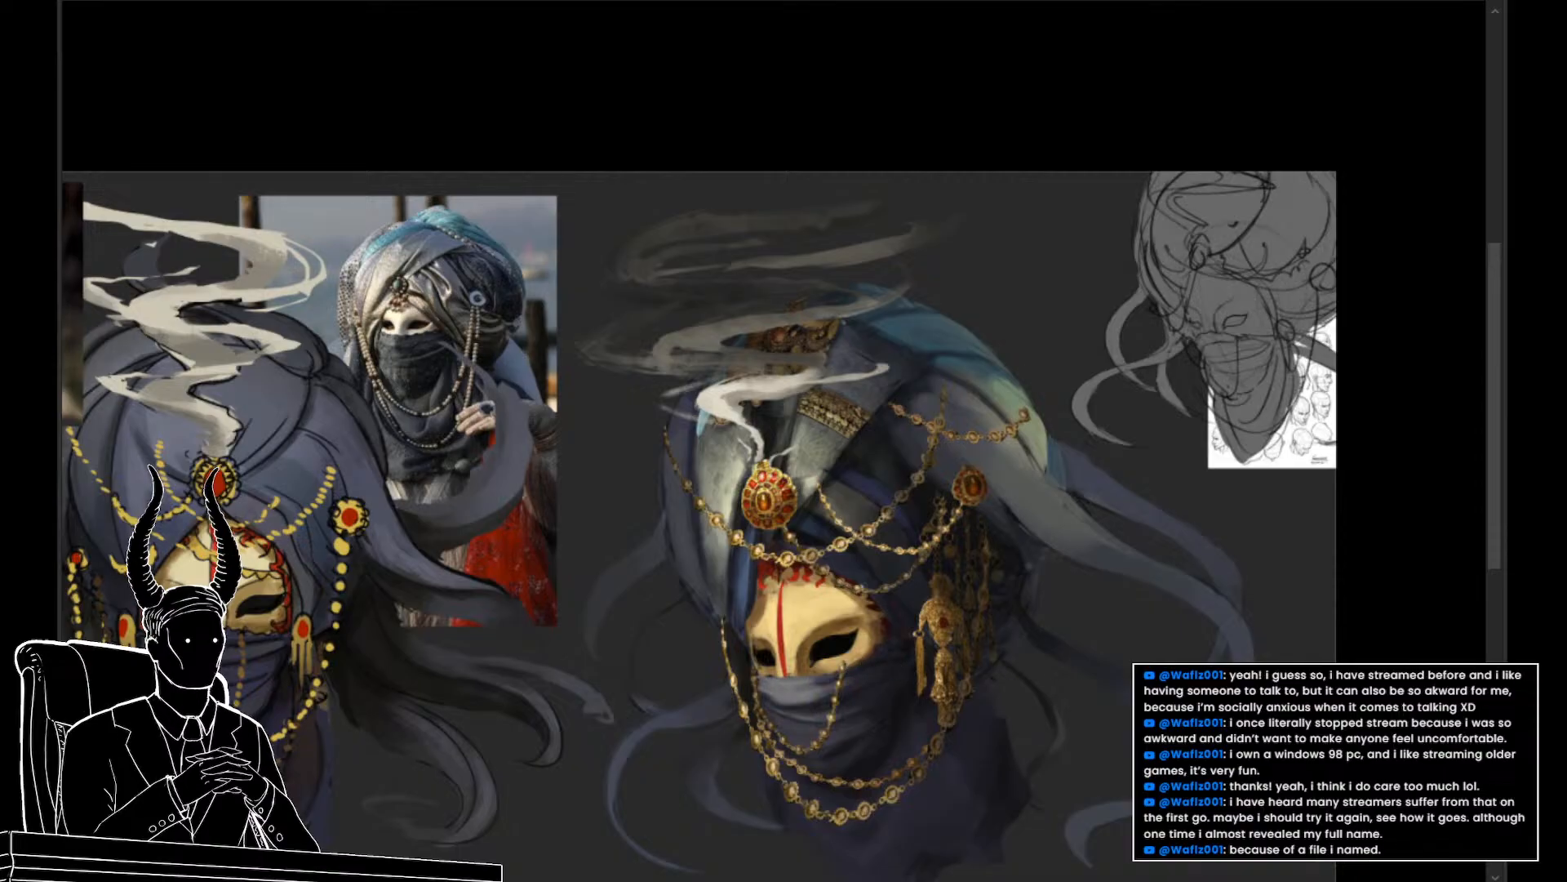
Check the painting's values in grayscale and examine the mask, turban and gold chains both up close and as a whole
key("ctrl+y")
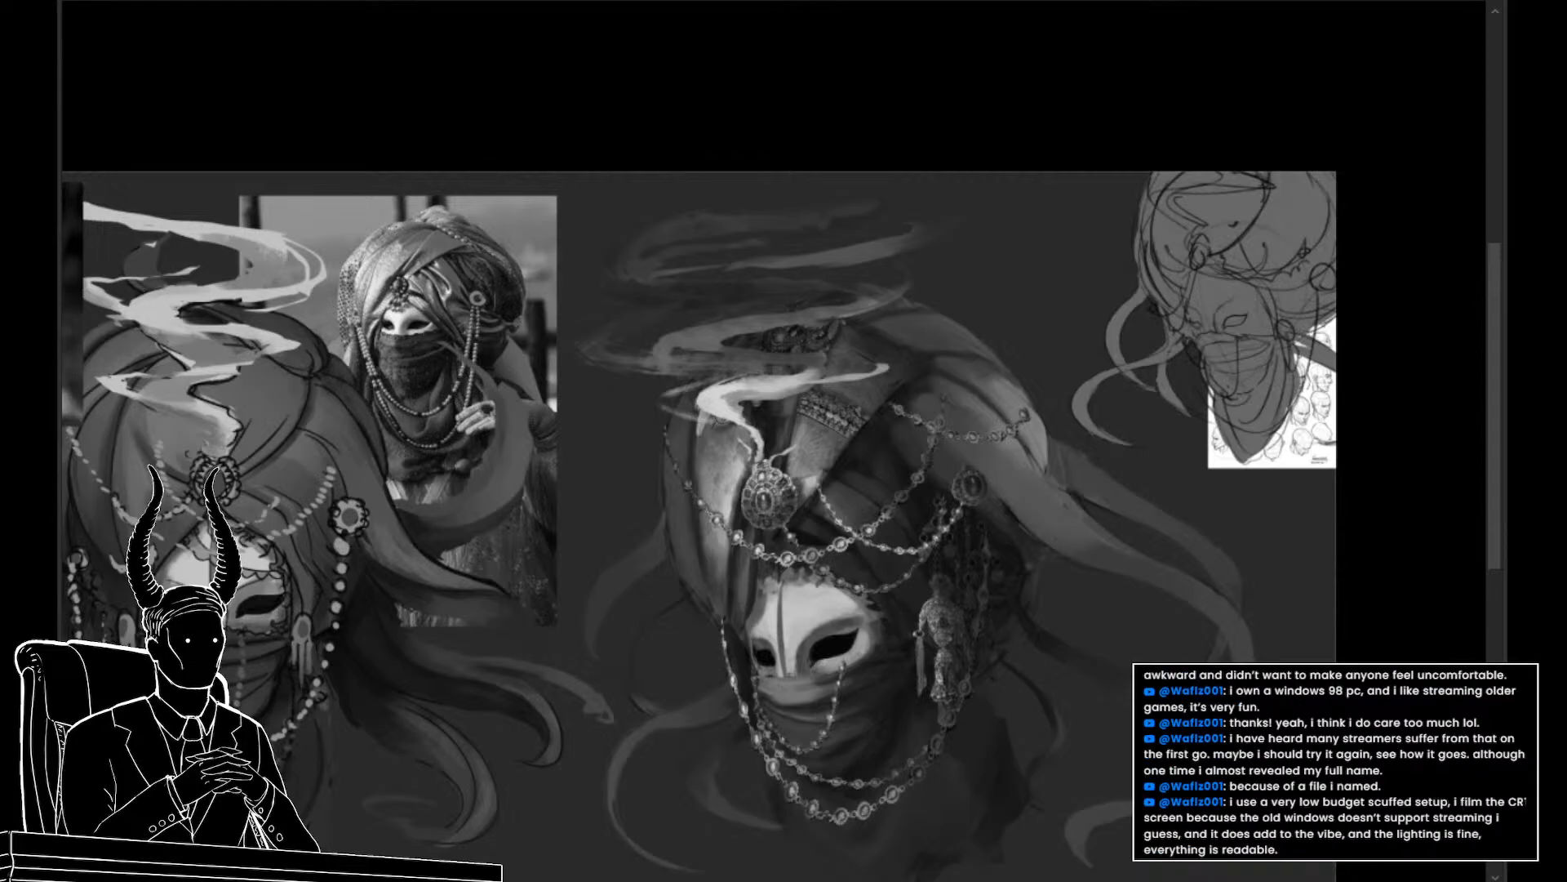
key("ctrl+y")
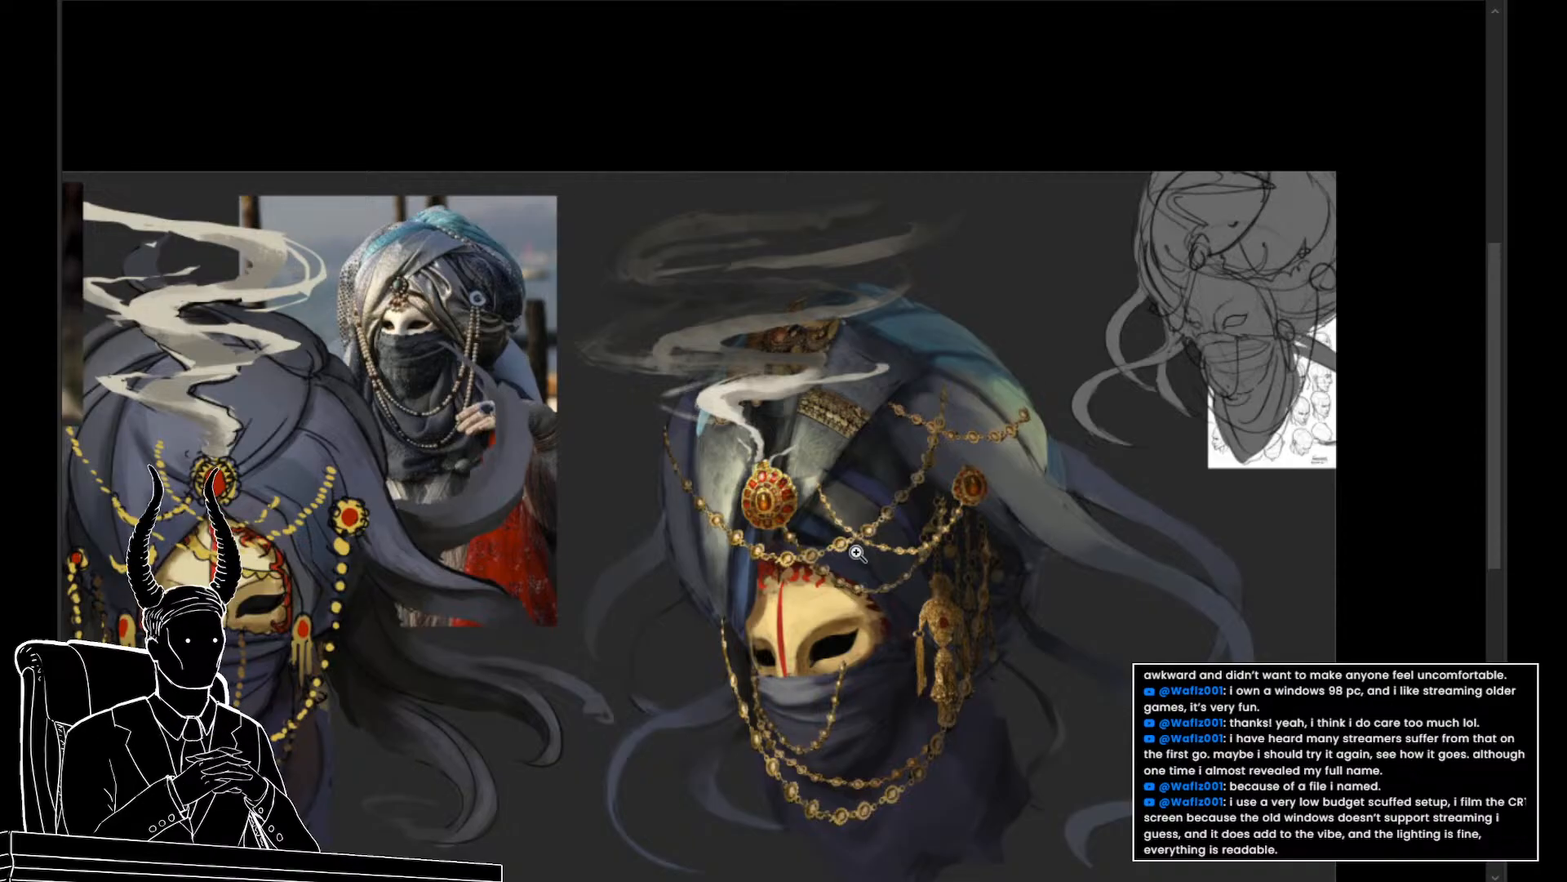
mouse_move(857, 553)
left_mouse_down()
mouse_move(913, 589)
mouse_move(849, 592)
mouse_move(868, 610)
mouse_move(855, 583)
left_mouse_up()
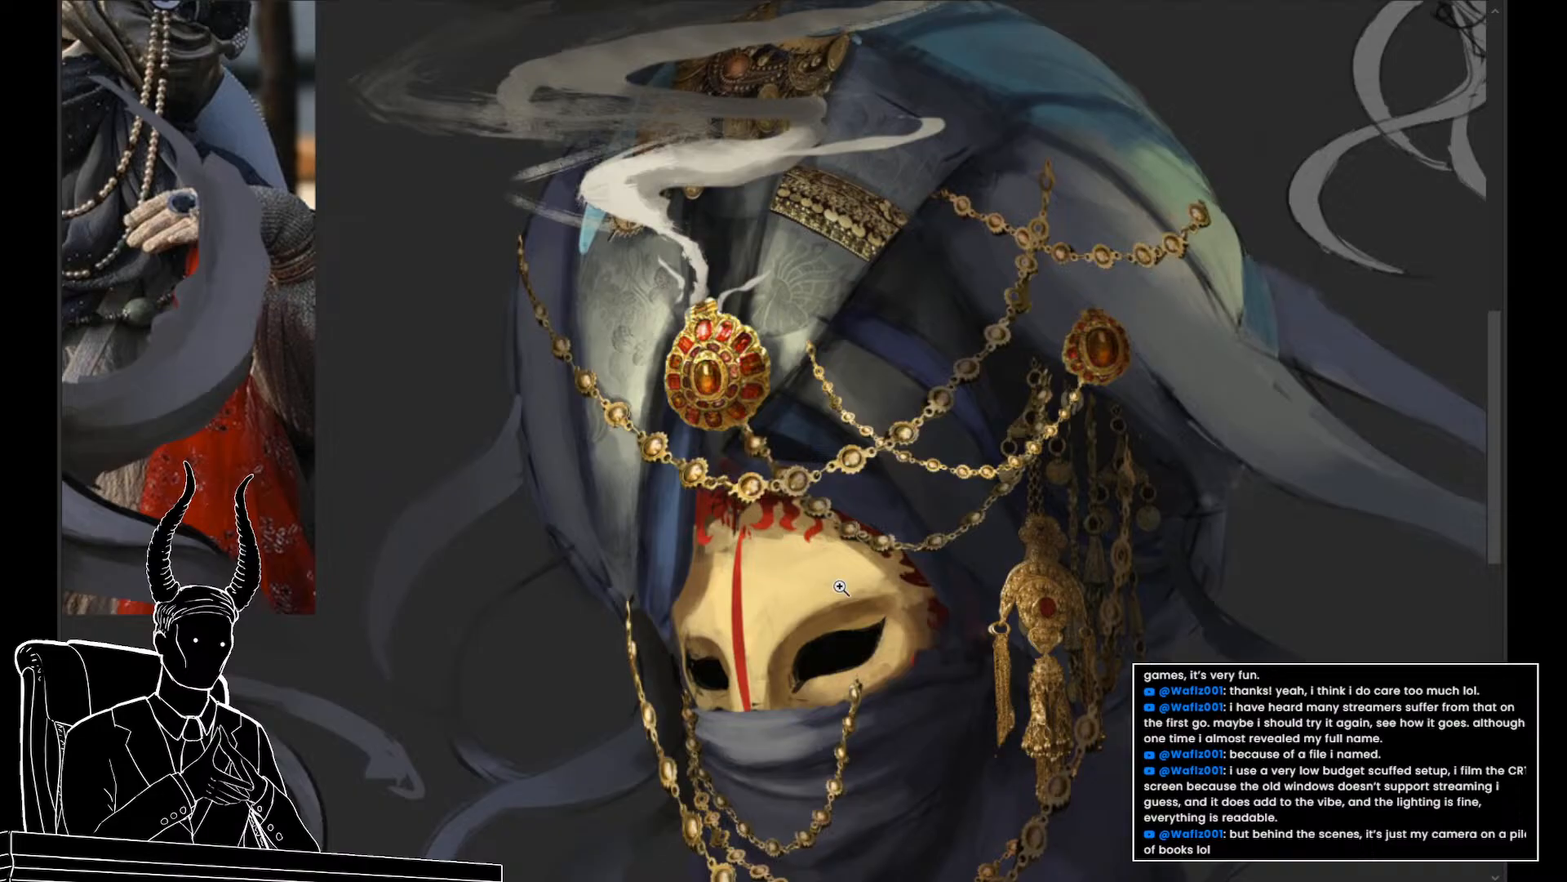
left_click_drag(885, 530, 819, 535)
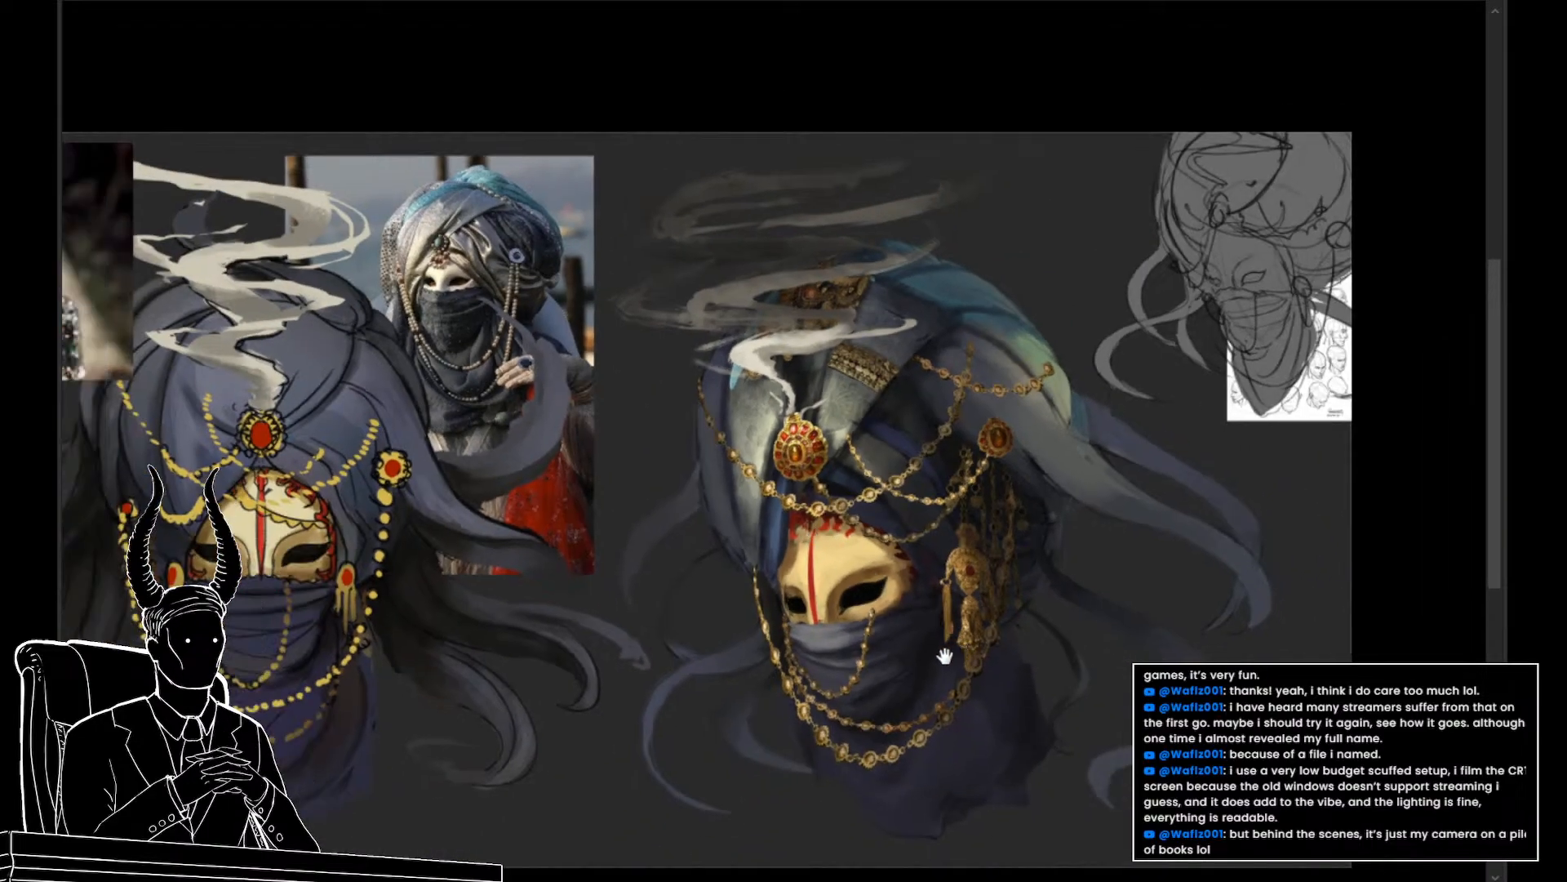
left_click_drag(944, 656, 916, 703)
left_click_drag(869, 604, 902, 618)
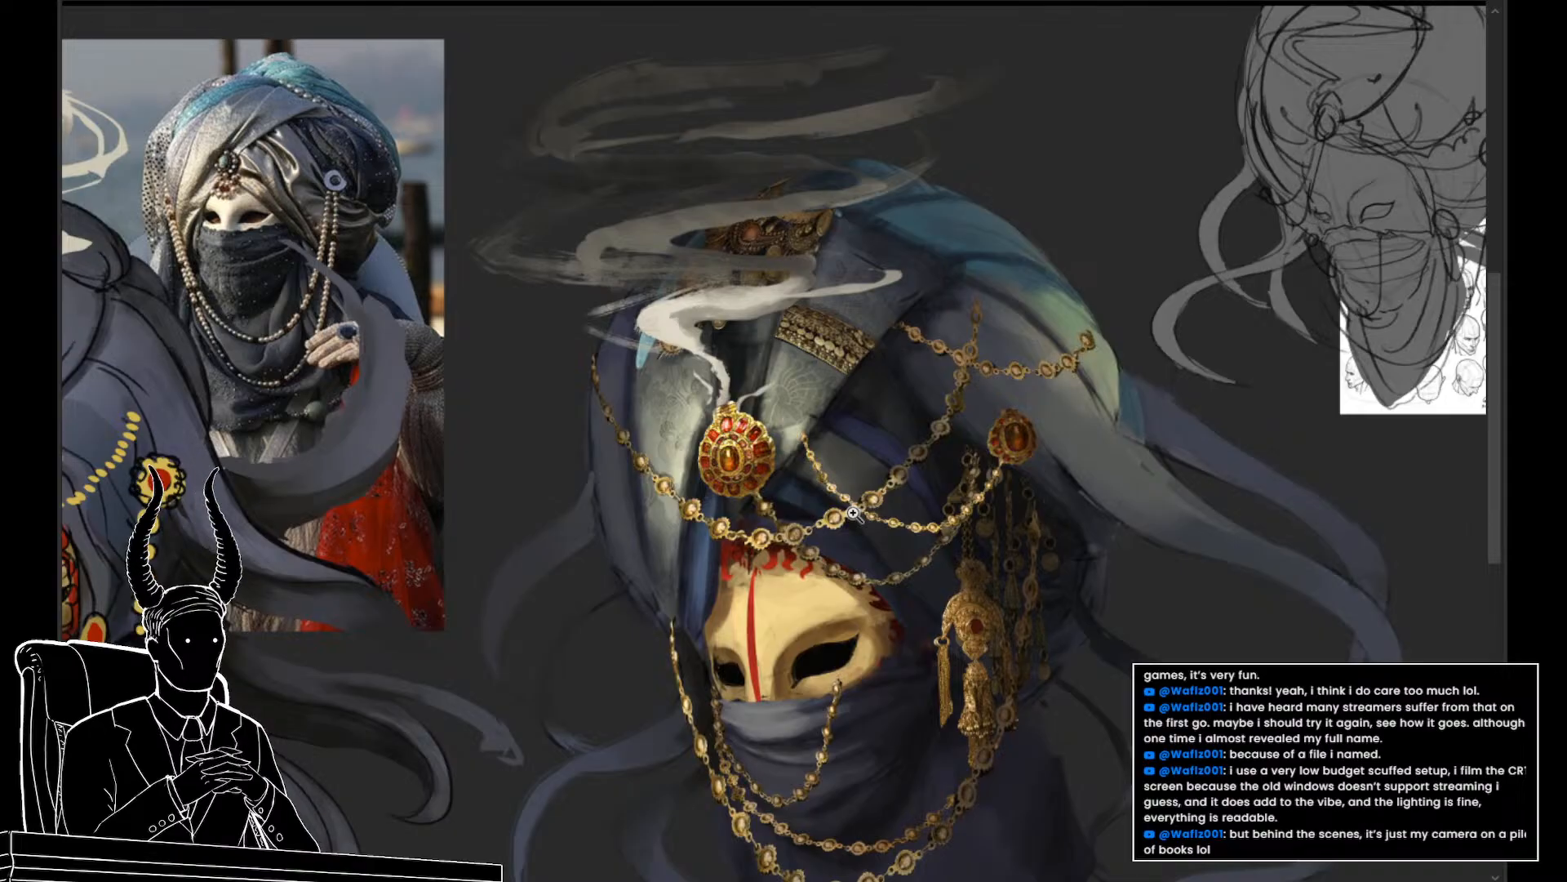
scroll(920, 527, "down", 2)
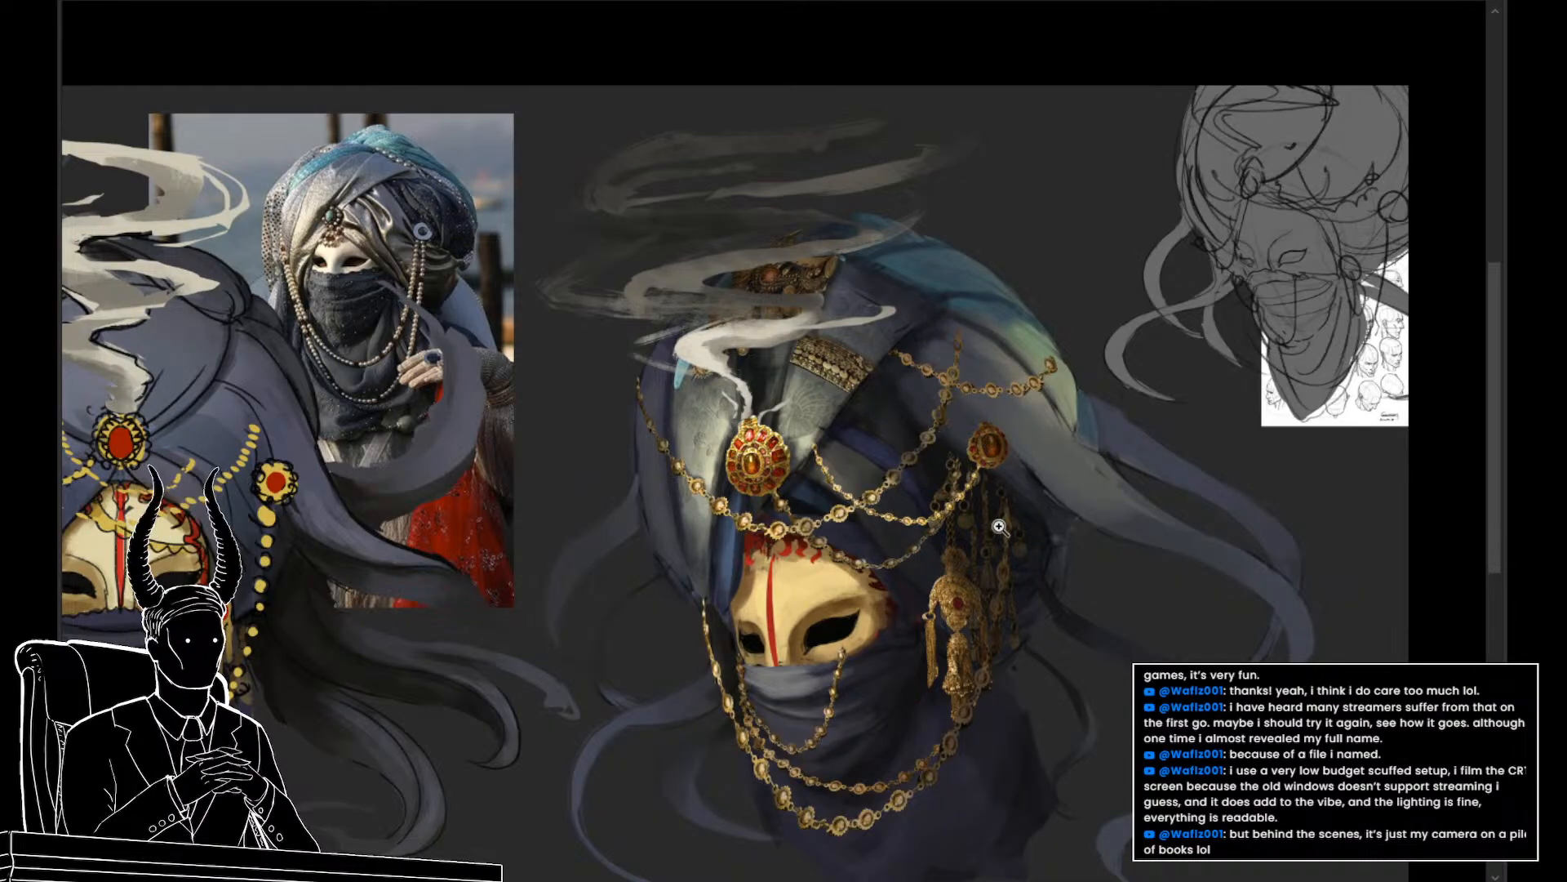
left_click_drag(988, 595, 1019, 618)
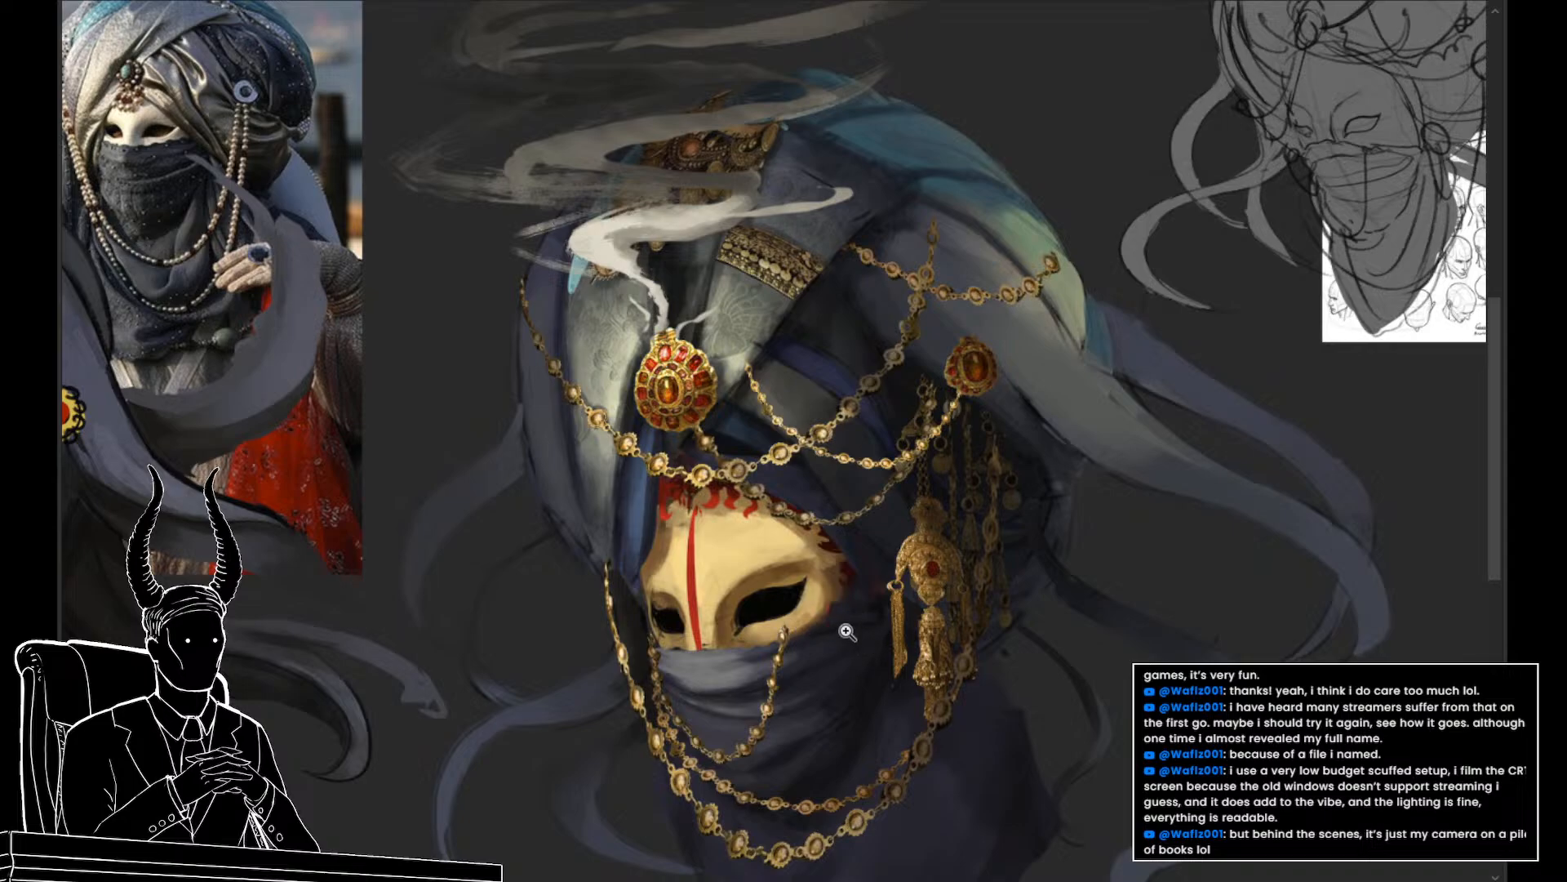
mouse_move(859, 634)
left_mouse_down()
mouse_move(796, 559)
mouse_move(847, 598)
mouse_move(863, 533)
left_mouse_up()
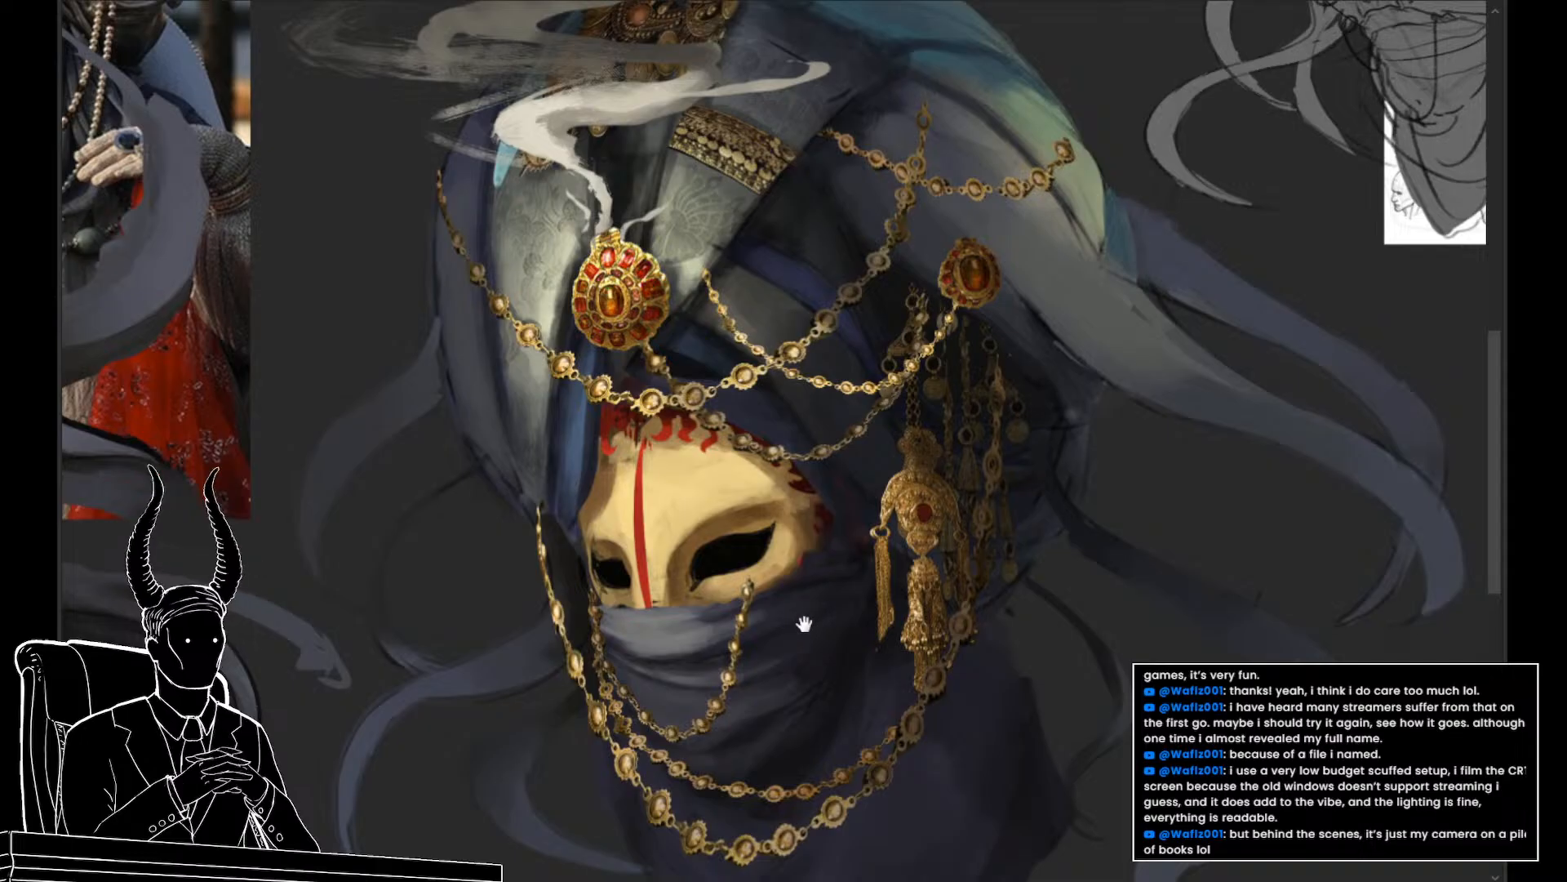
left_click_drag(797, 630, 769, 747)
mouse_move(819, 645)
left_mouse_down()
mouse_move(776, 647)
mouse_move(813, 654)
mouse_move(745, 619)
mouse_move(884, 608)
left_mouse_up()
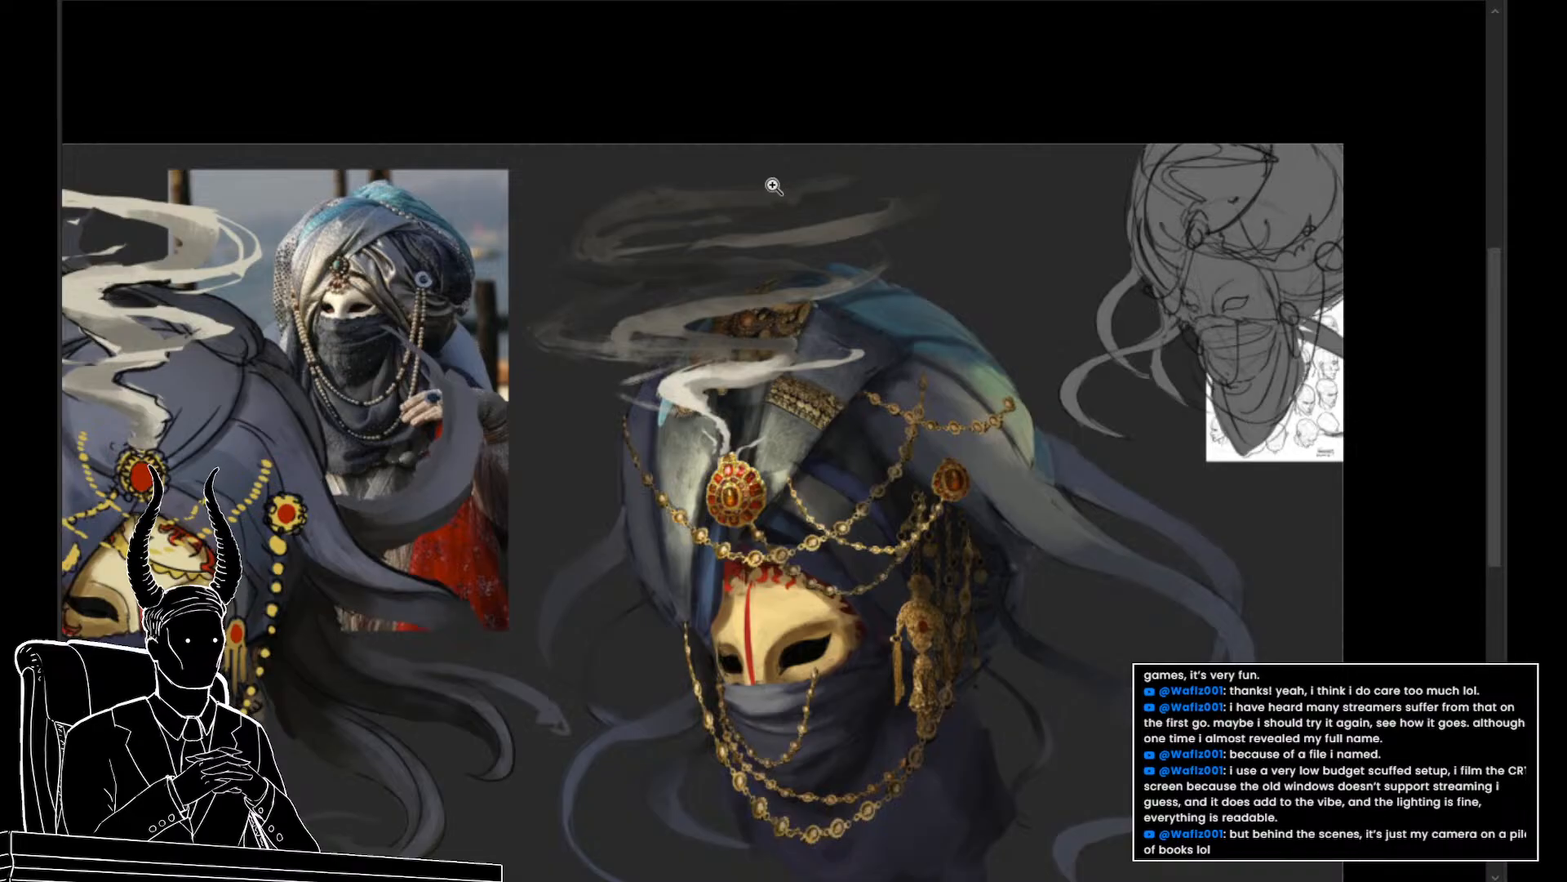
Flip the canvas horizontally and compare the mirrored head with the reference photo and colour sketch
key("m")
scroll(718, 518, "left", 5)
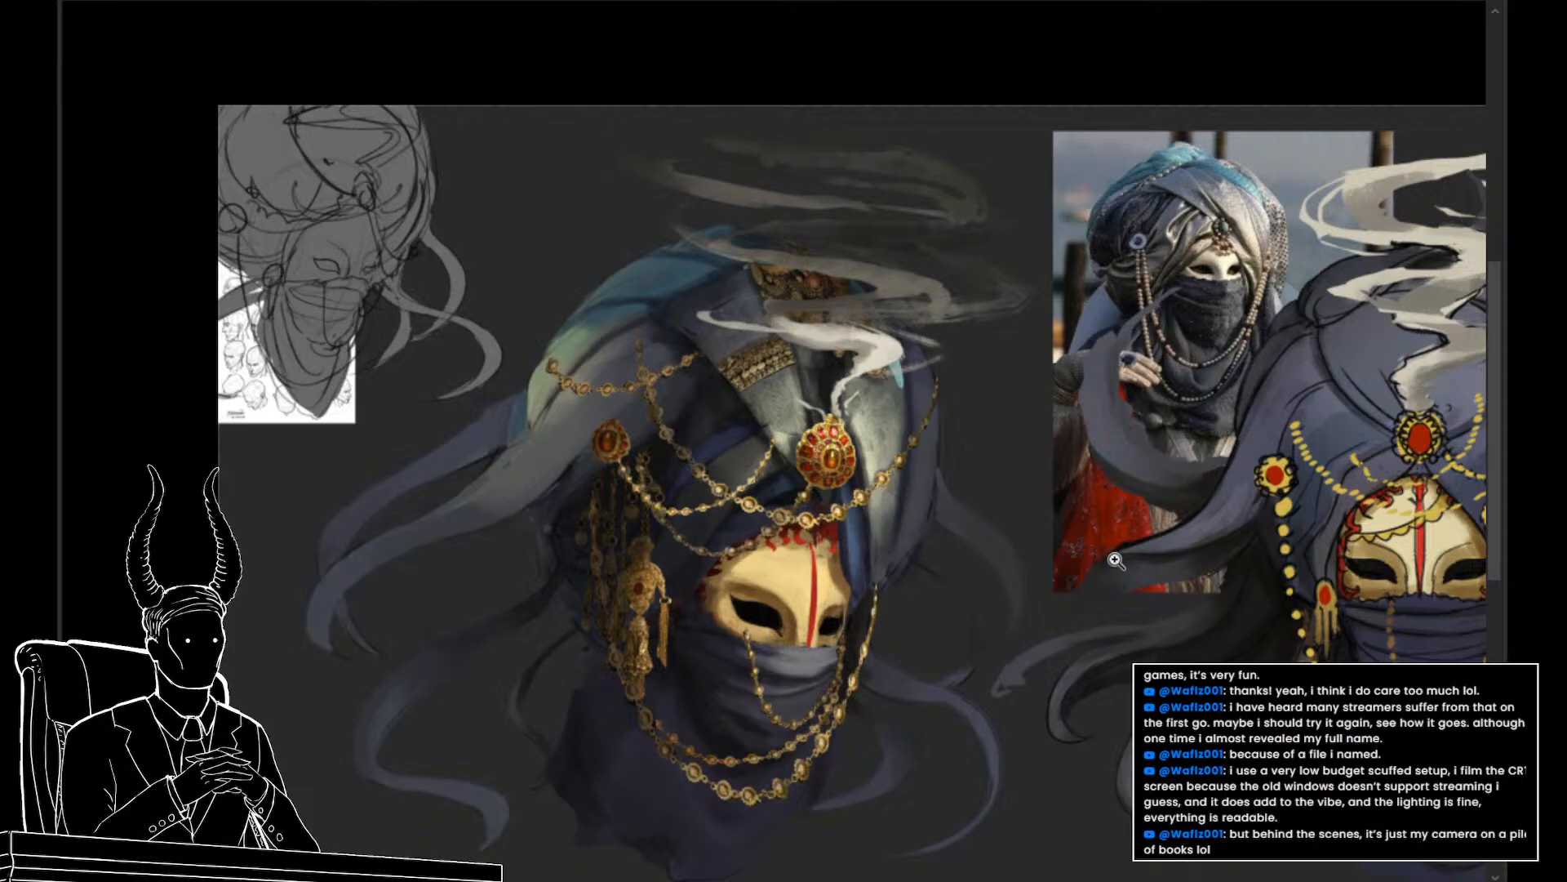
left_click_drag(1115, 588, 1005, 559)
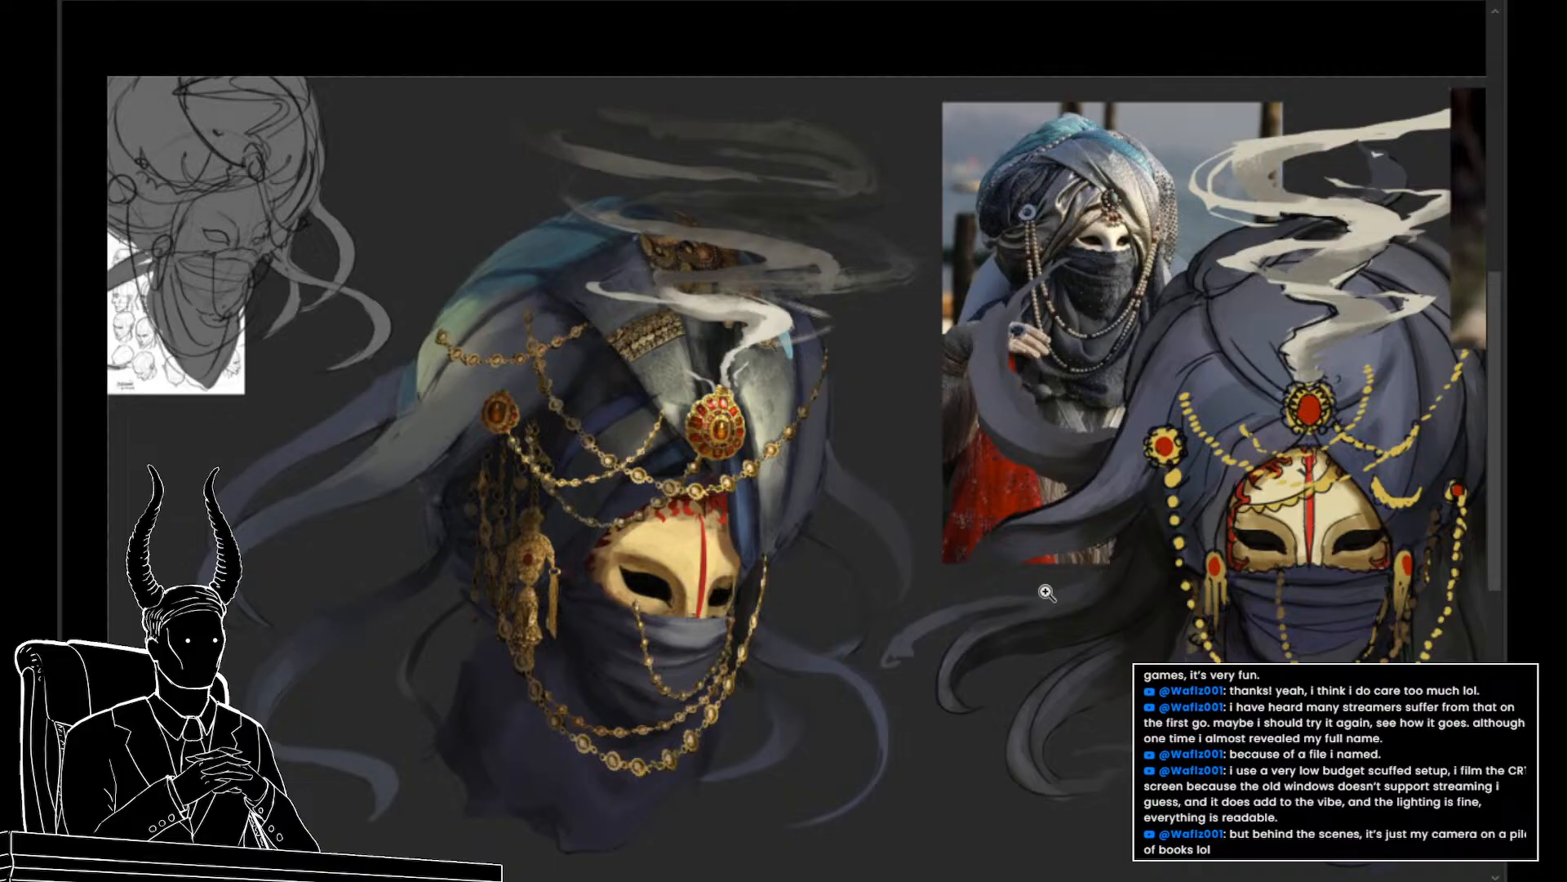
left_click_drag(707, 541, 794, 514)
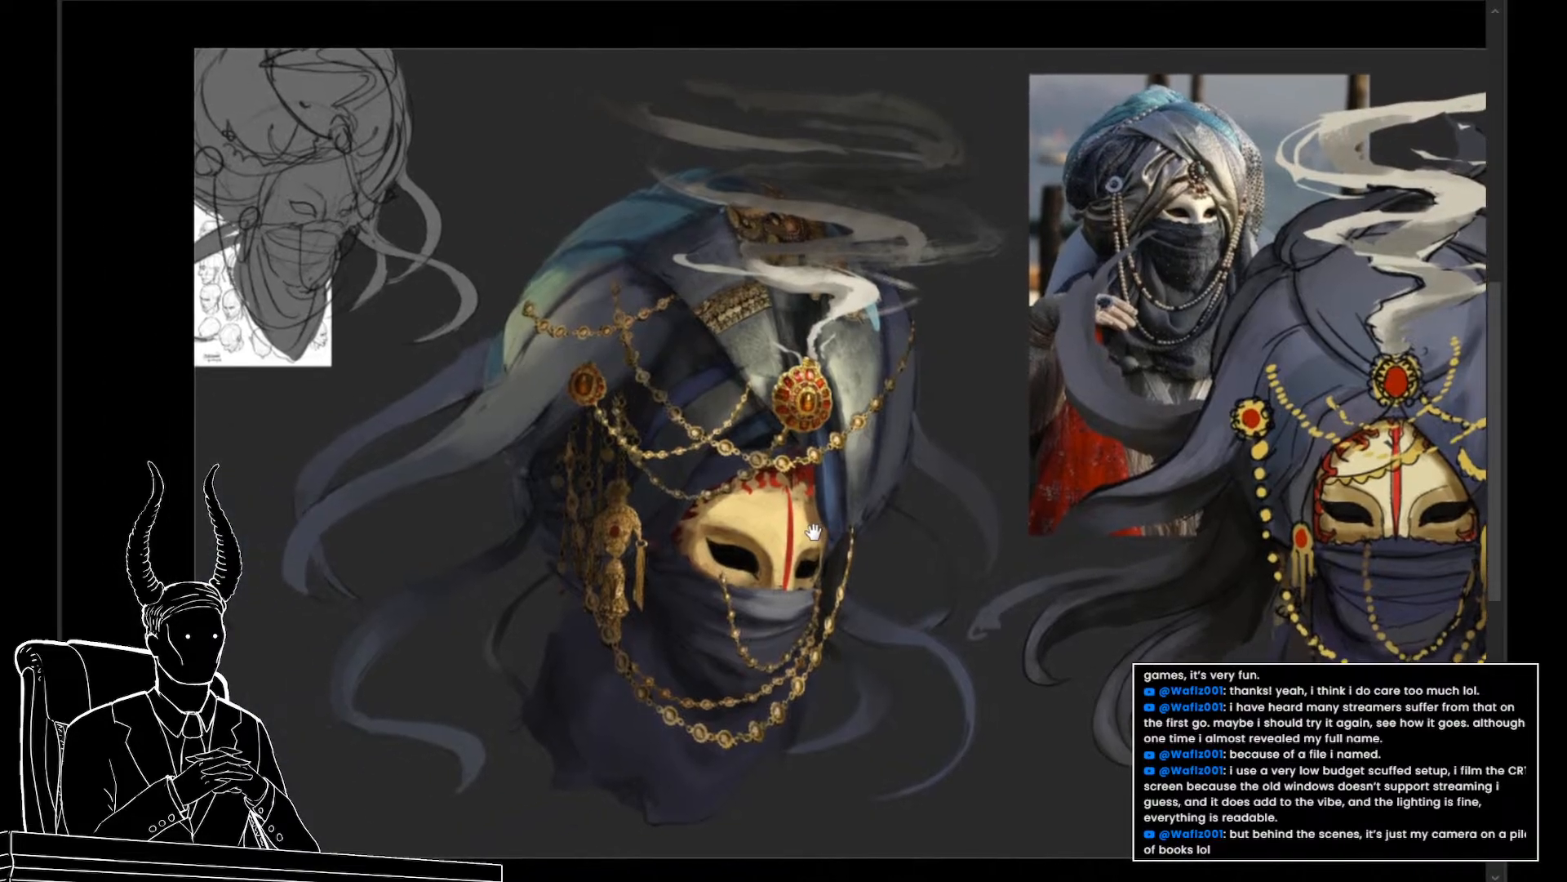
Pick the layer of the lower gold chain and shade its end near the mask's outer edge with the brush
key("v")
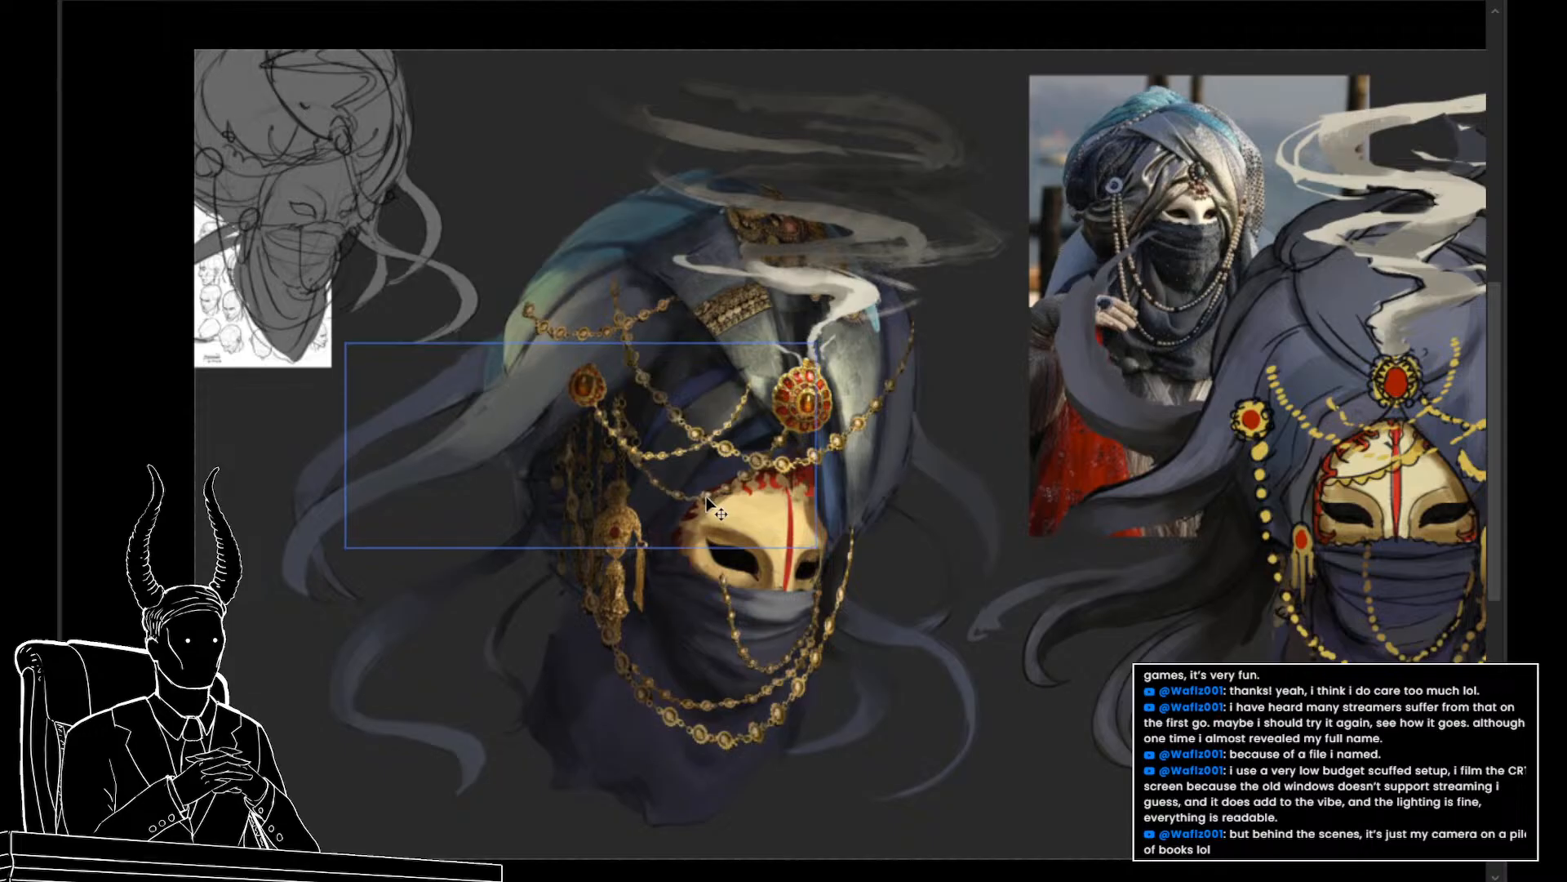
left_click(1106, 645)
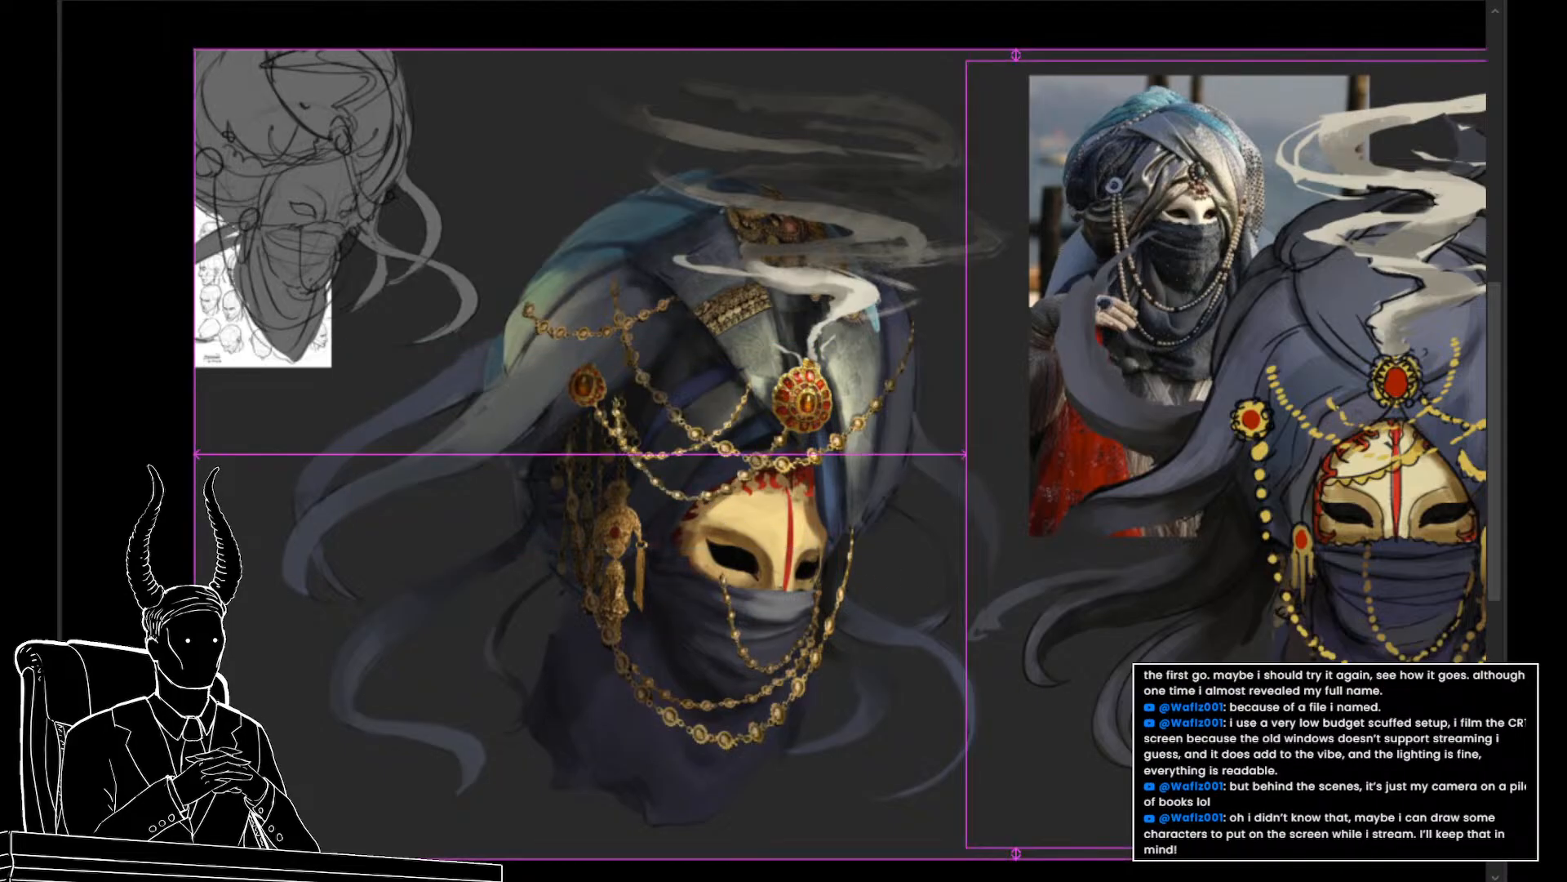
key("b")
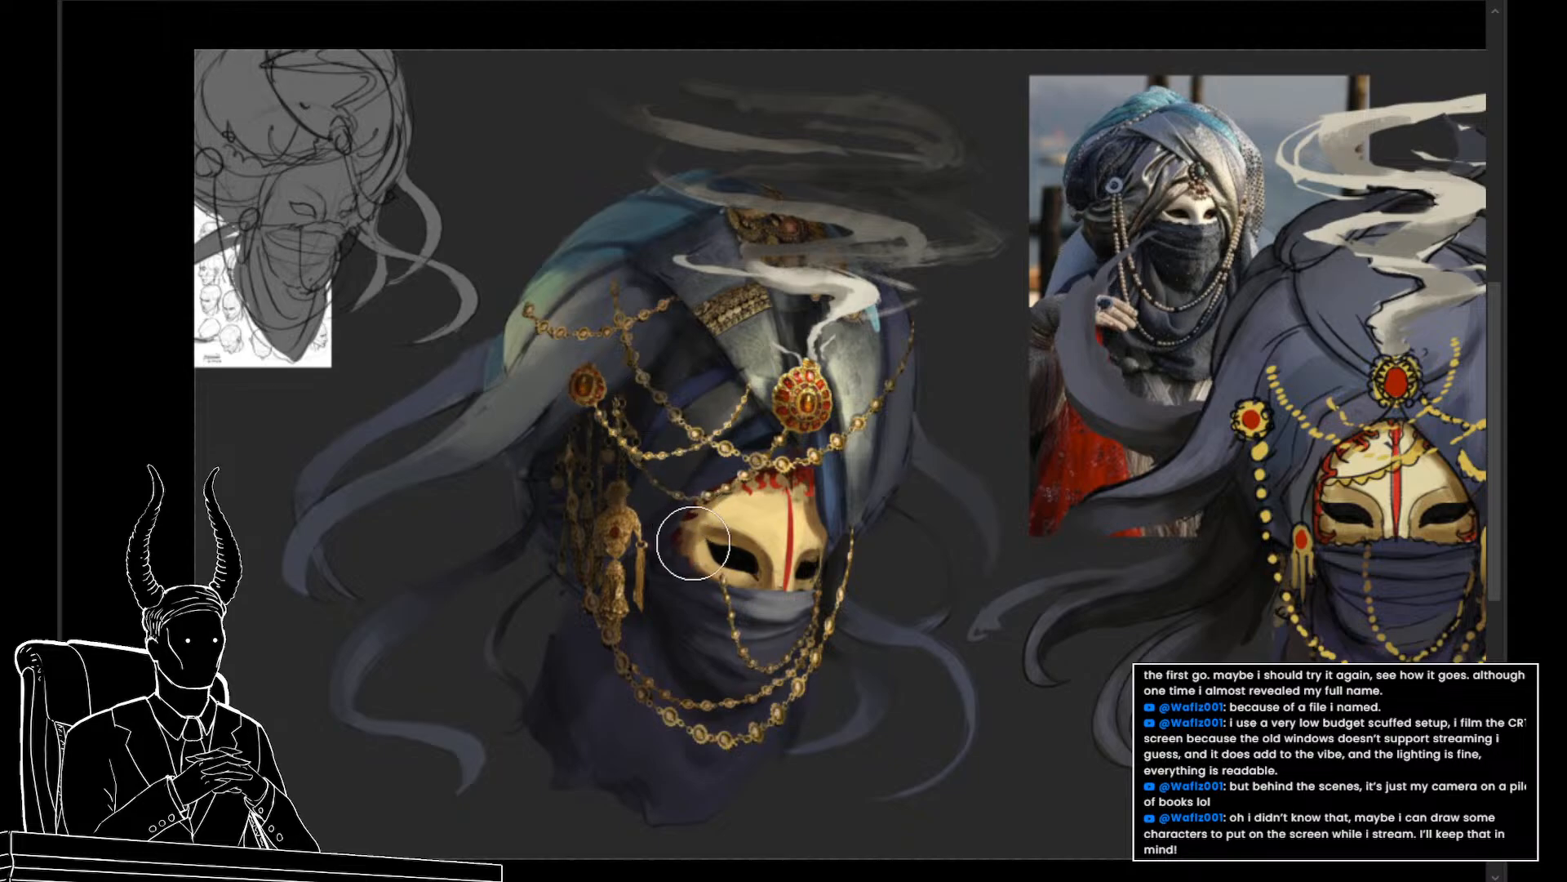
left_click_drag(699, 554, 716, 574)
Pick the upper chain's layer and tone down the gold chain across the side of the turban with the brush
key("v")
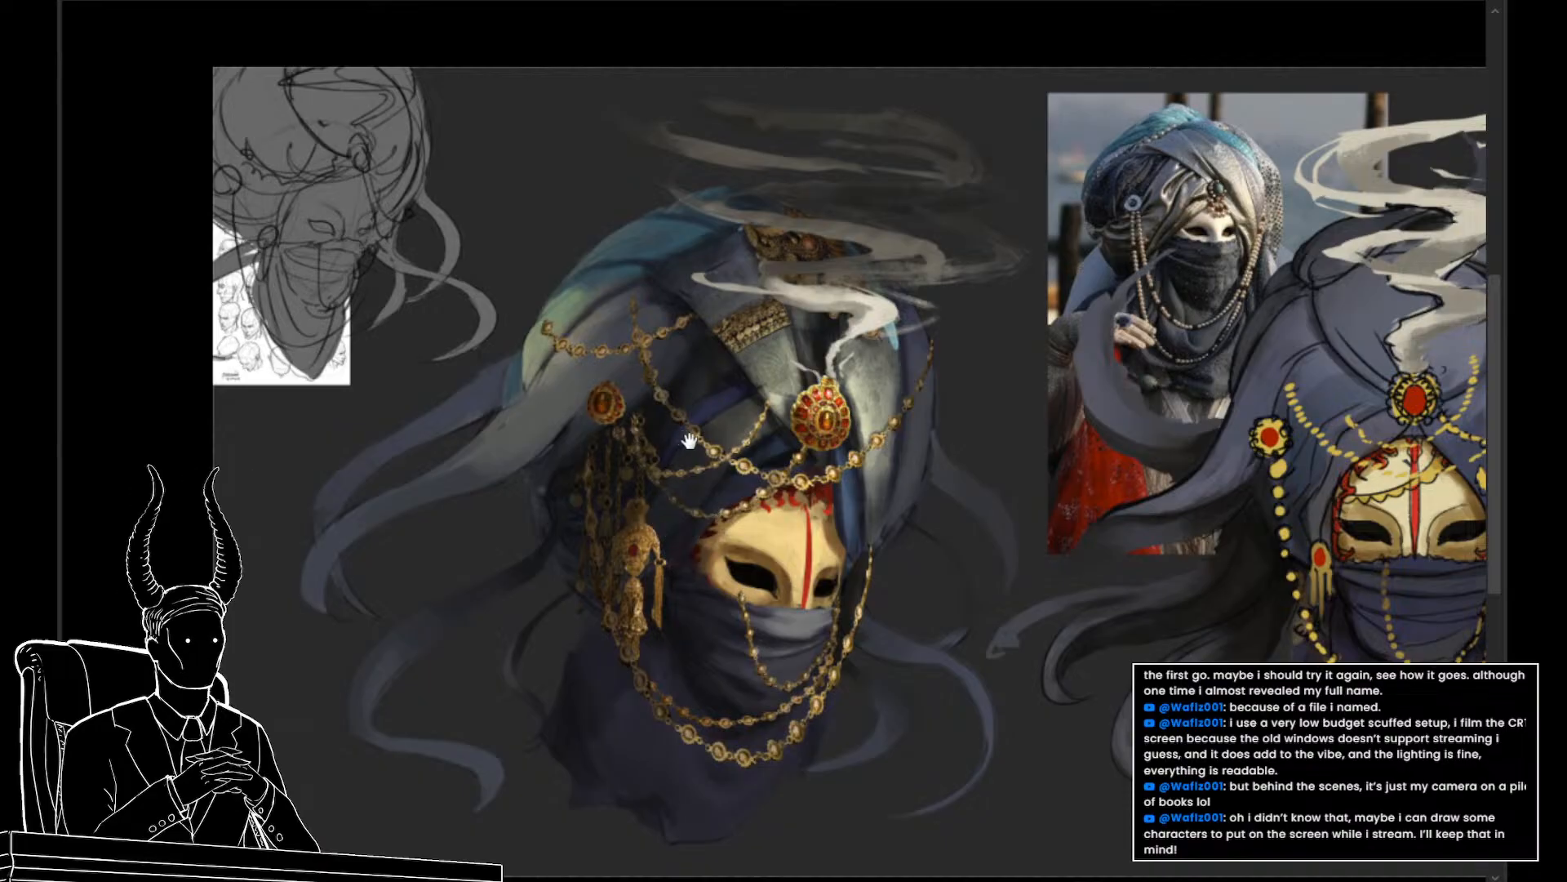
left_click_drag(690, 441, 650, 473)
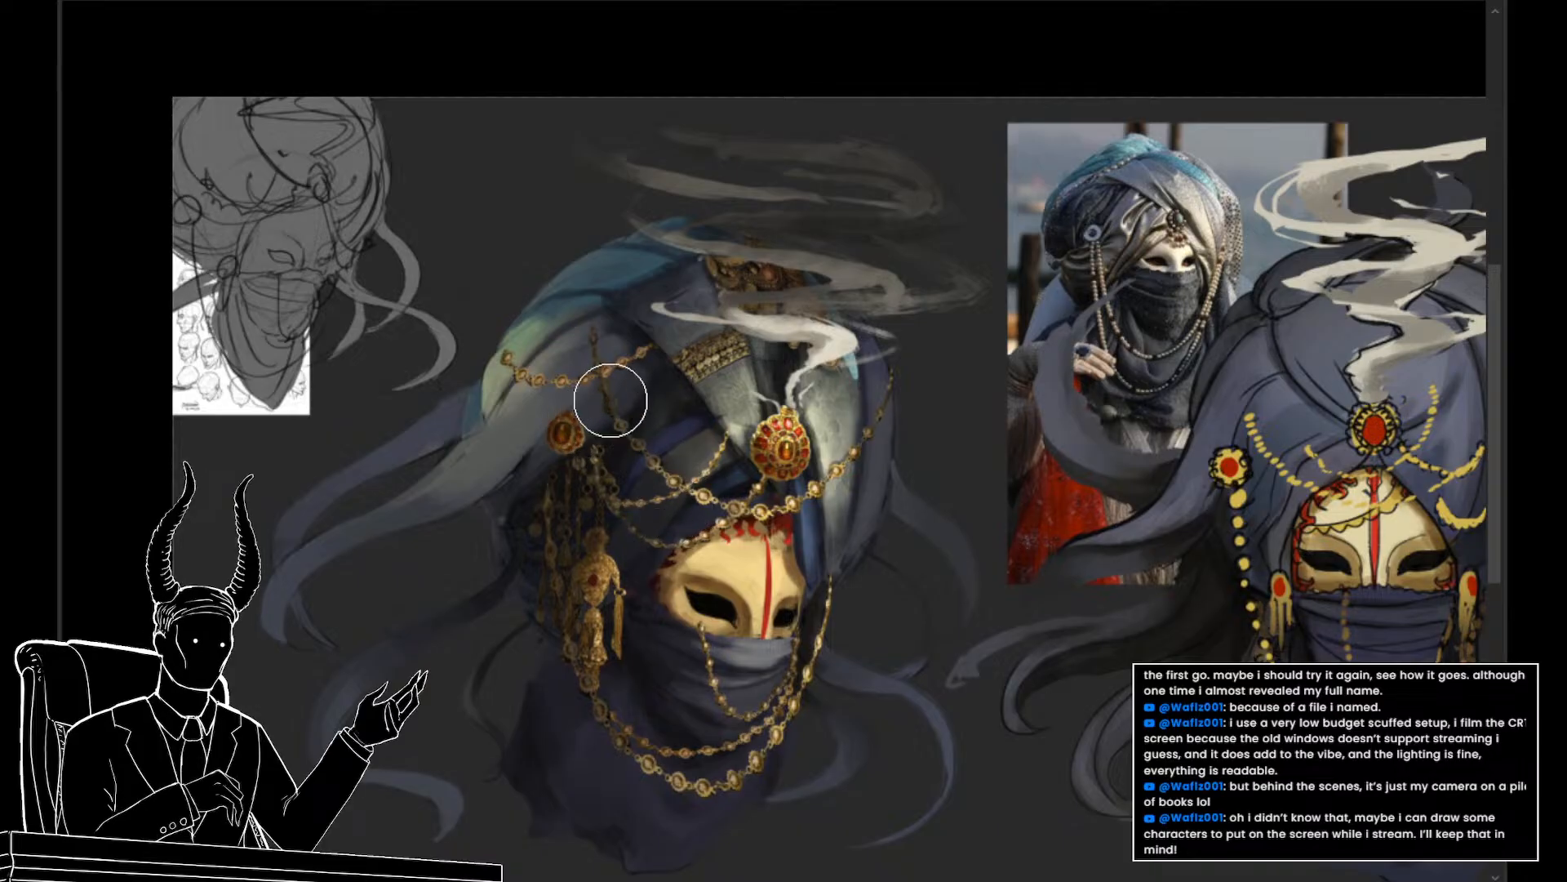
key("v")
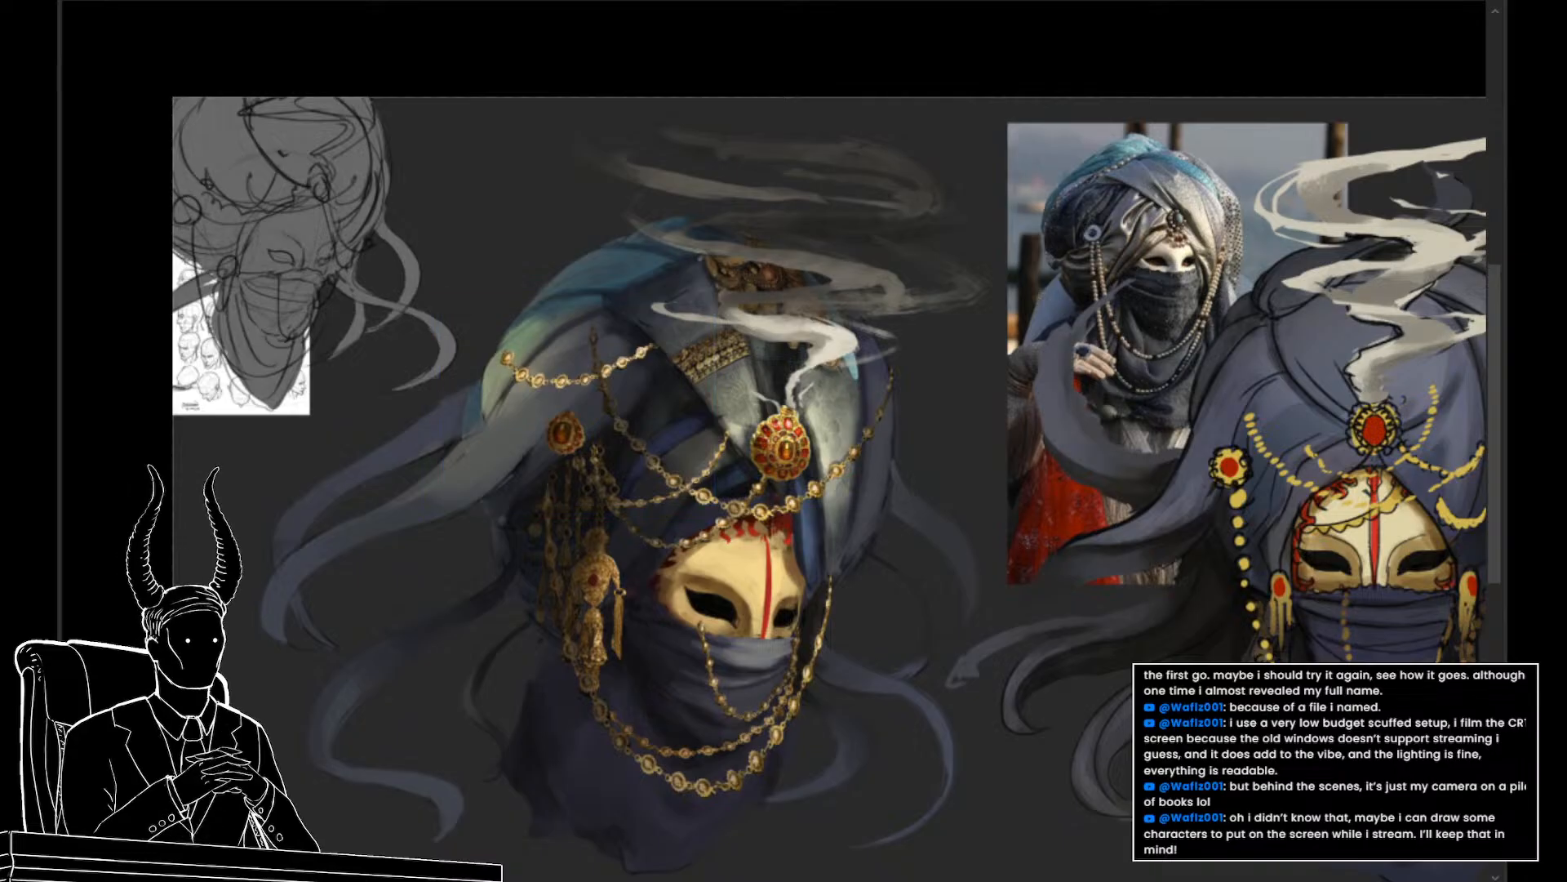
key("b")
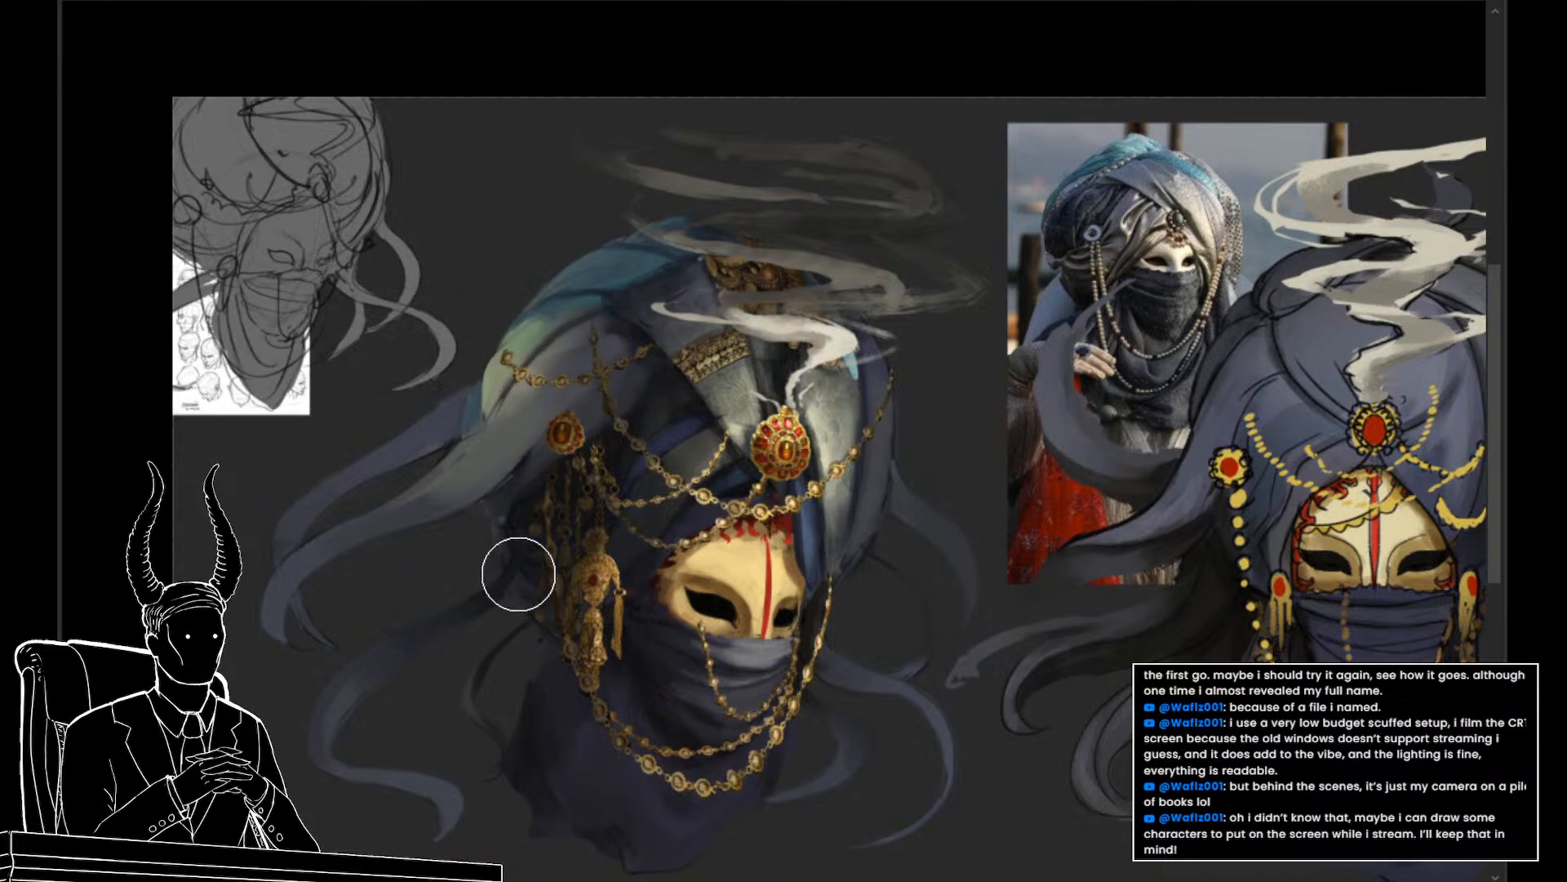
left_click_drag(534, 586, 488, 574)
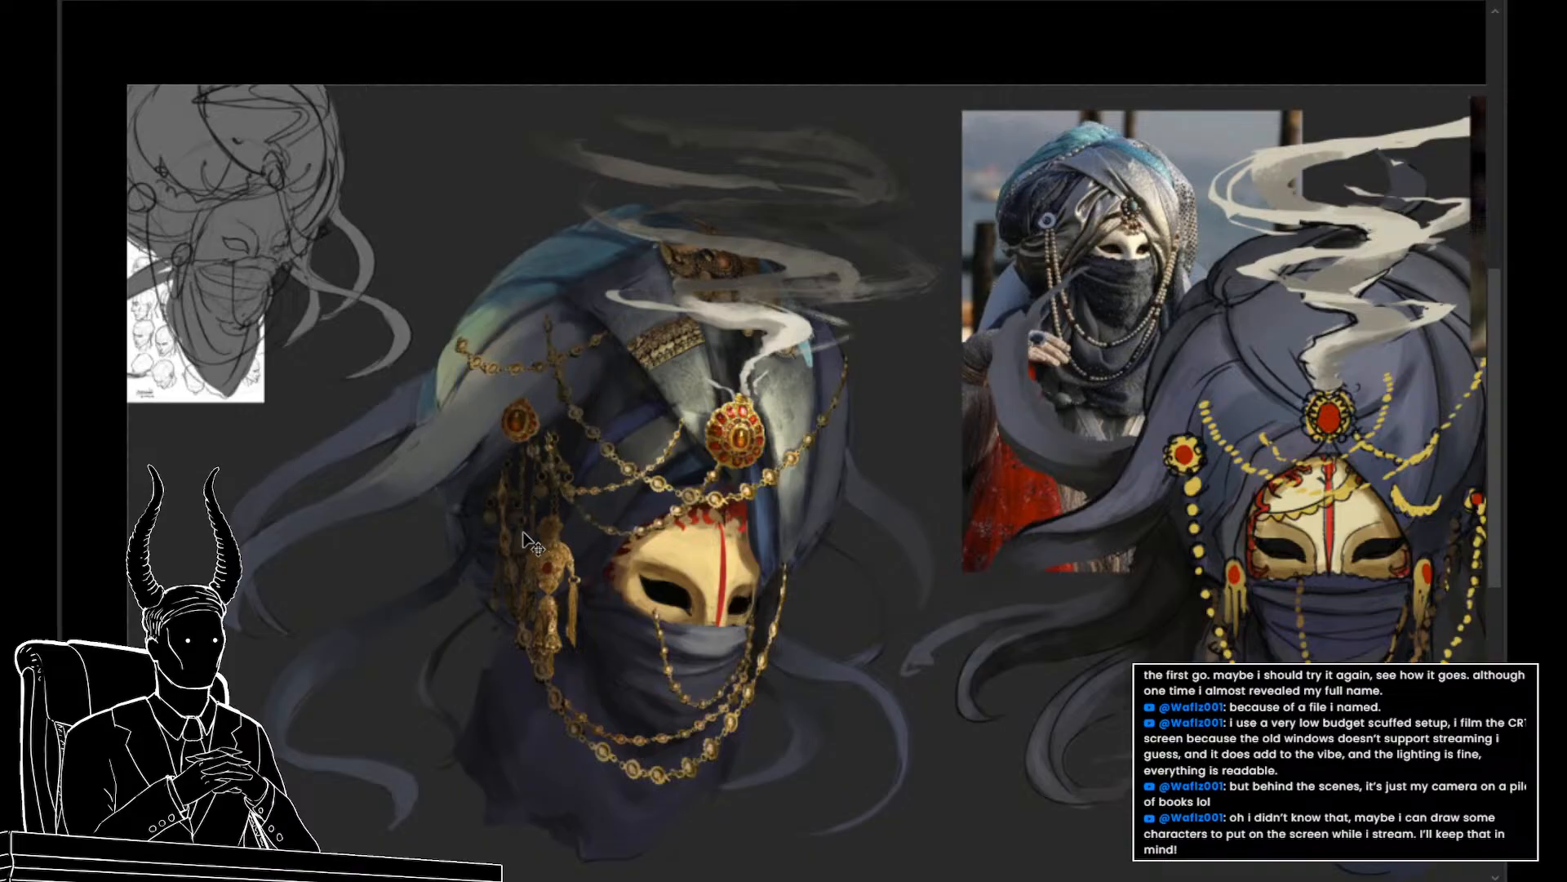
Refine the light and shade of the gold chain directly below the amber side brooch with the brush
key("ctrl+space")
left_click_drag(477, 499, 529, 522)
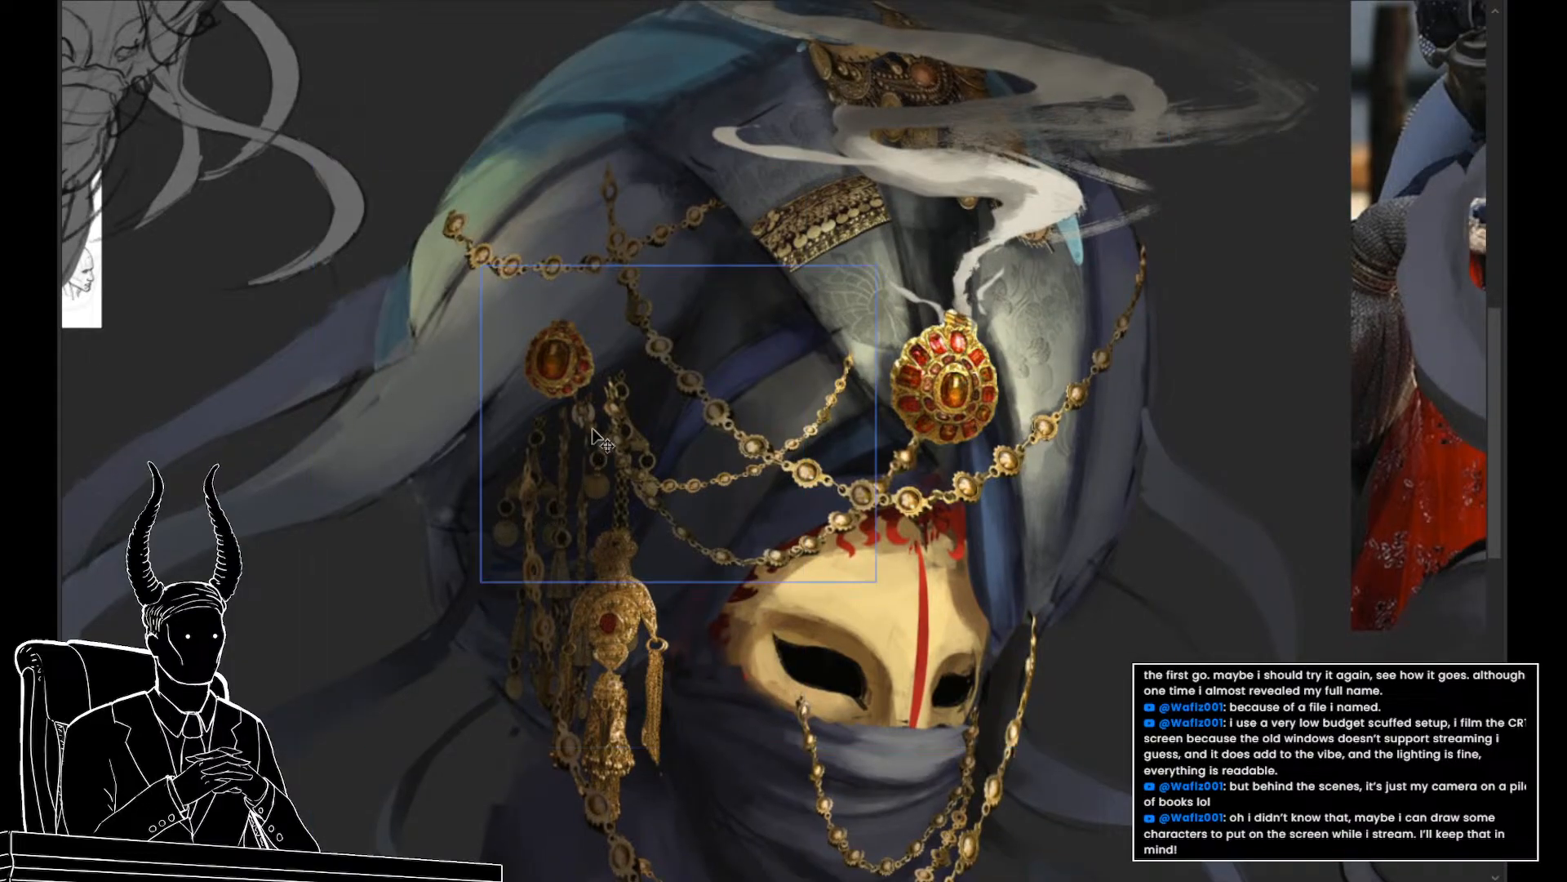
left_click_drag(594, 432, 604, 510)
key("b")
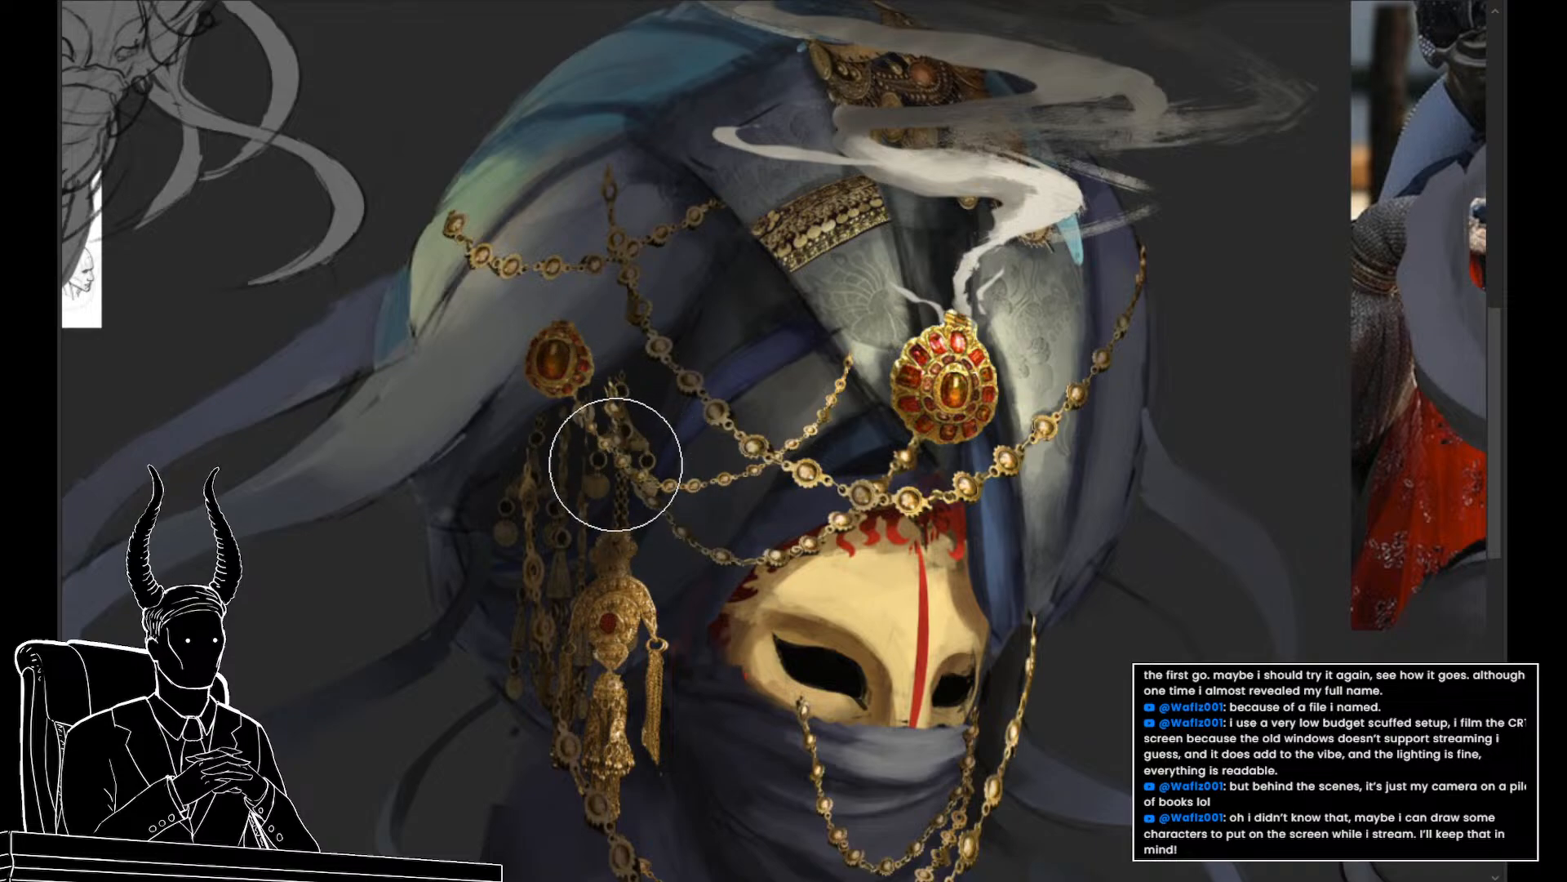
left_click(561, 400, "ctrl")
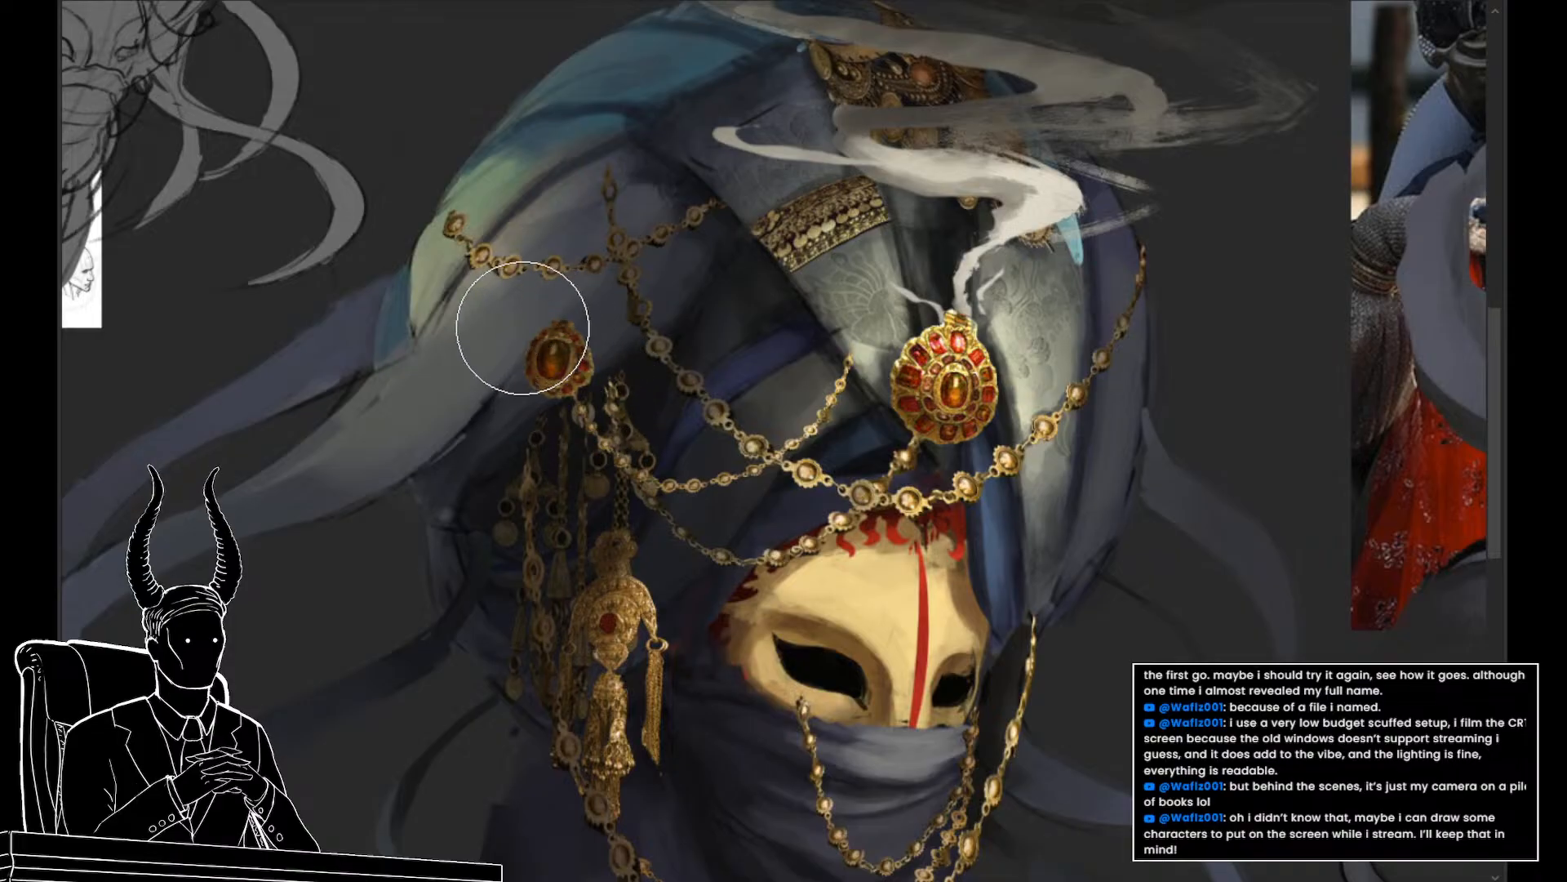
key("ctrl+0")
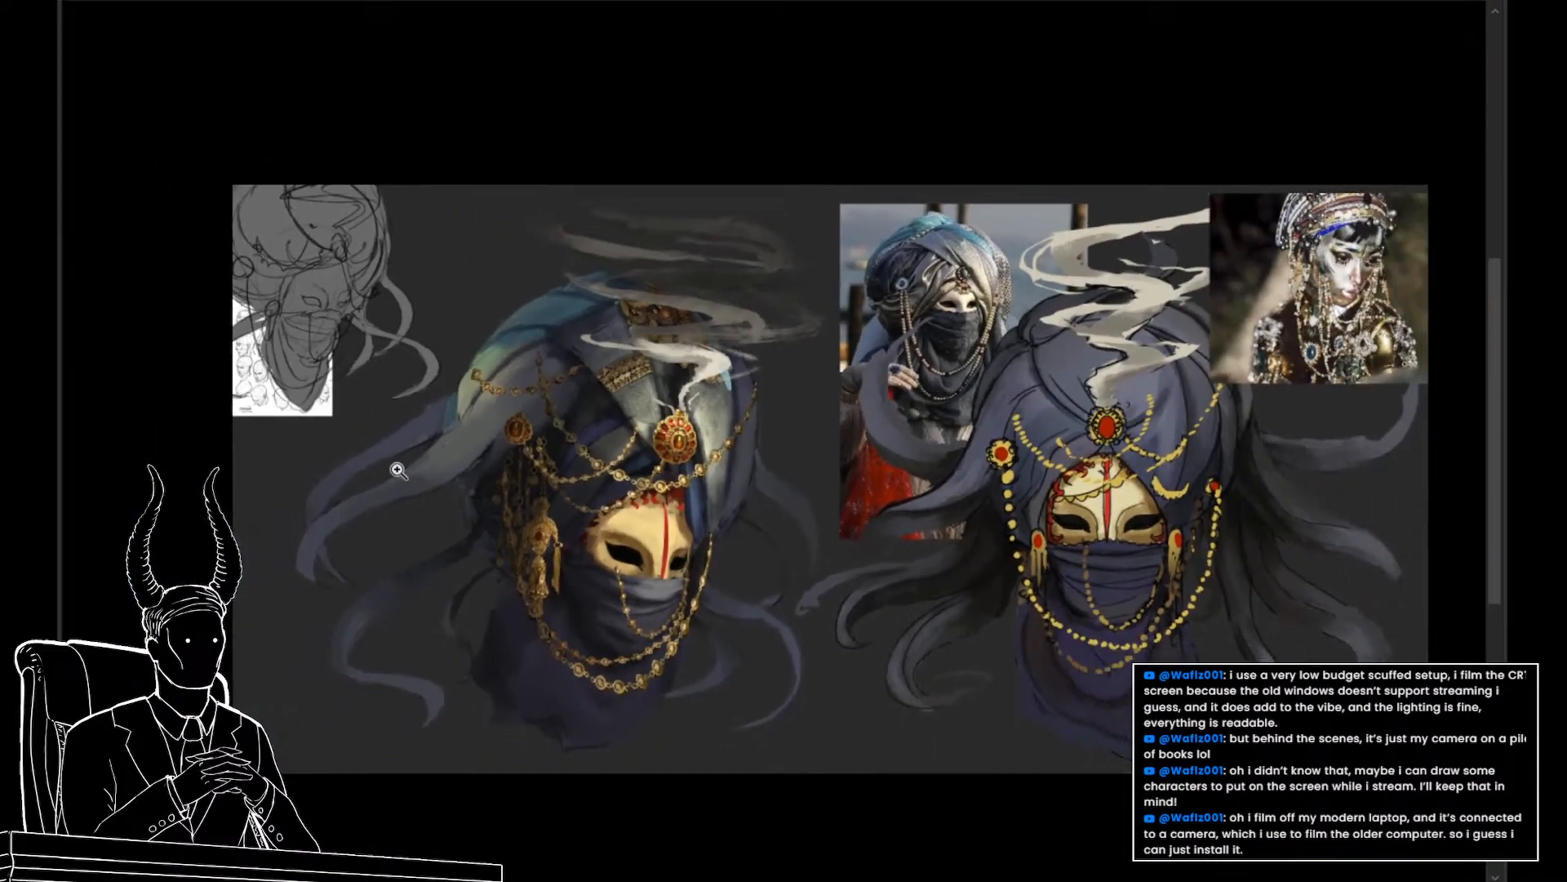
left_click_drag(397, 472, 437, 482)
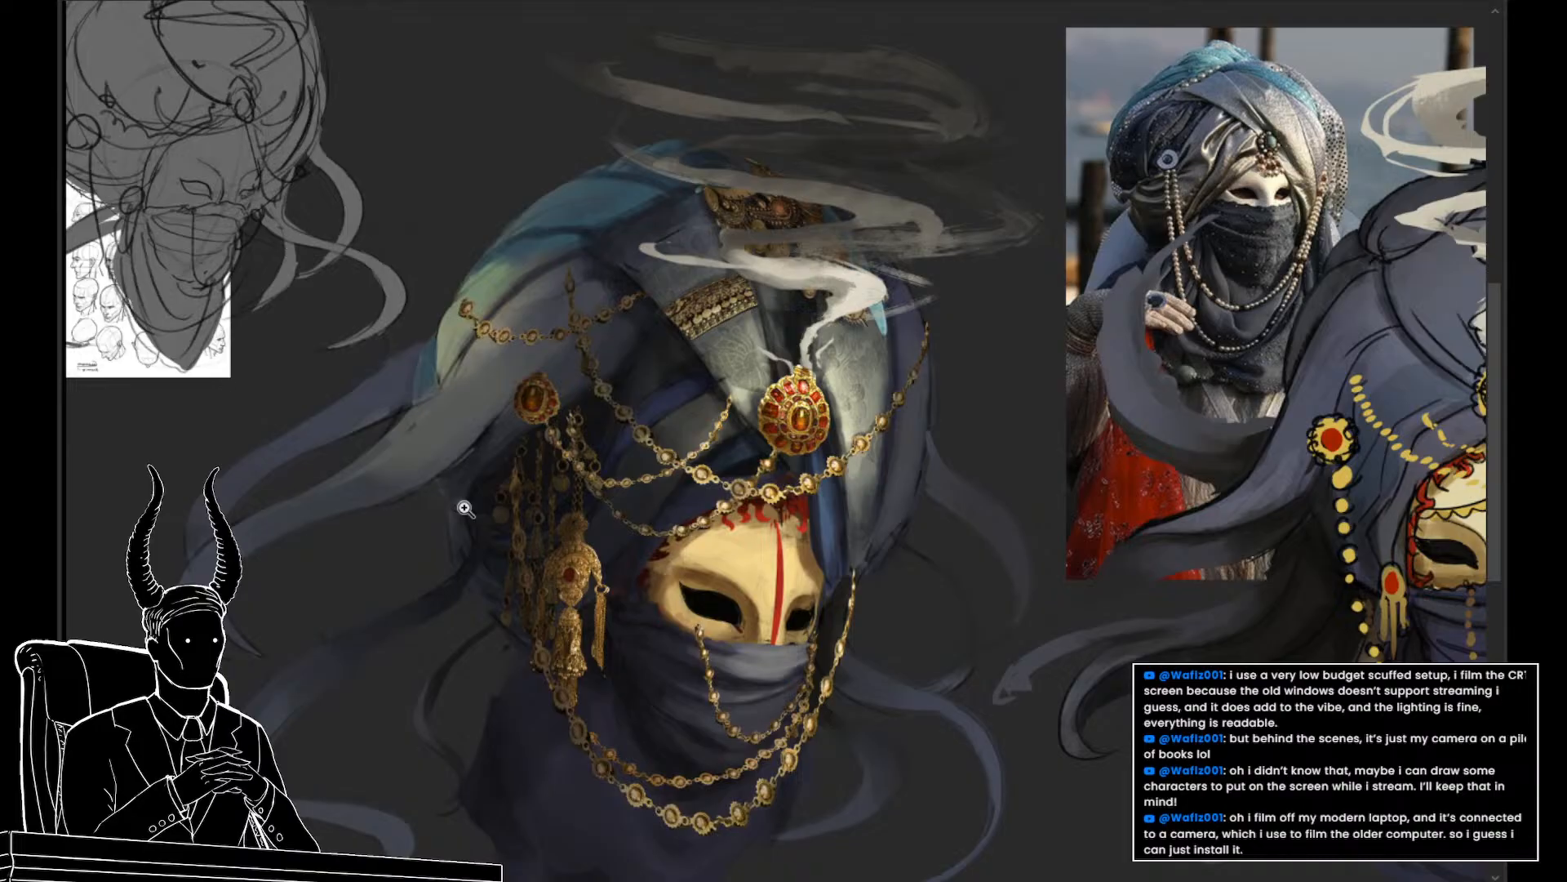
left_click_drag(501, 420, 454, 400)
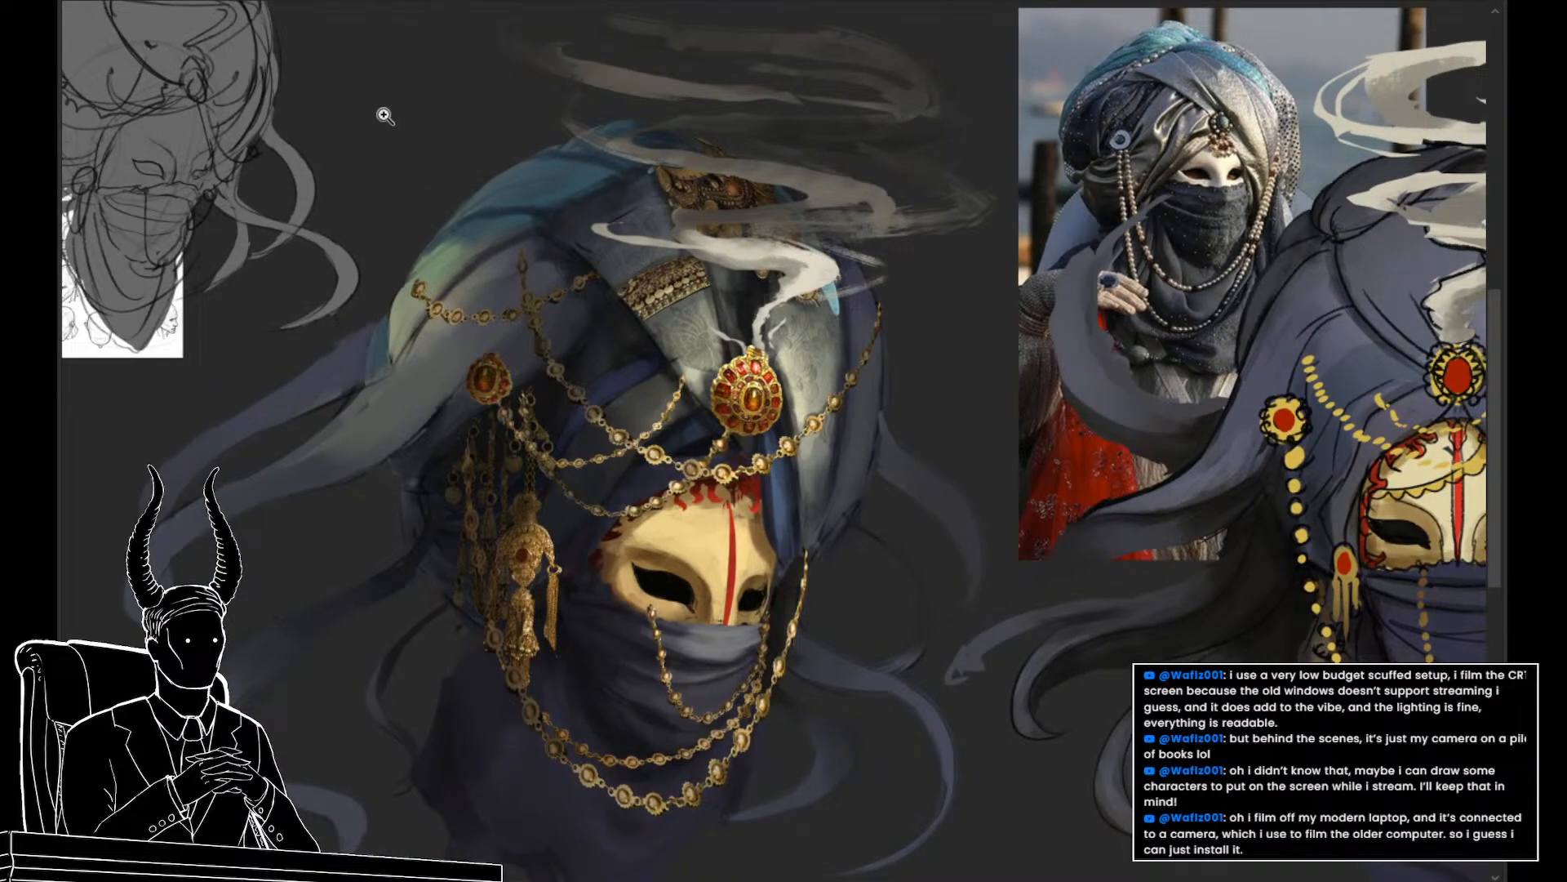
Pick the side ornament's layer and shade the edges of the amber side brooch and the hanging chains beneath it
key("v")
scroll(629, 502, "down", 1)
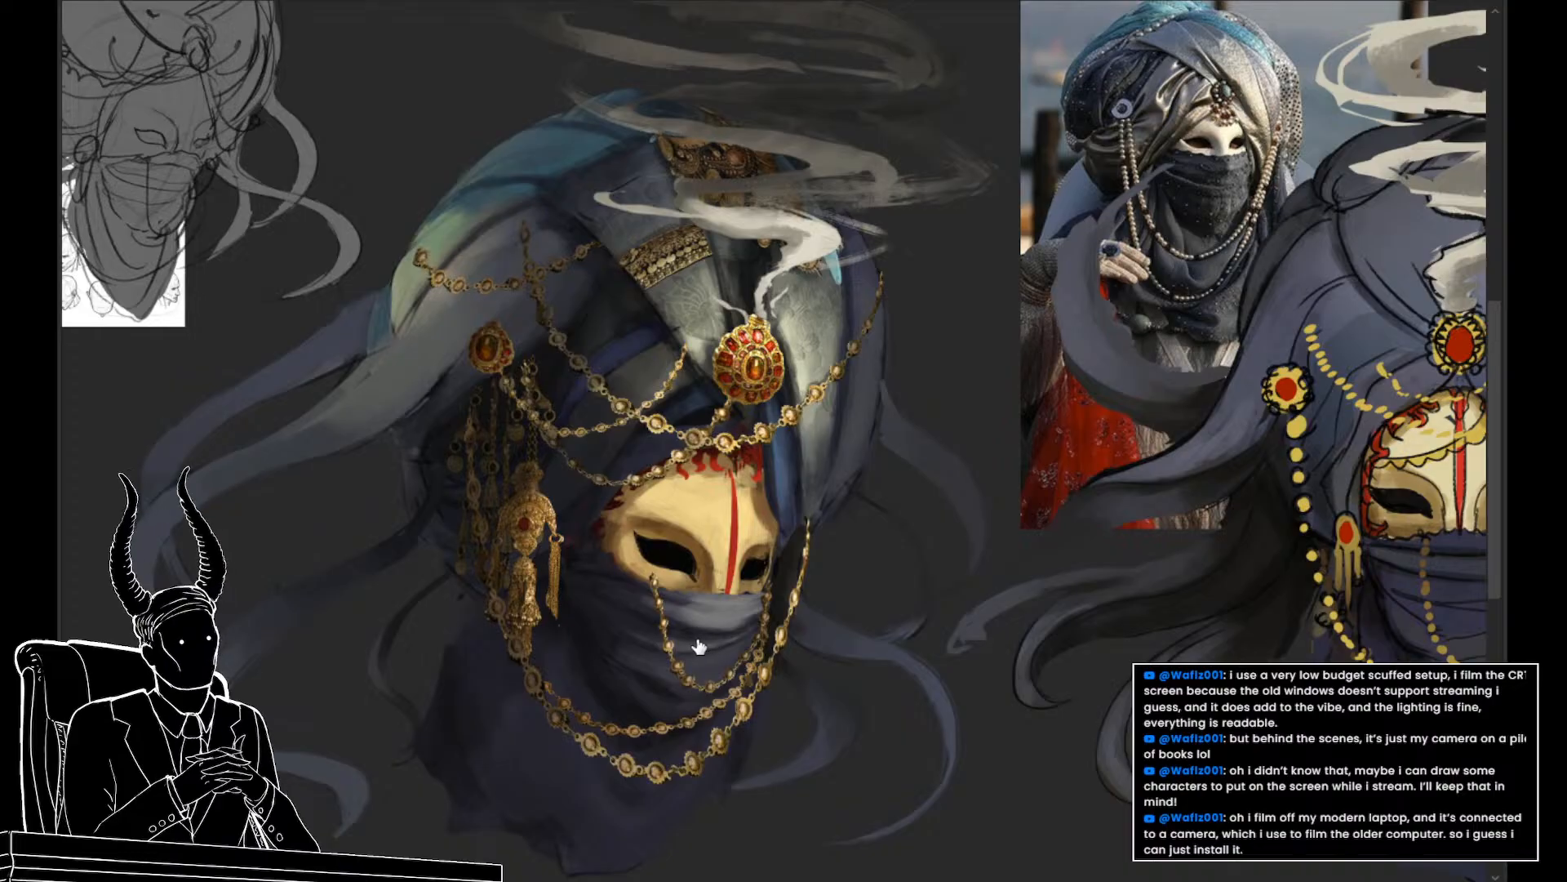
left_click_drag(516, 567, 547, 560)
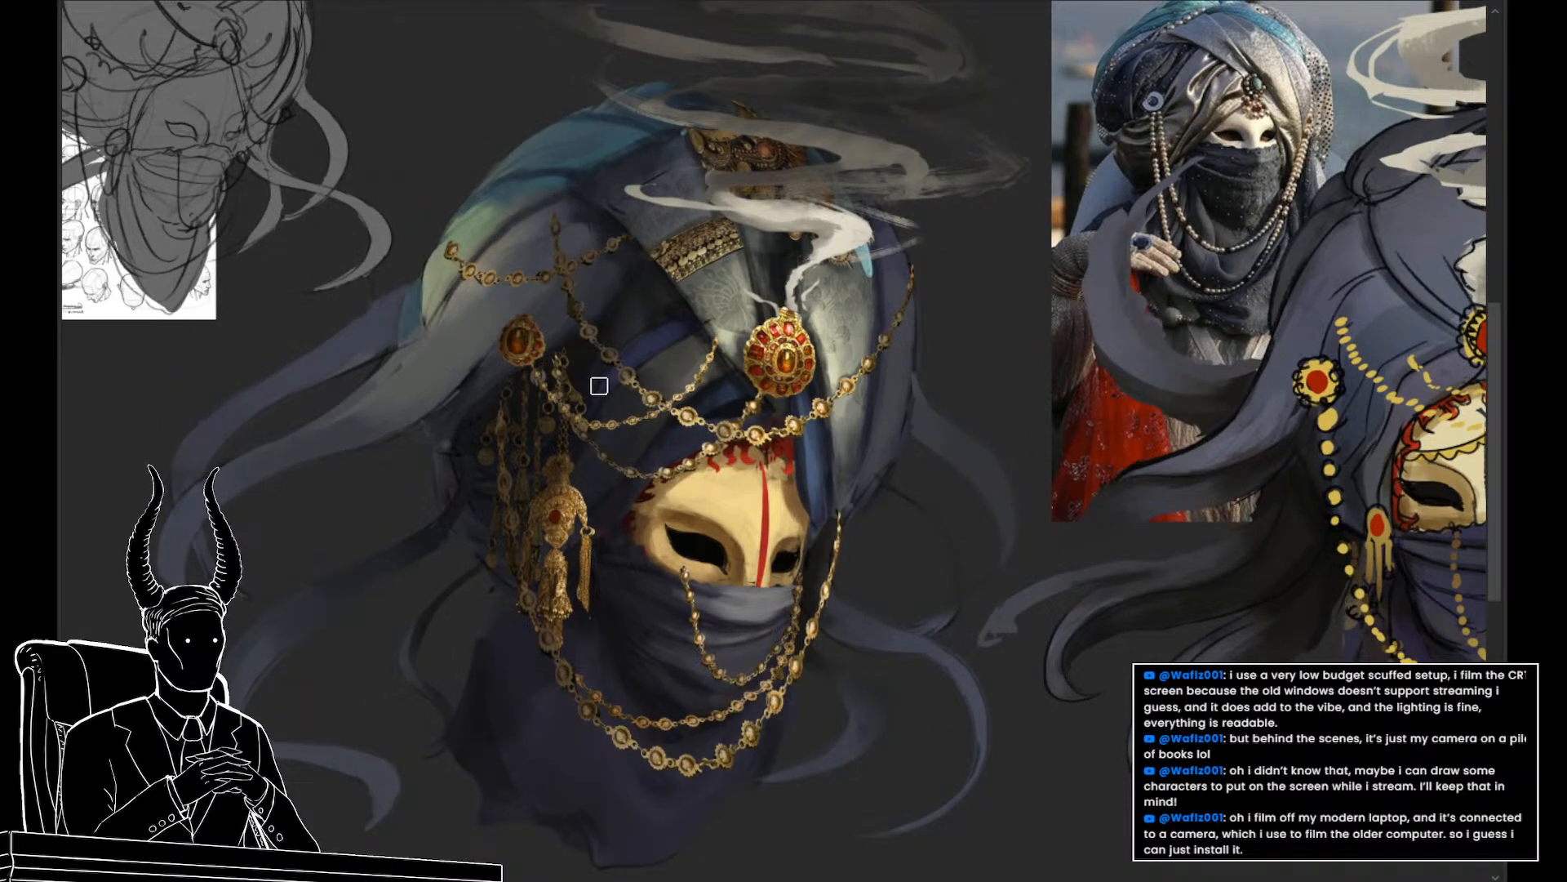
left_click_drag(505, 361, 453, 410)
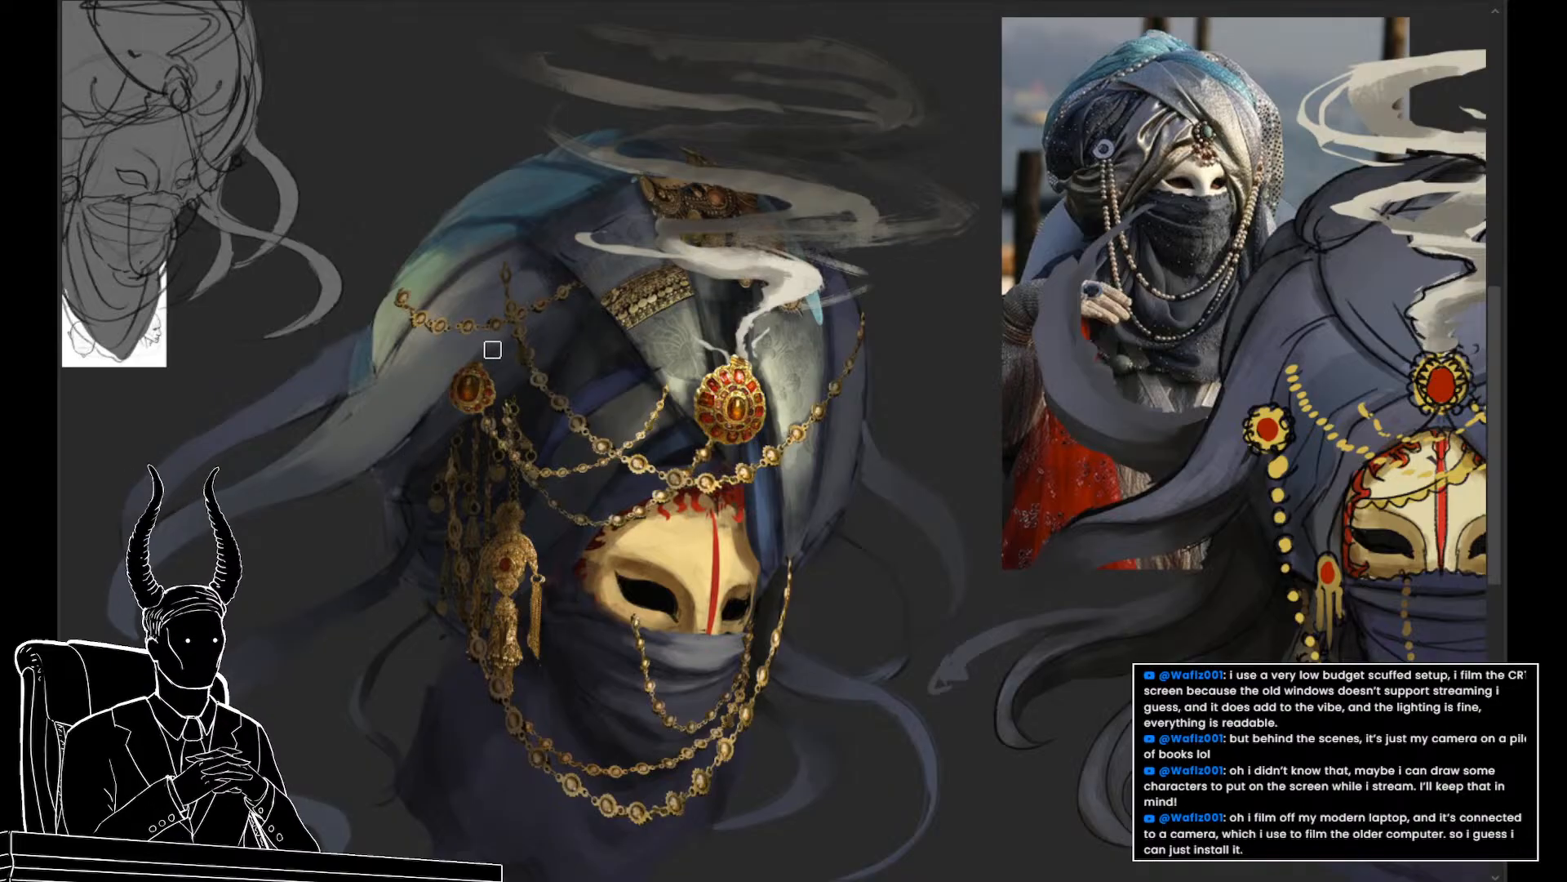
left_click_drag(505, 392, 525, 406)
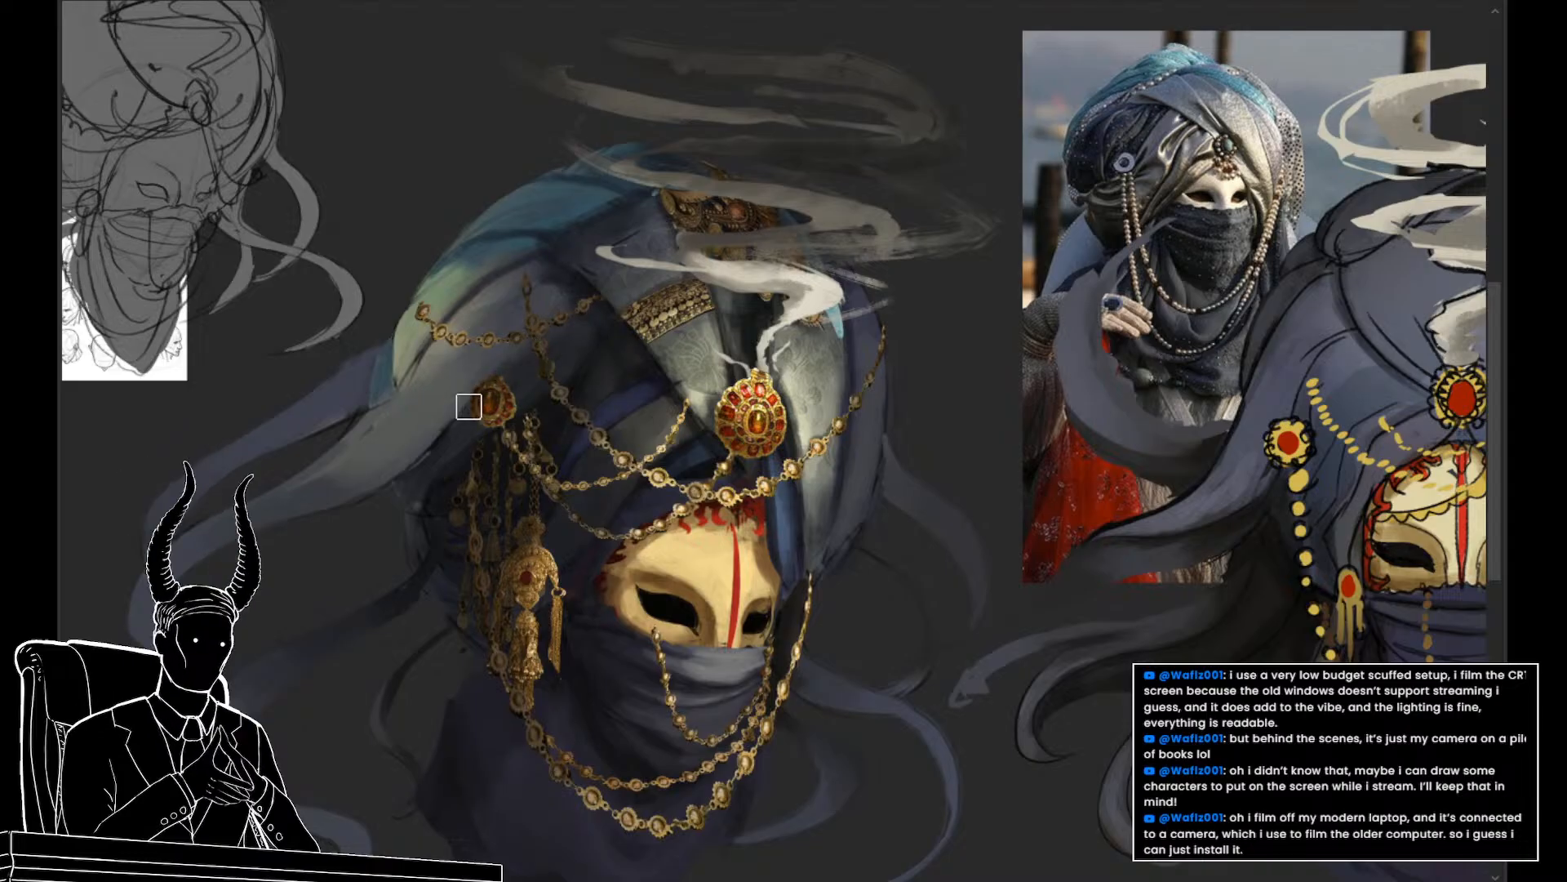
left_click_drag(492, 522, 447, 497)
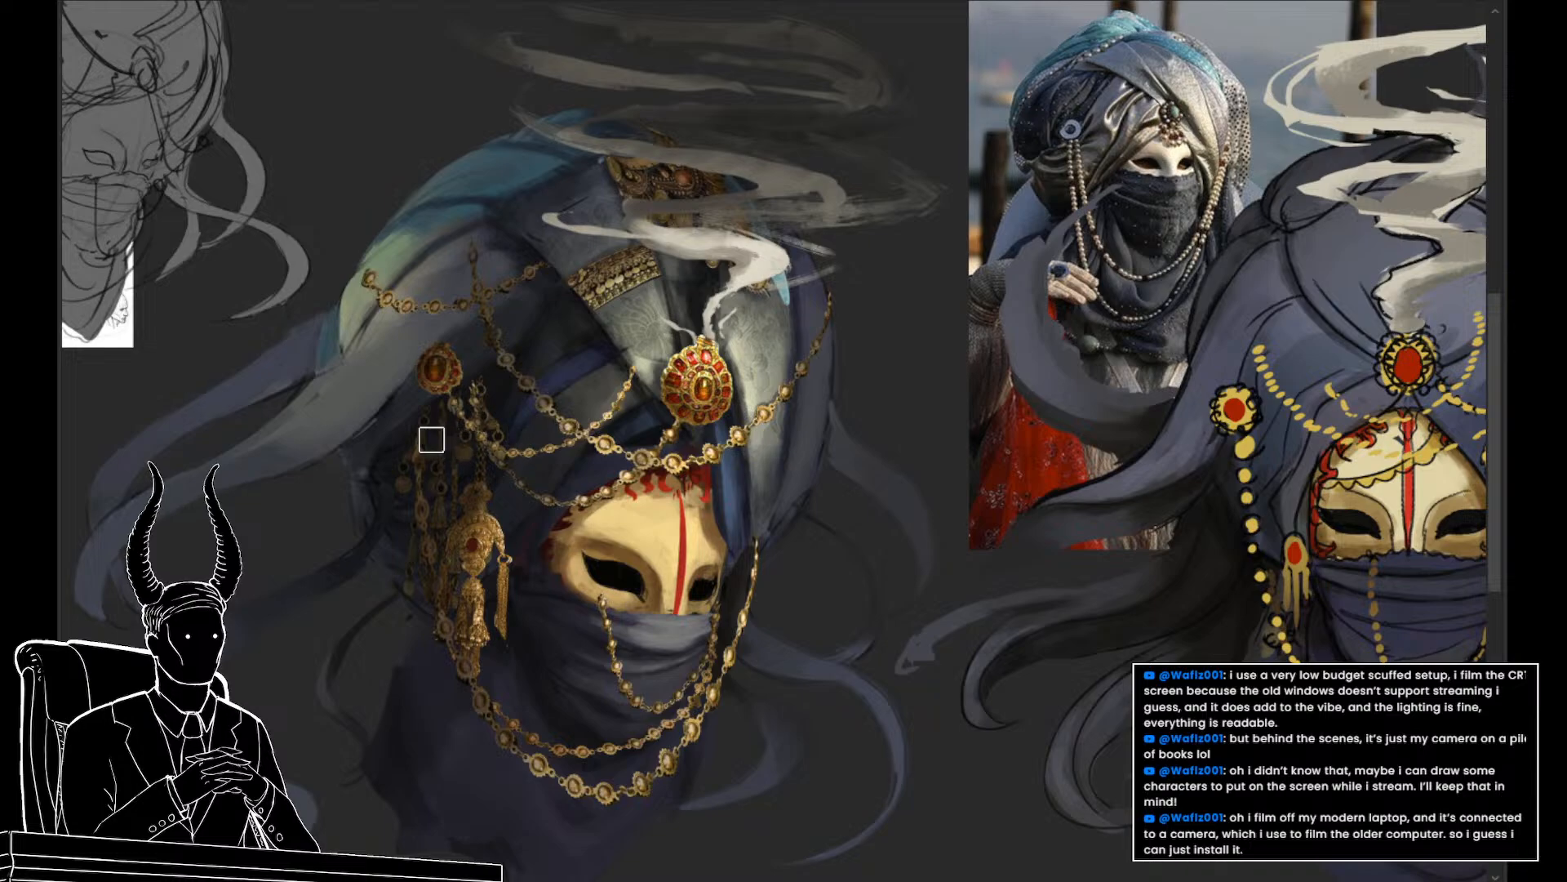
left_click_drag(514, 472, 471, 467)
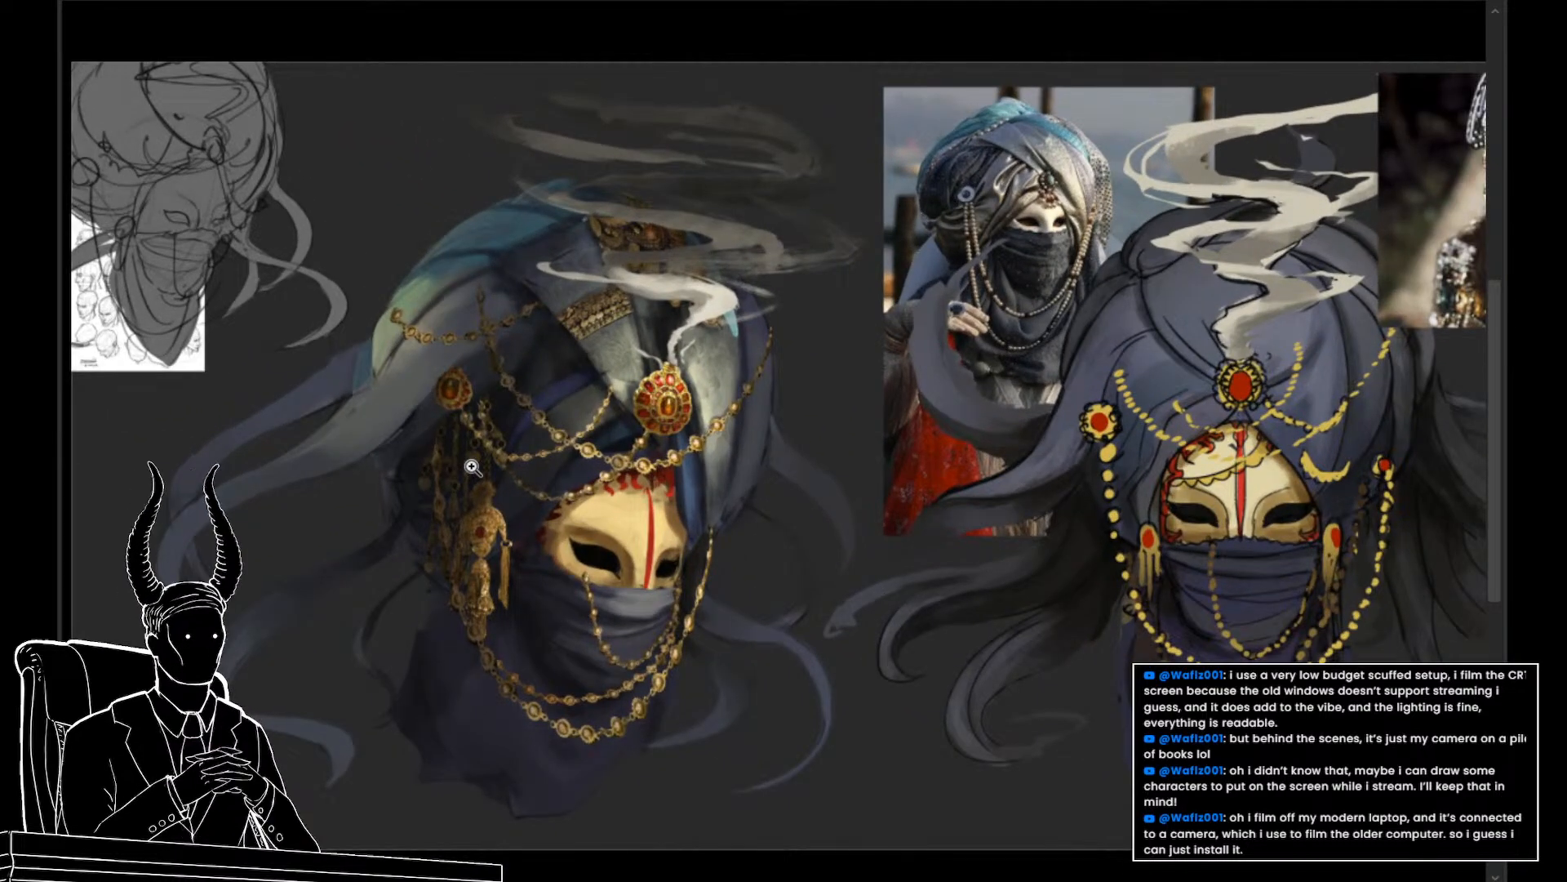
Refine the shading where the gold chains meet below the amber side brooch, checking them against the whole head
left_click_drag(649, 517, 652, 544)
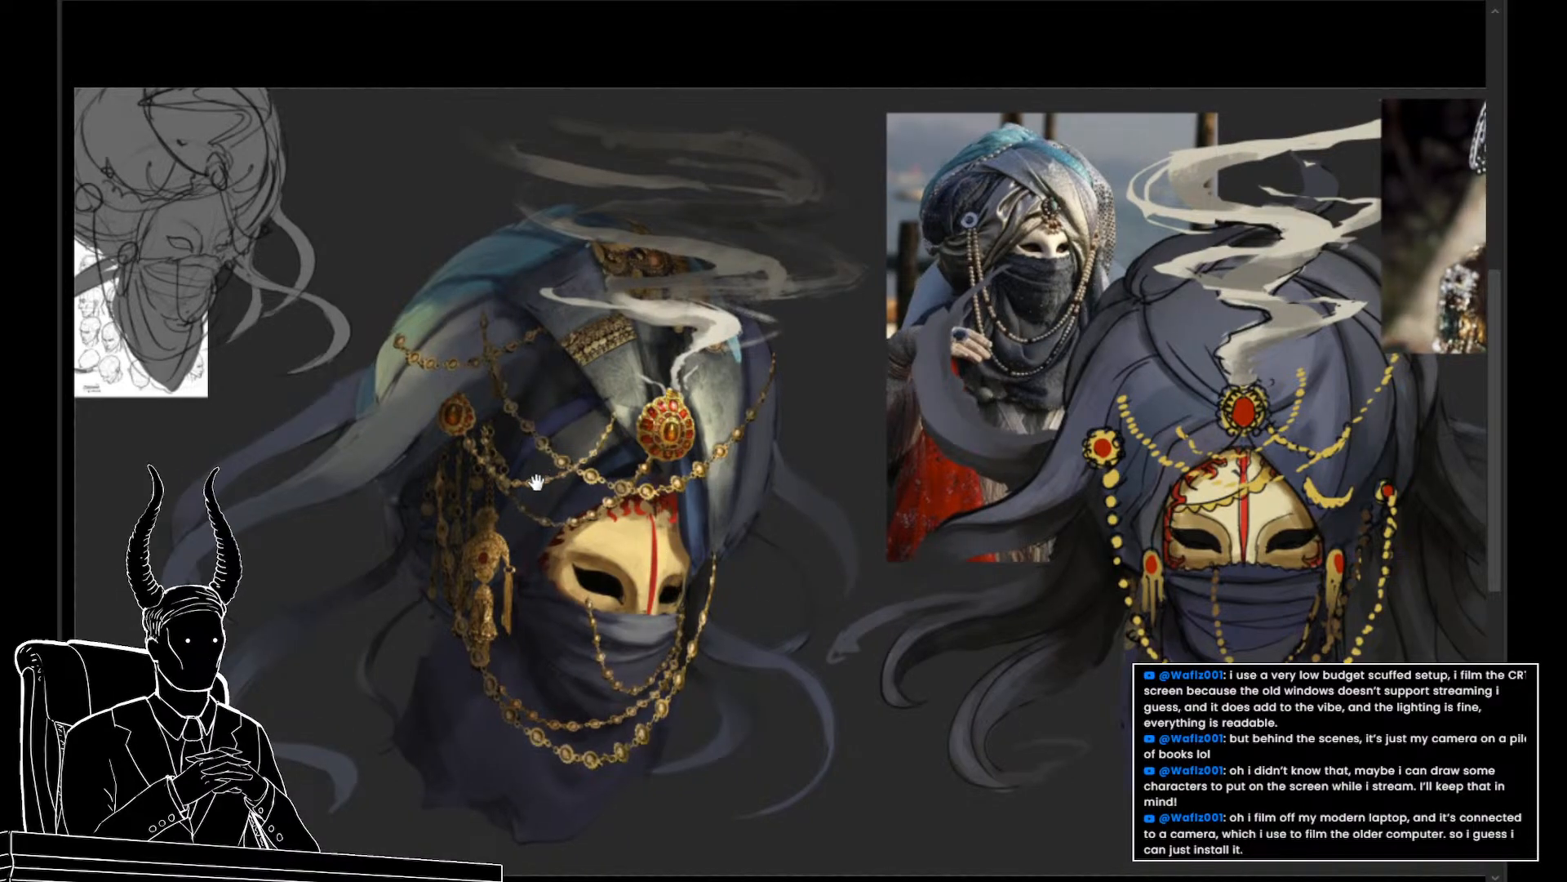
left_click_drag(536, 482, 519, 511)
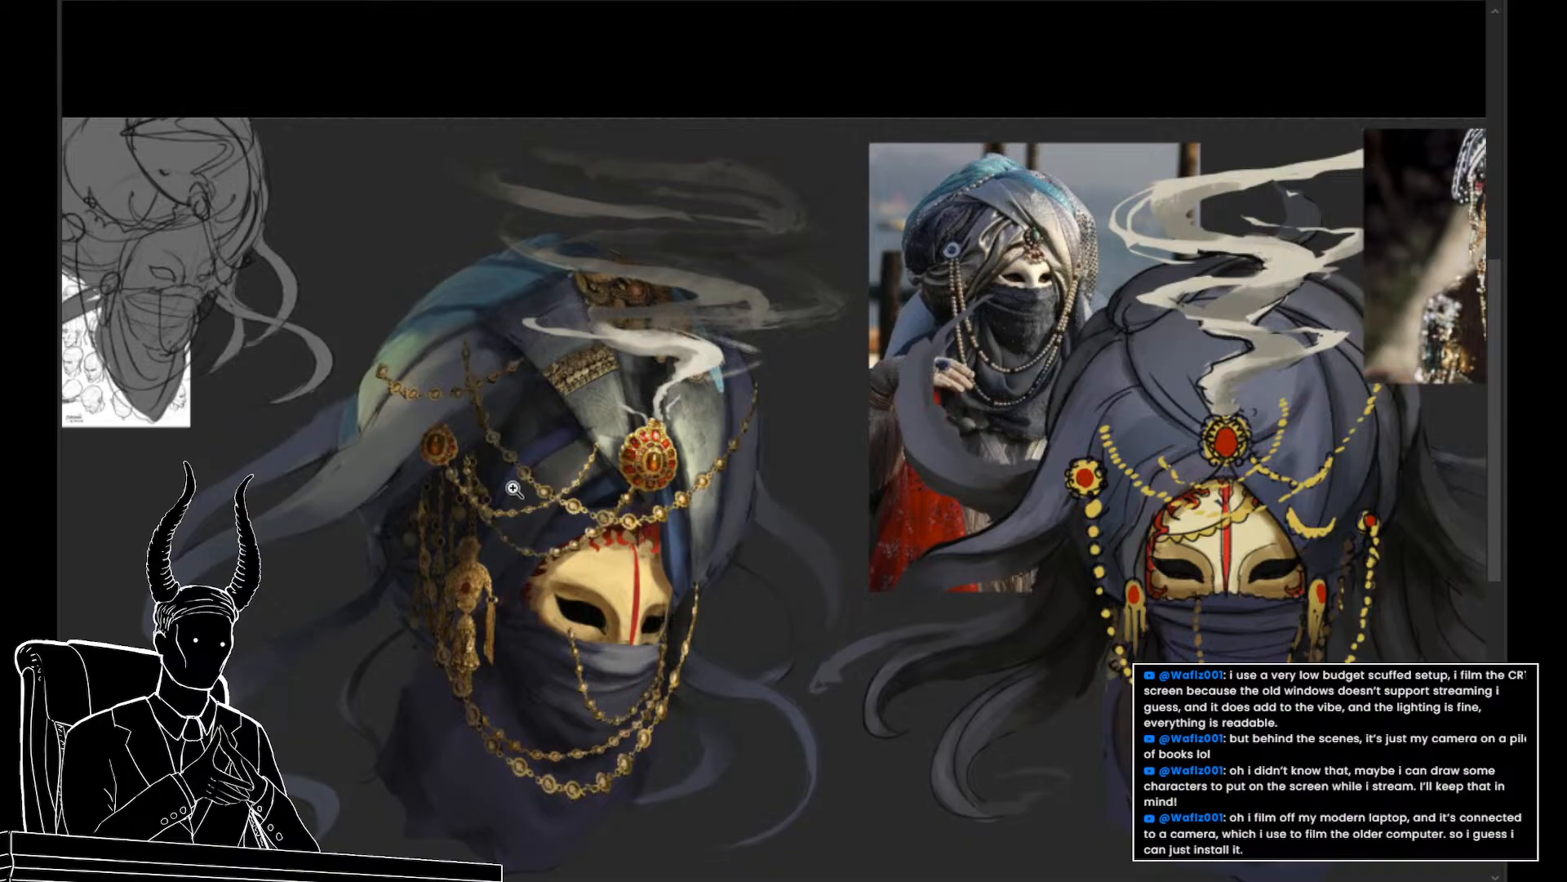
mouse_move(407, 433)
left_mouse_down()
mouse_move(428, 487)
mouse_move(460, 507)
mouse_move(395, 466)
left_mouse_up()
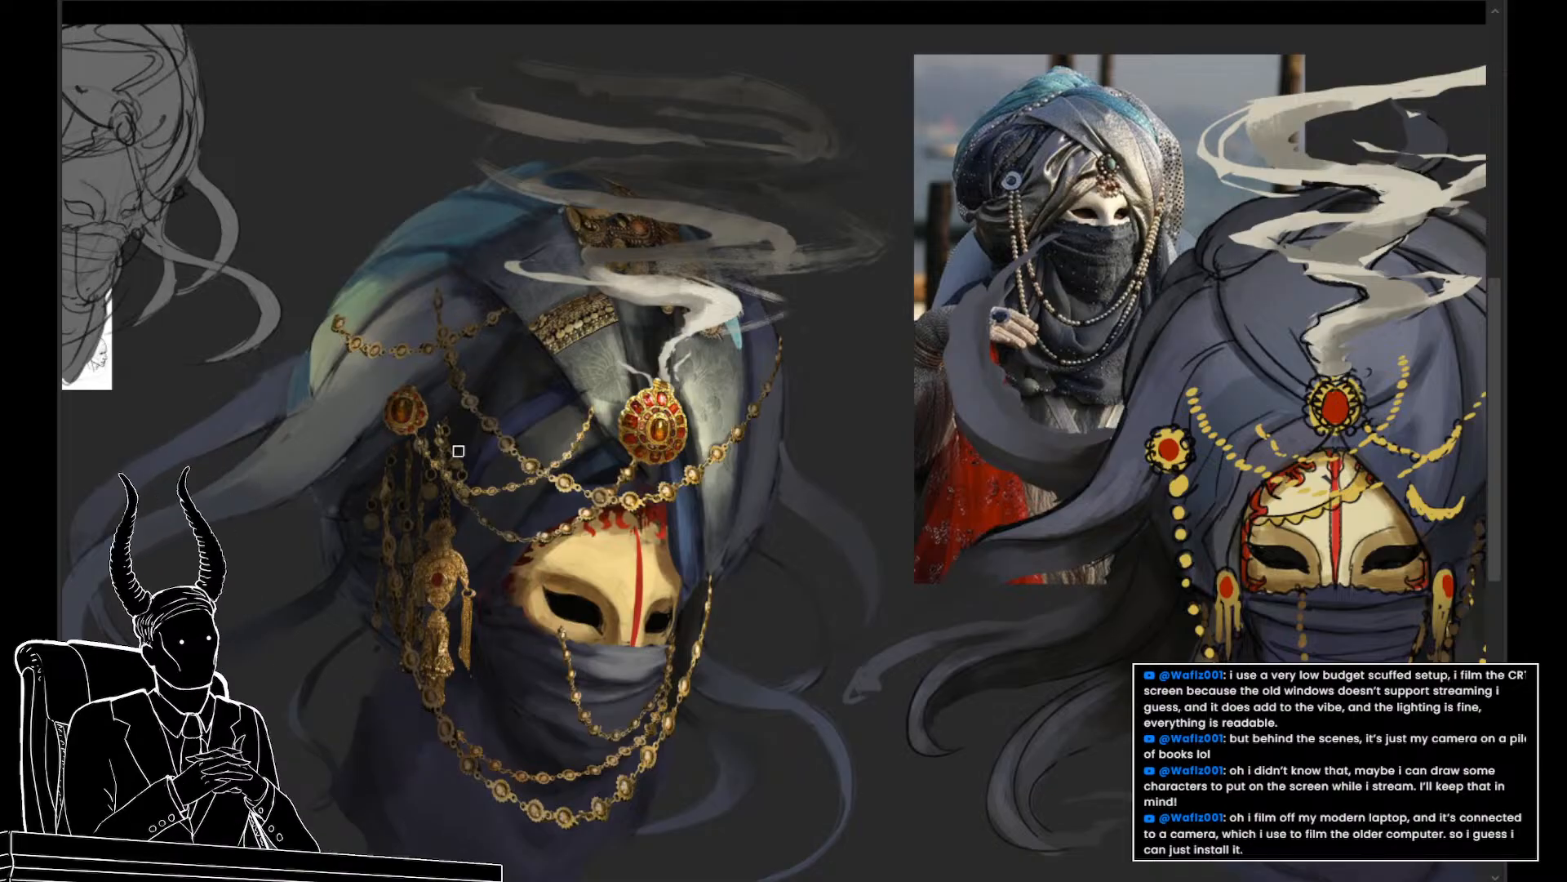
left_click_drag(381, 397, 350, 449)
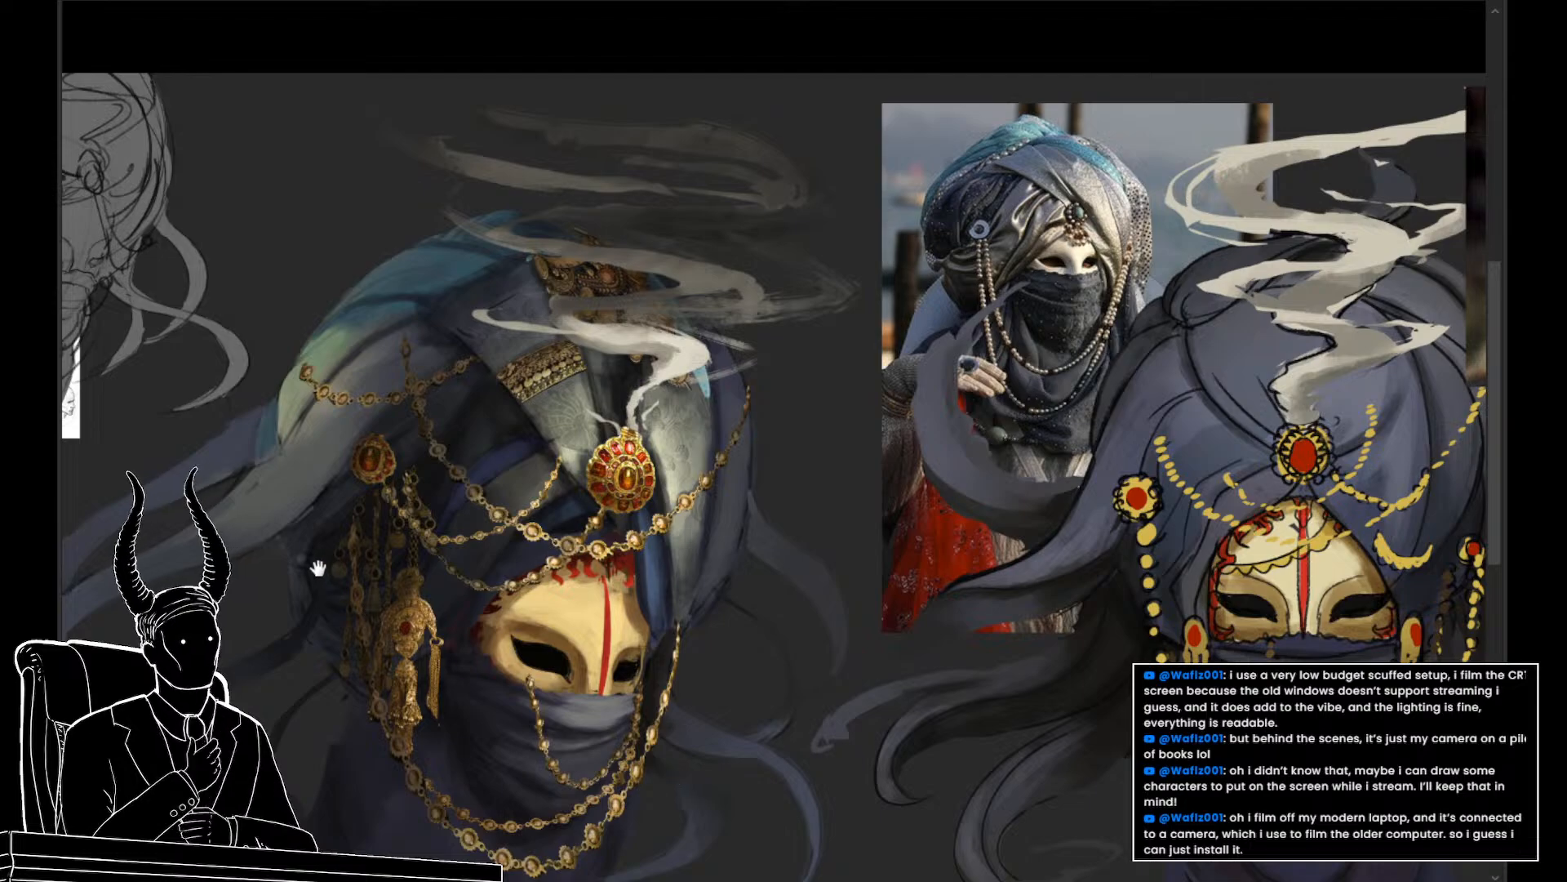
Paint the turban cloth around the amber side brooch with sampled blue-grey tones, blending it into the trailing strand
scroll(315, 560, "down", 1)
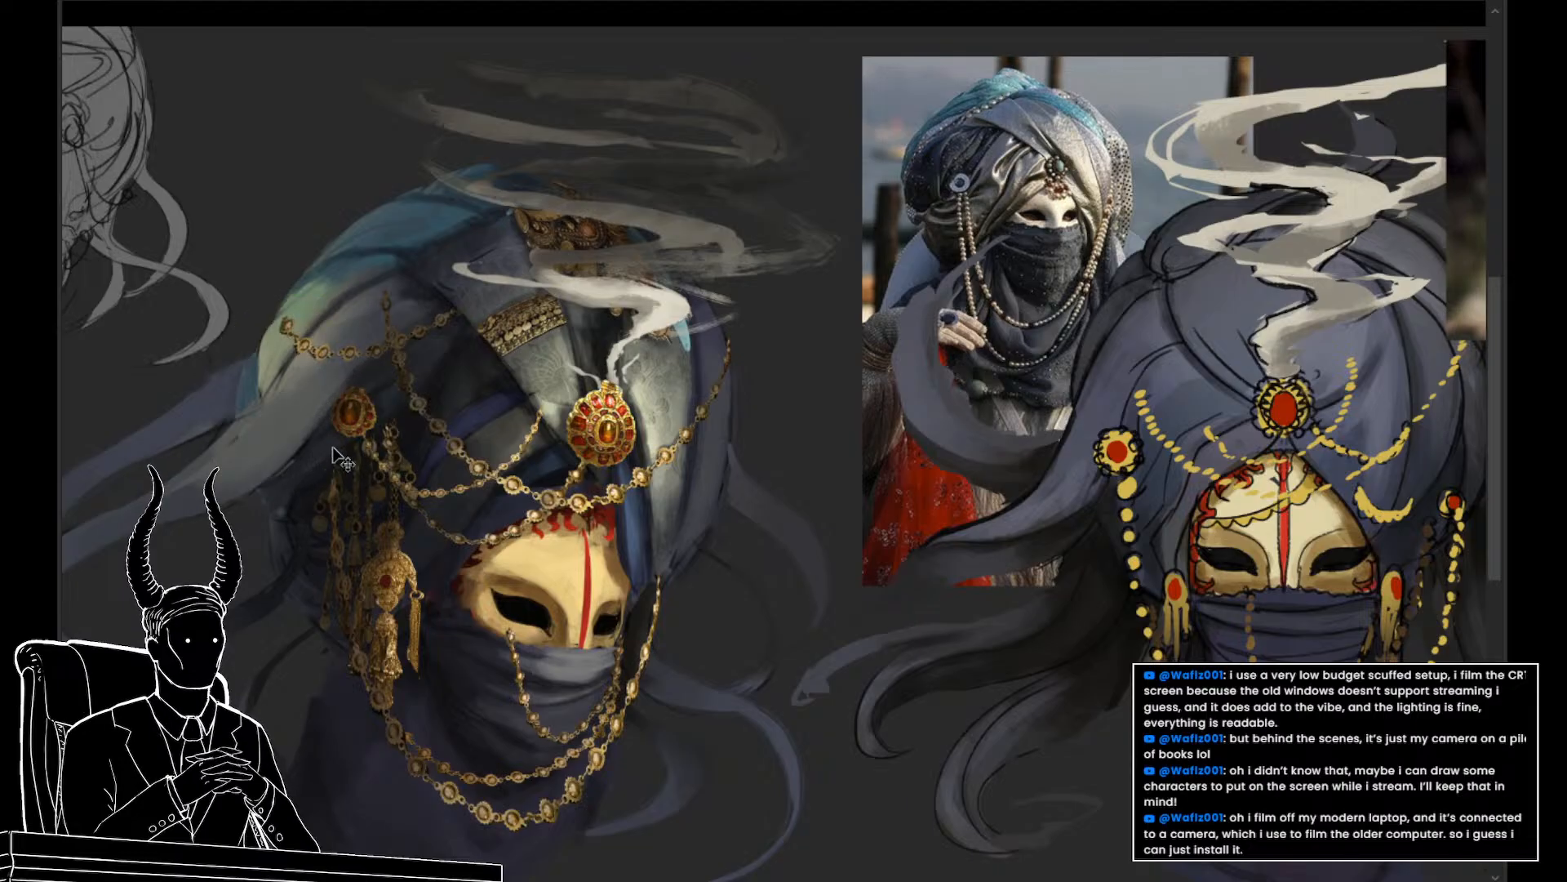
scroll(404, 511, "down", 3)
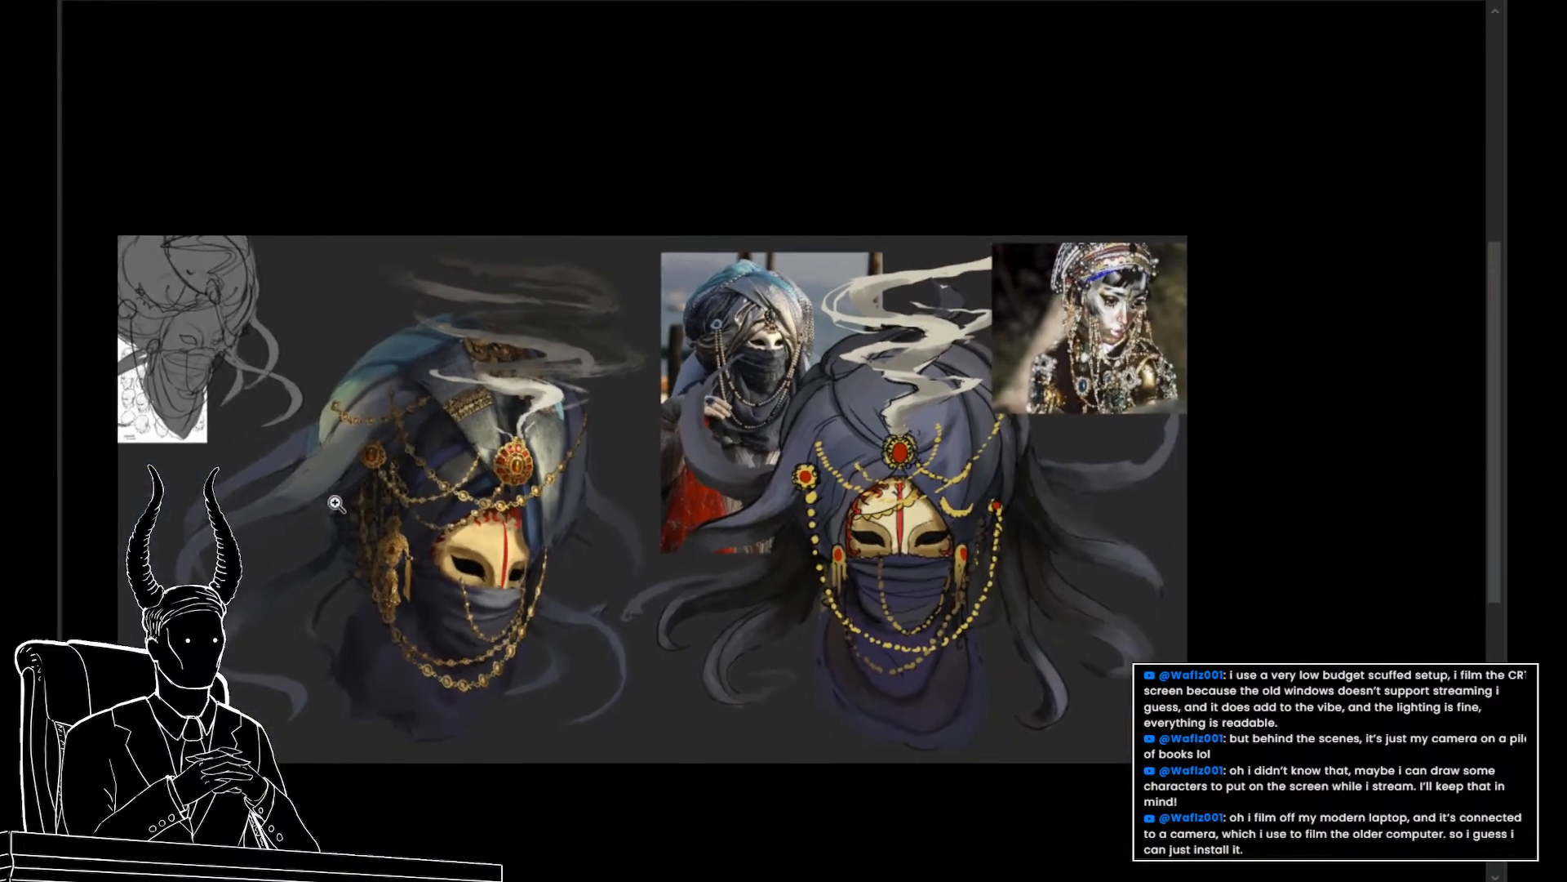
scroll(409, 512, "up", 1)
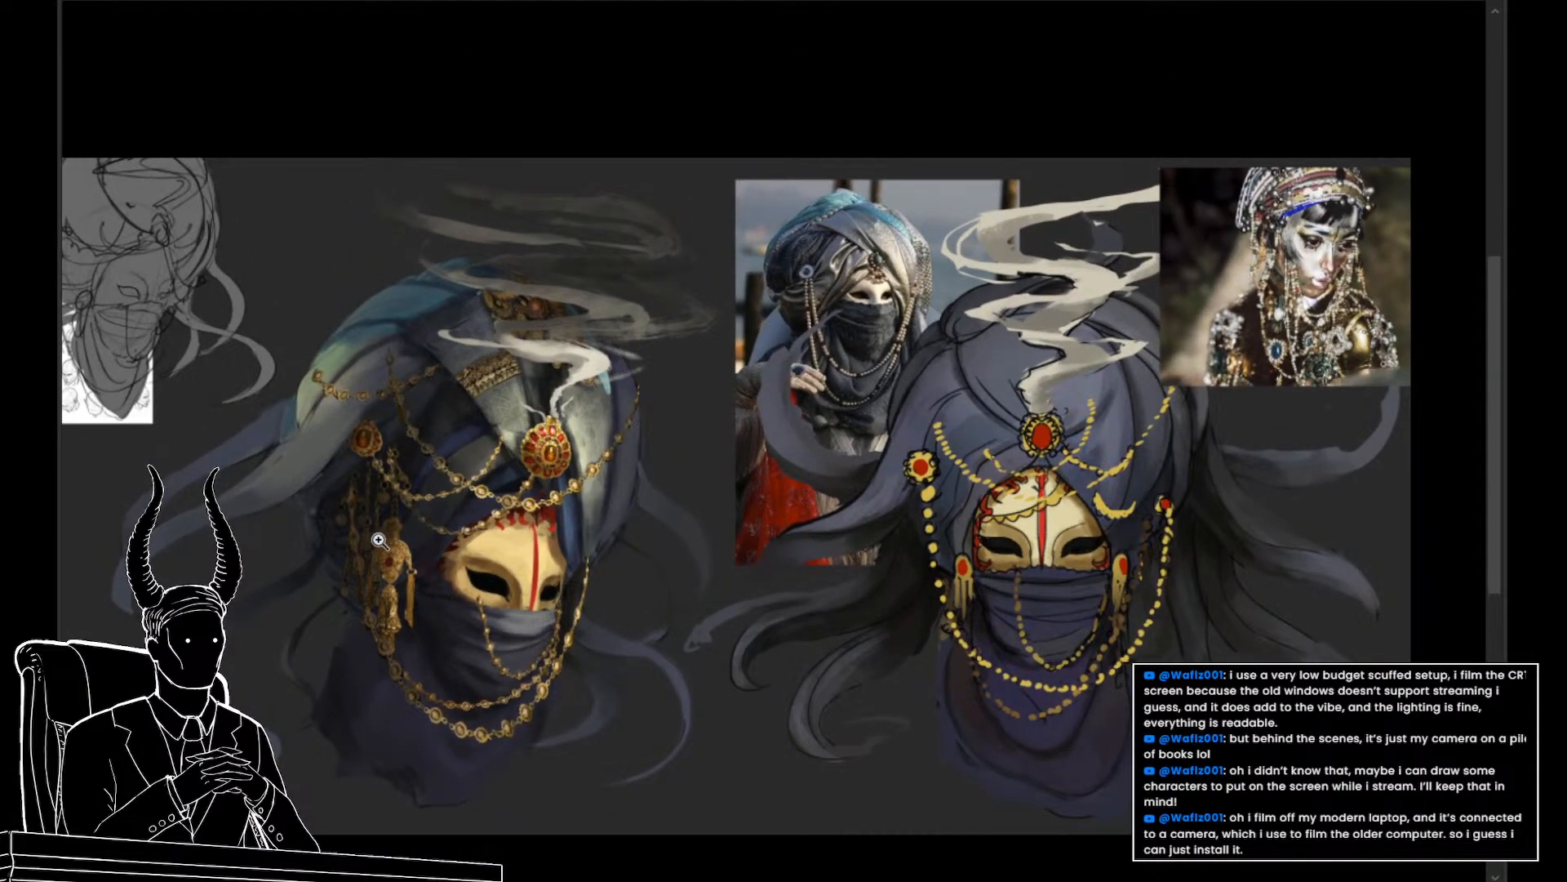
scroll(378, 539, "up", 1)
scroll(342, 482, "up", 1)
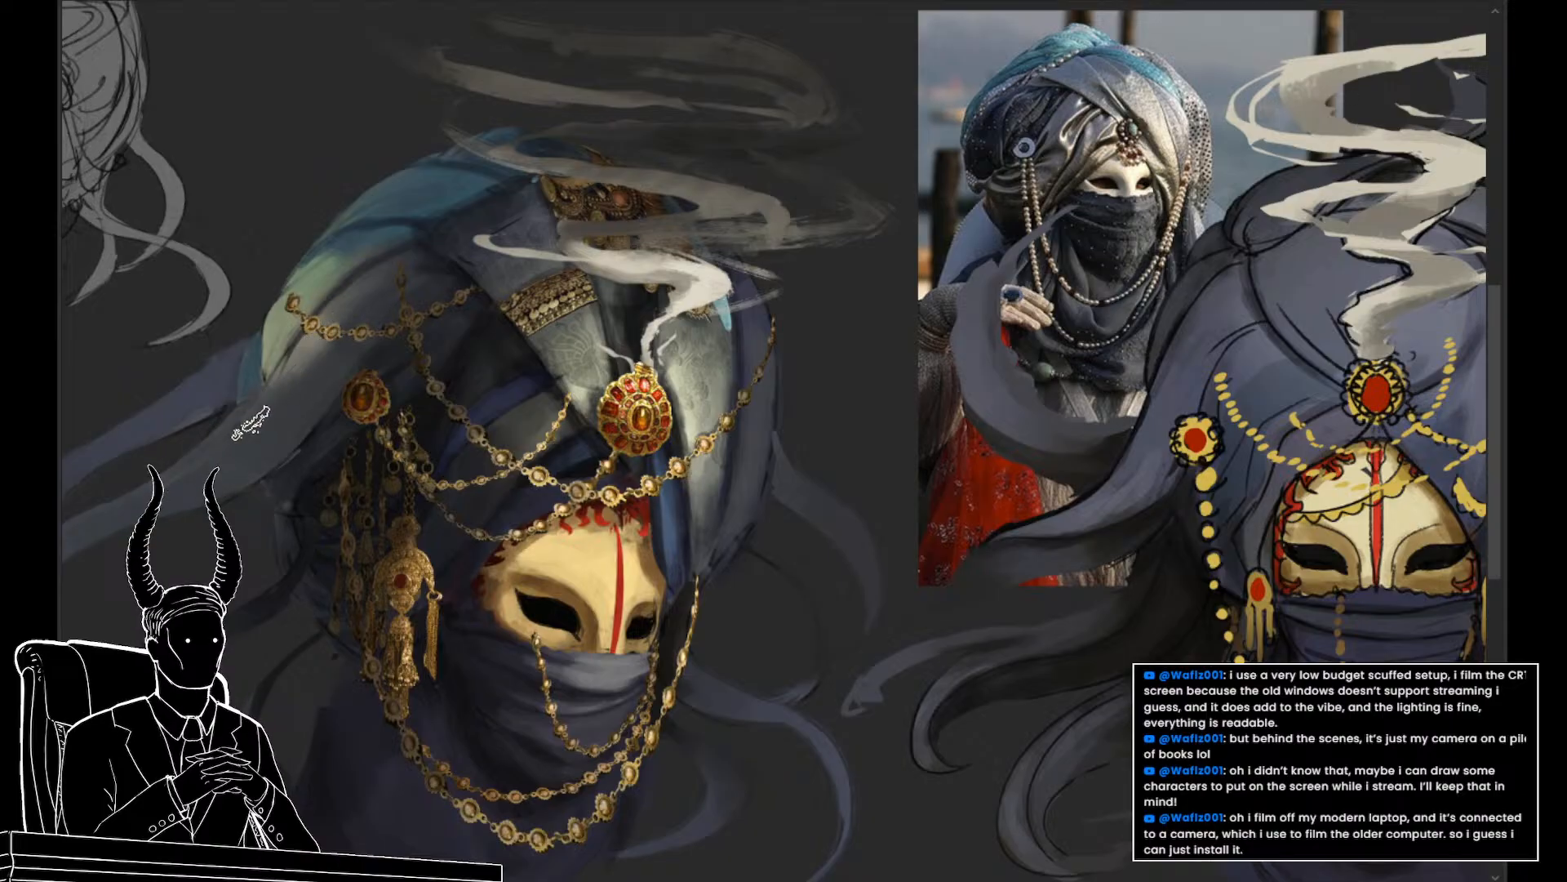
mouse_move(320, 451)
left_mouse_down()
mouse_move(301, 457)
mouse_move(423, 493)
mouse_move(399, 499)
mouse_move(484, 545)
left_mouse_up()
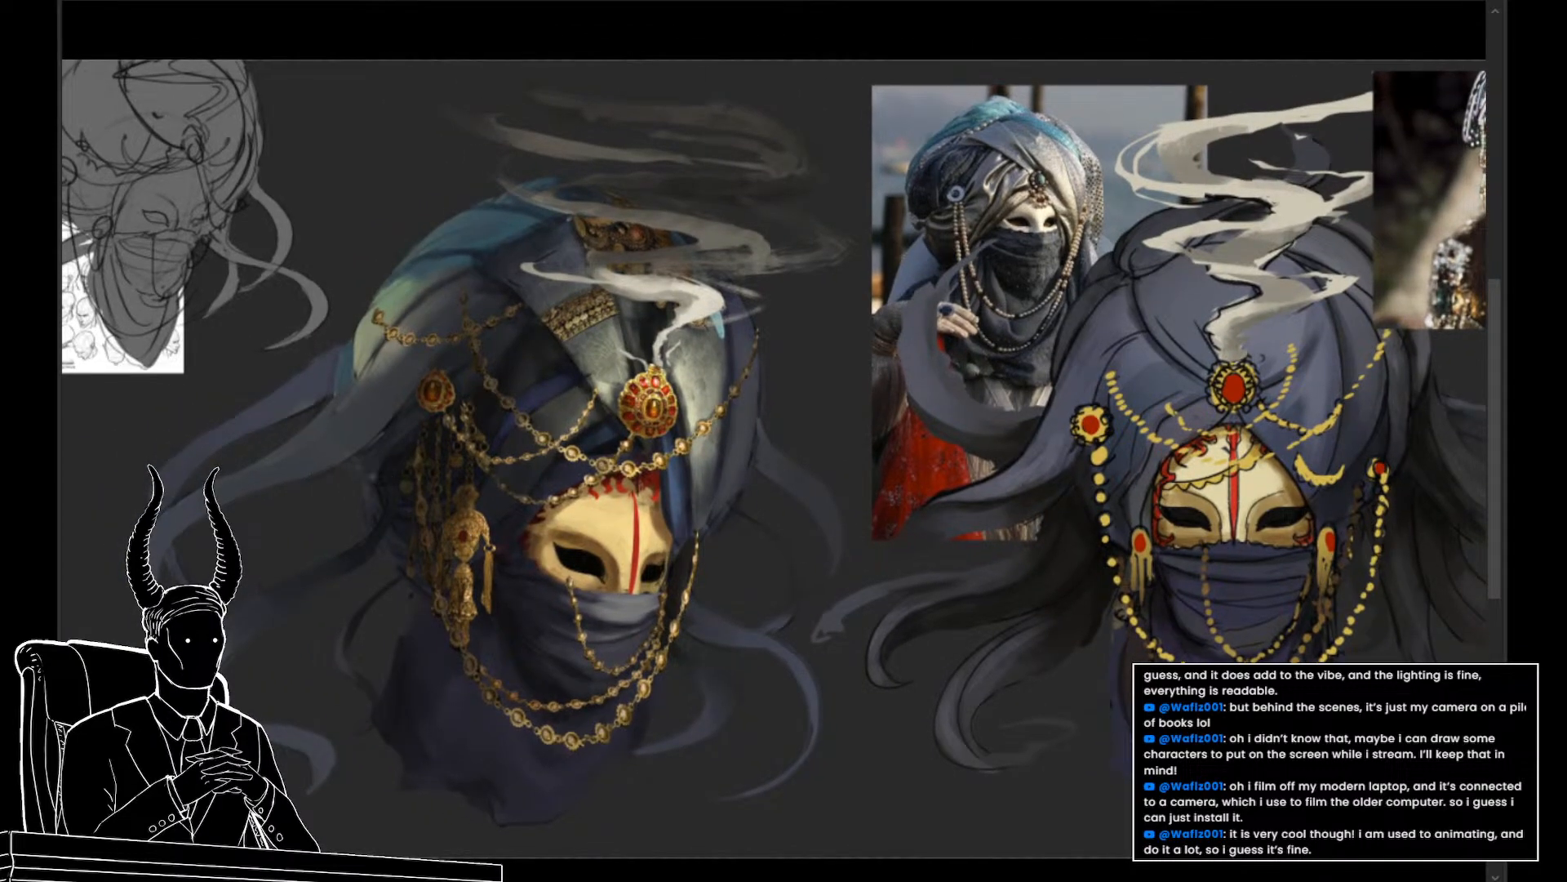
left_click(374, 375, "alt")
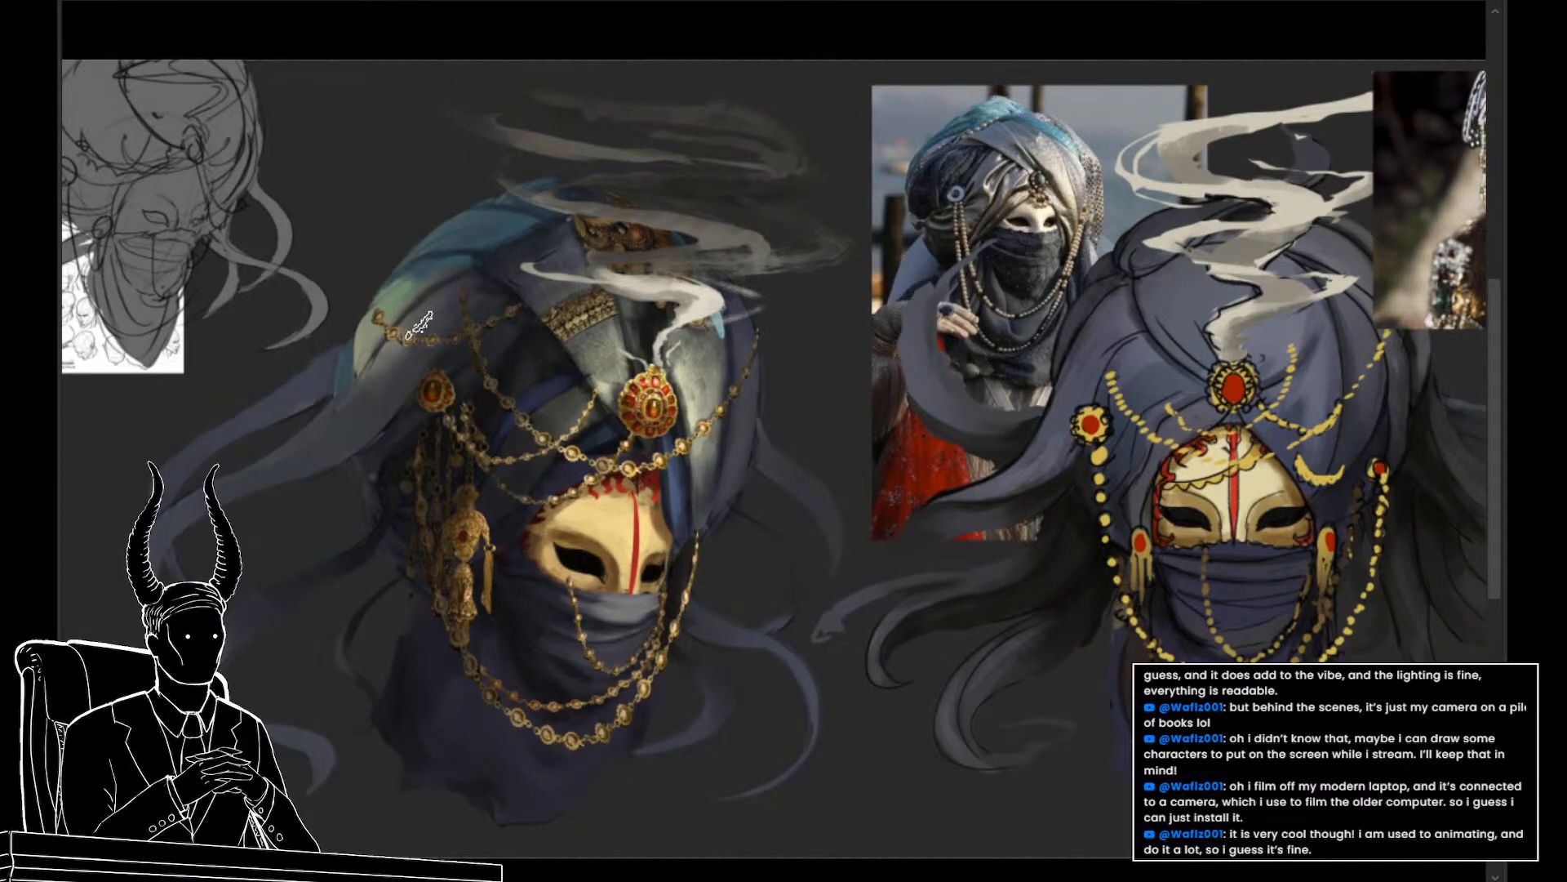
left_click_drag(362, 418, 426, 337)
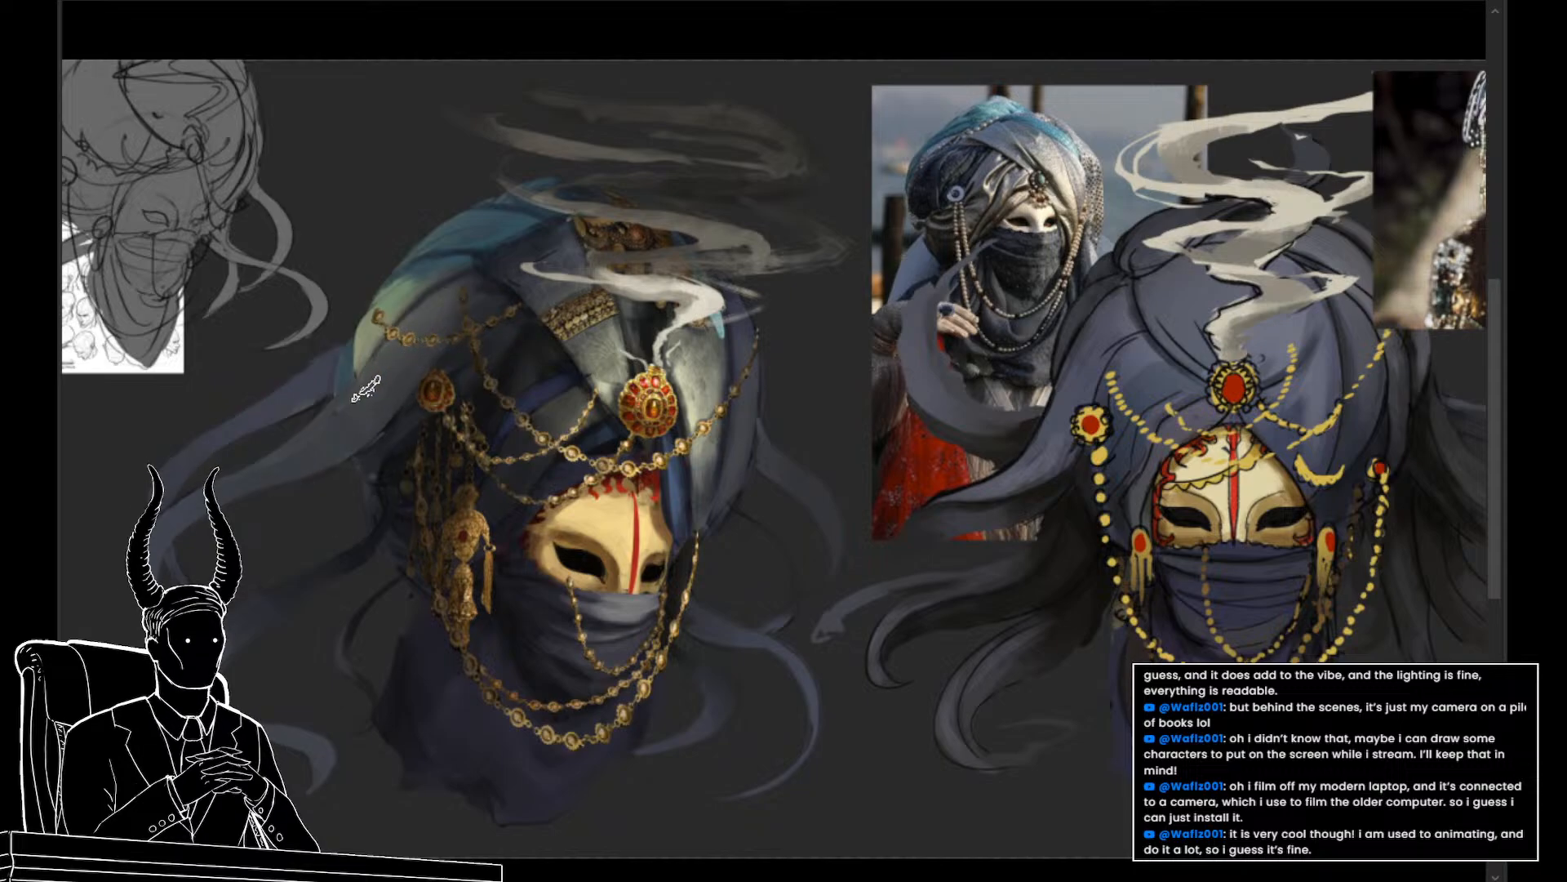
left_click(484, 307, "alt")
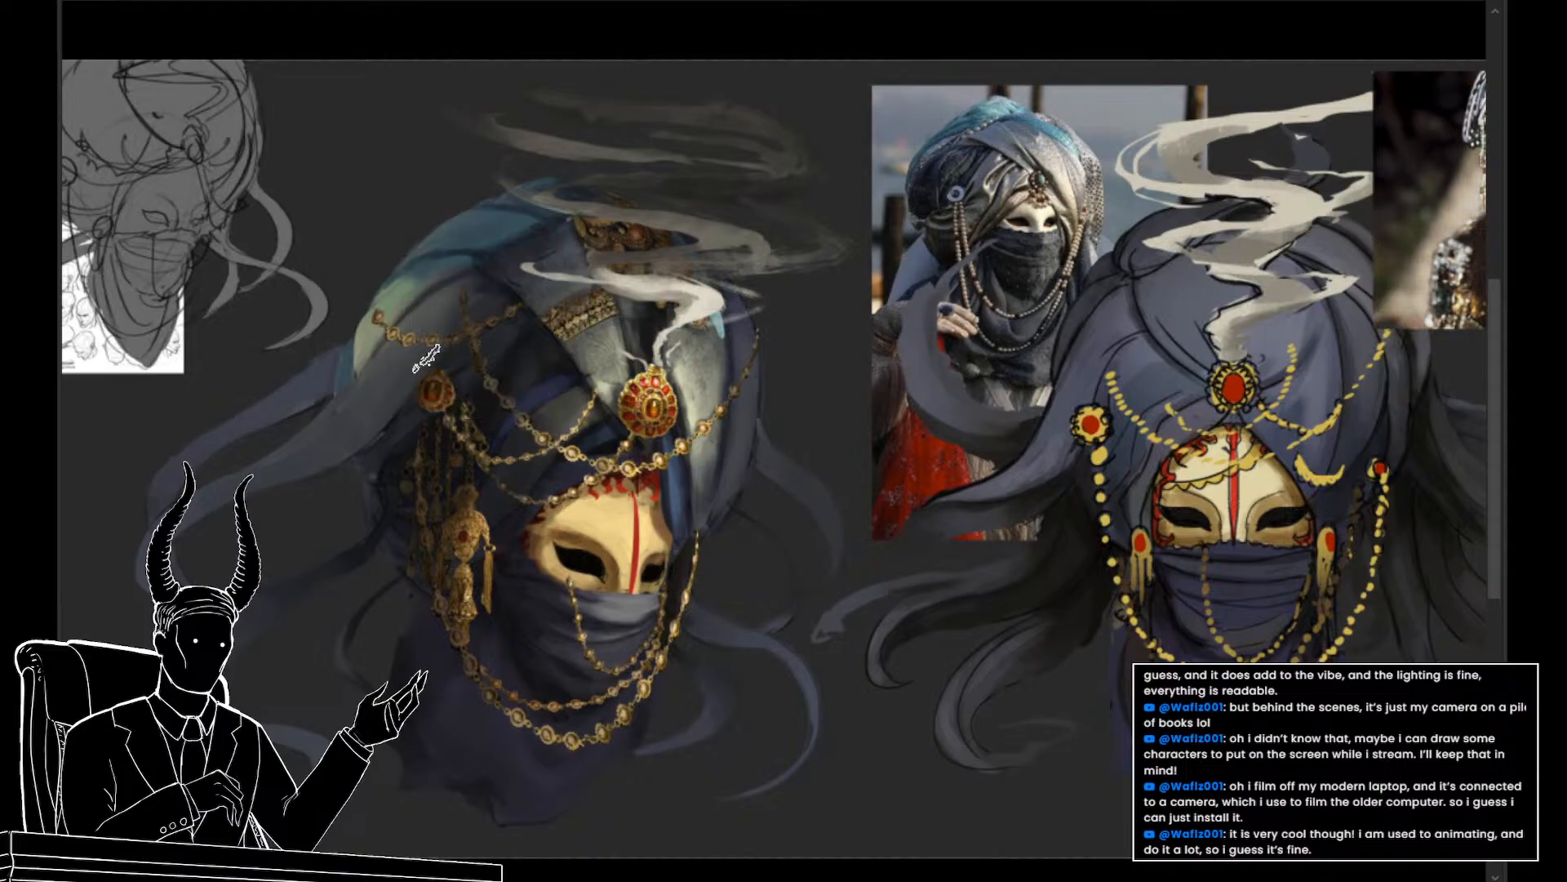
left_click(432, 303, "alt")
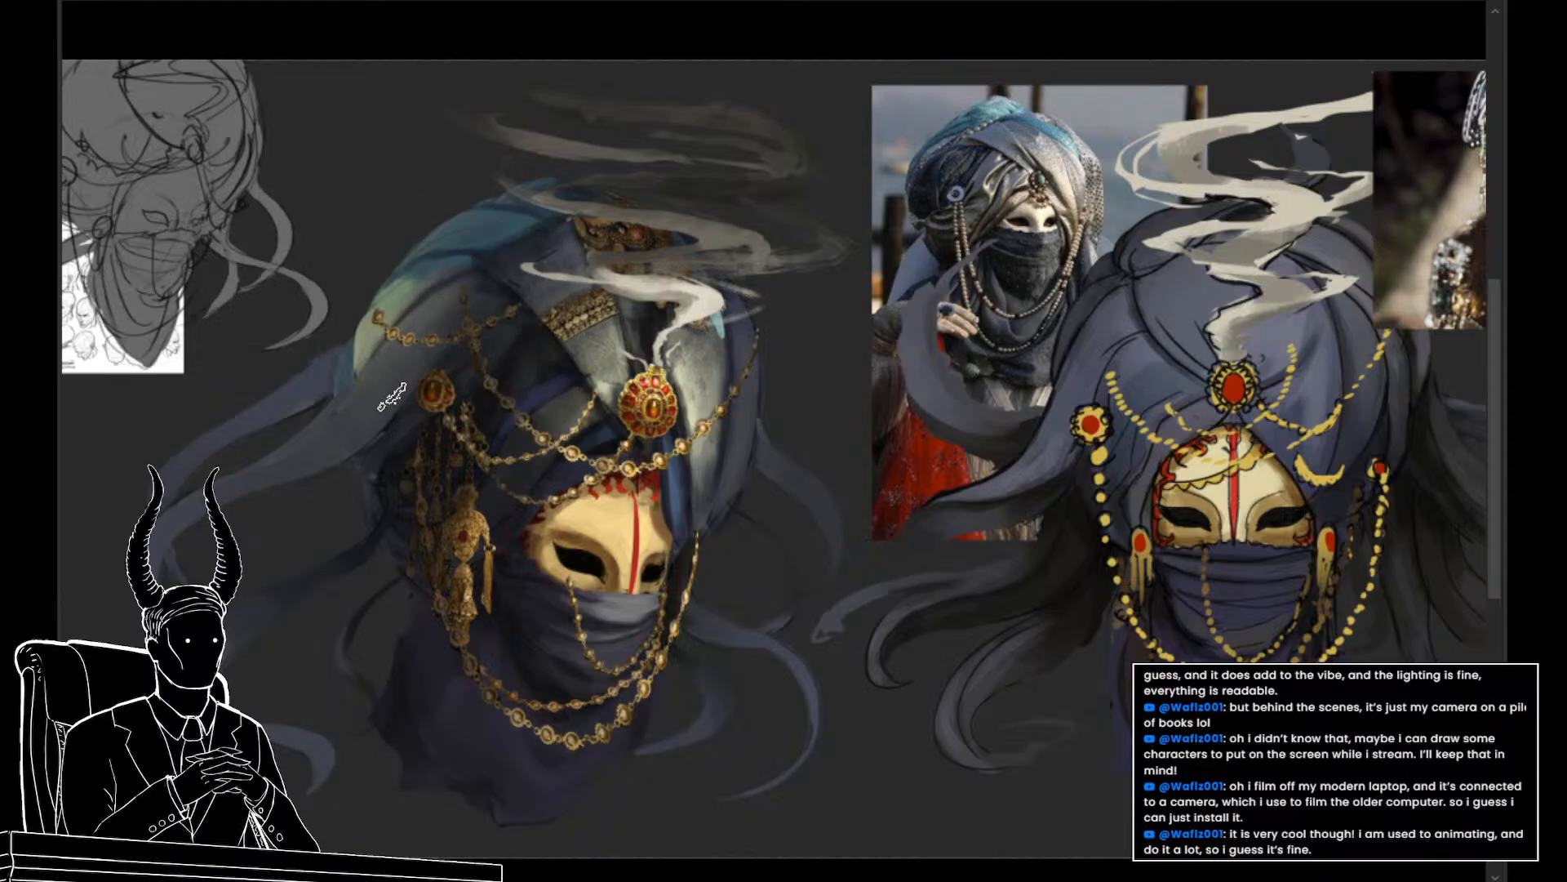
Pick the turban's layer and paint the teal and dark blue folds along its crown with the brush
left_click_drag(609, 418, 586, 547)
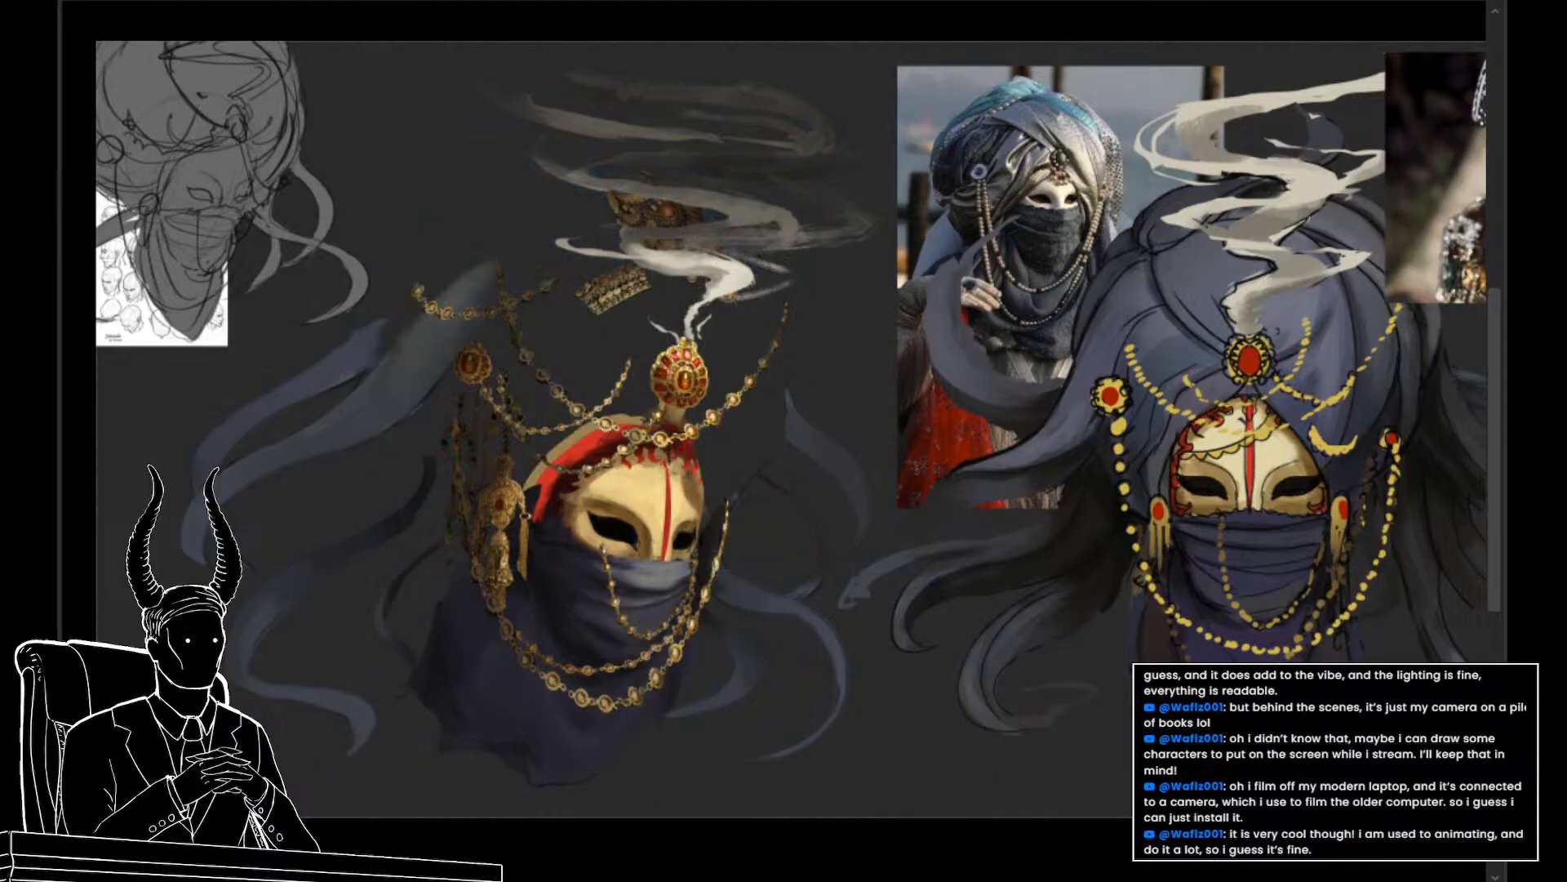
scroll(653, 396, "up", 4)
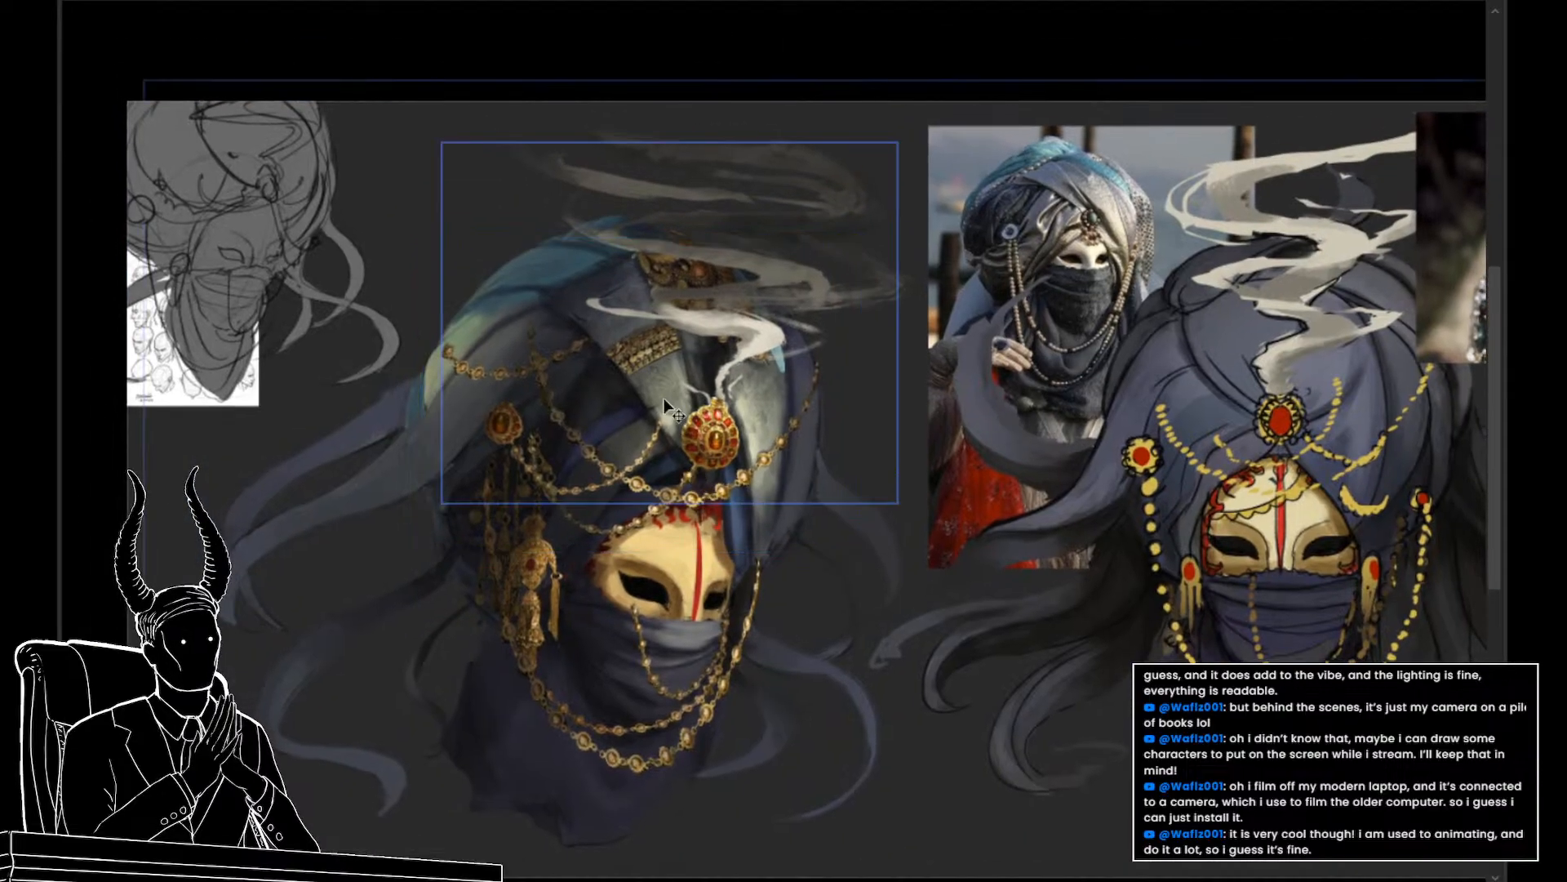
scroll(643, 393, "up", 1)
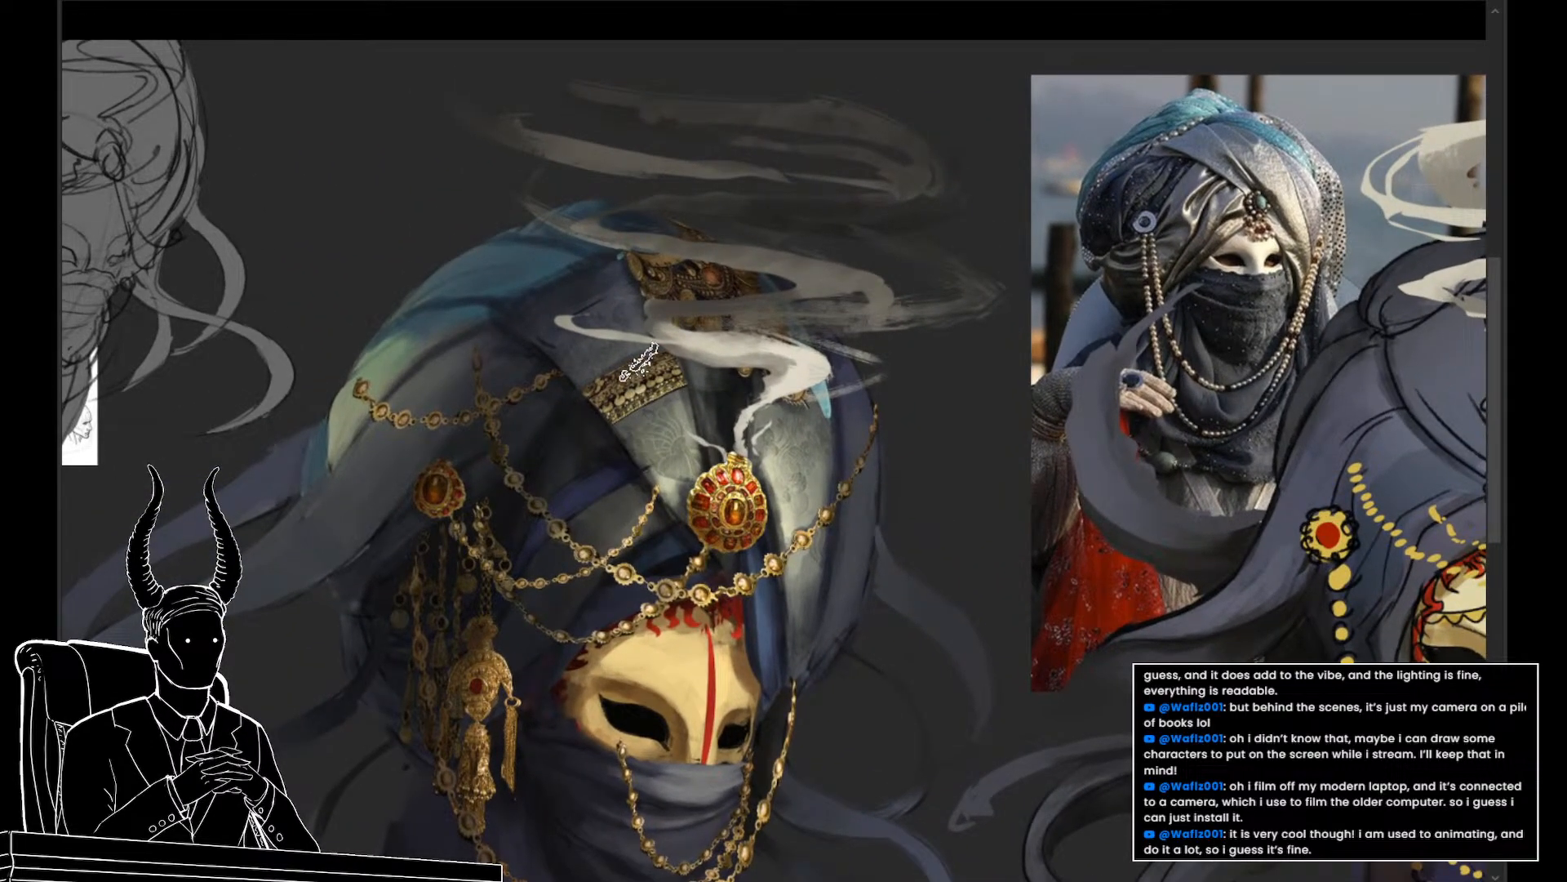
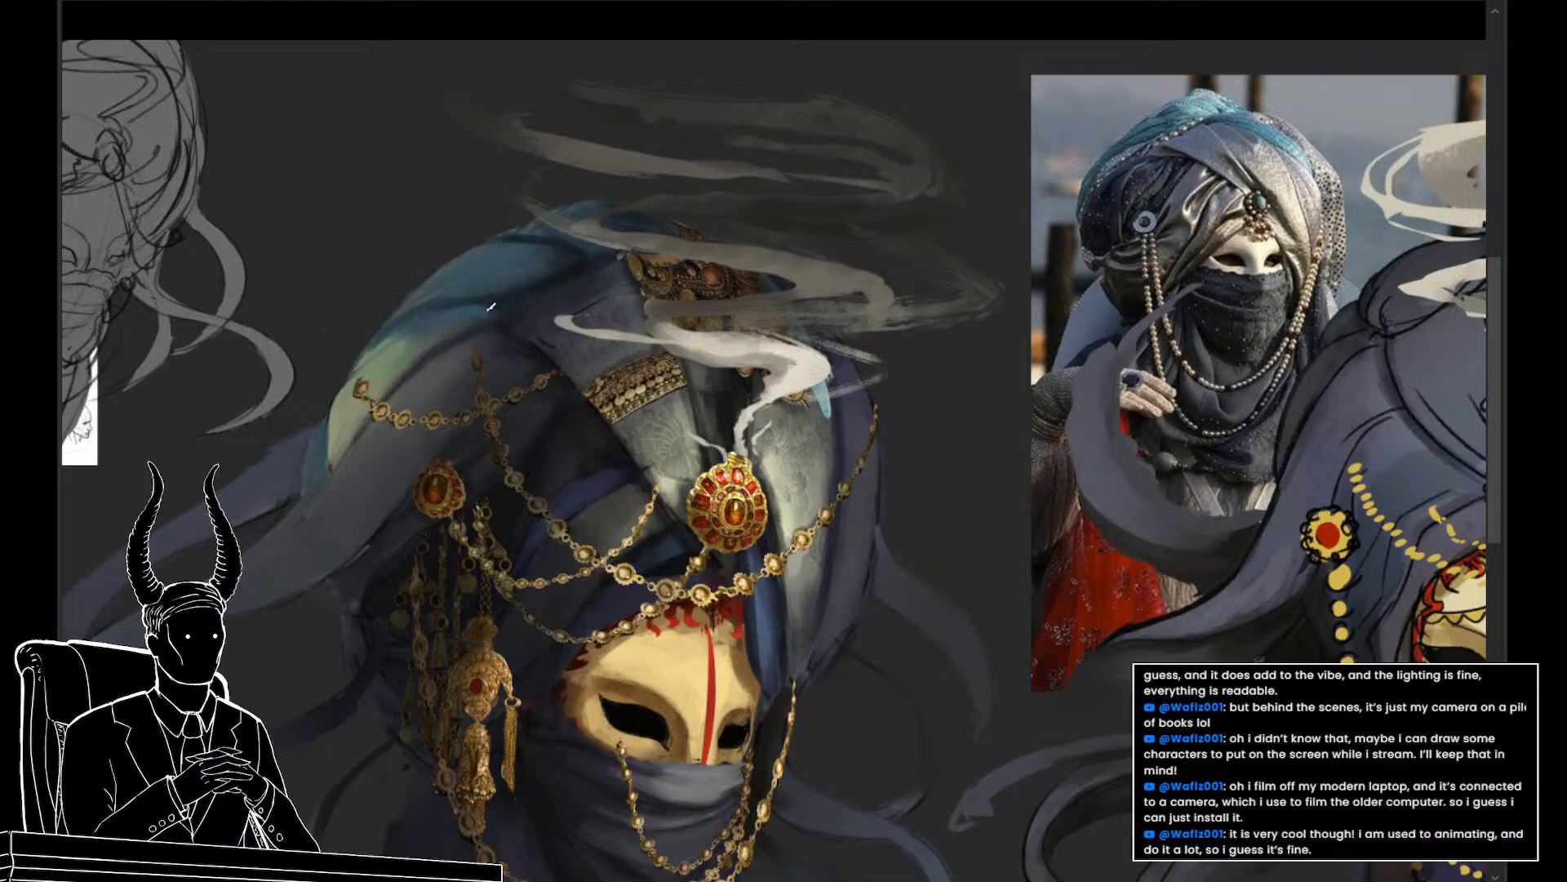
left_click(539, 254)
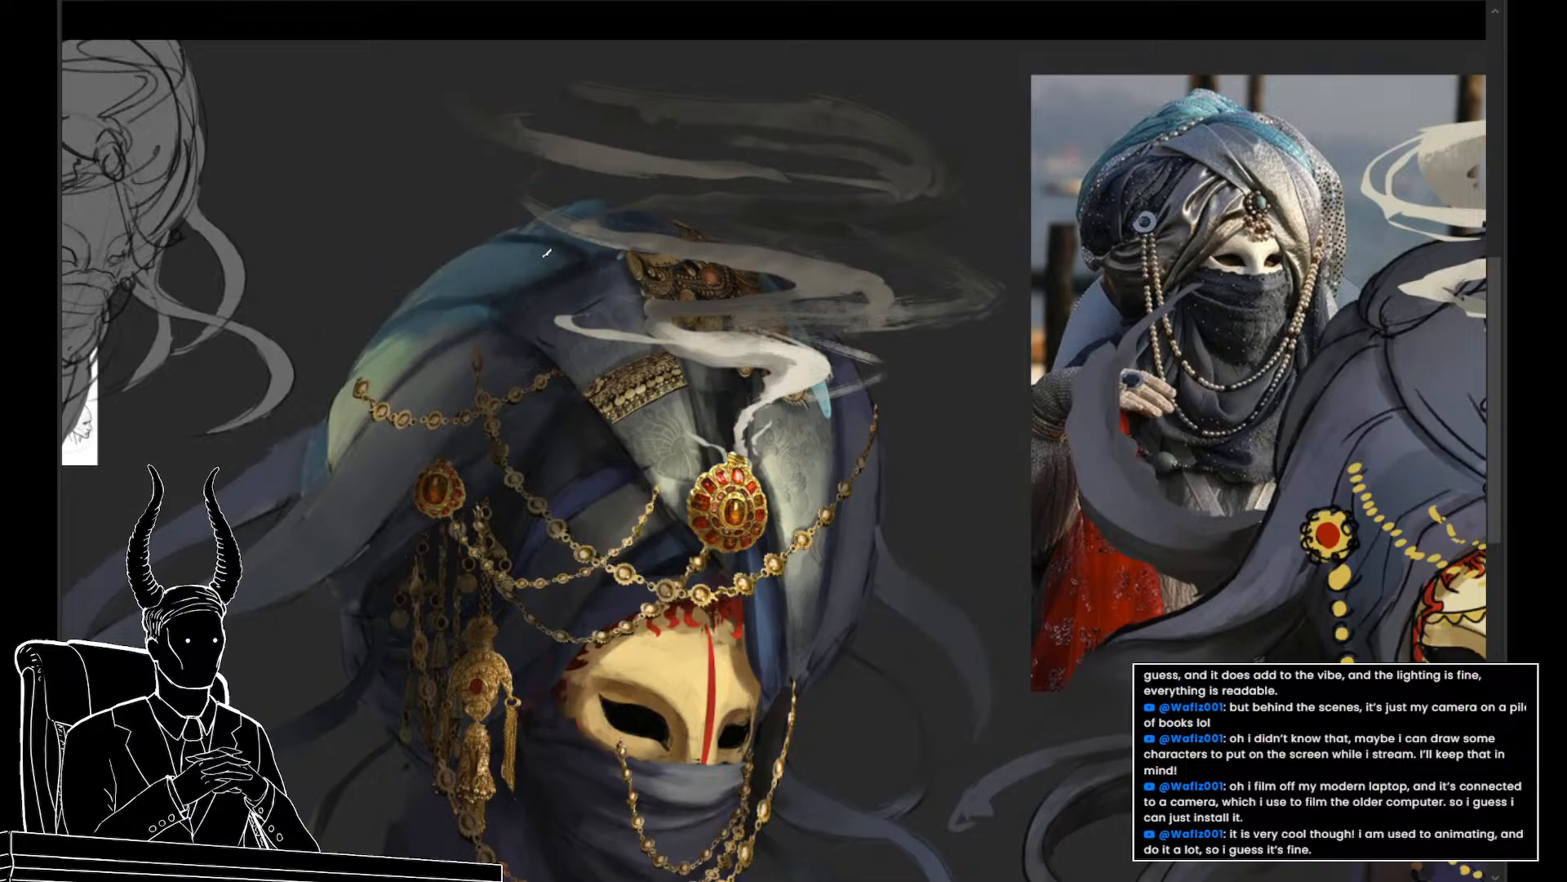
left_click_drag(564, 280, 517, 275)
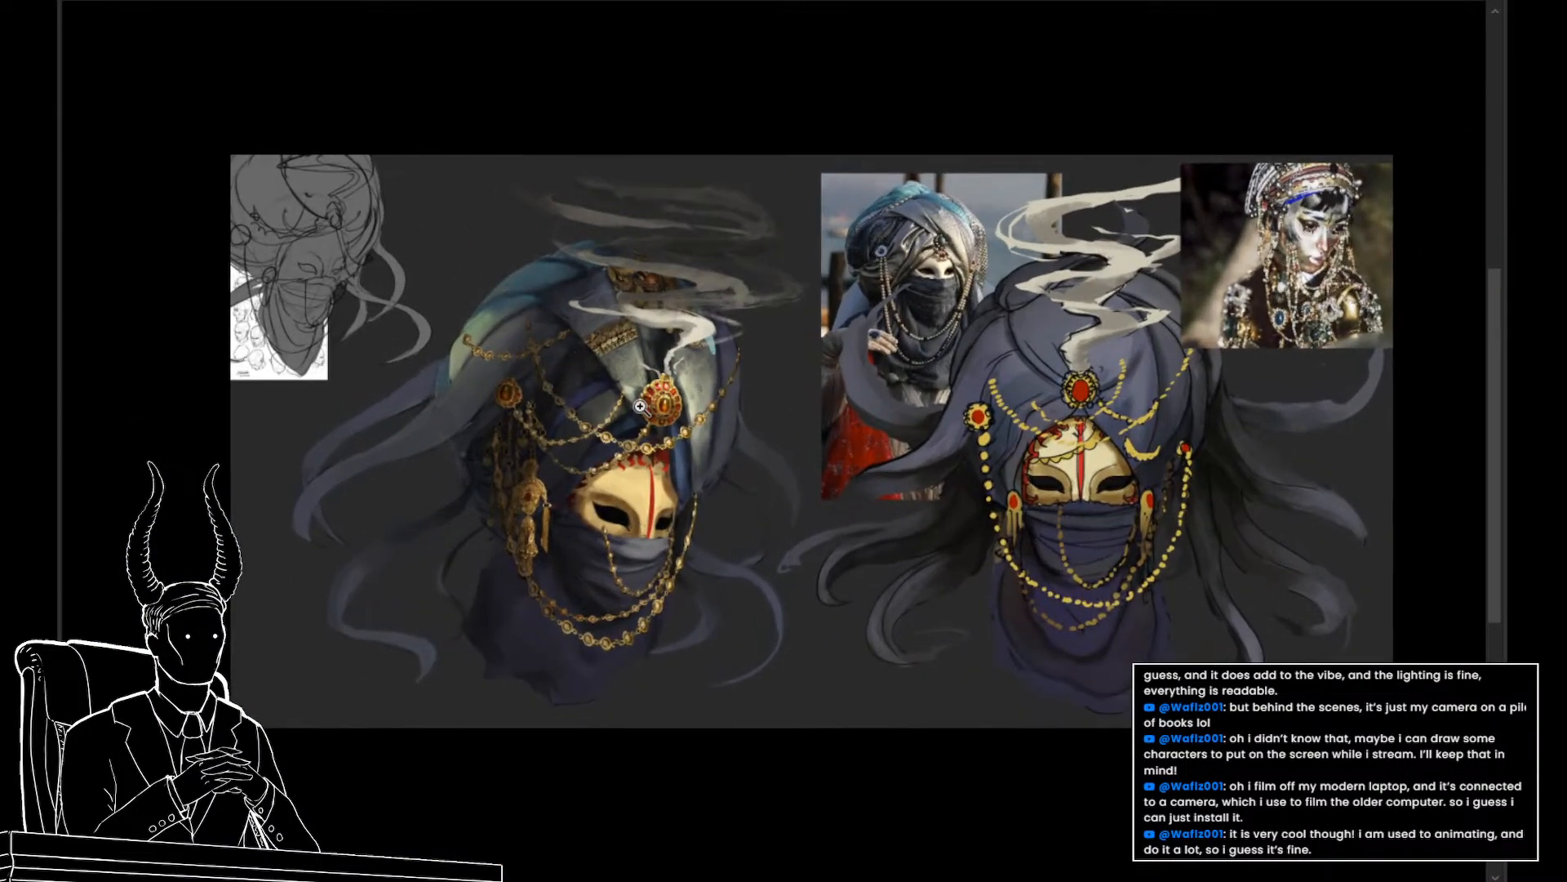
Try a brush stroke on the grey cloth fold above the embroidered gold band and undo it
left_click(563, 533)
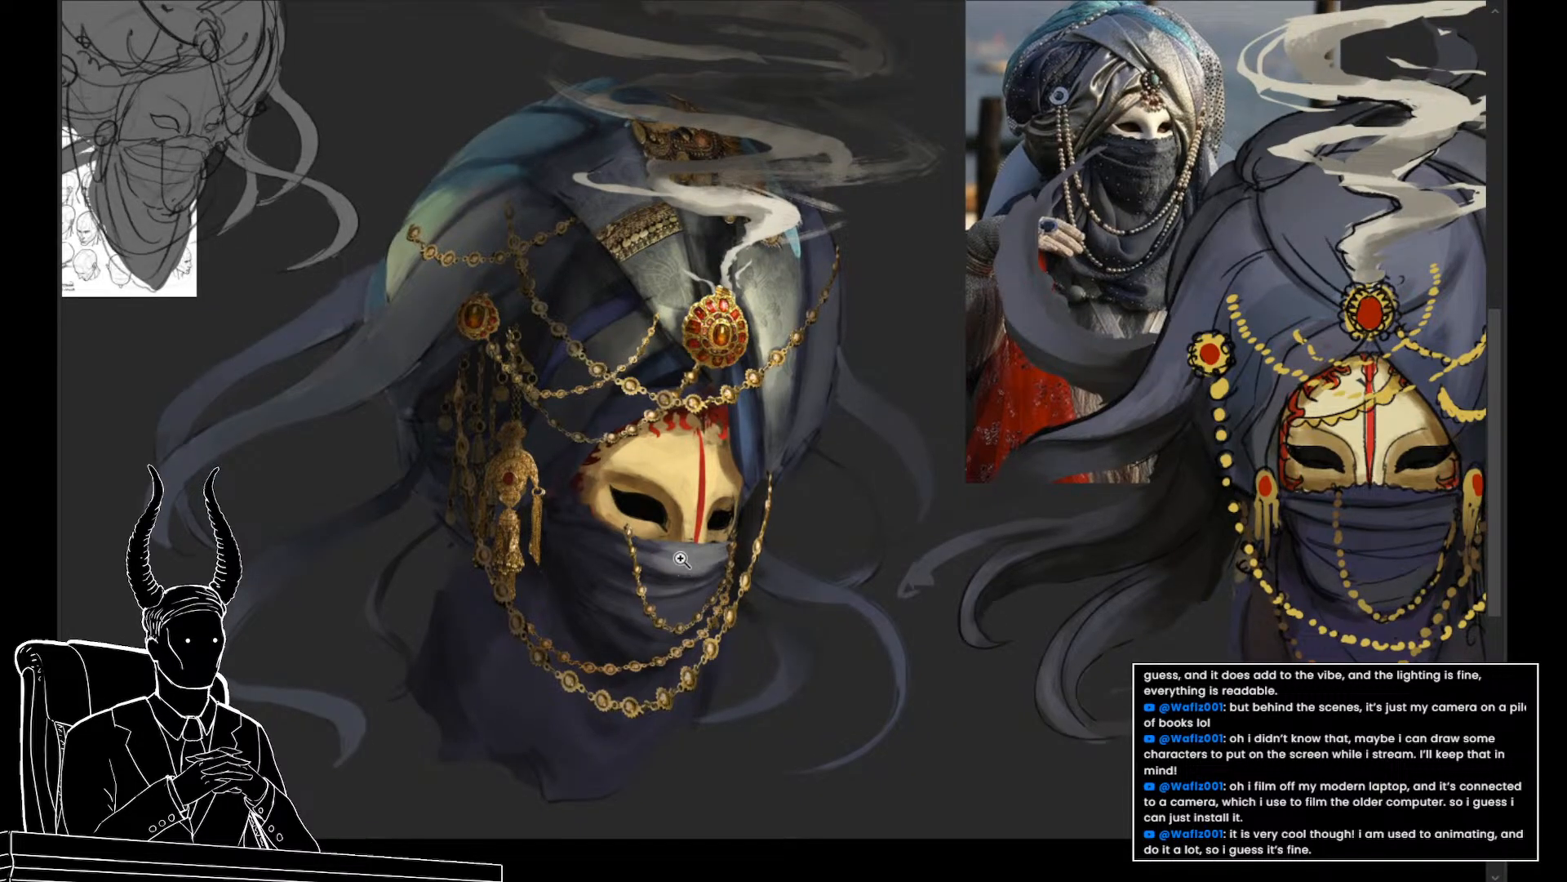
left_click_drag(723, 517, 689, 575)
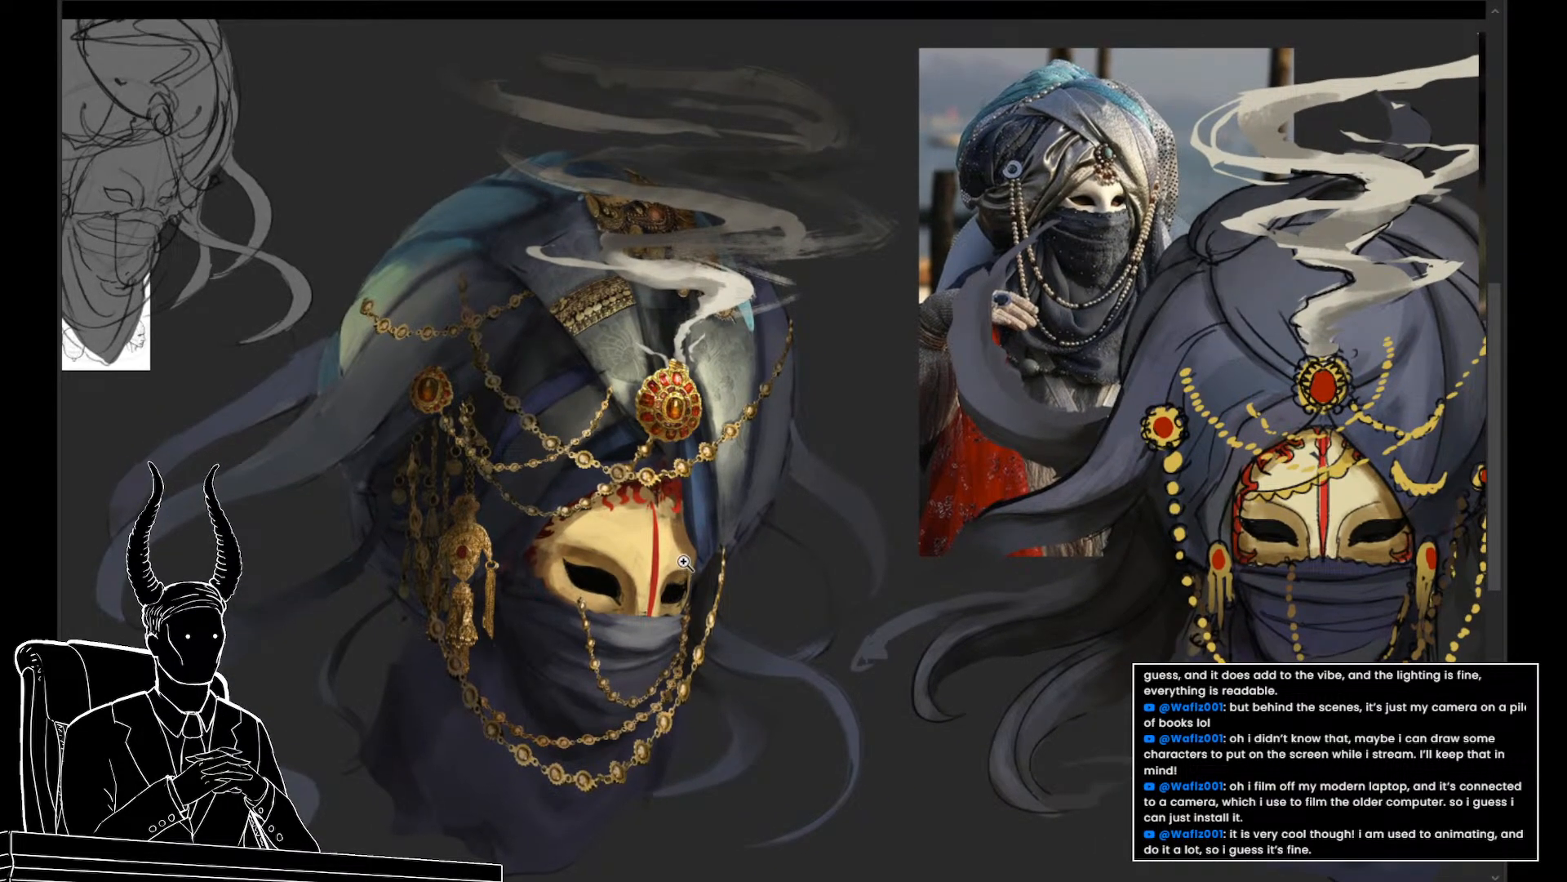
left_click(534, 227)
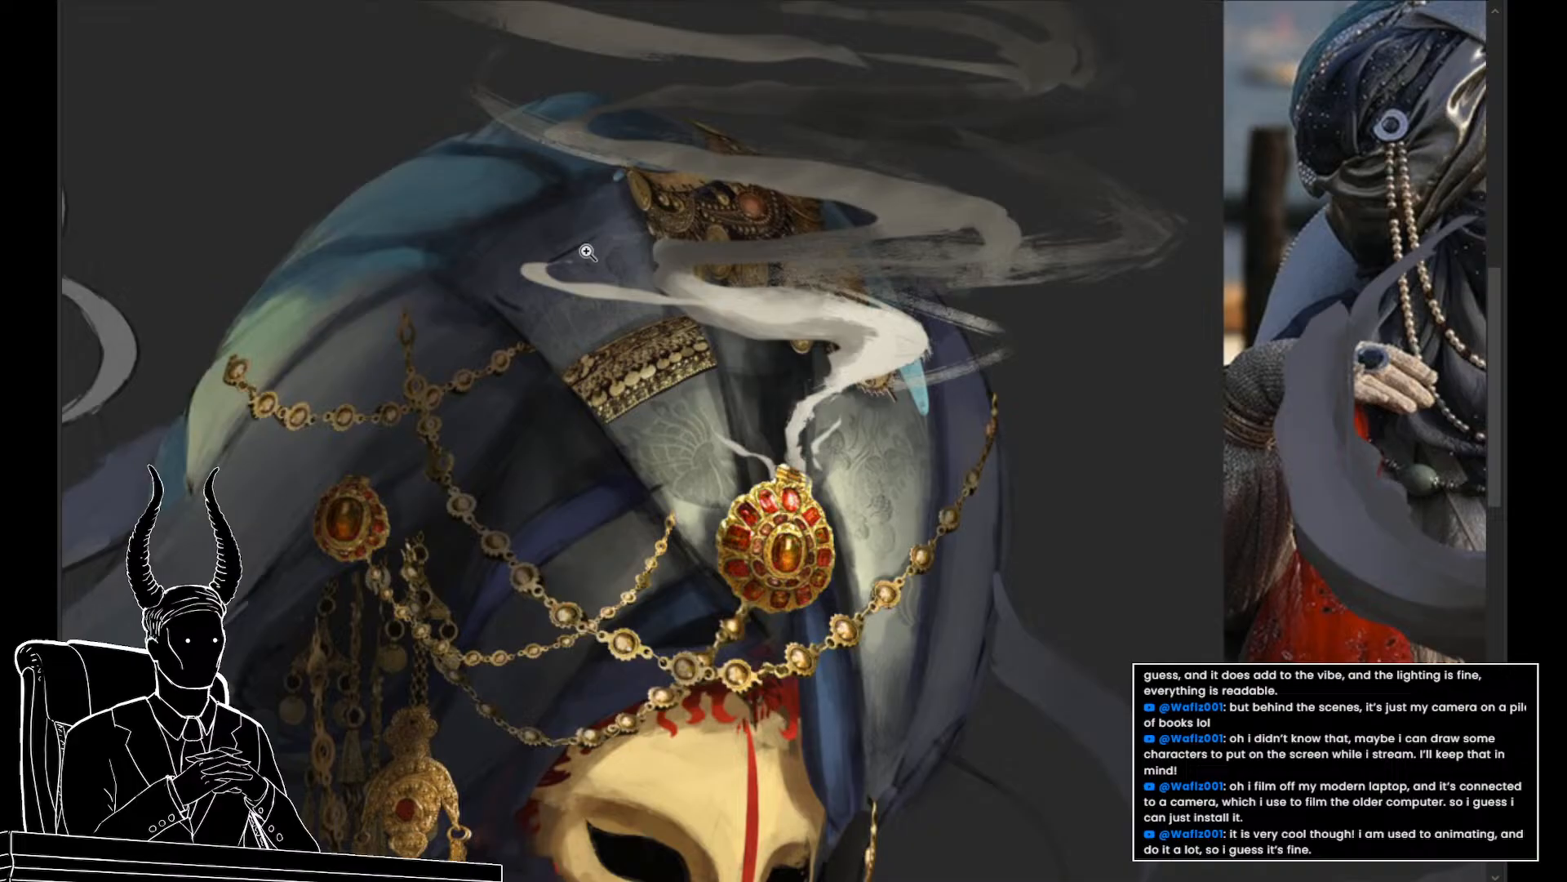
key("ctrl")
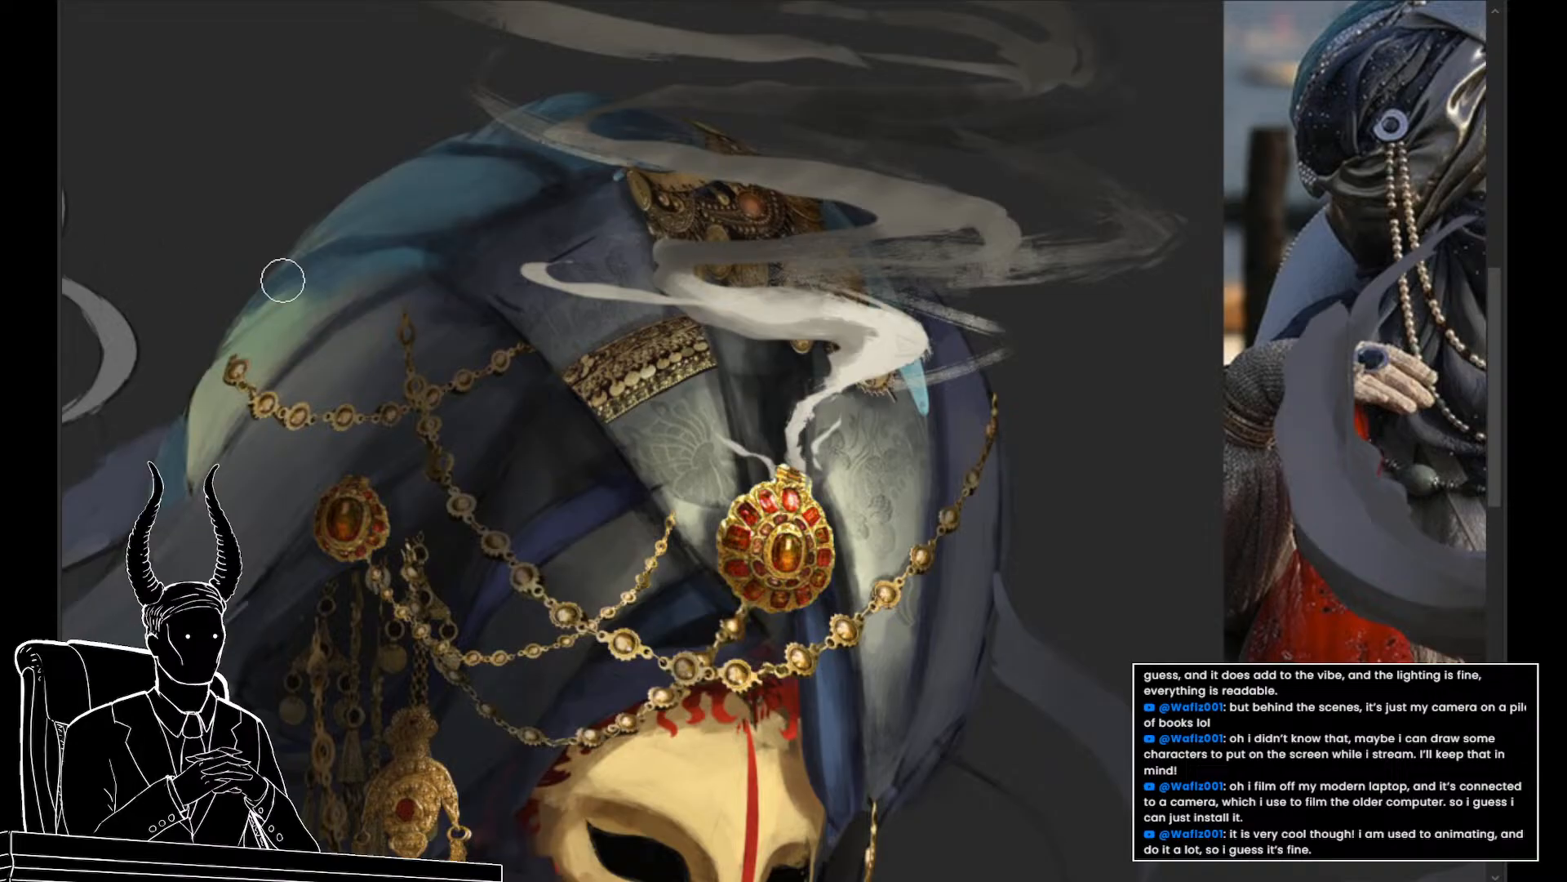
left_click_drag(595, 238, 541, 273)
key("ctrl+z")
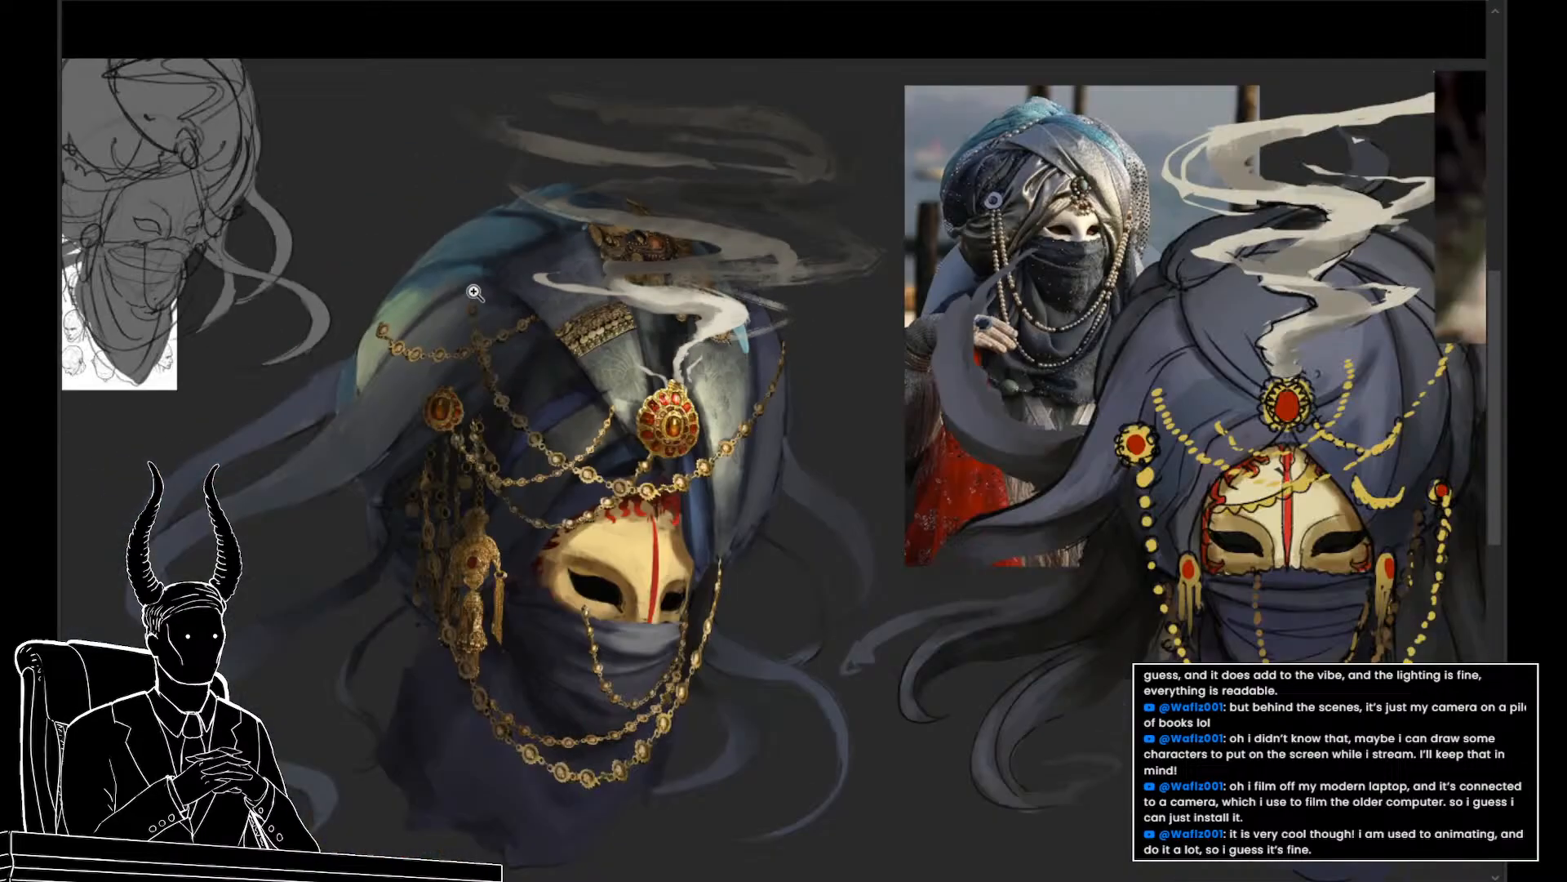
Refine the turban's crown folds and the lower gold chain beside the mask's upper edge with the brush
left_click_drag(522, 286, 490, 315)
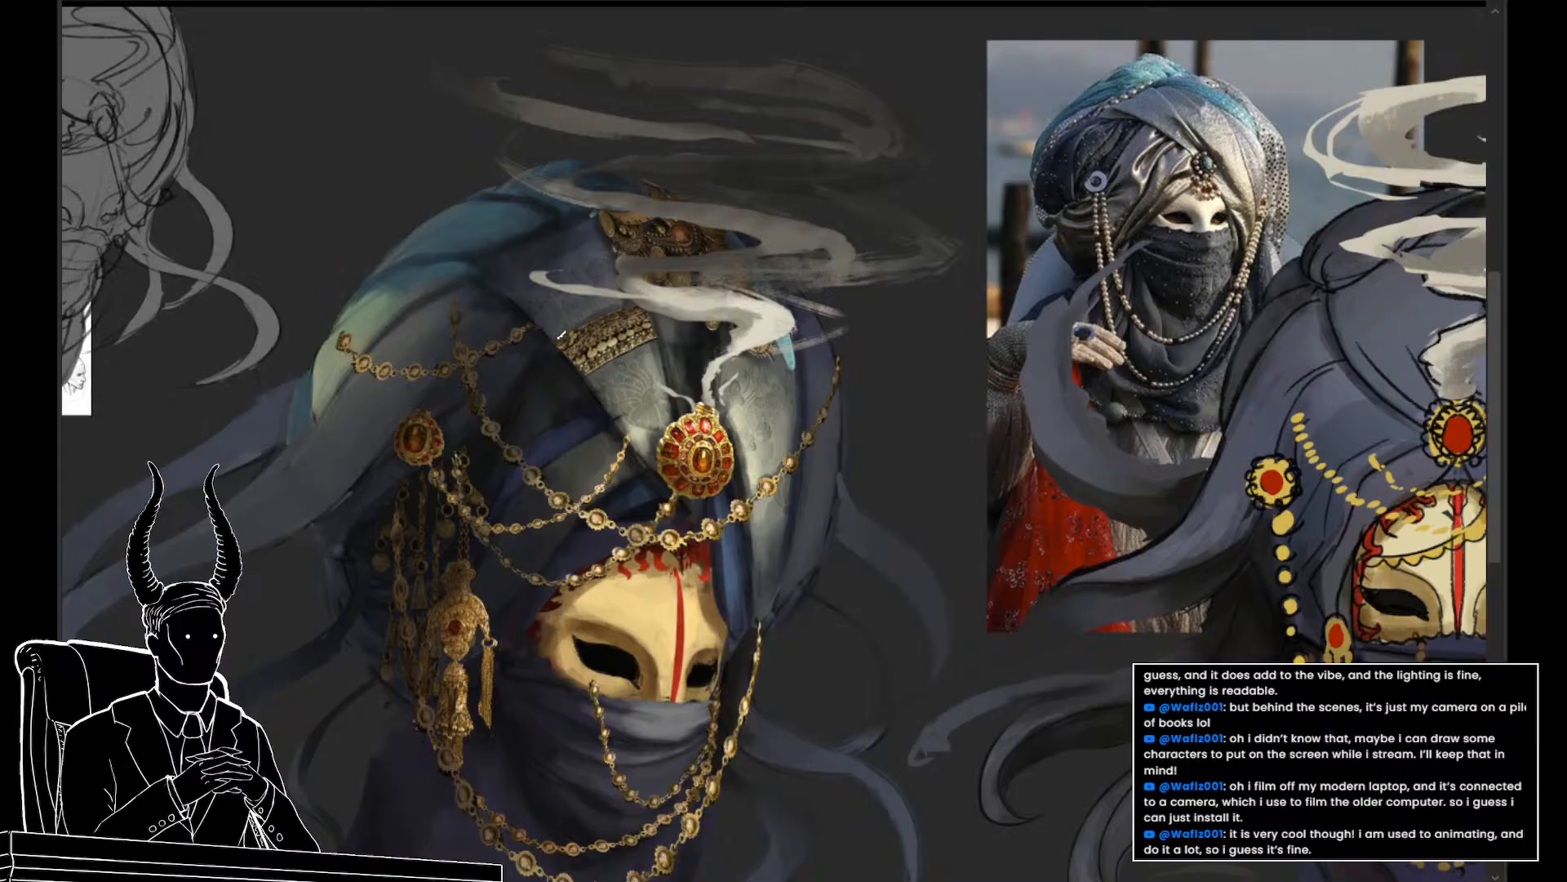
key("v")
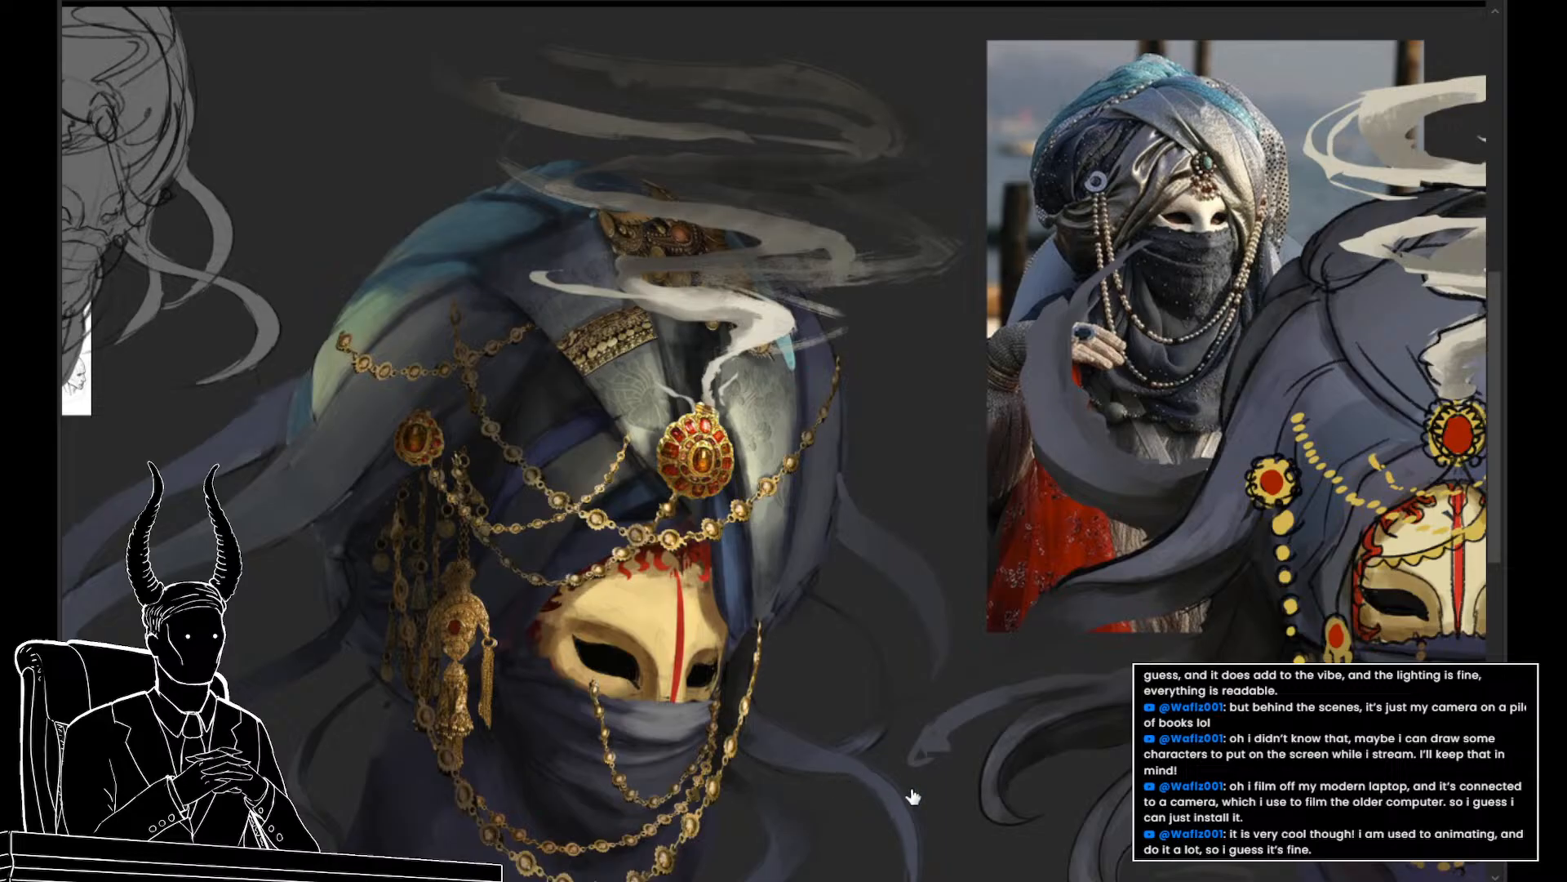
left_click_drag(413, 545, 455, 579)
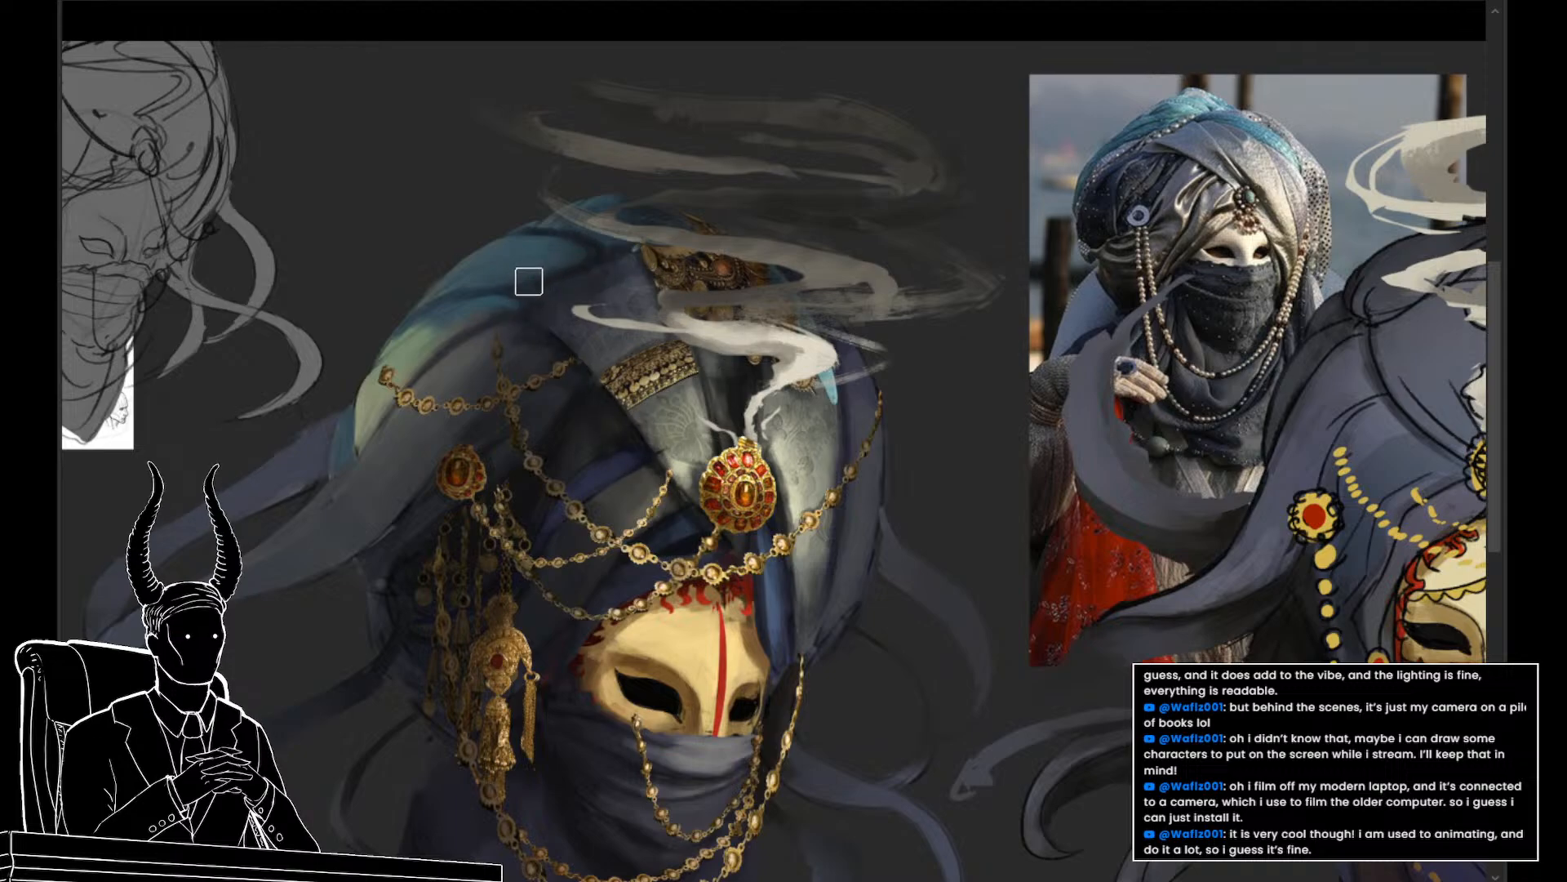
mouse_move(641, 461)
left_mouse_down()
mouse_move(525, 463)
mouse_move(682, 469)
mouse_move(620, 500)
mouse_move(586, 478)
left_mouse_up()
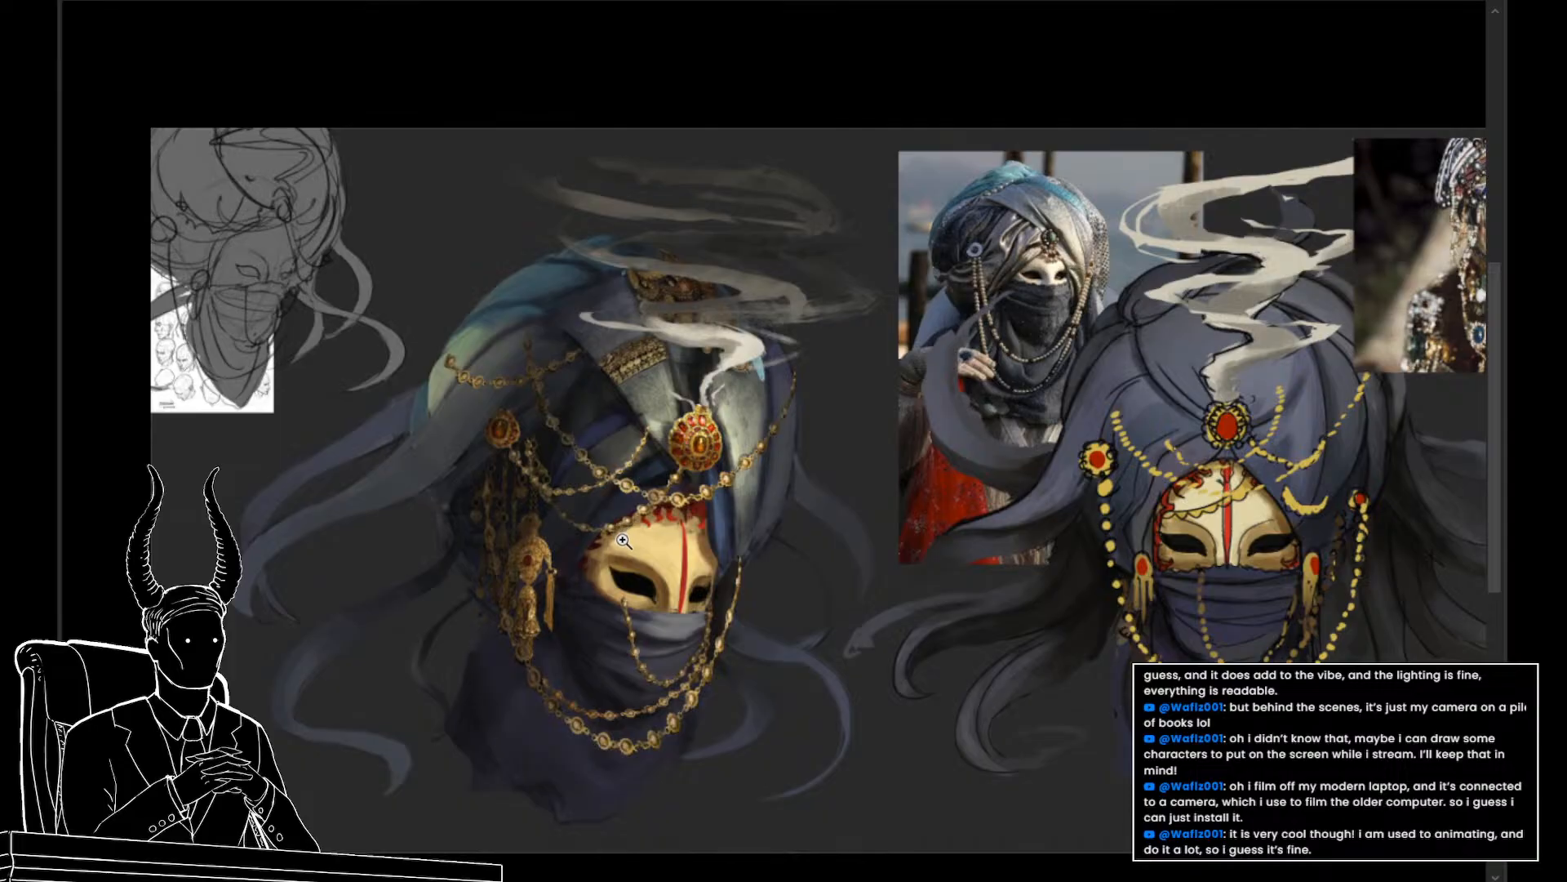
mouse_move(622, 541)
left_mouse_down()
mouse_move(645, 546)
mouse_move(636, 576)
left_mouse_up()
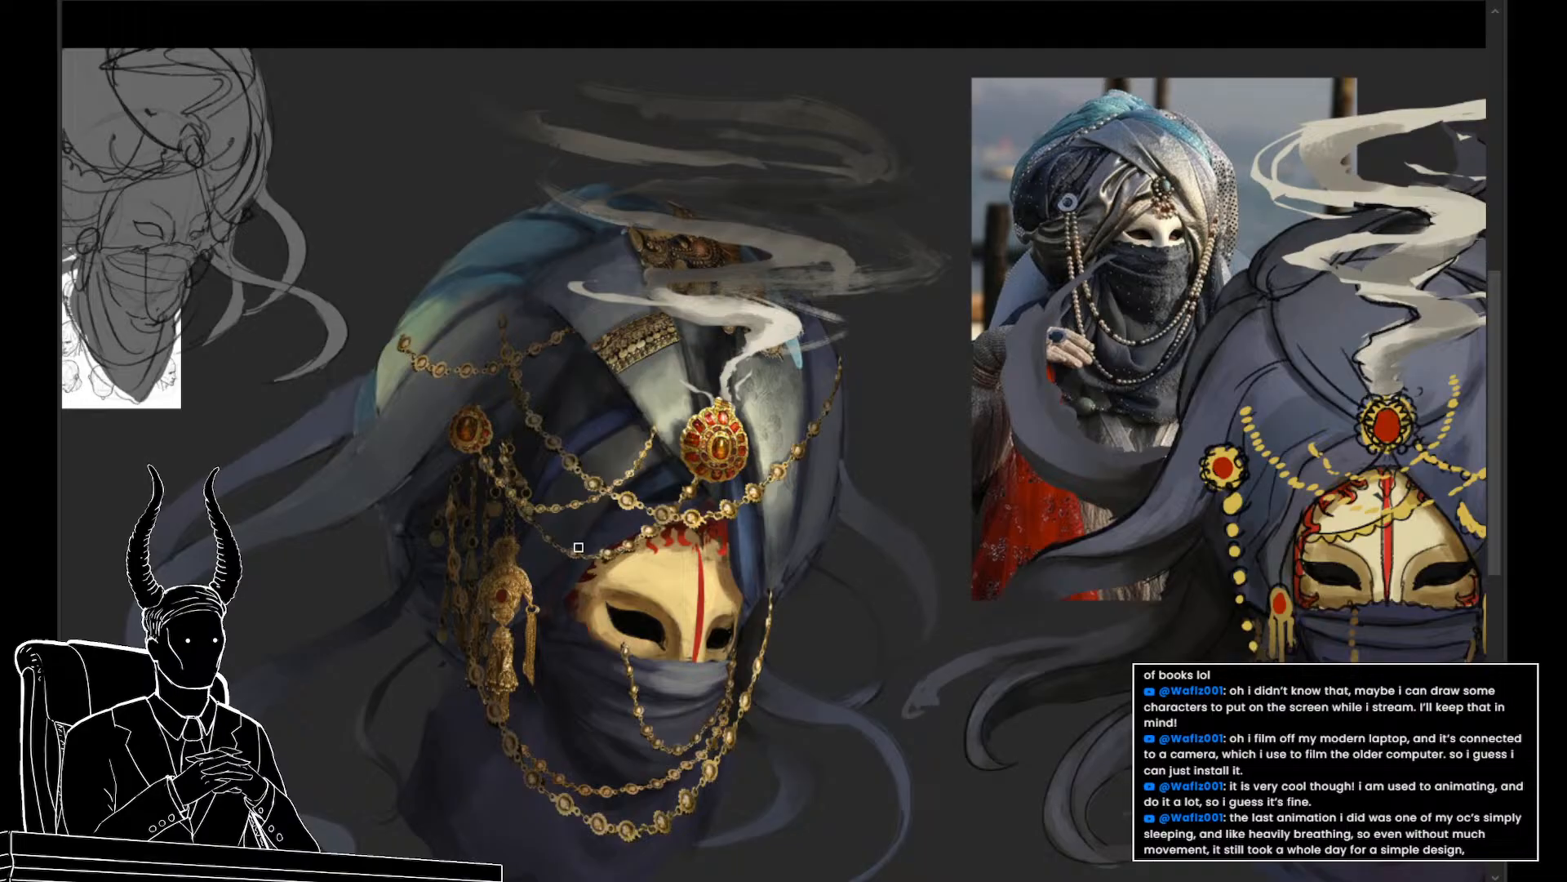
Create a solid black silhouette copy of the gold jewellery and place it behind the chains and brooches as a shadow
scroll(578, 441, "down", 1)
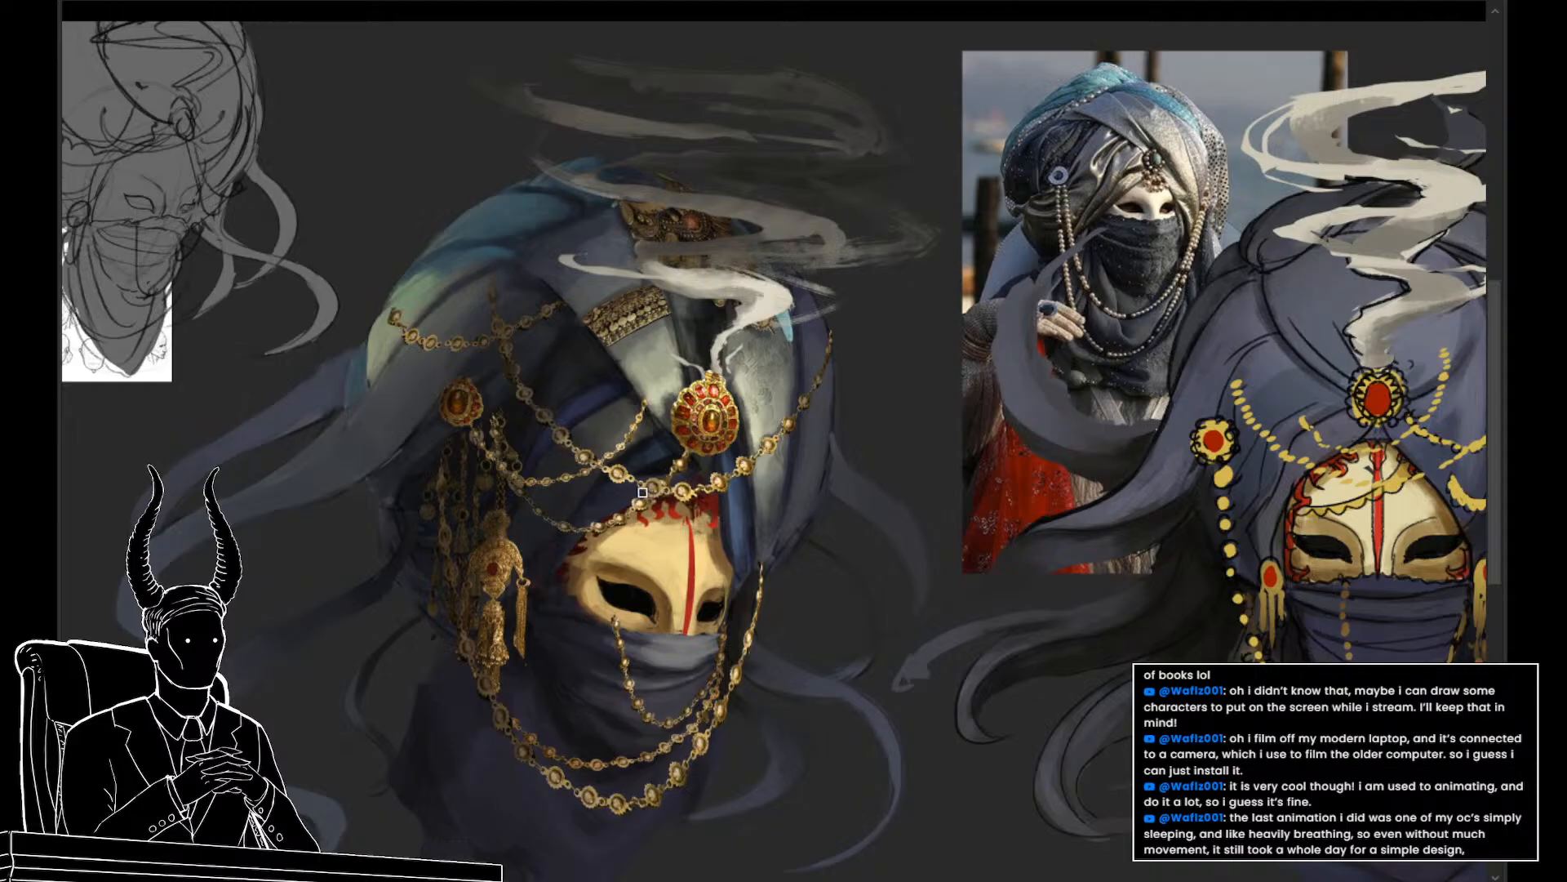
mouse_move(584, 491)
left_mouse_down()
mouse_move(506, 495)
mouse_move(576, 498)
mouse_move(553, 506)
mouse_move(575, 518)
left_mouse_up()
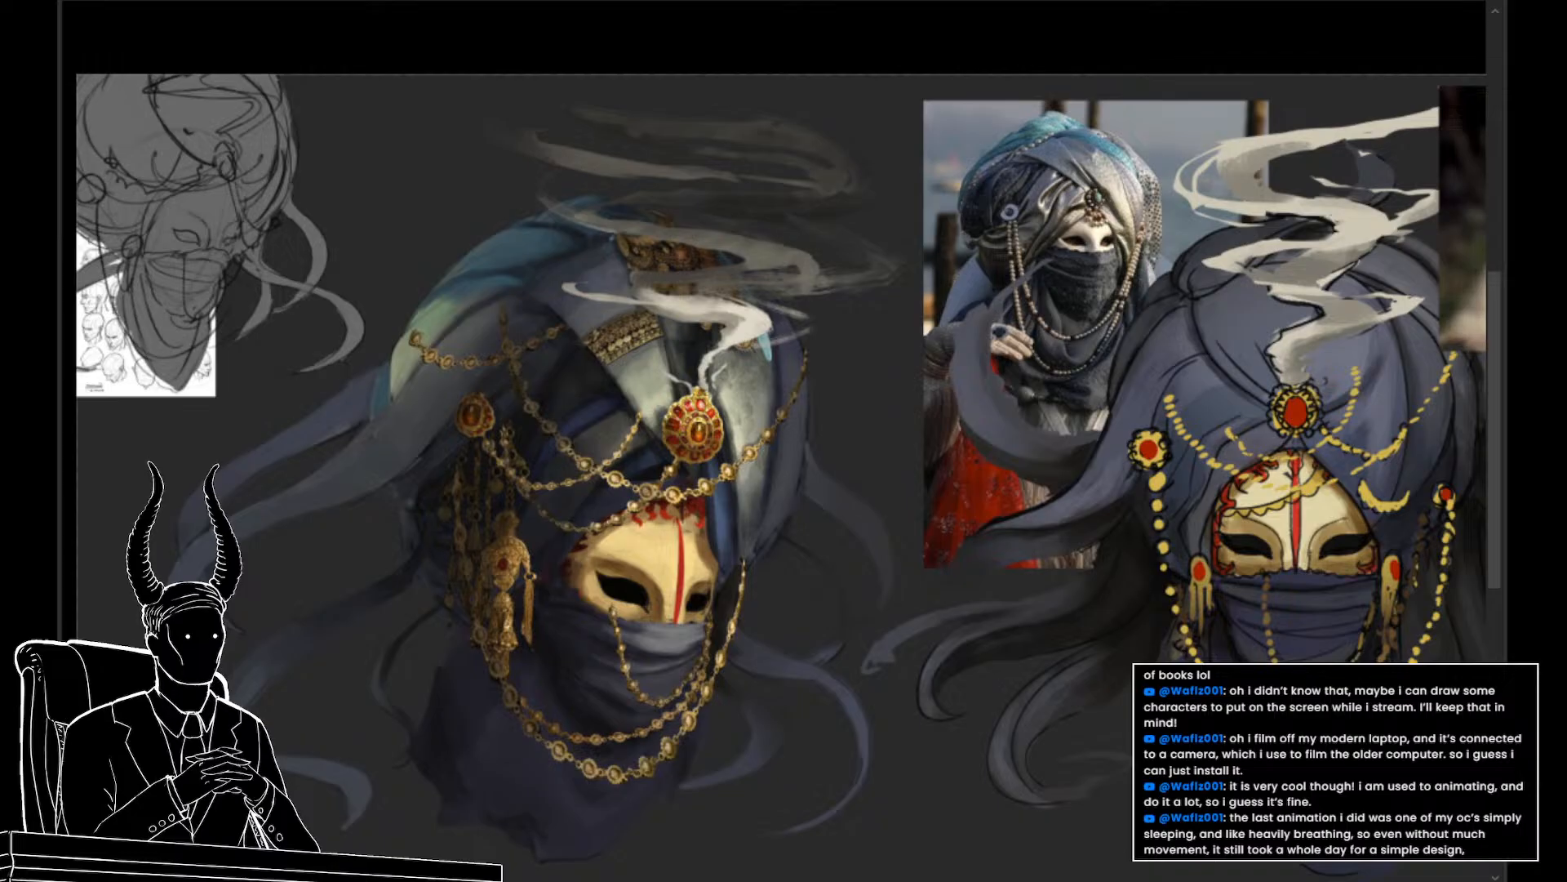
key("ctrl+z")
key("ctrl+z")
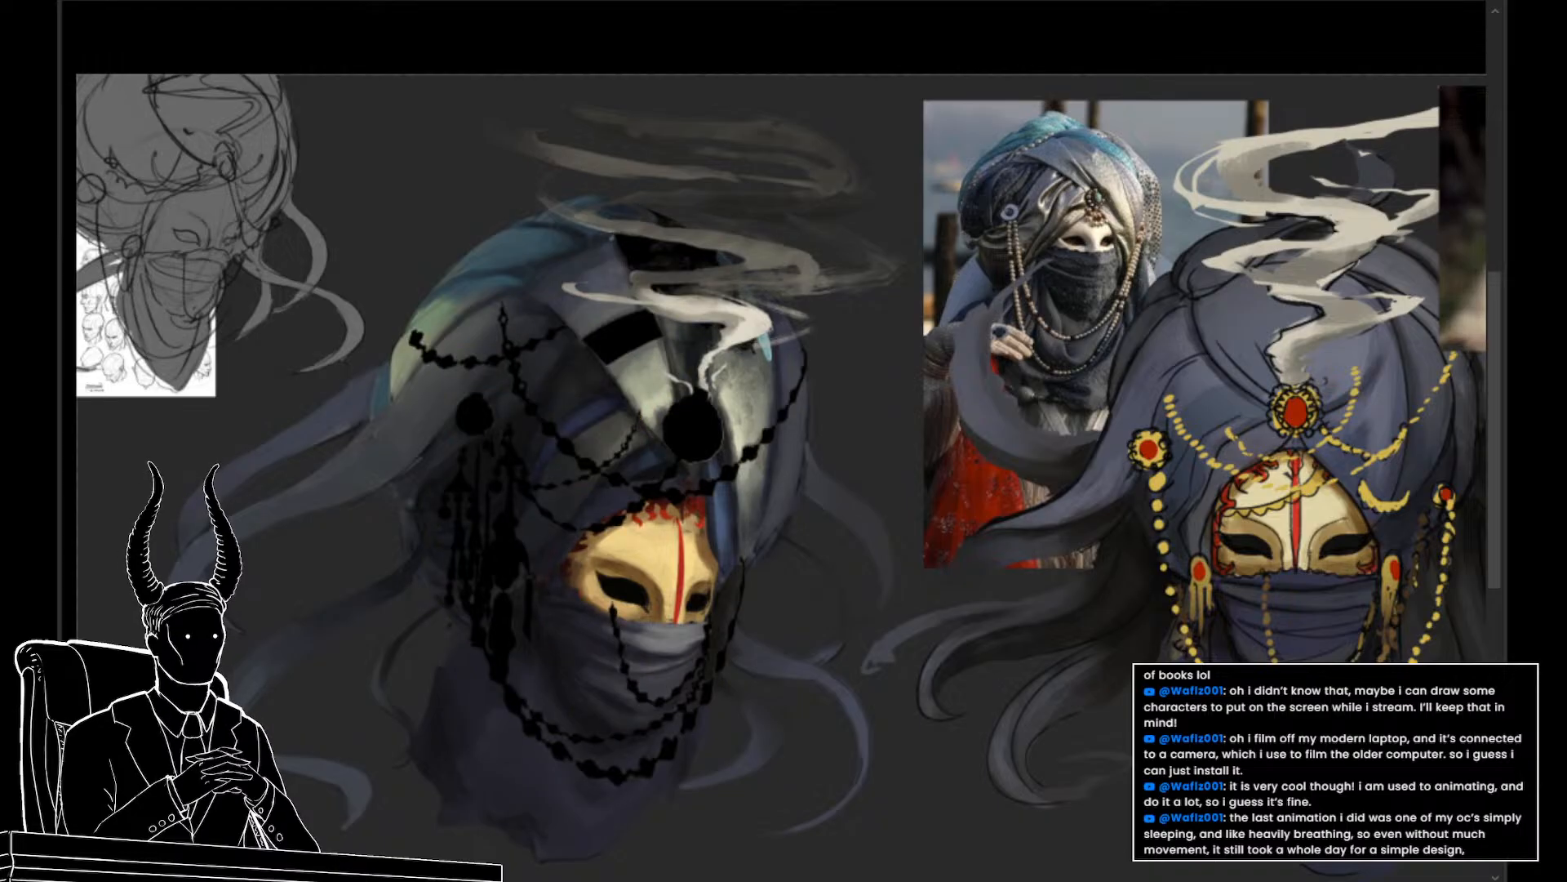
key("ctrl+z")
left_click_drag(745, 574, 808, 579)
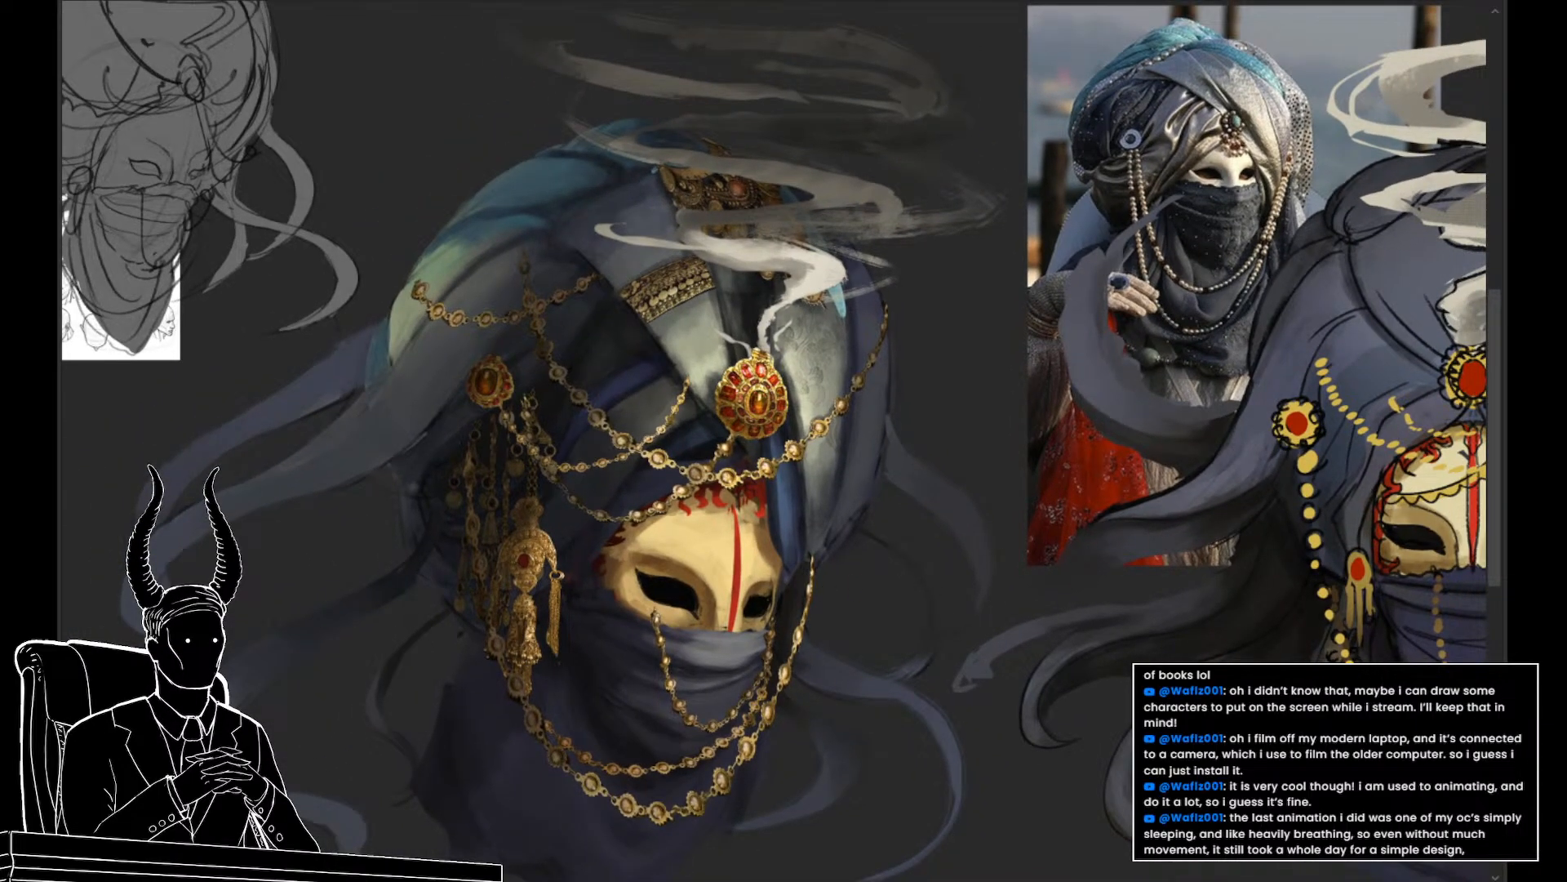
Transform the black jewellery shadow and nudge it slightly upward so it shows above the chains
key("ctrl+t")
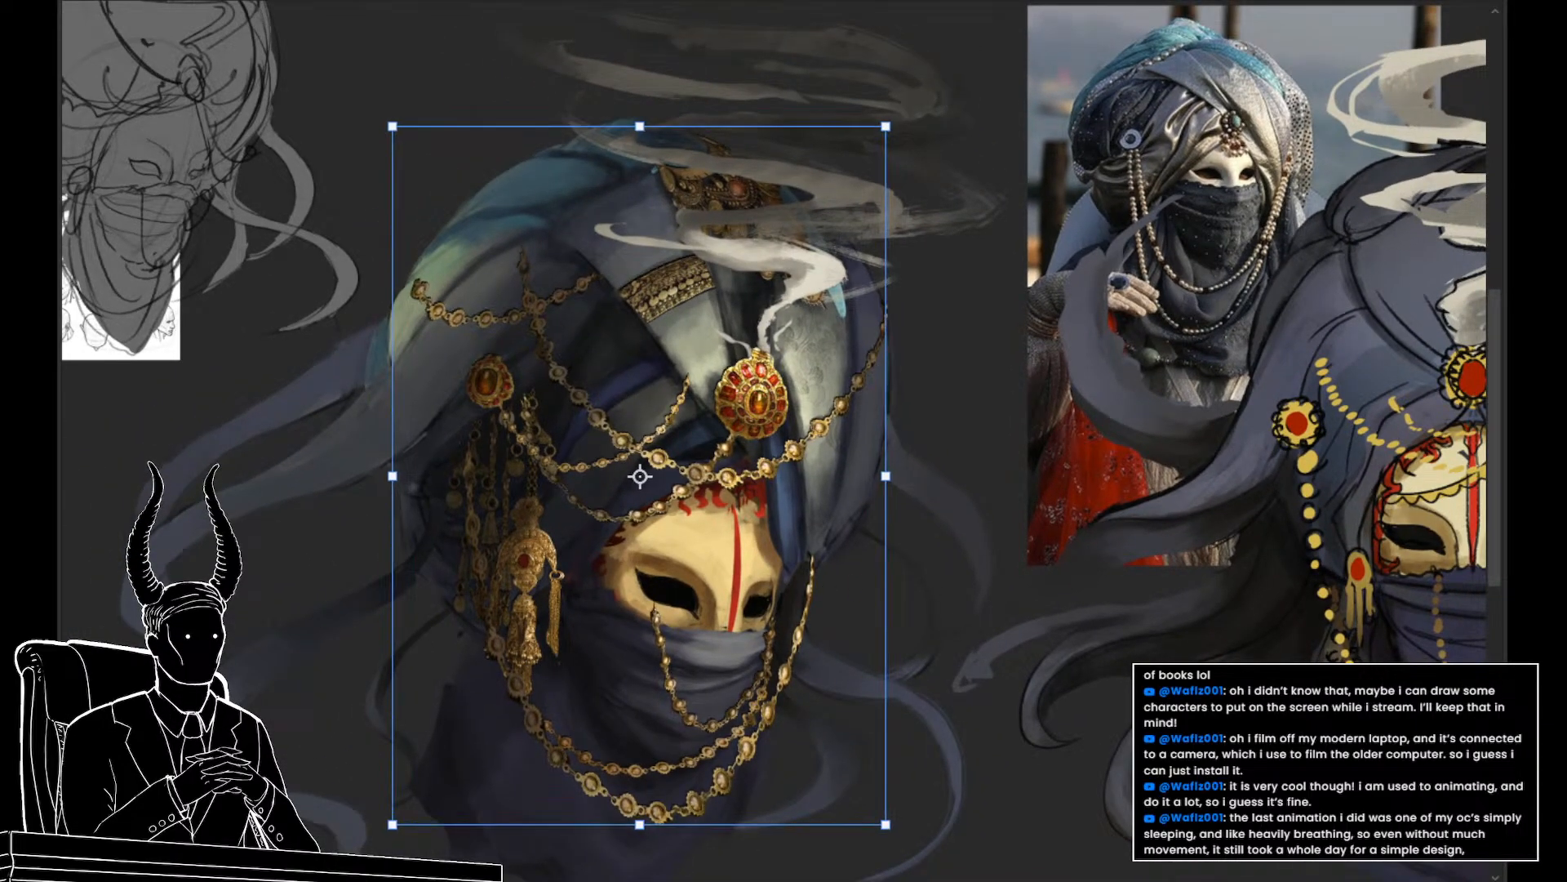
key("Up")
key("Up")
key("Up")
key("Up")
key("Up")
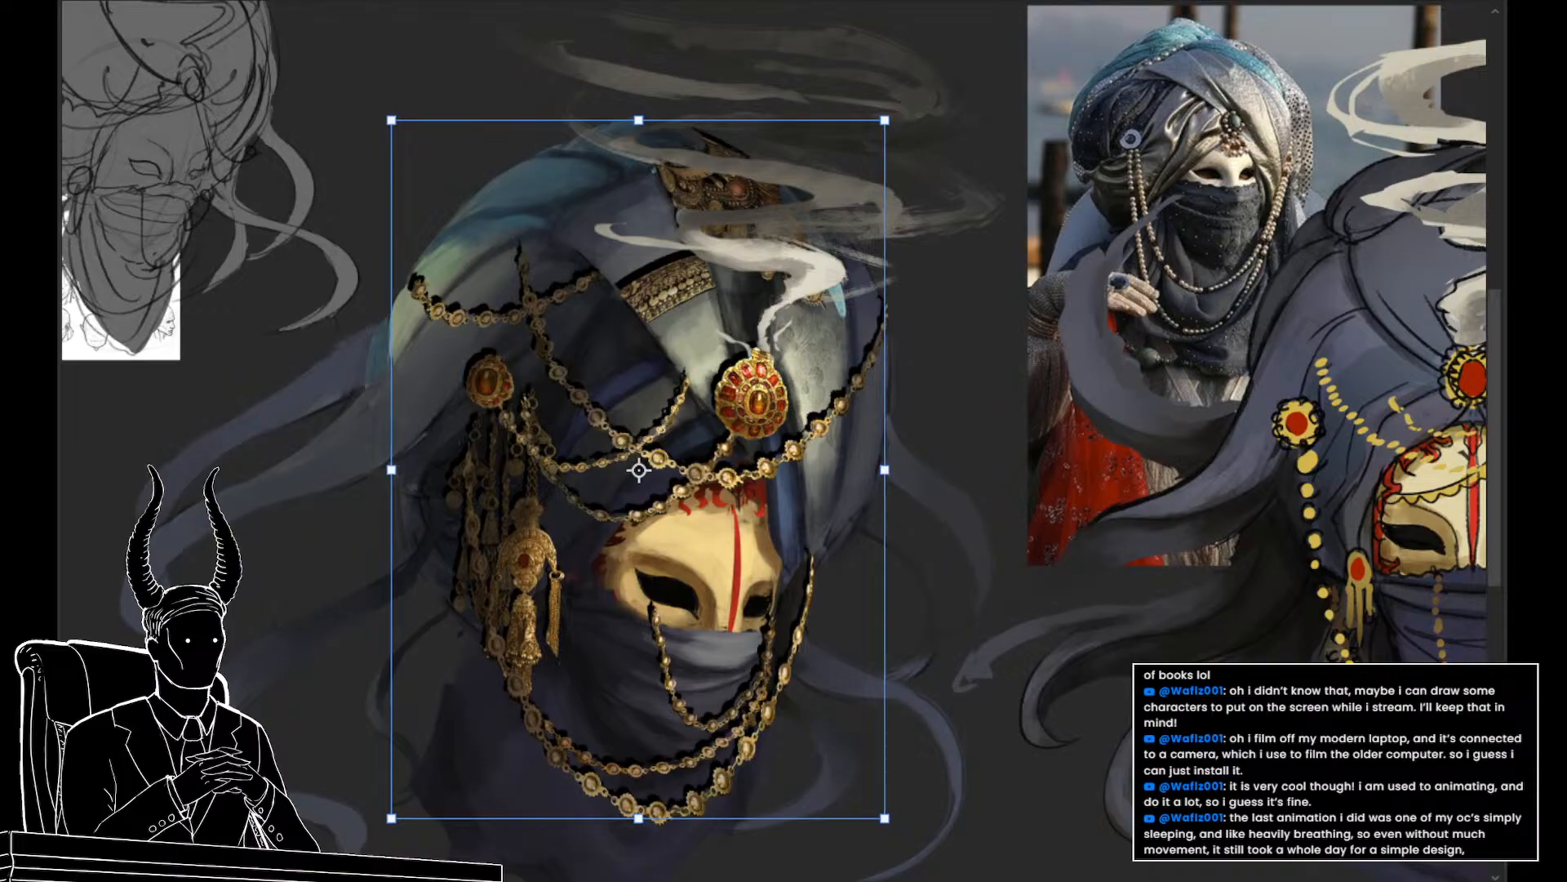
key("Up")
key("Return")
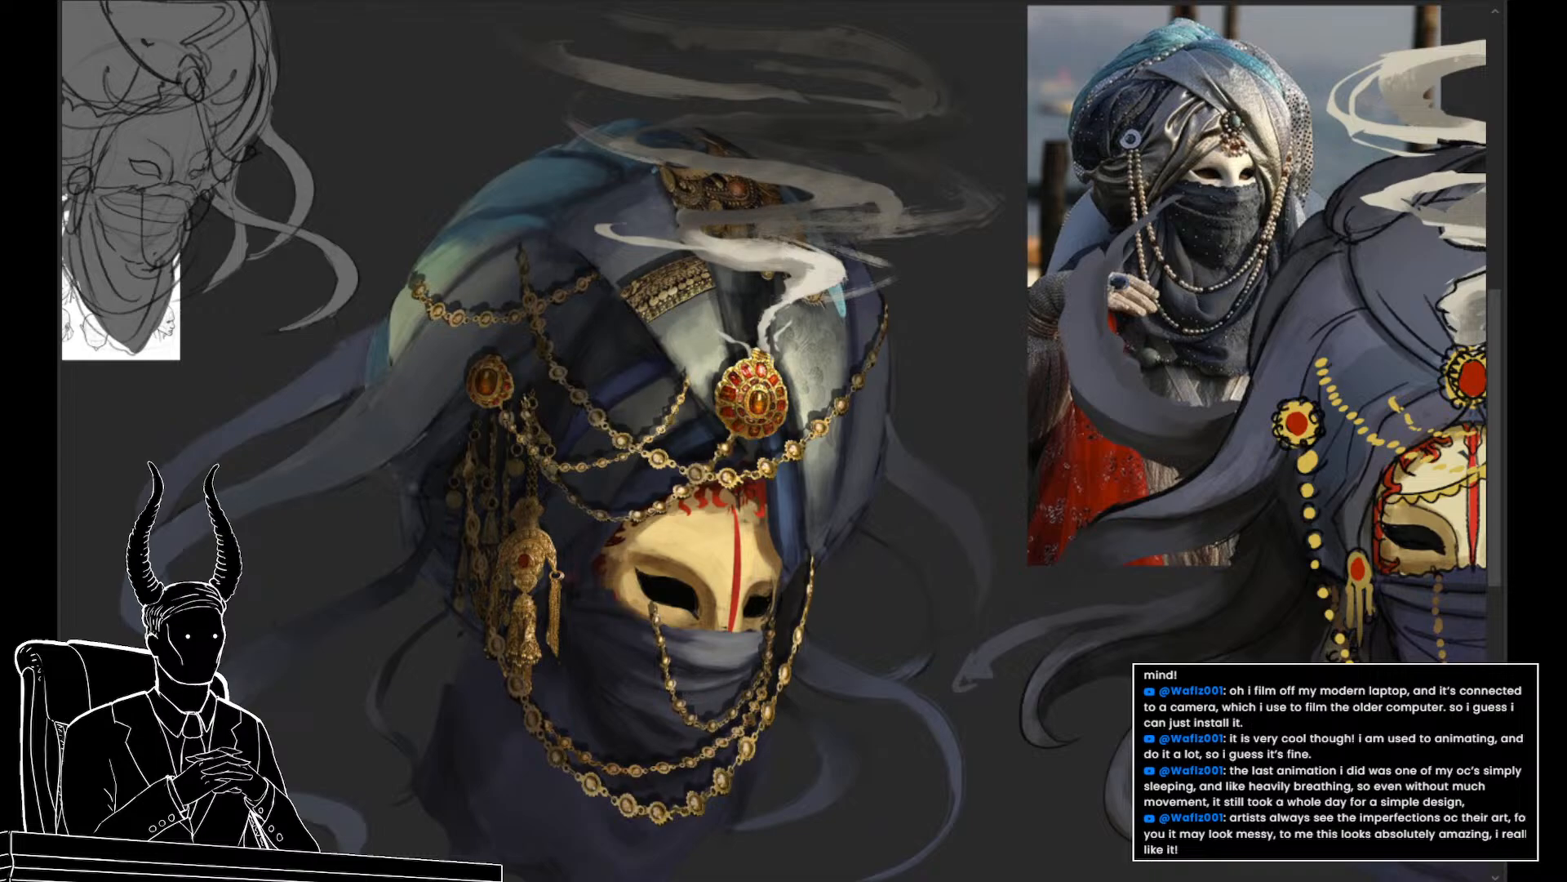
Warp the whole jewellery shadow with a grid, adjusting its offset around the crown, side tassels and lower chains
key("ctrl+t")
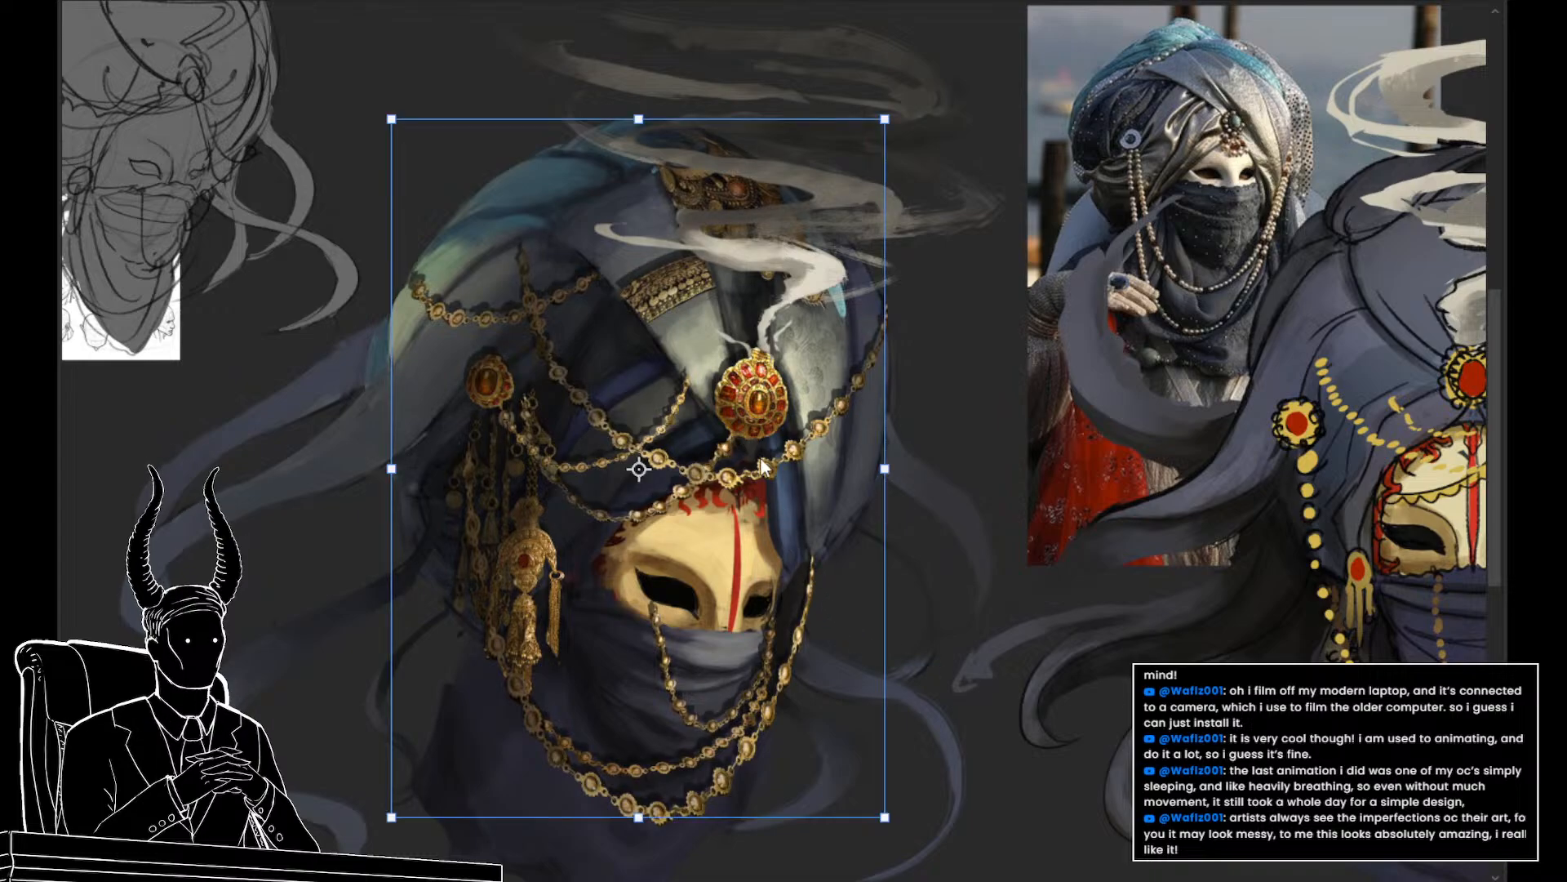
right_click(761, 459)
left_click(768, 605)
left_click_drag(627, 272, 624, 285)
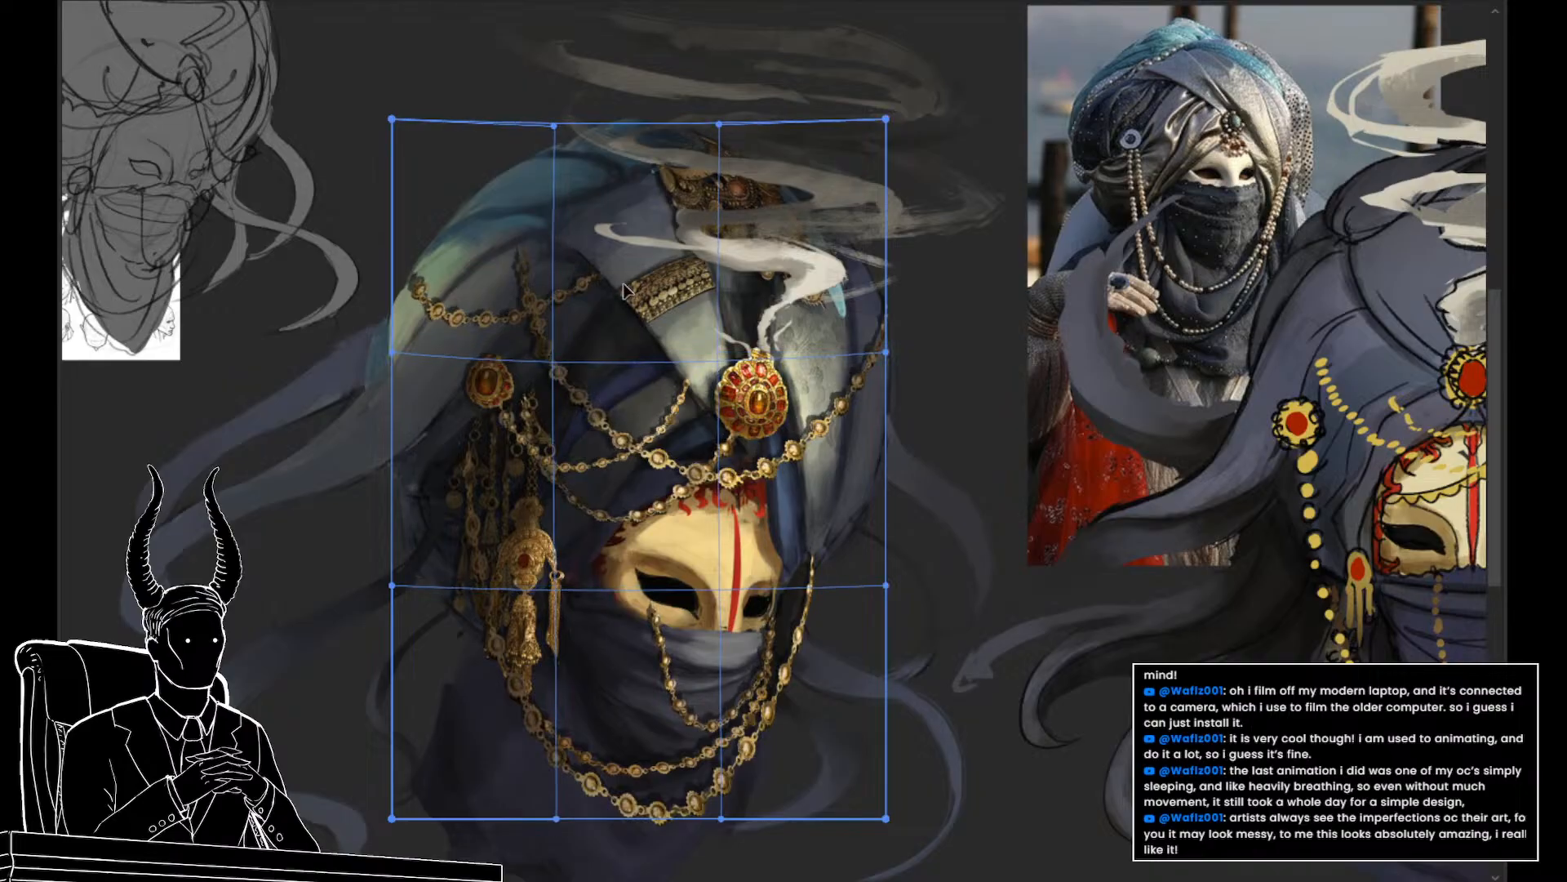
mouse_move(488, 296)
left_mouse_down()
mouse_move(506, 292)
mouse_move(482, 297)
left_mouse_up()
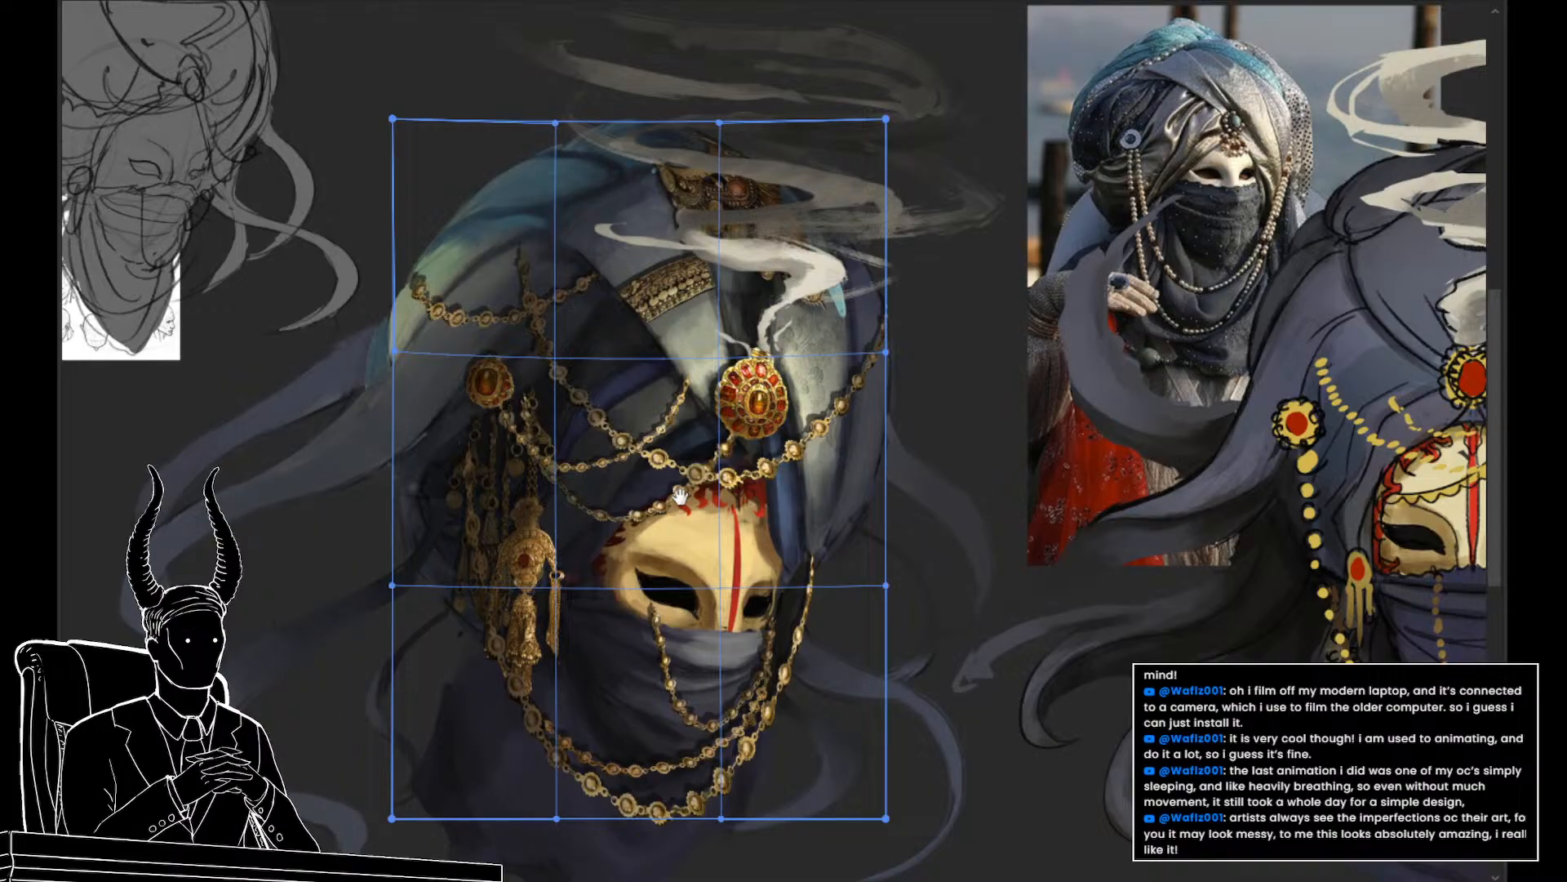
left_click_drag(680, 496, 684, 471)
left_click_drag(632, 400, 634, 387)
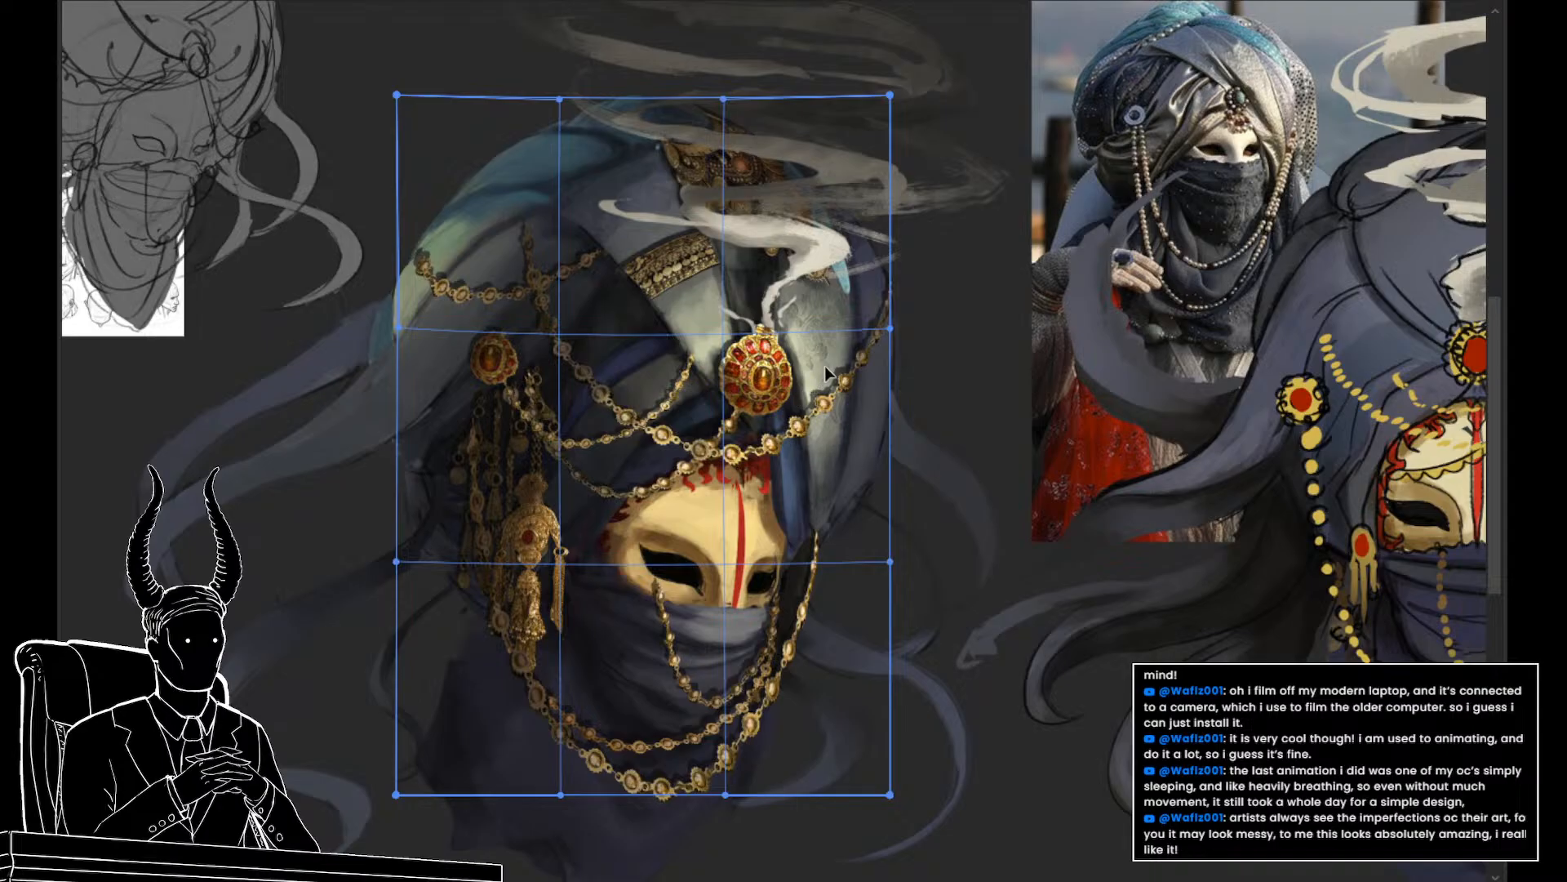
left_click_drag(825, 365, 828, 366)
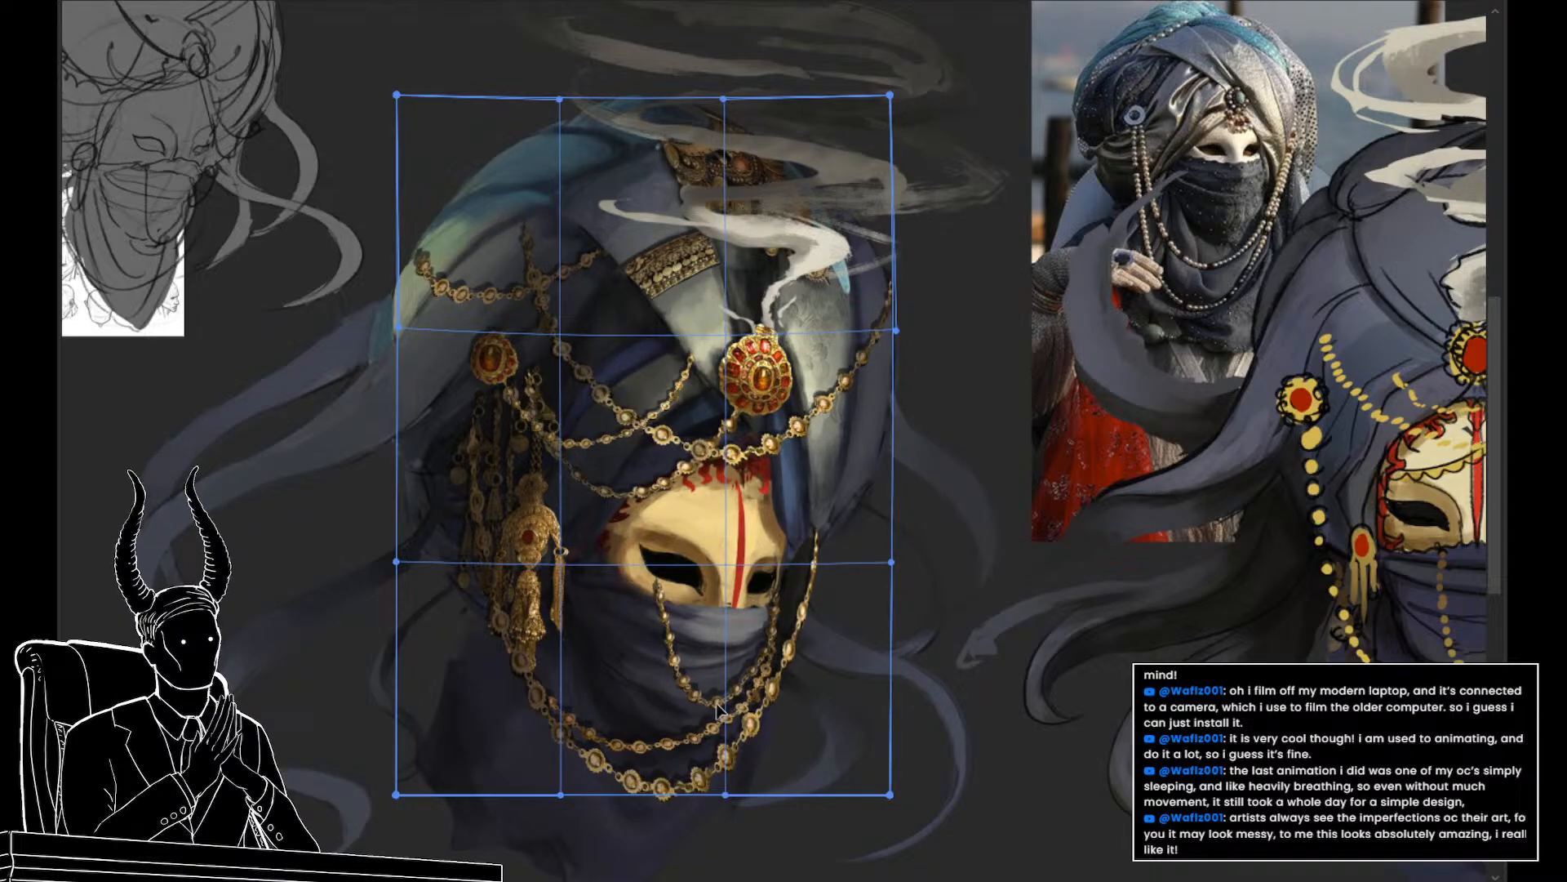
left_click_drag(719, 690, 720, 684)
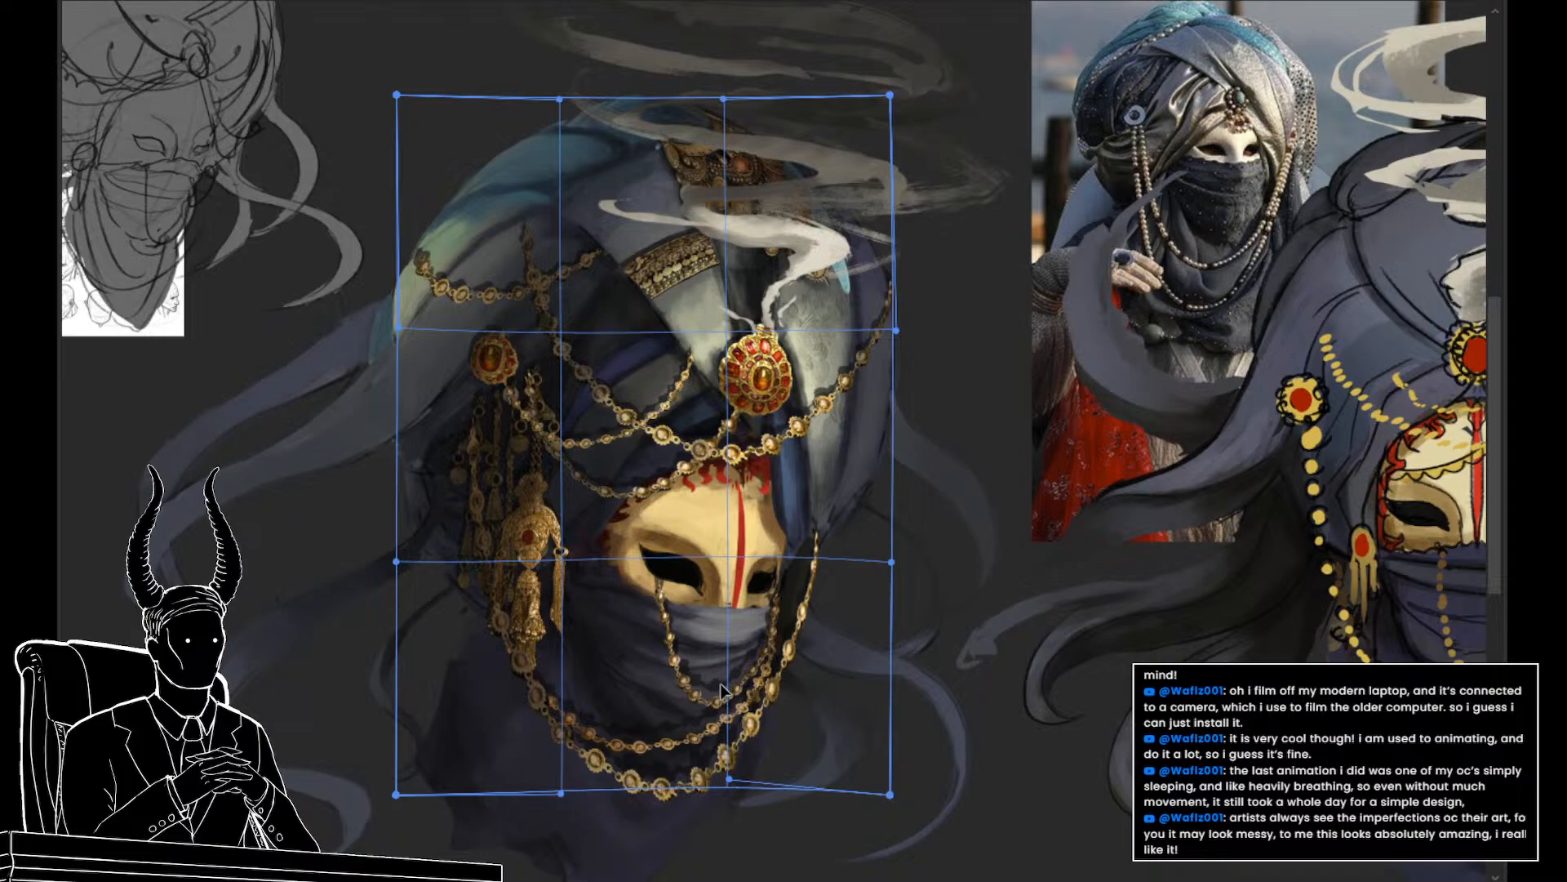
key("Return")
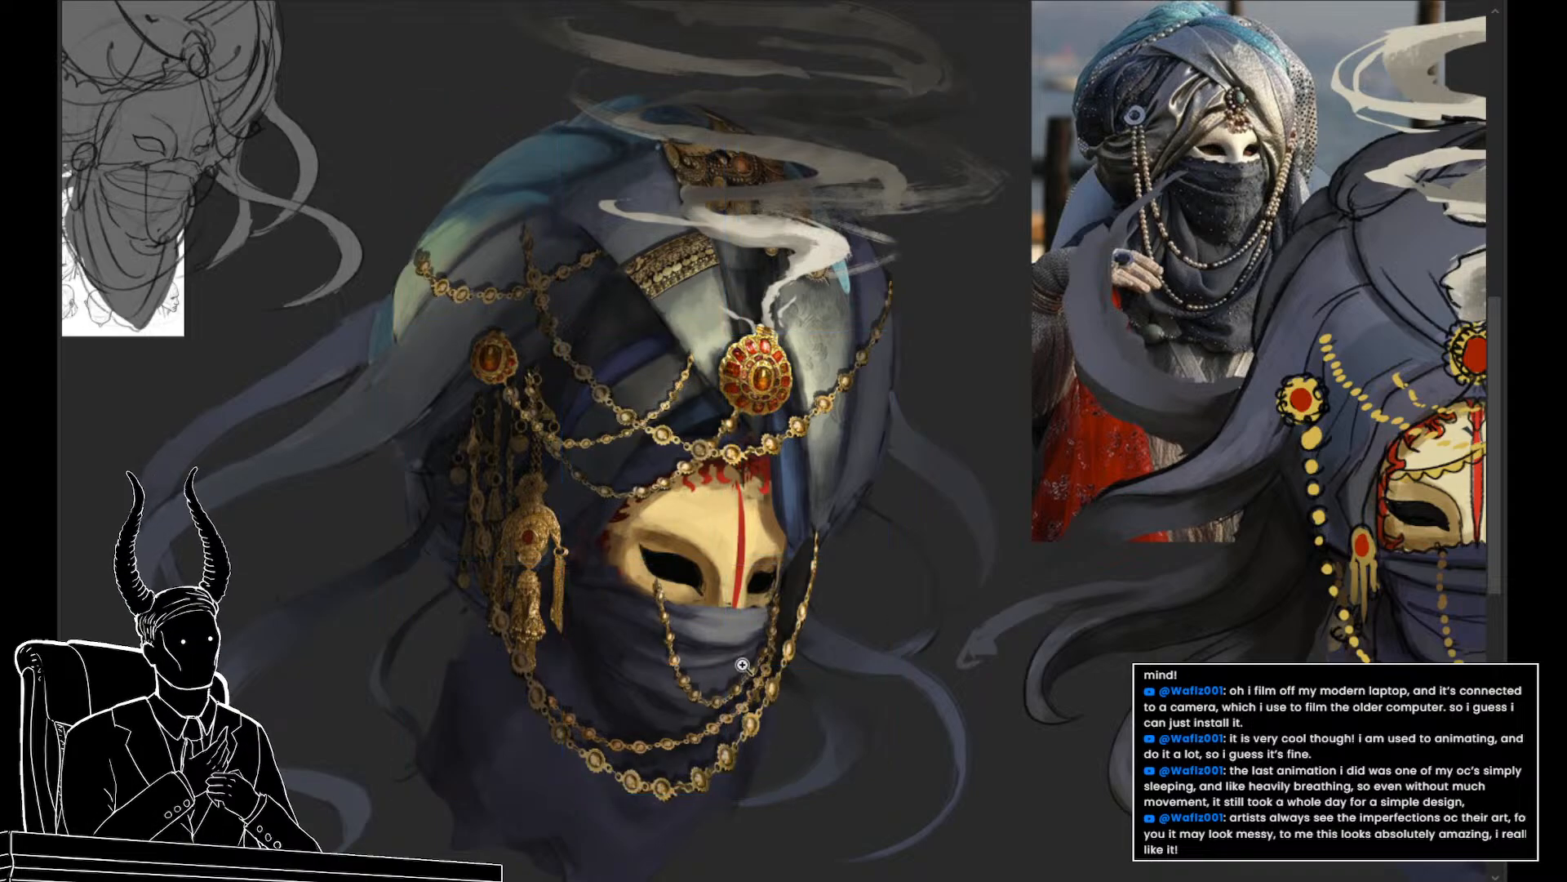
Lasso the lower chains over the veil and transform that part of the shadow to shift it against the cloth
scroll(640, 474, "down", 4)
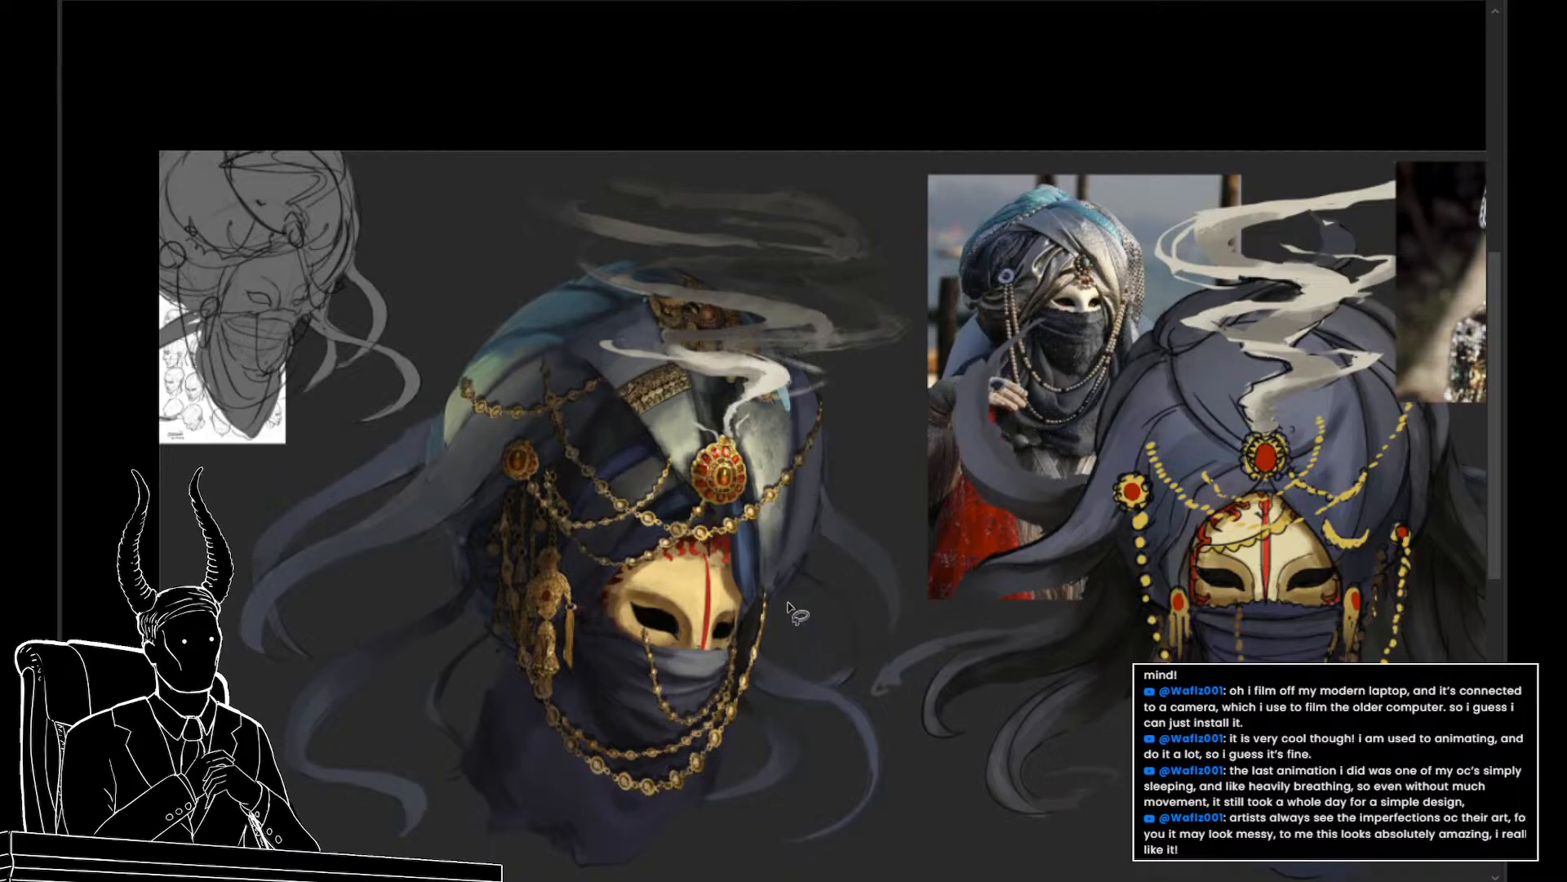
mouse_move(792, 597)
left_mouse_down()
mouse_move(798, 653)
mouse_move(543, 804)
mouse_move(498, 674)
mouse_move(551, 706)
mouse_move(609, 698)
mouse_move(760, 589)
mouse_move(788, 600)
left_mouse_up()
scroll(812, 665, "up", 2)
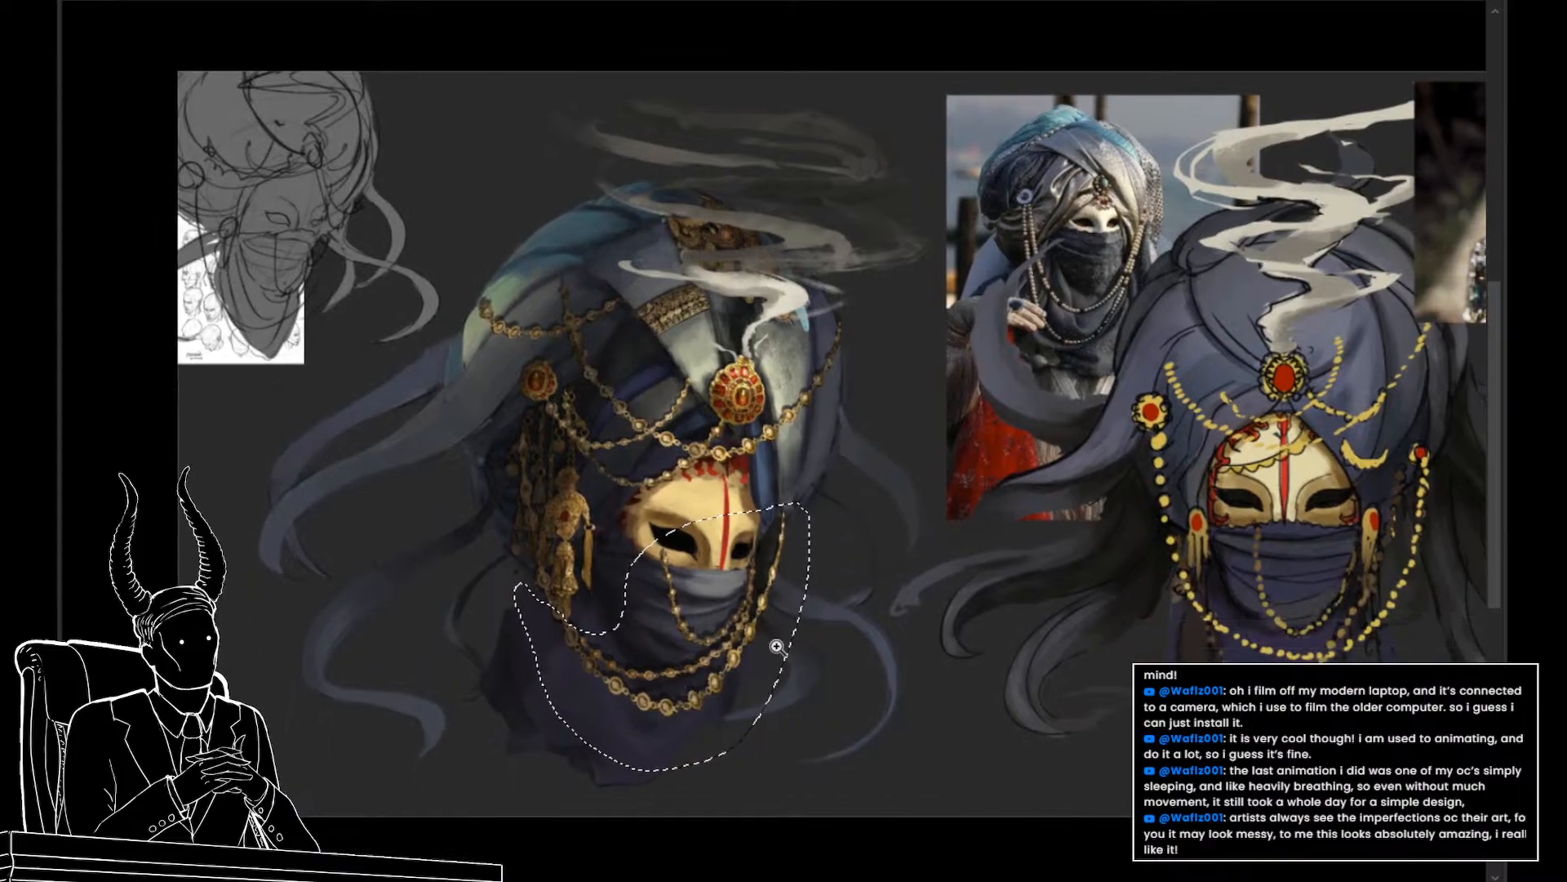
key("ctrl+t")
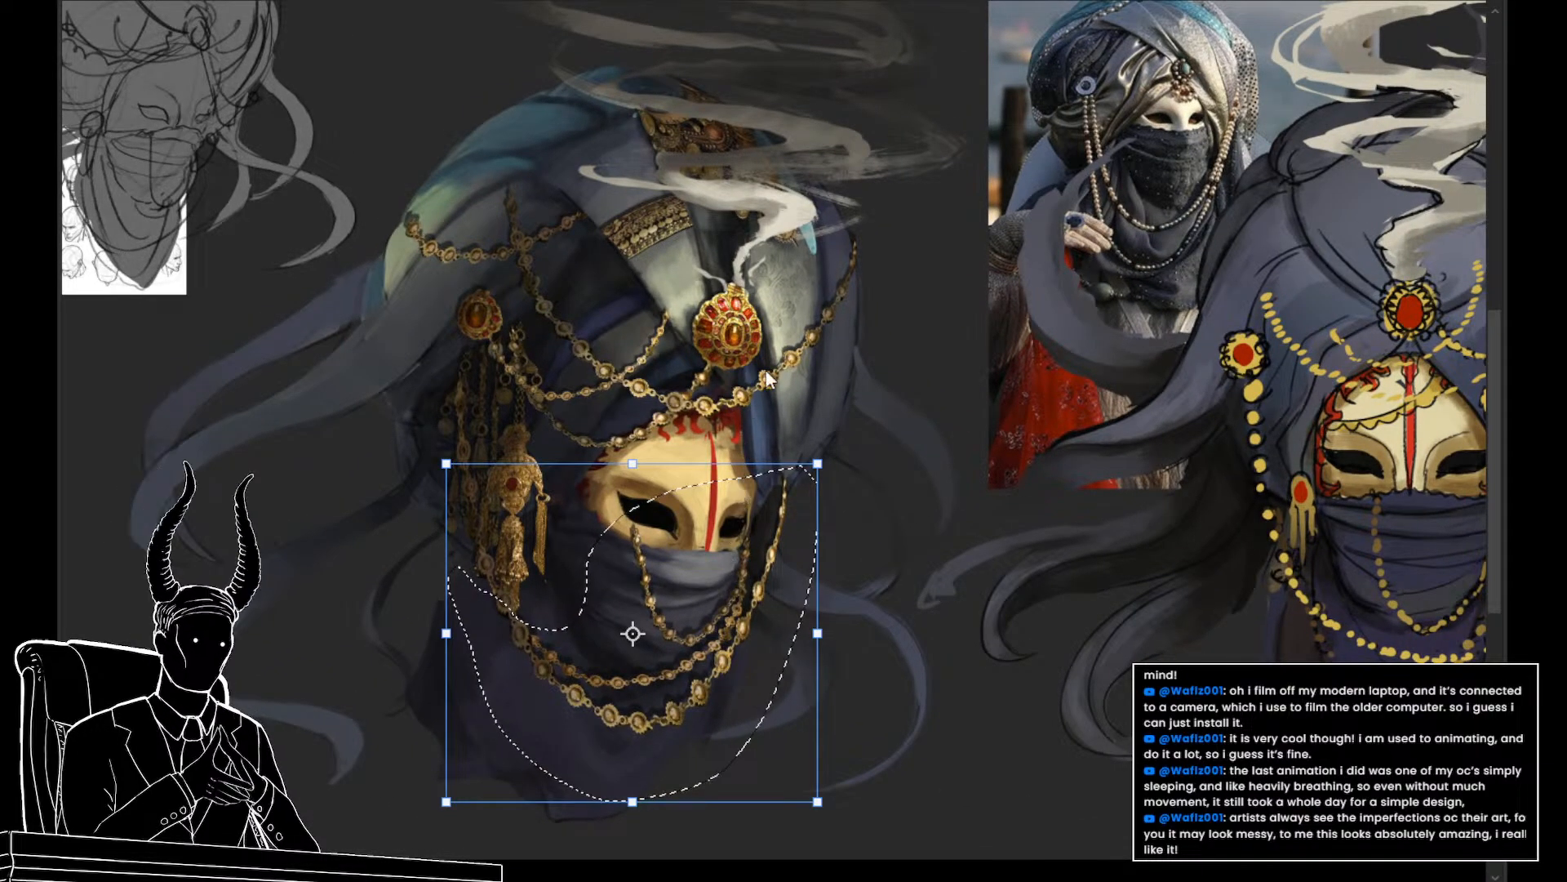
left_click_drag(521, 633, 525, 627)
left_click_drag(665, 633, 654, 746)
key("Return")
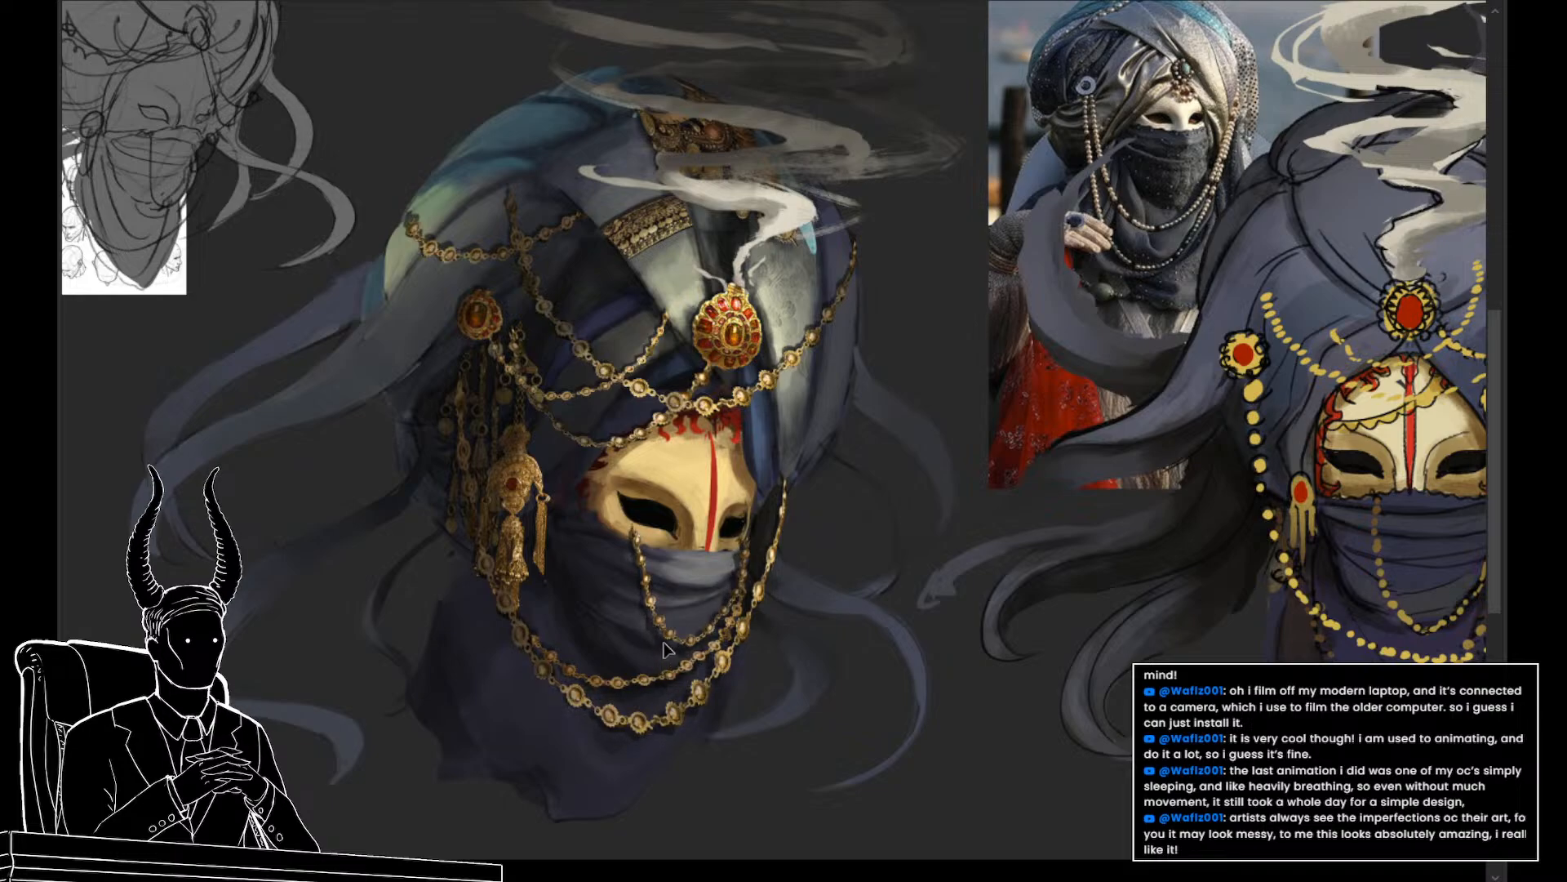
Lasso the central brooch and brow chains, warp their shadow upward above the mask, and deselect
left_click_drag(690, 668, 705, 688)
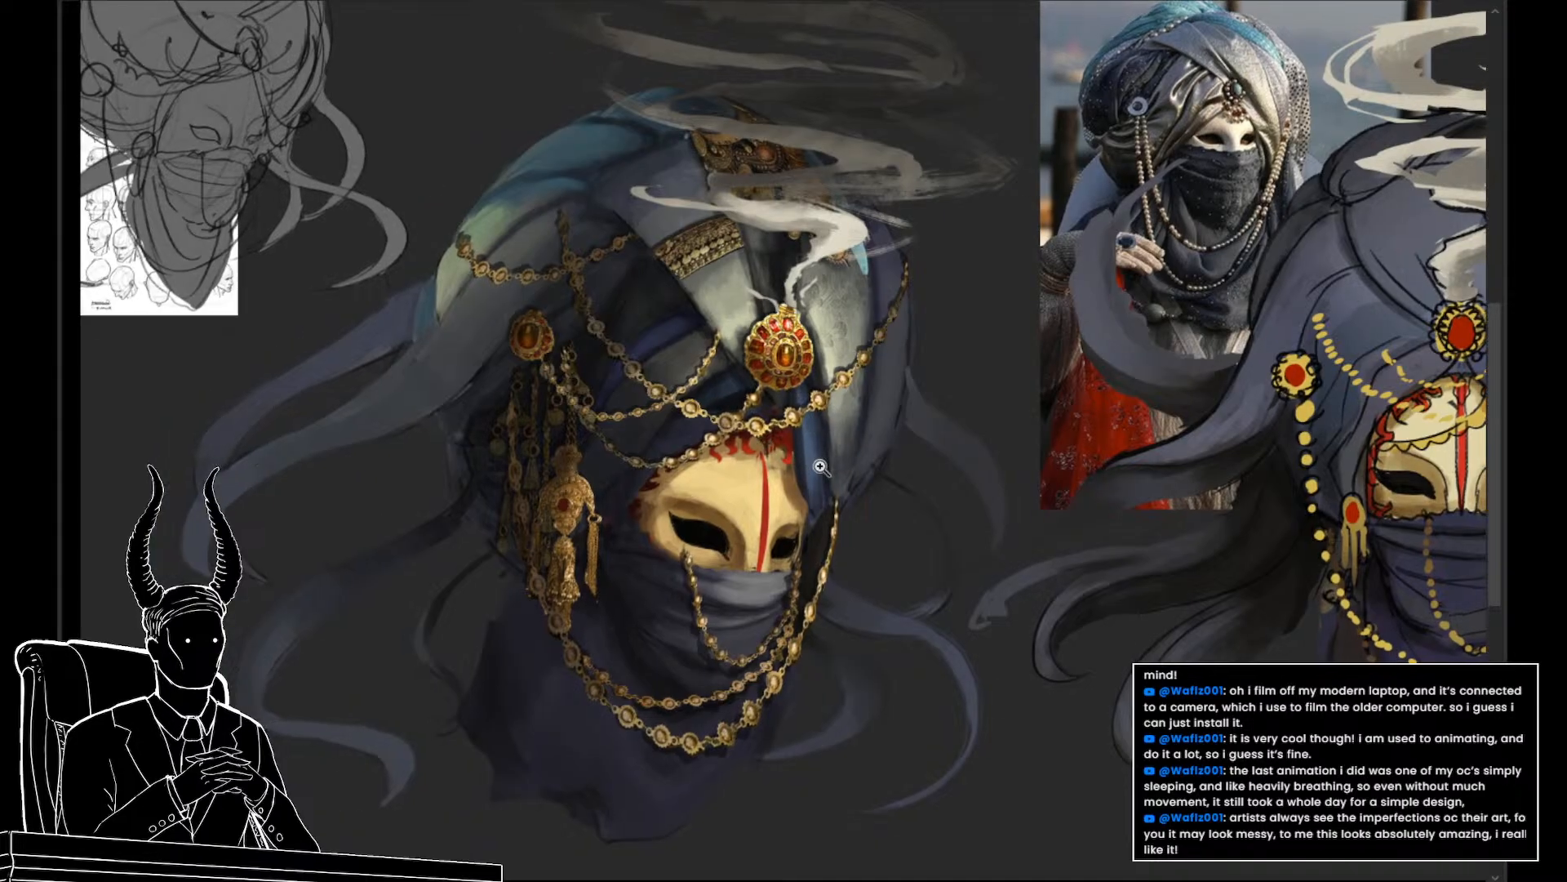
left_click_drag(780, 463, 818, 463)
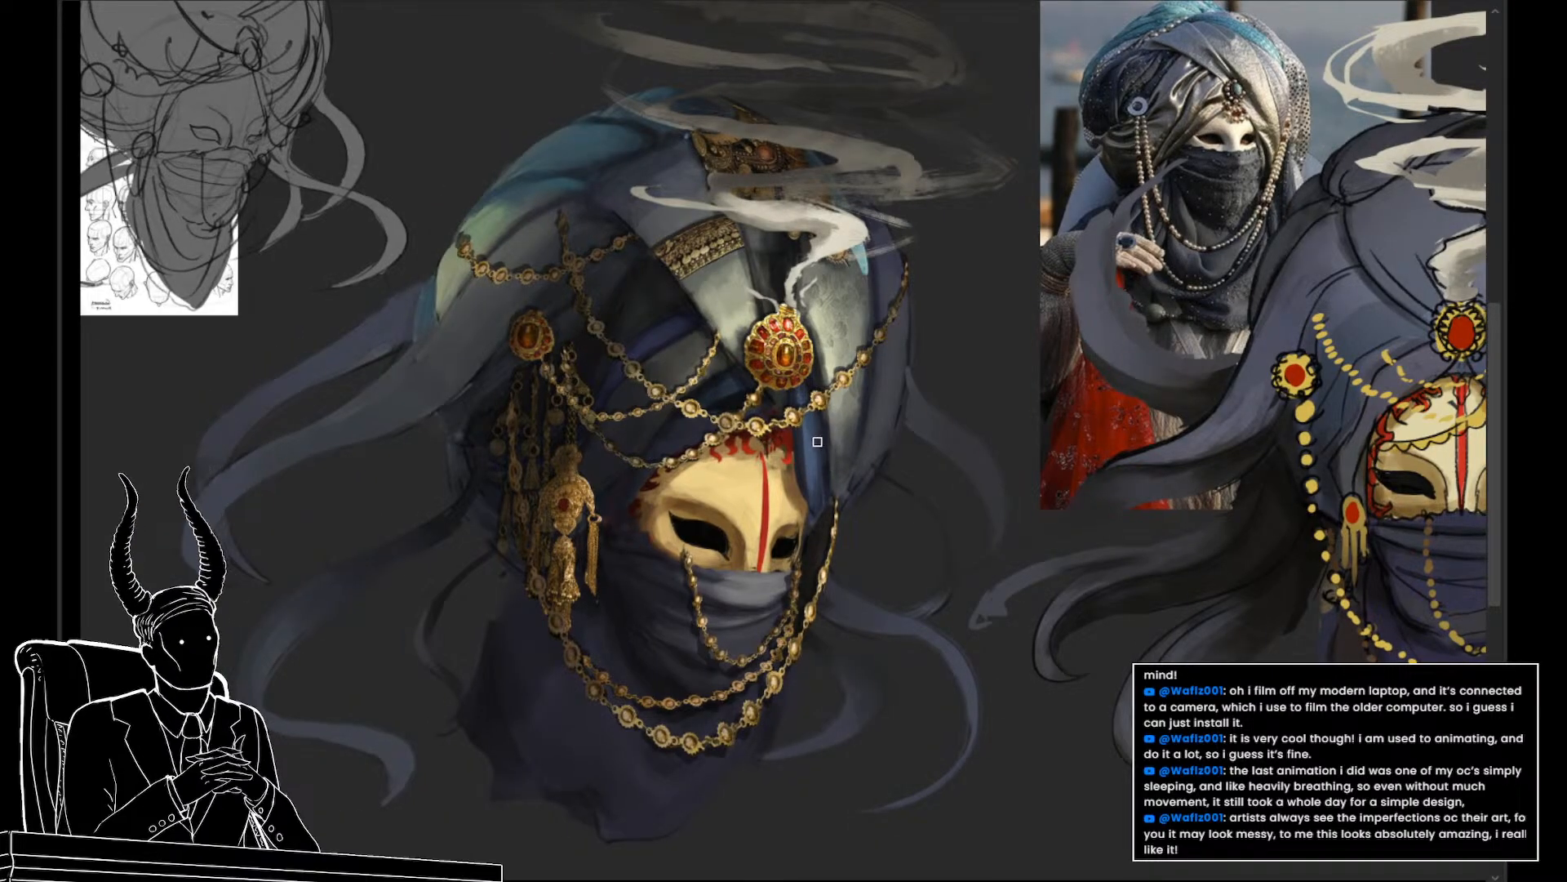
mouse_move(919, 326)
left_mouse_down()
mouse_move(943, 253)
mouse_move(856, 322)
mouse_move(821, 290)
mouse_move(774, 298)
mouse_move(710, 371)
mouse_move(594, 441)
mouse_move(760, 474)
left_mouse_up()
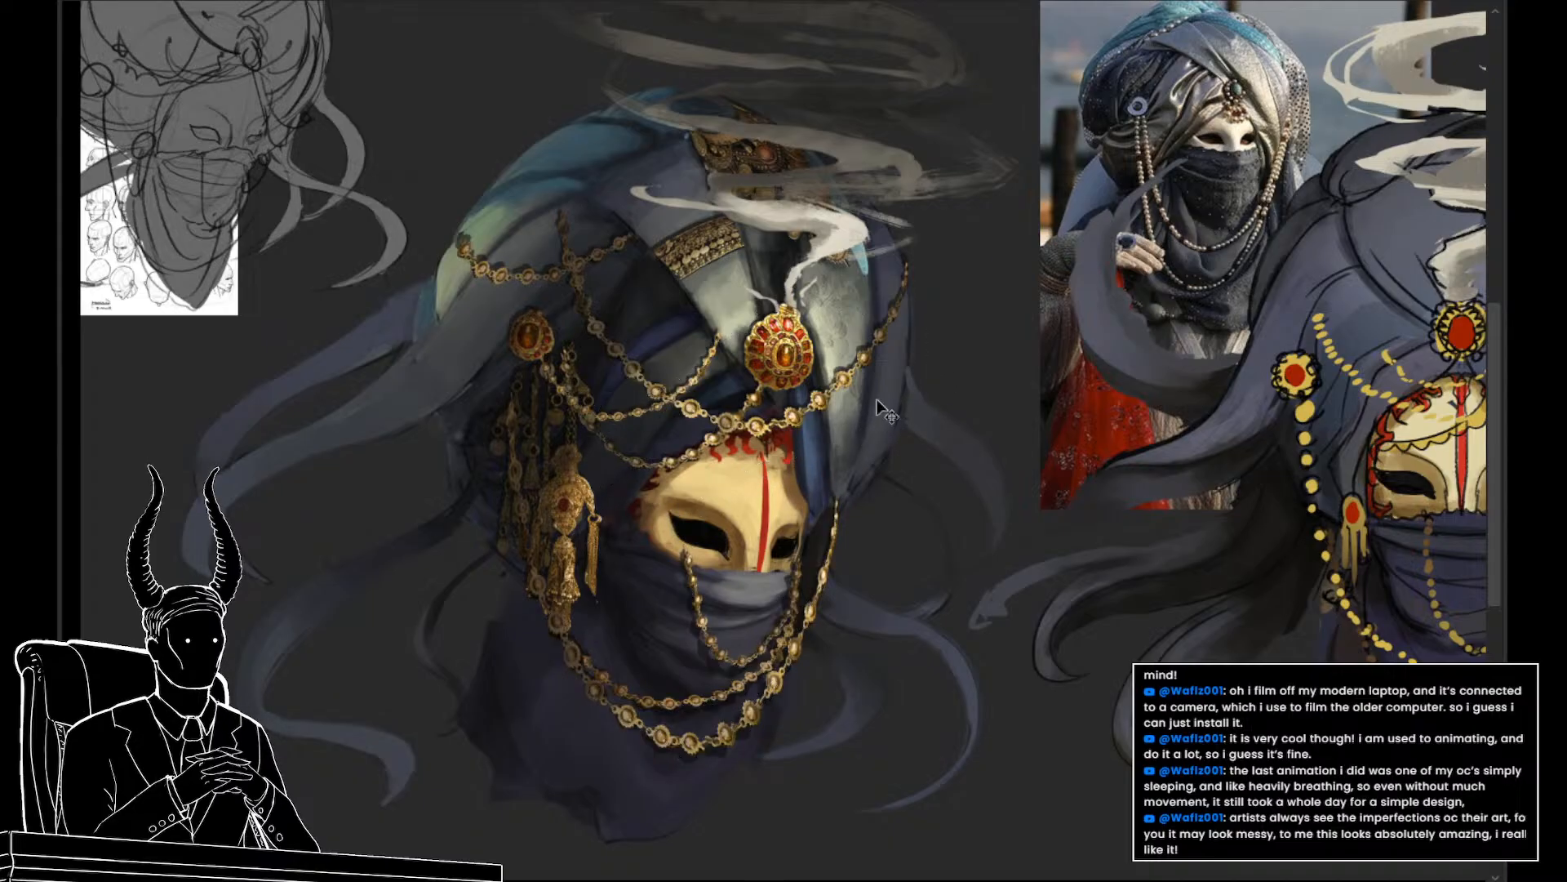
mouse_move(902, 420)
left_mouse_down()
mouse_move(938, 255)
mouse_move(672, 363)
mouse_move(629, 482)
mouse_move(898, 462)
mouse_move(902, 441)
left_mouse_up()
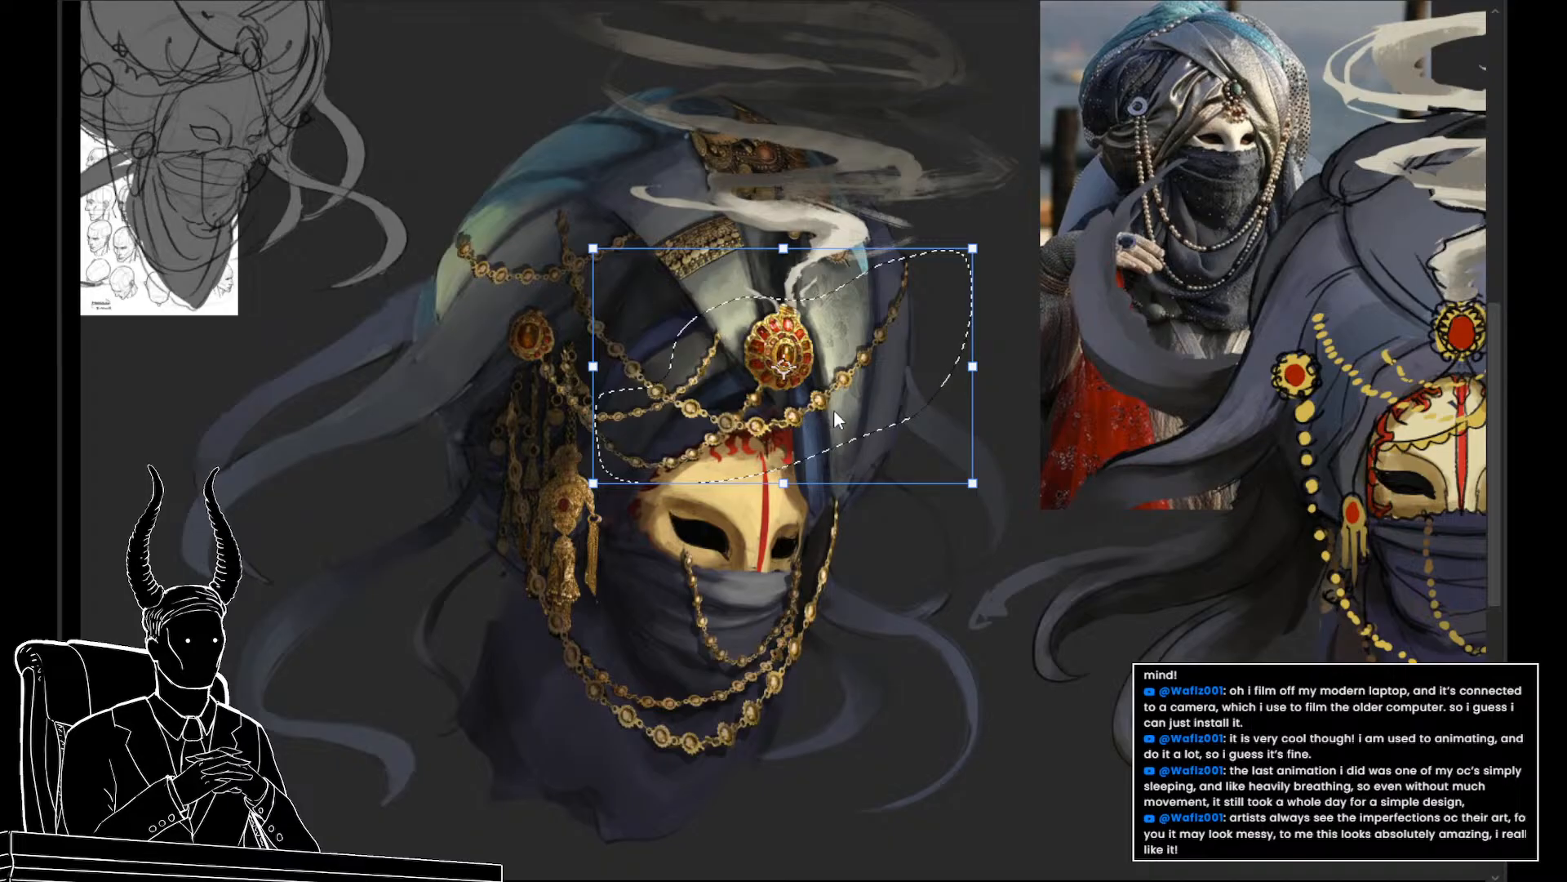
key("ctrl+t")
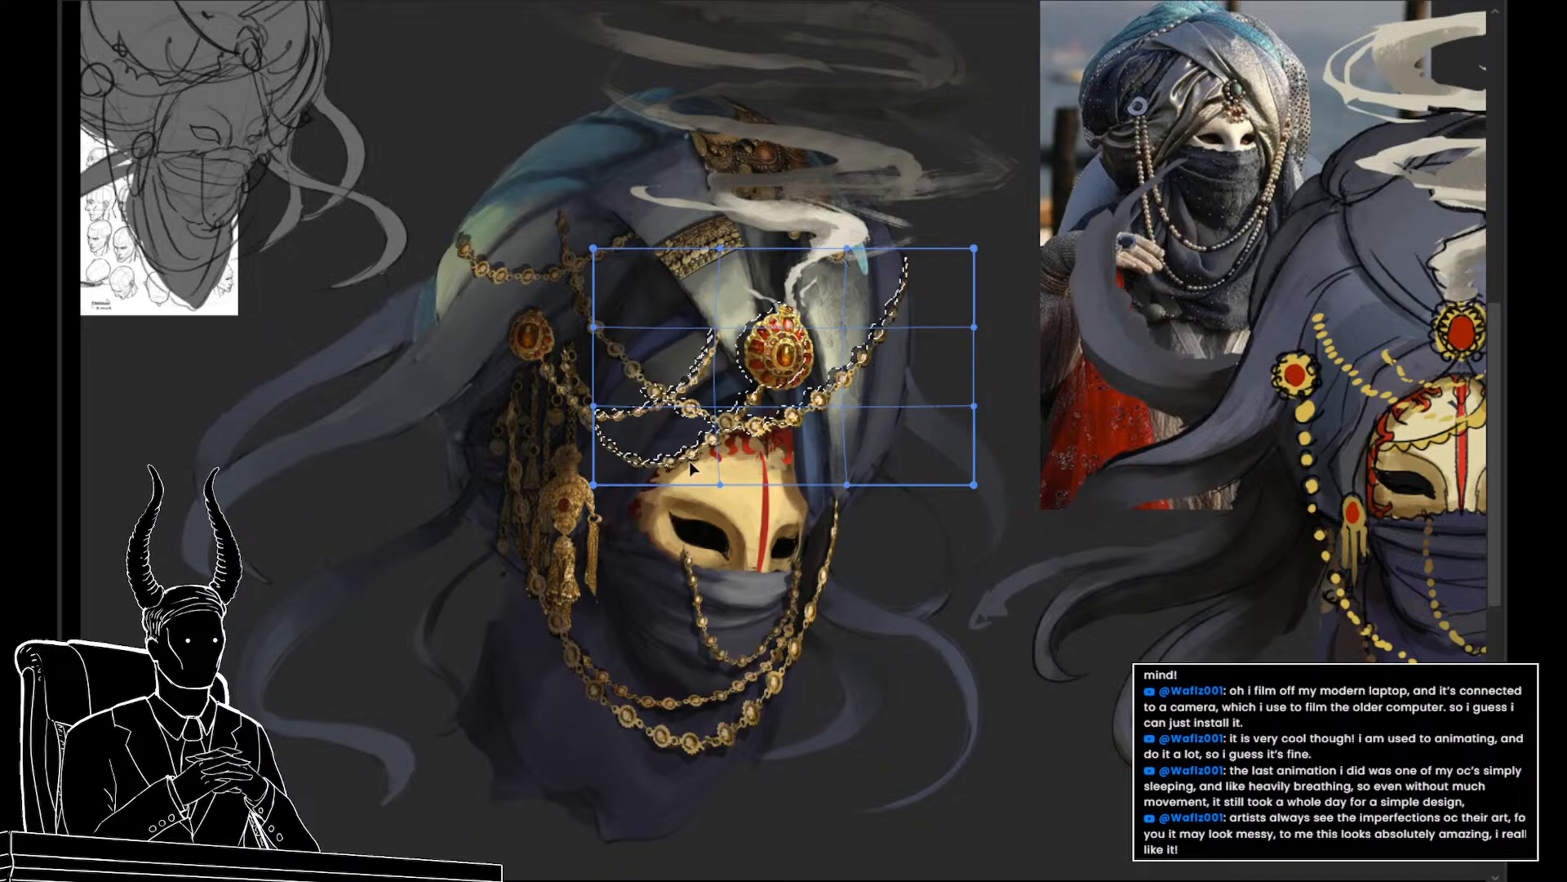
left_click_drag(751, 441, 637, 455)
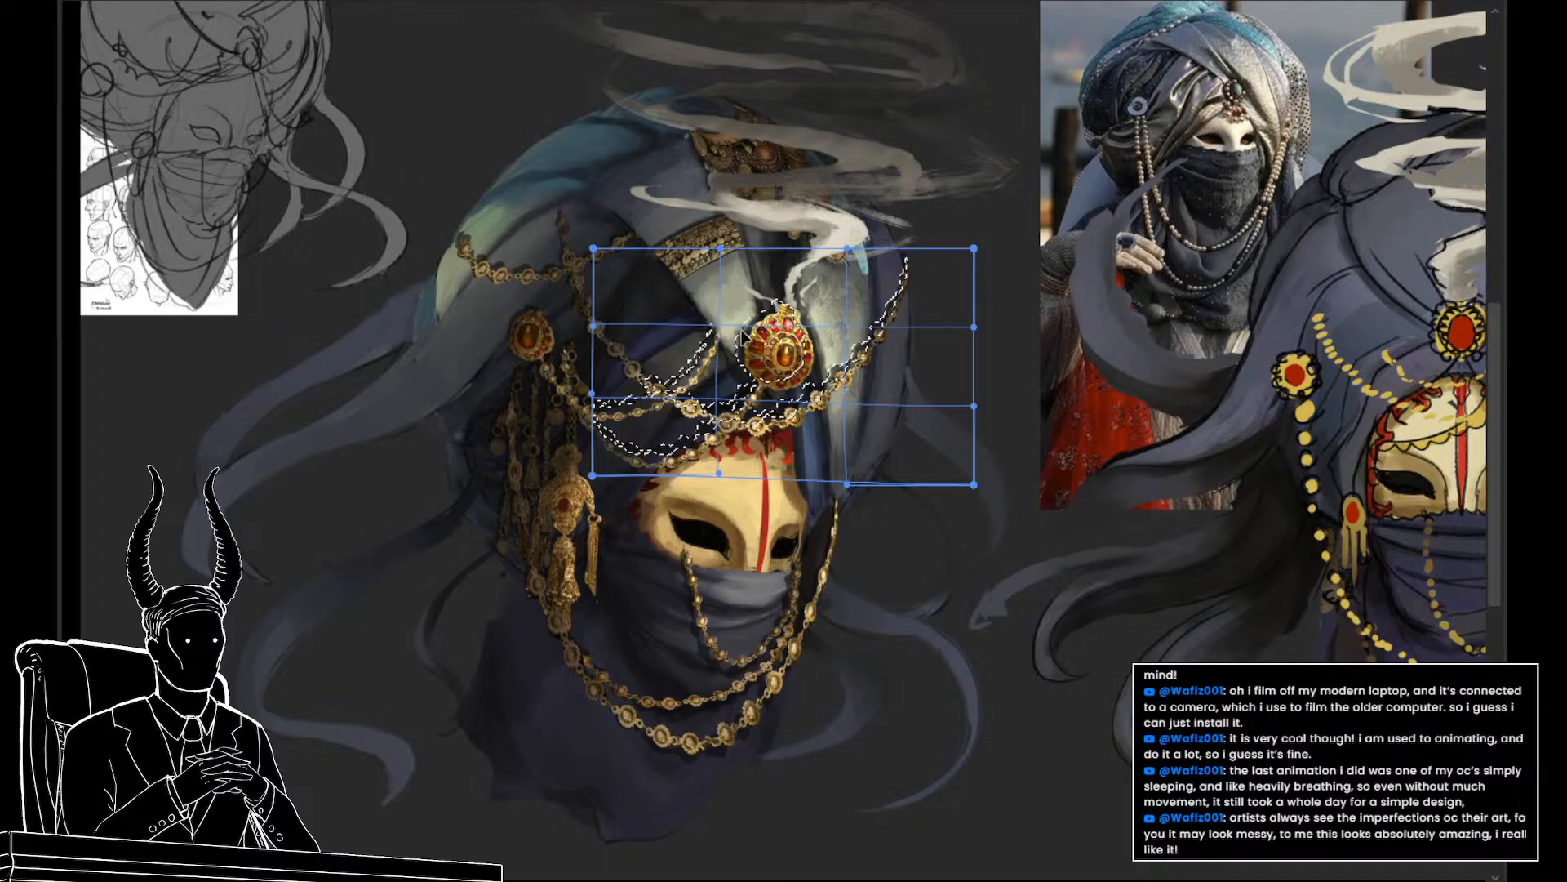
key("Return")
key("ctrl+d")
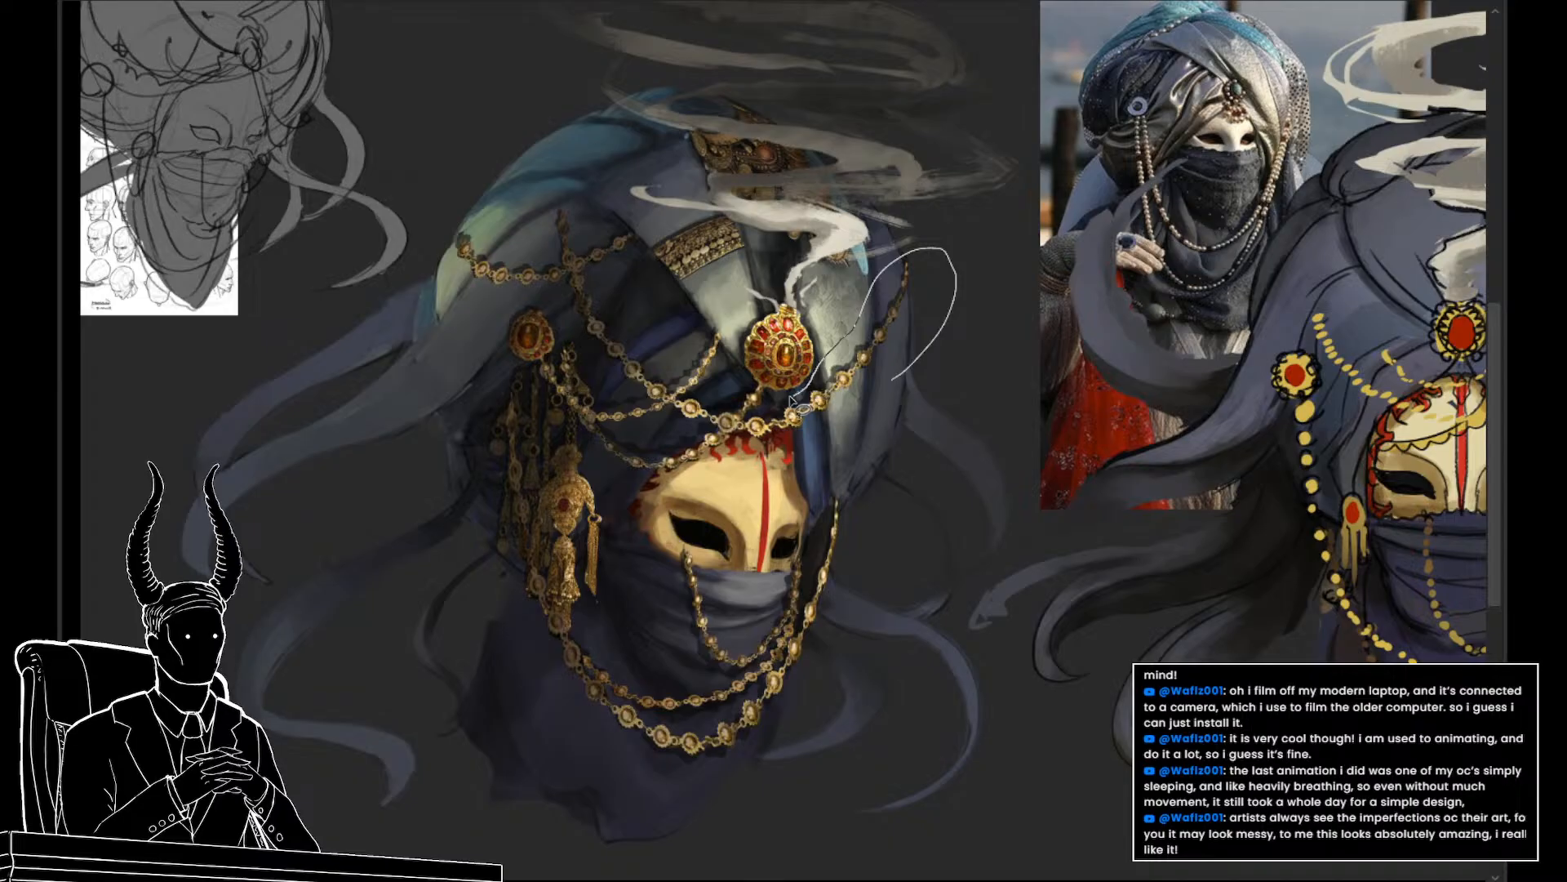
Lasso the chain running below the central brooch to the turban's far edge and warp its shadow slightly
left_click_drag(688, 412, 690, 411)
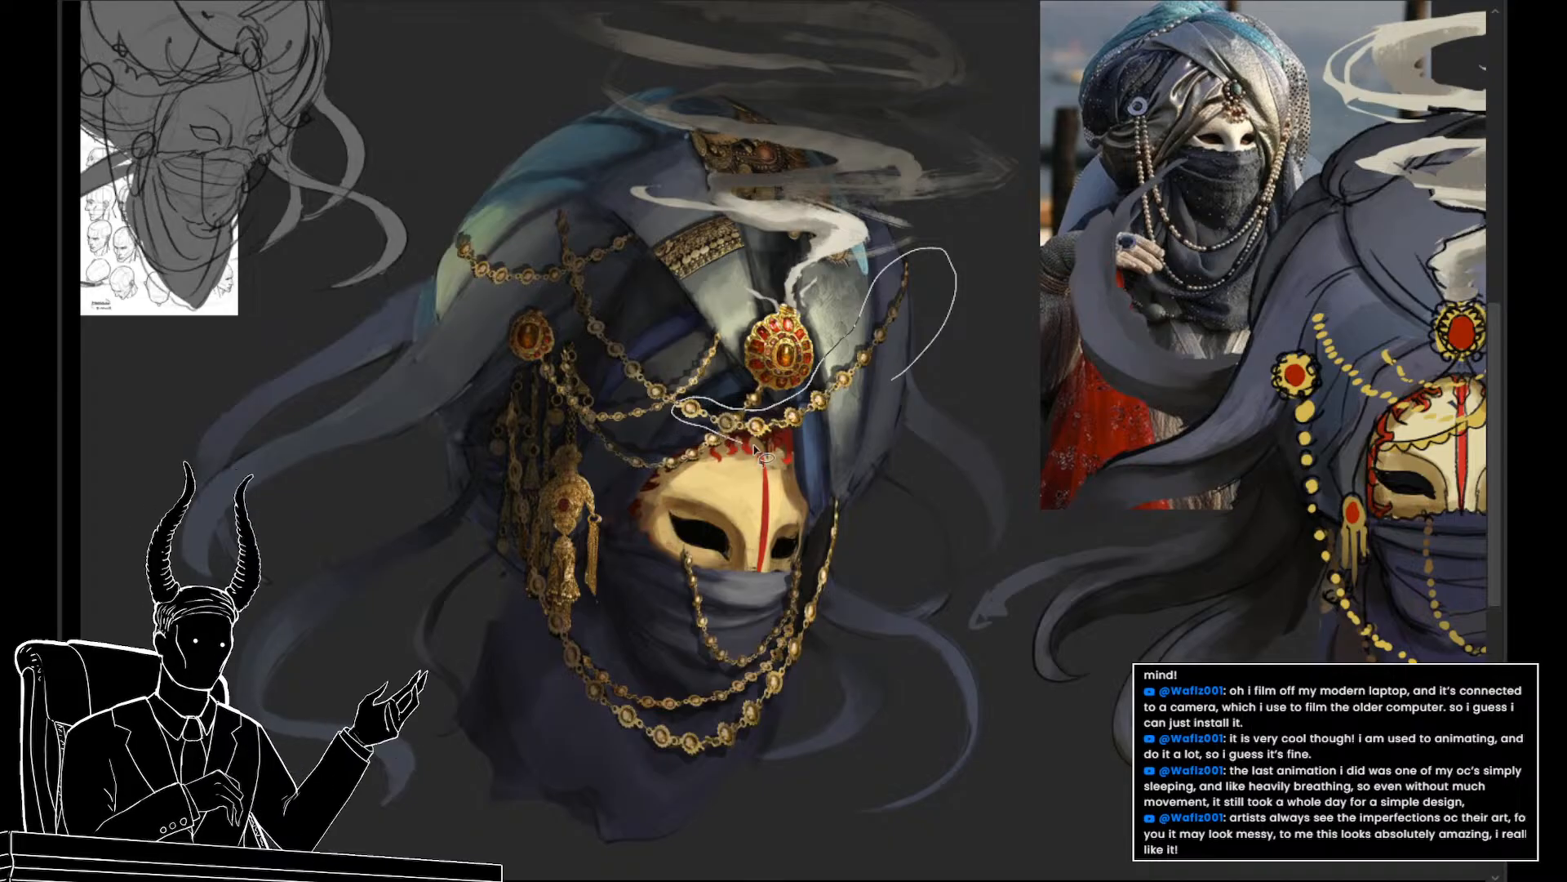
key("ctrl+t")
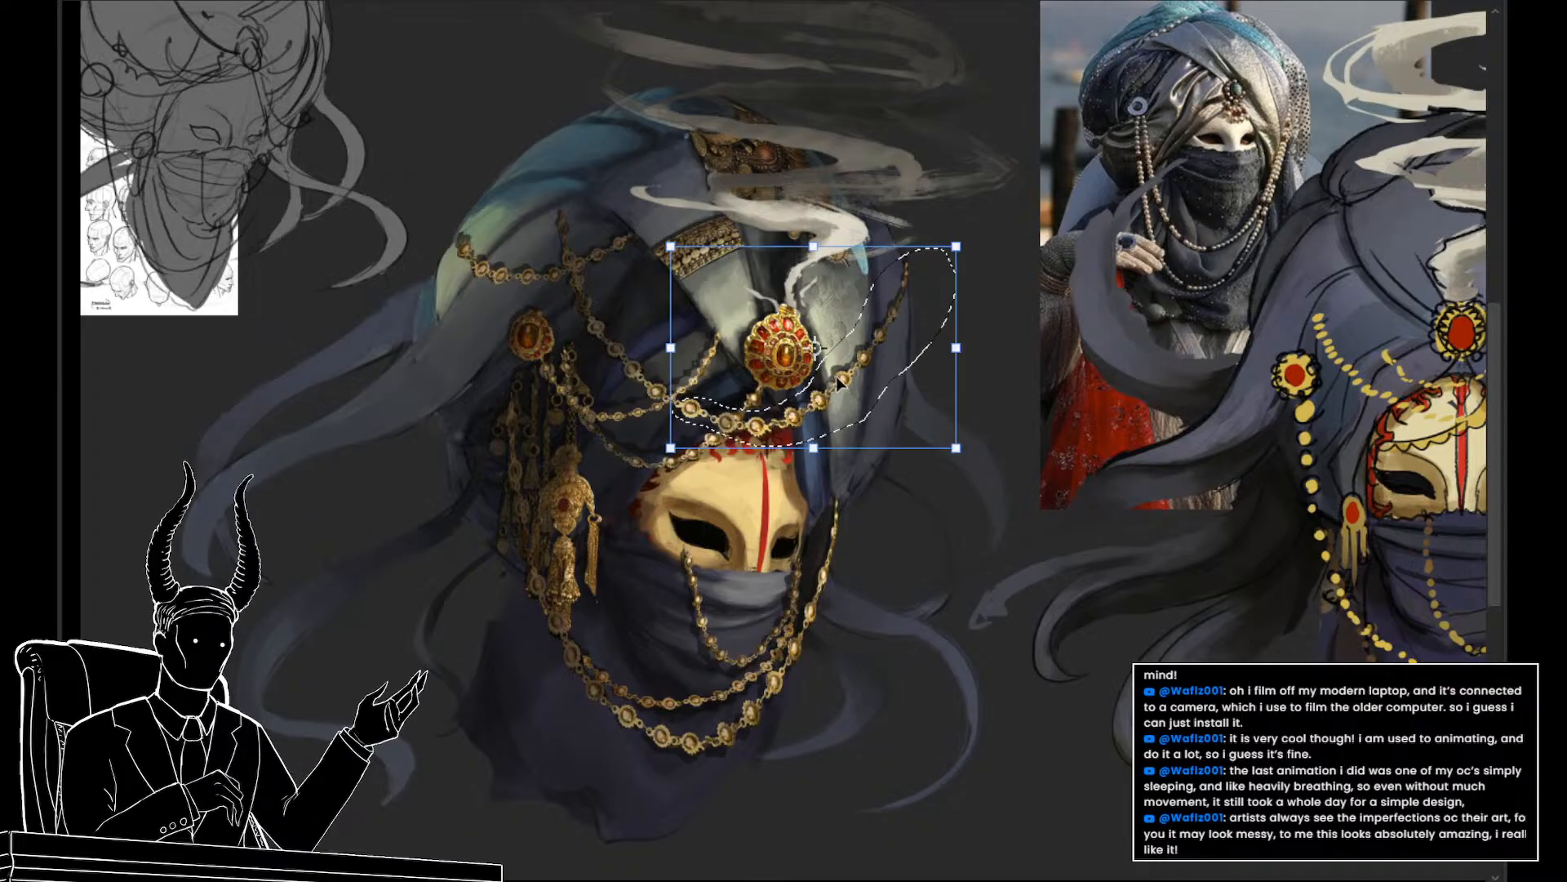
right_click(849, 356)
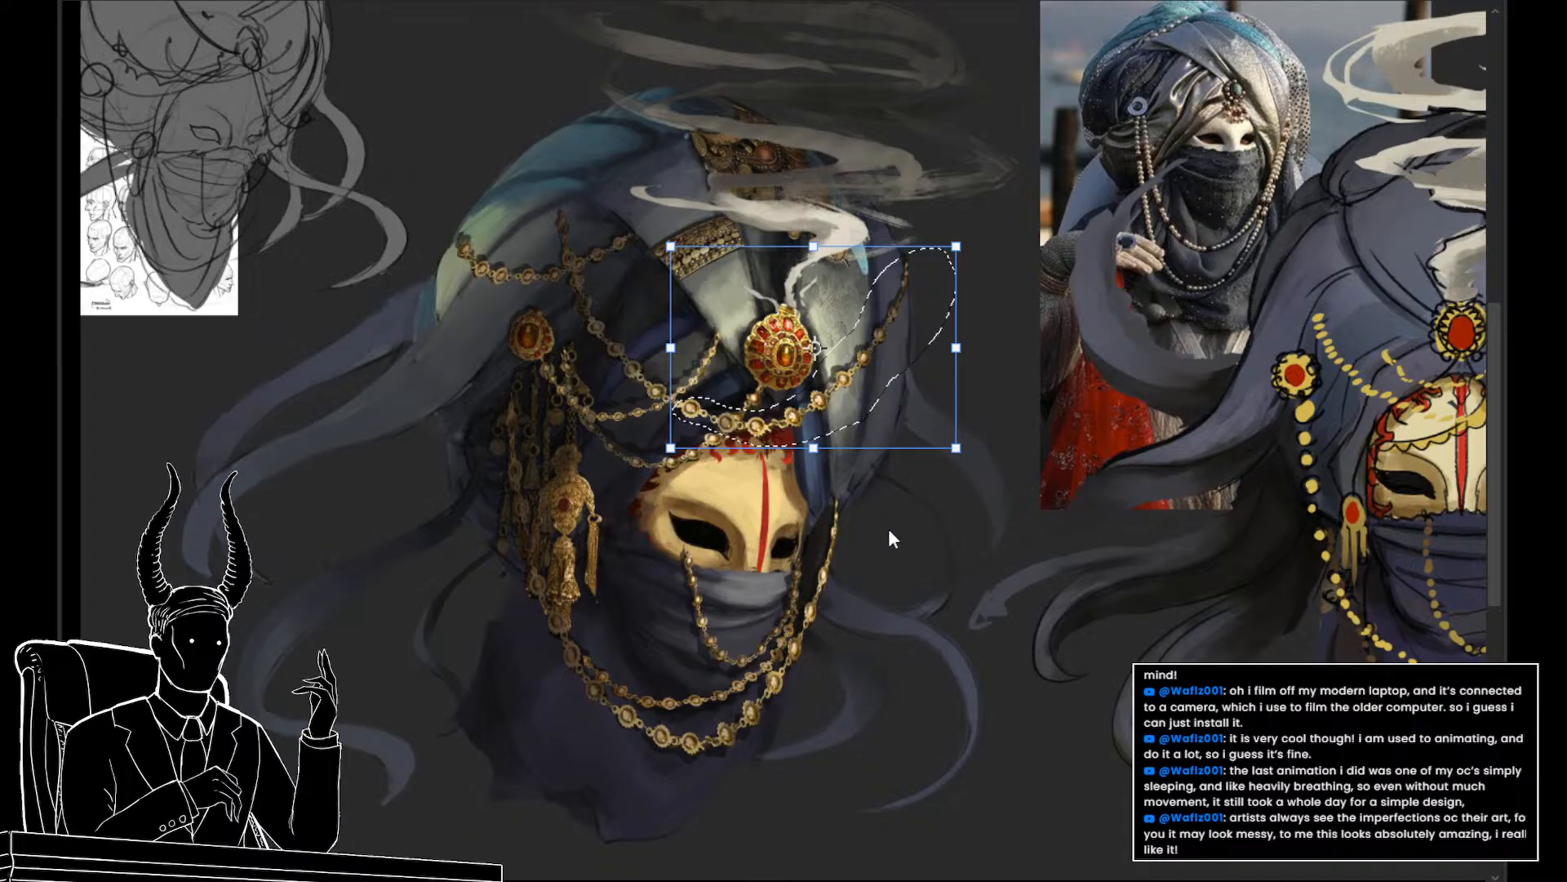
left_click(888, 526)
left_click_drag(838, 369, 839, 375)
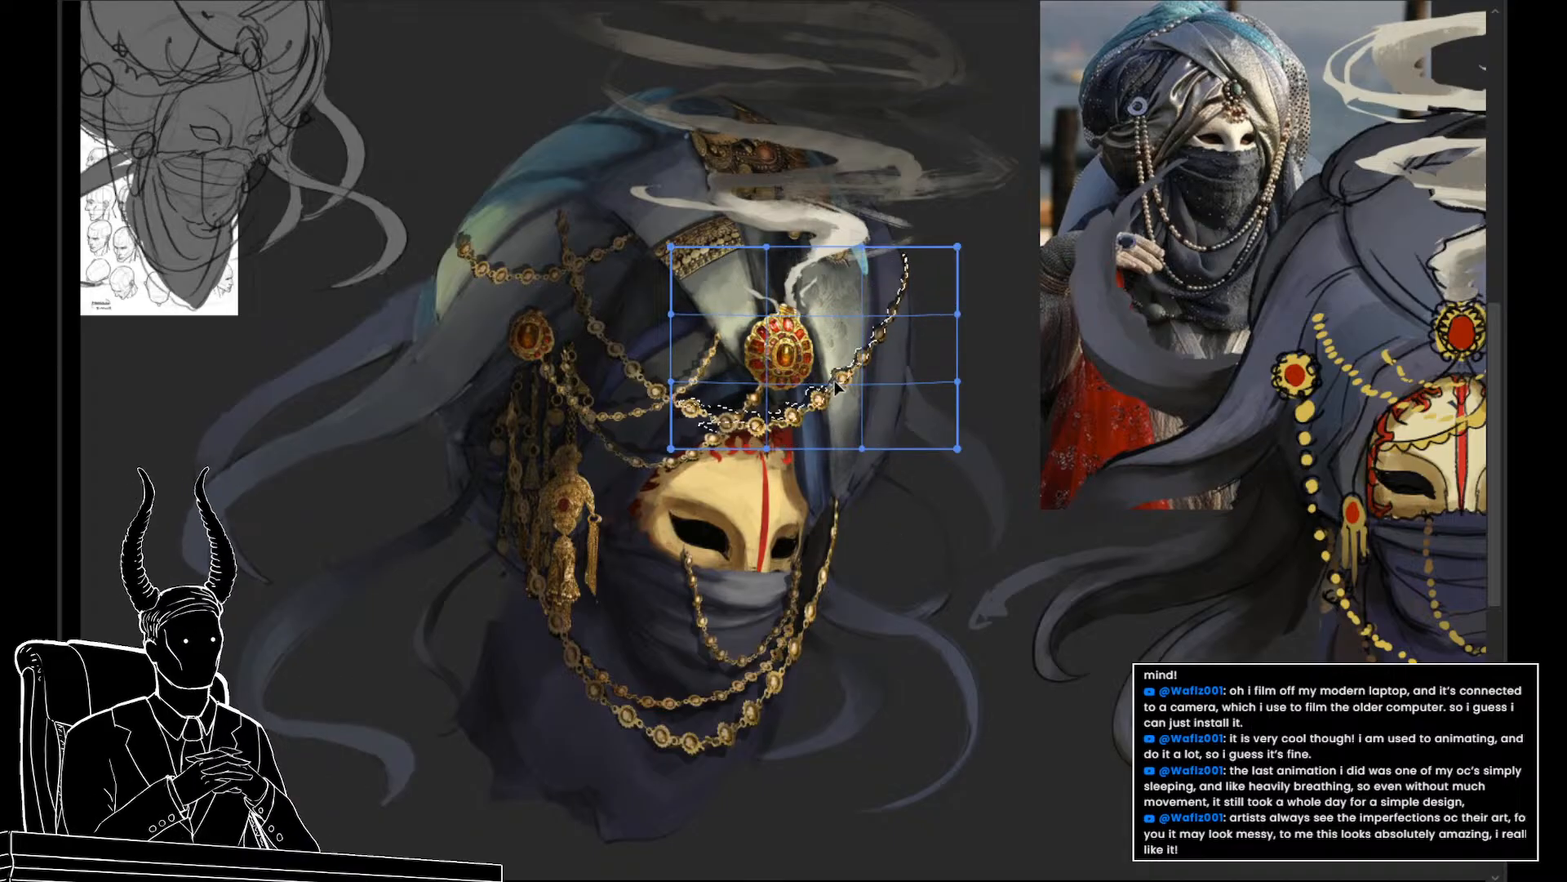
key("Return")
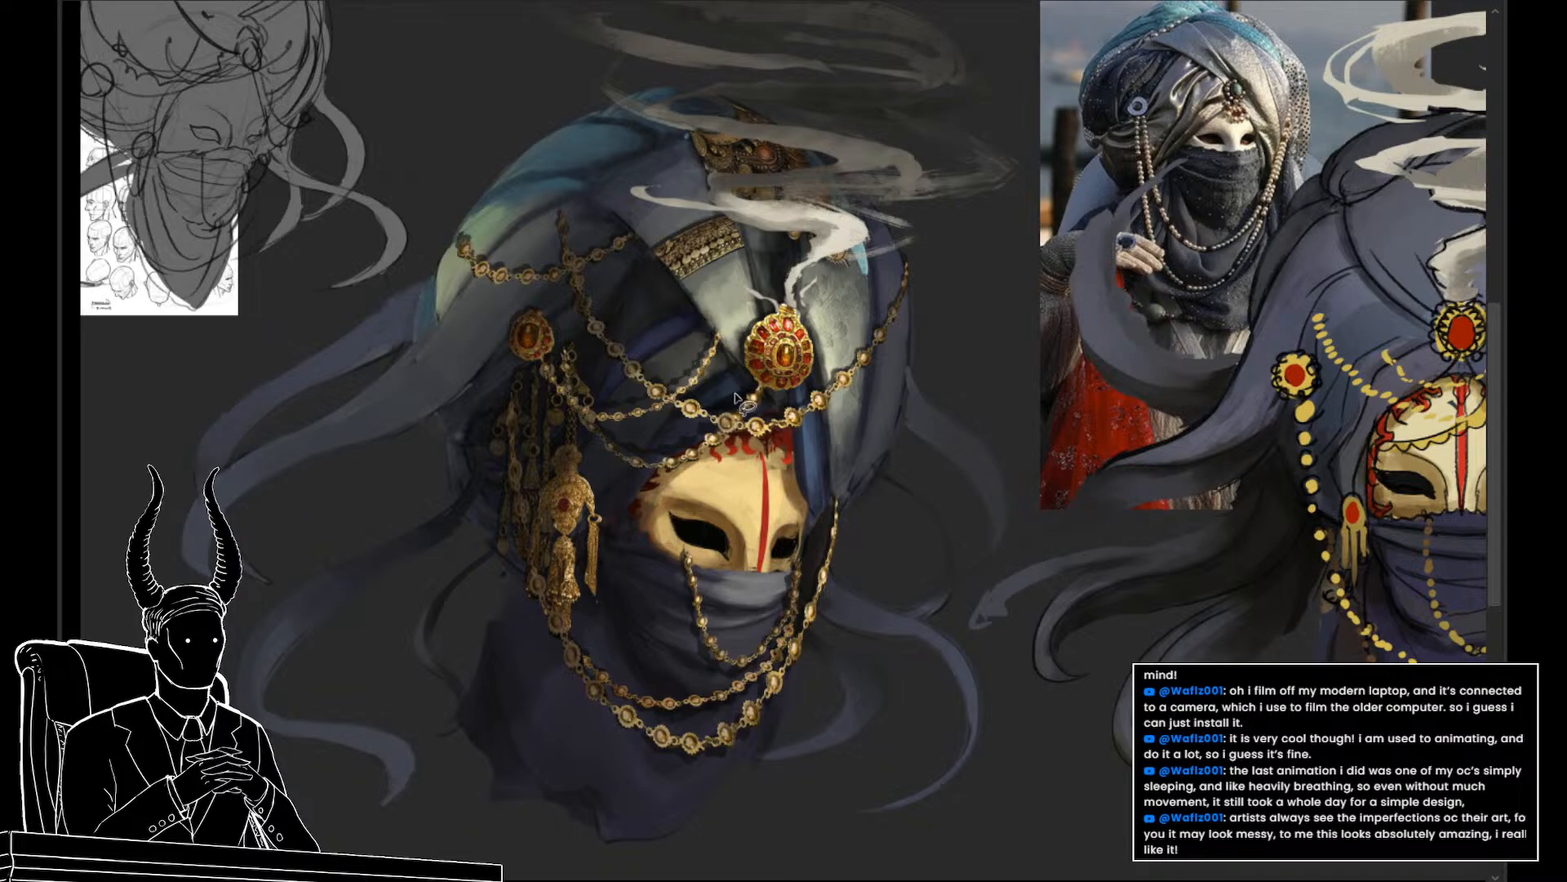
Lasso the short chain across the turban's upper side and warp its shadow slightly downward
mouse_move(627, 271)
left_mouse_down()
mouse_move(658, 271)
mouse_move(600, 243)
mouse_move(449, 257)
mouse_move(563, 285)
mouse_move(645, 277)
left_mouse_up()
key("ctrl+t")
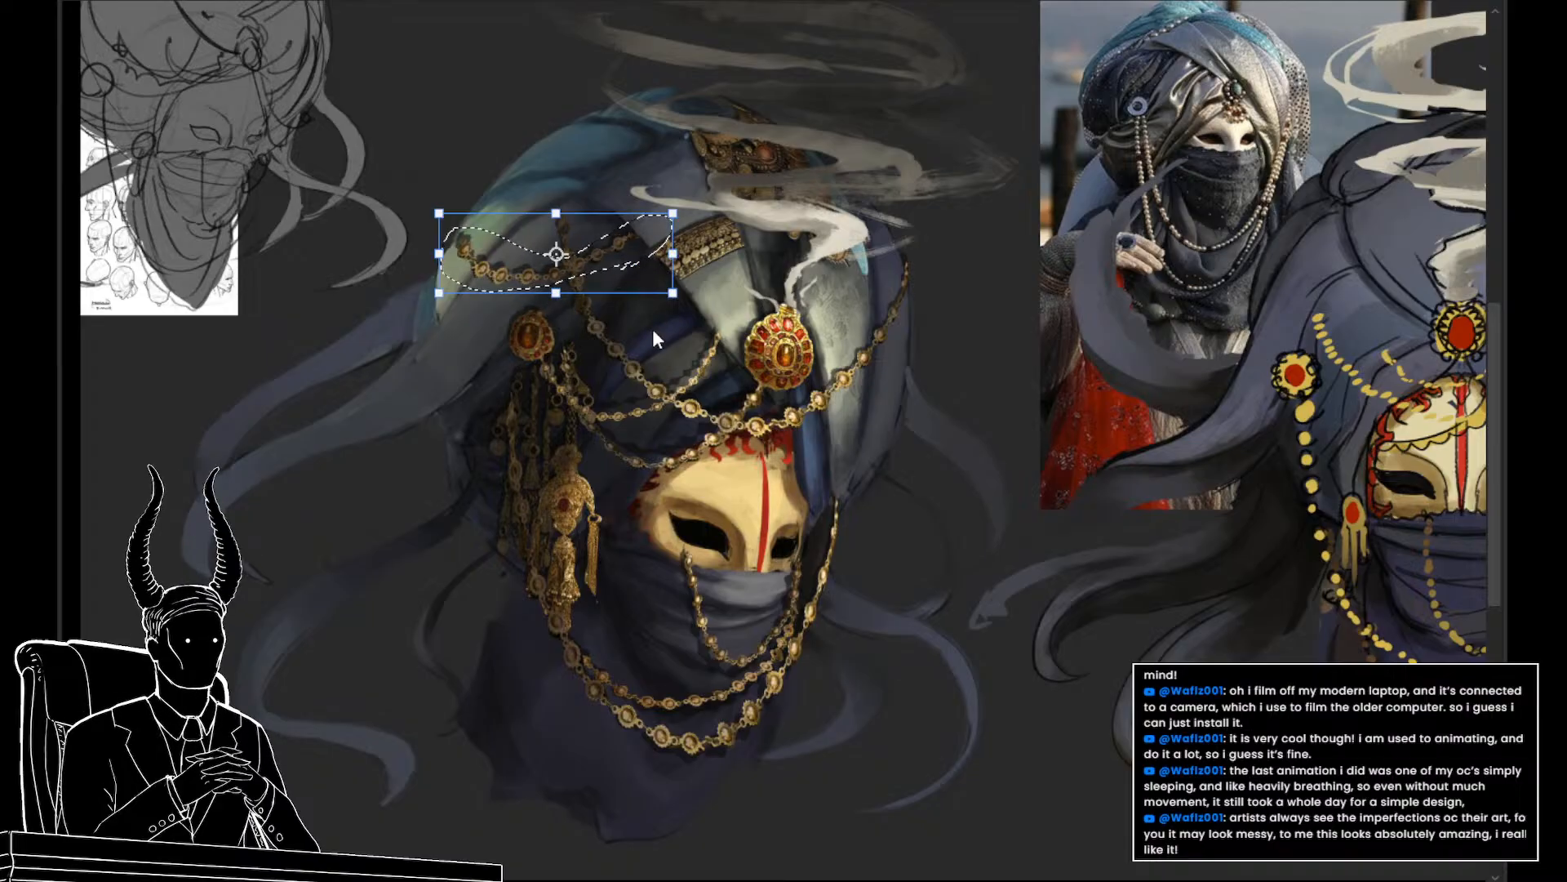
left_click(663, 409)
left_click_drag(548, 274, 549, 284)
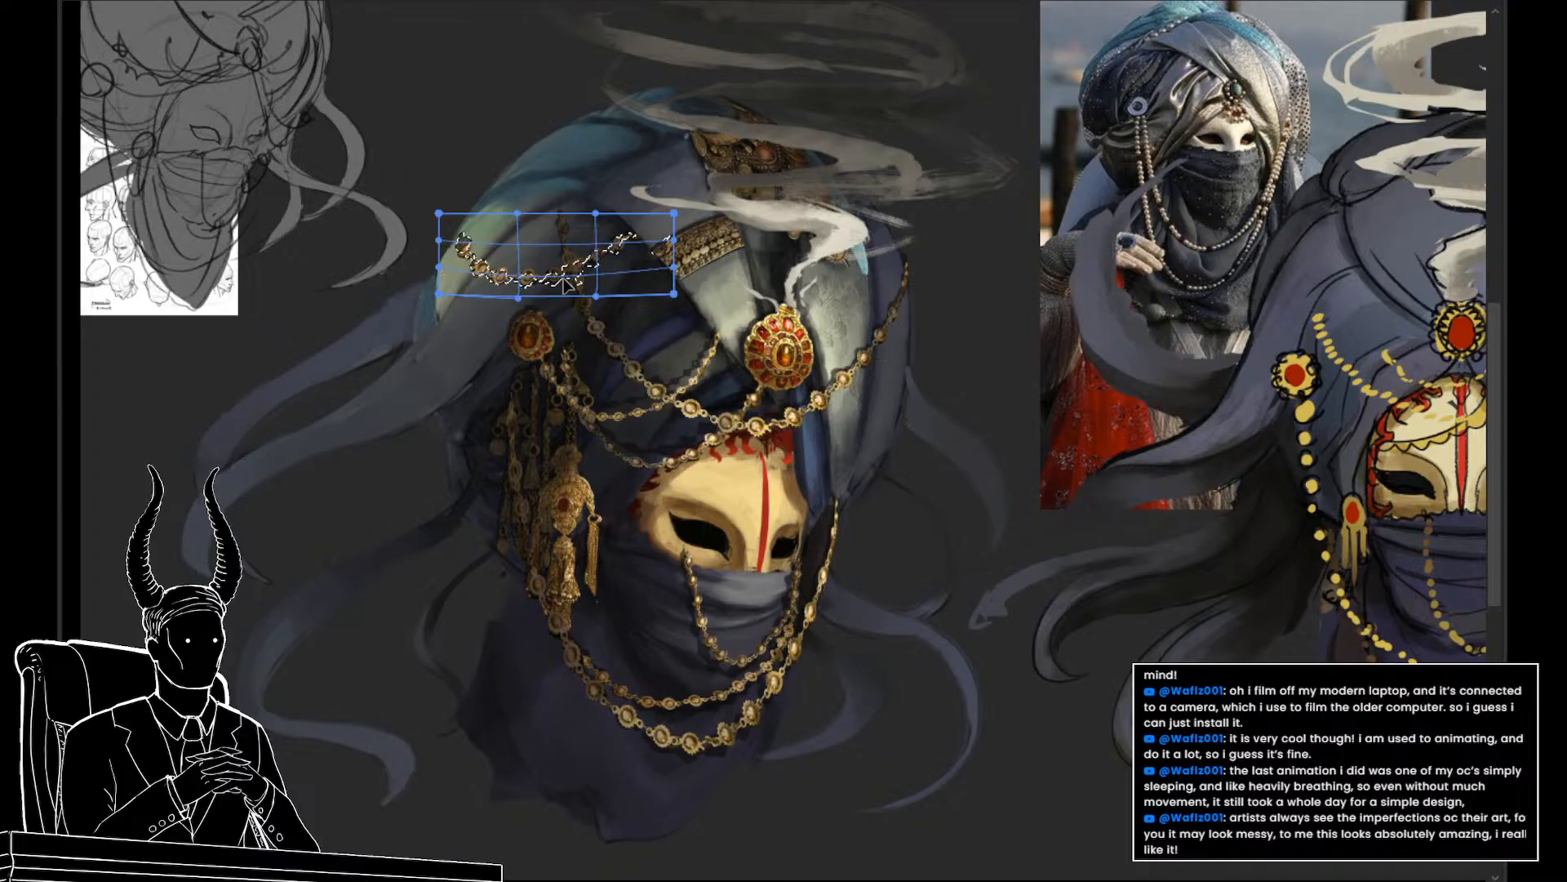
key("Return")
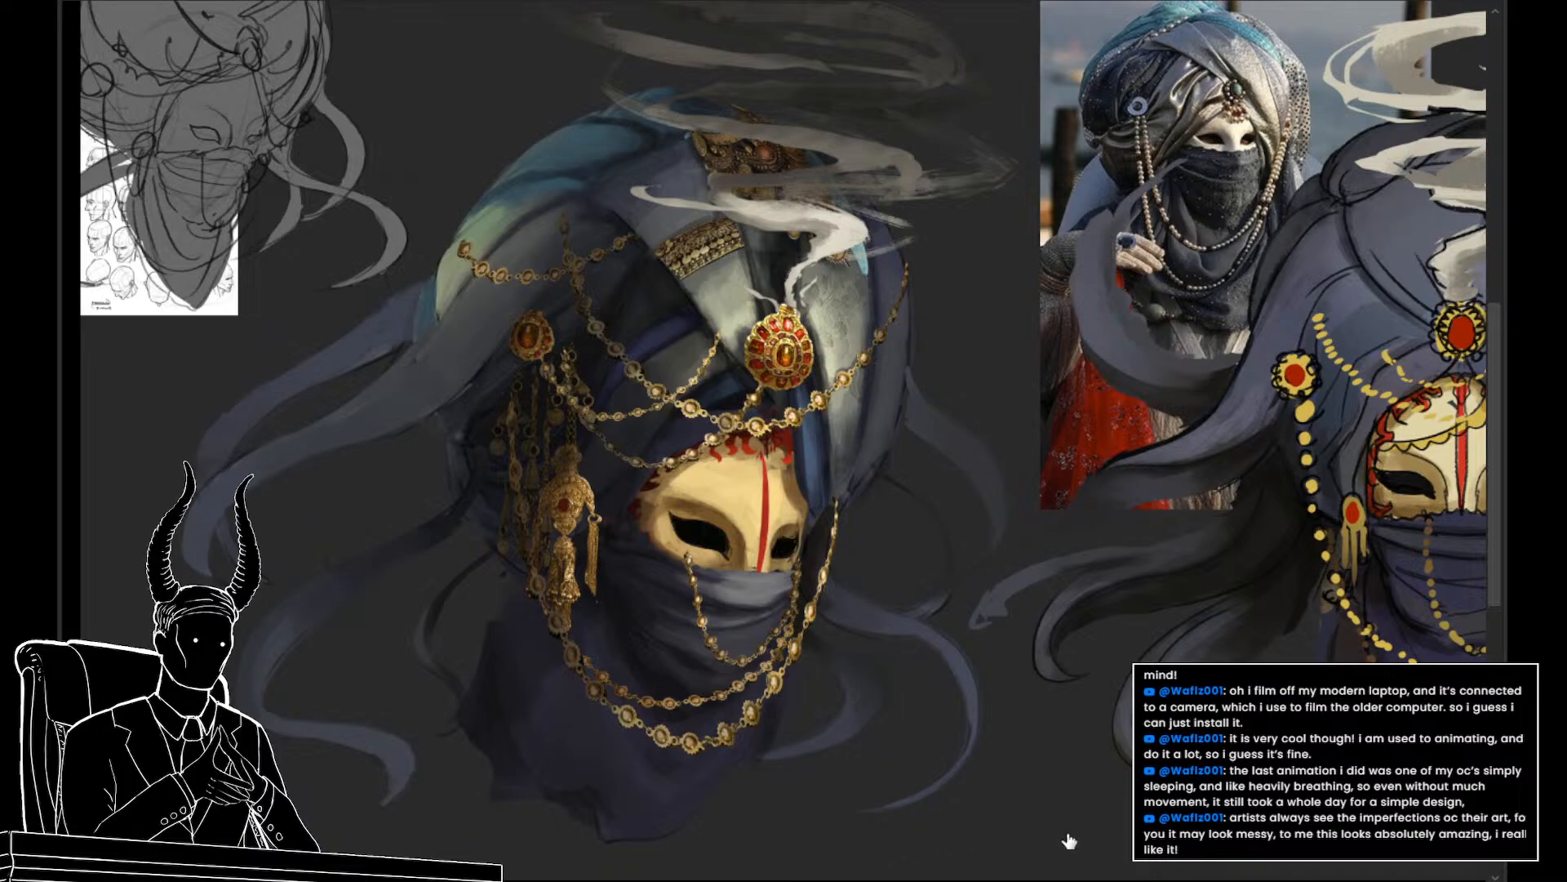
Brush over the jewellery shadows at the mask's forehead and the chains near the side brooch, enlarging the round brush
left_click_drag(679, 635, 746, 635)
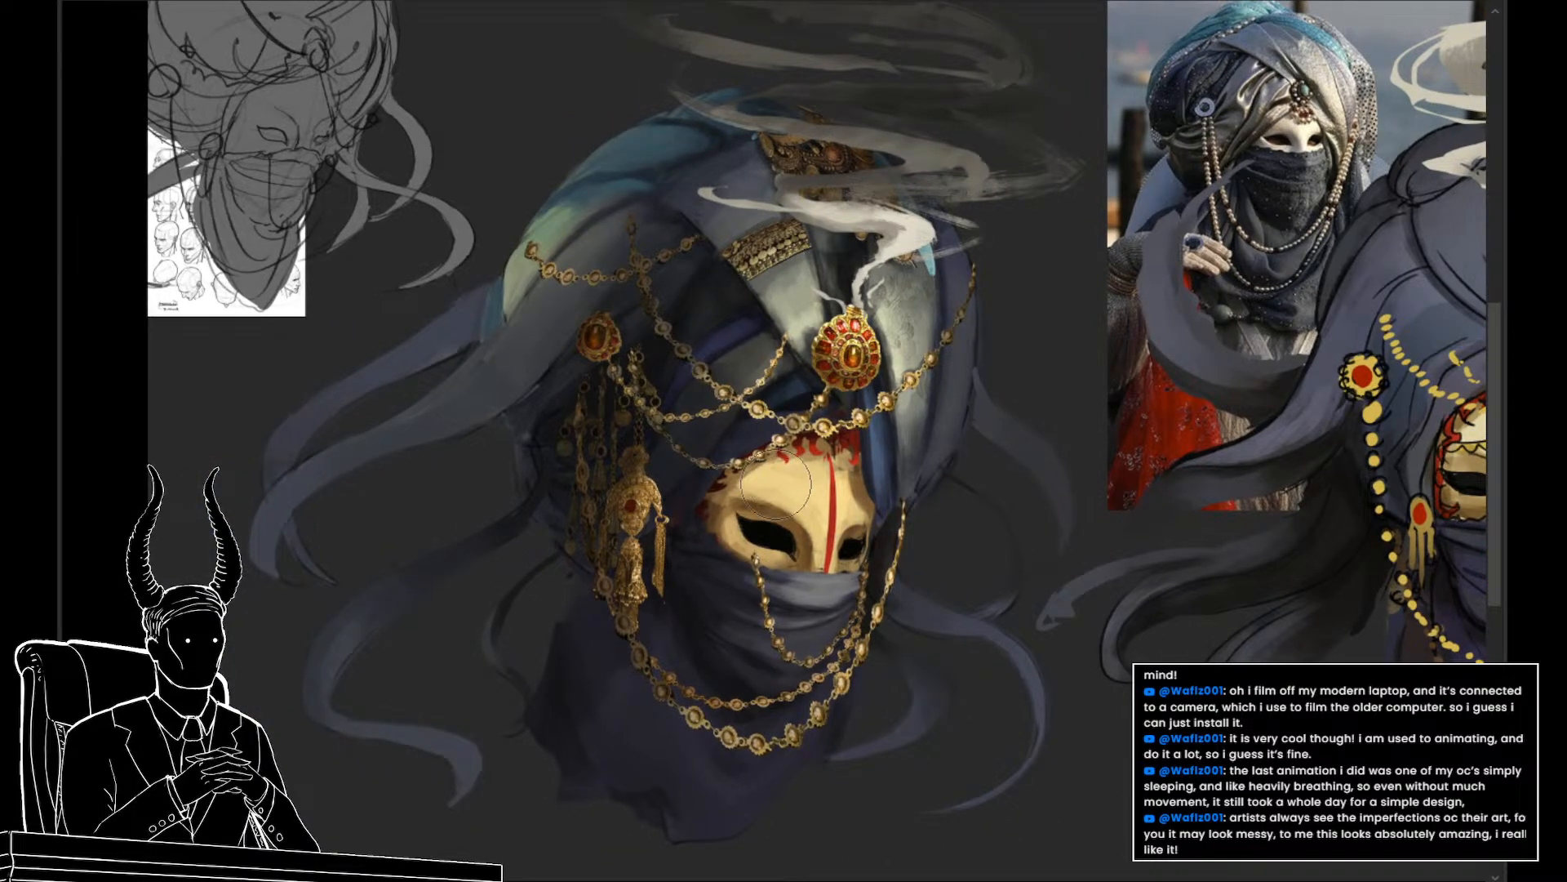
mouse_move(777, 485)
left_mouse_down()
mouse_move(794, 517)
mouse_move(746, 462)
left_mouse_up()
key("bracketright")
key("bracketright")
left_click_drag(690, 347, 650, 376)
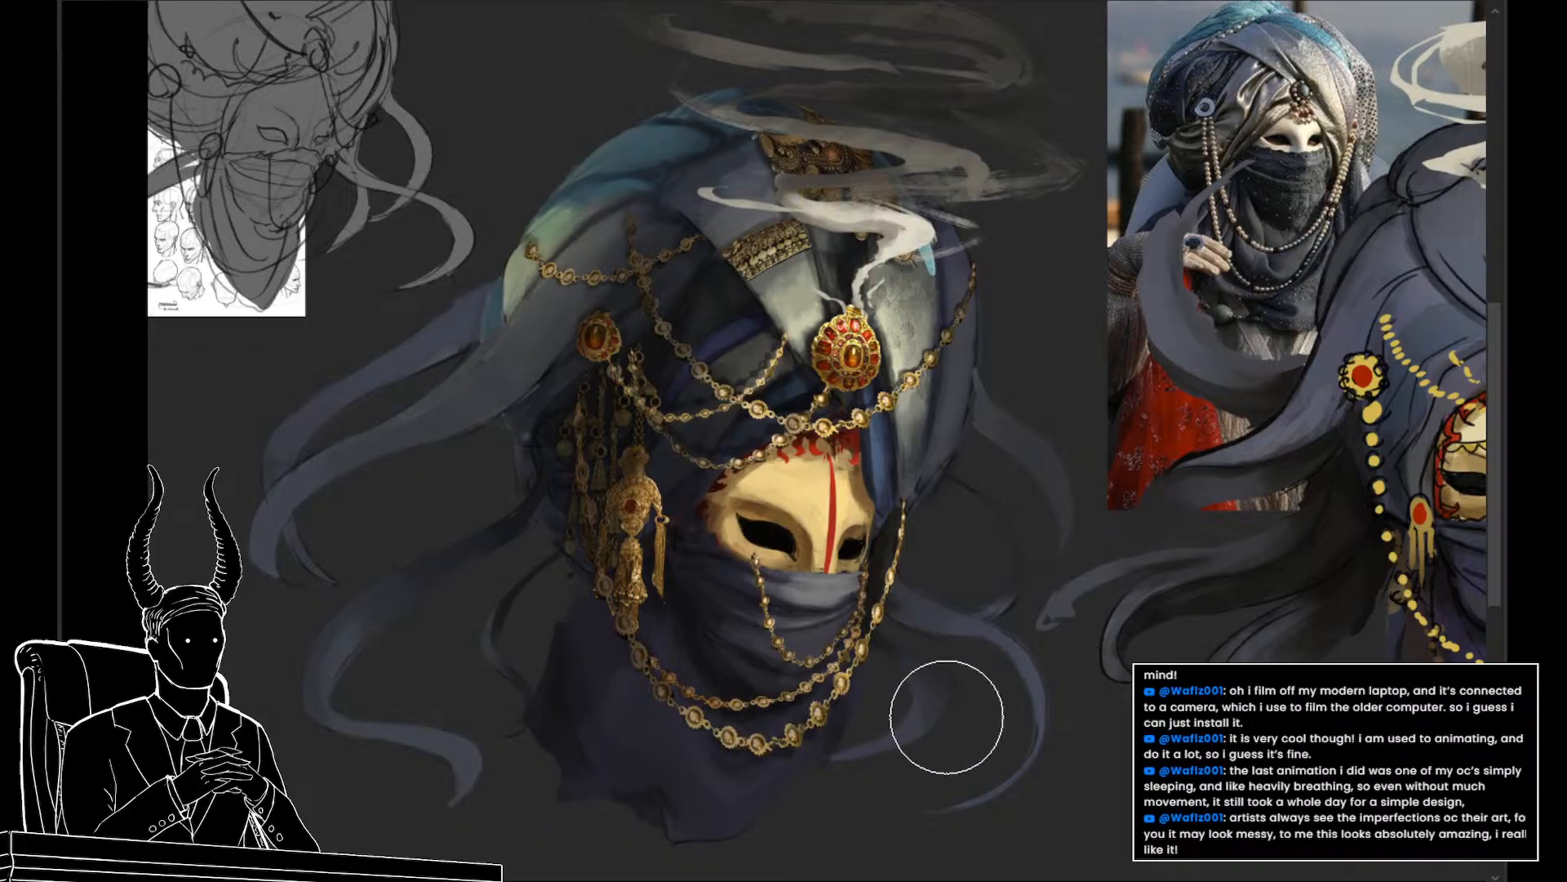
View the turbaned mask beside its references and preview the canvas in greyscale to check the values
key("ctrl+space")
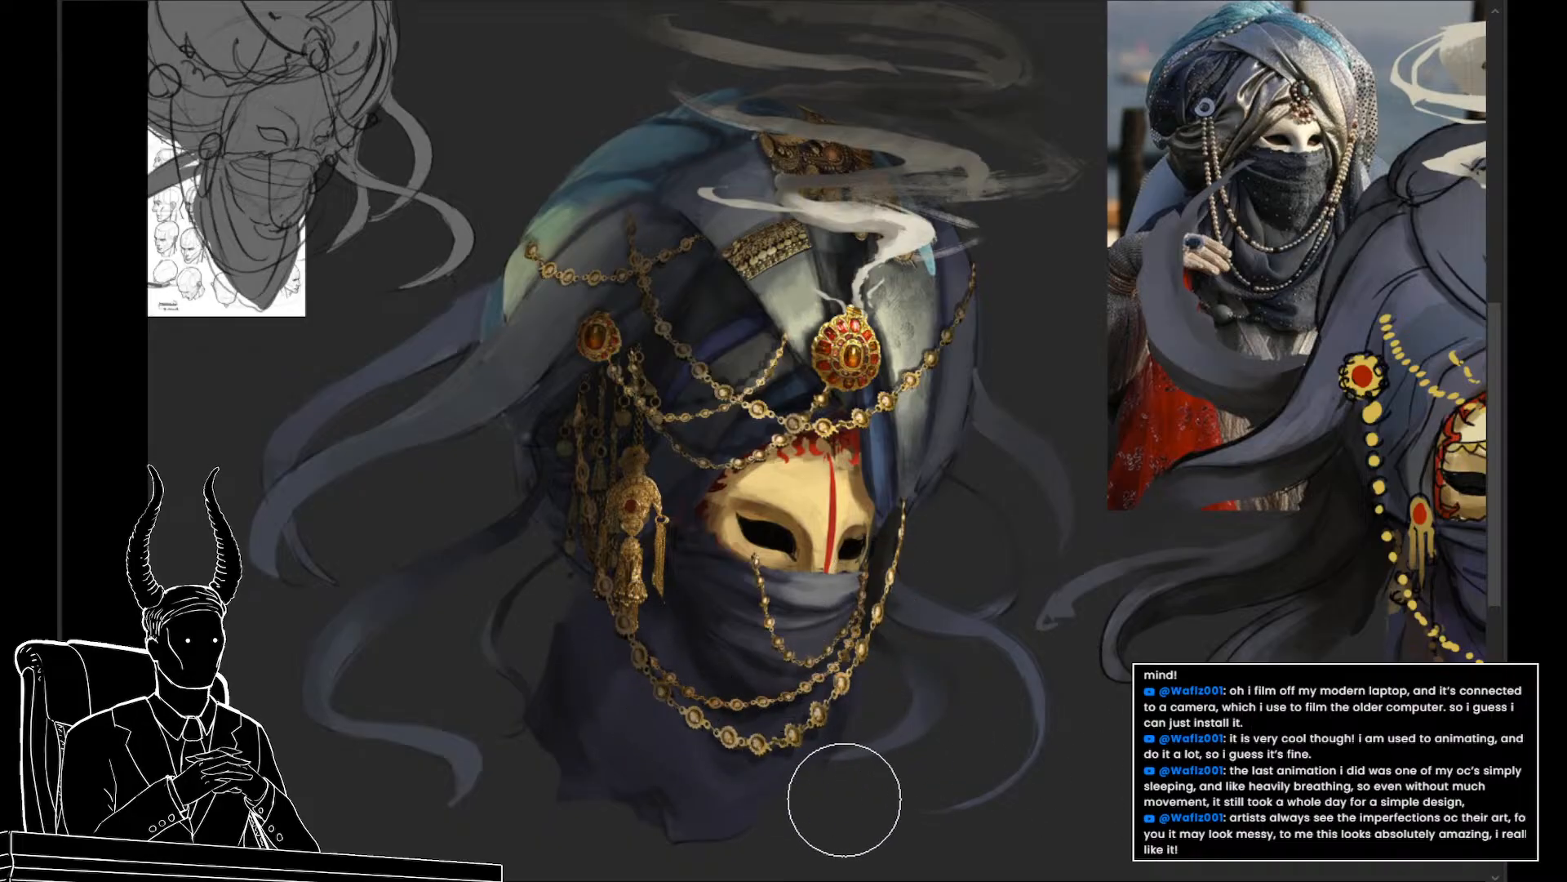
mouse_move(868, 798)
left_mouse_down()
mouse_move(784, 796)
mouse_move(814, 793)
left_mouse_up()
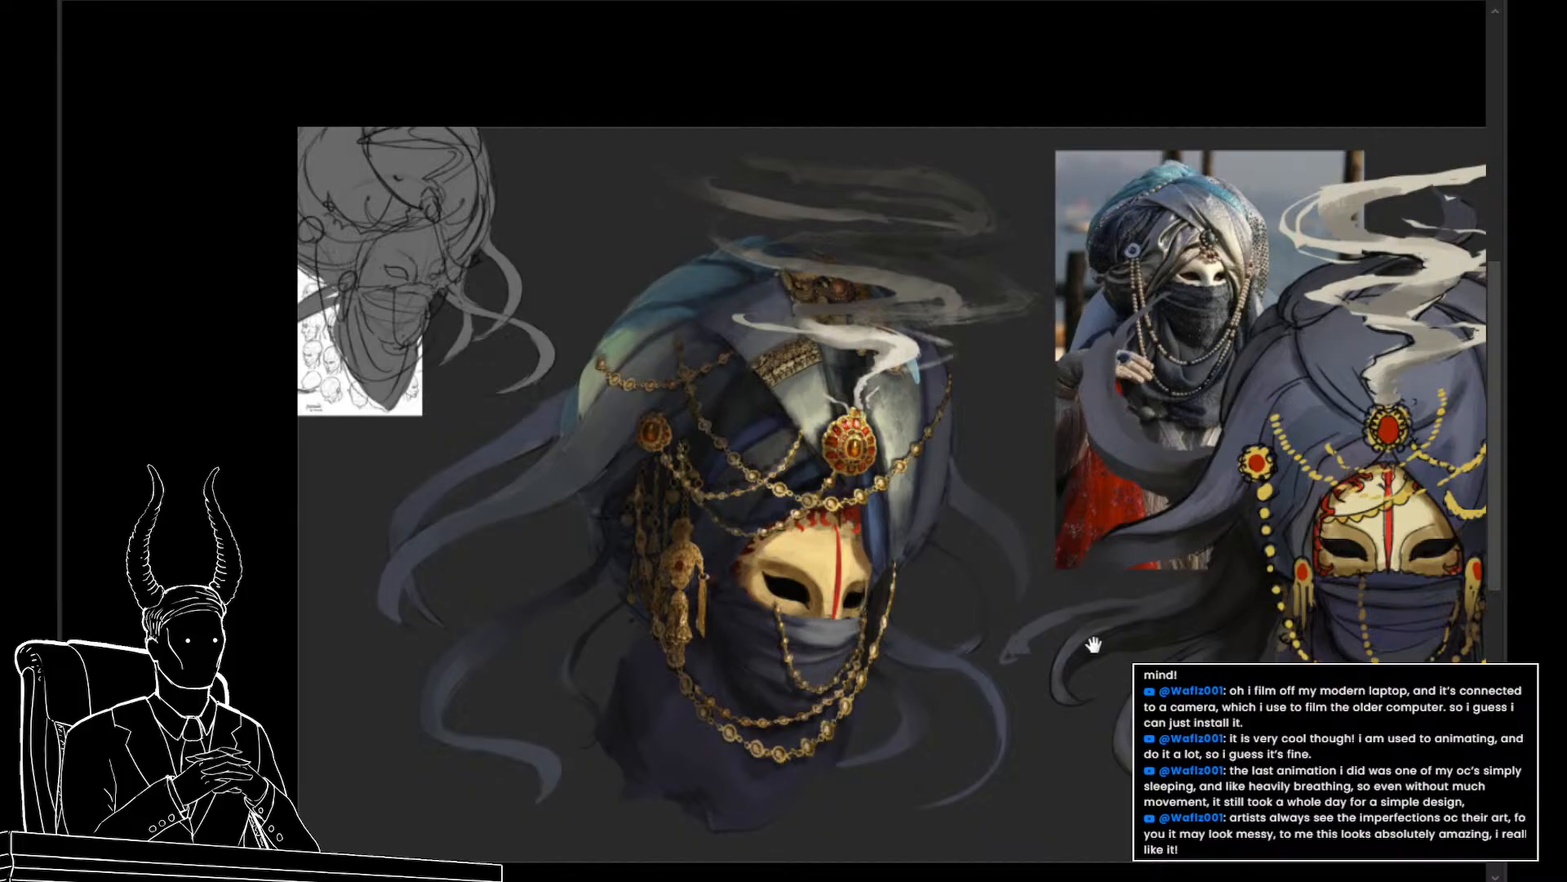
left_click_drag(1094, 645, 1037, 545)
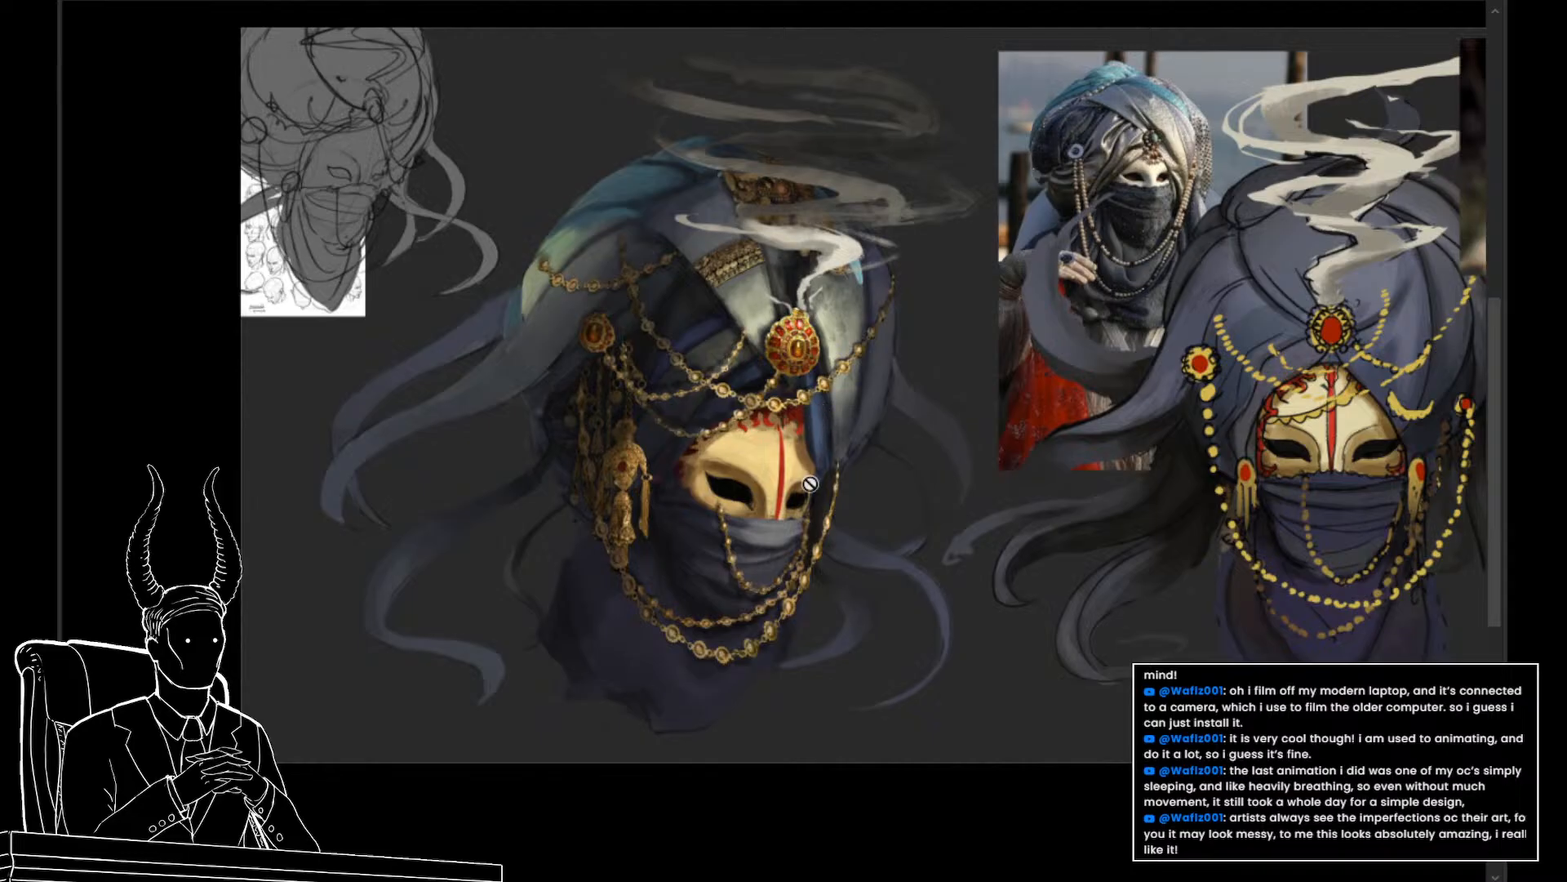
left_click_drag(832, 579, 844, 640)
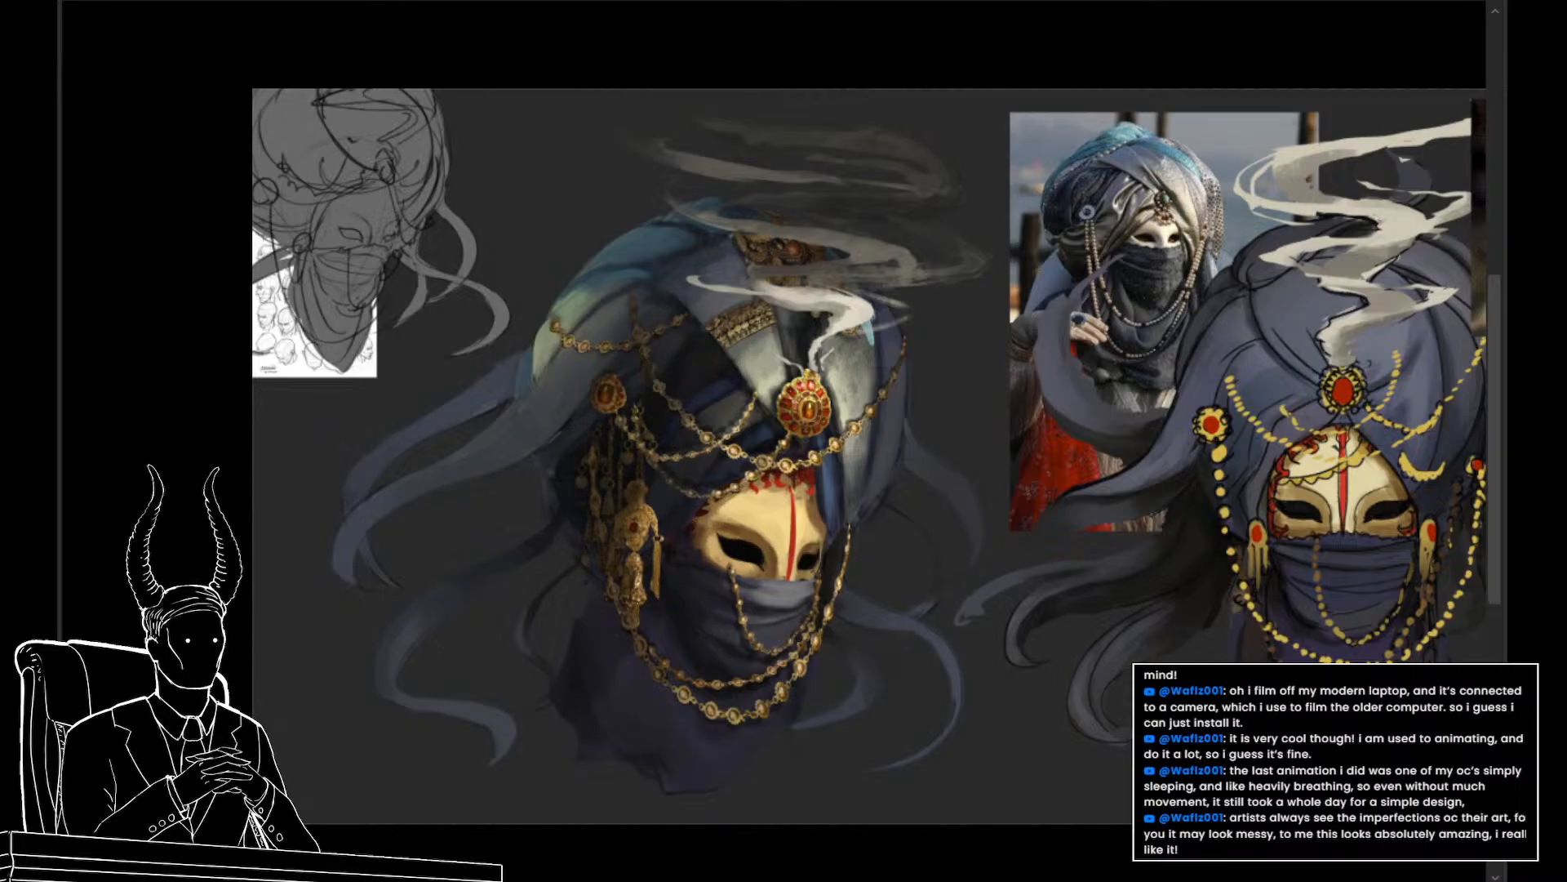
key("ctrl+y")
mouse_move(880, 660)
left_mouse_down()
mouse_move(889, 598)
mouse_move(883, 616)
left_mouse_up()
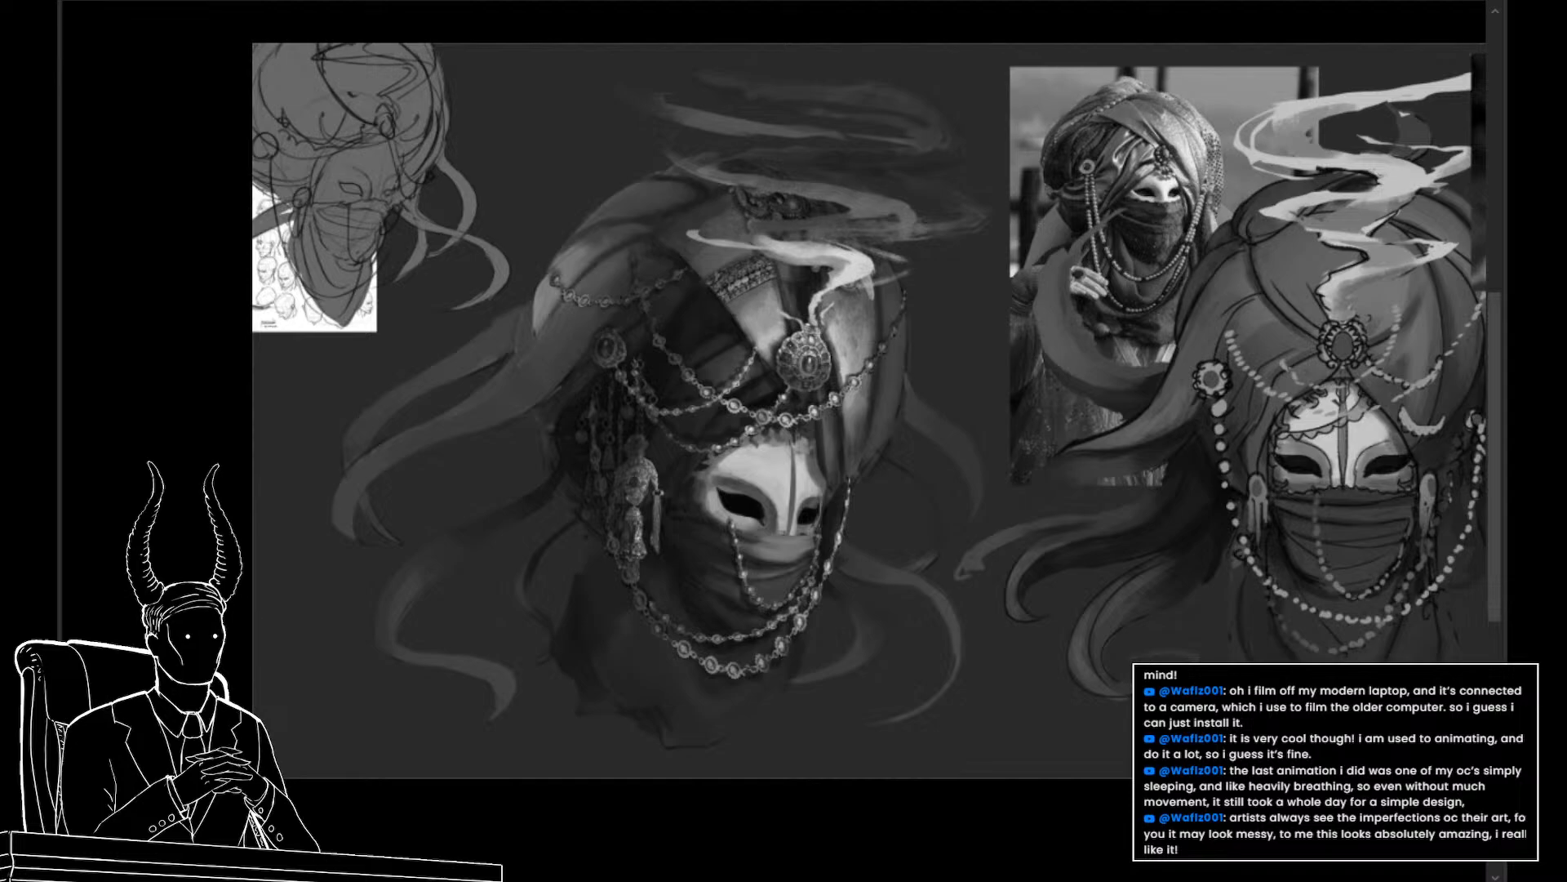
Compare the painting with and without the darkening around its outer areas, in greyscale and in colour
key("ctrl+z")
key("ctrl+shift+z")
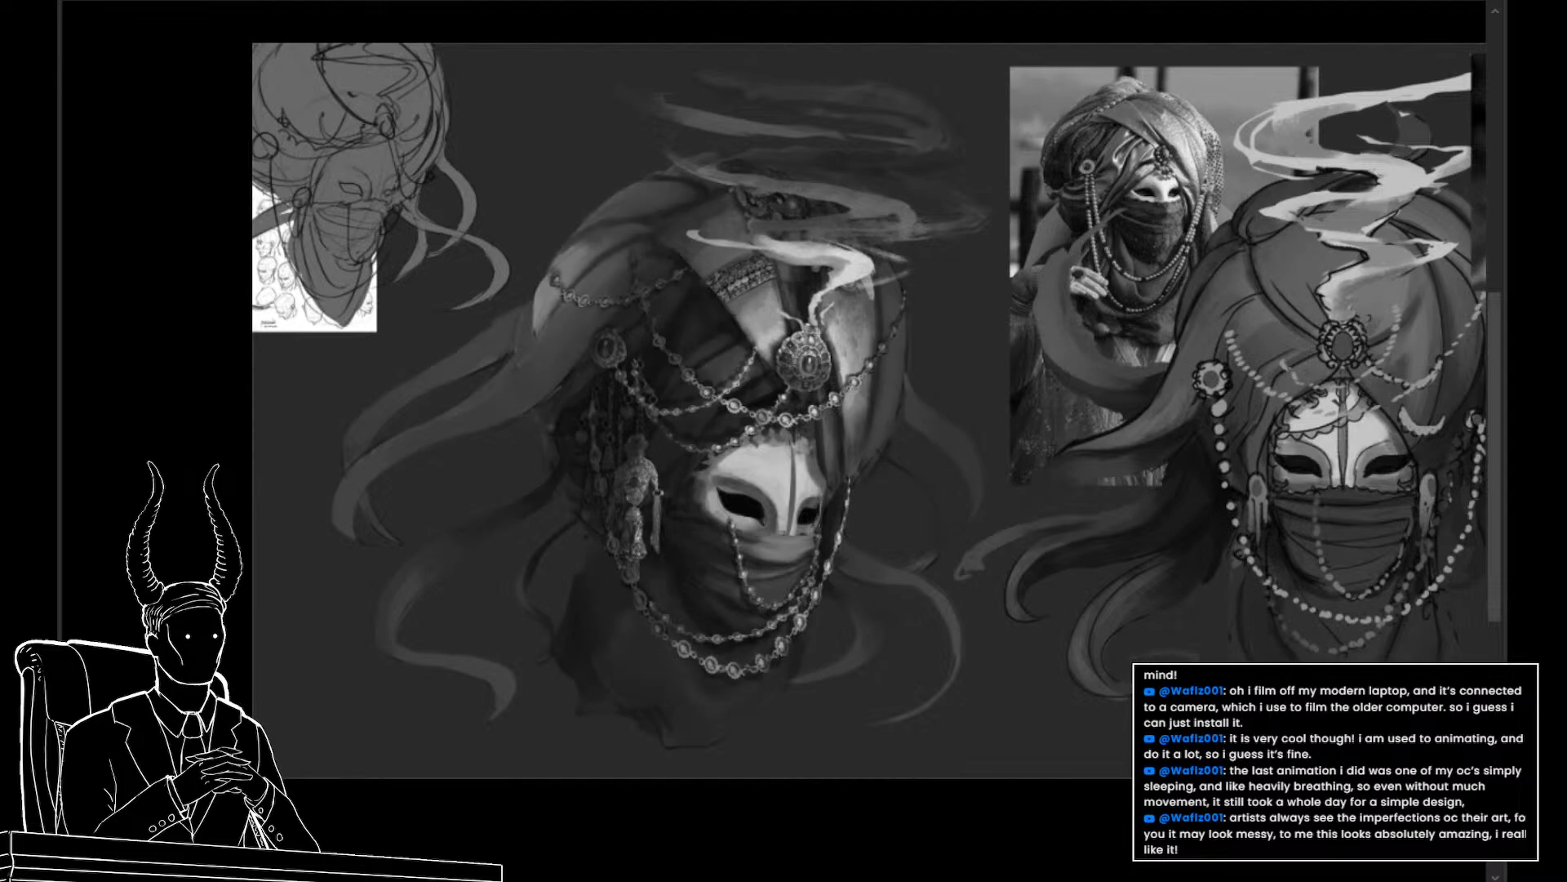
key("ctrl+z")
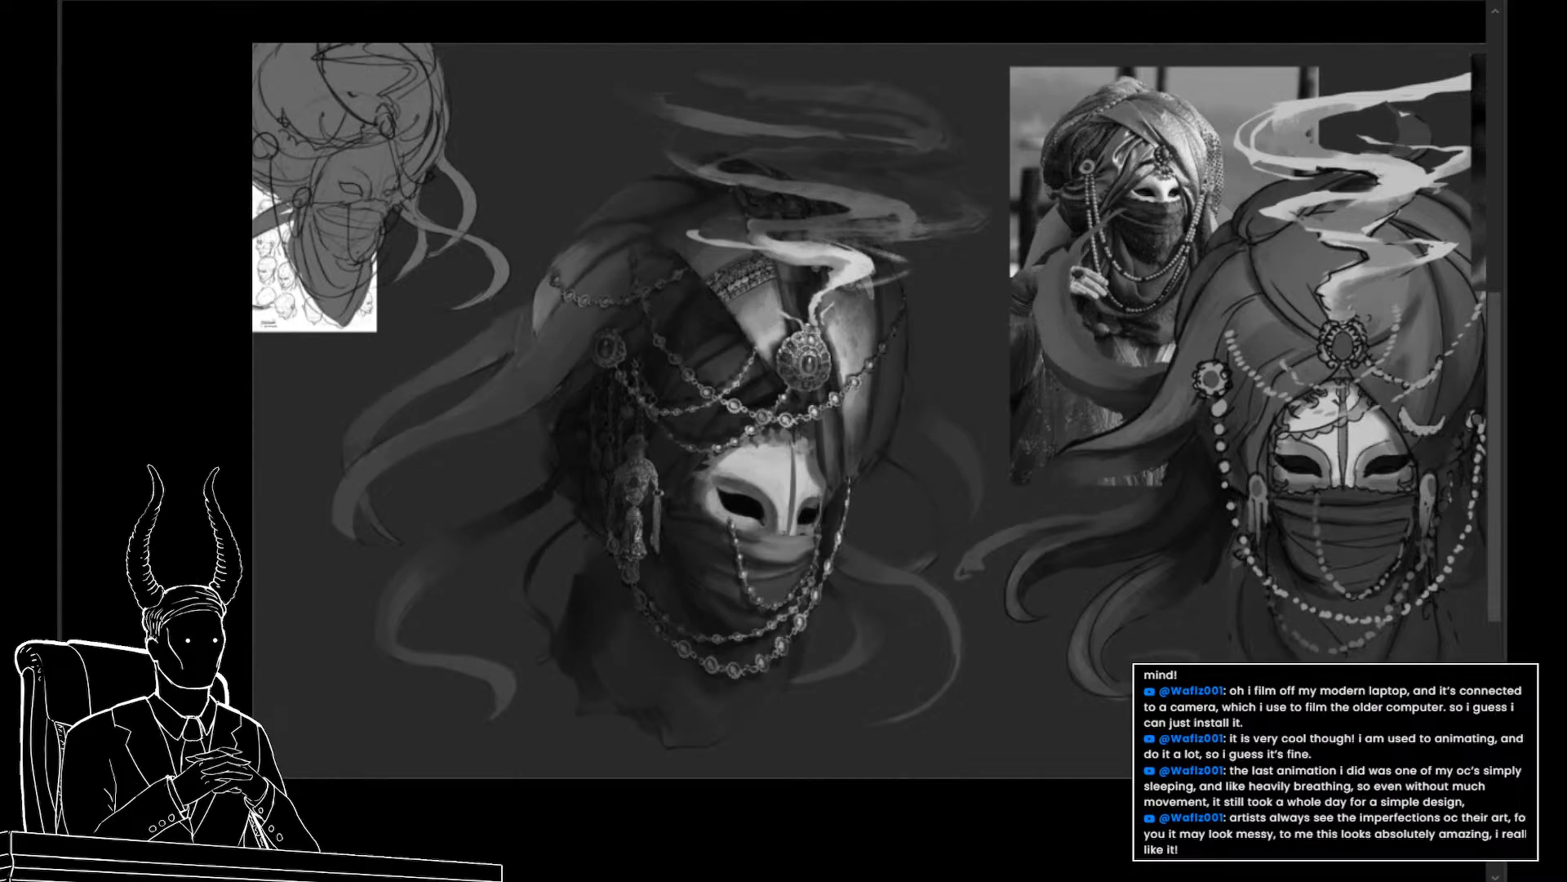
key("ctrl+y")
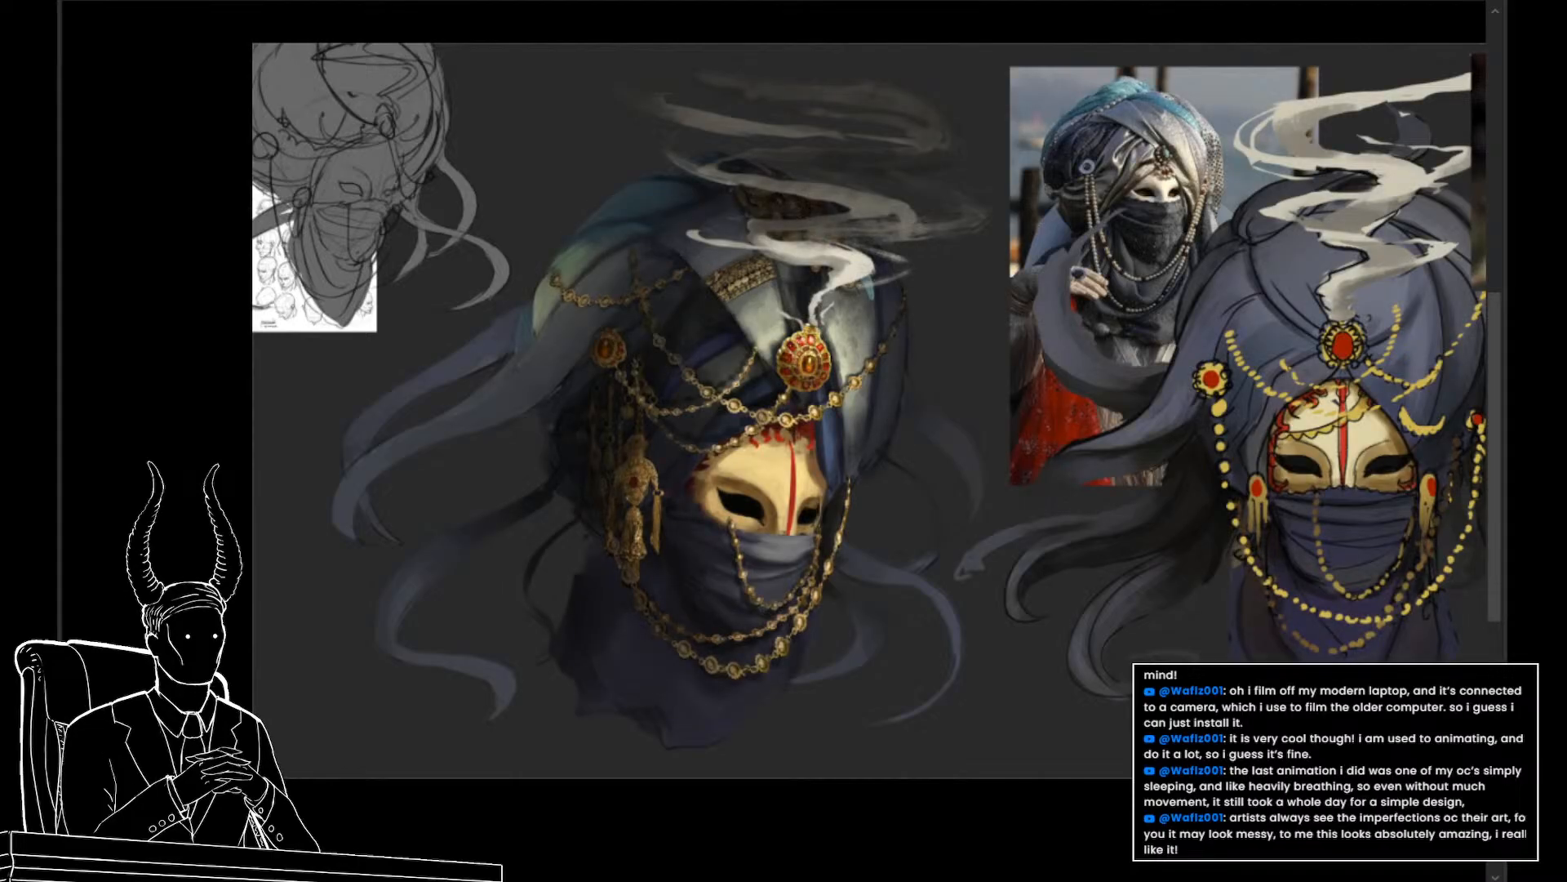
key("ctrl+z")
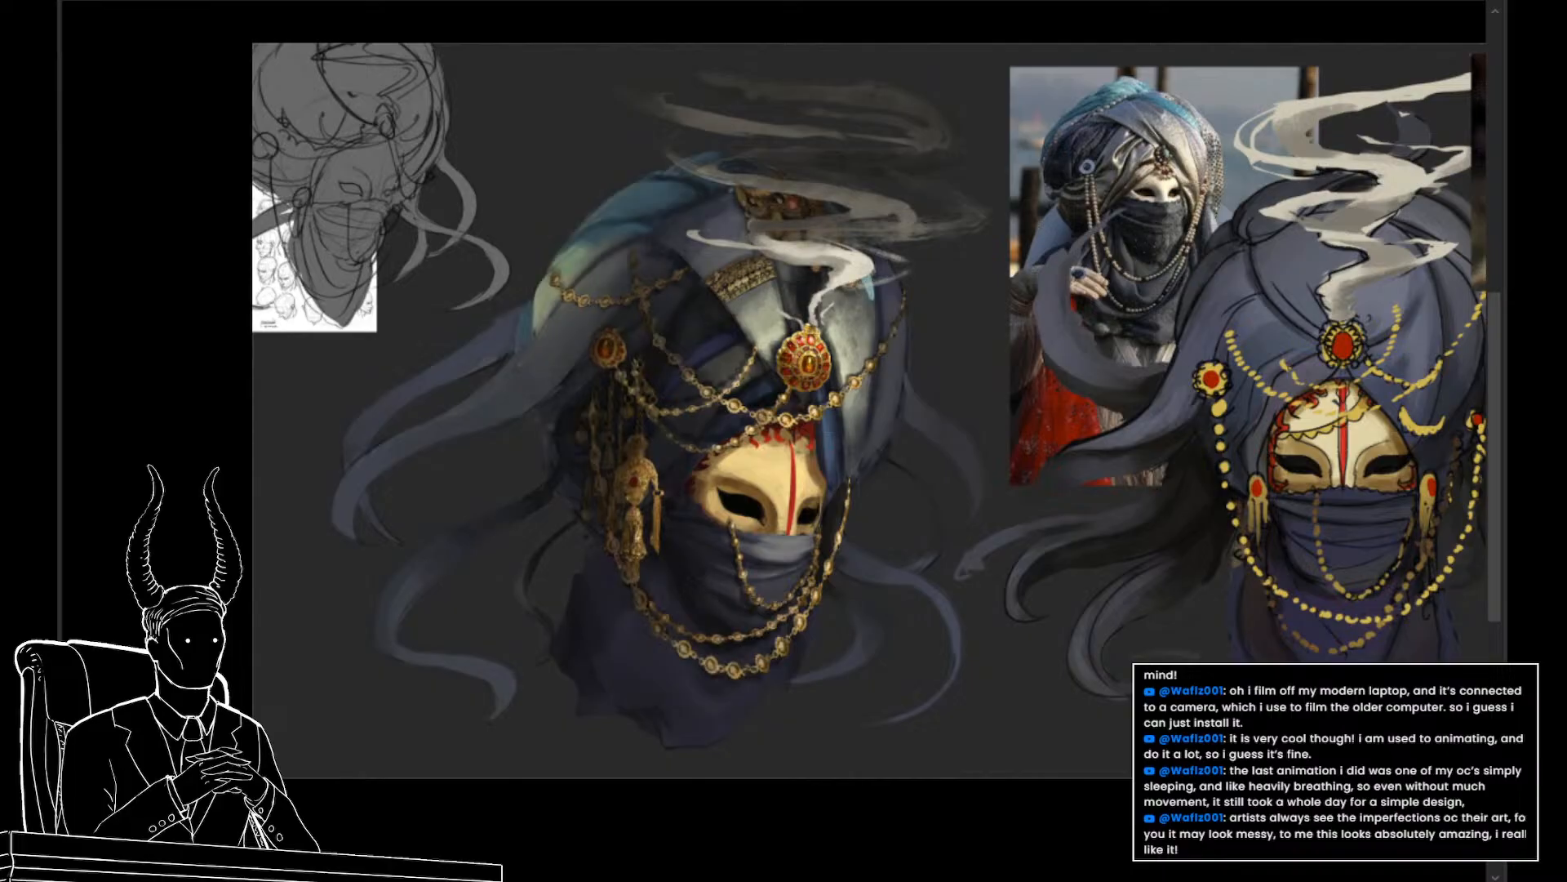
key("ctrl+z")
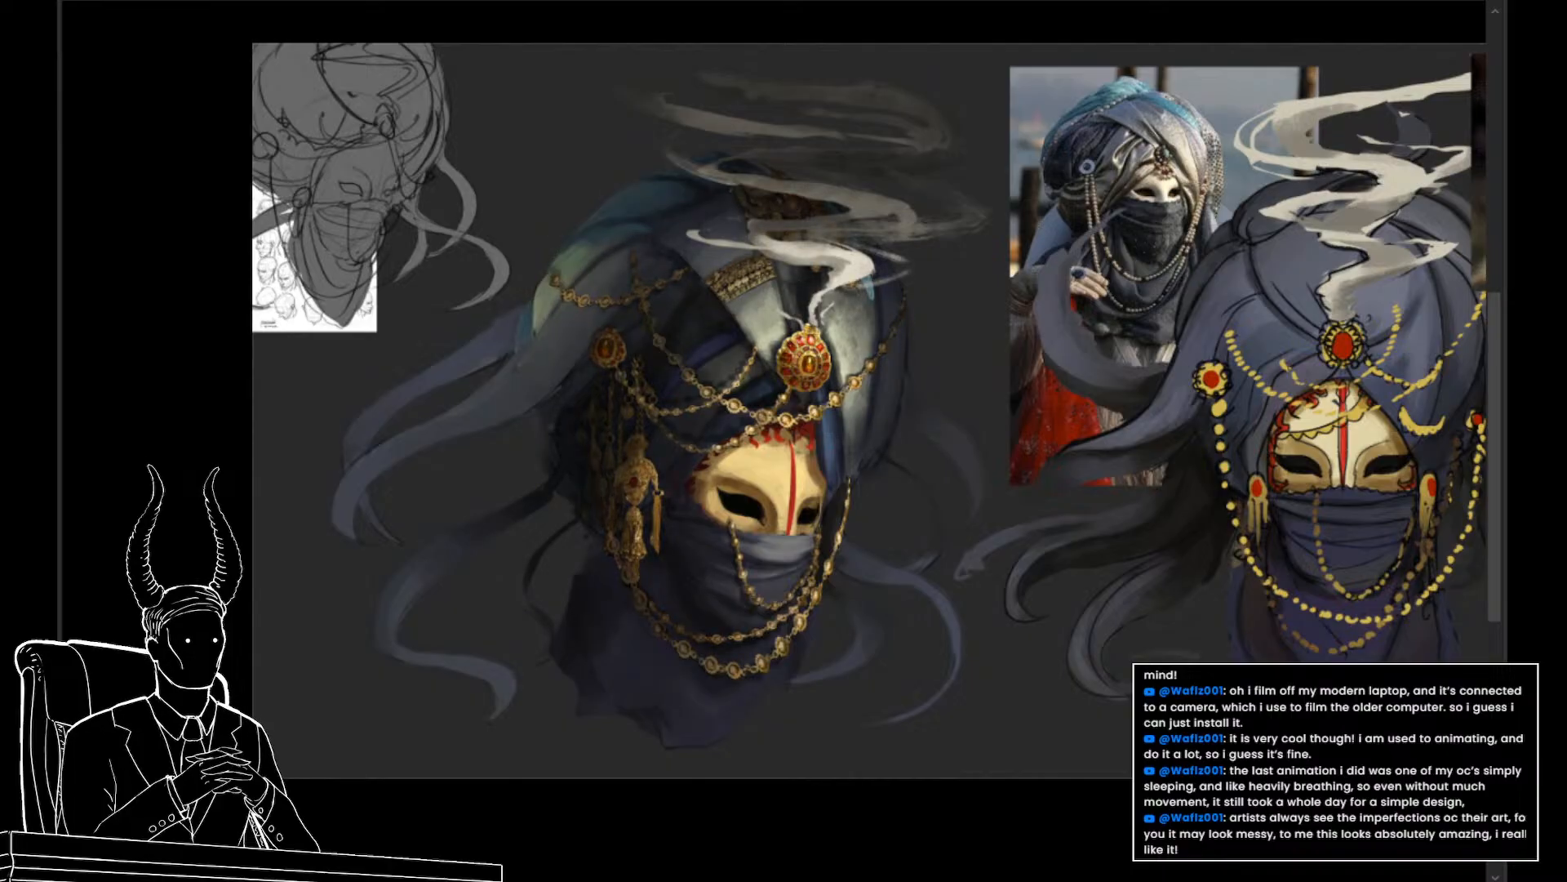
Darken the veil and the lower hanging chains with broad soft strokes, enlarging the round brush
key("[")
mouse_move(686, 560)
left_mouse_down()
mouse_move(746, 662)
mouse_move(780, 660)
left_mouse_up()
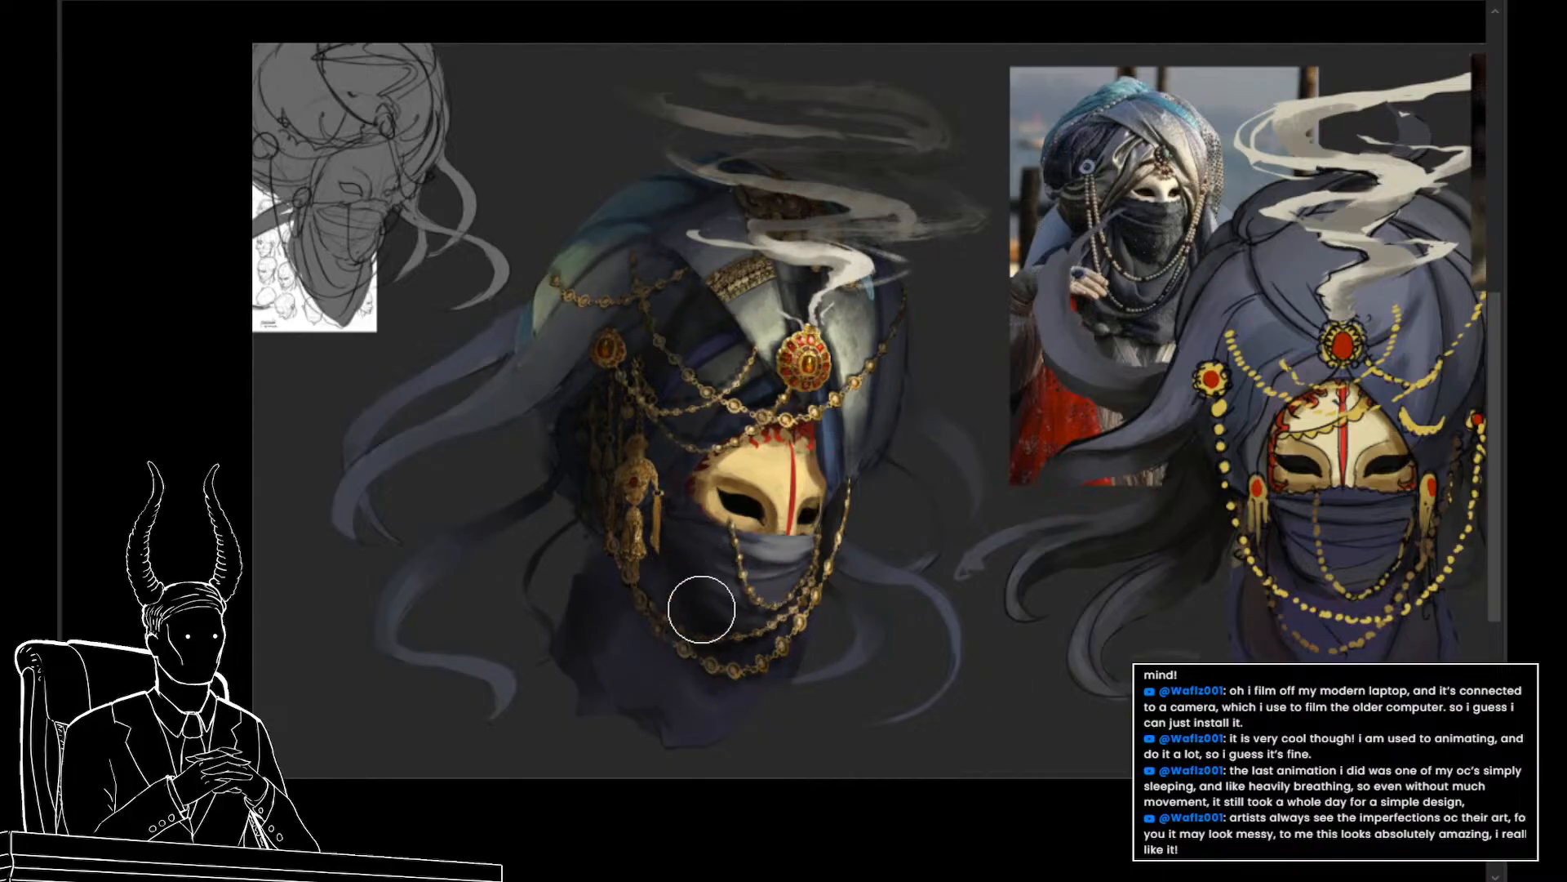
left_click_drag(684, 600, 742, 678)
key("]")
key("]")
key("]")
key("]")
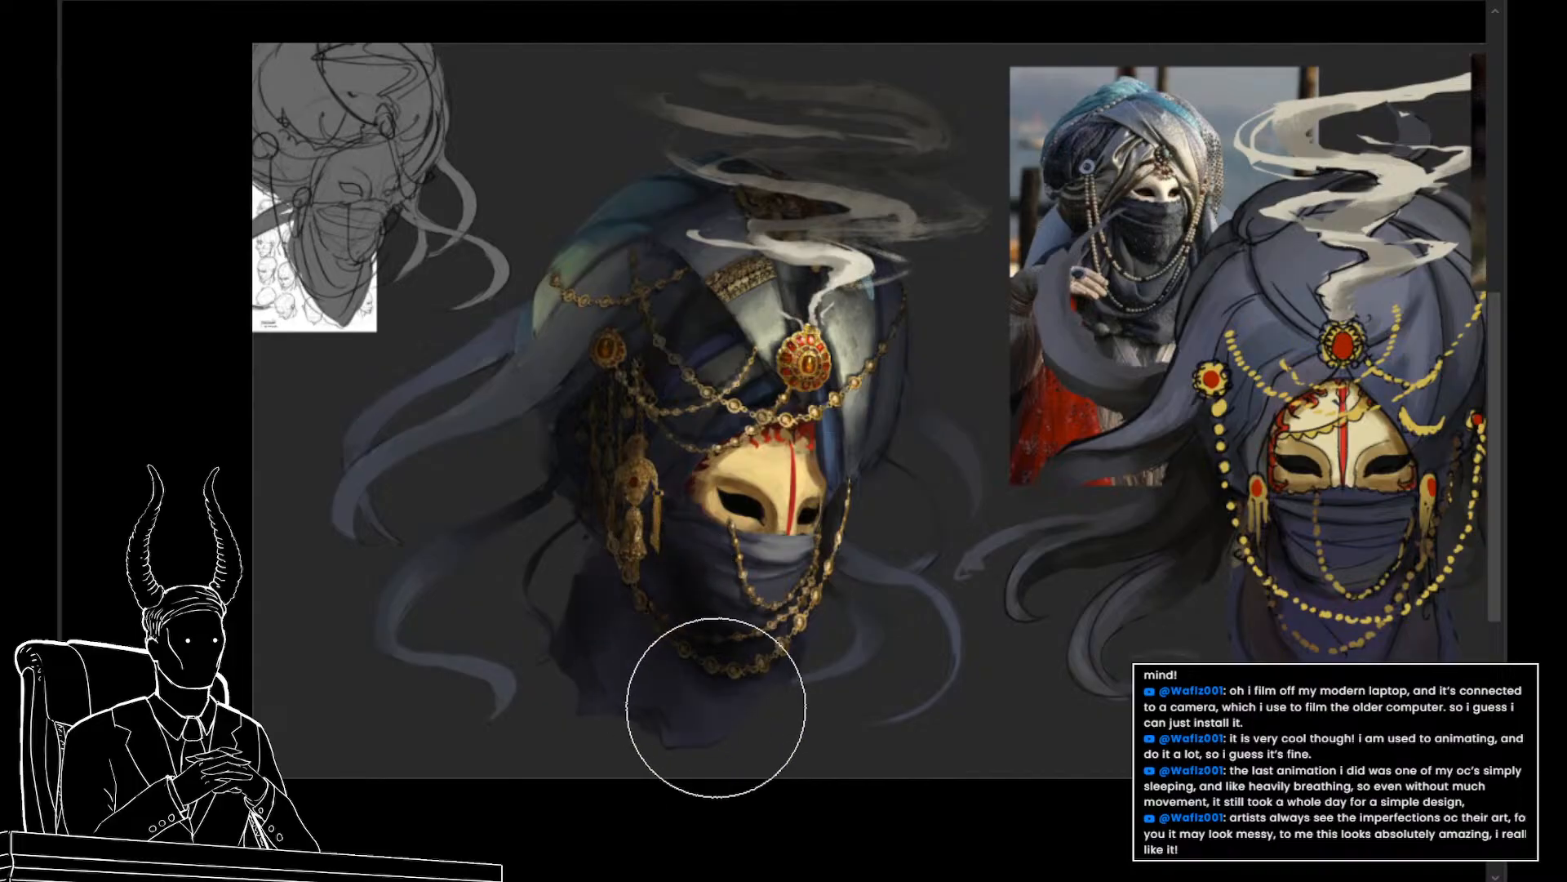
mouse_move(694, 760)
left_mouse_down()
mouse_move(710, 687)
mouse_move(649, 702)
left_mouse_up()
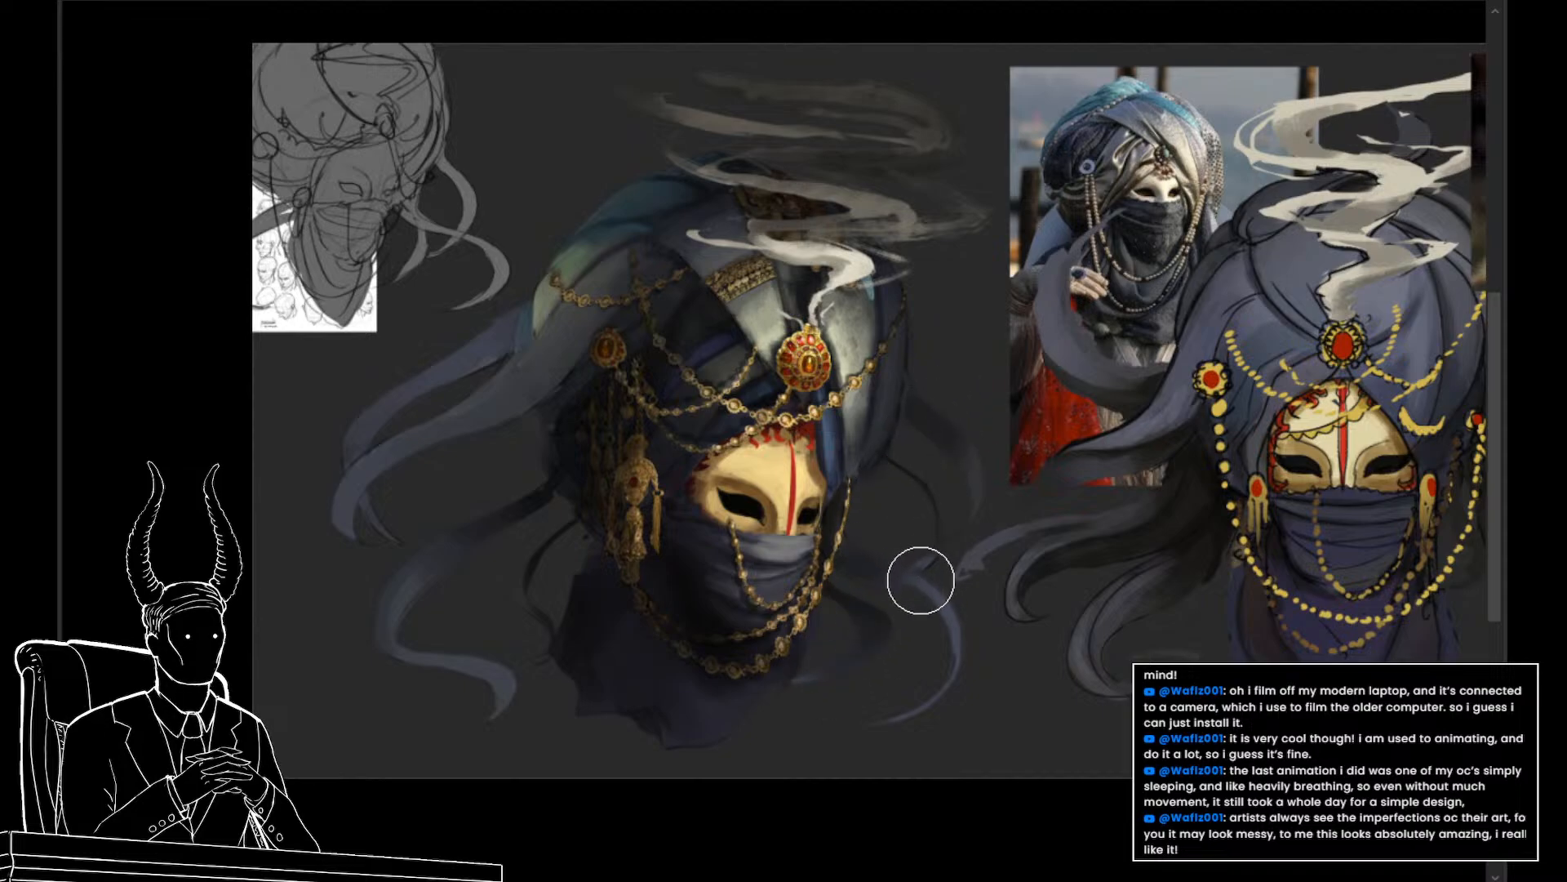
Try darkening the turban's upper side with an enlarged soft brush, and undo the stroke
key("bracketright")
key("bracketright")
key("bracketright")
key("bracketright")
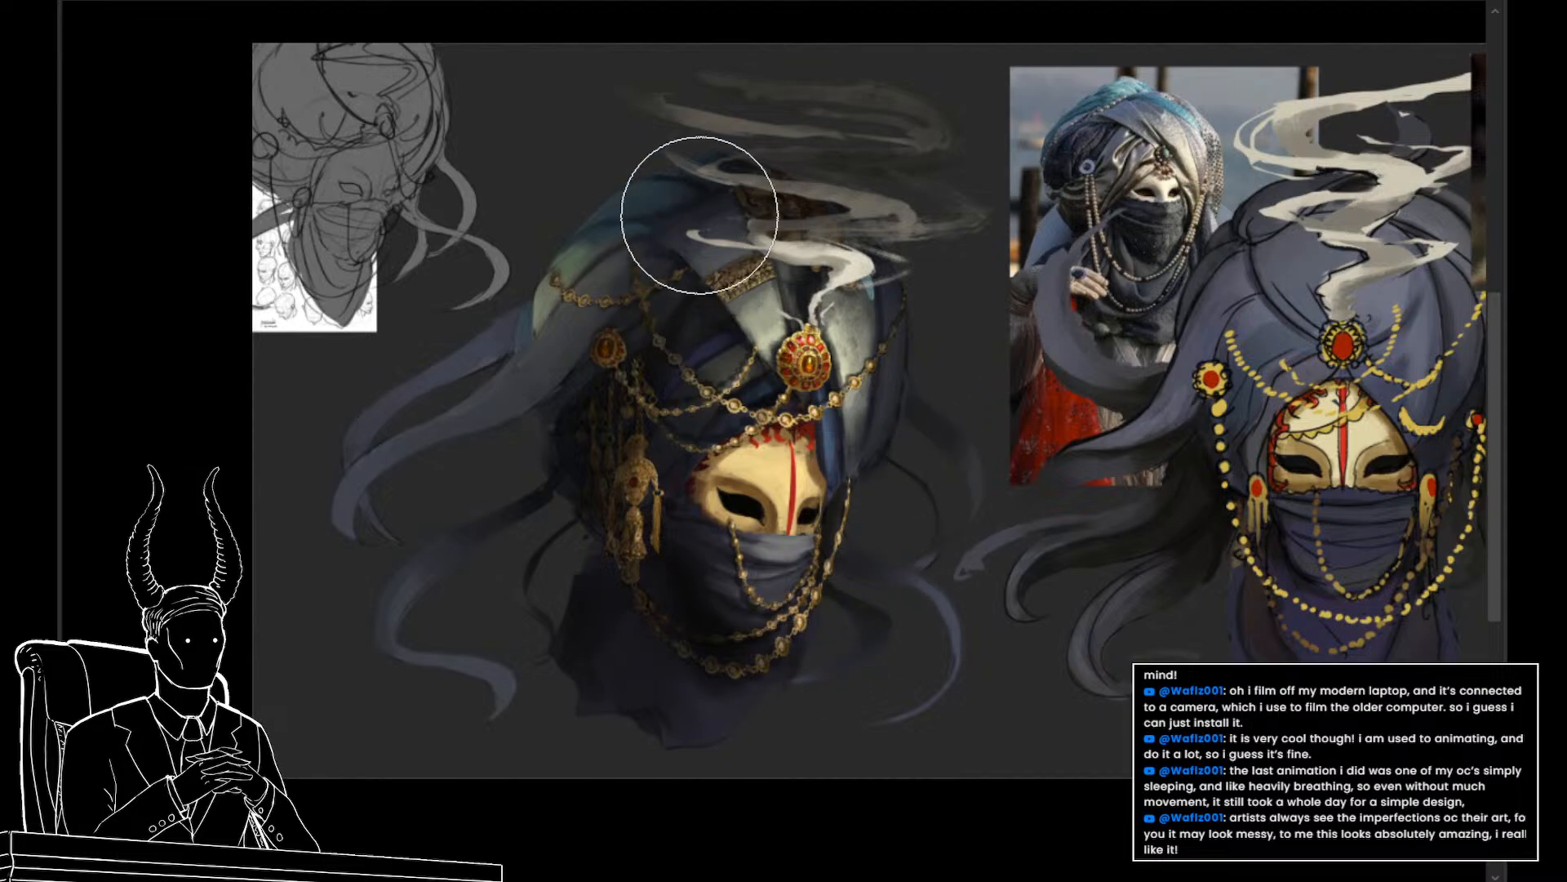
left_click_drag(614, 263, 674, 222)
key("ctrl+z")
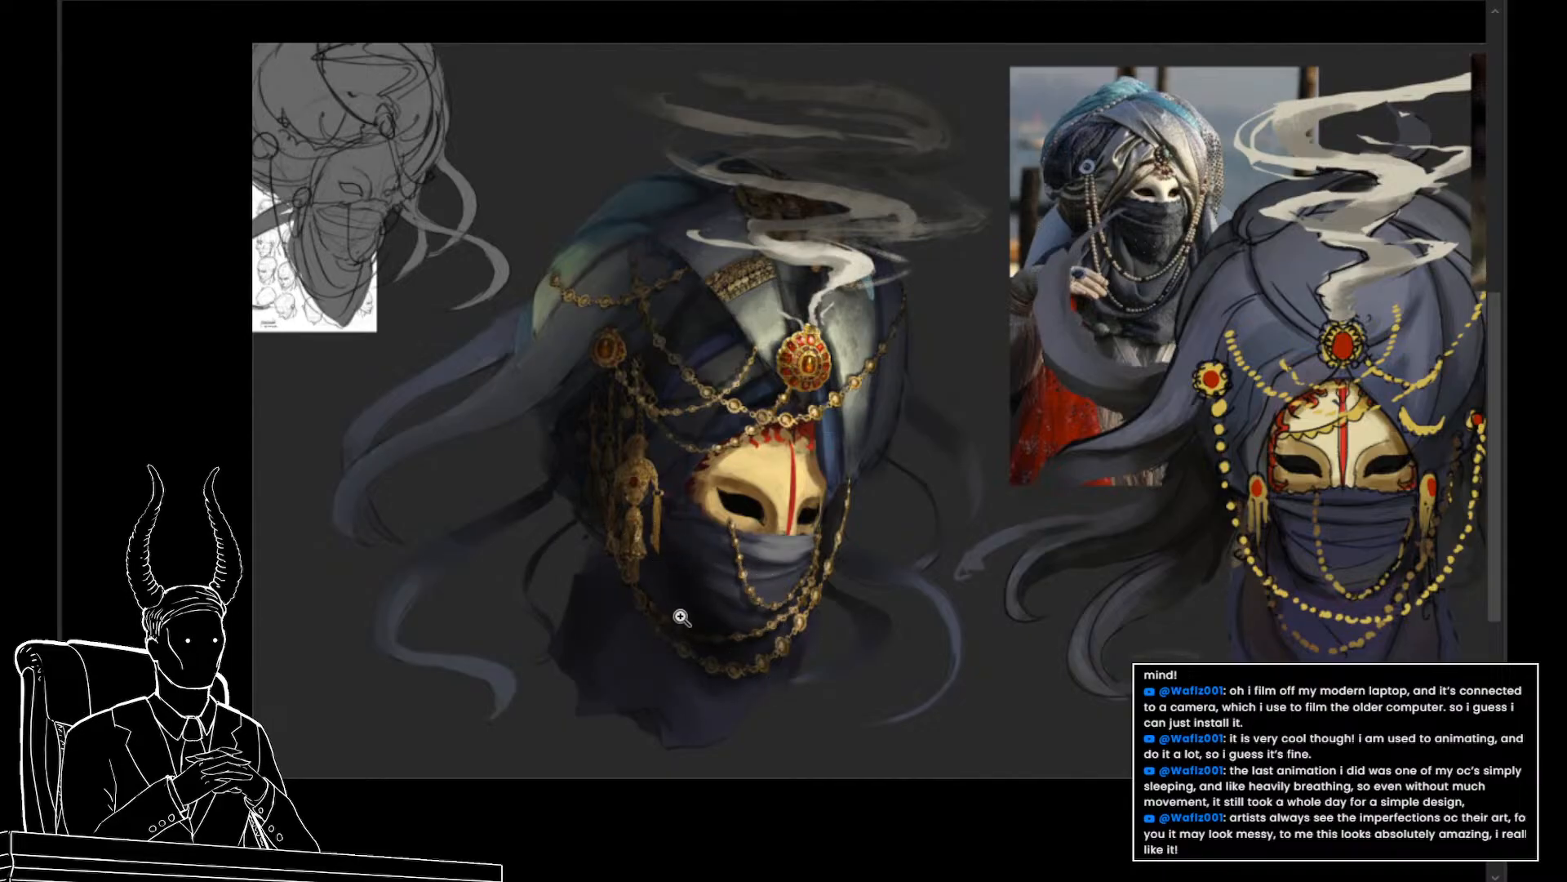
Examine the shading across the turban, veil, chains and flowing cloth strands at different magnifications
mouse_move(681, 618)
left_mouse_down()
mouse_move(571, 624)
mouse_move(665, 620)
left_mouse_up()
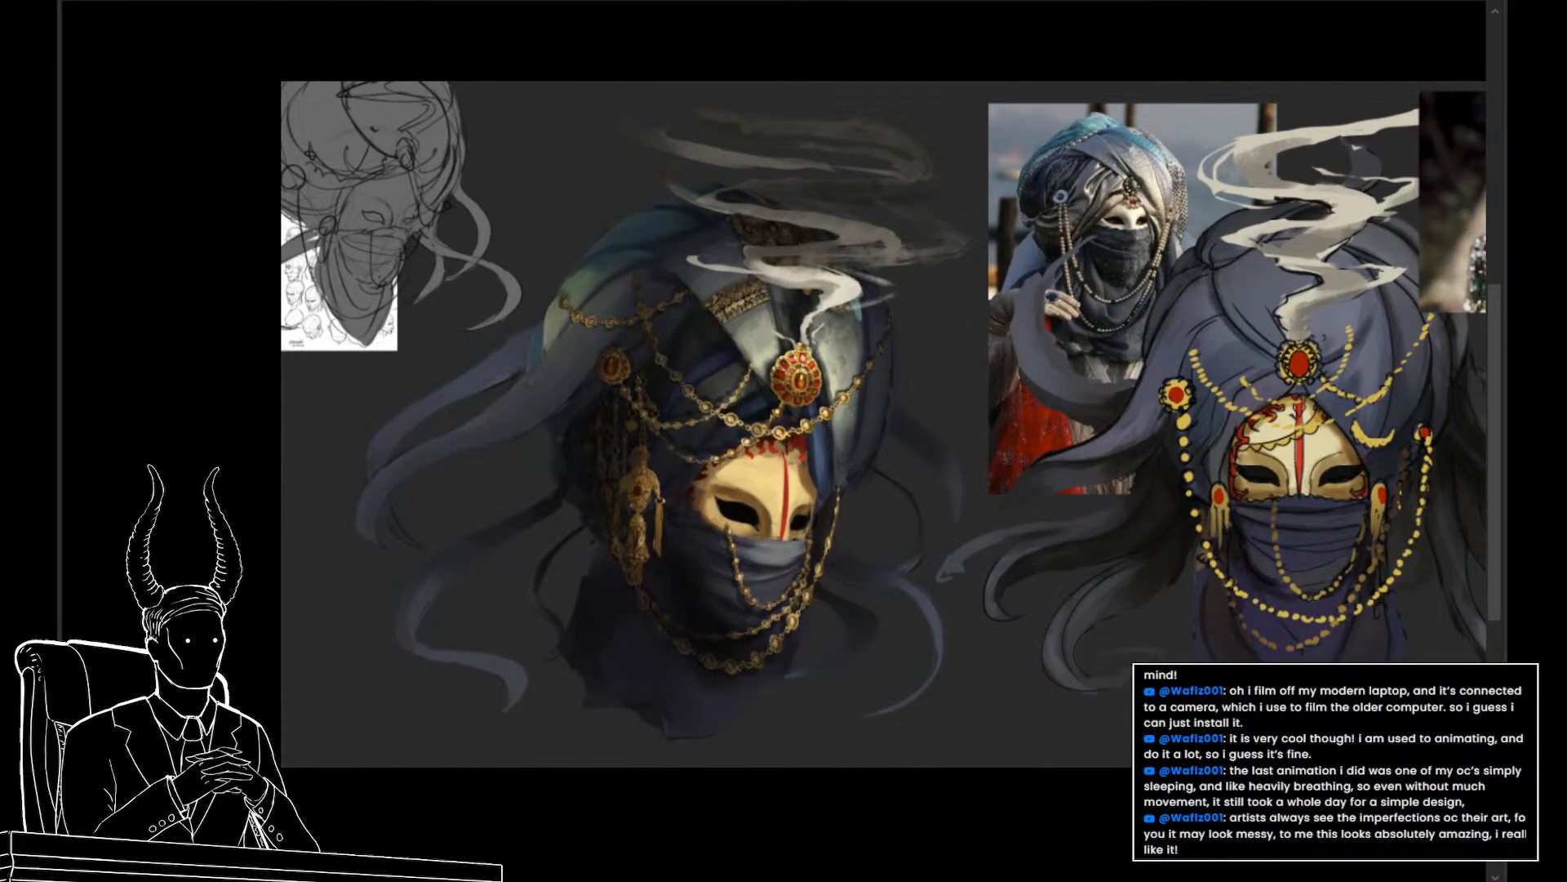
mouse_move(945, 605)
left_mouse_down()
mouse_move(997, 623)
mouse_move(972, 607)
left_mouse_up()
left_click_drag(905, 508, 952, 528)
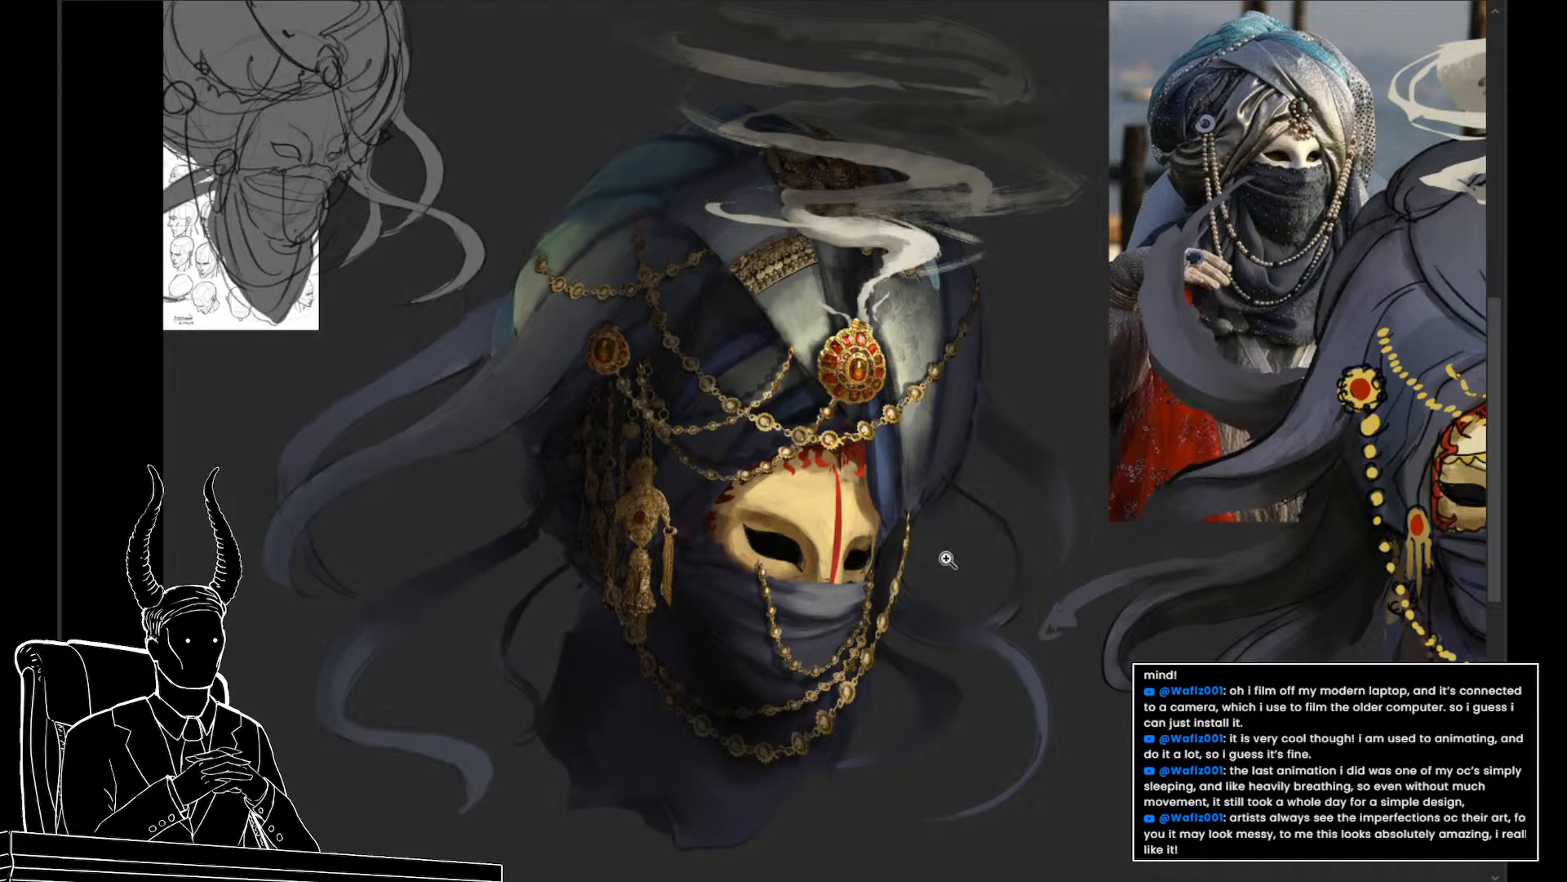
left_click_drag(952, 565, 977, 606)
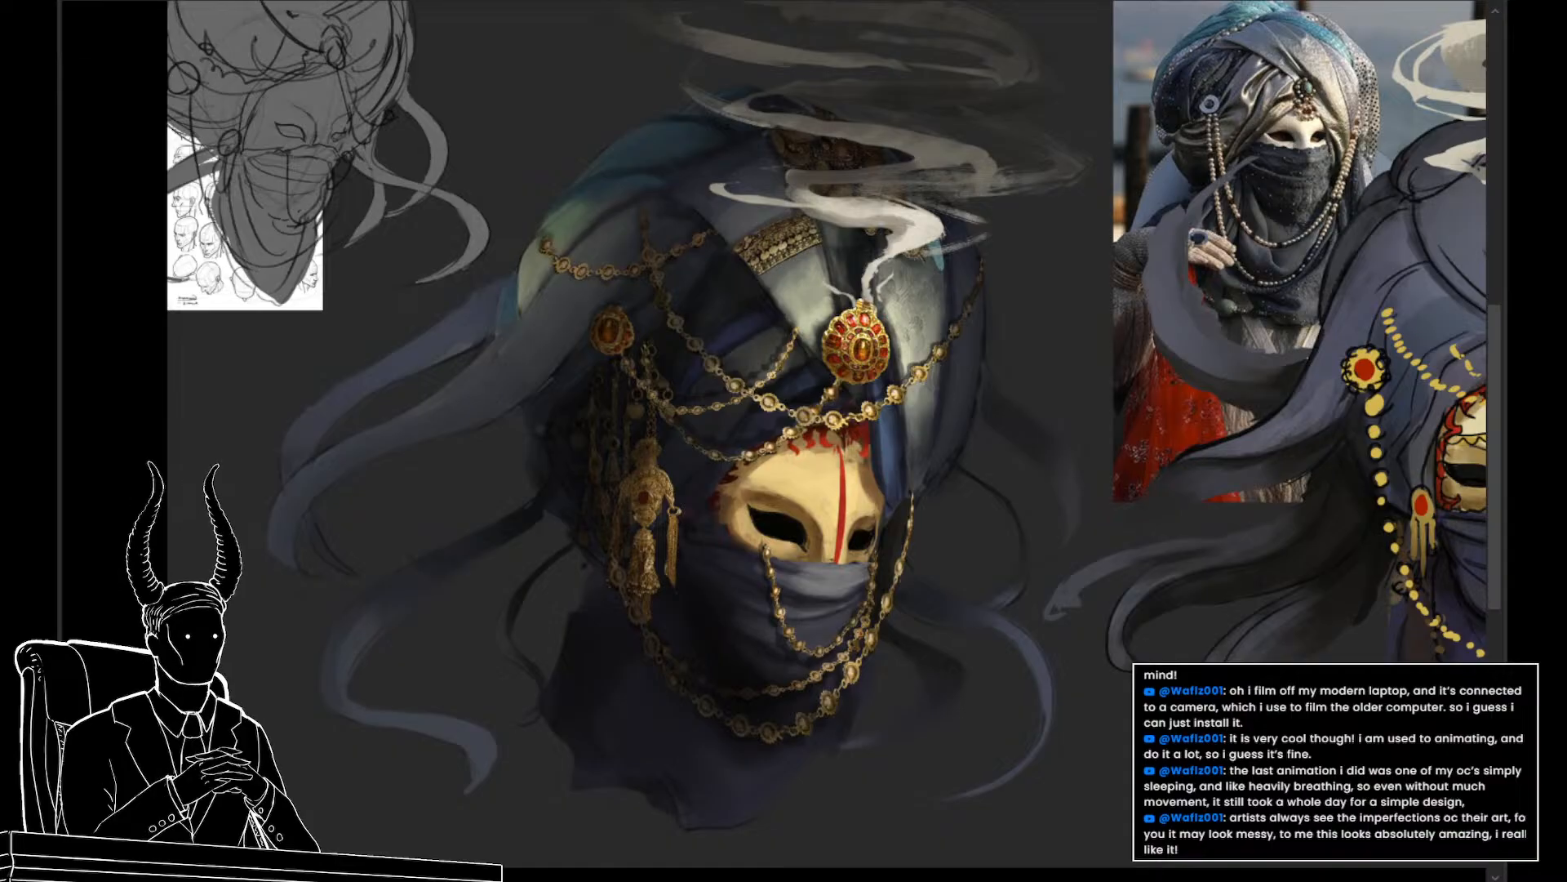
left_click_drag(310, 490, 507, 310)
left_click_drag(294, 458, 490, 294)
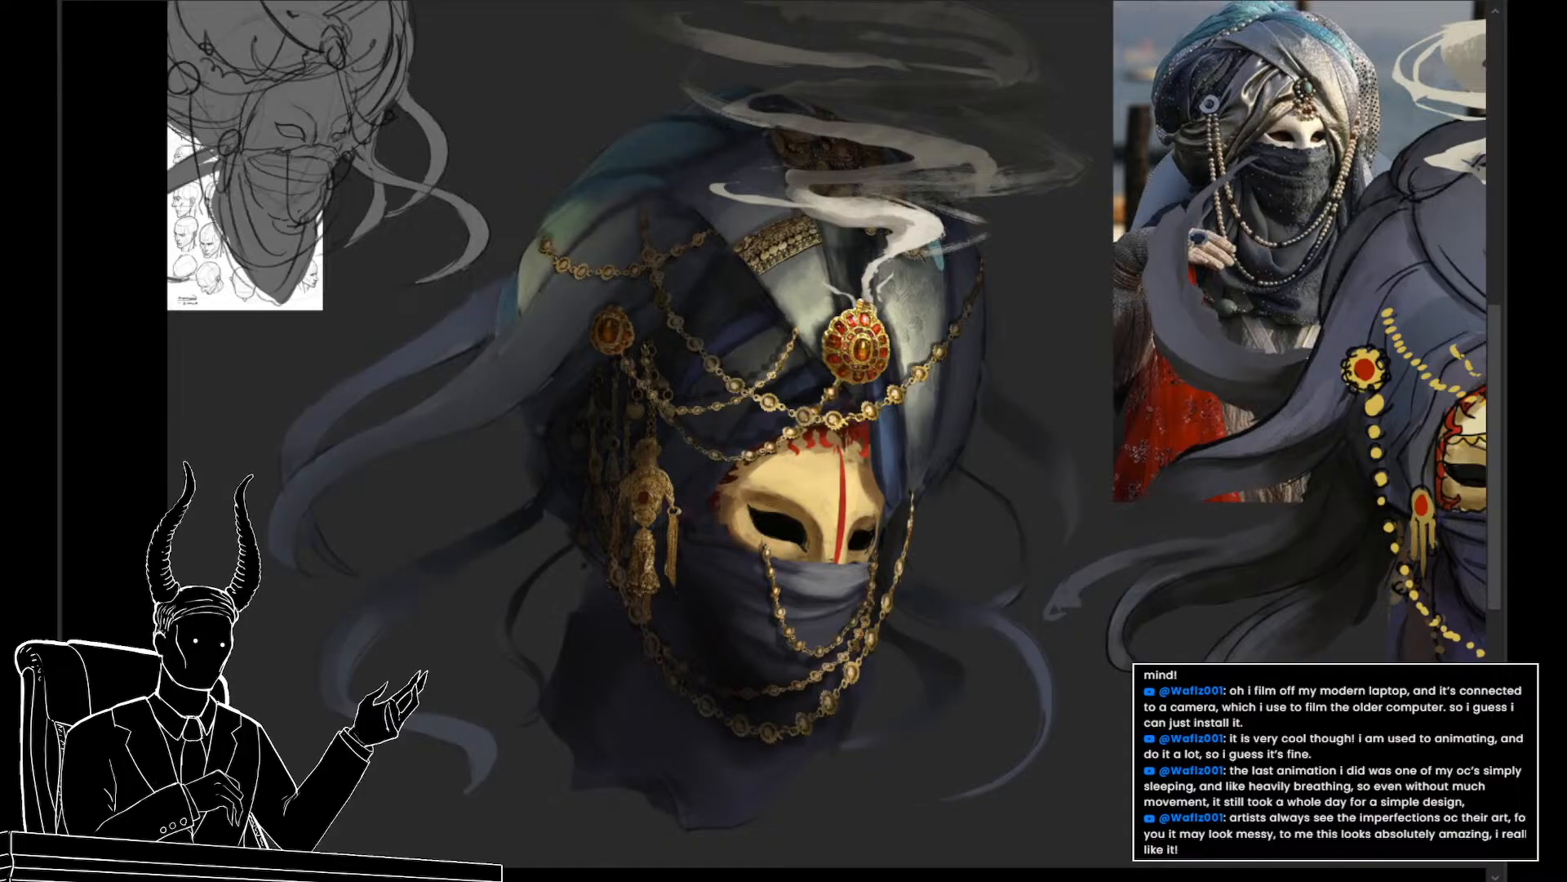
left_click_drag(294, 457, 498, 286)
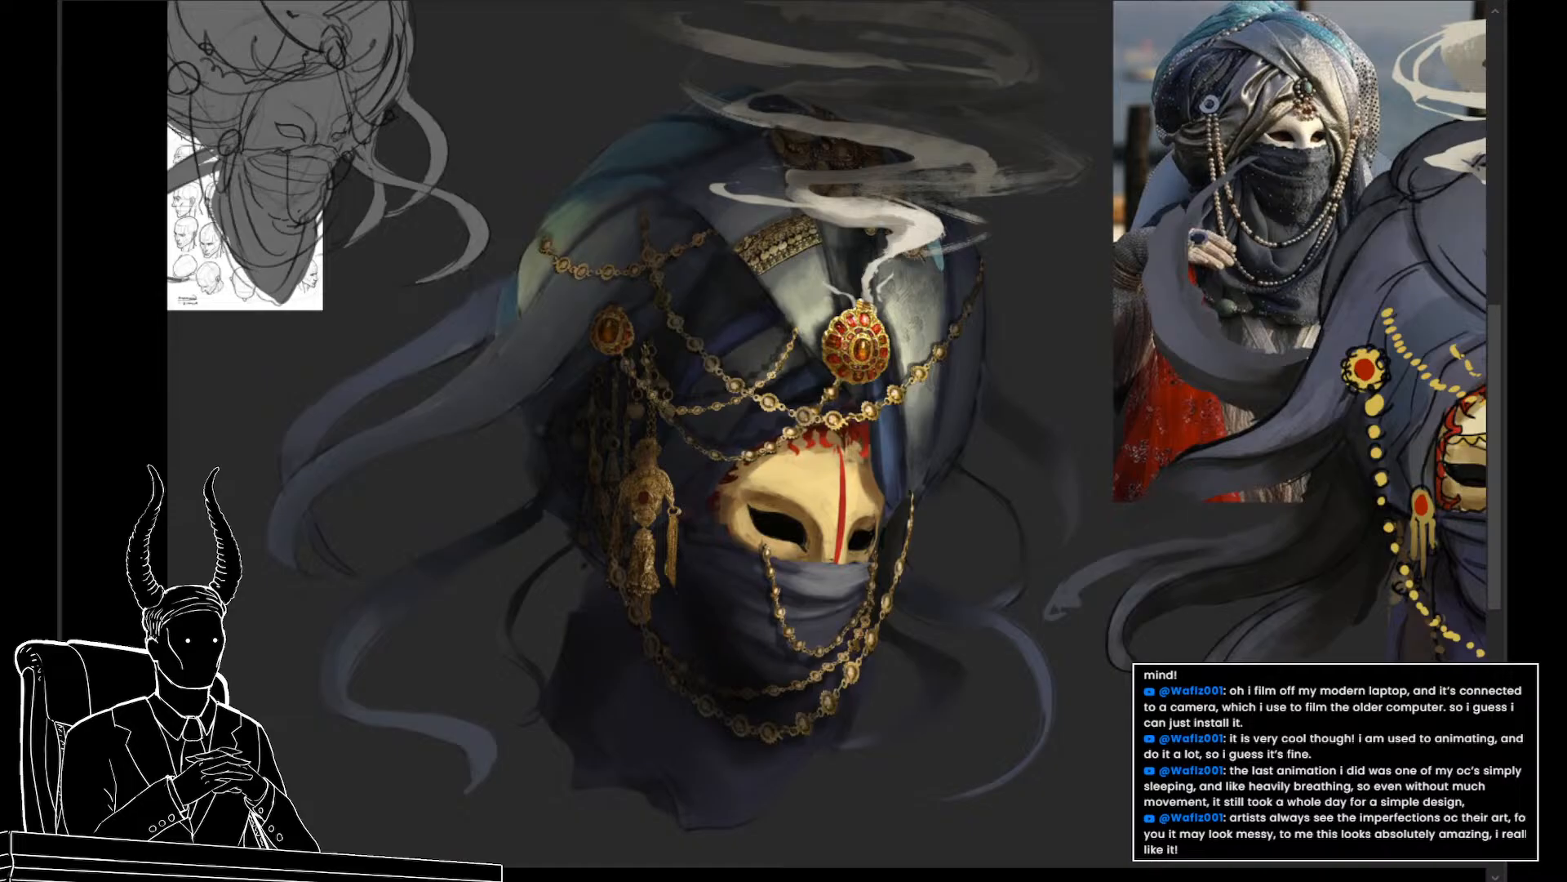
left_click_drag(431, 550, 550, 448)
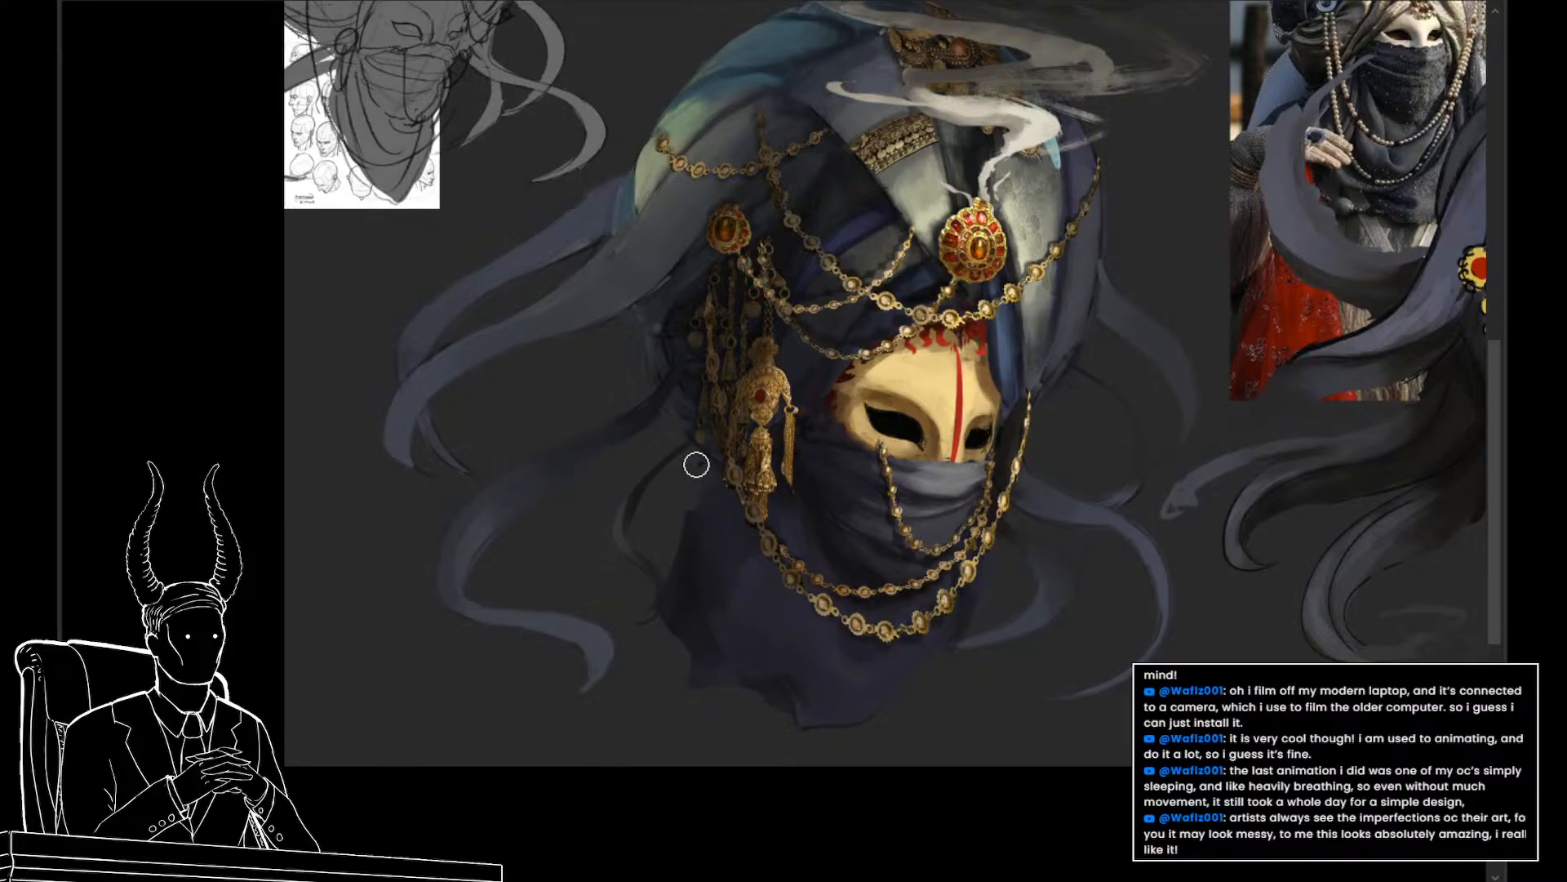
Examine the red-hooded mask painting as a comparison and return to the turbaned mask
left_click_drag(584, 499, 566, 572)
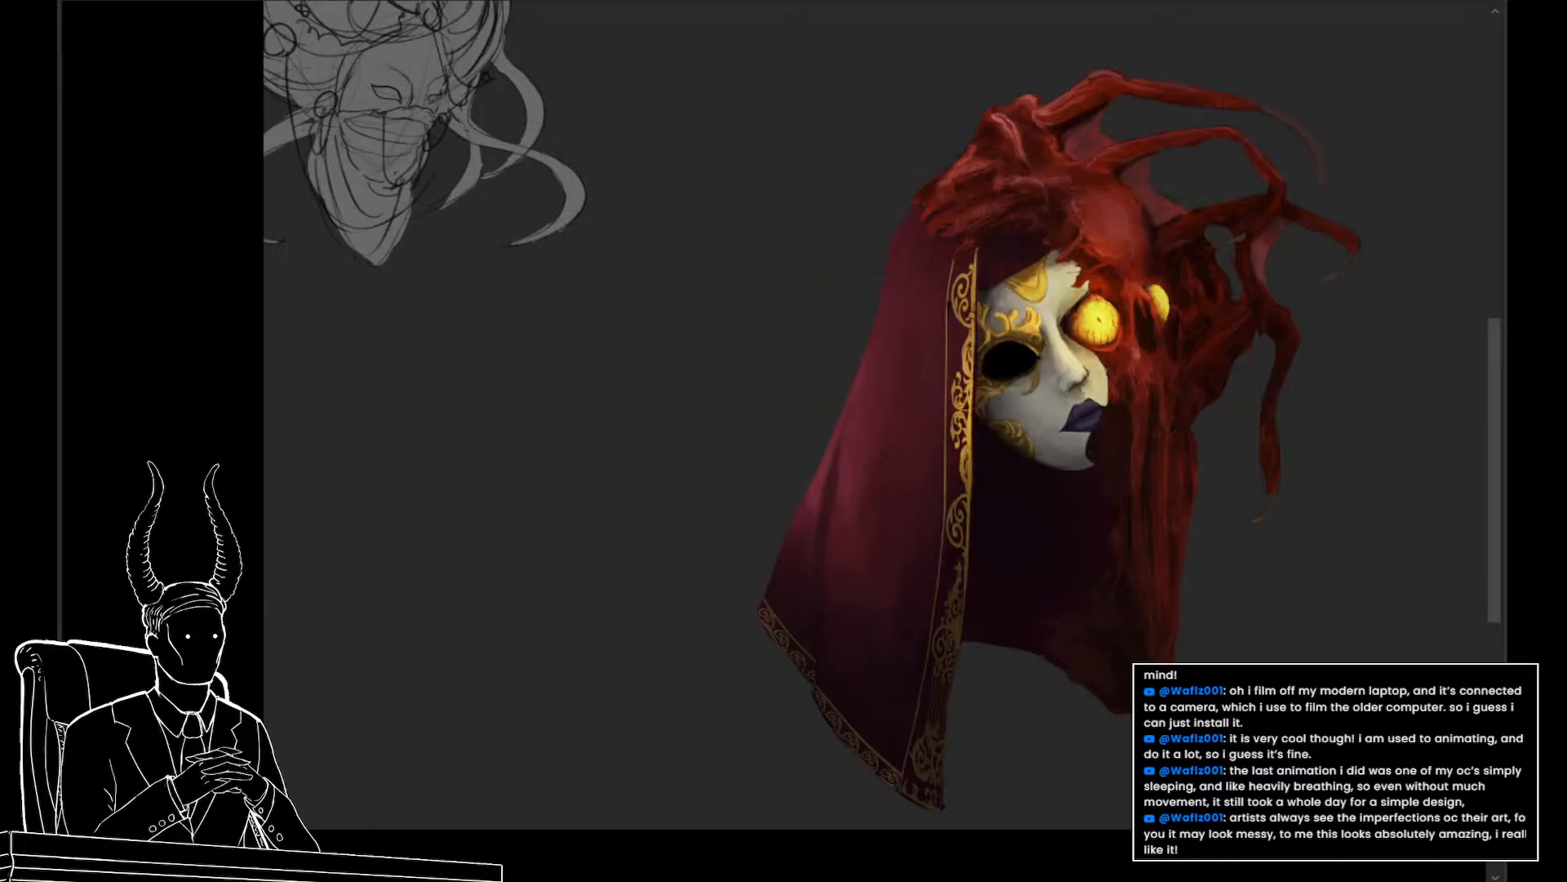
left_click(1307, 640)
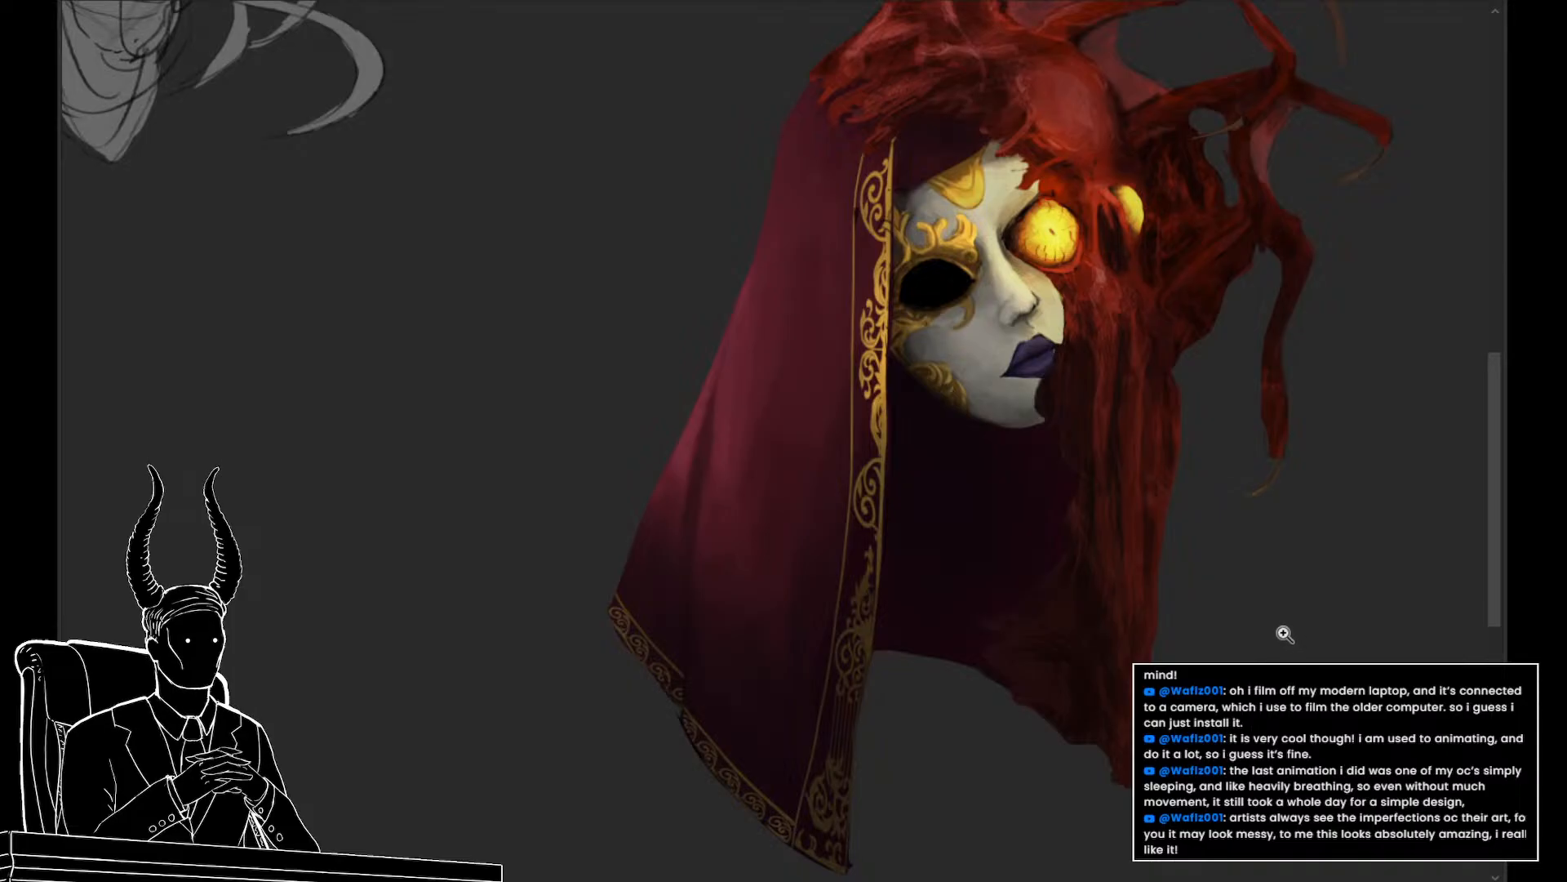
scroll(1290, 639, "down", 3)
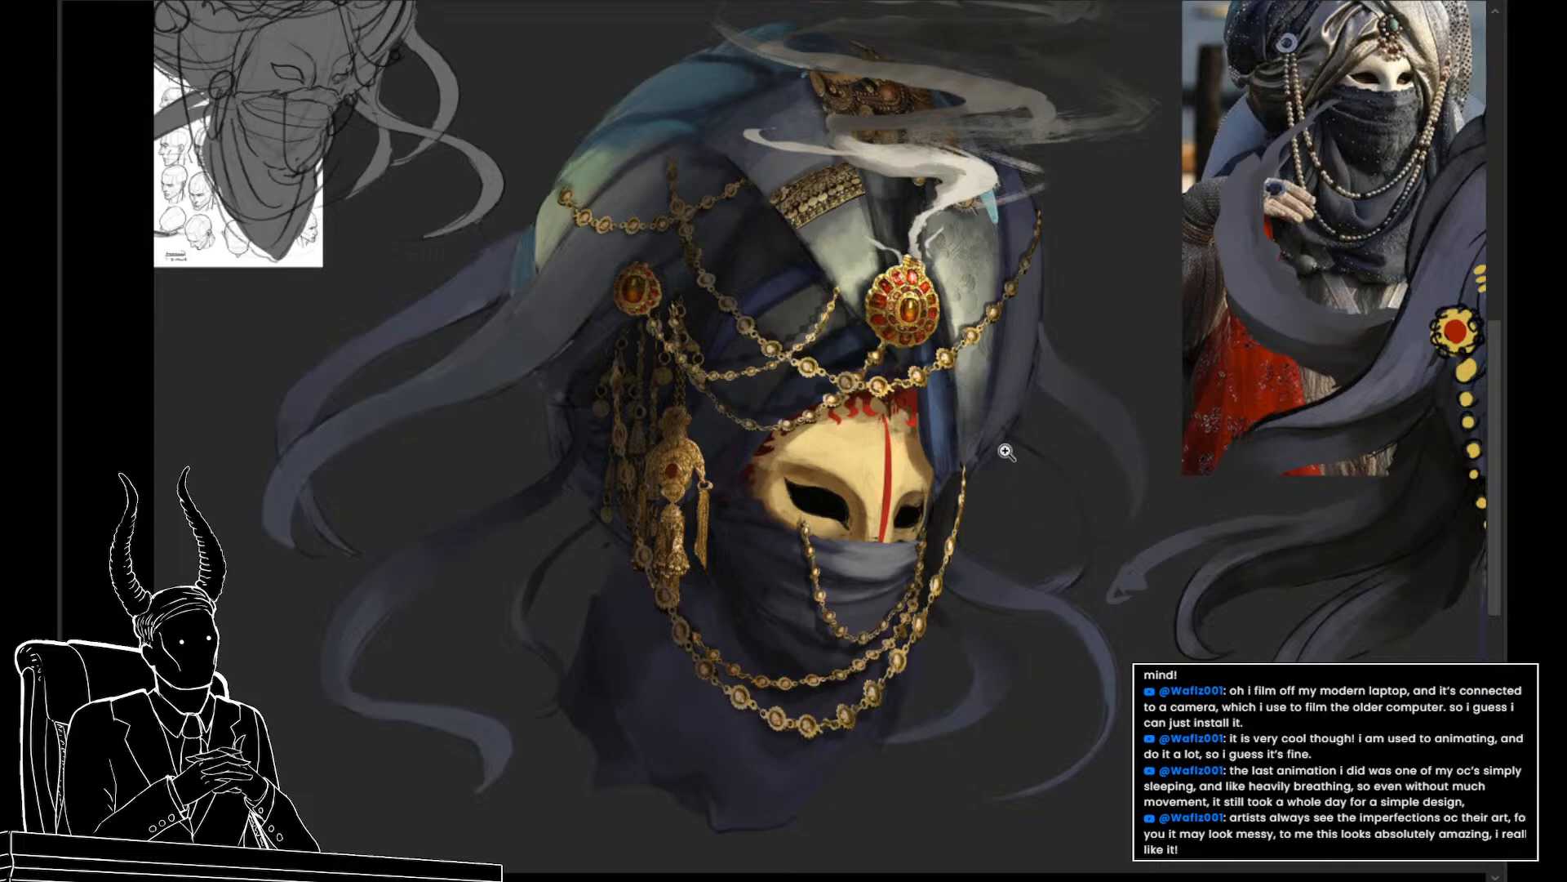
mouse_move(1006, 452)
left_mouse_down()
mouse_move(987, 452)
mouse_move(1032, 465)
left_mouse_up()
left_click_drag(1061, 481, 1008, 514)
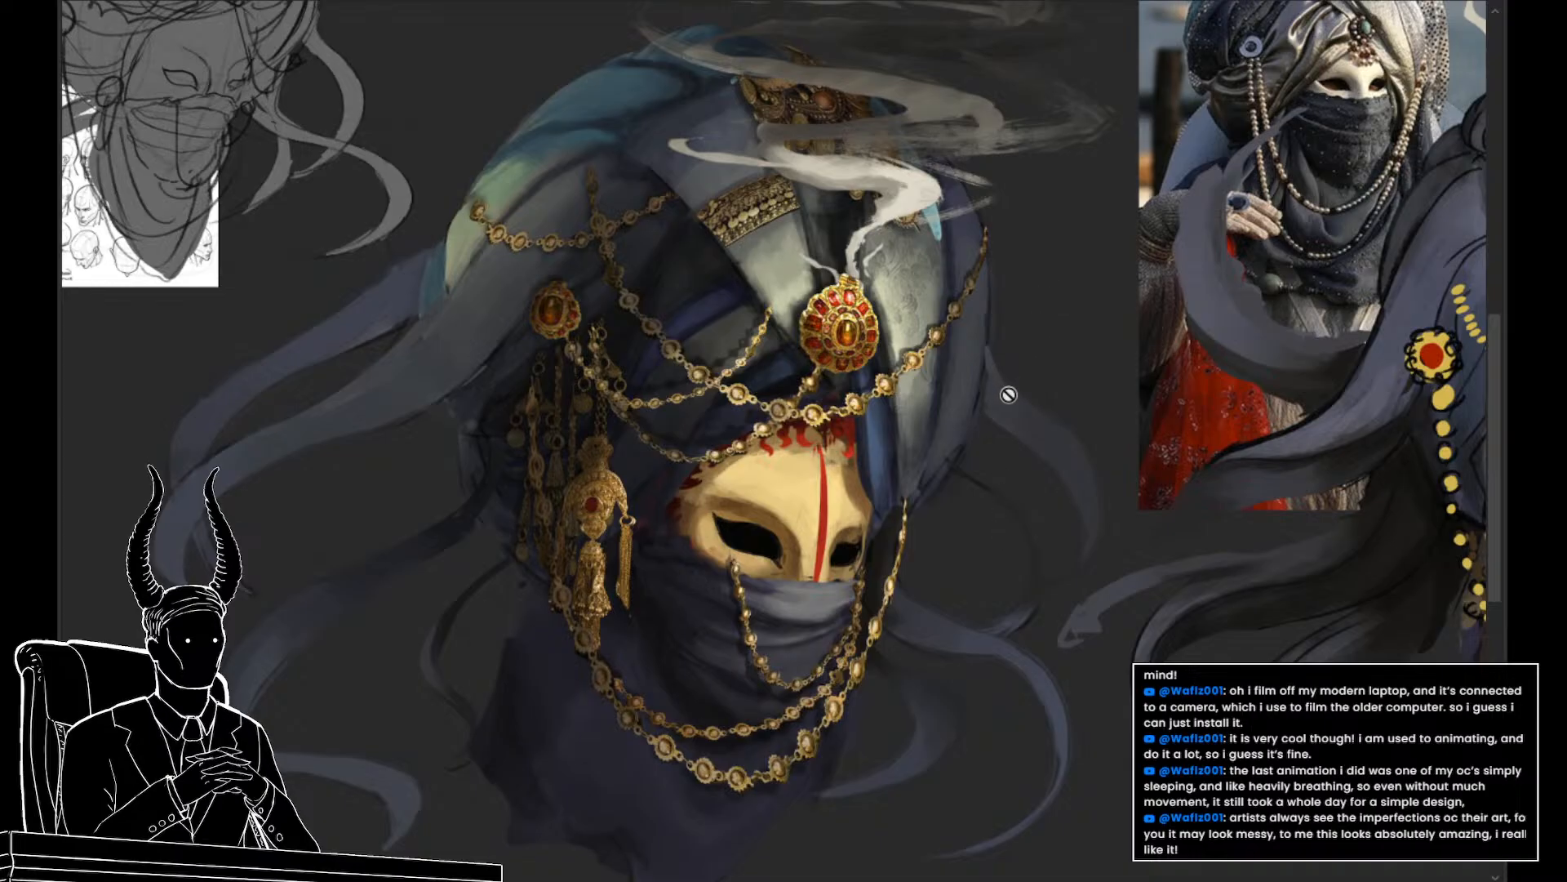
left_click_drag(1012, 401, 952, 397)
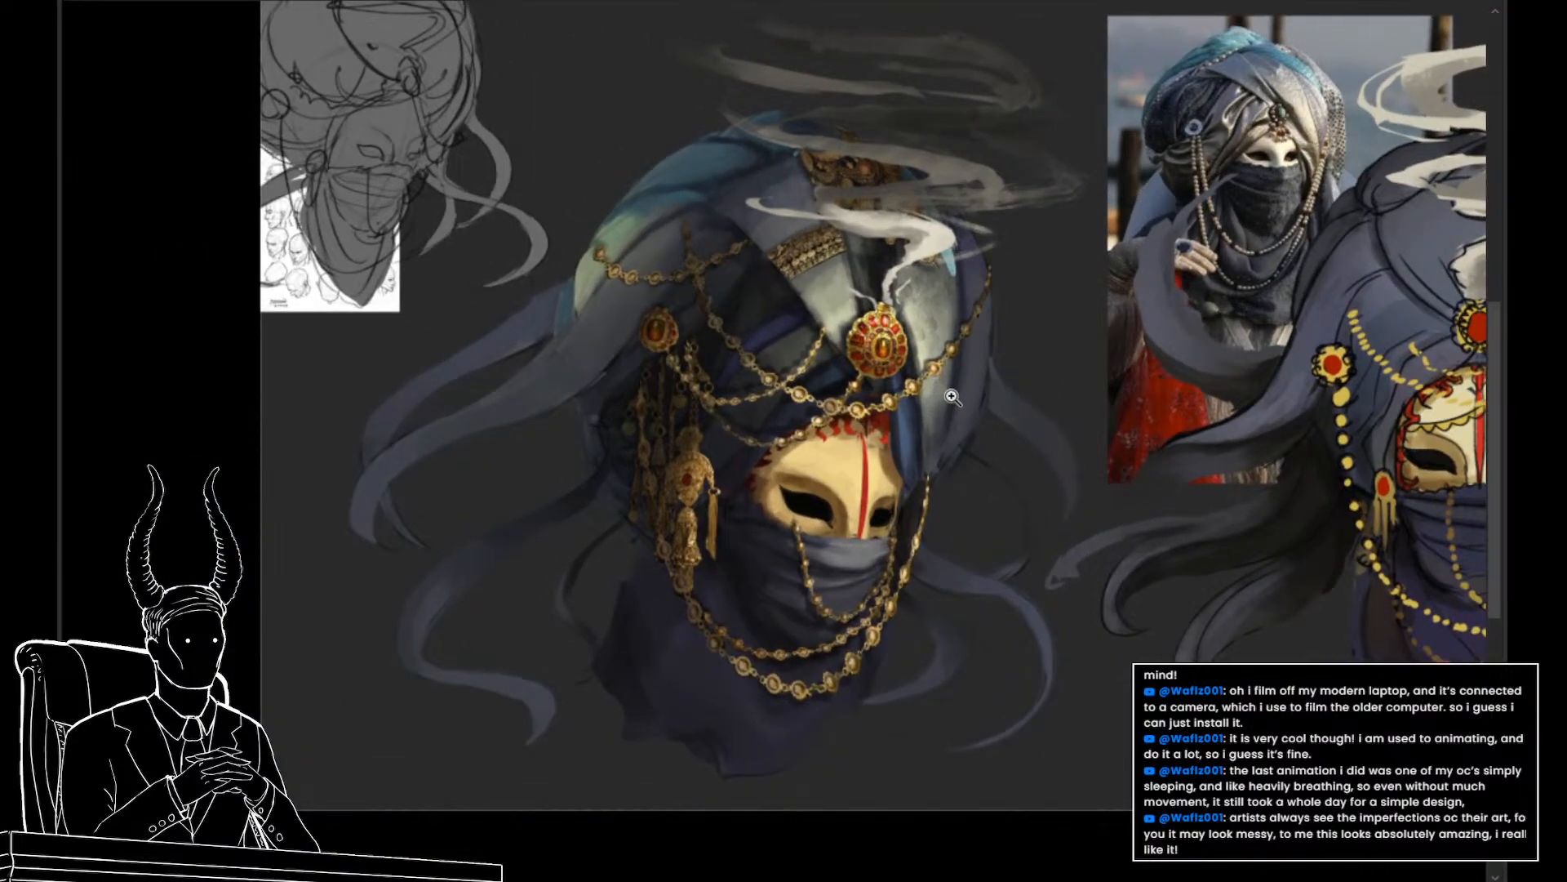
Try removing the smoke above the turban and moving the colour sketch closer, undoing both changes
left_click(932, 247, "ctrl")
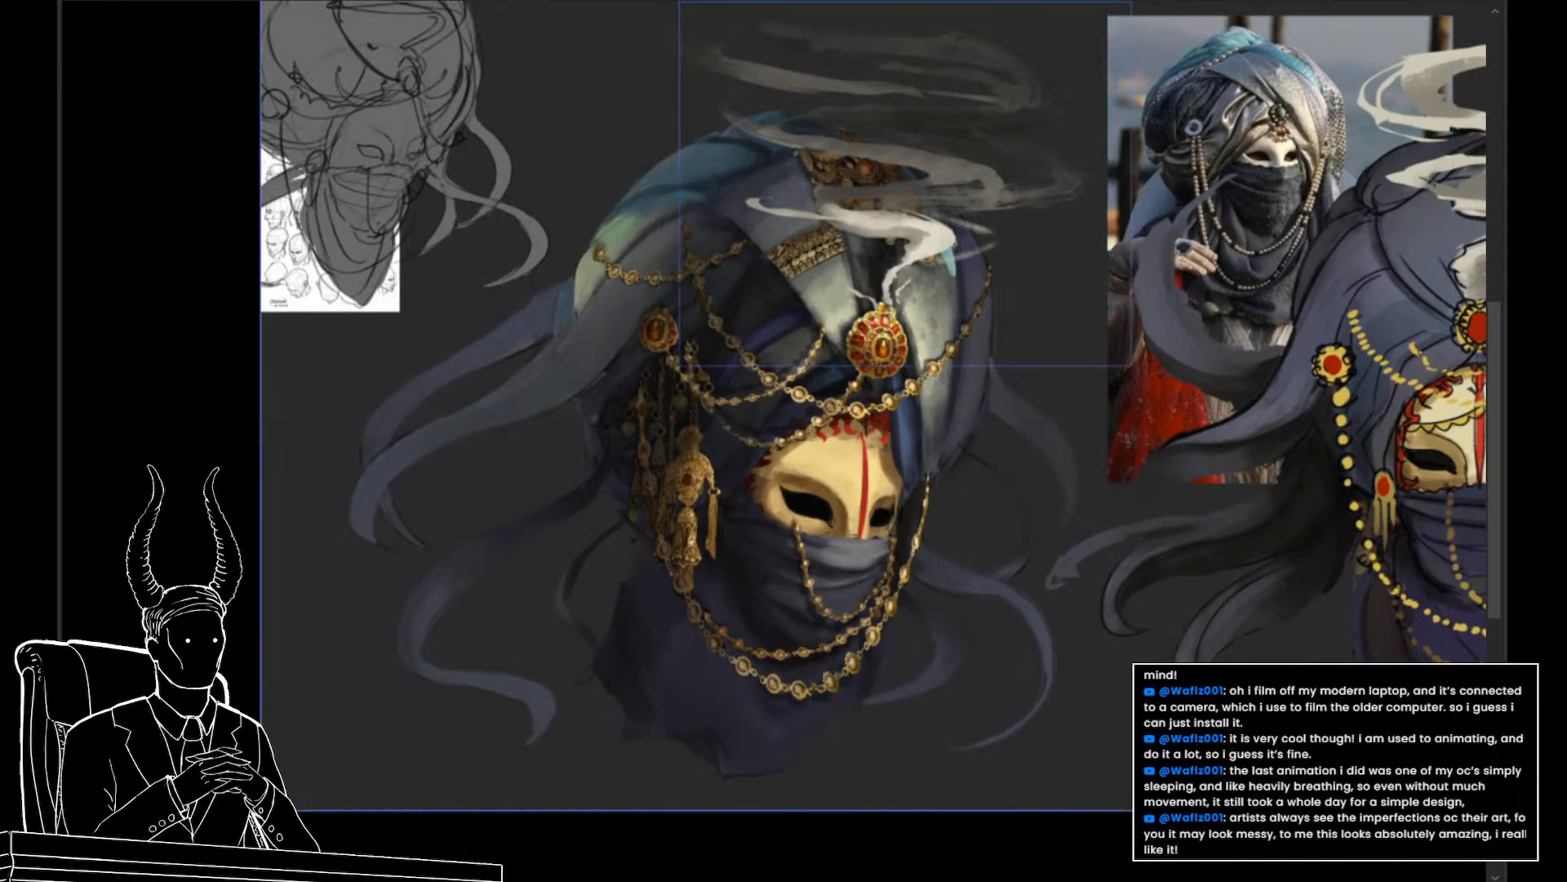
key("Delete")
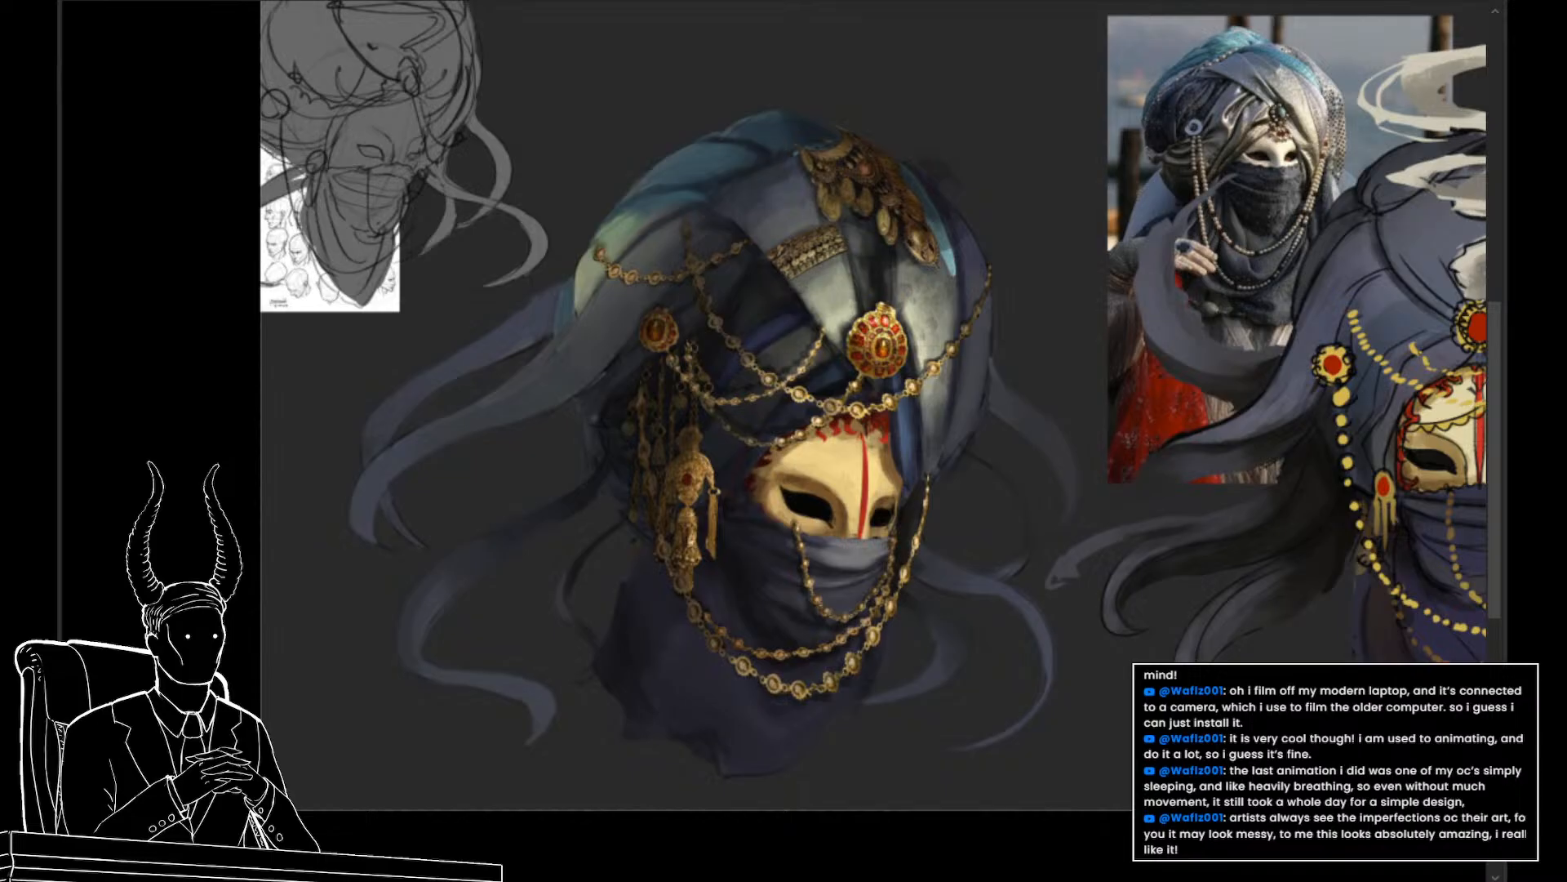
key("ctrl+z")
left_click_drag(1188, 573, 1095, 537)
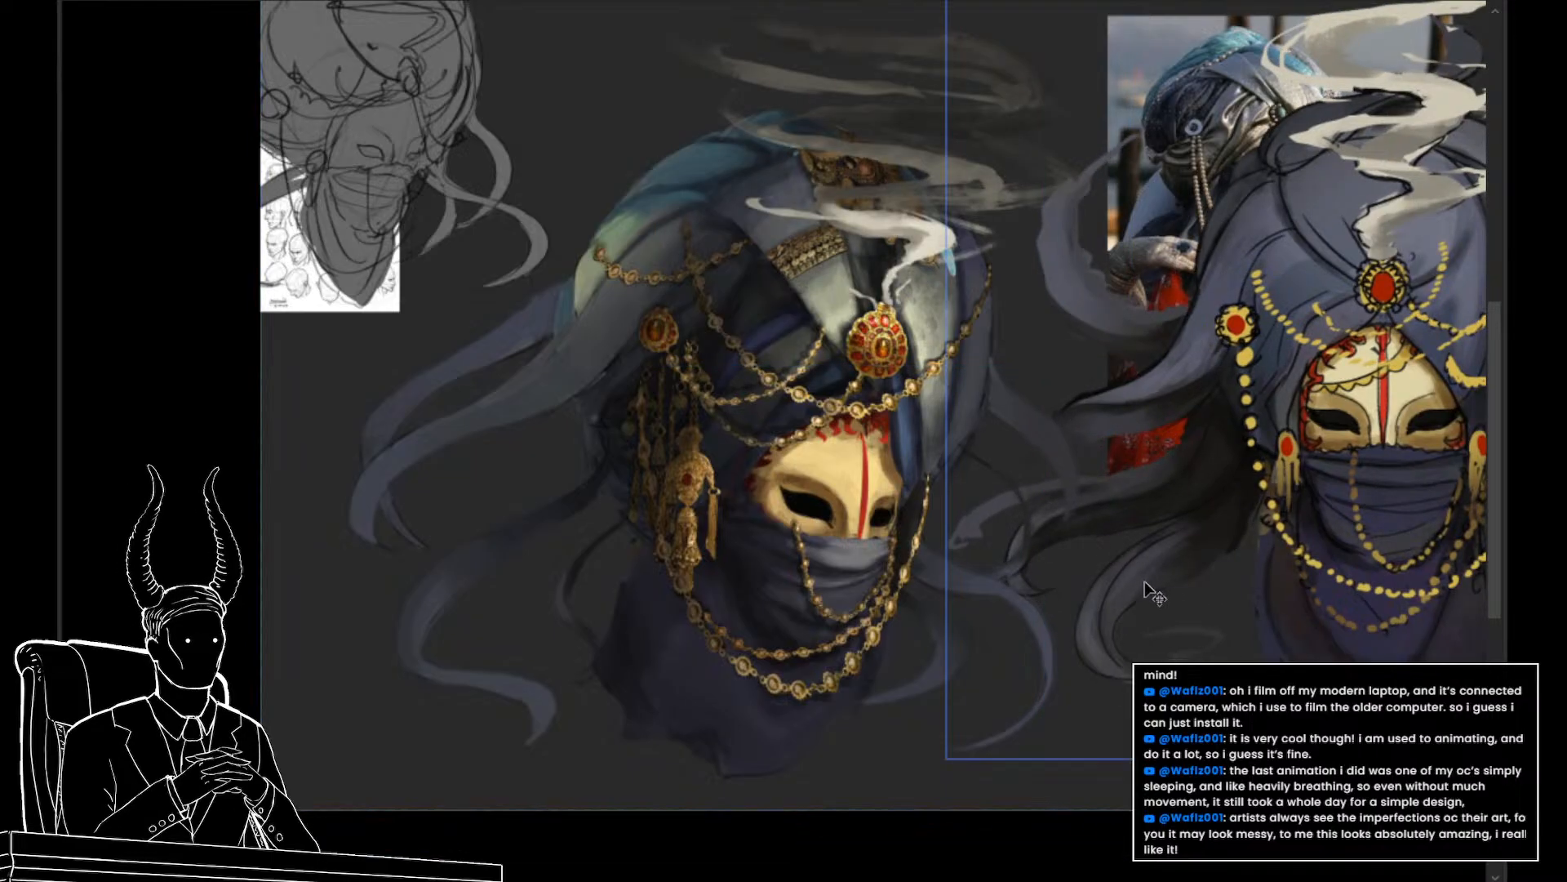
key("ctrl+z")
left_click_drag(1152, 596, 1046, 682)
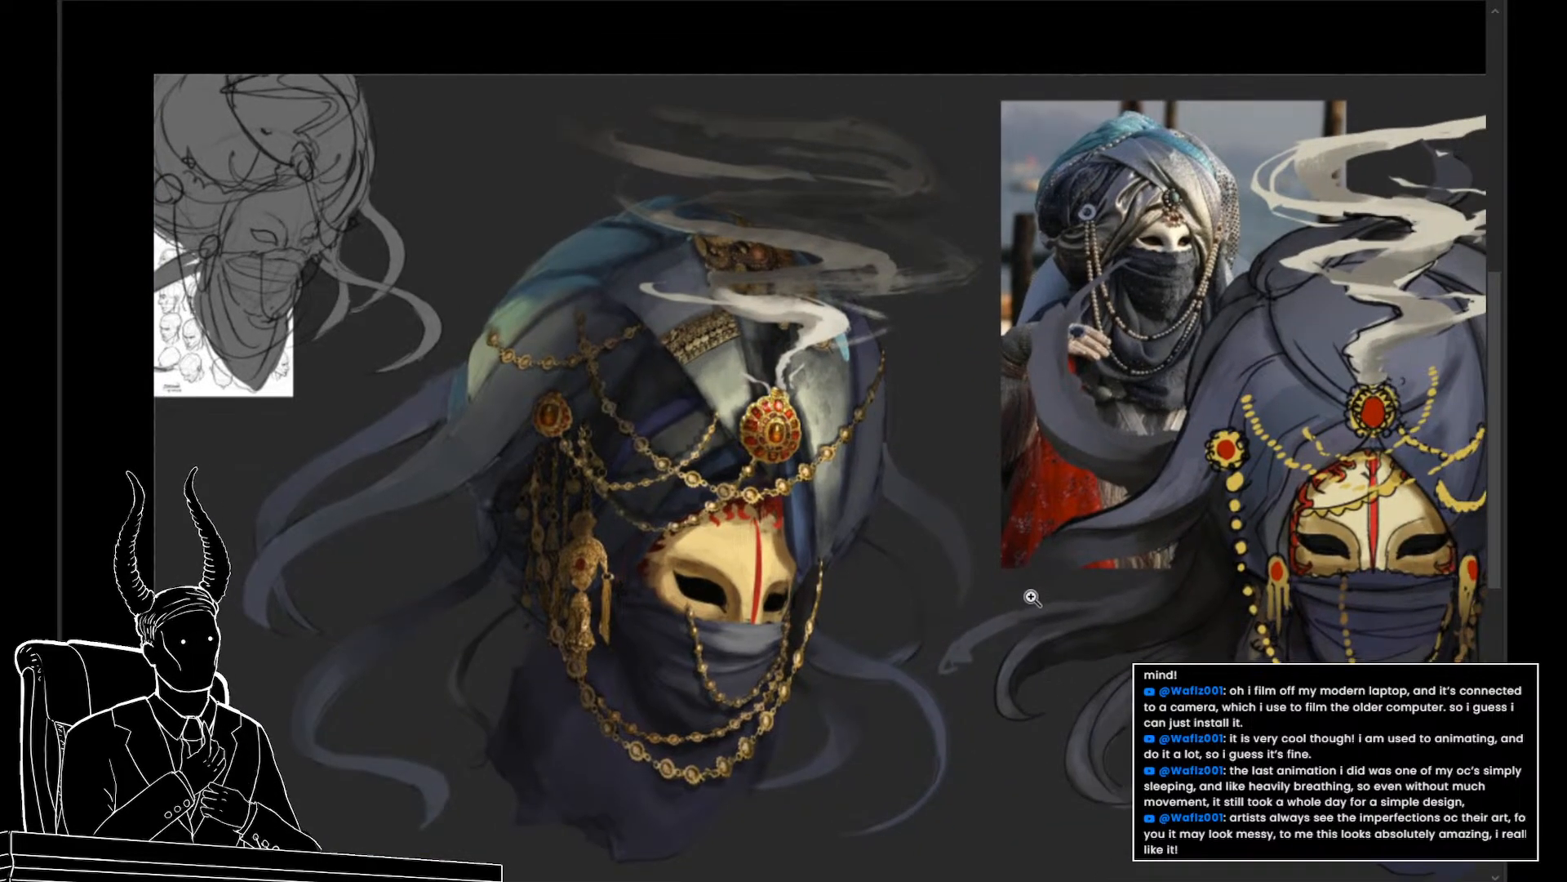
left_click_drag(1031, 597, 949, 542)
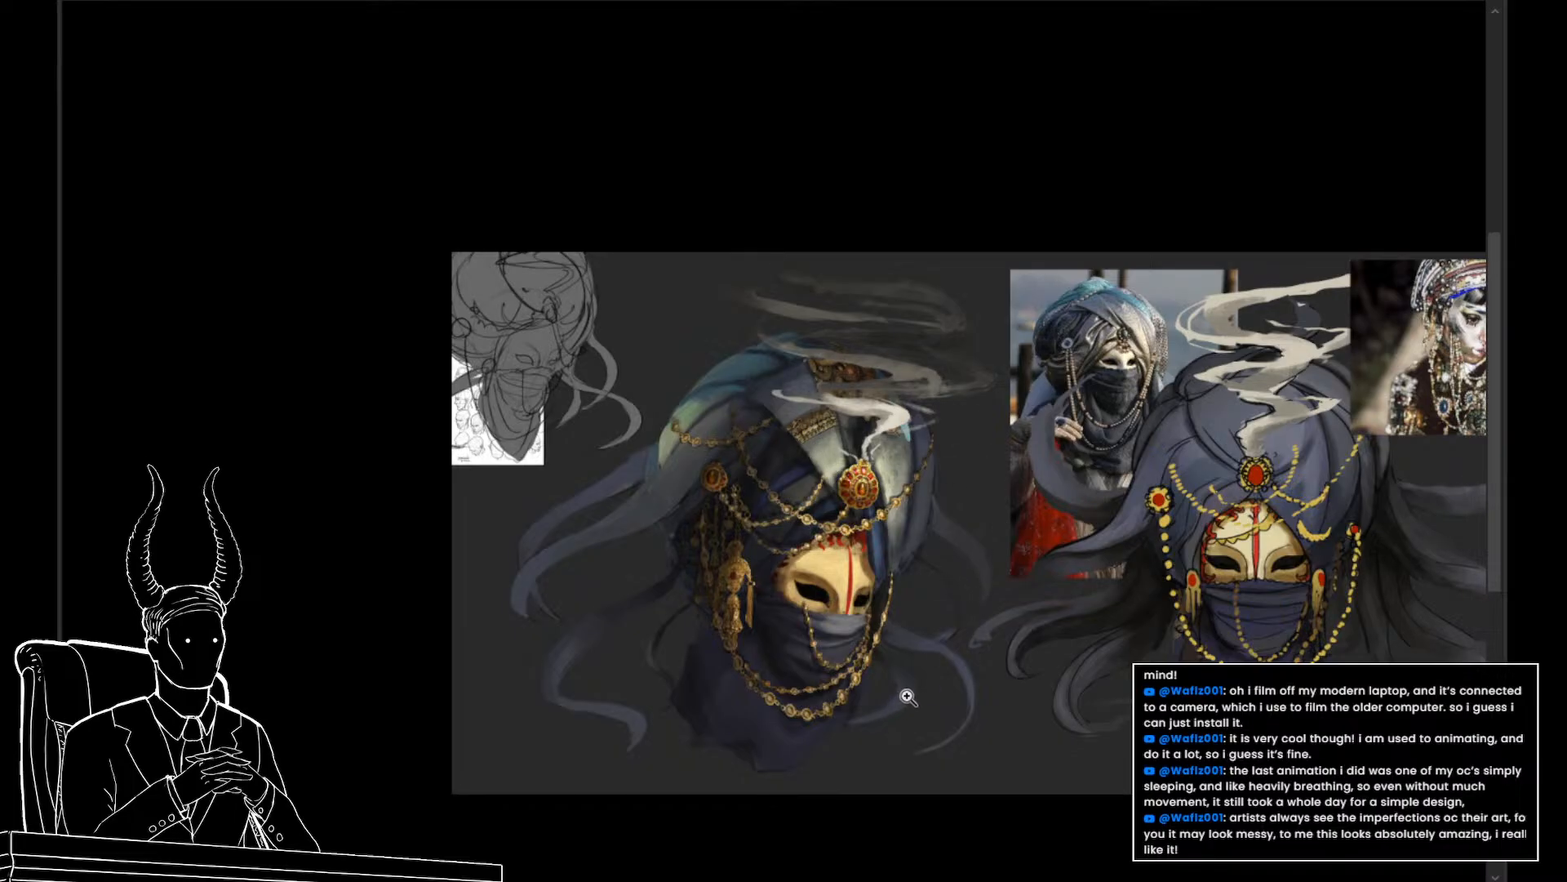
left_click_drag(911, 644, 945, 640)
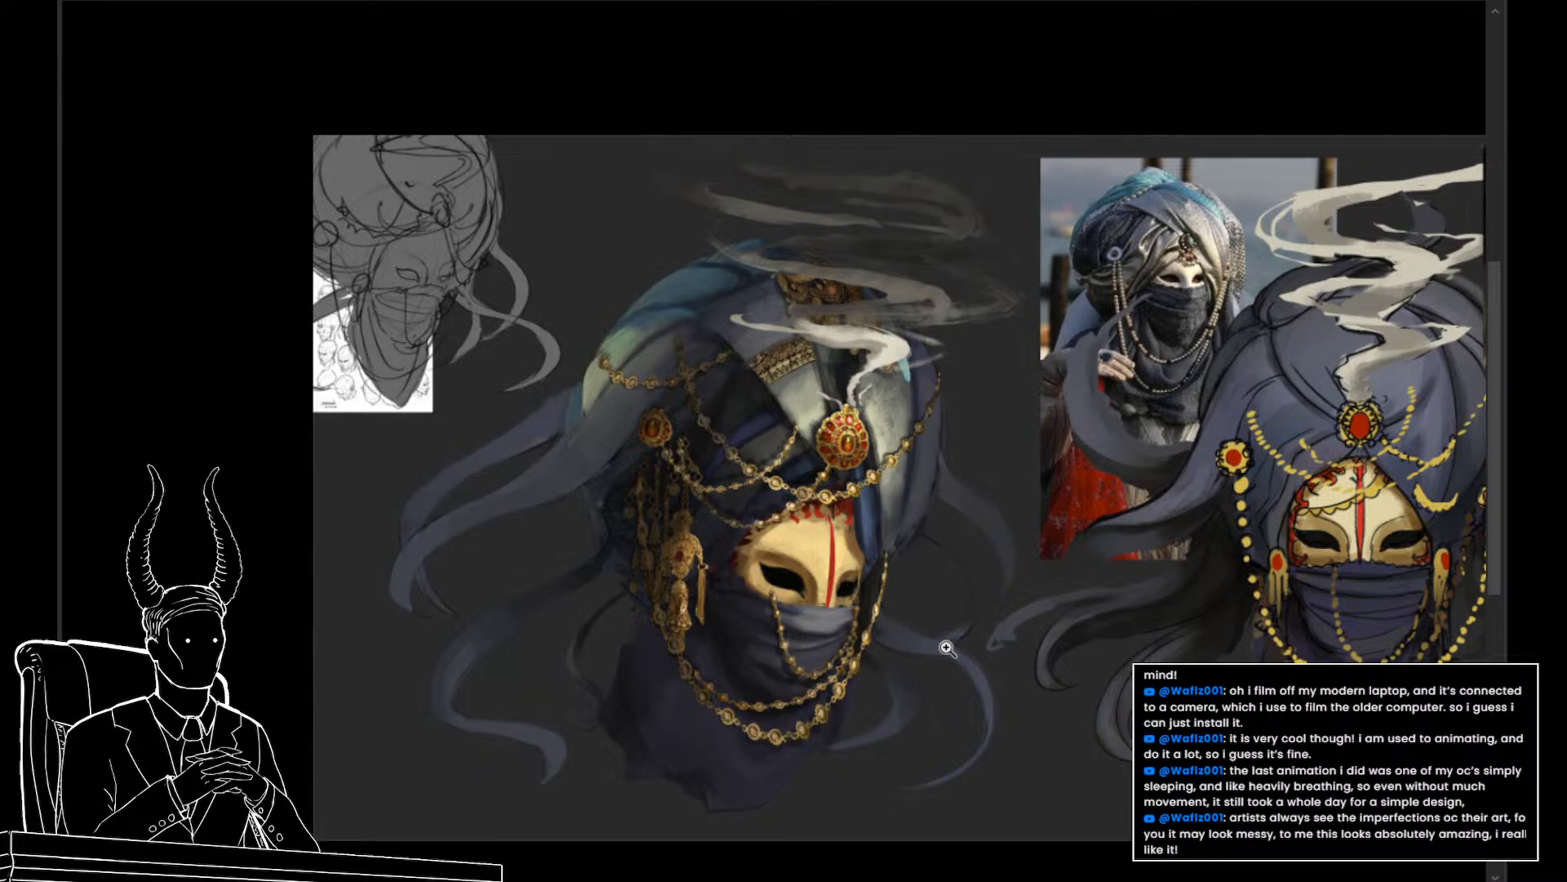
left_click_drag(932, 649, 914, 609)
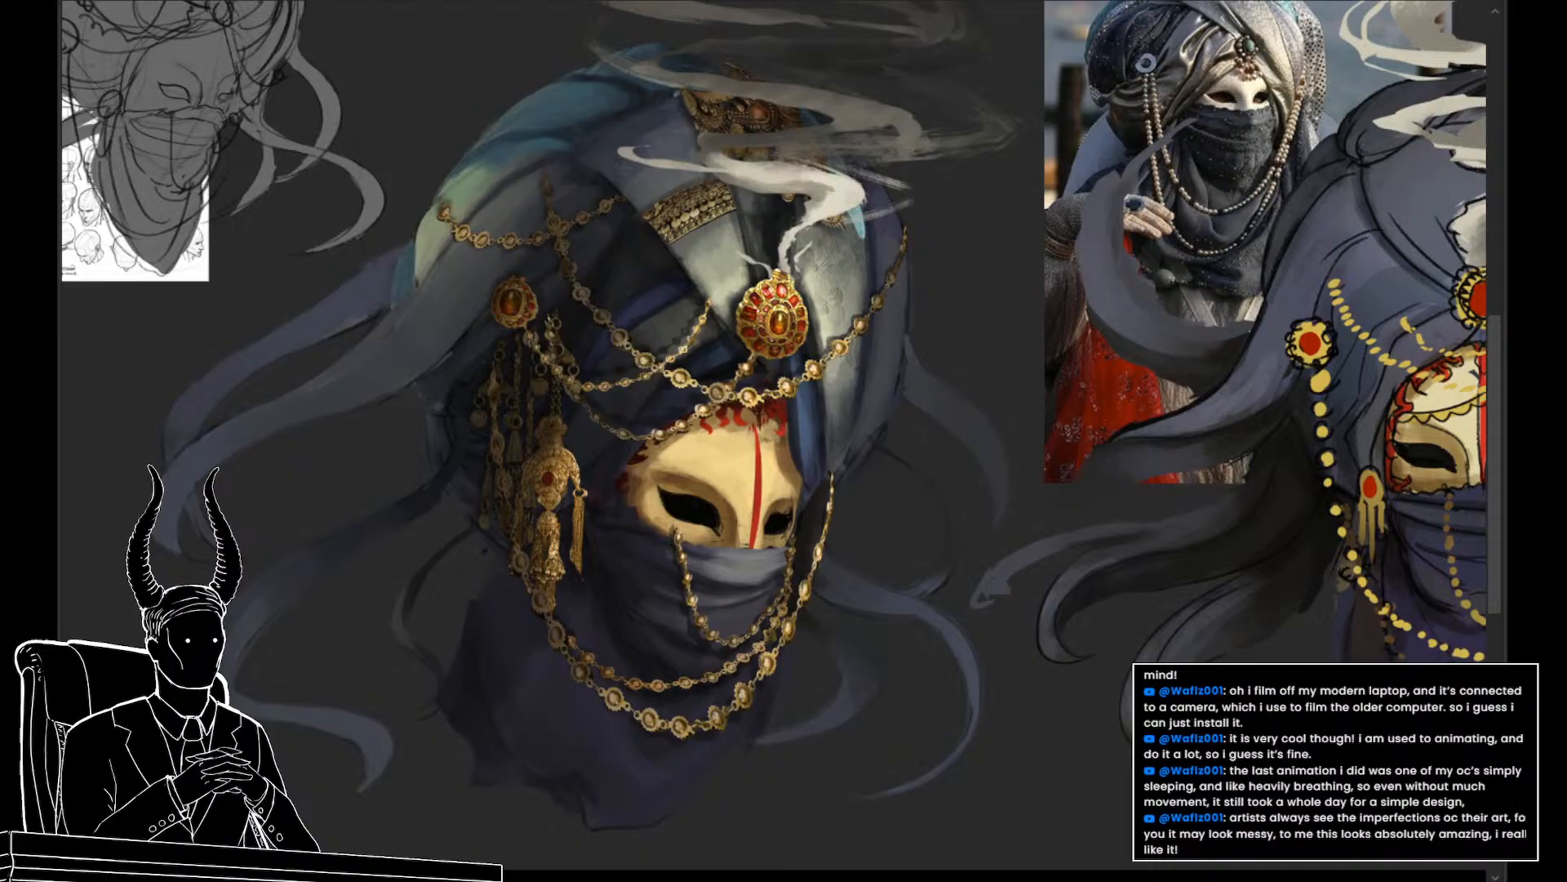
left_click_drag(809, 467, 814, 522)
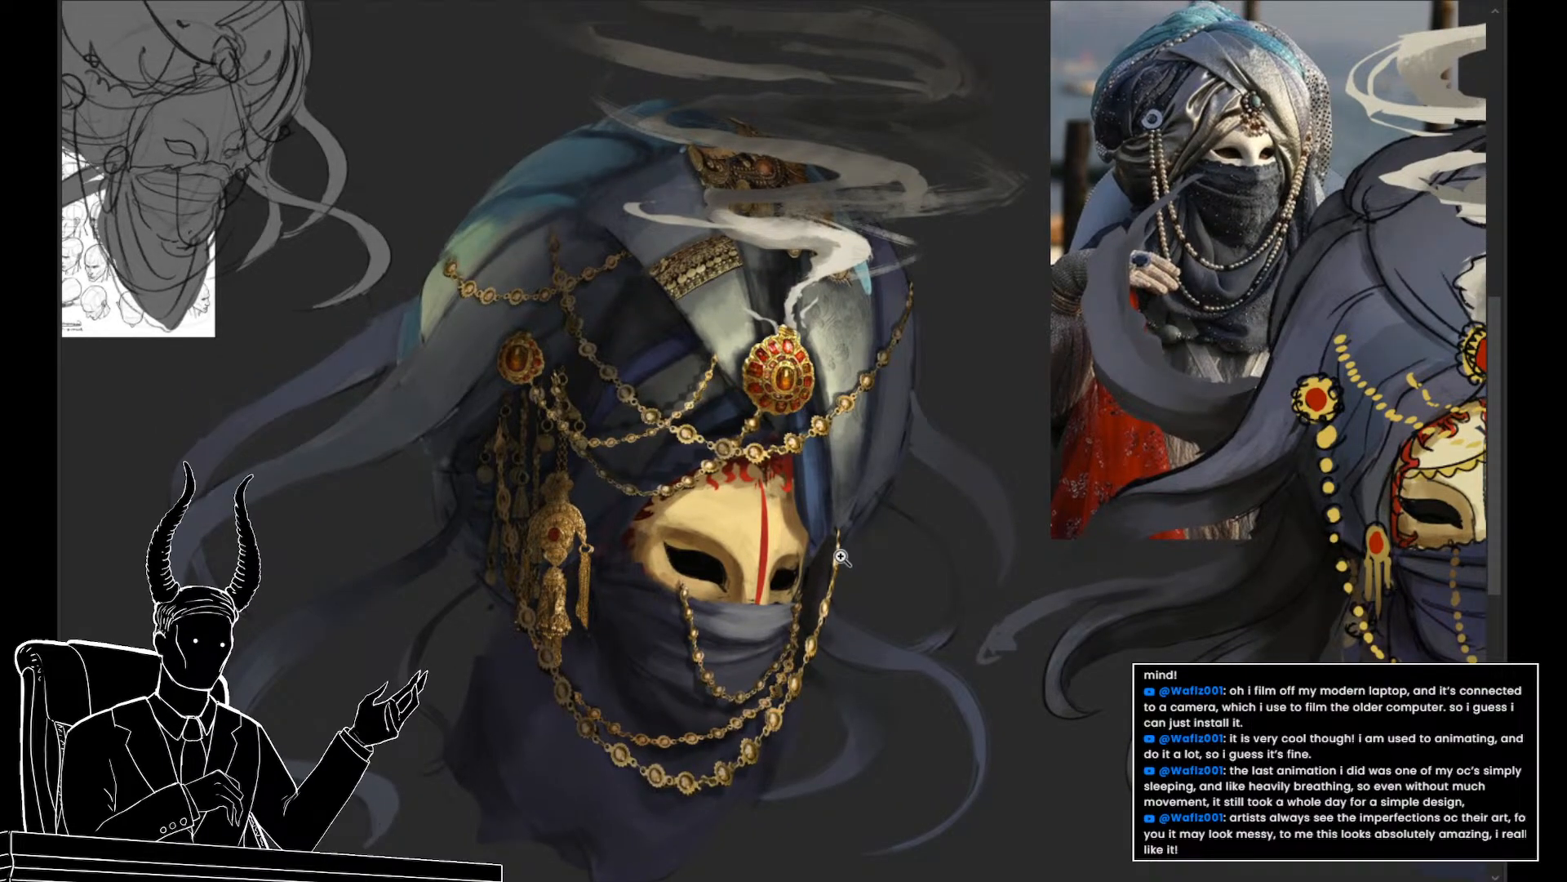
left_click_drag(928, 546, 847, 566)
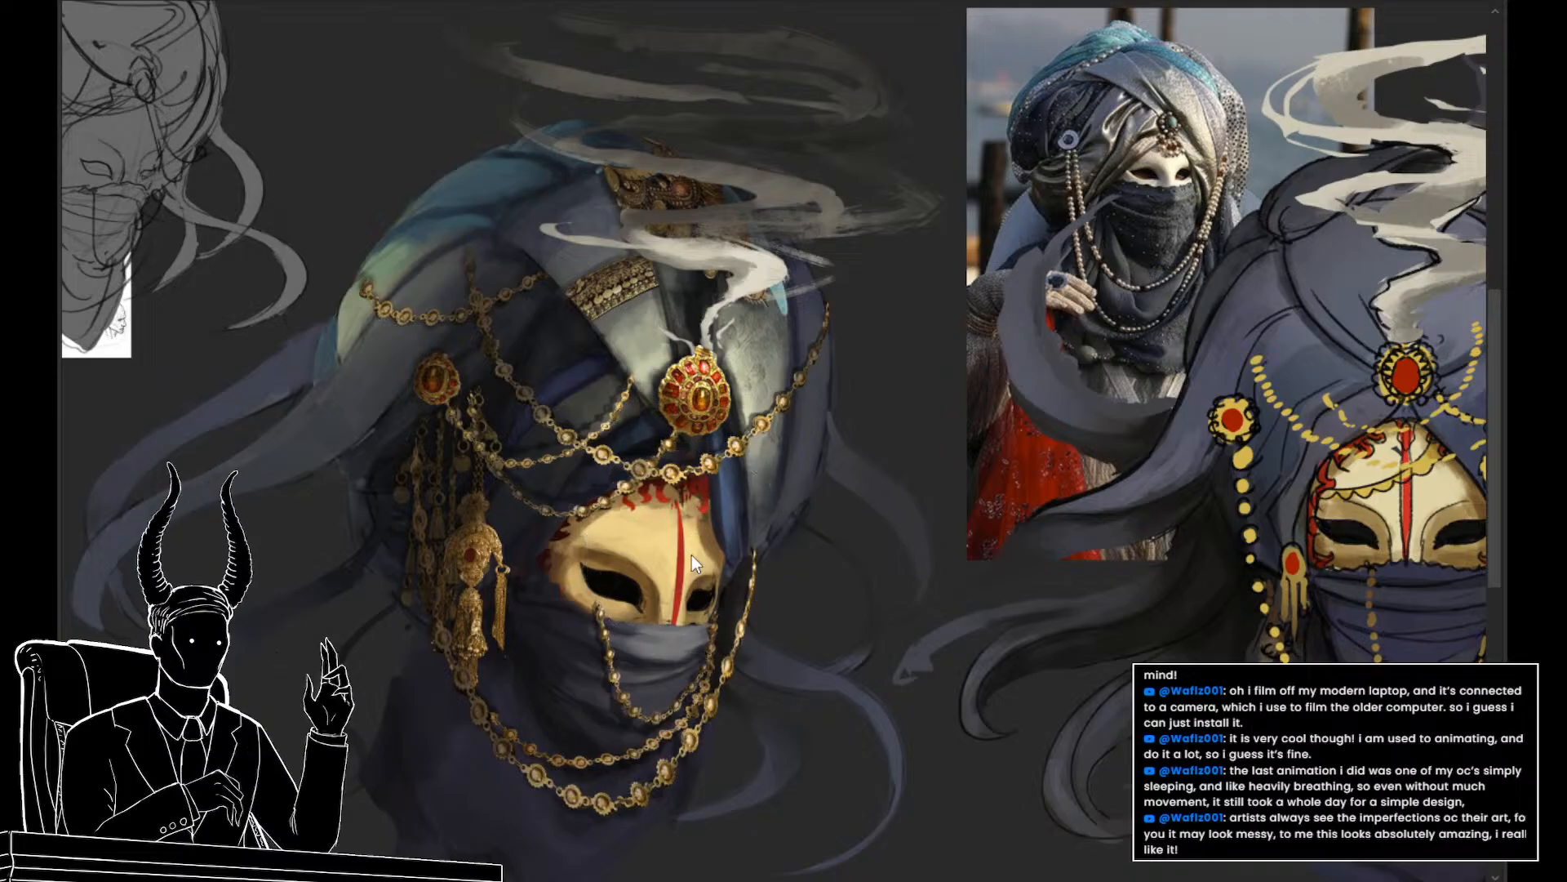
key("t")
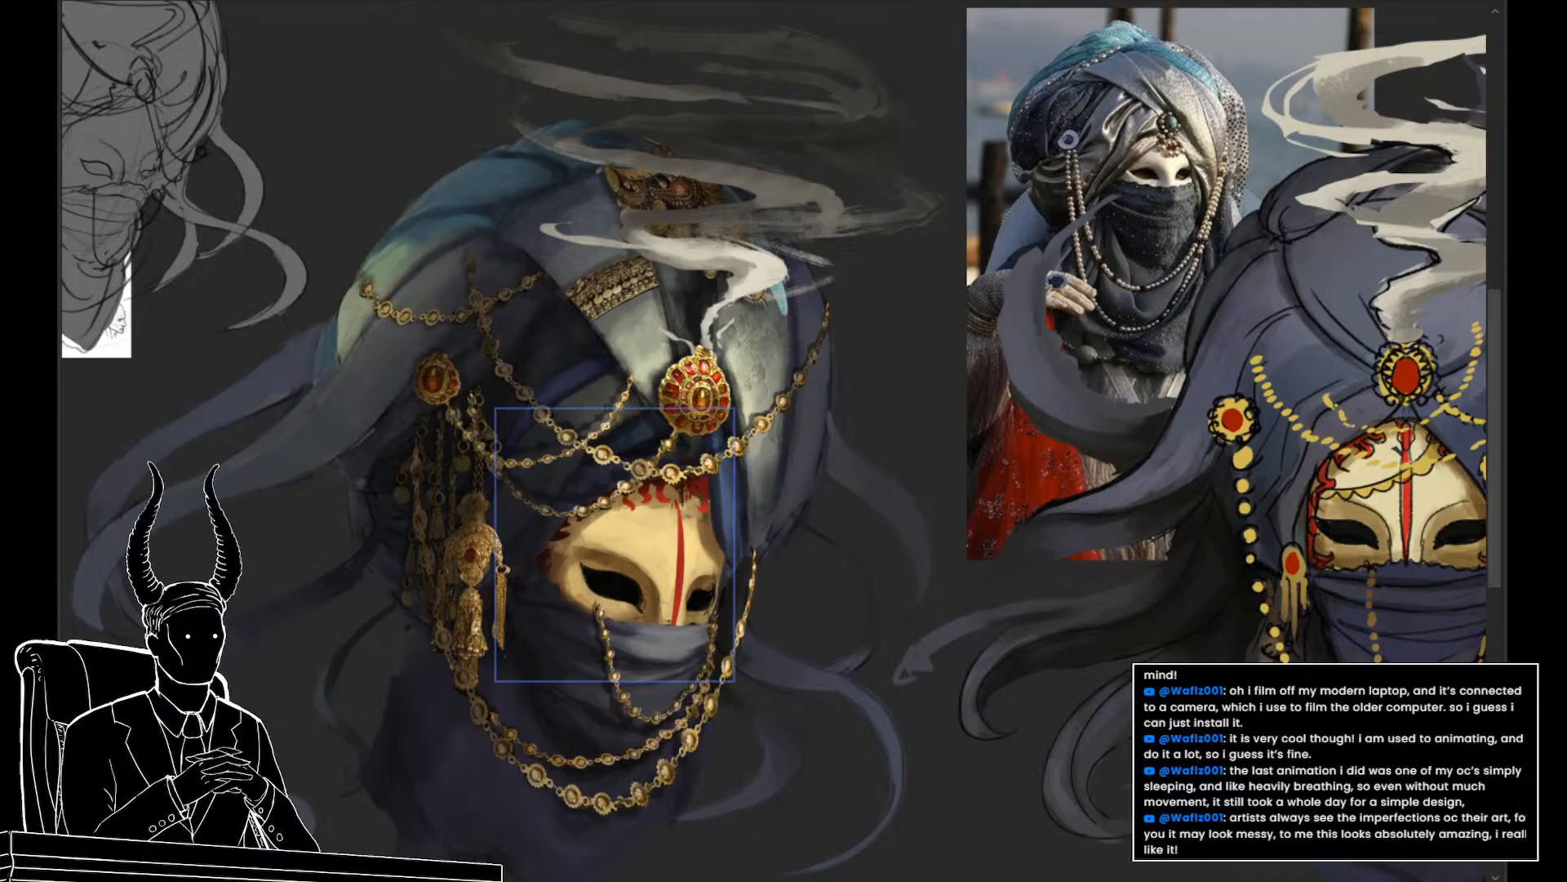
key("Delete")
key("ctrl+z")
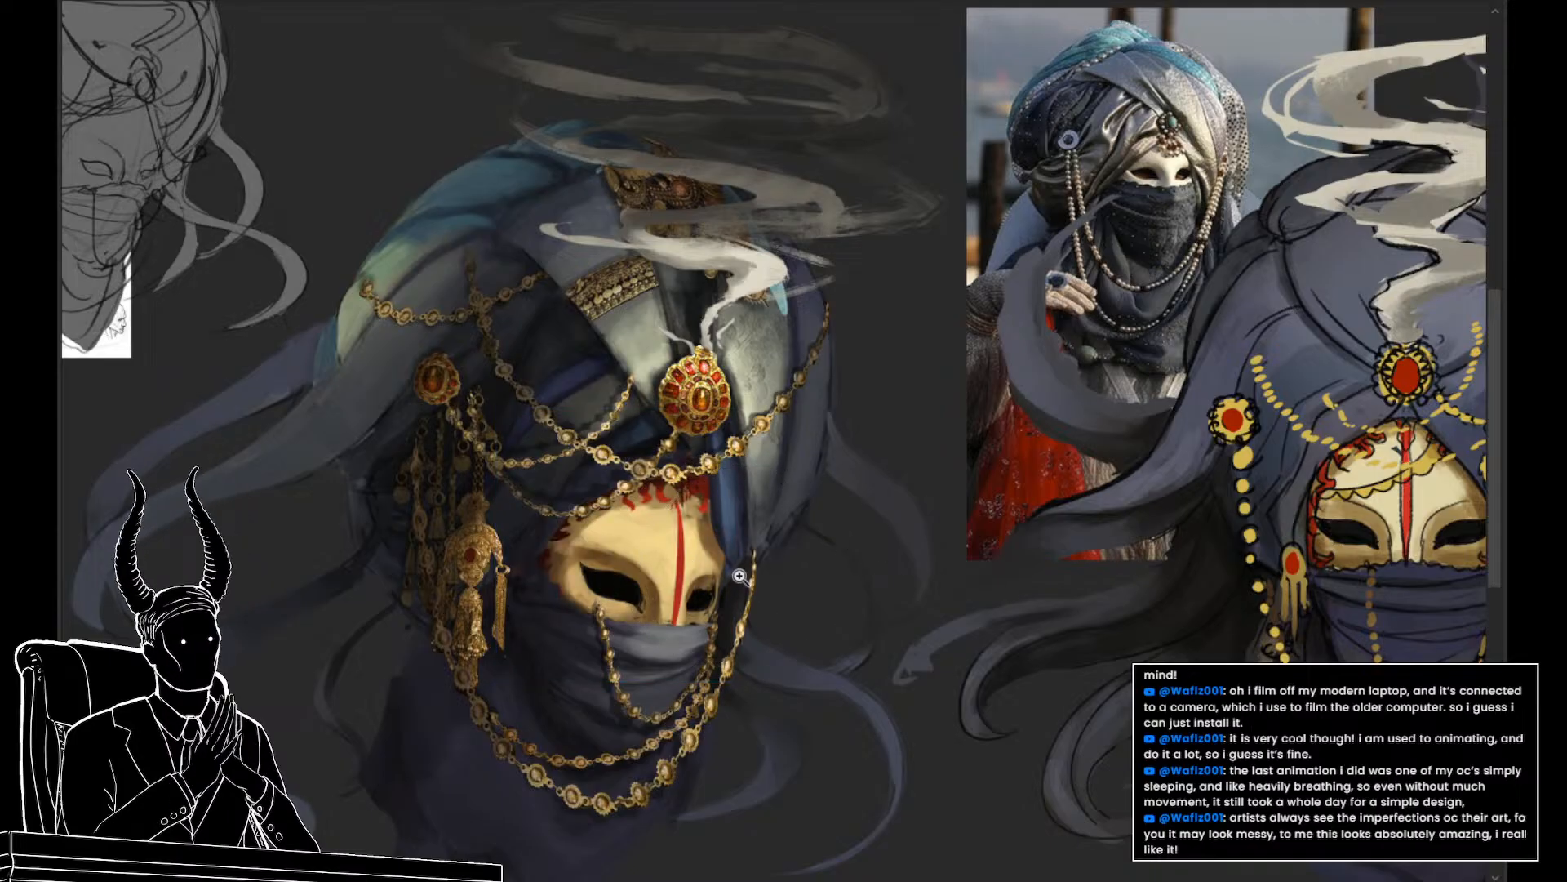
Refine the shading on the mask's forehead and around its eye openings with a progressively smaller brush
left_click_drag(773, 588, 888, 582)
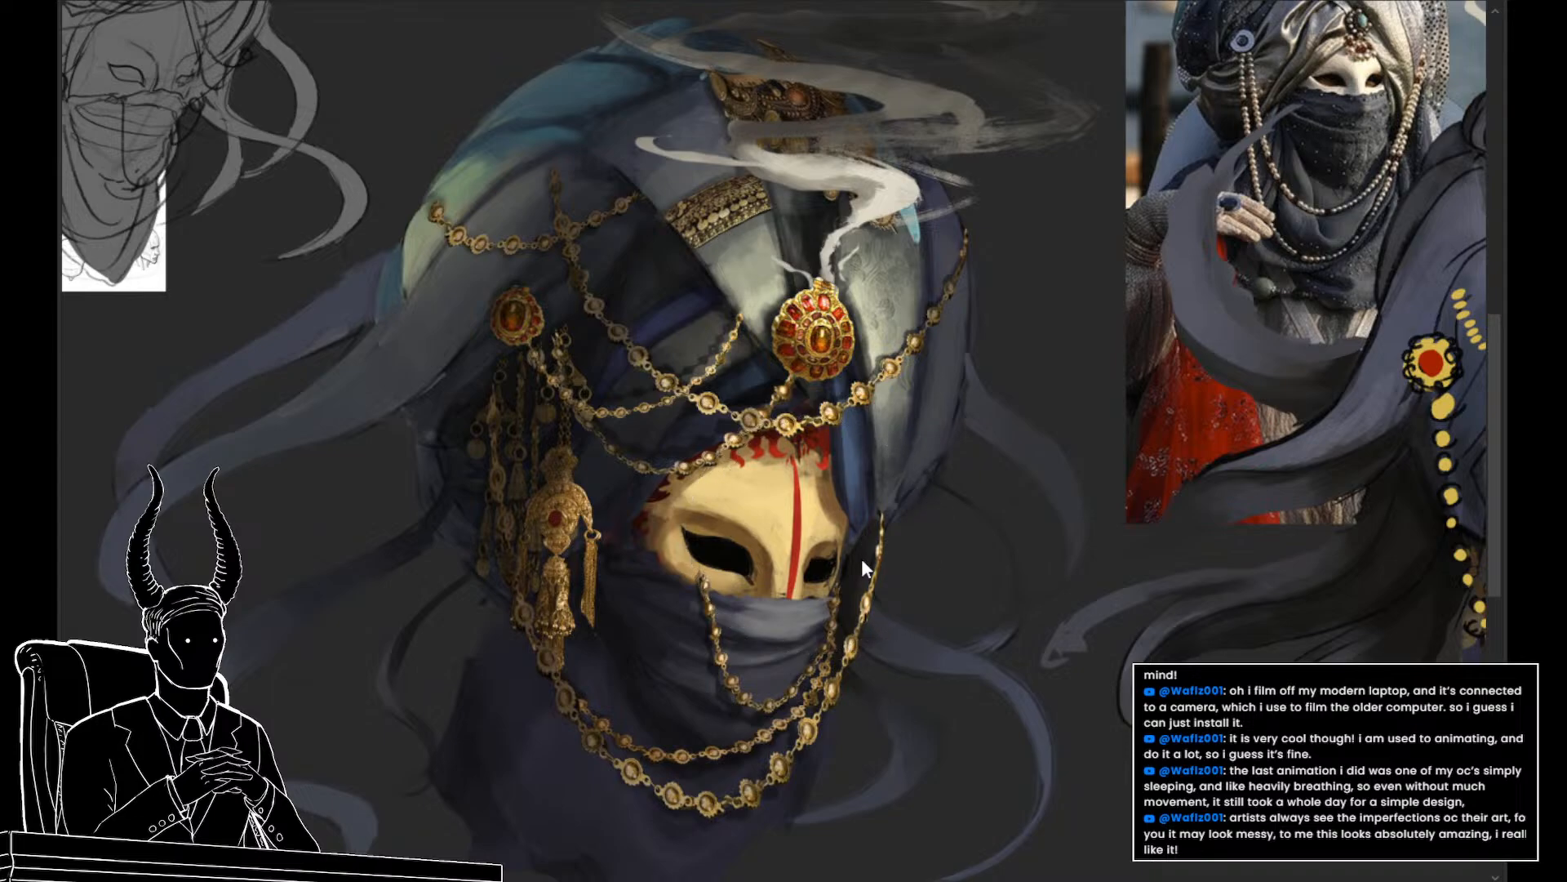
left_click_drag(825, 509, 763, 520)
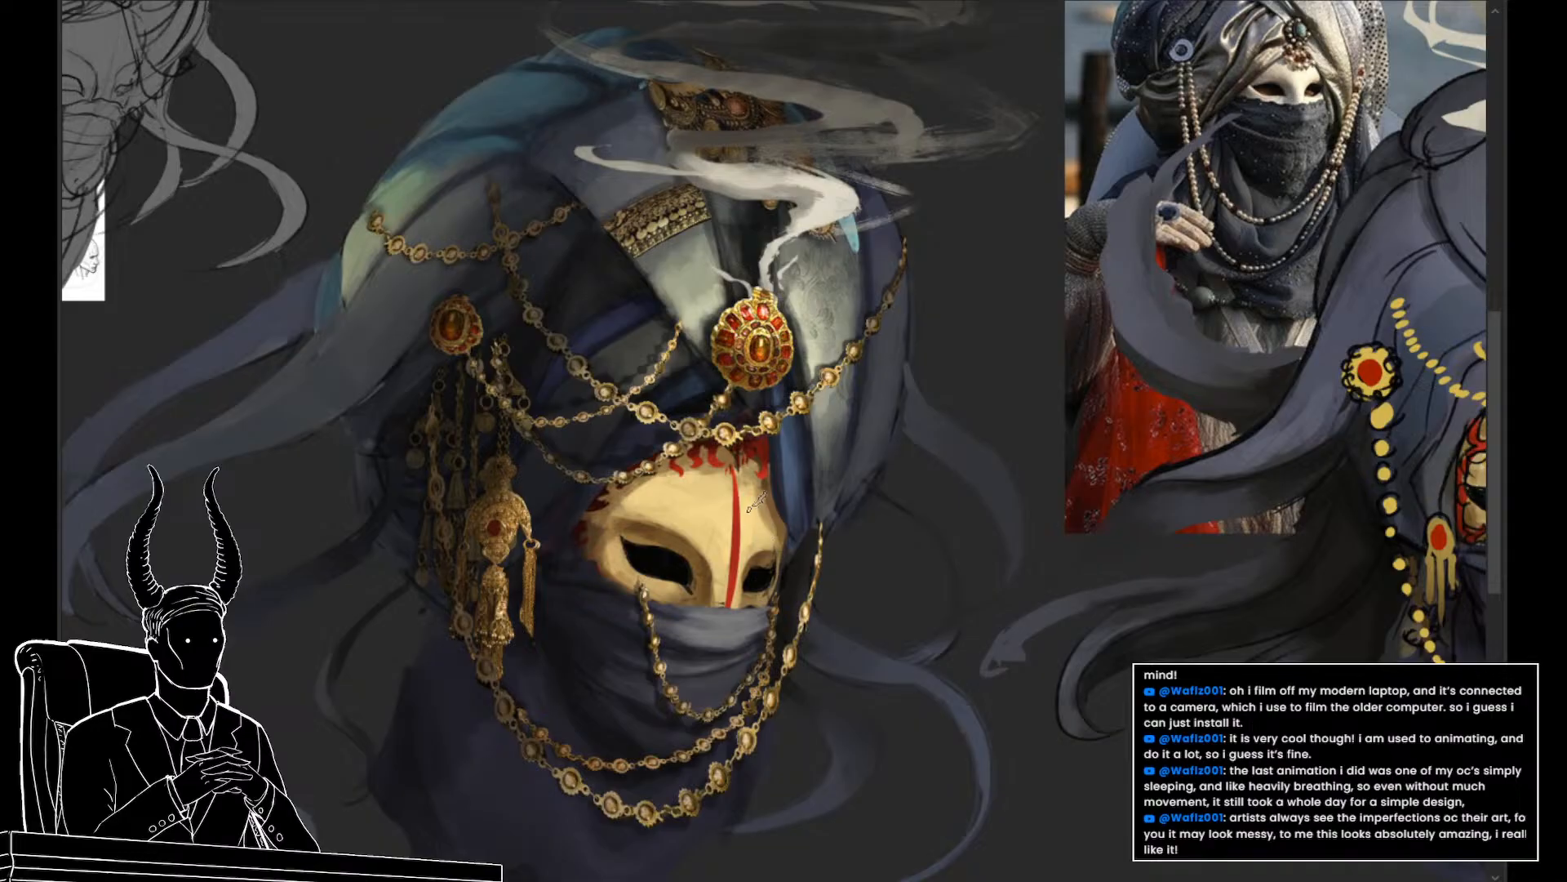
left_click_drag(727, 520, 733, 485)
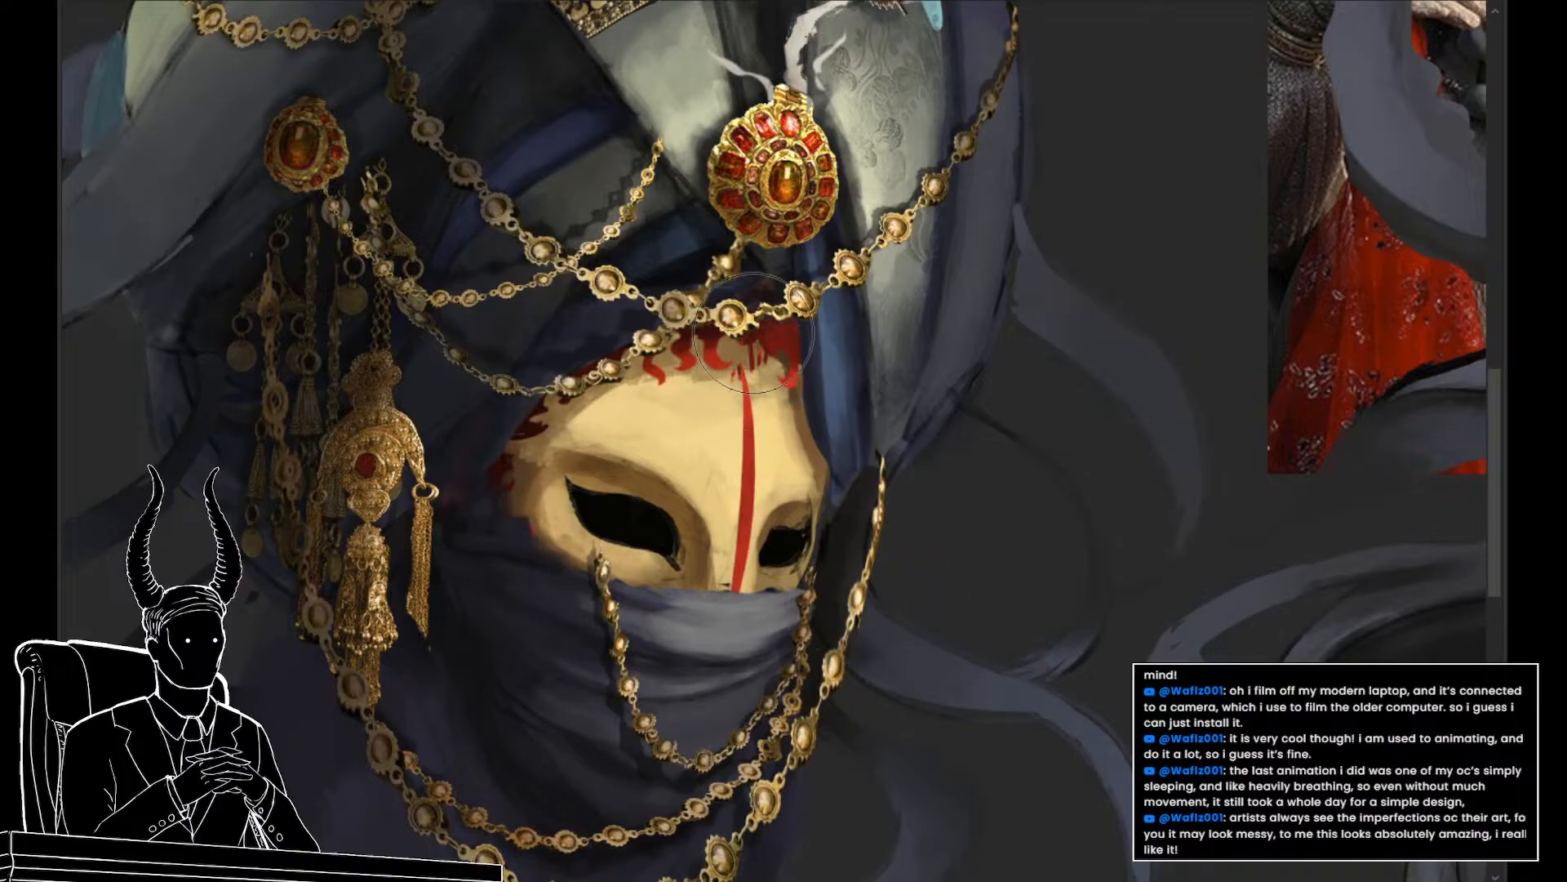
key("bracketleft")
key("bracketleft")
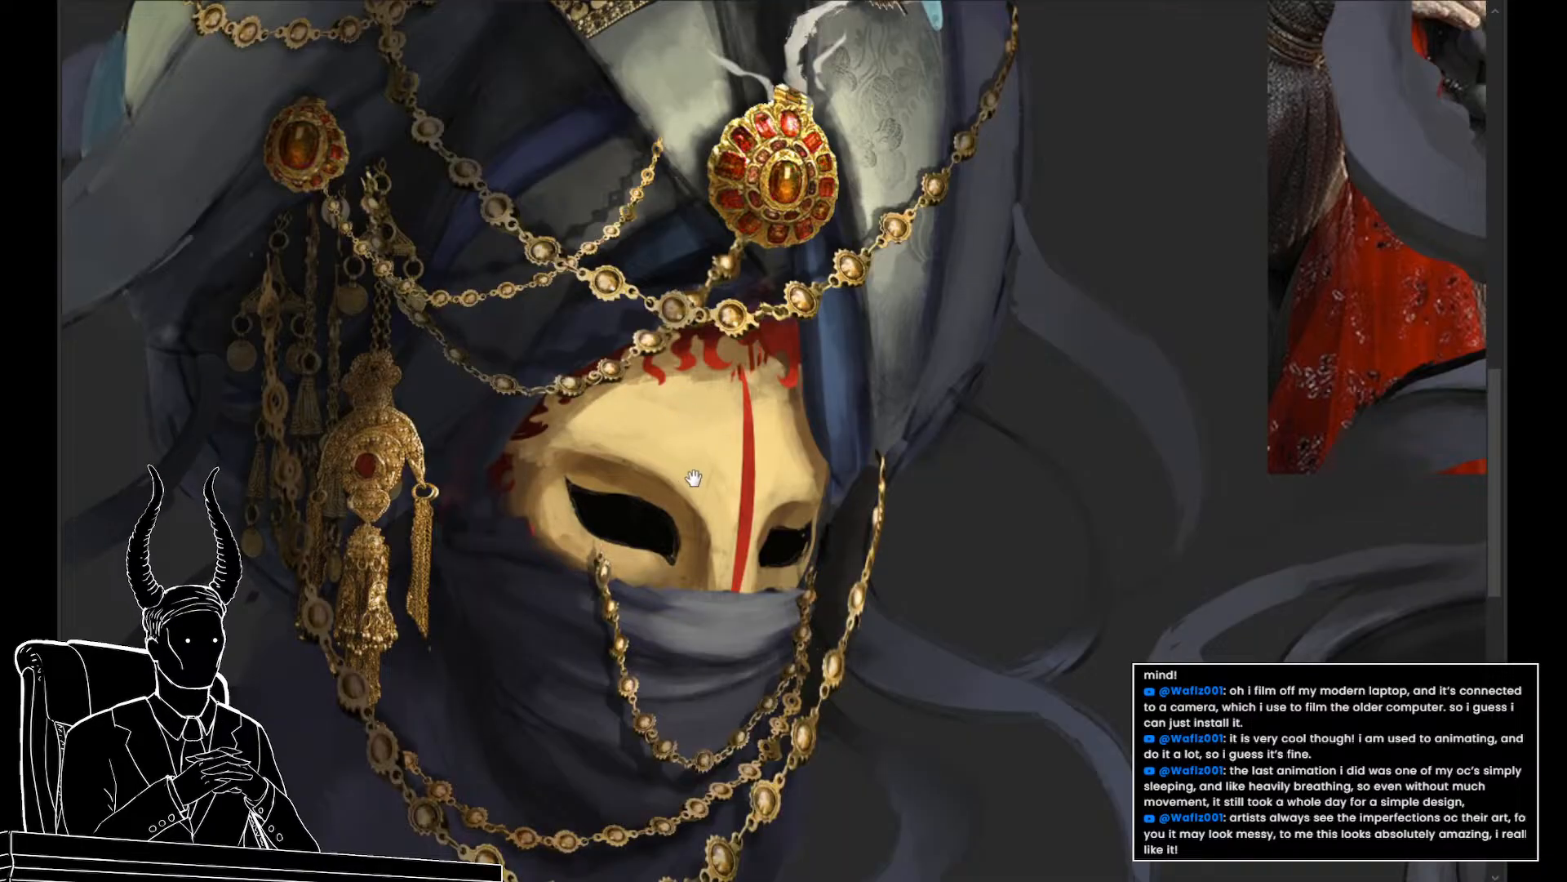
left_click_drag(693, 478, 674, 443)
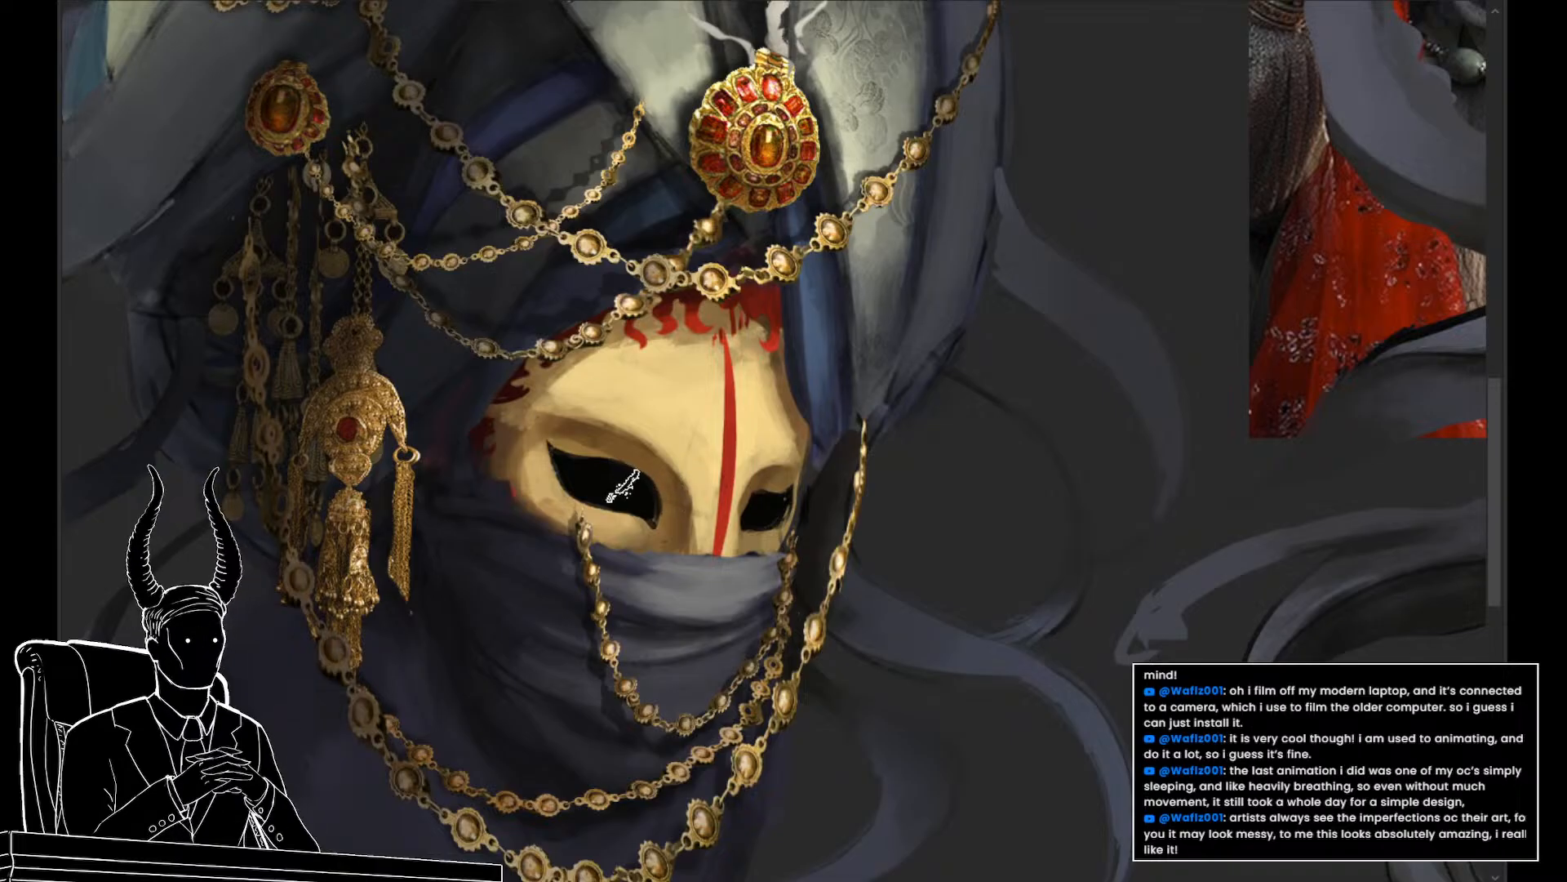
left_click_drag(582, 493, 609, 503)
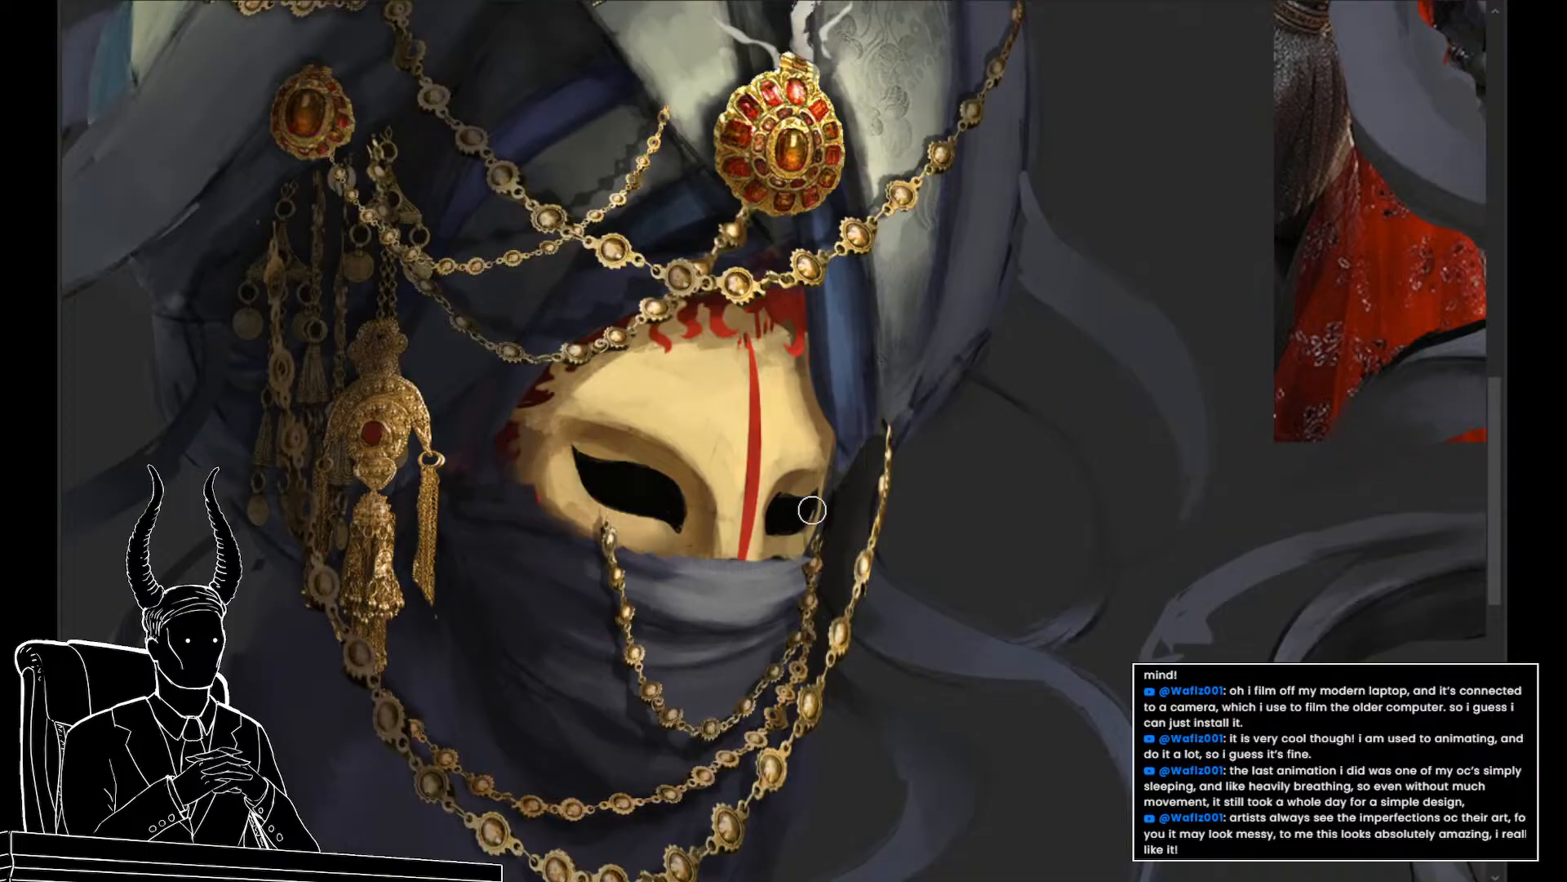
key("bracketleft")
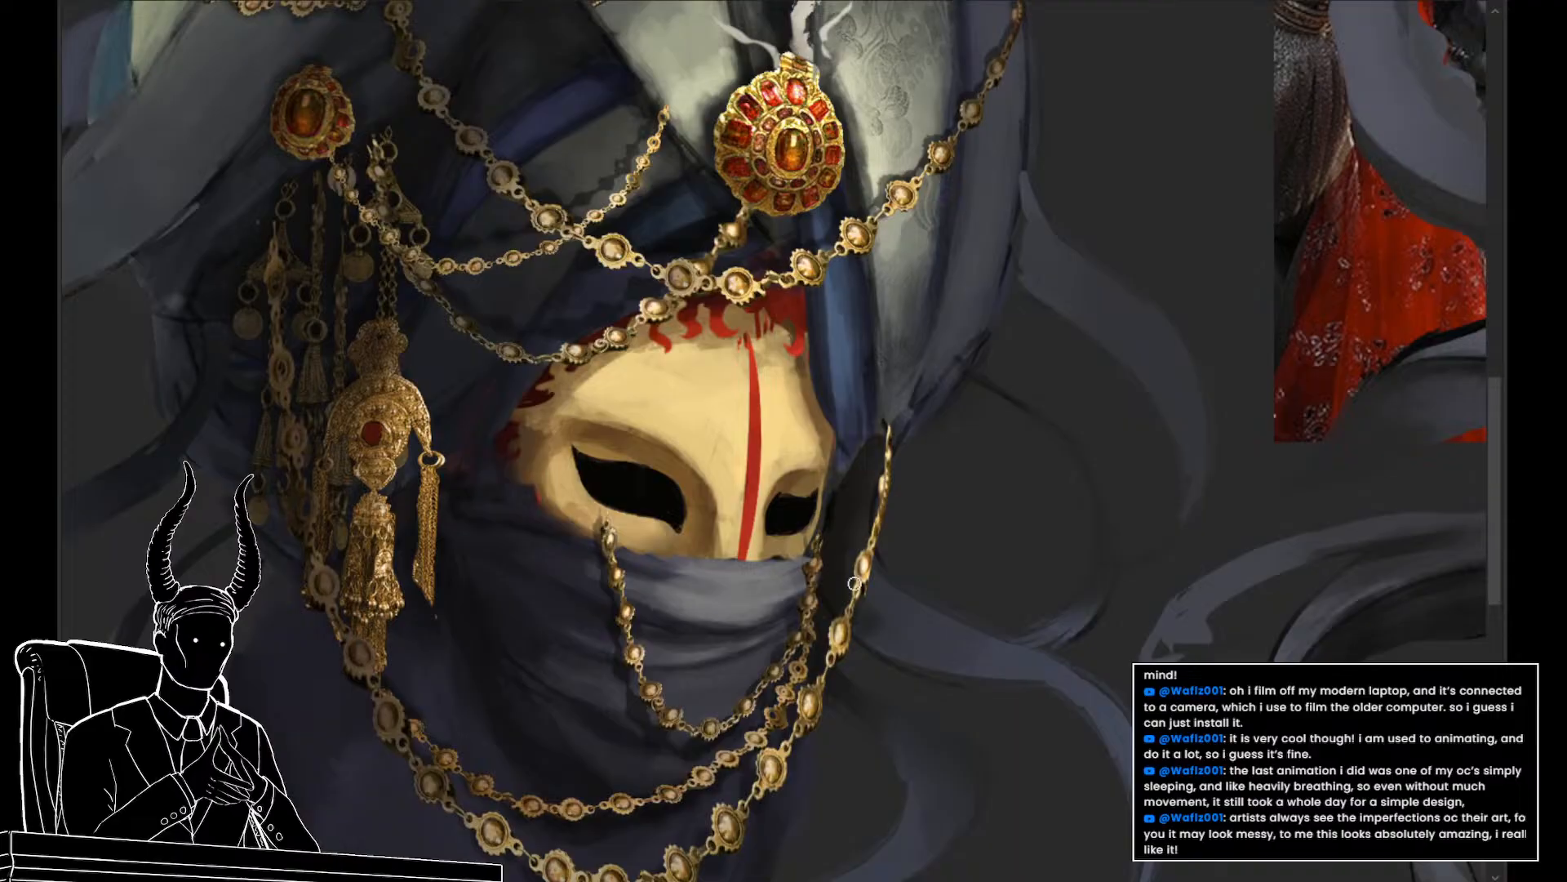
left_click_drag(727, 457, 718, 533)
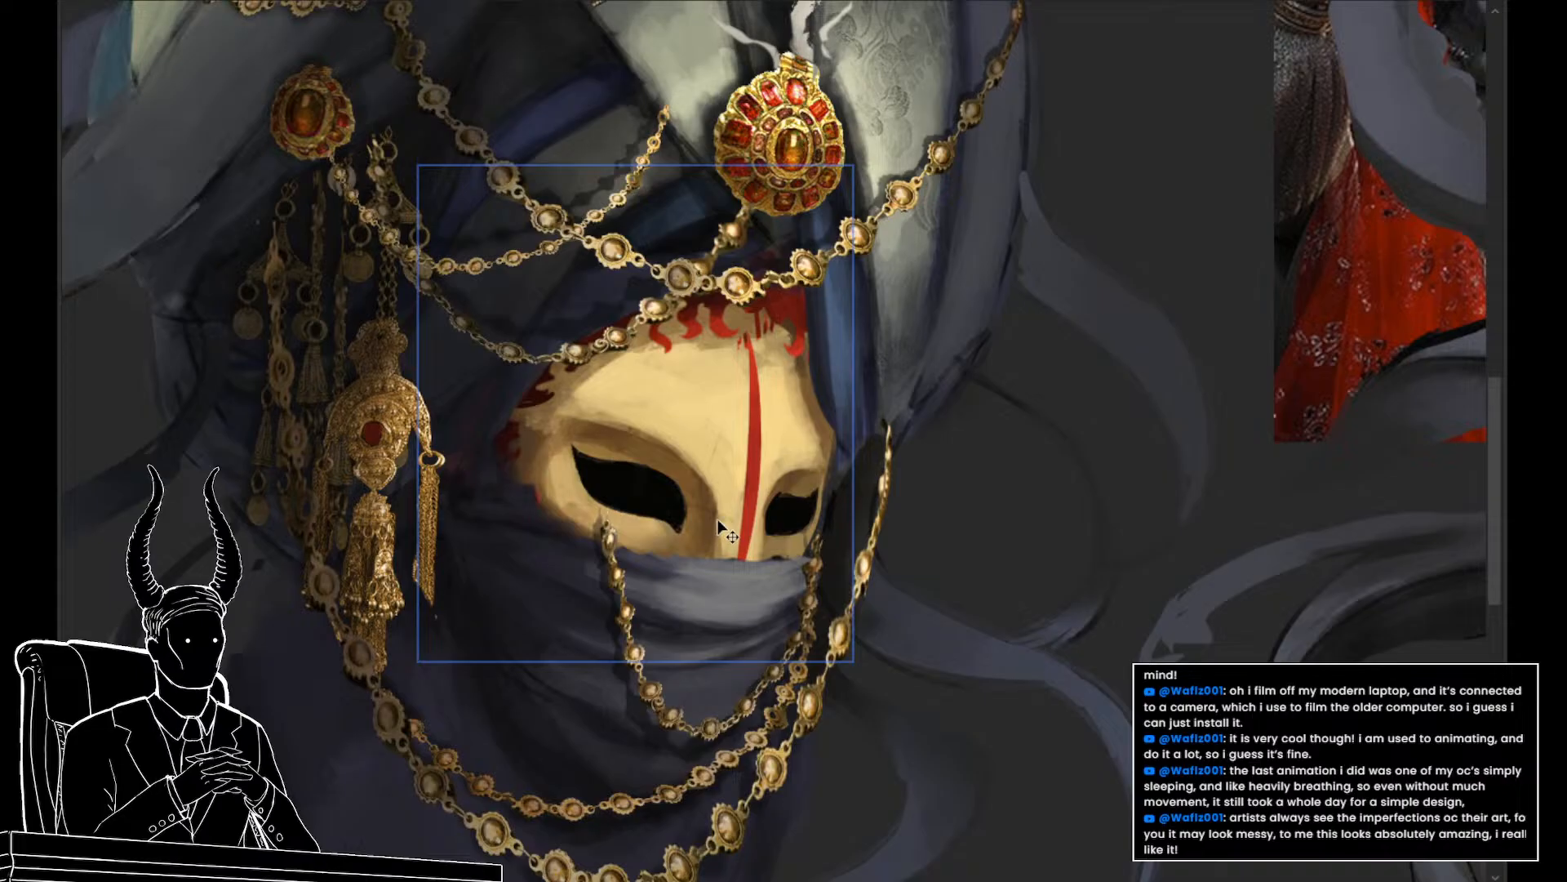
Try nudging the turban and cloth strands beside the mask
key("l")
mouse_move(895, 514)
left_mouse_down()
mouse_move(571, 414)
mouse_move(481, 437)
mouse_move(578, 494)
mouse_move(809, 563)
mouse_move(894, 520)
left_mouse_up()
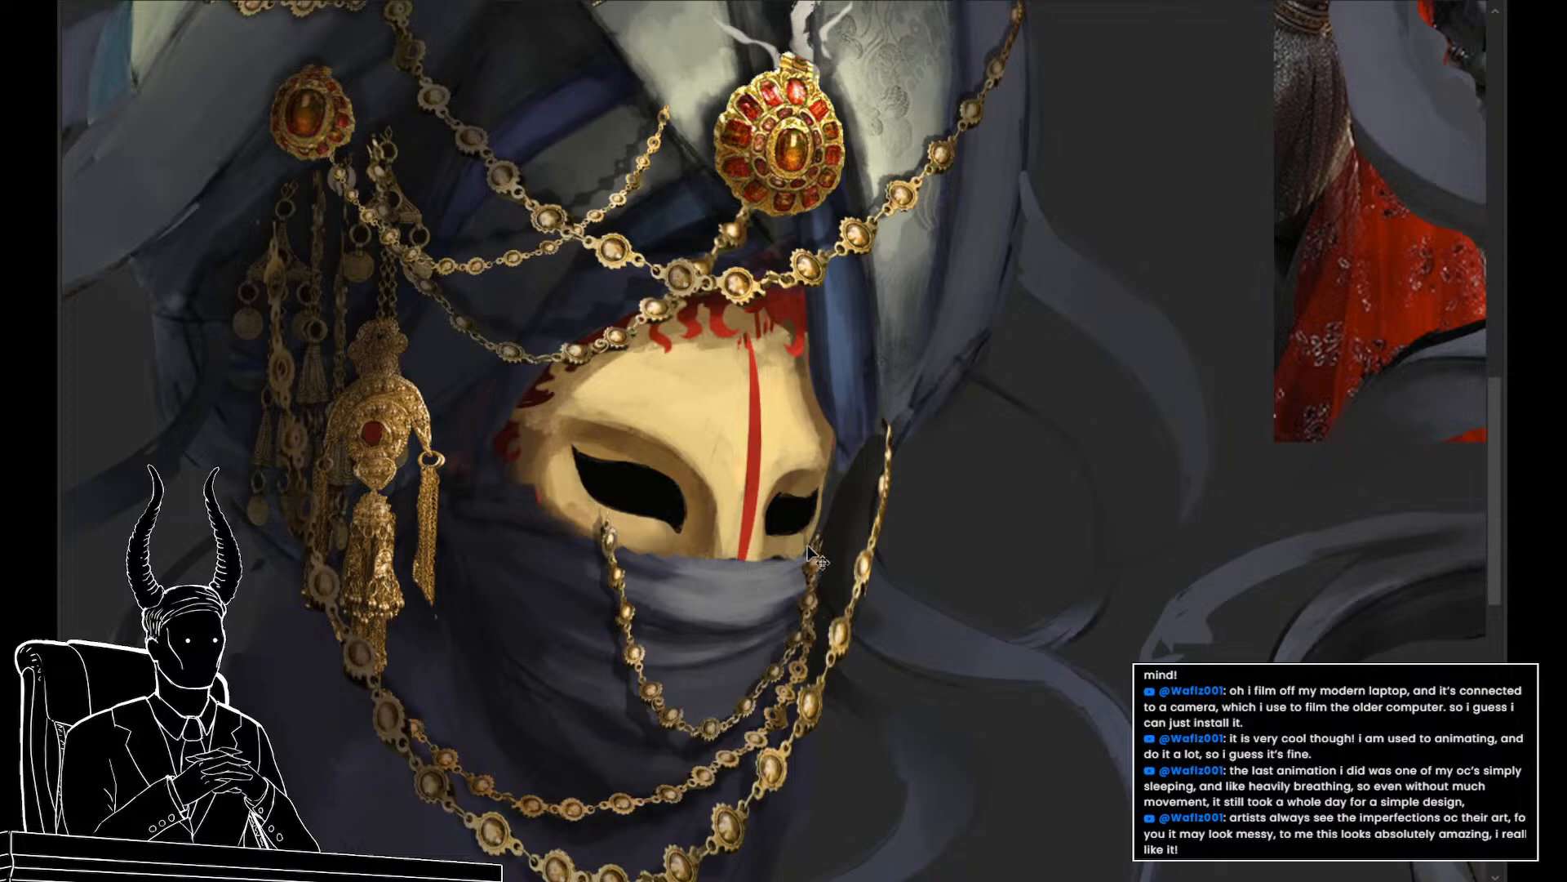
left_click_drag(806, 545, 815, 537)
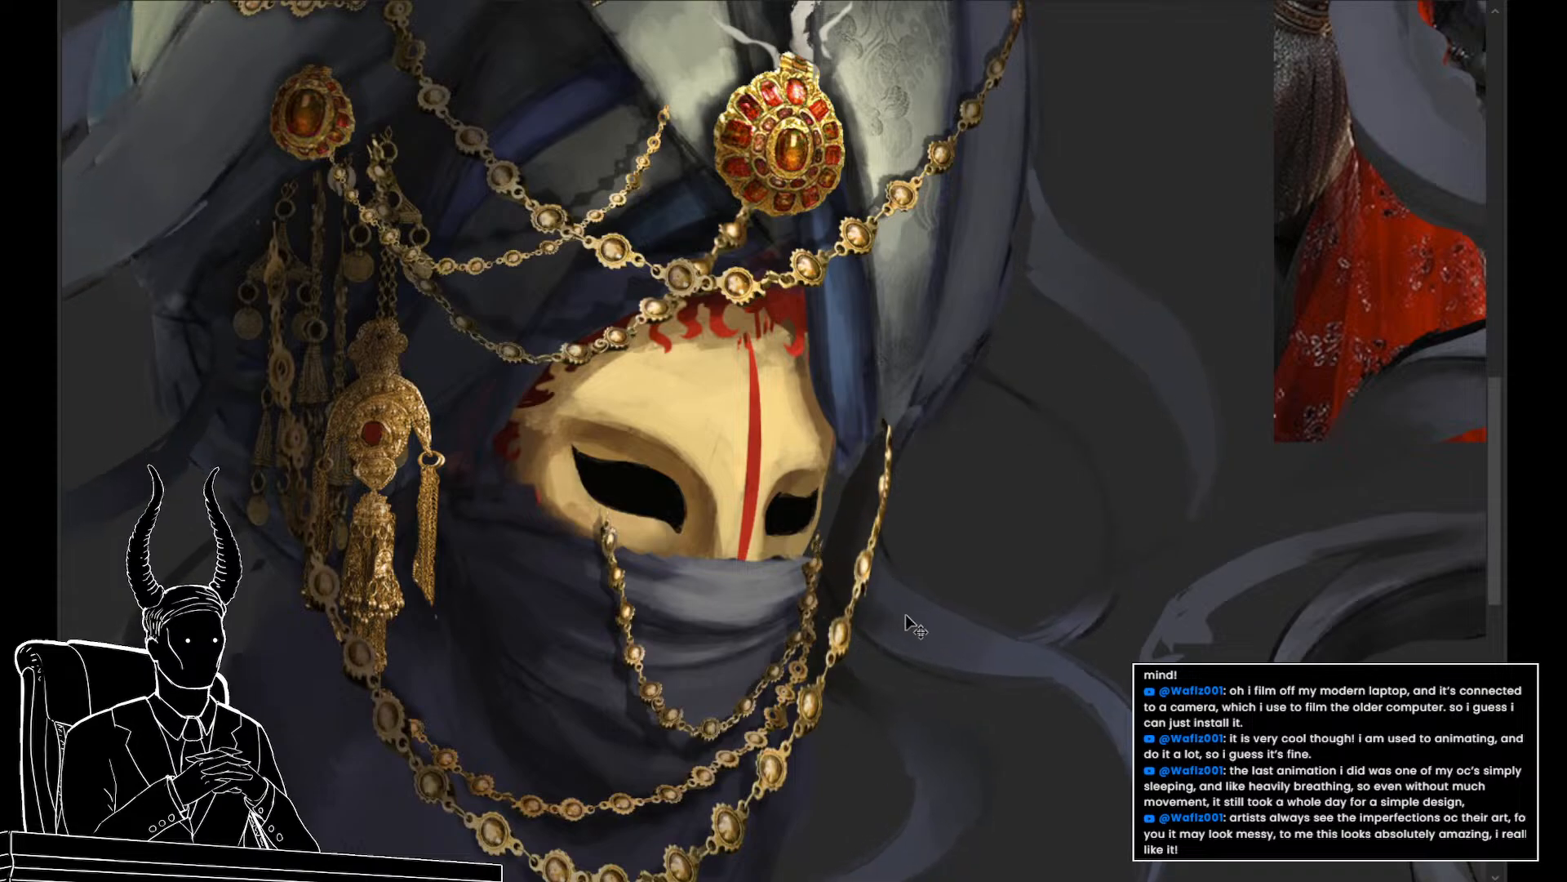
key("b")
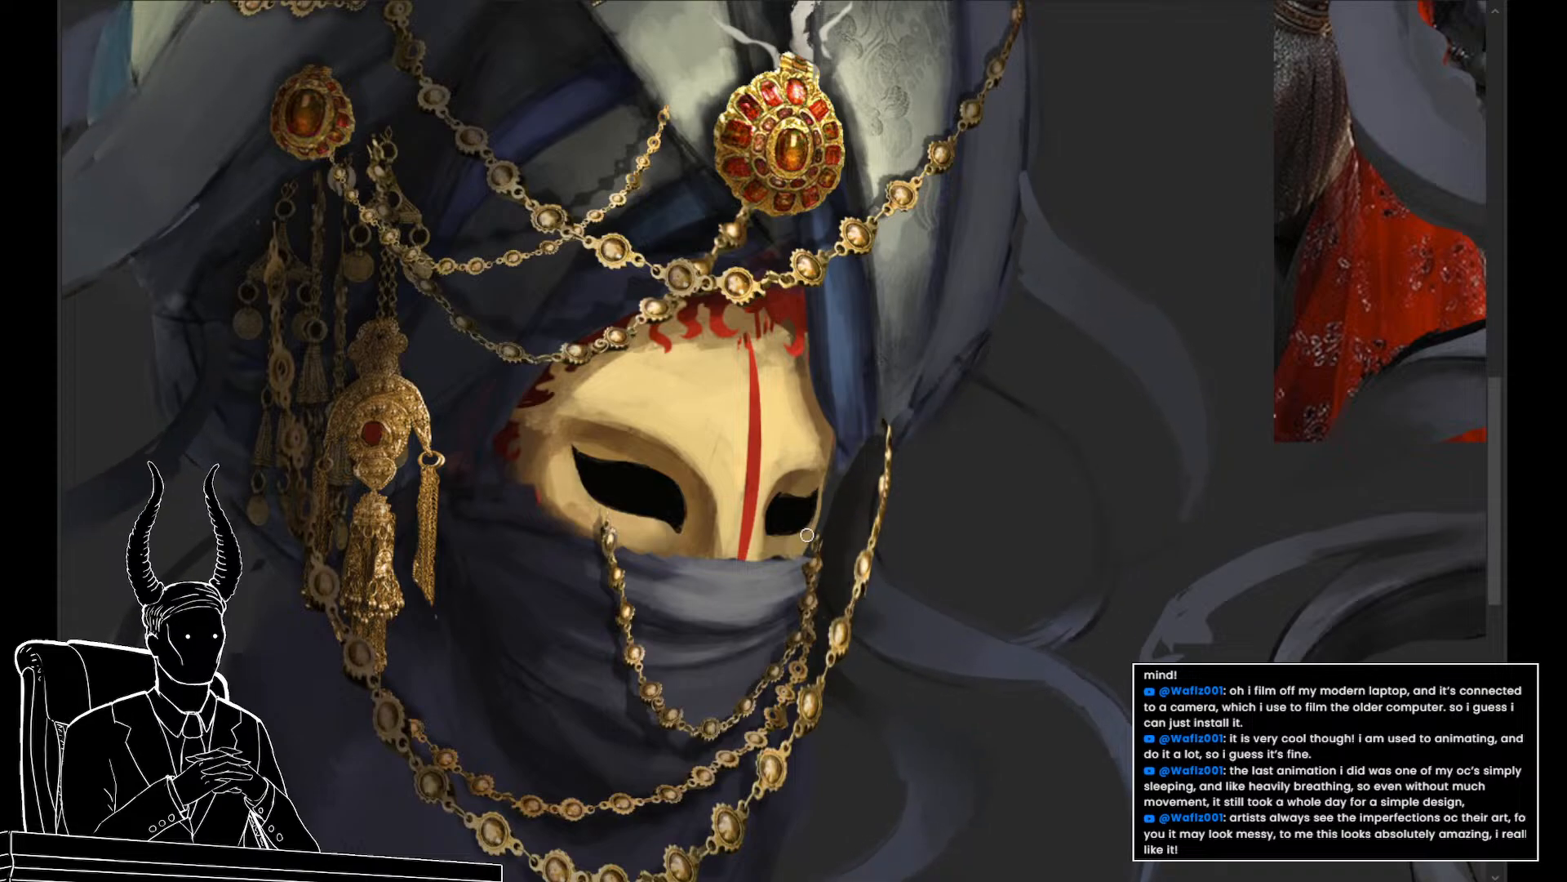
Examine the mask, chains and turban at different magnifications alongside the photo reference and colour sketch
scroll(804, 483, "down", 5)
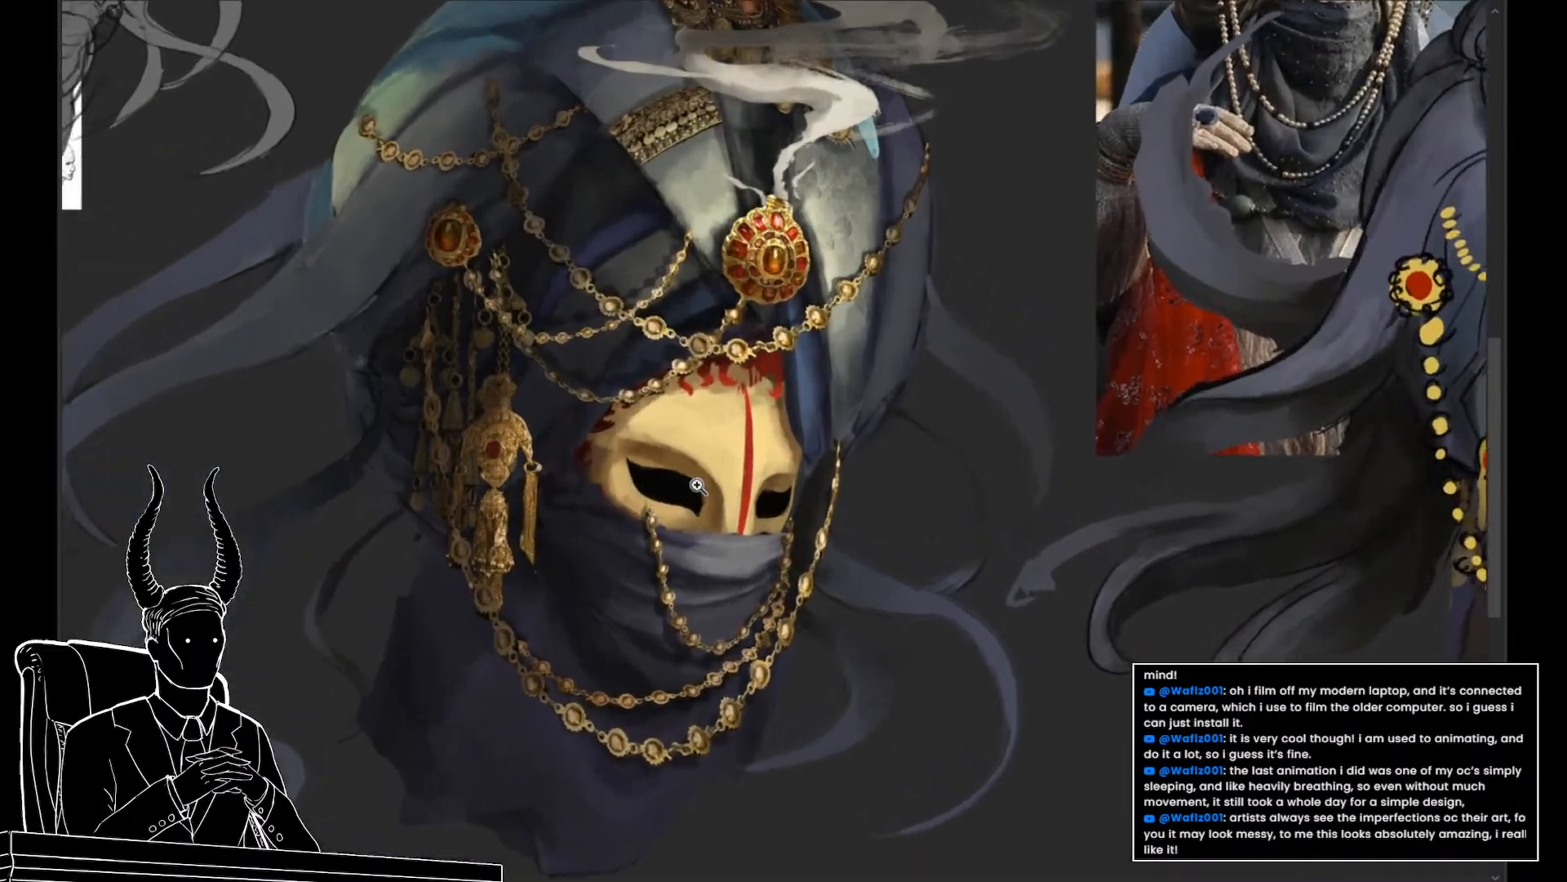
left_click_drag(794, 567, 782, 614)
scroll(782, 614, "down", 3)
scroll(633, 675, "up", 3)
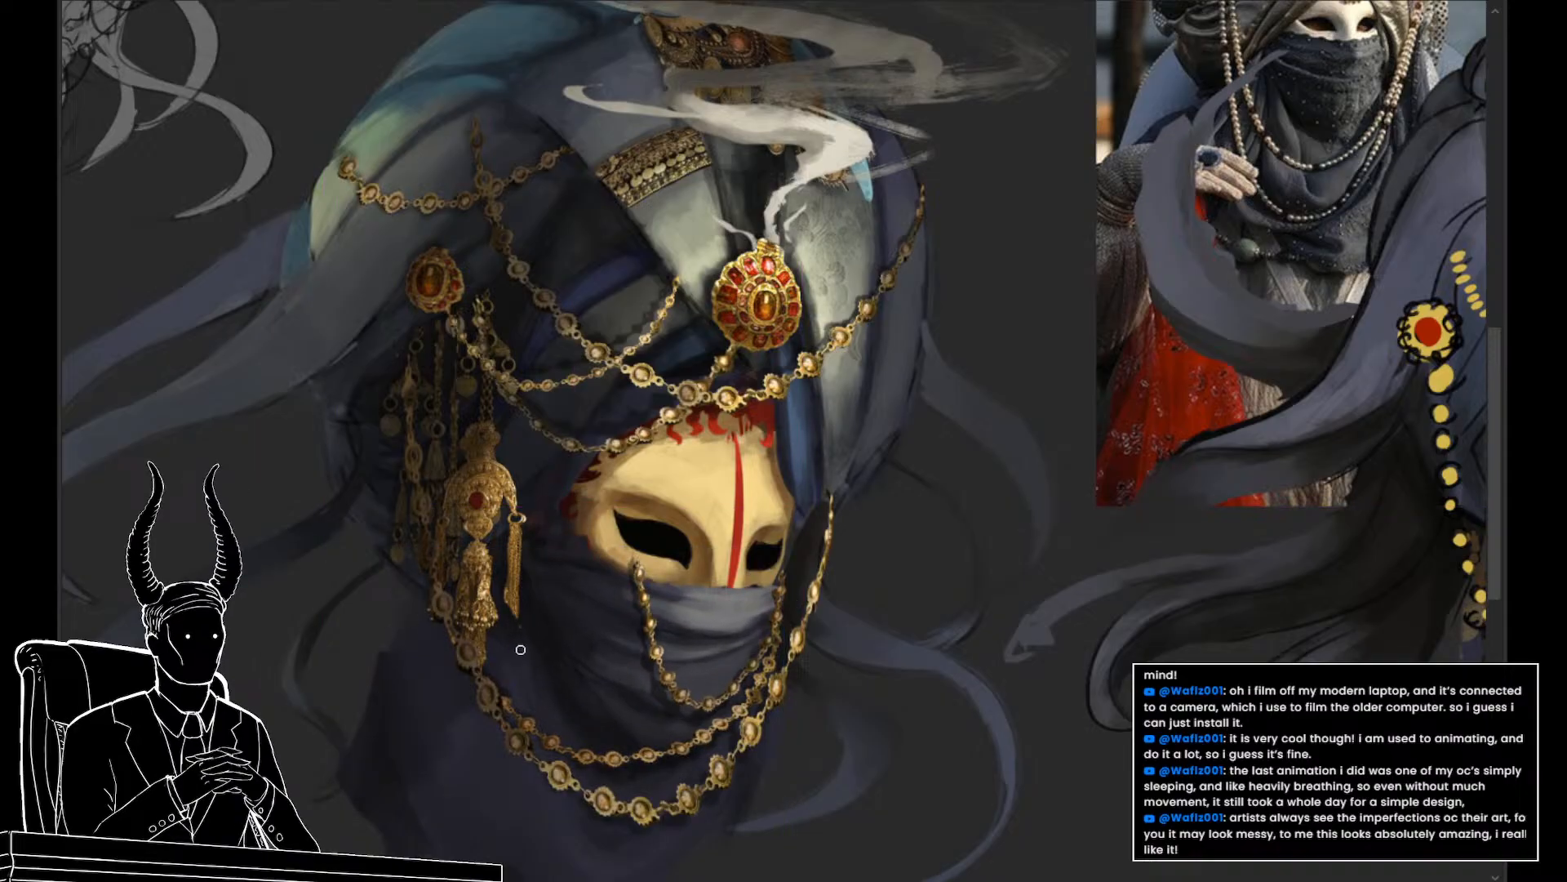
scroll(978, 767, "up", 2)
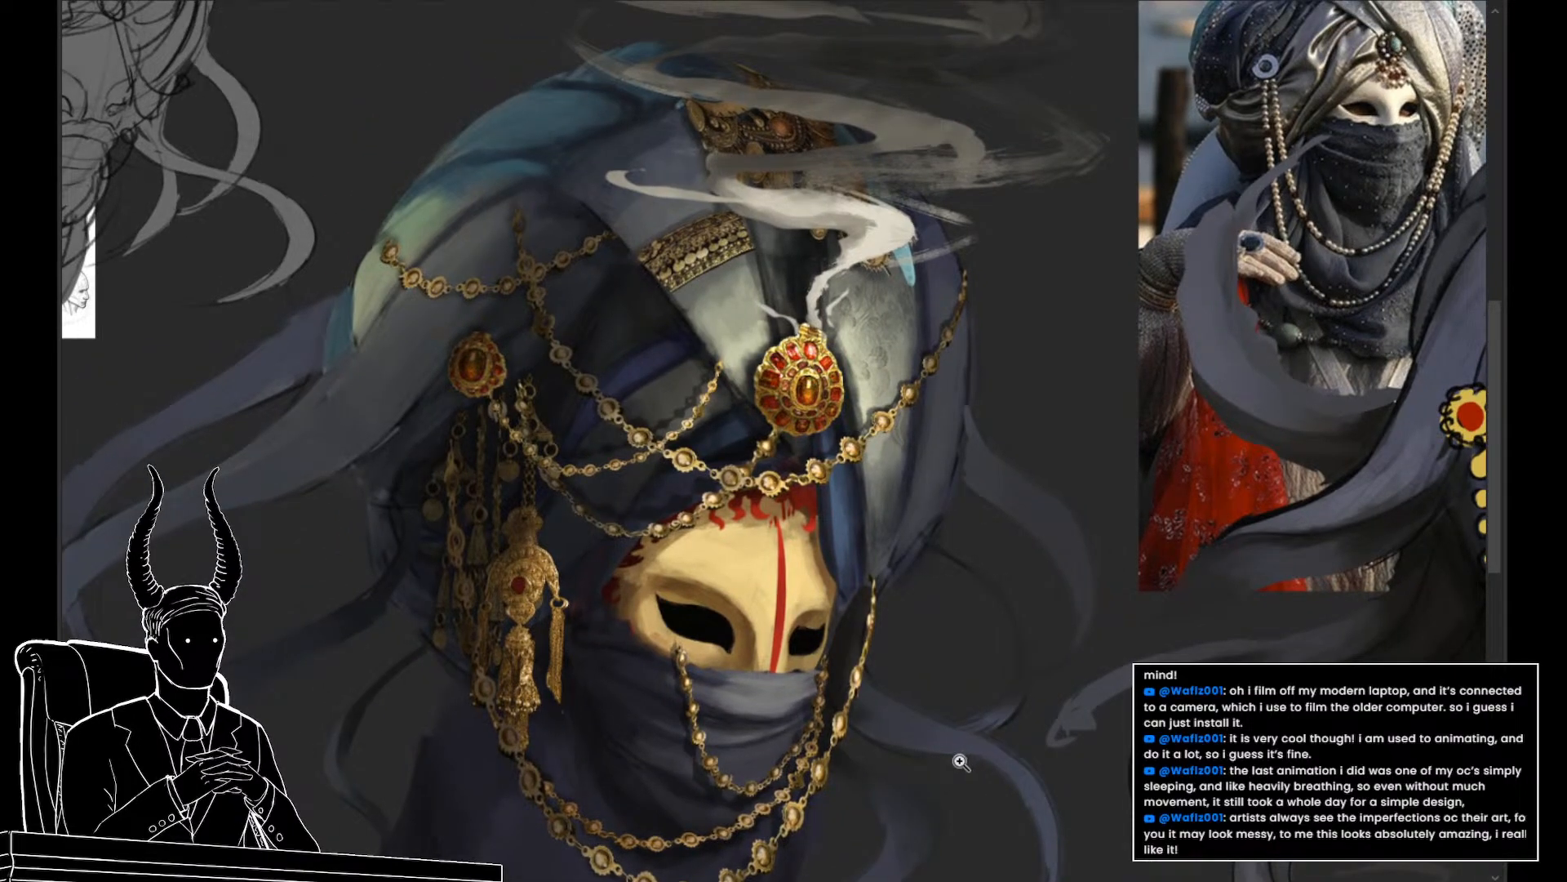
scroll(878, 668, "up", 4)
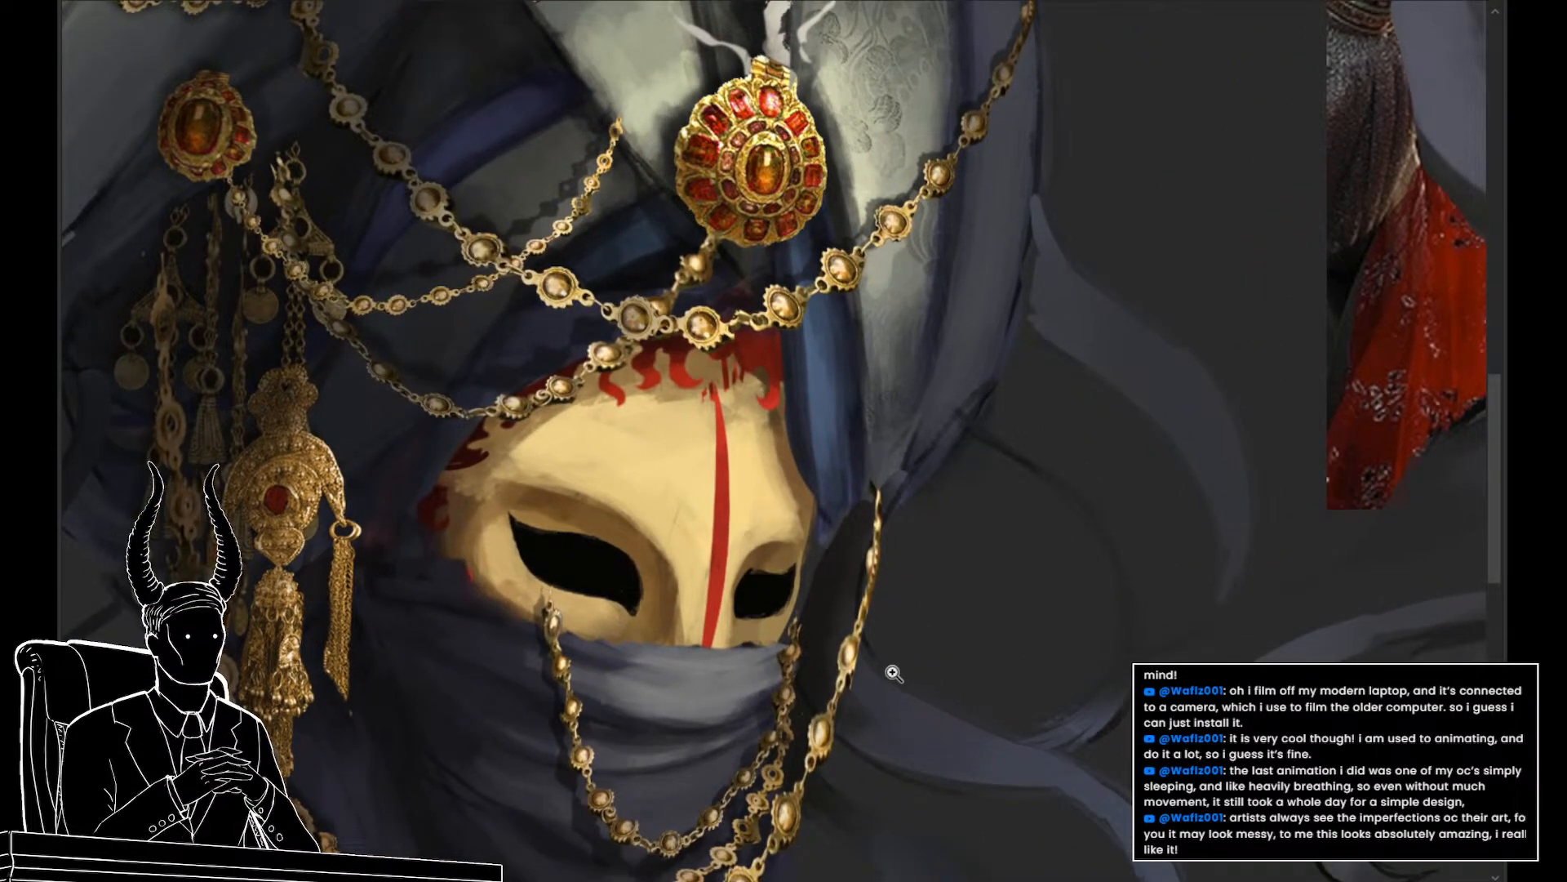
key("v")
key("b")
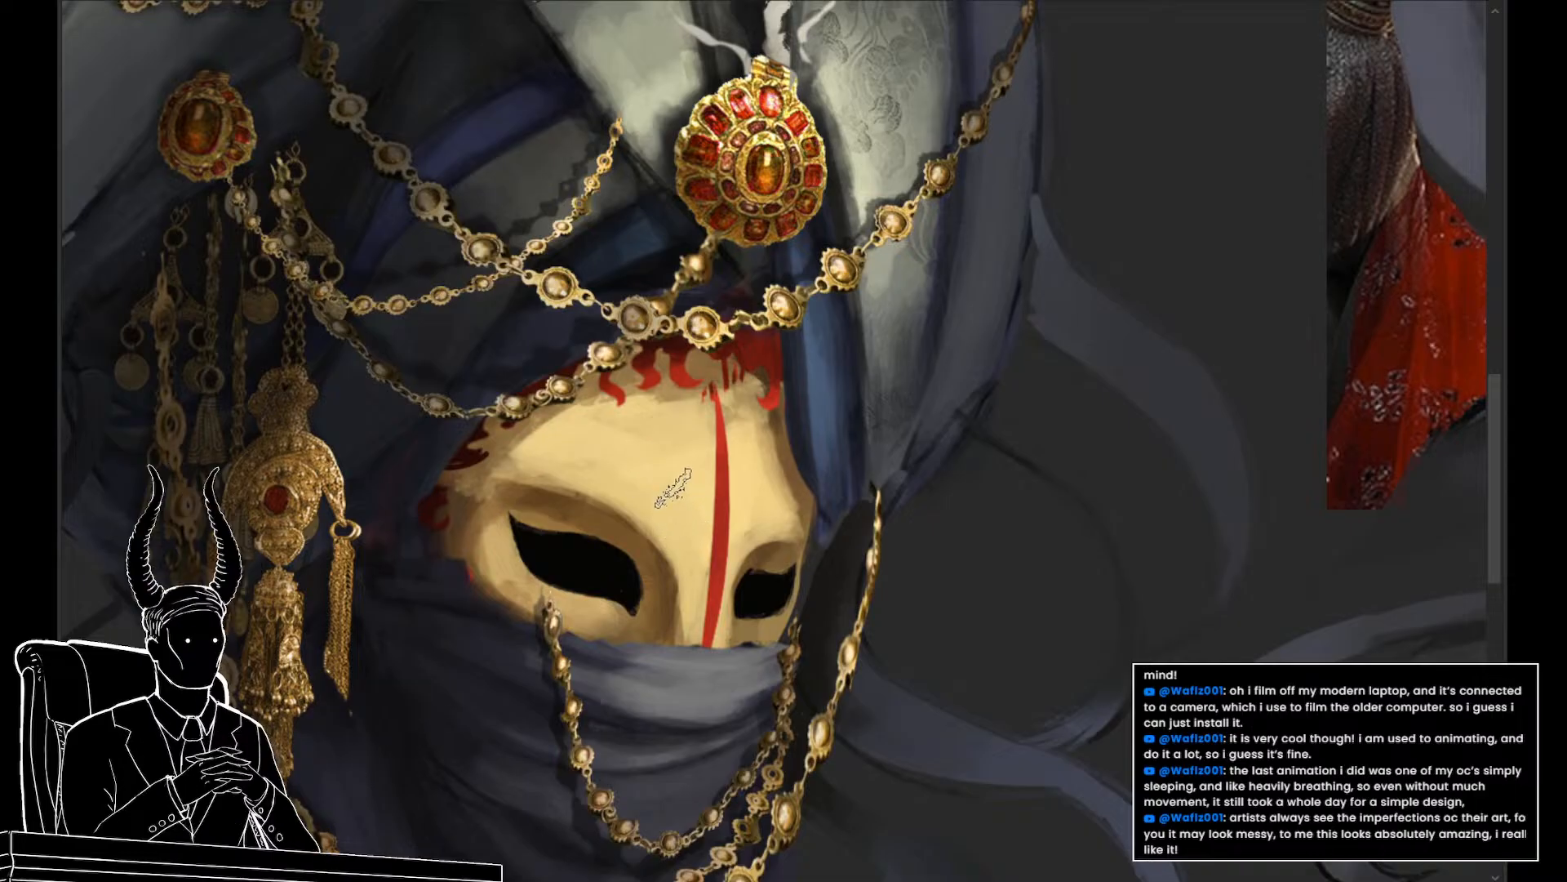
left_click_drag(677, 498, 523, 543)
scroll(523, 543, "down", 5)
scroll(499, 515, "up", 5)
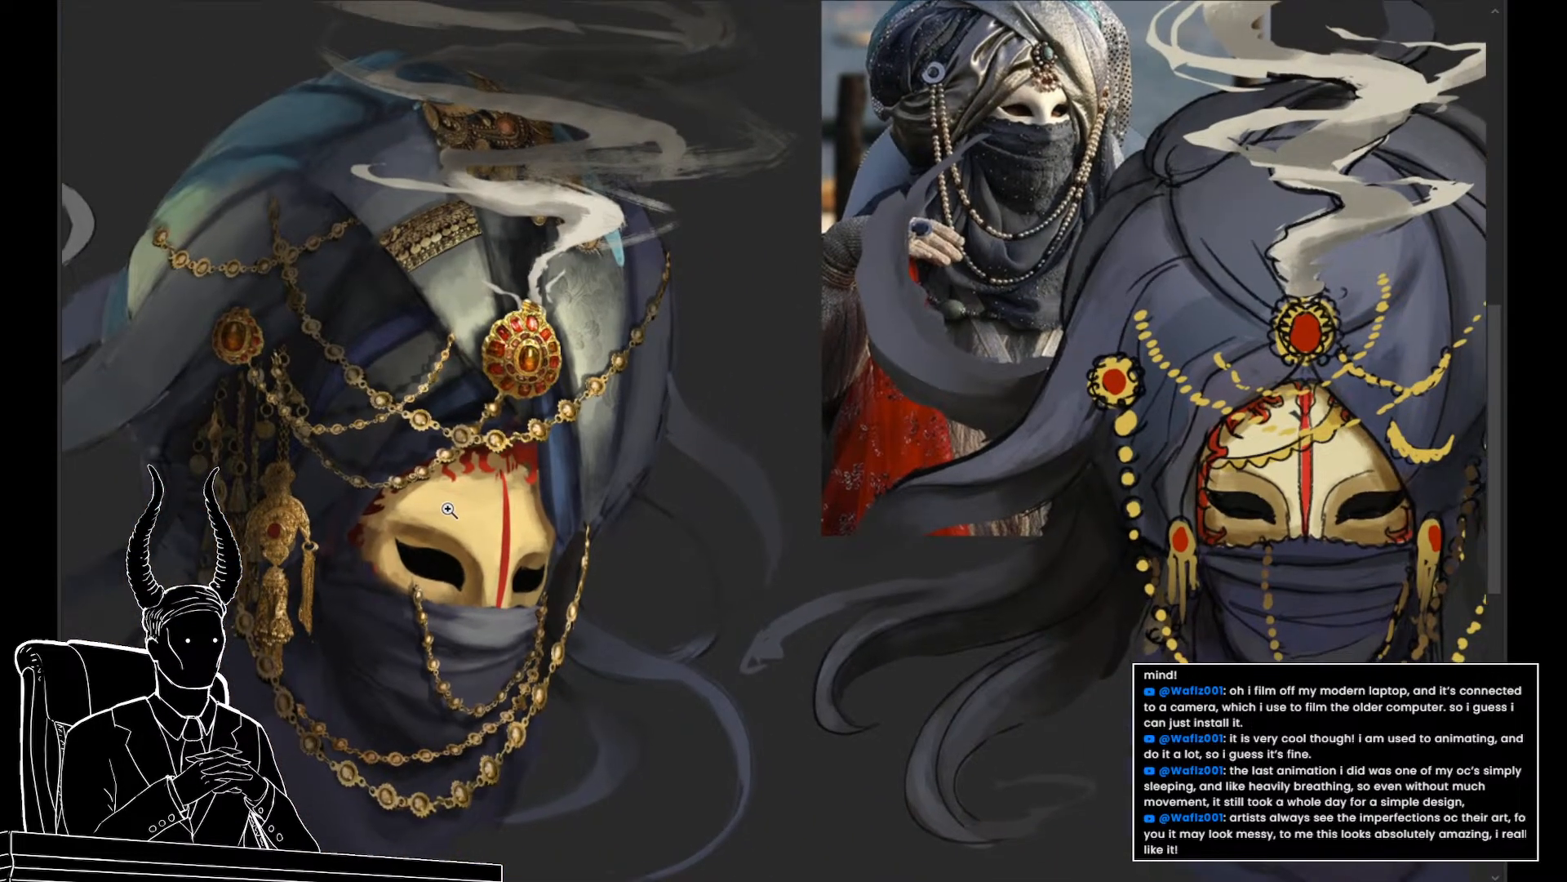
scroll(500, 515, "down", 5)
scroll(633, 553, "up", 3)
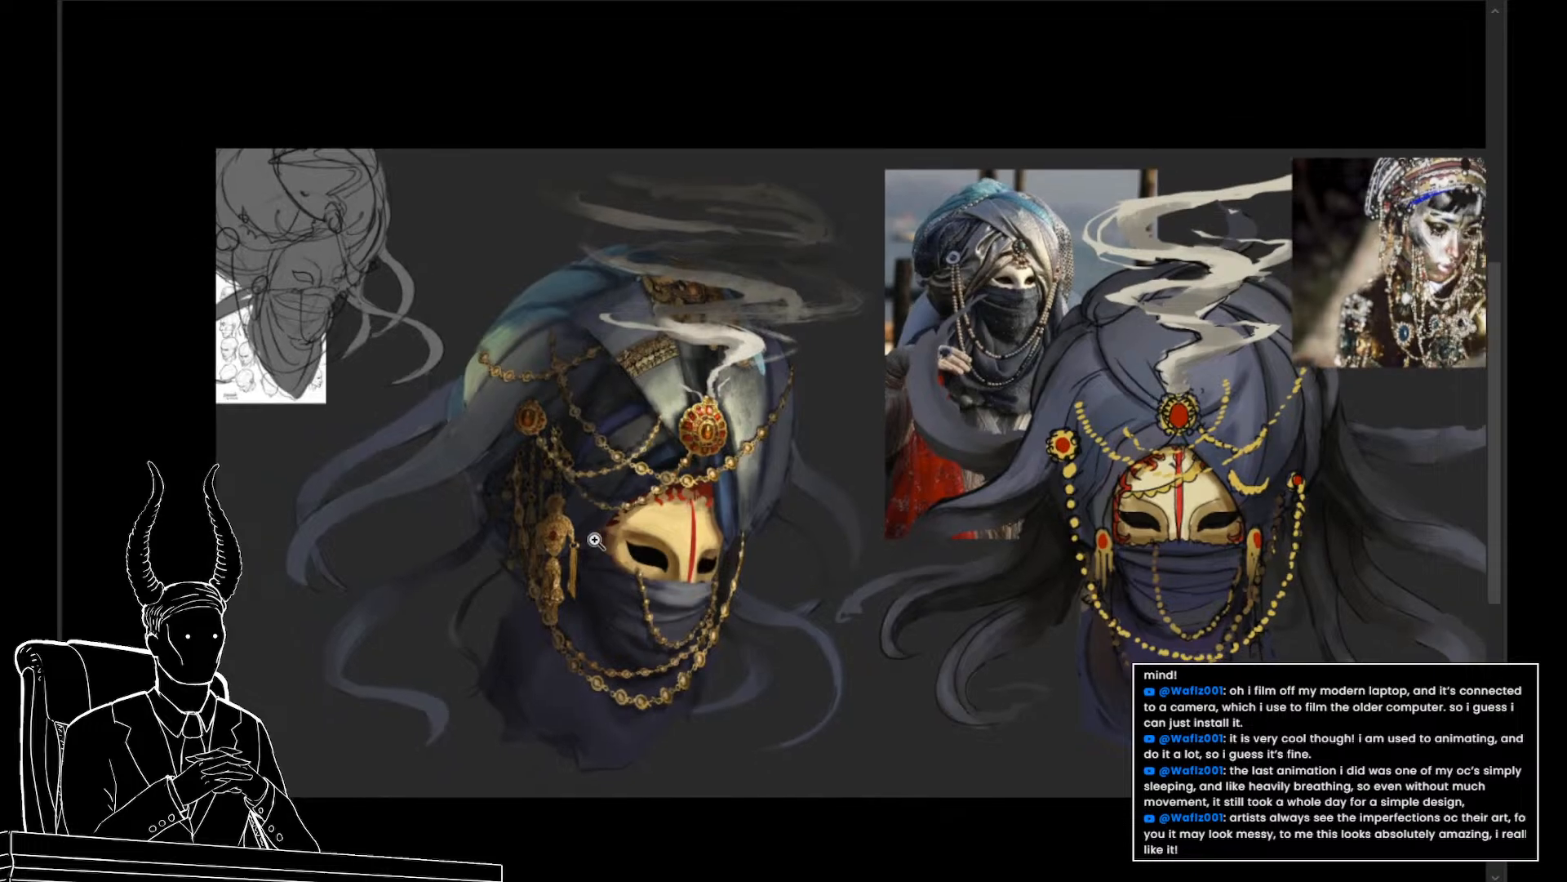
scroll(633, 553, "up", 2)
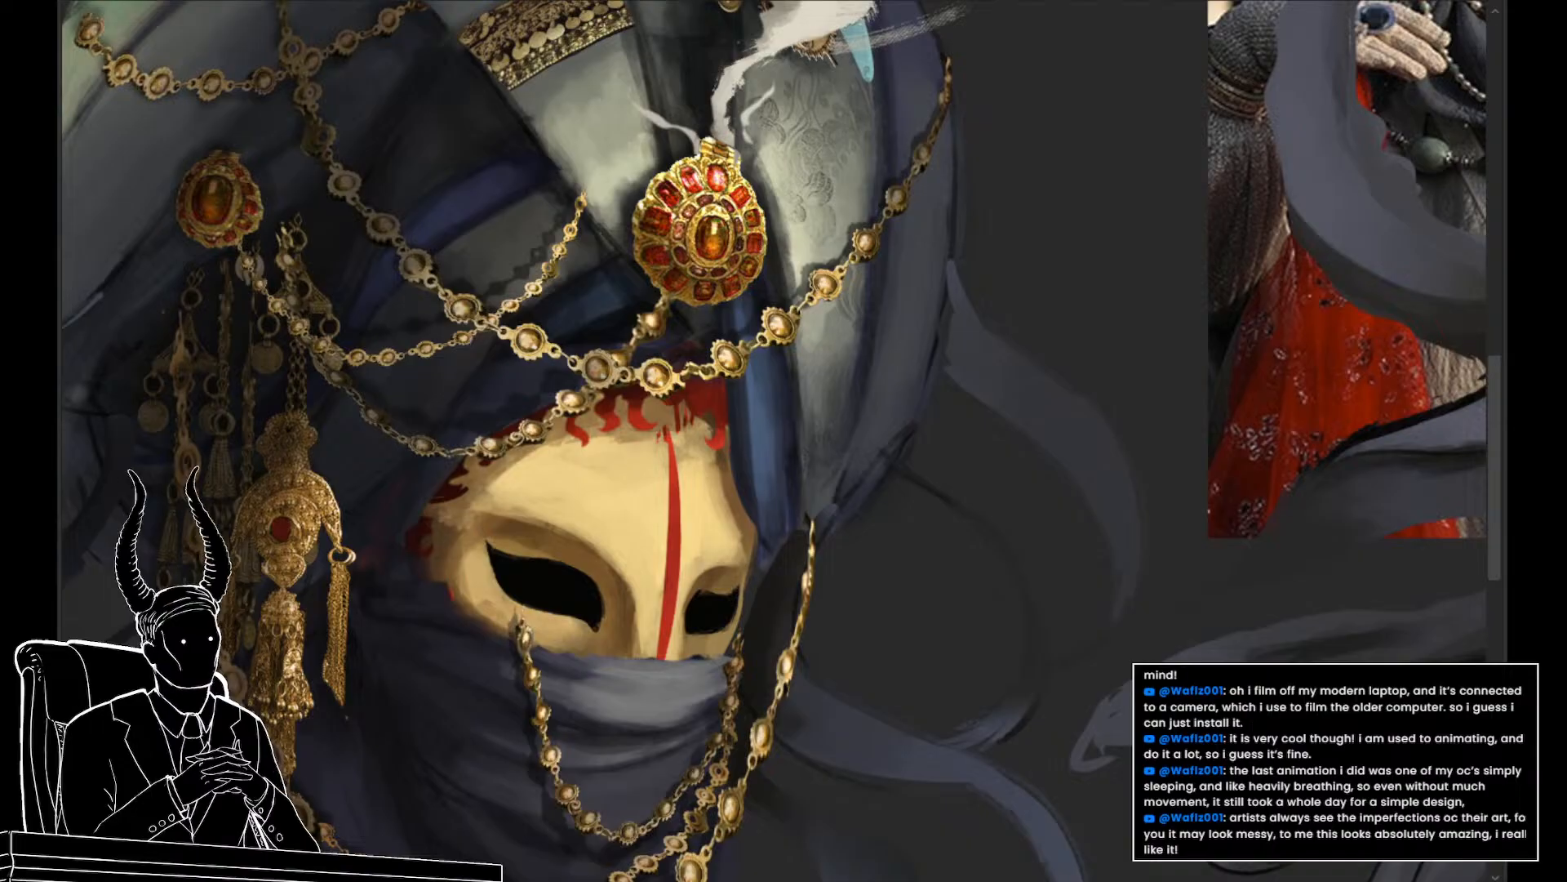
Paint brighter pale-yellow highlights across the mask's forehead and nose bridge on both sides of the red stripe, using colours sampled from the mask
left_click(654, 524, "alt")
mouse_move(616, 522)
left_mouse_down()
mouse_move(663, 551)
mouse_move(696, 516)
left_mouse_up()
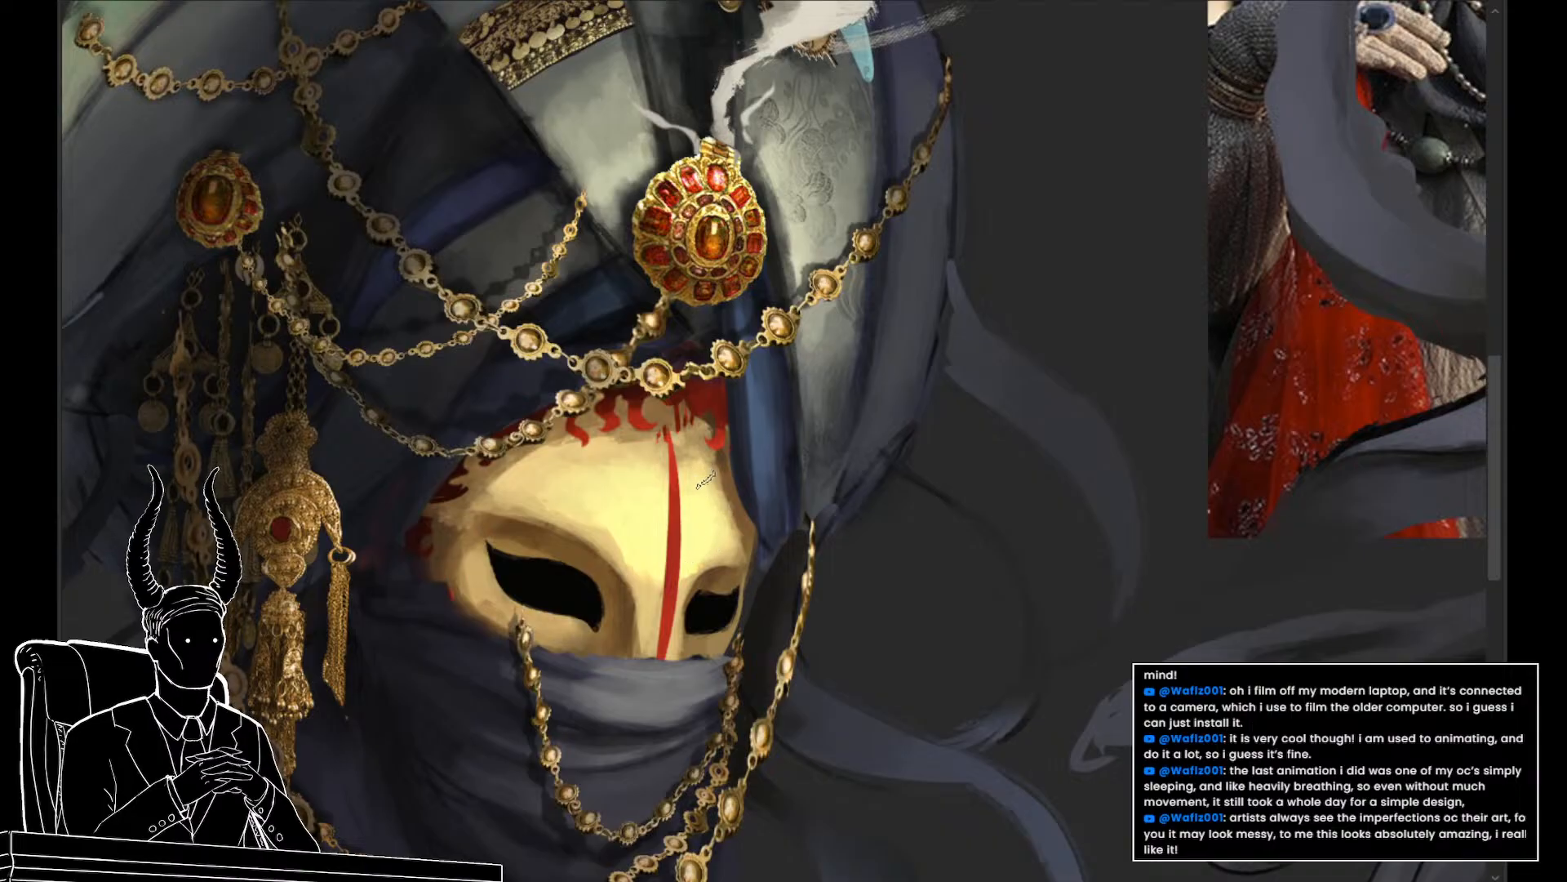
left_click(723, 438, "alt")
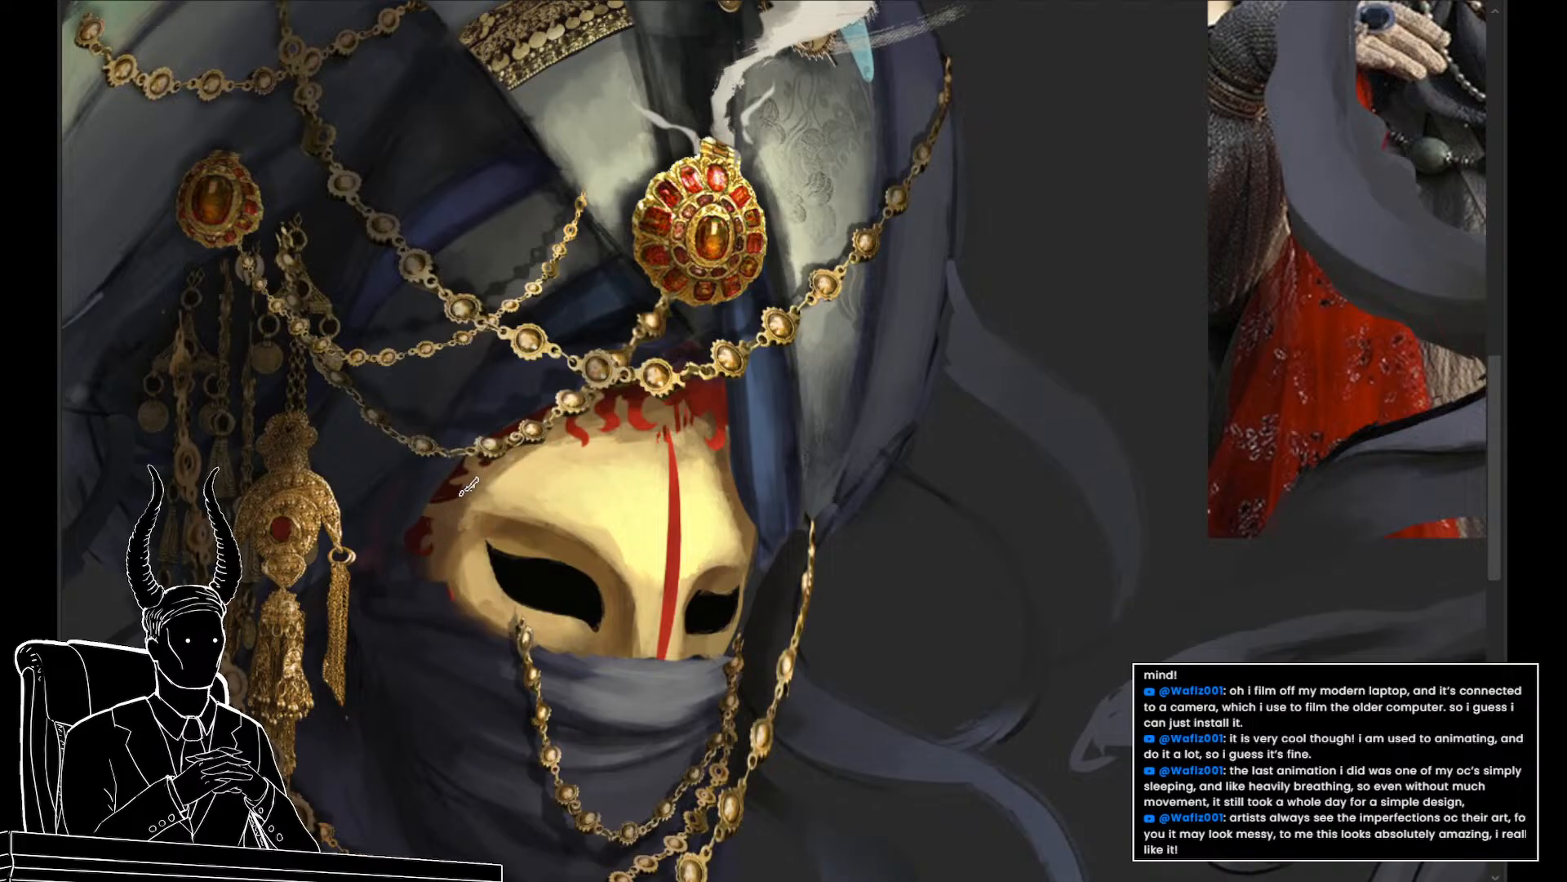
left_click(642, 459, "alt")
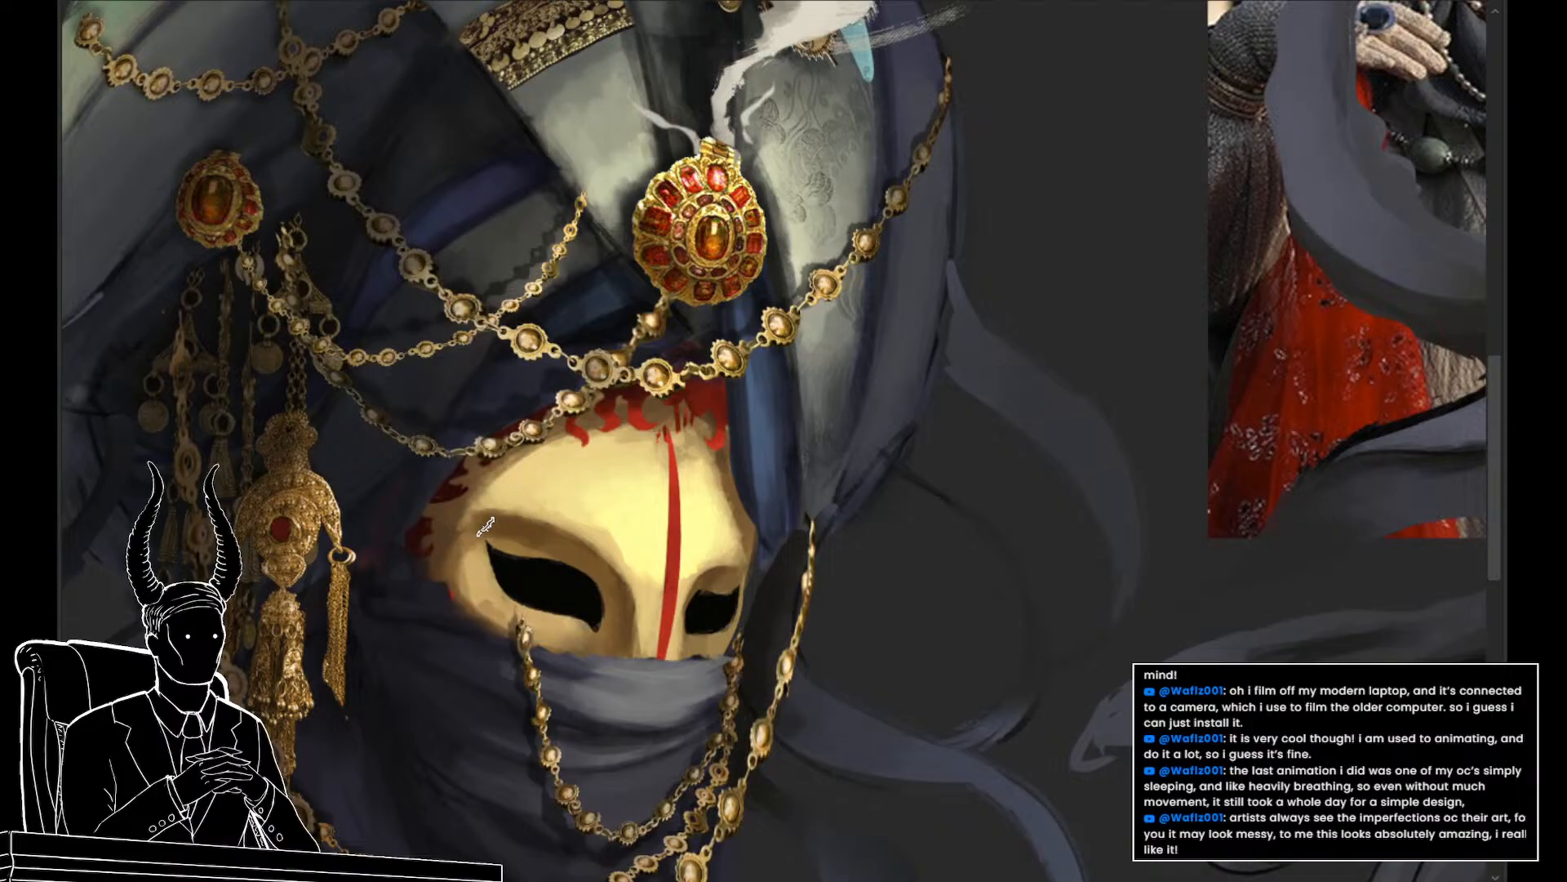
left_click_drag(481, 543, 562, 556)
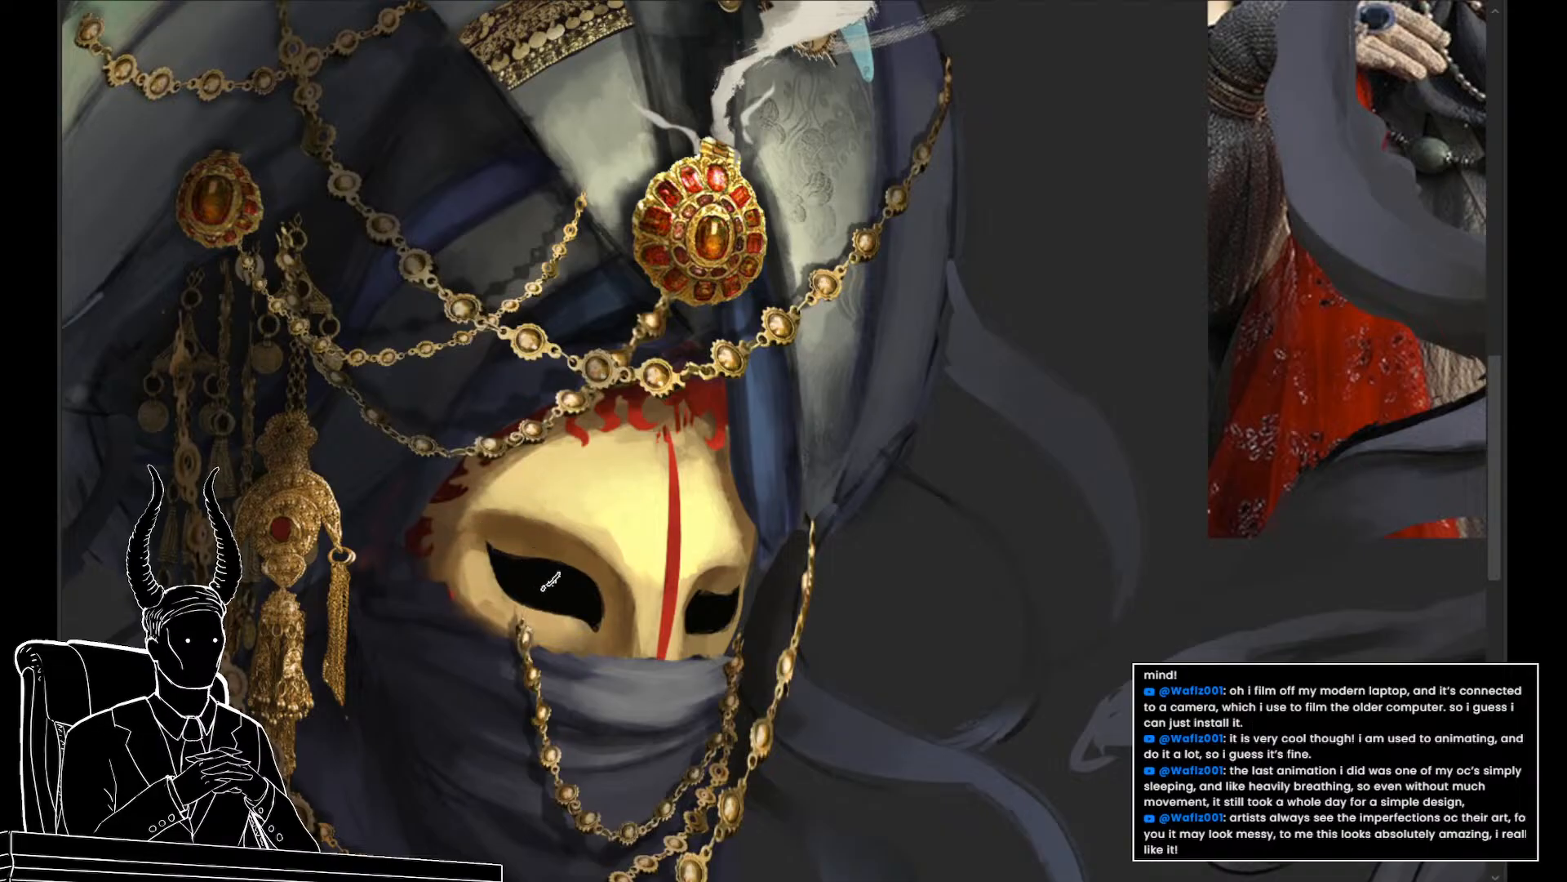
Refine the mask's light tones beside the red stripe and along its outer edge with small brush touches
scroll(551, 581, "down", 5)
scroll(526, 639, "up", 5)
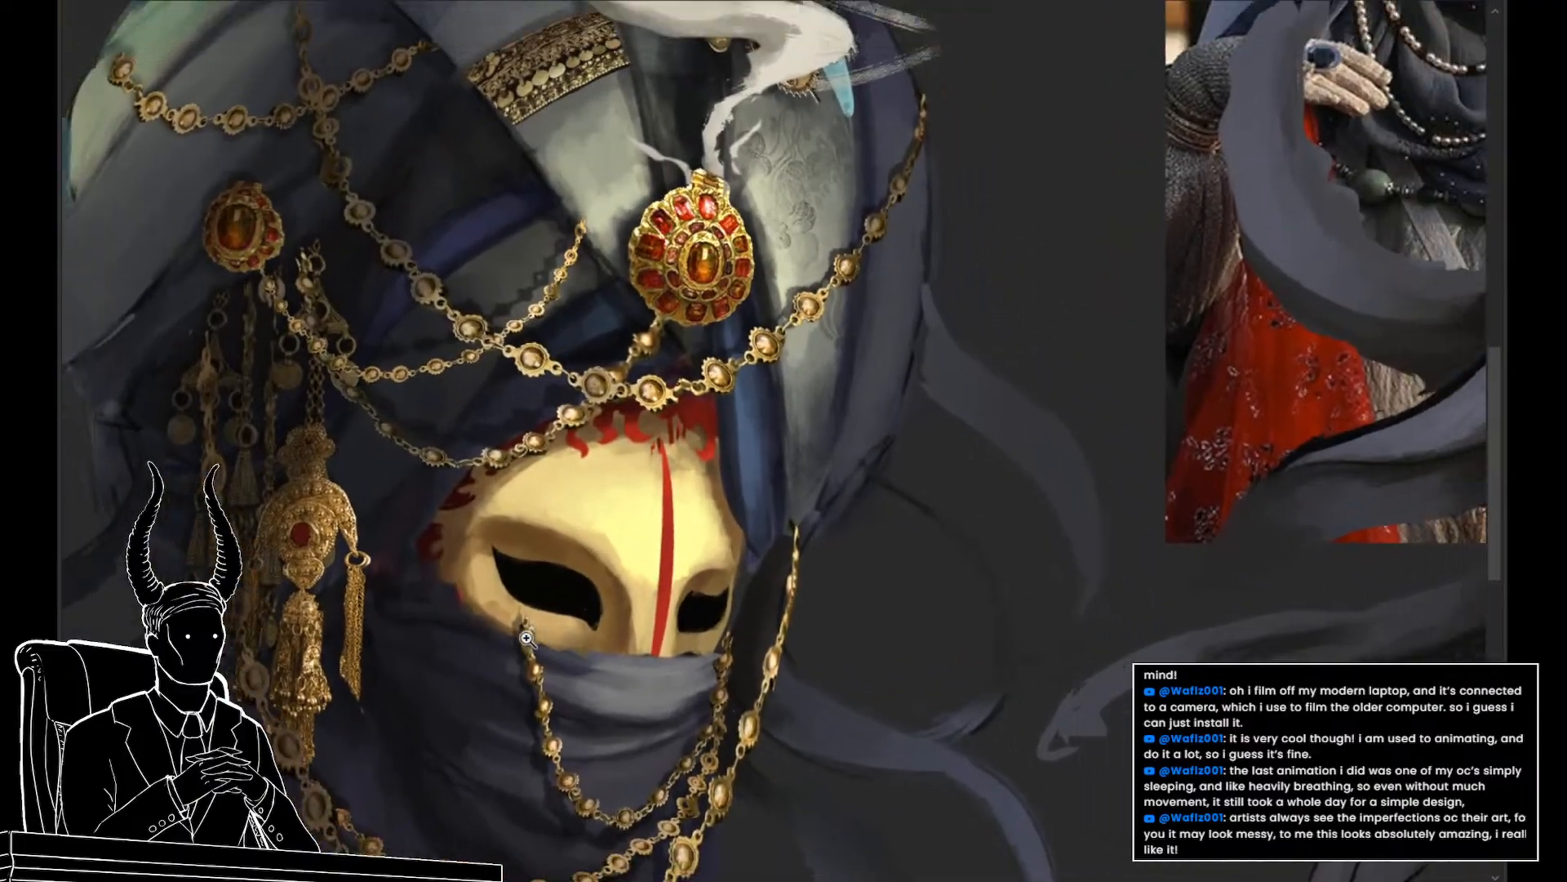
scroll(527, 639, "down", 5)
scroll(527, 640, "up", 6)
left_click_drag(572, 658, 563, 618)
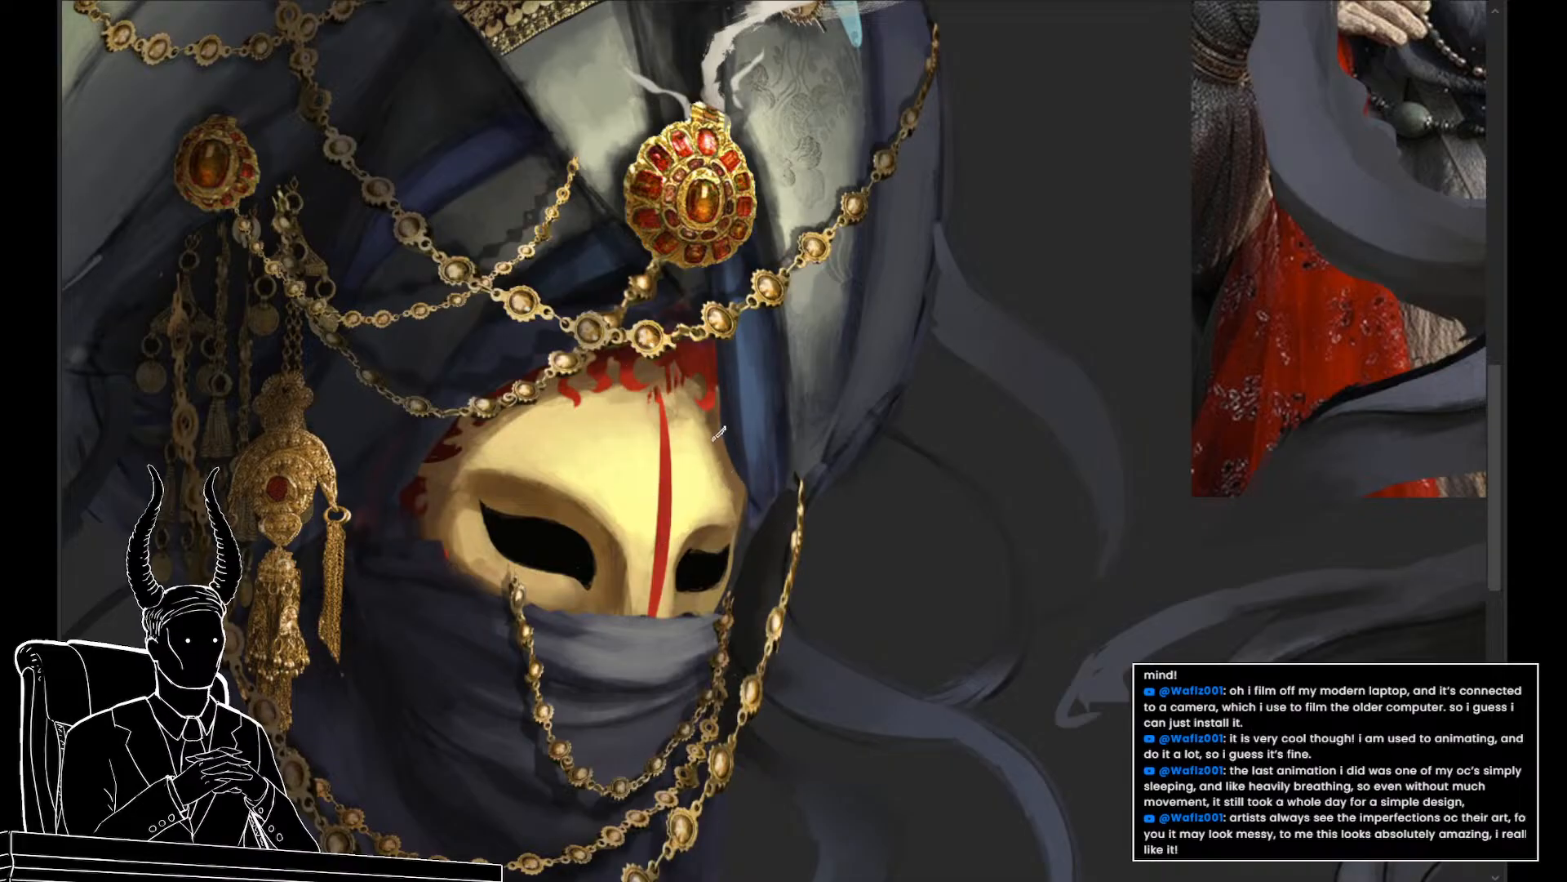
left_click(425, 498)
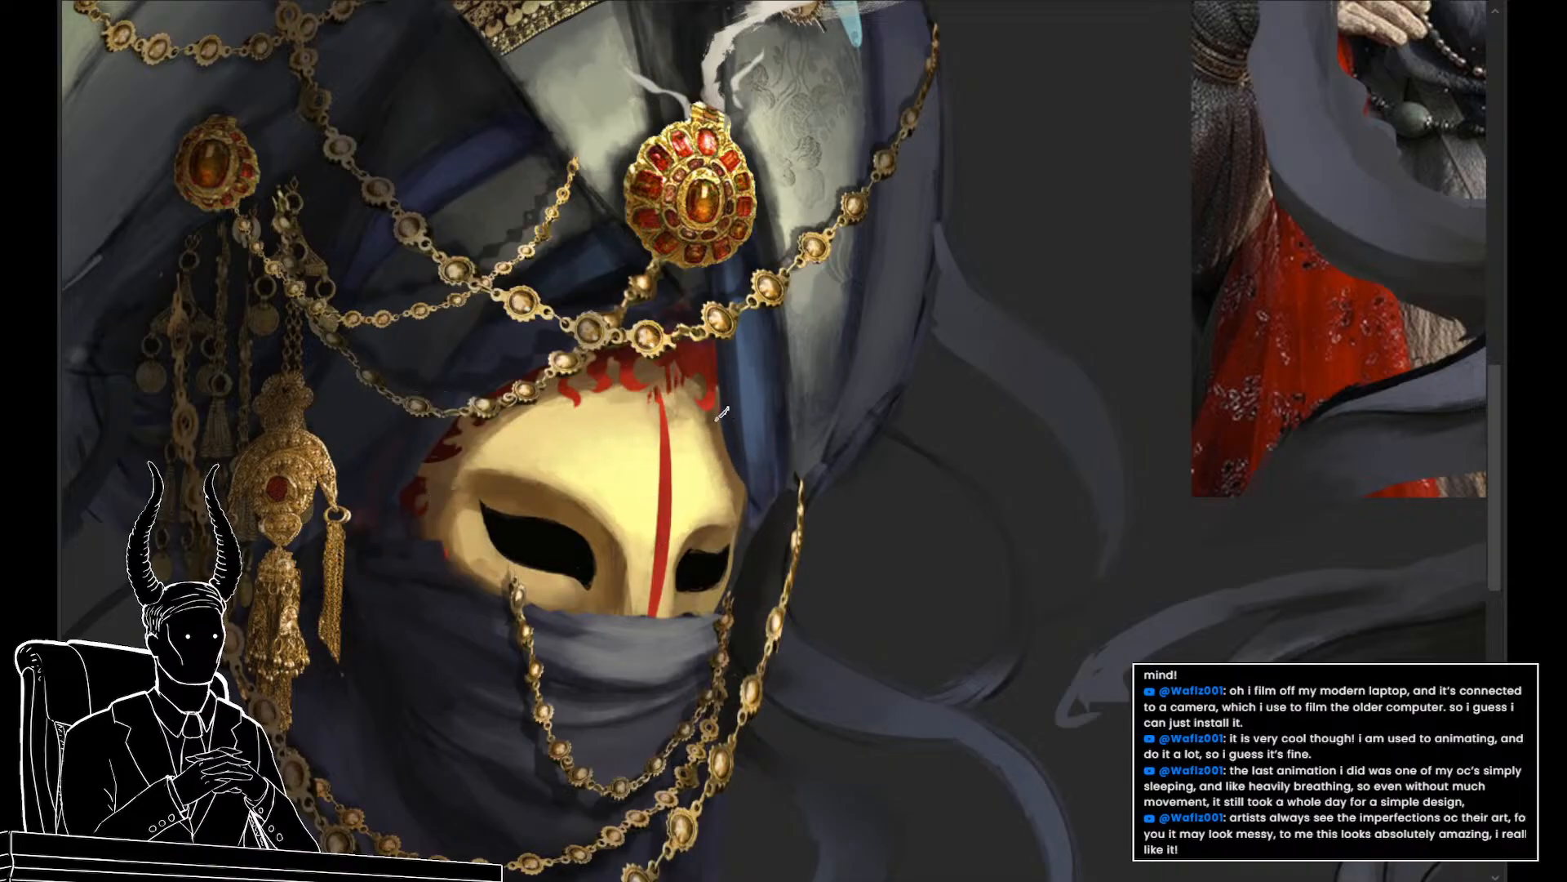
left_click(733, 505)
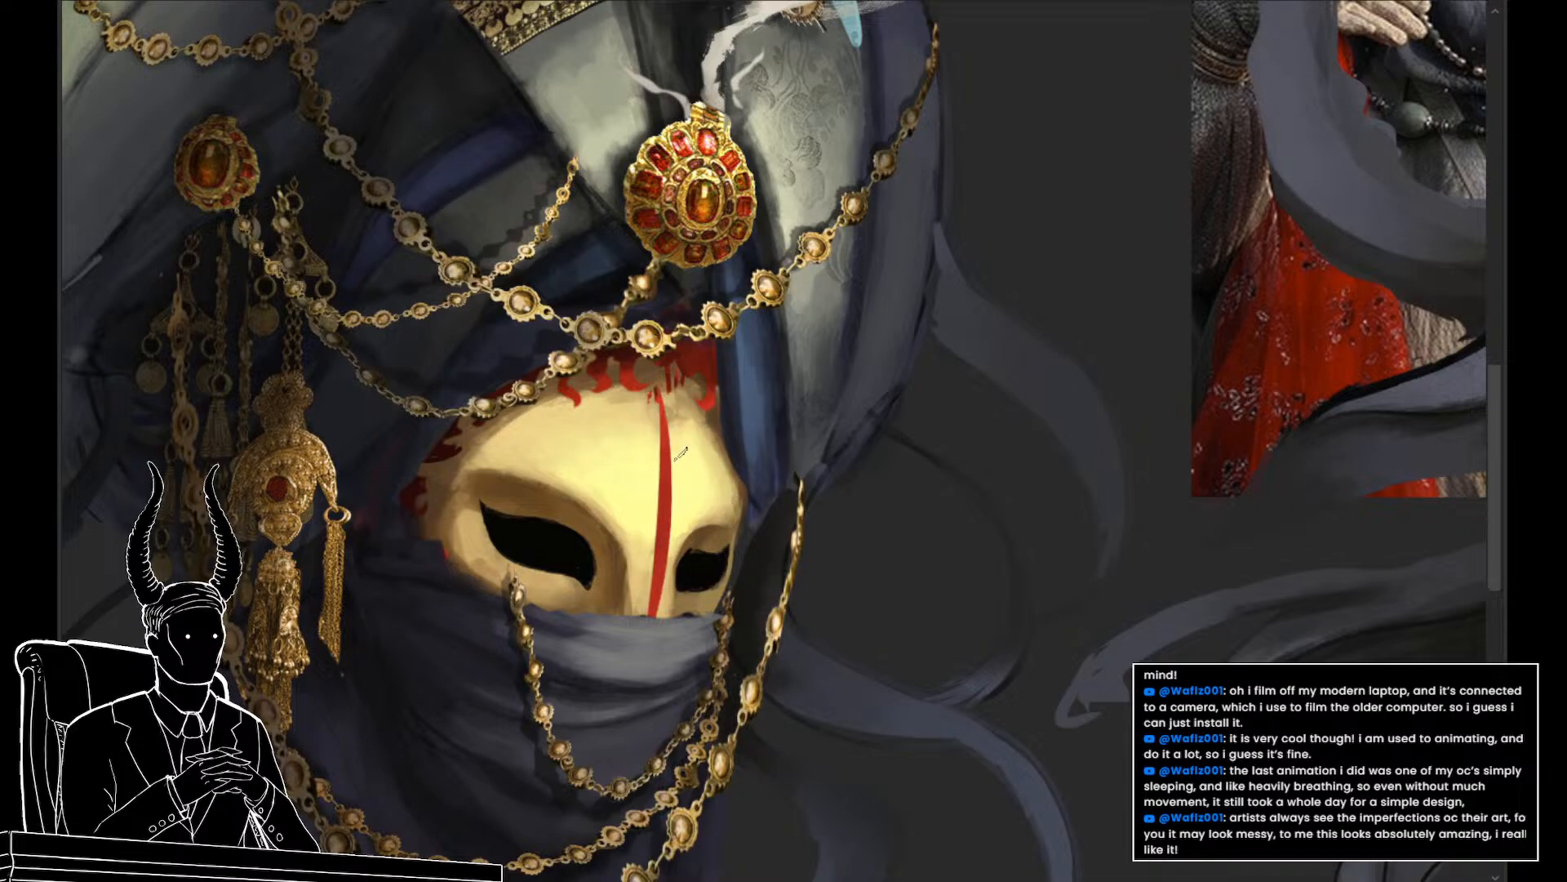
left_click(693, 490)
Reshape the mask's outer temple edge and the red flame ornament along it, using colours sampled from the painting
left_click_drag(596, 648, 776, 641)
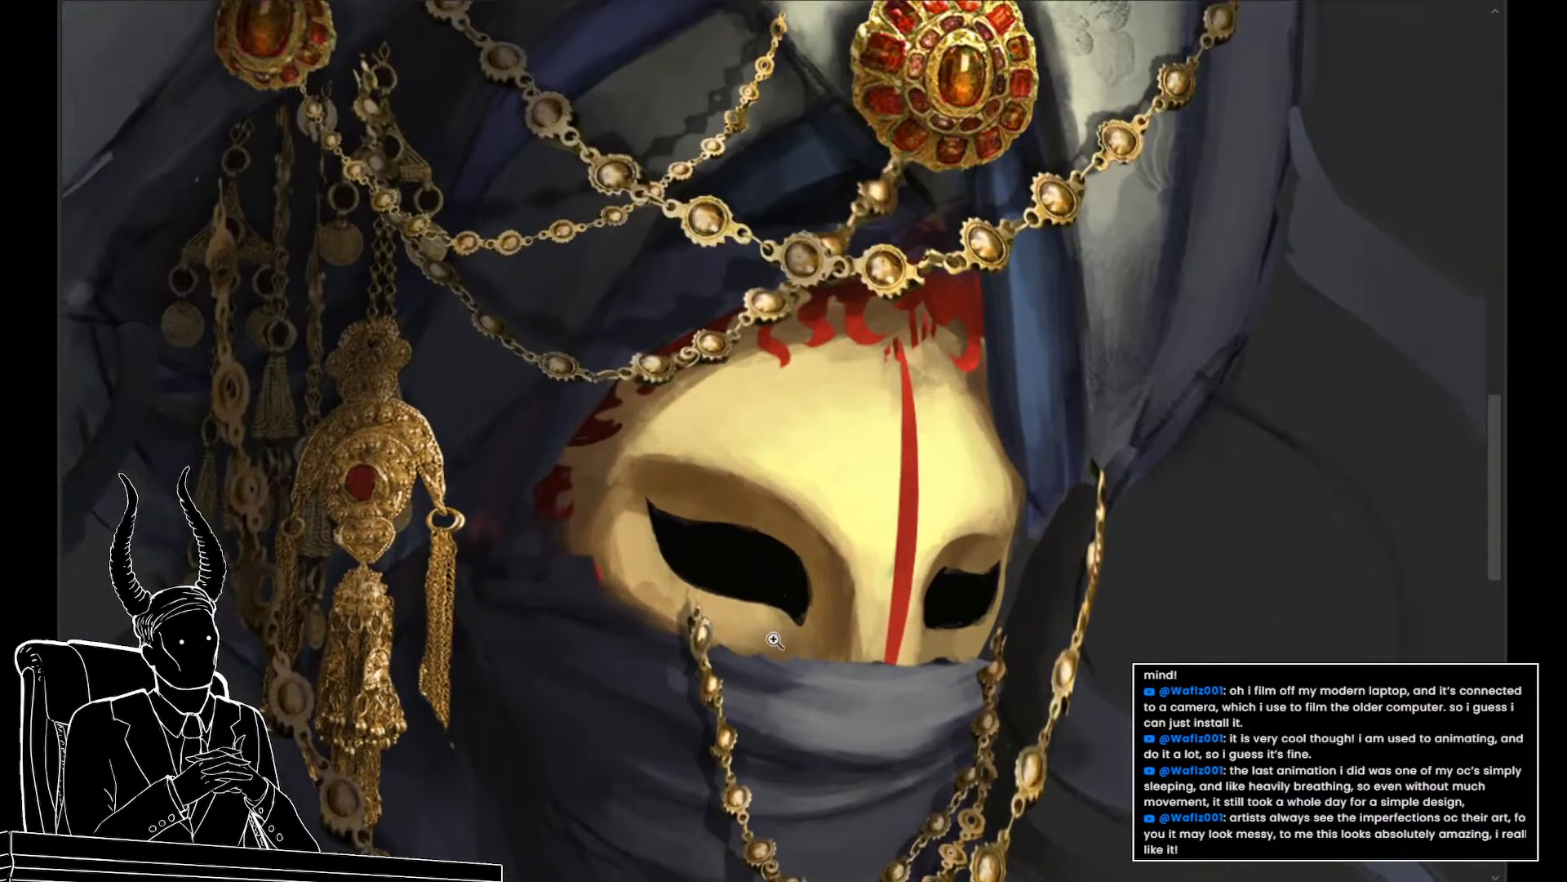
scroll(722, 627, "up", 3)
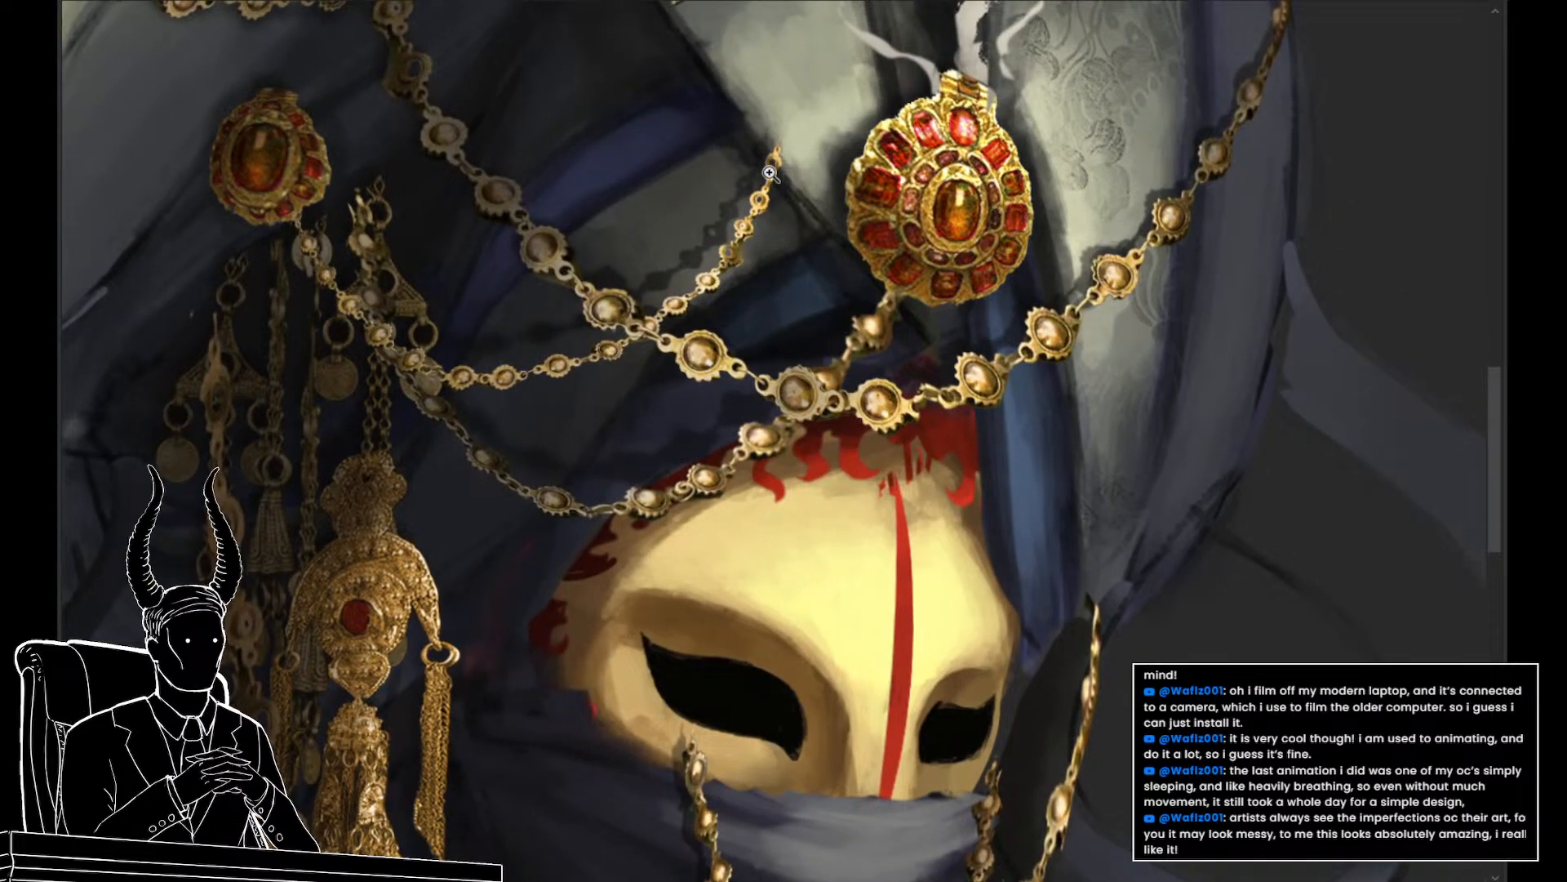
left_click_drag(768, 180, 689, 189)
left_click_drag(646, 440, 618, 596)
left_click_drag(618, 596, 559, 596)
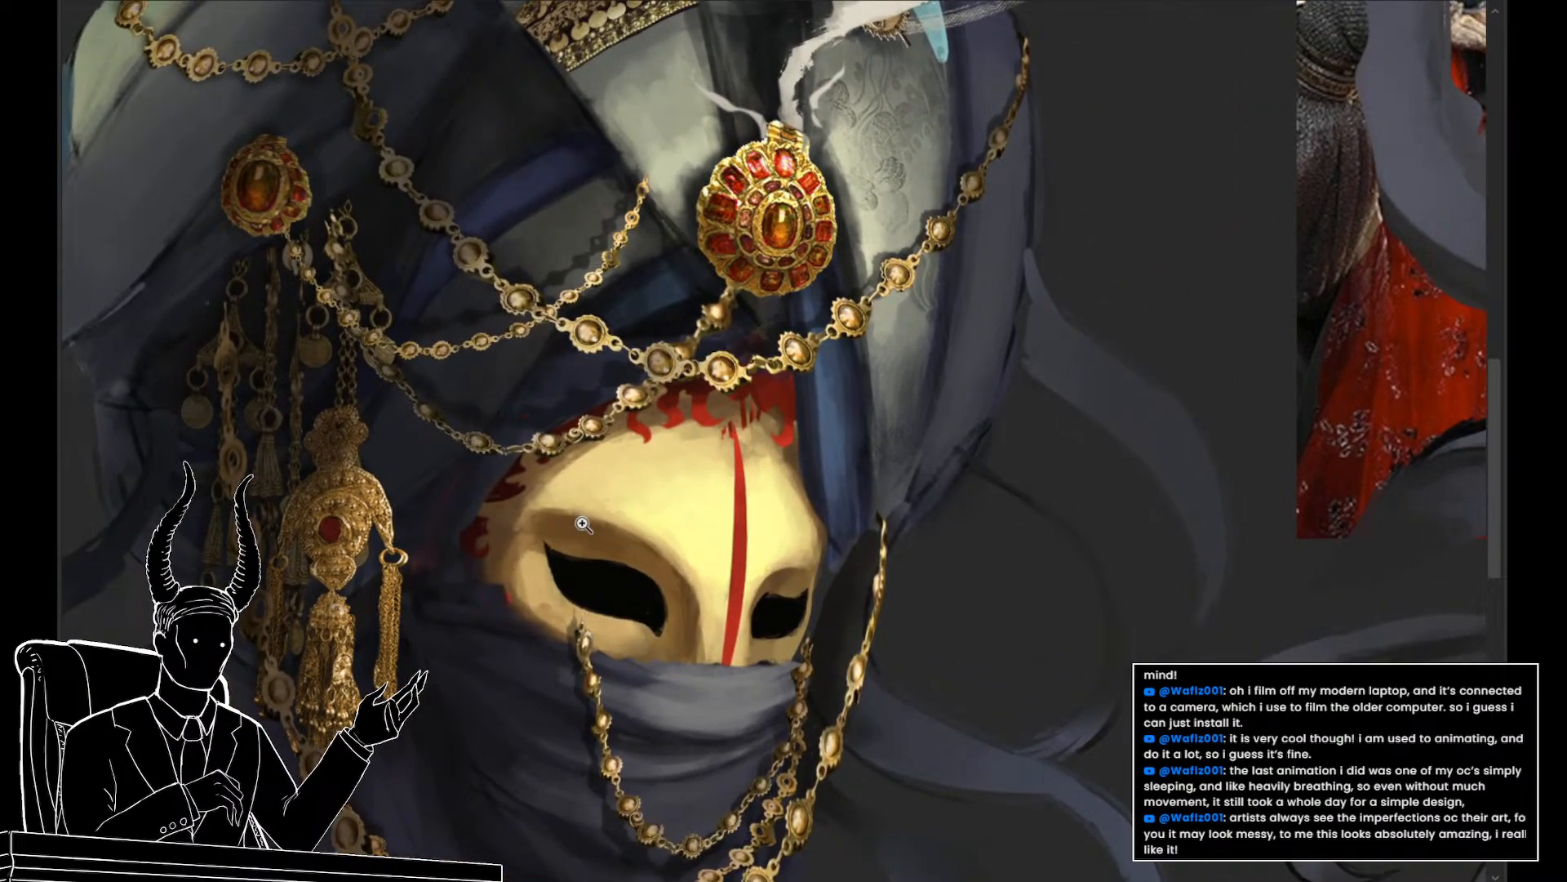
key("v")
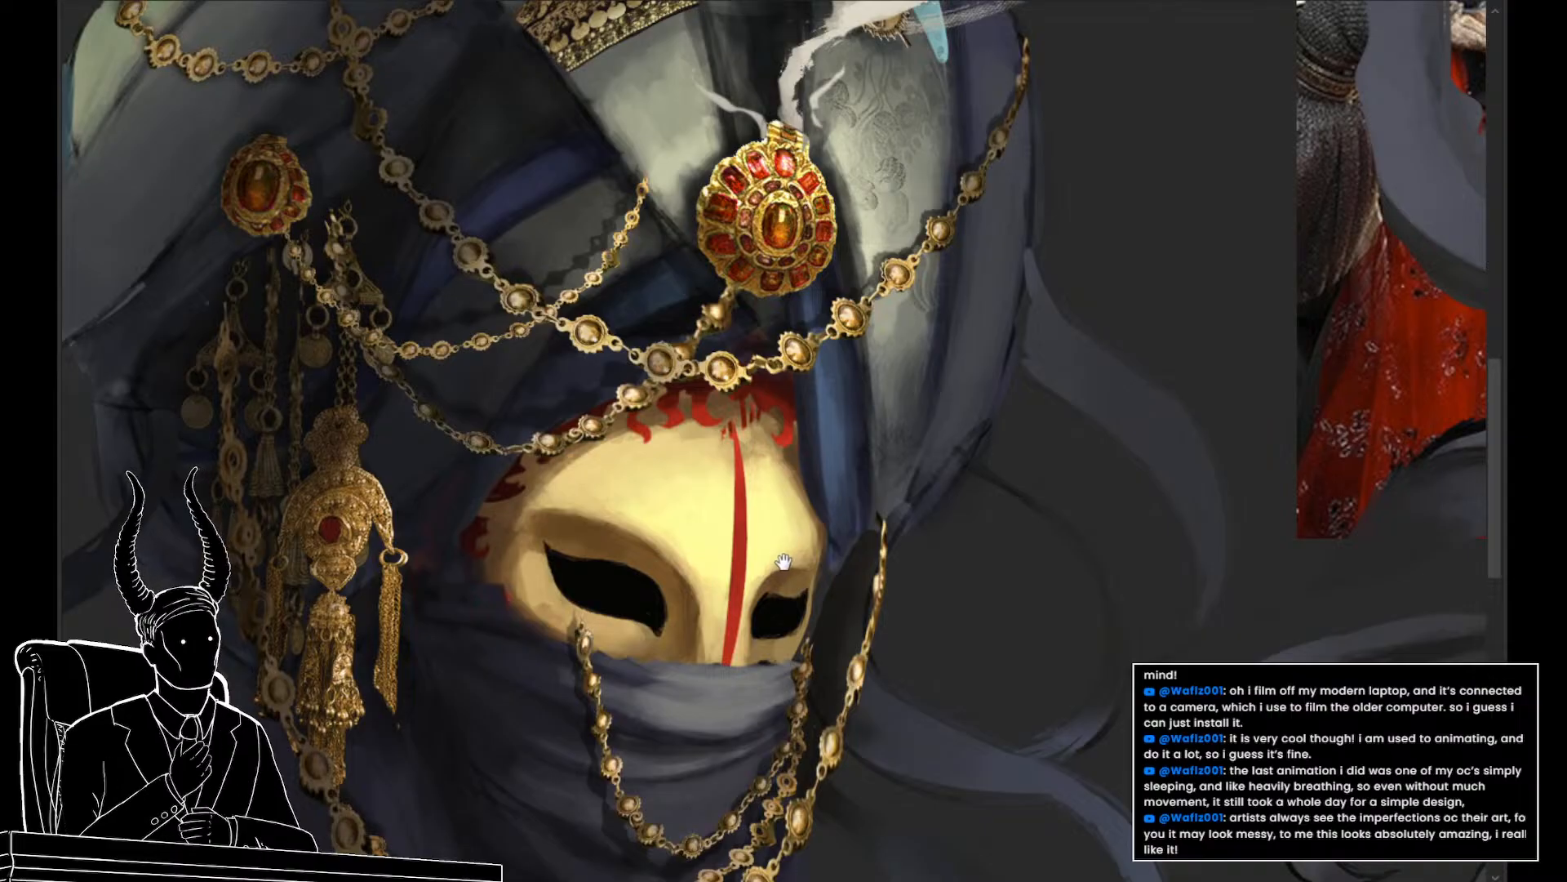
left_click_drag(781, 563, 742, 567)
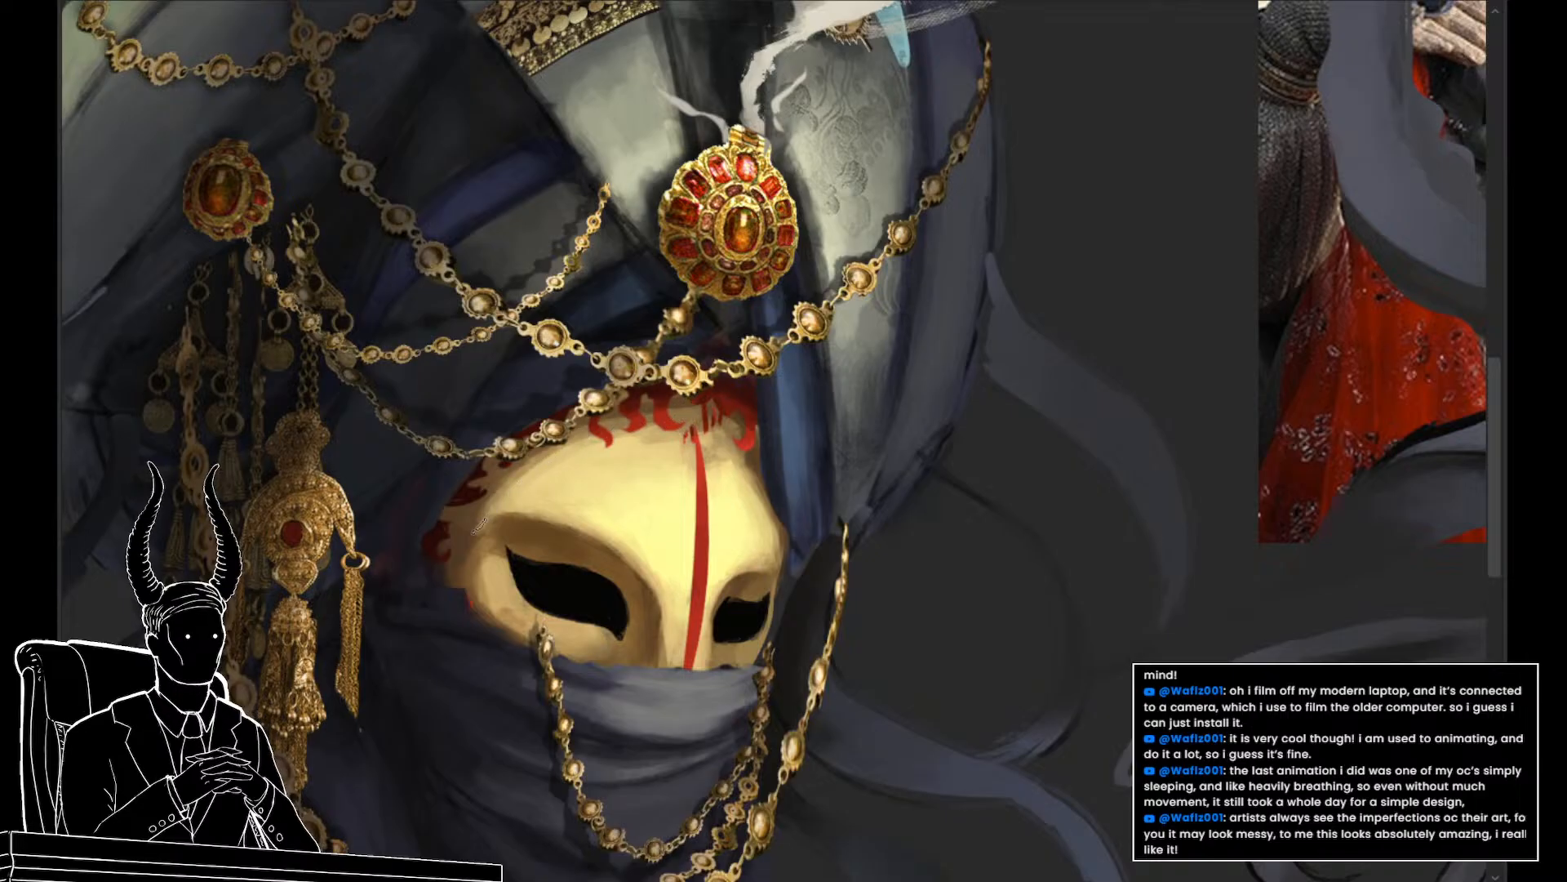
left_click_drag(480, 519, 471, 542)
left_click(472, 576, "alt")
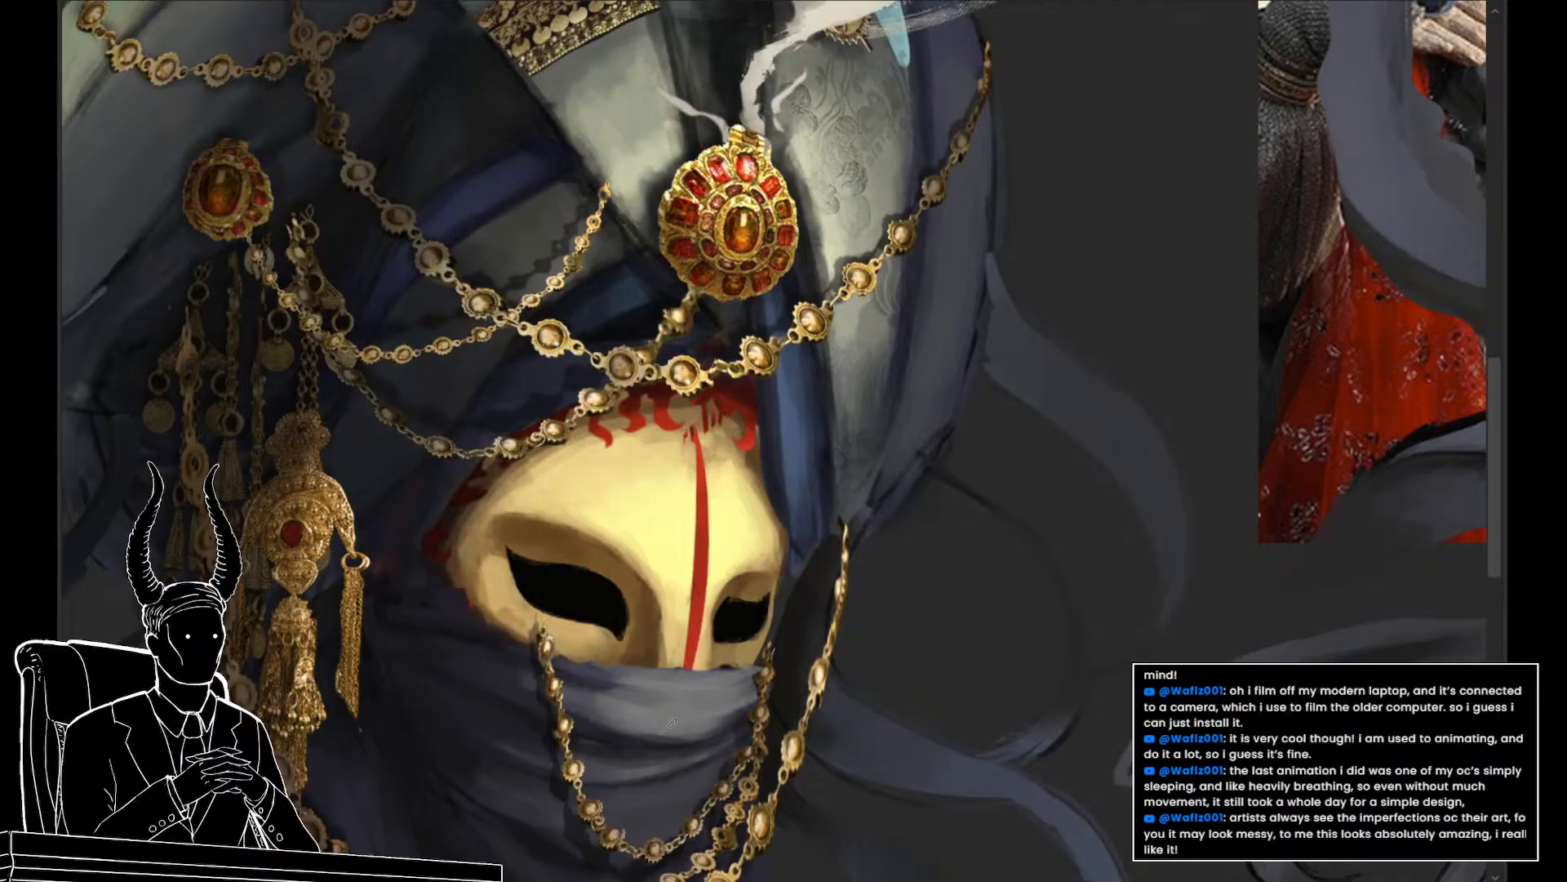
Examine the mask's lower edge, veil and chains up close and across the whole canvas beside the references
left_click(646, 663)
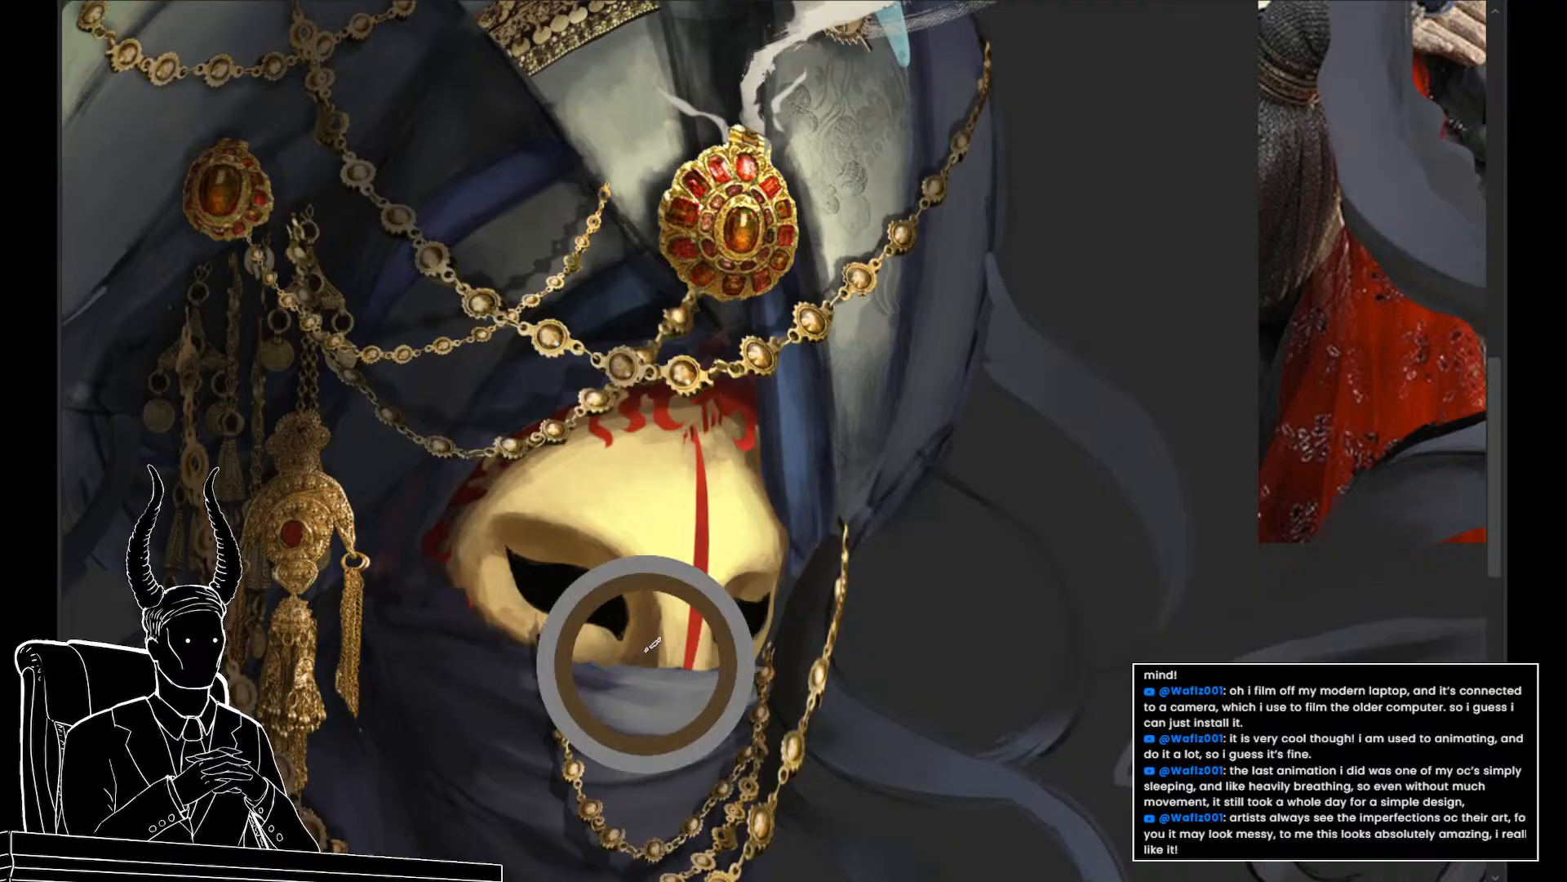
scroll(625, 593, "down", 1)
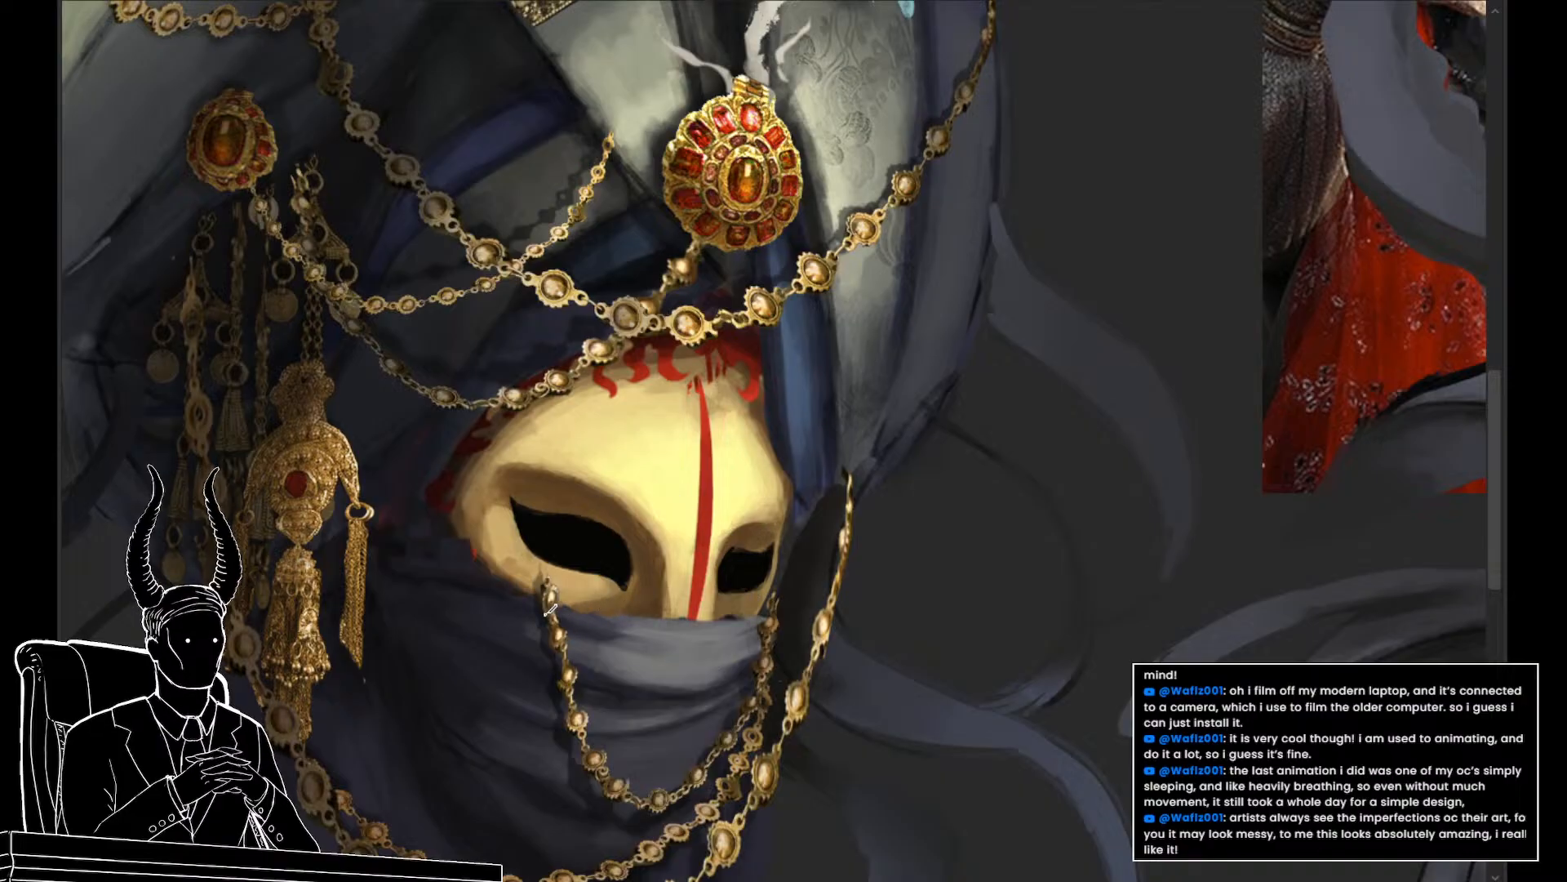
mouse_move(653, 663)
left_mouse_down()
mouse_move(550, 652)
mouse_move(616, 674)
left_mouse_up()
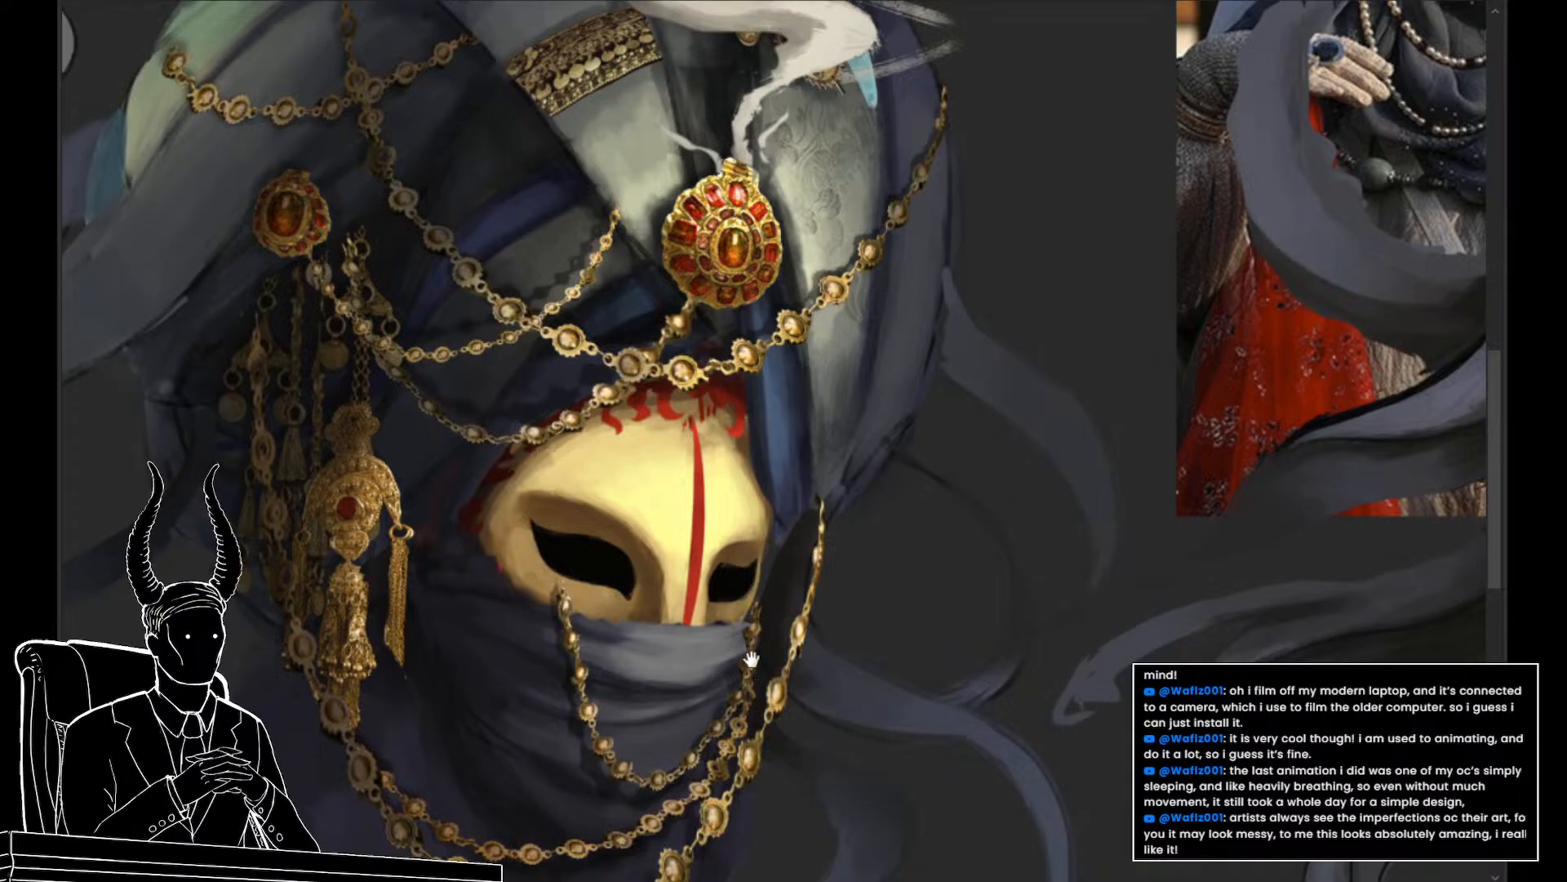
left_click_drag(749, 665, 720, 654)
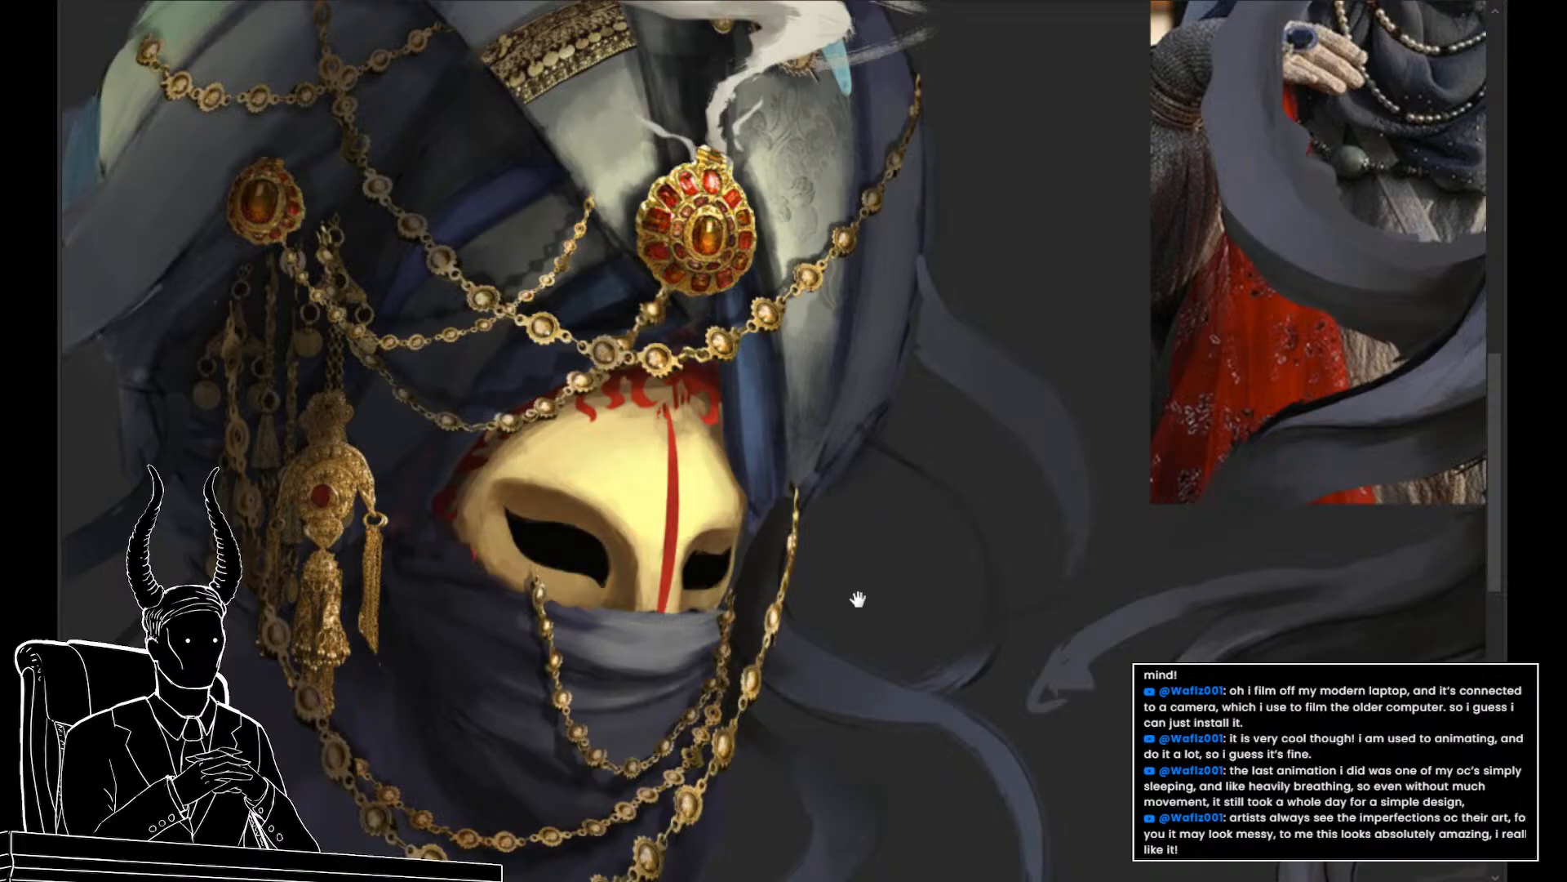
left_click_drag(858, 599, 756, 635)
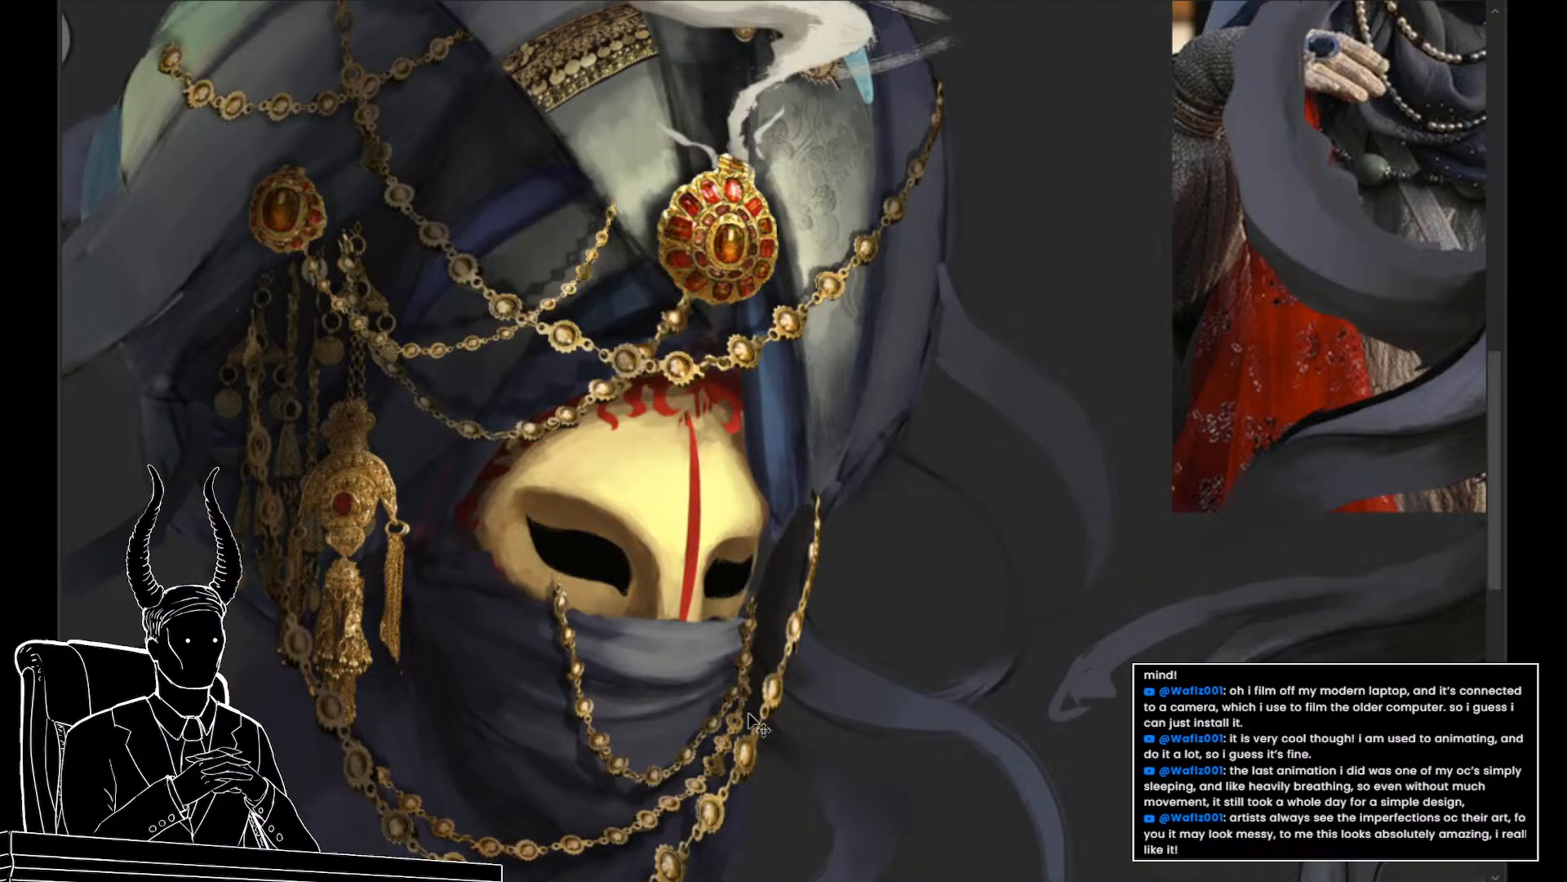
scroll(693, 708, "down", 3)
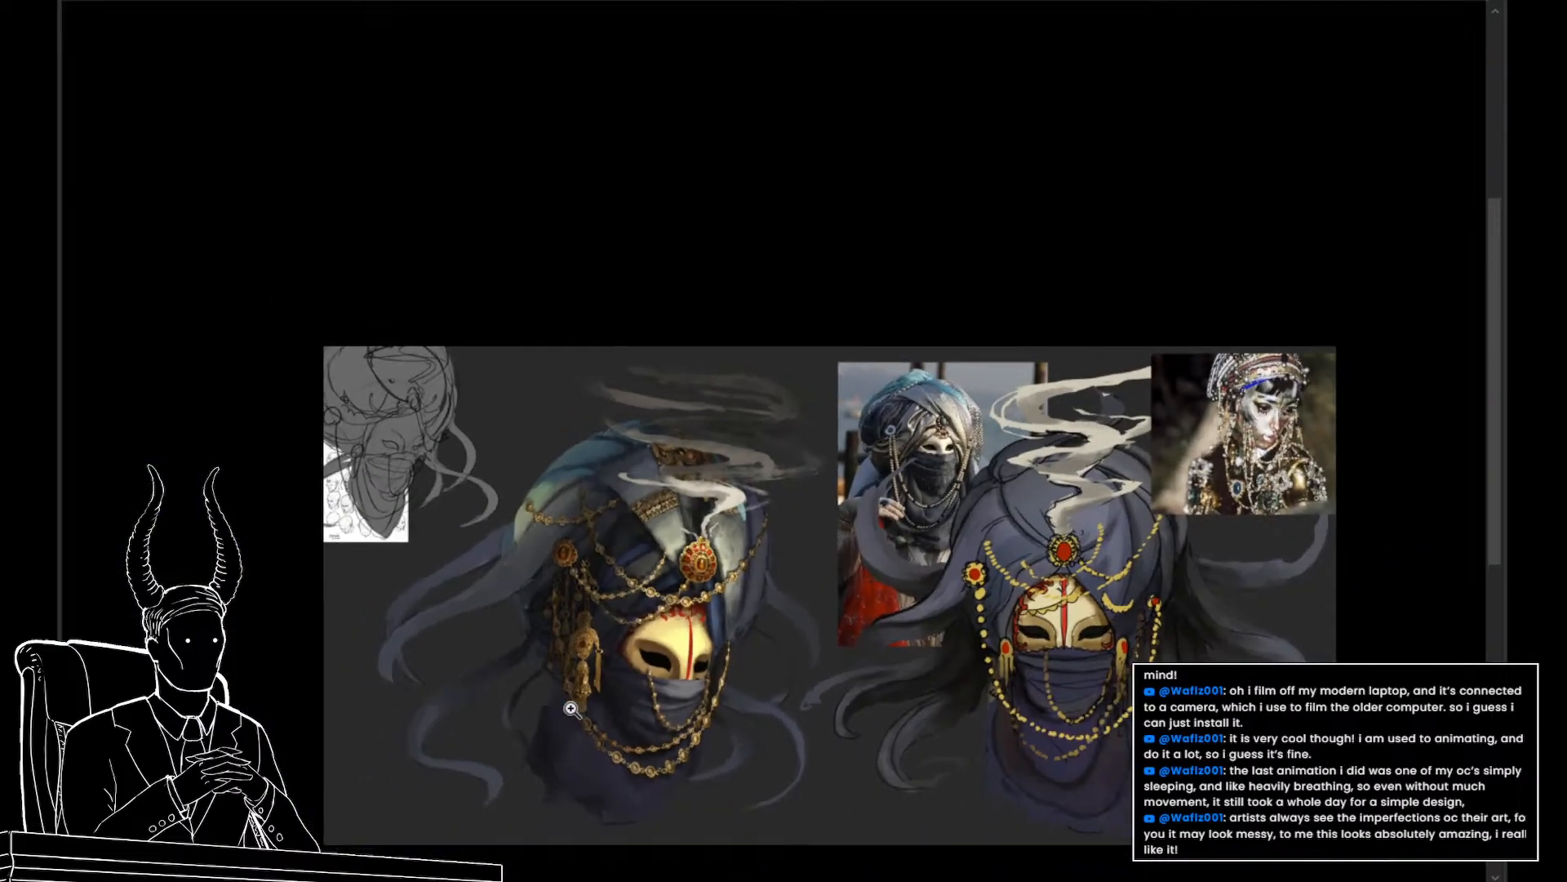
scroll(620, 712, "up", 1)
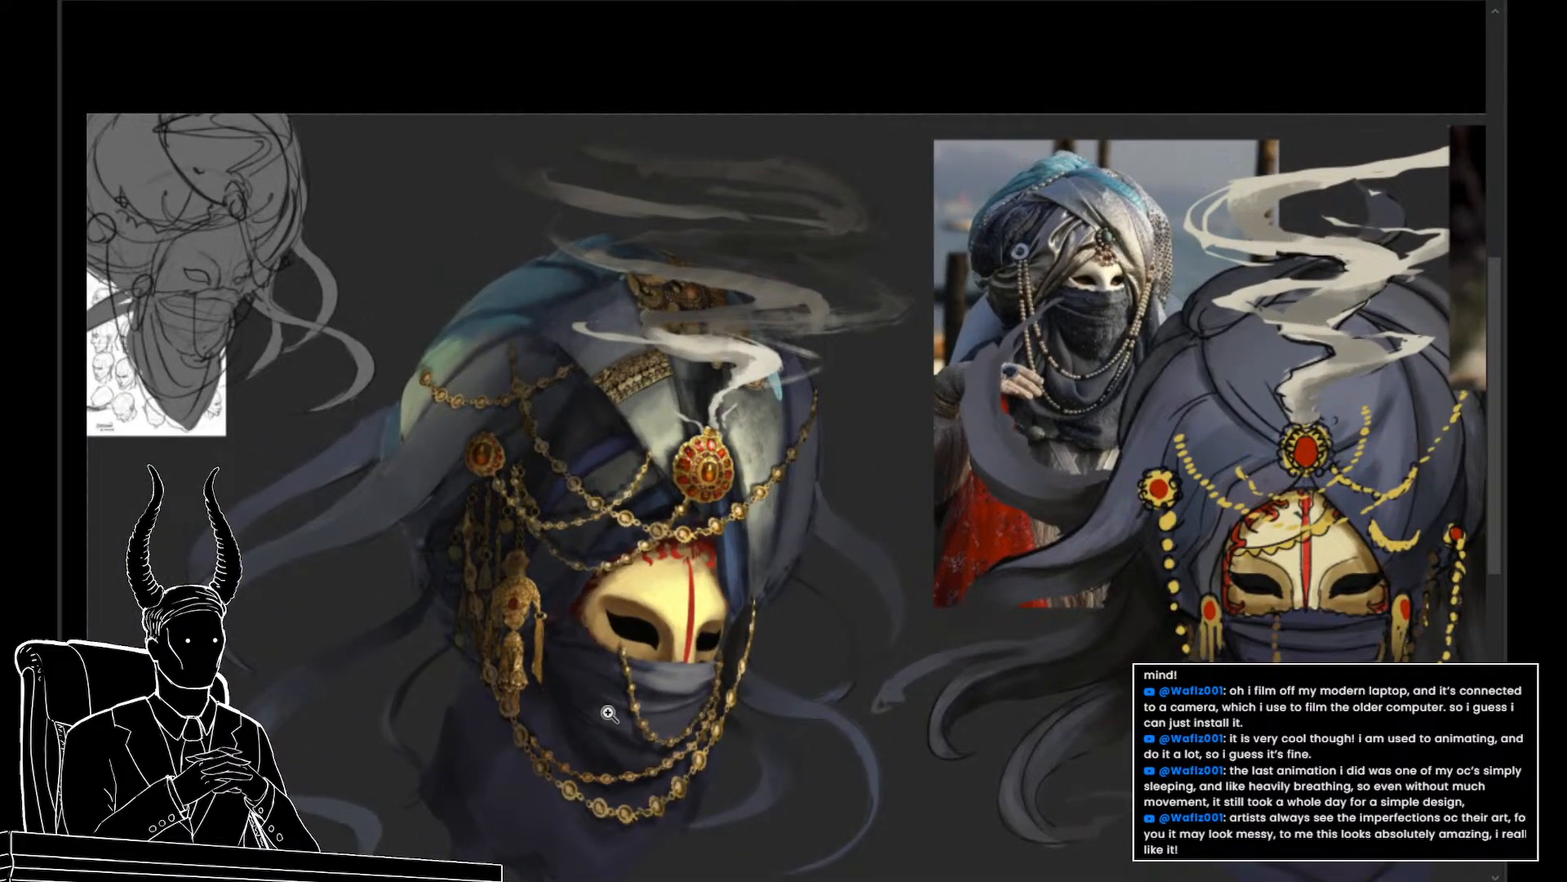
scroll(609, 714, "up", 4)
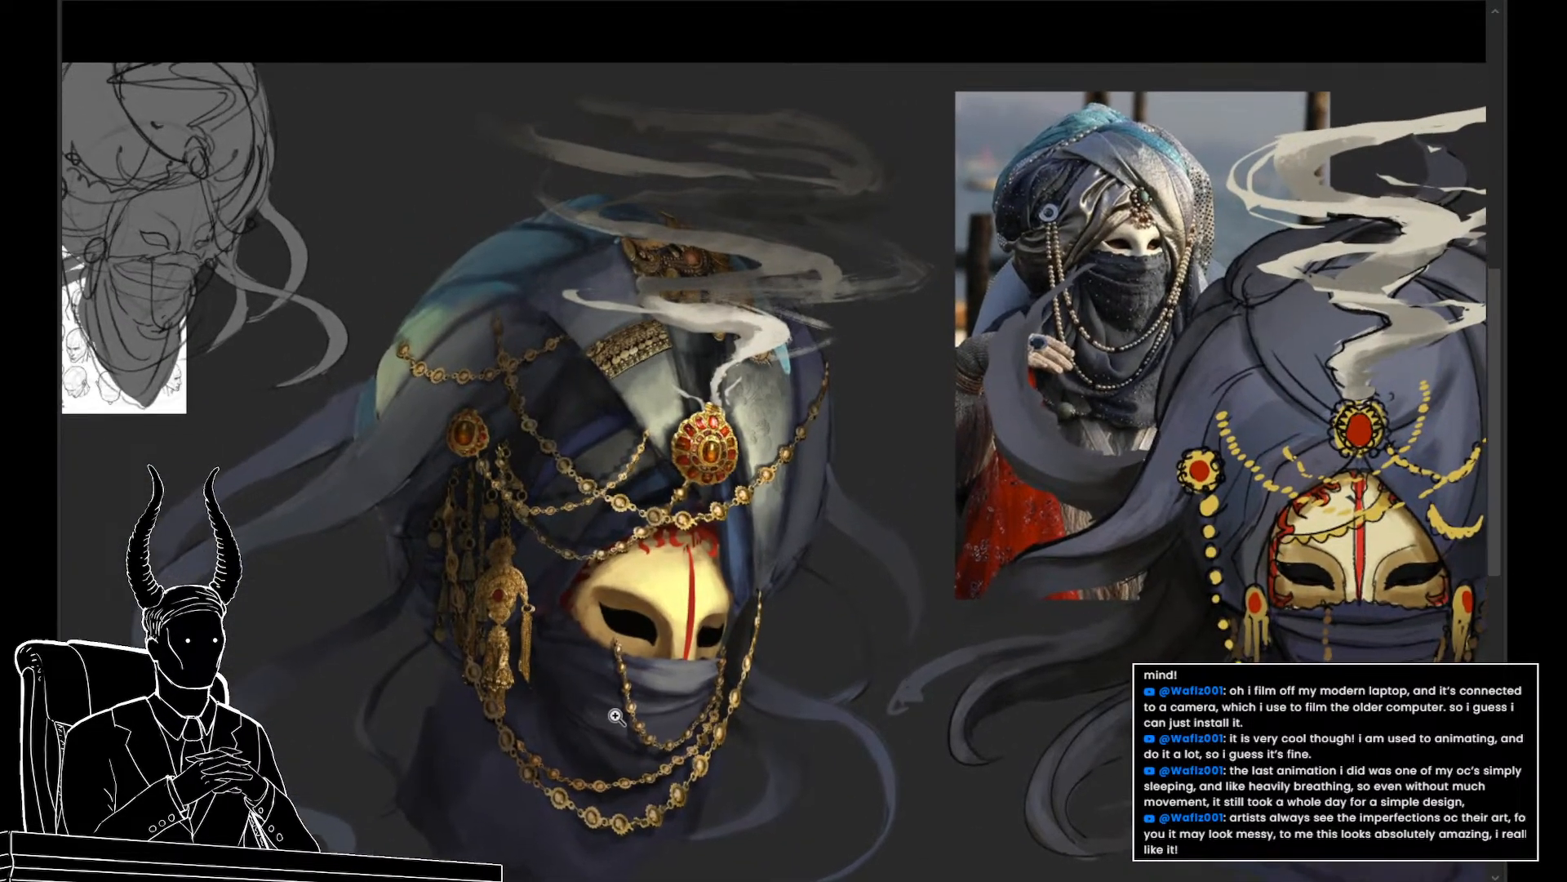
Add subtle fabric texture to the face veil's upper fold and the pale turban fold beside the central brooch
key("v")
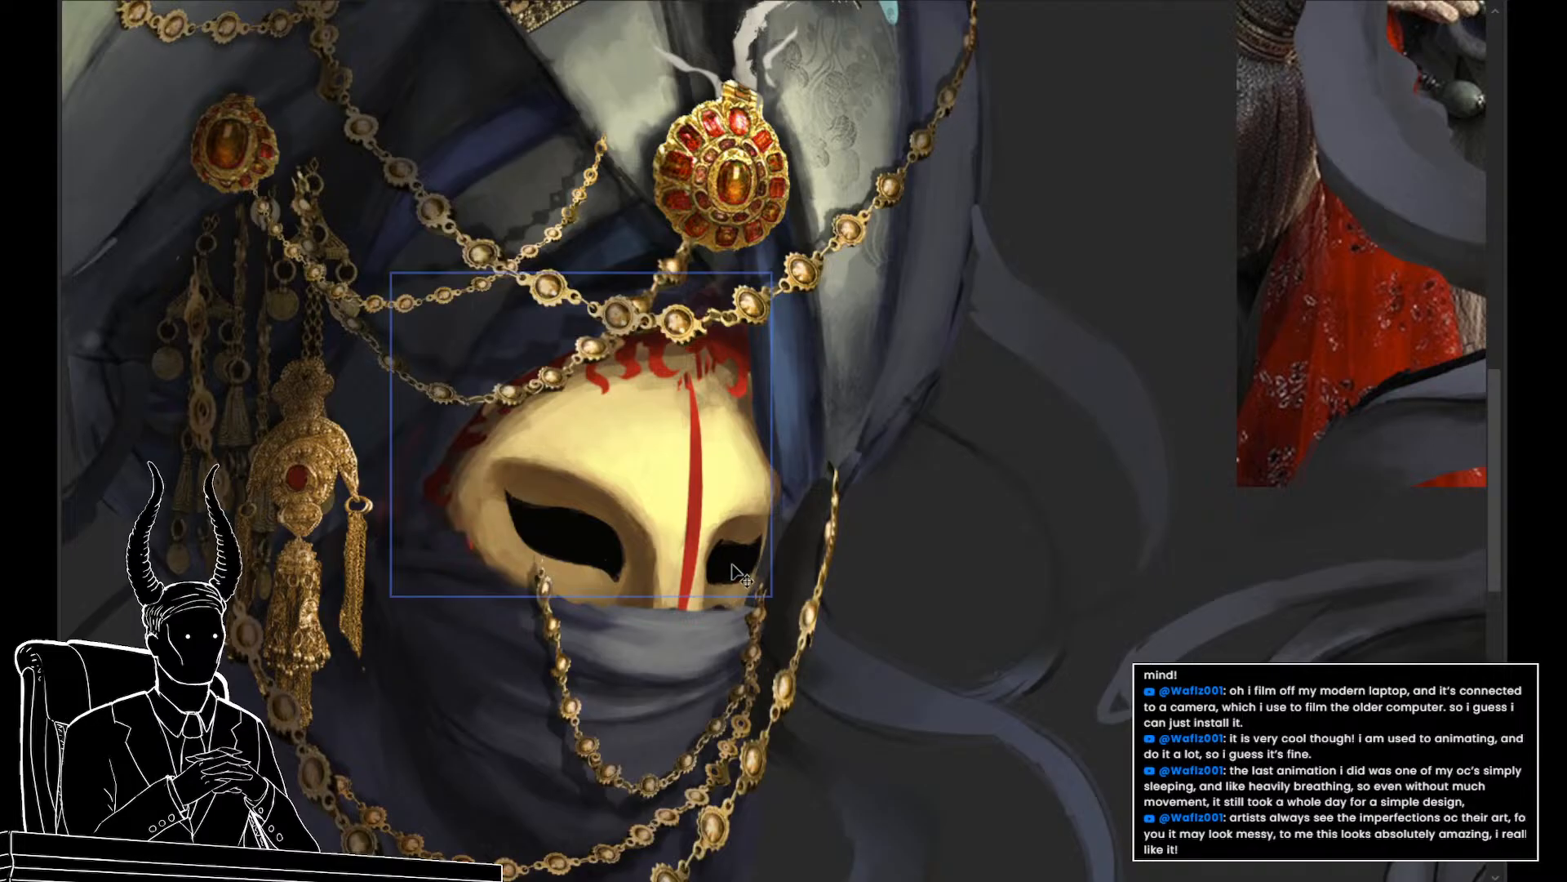
key("b")
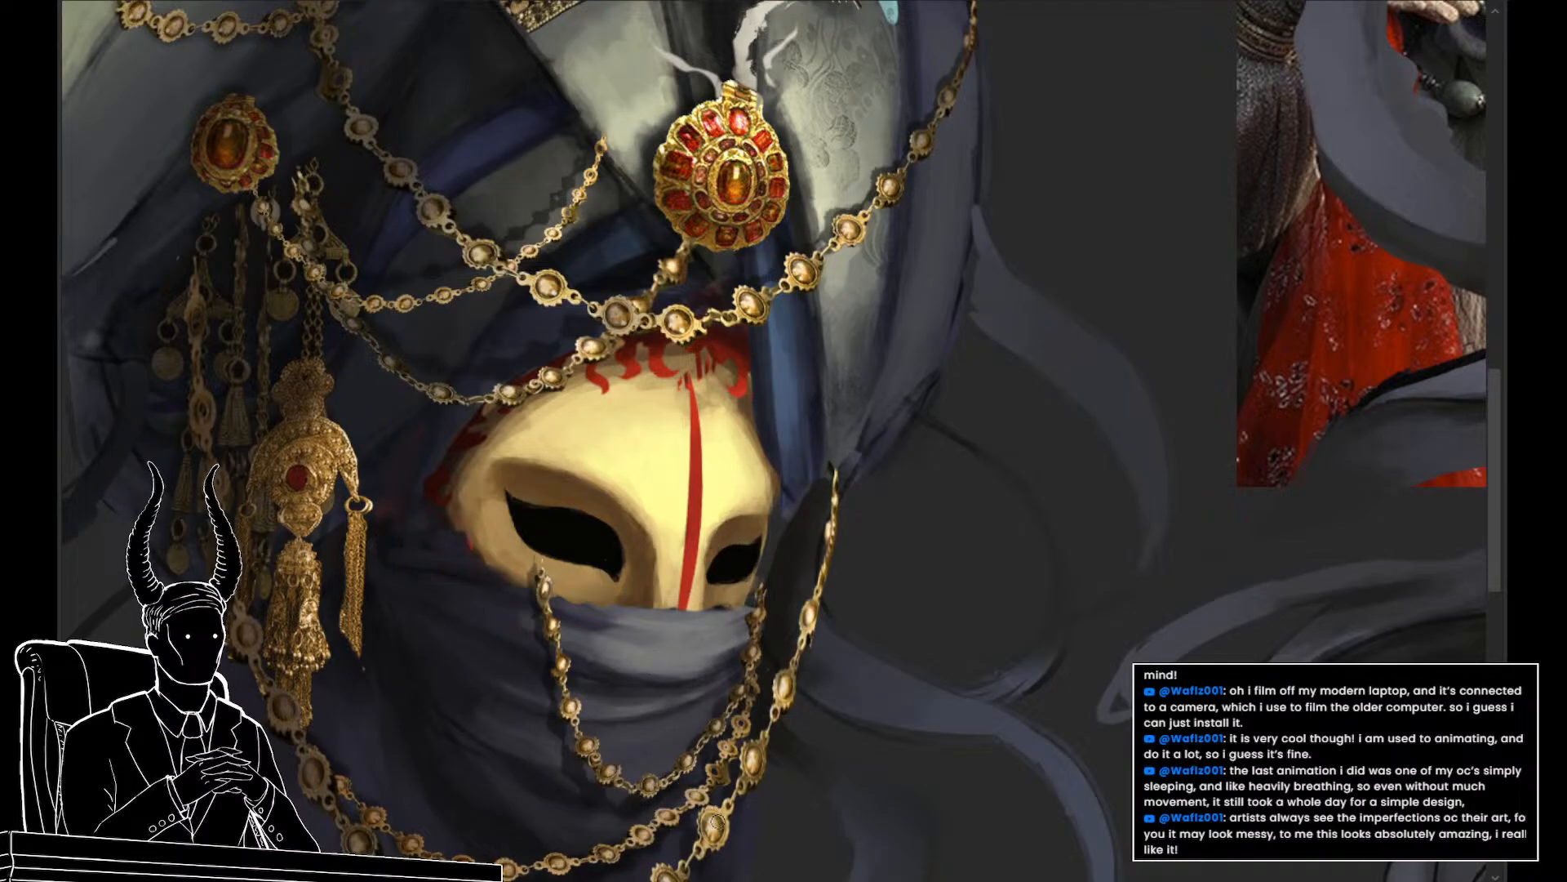
mouse_move(700, 716)
left_mouse_down()
mouse_move(629, 710)
mouse_move(650, 693)
mouse_move(619, 689)
mouse_move(686, 714)
left_mouse_up()
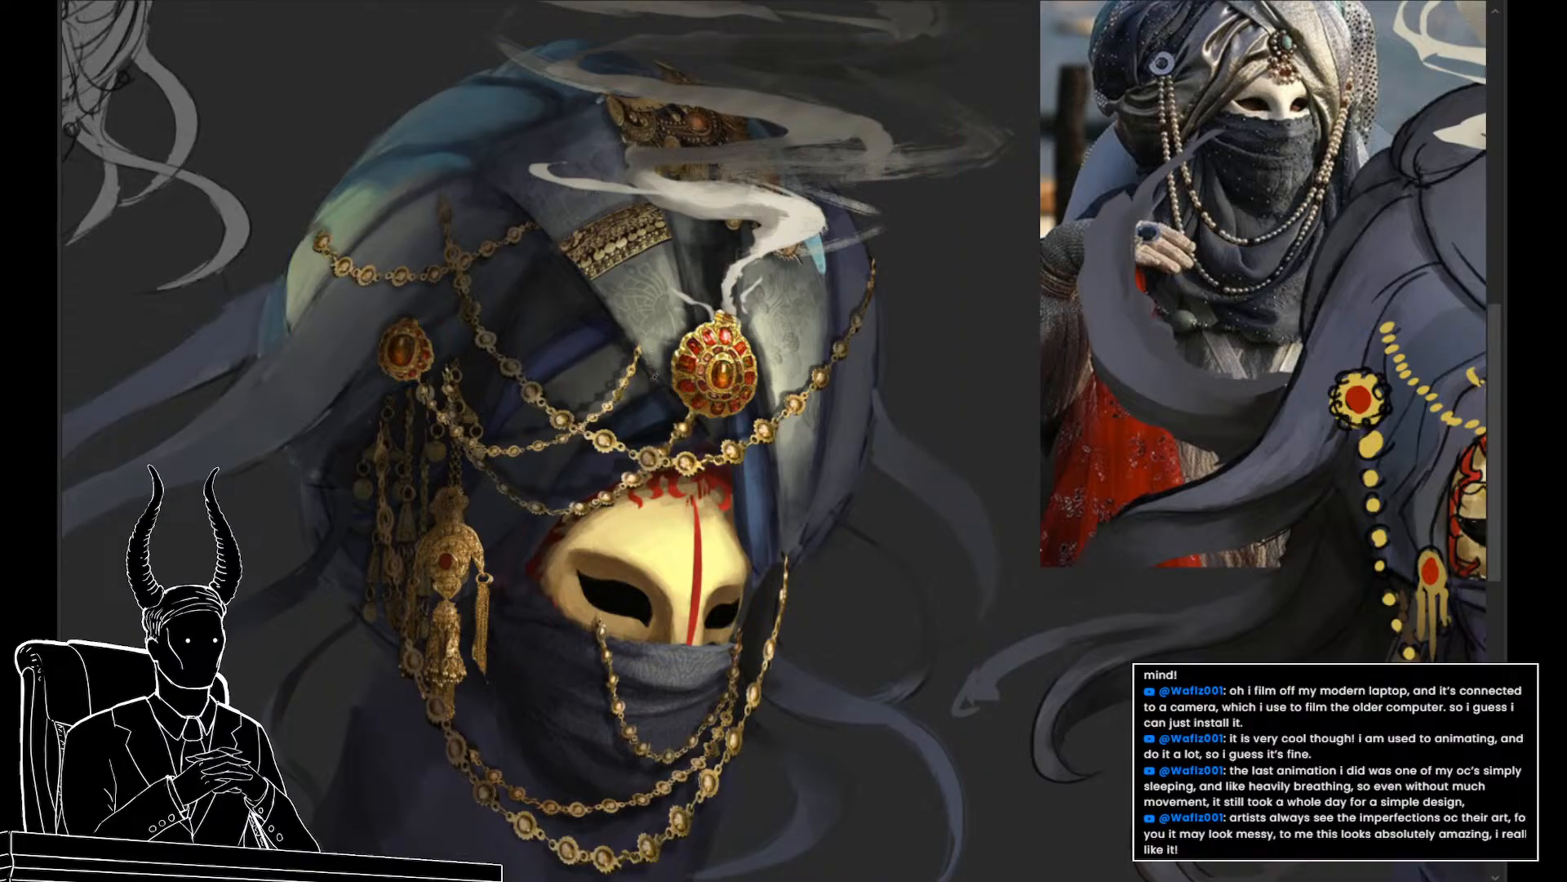
scroll(800, 567, "down", 2)
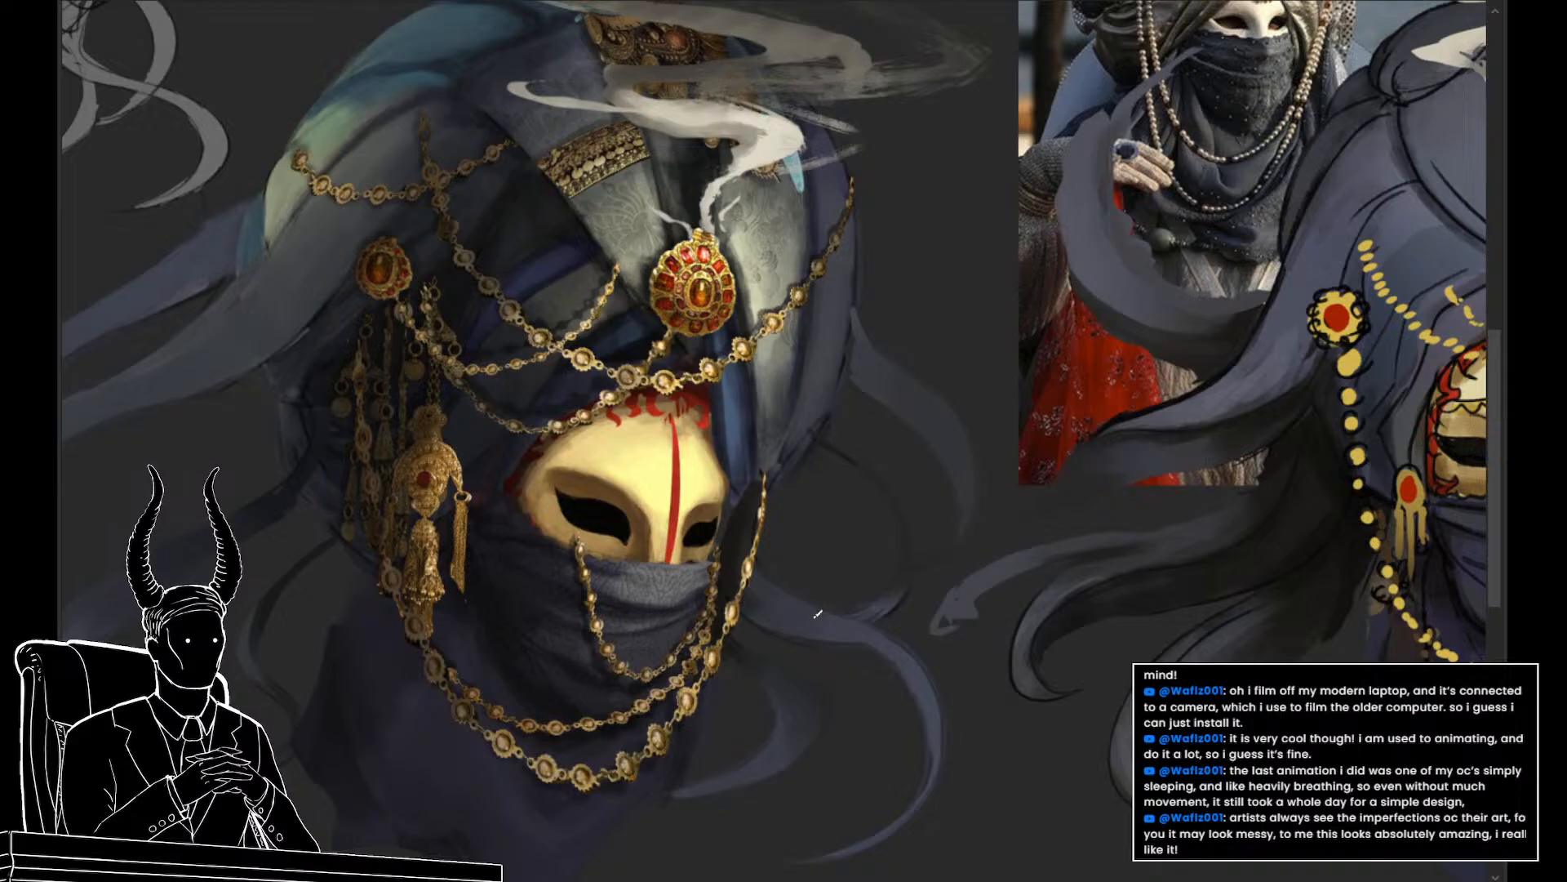
scroll(816, 623, "down", 3)
scroll(809, 665, "up", 3)
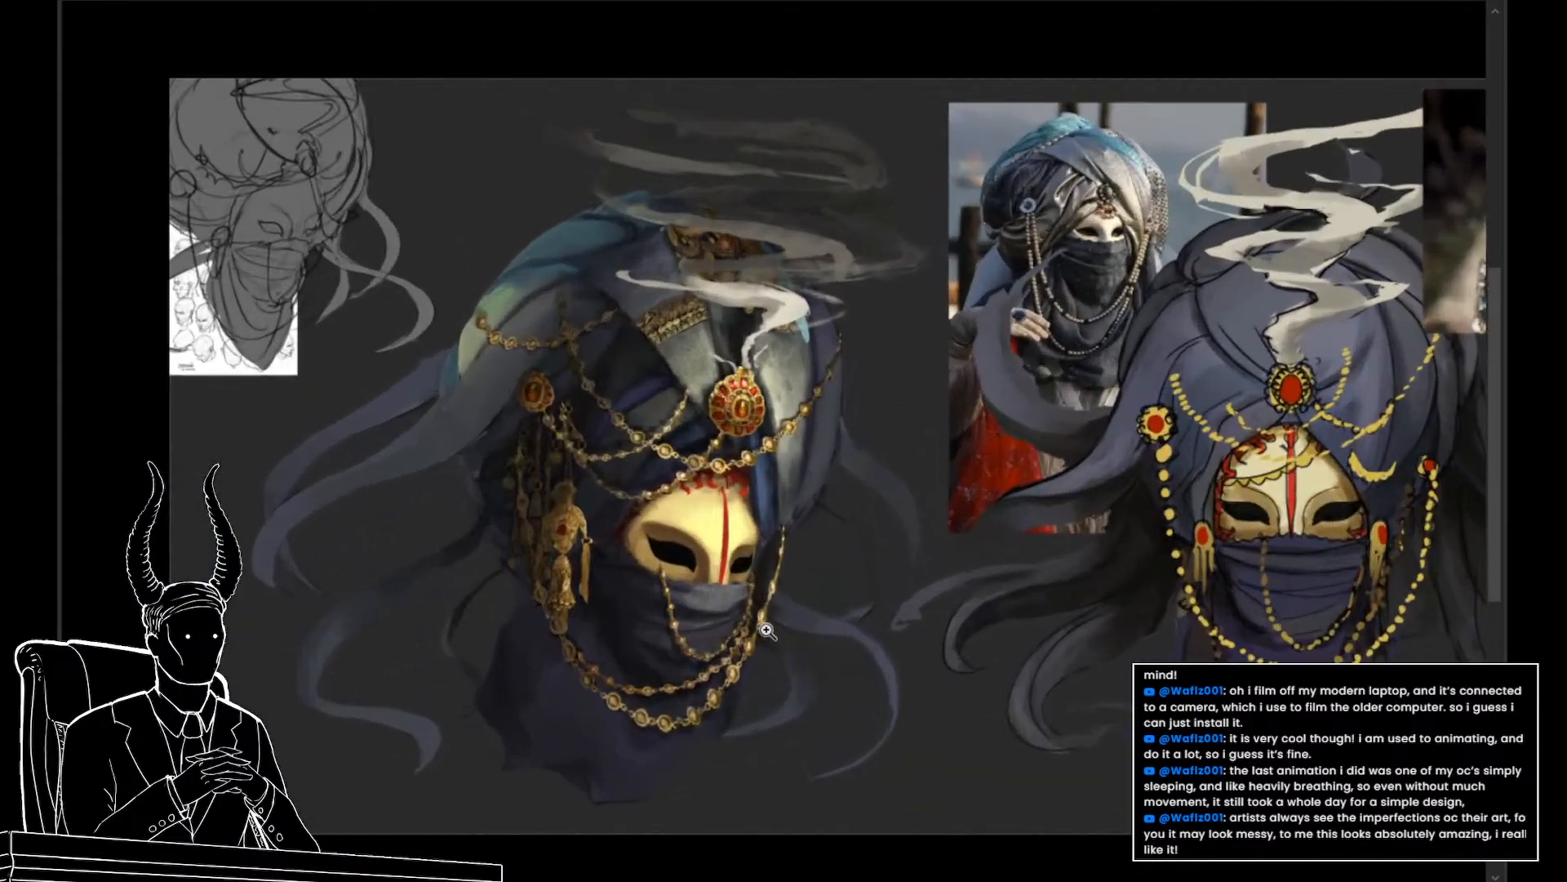
left_click_drag(808, 665, 860, 577)
Paste the dark damask pattern onto the canvas as a texture for the cloth, undoing any accidental move of the painting
key("v")
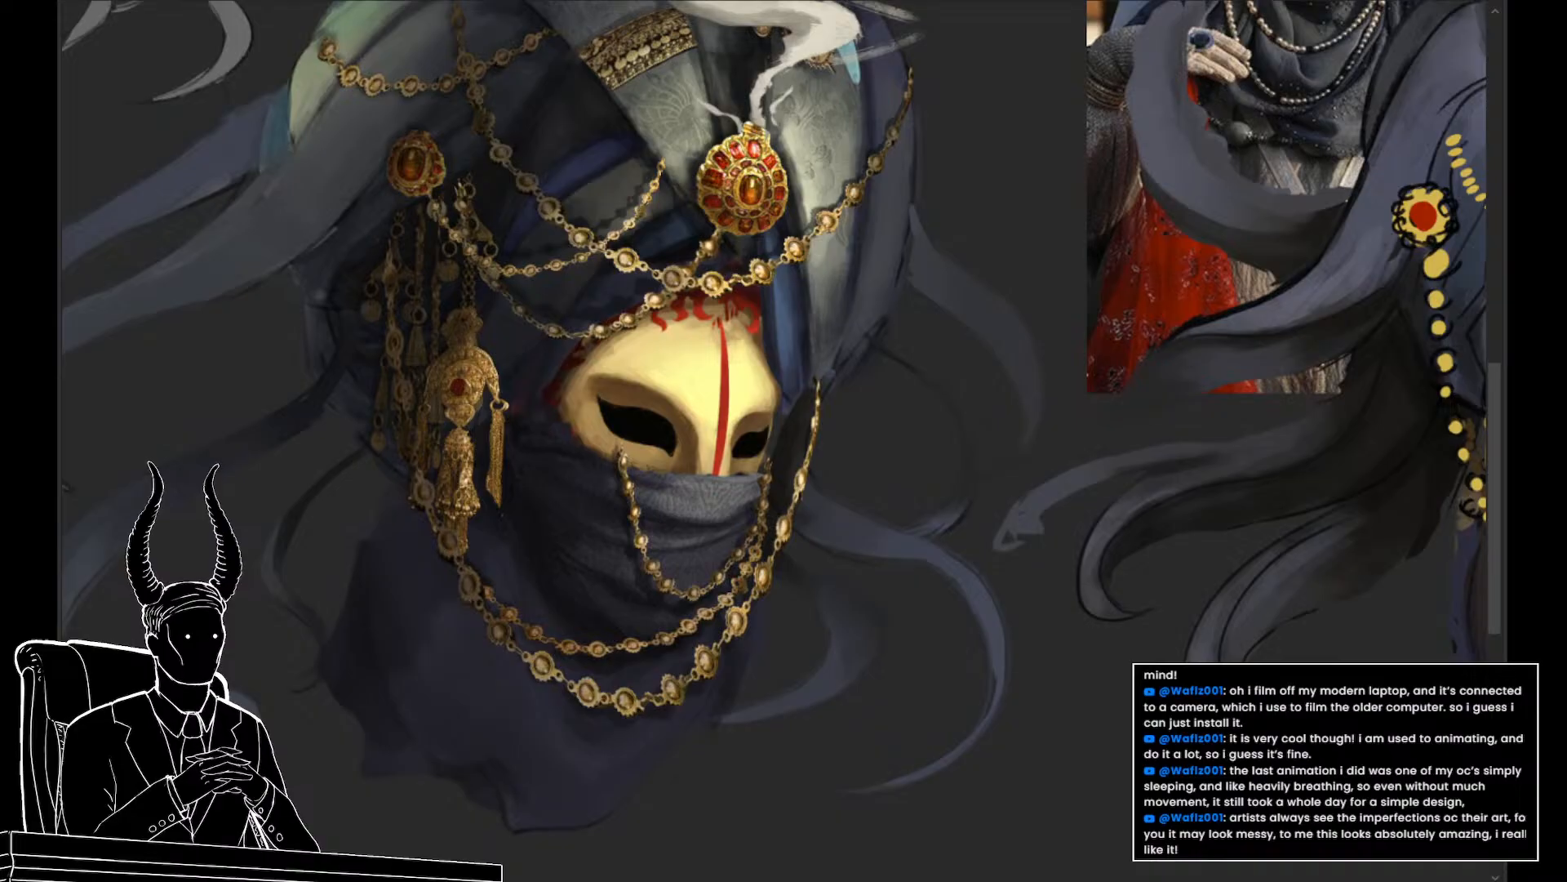
key("ctrl+v")
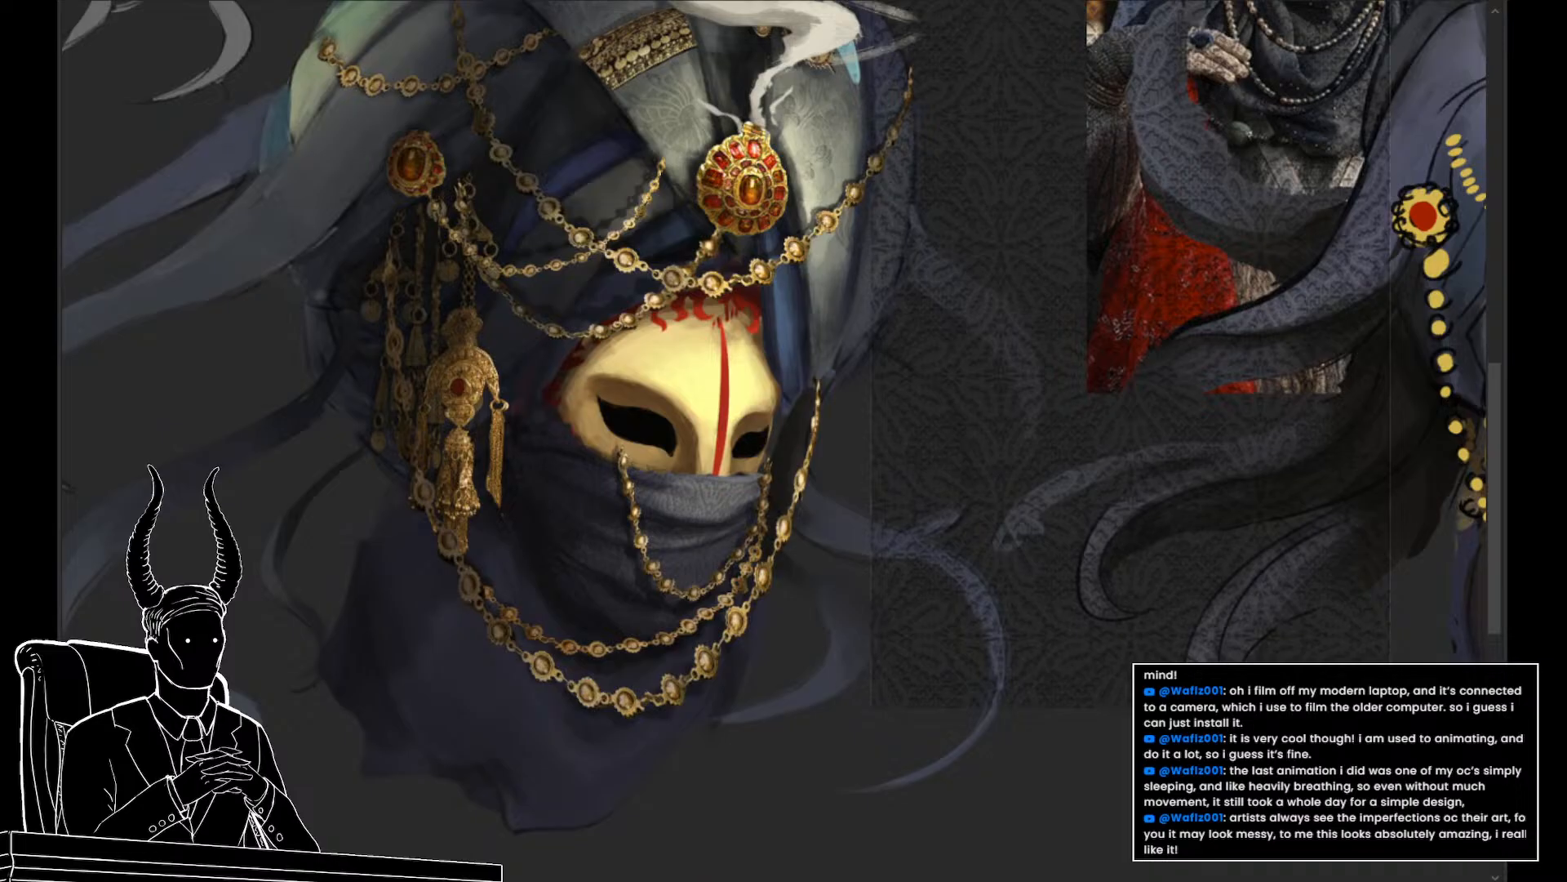
left_click_drag(776, 709, 709, 676)
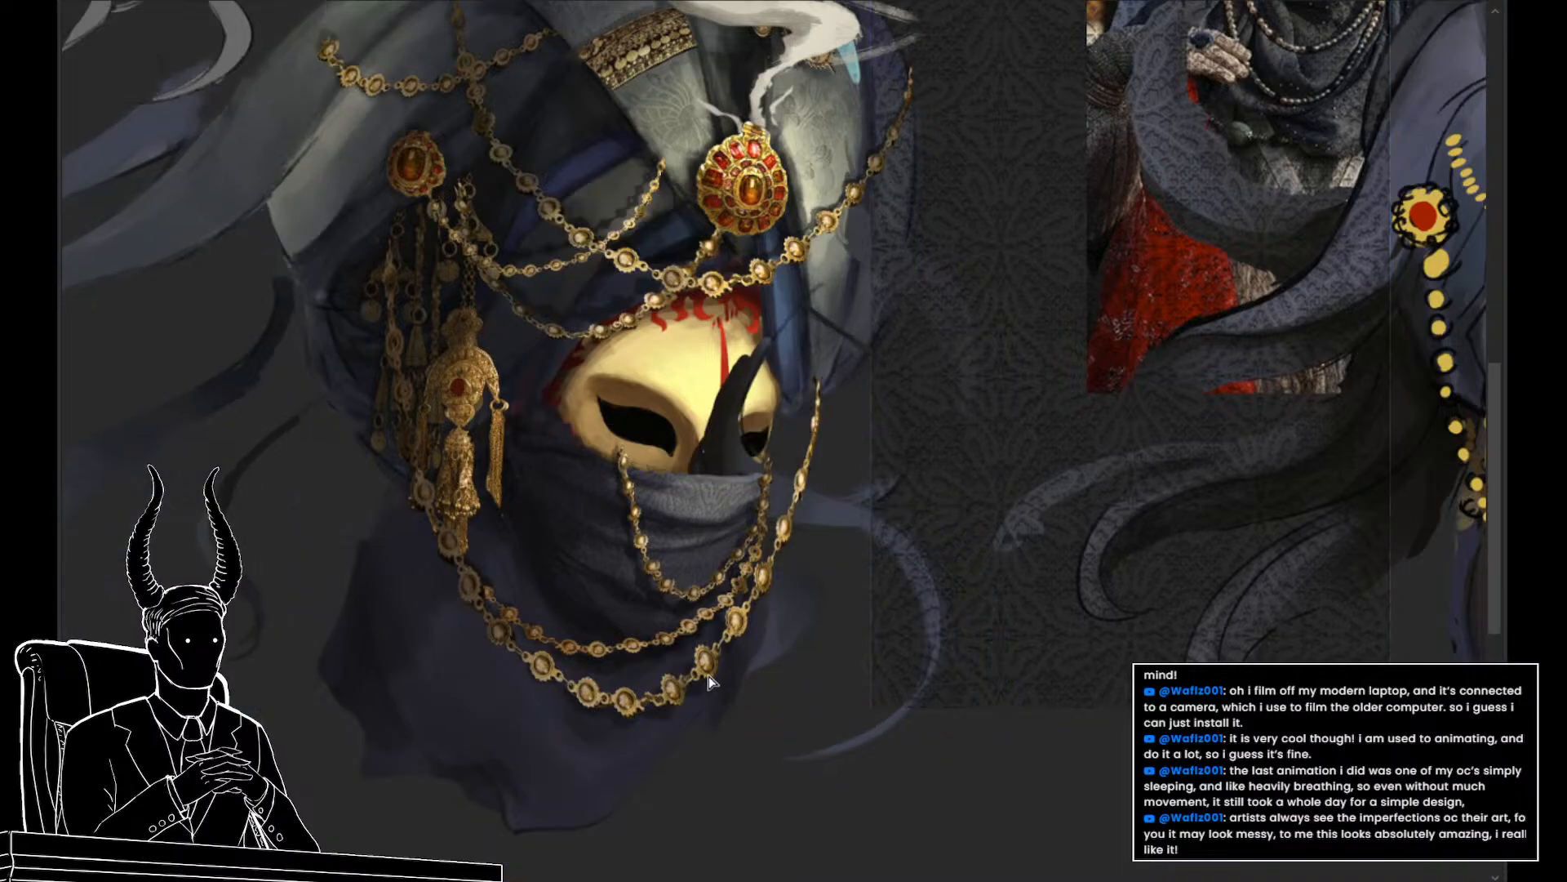
key("ctrl+z")
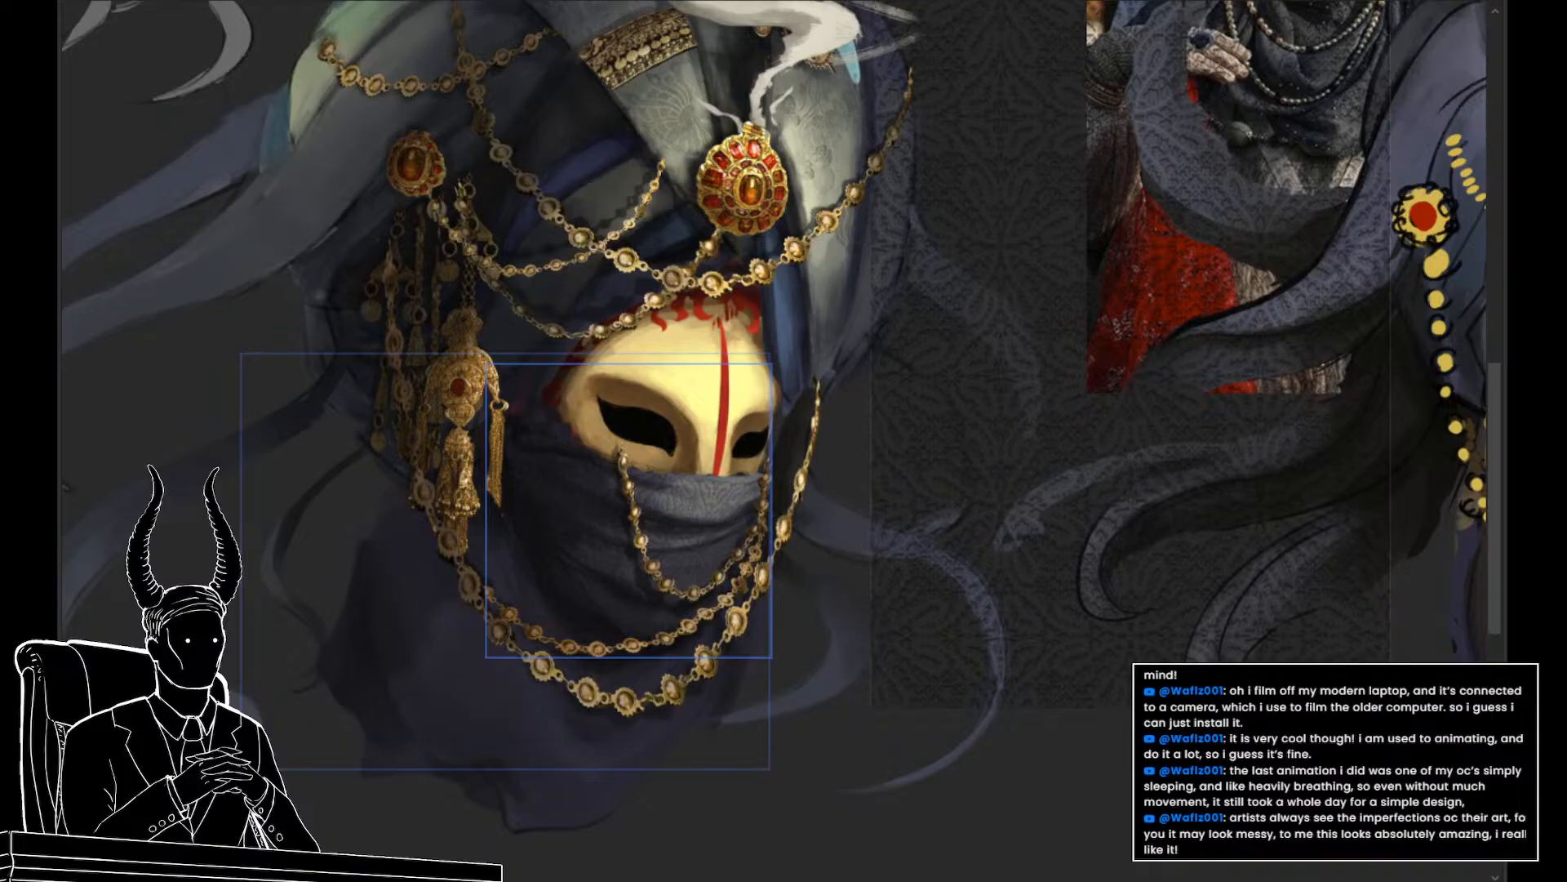
scroll(1346, 787, "down", 3)
left_click_drag(1345, 787, 1236, 713)
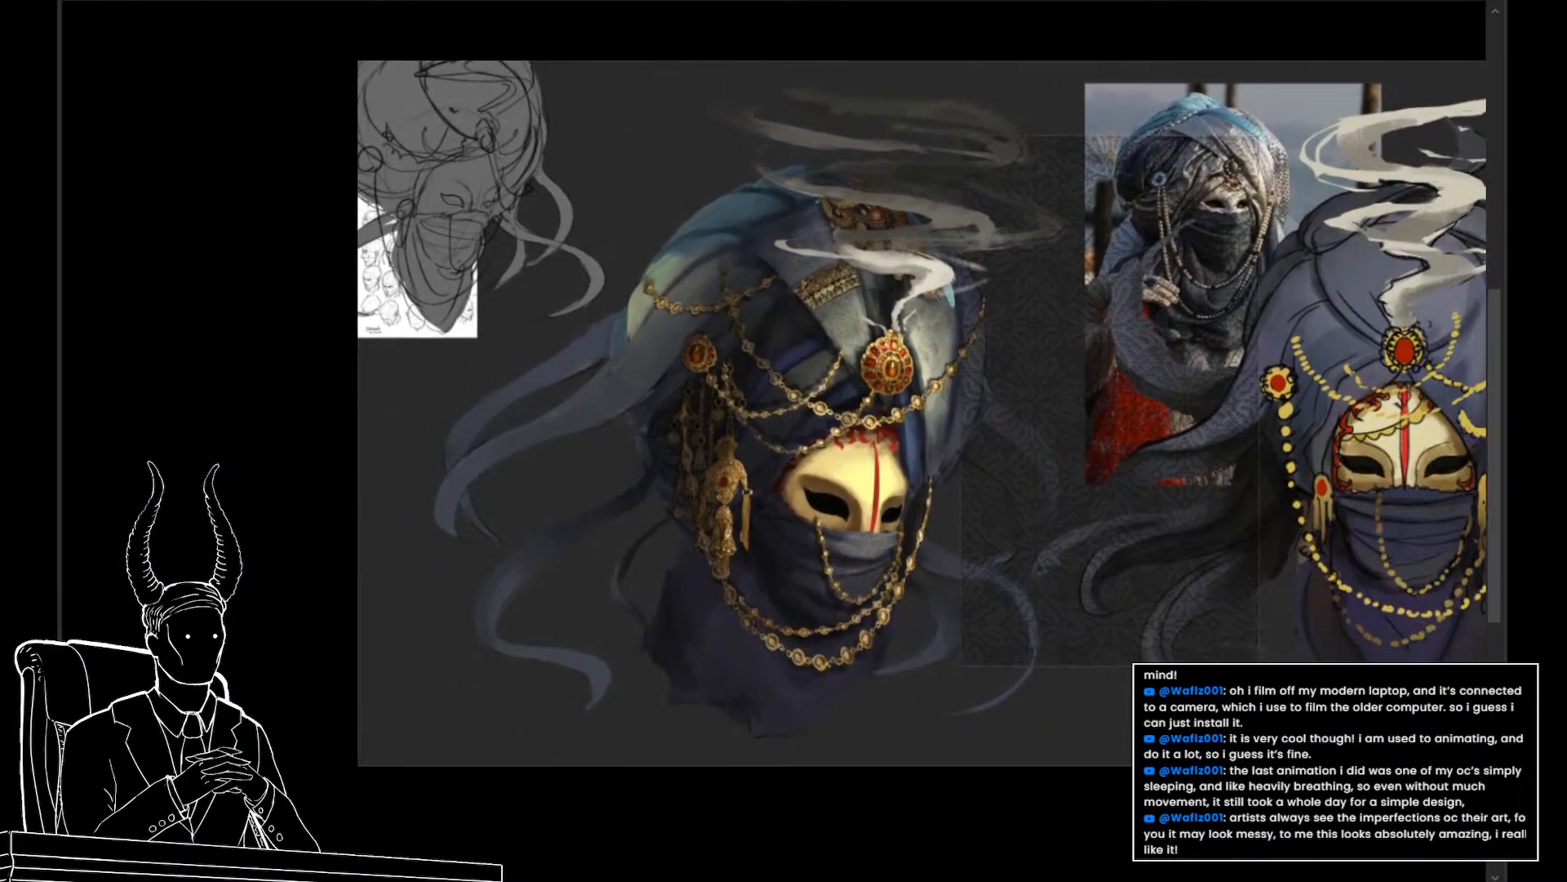
Transform the damask pattern, tilting it counter-clockwise, scaling it down and placing it over the lower drape beneath the chains
key("ctrl+t")
left_click_drag(1052, 566, 751, 698)
left_click_drag(982, 627, 1002, 569)
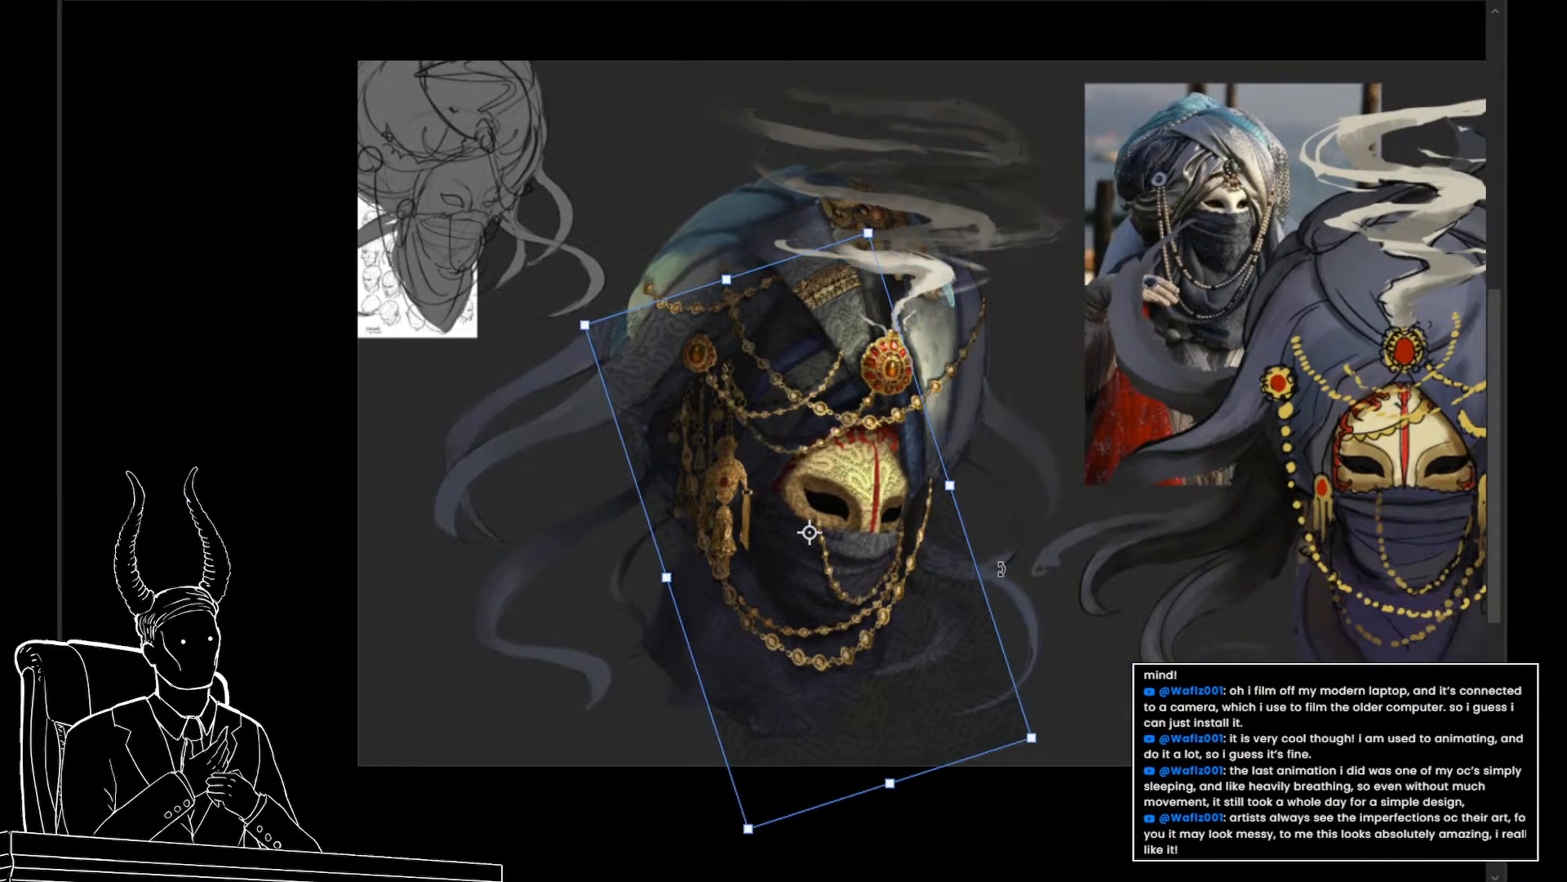
left_click_drag(950, 486, 923, 496)
left_click_drag(878, 575, 822, 609)
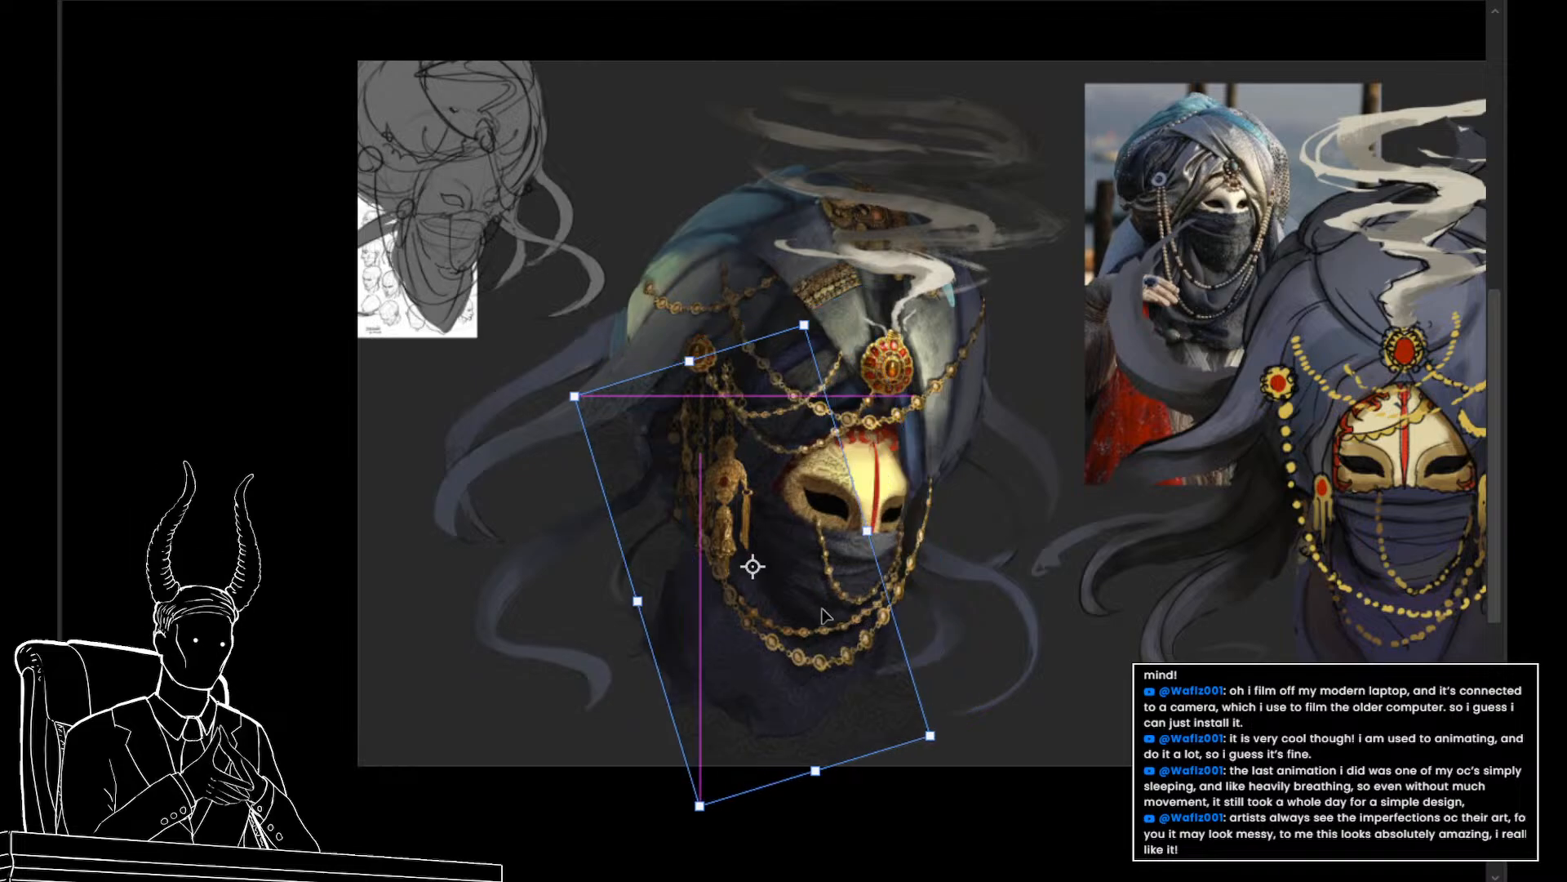
key("Return")
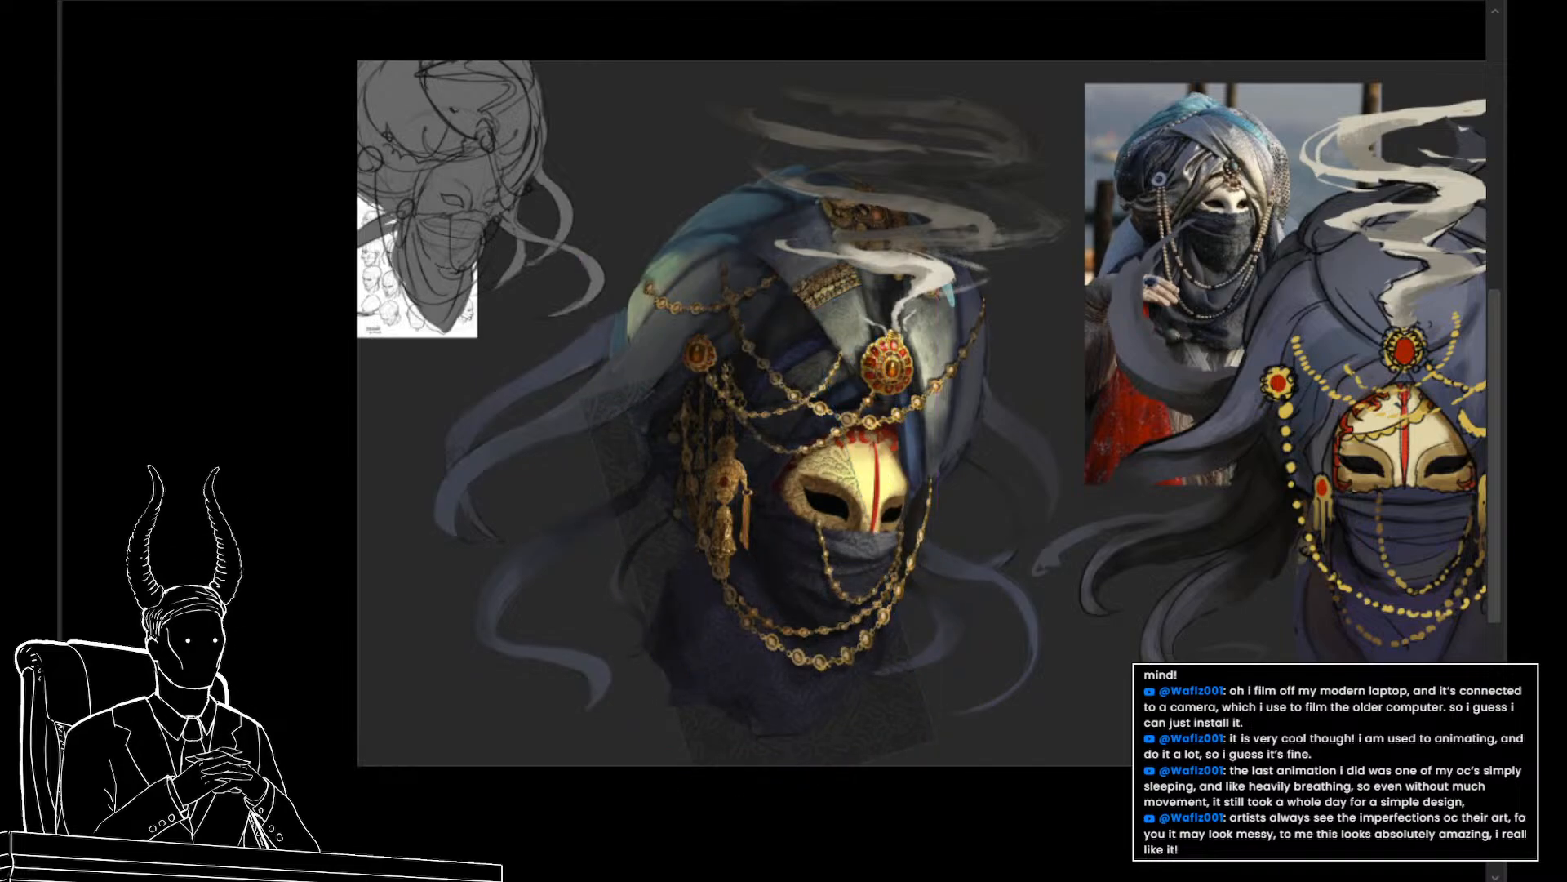
Confine the damask pattern to the lower drape and delete the part overlapping the face veil using a selection of the veil
left_click_drag(866, 732, 953, 743)
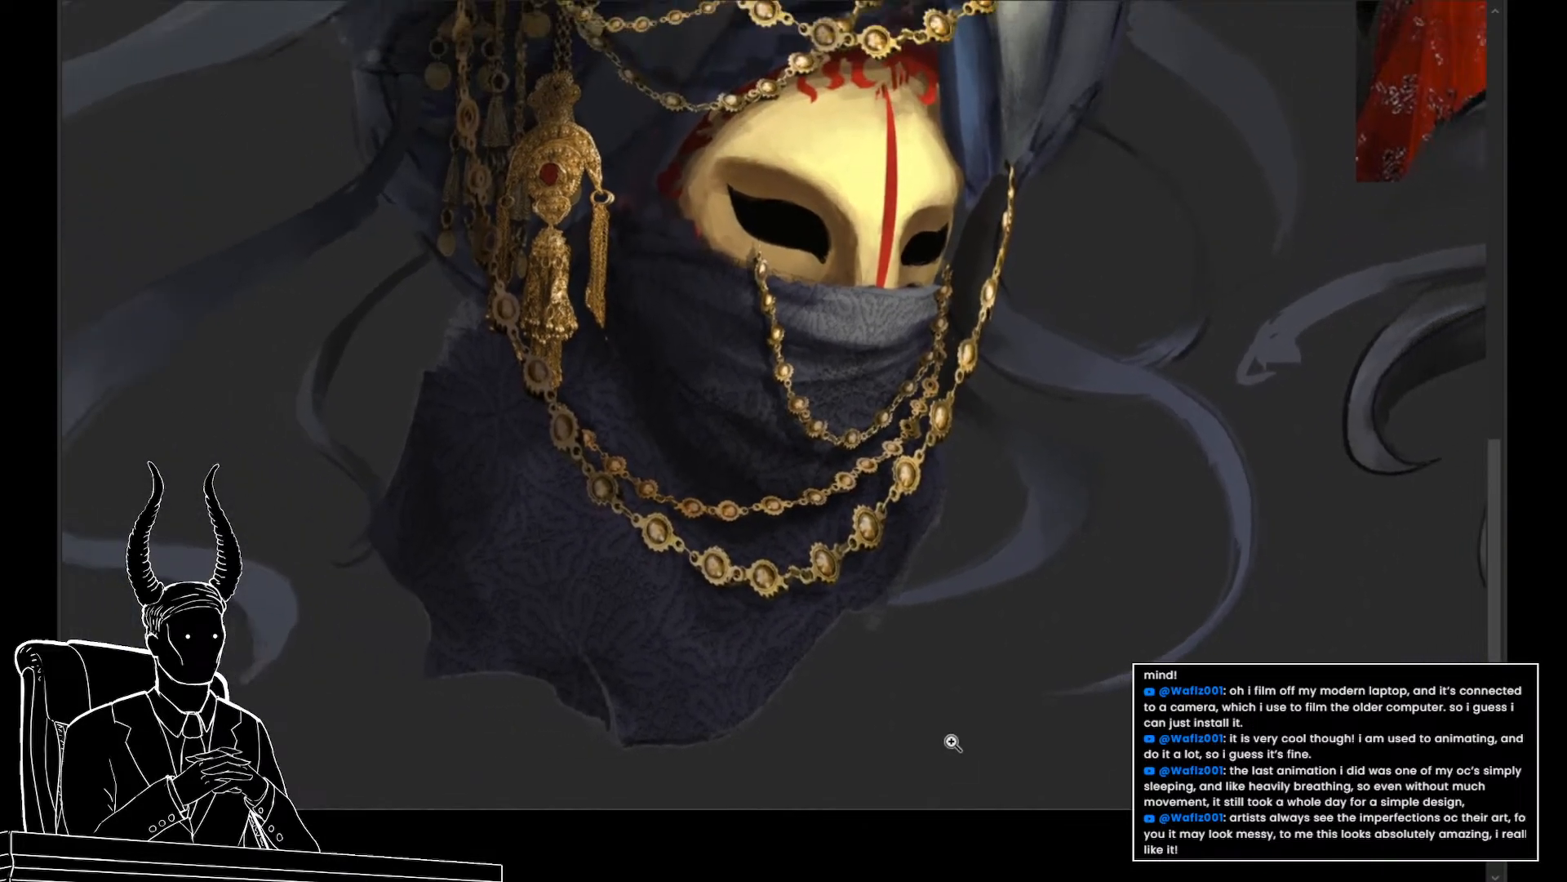
key("ctrl+t")
left_click_drag(857, 634, 925, 615)
key("Return")
key("ctrl+shift+d")
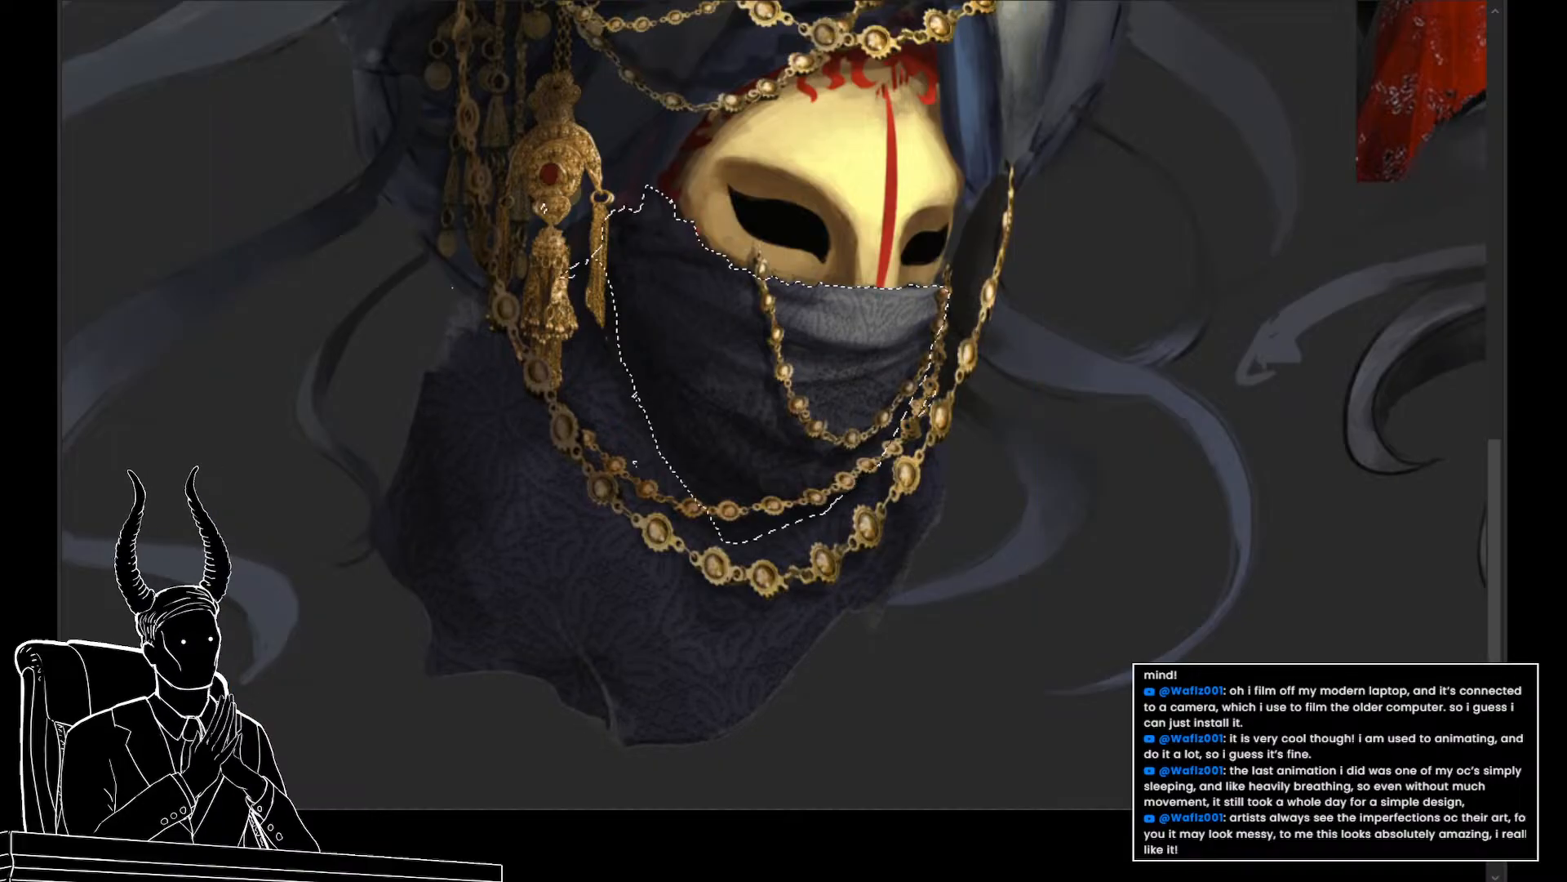
key("Delete")
key("ctrl+d")
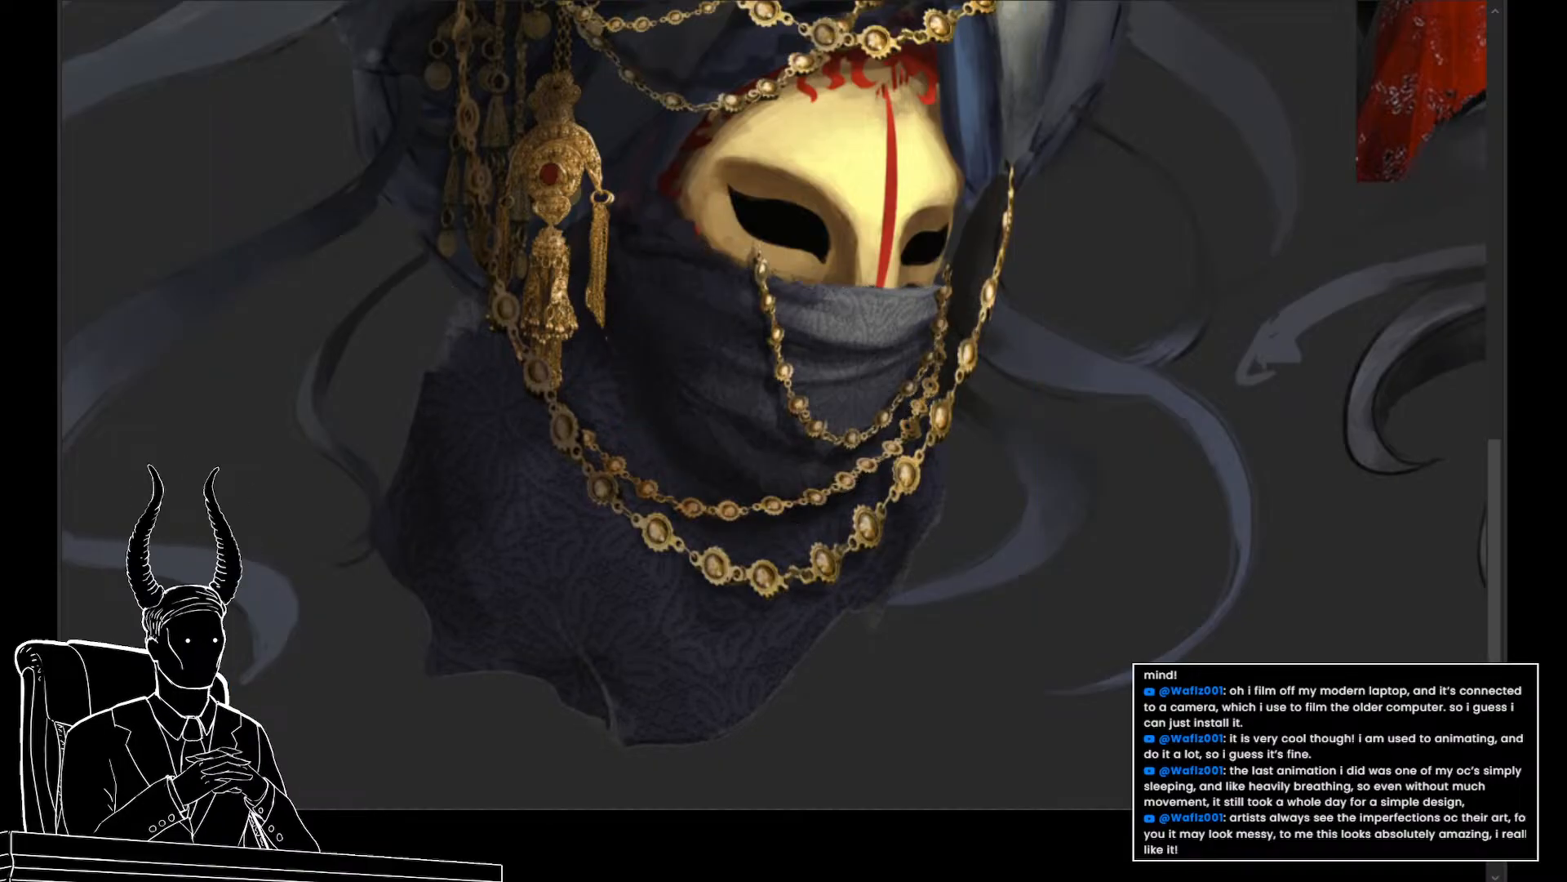
Narrow the damask pattern and shift it down toward the drape's outer side, undoing the widening of its inner edge
mouse_move(1032, 715)
left_mouse_down()
mouse_move(996, 704)
mouse_move(1025, 714)
left_mouse_up()
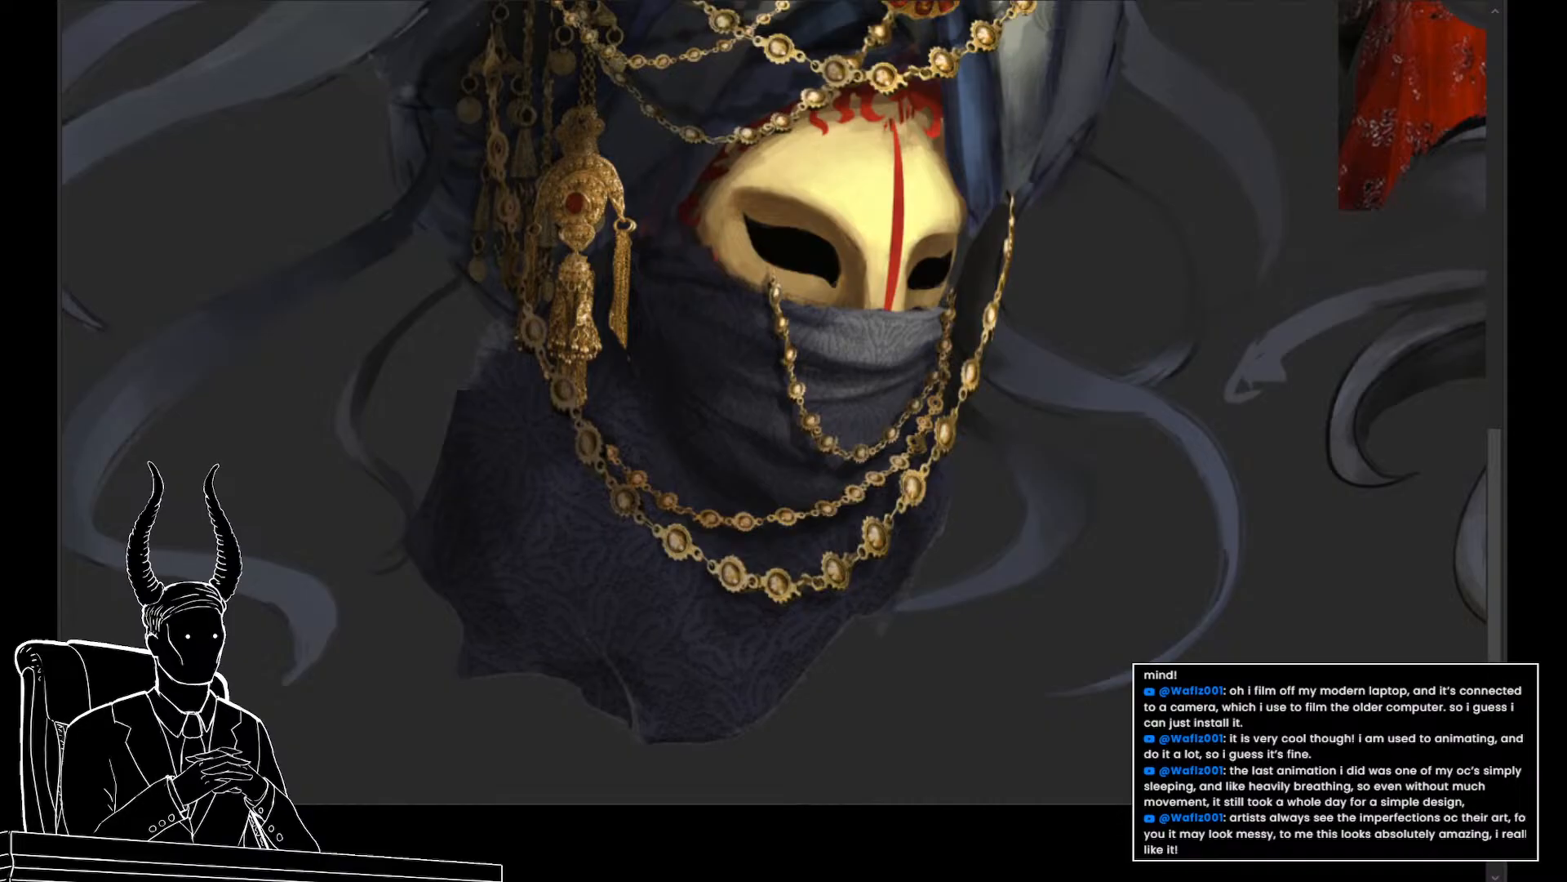
left_click_drag(1371, 698, 1400, 702)
key("ctrl+t")
left_click_drag(964, 335, 820, 335)
left_click_drag(737, 535, 620, 579)
left_click_drag(703, 377, 881, 395)
key("ctrl+z")
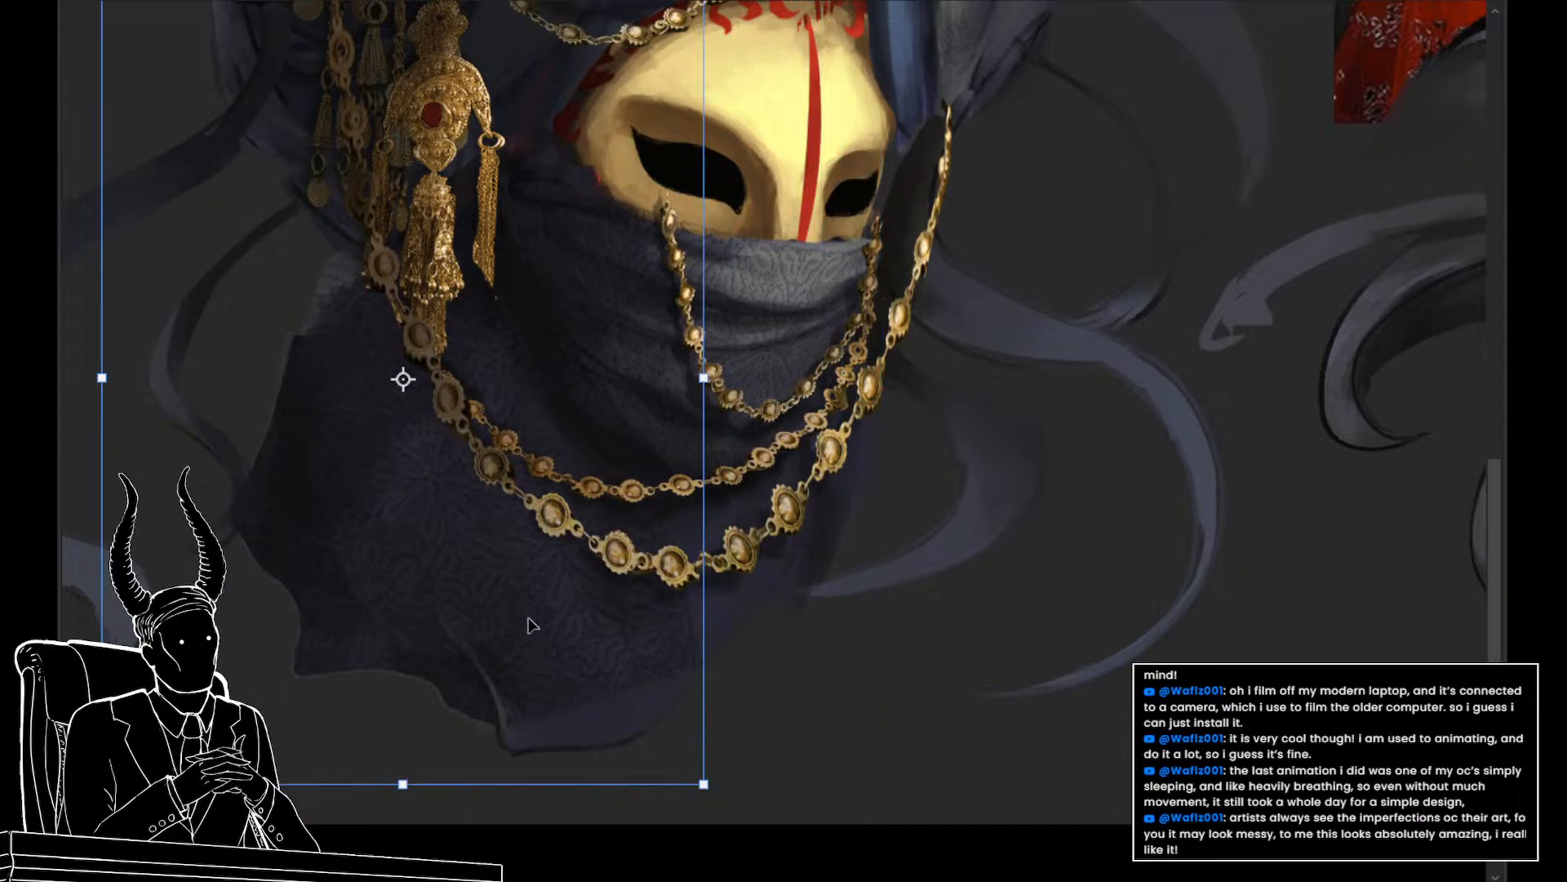
Warp the damask pattern so it curves around the lower drape's folds and reaches its far edge beneath the chains
left_click(479, 375)
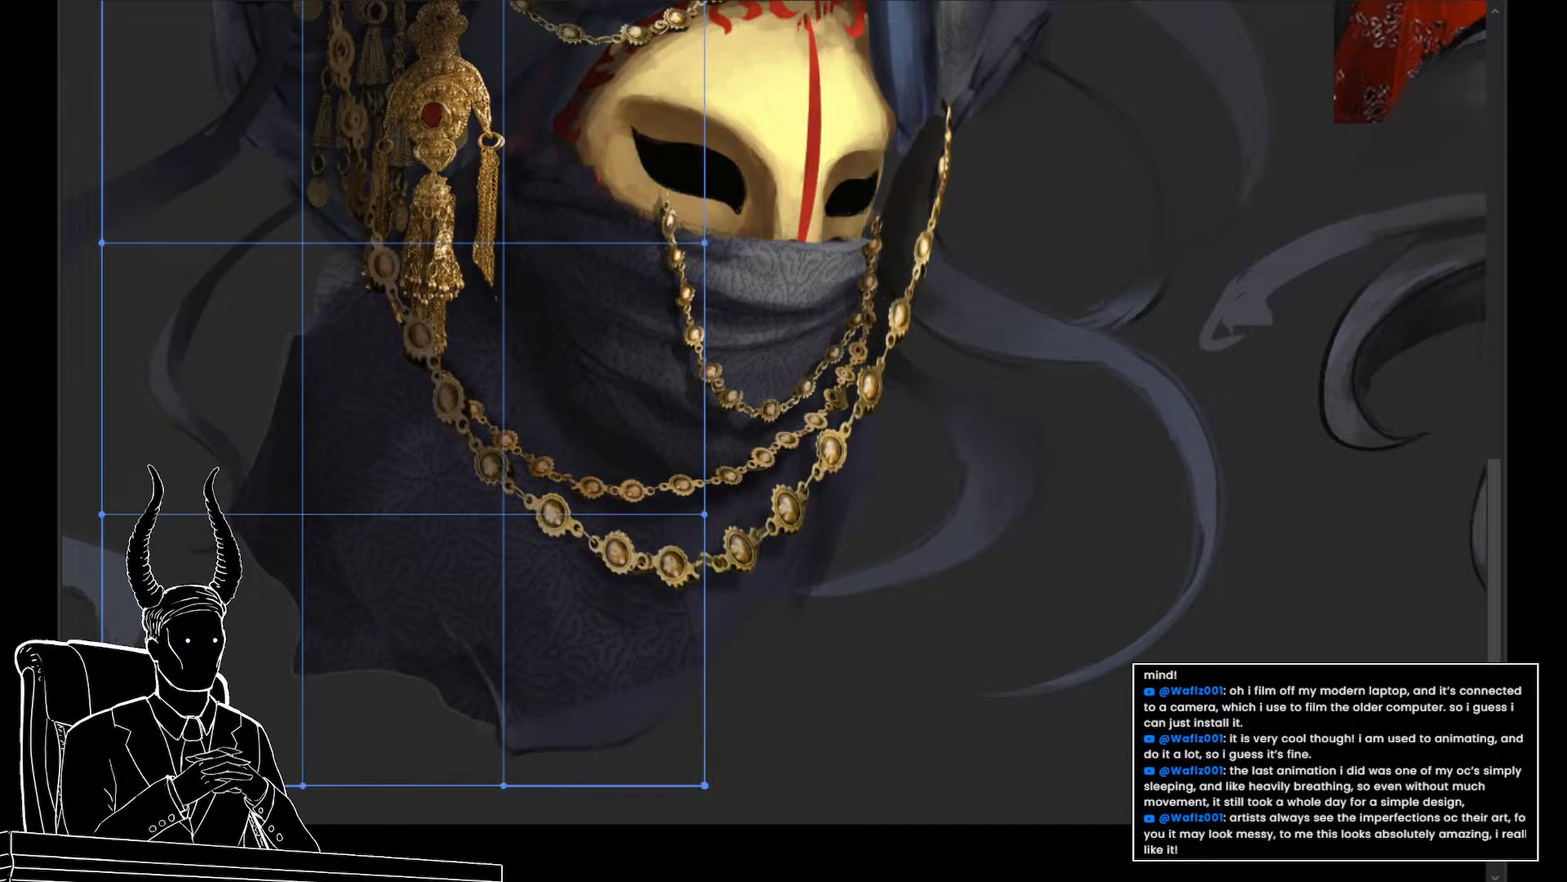
mouse_move(329, 776)
left_mouse_down()
mouse_move(434, 790)
mouse_move(336, 785)
left_mouse_up()
left_click_drag(258, 584, 244, 600)
left_click_drag(569, 751, 699, 815)
left_click_drag(694, 535, 875, 489)
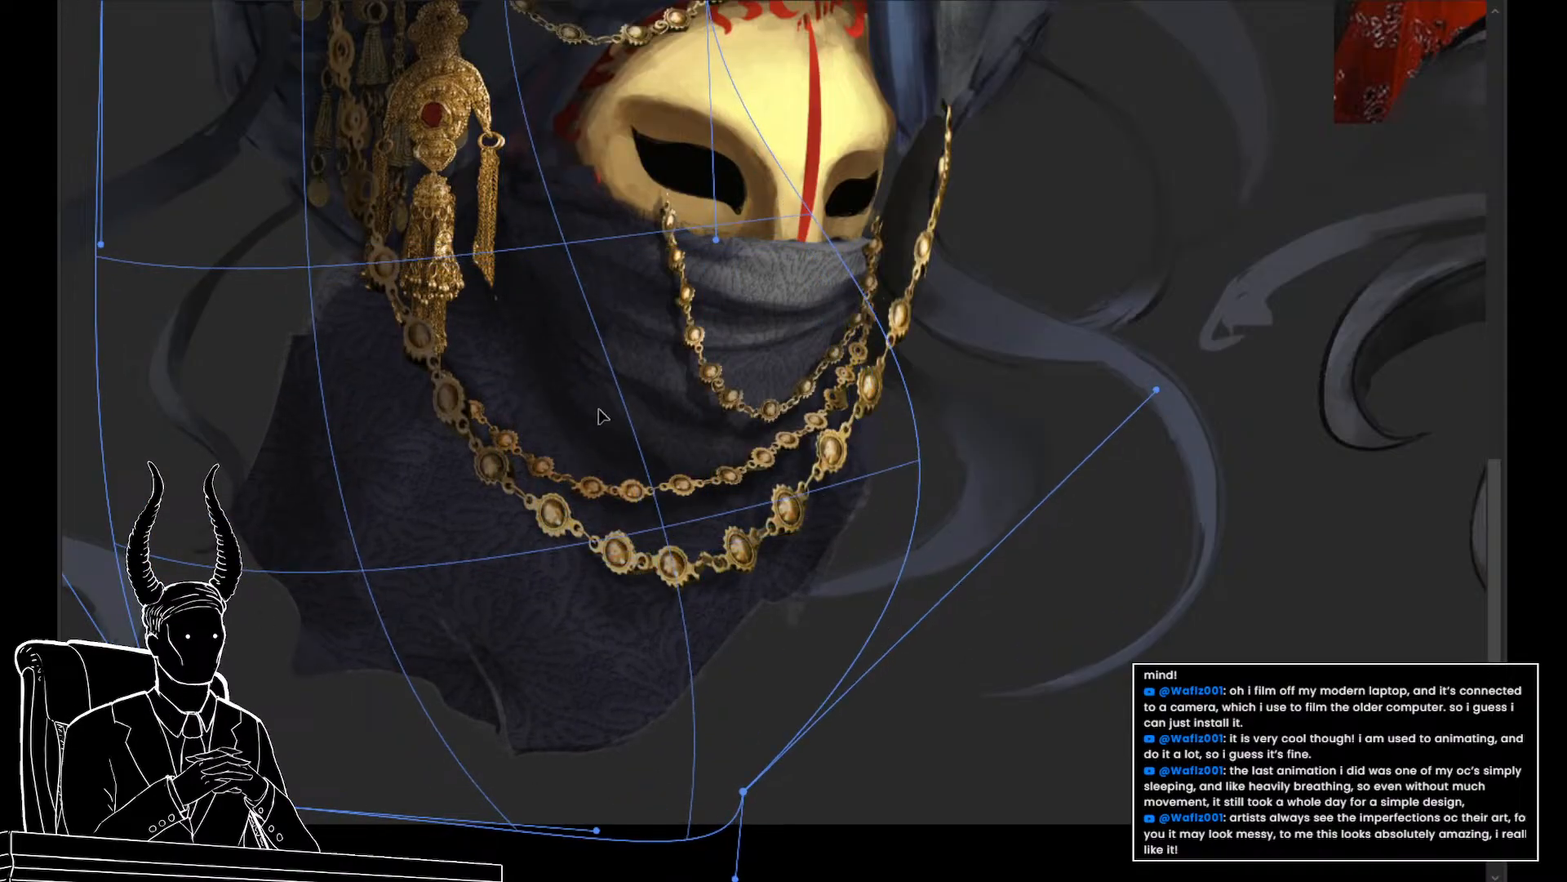
left_click_drag(598, 441, 556, 467)
left_click_drag(545, 331, 546, 345)
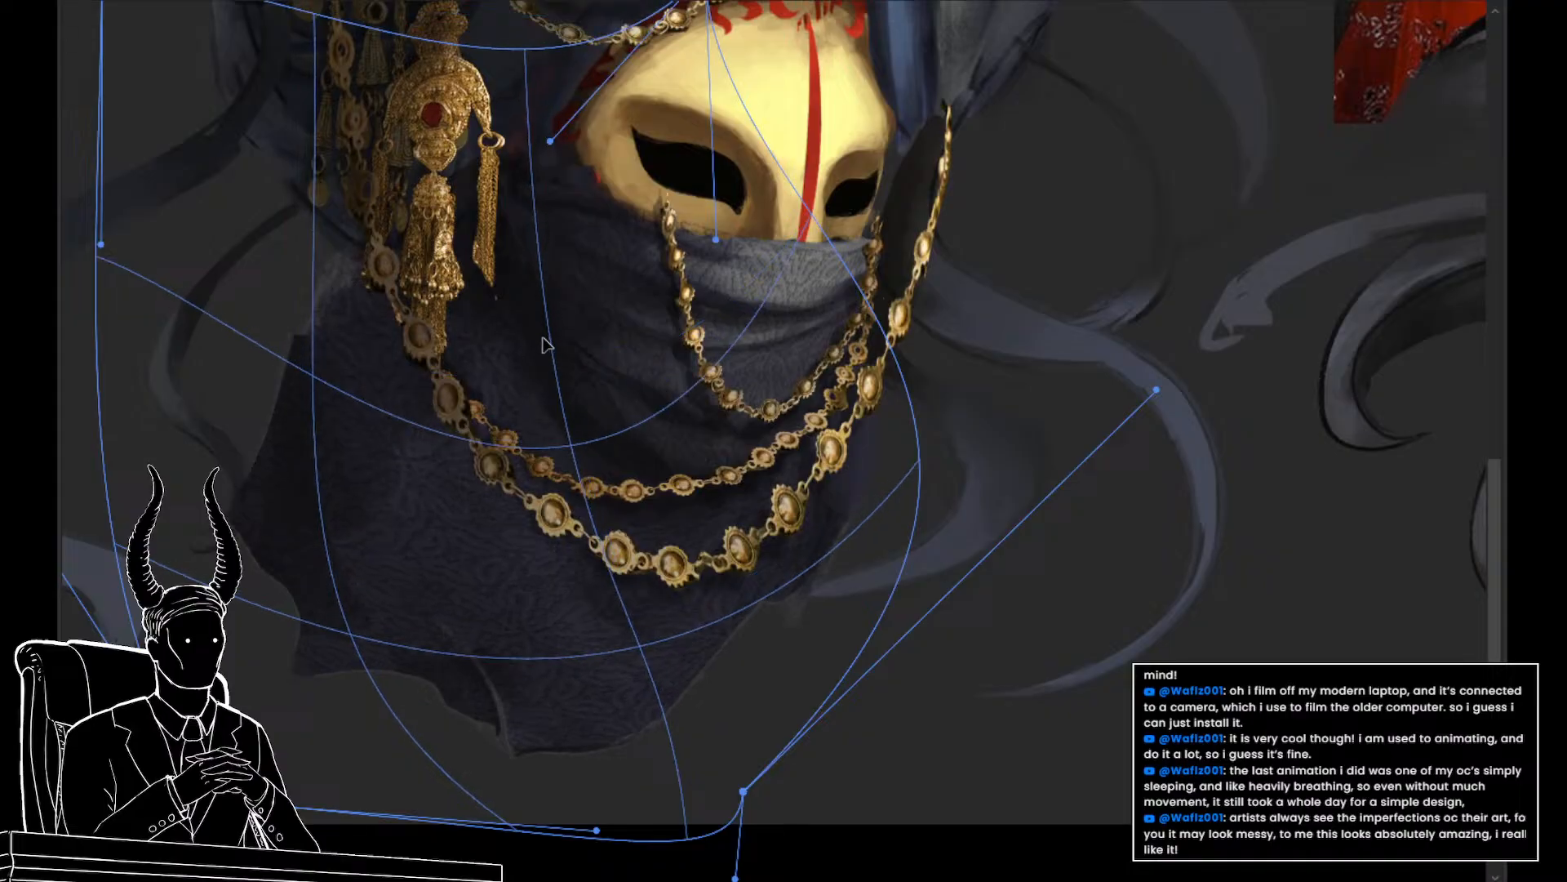
left_click_drag(807, 499, 884, 445)
left_click_drag(583, 556, 547, 529)
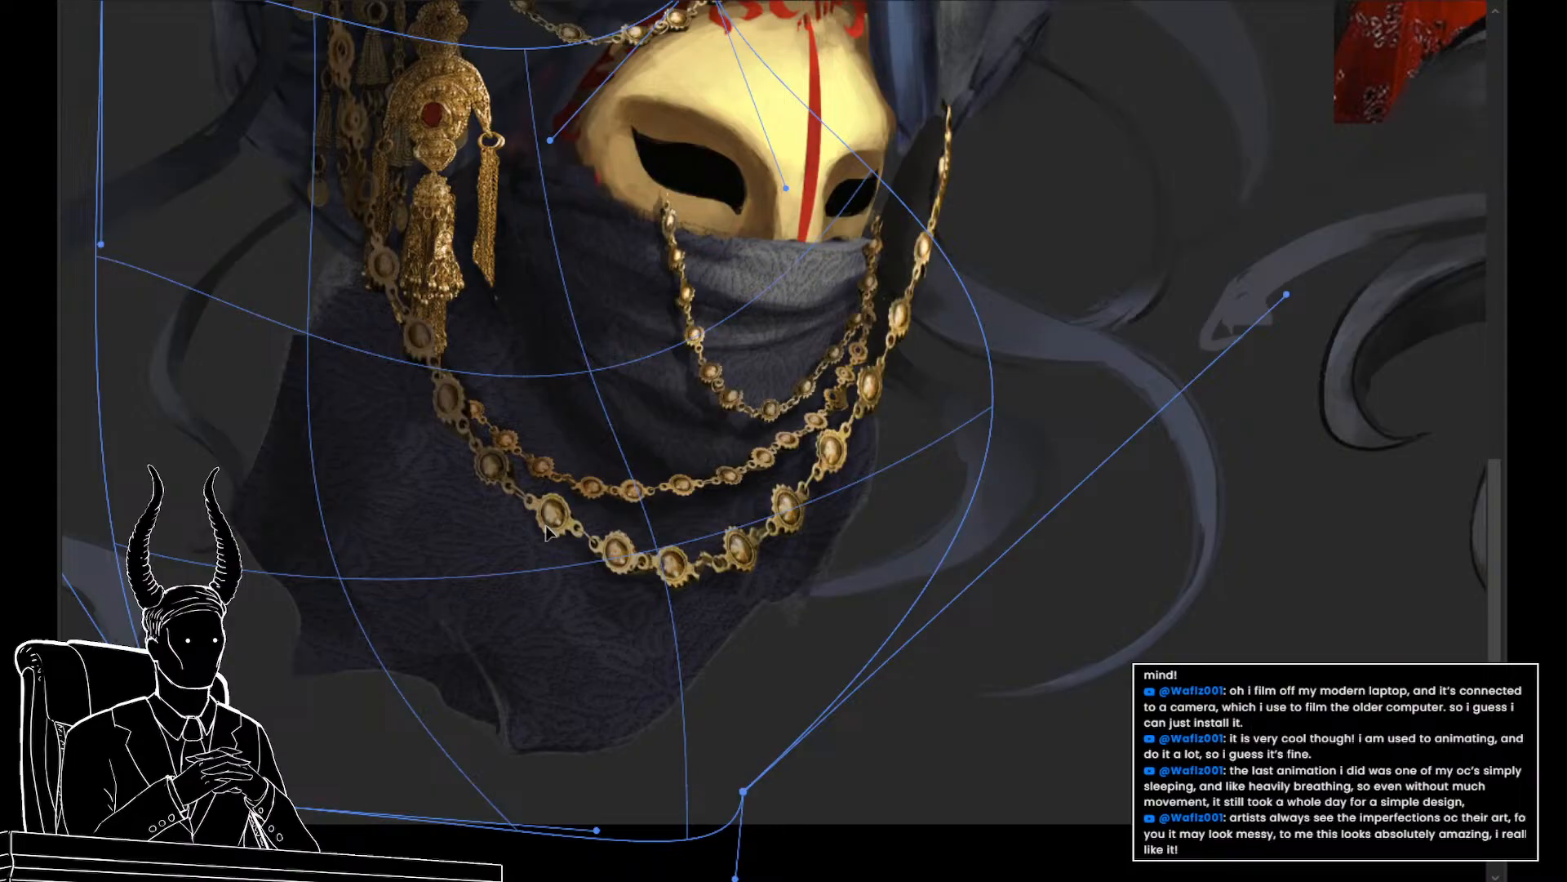
key("Return")
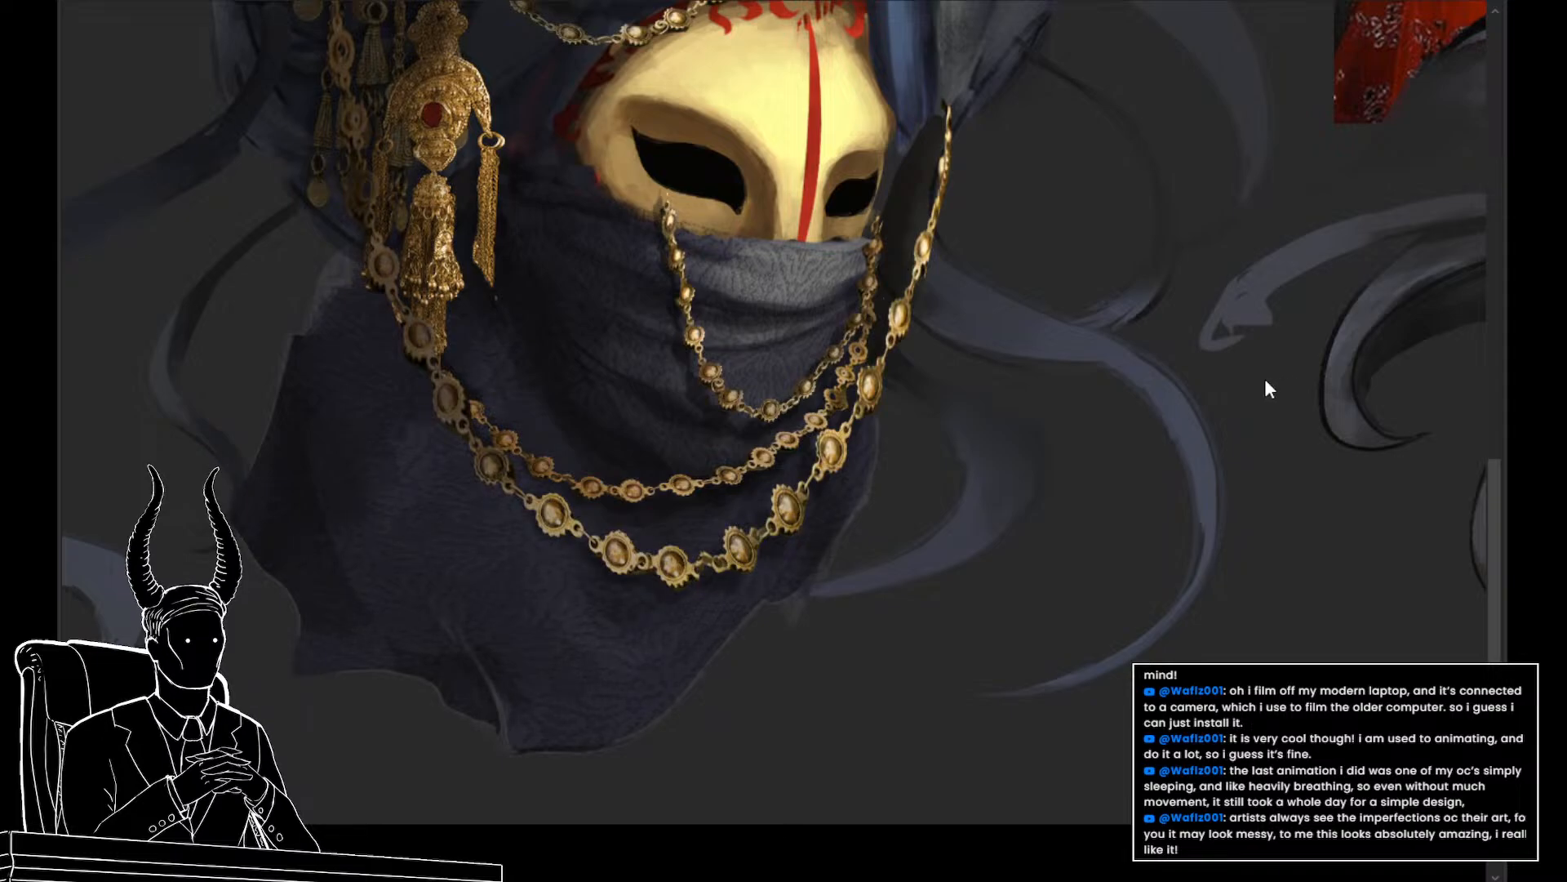
Paint soft dark shading over the lower drape, deepening its outer side beneath the hanging ornaments and comparing it with the drape hidden
scroll(990, 482, "down", 5)
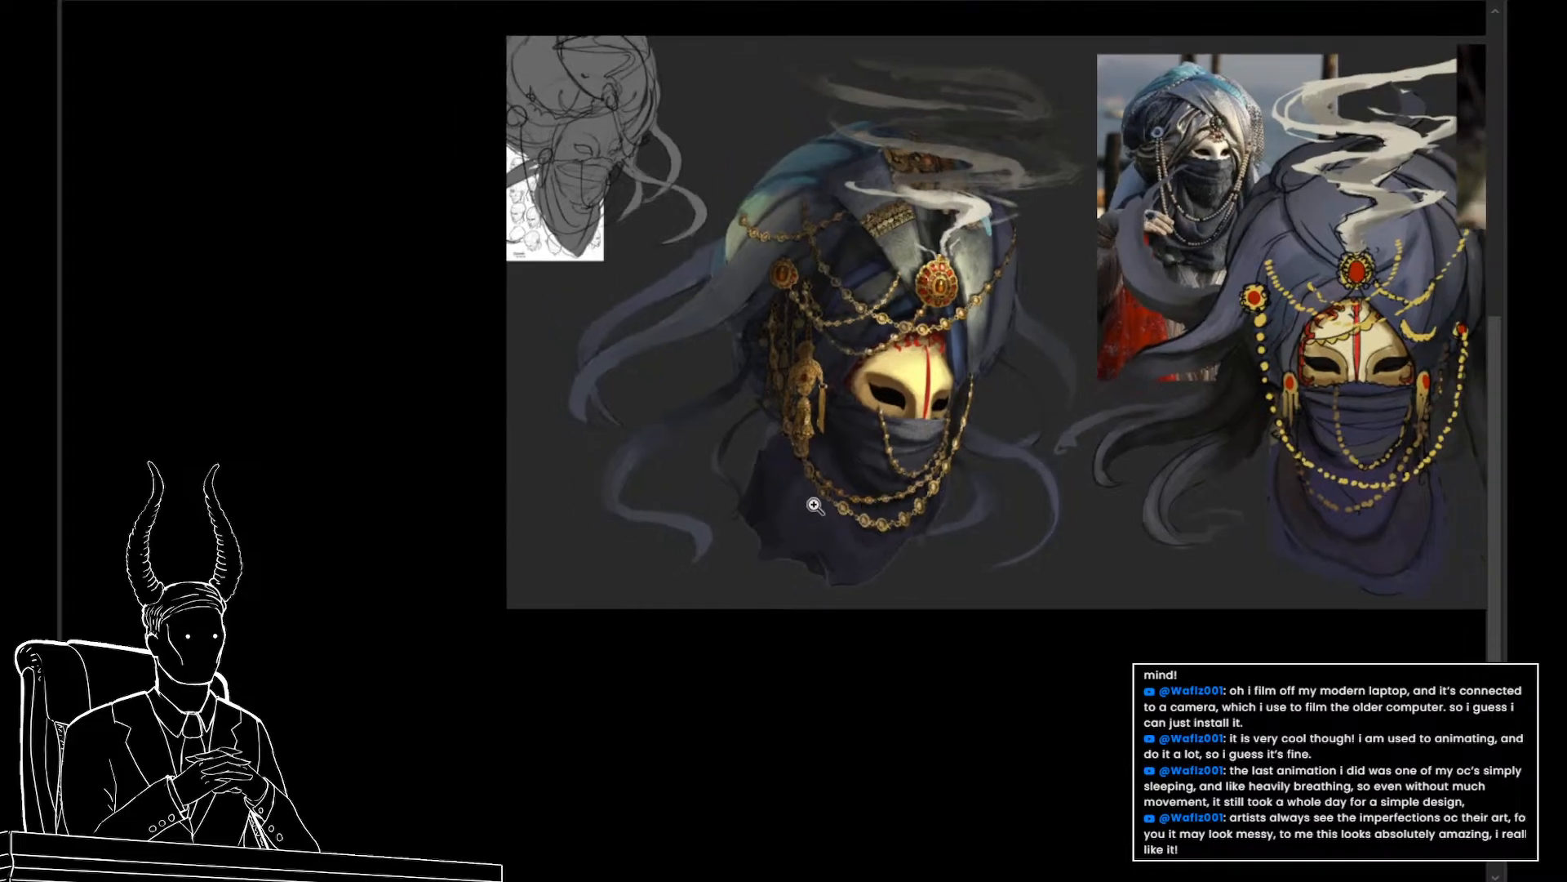
scroll(825, 523, "up", 4)
left_click_drag(891, 638, 844, 658)
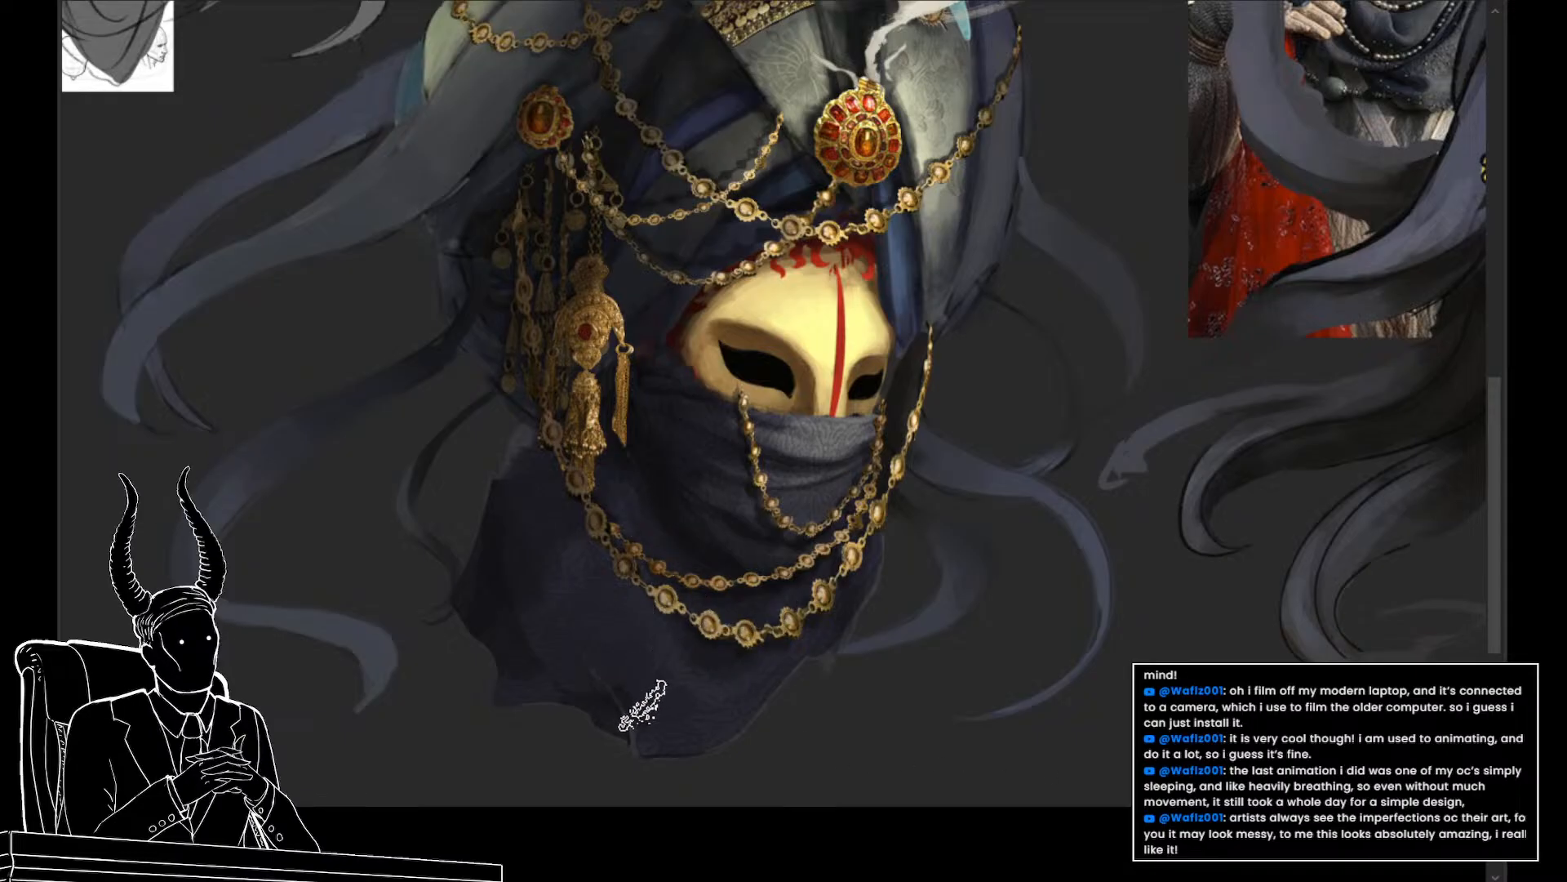
left_click_drag(723, 817, 608, 739)
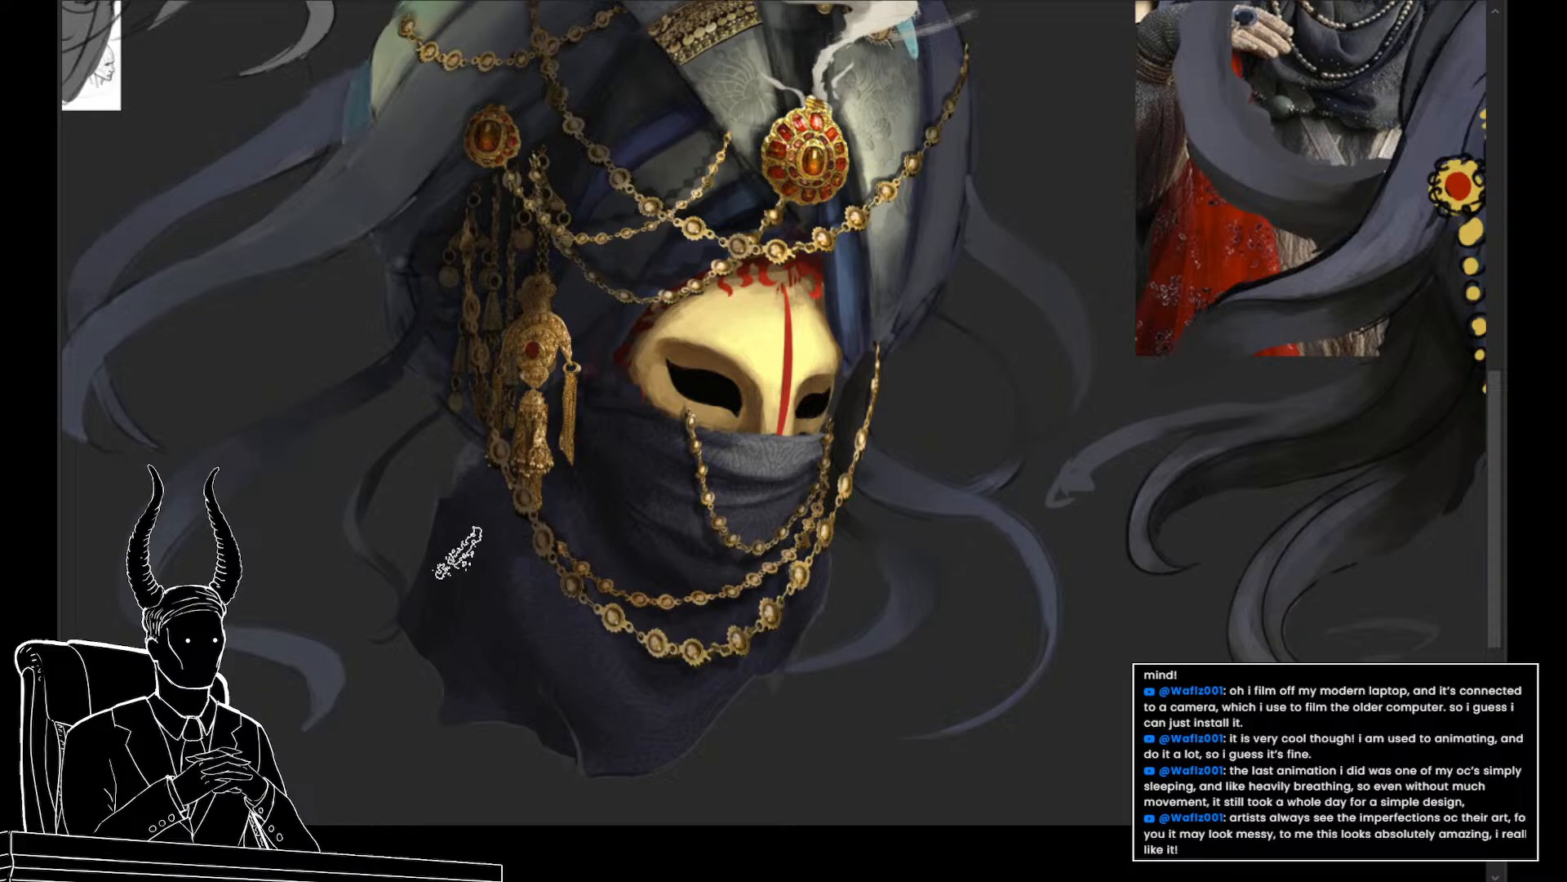
key("ctrl+comma")
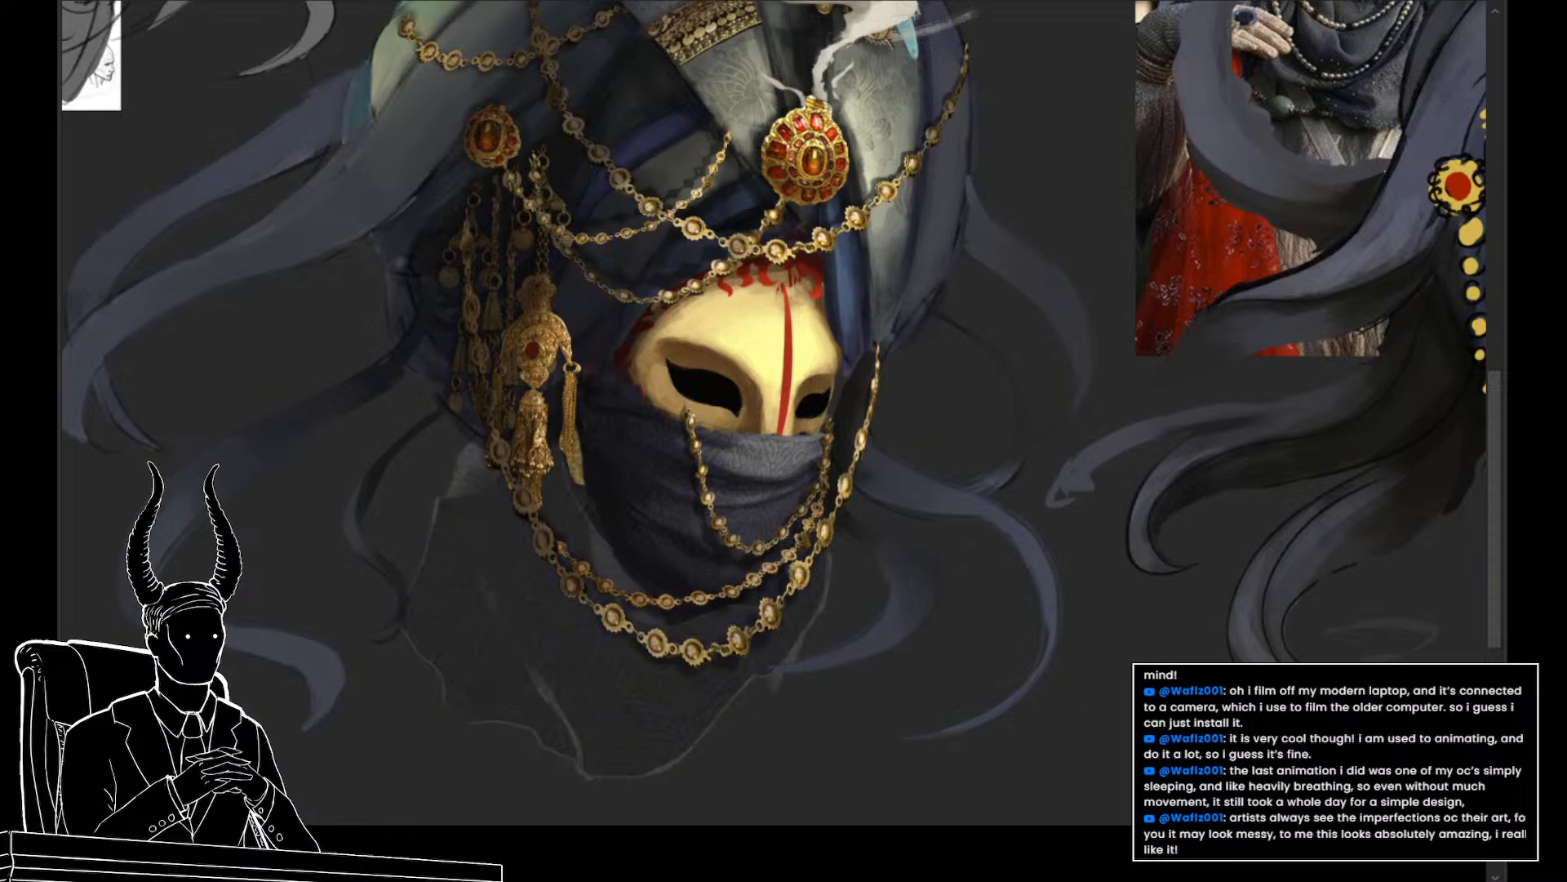
key("ctrl+comma")
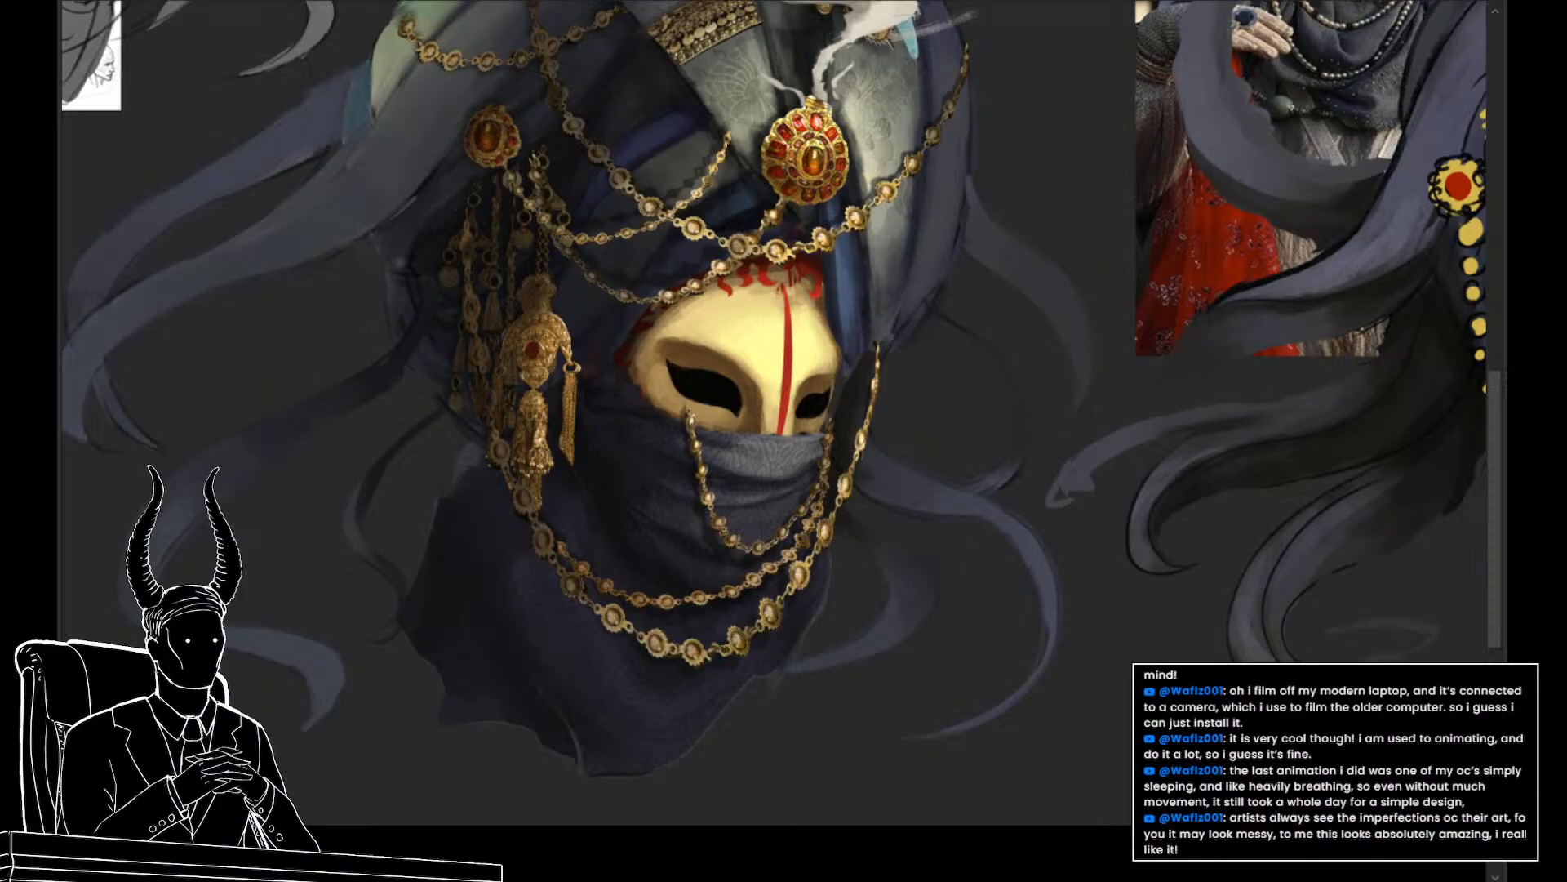
left_click_drag(956, 689, 988, 649)
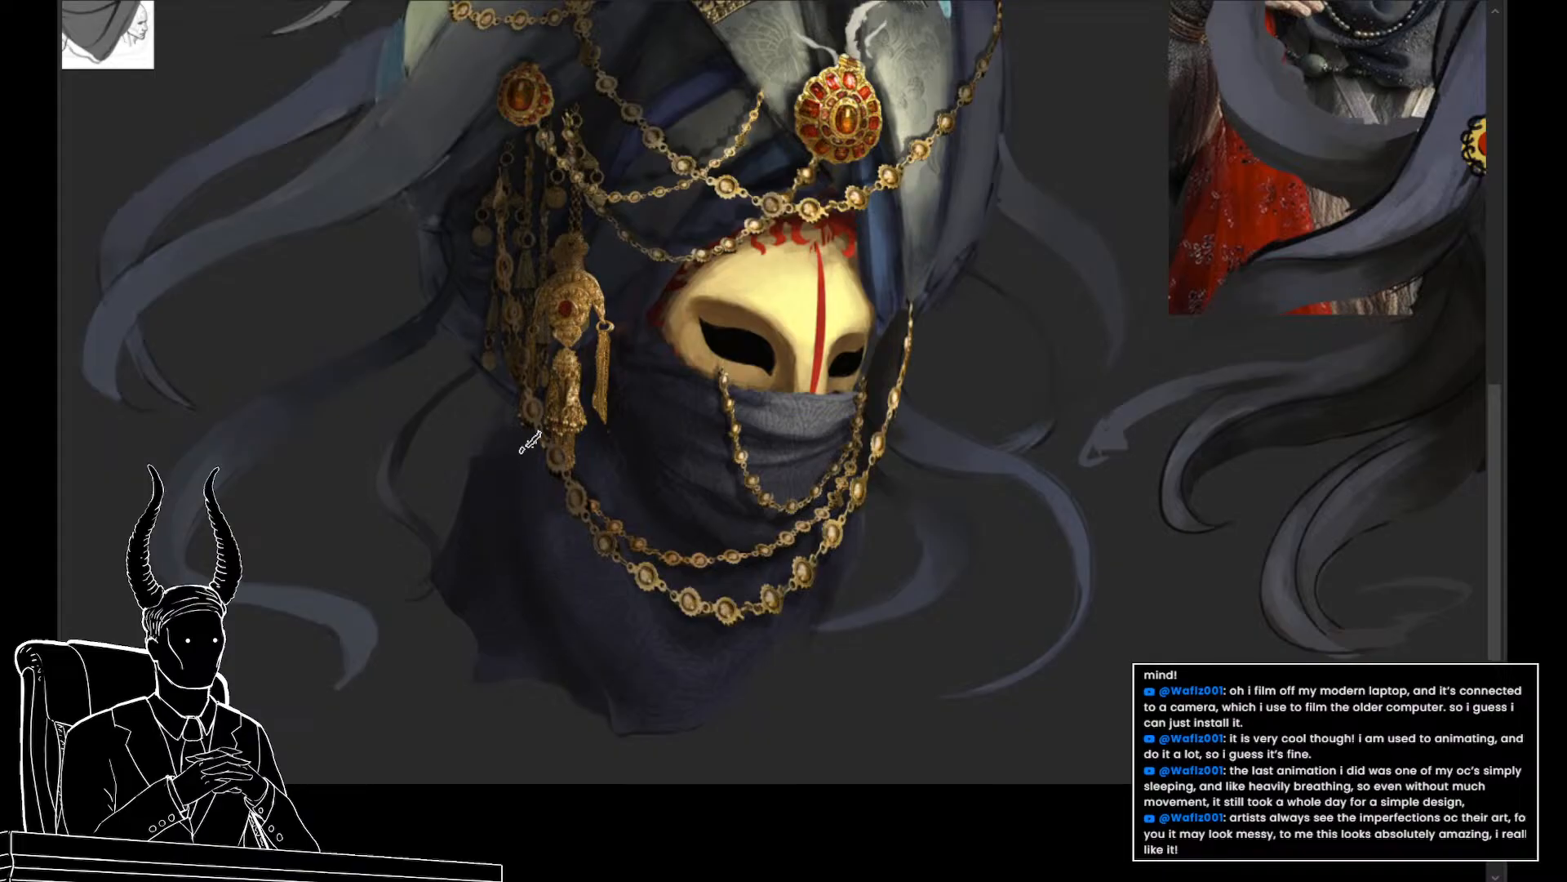
left_click_drag(509, 617, 529, 747)
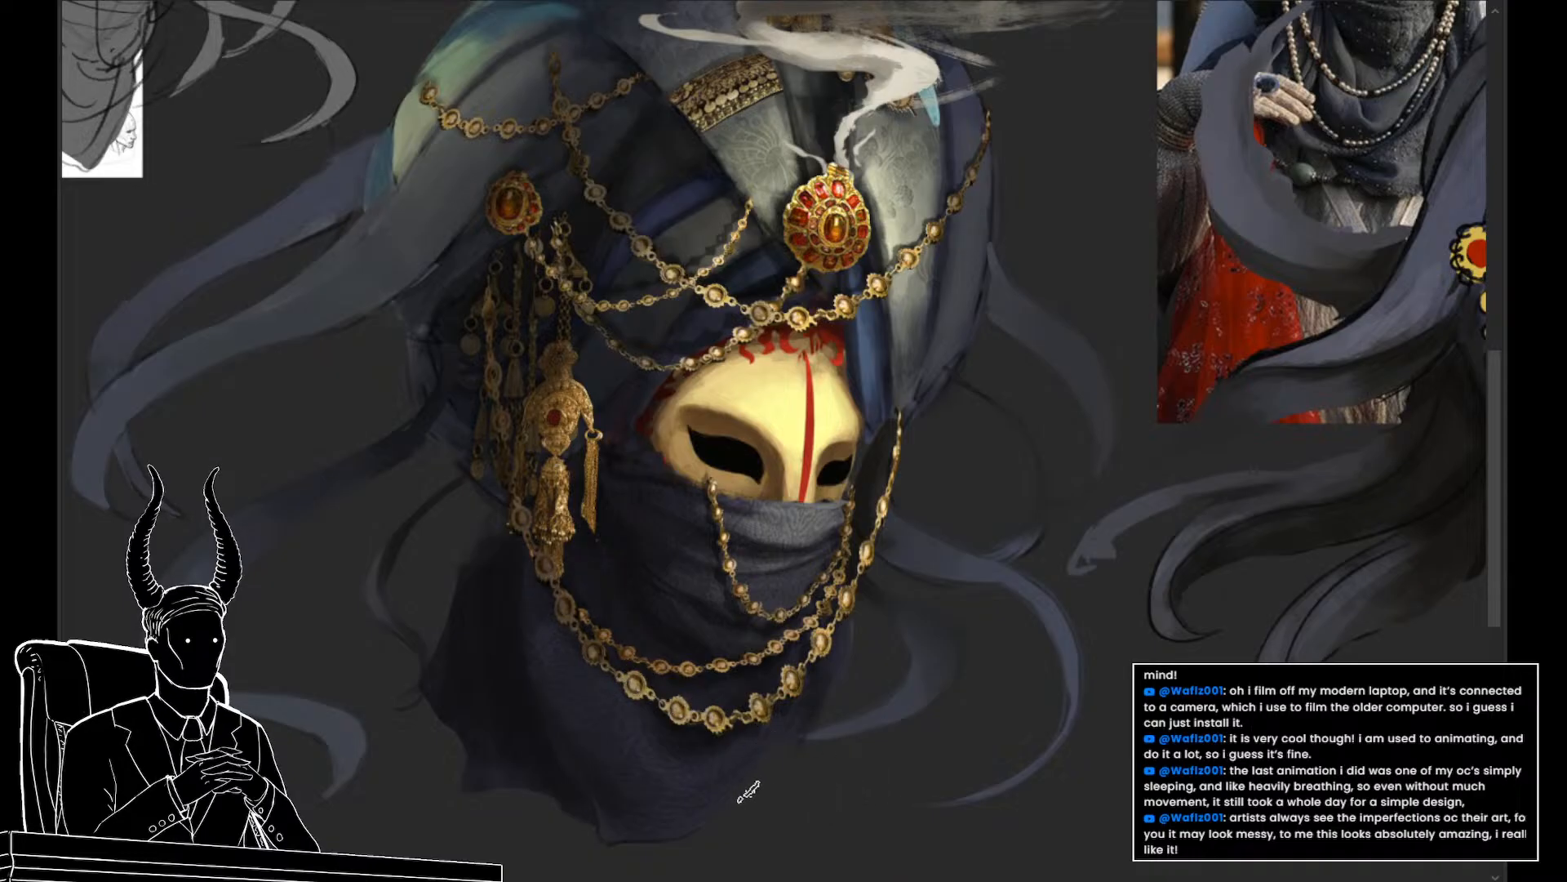
Brush lighter bluish fold highlights into the lower drape around and below the gold chains
scroll(803, 796, "down", 5)
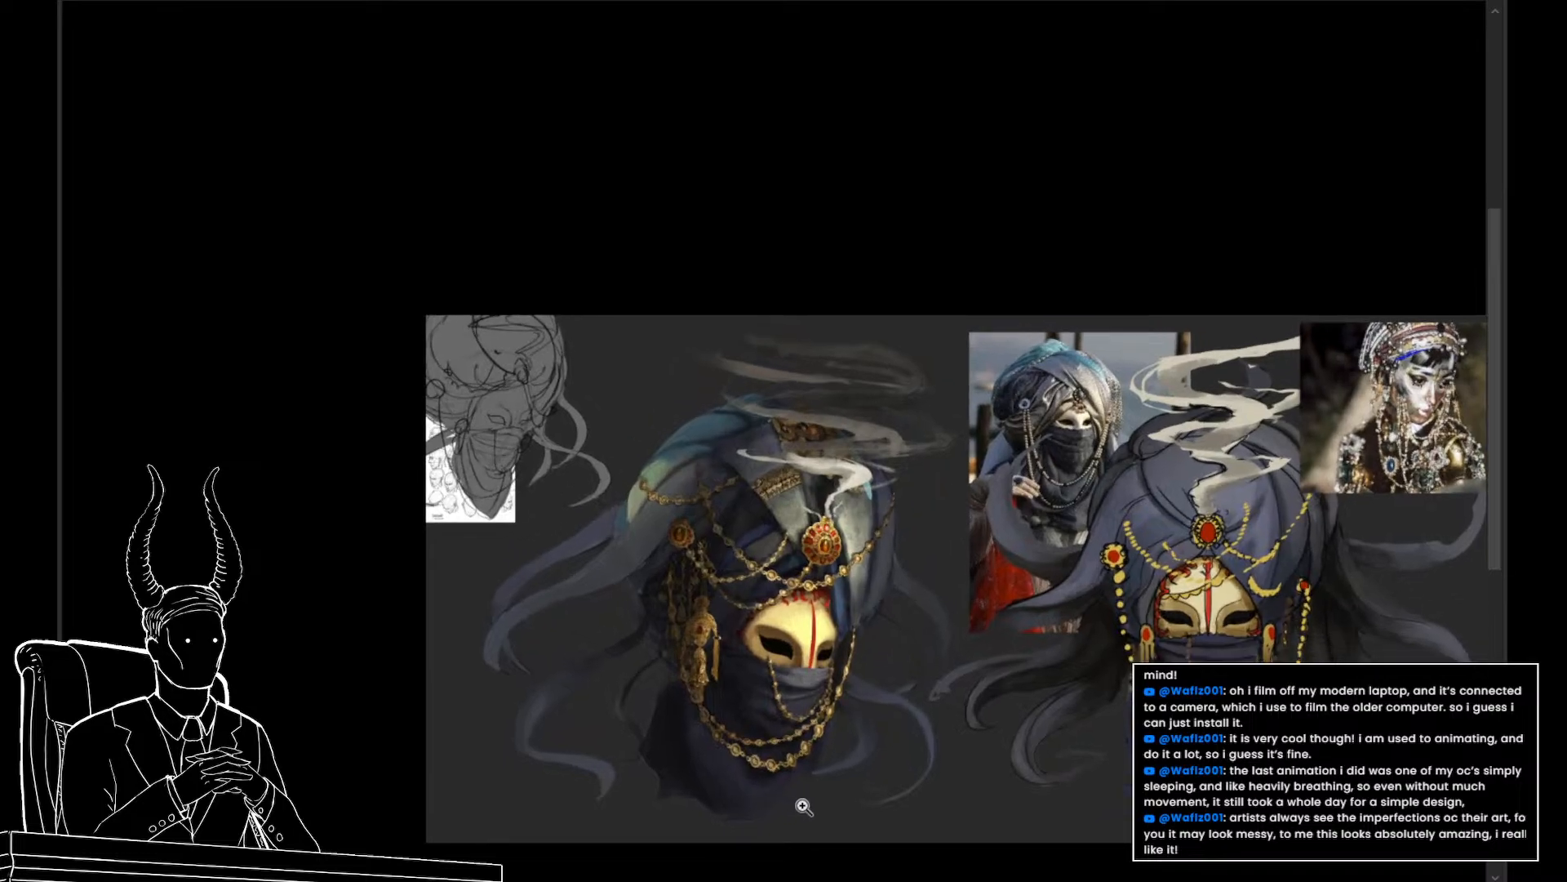
scroll(803, 807, "up", 5)
scroll(790, 749, "down", 2)
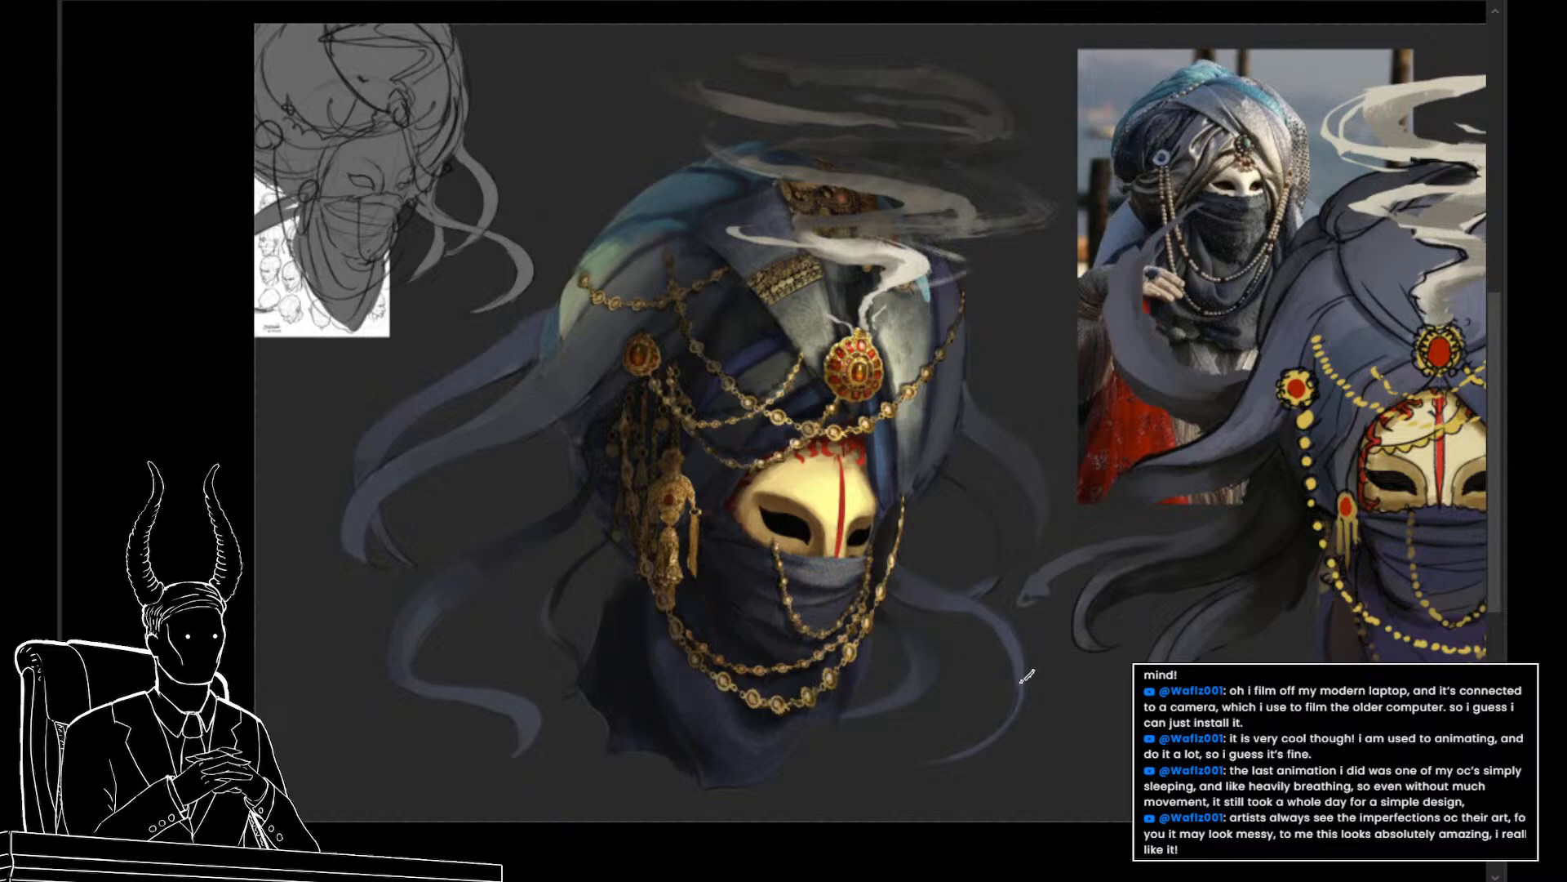
left_click_drag(980, 669, 1036, 695)
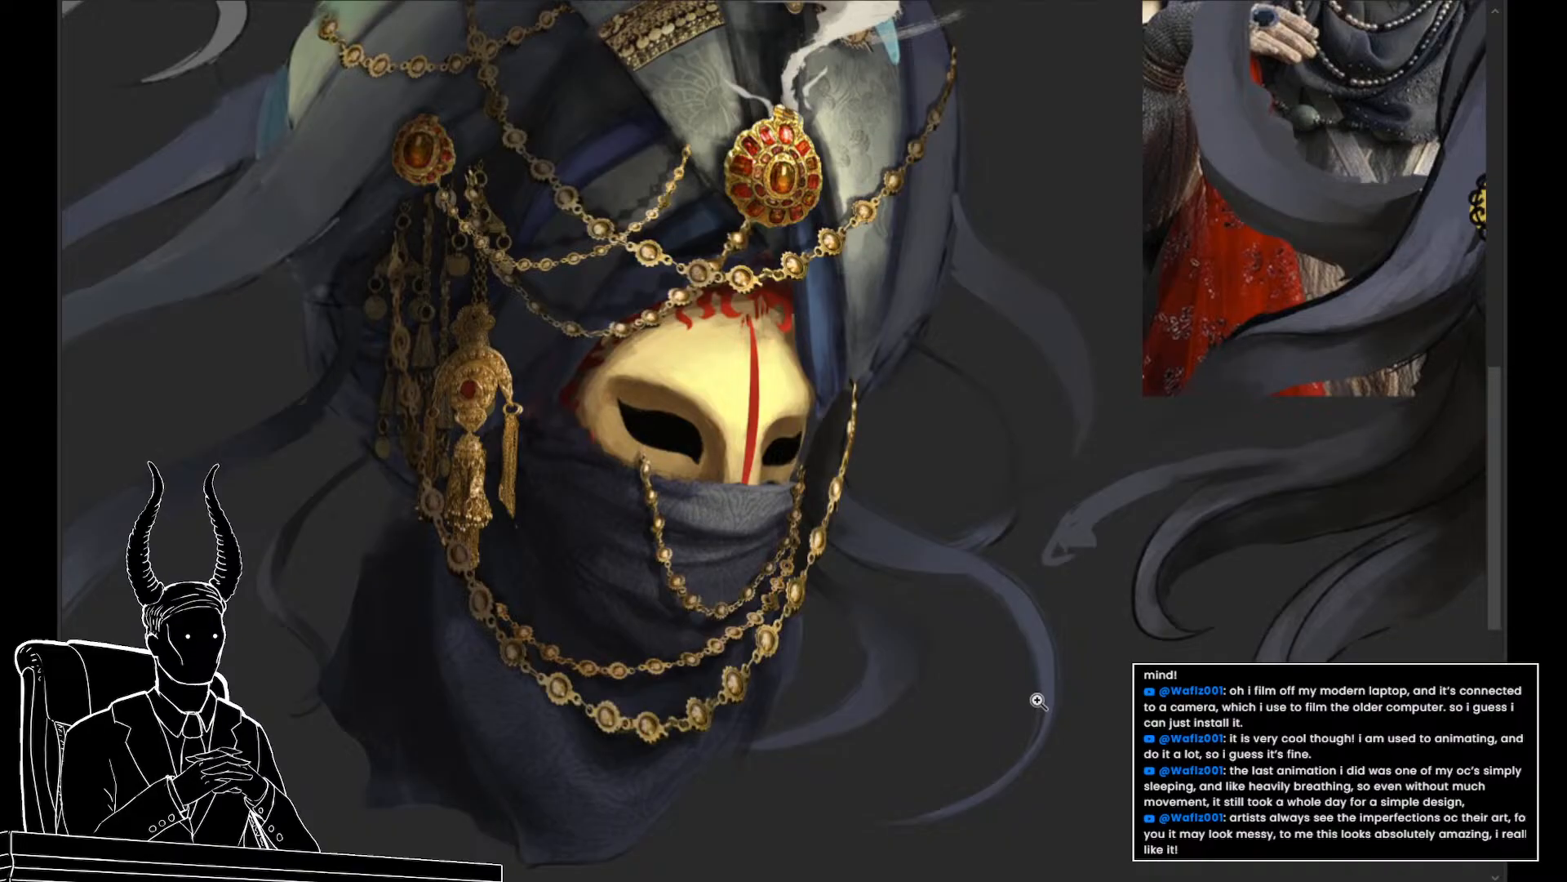
left_click_drag(1038, 702, 993, 682)
Sample the turban's colour and refine its far outer panel above the mask using a freehand selection of that area
left_click_drag(984, 676, 879, 758)
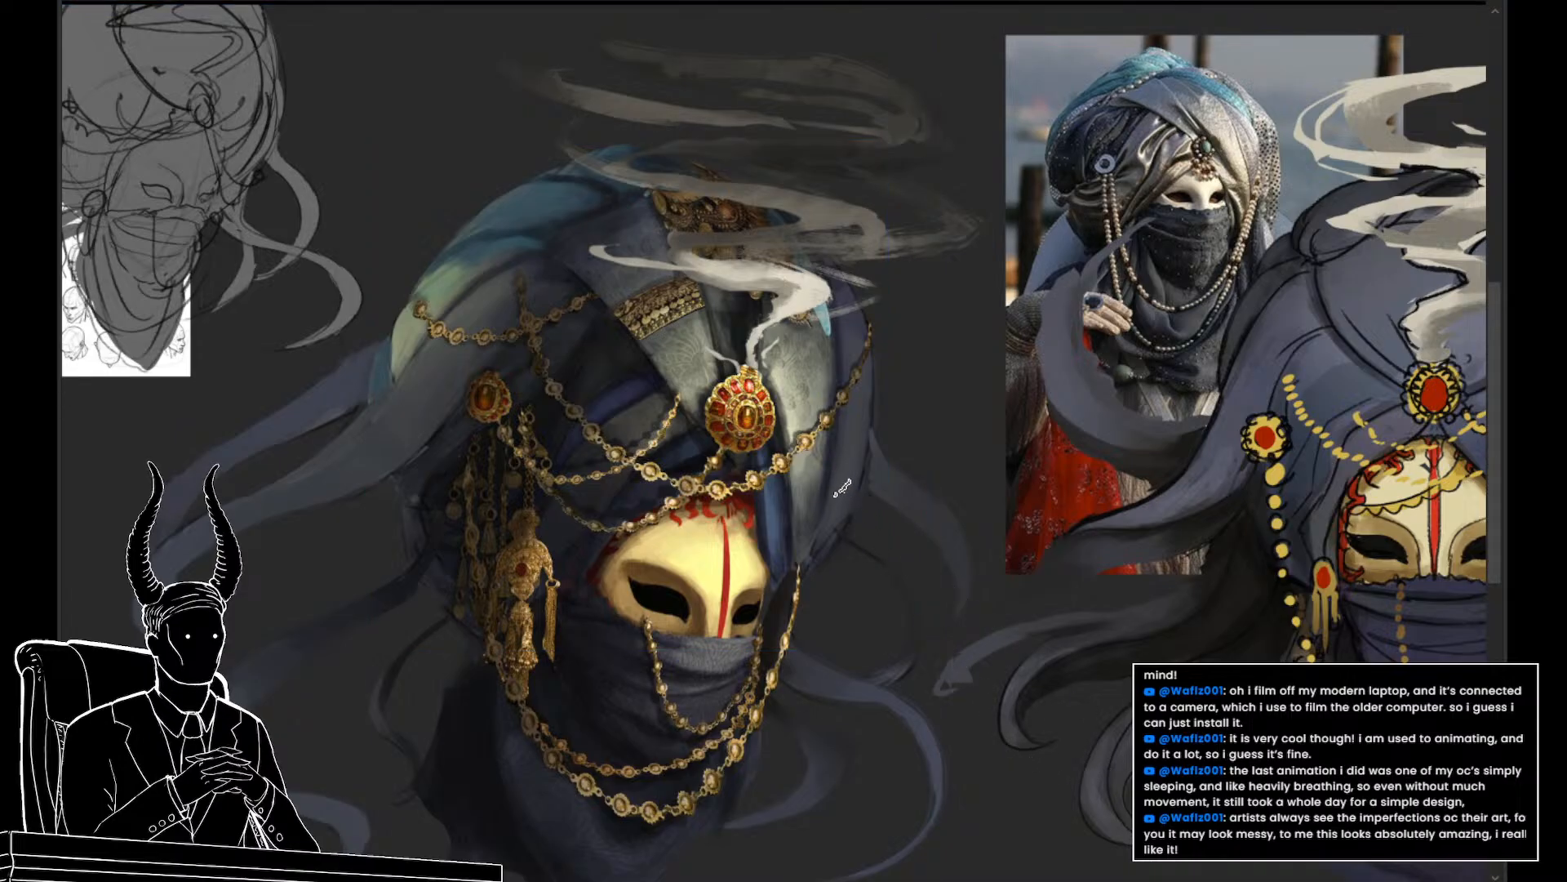
left_click(842, 516, "alt")
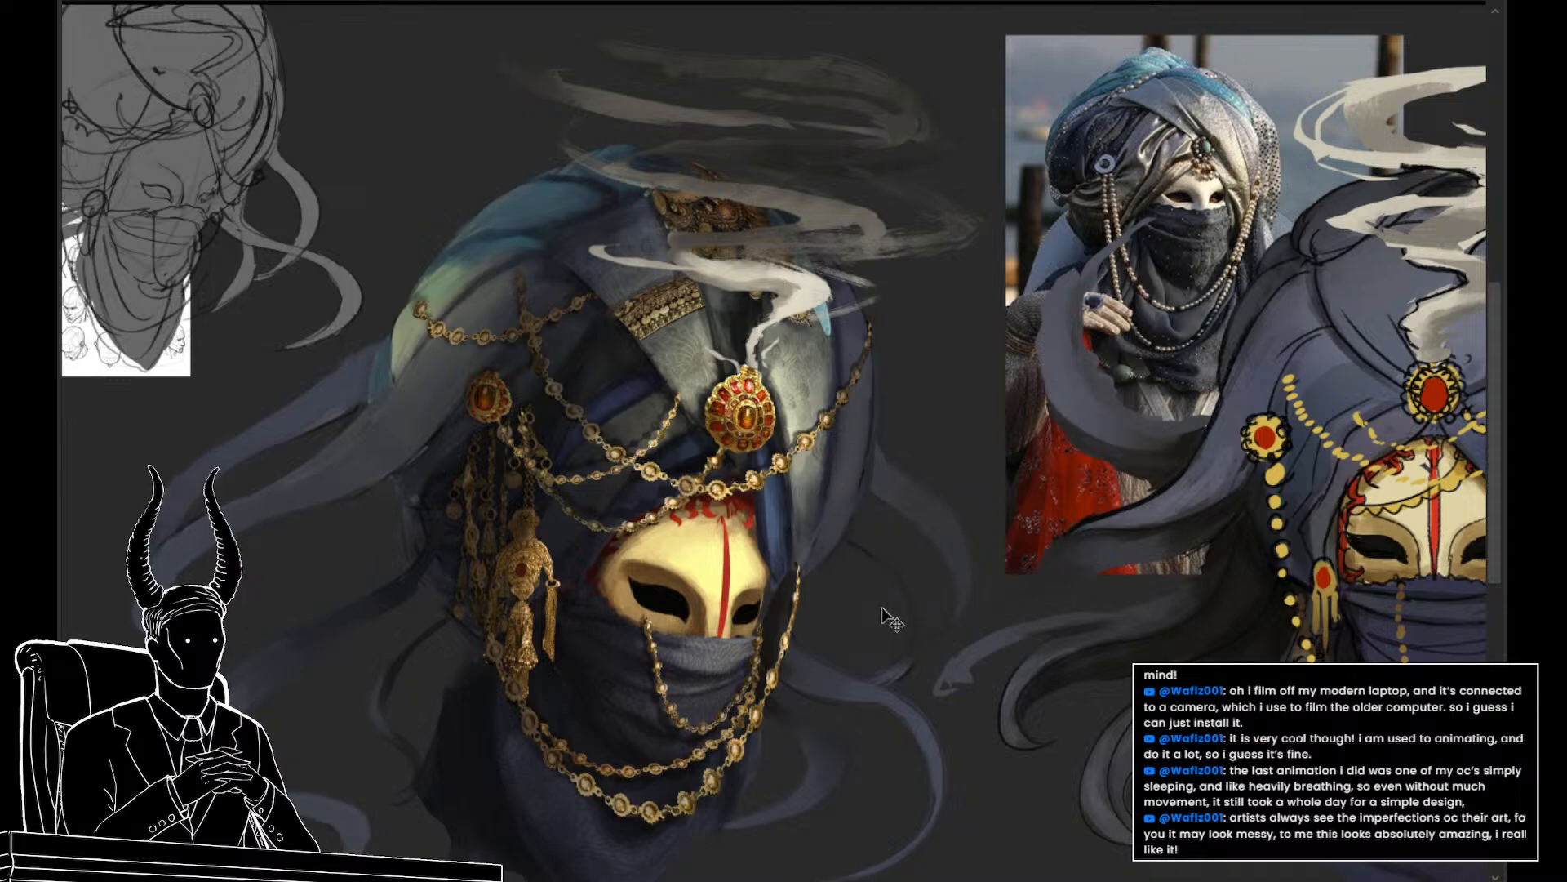
left_click_drag(878, 404, 804, 582)
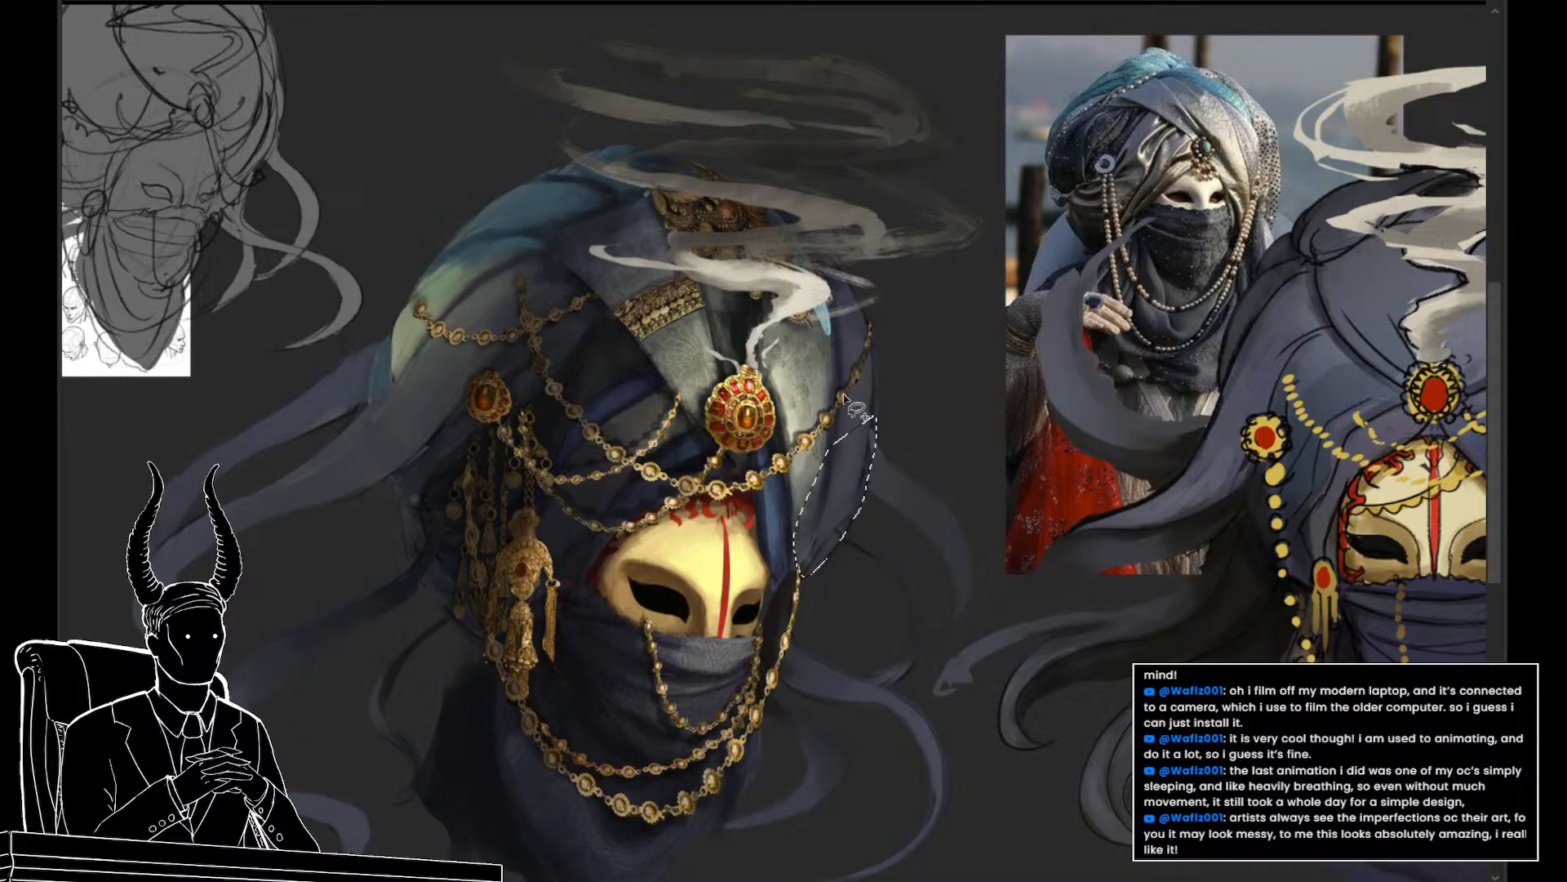
left_click(845, 498, "ctrl")
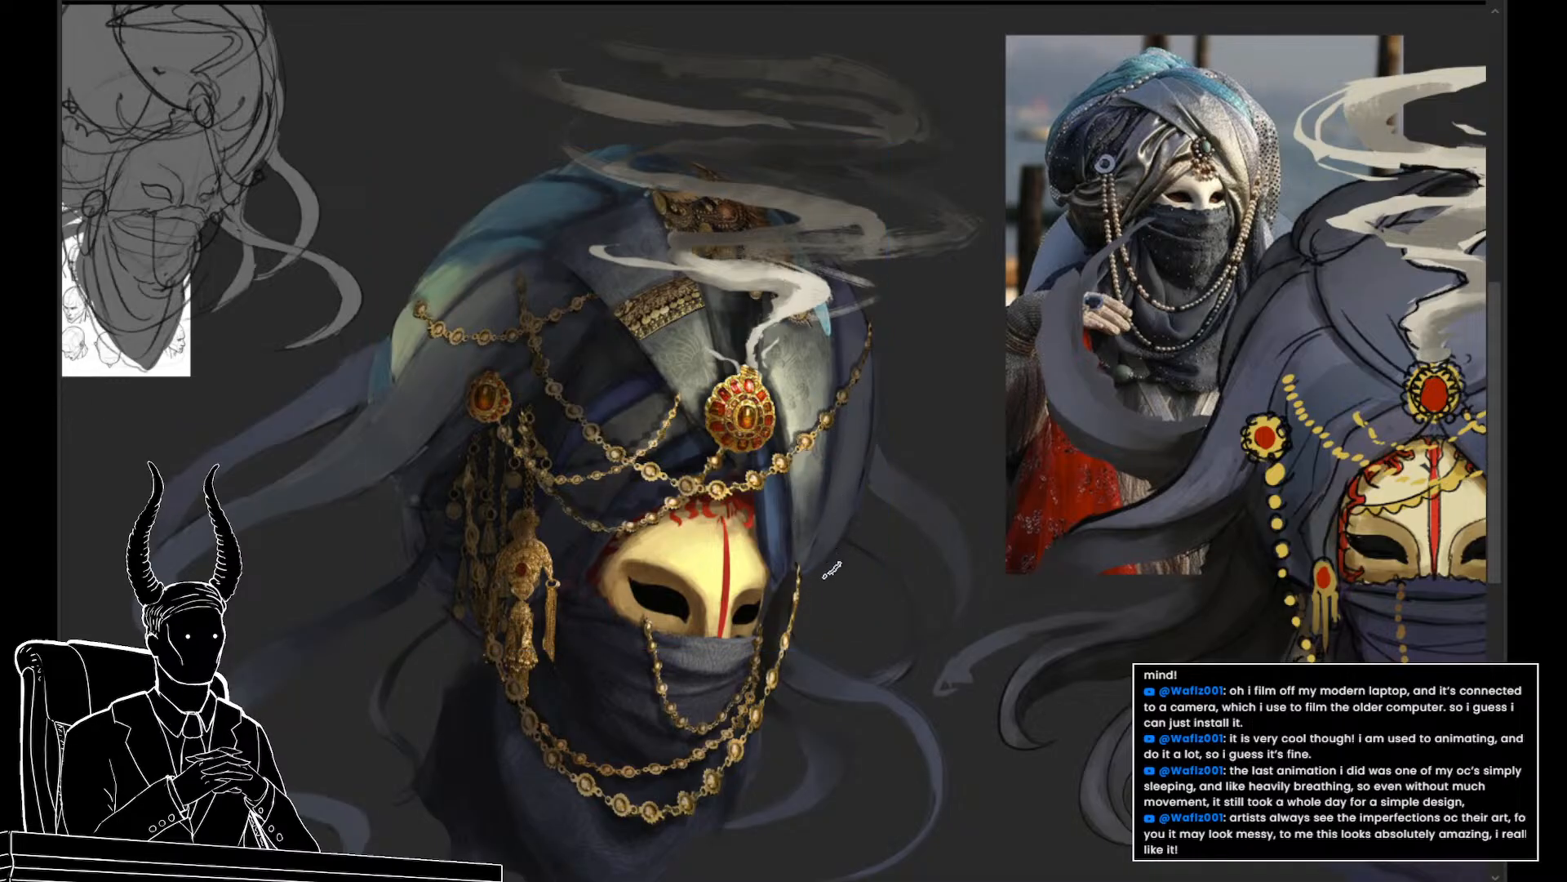
left_click_drag(915, 648, 874, 742)
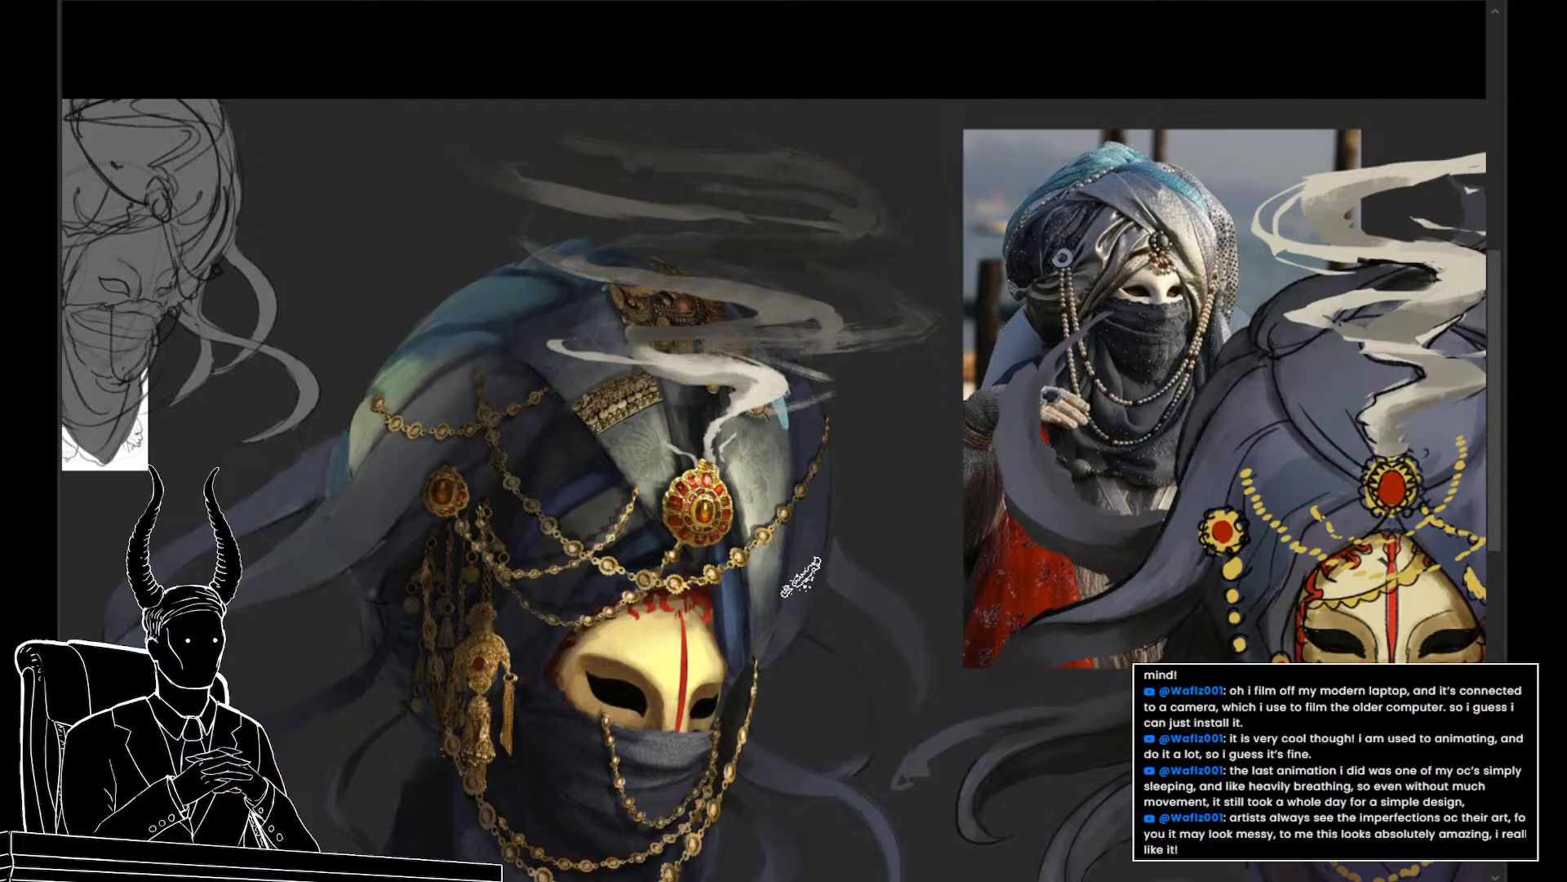
Blend dark blue shading into the turban's far side next to the pale patterned fold and the brow chain
left_click_drag(822, 742, 800, 695)
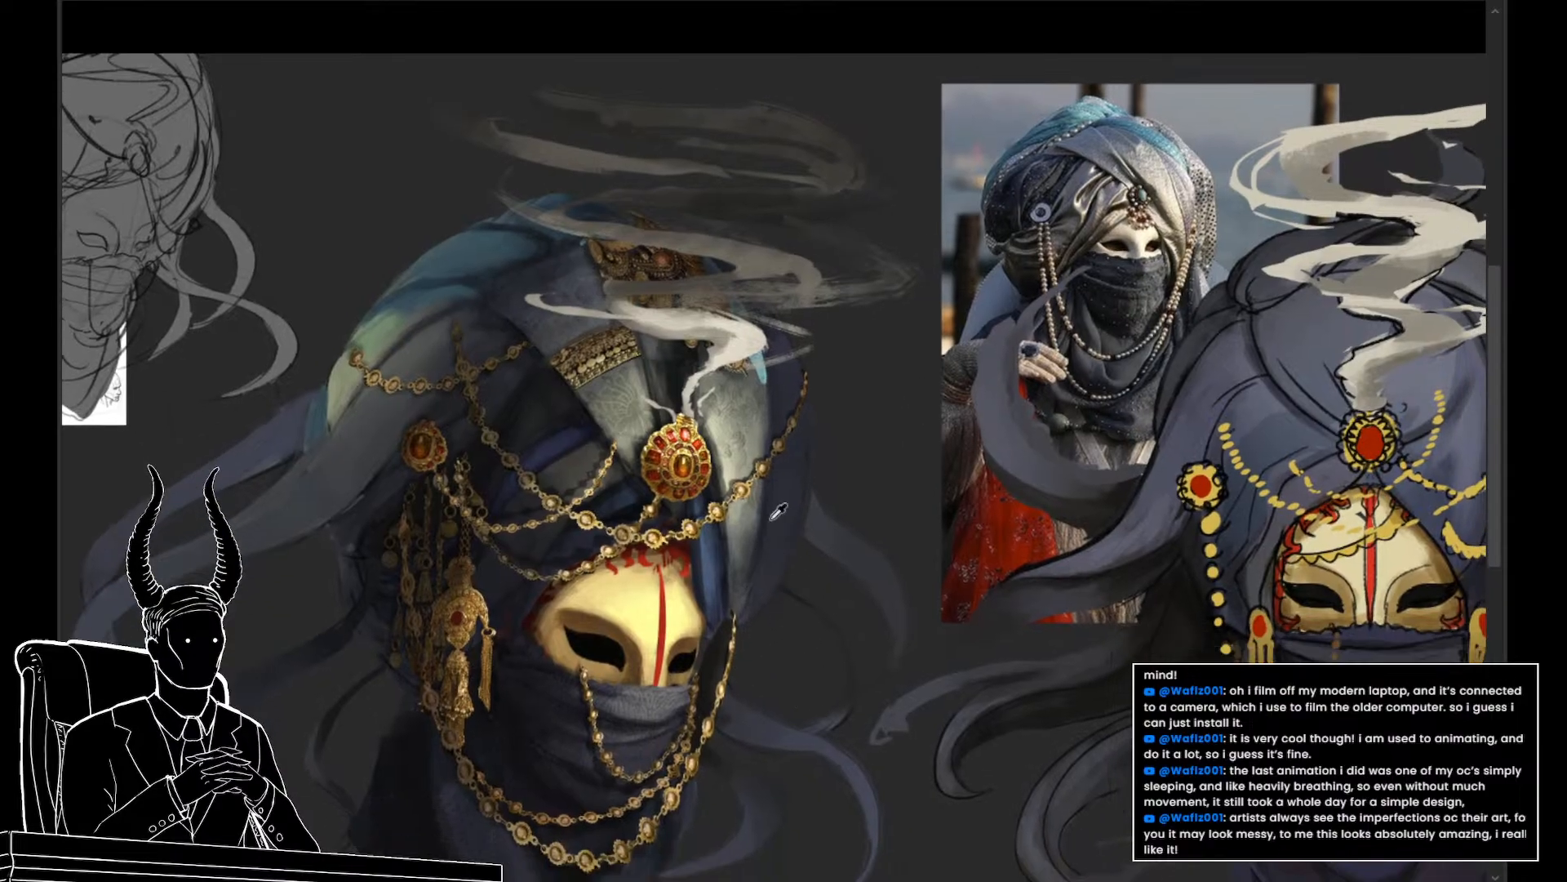
left_click(740, 578, "alt")
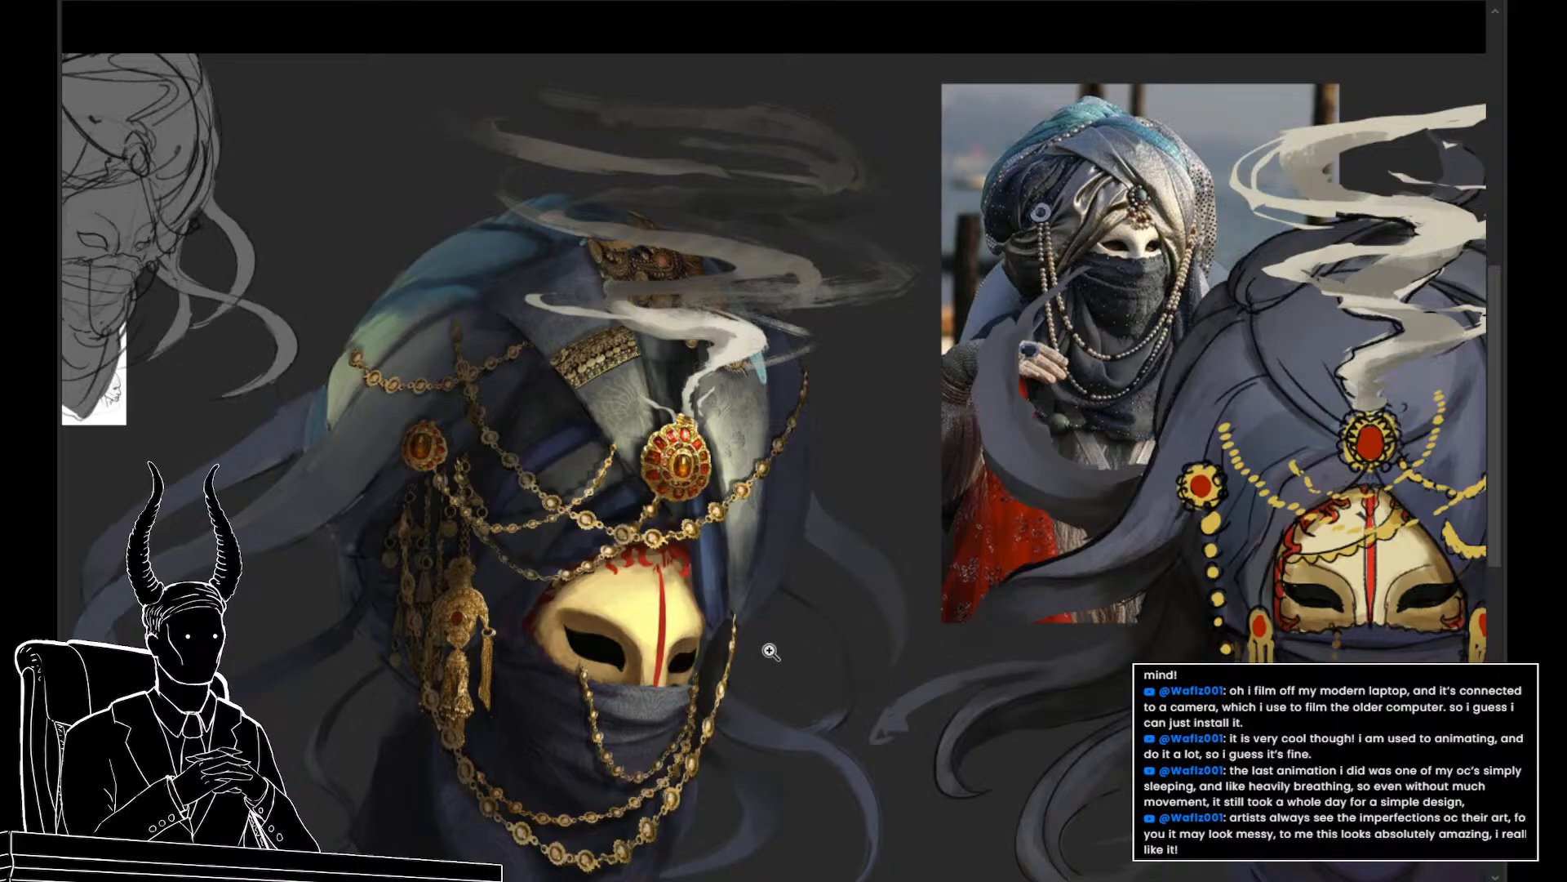
mouse_move(777, 651)
left_mouse_down()
mouse_move(718, 661)
mouse_move(717, 559)
mouse_move(752, 535)
mouse_move(763, 677)
left_mouse_up()
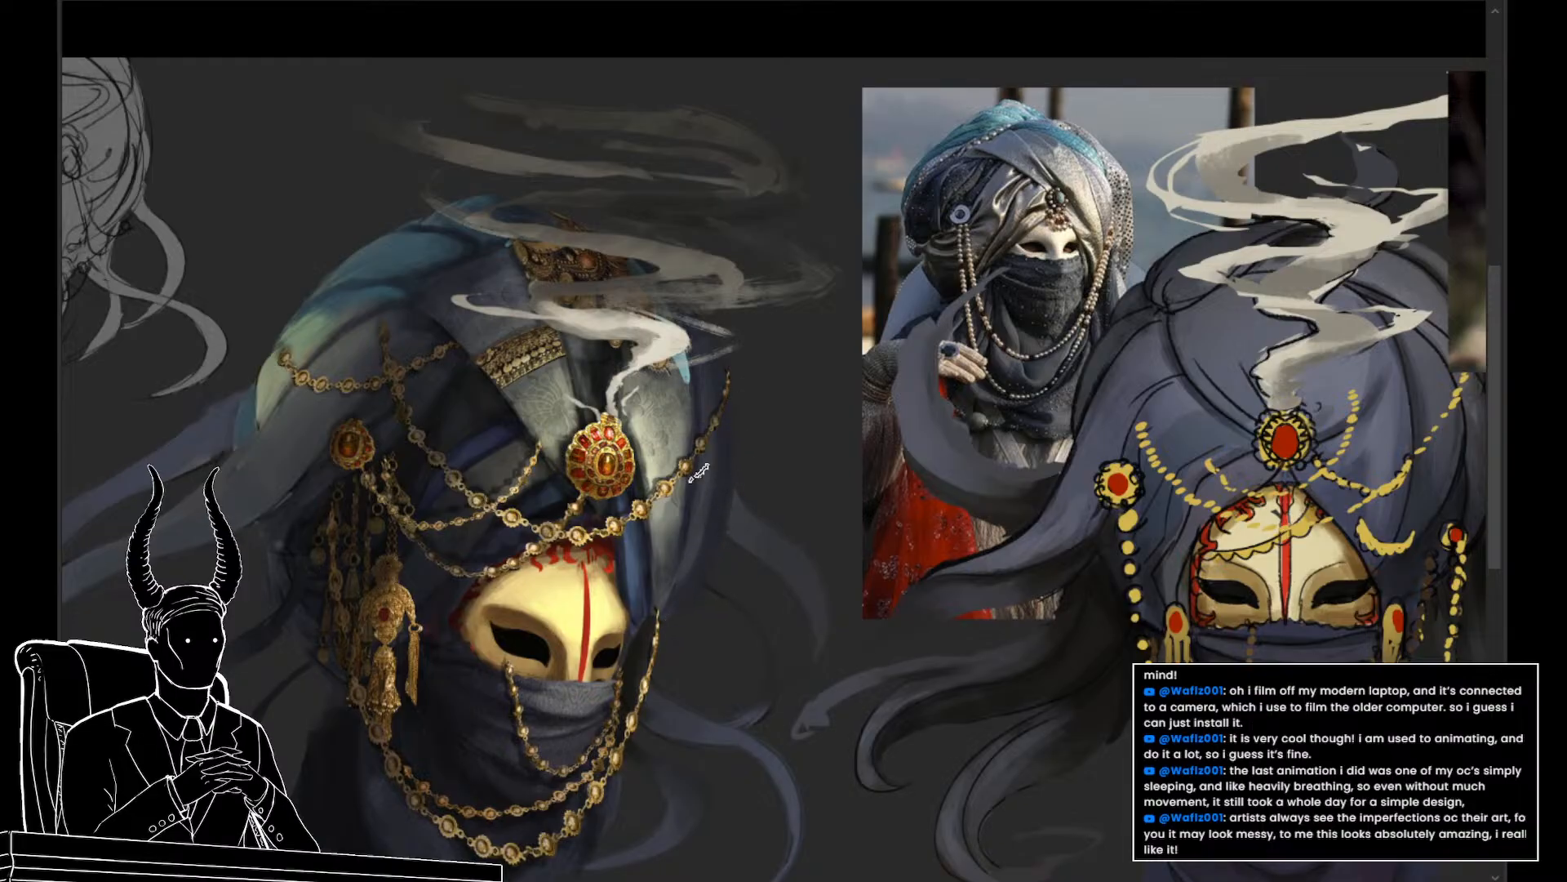
left_click(507, 426, "ctrl")
left_click_drag(798, 581, 776, 639)
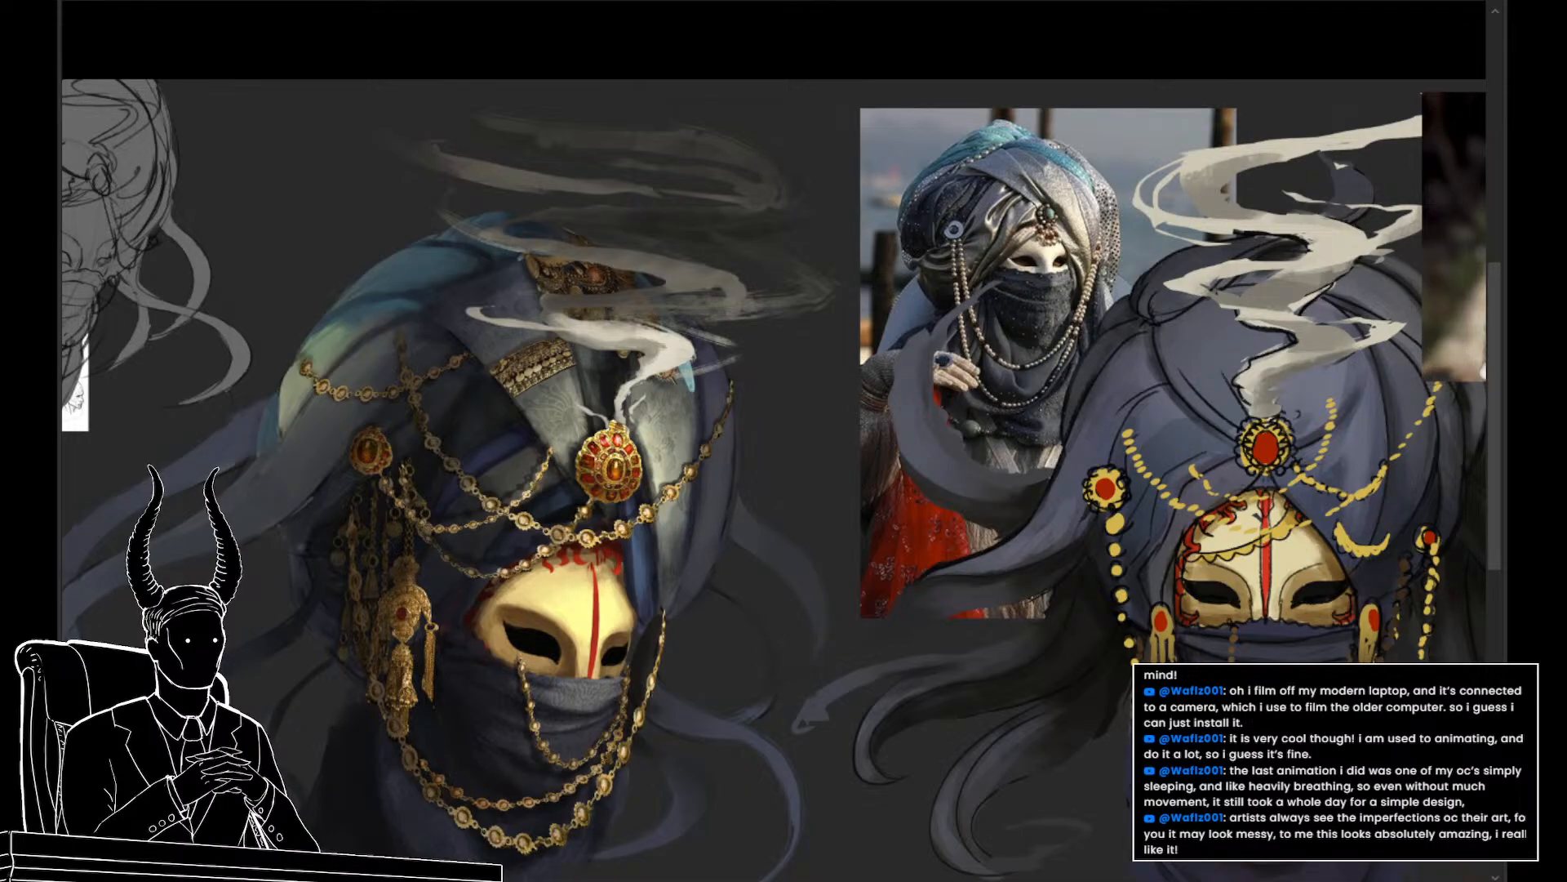
Judge the painting's values in grayscale and rework the turban's far edge, undoing the trial edit made with a freehand selection
key("ctrl+y")
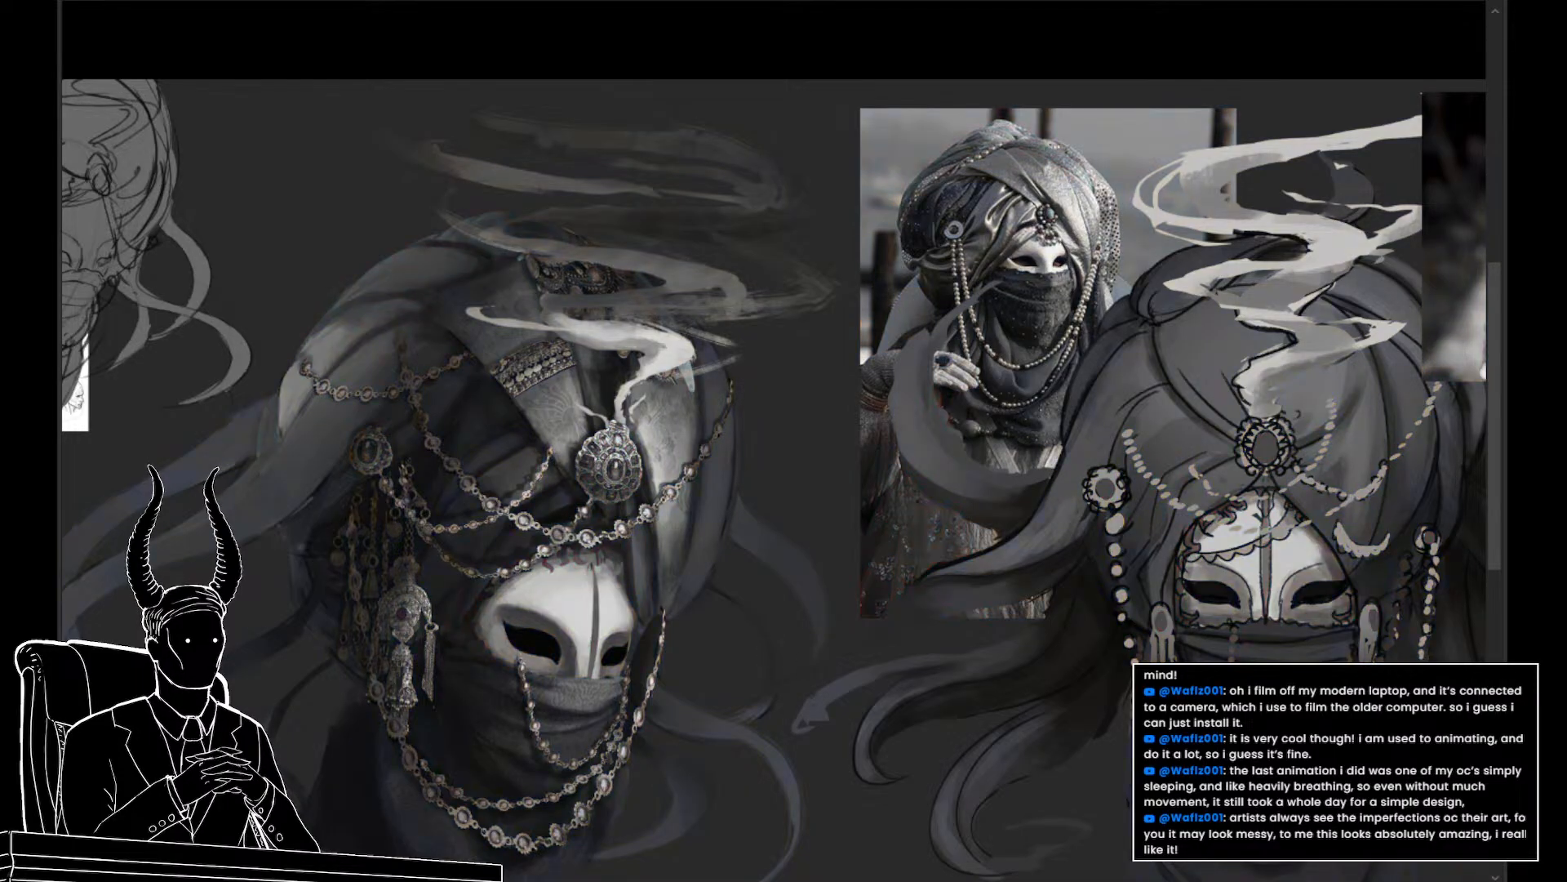
mouse_move(760, 643)
left_mouse_down()
mouse_move(720, 630)
mouse_move(739, 635)
left_mouse_up()
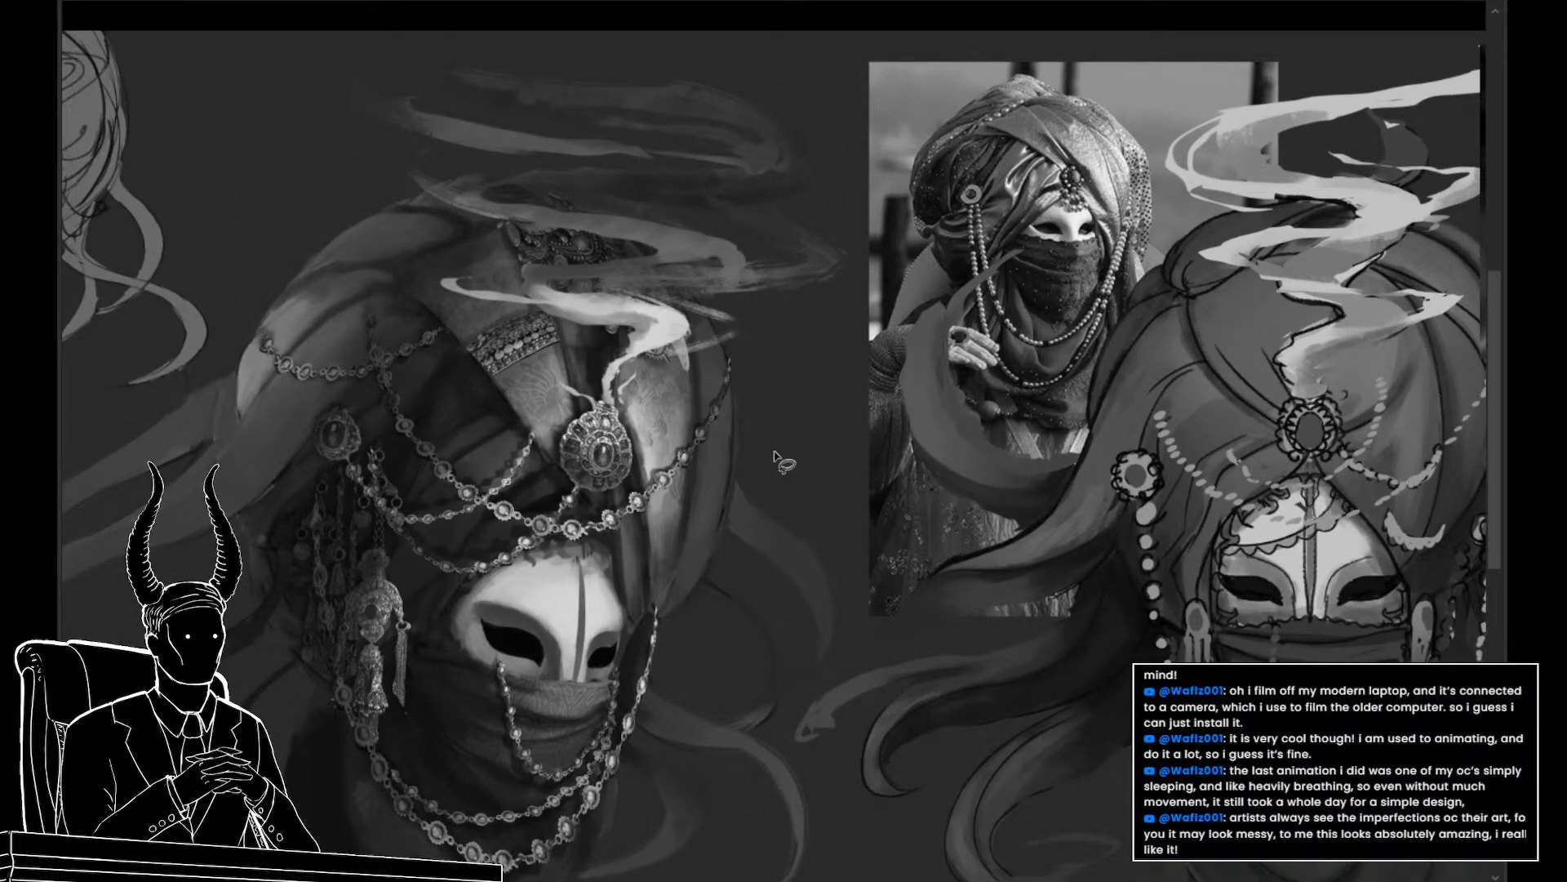
mouse_move(777, 456)
left_mouse_down()
mouse_move(772, 358)
mouse_move(723, 297)
mouse_move(683, 308)
mouse_move(694, 637)
left_mouse_up()
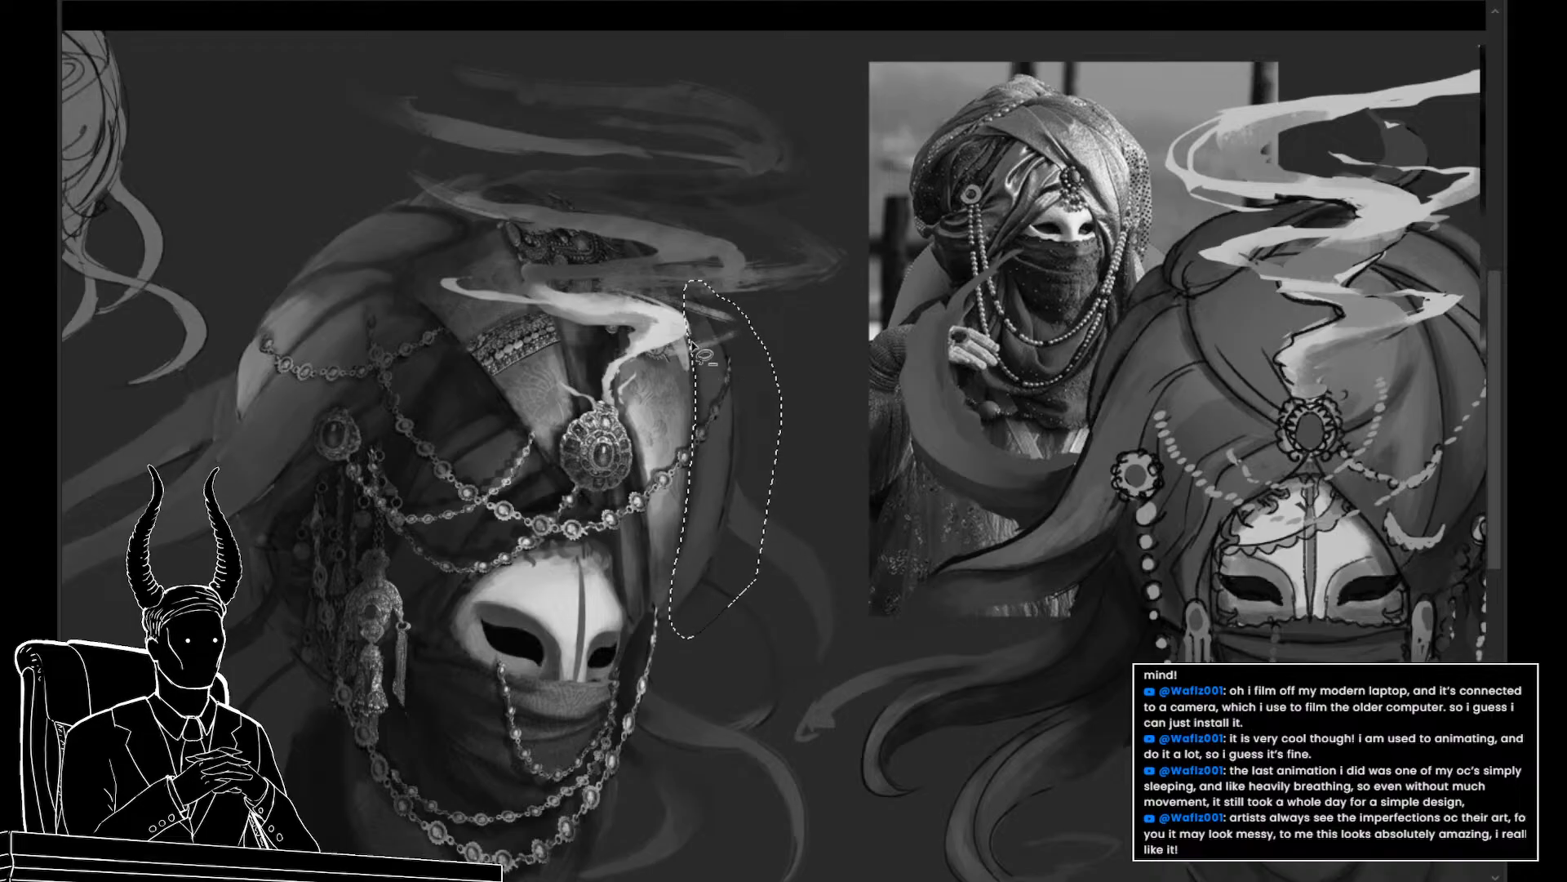
mouse_move(694, 360)
left_mouse_down()
mouse_move(690, 515)
mouse_move(722, 637)
left_mouse_up()
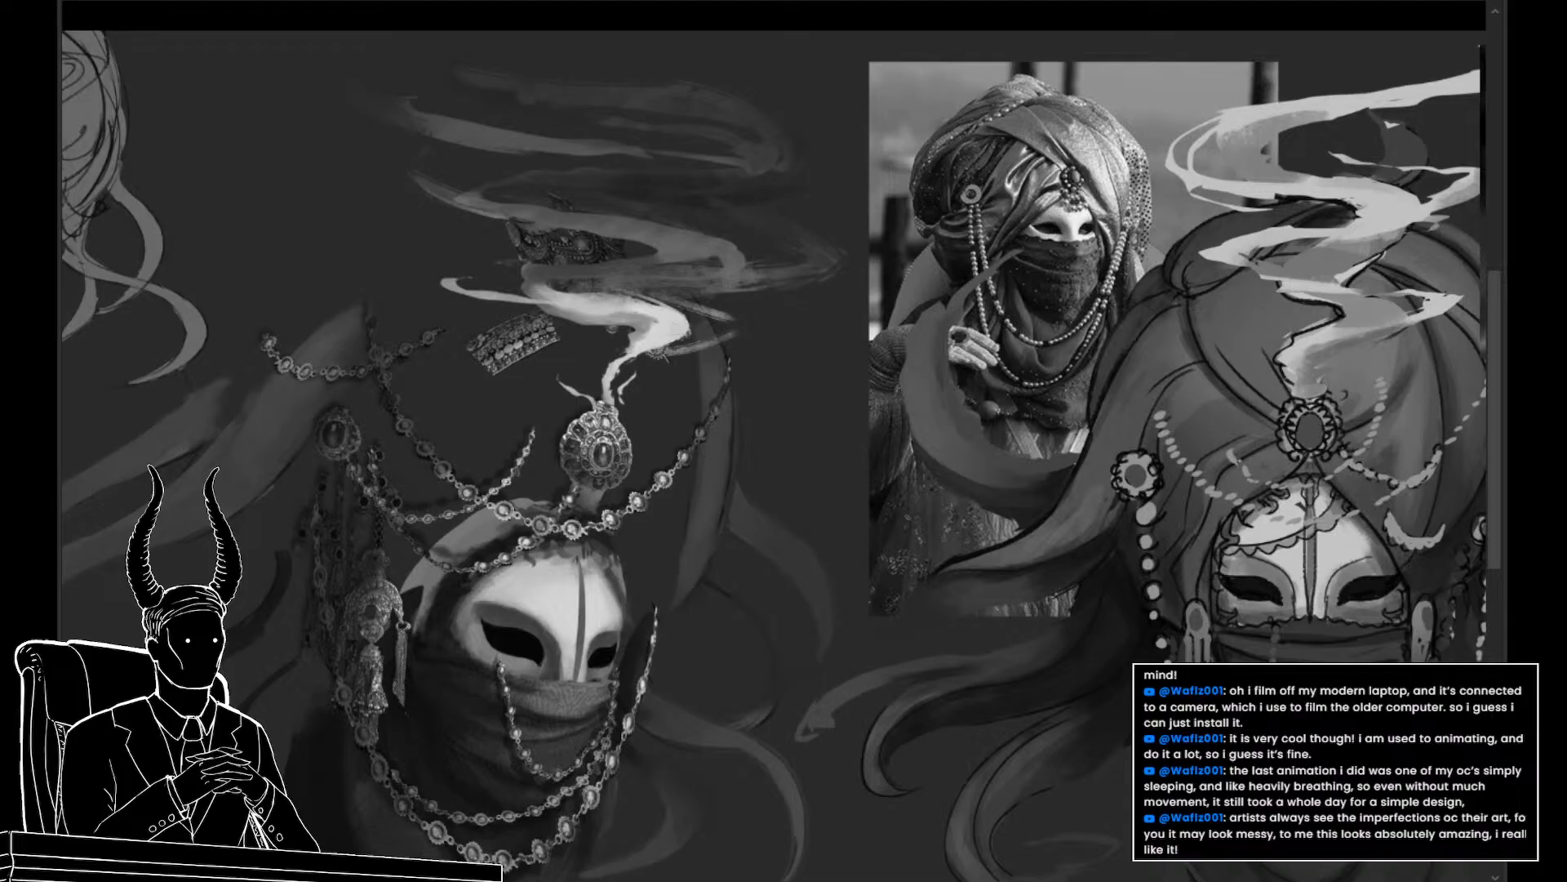
key("ctrl+z")
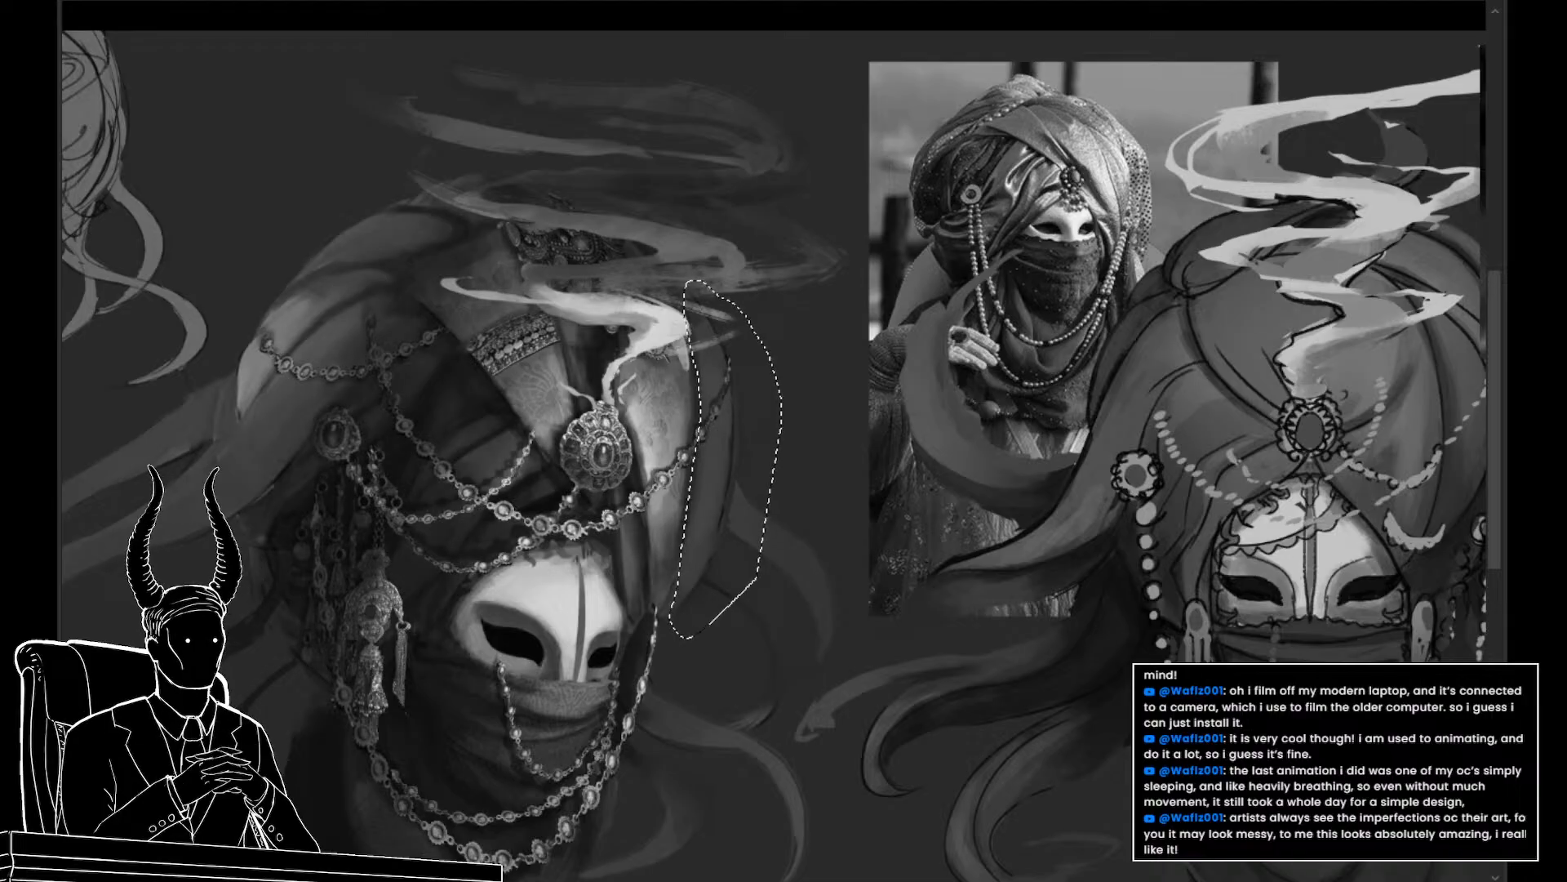
key("ctrl+d")
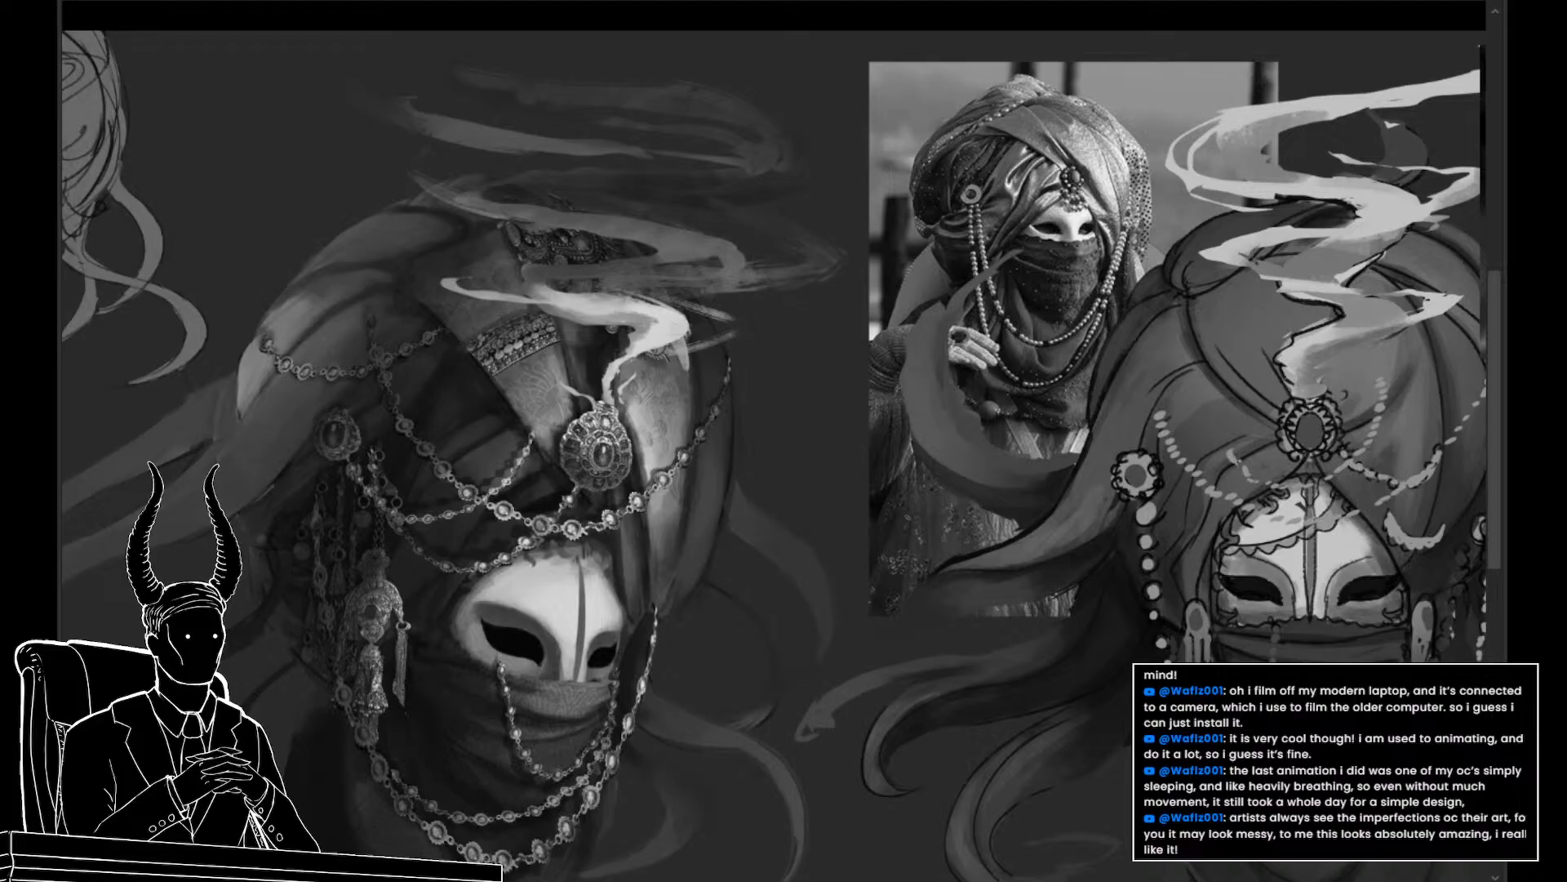
key("ctrl+y")
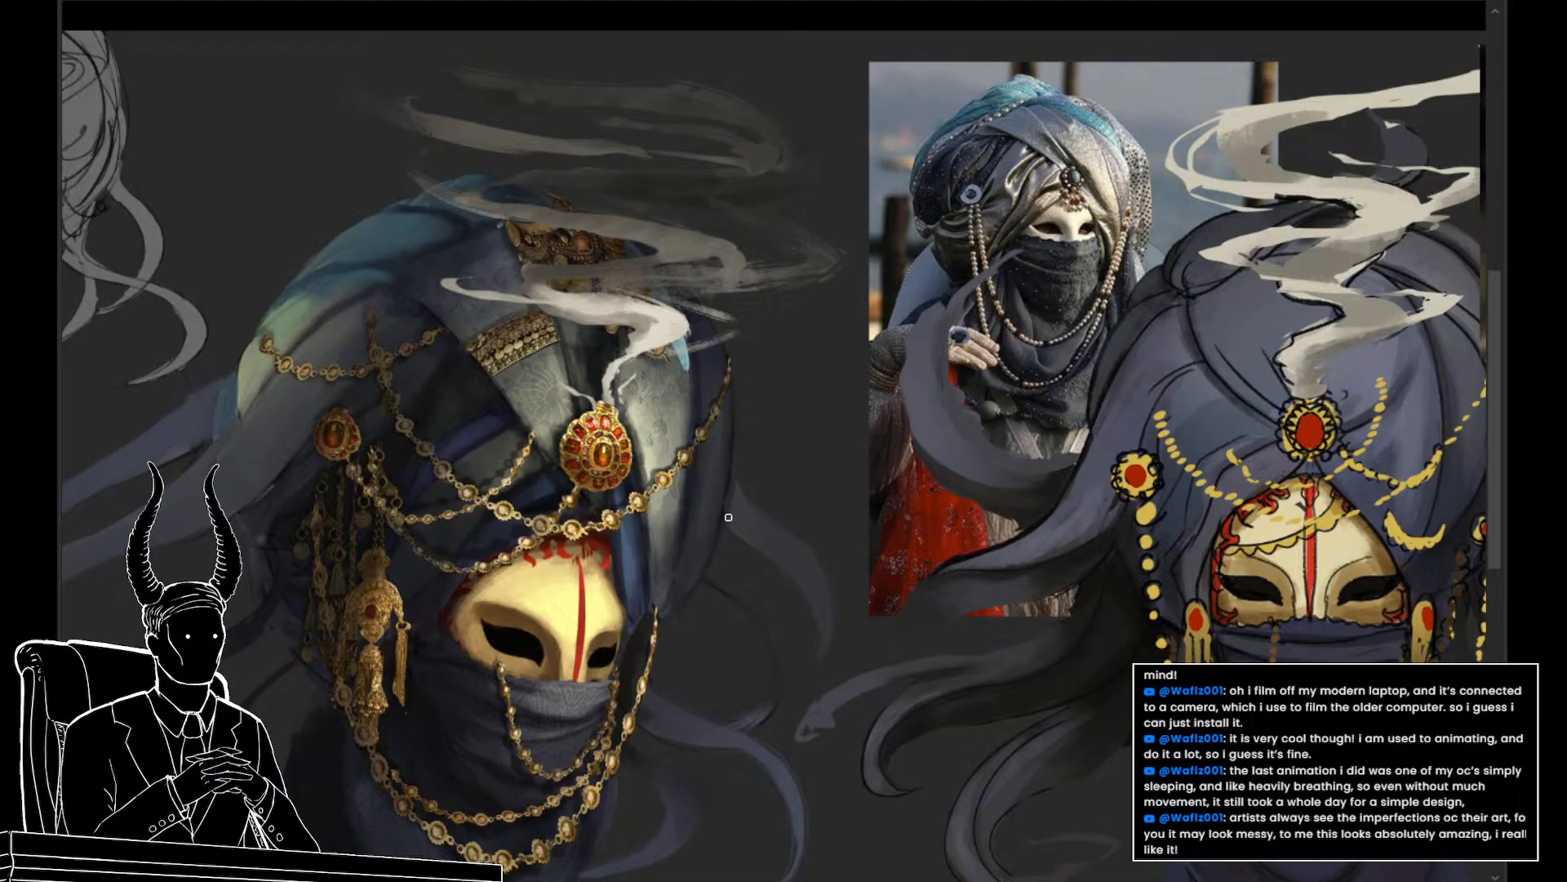
Select the dark strand curling beside the turban's far edge and widen it slightly toward the head
key("ctrl+t")
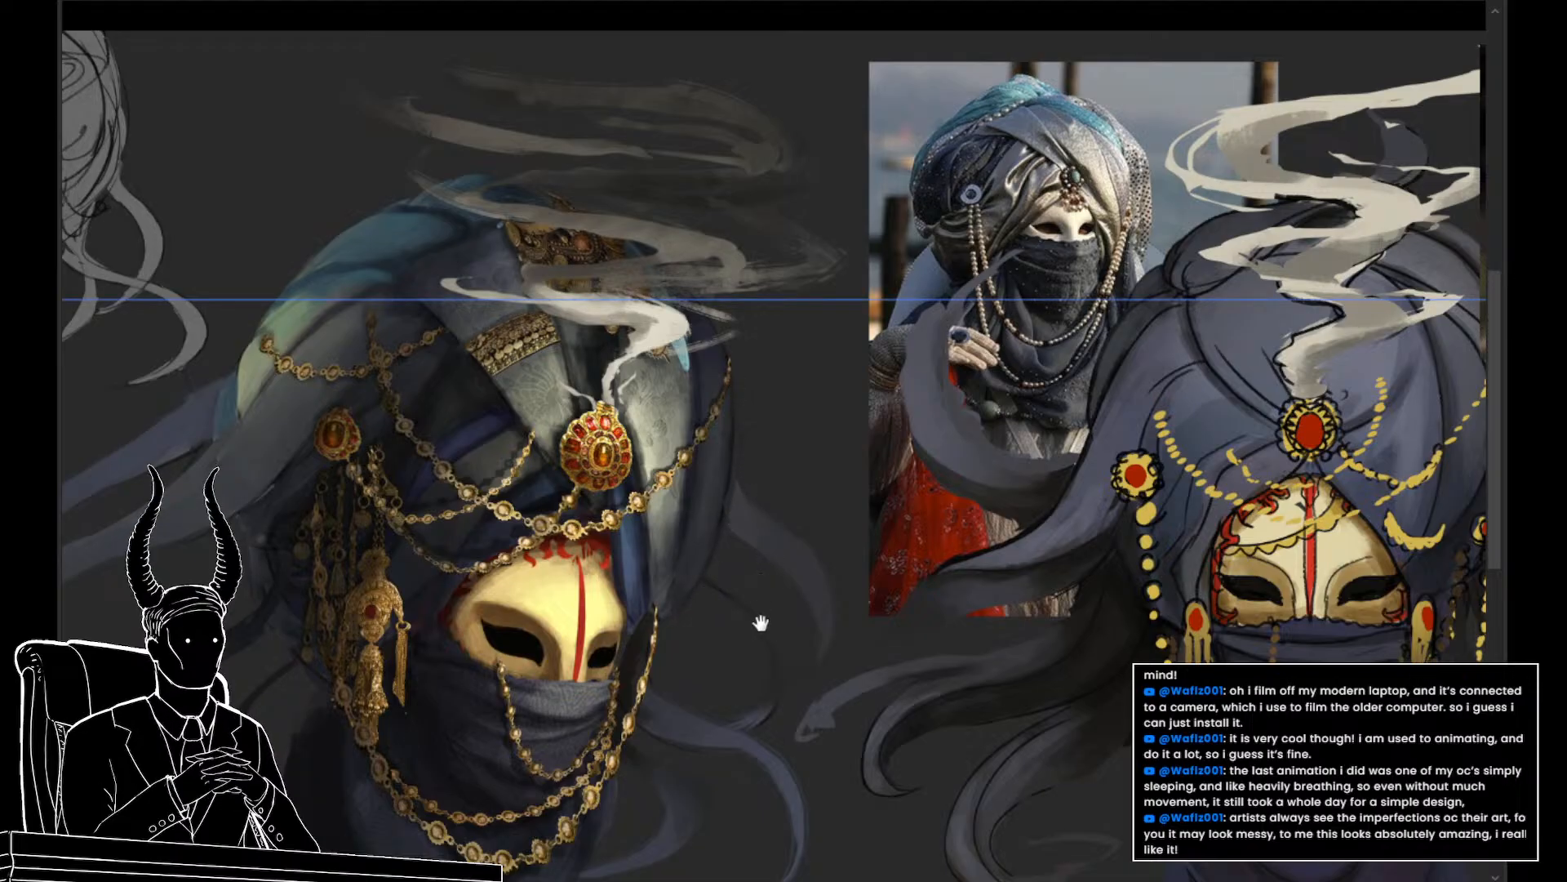
left_click_drag(760, 623, 768, 575)
mouse_move(875, 581)
left_mouse_down()
mouse_move(792, 660)
mouse_move(743, 494)
mouse_move(772, 404)
left_mouse_up()
key("ctrl+t")
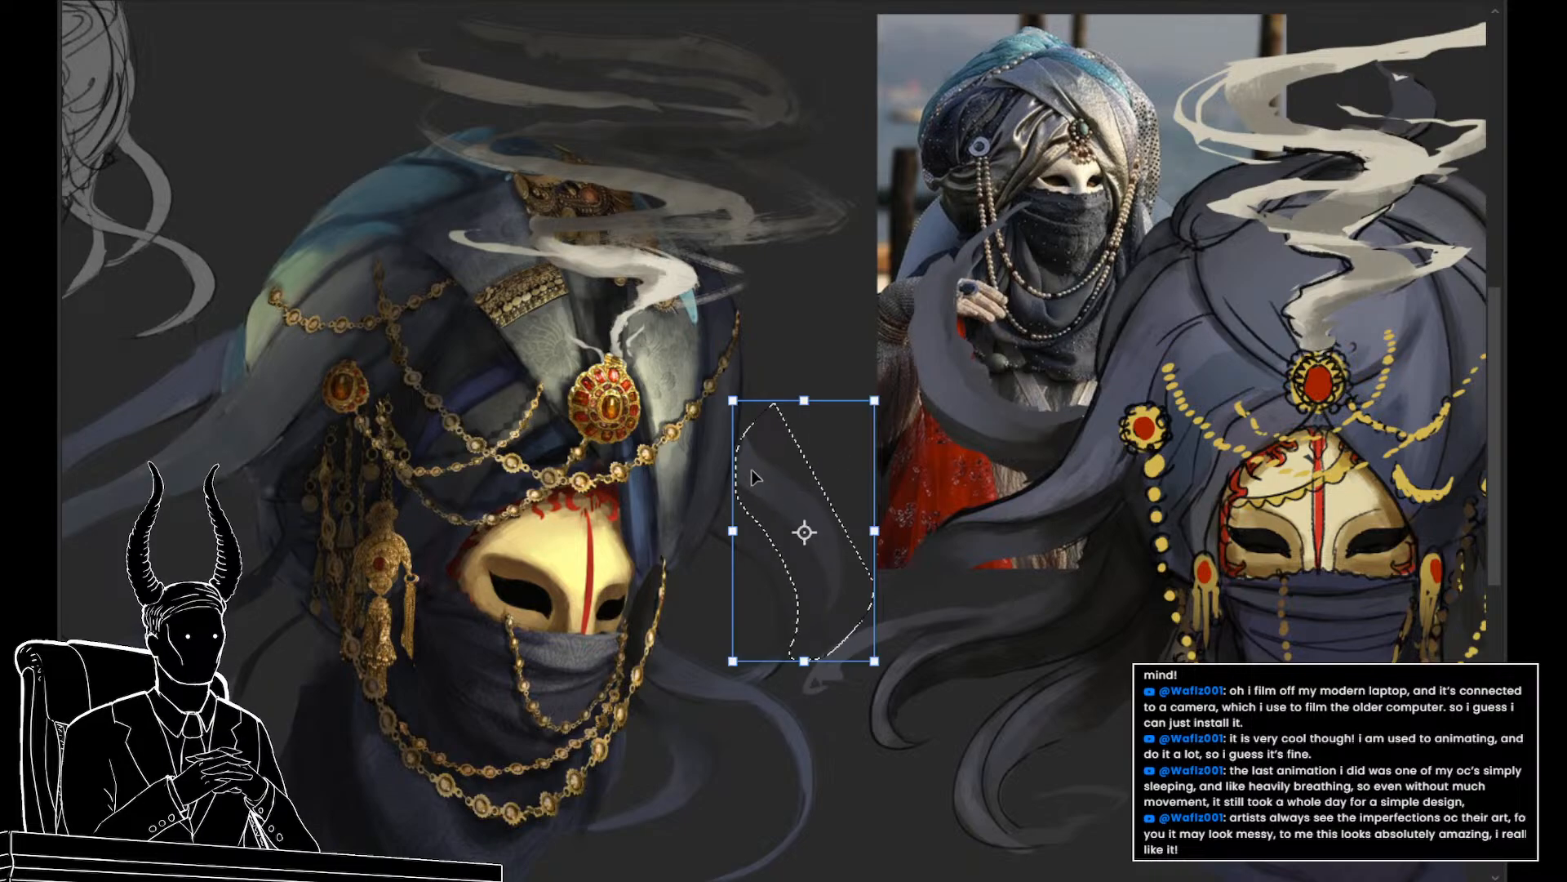
left_click_drag(735, 534, 728, 534)
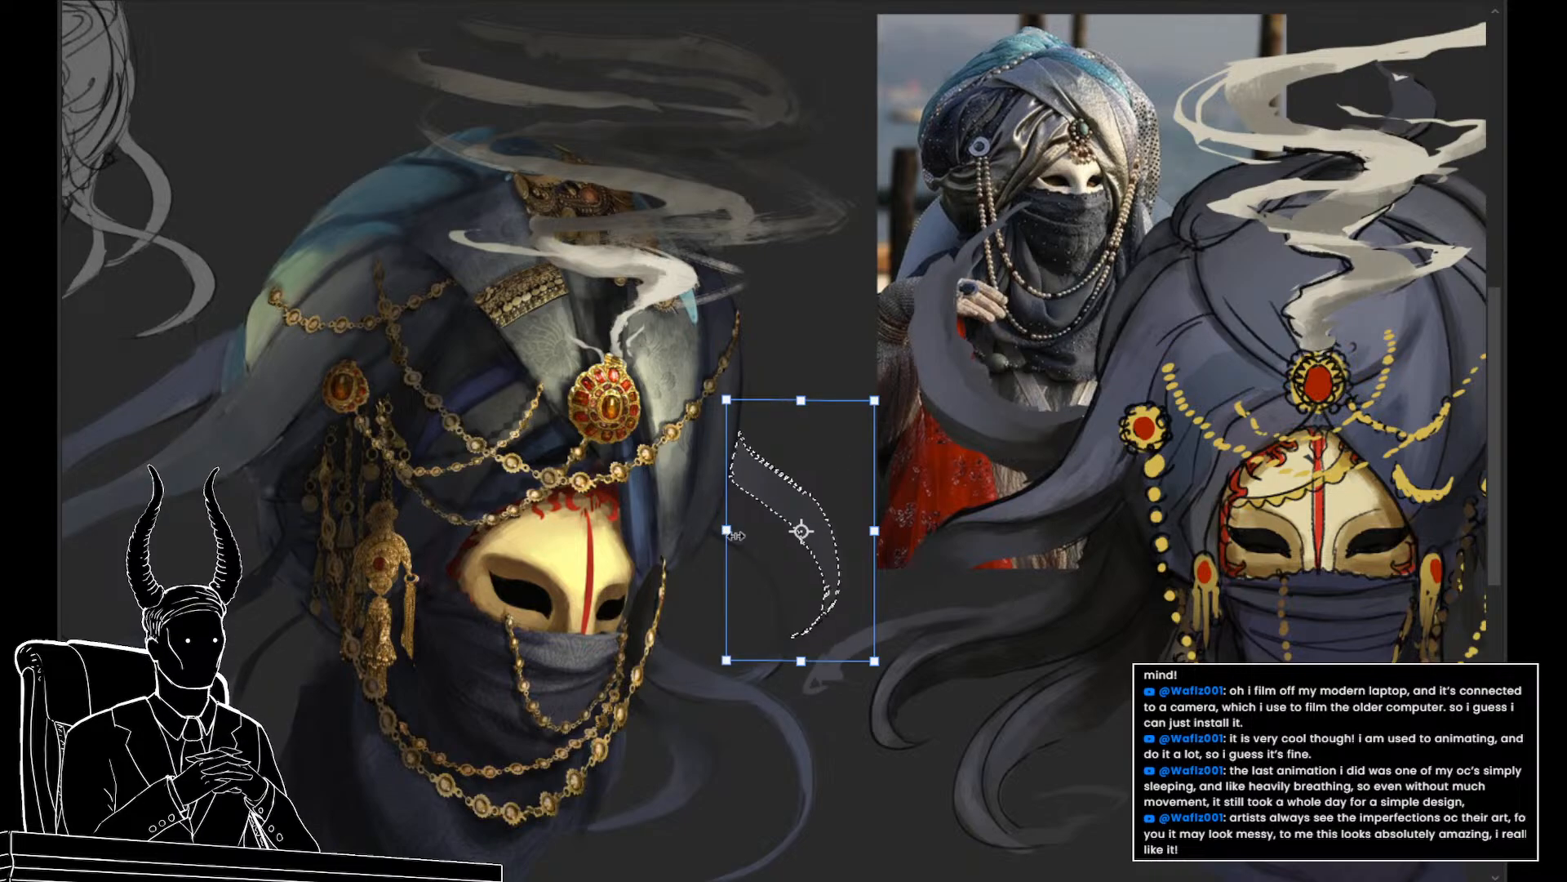
key("Return")
key("ctrl+d")
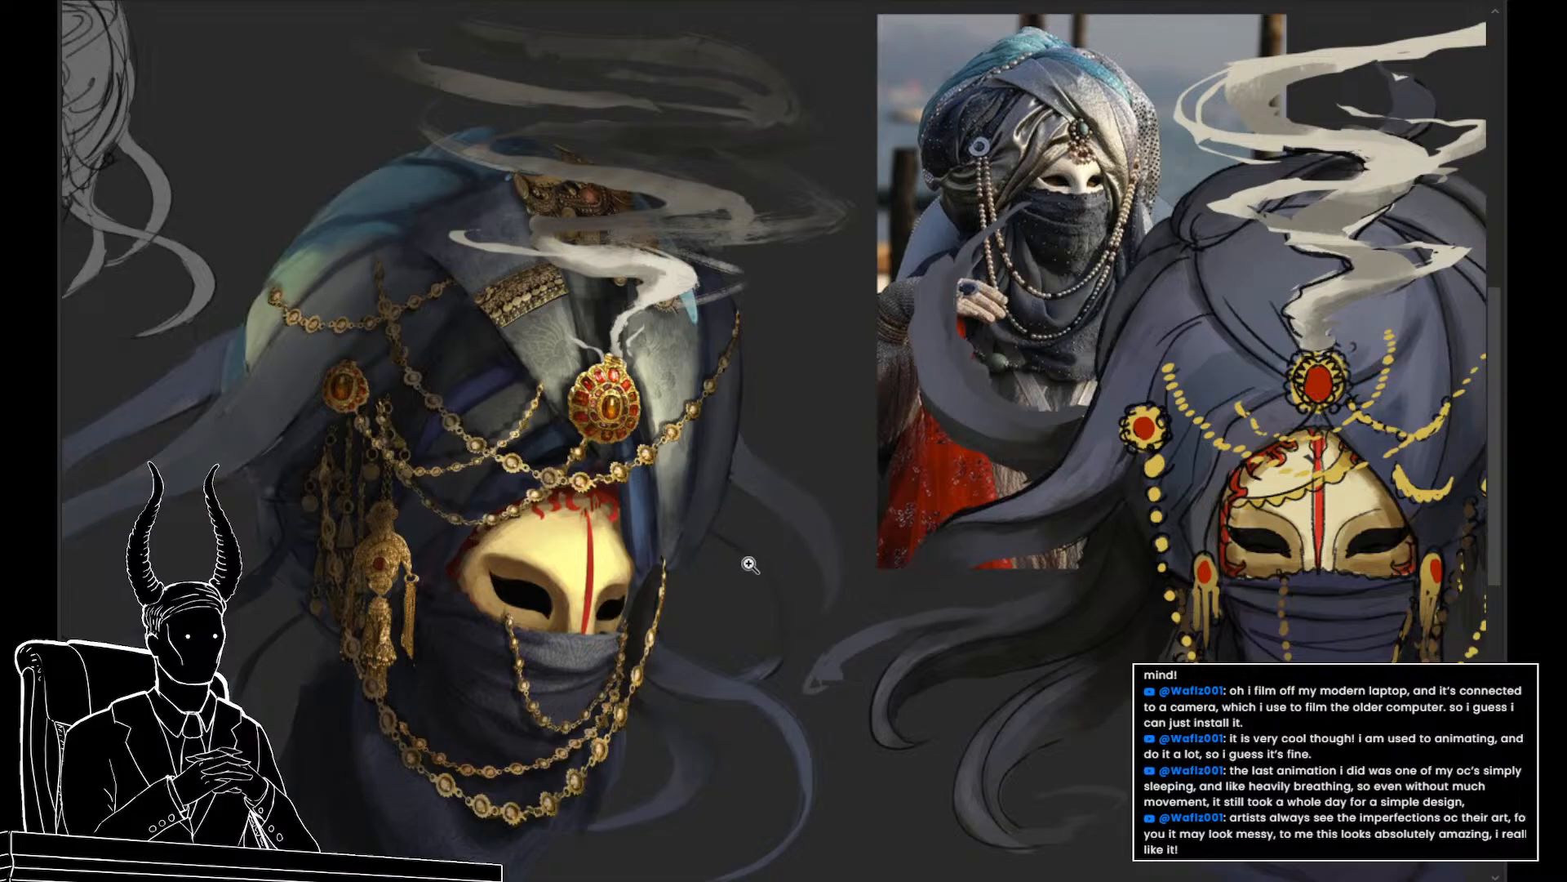
Sample the turban's darker teal and paint it over the pale green part of the outer back fold
left_click_drag(777, 566, 750, 540)
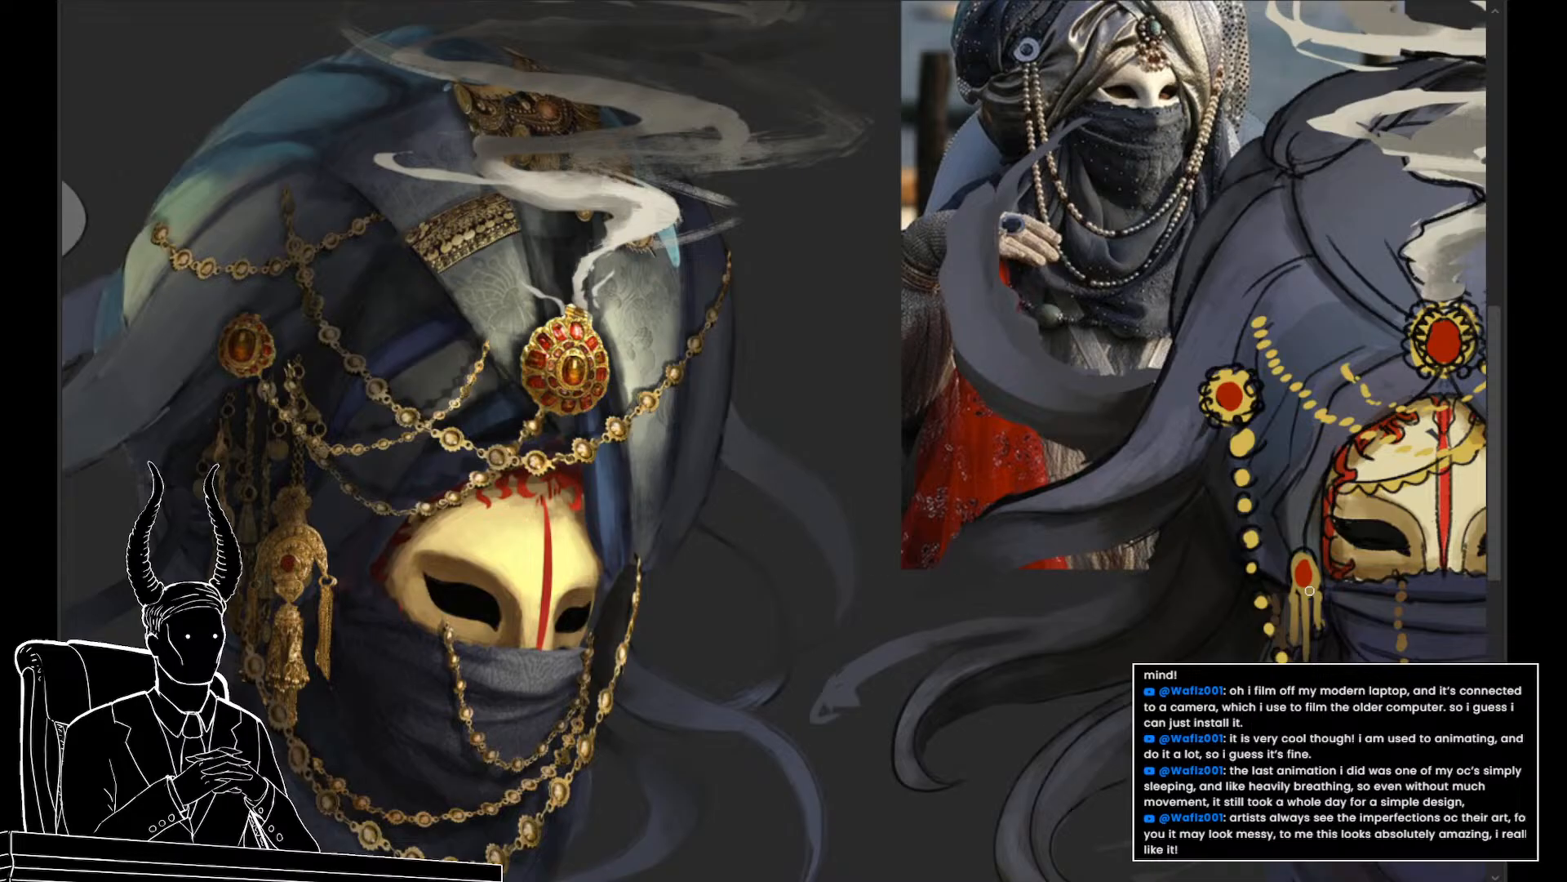
left_click_drag(1026, 599, 936, 601)
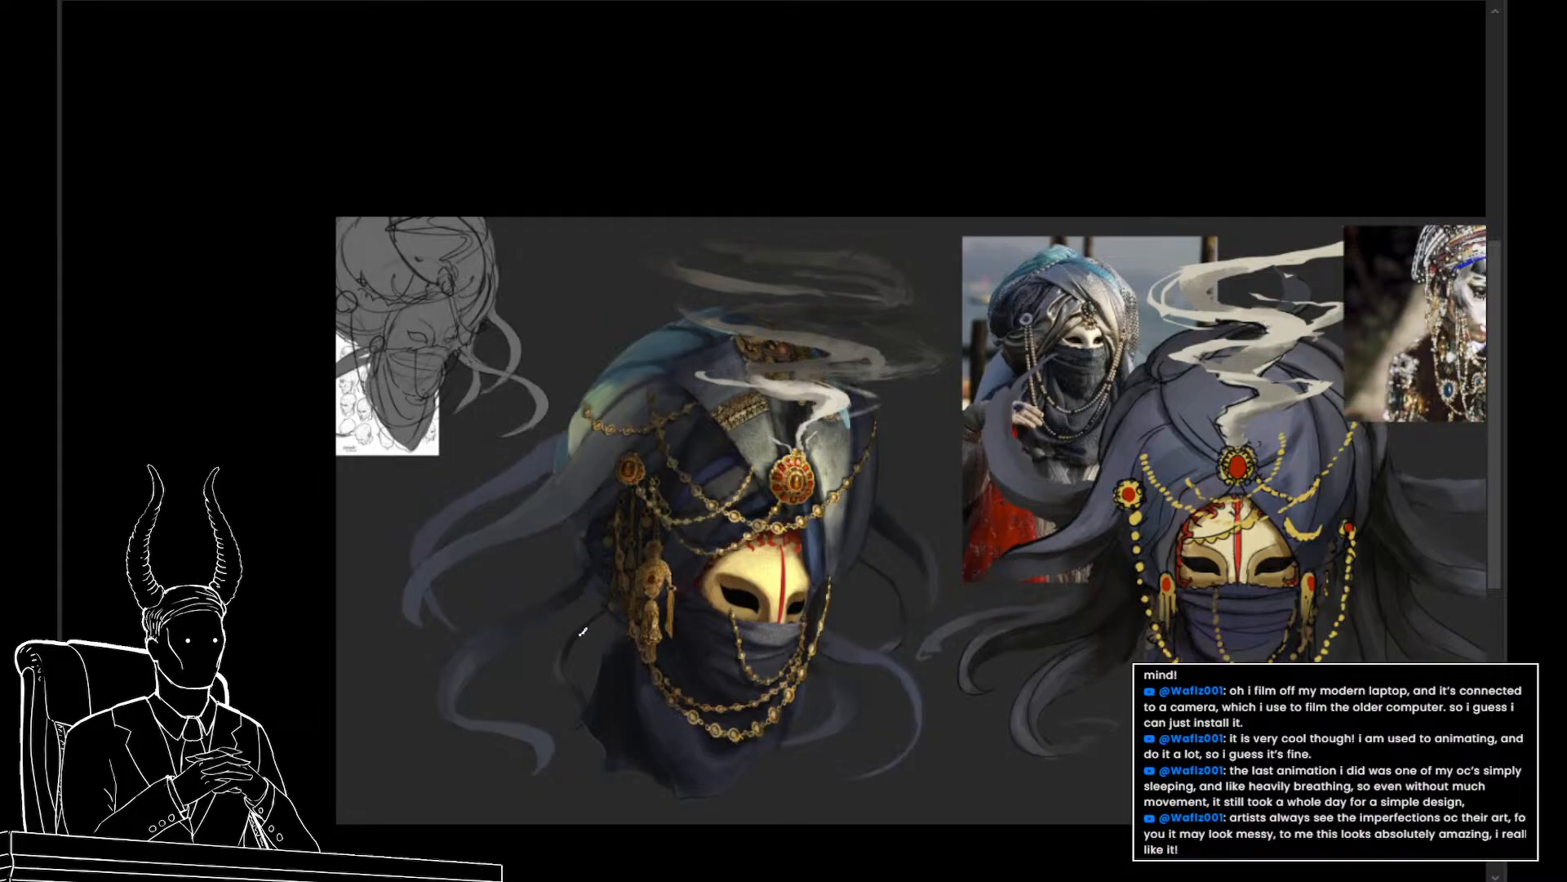
left_click_drag(982, 606, 971, 671)
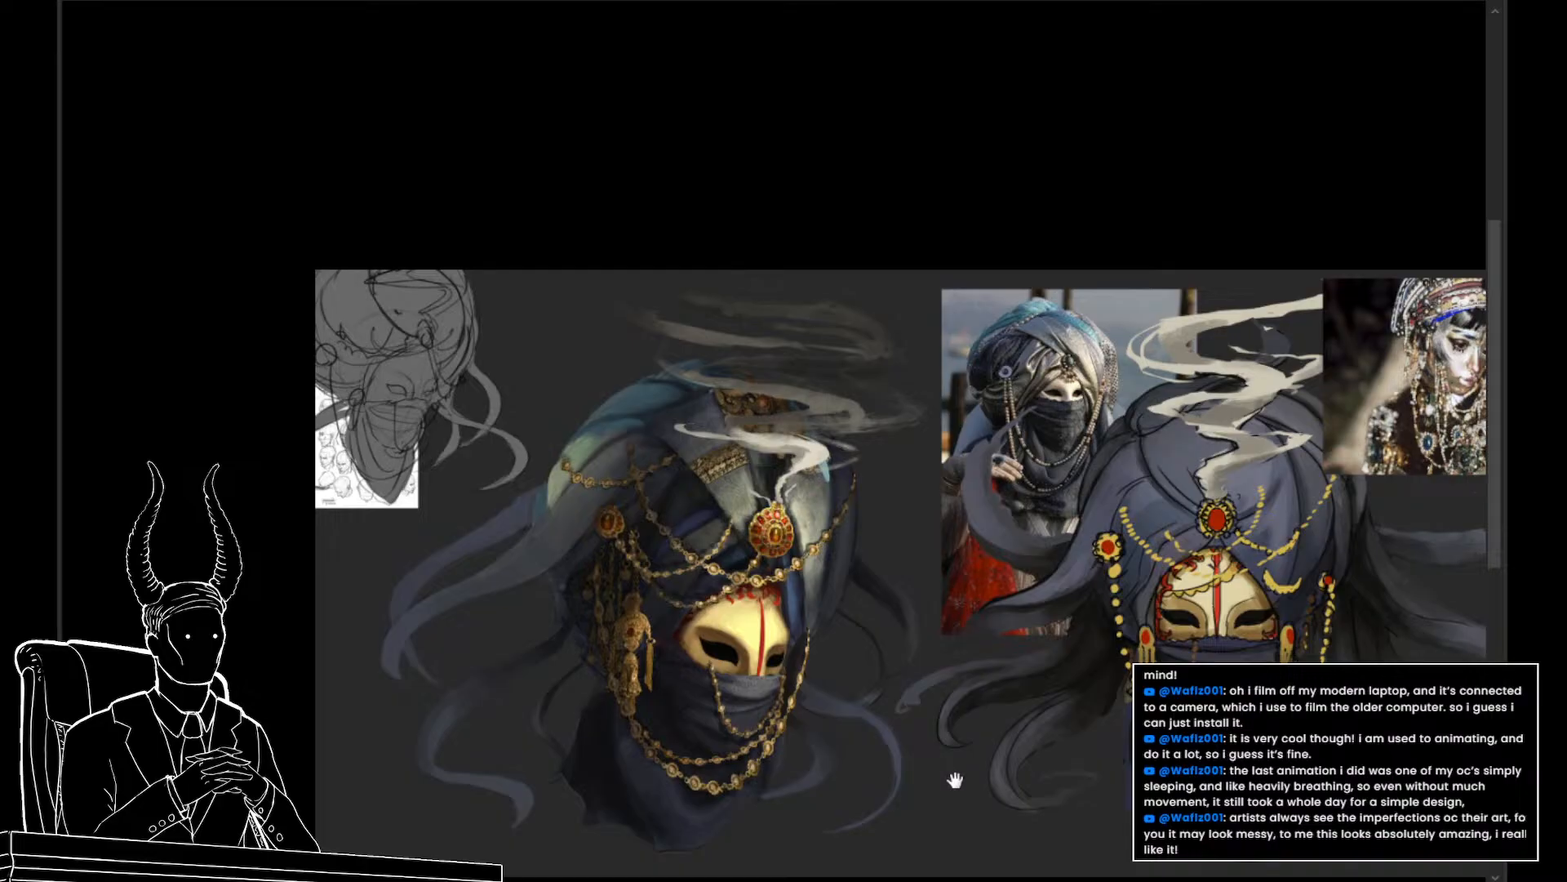
left_click_drag(955, 780, 949, 720)
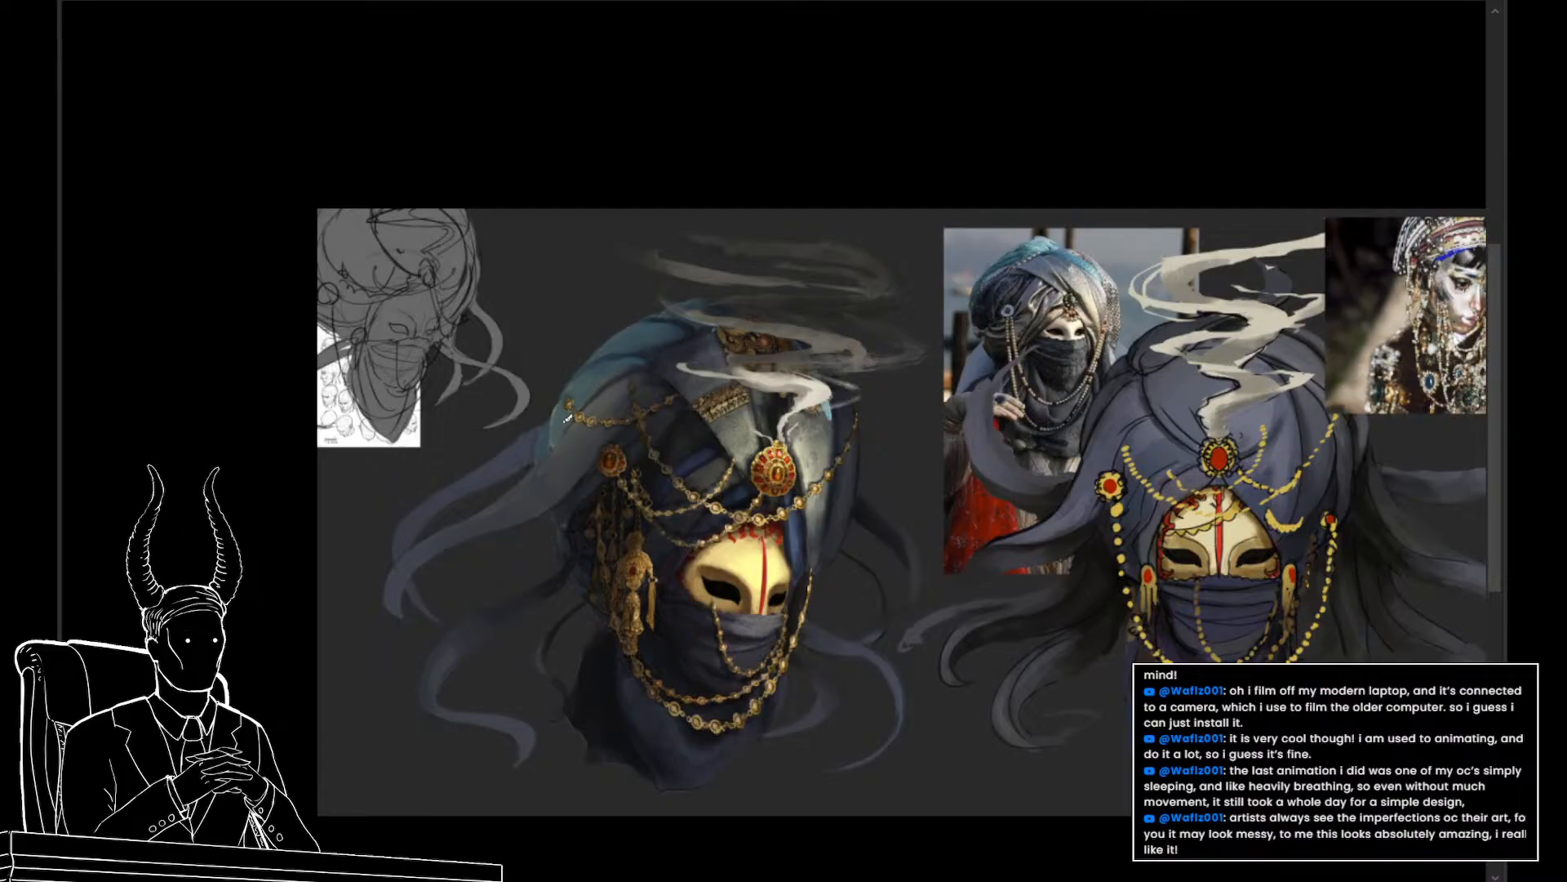
key("v")
key("i")
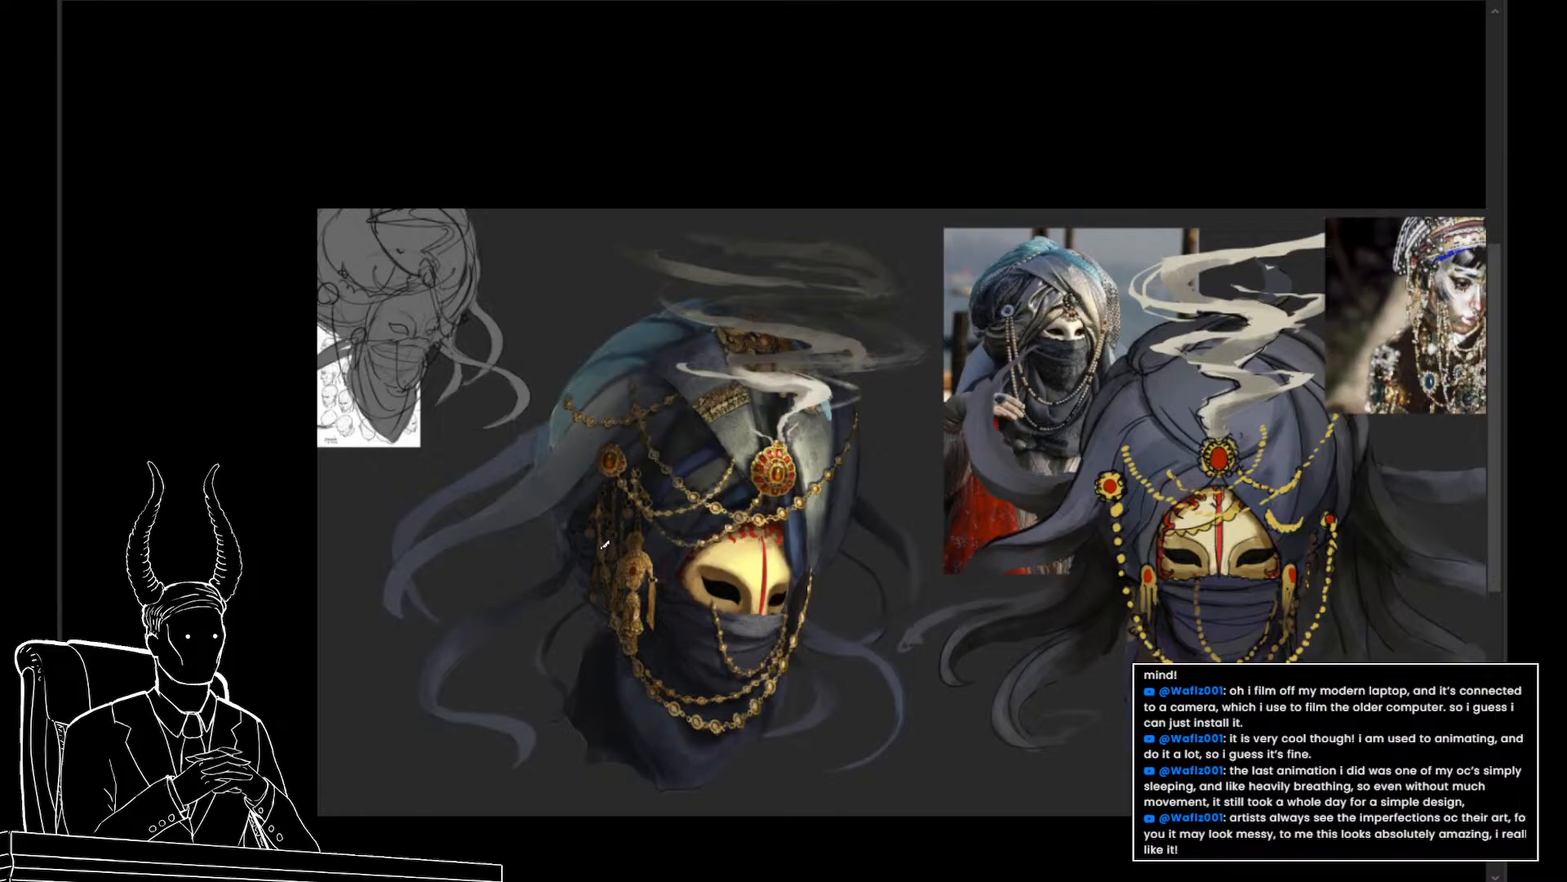
key("v")
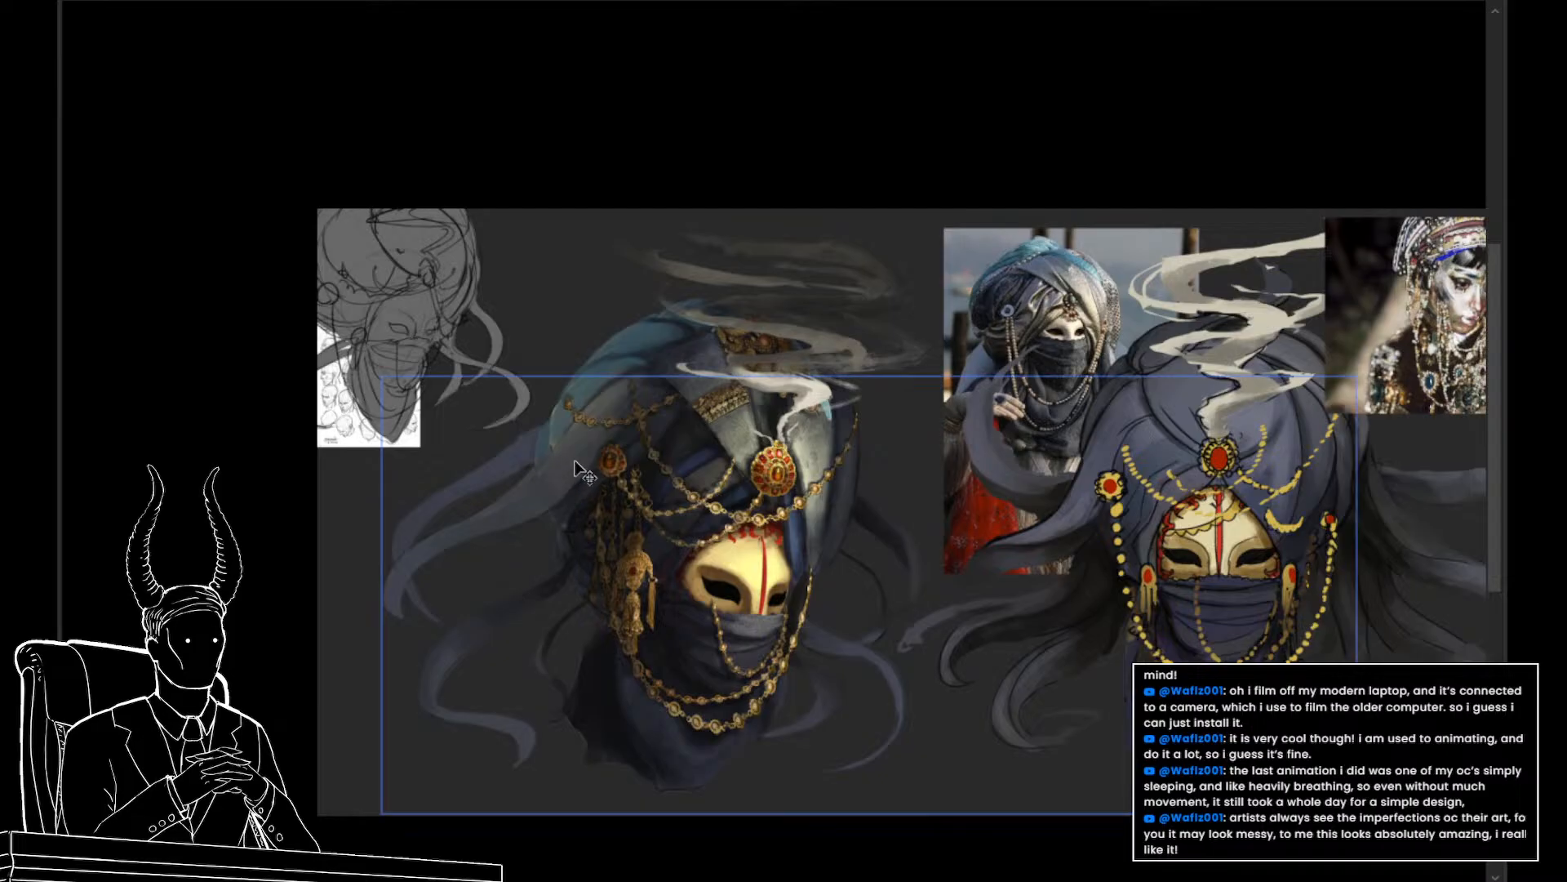
key("b")
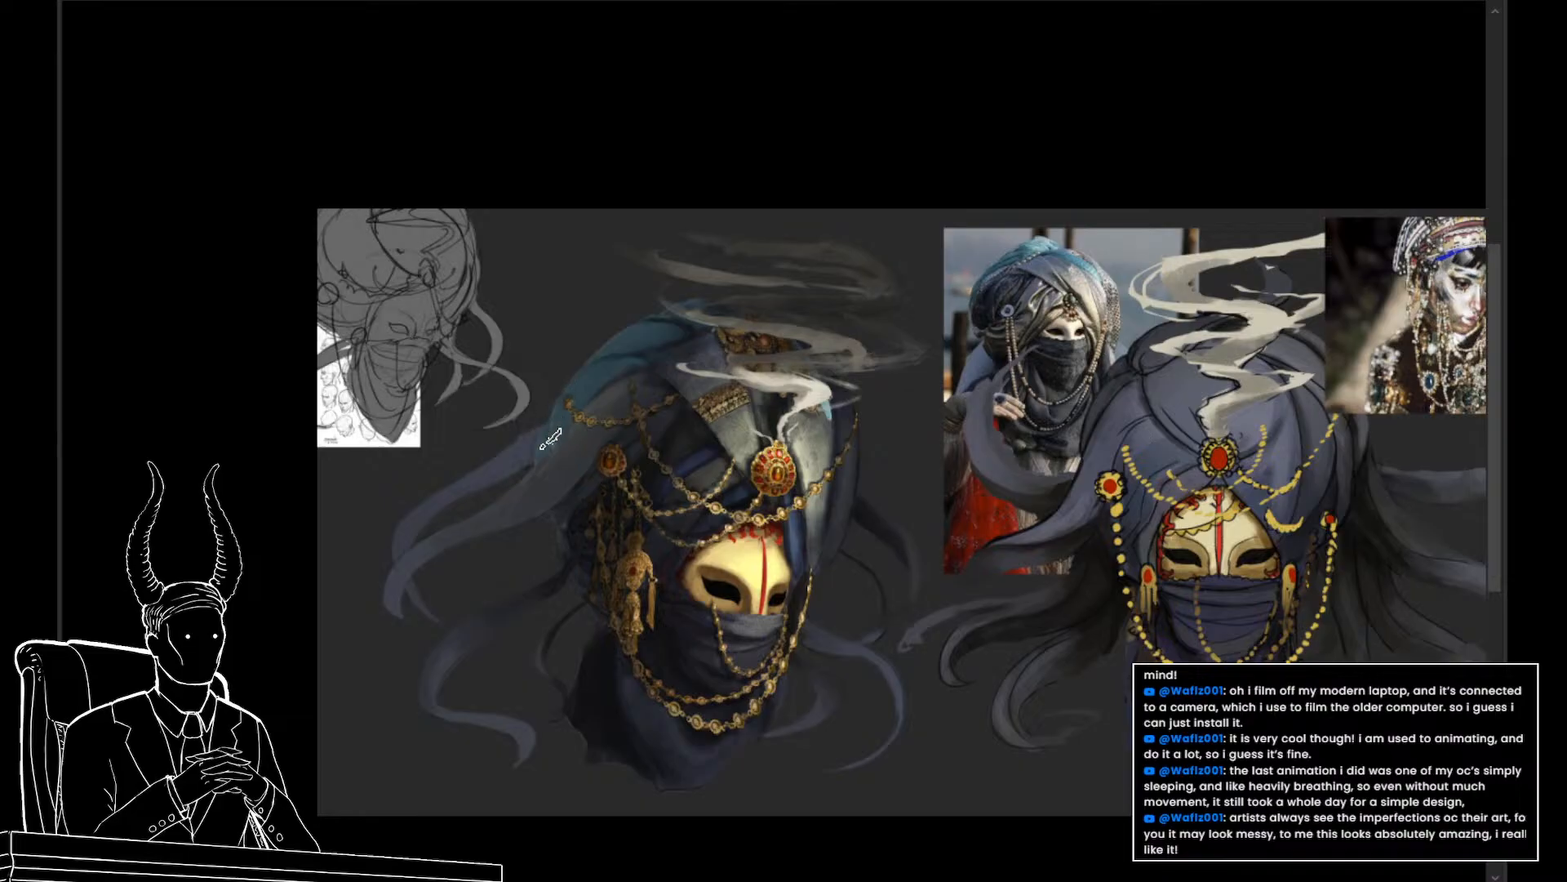
left_click(677, 334, "alt")
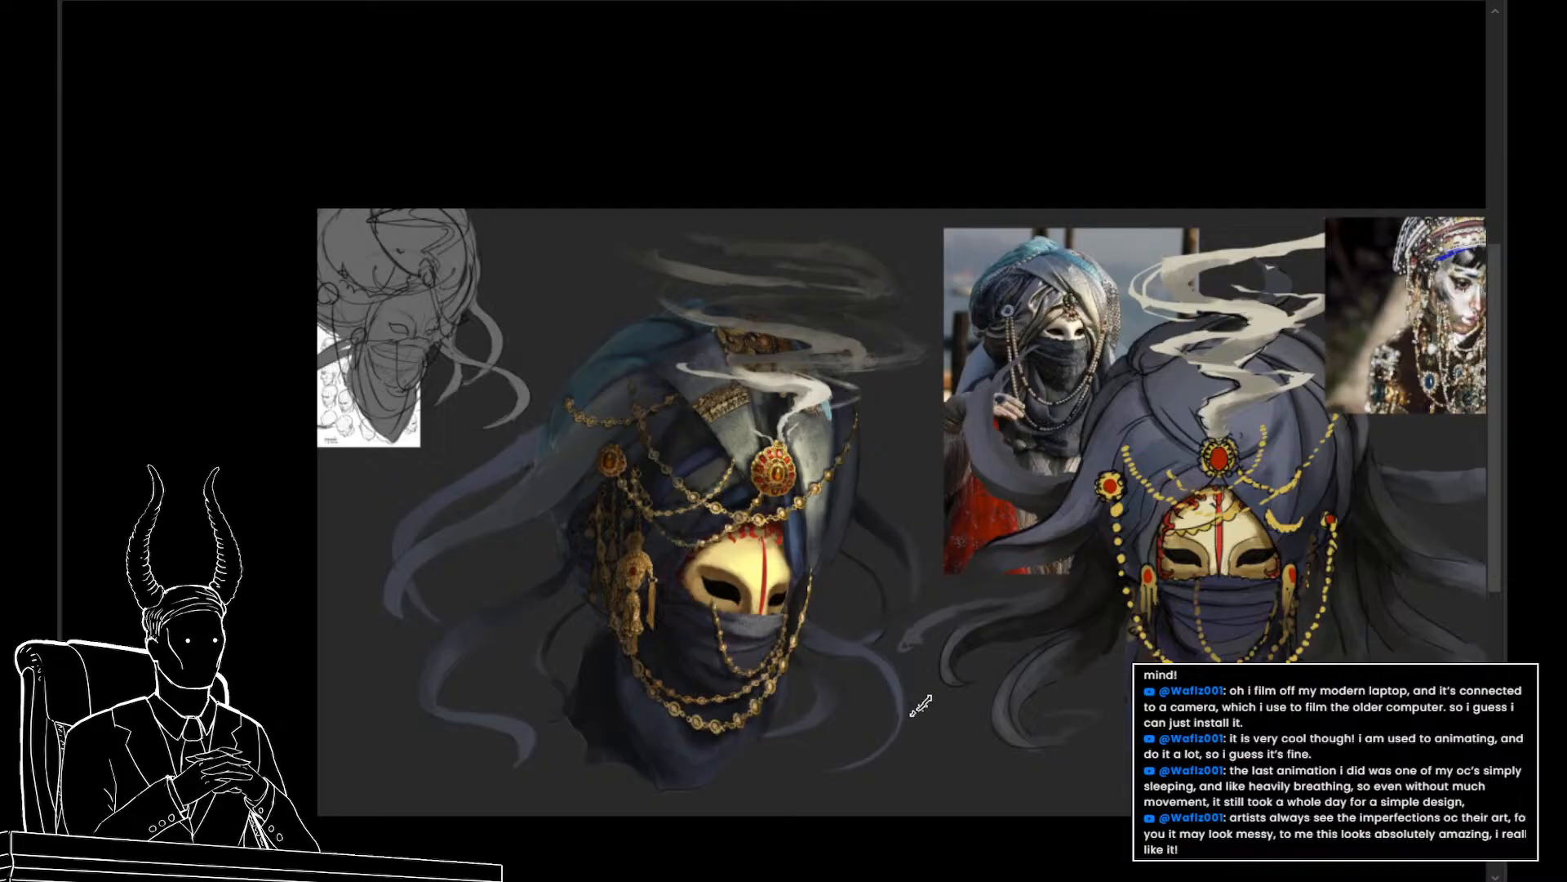
mouse_move(867, 696)
left_mouse_down()
mouse_move(772, 689)
mouse_move(851, 700)
left_mouse_up()
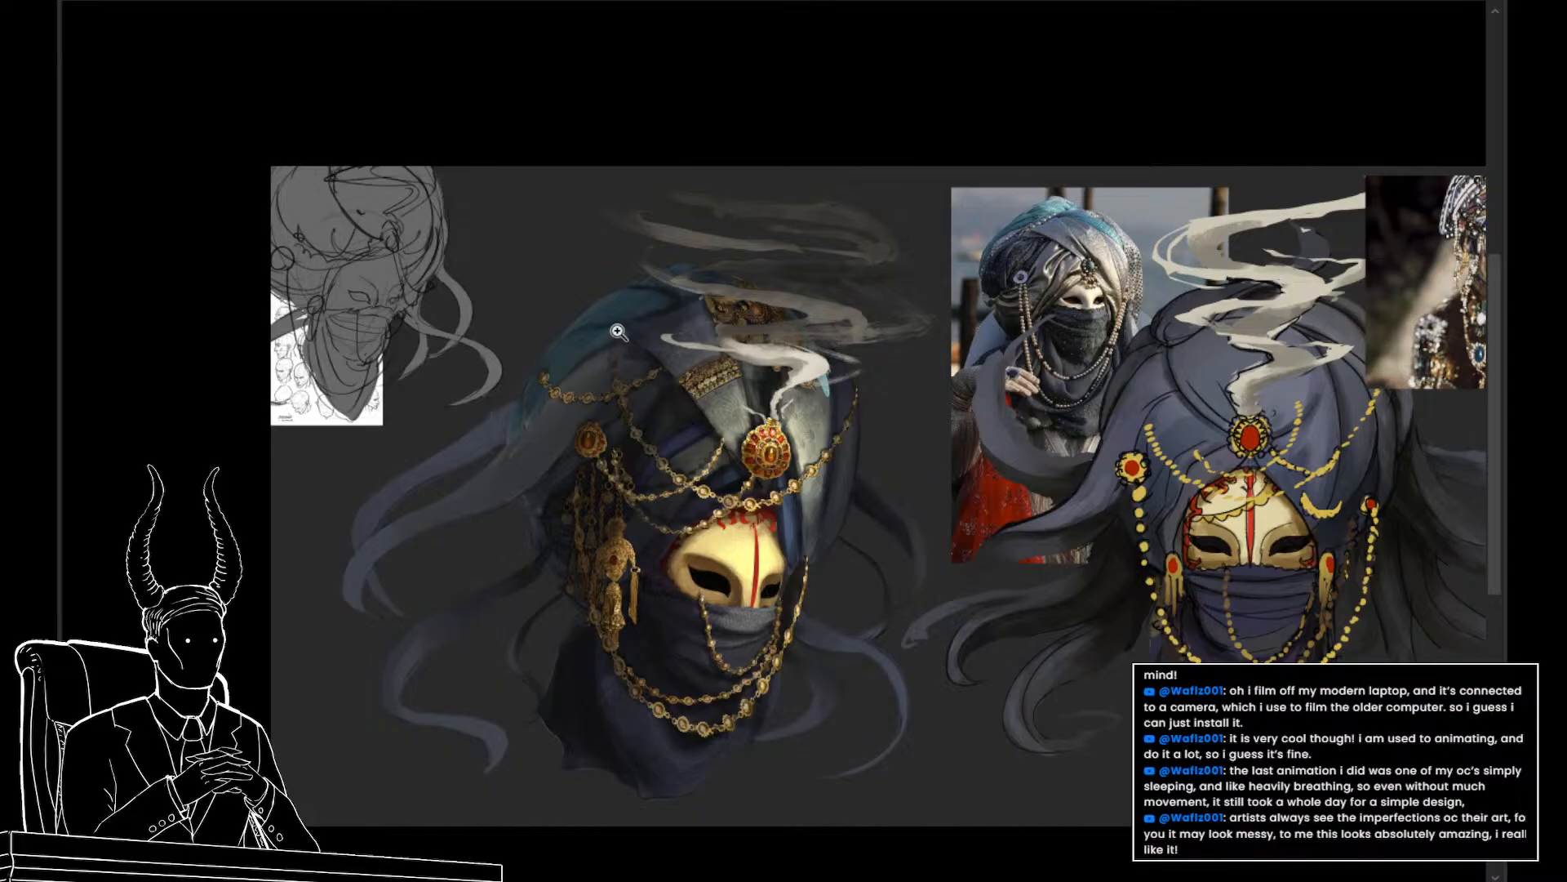
Outline the turban's teal back fold with a freehand selection and recolour it dark navy blue
mouse_move(609, 321)
left_mouse_down()
mouse_move(668, 320)
mouse_move(655, 344)
mouse_move(606, 336)
left_mouse_up()
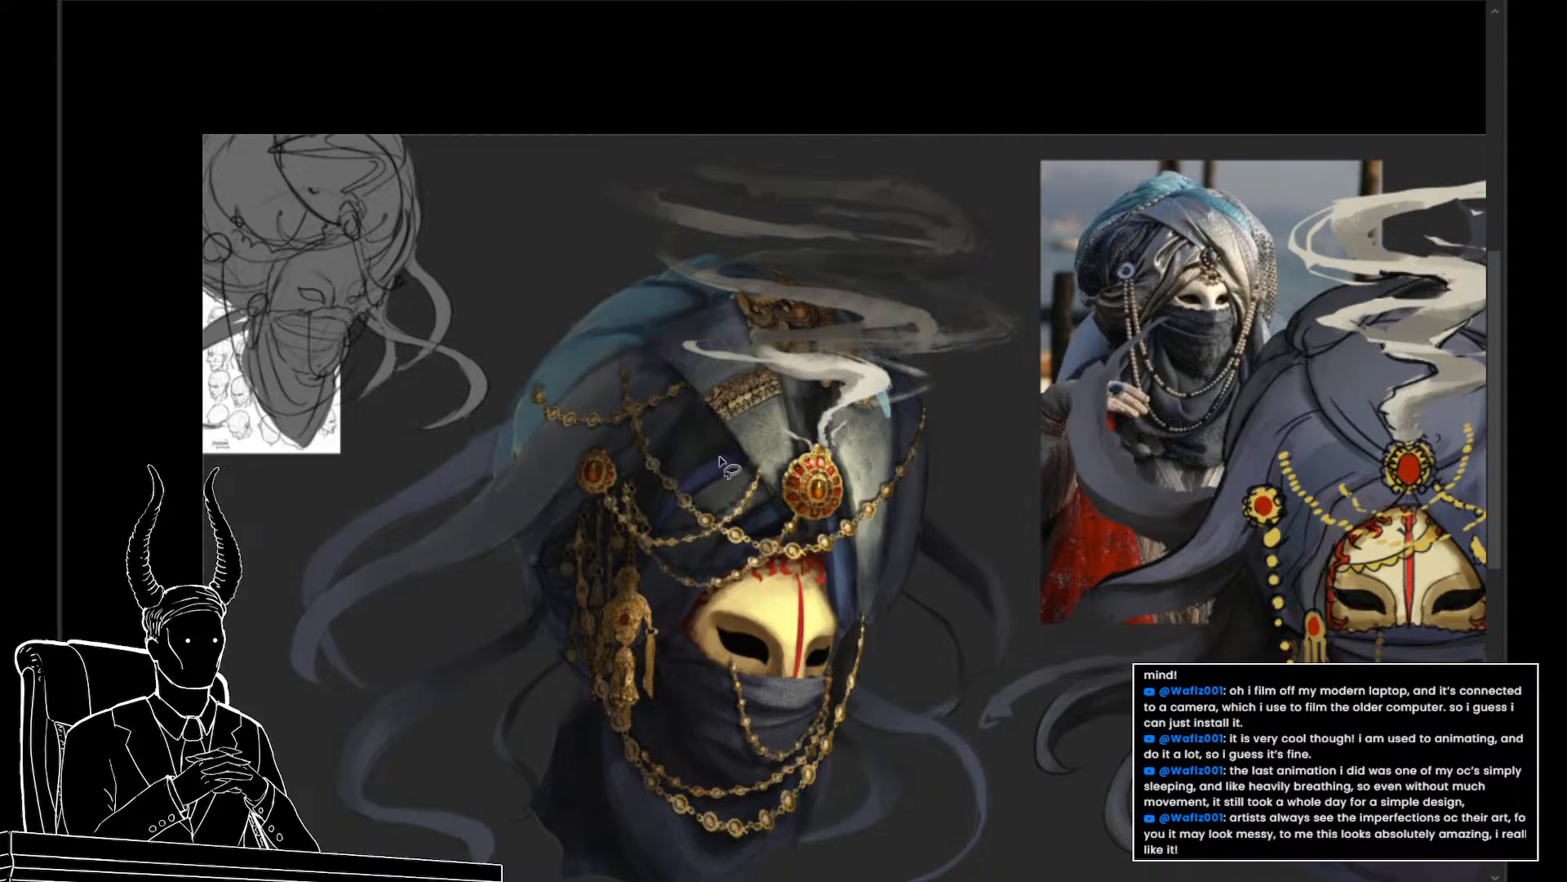
mouse_move(716, 309)
left_mouse_down()
mouse_move(758, 268)
mouse_move(551, 314)
mouse_move(502, 440)
mouse_move(519, 461)
mouse_move(640, 351)
left_mouse_up()
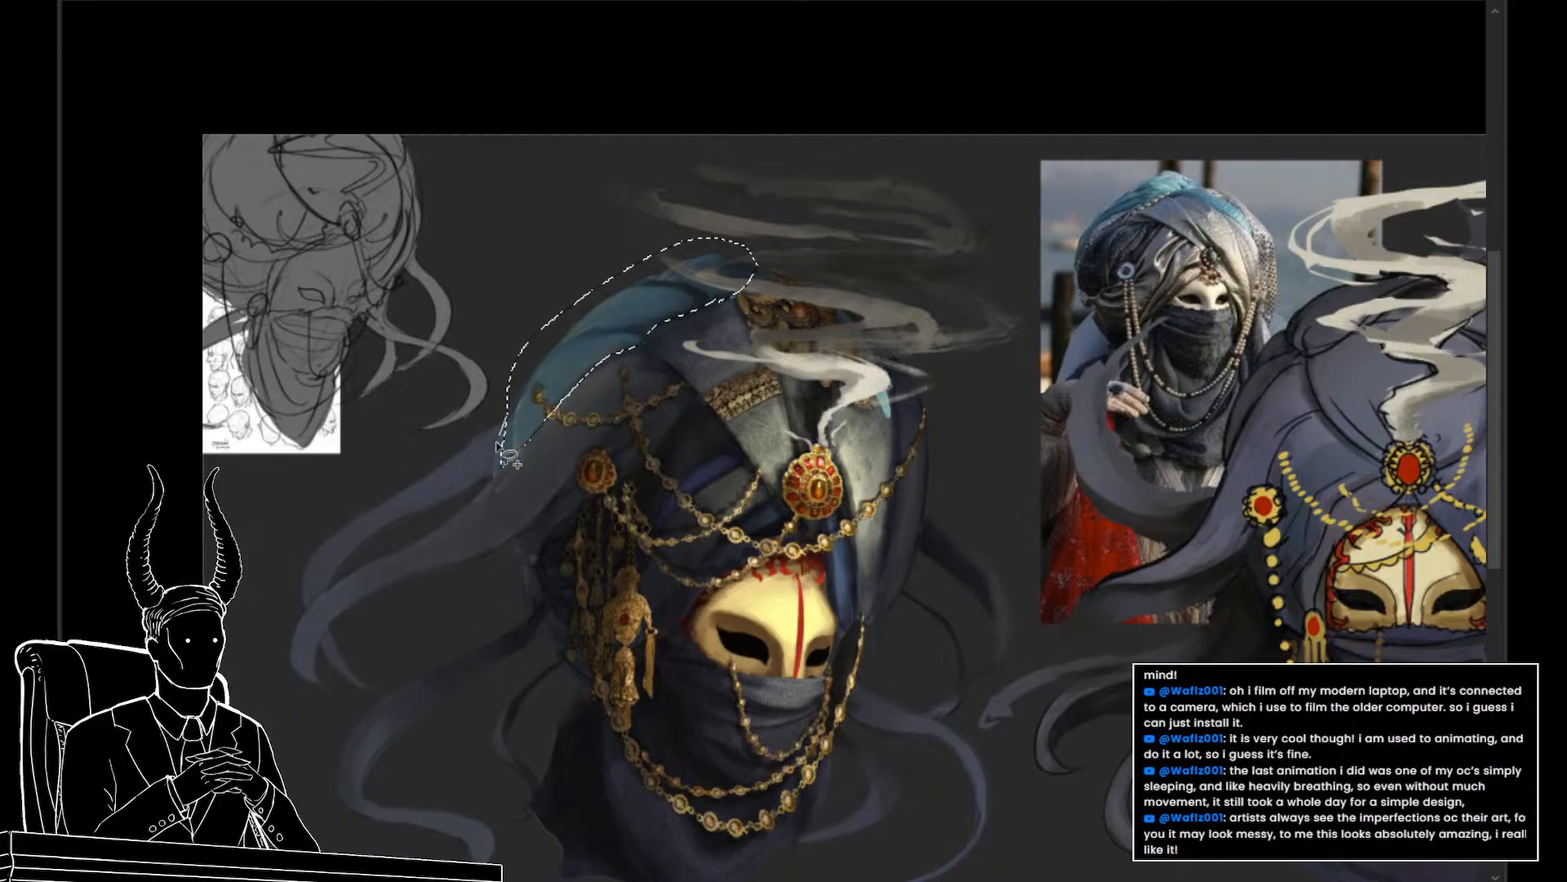
key("i")
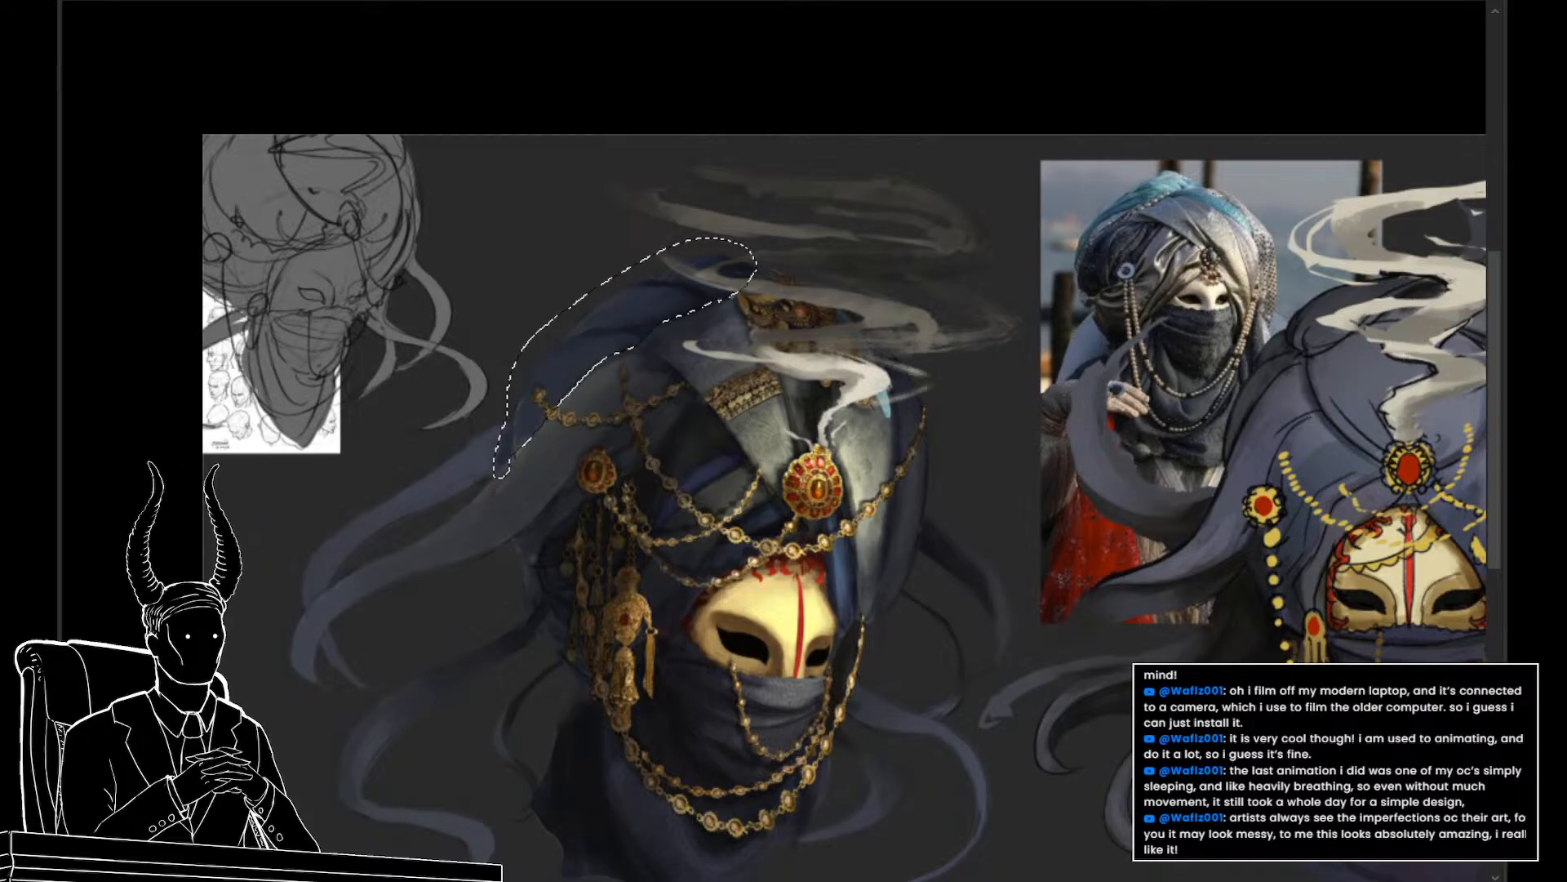
key("ctrl+d")
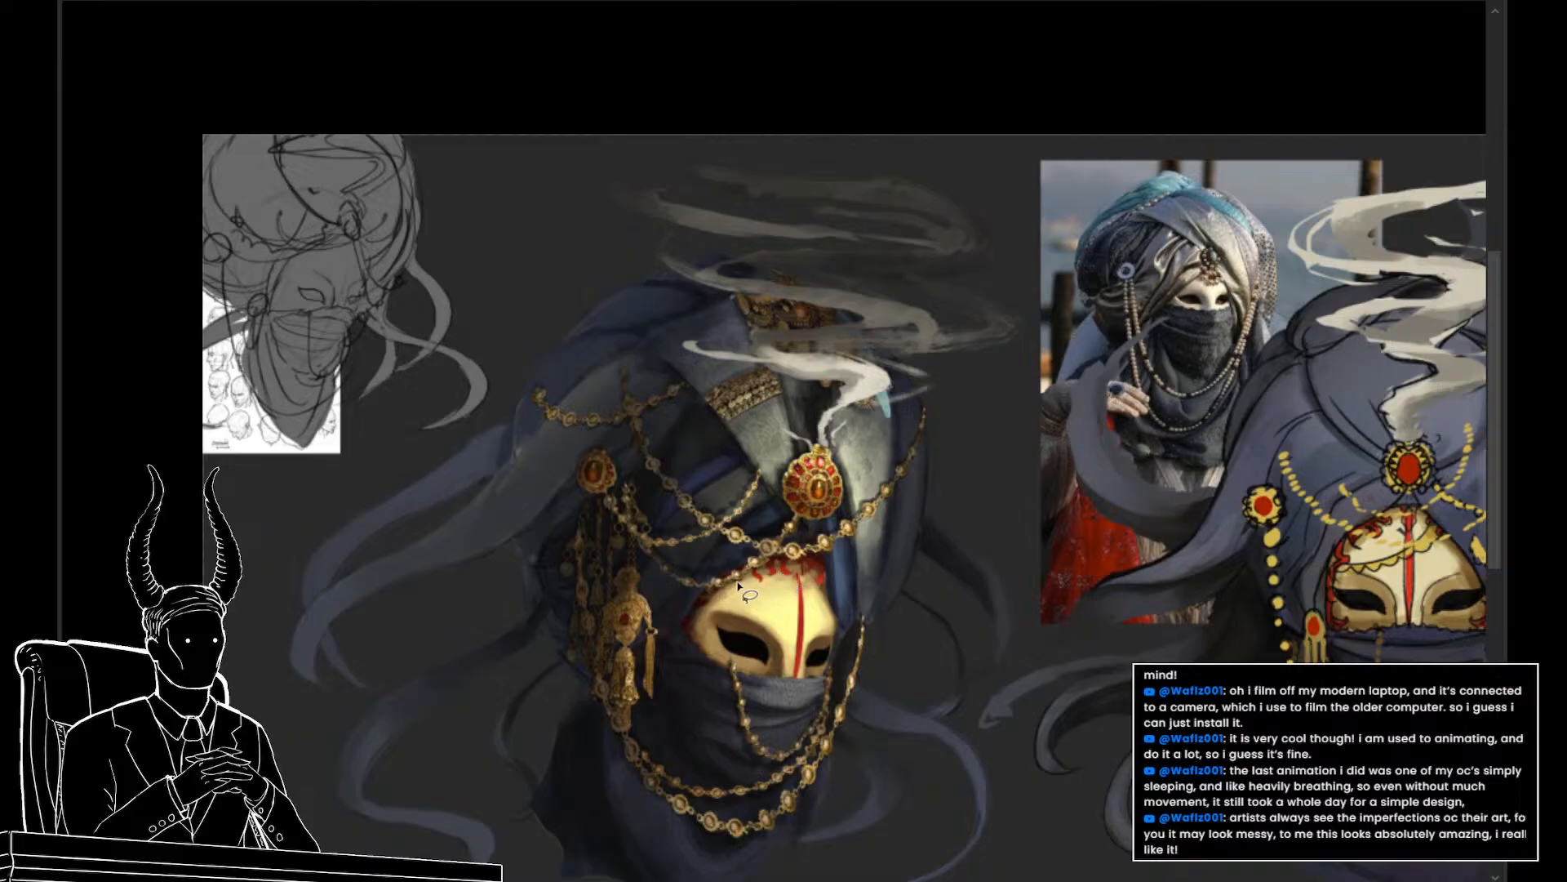
Remove the smoke wisps painted over the turban and its gold crown ornament
key("i")
left_click(629, 297)
key("v")
key("Delete")
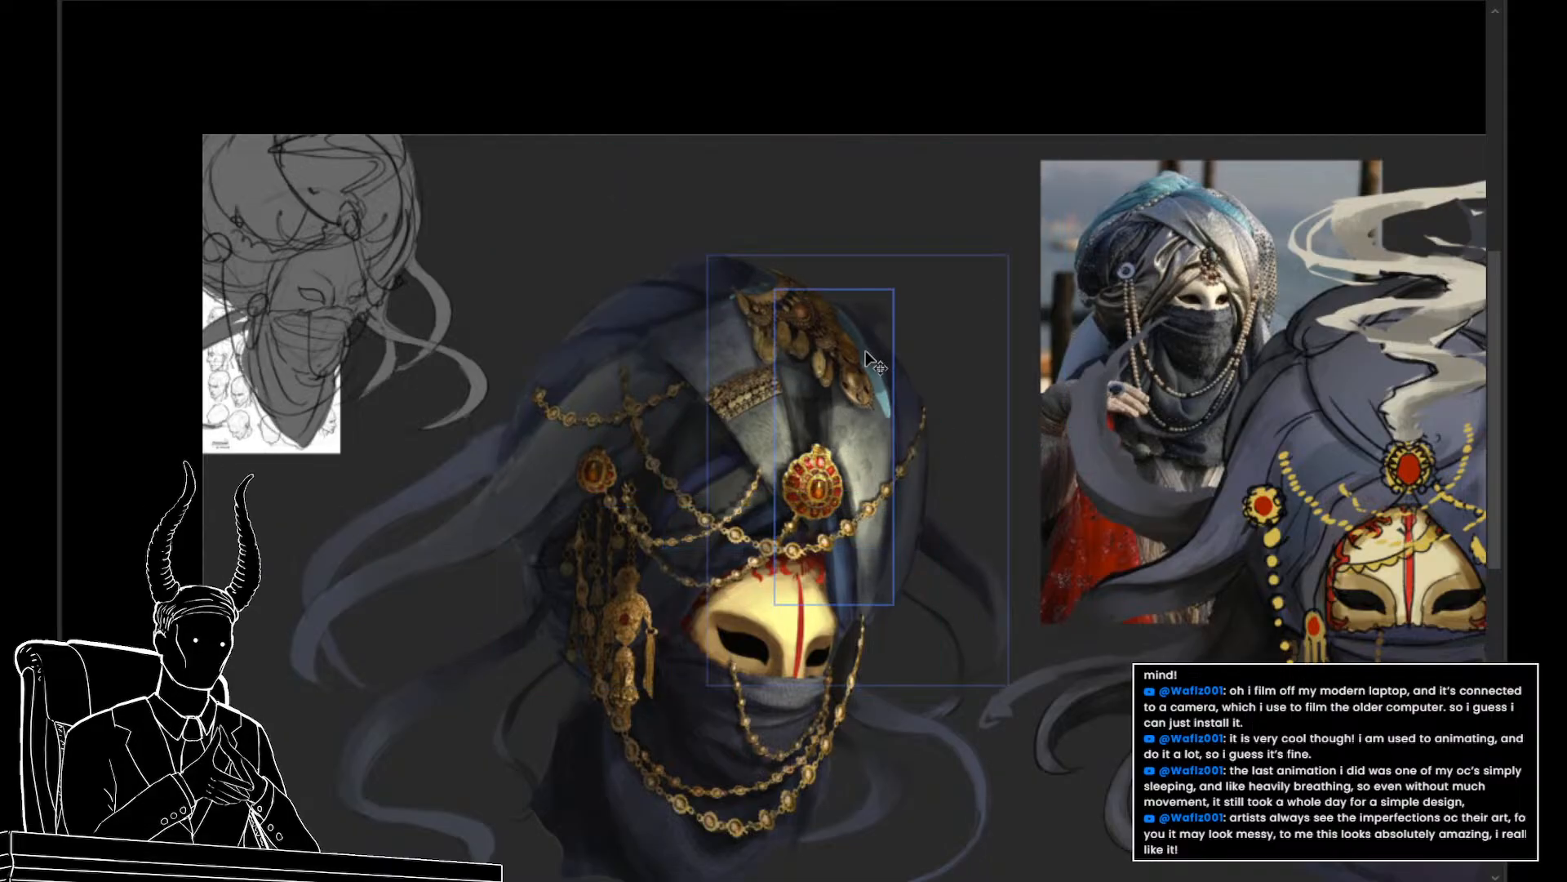
Recolour the teal sliver beside the gold crown ornament to muted blue within a freehand selection
left_click(908, 429)
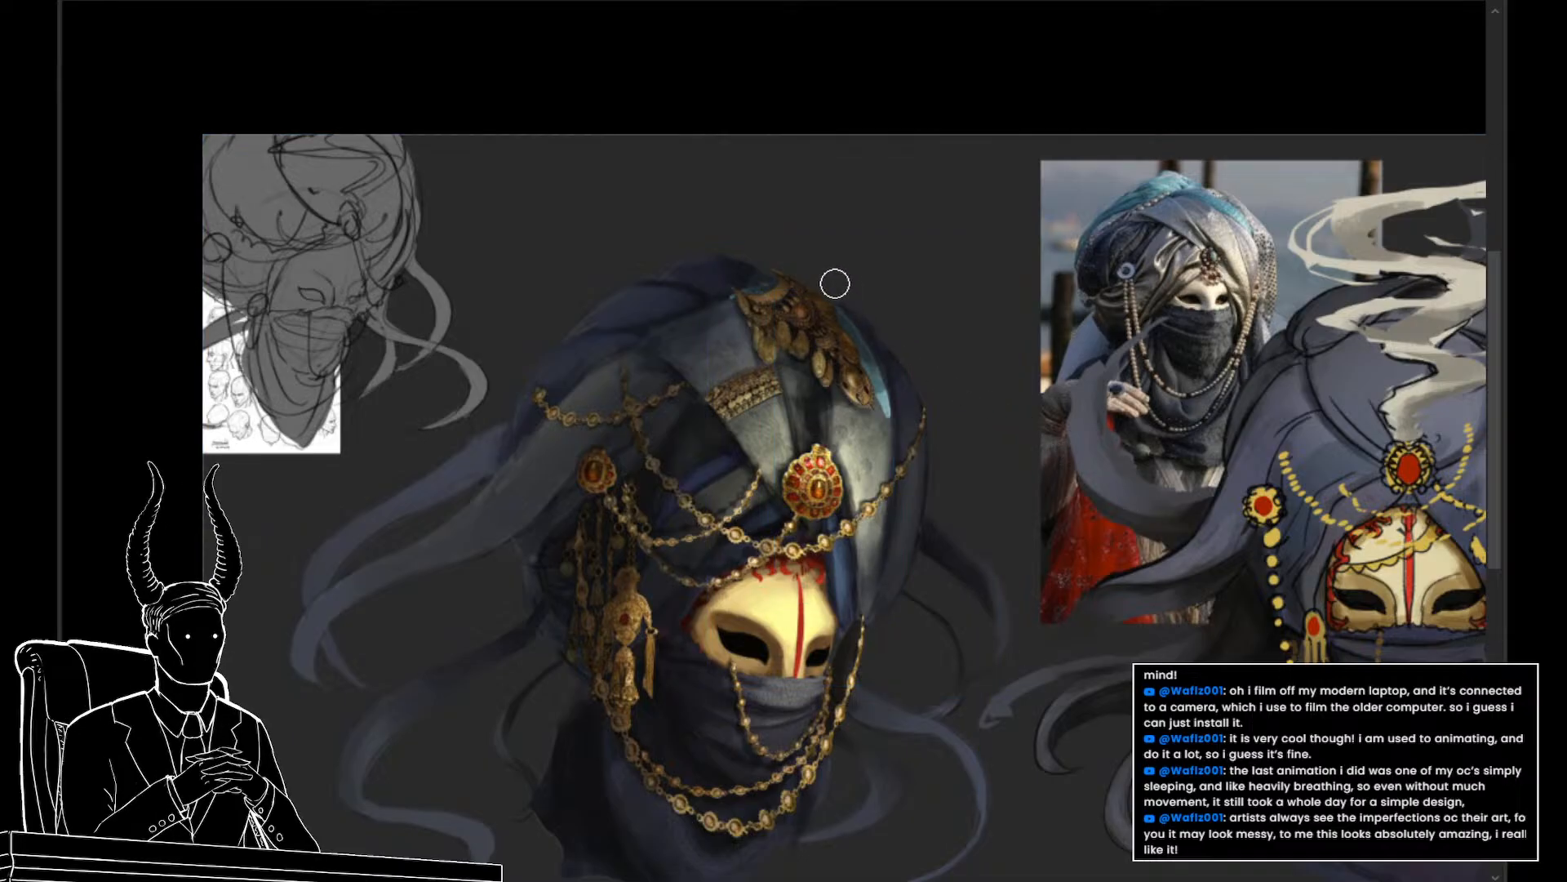
left_click_drag(986, 689, 966, 678)
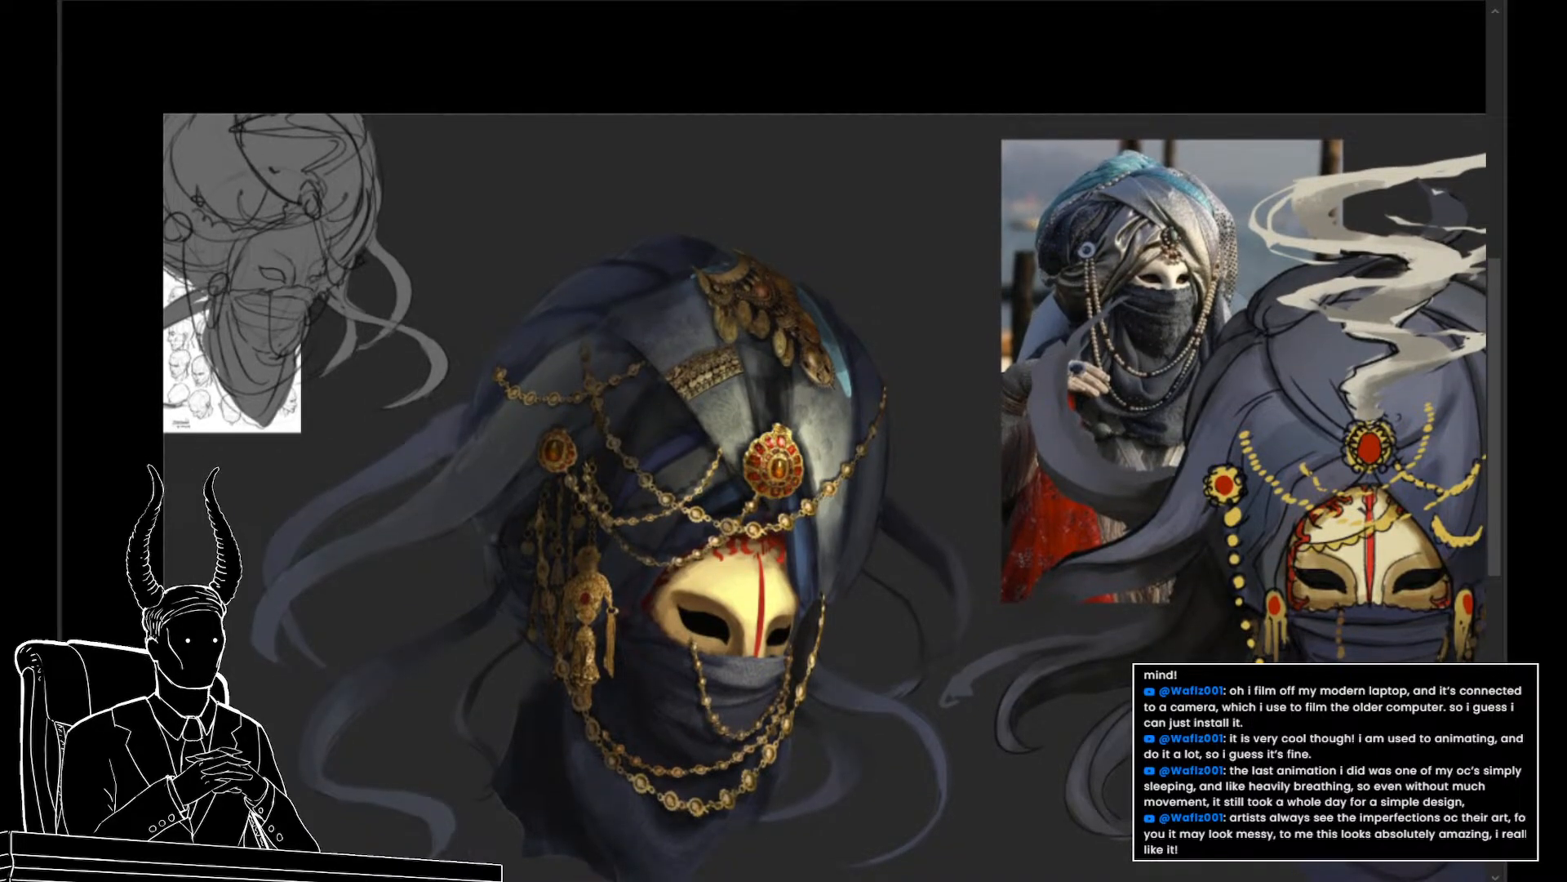
key("ctrl+comma")
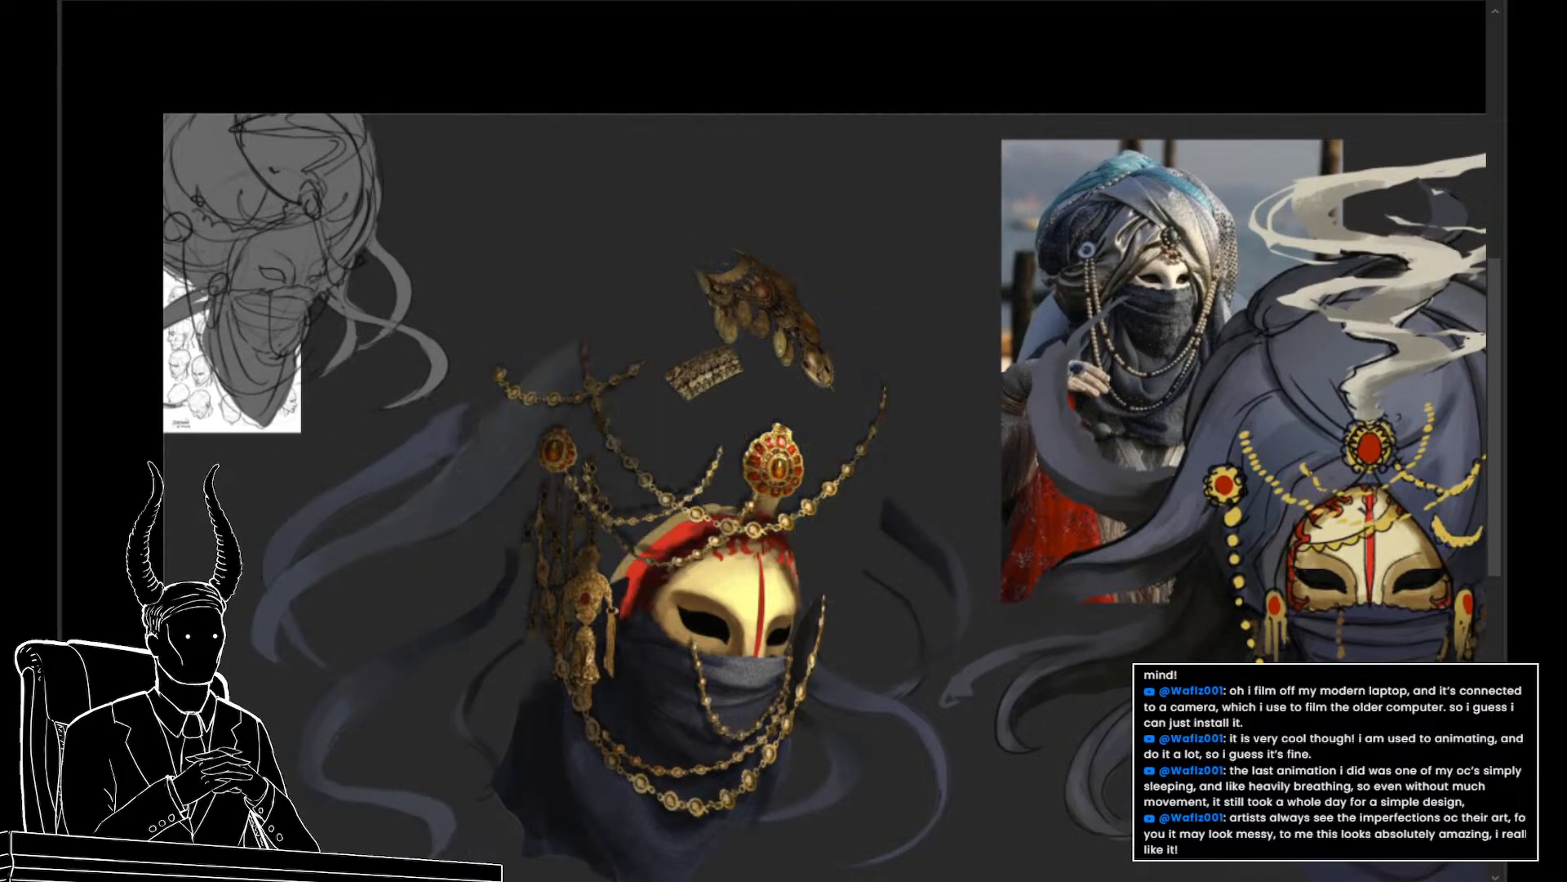
key("ctrl+comma")
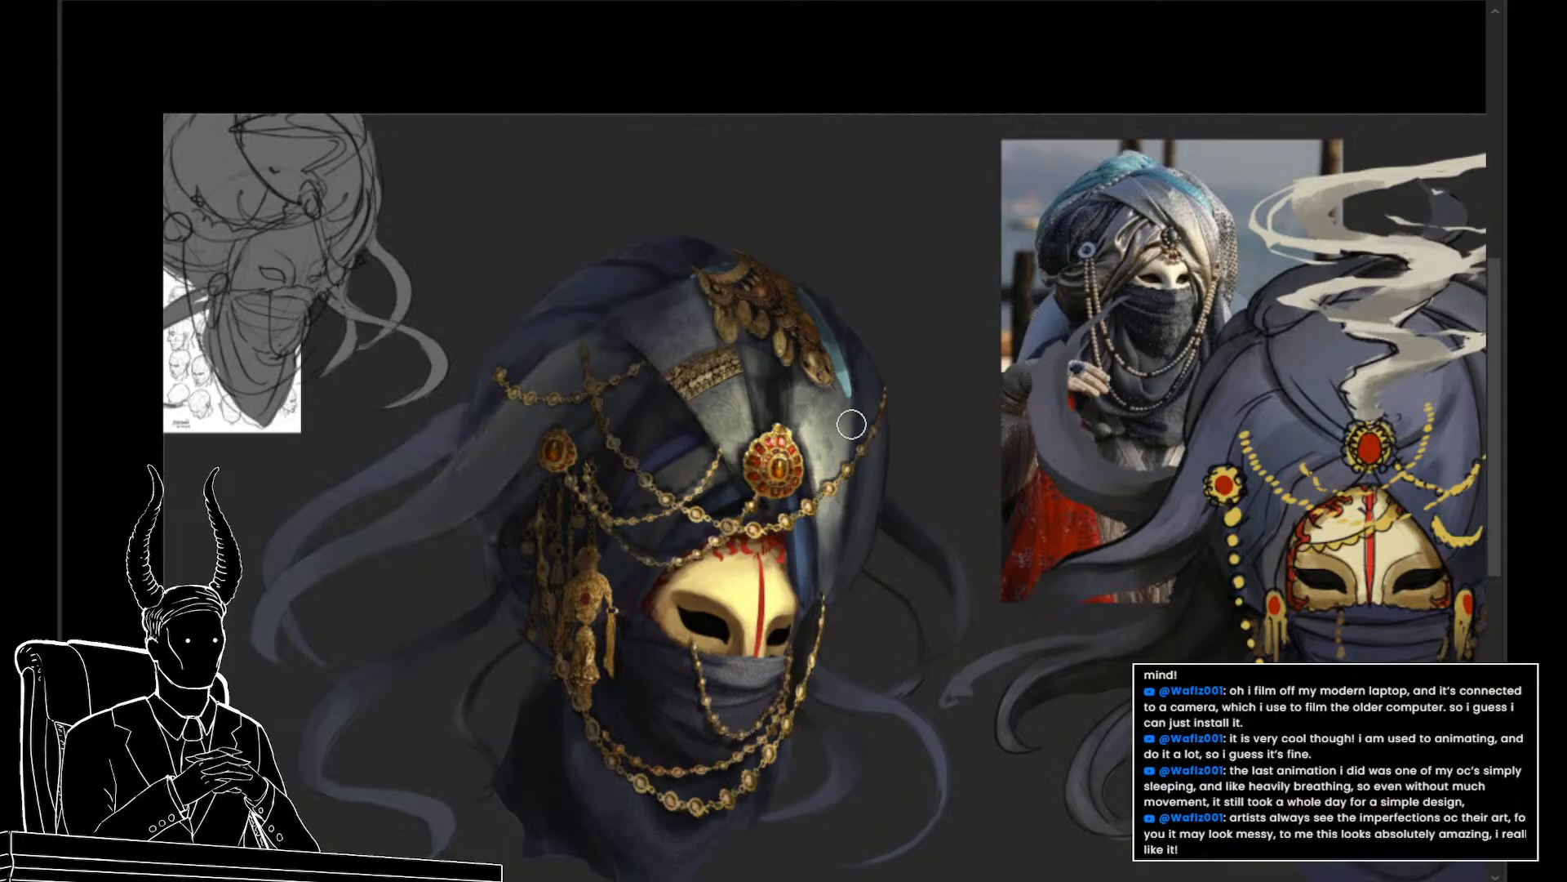
key("l")
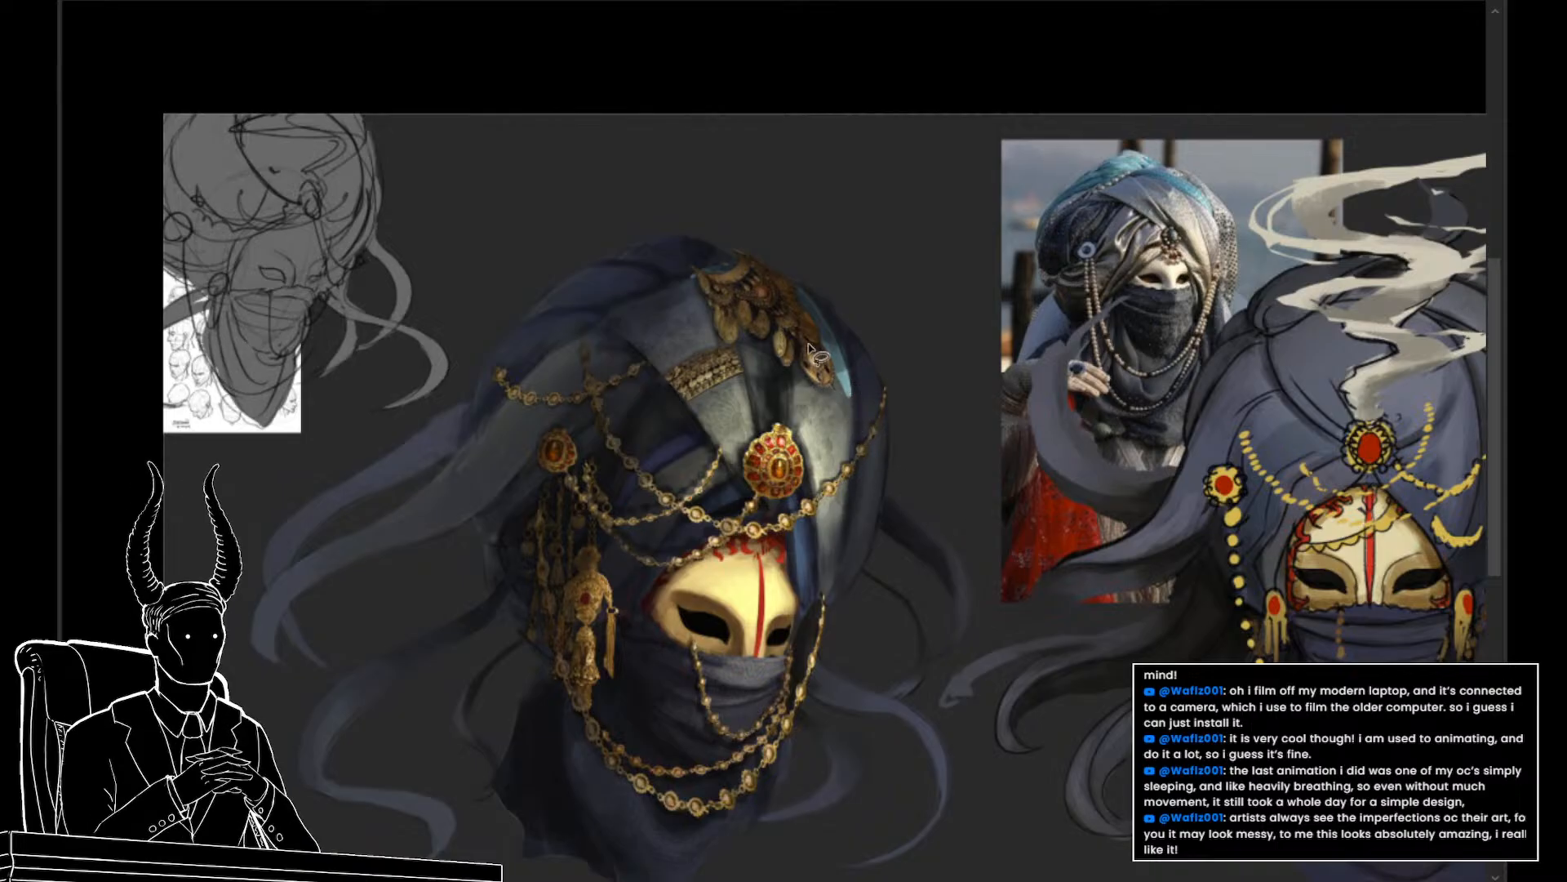
mouse_move(852, 384)
left_mouse_down()
mouse_move(788, 282)
mouse_move(829, 371)
mouse_move(861, 393)
left_mouse_up()
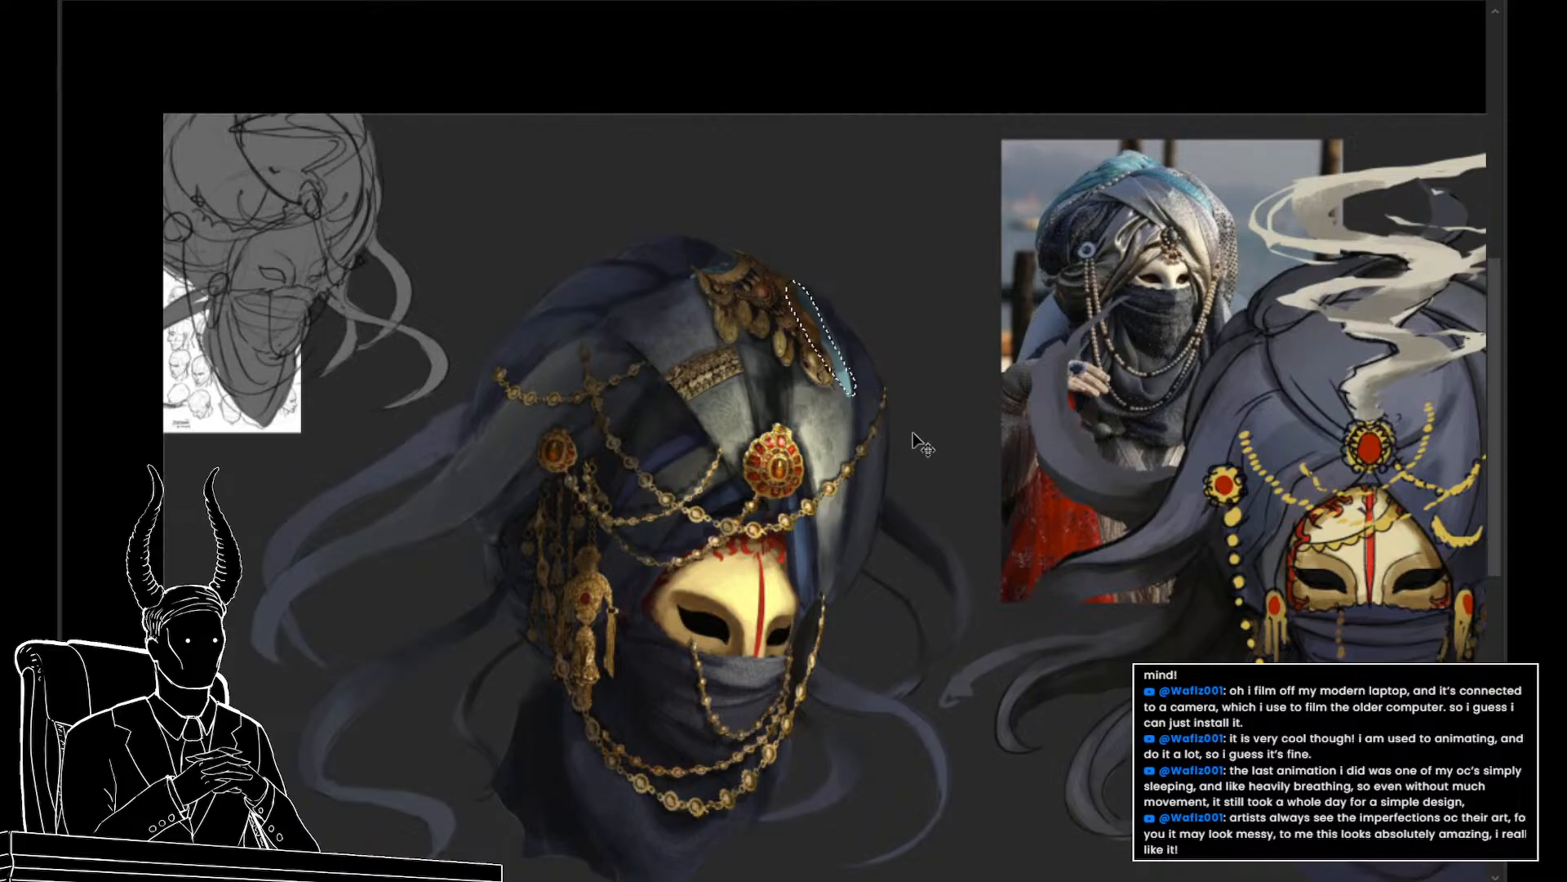
key("ctrl+d")
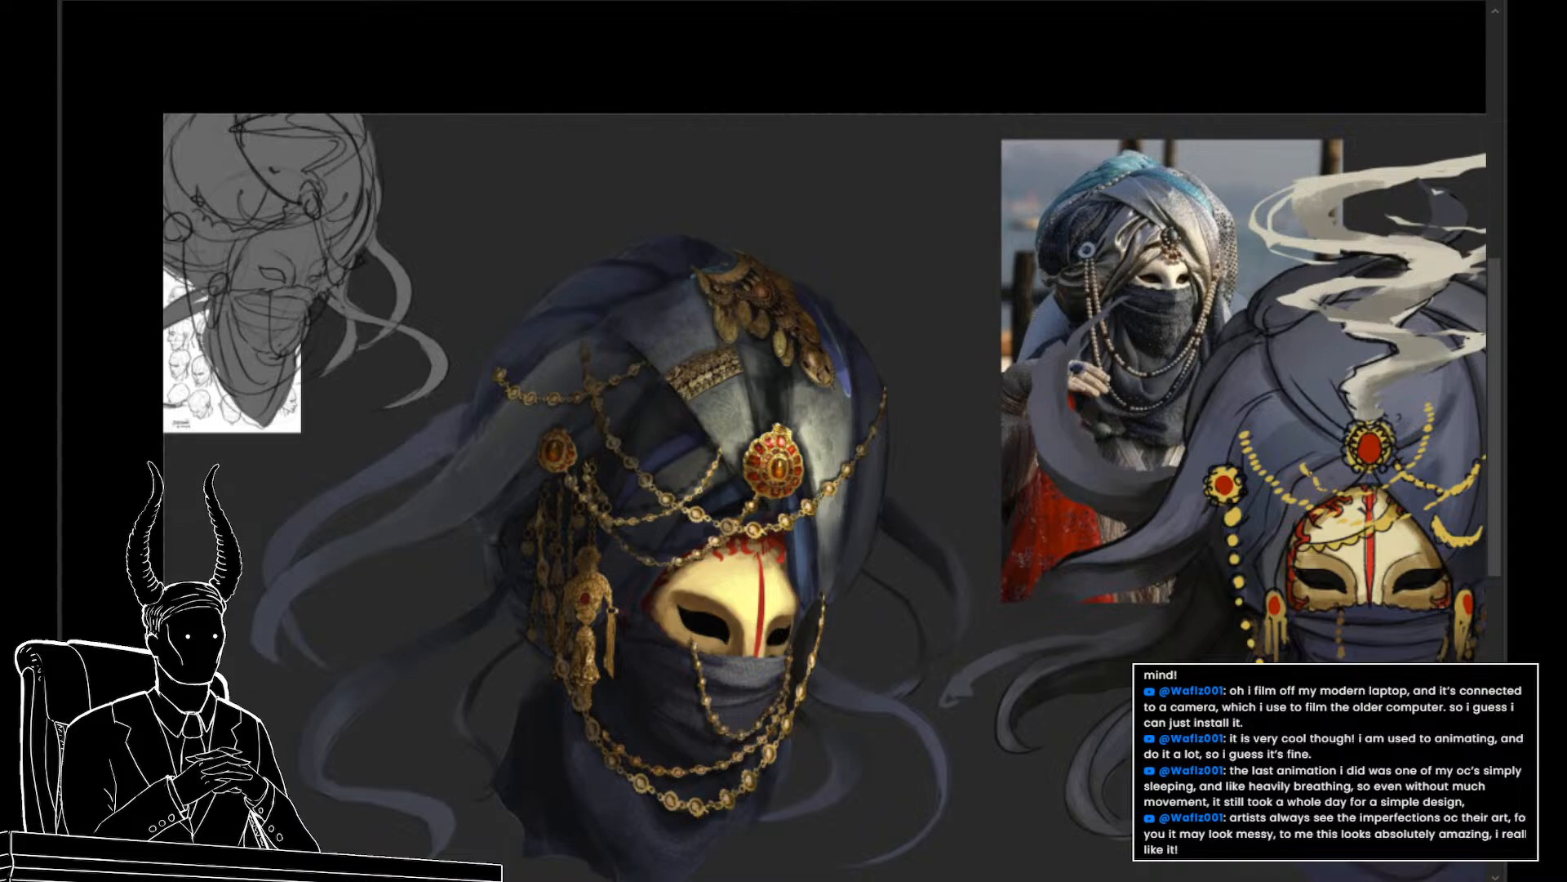
left_click_drag(854, 398, 907, 426)
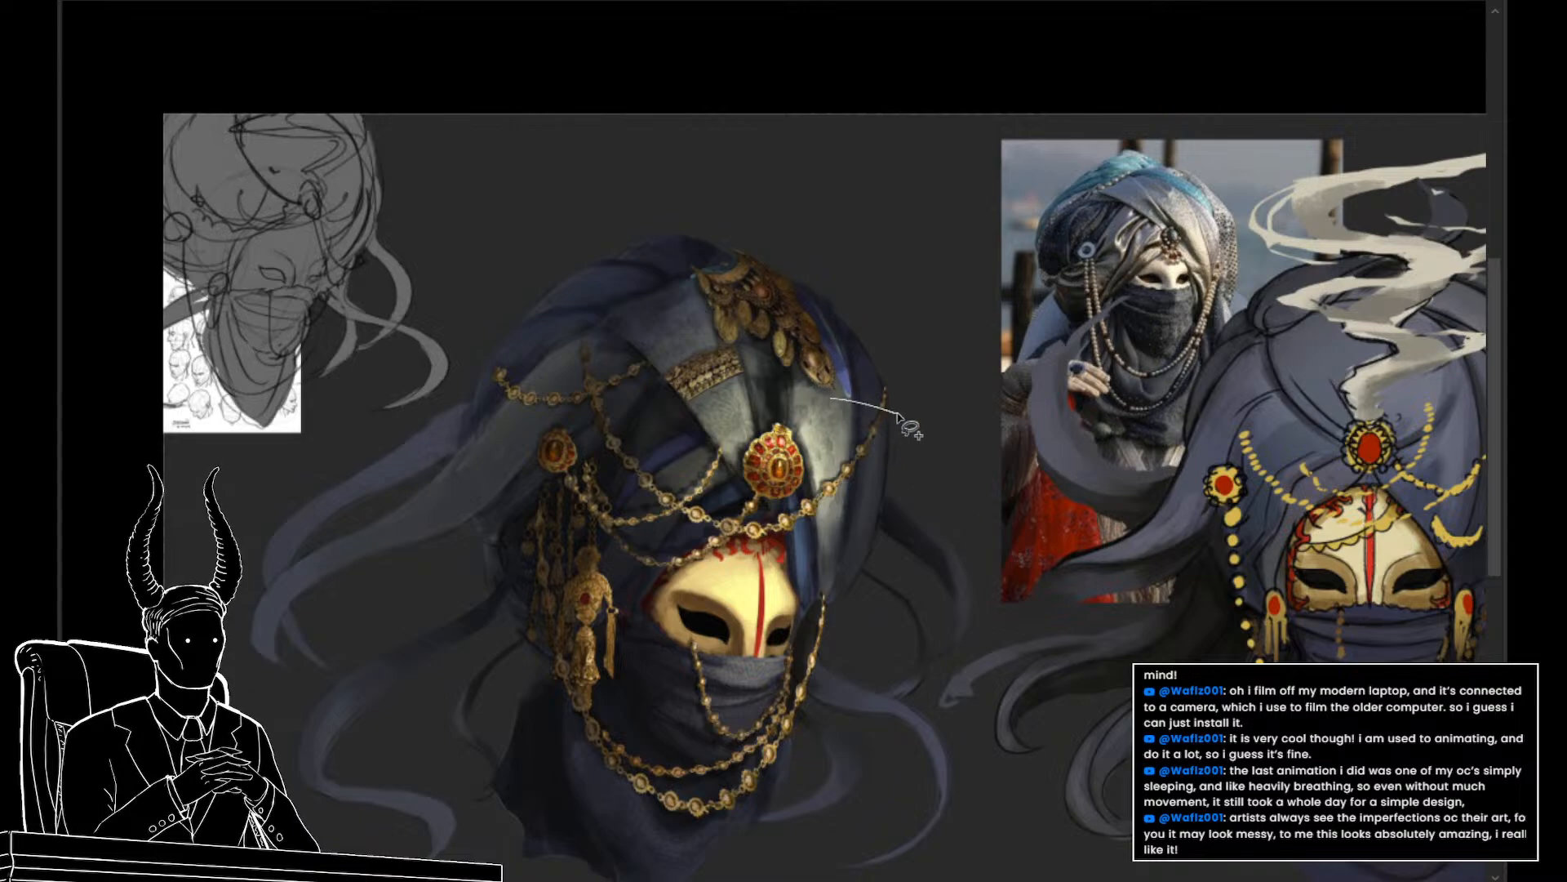
key("ctrl+z")
Isolate the near upper end of the short chain over the veil and warp it slightly outward
scroll(898, 439, "up", 2)
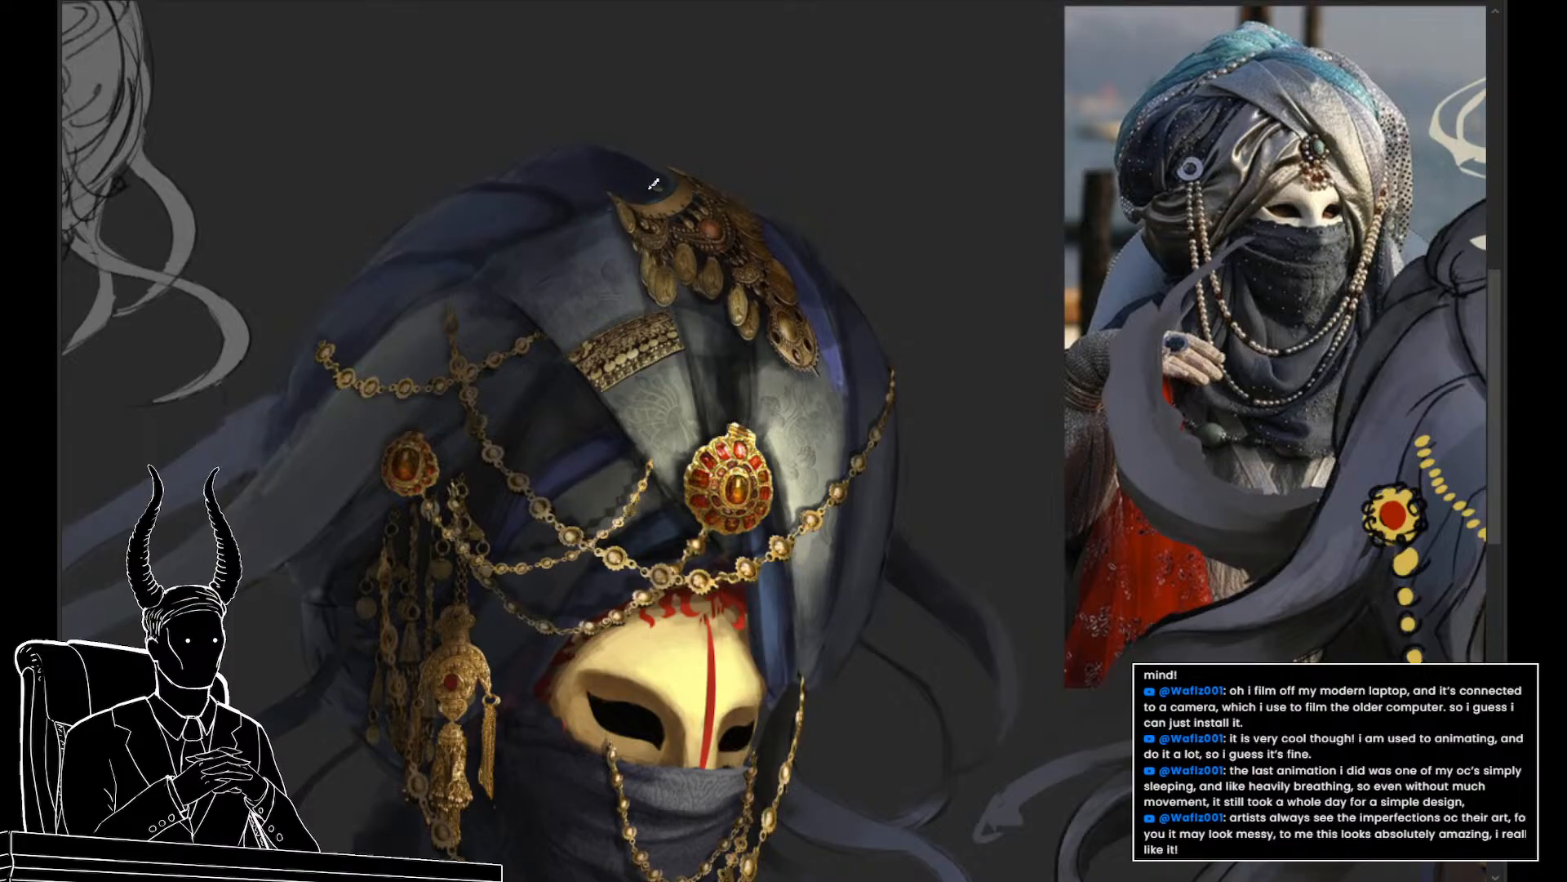
left_click_drag(997, 557, 899, 567)
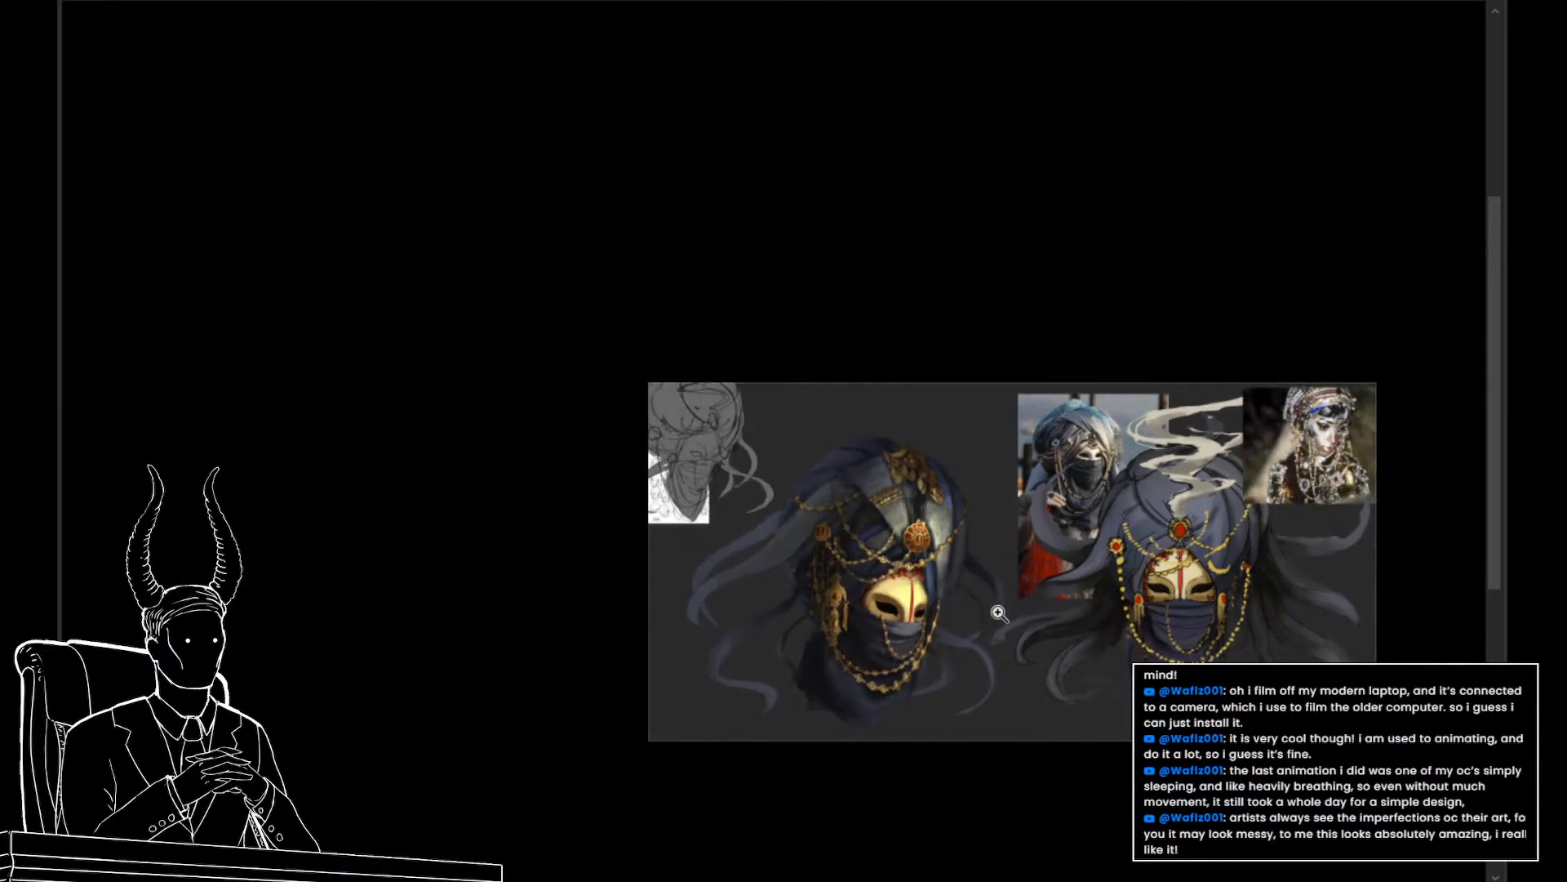
left_click_drag(996, 611, 1035, 645)
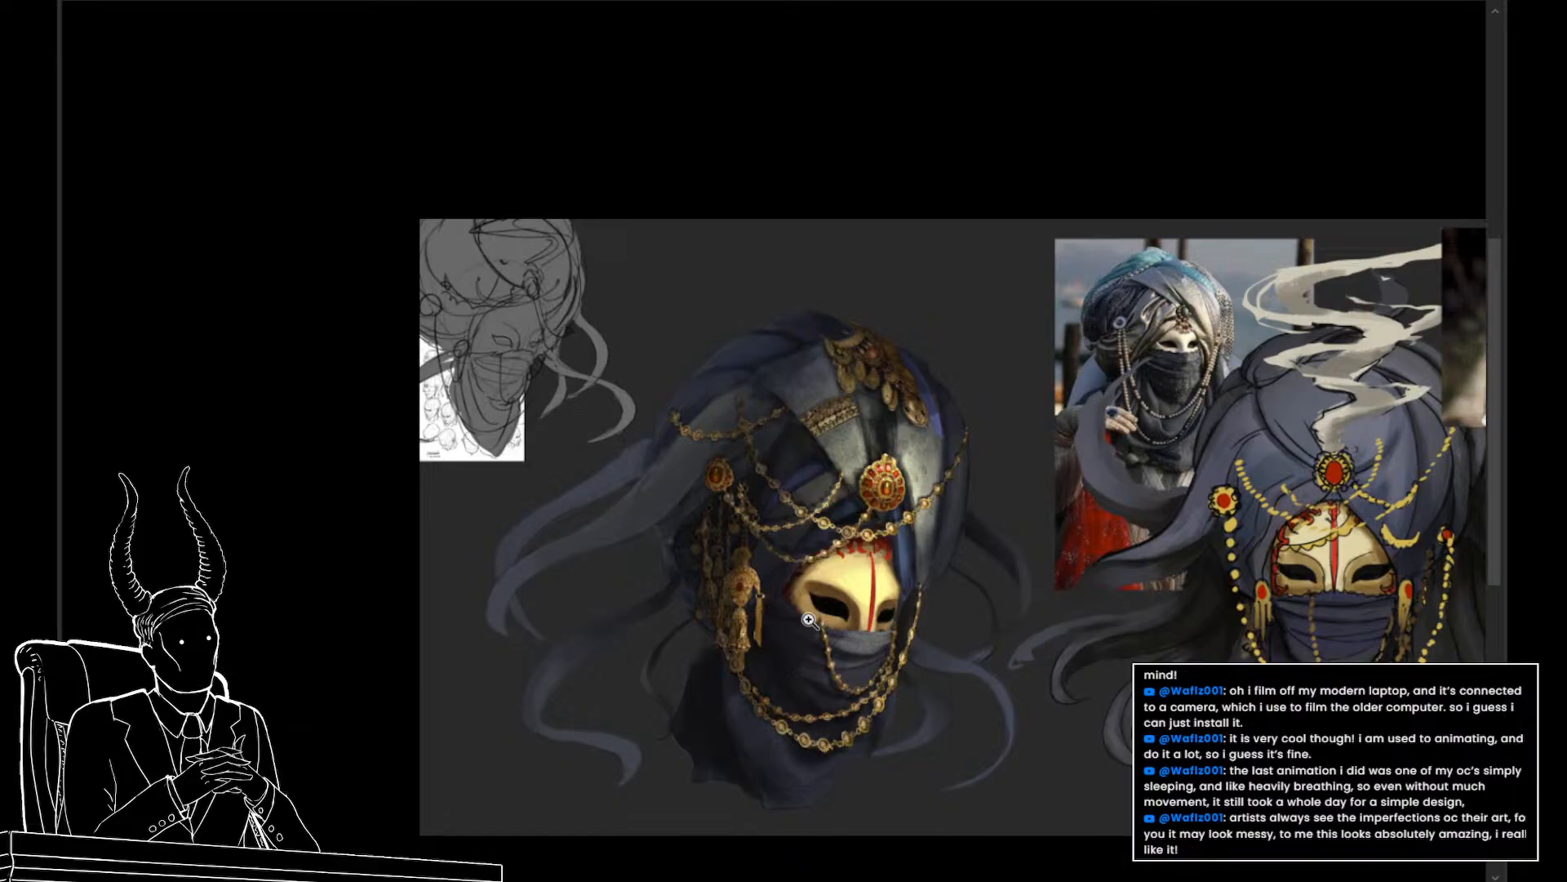
scroll(859, 657, "up", 5)
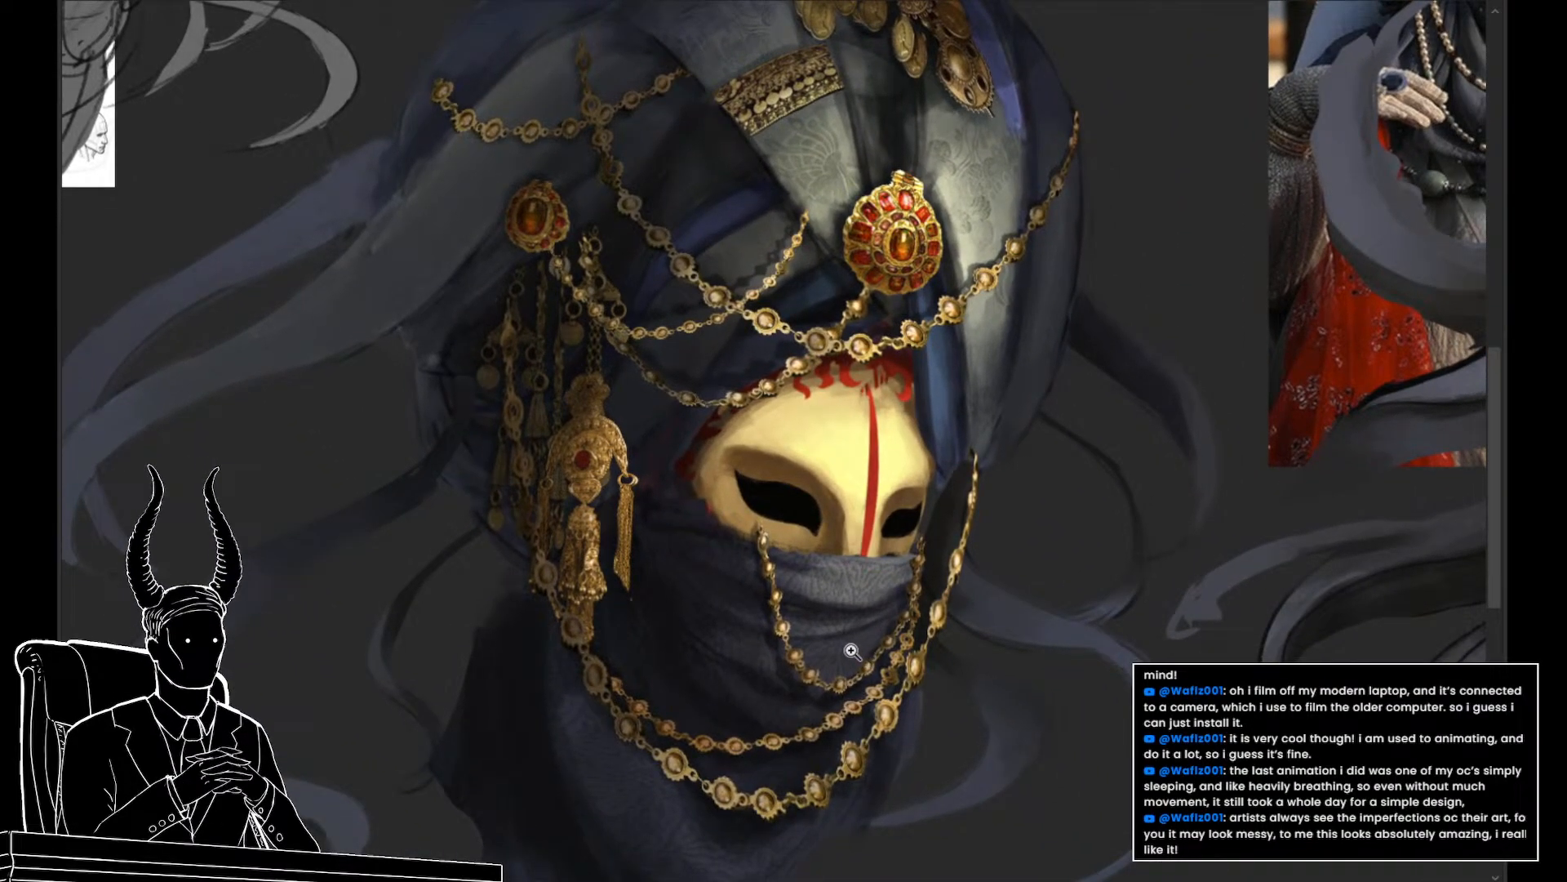
key("v")
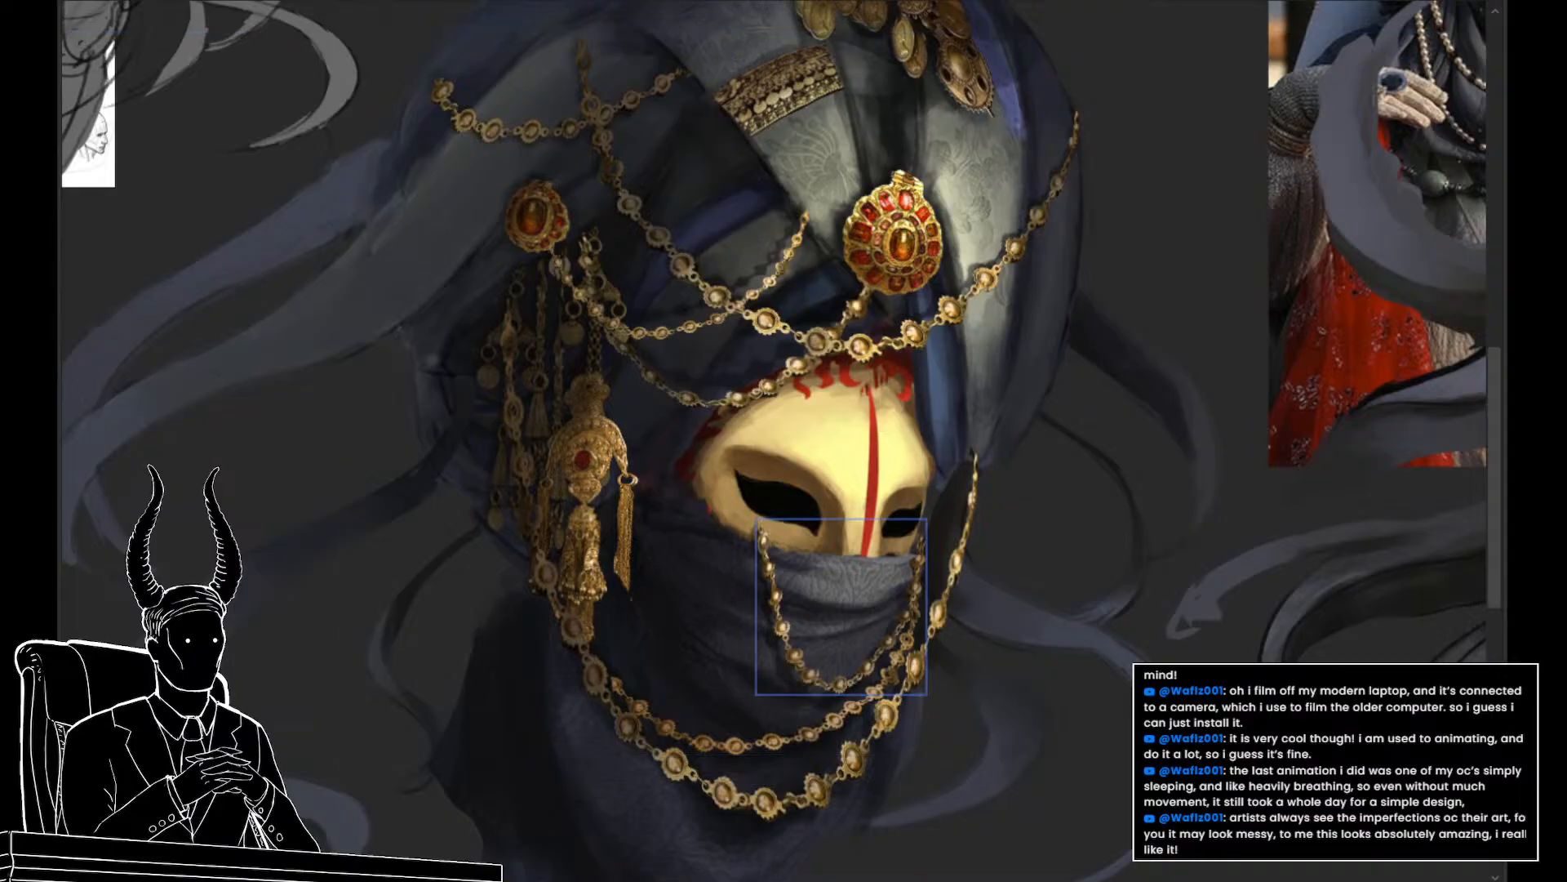
left_click(844, 628)
mouse_move(789, 596)
left_mouse_down()
mouse_move(728, 612)
mouse_move(771, 489)
mouse_move(753, 446)
left_mouse_up()
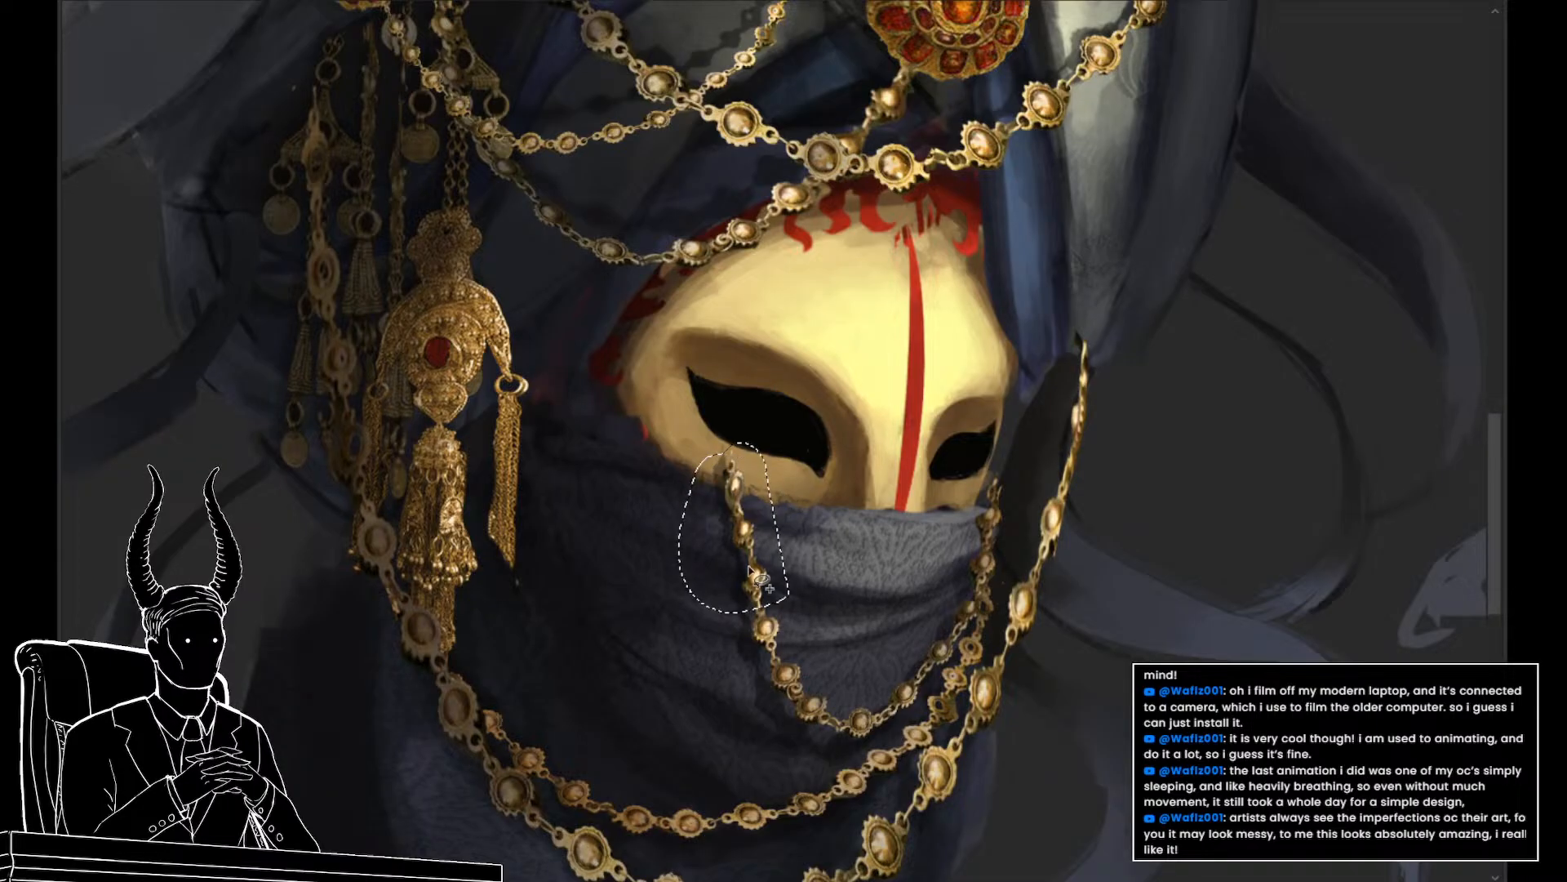
key("ctrl+t")
left_click_drag(761, 581, 749, 563)
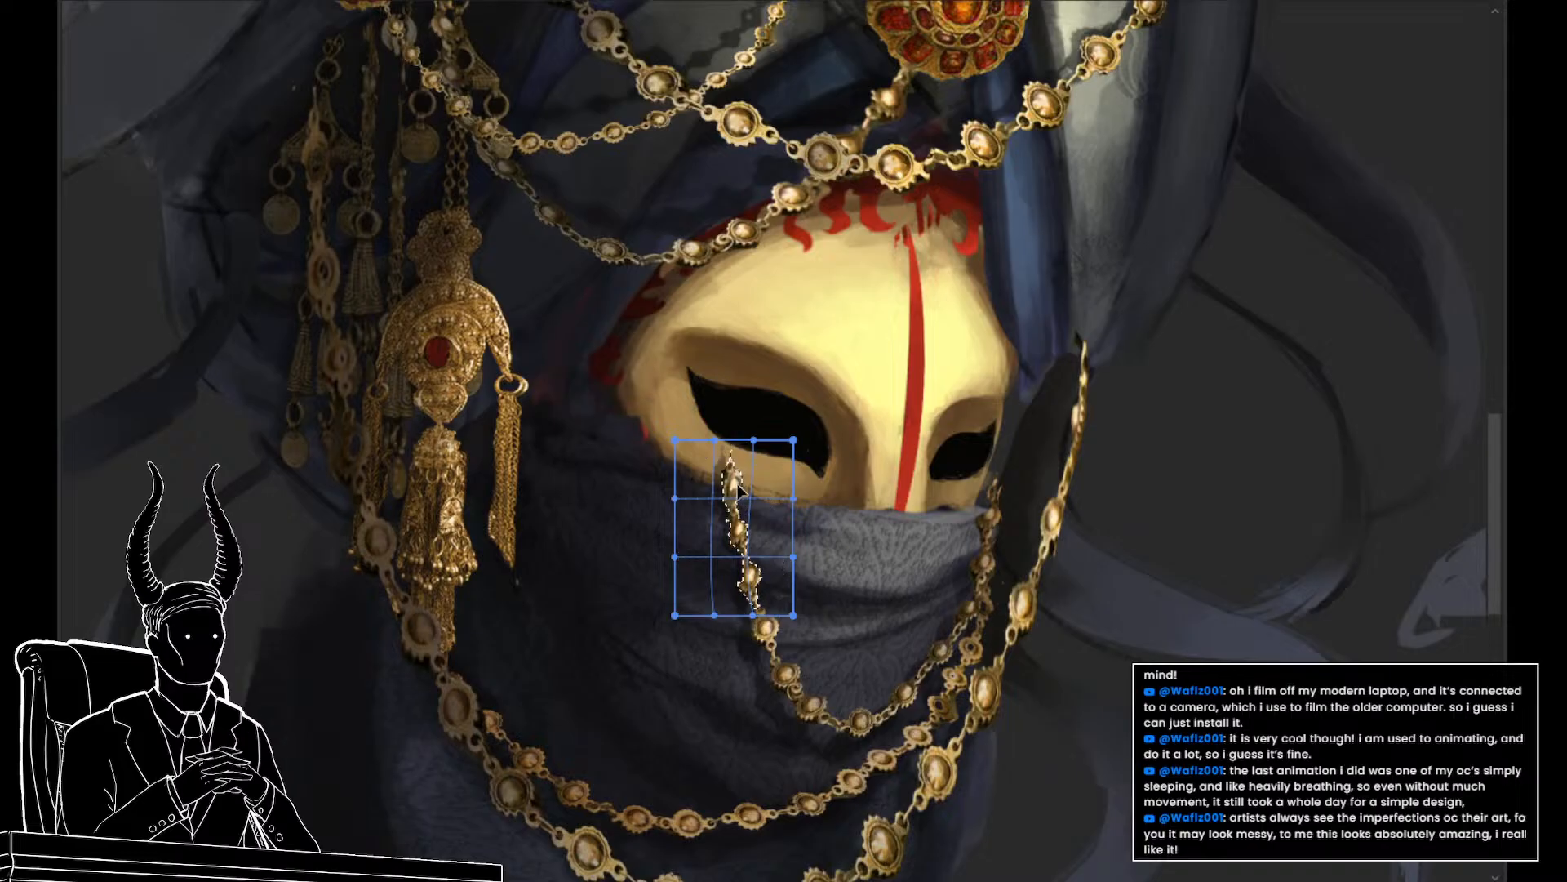
key("Return")
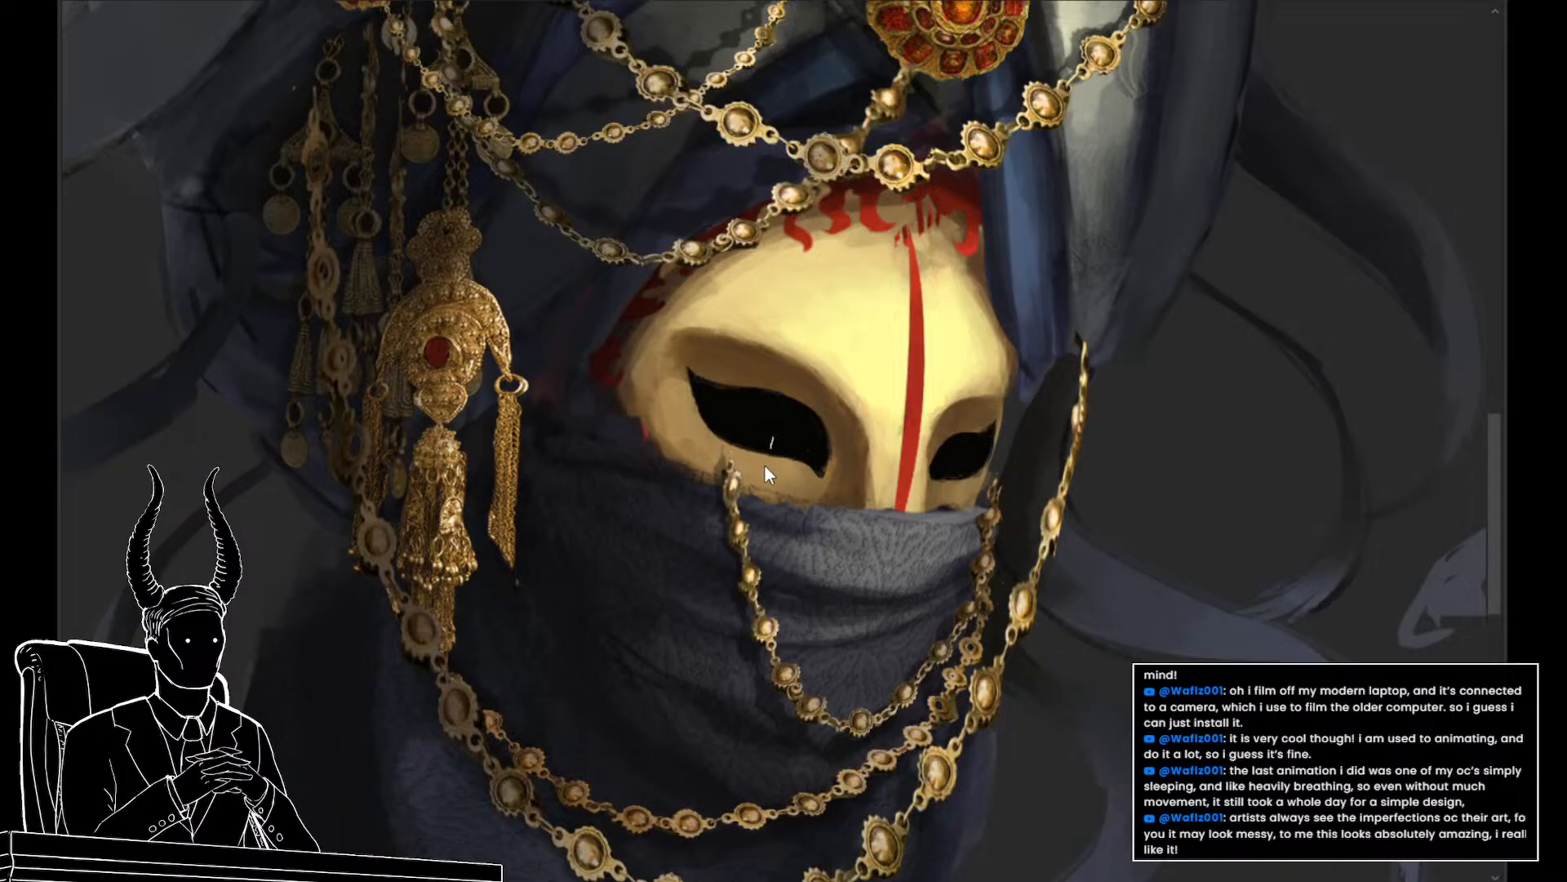
Warp the short chain's uppermost link below the mask's near eye and extend the veil's far upper edge over the chain
mouse_move(745, 439)
left_mouse_down()
mouse_move(713, 523)
mouse_move(757, 494)
left_mouse_up()
key("ctrl+t")
left_click(772, 236)
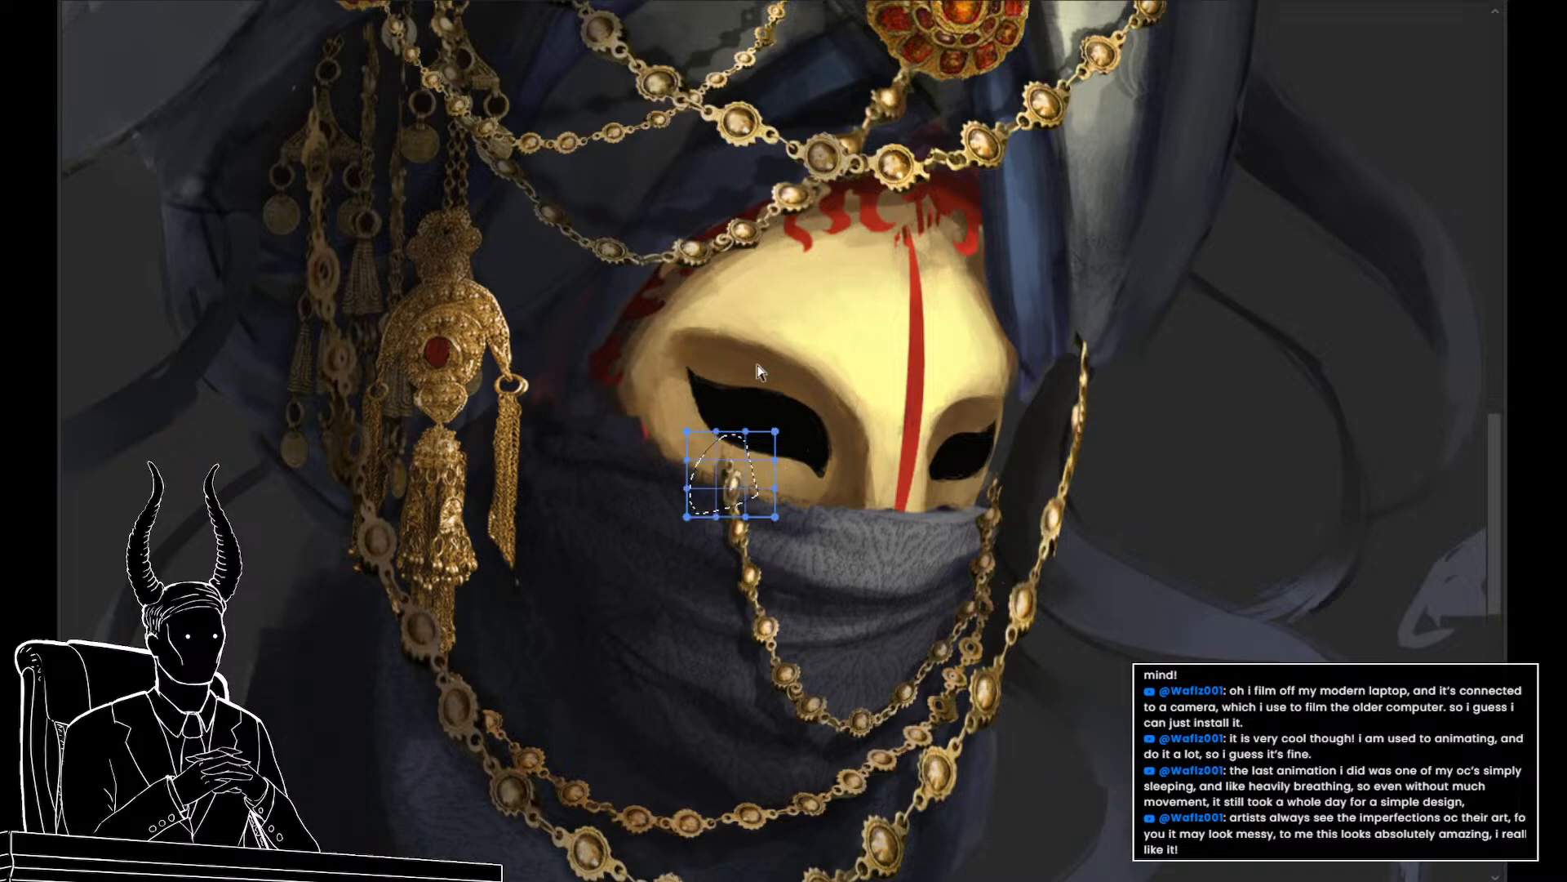
left_click_drag(743, 464, 736, 479)
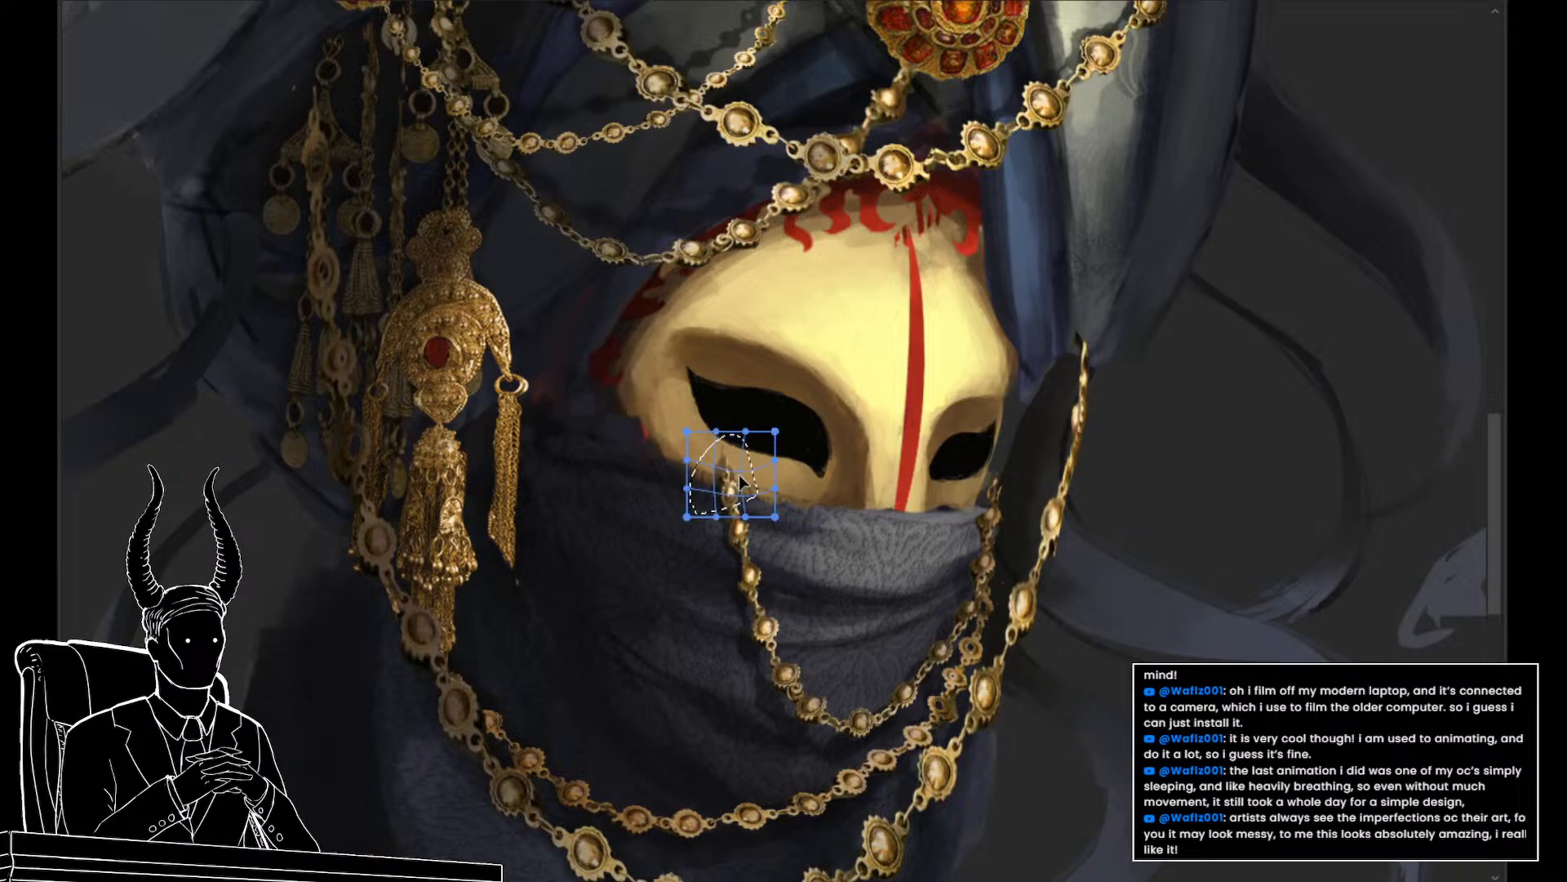
key("Return")
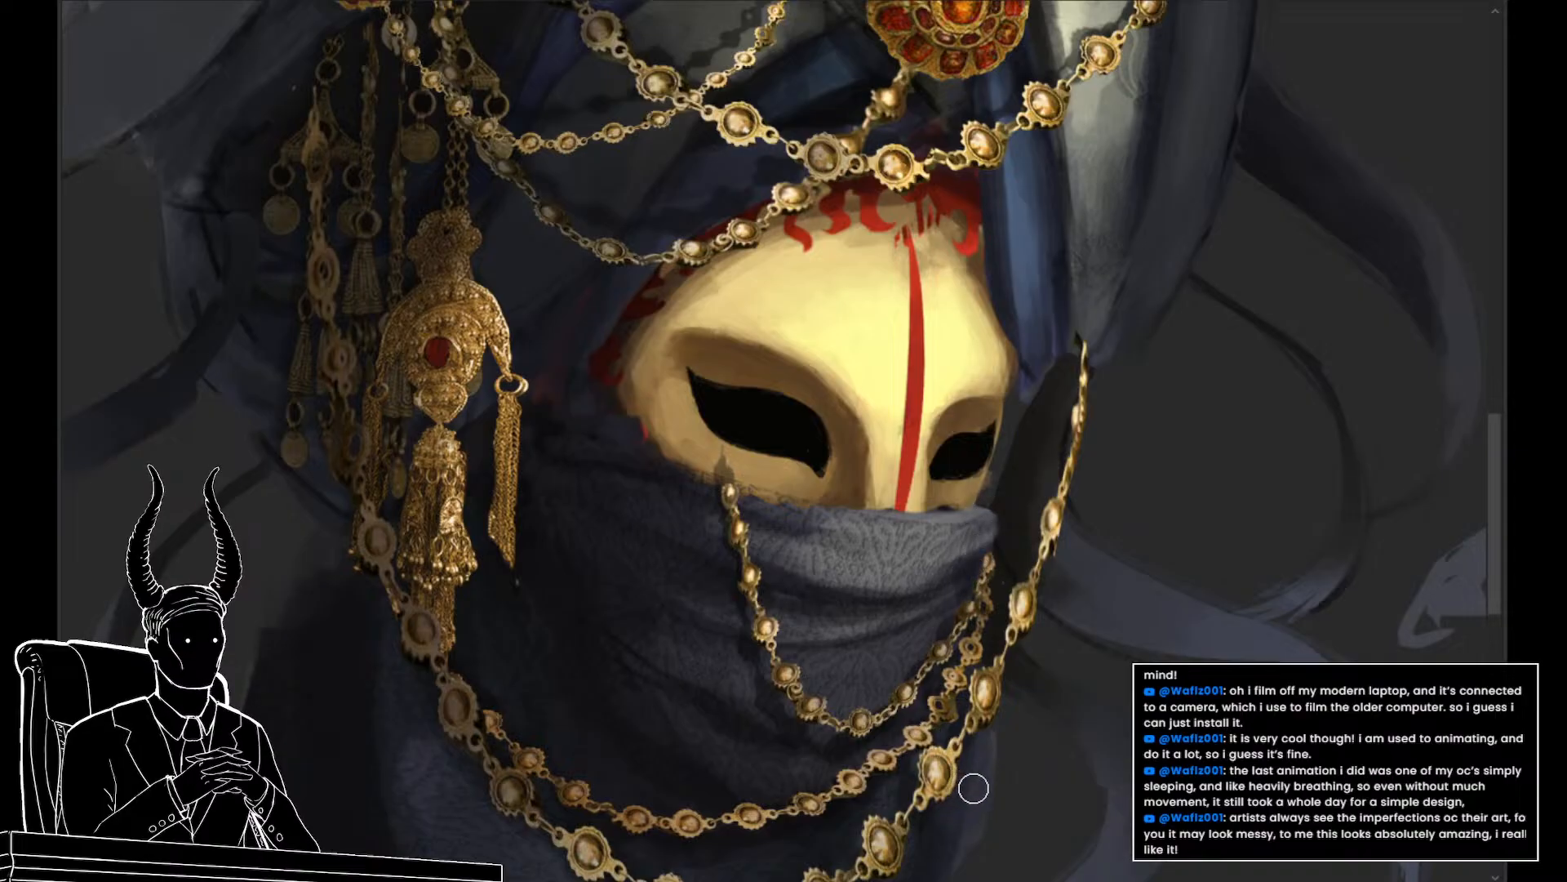
scroll(1081, 718, "down", 4)
scroll(1046, 716, "up", 2)
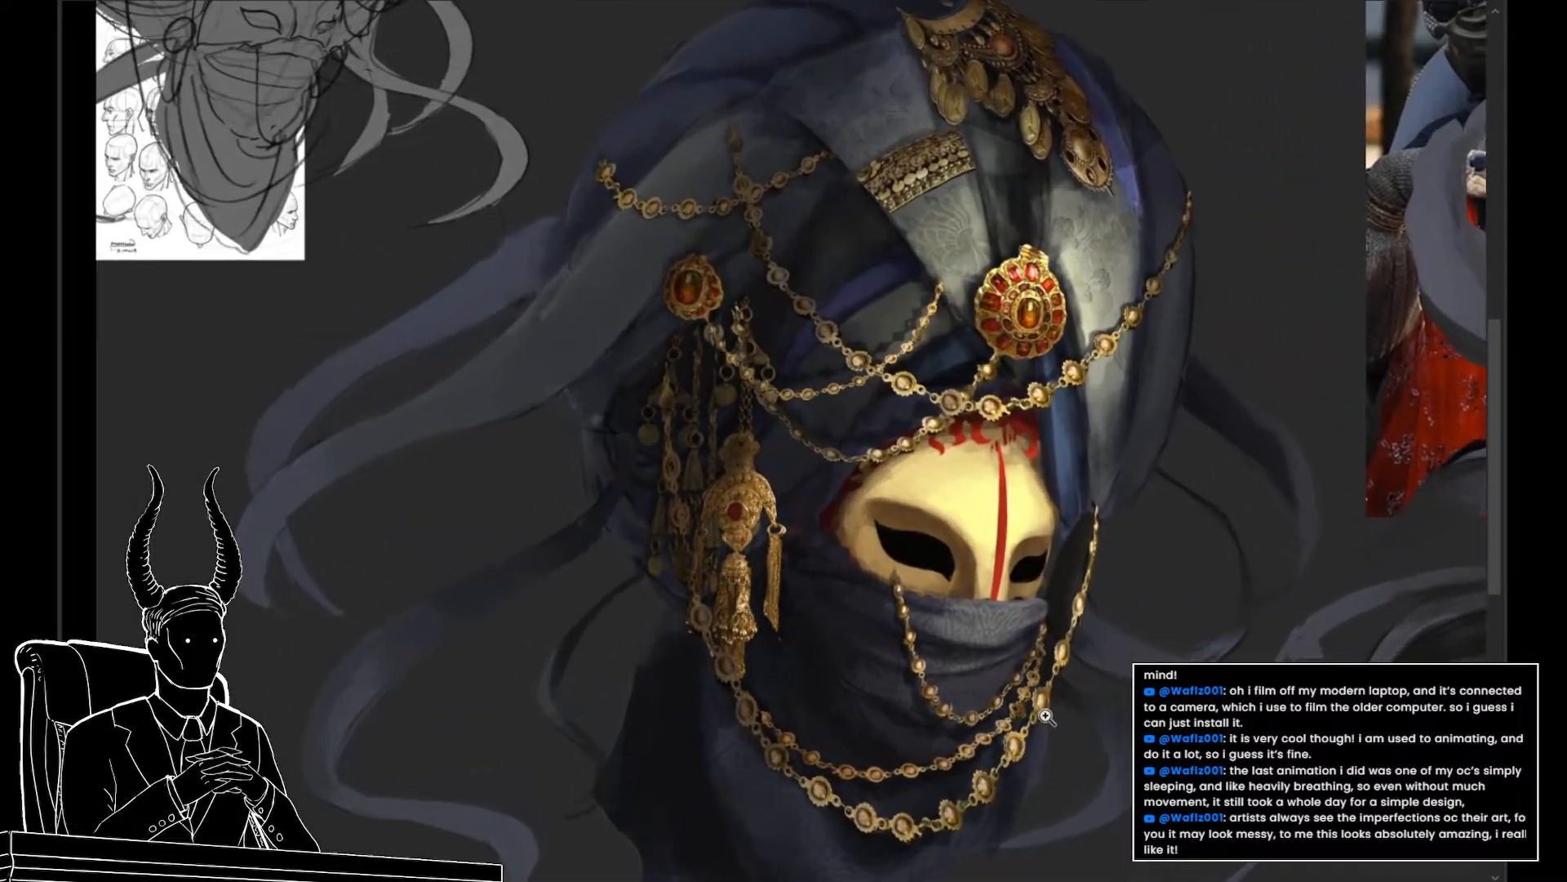
scroll(1049, 714, "up", 2)
left_click_drag(1053, 711, 1039, 679)
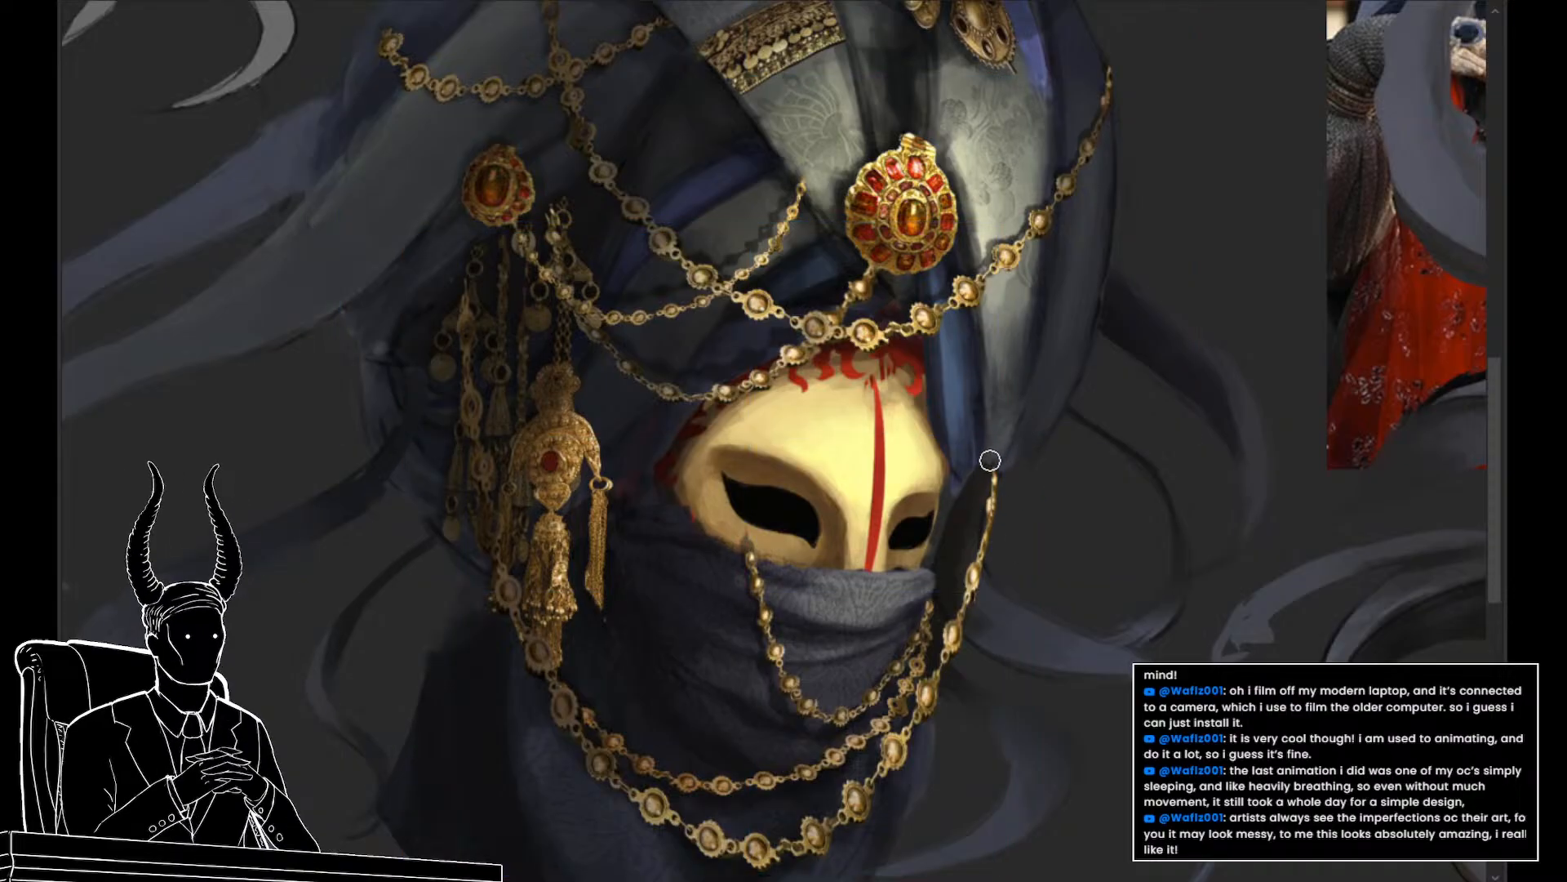
Bring back the smoke wisps above the turban and over its front jewel
left_click_drag(1000, 475, 1071, 676)
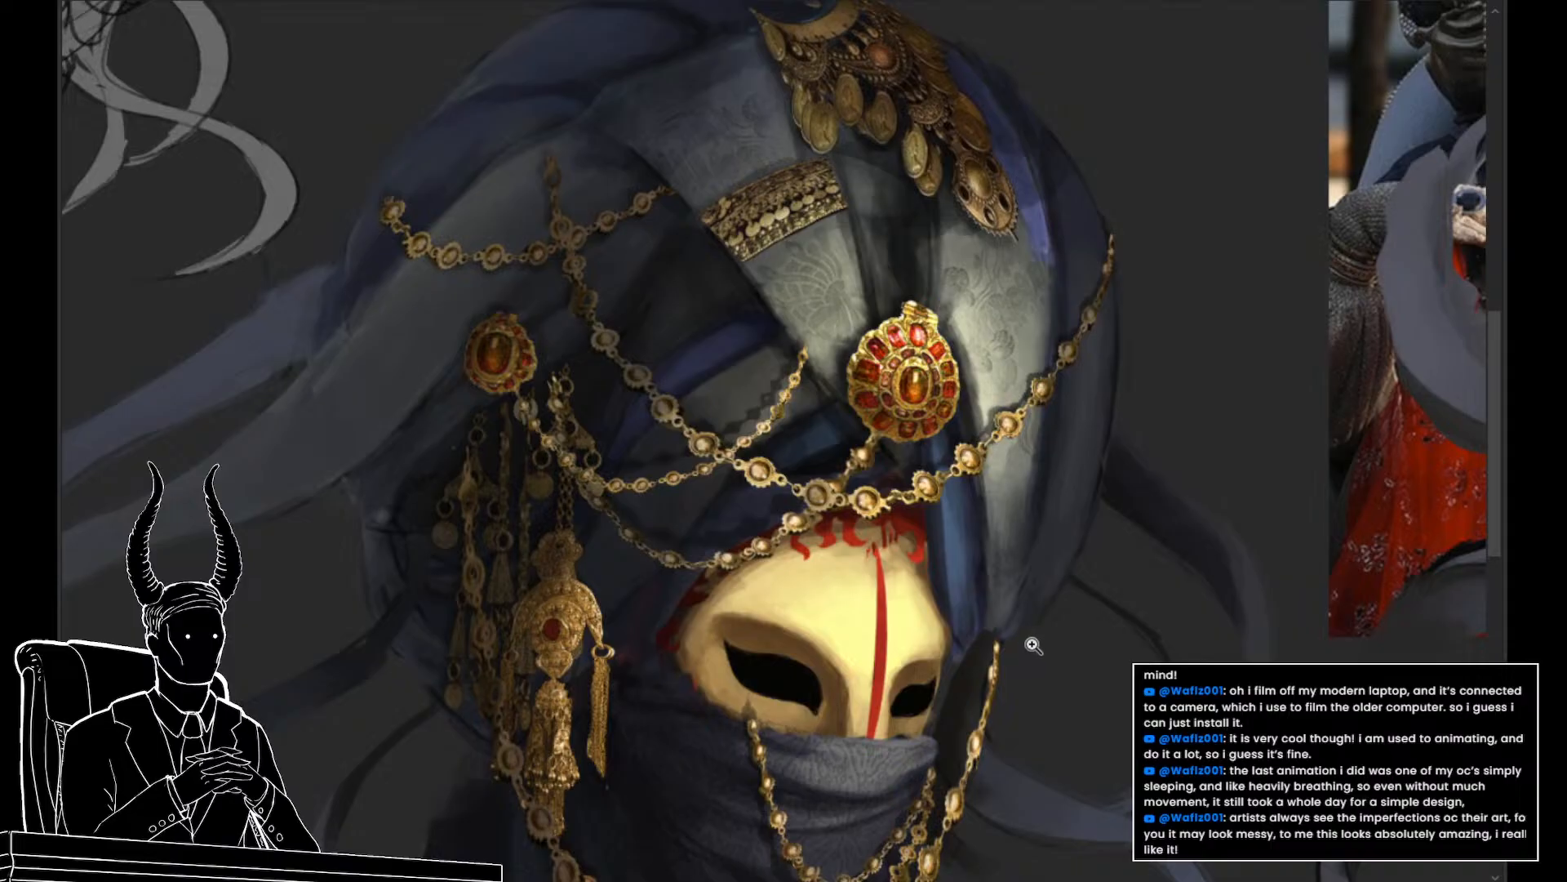
mouse_move(1025, 647)
left_mouse_down()
mouse_move(974, 628)
mouse_move(852, 512)
left_mouse_up()
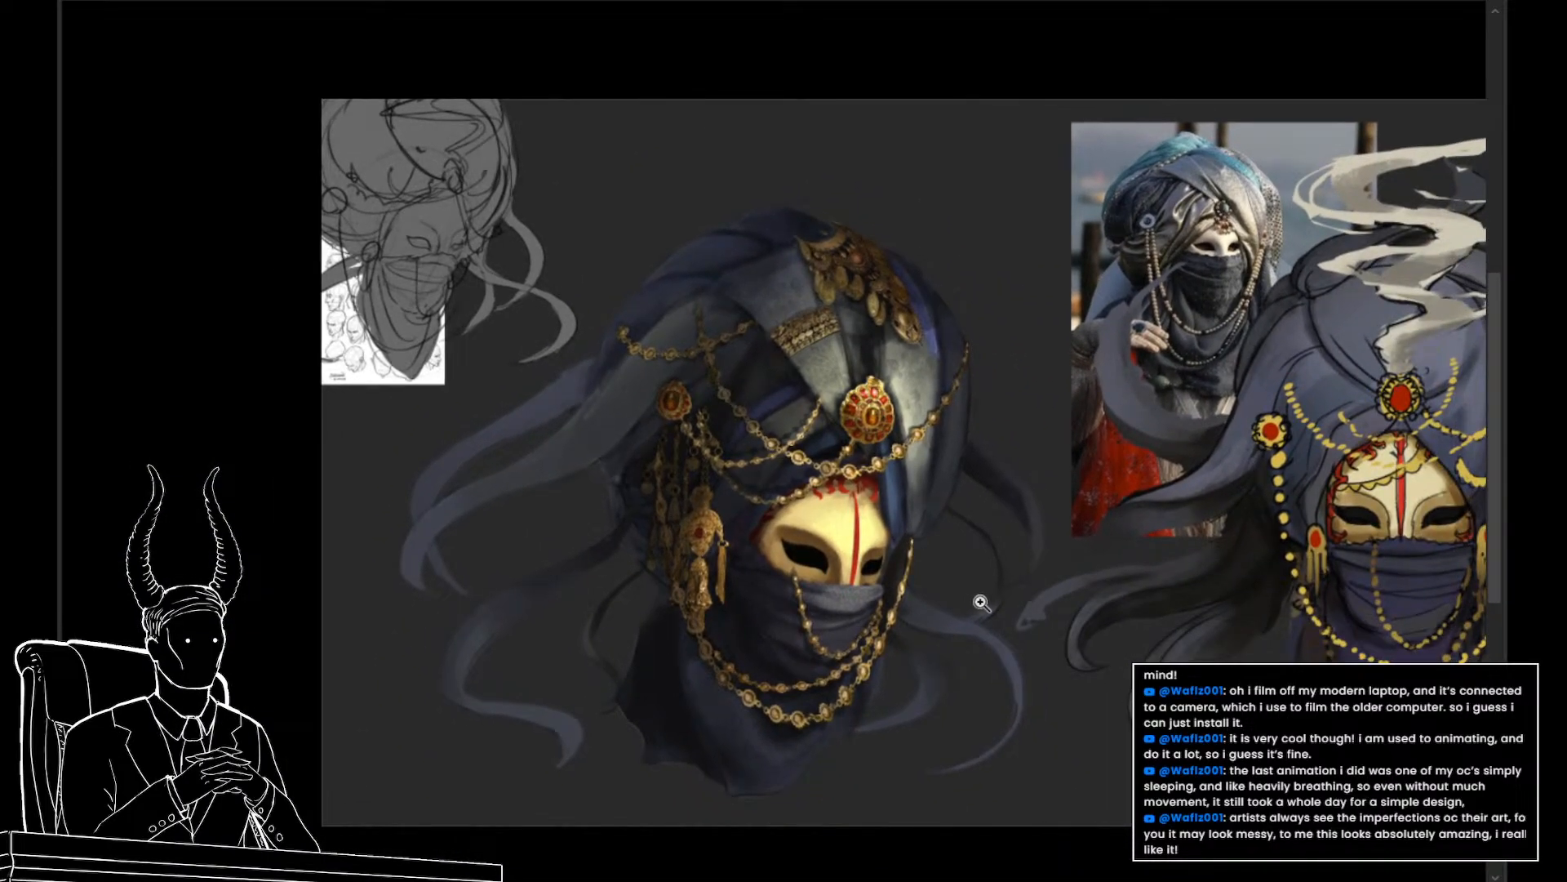
left_click_drag(990, 595, 984, 669)
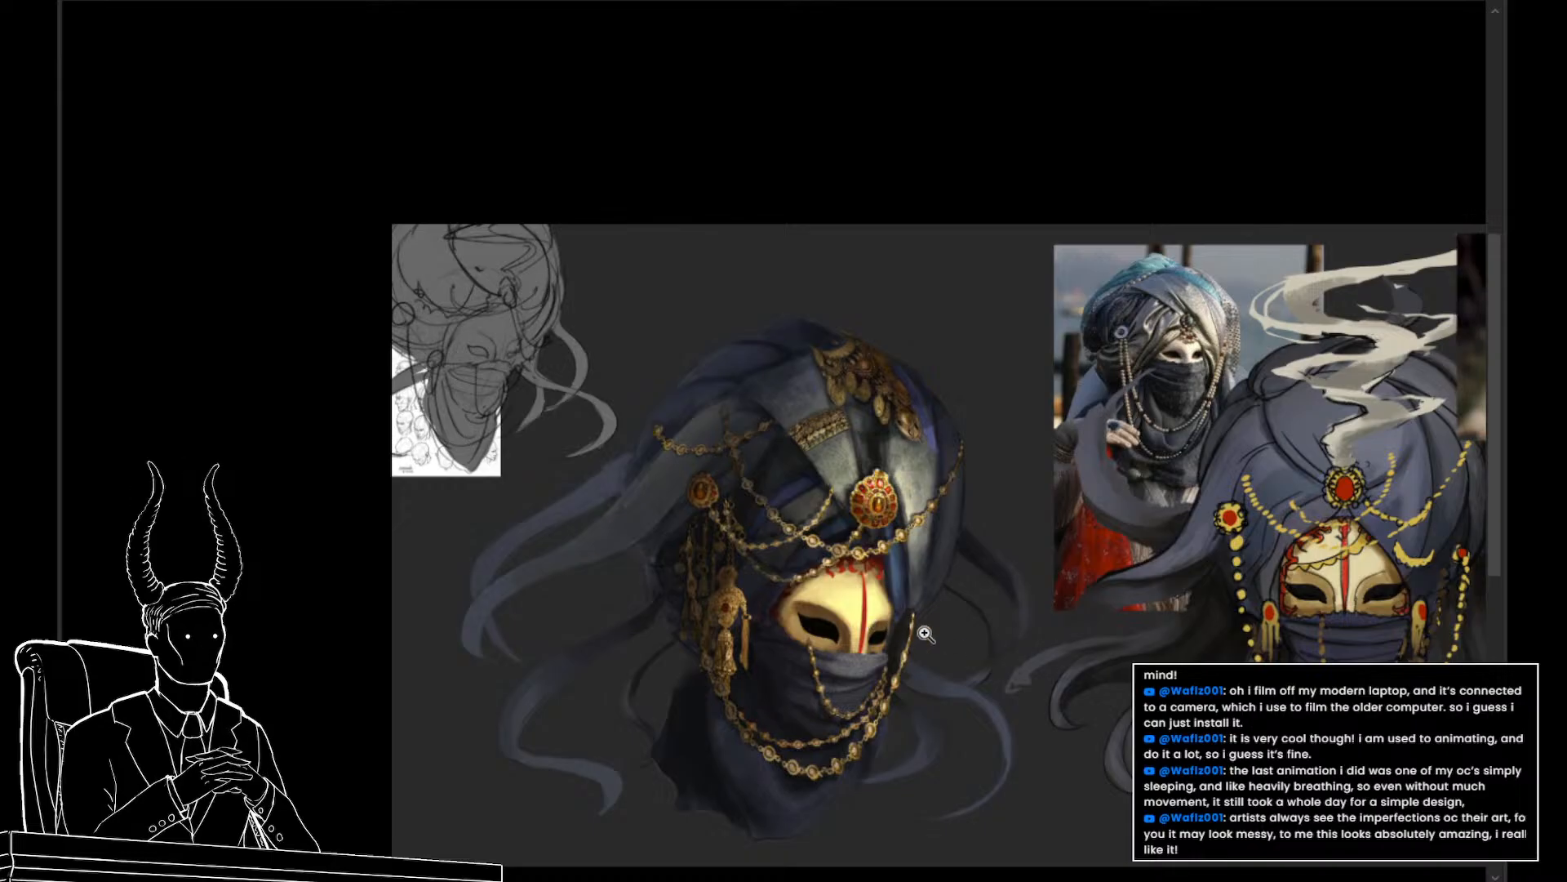
left_click(881, 628)
scroll(977, 649, "down", 4)
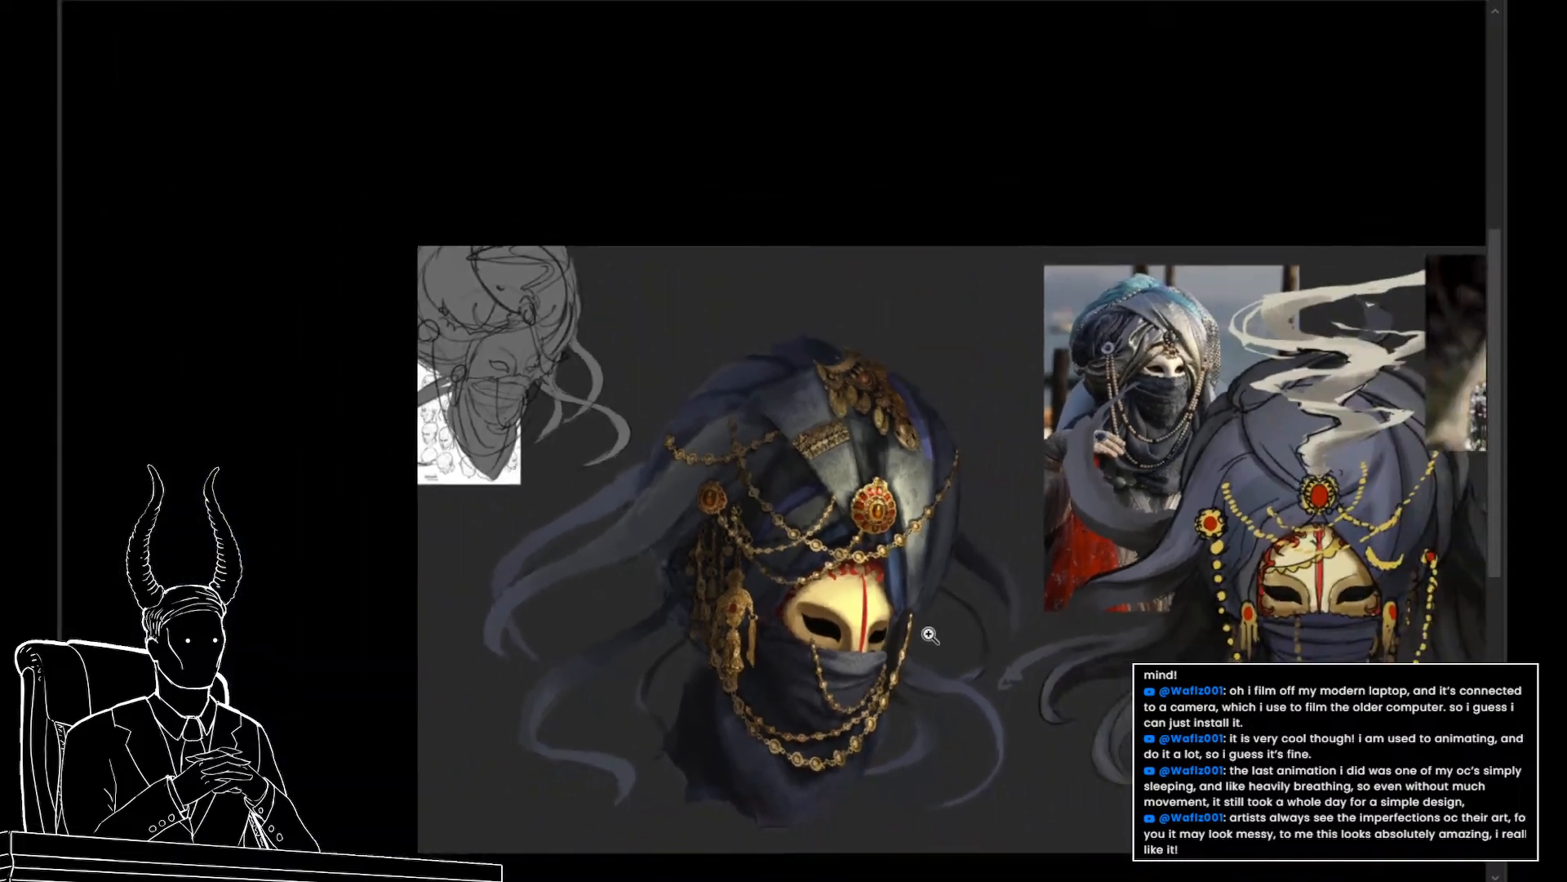
scroll(934, 642, "up", 1)
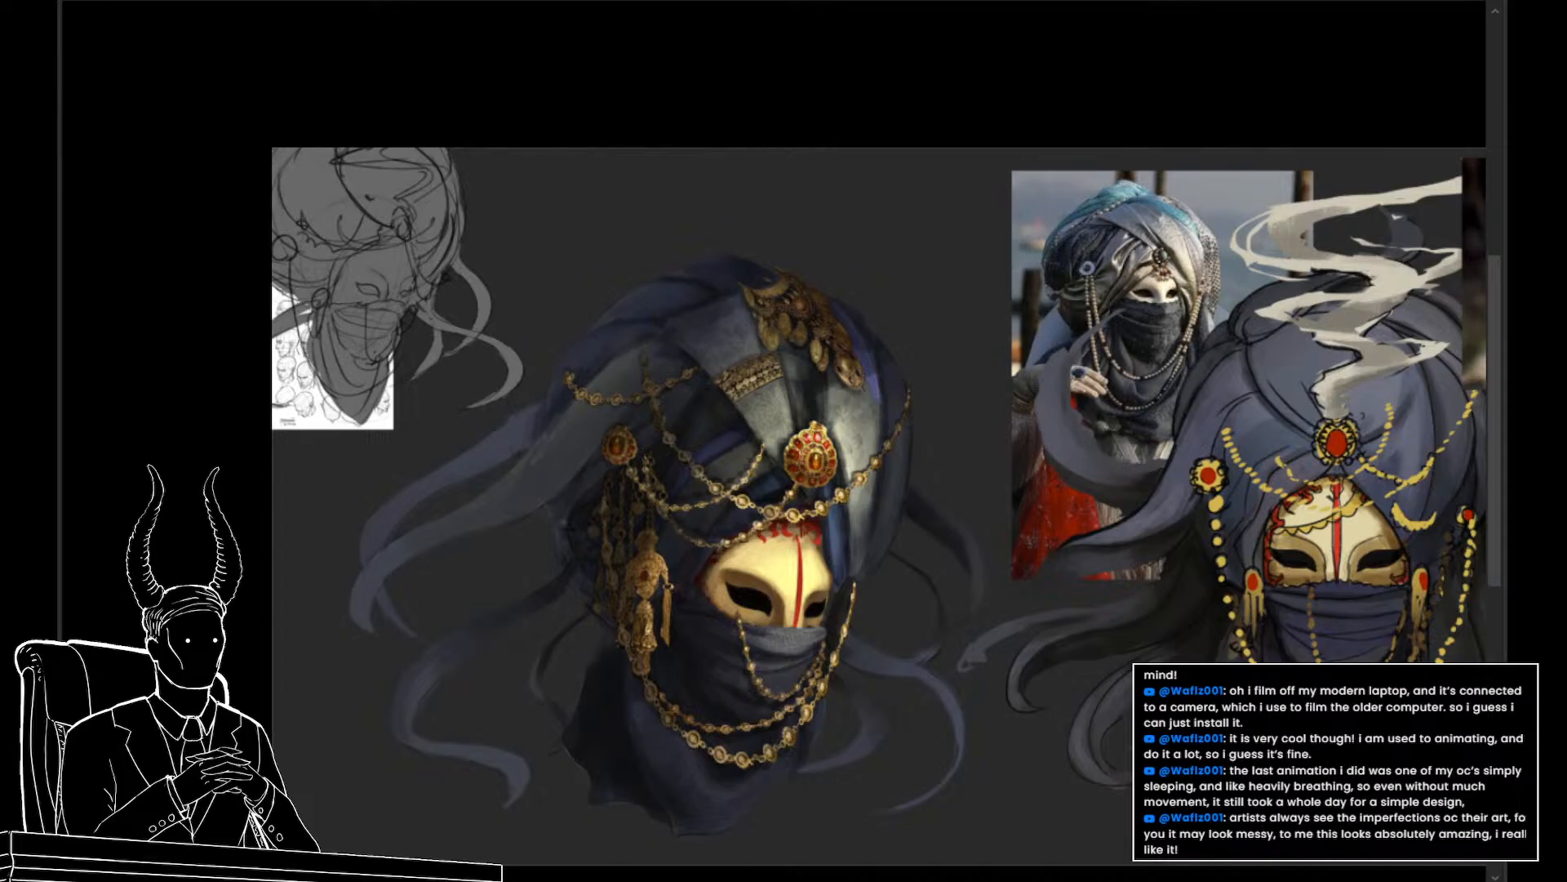
key("ctrl+z")
key("ctrl+shift+z")
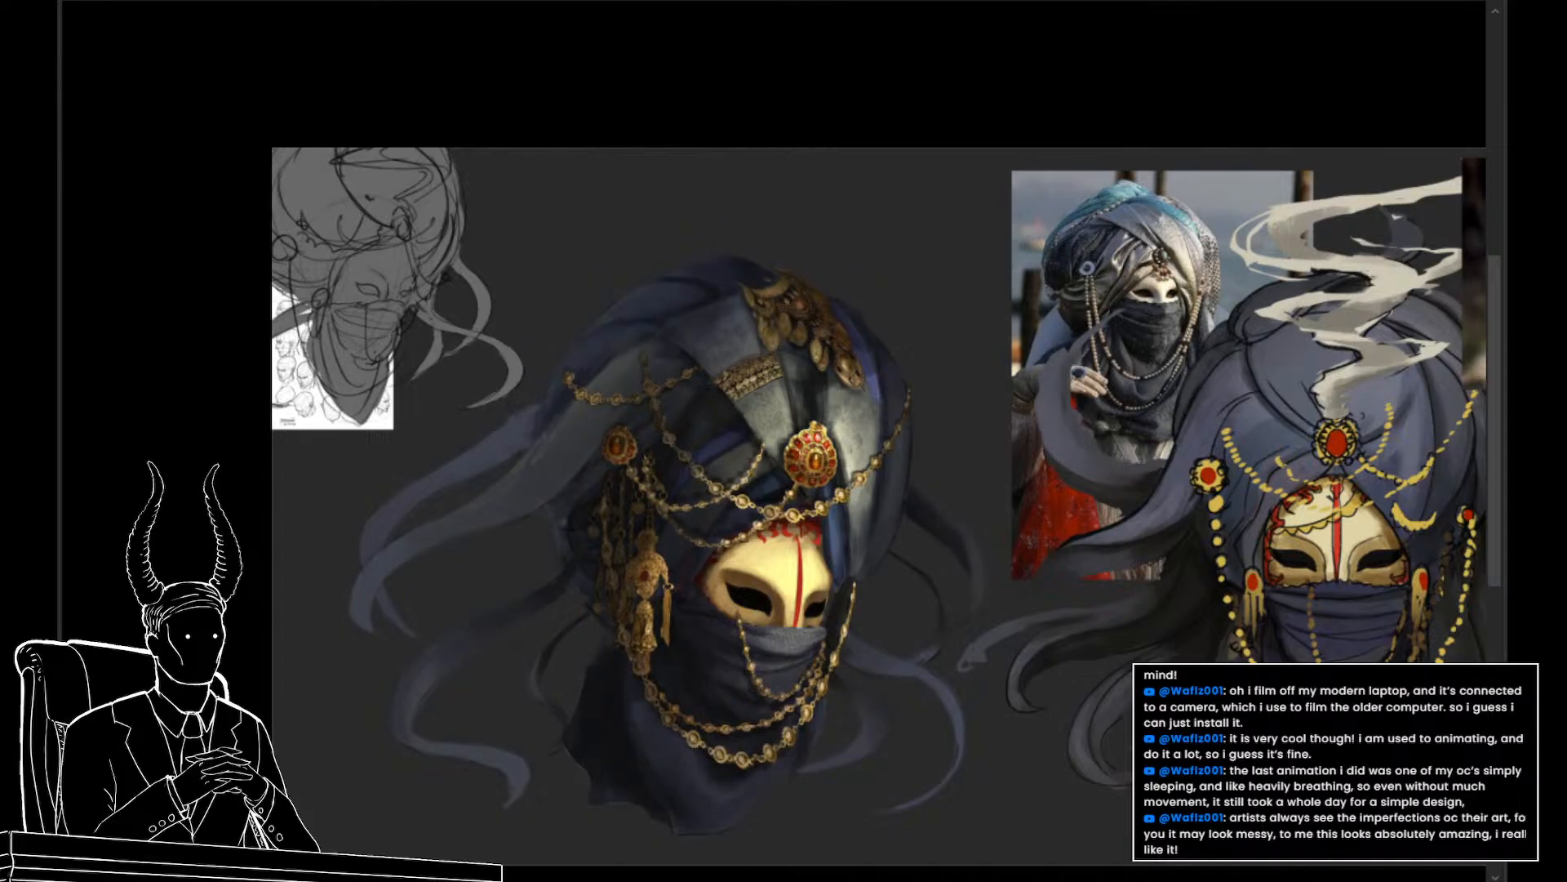
key("ctrl+shift+z")
left_click_drag(833, 630, 722, 718)
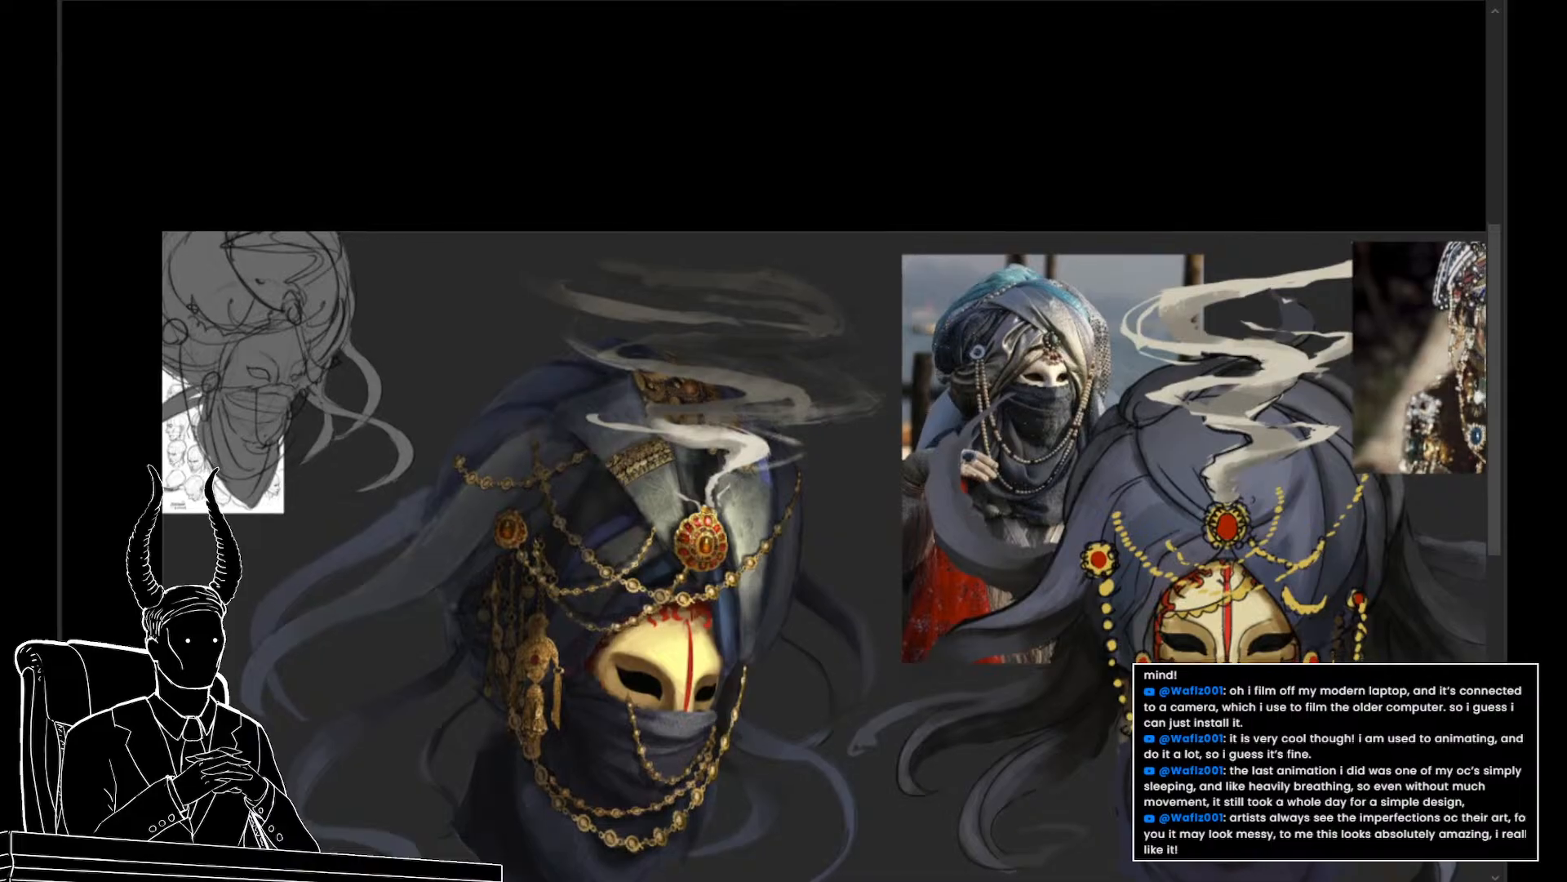
View the whole canvas in grayscale and compare the painting's values and smoke with the reference photos and the earlier character sketch
key("ctrl+y")
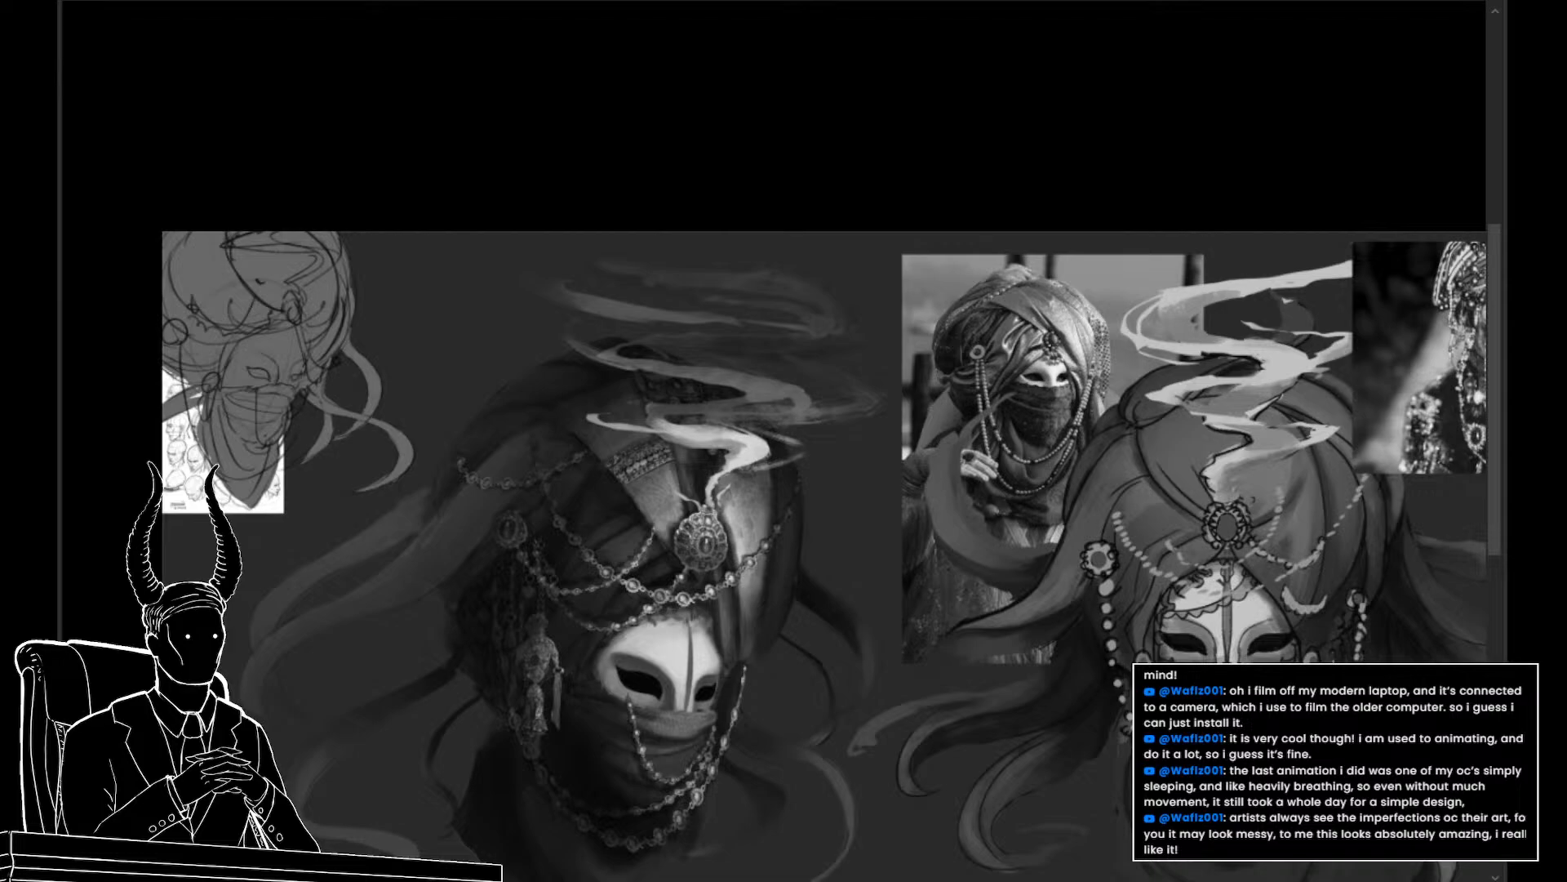
mouse_move(897, 614)
left_mouse_down()
mouse_move(903, 346)
mouse_move(222, 650)
mouse_move(994, 666)
mouse_move(988, 585)
left_mouse_up()
left_click_drag(911, 582, 946, 472)
key("ctrl+d")
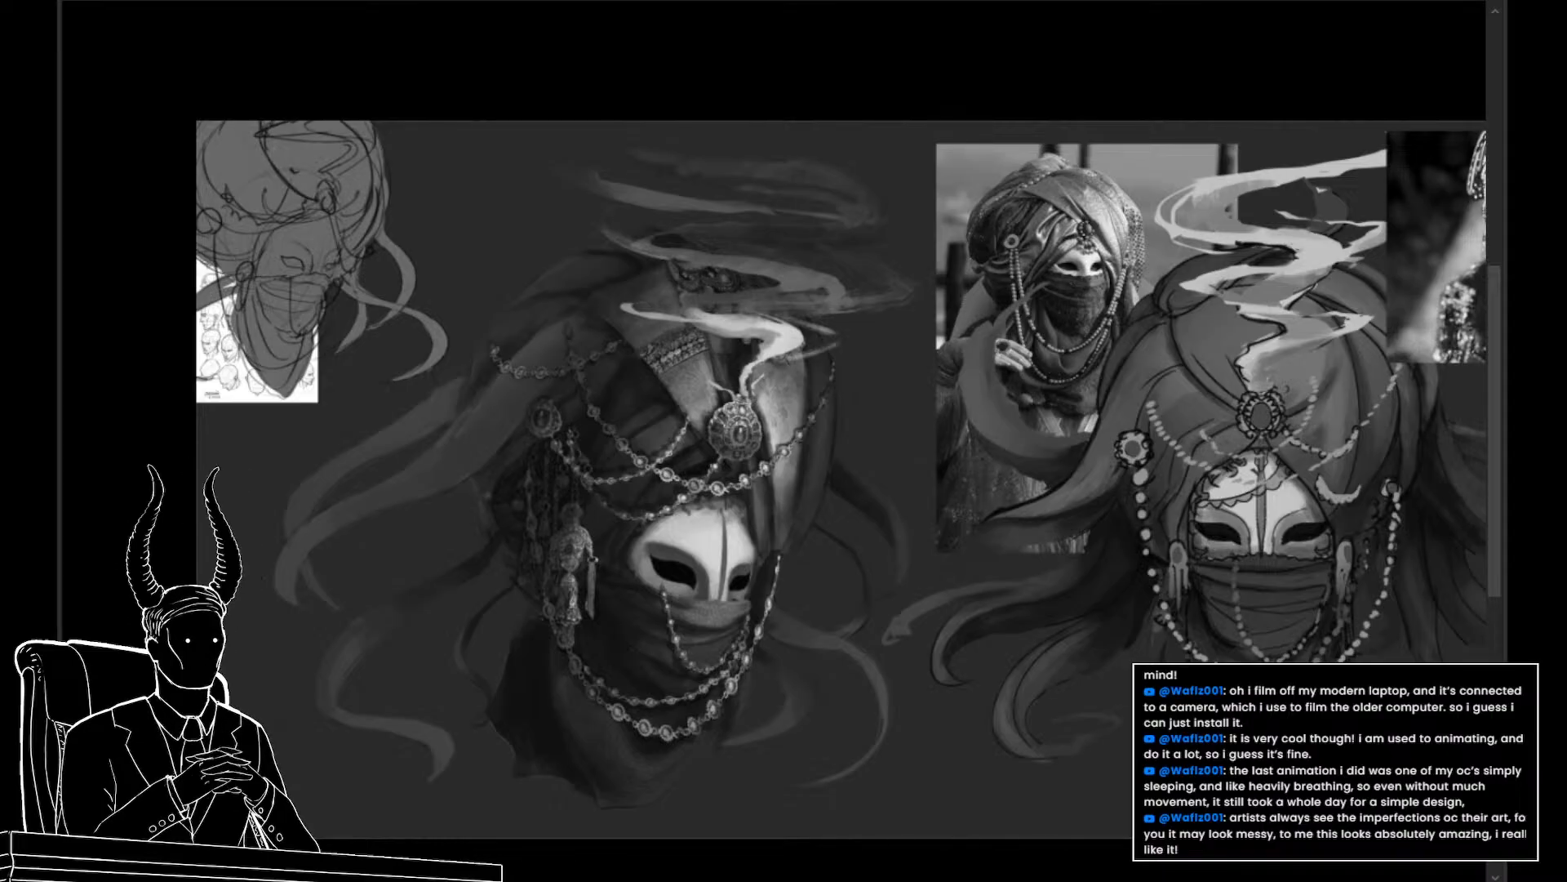
key("ctrl+comma")
key("ctrl+comma")
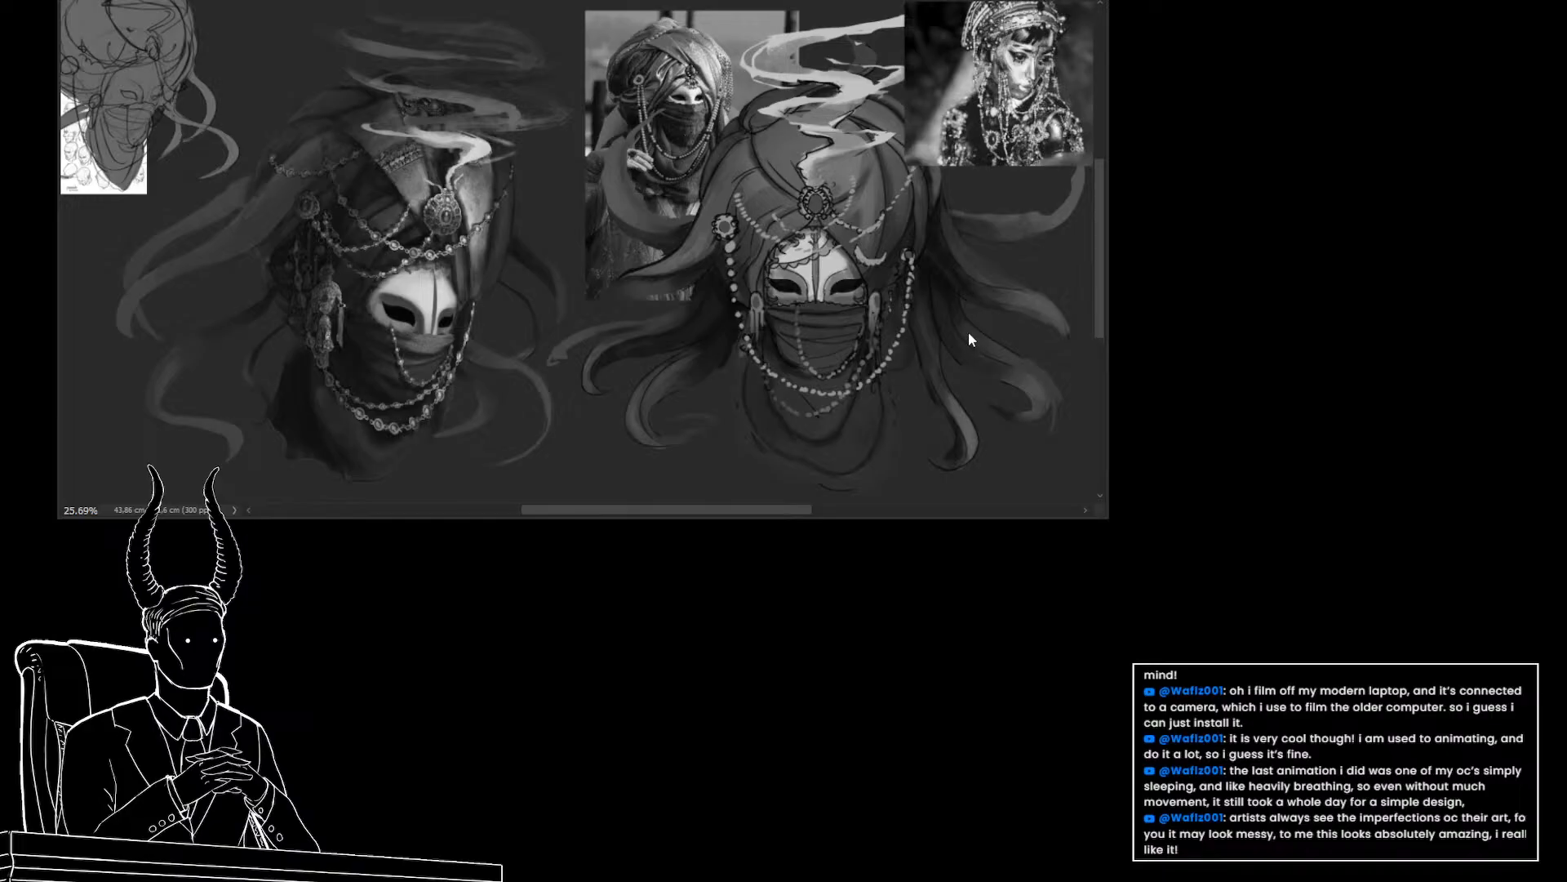
left_click_drag(506, 431, 472, 601)
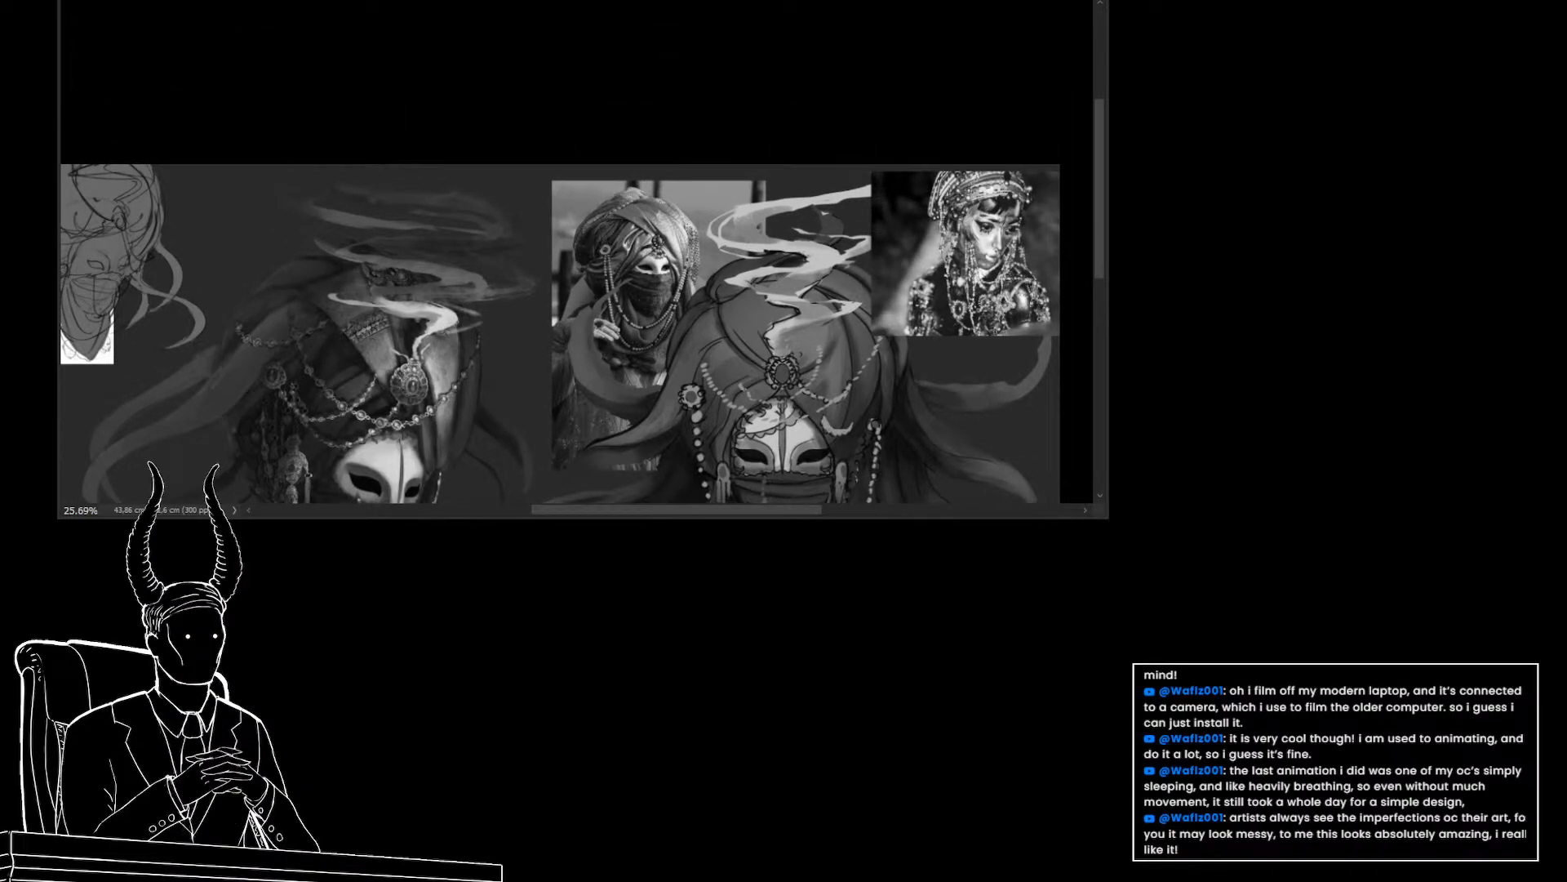
left_click_drag(1107, 517, 1142, 682)
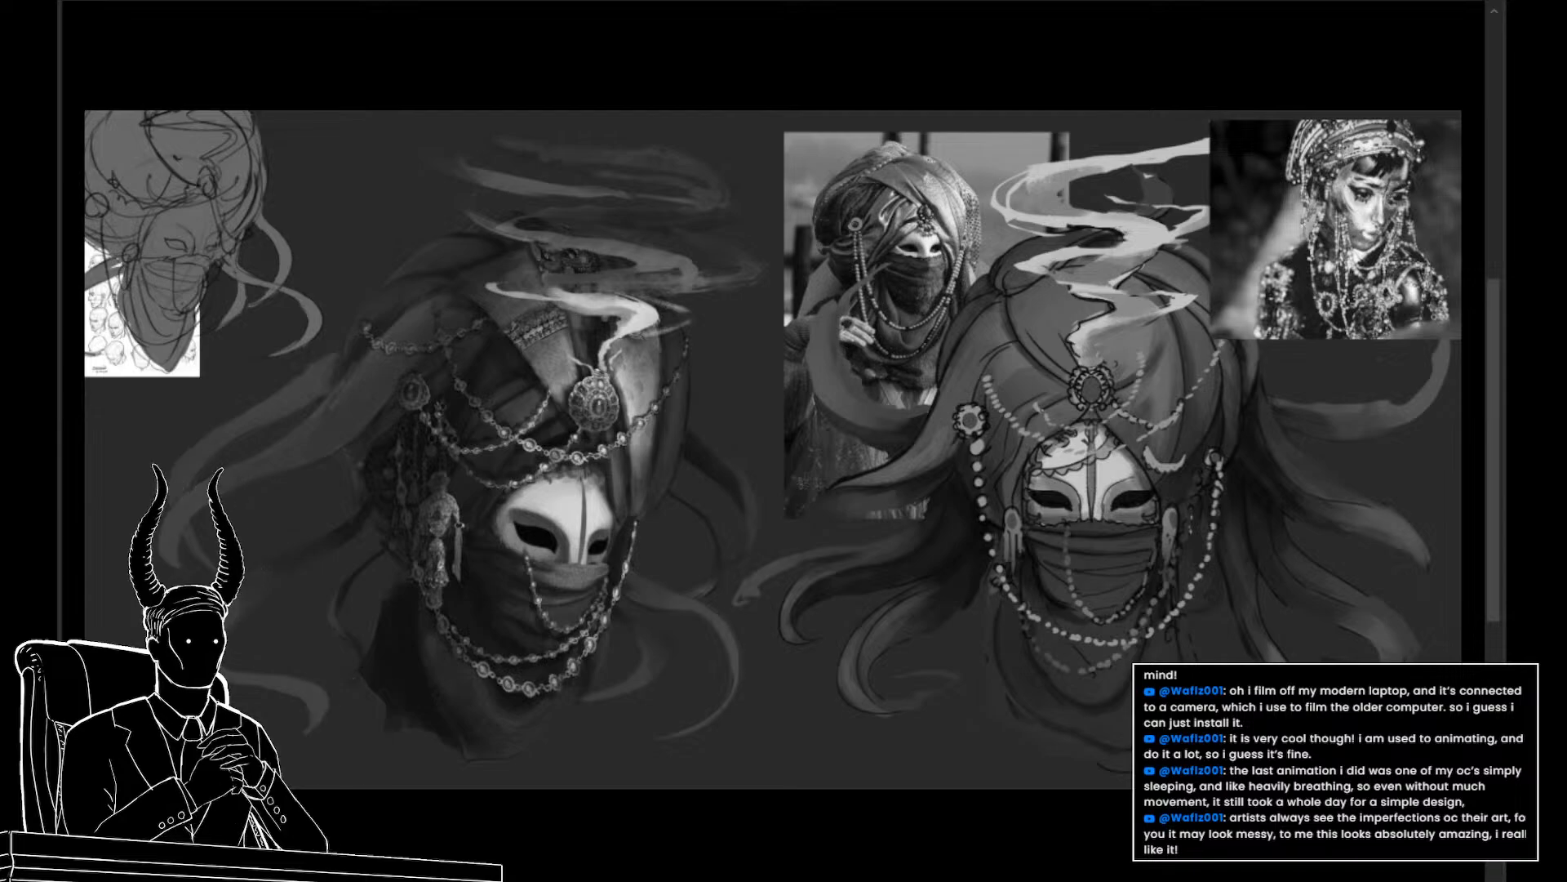
left_click_drag(719, 603, 747, 657)
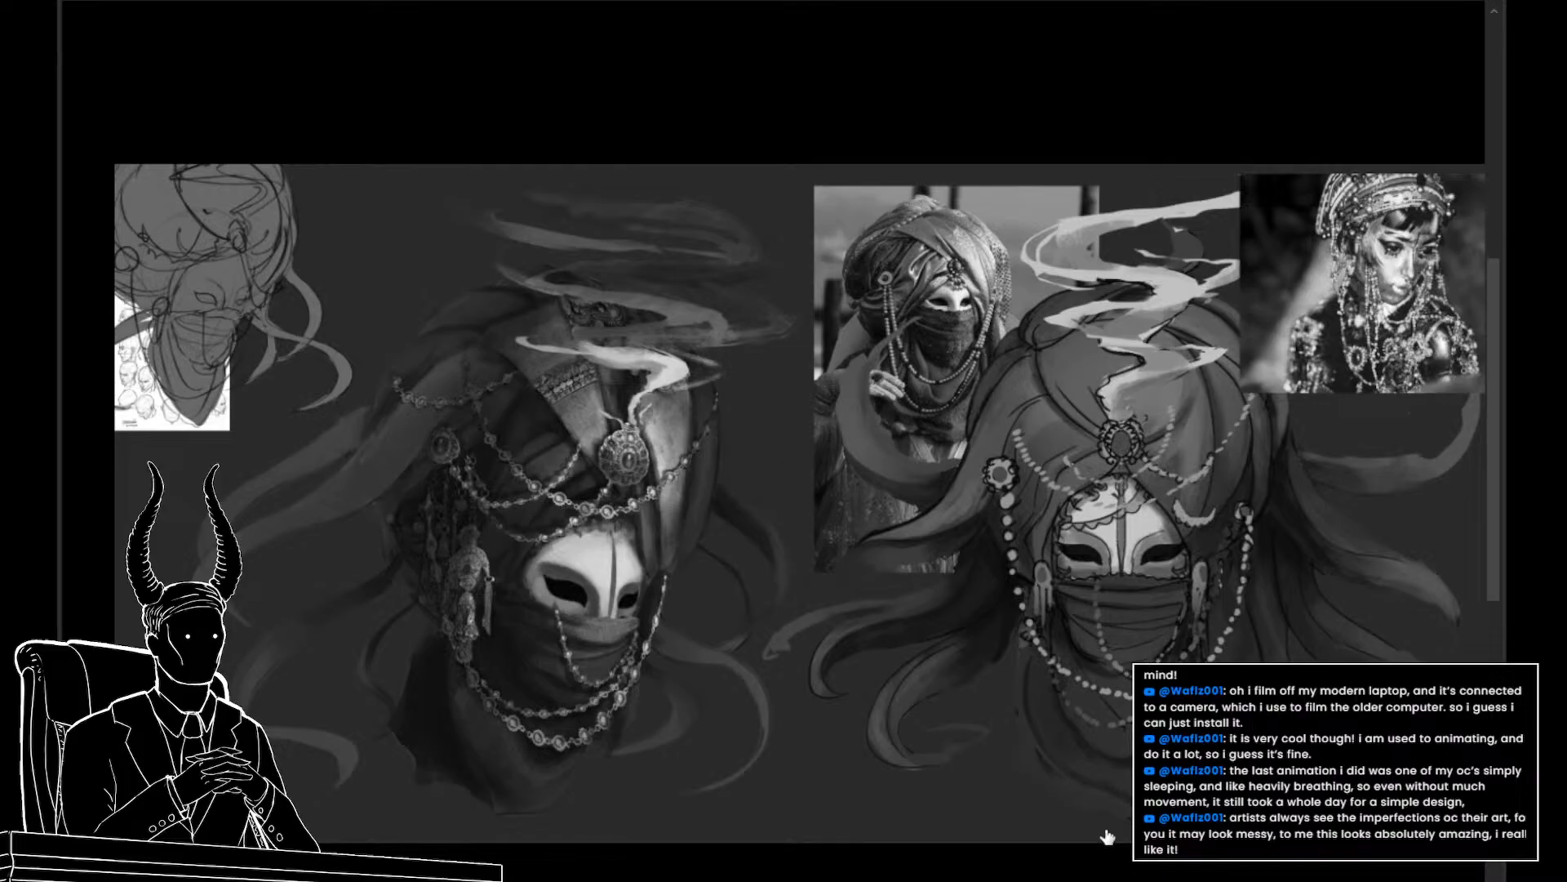
left_click_drag(759, 446, 825, 446)
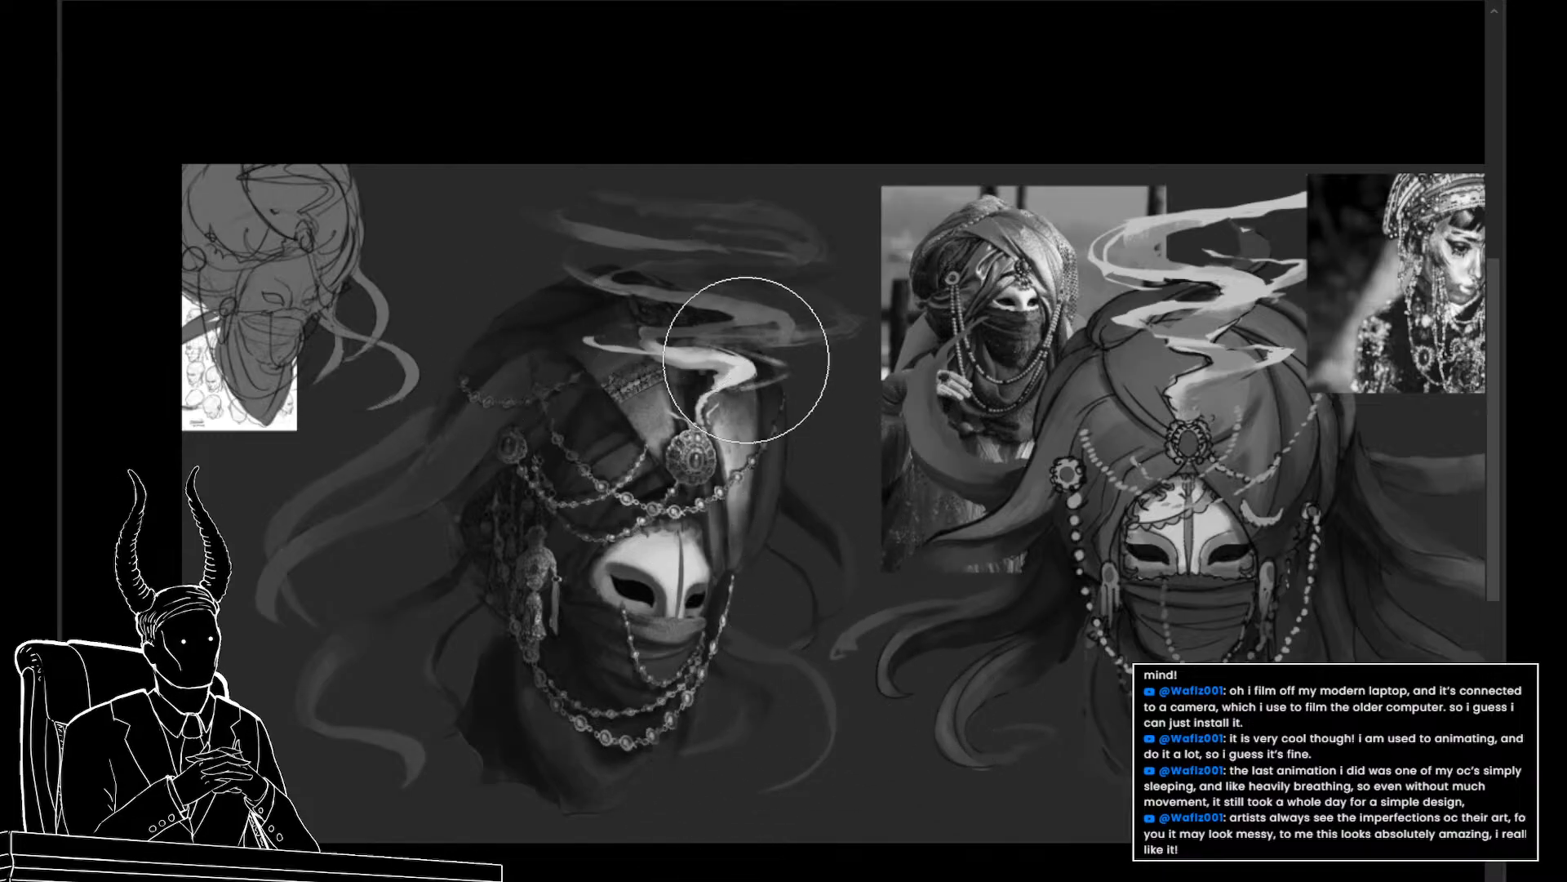
key("ctrl+space")
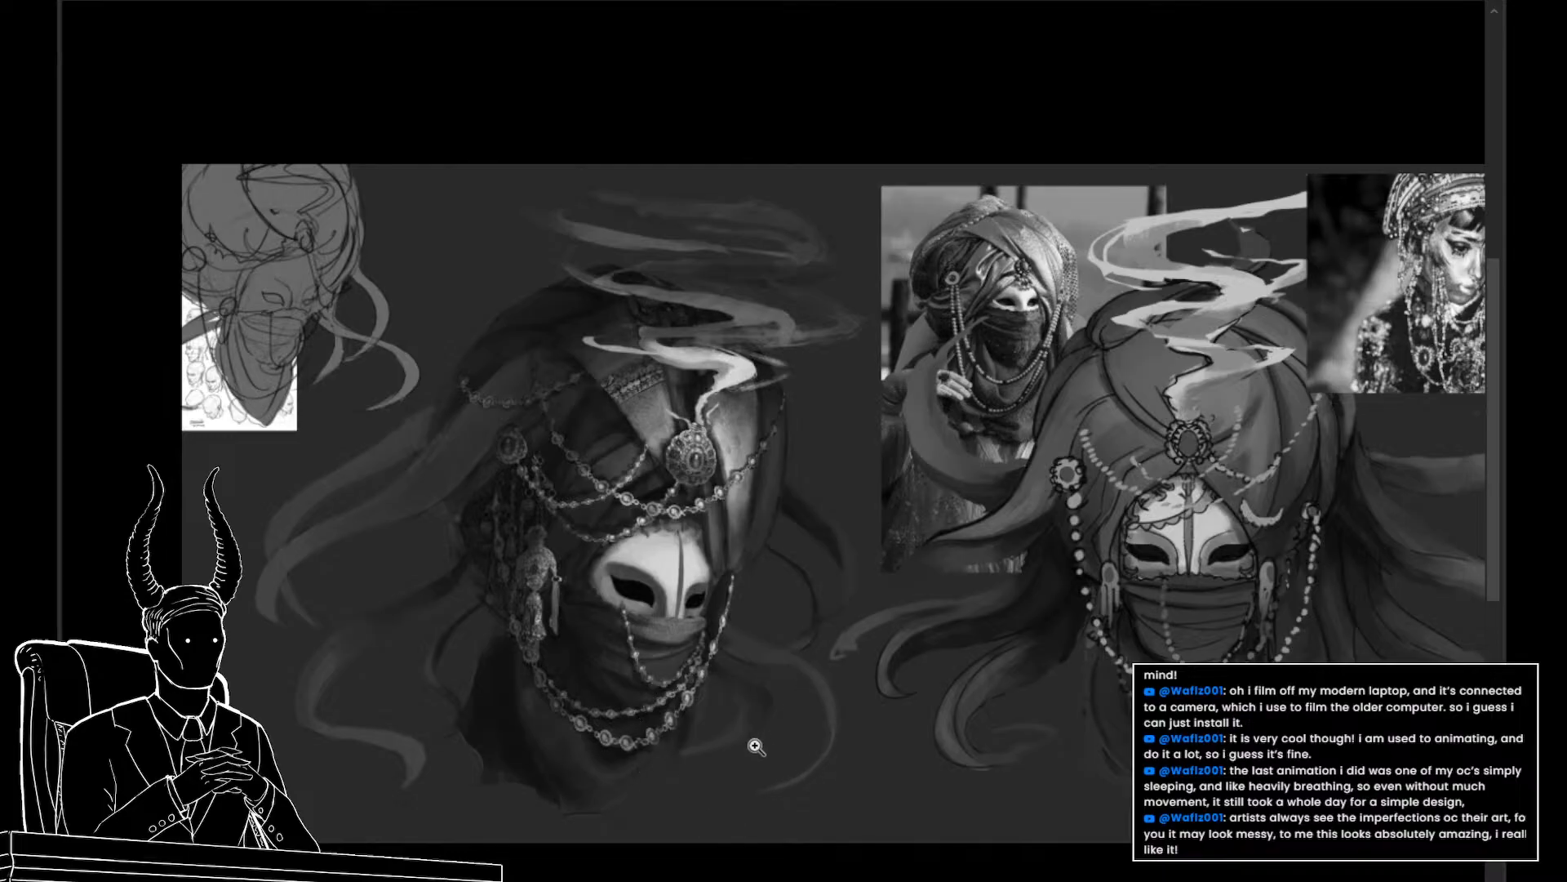
key("ctrl+space")
key("ctrl+space")
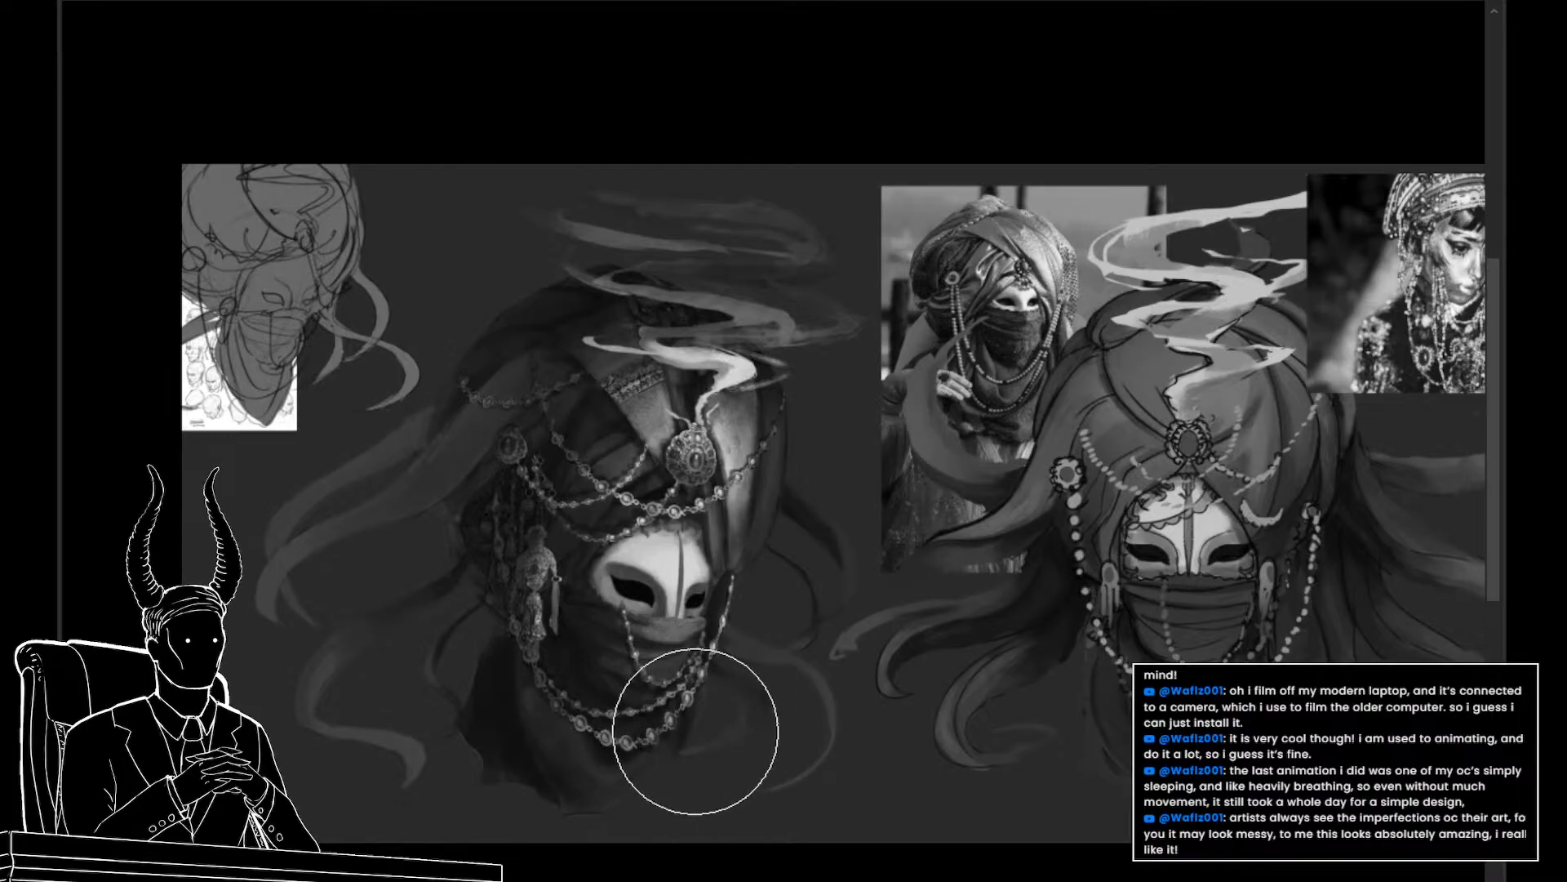
key("ctrl+space")
key("ctrl+space")
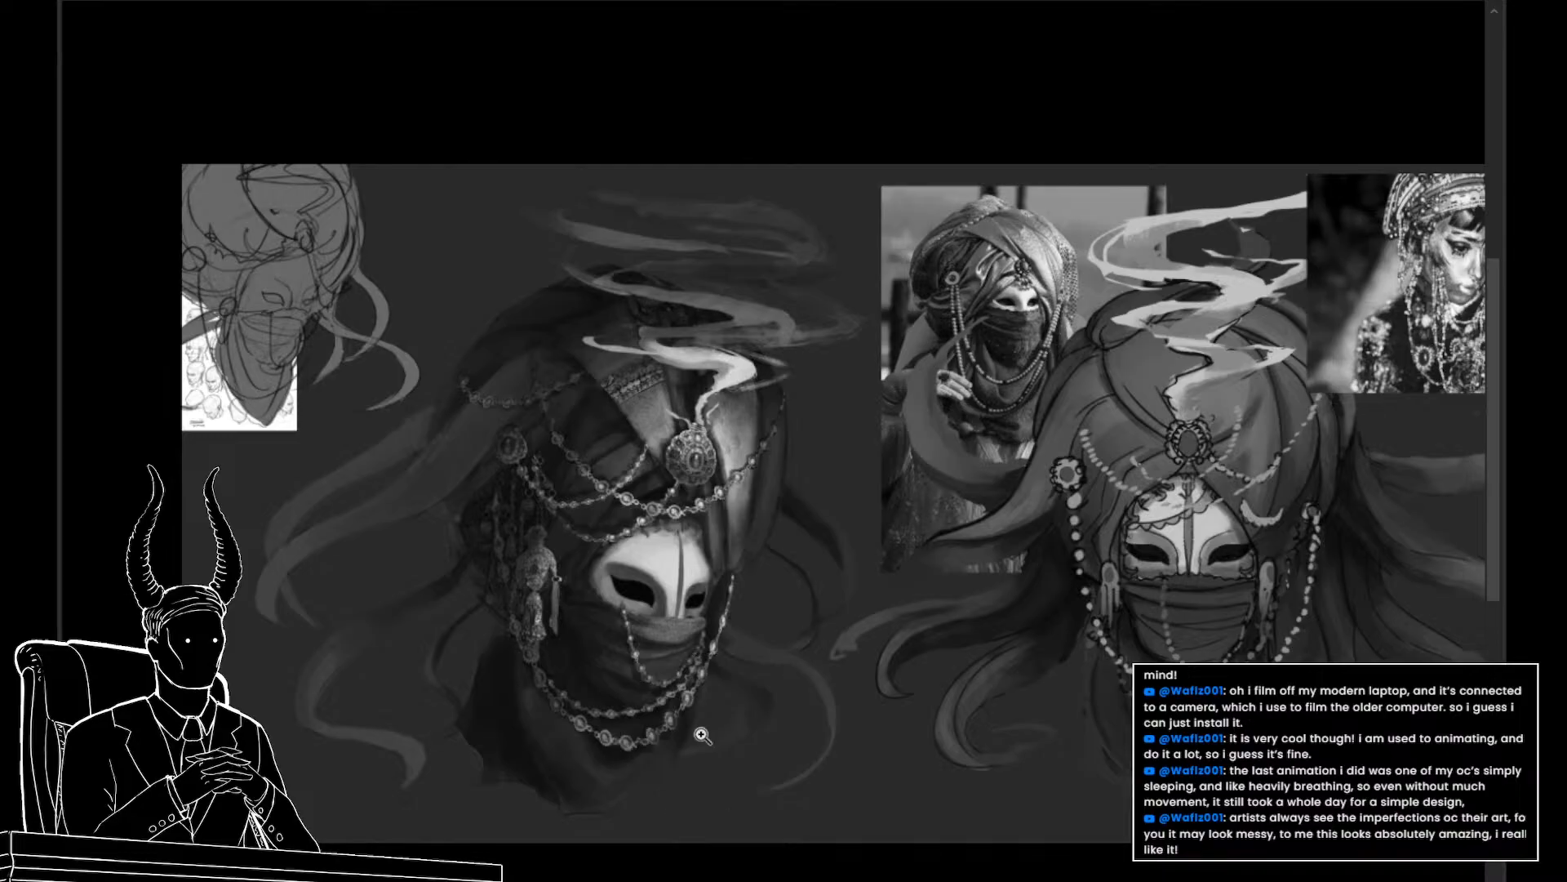
key("ctrl+space")
mouse_move(702, 736)
left_mouse_down()
mouse_move(683, 721)
mouse_move(705, 667)
left_mouse_up()
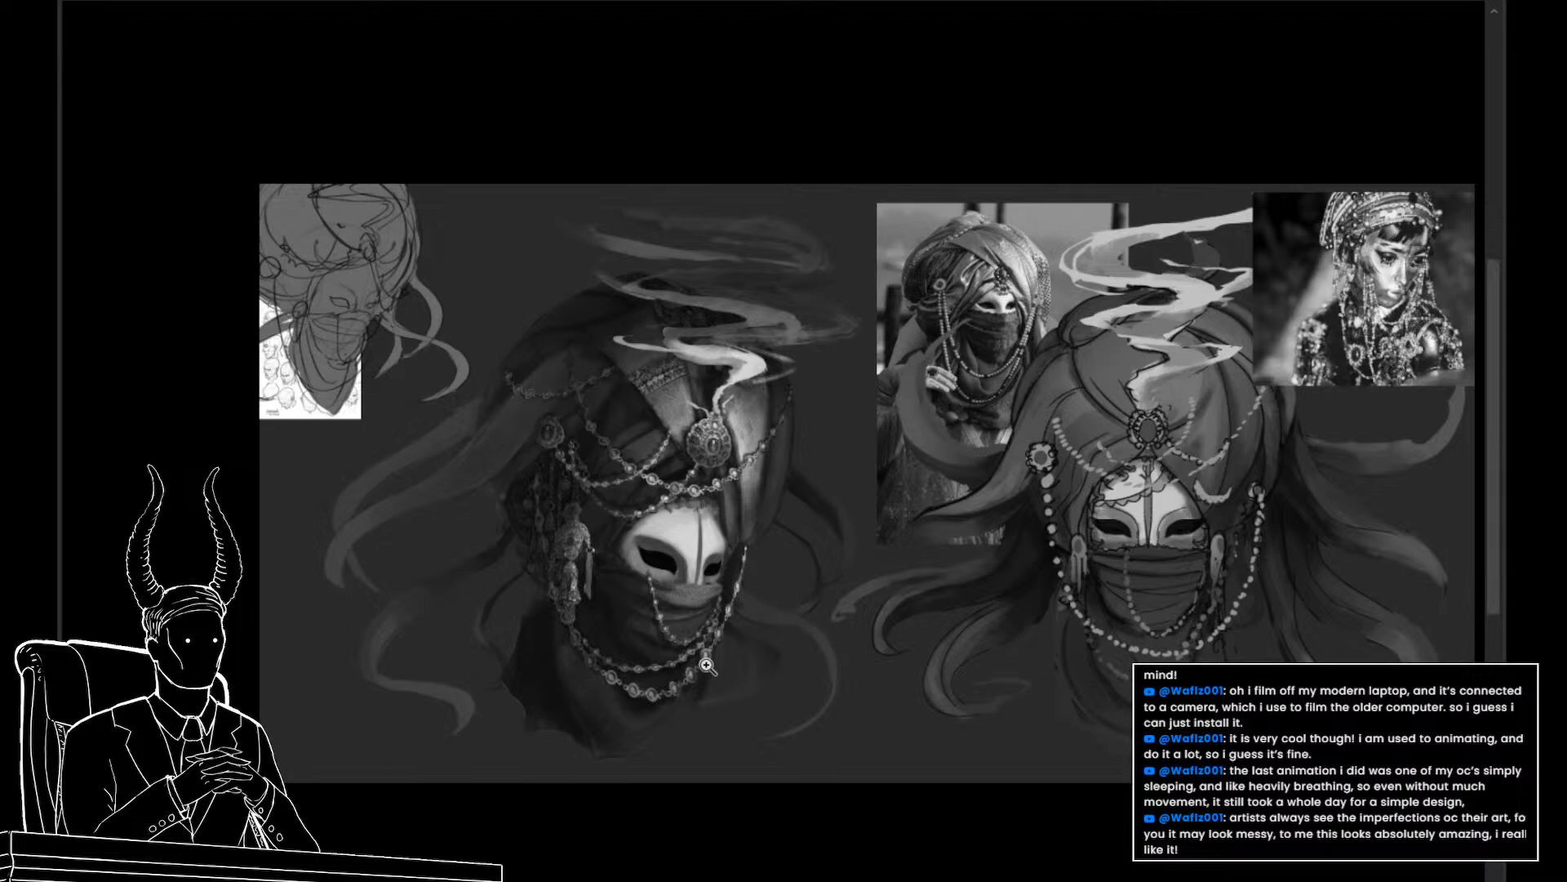
left_click_drag(690, 275, 726, 326)
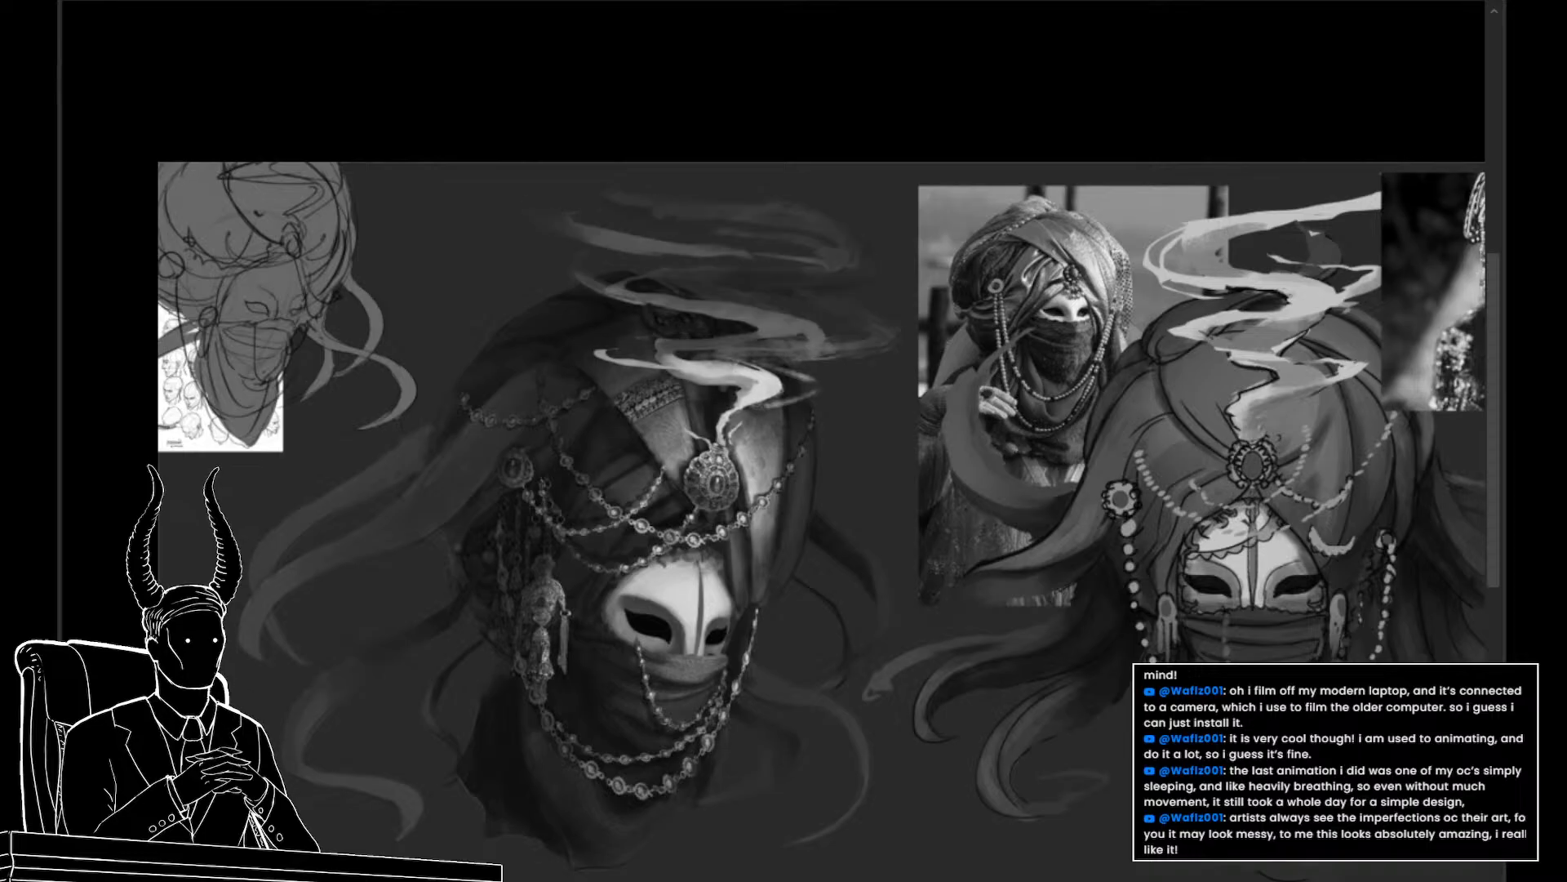
Compare the faded and full upper smoke wisps in grayscale, restore the full version, and return the view to colour
key("ctrl+z")
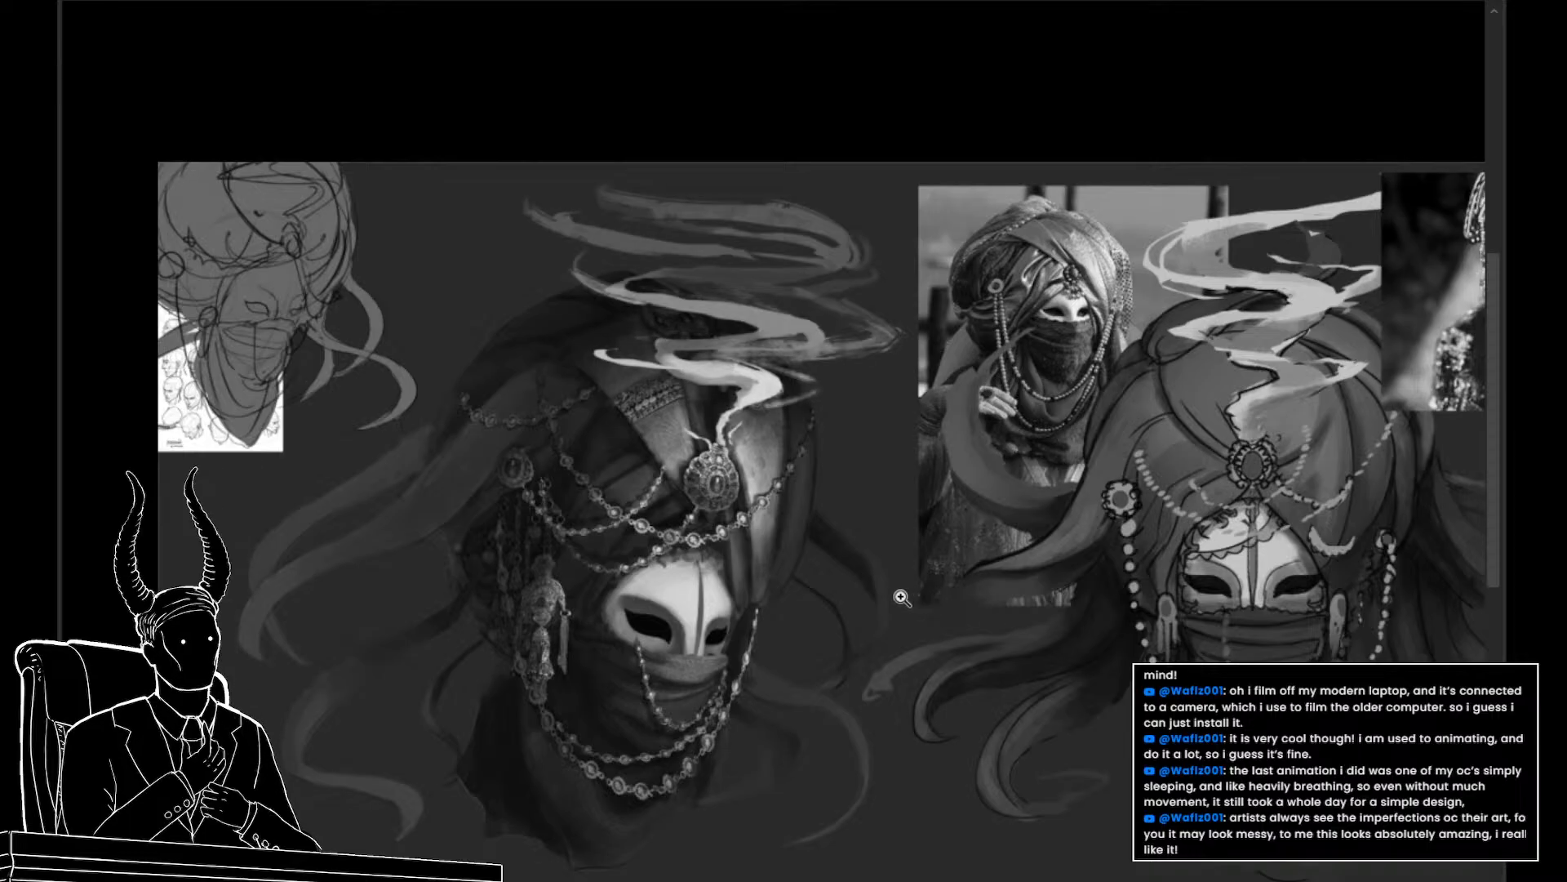
mouse_move(906, 599)
left_mouse_down()
mouse_move(840, 596)
mouse_move(919, 590)
left_mouse_up()
key("ctrl+shift+z")
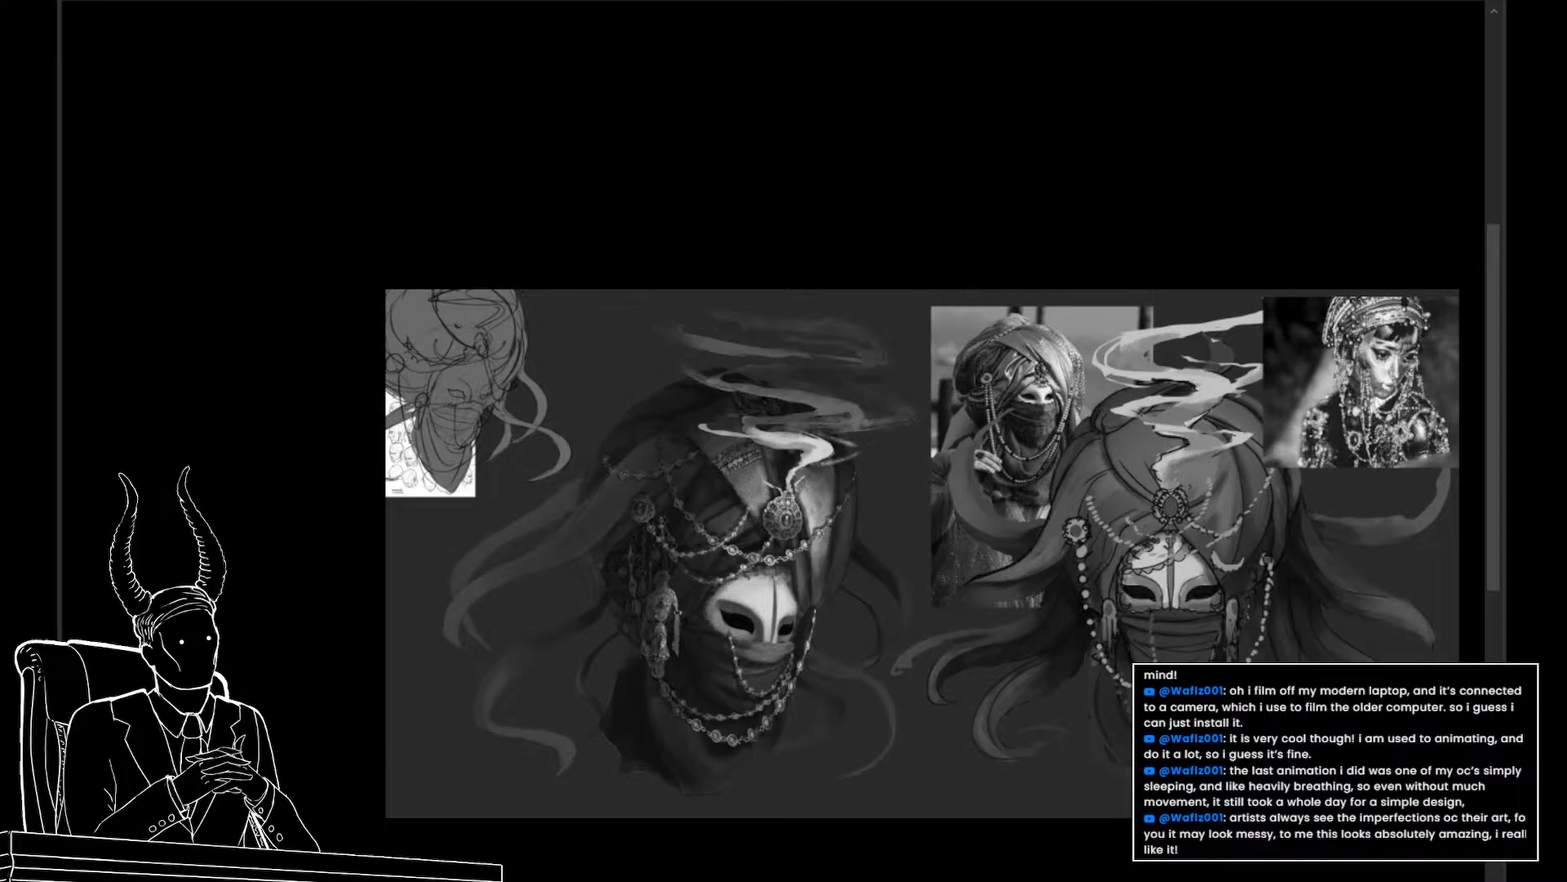
key("ctrl+z")
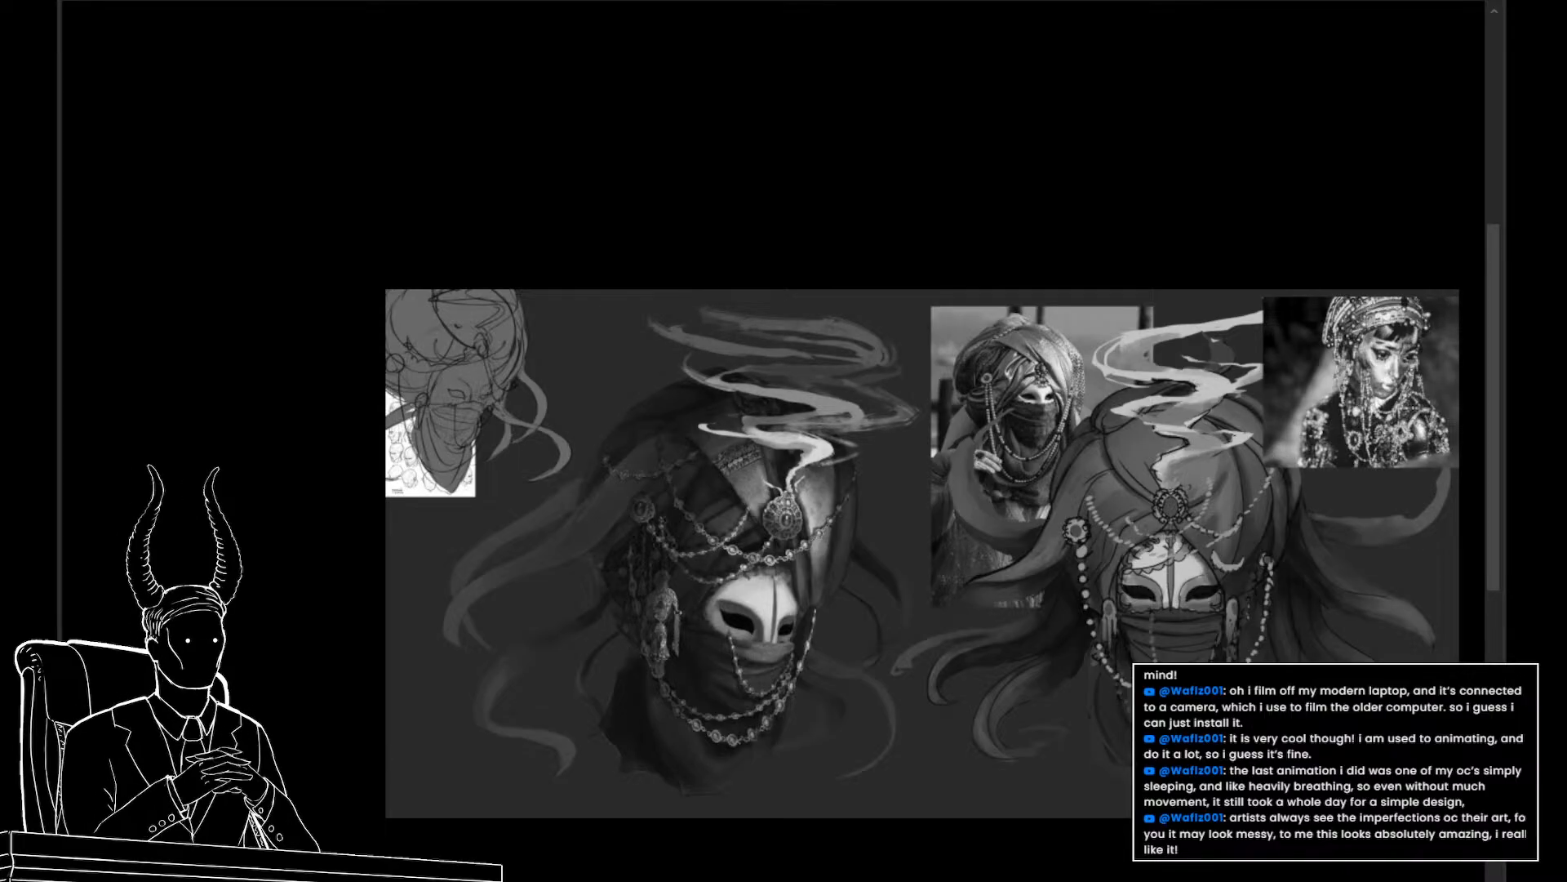
key("ctrl+shift+z")
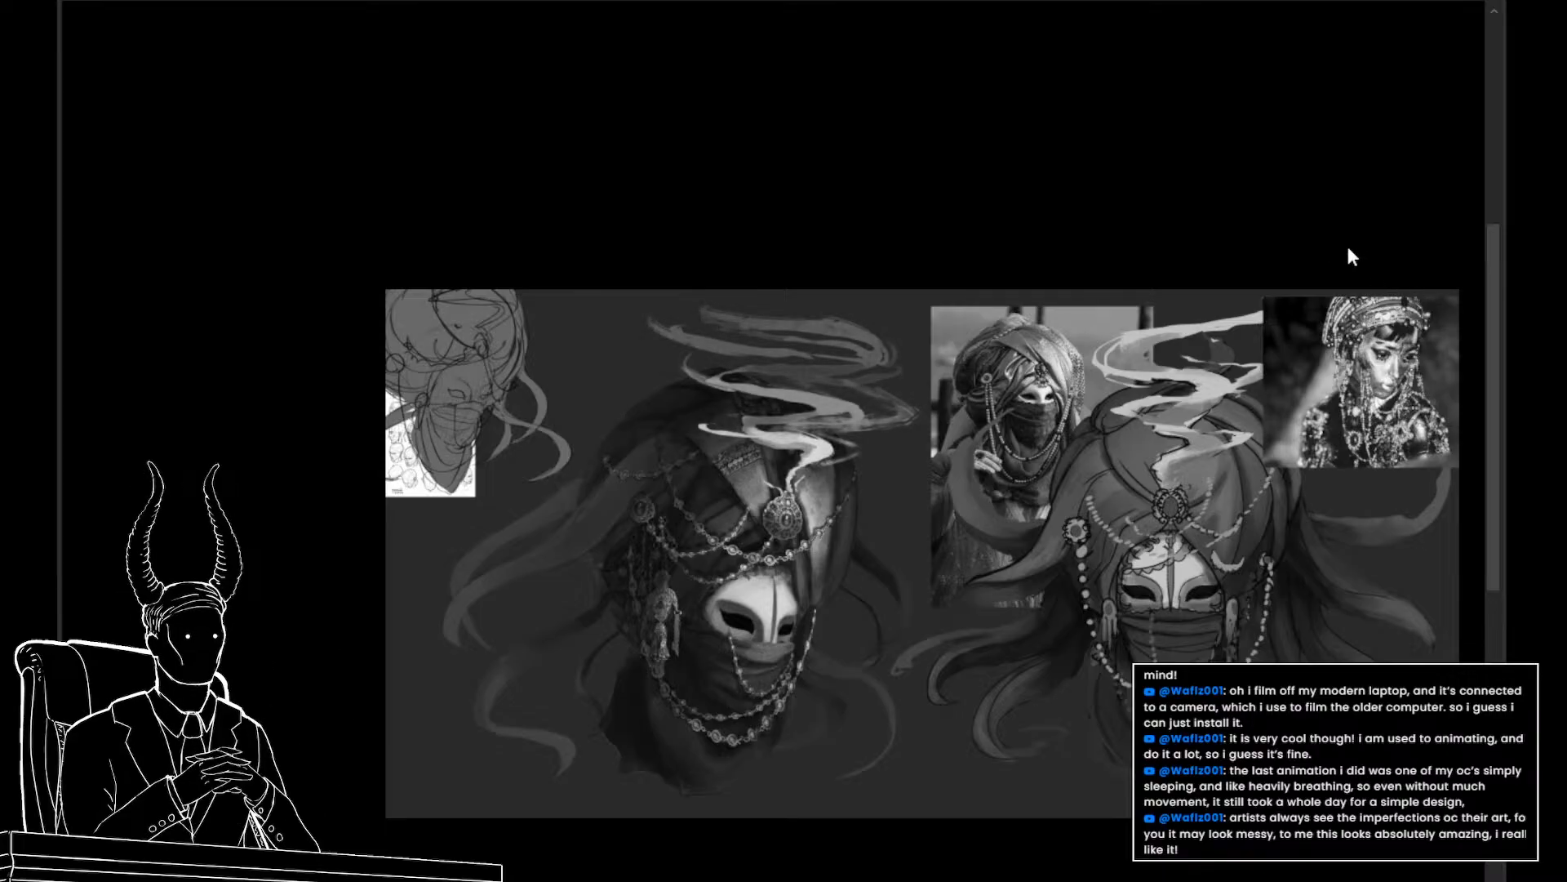
key("ctrl+shift+z")
key("ctrl+z")
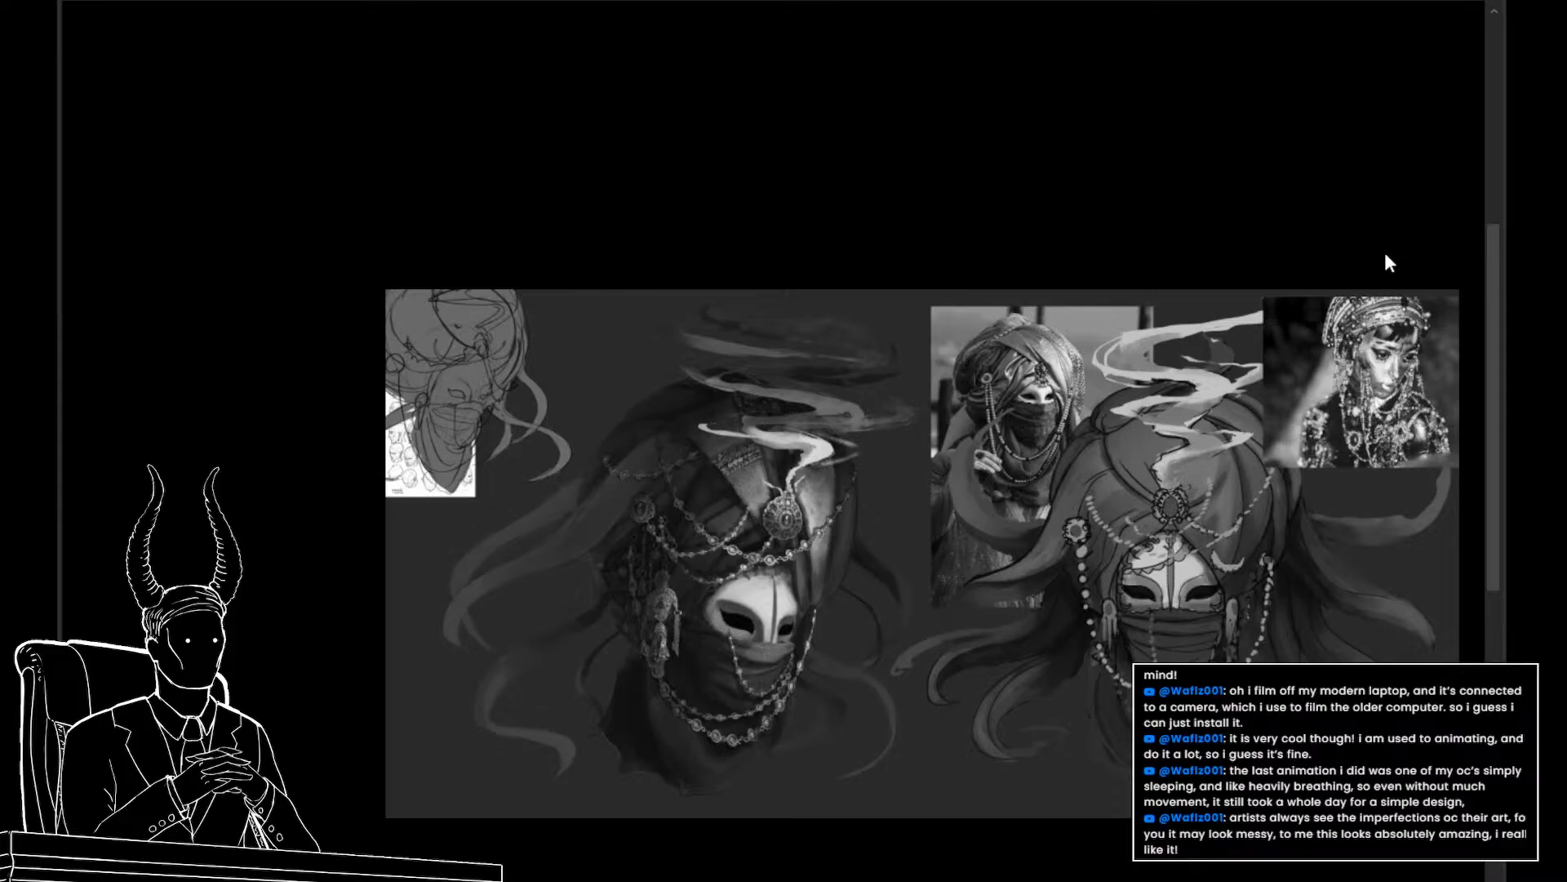
key("ctrl+shift+z")
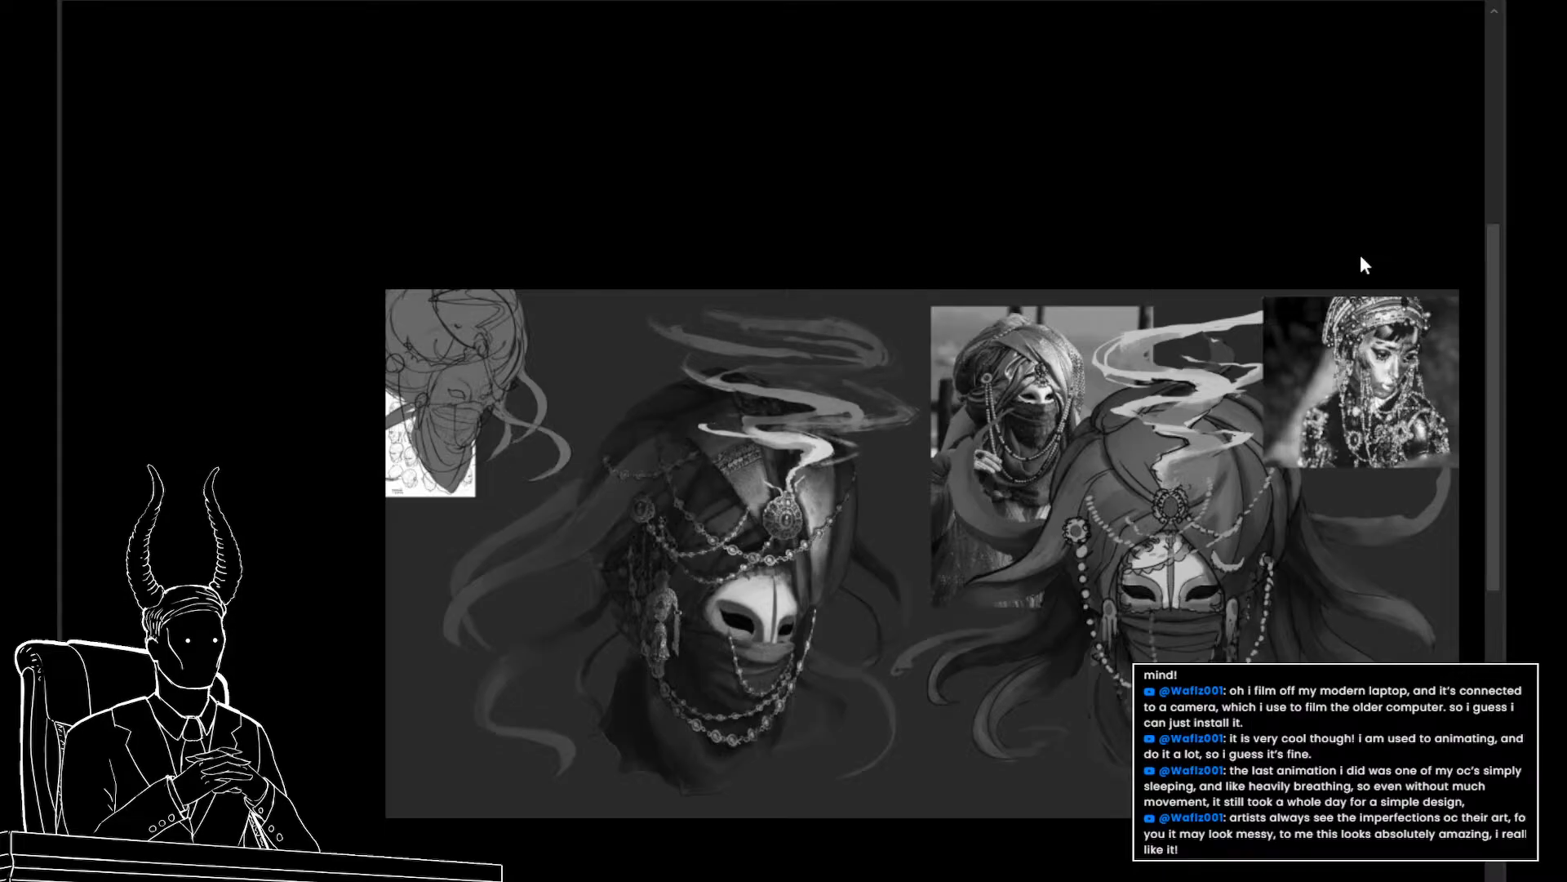
mouse_move(1278, 254)
left_mouse_down()
mouse_move(1361, 250)
mouse_move(1335, 249)
left_mouse_up()
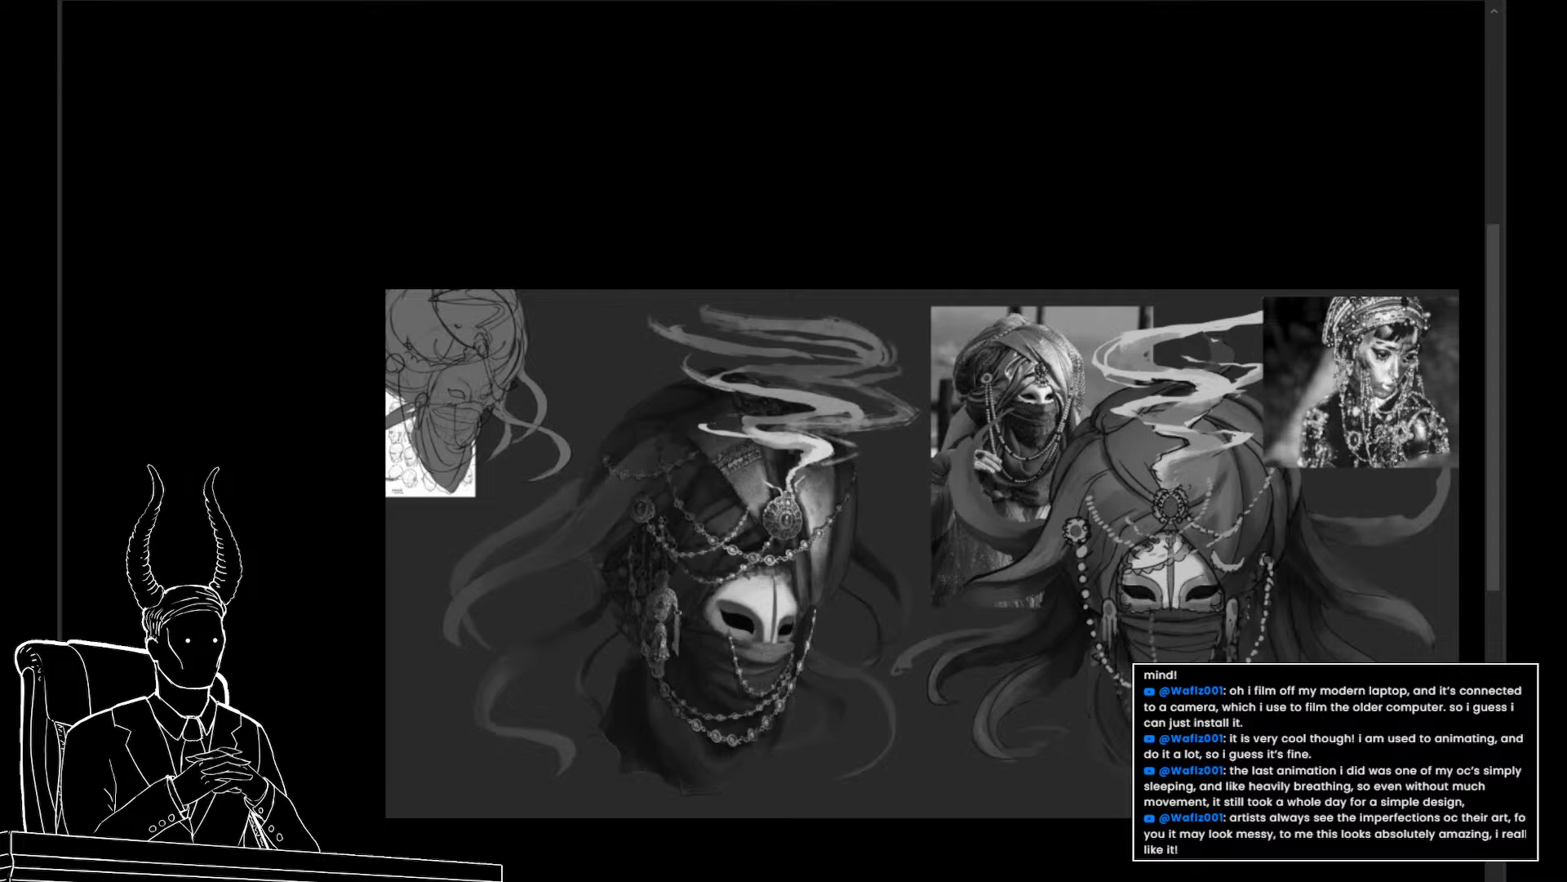
key("ctrl+z")
key("ctrl+shift+z")
key("ctrl+z")
key("ctrl+z")
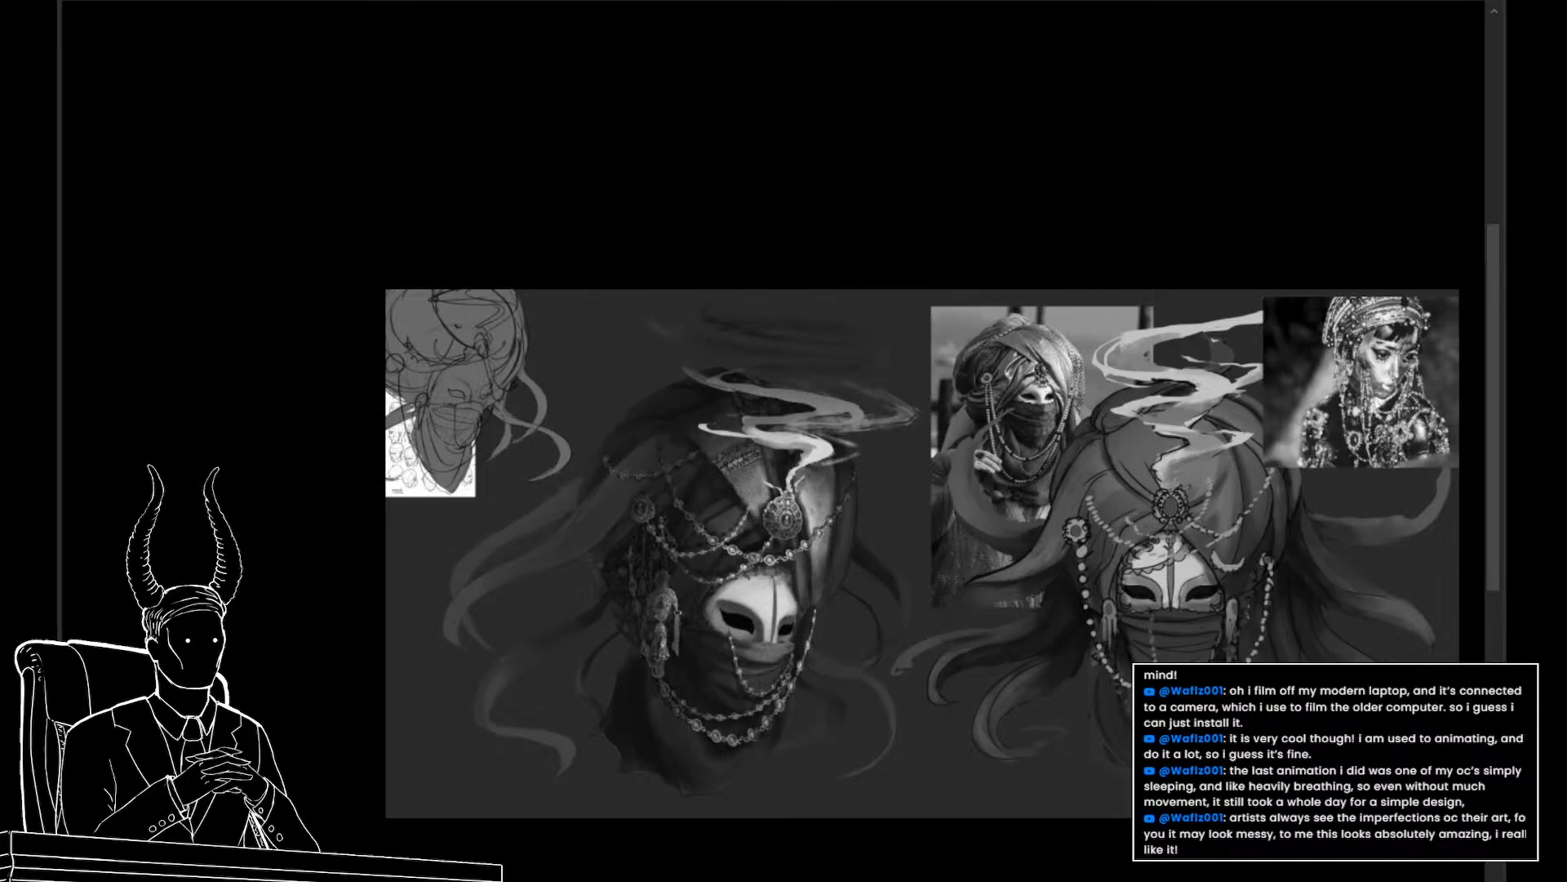
key("ctrl+shift+z")
key("ctrl+shift+z")
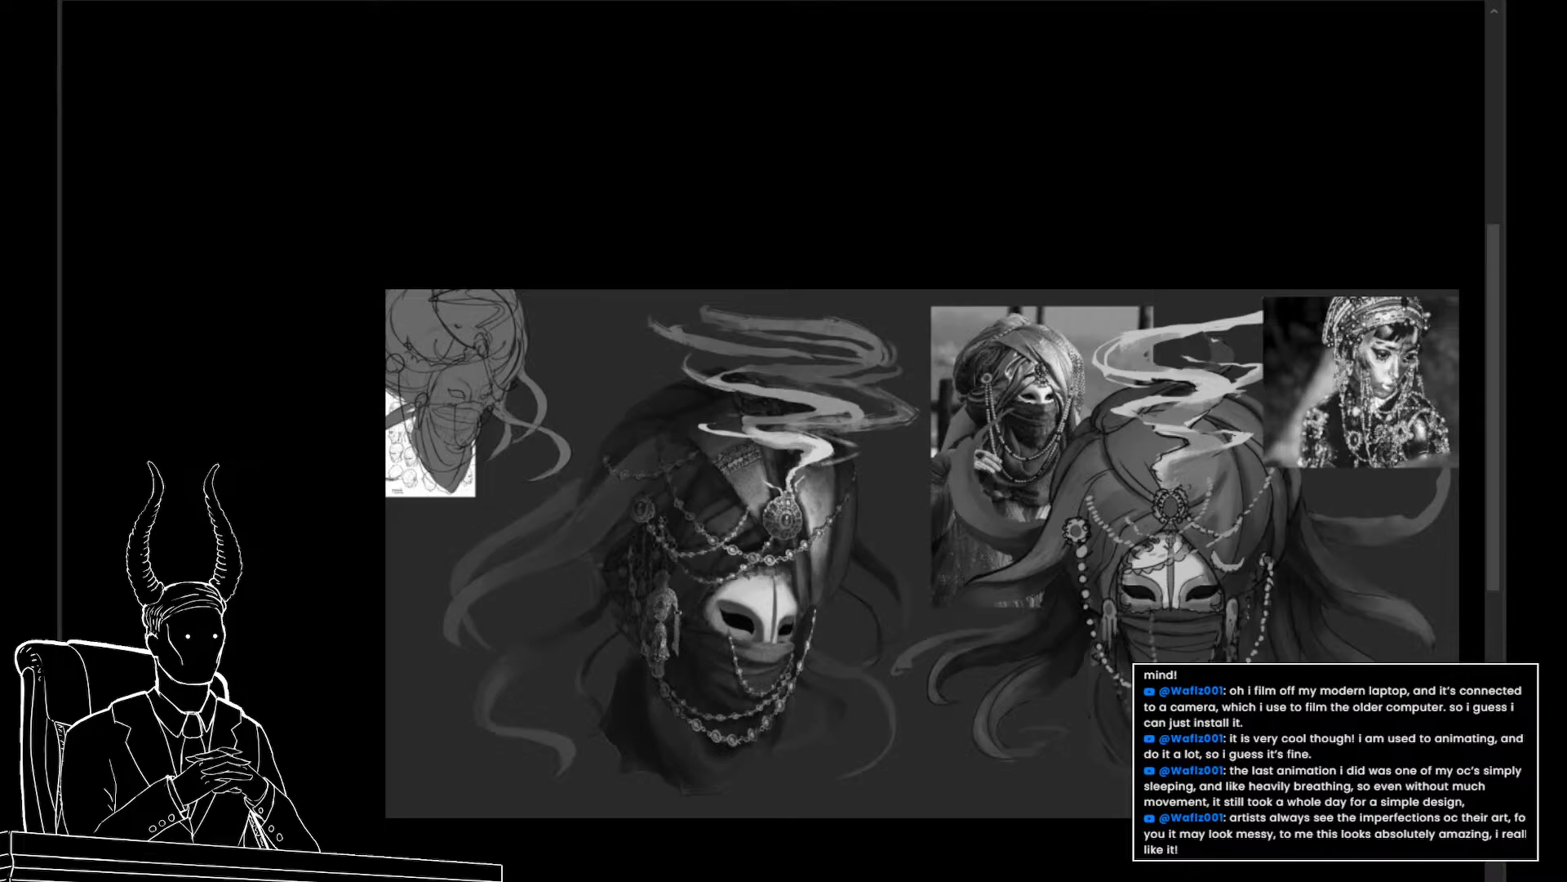
key("ctrl+y")
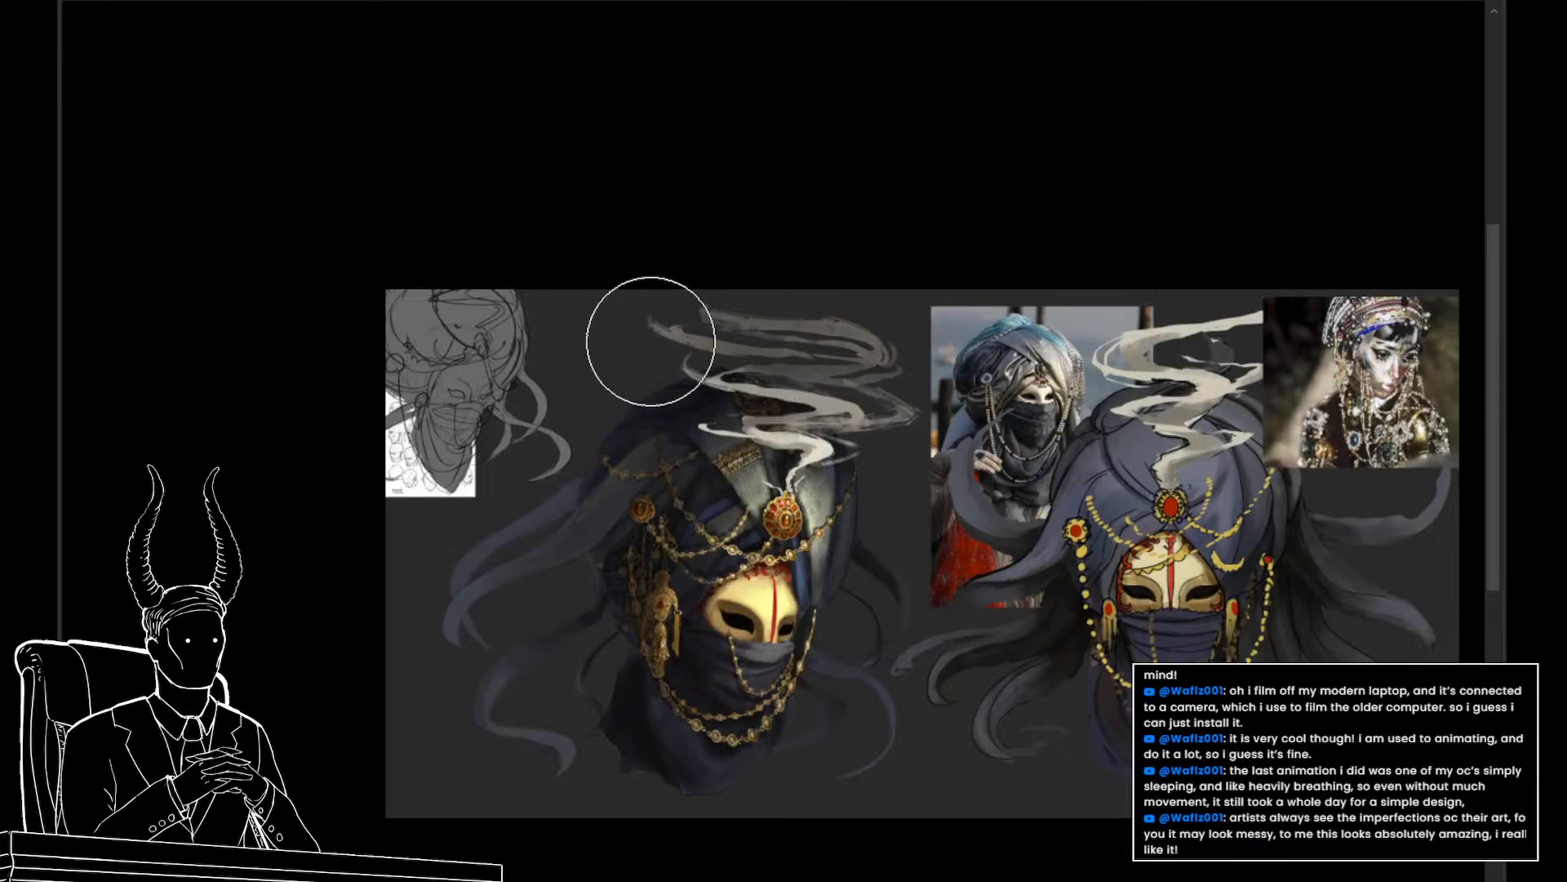
Try darkening and fading the smoke wisps above the turban with a smaller brush
key("bracketleft")
key("bracketleft")
key("bracketleft")
key("bracketleft")
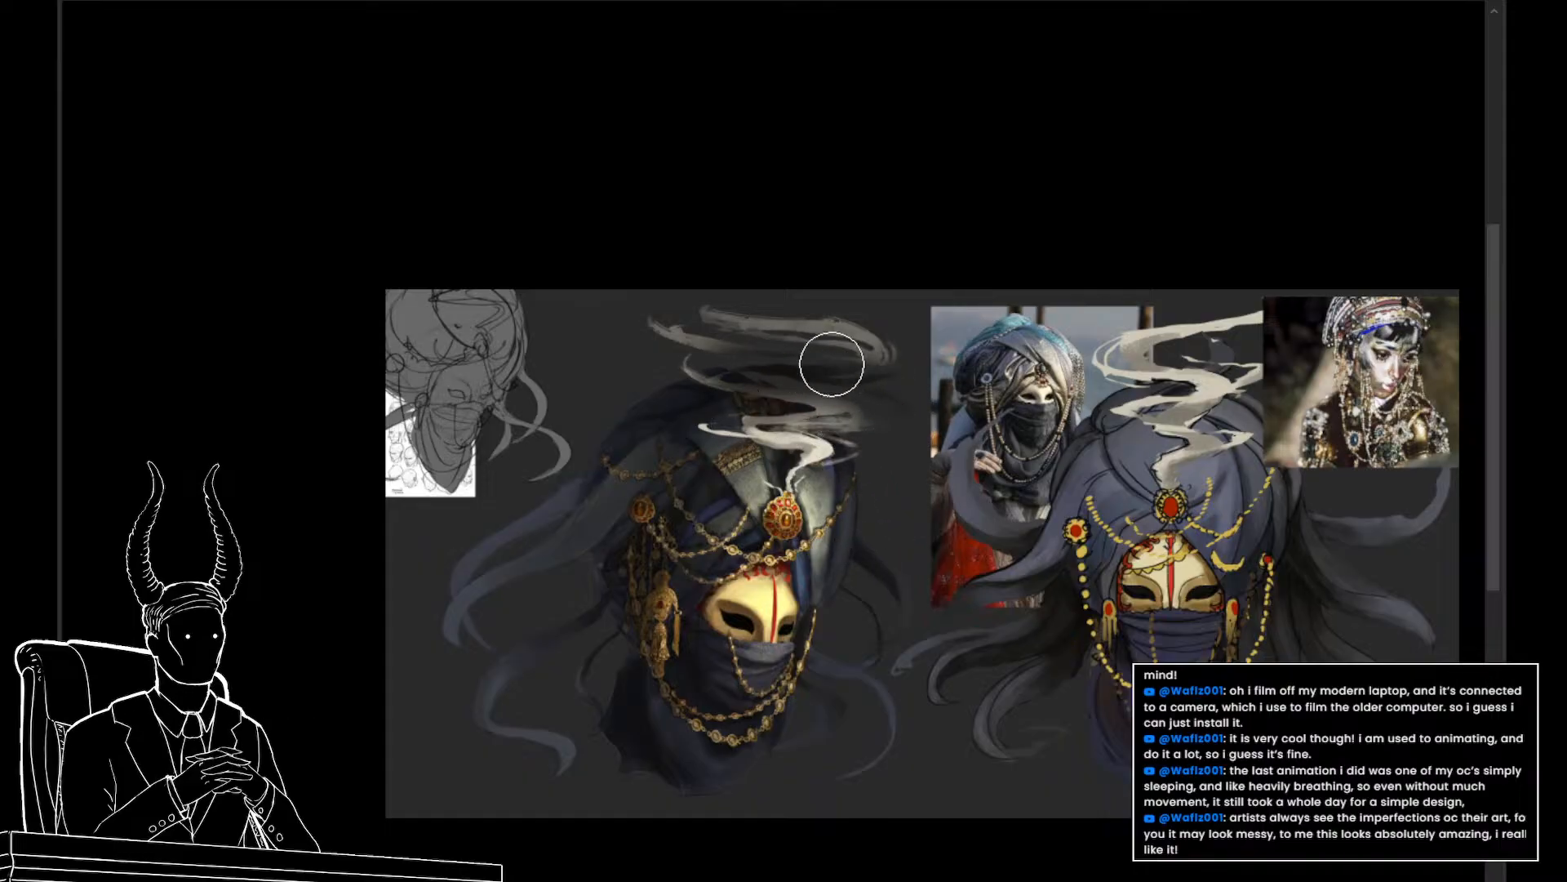
left_click_drag(833, 350, 950, 359)
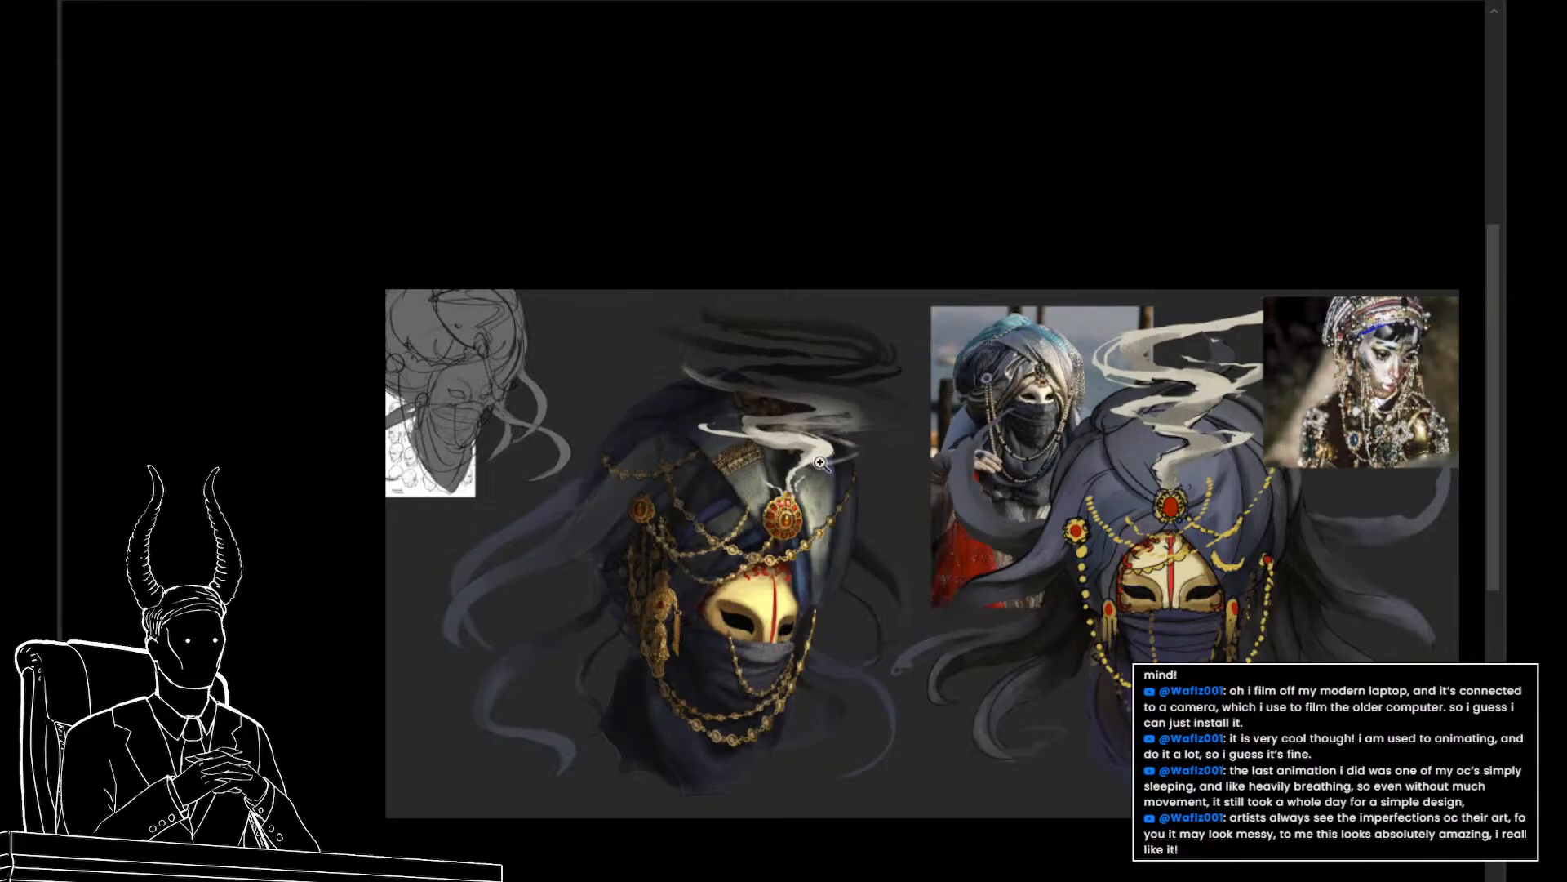
scroll(808, 550, "down", 2)
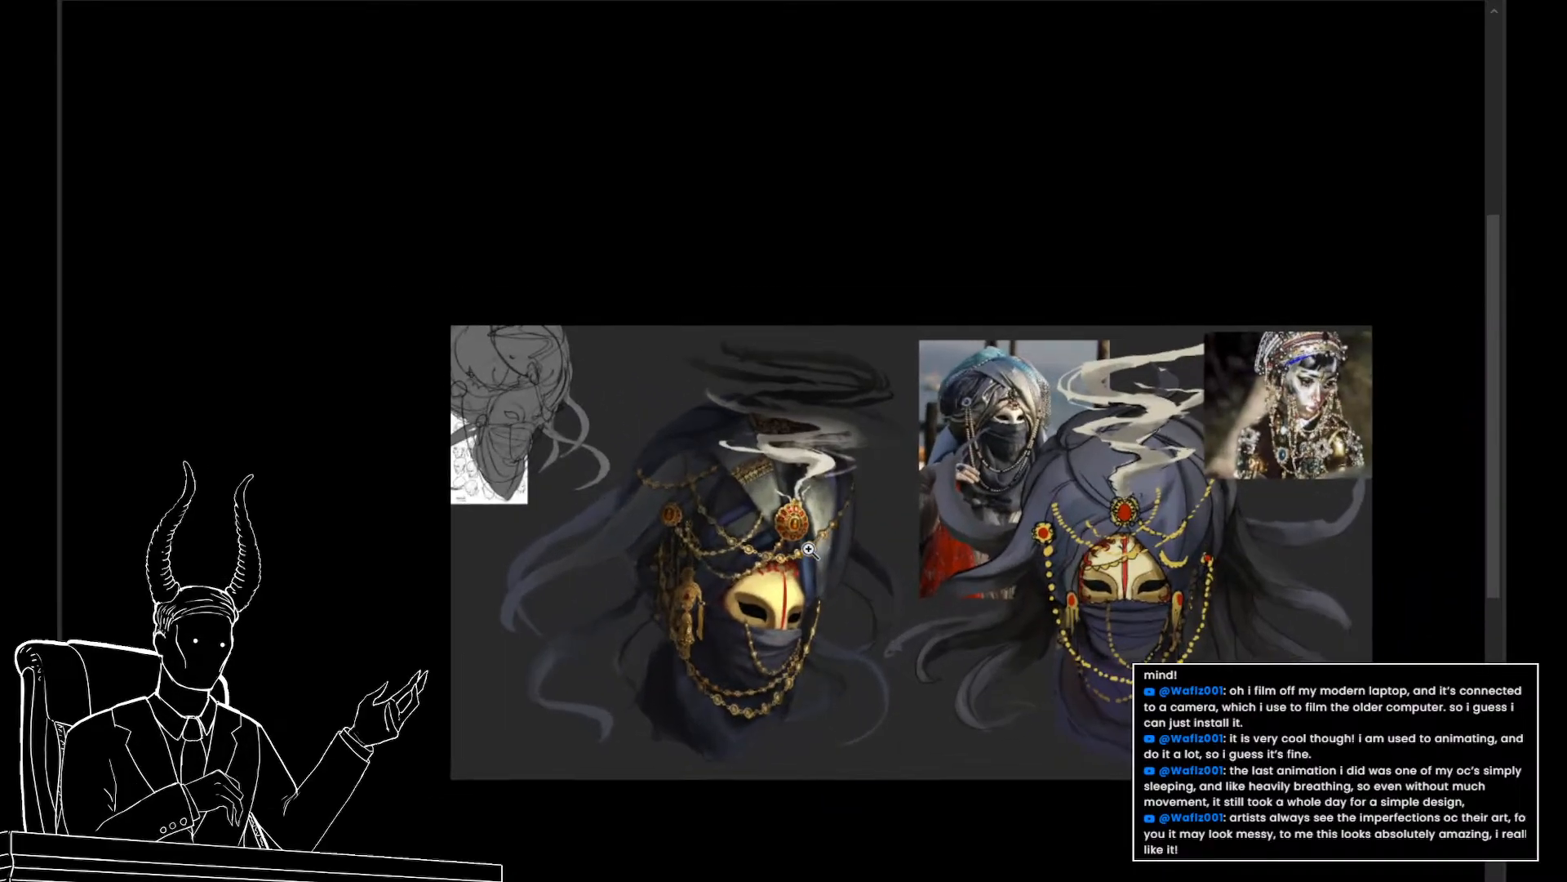
left_click_drag(808, 550, 692, 566)
Undo the latest strokes over the smoke wisps, checking the whole canvas
key("ctrl+z")
key("ctrl+z")
key("ctrl+z")
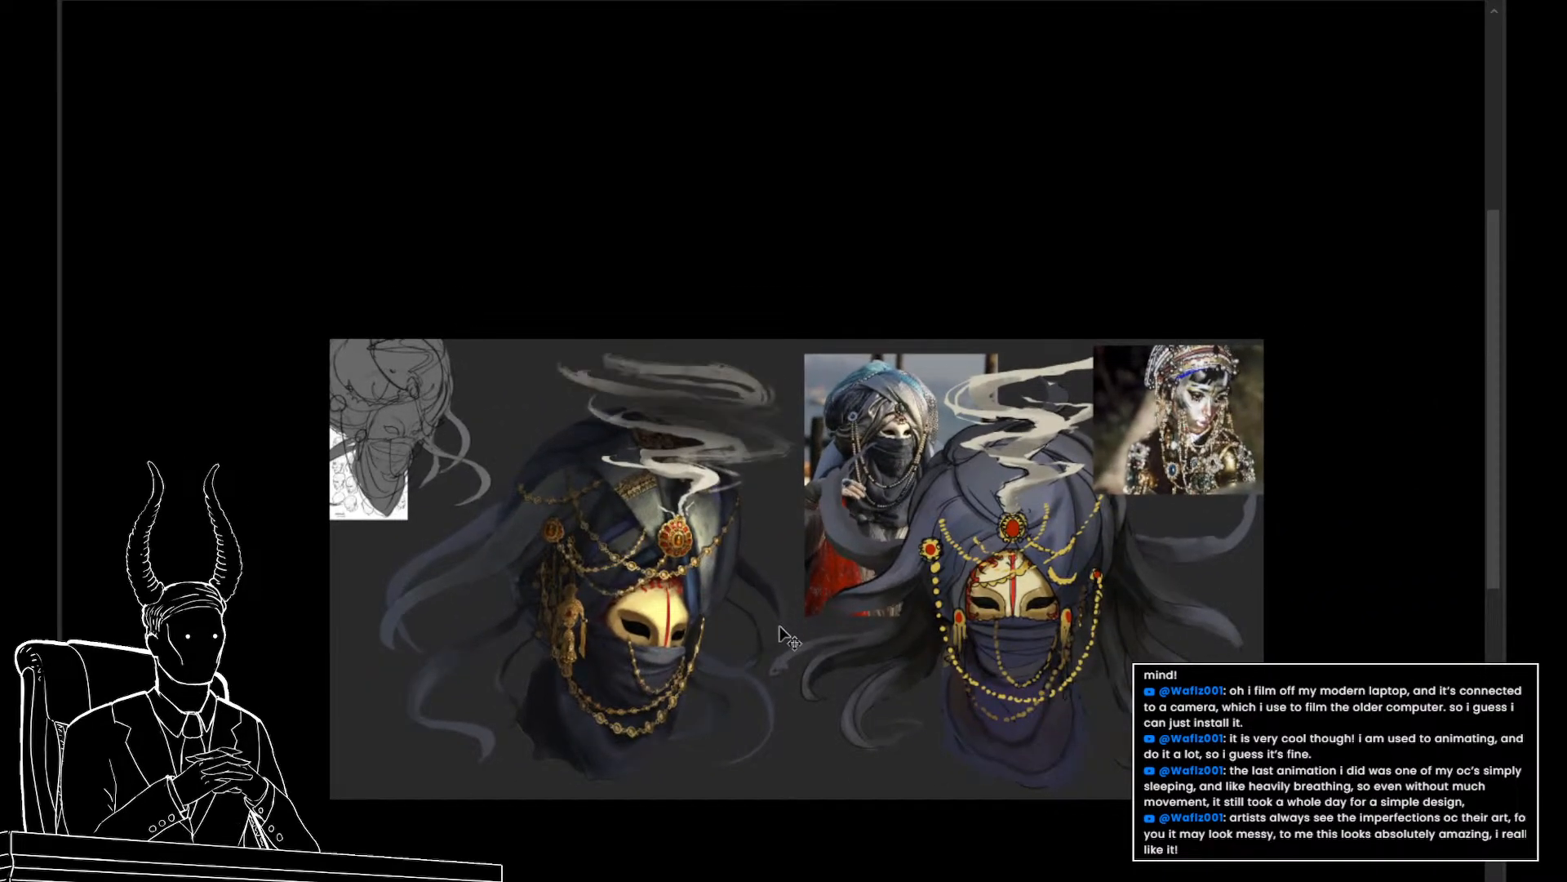
key("ctrl+z")
key("ctrl+z")
key("ctrl+y")
key("ctrl+y")
left_click_drag(792, 583, 748, 577)
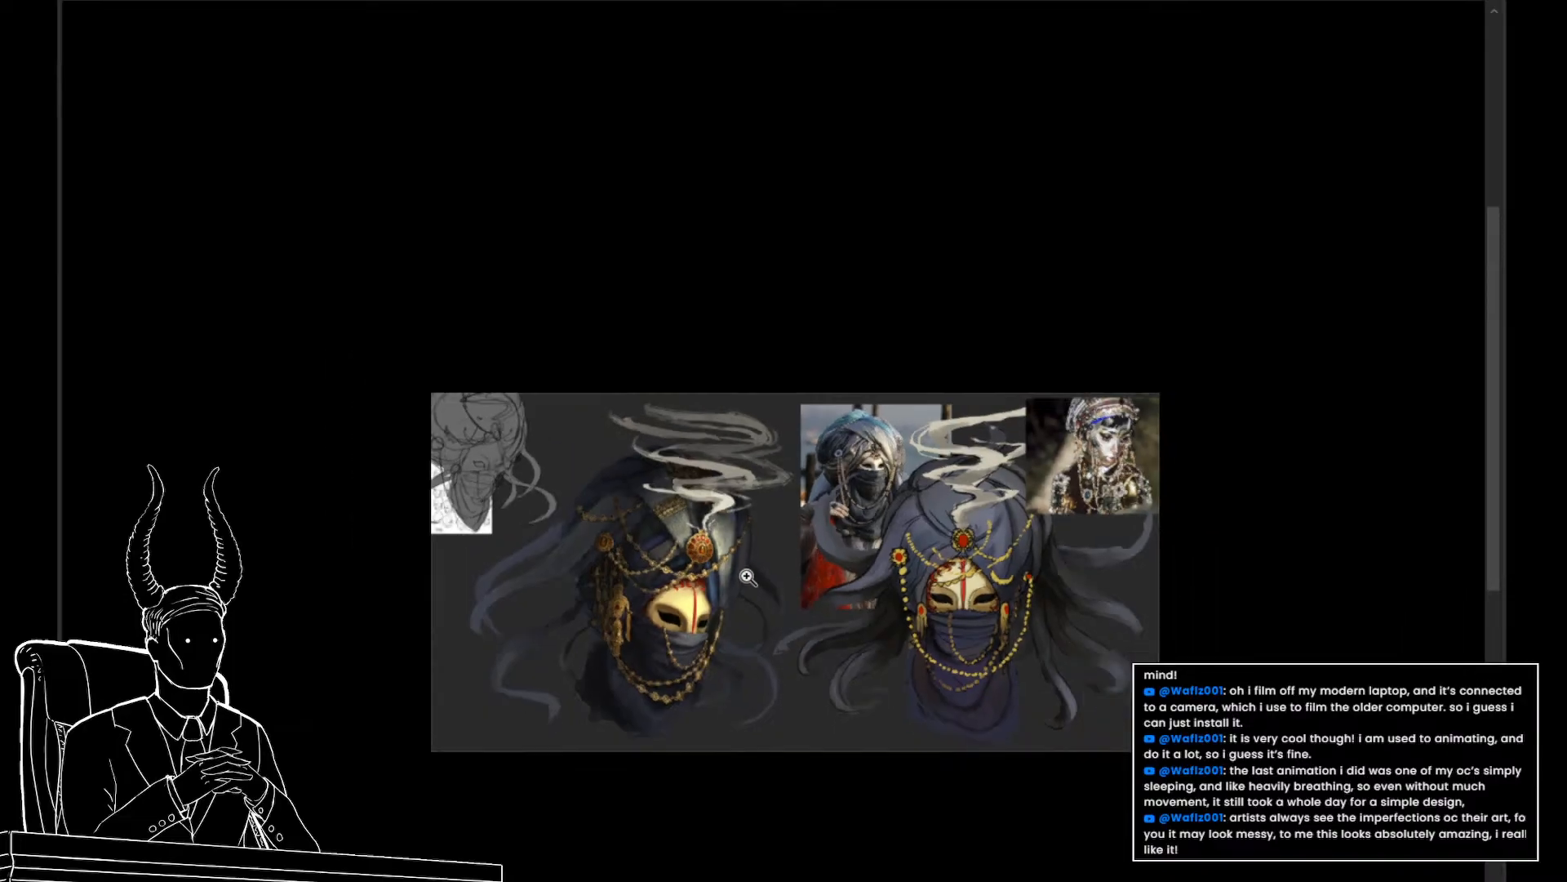
Rework the smoke wisps above the rendered character's turban with a smaller brush and a colour sampled between the wisps
scroll(748, 577, "up", 2)
key("[")
key("[")
key("[")
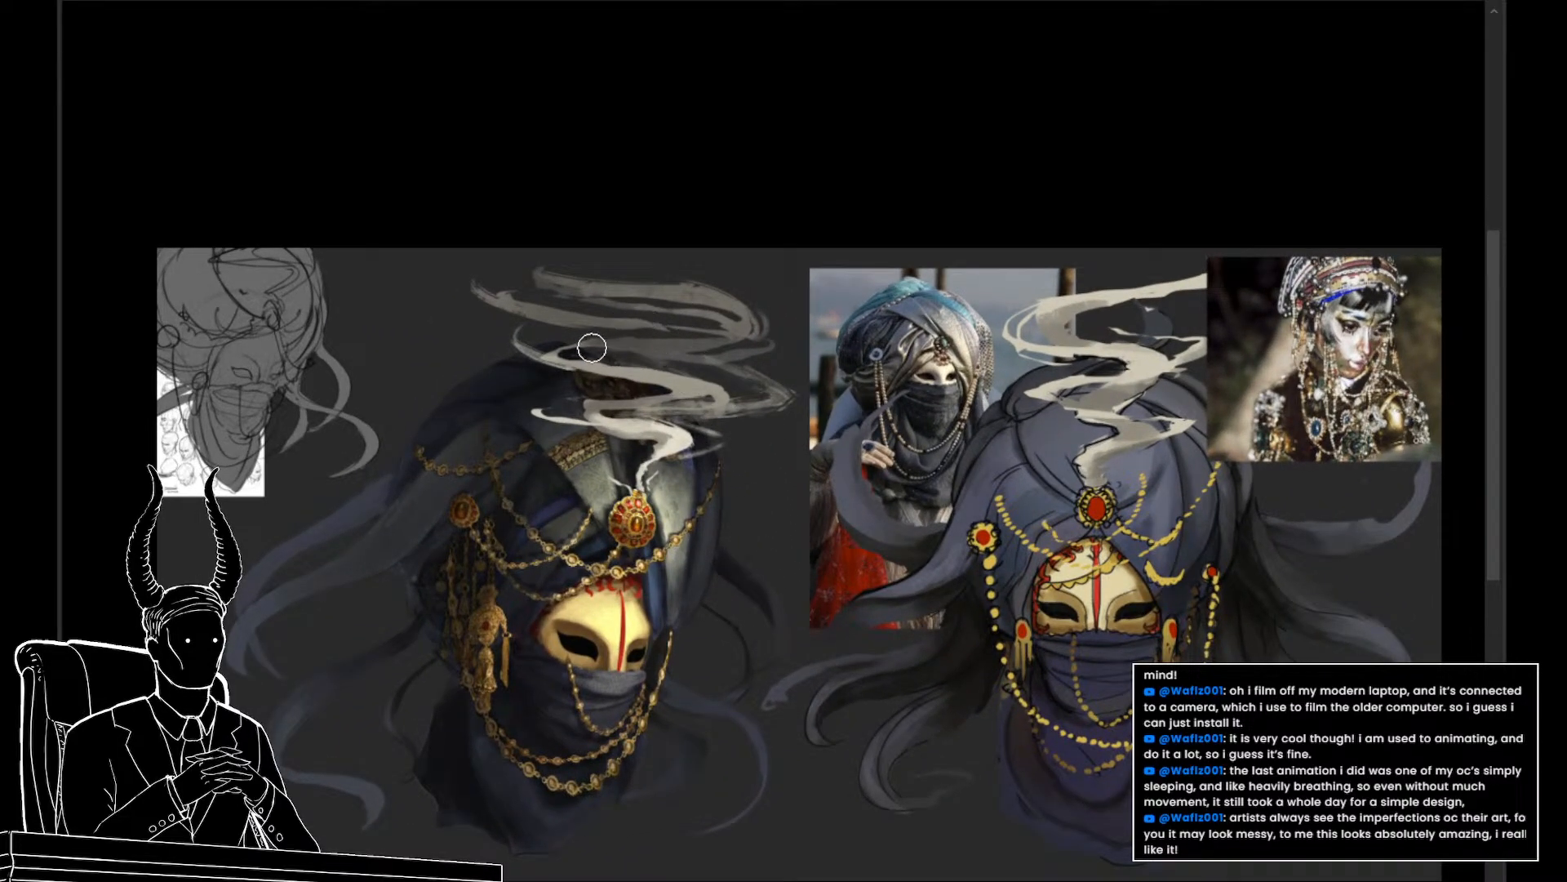
left_click_drag(590, 349, 676, 352)
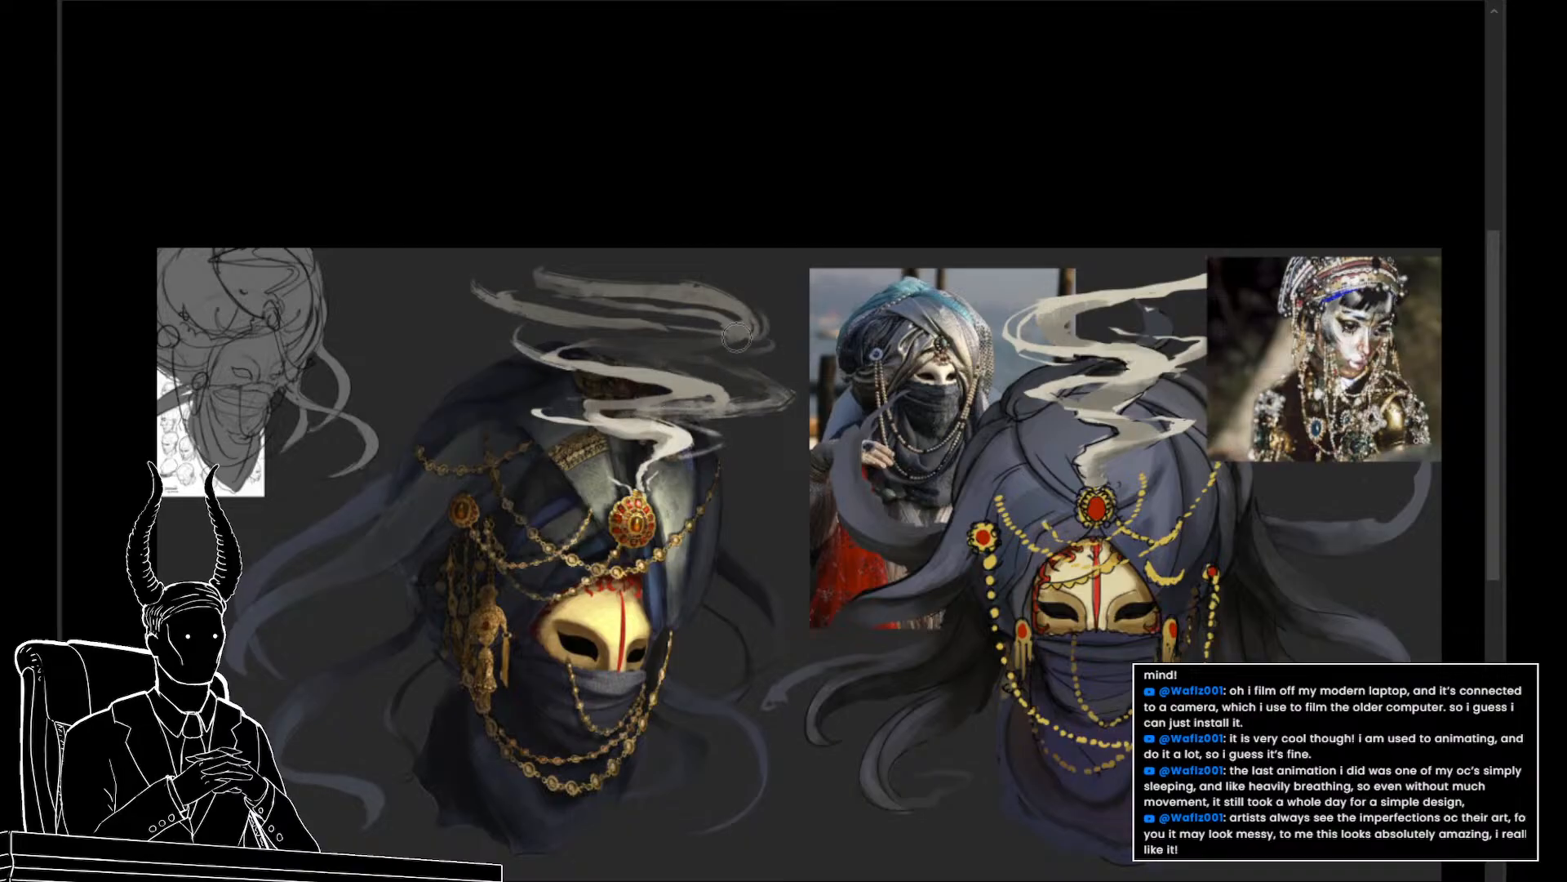
left_click(574, 318, "alt")
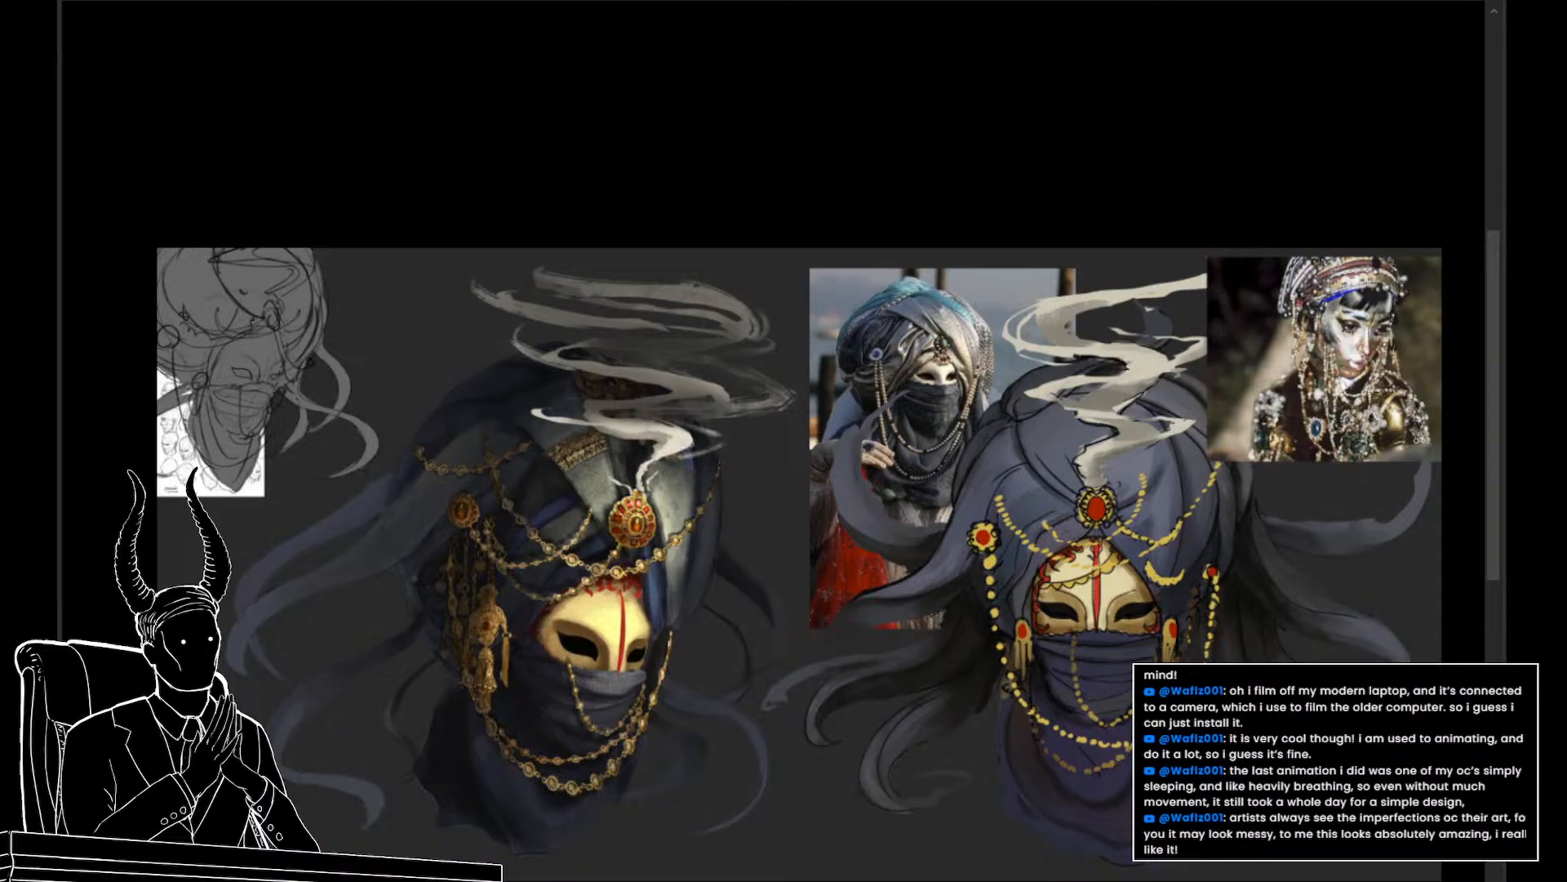
Clear the dark grey background to compare the painting against black, and restore the grey fill
key("Delete")
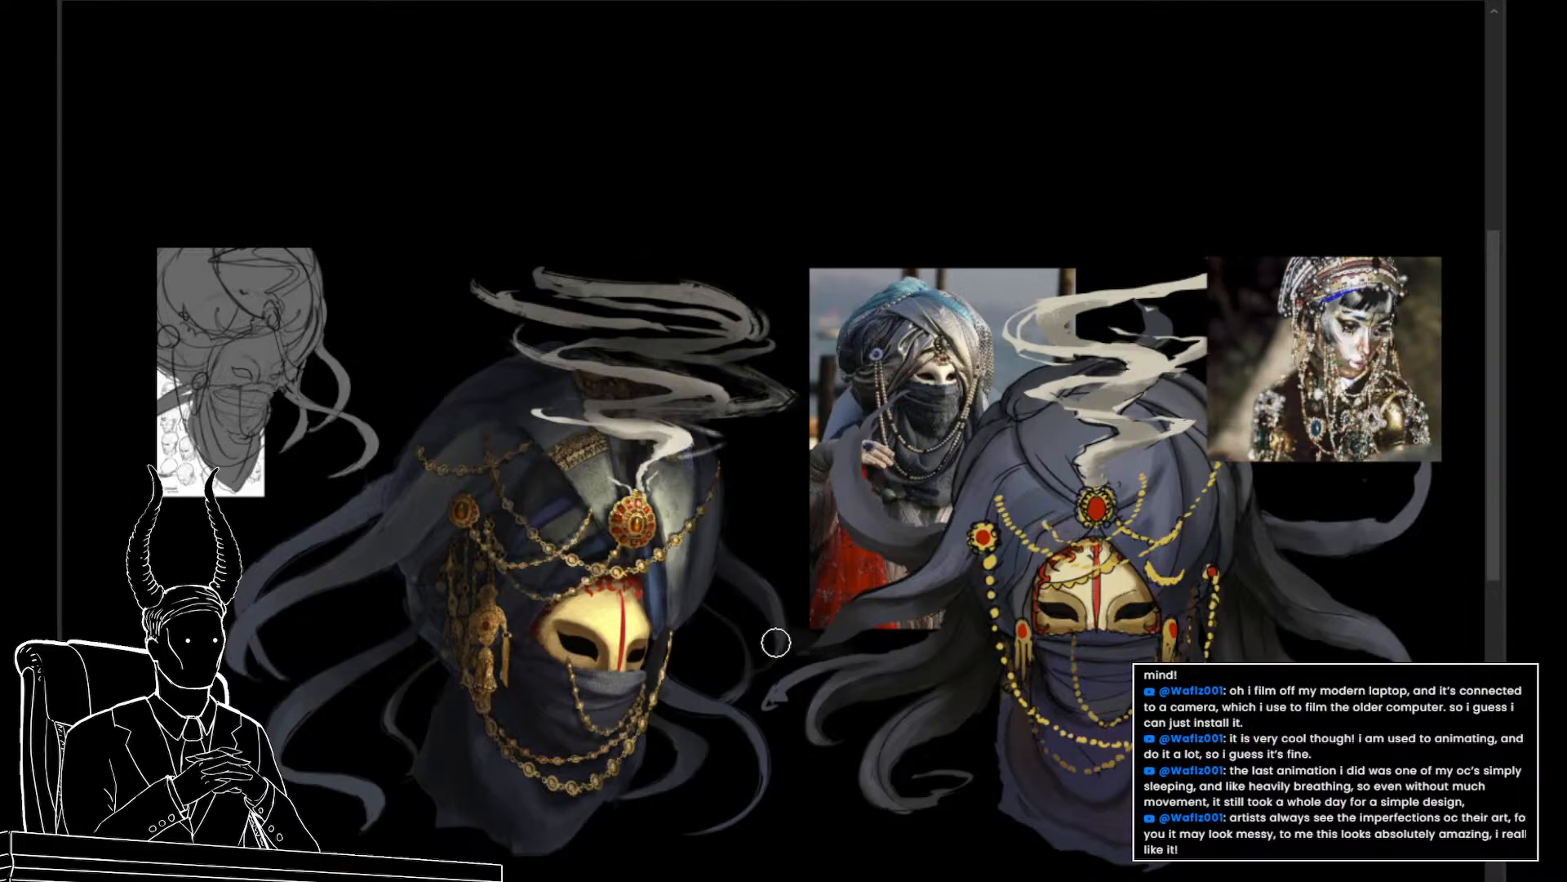
key("ctrl+z")
left_click_drag(882, 718, 857, 749)
key("ctrl+z")
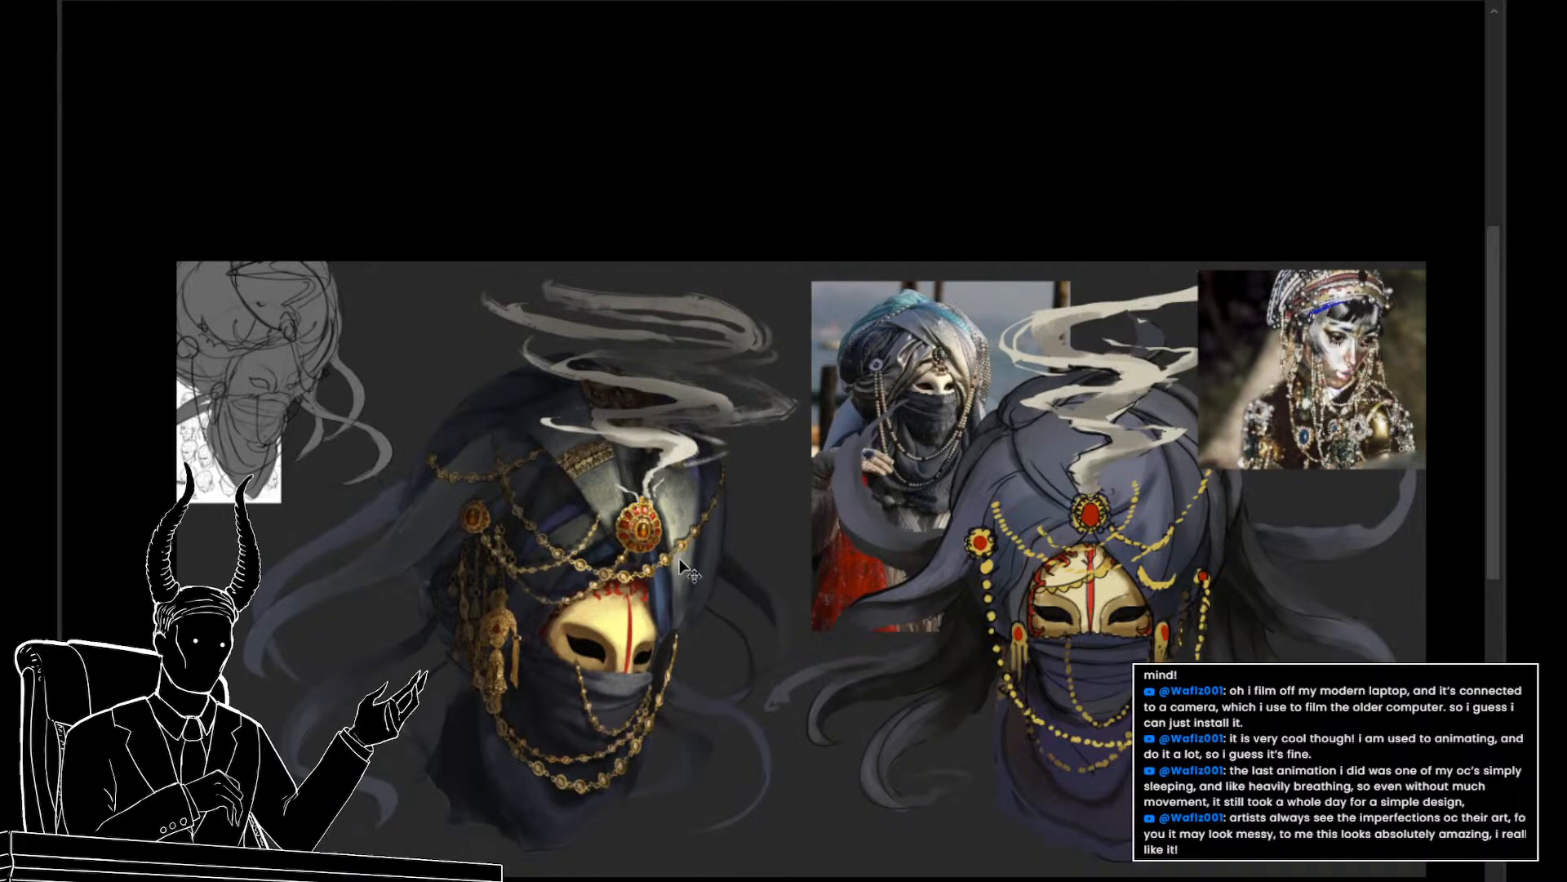
key("ctrl+shift+z")
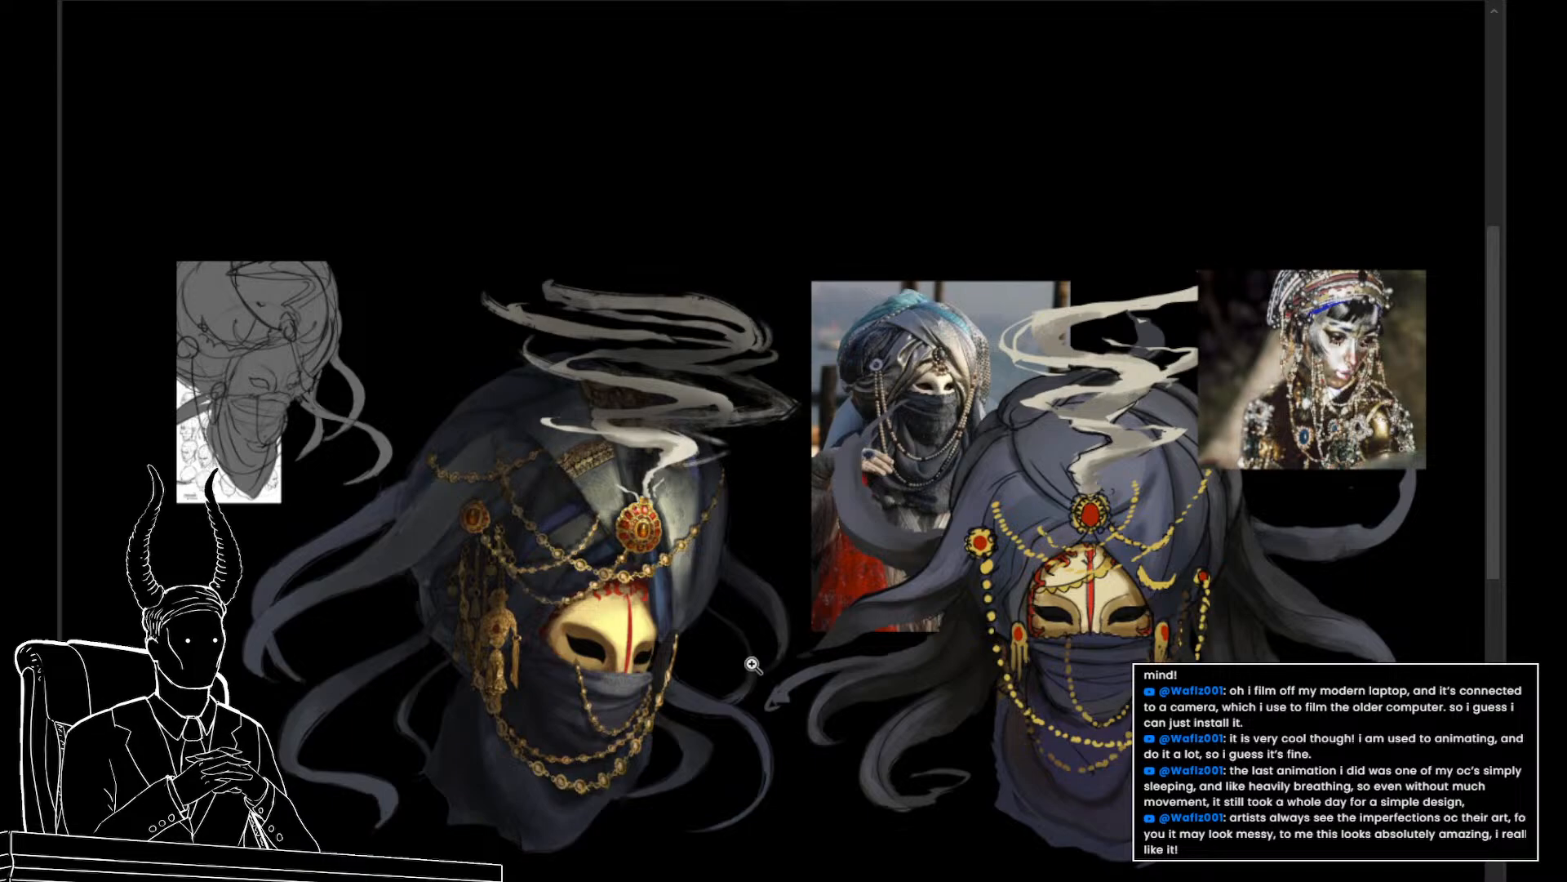
key("ctrl+z")
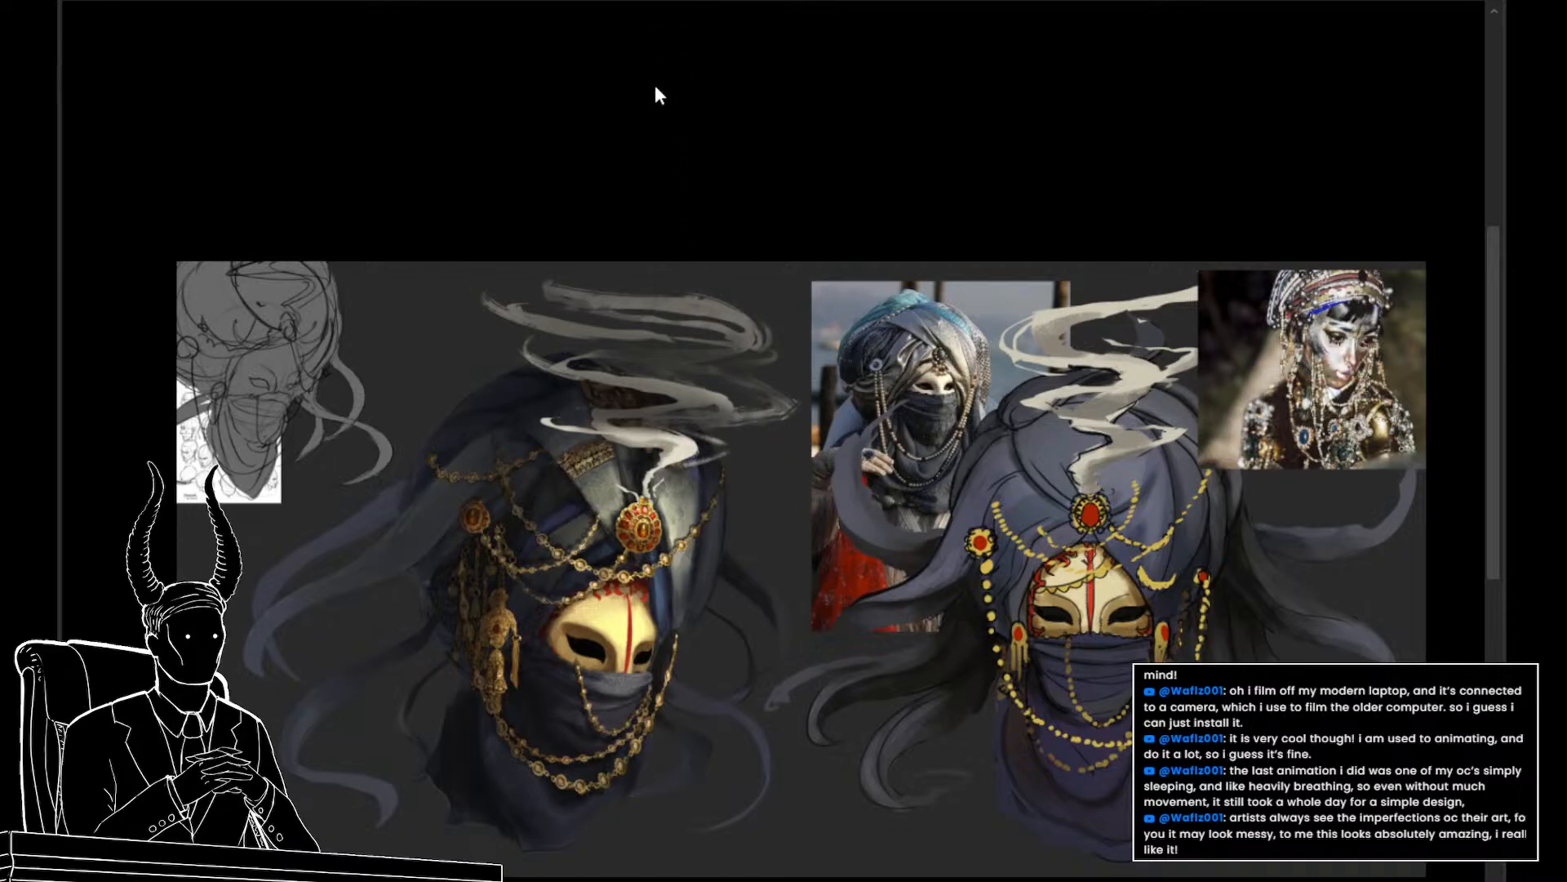
Fade the upper smoke wisps into the dark background with broad strokes of a much larger soft brush
left_click_drag(657, 261, 697, 217)
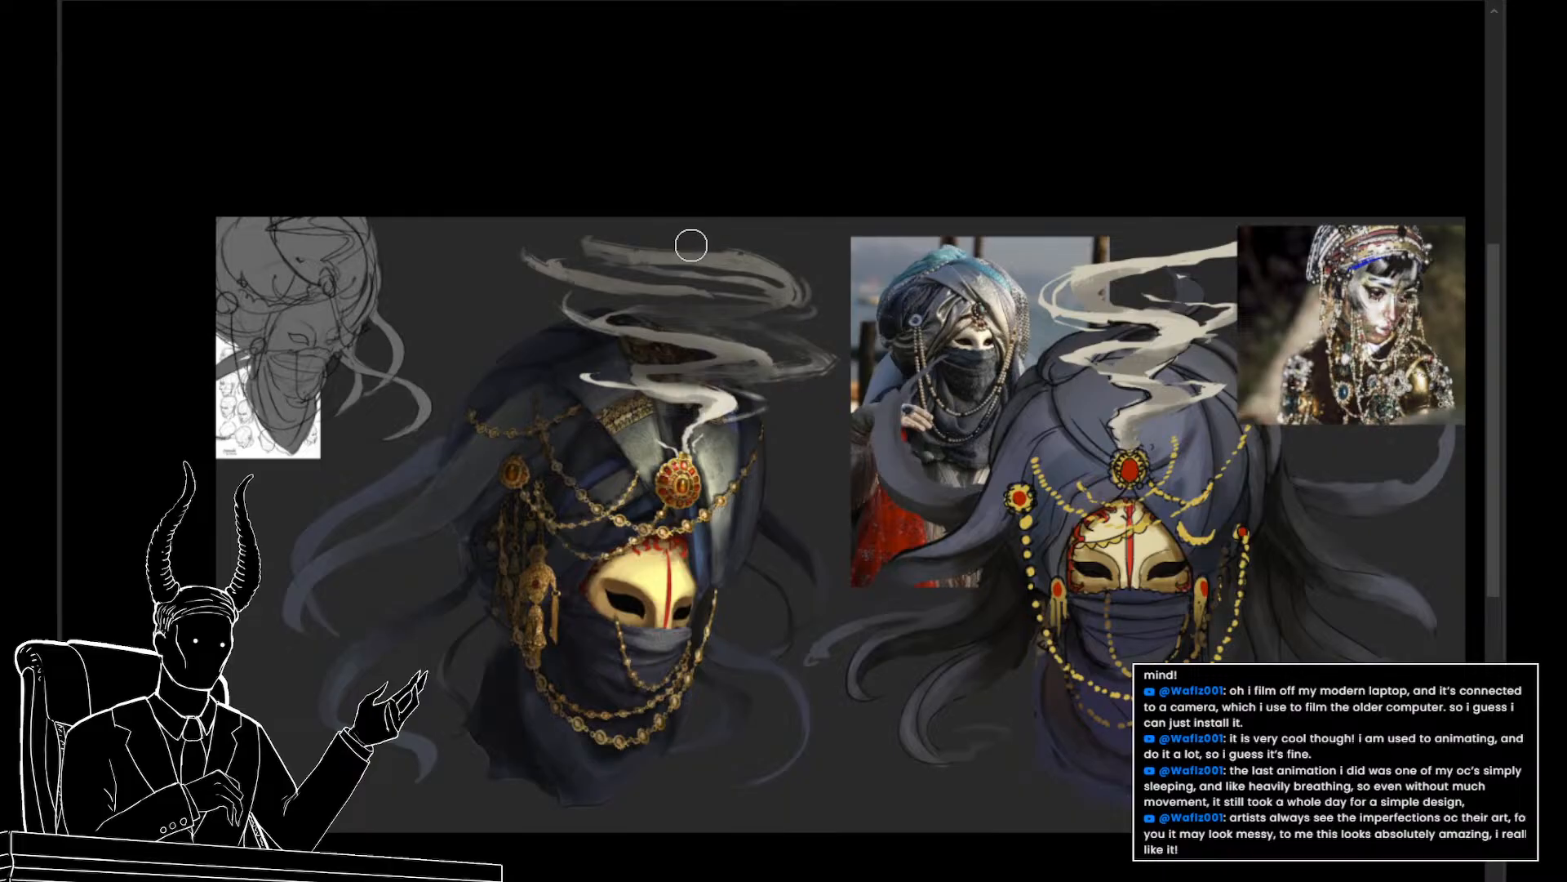
key("bracketright")
key("bracketright")
key("bracketright")
key("bracketright")
key("bracketright")
key("bracketright")
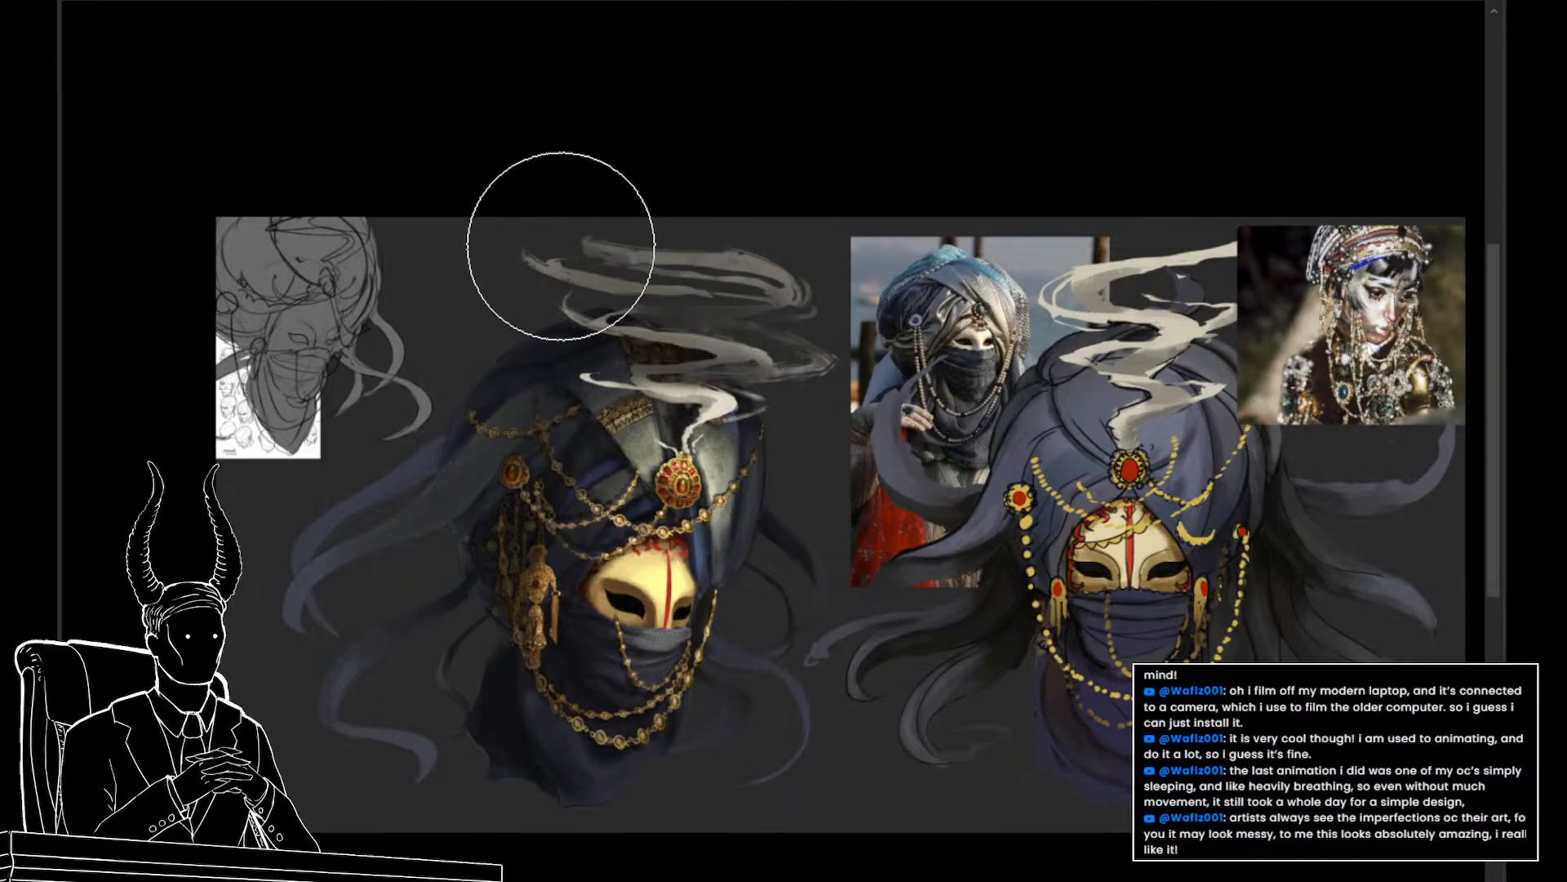
mouse_move(561, 247)
left_mouse_down()
mouse_move(775, 291)
mouse_move(480, 295)
mouse_move(677, 266)
left_mouse_up()
key("bracketright")
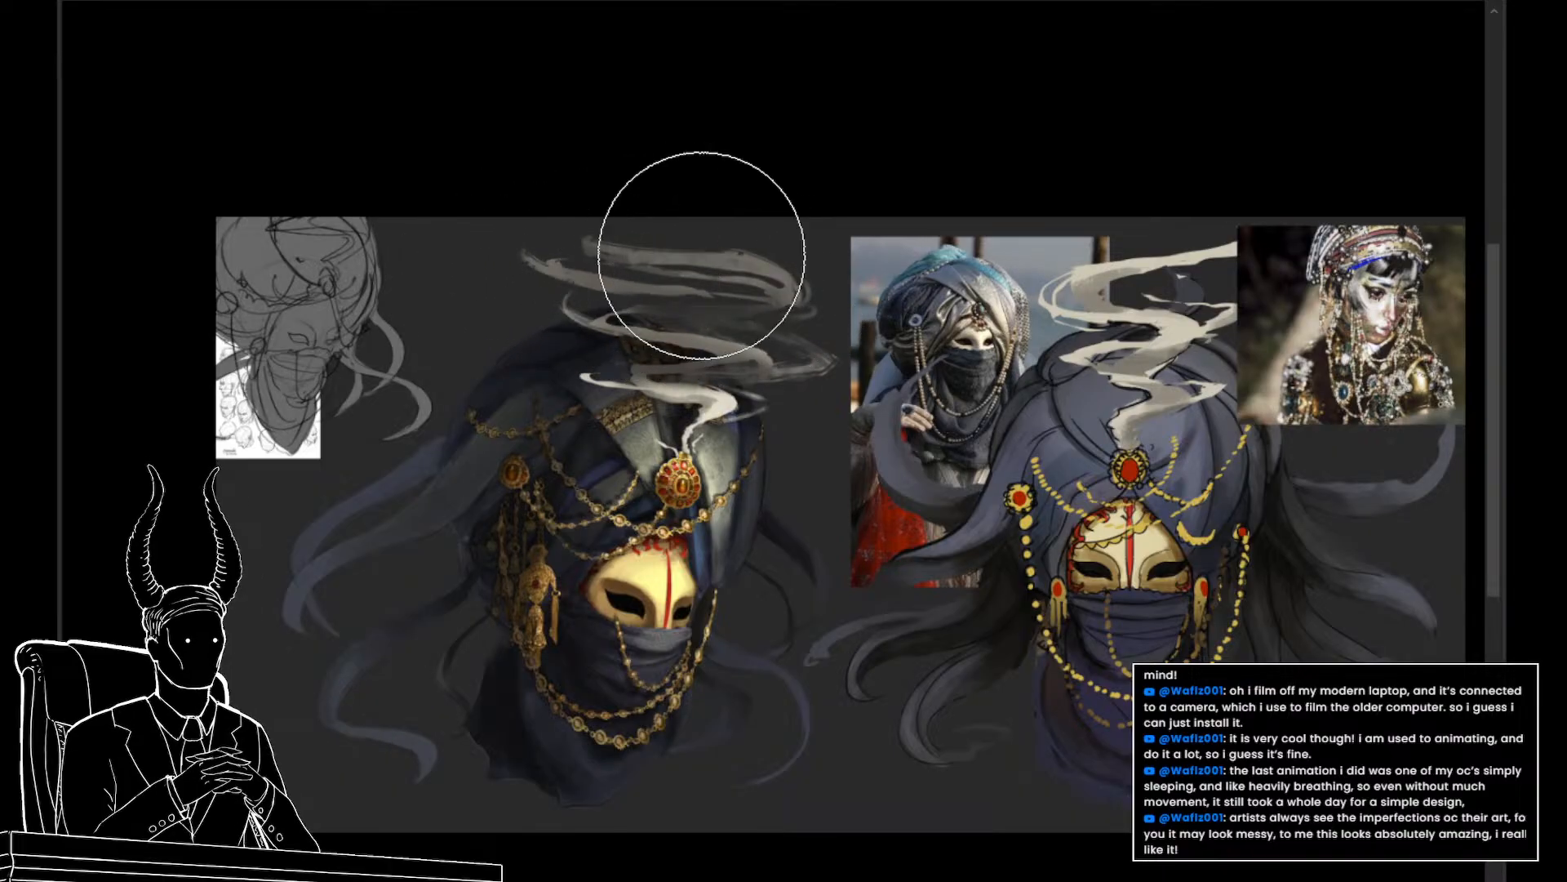
key("bracketright")
key("bracketright")
key("bracketright")
key("bracketright")
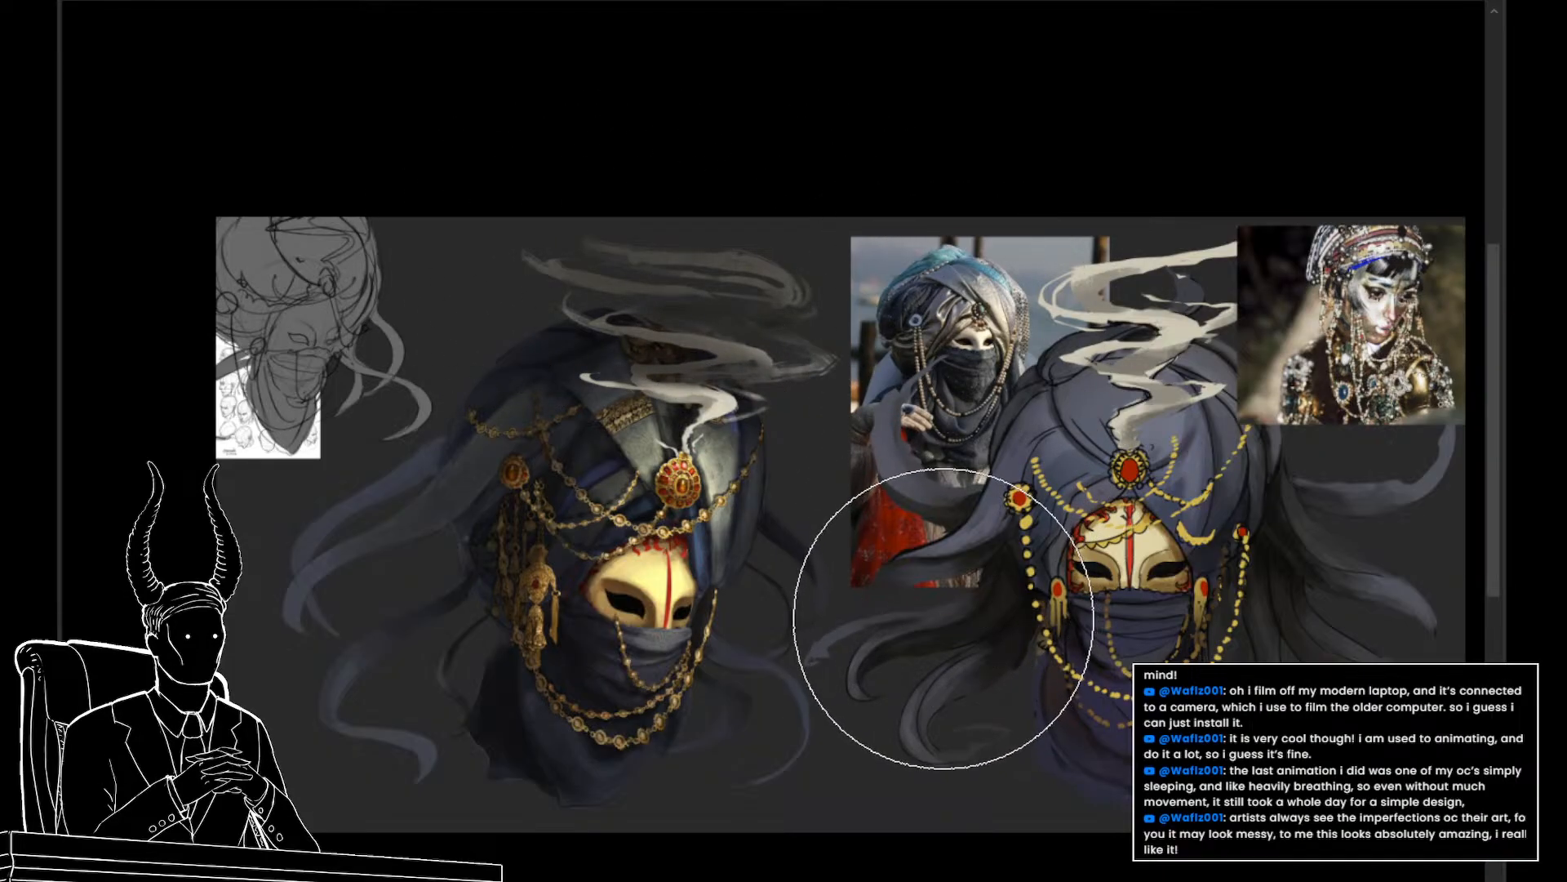
left_click_drag(934, 618, 908, 627)
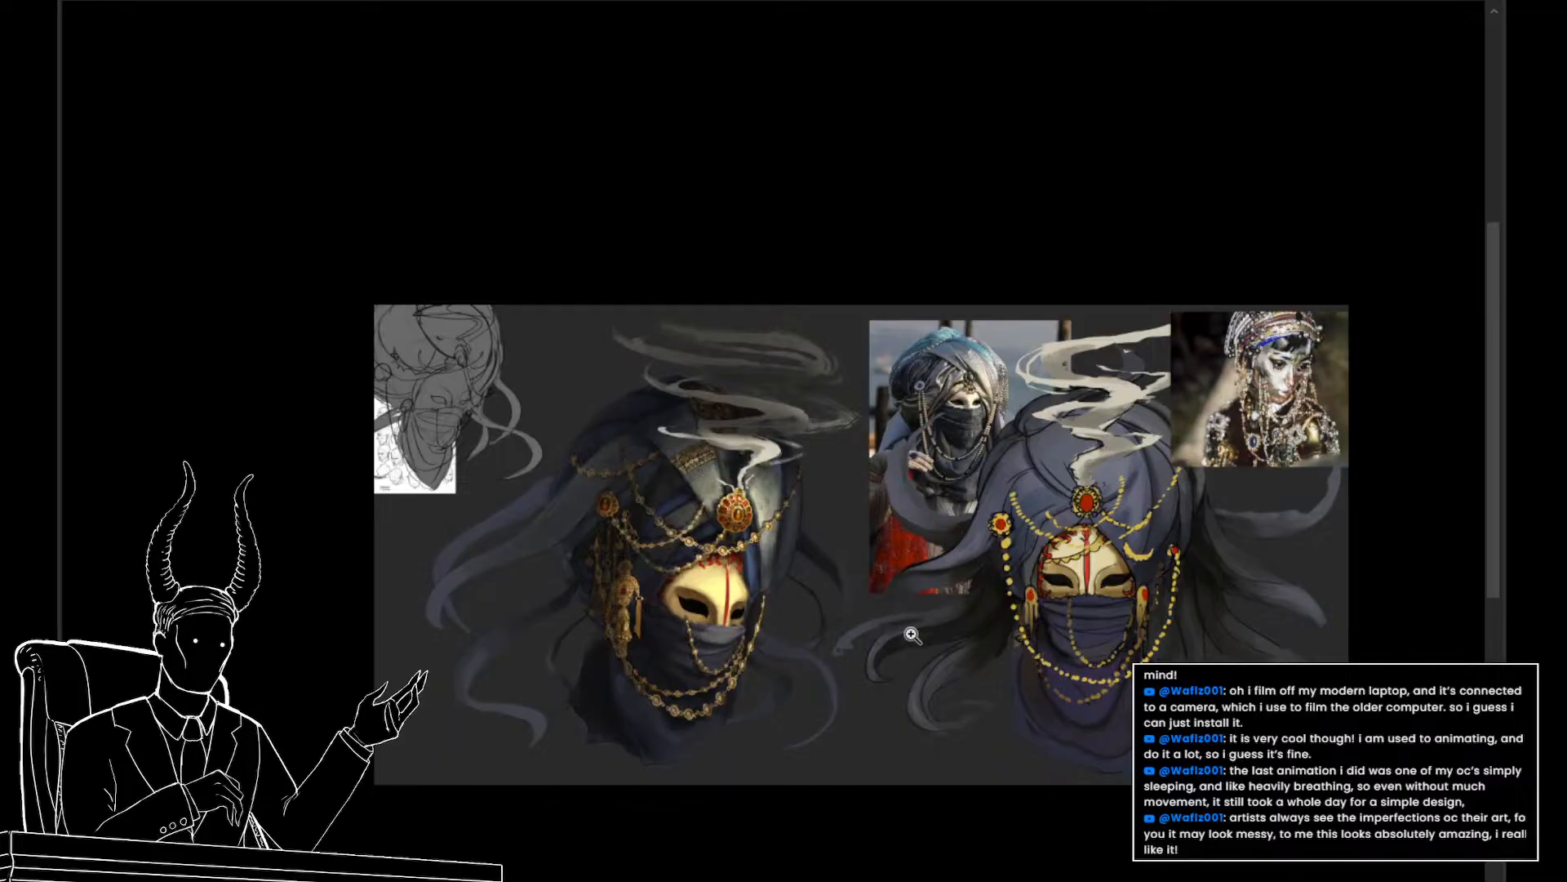
Check the layer contents by toggling the rendered head and its smoke off and on
left_click(1026, 559)
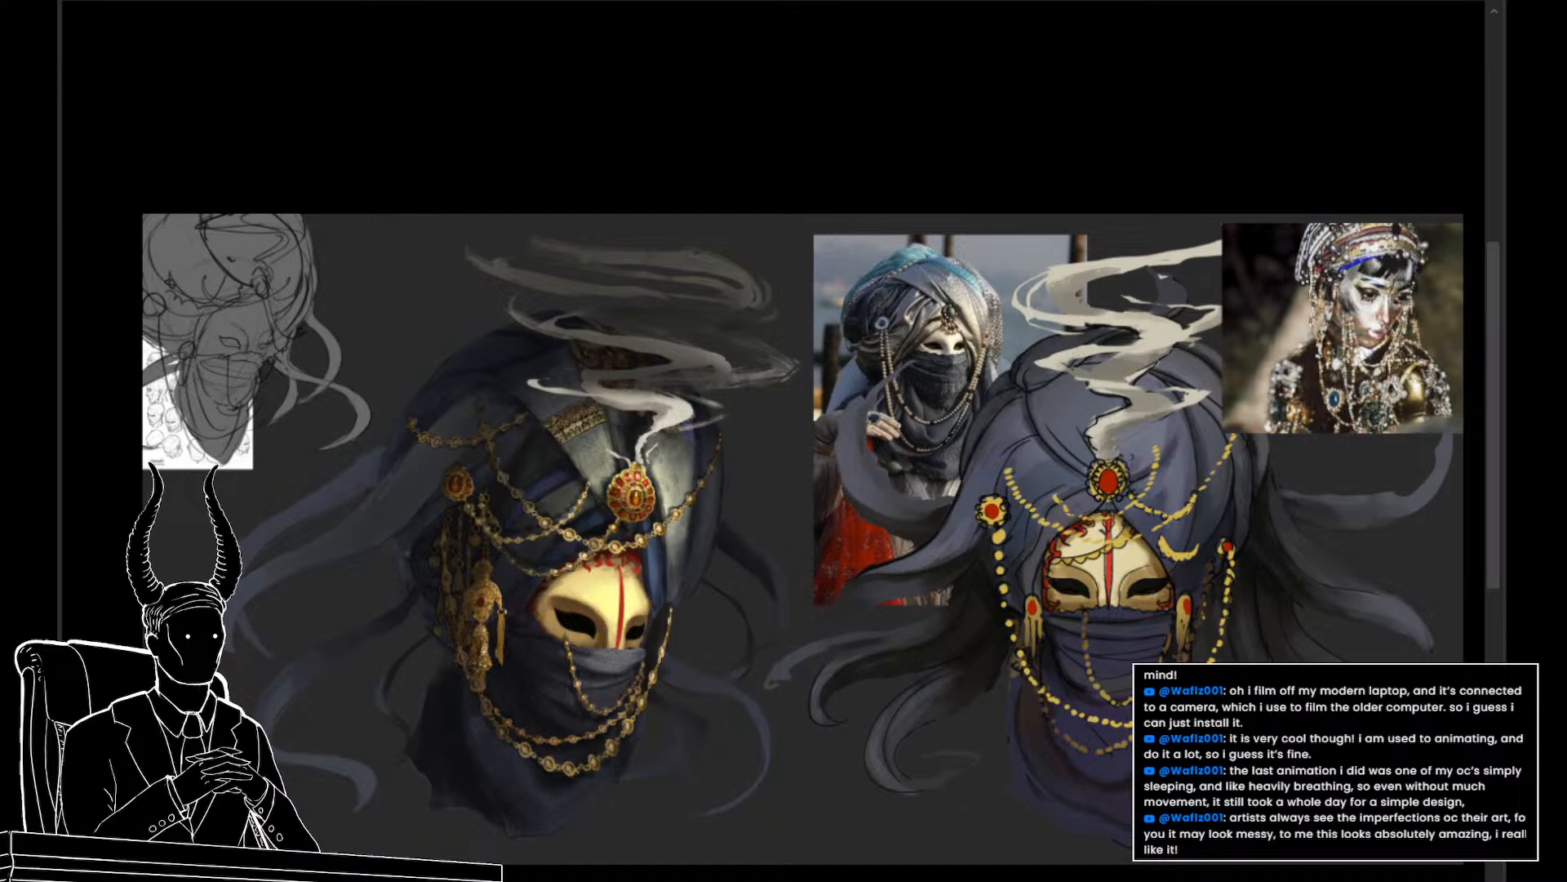
key("ctrl+comma")
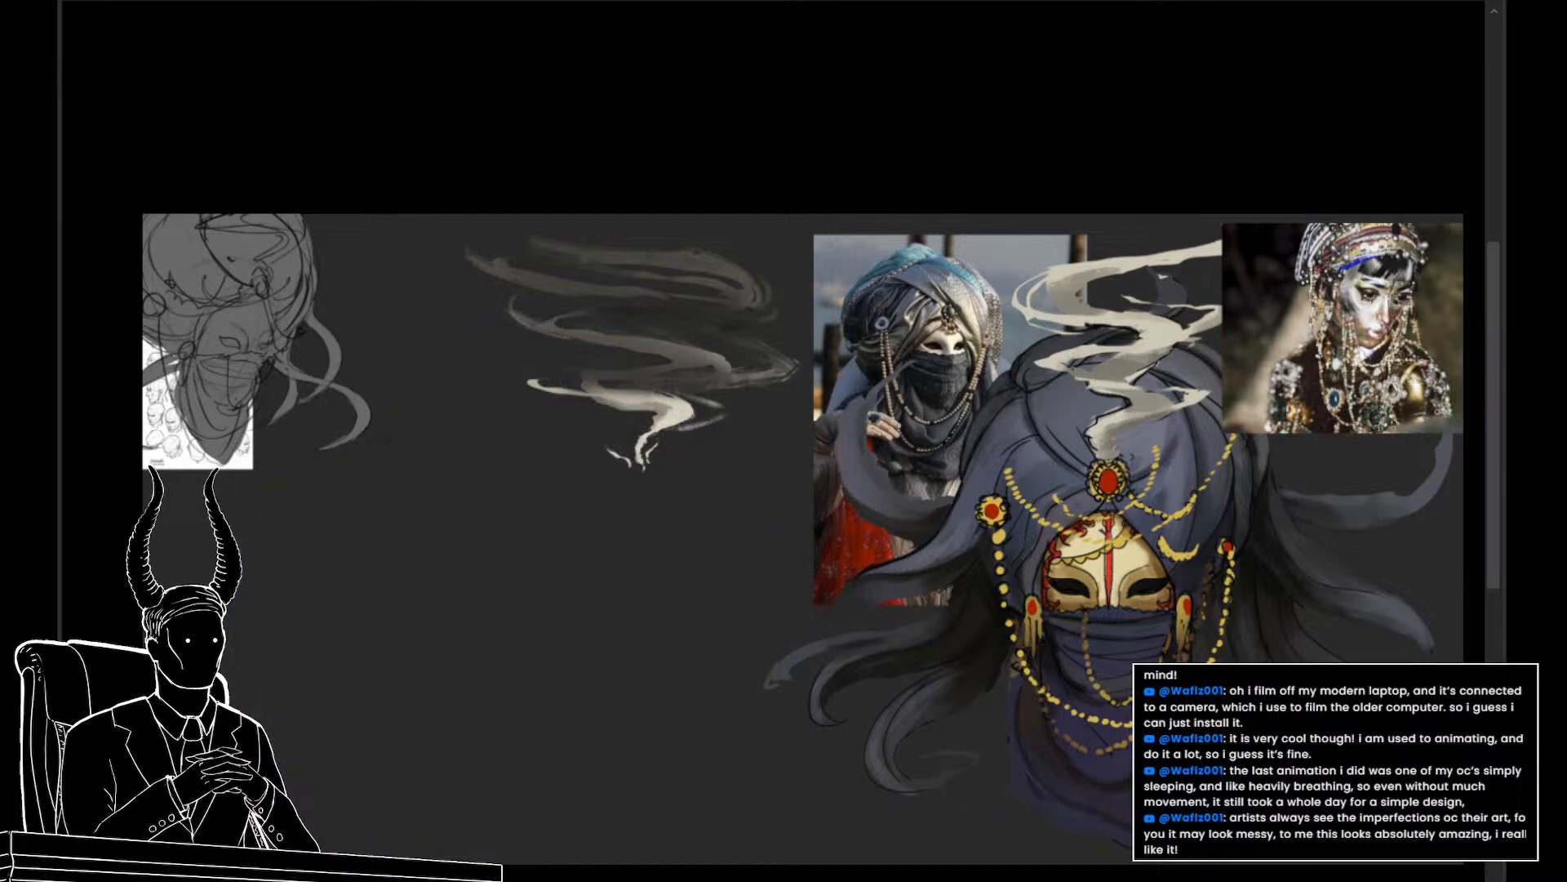
key("ctrl+comma")
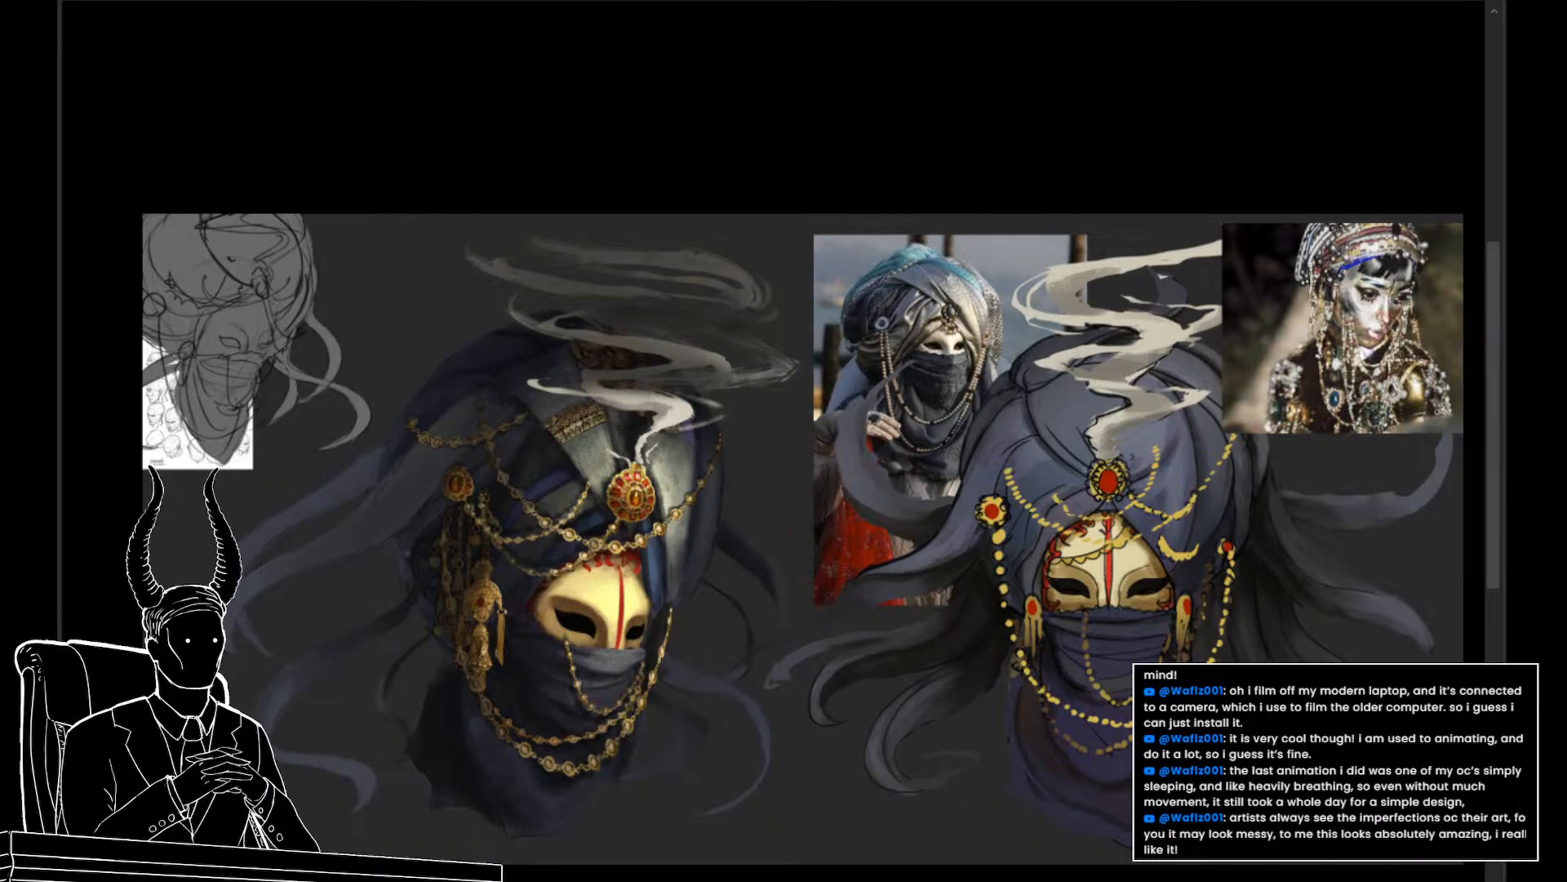
key("ctrl+comma")
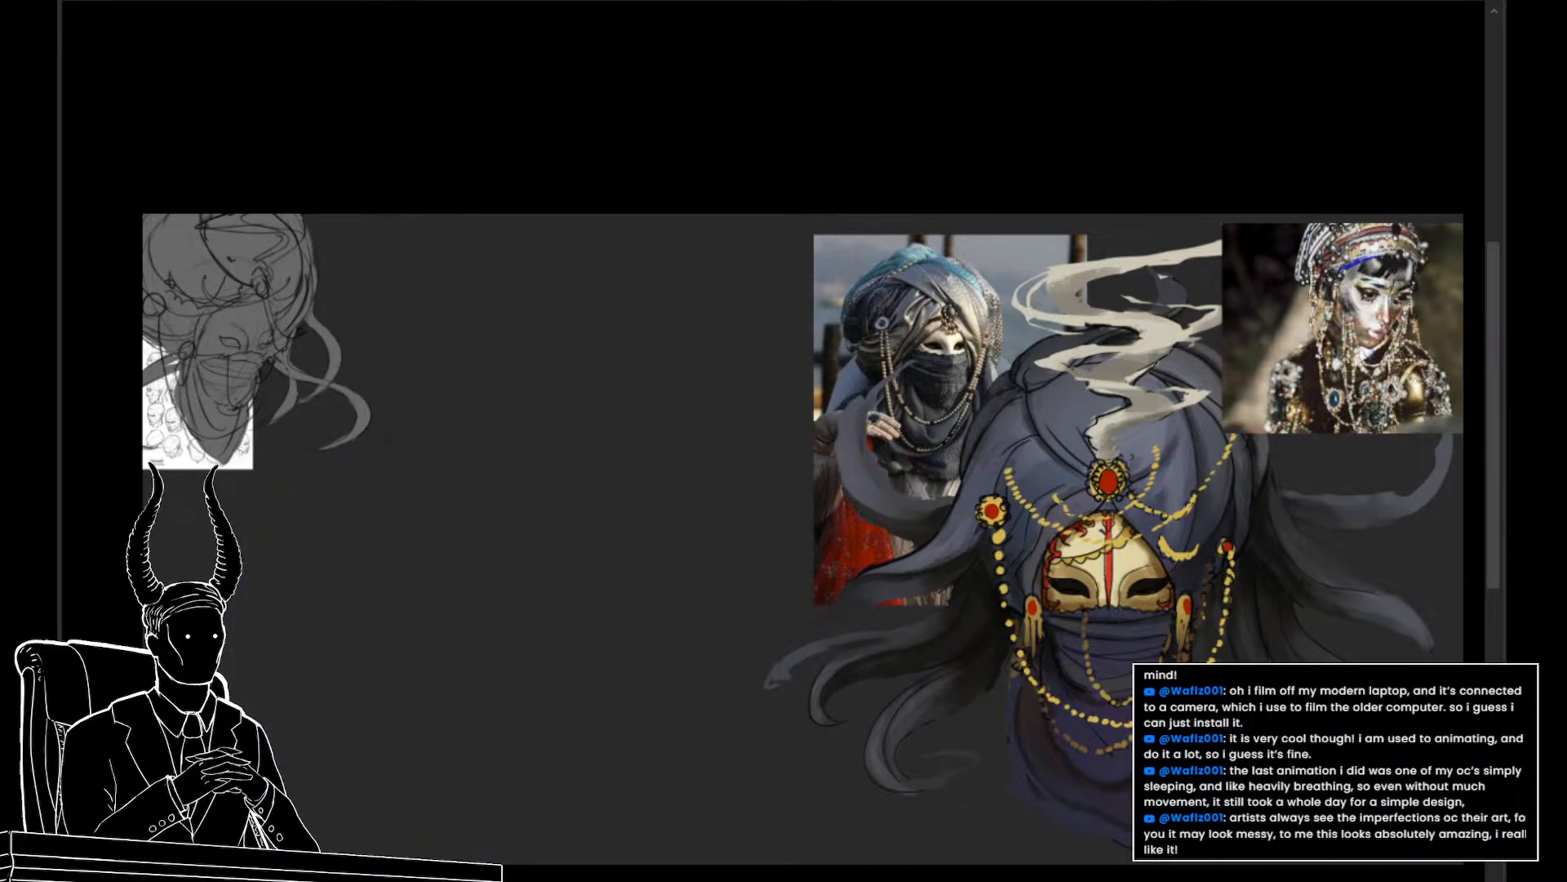
key("ctrl+comma")
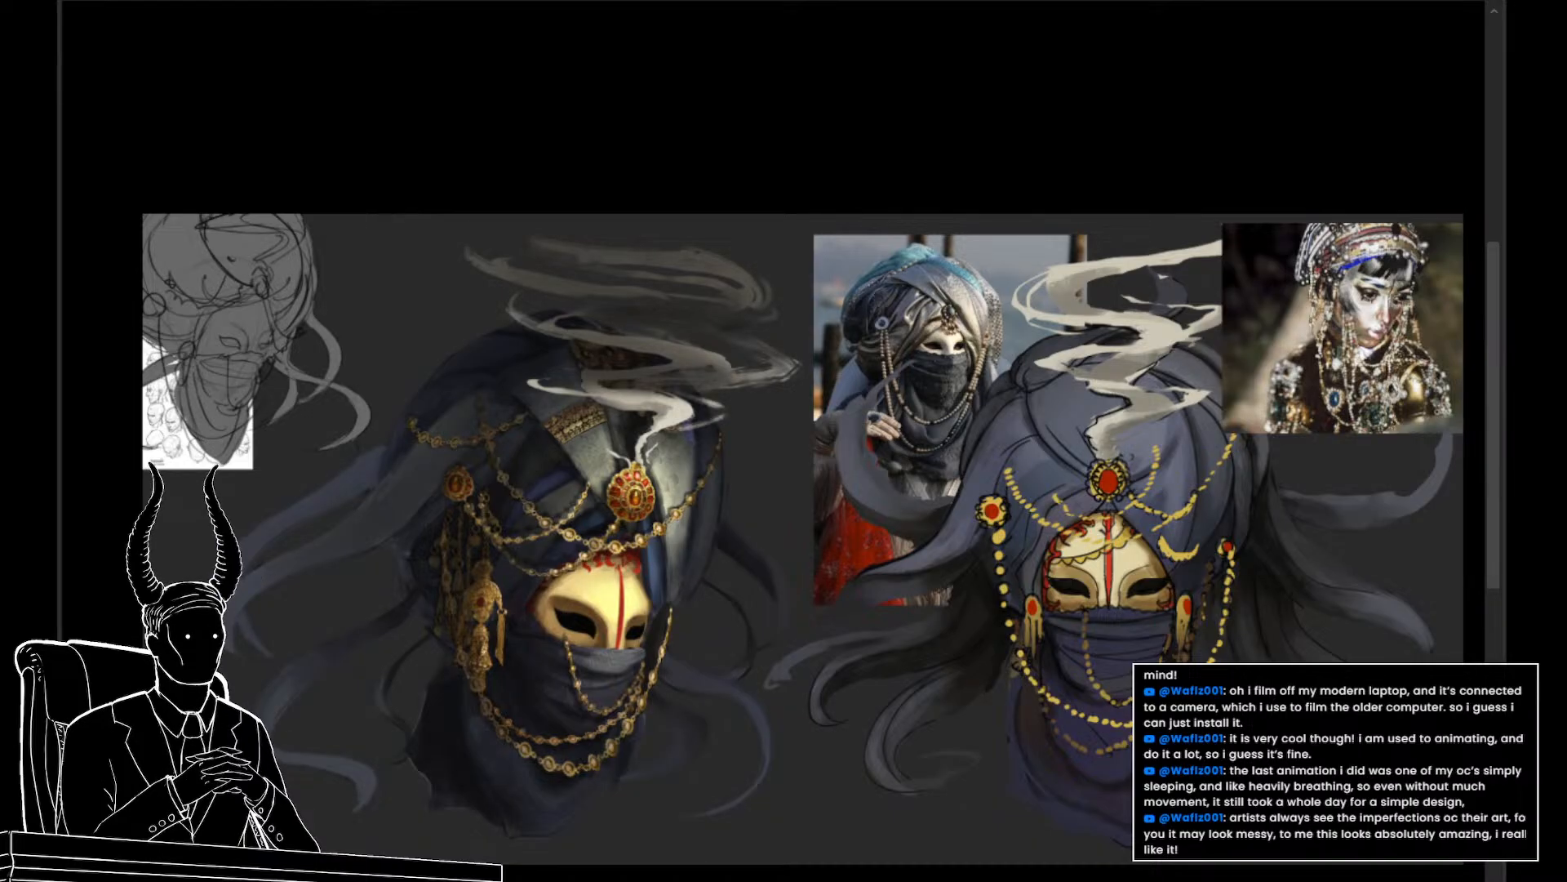
Bring back the line sketch behind the rendered head and check the transform bounds of the painting layers
key("ctrl+z")
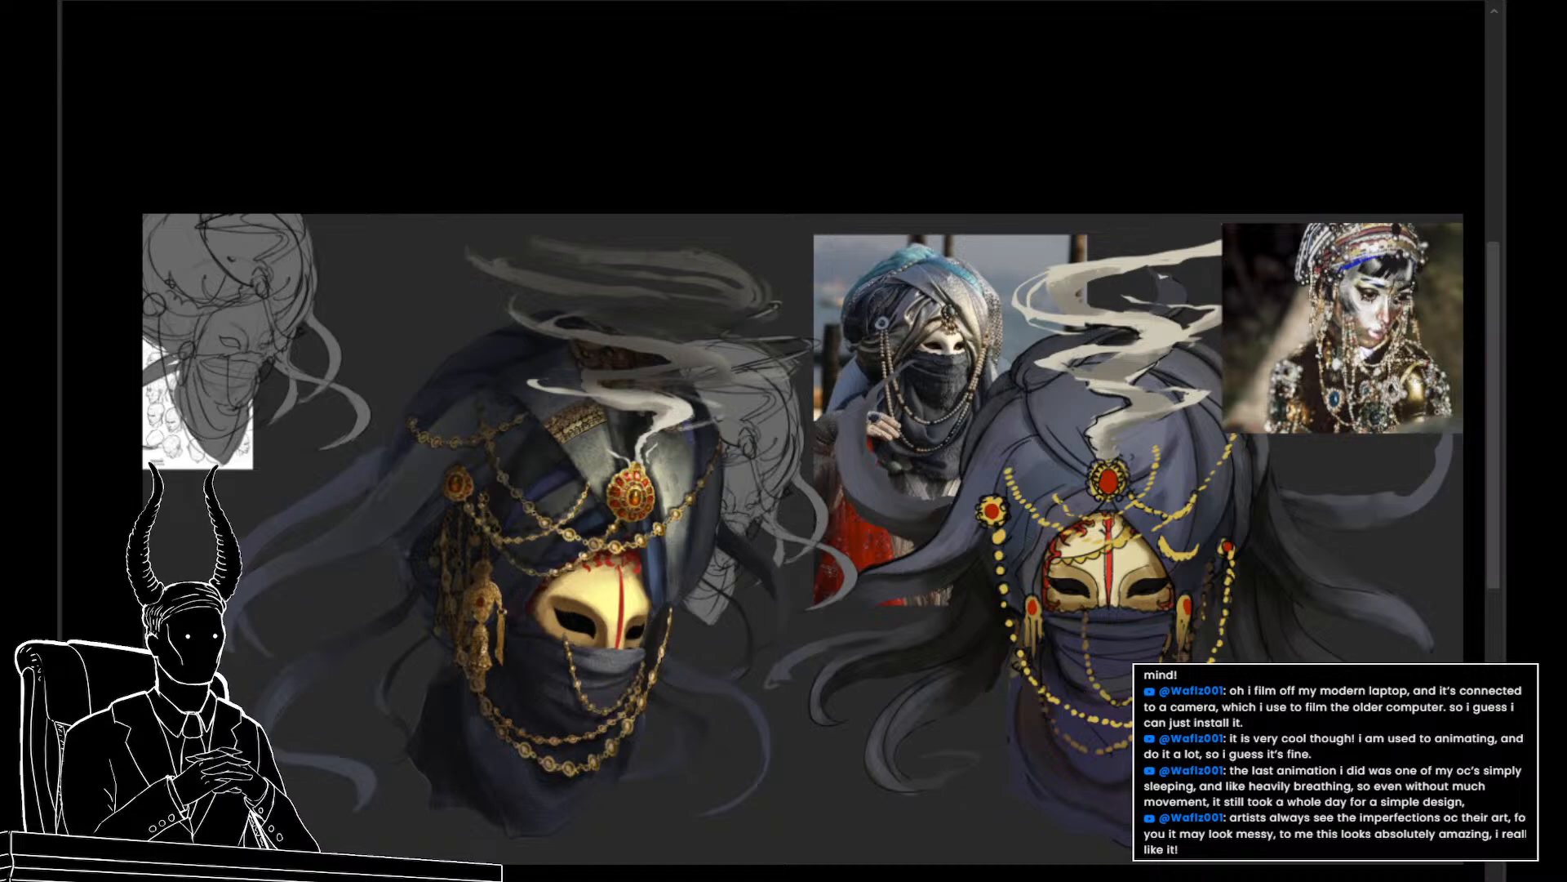
key("ctrl+t")
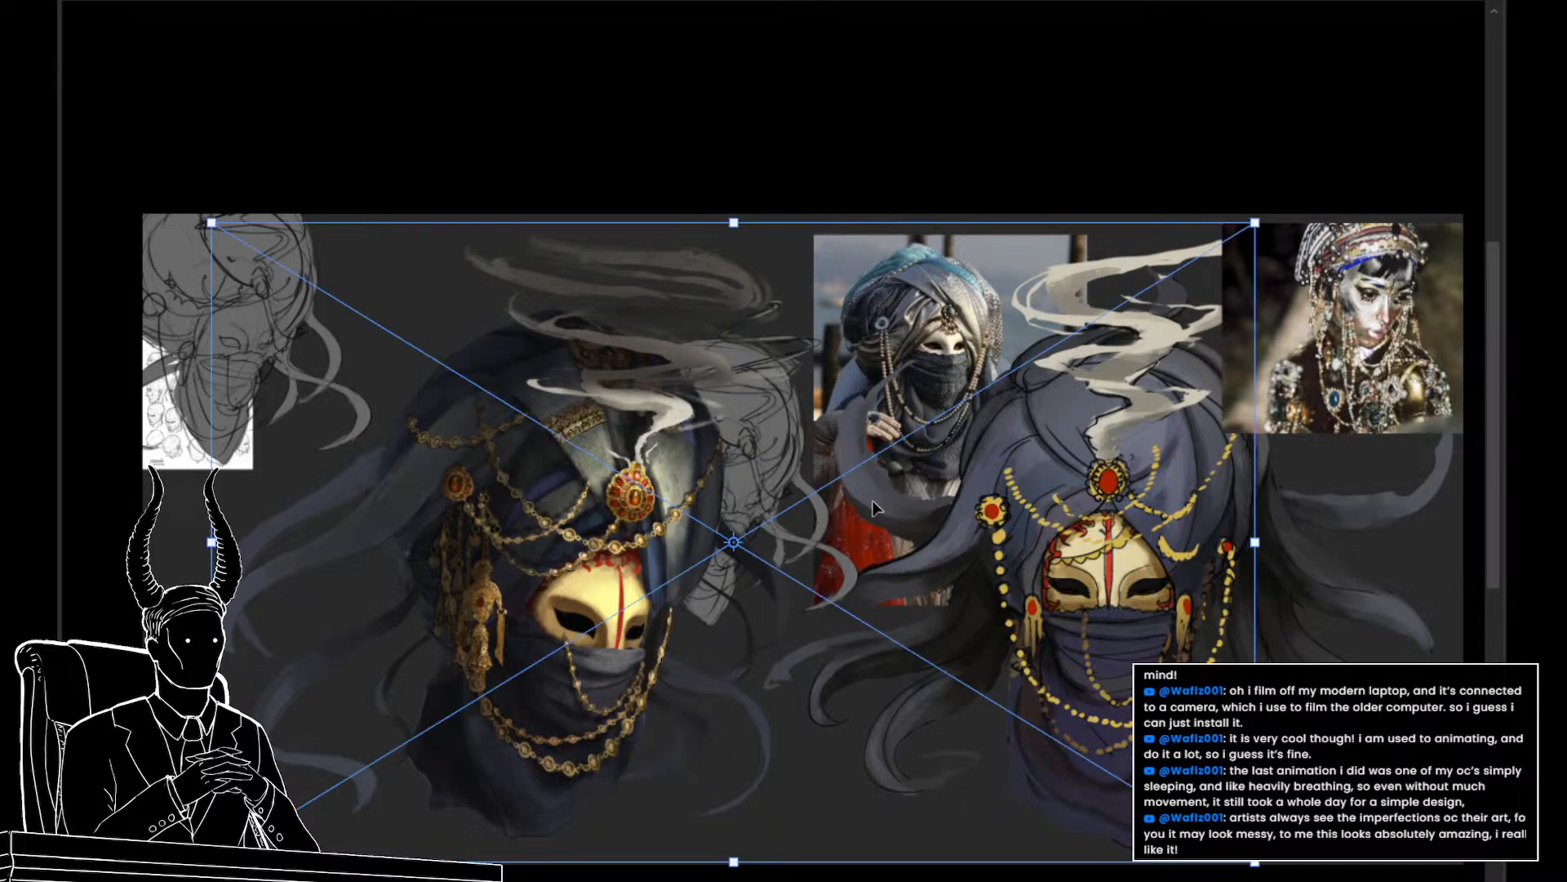
left_click(743, 234, "alt")
key("Return")
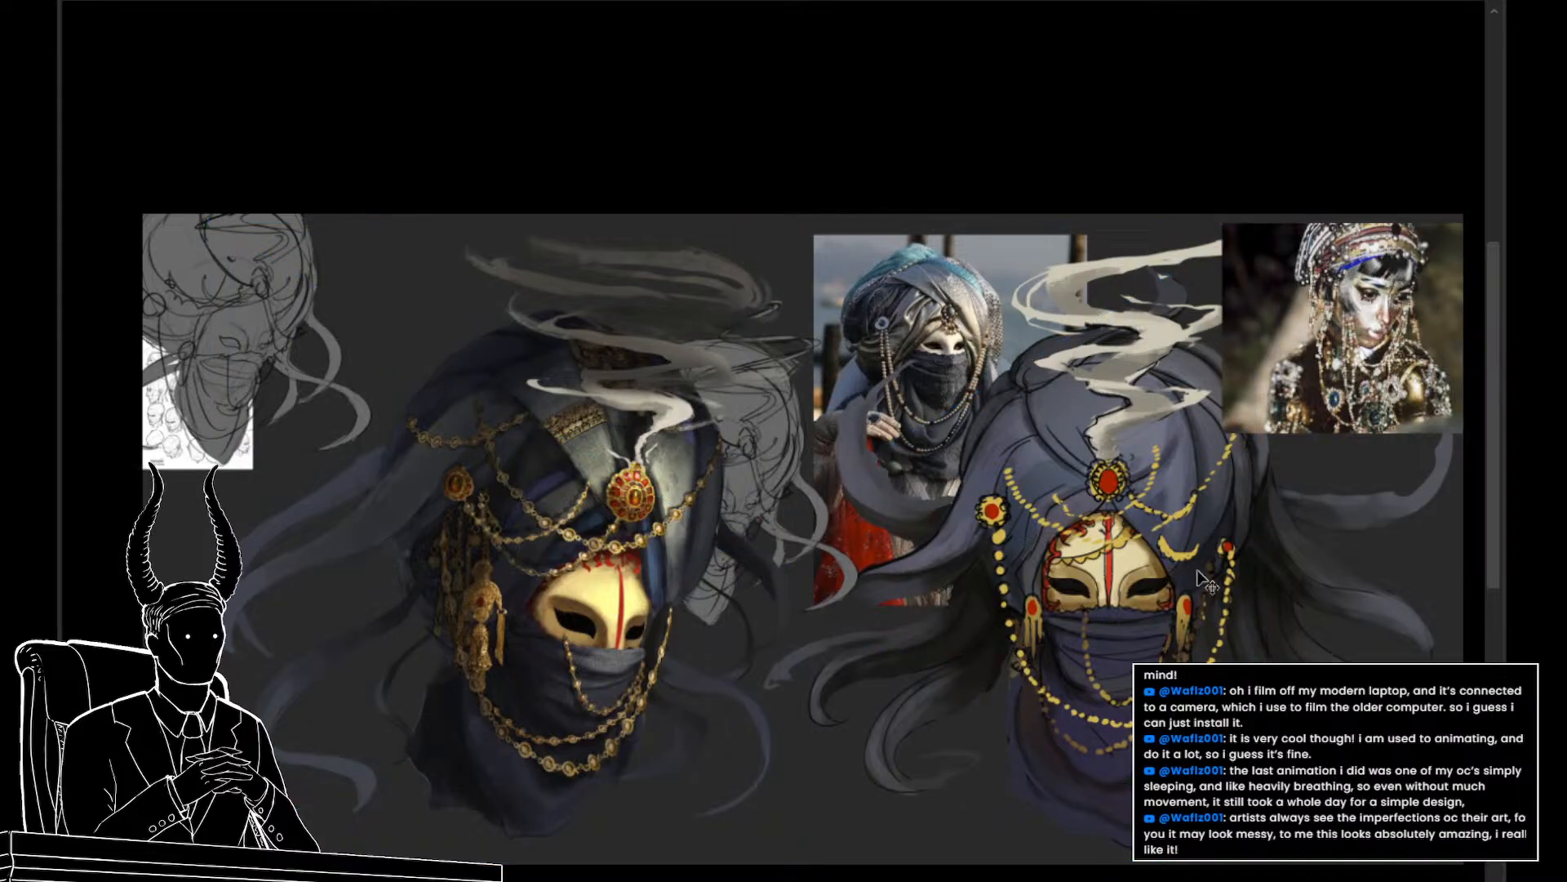
key("z")
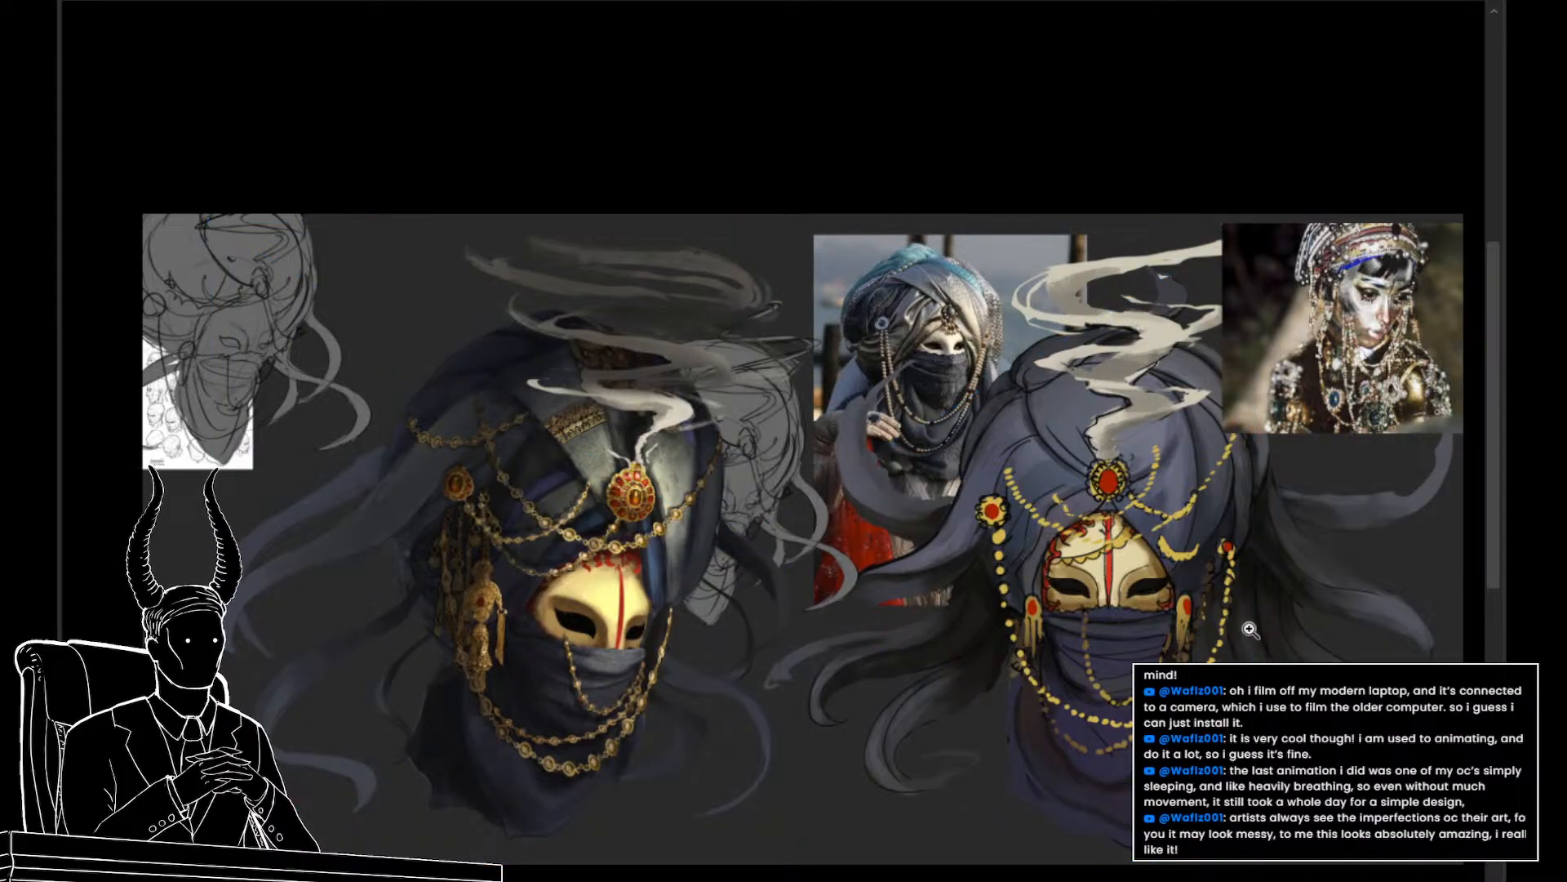
Try lassoing the area around the front-facing character to clean up the painting layers, rechecking their transform bounds
key("v")
mouse_move(992, 659)
left_mouse_down()
mouse_move(526, 631)
mouse_move(335, 707)
mouse_move(340, 743)
mouse_move(321, 665)
mouse_move(400, 604)
mouse_move(399, 659)
left_mouse_up()
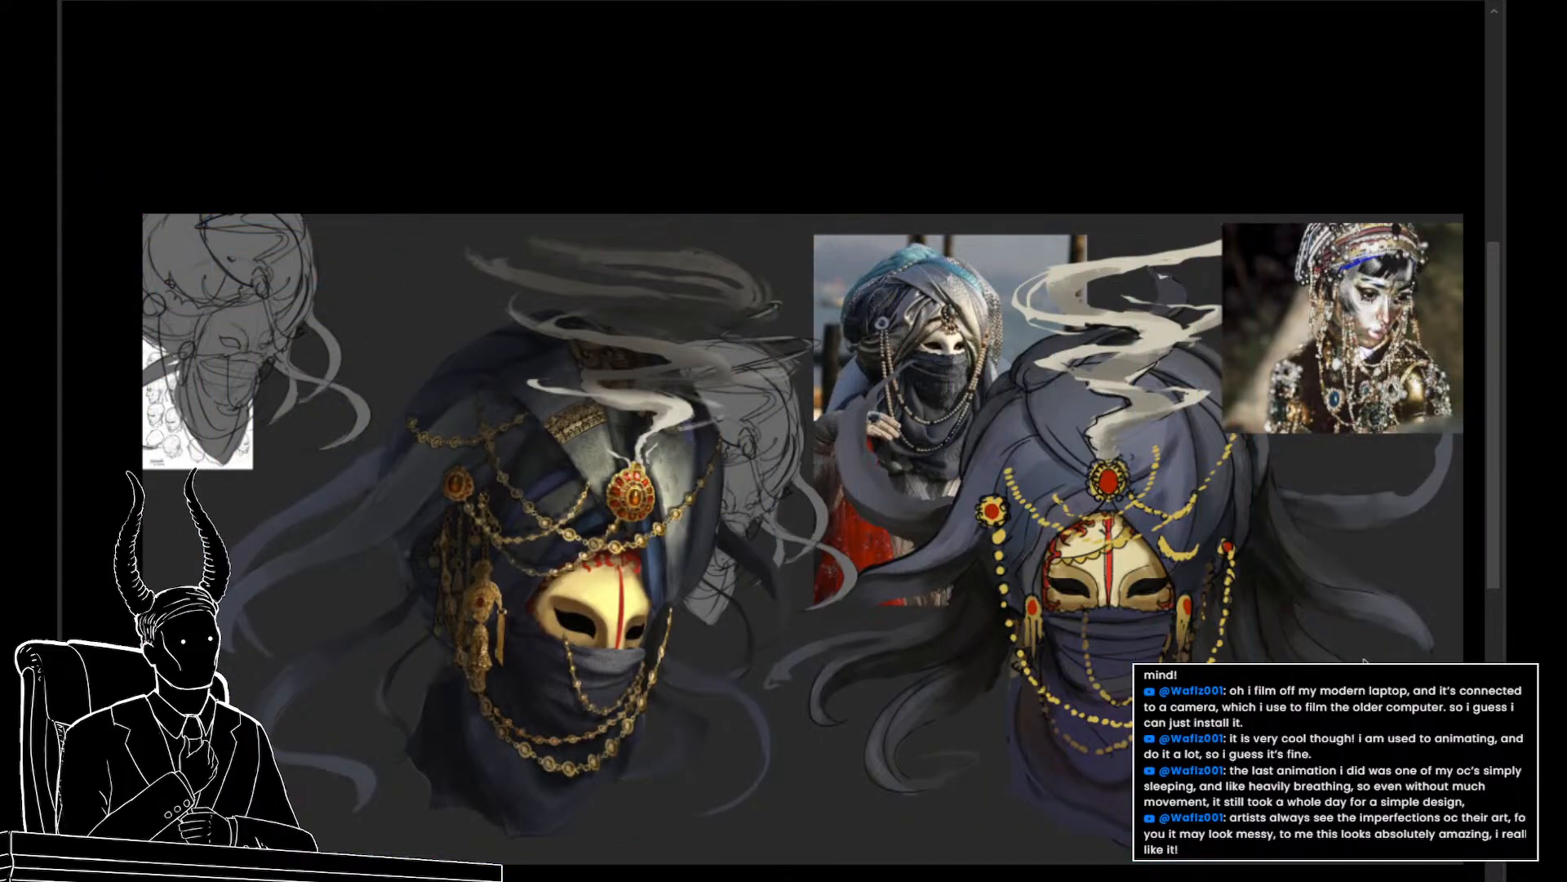
mouse_move(1323, 217)
left_mouse_down()
mouse_move(980, 269)
mouse_move(906, 858)
mouse_move(1314, 219)
left_mouse_up()
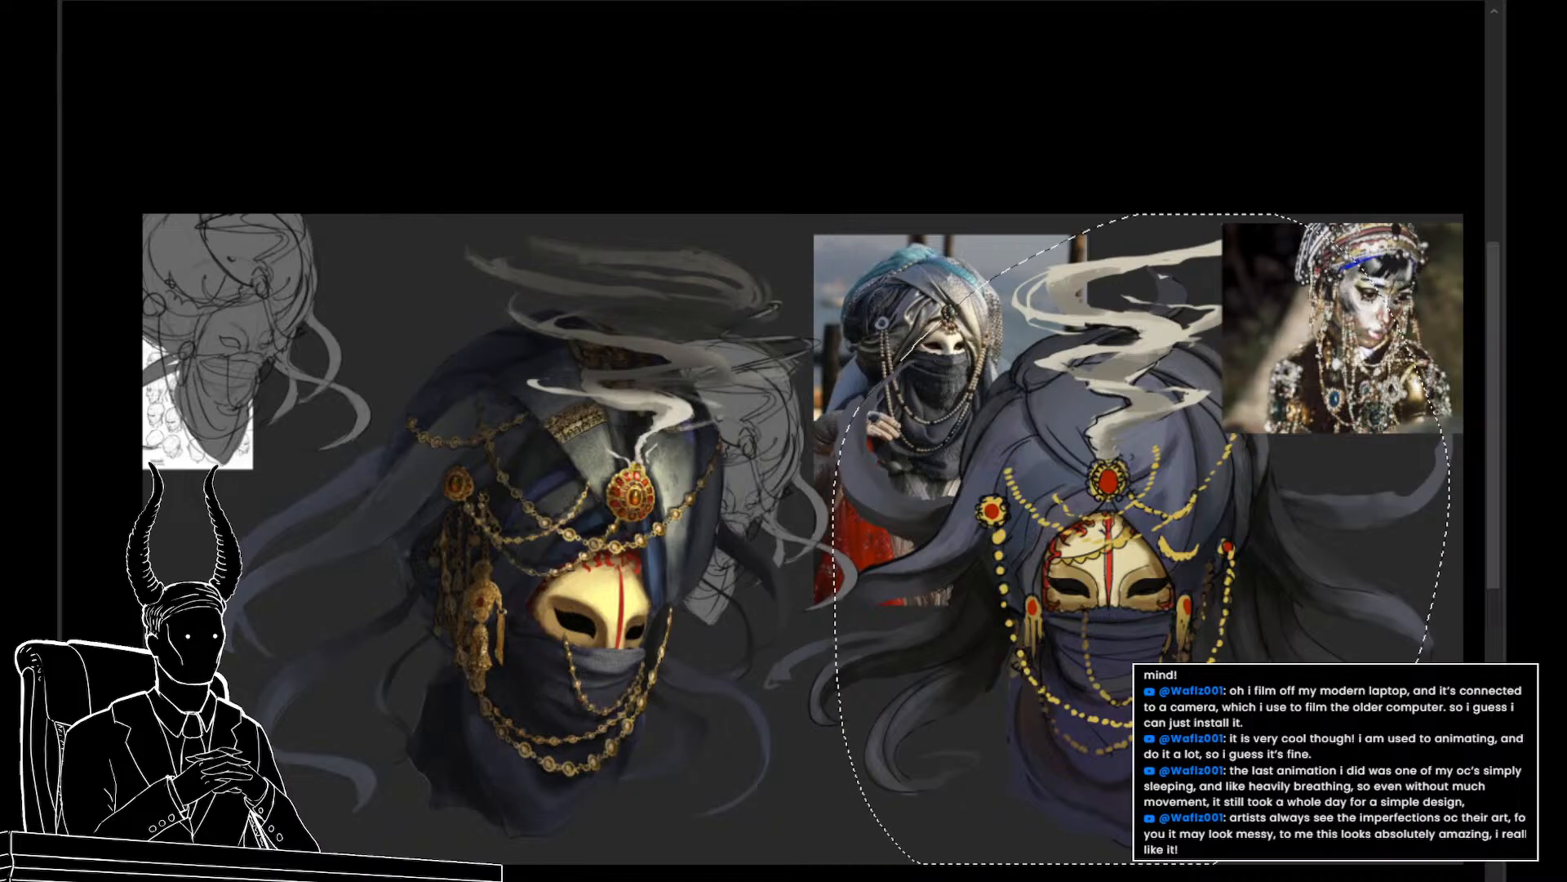
key("ctrl+d")
key("ctrl+t")
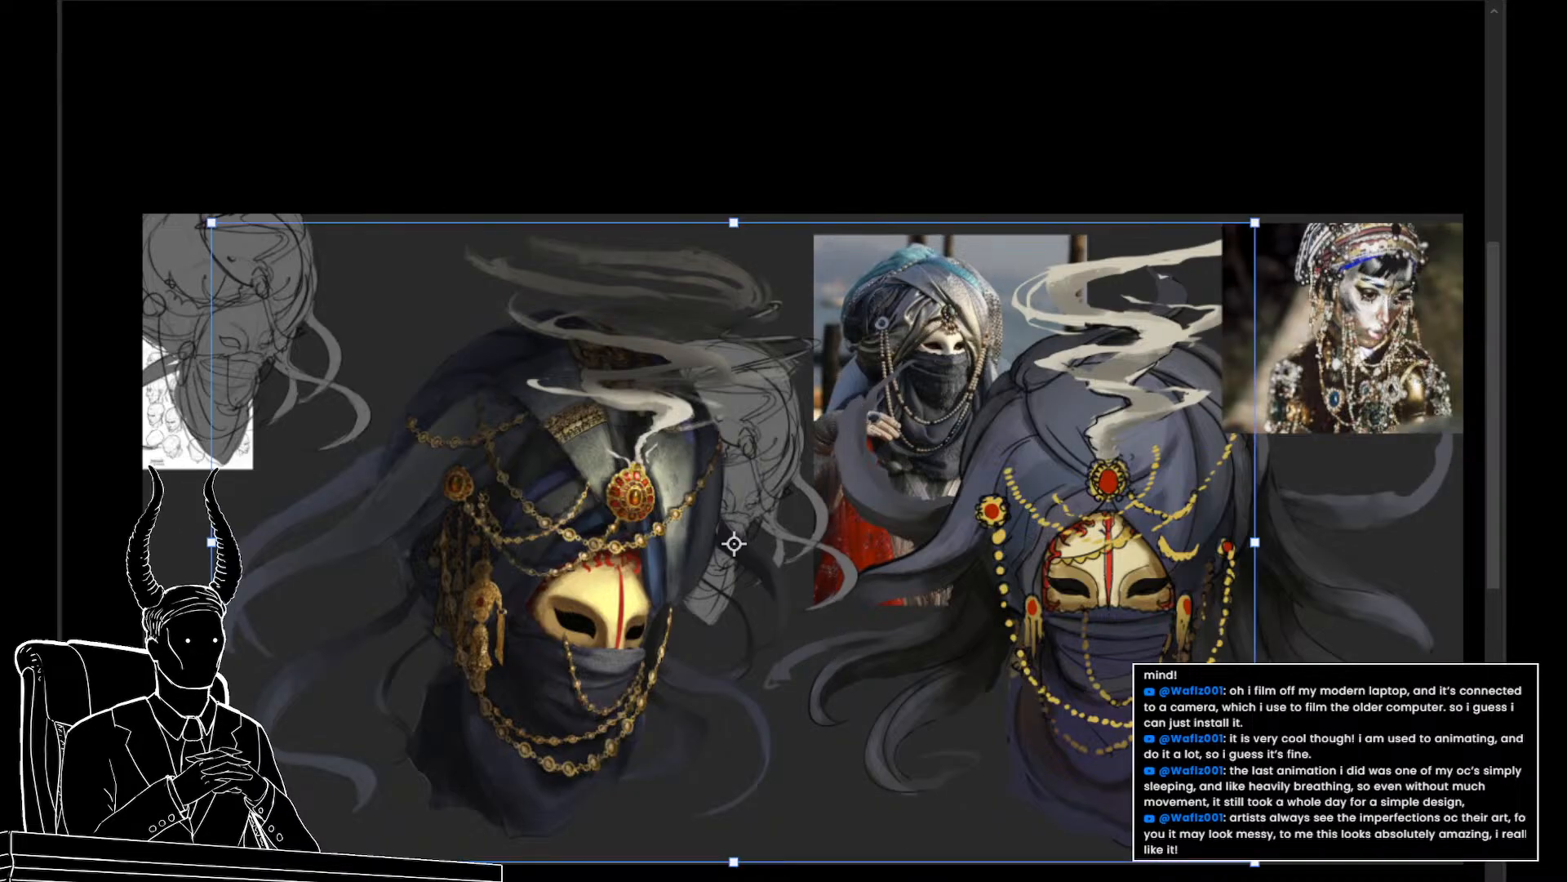
key("Return")
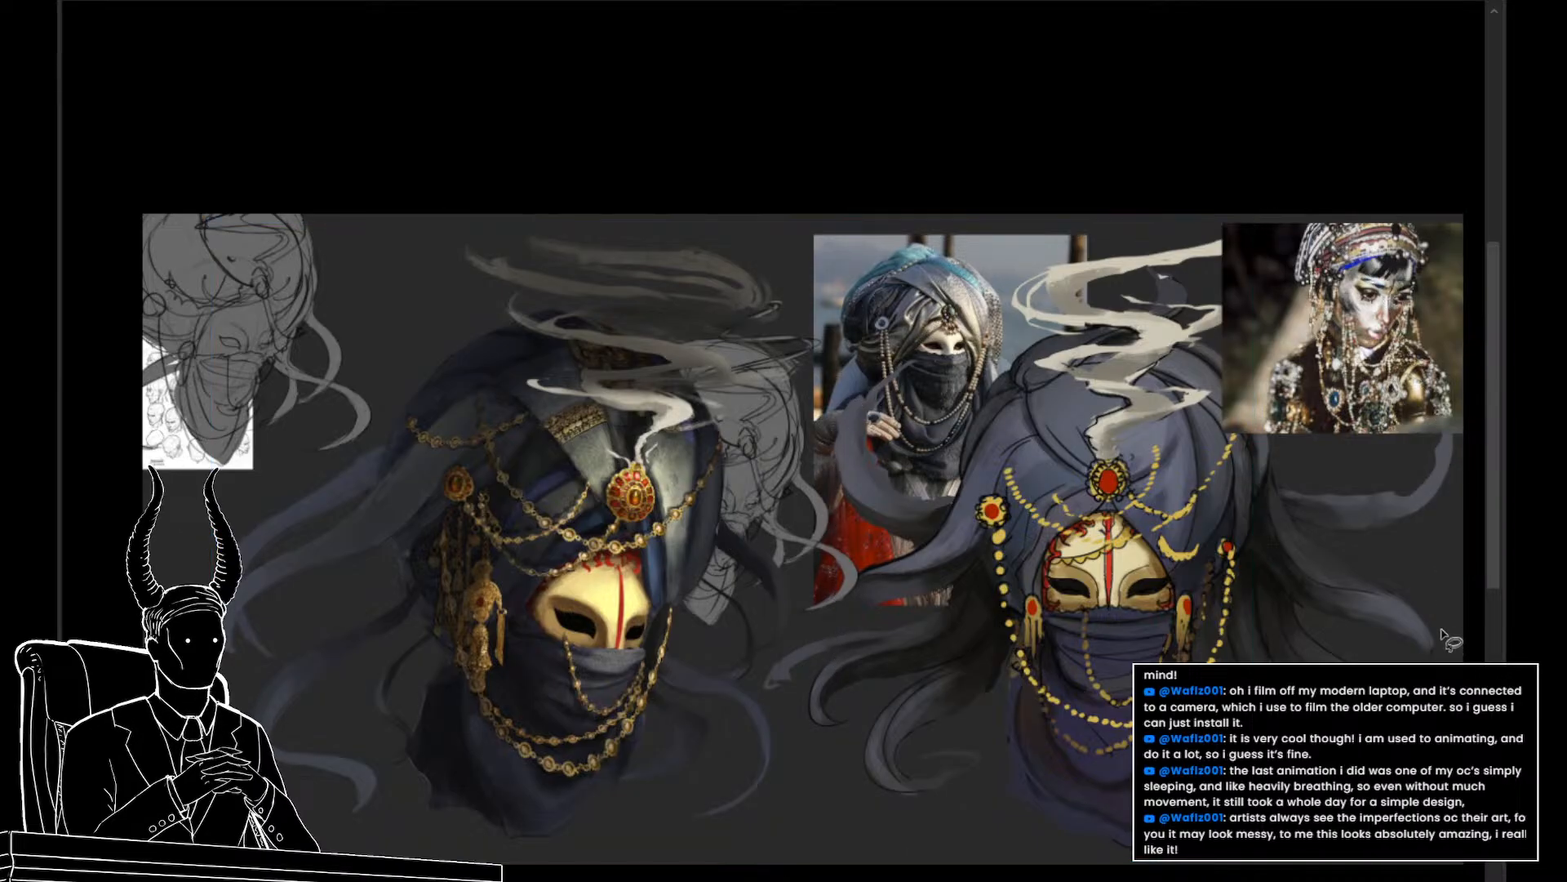
mouse_move(1380, 864)
left_mouse_down()
mouse_move(1445, 645)
mouse_move(1377, 866)
left_mouse_up()
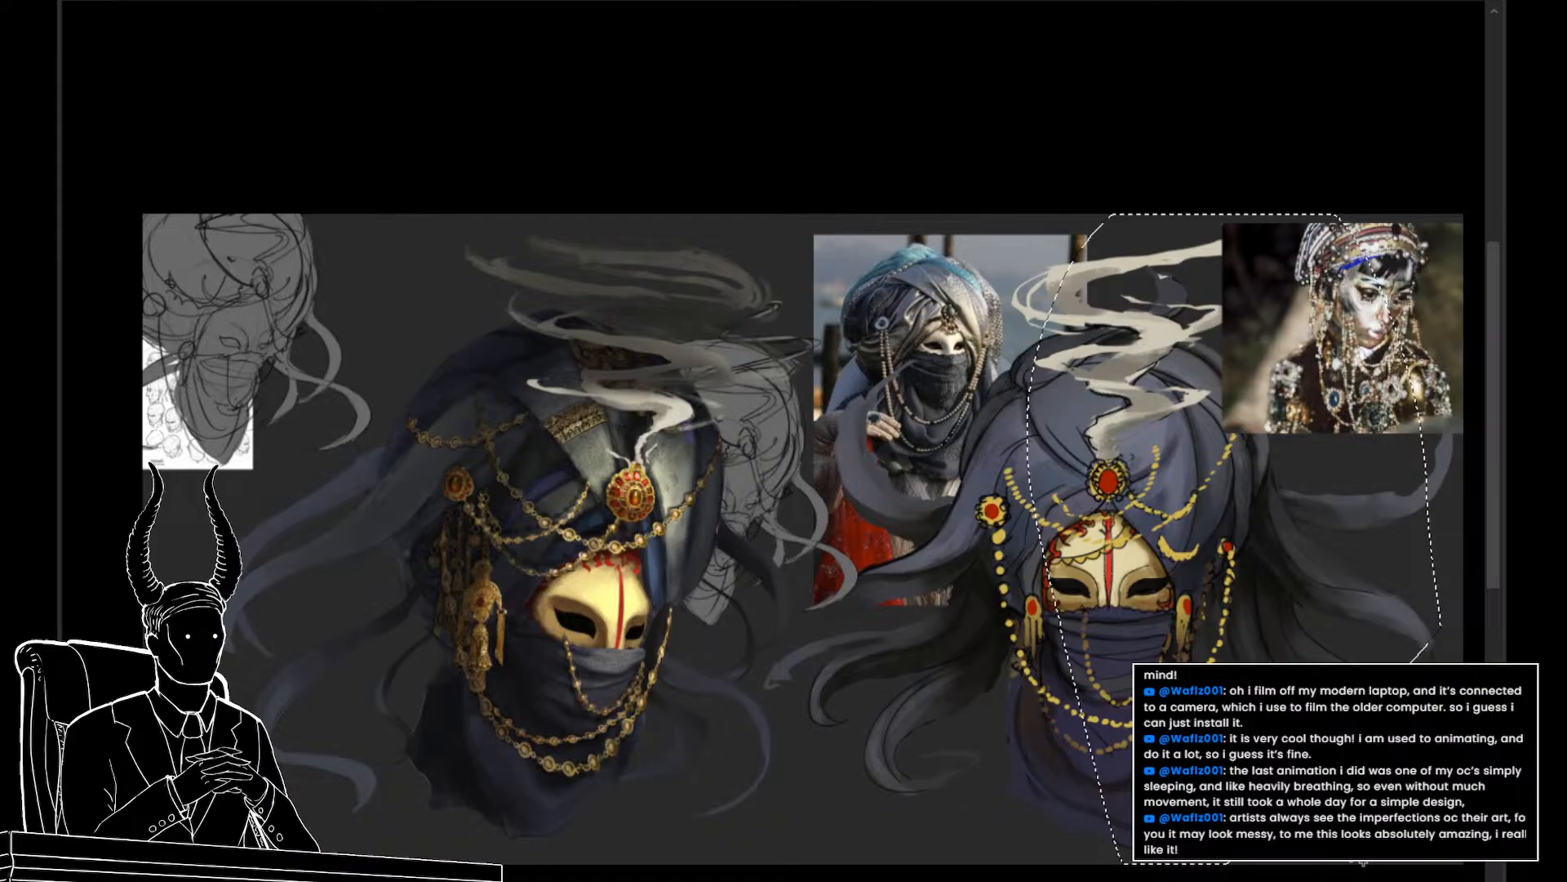
key("ctrl+d")
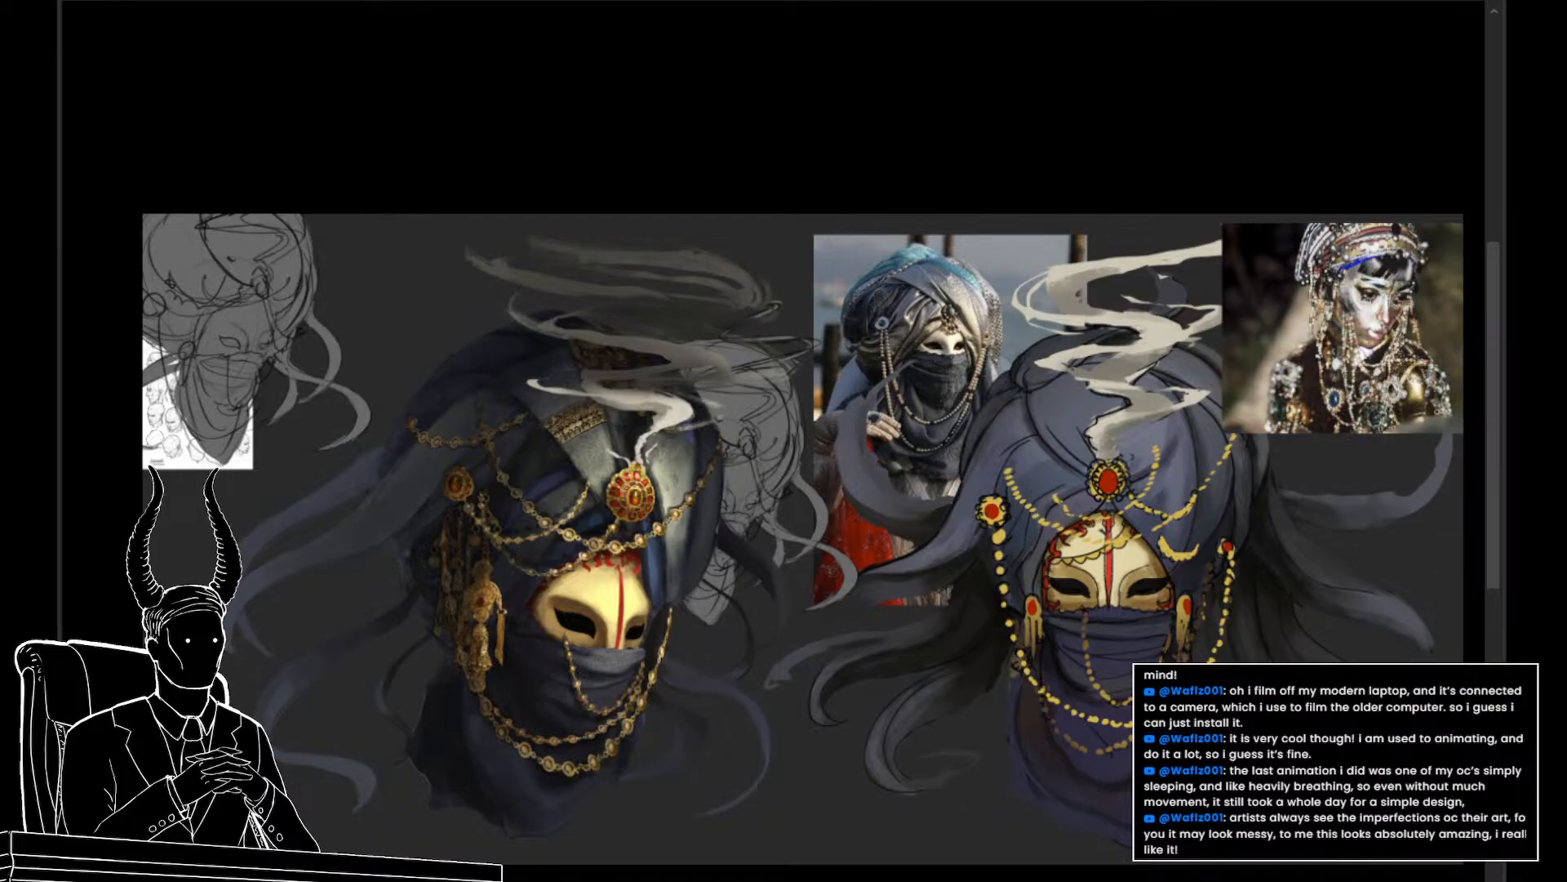
key("ctrl+t")
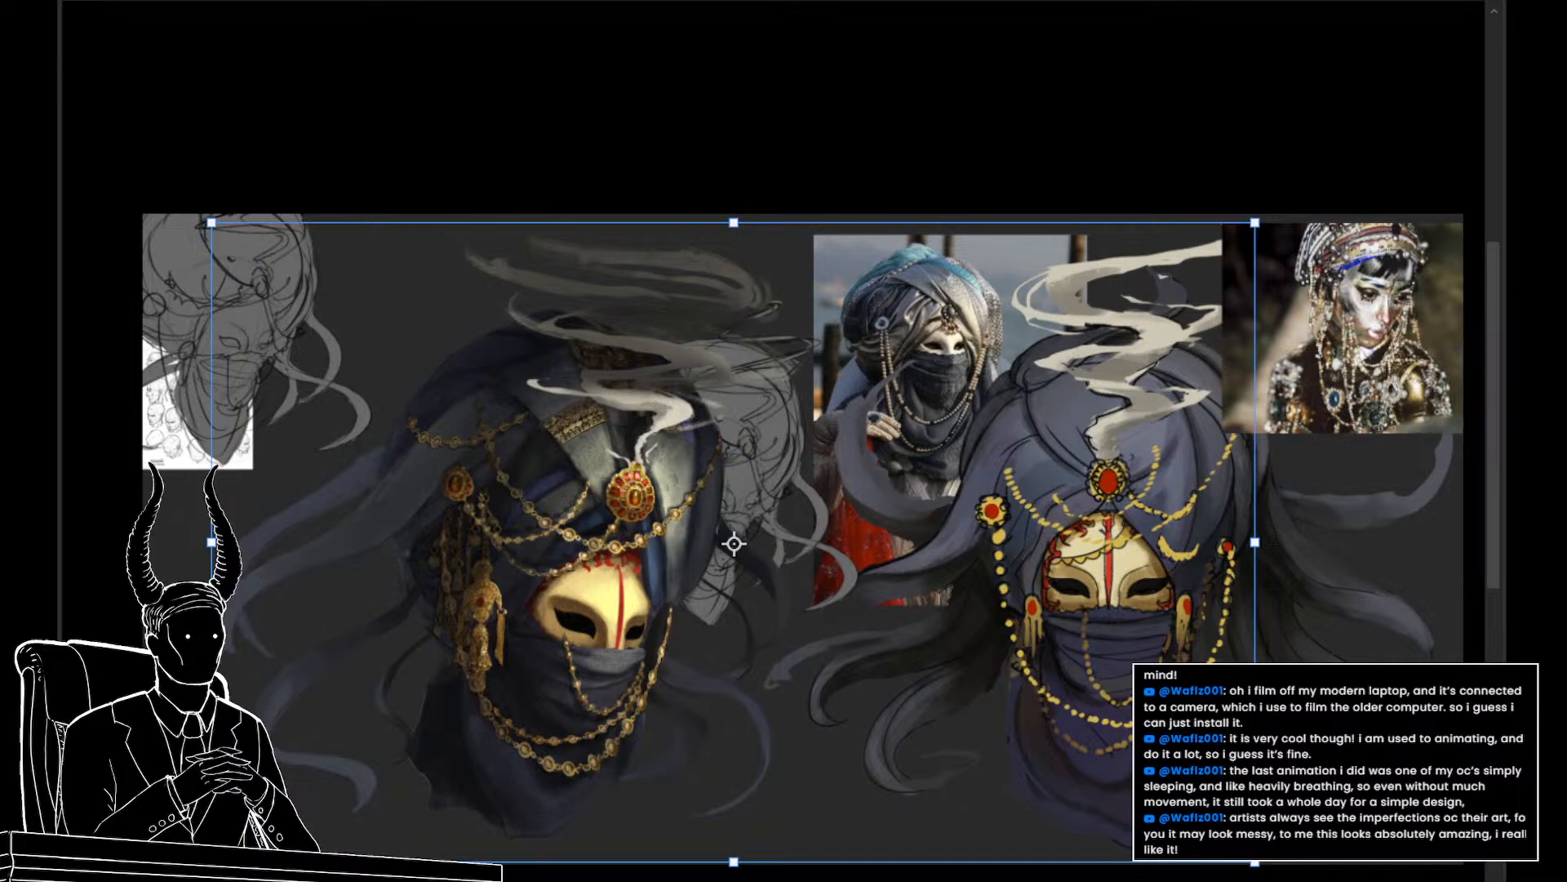
key("Escape")
Clear the painting layers' stray content from the canvas's right half with a rectangular selection and recheck the transform bounds
left_click_drag(1411, 216, 792, 759)
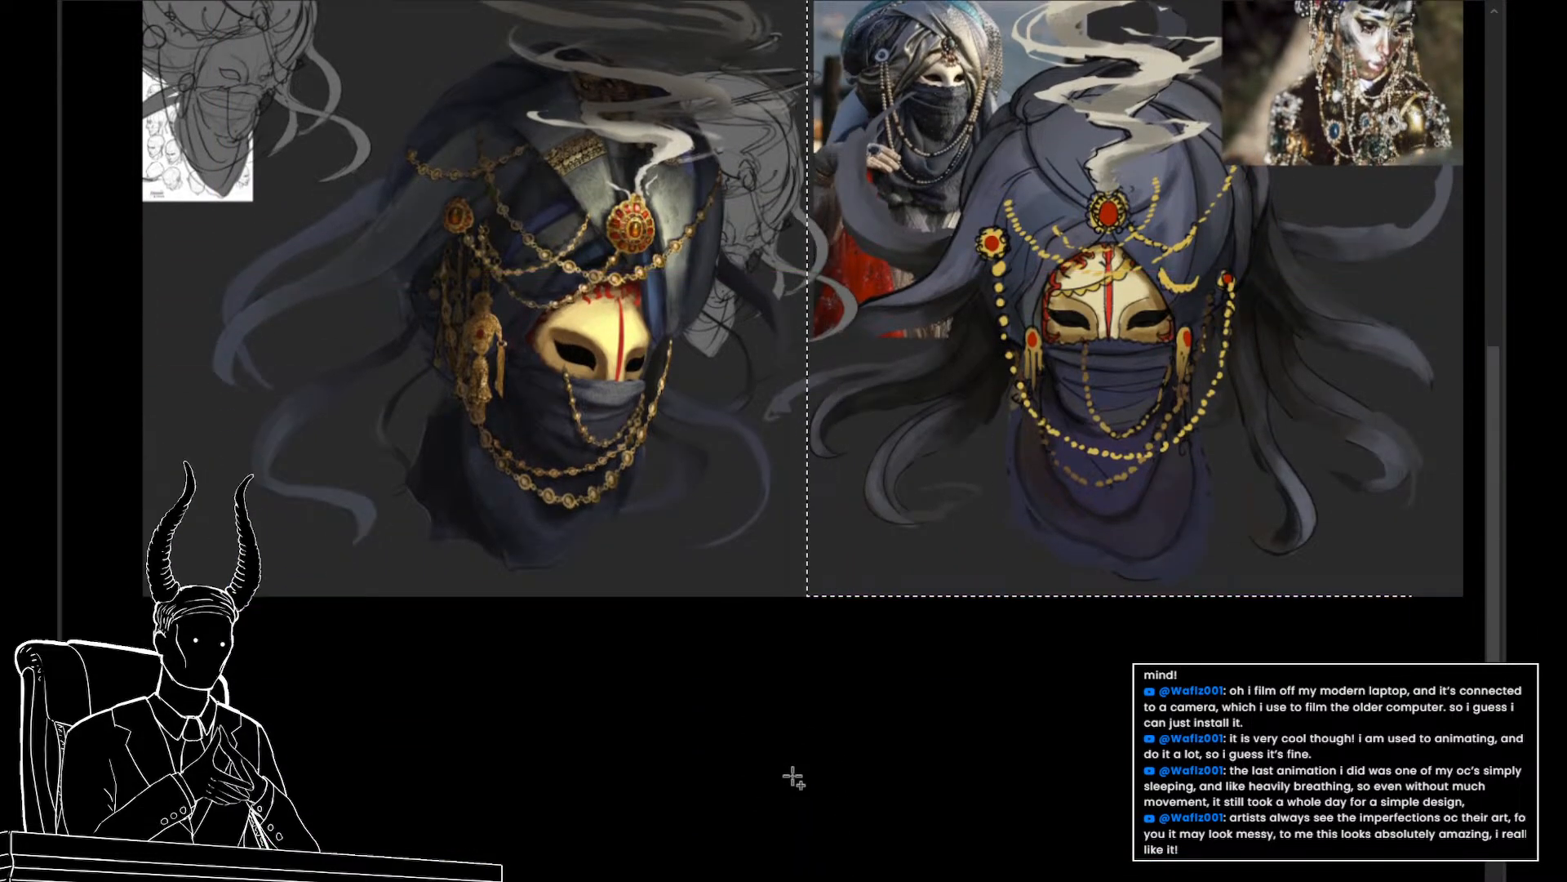
key("ctrl+d")
key("ctrl+t")
left_click_drag(991, 430, 984, 620)
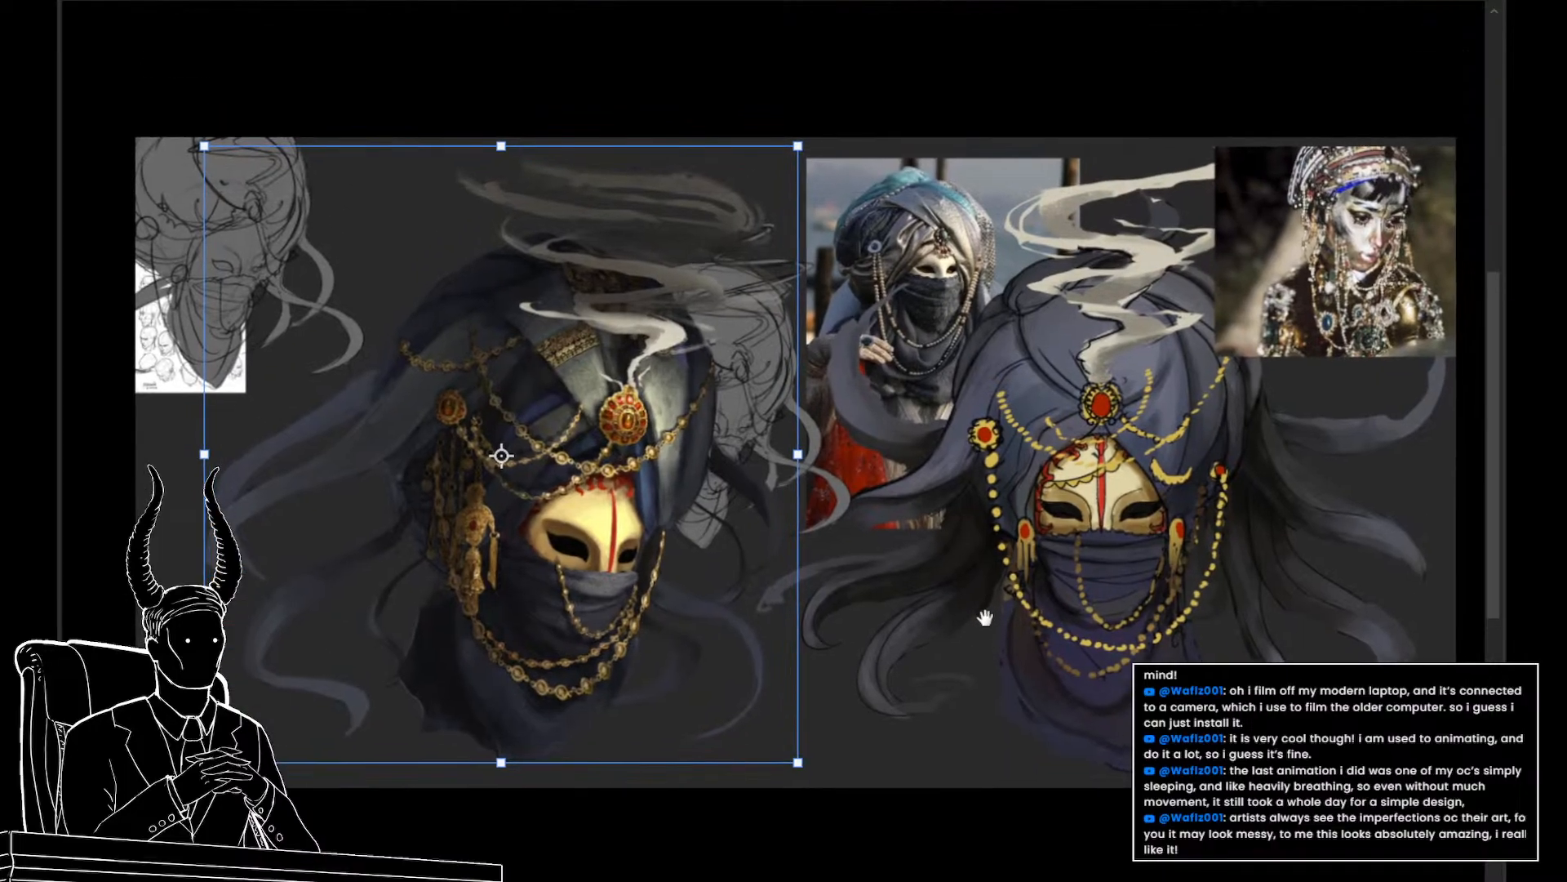
key("Escape")
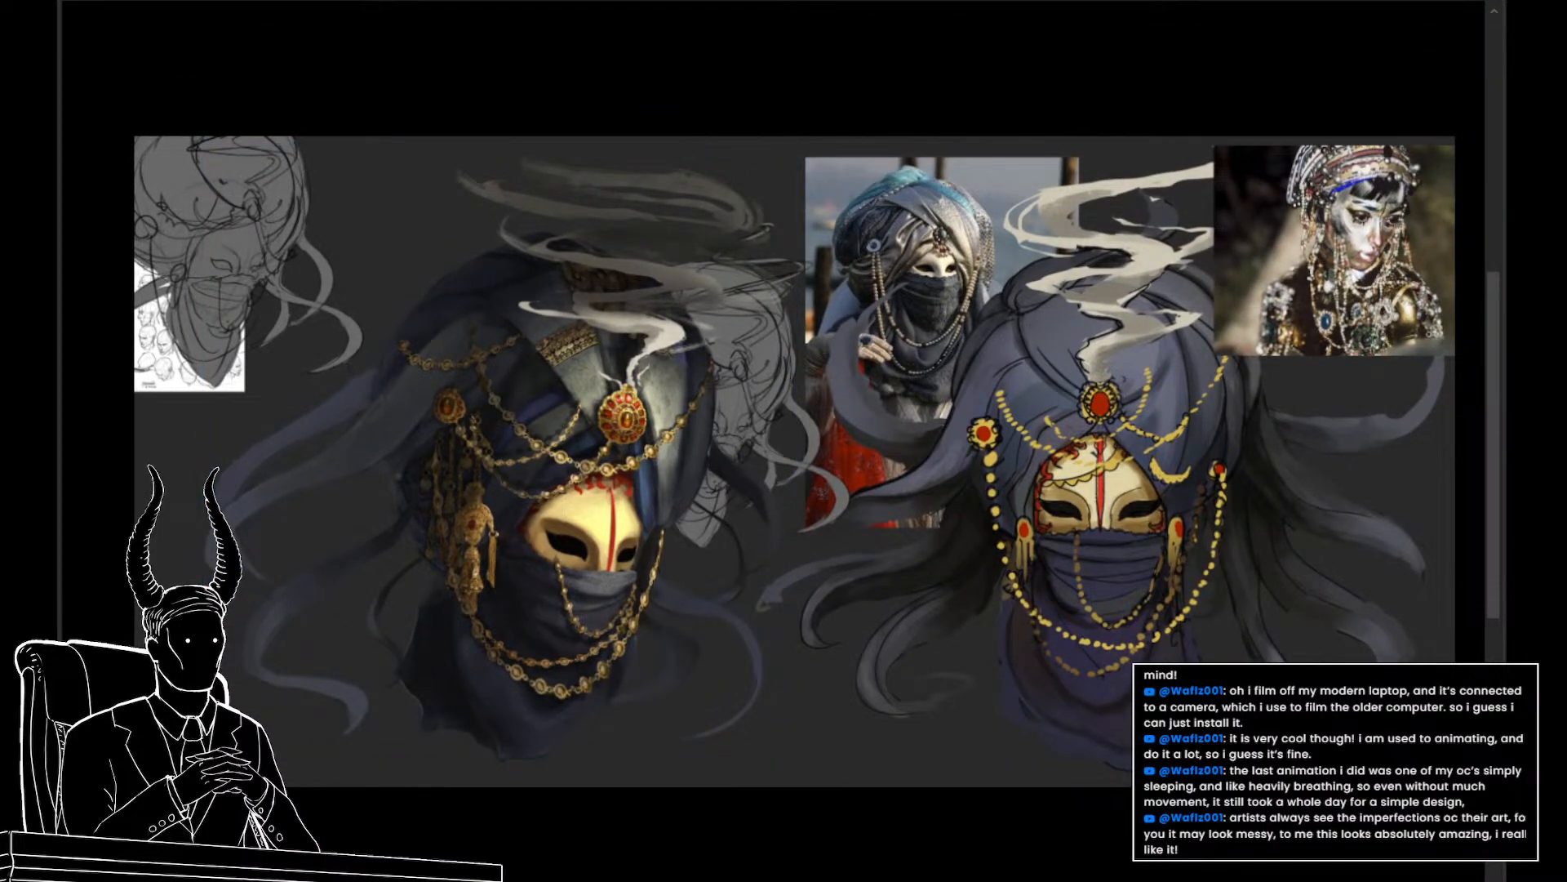
Scale down the rendered masked head with its smoke and move it closer to the middle of the canvas
key("ctrl+t")
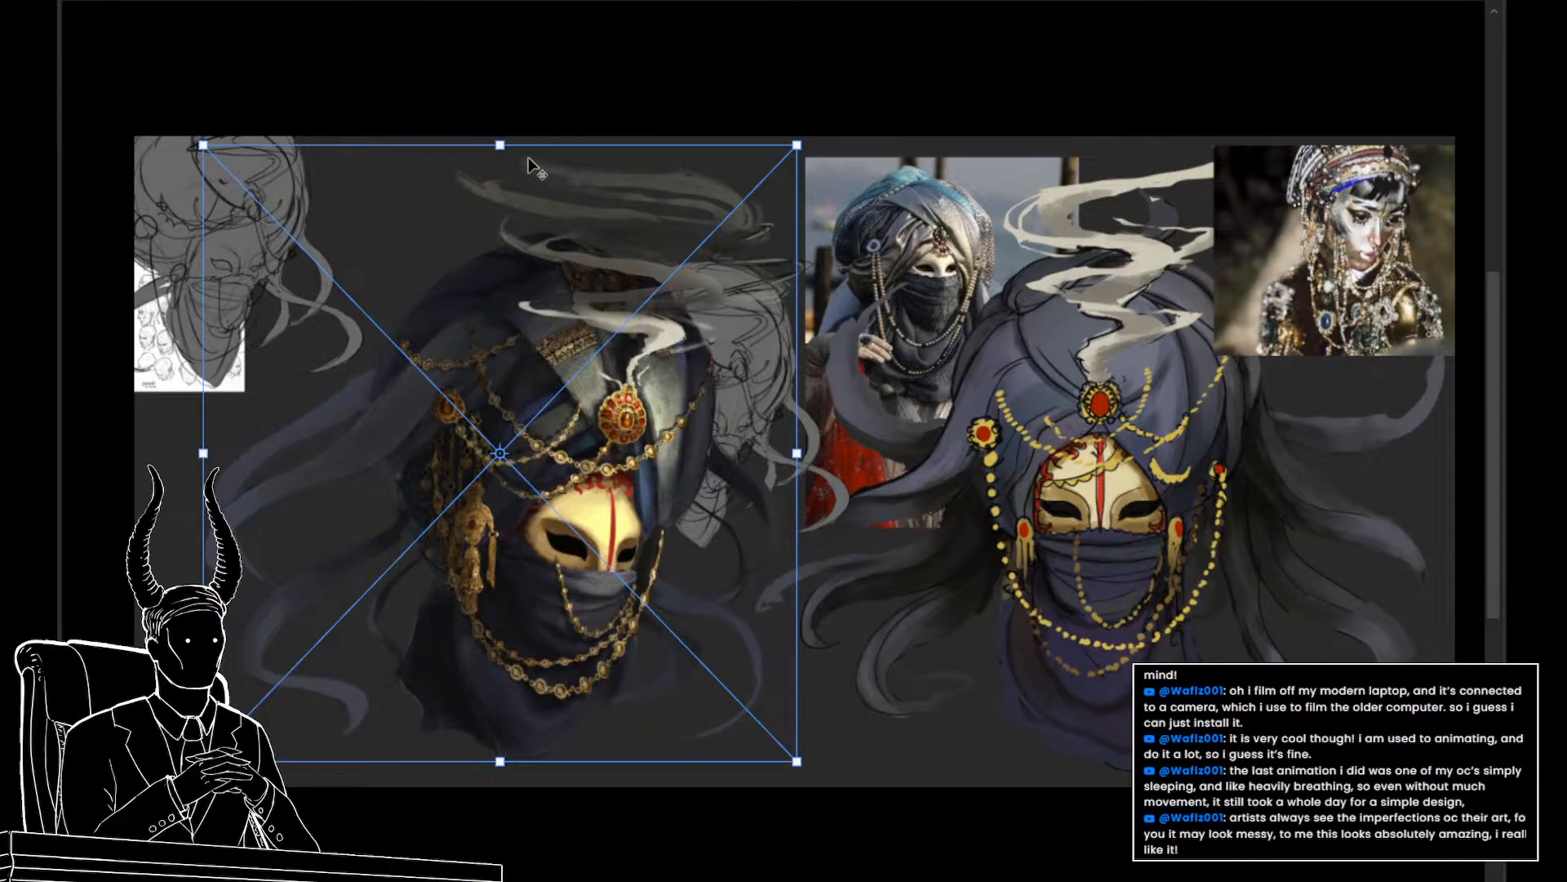
mouse_move(500, 144)
left_mouse_down()
mouse_move(500, 249)
mouse_move(663, 364)
mouse_move(703, 310)
left_mouse_up()
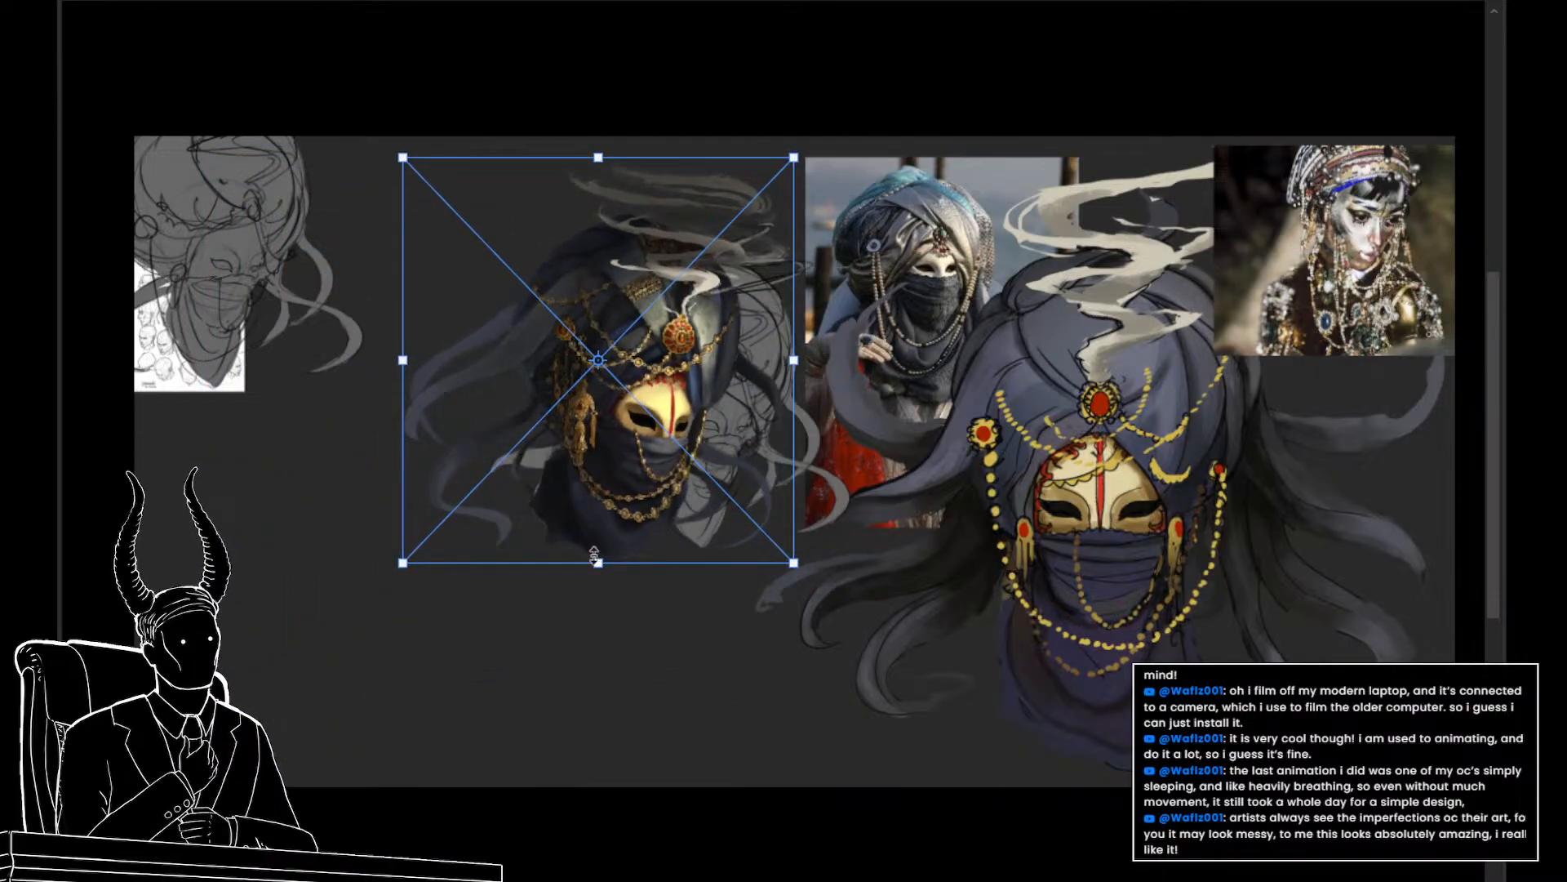
mouse_move(594, 556)
left_mouse_down()
mouse_move(635, 522)
mouse_move(661, 535)
mouse_move(647, 510)
mouse_move(675, 526)
mouse_move(570, 513)
mouse_move(689, 533)
left_mouse_up()
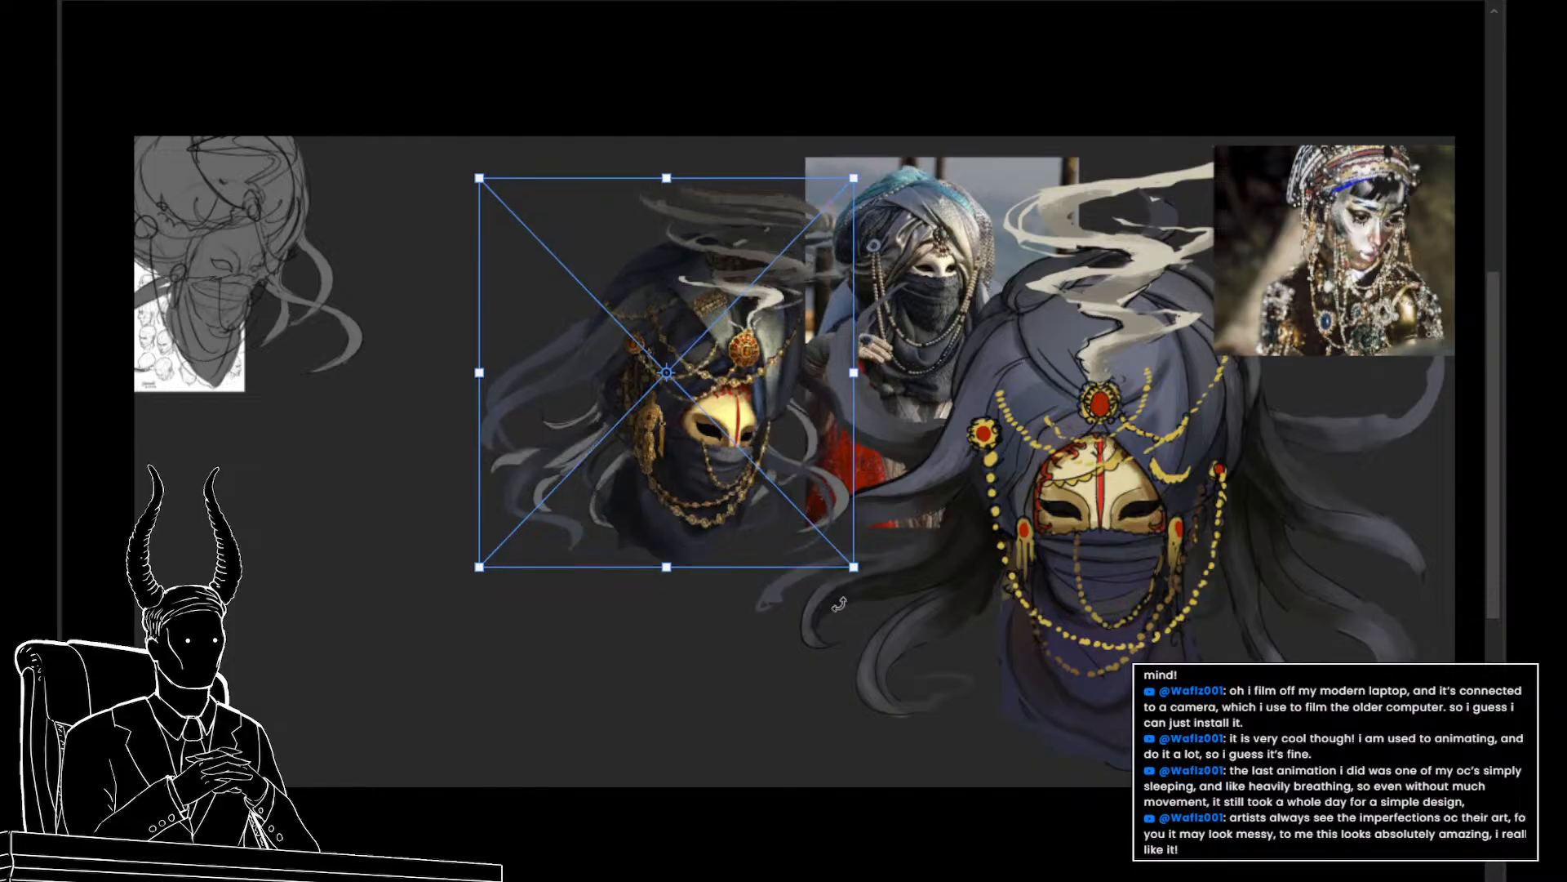
key("Return")
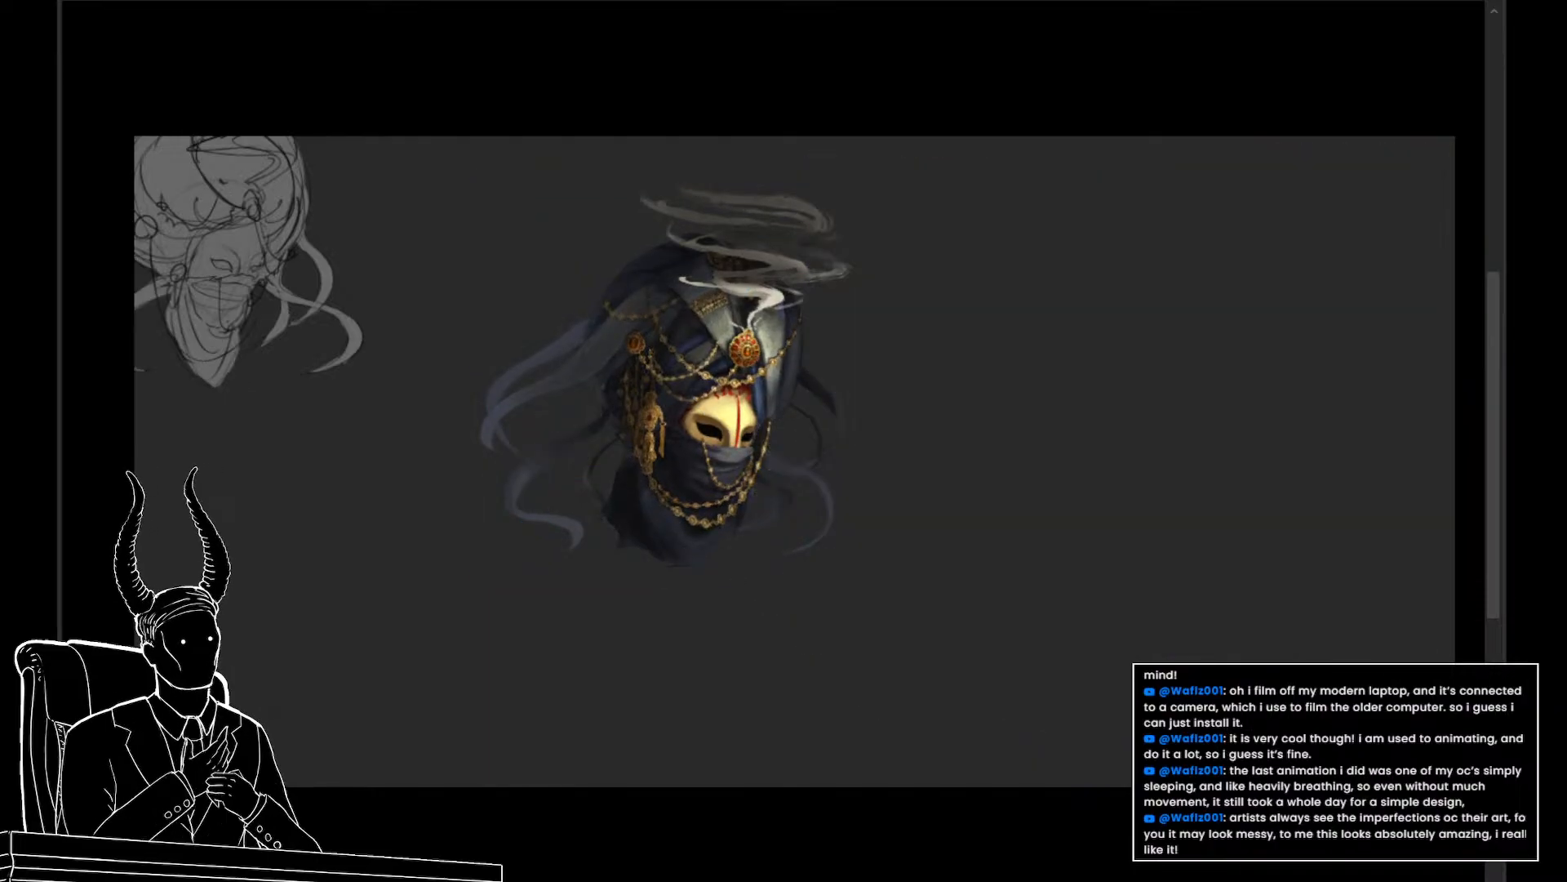
Bring the seated crowned body into view and move the masked head beside the flower-masked head to compare their sizes
left_click_drag(724, 493, 871, 547)
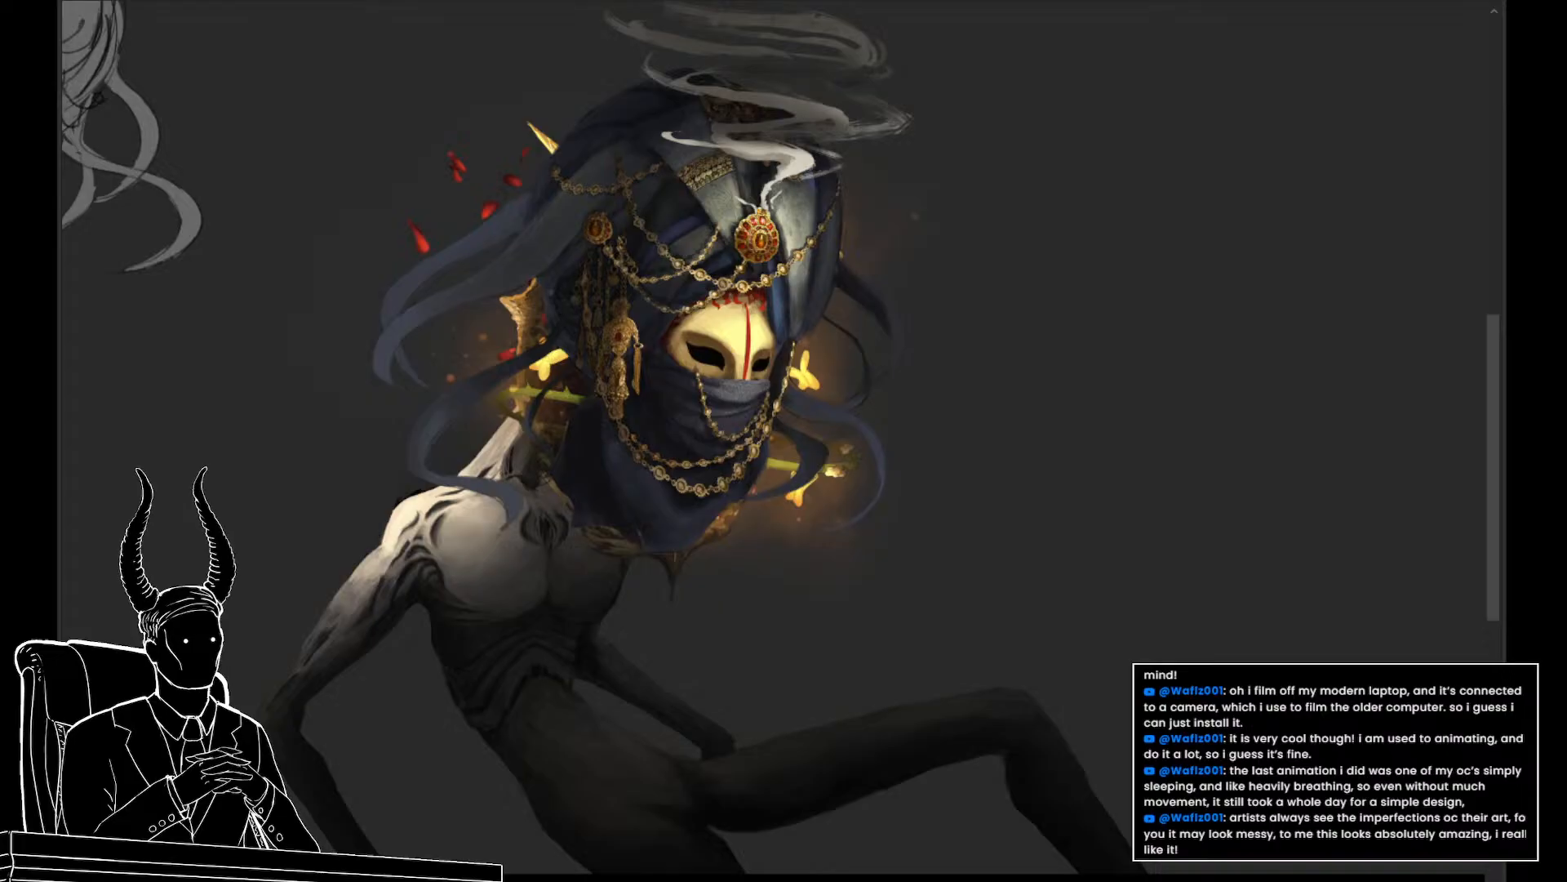
left_click_drag(1189, 686, 1070, 663)
key("ctrl+t")
left_click_drag(635, 432, 1046, 437)
scroll(919, 306, "up", 2)
scroll(919, 307, "right", 1)
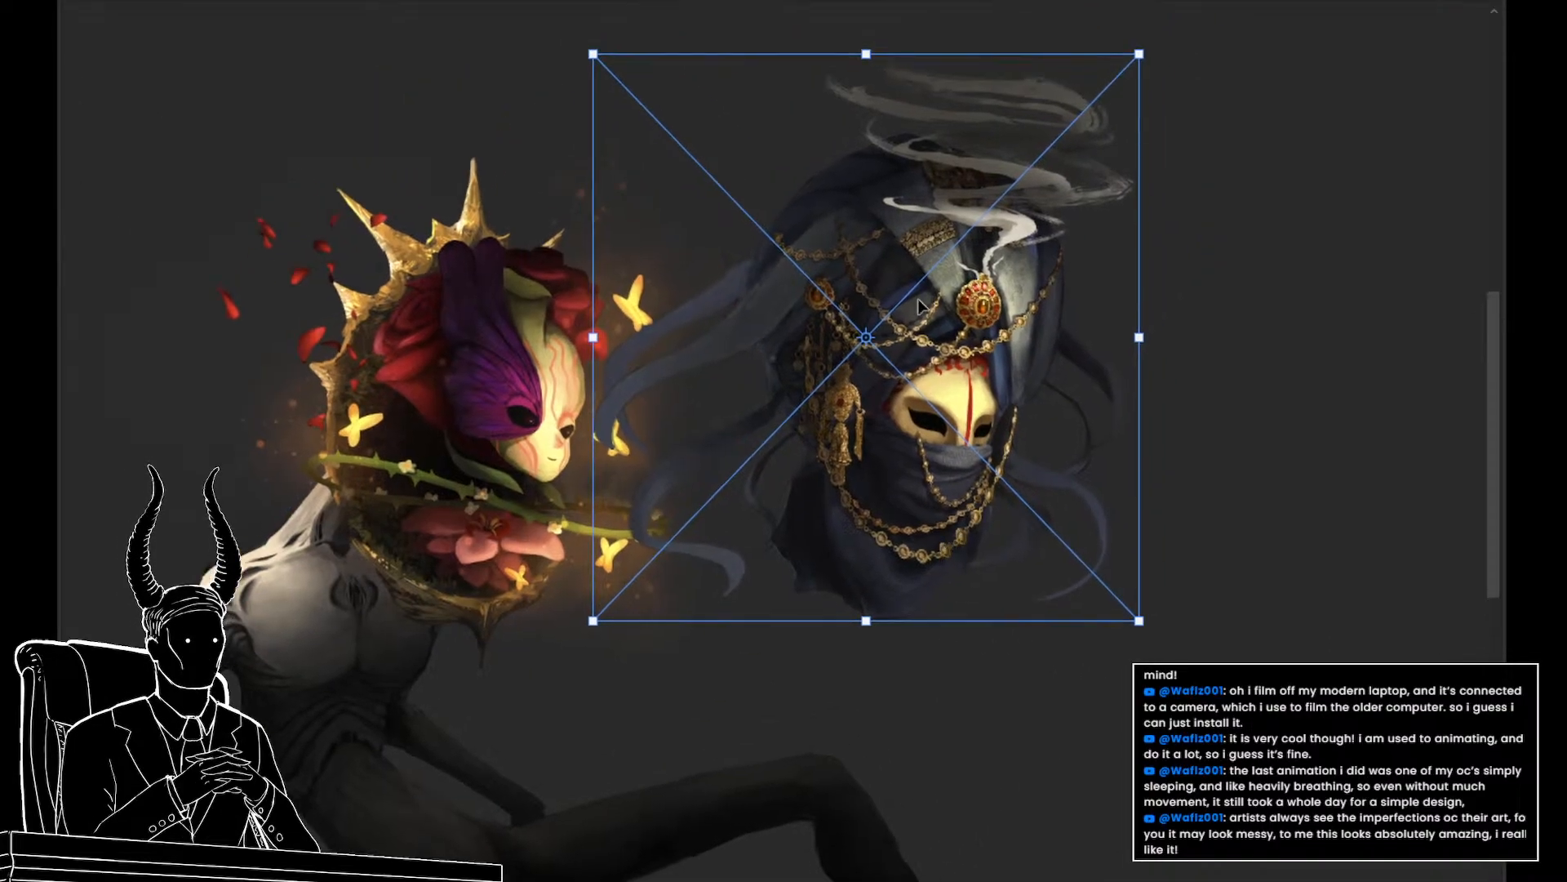
Scale the masked head down slightly in proportion, place it over the body's neck inside the golden crown, and hide the flower-masked head
left_click_drag(868, 54, 868, 63)
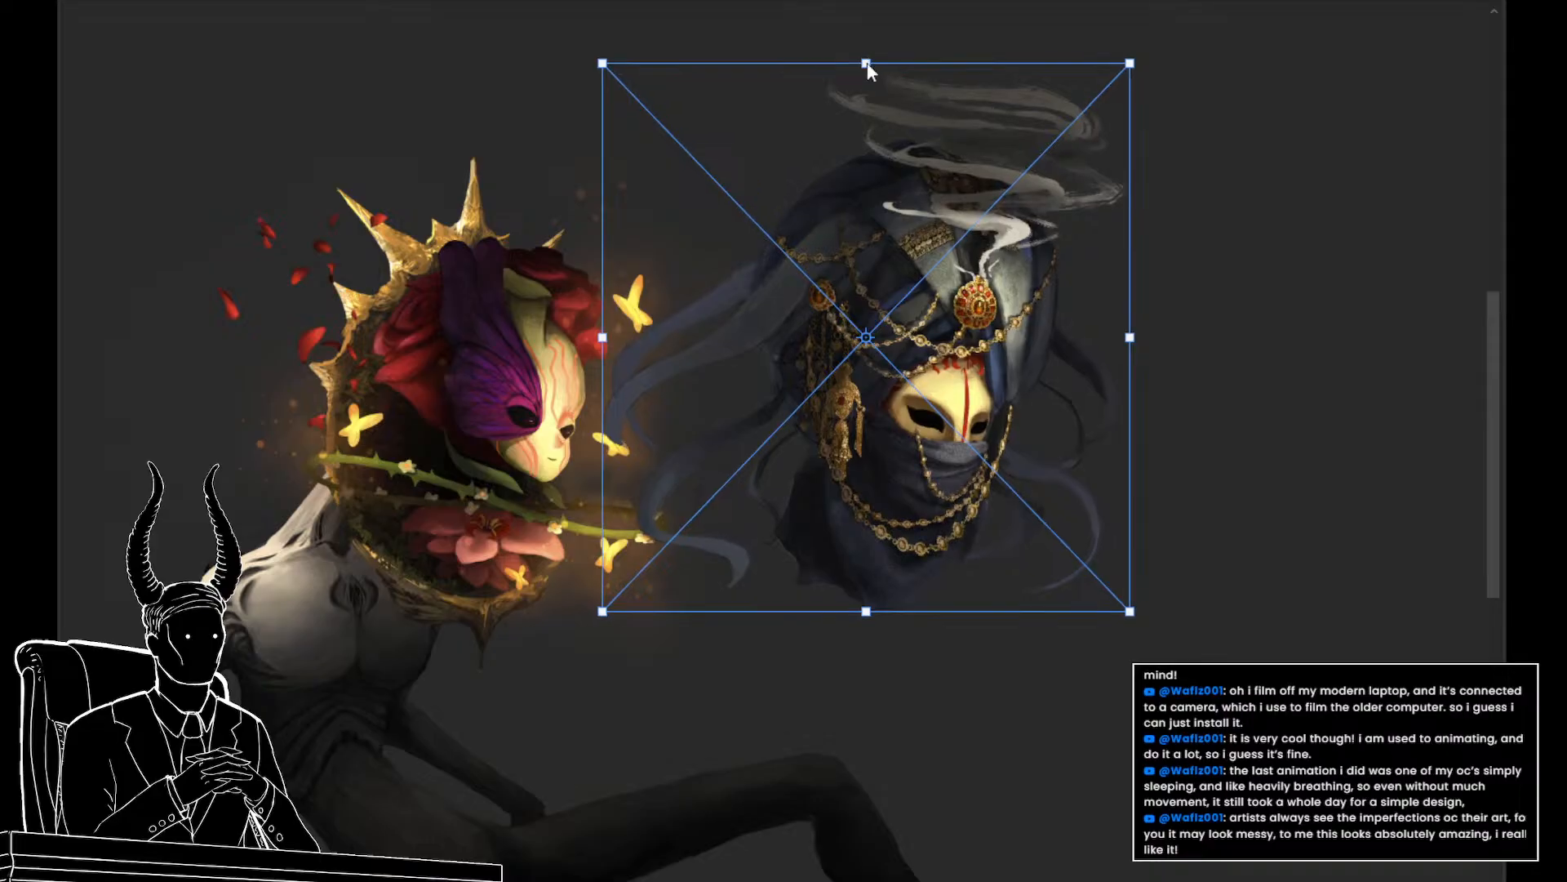
left_click_drag(1007, 324, 789, 323)
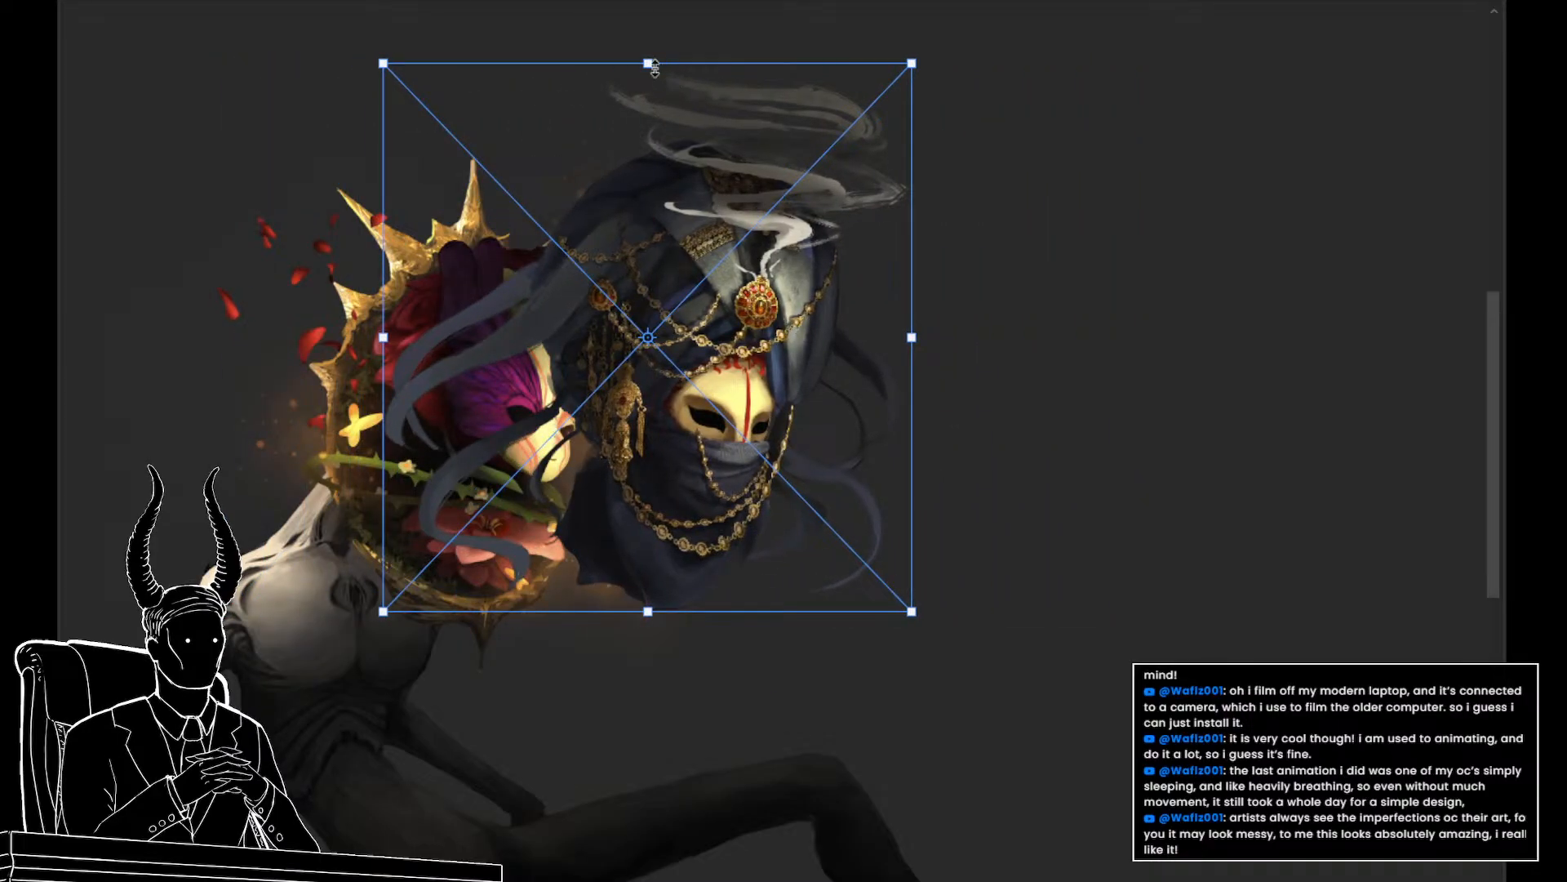
left_click_drag(649, 63, 655, 82)
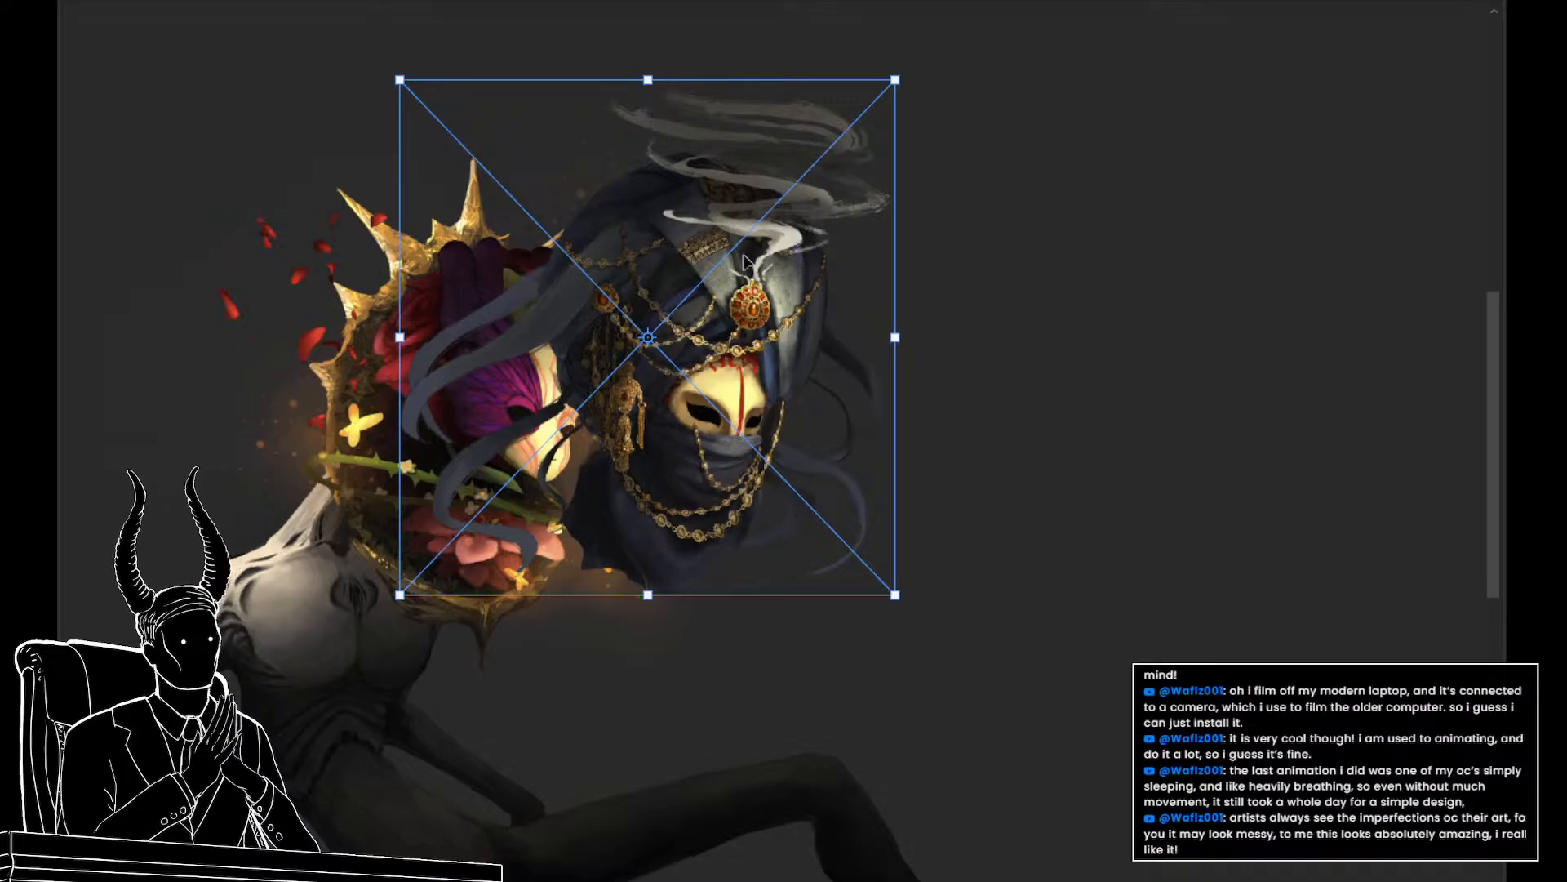
left_click_drag(760, 276, 603, 276)
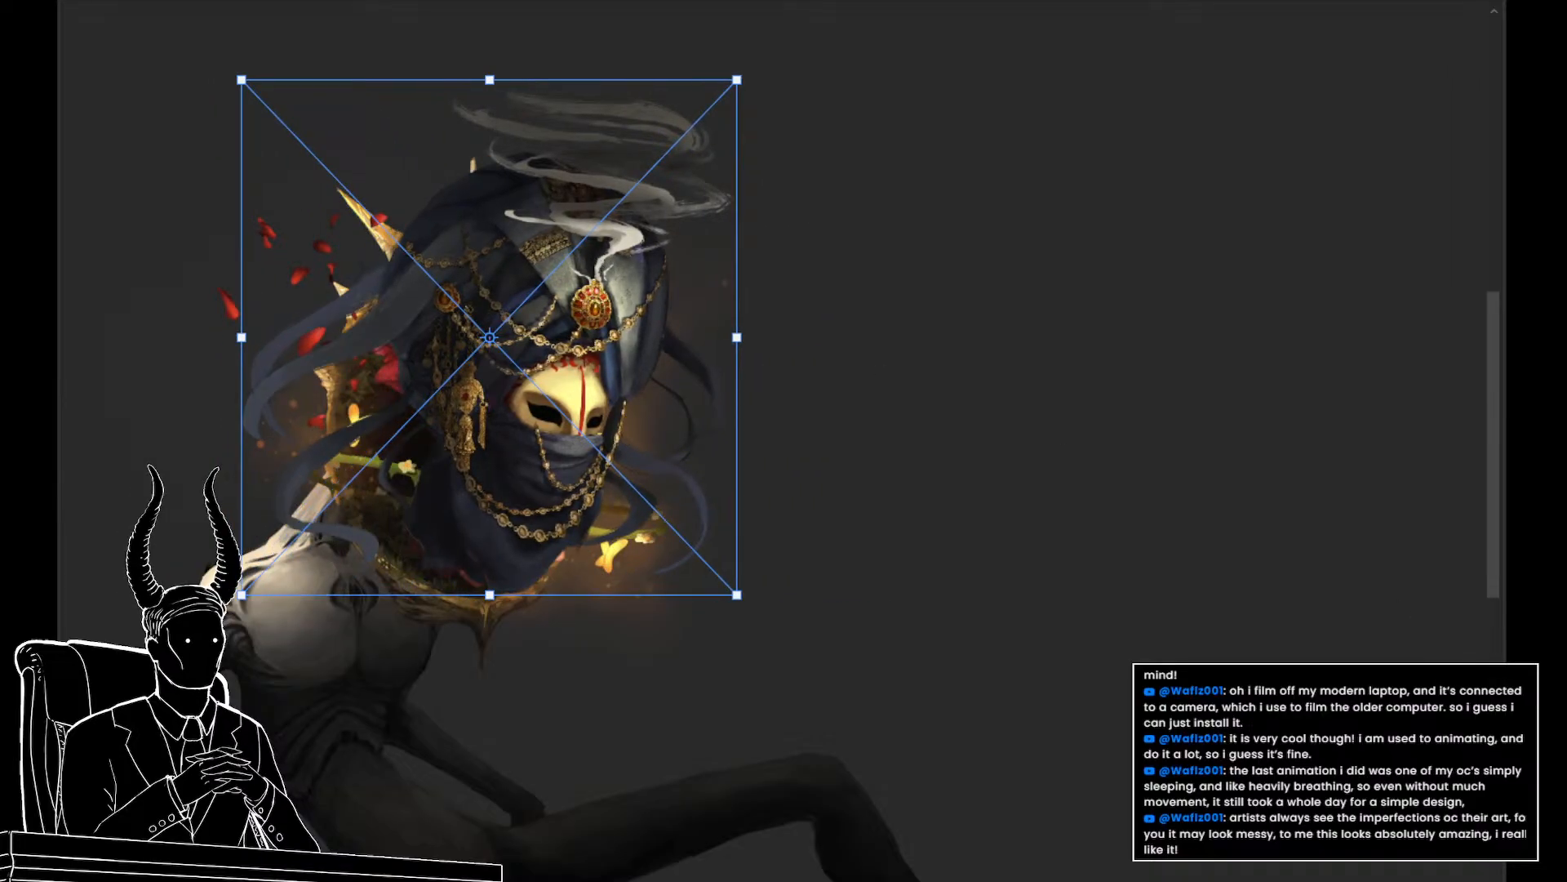
key("Return")
left_click_drag(976, 640, 1039, 599)
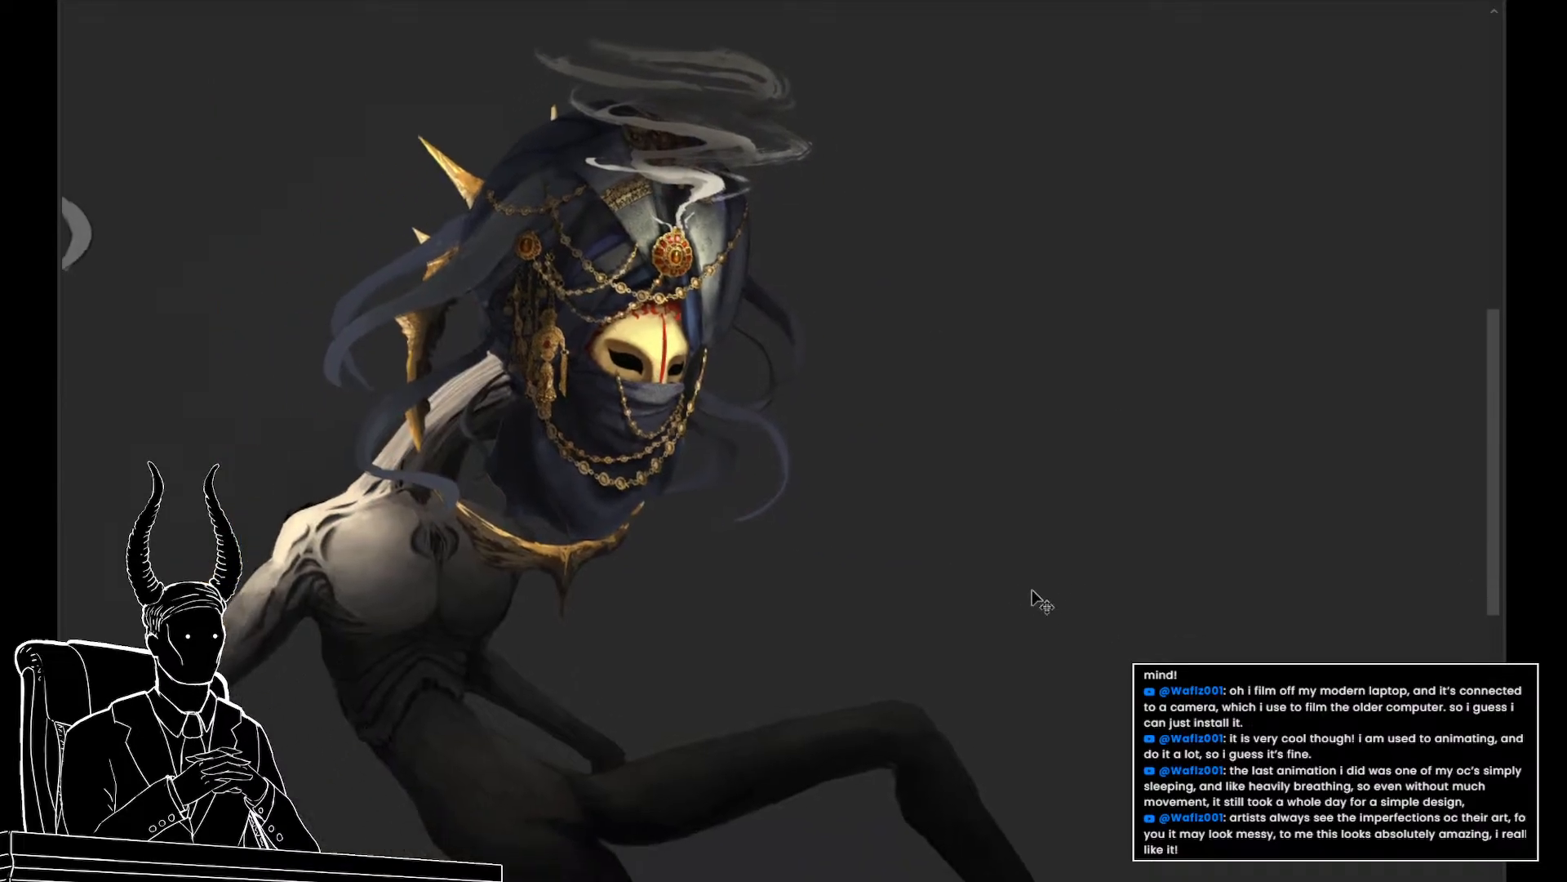
Try nudging the masked head slightly higher on the body's neck
key("ctrl+t")
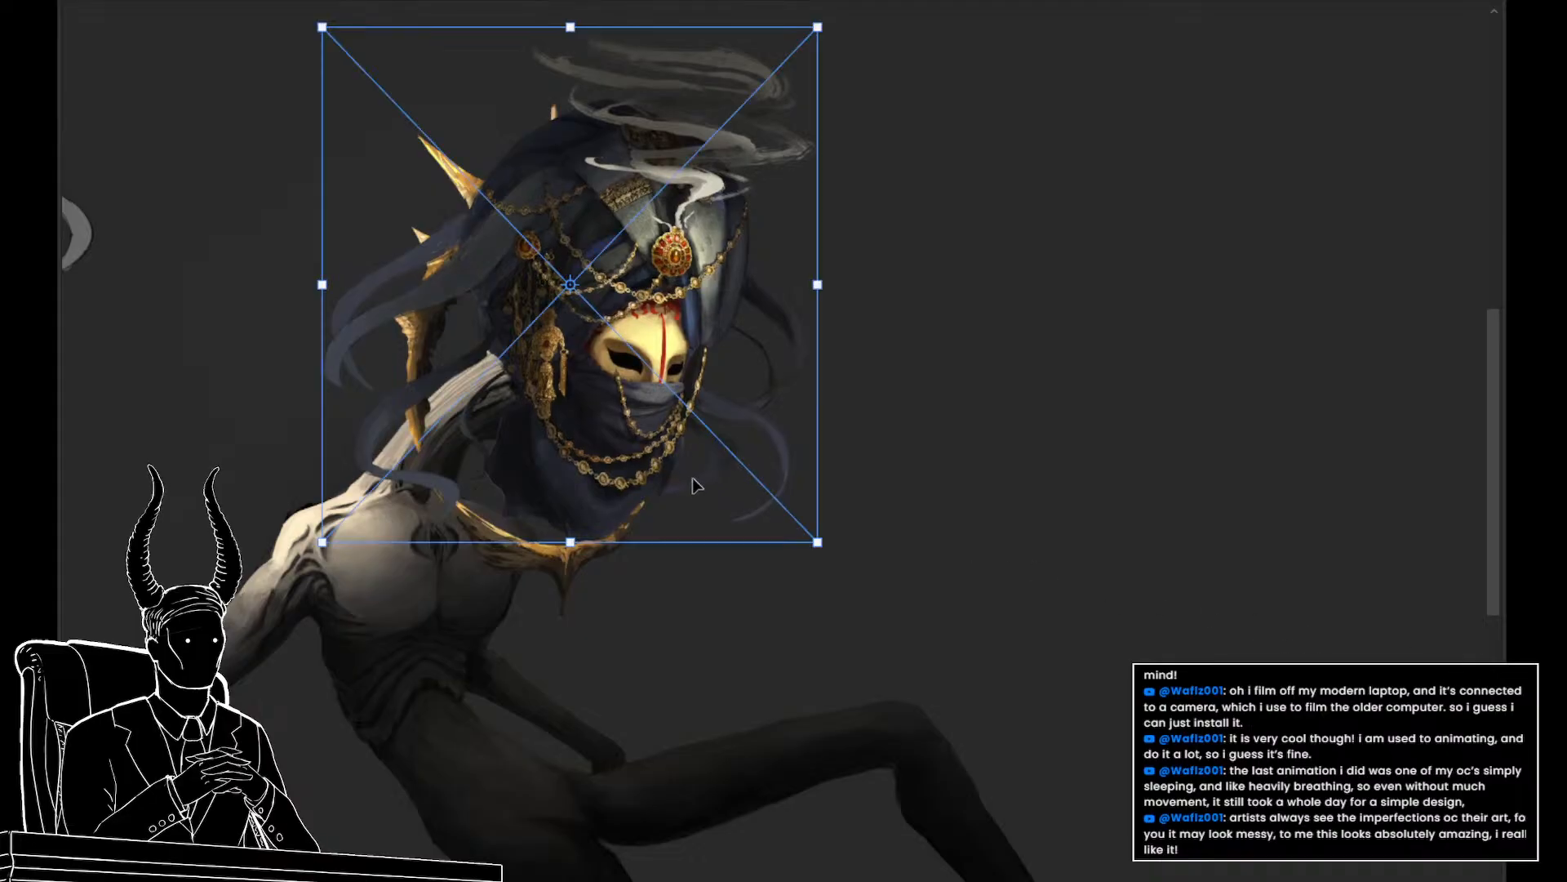
mouse_move(692, 473)
left_mouse_down()
mouse_move(823, 483)
mouse_move(694, 472)
left_mouse_up()
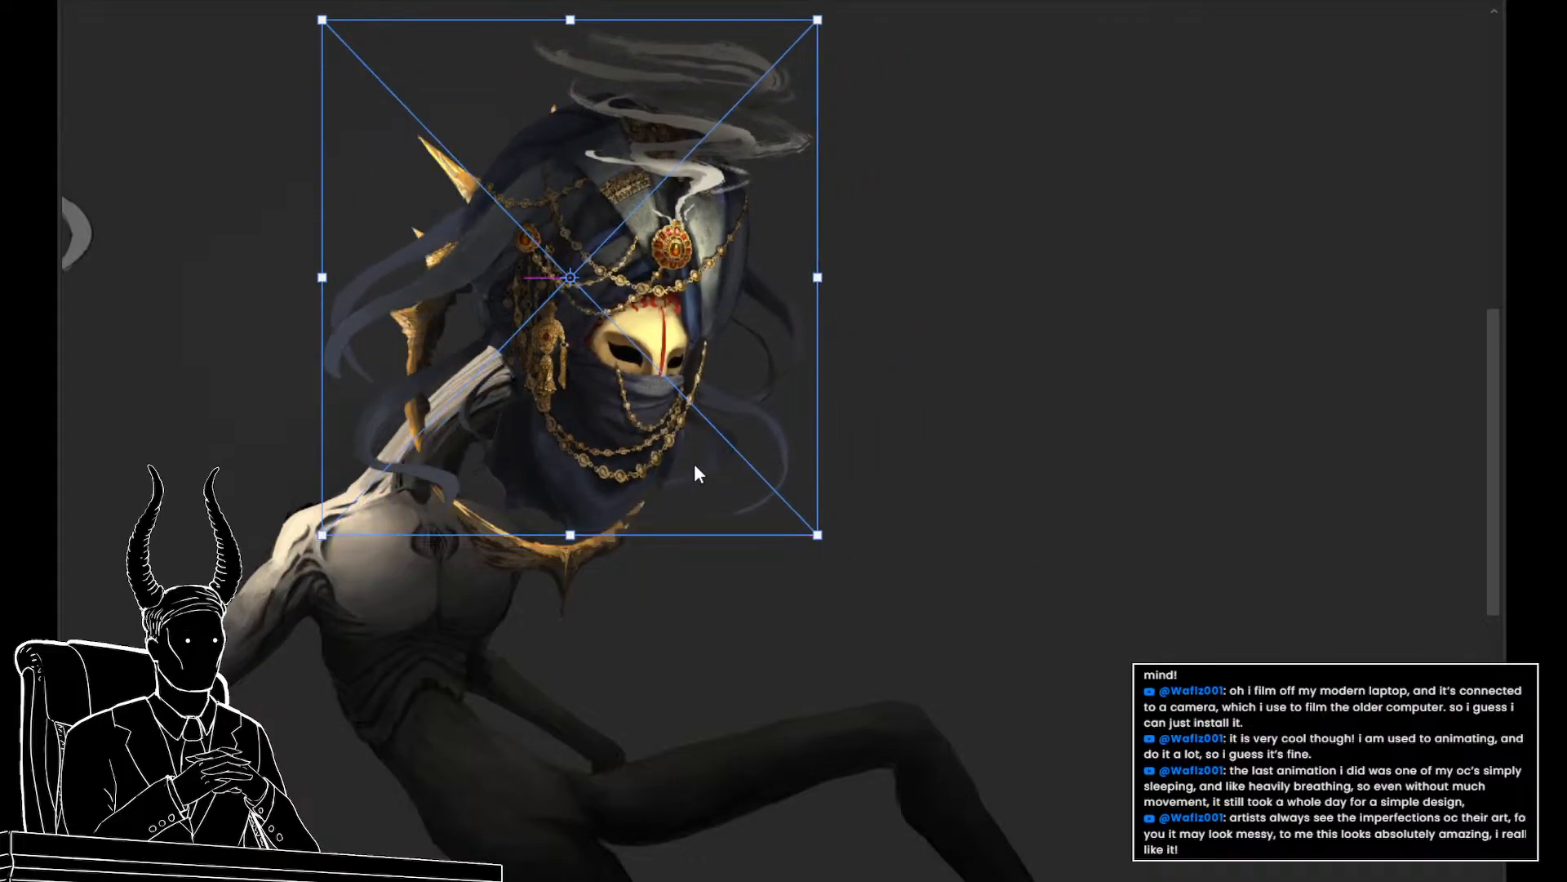
key("shift+Down")
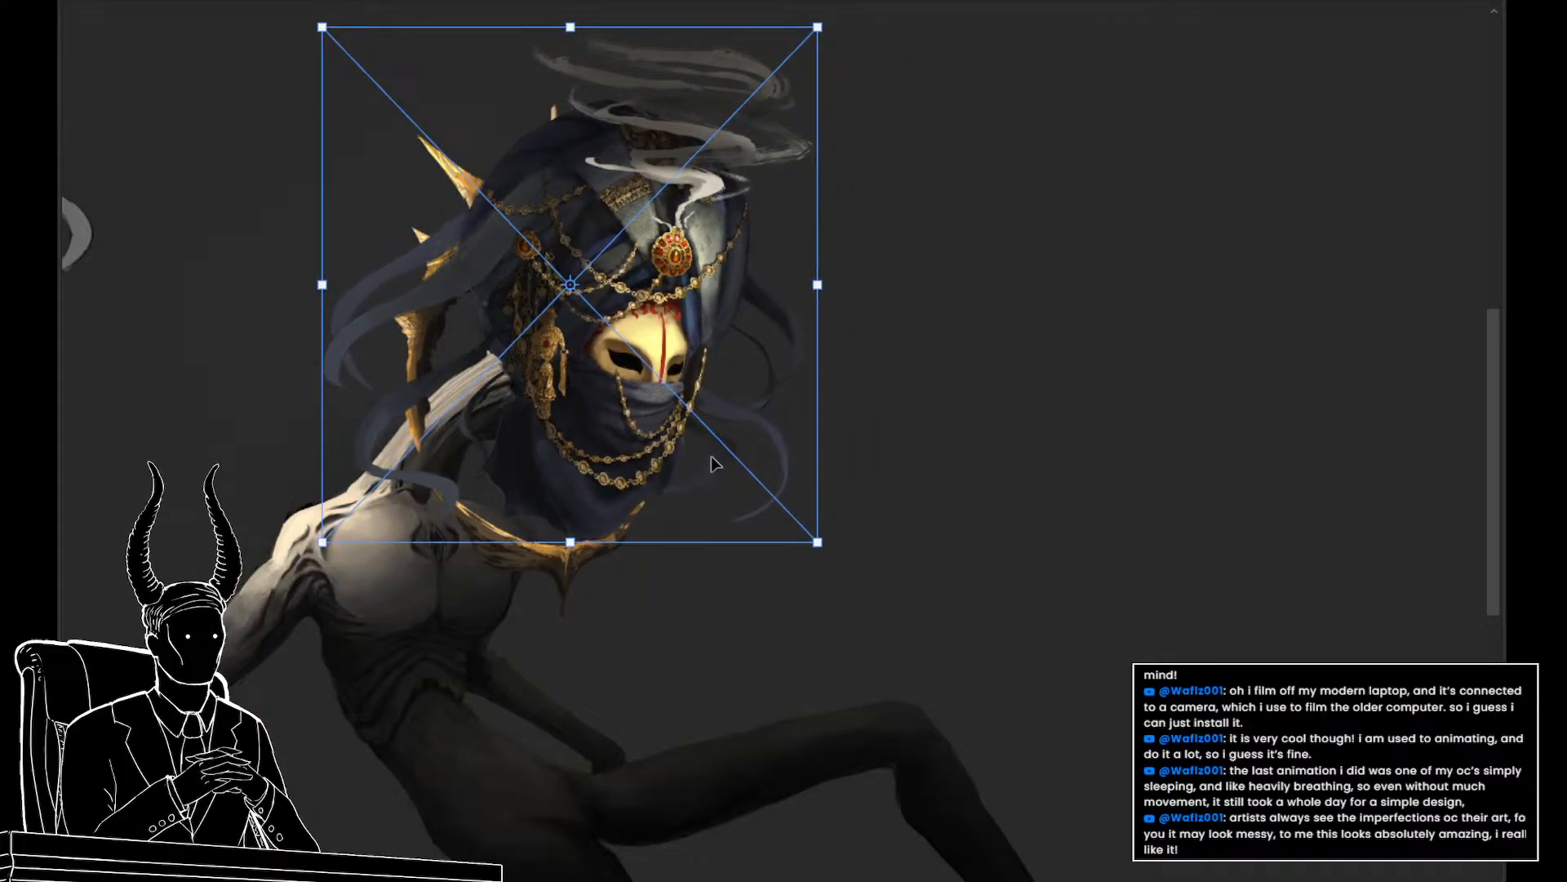
key("Return")
Examine how the masked head's size and placement fit the seated body, both close up and from farther away
key("z")
left_click_drag(776, 434, 808, 459)
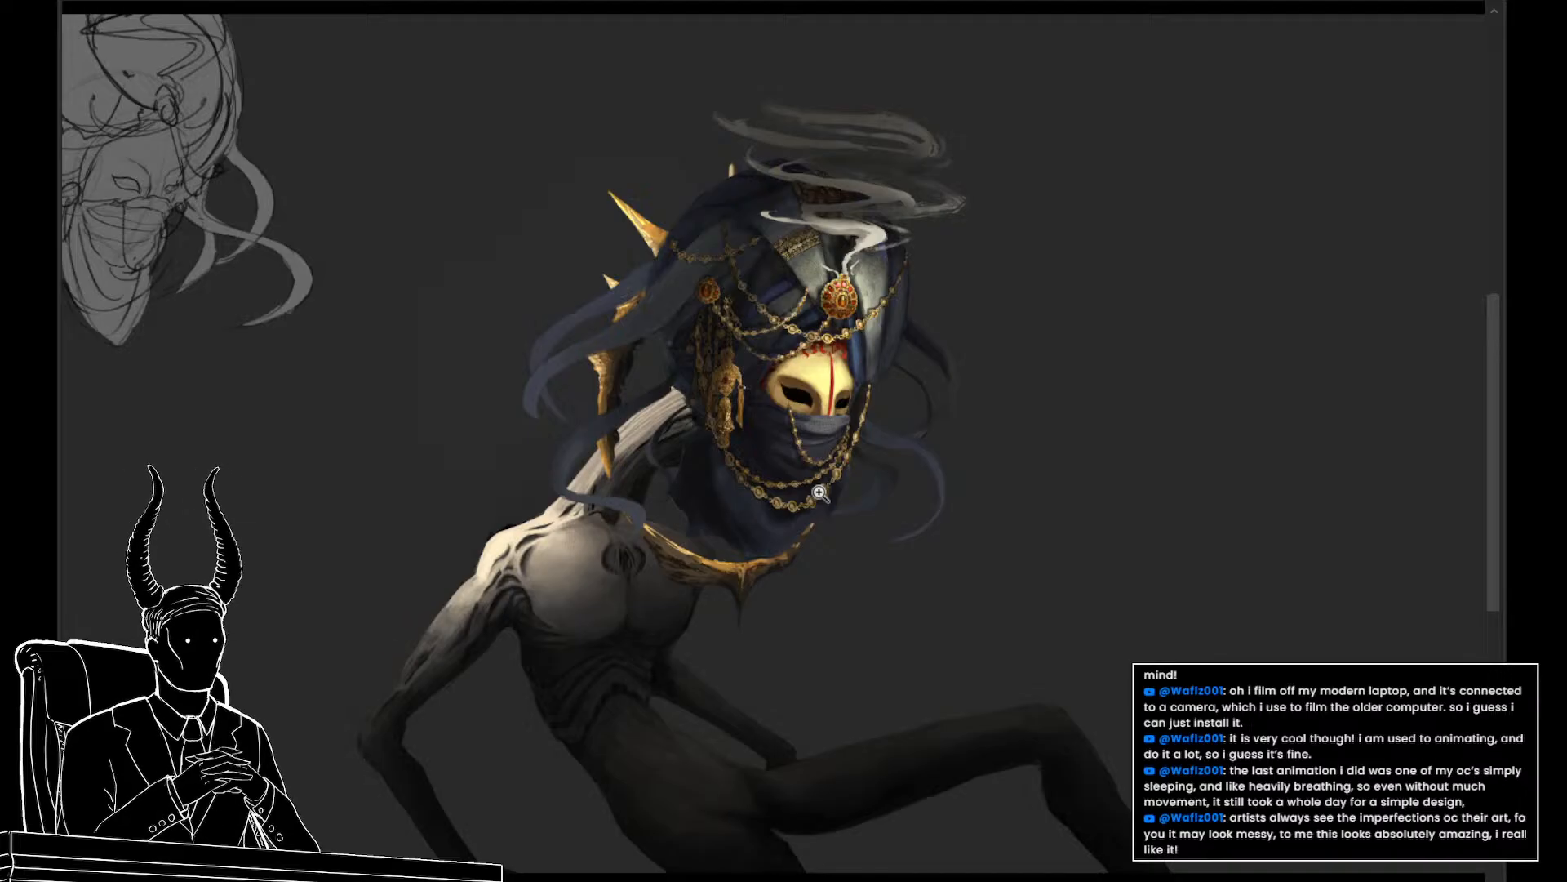
left_click_drag(912, 517, 829, 540)
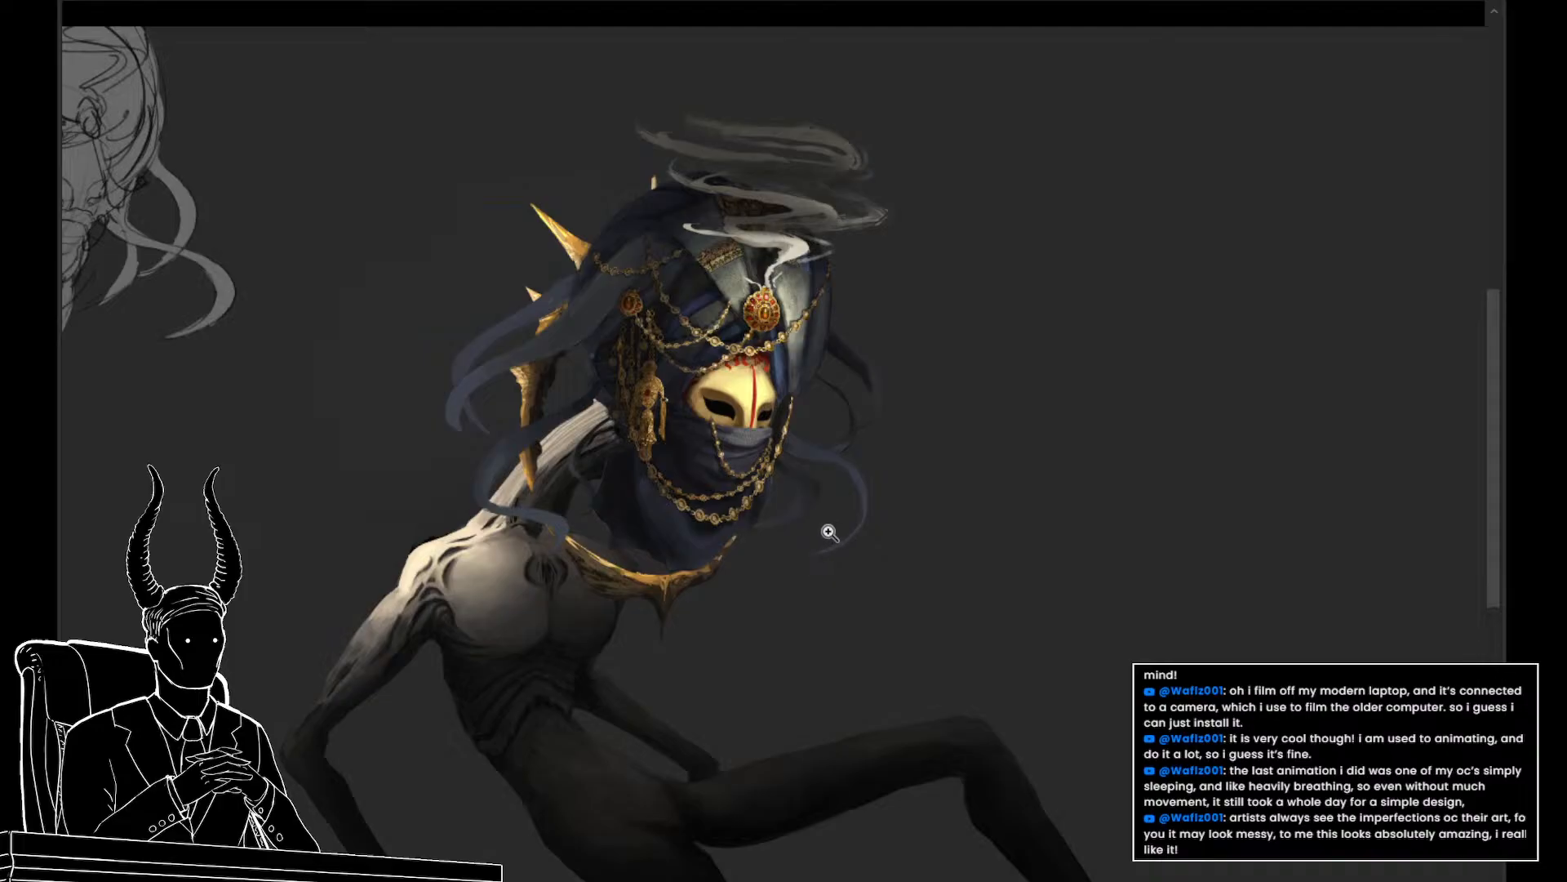
left_click(829, 532)
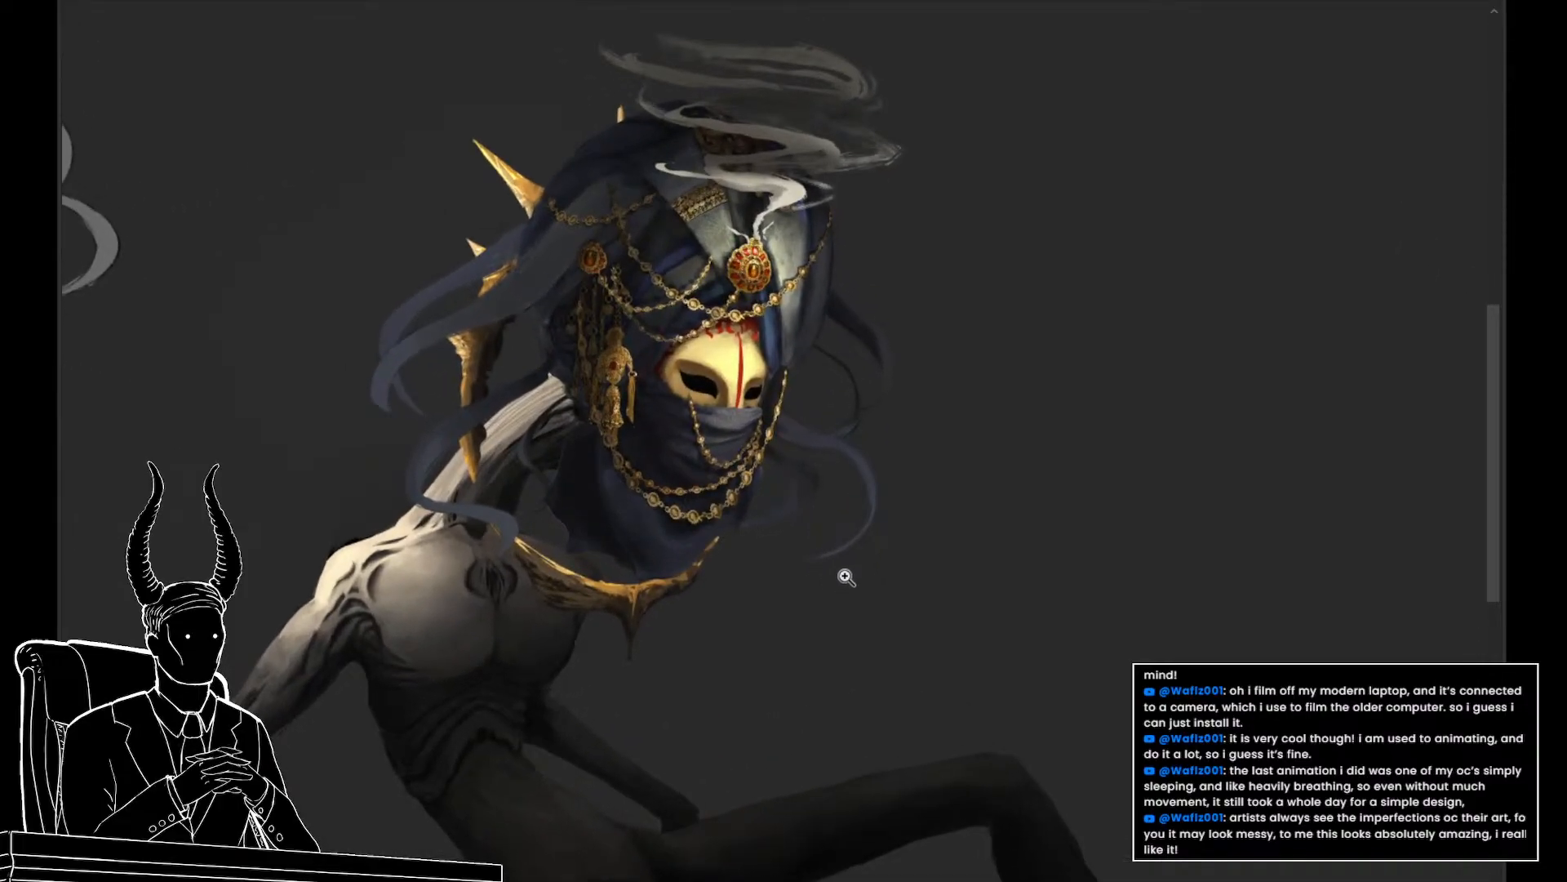
left_click(760, 569, "alt")
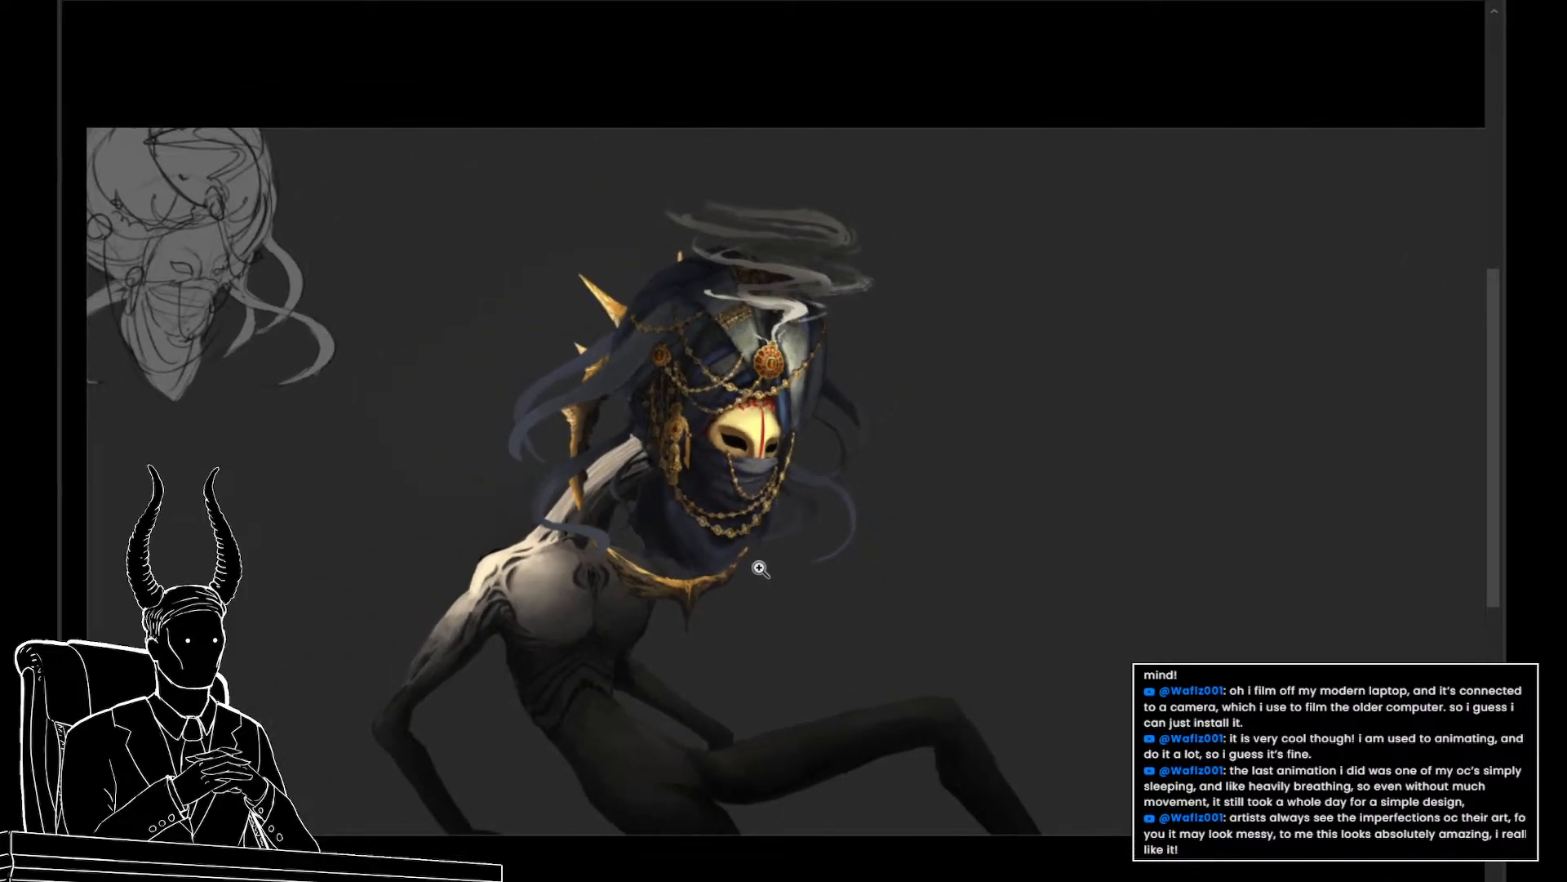
left_click(760, 569)
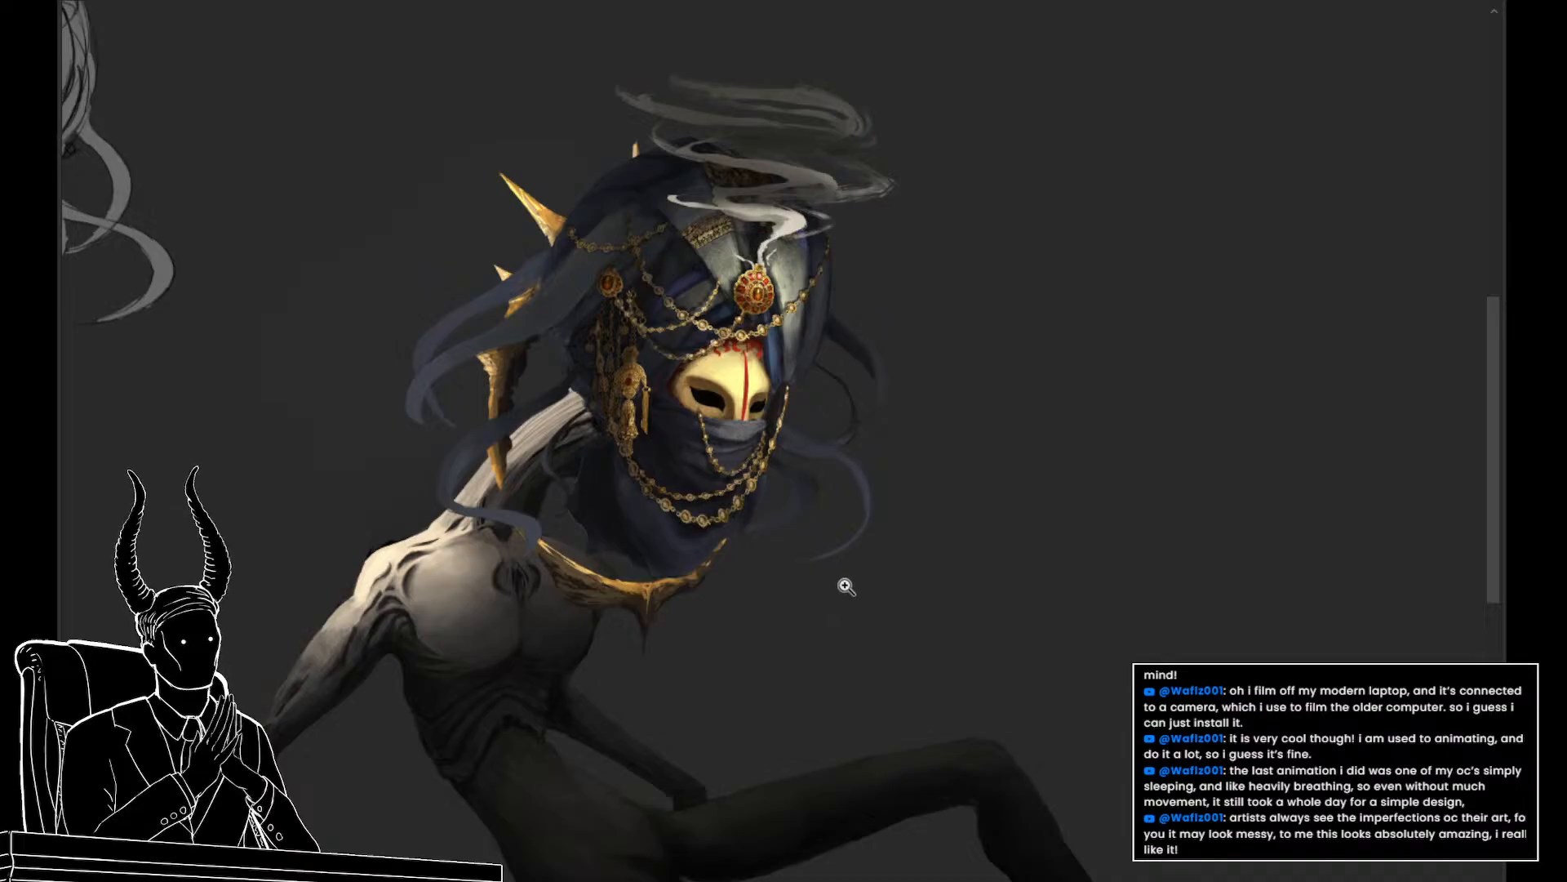
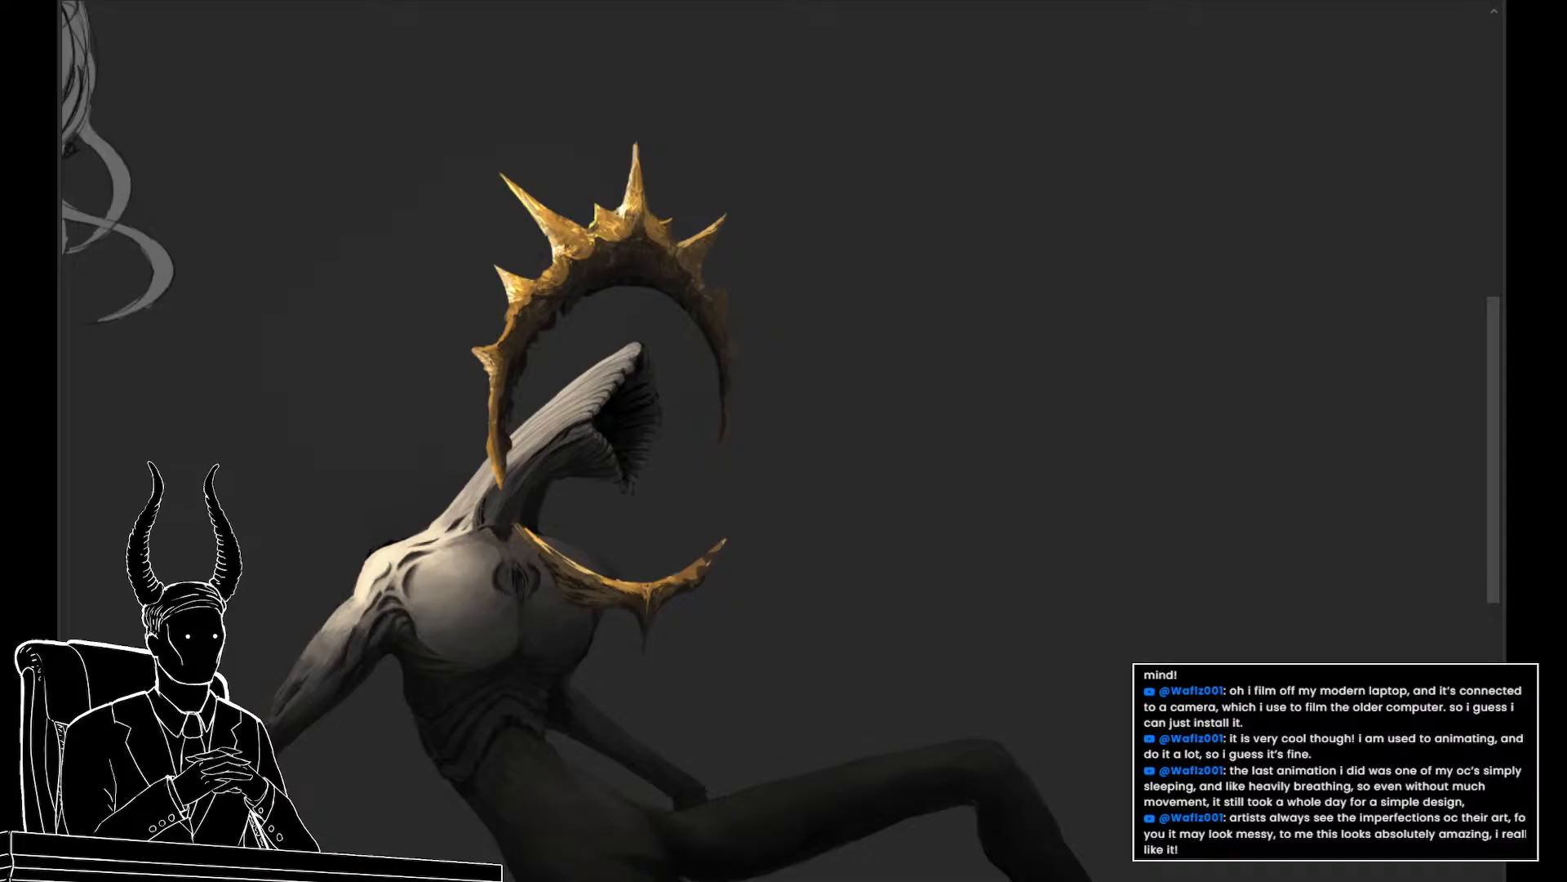
Bring back the full-size rendered head, line sketch, front-facing design and reference photos, and select the turbaned figure's photo
key("ctrl+z")
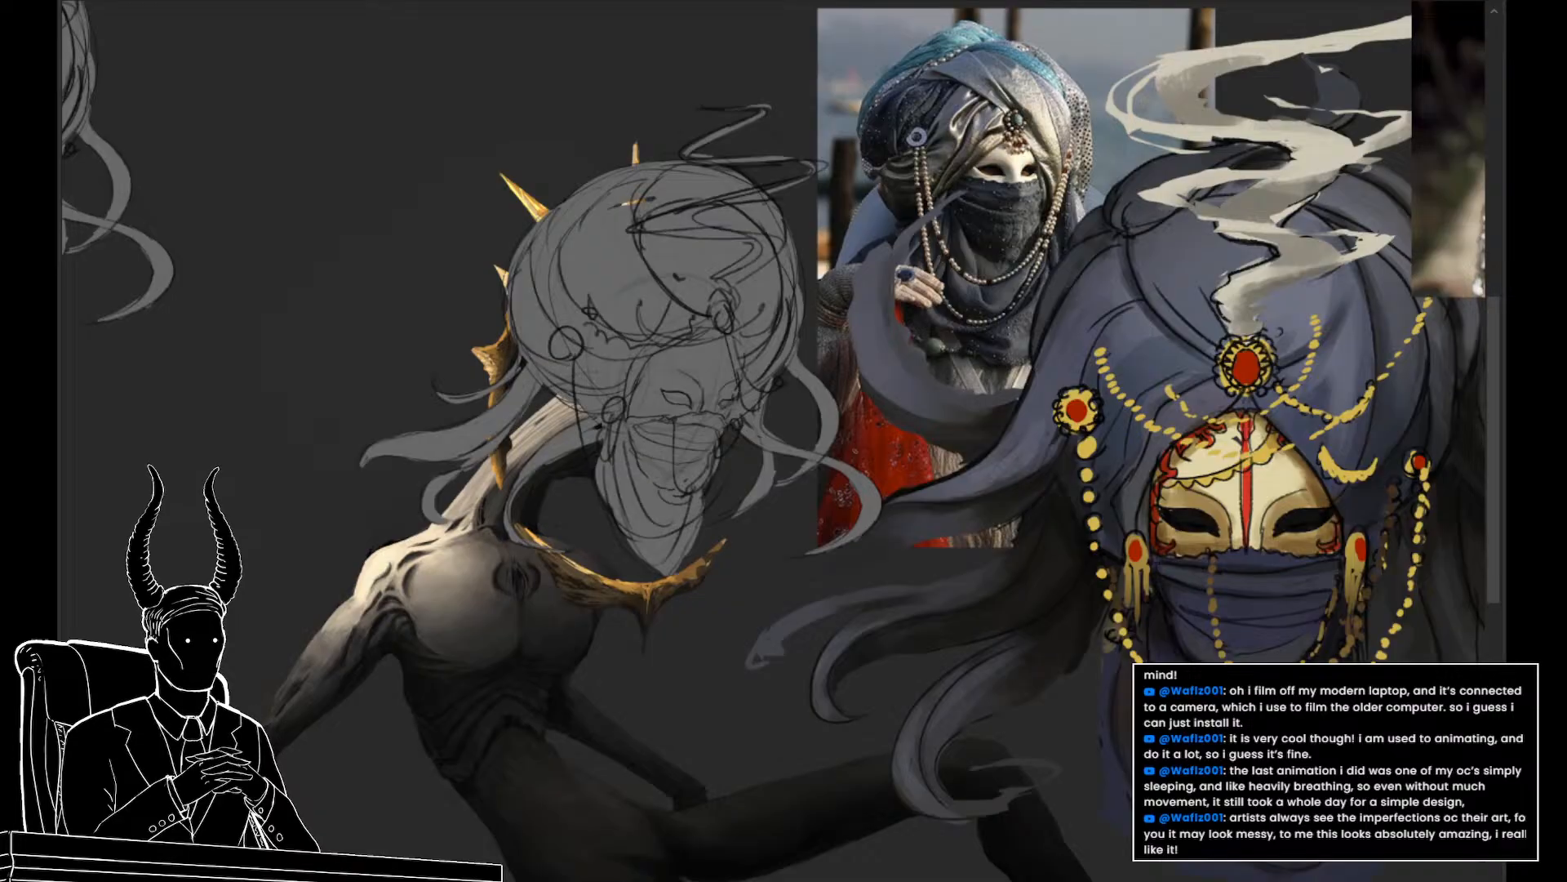
key("ctrl+z")
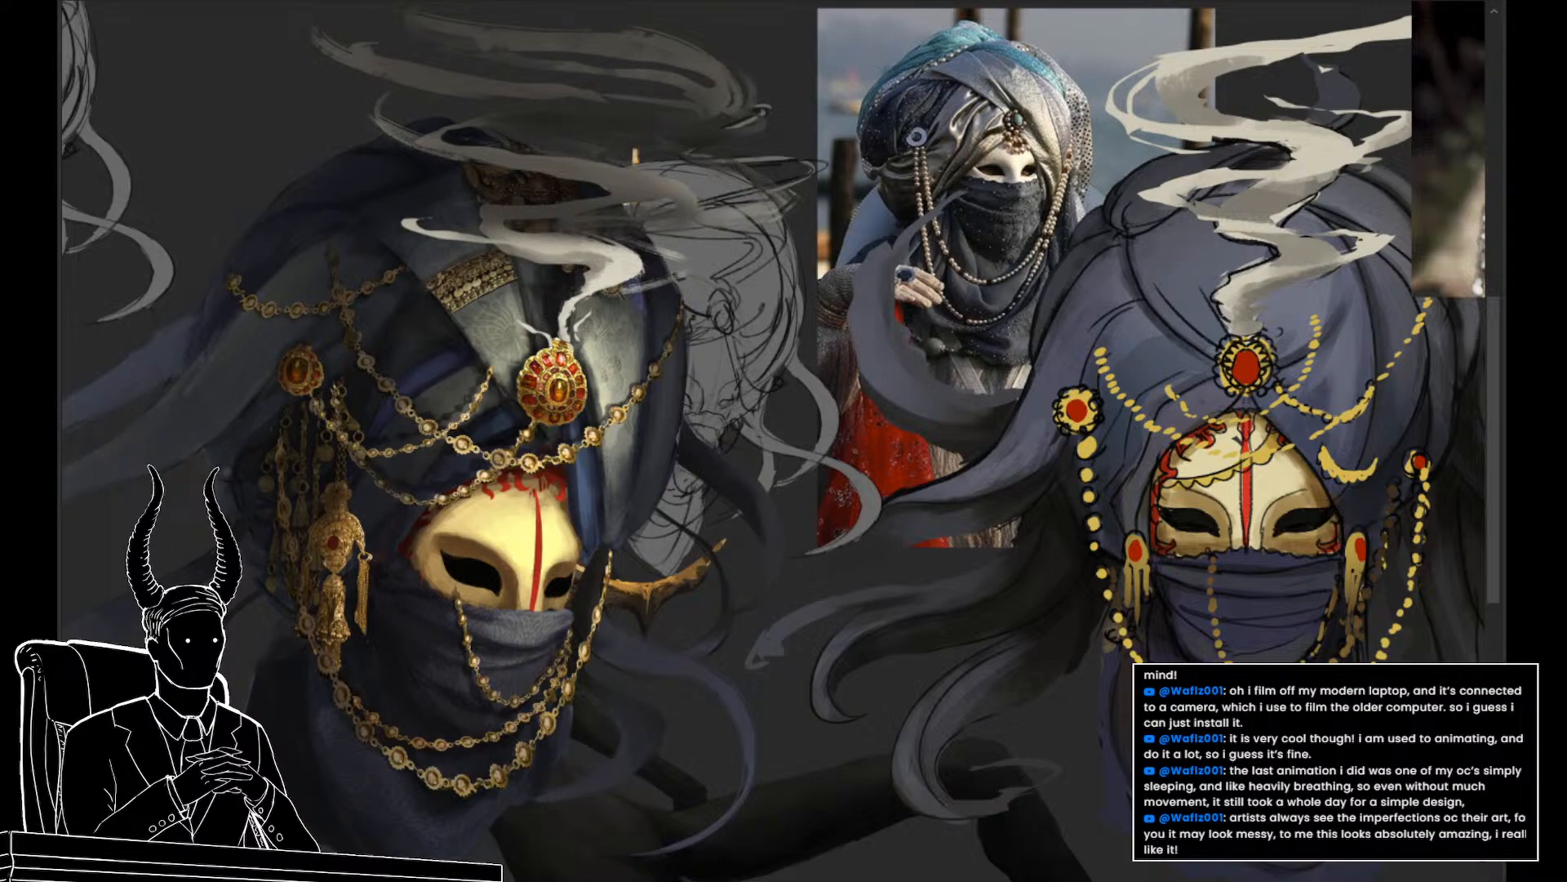
left_click_drag(1201, 586, 941, 574)
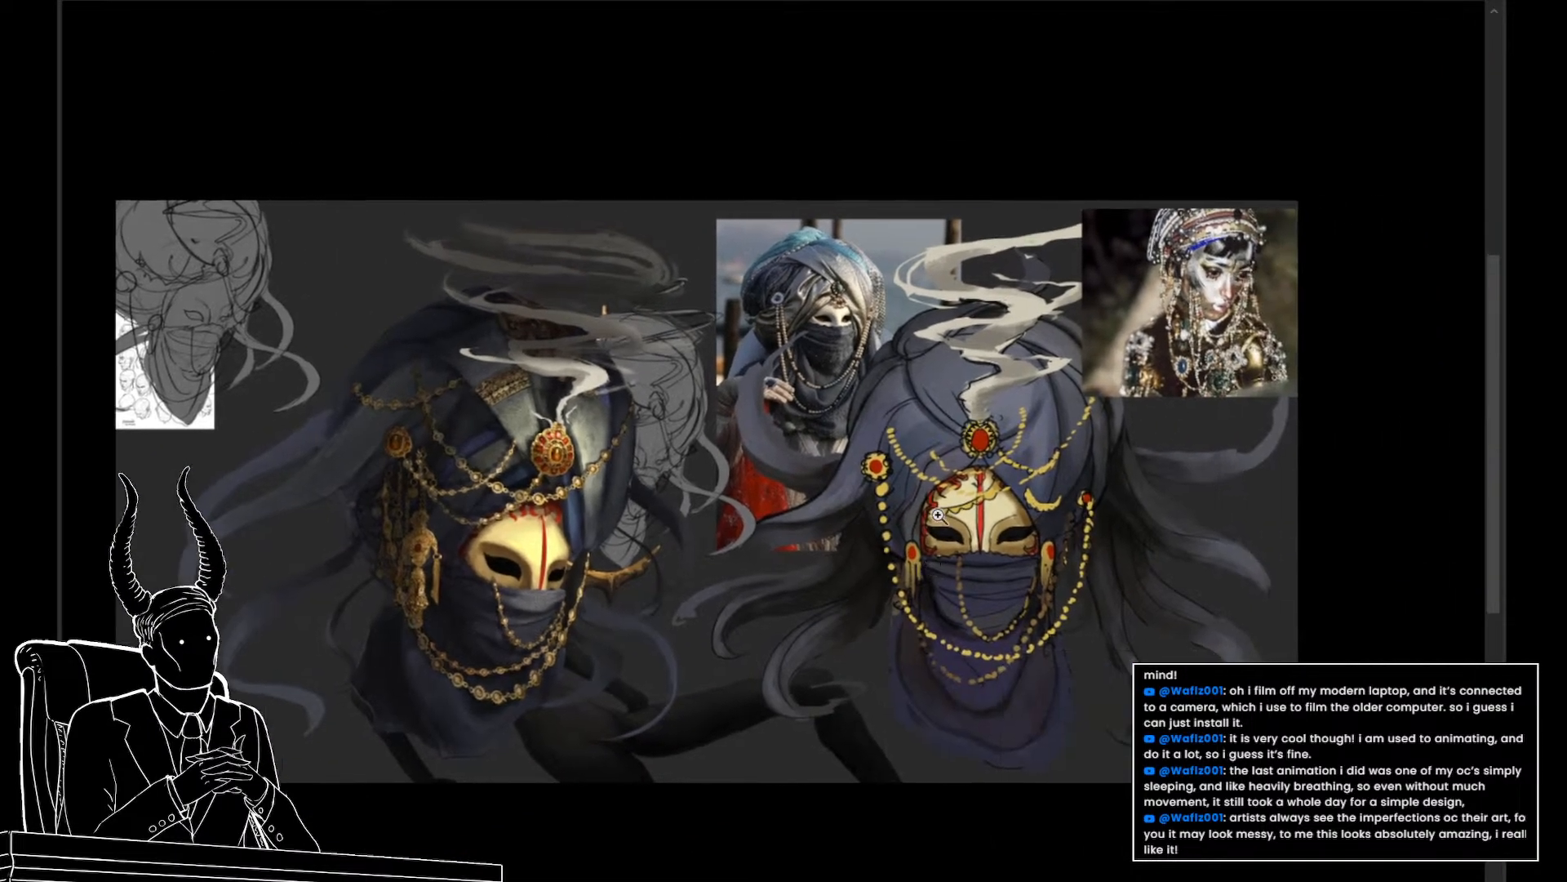
left_click(855, 299)
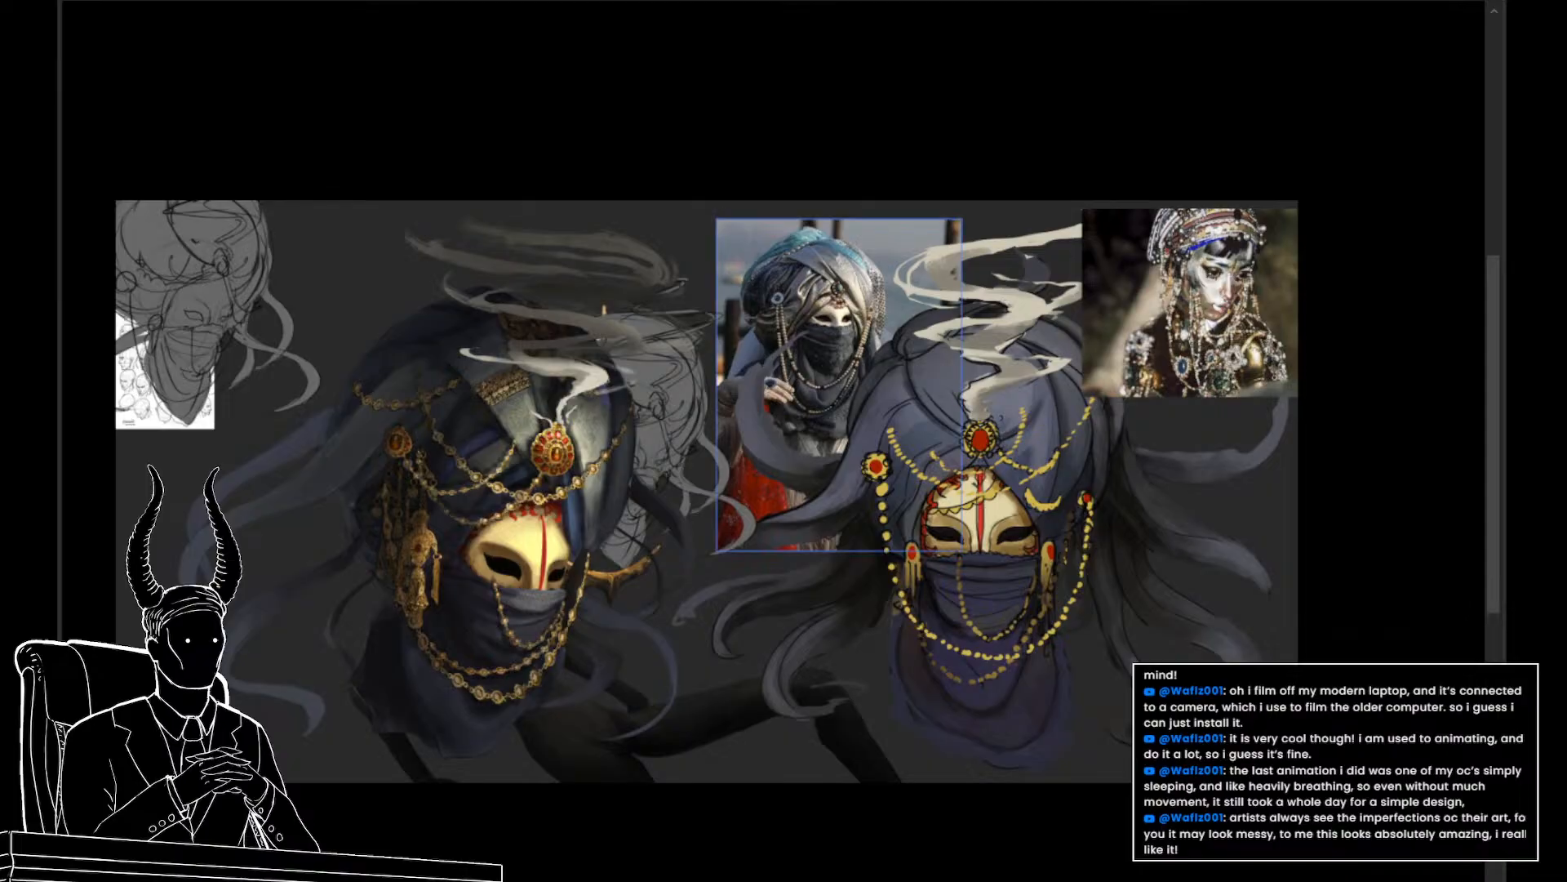
Delete the reference photos, the head sketch and the second veiled head study, keeping only the detailed veiled head painting
key("Delete")
left_click(951, 367)
key("Delete")
key("Delete")
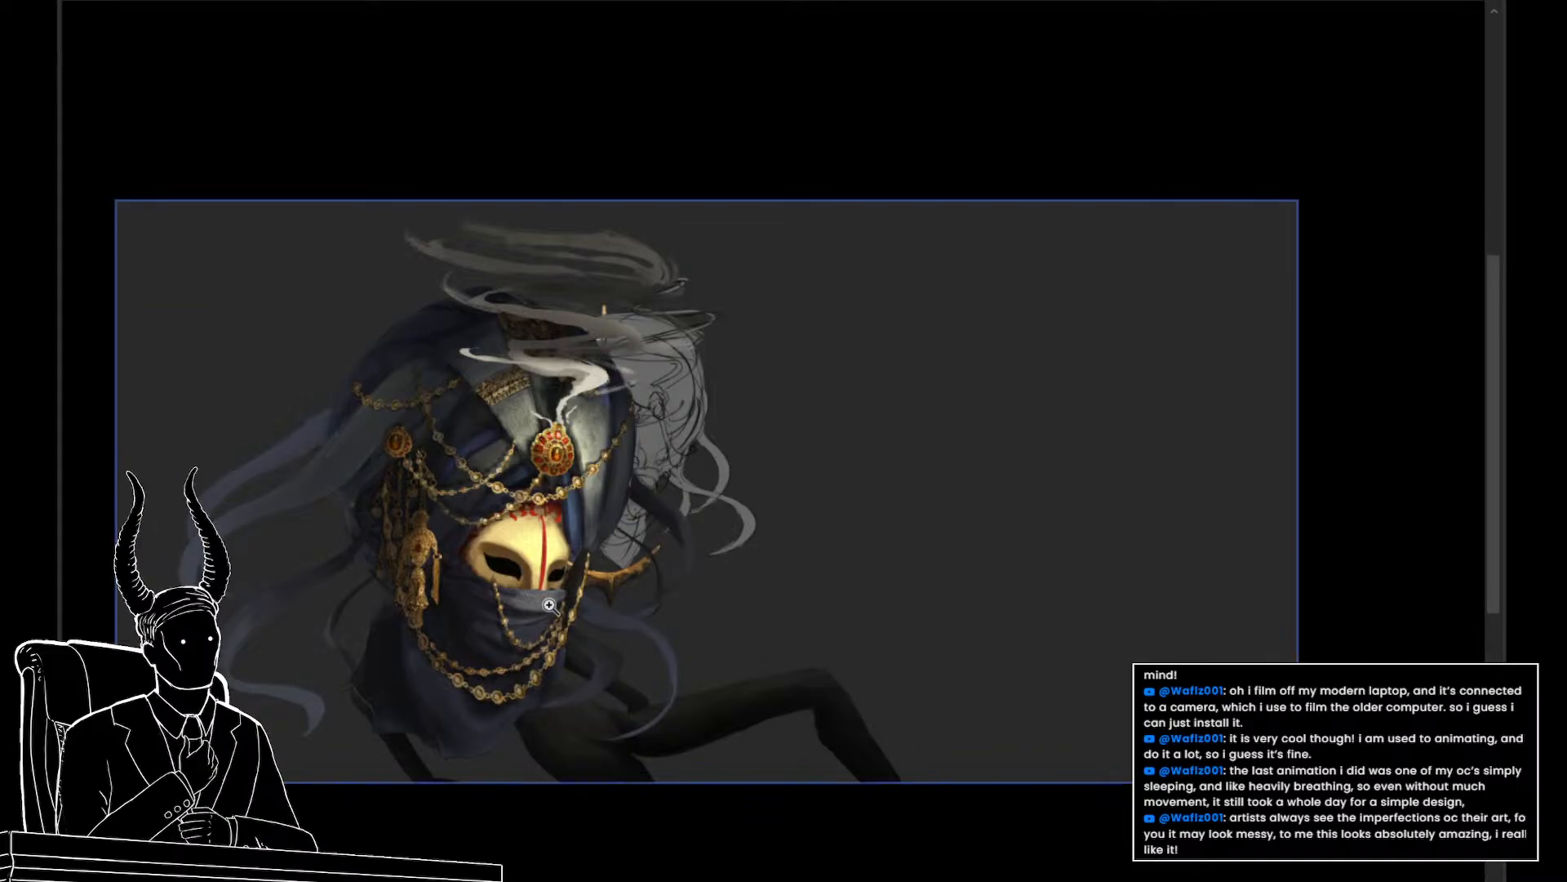
left_click_drag(537, 584, 1013, 625)
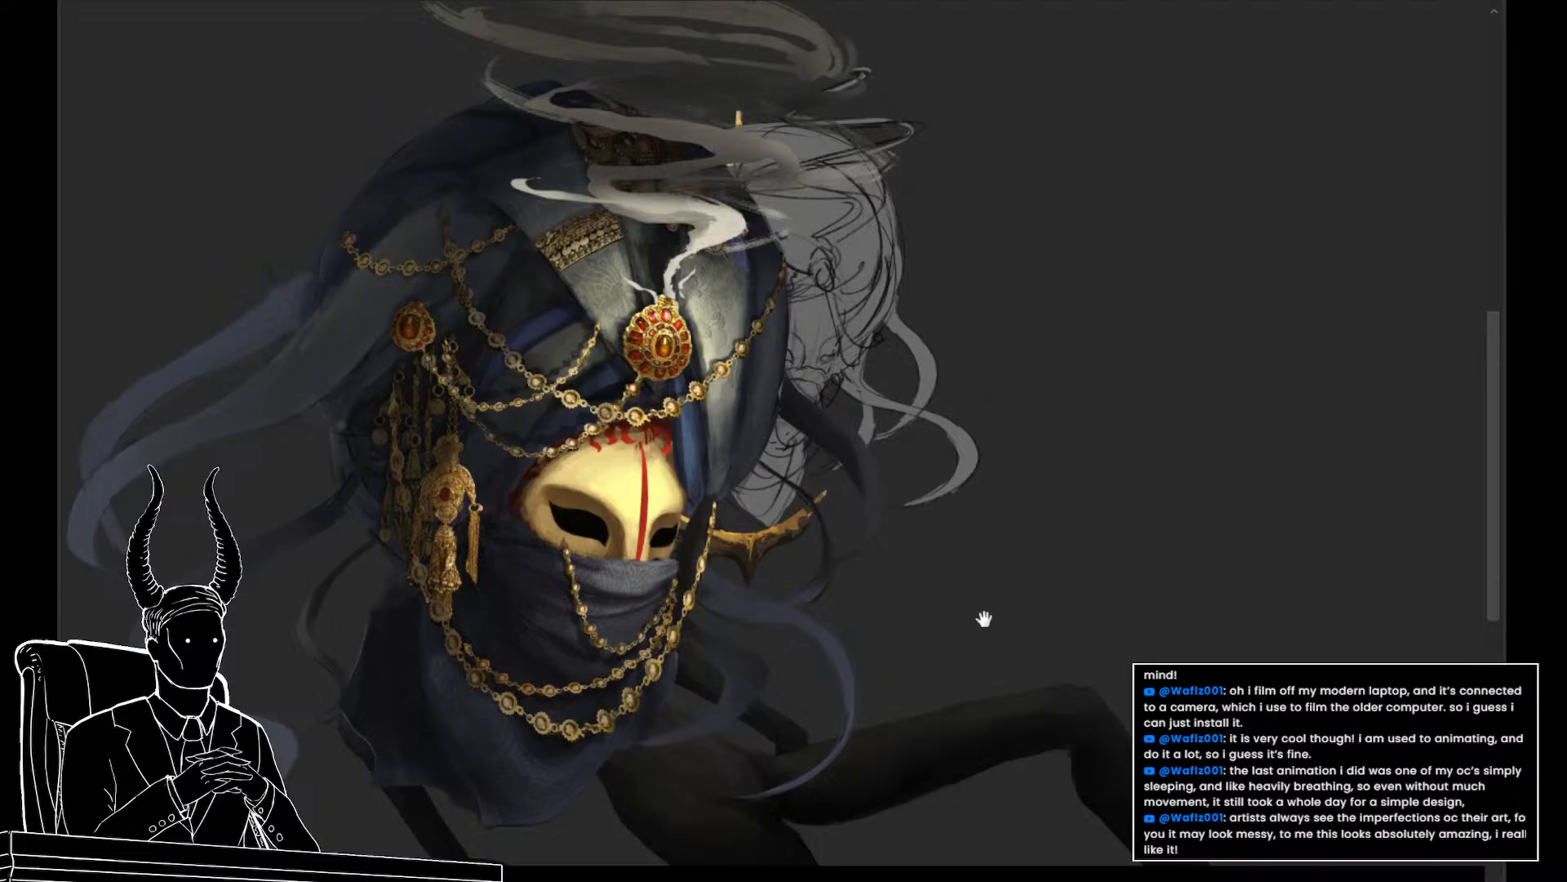
left_click_drag(984, 619, 902, 605)
key("ctrl+t")
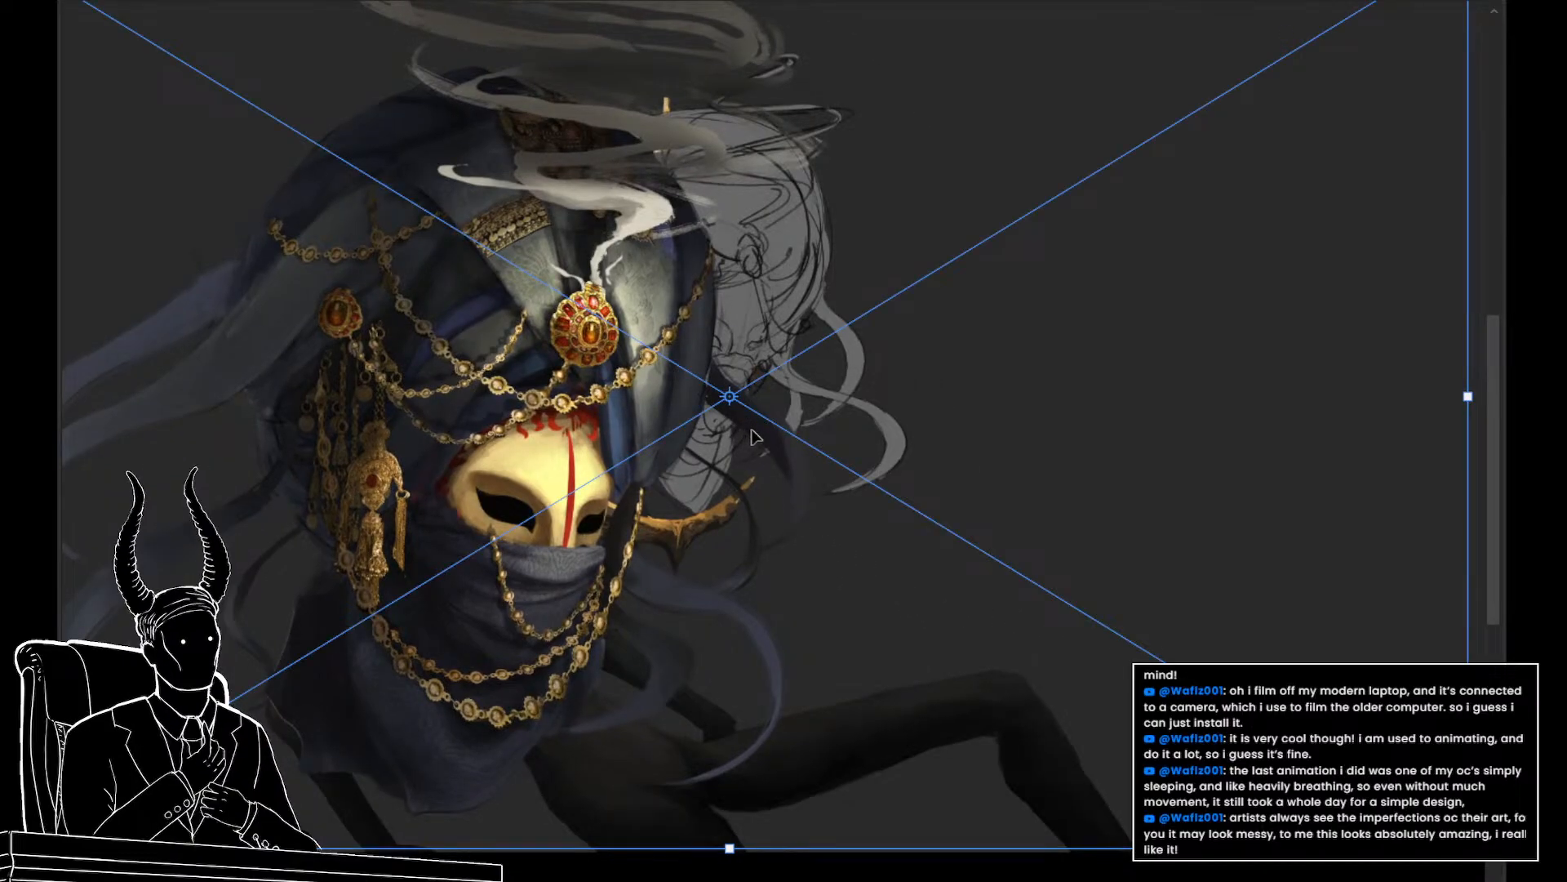
key("Escape")
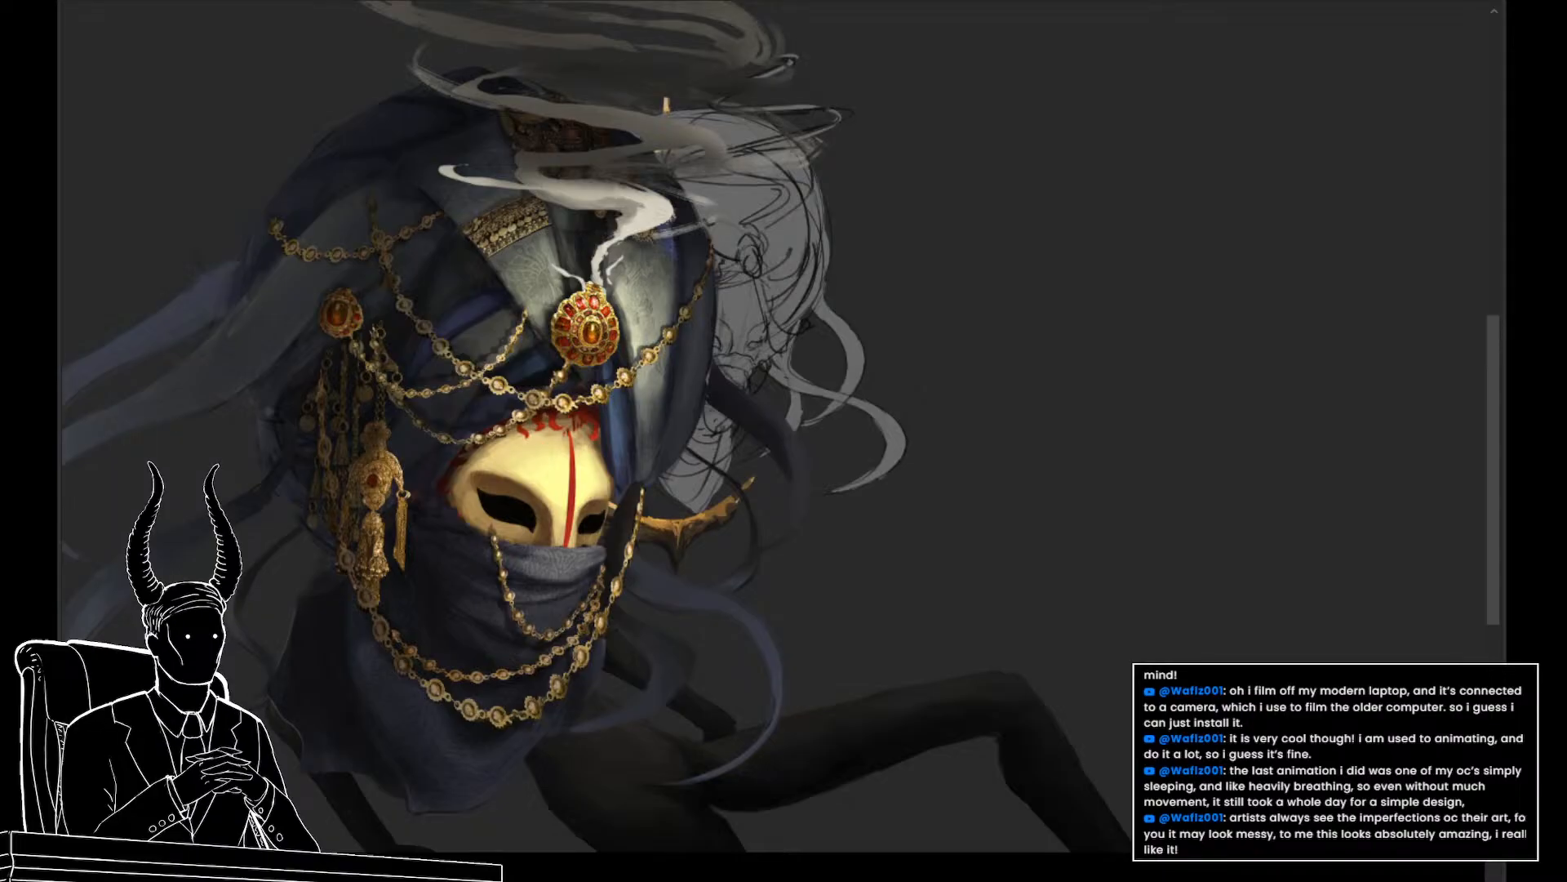
key("ctrl+z")
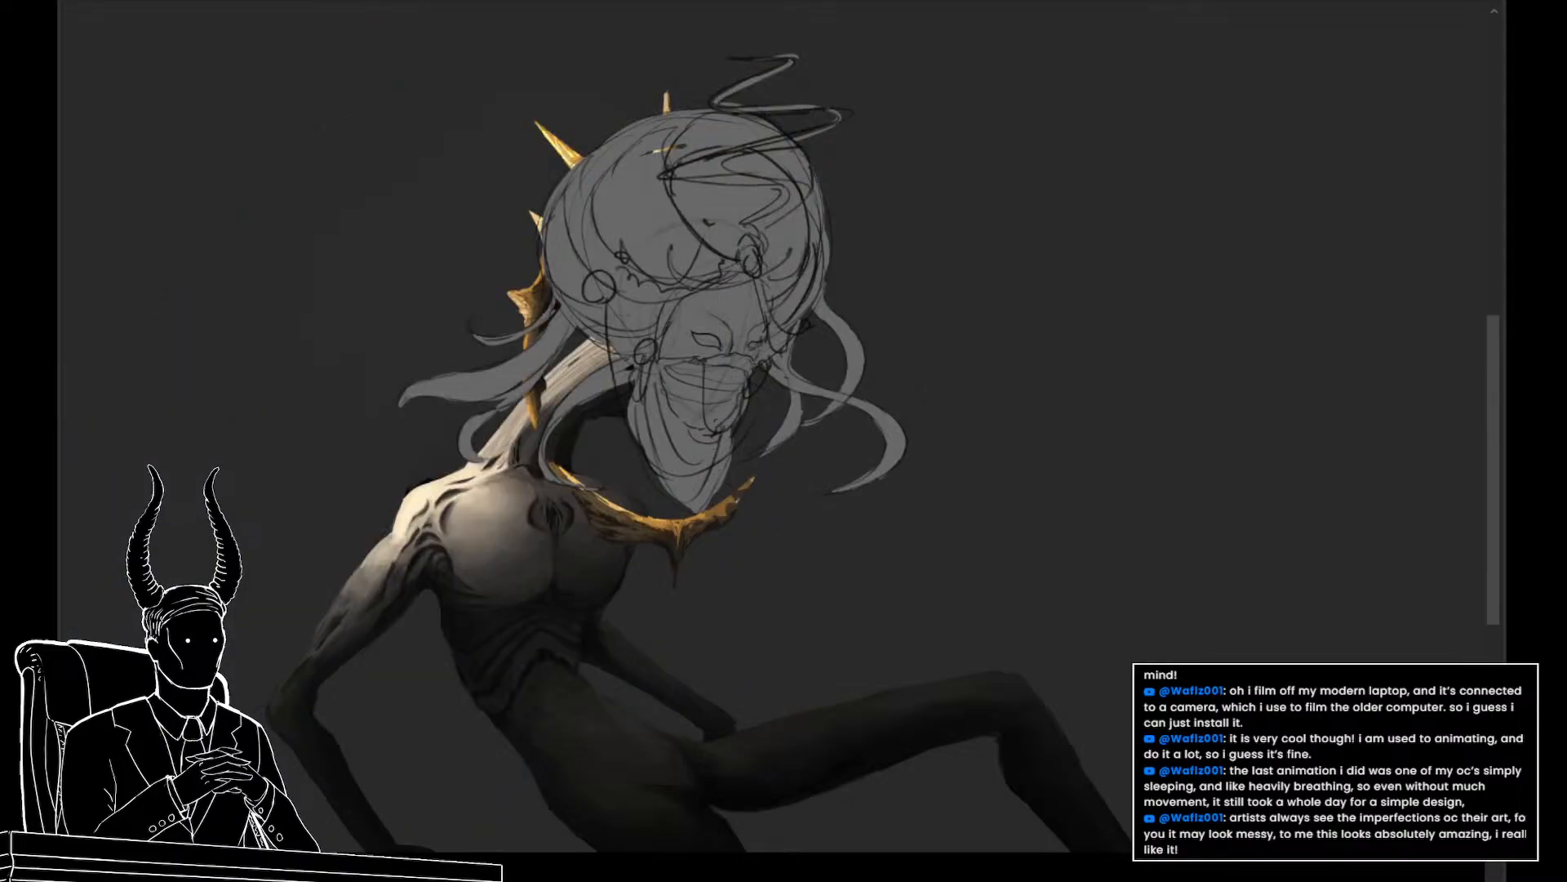
key("ctrl+shift+z")
mouse_move(1365, 659)
left_mouse_down()
mouse_move(1241, 641)
mouse_move(913, 455)
left_mouse_up()
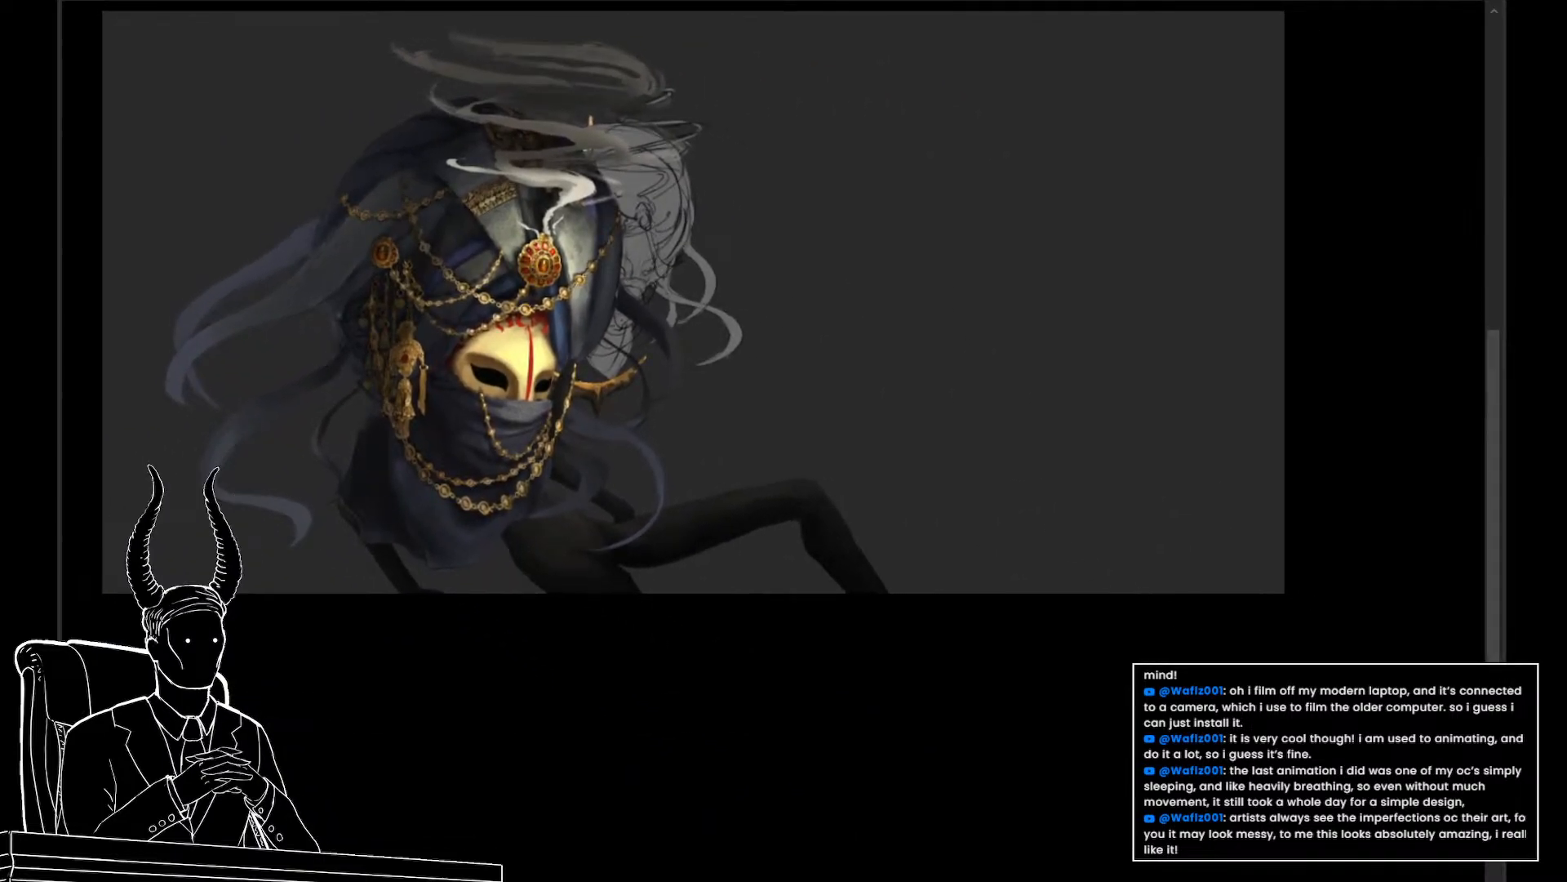
key("ctrl+t")
key("Escape")
key("ctrl+t")
key("Escape")
key("ctrl+t")
key("Escape")
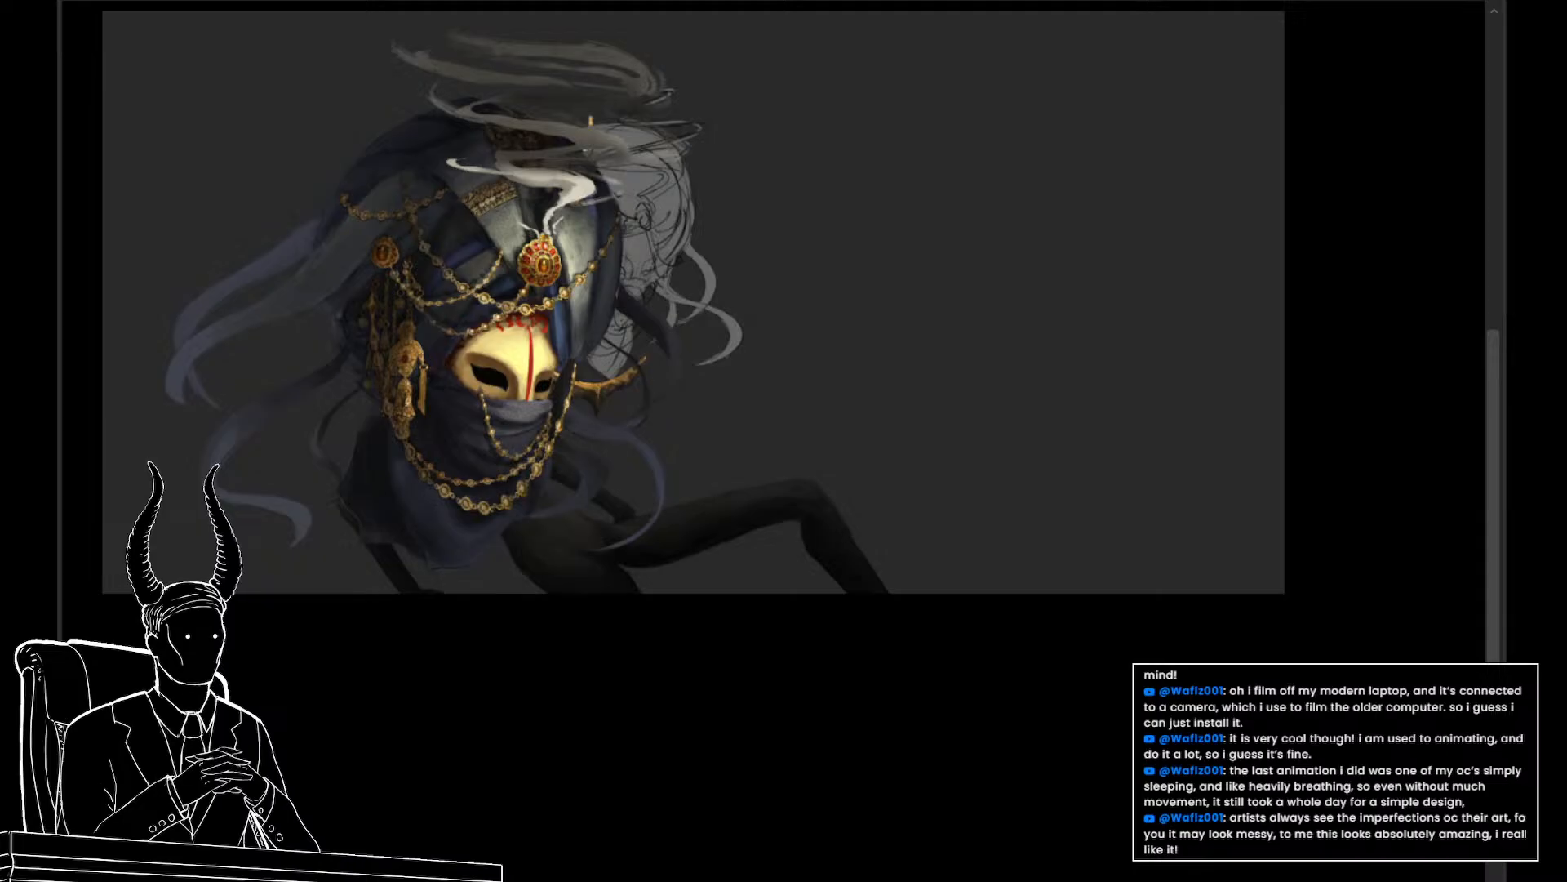
key("ctrl+t")
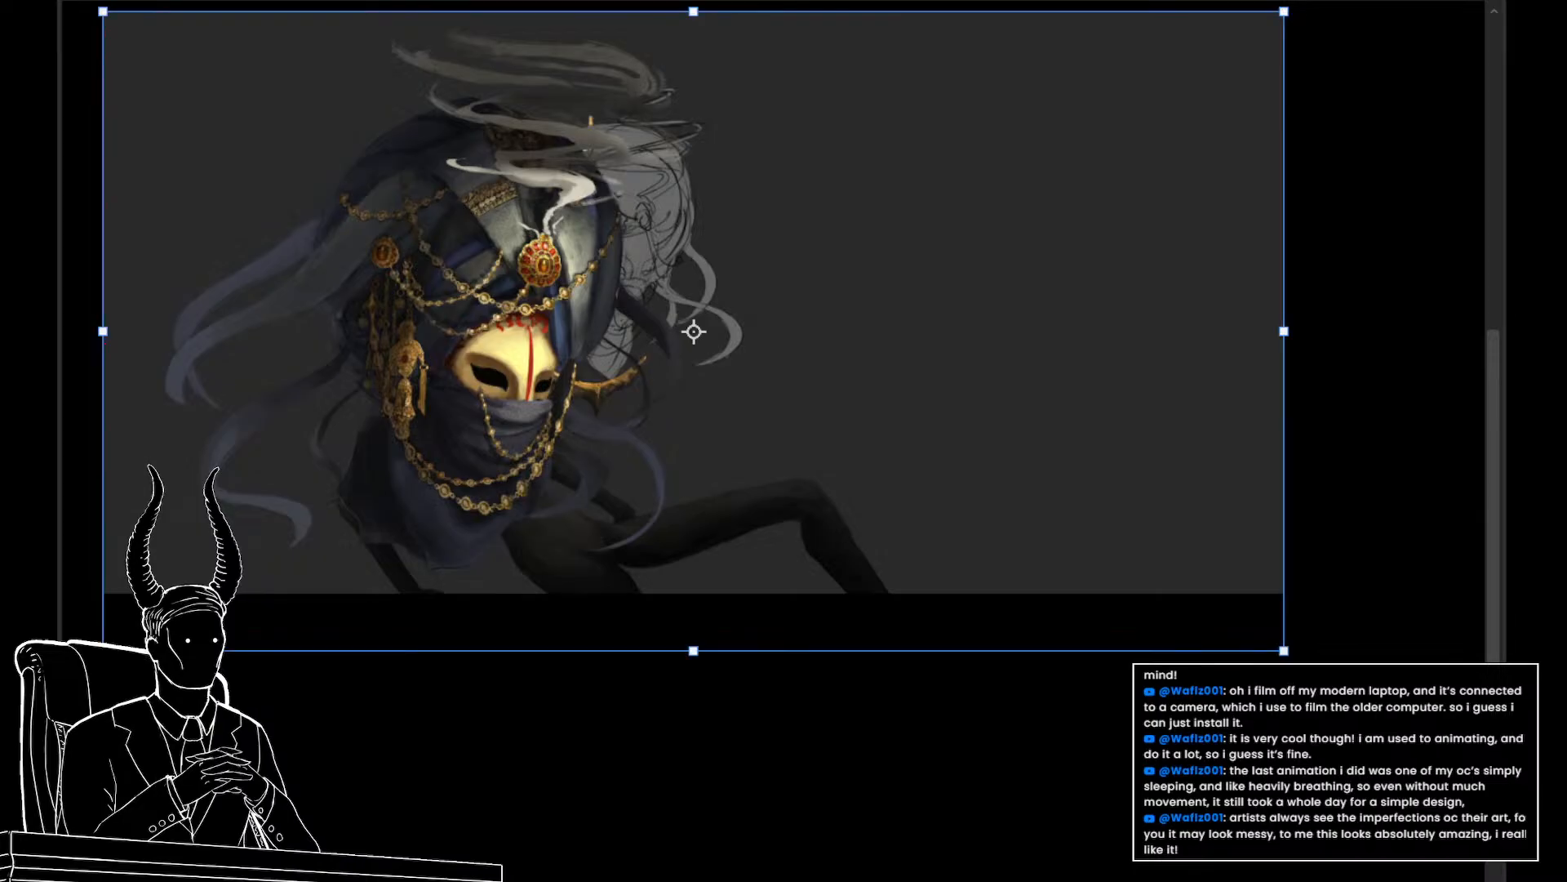
key("Escape")
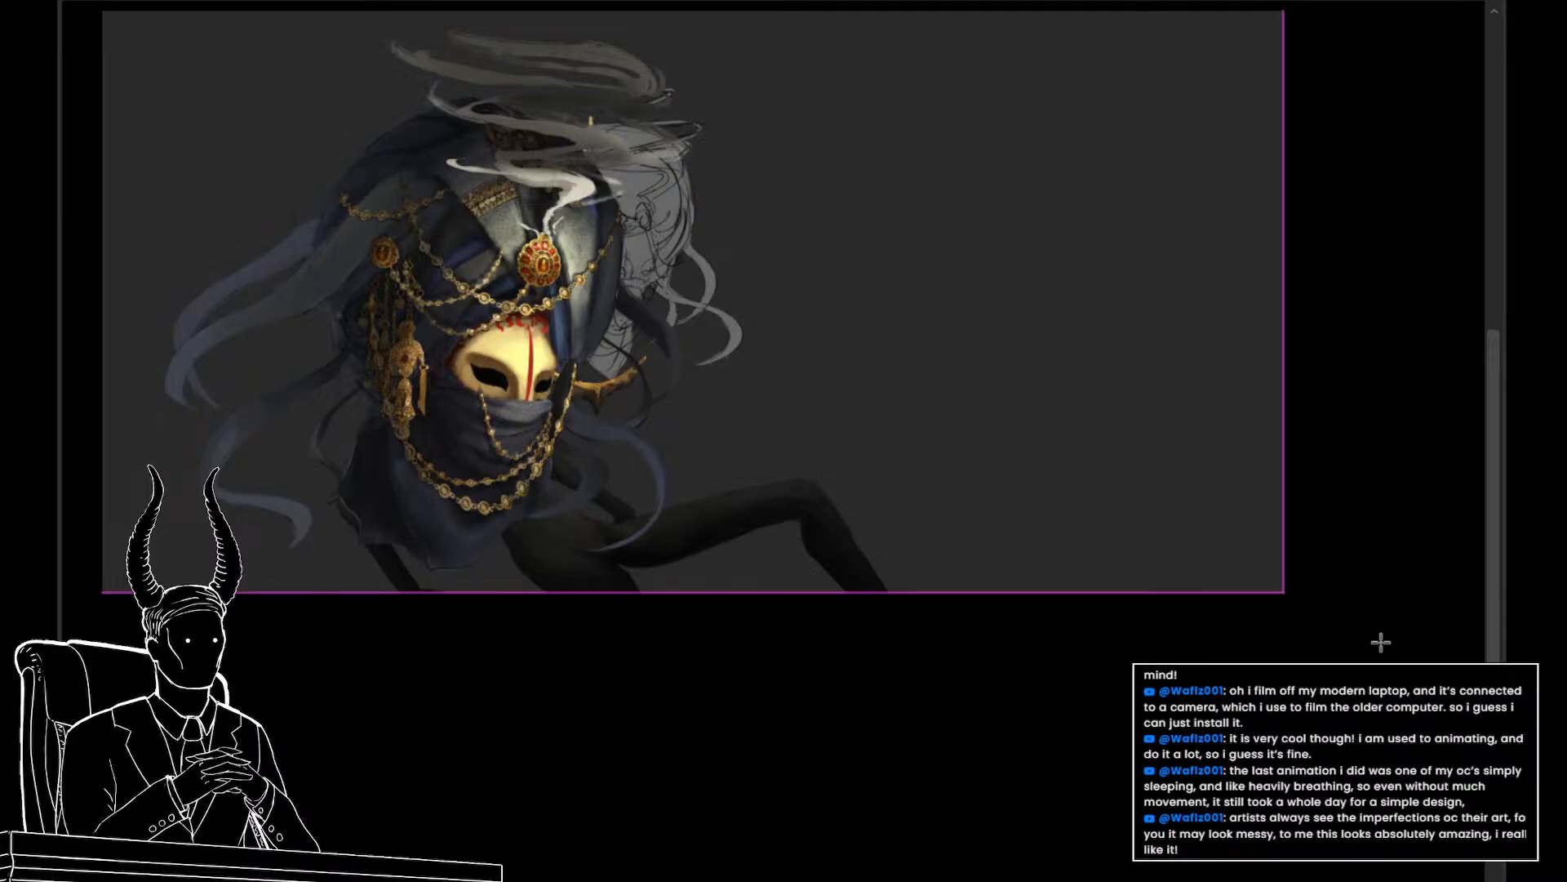
Scale down the veiled head painting to fit on the figure's neck inside the golden crown, and hide the grey head sketch
left_click_drag(1375, 640, 703, 252)
left_click(704, 253)
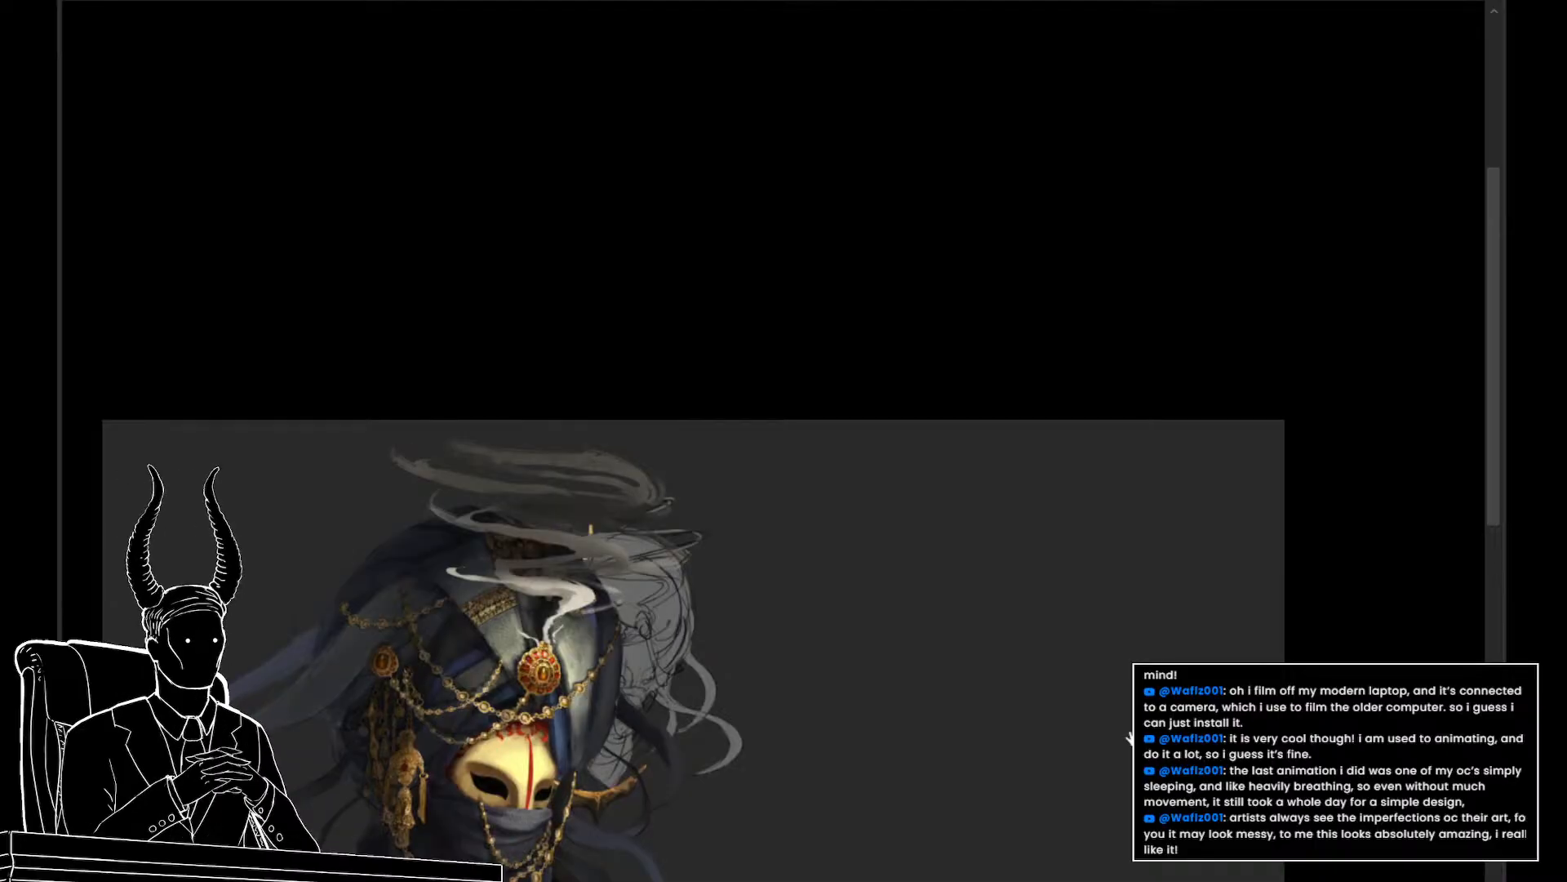
mouse_move(909, 753)
left_mouse_down()
mouse_move(1025, 561)
mouse_move(1074, 595)
mouse_move(1161, 553)
left_mouse_up()
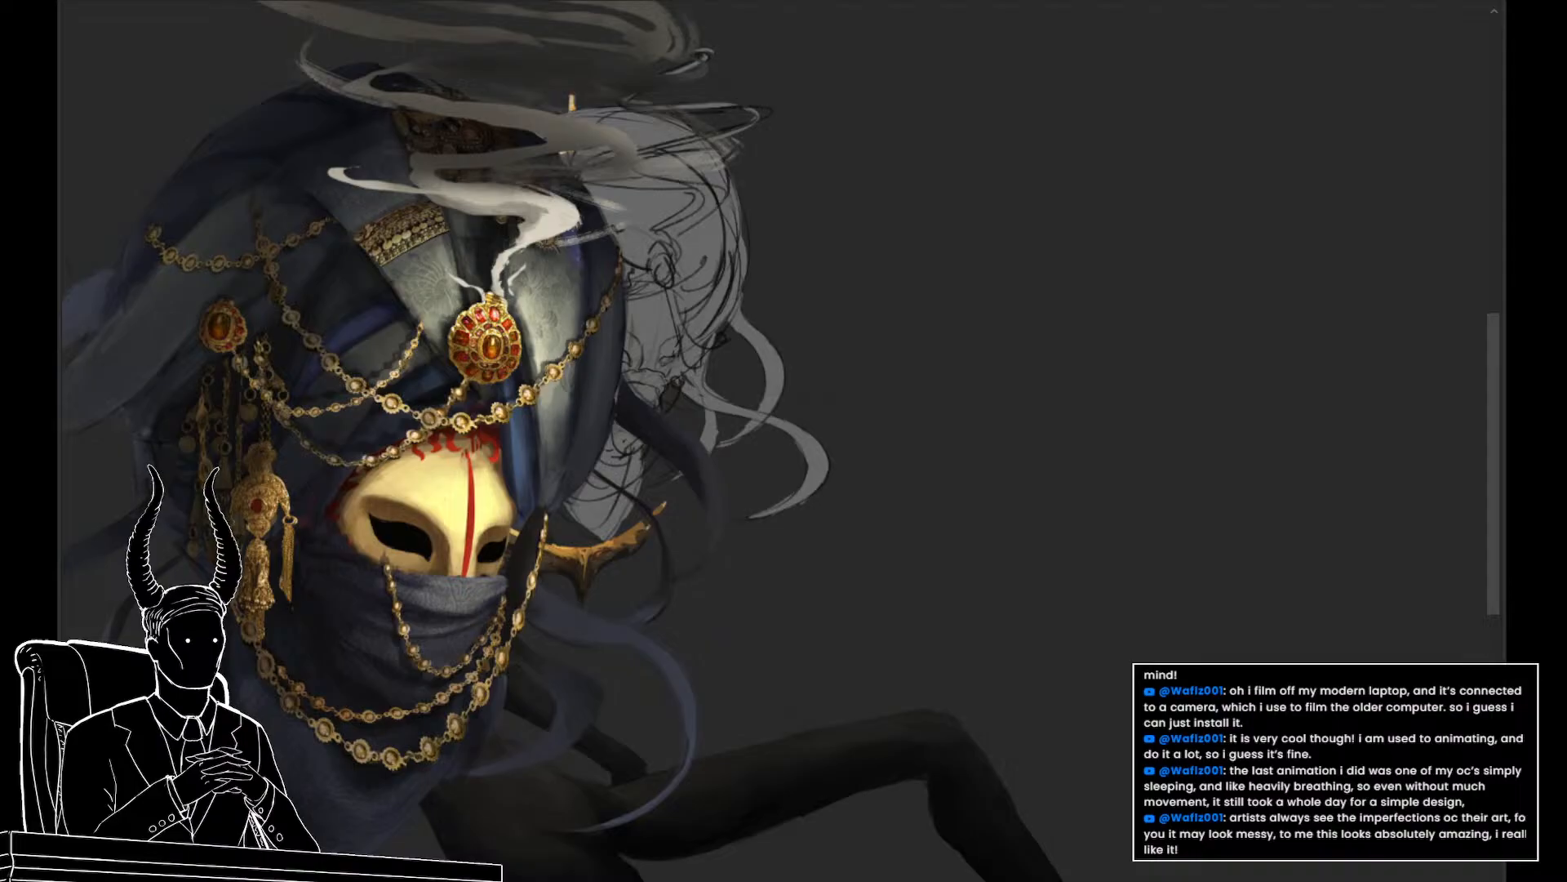
left_click_drag(779, 448, 900, 400)
key("ctrl+t")
key("Return")
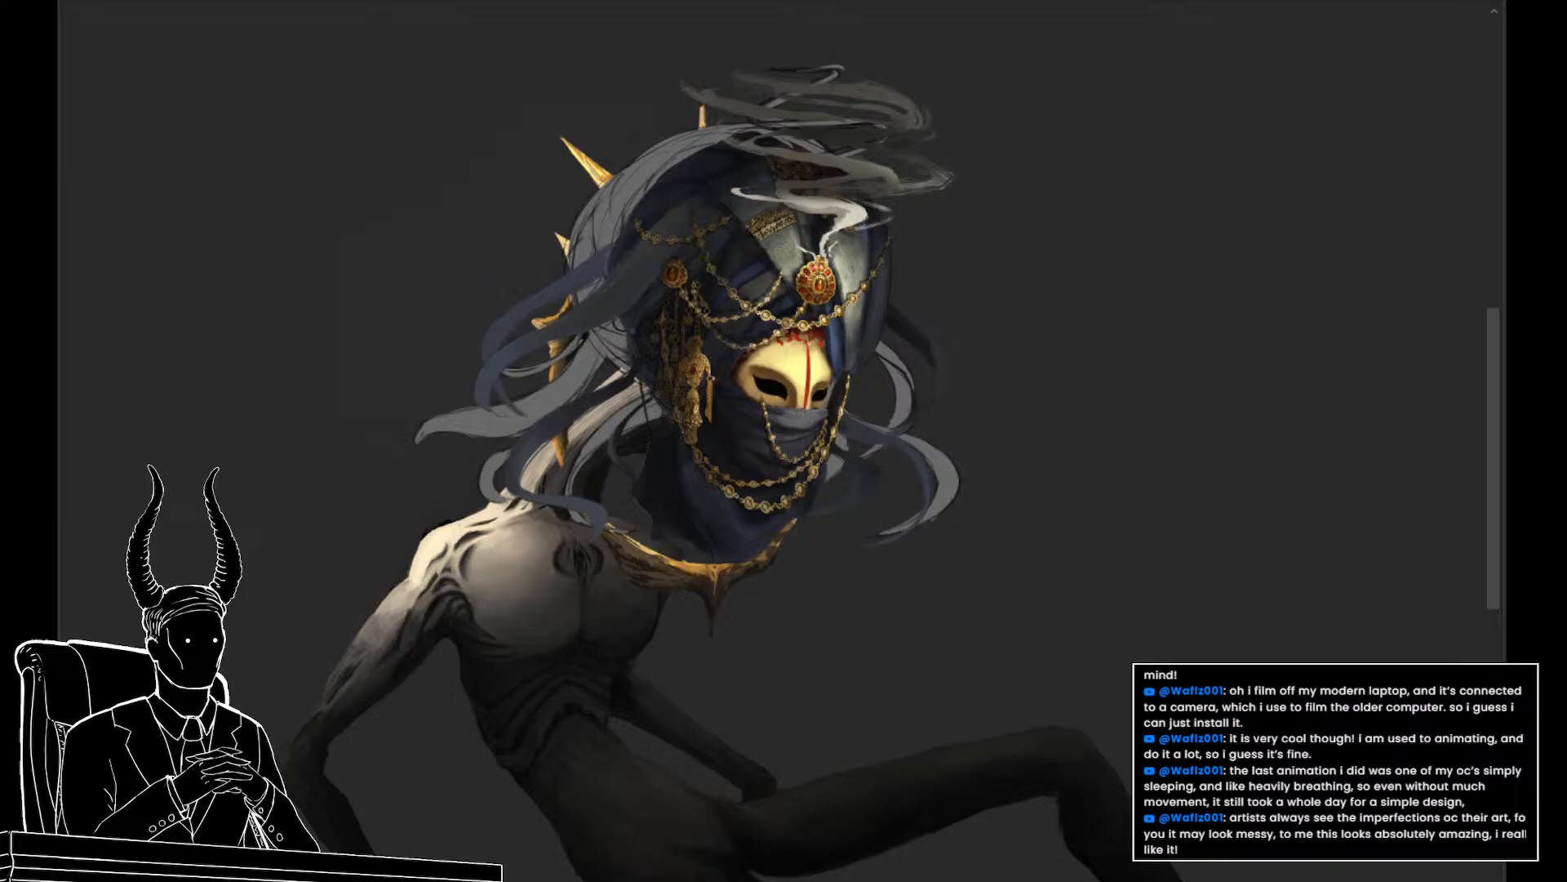
key("ctrl+z")
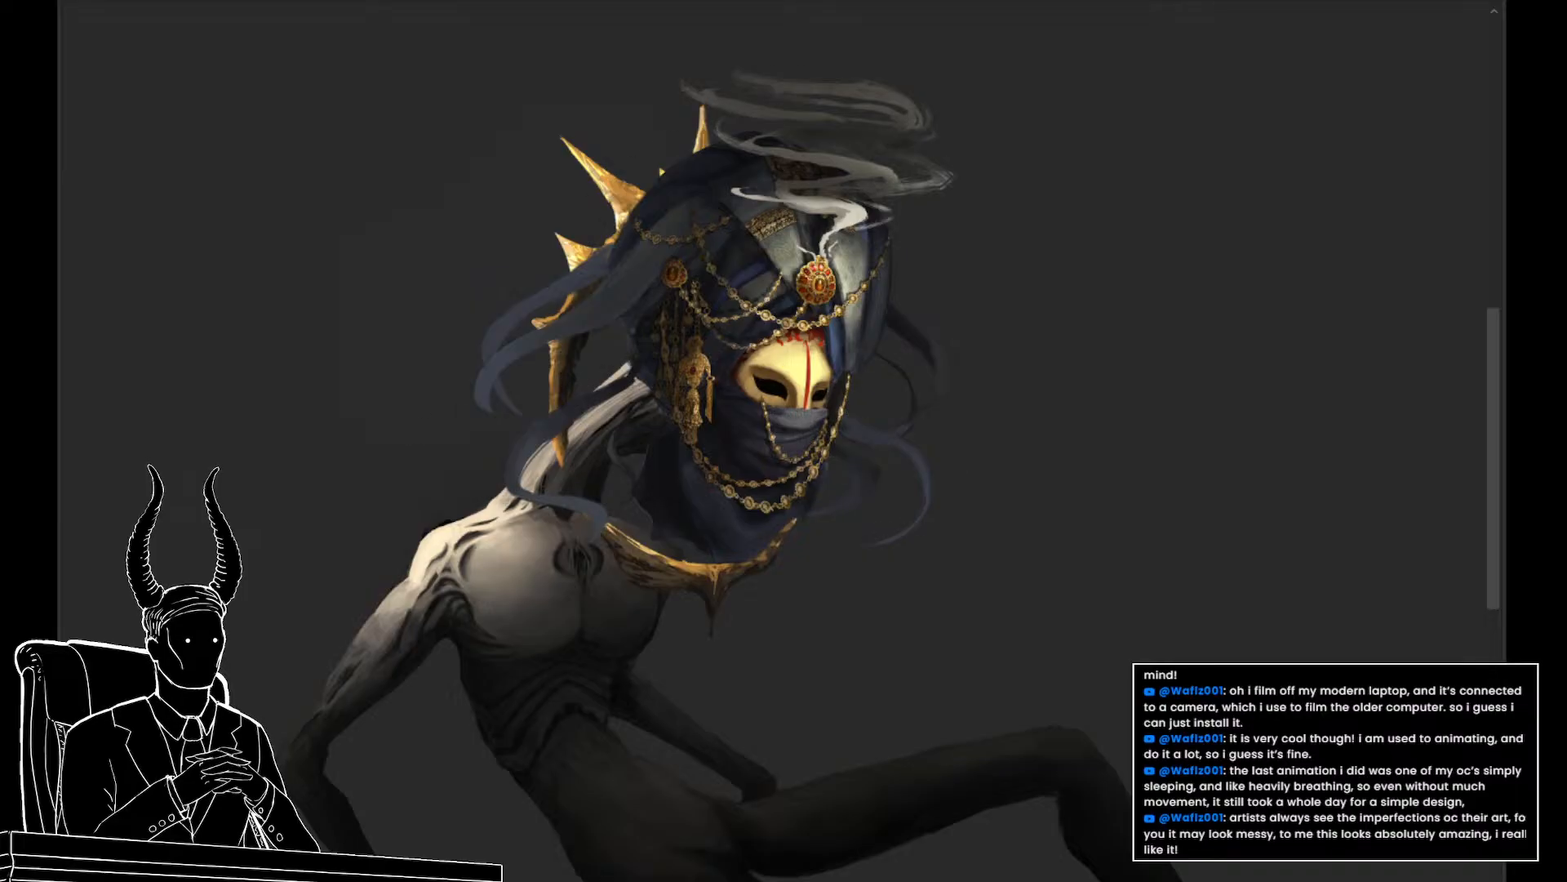
Compare the figure with the veiled head hidden and shown, and with the alternative flower head
mouse_move(990, 549)
left_mouse_down()
mouse_move(914, 538)
mouse_move(992, 563)
left_mouse_up()
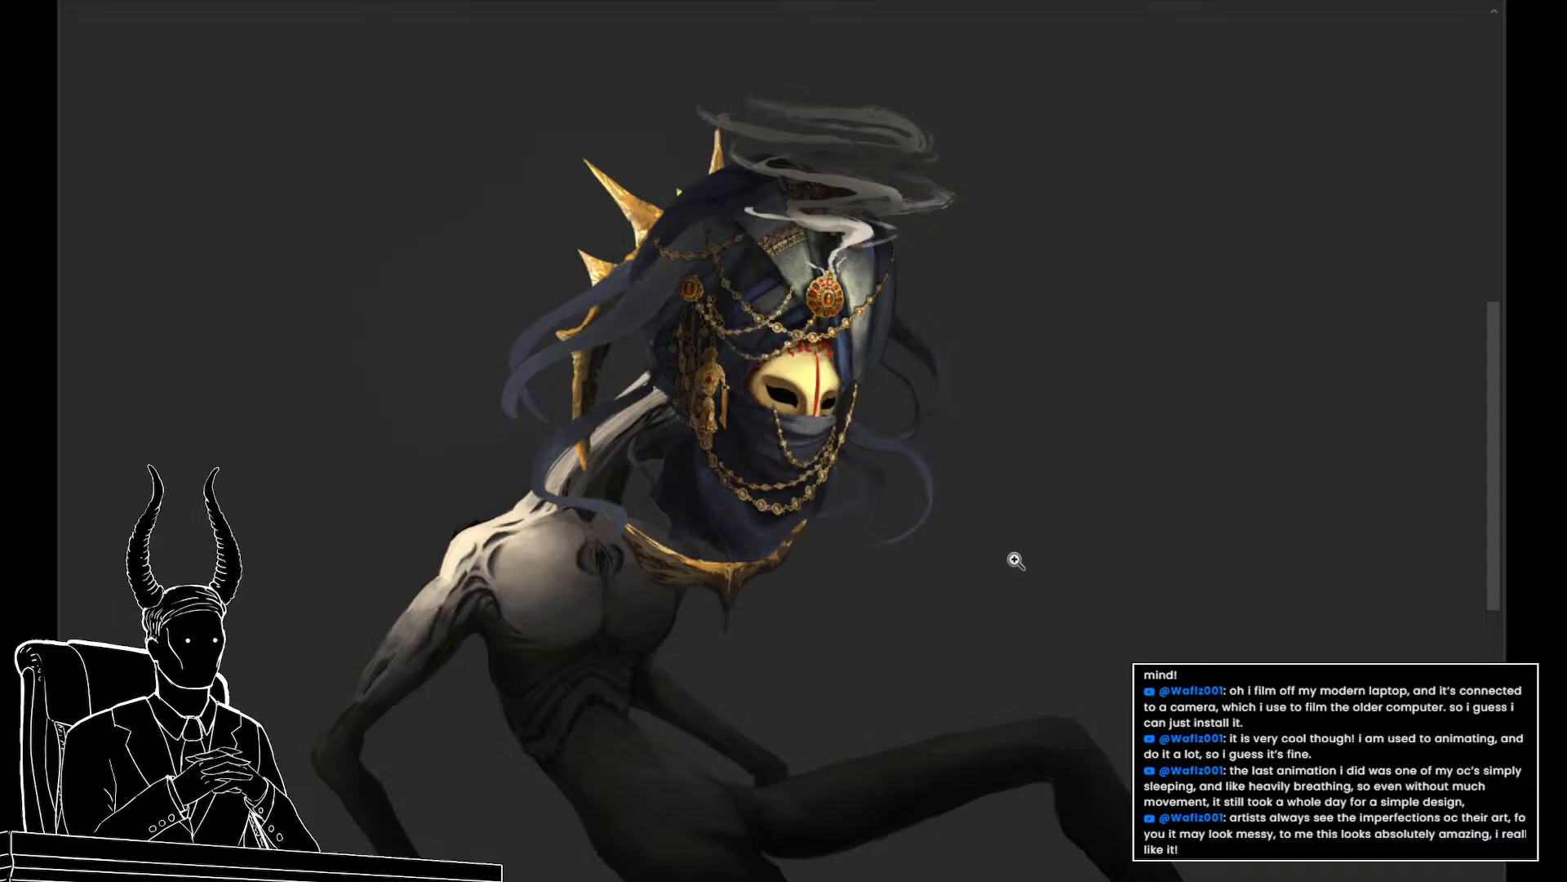
key("ctrl+comma")
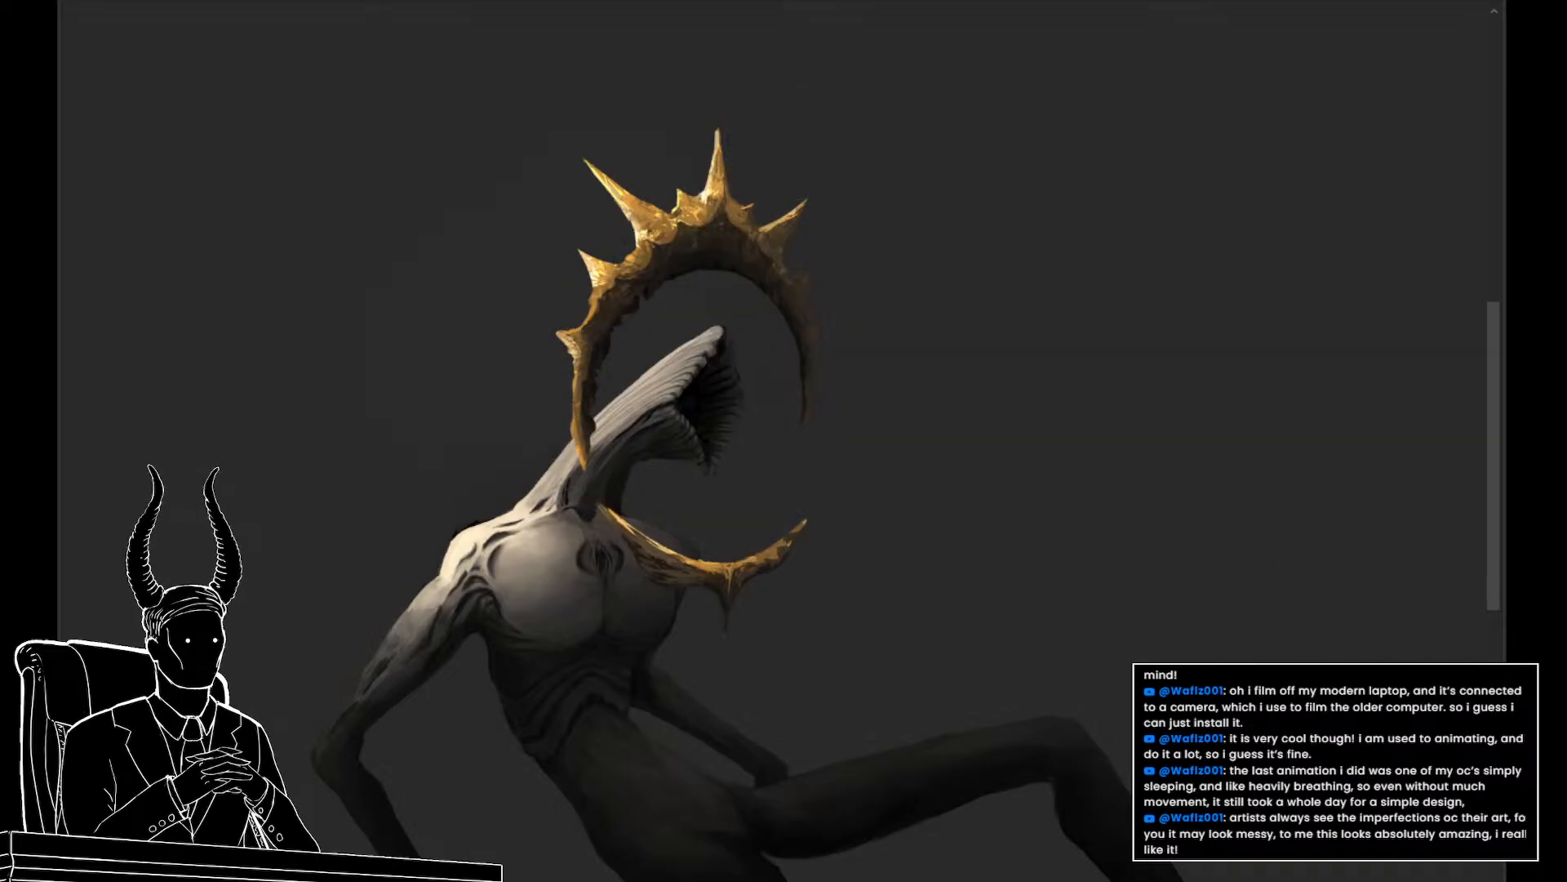
key("ctrl+comma")
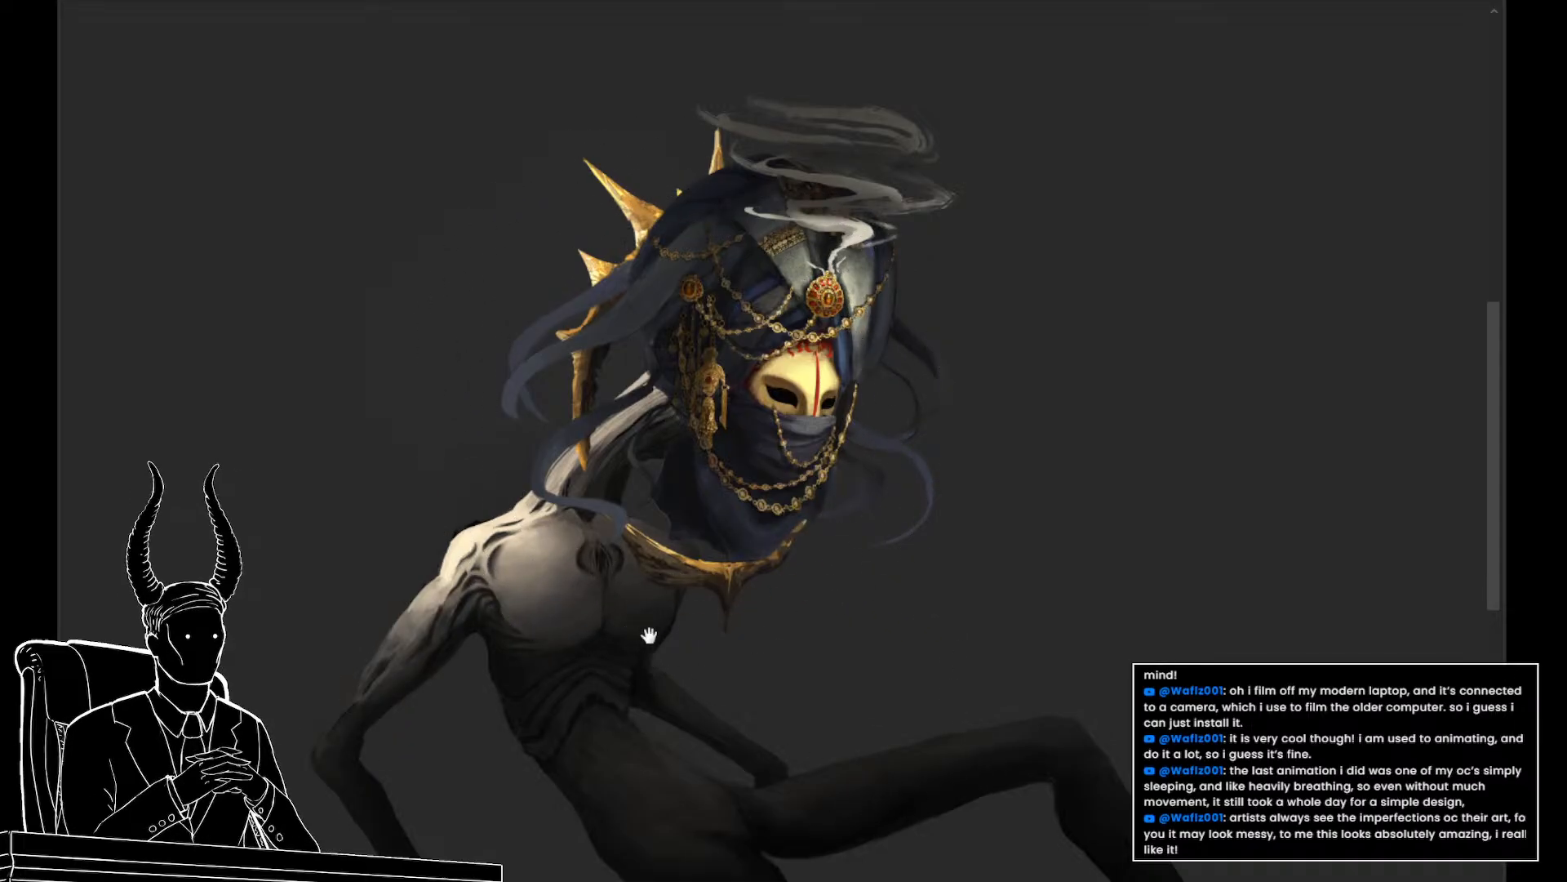
left_click_drag(649, 635, 664, 579)
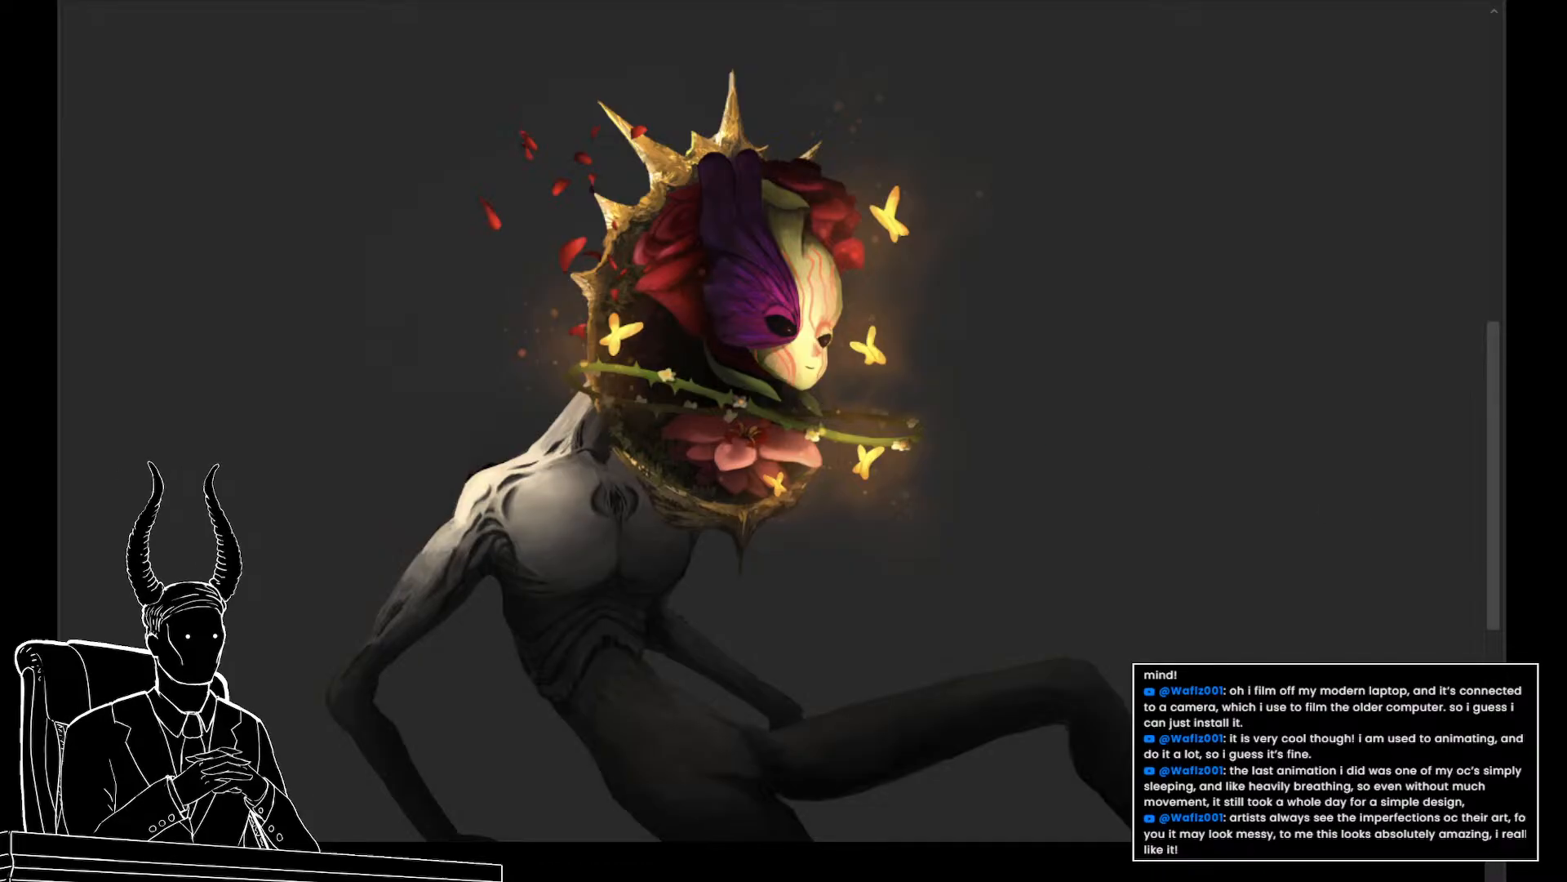
Paint a black shadow behind the veiled head, covering the figure's neck between the crown and the veil
left_click(699, 362)
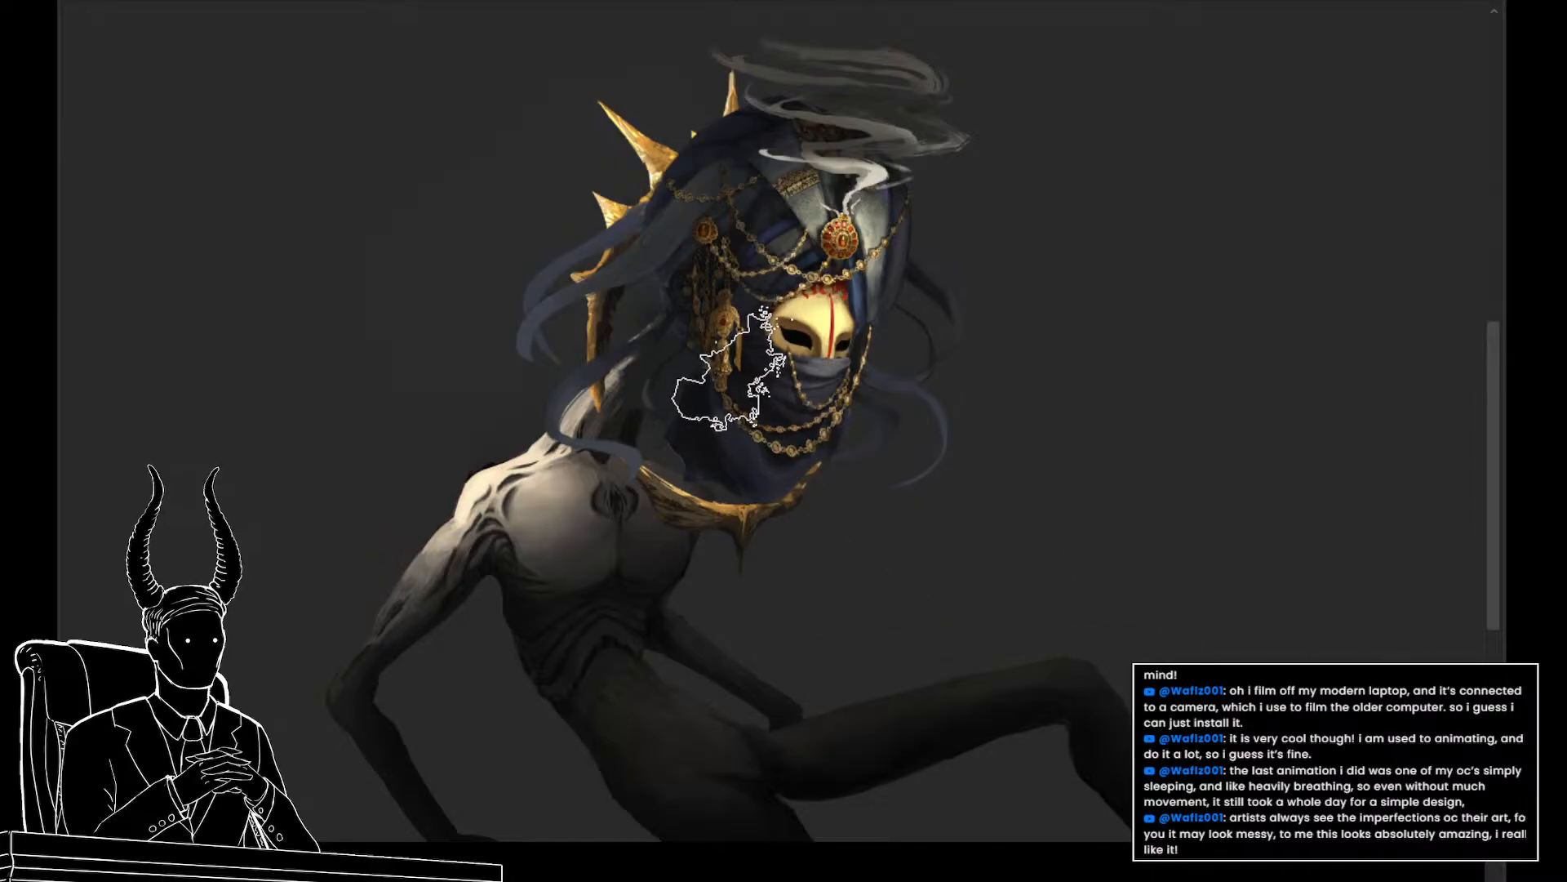
left_click_drag(728, 367, 692, 374)
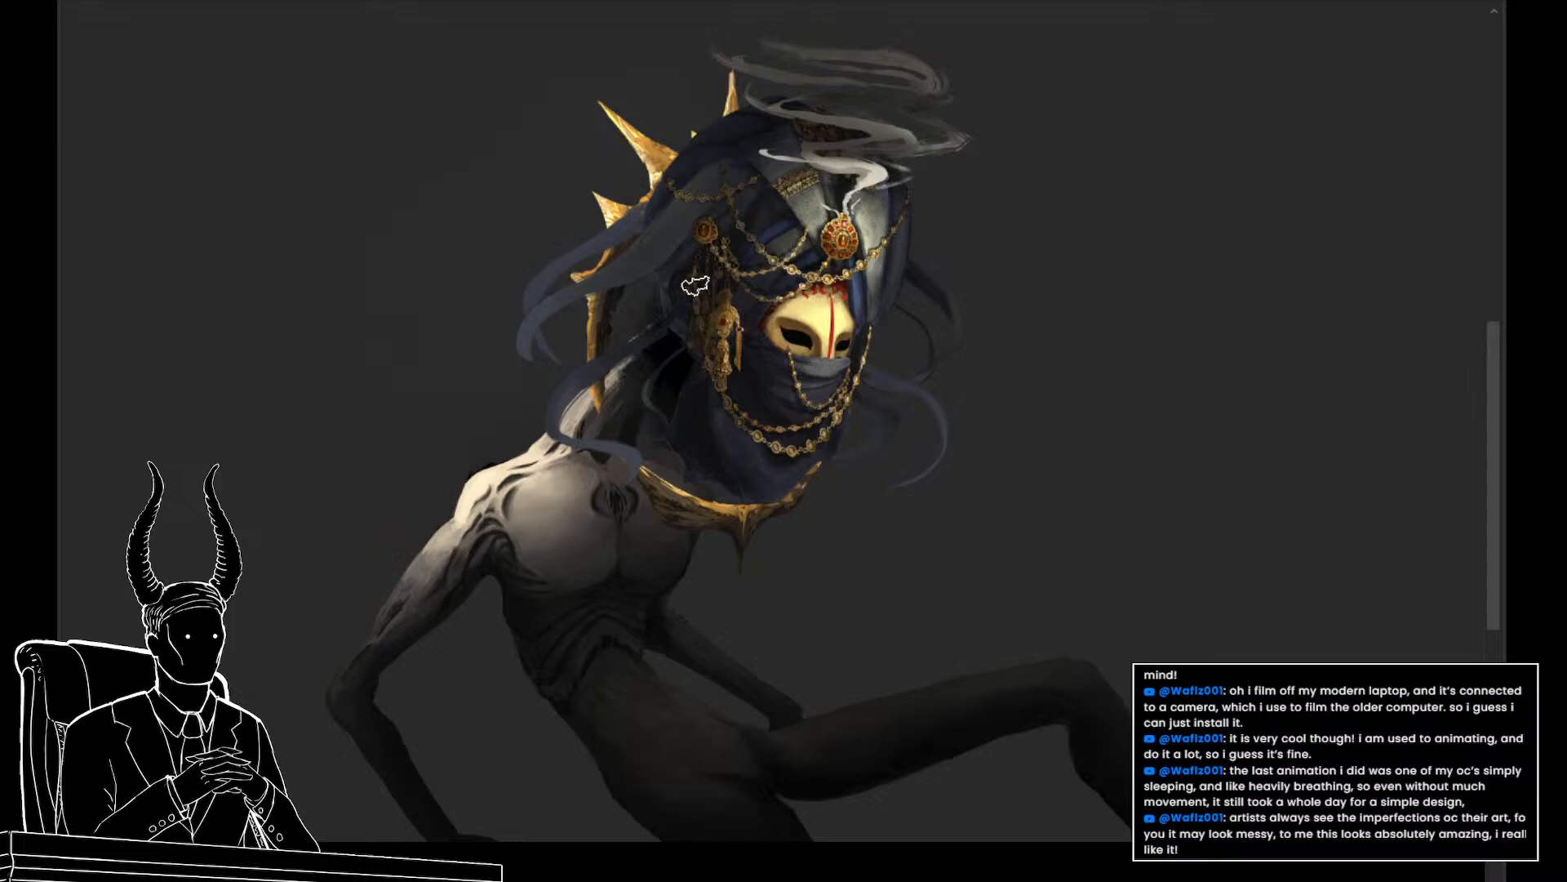
mouse_move(665, 359)
left_mouse_down()
mouse_move(781, 478)
mouse_move(696, 398)
mouse_move(635, 409)
left_mouse_up()
mouse_move(674, 465)
left_mouse_down()
mouse_move(817, 512)
mouse_move(798, 508)
left_mouse_up()
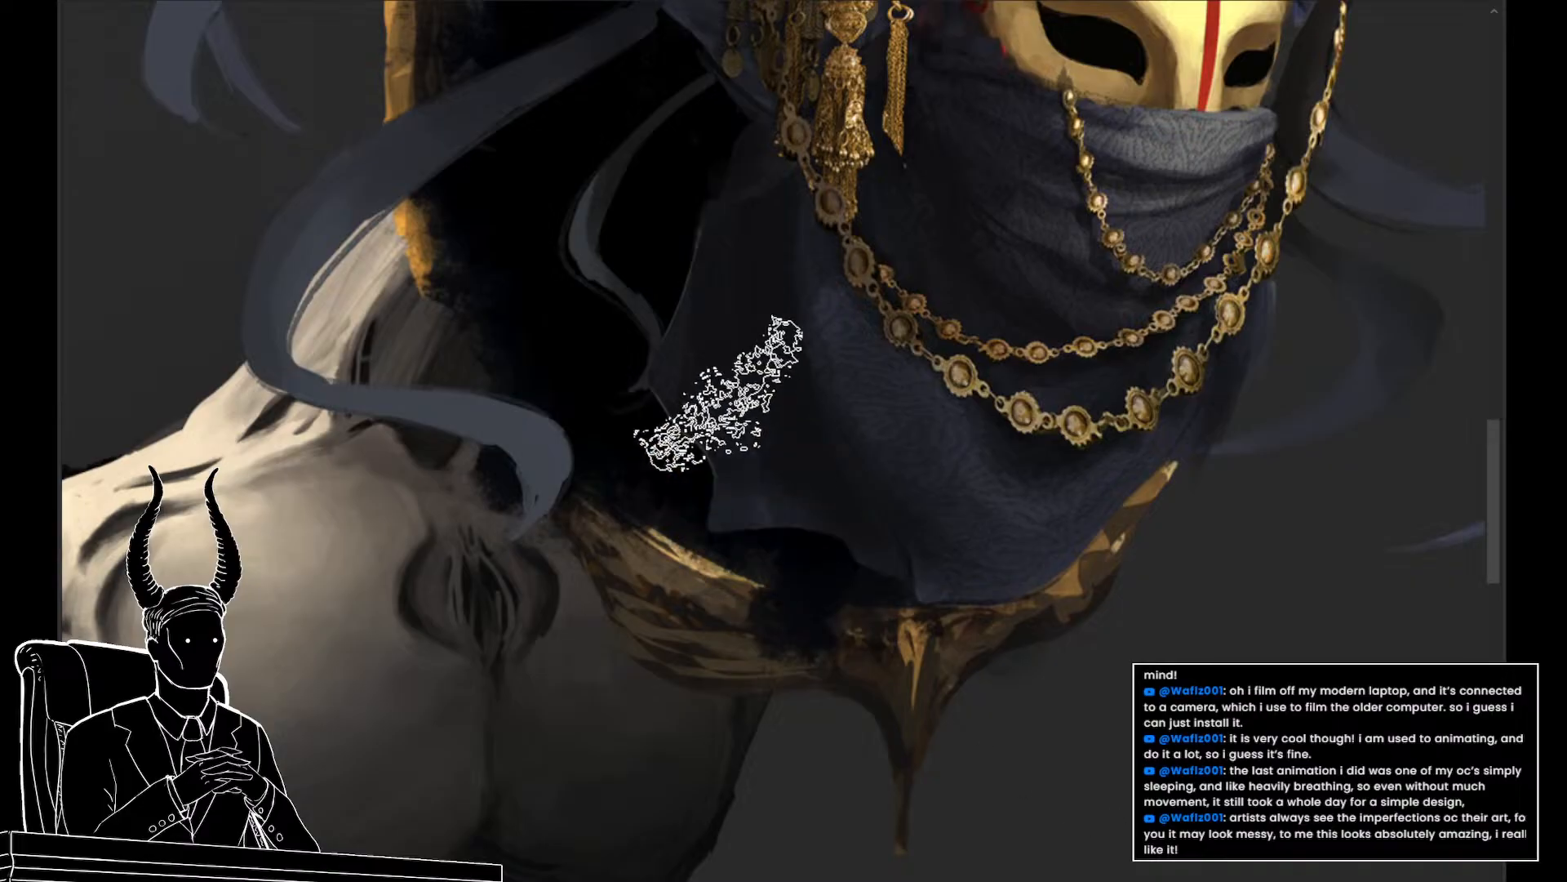
Sample the dark tone beside the veil, shrink the brush and refine the shadow along the veil's back edge
left_click(680, 324, "alt")
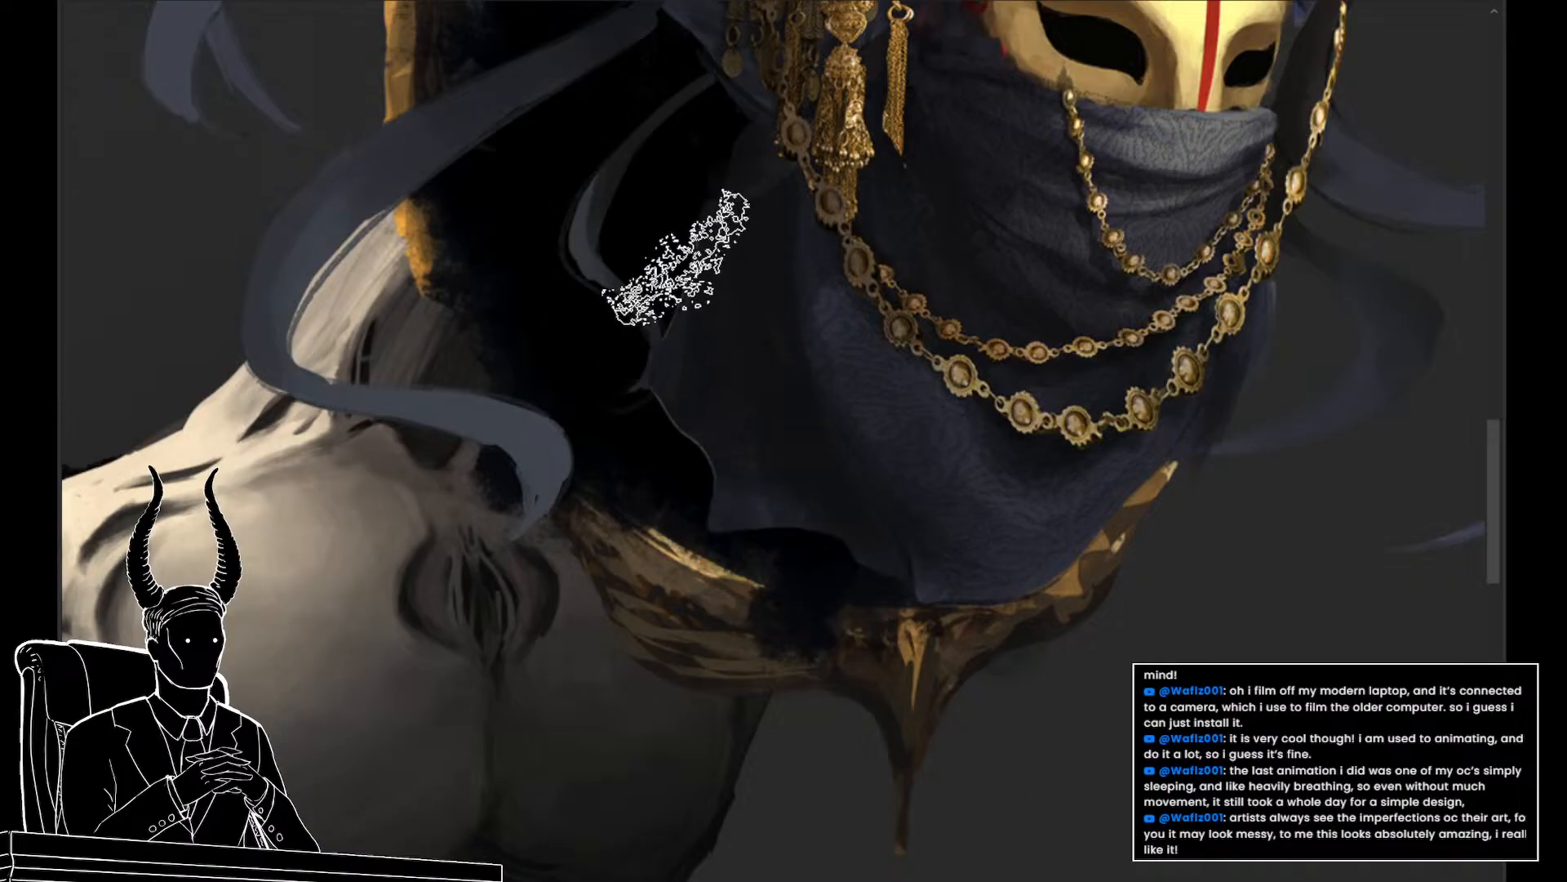
key("bracketleft")
key("bracketleft")
key("bracketleft")
key("bracketleft")
key("bracketleft")
key("bracketleft")
key("bracketleft")
key("bracketleft")
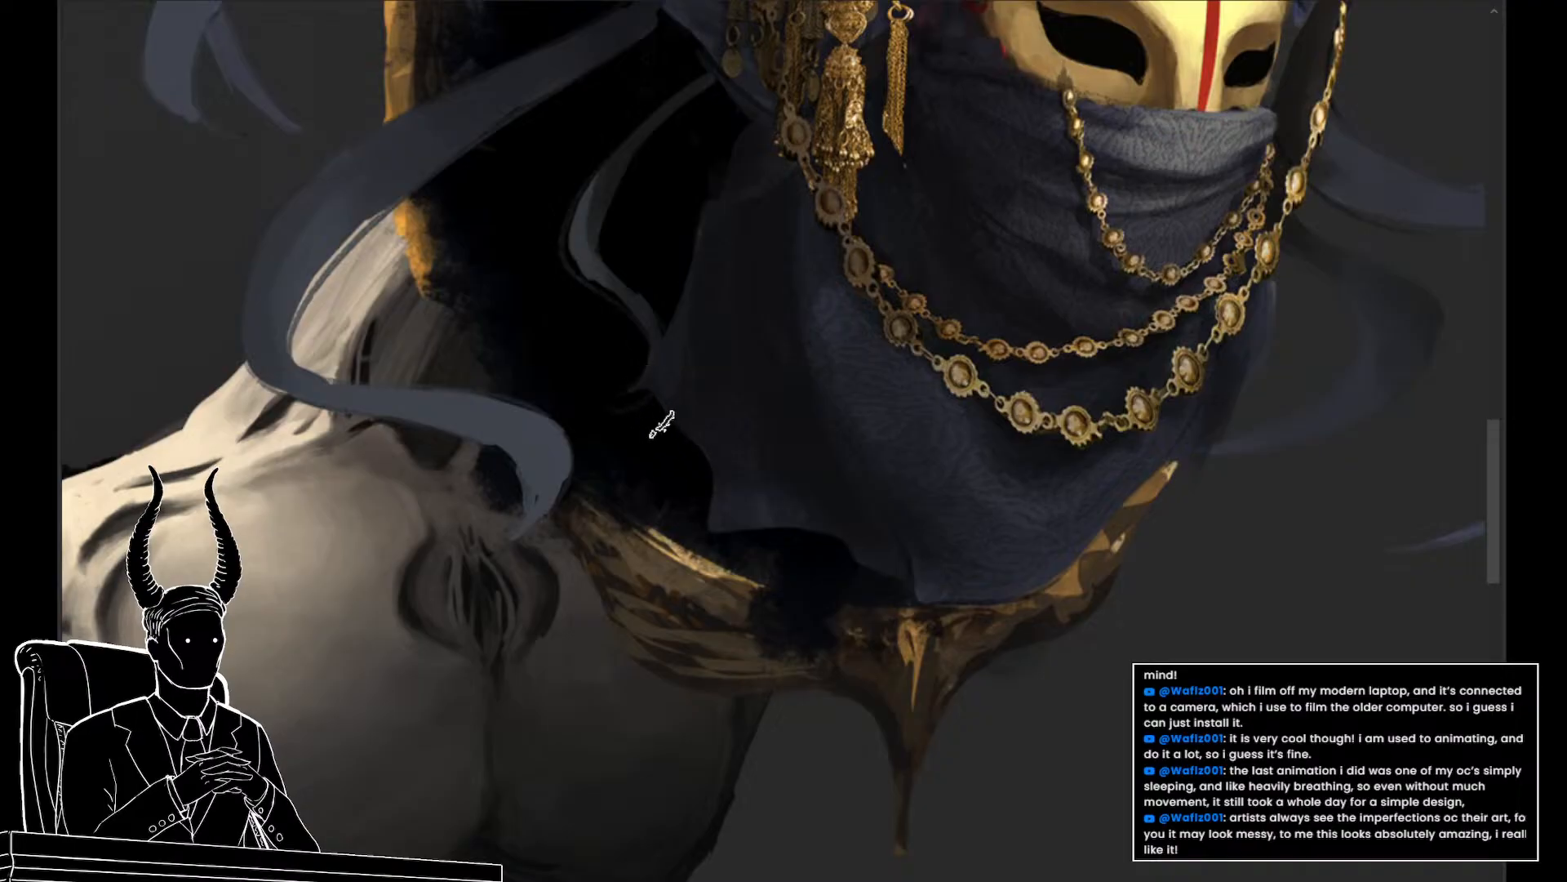
left_click_drag(683, 254, 743, 667)
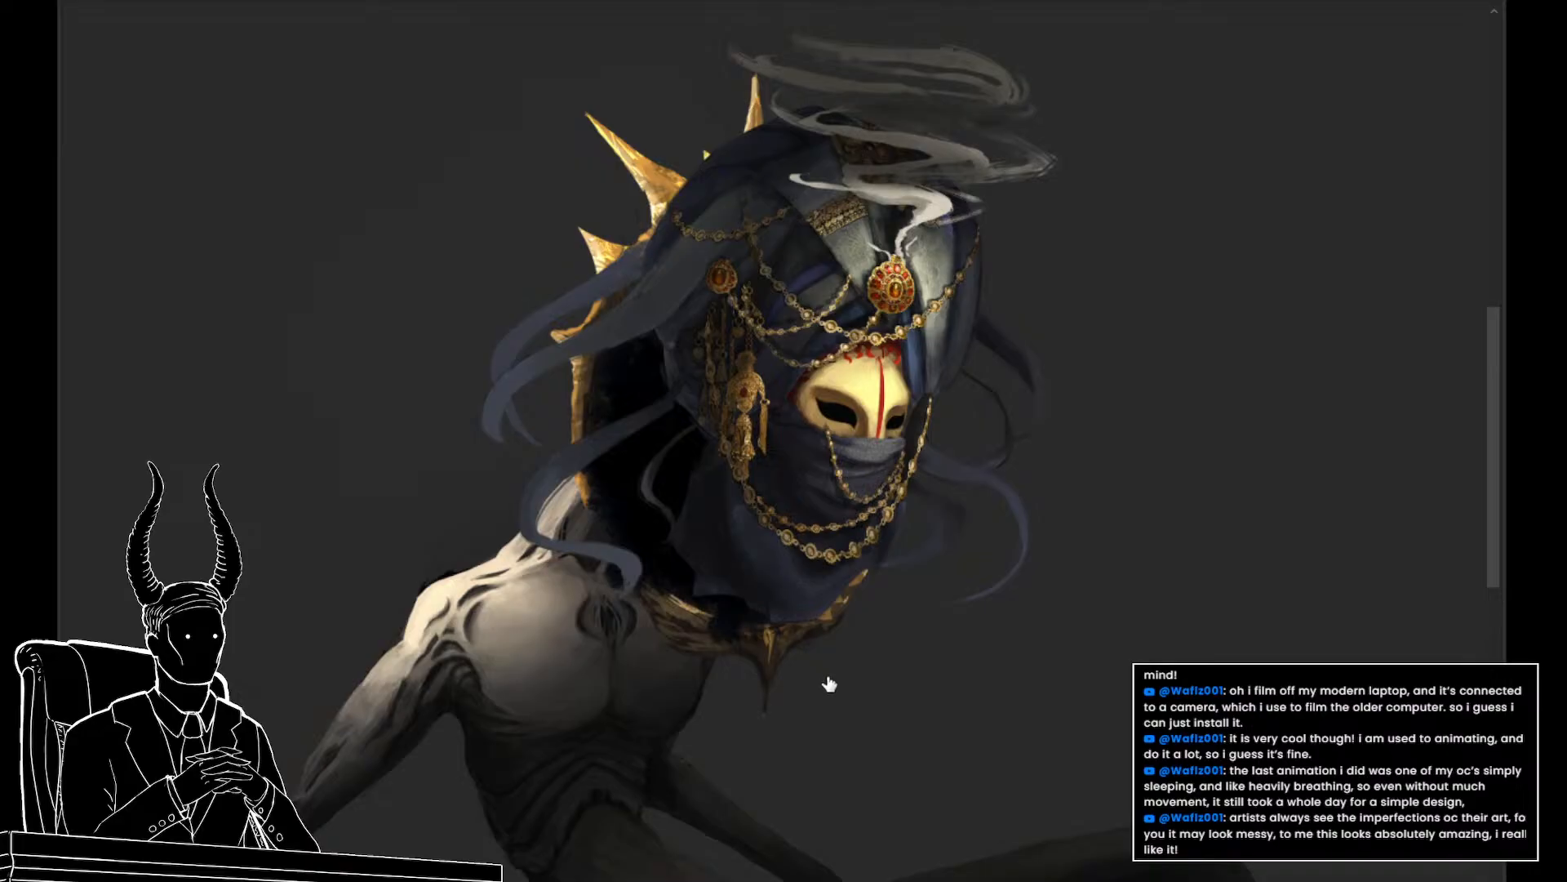
Soften the black area behind the head with a dark veil tone down to the golden collar
left_click_drag(601, 602, 617, 567)
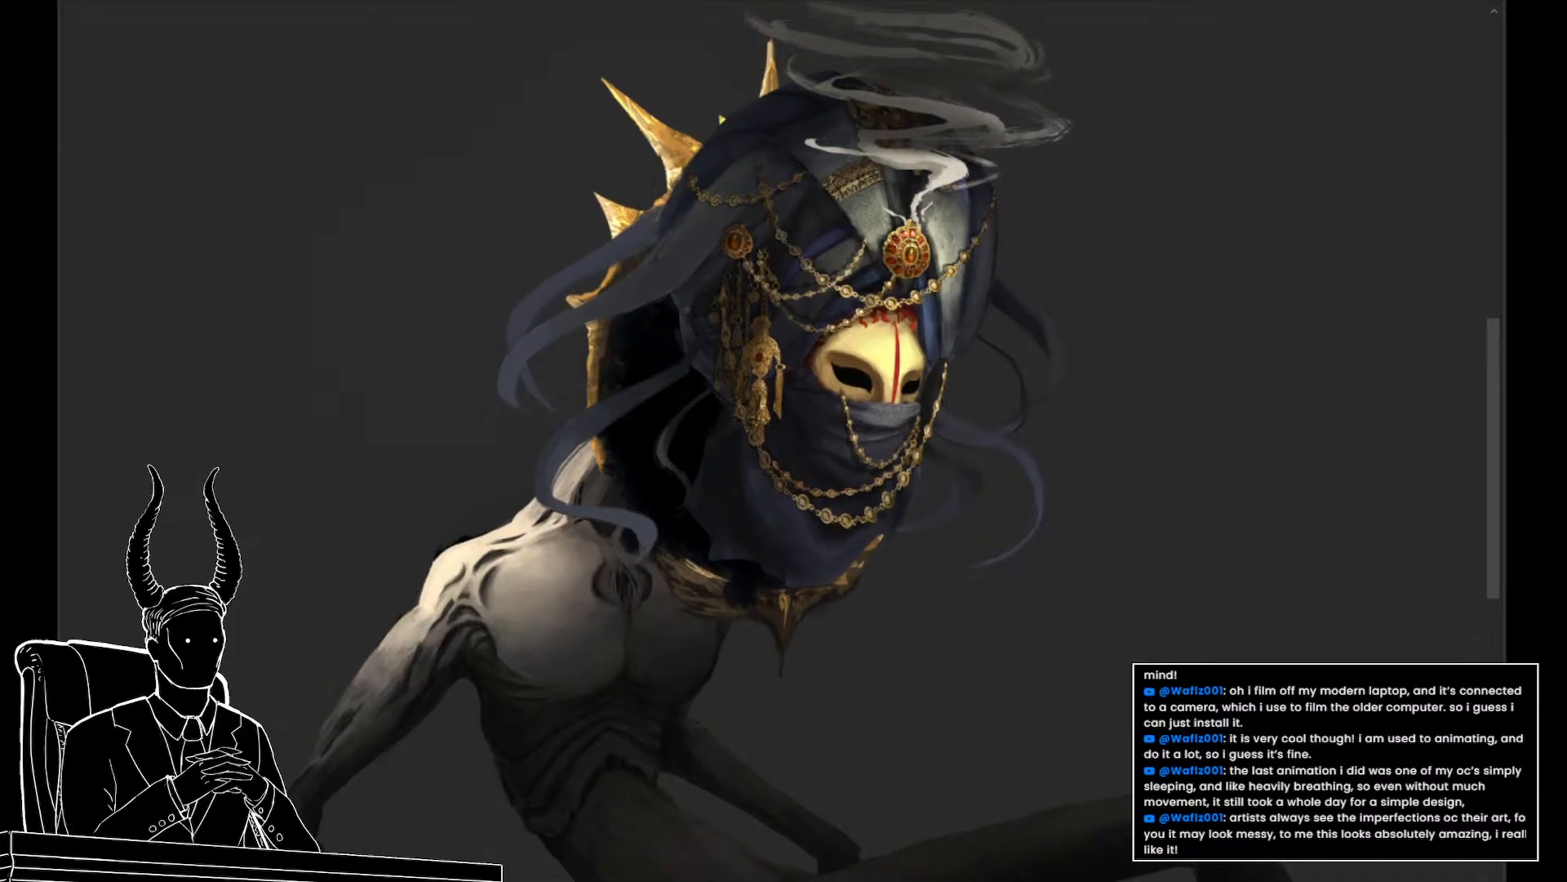
left_click_drag(658, 325, 653, 493)
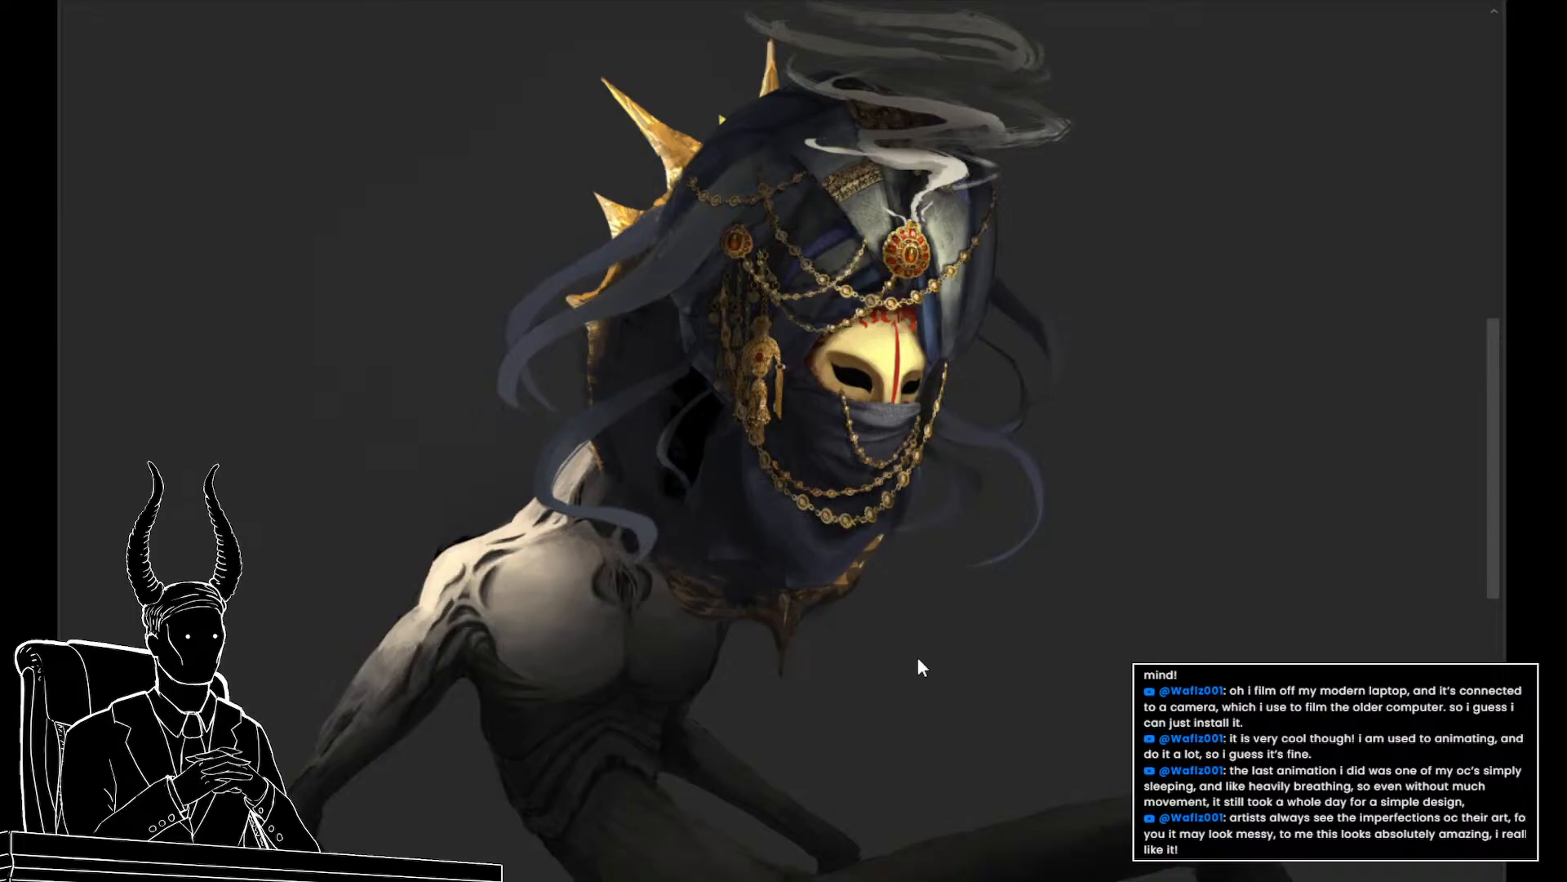
mouse_move(764, 620)
left_mouse_down()
mouse_move(665, 595)
mouse_move(609, 529)
left_mouse_up()
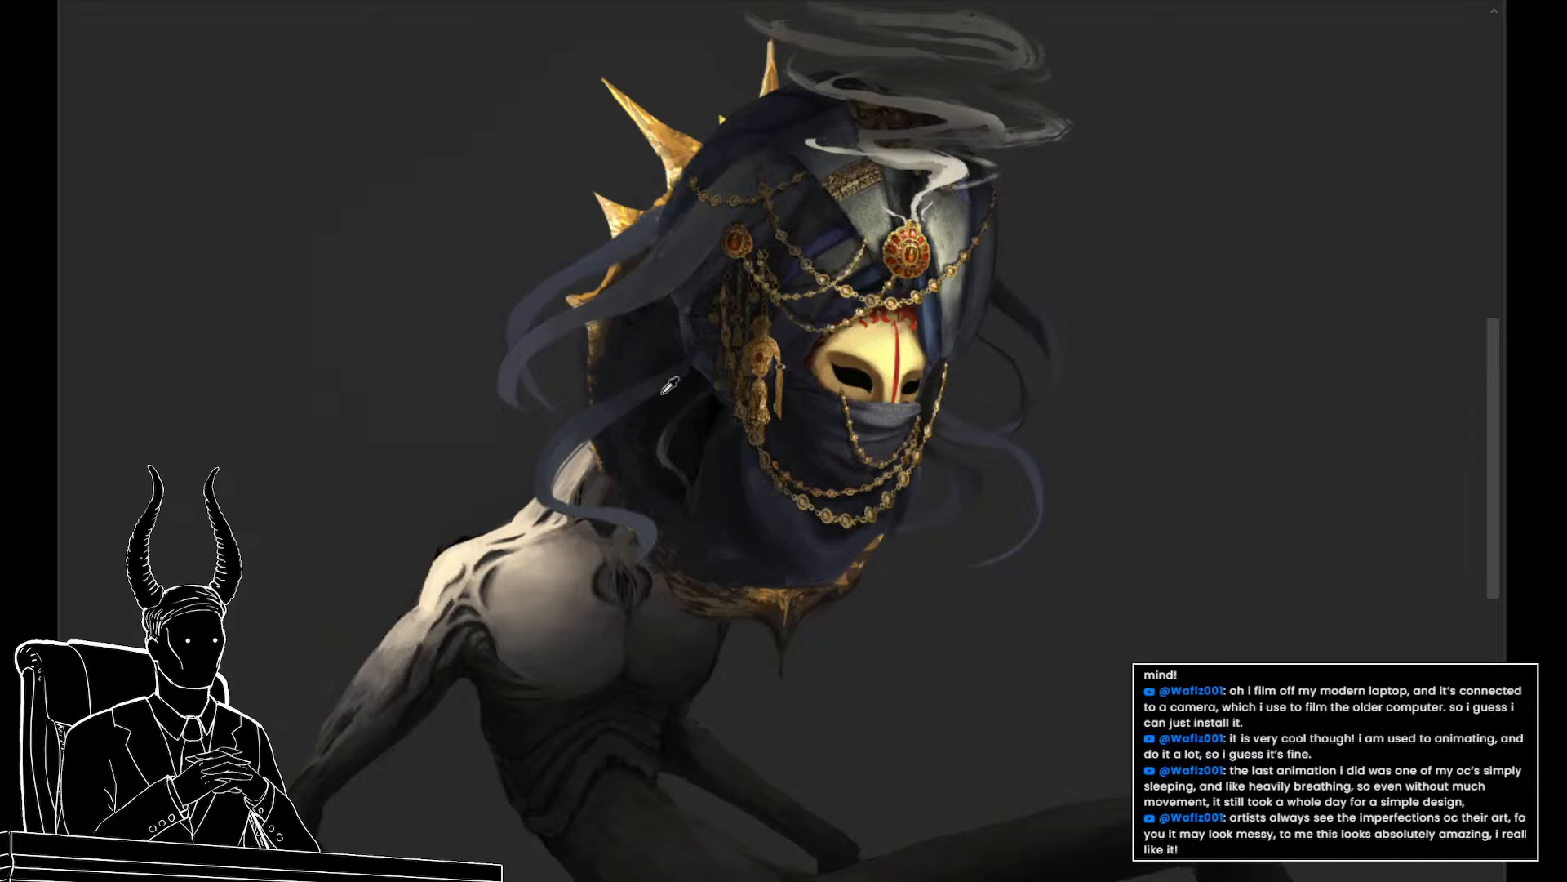
mouse_move(911, 612)
left_mouse_down()
mouse_move(791, 609)
mouse_move(898, 633)
left_mouse_up()
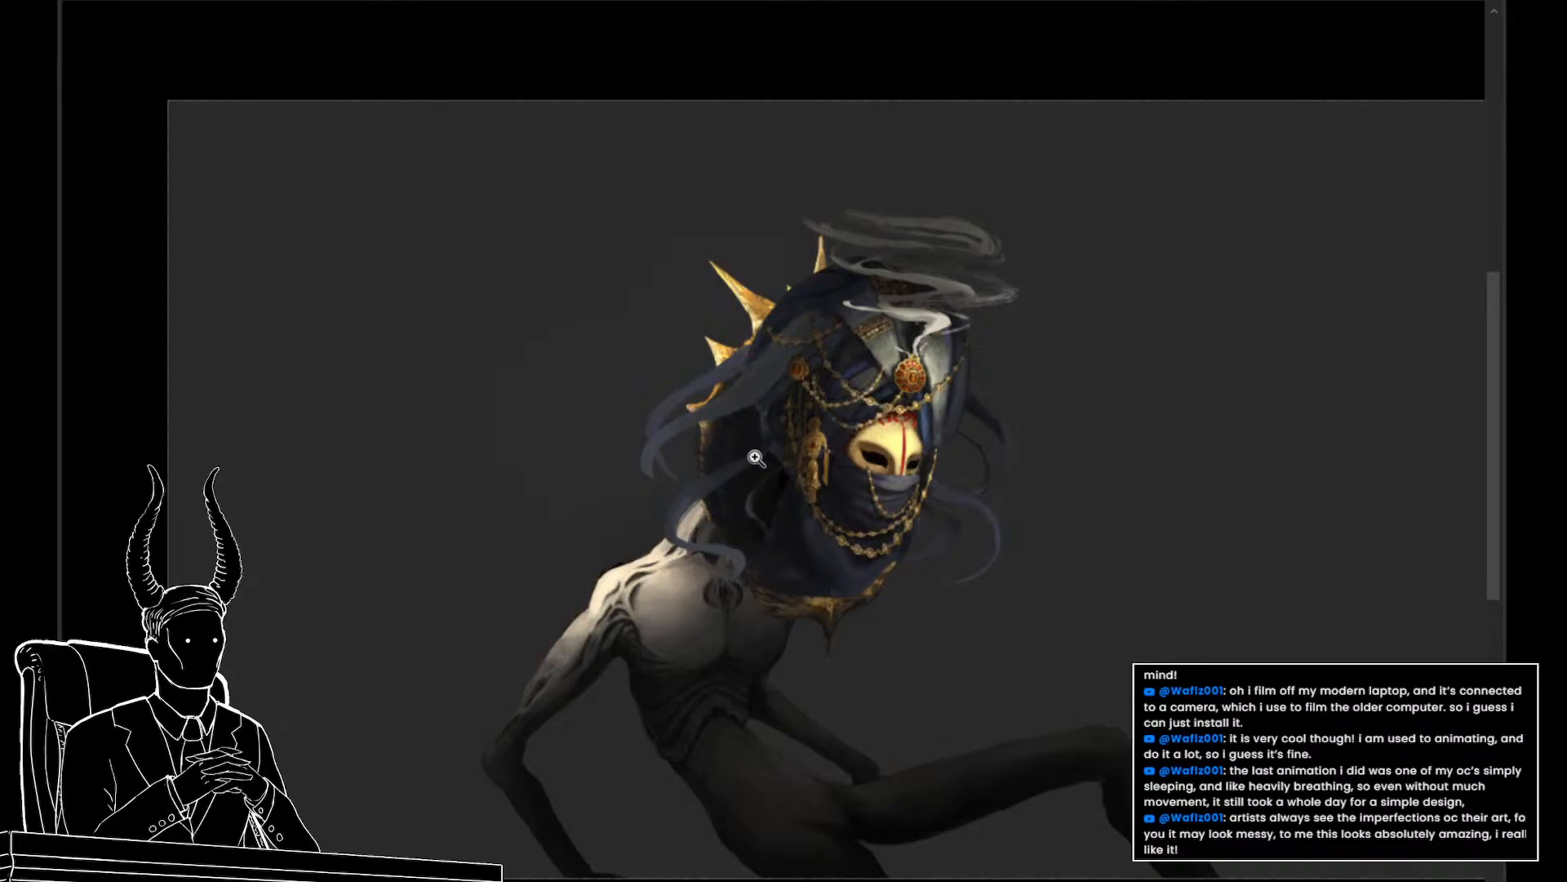
left_click_drag(733, 502, 782, 461)
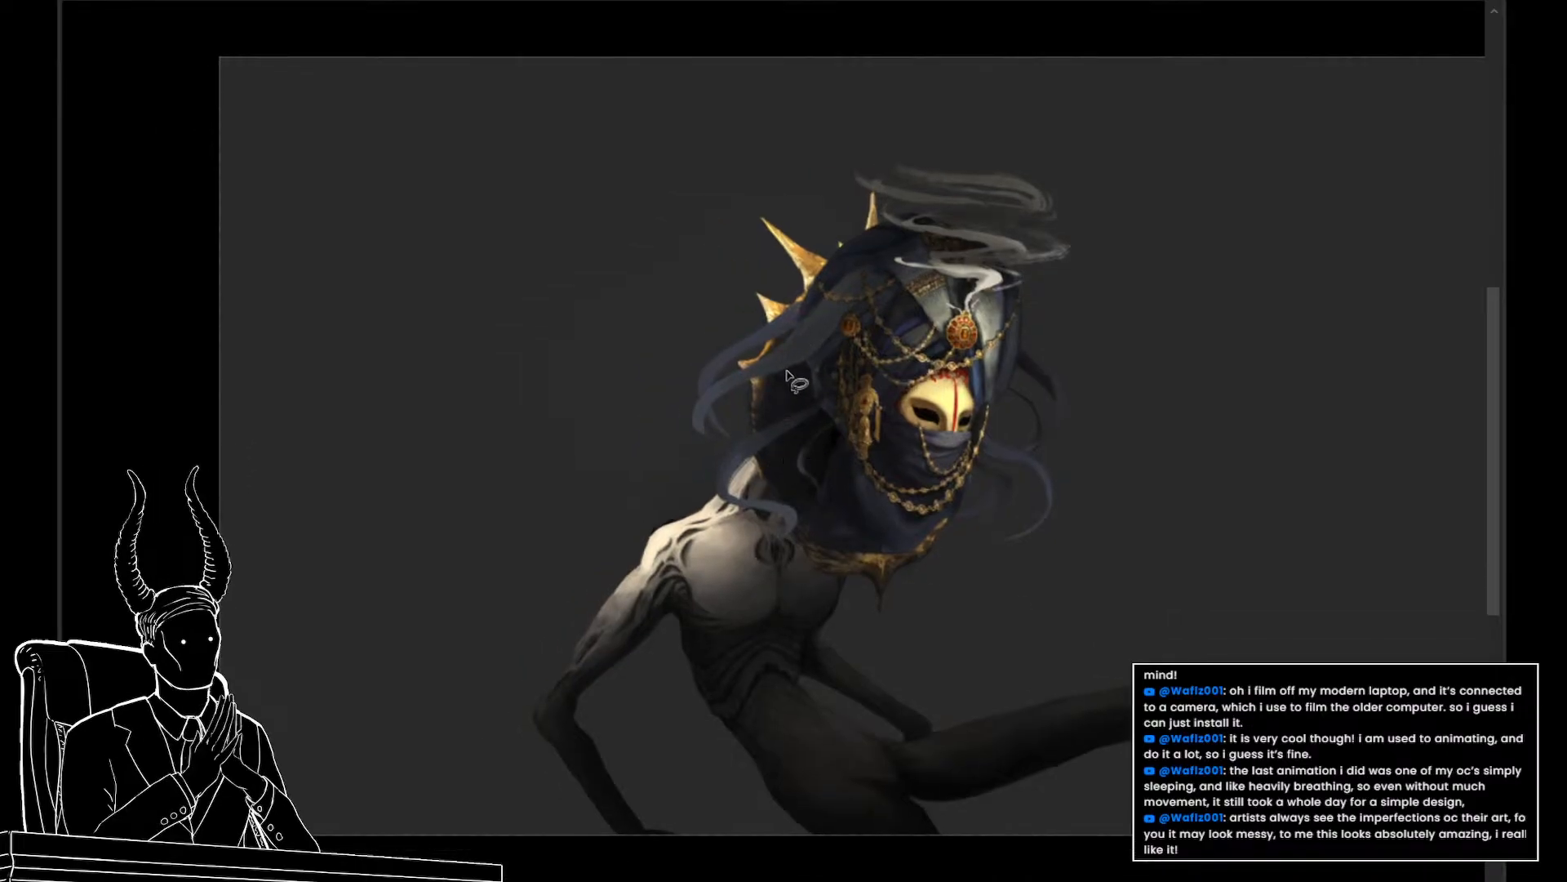
mouse_move(804, 365)
left_mouse_down()
mouse_move(704, 412)
mouse_move(692, 521)
left_mouse_up()
key("ctrl+d")
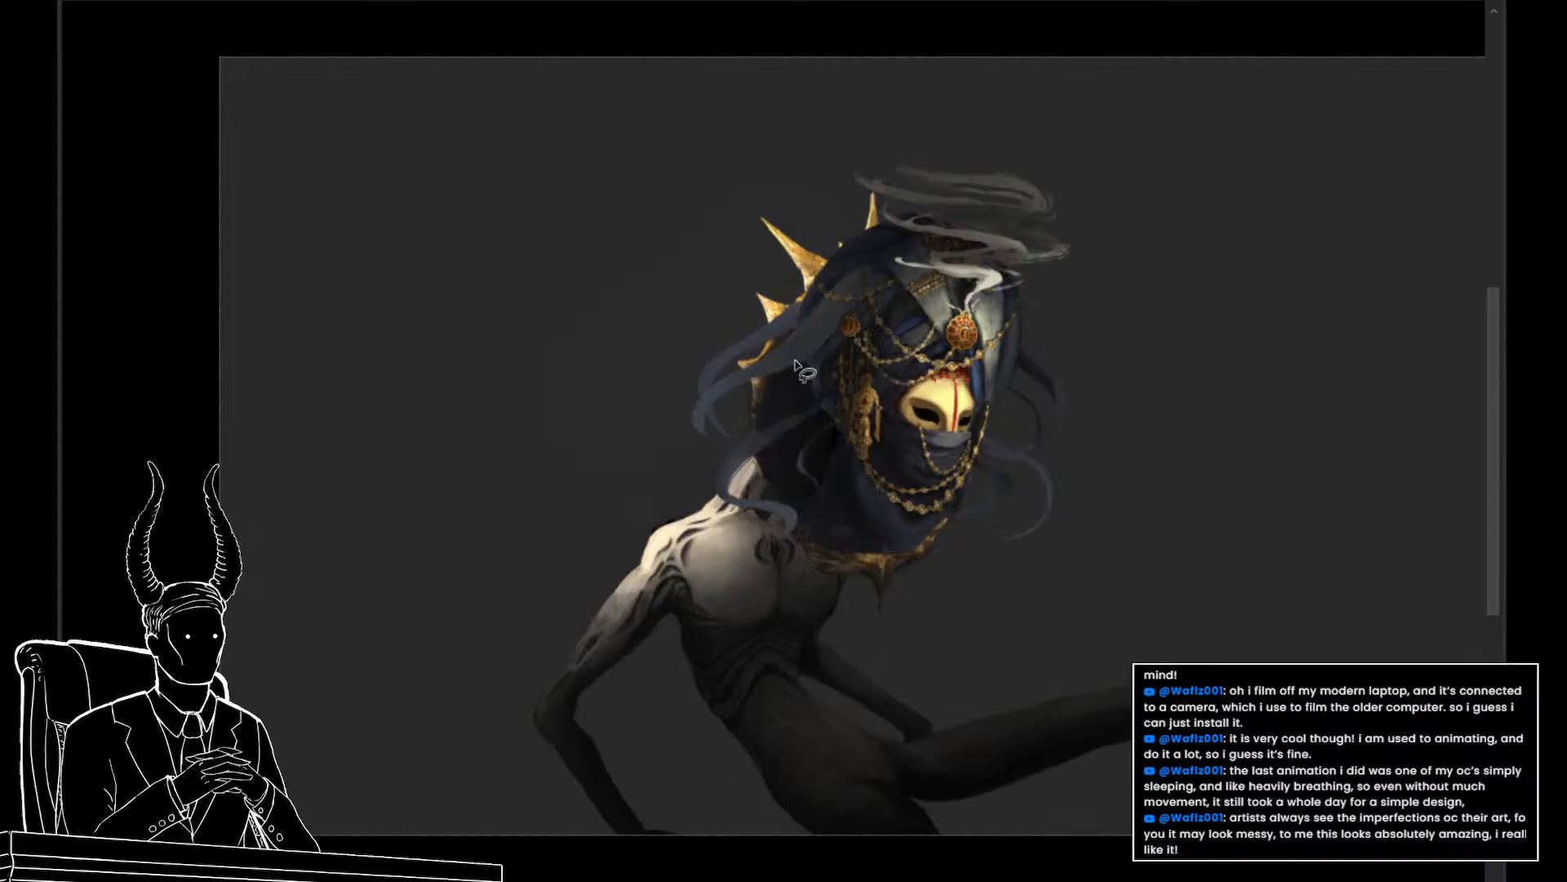
mouse_move(794, 362)
left_mouse_down()
mouse_move(663, 516)
mouse_move(698, 577)
left_mouse_up()
left_click_drag(706, 511, 707, 508)
key("ctrl+d")
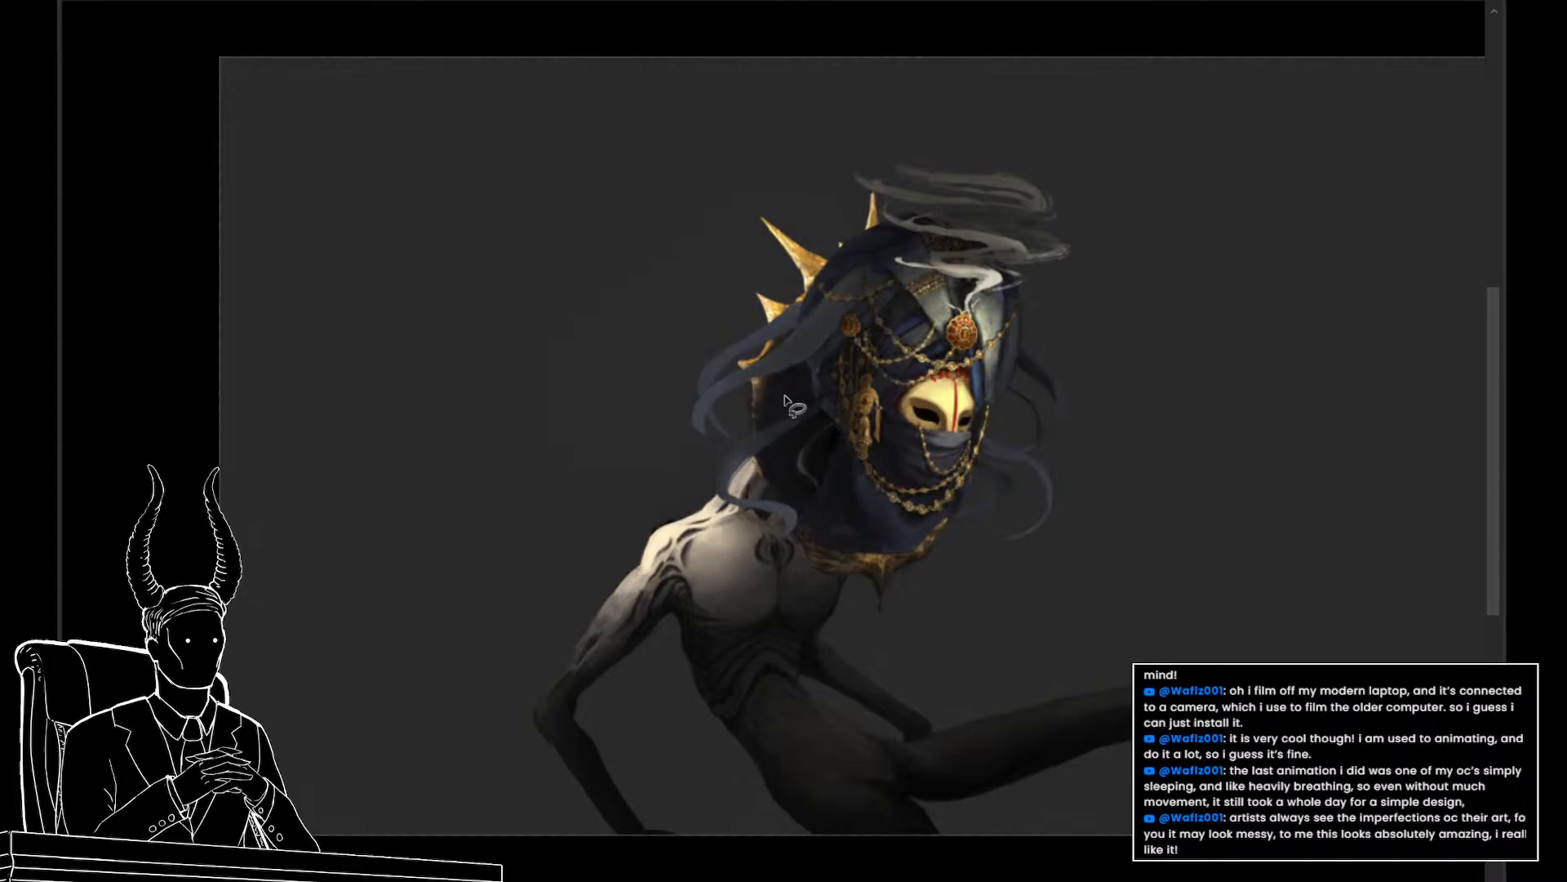
Lasso a long wavy strand from behind the veil to the shoulder, fill it with the near-black foreground colour and deselect
mouse_move(806, 365)
left_mouse_down()
mouse_move(729, 420)
mouse_move(676, 530)
left_mouse_up()
mouse_move(718, 454)
left_mouse_down()
mouse_move(828, 378)
mouse_move(780, 457)
left_mouse_up()
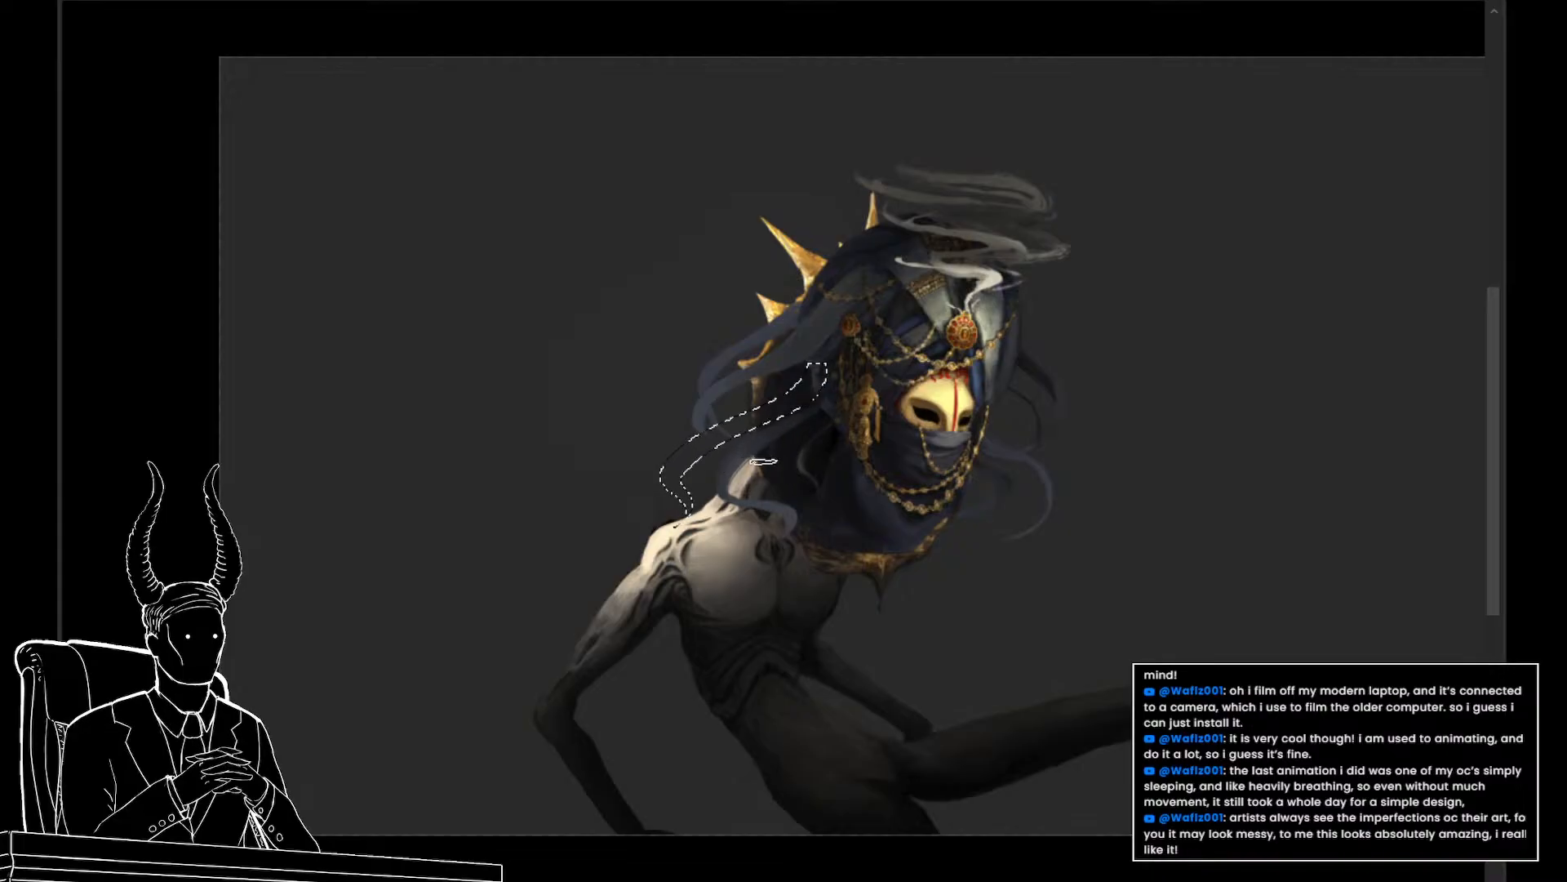
left_click_drag(858, 637, 816, 633)
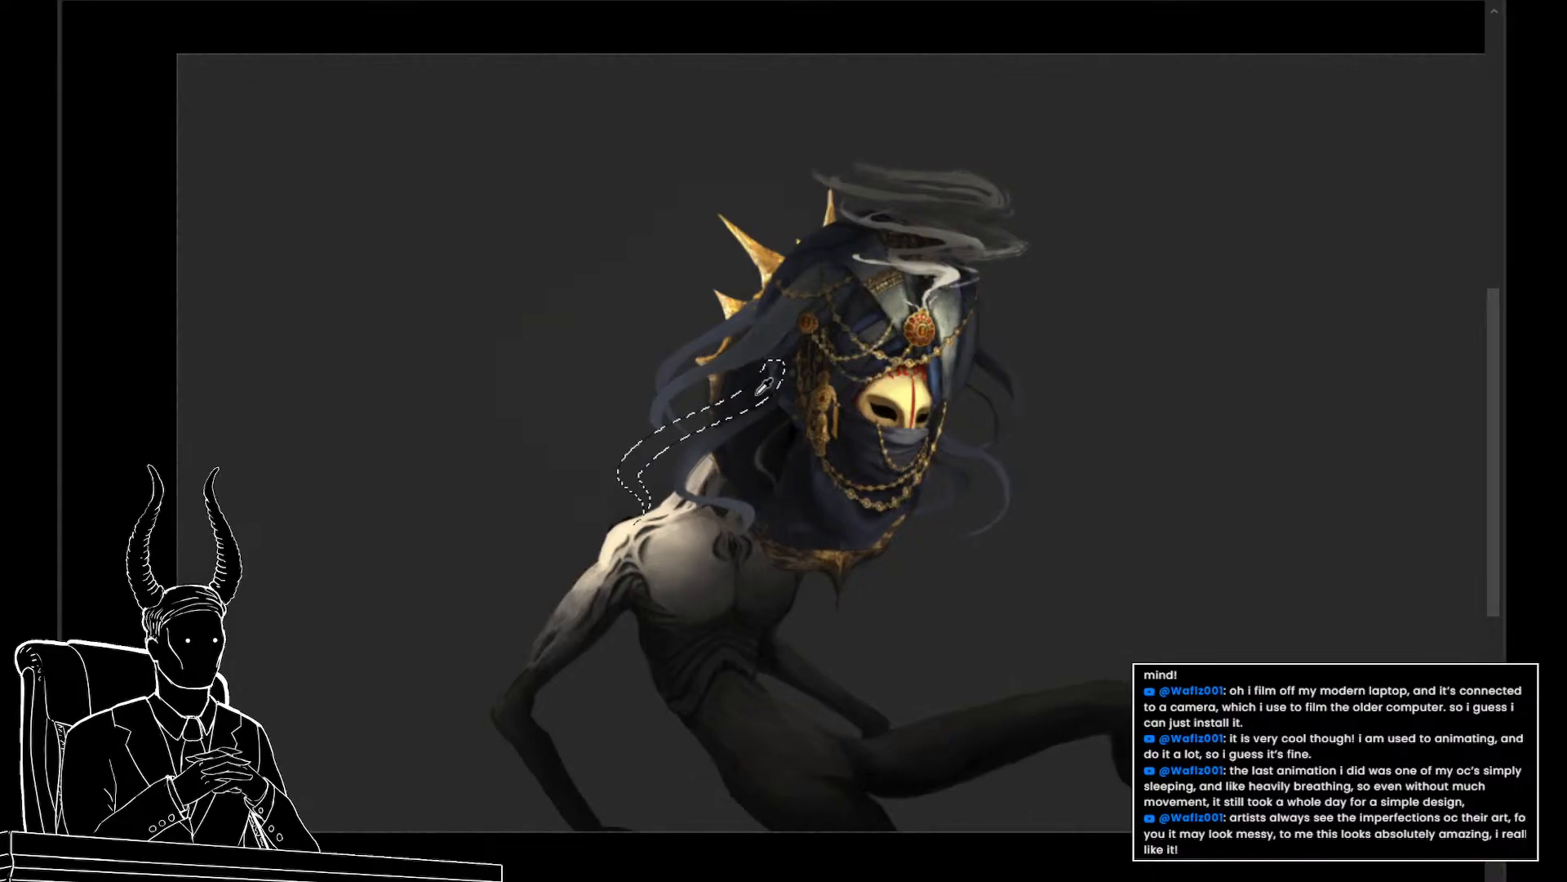
key("alt+BackSpace")
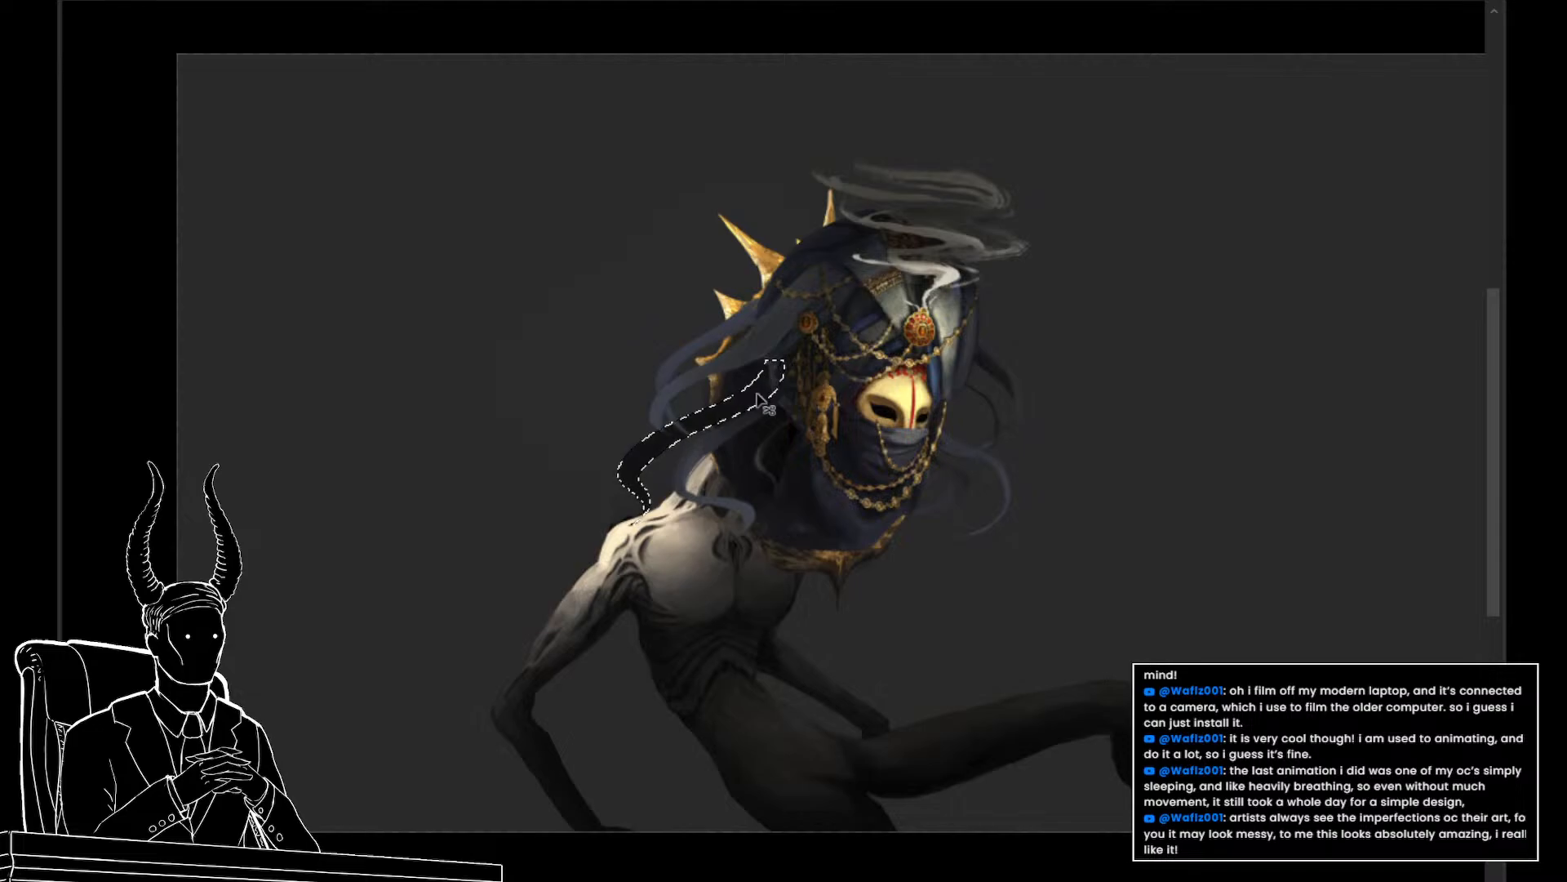
key("ctrl+d")
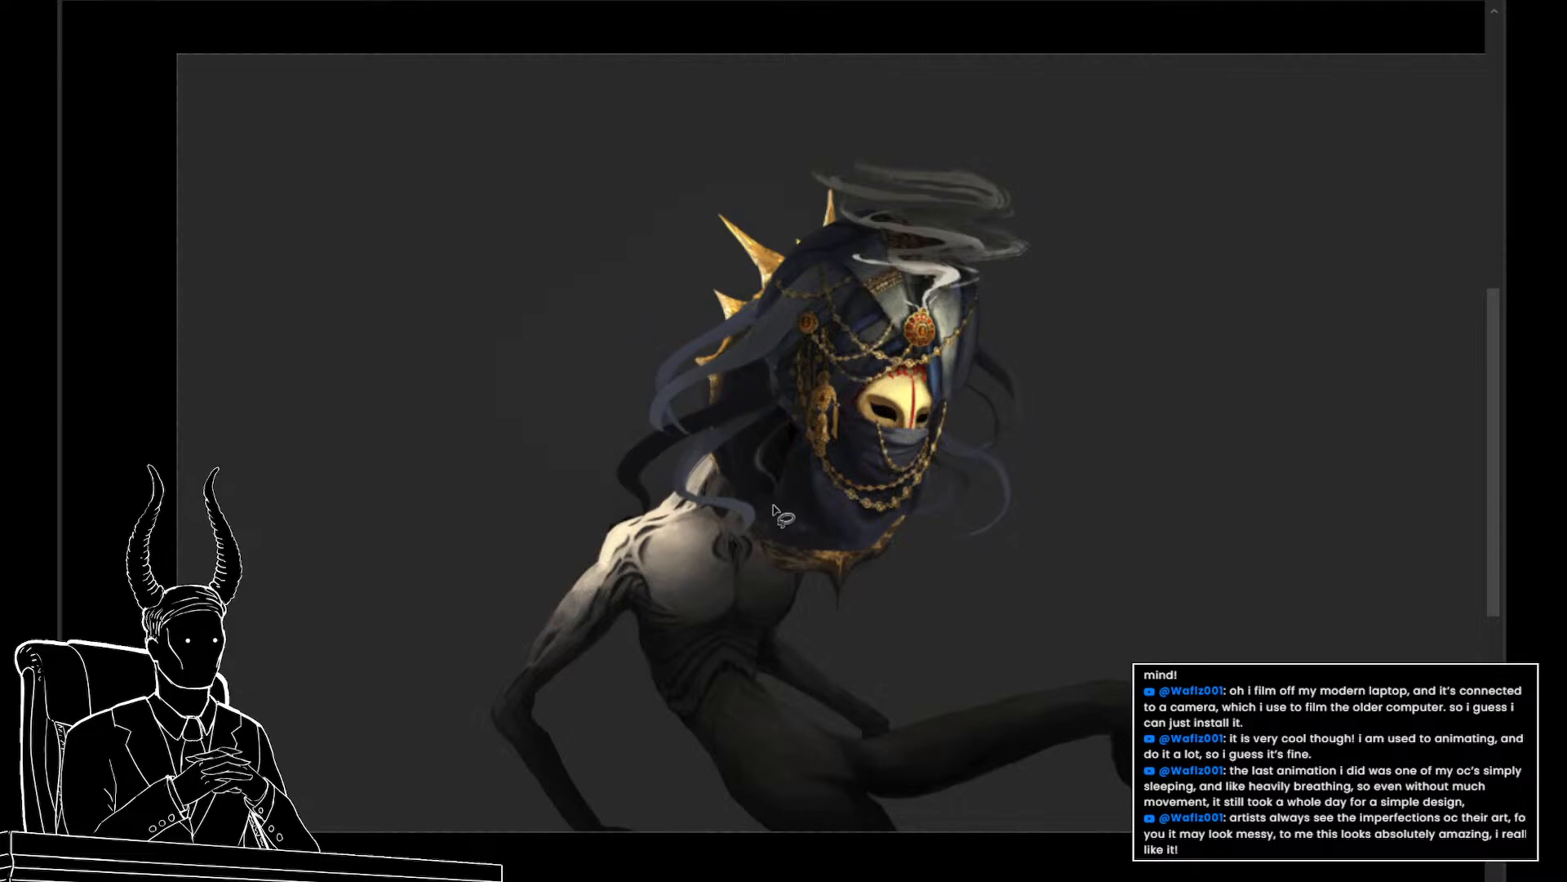
Lasso a thin curved shadow across the shoulder beneath the loose strand and fill it with the near-black colour
mouse_move(863, 422)
left_mouse_down()
mouse_move(939, 535)
mouse_move(960, 523)
mouse_move(963, 560)
left_mouse_up()
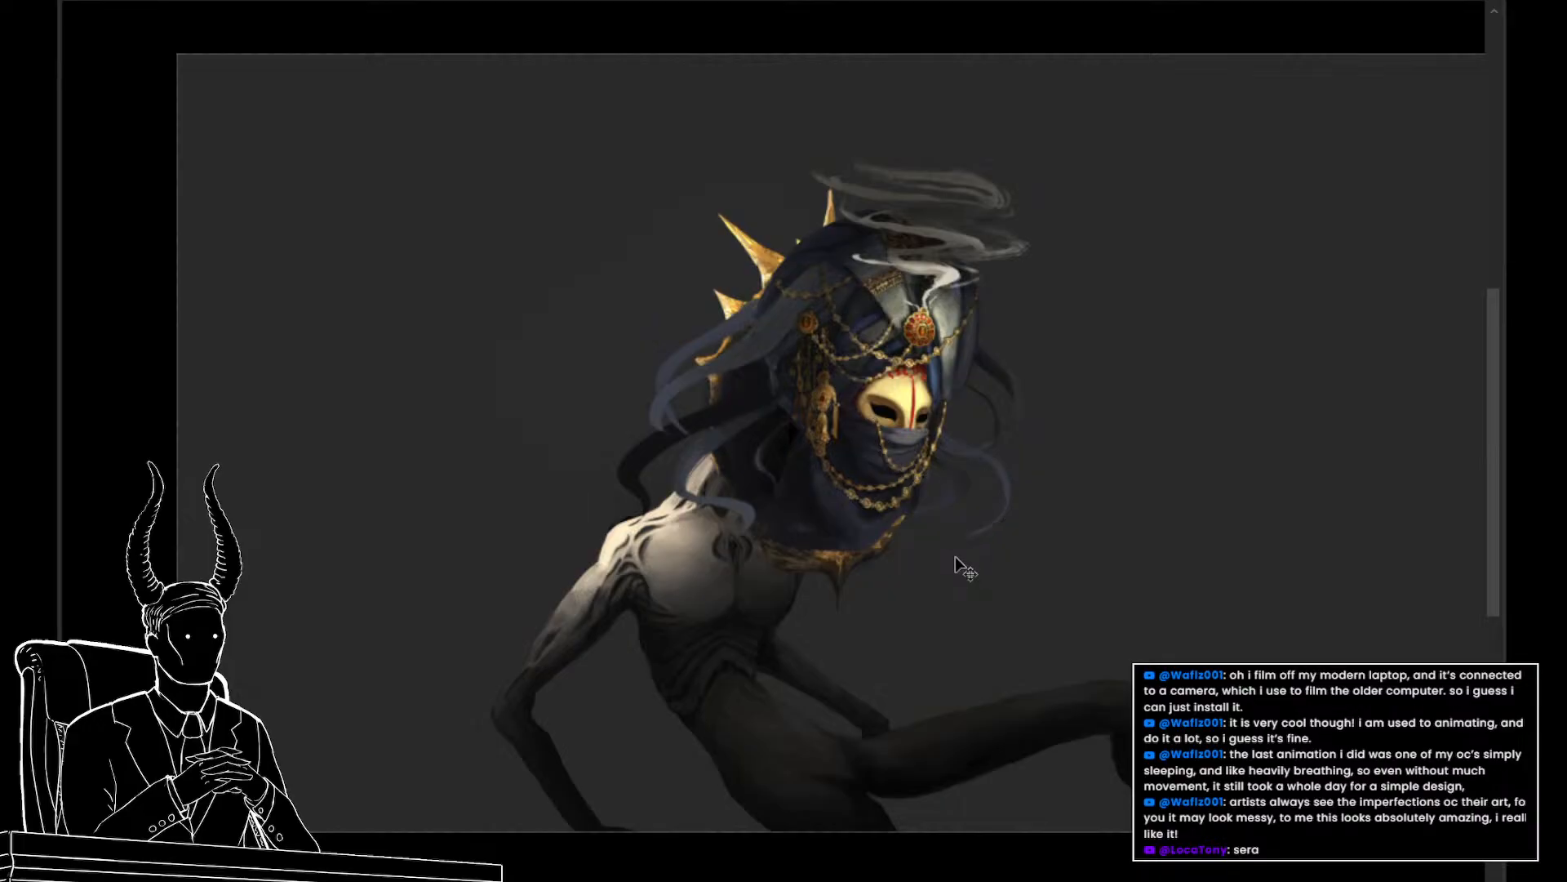
key("ctrl+d")
left_click_drag(756, 431, 707, 535)
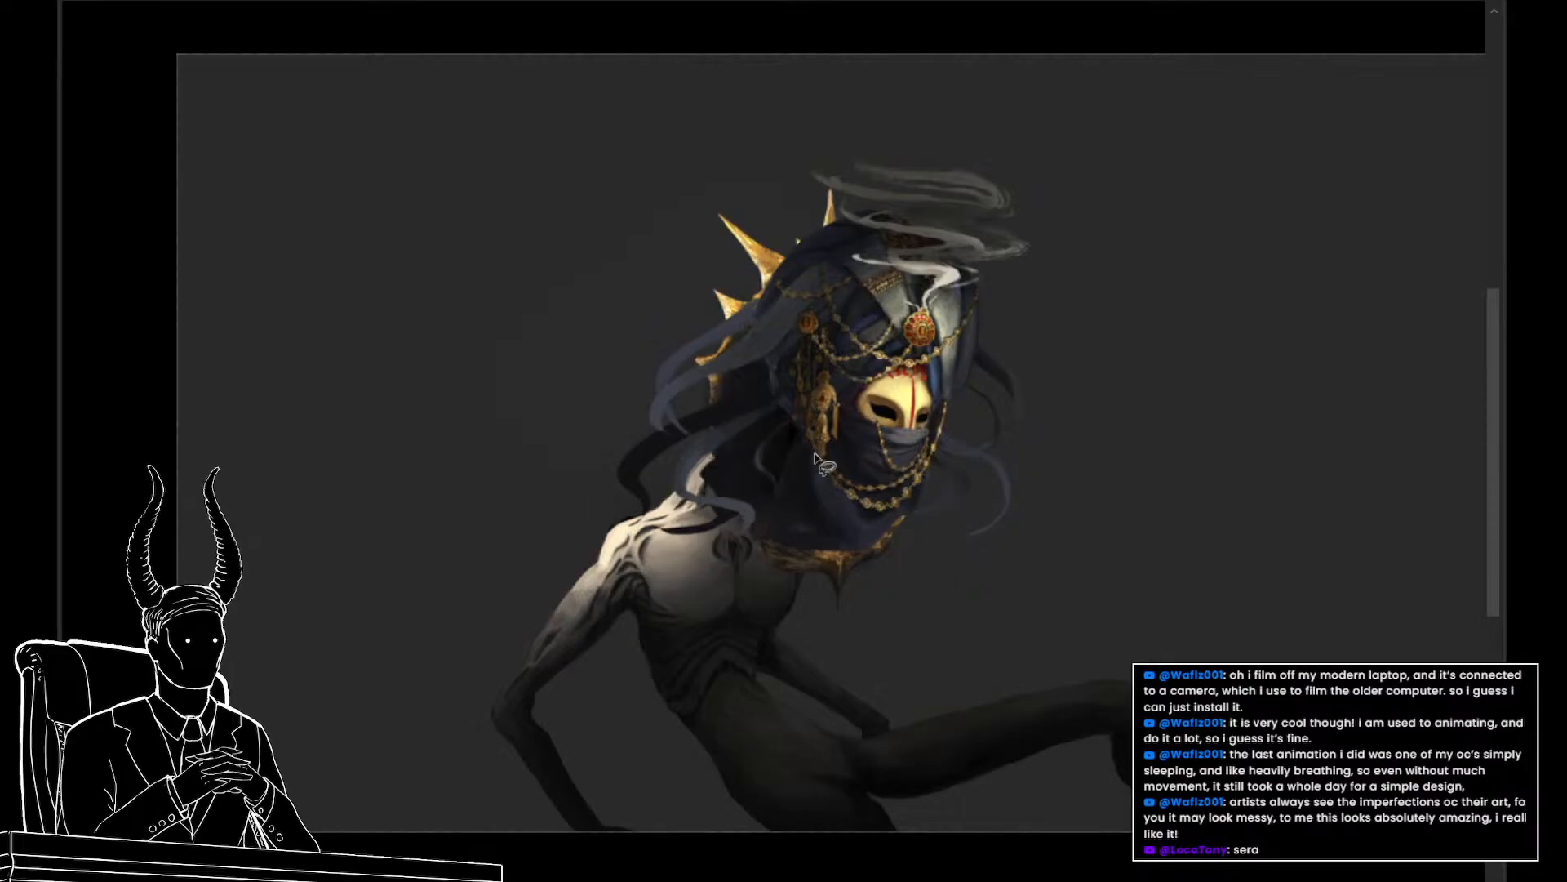
left_click_drag(782, 501, 806, 547)
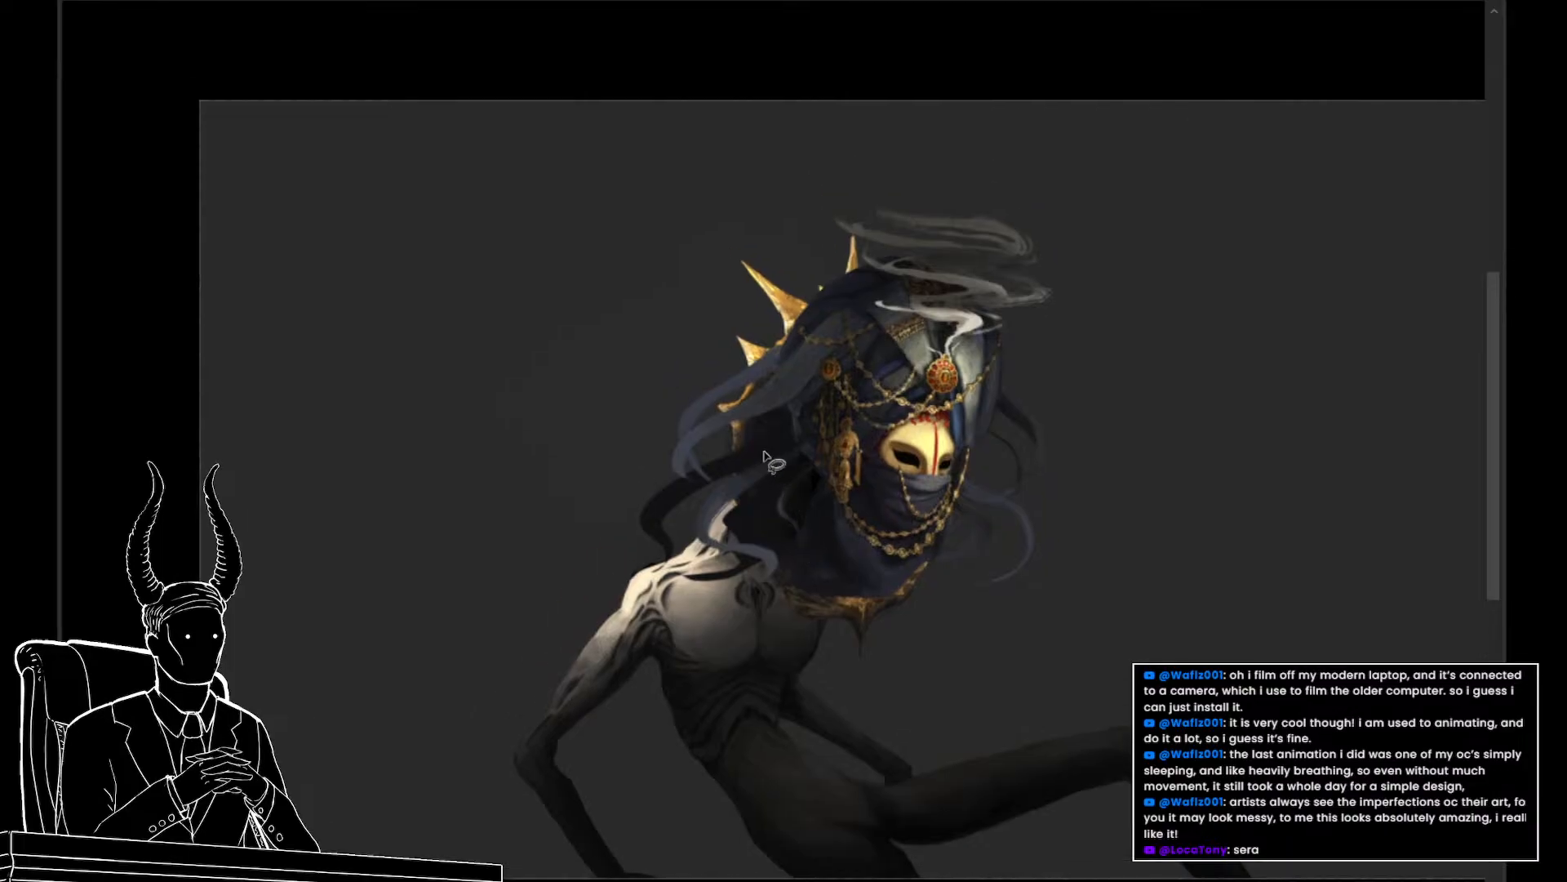
Lasso a curling strand behind the veil above the shoulder, fill it with near-black and deselect
mouse_move(773, 423)
left_mouse_down()
mouse_move(620, 496)
mouse_move(798, 428)
left_mouse_up()
key("alt+BackSpace")
key("ctrl+d")
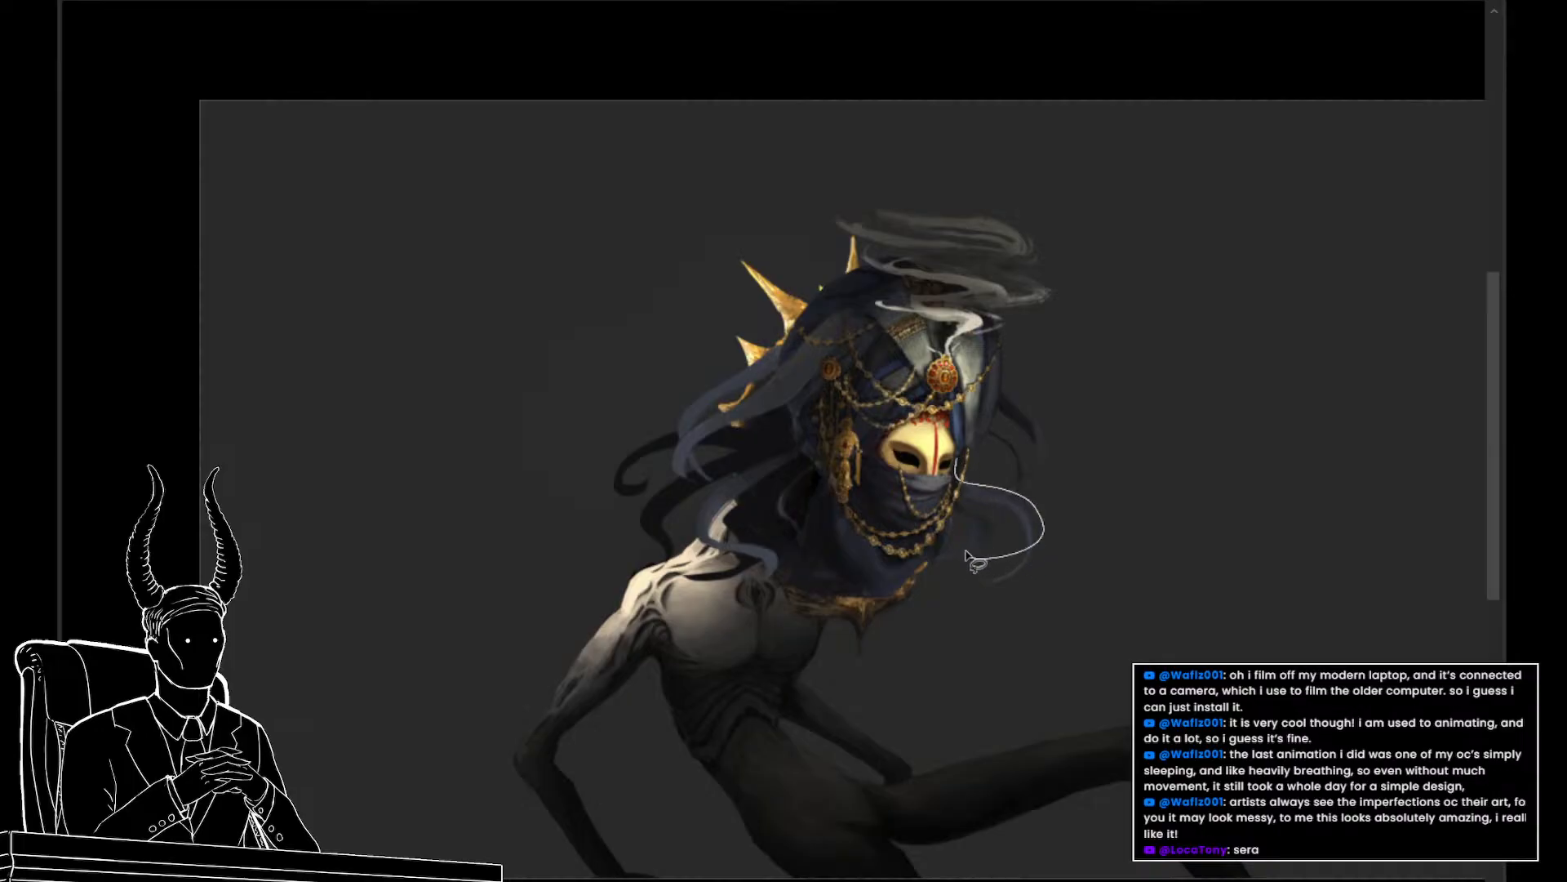
Add a near-black curved strand beside the lower veil on the mask side, inside the existing blue strand, and deselect
key("v")
mouse_move(1012, 515)
left_mouse_down()
mouse_move(952, 564)
mouse_move(992, 514)
mouse_move(972, 490)
mouse_move(1004, 506)
mouse_move(1027, 555)
left_mouse_up()
mouse_move(930, 476)
left_mouse_down()
mouse_move(1013, 564)
mouse_move(967, 576)
left_mouse_up()
key("ctrl+d")
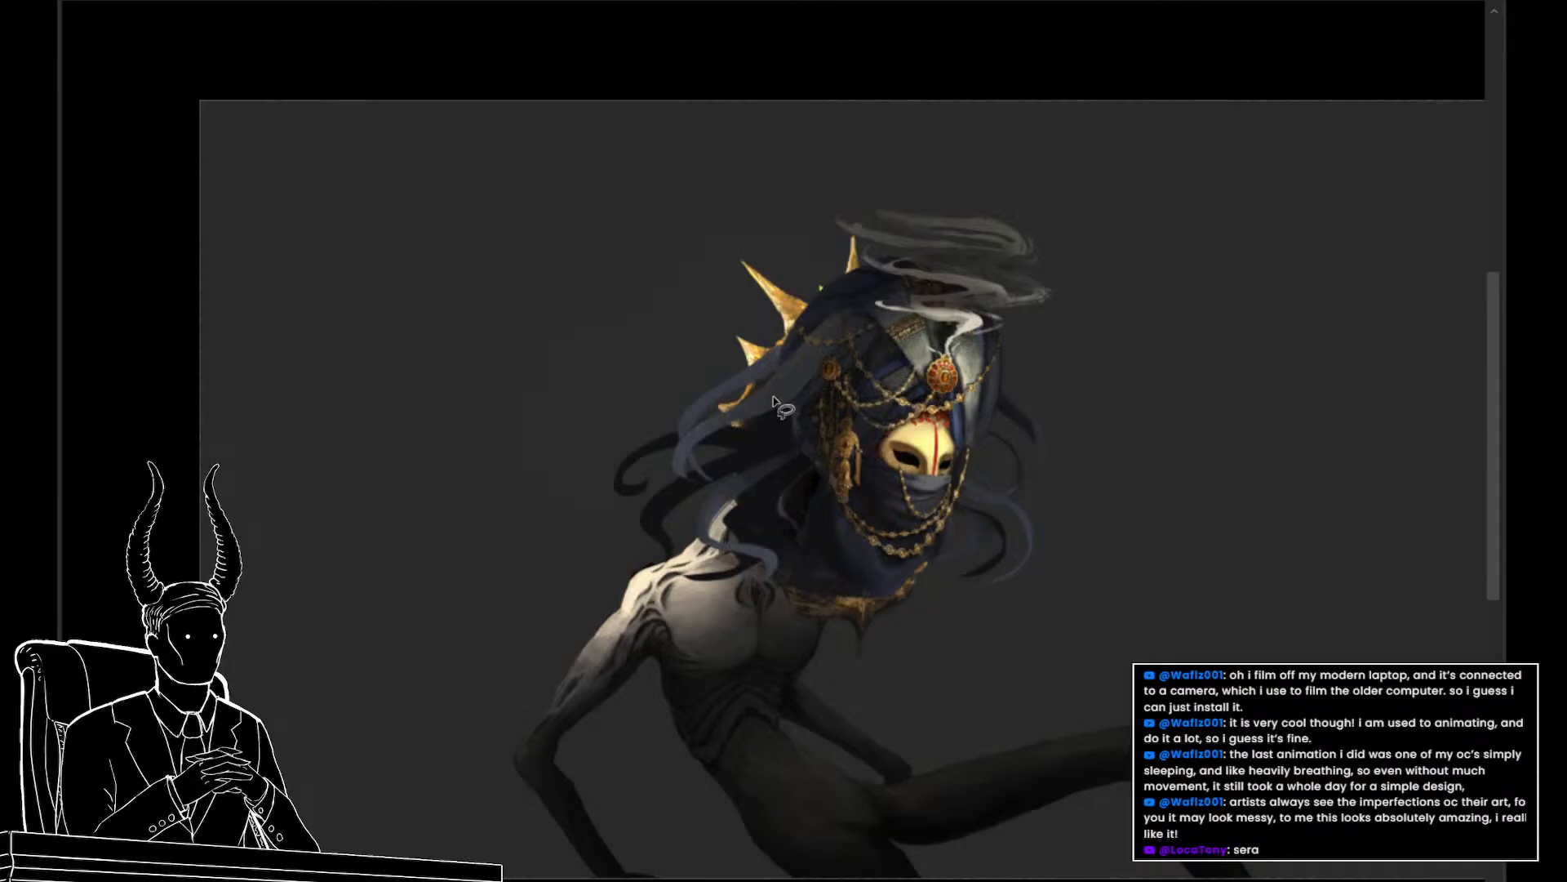
Try a near-black wavy strand reaching back from beneath the golden crown spikes
left_click_drag(686, 412, 719, 453)
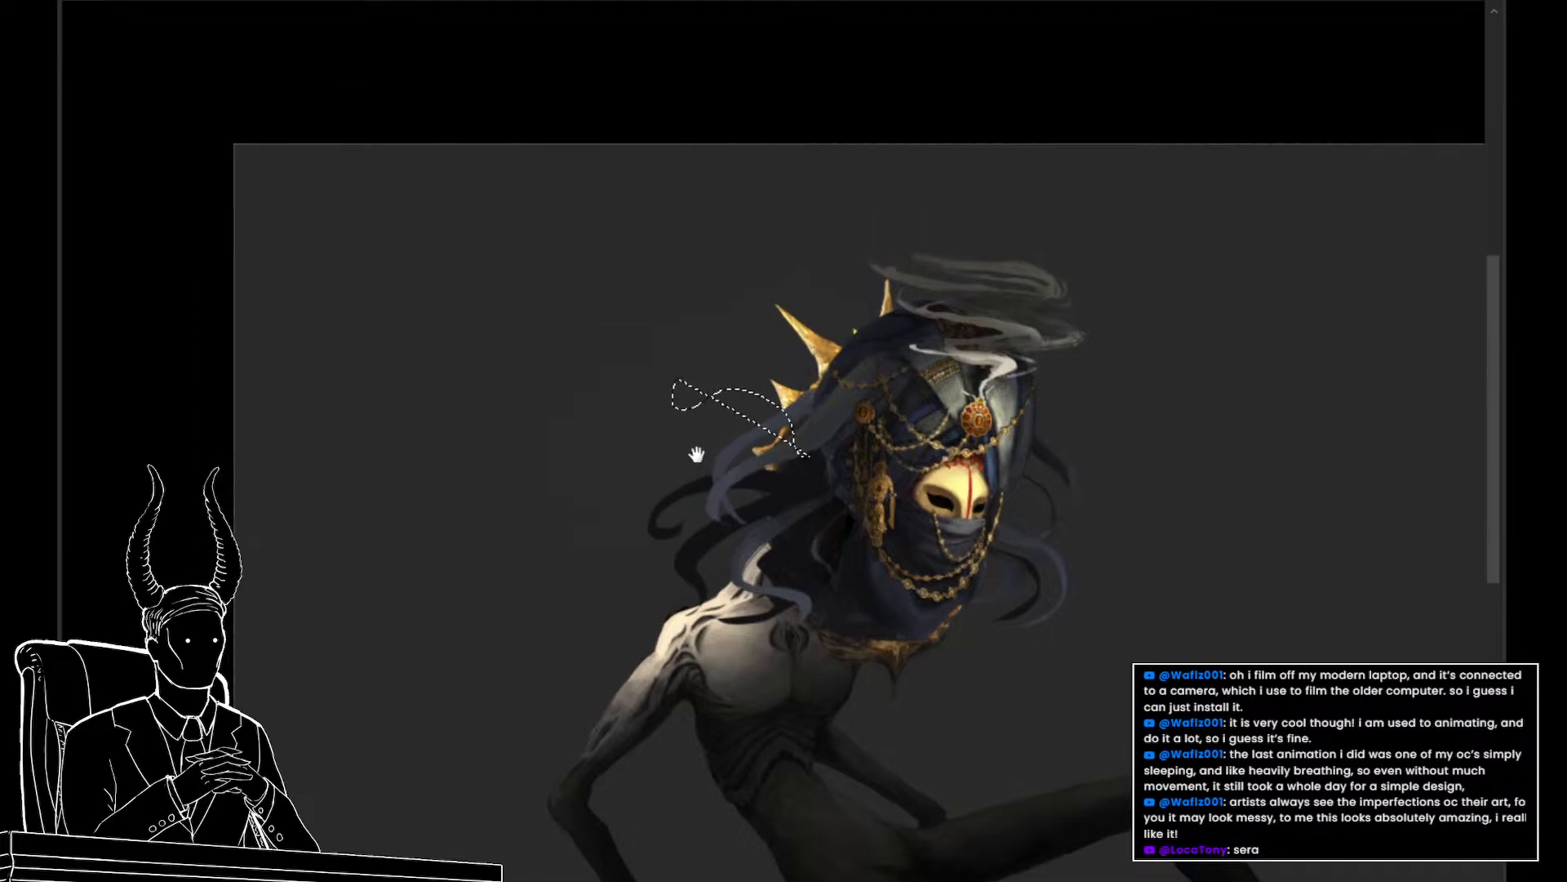
mouse_move(820, 459)
left_mouse_down()
mouse_move(682, 384)
mouse_move(817, 457)
mouse_move(759, 433)
mouse_move(684, 454)
left_mouse_up()
left_click_drag(811, 470, 661, 449)
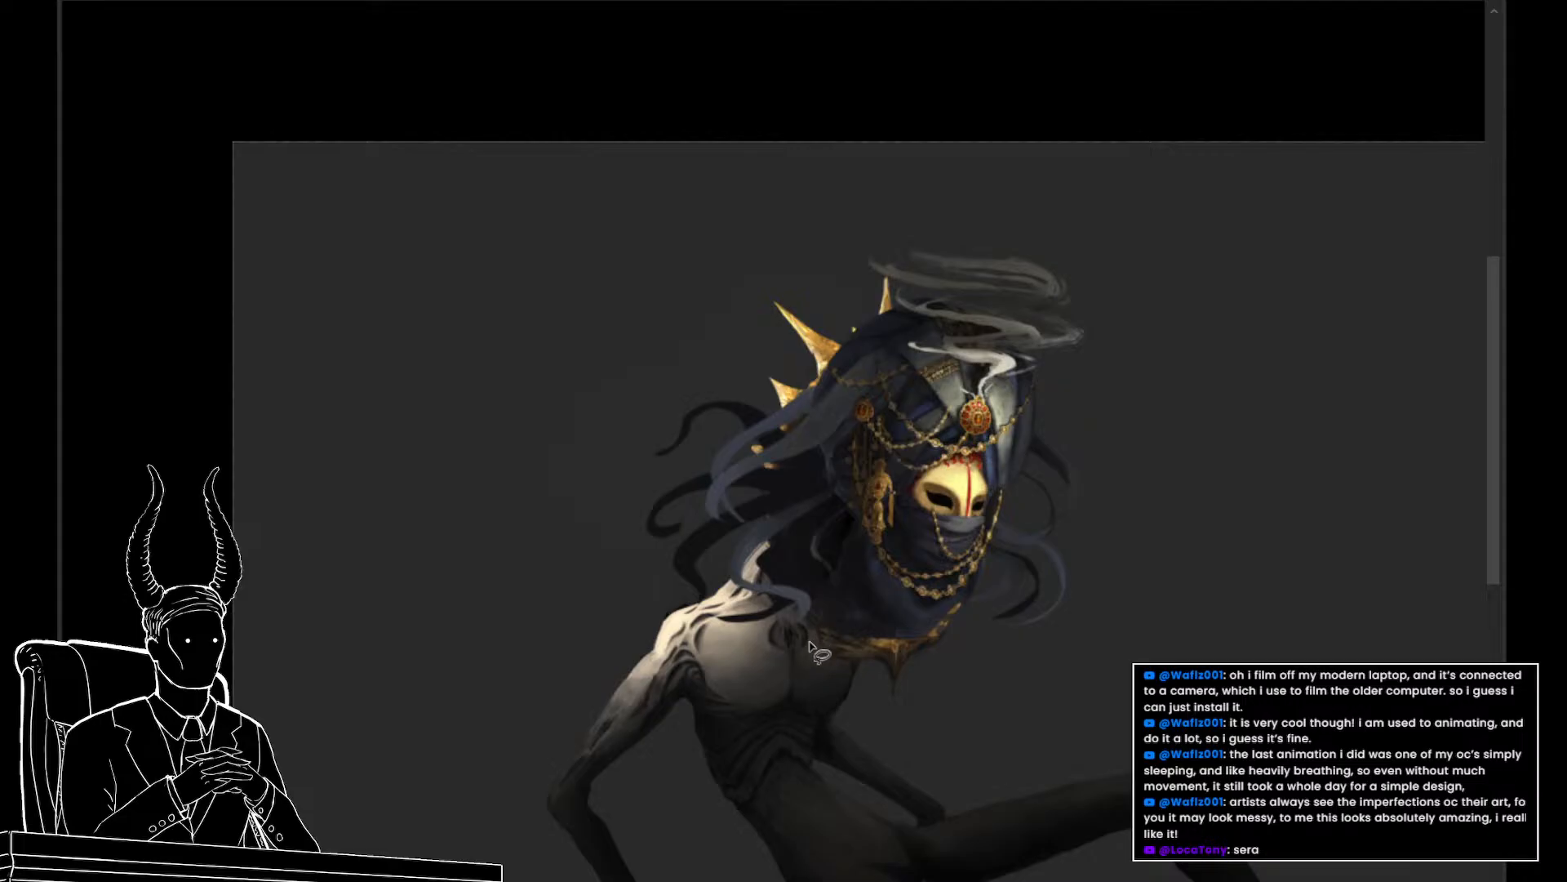
key("alt+BackSpace")
key("ctrl+d")
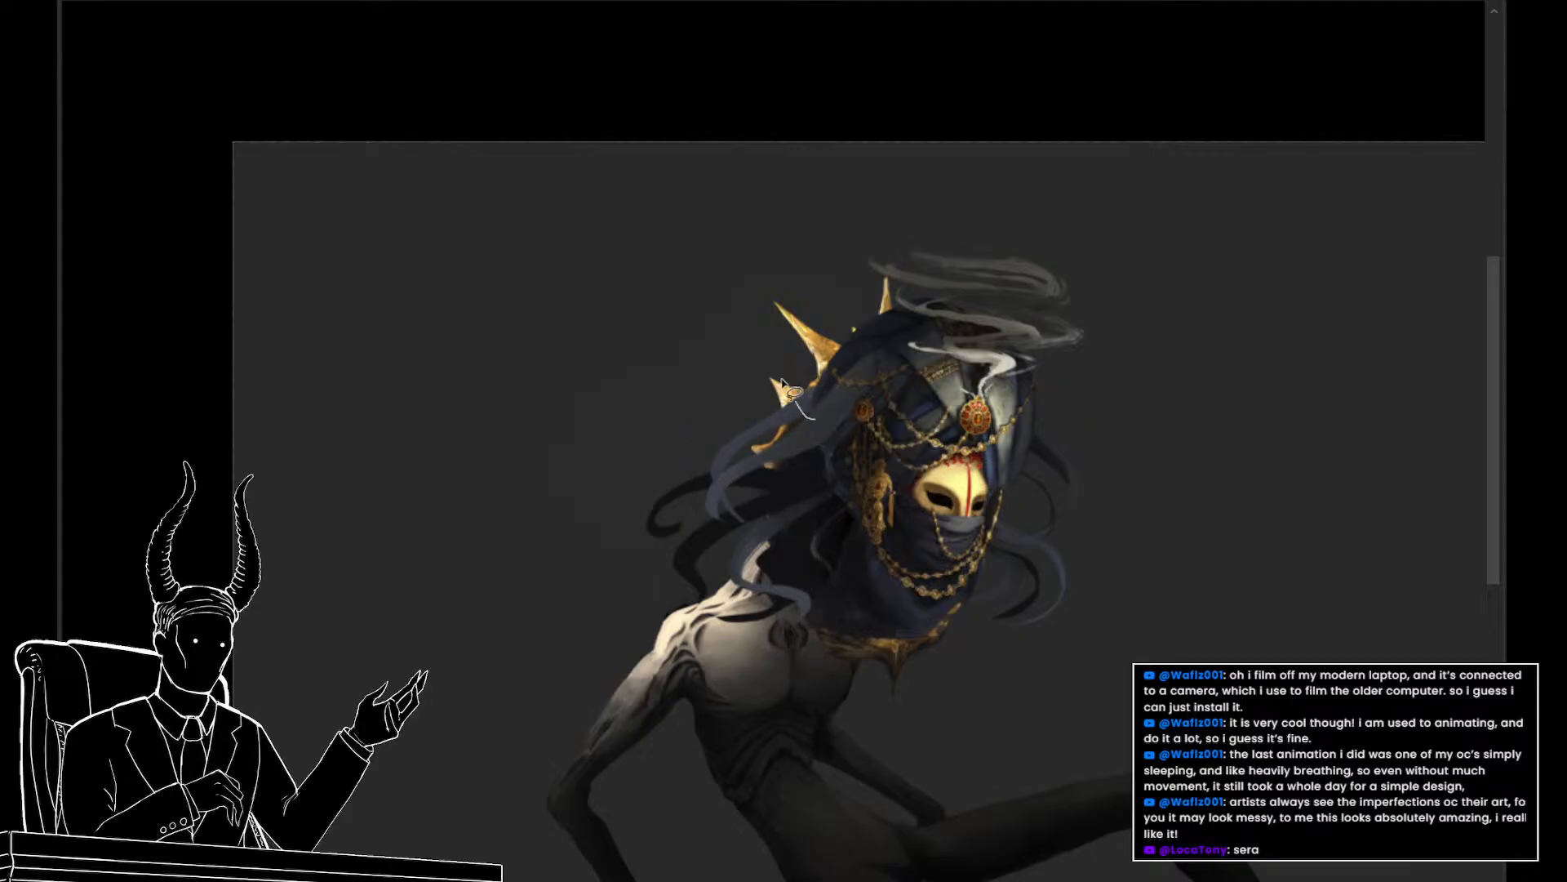
Try a longer arched near-black strand behind the crown, rotated and moved down towards the veil, and undo it
mouse_move(804, 431)
left_mouse_down()
mouse_move(675, 394)
mouse_move(645, 434)
left_mouse_up()
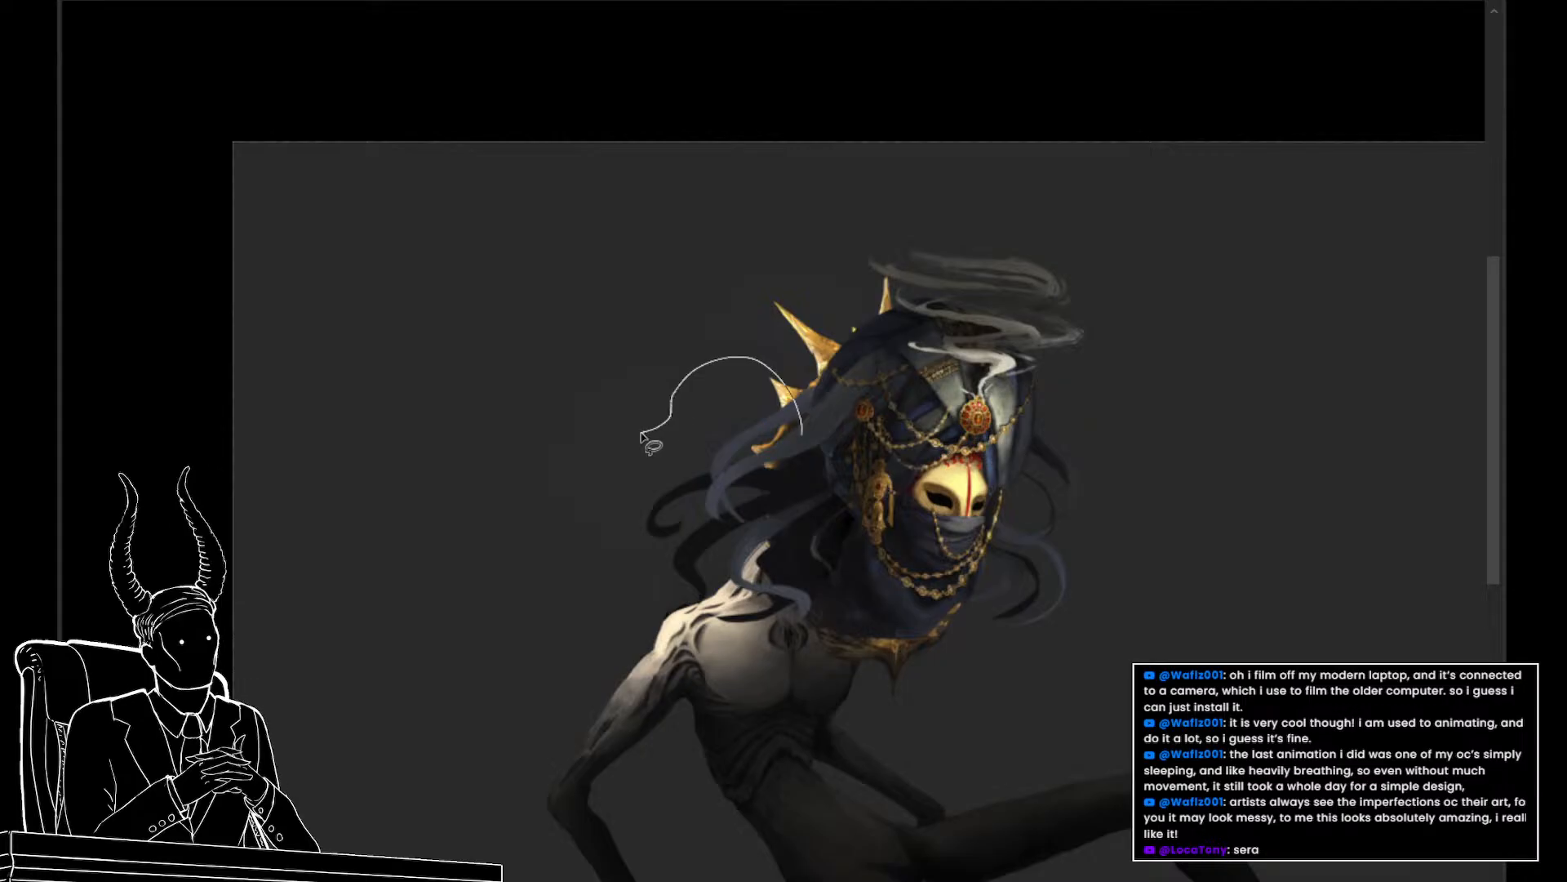
key("alt+BackSpace")
key("ctrl+d")
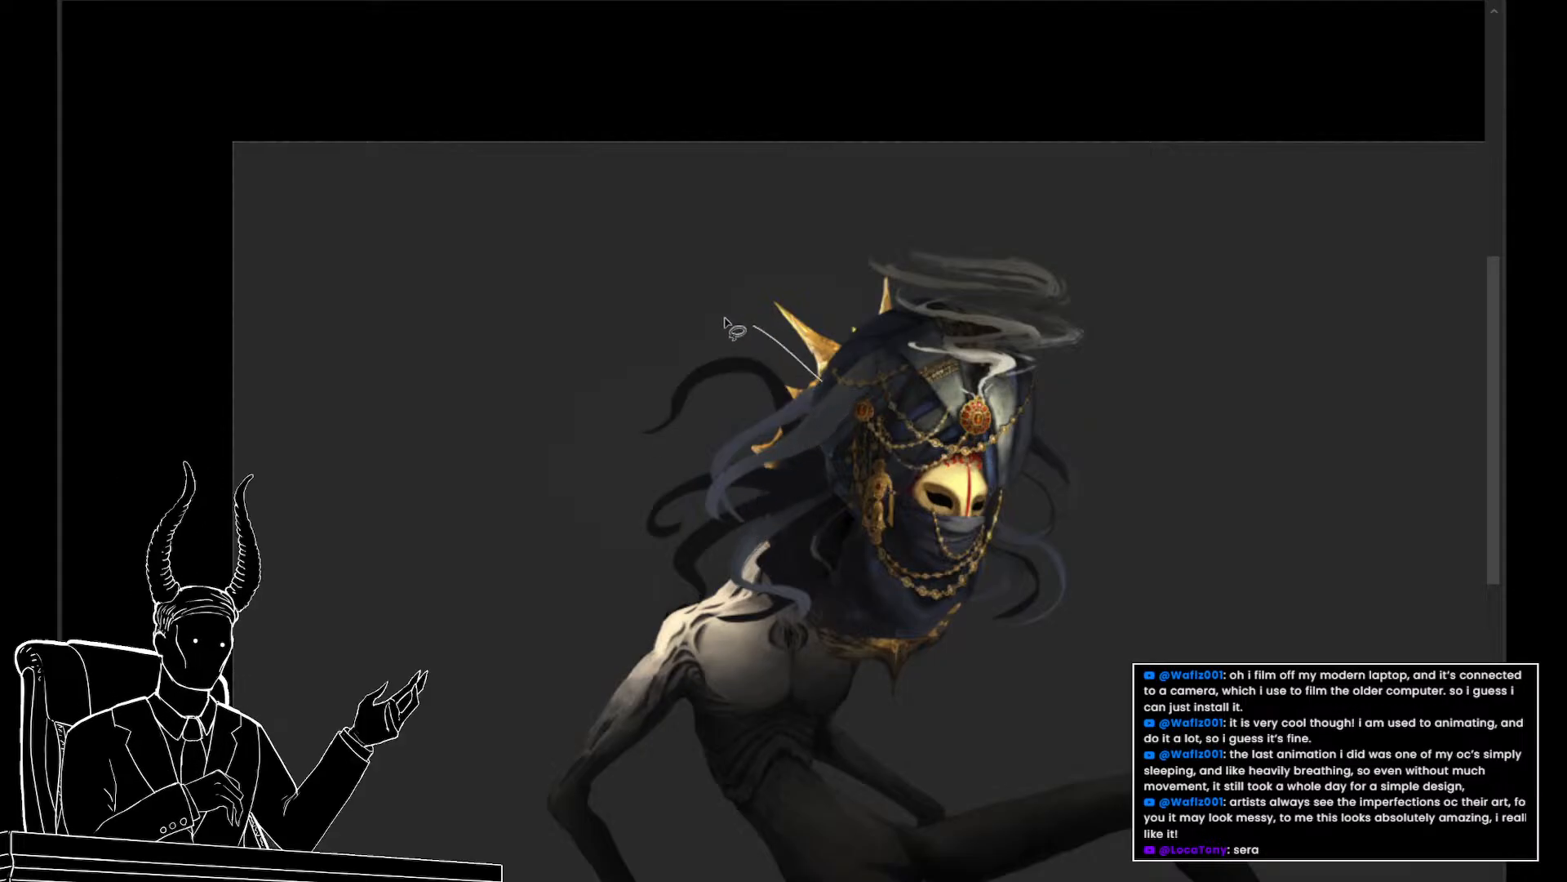
mouse_move(818, 377)
left_mouse_down()
mouse_move(698, 445)
mouse_move(800, 447)
left_mouse_up()
key("ctrl+t")
mouse_move(876, 406)
left_mouse_down()
mouse_move(857, 328)
mouse_move(904, 323)
mouse_move(755, 437)
mouse_move(784, 498)
mouse_move(767, 510)
left_mouse_up()
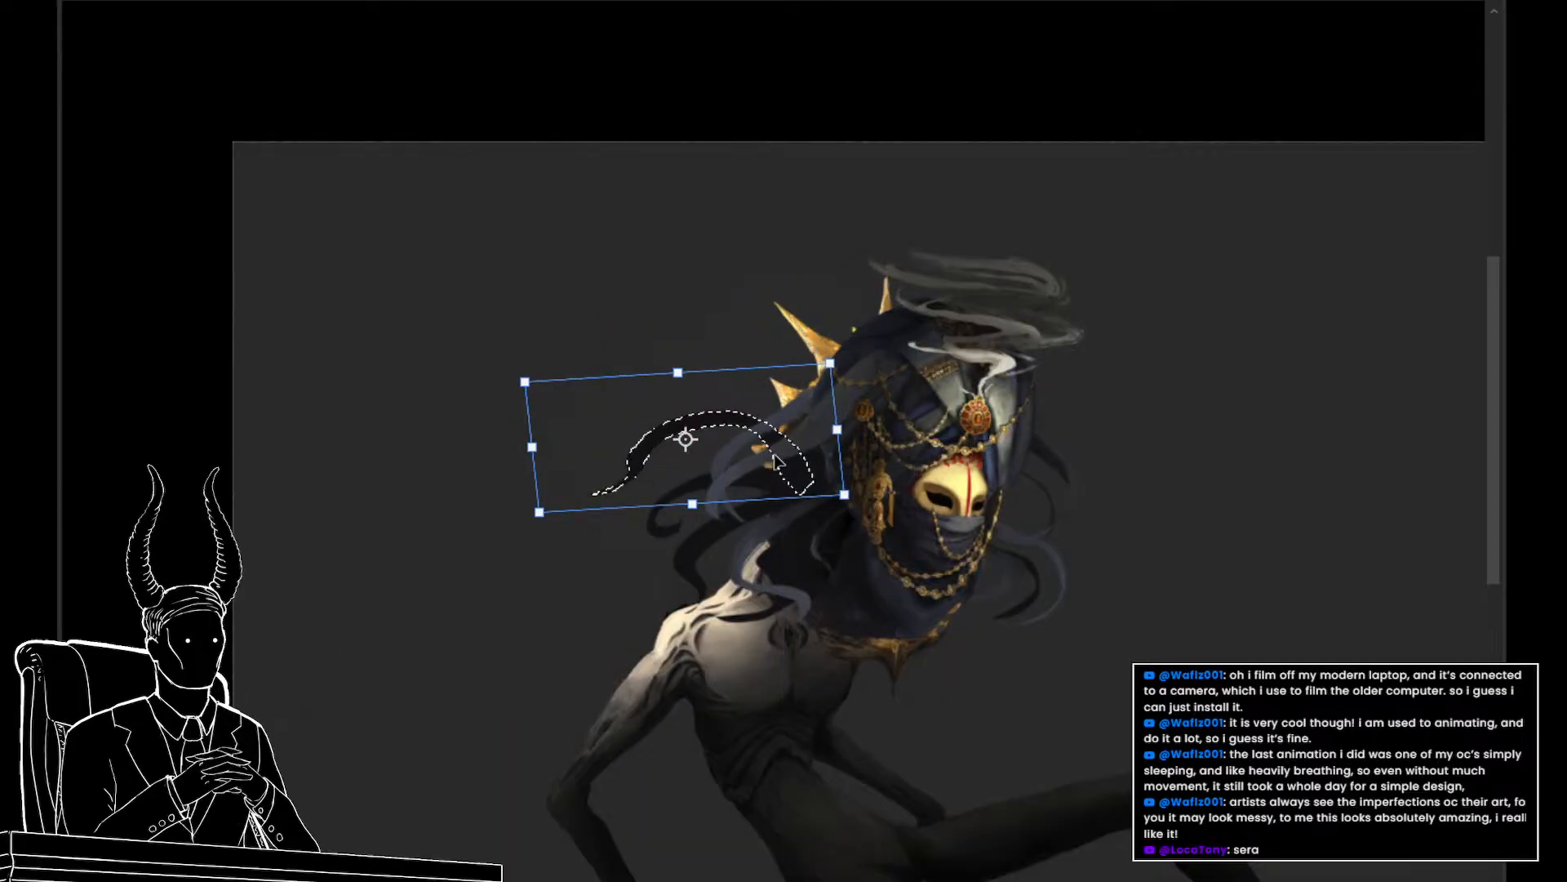
key("Return")
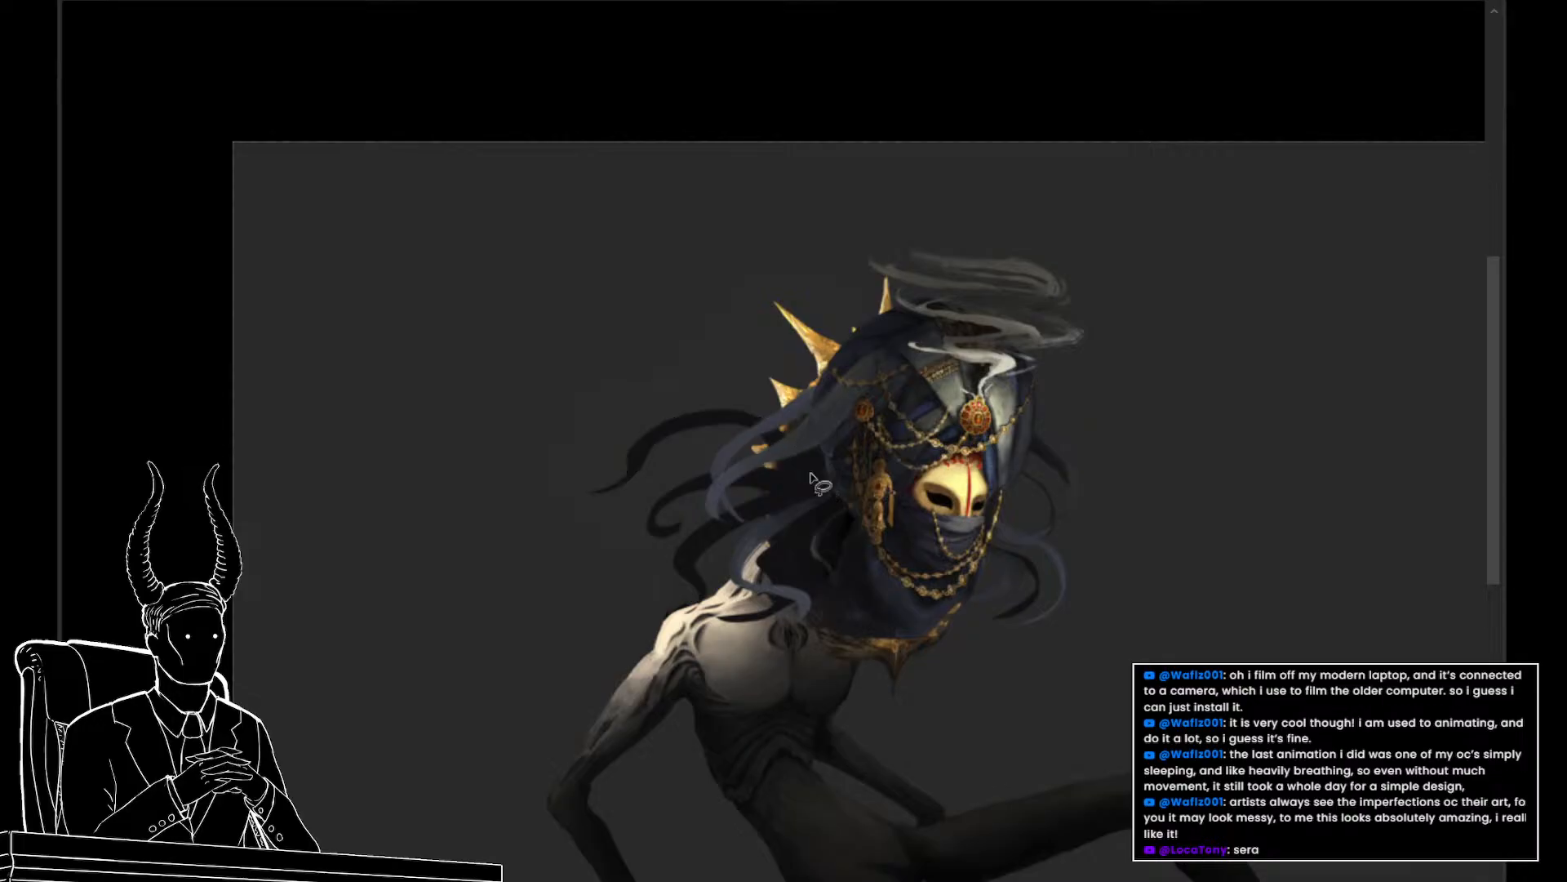
key("ctrl+z")
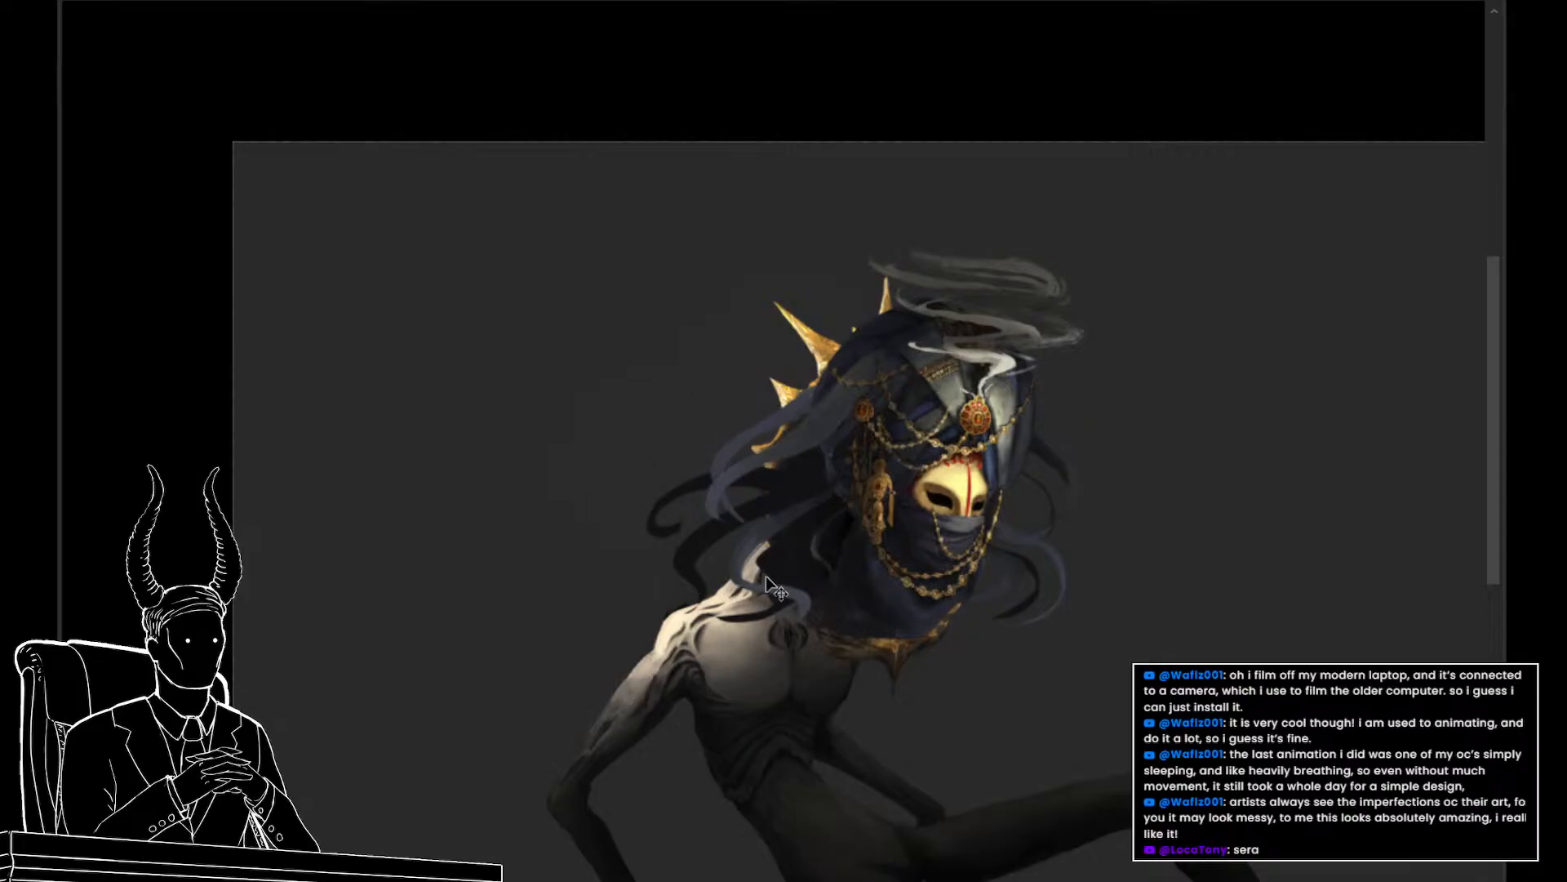
Paint faint dark wisps behind the veil's back strands, just below the golden crown
key("z")
left_click(579, 525)
left_click(588, 490)
left_click_drag(644, 496, 636, 503)
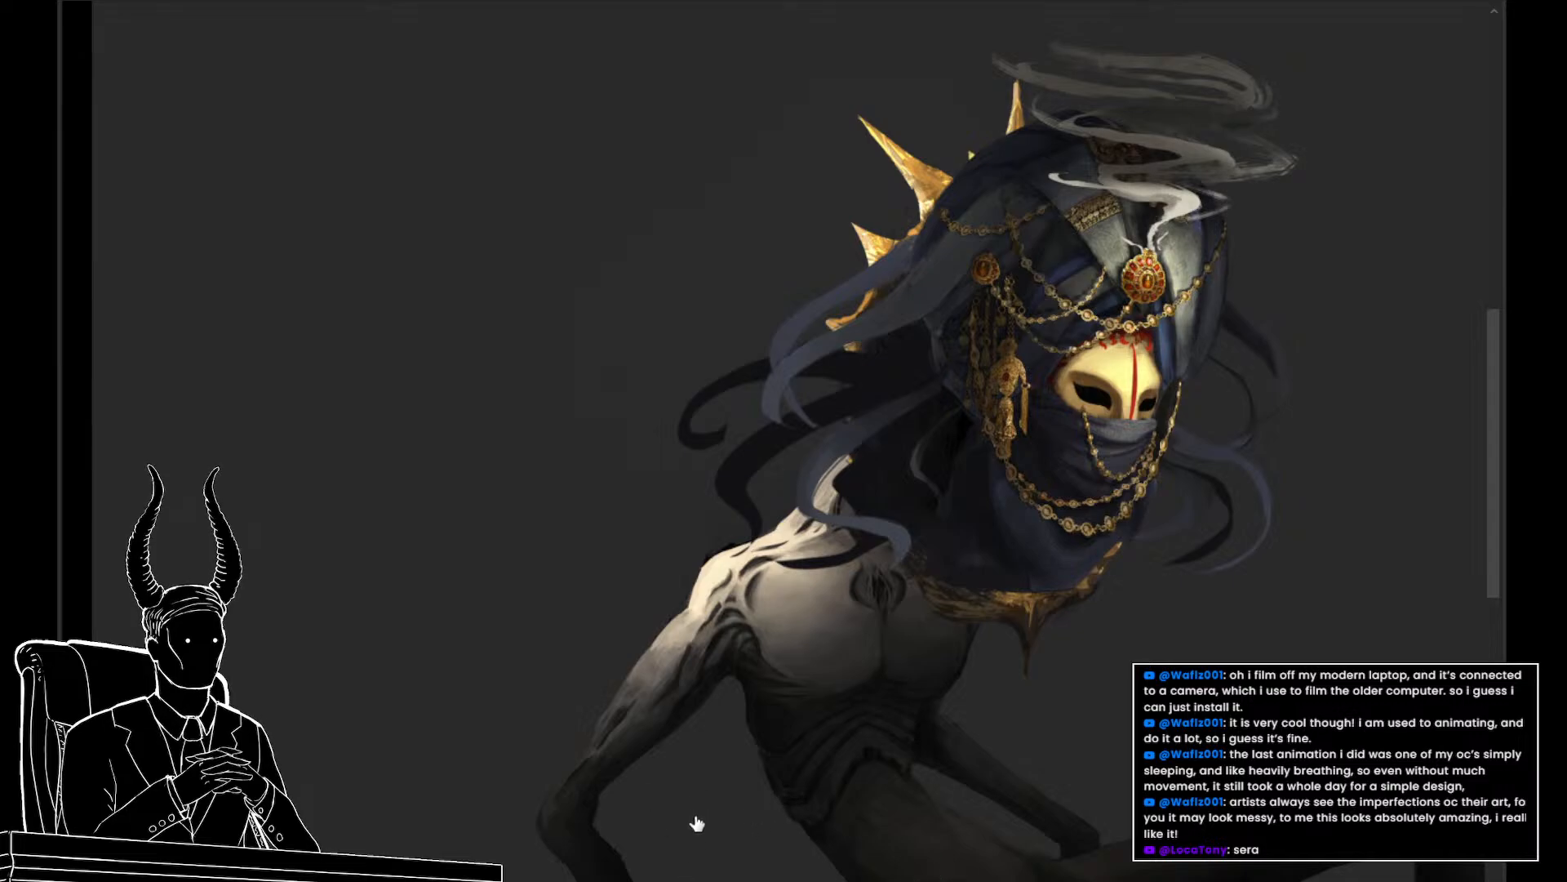
left_click_drag(535, 679, 476, 664)
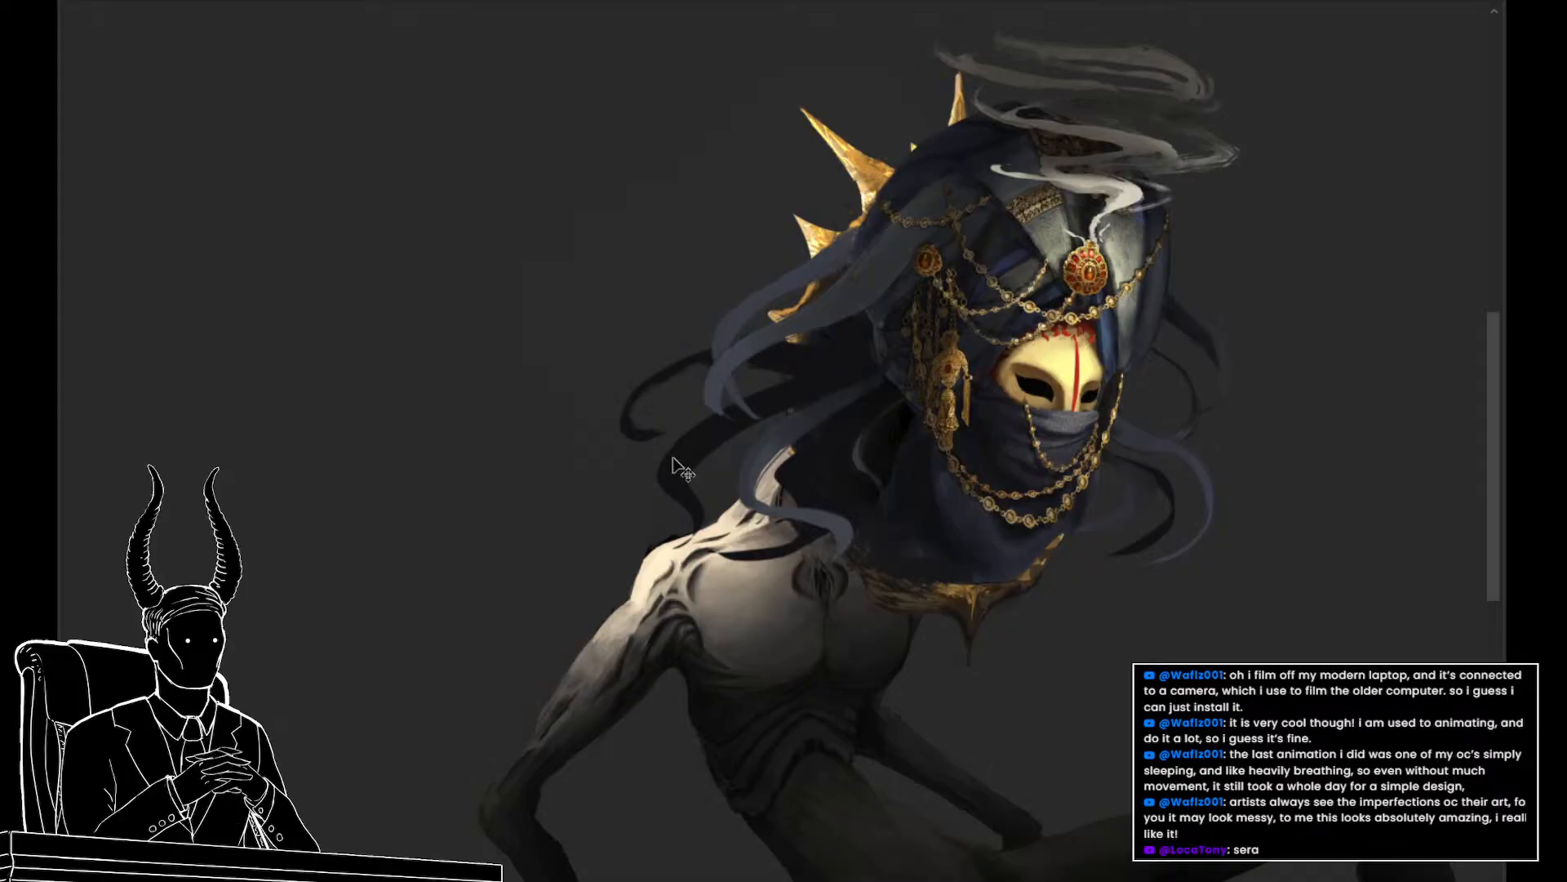
left_click_drag(656, 477, 575, 467)
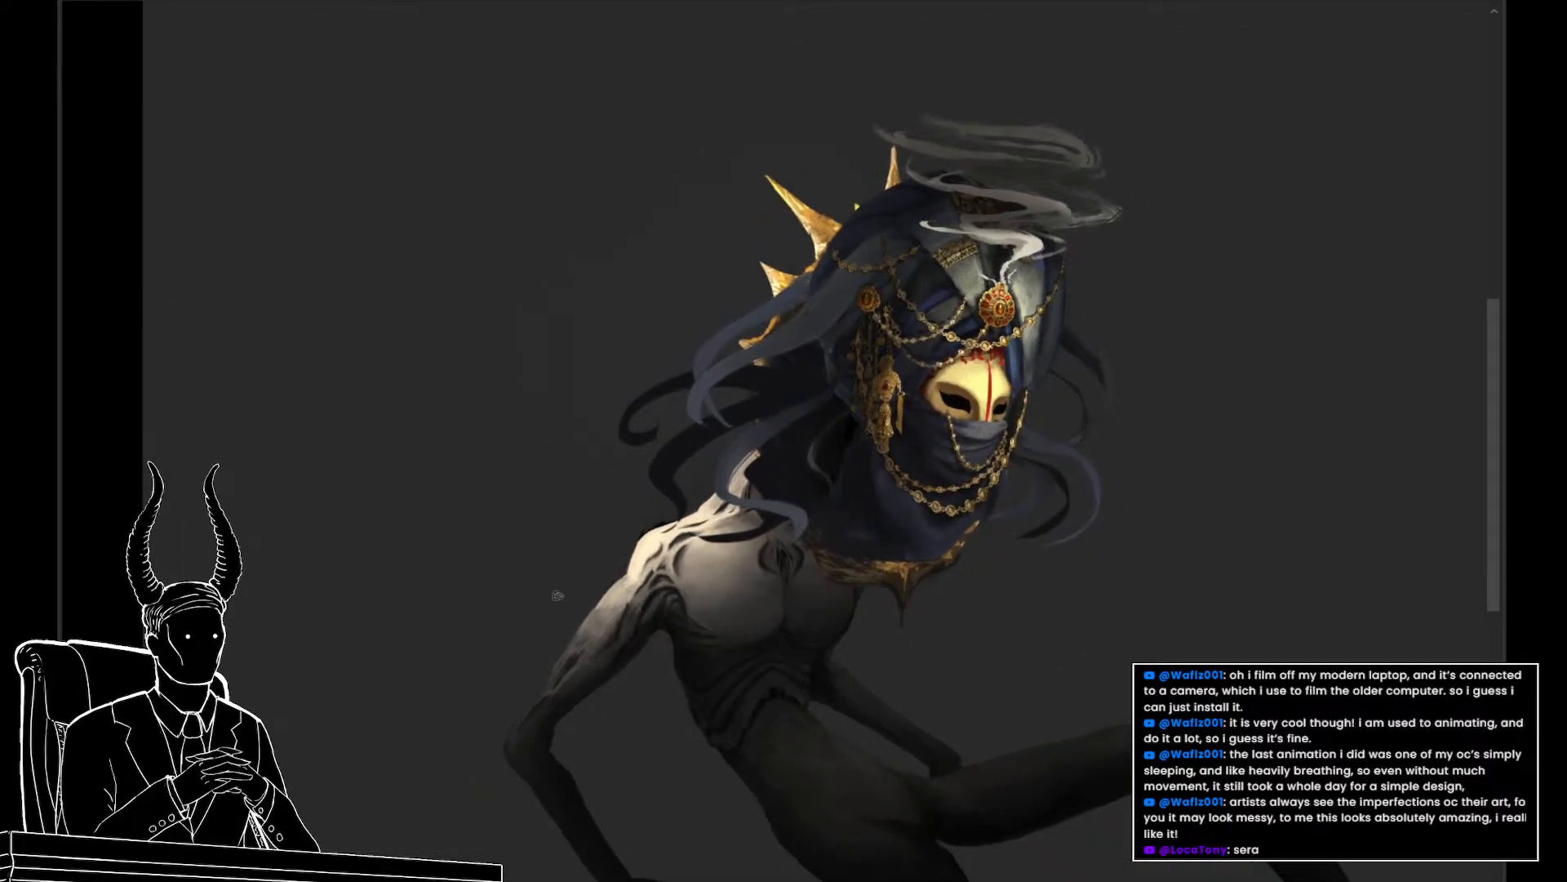
left_click_drag(508, 563, 458, 532)
left_click_drag(458, 463, 535, 465)
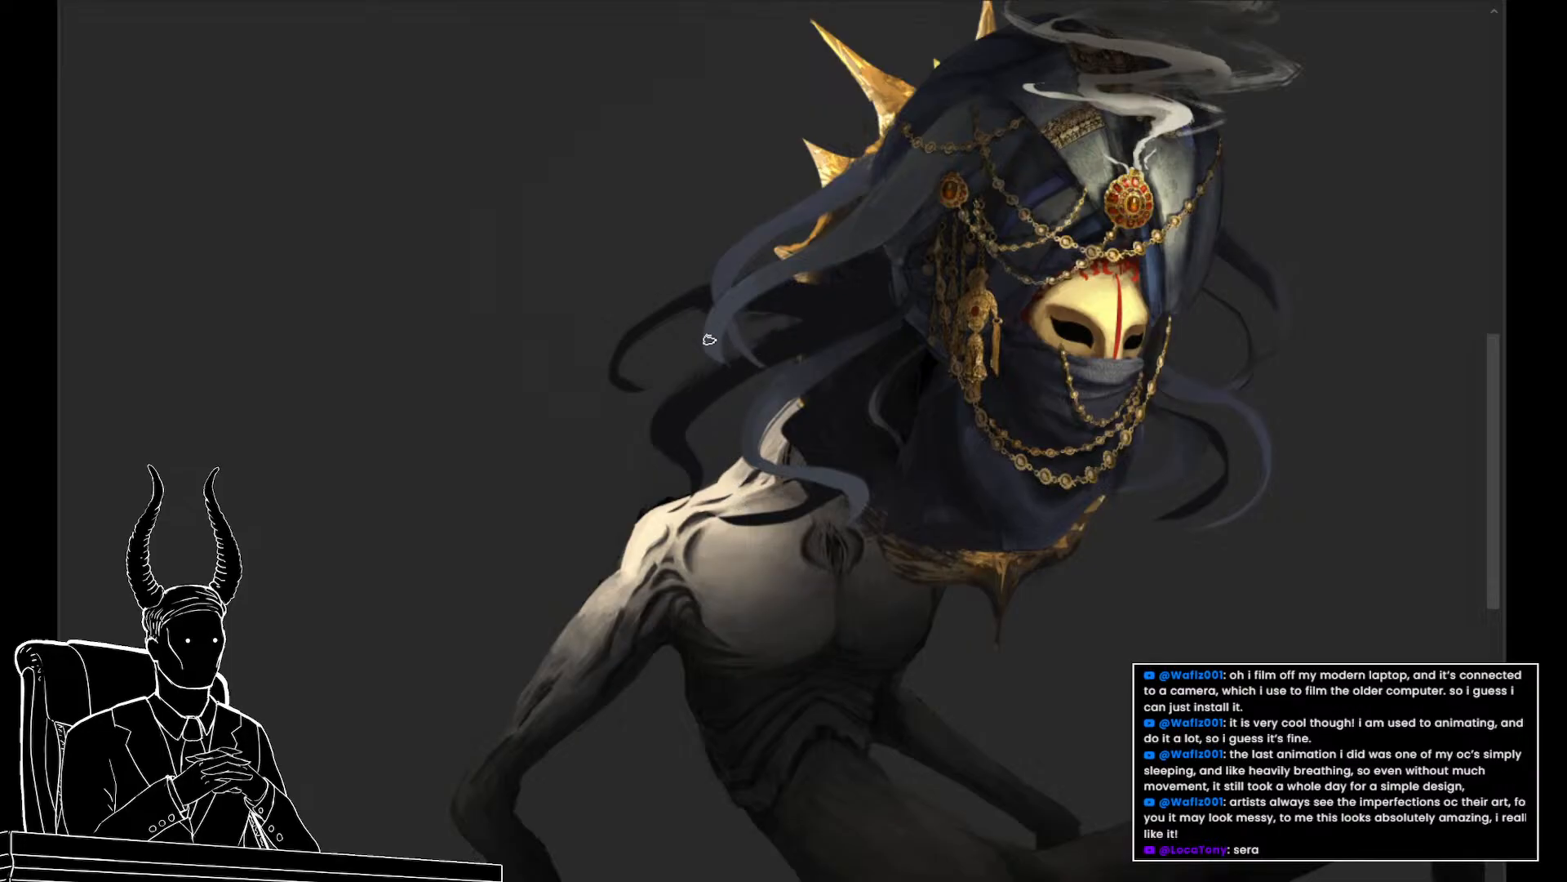
scroll(710, 340, "down", 3)
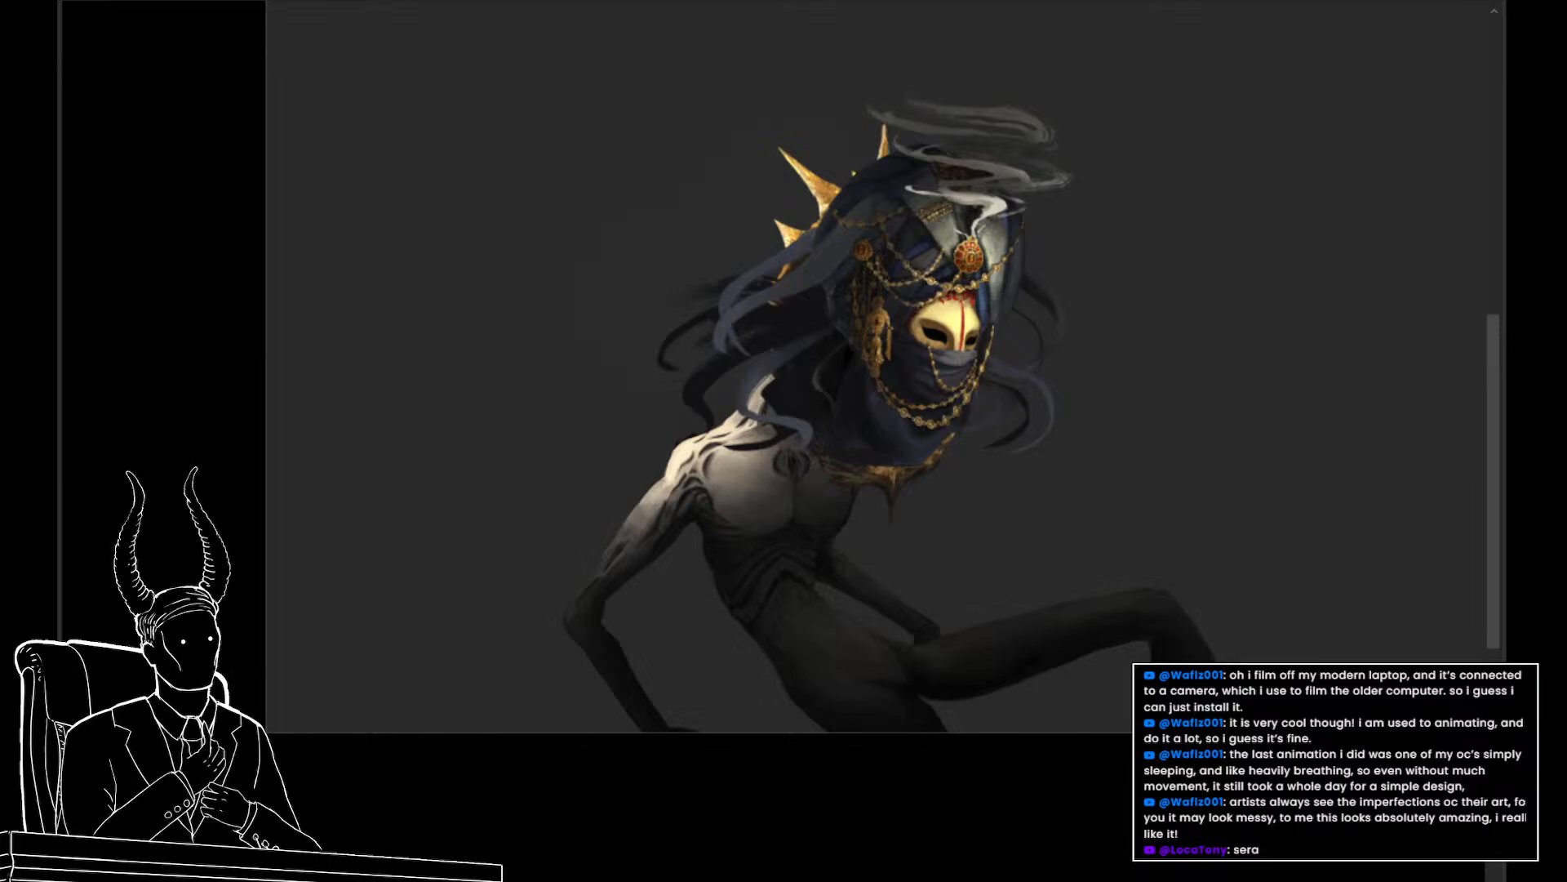
left_click_drag(776, 407, 806, 441)
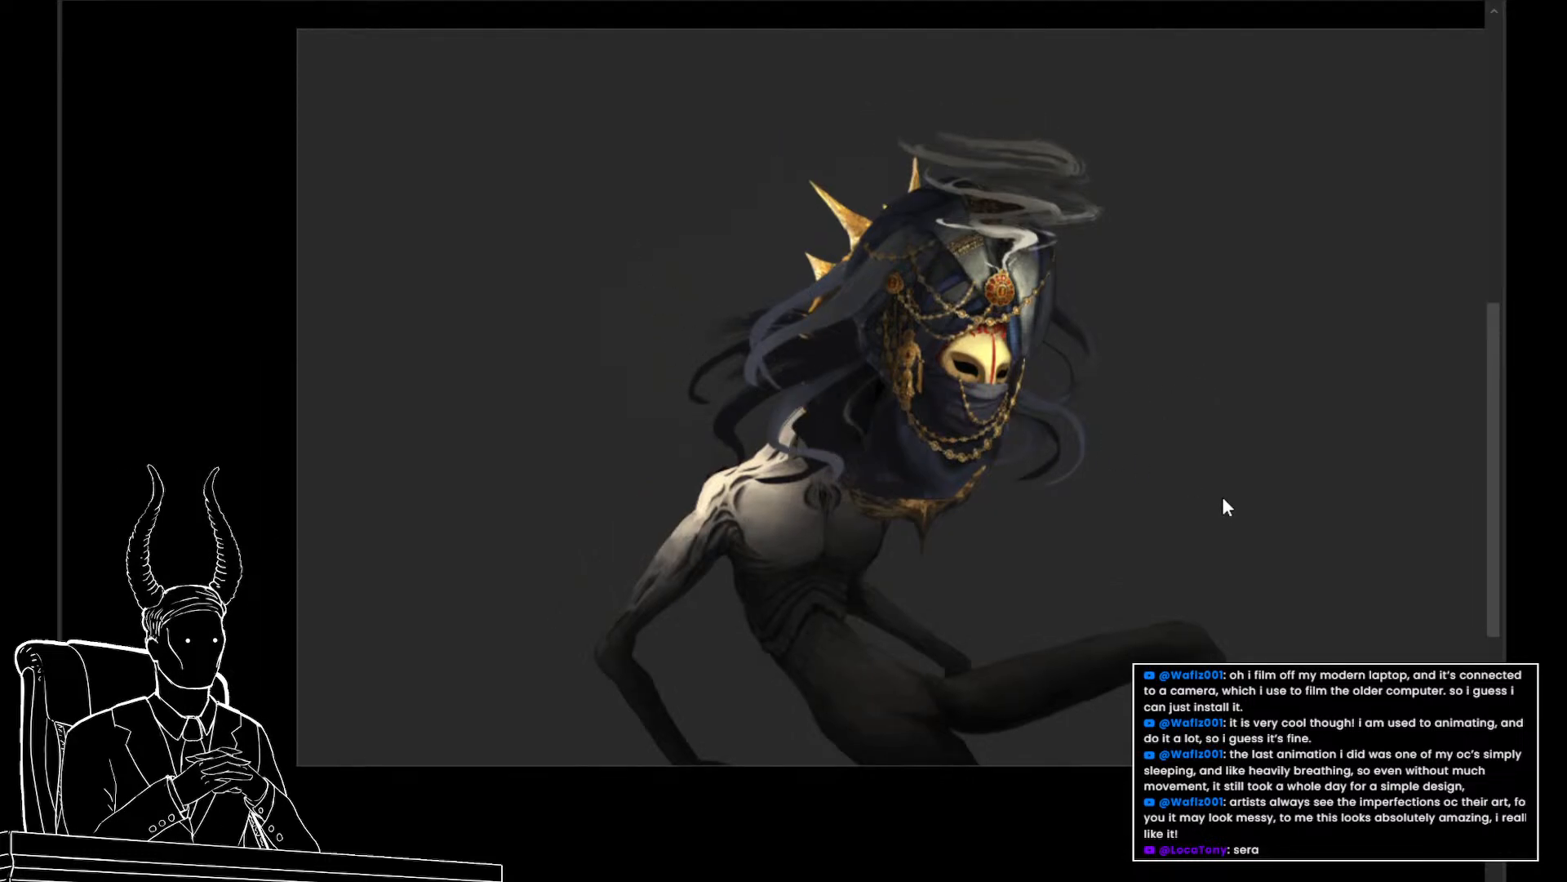
Try rough-edged dark brushes with curved strokes on the empty background behind the figure, undoing each stroke
left_click_drag(564, 269, 623, 381)
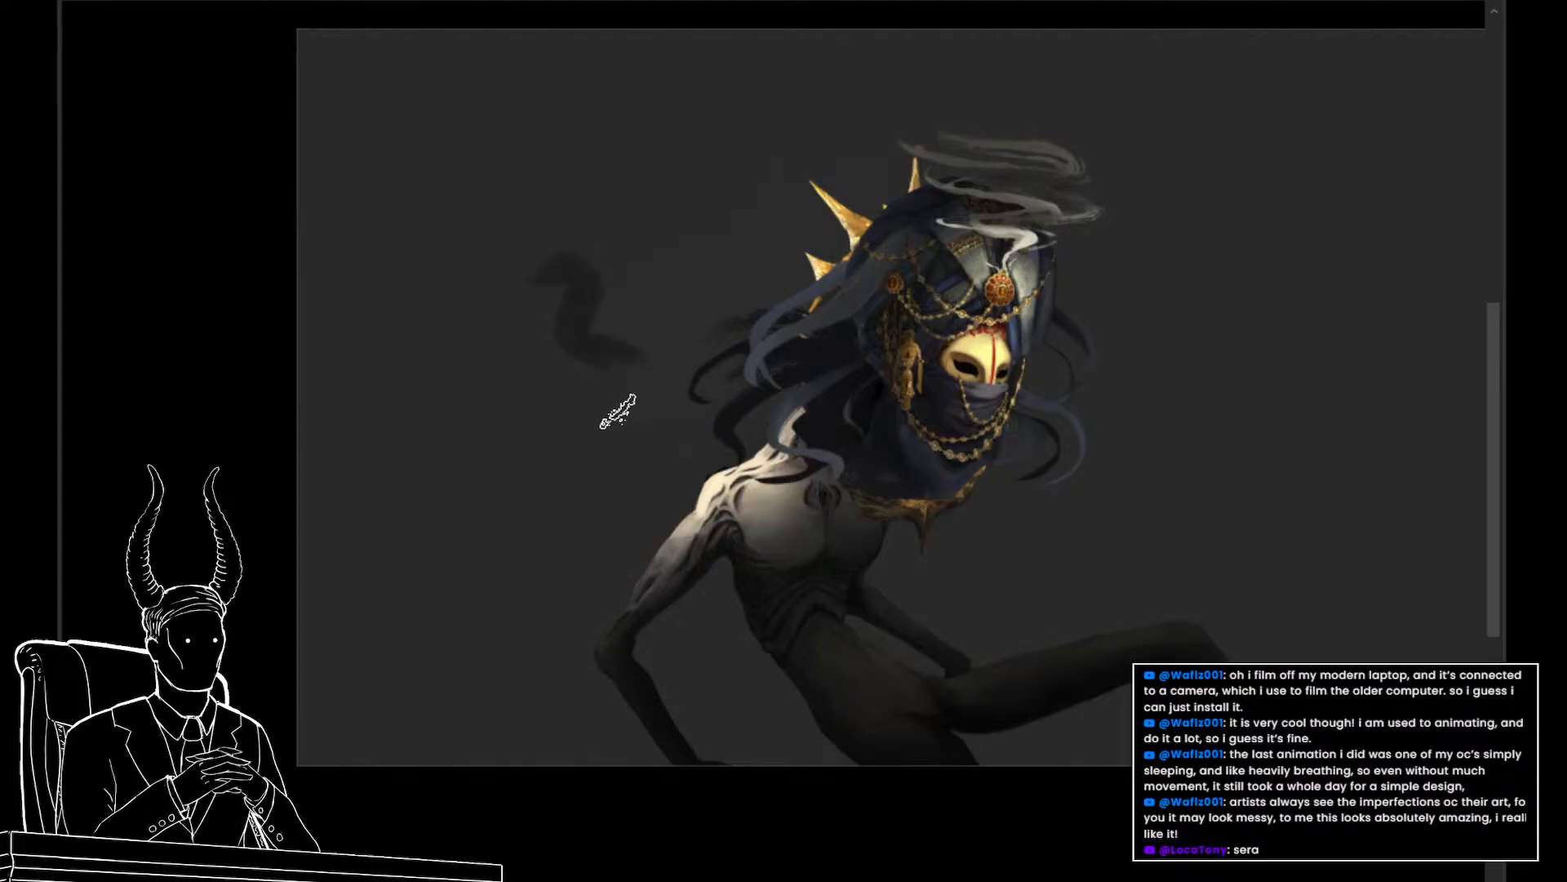
left_click_drag(563, 319, 654, 437)
key("ctrl+z")
key("ctrl+z")
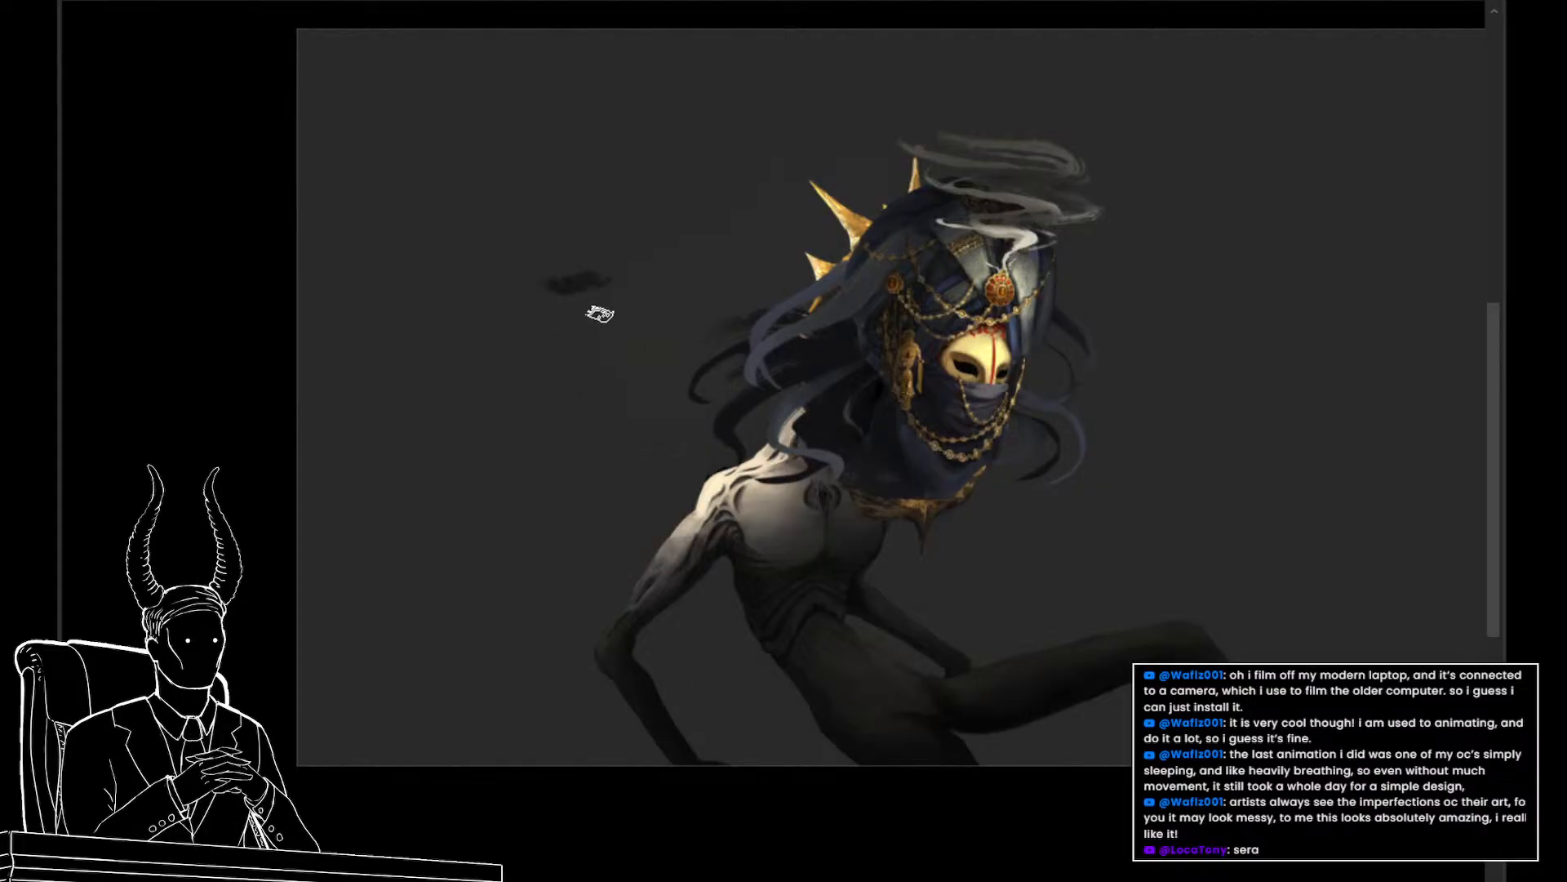
left_click_drag(571, 276, 616, 441)
key("ctrl+z")
left_click_drag(565, 315, 584, 405)
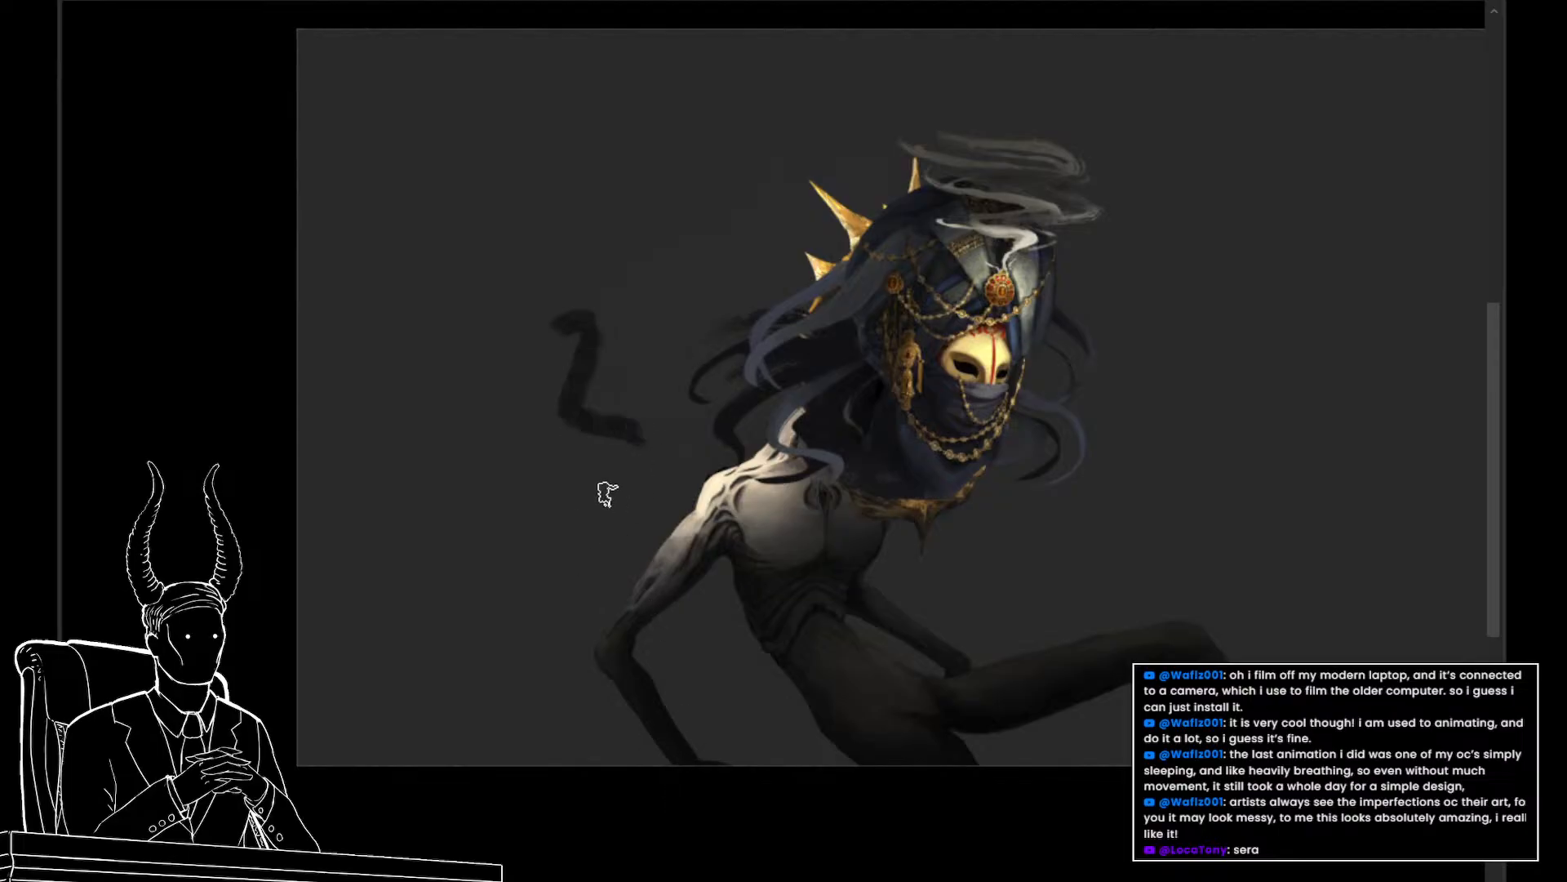
key("ctrl+z")
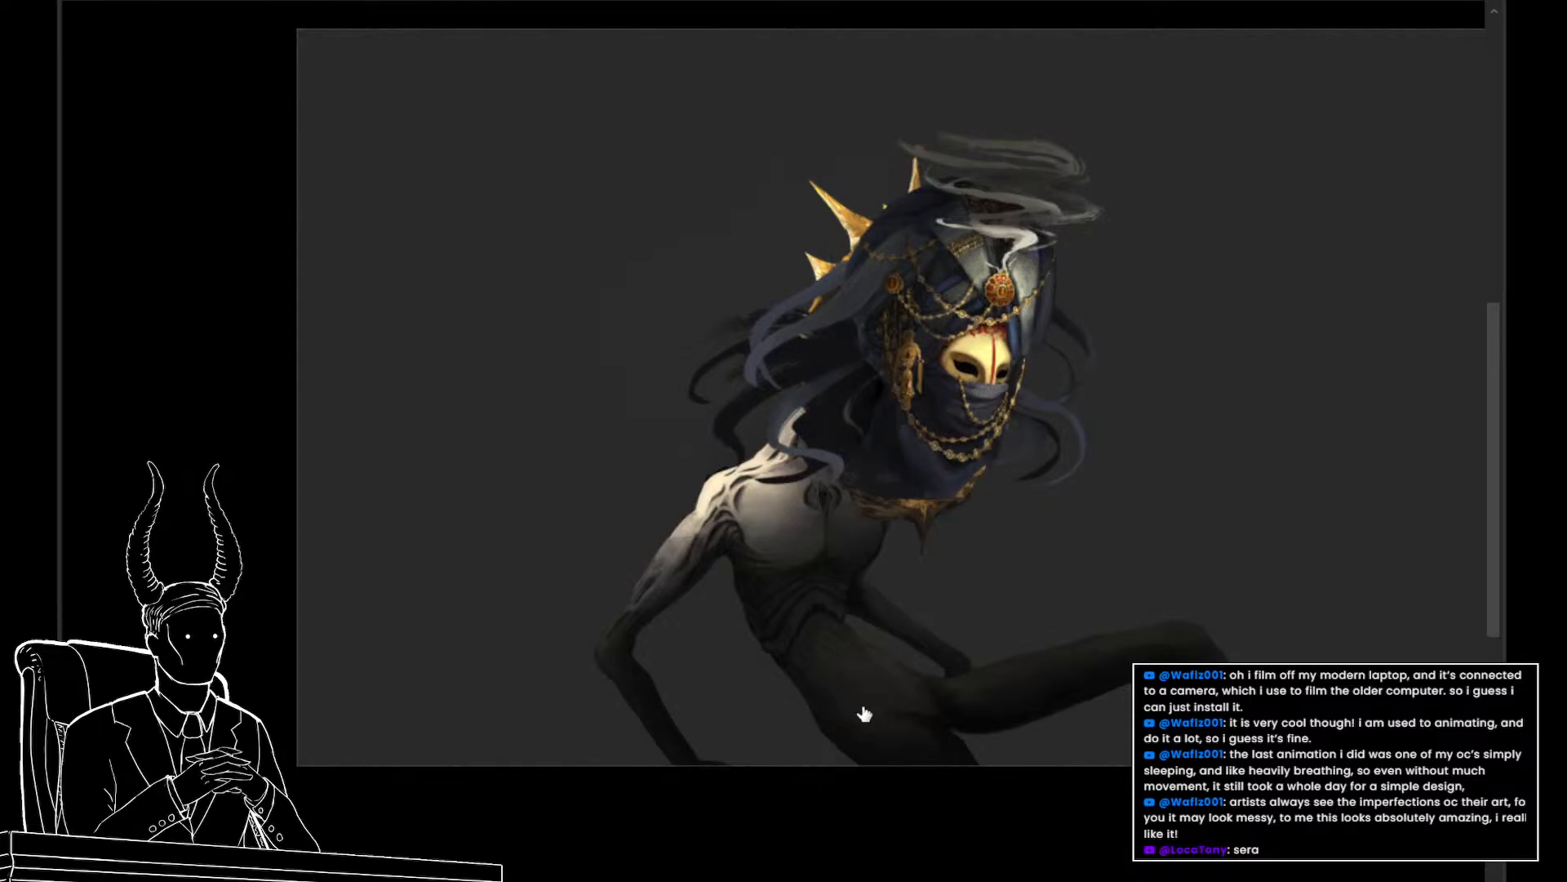
Test further brushes, from a thin line to a broad soft smoky stroke, on the background and undo every stroke
left_click_drag(581, 274, 617, 359)
key("ctrl+z")
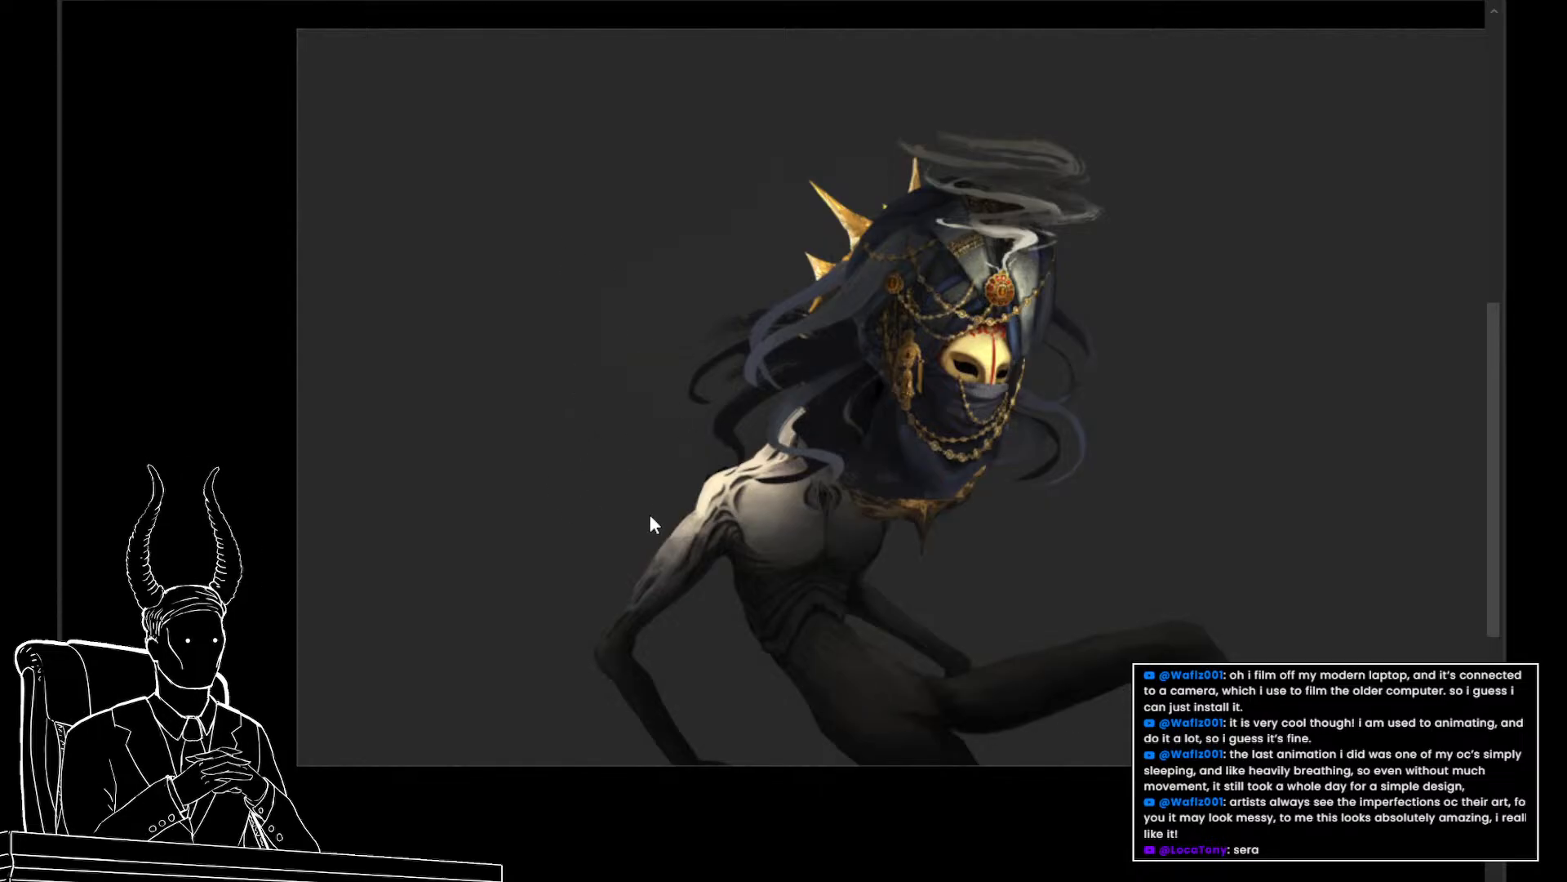
left_click_drag(622, 271, 627, 454)
key("ctrl+z")
left_click_drag(604, 285, 654, 454)
key("ctrl+z")
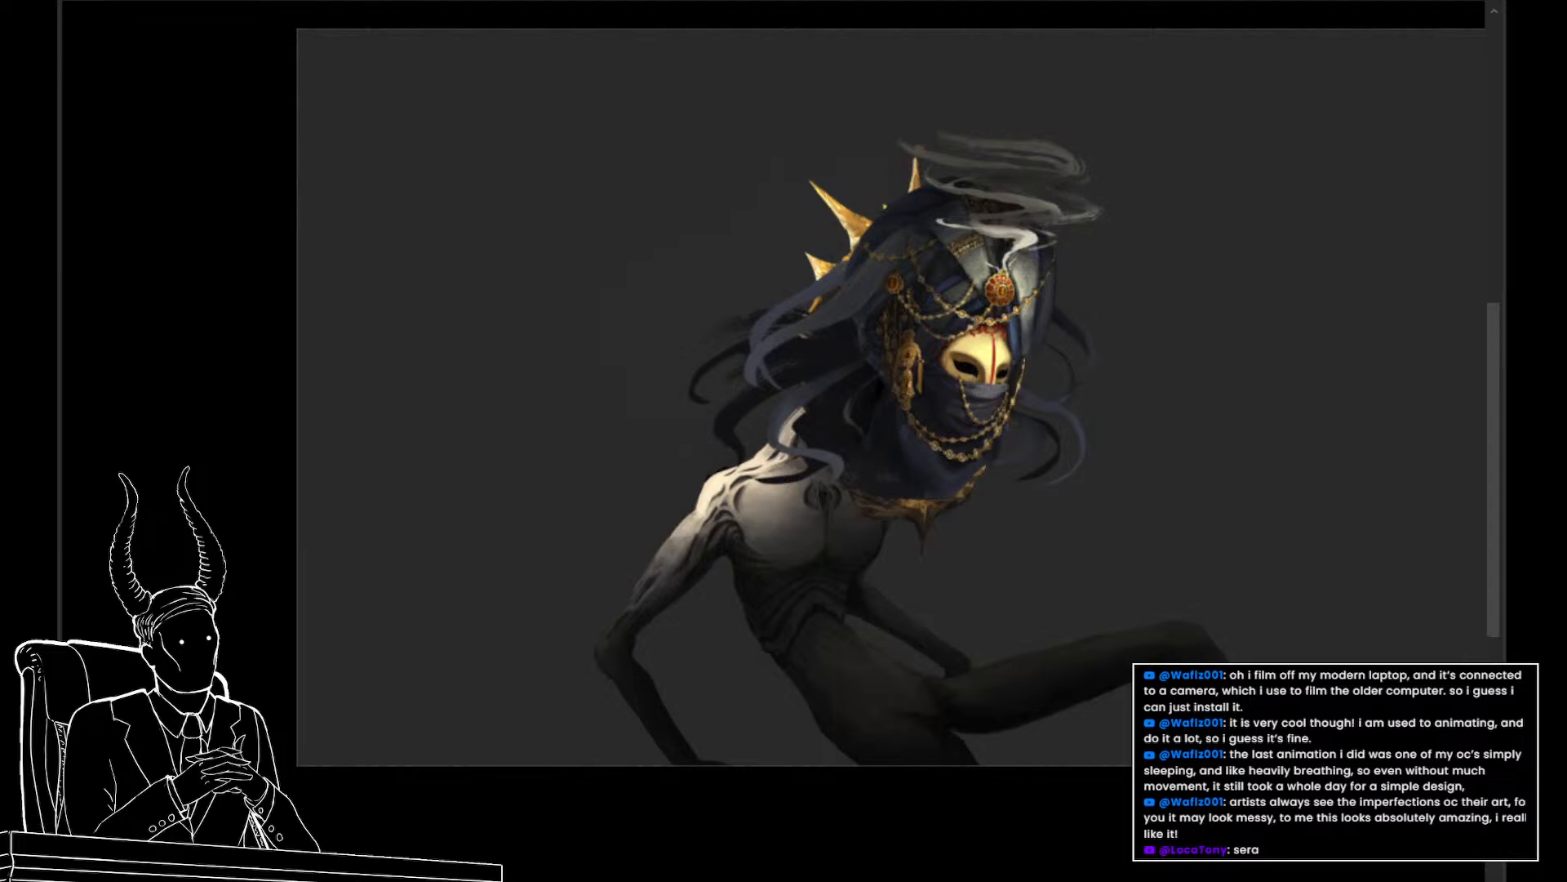
left_click_drag(543, 265, 606, 371)
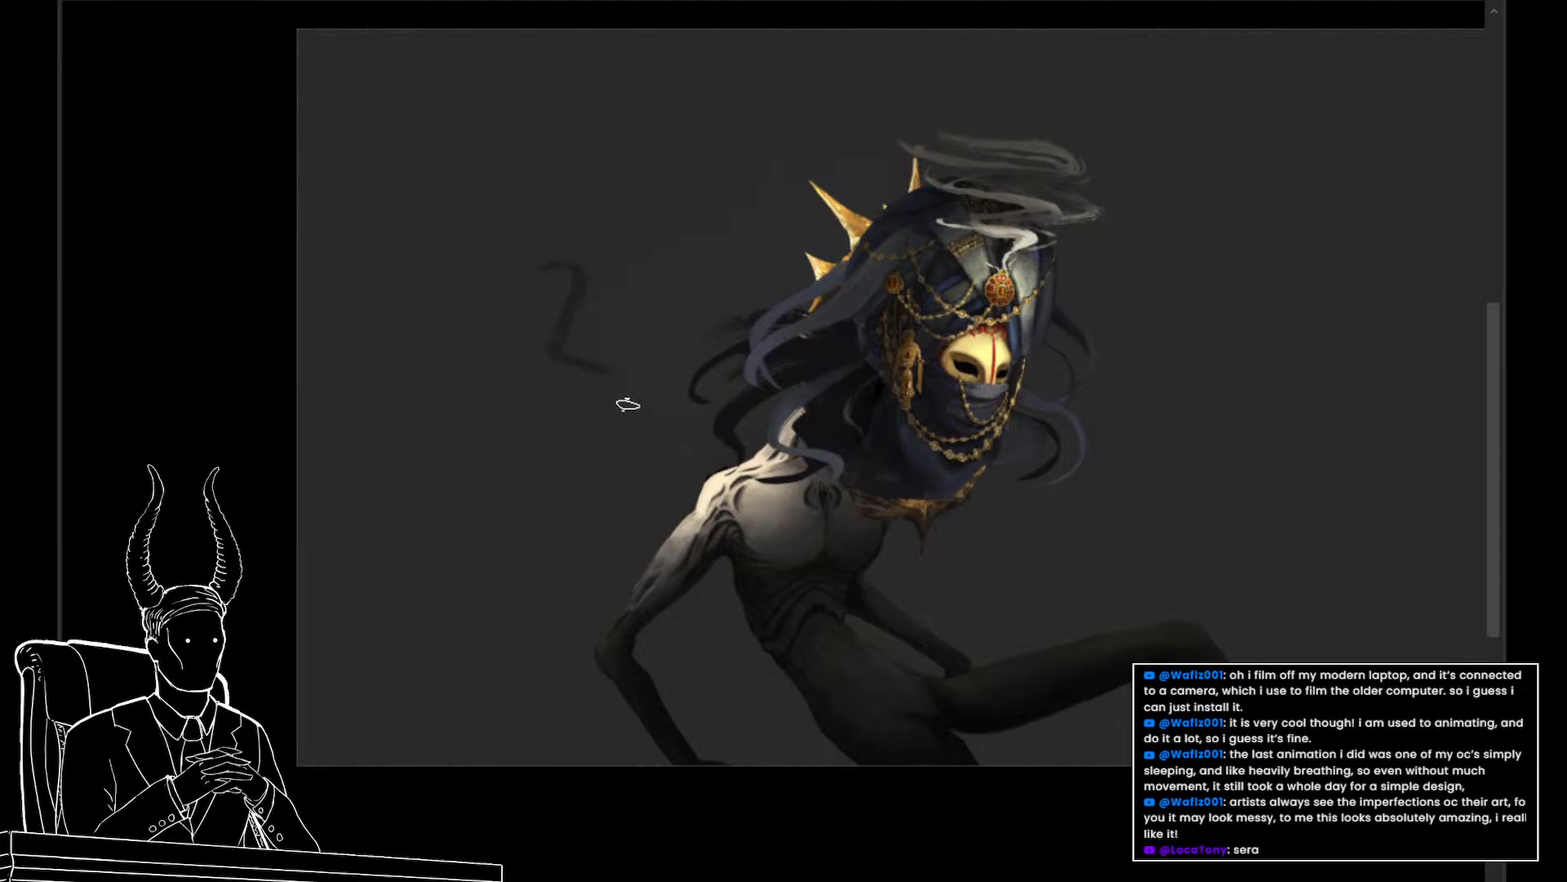
key("ctrl+z")
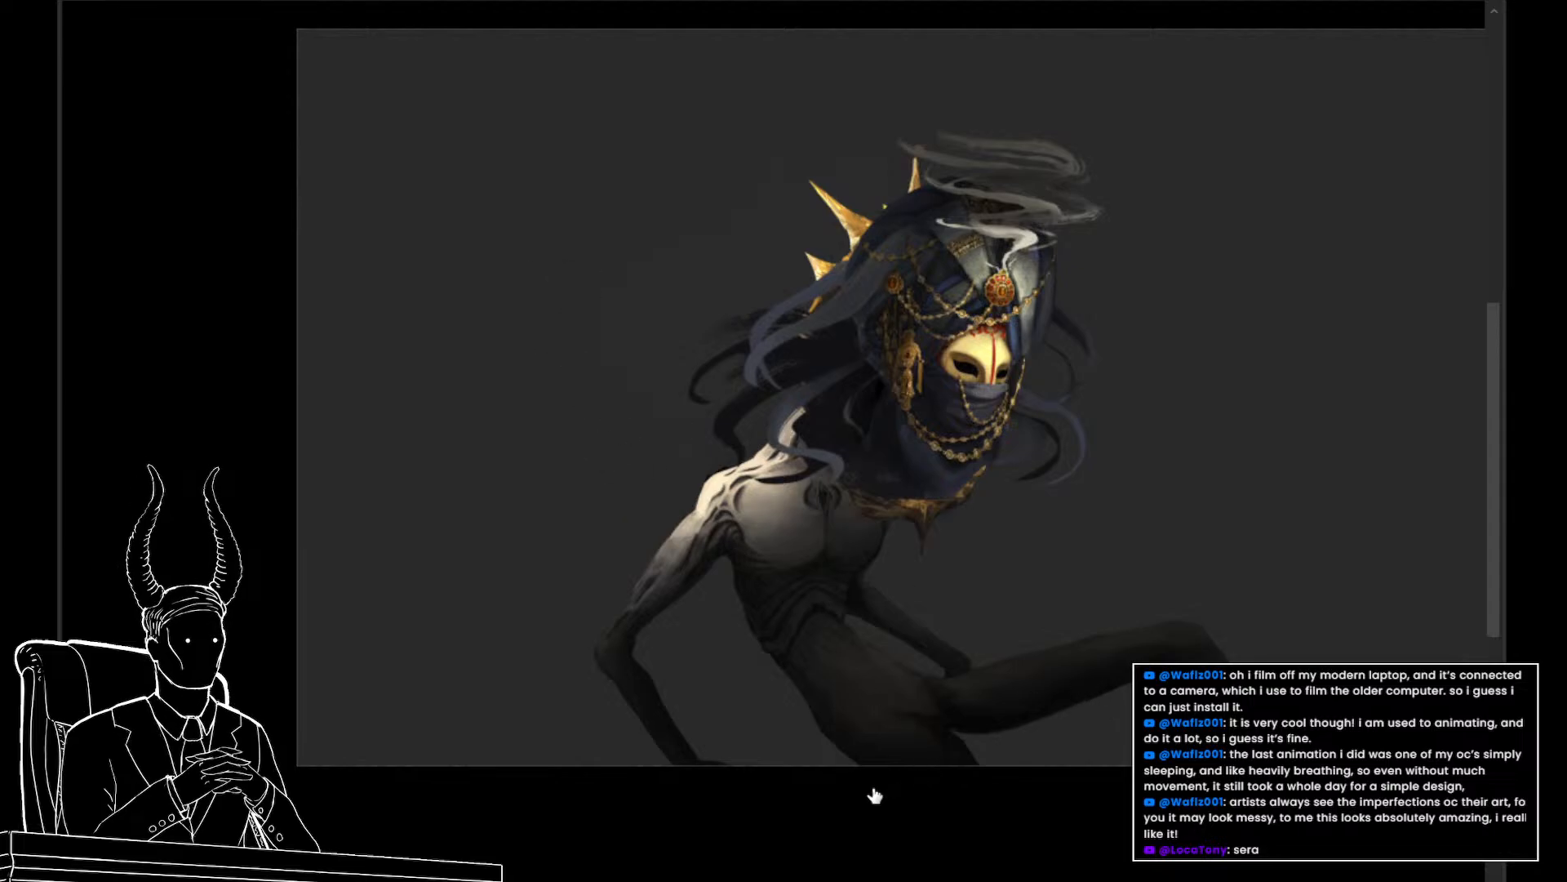
left_click_drag(534, 281, 587, 501)
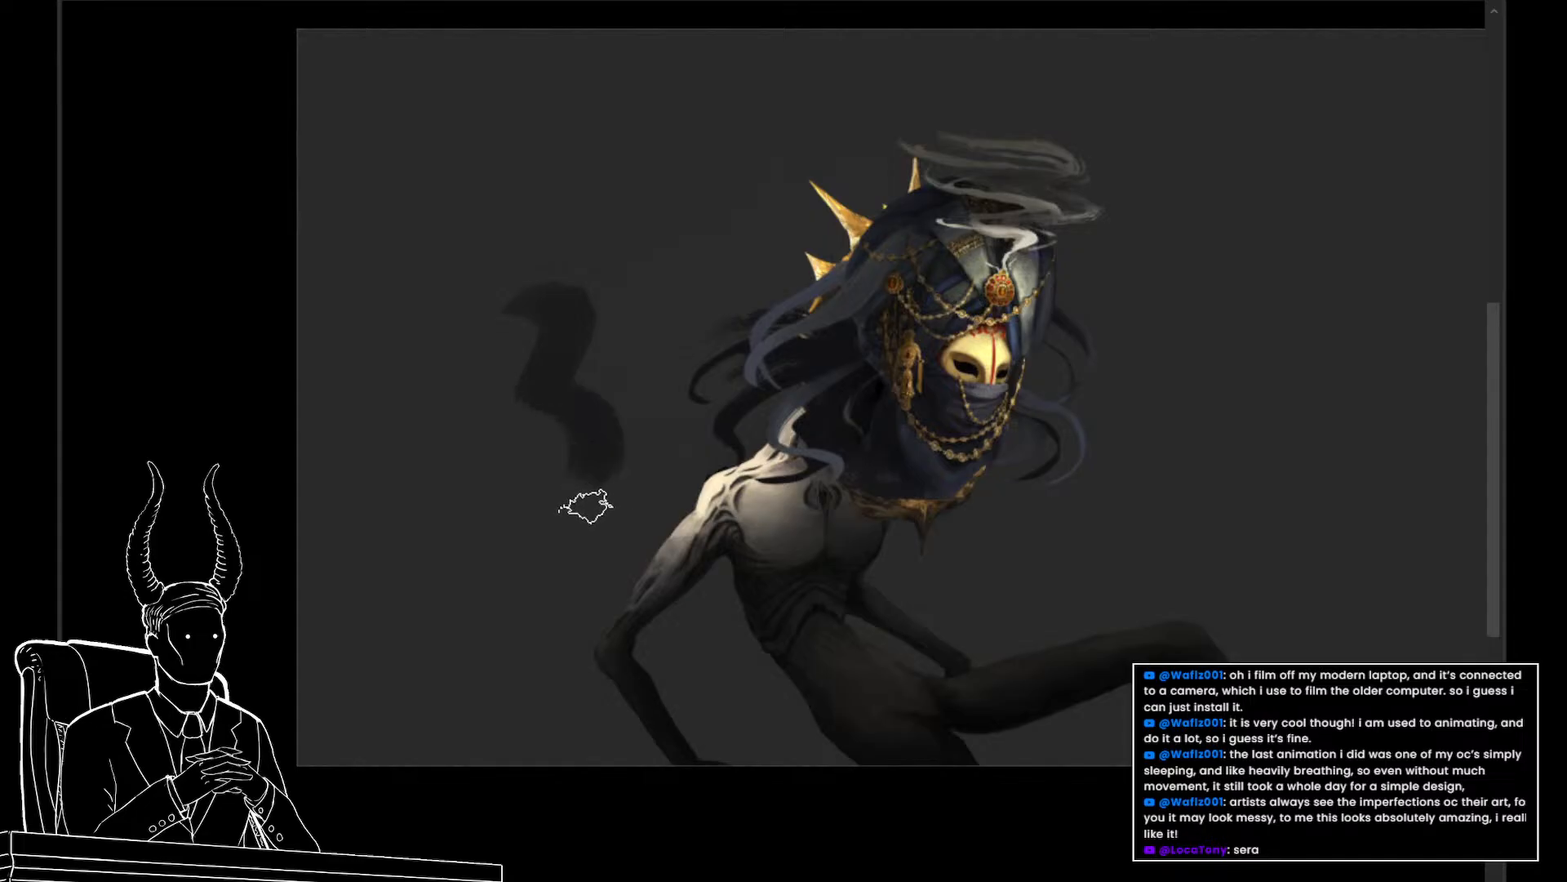
key("ctrl+z")
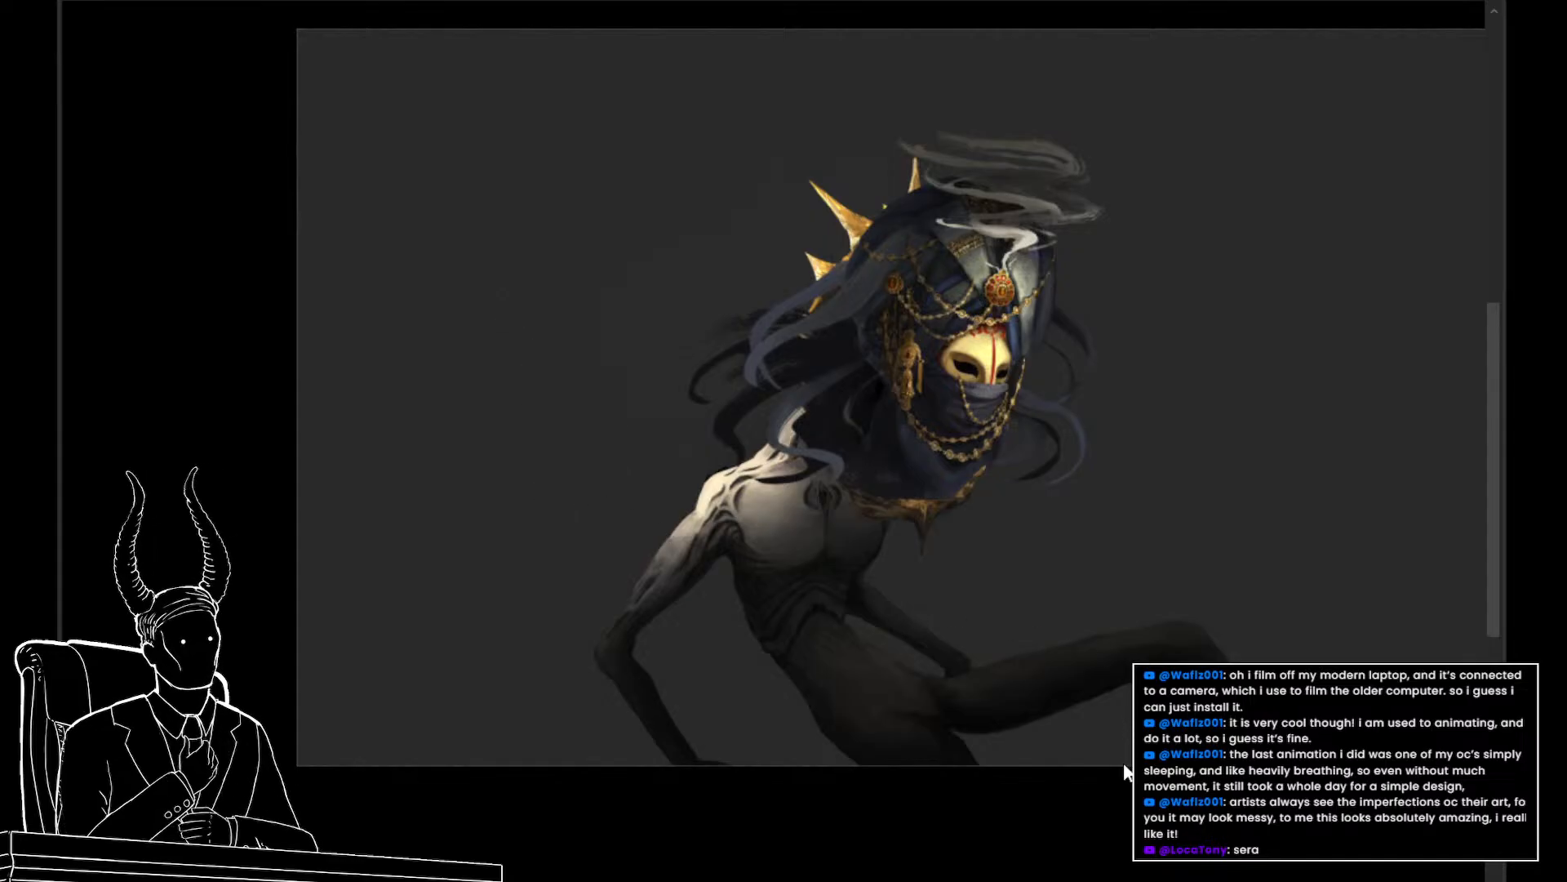
Try a scattered dash brush in a vertical stroke on the background behind the figure and undo it
left_click_drag(547, 323, 563, 364)
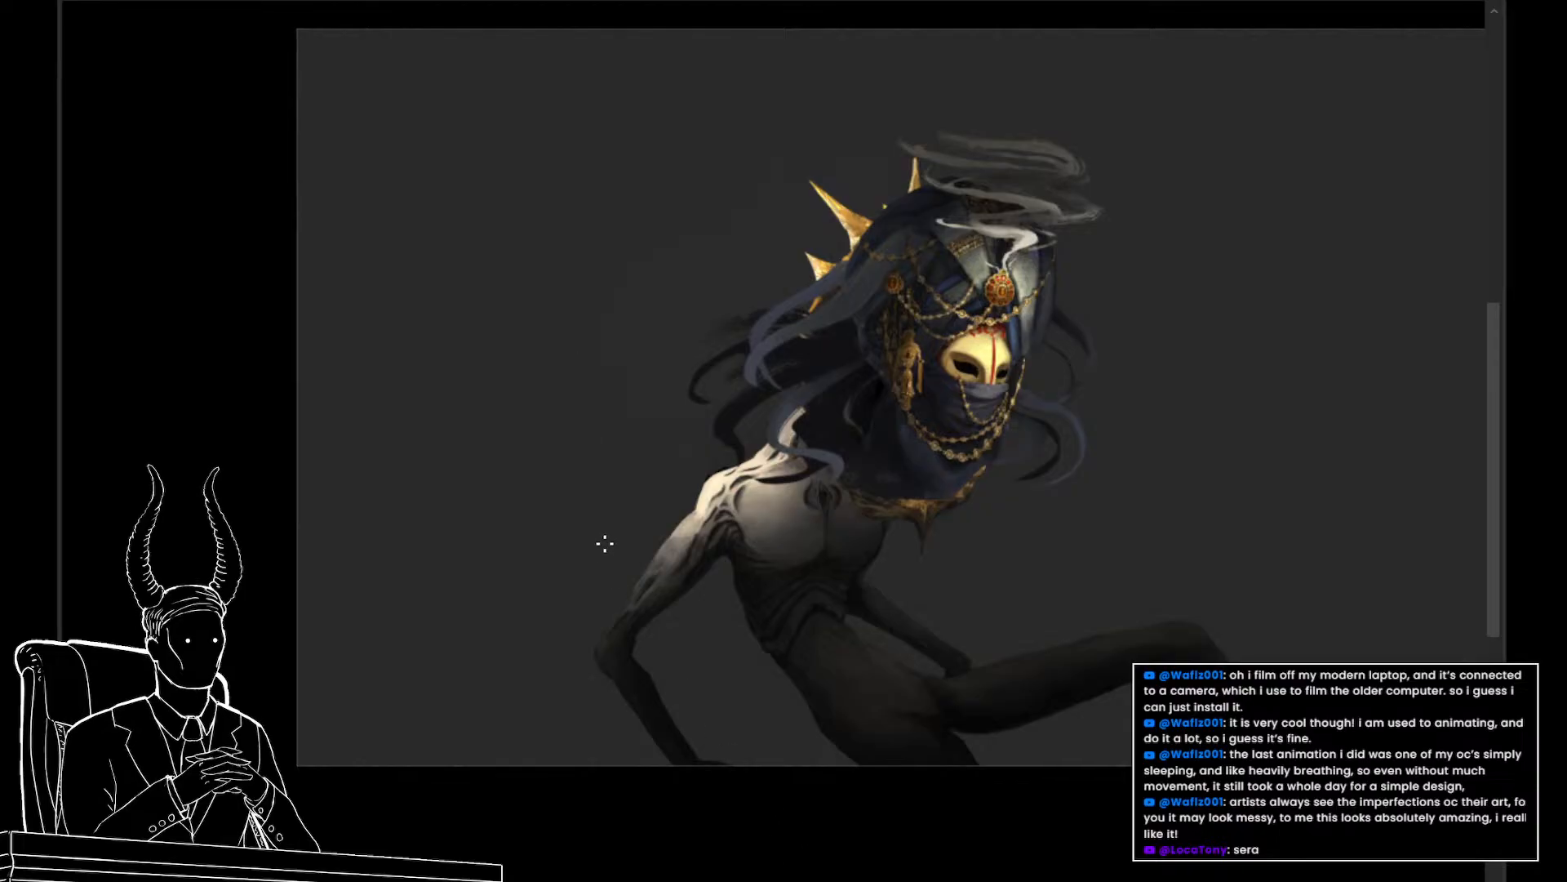
mouse_move(588, 447)
left_mouse_down()
mouse_move(571, 433)
mouse_move(572, 560)
mouse_move(593, 510)
left_mouse_up()
key("ctrl+z")
mouse_move(609, 315)
left_mouse_down()
mouse_move(595, 430)
mouse_move(608, 518)
left_mouse_up()
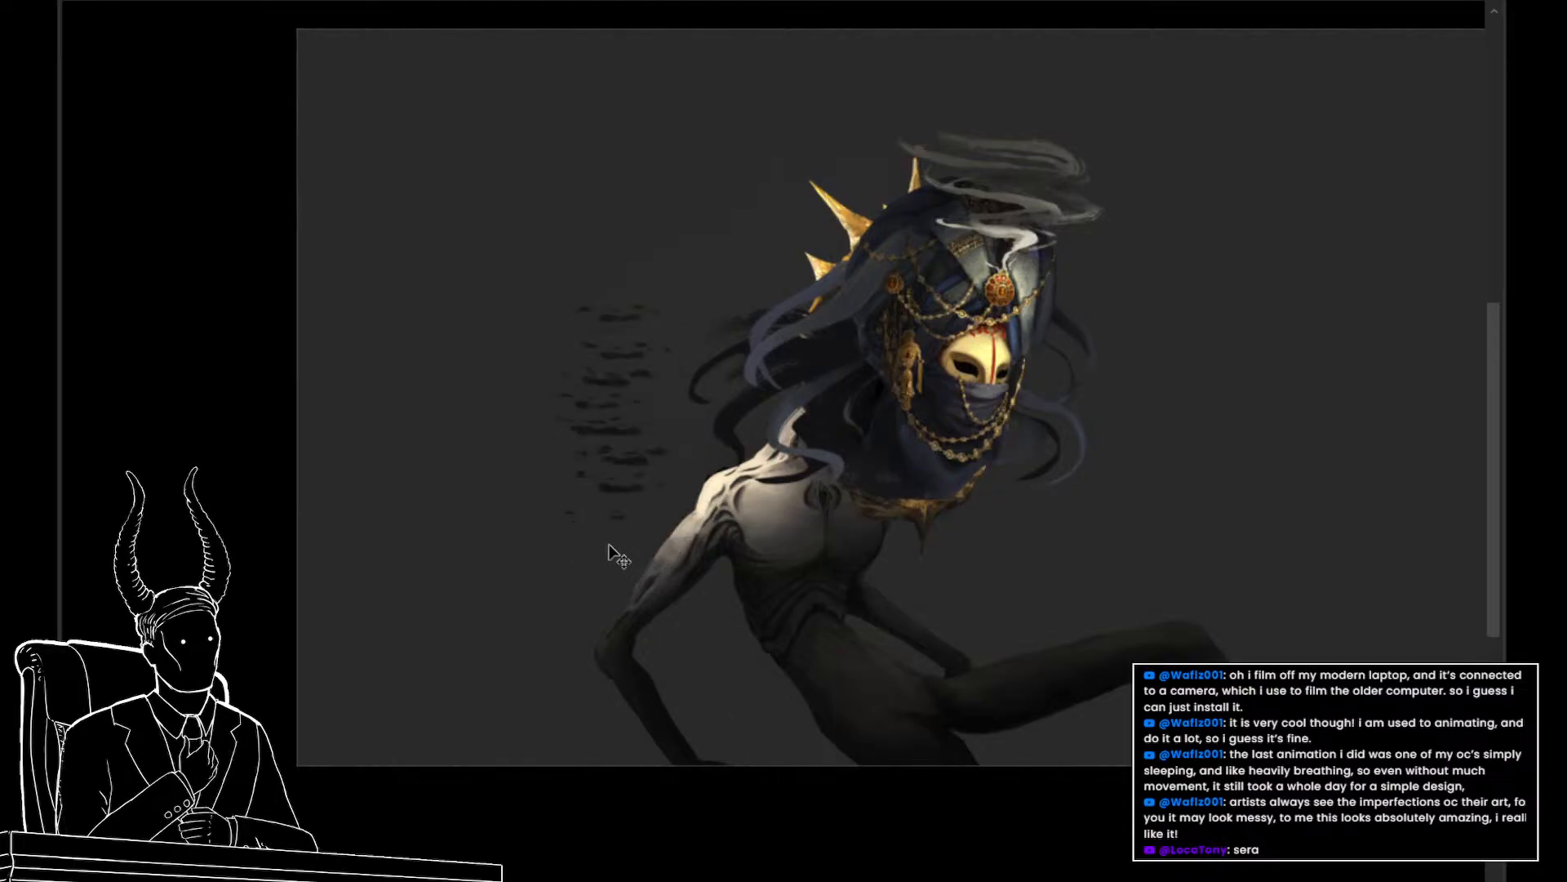
key("ctrl+z")
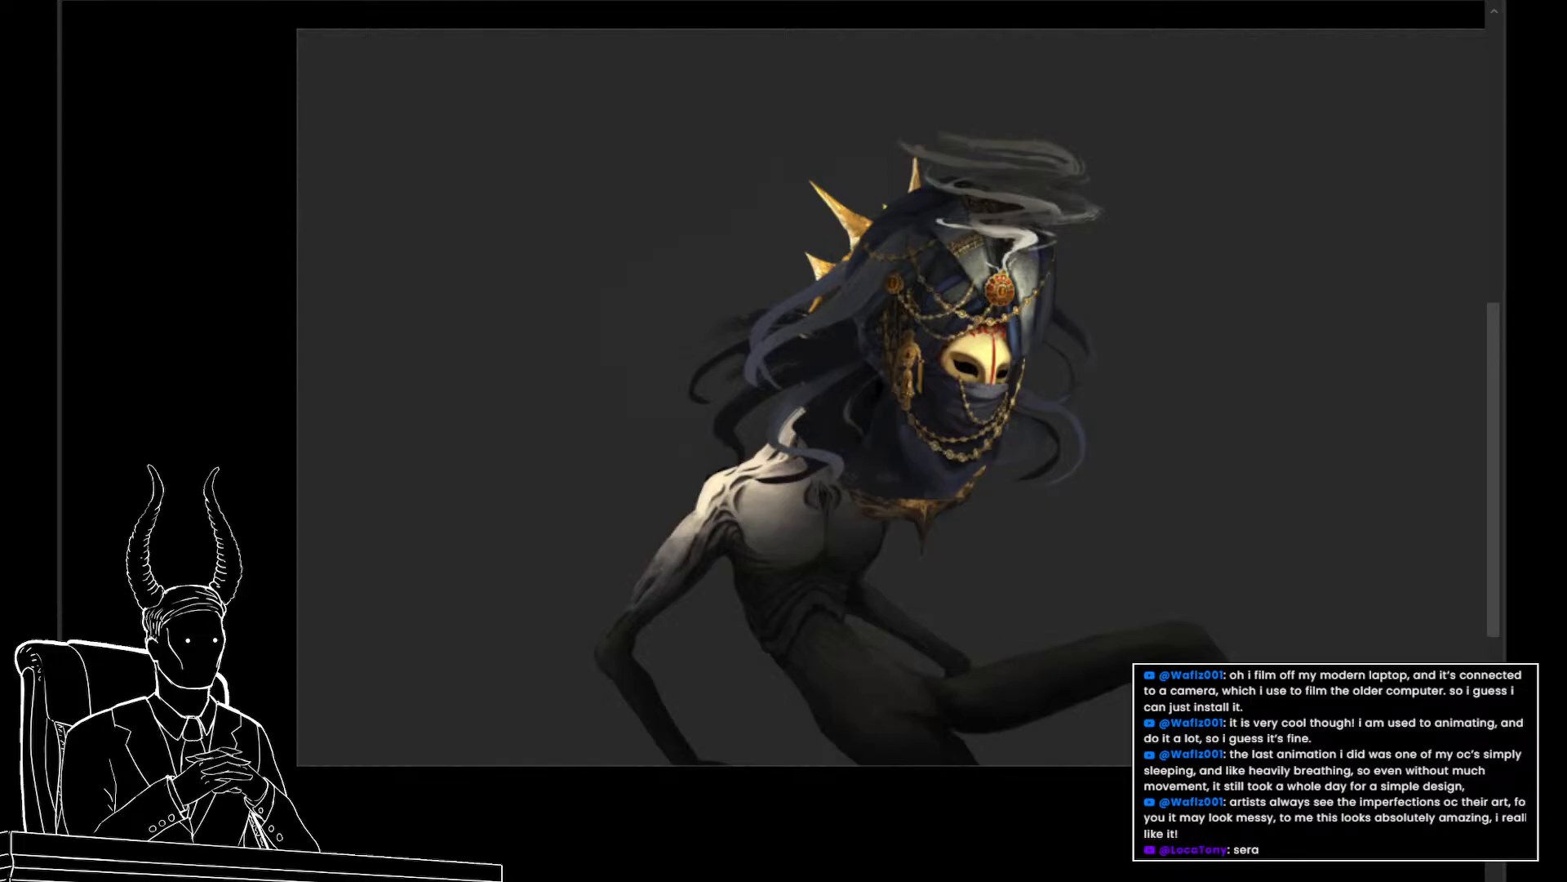
Try a spiky leaf-shaped brush on the background behind the veil and undo the strokes
mouse_move(555, 251)
left_mouse_down()
mouse_move(643, 364)
mouse_move(640, 439)
left_mouse_up()
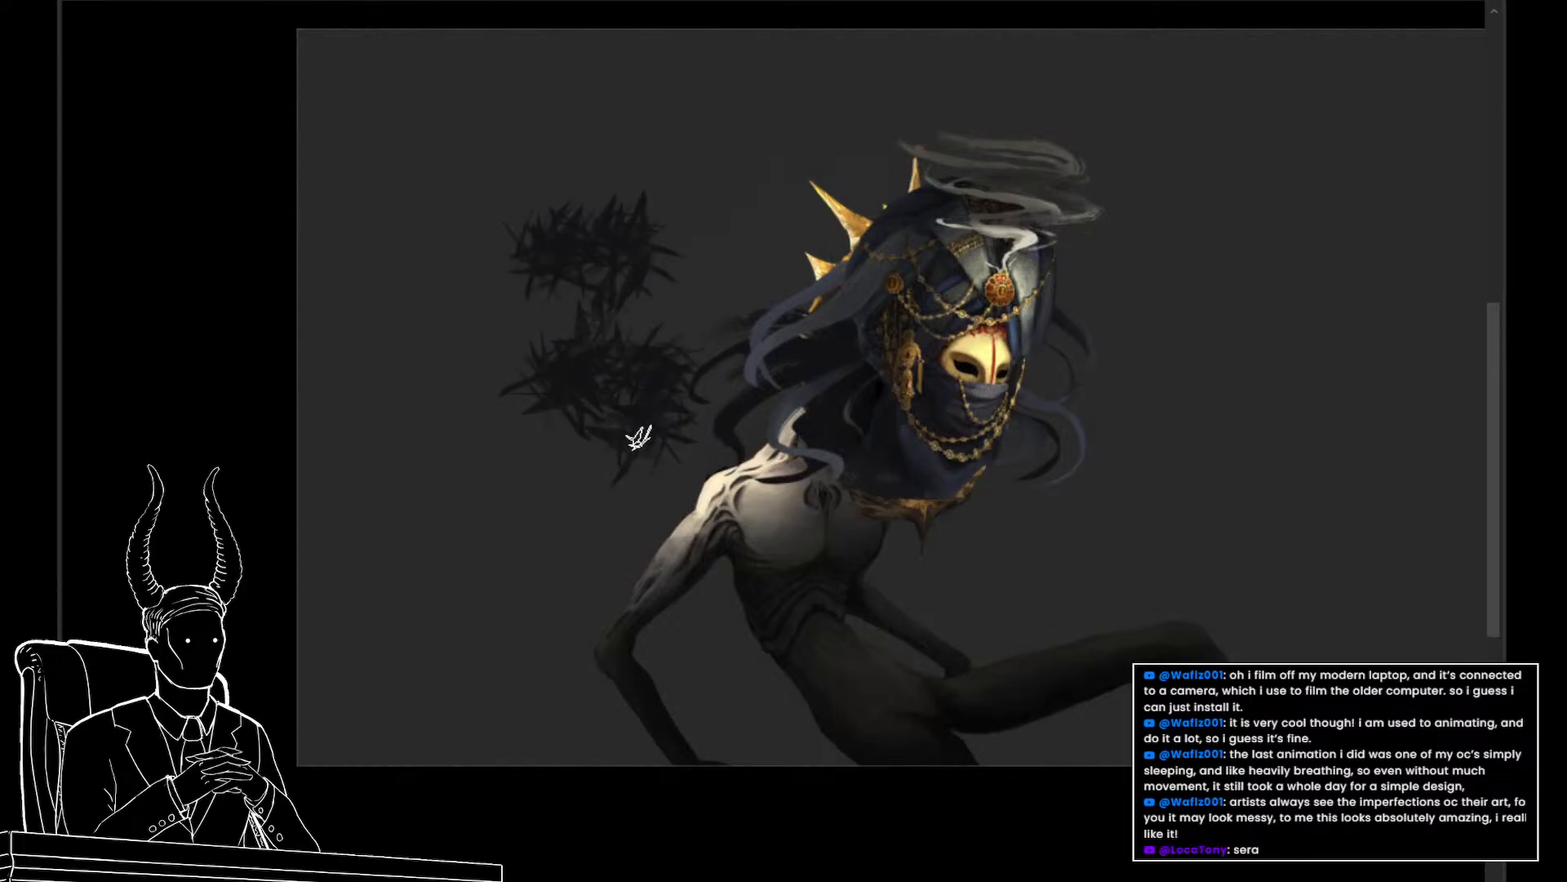
key("ctrl+z")
mouse_move(666, 355)
left_mouse_down()
mouse_move(660, 387)
mouse_move(707, 482)
left_mouse_up()
key("ctrl+z")
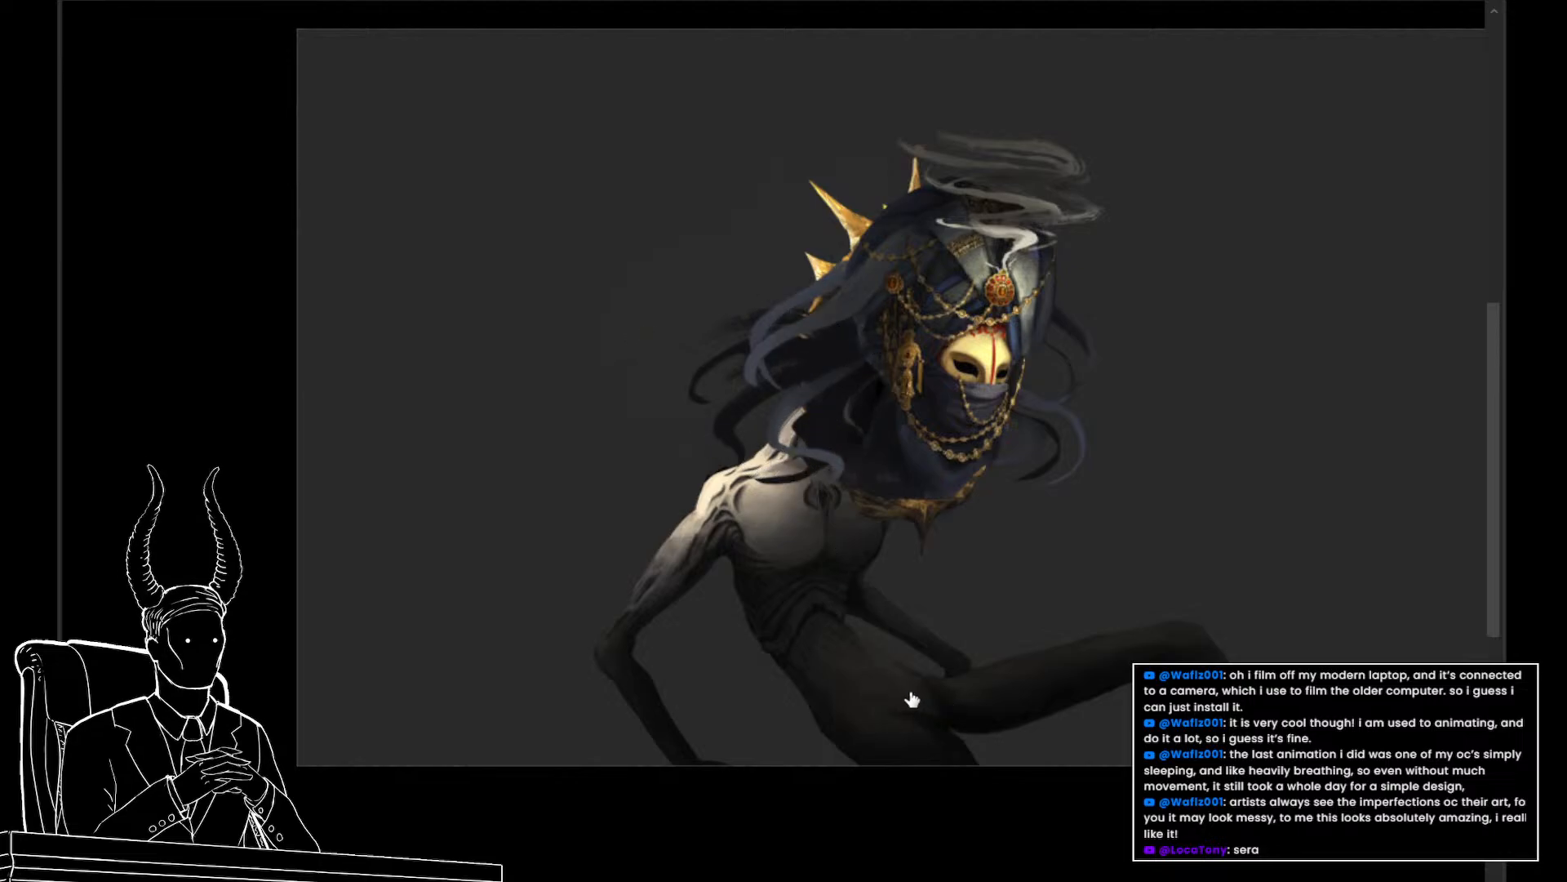
Try a scattered blotch brush in vertical strokes on the empty background behind the figure and undo them
left_click_drag(588, 252, 633, 452)
key("ctrl+z")
left_click_drag(557, 262, 645, 457)
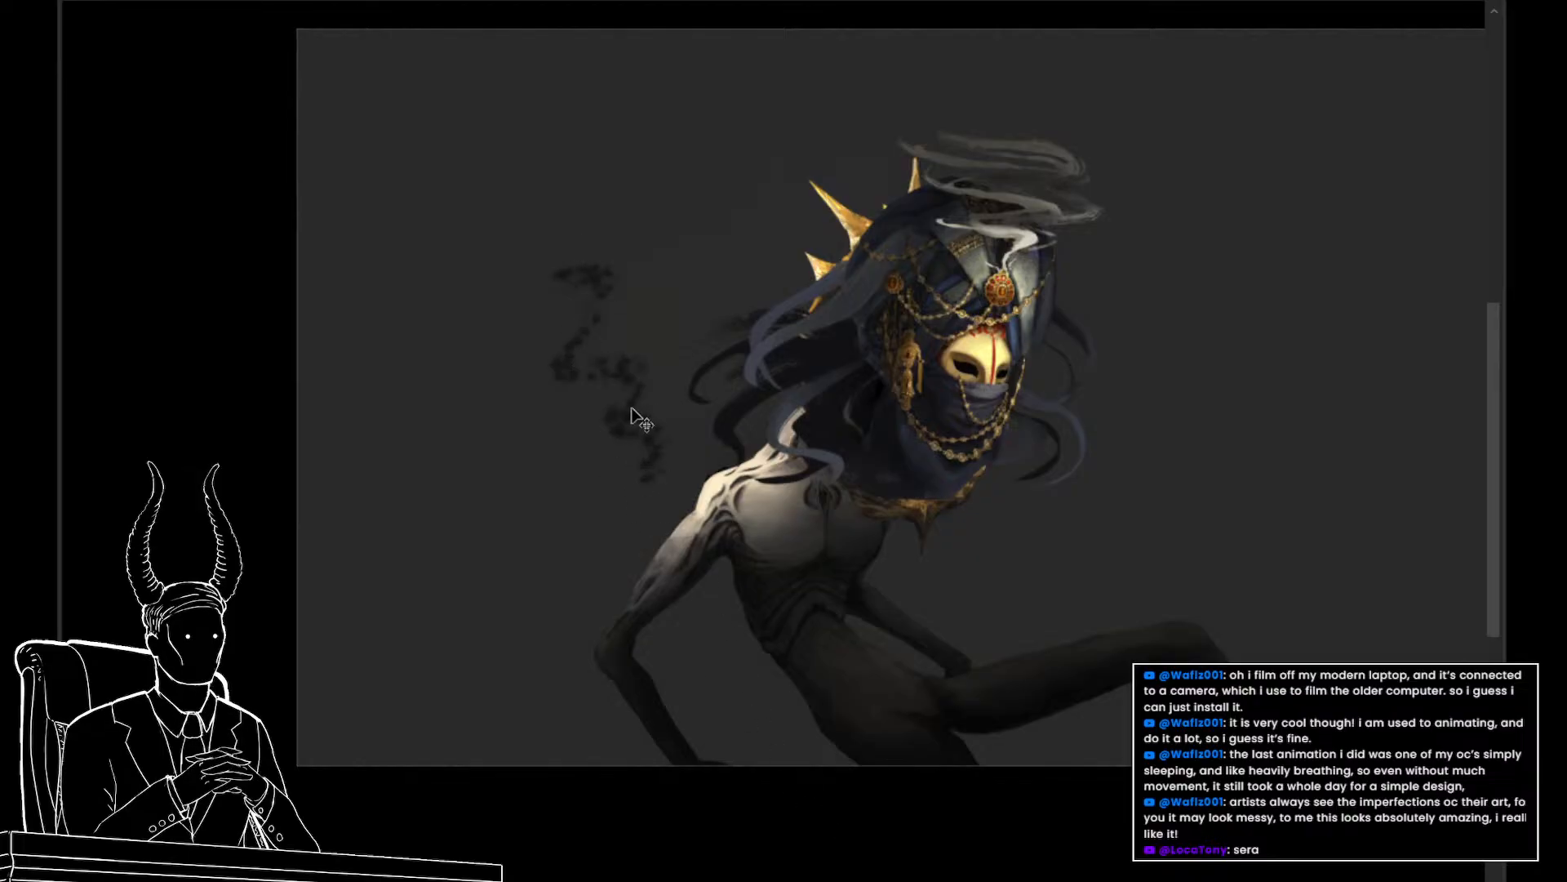
key("ctrl+z")
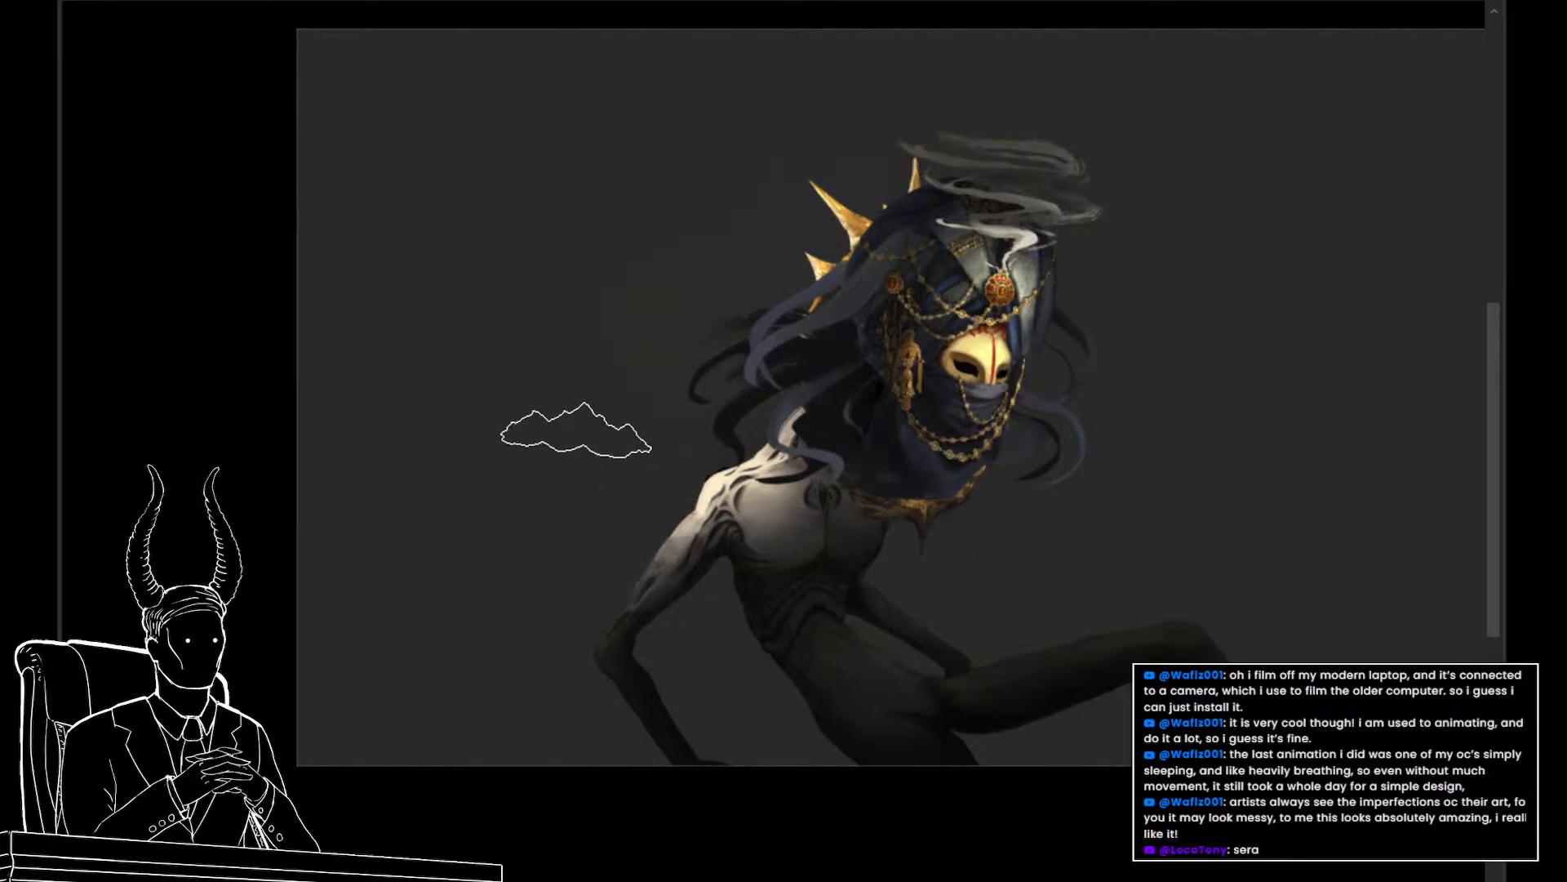
Test a cloud-shaped brush and a soft smoky brush on the background behind the shoulder, undoing each stroke
left_click_drag(585, 350, 598, 464)
key("ctrl+z")
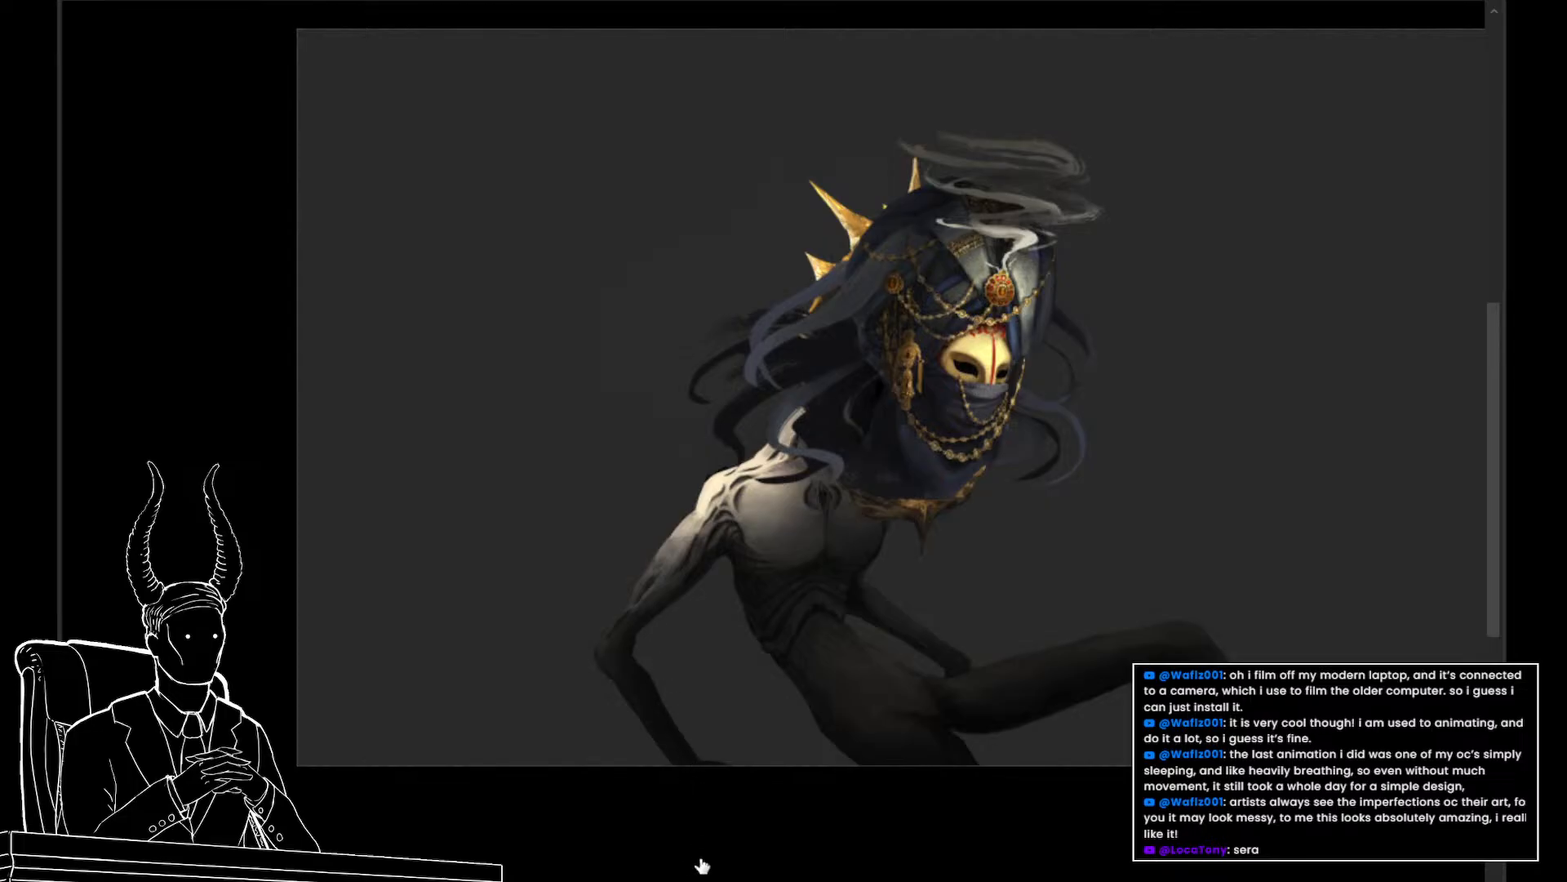
mouse_move(554, 357)
left_mouse_down()
mouse_move(683, 369)
mouse_move(694, 469)
left_mouse_up()
key("ctrl+z")
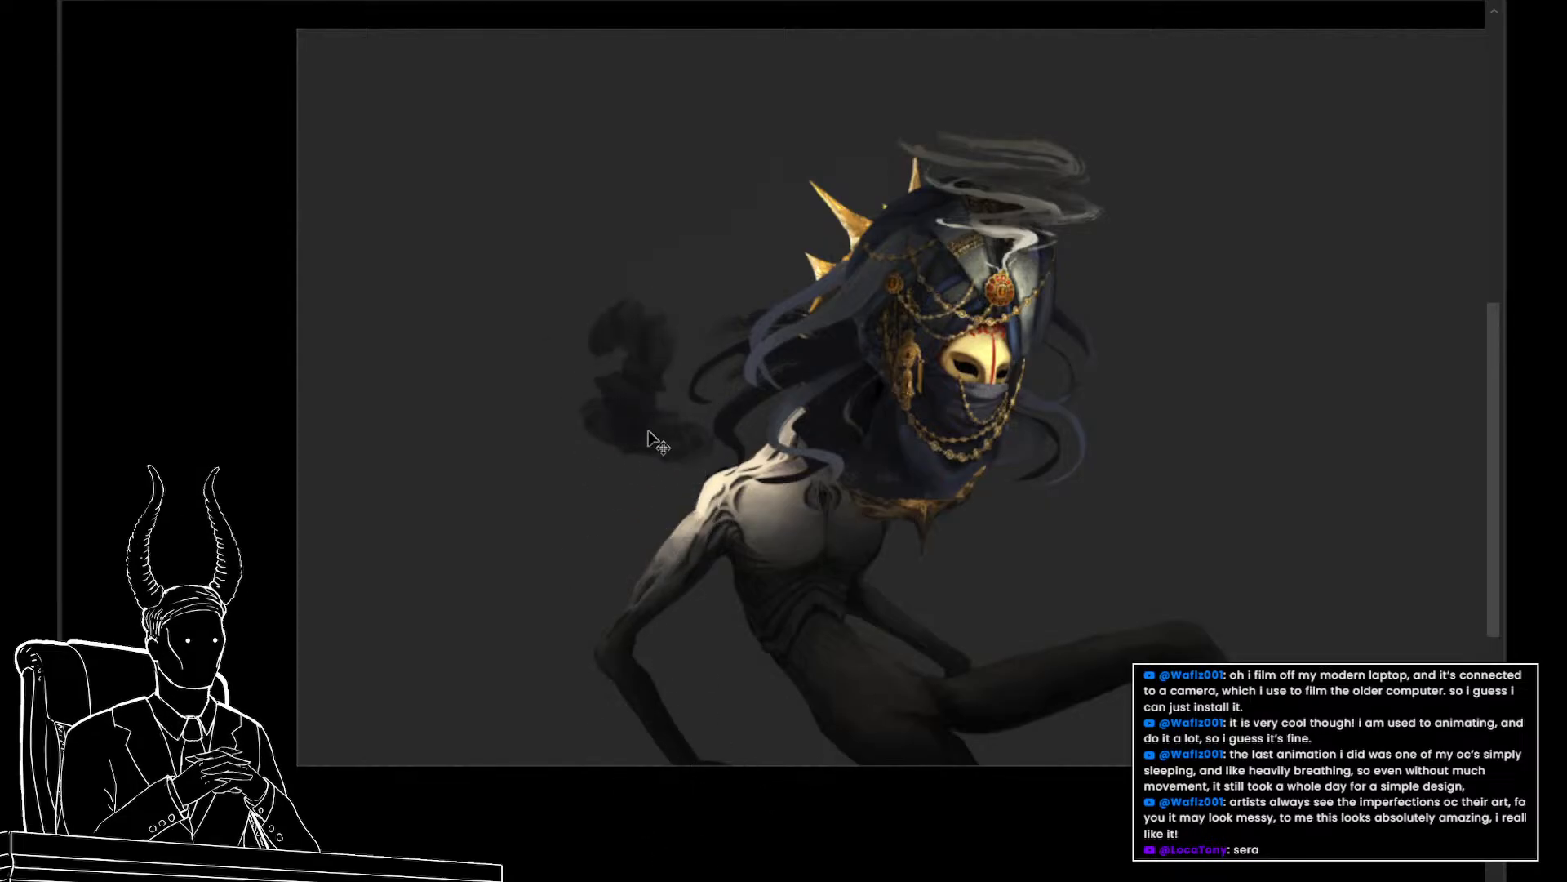
key("ctrl+z")
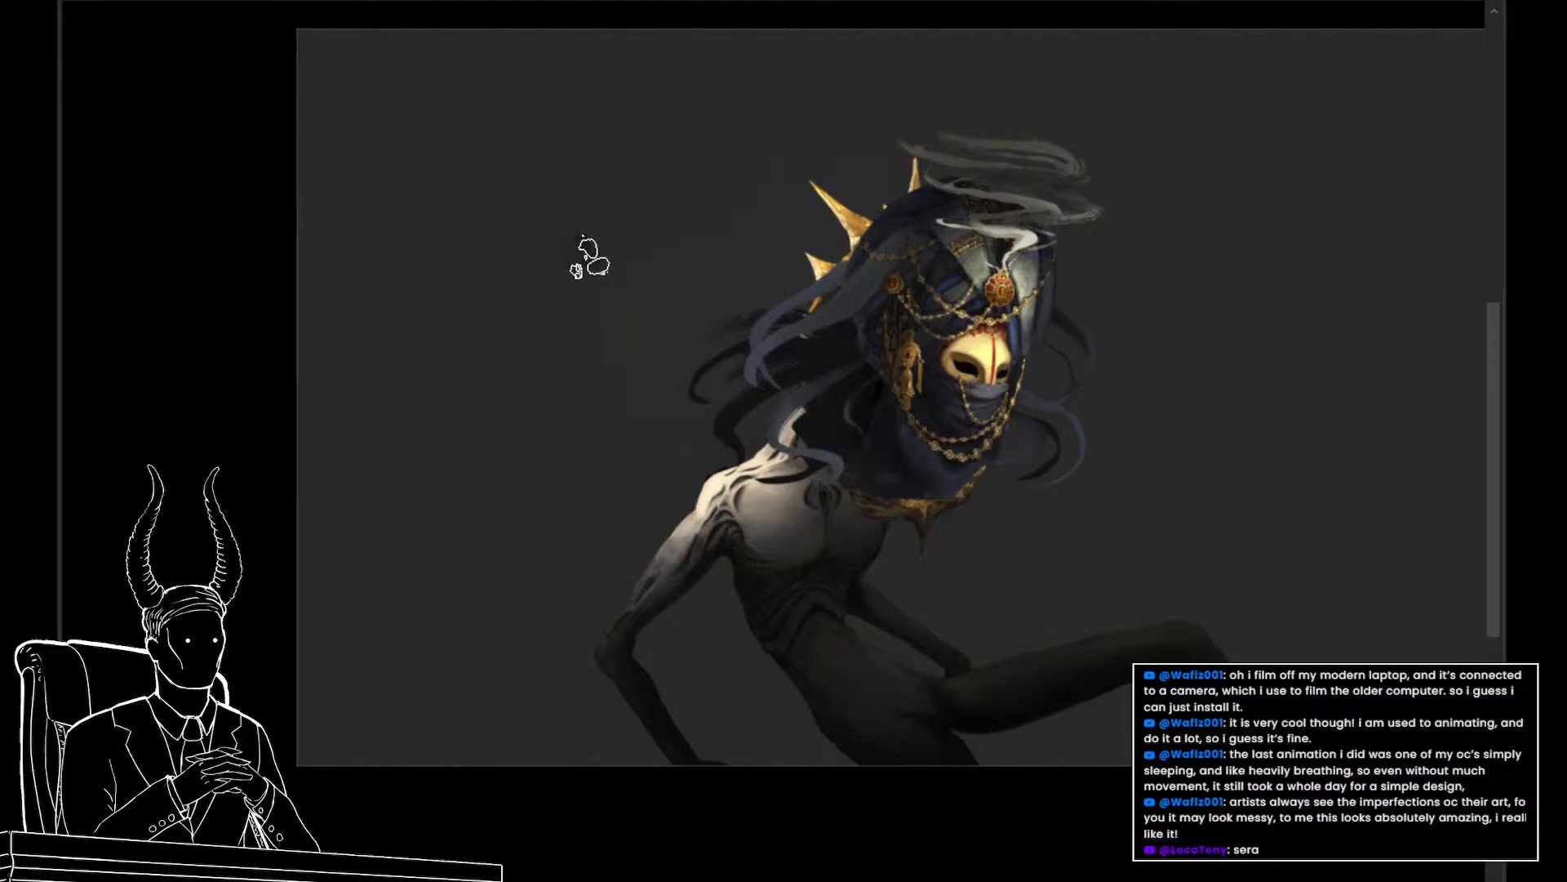
Try further clustered texture brushes on the background near the strands and undo all their strokes
left_click_drag(588, 252, 682, 445)
key("ctrl+z")
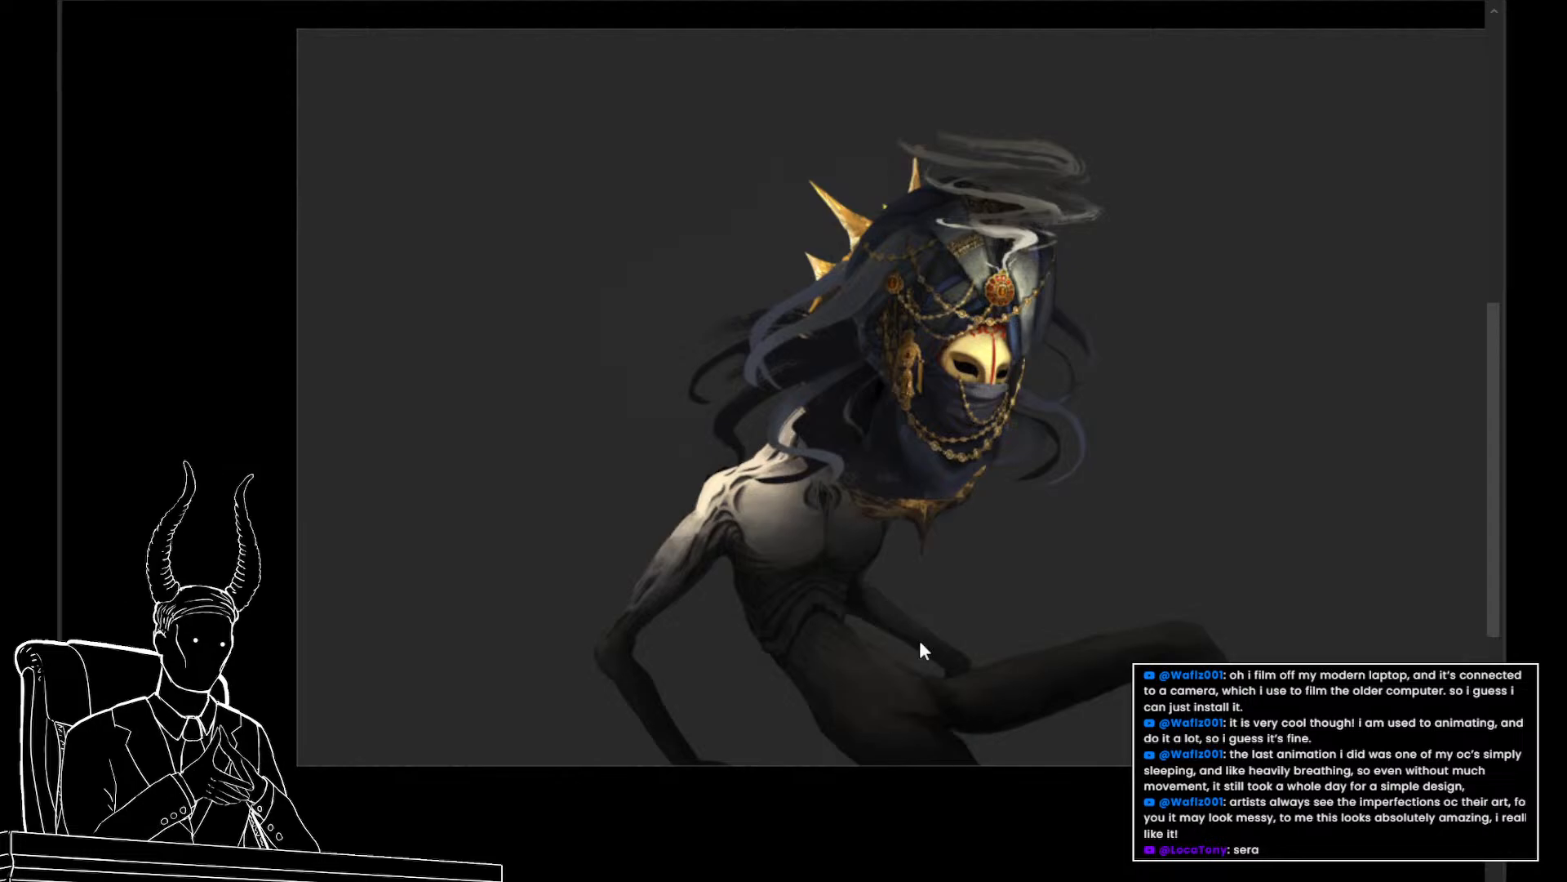
key("ctrl+z")
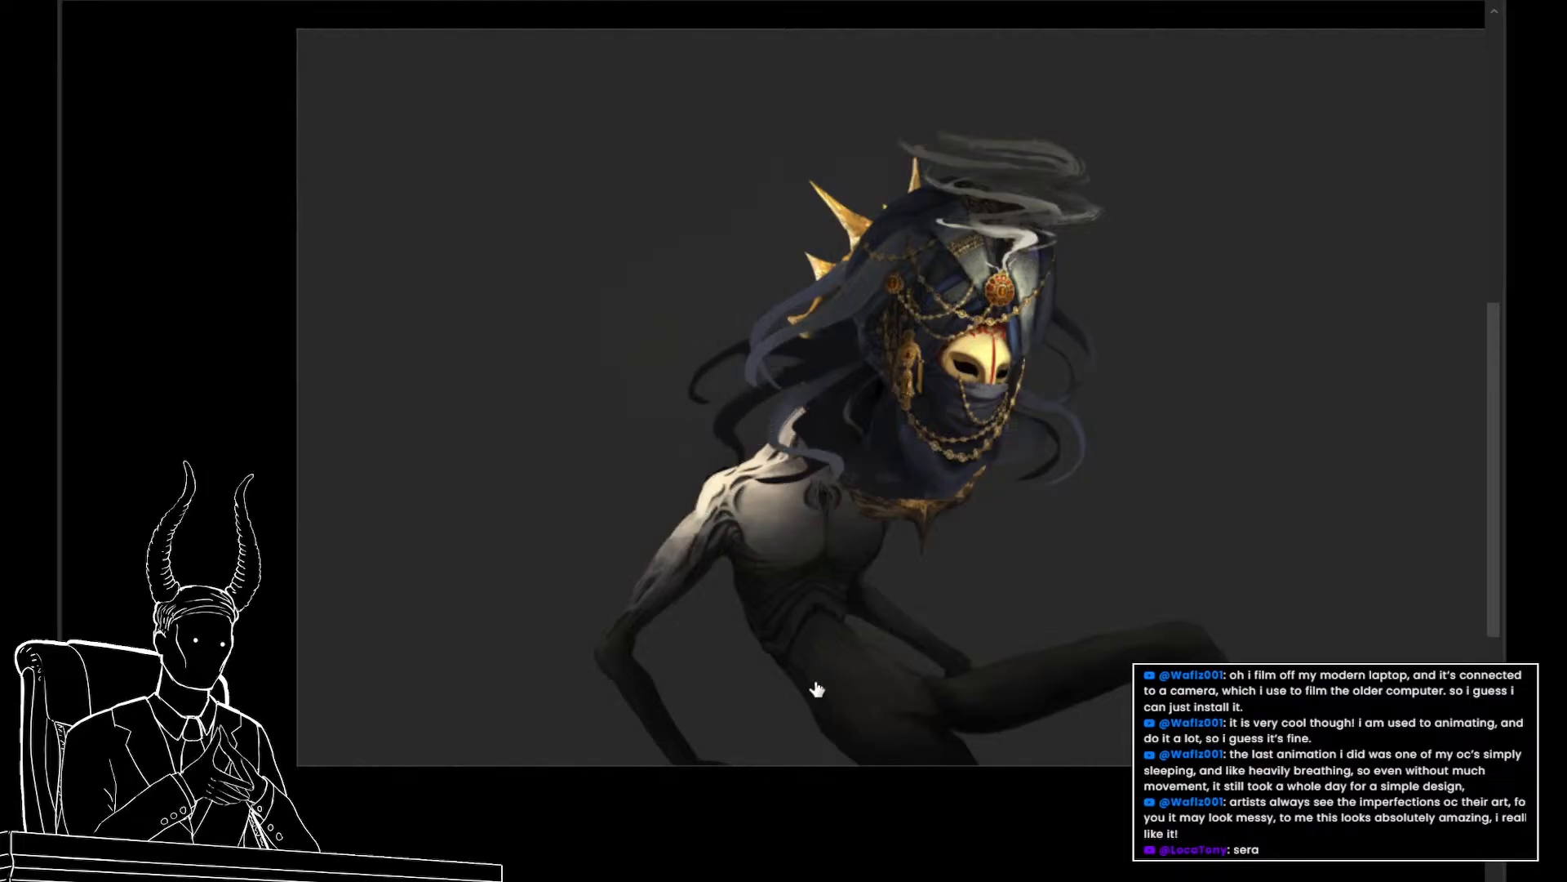
mouse_move(655, 316)
left_mouse_down()
mouse_move(682, 313)
mouse_move(676, 454)
left_mouse_up()
key("ctrl+z")
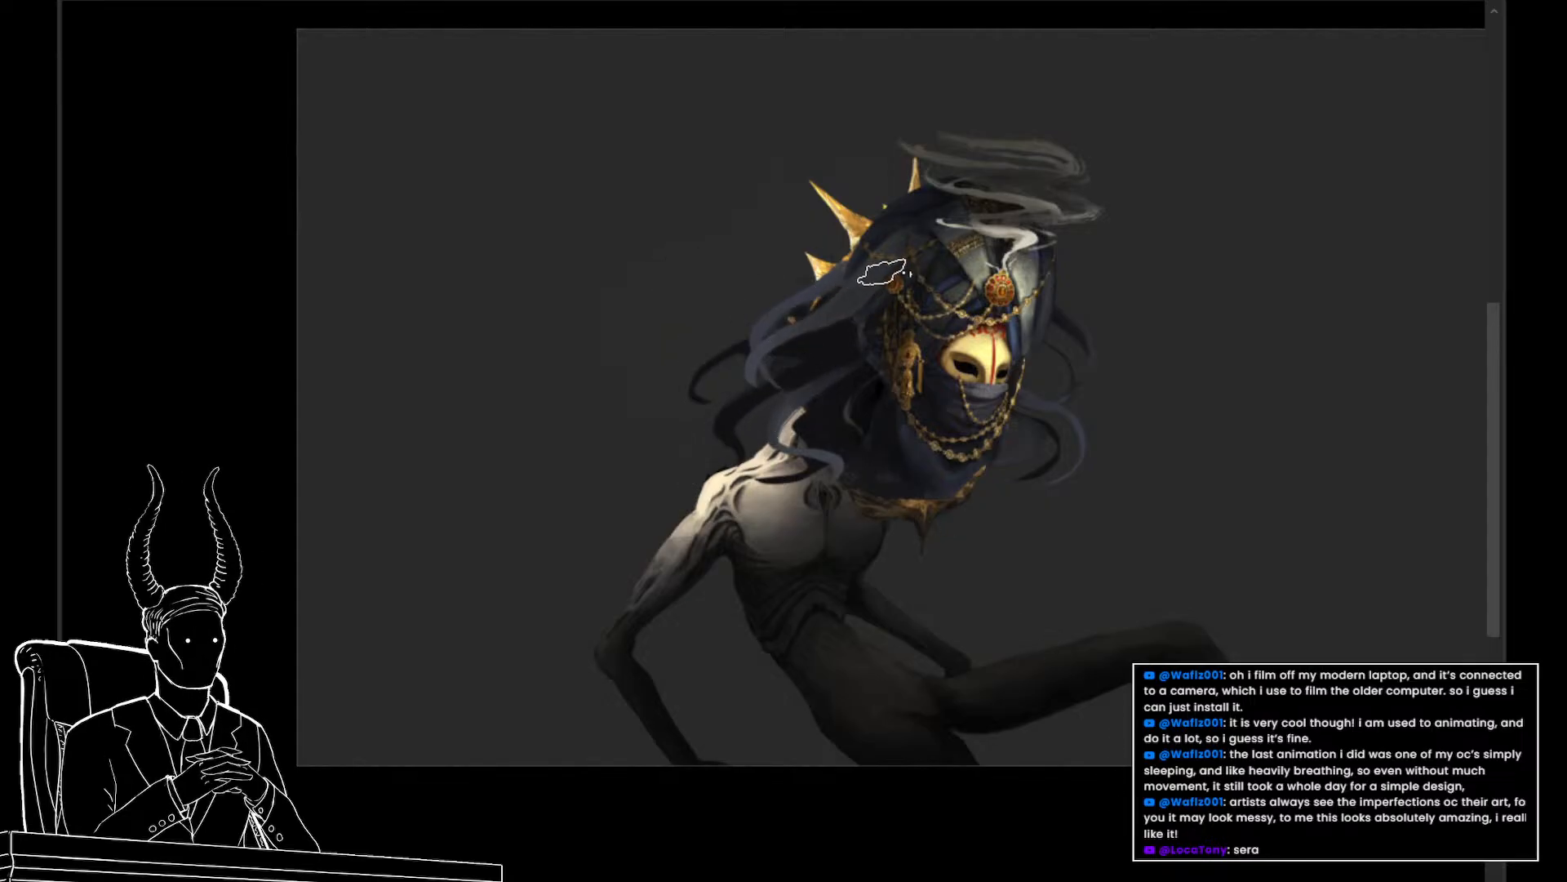
Paint dark smoky wisps over the golden spikes behind the veil with a ragged textured brush
mouse_move(824, 250)
left_mouse_down()
mouse_move(857, 203)
mouse_move(805, 238)
mouse_move(778, 298)
left_mouse_up()
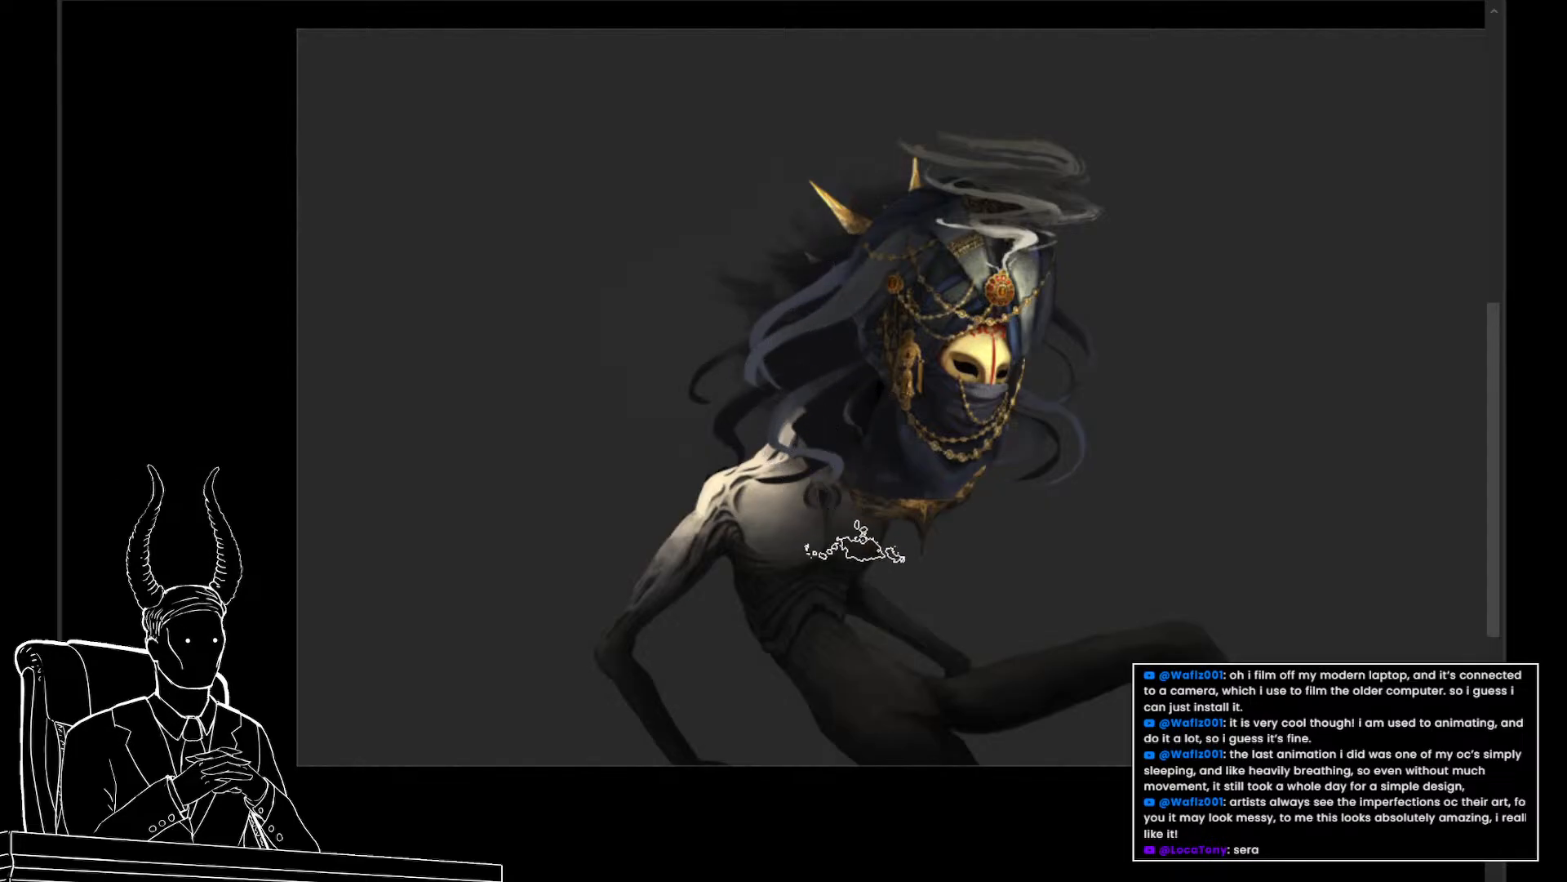
left_click_drag(852, 598, 832, 656)
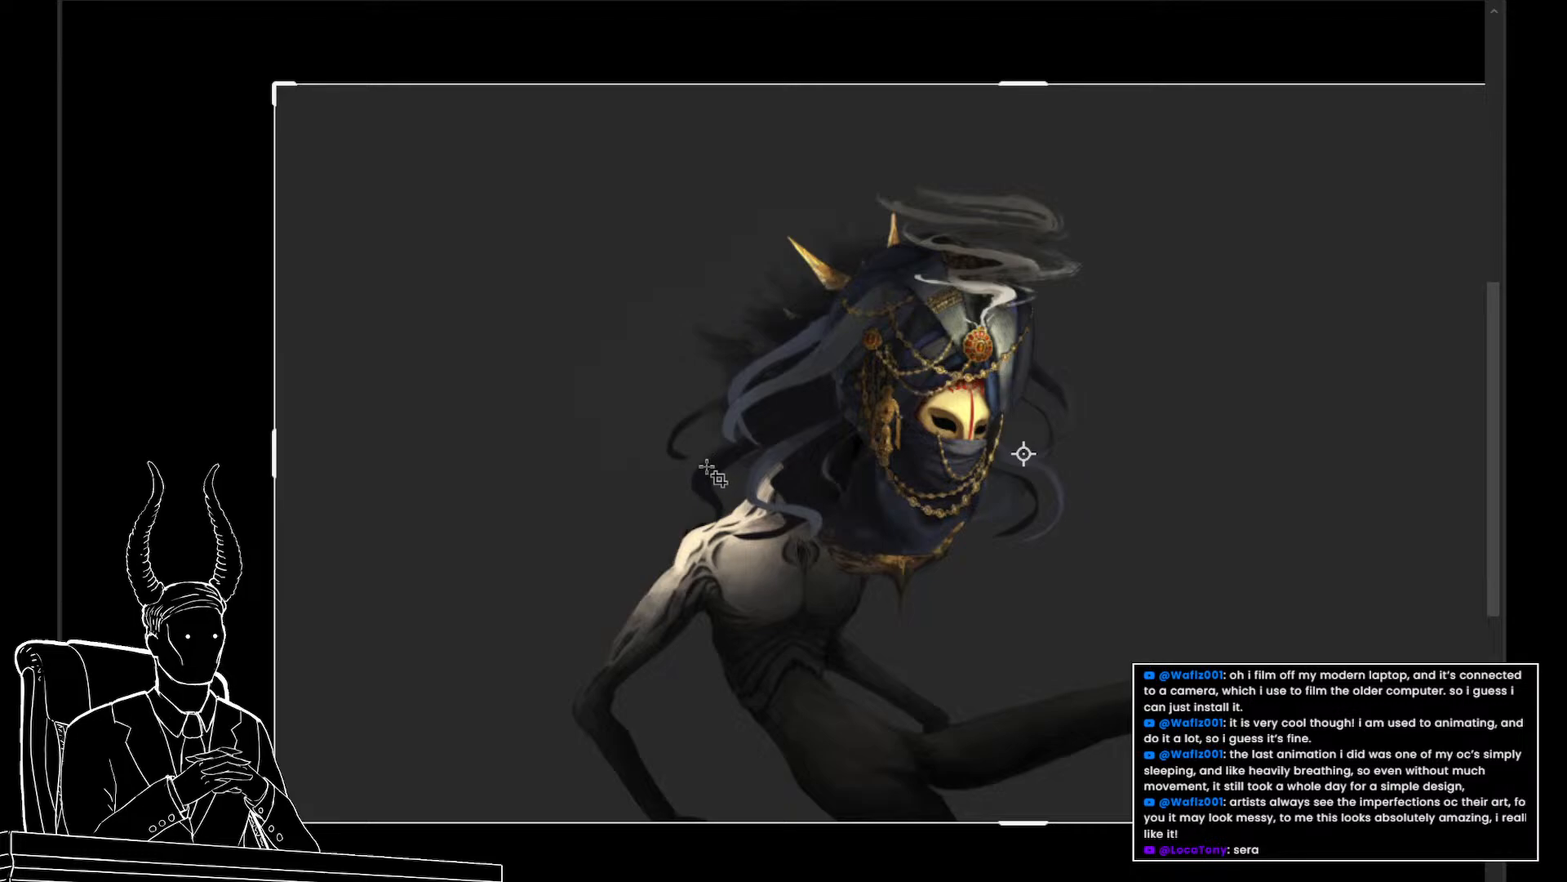
Touch up the dark strands between the veil and the pale shoulder with a smaller textured brush
key("bracketleft")
key("bracketleft")
key("bracketleft")
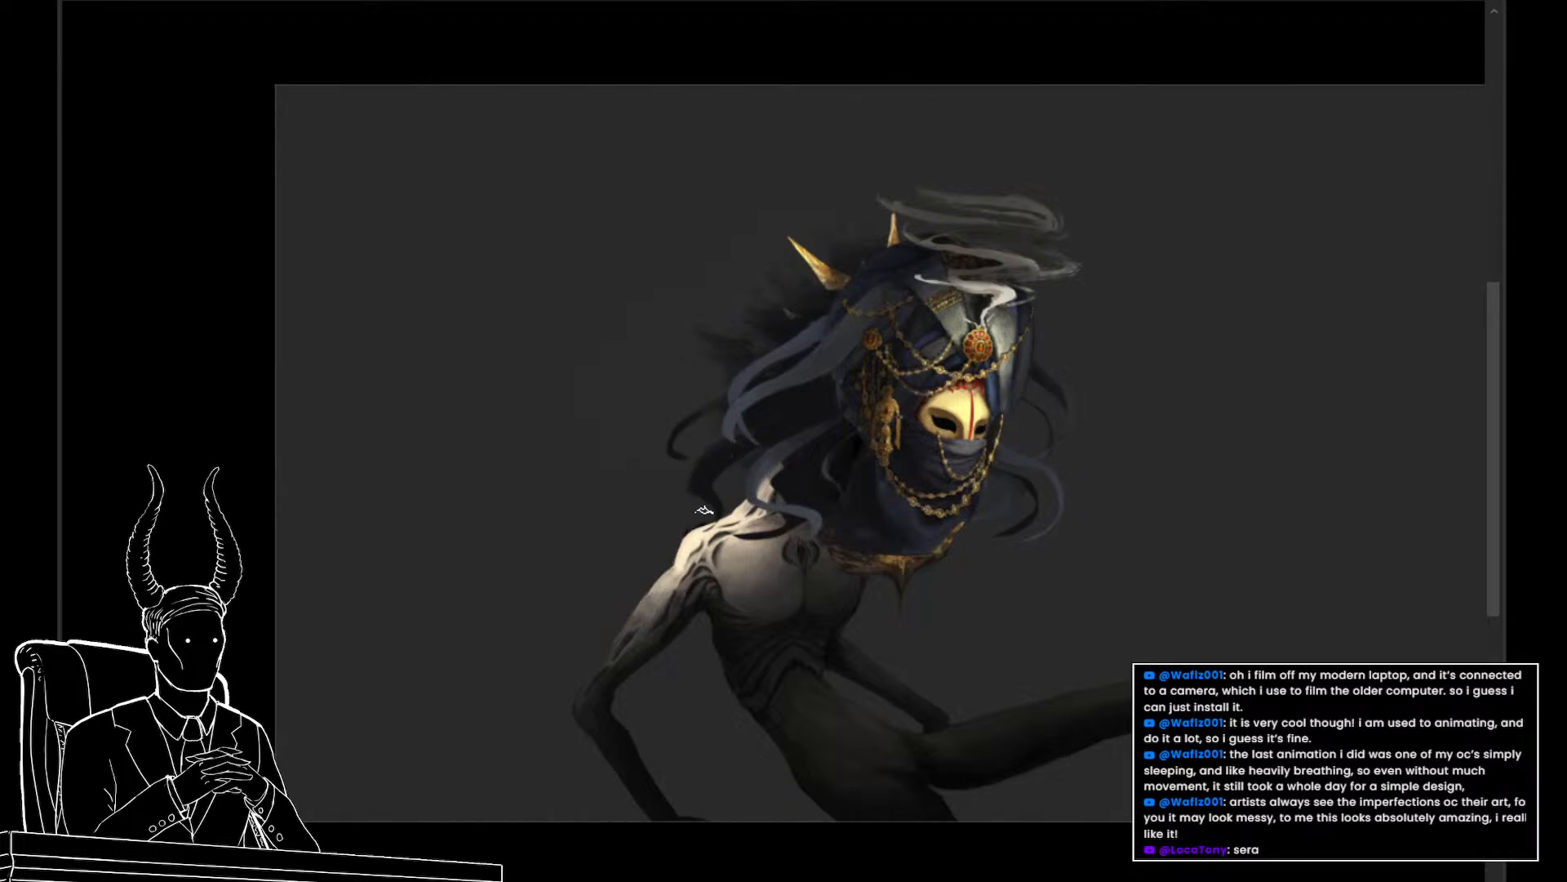
left_click(698, 508)
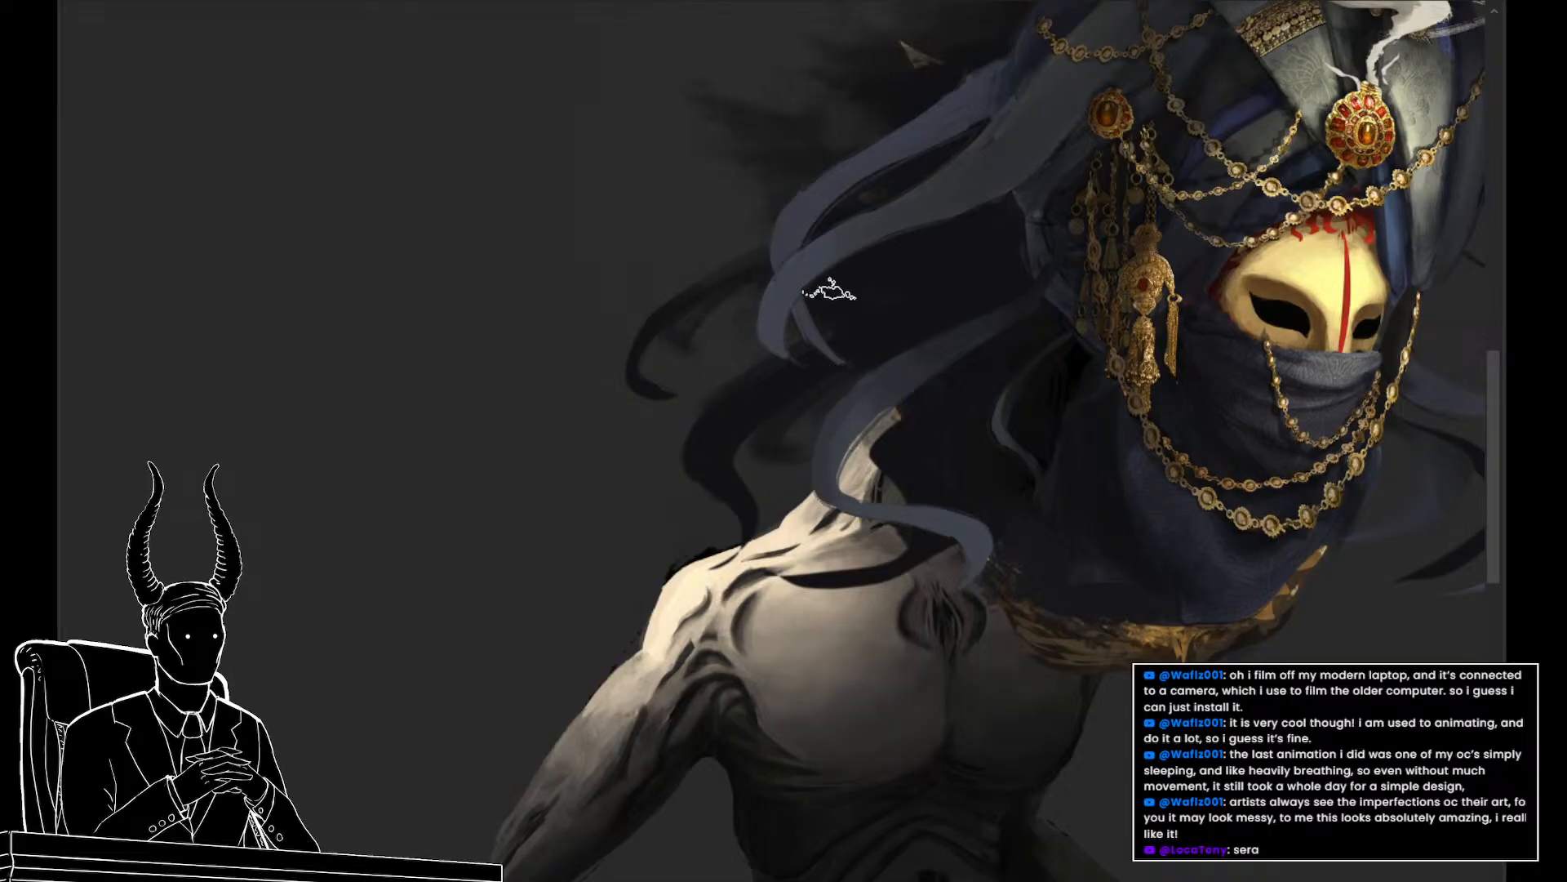
mouse_move(799, 382)
left_mouse_down()
mouse_move(716, 483)
mouse_move(650, 455)
left_mouse_up()
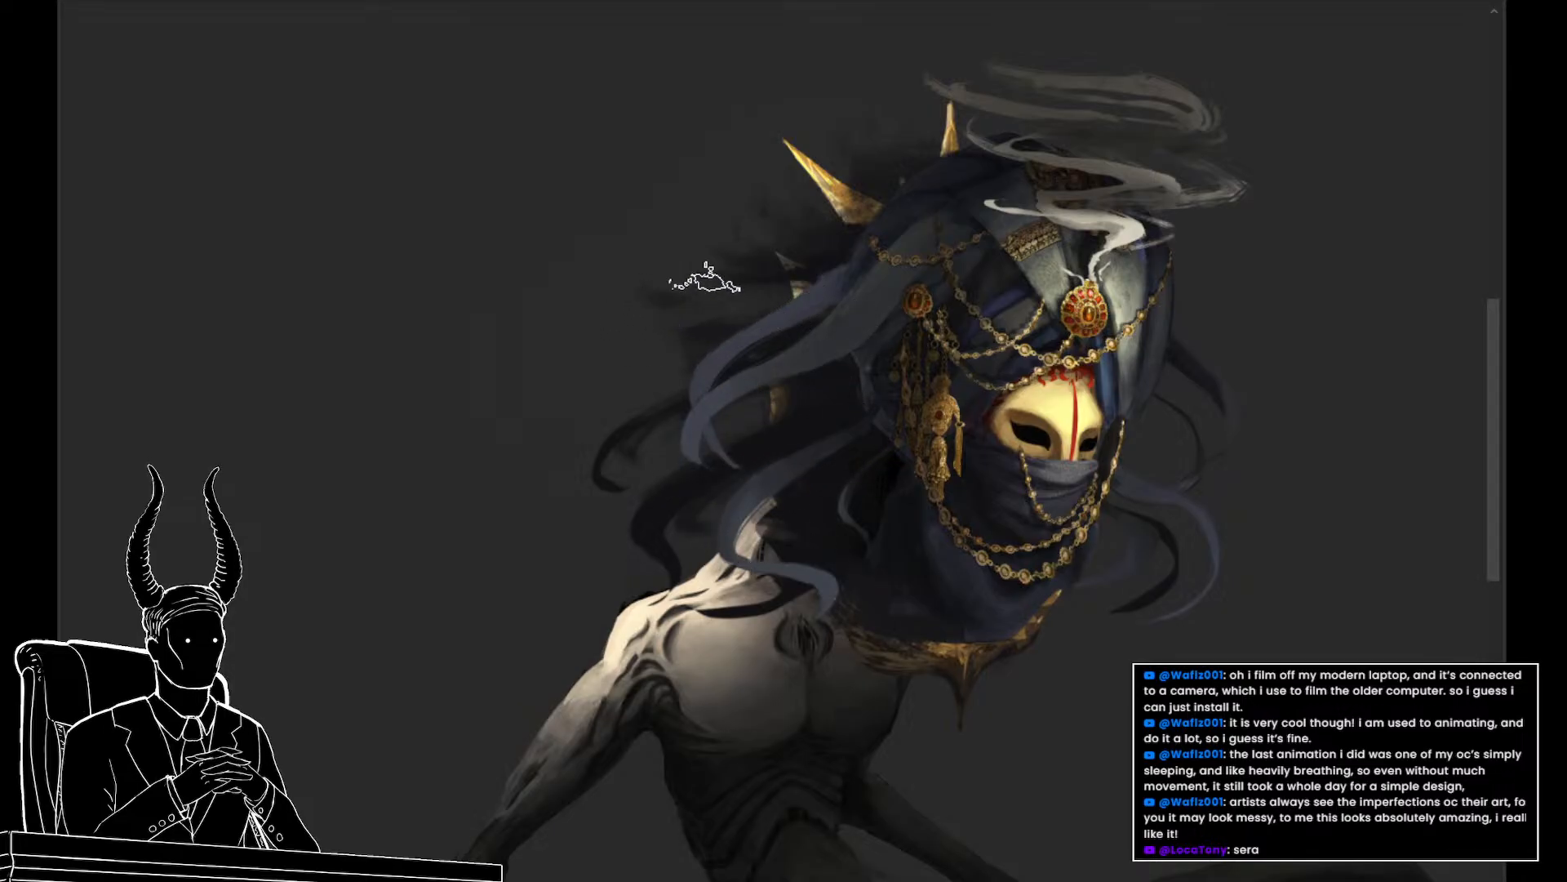
mouse_move(793, 326)
left_mouse_down()
mouse_move(717, 306)
mouse_move(743, 325)
left_mouse_up()
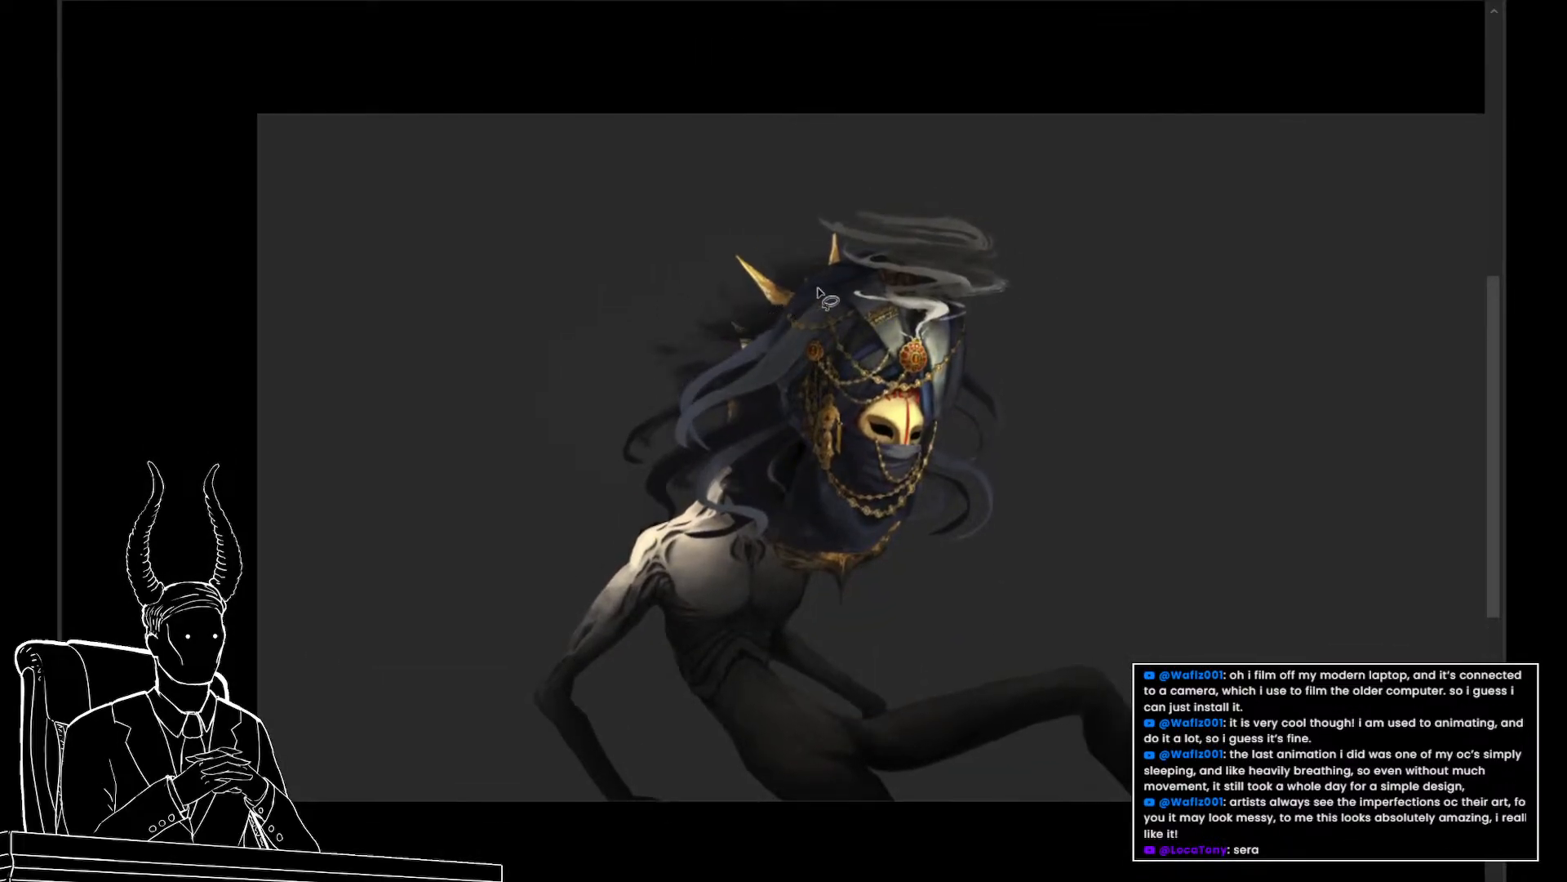
Lasso the area around the golden spikes, delete the dark wisps inside it and clear the selection
mouse_move(896, 243)
left_mouse_down()
mouse_move(791, 361)
mouse_move(727, 201)
left_mouse_up()
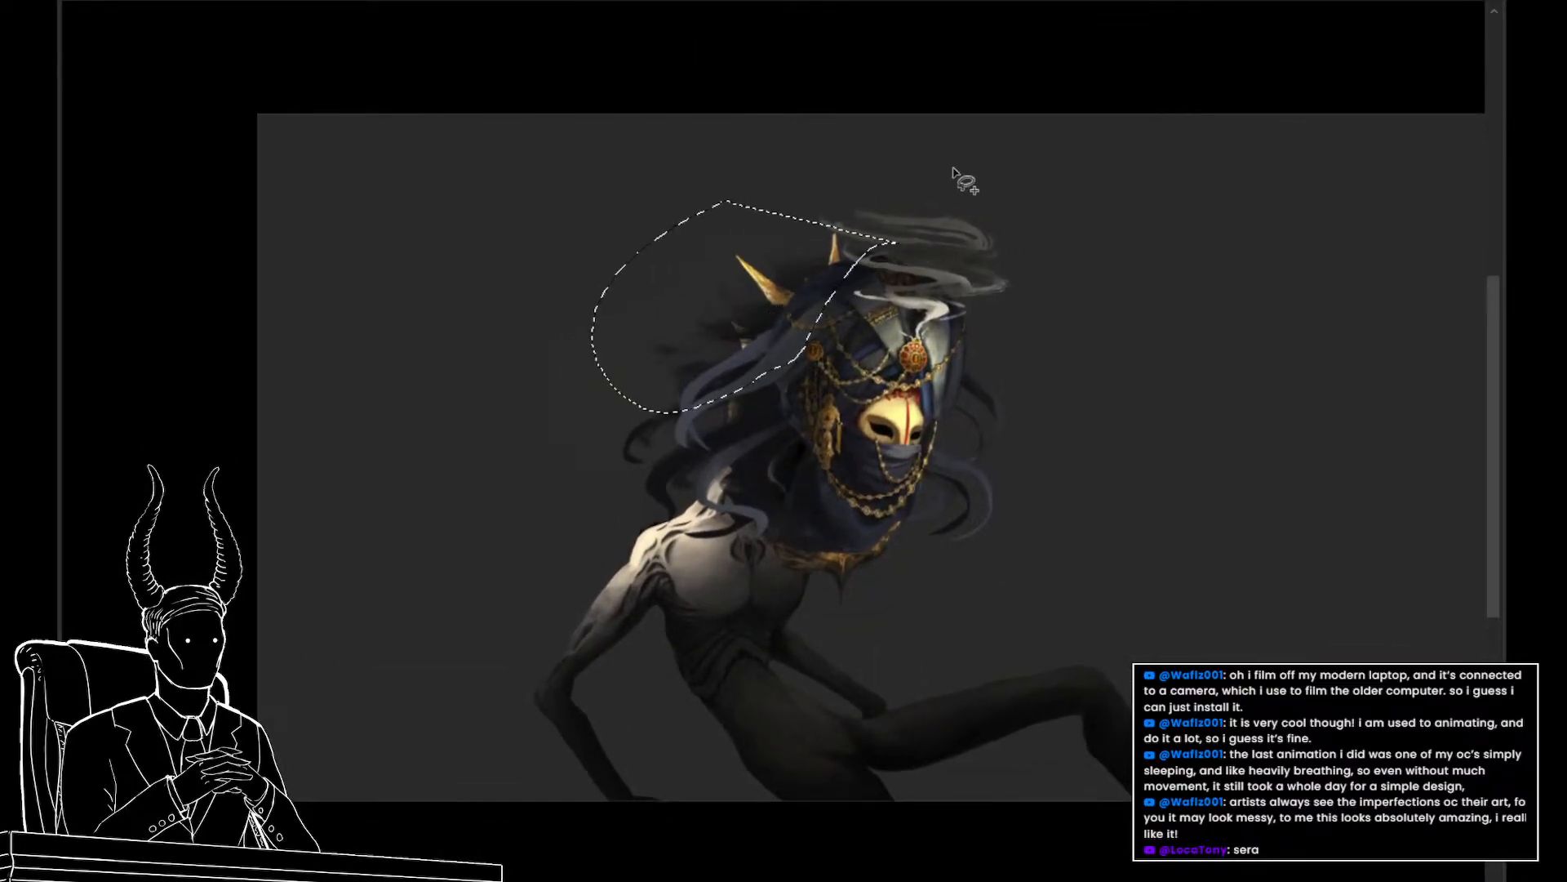
key("Delete")
key("ctrl+d")
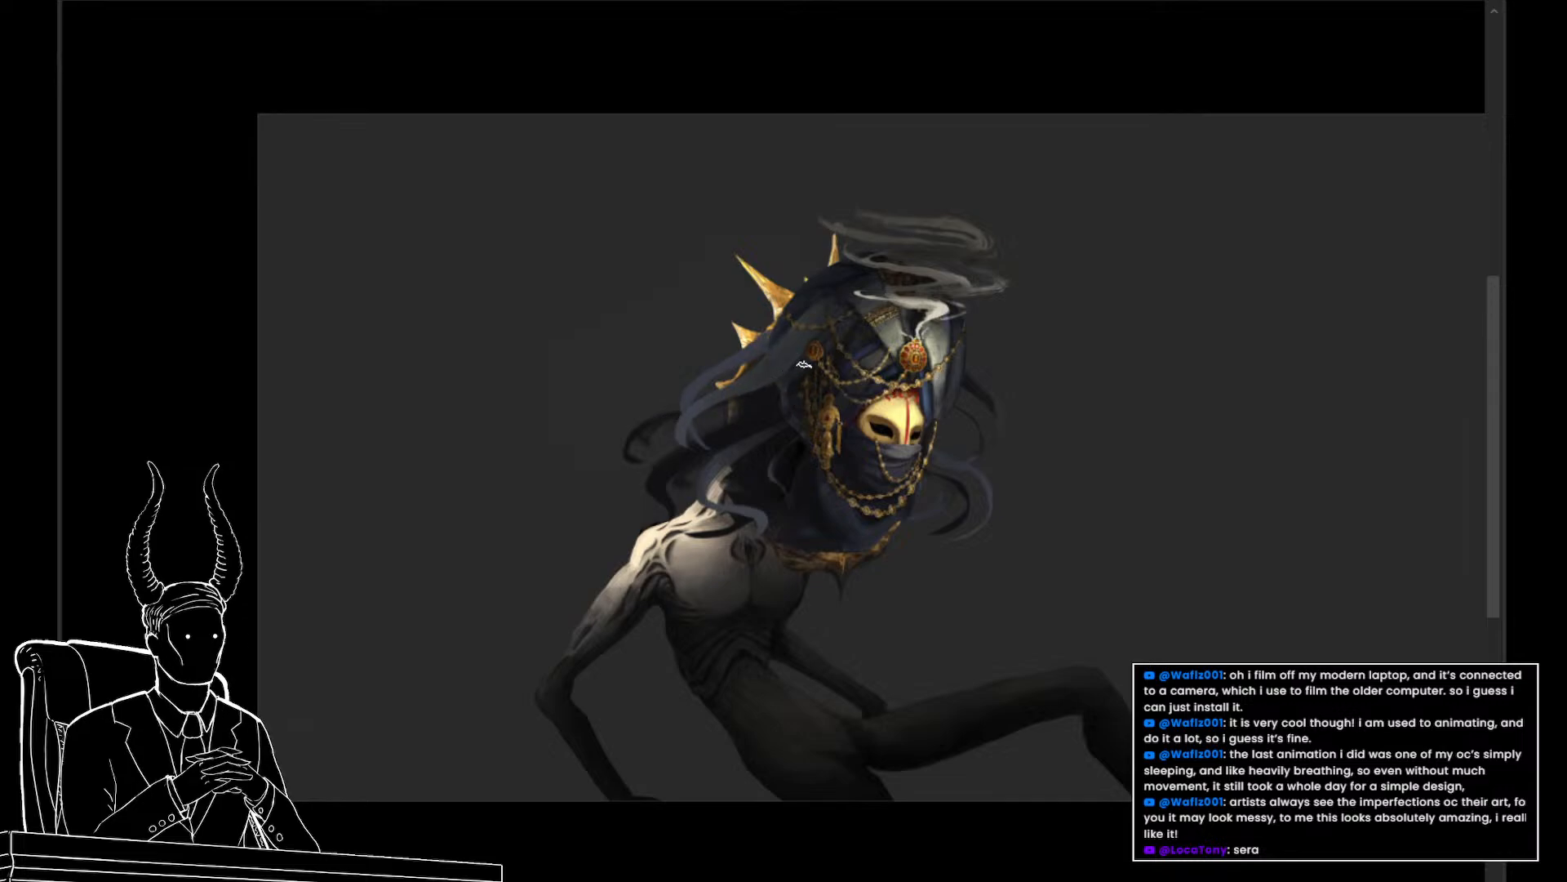
Paint dark curling strands behind the veil with the textured brush, undoing and redrawing the first long stroke
left_click_drag(767, 335, 708, 405)
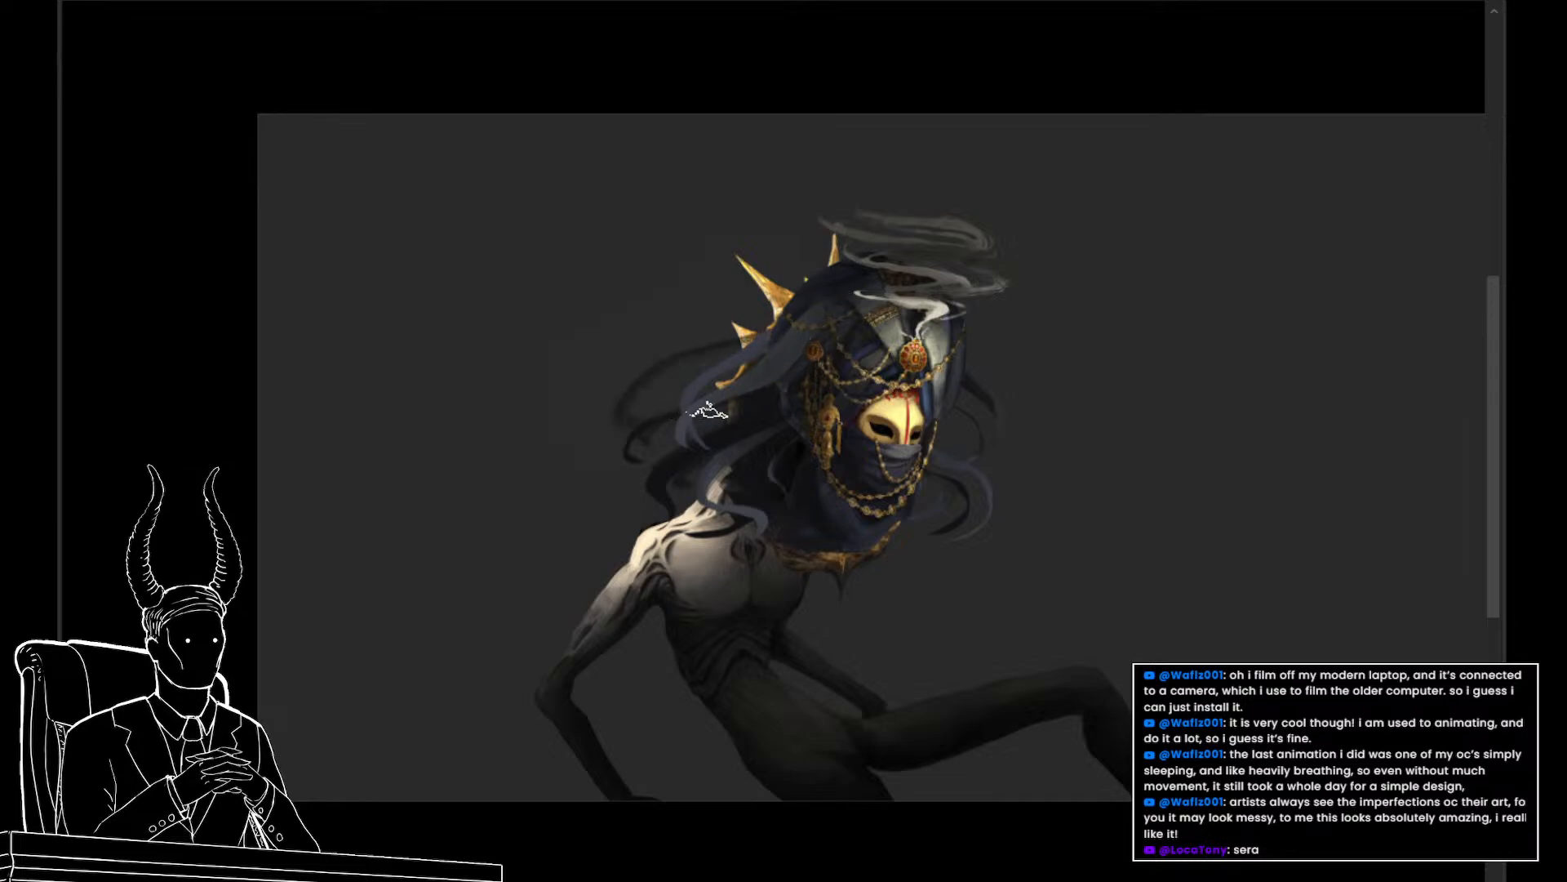
key("ctrl+z")
left_click_drag(763, 341, 707, 396)
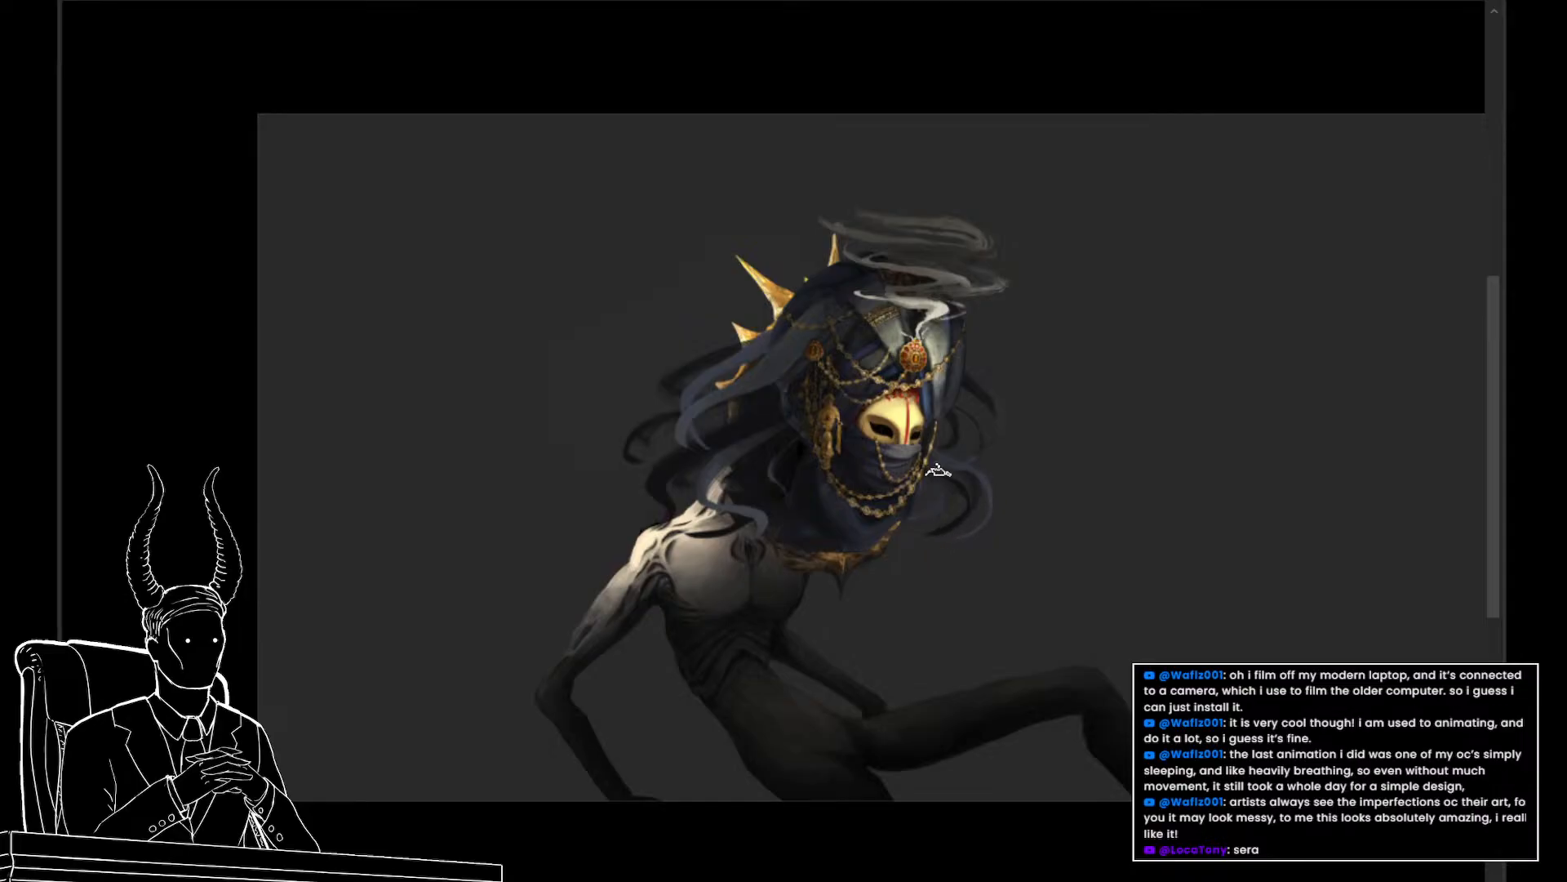
scroll(915, 592, "up", 1)
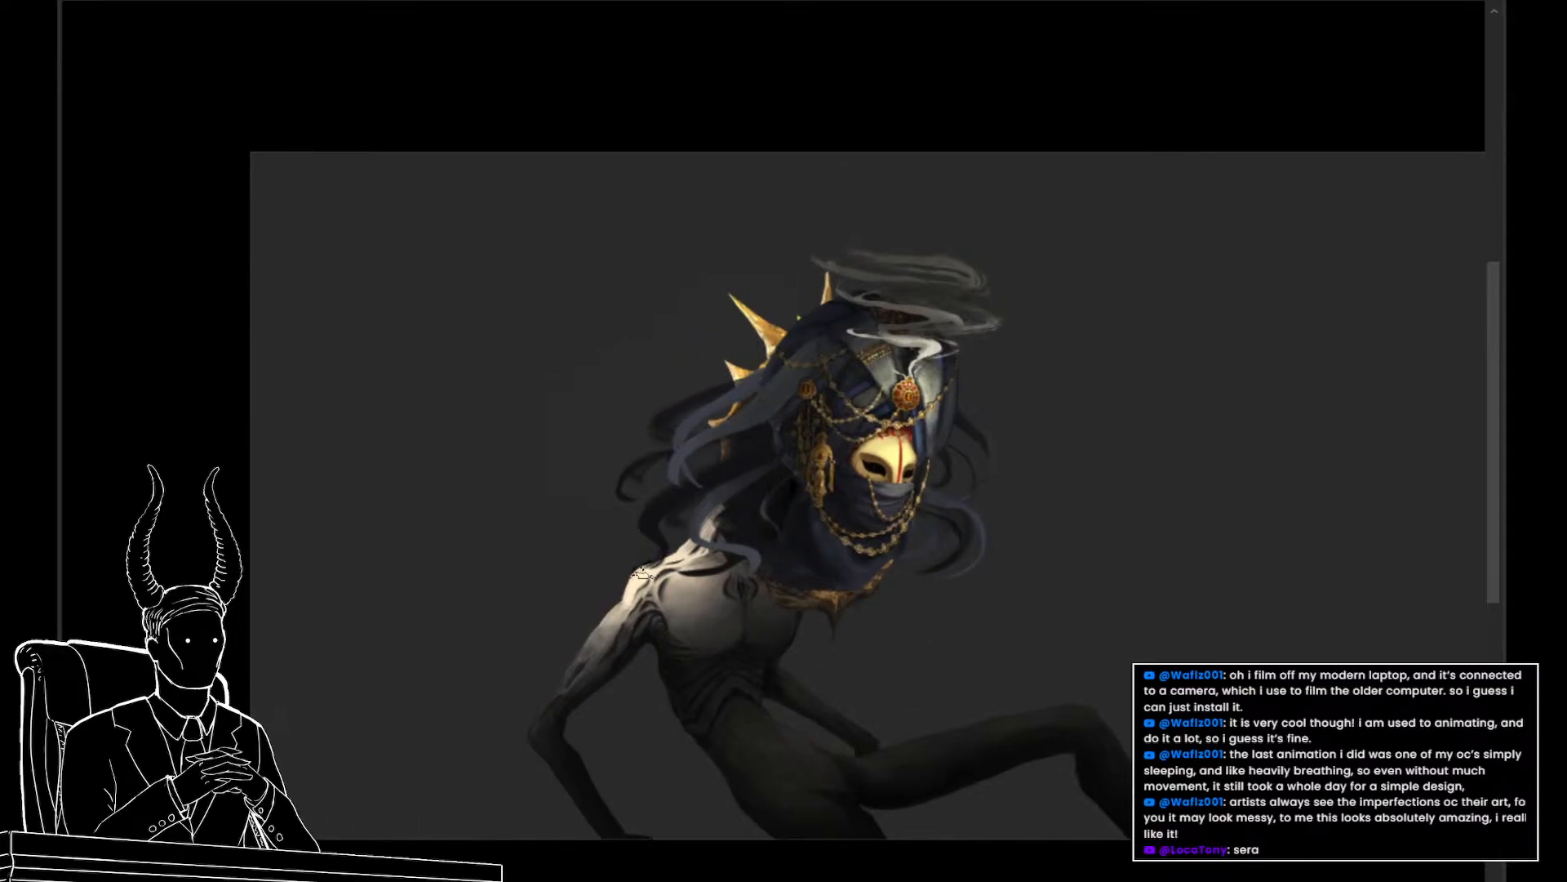
Refine the tip of the new dark strand behind the veil with a much smaller brush
scroll(616, 400, "up", 3)
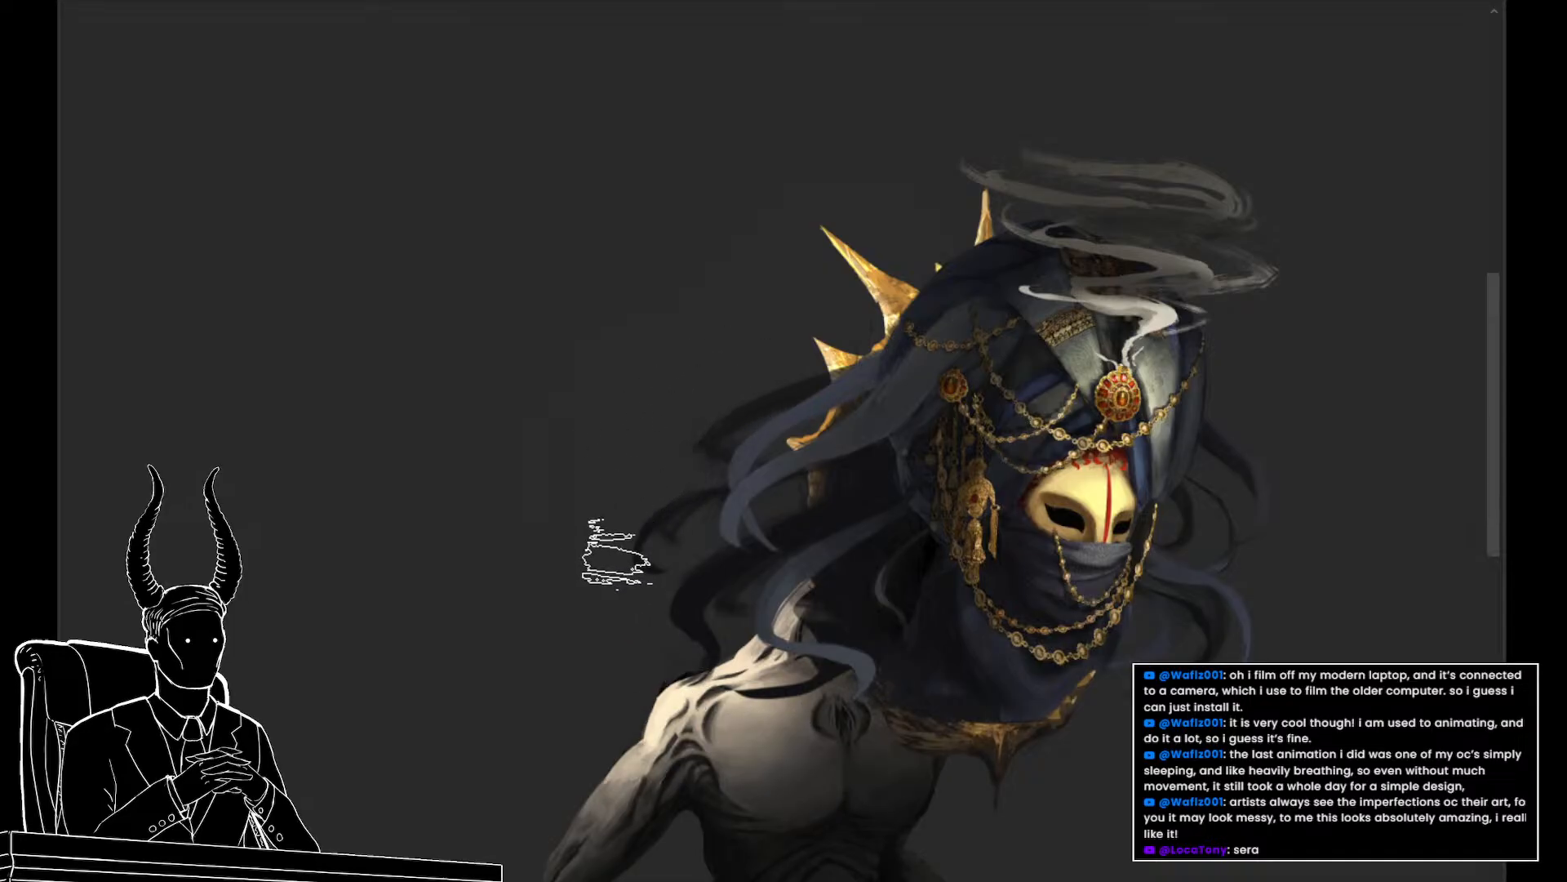
key("bracketleft")
key("bracketleft")
key("bracketleft")
key("bracketleft")
key("bracketleft")
key("bracketleft")
key("bracketleft")
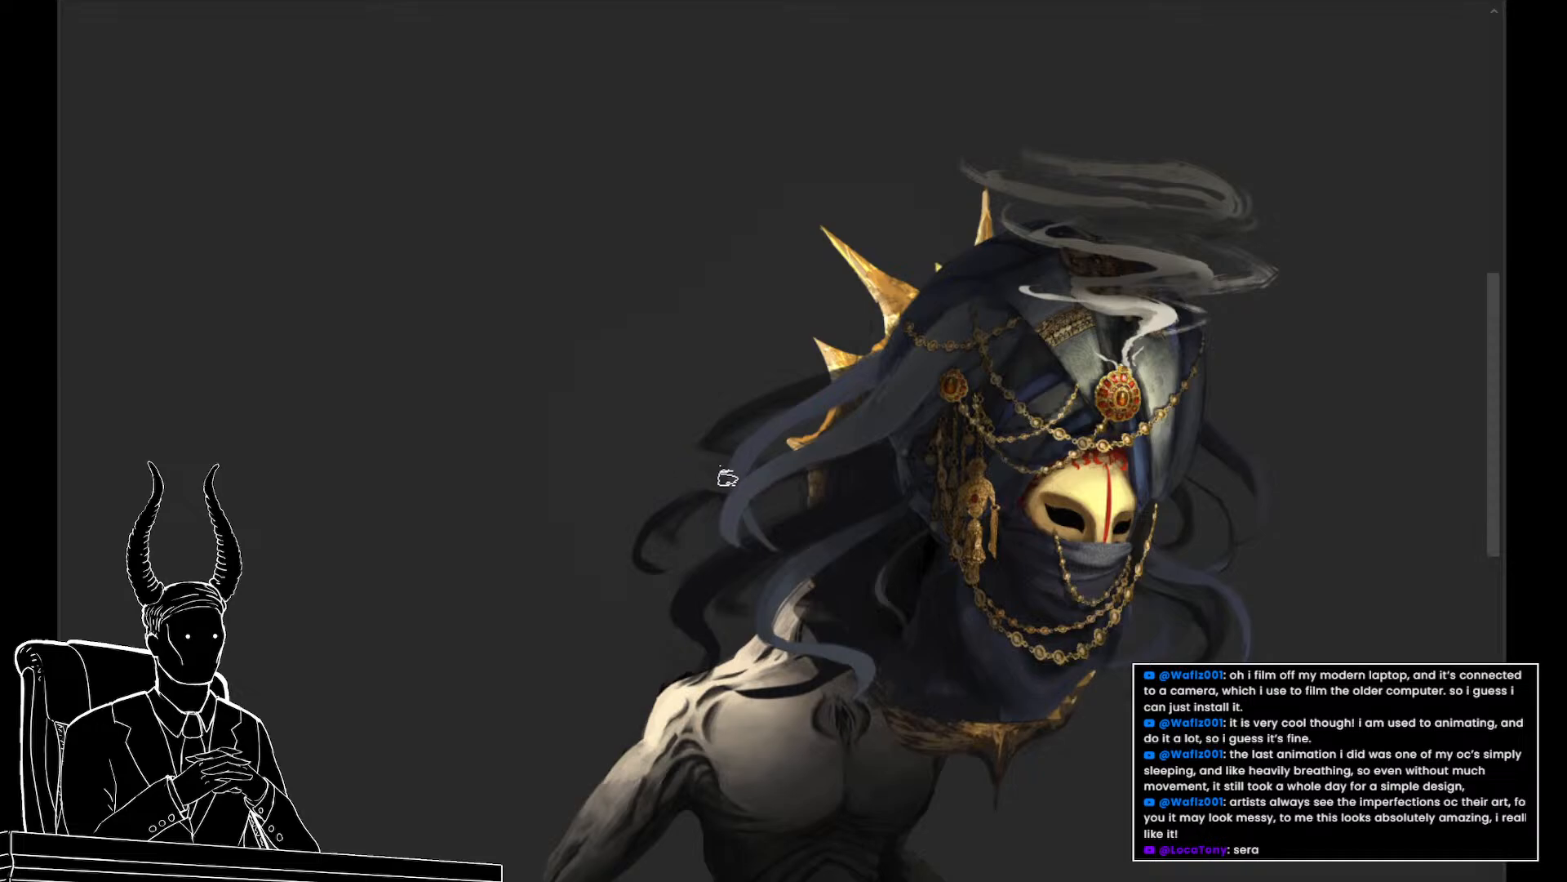
left_click_drag(694, 440, 686, 446)
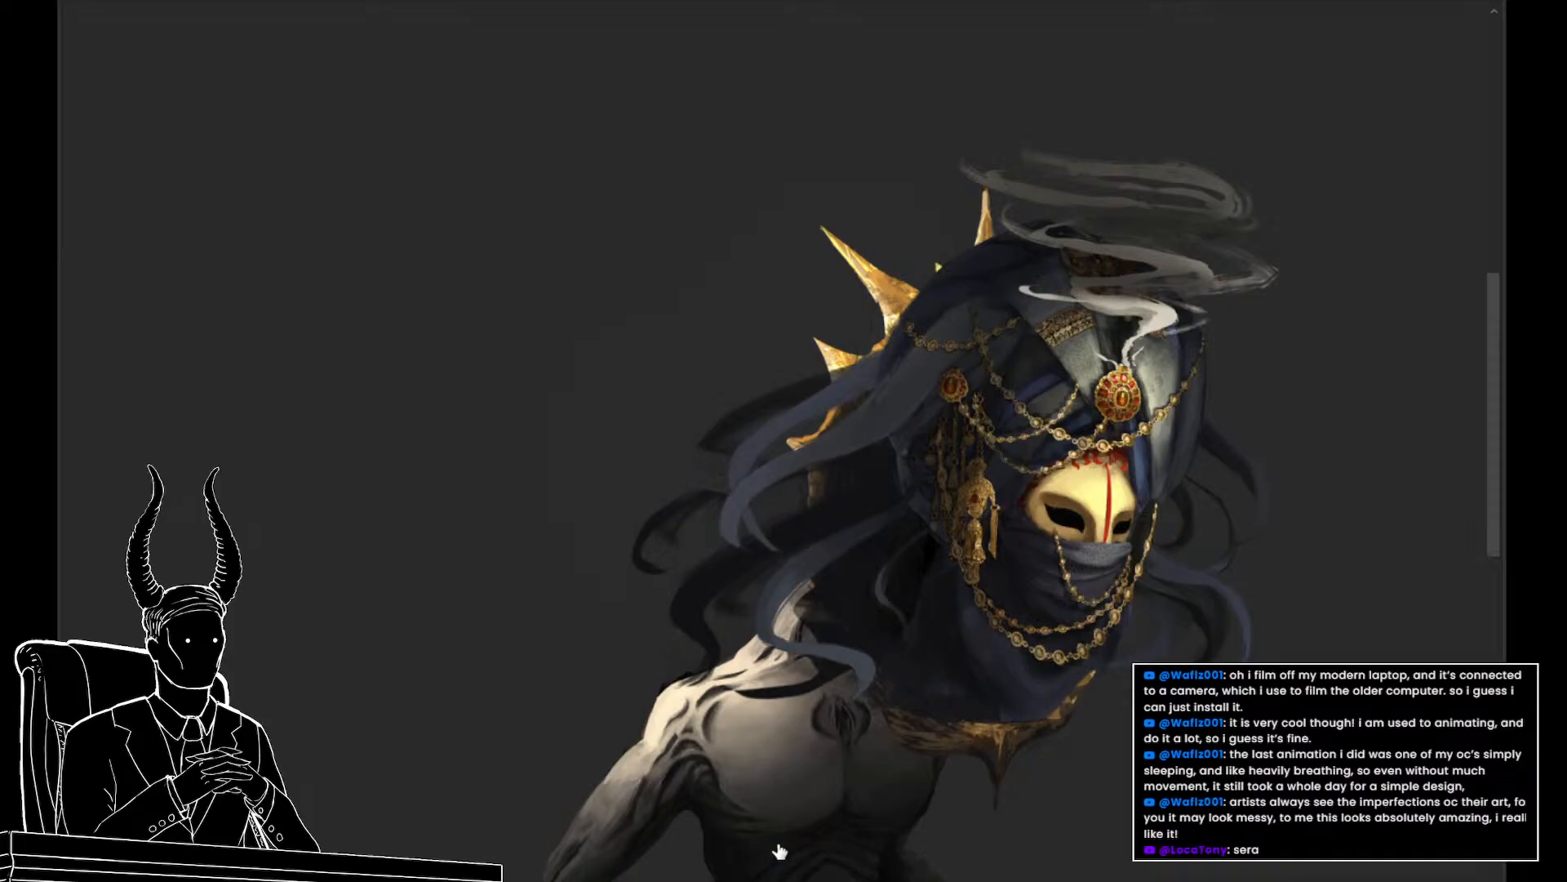
left_click_drag(576, 565, 547, 492)
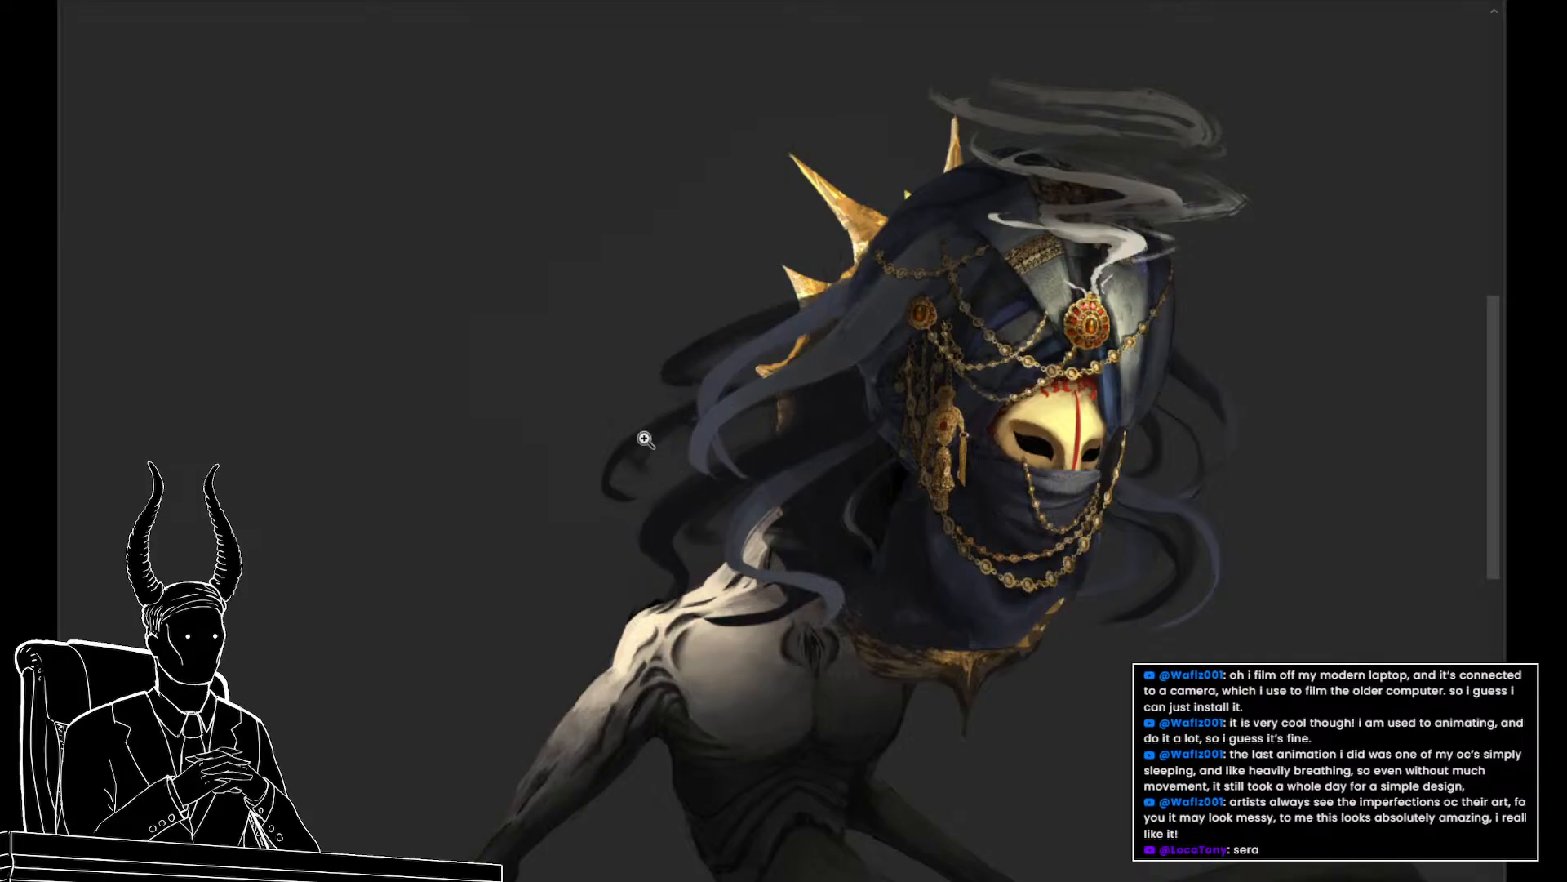
Examine how the veiled head, flowing strands and shoulder read together within the whole figure
scroll(605, 413, "down", 4)
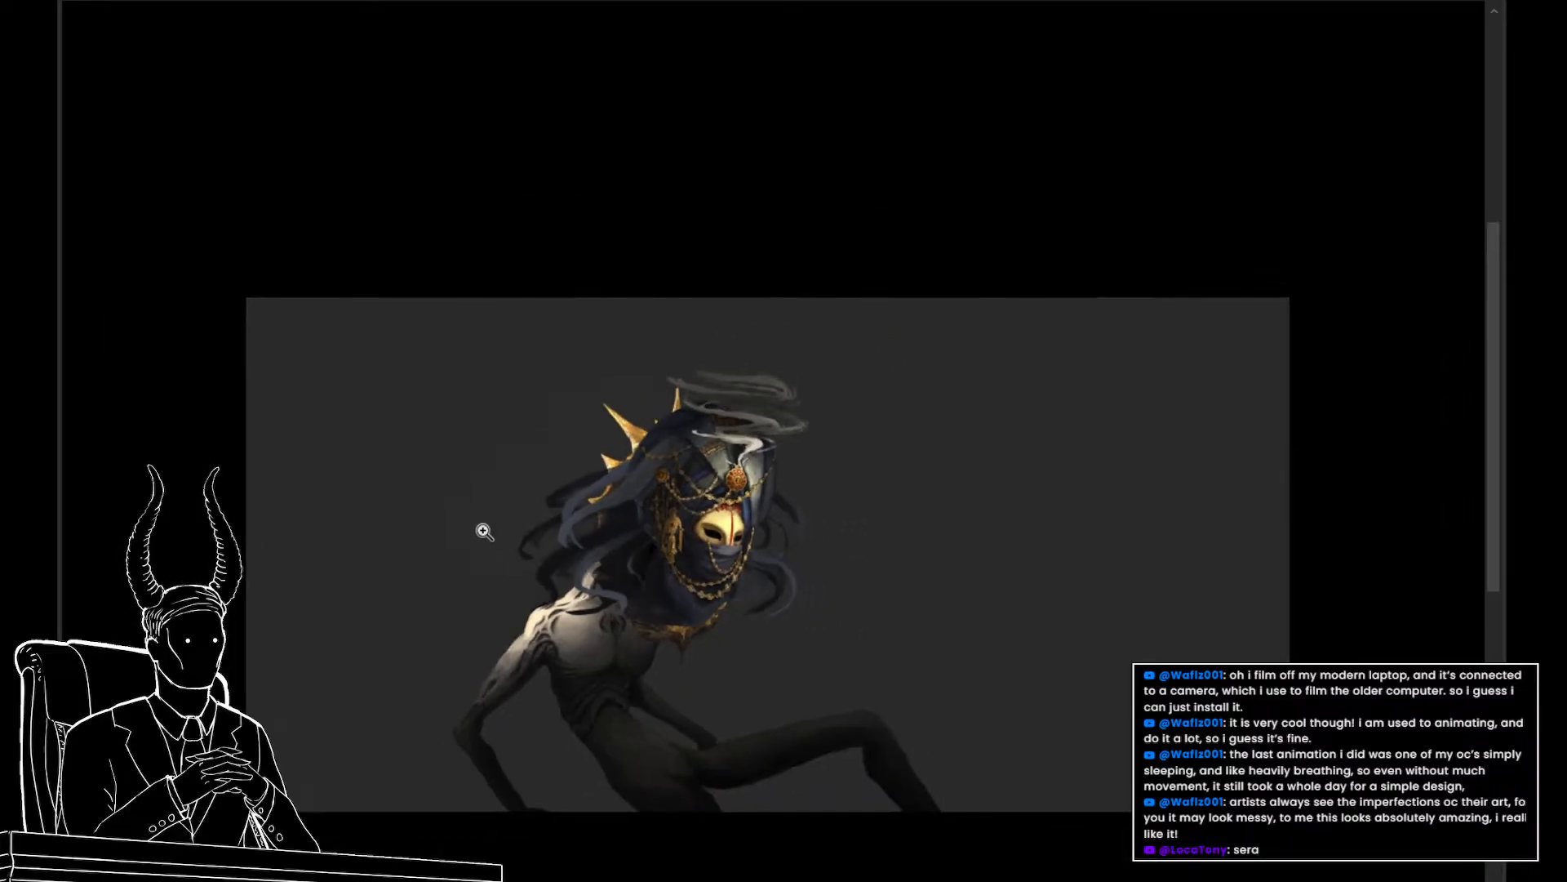
scroll(484, 531, "up", 2)
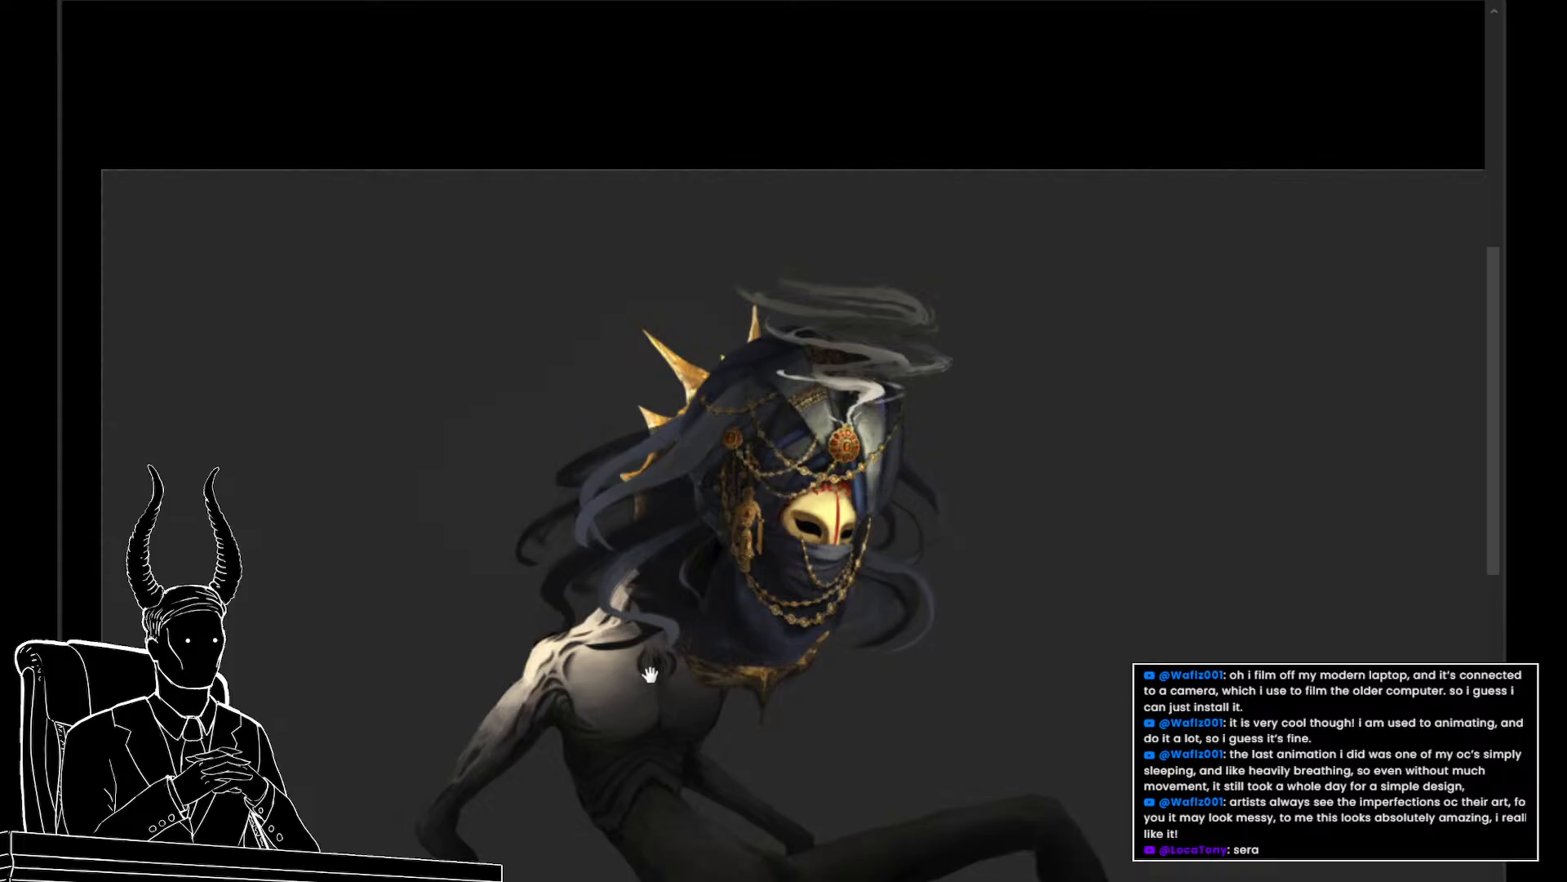
left_click_drag(650, 674, 658, 597)
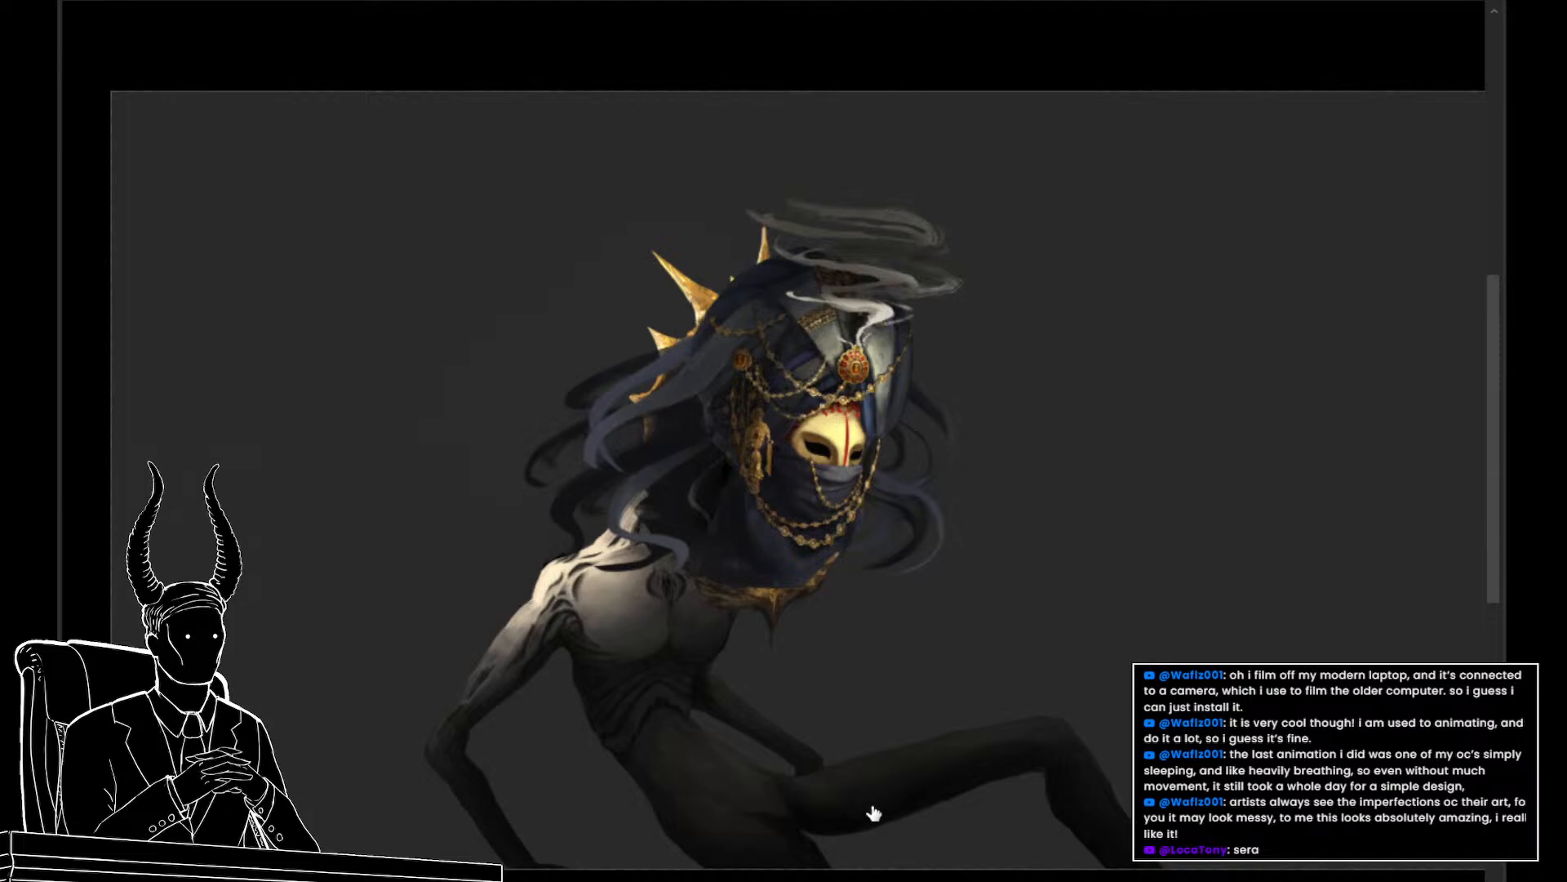
scroll(585, 602, "down", 1)
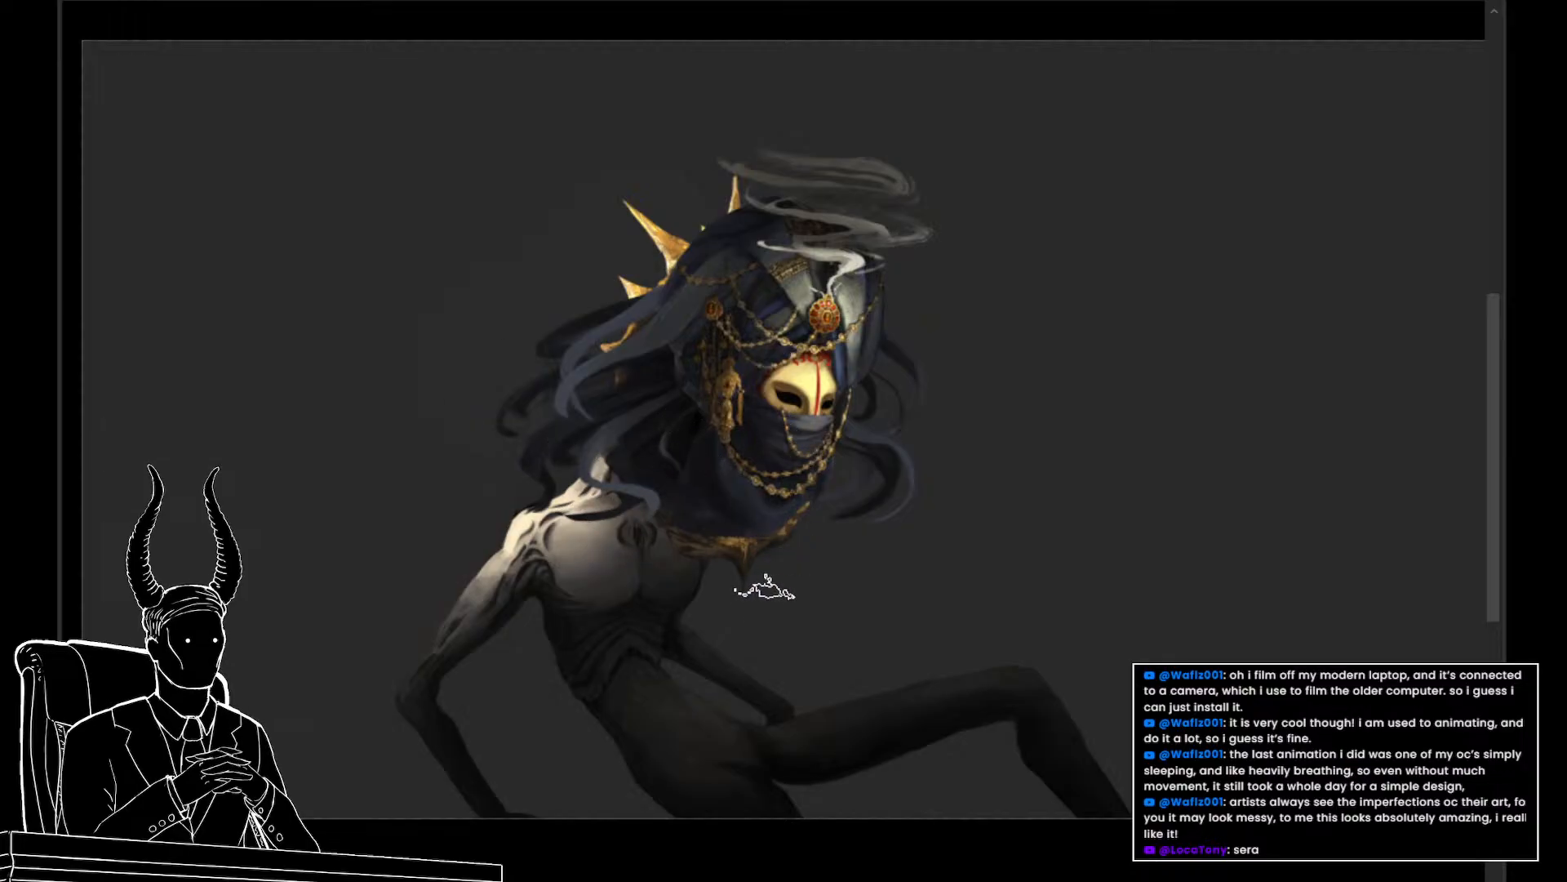
left_click_drag(765, 595, 752, 647)
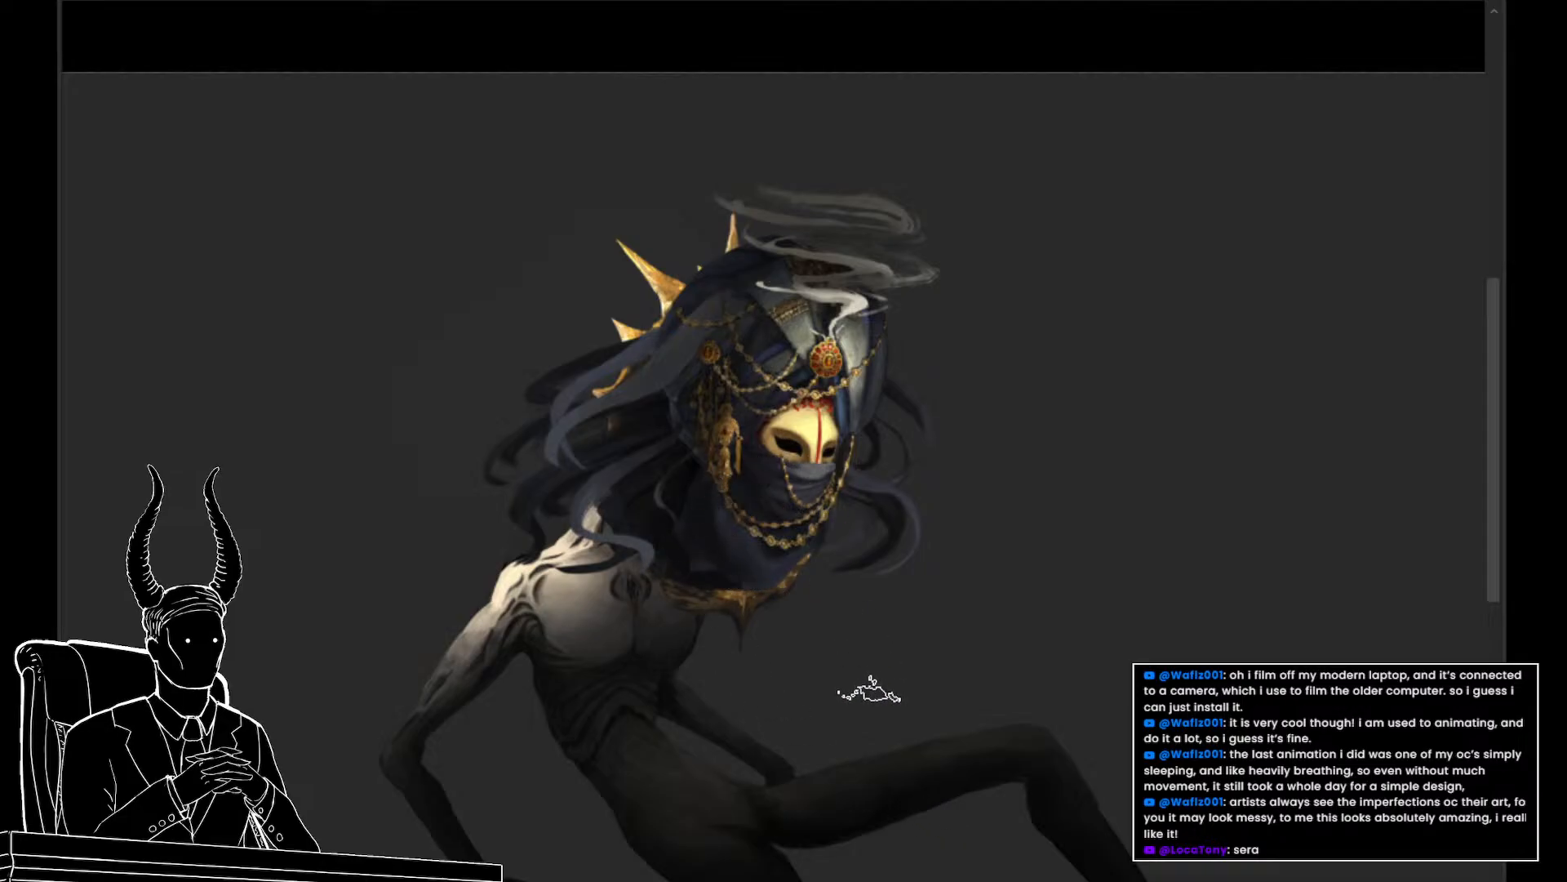
key("z")
mouse_move(741, 616)
left_mouse_down()
mouse_move(817, 637)
mouse_move(763, 627)
mouse_move(779, 624)
mouse_move(814, 672)
mouse_move(782, 654)
mouse_move(795, 658)
left_mouse_up()
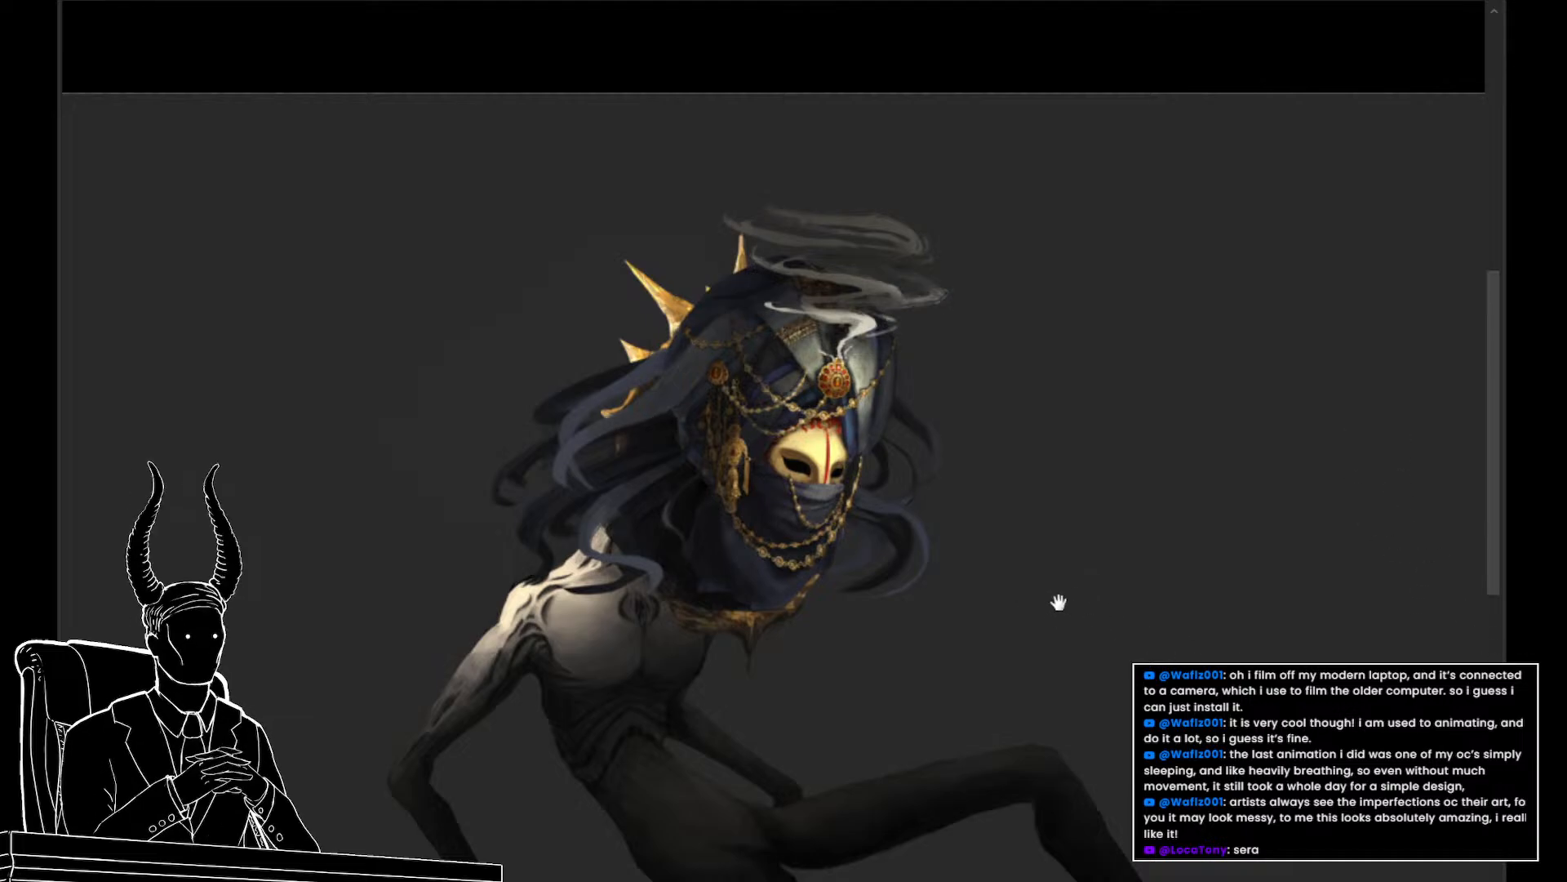
left_click_drag(1057, 601, 1027, 614)
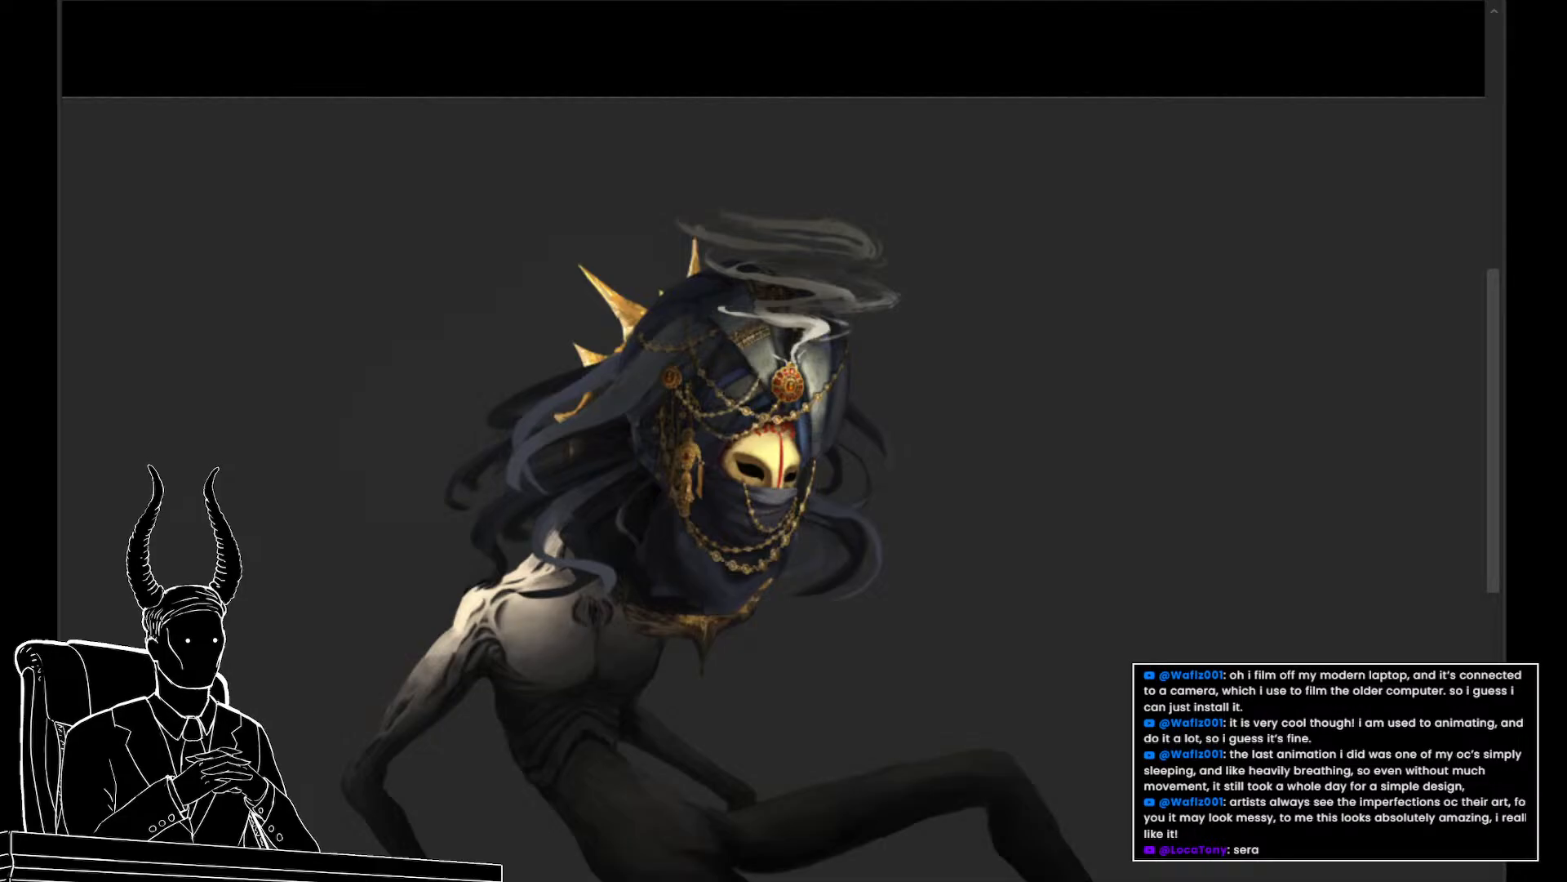
left_click_drag(685, 578, 708, 542)
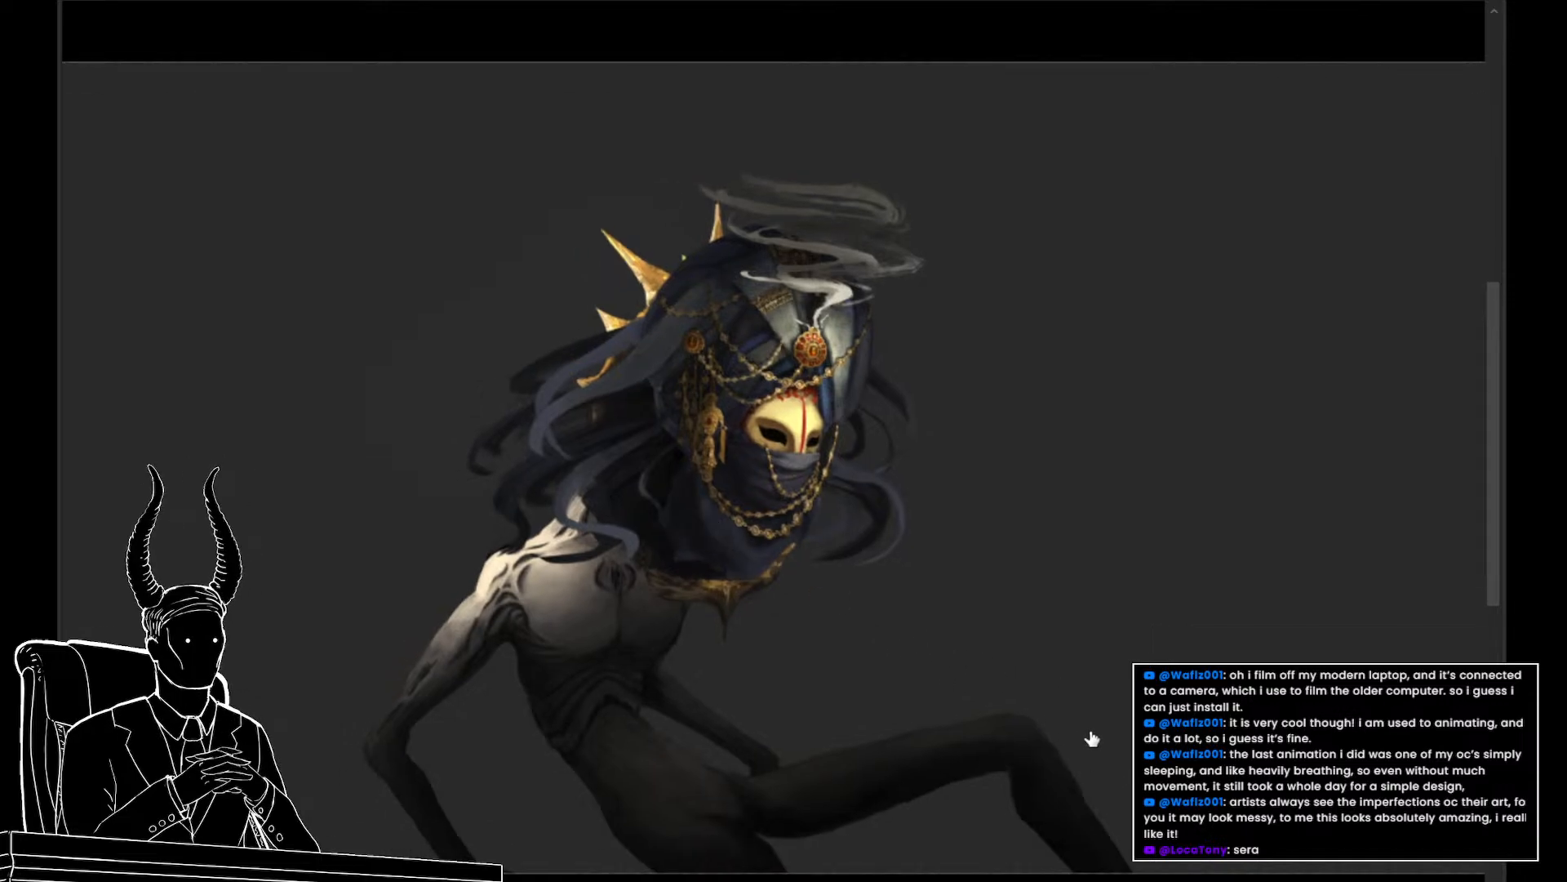
Try a faint haze over the strands and shoulder with a large rough-edged brush and undo it
left_click_drag(676, 671, 637, 635)
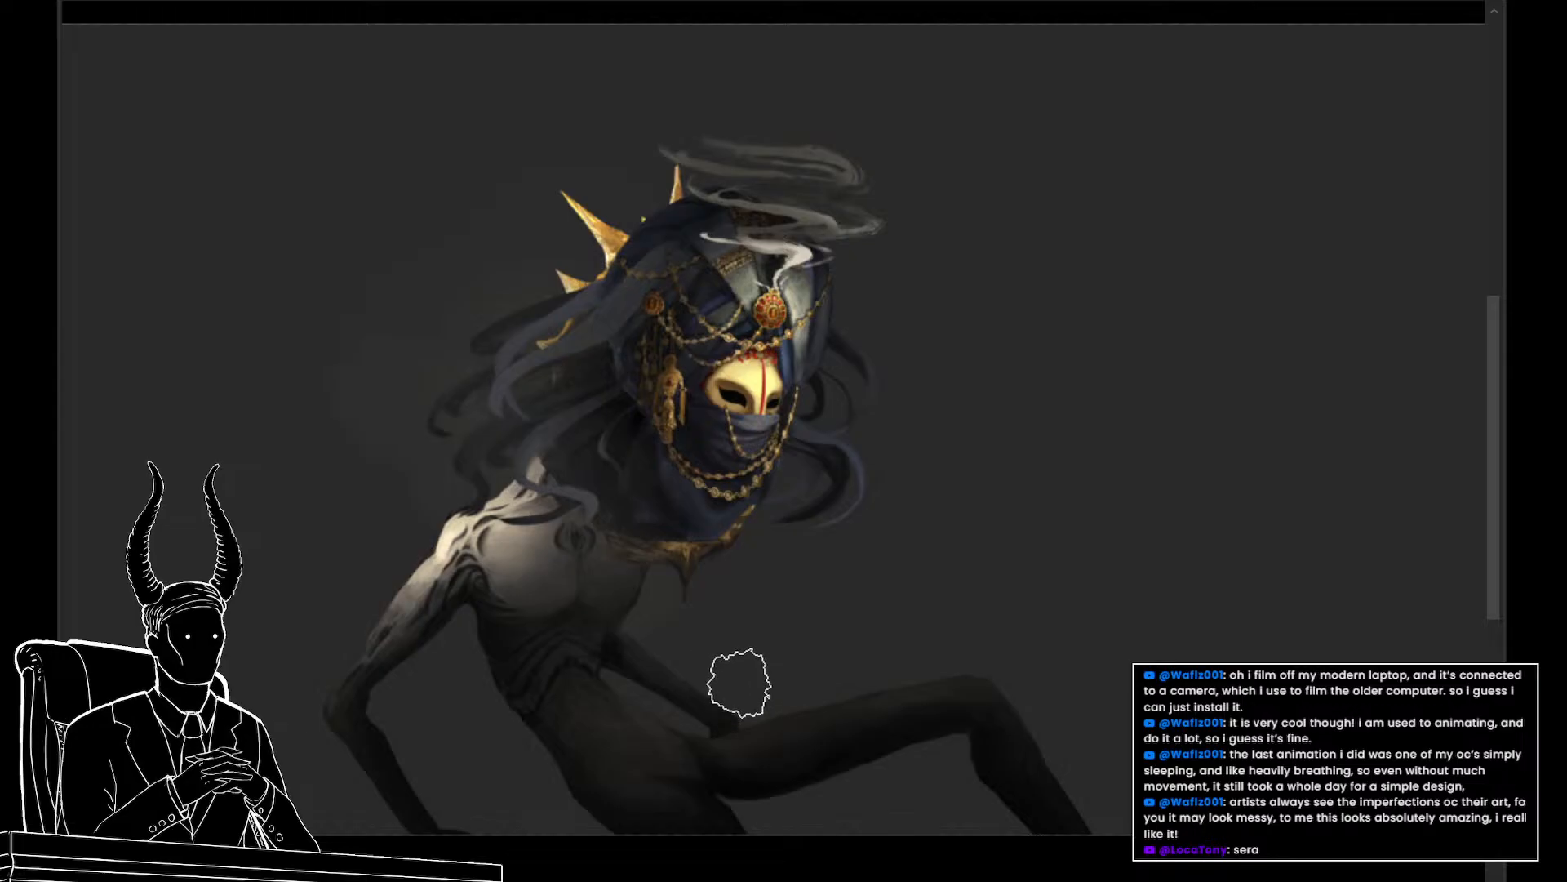
key("ctrl+z")
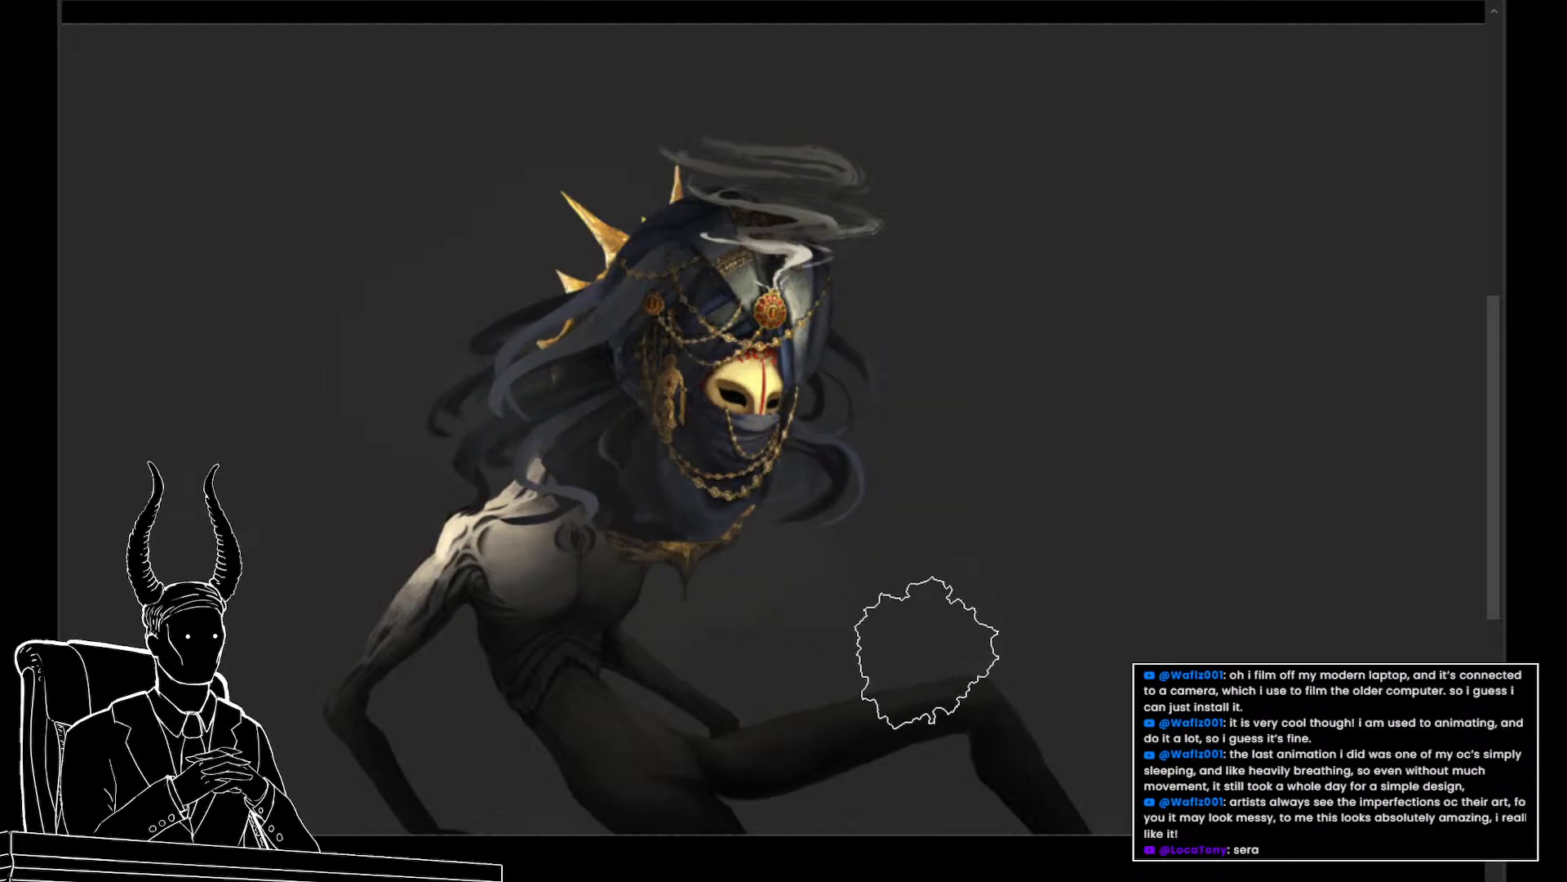
key("ctrl+z")
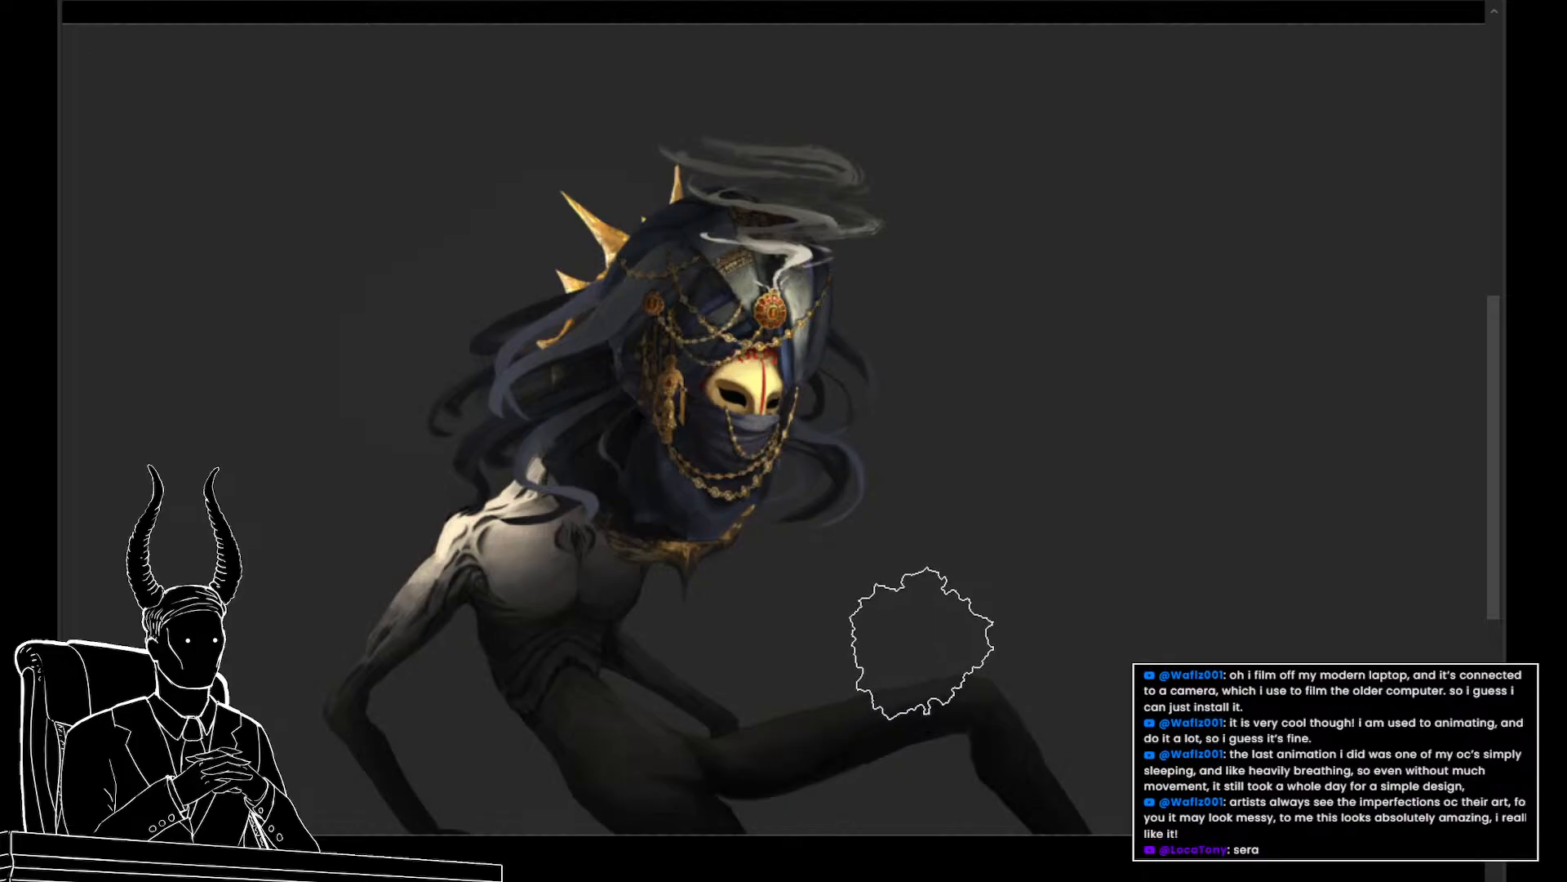
key("space")
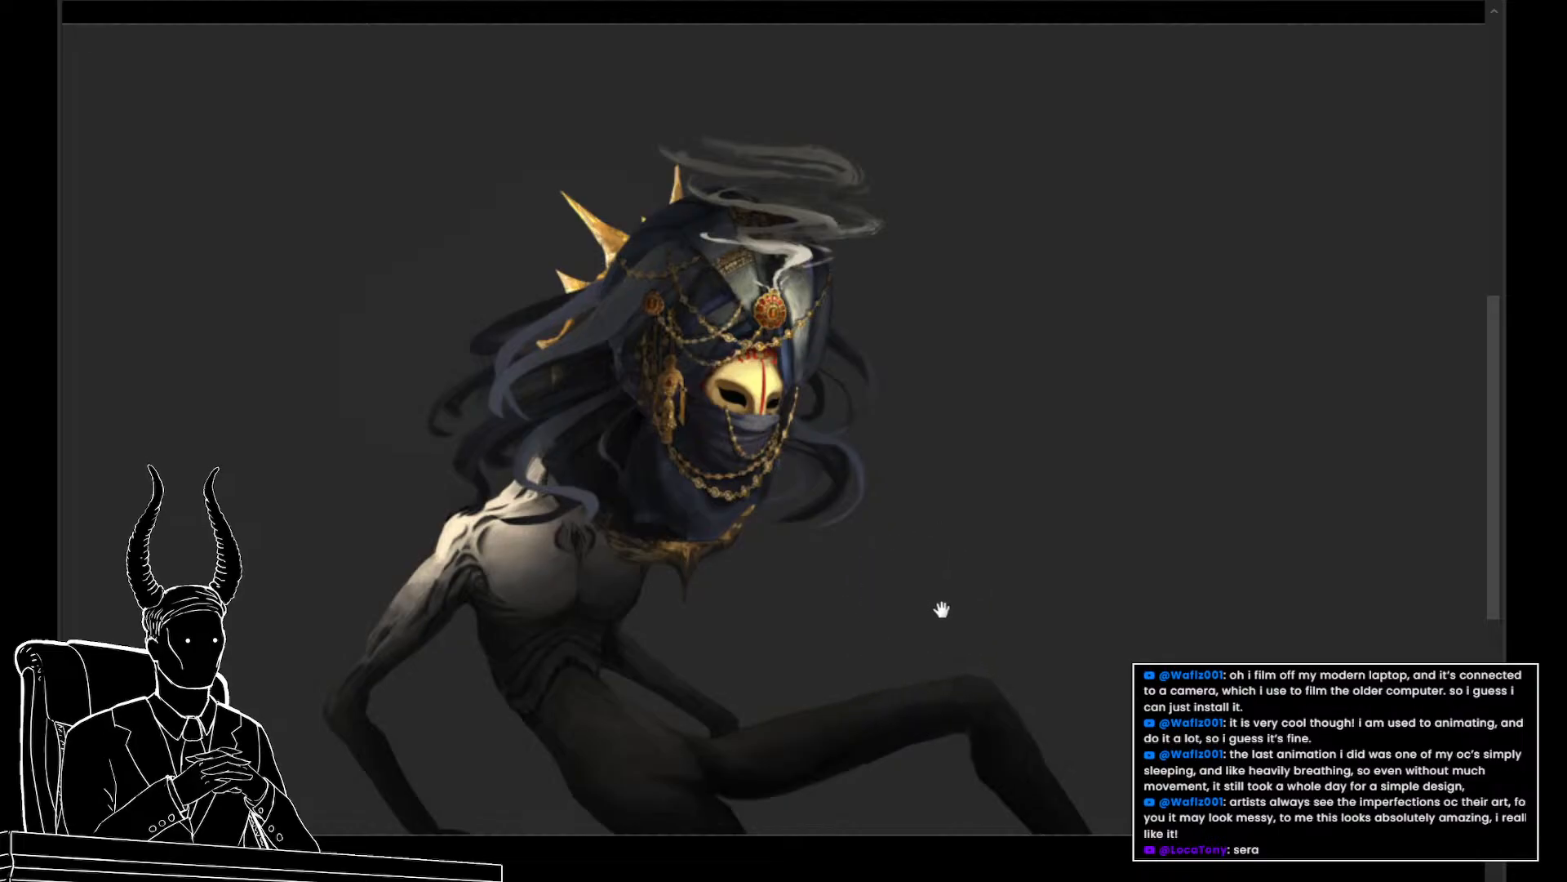
Undo the last two haze strokes over the veil and flowing strands
left_click_drag(942, 609, 963, 642)
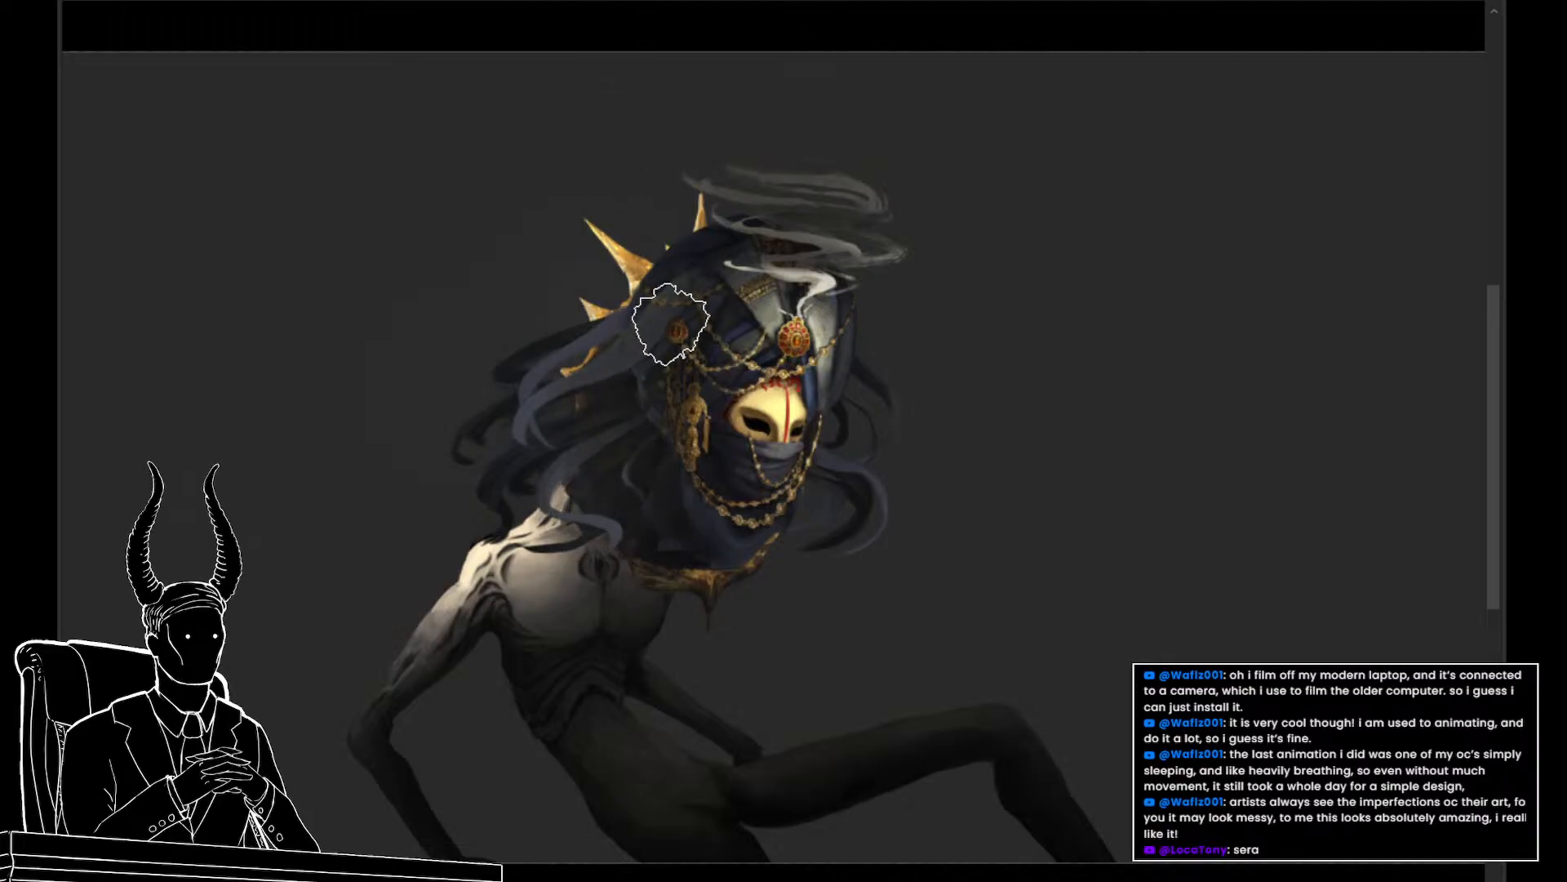
key("ctrl+z")
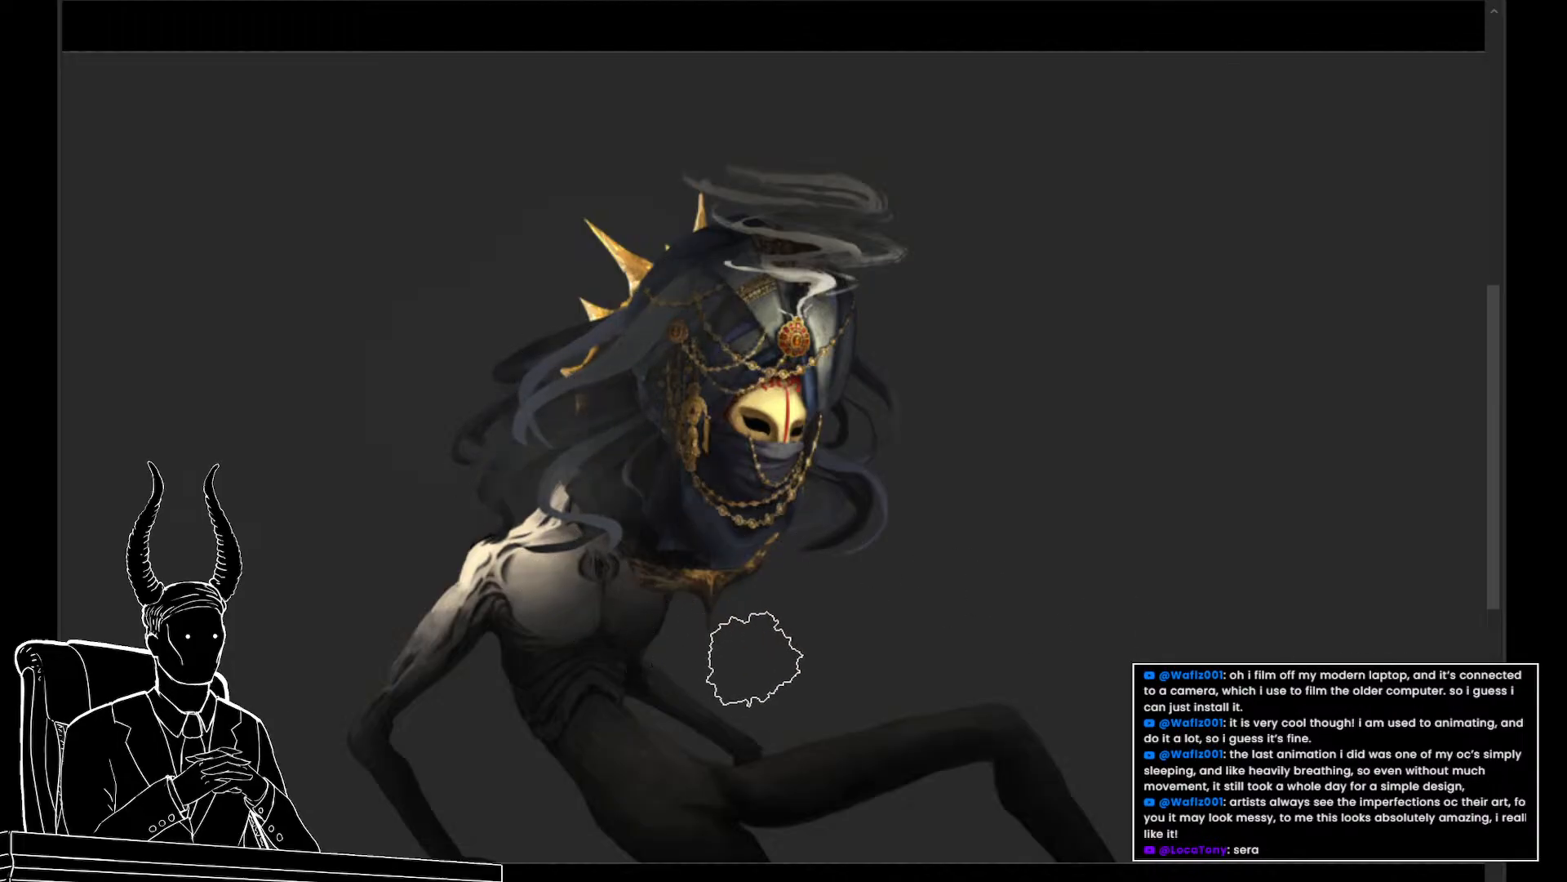
key("ctrl+z")
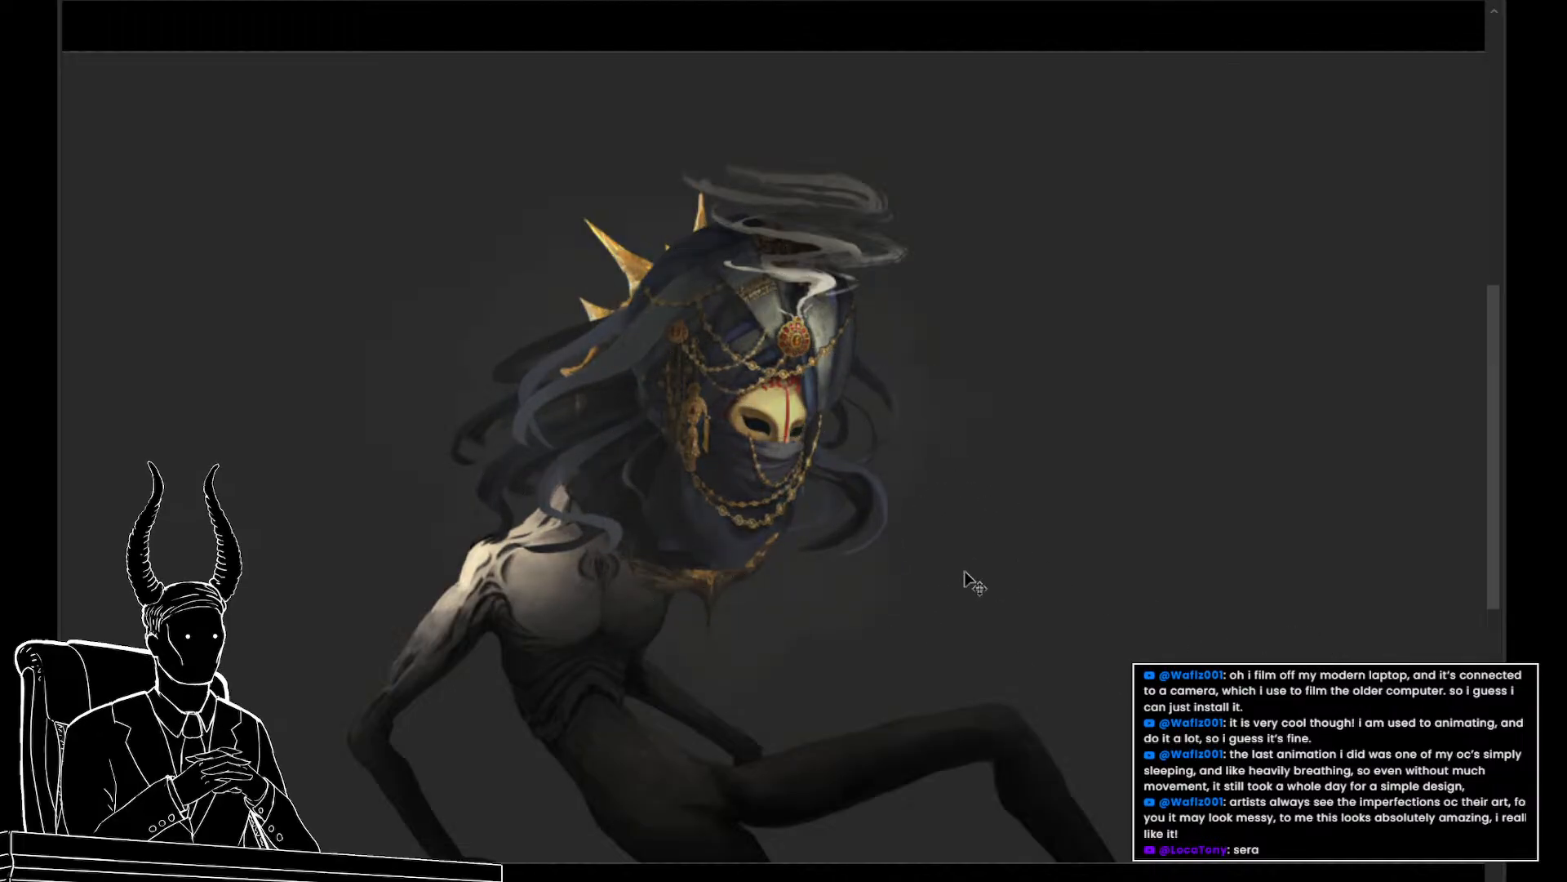
Soften the curling strands on the mask side of the veil with an enlarged rough-edged brush
key("bracketright")
key("bracketright")
key("bracketright")
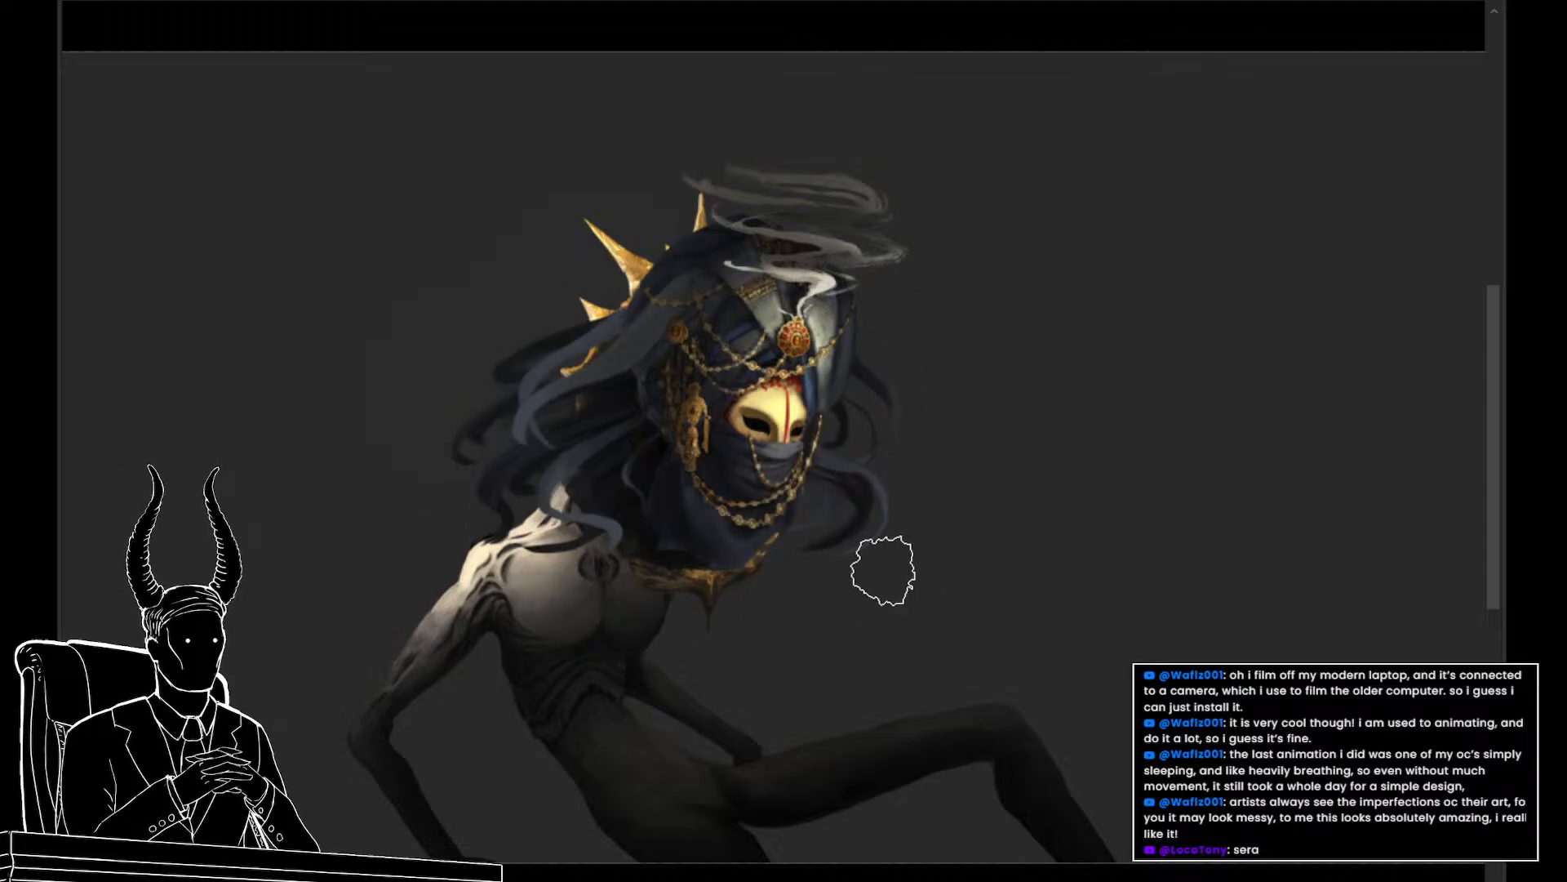
mouse_move(883, 571)
left_mouse_down()
mouse_move(909, 406)
mouse_move(938, 404)
left_mouse_up()
key("b")
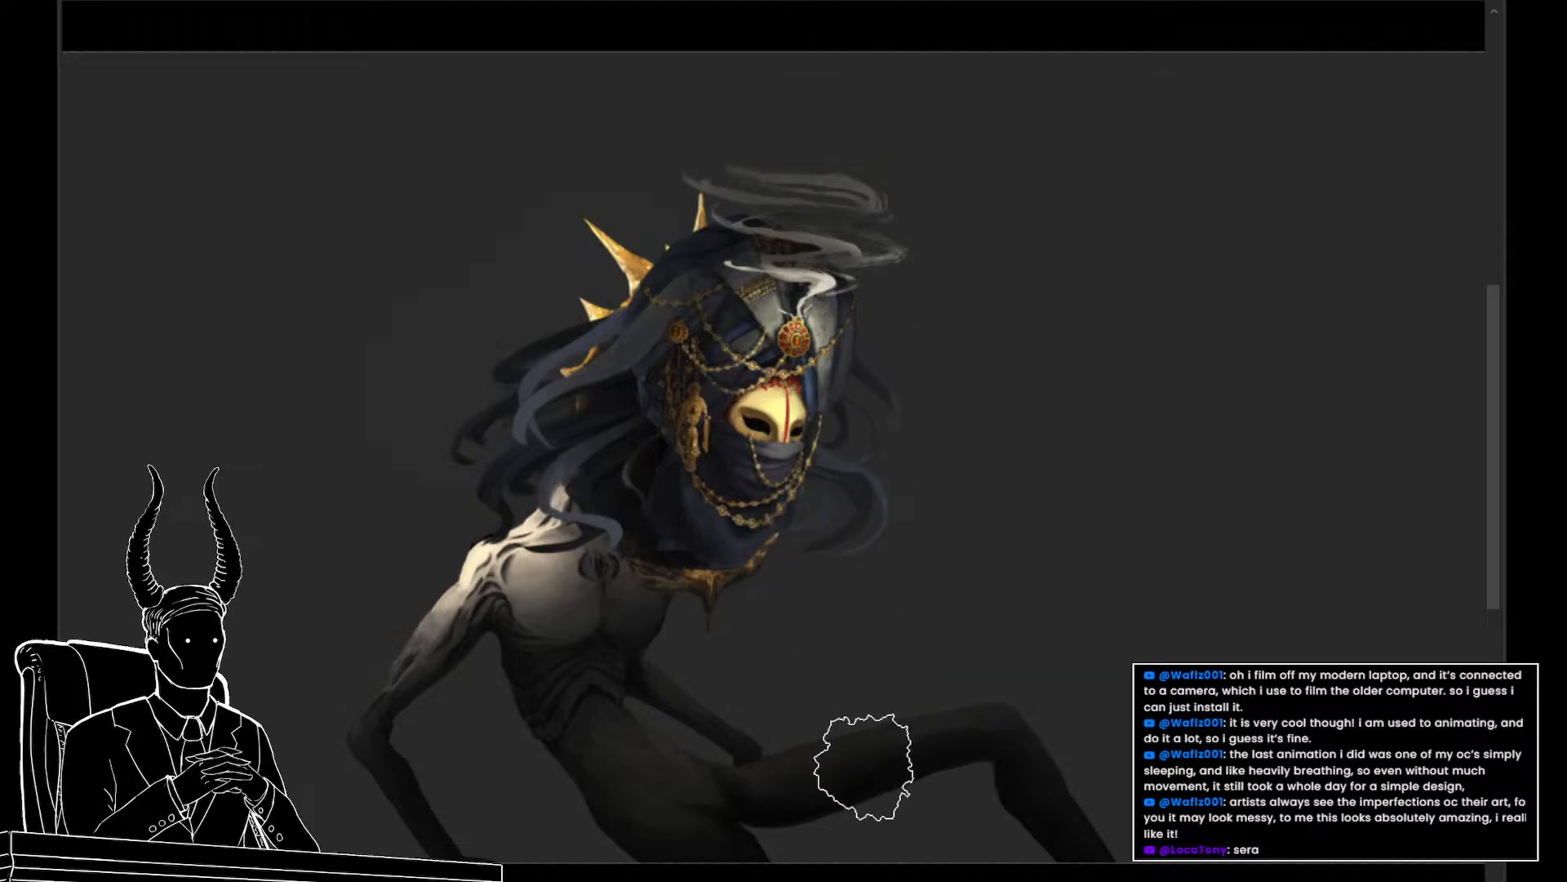
key("bracketright")
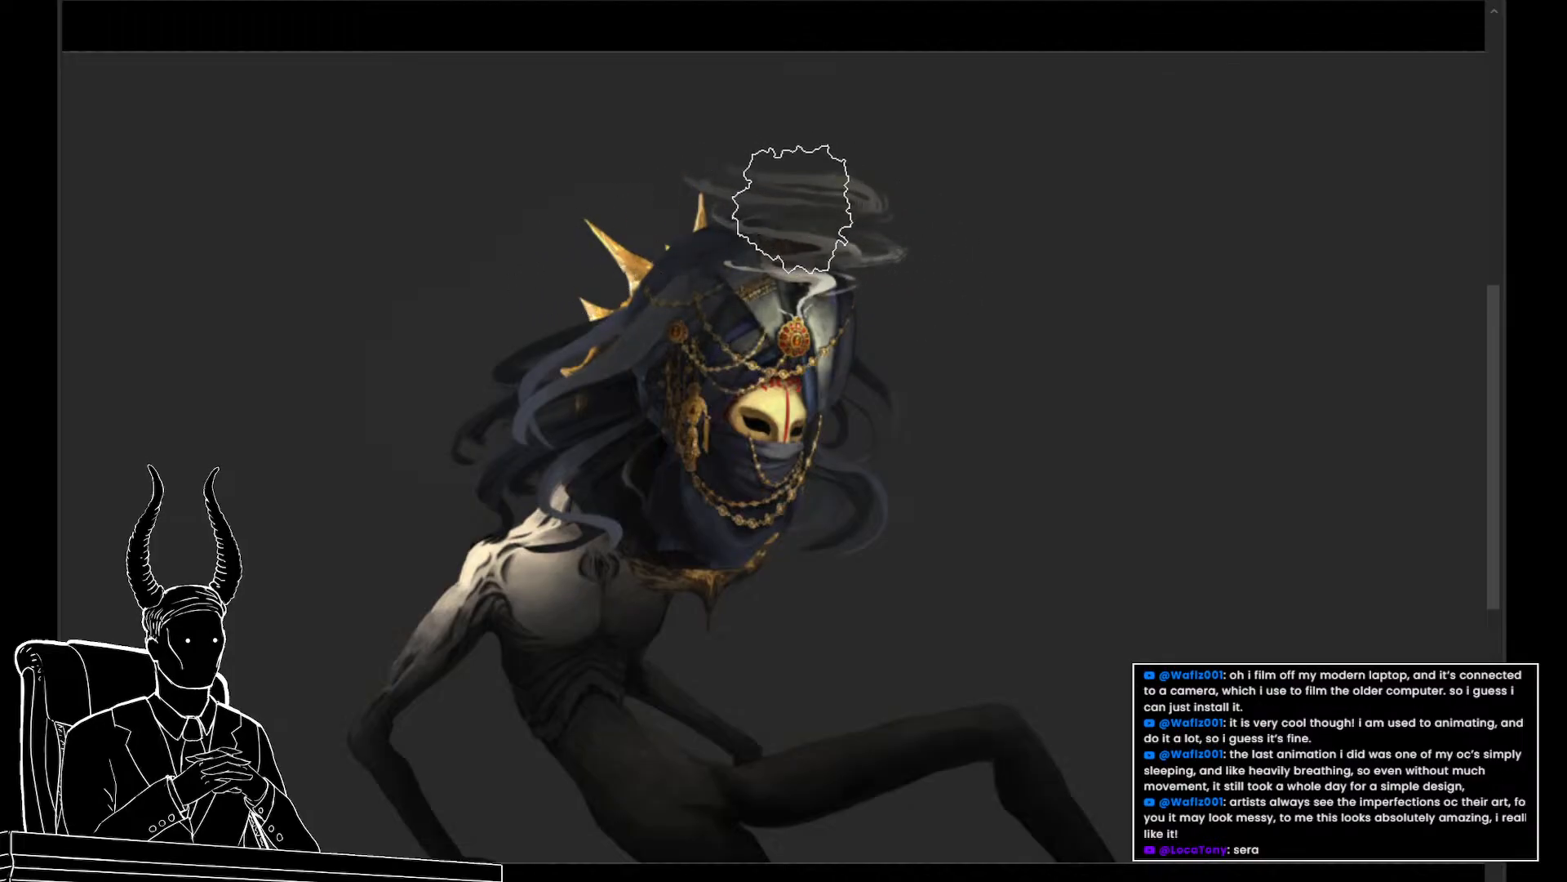
key("v")
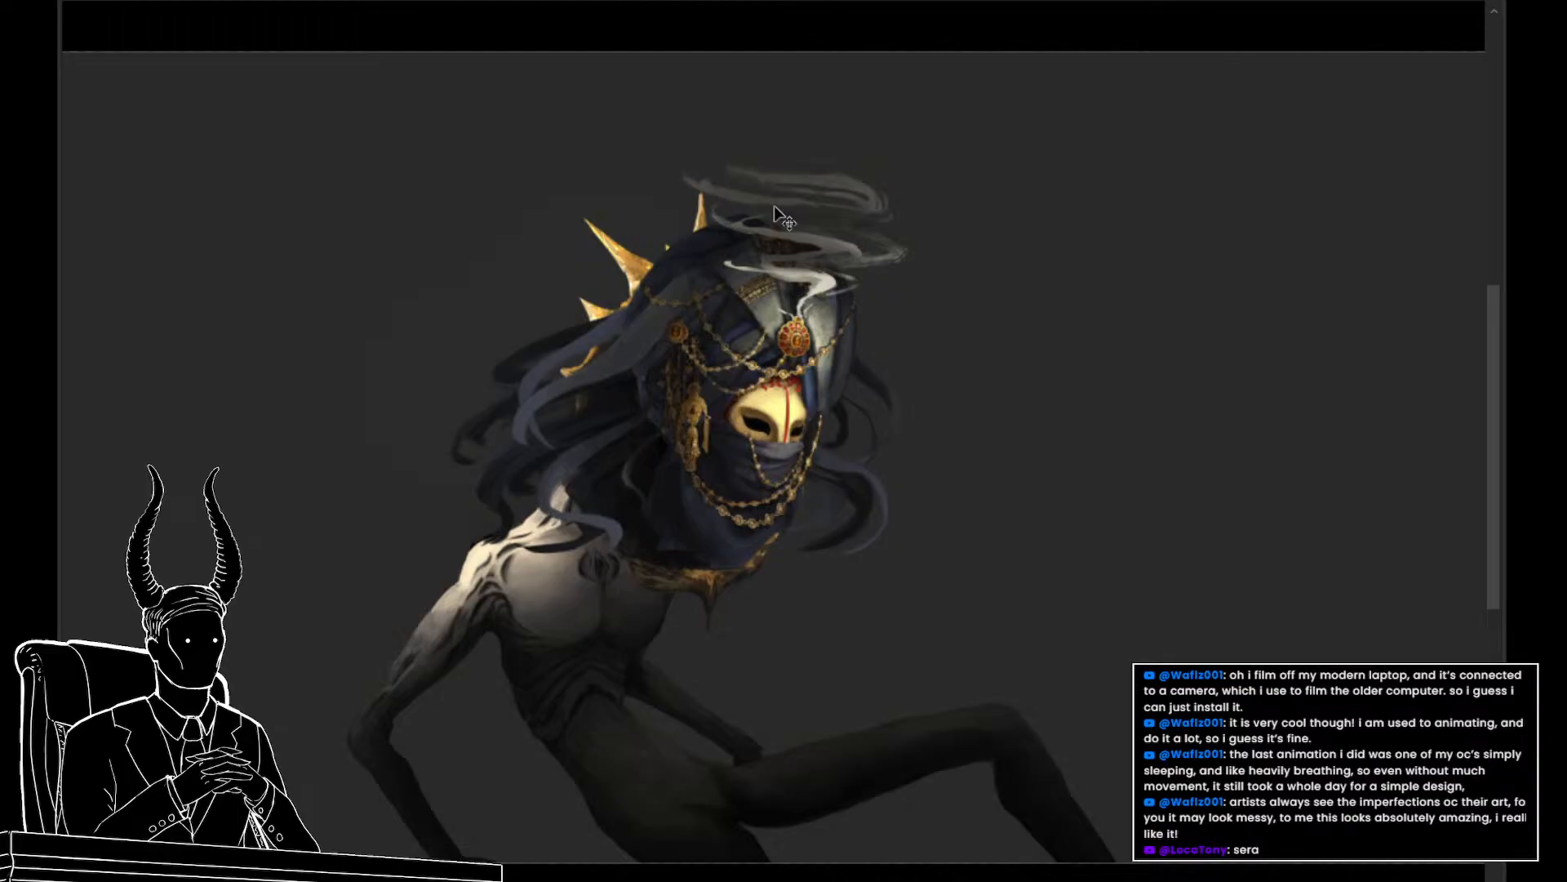
key("b")
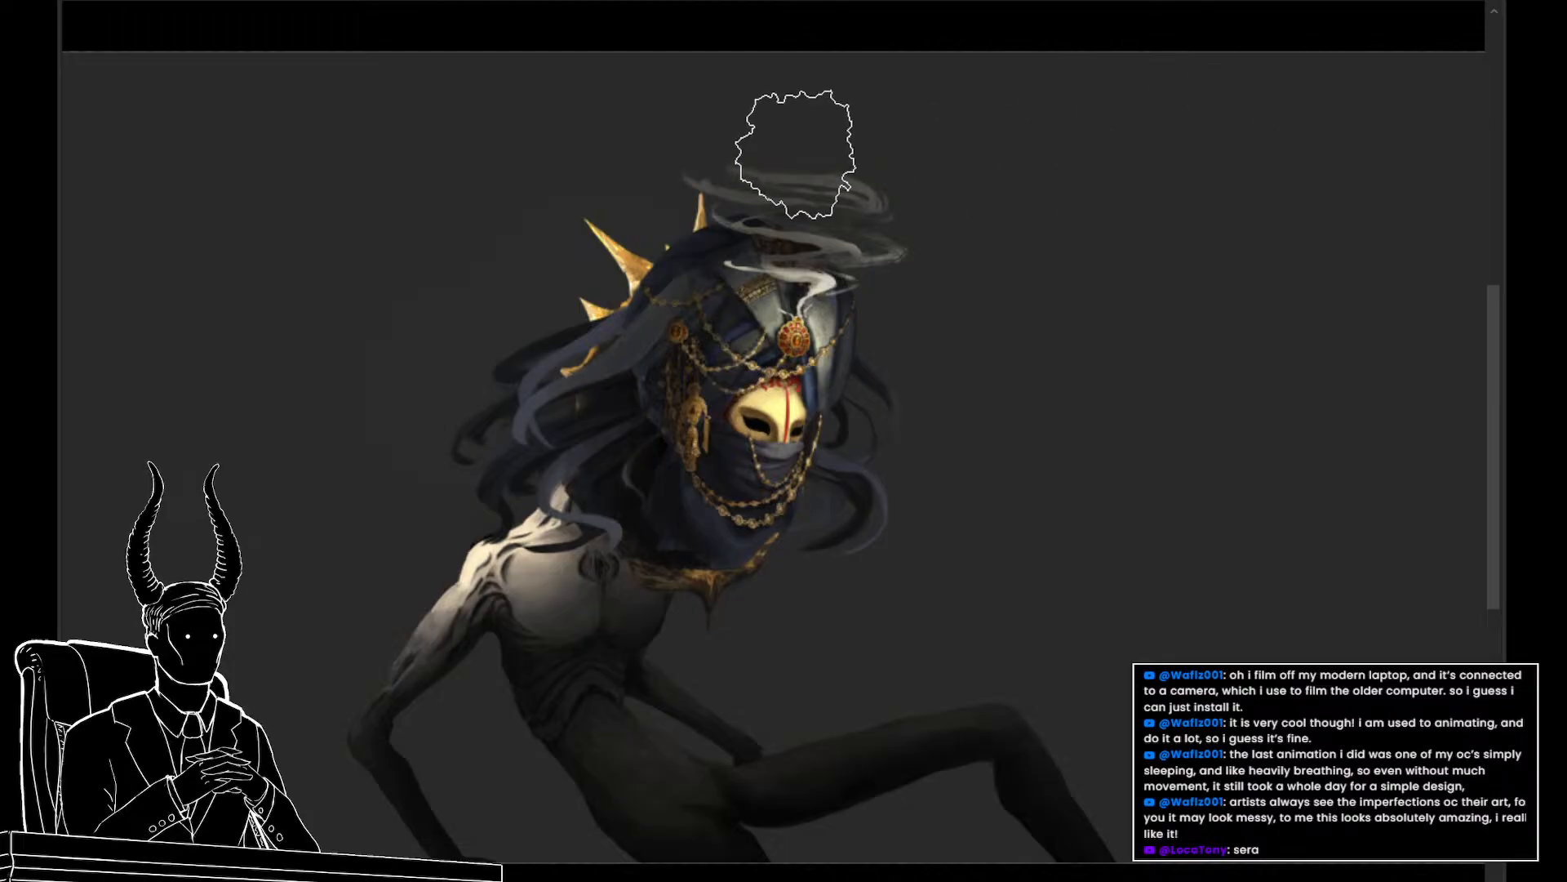
scroll(773, 440, "down", 1)
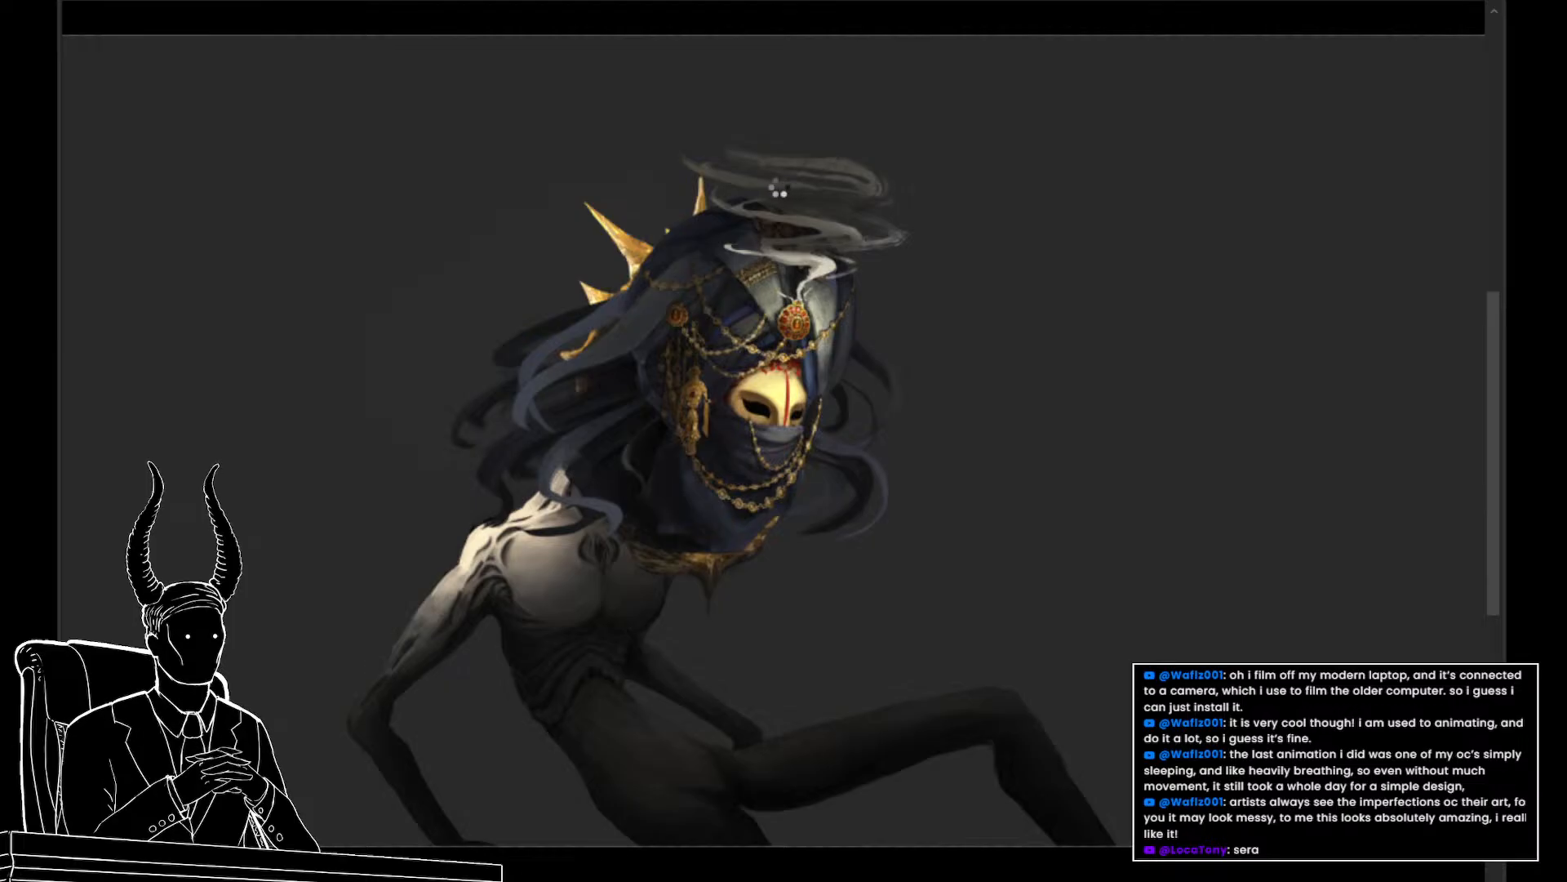
Flip the canvas horizontally and transform the strands behind the veil, making them narrower and shifting them slightly upward
key("m")
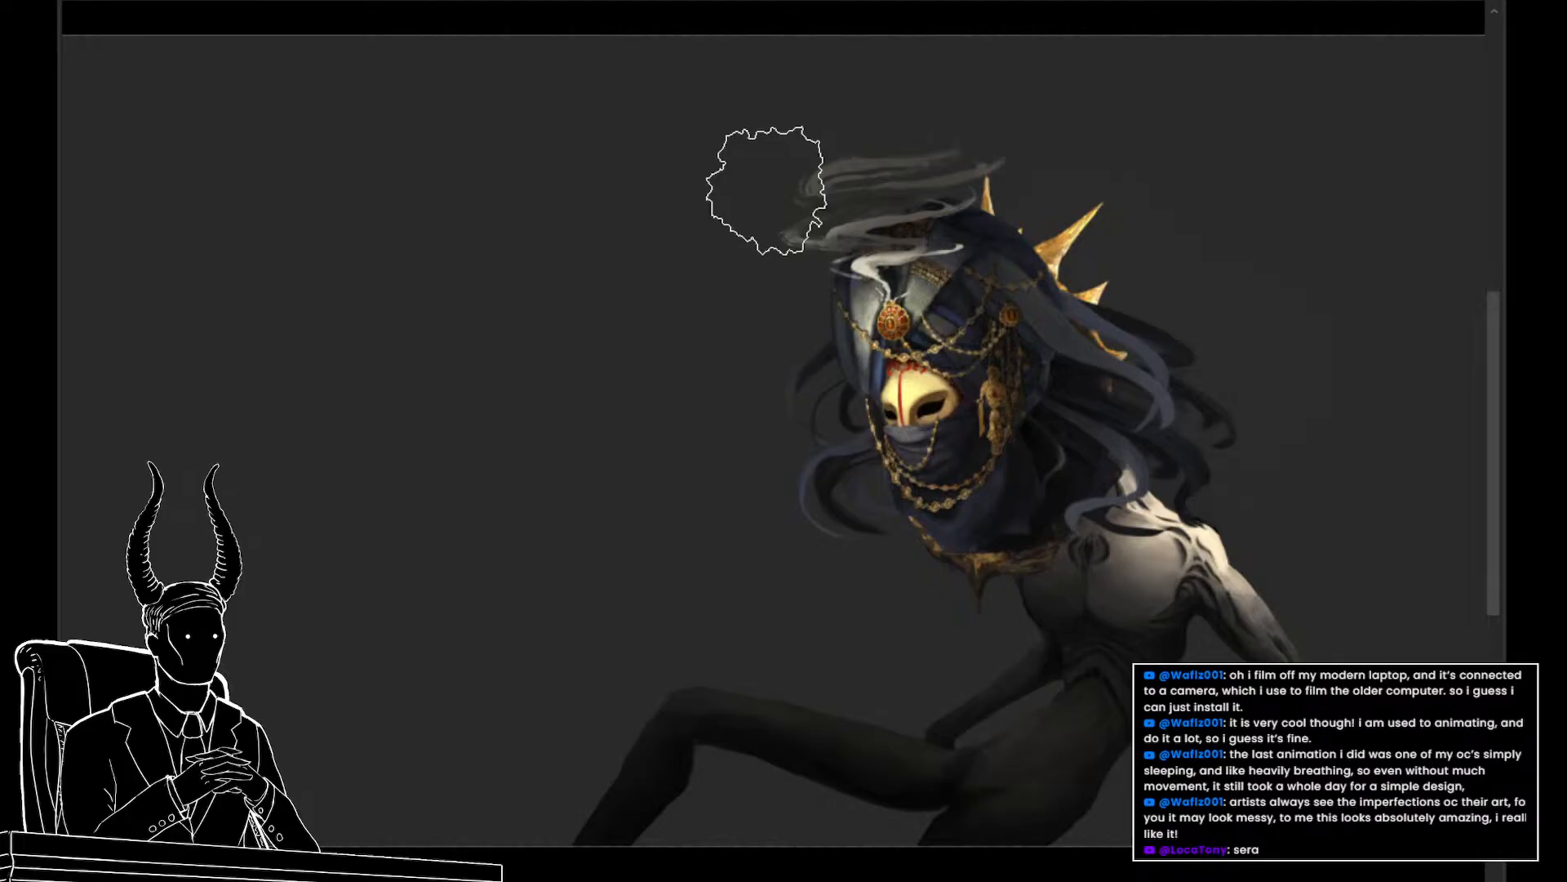
left_click_drag(1302, 619, 1098, 618)
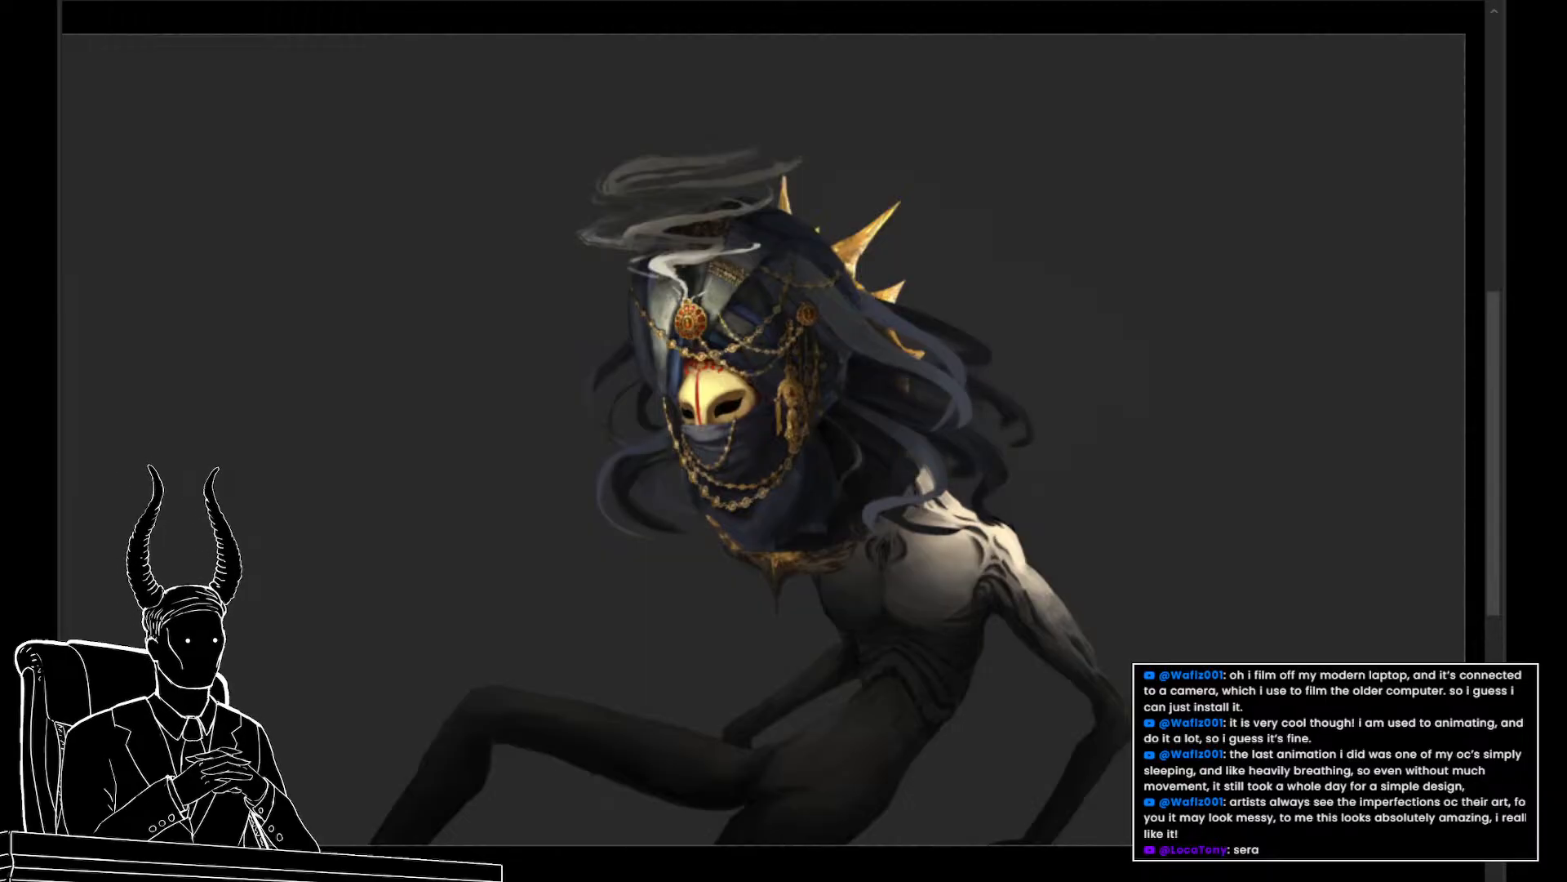
key("ctrl+t")
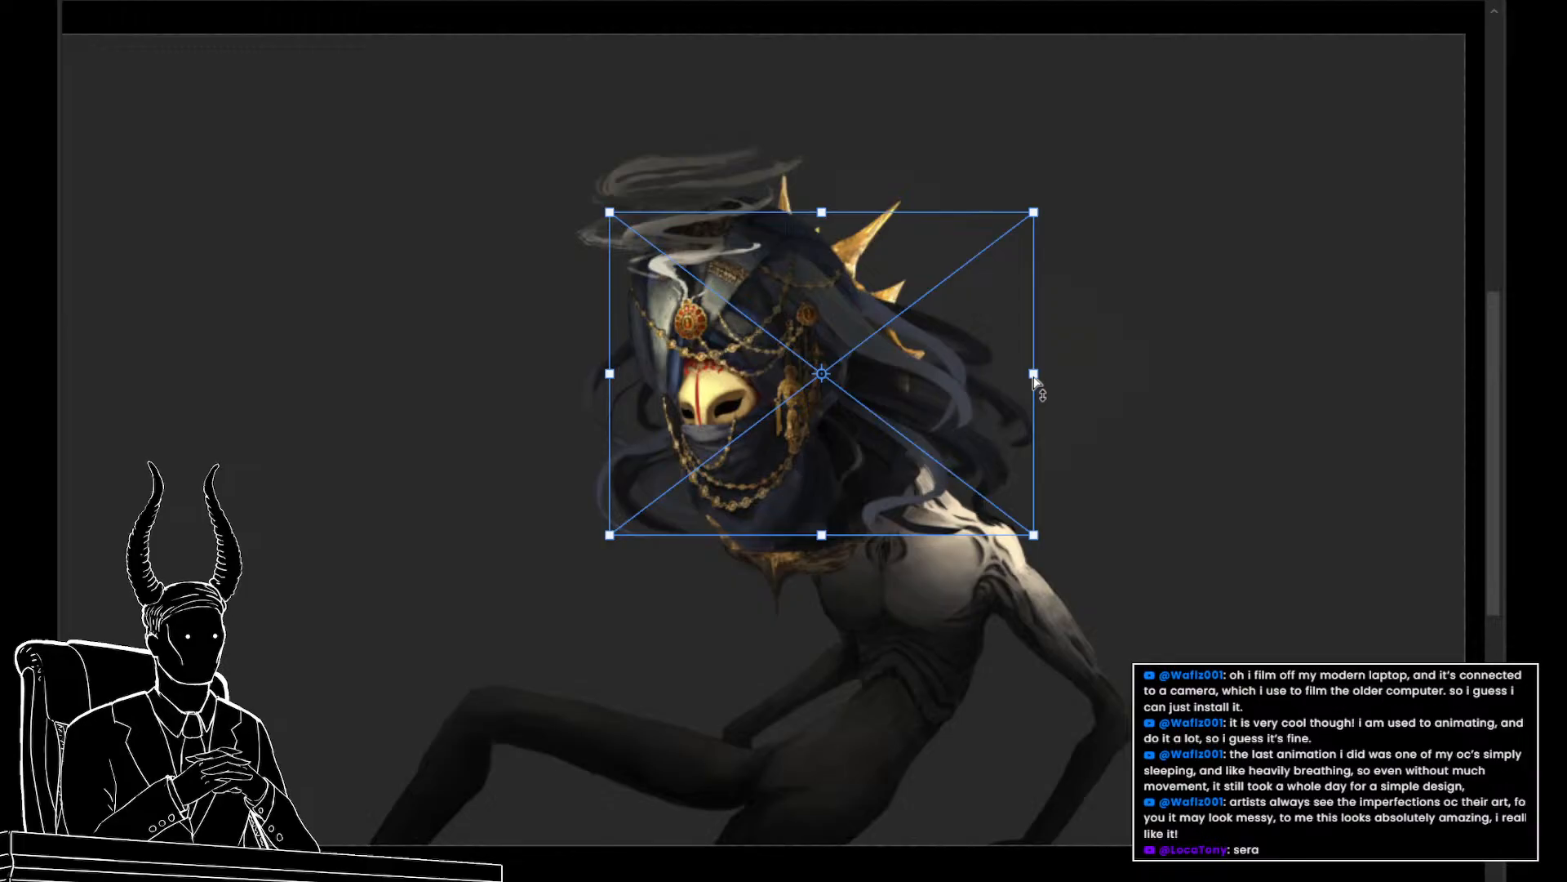
mouse_move(1033, 375)
left_mouse_down()
mouse_move(994, 372)
mouse_move(1010, 374)
left_mouse_up()
key("ctrl+z")
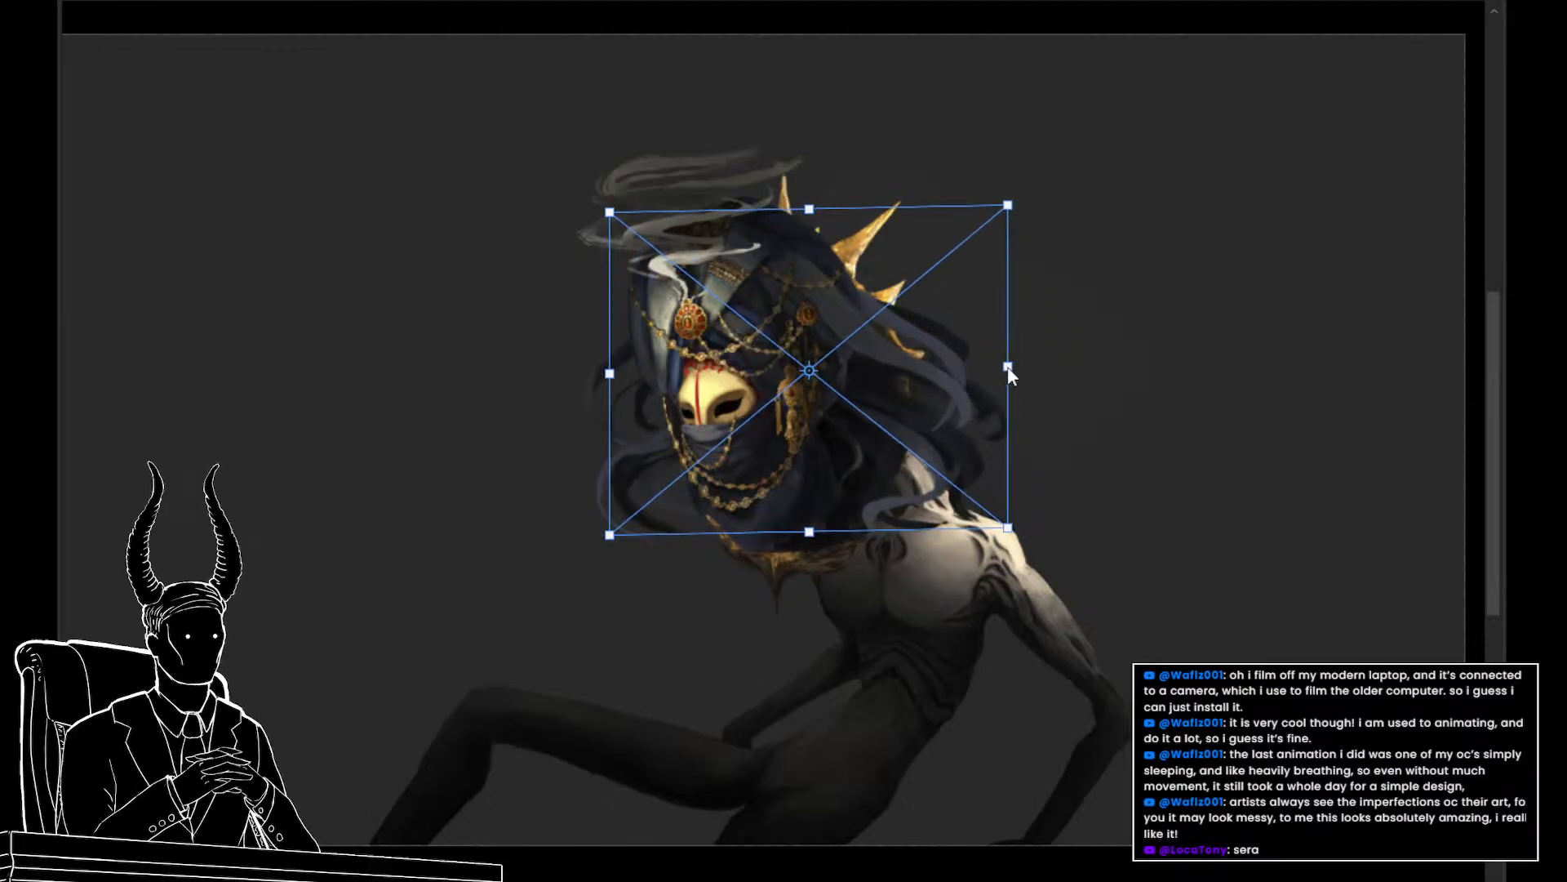
key("ctrl+z")
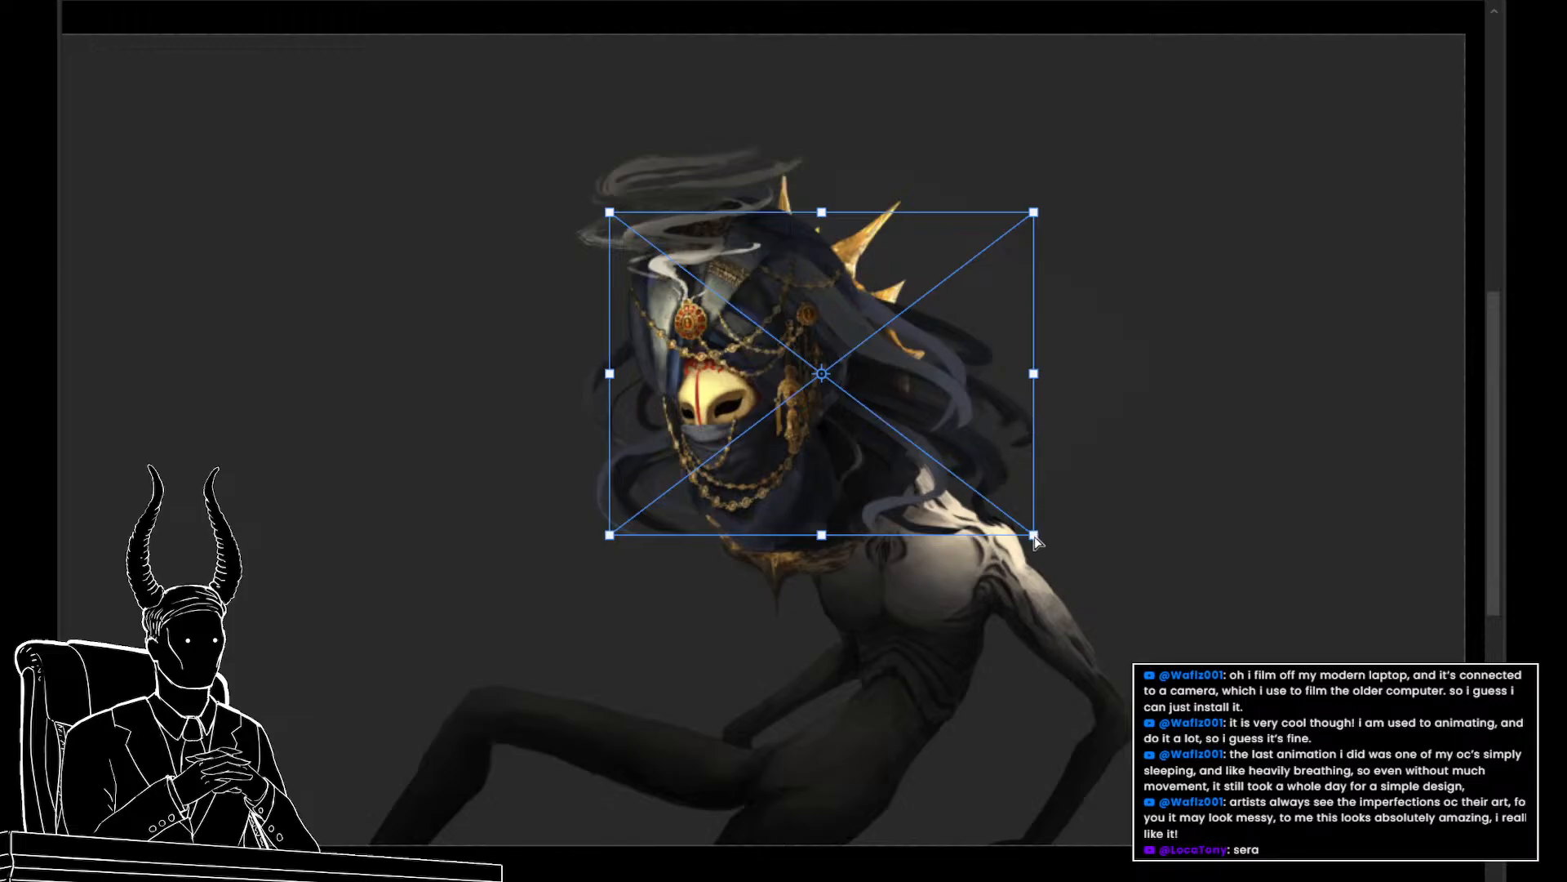
mouse_move(1033, 382)
left_mouse_down()
mouse_move(996, 380)
mouse_move(1023, 389)
left_mouse_up()
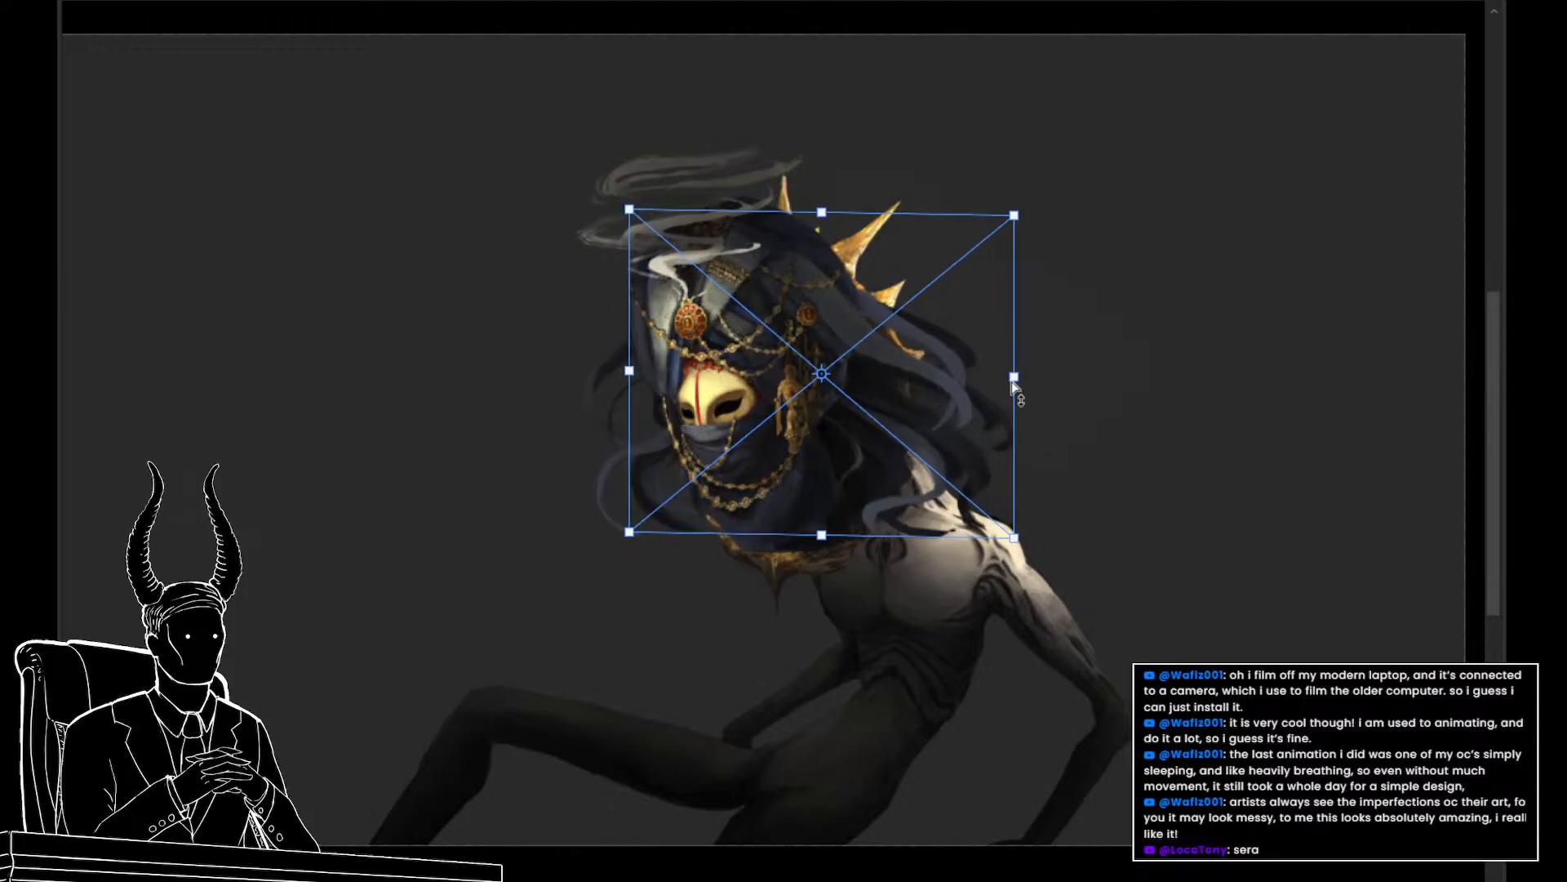
mouse_move(1013, 380)
left_mouse_down()
mouse_move(989, 364)
mouse_move(1005, 354)
mouse_move(989, 386)
left_mouse_up()
left_click_drag(951, 475, 951, 454)
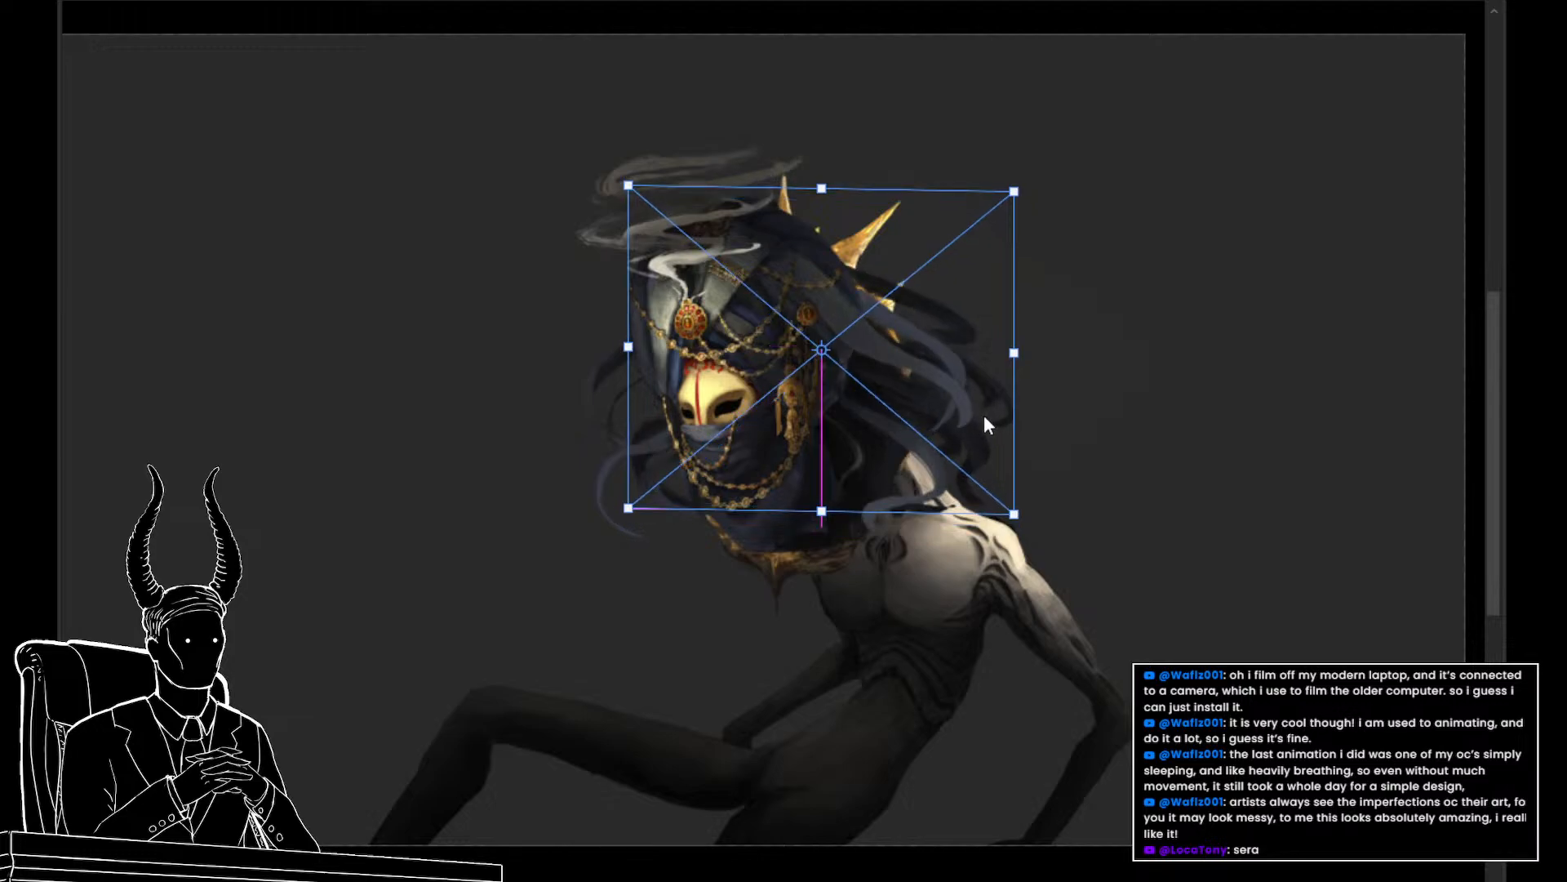
mouse_move(1012, 377)
left_mouse_down()
mouse_move(952, 369)
mouse_move(996, 371)
left_mouse_up()
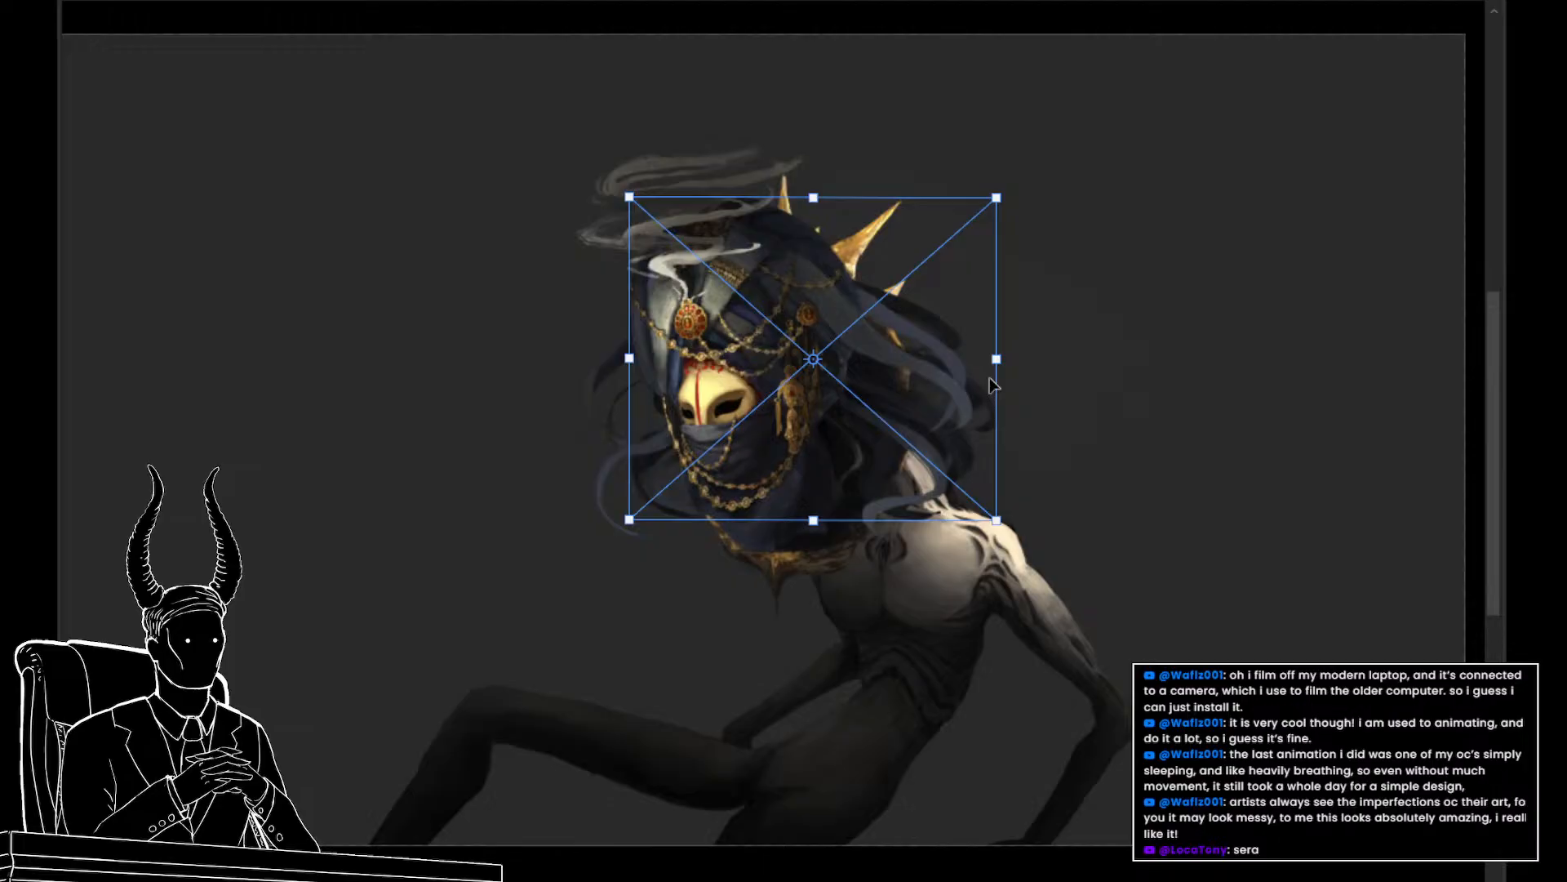
key("Return")
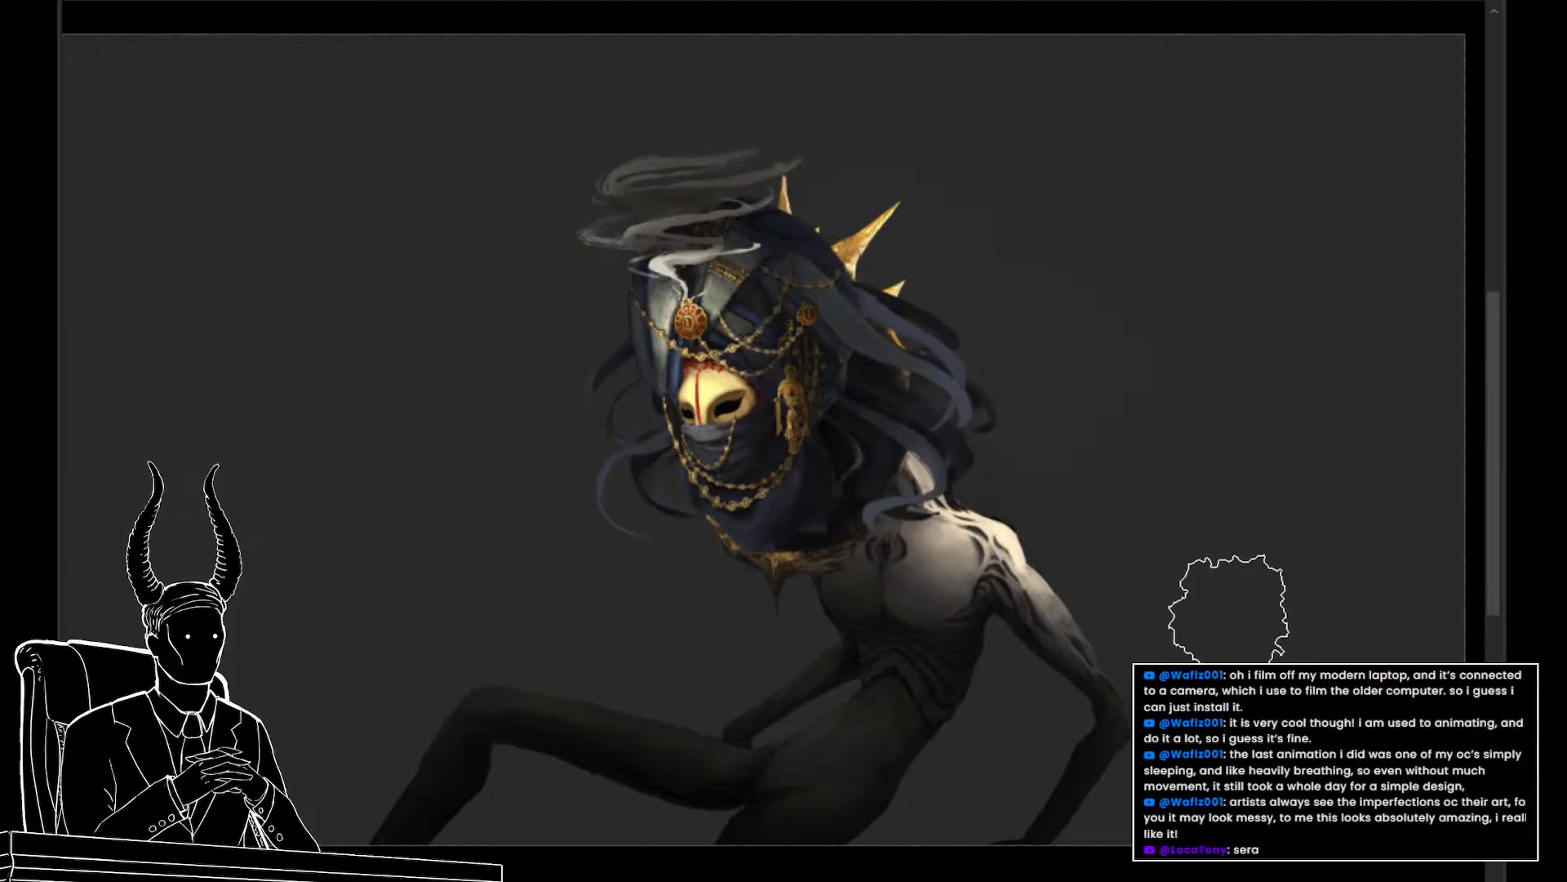
Try narrowing, shortening and skewing the strands behind the veil further with another transform
mouse_move(1196, 594)
left_mouse_down()
mouse_move(1178, 595)
mouse_move(1207, 610)
left_mouse_up()
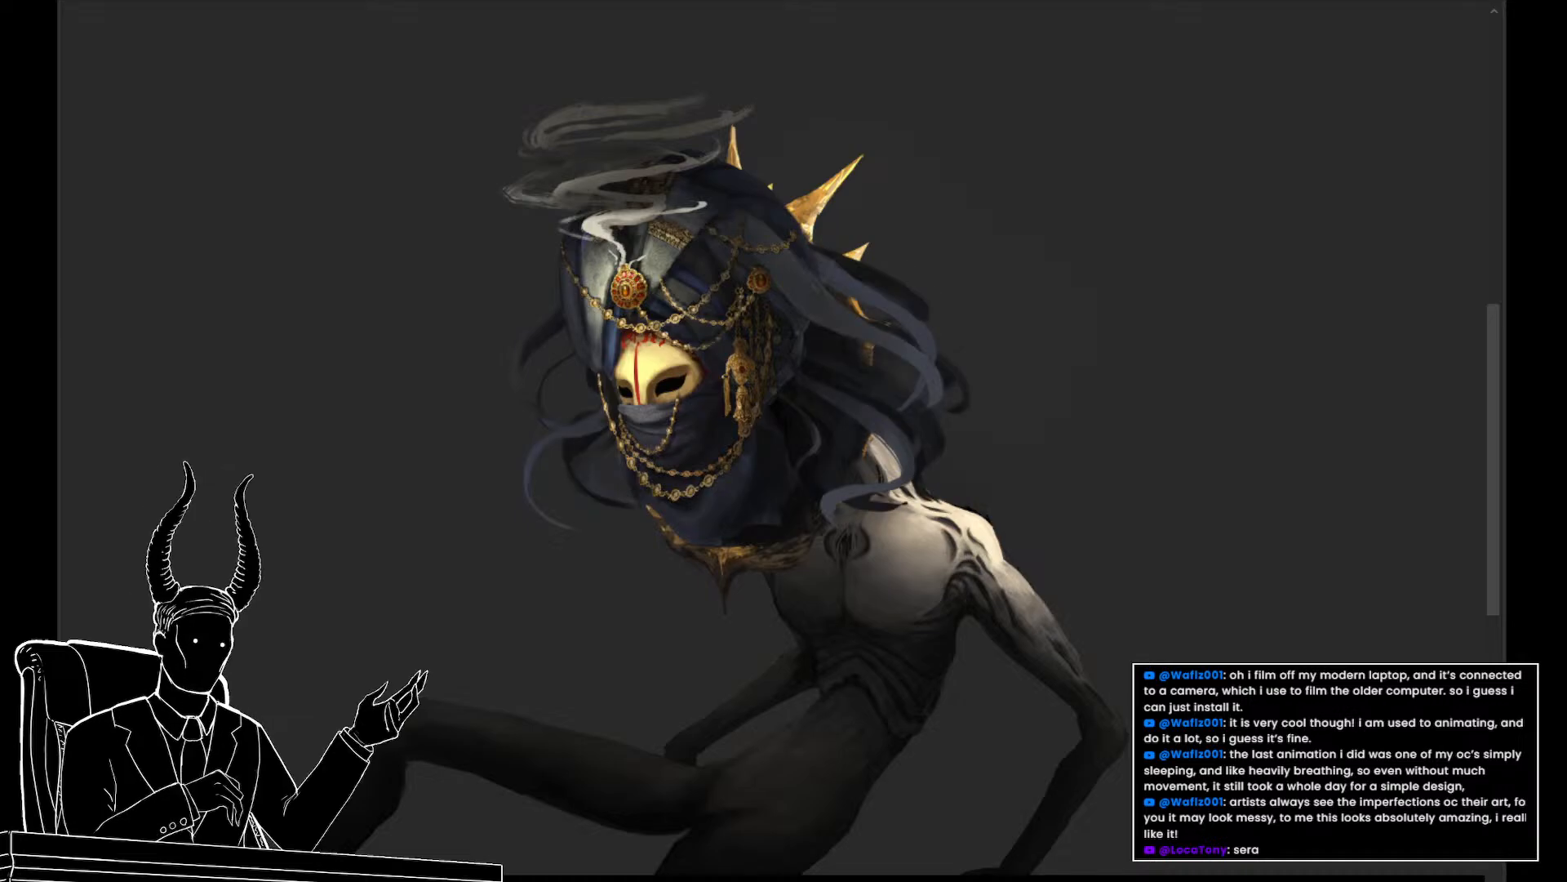
key("ctrl+t")
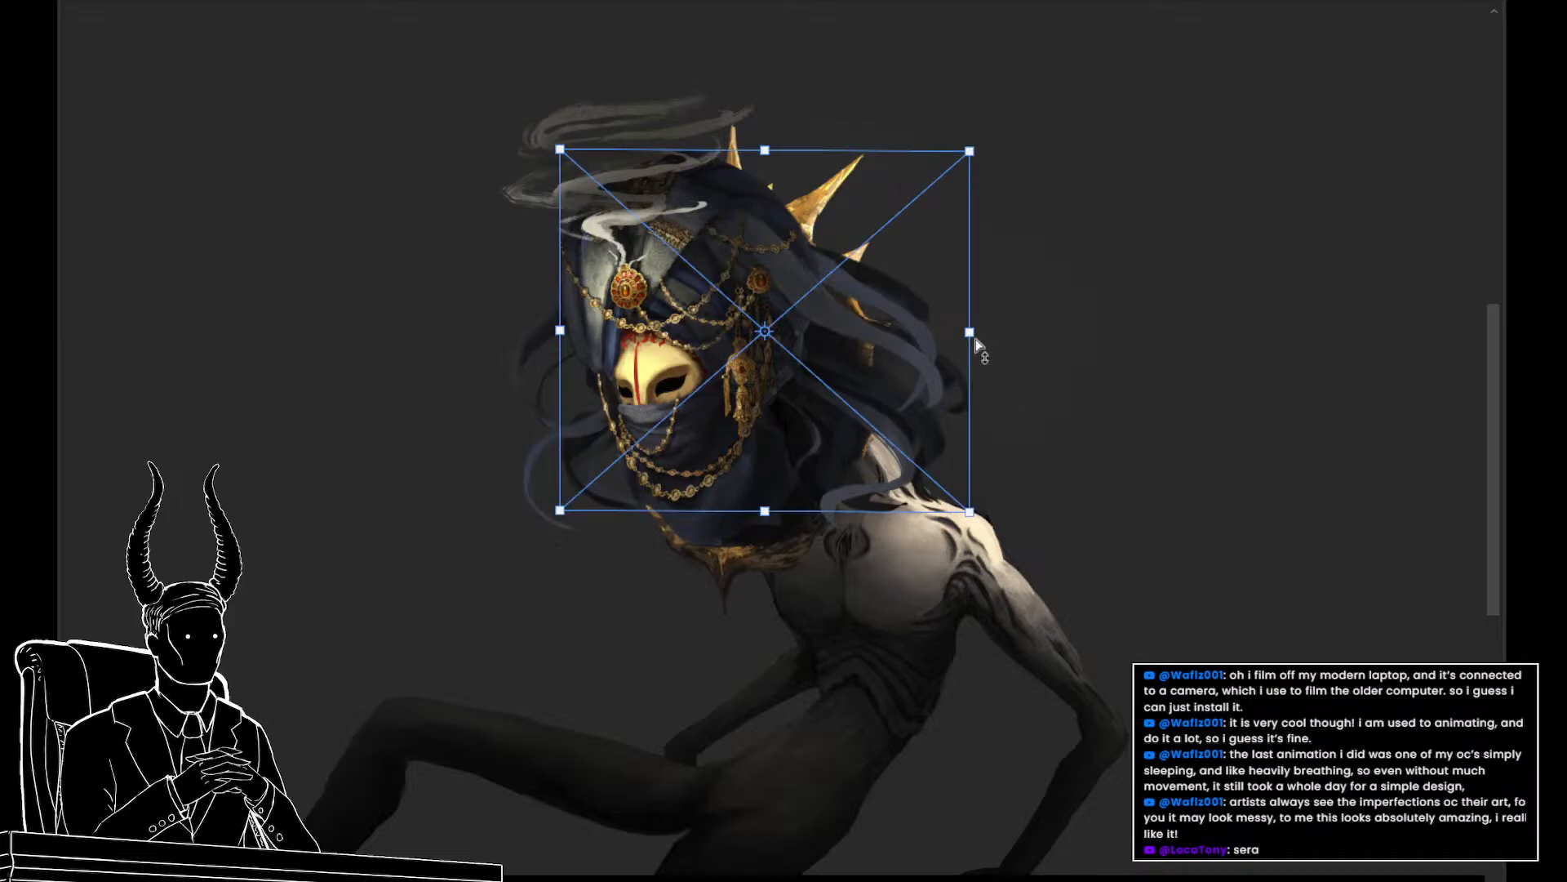
left_click_drag(983, 341, 920, 347)
key("ctrl+z")
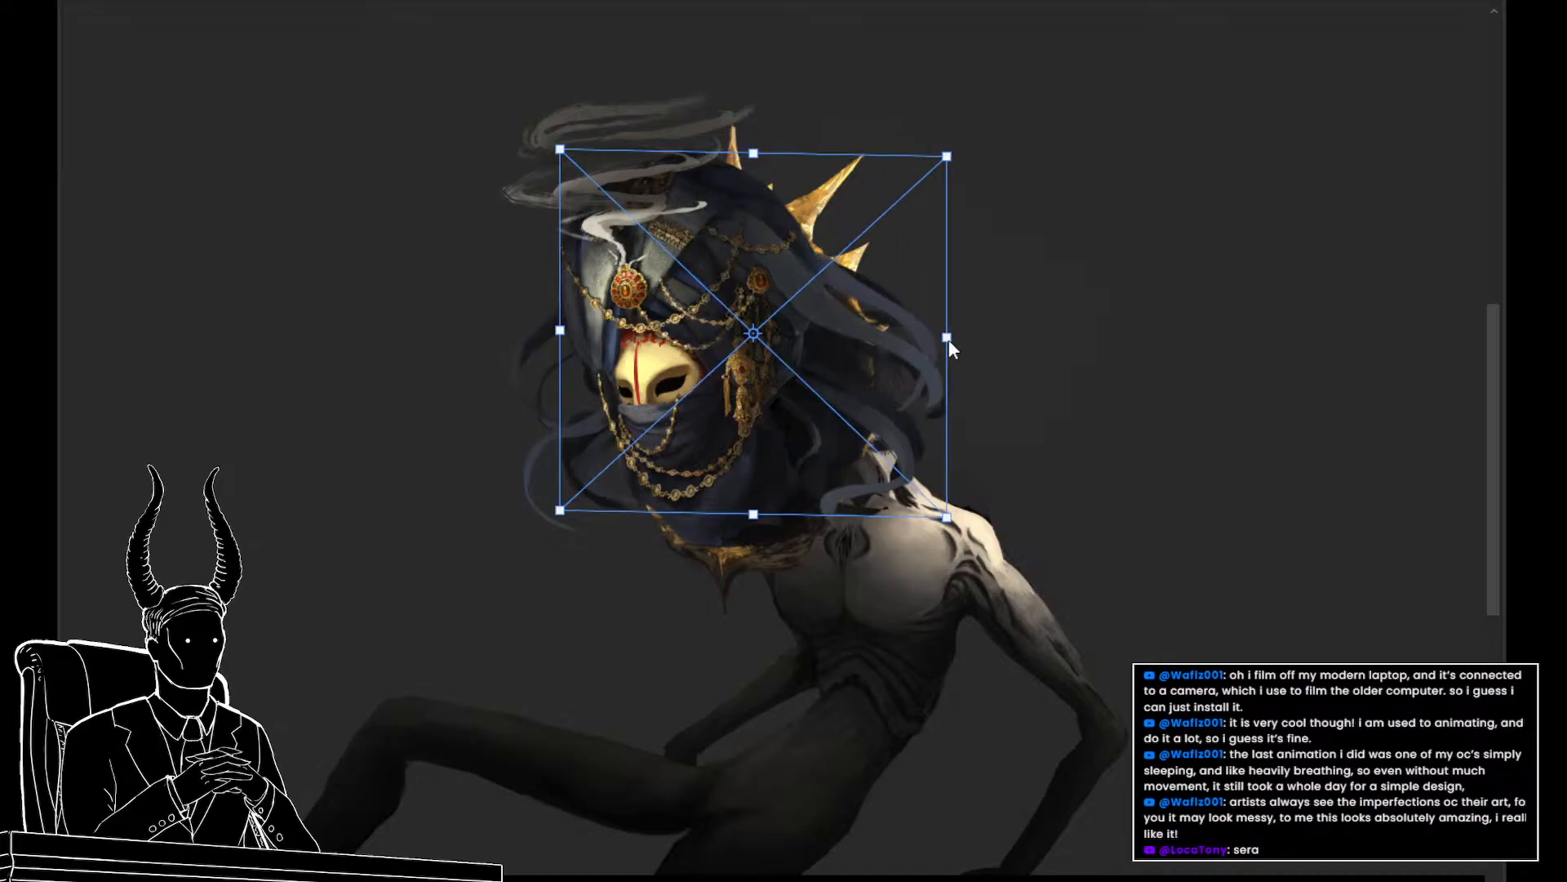
left_click_drag(898, 416, 956, 346)
key("ctrl+z")
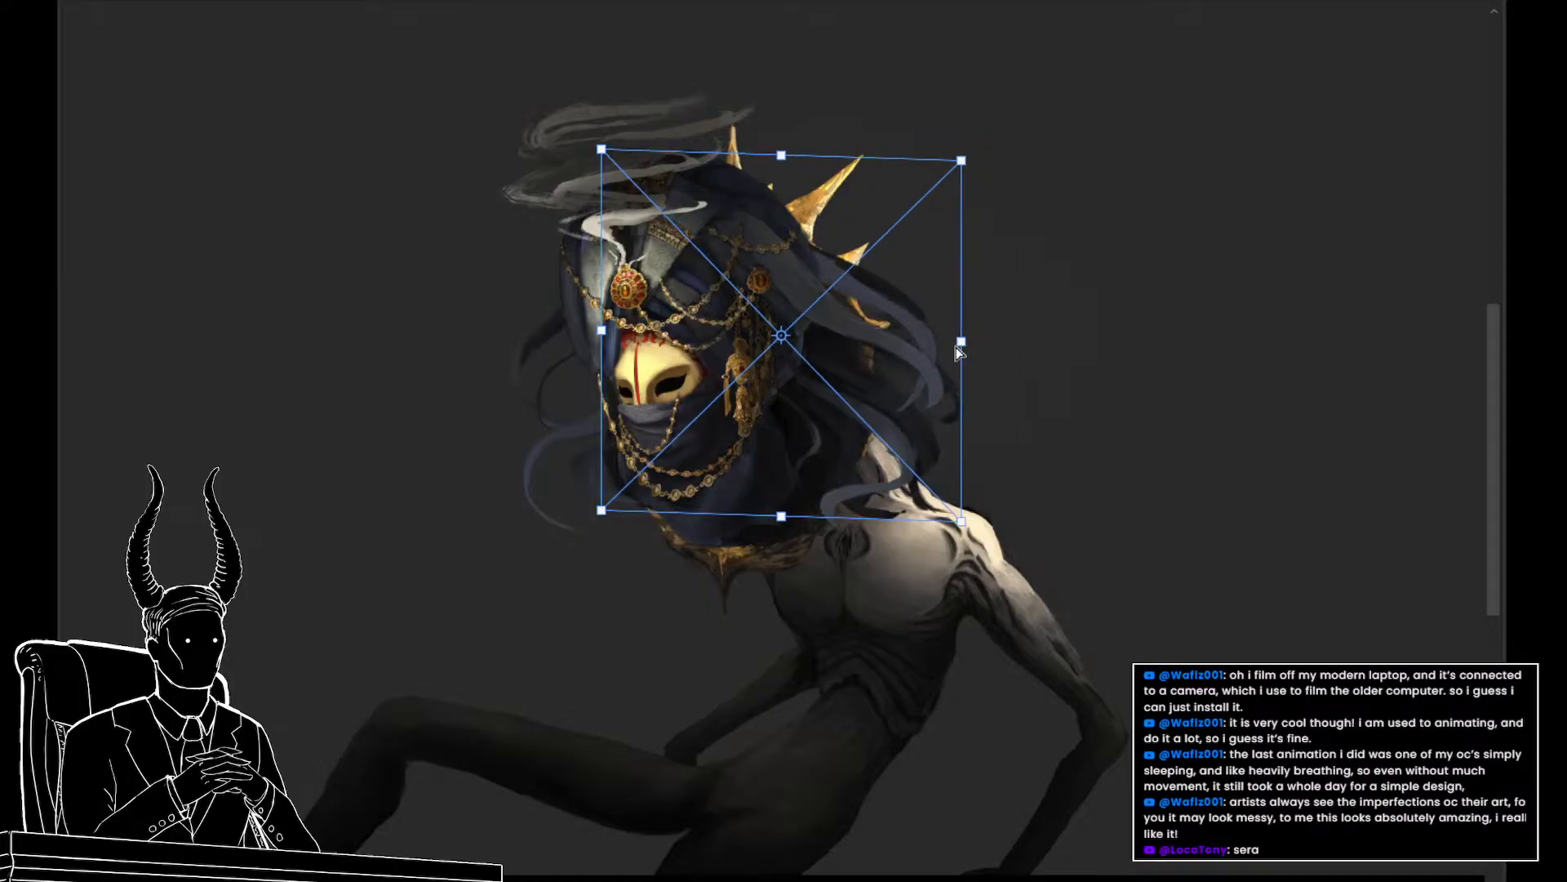
left_click_drag(781, 157, 797, 217)
mouse_move(965, 367)
left_mouse_down()
mouse_move(926, 353)
mouse_move(943, 364)
left_mouse_up()
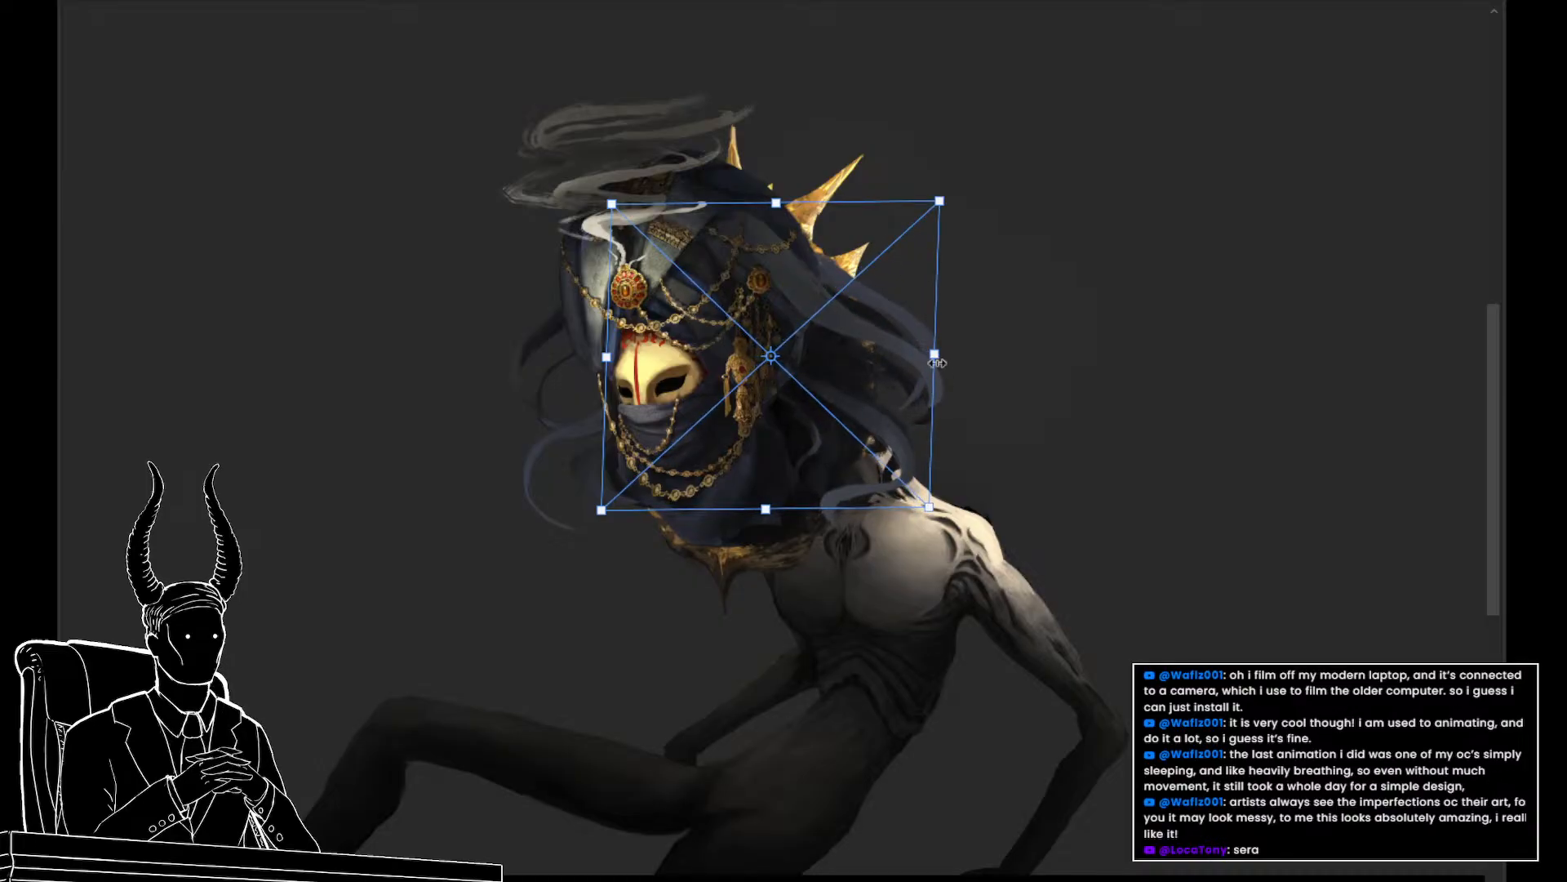
key("Return")
Adjust the upper strand behind the veil to uncover more of the lowest golden spike
mouse_move(1040, 594)
left_mouse_down()
mouse_move(951, 554)
mouse_move(1065, 595)
left_mouse_up()
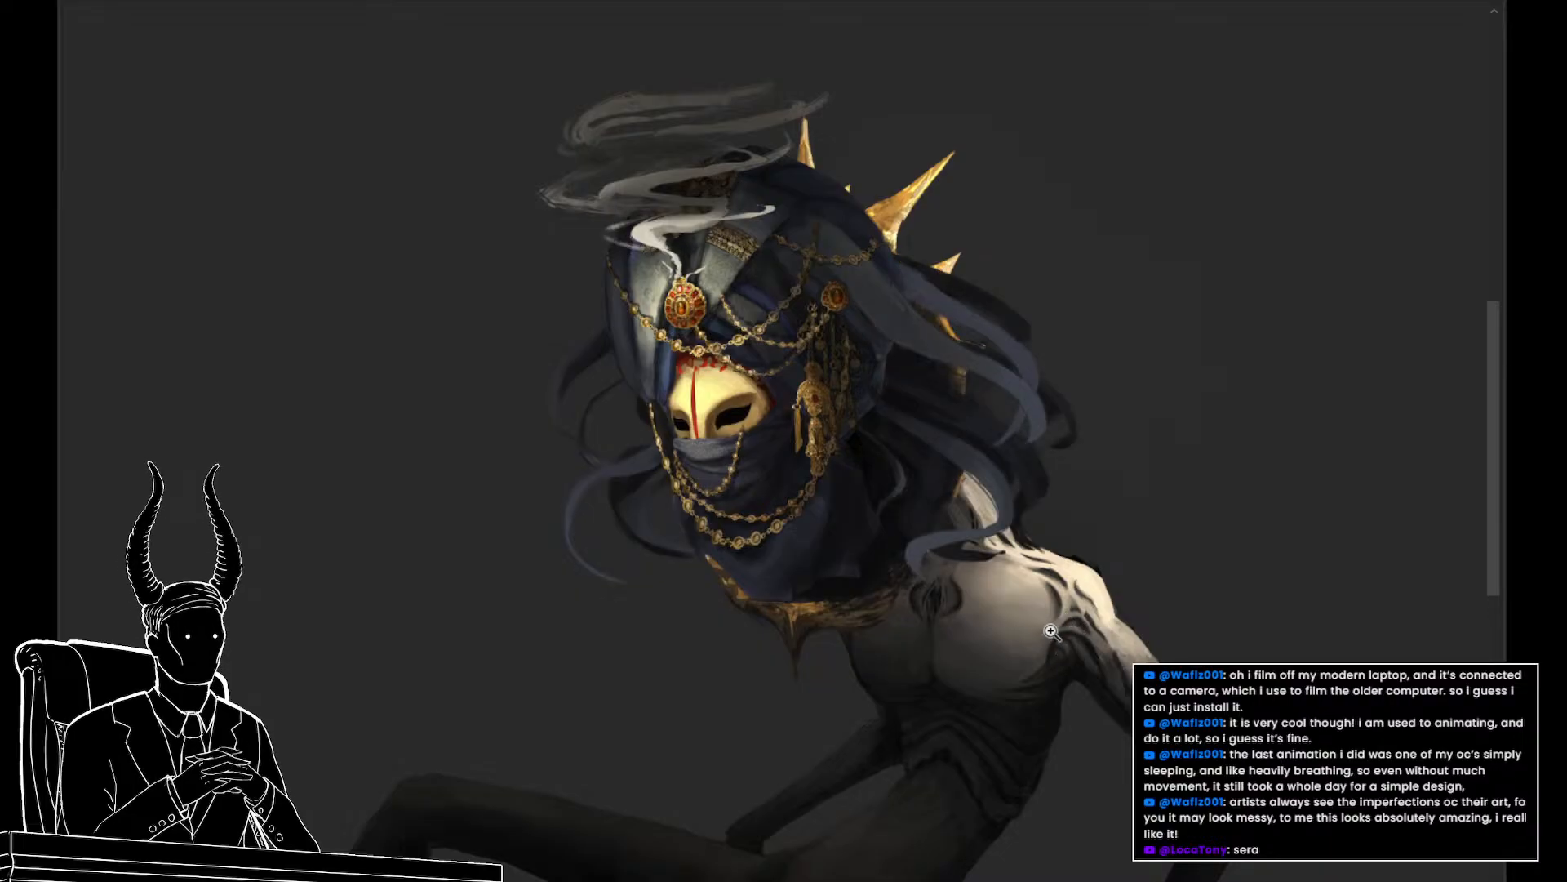
left_click_drag(1053, 645, 999, 654)
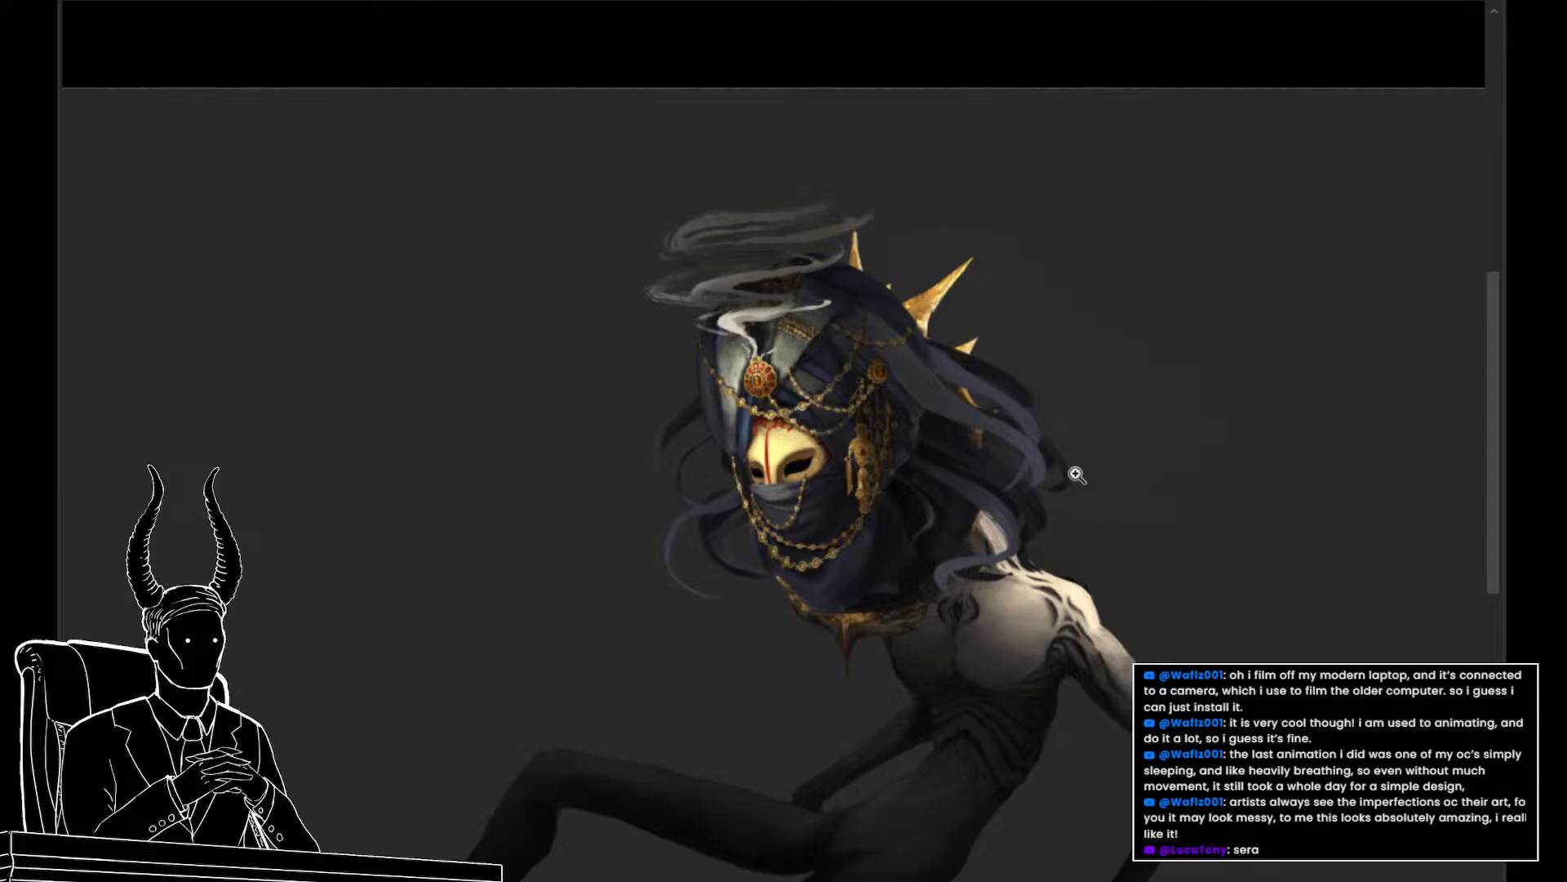
mouse_move(1090, 408)
left_mouse_down()
mouse_move(908, 323)
mouse_move(973, 390)
mouse_move(1099, 418)
left_mouse_up()
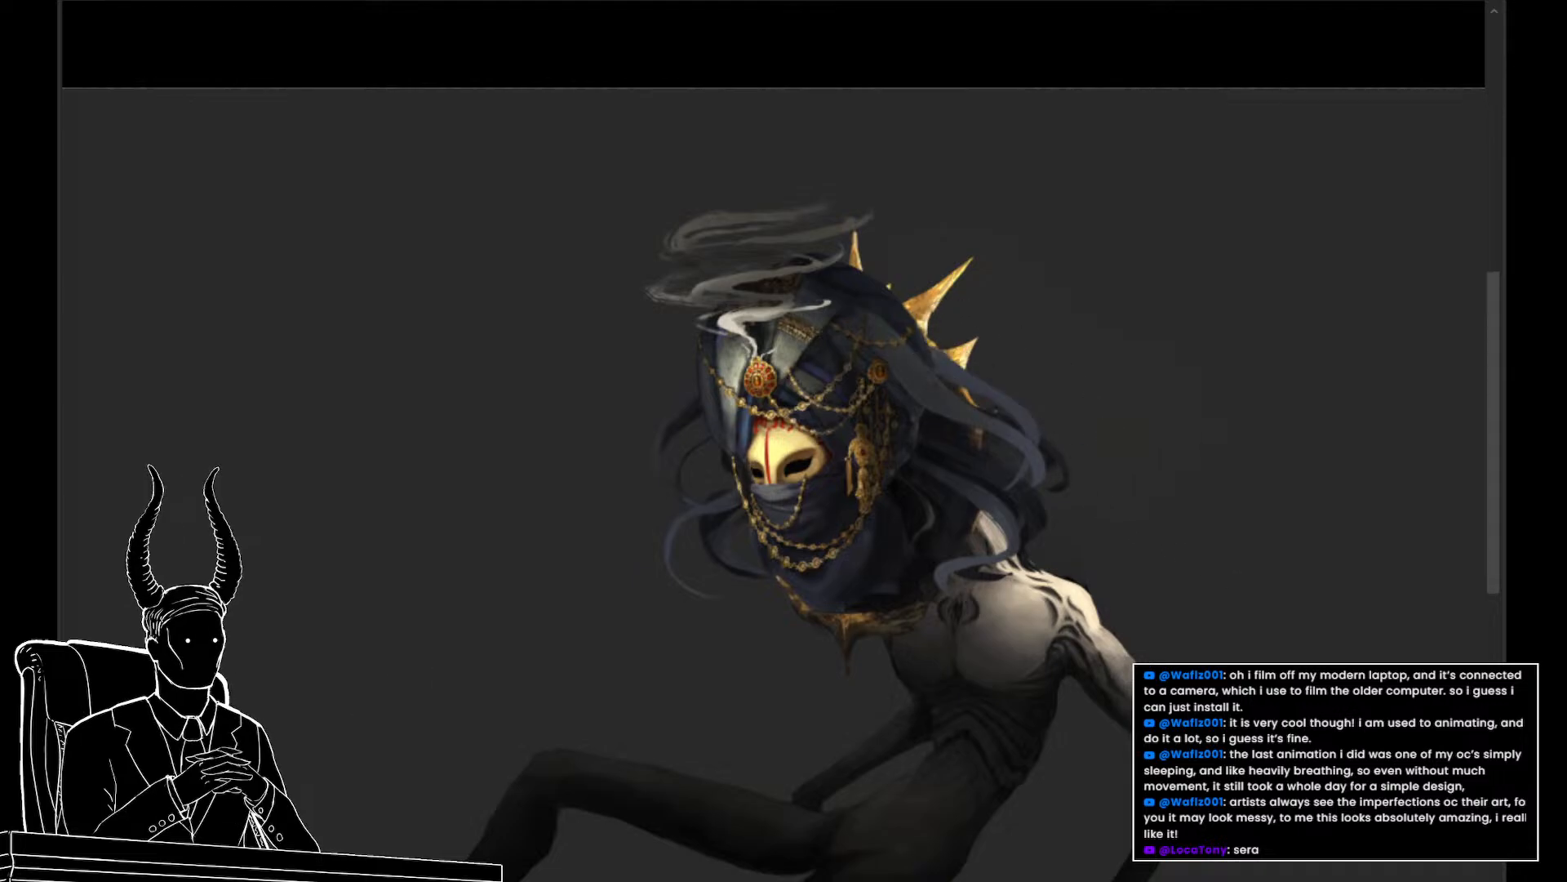
scroll(783, 458, "down", 1)
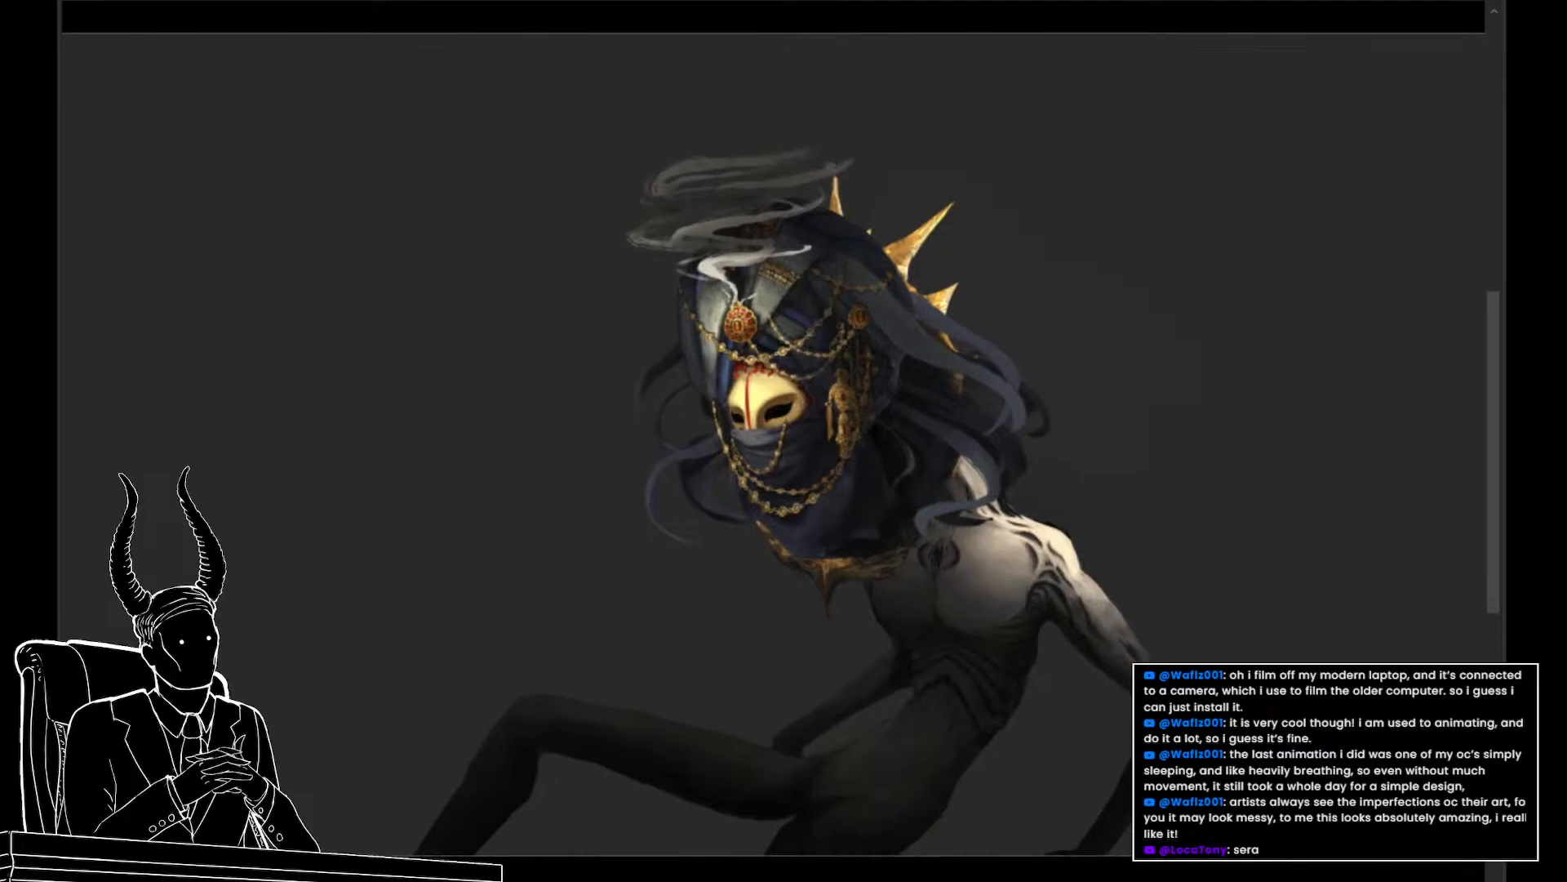
Examine the reshaped strands, golden spikes and veiled head from close up and from farther away
left_click(1082, 567)
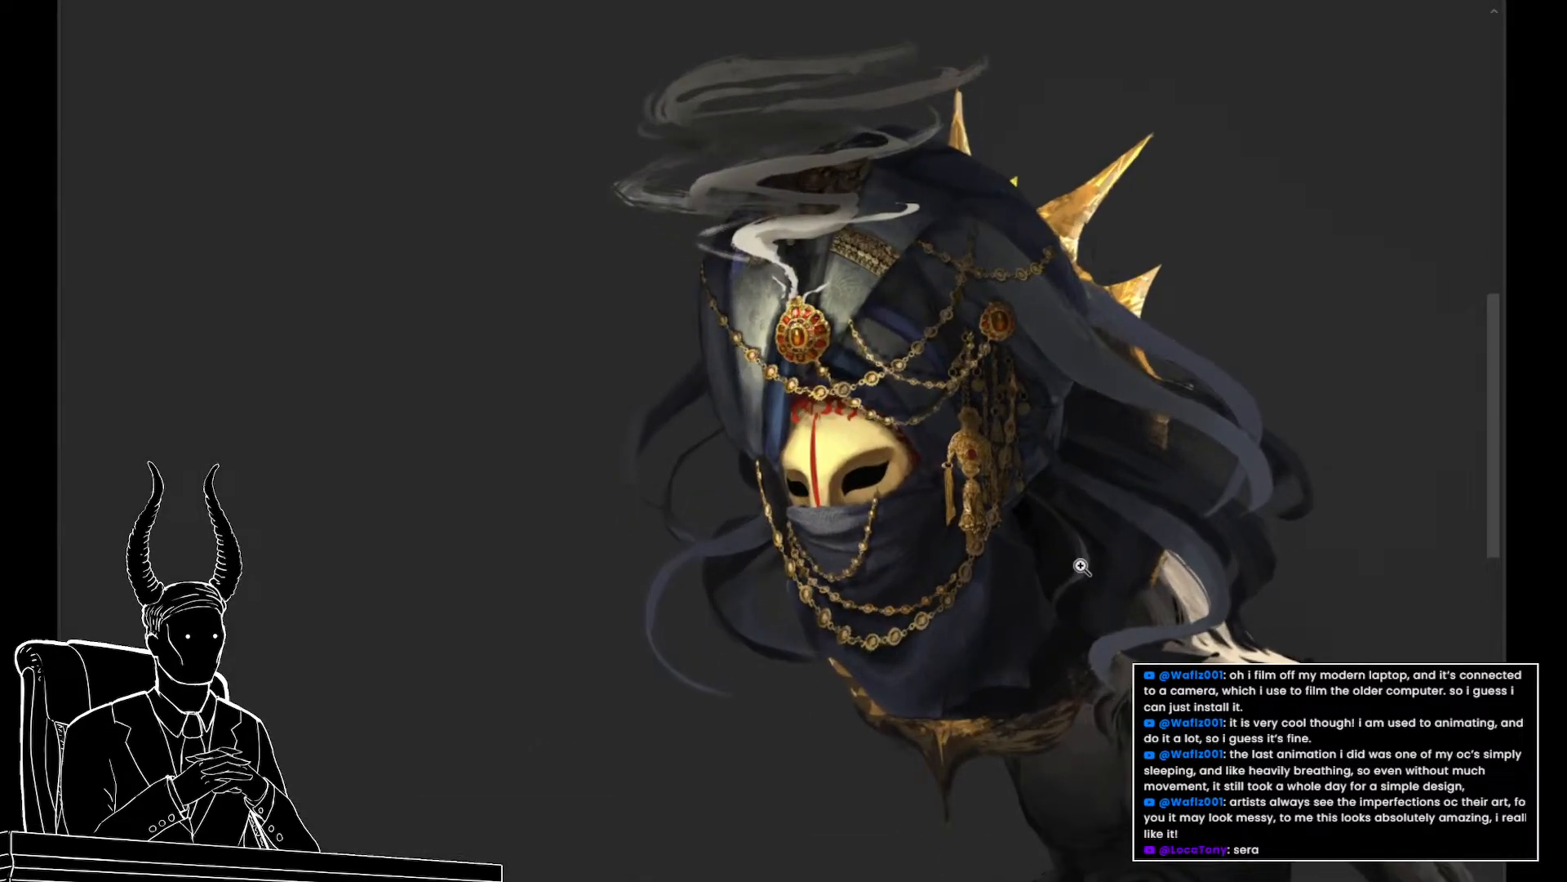
left_click(1093, 585, "alt")
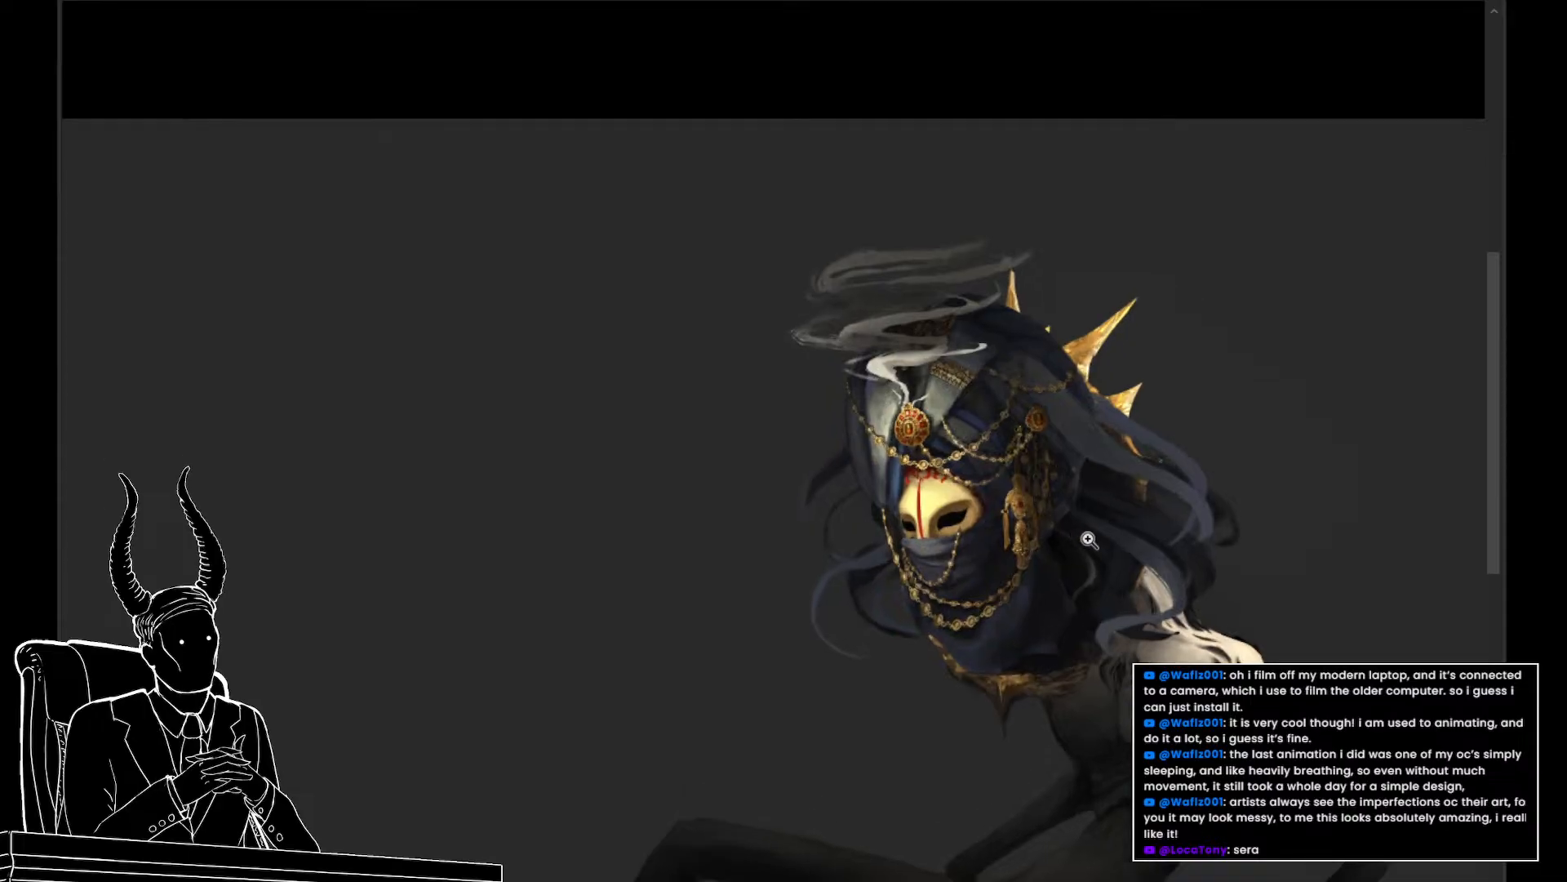
left_click(1160, 571)
left_click(1147, 572, "alt")
left_click(1134, 571, "alt")
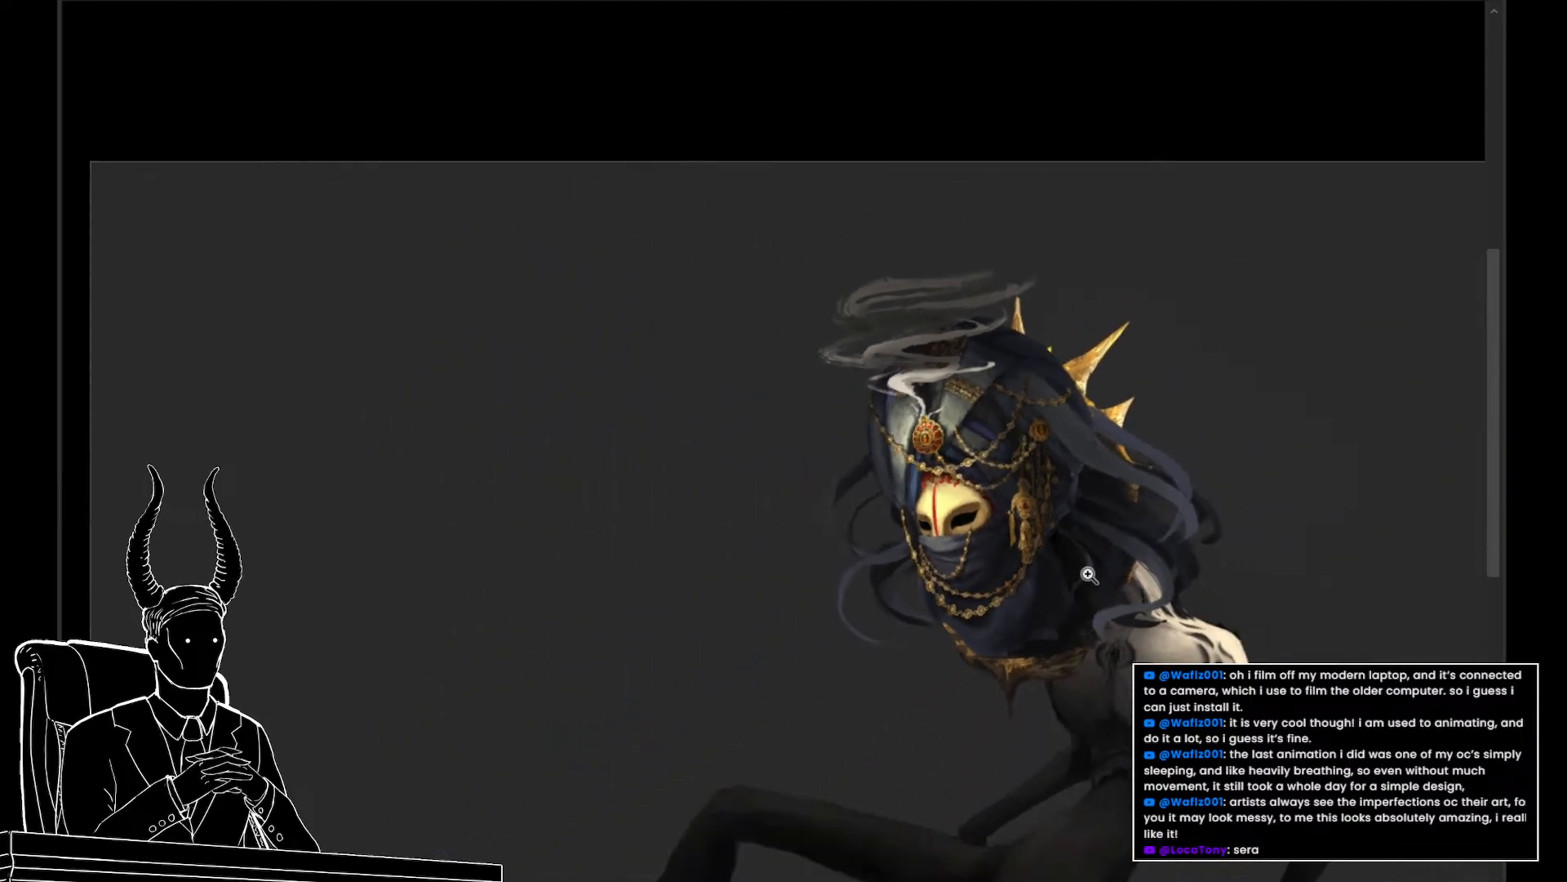
left_click(1096, 573)
left_click(1170, 602, "alt")
left_click(1174, 607, "alt")
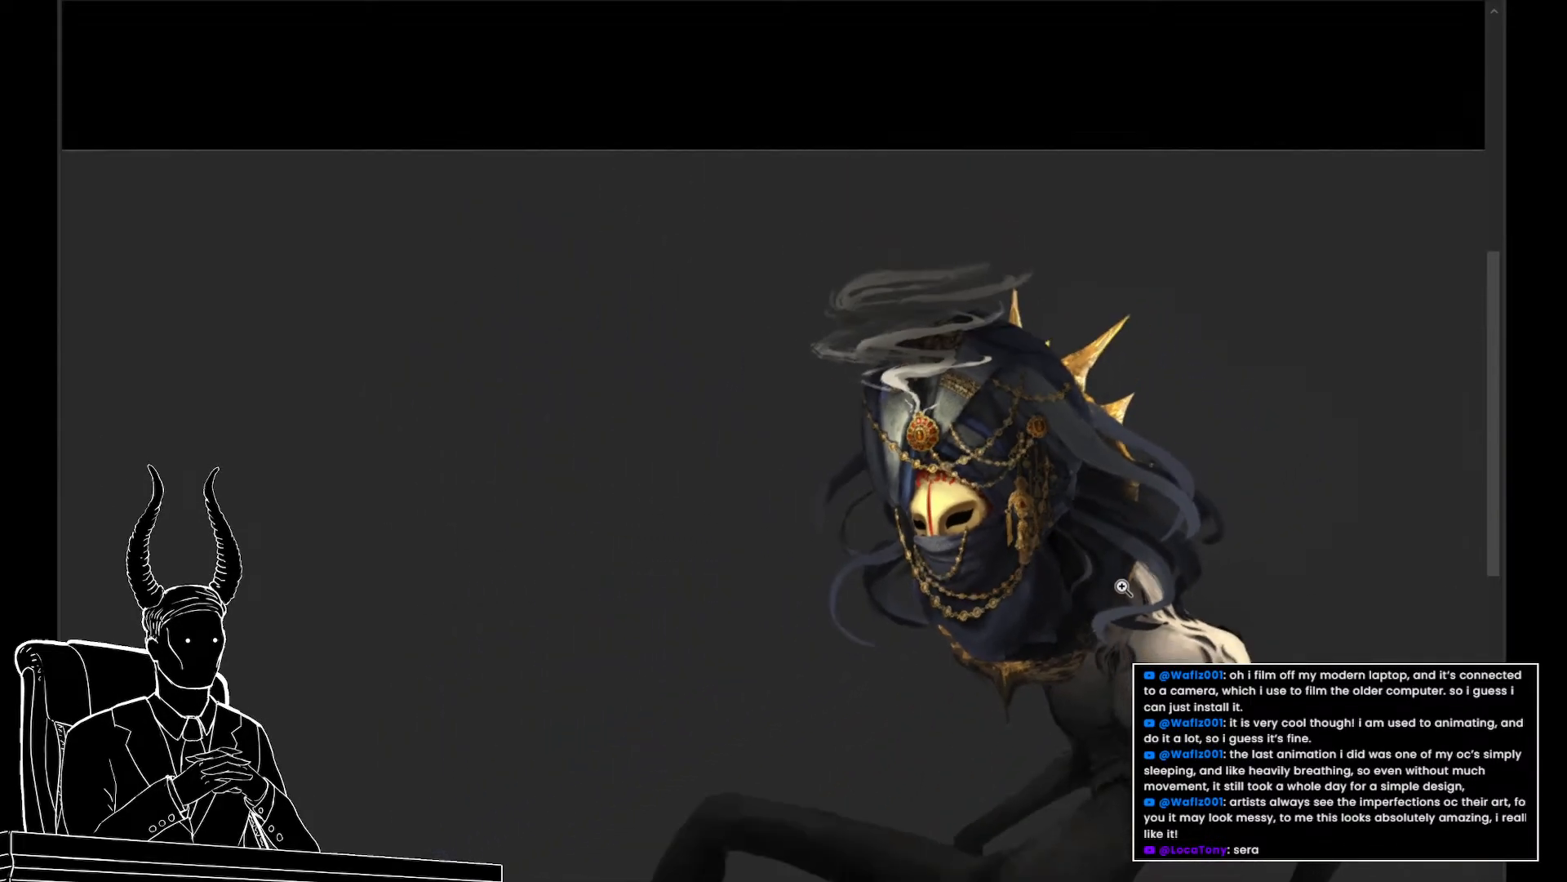
left_click(1178, 612)
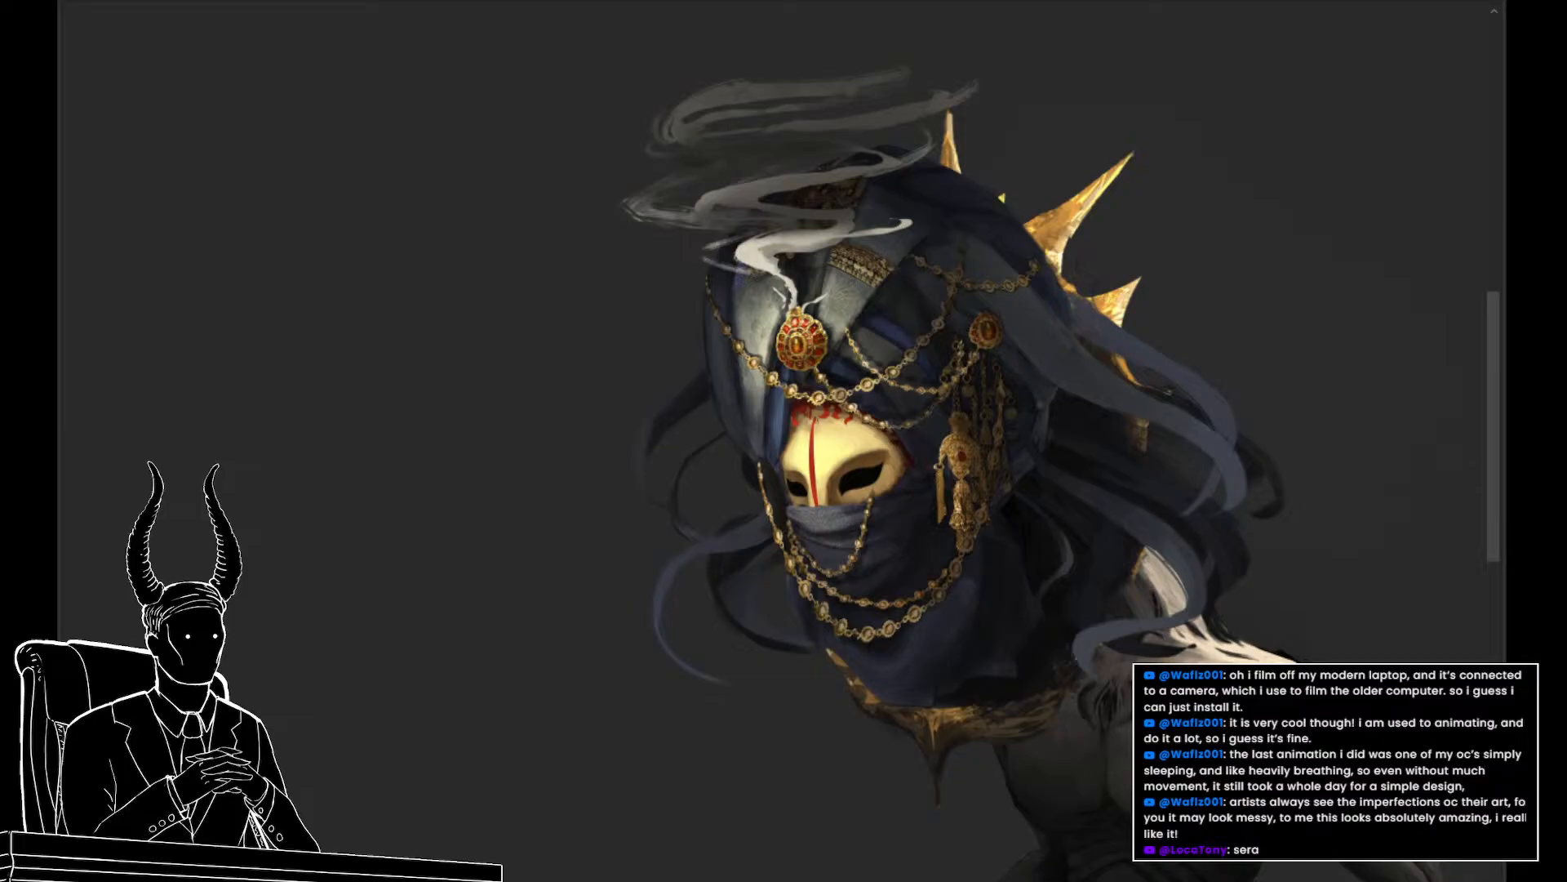
Undo and redo the latest edits to compare them, and inspect the mask and jewelry up close
key("ctrl+z")
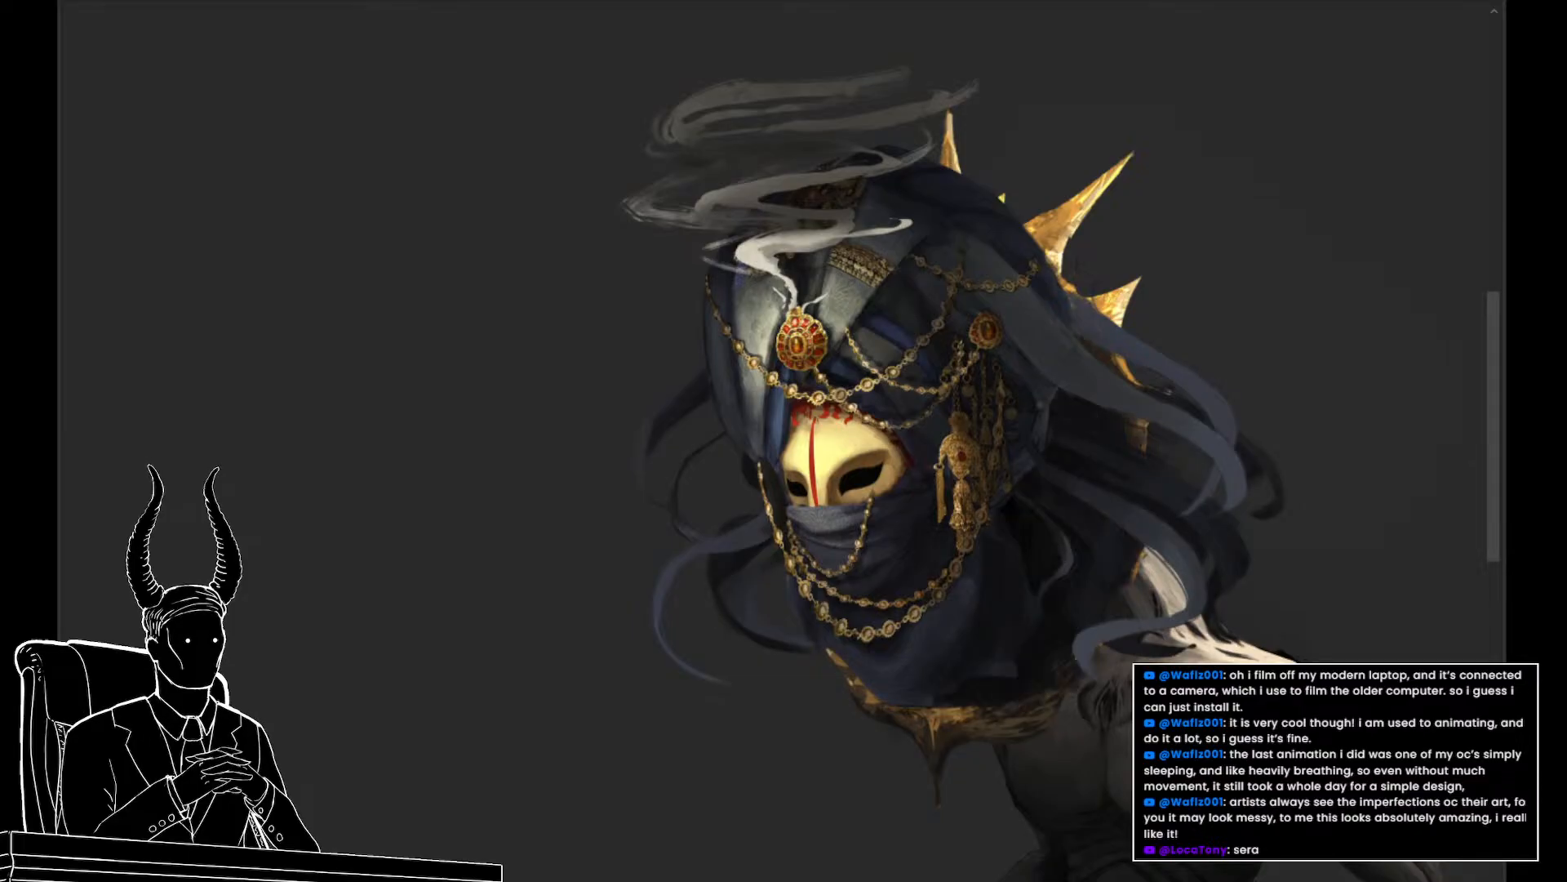
key("ctrl+z")
key("ctrl+shift+z")
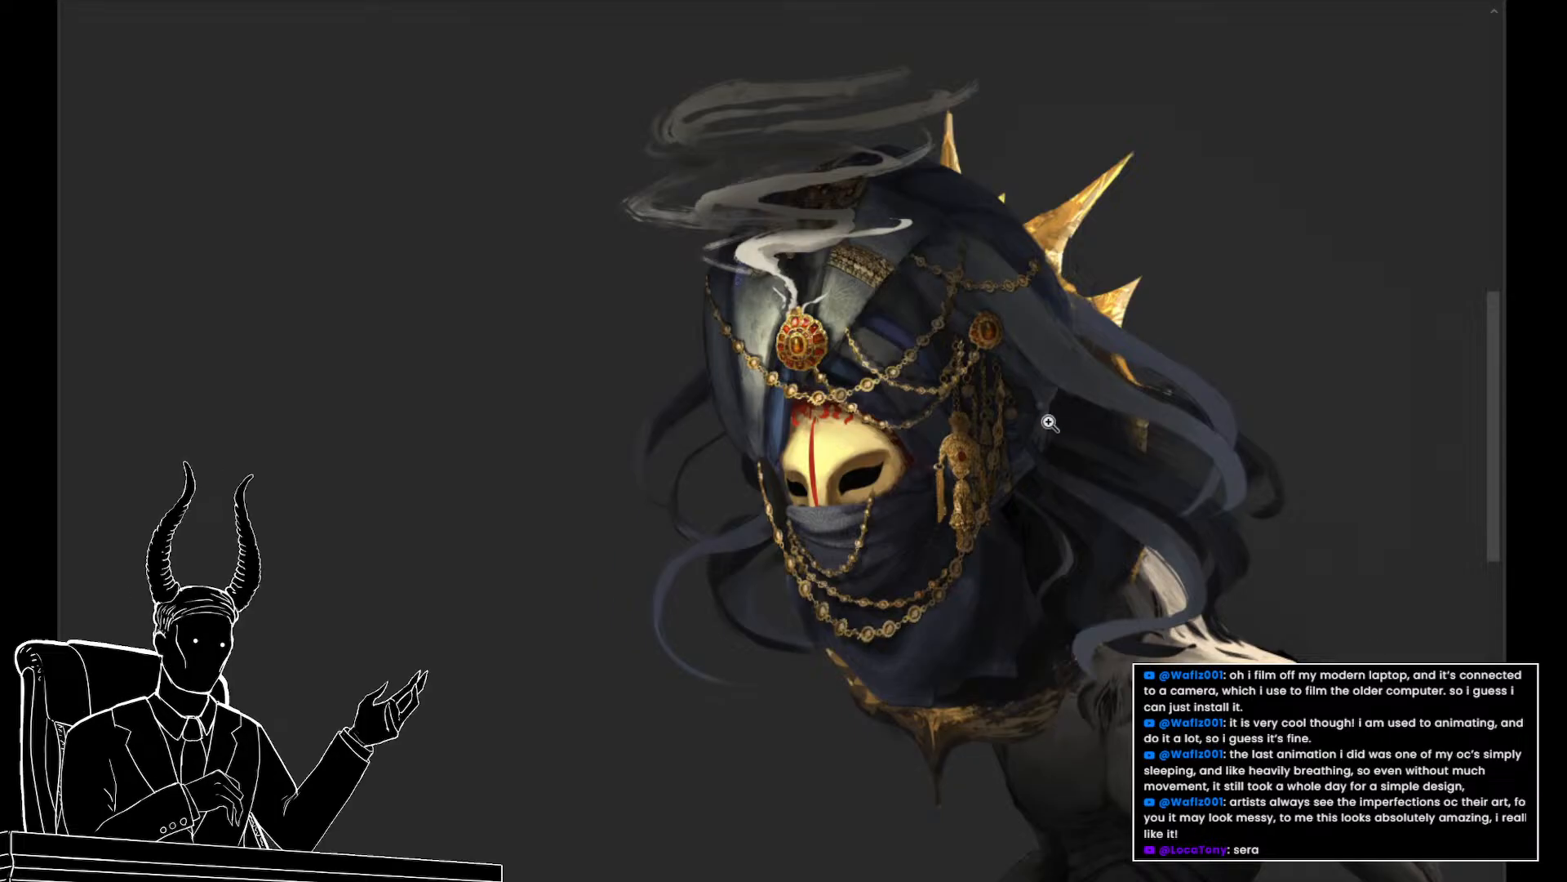
left_click(1044, 461)
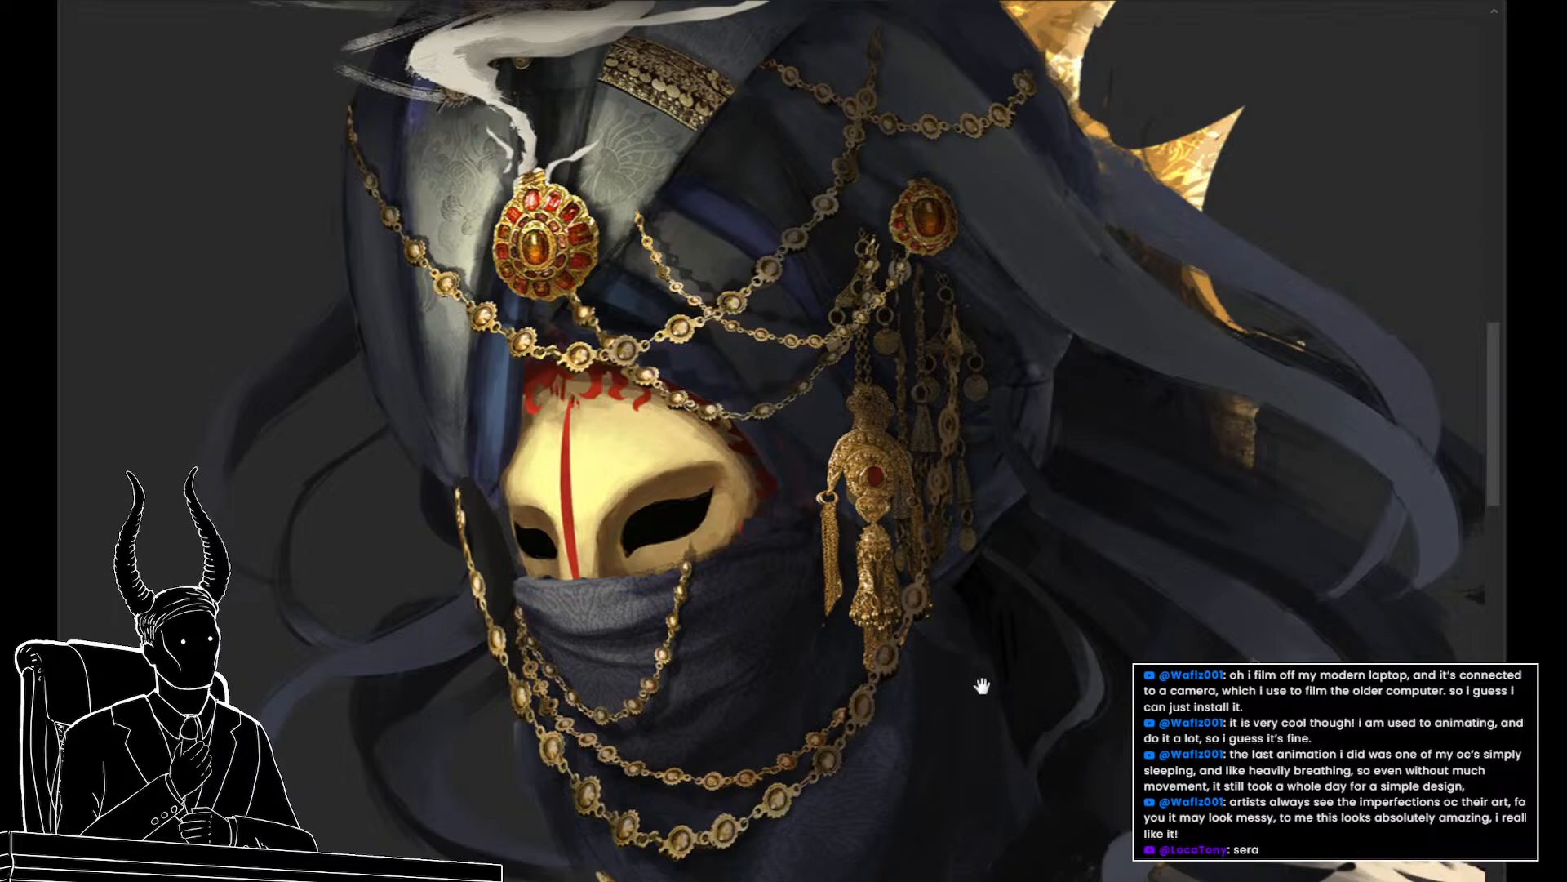
Paint over the light fold edges behind the hanging earring with dark blues sampled from the veil
mouse_move(1022, 402)
left_mouse_down()
mouse_move(891, 356)
mouse_move(906, 245)
mouse_move(971, 114)
left_mouse_up()
key("ctrl+d")
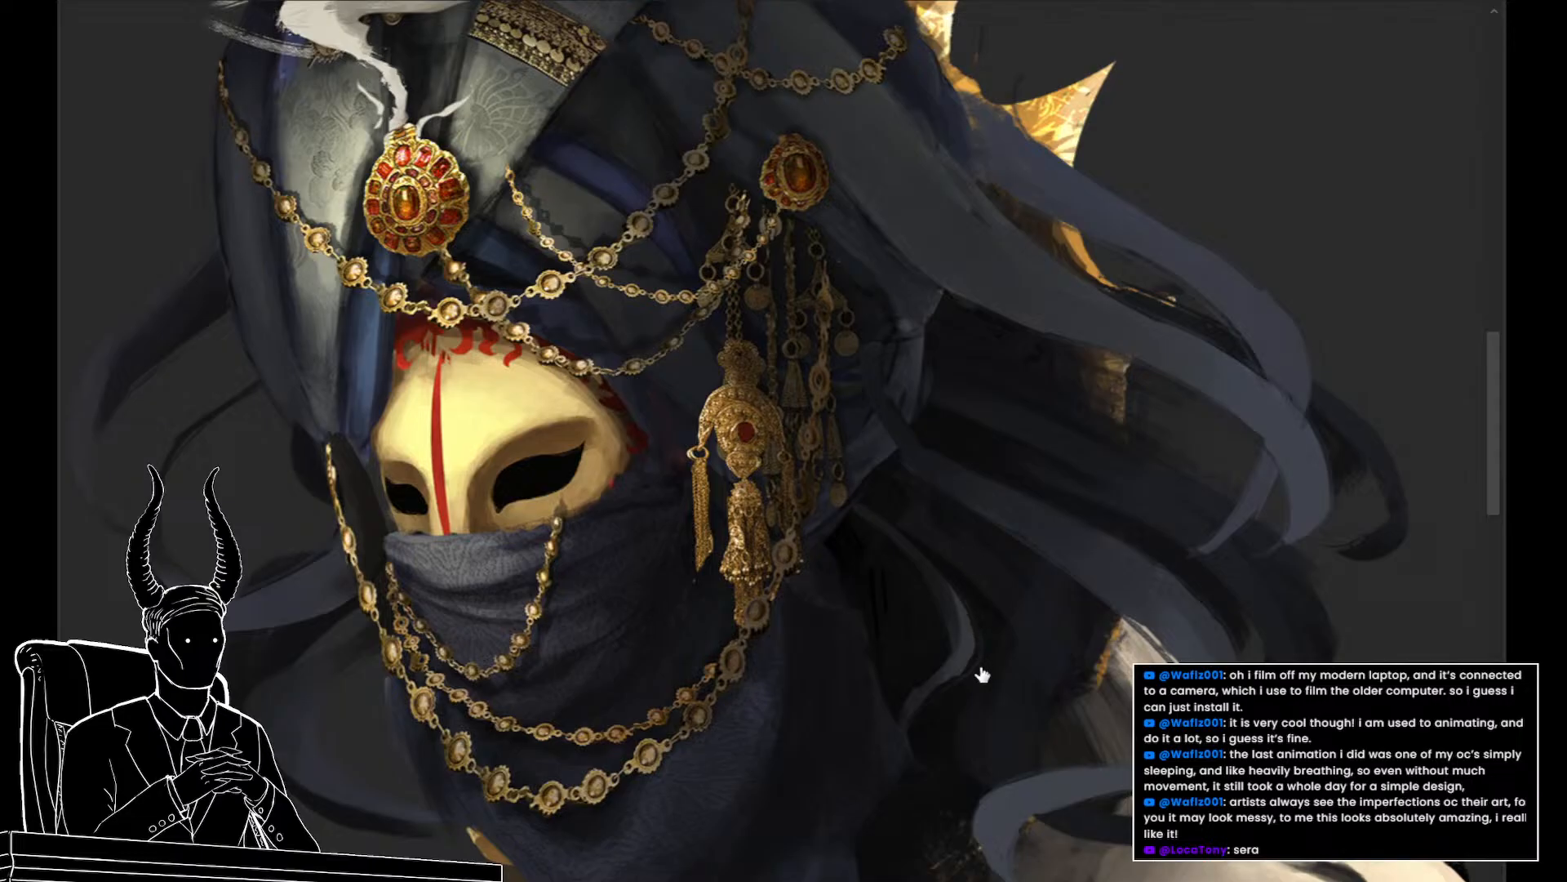
left_click_drag(825, 409, 786, 414)
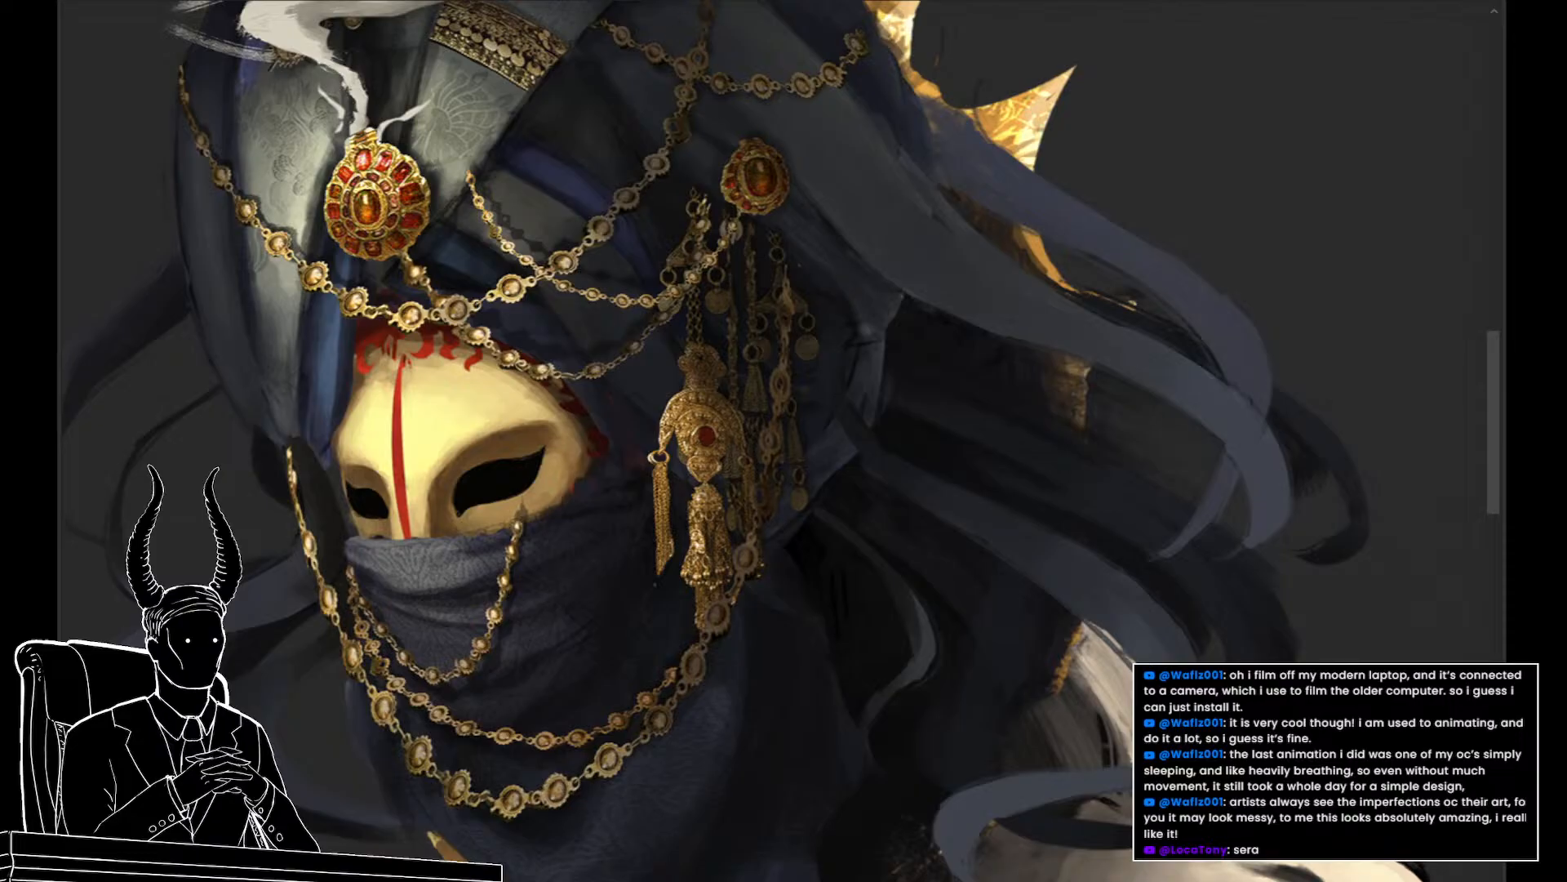
left_click(853, 326, "alt")
left_click(805, 289, "alt")
left_click(880, 463, "alt")
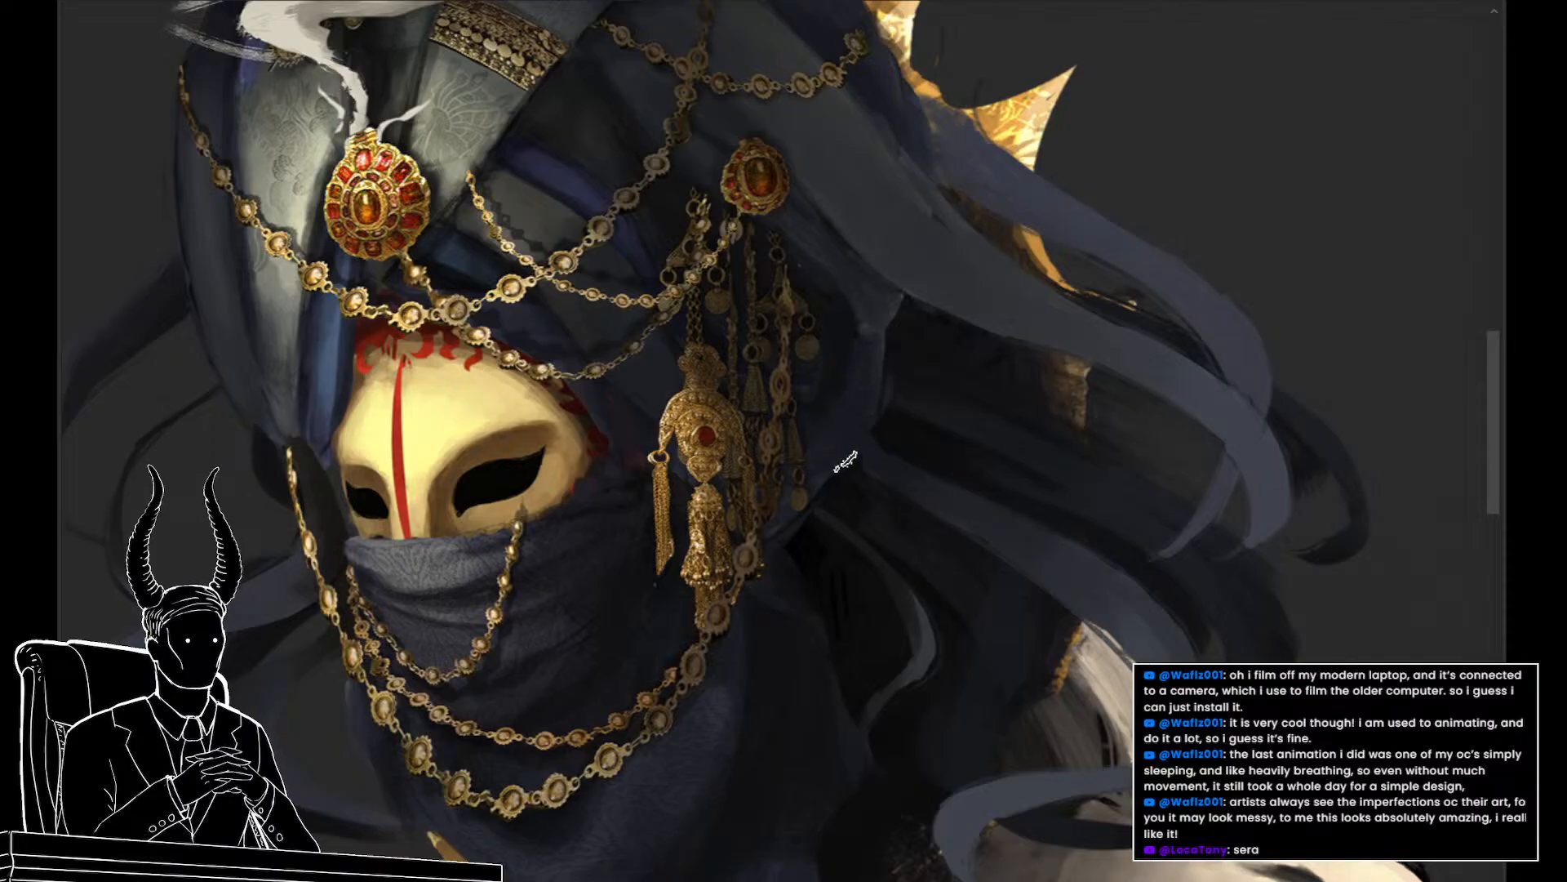
scroll(866, 392, "up", 1)
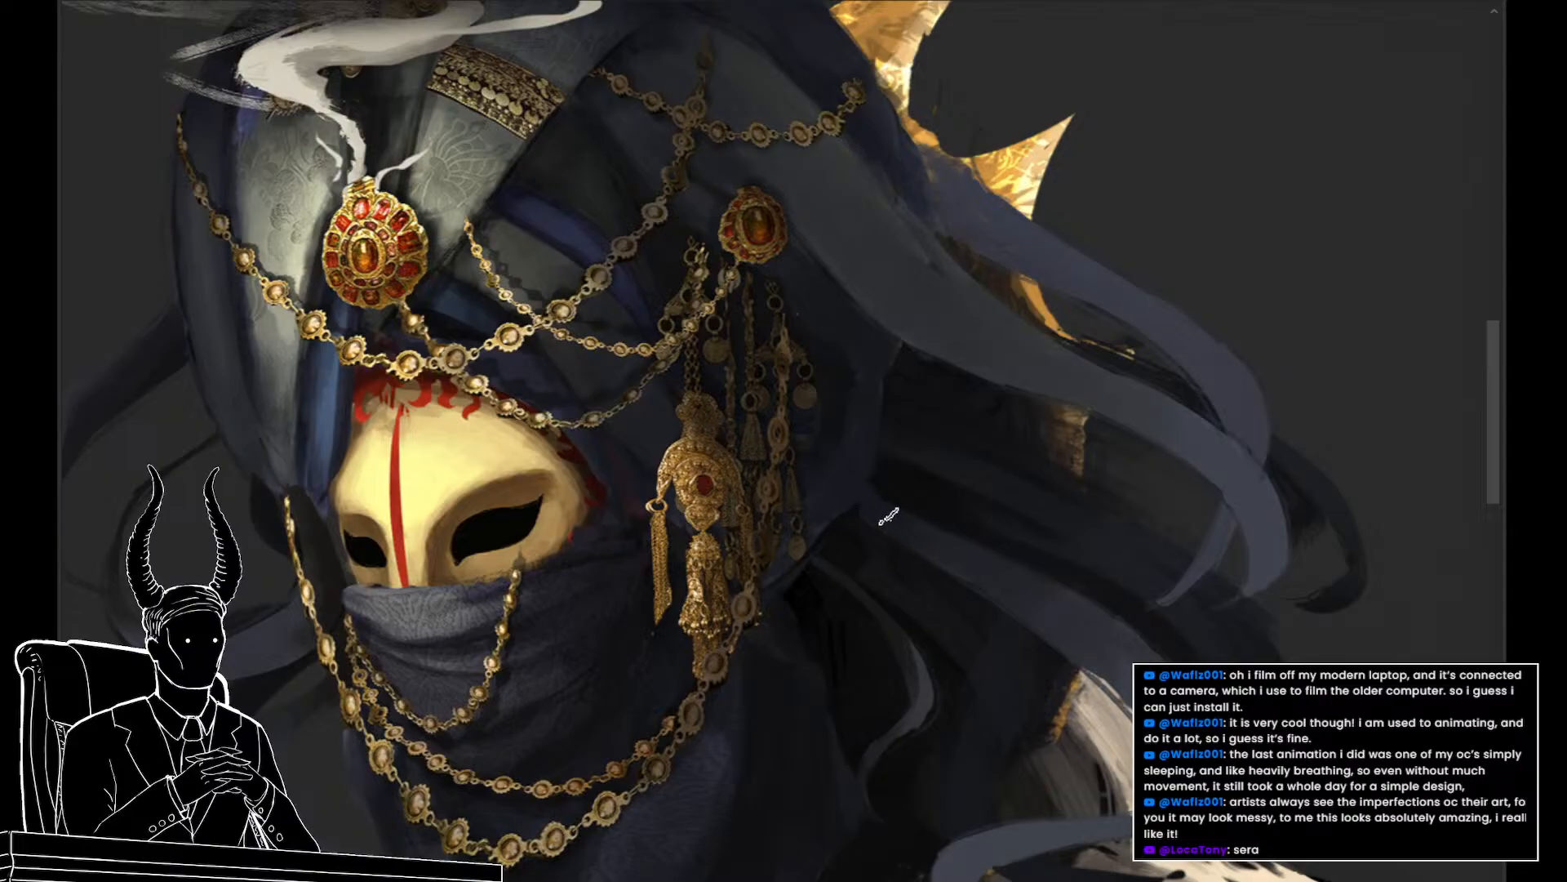
mouse_move(945, 553)
left_mouse_down()
mouse_move(827, 545)
mouse_move(894, 554)
left_mouse_up()
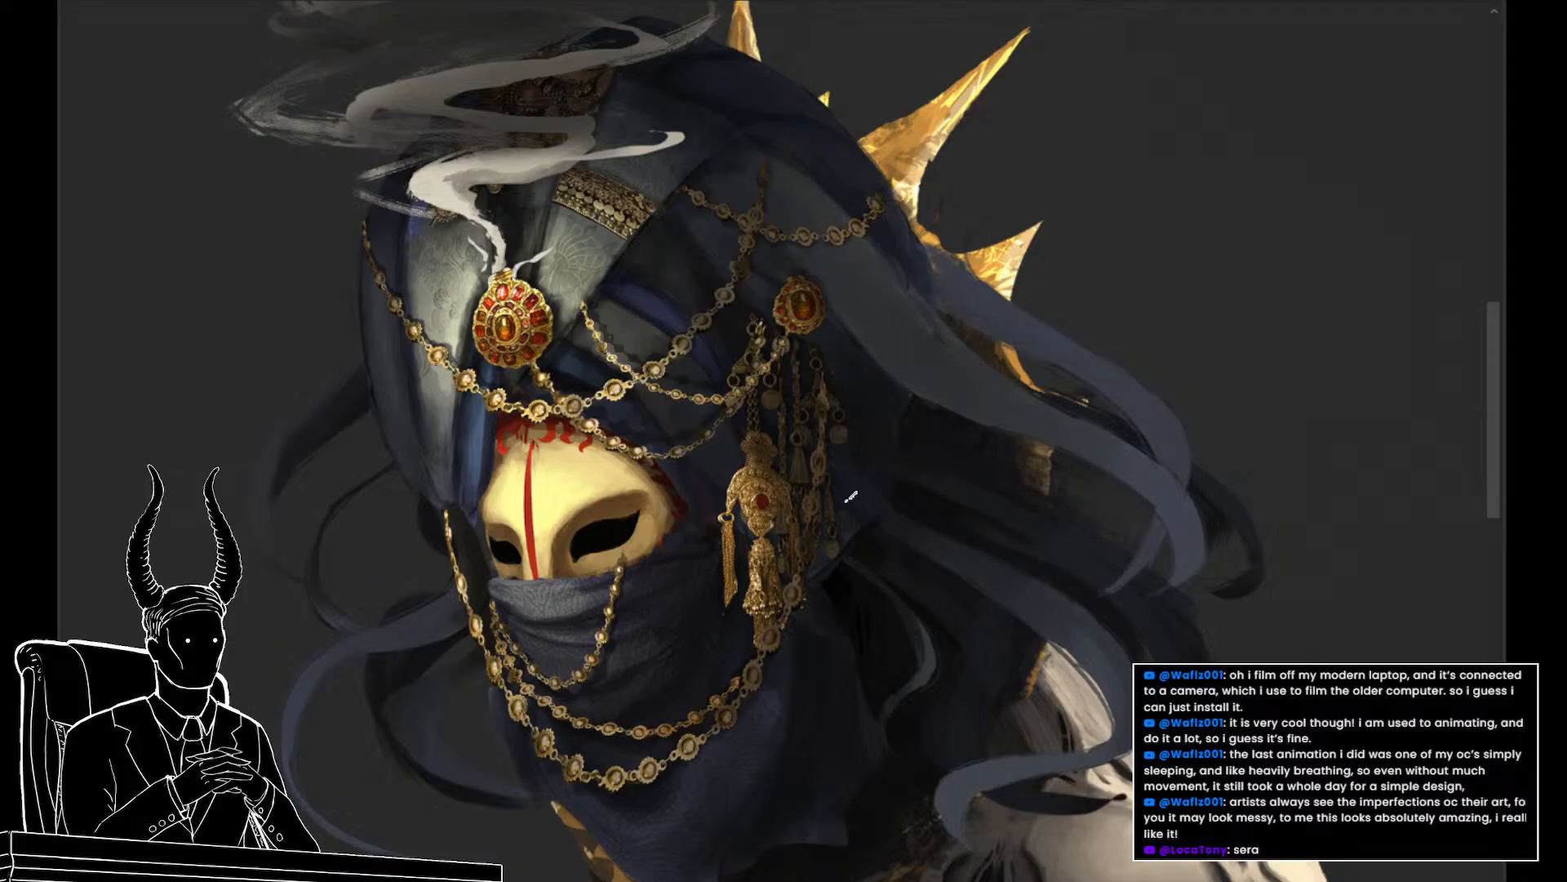
Examine the blended veil area up close, and check the head and strands against the whole figure
mouse_move(953, 638)
left_mouse_down()
mouse_move(804, 618)
mouse_move(930, 623)
left_mouse_up()
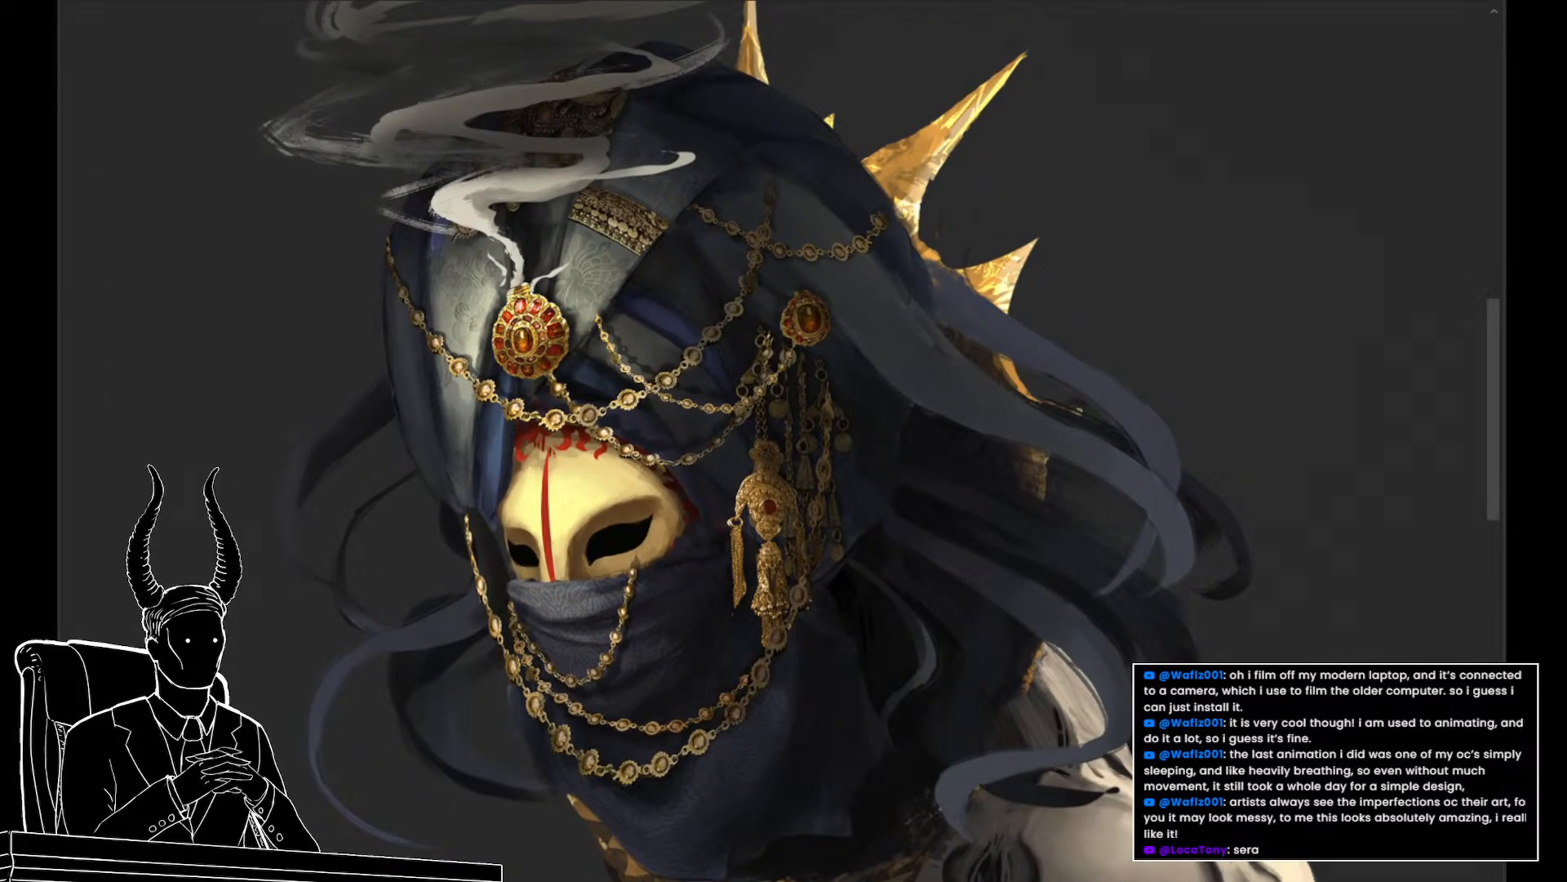
left_click_drag(872, 602, 926, 614)
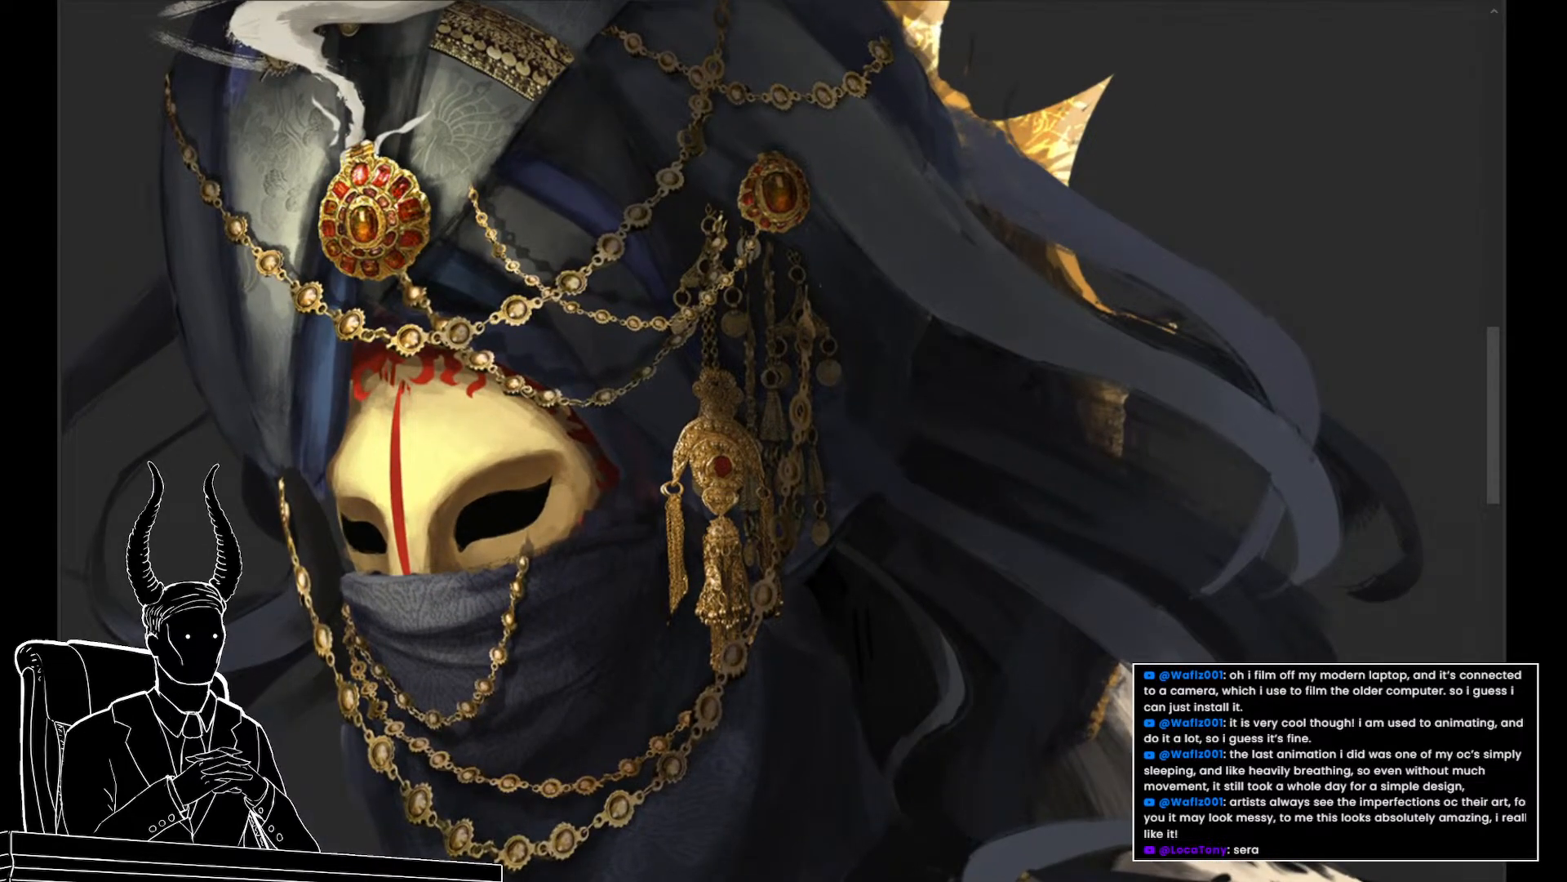
left_click_drag(1011, 629, 972, 625)
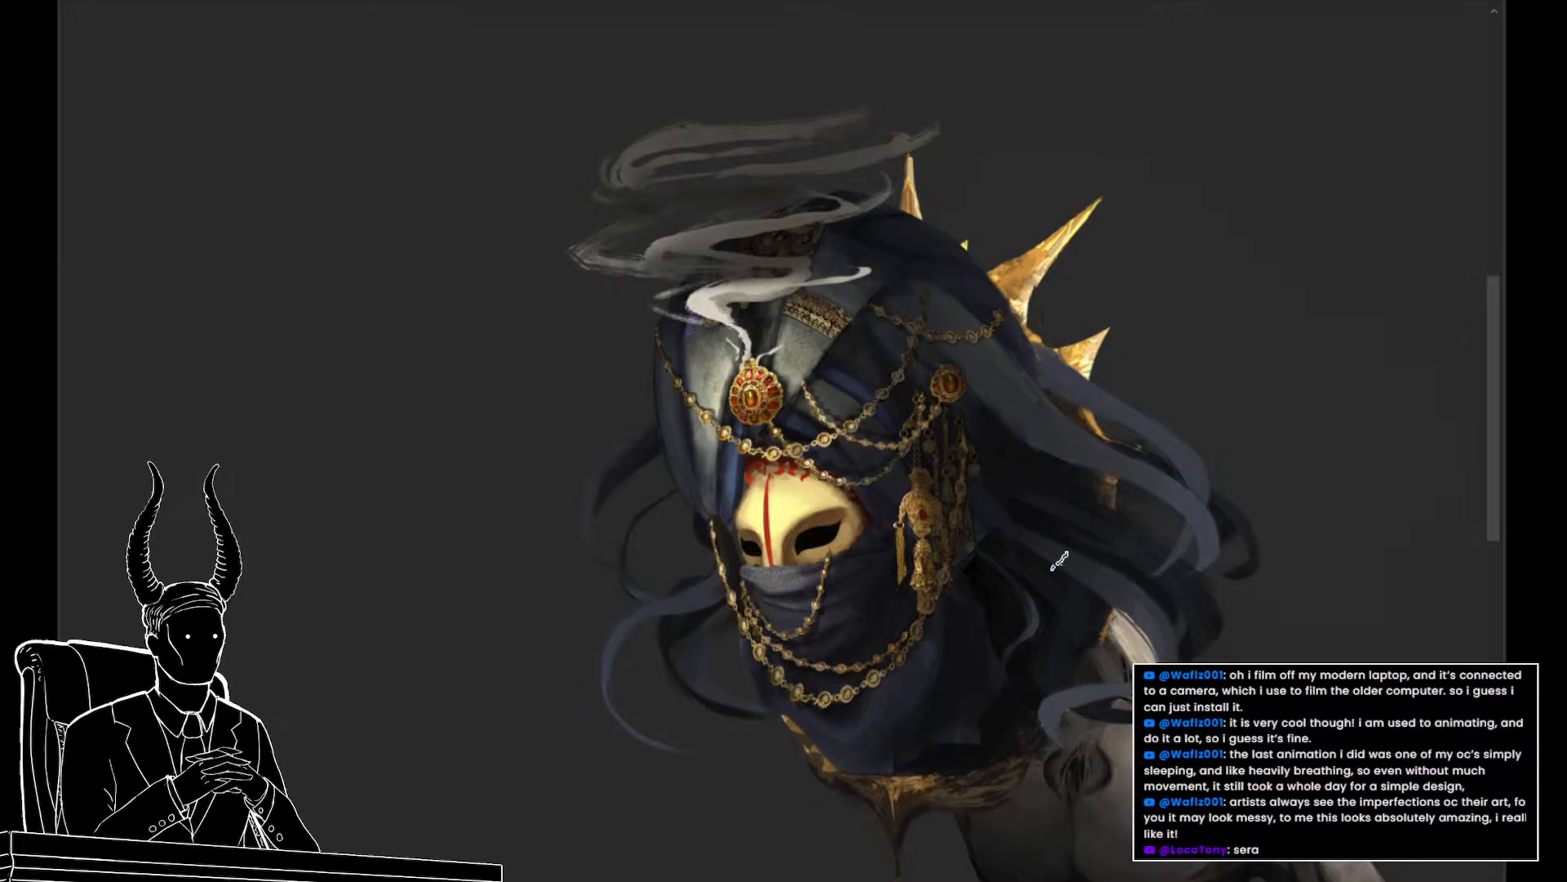
left_click_drag(1066, 581, 1005, 612)
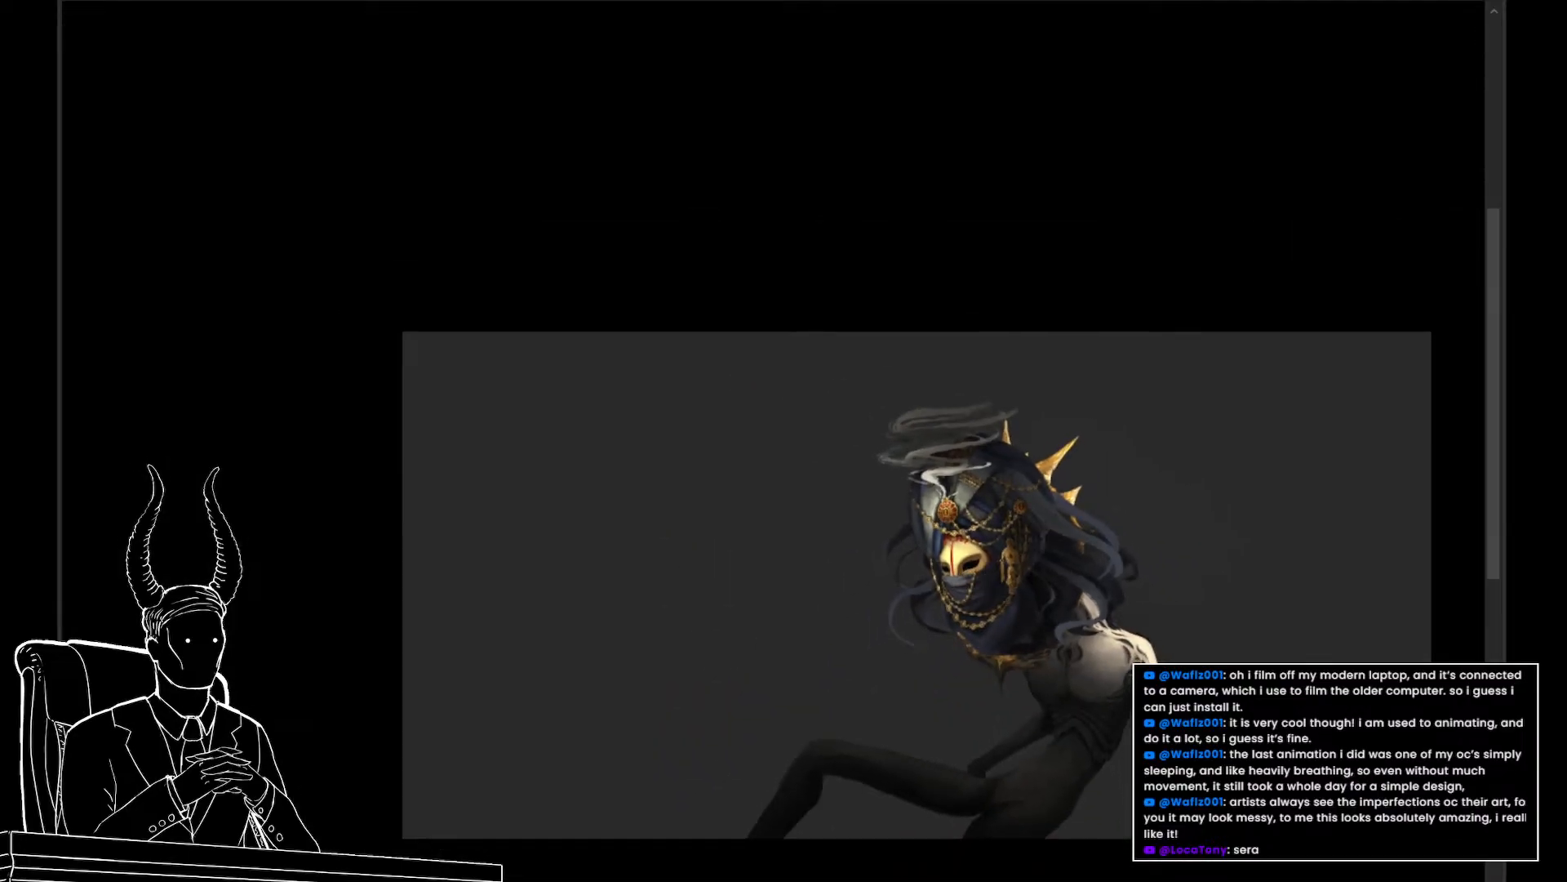
left_click_drag(1231, 632, 1355, 677)
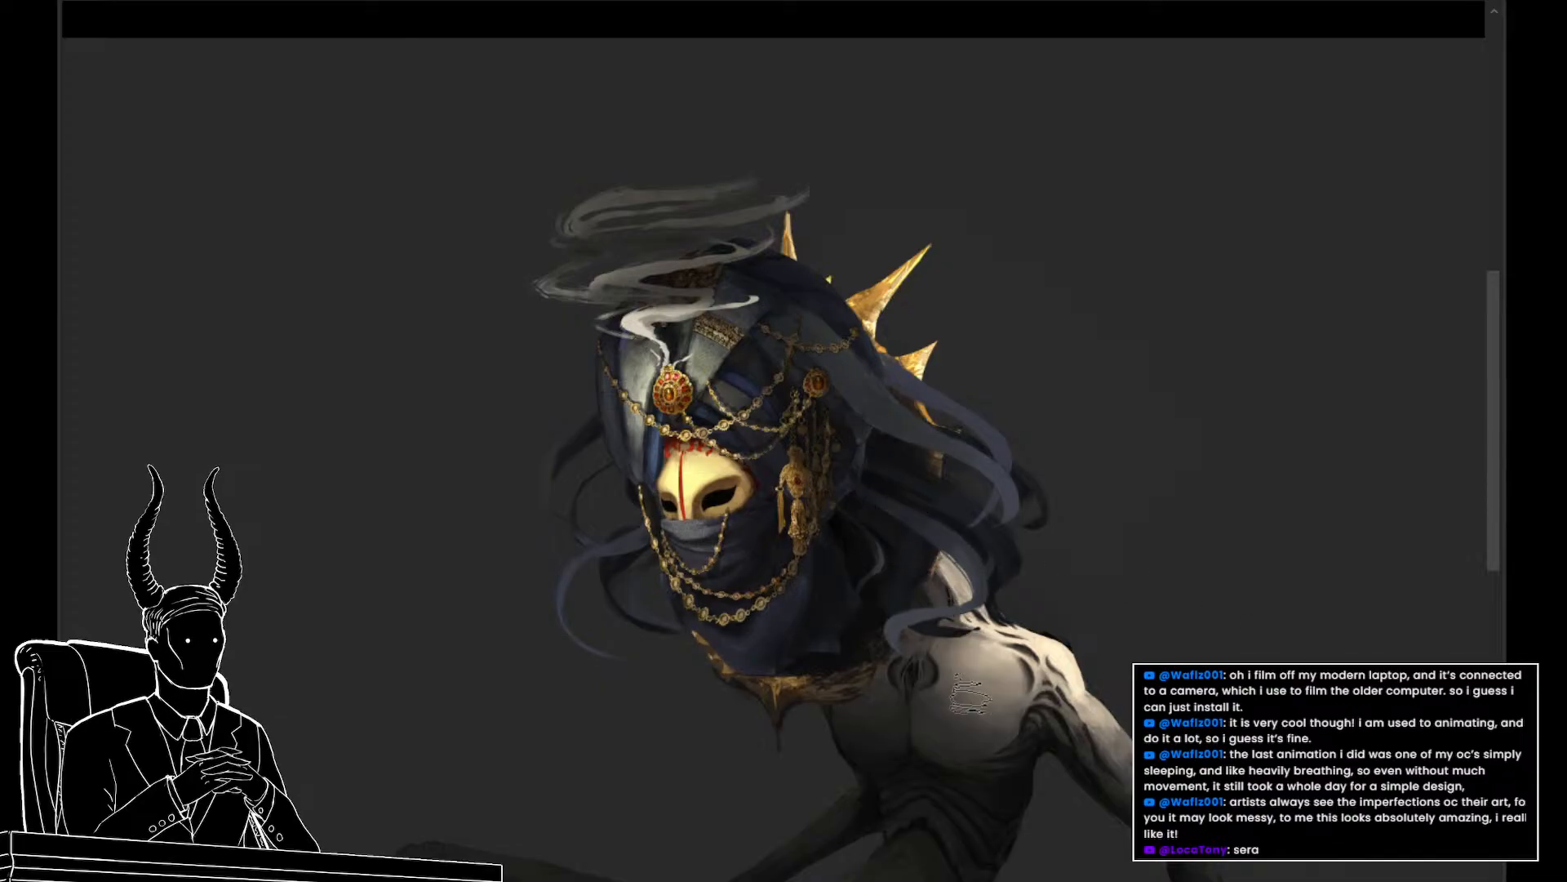
mouse_move(1035, 734)
left_mouse_down()
mouse_move(986, 718)
mouse_move(1019, 749)
mouse_move(998, 726)
mouse_move(1020, 738)
mouse_move(1013, 721)
left_mouse_up()
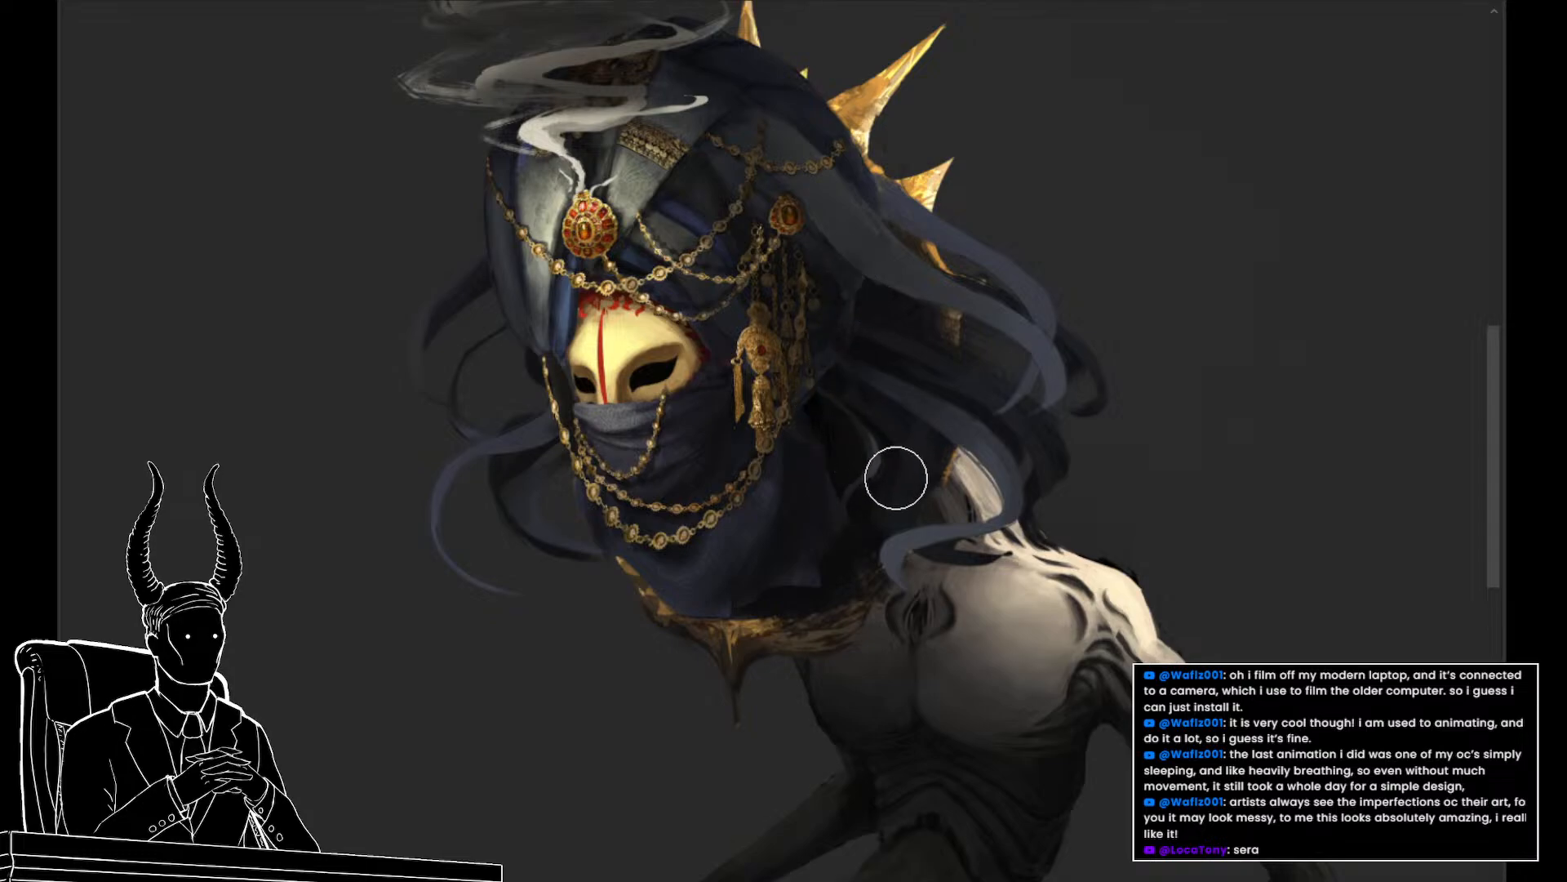
left_click_drag(962, 529, 774, 501)
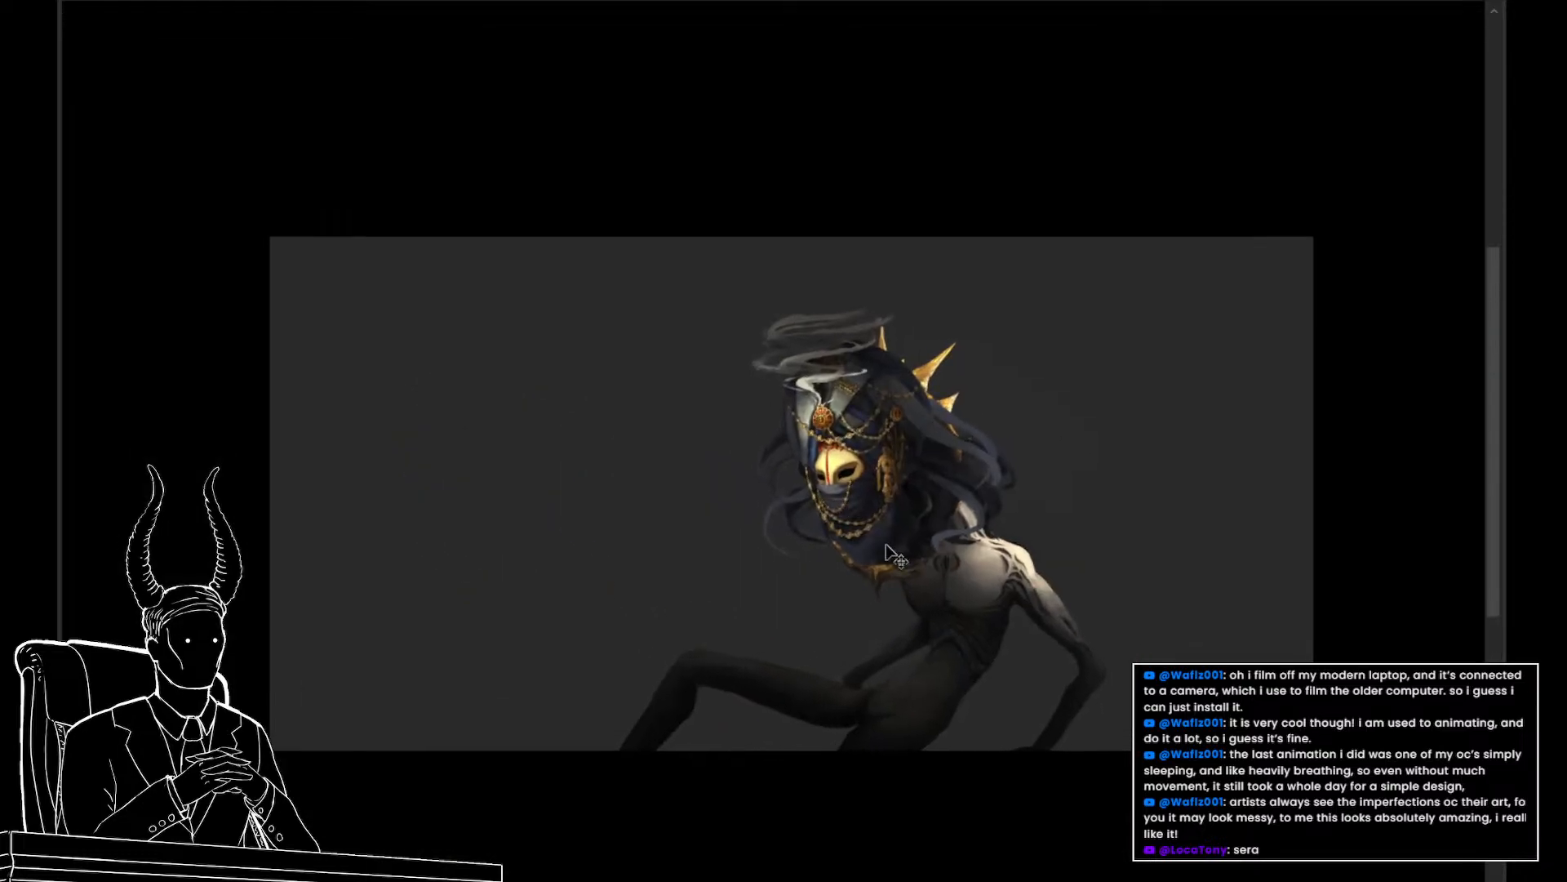
left_click_drag(984, 614, 1041, 622)
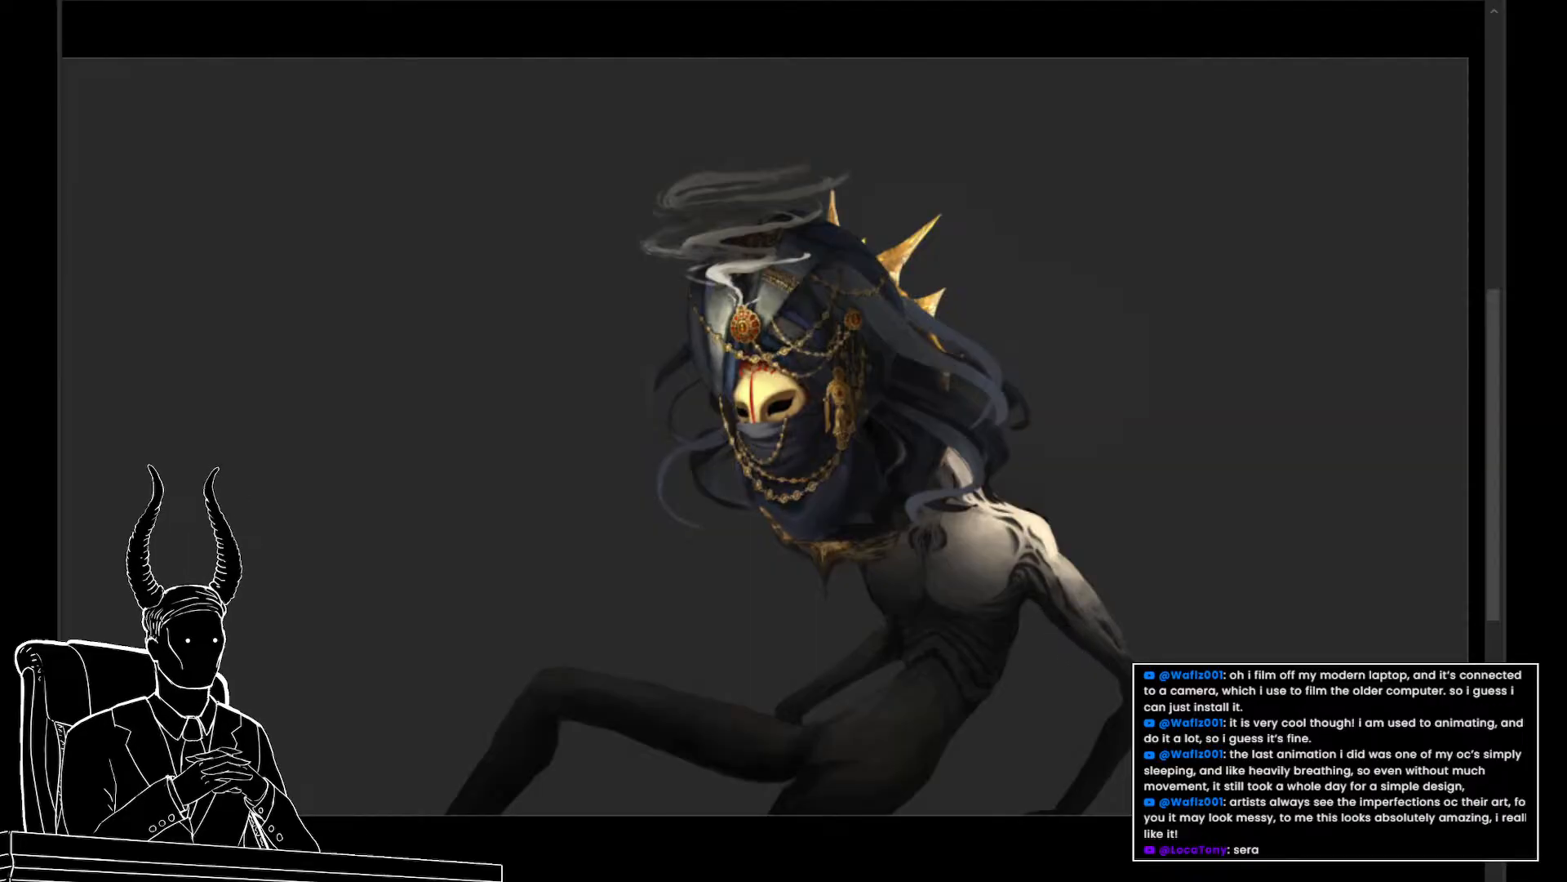
Switch through the alternative head designs on the same body, including the floral, red-hooded and blue glitch versions, to compare them with the veiled head
key("ctrl+comma")
key("ctrl+comma")
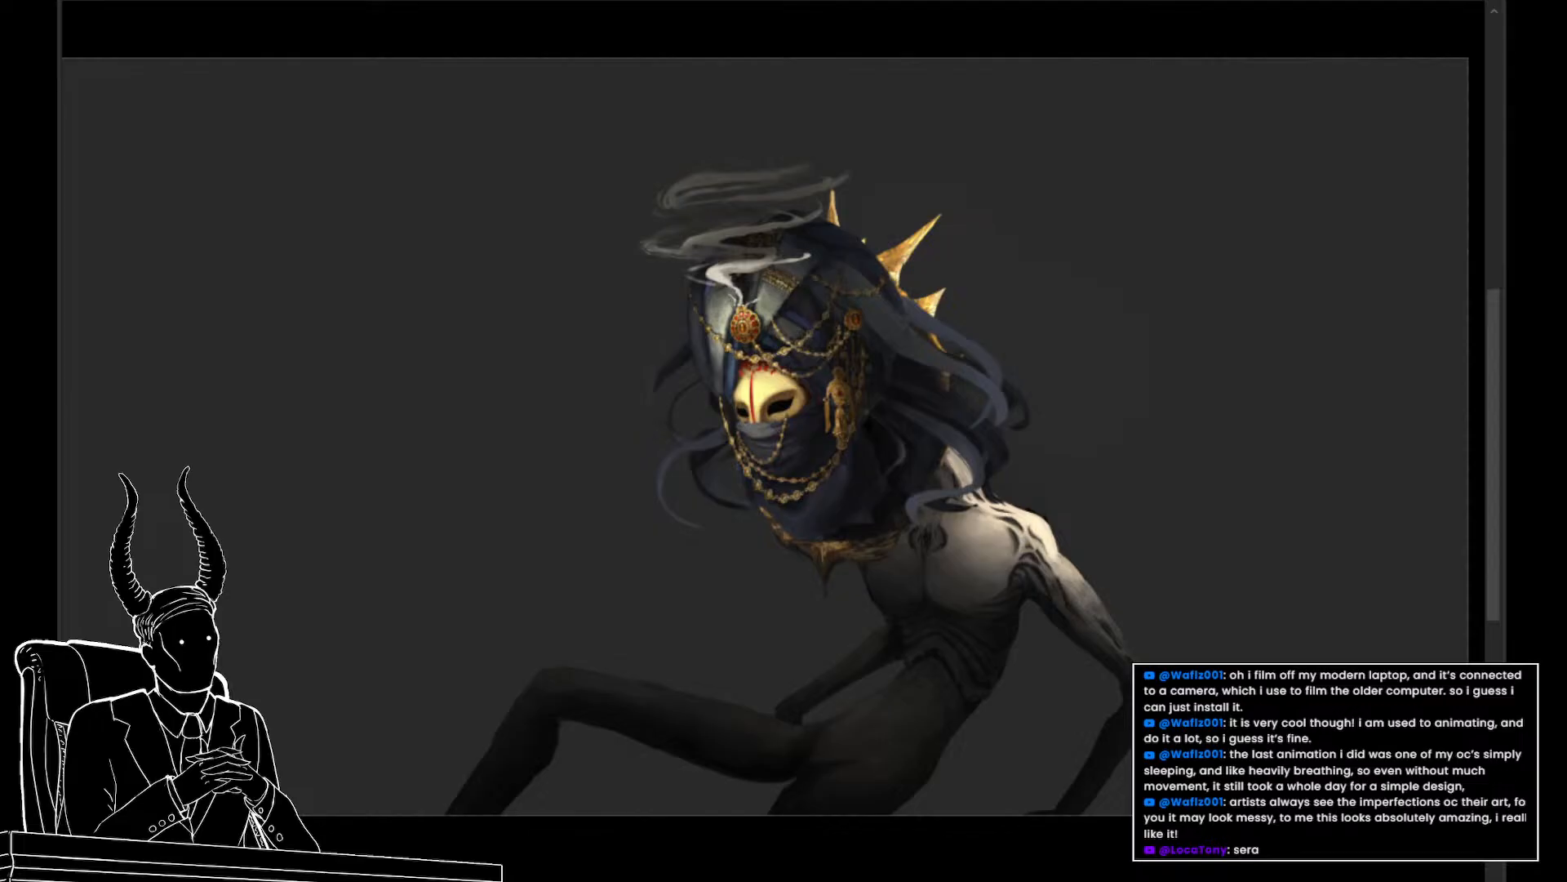
key("ctrl+comma")
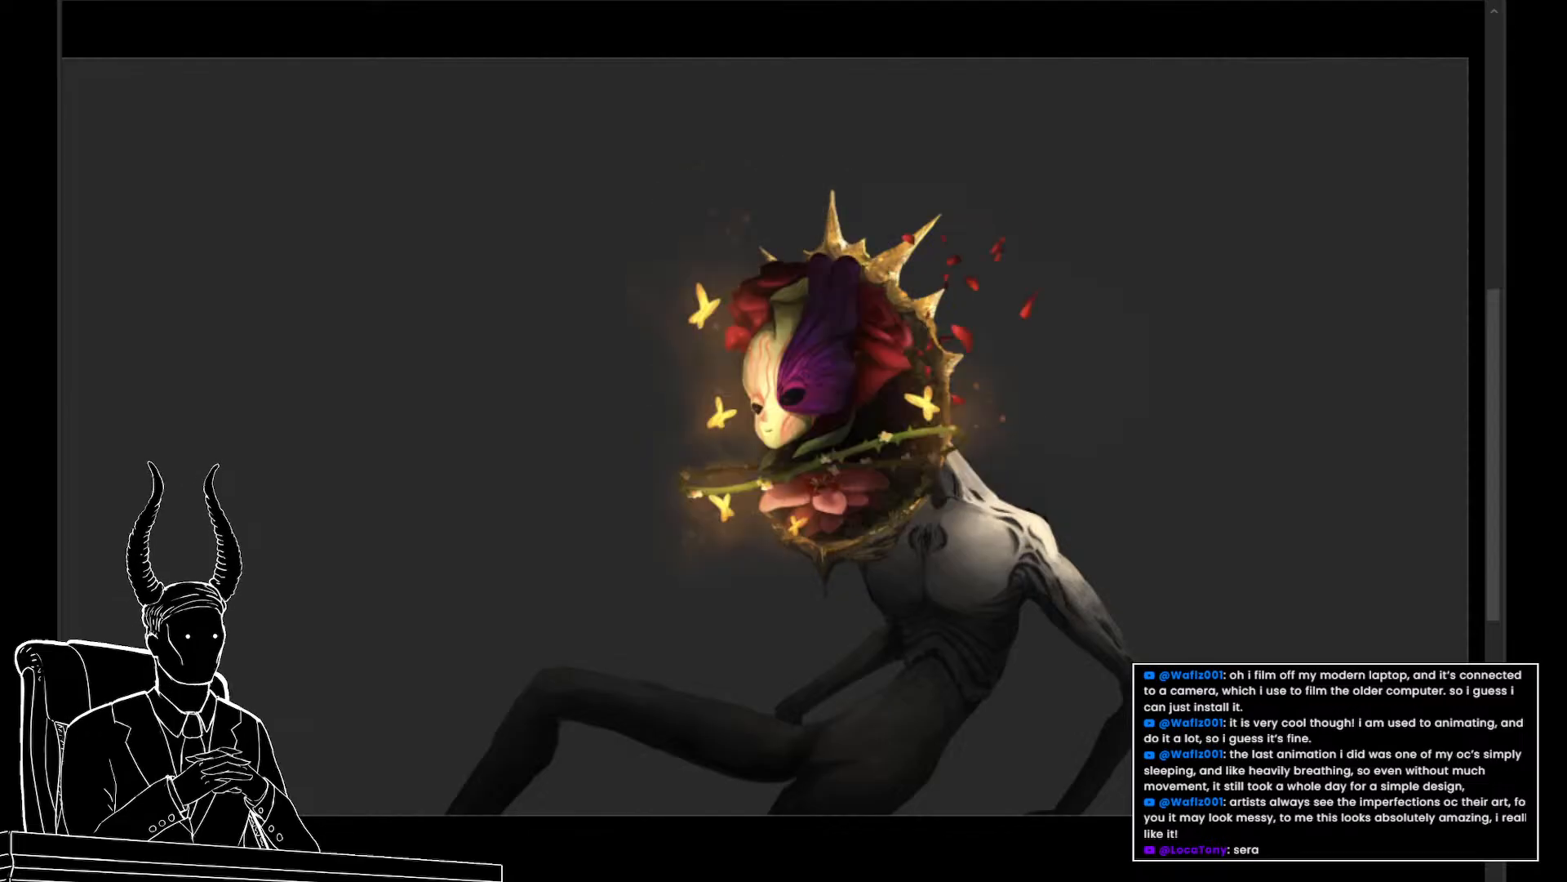
key("ctrl+comma")
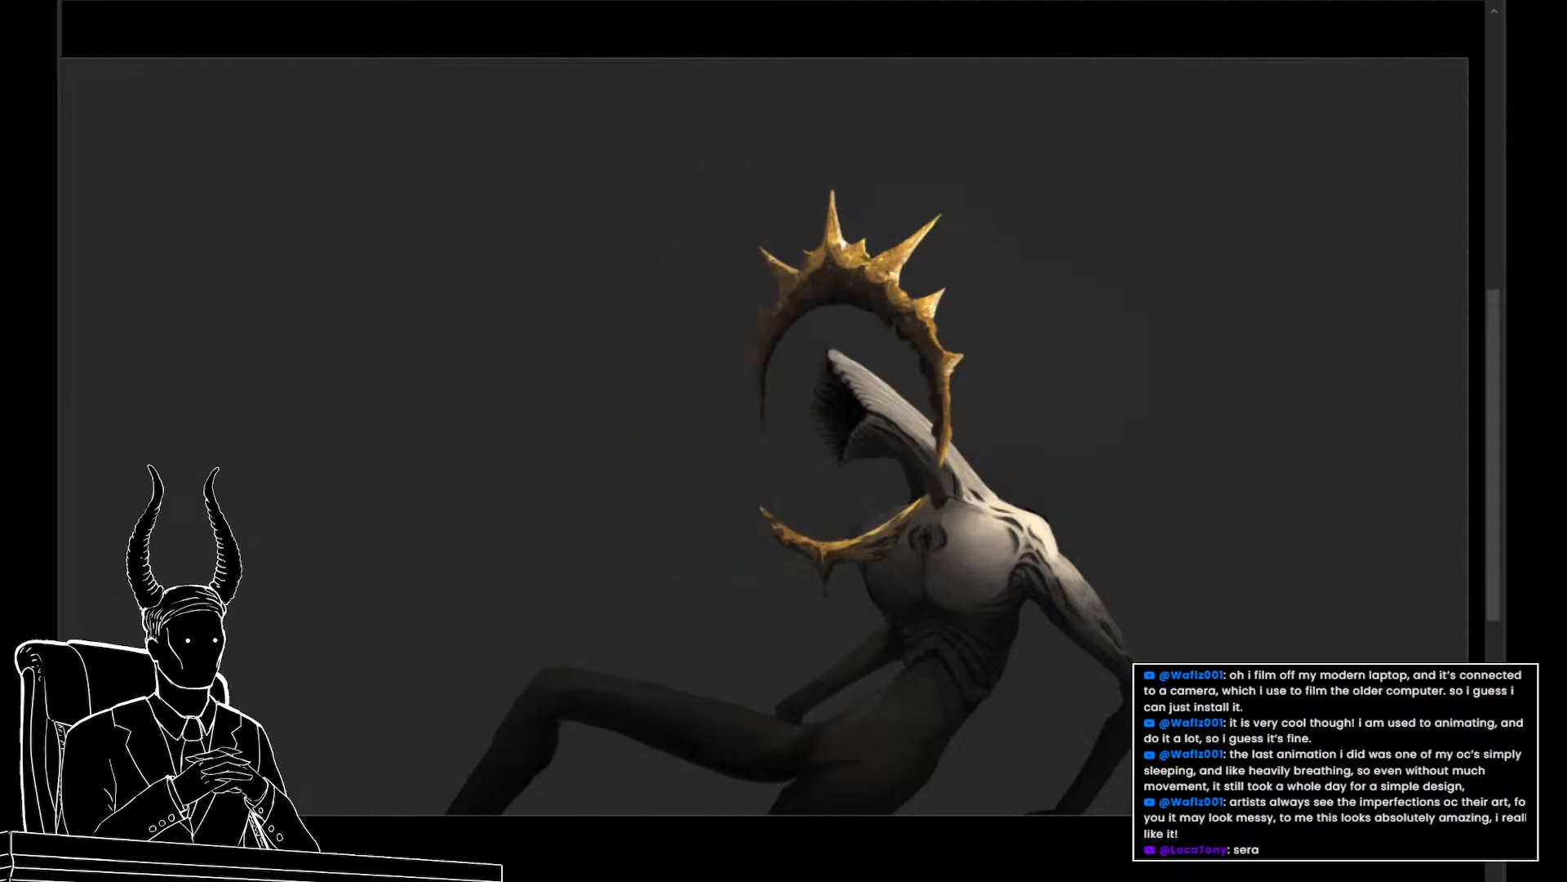
key("ctrl+comma")
left_click(1264, 613)
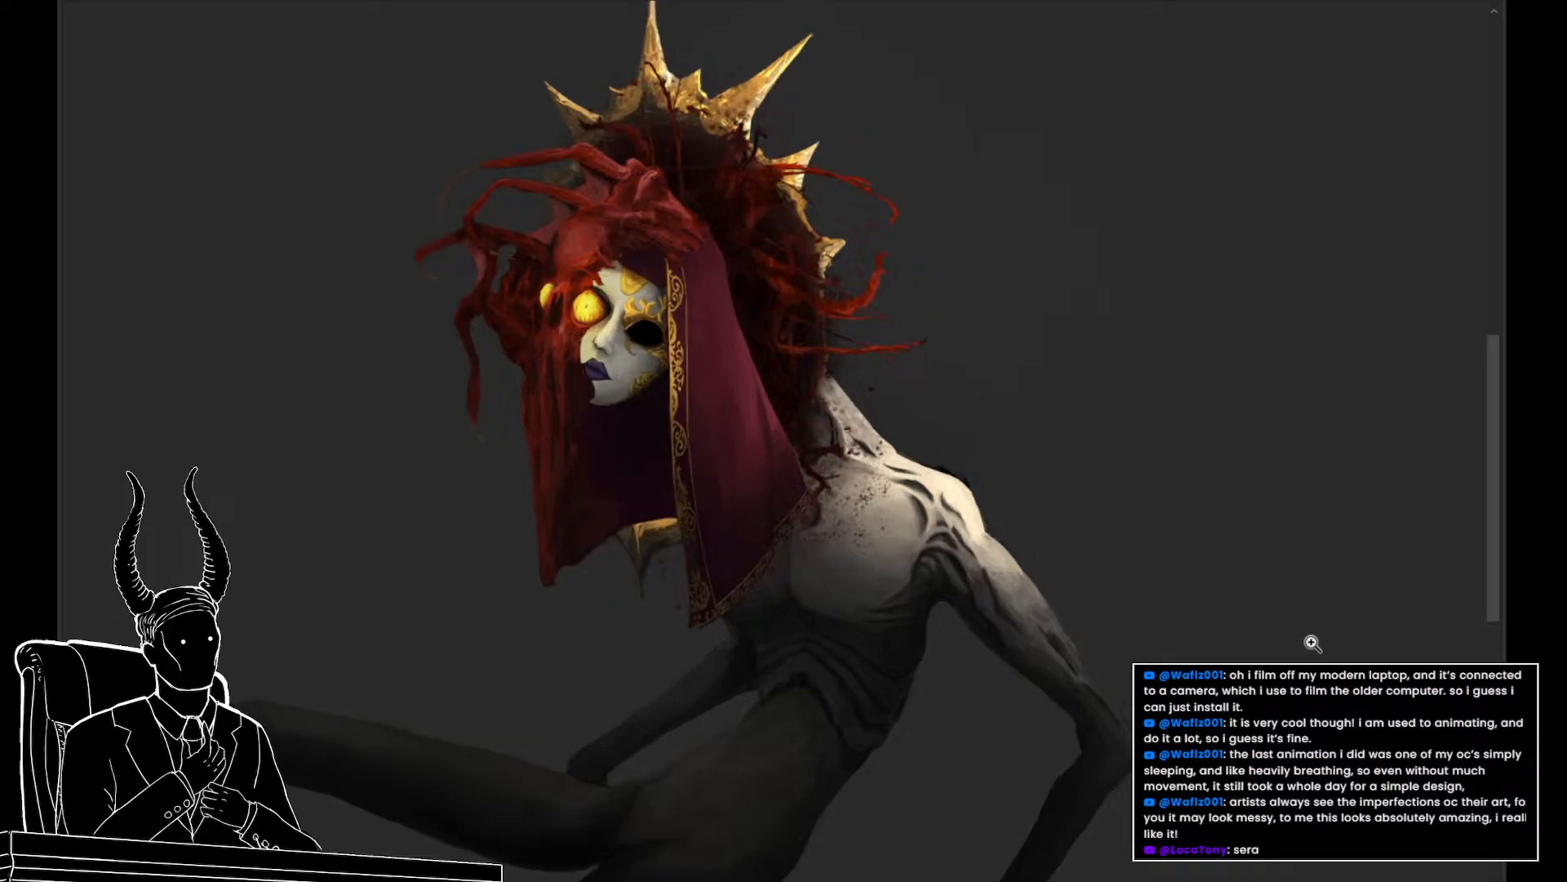
key("ctrl+comma")
key("ctrl+comma")
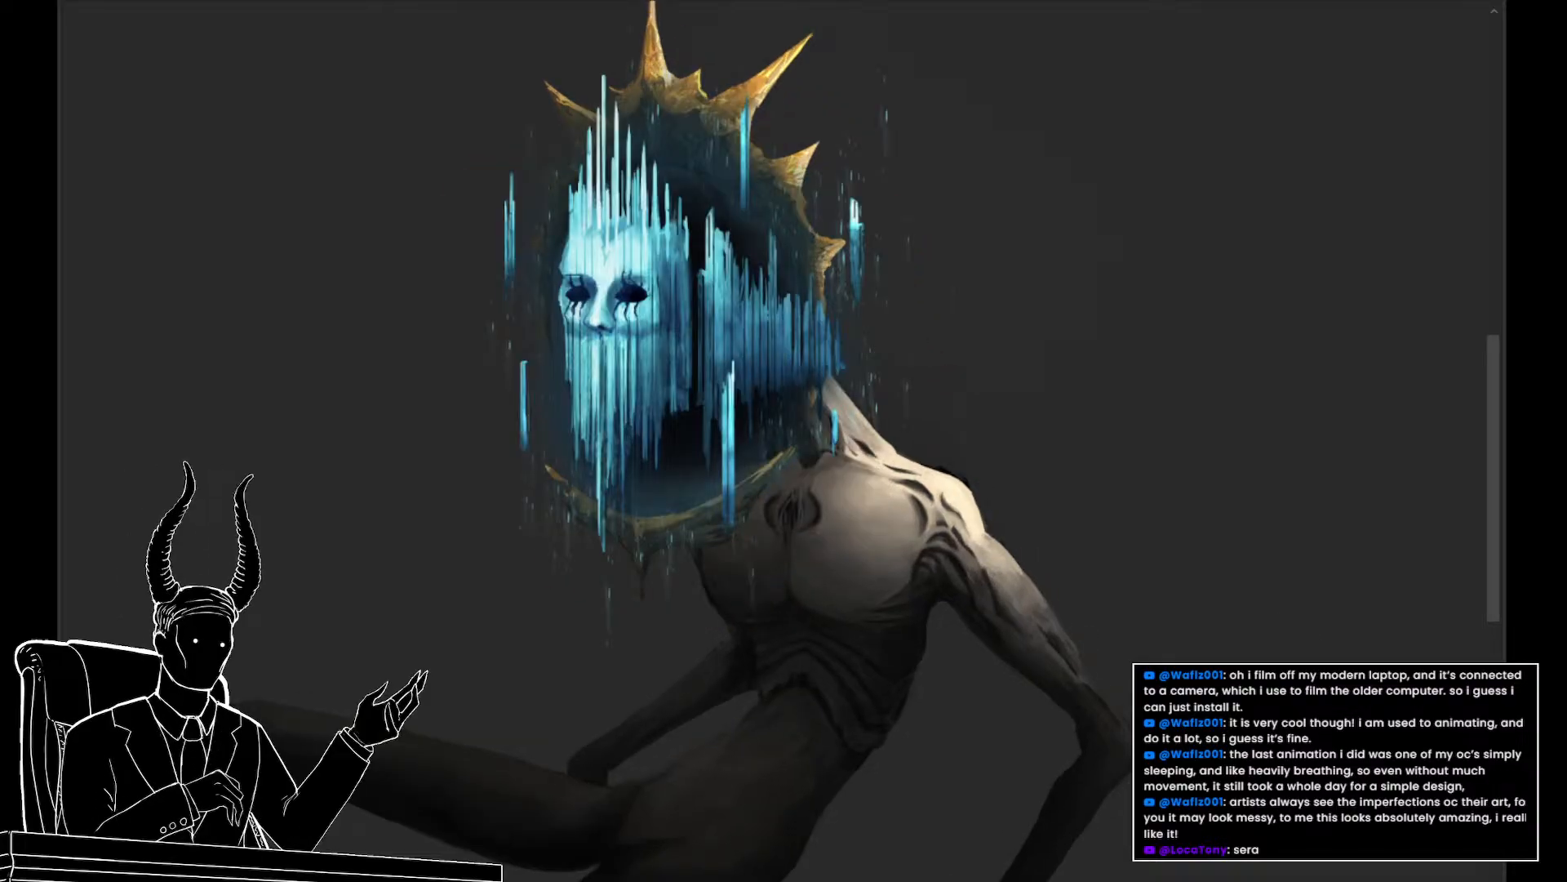
key("ctrl+comma")
key("ctrl+comma")
key("ctrl+comma")
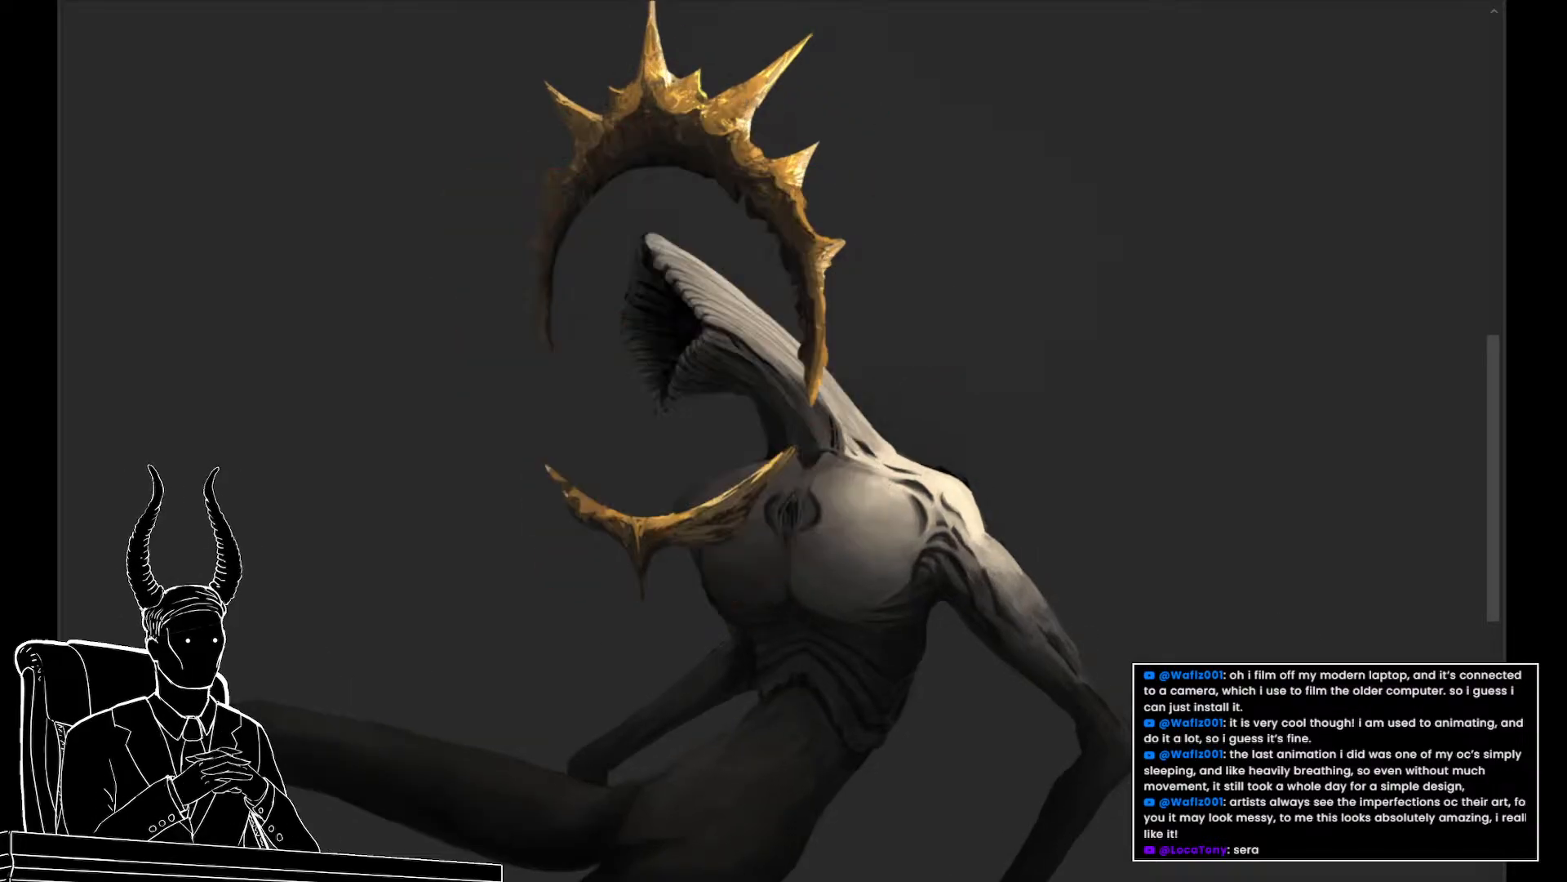
key("ctrl+comma")
key("ctrl+comma")
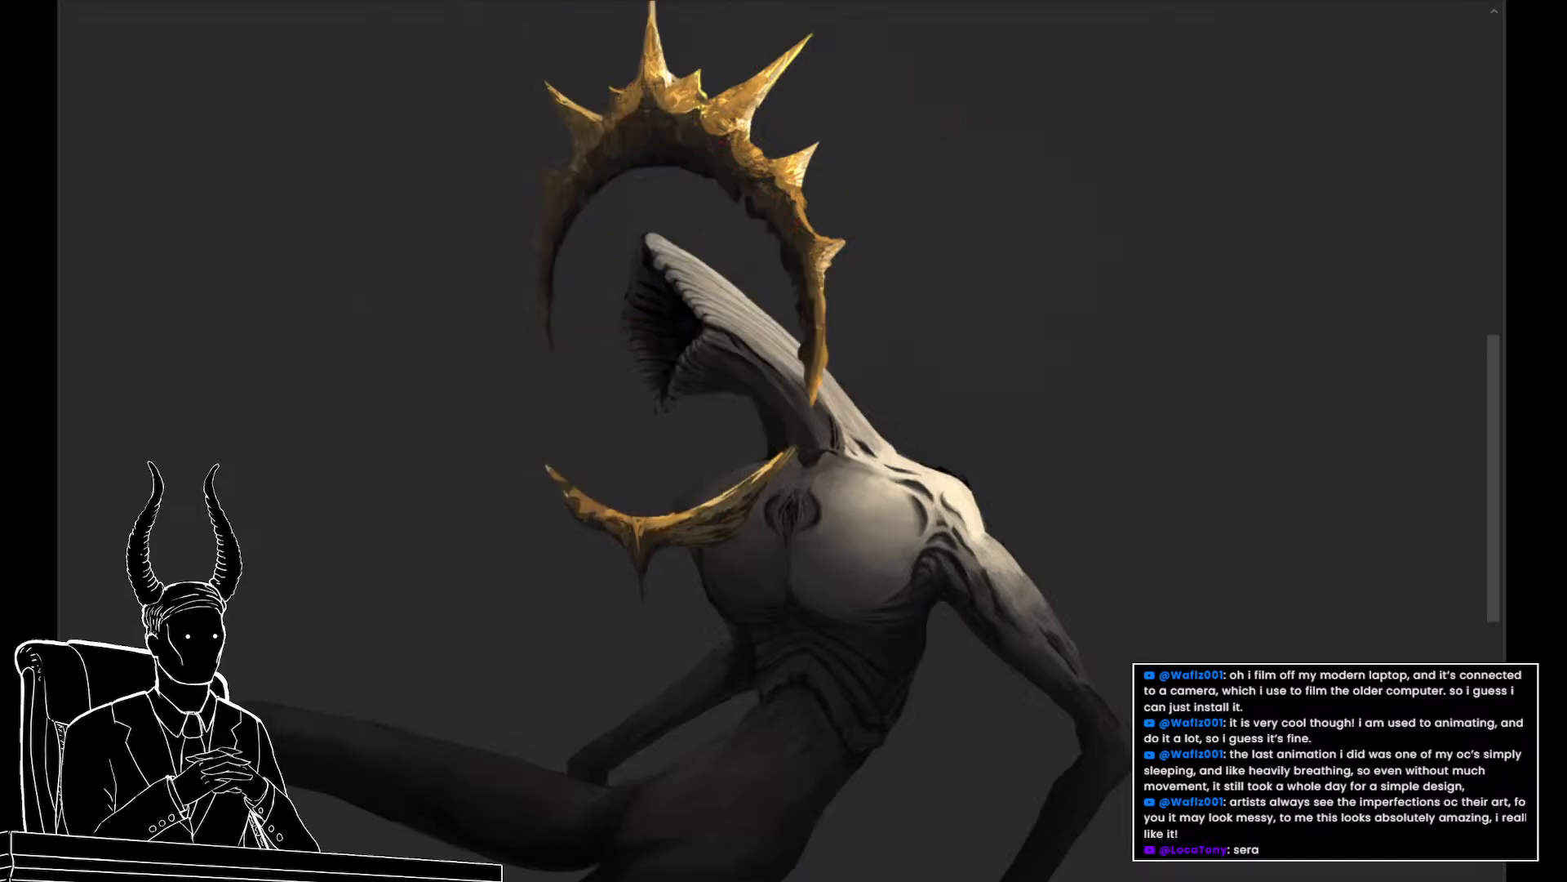
key("ctrl+comma")
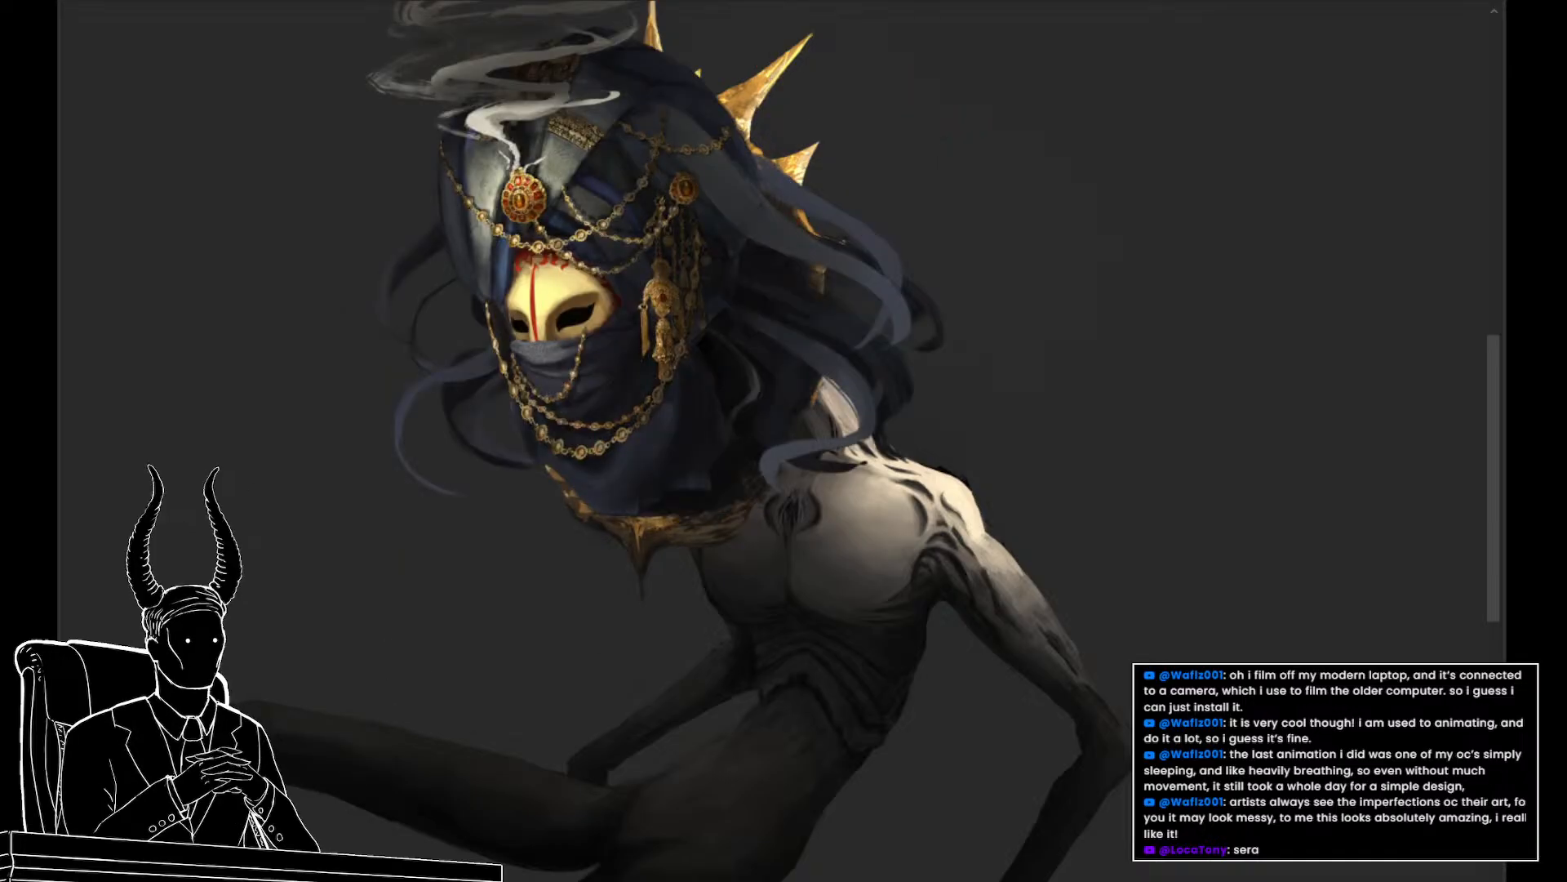
key("ctrl+comma")
key("ctrl+comma")
key("ctrl+comma")
key("ctrl+comma")
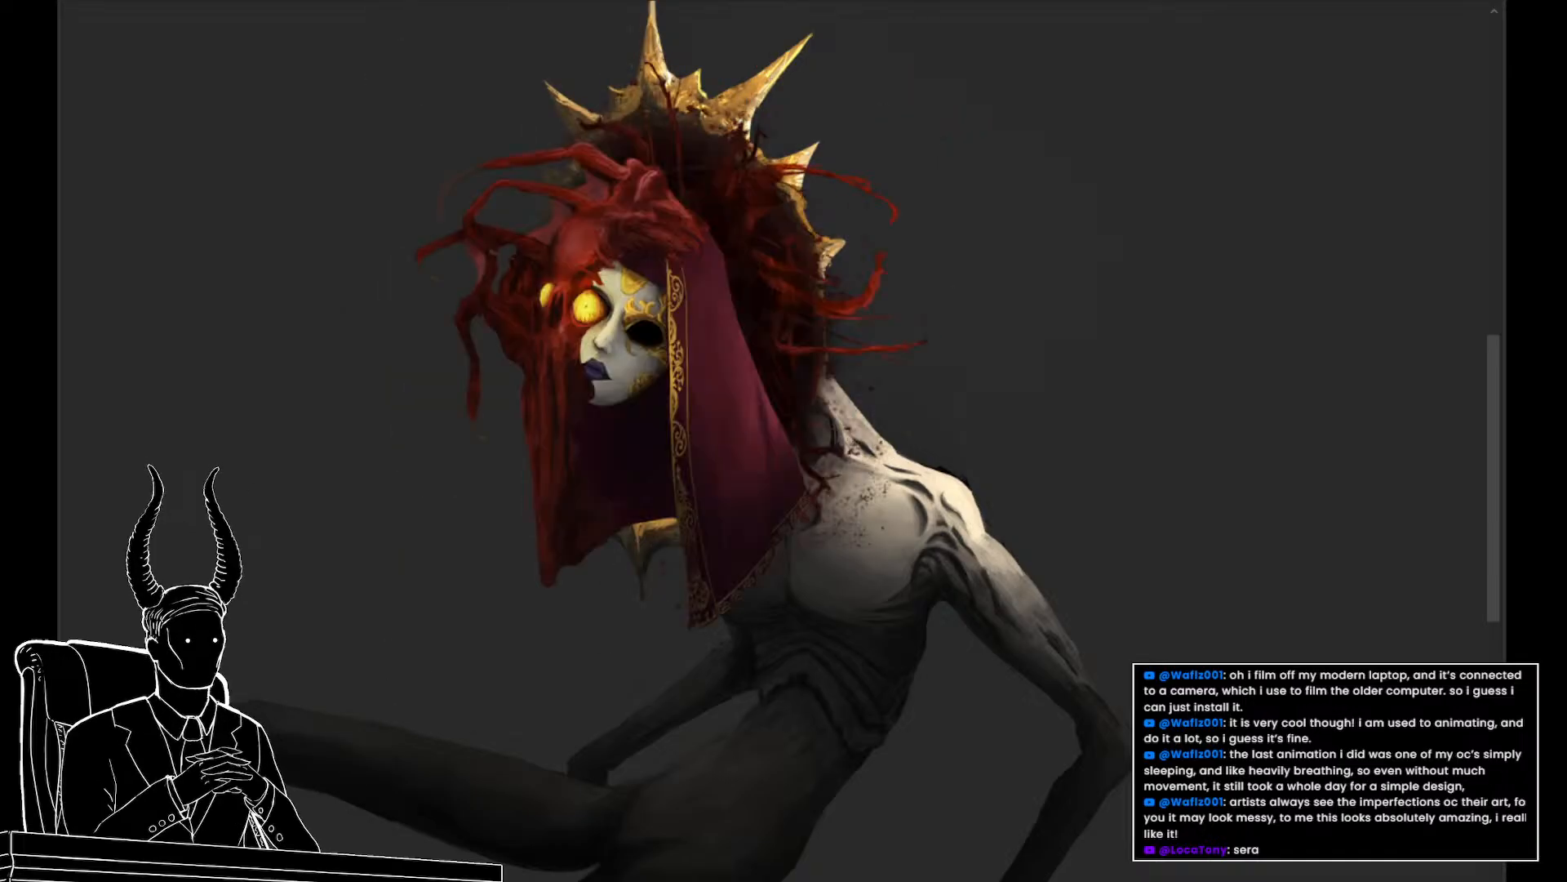
key("ctrl+comma")
key("ctrl+comma")
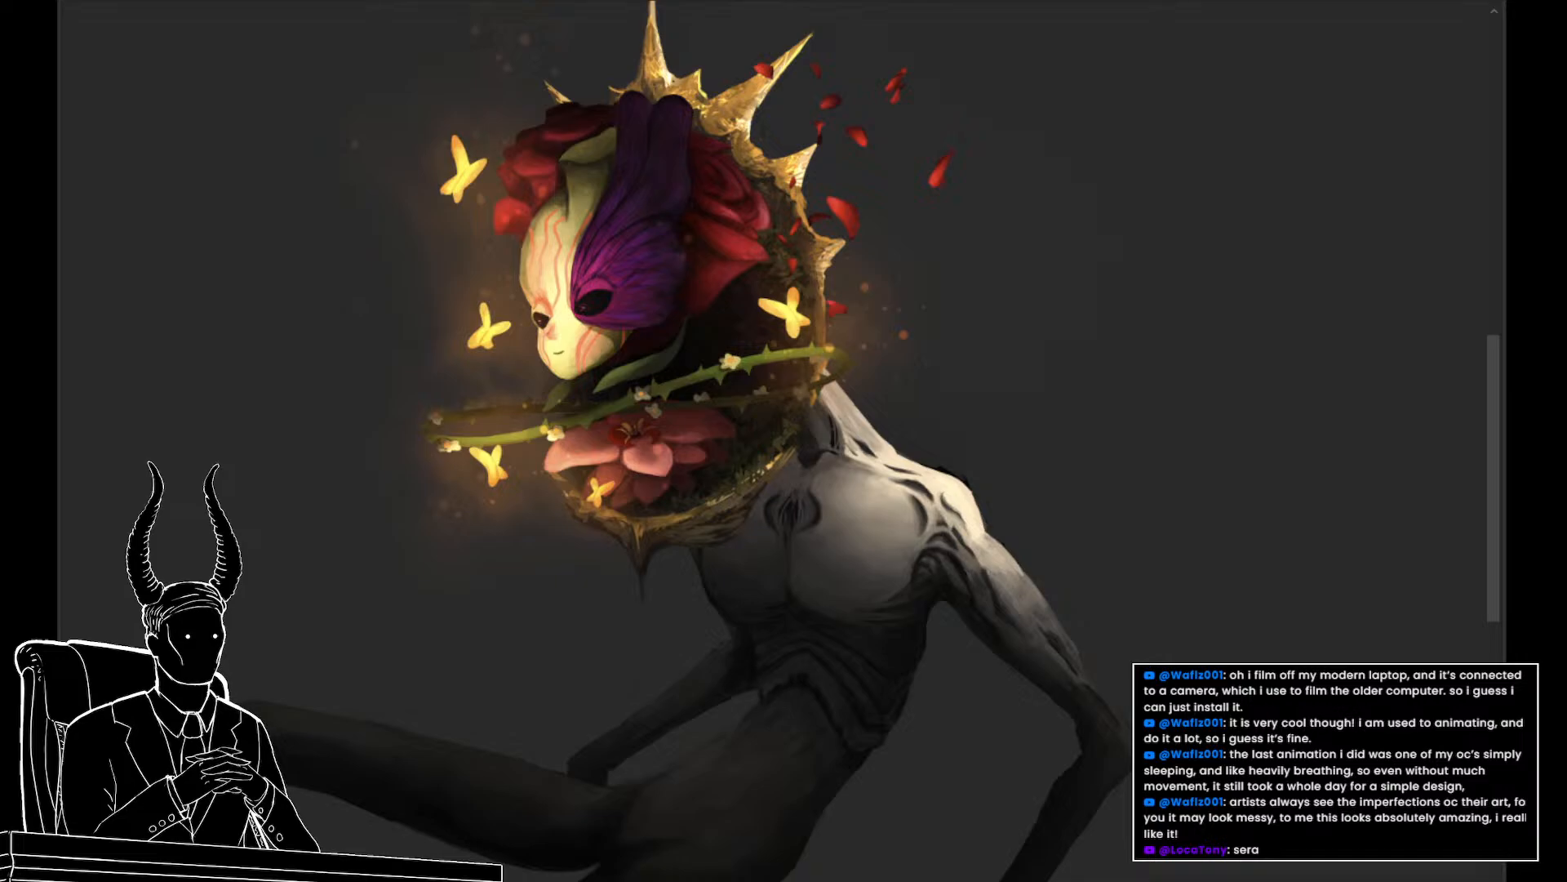
key("ctrl+comma")
key("ctrl+comma")
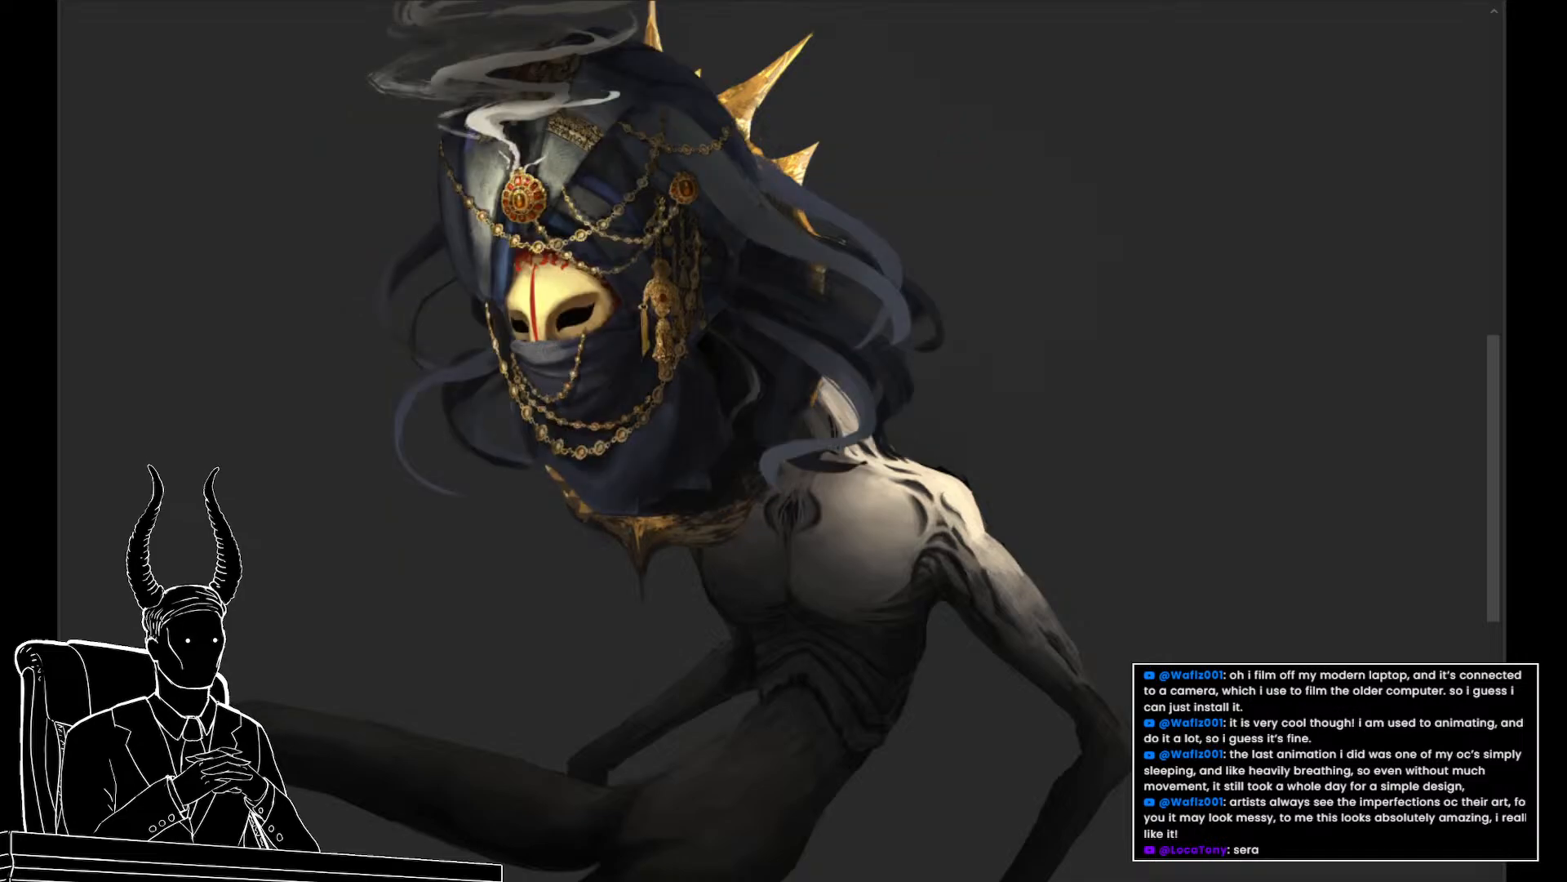
Try thin, scattered bristle strokes around and behind the flowing strands, undoing each one
scroll(1399, 840, "down", 3)
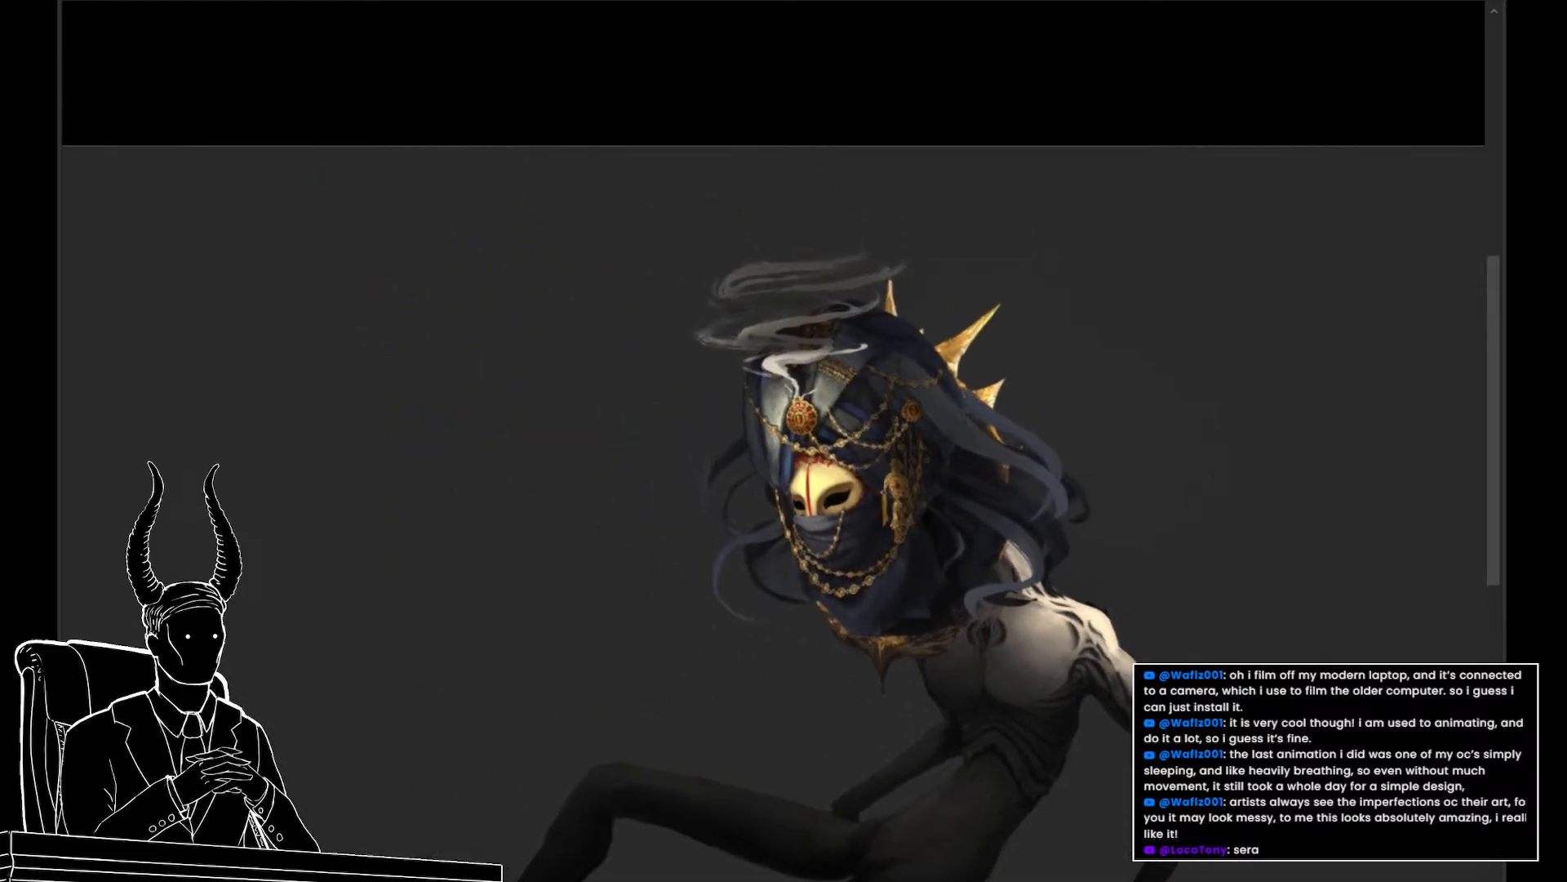
scroll(784, 457, "down", 2)
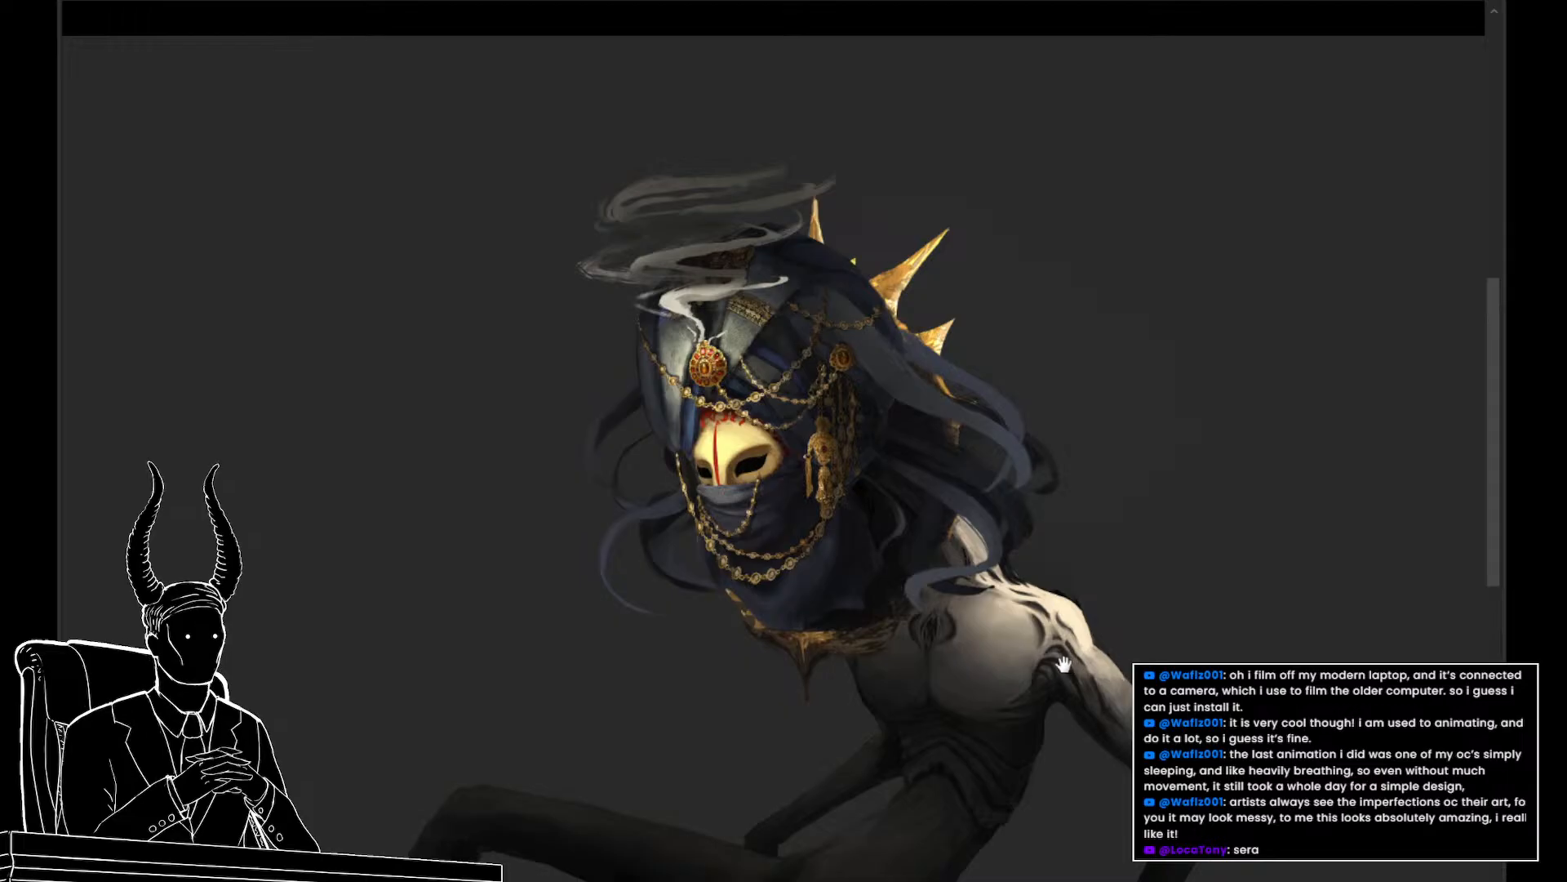
left_click_drag(1086, 659, 1077, 598)
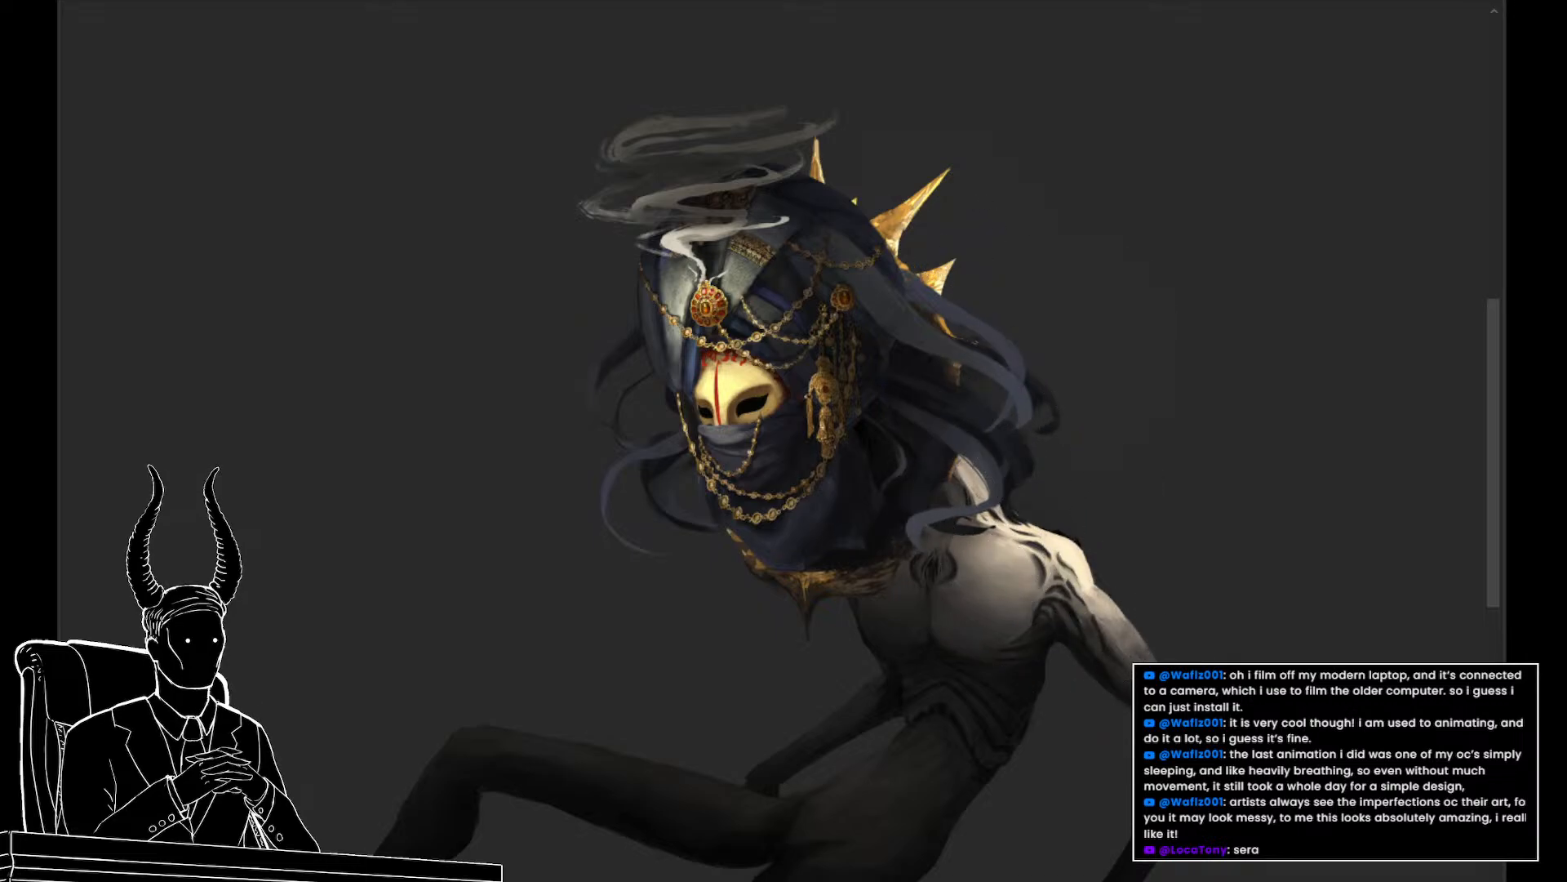
left_click_drag(1086, 335, 1143, 380)
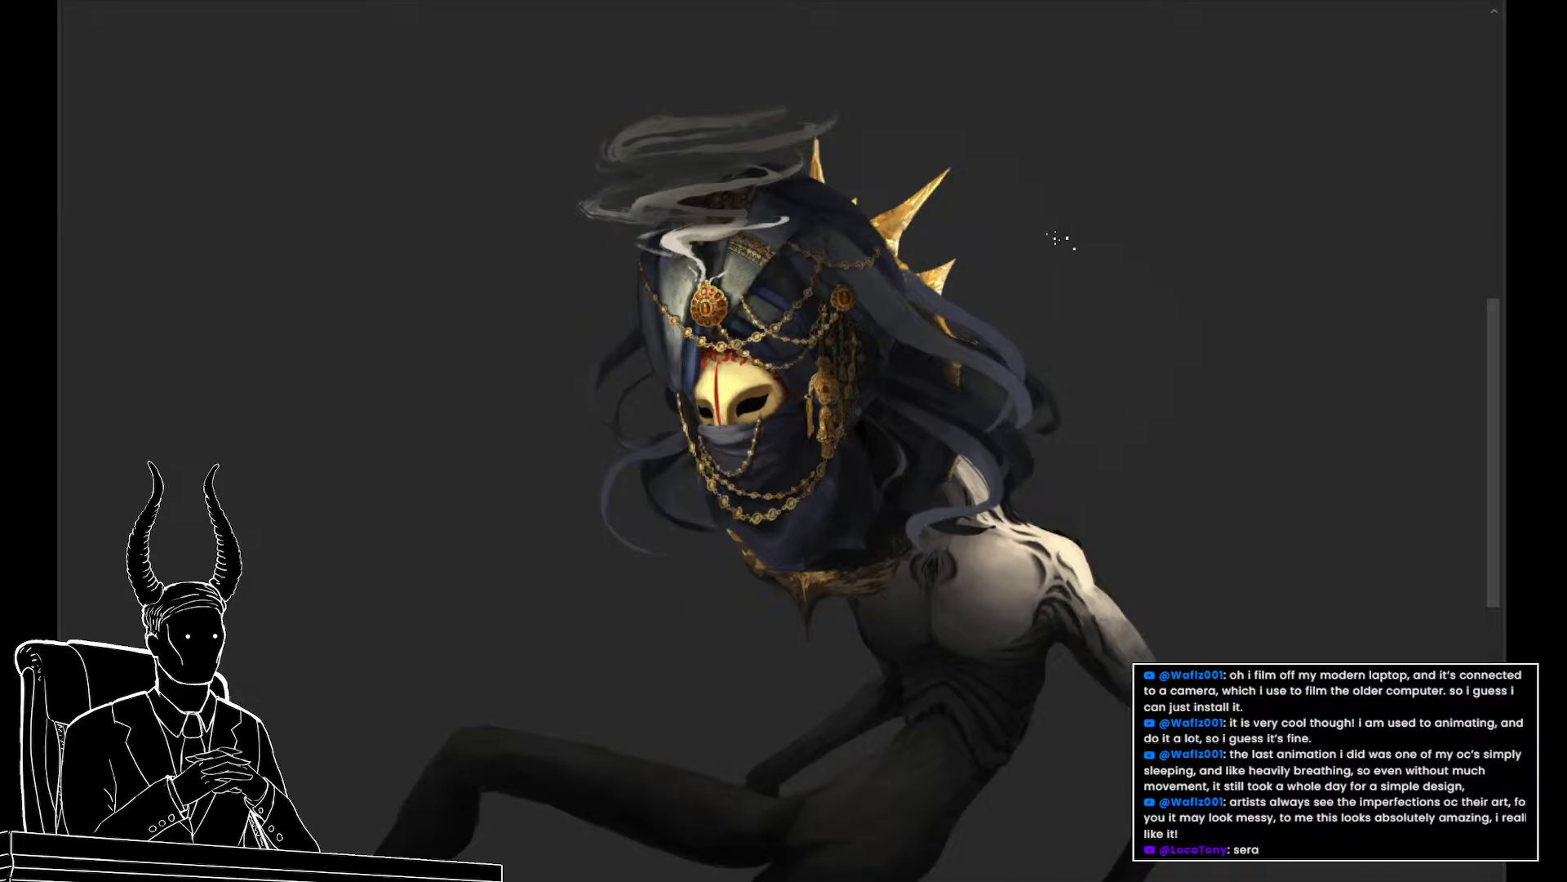
mouse_move(1070, 243)
left_mouse_down()
mouse_move(1173, 342)
mouse_move(1110, 457)
left_mouse_up()
key("ctrl+z")
mouse_move(1054, 334)
left_mouse_down()
mouse_move(1068, 359)
mouse_move(1061, 710)
left_mouse_up()
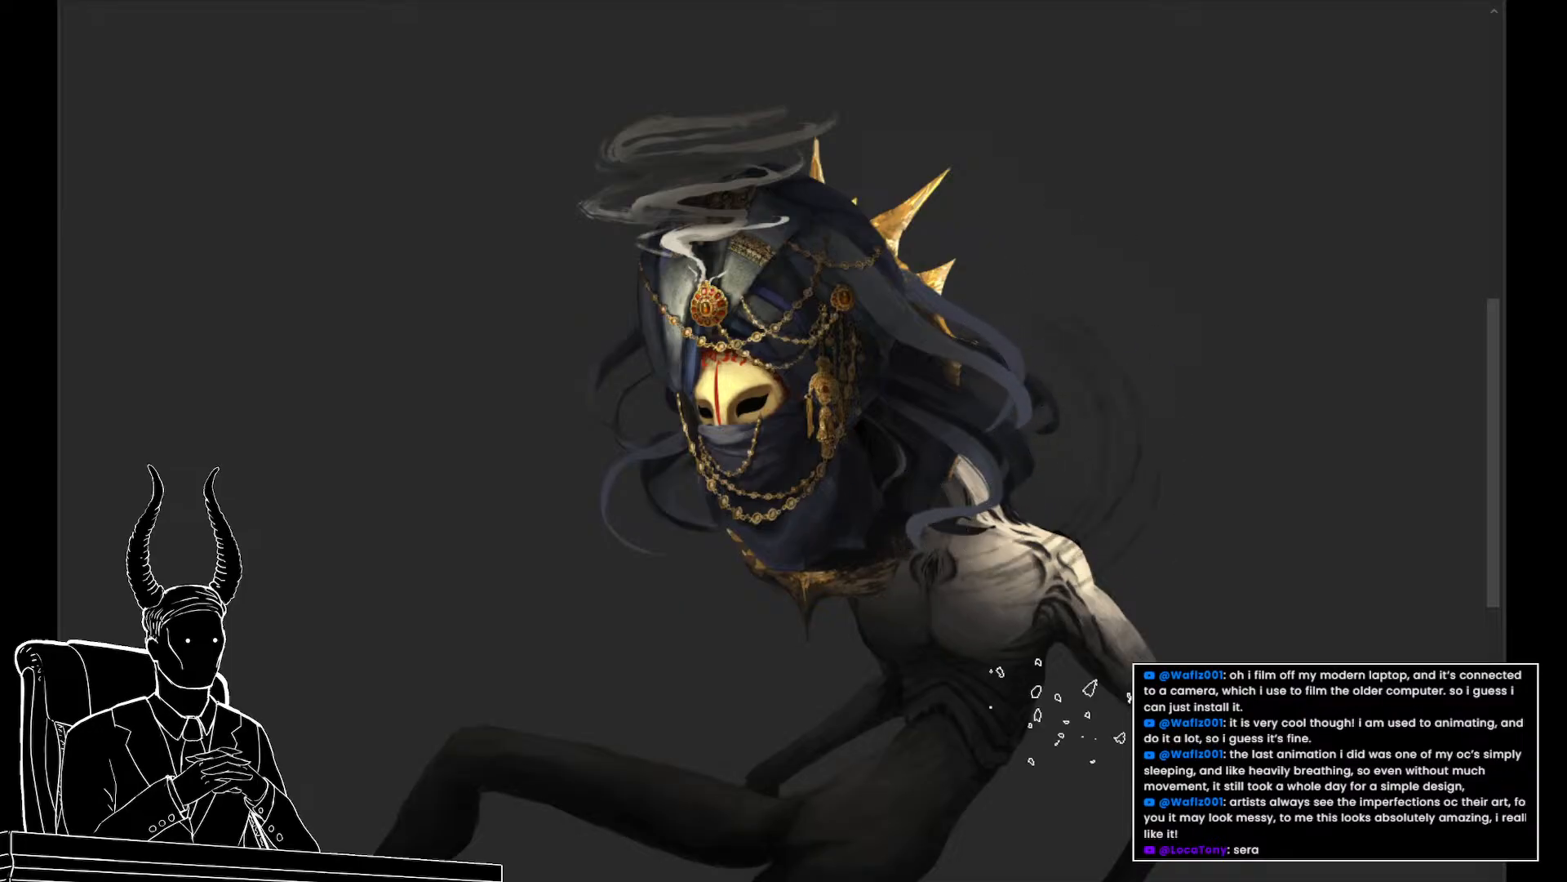
key("ctrl+z")
left_click_drag(894, 272, 864, 501)
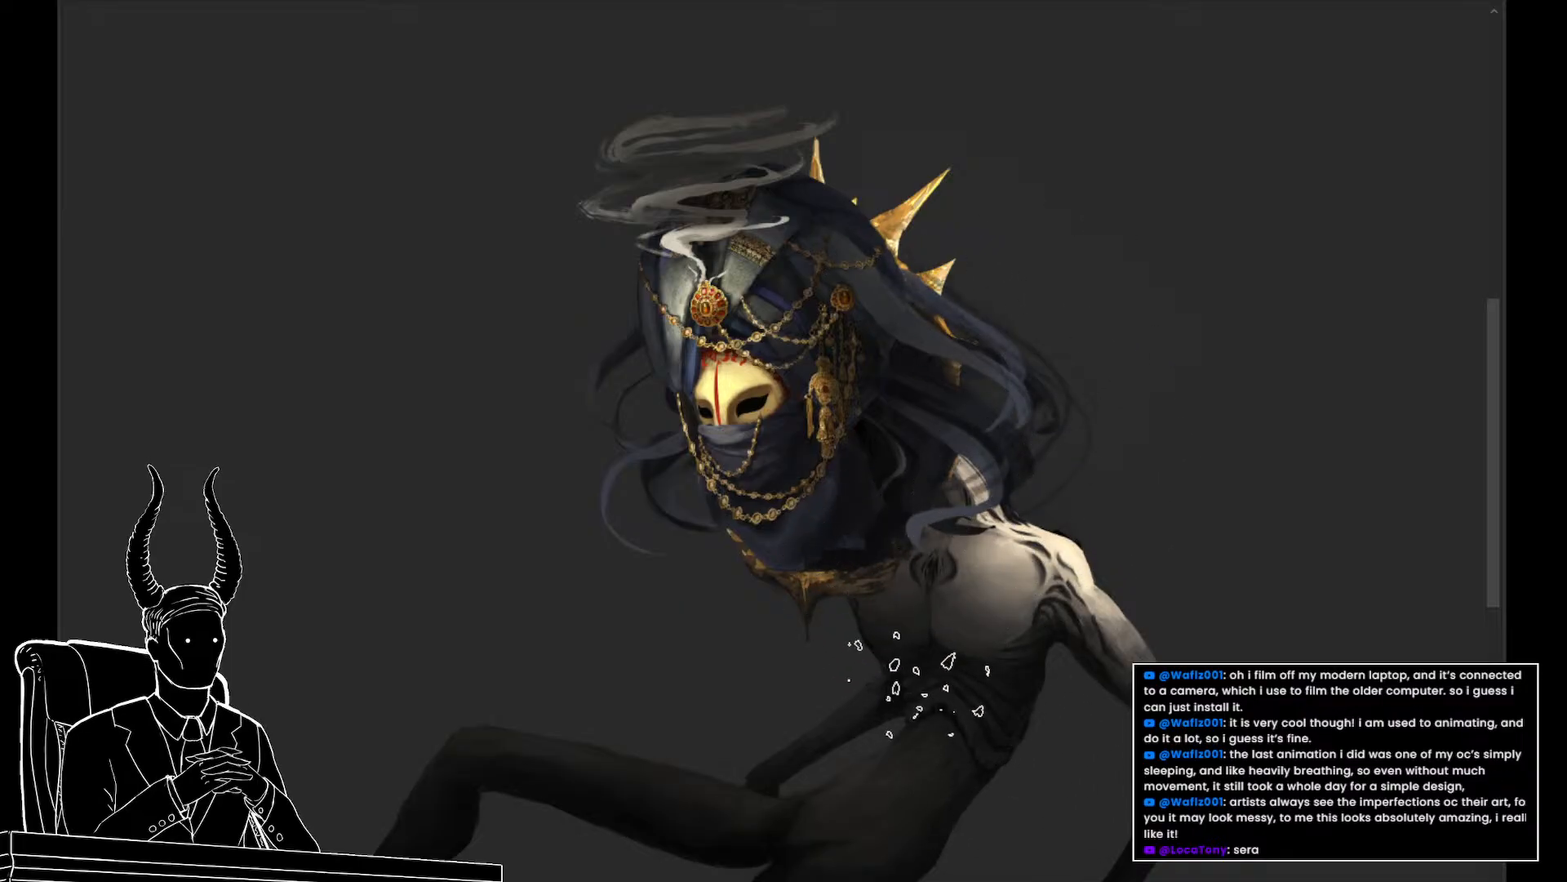
key("ctrl+z")
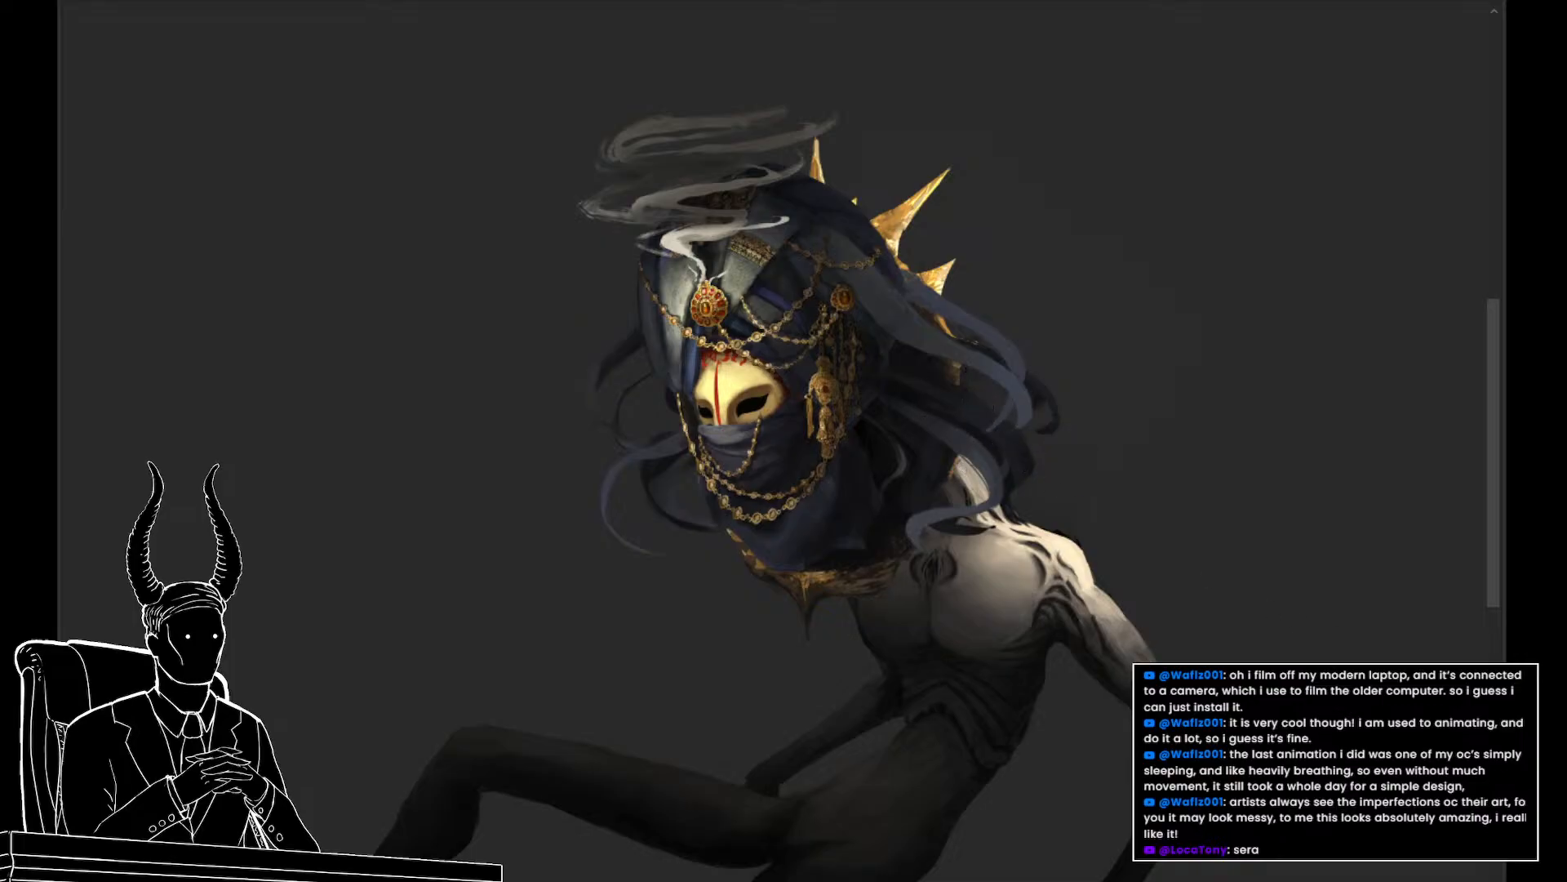
Try a soft, dark curved stroke beside the strands and another brush shape, undoing both strokes
left_click_drag(1004, 279, 1081, 390)
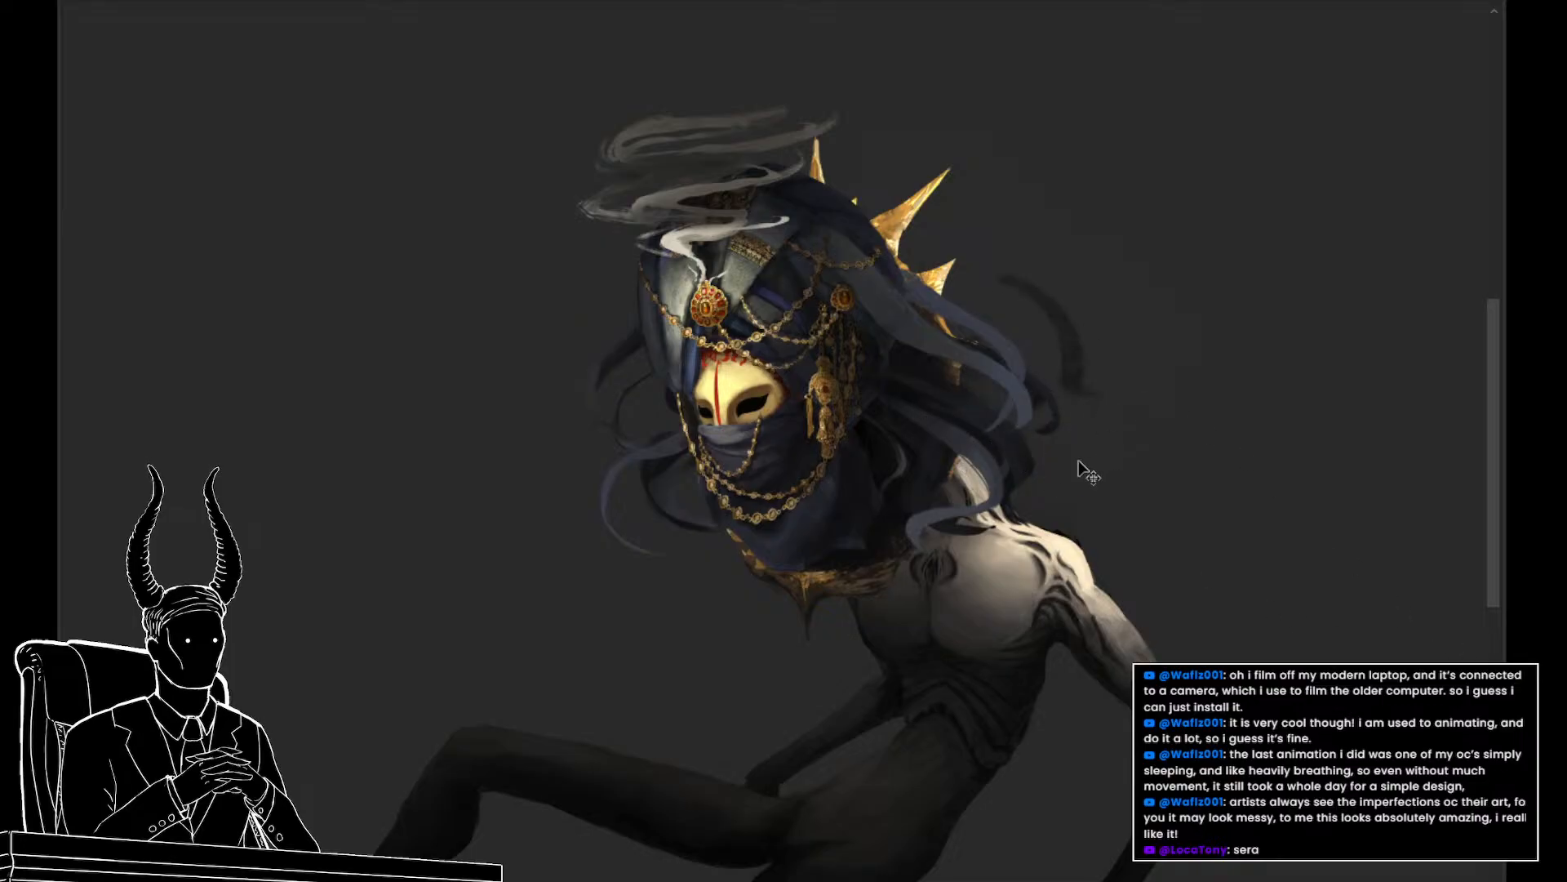
key("ctrl+z")
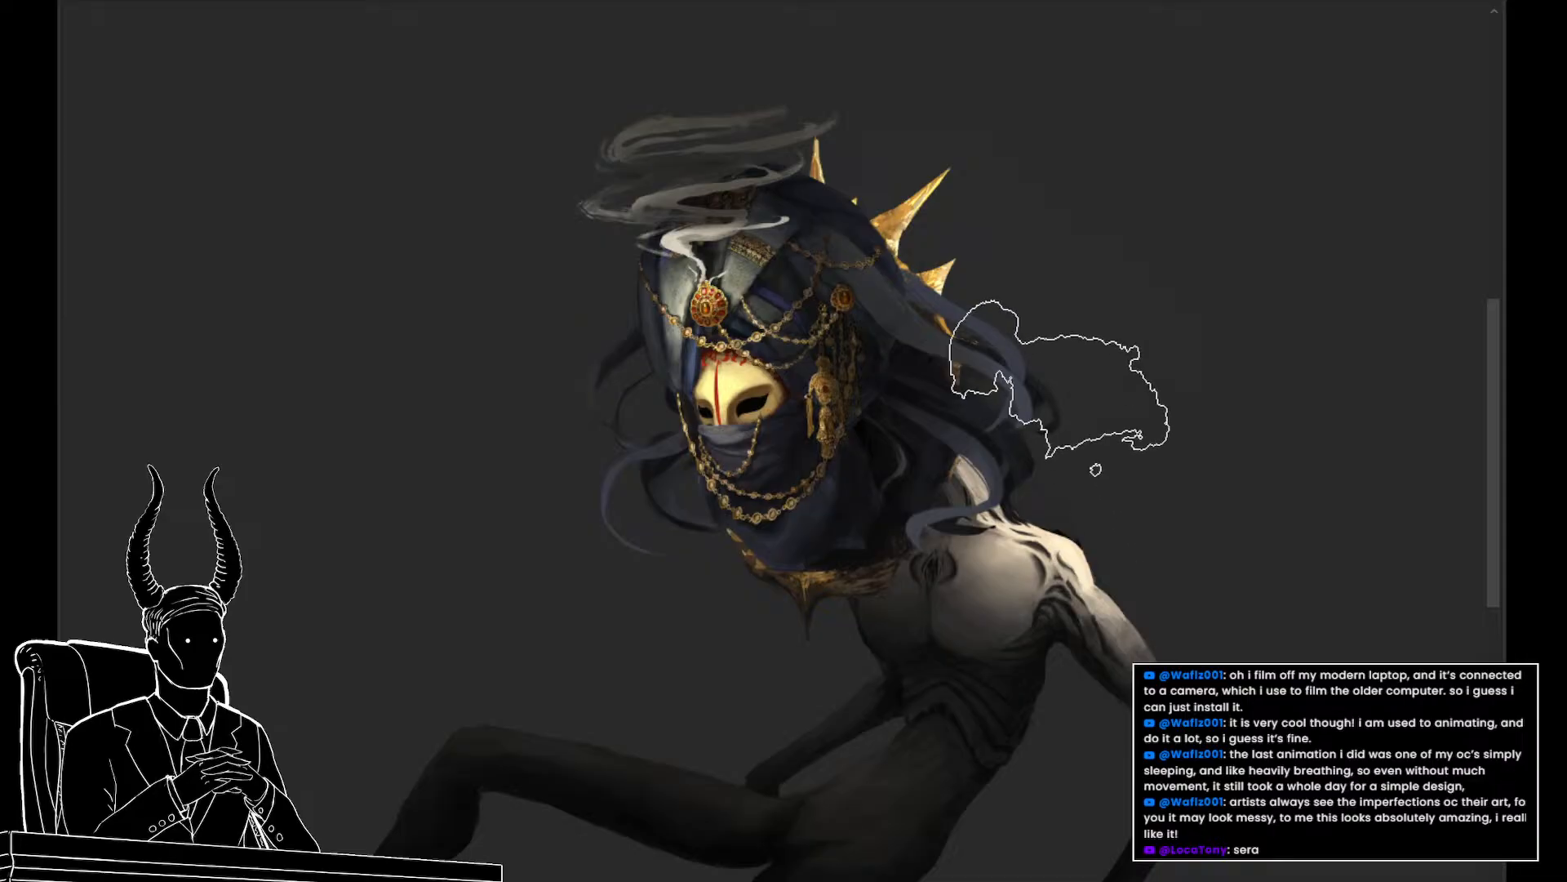
mouse_move(1078, 441)
left_mouse_down()
mouse_move(1064, 400)
mouse_move(1085, 481)
left_mouse_up()
key("ctrl+z")
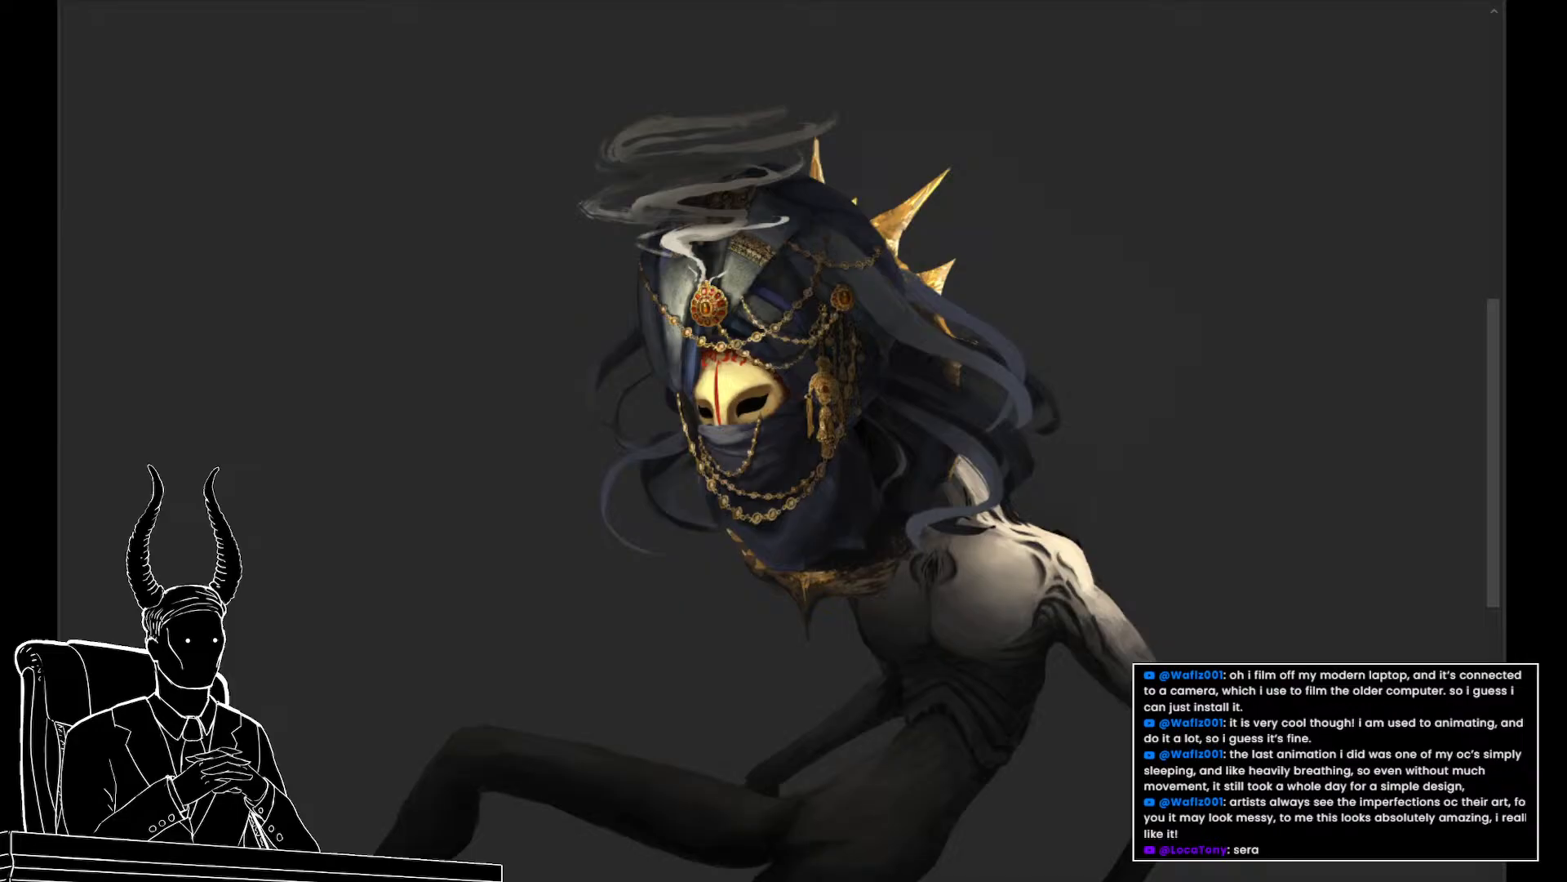
Try a speckled black stroke and a spiky black stroke behind the flowing strands, undoing both
left_click_drag(1067, 360, 1106, 518)
left_click_drag(1050, 308, 1102, 543)
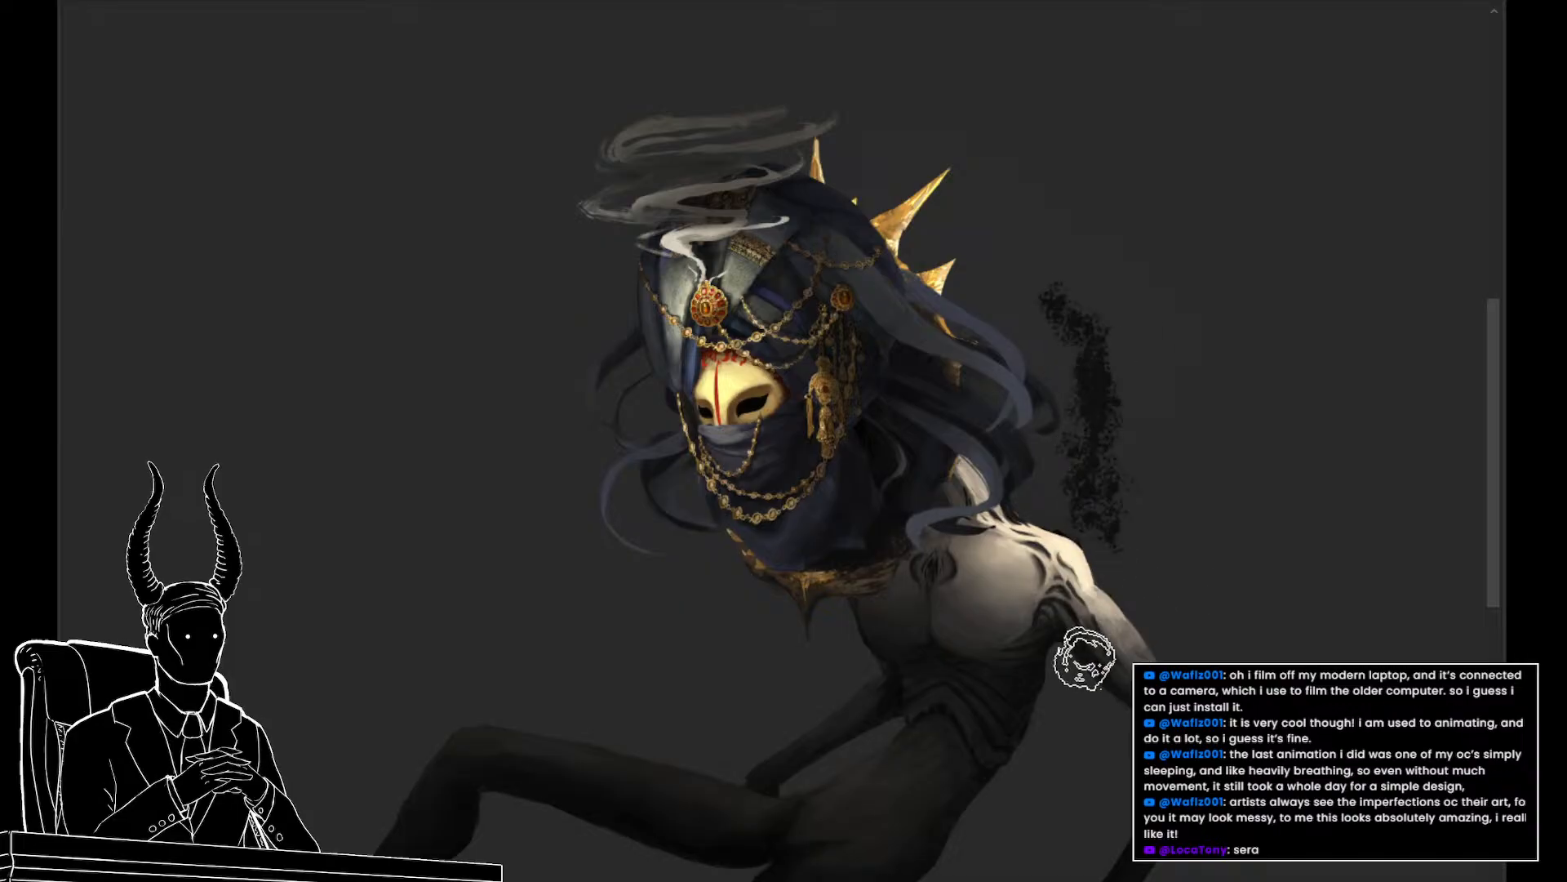
key("ctrl+z")
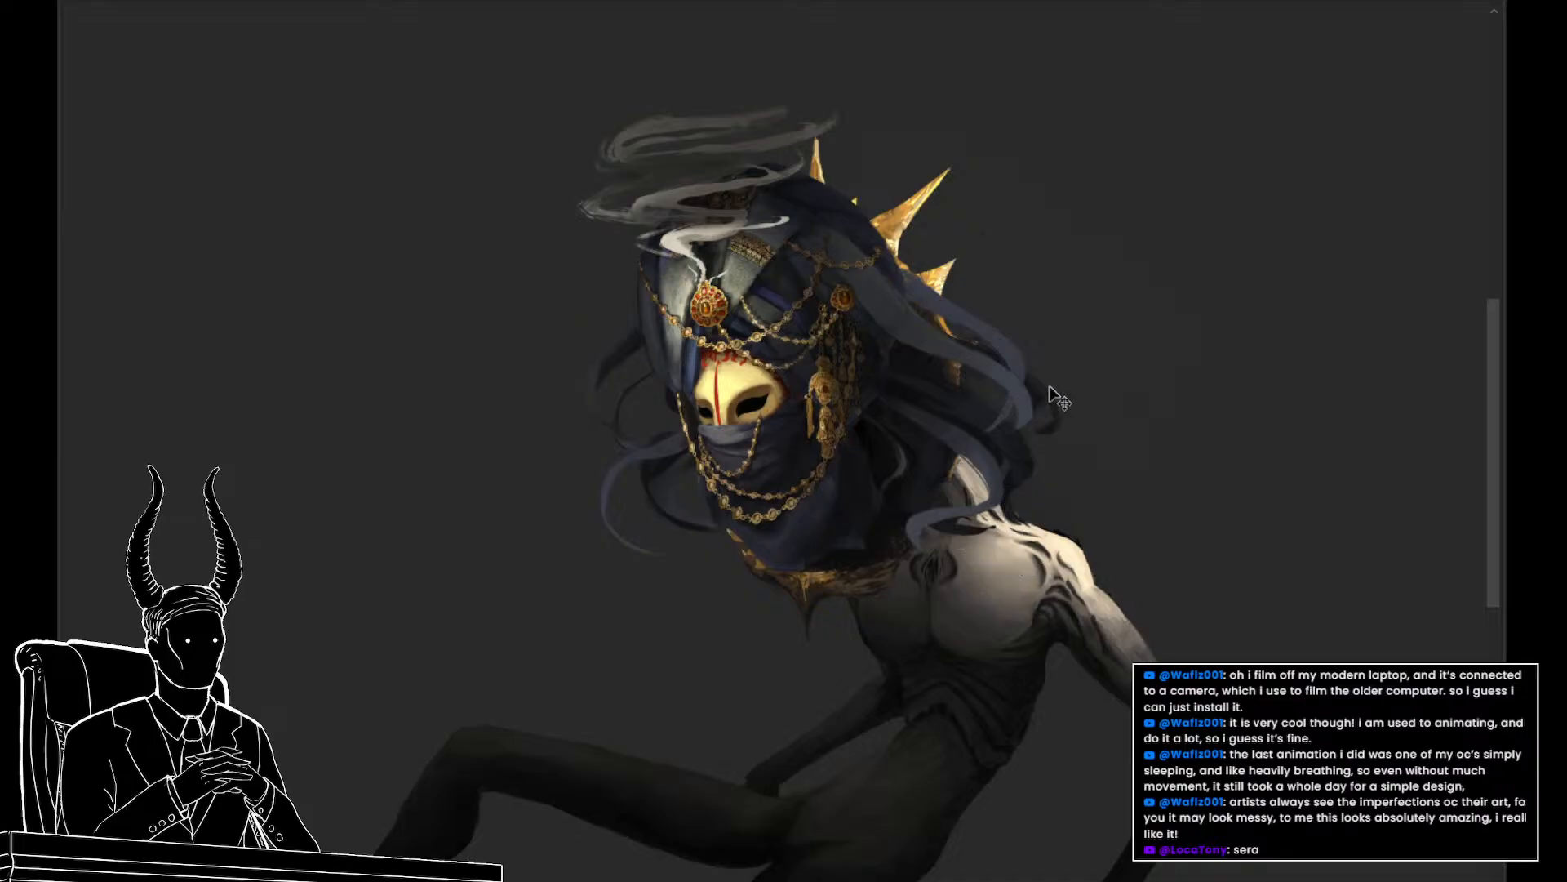
mouse_move(1027, 320)
left_mouse_down()
mouse_move(1045, 323)
mouse_move(1091, 461)
left_mouse_up()
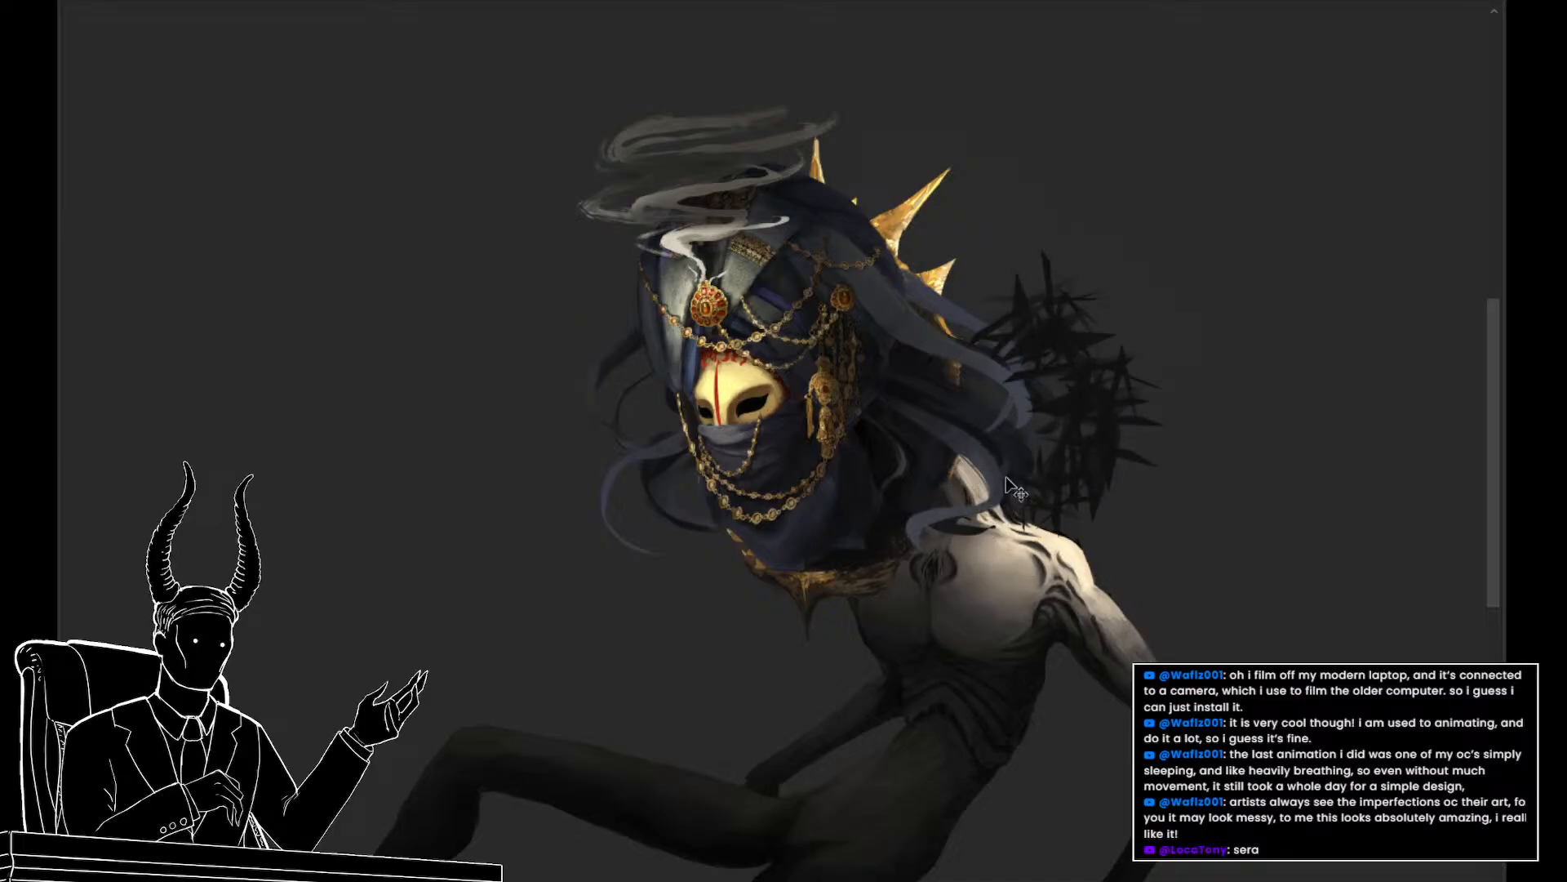
key("ctrl+z")
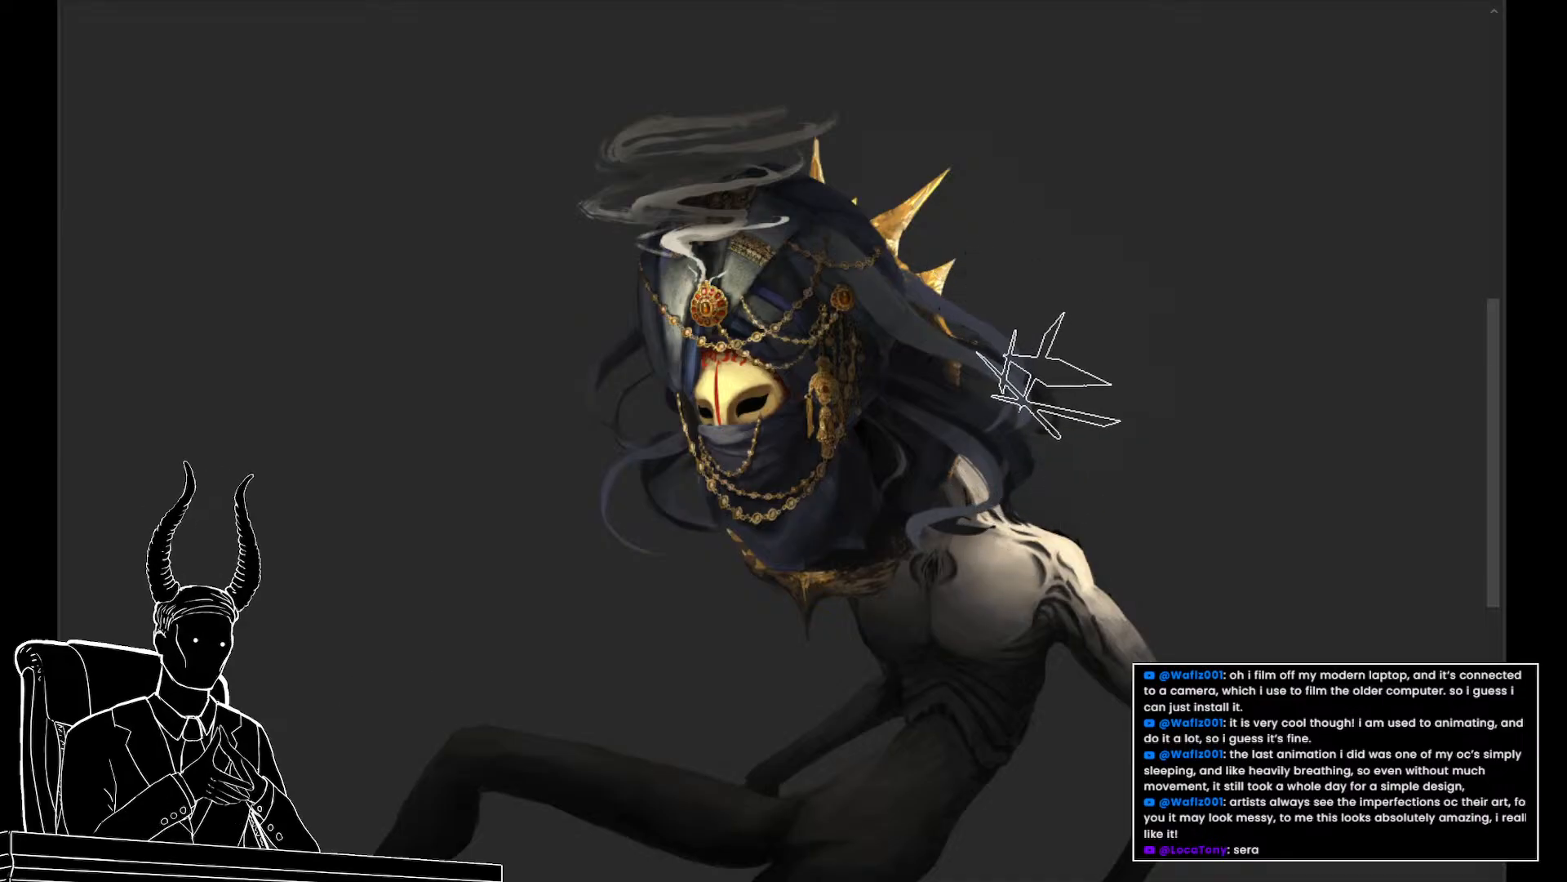
Try the spiky brush over the strands' outer edge in a sampled blue-grey and in near-black, undoing both strokes
left_click(1011, 348, "alt")
left_click_drag(992, 274, 1059, 380)
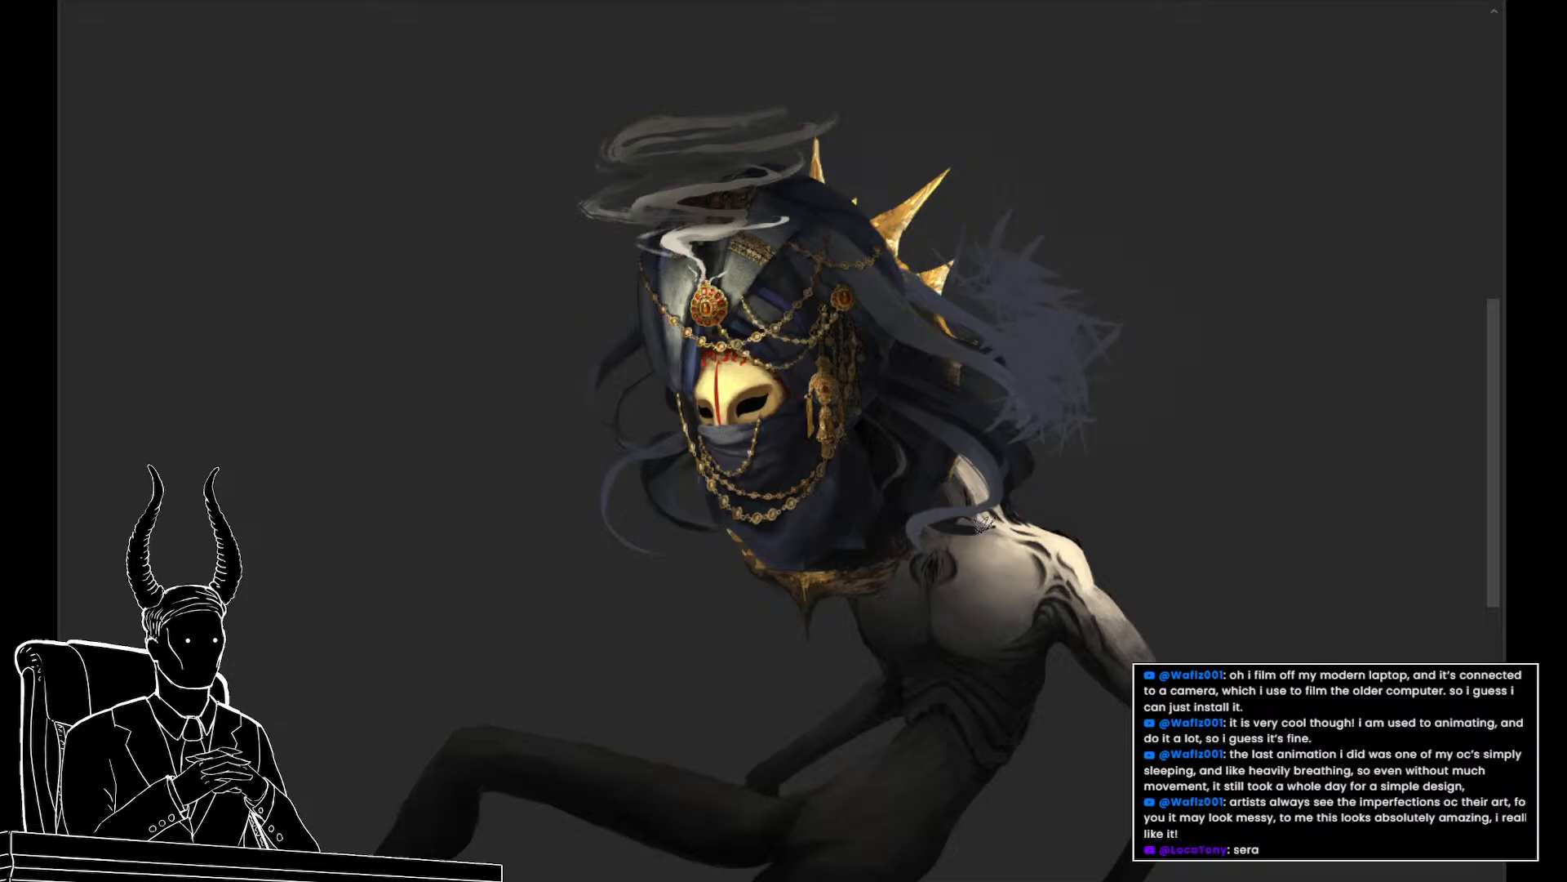
key("ctrl+z")
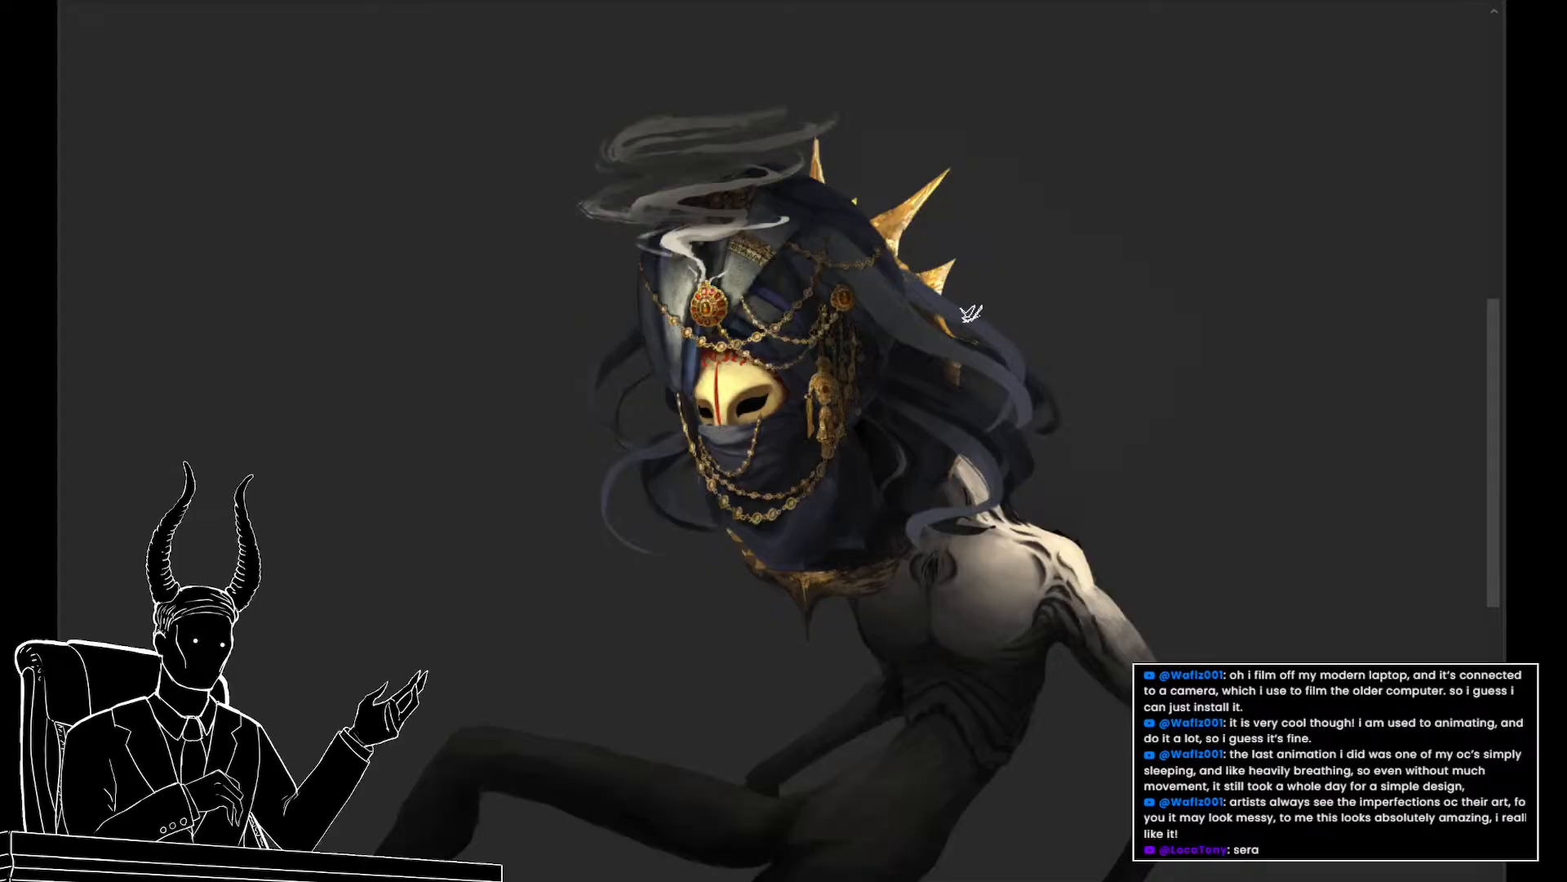
left_click_drag(971, 286, 1078, 409)
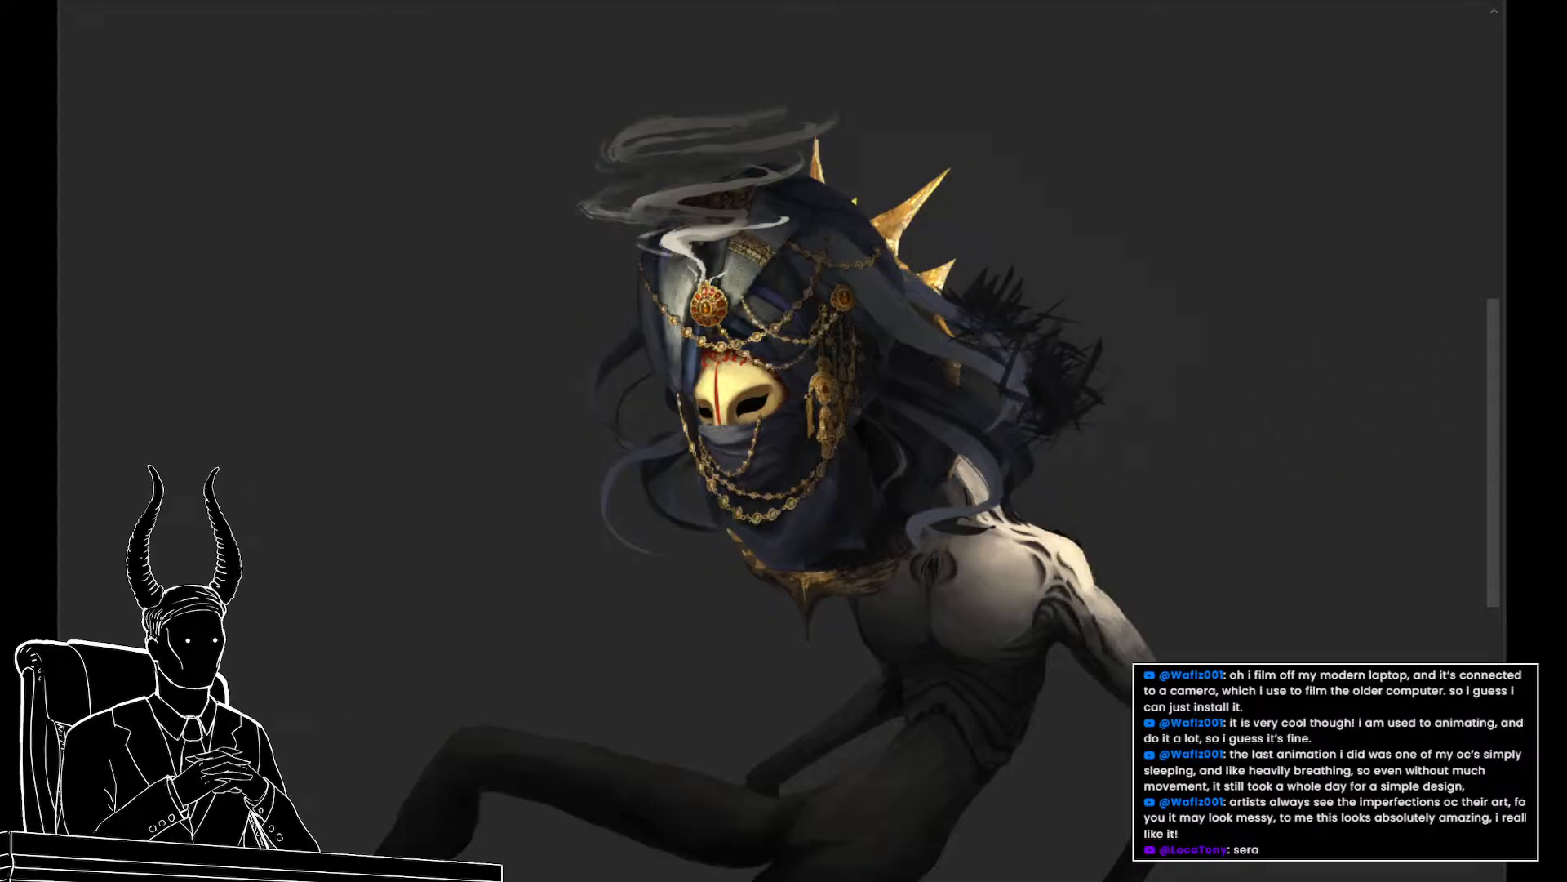
key("ctrl+z")
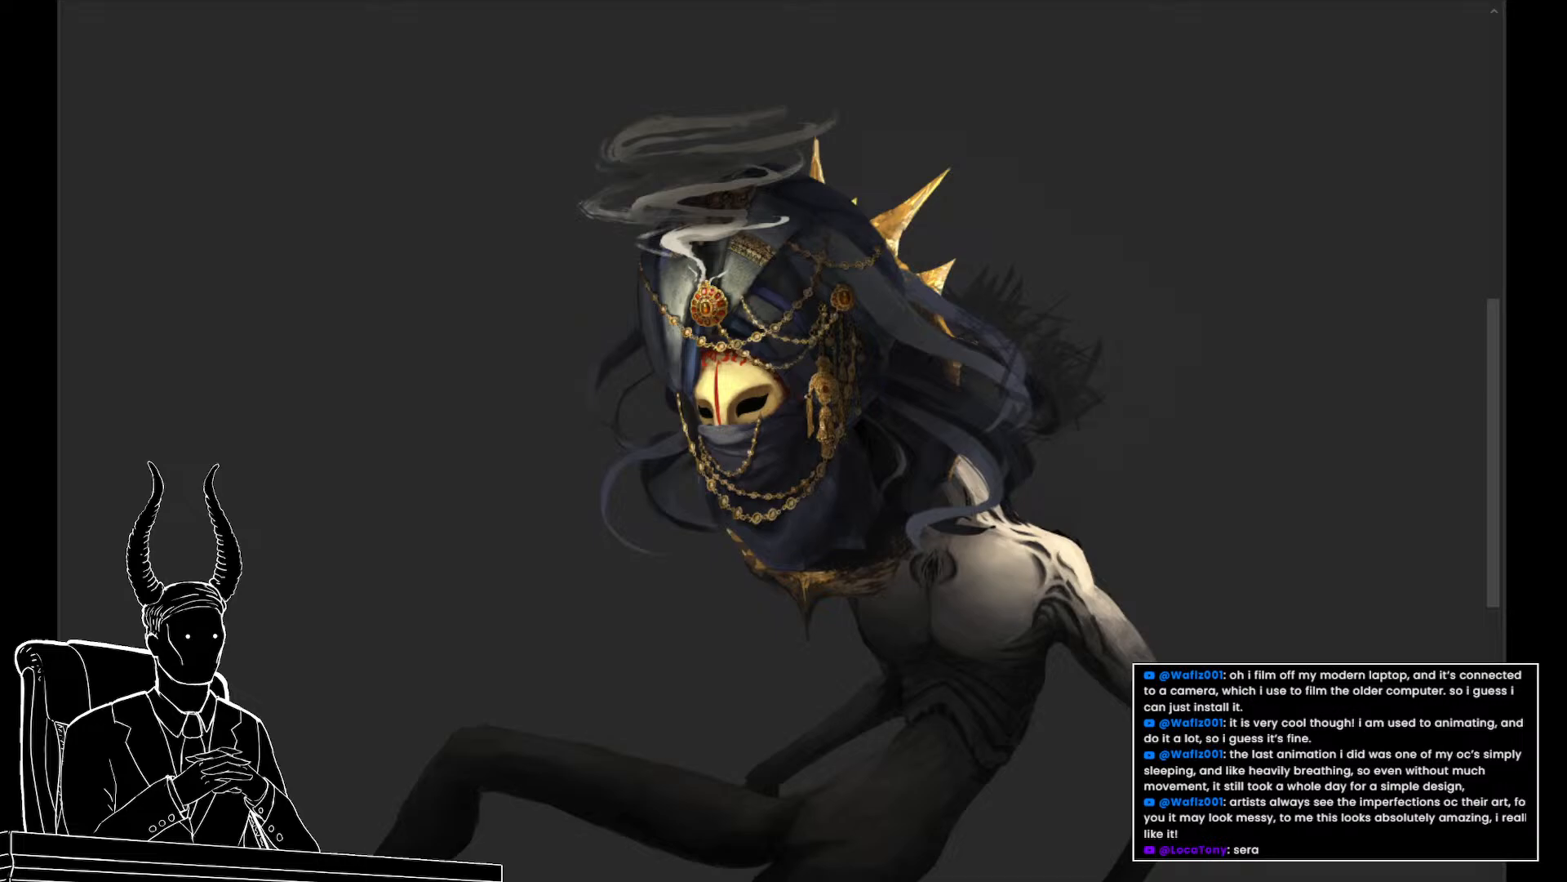
key("ctrl+shift+z")
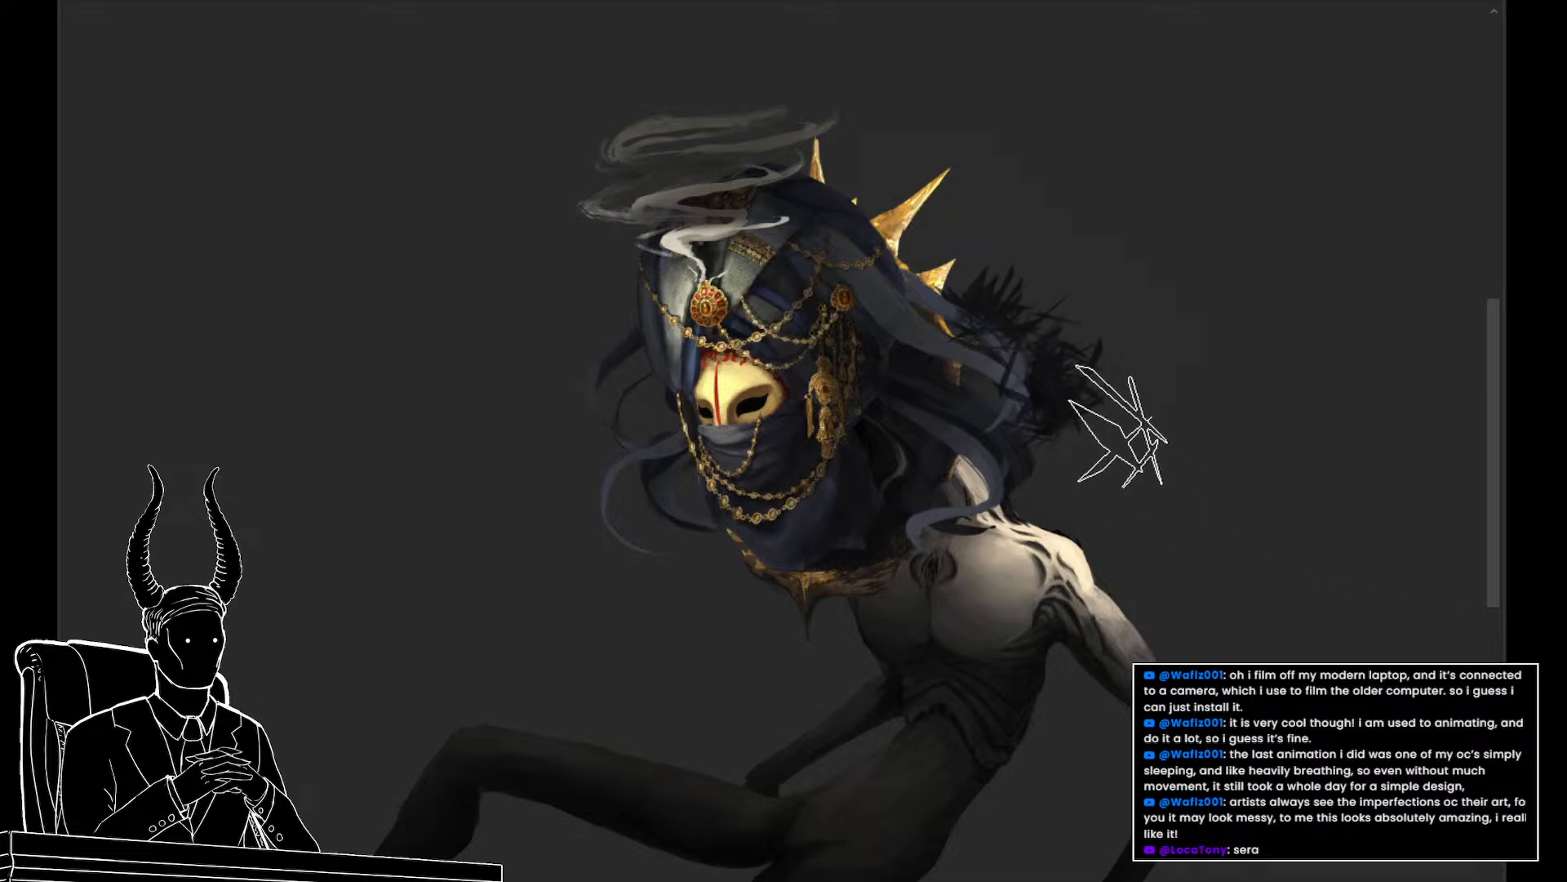
key("ctrl+z")
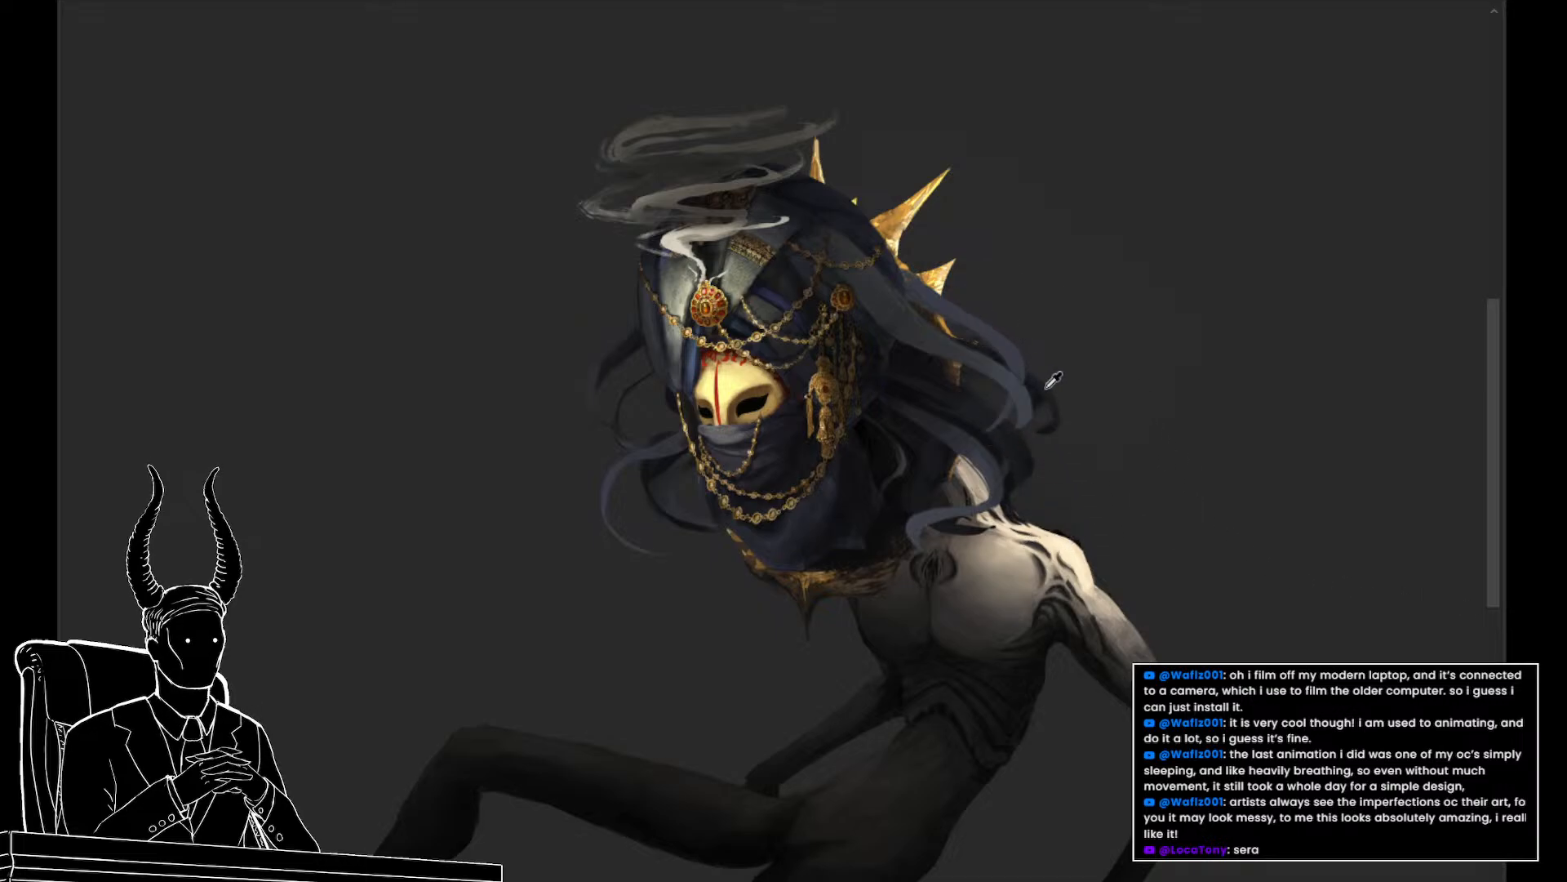
Try dark spiky strokes in the empty area beside the golden spikes and above the outer strands, undoing each one
left_click_drag(1013, 299, 1091, 359)
key("ctrl+z")
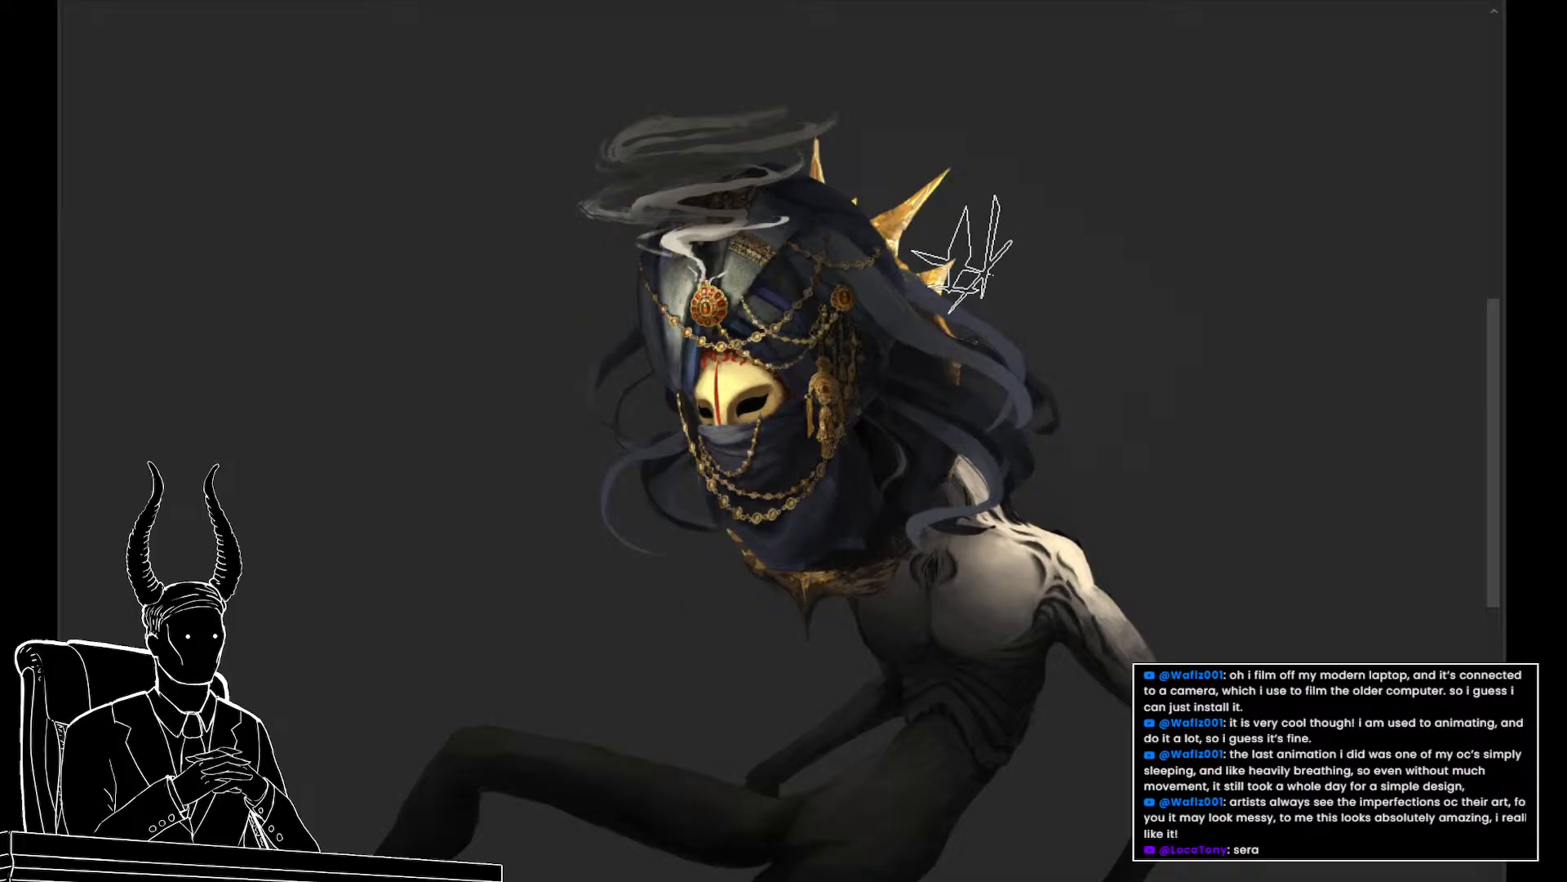
left_click_drag(964, 260, 1053, 441)
key("ctrl+z")
key("ctrl+z")
key("ctrl+shift+z")
left_click_drag(996, 269, 1112, 364)
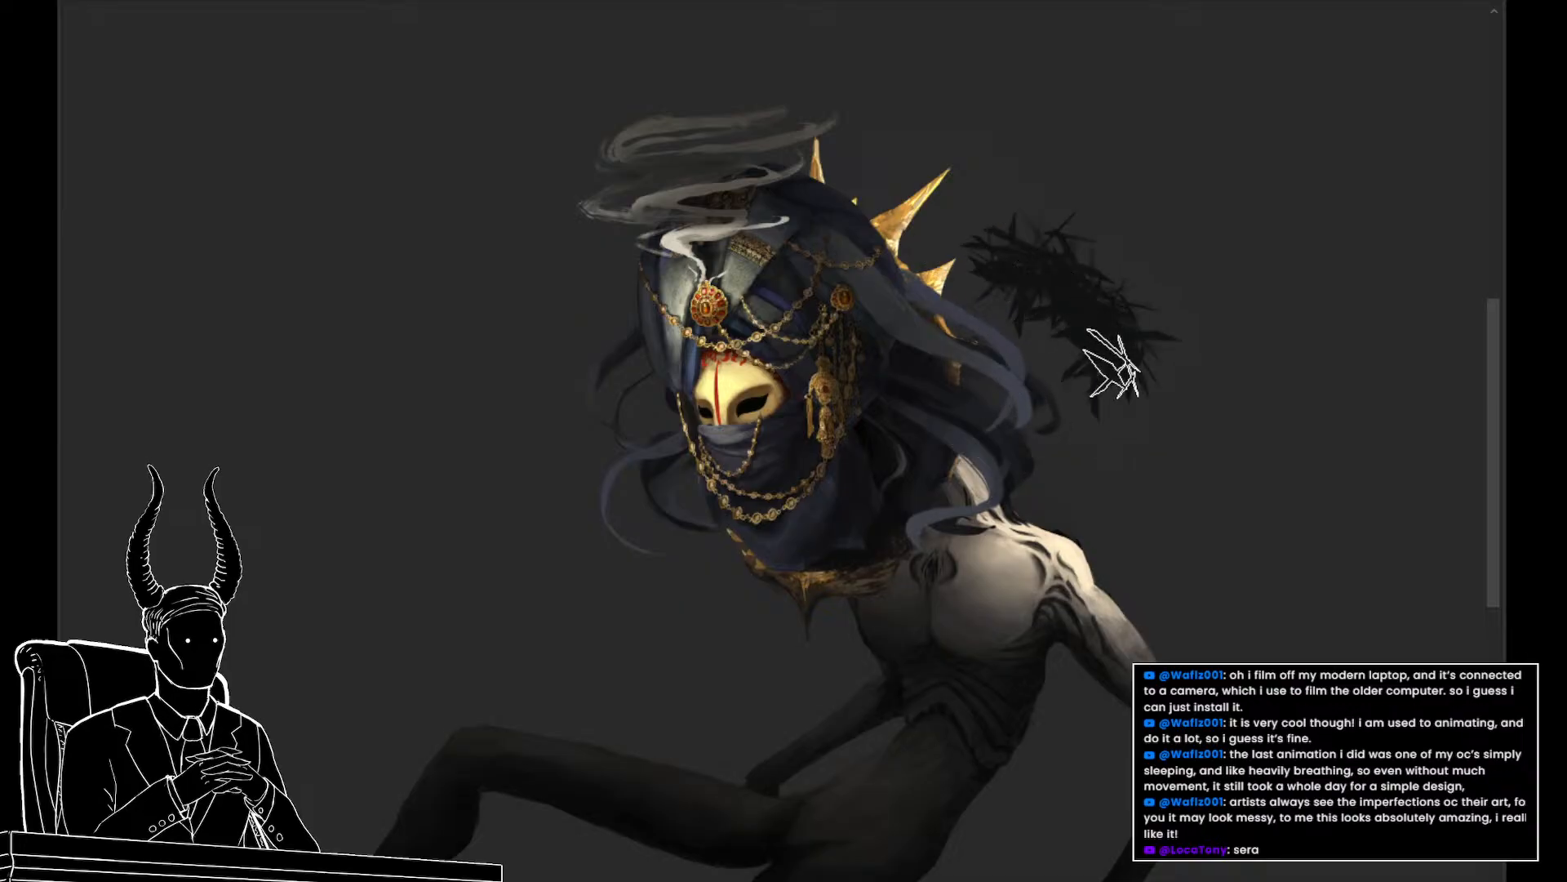
key("ctrl+z")
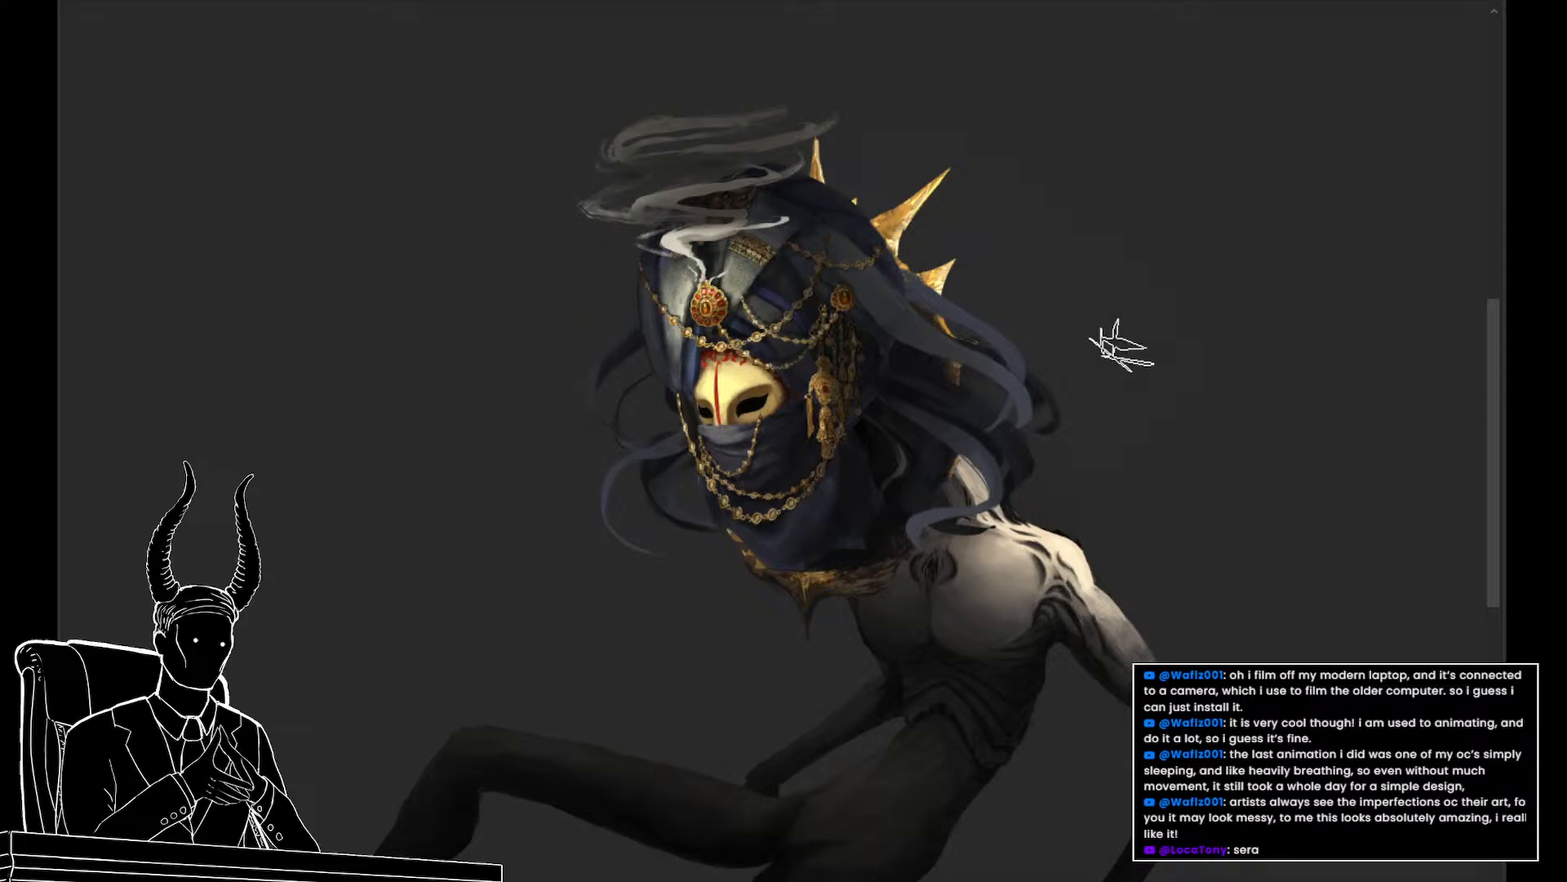
Try the spiky brush down the strands, and again with a colour sampled from the veil's strands, undoing each stroke
mouse_move(992, 273)
left_mouse_down()
mouse_move(1049, 343)
mouse_move(1021, 431)
left_mouse_up()
key("ctrl+z")
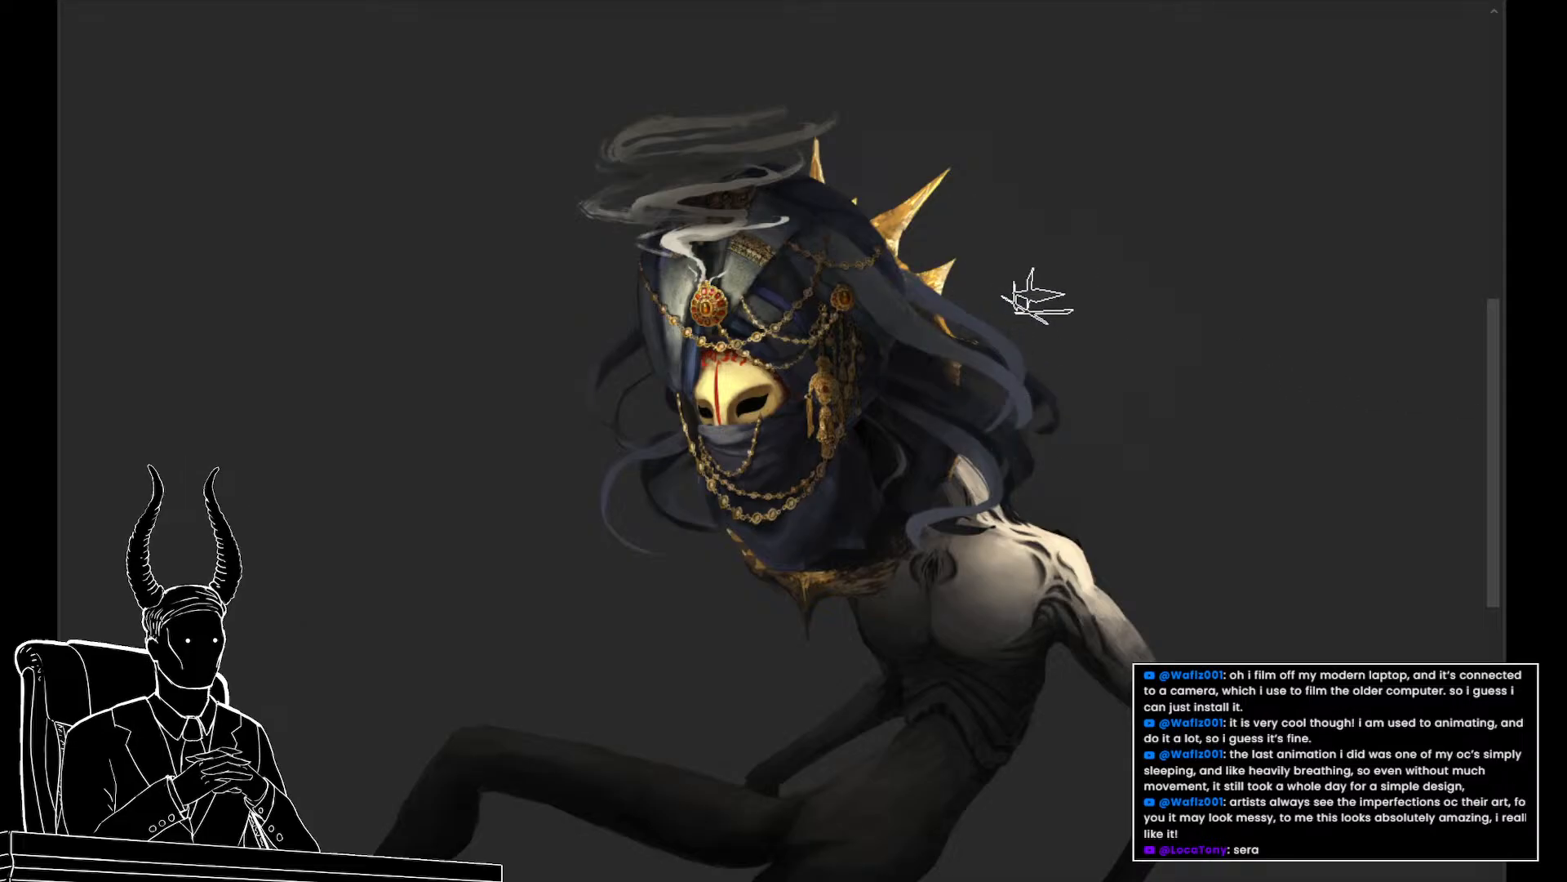
key("ctrl+shift+z")
key("ctrl+z")
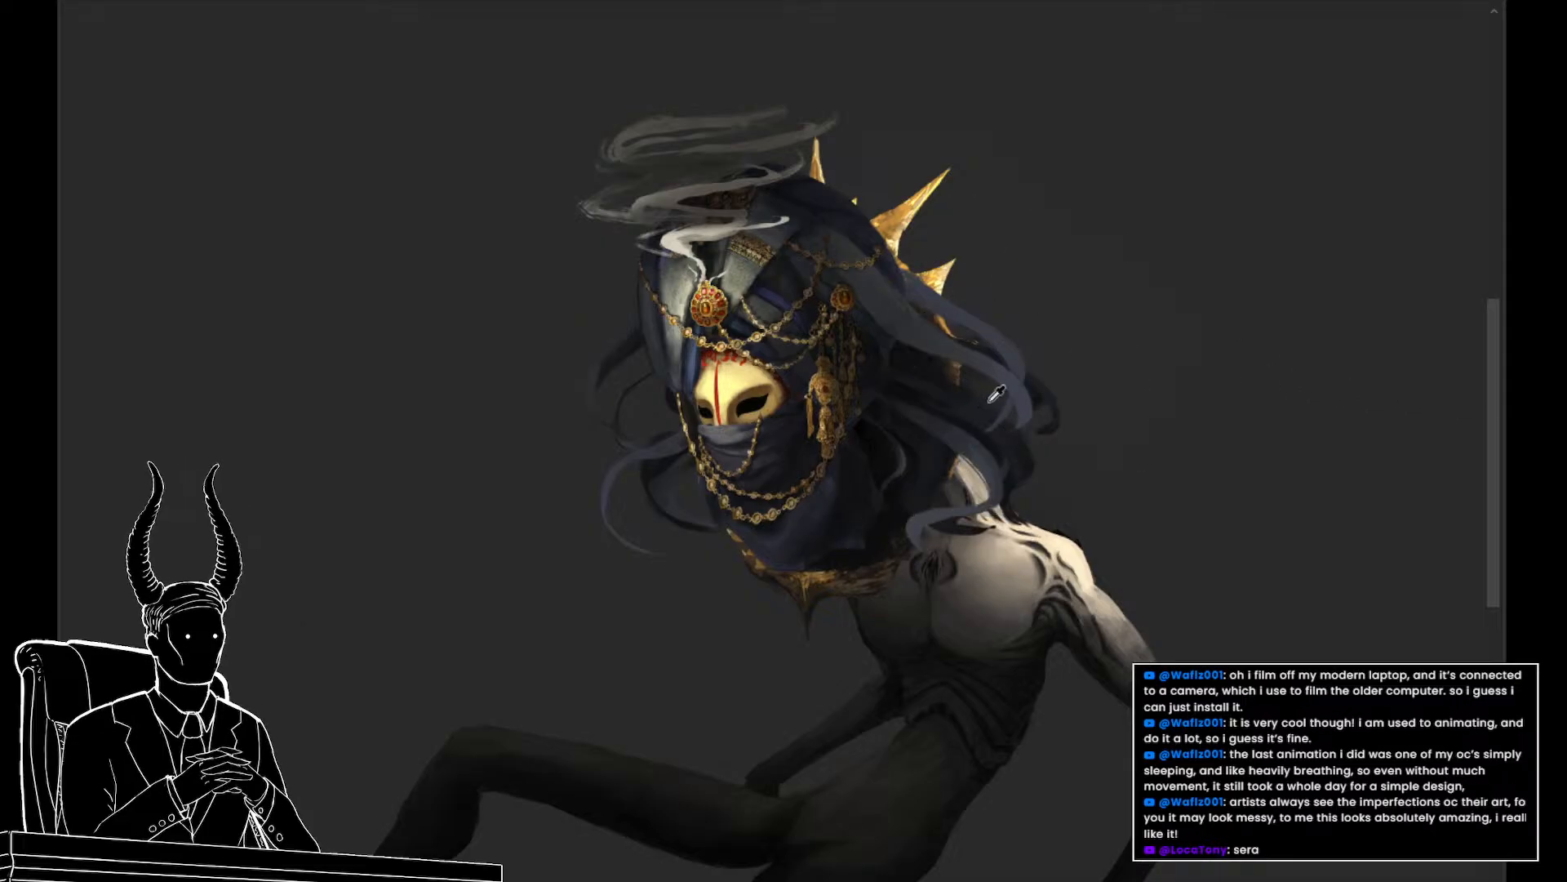
left_click(996, 395, "alt")
left_click_drag(1071, 371, 906, 217)
key("ctrl+z")
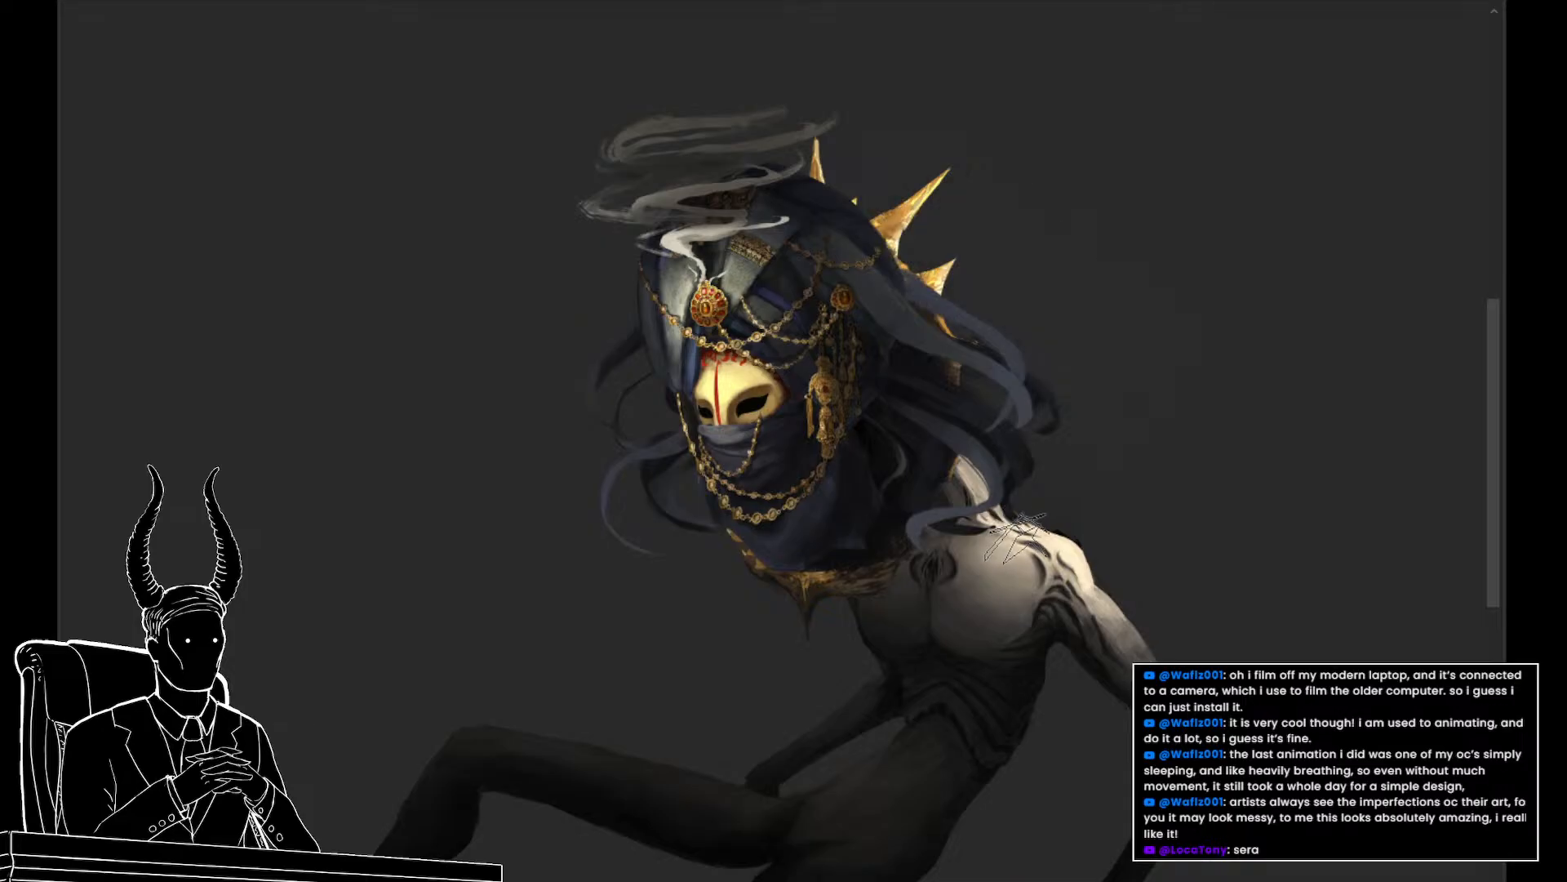
Enlarge the spiky brush and try big dark shards around the golden spikes and strands, undoing them
left_click_drag(1021, 536, 955, 523)
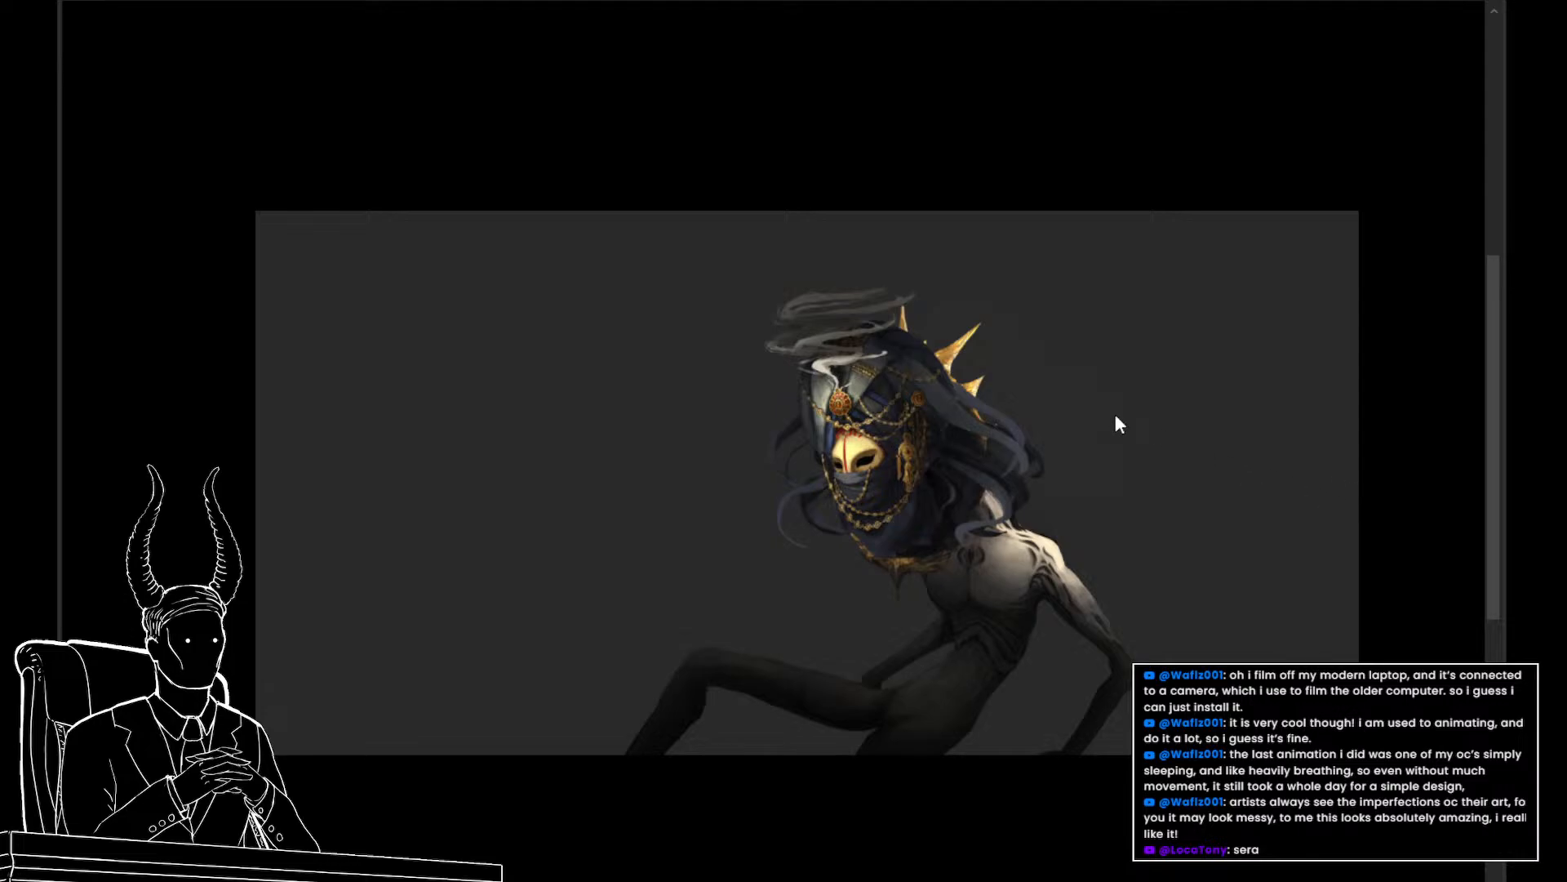
mouse_move(1115, 413)
left_mouse_down()
mouse_move(1082, 453)
mouse_move(1043, 445)
left_mouse_up()
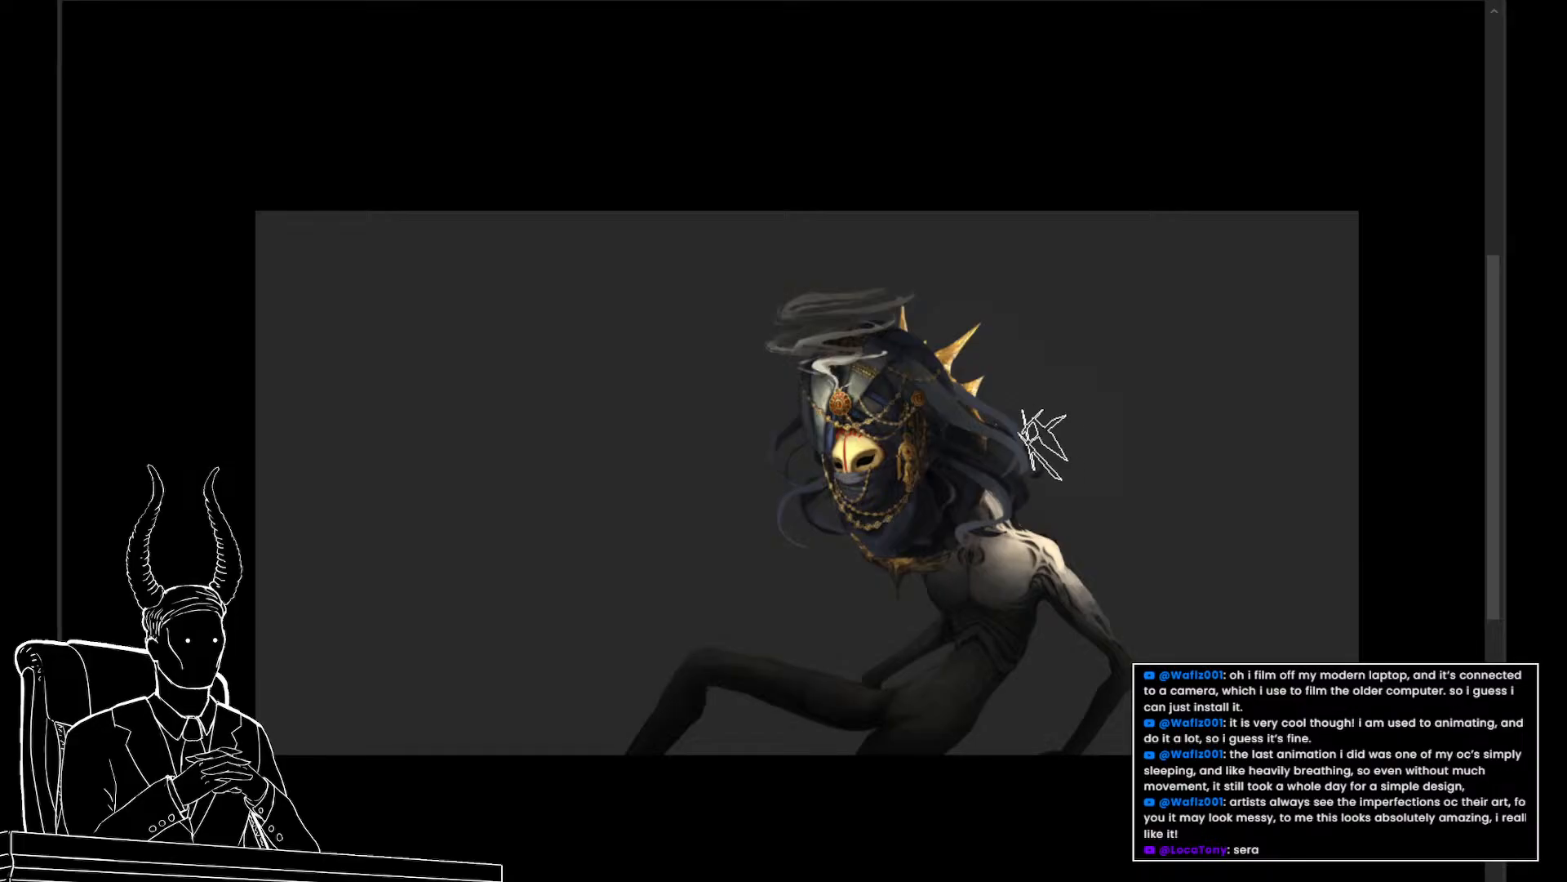
key("]")
key("]")
key("]")
key("]")
key("]")
left_click_drag(973, 369, 1053, 455)
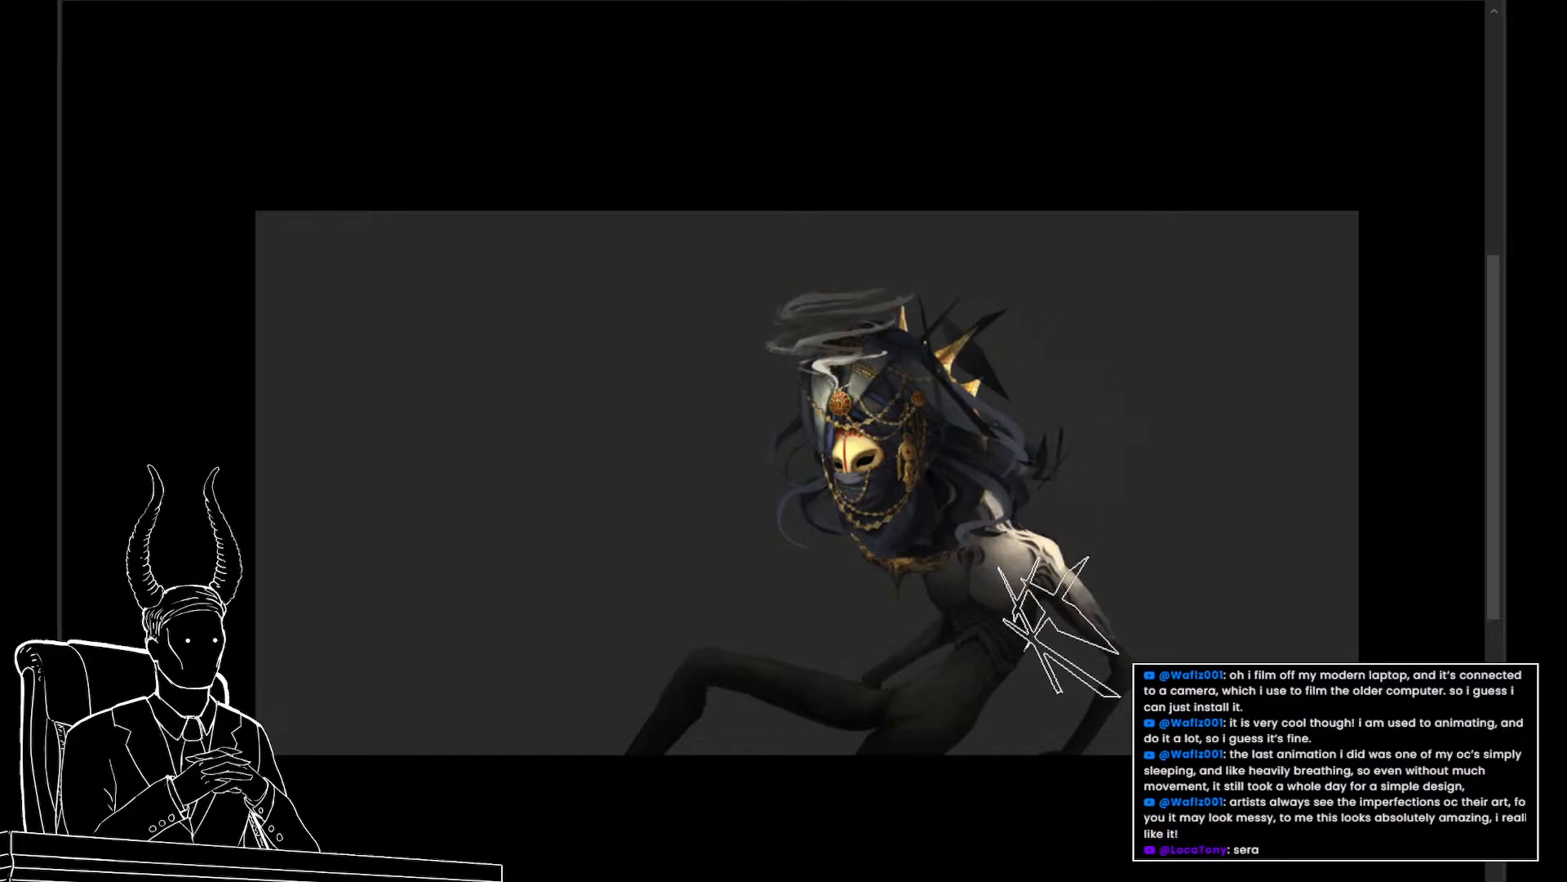
key("ctrl+z")
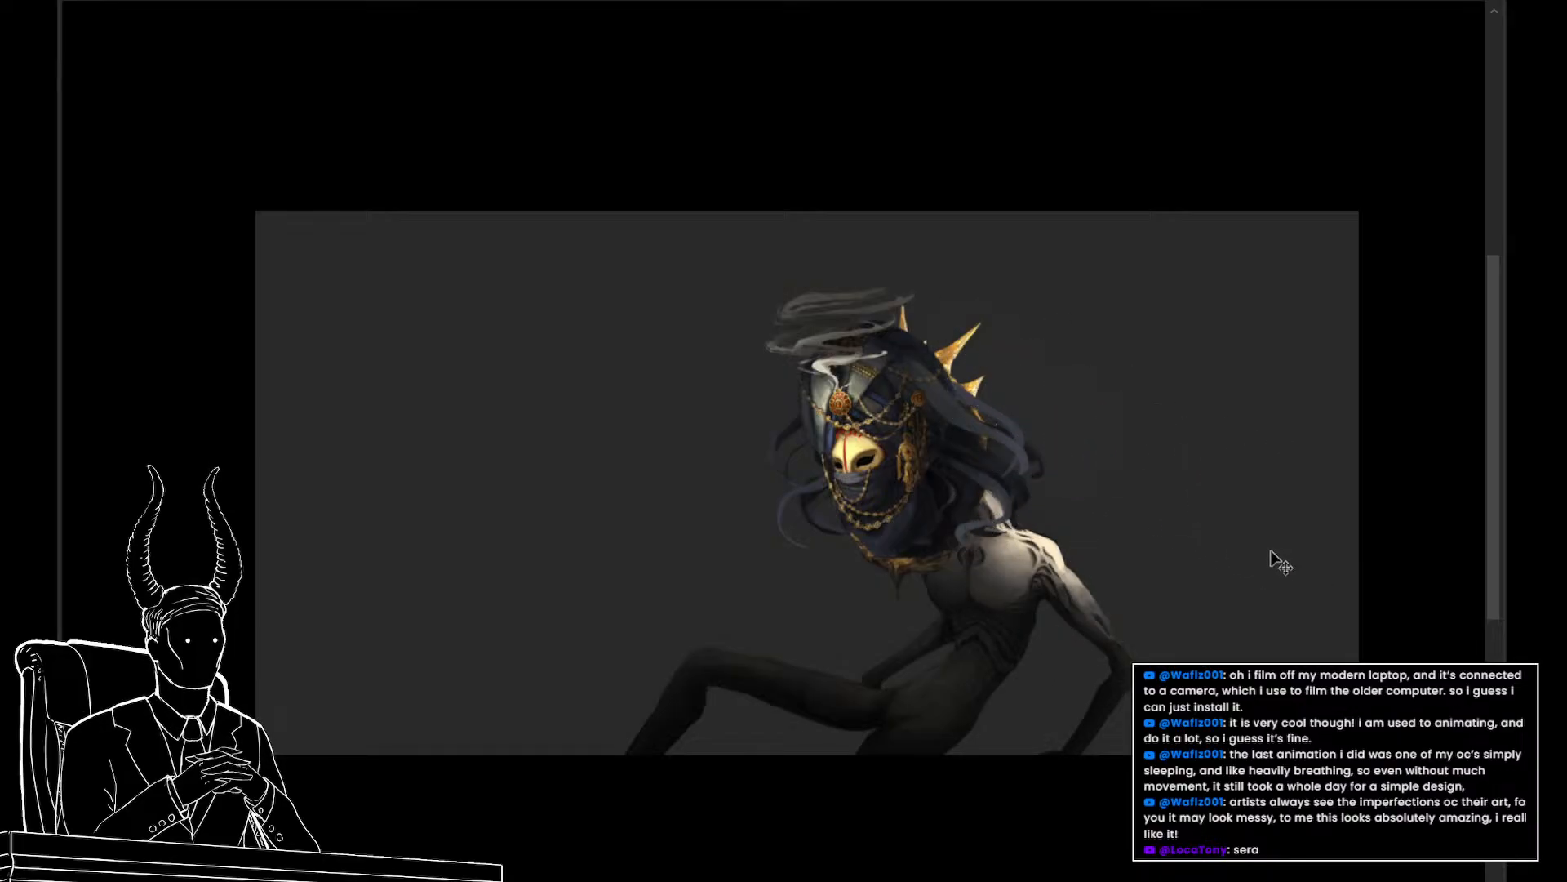
key("ctrl+shift+z")
key("ctrl+z")
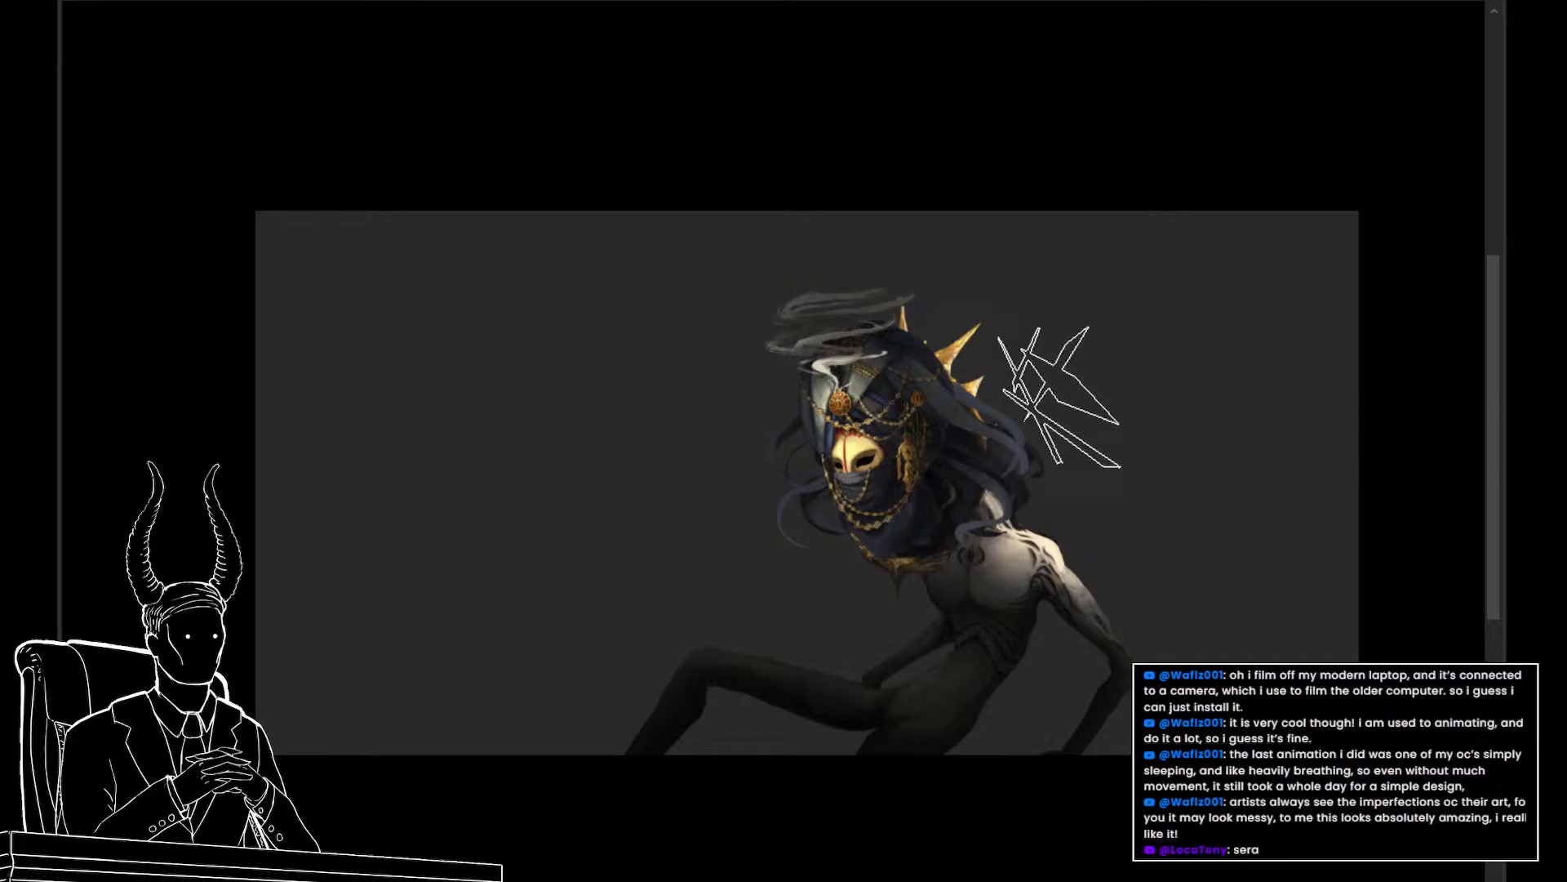
Try faint large shards behind the head and small scattered leaf-like shapes around it, undoing all of them
left_click_drag(983, 375, 1067, 497)
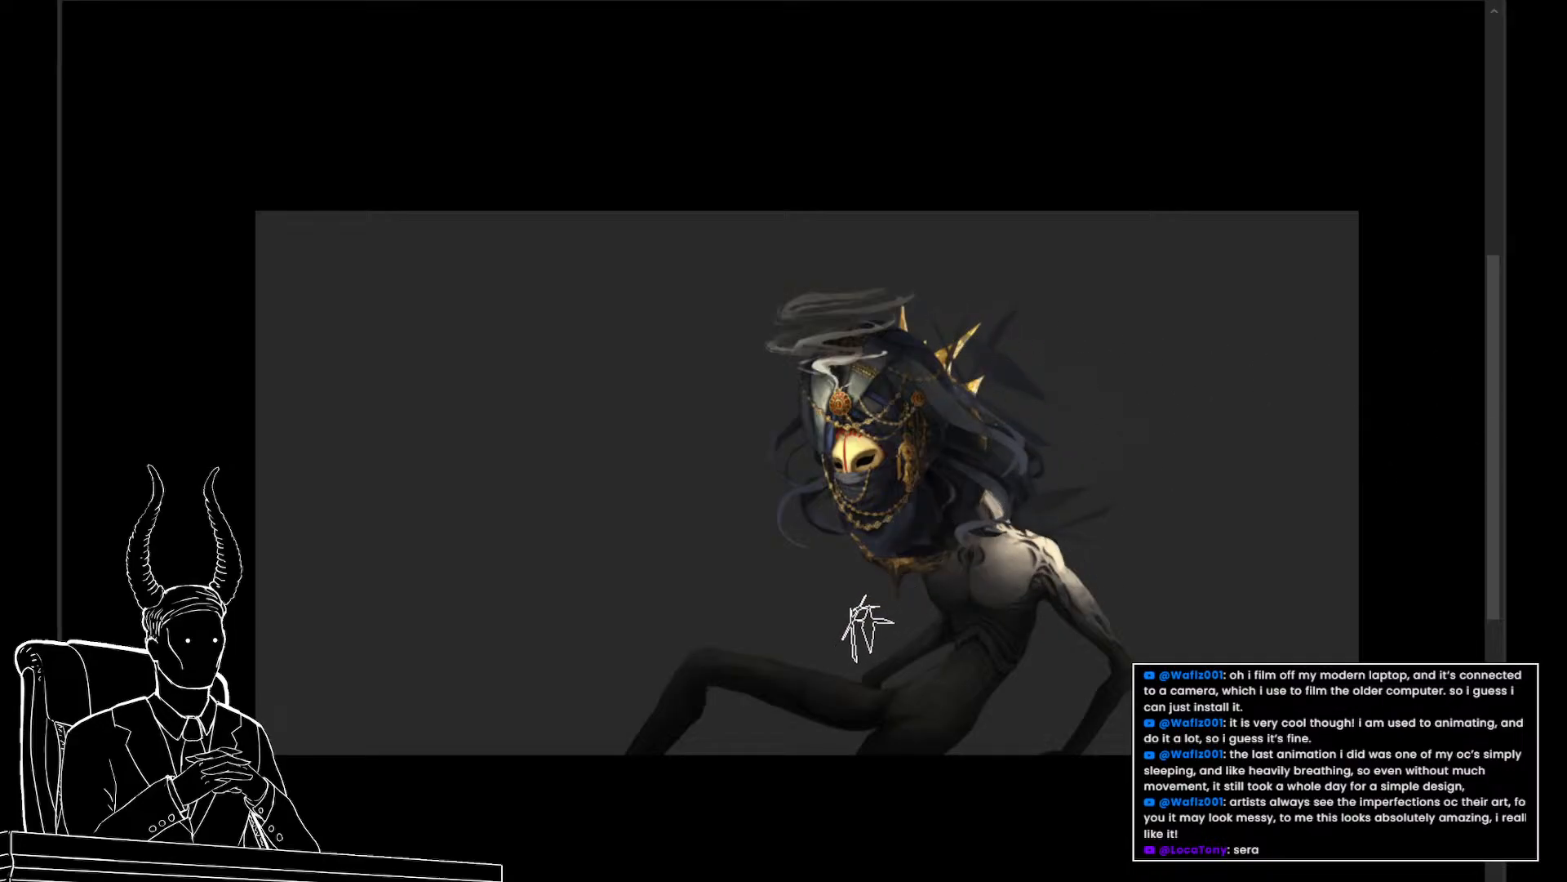
key("ctrl+z")
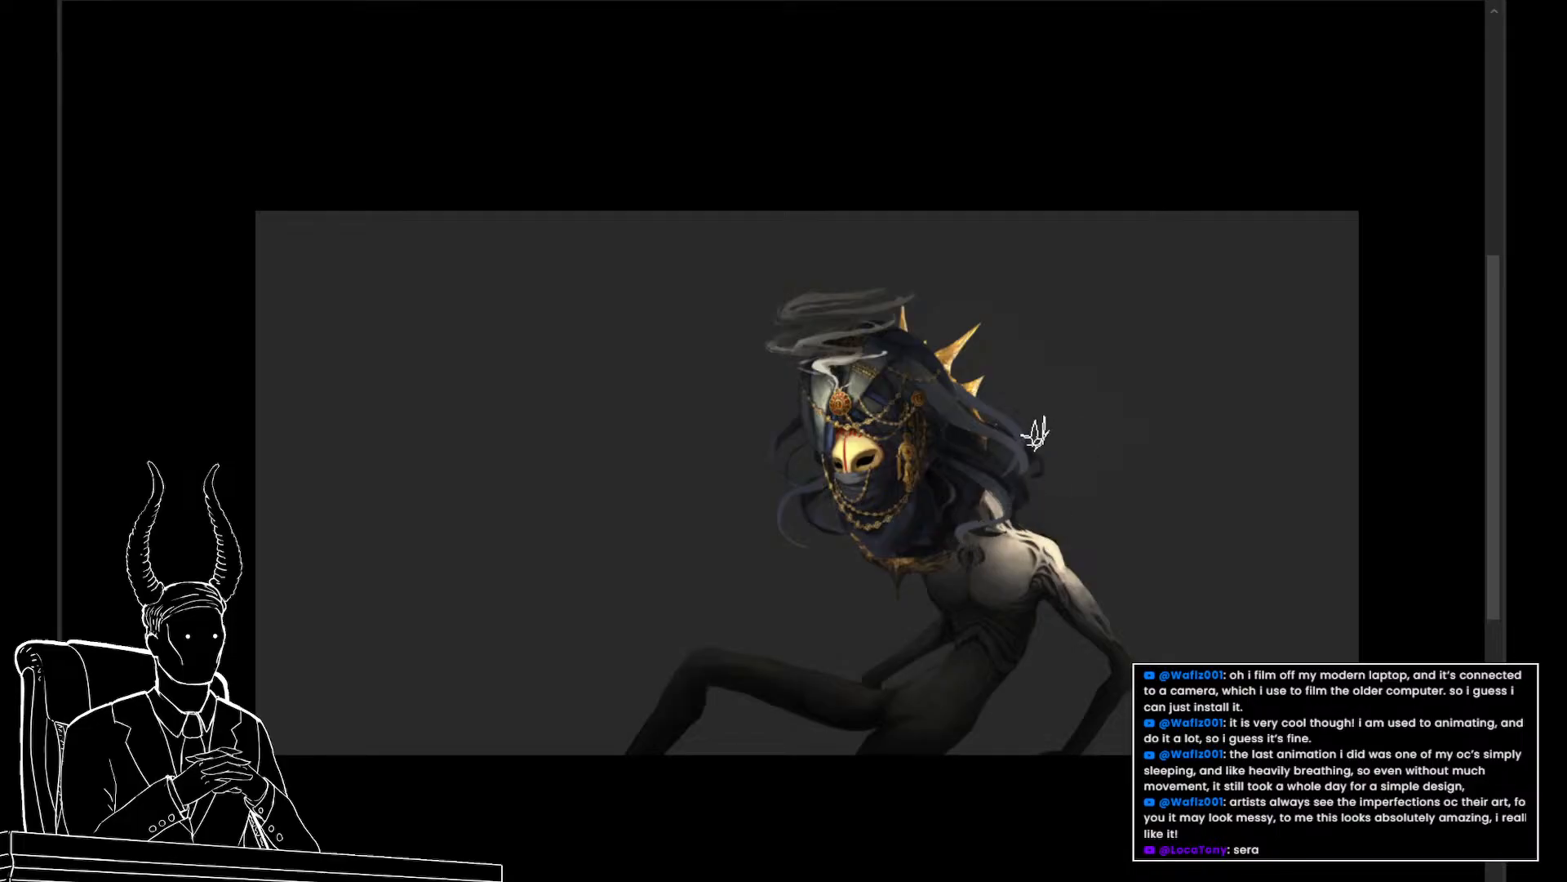
mouse_move(1025, 467)
left_mouse_down()
mouse_move(1057, 418)
mouse_move(962, 355)
mouse_move(1045, 395)
mouse_move(788, 535)
mouse_move(849, 408)
left_mouse_up()
key("ctrl+z")
key("ctrl+z")
key("ctrl+z")
key("ctrl+z")
key("ctrl+z")
key("ctrl+z")
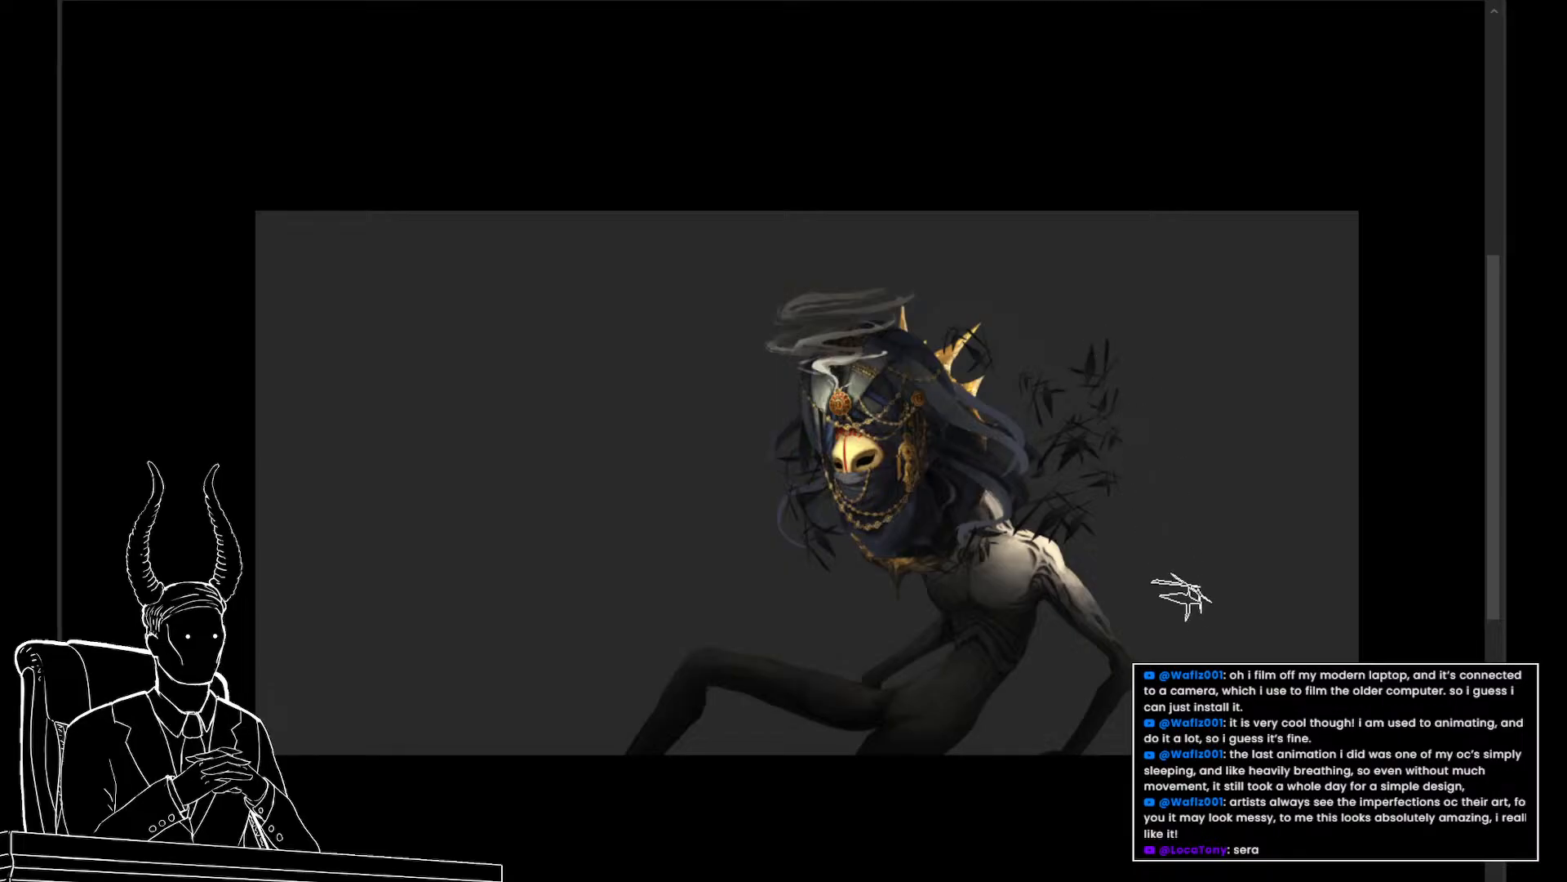
scroll(1183, 631, "up", 4)
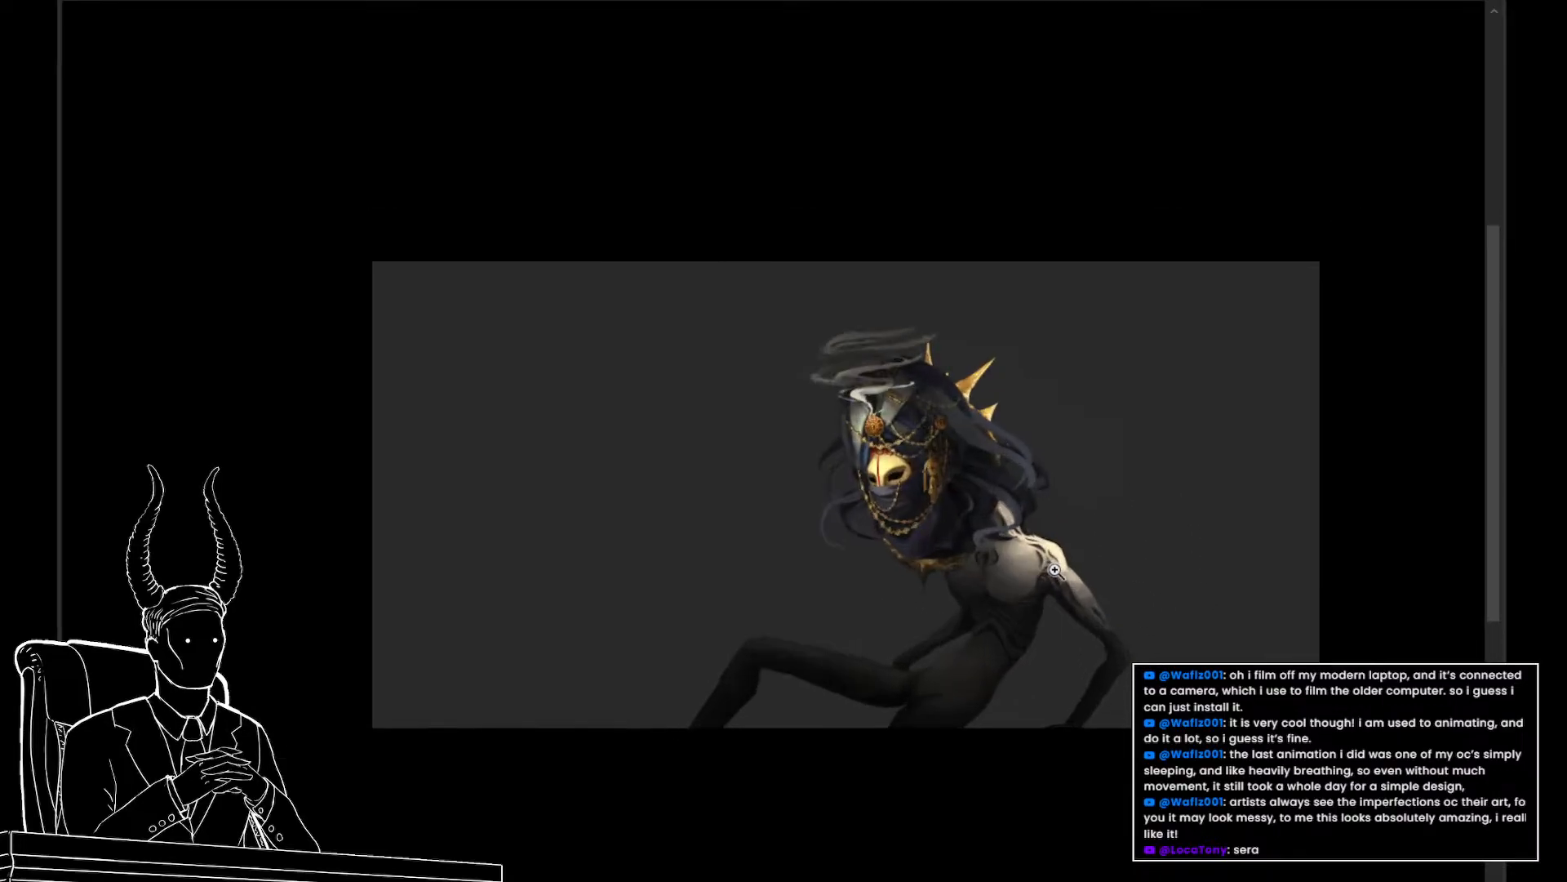
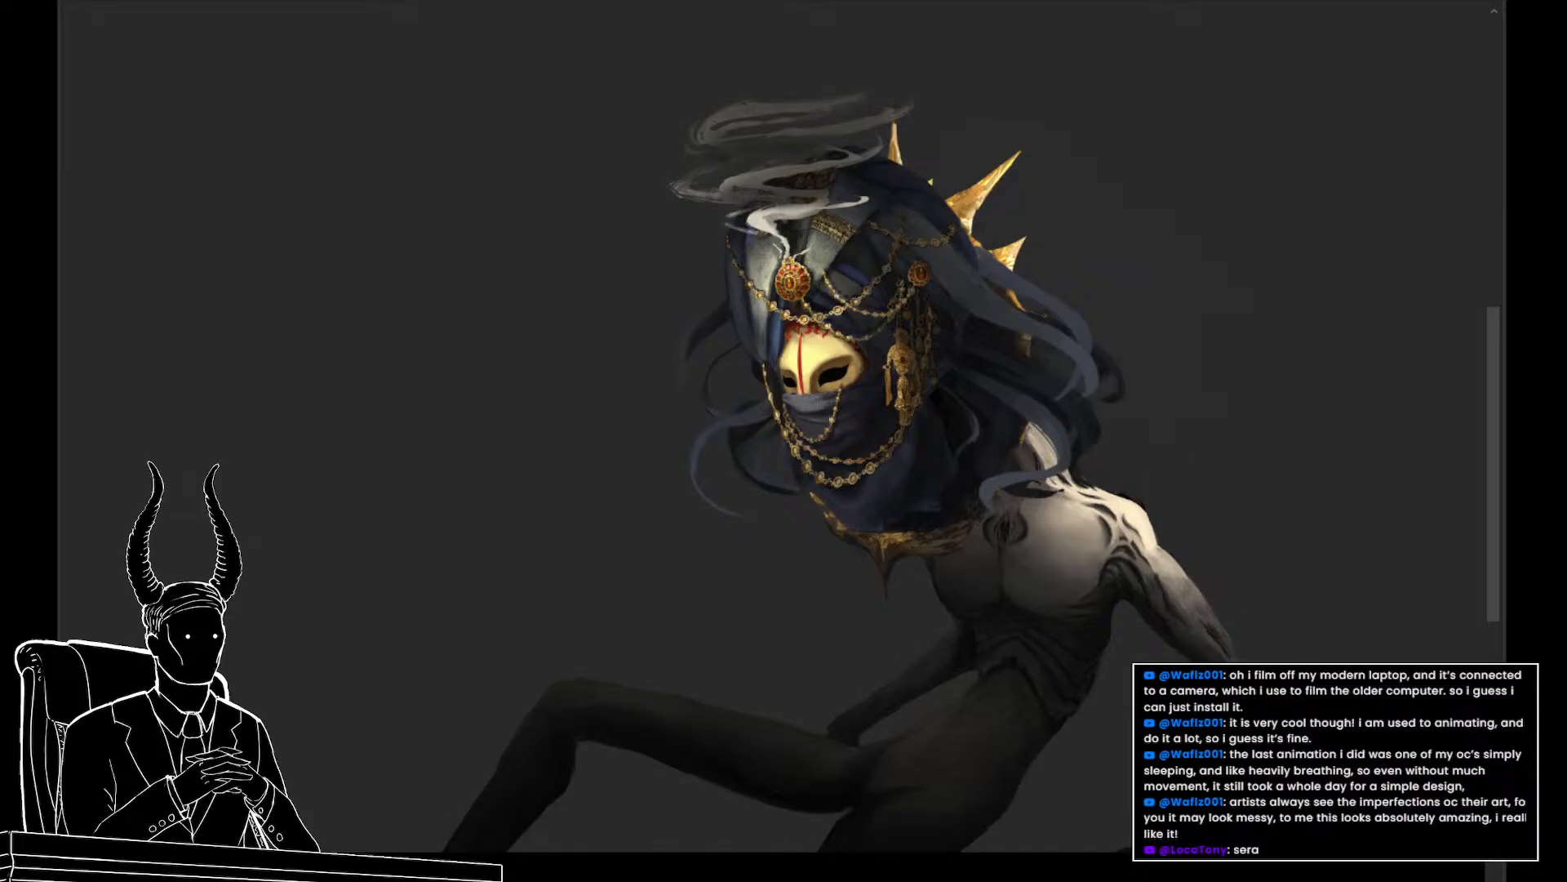
Sample a colour beside the strands and try blotchy, smoky strokes along their outer edge, undoing each one
left_click(1111, 357, "alt")
left_click_drag(1130, 351, 1119, 438)
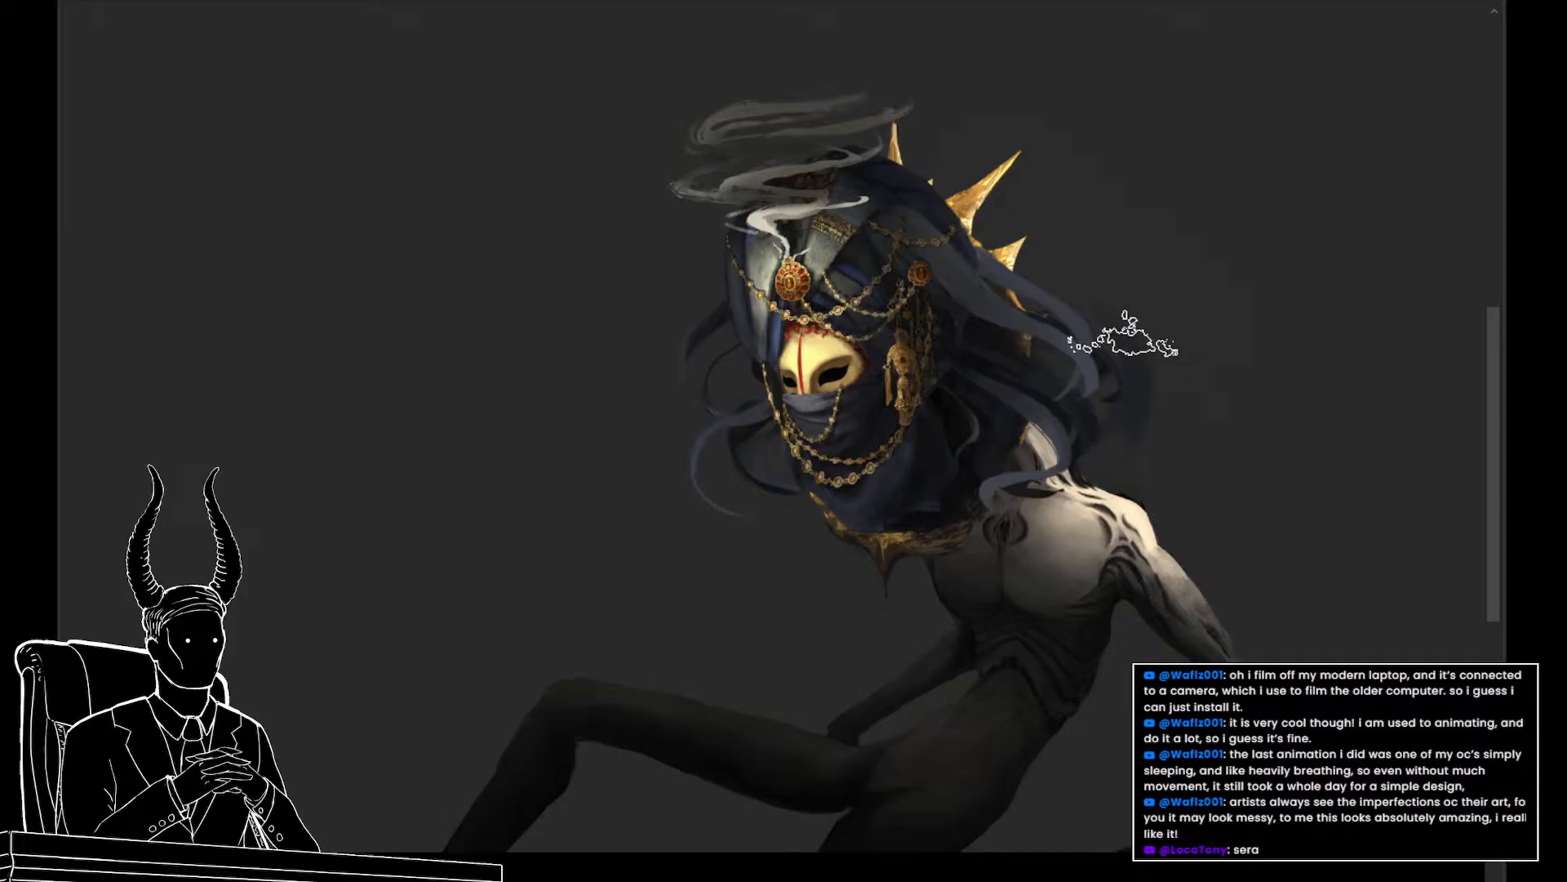
key("ctrl+z")
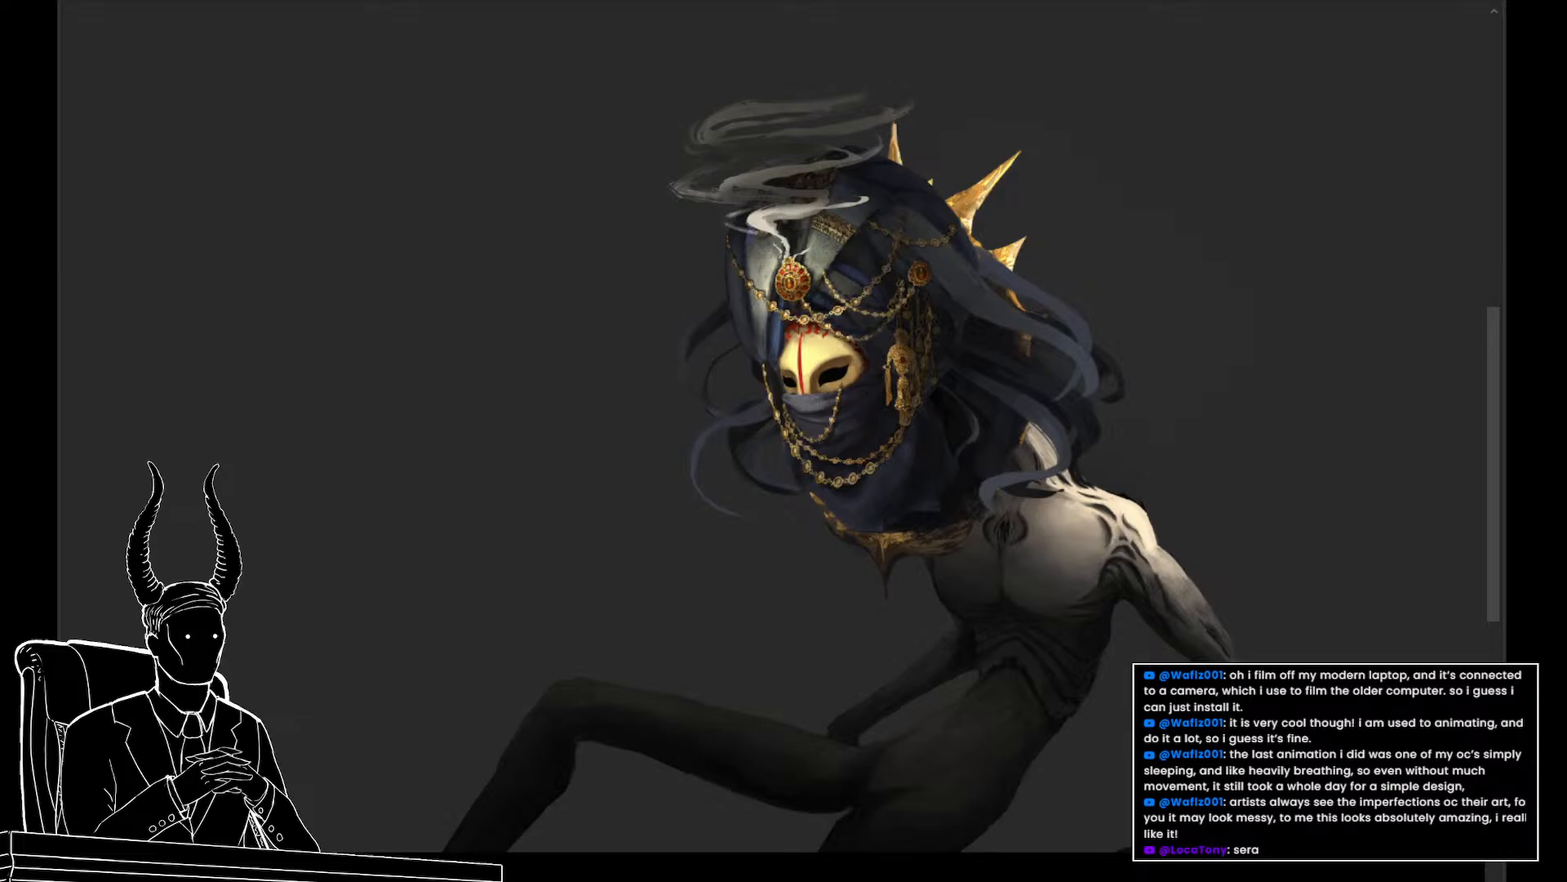
left_click_drag(1077, 304, 1147, 415)
key("ctrl+z")
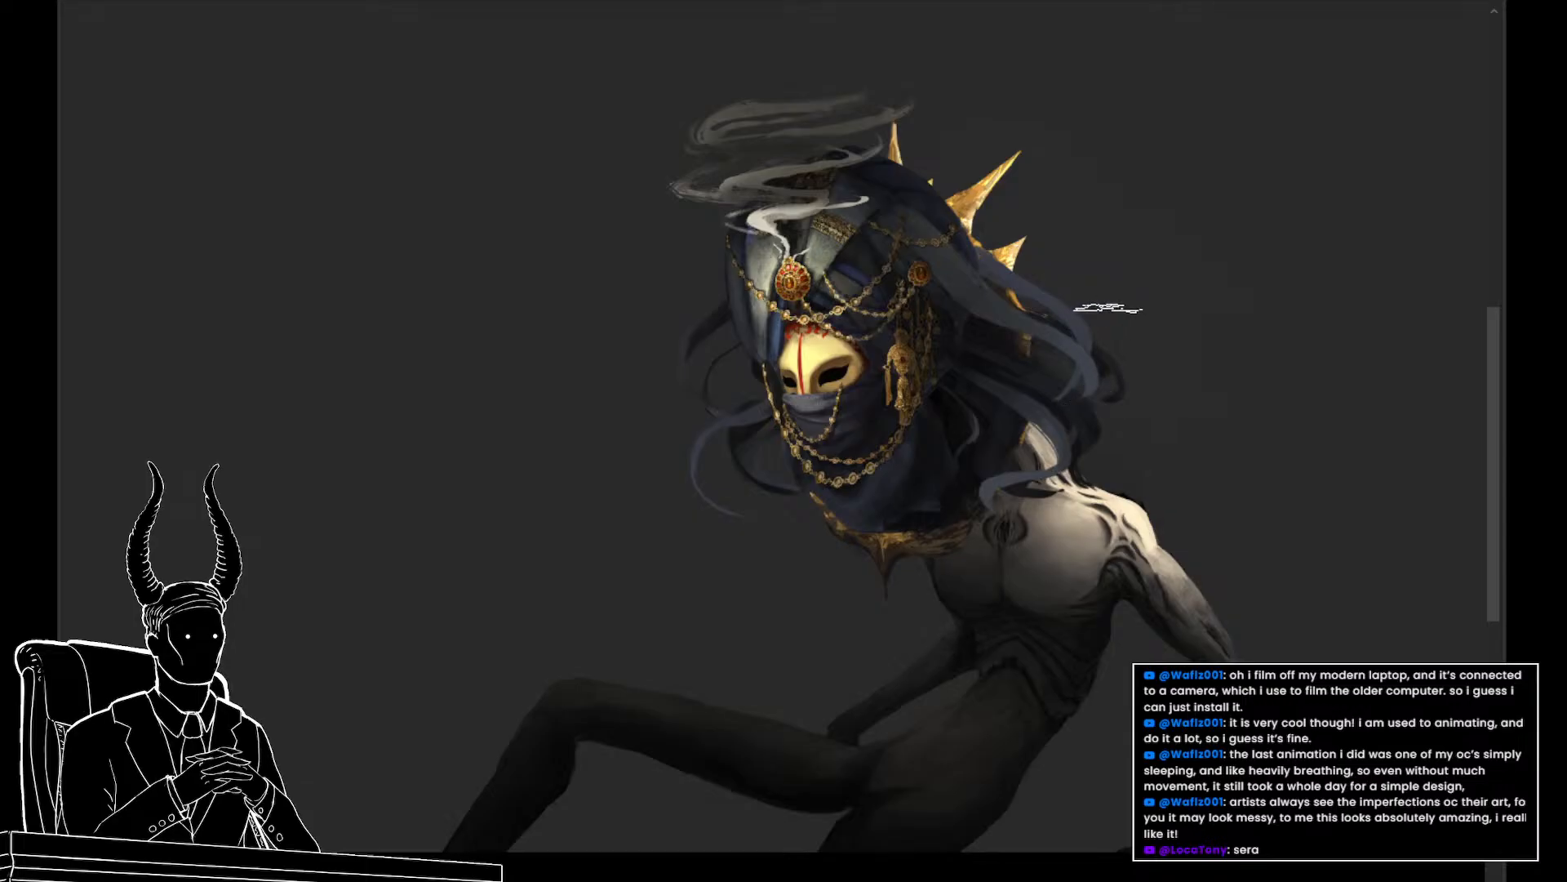
left_click_drag(1094, 294, 1086, 412)
key("ctrl+z")
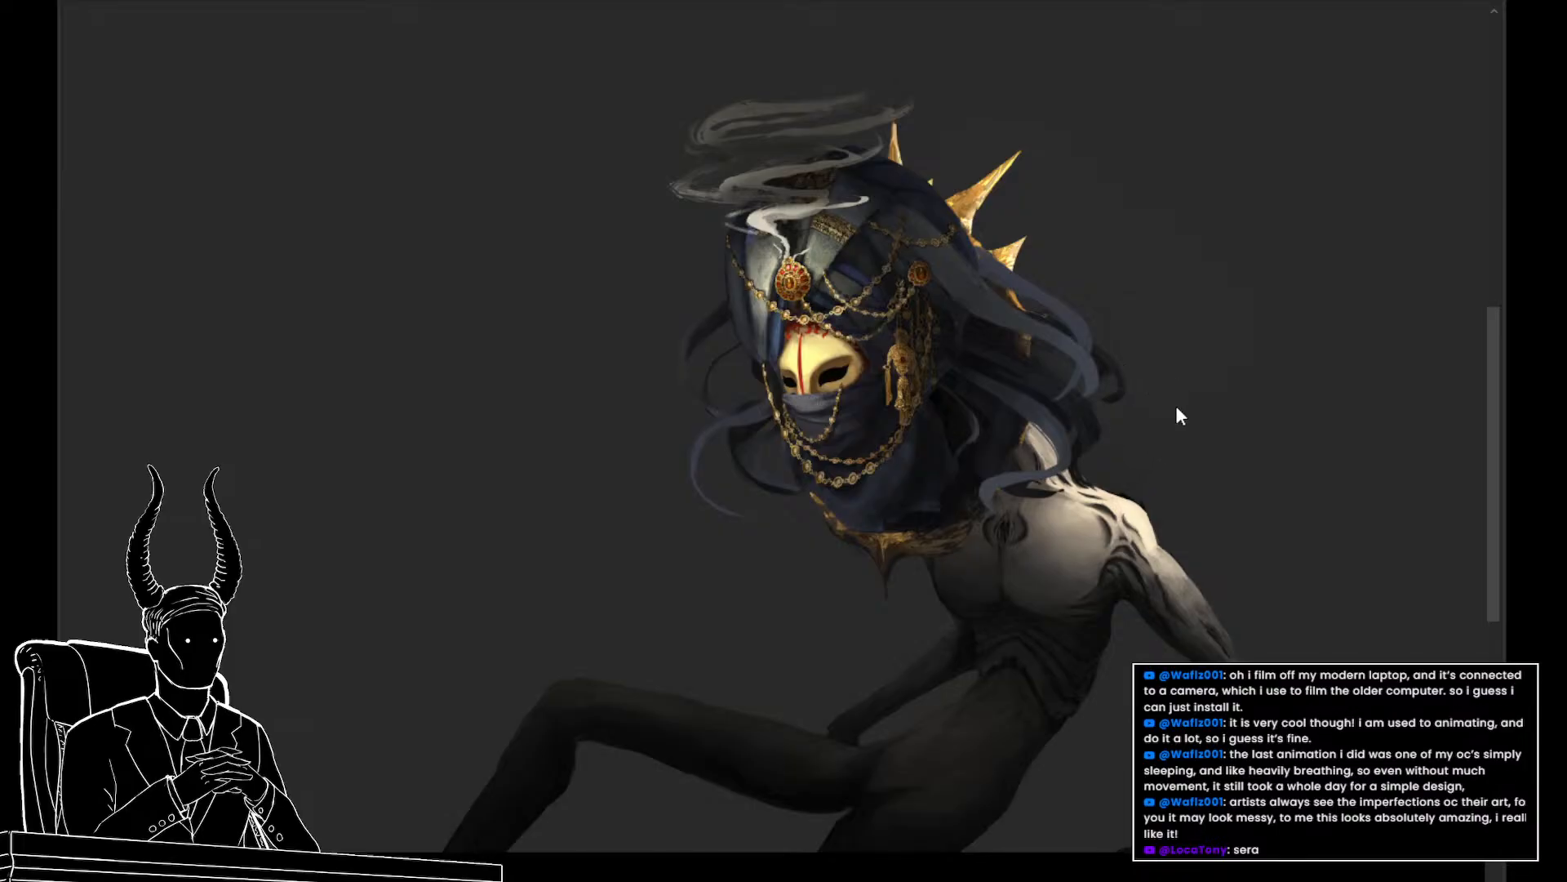
Try soft, dark curved wisps and broken smoky strokes just outside the strands' curled tips, undoing each one
left_click_drag(1130, 337, 1161, 416)
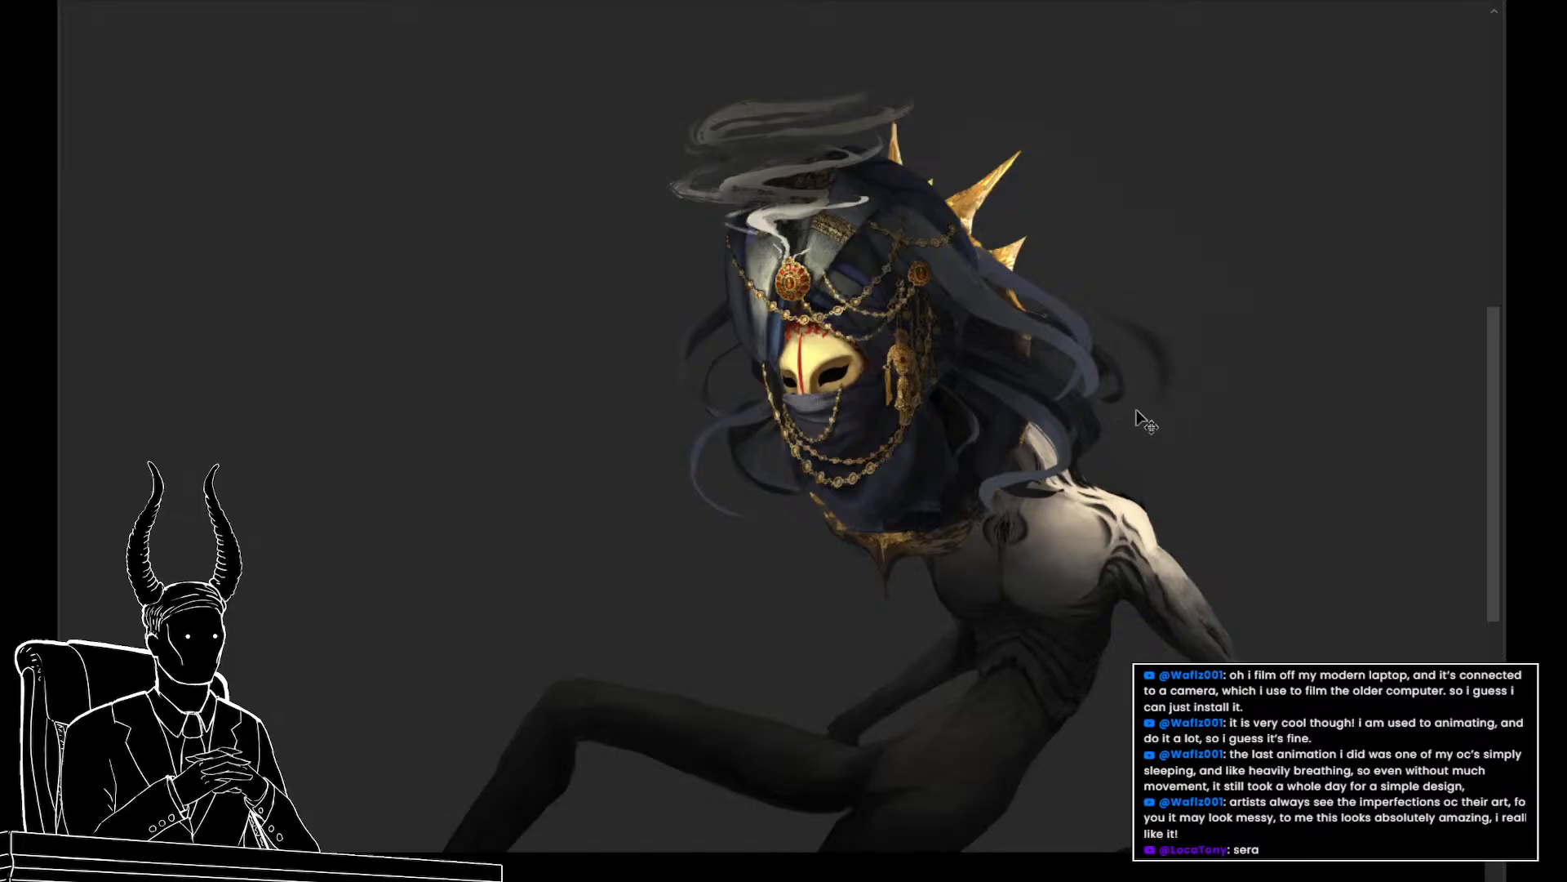
key("ctrl+z")
left_click_drag(1131, 302, 1173, 511)
key("ctrl+z")
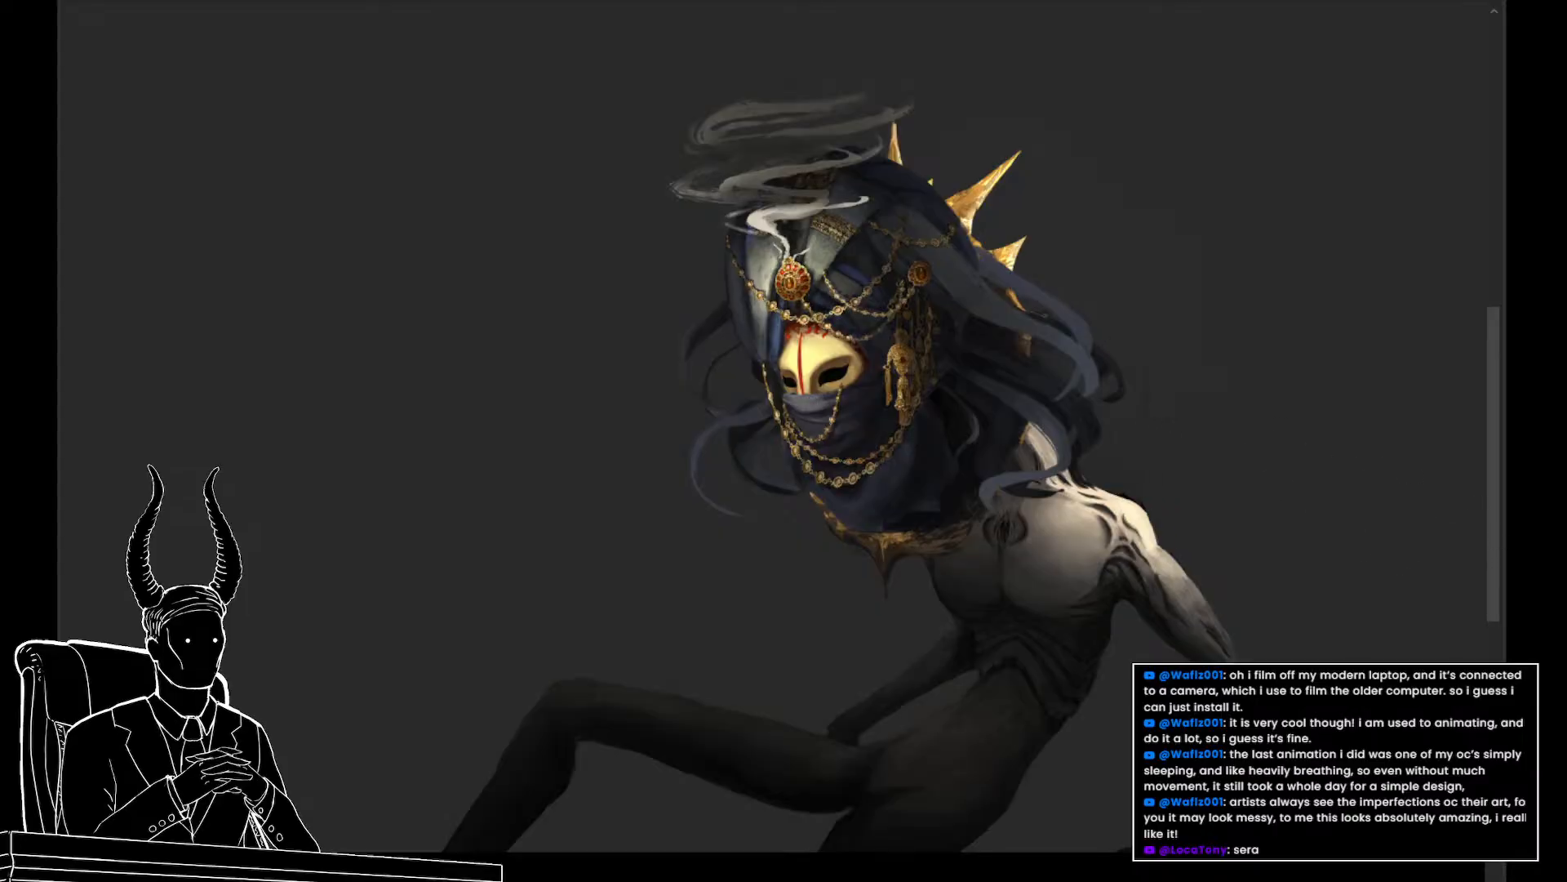
left_click_drag(1114, 303, 1133, 435)
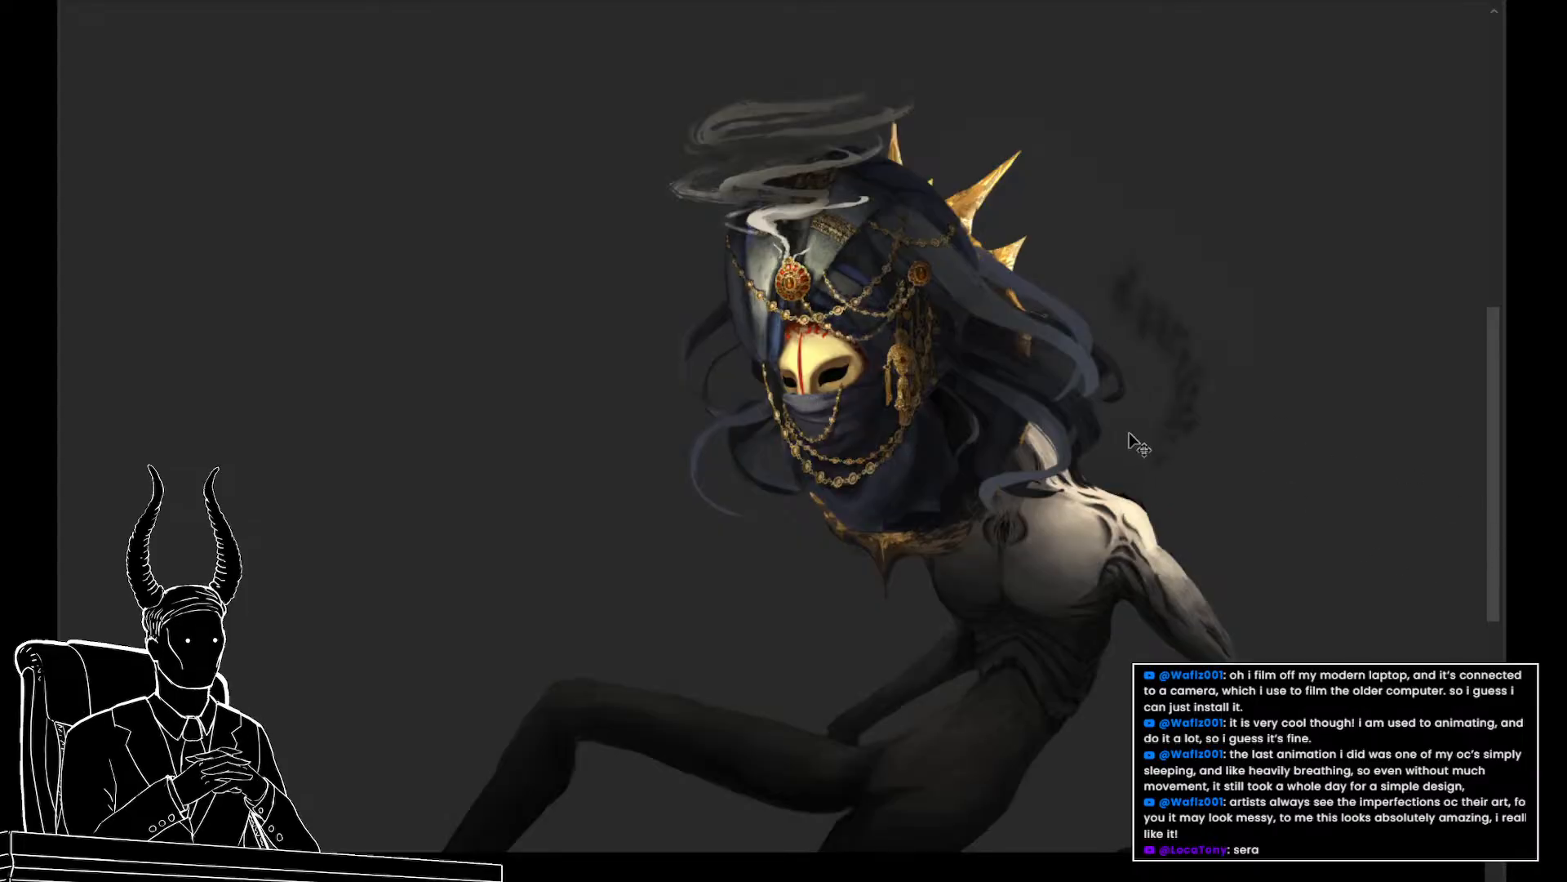
key("ctrl+z")
left_click_drag(1130, 333, 1151, 434)
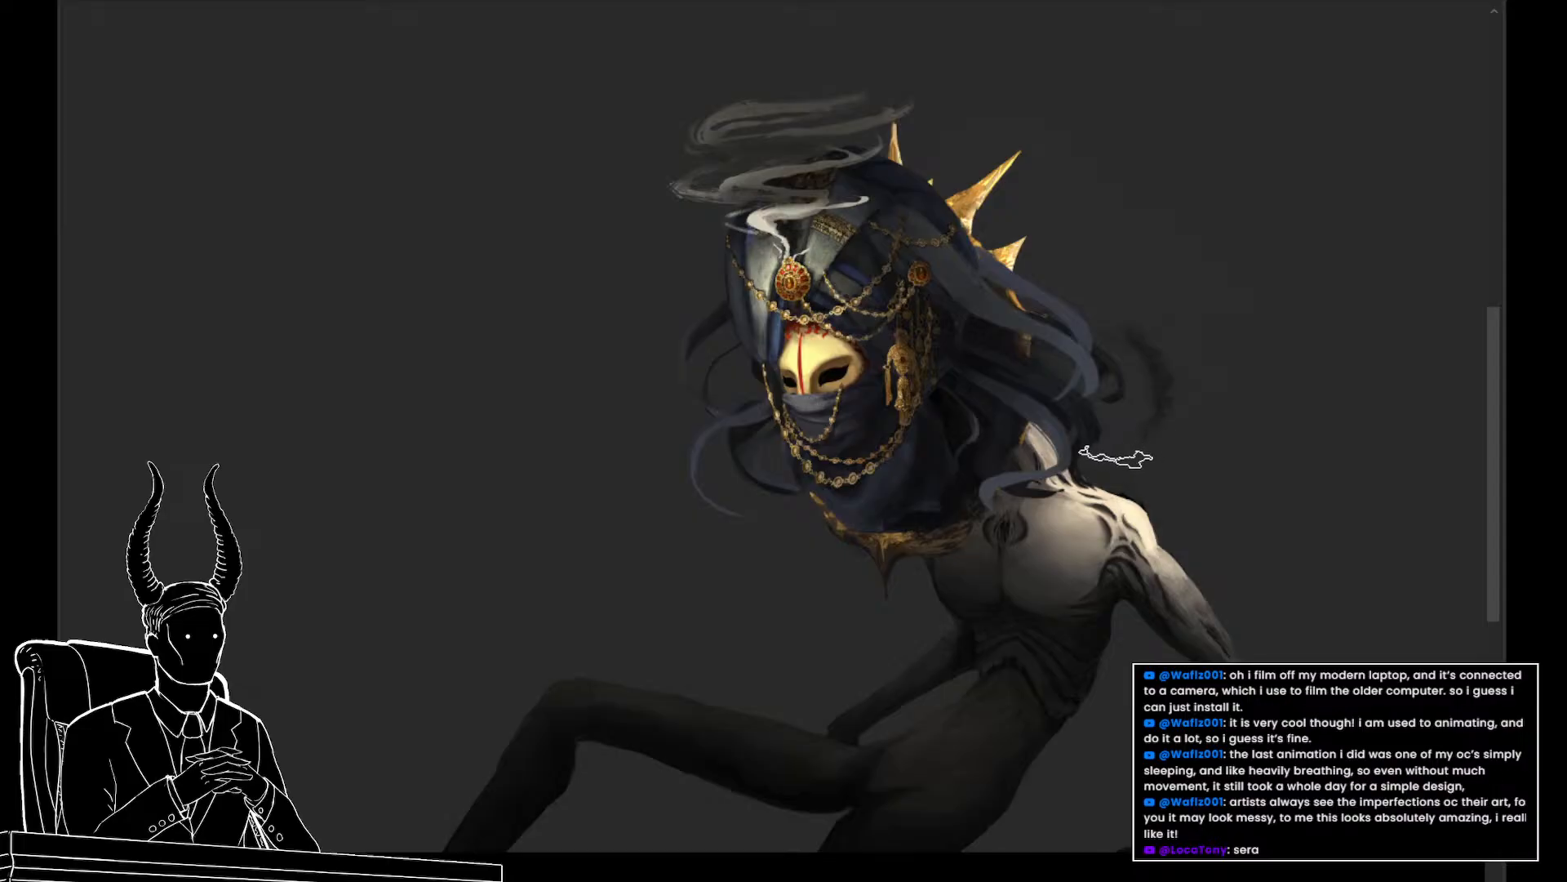
key("ctrl+z")
scroll(1143, 500, "down", 1)
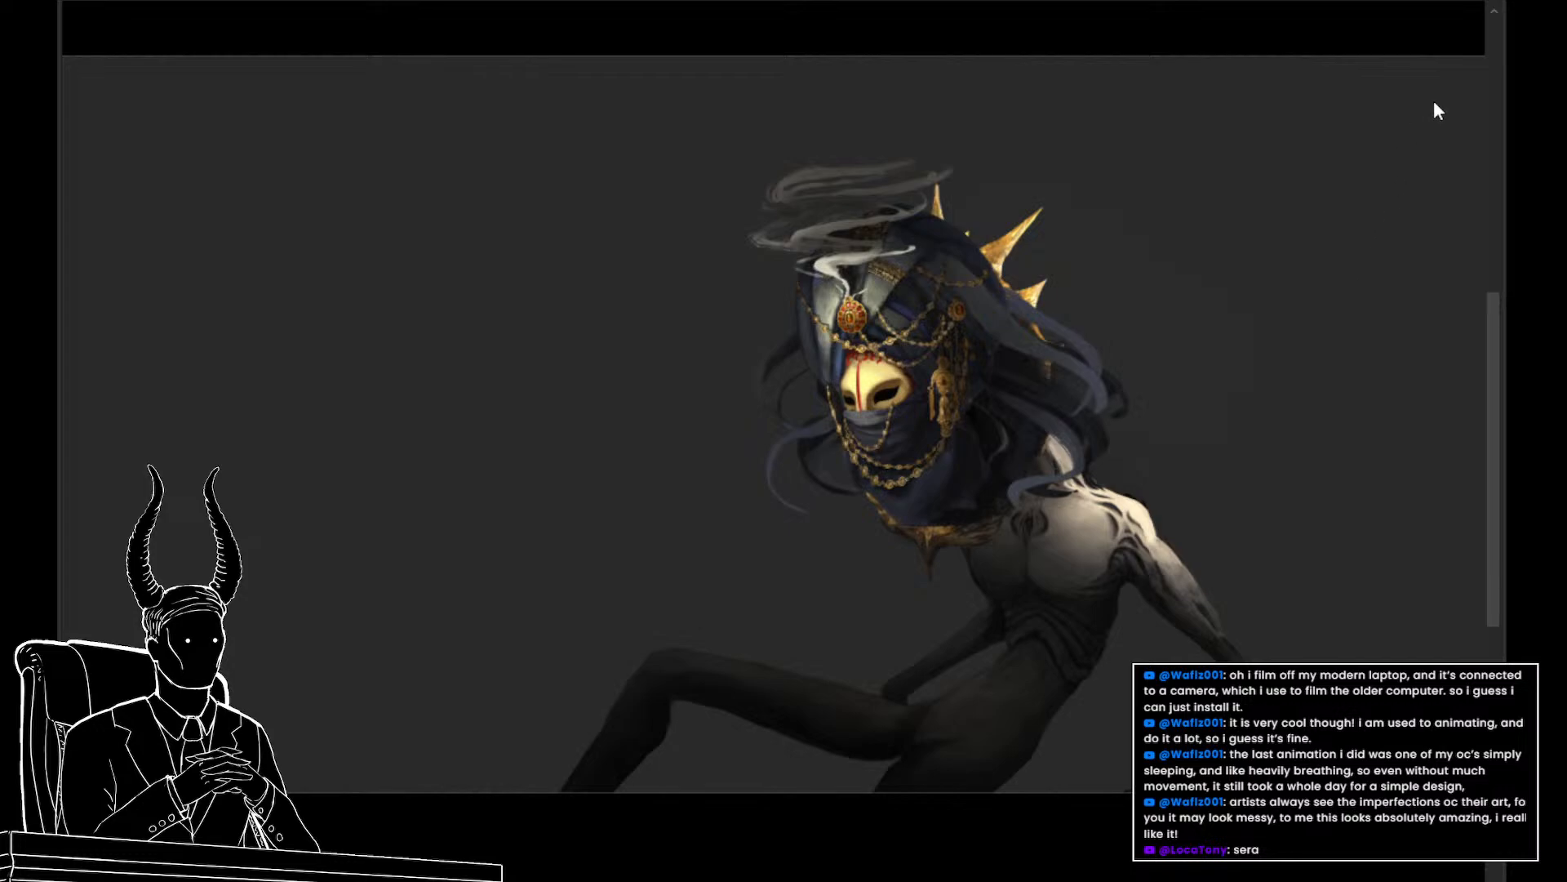
Try small dark leaf-like shapes beside the strands on the creature's shoulder side, undoing them
left_click(1154, 352)
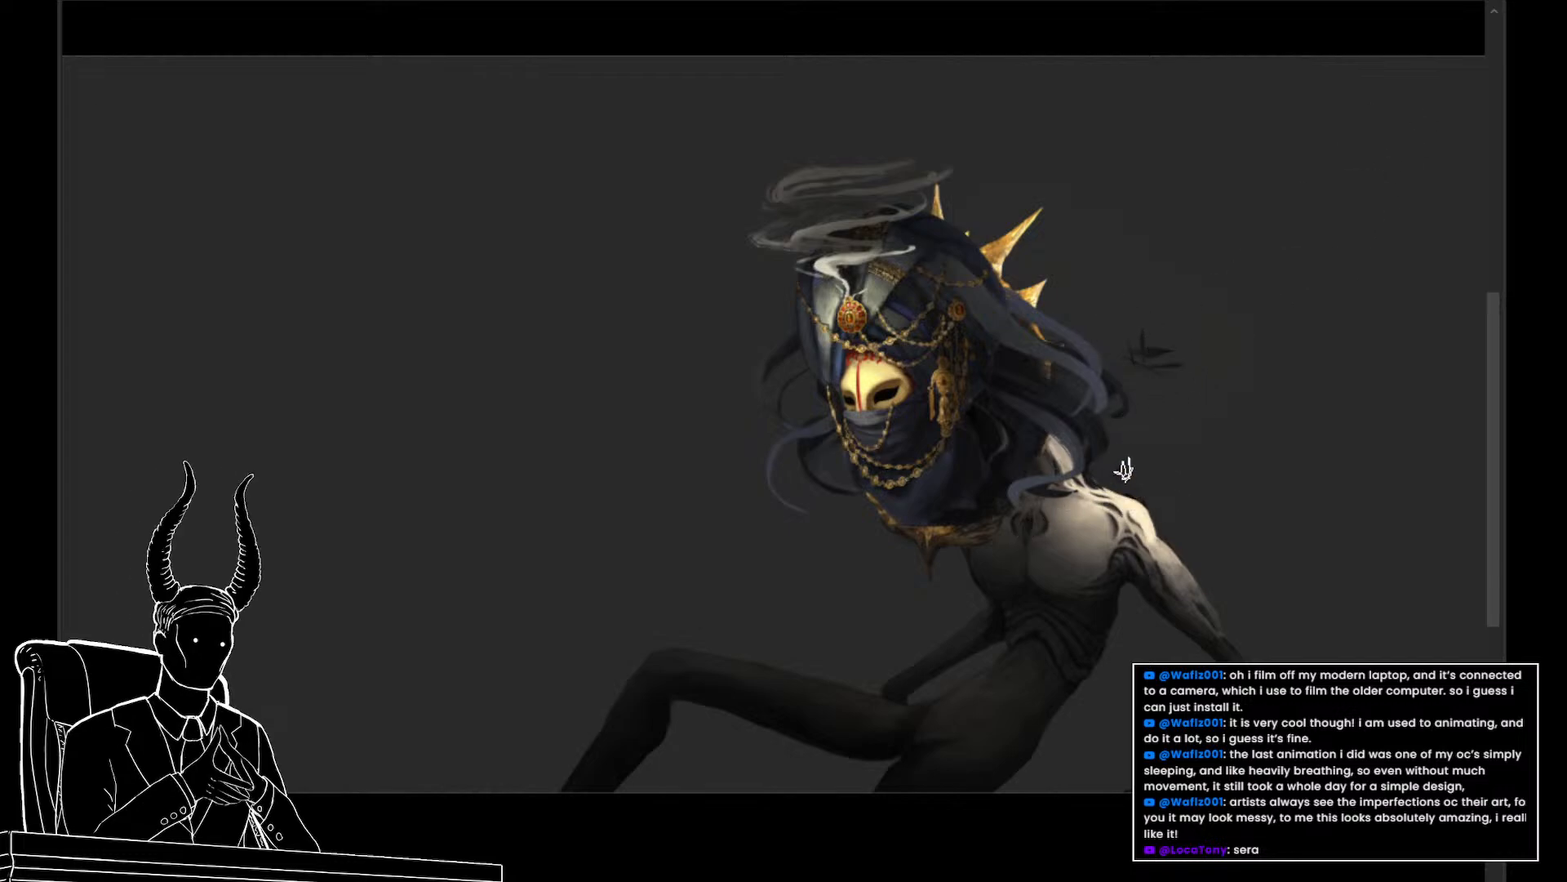
left_click_drag(1165, 367, 1075, 262)
key("ctrl+z")
key("ctrl+z")
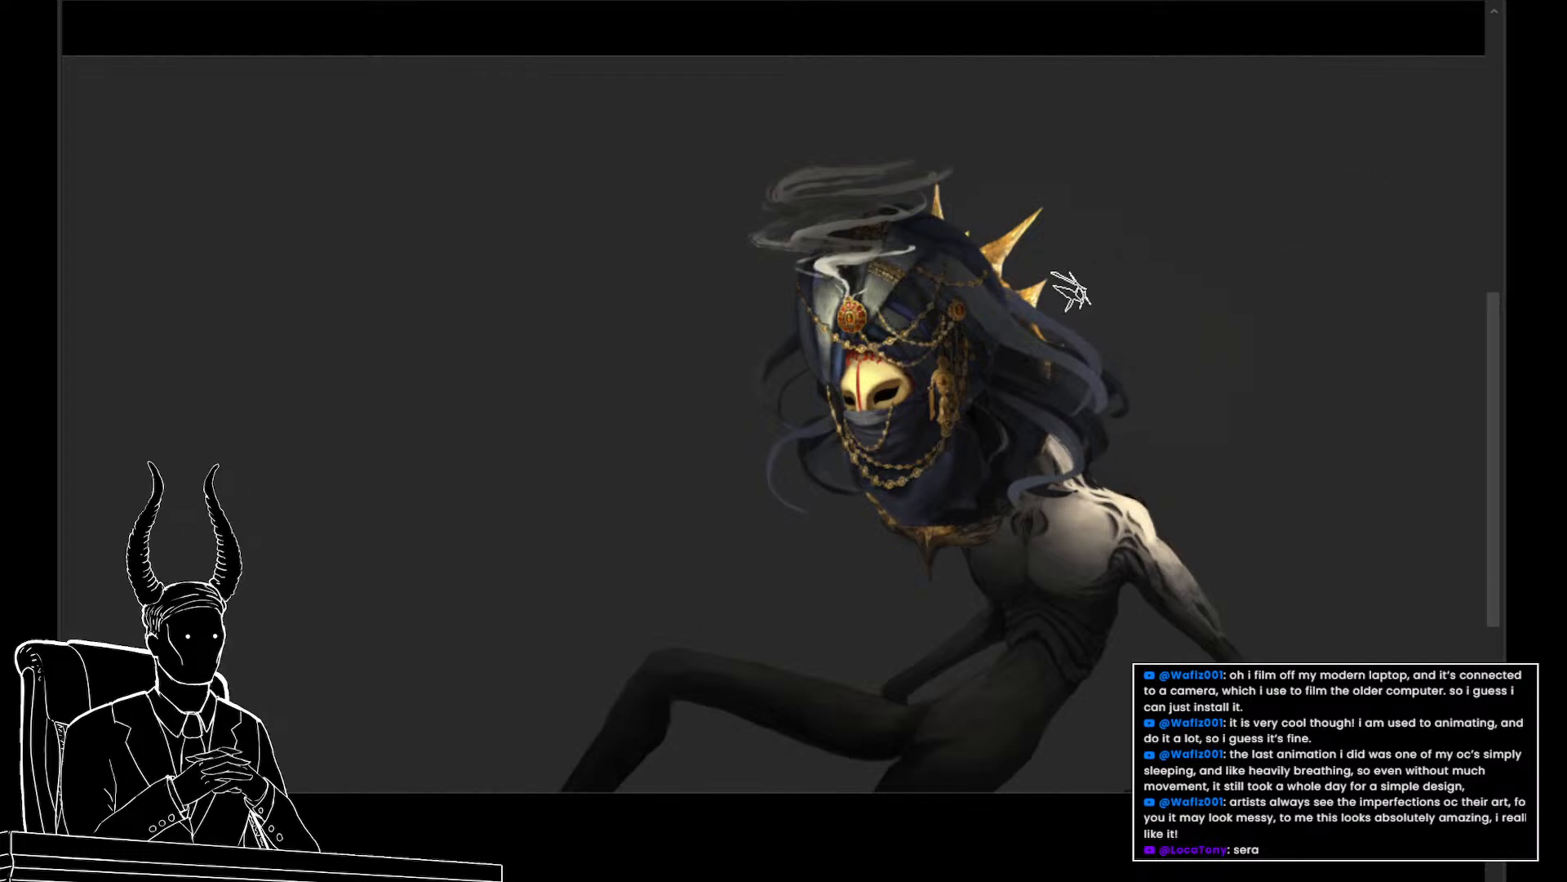
Enlarge the spiky brush and try long dark shards across the strands beside the golden spikes, undoing them
key("bracketright")
key("bracketright")
key("bracketright")
key("bracketright")
key("bracketright")
key("bracketright")
key("bracketright")
key("bracketright")
left_click_drag(1082, 316, 1090, 343)
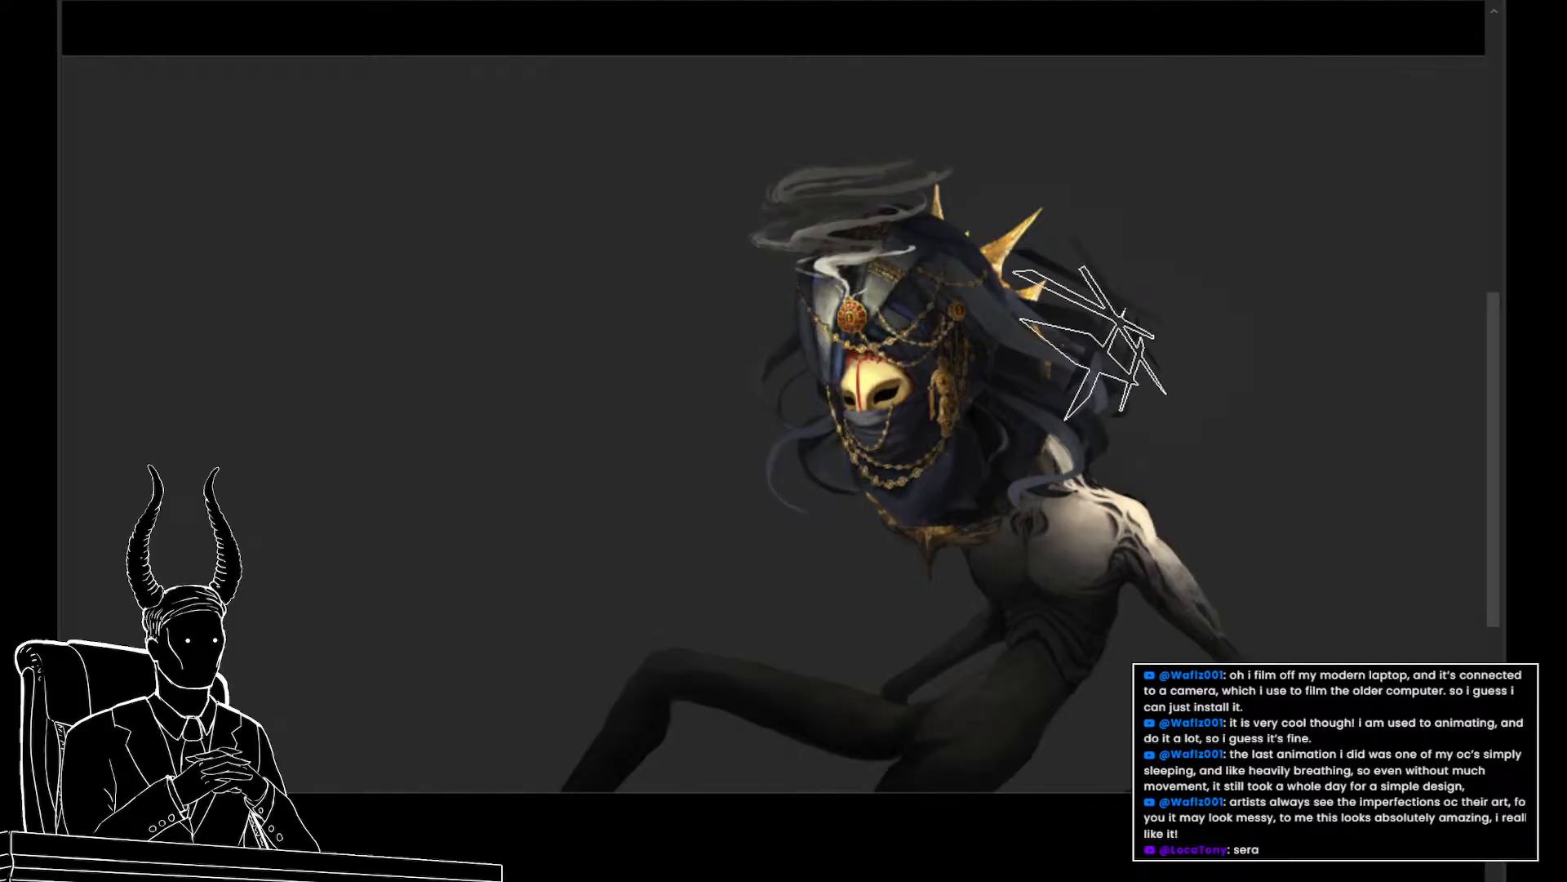
key("bracketright")
key("bracketright")
key("bracketright")
key("bracketright")
key("bracketright")
key("bracketright")
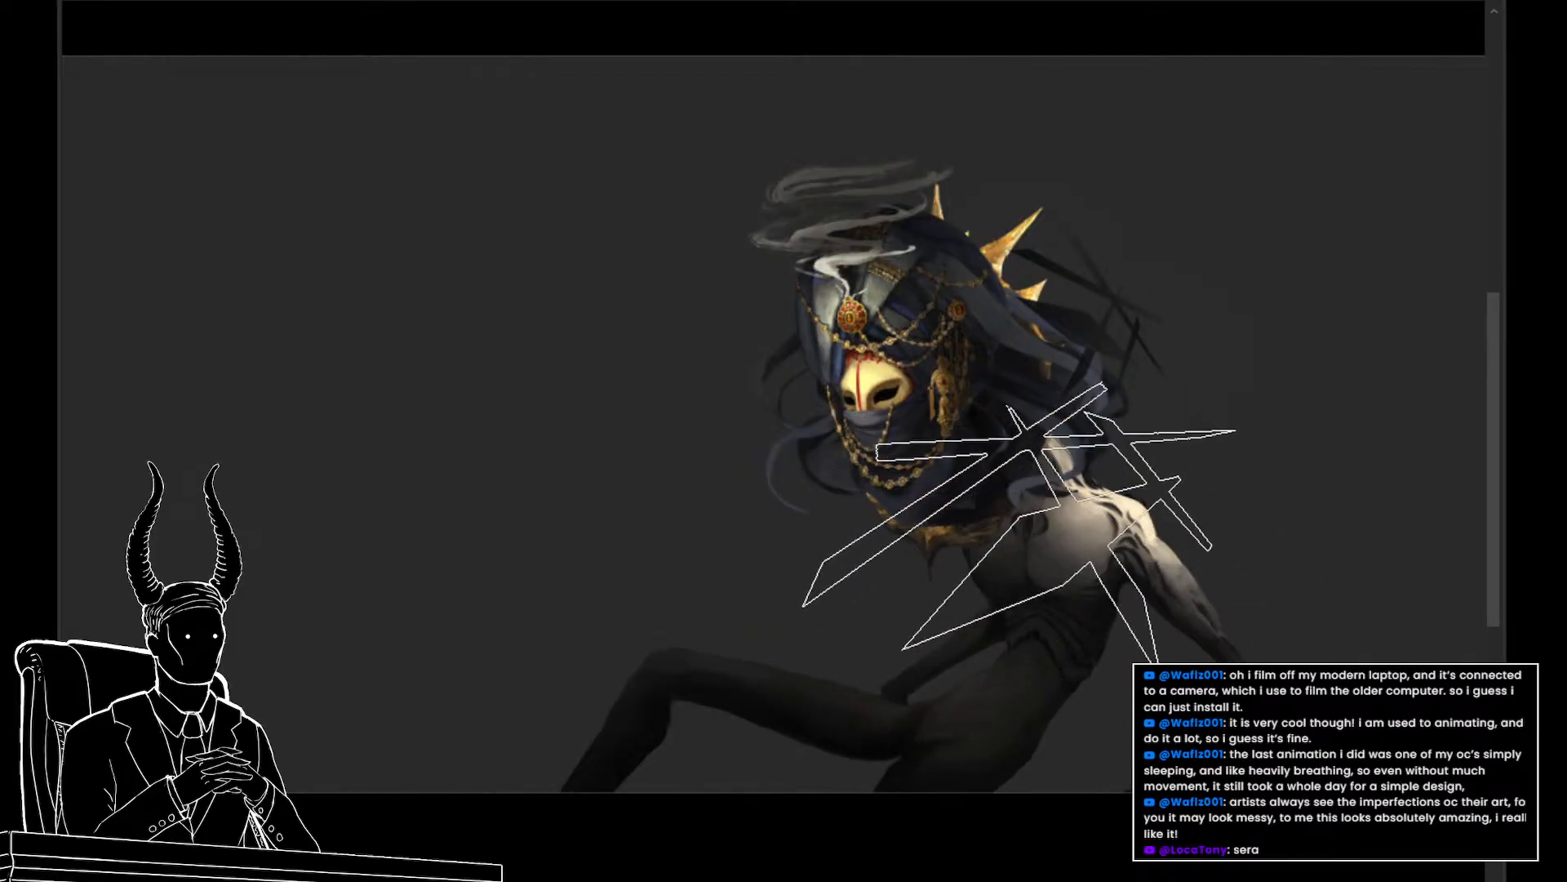
key("ctrl+z")
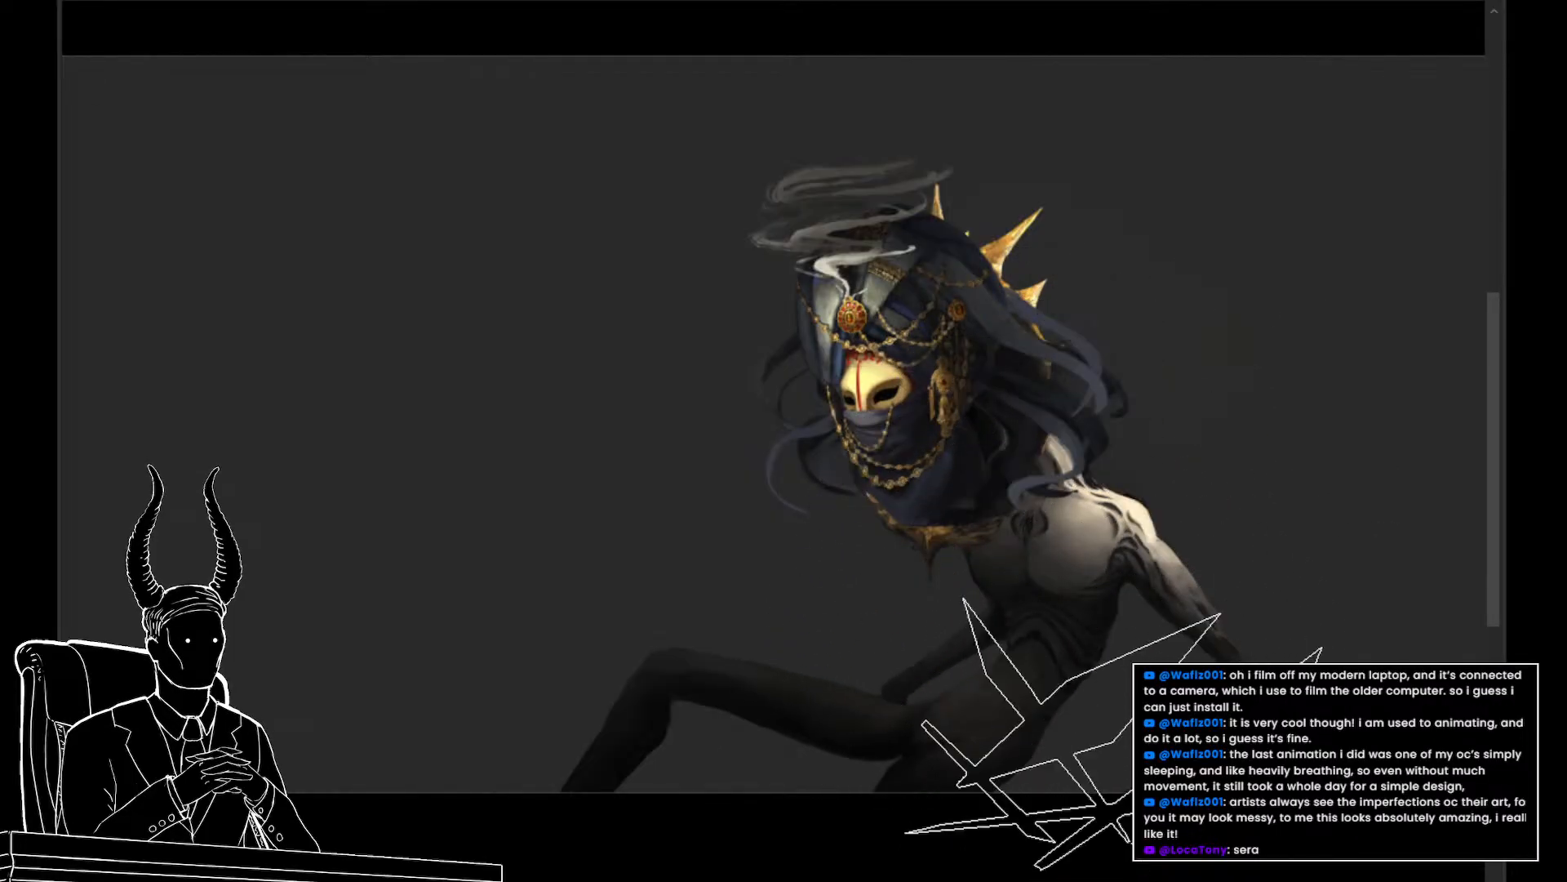
Shrink the spiky brush and try small dark thorns behind the golden spikes and around the strands in front of the face
key("bracketleft")
key("bracketleft")
key("bracketleft")
key("bracketleft")
key("bracketleft")
key("bracketleft")
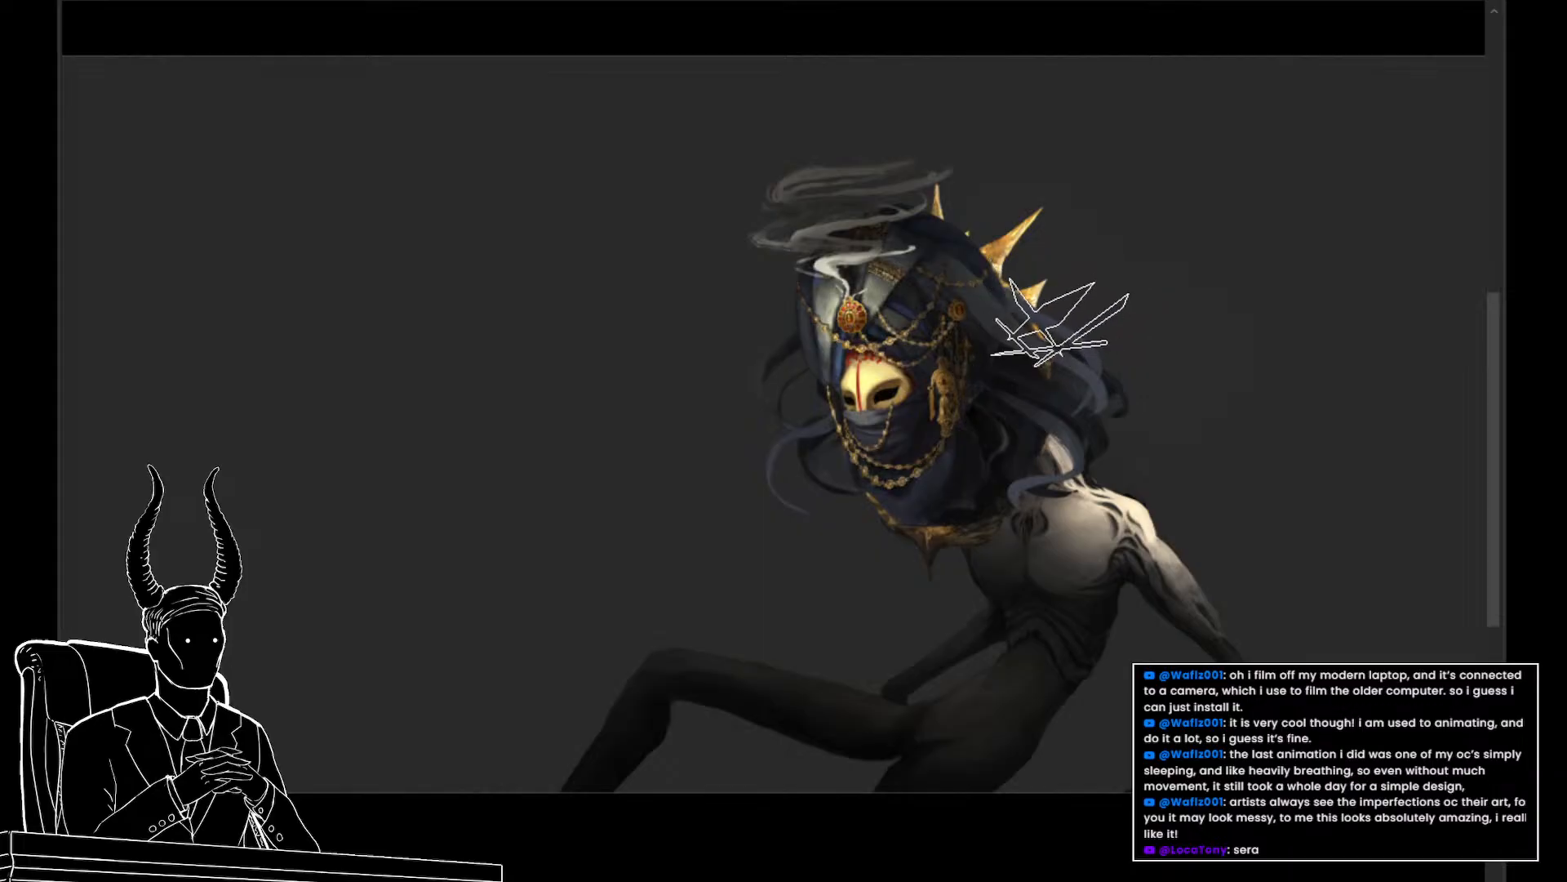
left_click(1060, 324)
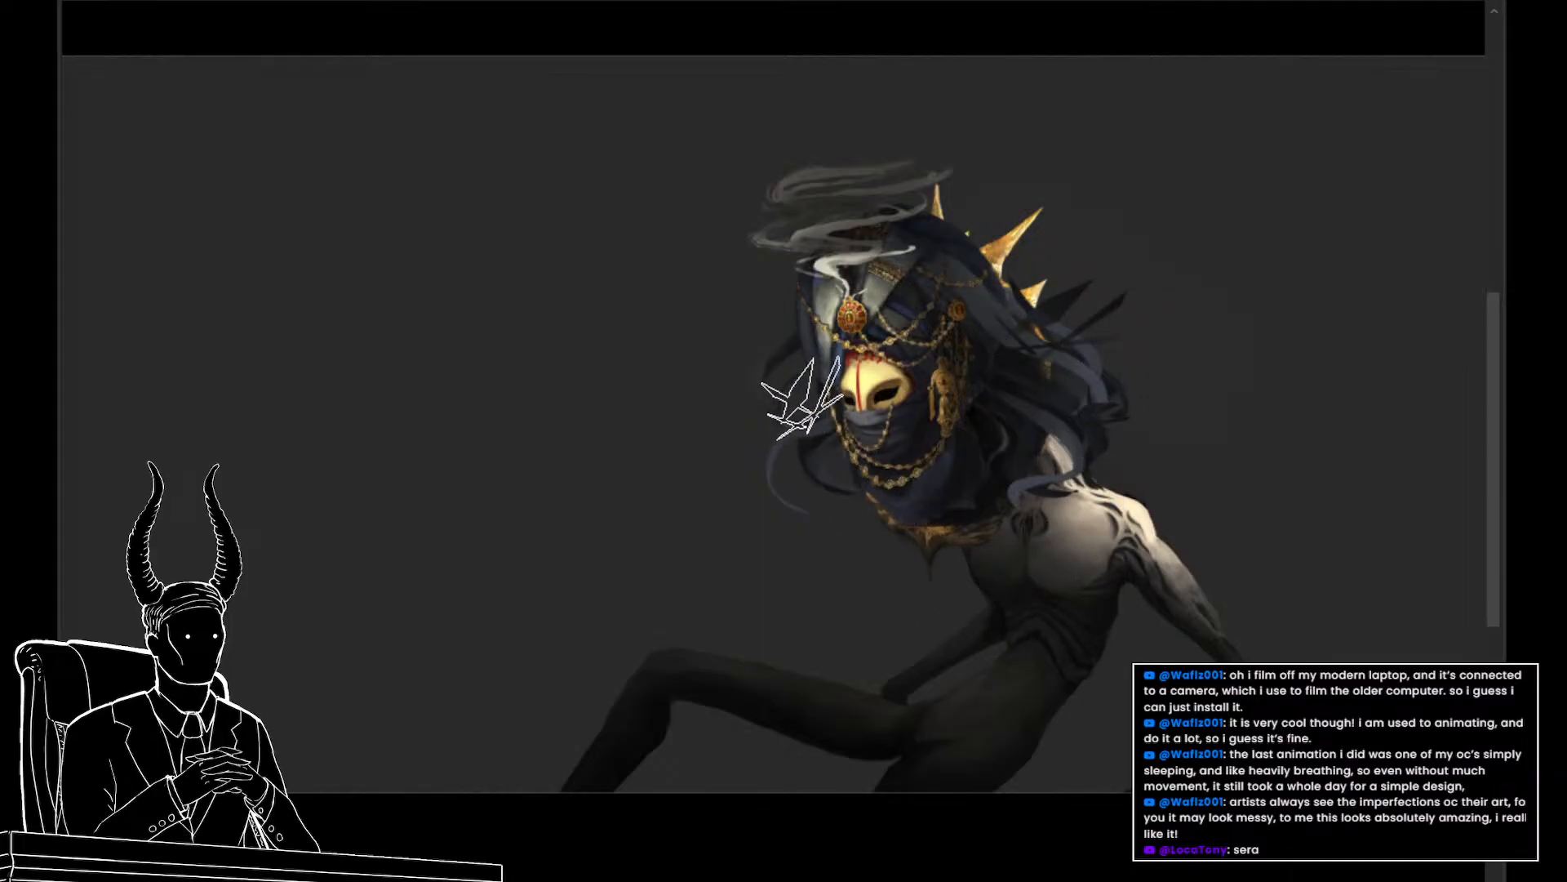
left_click(793, 357)
left_click(780, 470)
left_click(869, 572)
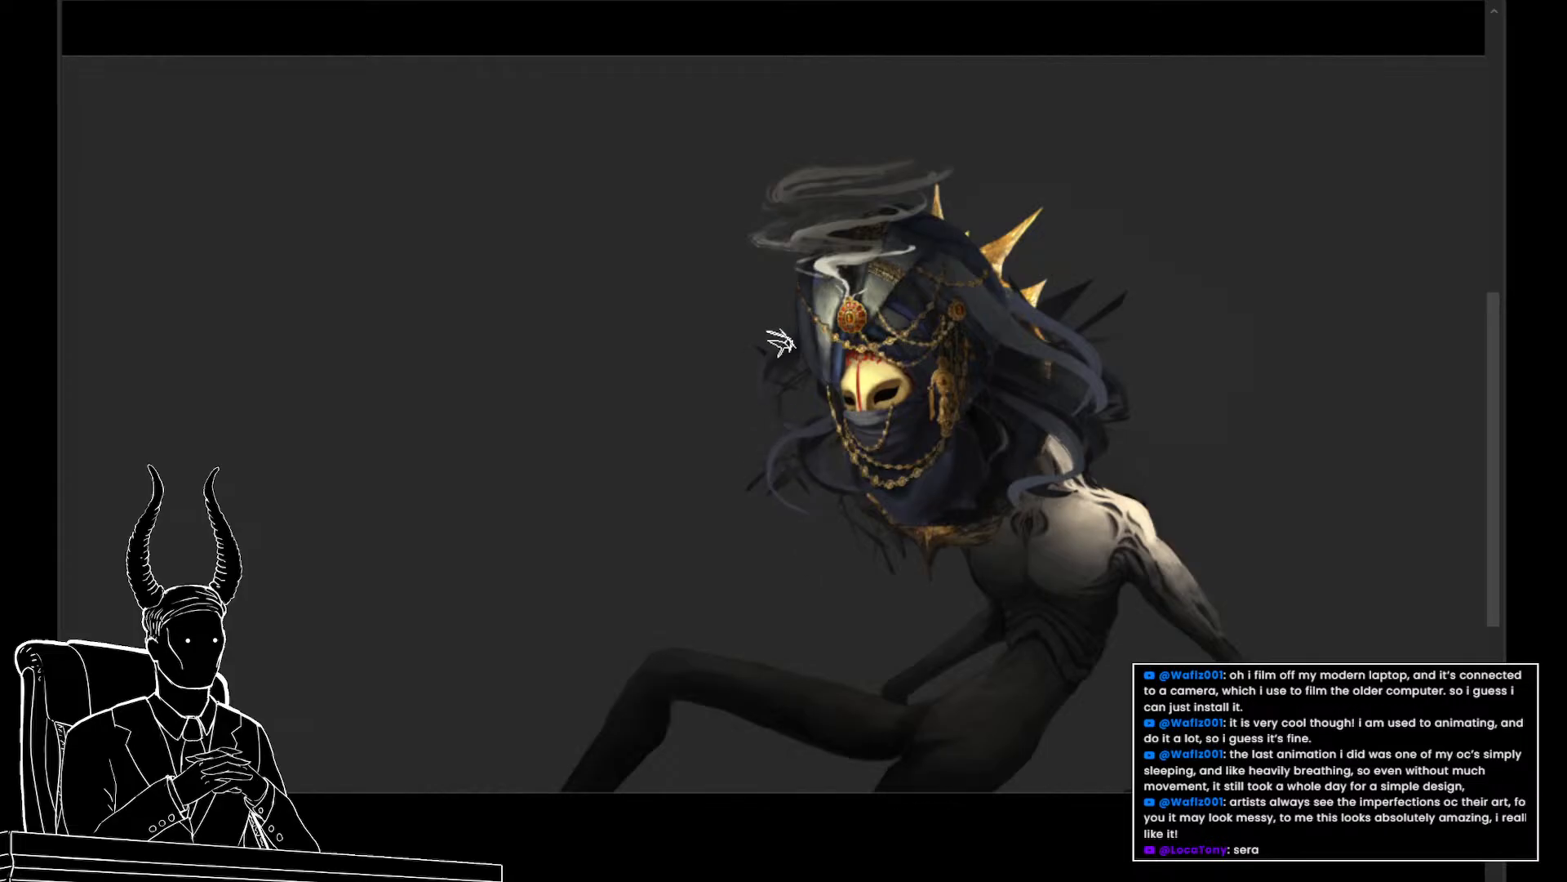
mouse_move(859, 589)
left_mouse_down()
mouse_move(786, 574)
mouse_move(829, 587)
left_mouse_up()
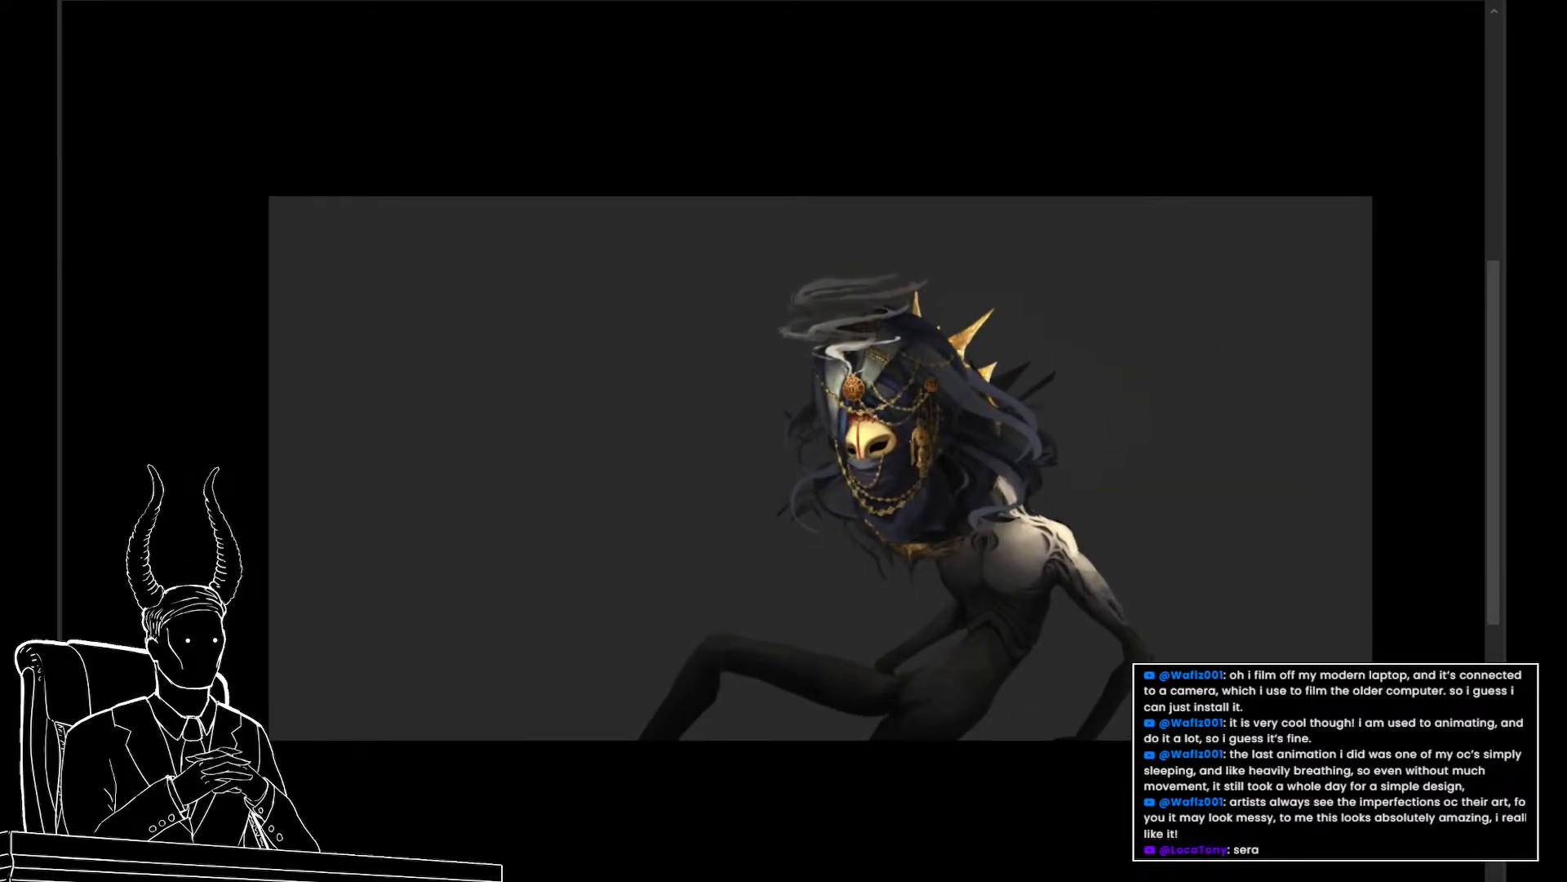
Compare the veiled head with the flower-head version on the same body, checking both up close
left_click(931, 508)
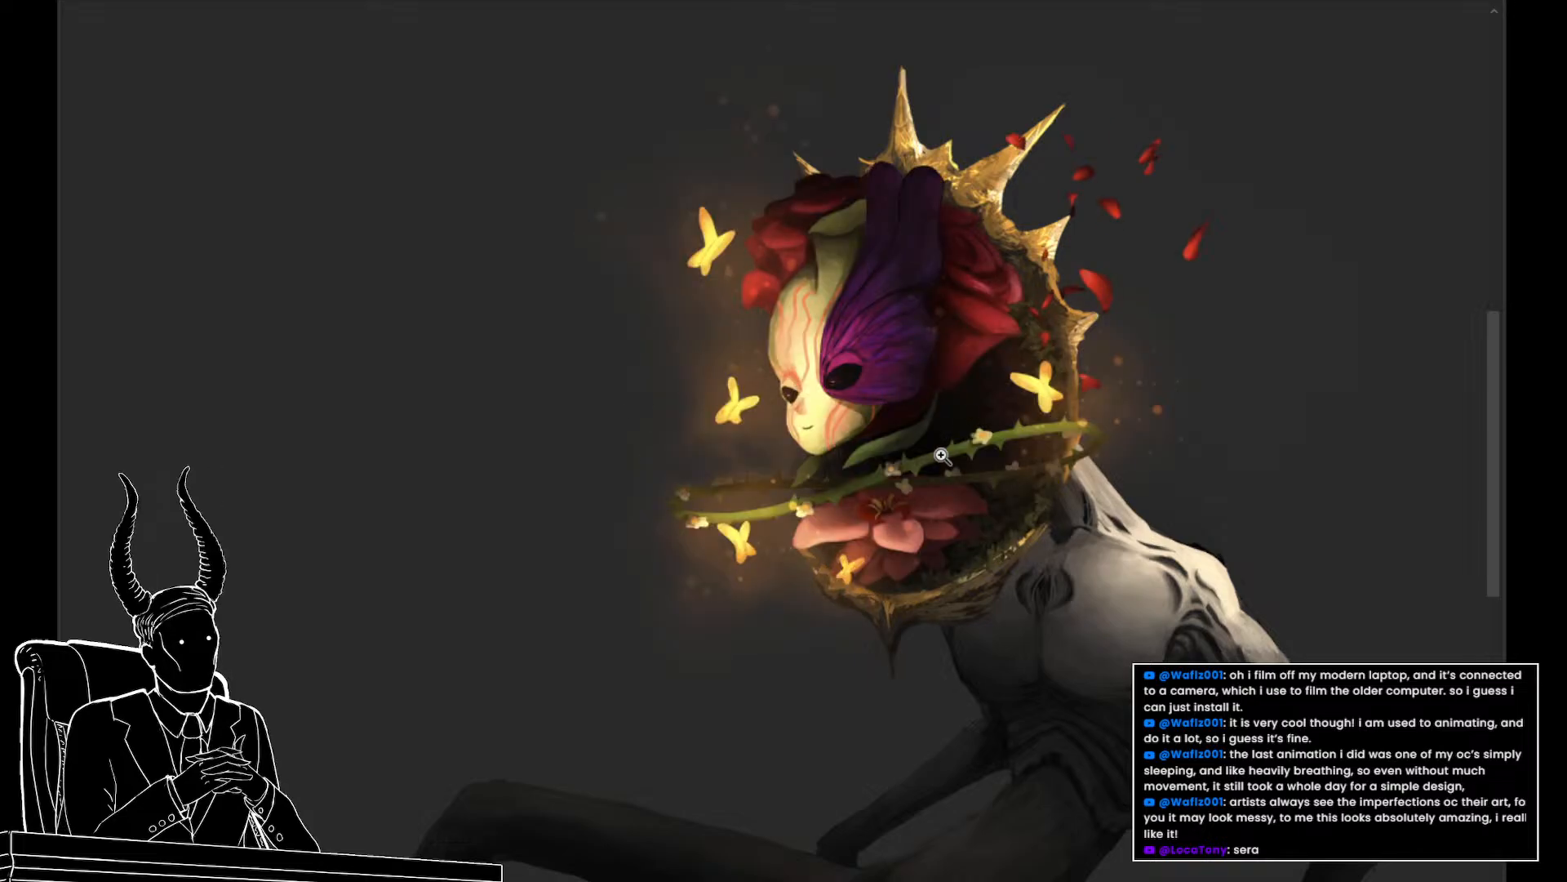
left_click_drag(862, 486, 826, 437)
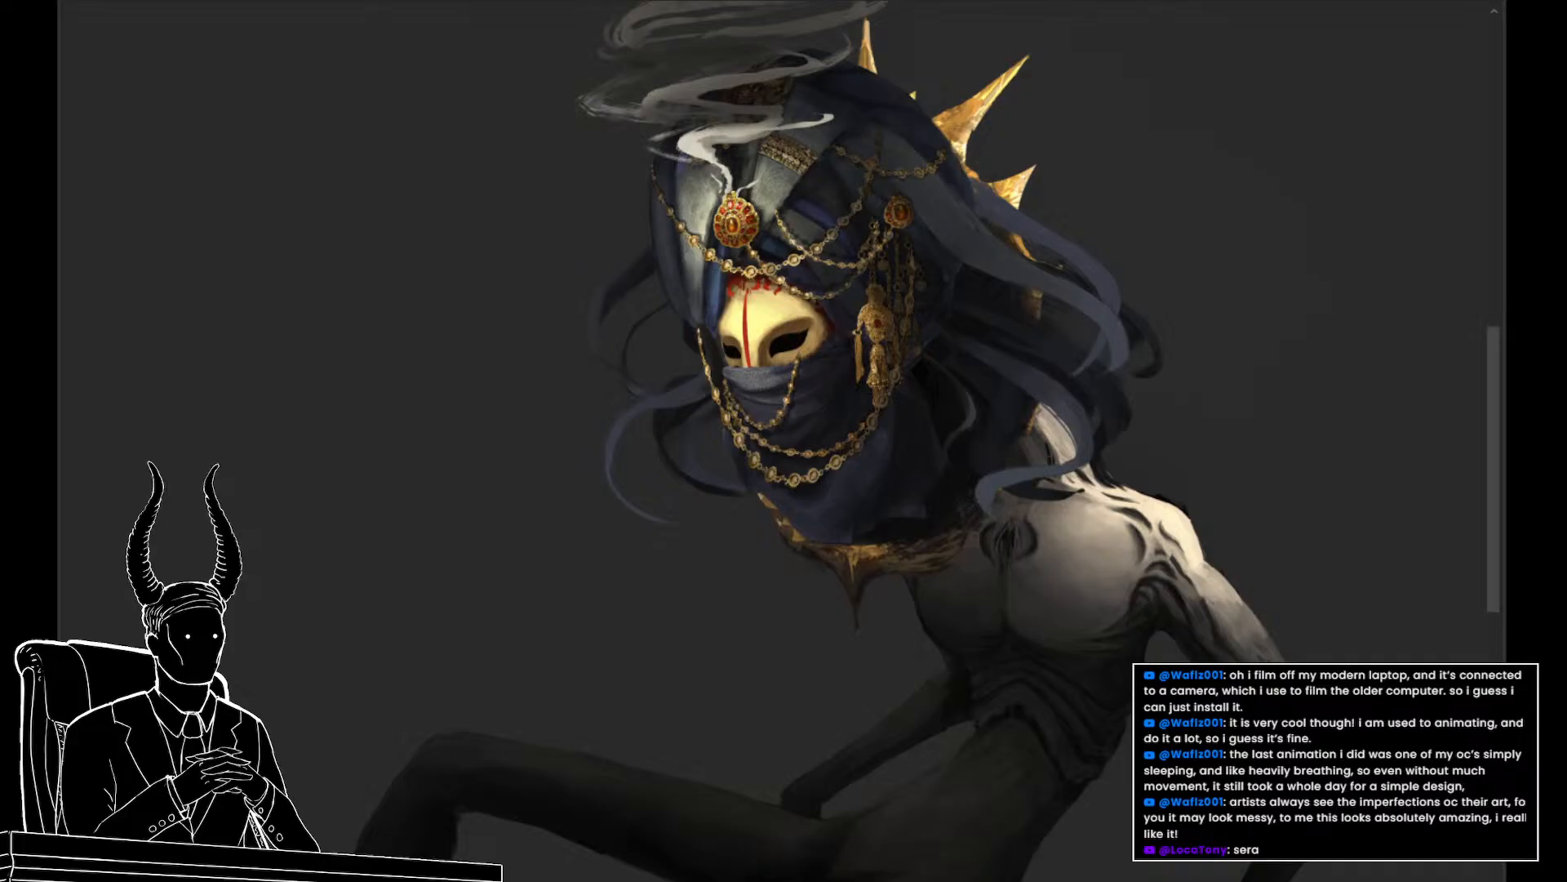
key("ctrl+comma")
key("ctrl+comma")
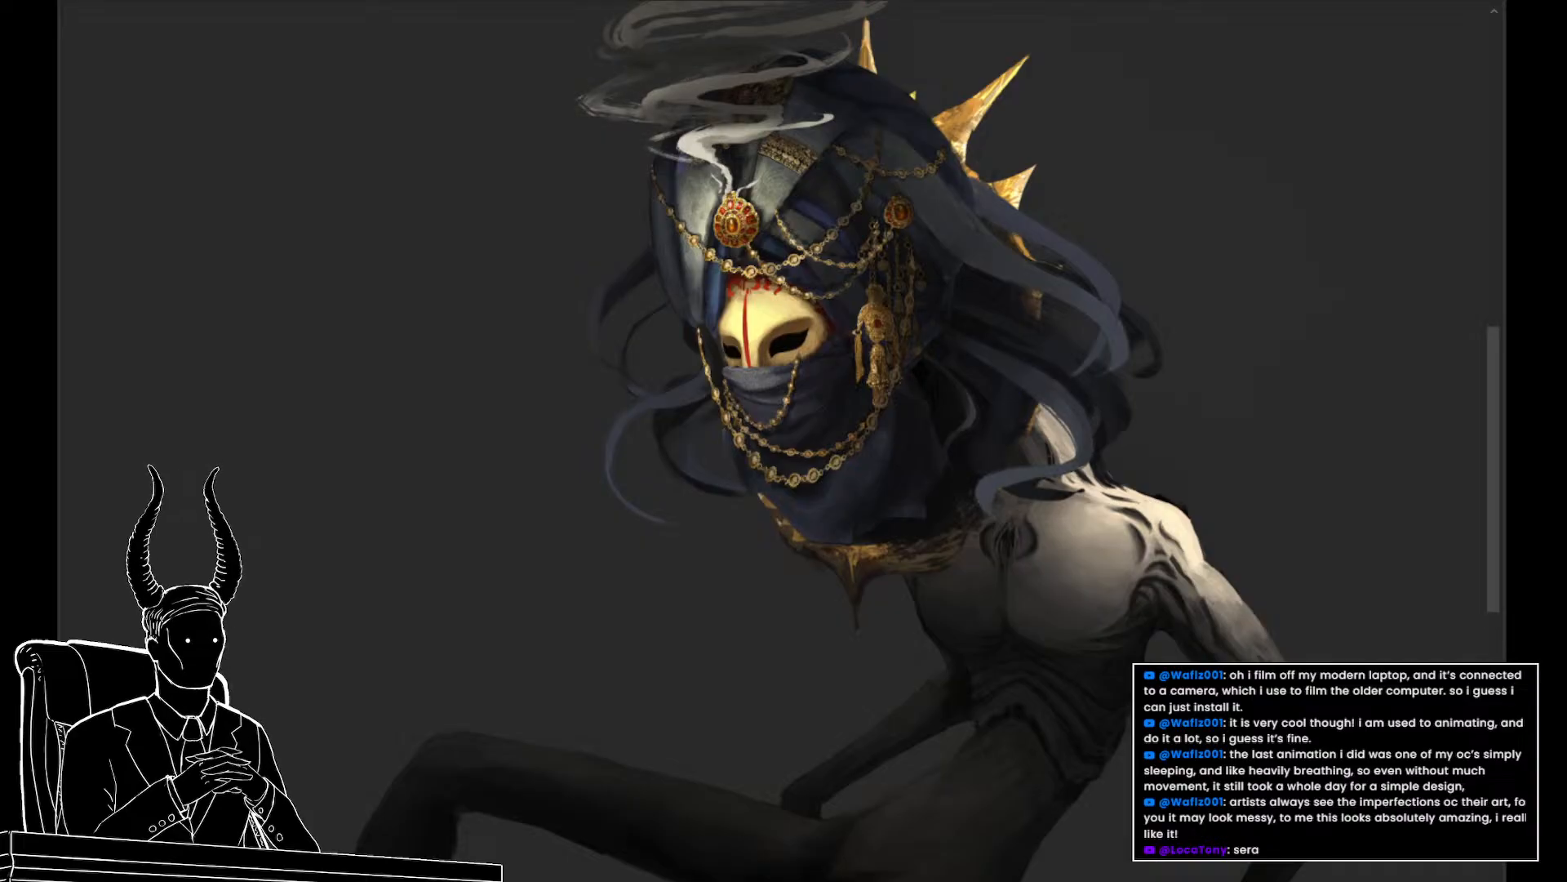
scroll(718, 360, "up", 3)
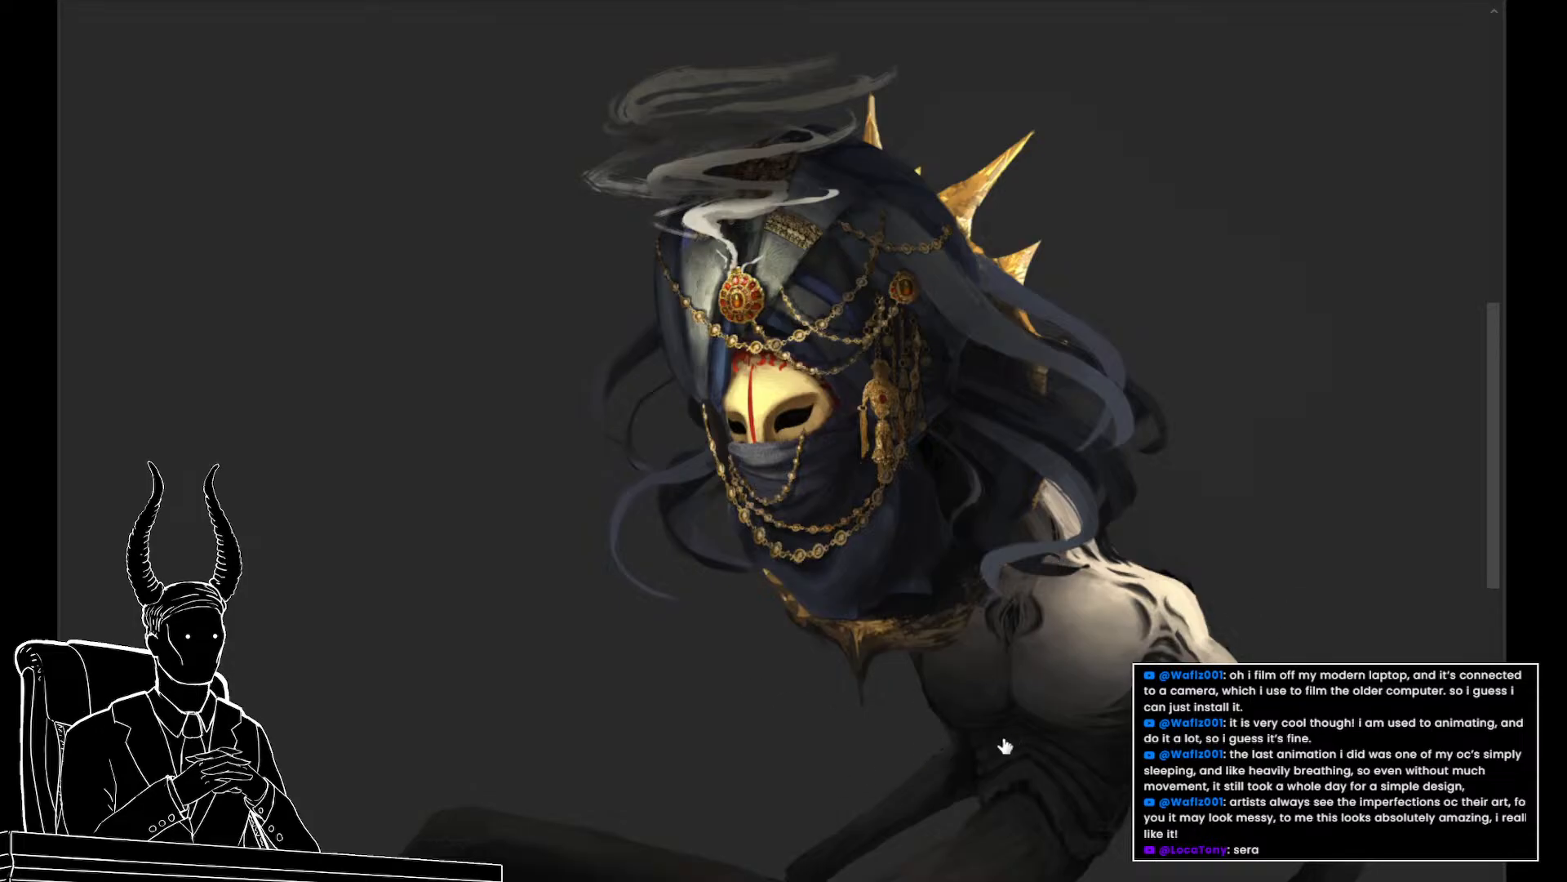
left_click_drag(673, 624, 550, 616)
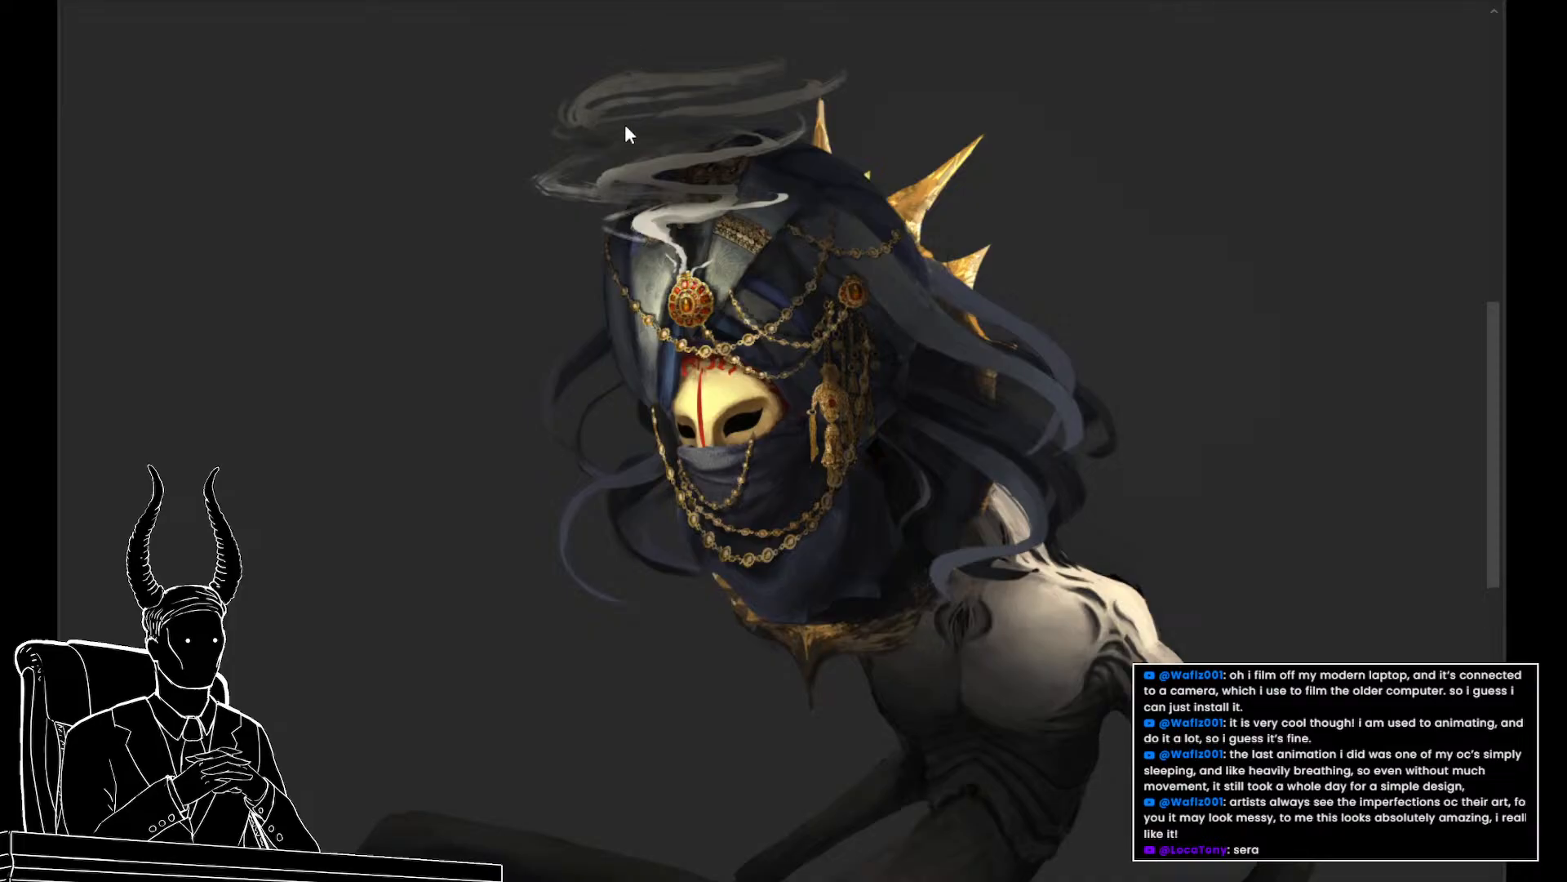
left_click_drag(440, 406, 477, 370)
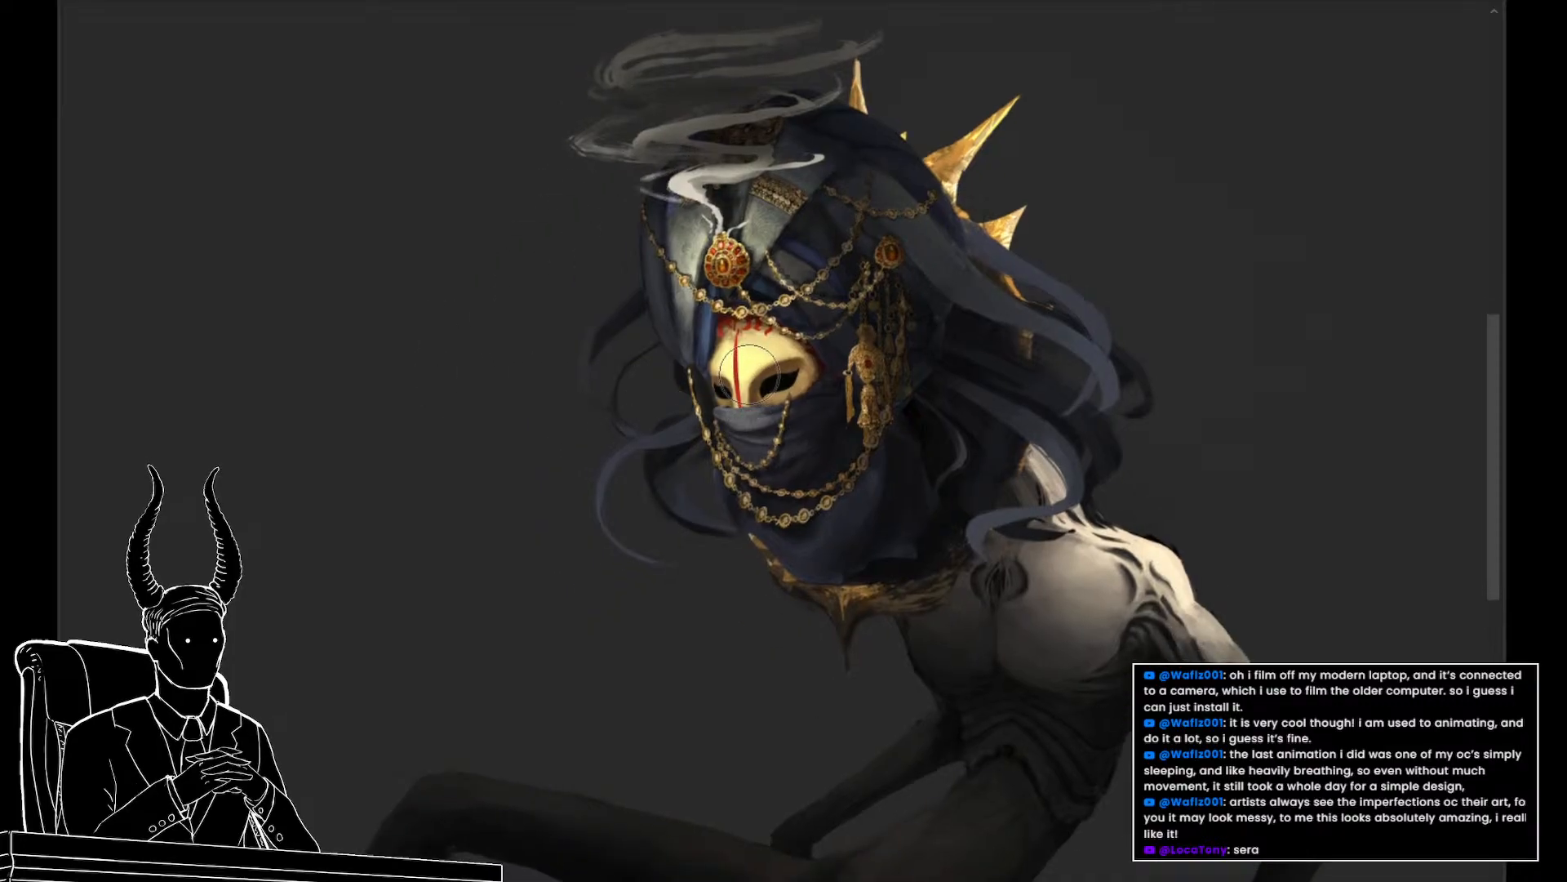
Enlarge the soft round brush and try a warm glow over the mask and lower veil, undoing the first pass
key("]")
key("]")
key("]")
key("]")
key("]")
key("]")
key("]")
key("]")
mouse_move(746, 339)
left_mouse_down()
mouse_move(728, 441)
mouse_move(761, 416)
left_mouse_up()
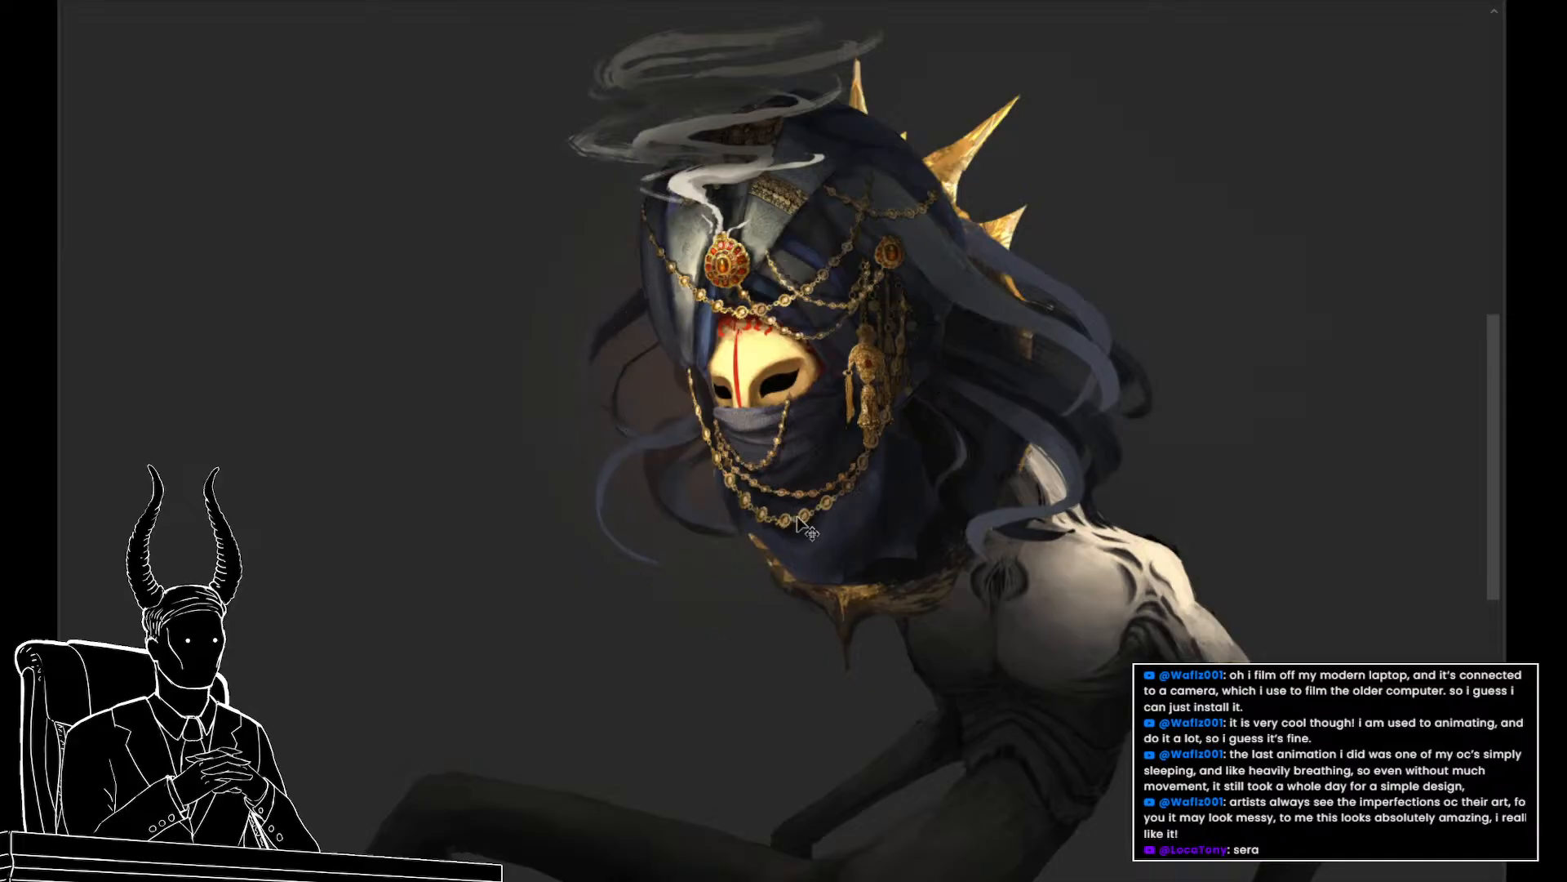
key("ctrl+z")
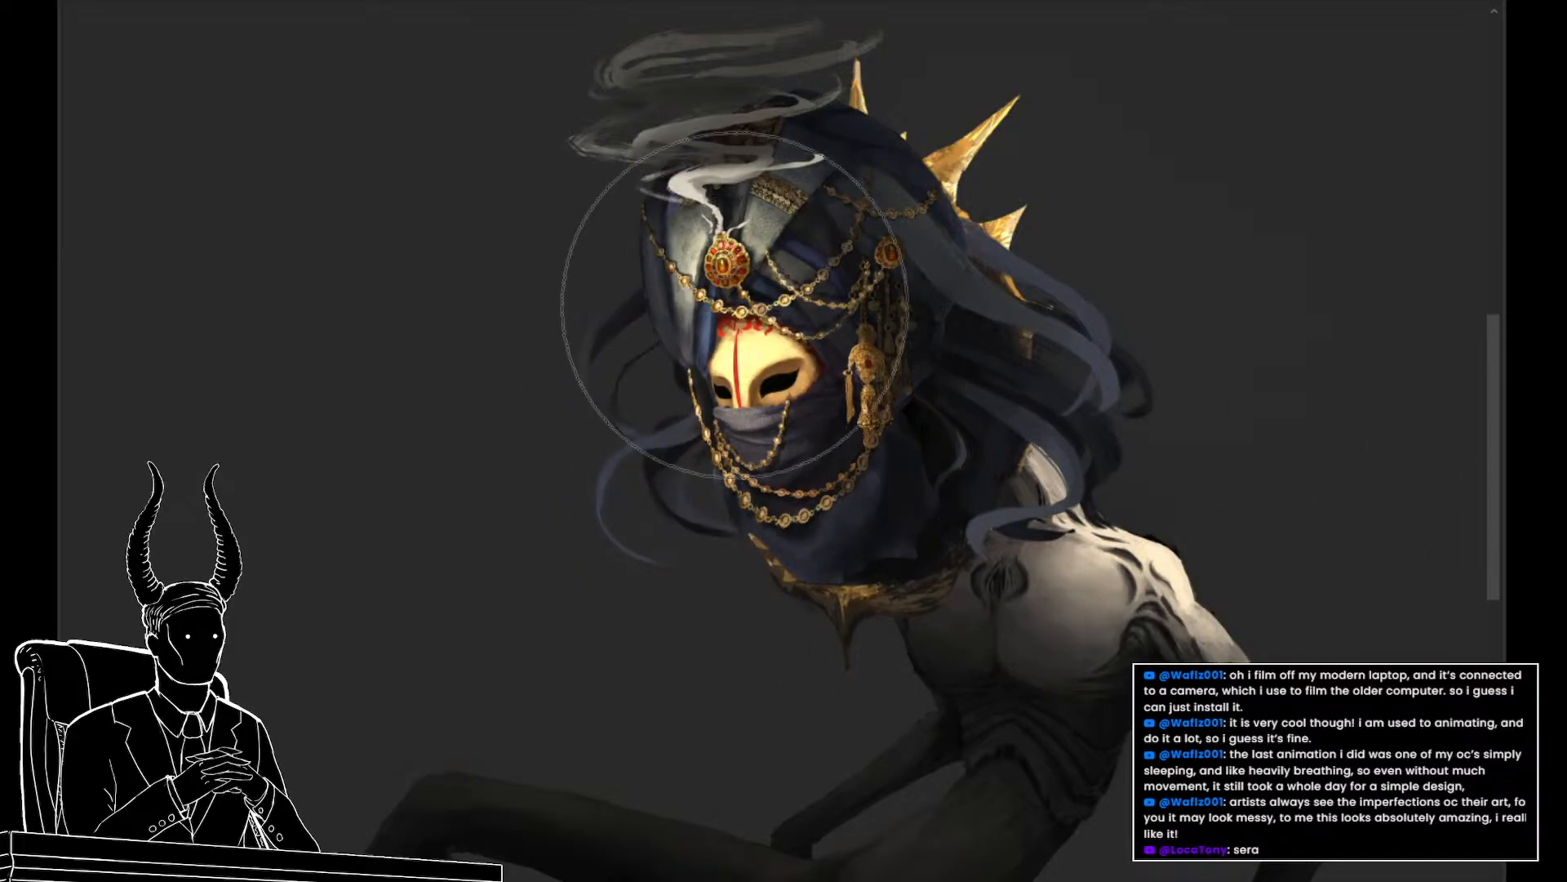
left_click_drag(825, 506, 772, 637)
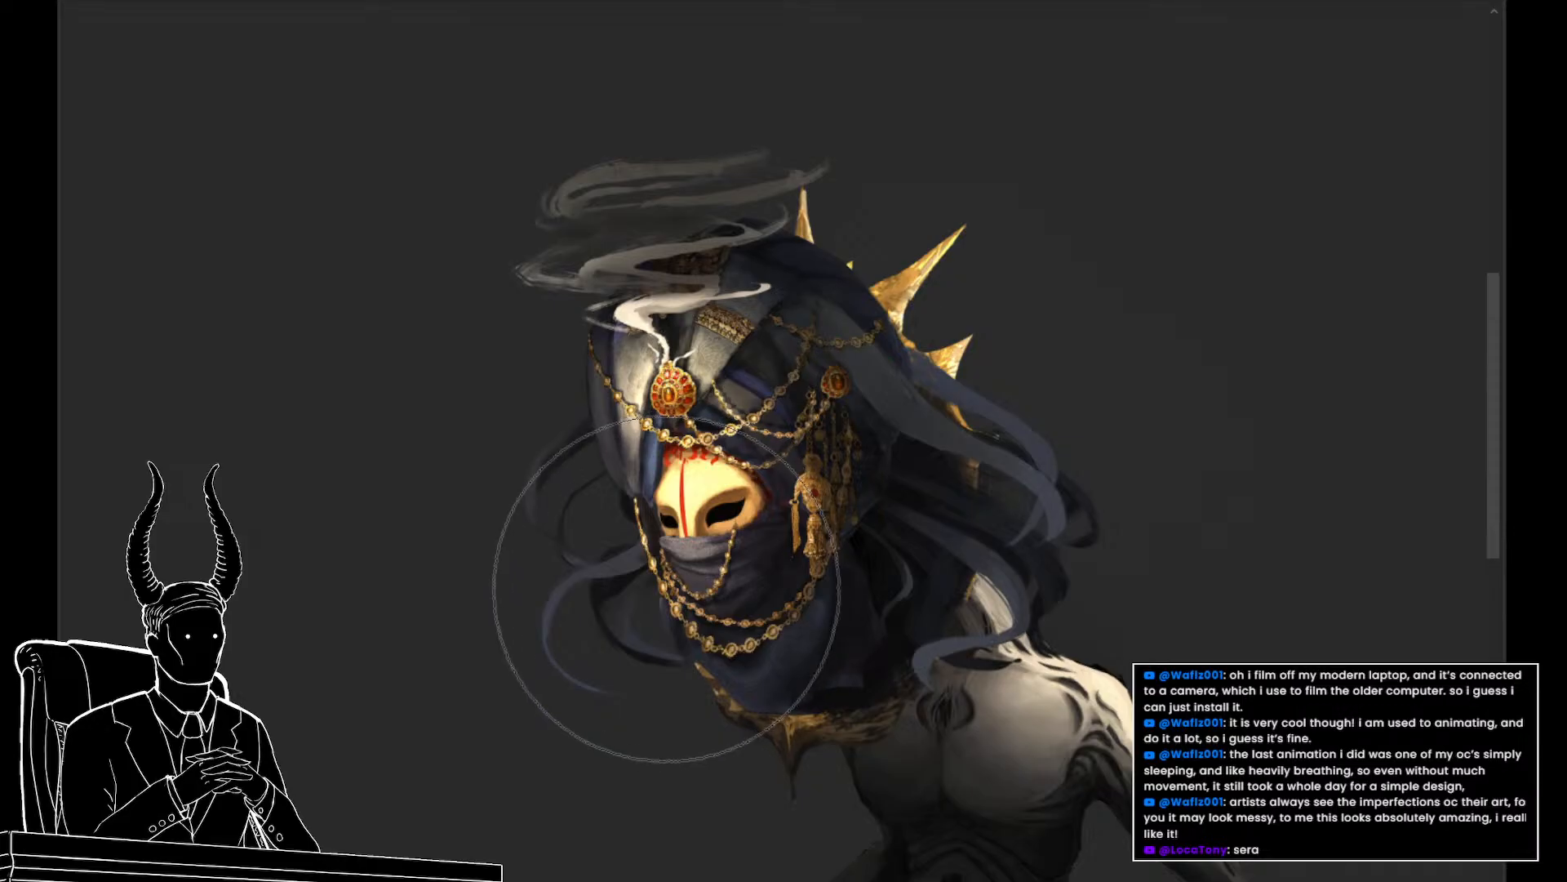
mouse_move(665, 591)
left_mouse_down()
mouse_move(560, 580)
mouse_move(639, 582)
left_mouse_up()
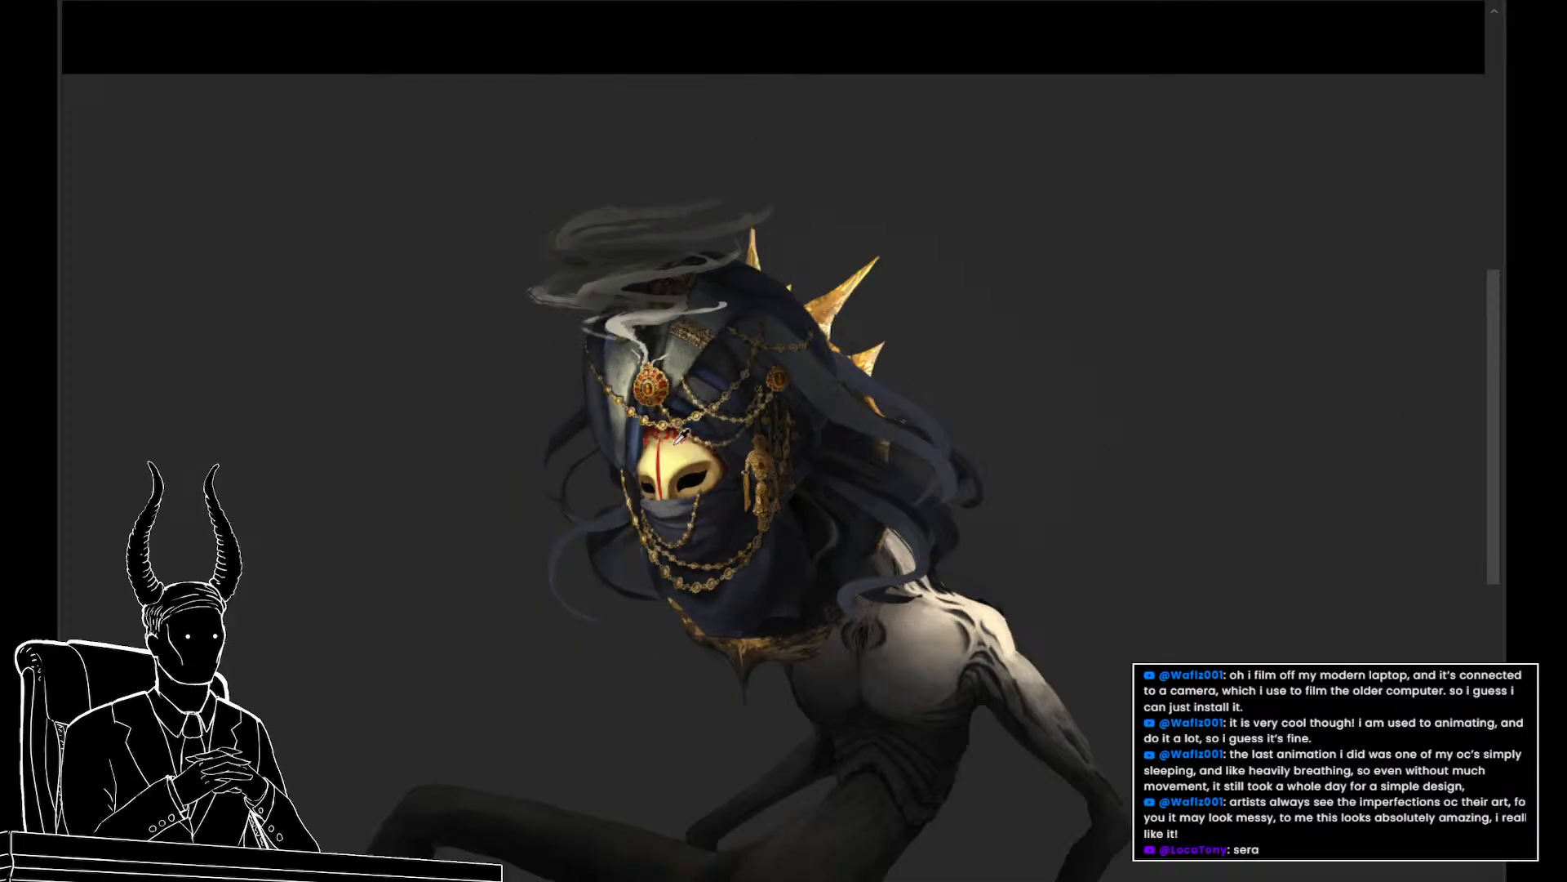
Sample colours from the mask and try a stroke across it with the large cloudy brush, undoing it
left_click(649, 448, "alt")
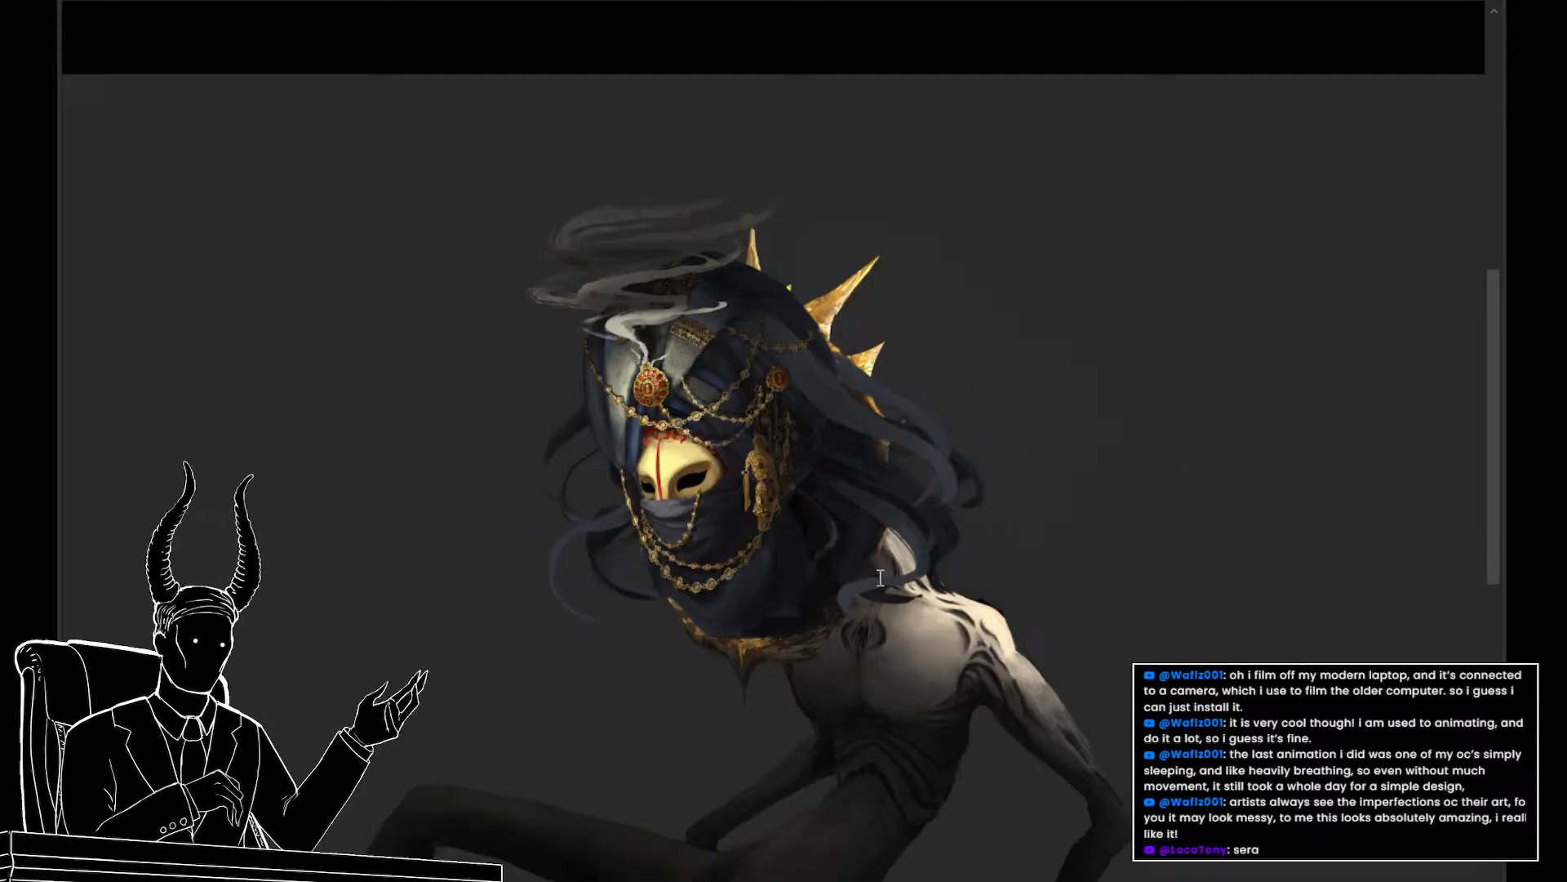
left_click(664, 466, "alt")
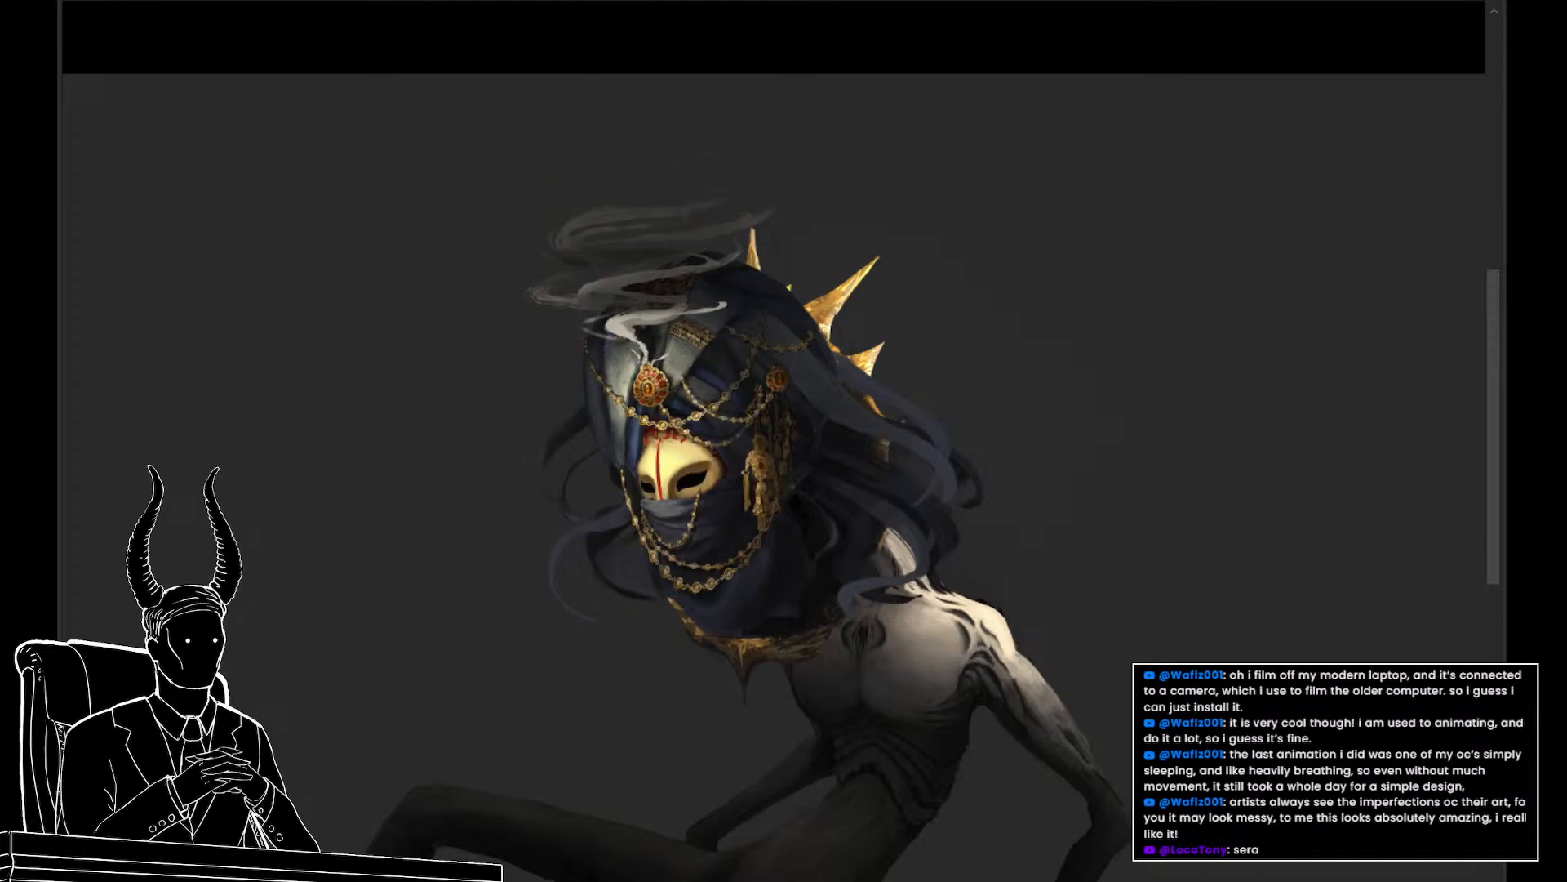
left_click_drag(673, 454, 714, 516)
key("ctrl+z")
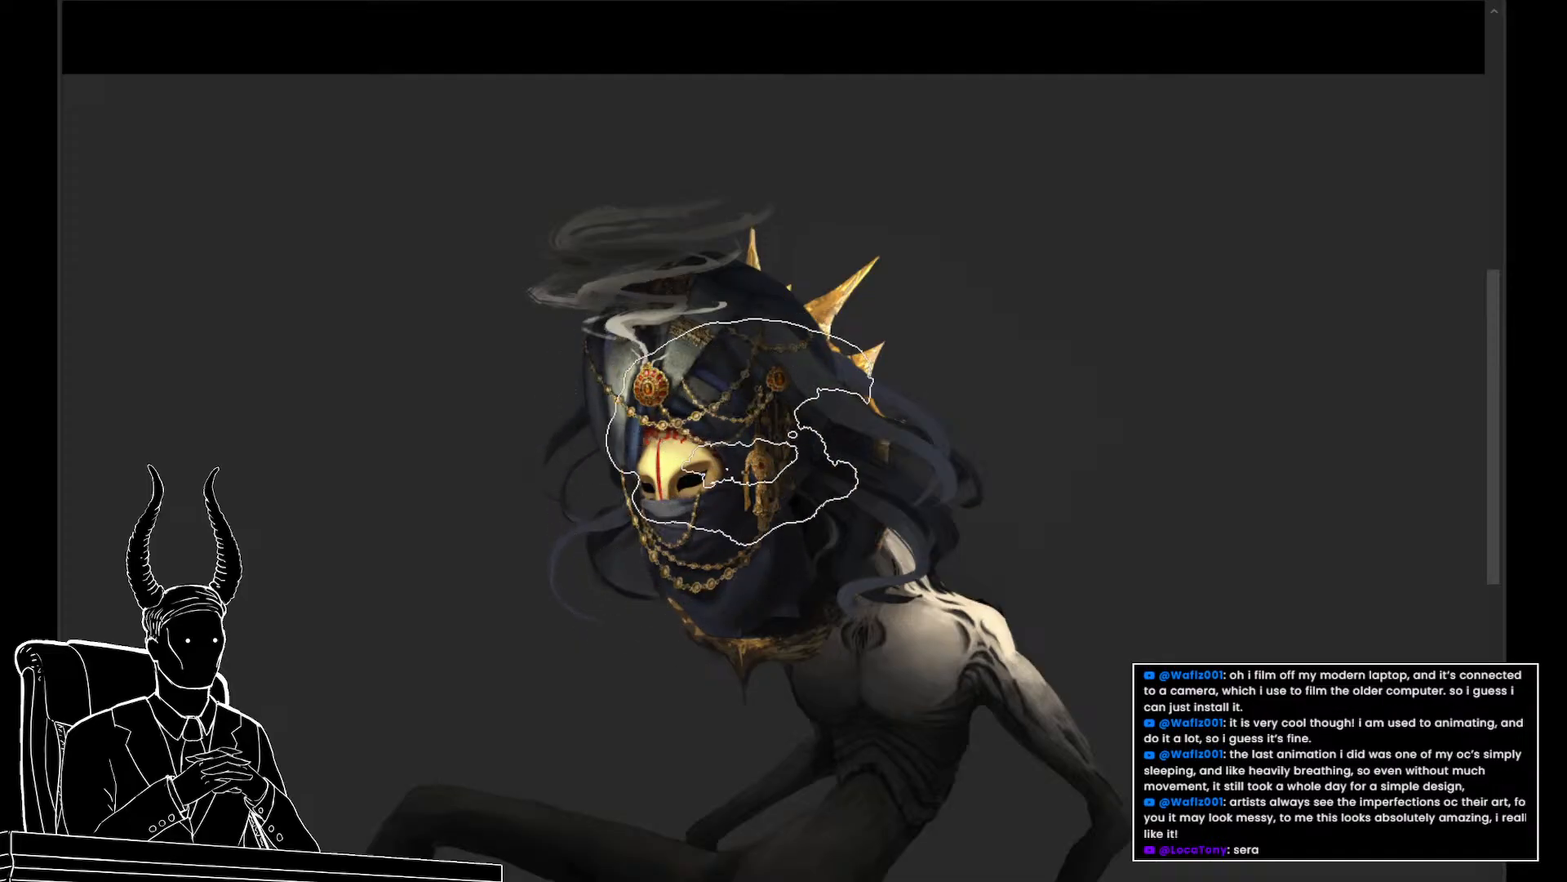
Sample a colour from the head wrap and try the speckled texture brush around the veiled head, undoing the last change
left_click_drag(594, 651, 663, 650)
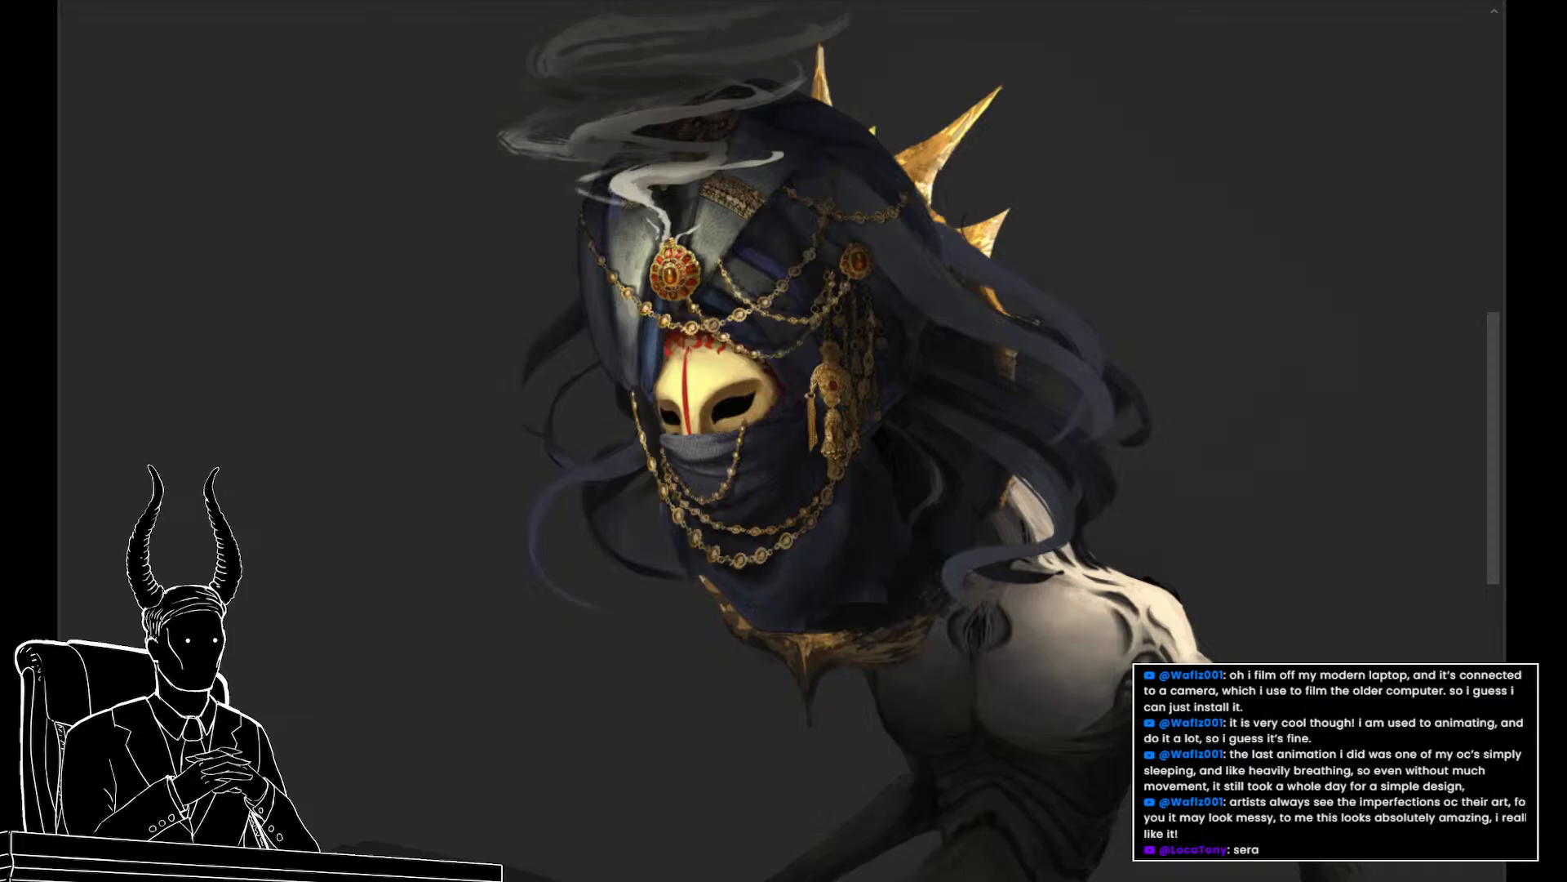
left_click_drag(480, 665, 458, 629)
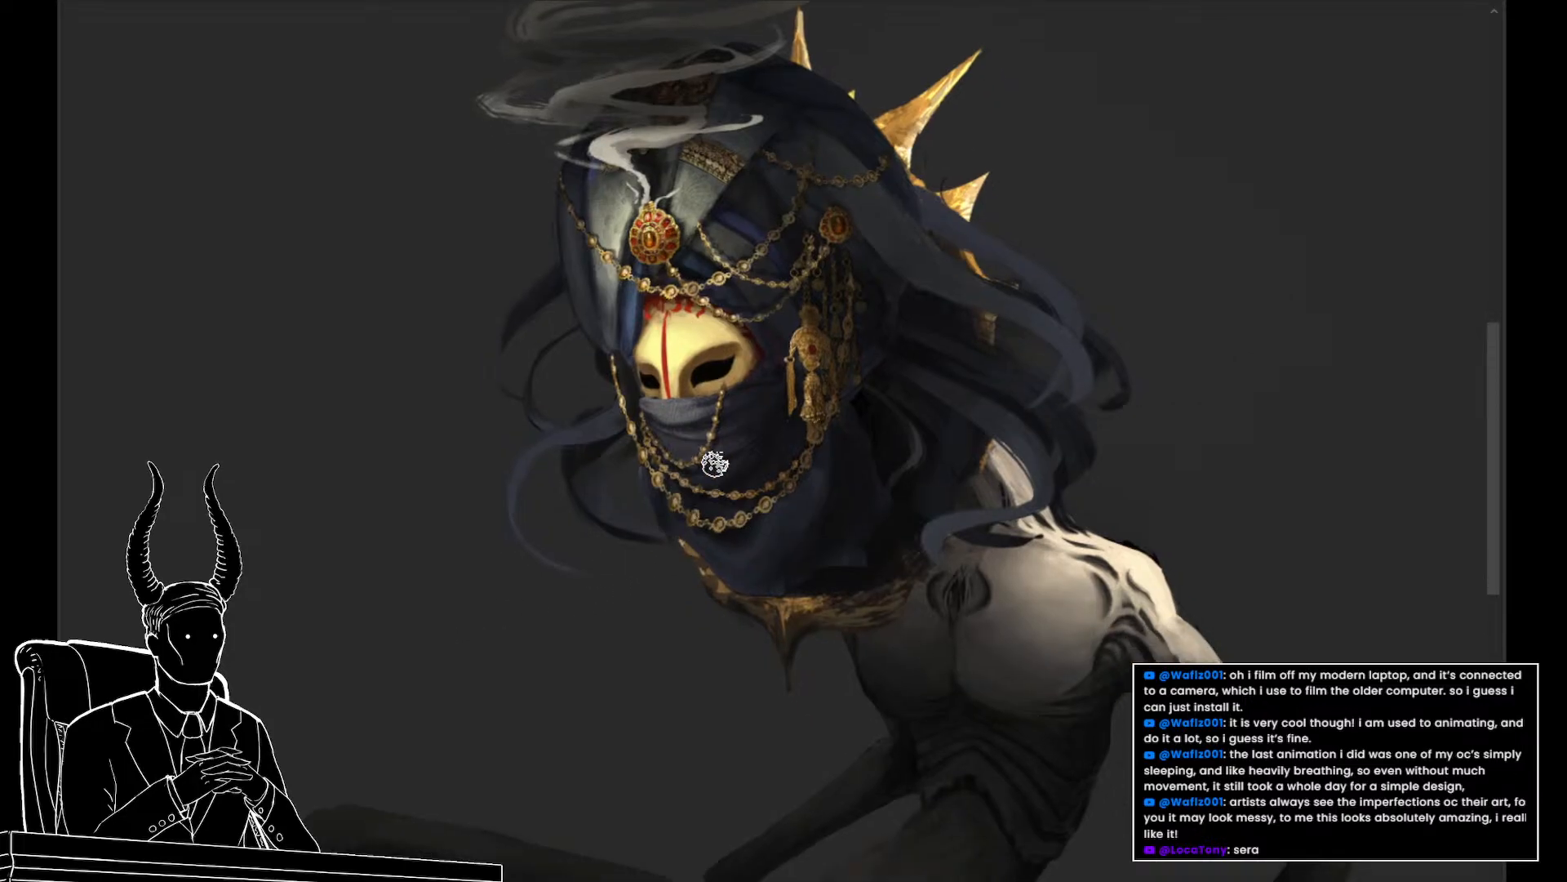
left_click_drag(723, 439, 933, 432)
left_click(726, 242, "alt")
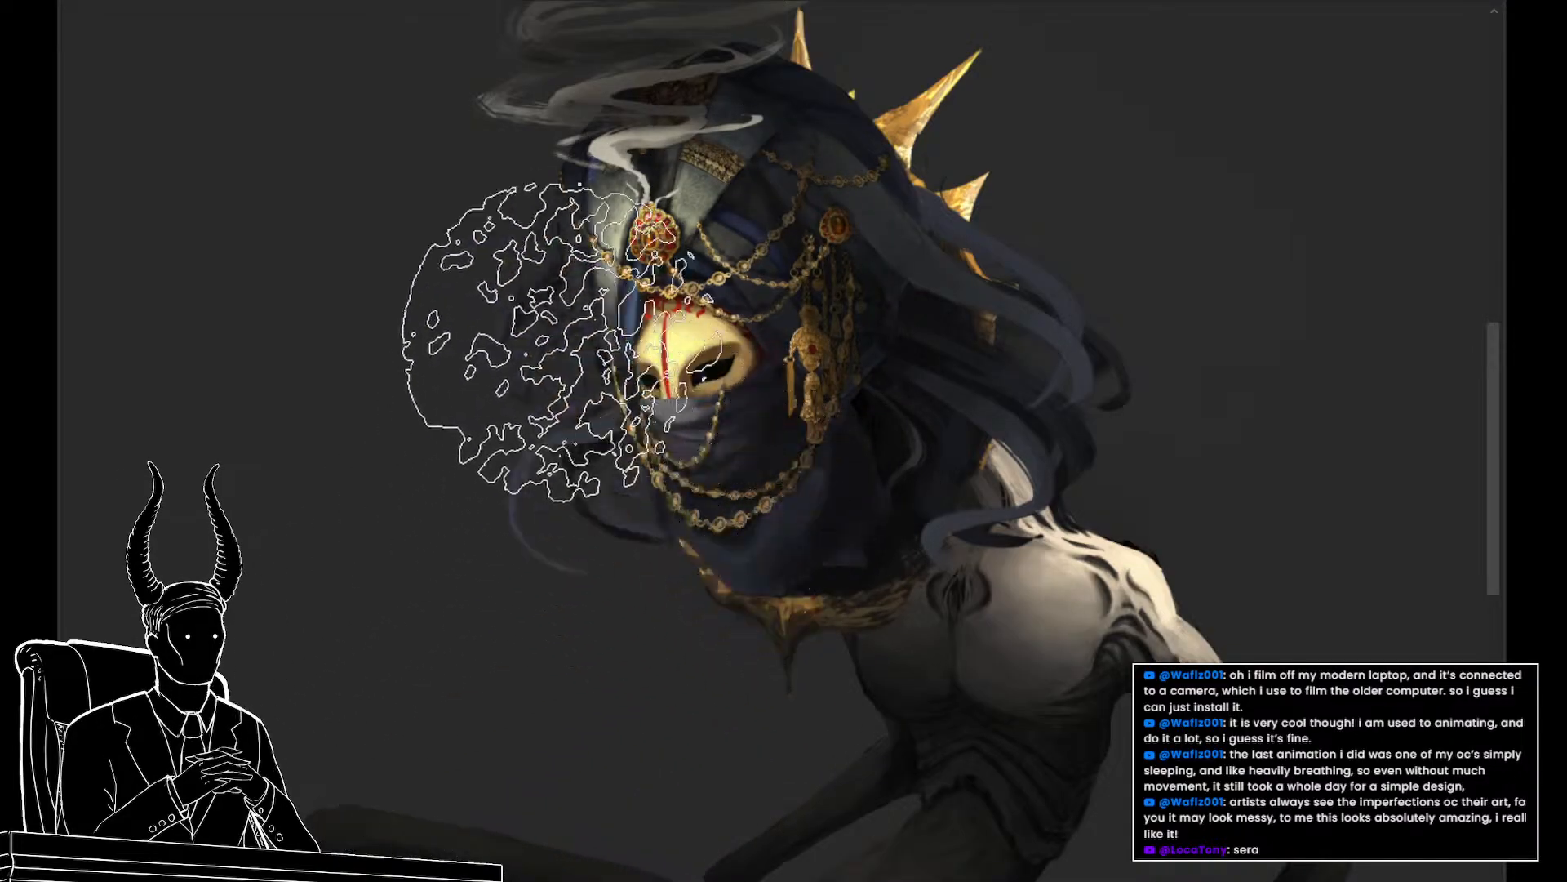
mouse_move(567, 691)
left_mouse_down()
mouse_move(546, 749)
mouse_move(462, 686)
mouse_move(494, 697)
left_mouse_up()
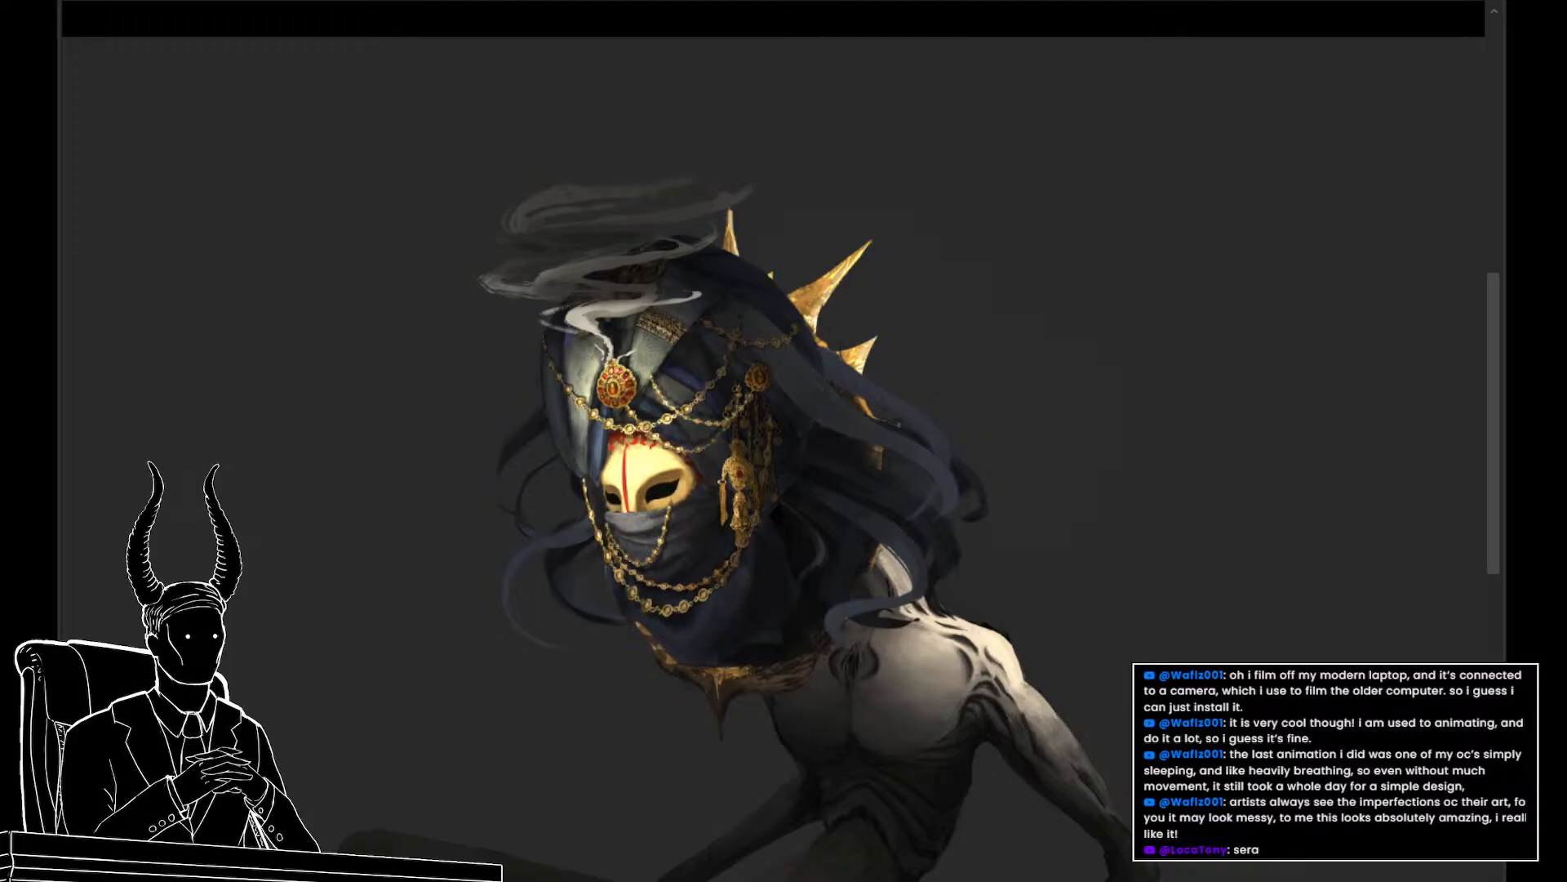
left_click_drag(894, 578, 964, 550)
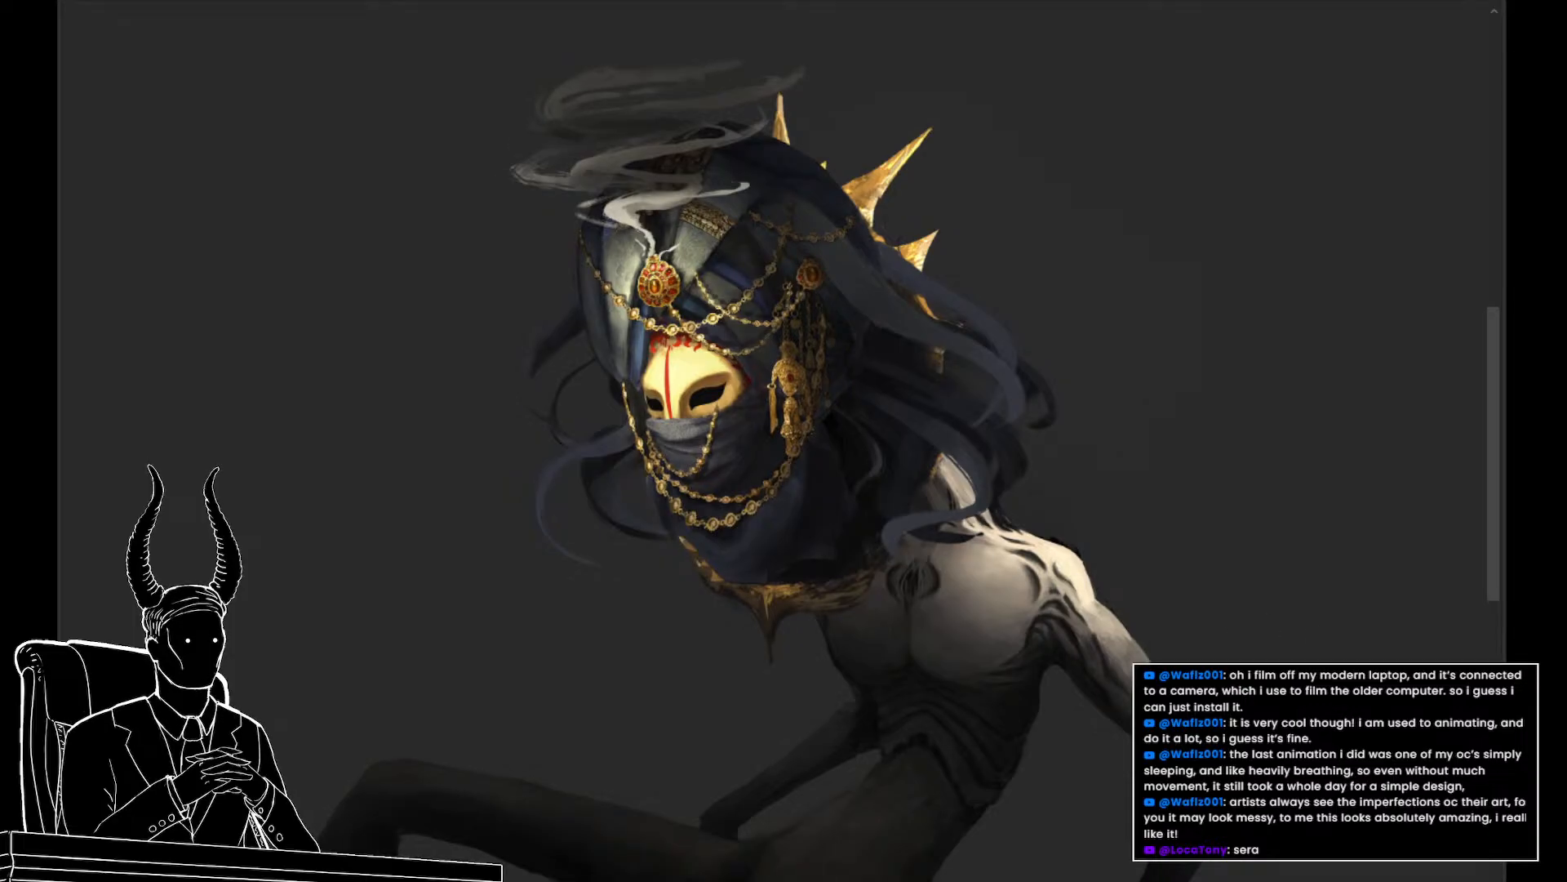
key("ctrl+z")
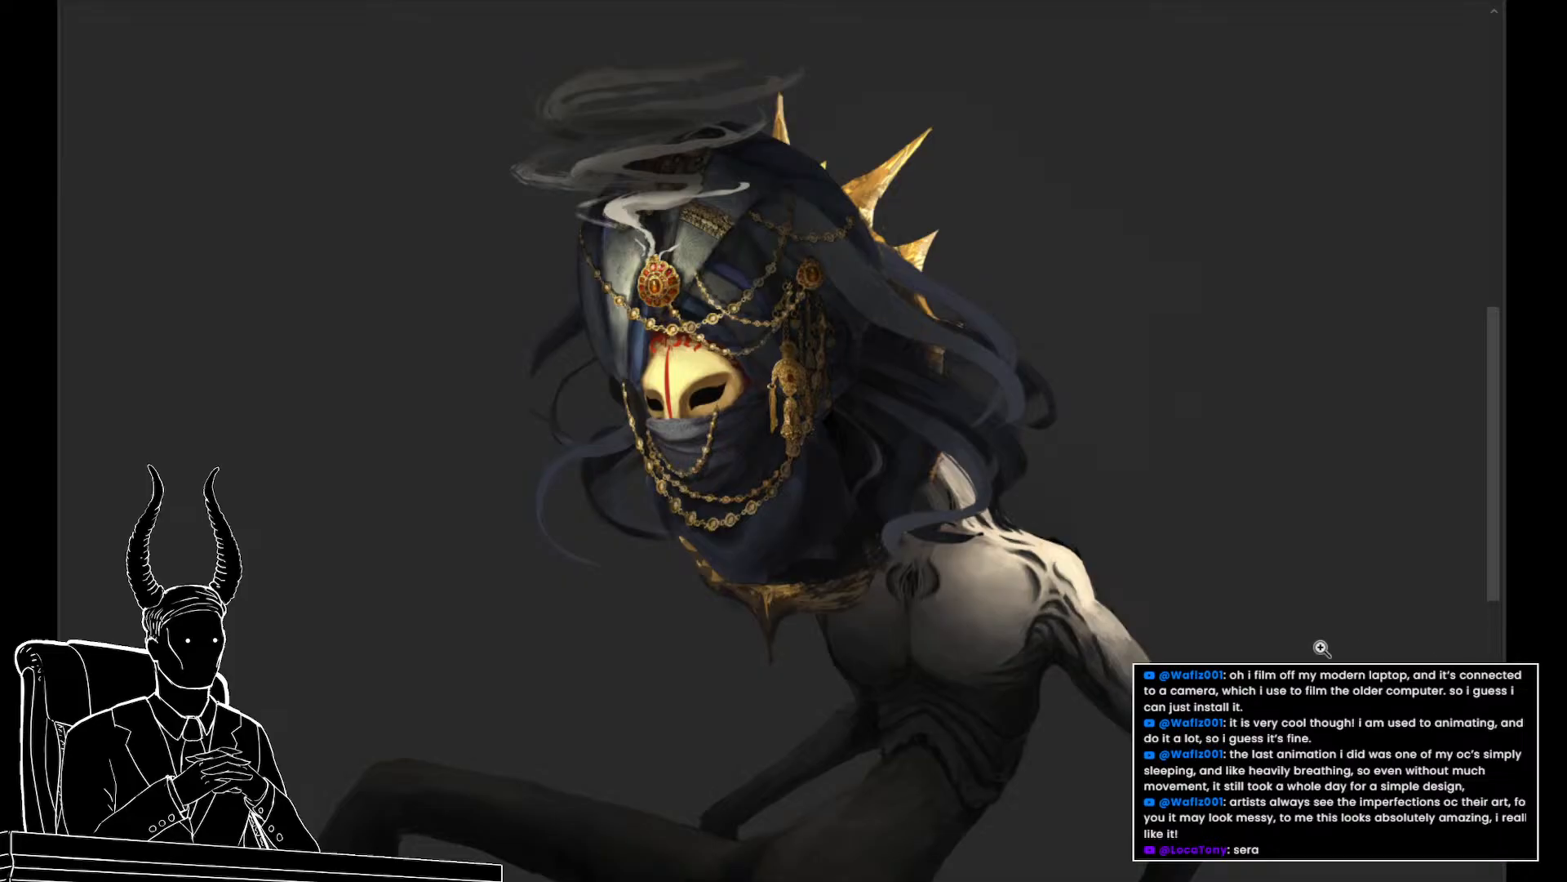
Try a pale grey haze over the veil and chains, undoing it completely
left_click_drag(915, 573, 973, 604)
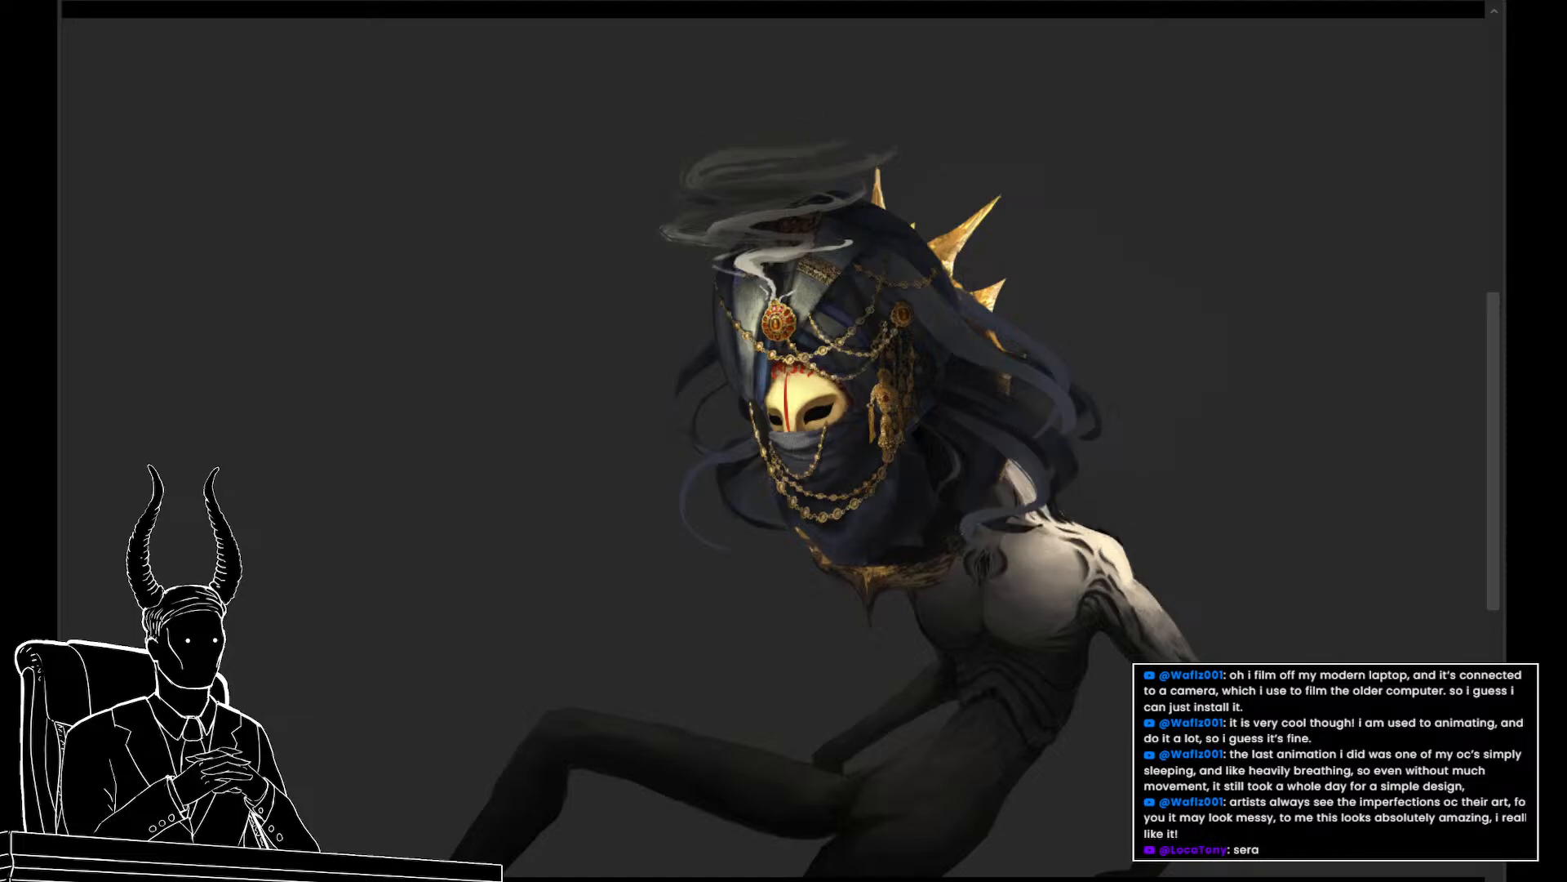
mouse_move(886, 575)
left_mouse_down()
mouse_move(817, 471)
mouse_move(900, 545)
mouse_move(898, 323)
mouse_move(829, 319)
left_mouse_up()
key("ctrl+z")
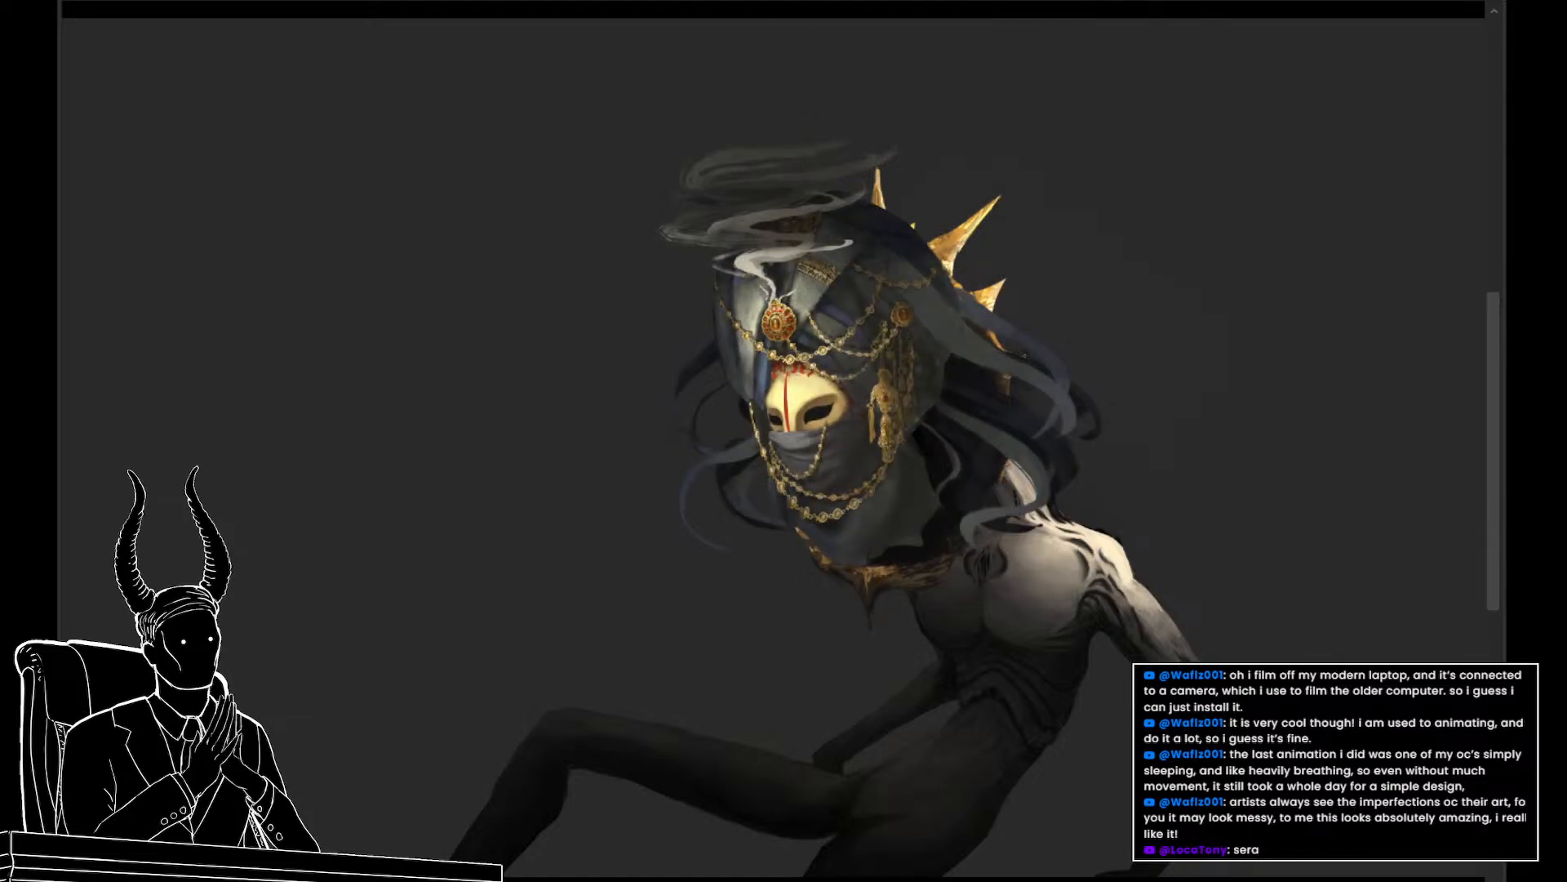
key("ctrl+z")
key("ctrl+z")
key("ctrl+z")
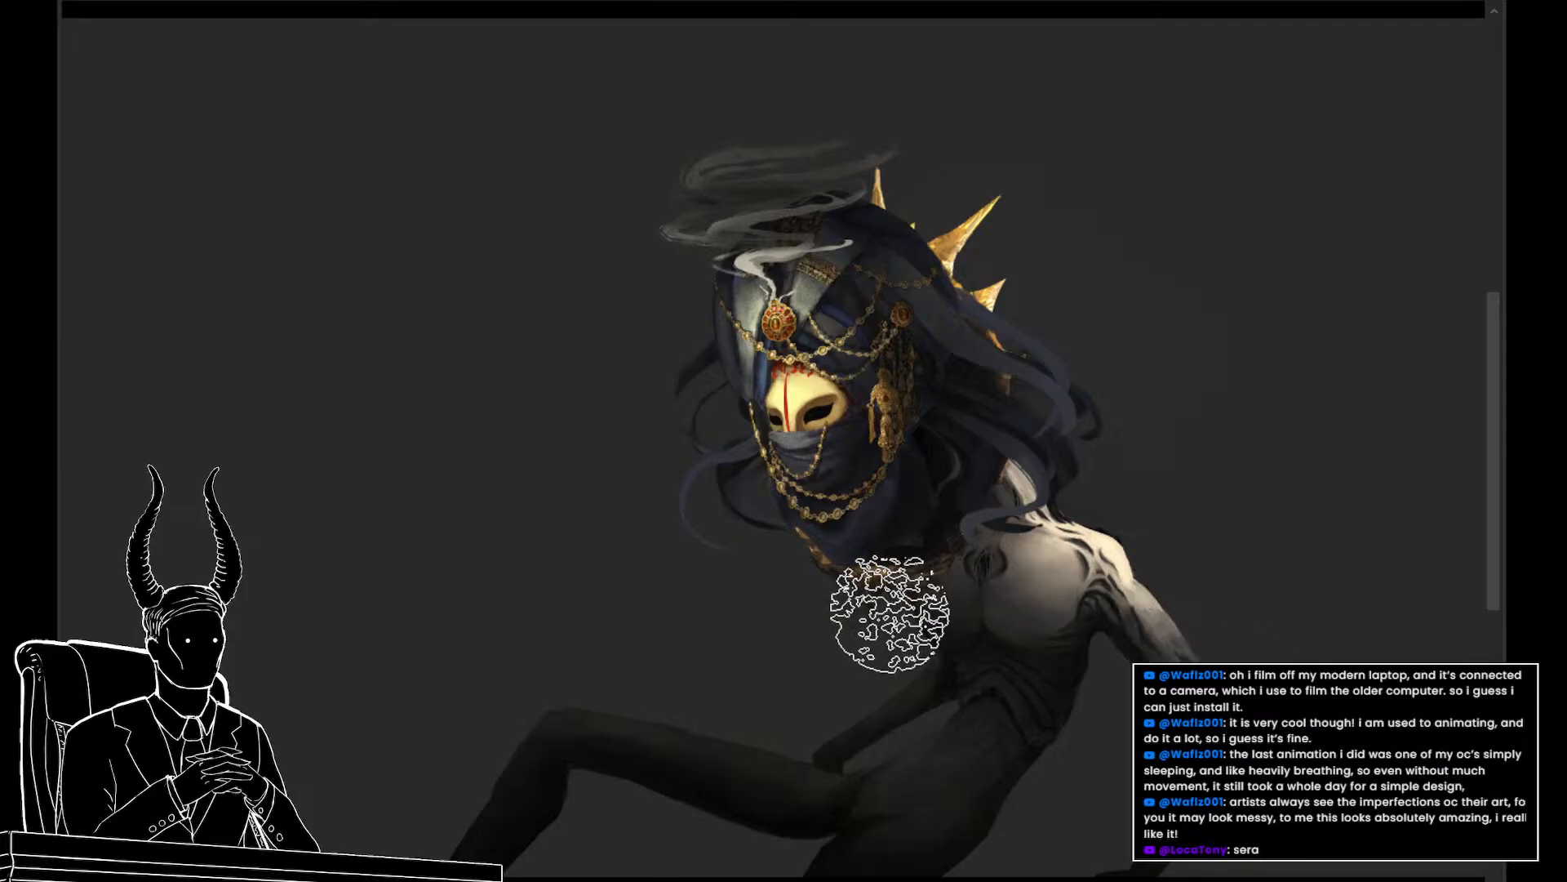
Switch the painting to a grayscale proof view and duplicate the active layer
left_click_drag(826, 617, 878, 654)
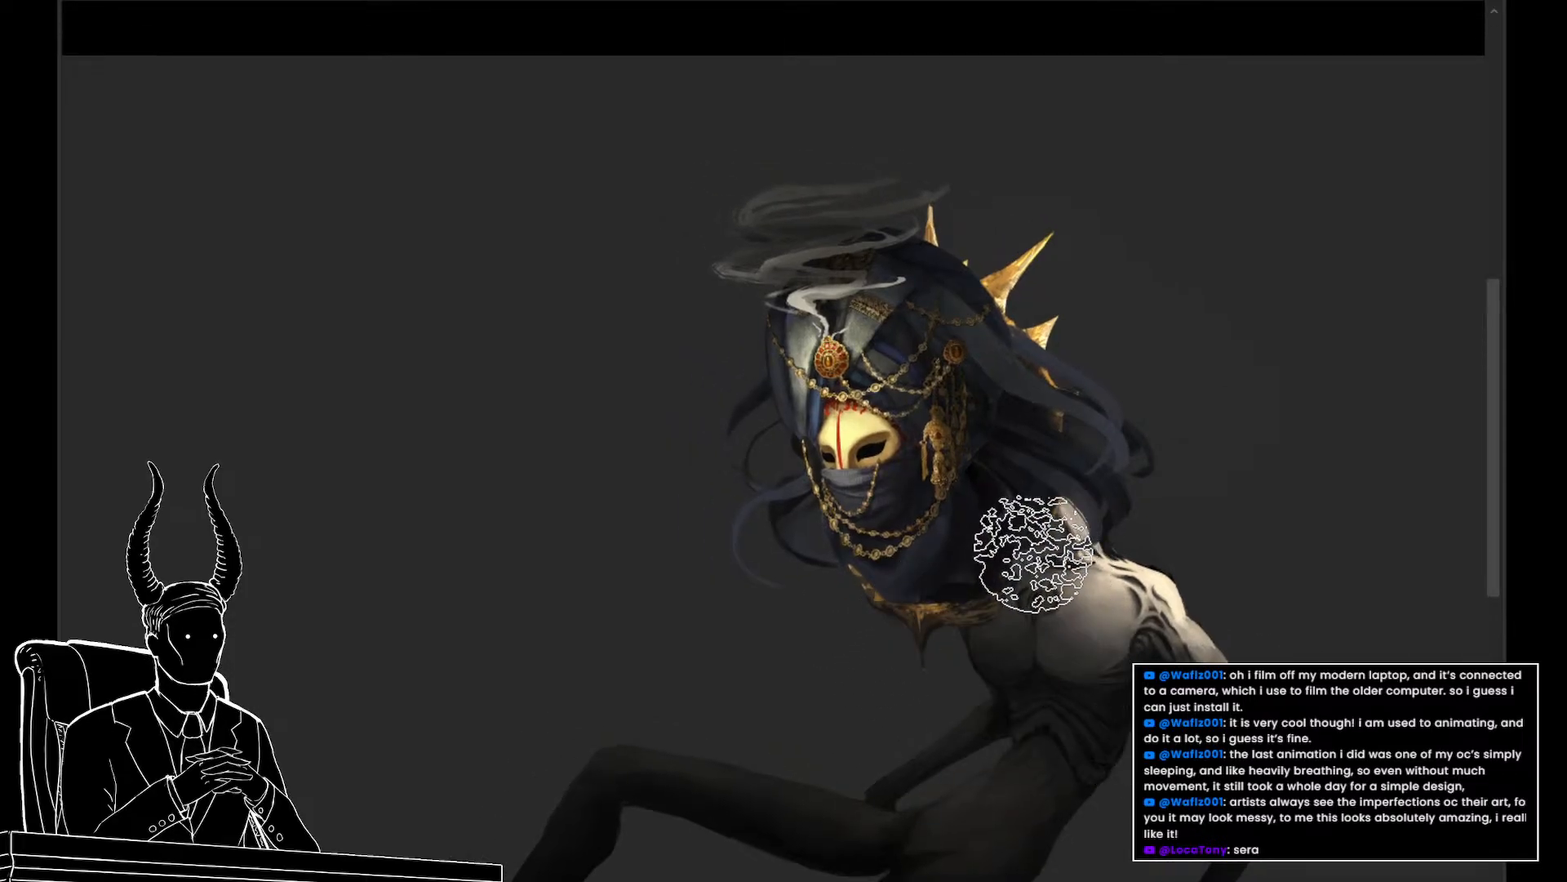
left_click_drag(1105, 689, 1072, 632)
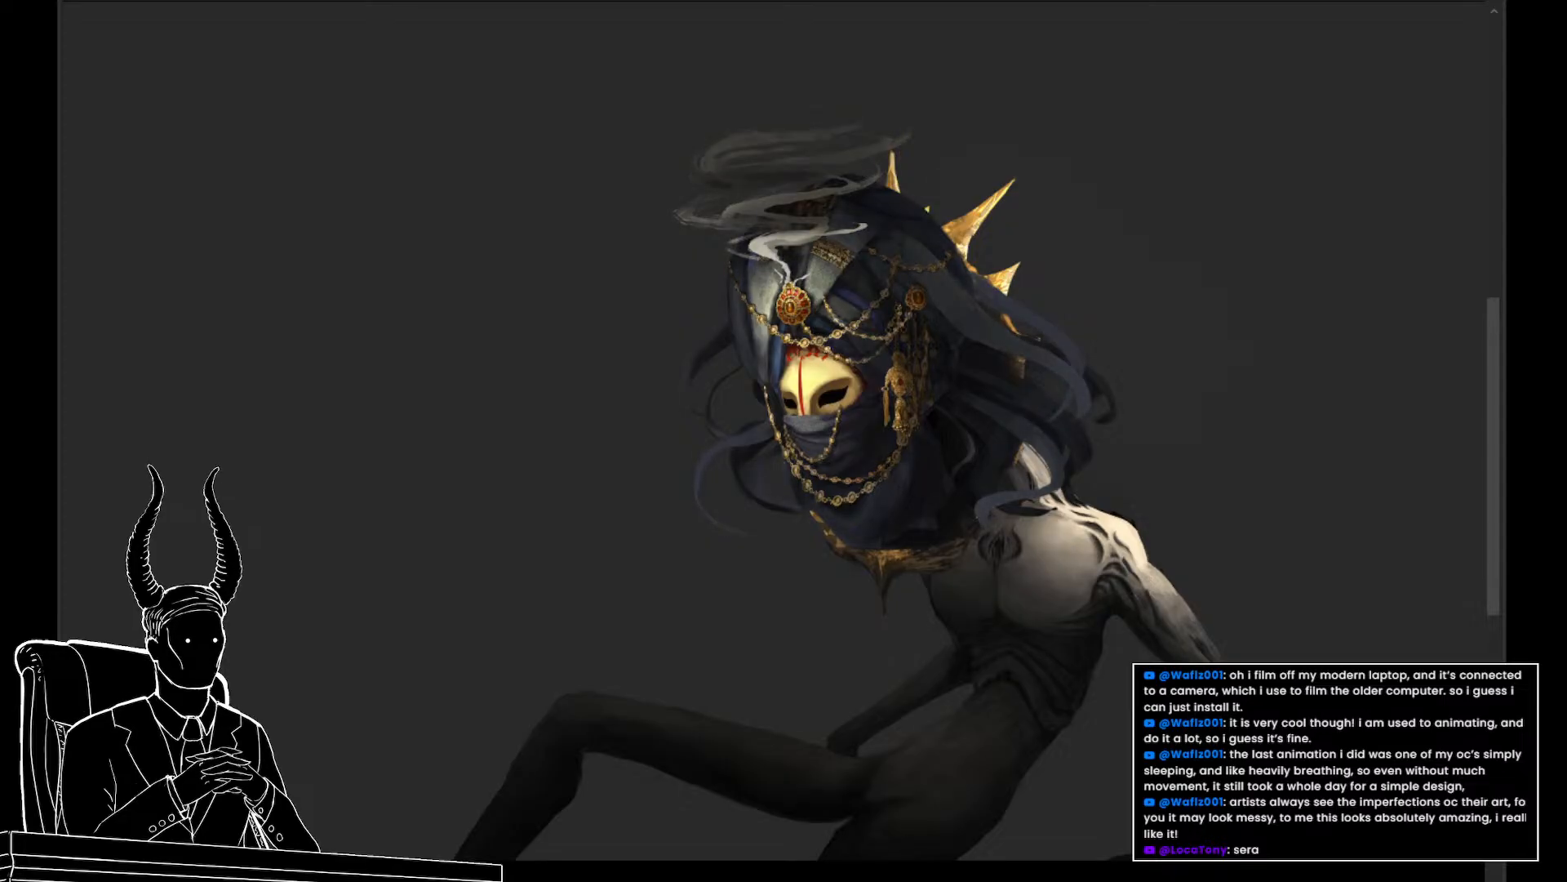
key("ctrl+y")
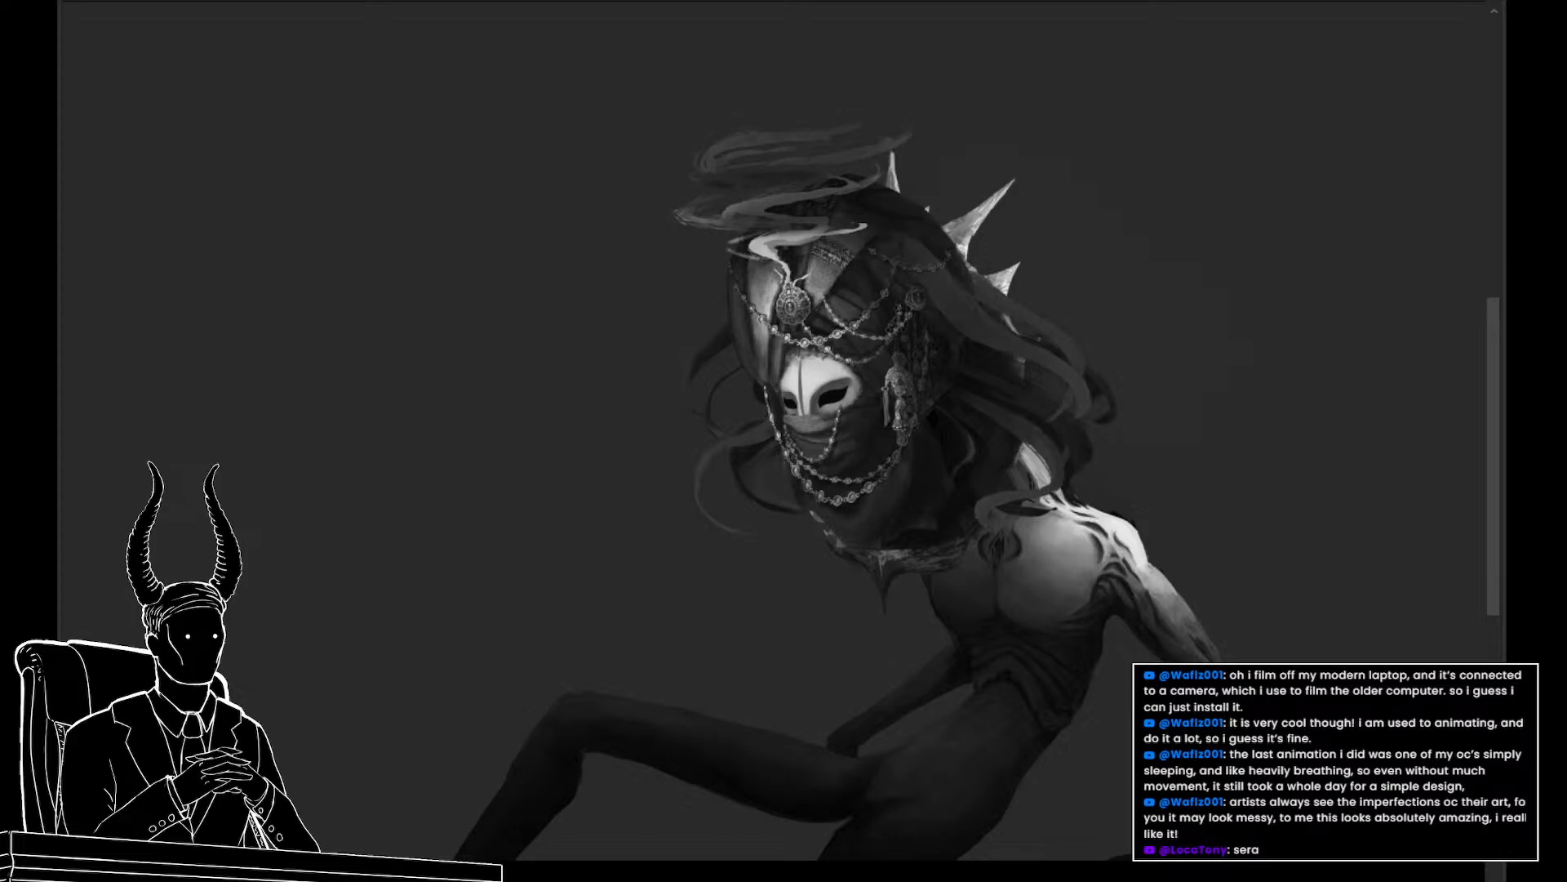
key("ctrl+j")
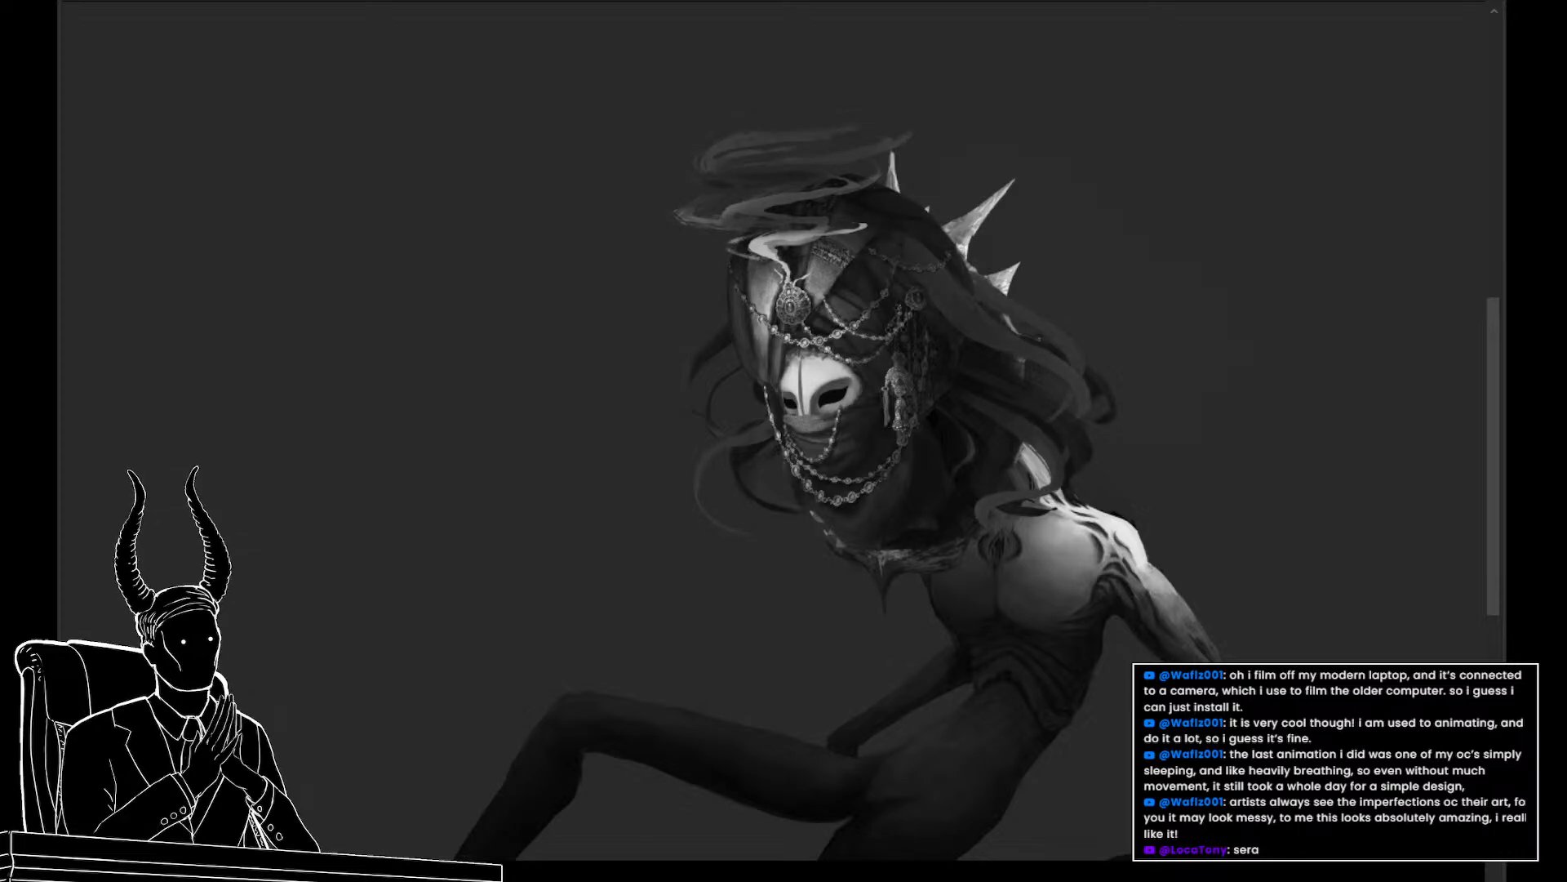
Return the painting from the grayscale proof view to full colour and mirror the canvas view horizontally
key("ctrl+y")
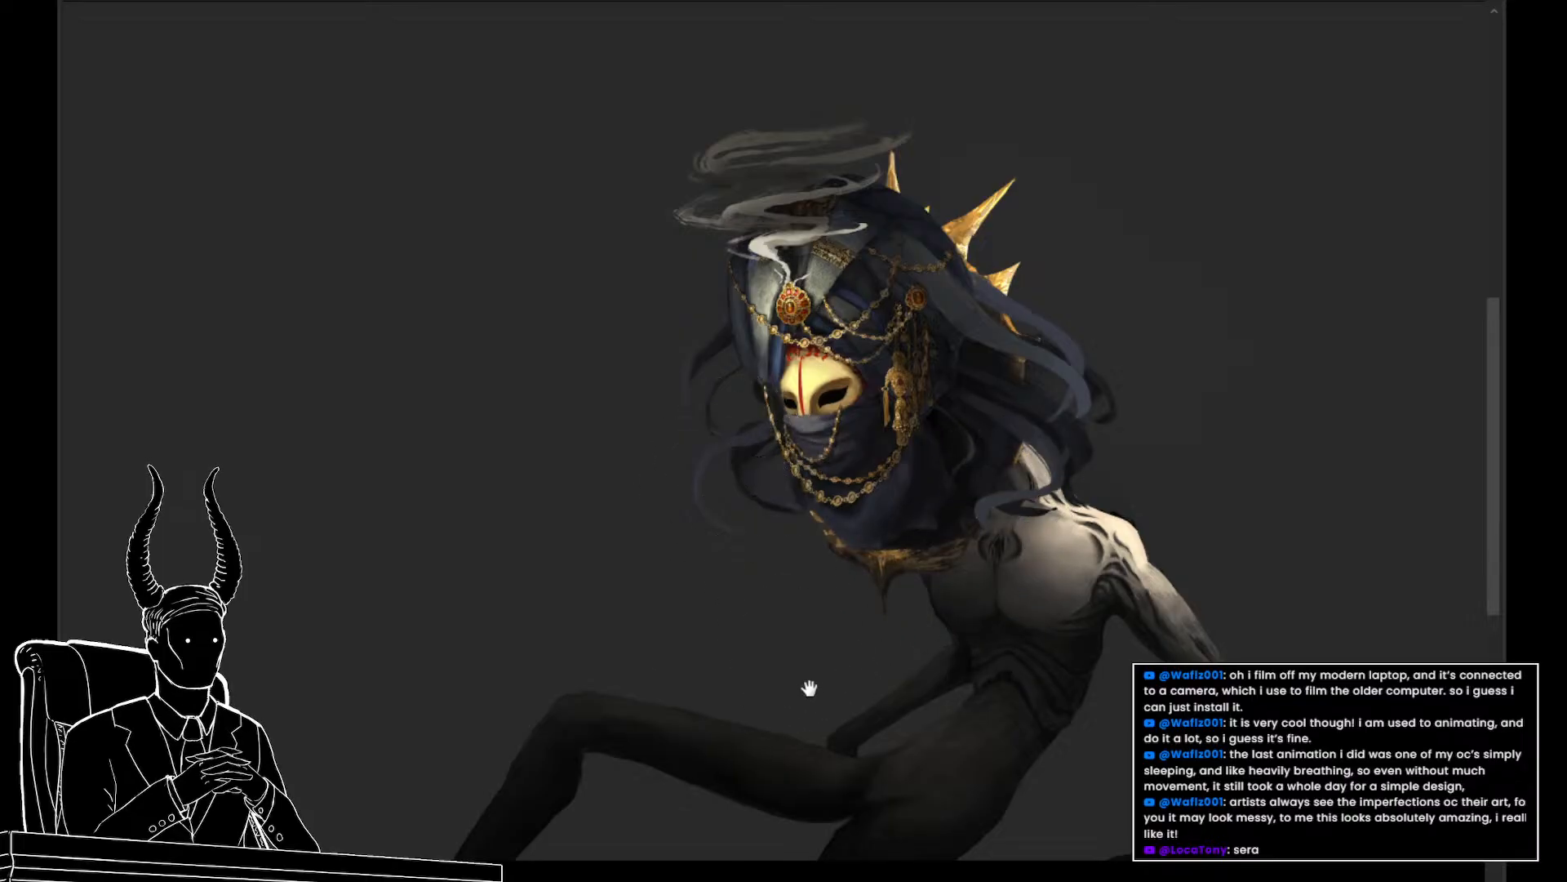
left_click_drag(821, 695, 834, 738)
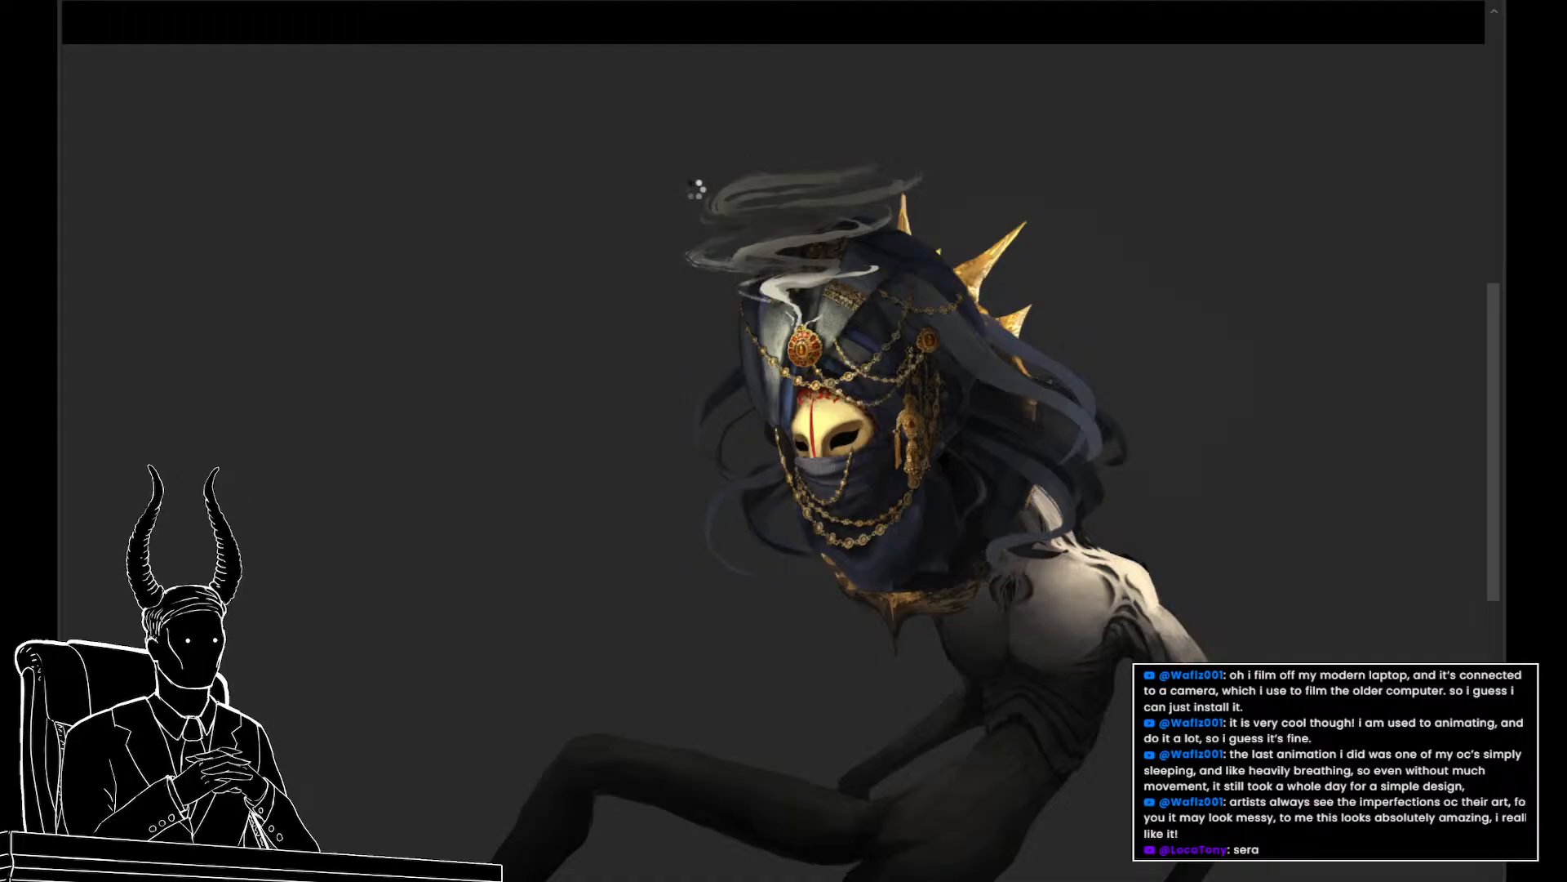
key("m")
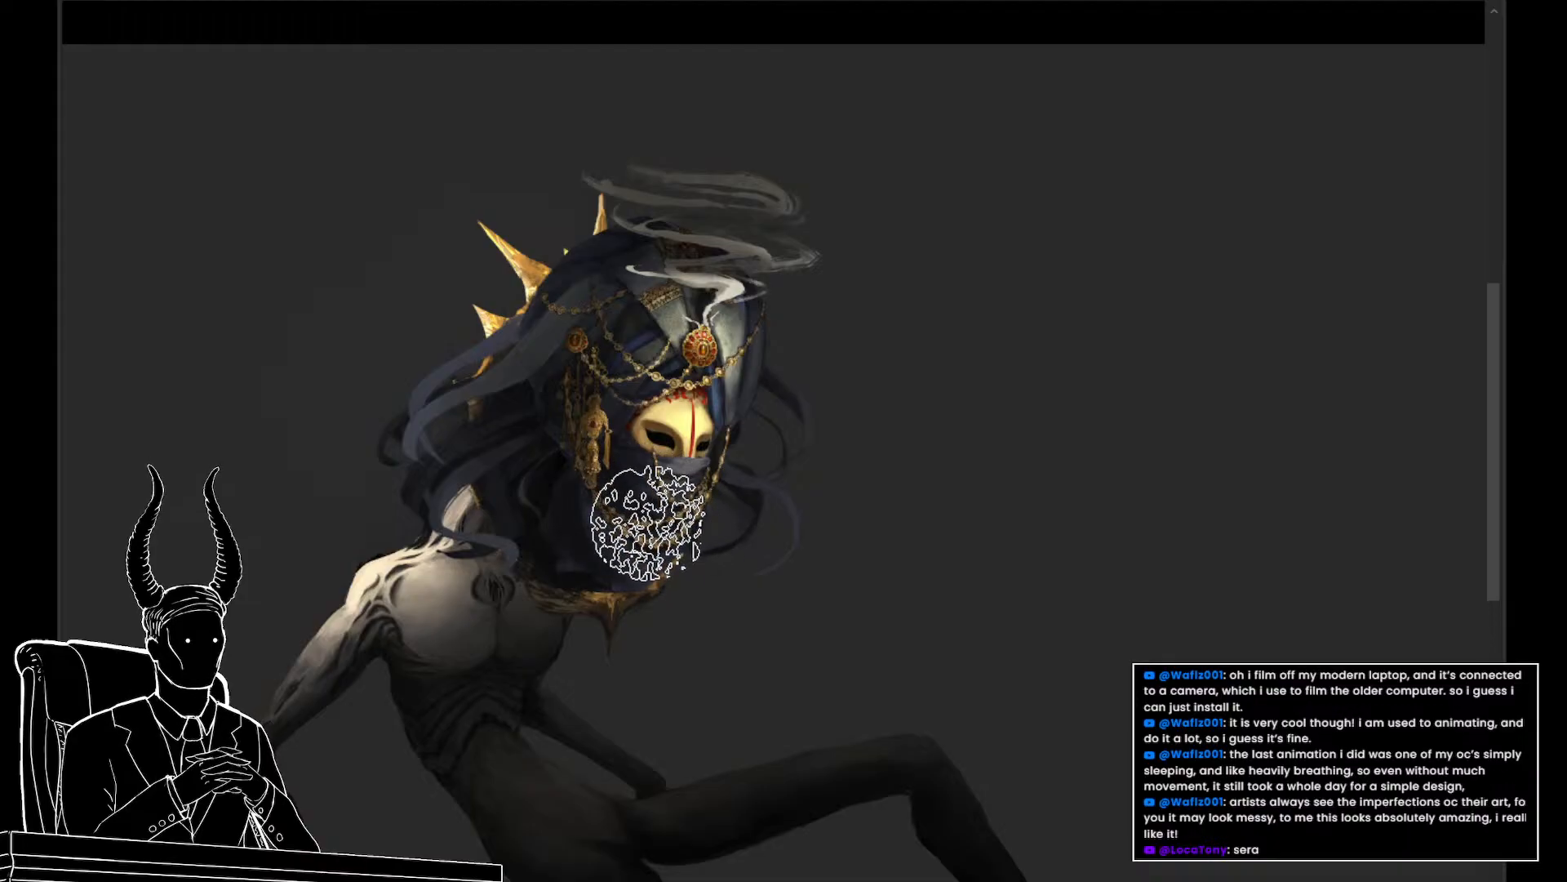
scroll(654, 457, "down", 1)
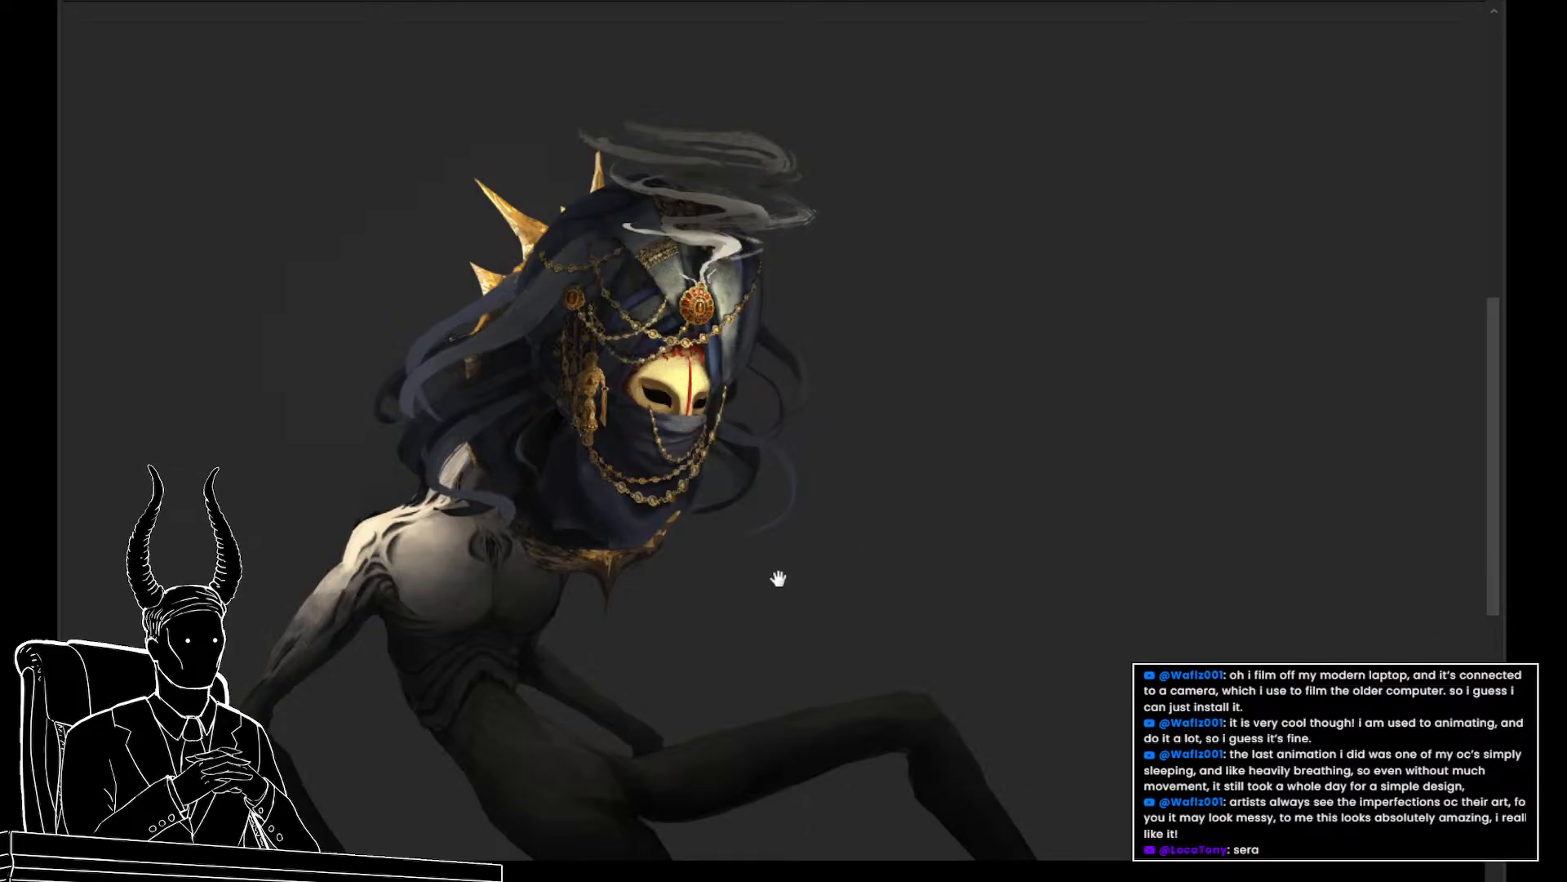
scroll(778, 578, "up", 2)
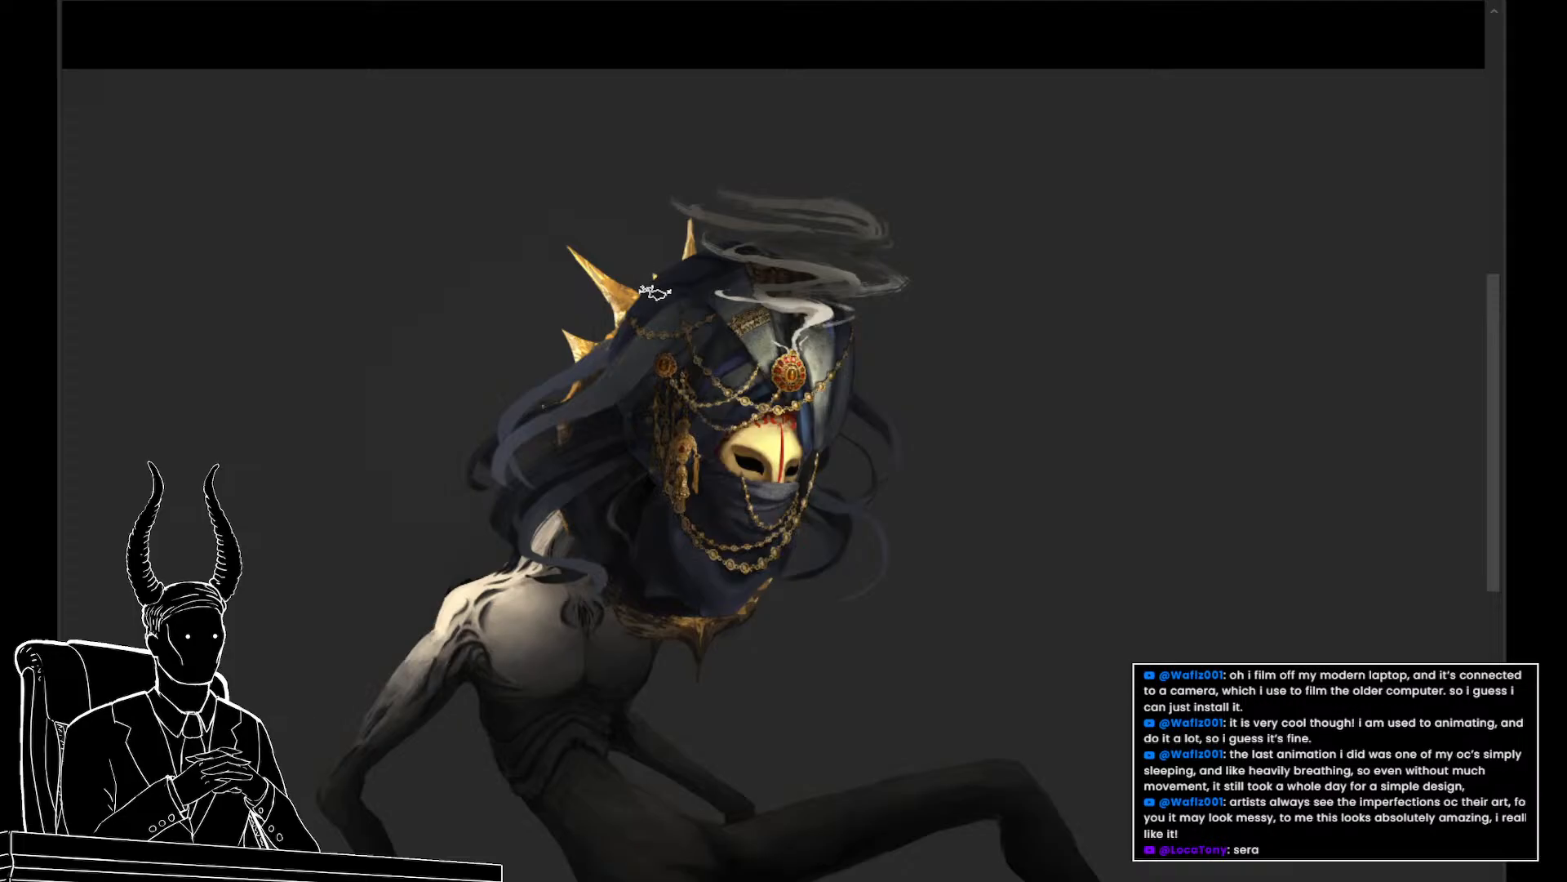
Try dark strokes with the large cloudy texture brush around the golden spikes and veil, undoing them
mouse_move(621, 334)
left_mouse_down()
mouse_move(702, 347)
mouse_move(637, 367)
left_mouse_up()
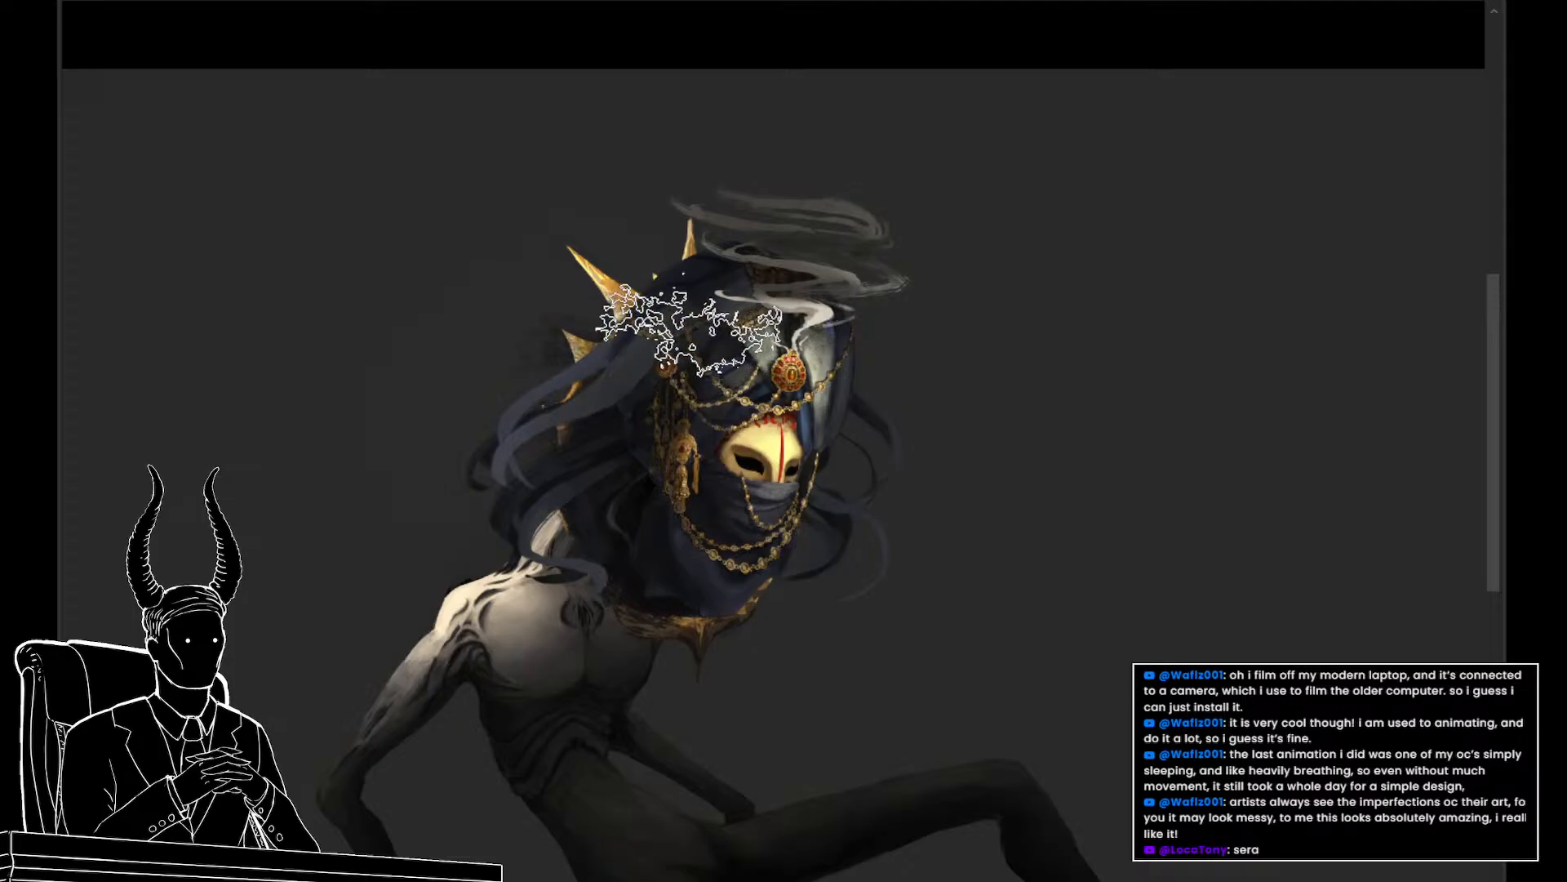
left_click(604, 392)
key("ctrl+d")
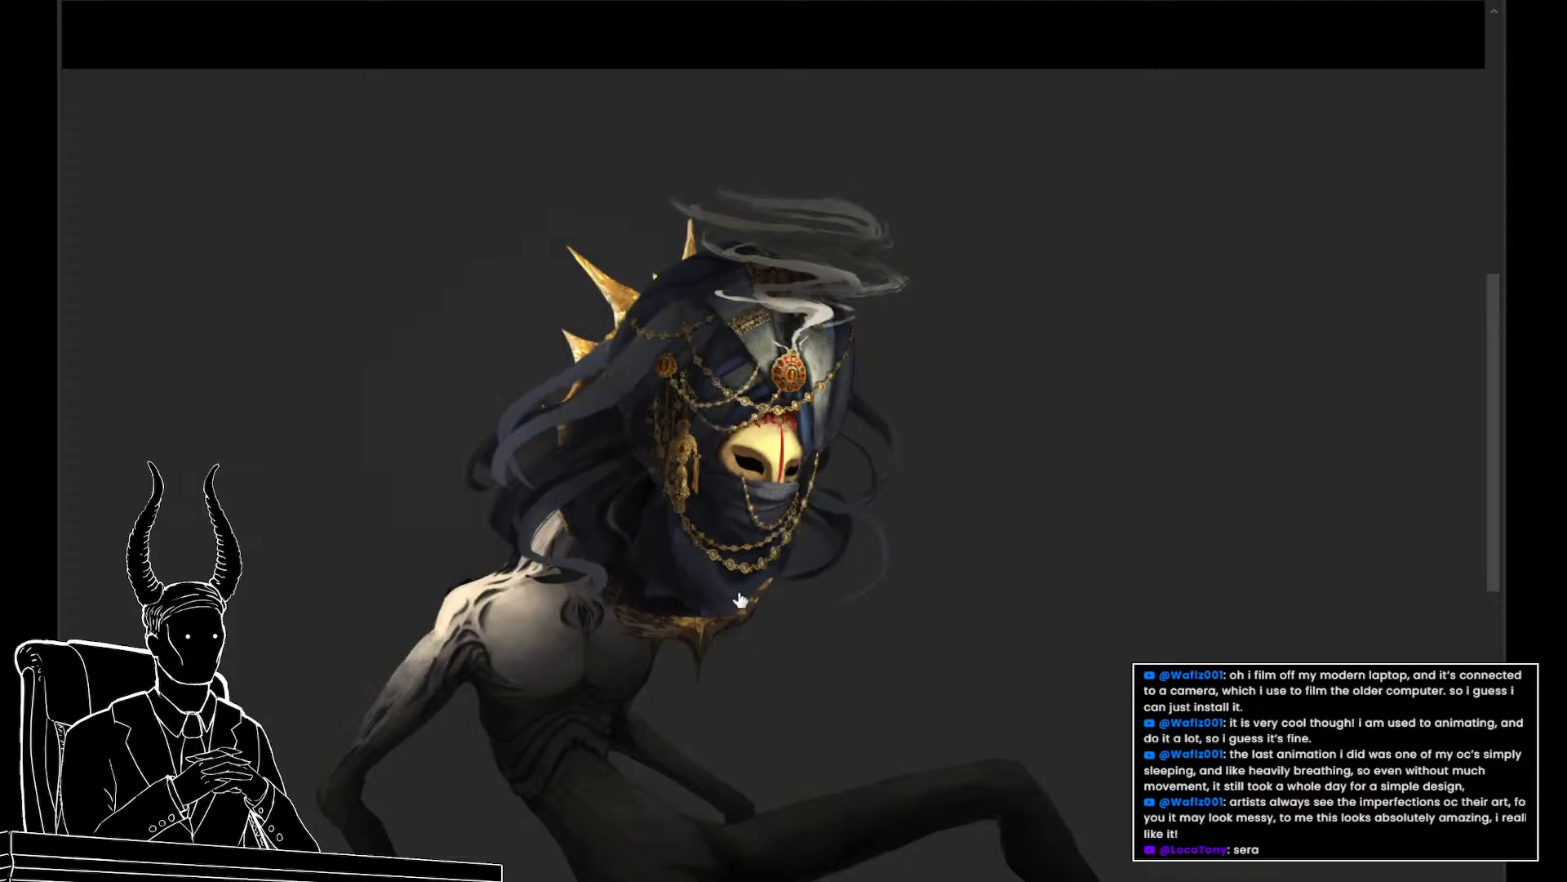
left_click(559, 351)
left_click(653, 343)
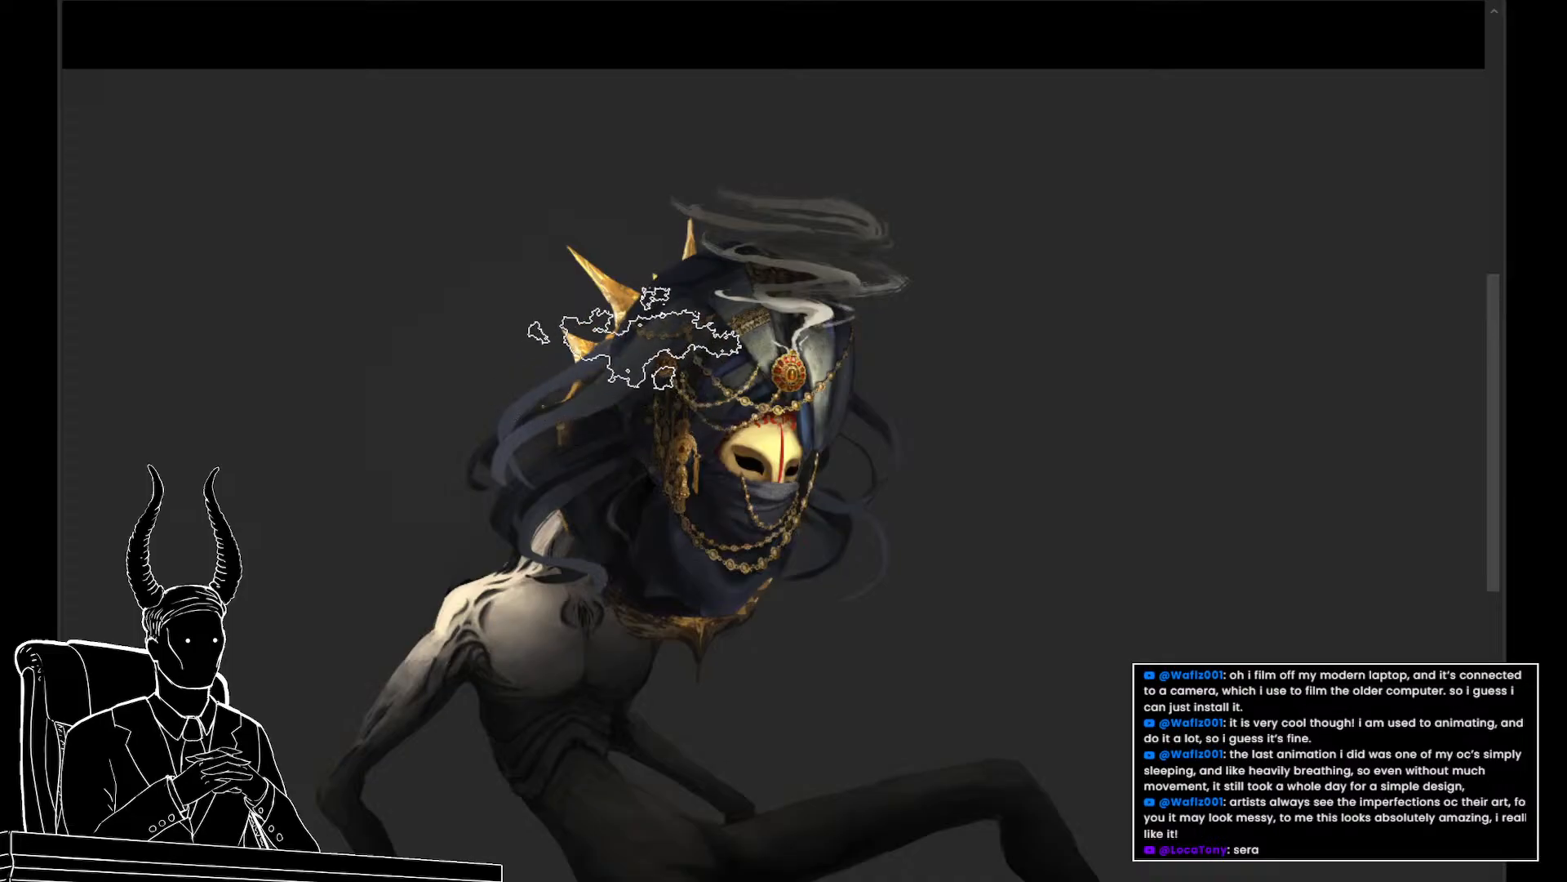
left_click(568, 335)
left_click(596, 462)
key("ctrl+z")
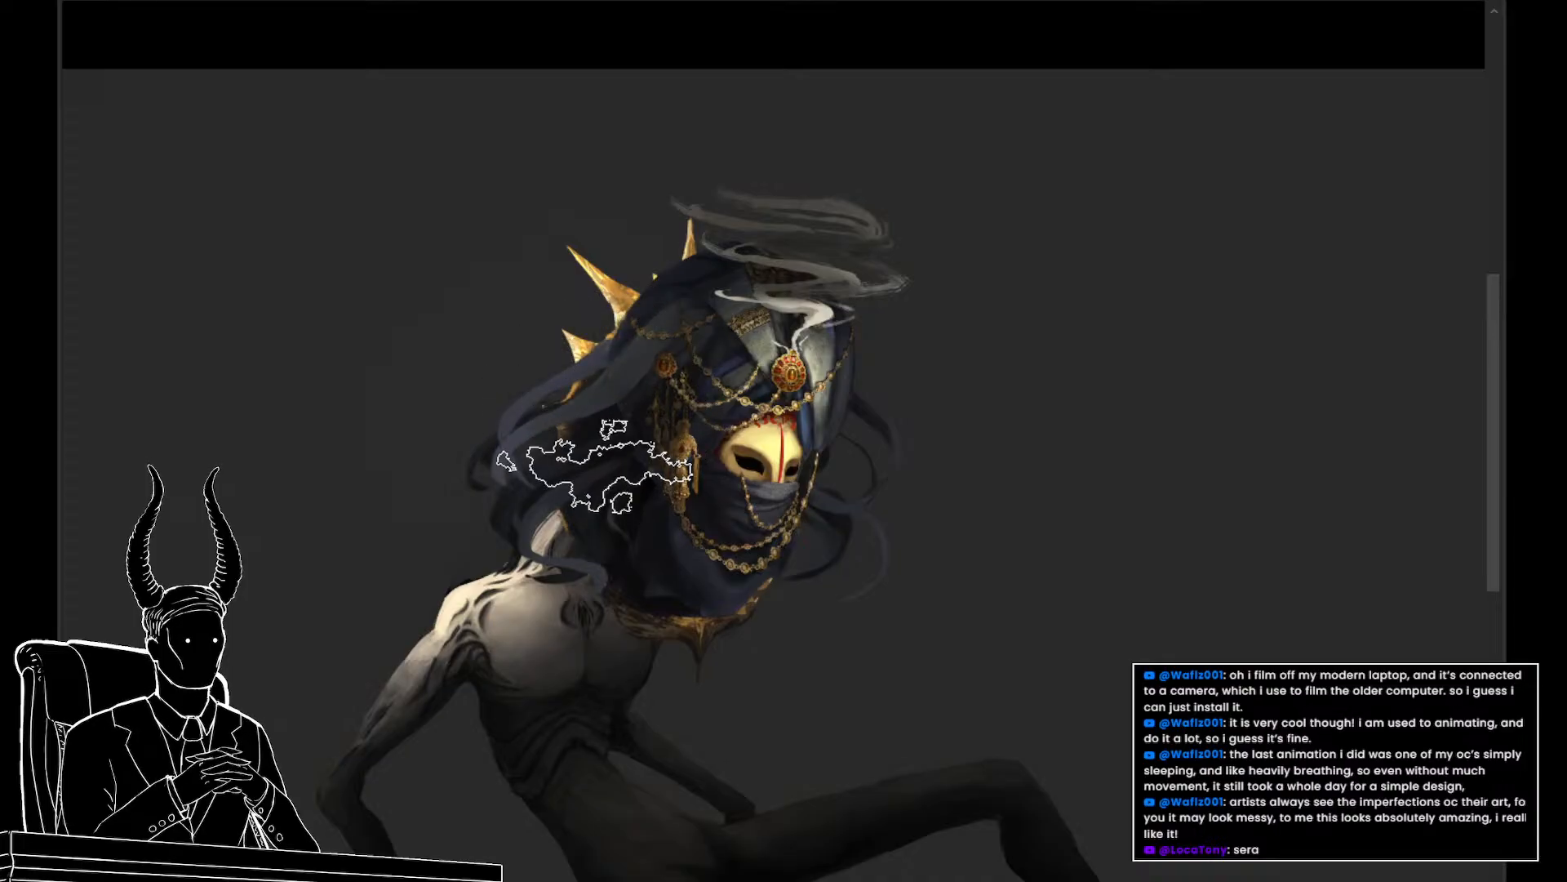
Reduce the brush size and paint dark smoky texture around the golden spikes, loose hair and pointed collar
key("bracketleft")
key("bracketleft")
key("bracketleft")
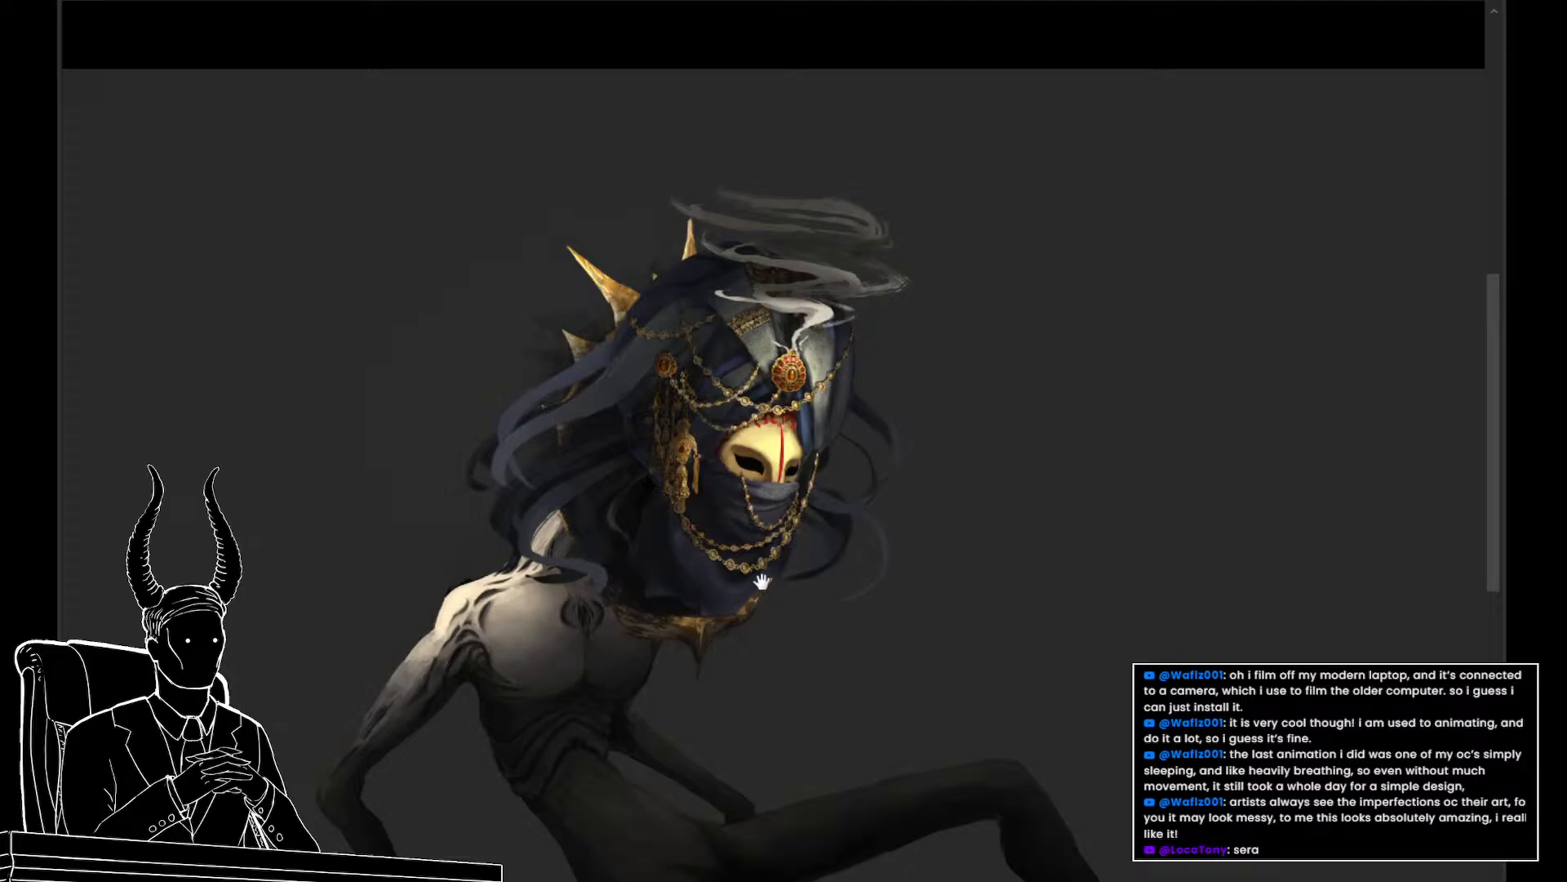
left_click_drag(761, 581, 687, 631)
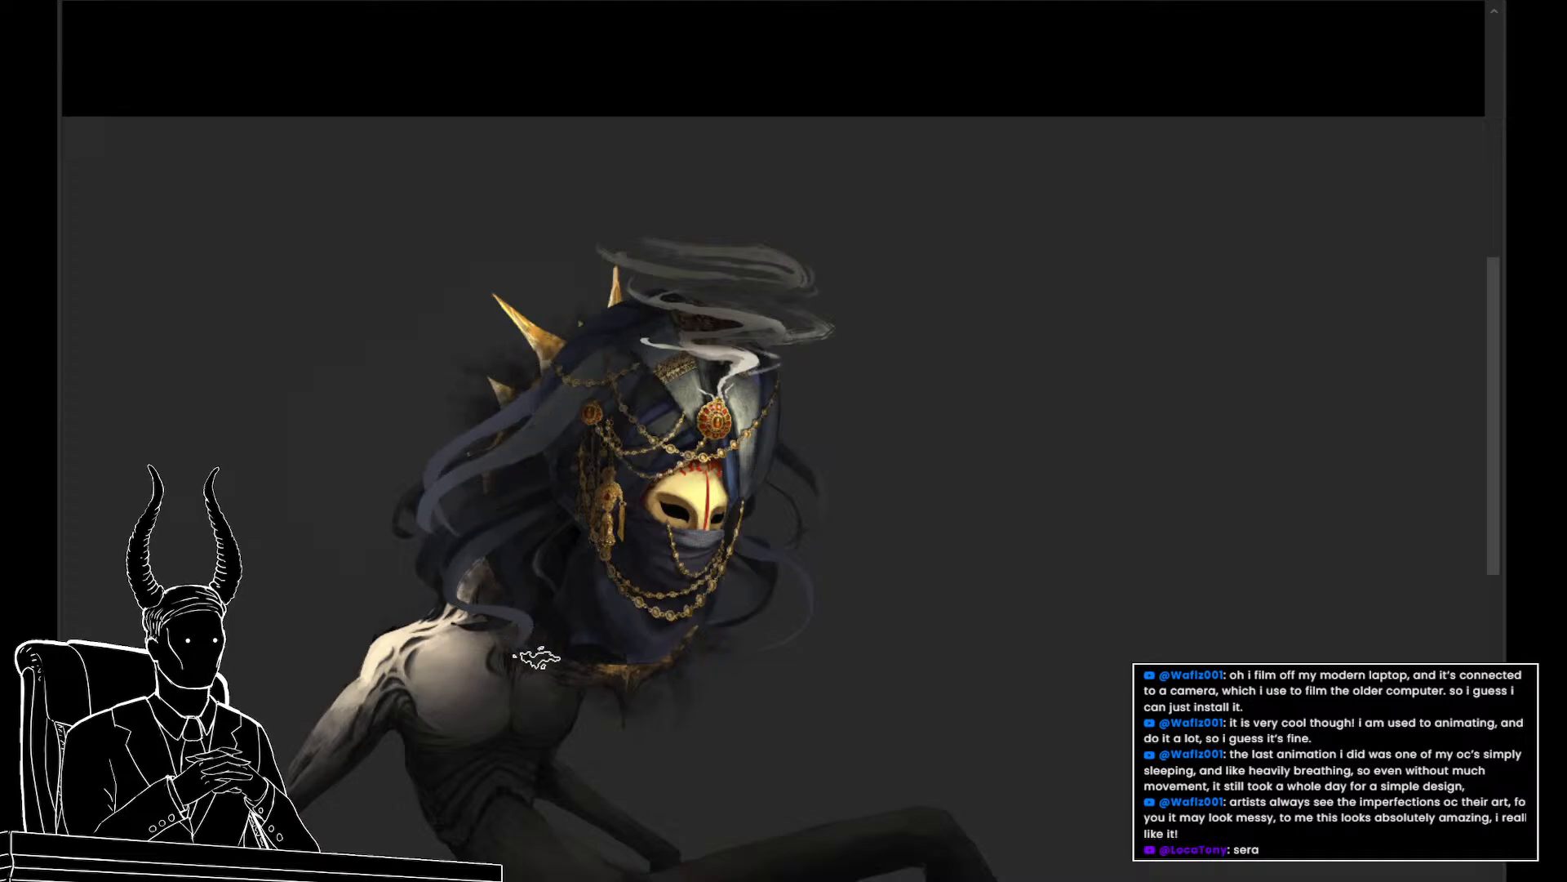
left_click_drag(700, 710, 801, 694)
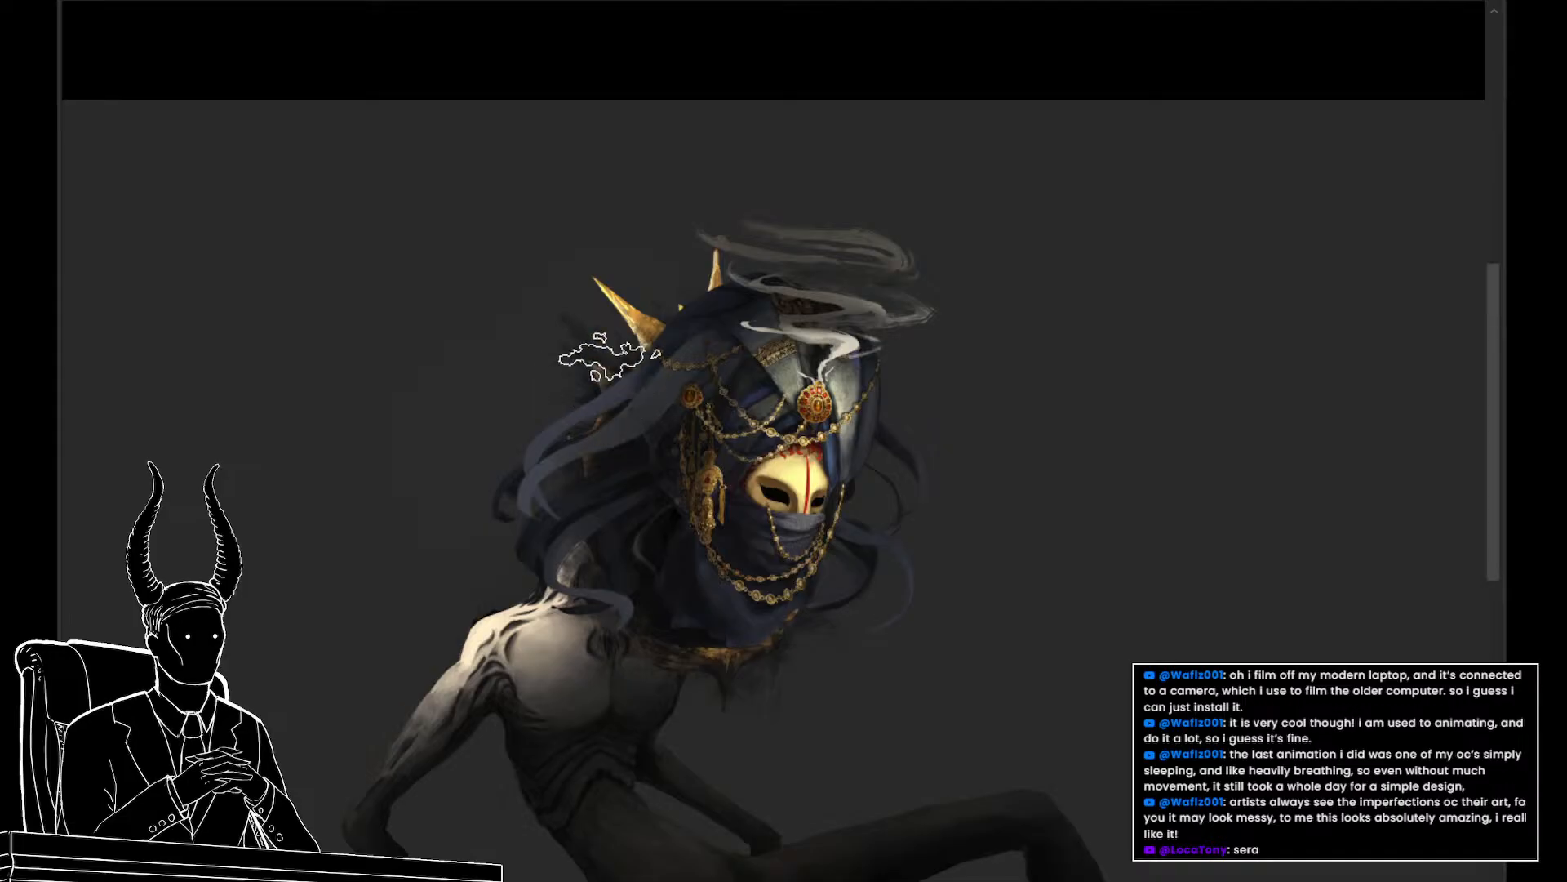
Erase parts of the smoky texture around the head and collar, comparing the last change by undoing and redoing it
key("e")
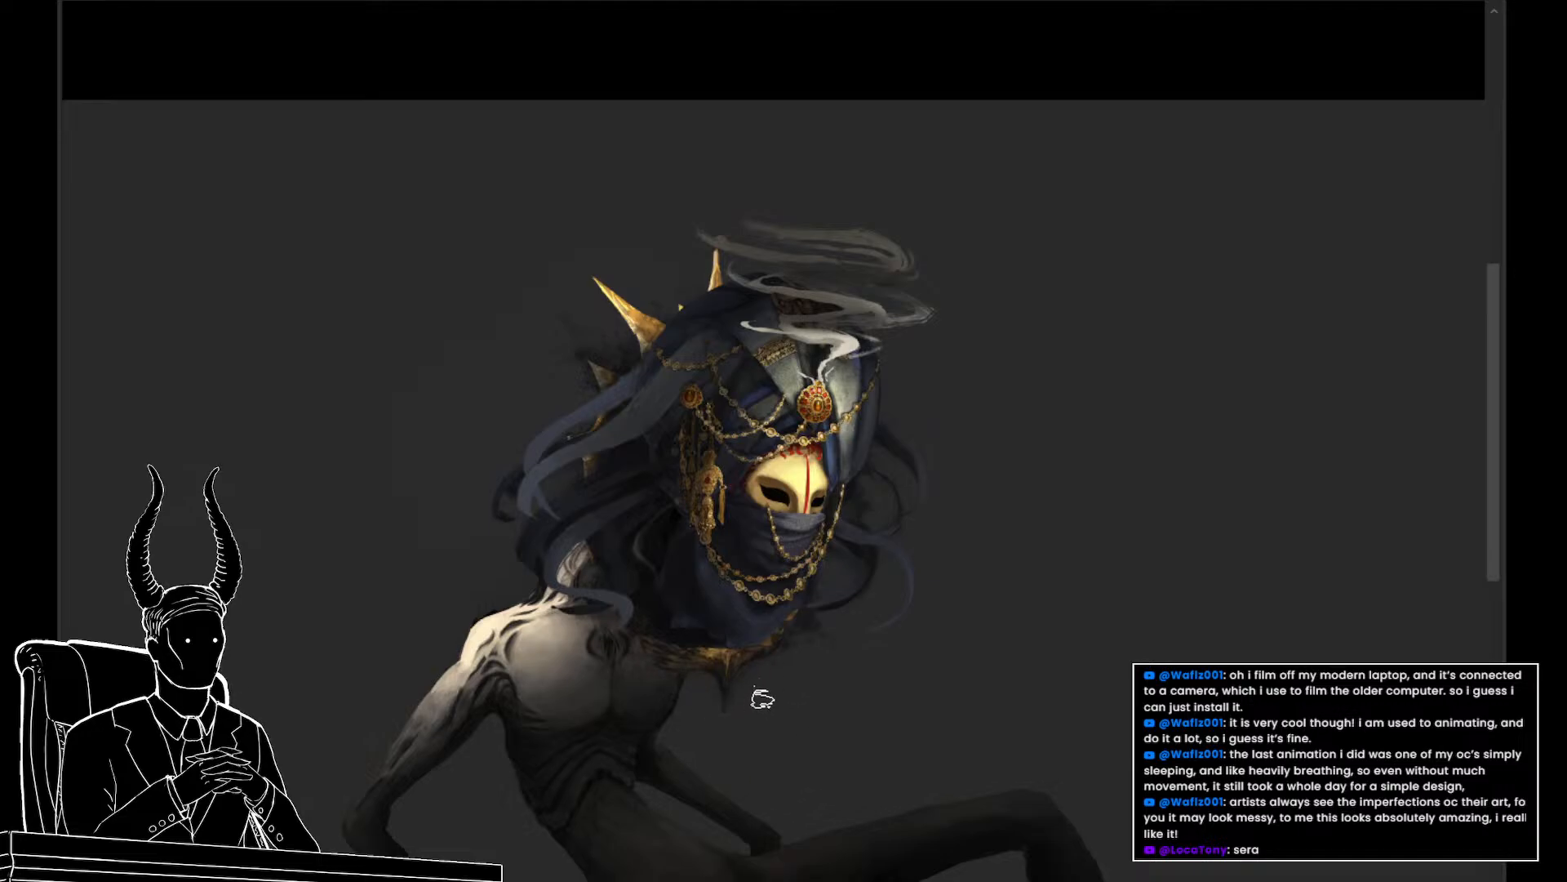
left_click_drag(1189, 658, 1127, 657)
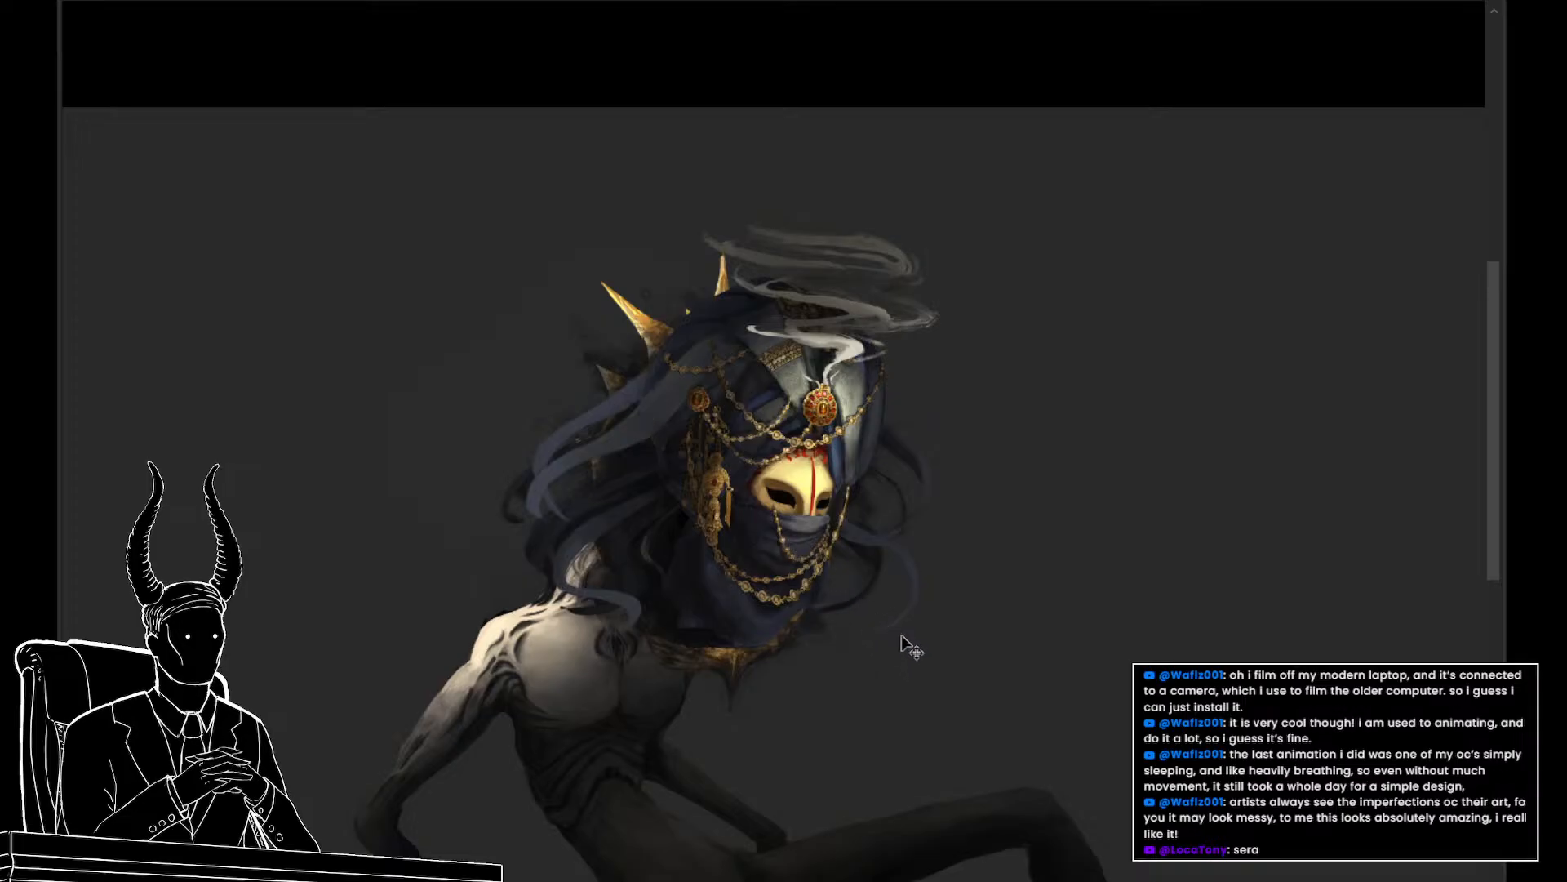
key("ctrl+z")
key("ctrl+shift+z")
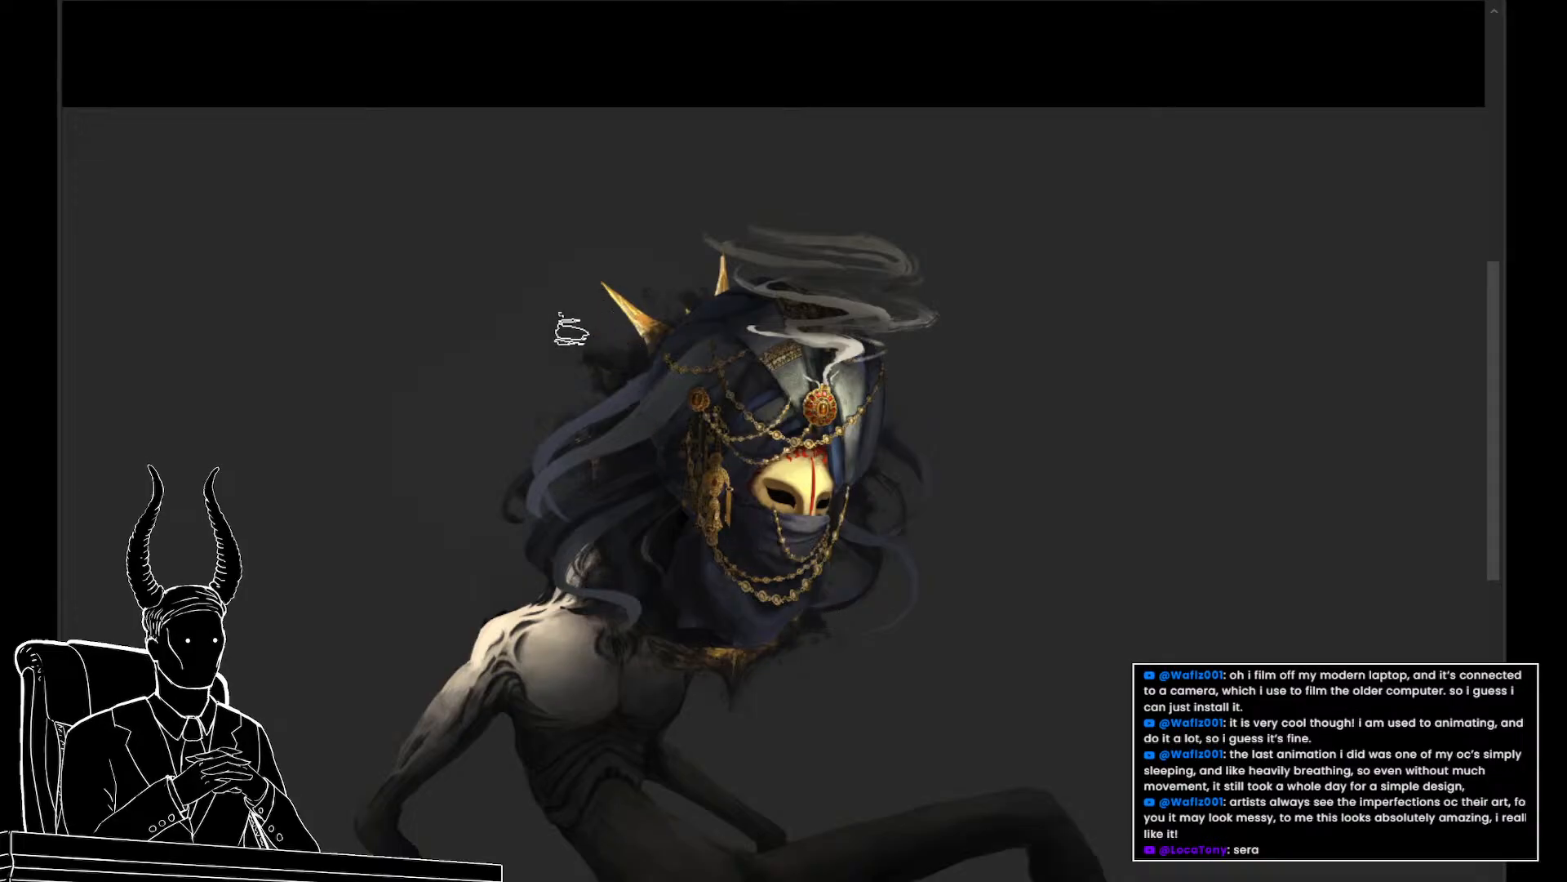
Rework the dark texture over the small lower spike, undoing and redoing the strokes to compare them
mouse_move(617, 397)
left_mouse_down()
mouse_move(634, 378)
mouse_move(617, 394)
mouse_move(611, 379)
left_mouse_up()
key("ctrl+z")
key("ctrl+z")
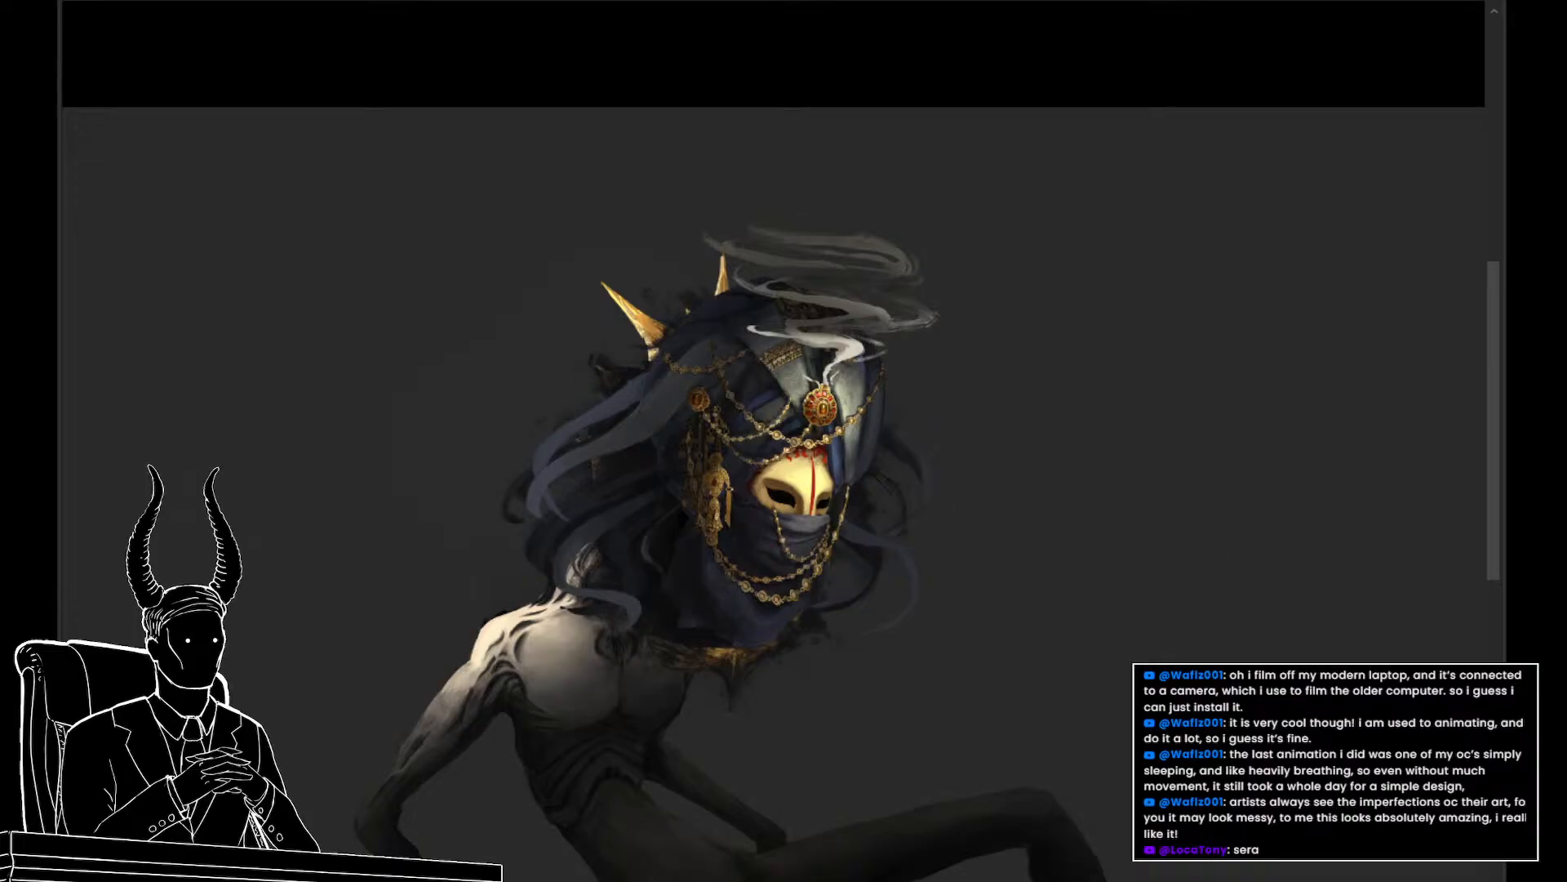
key("ctrl+shift+z")
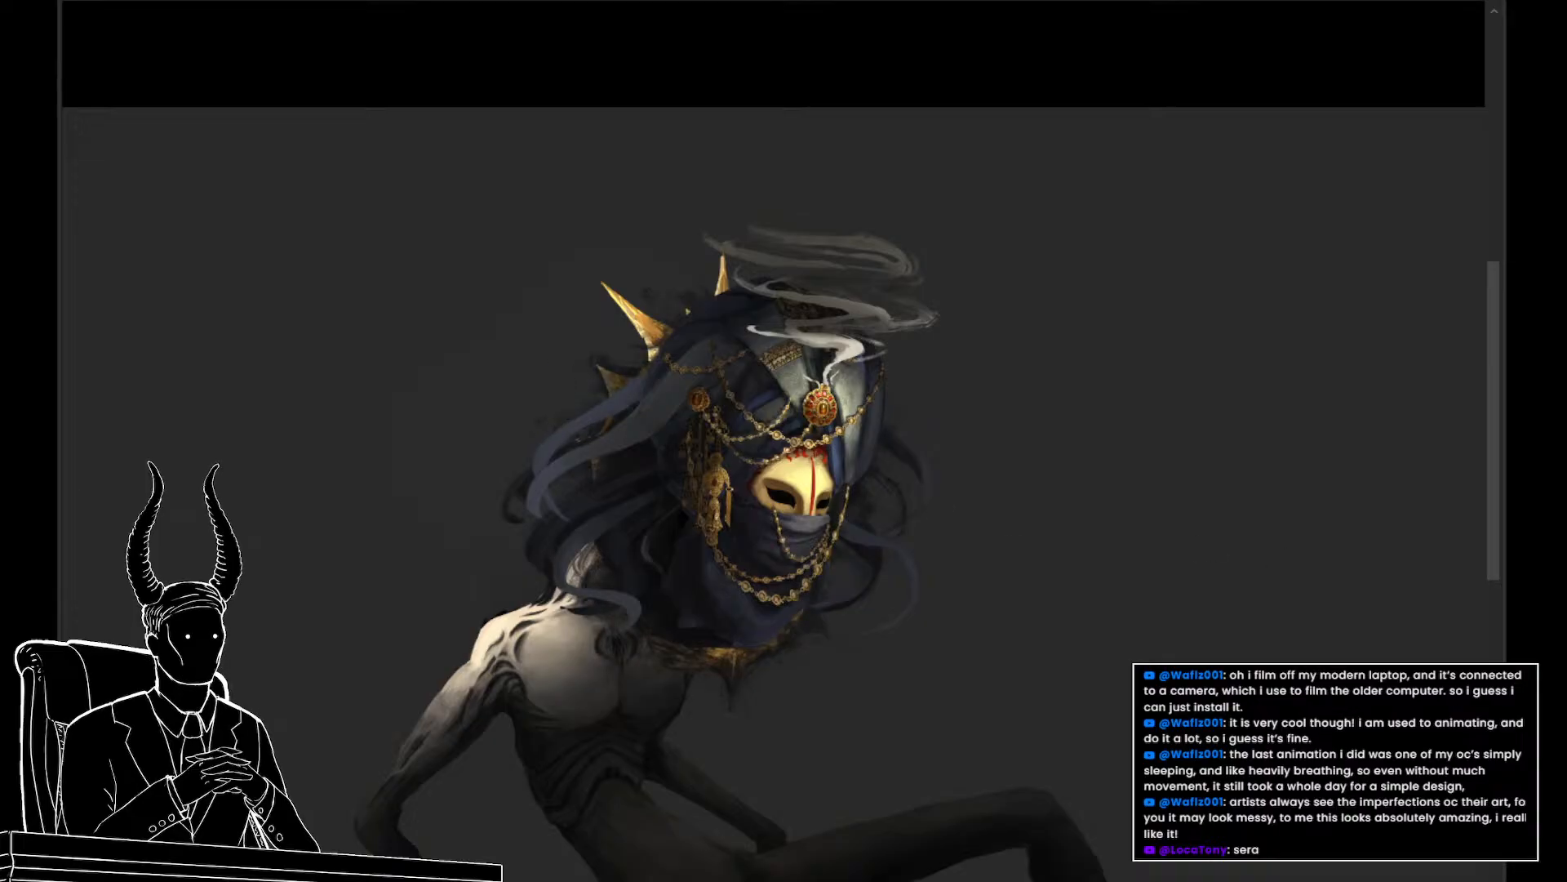
key("ctrl+z")
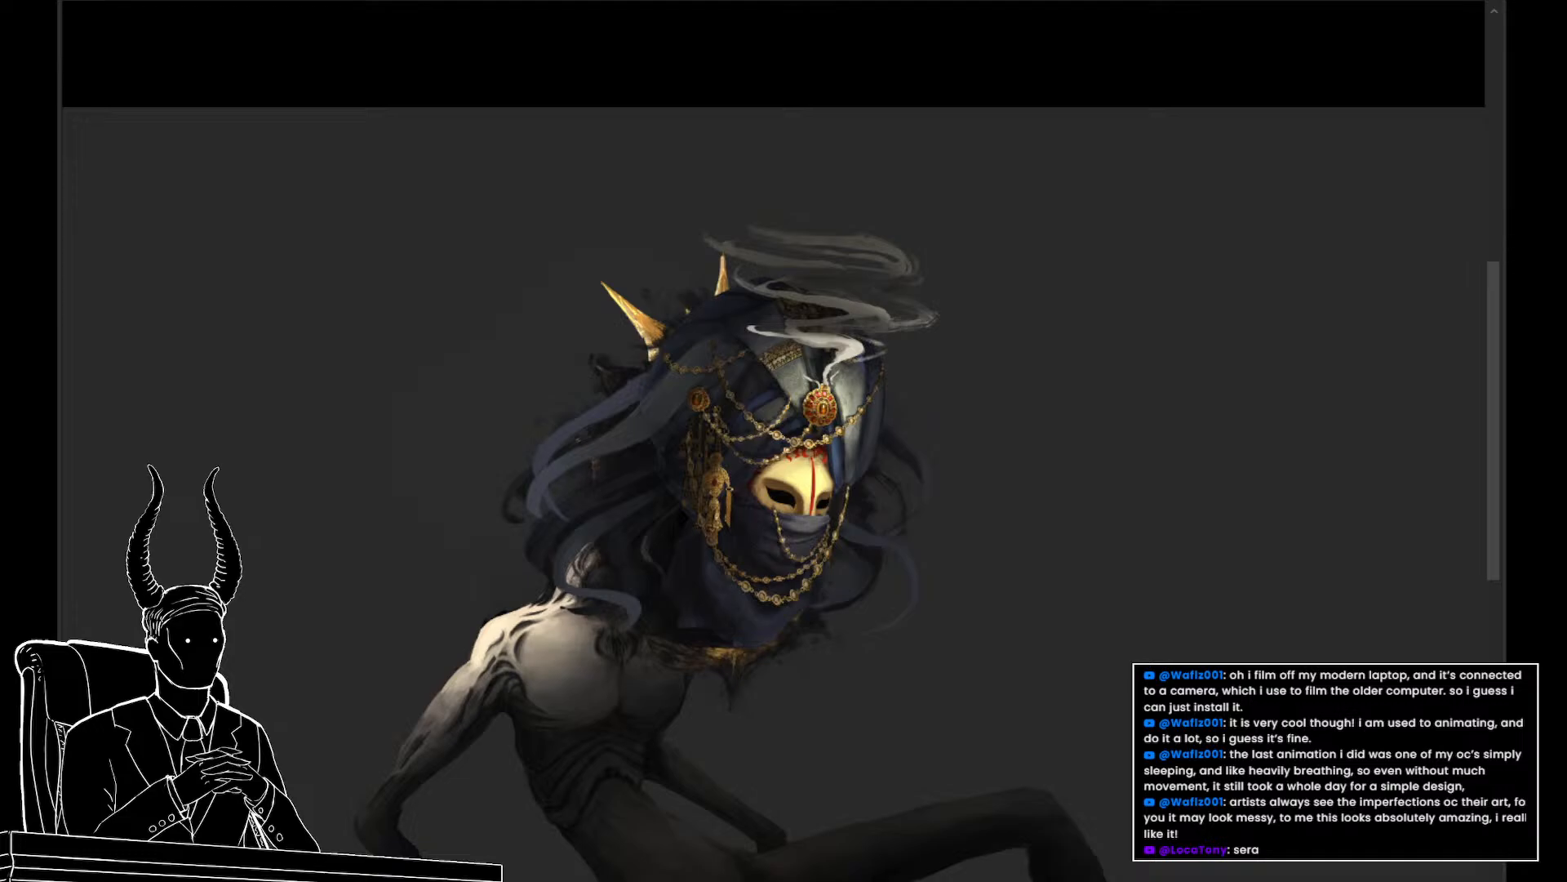
key("ctrl+shift+z")
Sample a dark colour from the veil and brush texture around the hair and spikes, undoing the last stroke and shrinking the brush
left_click(691, 397, "alt")
left_click_drag(648, 351, 614, 439)
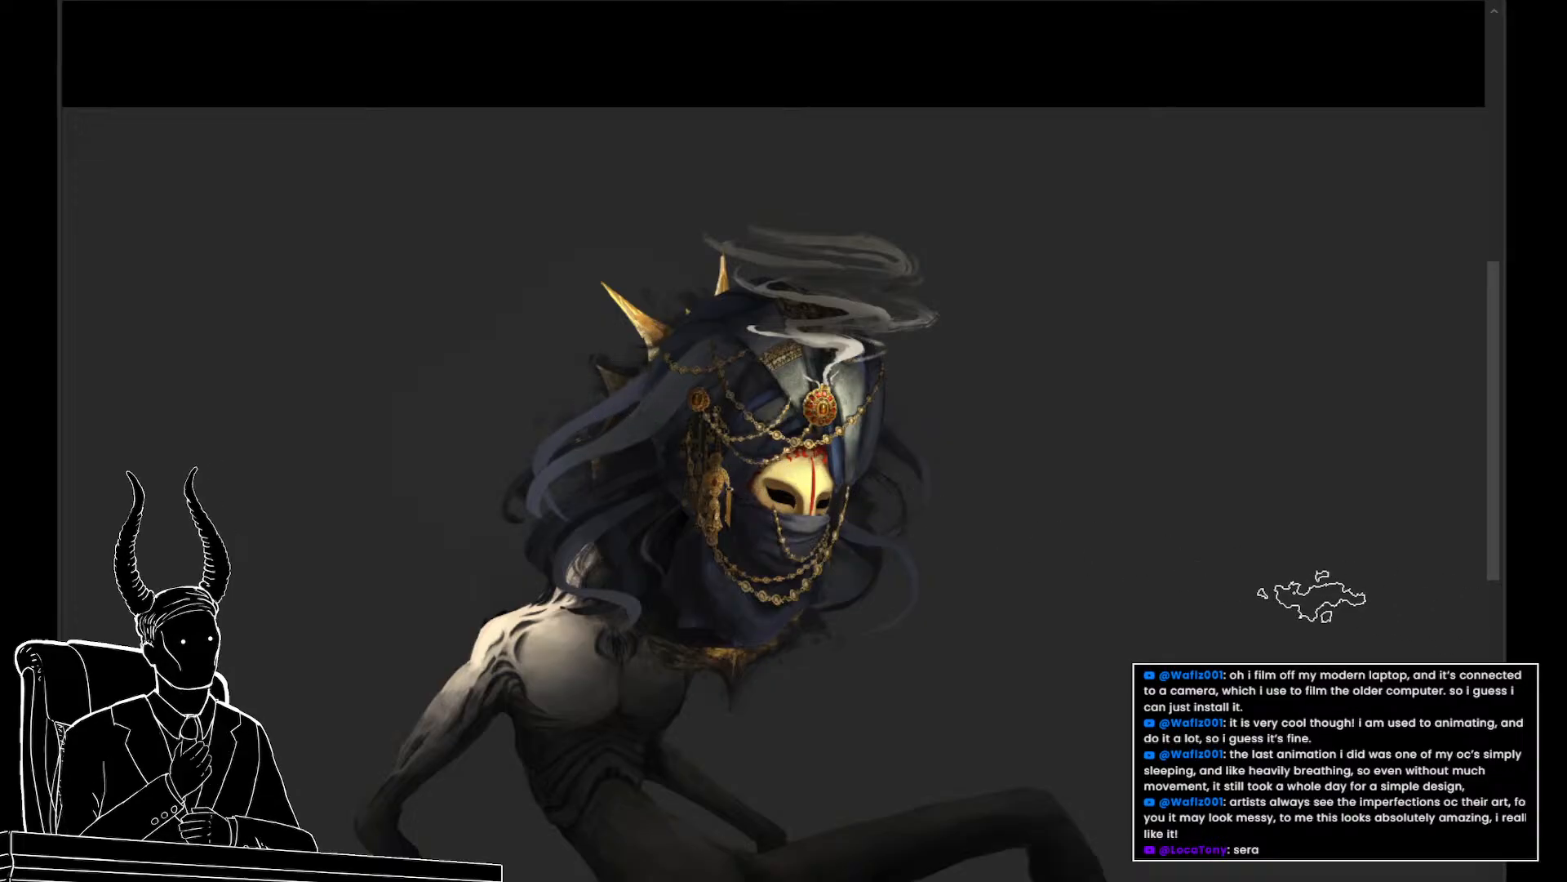
mouse_move(648, 350)
left_mouse_down()
mouse_move(619, 358)
mouse_move(591, 476)
left_mouse_up()
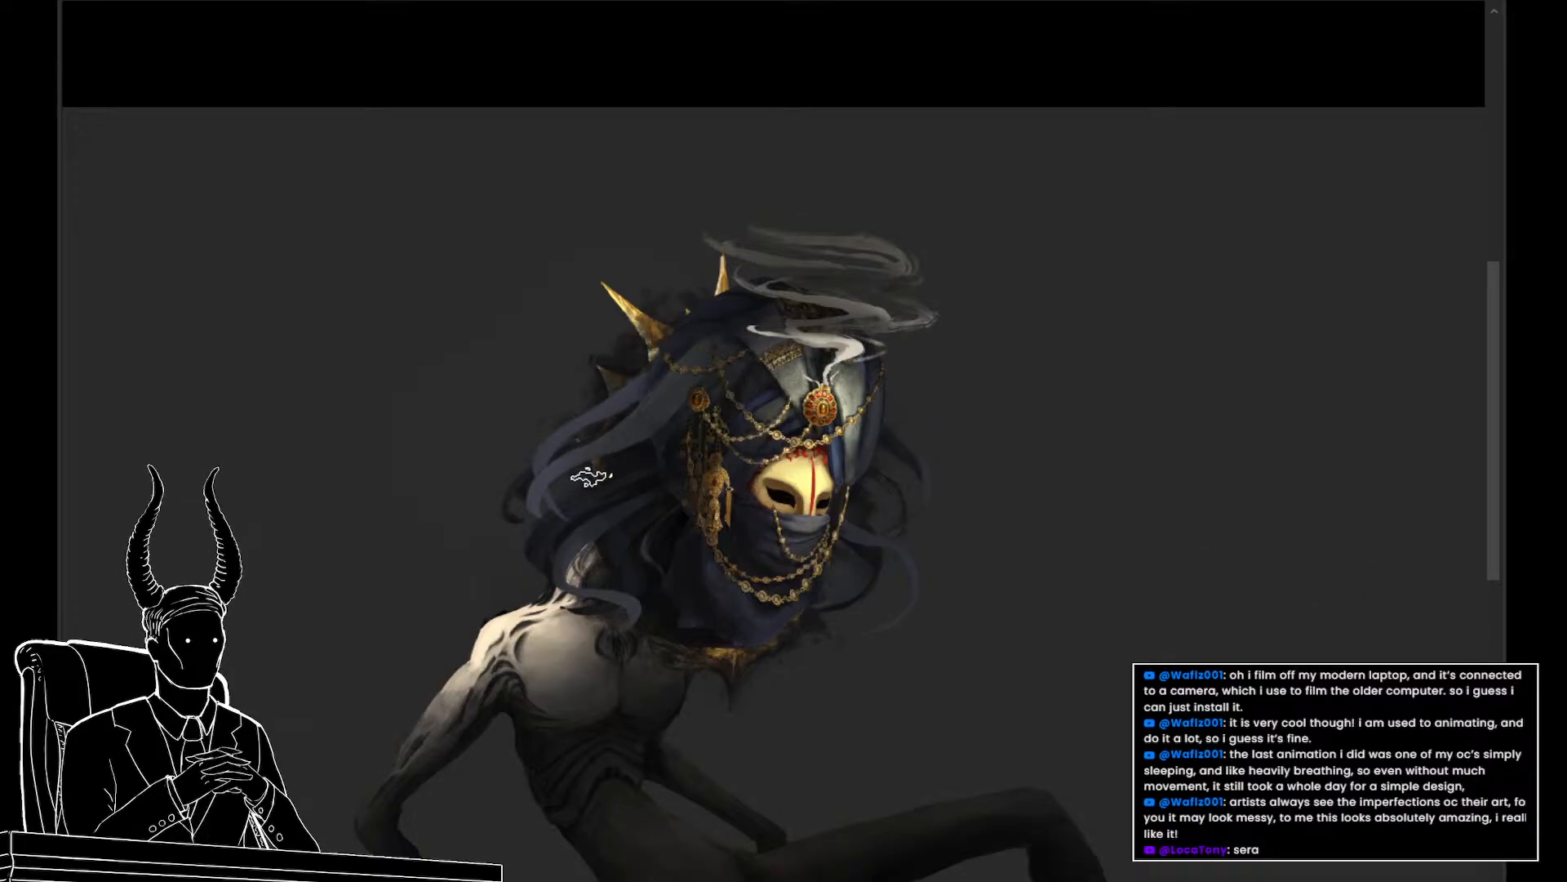
mouse_move(639, 335)
left_mouse_down()
mouse_move(576, 449)
mouse_move(646, 285)
left_mouse_up()
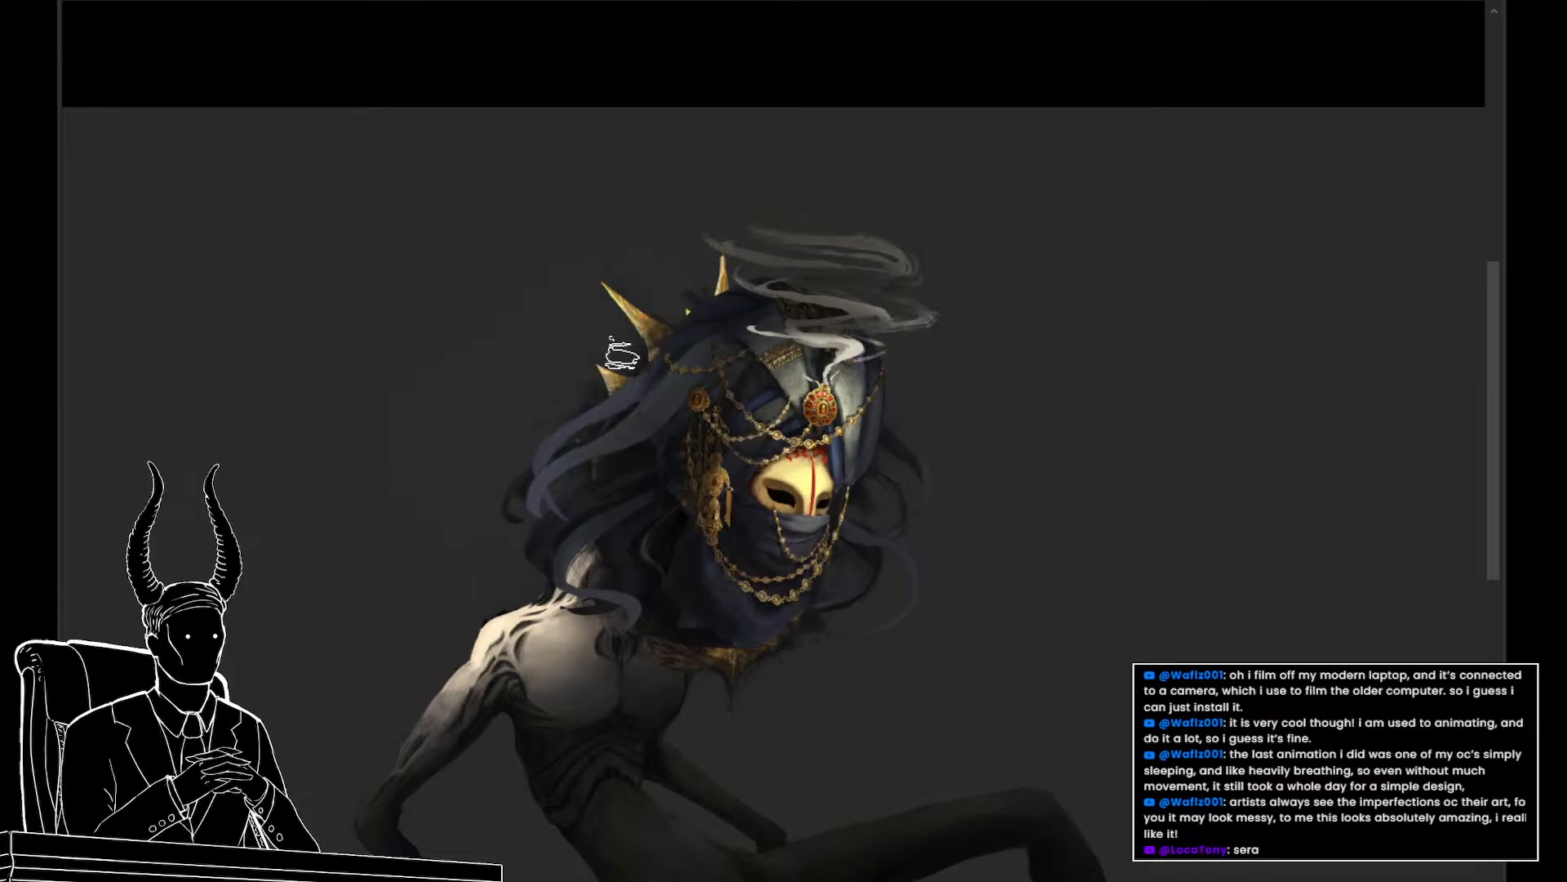
mouse_move(660, 333)
left_mouse_down()
mouse_move(693, 311)
mouse_move(675, 323)
mouse_move(682, 342)
left_mouse_up()
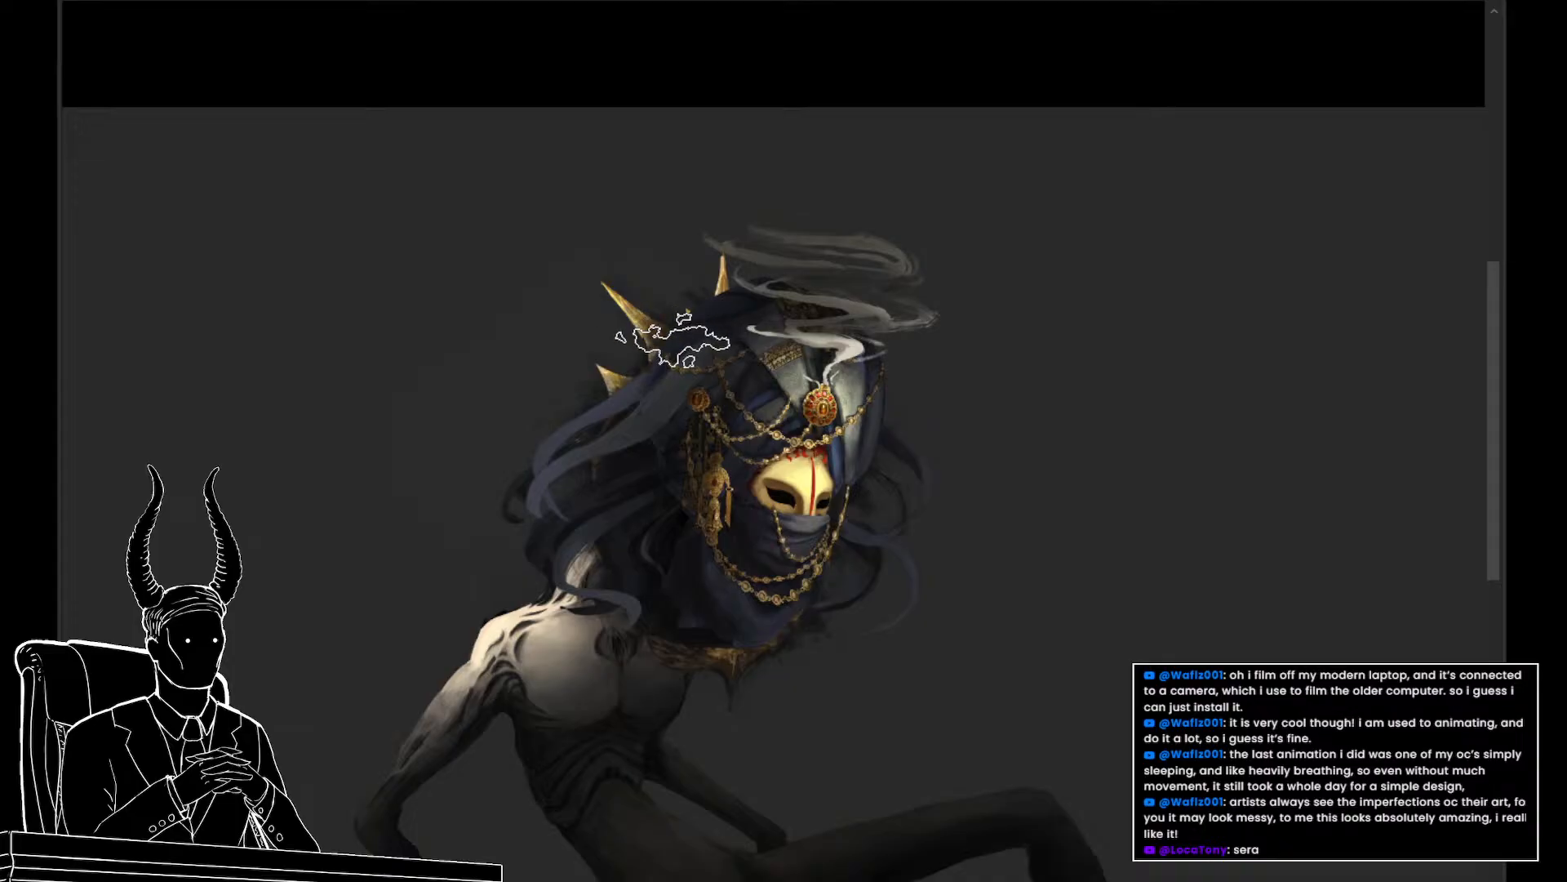
key("ctrl+z")
key("[")
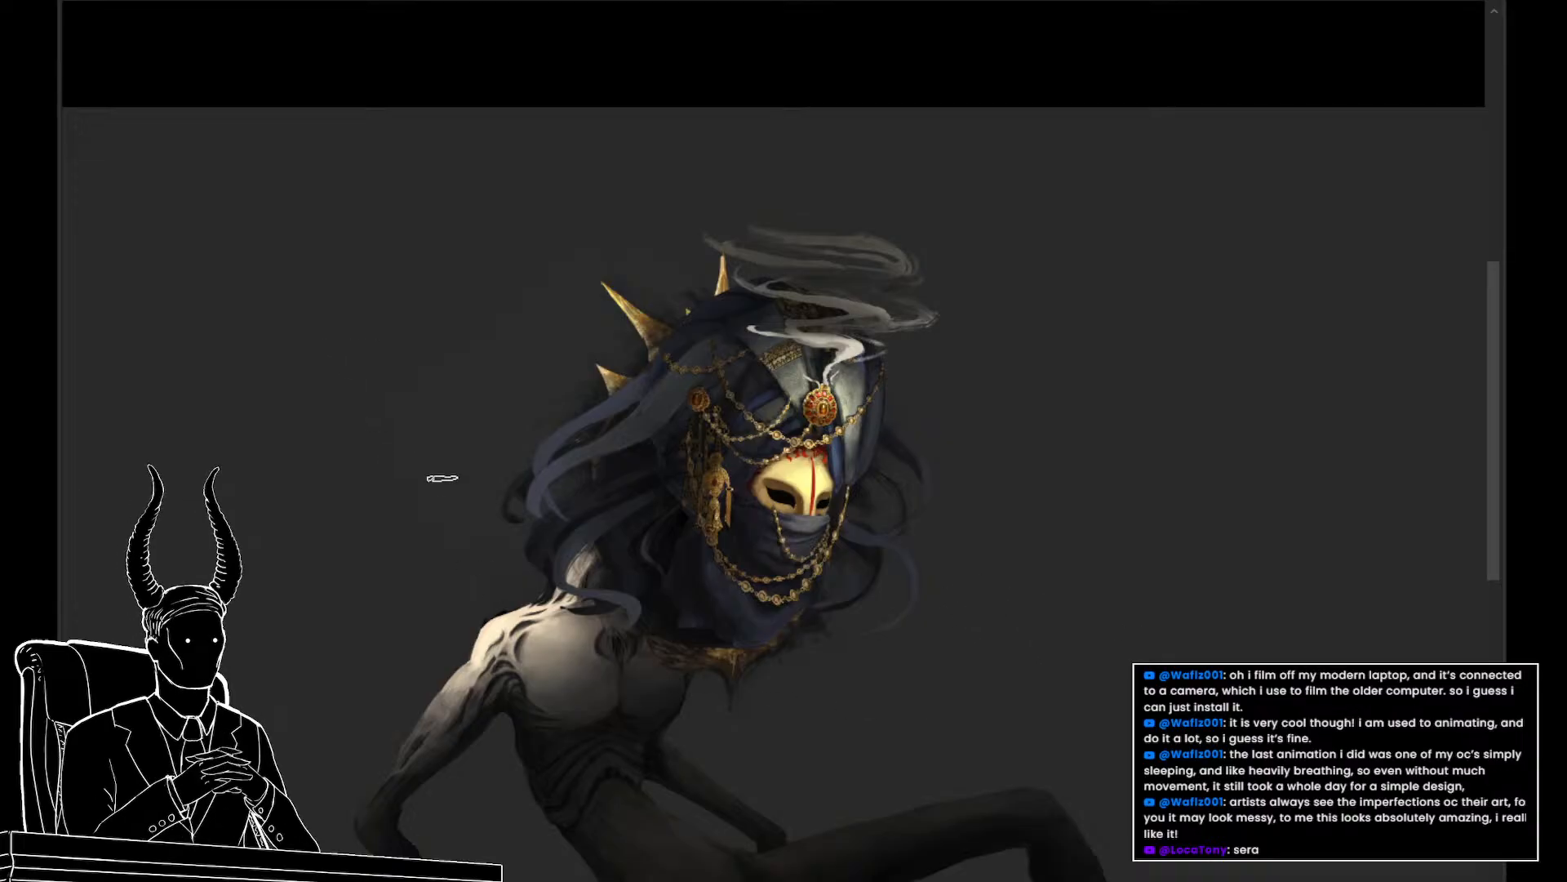
Darken the small lower spike with smoky strokes, undoing the broad dark stroke behind the spikes
left_click_drag(504, 578, 479, 532)
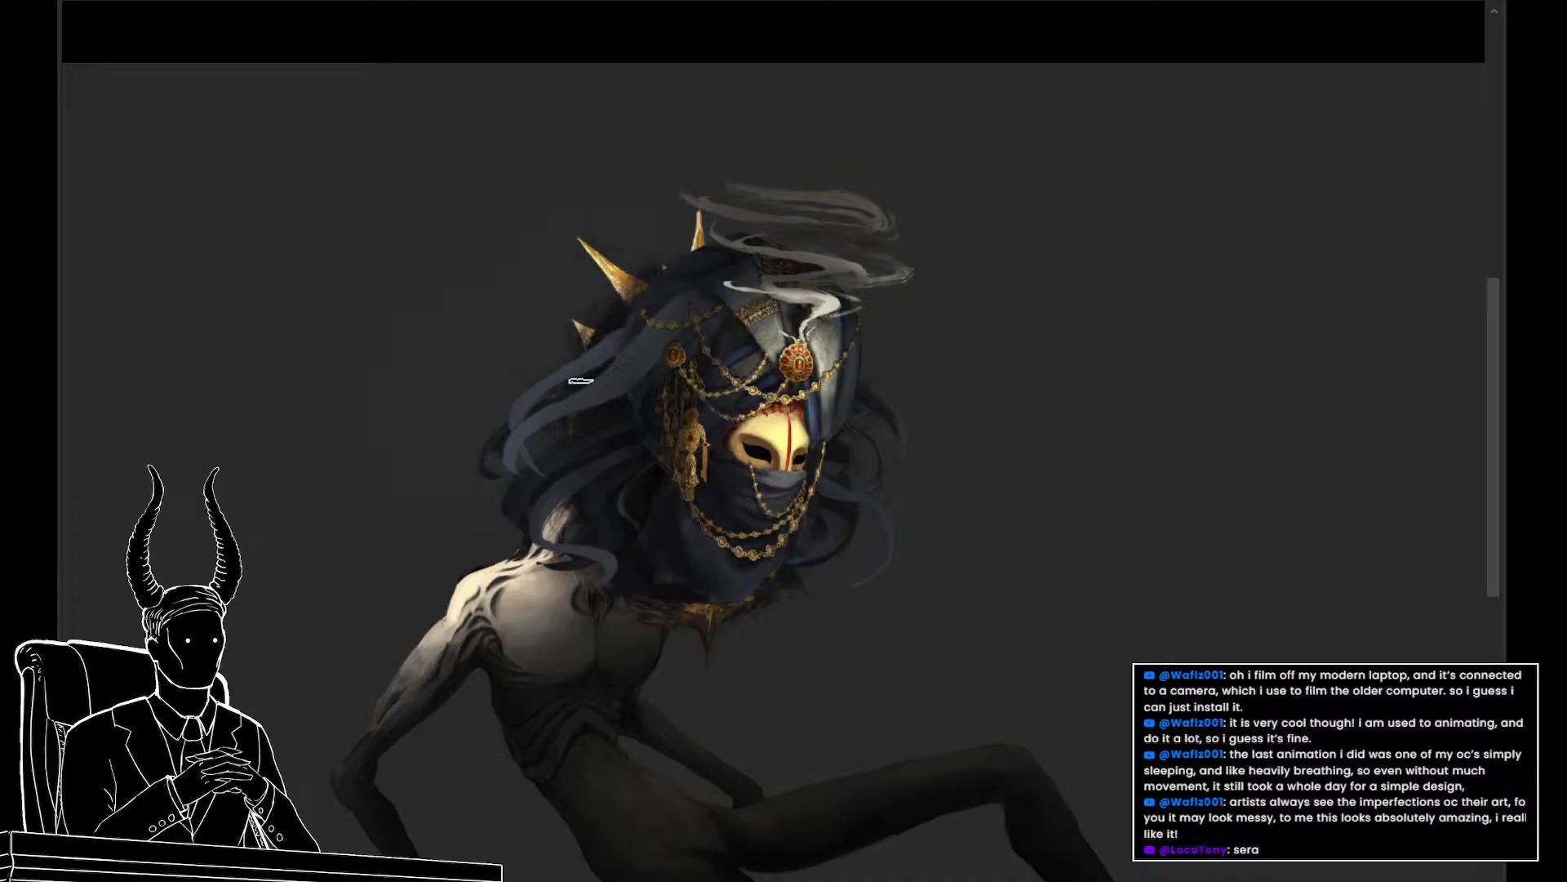
left_click_drag(584, 349, 667, 260)
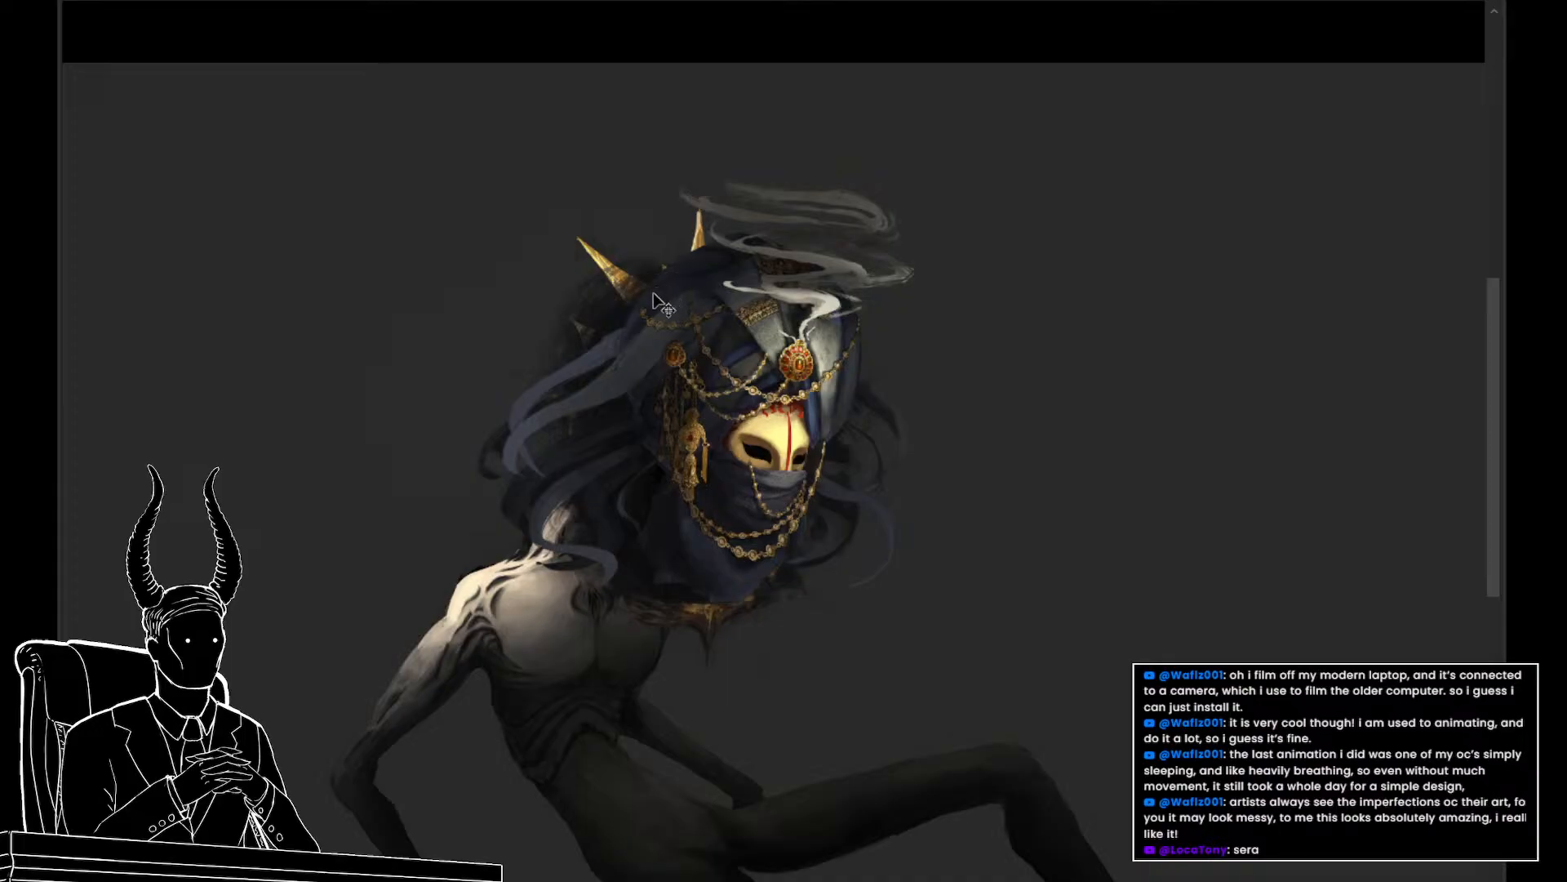
key("ctrl+z")
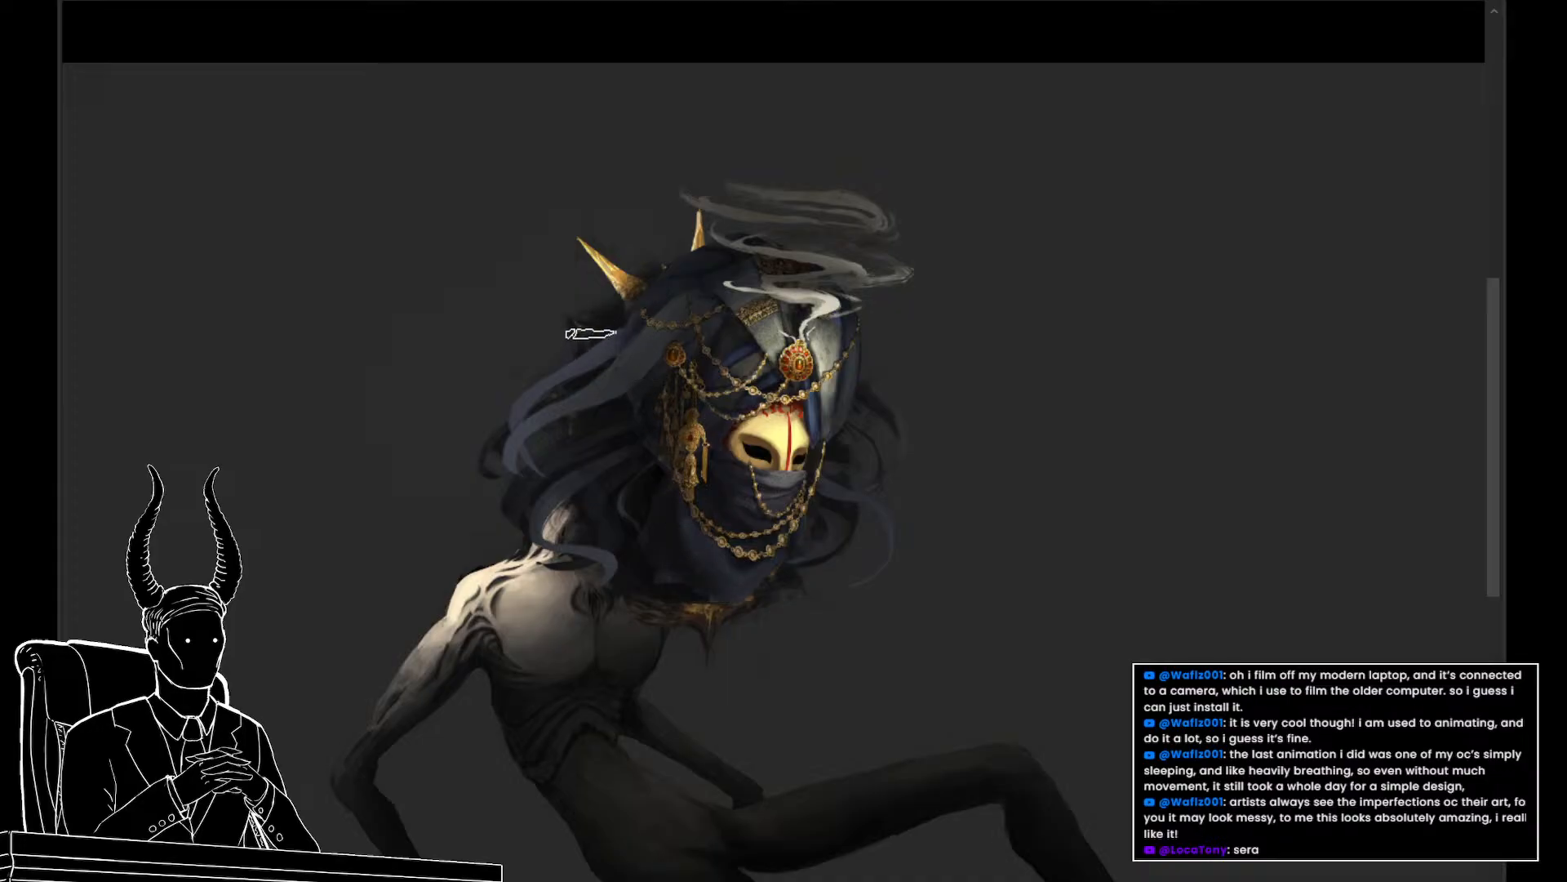
left_click_drag(584, 330, 523, 310)
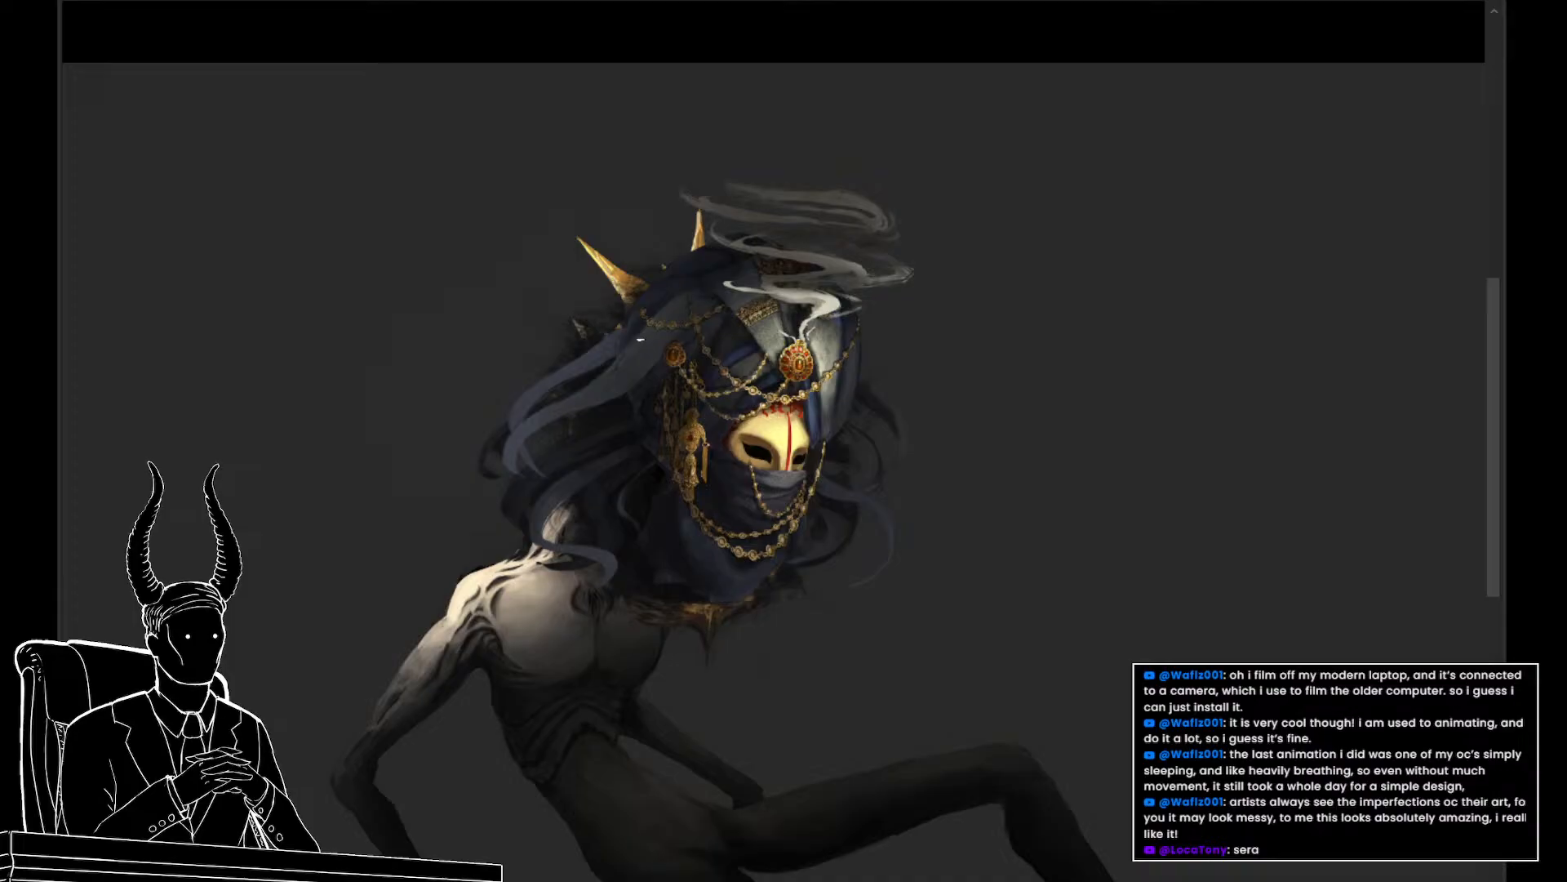
Compare the head with and without the smoky texture and scale that layer down slightly with Free Transform
left_click_drag(876, 460, 870, 442)
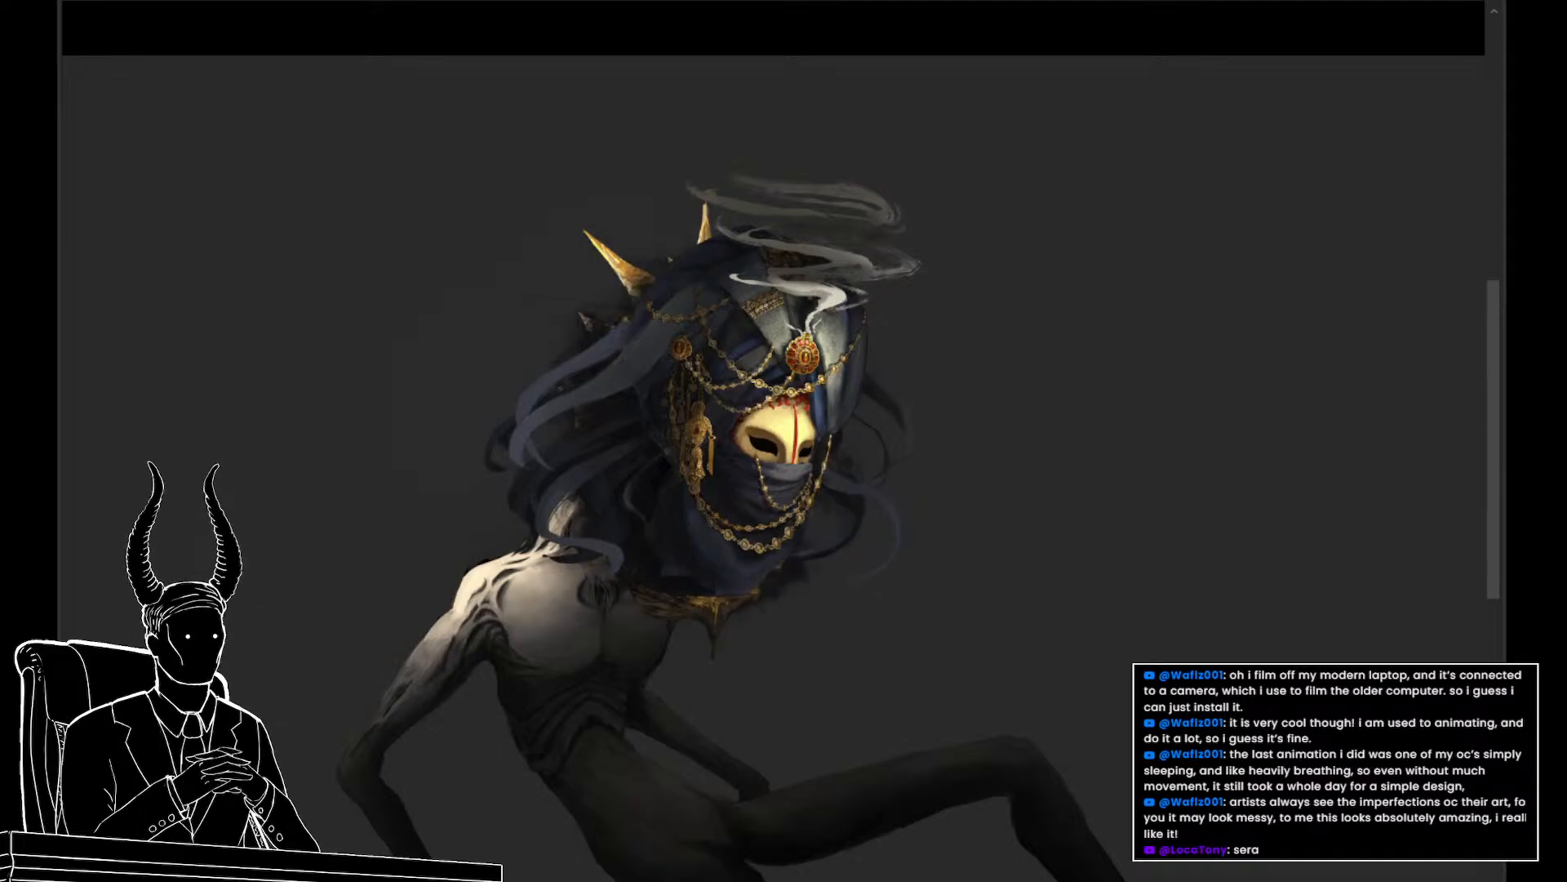
key("ctrl+z")
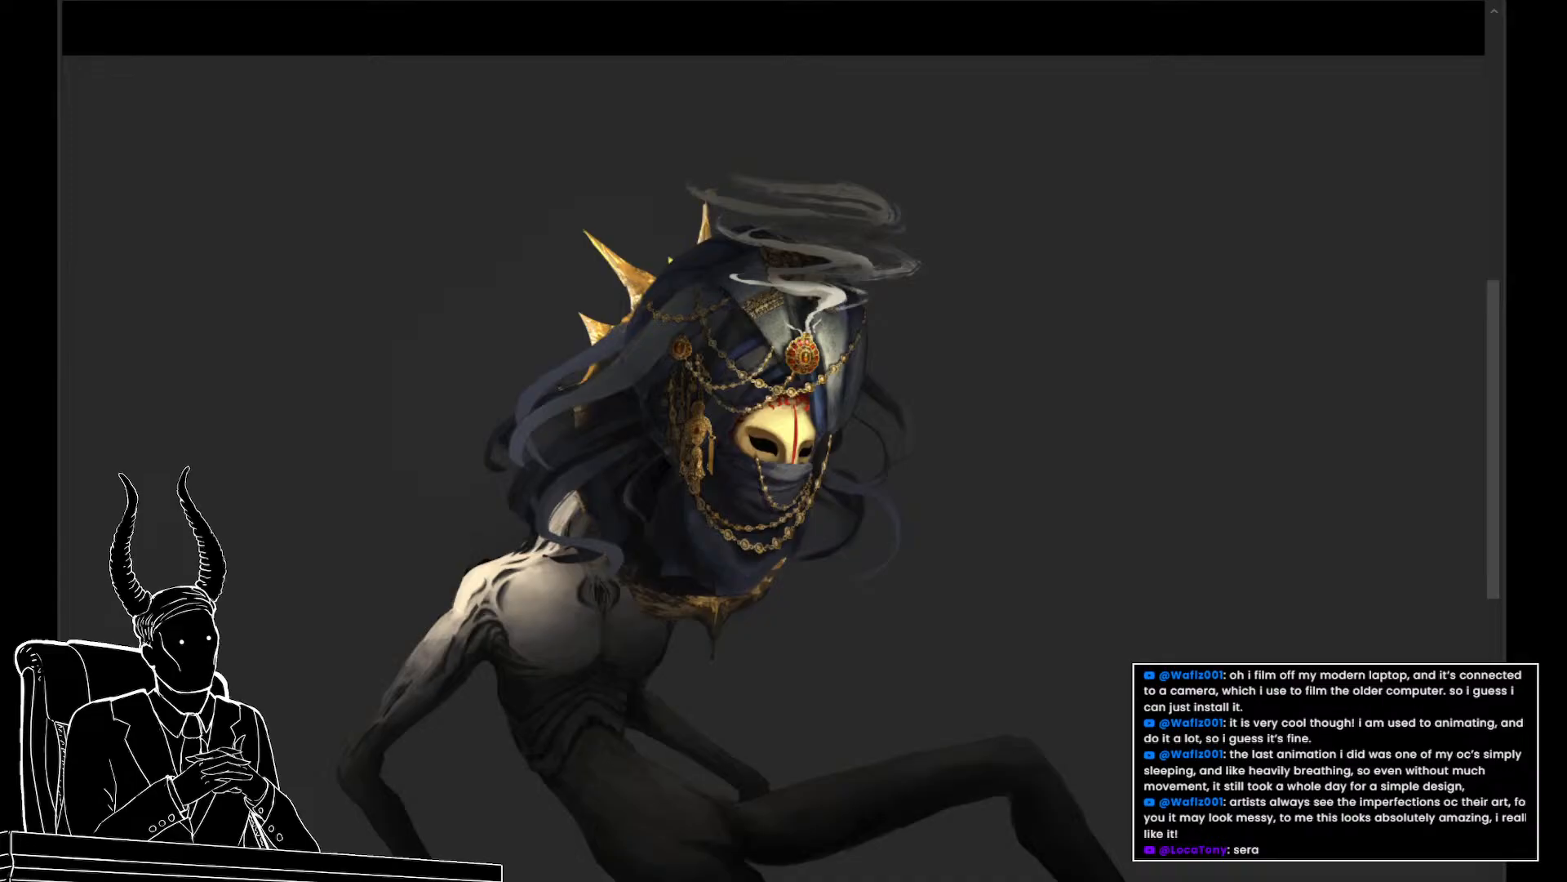
key("ctrl+shift+z")
key("ctrl+t")
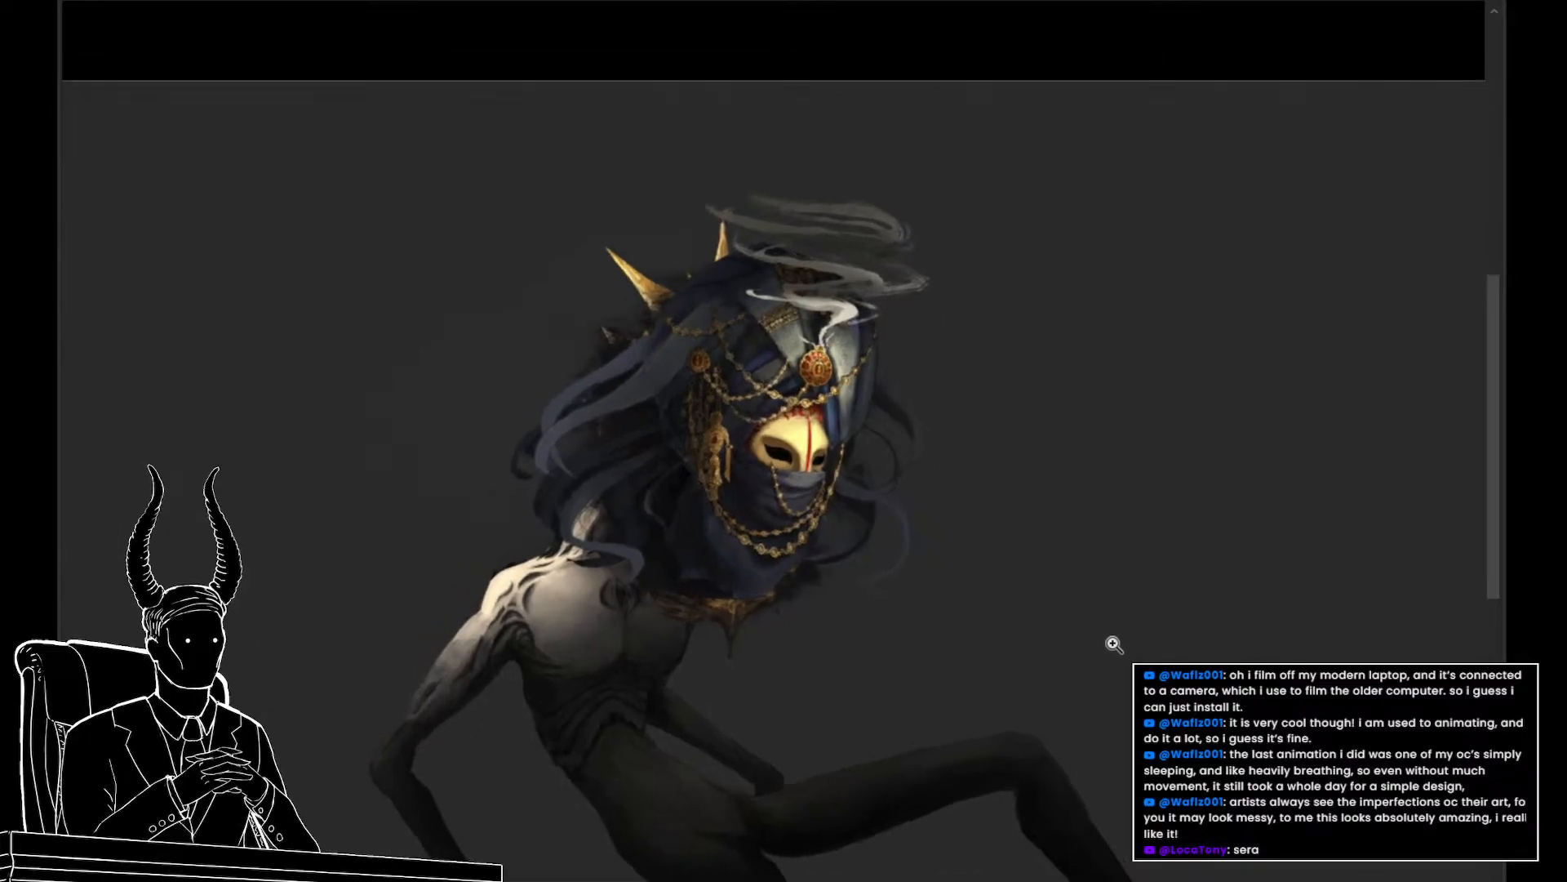
mouse_move(925, 217)
left_mouse_down()
mouse_move(899, 245)
mouse_move(916, 226)
left_mouse_up()
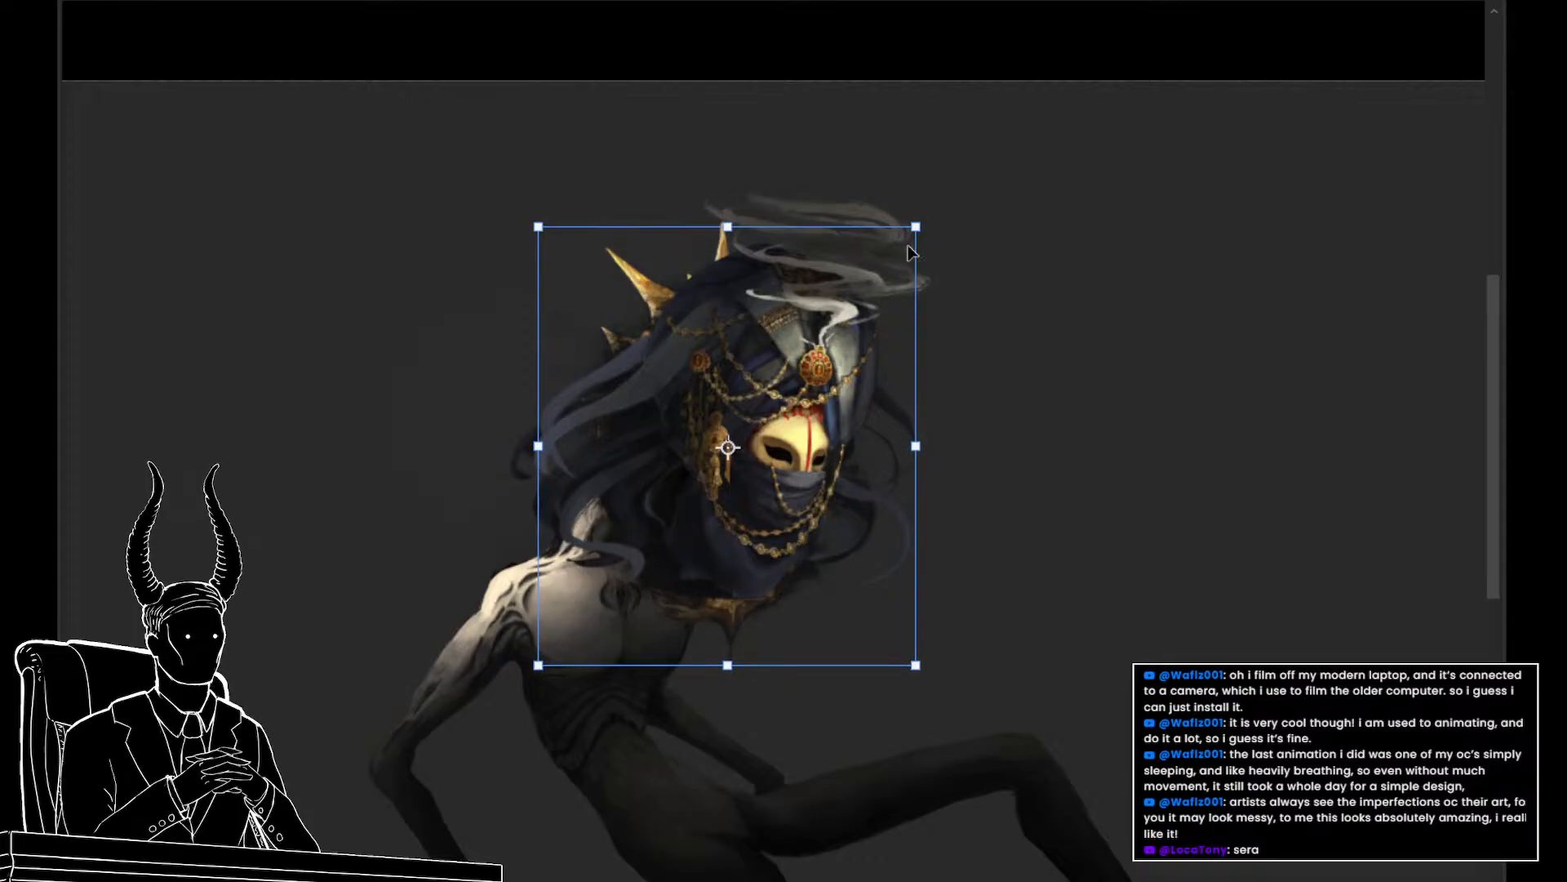
key("Return")
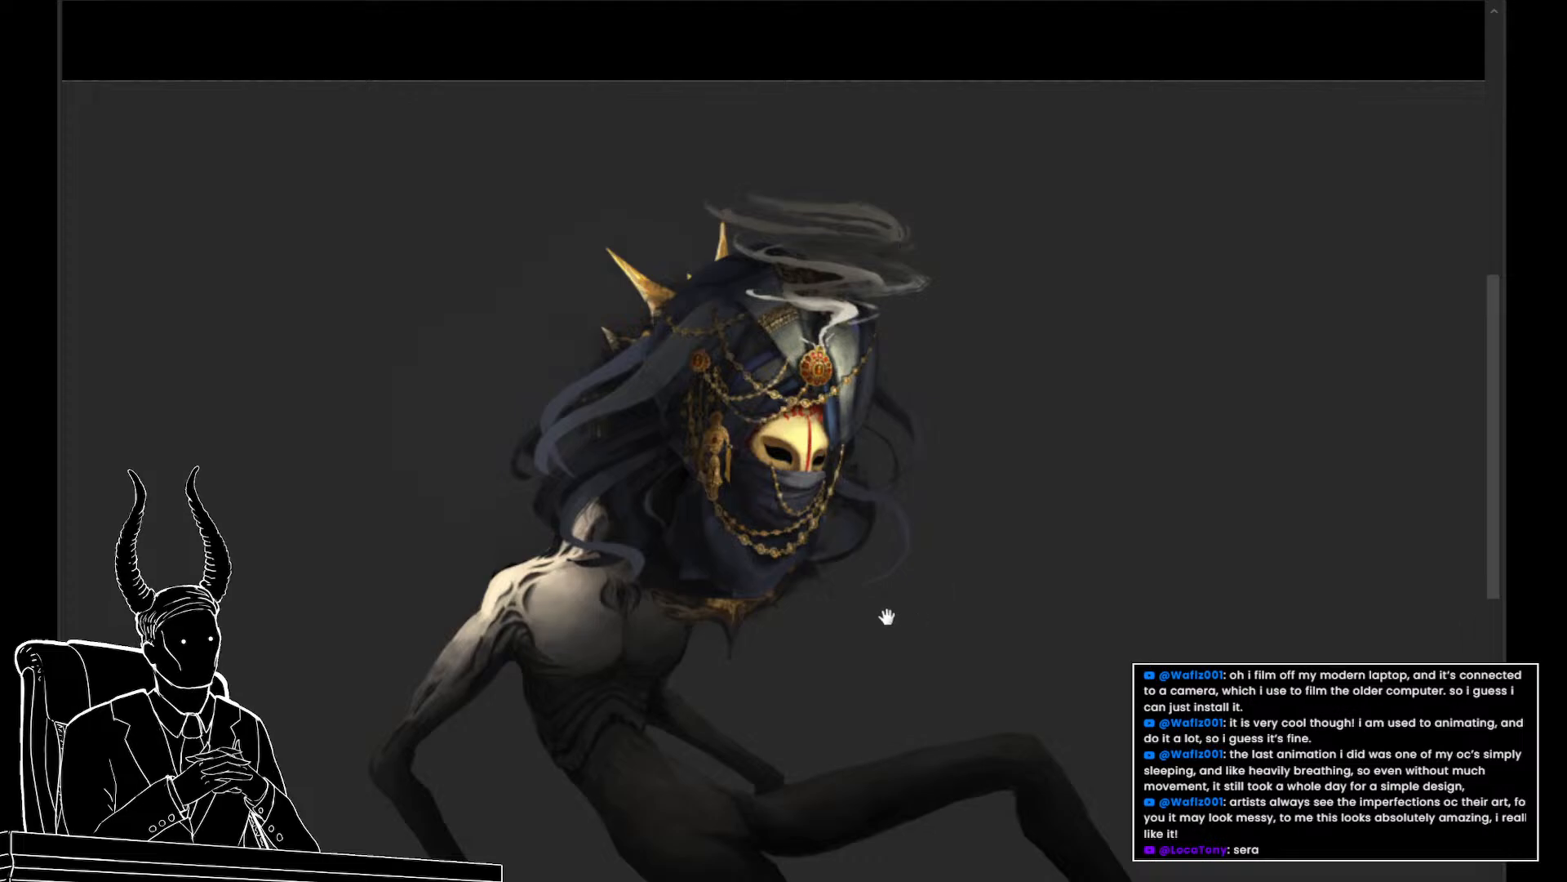
Examine the veiled head up close and from a distance, toggling the active layer's visibility to compare
left_click_drag(888, 616, 886, 563)
left_click_drag(765, 518, 847, 522)
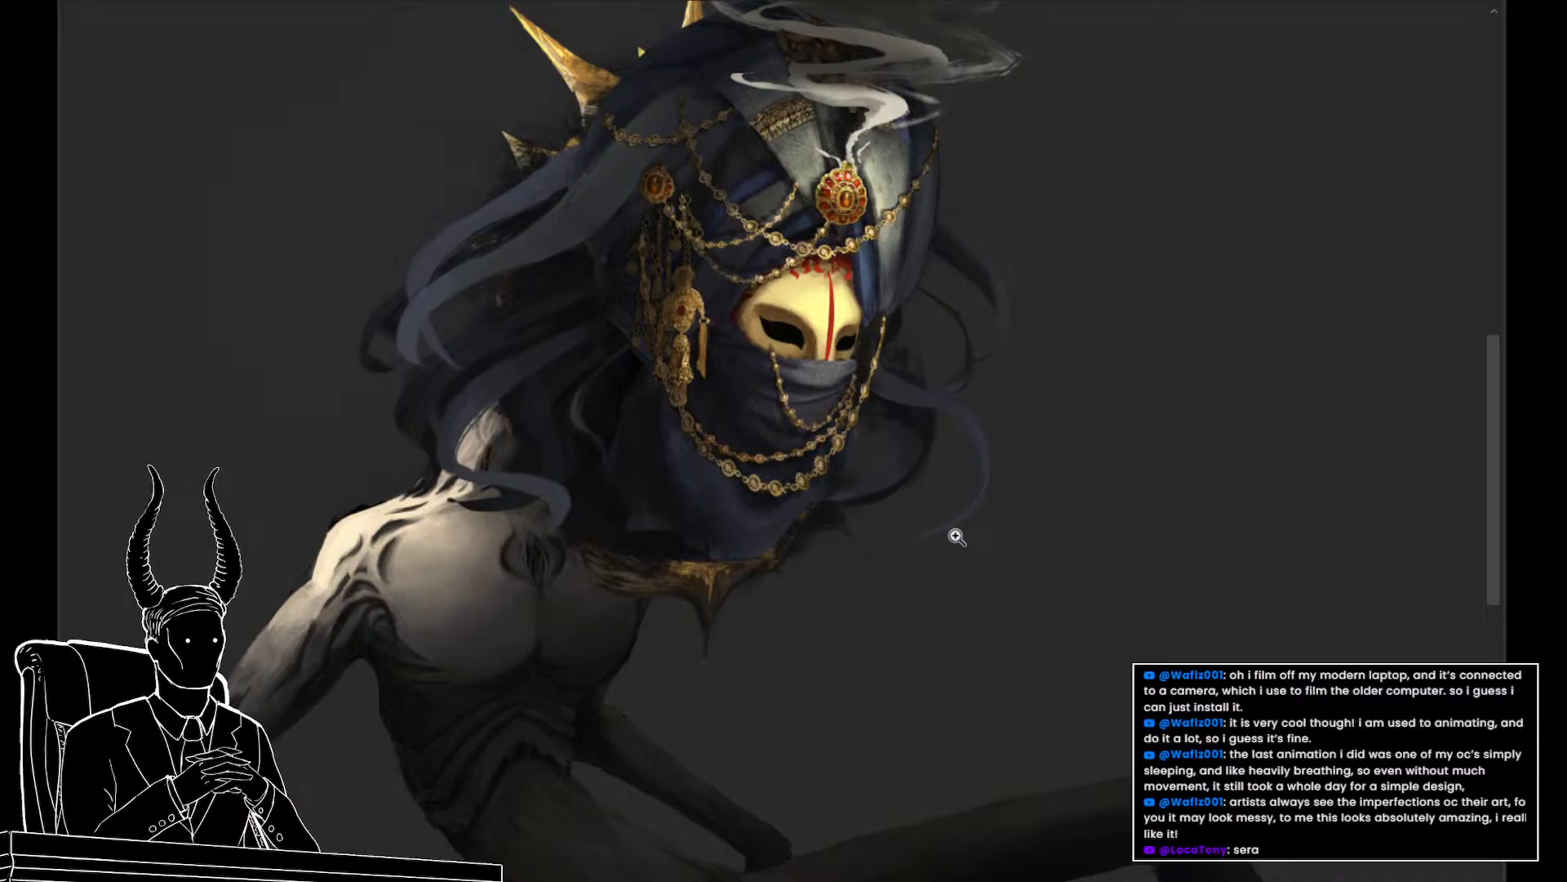
left_click_drag(1040, 443, 932, 576)
left_click_drag(956, 655, 1012, 588)
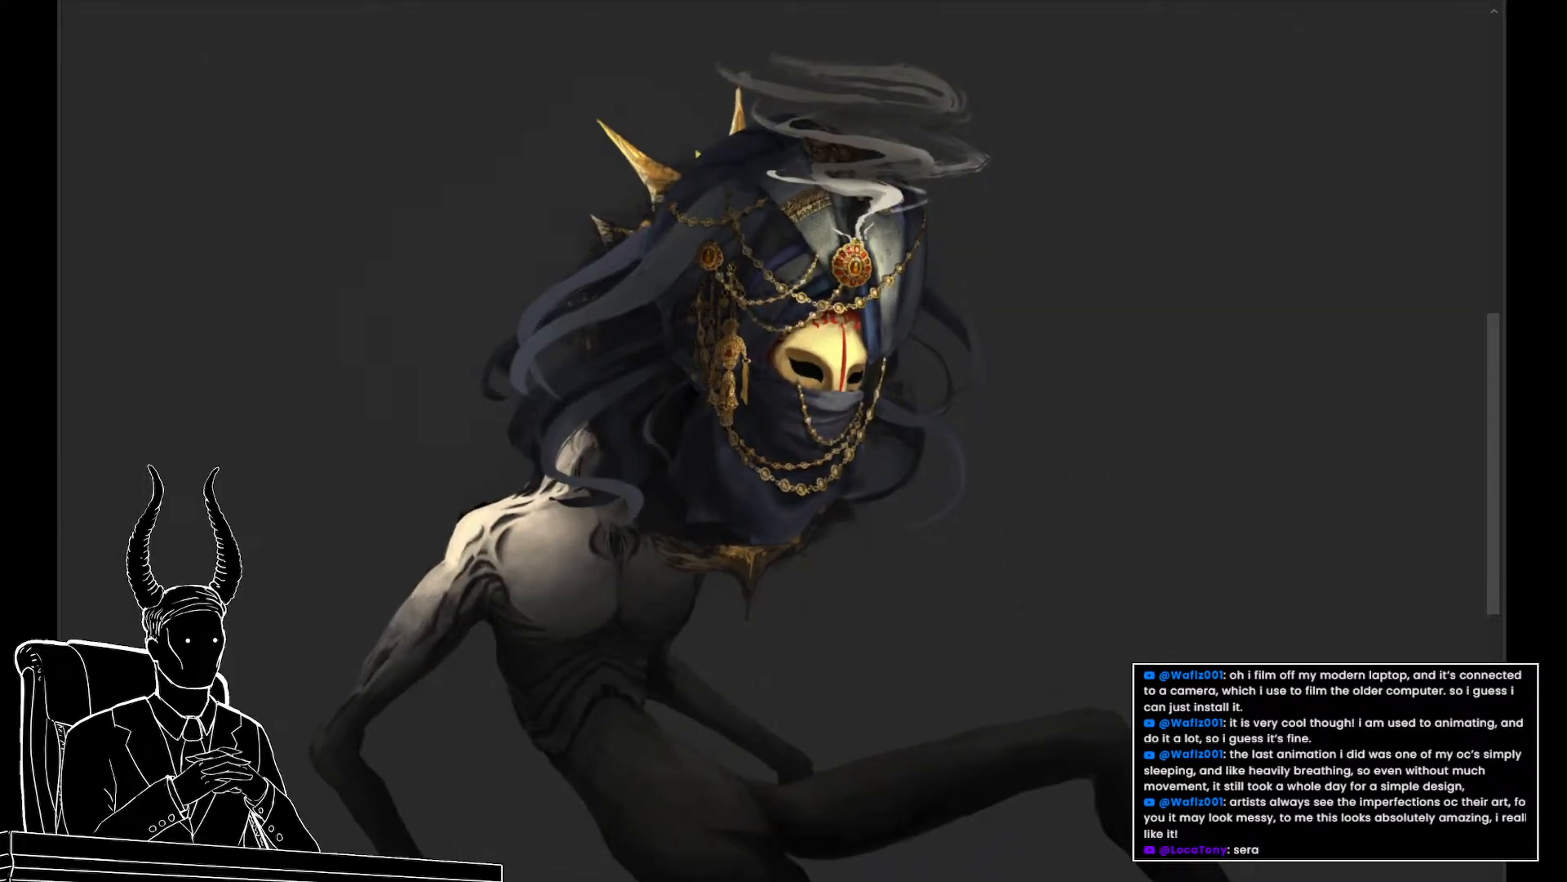
key("ctrl+comma")
key("ctrl+comma")
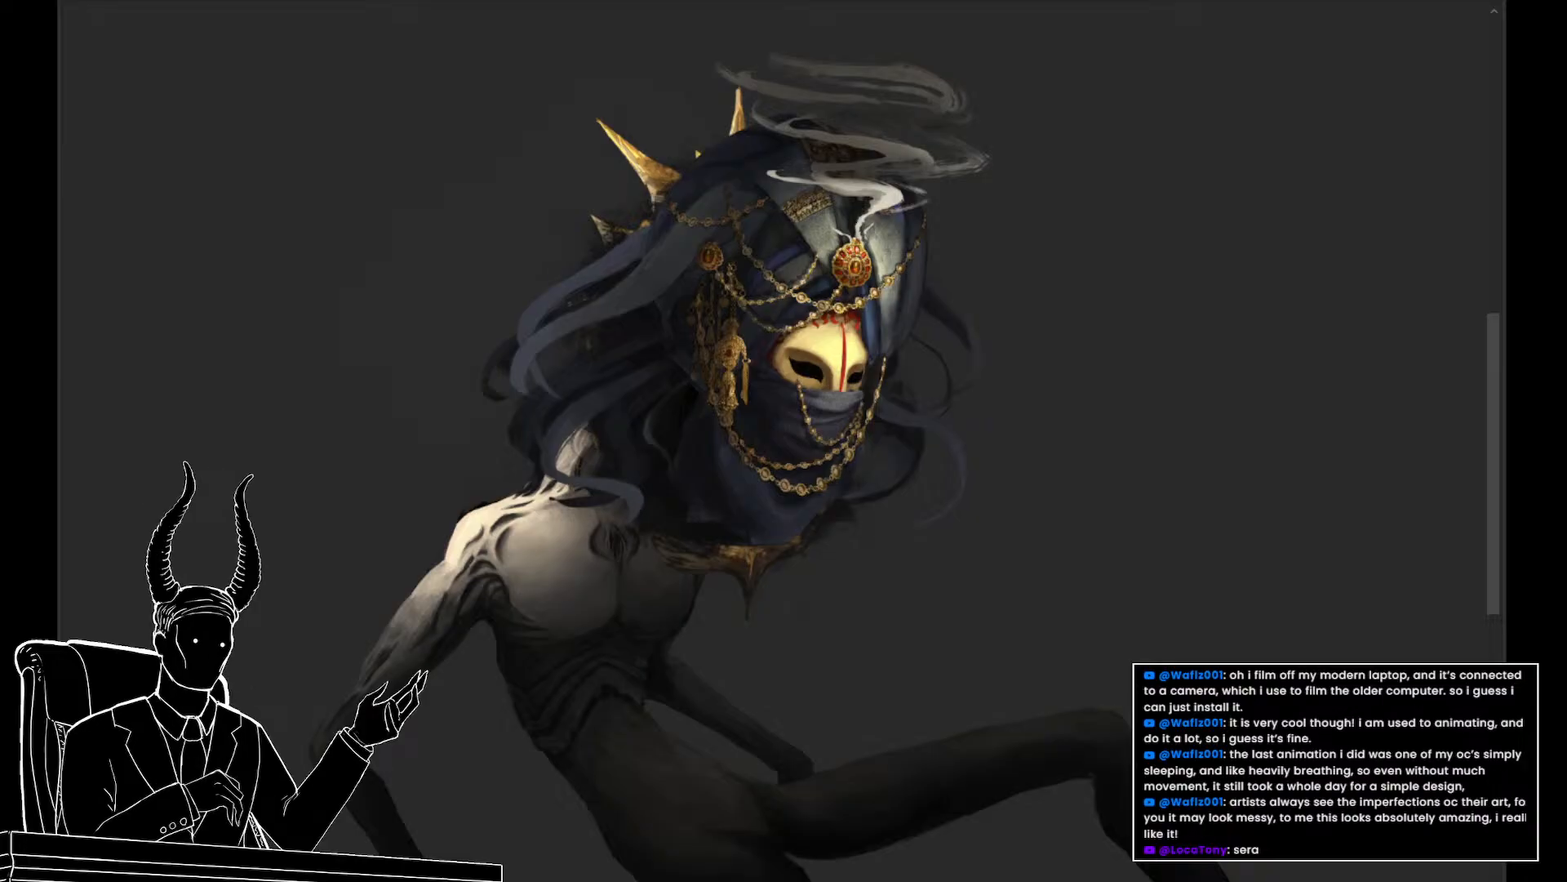
Compare the figure with the veiled head hidden and shown, viewing it up close and from a distance
key("ctrl+comma")
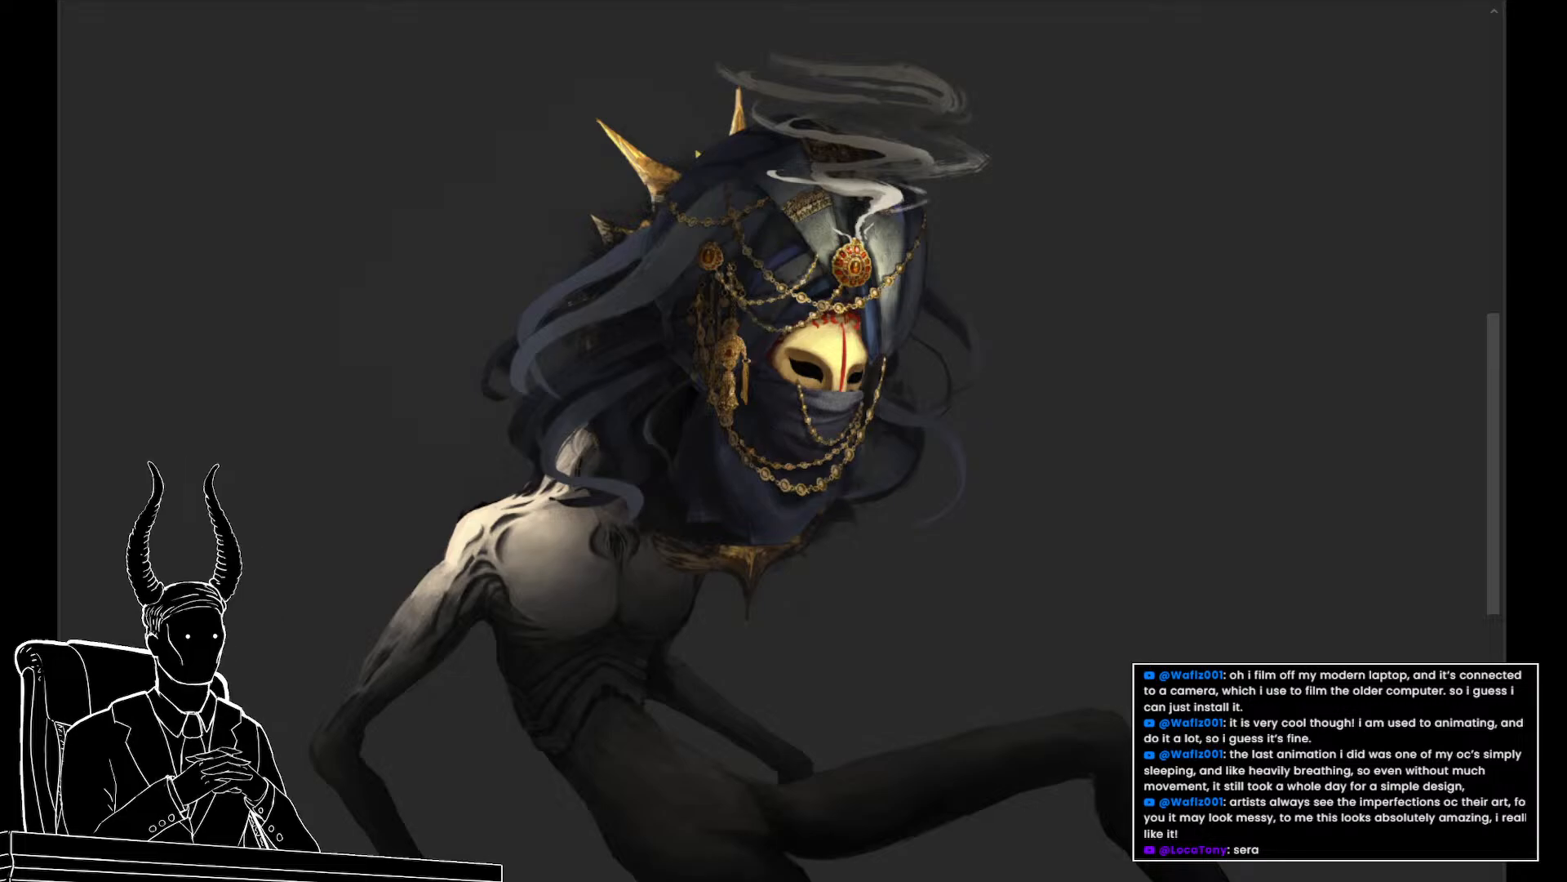
left_click_drag(1146, 702, 1108, 742)
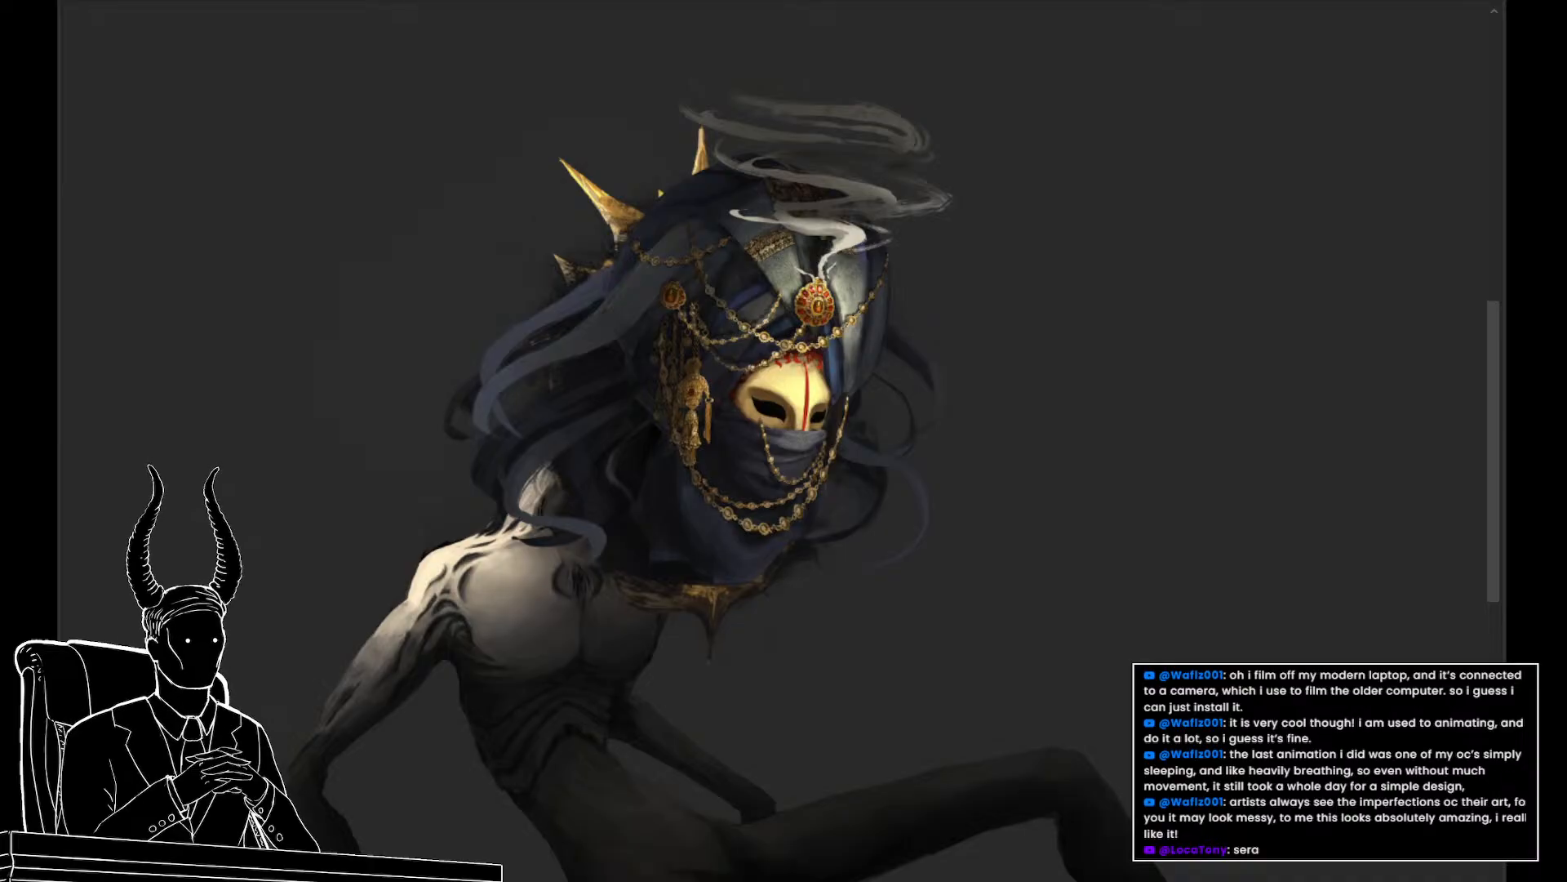
key("ctrl+z")
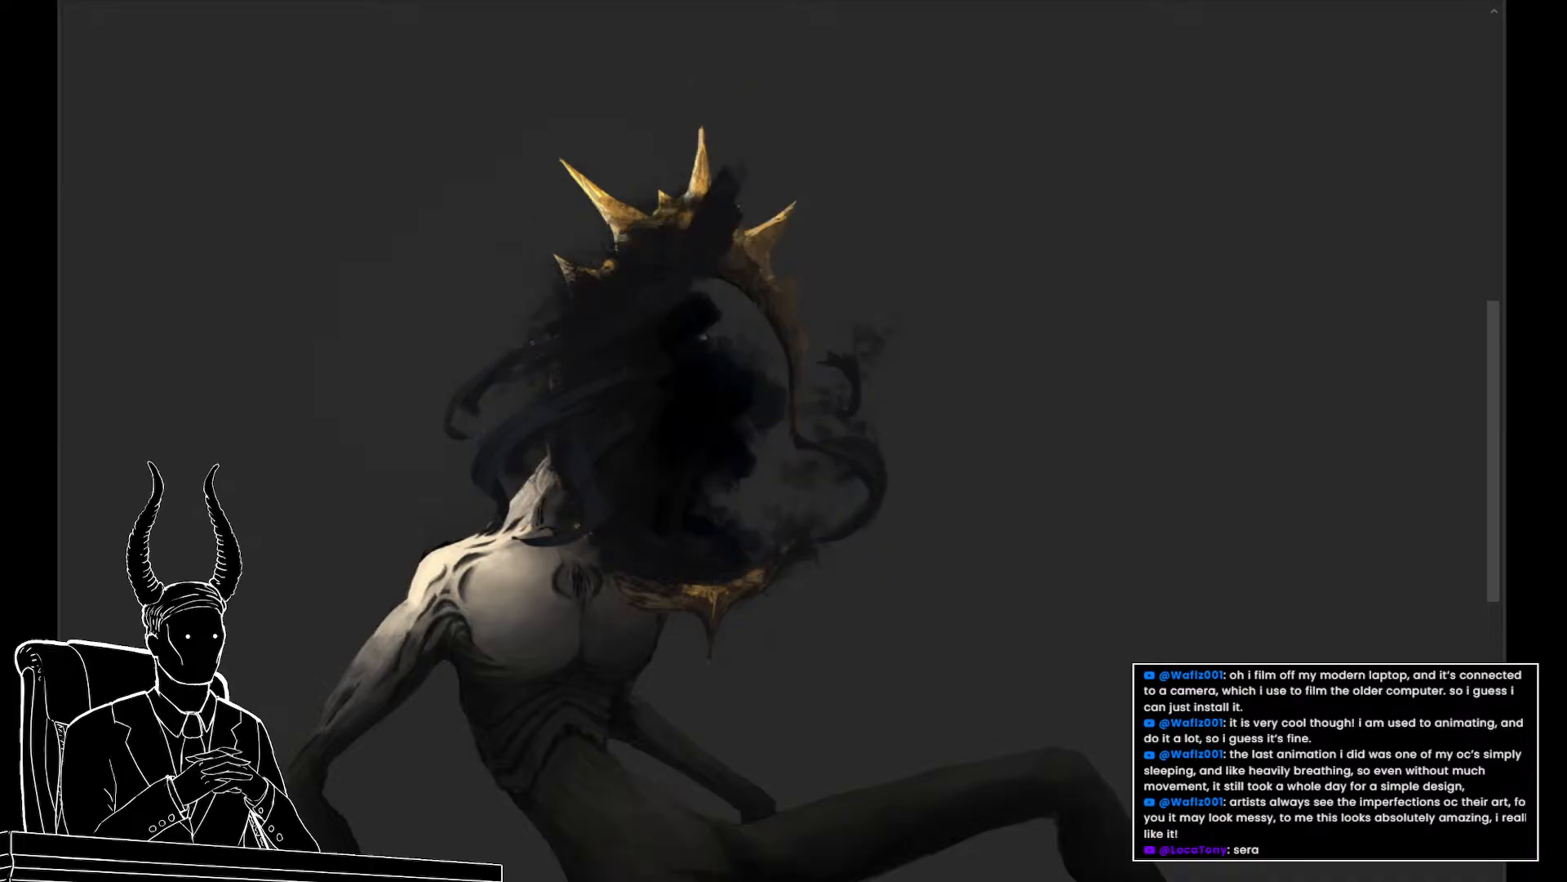
key("ctrl+shift+z")
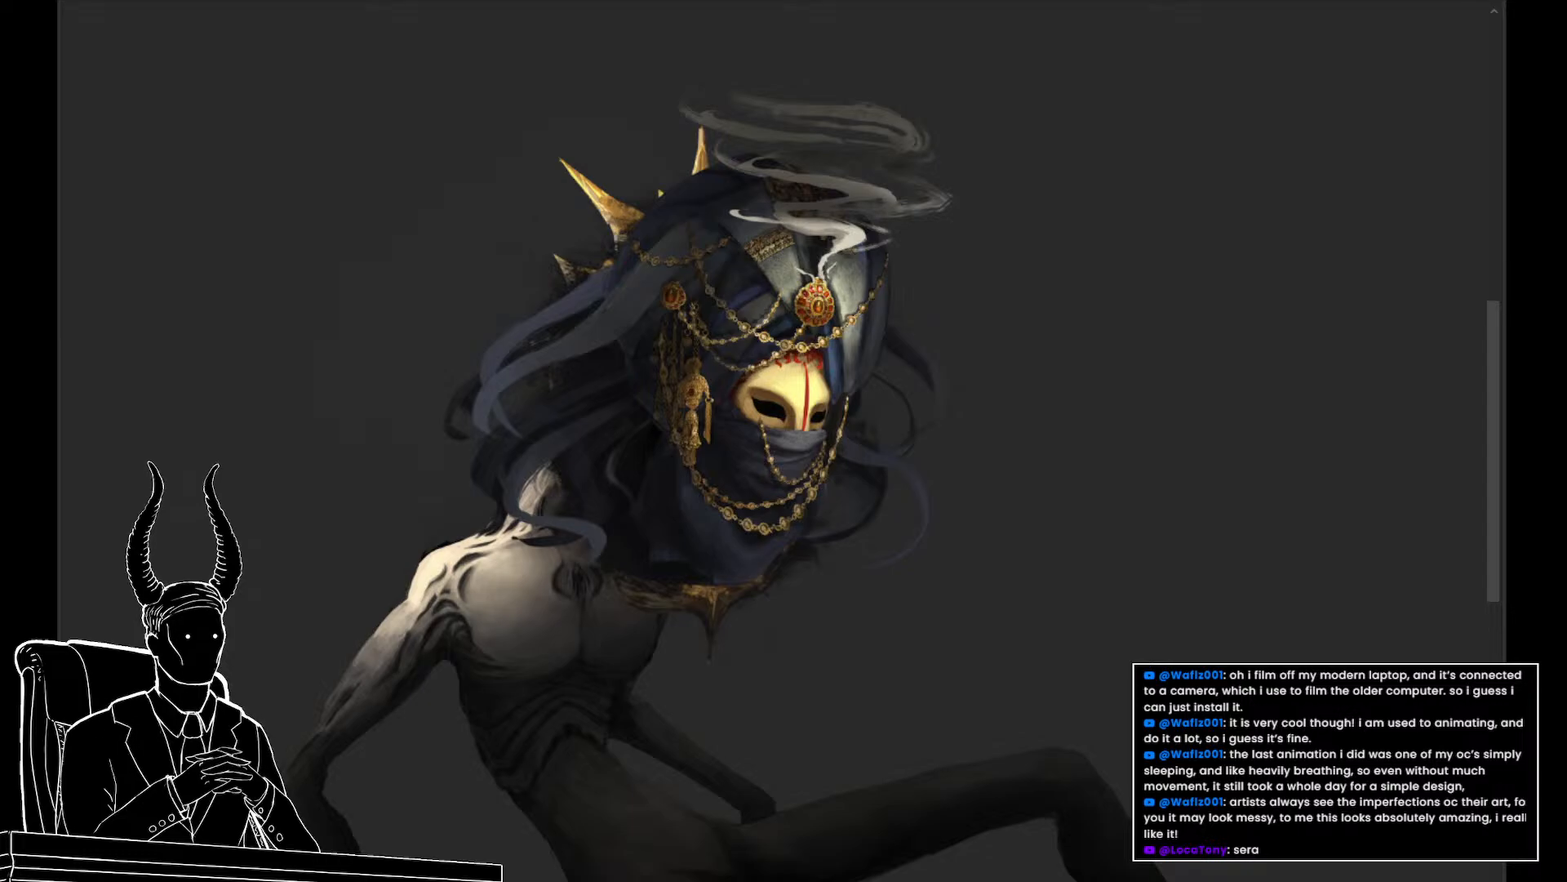
scroll(572, 326, "up", 2)
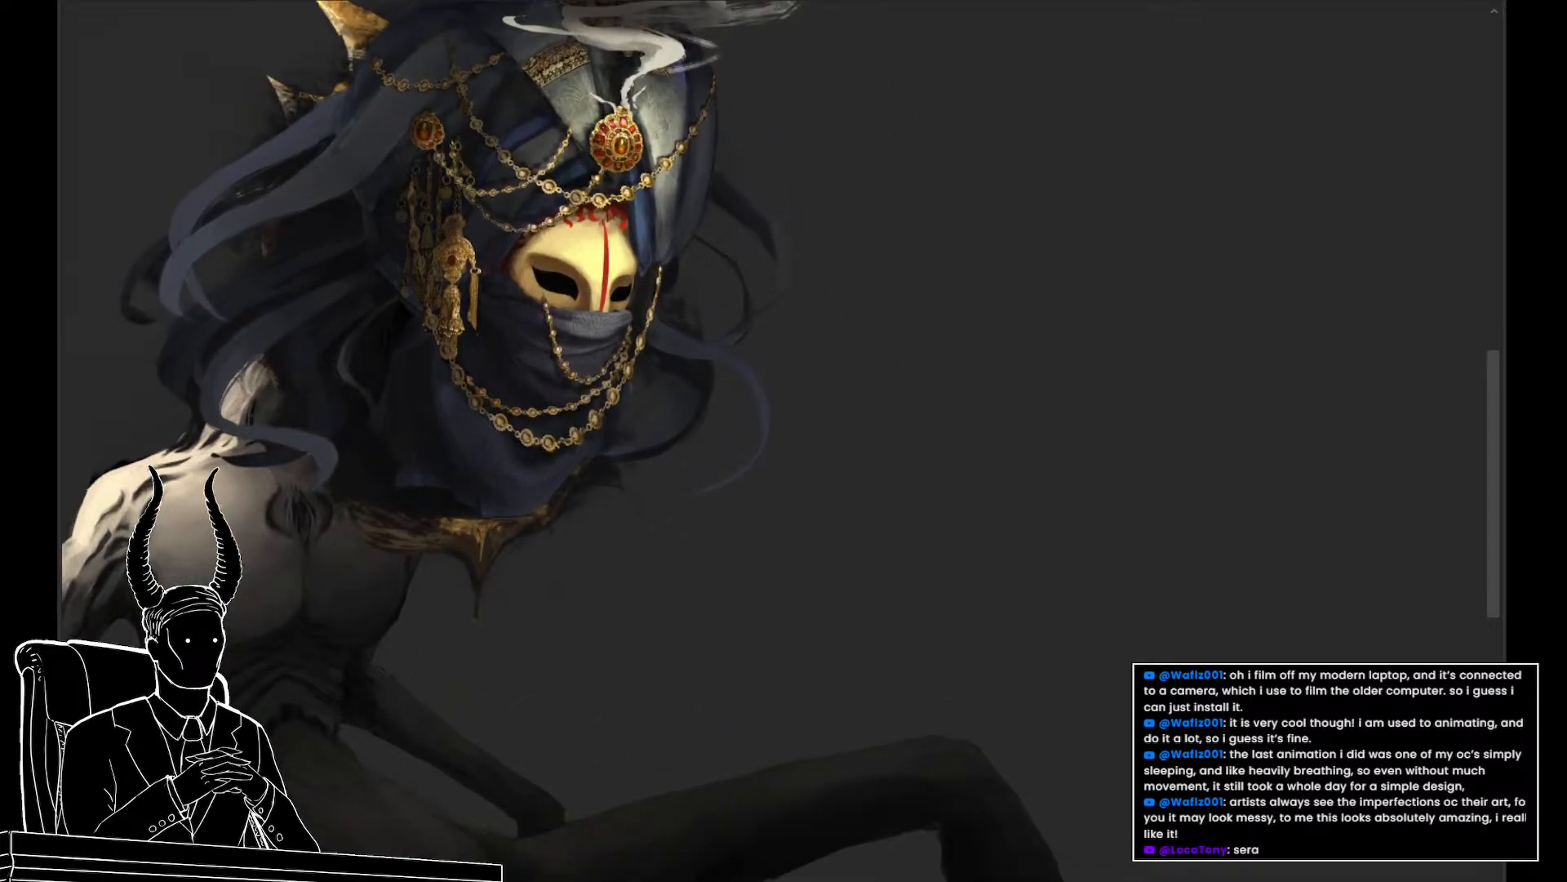
scroll(943, 541, "down", 3)
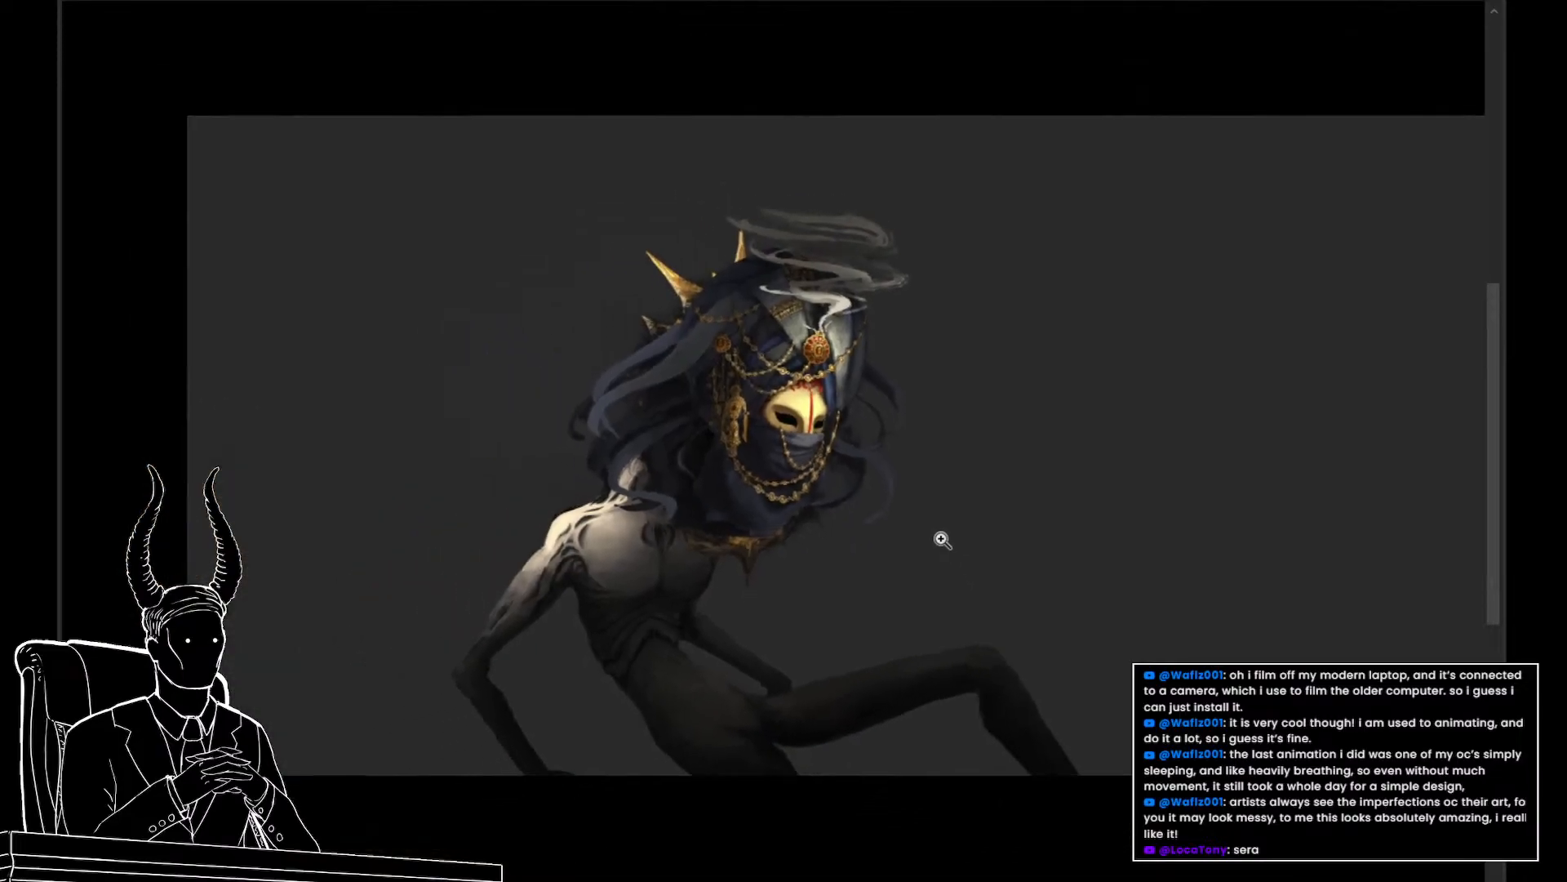
scroll(943, 540, "down", 1)
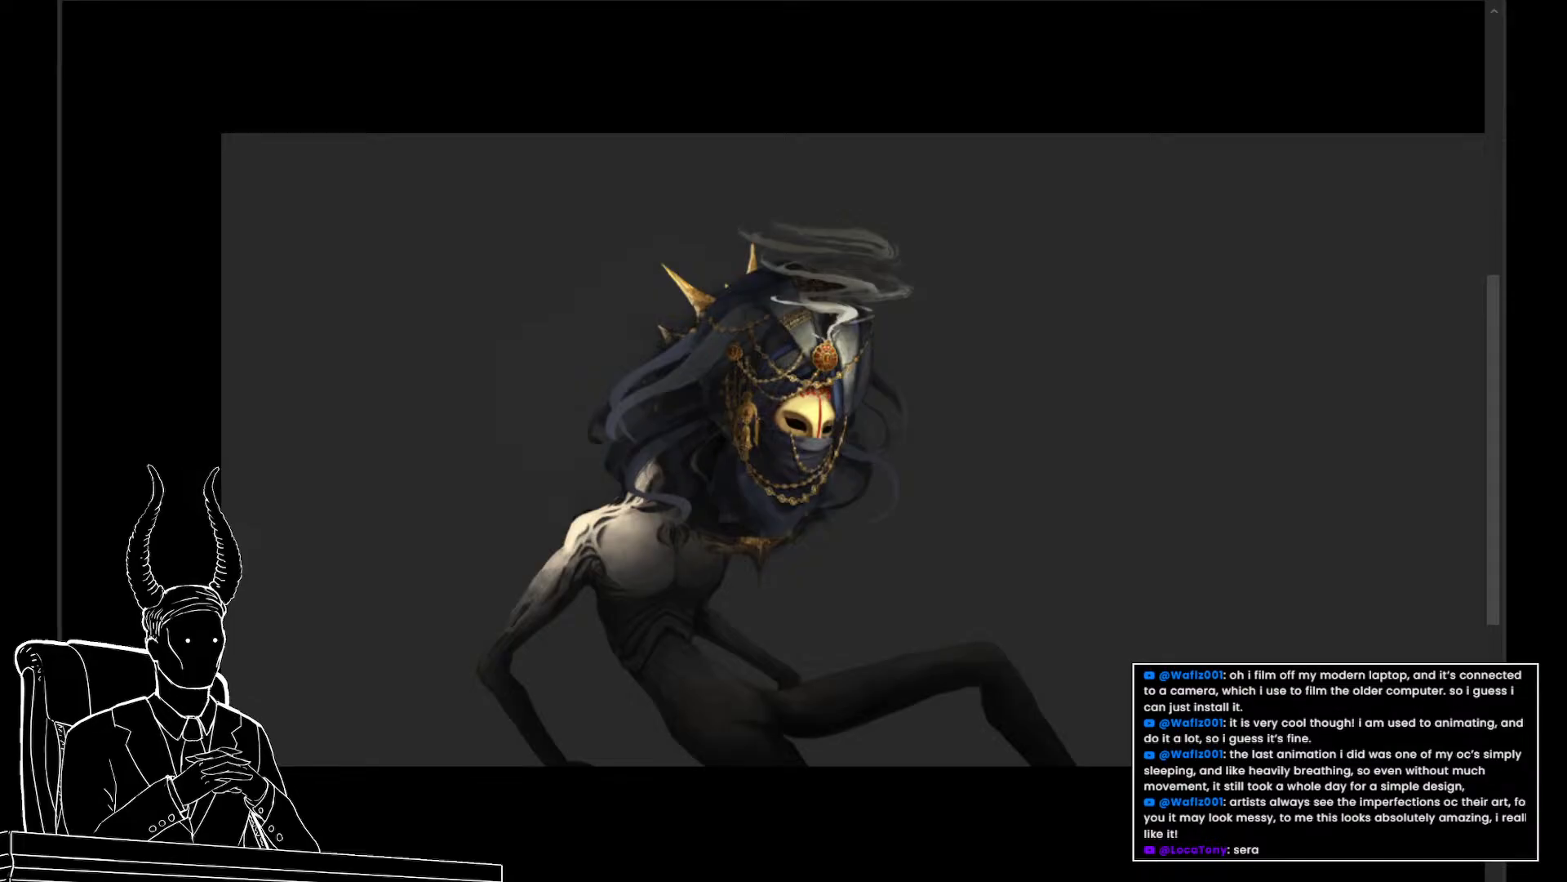
left_click(989, 509)
Try scaling the veiled head down slightly with Free Transform around a reference point beside the mask
key("ctrl+t")
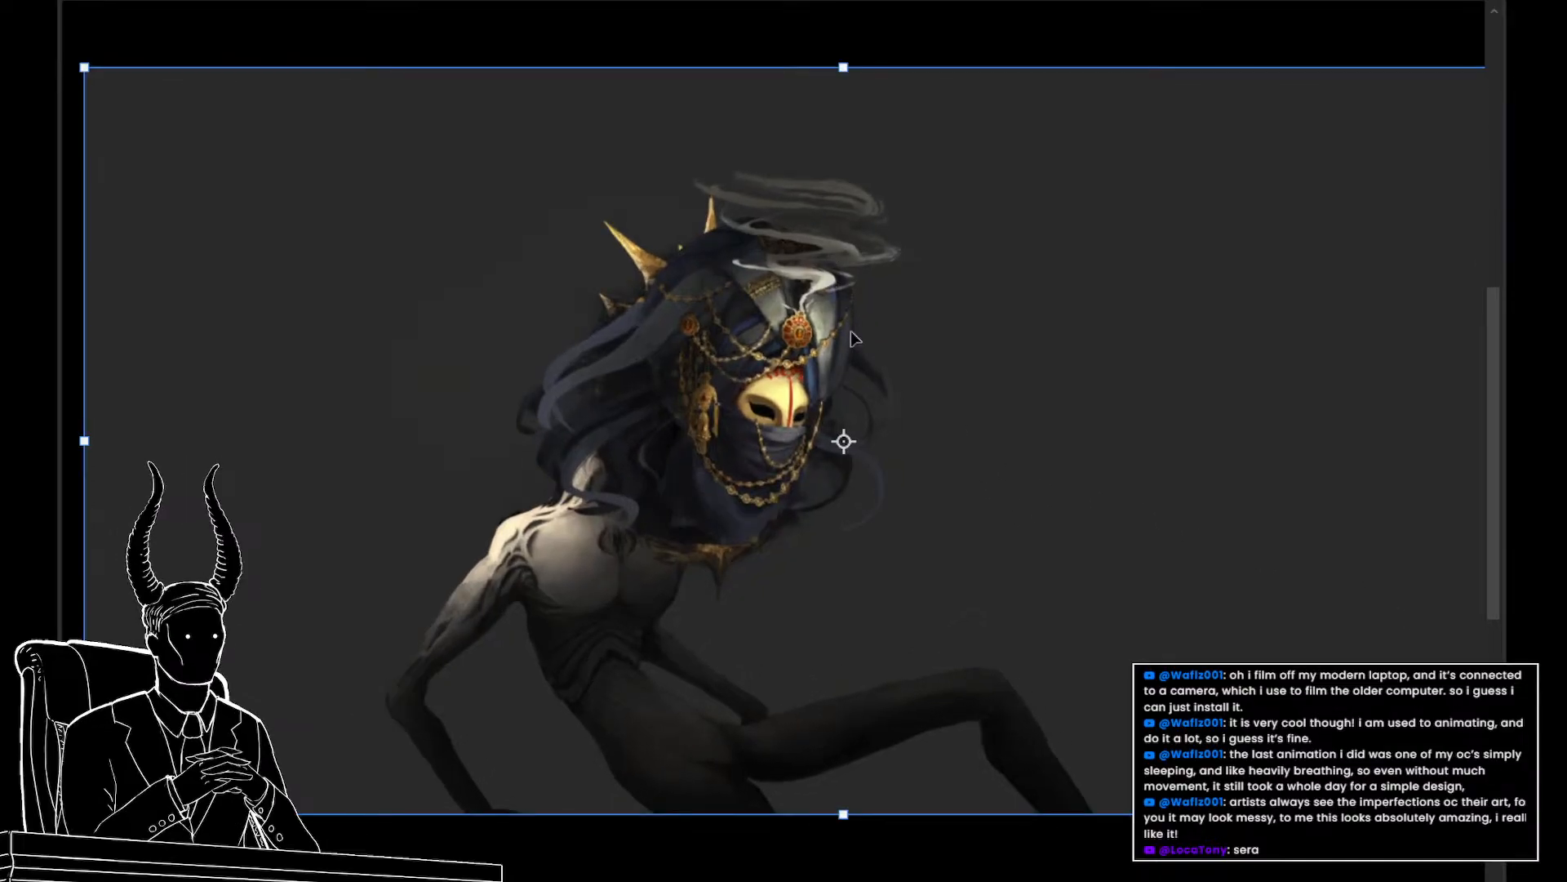
key("Escape")
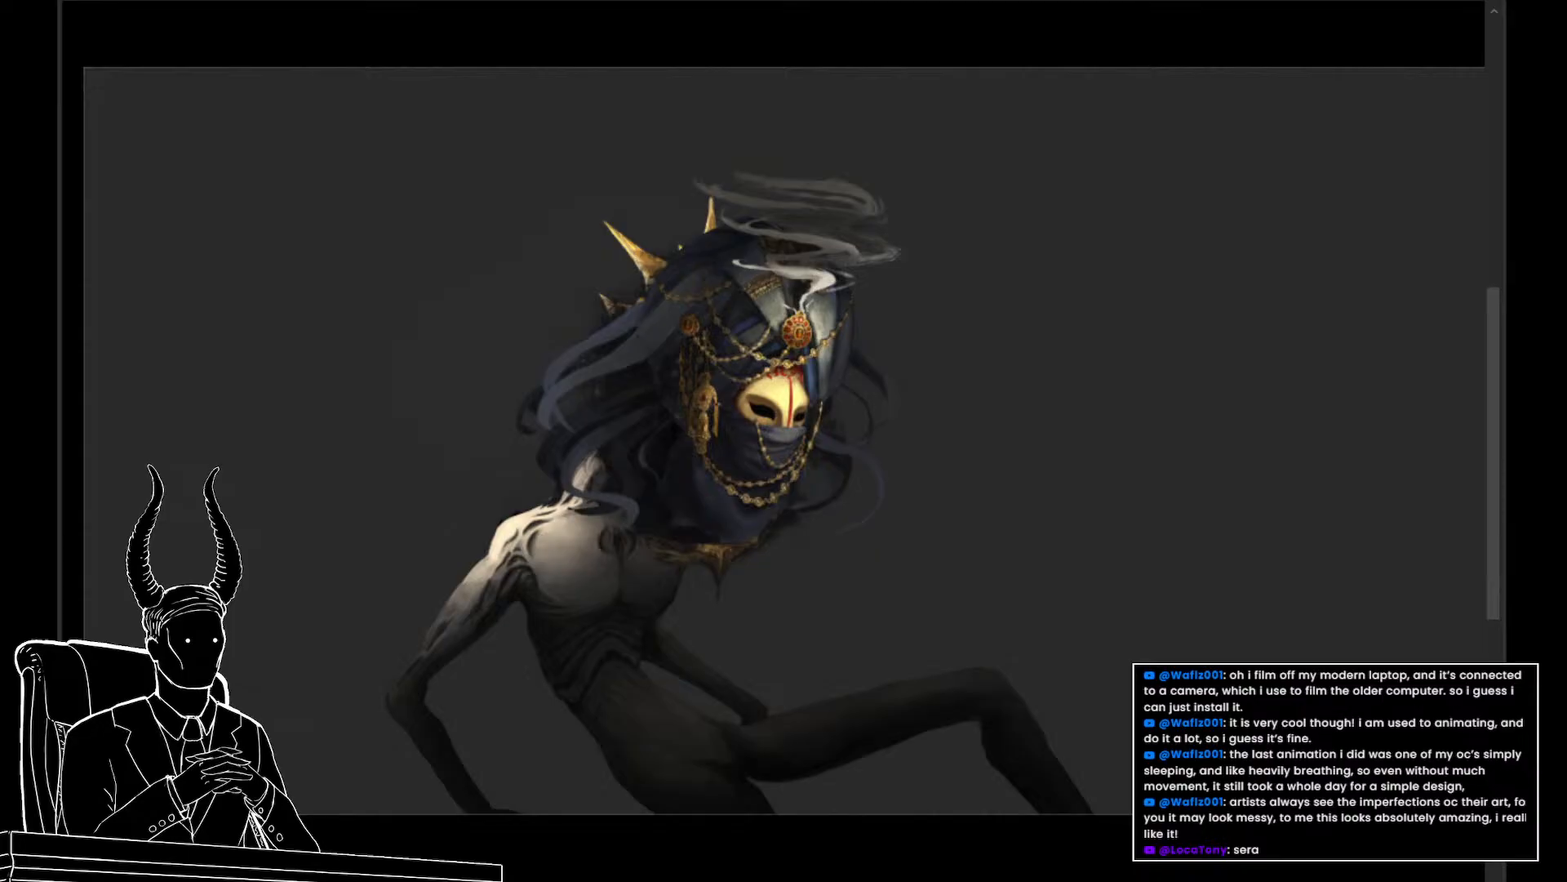
key("ctrl+t")
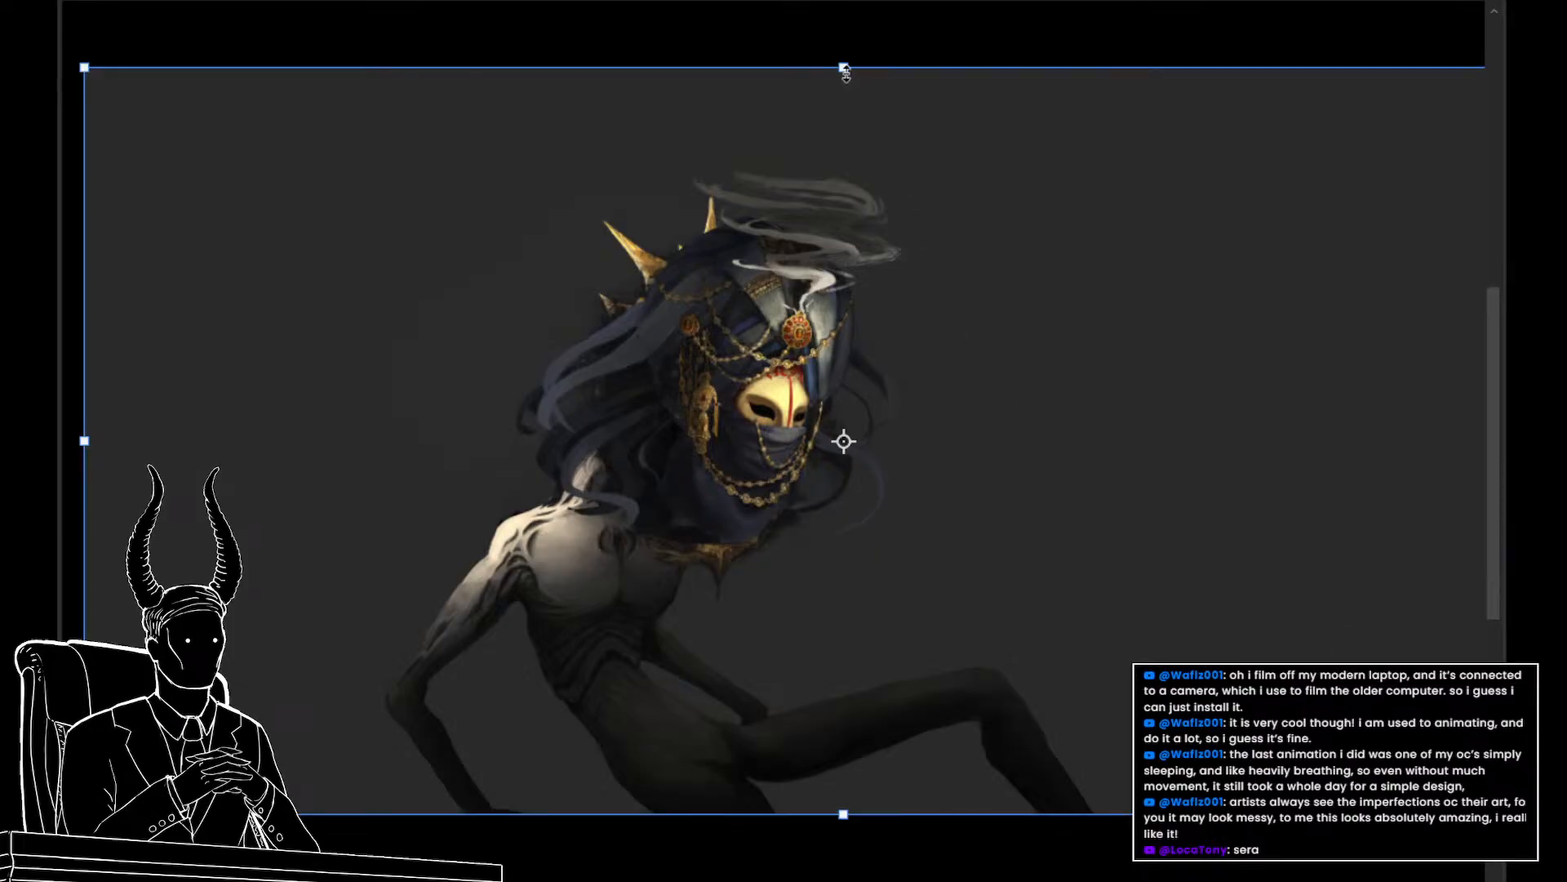
left_click_drag(845, 73, 845, 91)
key("ctrl+z")
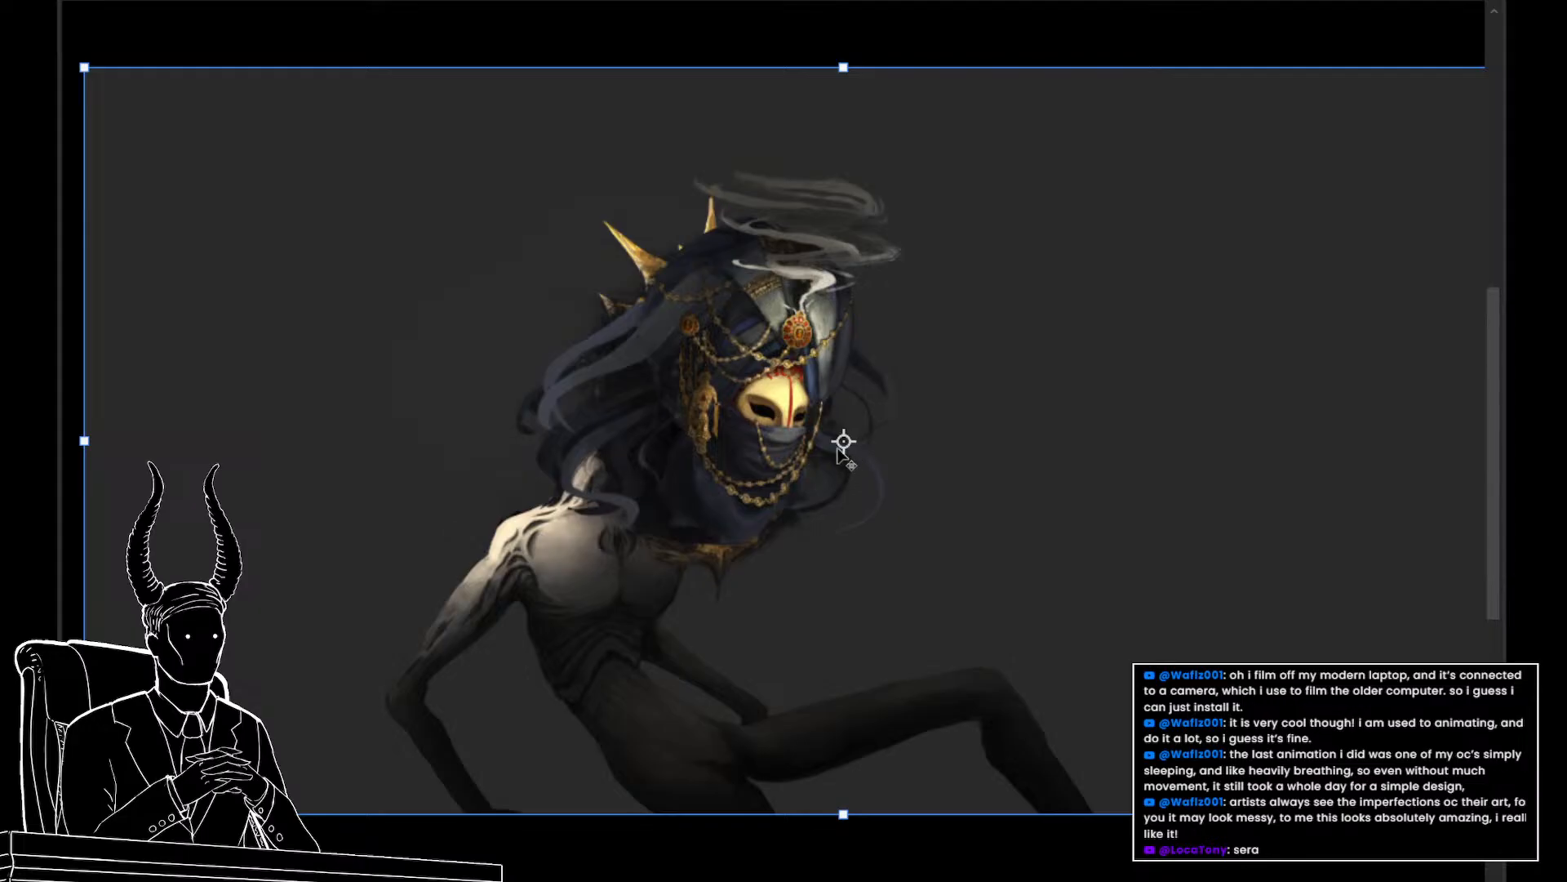
left_click_drag(842, 443, 716, 422)
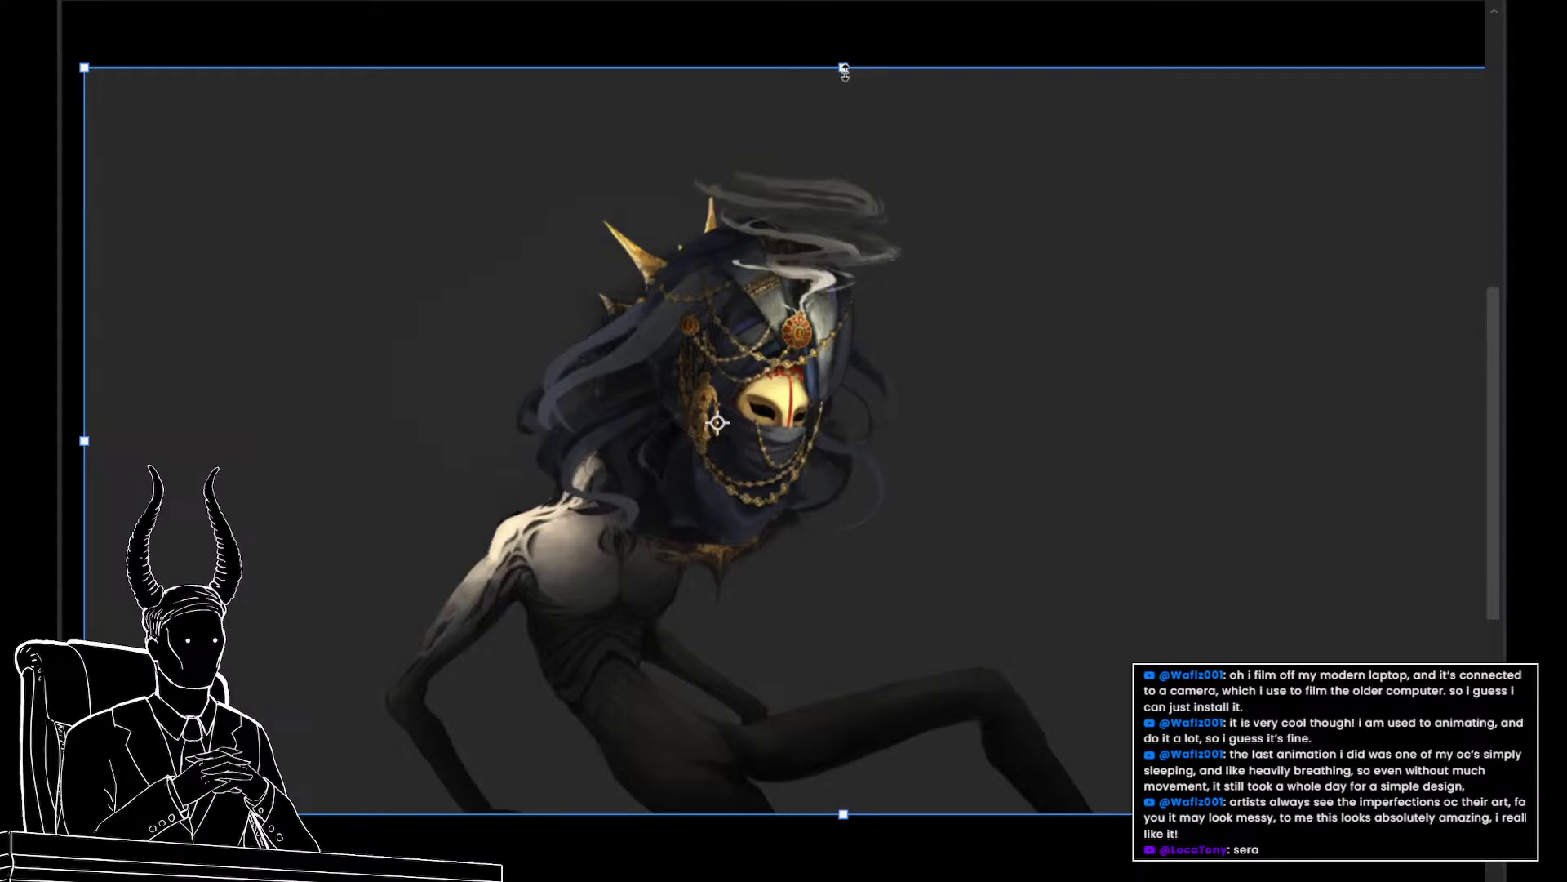
mouse_move(845, 72)
left_mouse_down()
mouse_move(847, 109)
mouse_move(841, 81)
mouse_move(851, 93)
left_mouse_up()
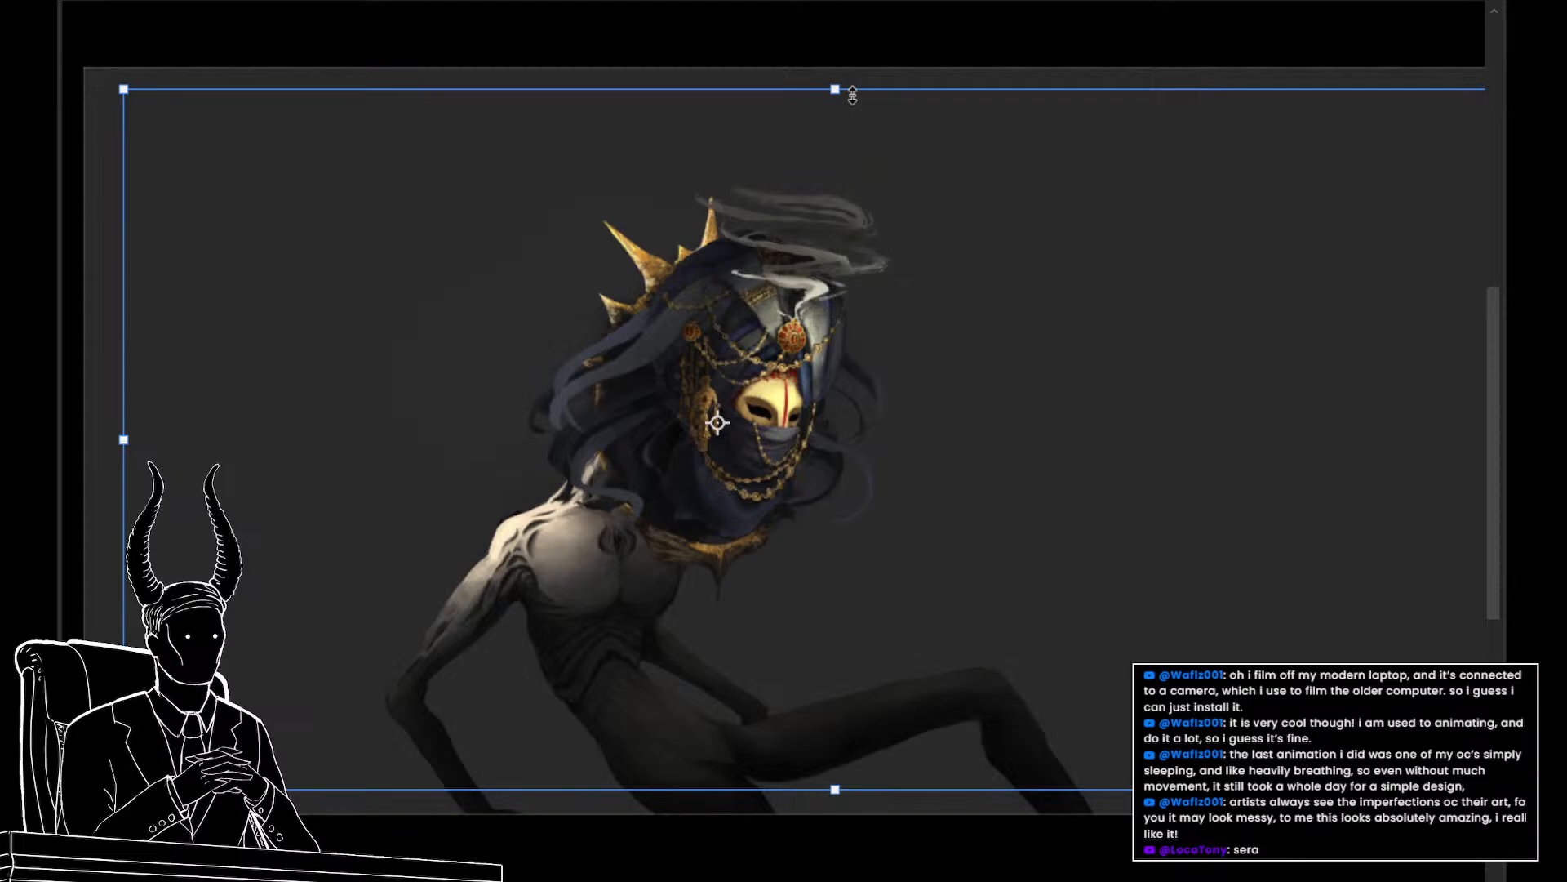
key("Return")
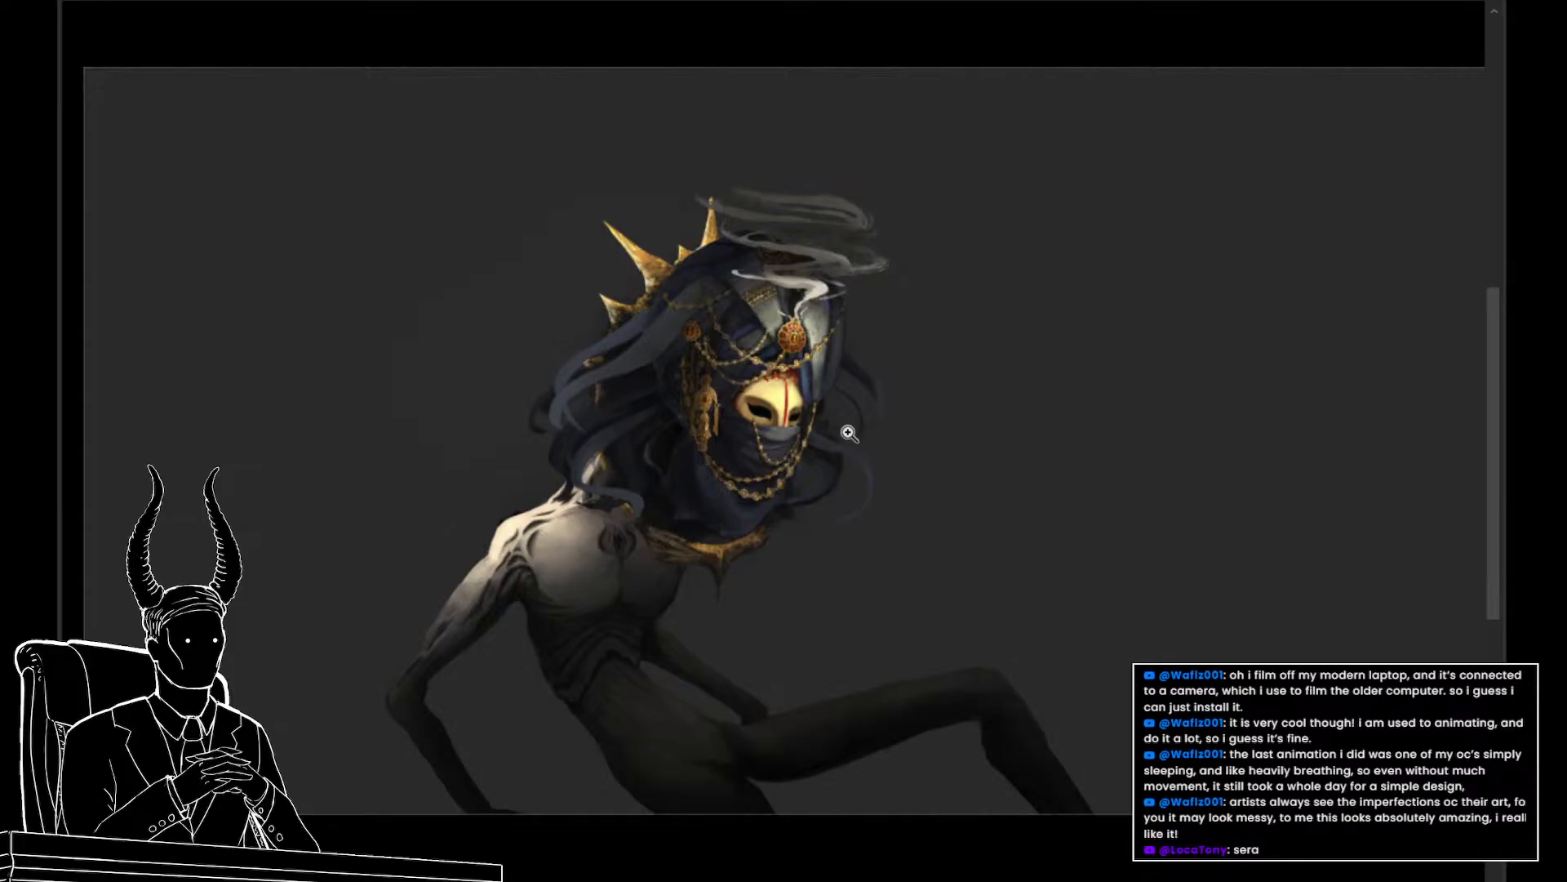
Undo the head's downscaling and show the game interface screenshot behind the veiled figure
left_click_drag(847, 430, 955, 501)
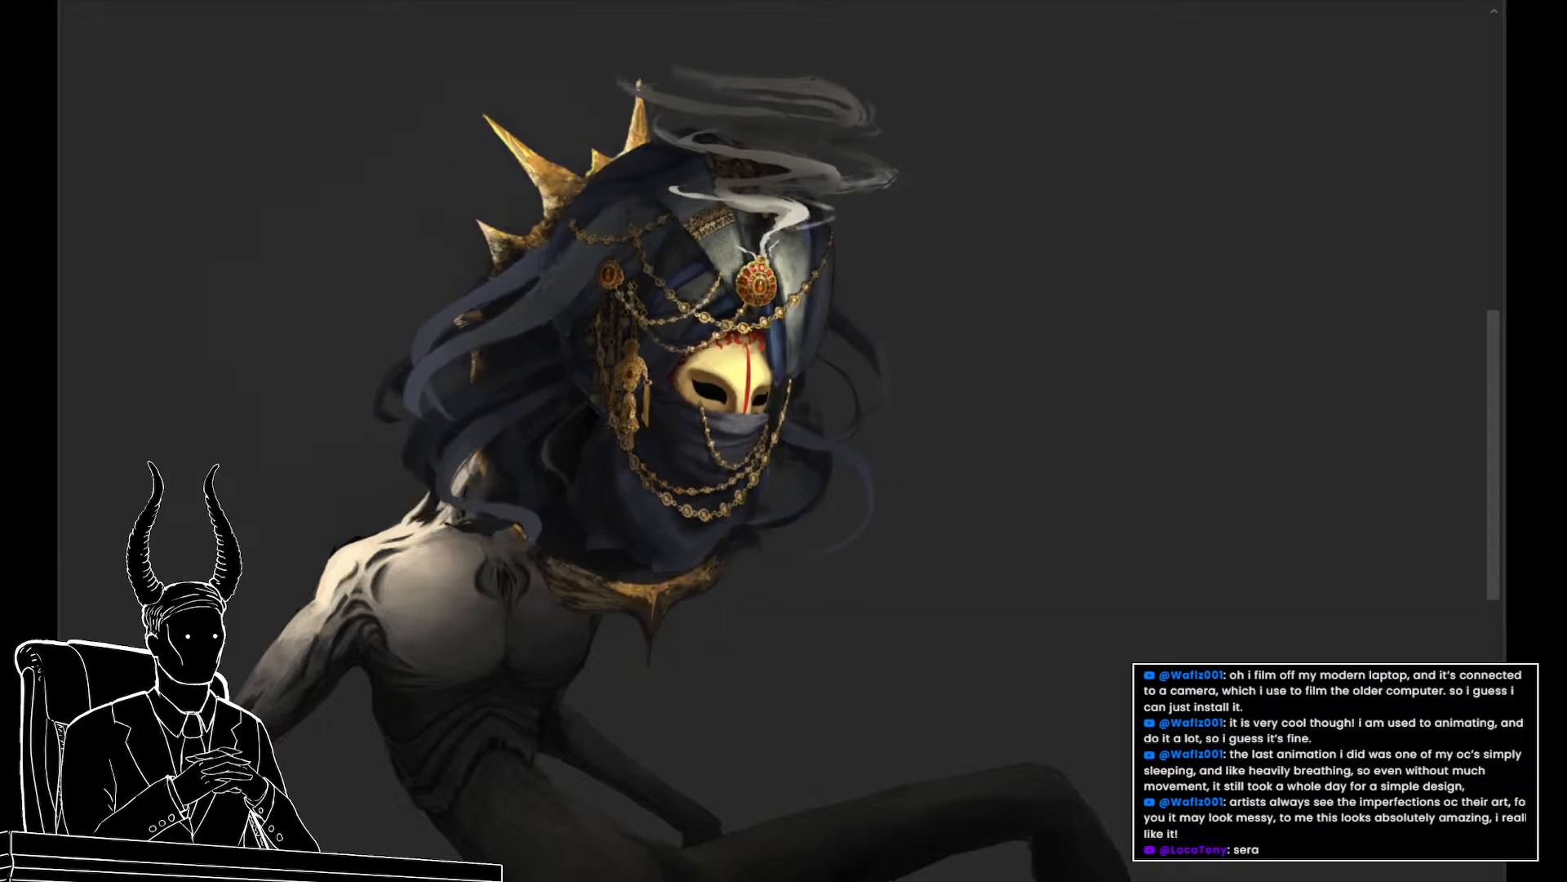
left_click(998, 559)
left_click(1035, 570)
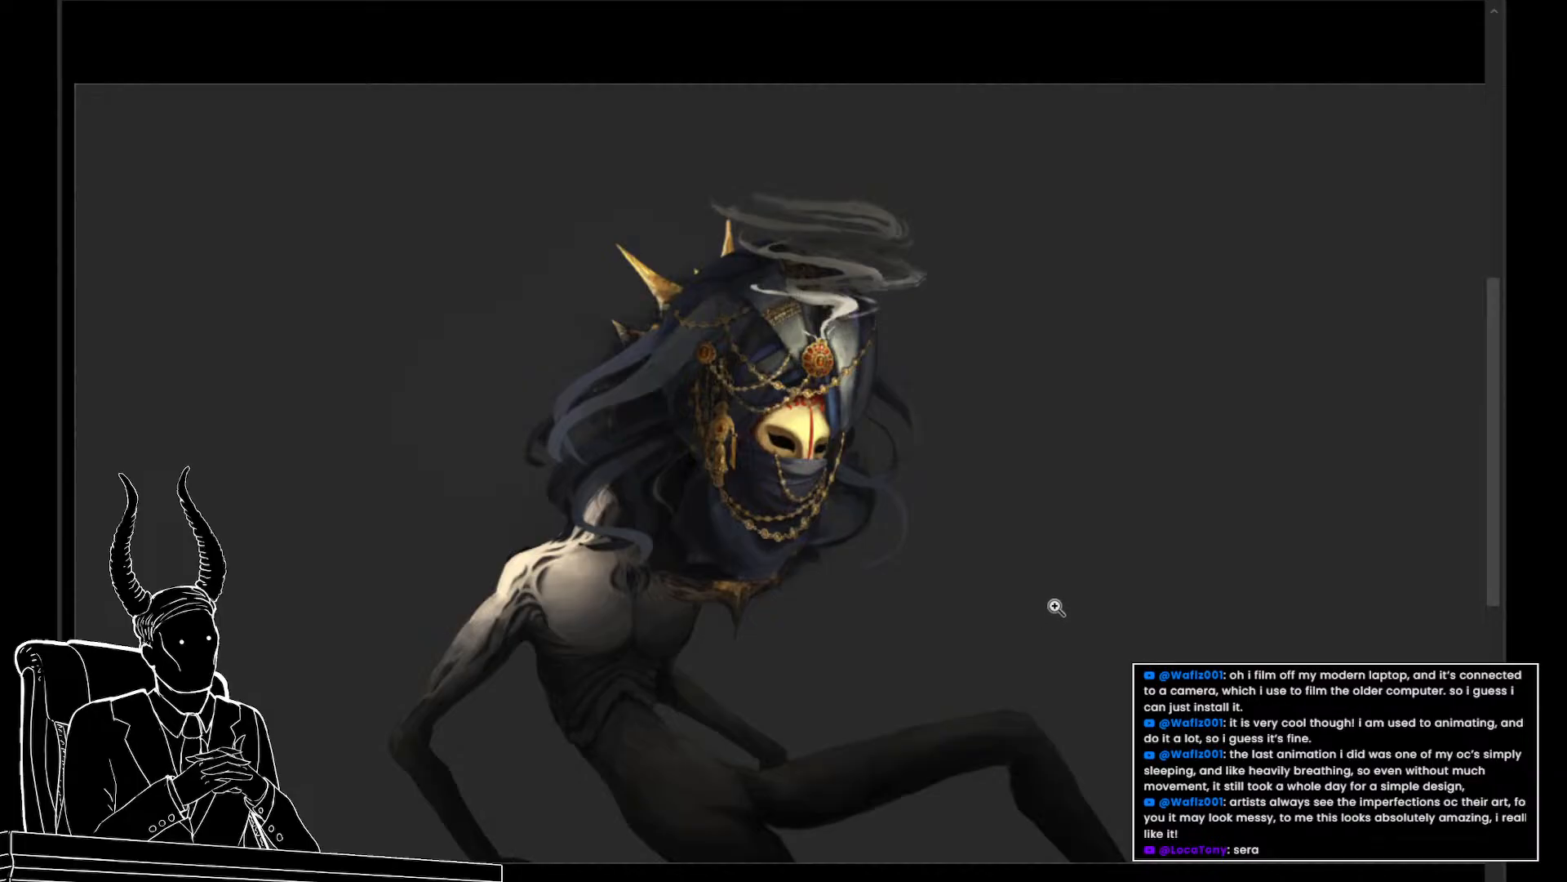
left_click(1056, 607)
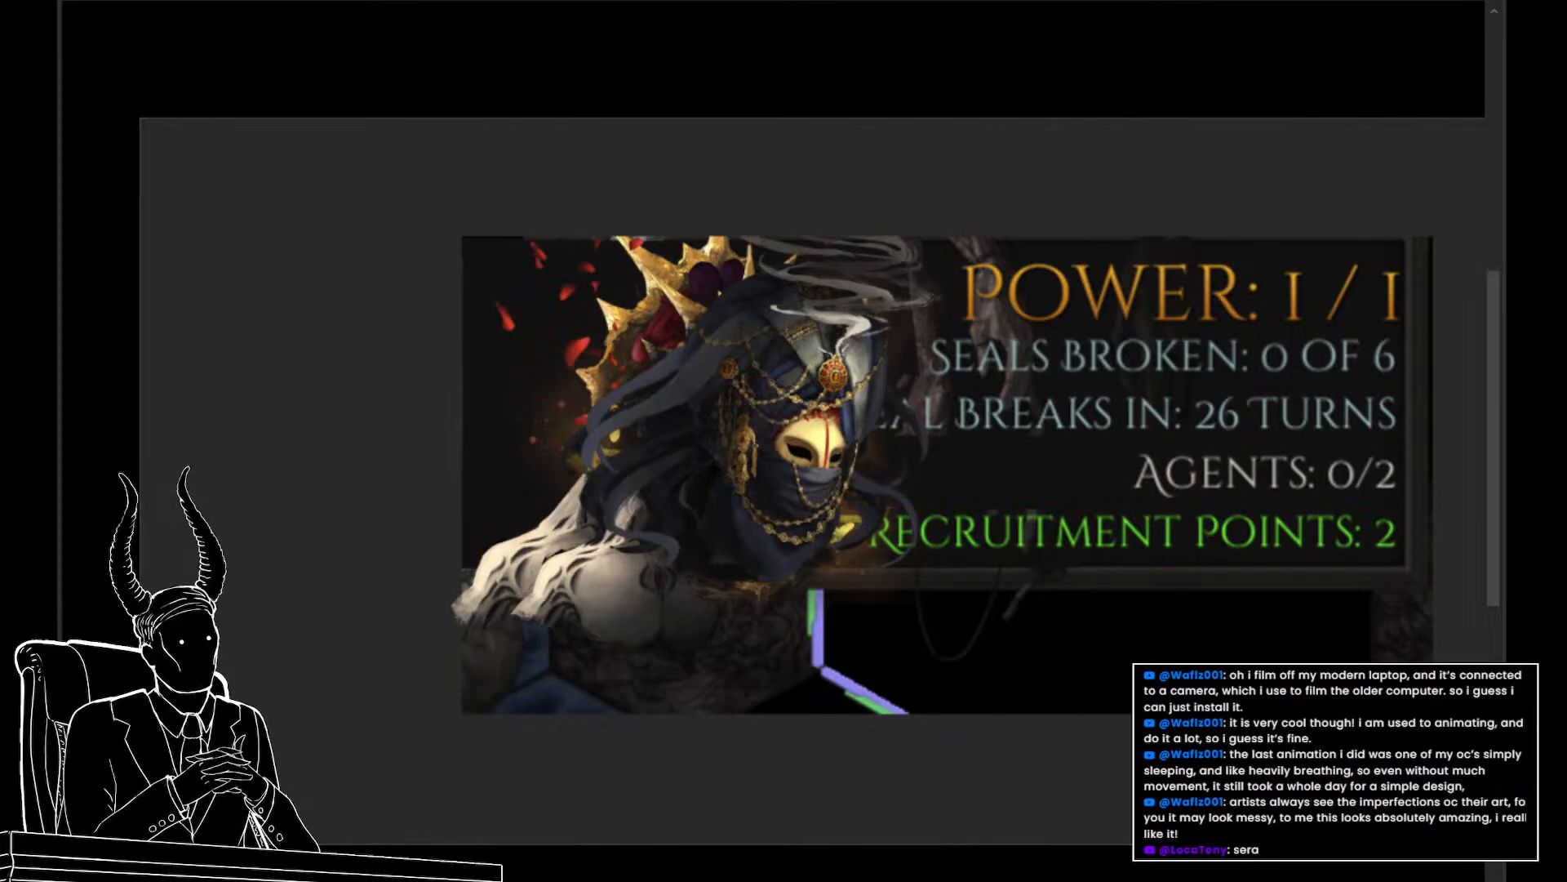
left_click_drag(918, 653, 892, 641)
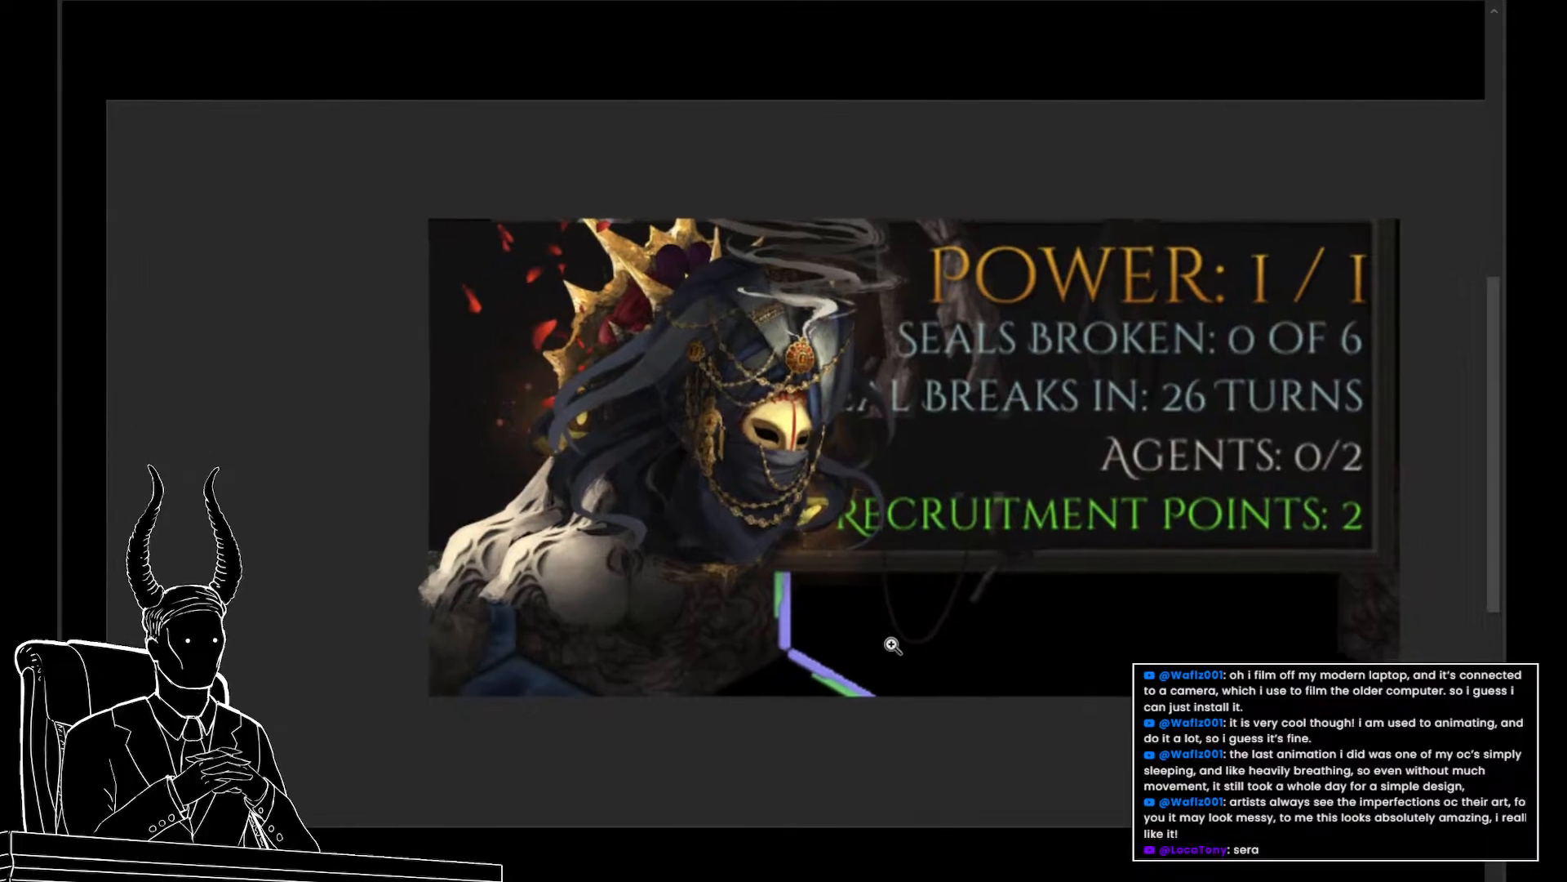
Enlarge and reposition the veiled figure with Free Transform so its shoulder lines up with the body in the game interface
left_click(831, 531)
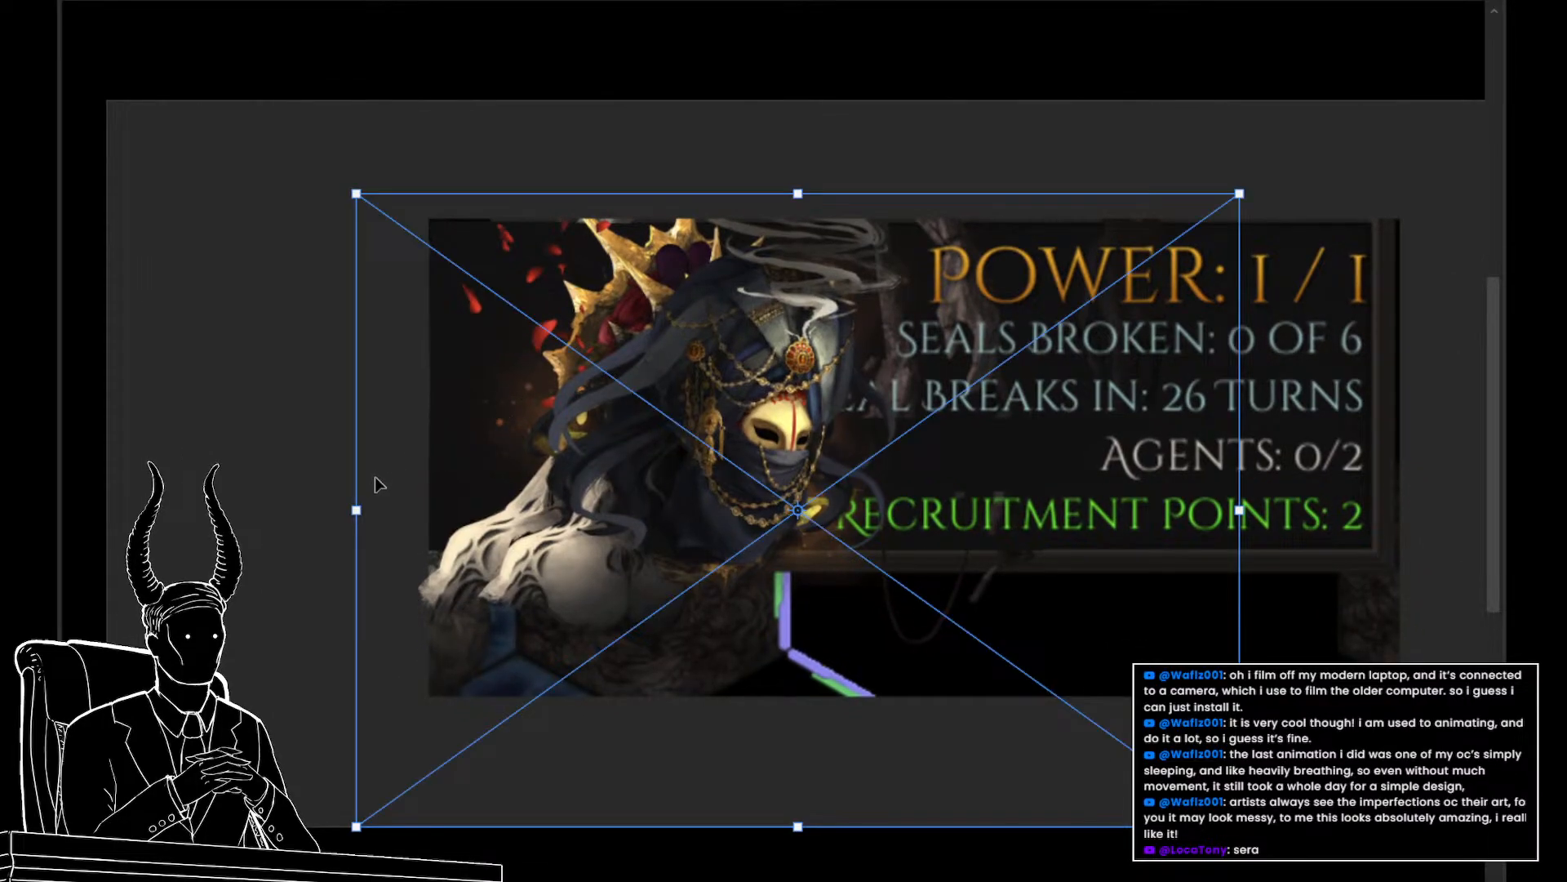
left_click_drag(356, 510, 298, 507)
mouse_move(445, 549)
left_mouse_down()
mouse_move(533, 540)
mouse_move(429, 540)
left_mouse_up()
left_click_drag(755, 499, 454, 537)
mouse_move(755, 163)
left_mouse_down()
mouse_move(762, 140)
mouse_move(768, 156)
left_mouse_up()
left_click_drag(1234, 161, 1266, 150)
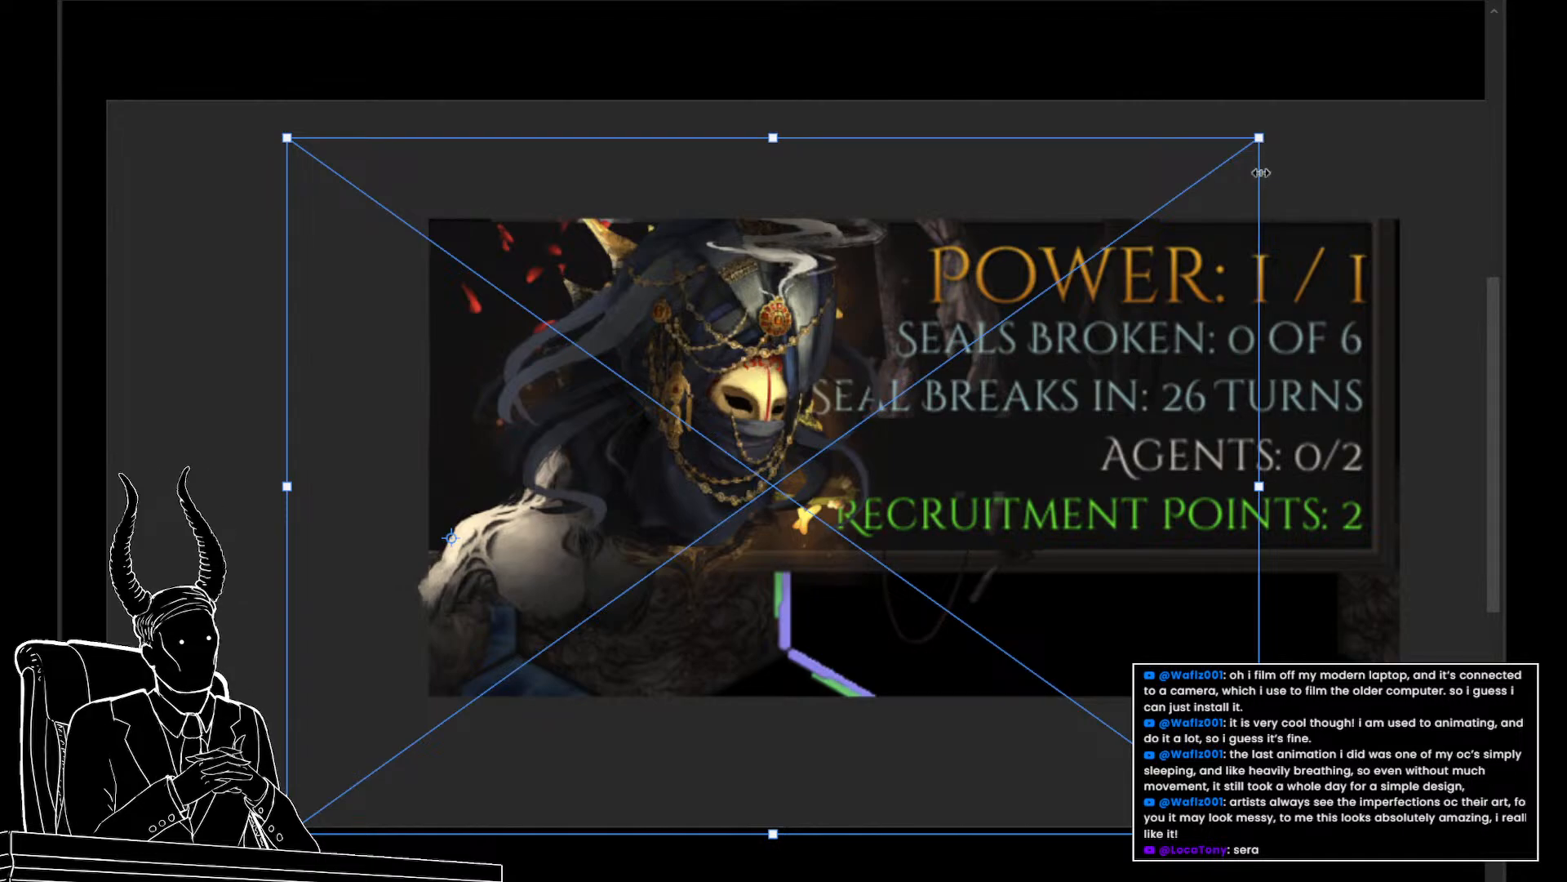
key("Return")
key("z")
mouse_move(777, 406)
left_mouse_down()
mouse_move(749, 418)
mouse_move(788, 435)
left_mouse_up()
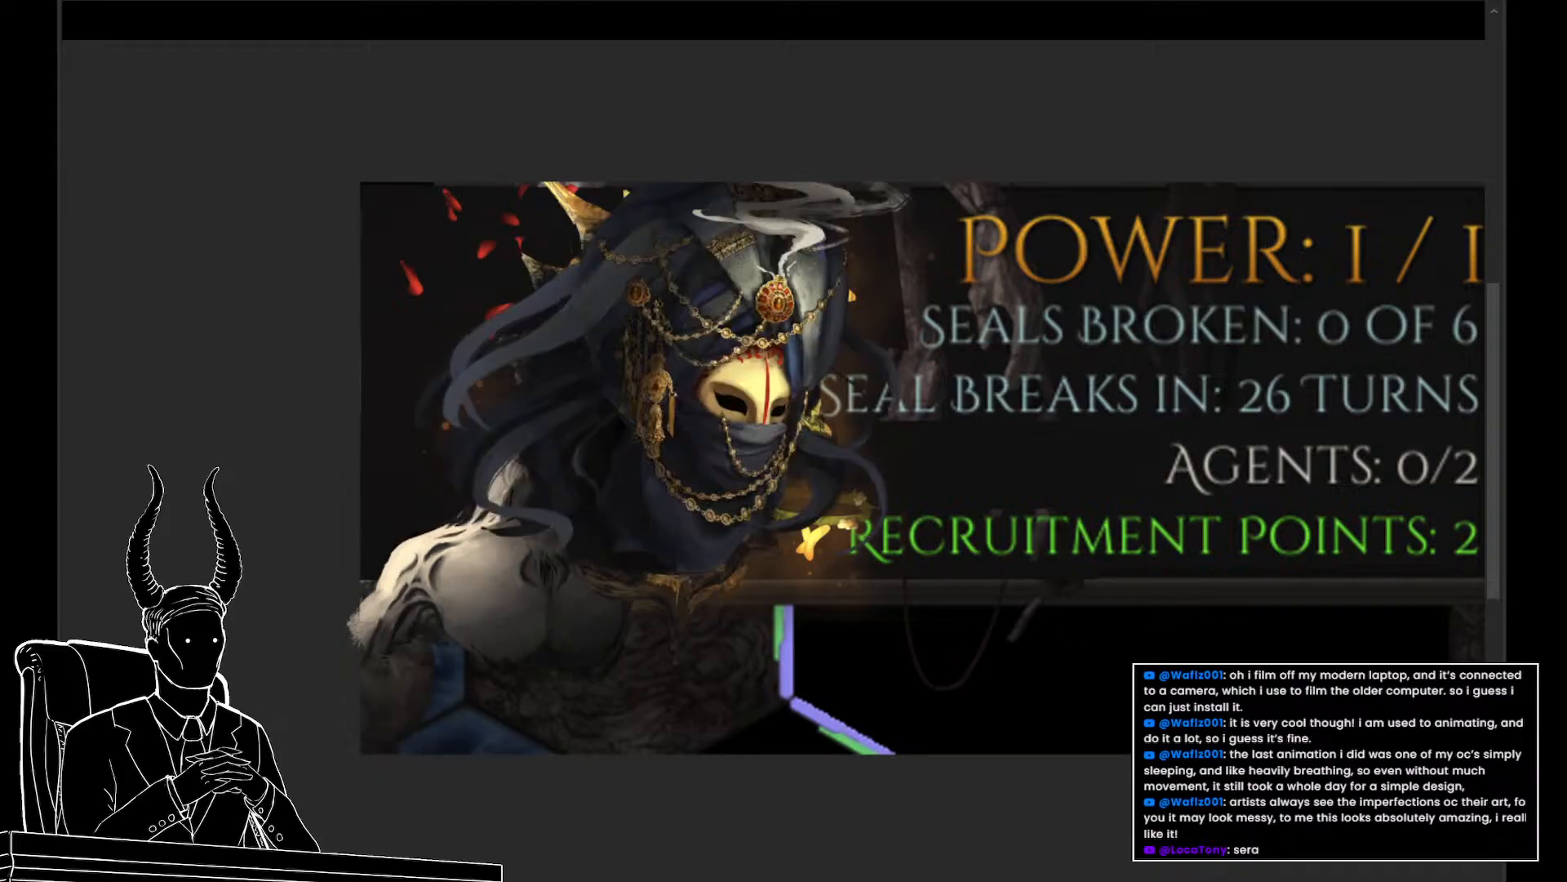
Fine-tune the veiled figure's fit over the interface body by moving it slightly down and enlarging it a little
key("ctrl+t")
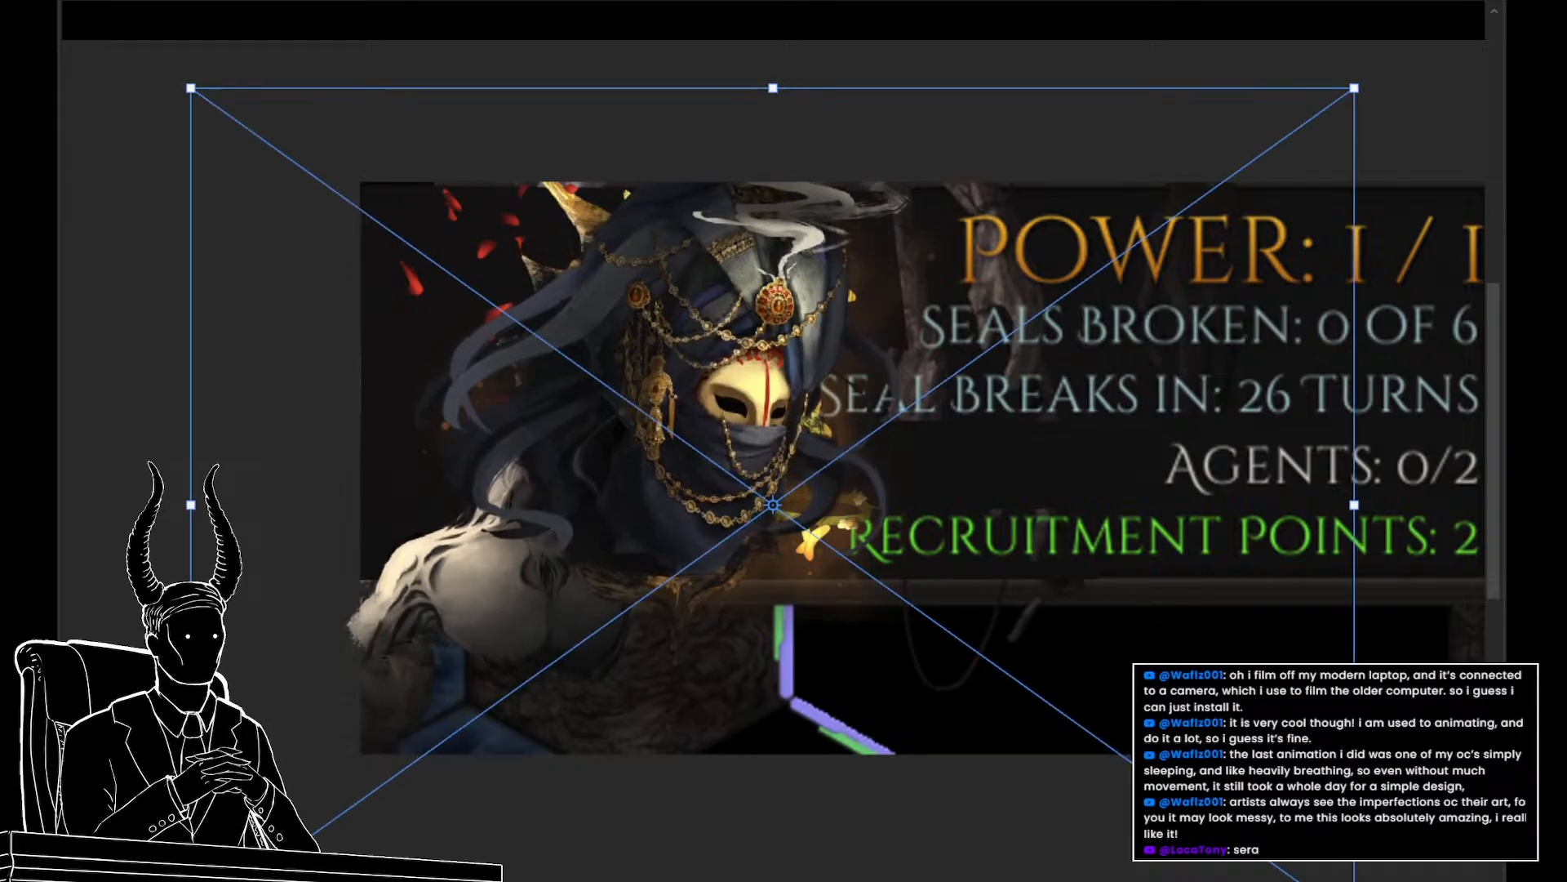
left_click_drag(735, 409, 733, 418)
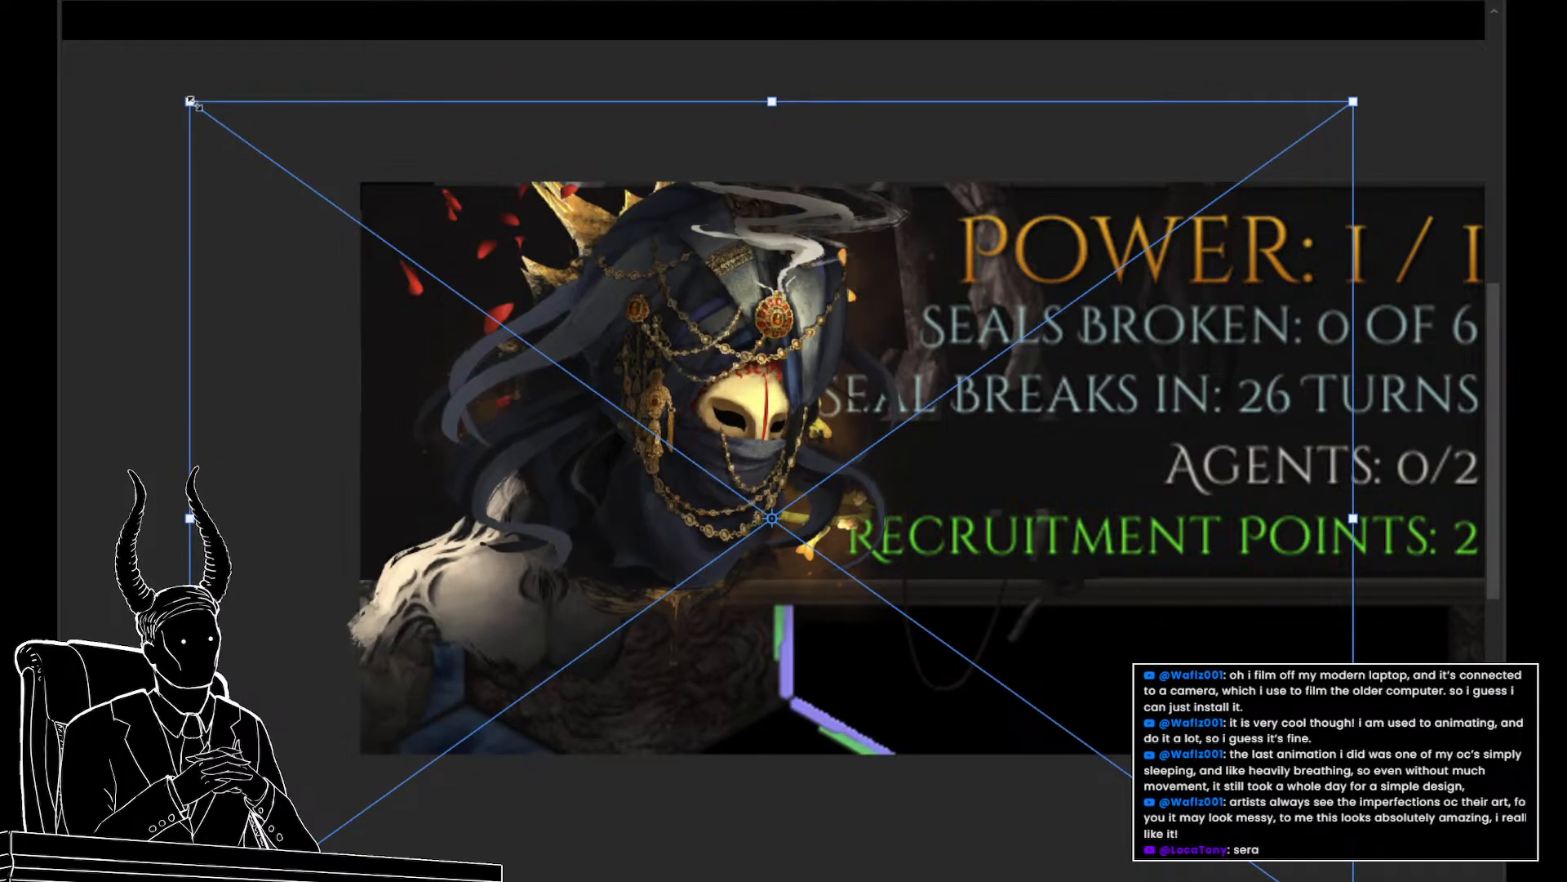
left_click_drag(191, 102, 186, 99)
key("Right")
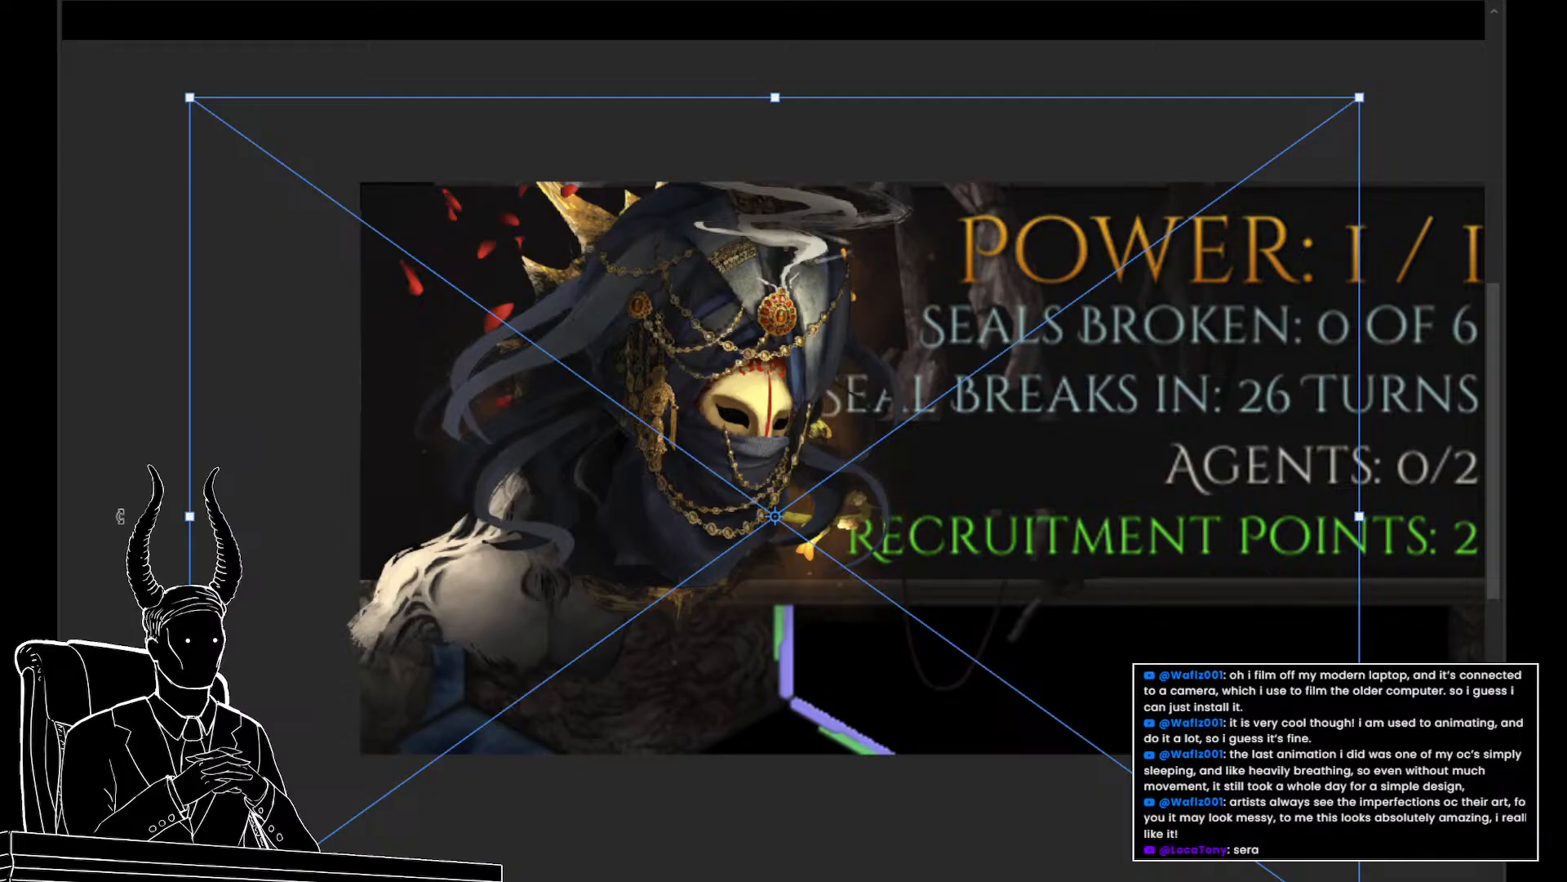
left_click_drag(182, 516, 168, 516)
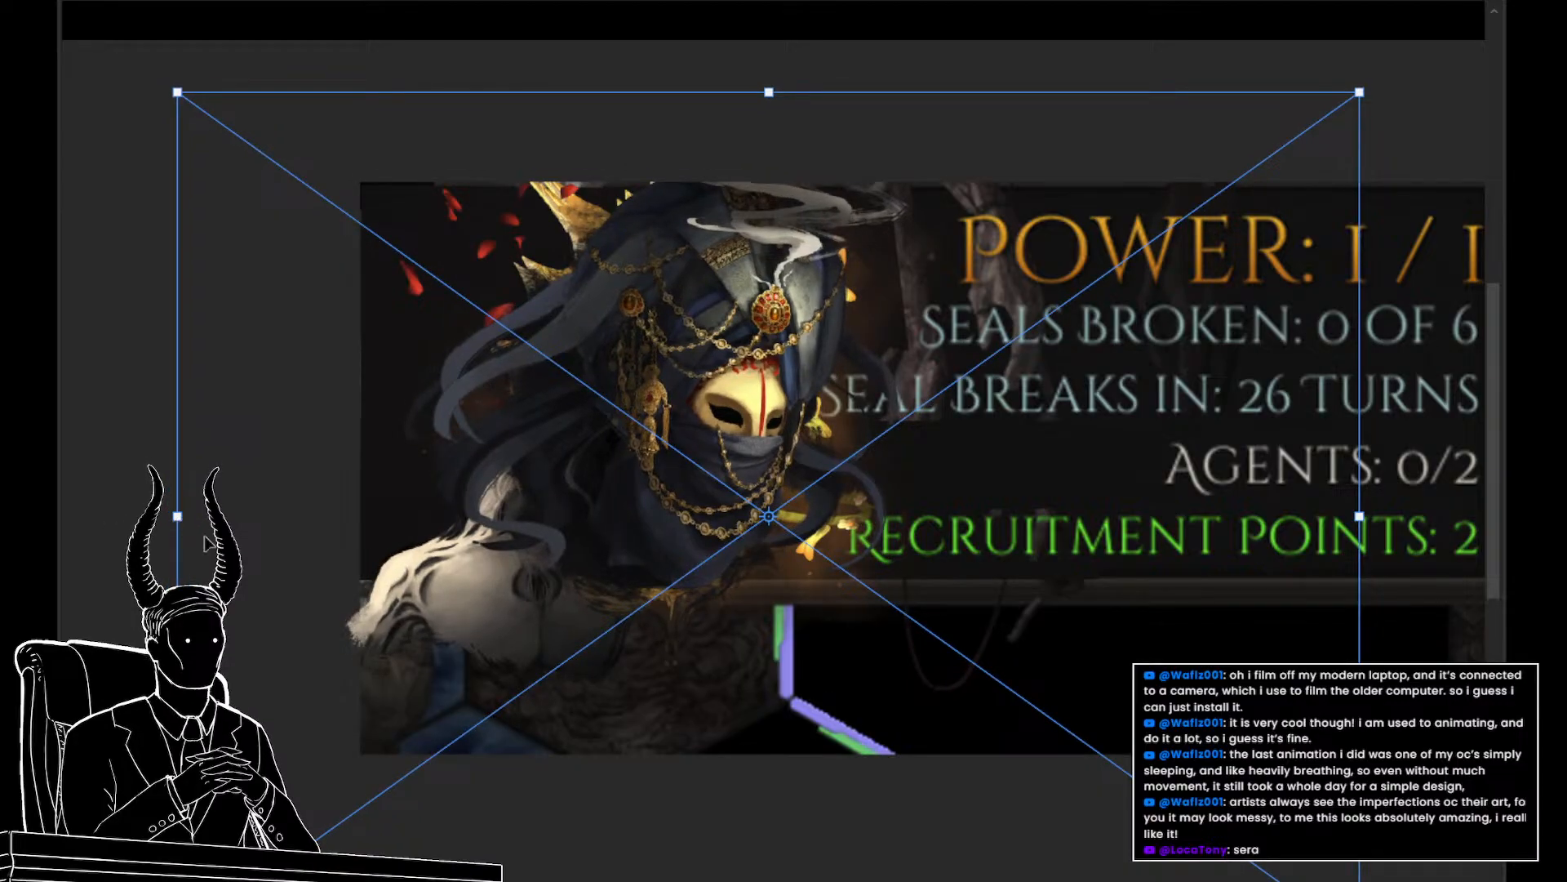
left_click_drag(1363, 518, 1383, 518)
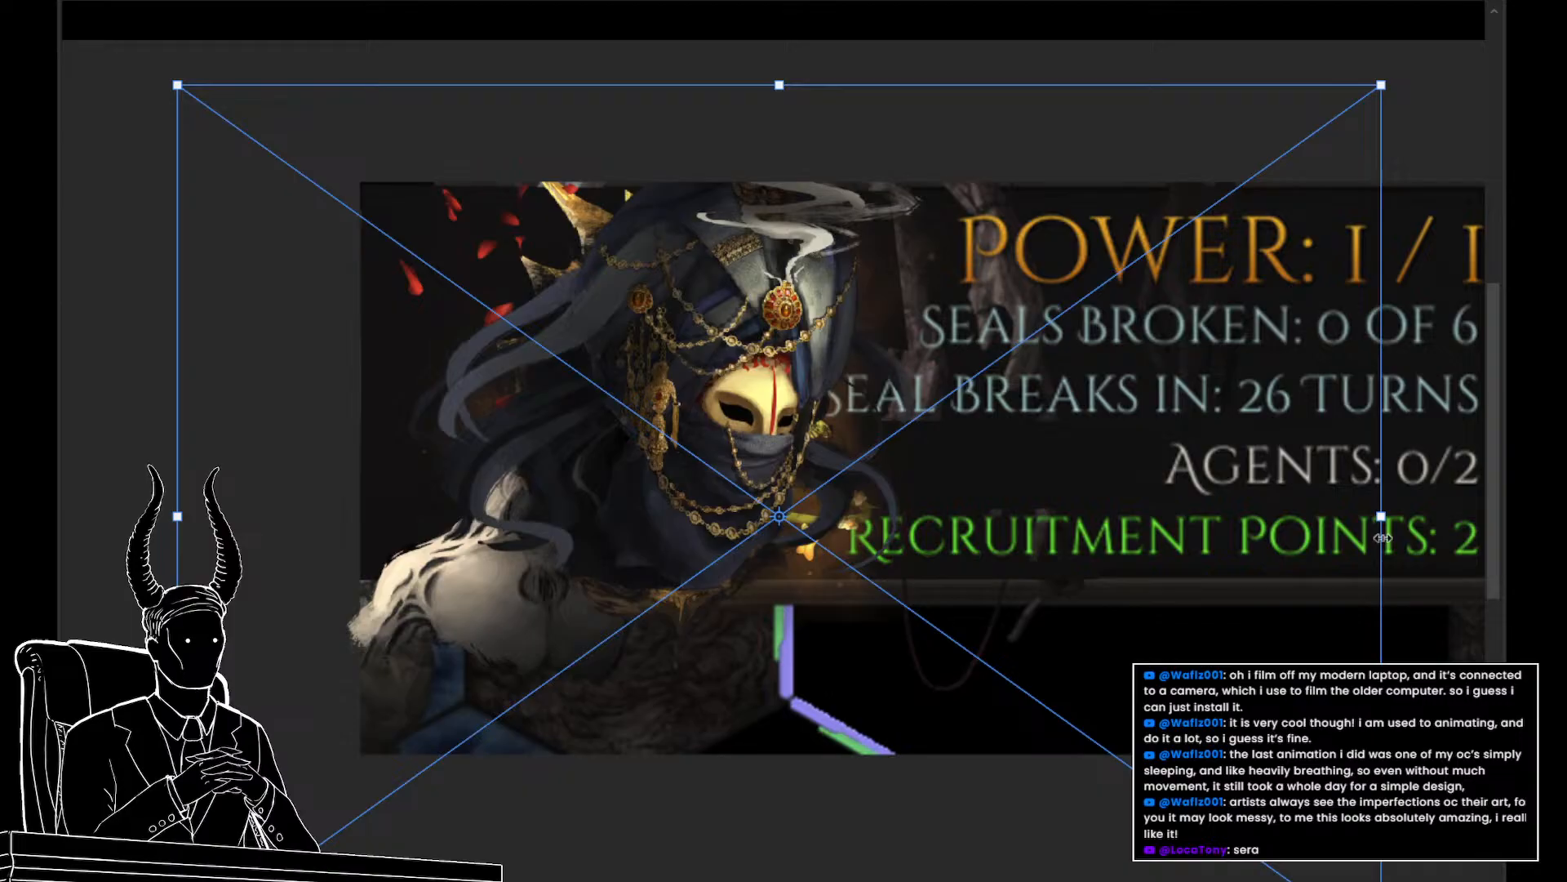
key("Return")
Compare the veiled head in the game interface with the flower, red-haired and blue glowing head variants by switching their visibility
mouse_move(1089, 619)
left_mouse_down()
mouse_move(1074, 619)
mouse_move(1094, 619)
left_mouse_up()
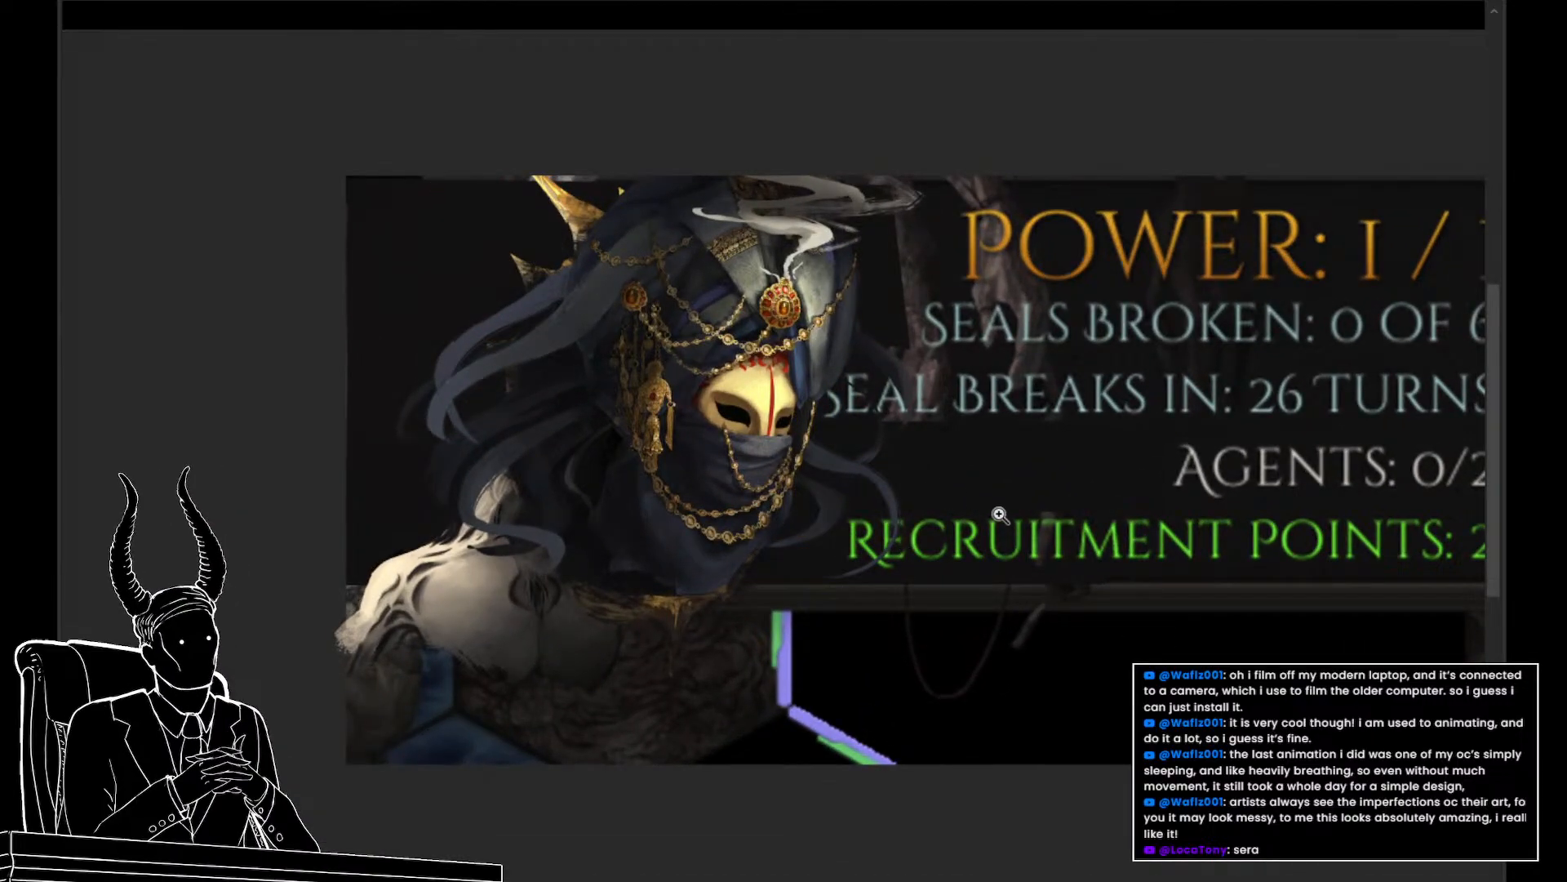
left_click_drag(989, 538, 991, 601)
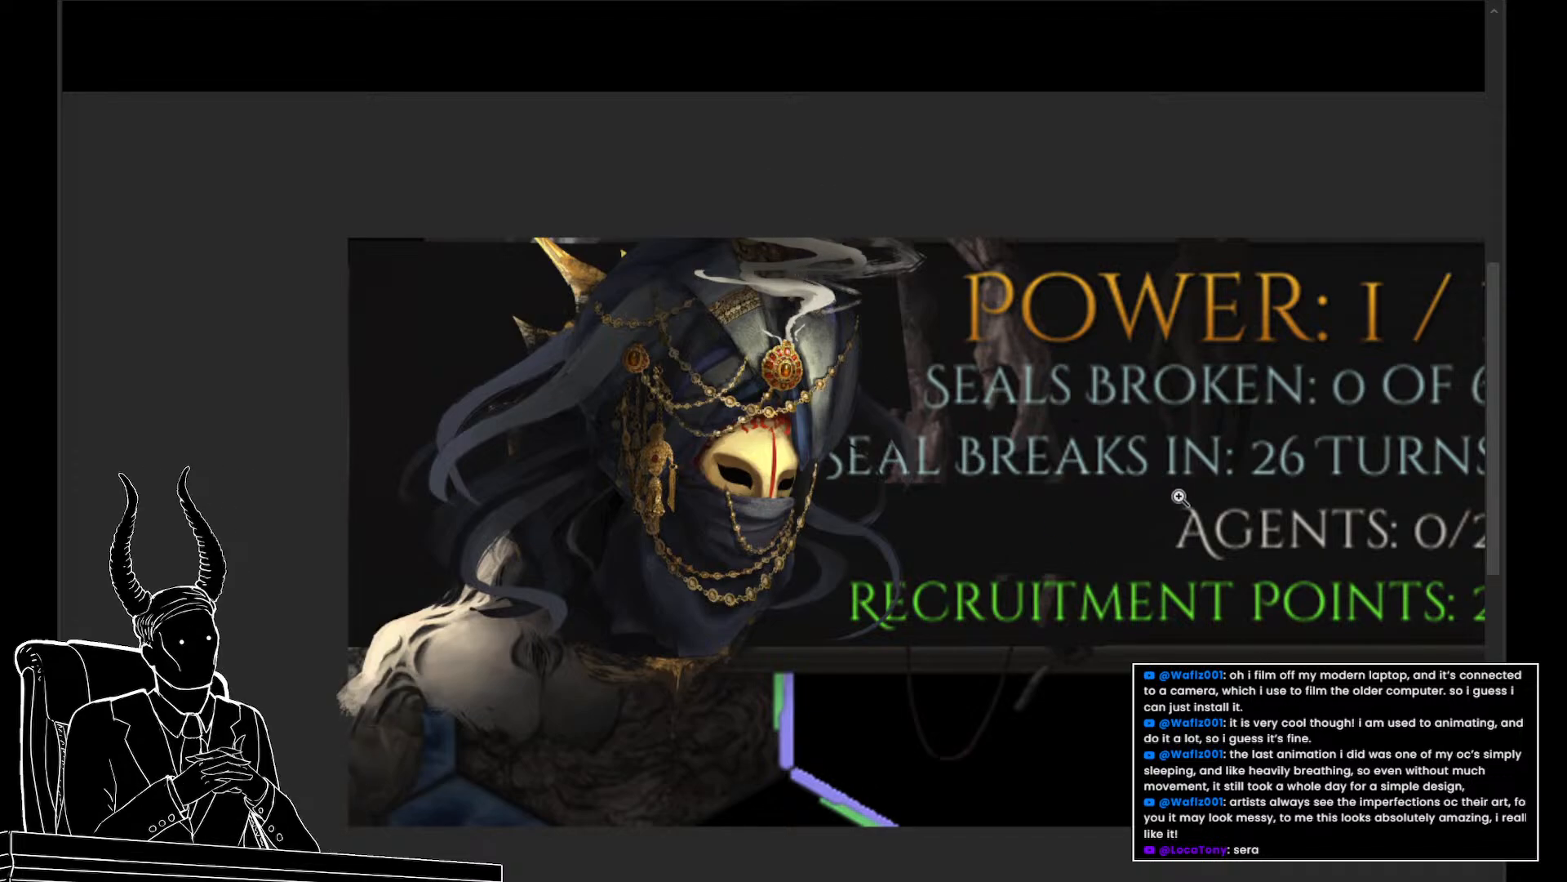
left_click(1520, 751)
left_click(1520, 751)
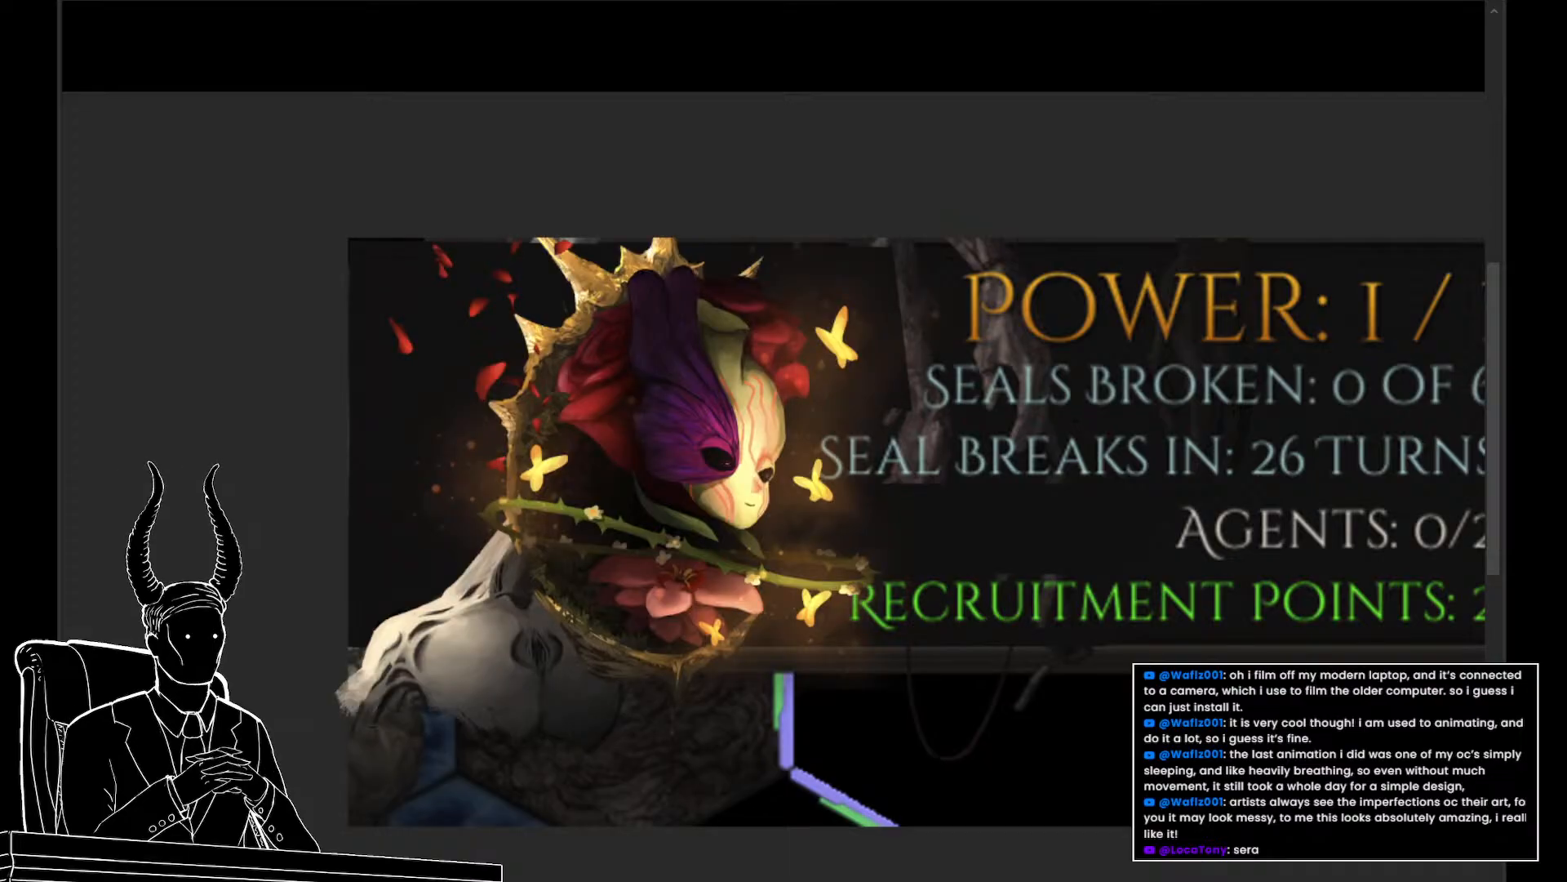
left_click(1520, 751)
left_click(1520, 767)
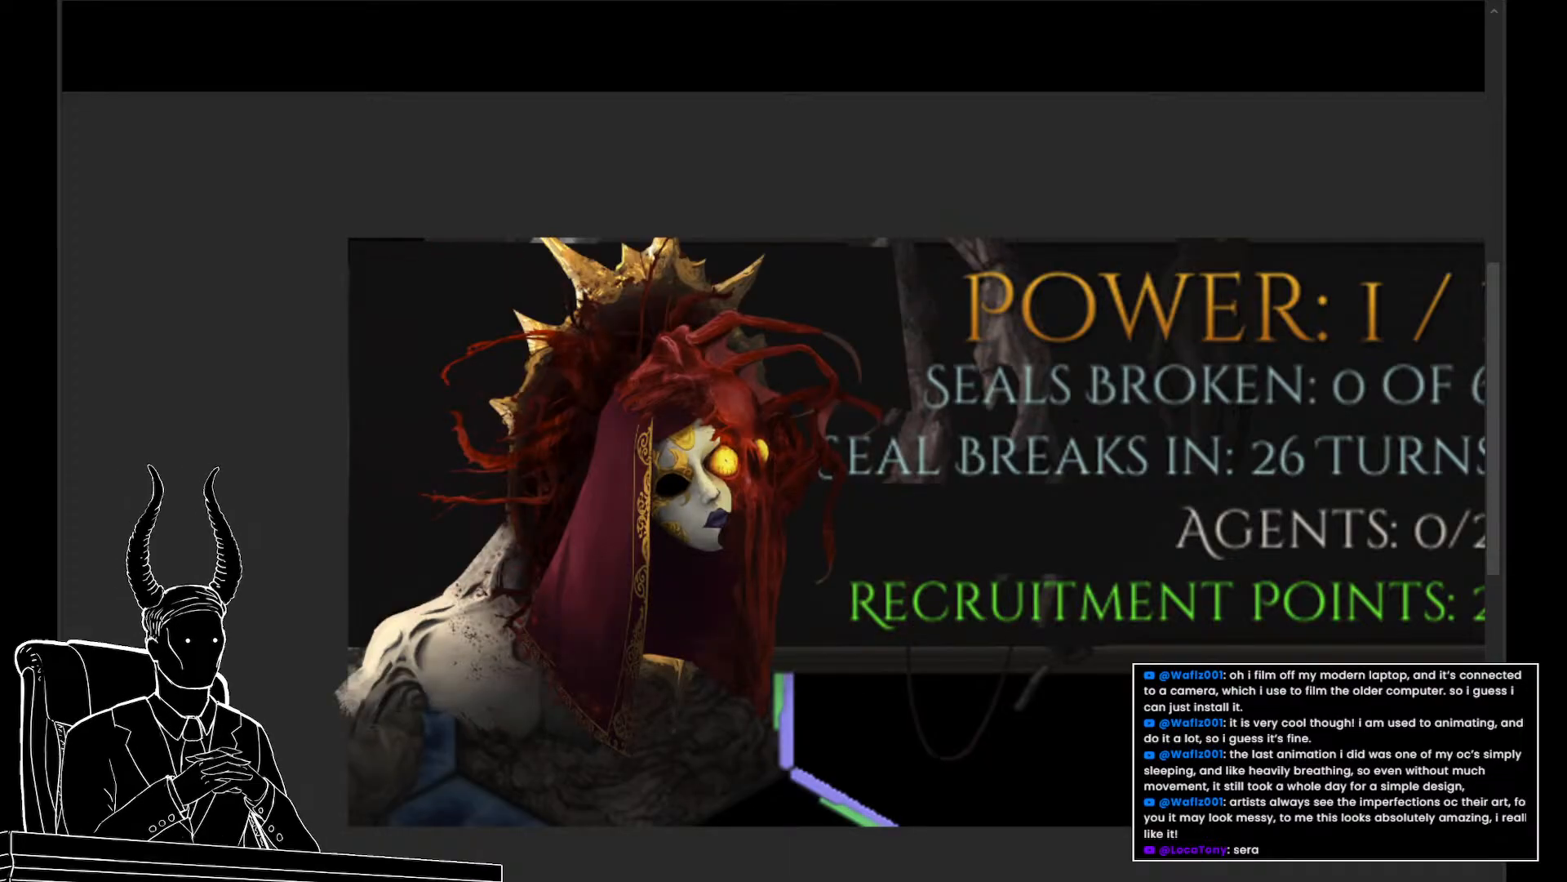
left_click(1520, 768)
left_click(1521, 752)
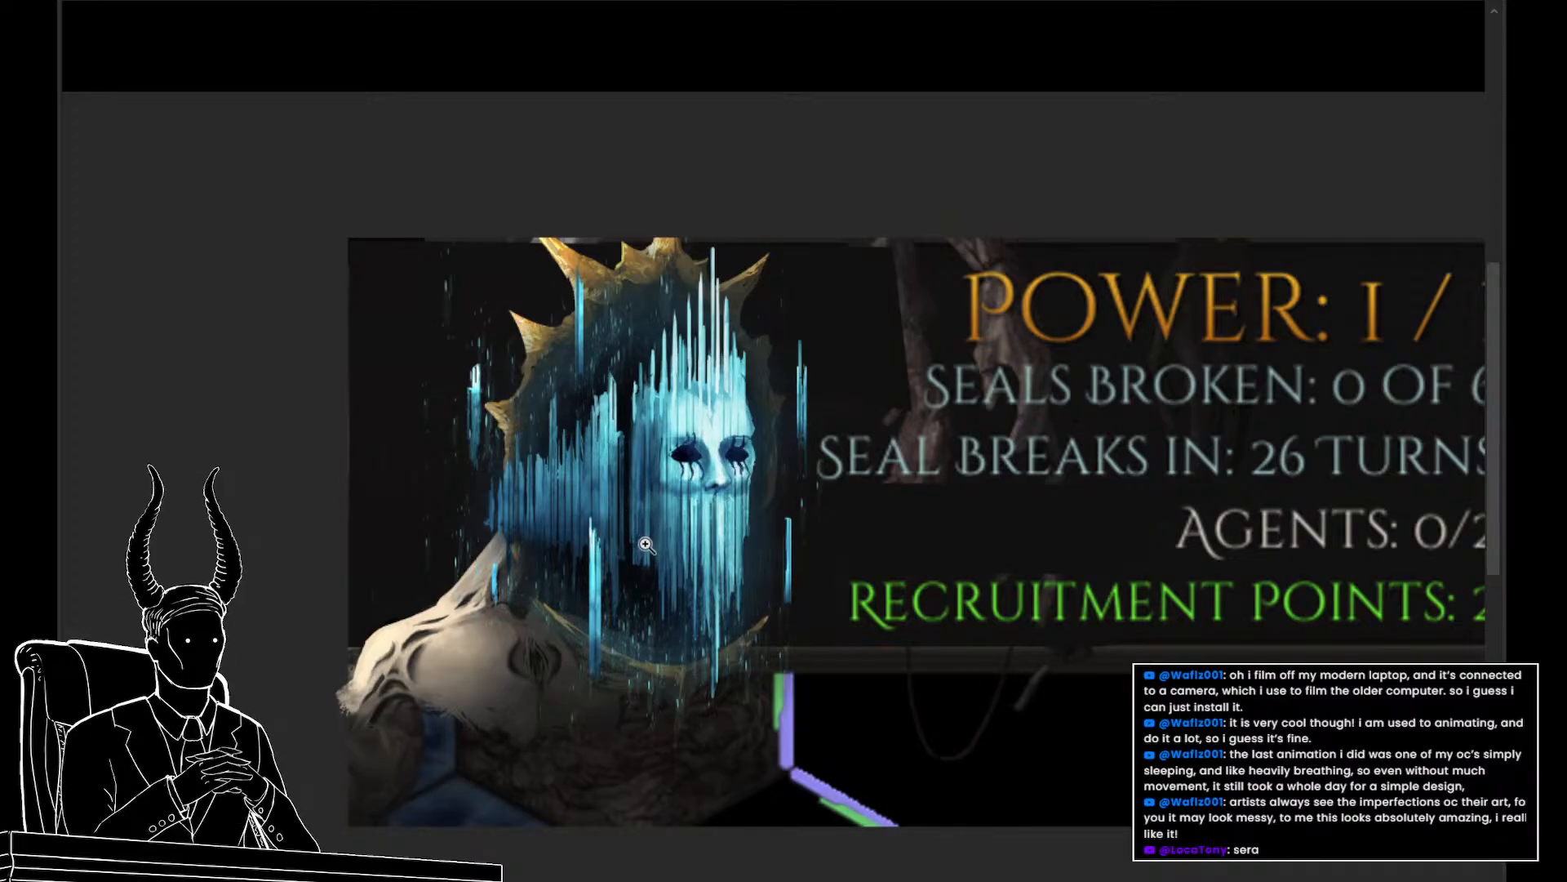
left_click(1520, 751)
left_click(1520, 735)
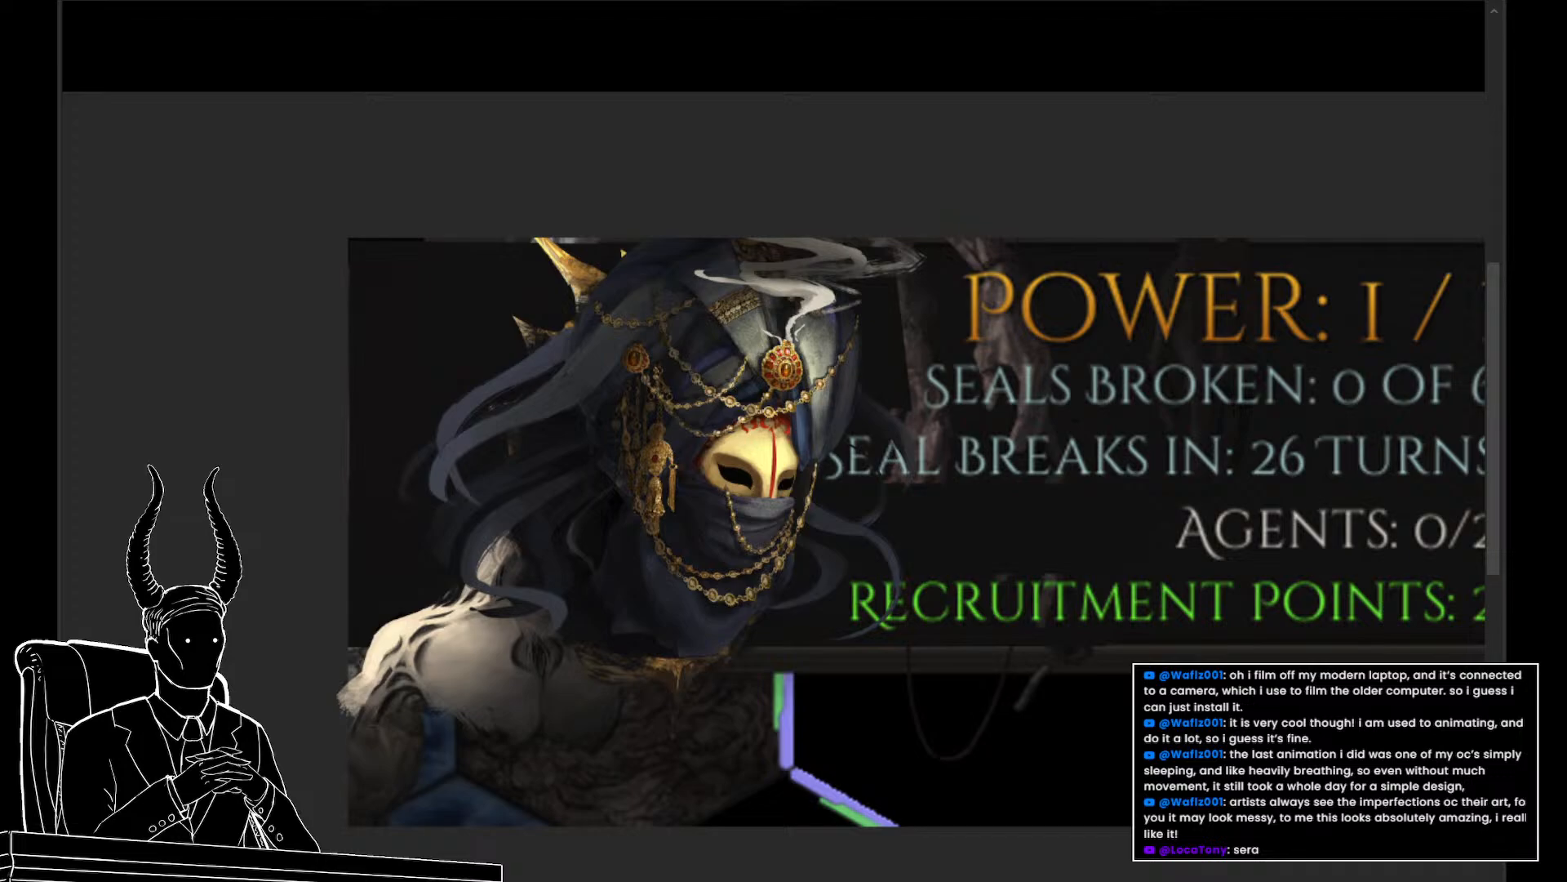
Try scaling the veiled and flower heads down together with Free Transform and shifting them over the game interface
scroll(968, 543, "down", 3)
scroll(1117, 624, "up", 2)
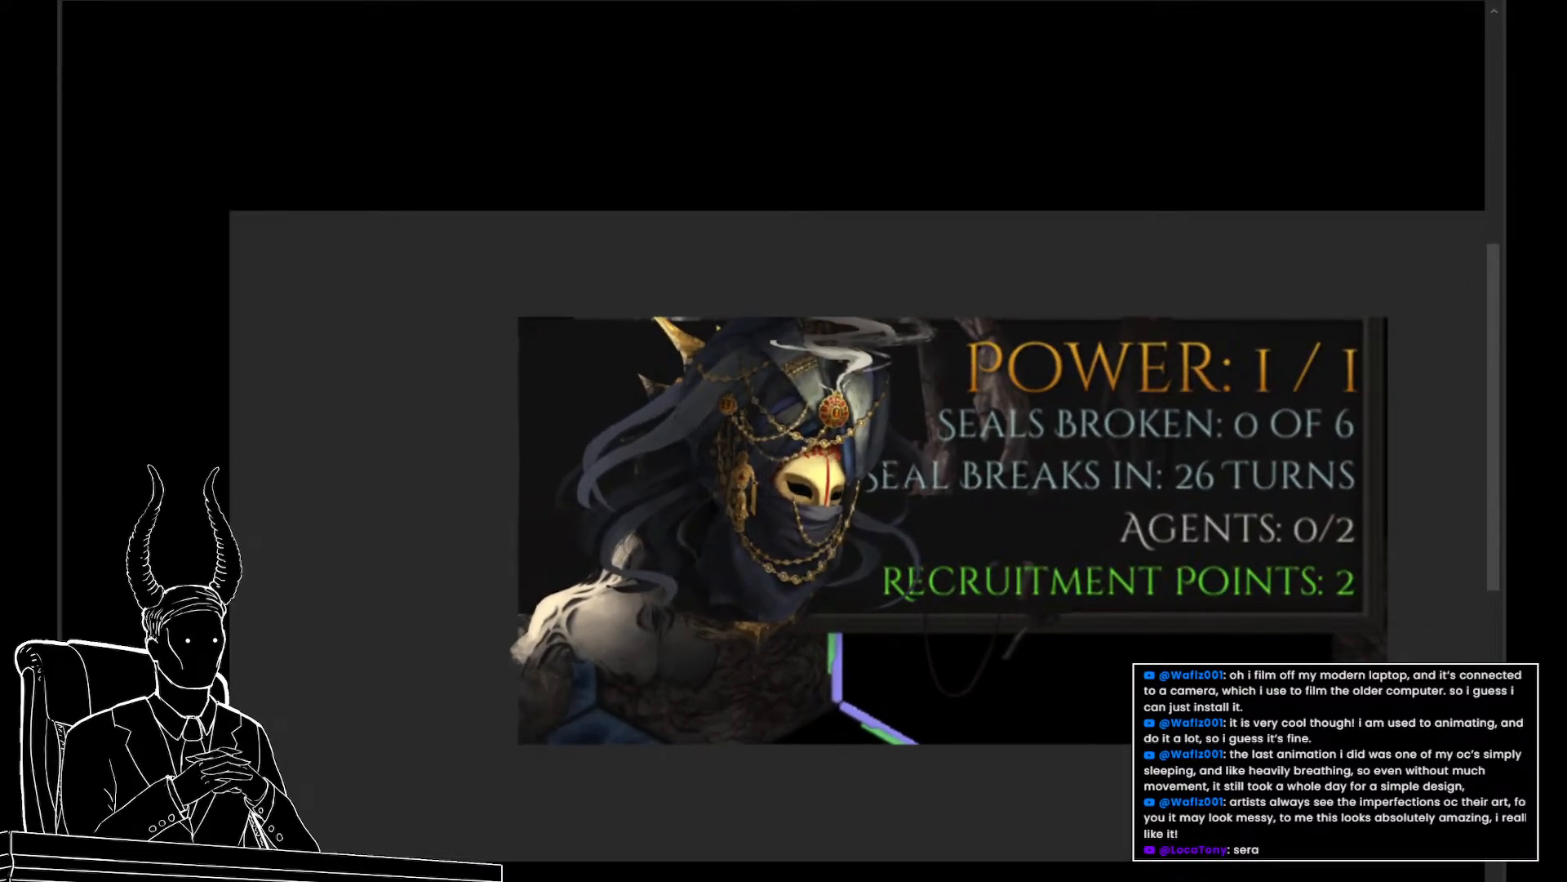
key("ctrl+z")
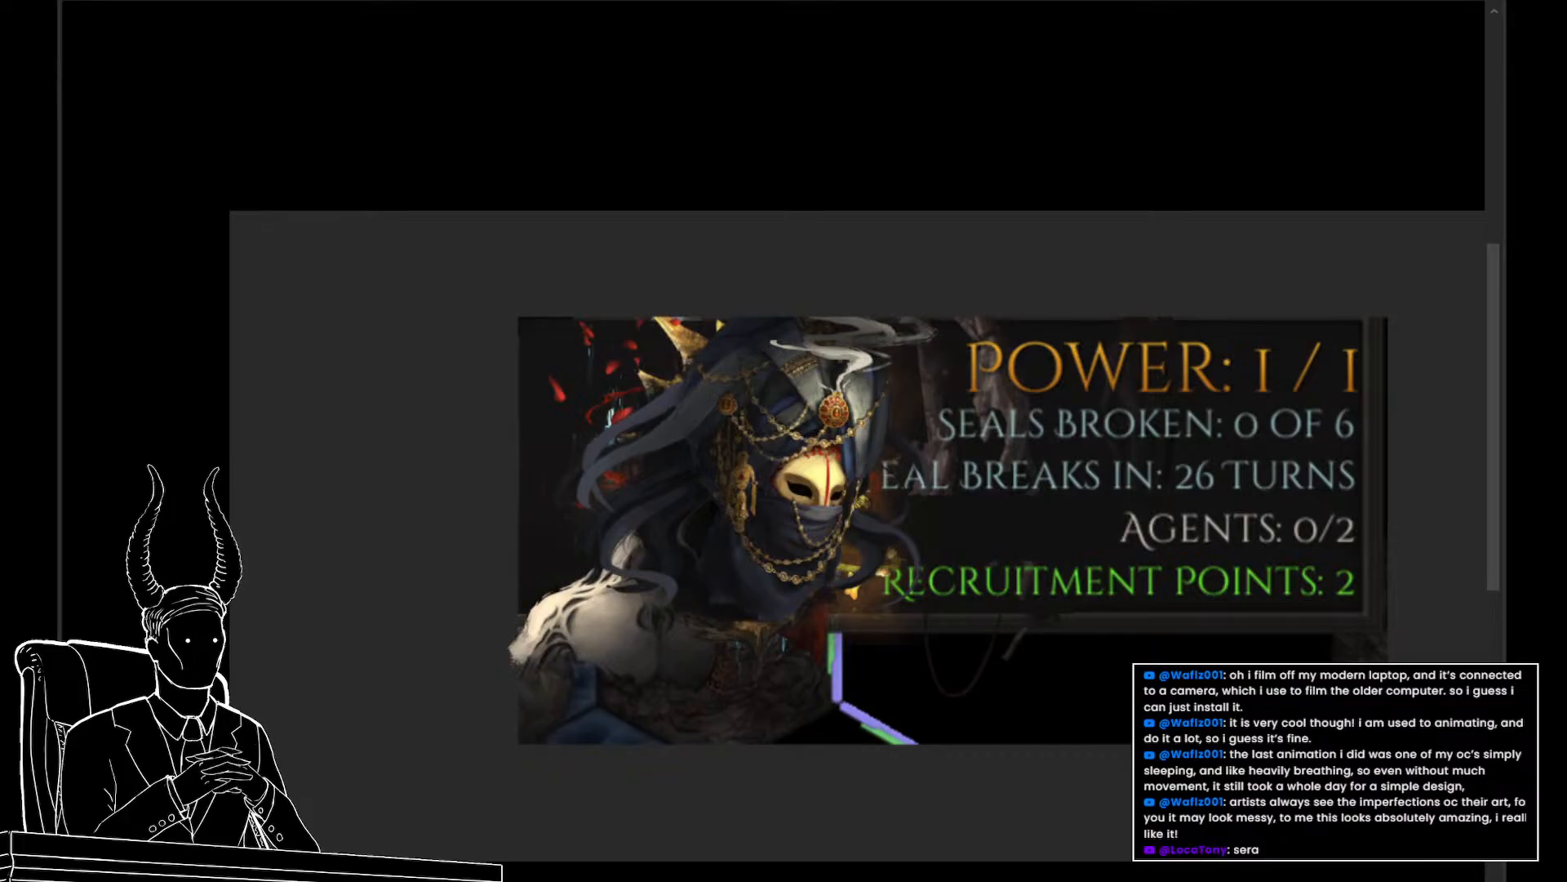
key("ctrl+t")
left_click_drag(836, 242, 839, 290)
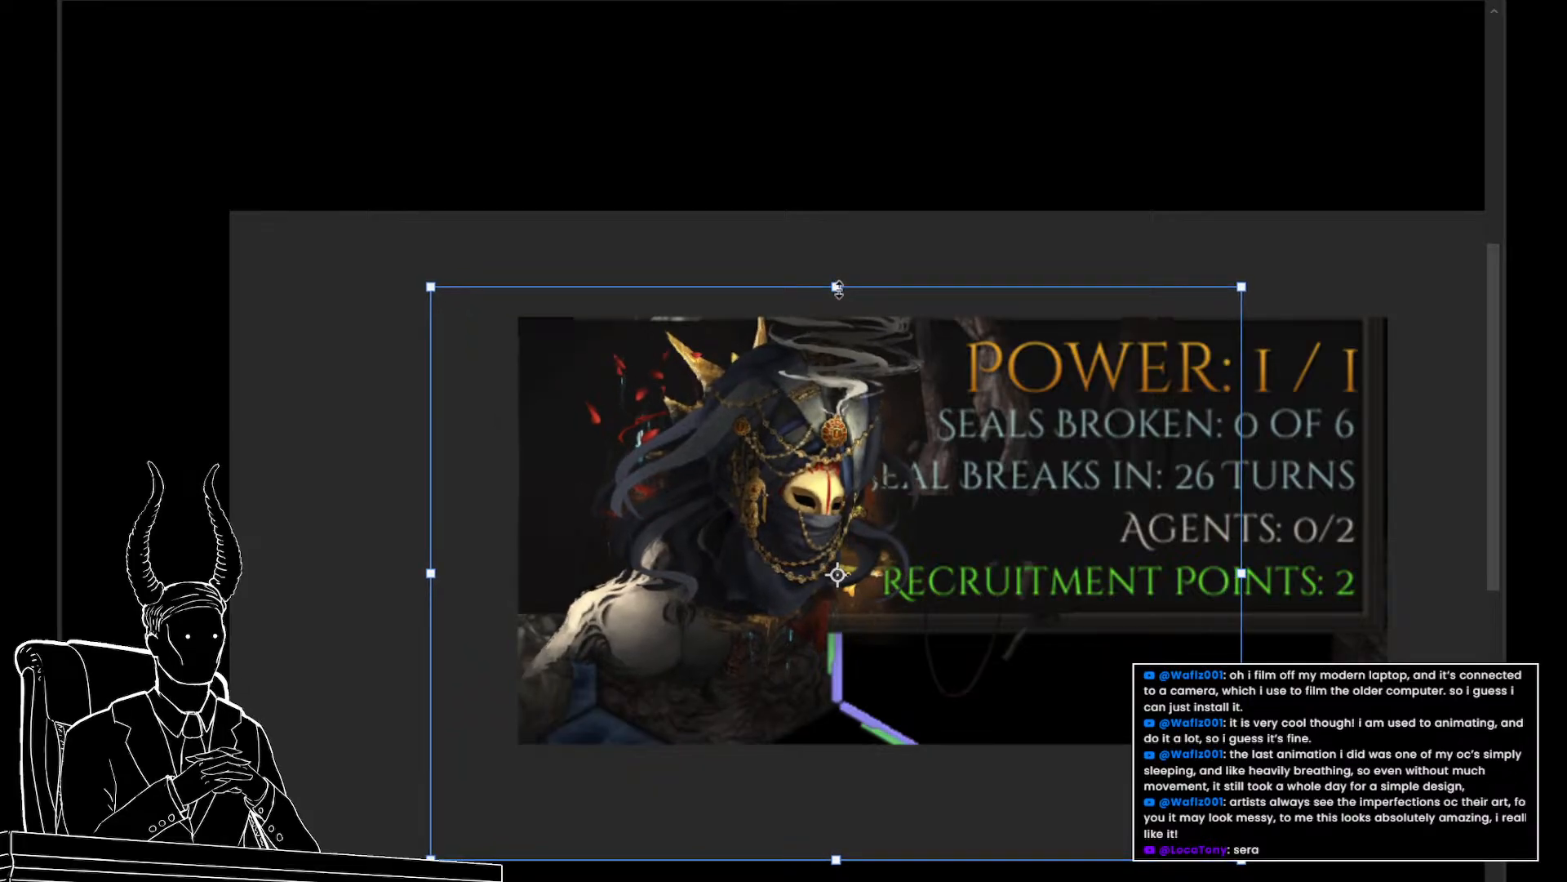
left_click_drag(830, 459, 584, 469)
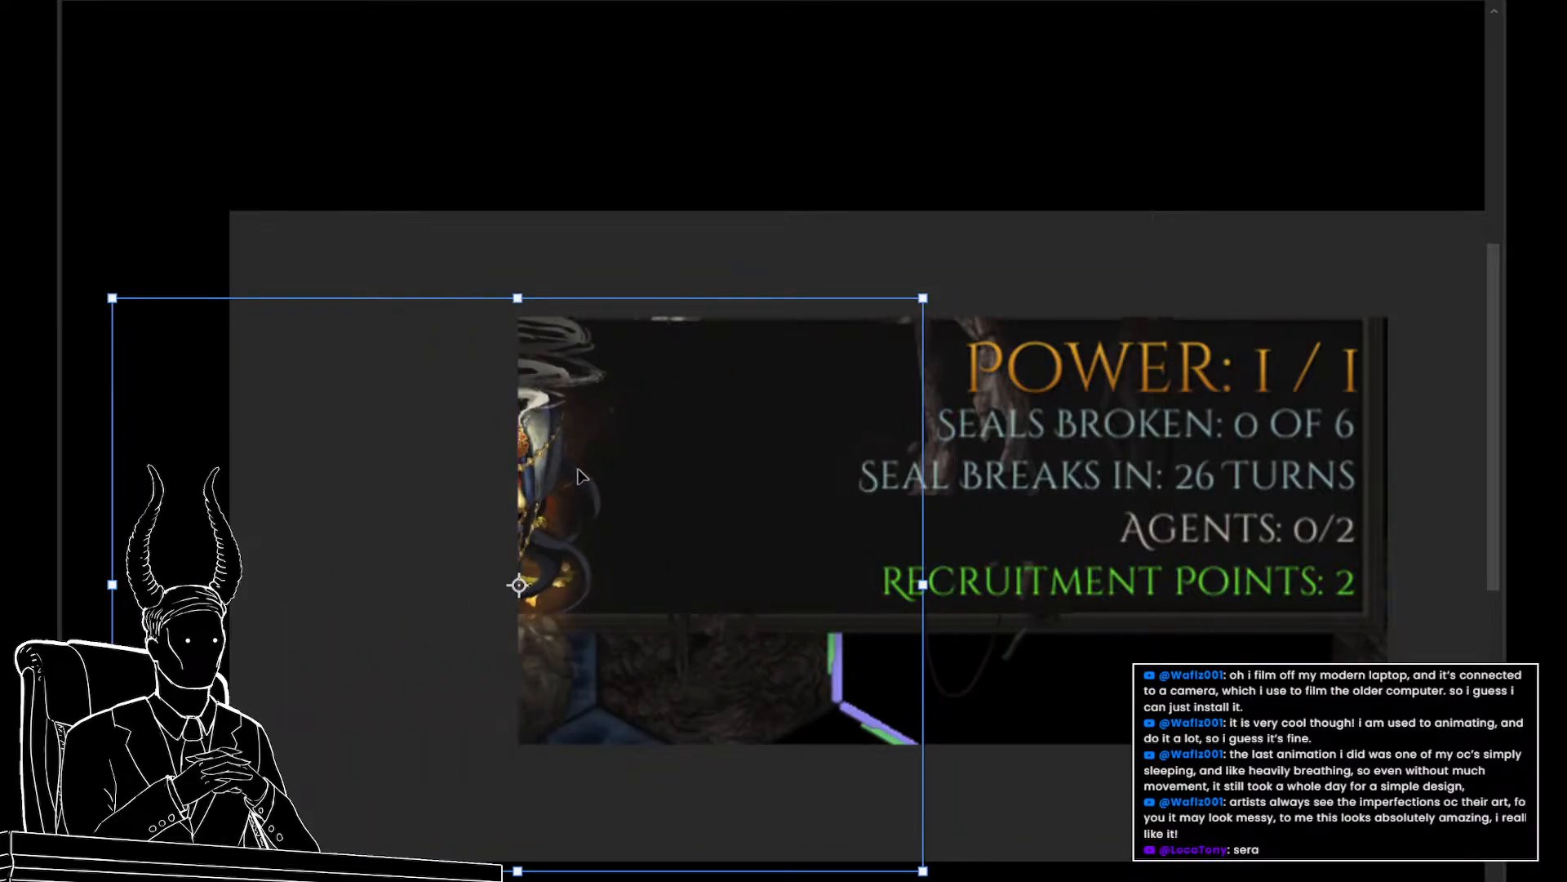
key("ctrl+z")
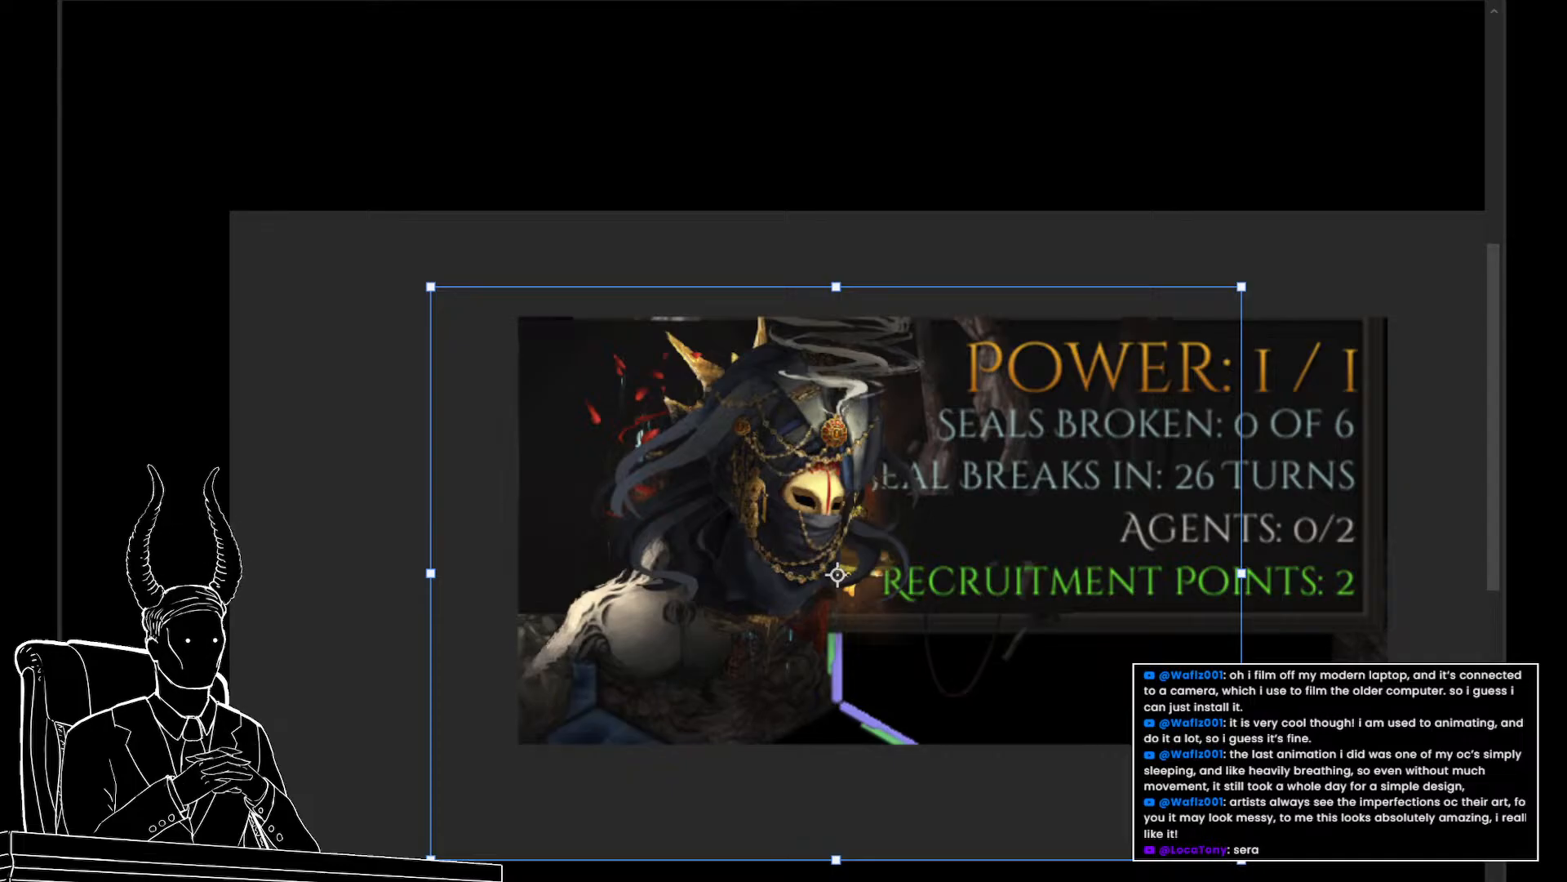
key("Escape")
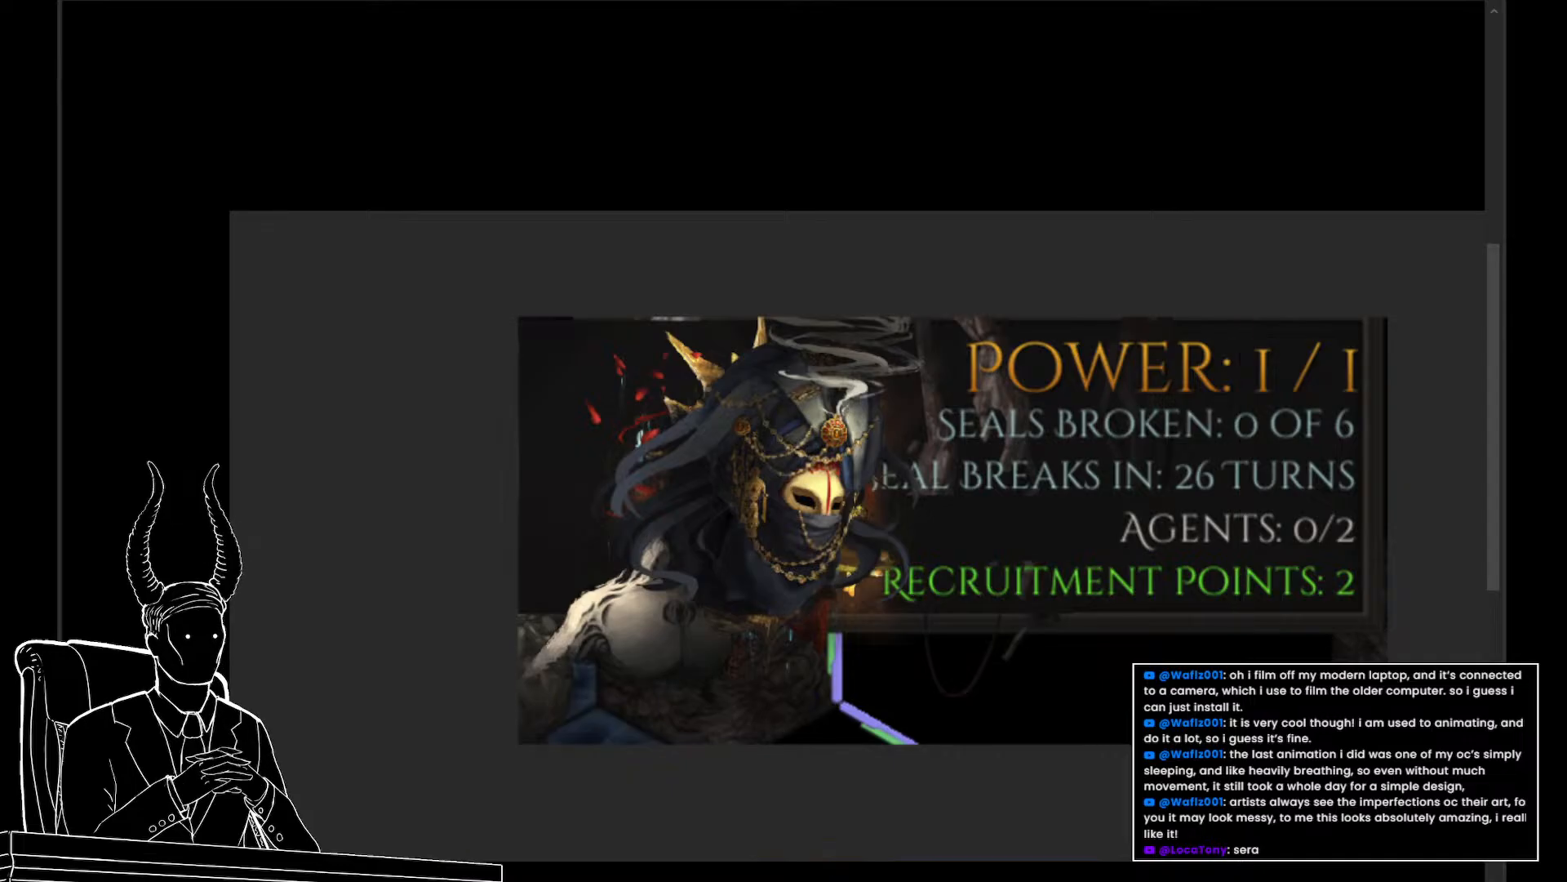
Check the flower head and the game interface separately by switching visibility, and undo the heads' downscaling
key("Delete")
key("Delete")
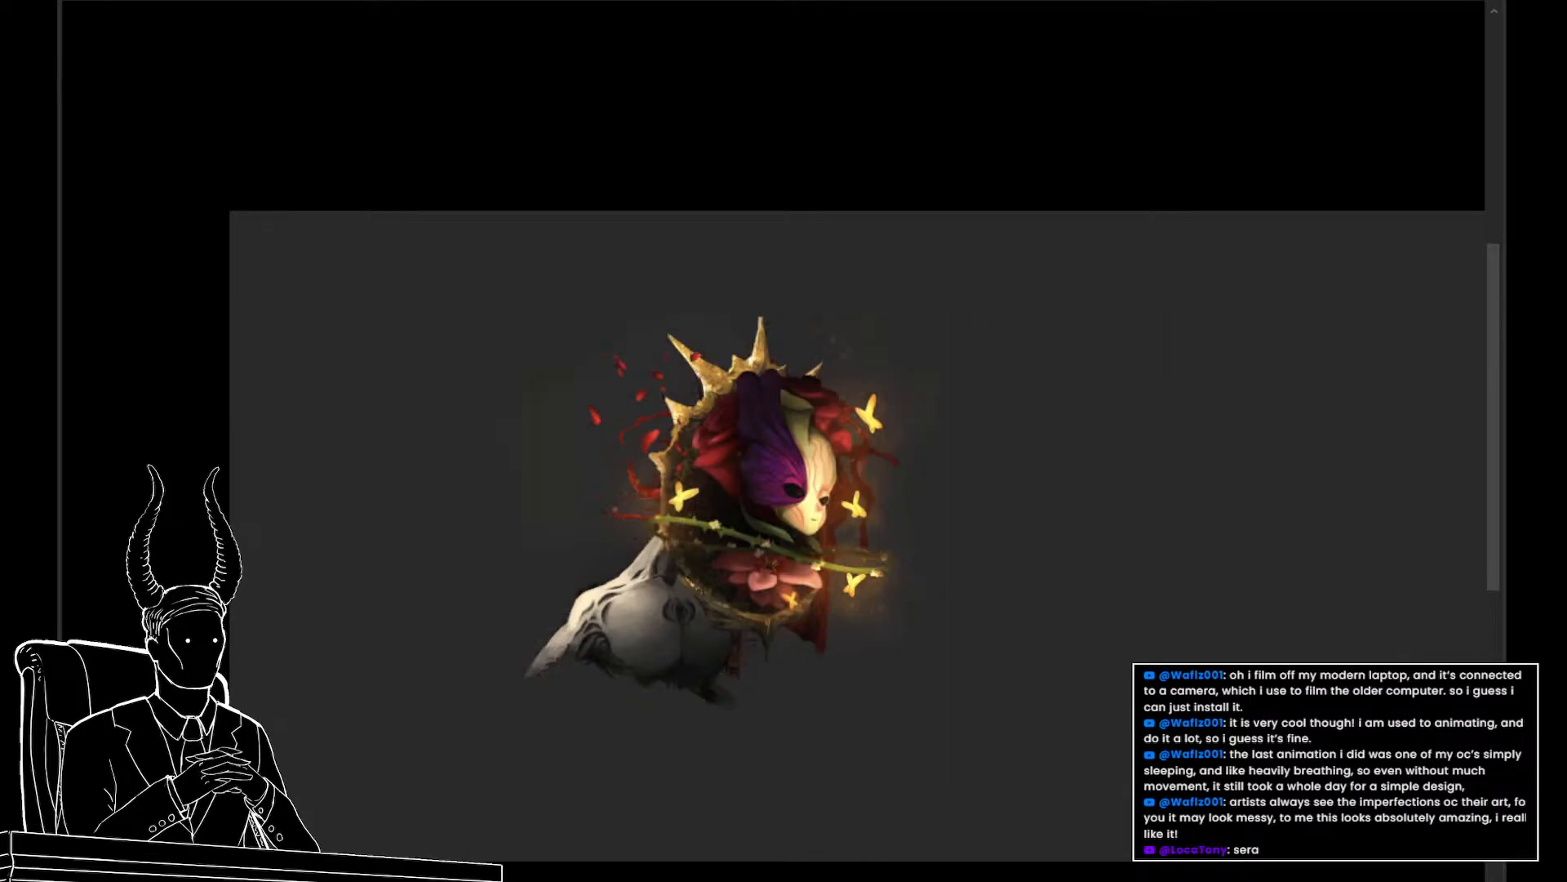
key("ctrl+z")
key("ctrl+z")
key("ctrl+z")
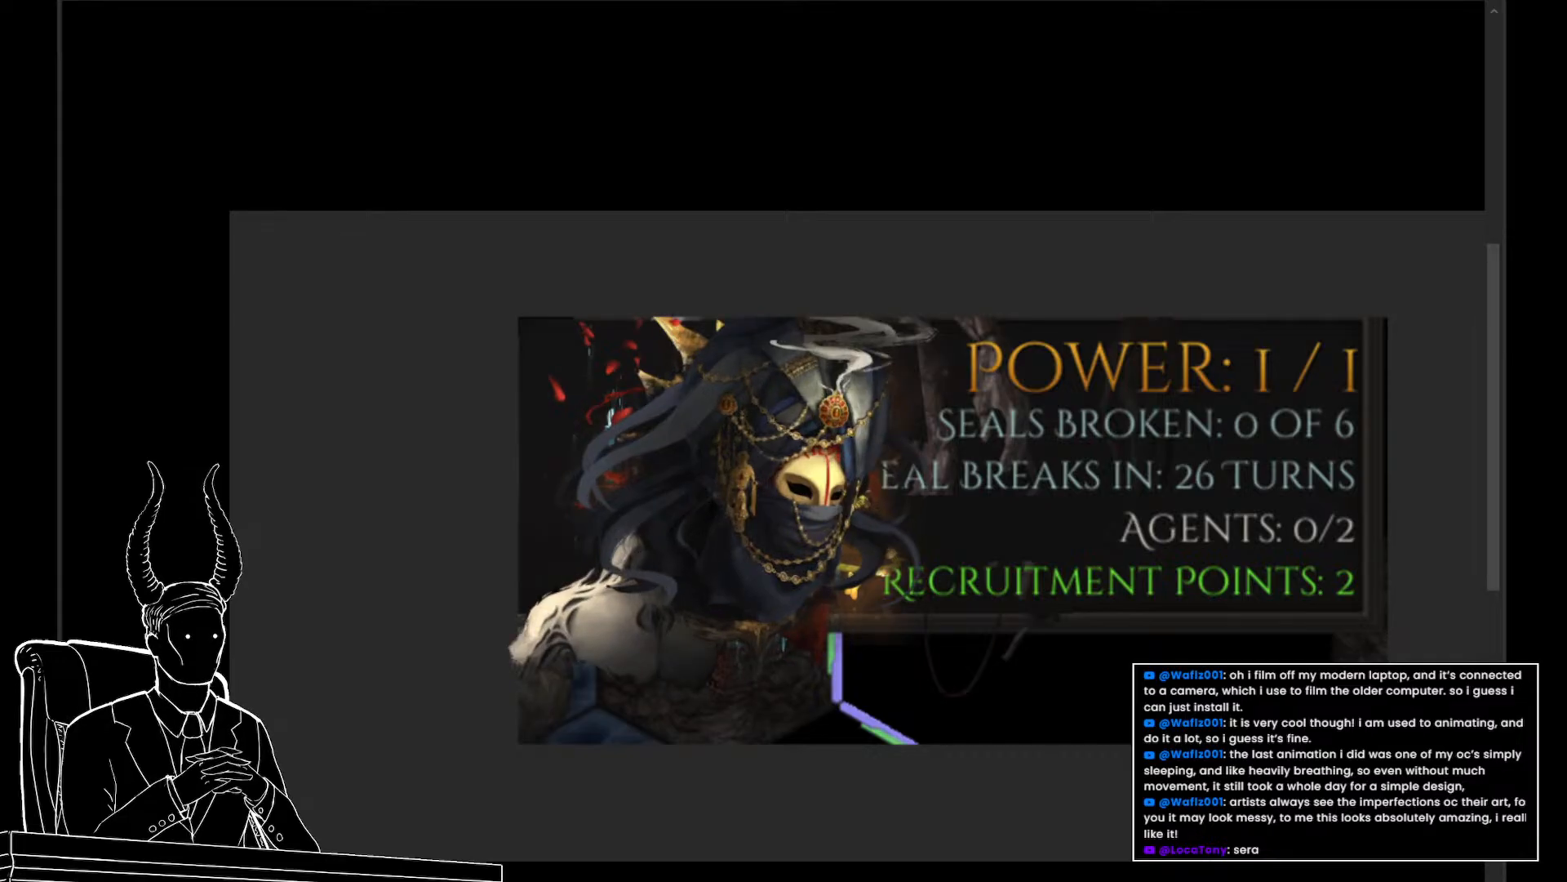
key("ctrl+z")
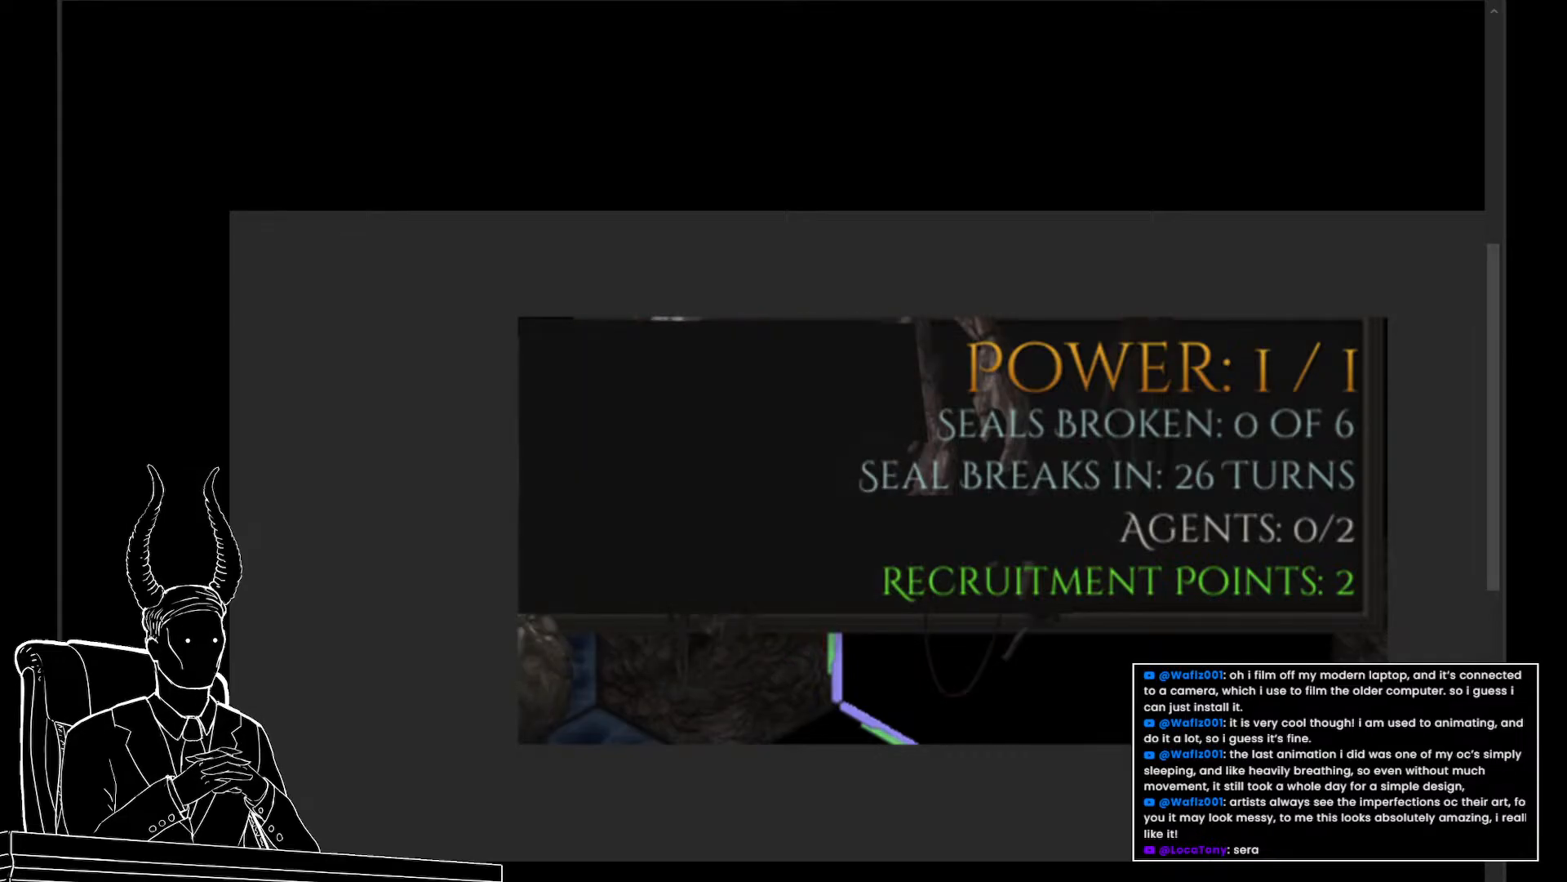
key("ctrl+z")
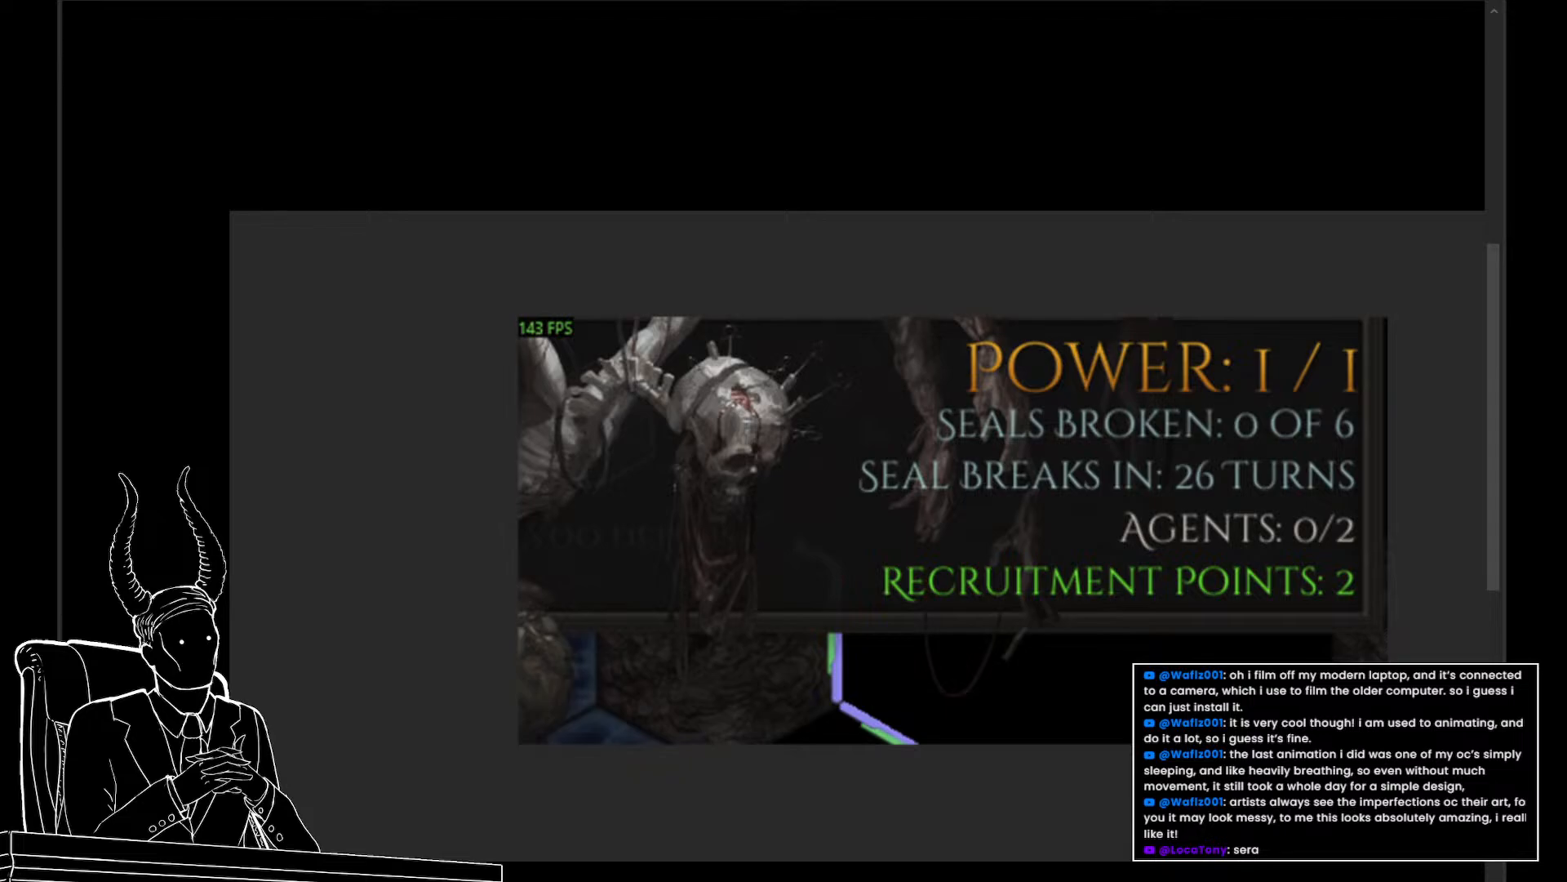
key("ctrl+z")
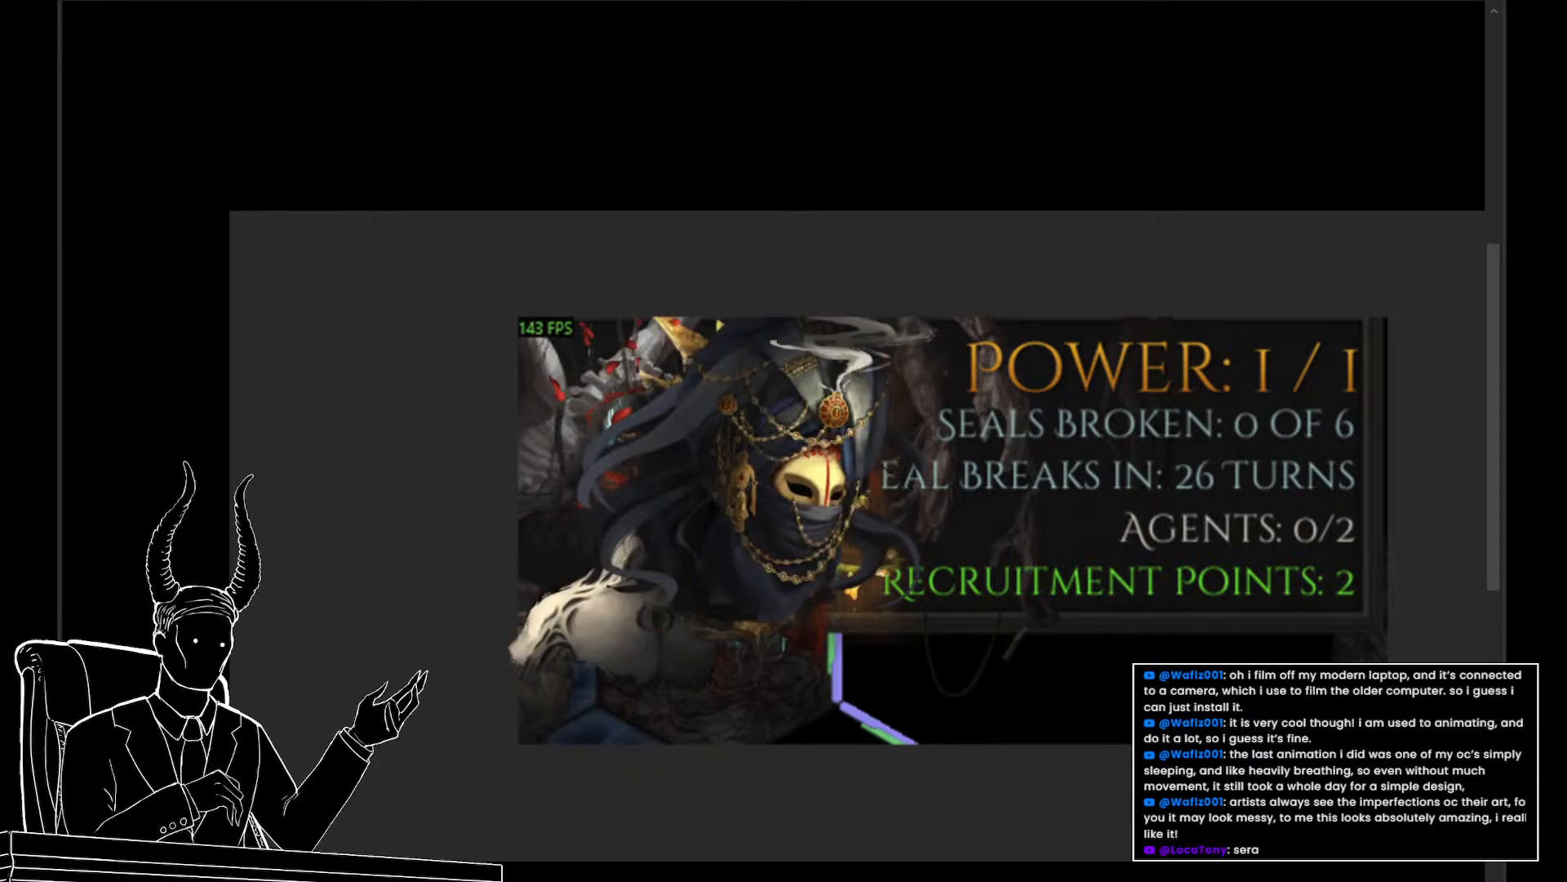
Move the veiled and flower heads aside to reveal the original interface creature, and return them to their place
left_click_drag(853, 624, 1215, 624)
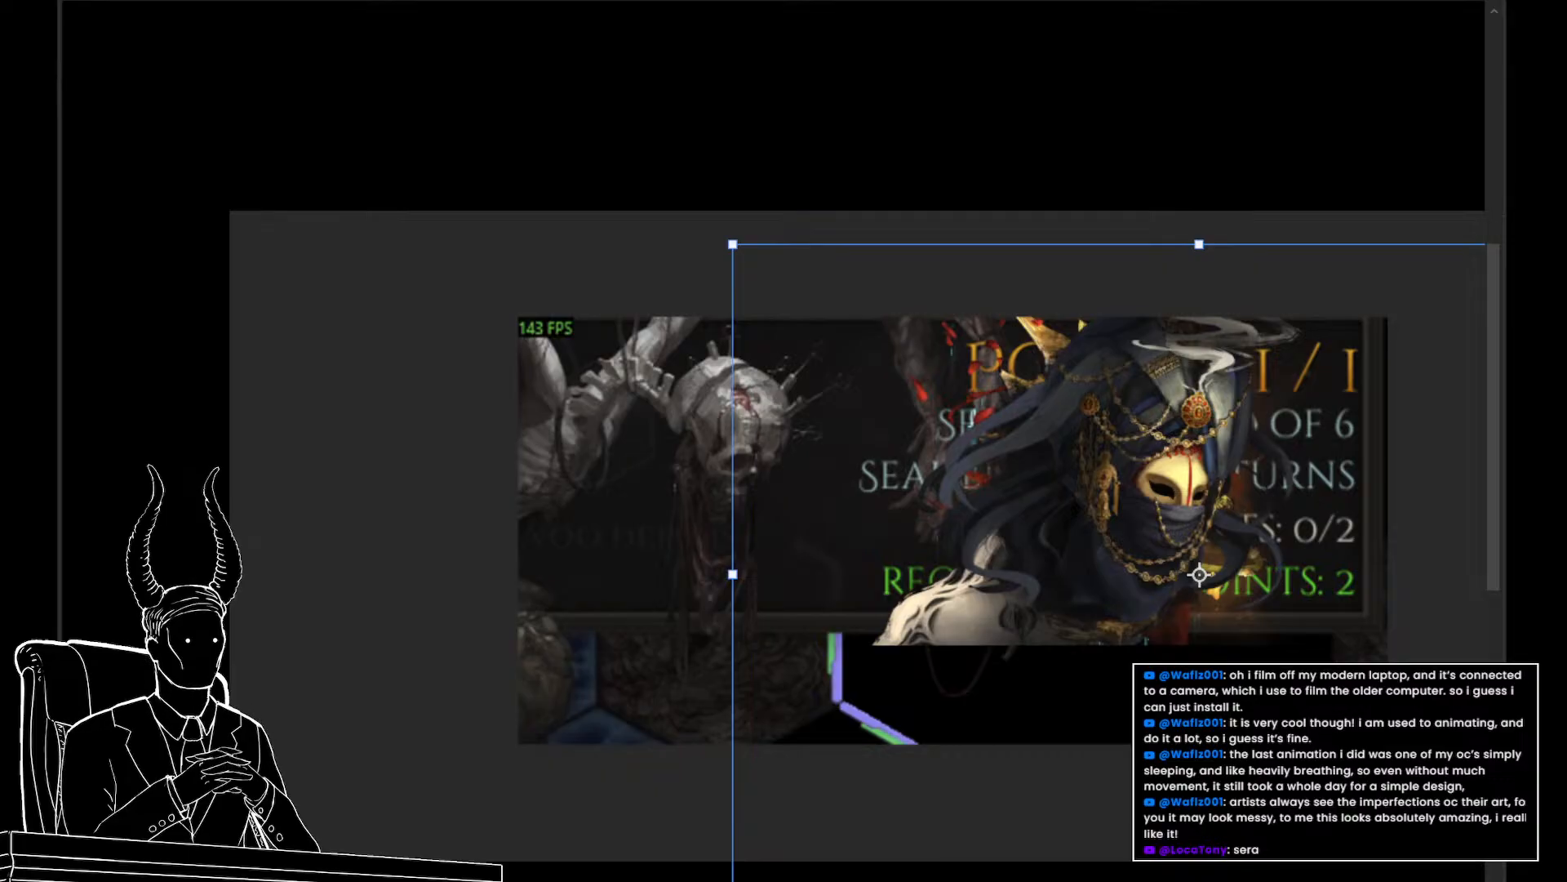
left_click_drag(1200, 575, 837, 574)
key("Return")
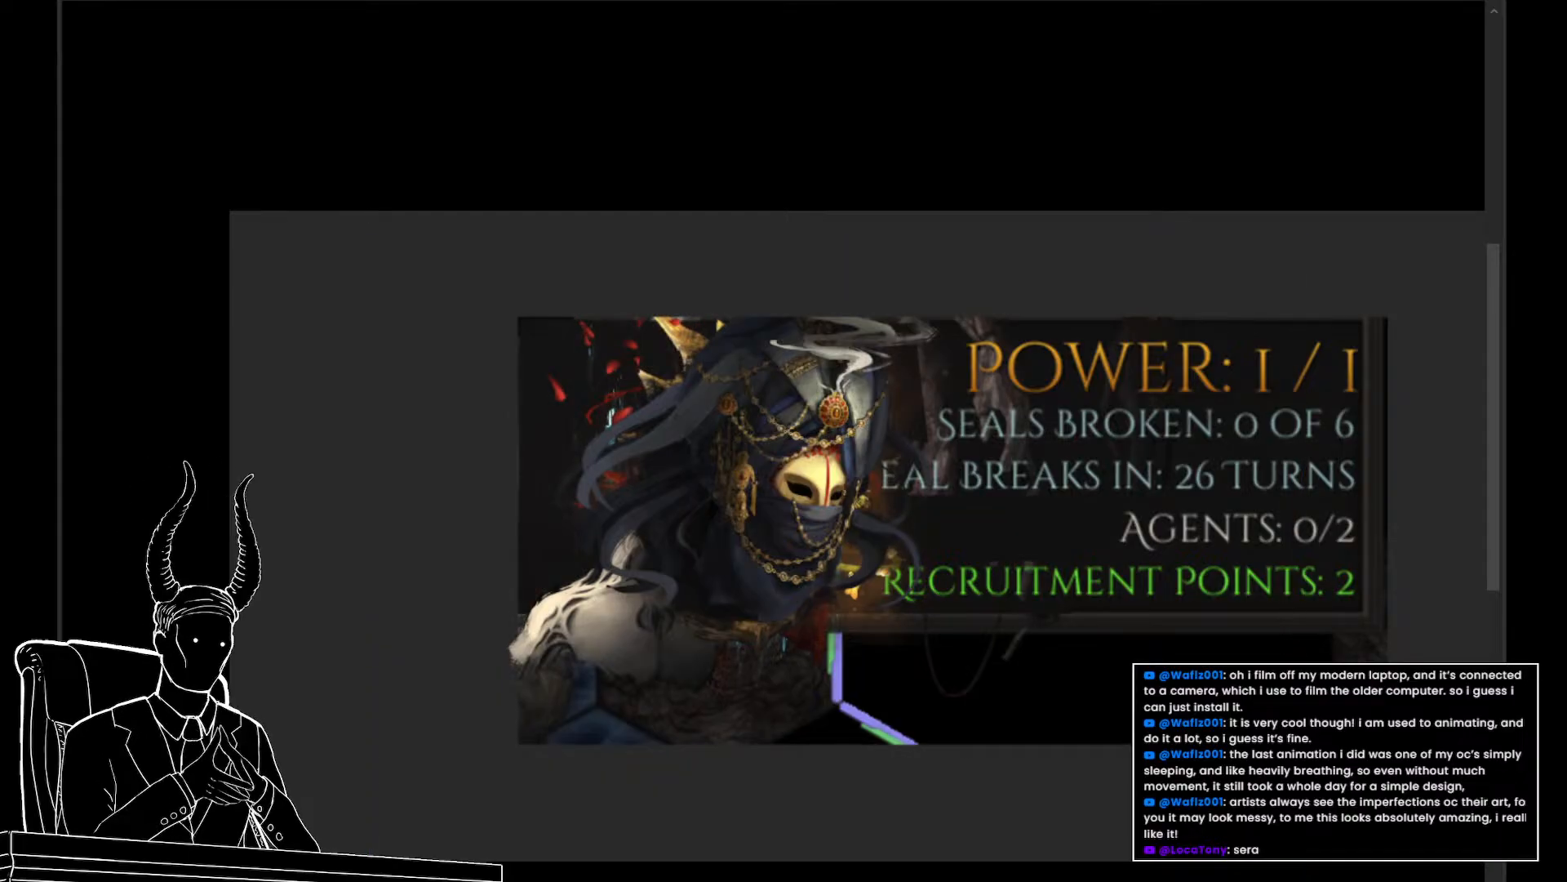
Try scaling the two overlaid heads down with Free Transform and moving them slightly left to meet the shoulder
key("ctrl+t")
left_click_drag(833, 242, 831, 287)
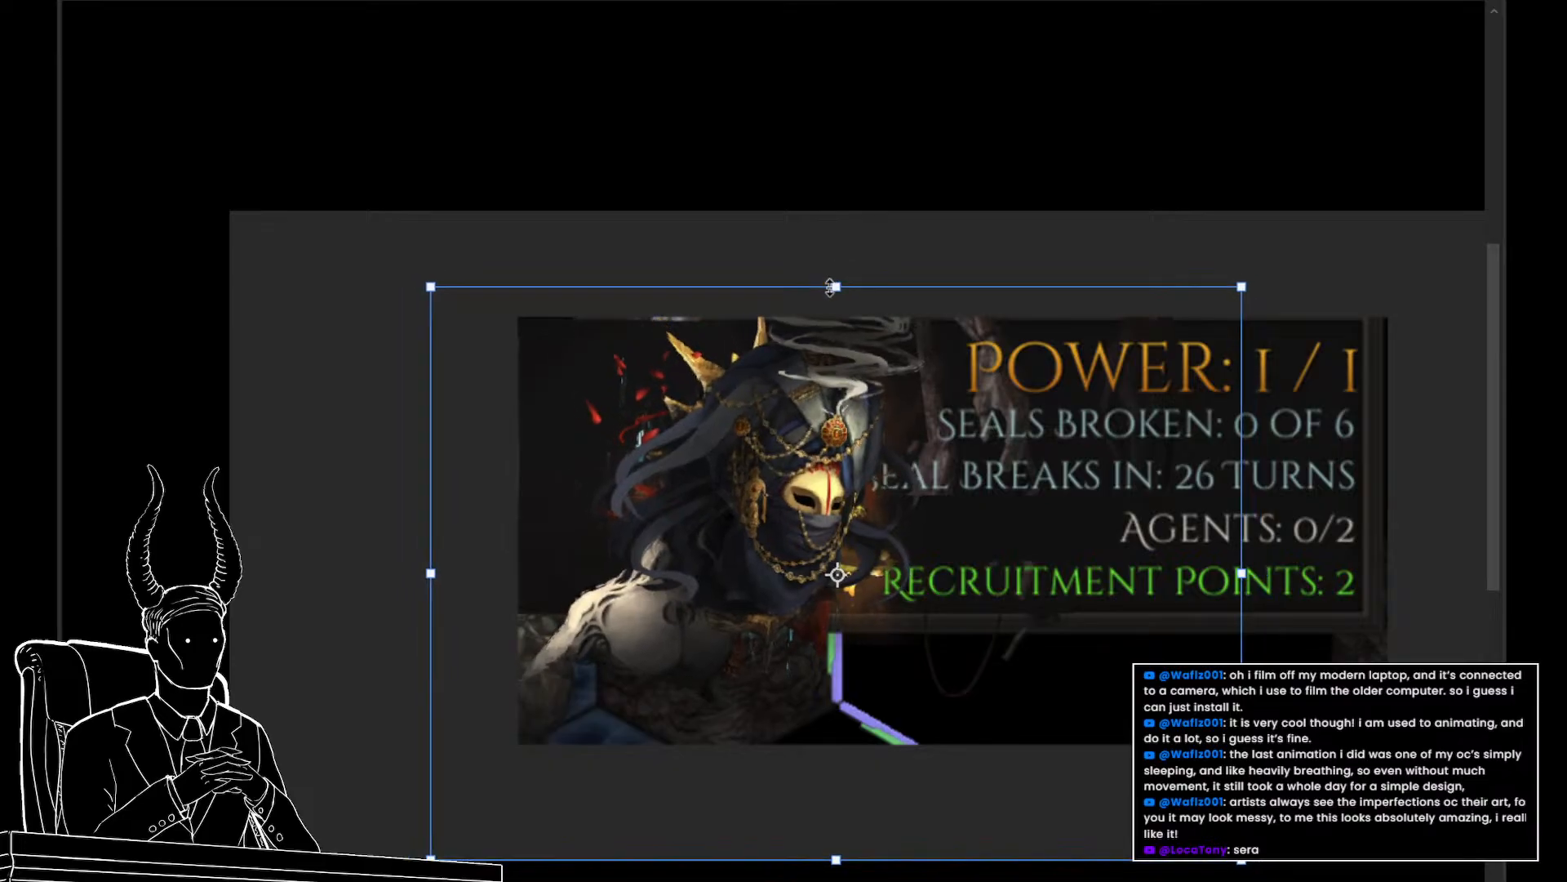
left_click_drag(971, 431, 929, 433)
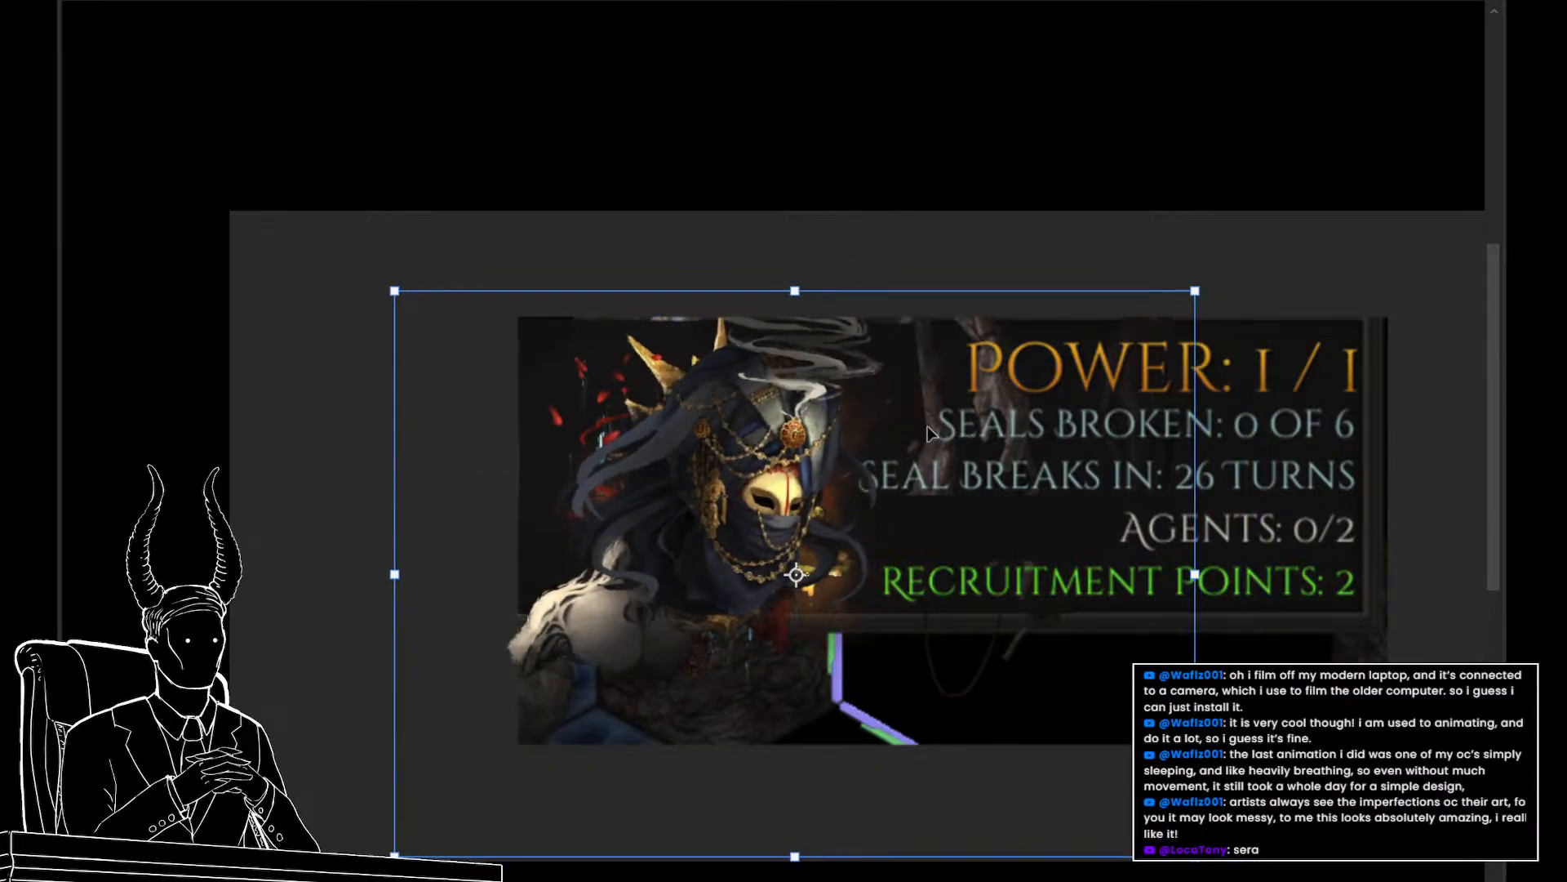
key("Return")
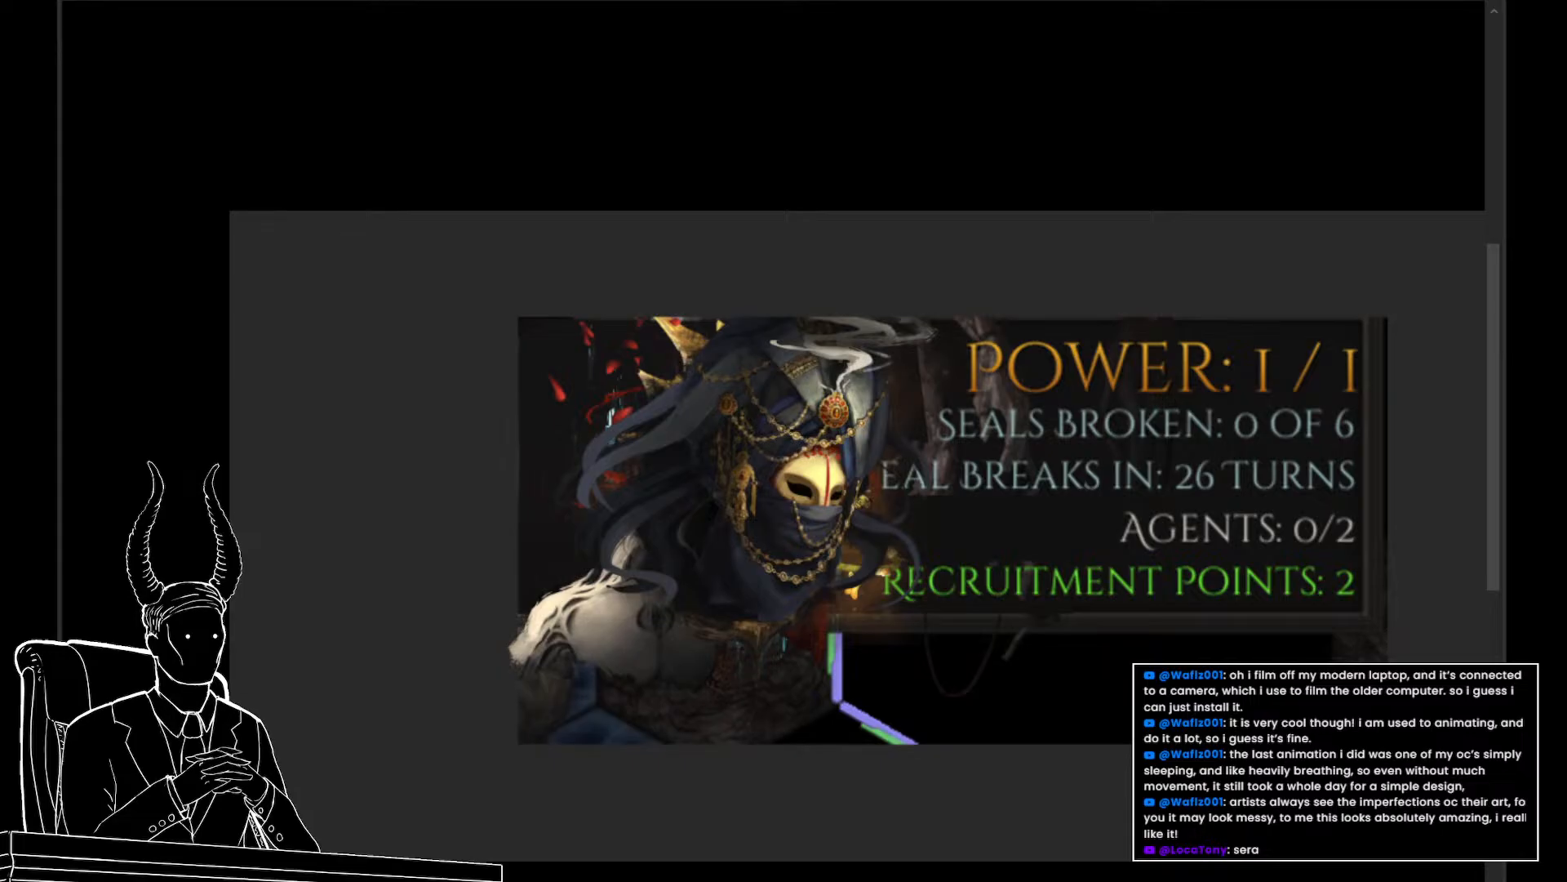
Try extending the visible area of the veiled figure above the interface's upper edge with Free Transform, comparing both versions
left_click(892, 496)
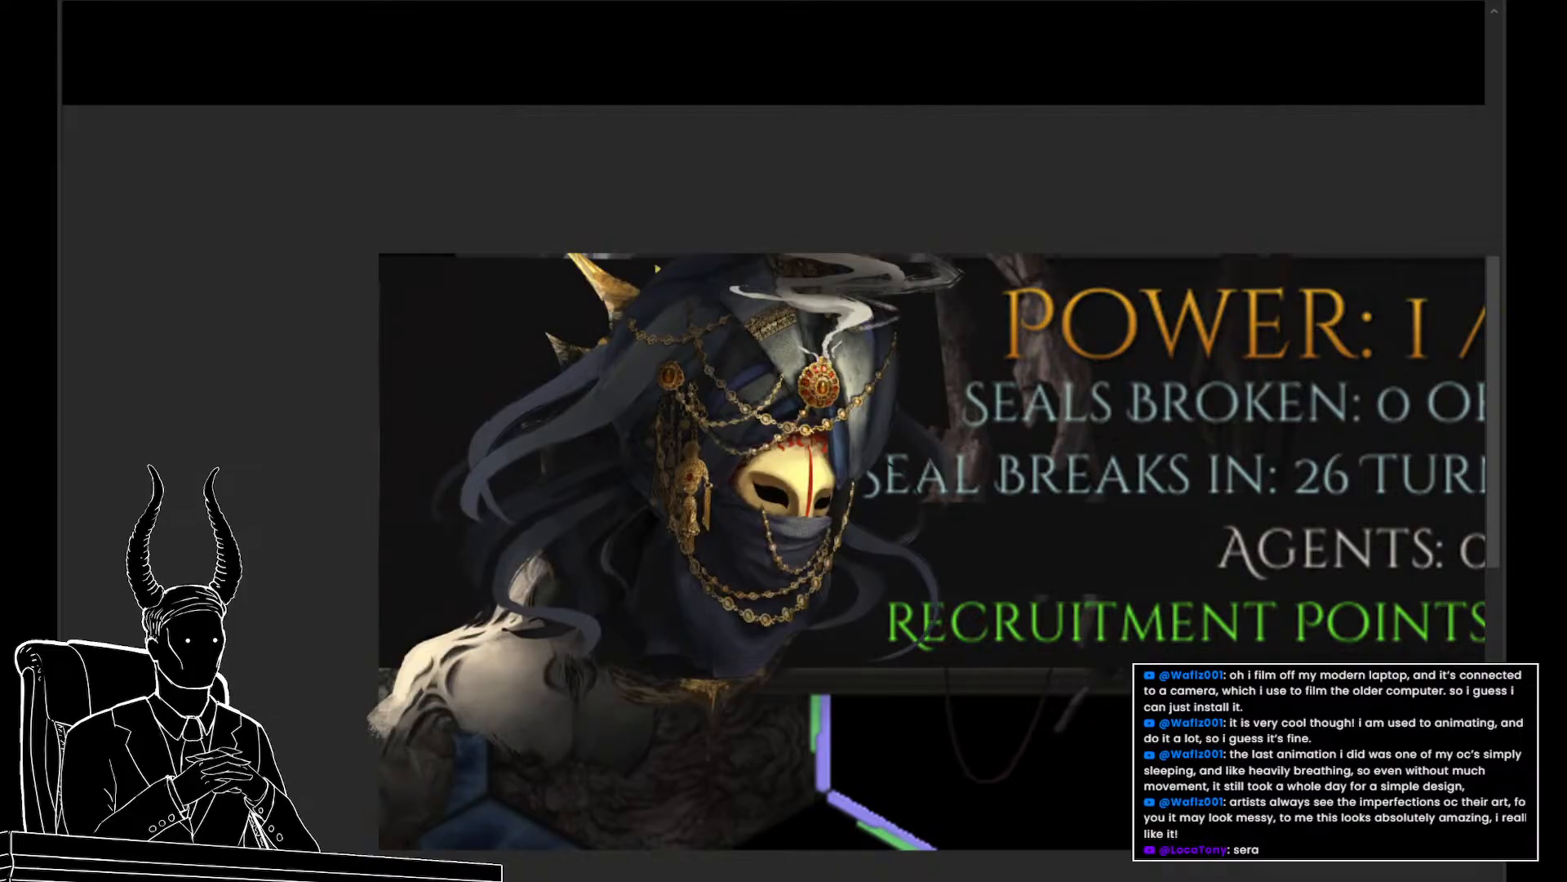
scroll(1014, 605, "down", 2)
key("ctrl+t")
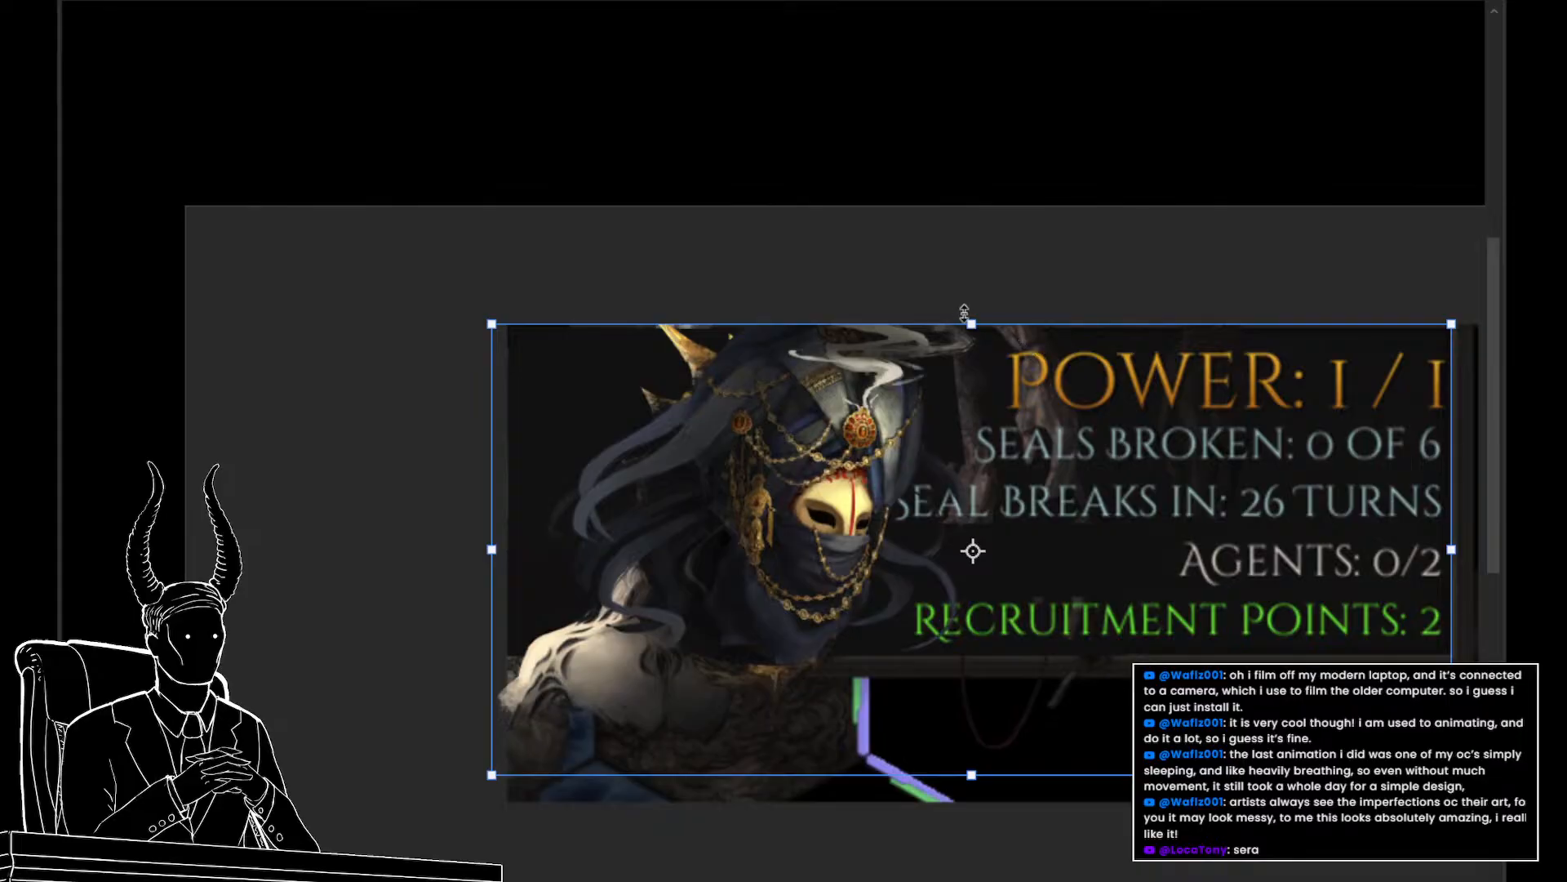
left_click_drag(965, 311, 972, 212)
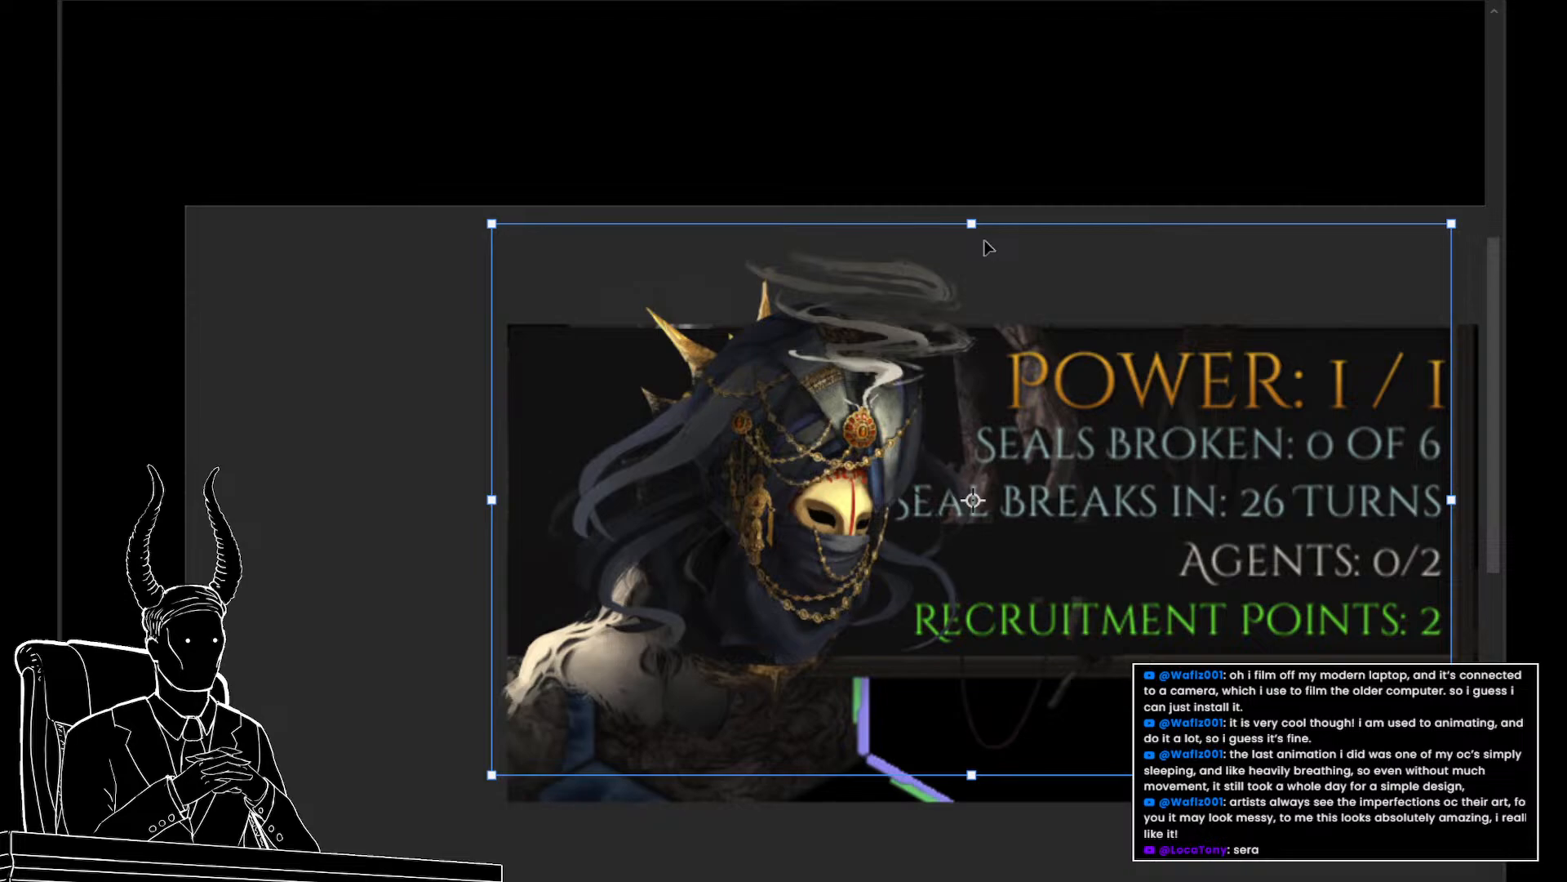
key("ctrl+z")
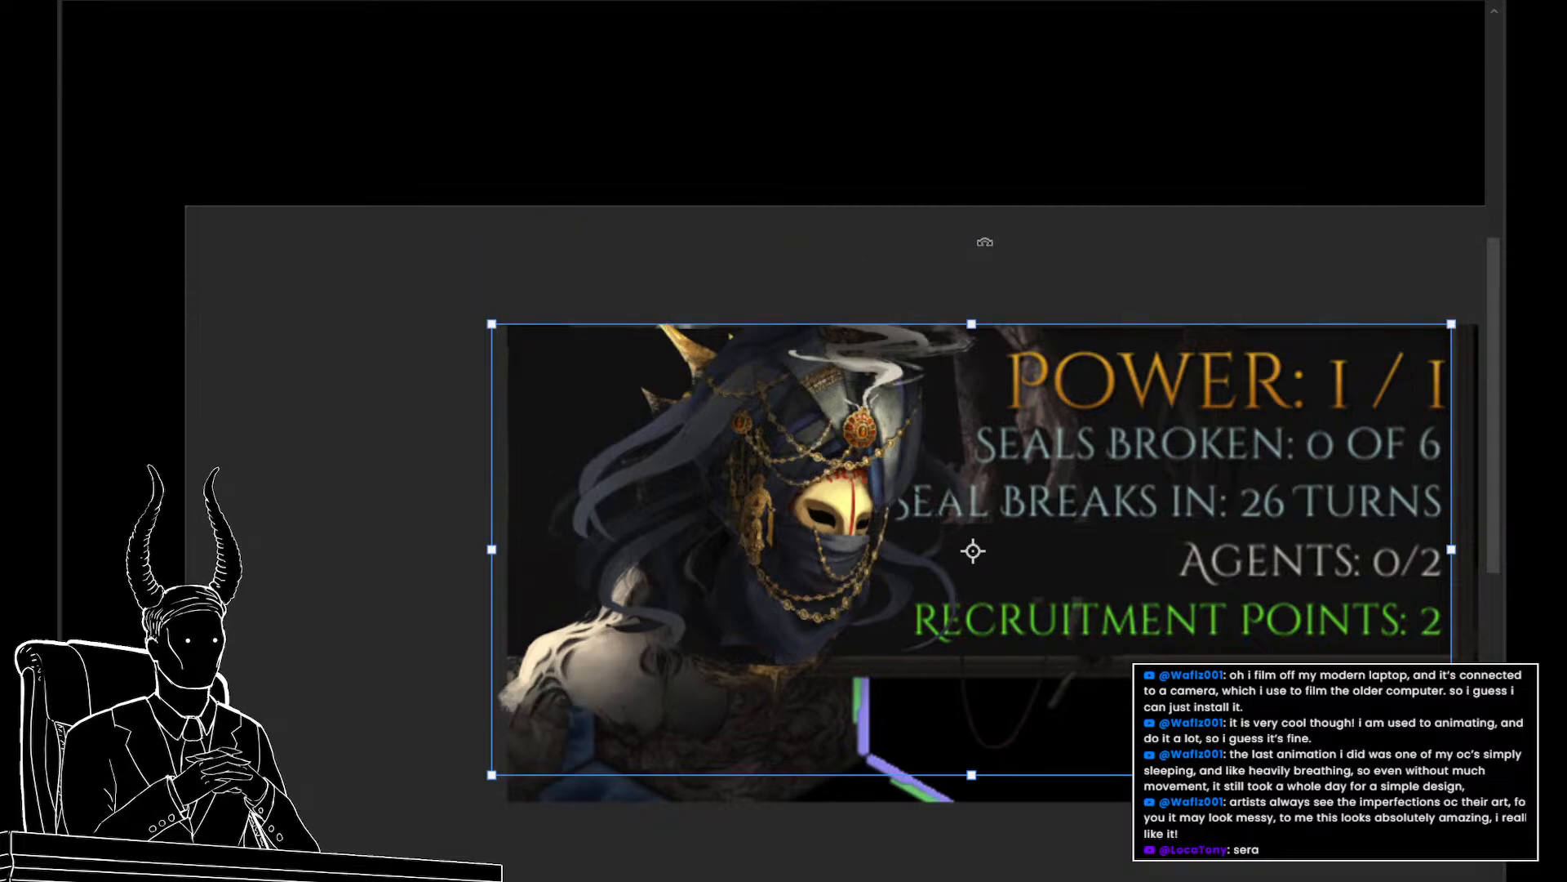
key("ctrl+shift+z")
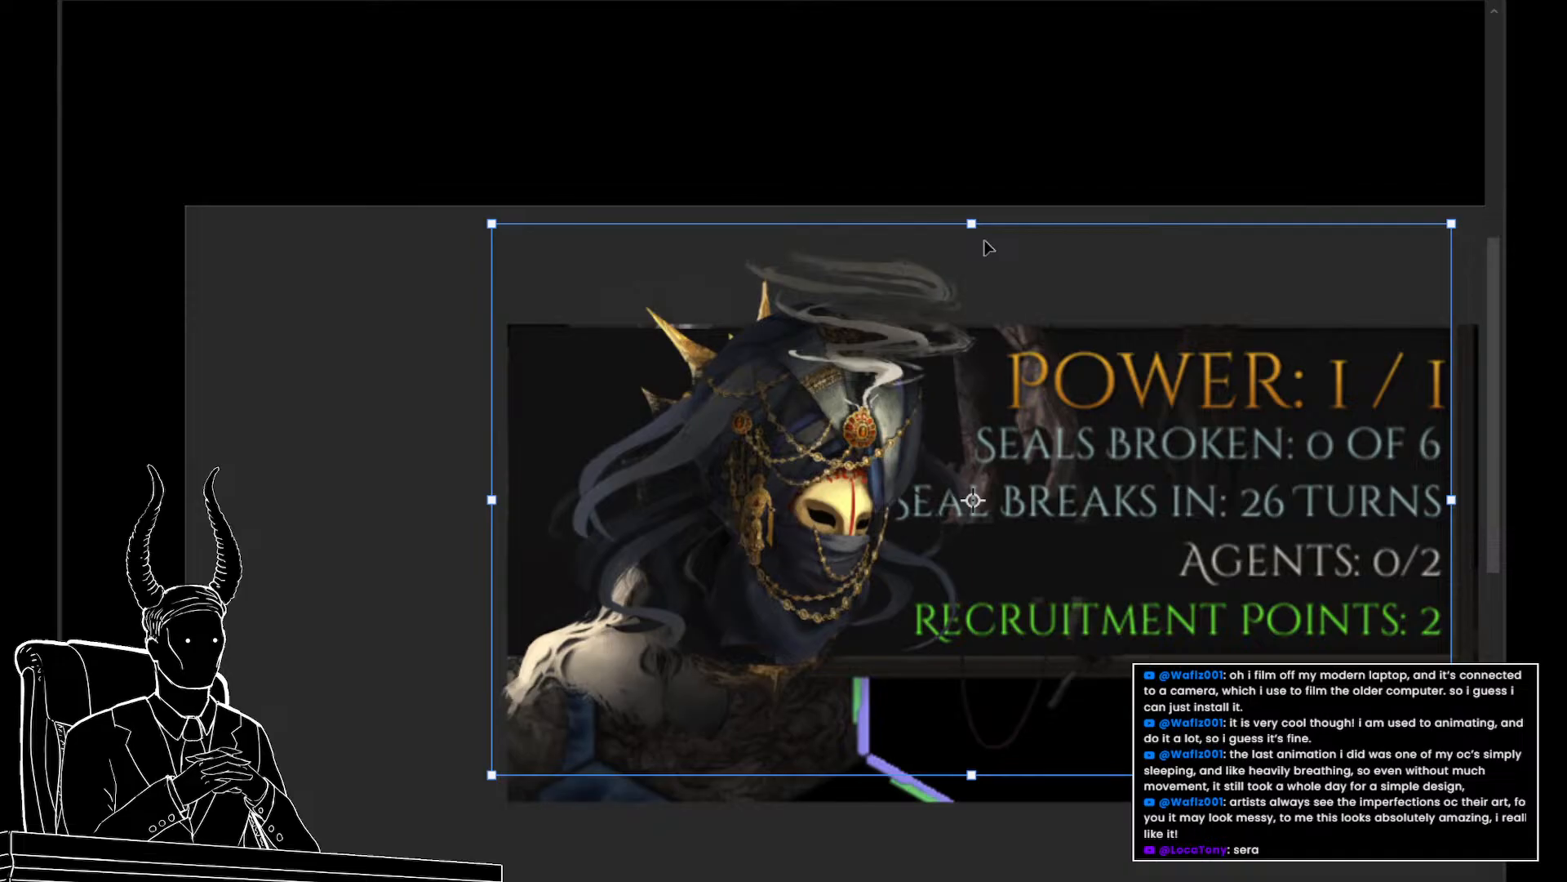
key("ctrl+z")
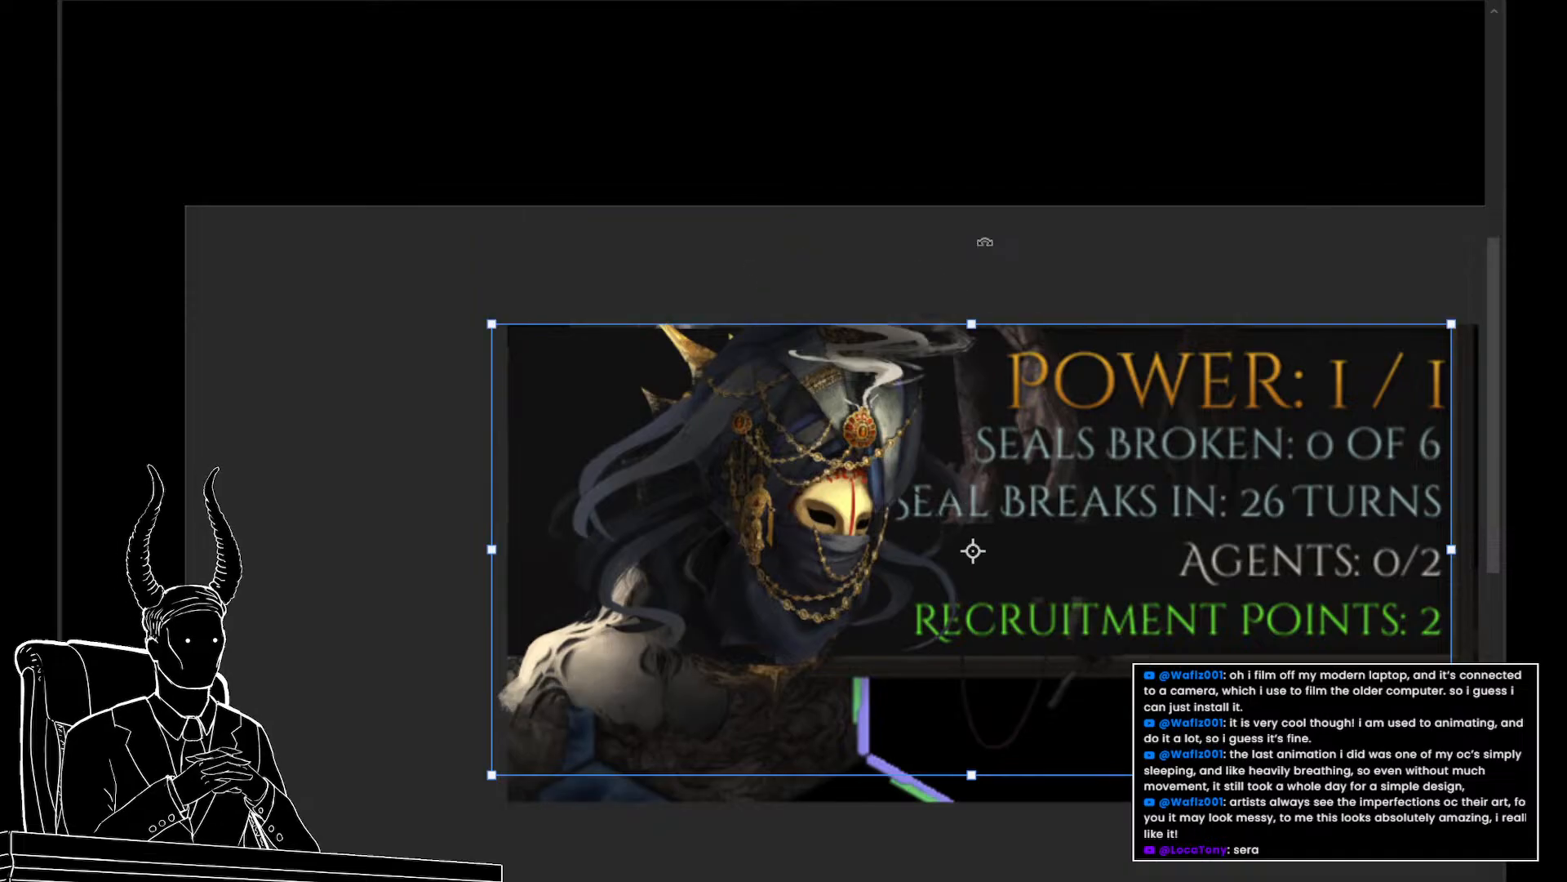
key("z")
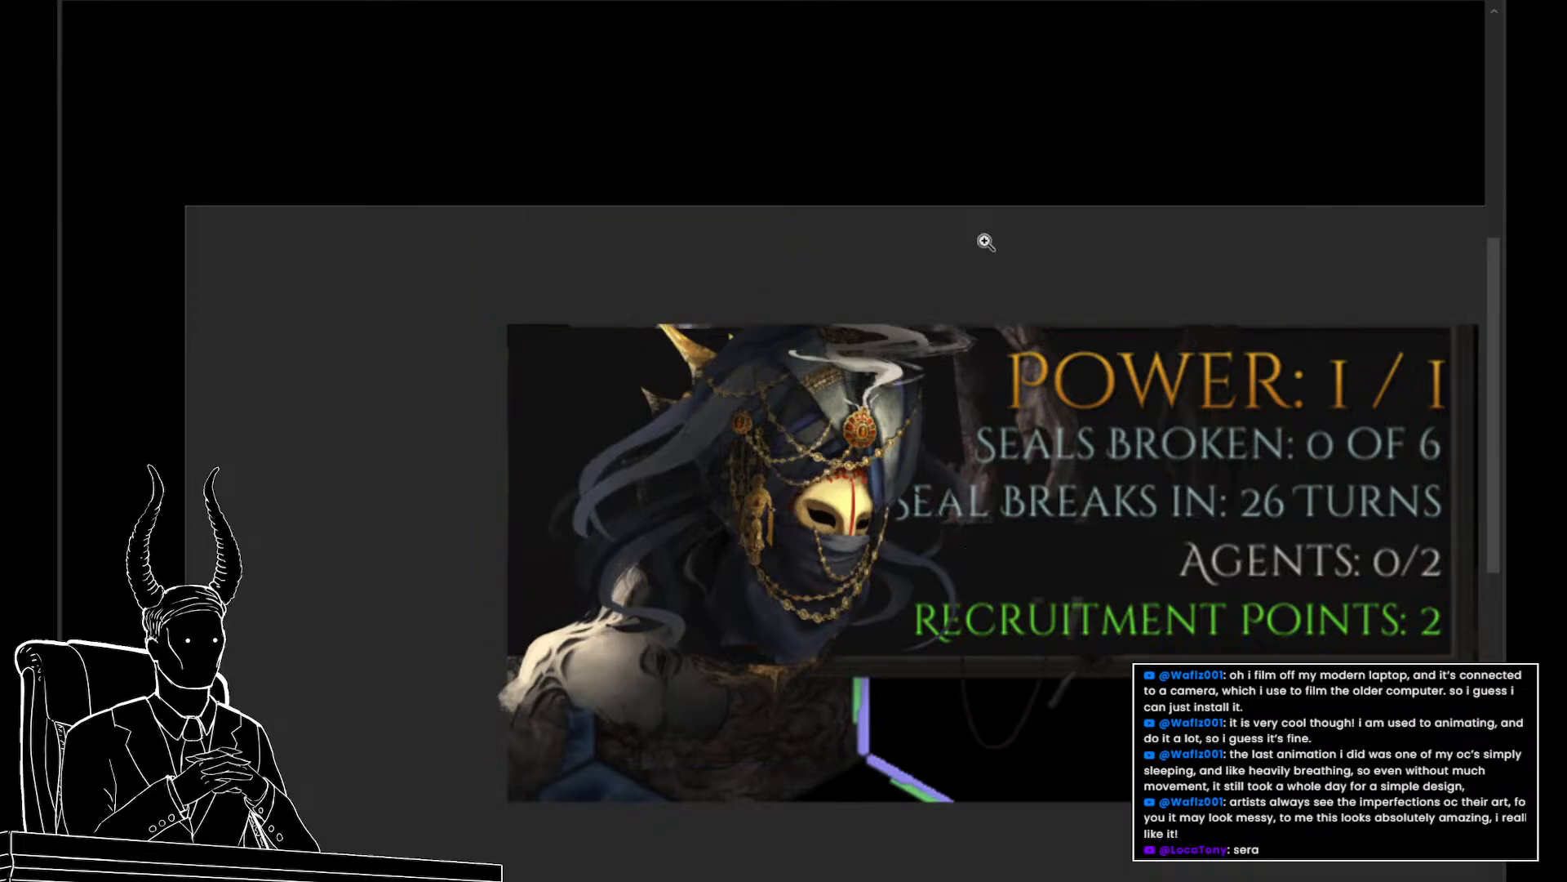
Hide the game interface and show the full-body creature with its gold spiked halo and veiled head
key("ctrl+z")
key("ctrl+z")
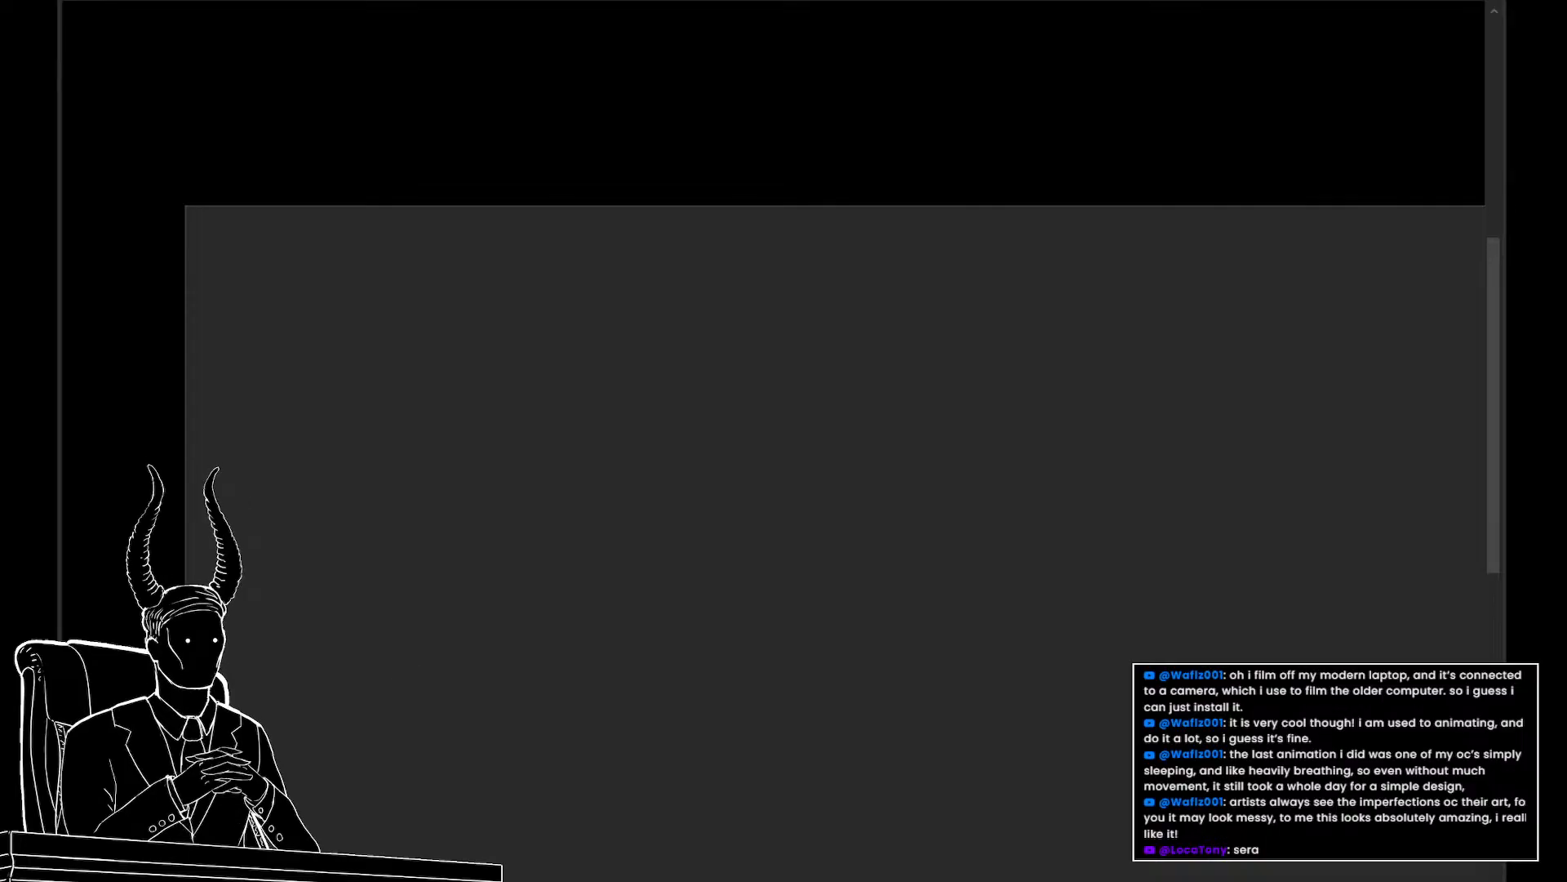
key("ctrl+shift+z")
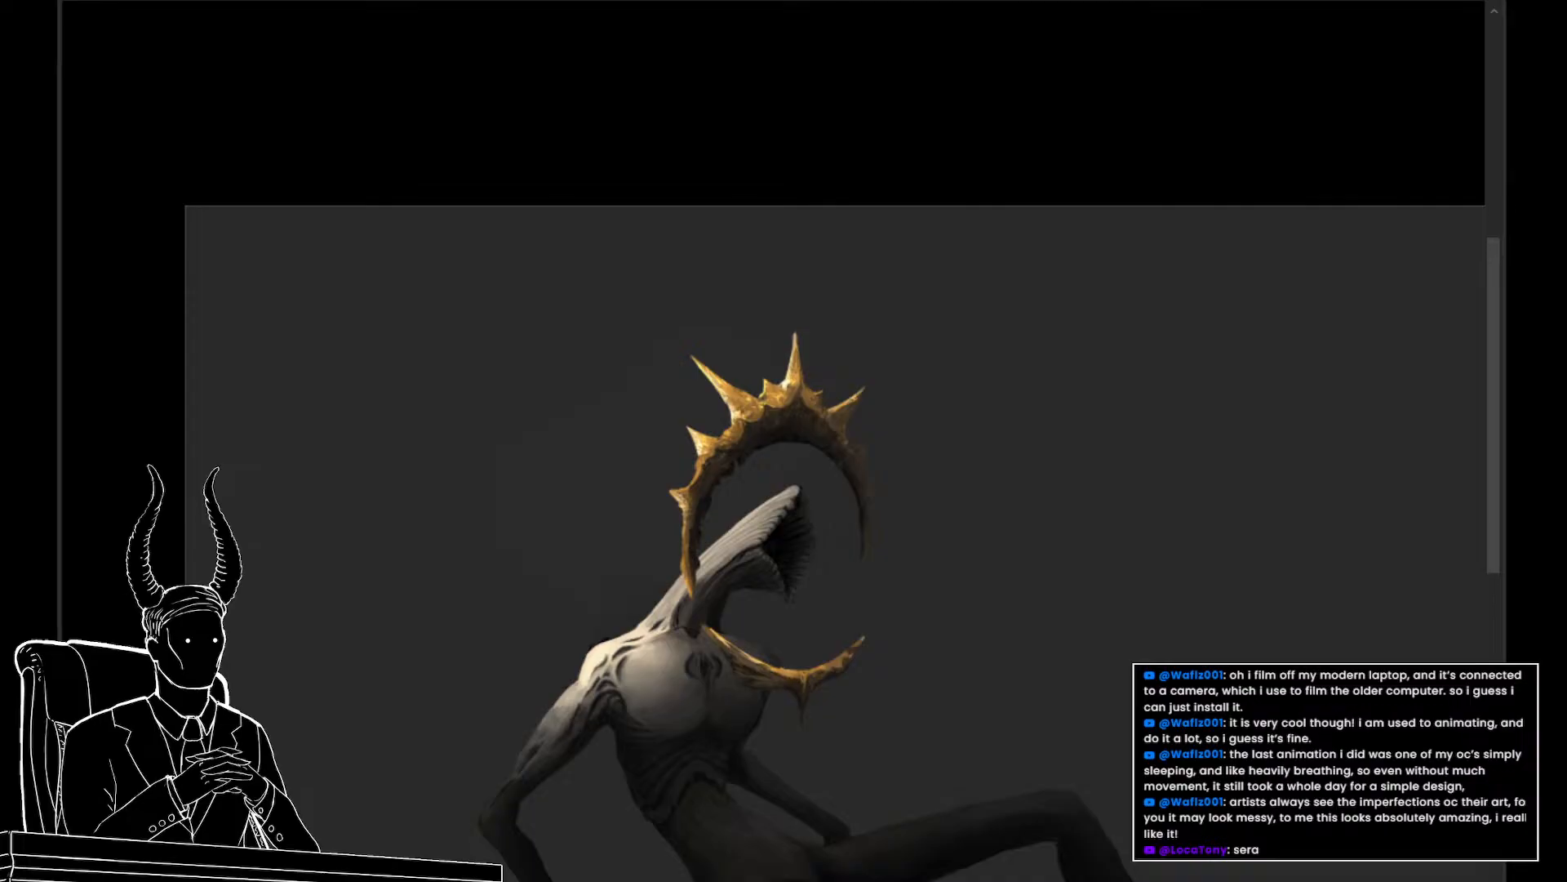
key("ctrl+z")
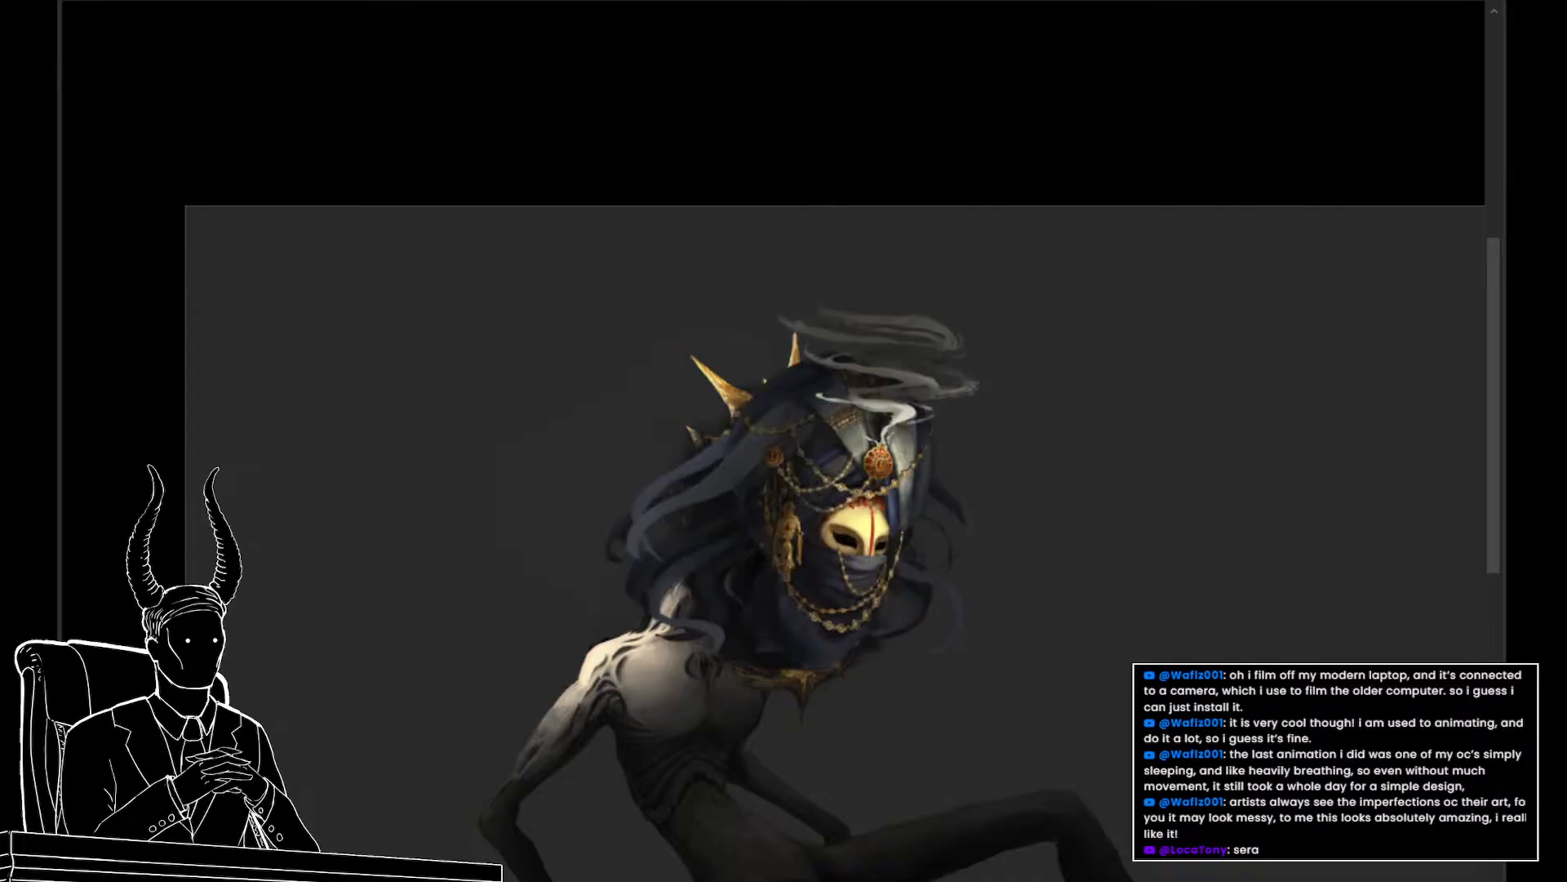
left_click(1062, 630)
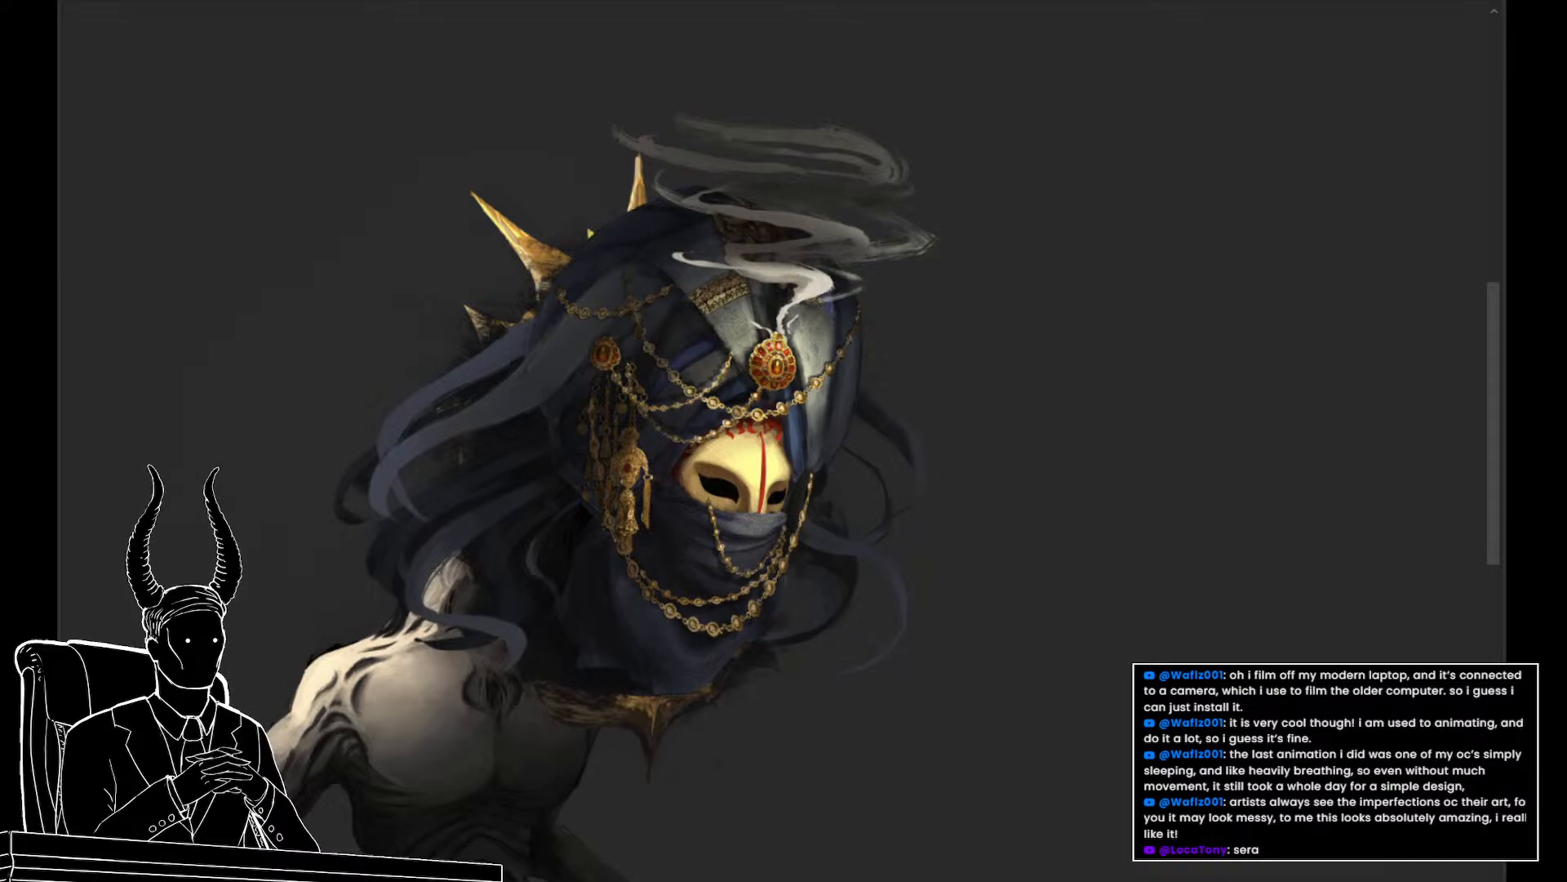
key("ctrl+comma")
key("ctrl+comma")
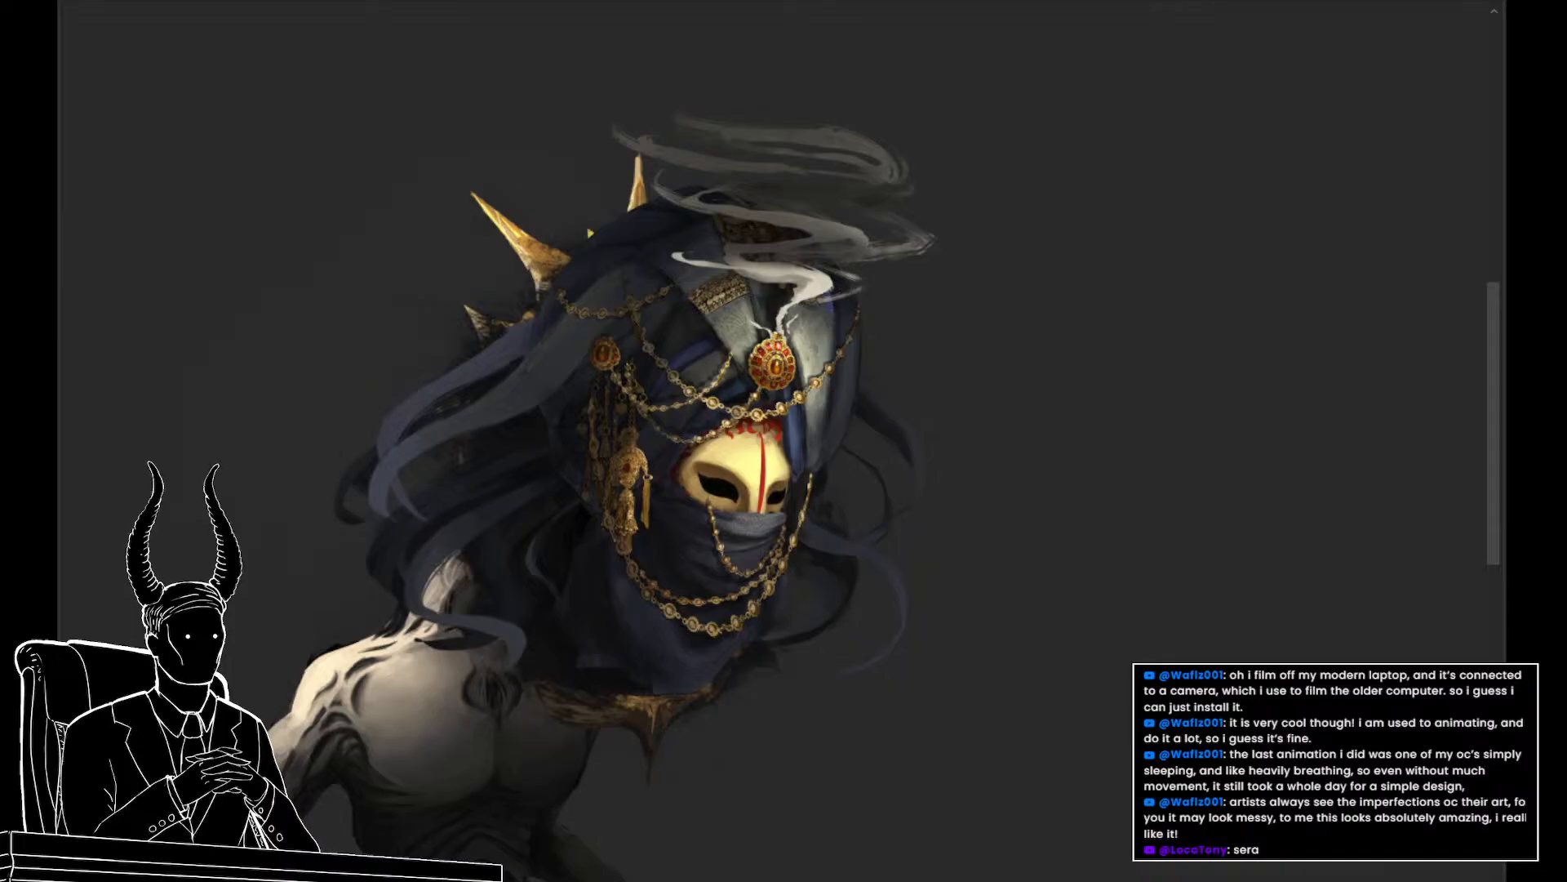
Try shrinking the veiled head around its centre with Free Transform and moving it slightly down toward the shoulder
key("ctrl+t")
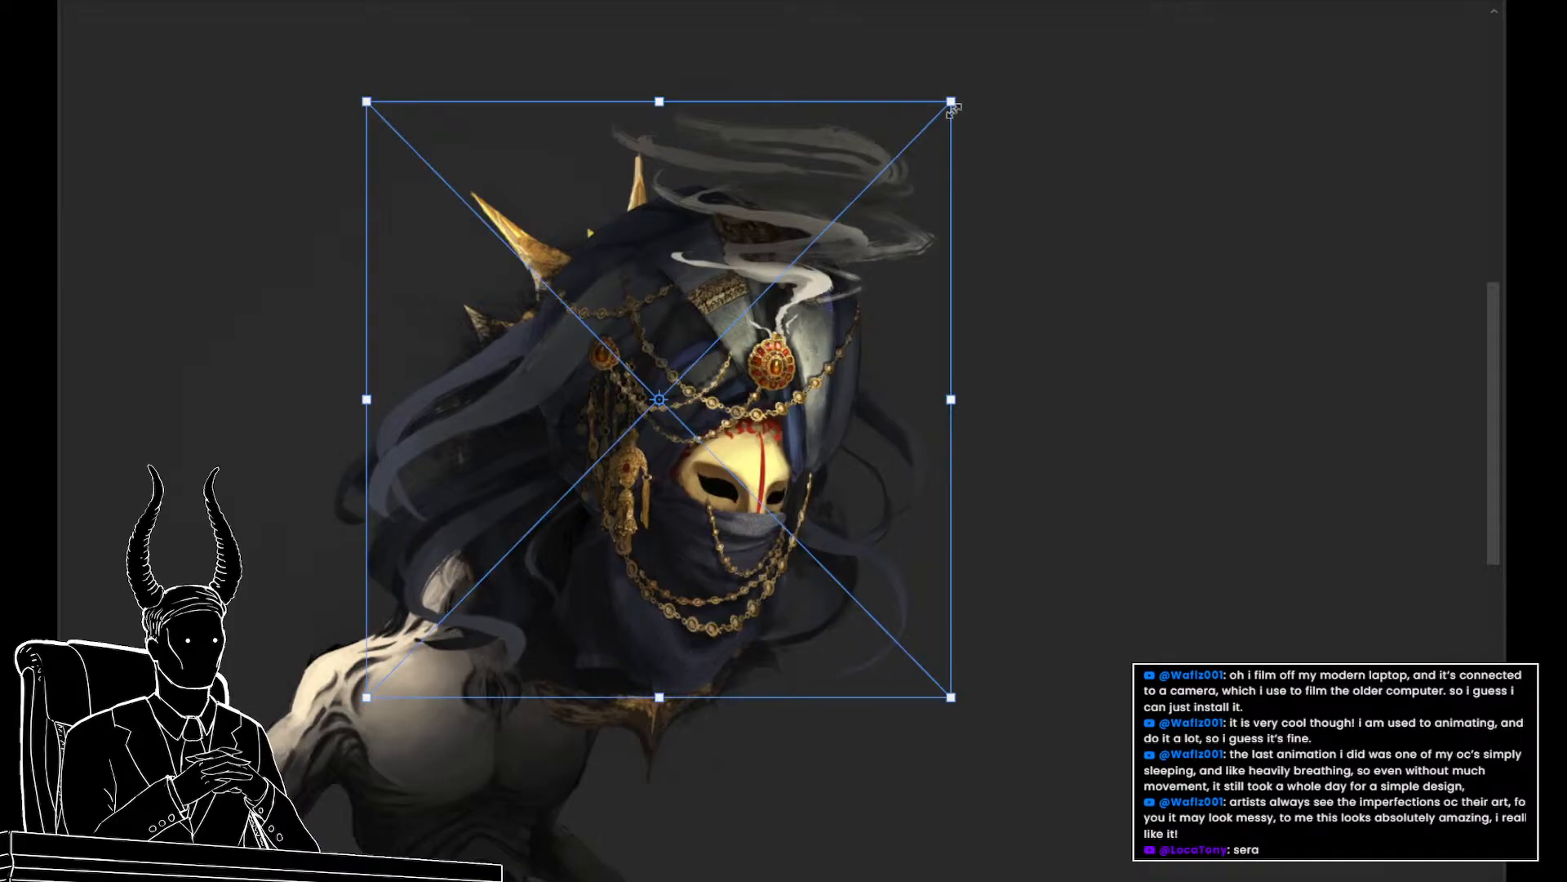
left_click_drag(945, 114, 897, 140)
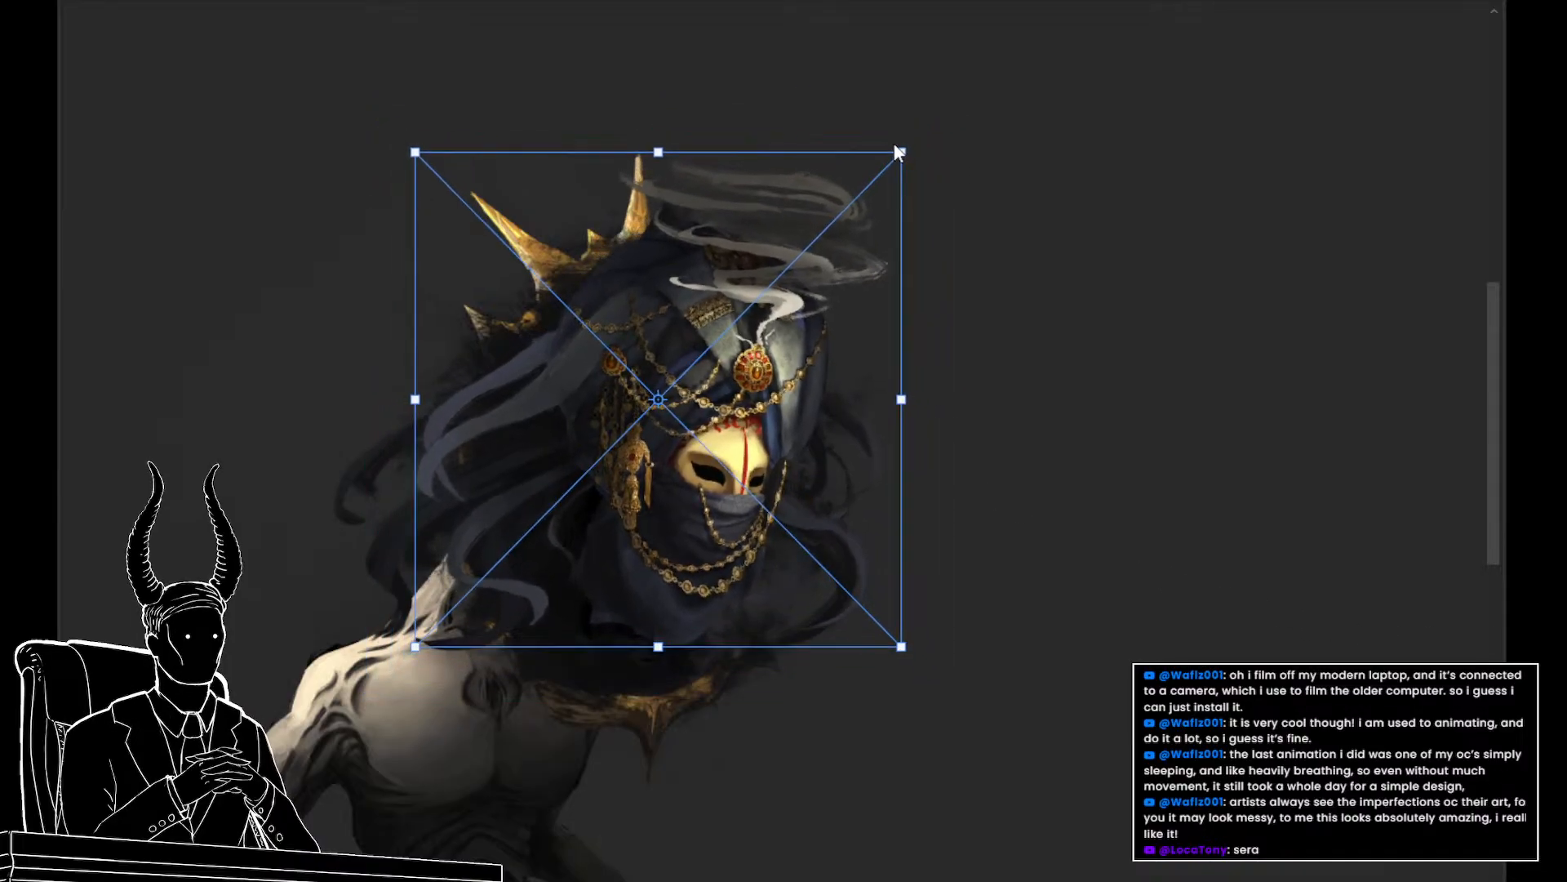
left_click_drag(861, 220, 845, 248)
key("Return")
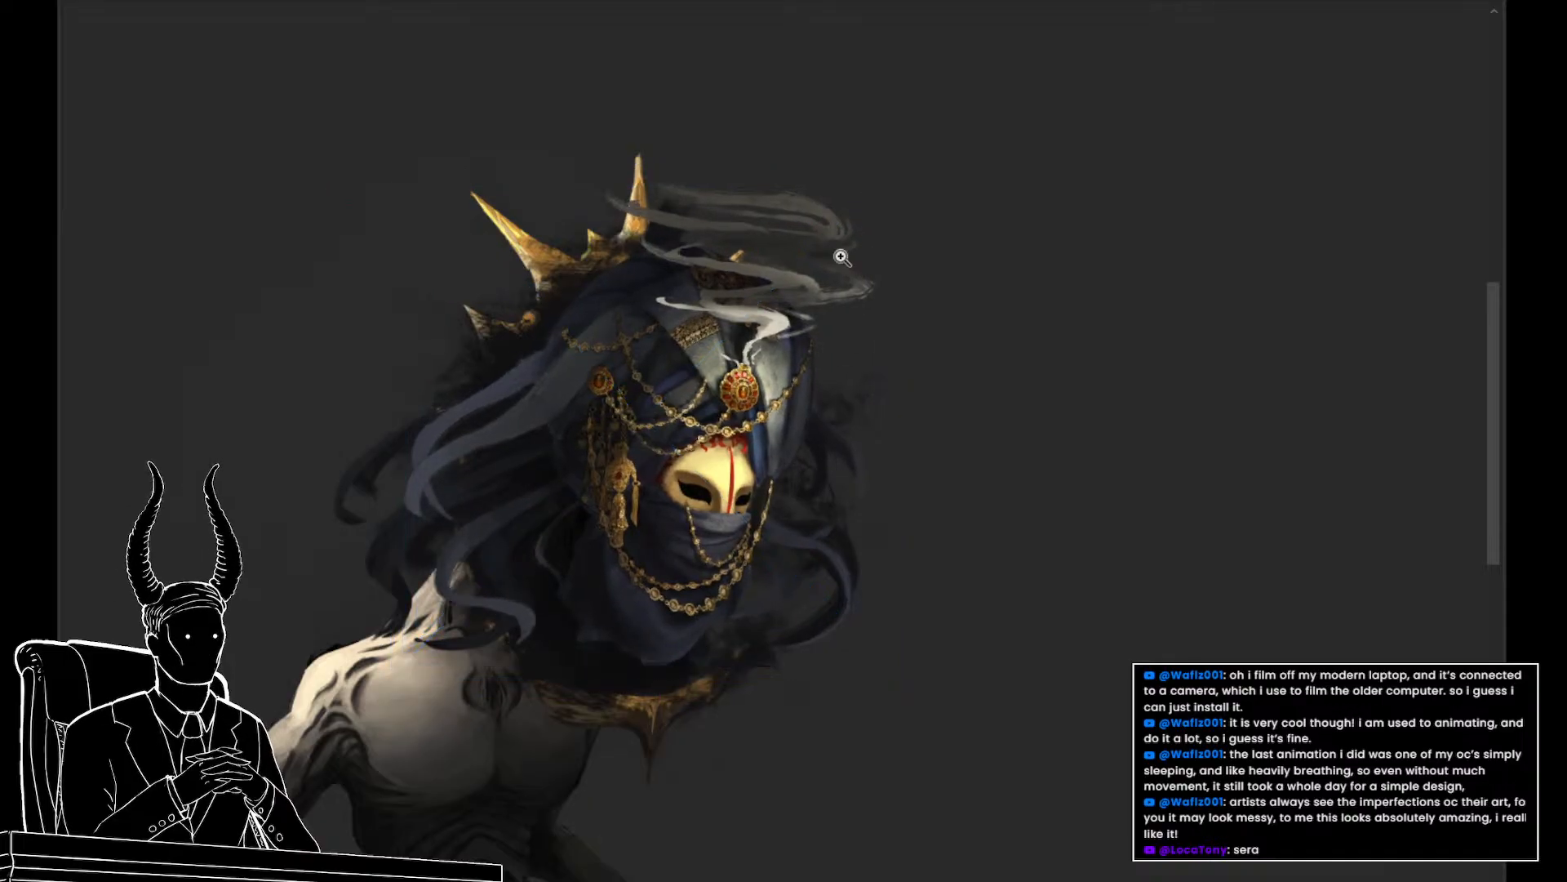
left_click_drag(940, 578, 892, 590)
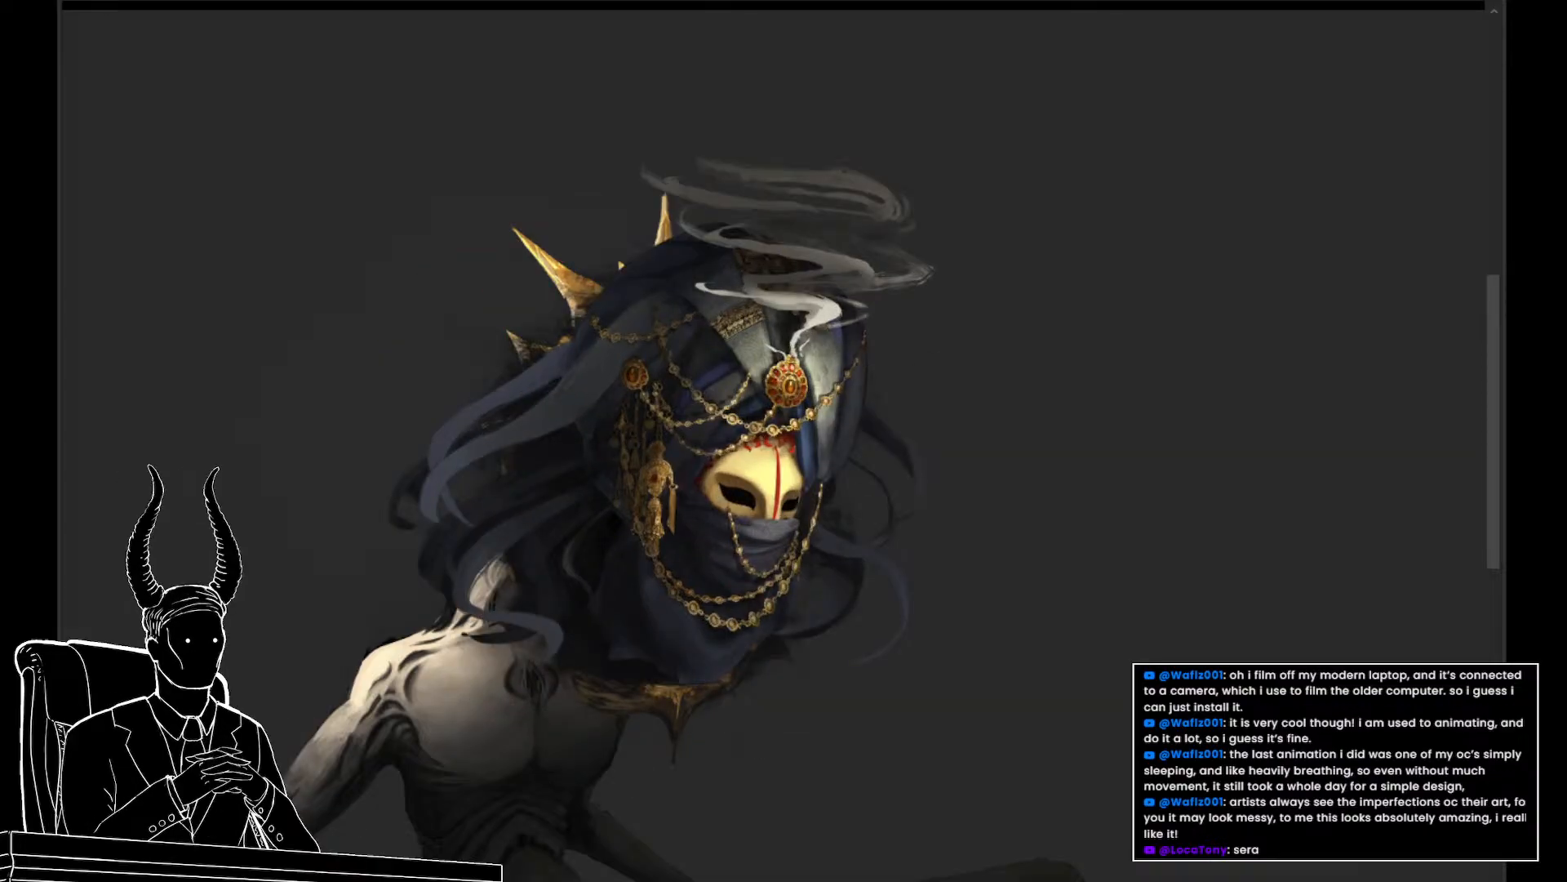
mouse_move(1002, 642)
left_mouse_down()
mouse_move(983, 655)
mouse_move(1002, 717)
mouse_move(1025, 675)
mouse_move(1012, 663)
left_mouse_up()
left_click_drag(997, 663, 1043, 681)
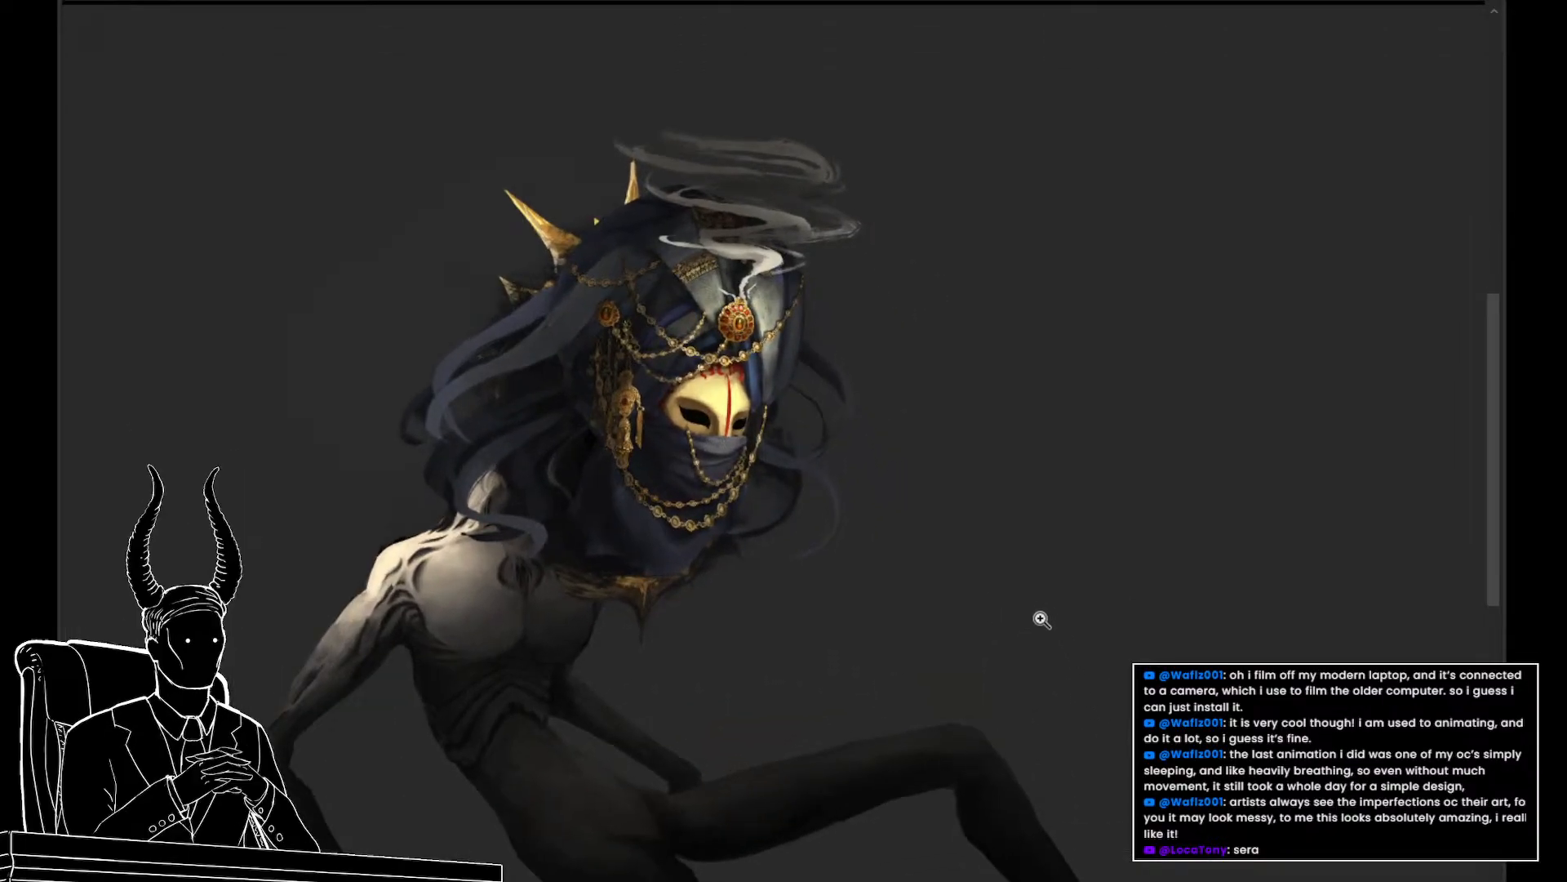
left_click_drag(1010, 625, 1034, 646)
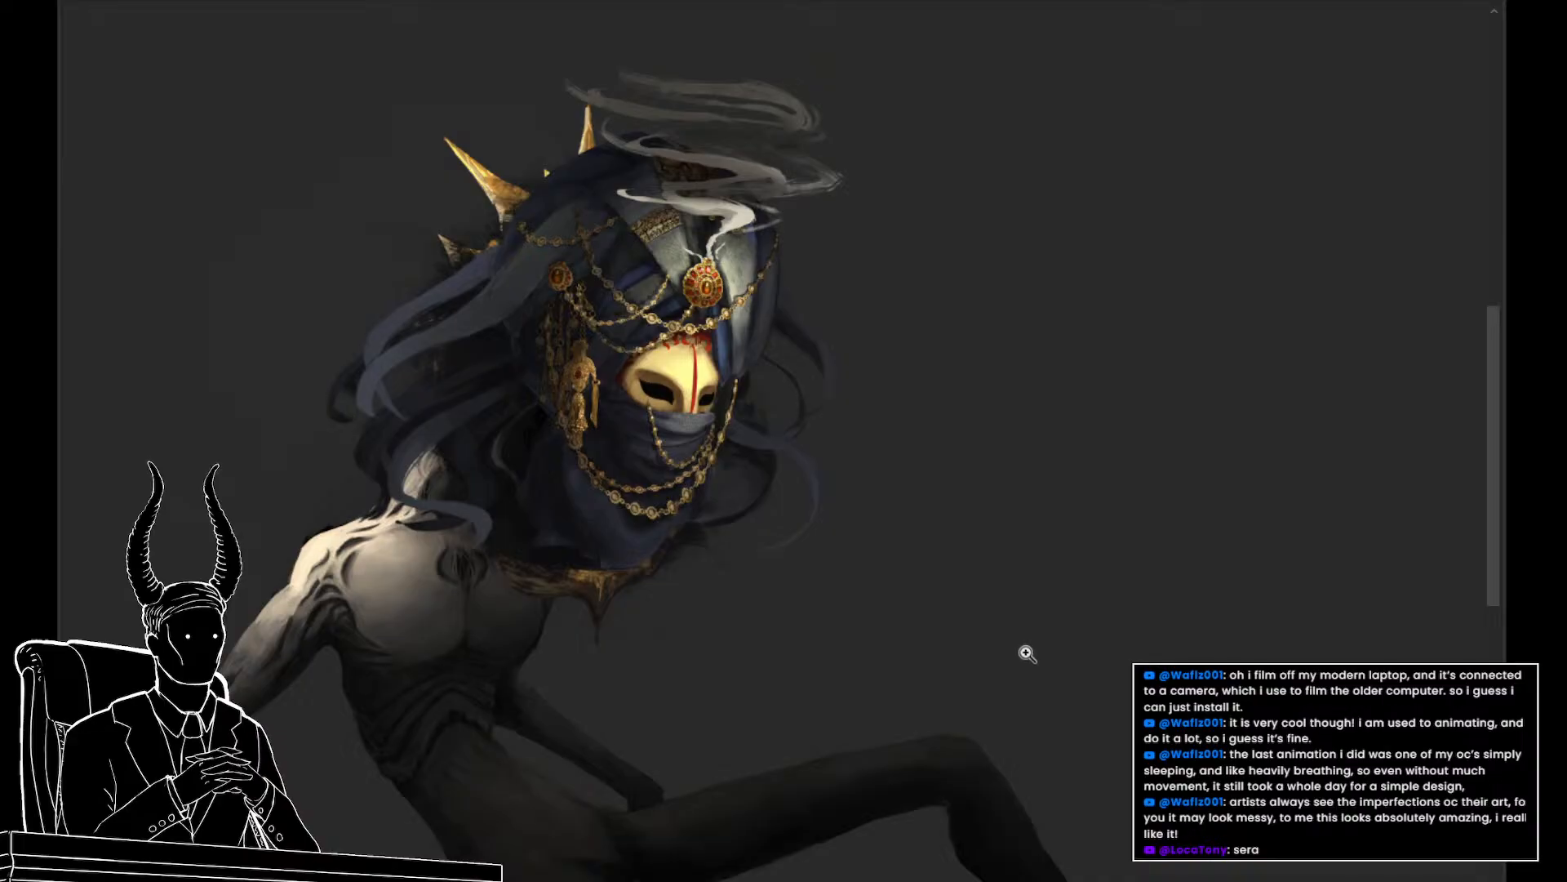
left_click_drag(1027, 653, 1003, 690)
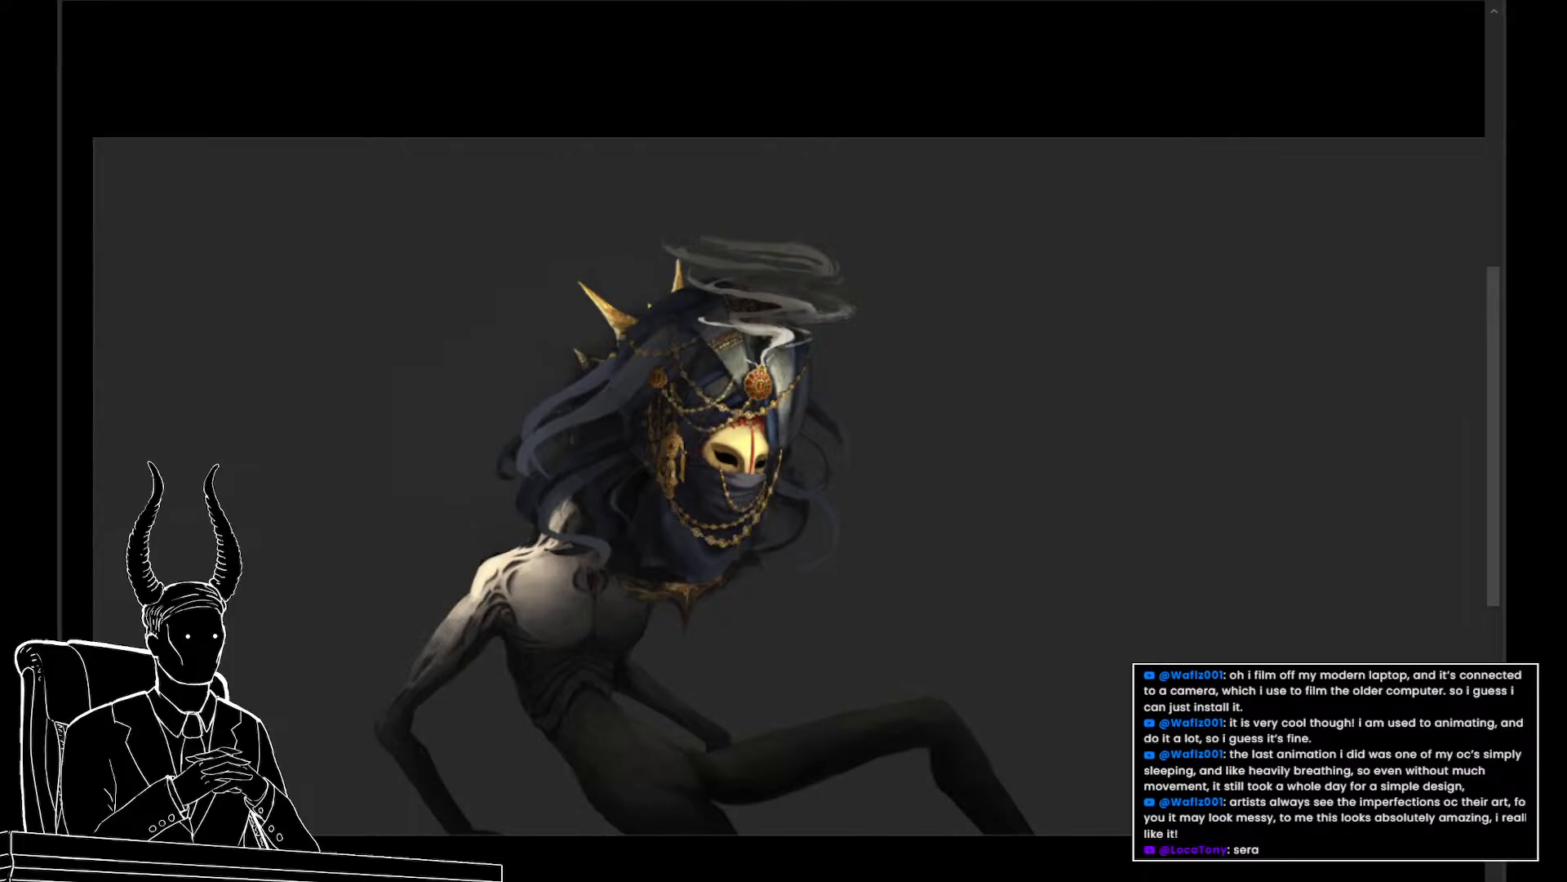
Compare the creature's body with and without the veiled head, and bring back the game interface around the figure
key("ctrl+comma")
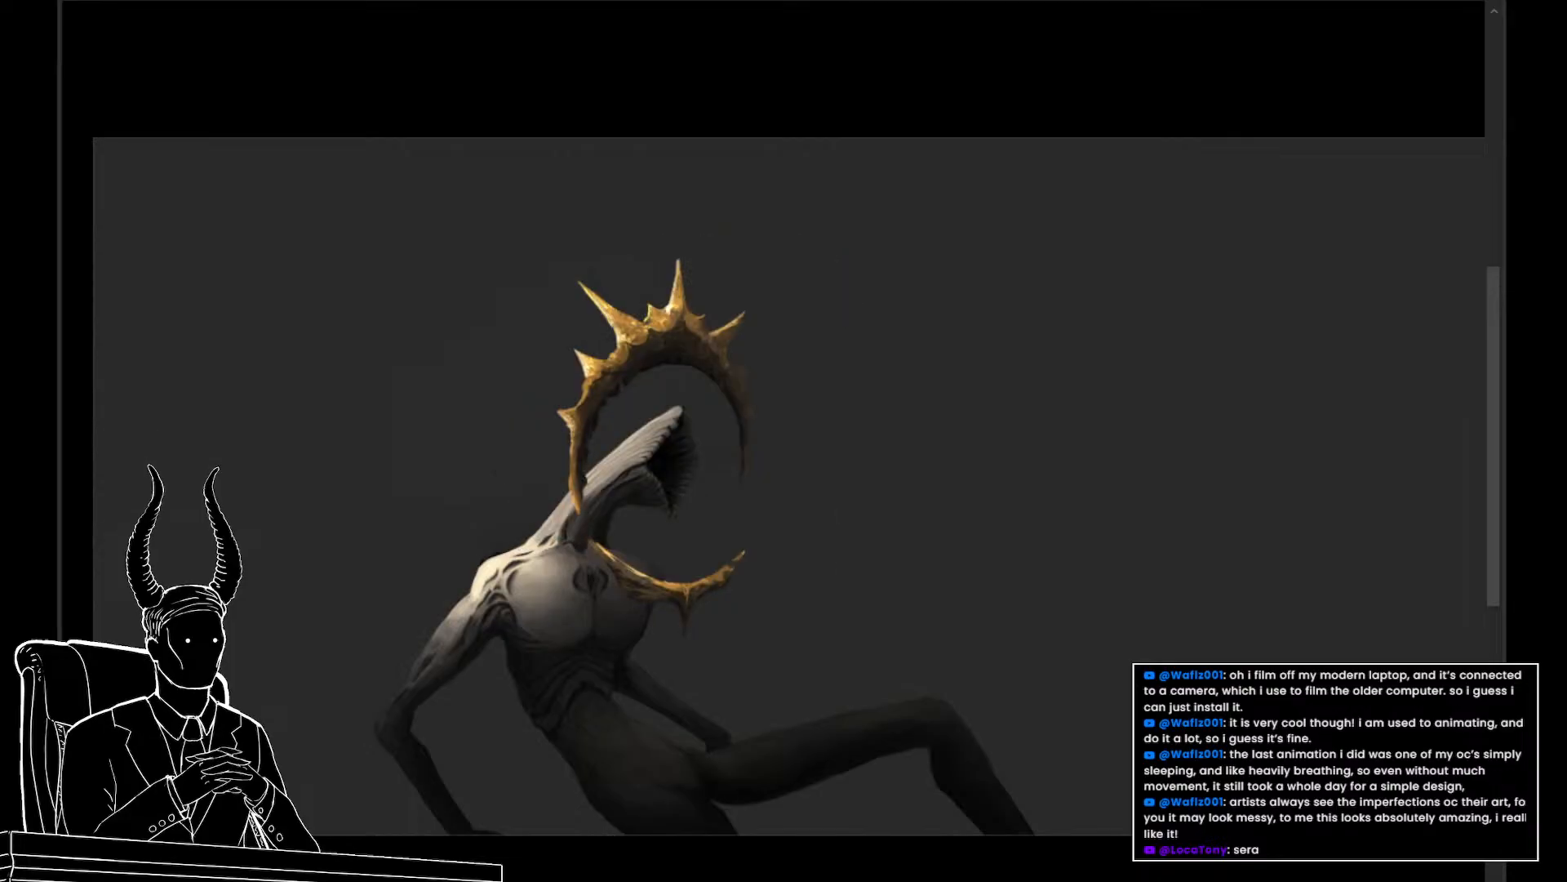
key("ctrl+comma")
key("ctrl+comma")
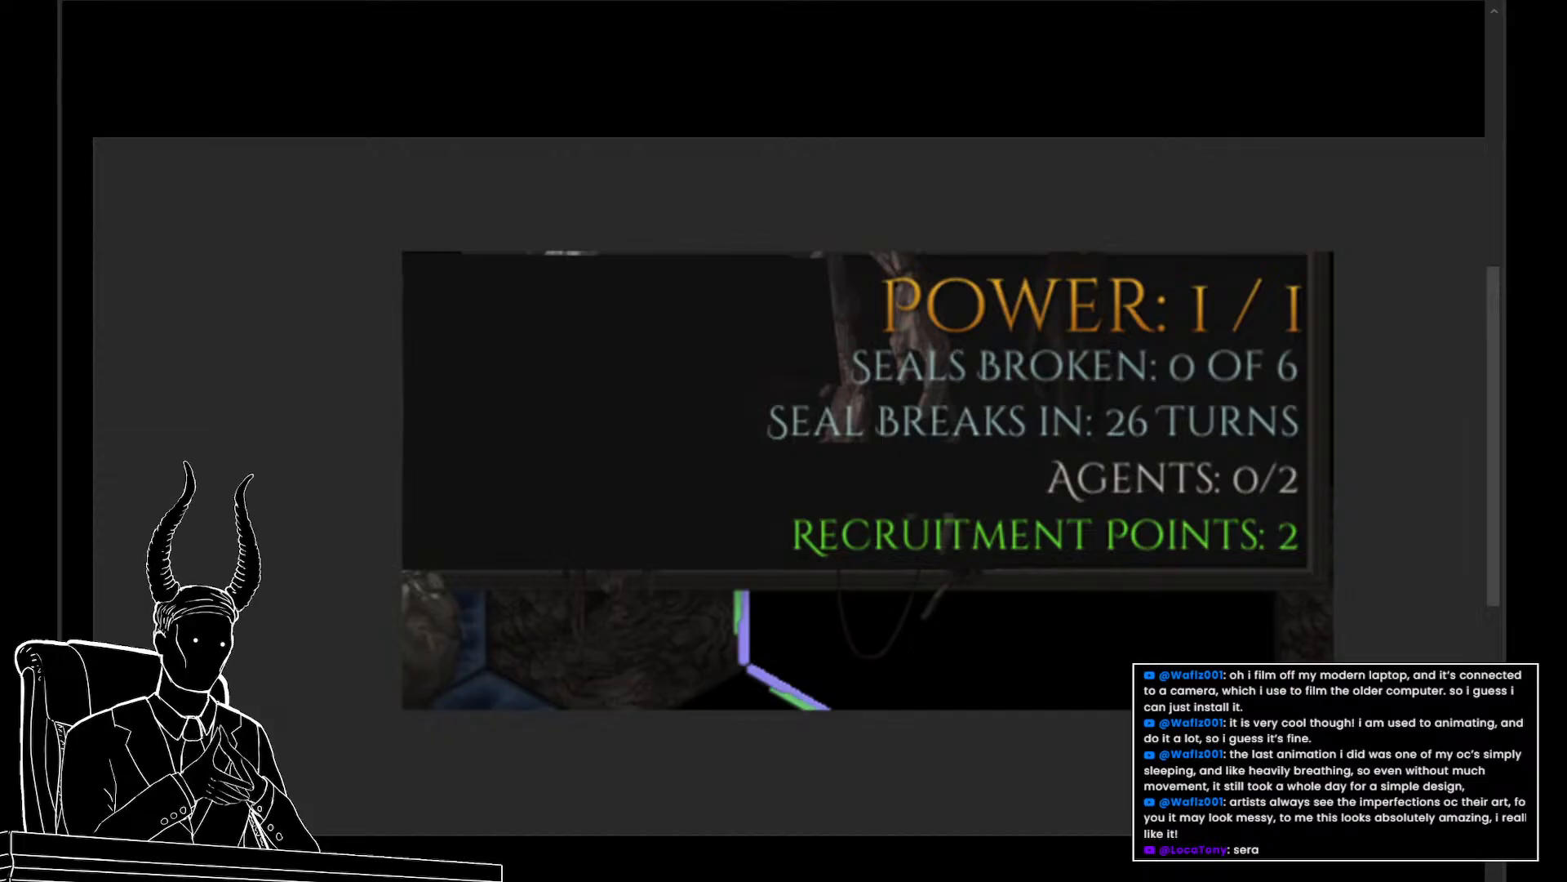
key("ctrl+comma")
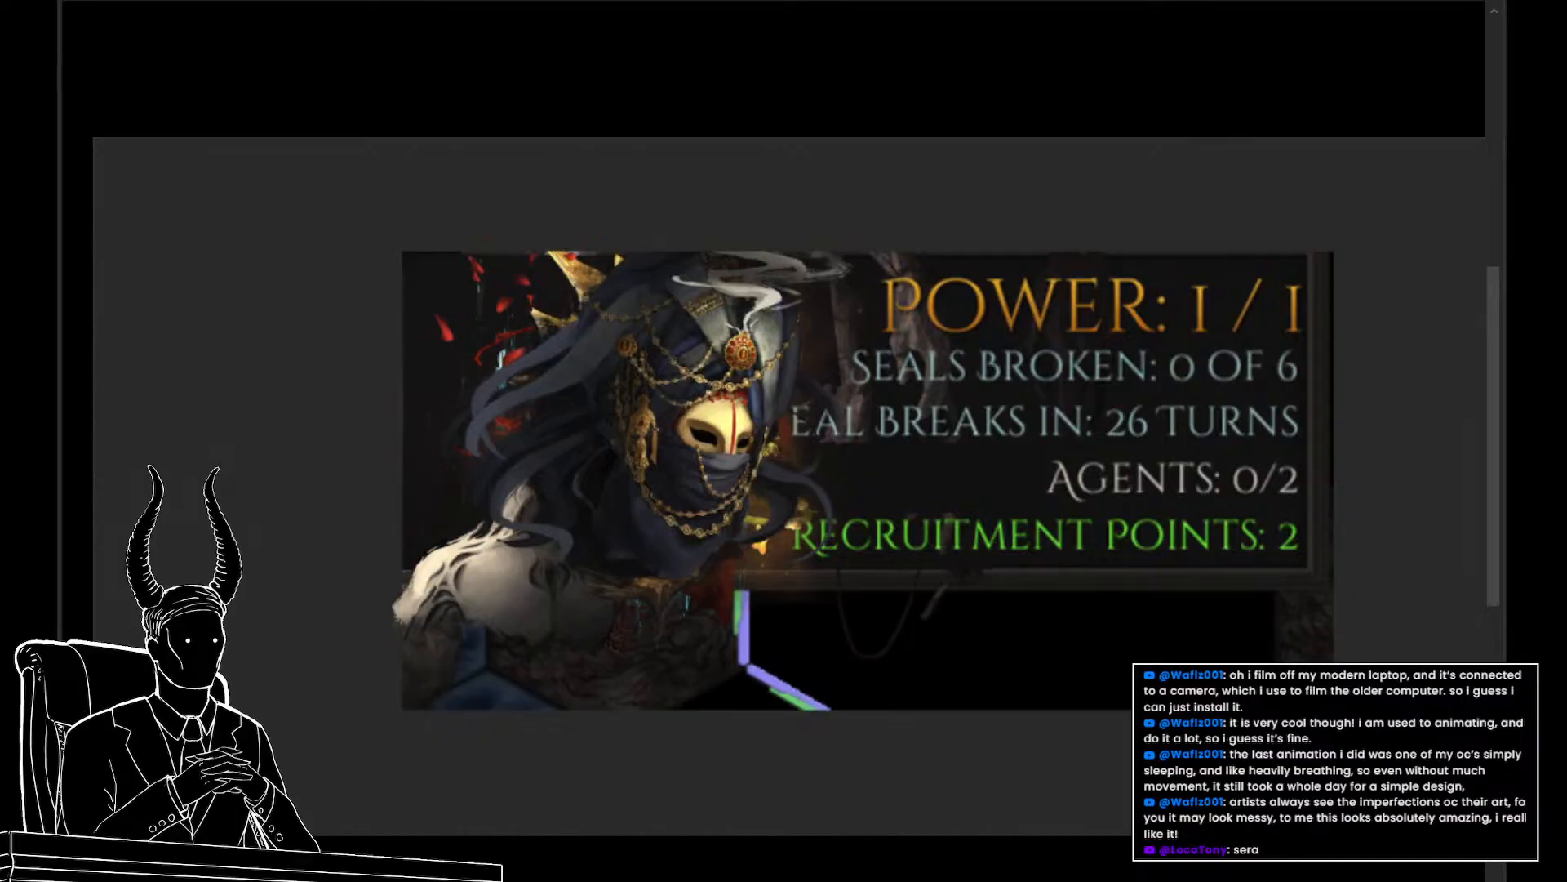
Move the overlaid heads and body slightly down and left inside the game interface with Free Transform
left_click(985, 629)
key("space")
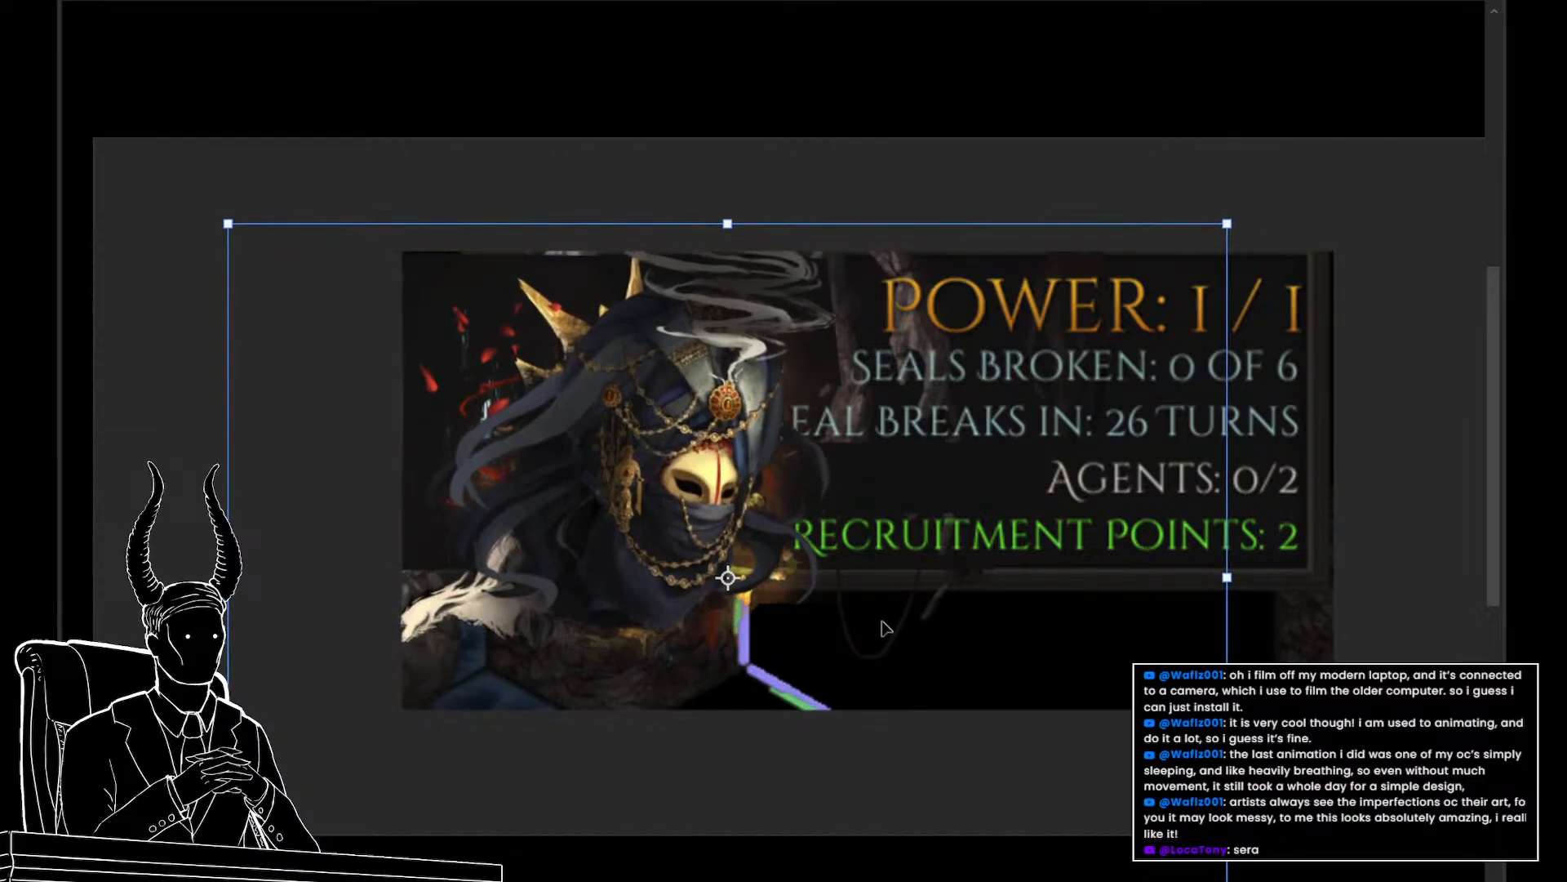
left_click(990, 659)
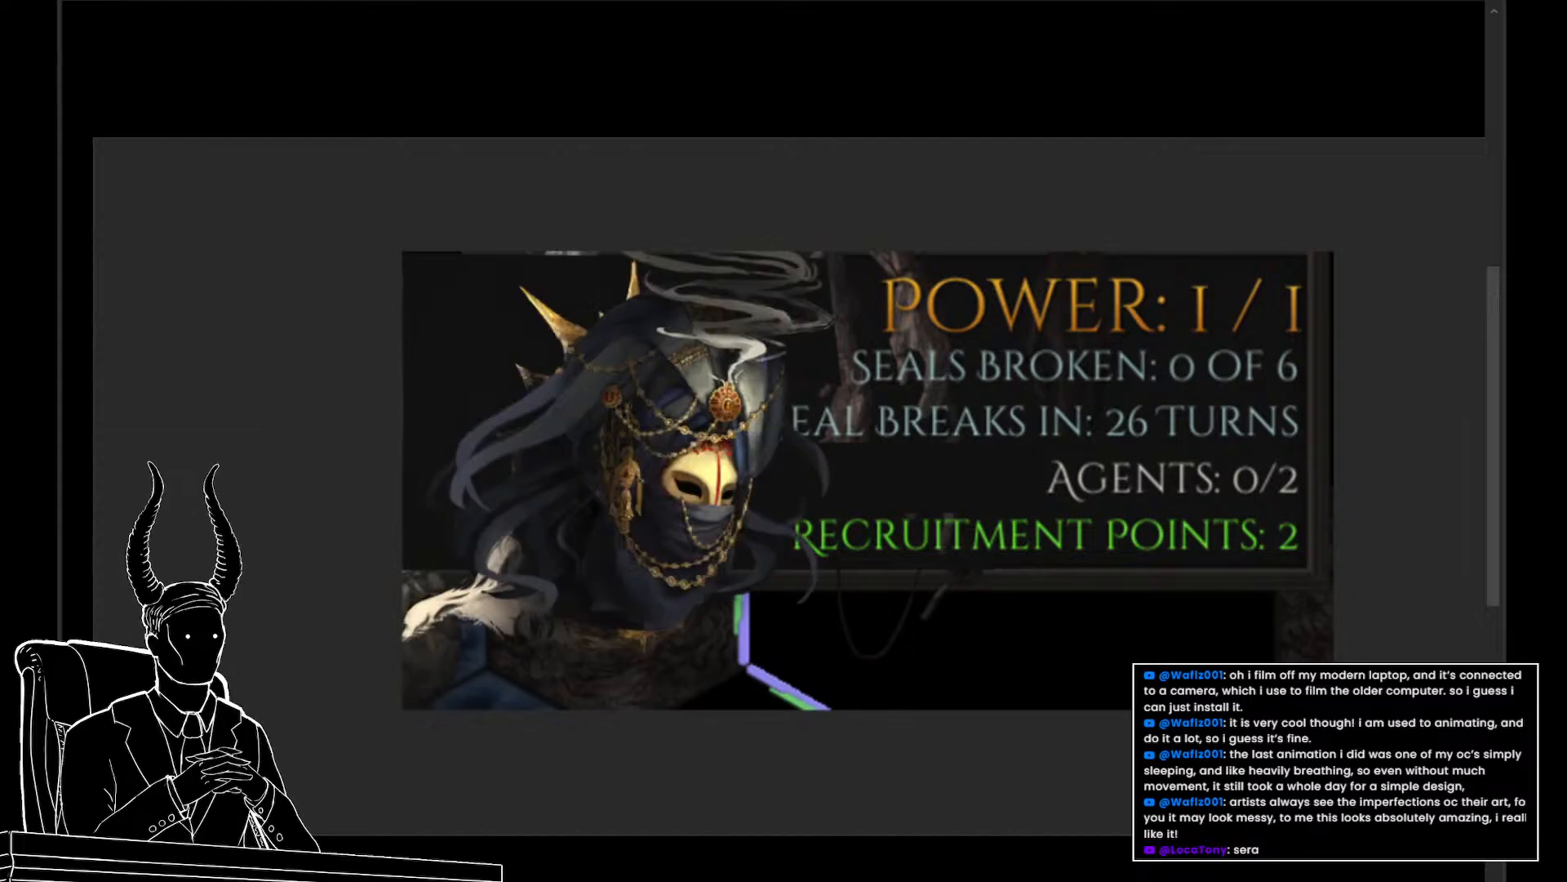
Stretch the figure's visible area downward past the interface's lower edge with Free Transform to uncover the shoulder
left_click(843, 692)
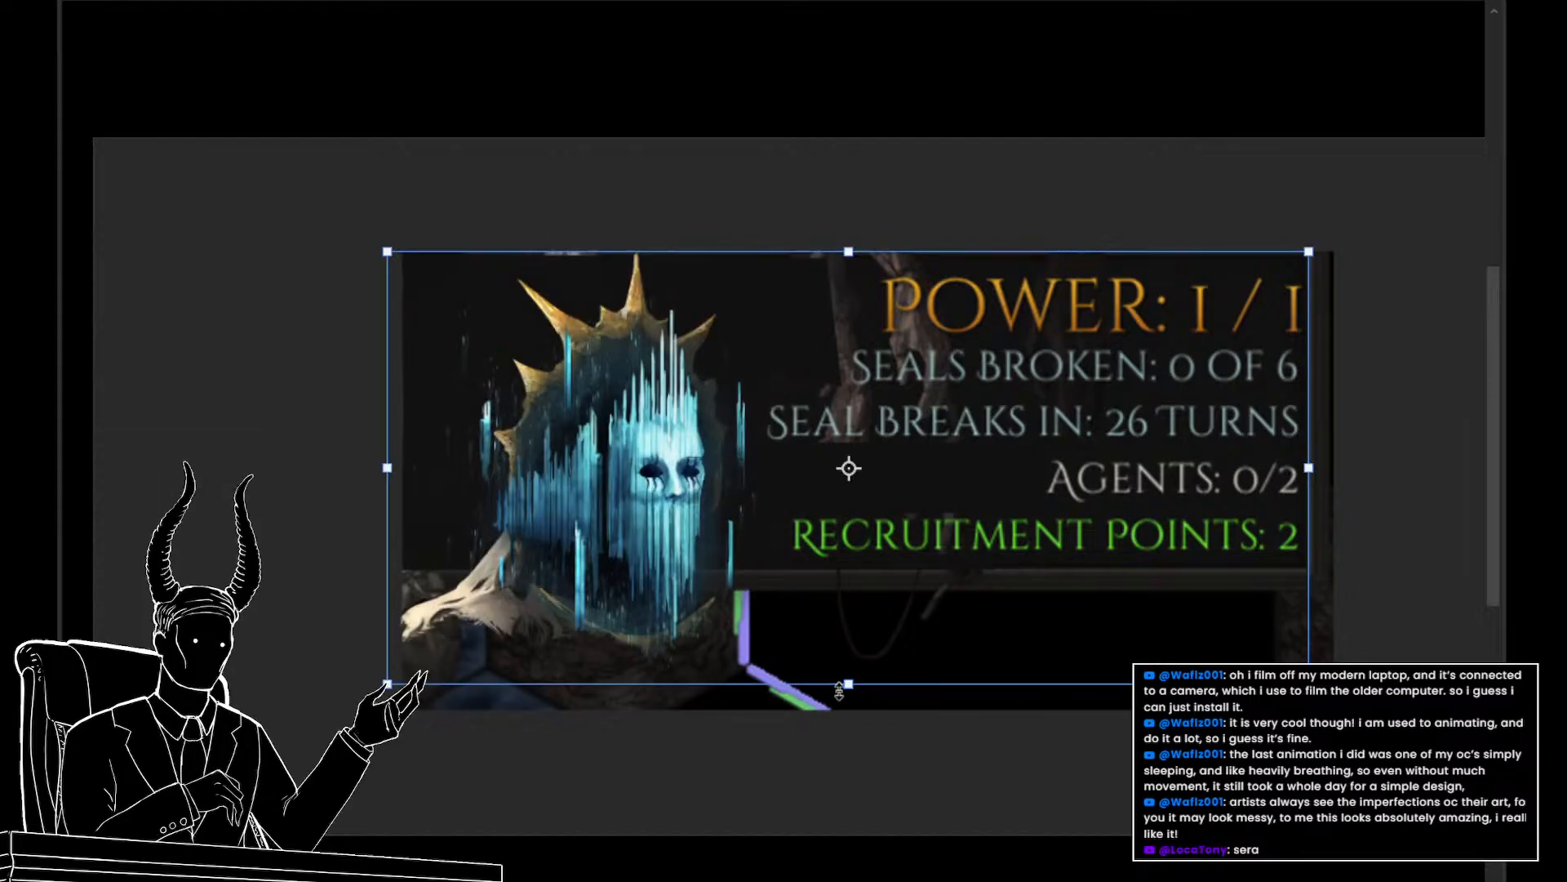
left_click_drag(848, 710, 849, 736)
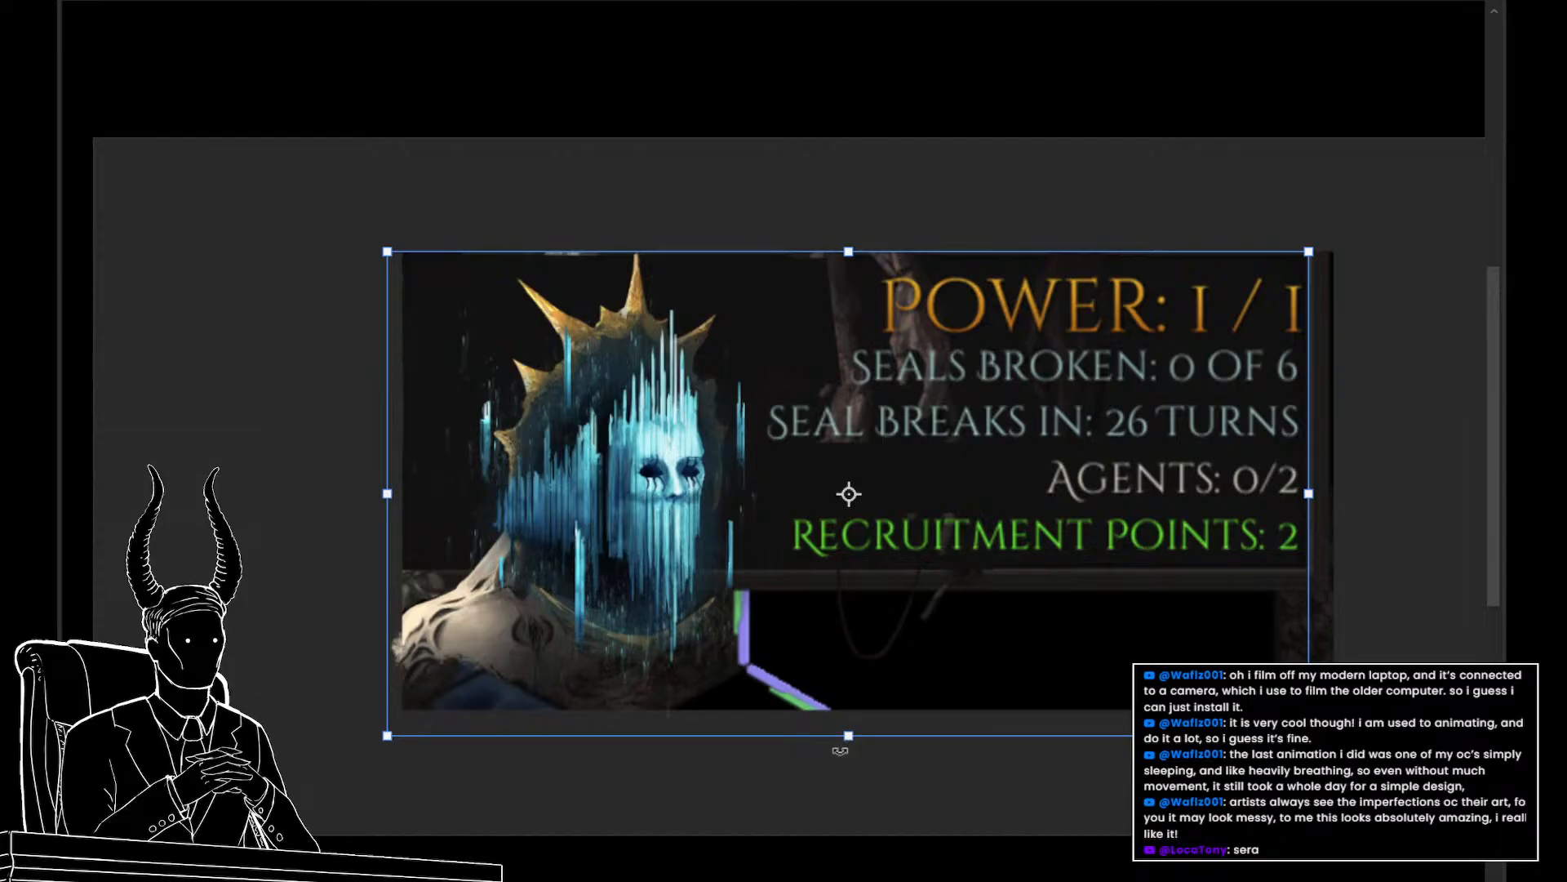
key("Return")
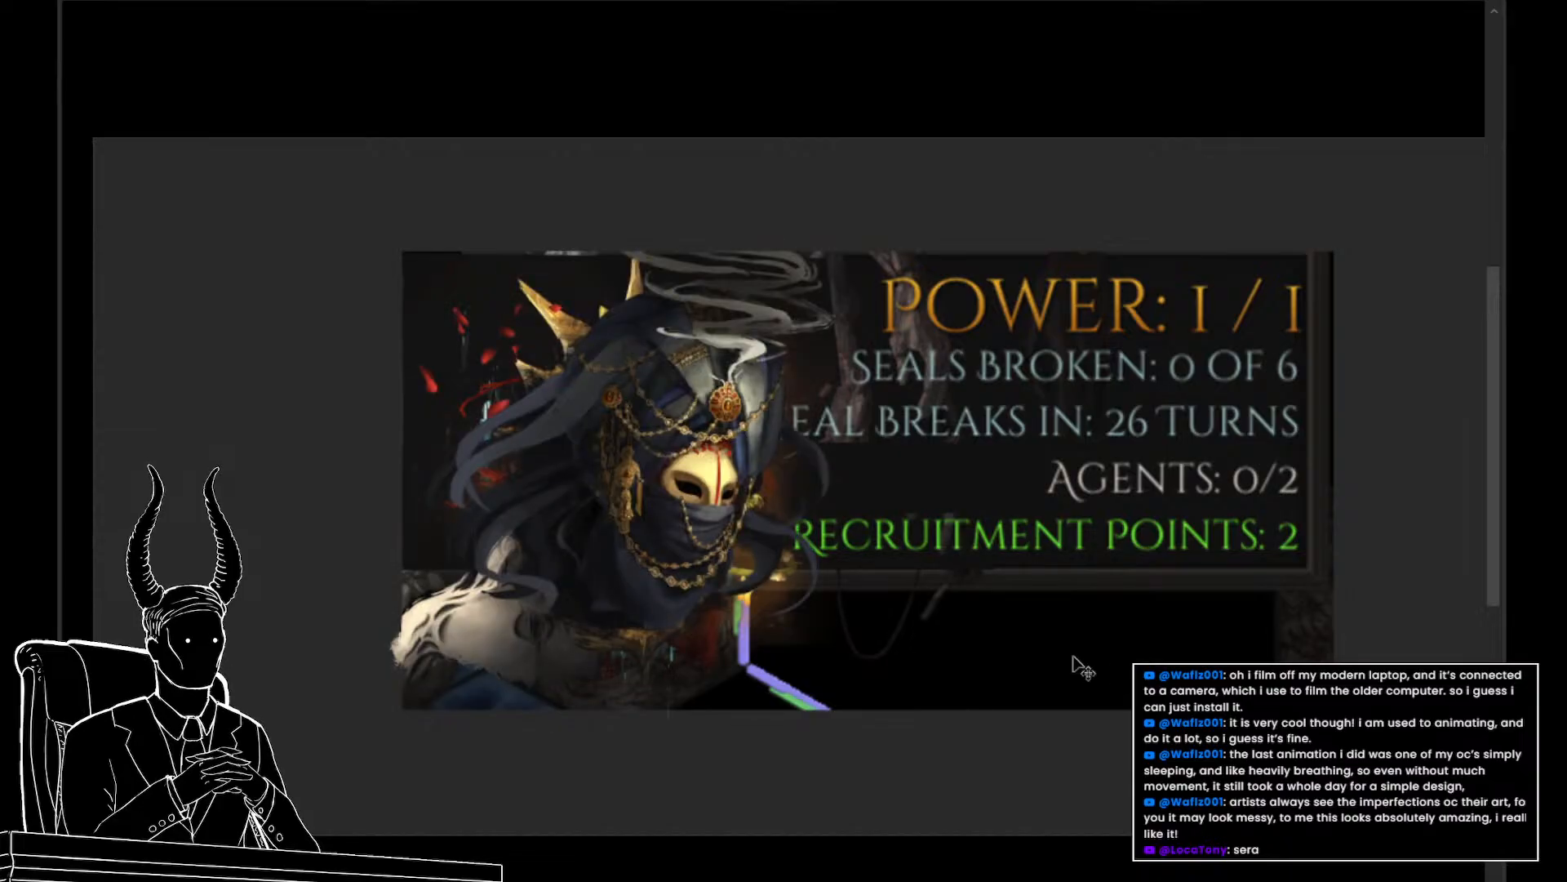
Nudge the overlaid heads and body a few pixels up with Free Transform
key("ctrl+t")
key("Up")
key("Up")
key("Up")
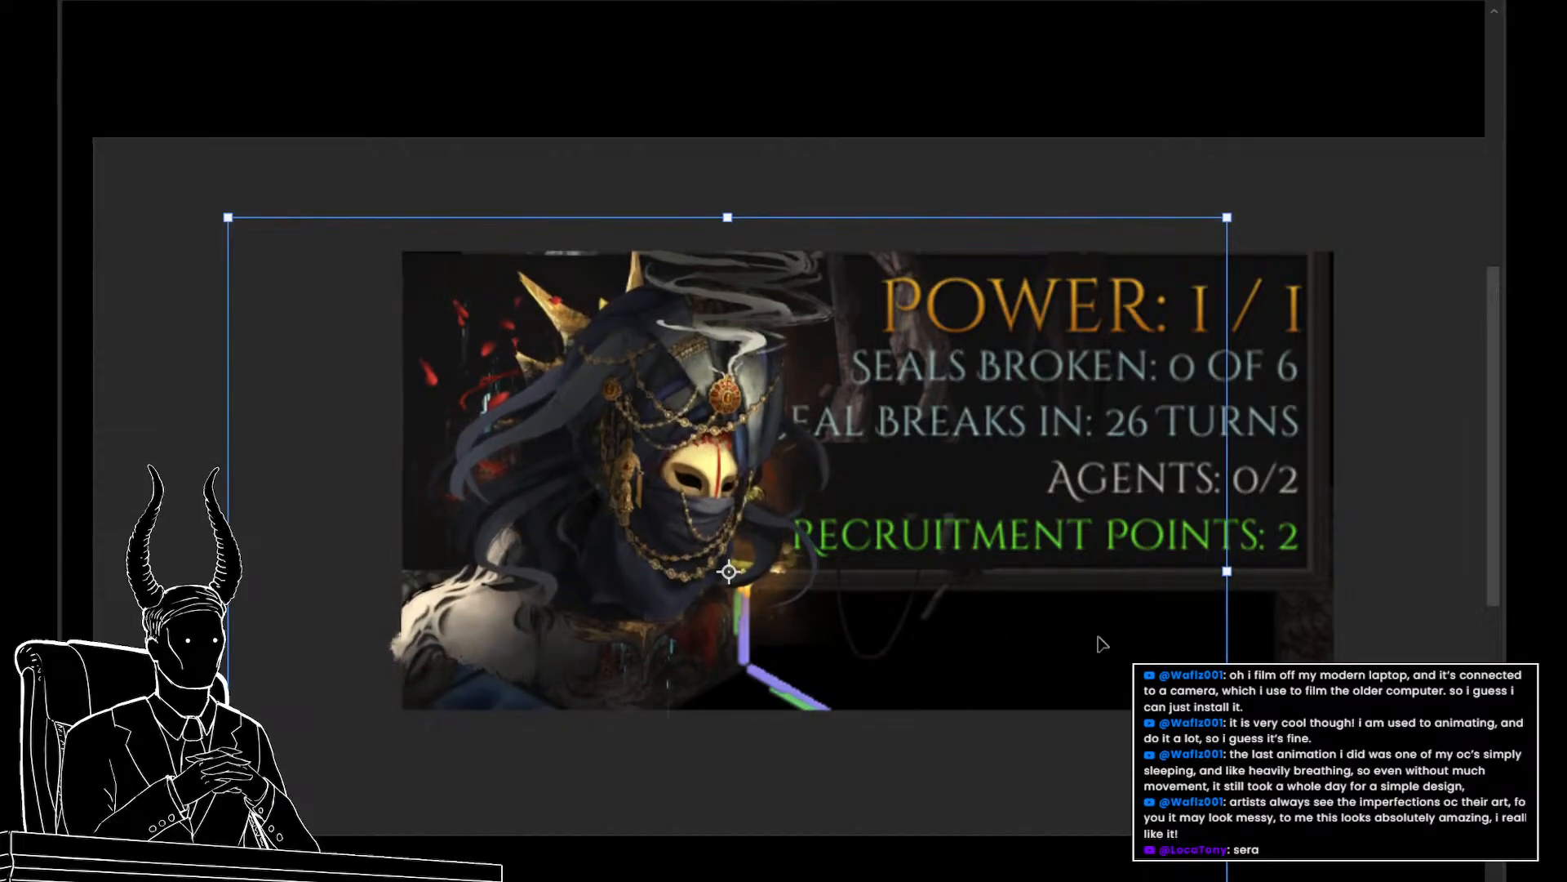
key("Up")
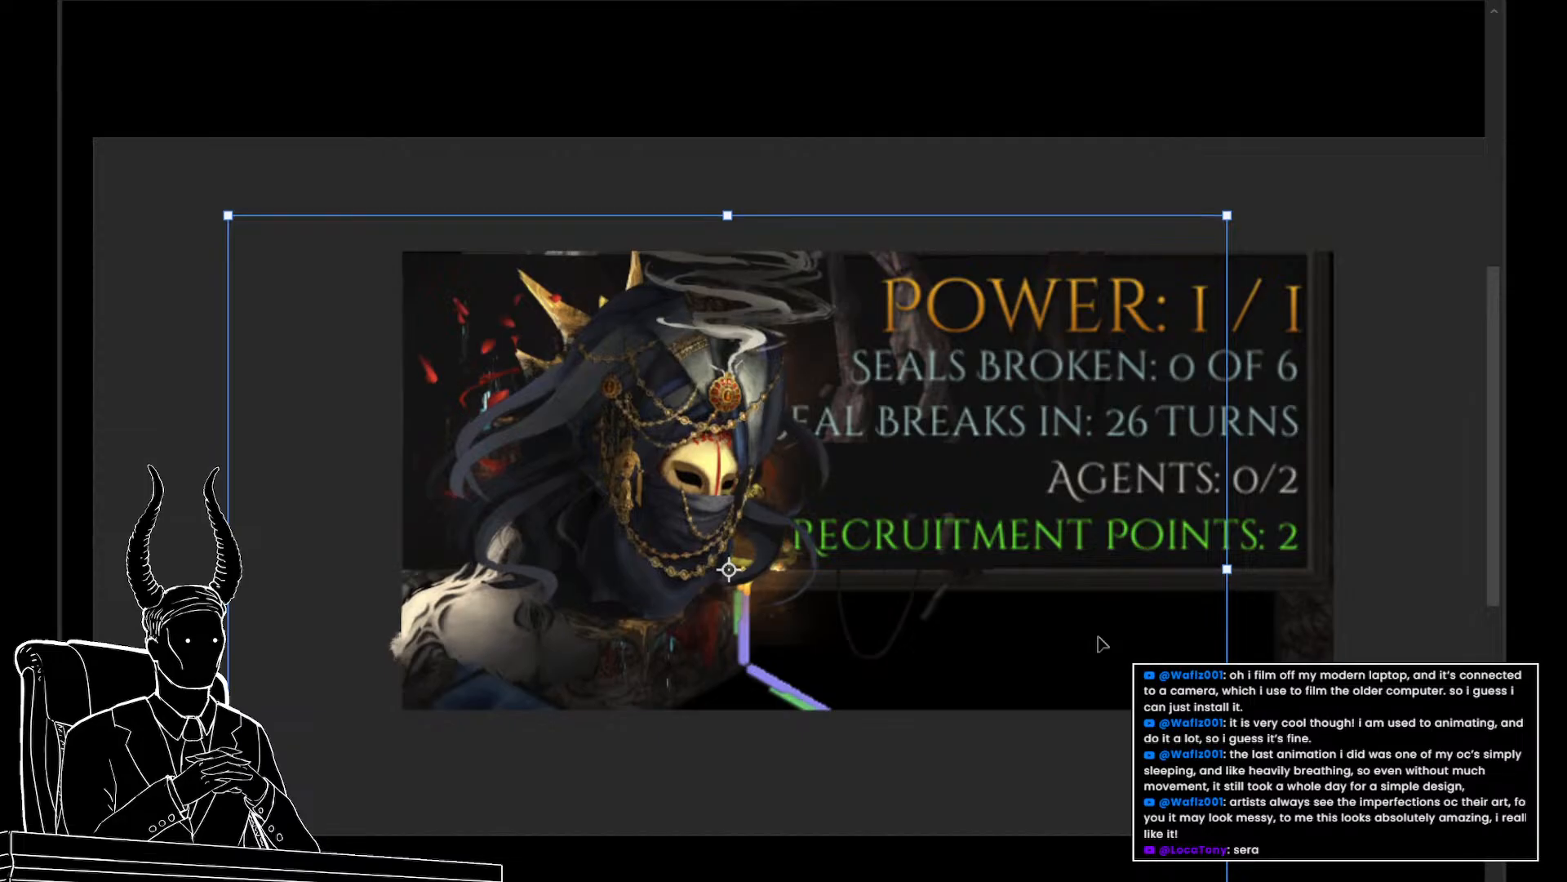
Try the figure further left and right beside the interface text, settle it near its starting position, and apply the transform
key("Left")
key("Left")
key("Left")
key("Left")
key("Left")
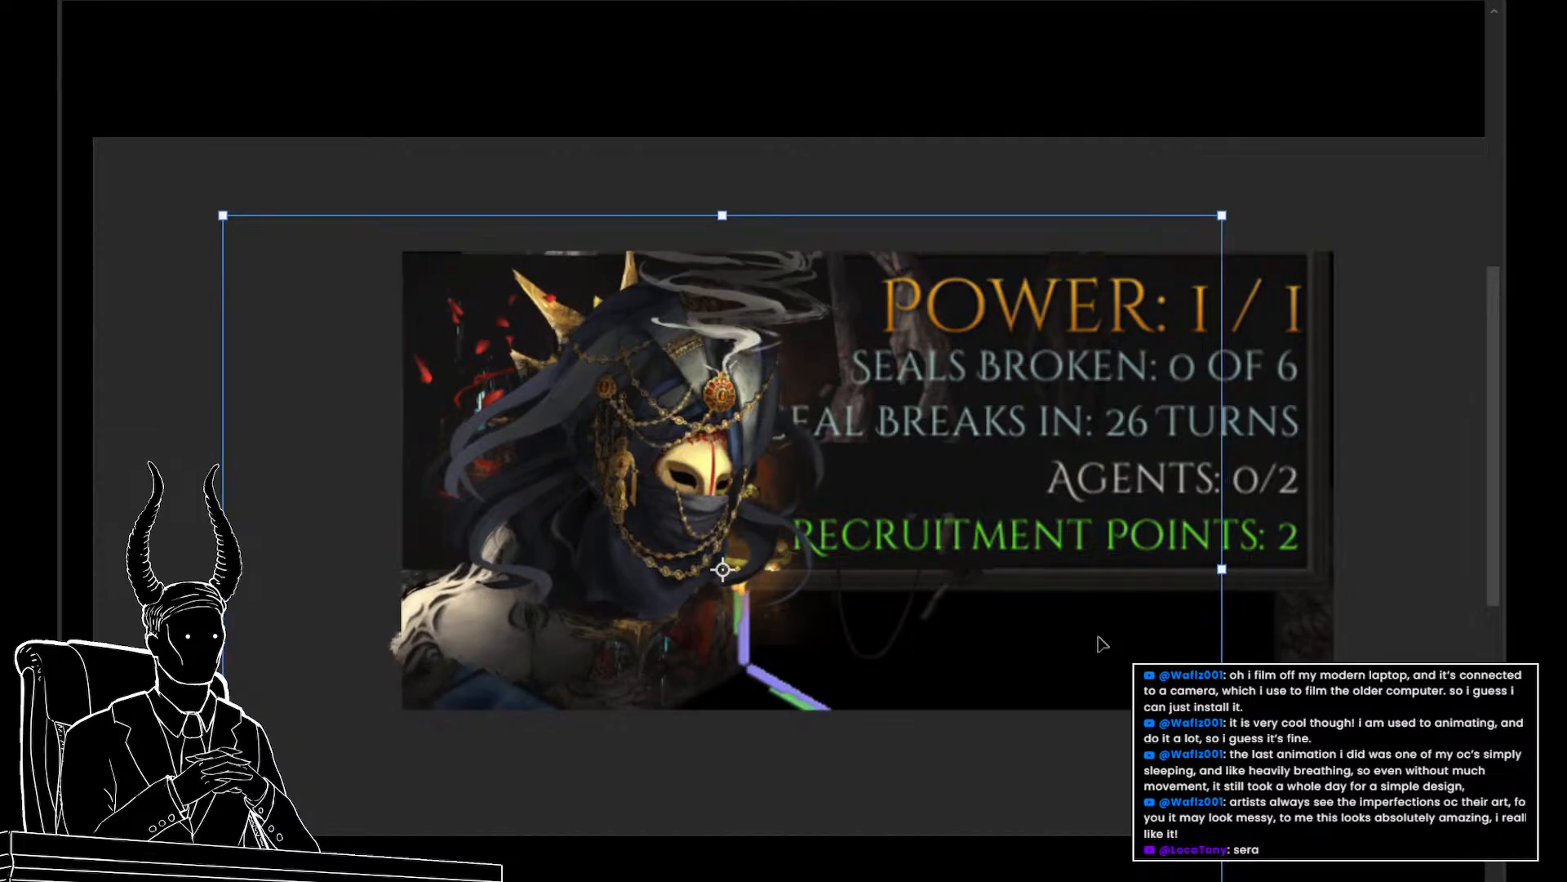
key("Left")
key("Left")
key("Left")
key("Left")
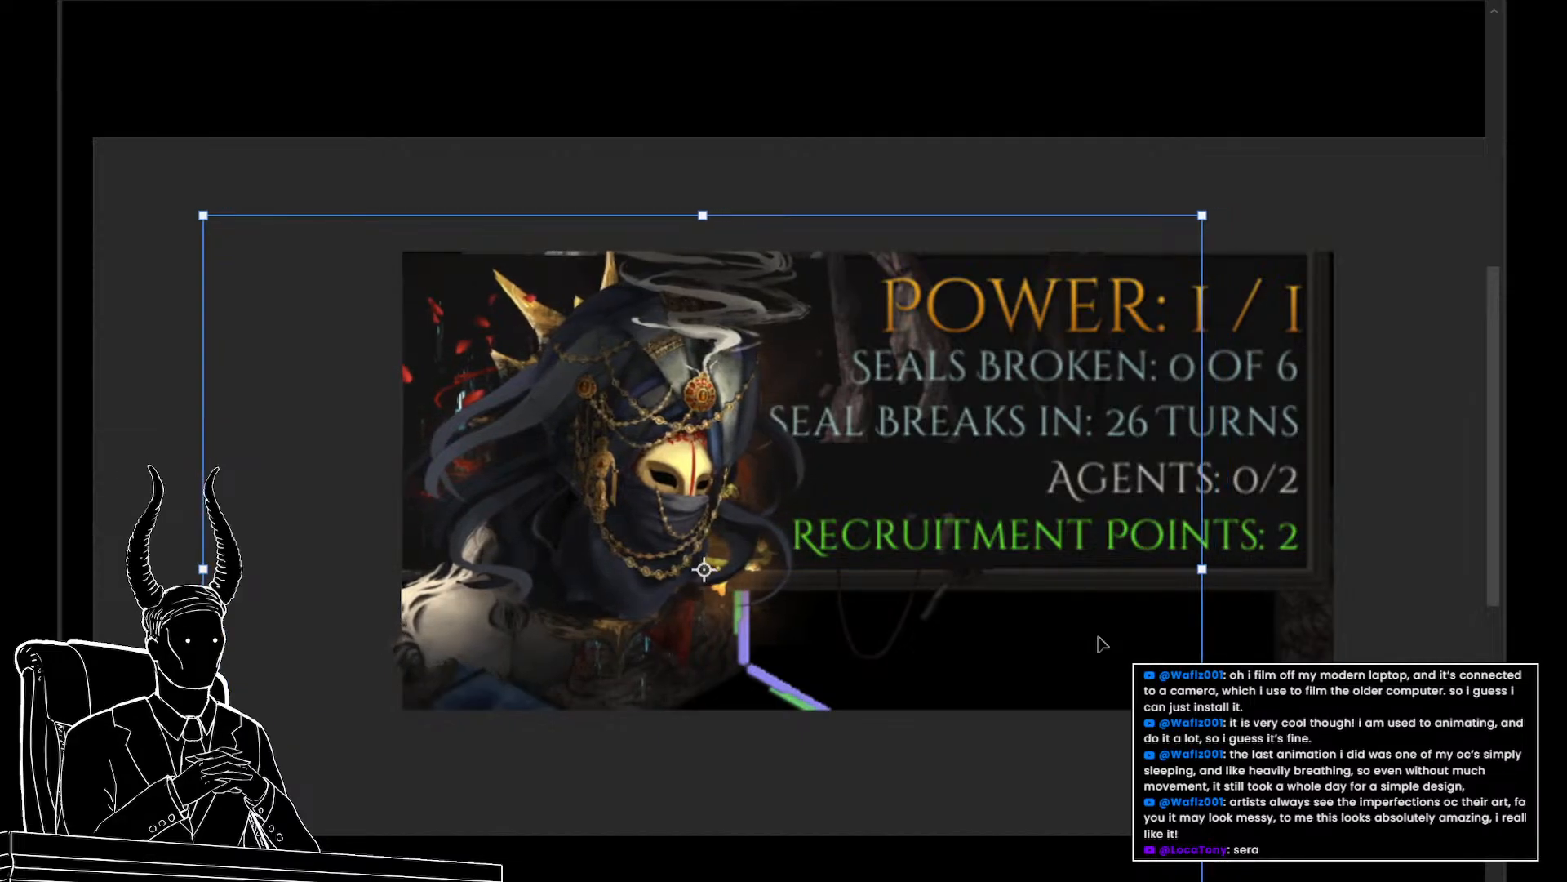
key("Right")
key("Right")
key("Right")
key("Right")
key("Right")
key("Right")
key("Right")
key("Right")
key("Right")
key("Right")
key("Right")
key("Right")
key("Right")
key("Right")
key("Right")
key("Right")
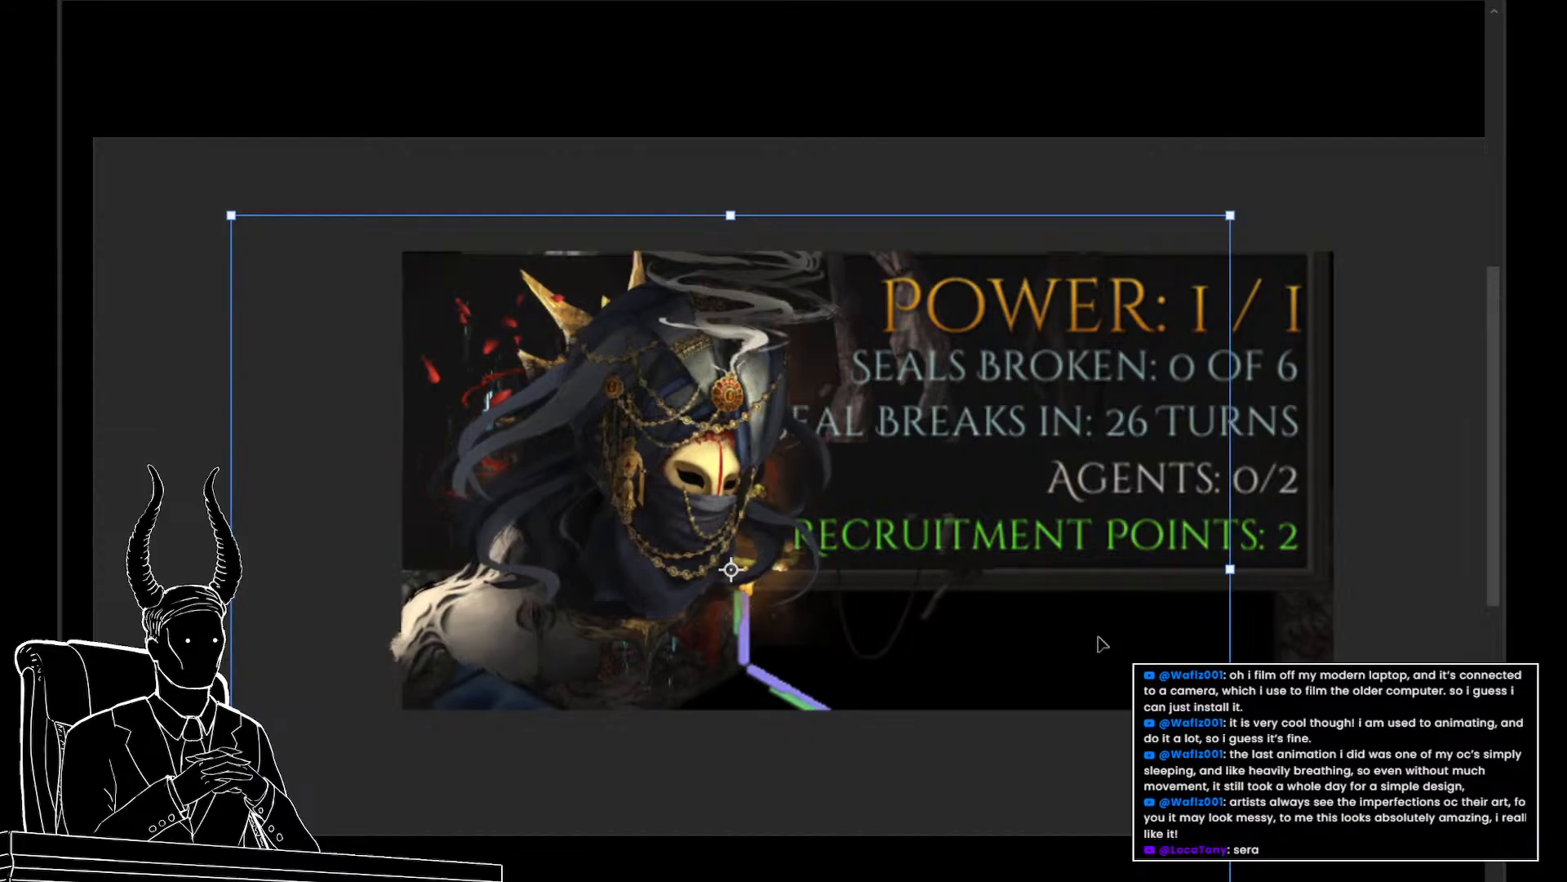
key("Return")
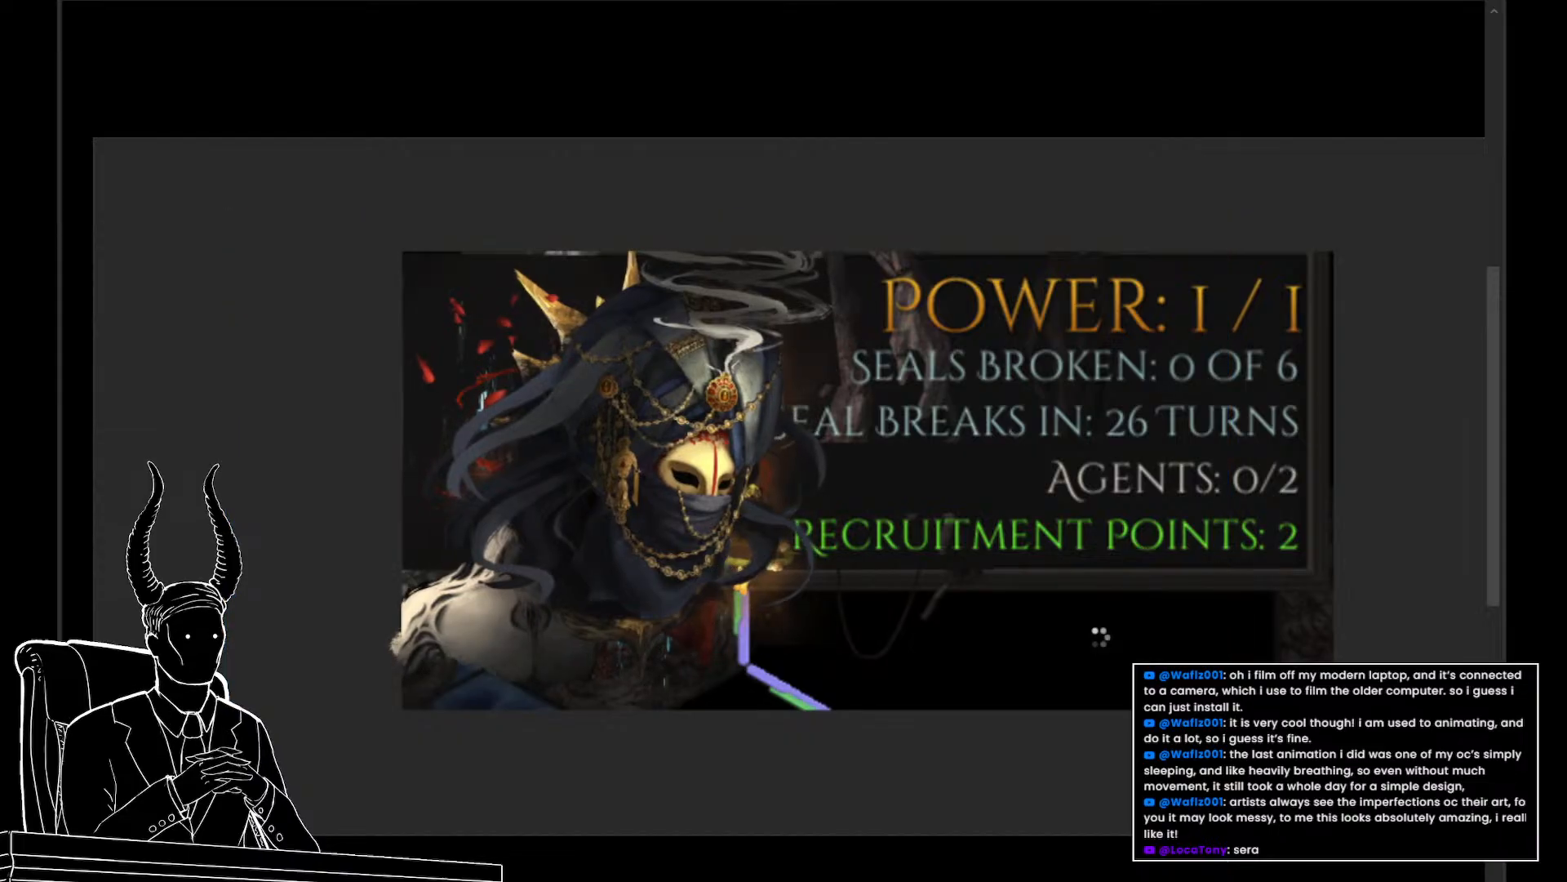
Zoom in on the interface to check how the veiled head sits beside the text
key("z")
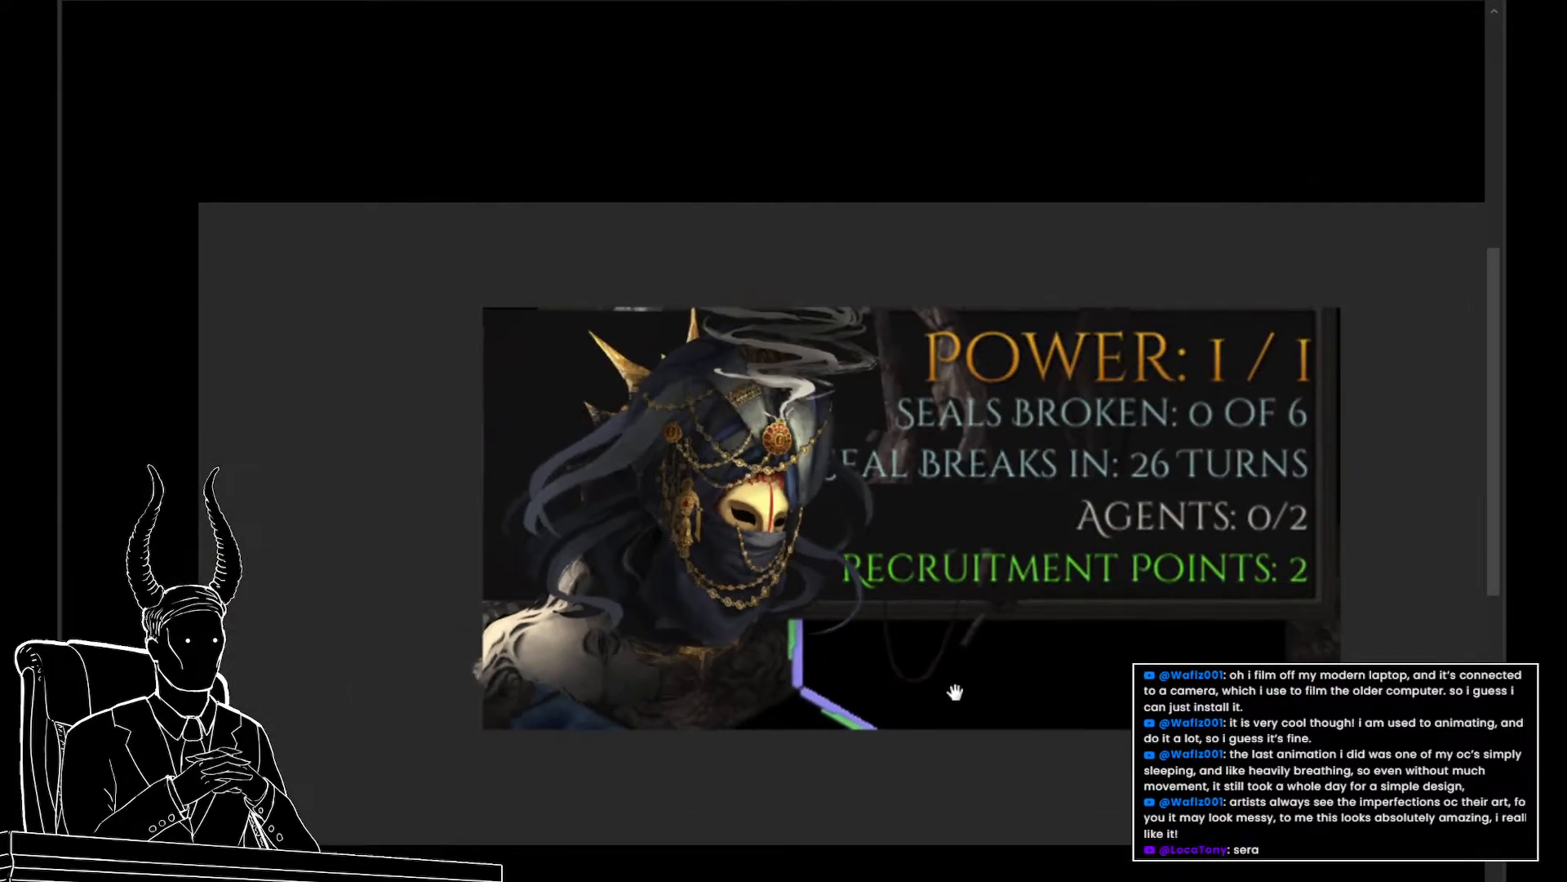
left_click(899, 714)
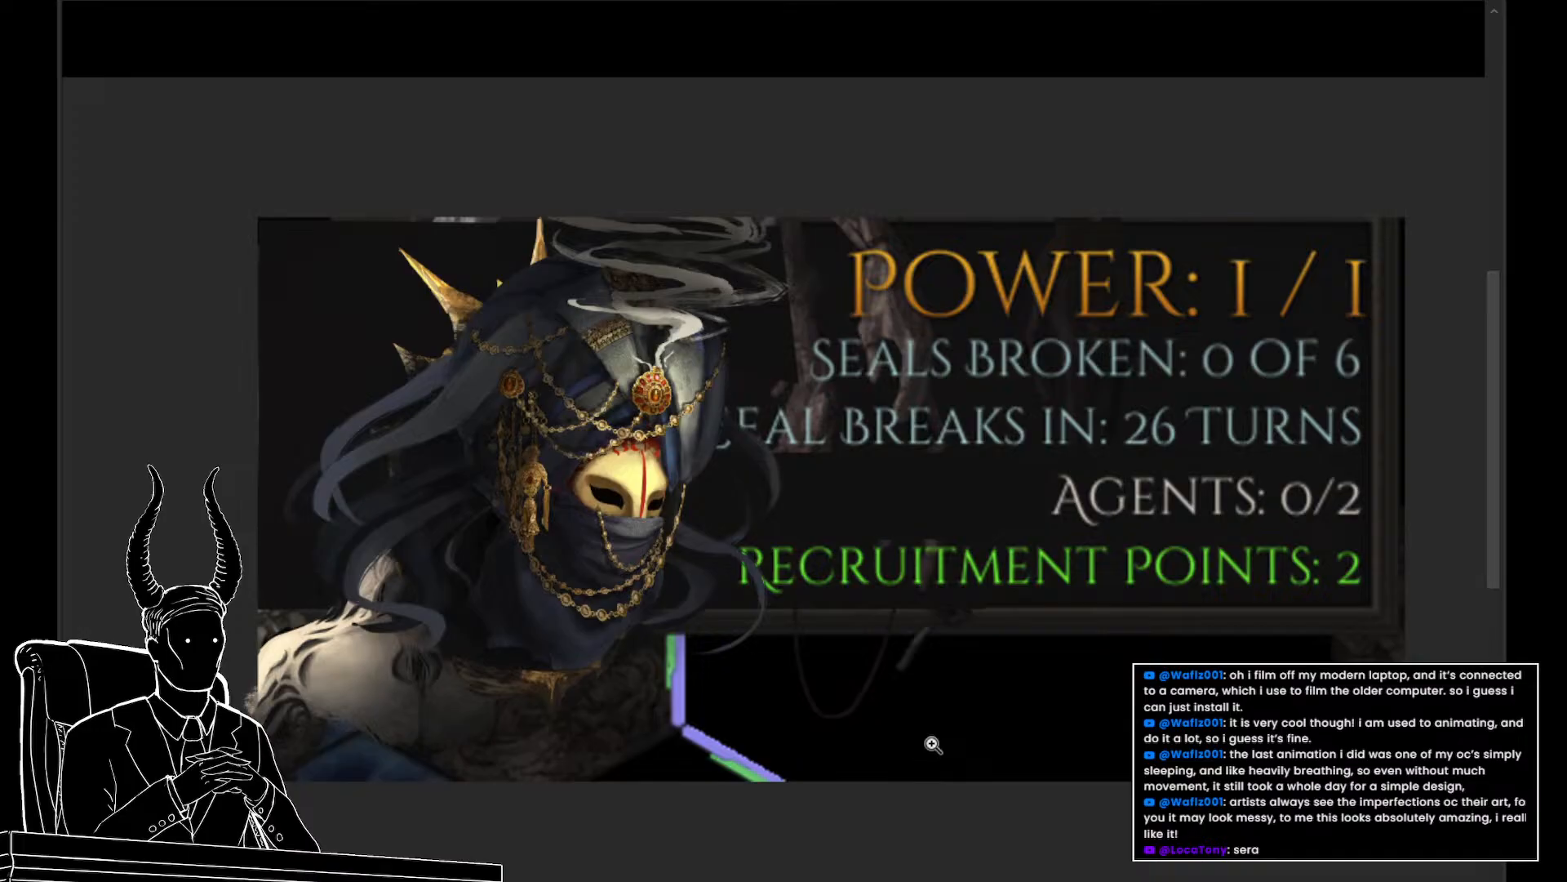